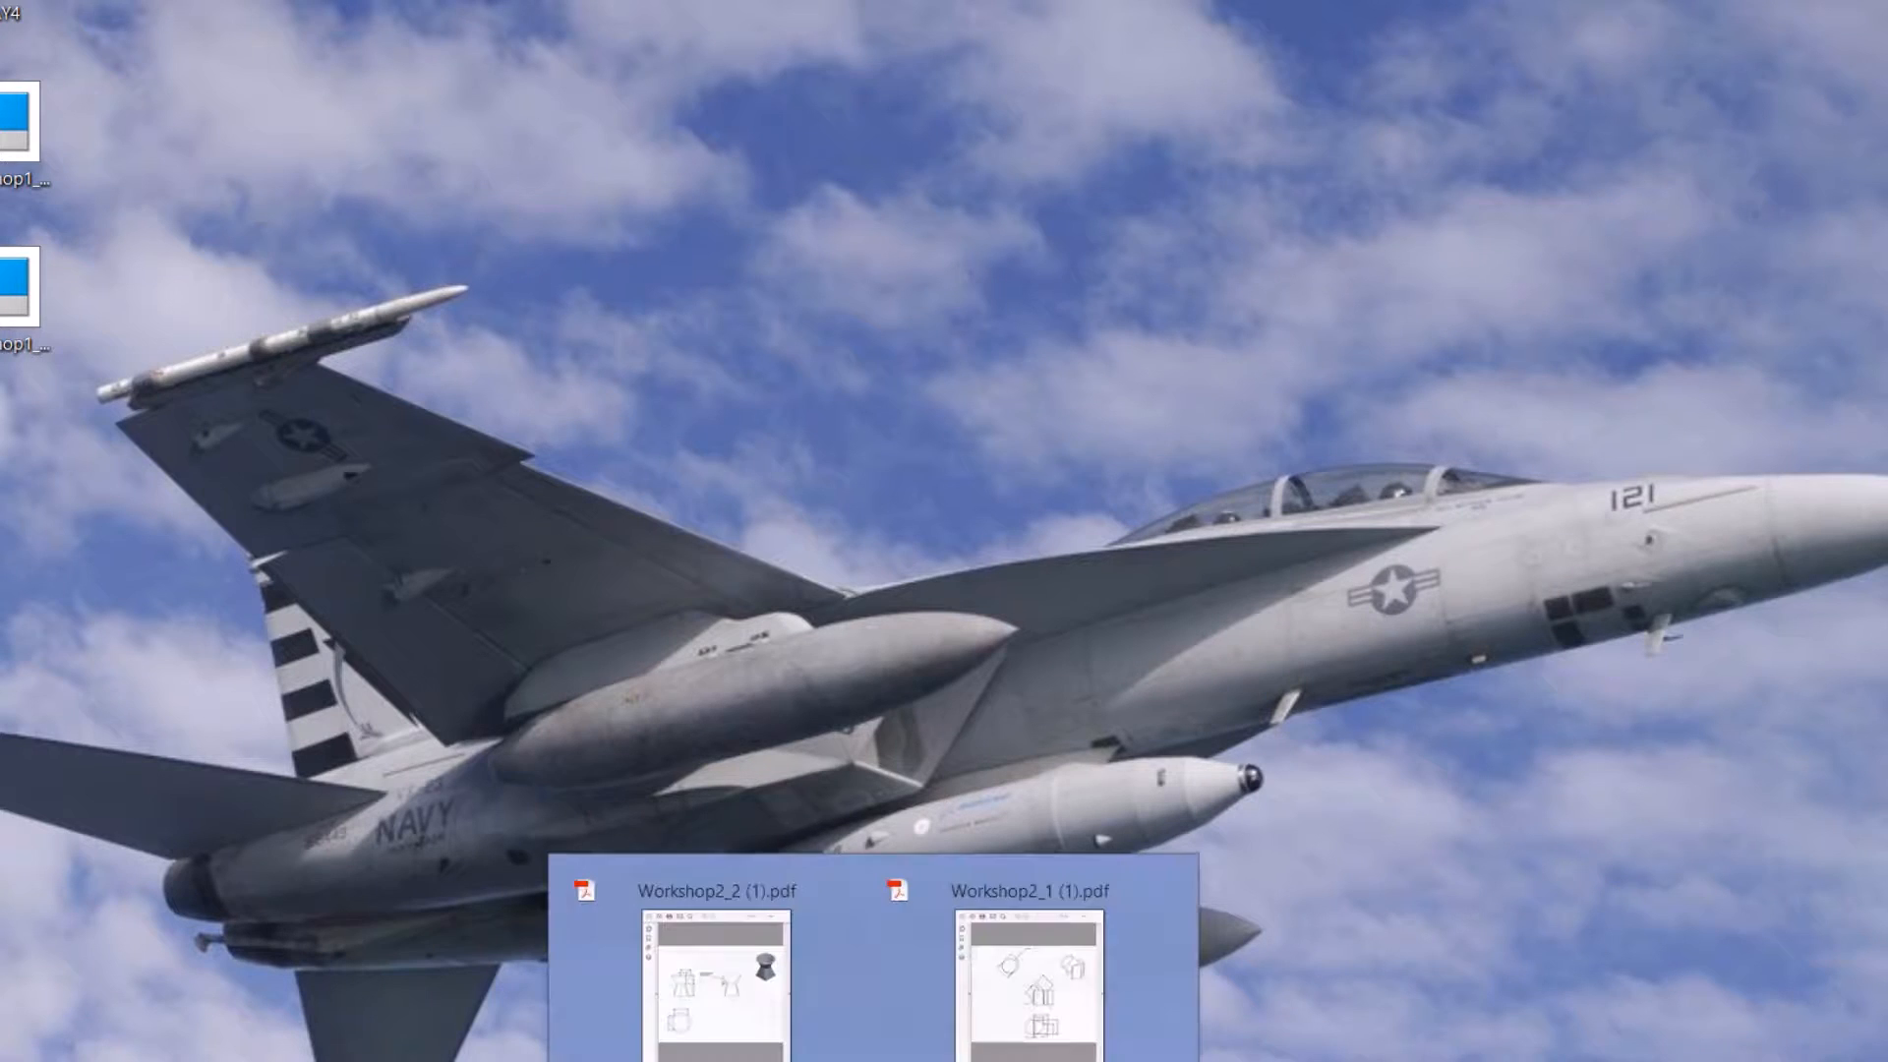
Step: Bring up the Workshop2_1 drawing PDF in an enlarged window to review its views and dimensions, and switch to the Workshop2_2 drawing
{"action": "left_click", "coordinate": [950, 1045]}
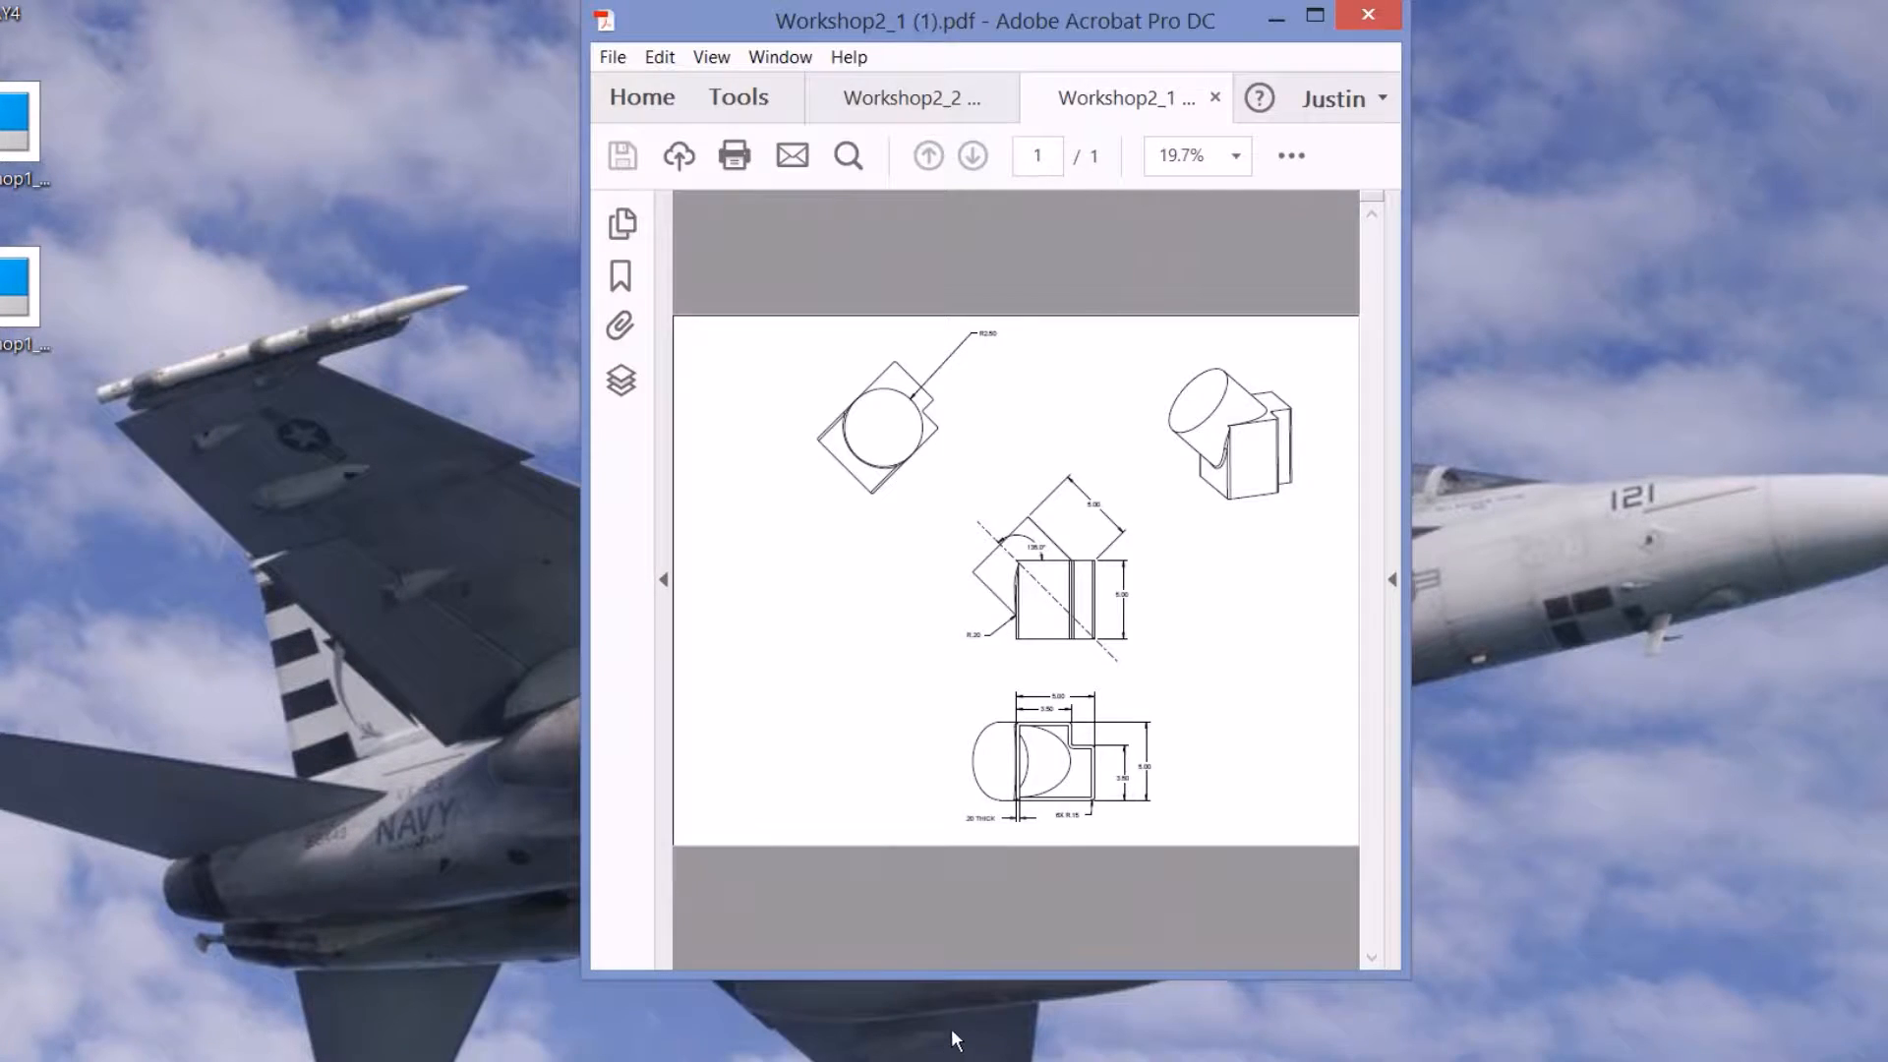
{"action": "left_click_drag", "start_coordinate": [1071, 44], "coordinate": [1076, 0]}
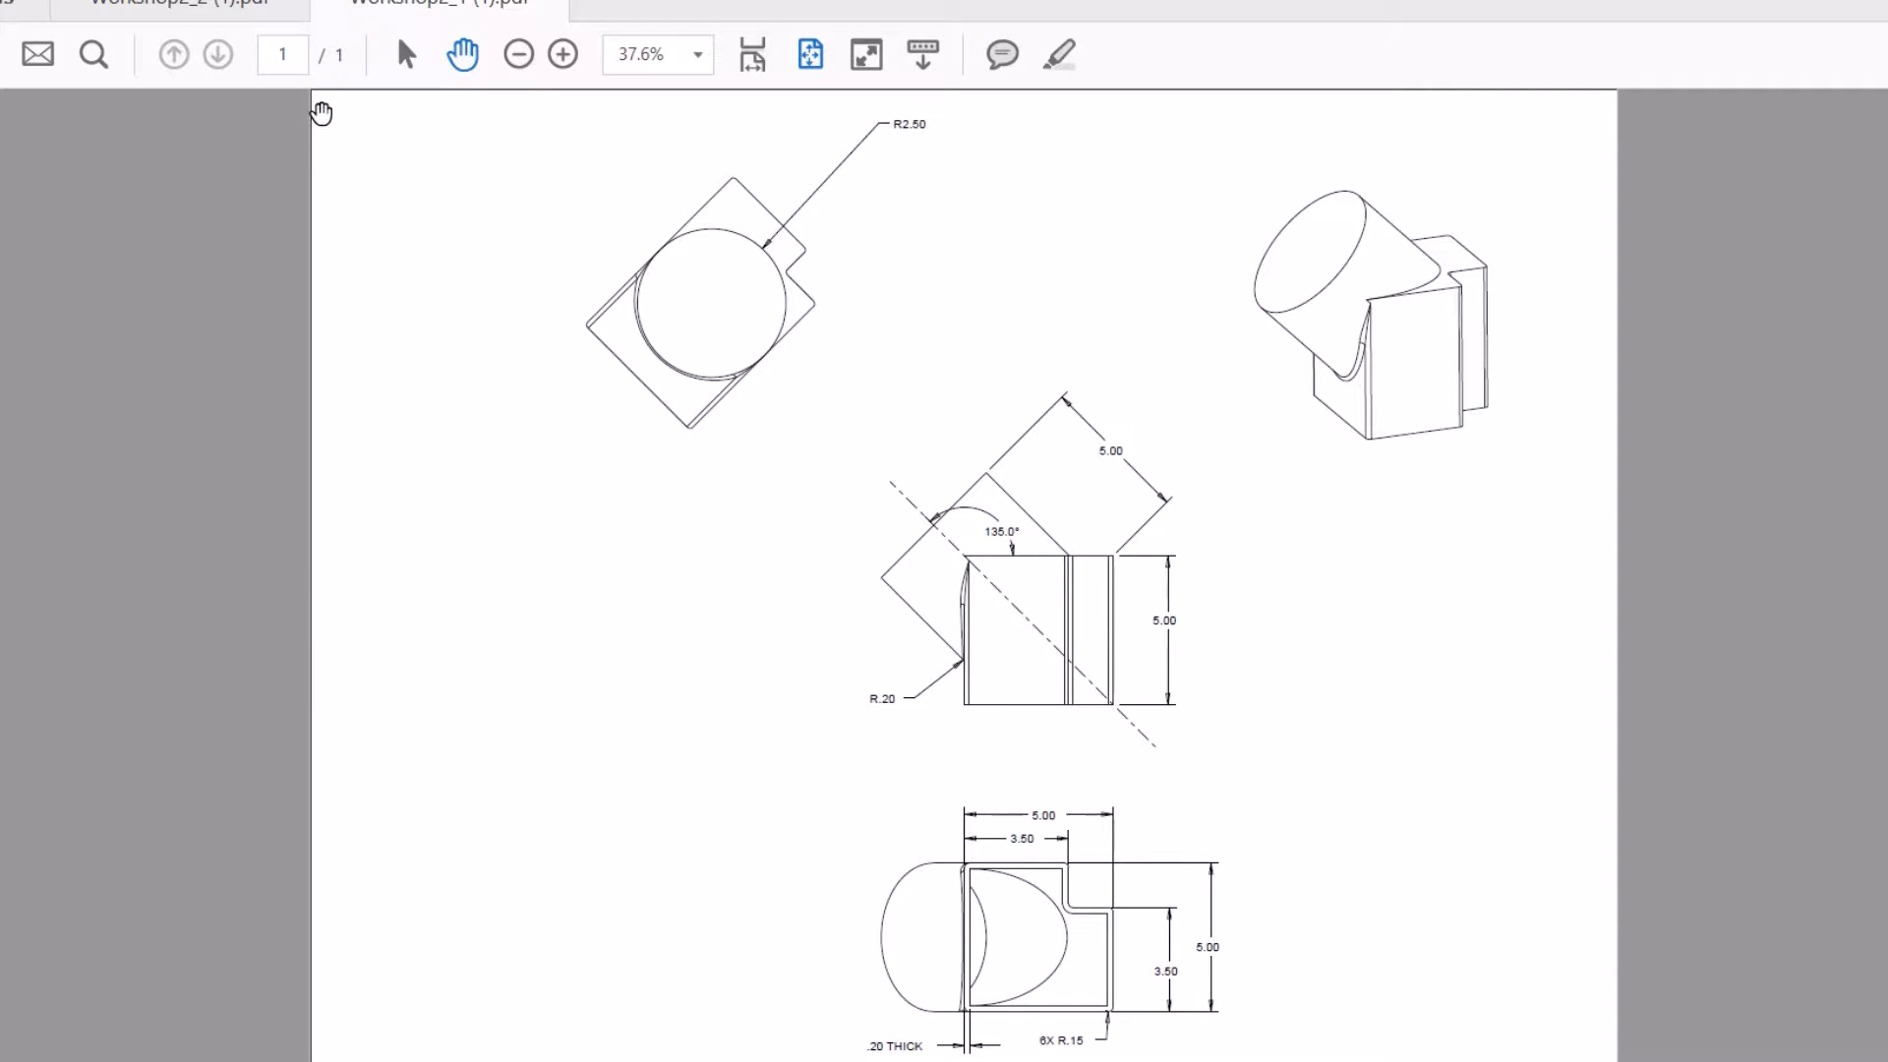
{"action": "left_click", "coordinate": [257, 15]}
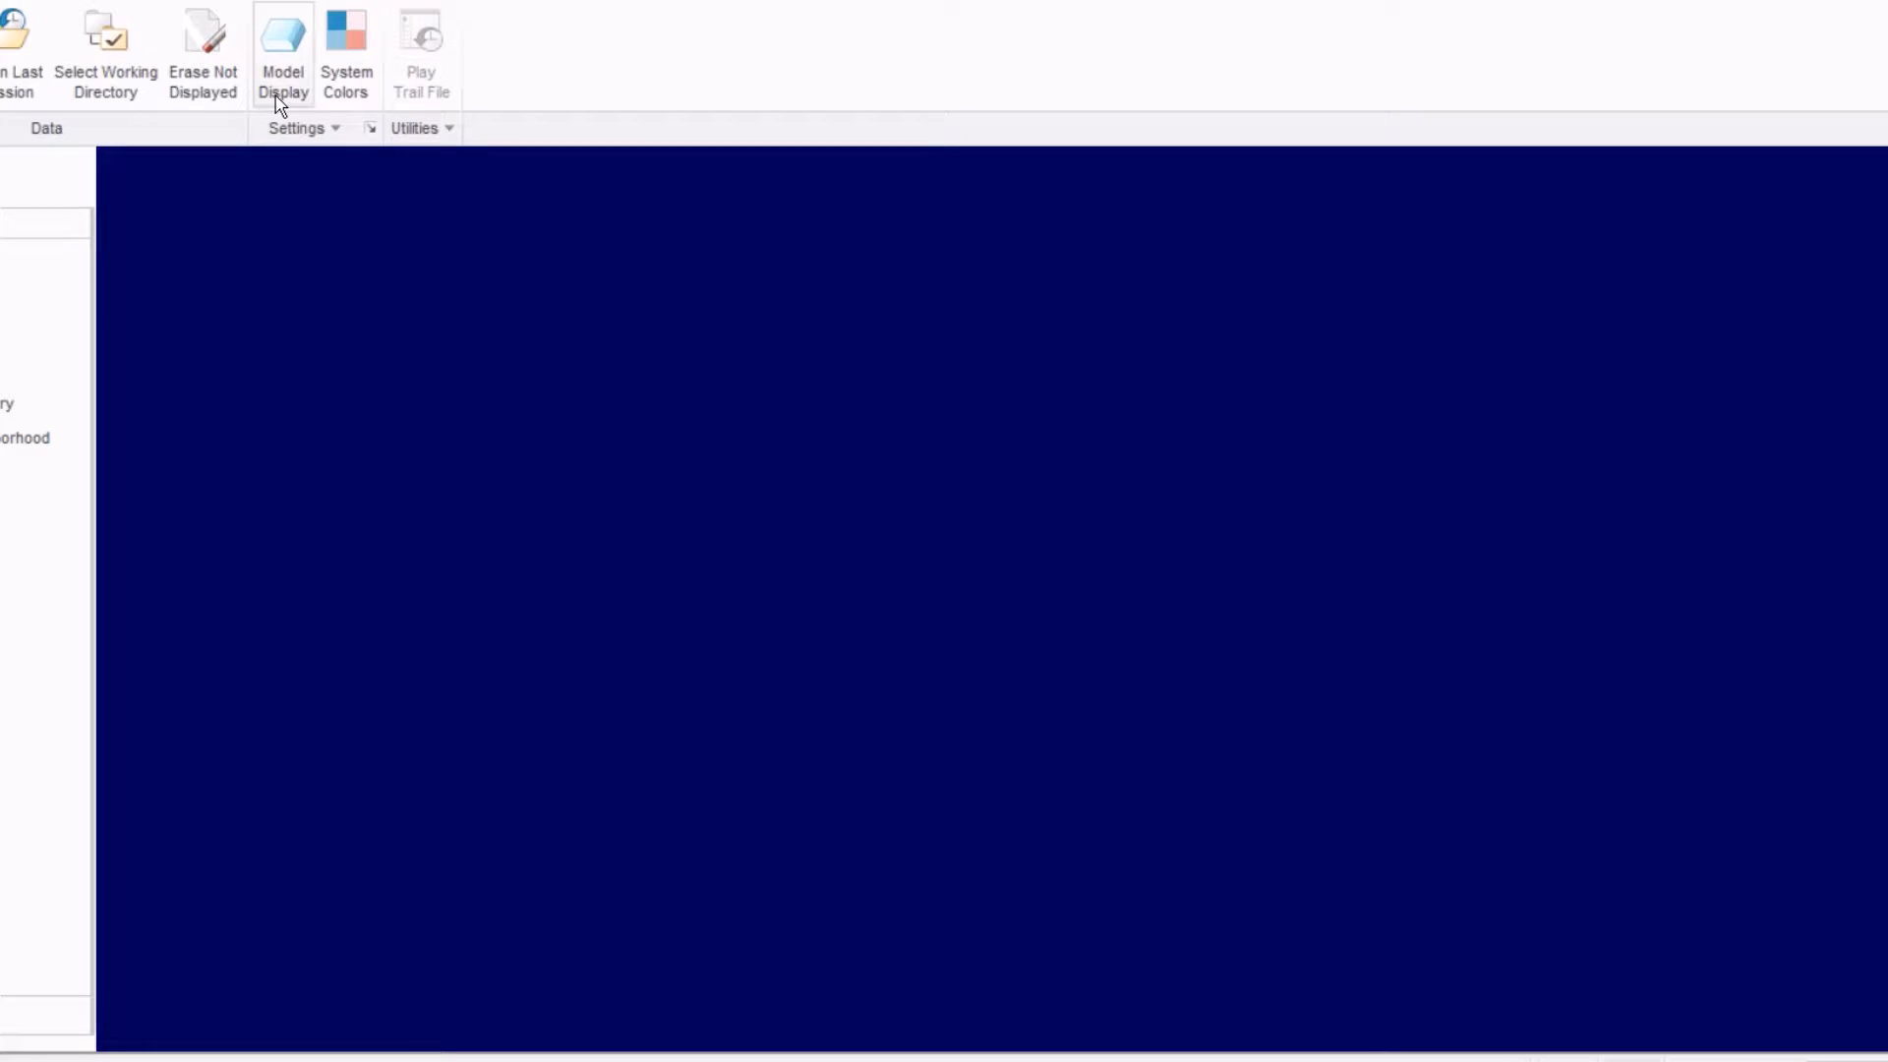
Step: In Creo Parametric, set the system colors to the Default color scheme and apply the options
{"action": "key", "text": "alt+f"}
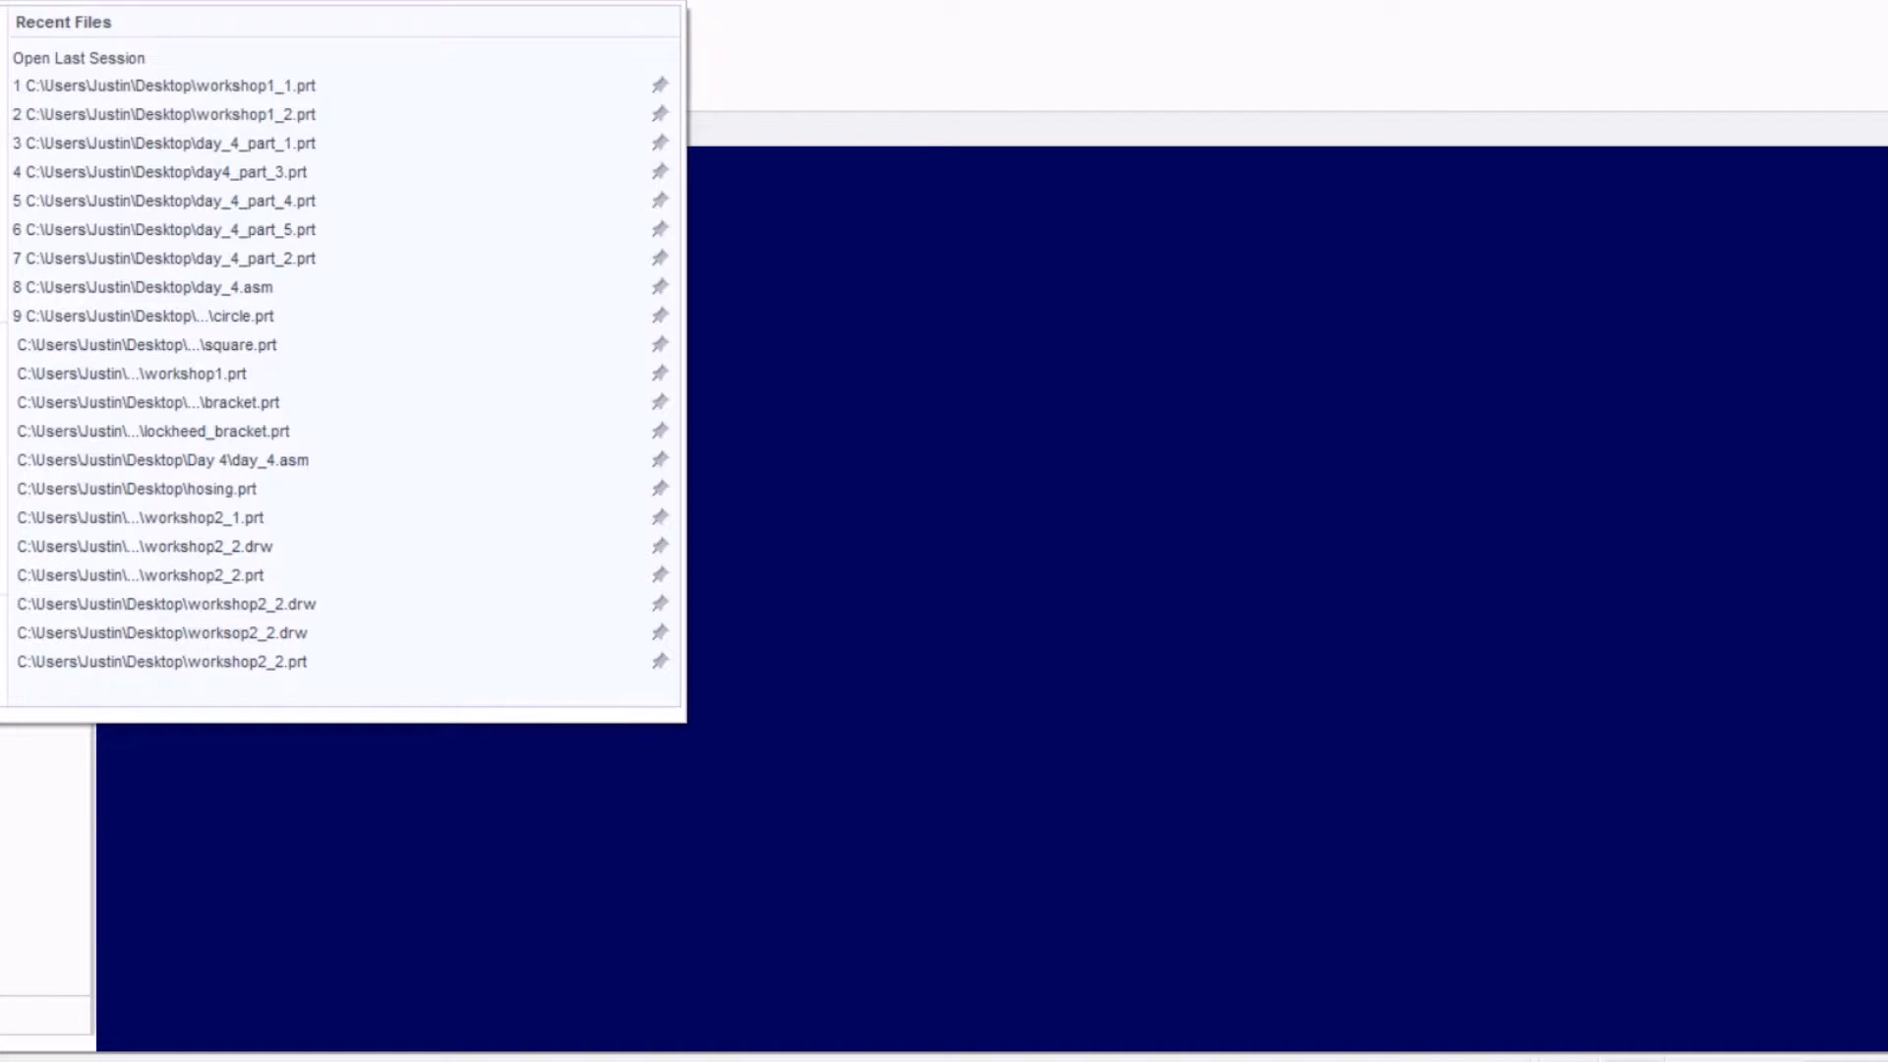
{"action": "left_click", "coordinate": [3, 627]}
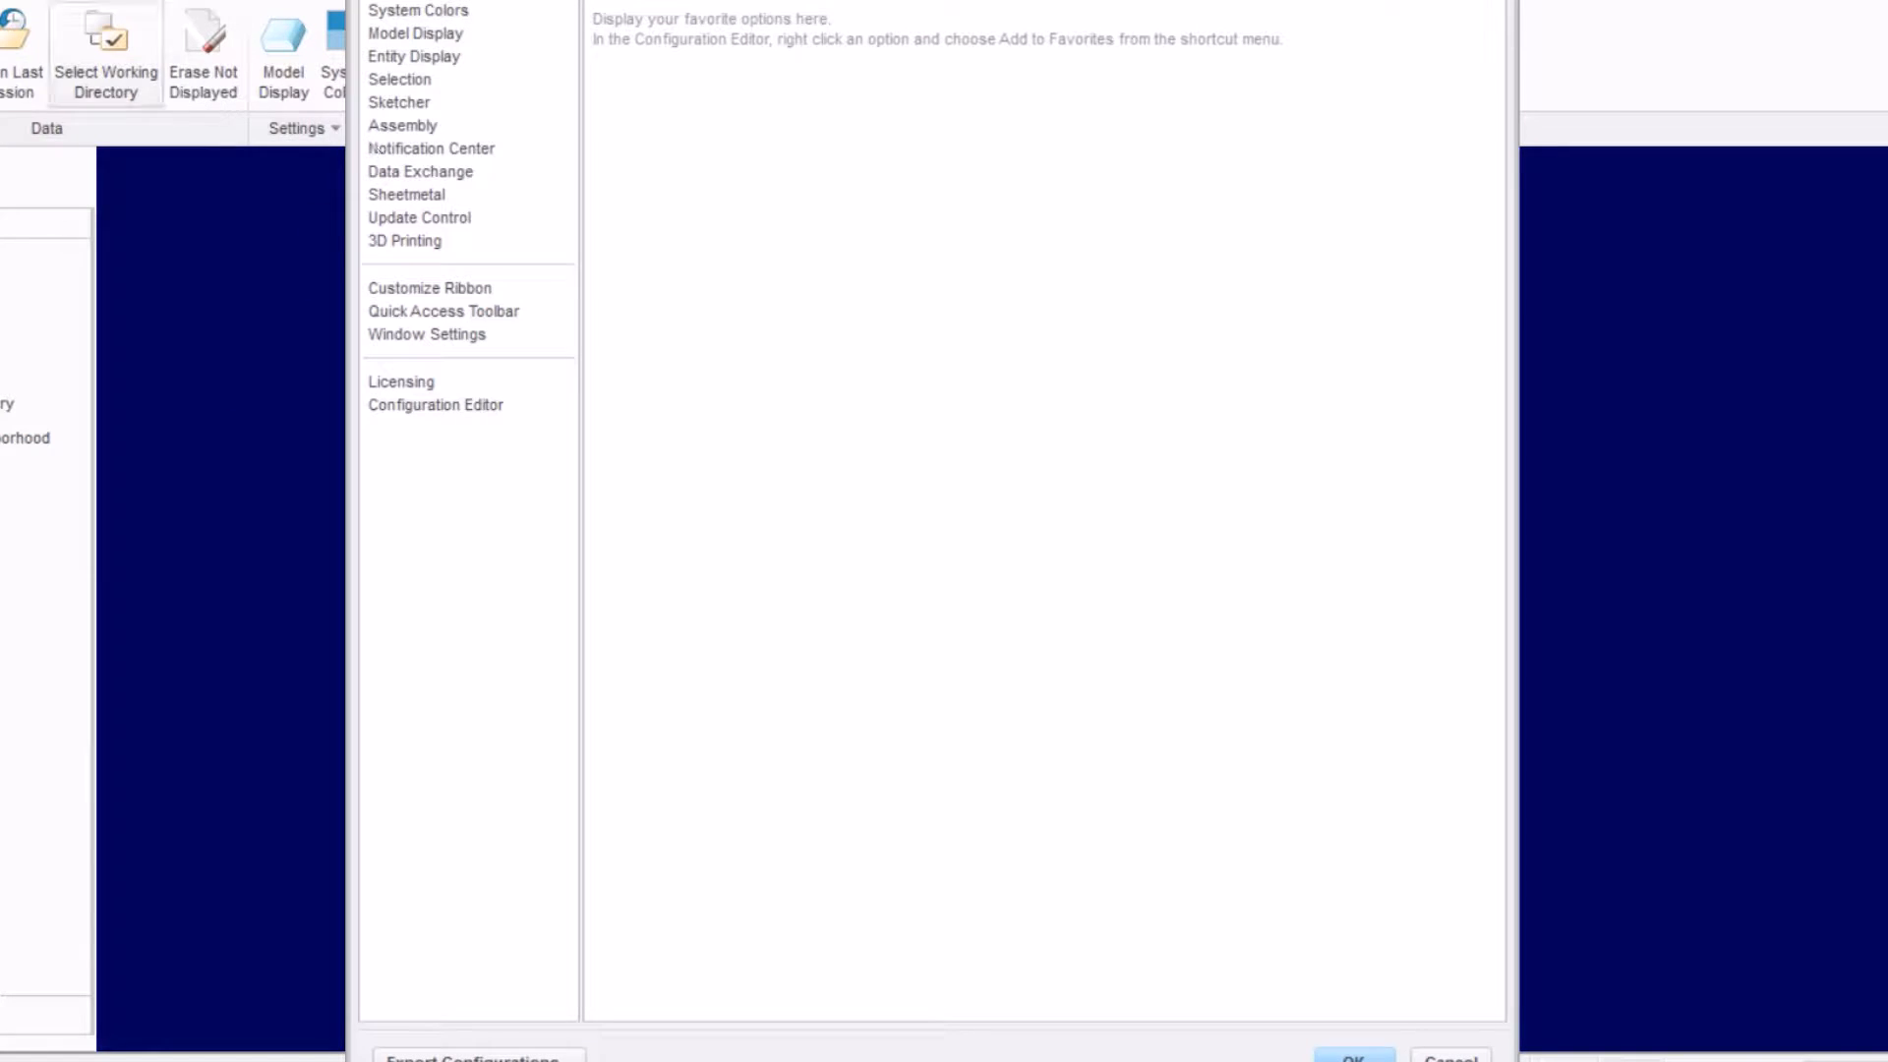
{"action": "left_click", "coordinate": [5, 2]}
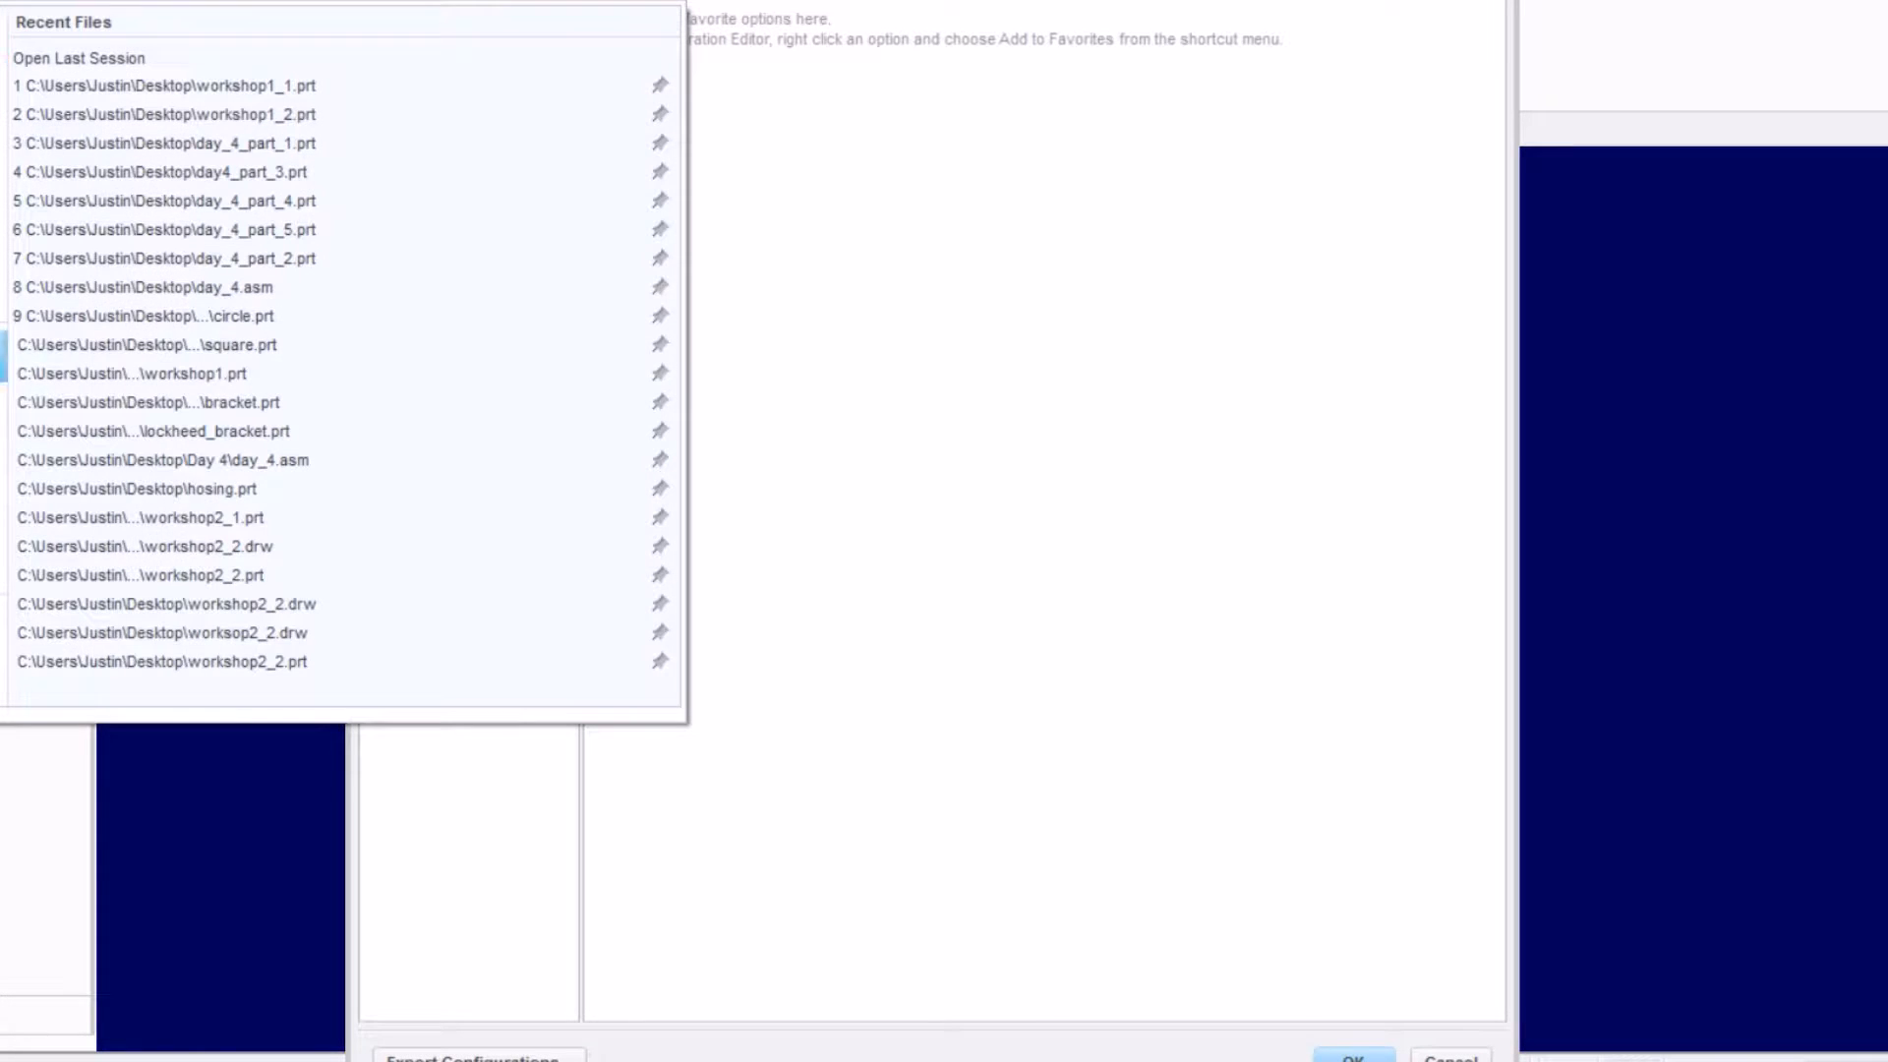
{"action": "left_click", "coordinate": [844, 507]}
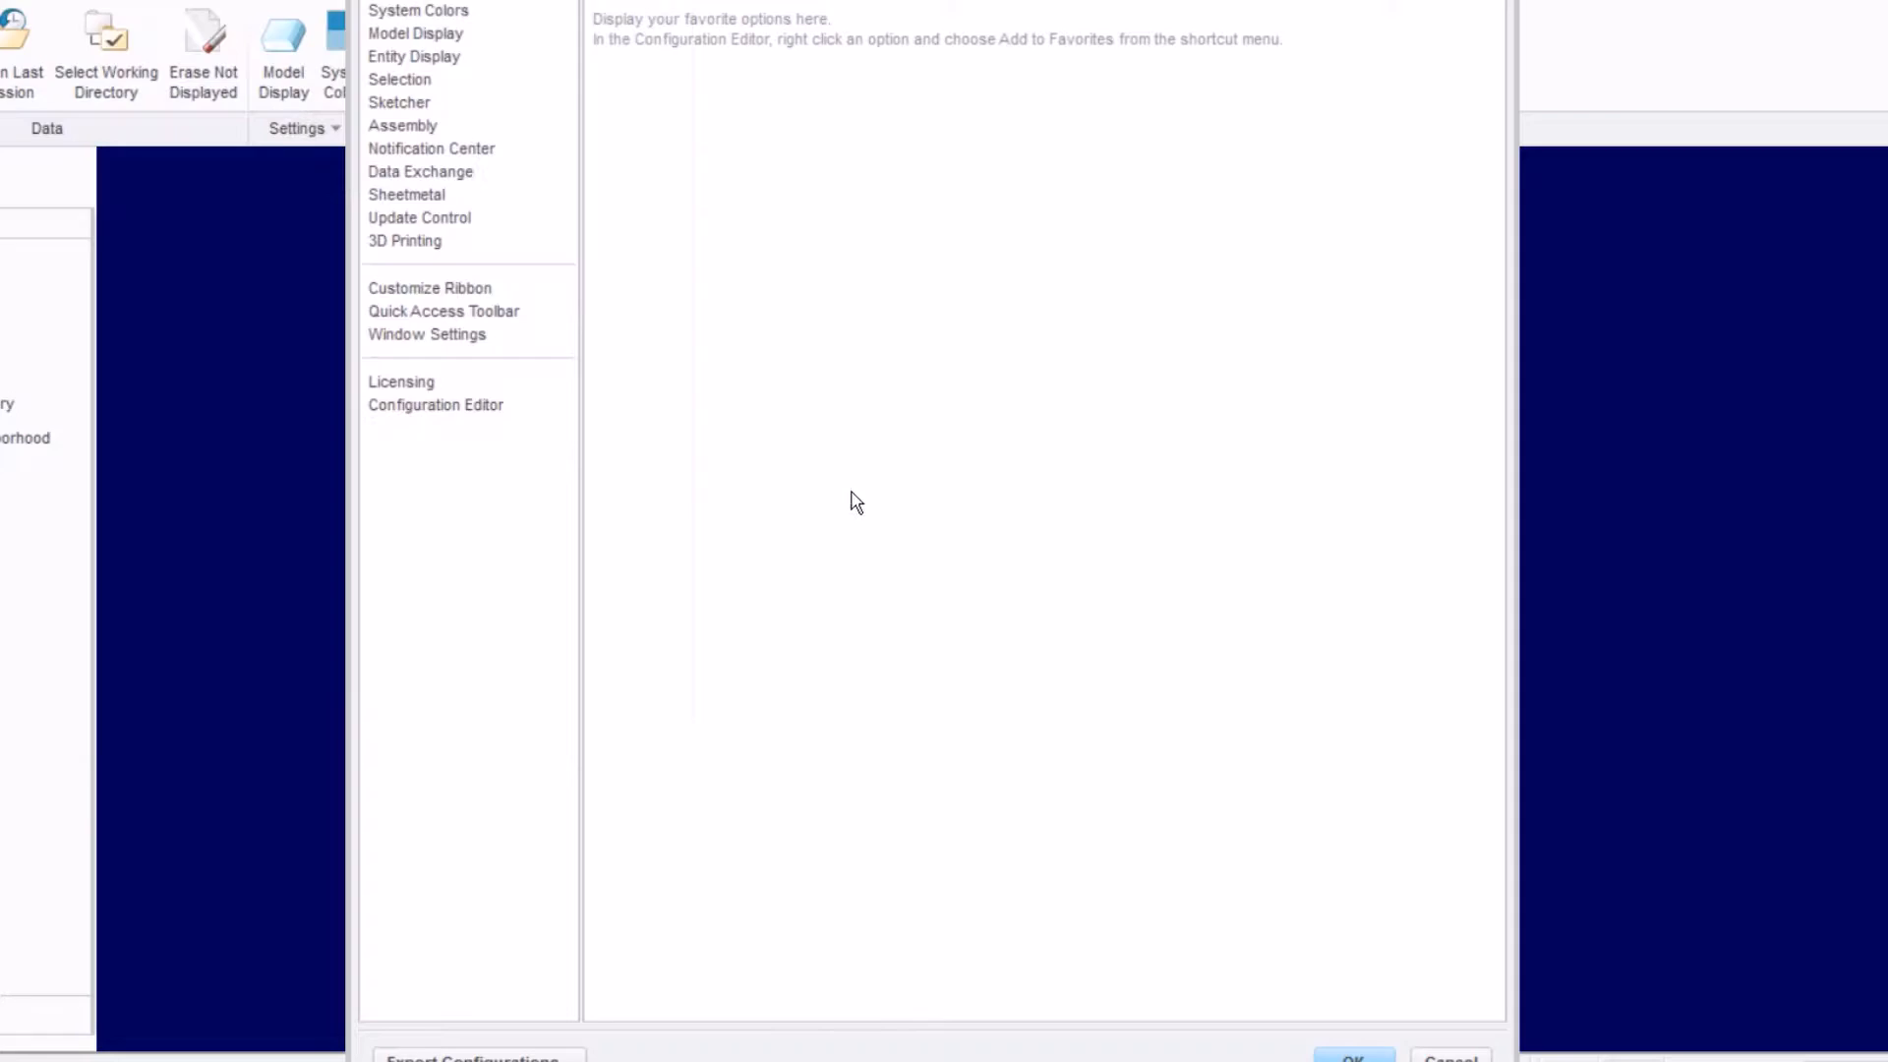
{"action": "left_click", "coordinate": [485, 12]}
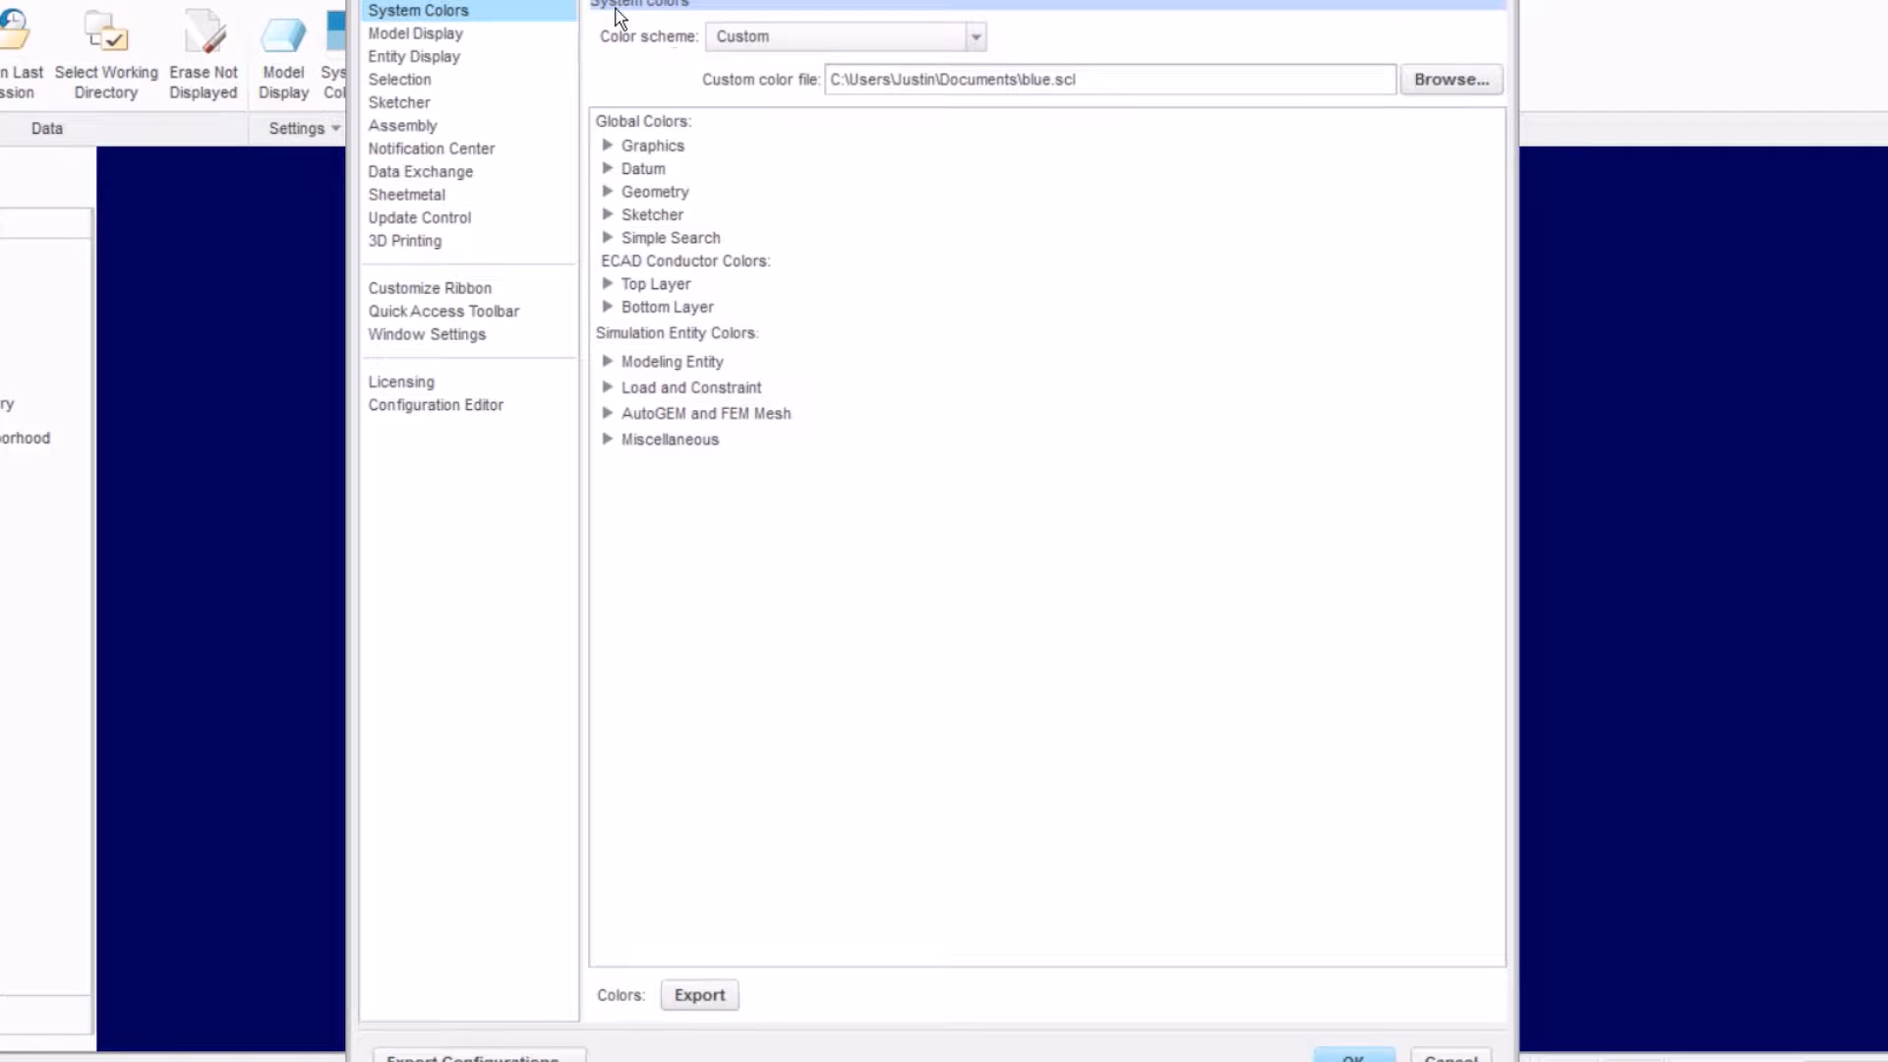
{"action": "left_click", "coordinate": [745, 42]}
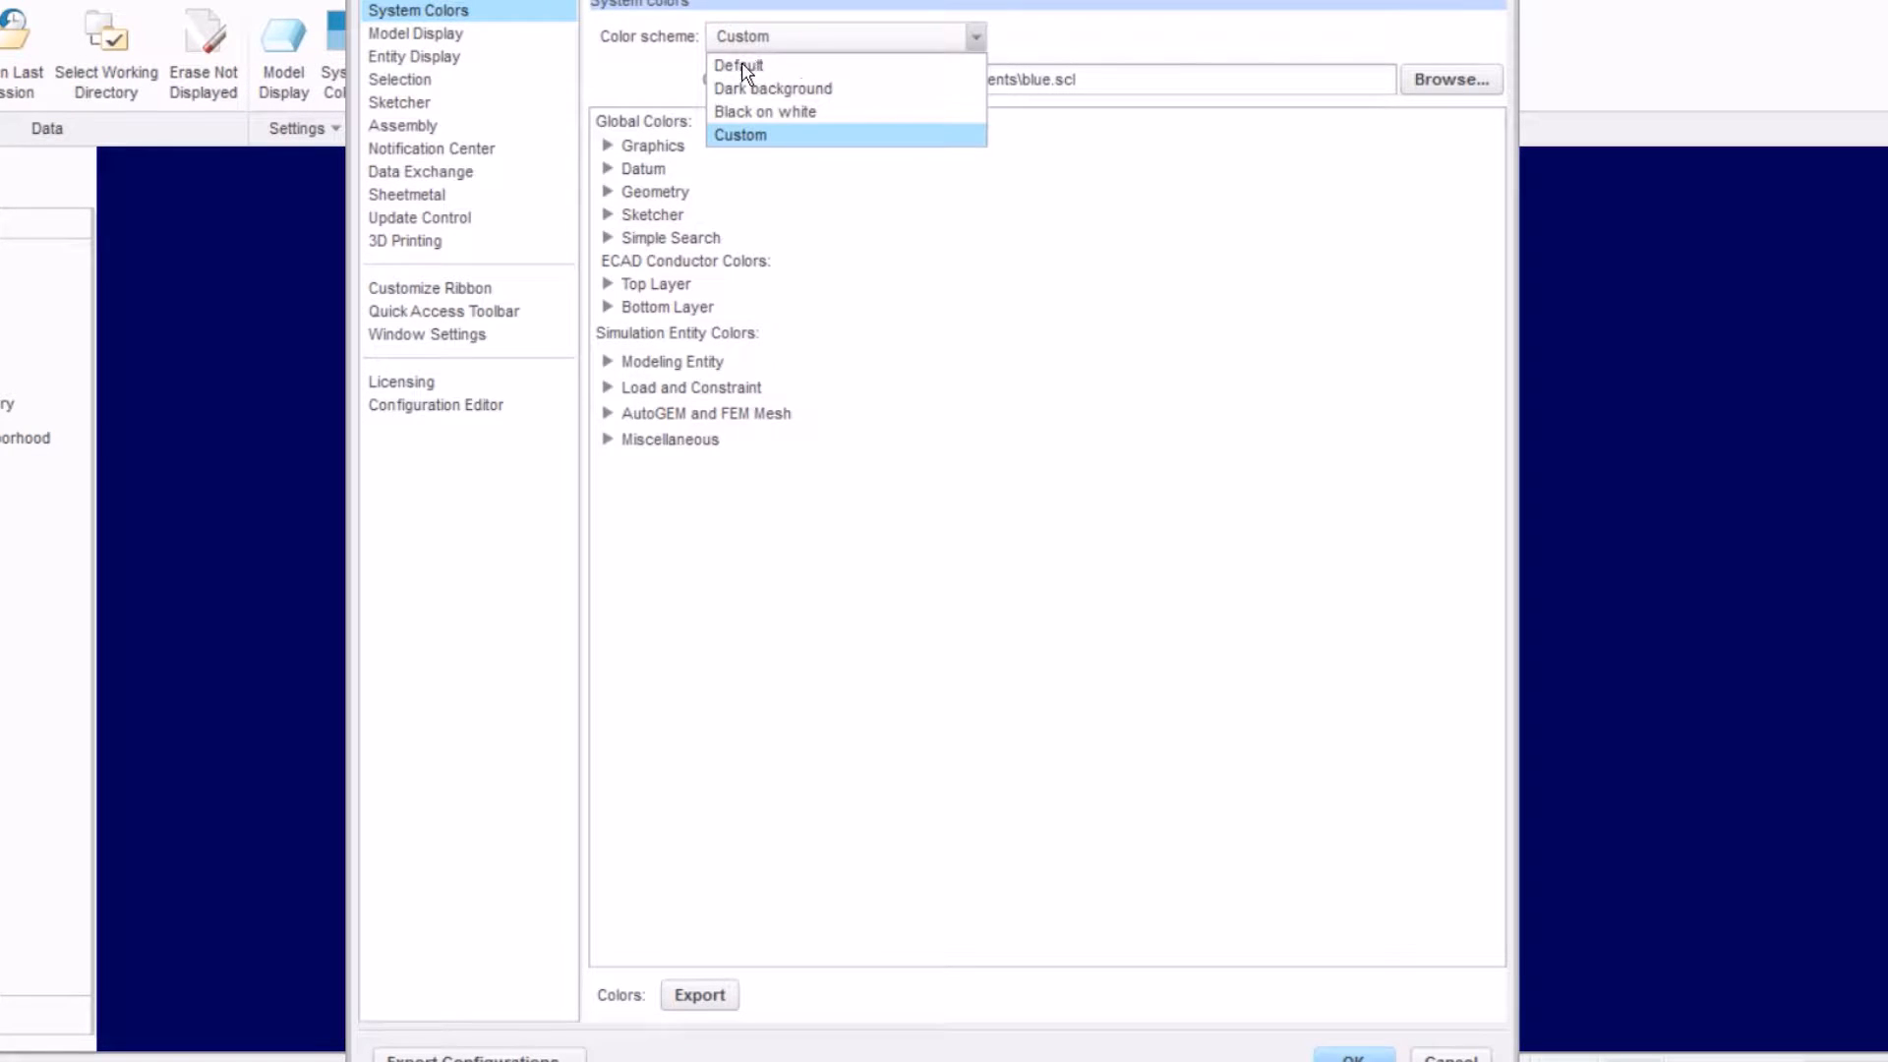
{"action": "left_click", "coordinate": [745, 61]}
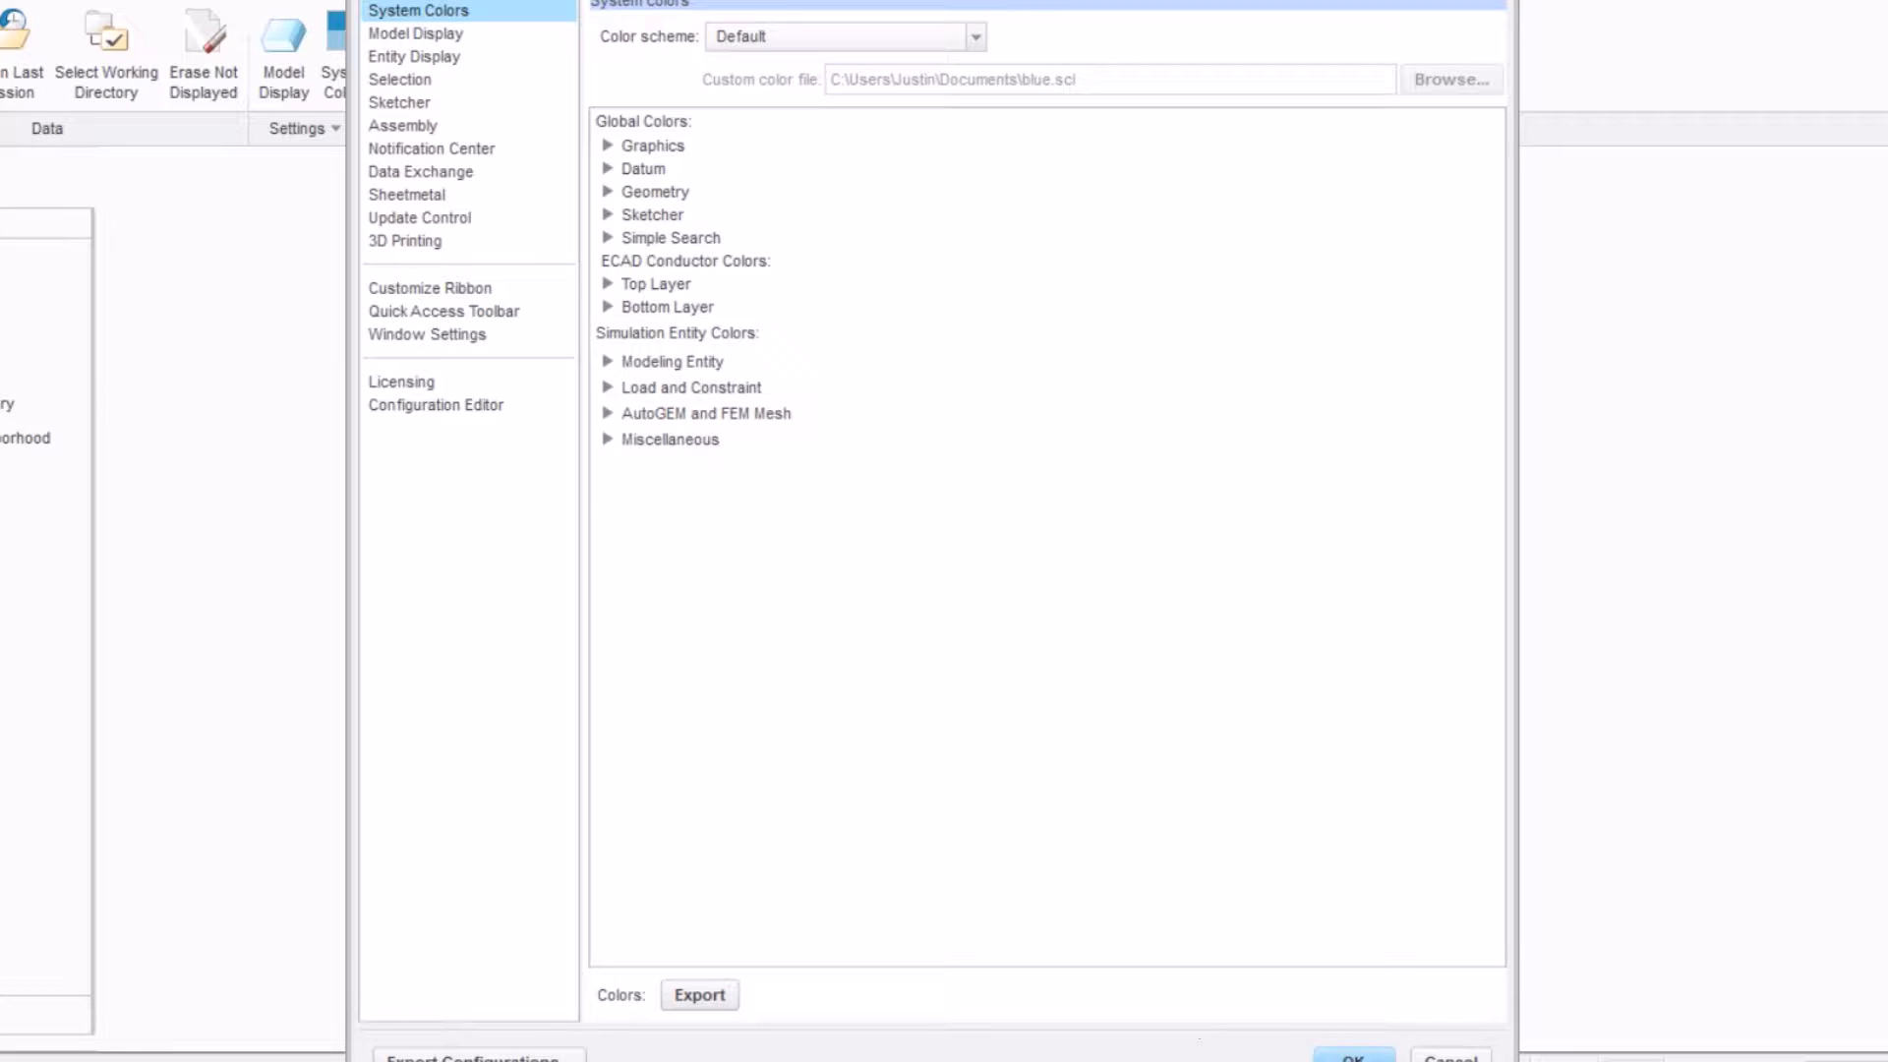
{"action": "left_click", "coordinate": [1353, 1057]}
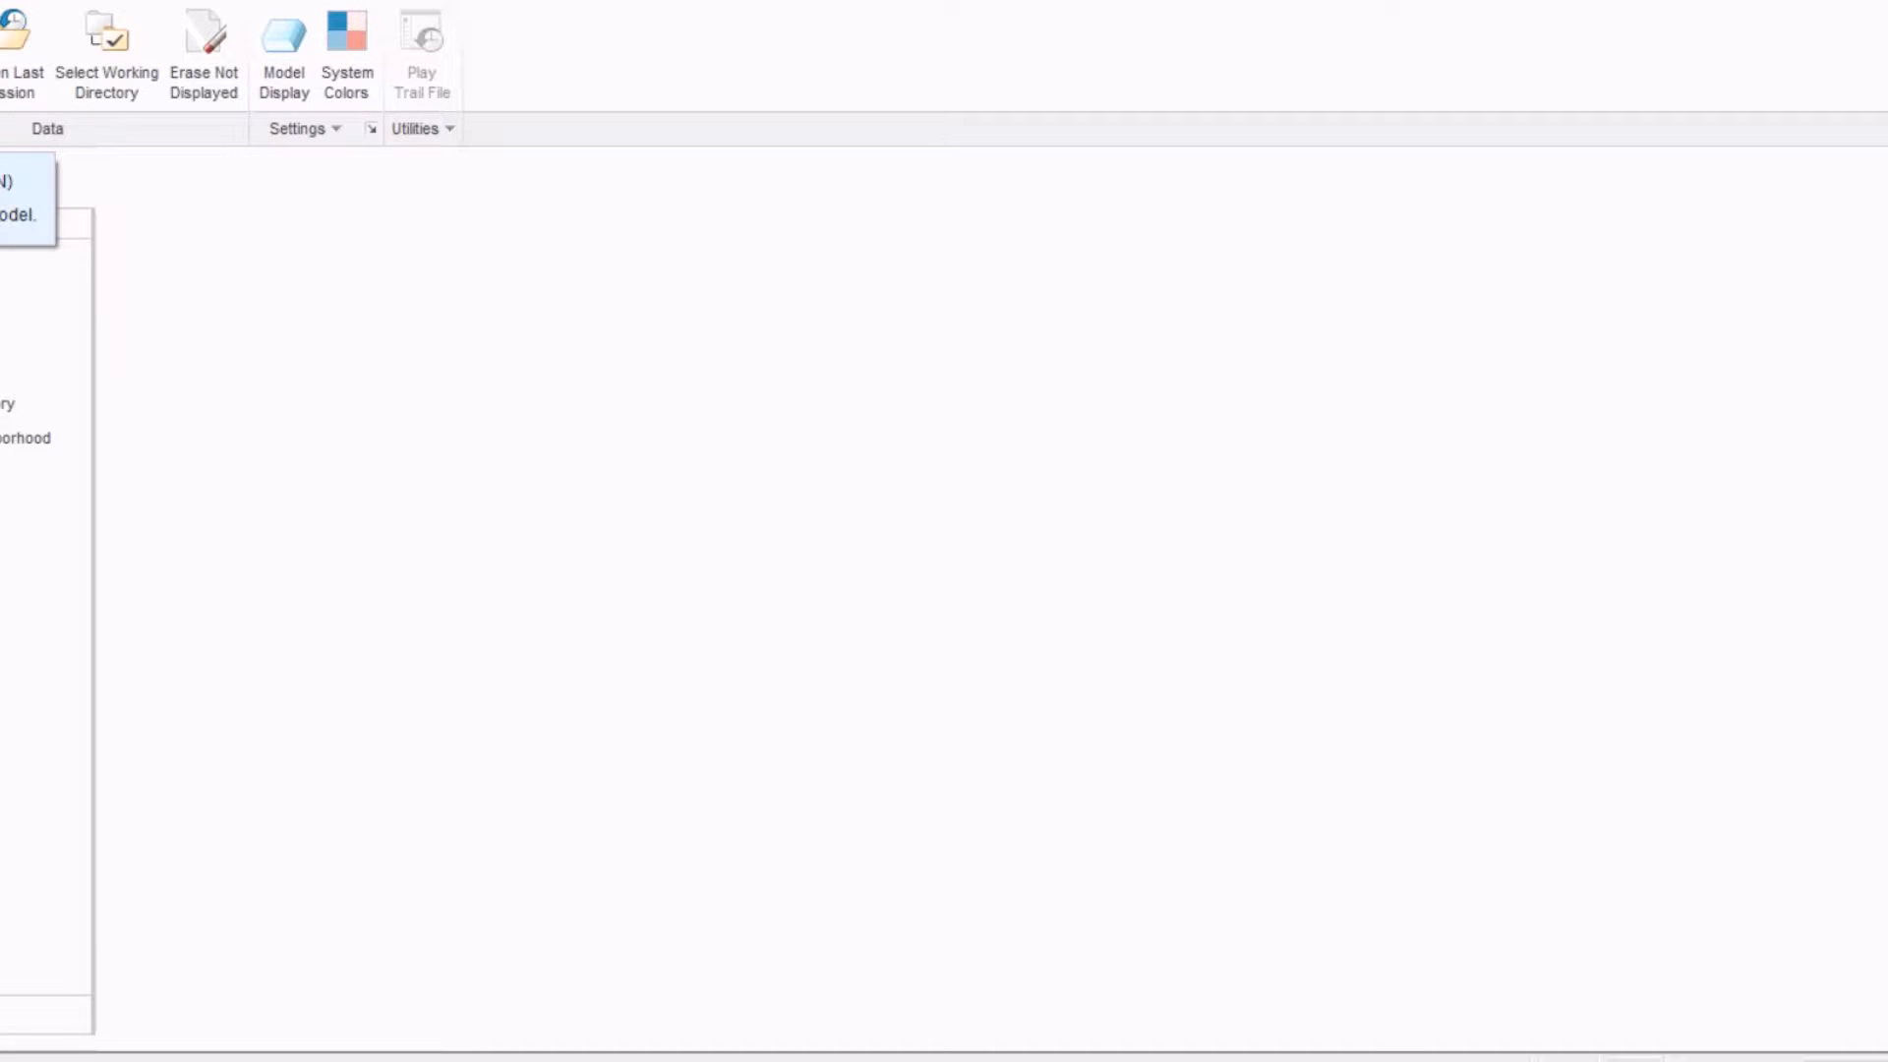
Step: Create a new solid part named WORKSHOP_EX using the default template
{"action": "key", "text": "ctrl+n"}
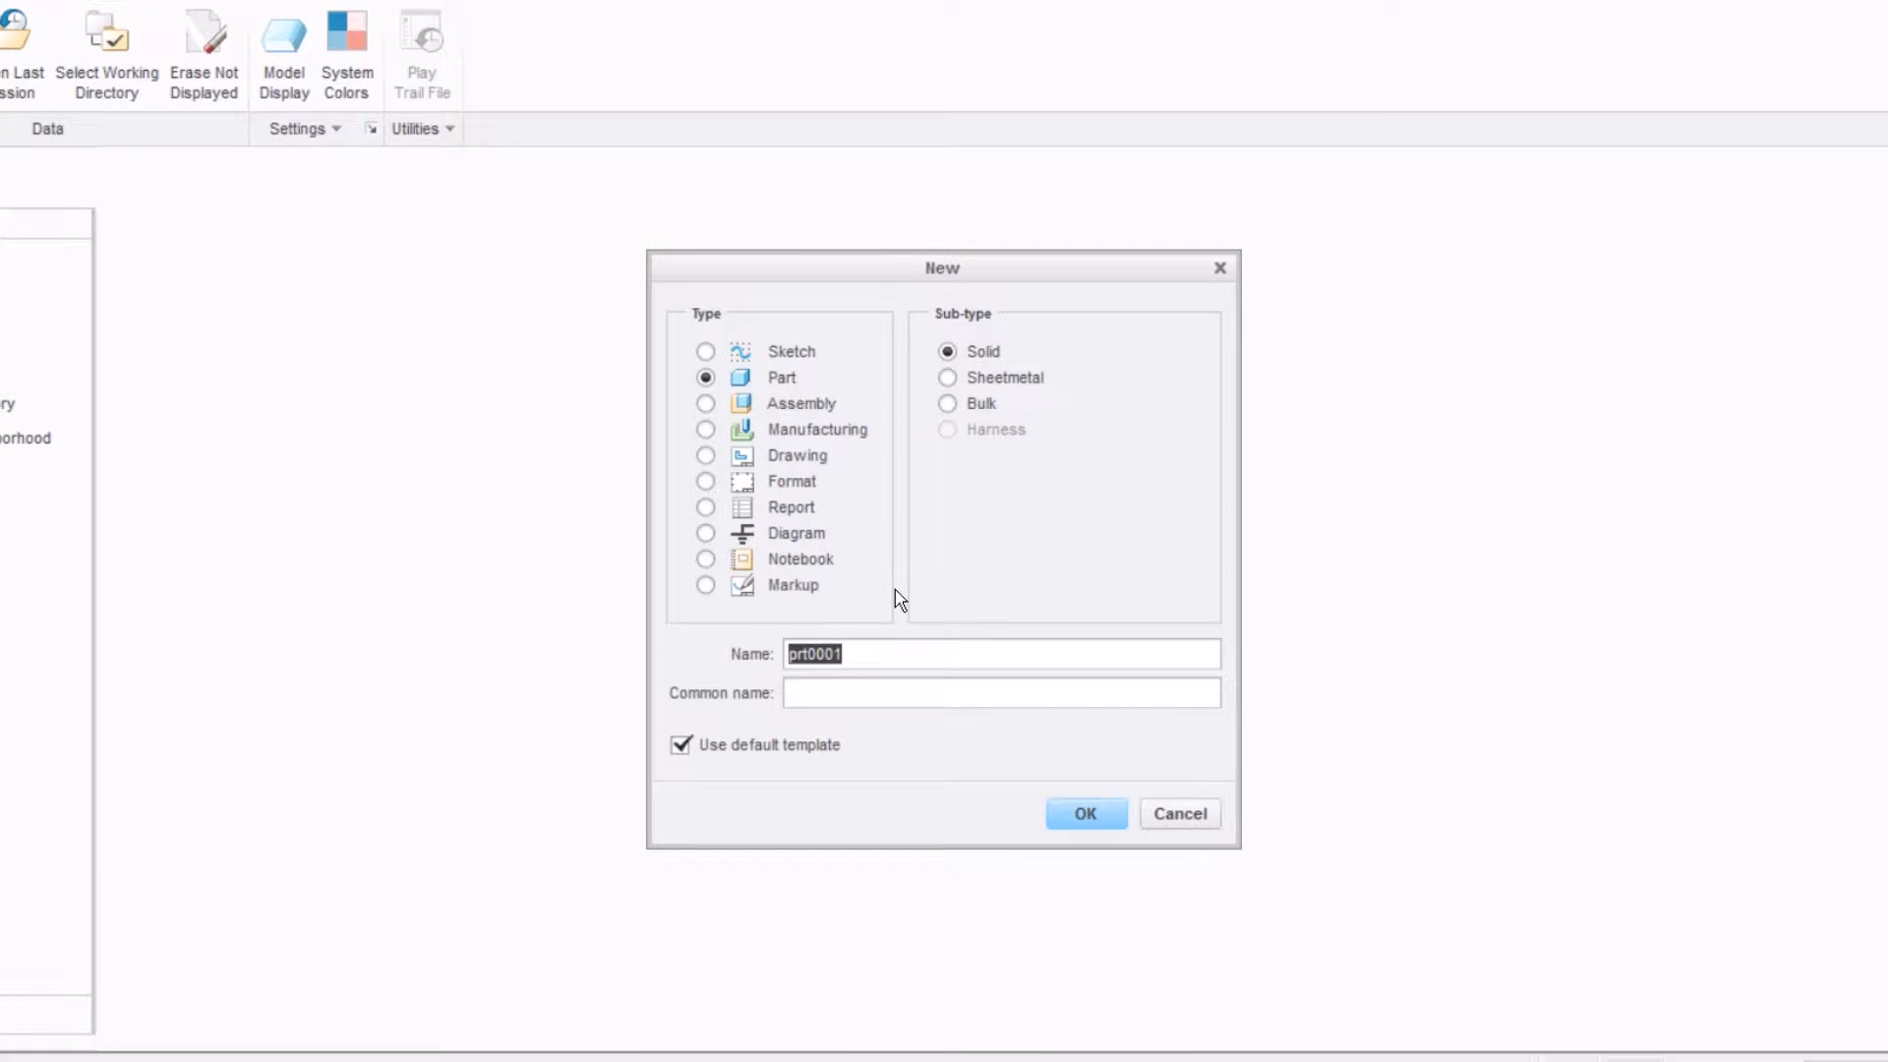
{"action": "type", "text": "WORKSHOP_EX"}
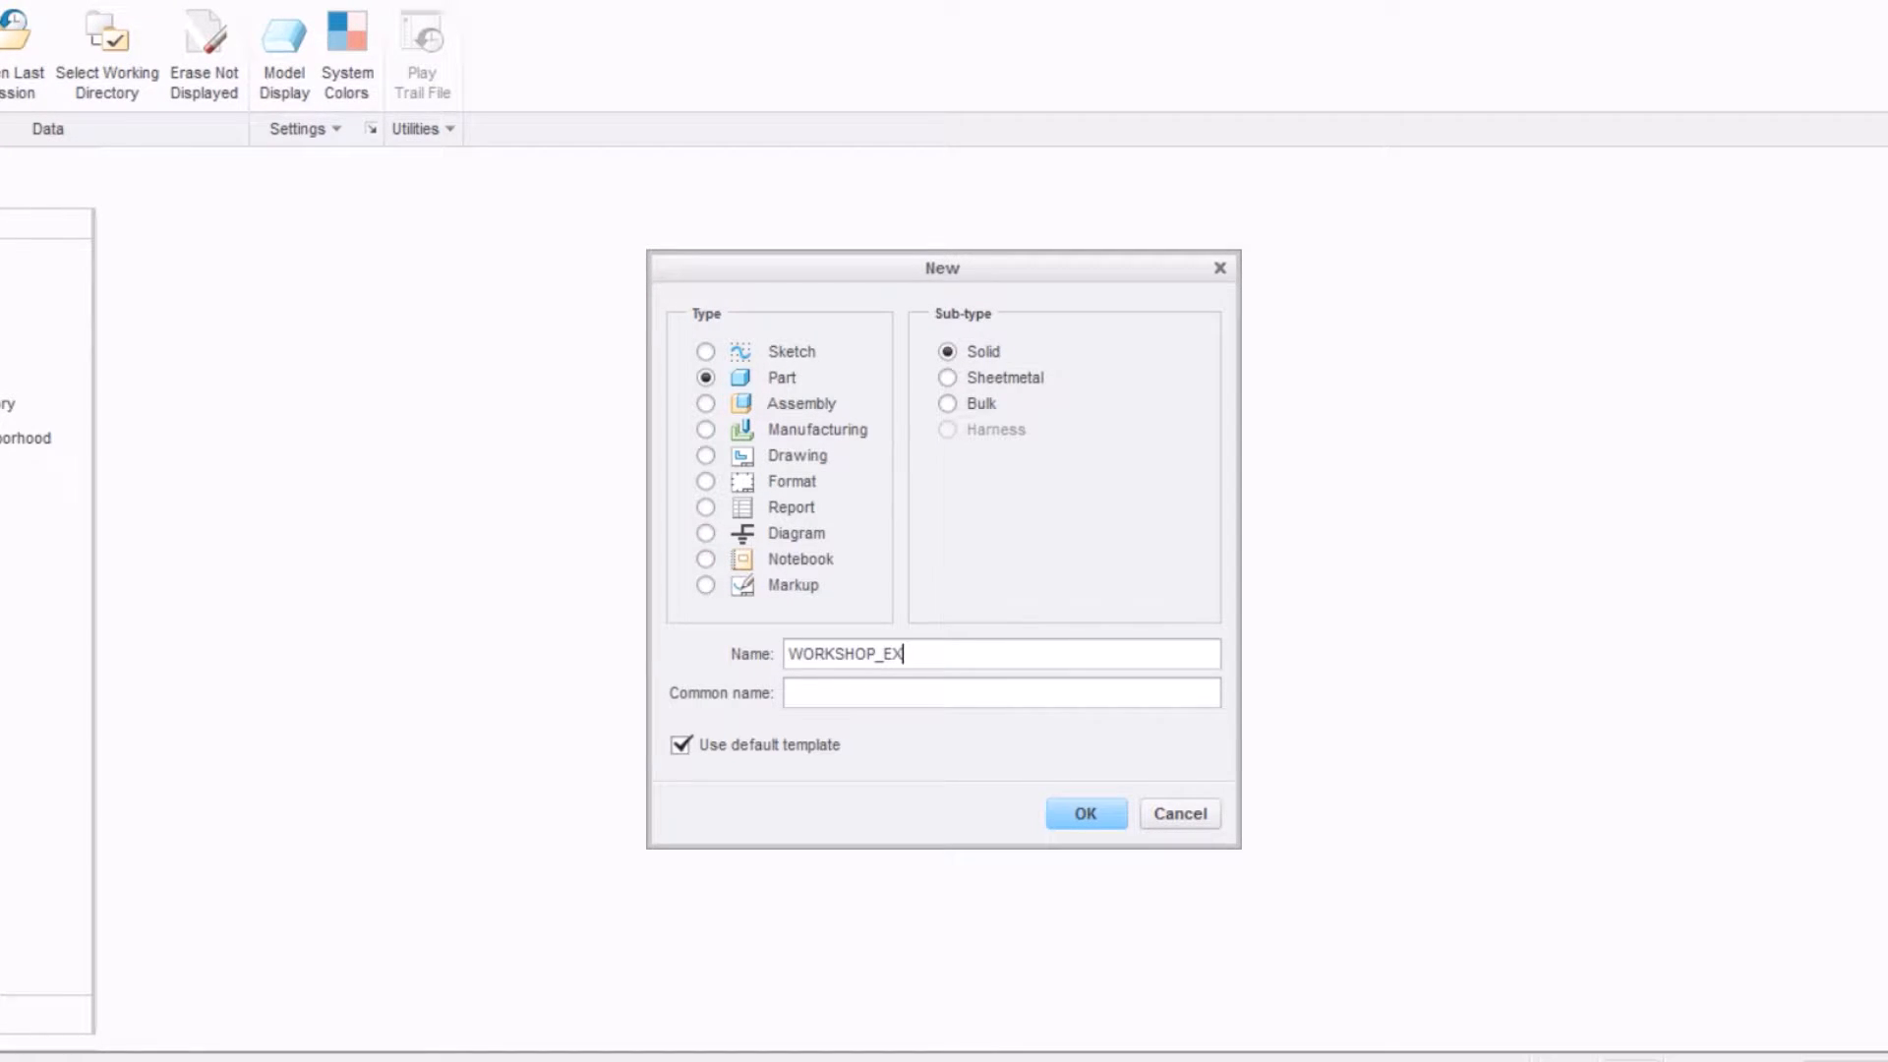
{"action": "left_click", "coordinate": [1063, 812]}
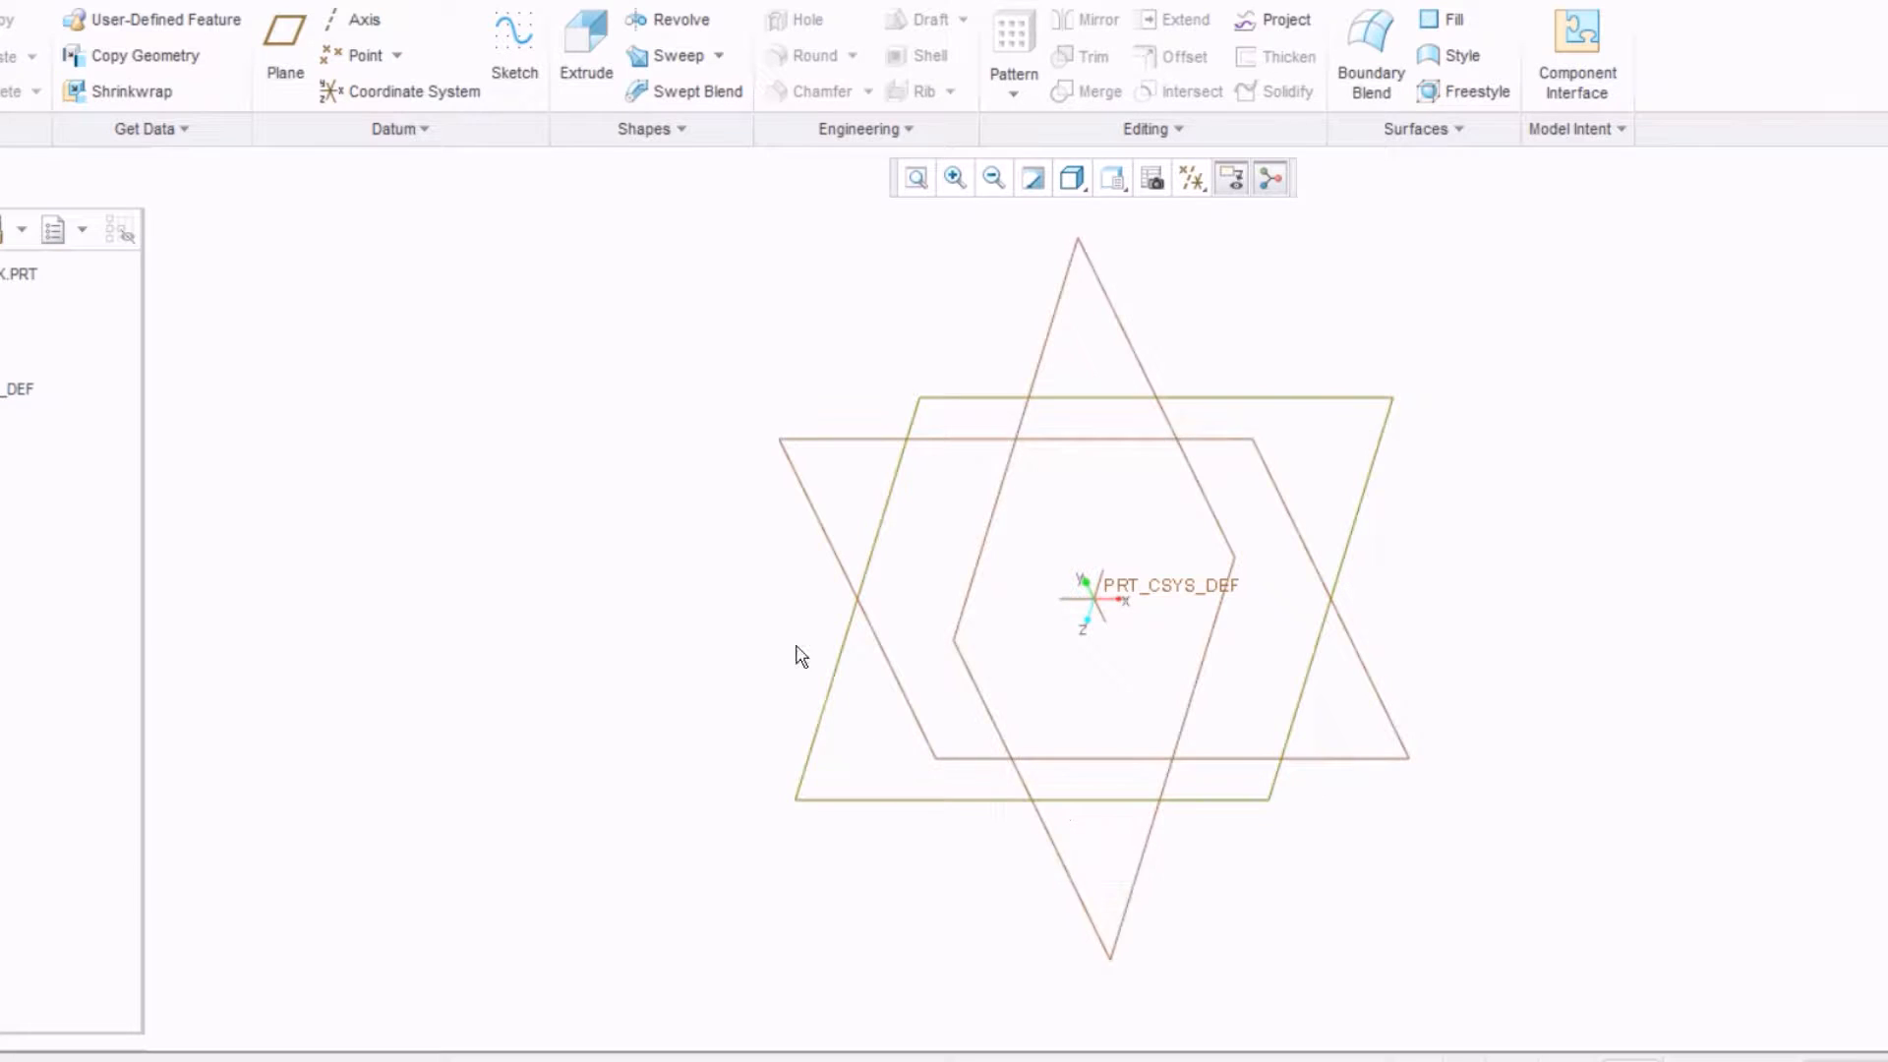
Step: Highlight the three default datum planes one after another to identify them in the model, and clear the selection
{"action": "left_click", "coordinate": [5, 360]}
{"action": "left_click", "coordinate": [5, 331]}
{"action": "left_click", "coordinate": [5, 303]}
{"action": "left_click", "coordinate": [310, 358]}
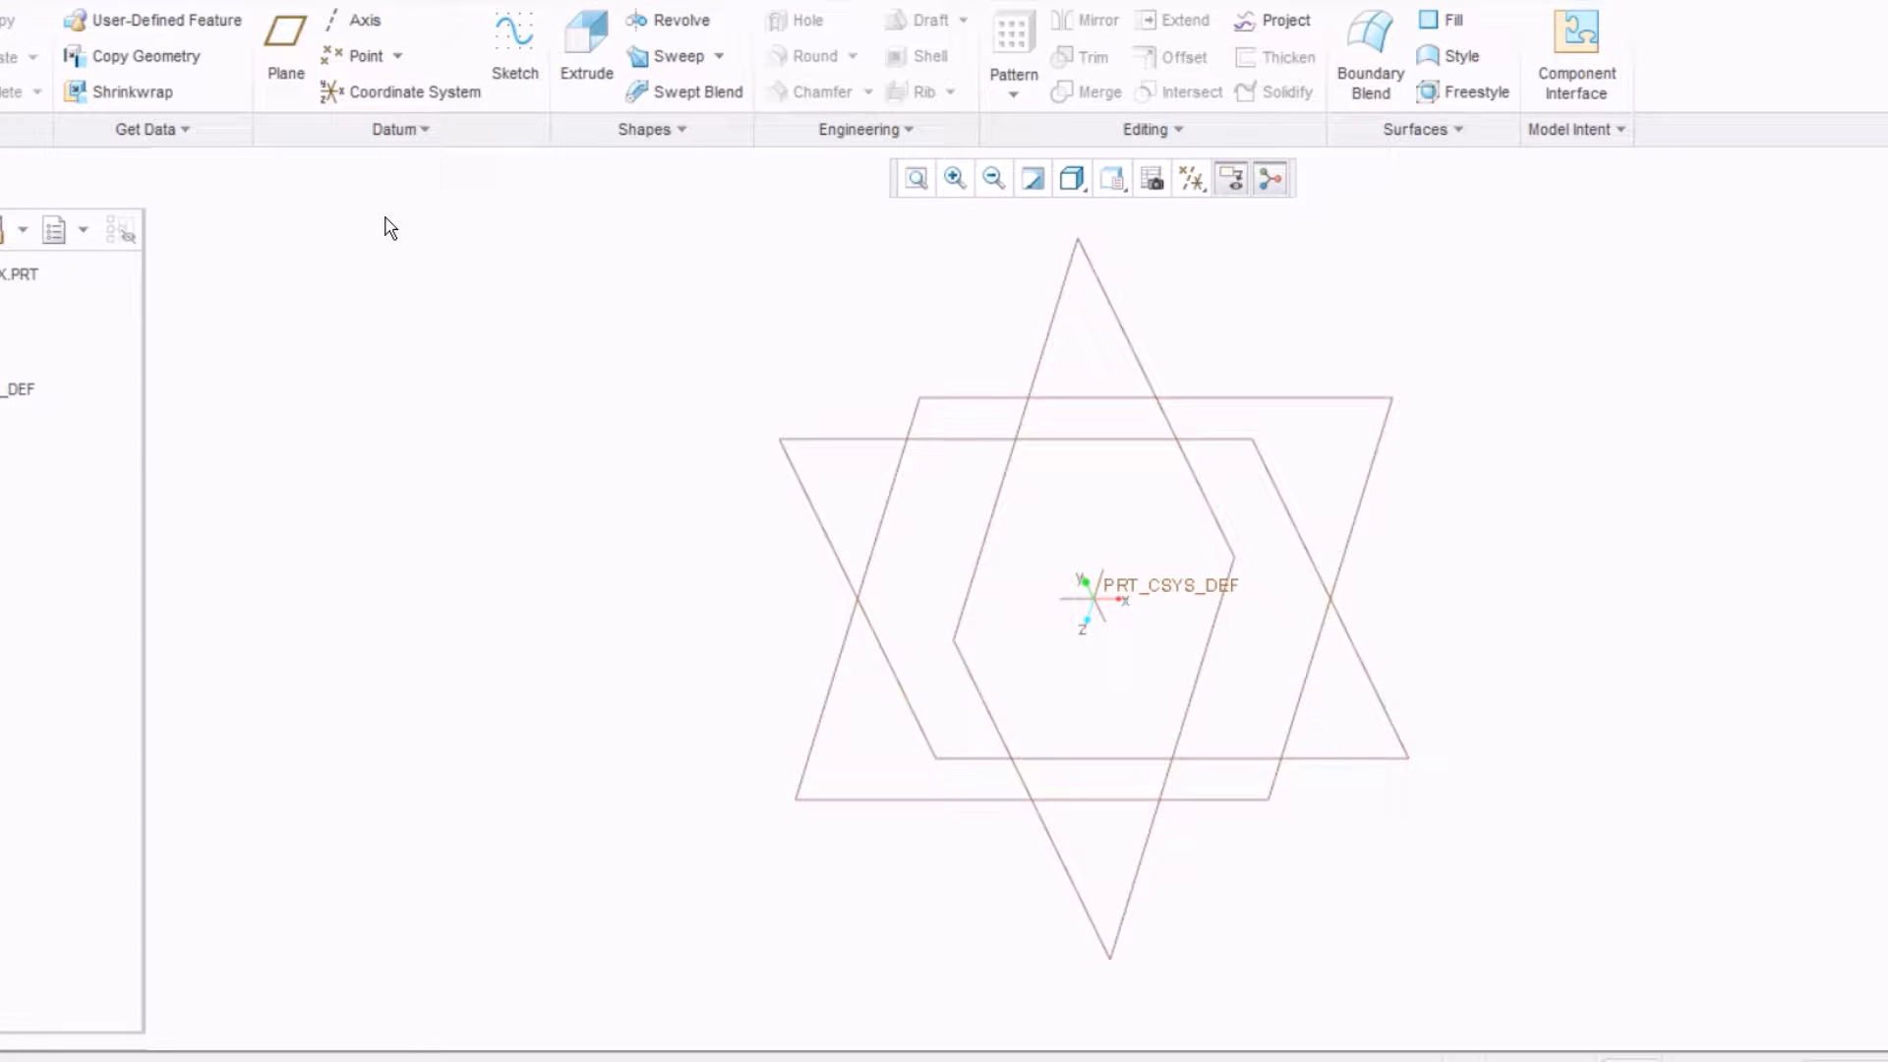
Step: Start a sketch on the TOP datum plane with RIGHT as the right-facing reference, and orient the view parallel to the sketch plane
{"action": "left_click", "coordinate": [524, 65]}
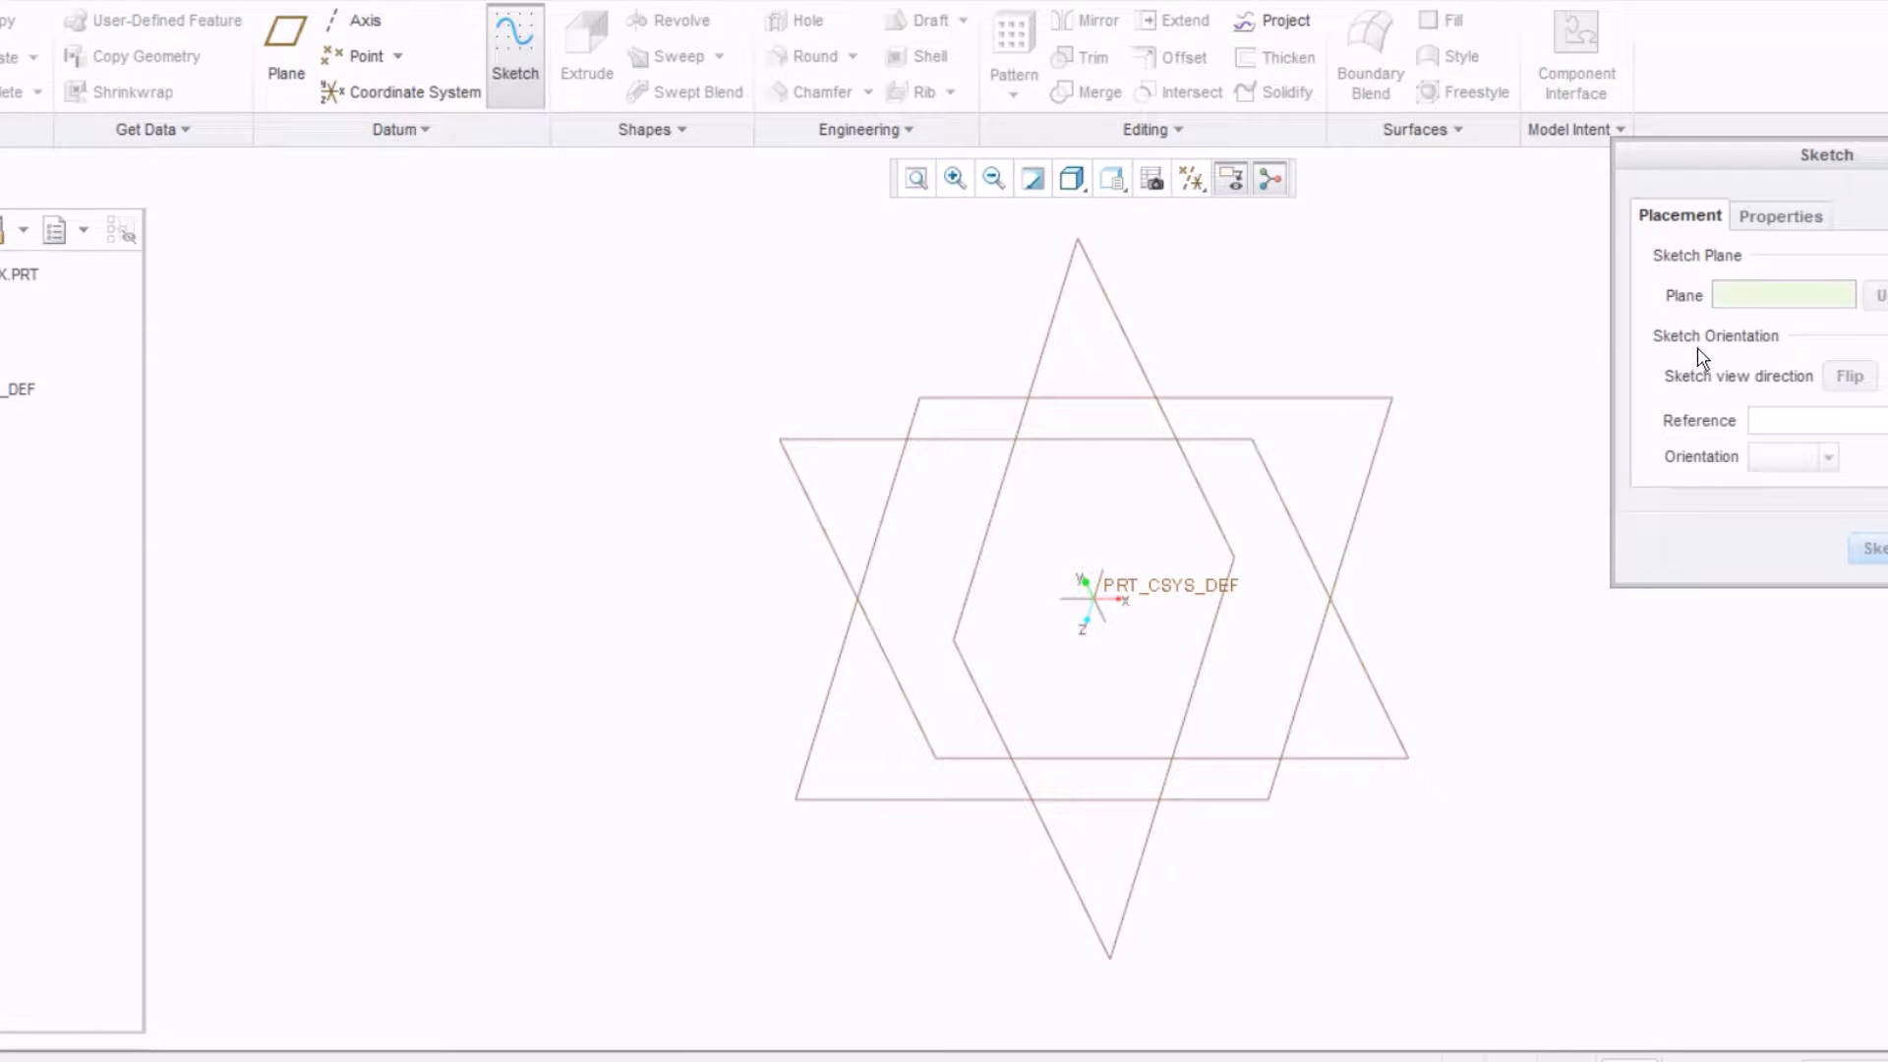
{"action": "left_click", "coordinate": [1374, 395]}
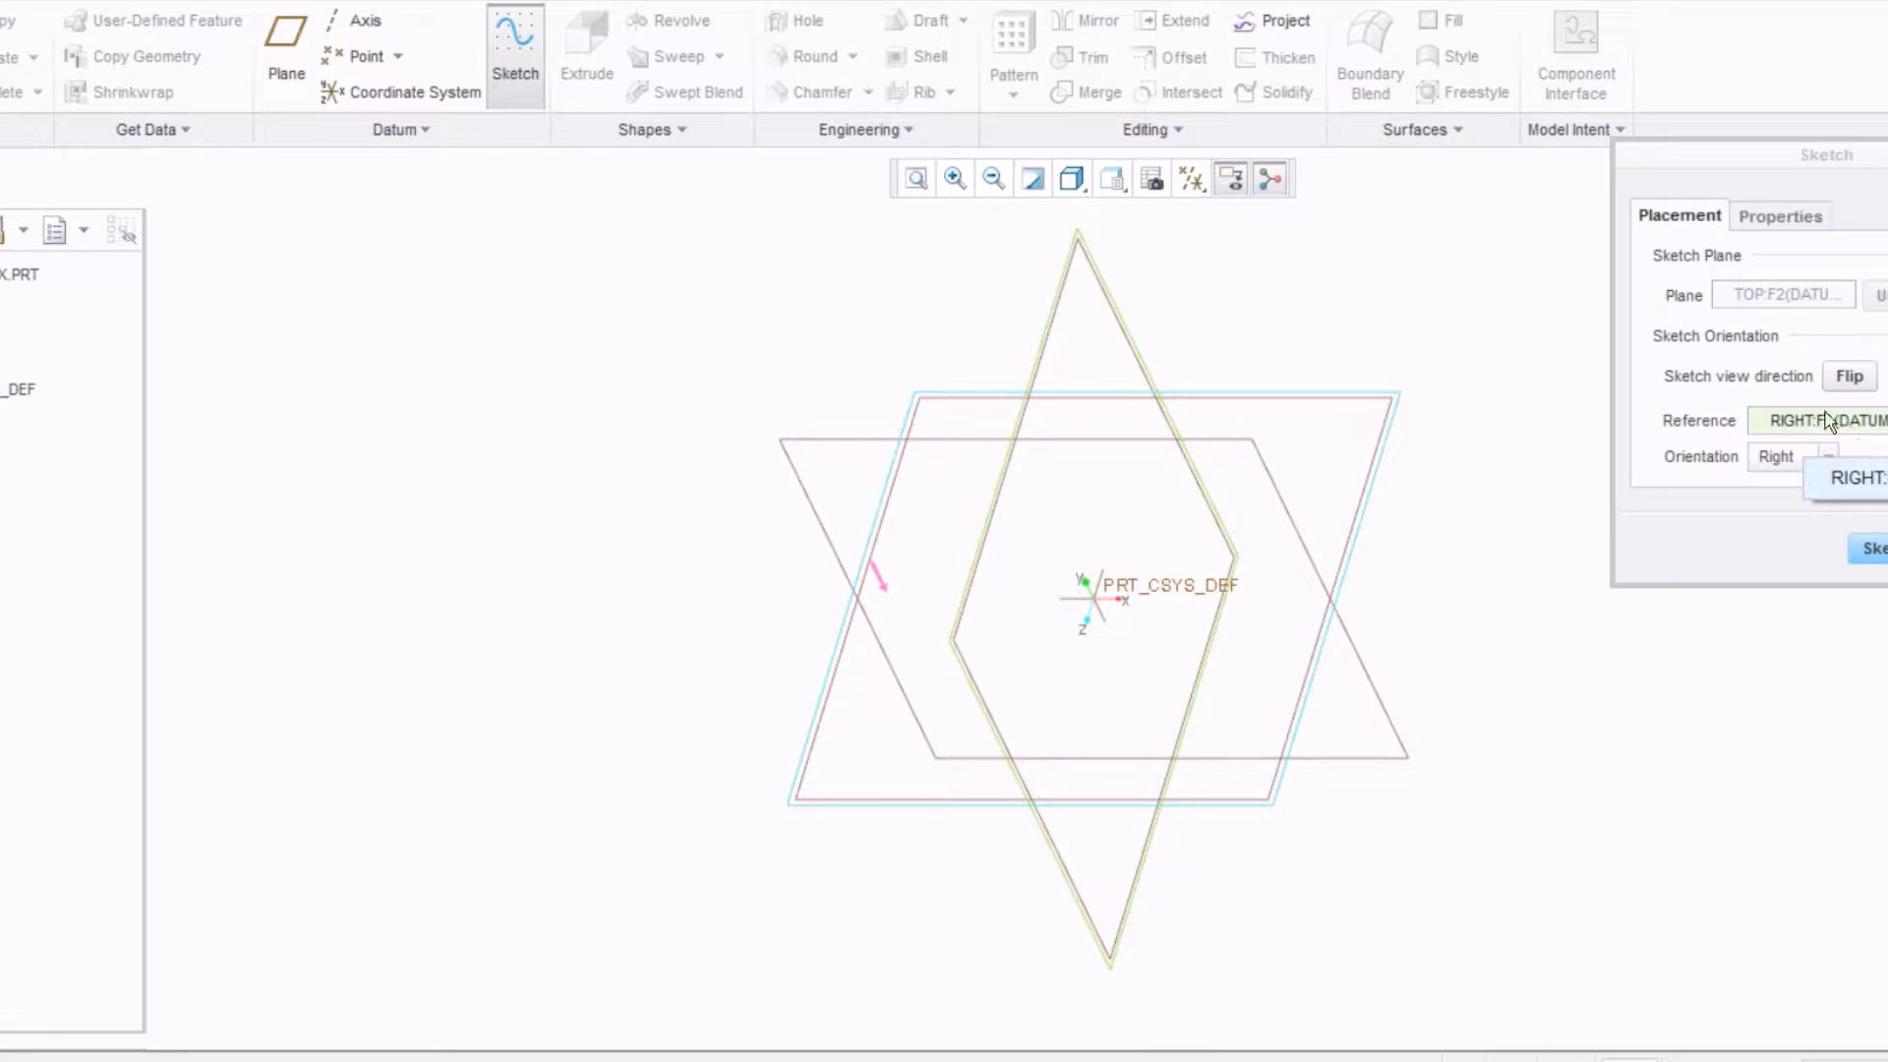
{"action": "left_click", "coordinate": [1871, 550]}
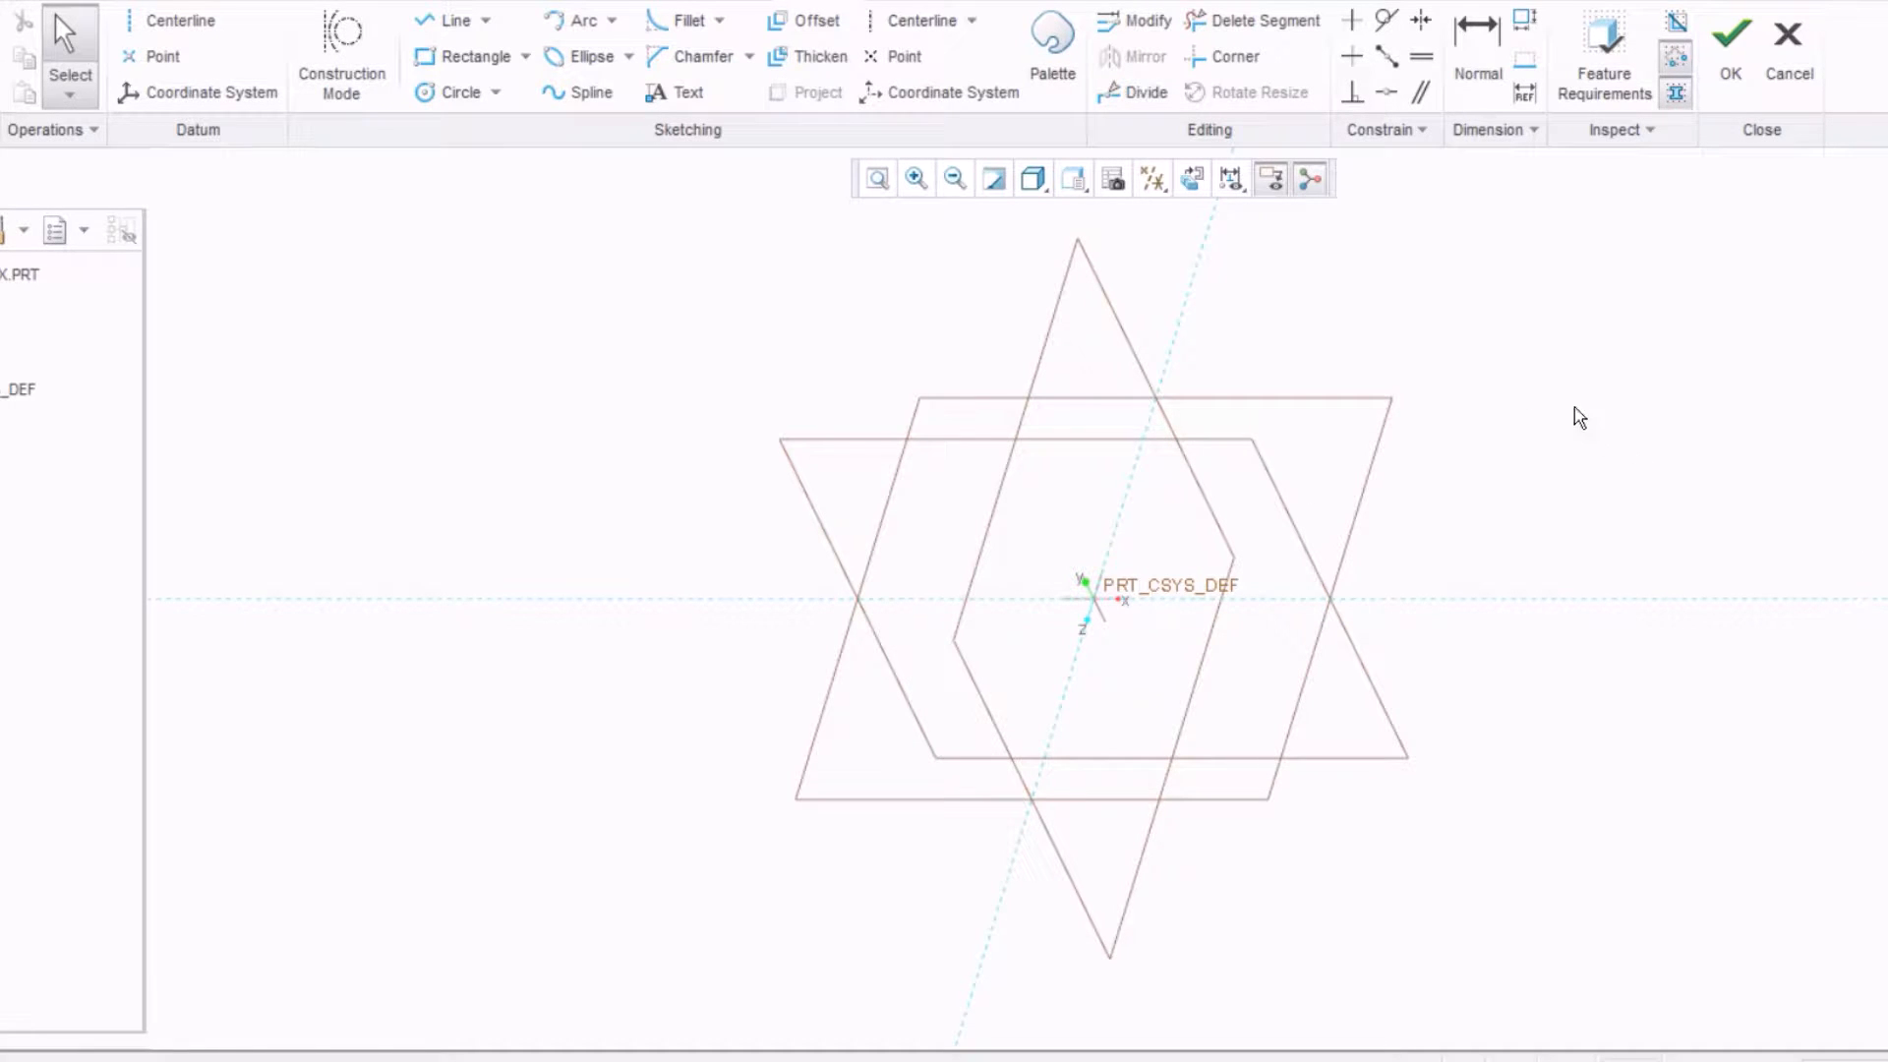
{"action": "left_click", "coordinate": [1191, 187]}
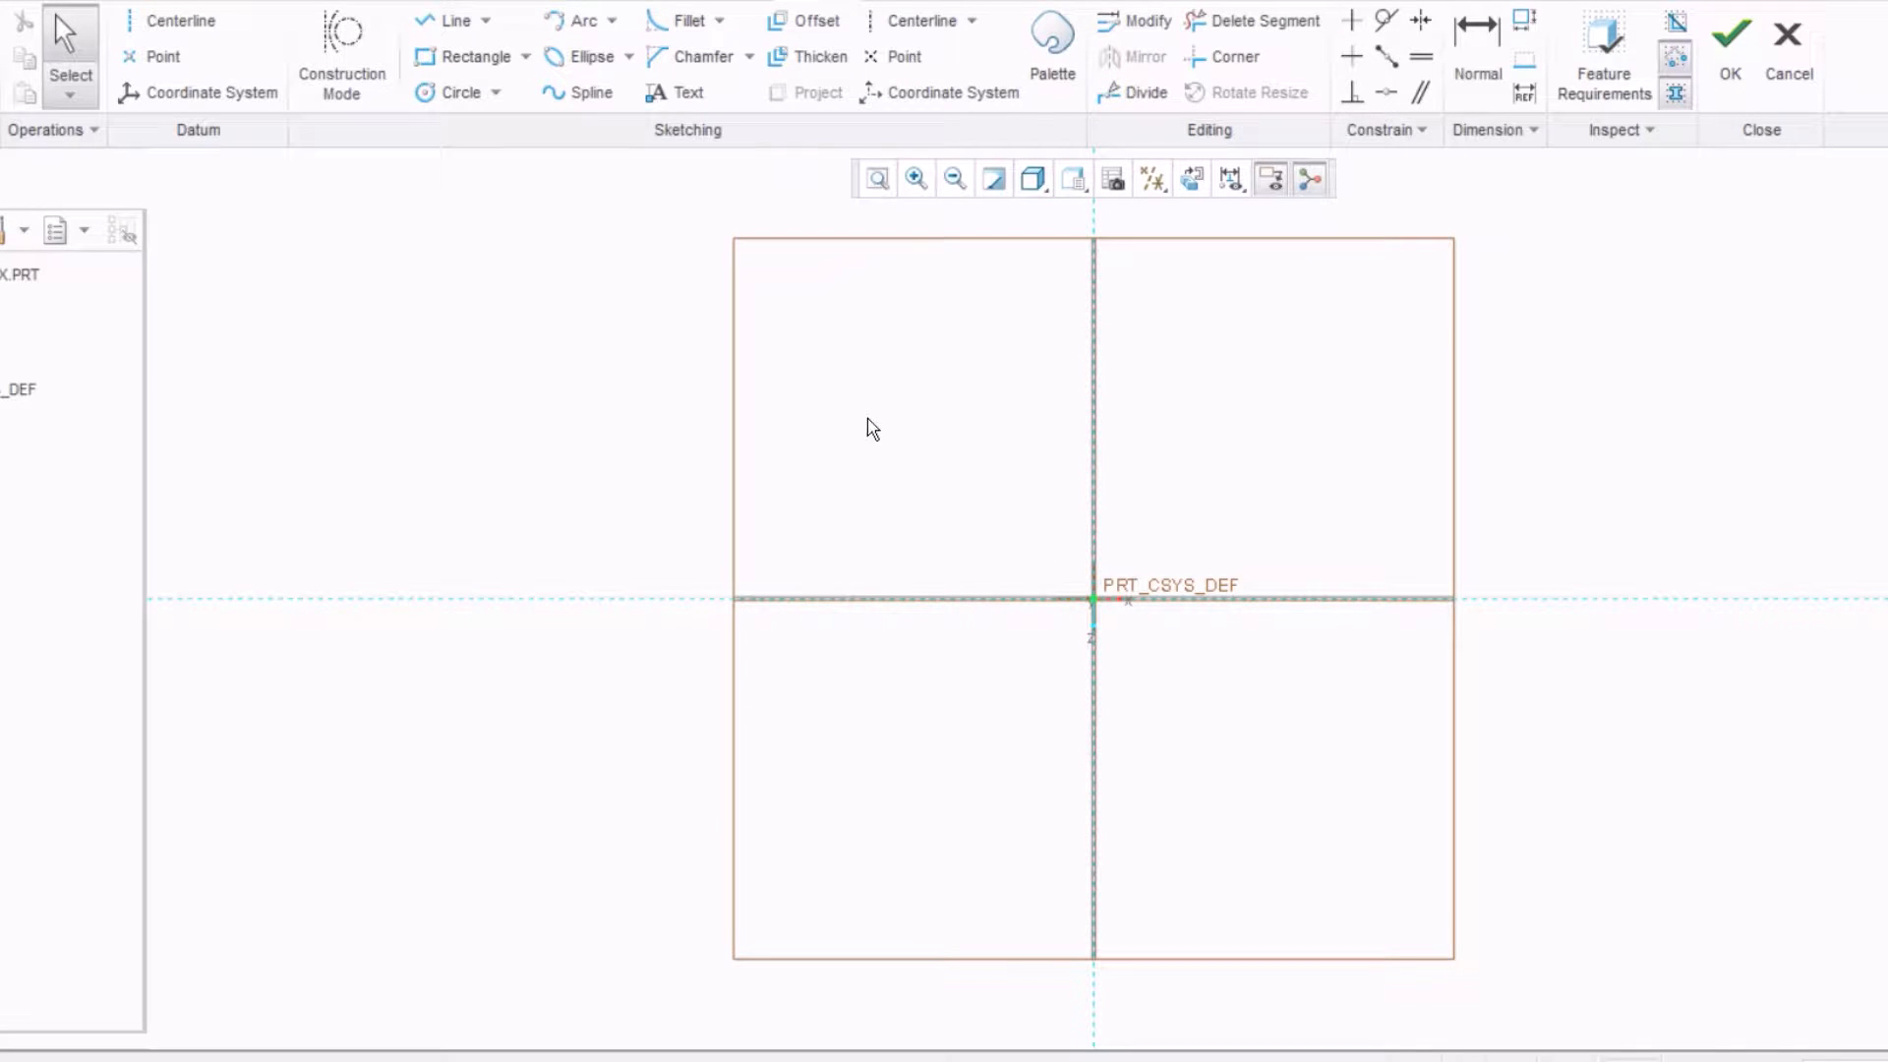
Step: Sketch a center rectangle as a square about 29.42 wide, centered on the coordinate system origin
{"action": "scroll", "coordinate": [1093, 608], "scroll_direction": "down", "scroll_amount": 5}
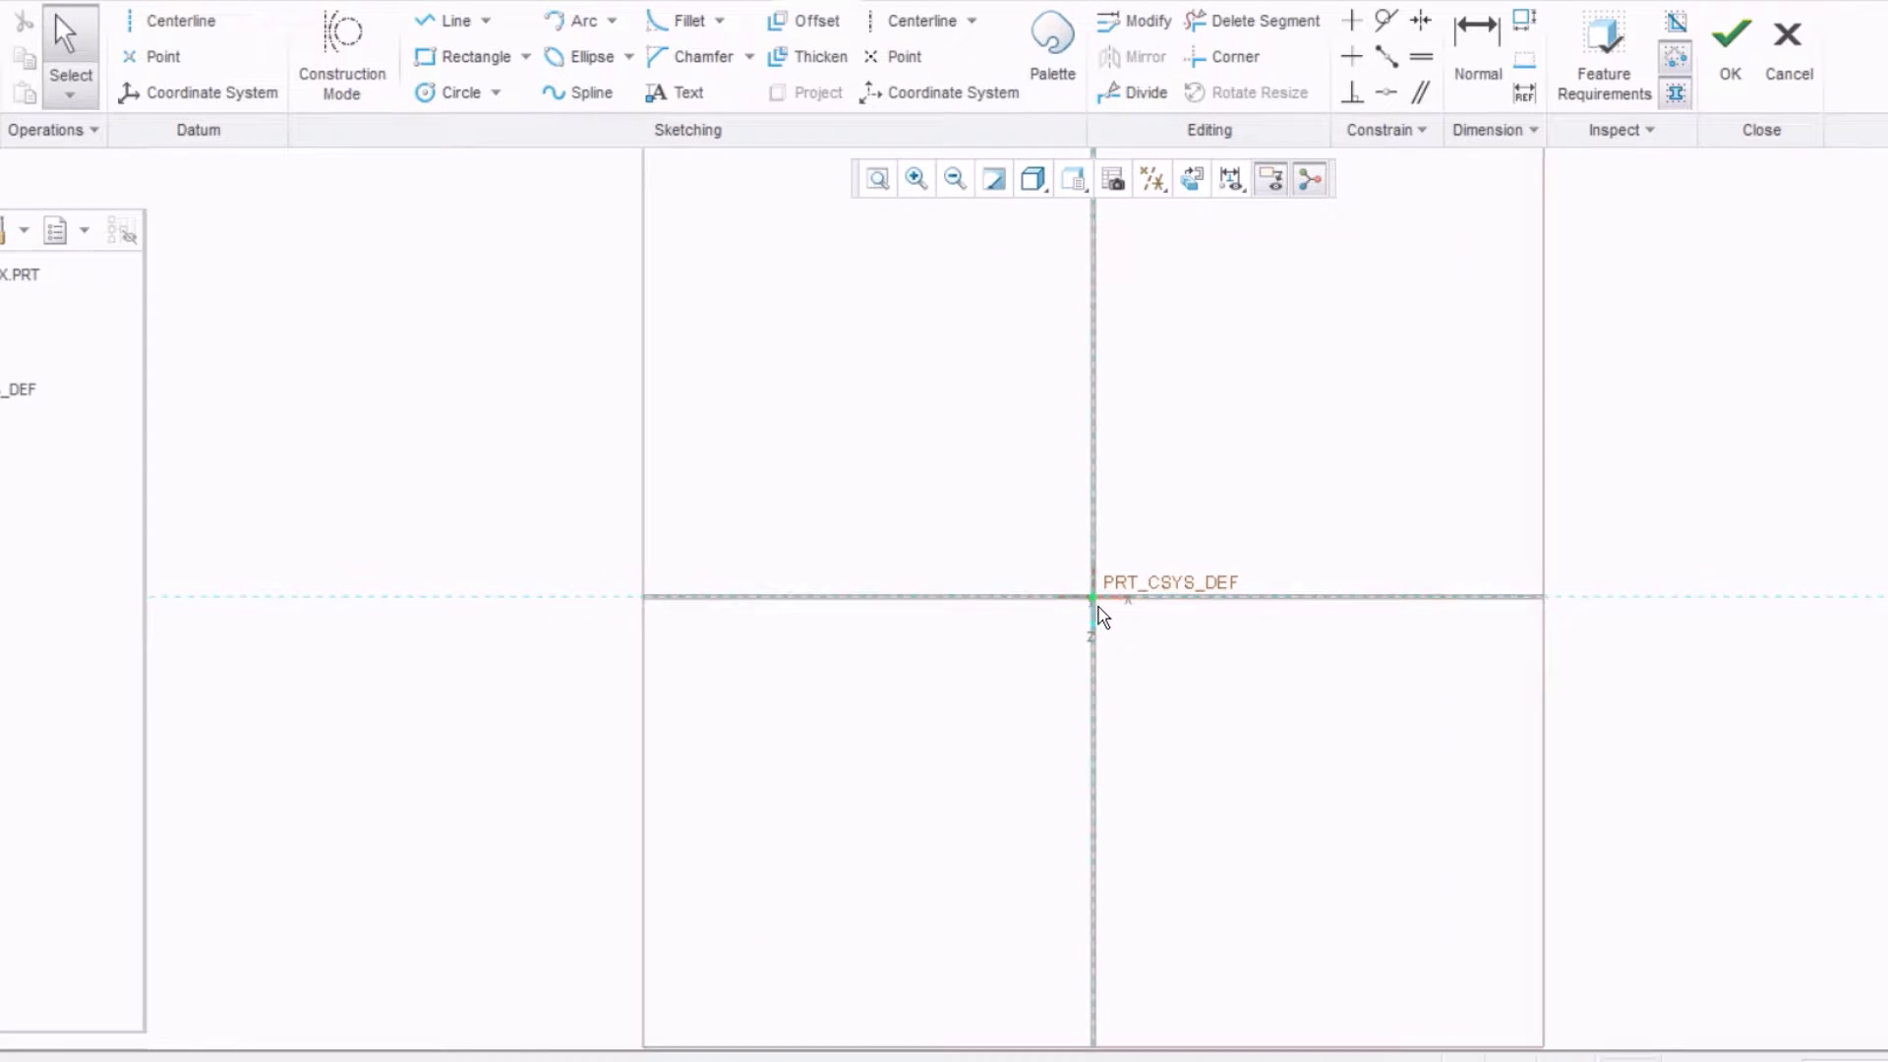
{"action": "scroll", "coordinate": [1105, 600], "scroll_direction": "down", "scroll_amount": 3}
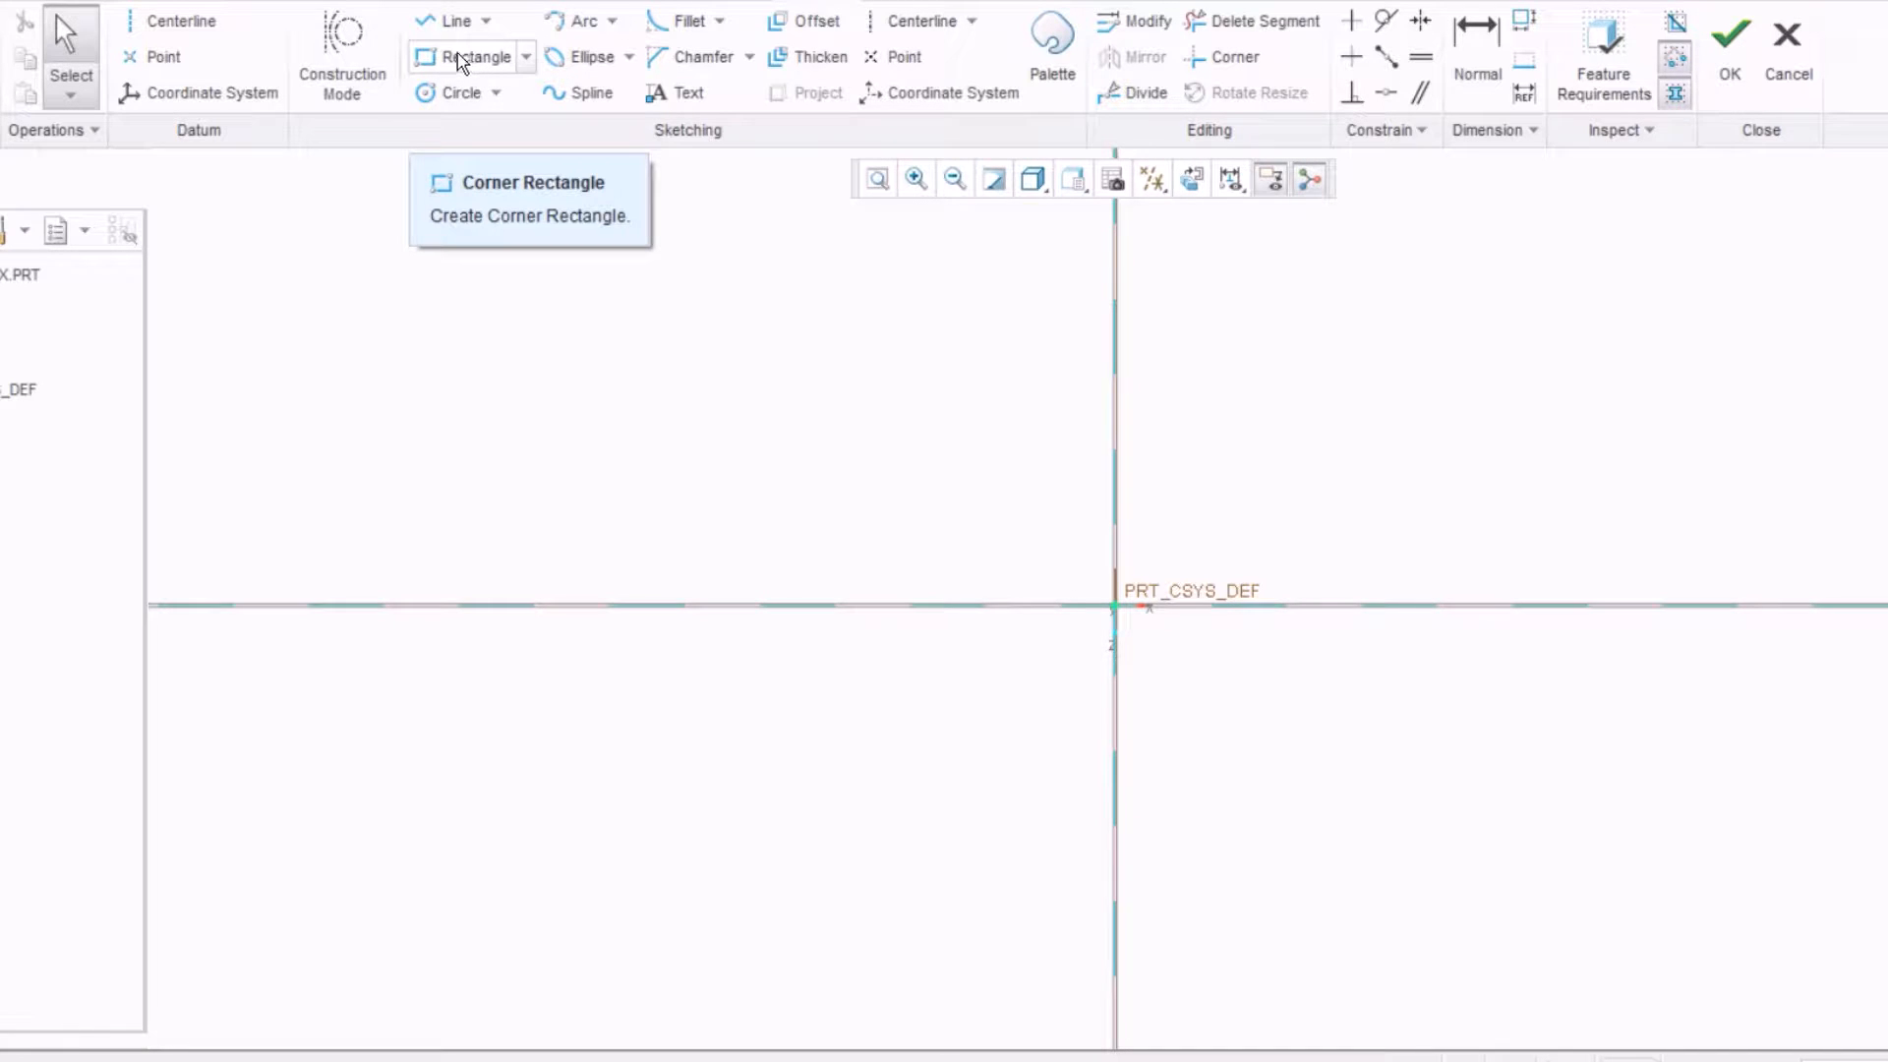
{"action": "left_click", "coordinate": [526, 57]}
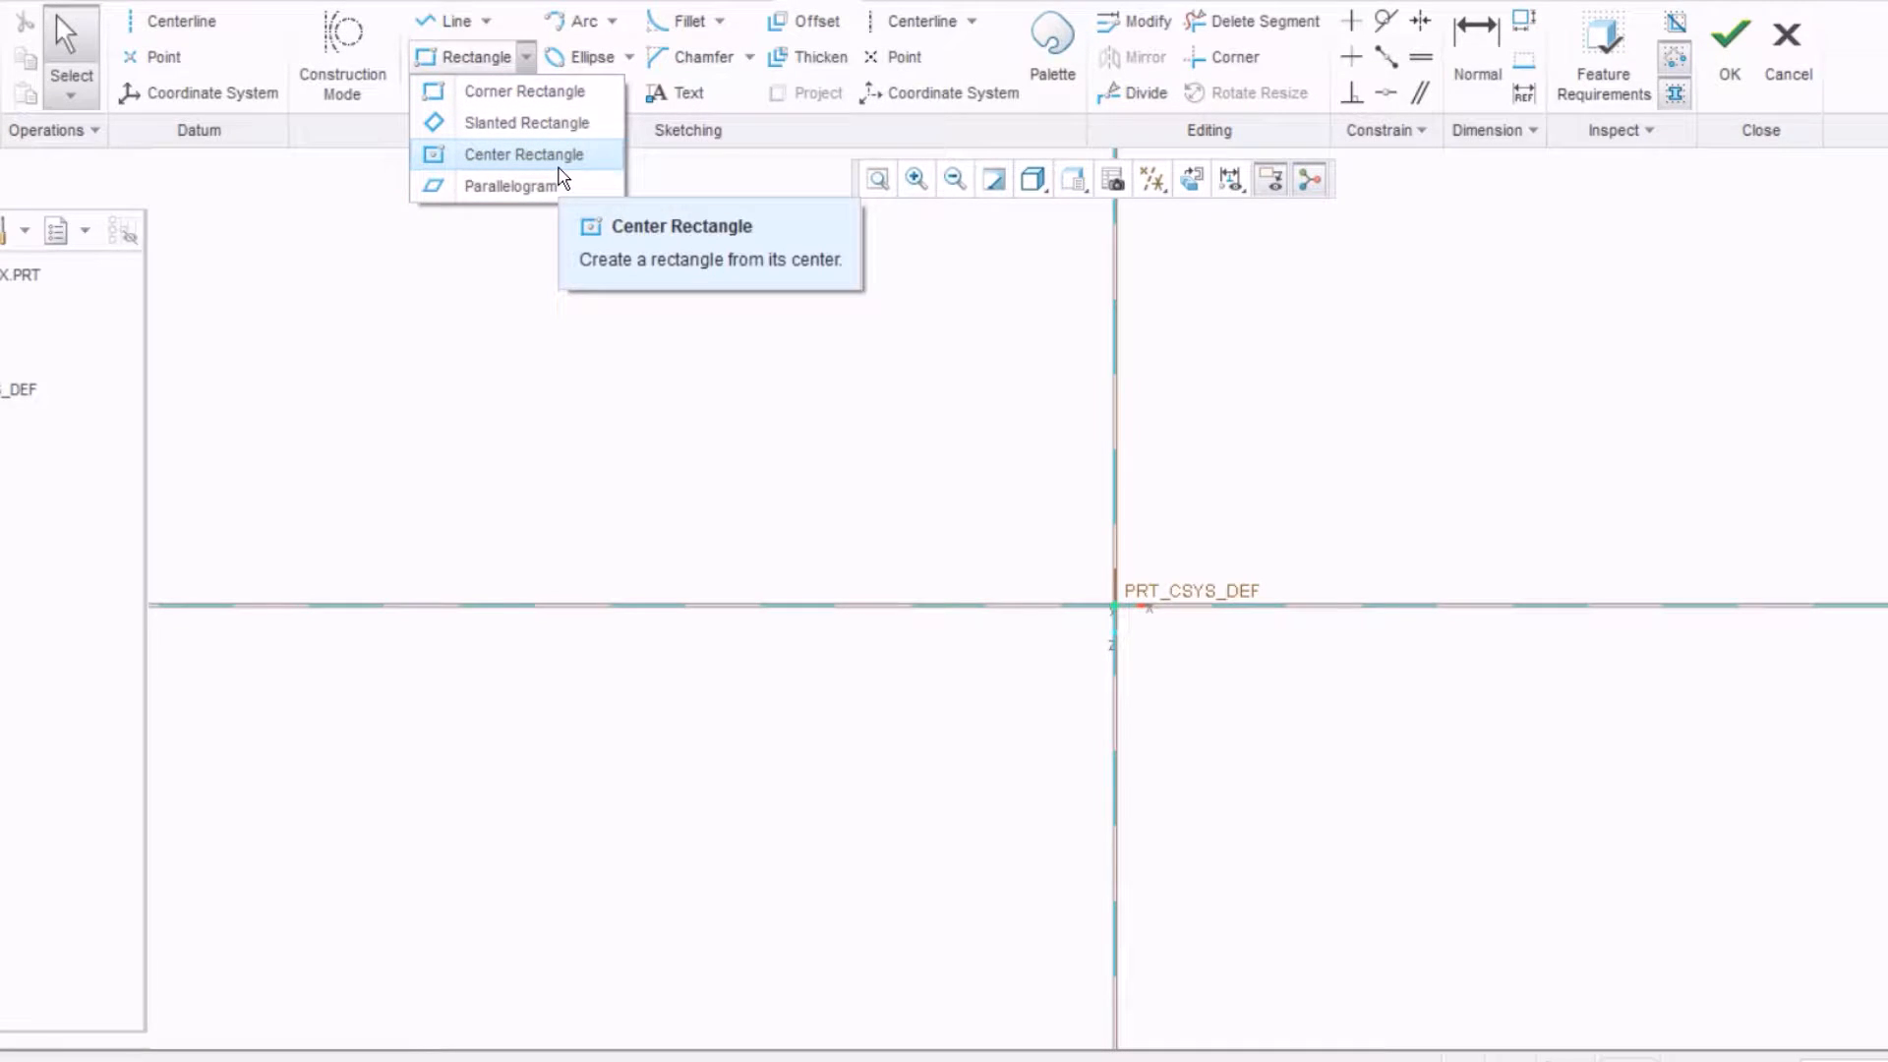
{"action": "left_click", "coordinate": [531, 157]}
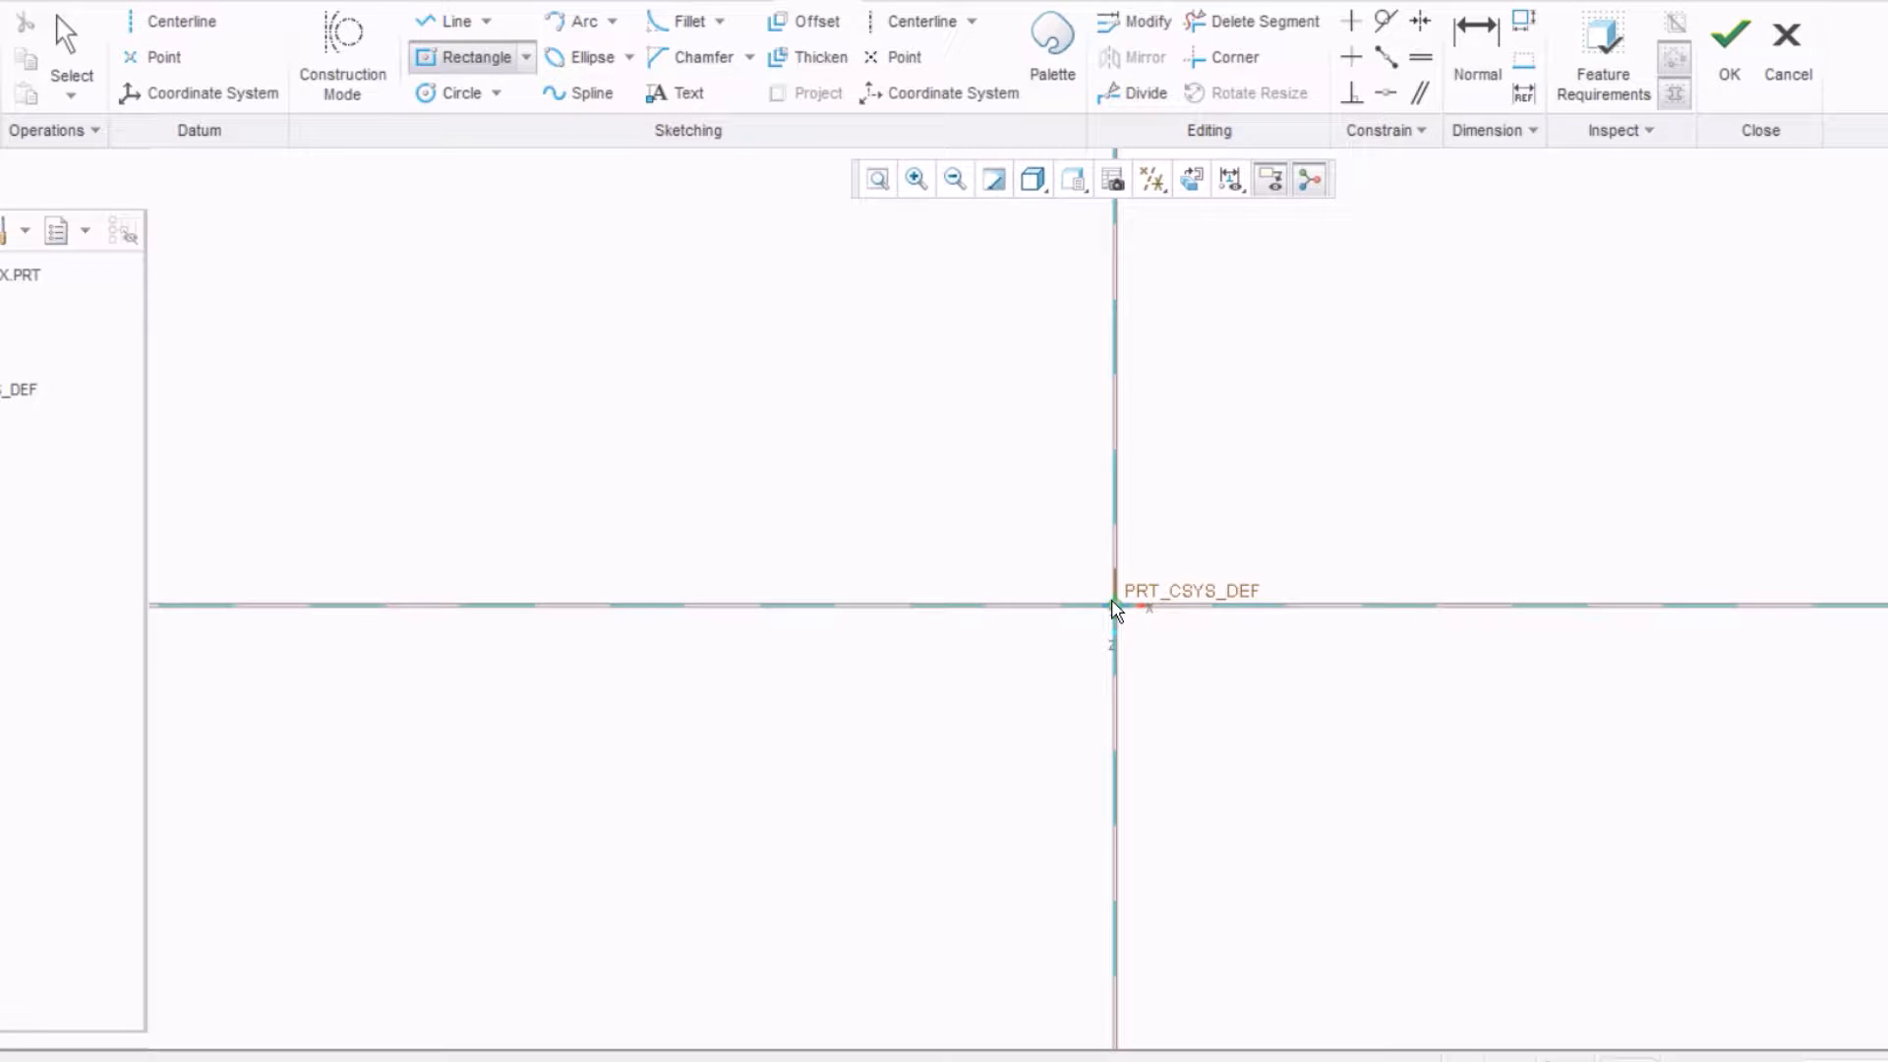
{"action": "left_click", "coordinate": [1115, 606]}
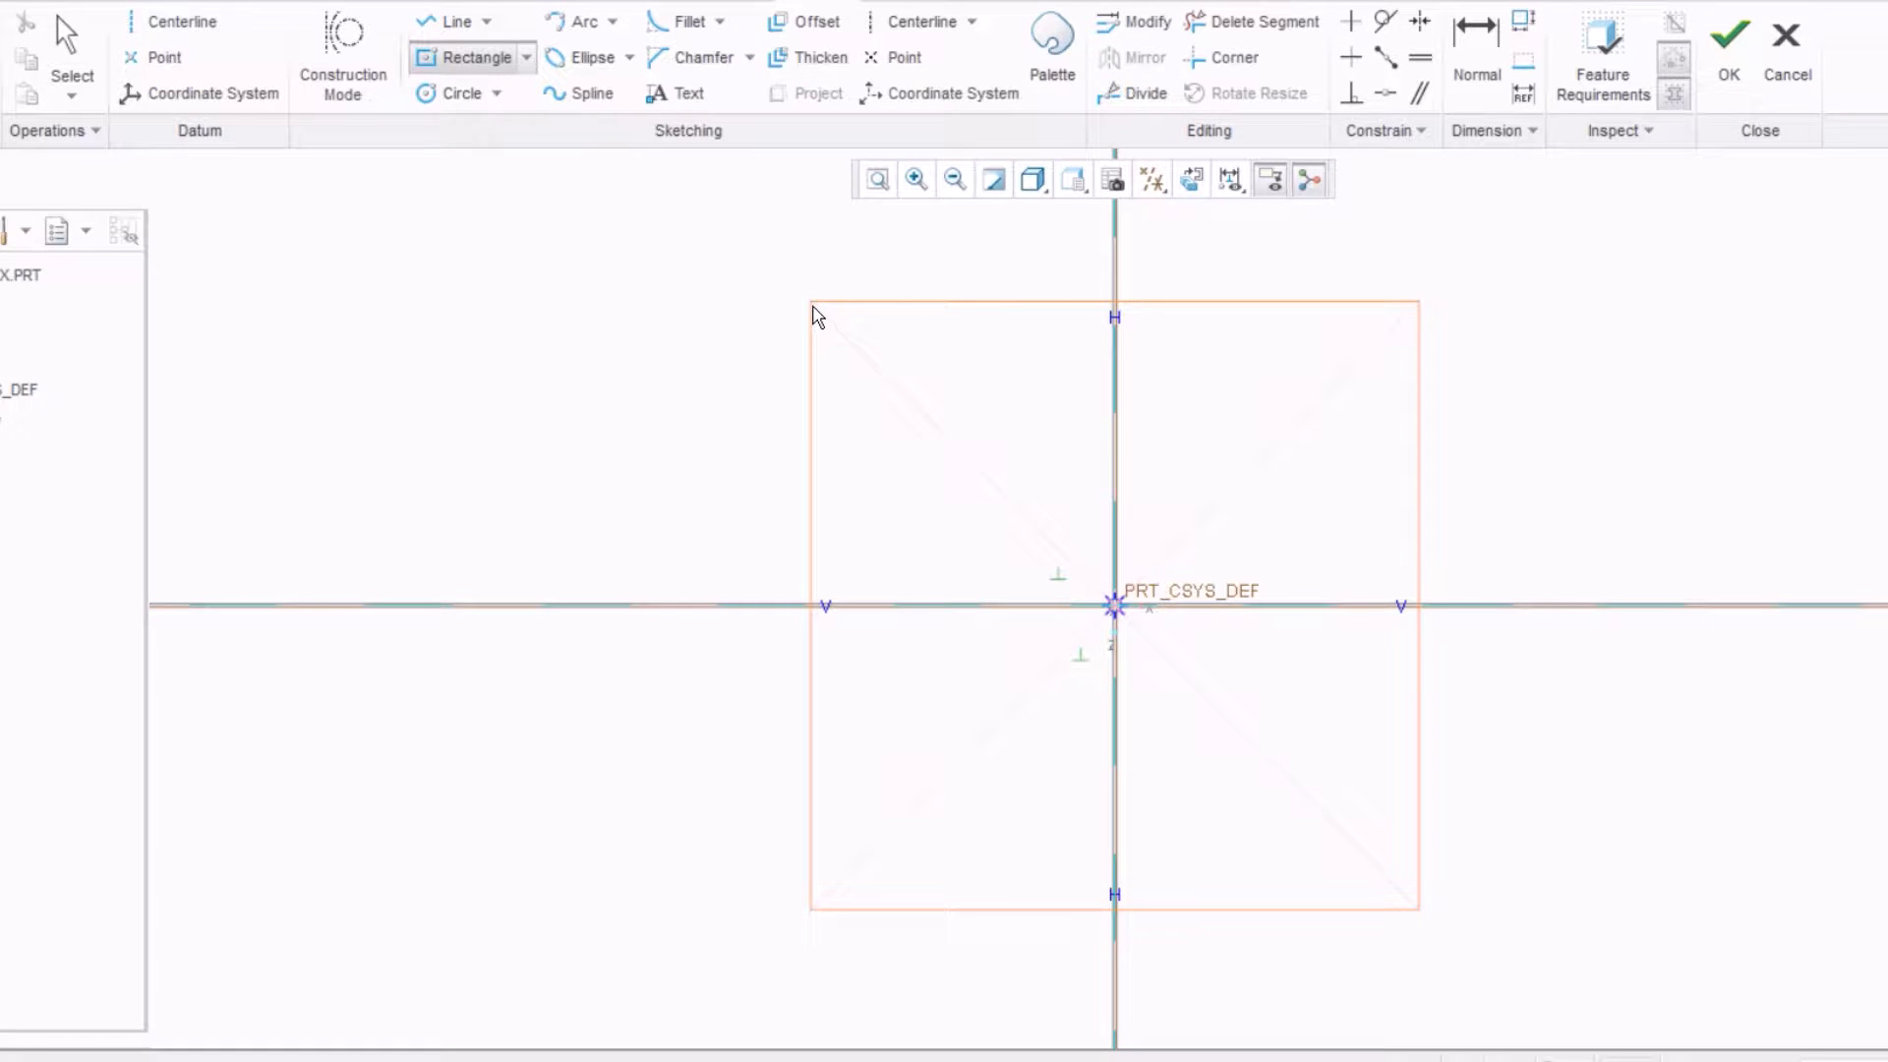
{"action": "left_click", "coordinate": [814, 308]}
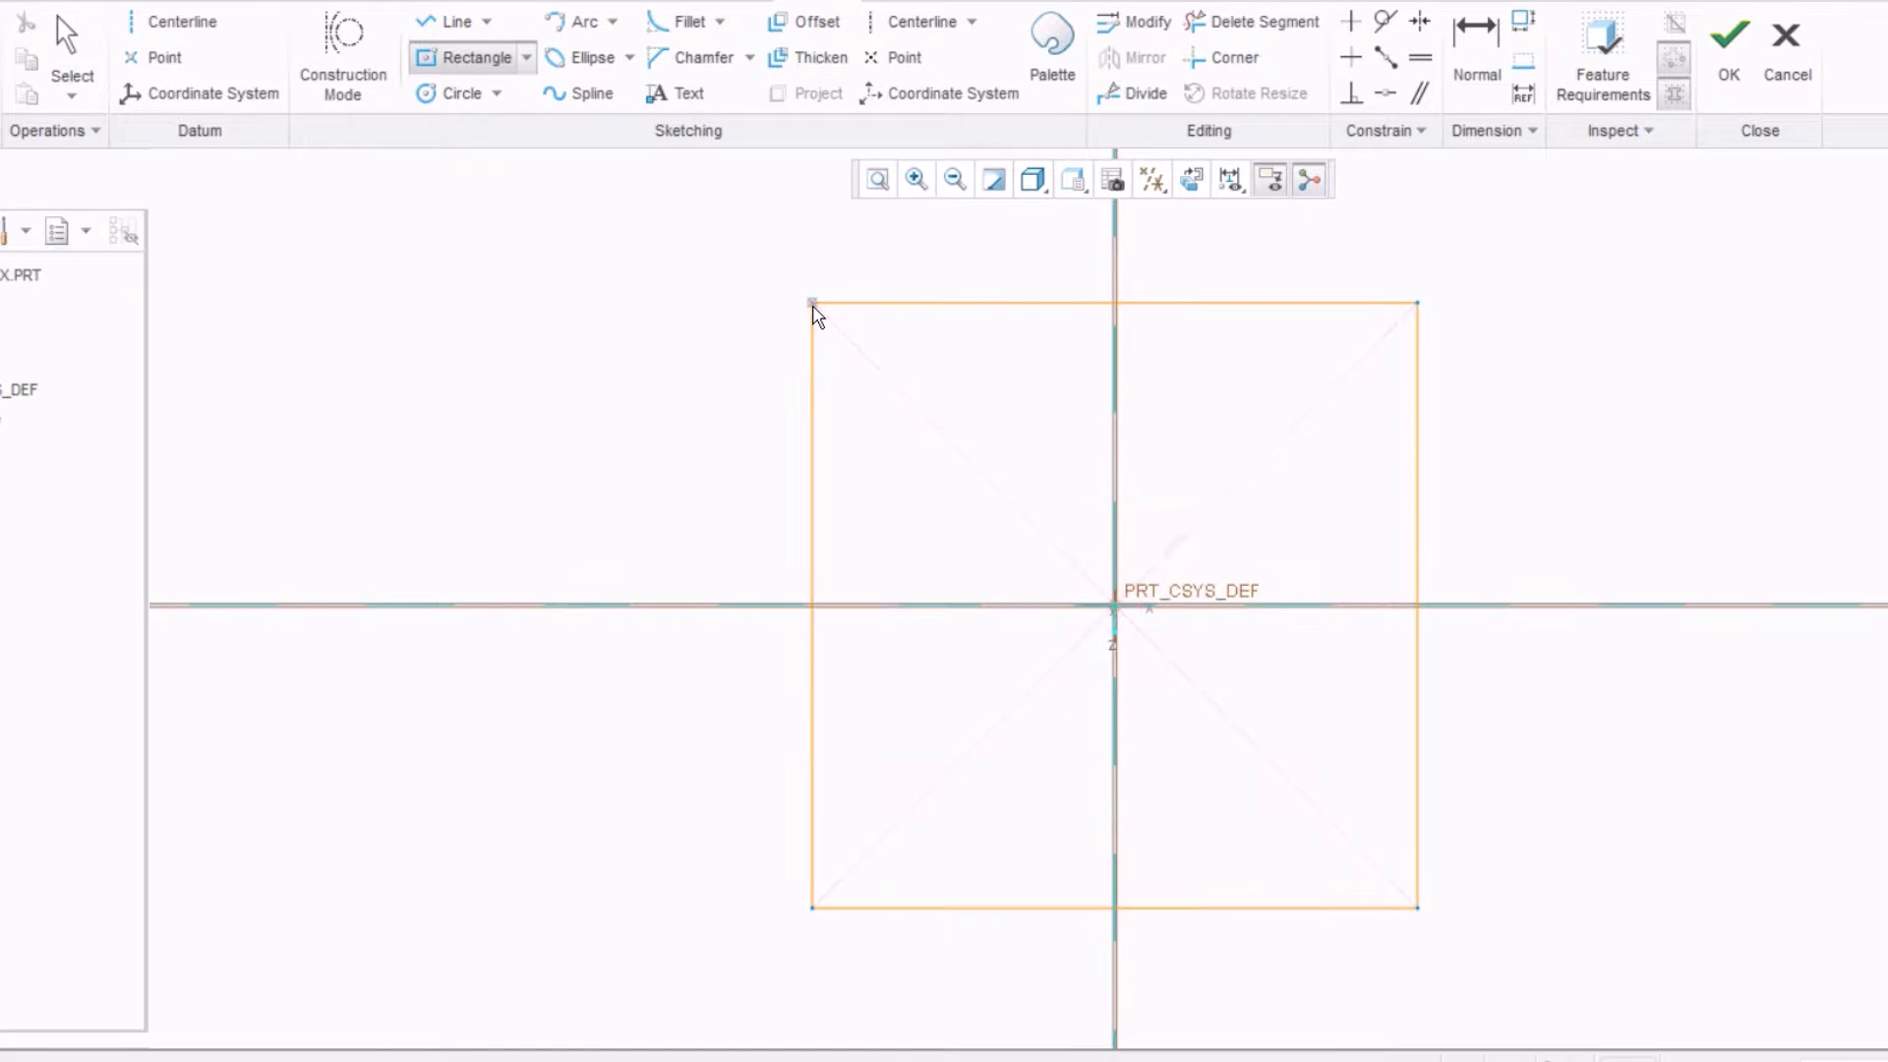
{"action": "middle_click", "coordinate": [659, 364]}
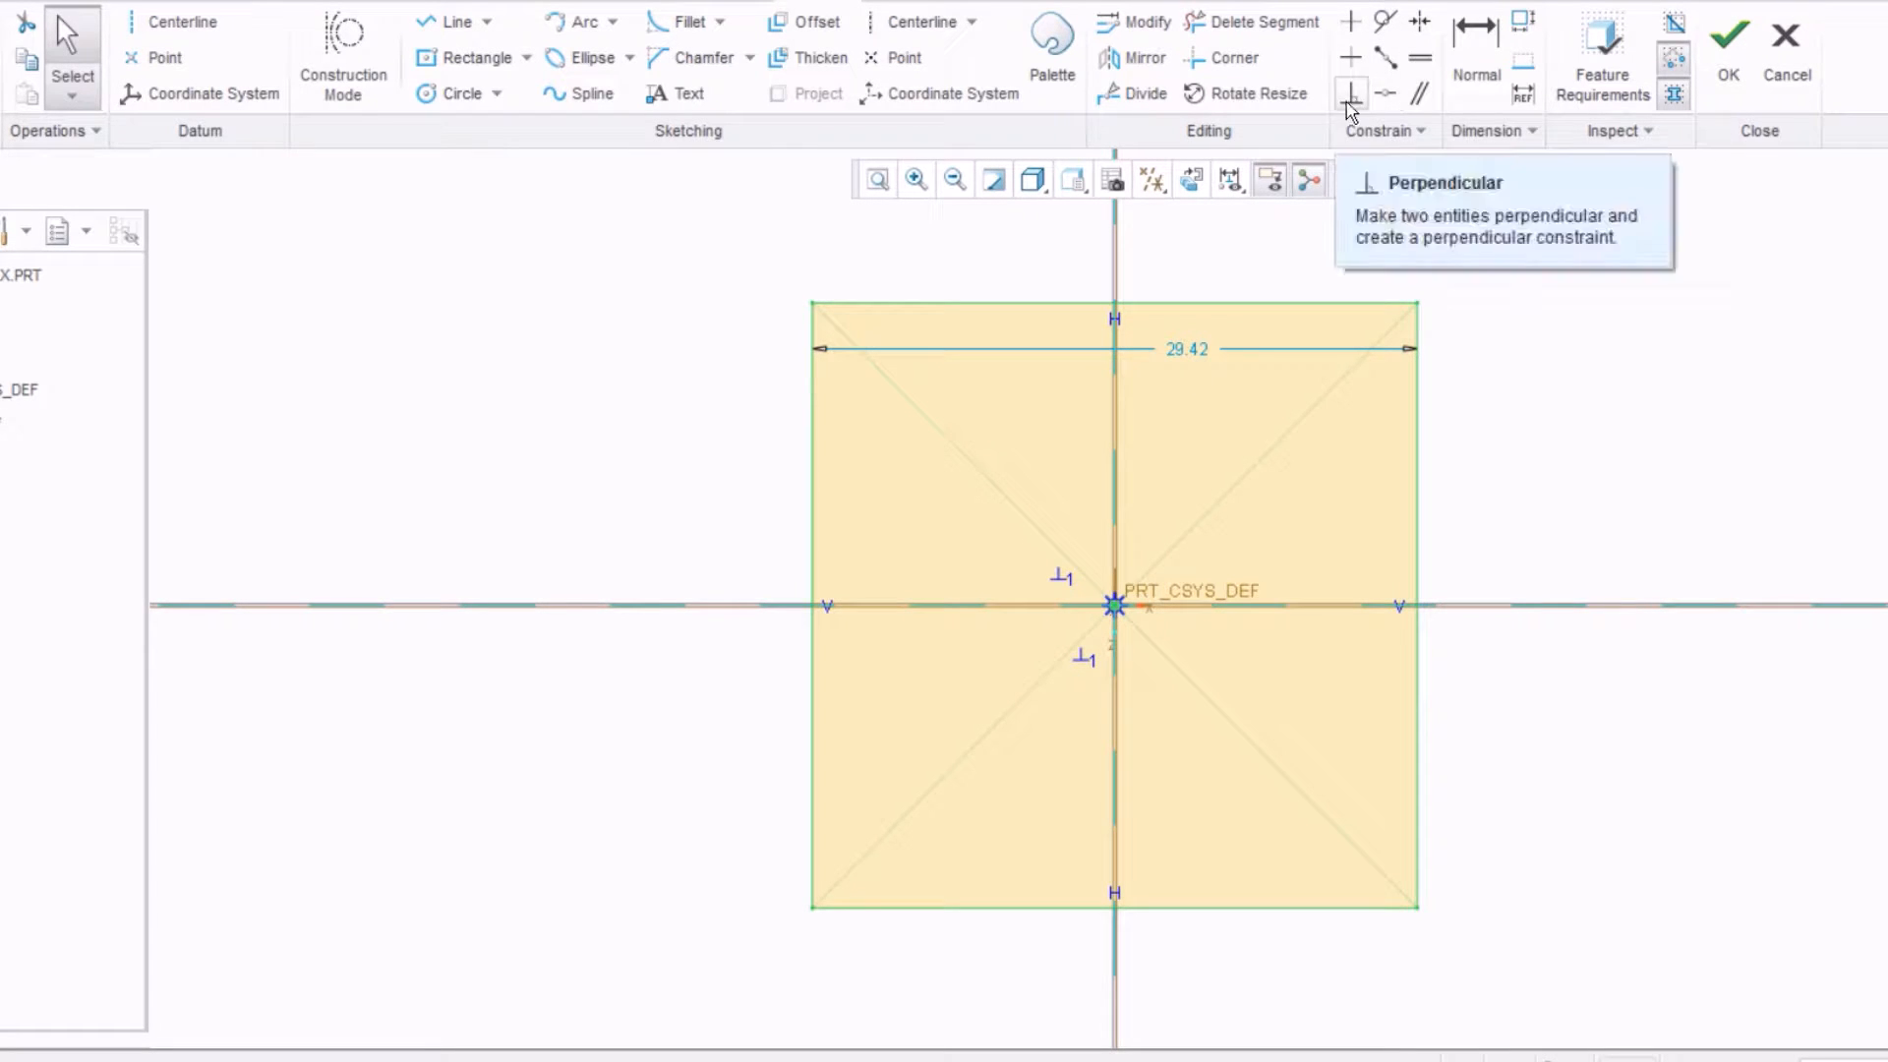
Step: Place the square's width dimension above its upper edge, set it to 5.00, and finish the sketch
{"action": "left_click_drag", "start_coordinate": [1193, 350], "coordinate": [1217, 257]}
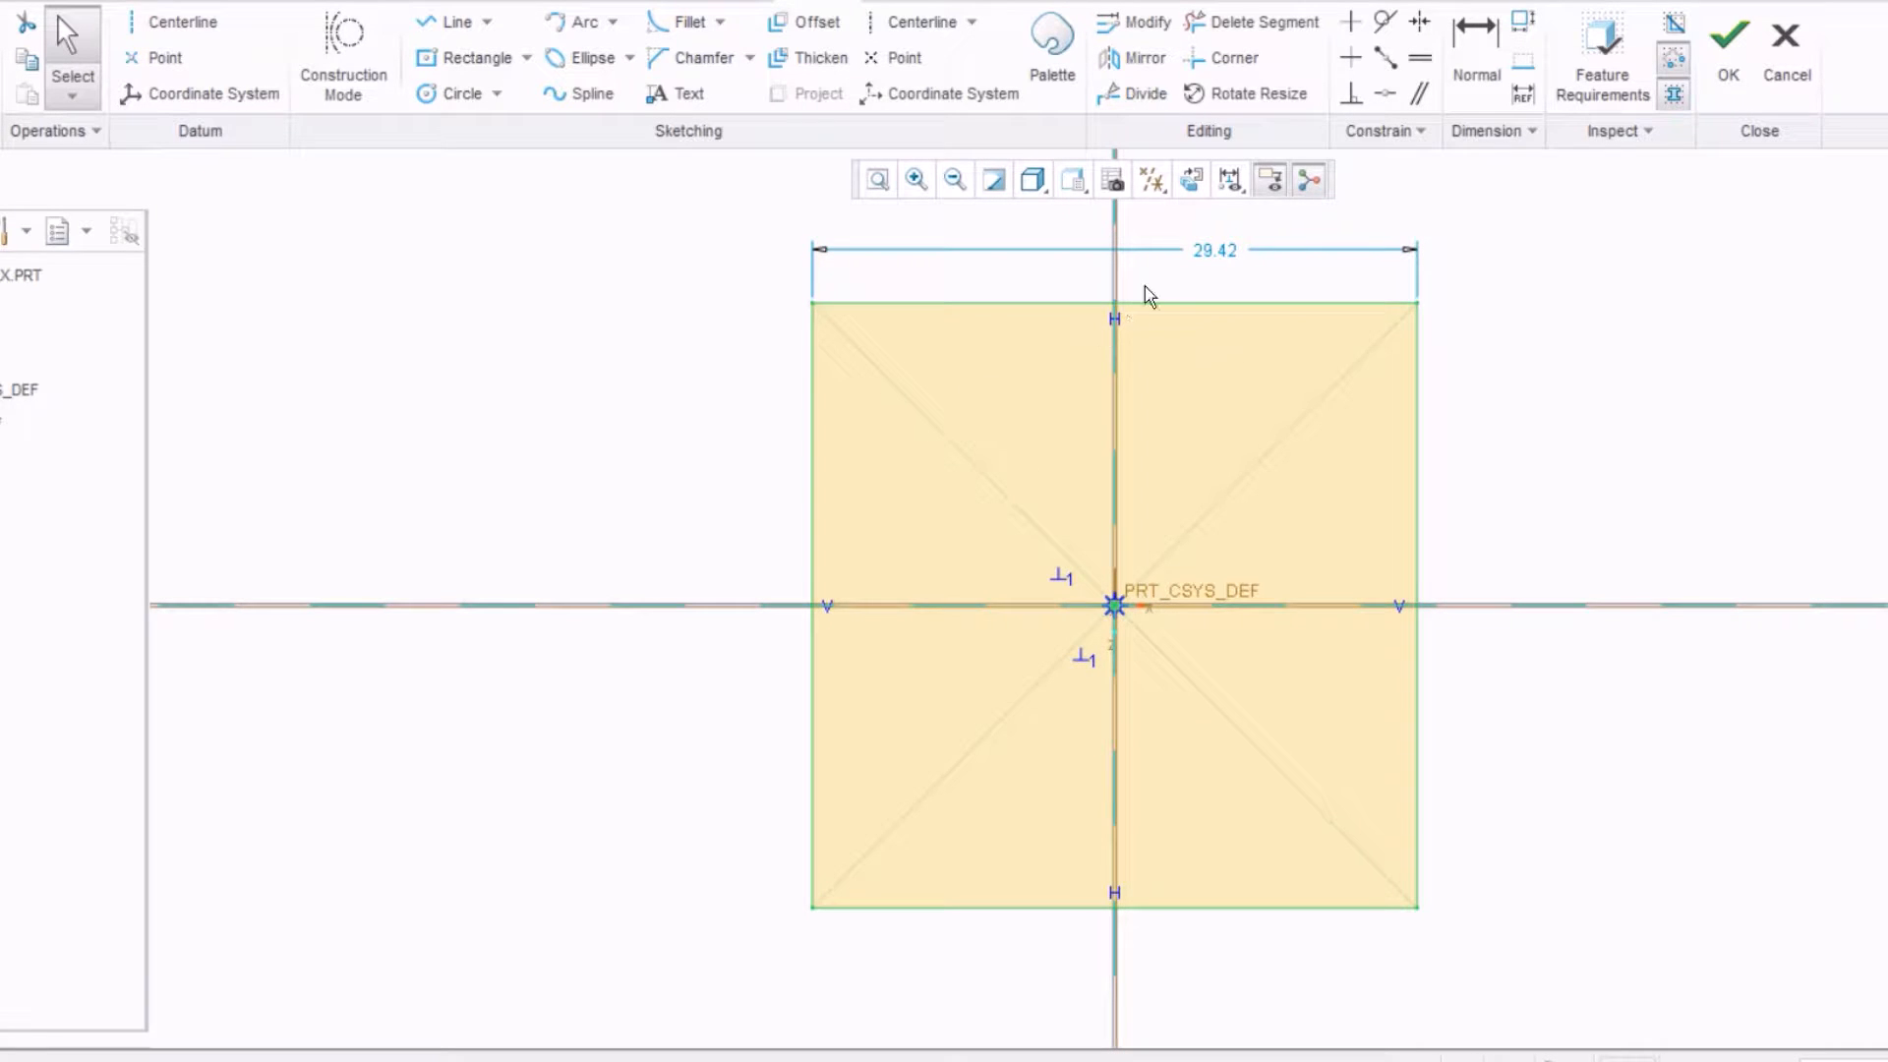
{"action": "double_click", "coordinate": [1202, 250]}
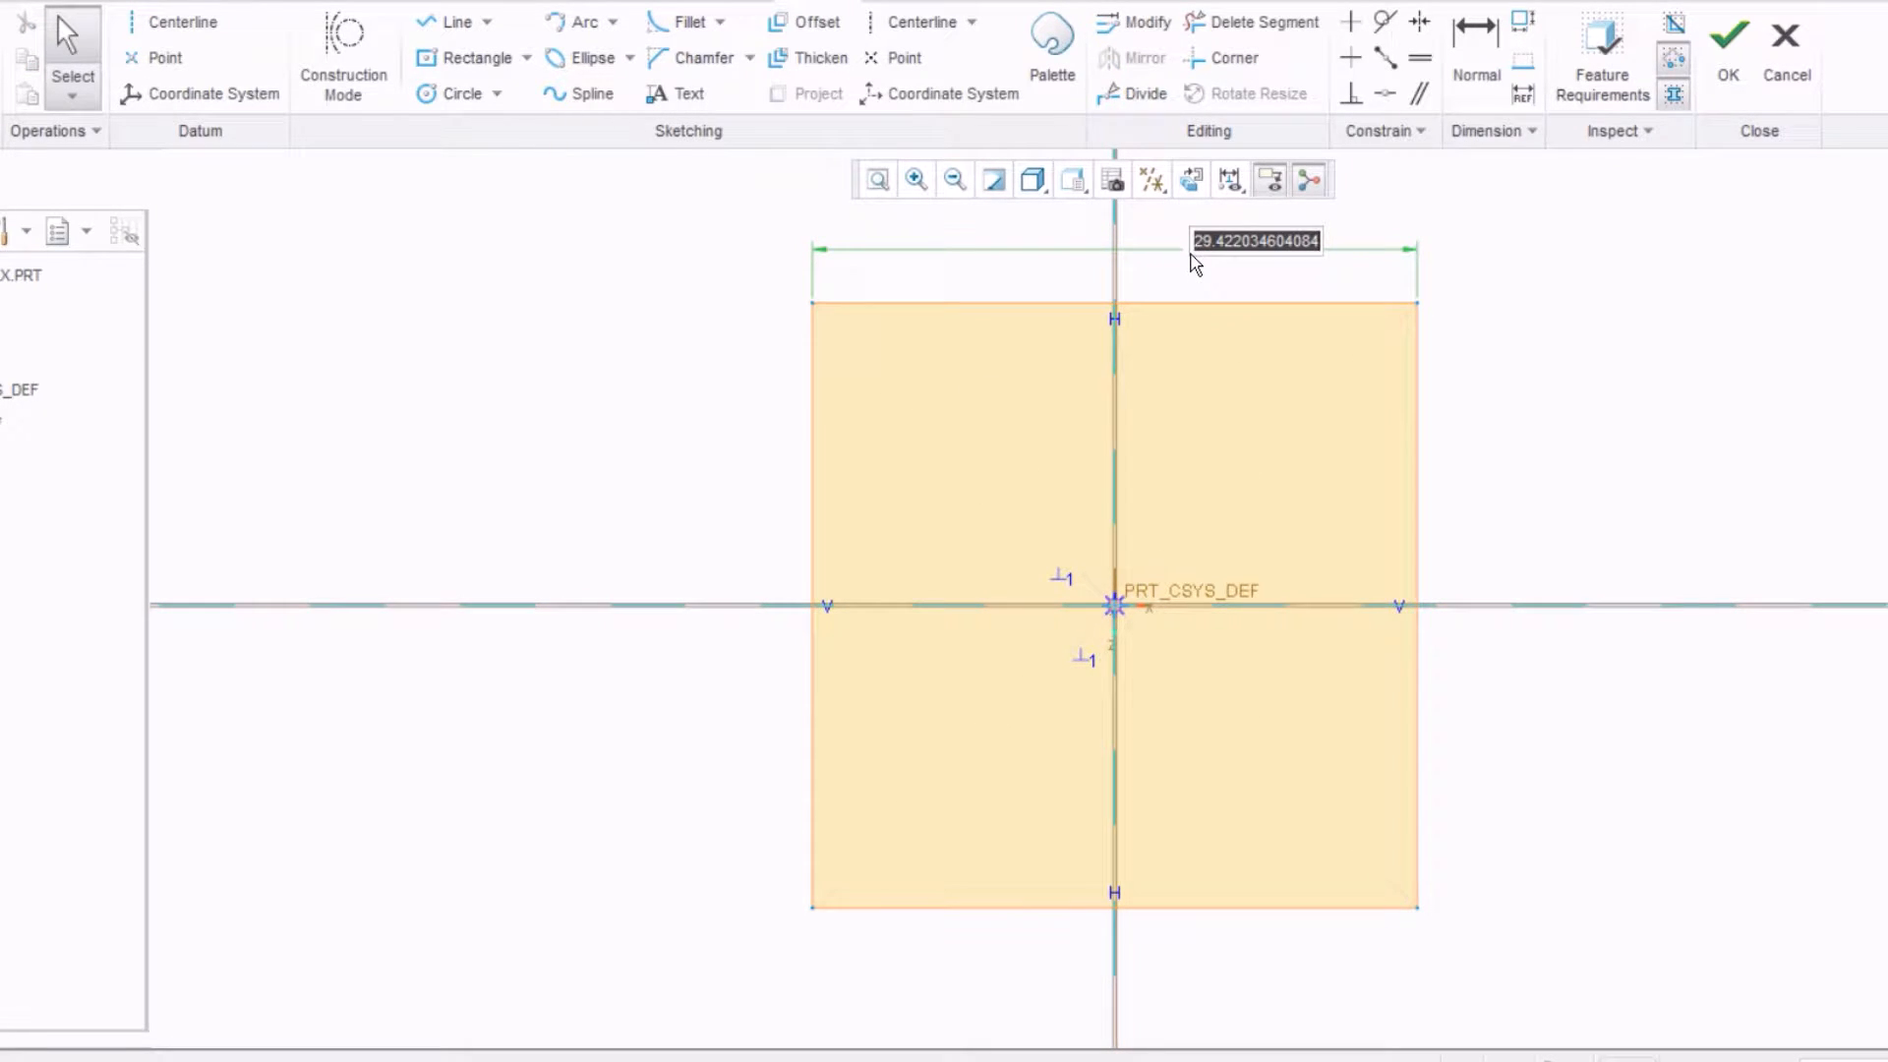
{"action": "type", "text": "6"}
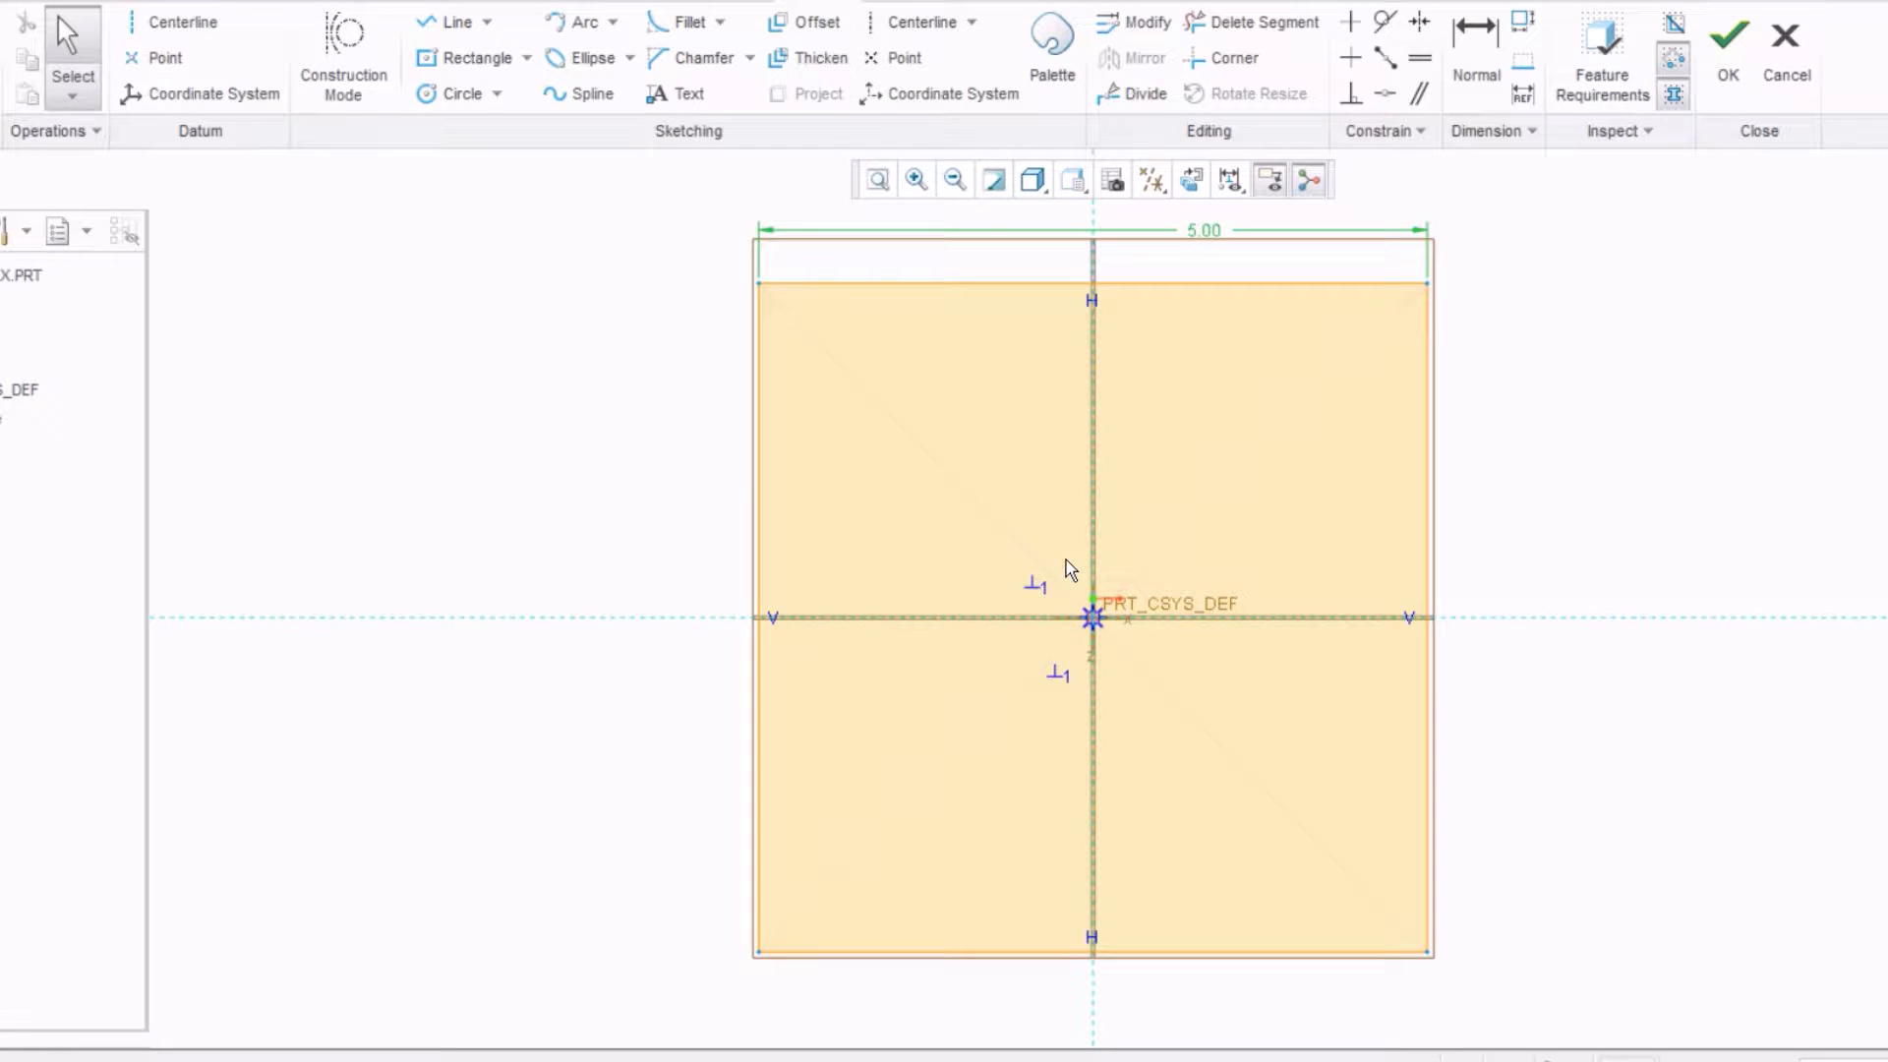
{"action": "scroll", "coordinate": [1116, 544], "scroll_direction": "down", "scroll_amount": 1}
{"action": "mouse_move", "coordinate": [1108, 519]}
{"action": "middle_mouse_down"}
{"action": "mouse_move", "coordinate": [1112, 478]}
{"action": "mouse_move", "coordinate": [1102, 497]}
{"action": "mouse_move", "coordinate": [982, 409]}
{"action": "mouse_move", "coordinate": [1033, 476]}
{"action": "middle_mouse_up"}
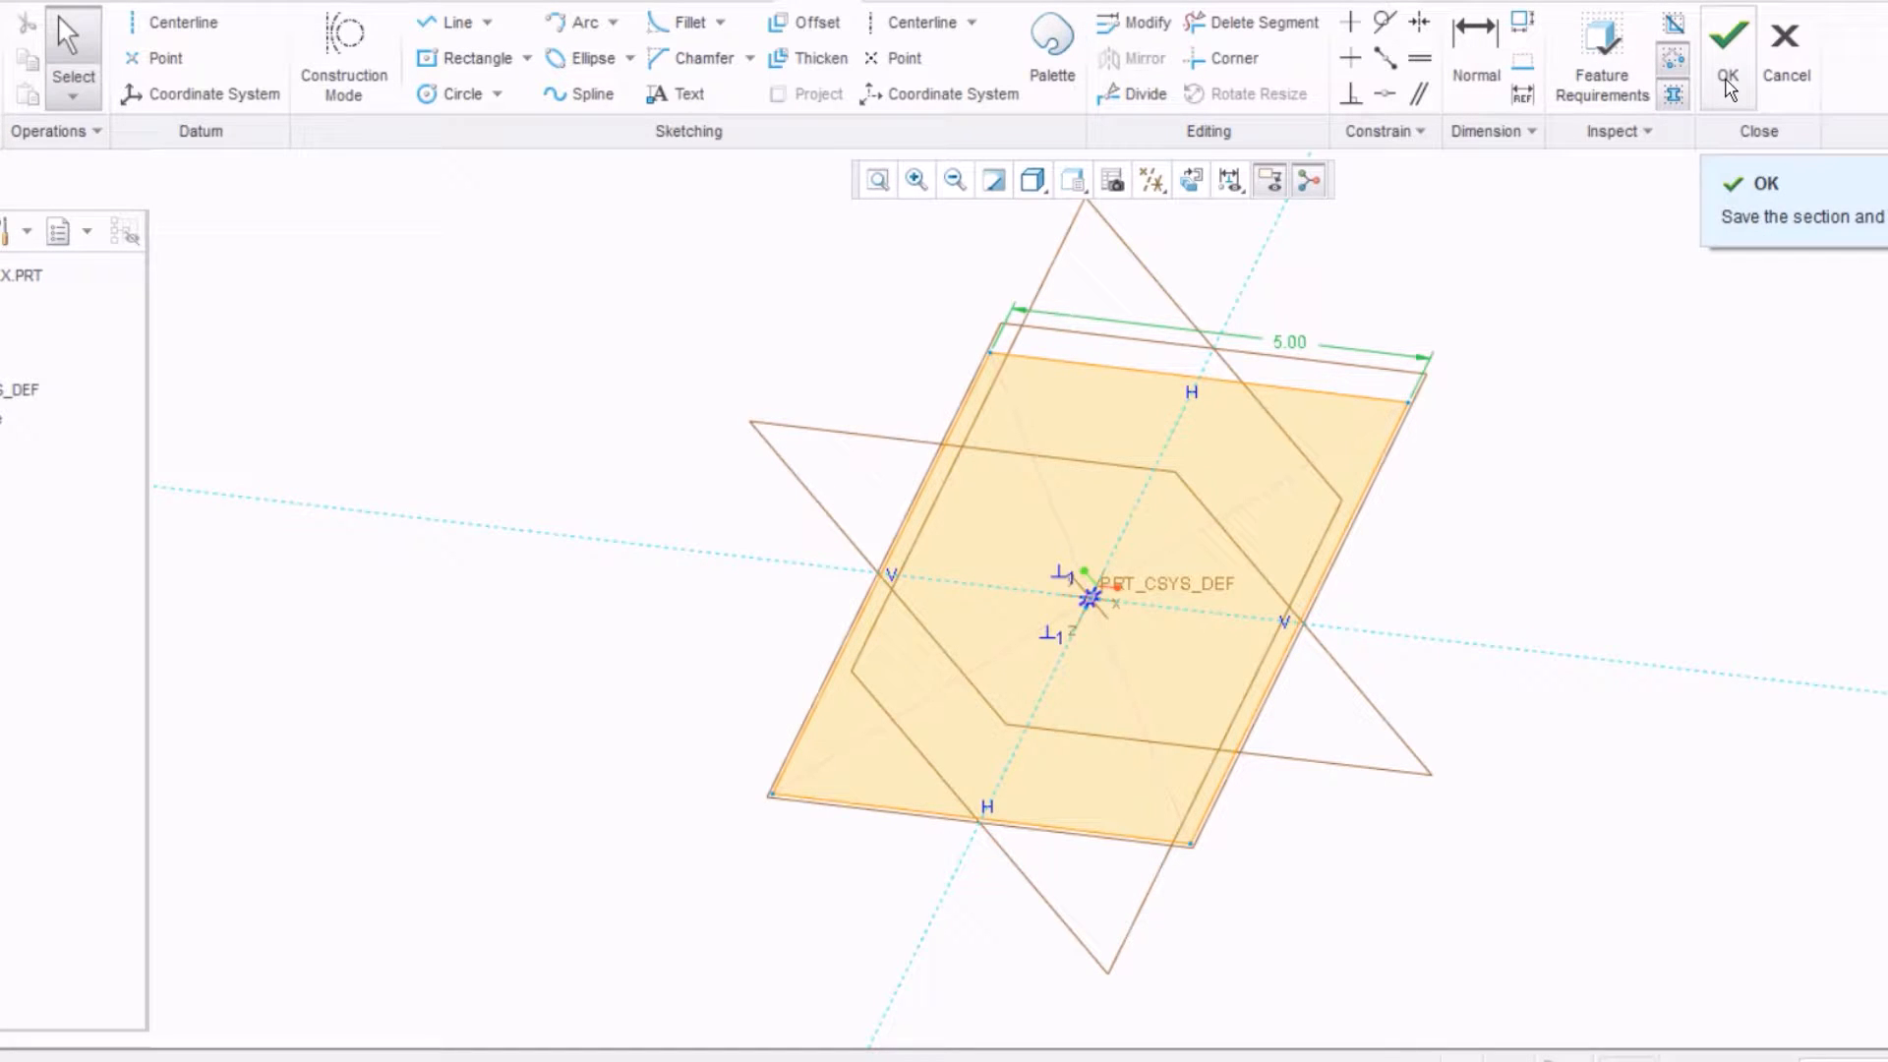
{"action": "left_click", "coordinate": [1728, 79]}
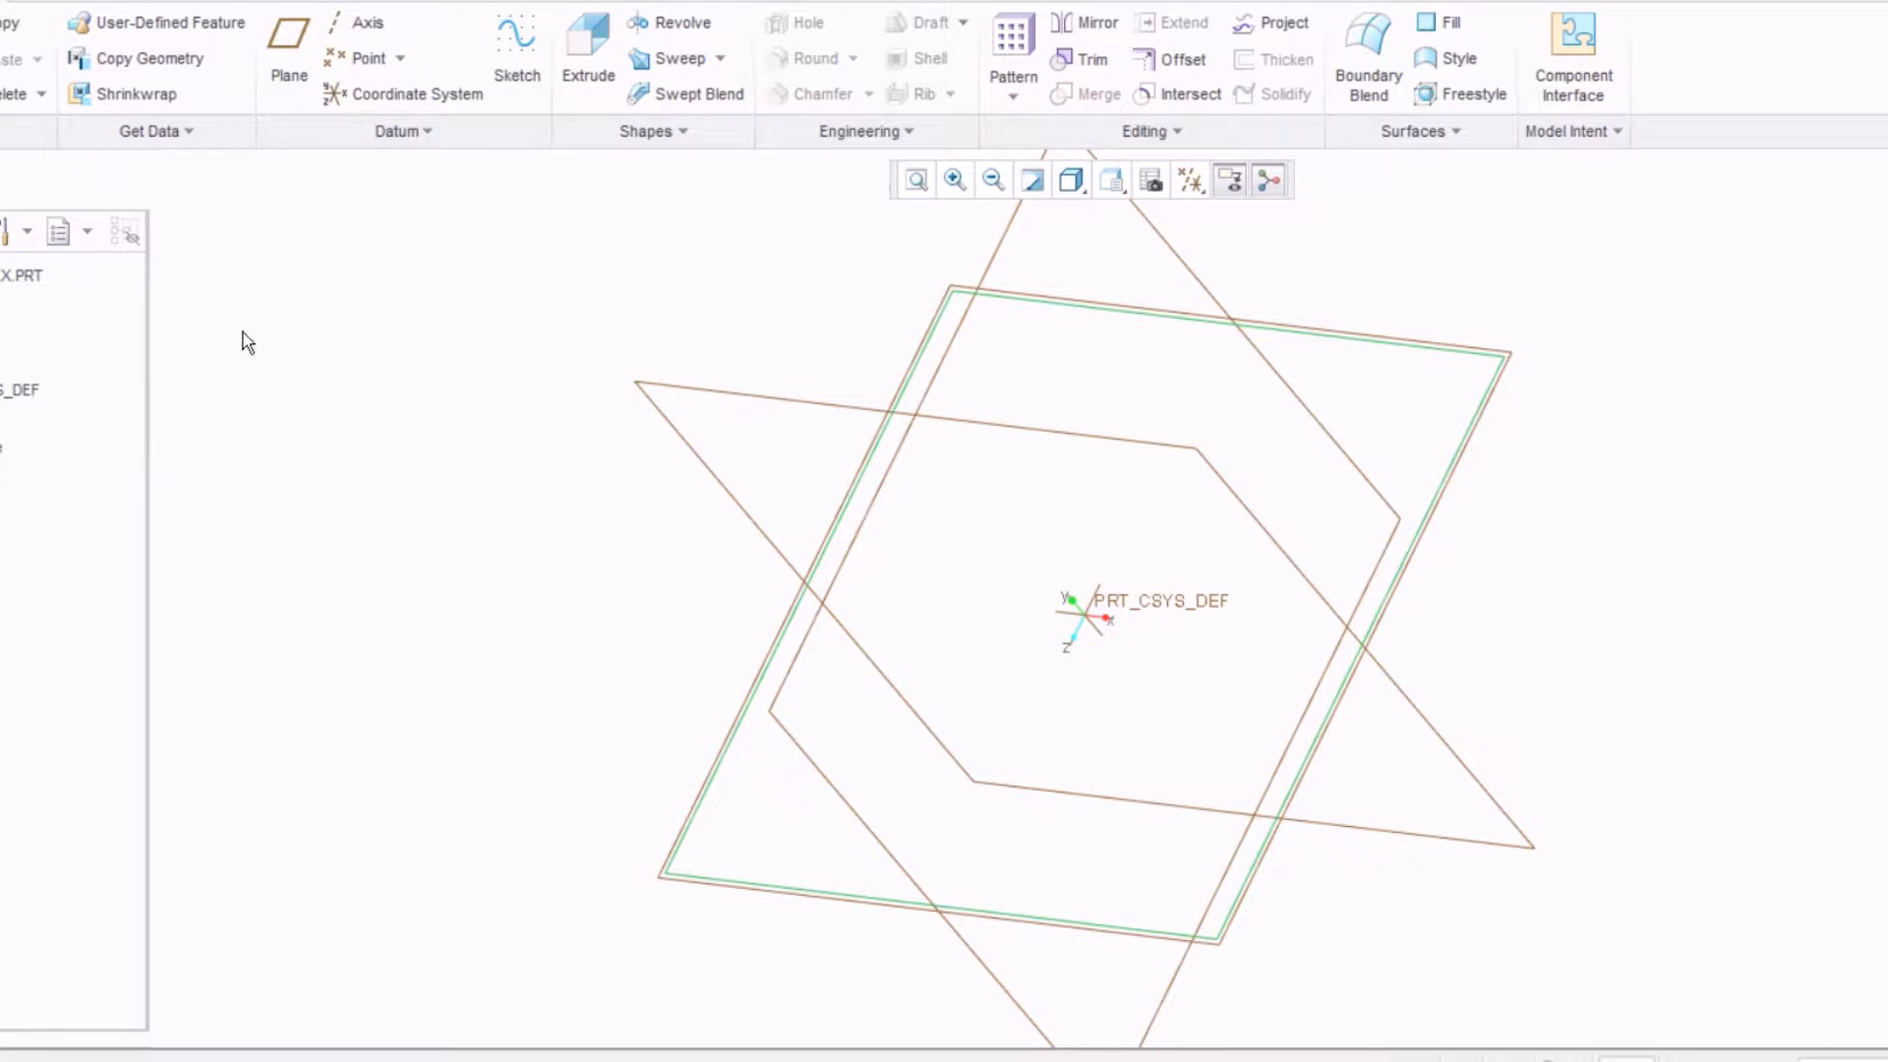
Step: Start extruding the square sketch as a solid and examine the preview from several angles
{"action": "left_click", "coordinate": [607, 91]}
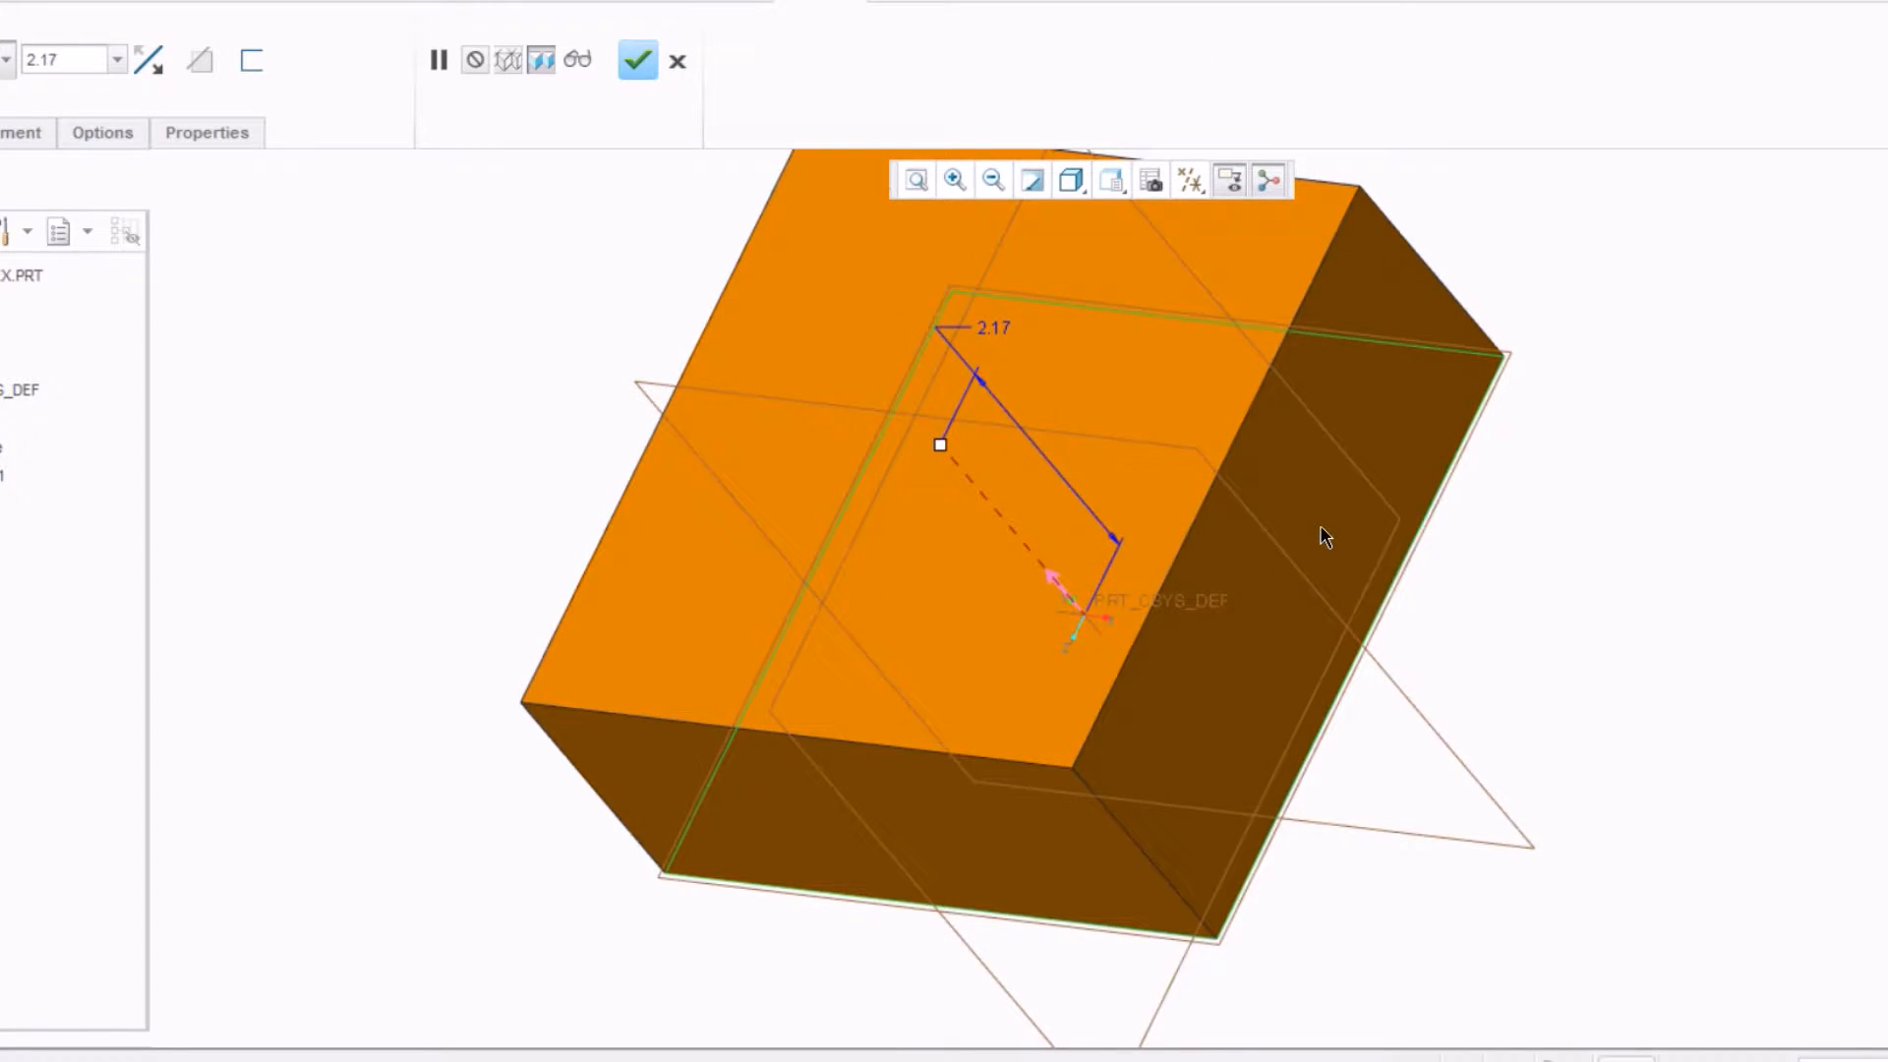
{"action": "scroll", "coordinate": [1323, 535], "scroll_direction": "up", "scroll_amount": 2}
{"action": "mouse_move", "coordinate": [1308, 504]}
{"action": "middle_mouse_down"}
{"action": "mouse_move", "coordinate": [1289, 452]}
{"action": "mouse_move", "coordinate": [1290, 474]}
{"action": "middle_mouse_up"}
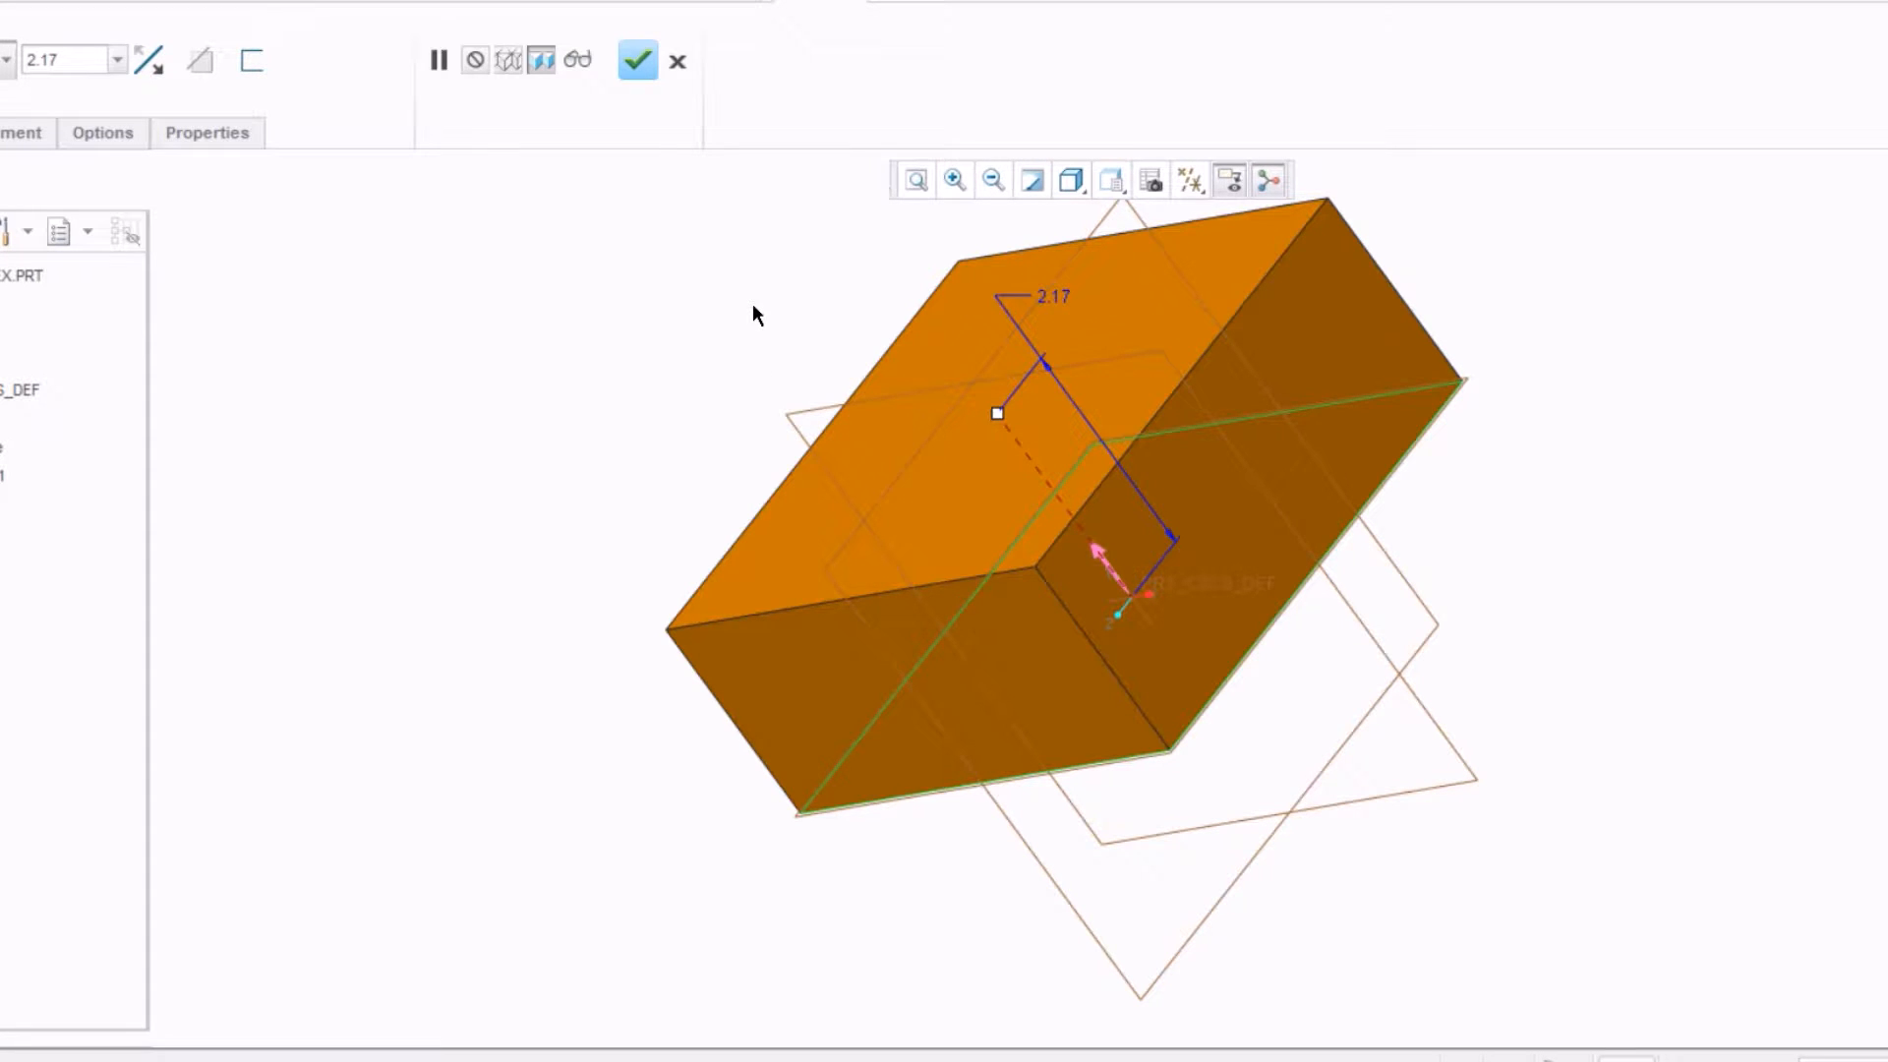
{"action": "middle_click_drag", "start_coordinate": [768, 322], "coordinate": [831, 313]}
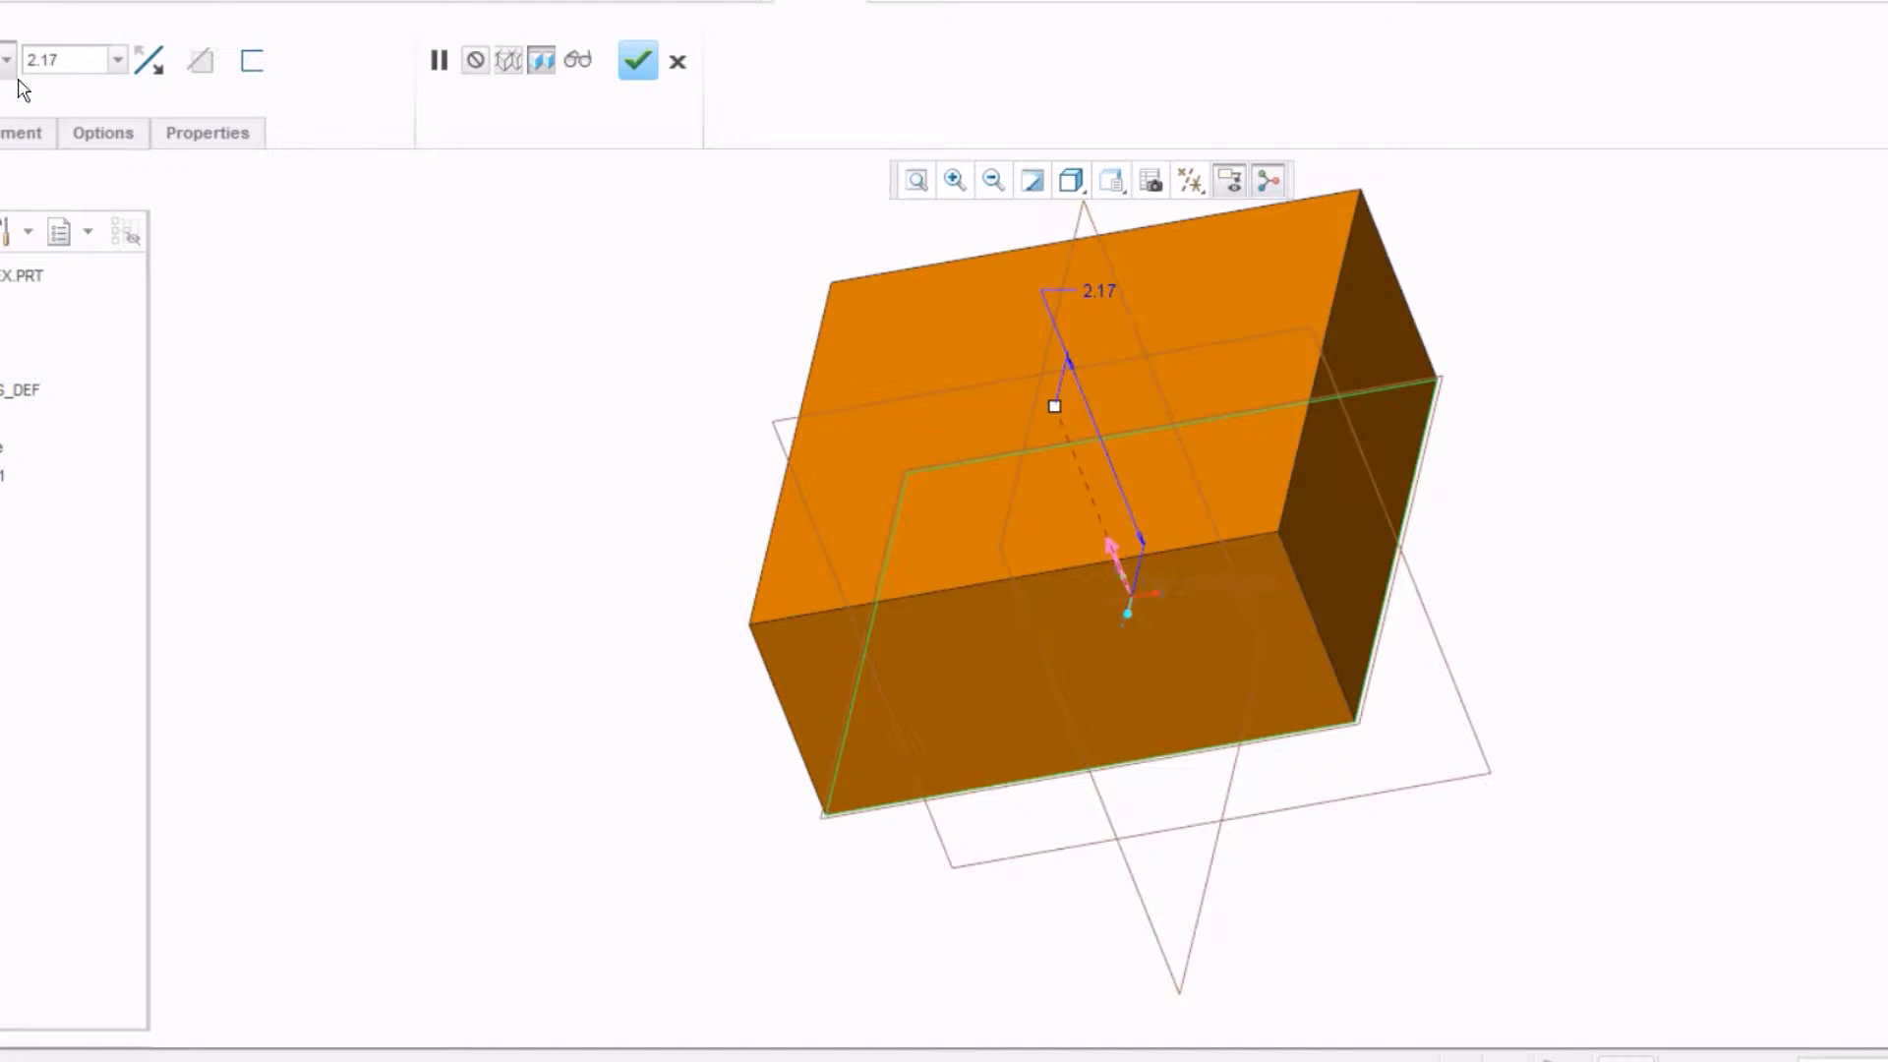
{"action": "middle_click_drag", "start_coordinate": [474, 304], "coordinate": [409, 354]}
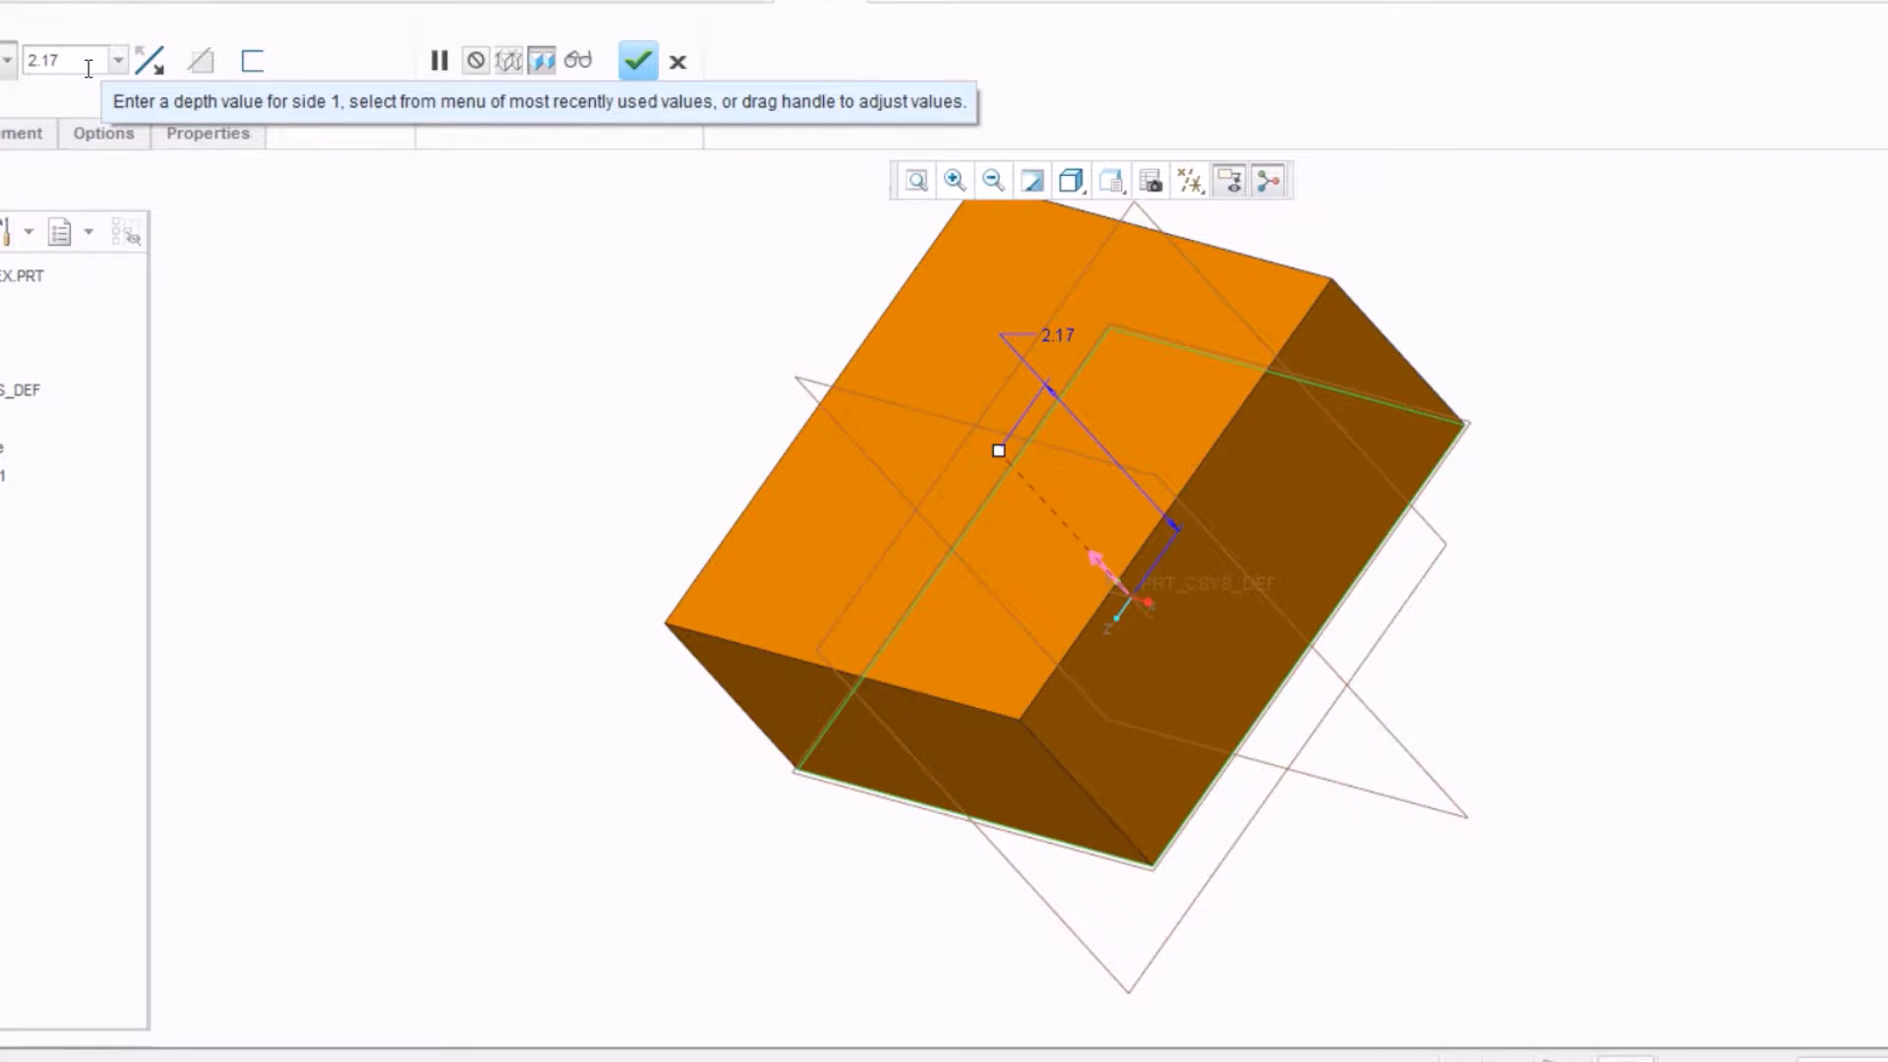
Step: Flip the extrusion to the opposite side of the sketch plane and back to its original side
{"action": "left_click", "coordinate": [150, 61]}
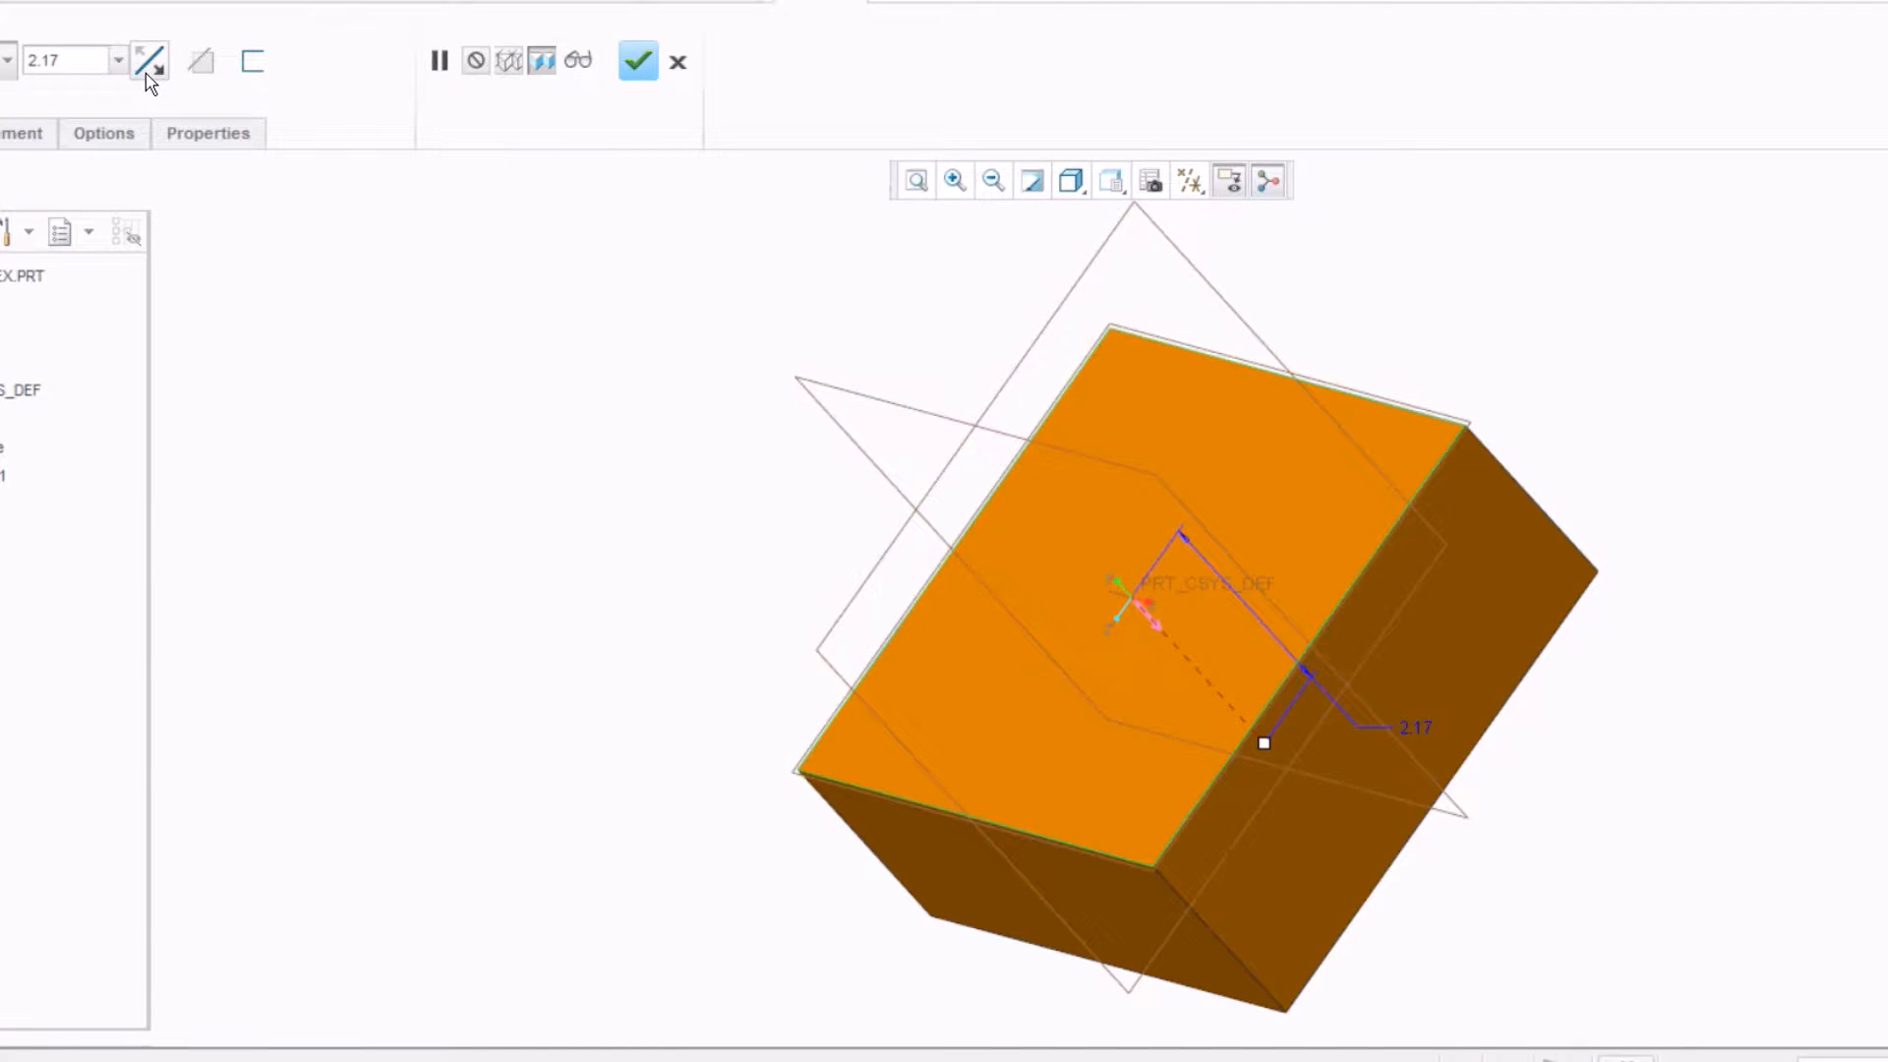
{"action": "left_click", "coordinate": [146, 75]}
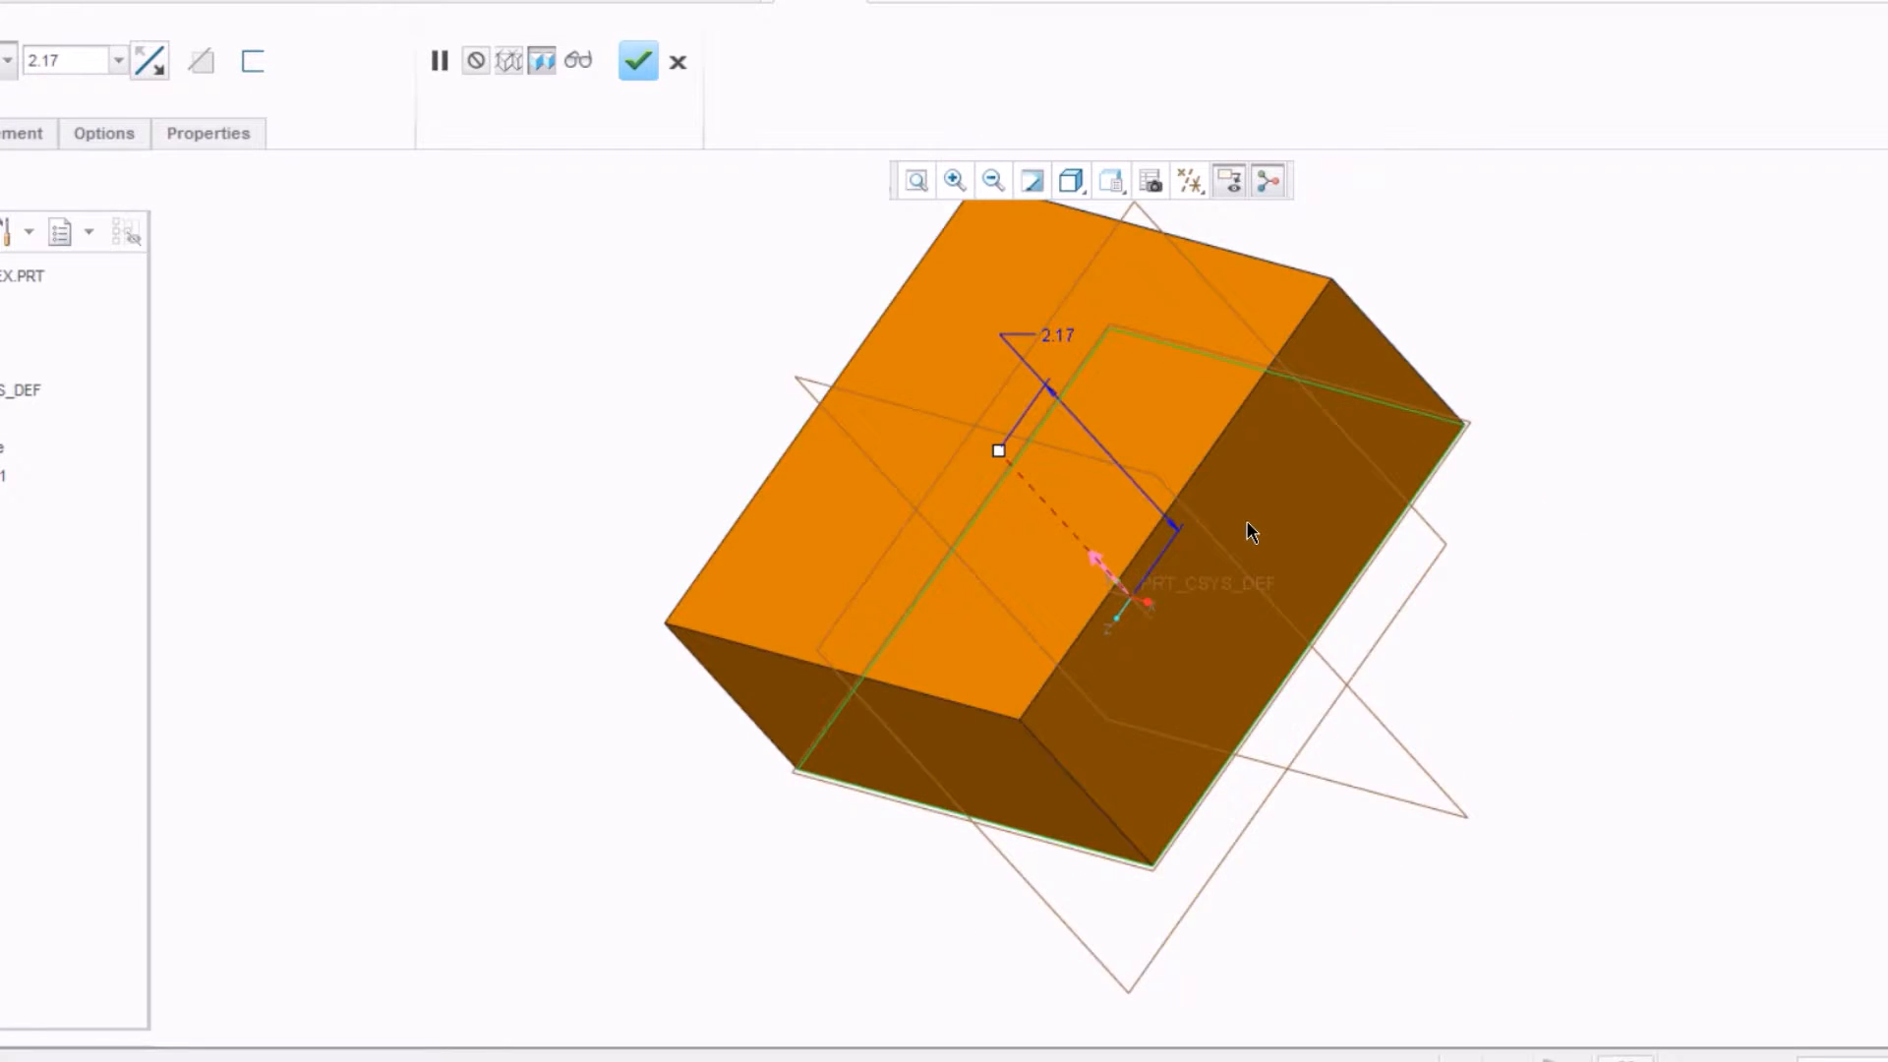
{"action": "scroll", "coordinate": [1252, 529], "scroll_direction": "up", "scroll_amount": 1}
{"action": "scroll", "coordinate": [1068, 378], "scroll_direction": "down", "scroll_amount": 1}
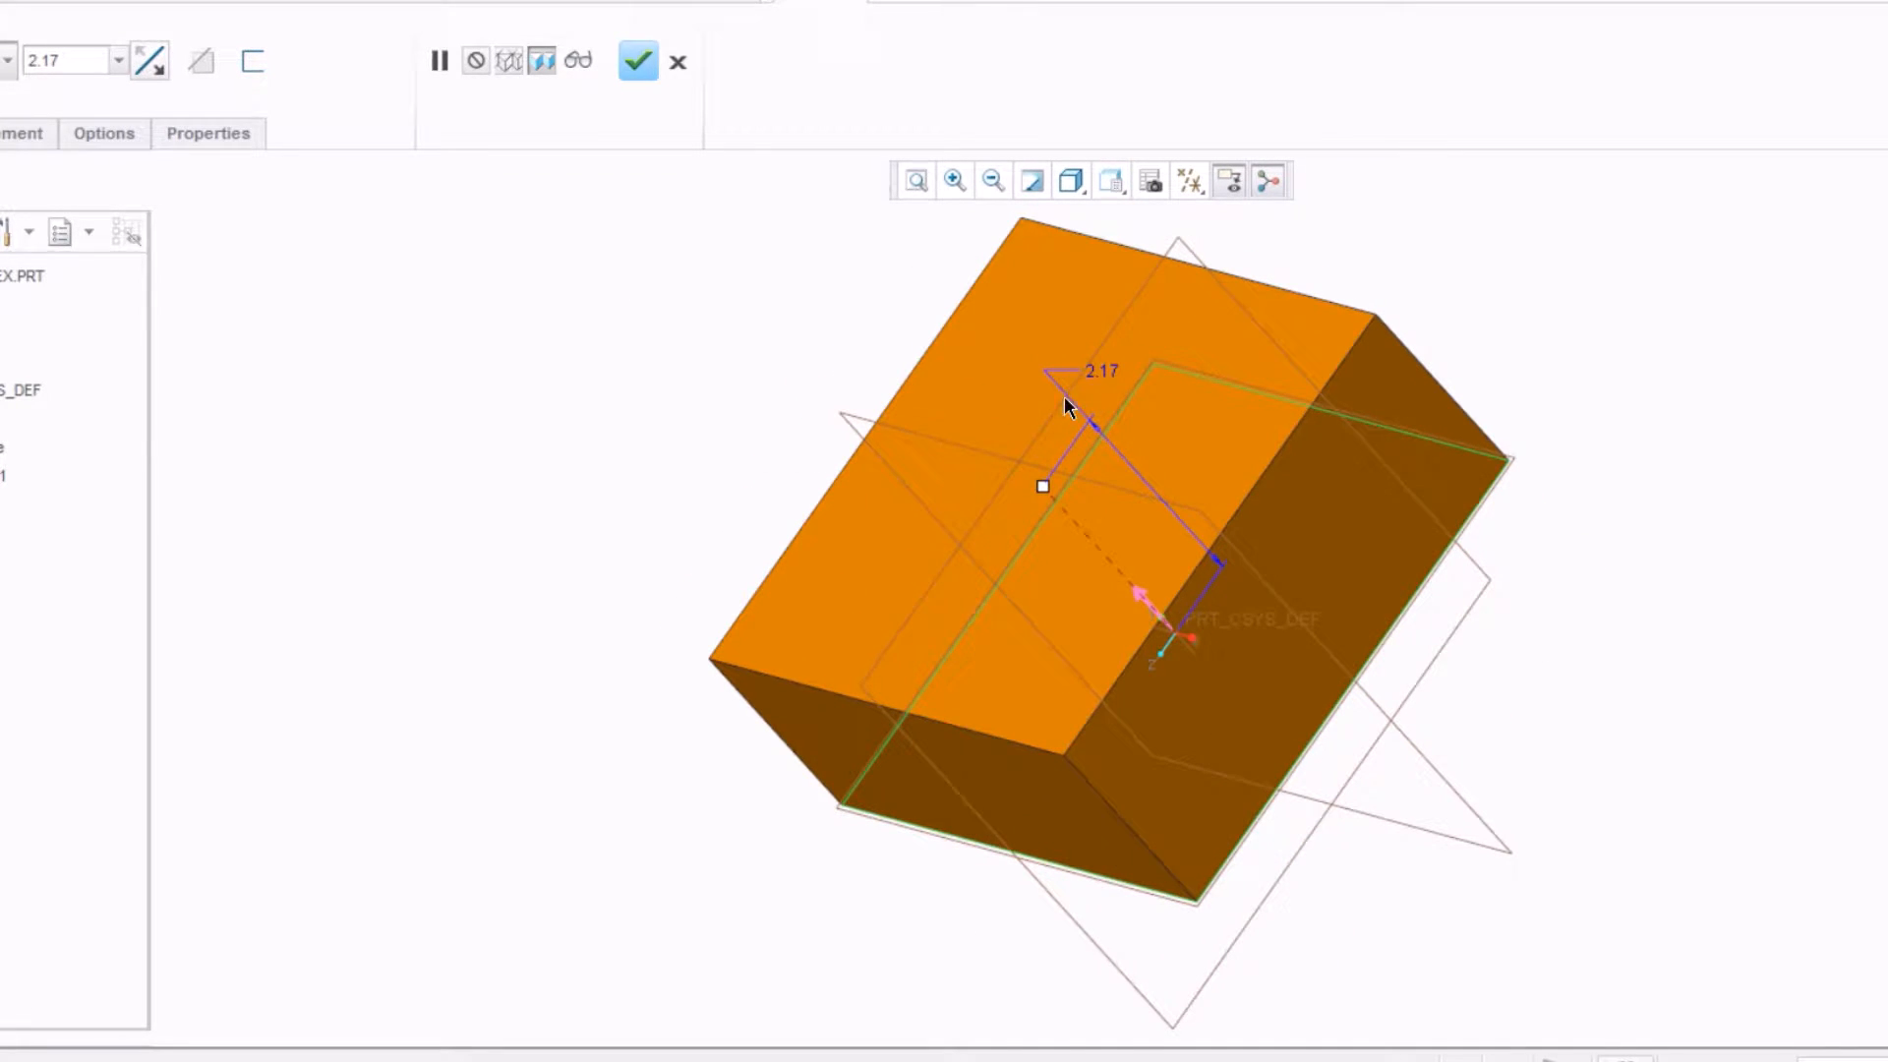
Step: Stretch the extrusion preview to a depth of about 3.13, and replace that depth with 5.00
{"action": "left_click", "coordinate": [1045, 487]}
{"action": "left_click_drag", "start_coordinate": [1043, 486], "coordinate": [983, 422]}
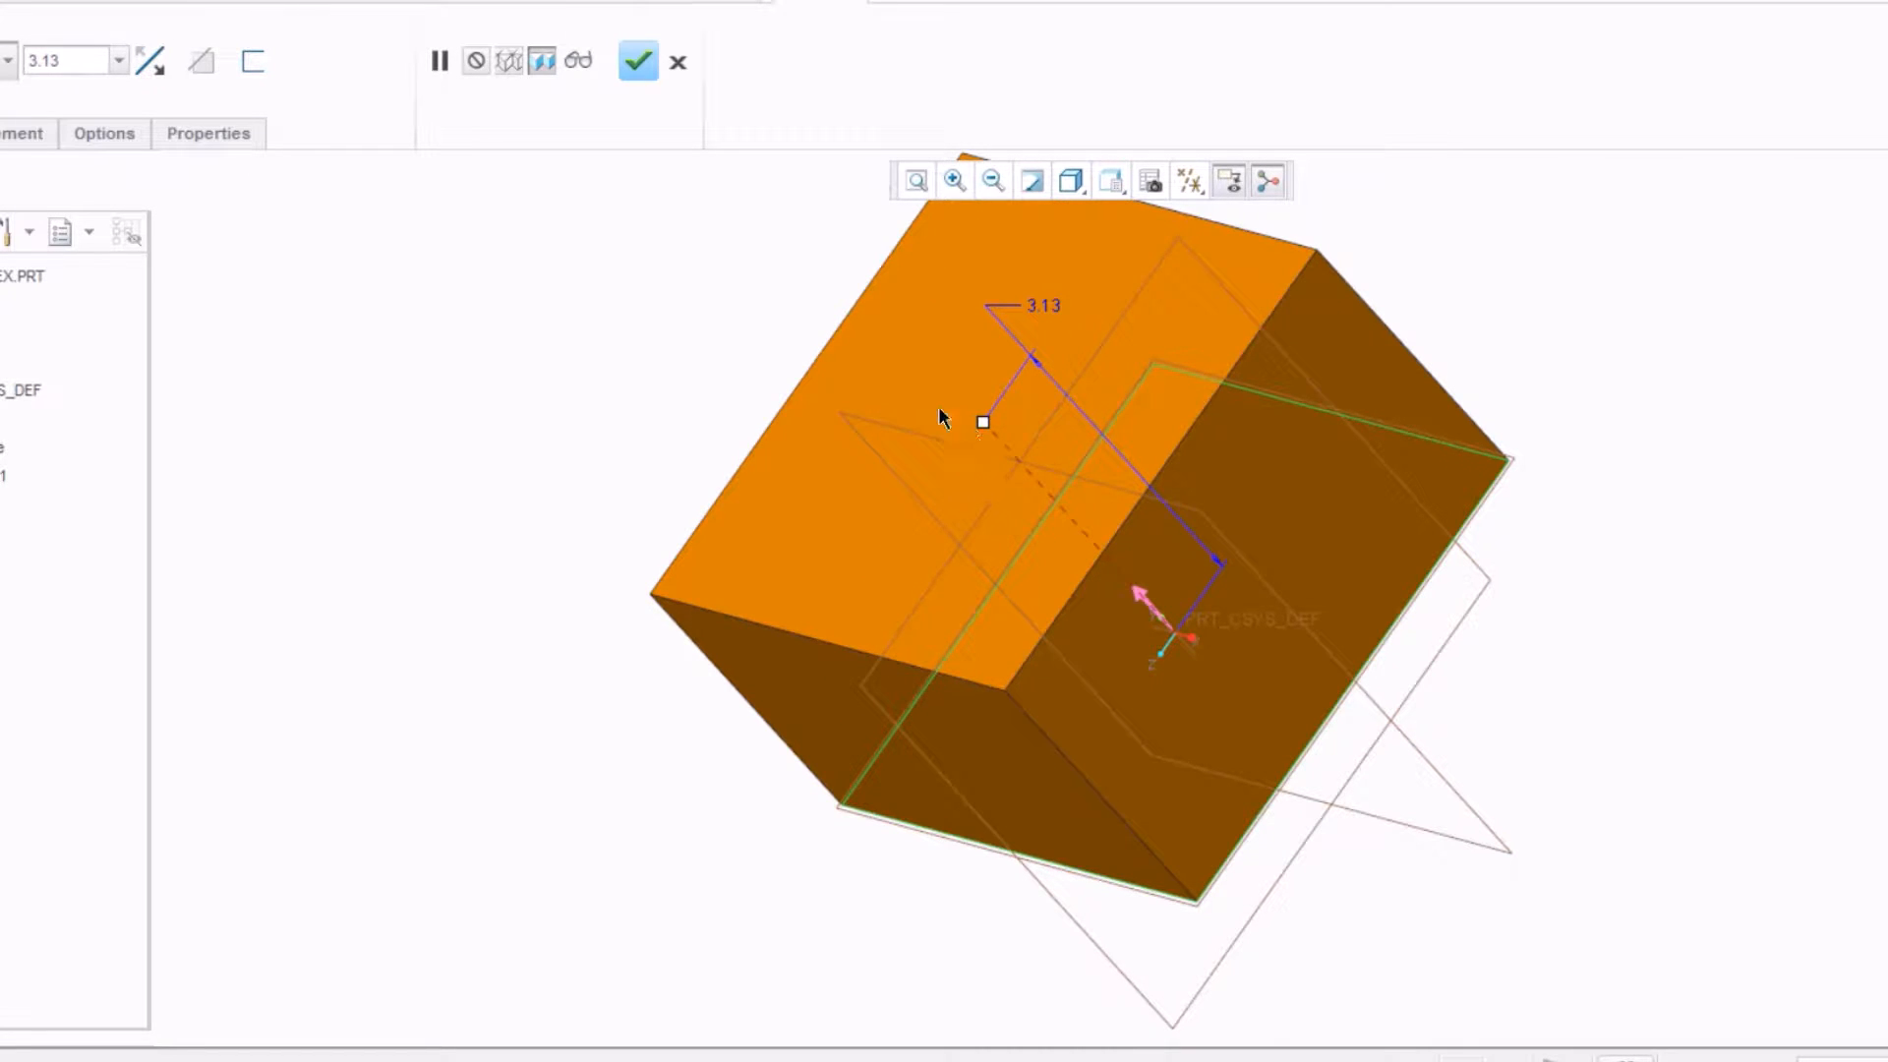
{"action": "double_click", "coordinate": [66, 58]}
{"action": "type", "text": "5"}
{"action": "key", "text": "Return"}
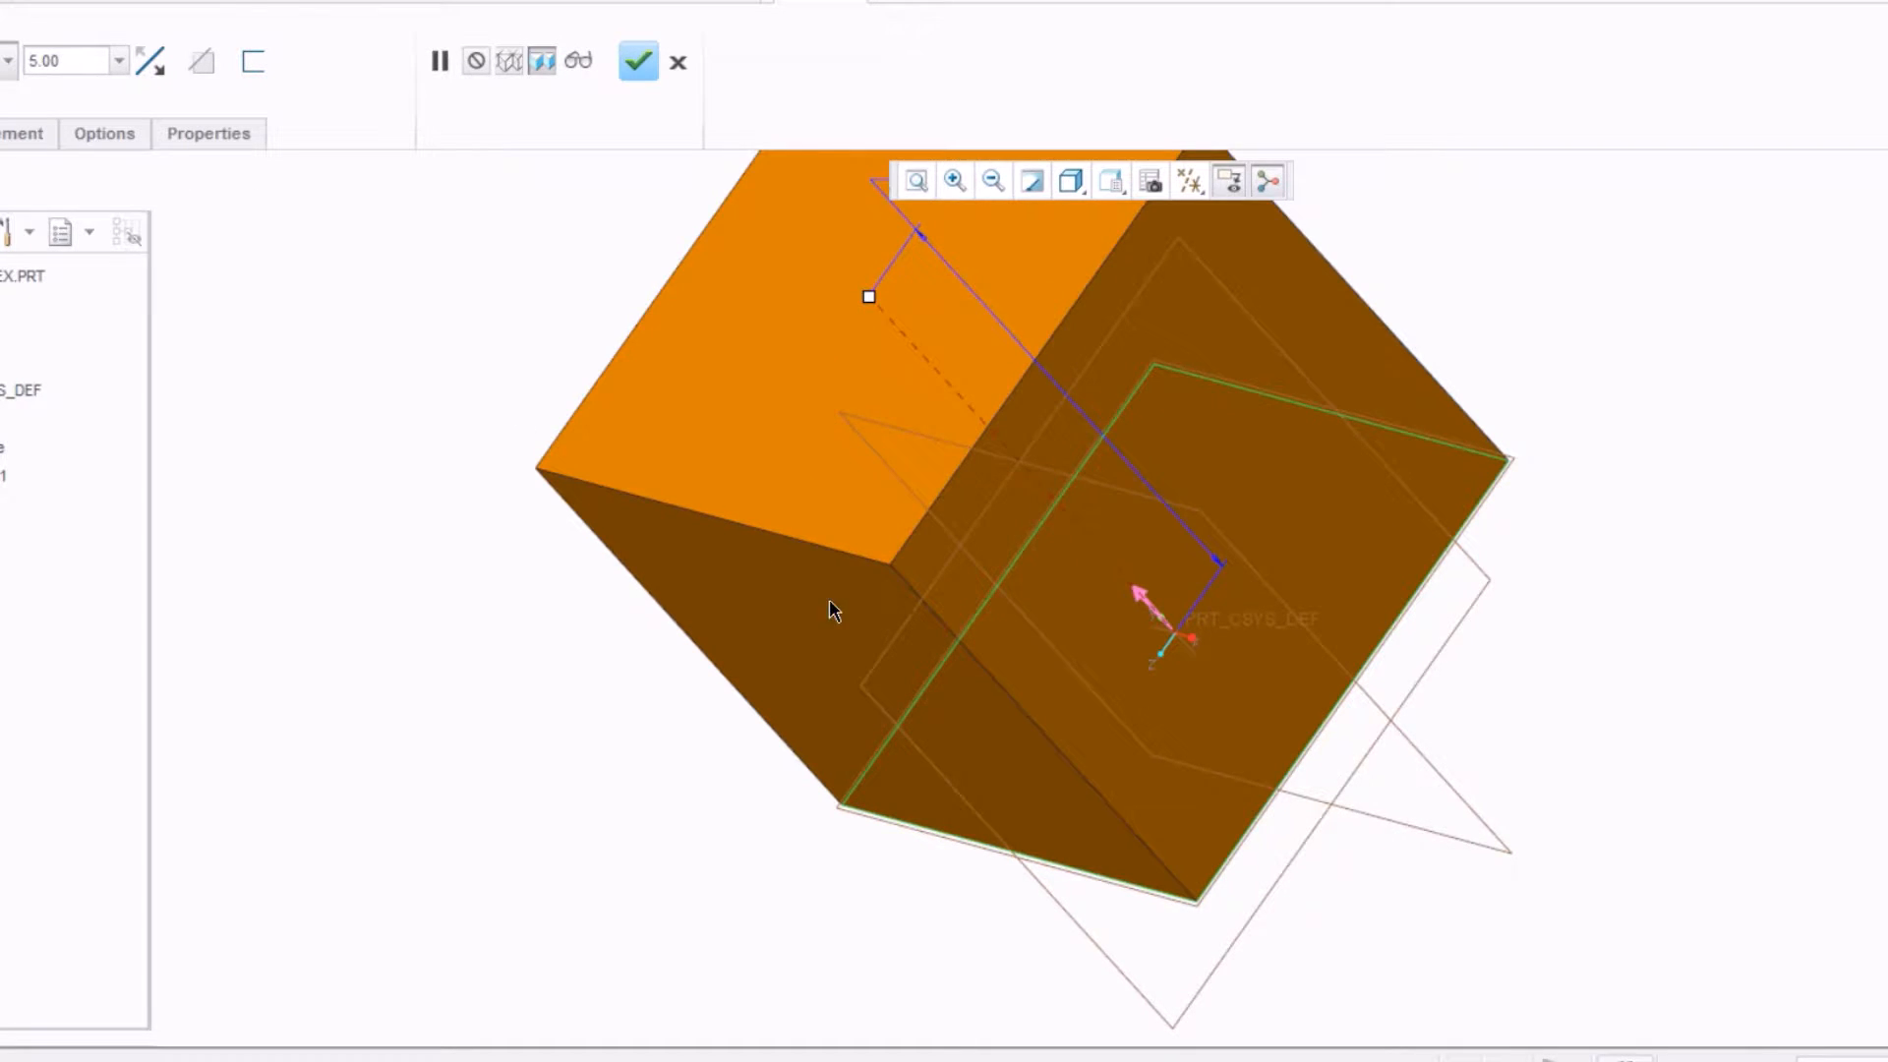
{"action": "scroll", "coordinate": [835, 603], "scroll_direction": "down", "scroll_amount": 3}
{"action": "middle_click_drag", "start_coordinate": [725, 473], "coordinate": [751, 472]}
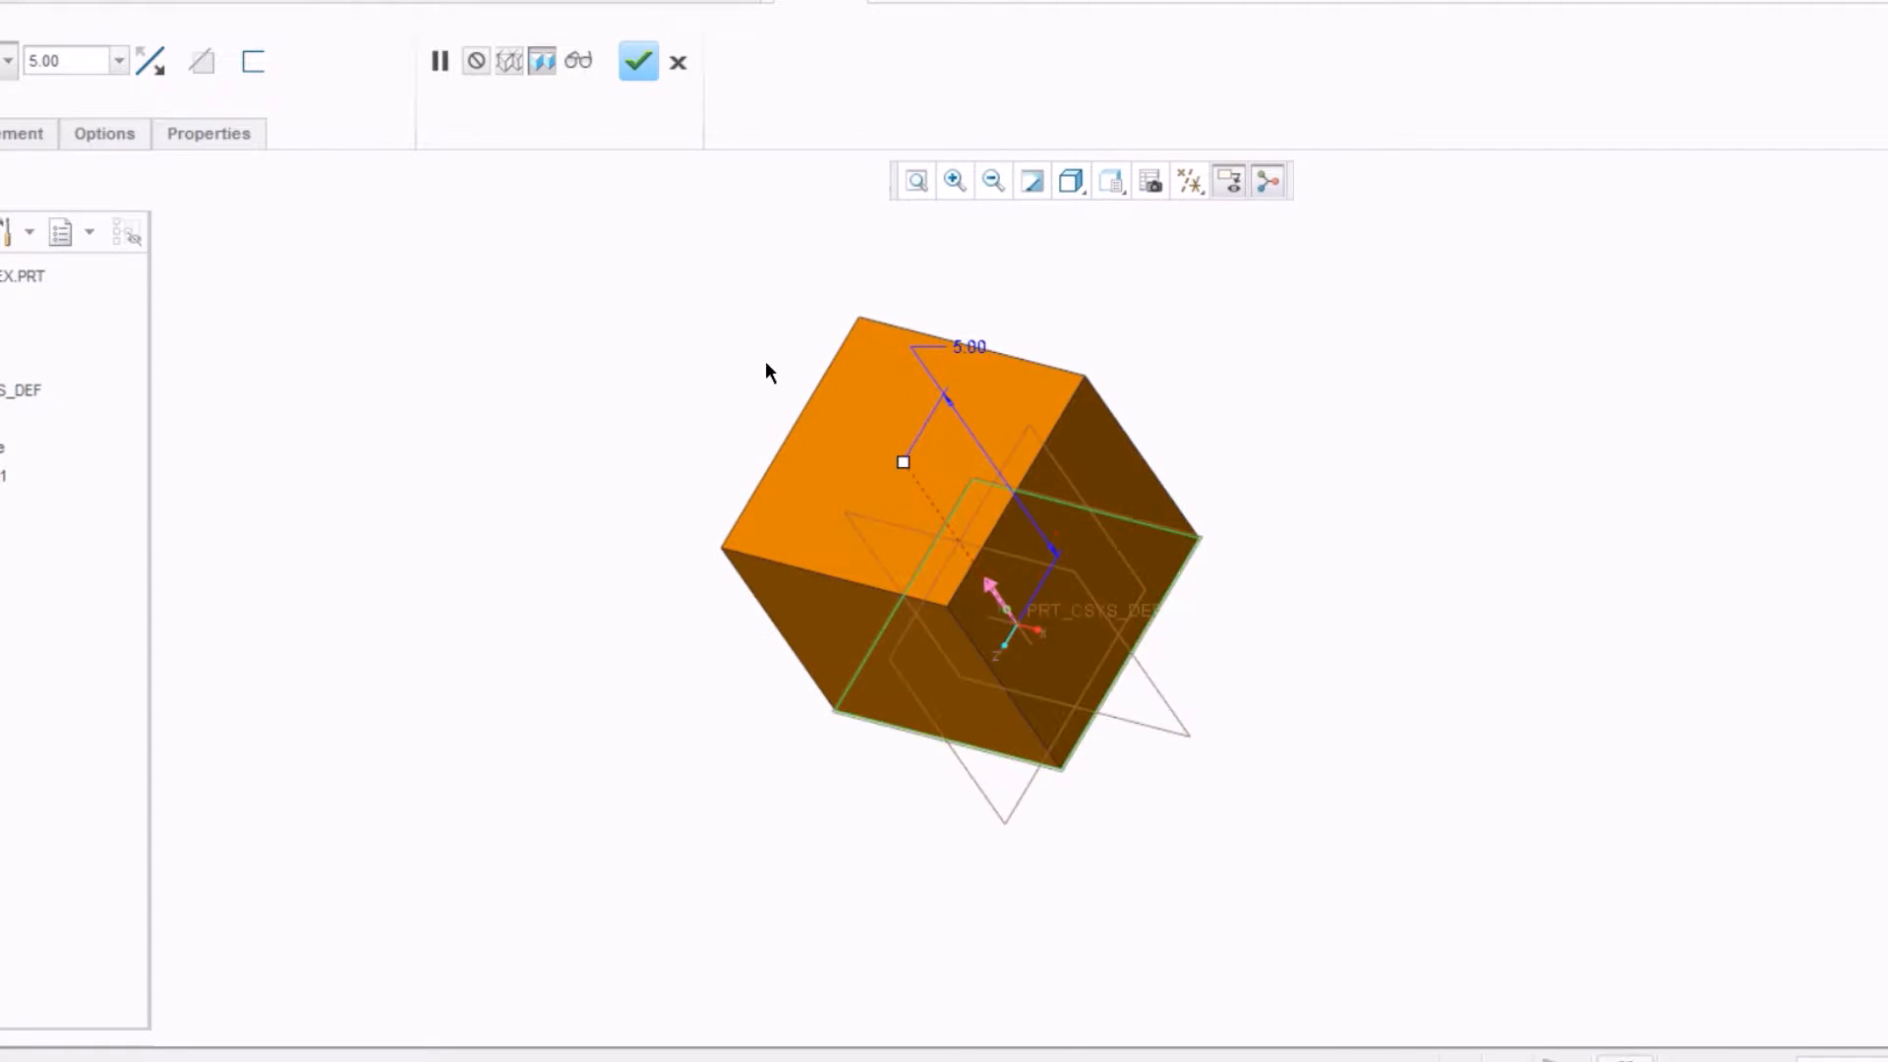
{"action": "scroll", "coordinate": [748, 334], "scroll_direction": "up", "scroll_amount": 2}
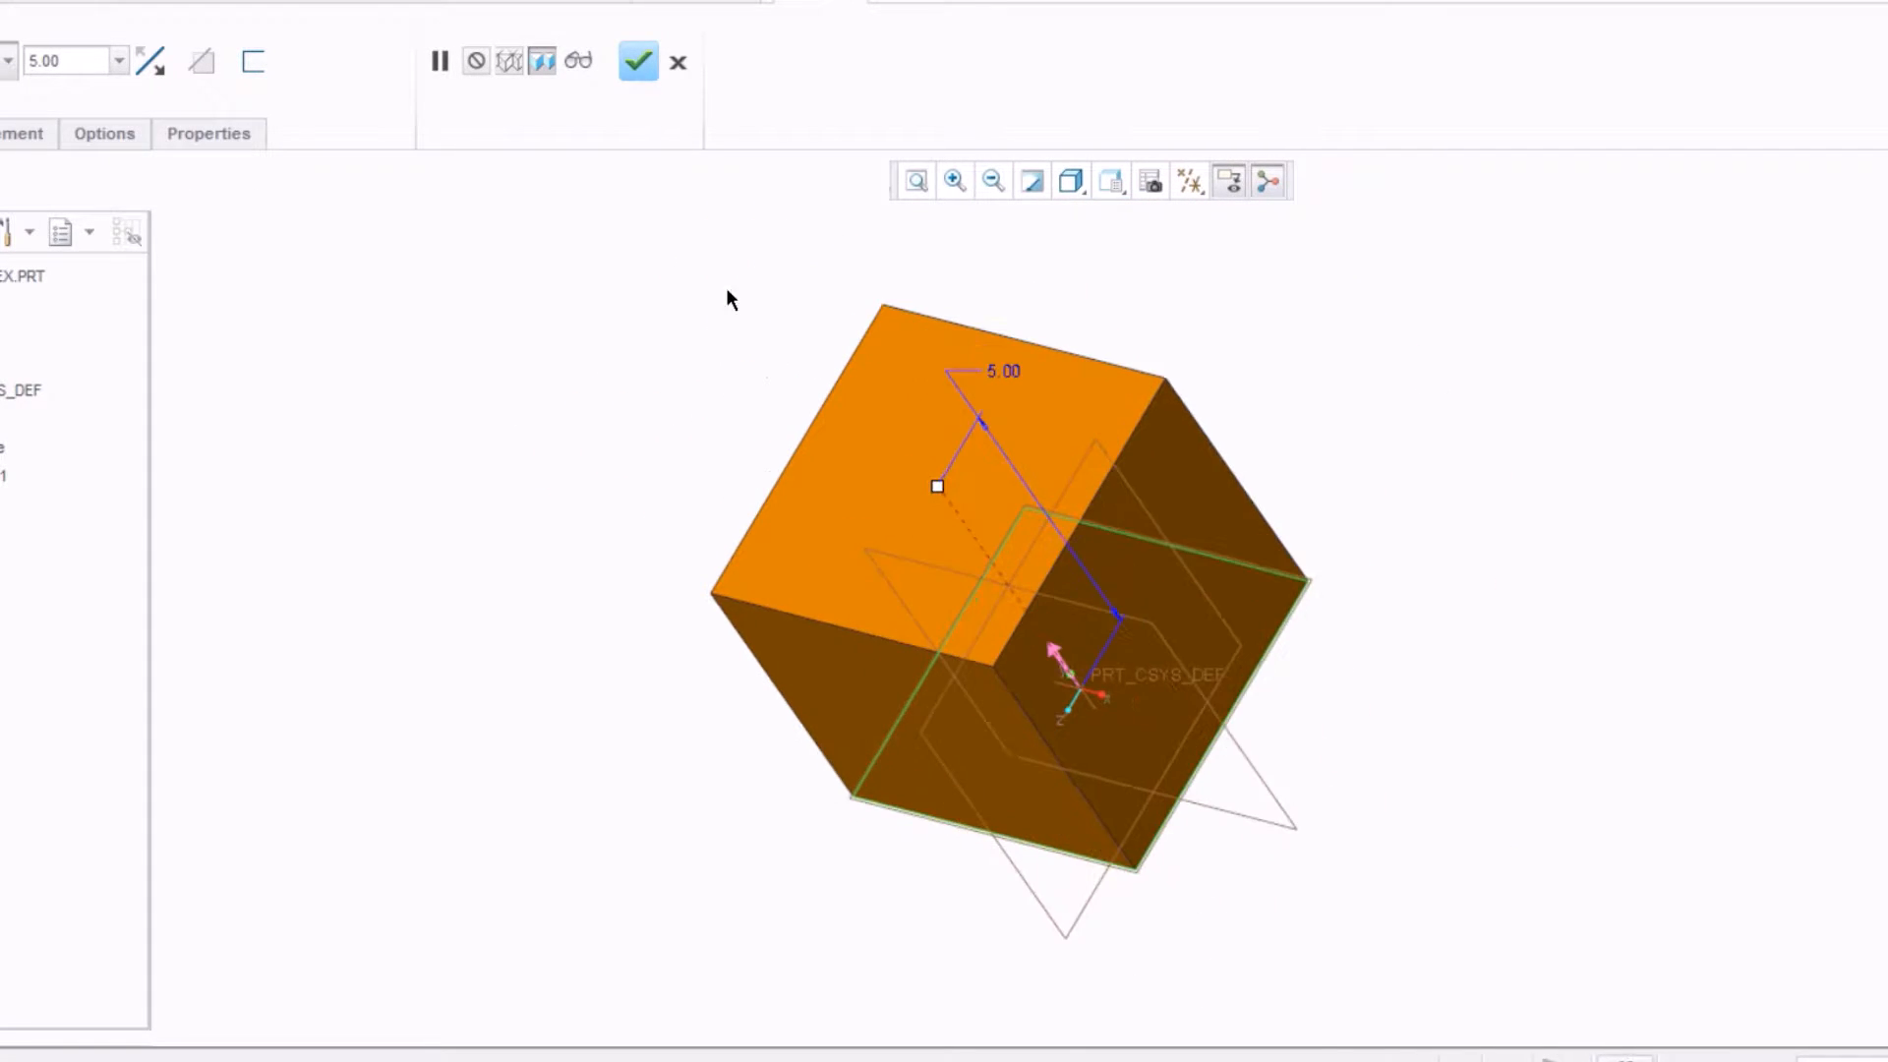
Step: Set the block's extrusion depth to 5.50
{"action": "double_click", "coordinate": [89, 61]}
{"action": "type", "text": "1"}
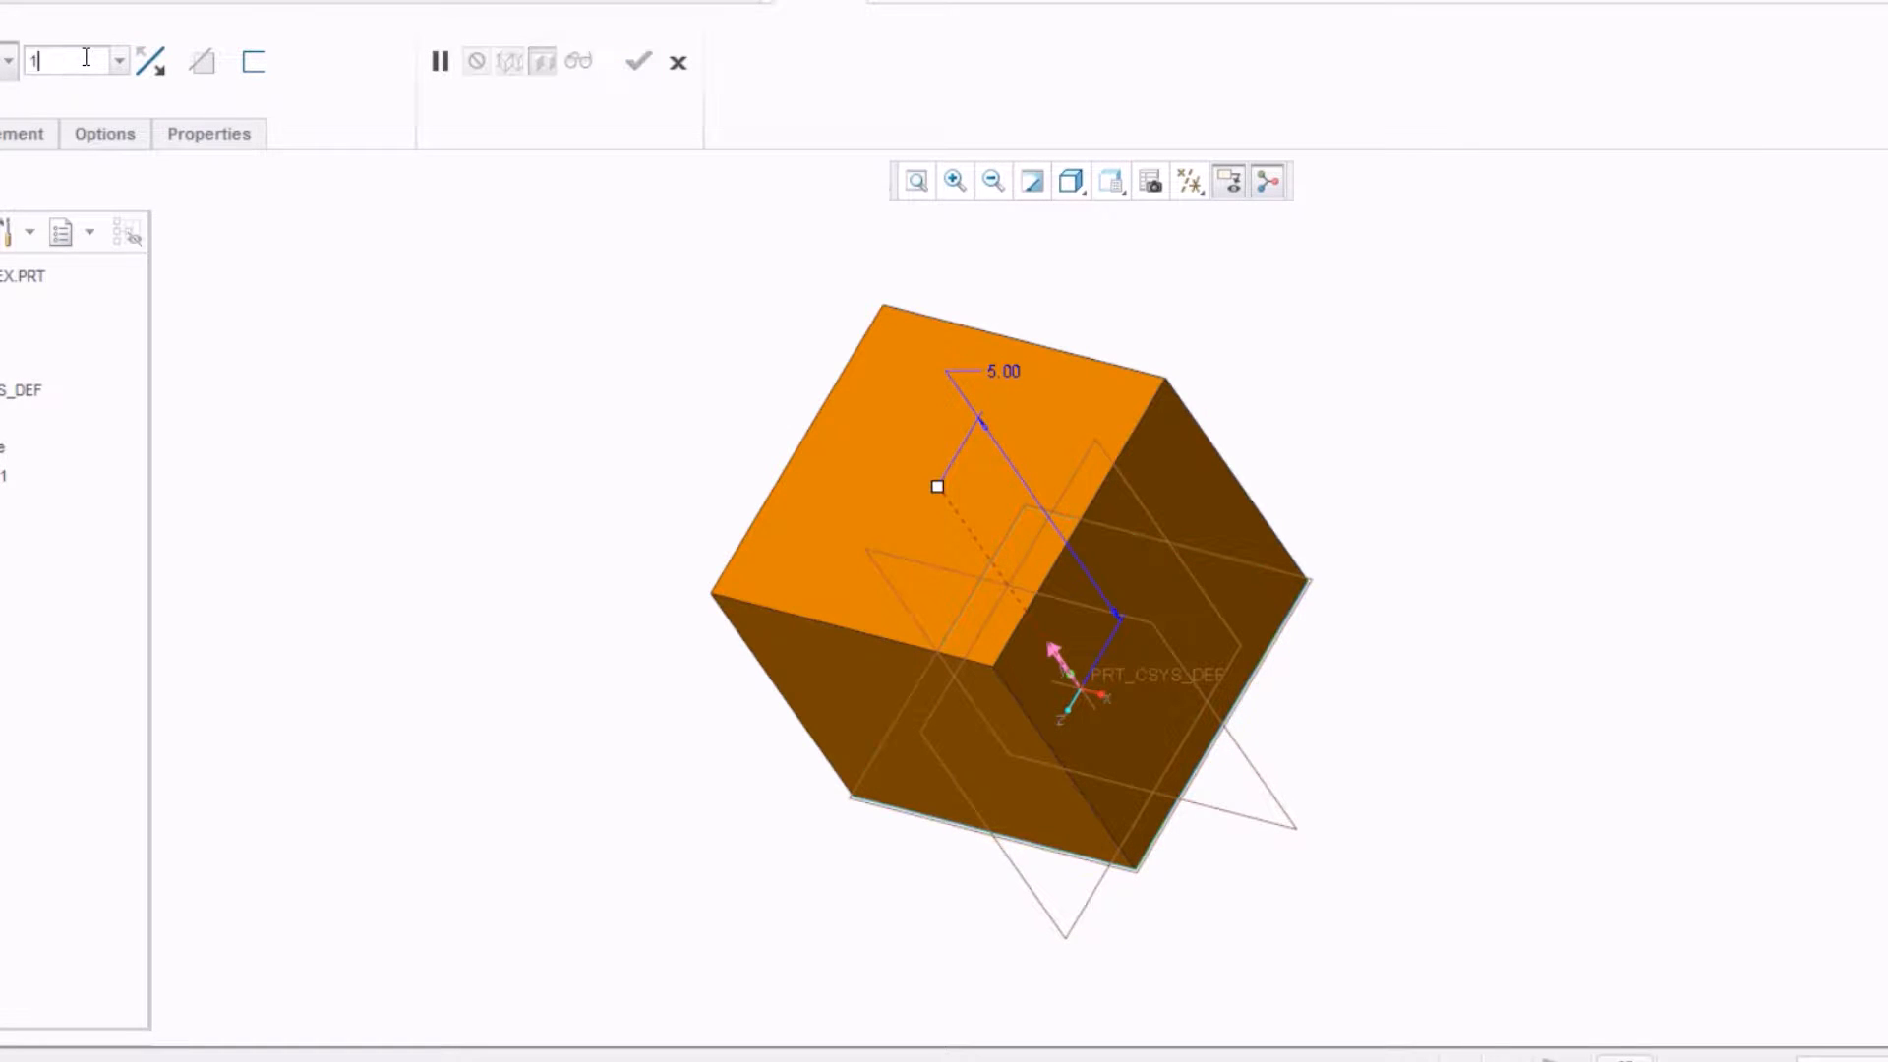
{"action": "type", "text": "1/2"}
{"action": "key", "text": "Return"}
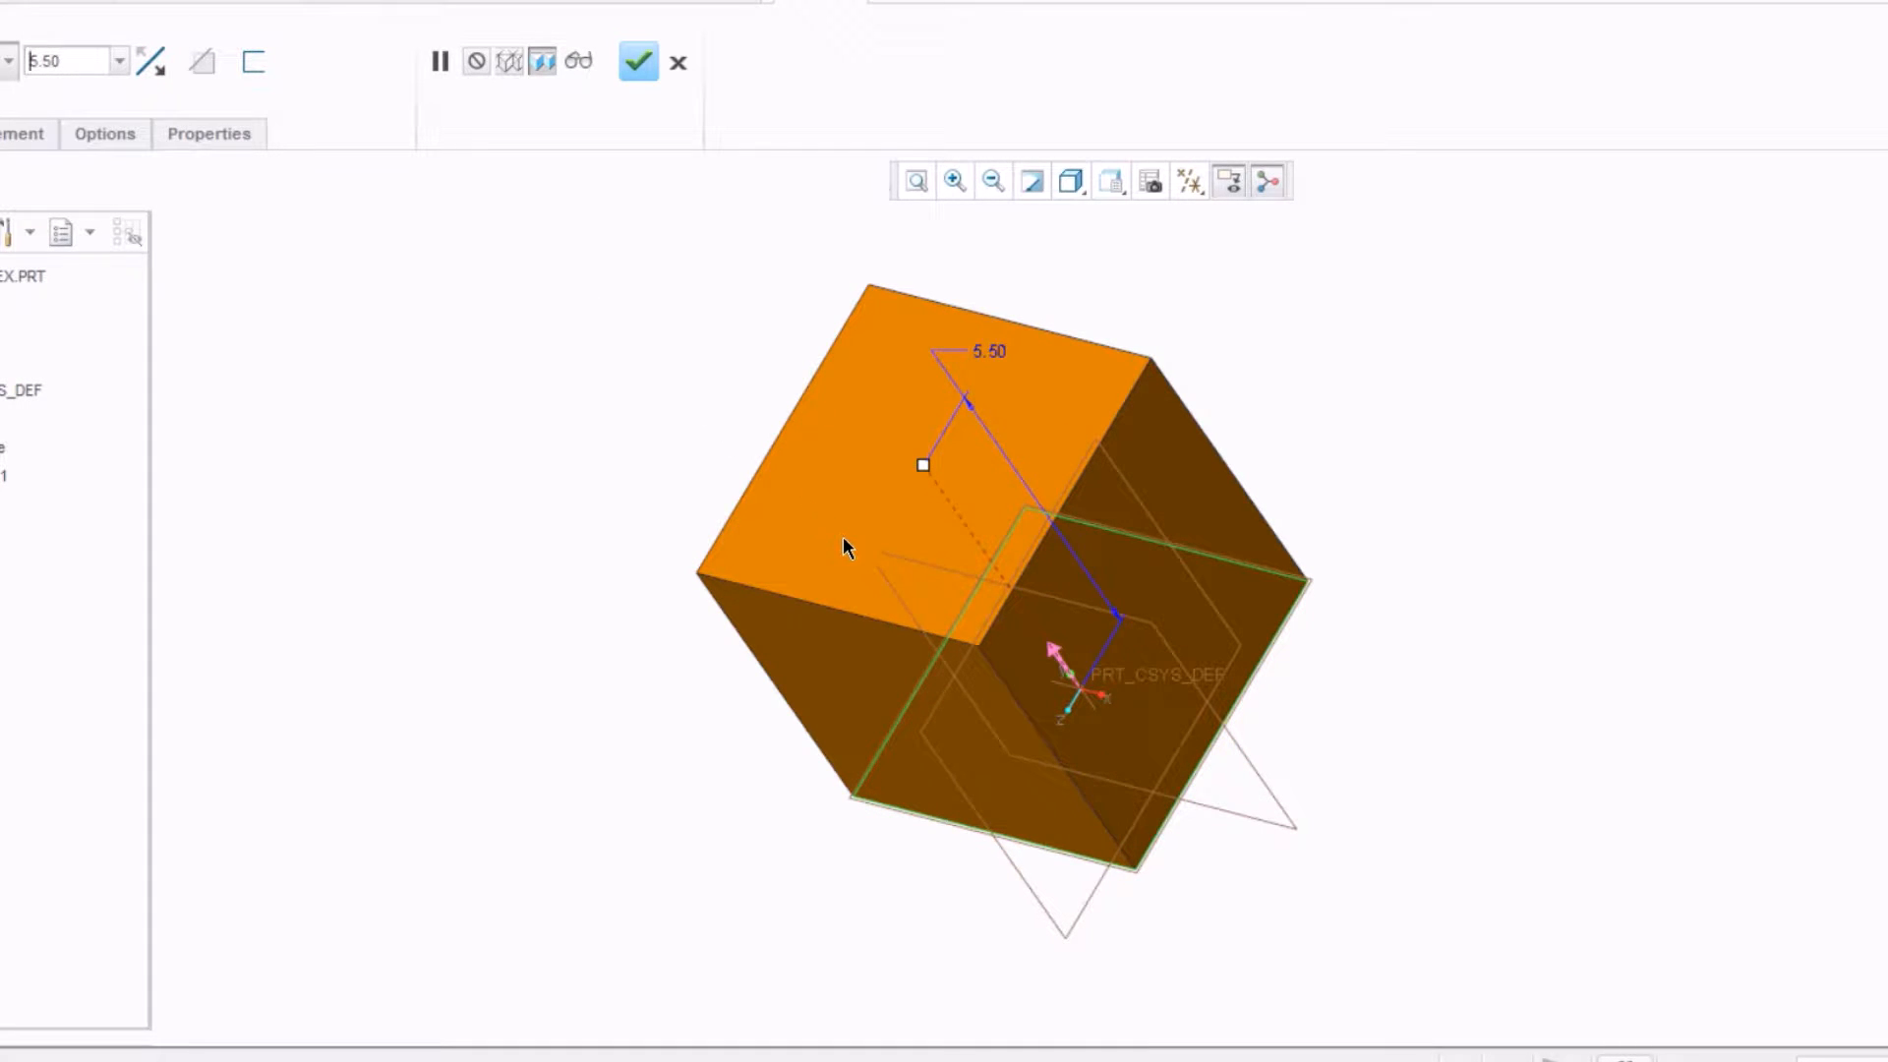
Step: Set the extrusion to run from the sketch plane to one side by a specified depth value, and complete the block
{"action": "middle_click_drag", "start_coordinate": [872, 493], "coordinate": [715, 443]}
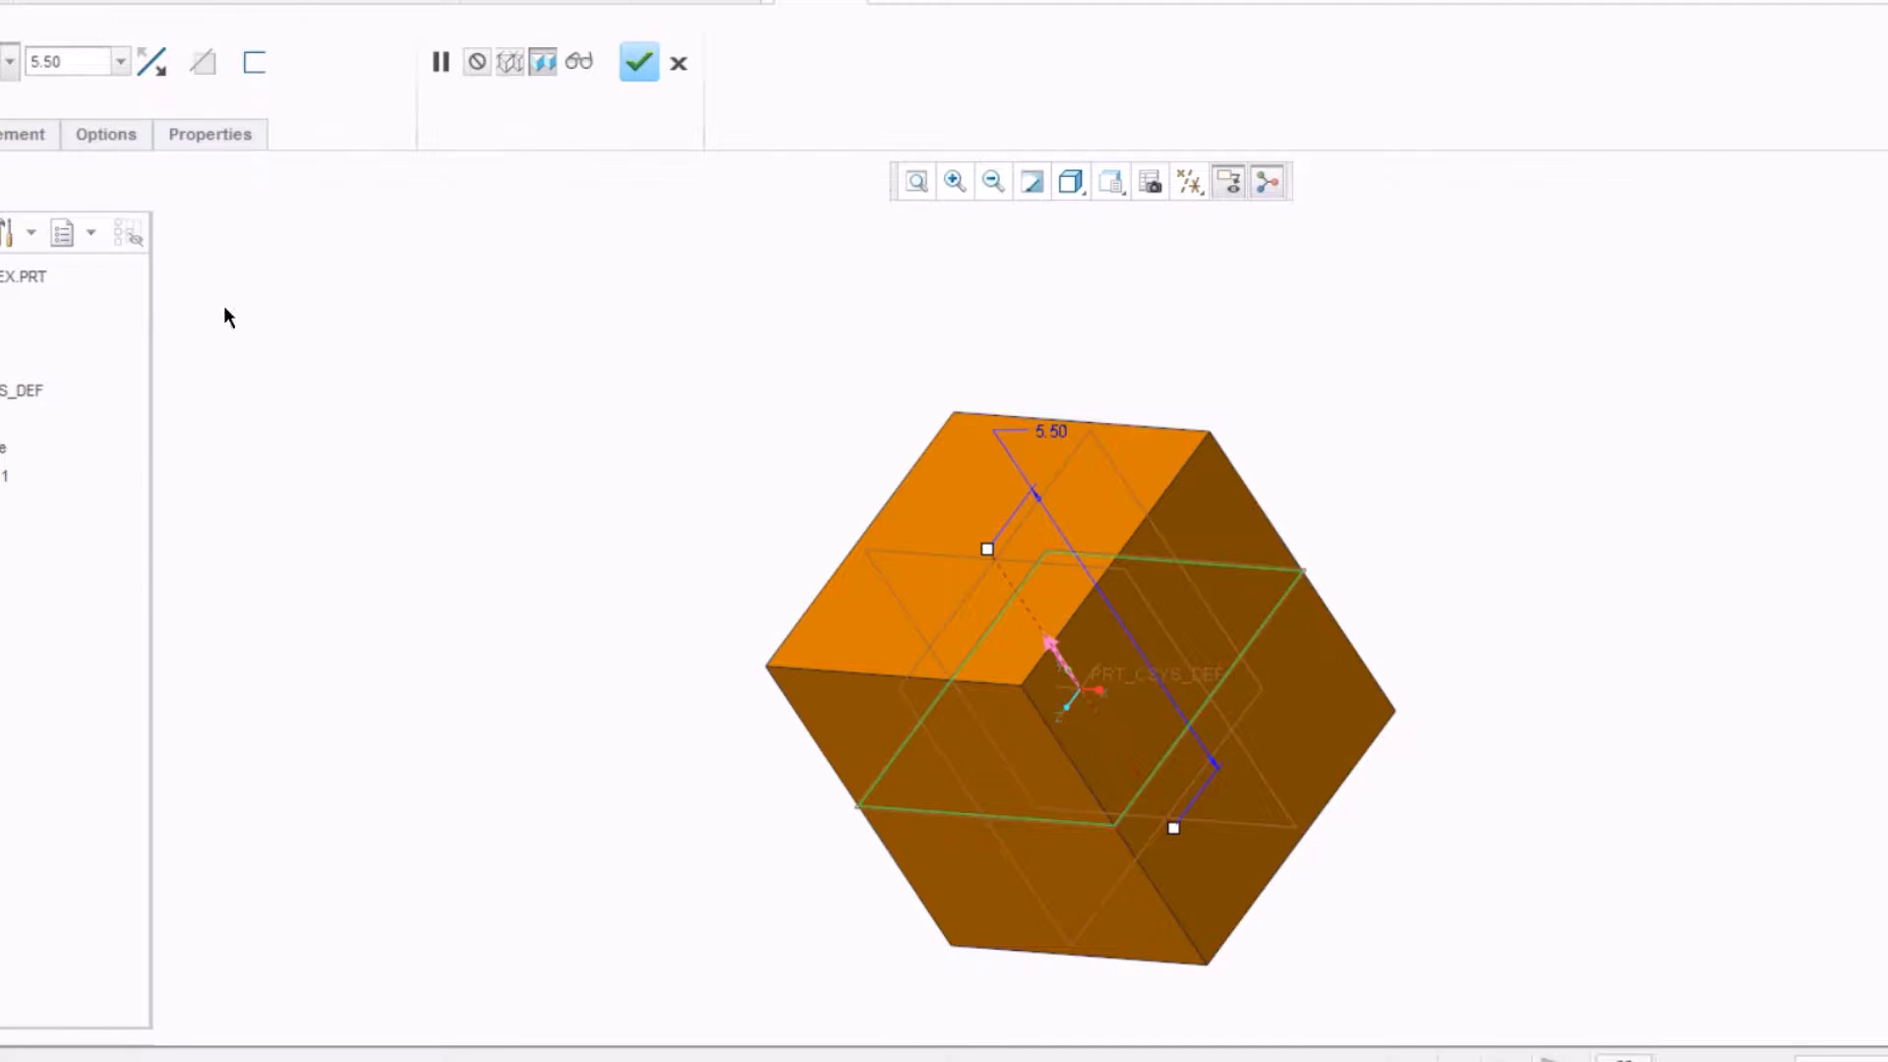
{"action": "middle_click_drag", "start_coordinate": [787, 480], "coordinate": [741, 493]}
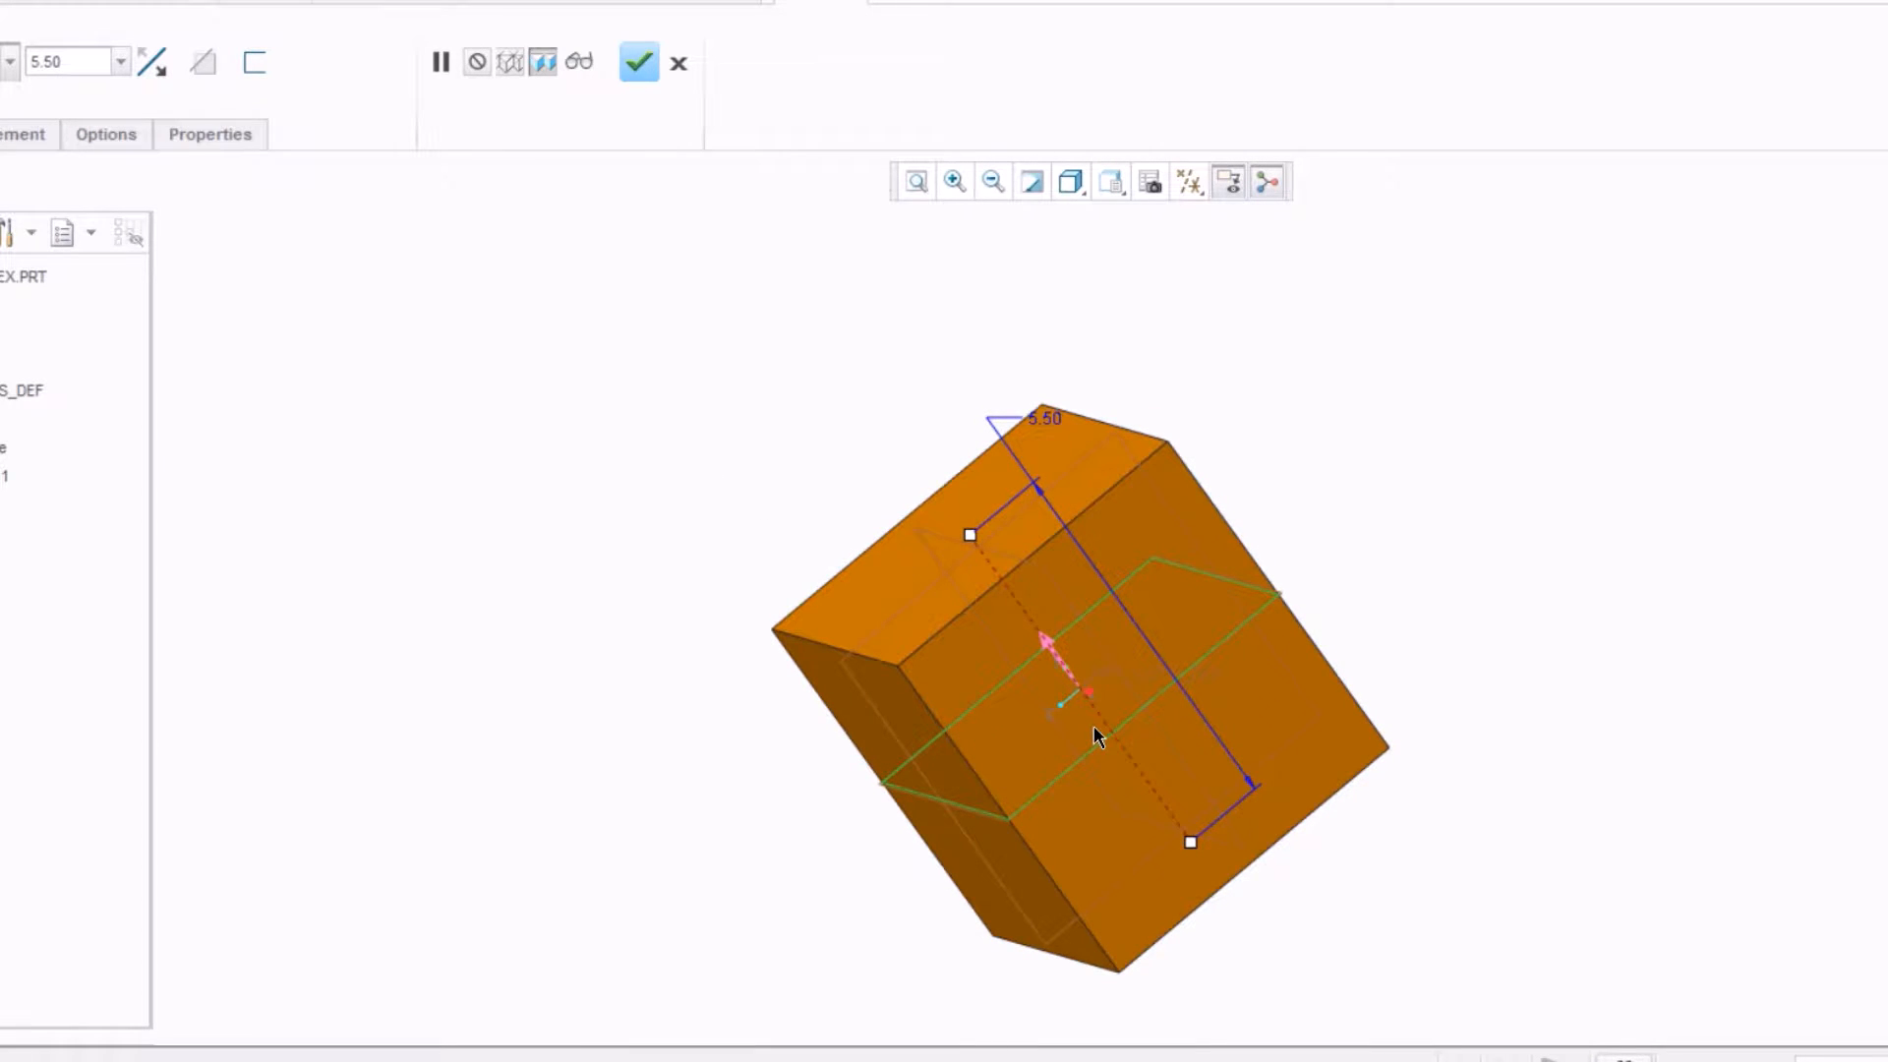
{"action": "mouse_move", "coordinate": [1023, 676]}
{"action": "middle_mouse_down"}
{"action": "mouse_move", "coordinate": [1079, 687]}
{"action": "mouse_move", "coordinate": [1011, 657]}
{"action": "middle_mouse_up"}
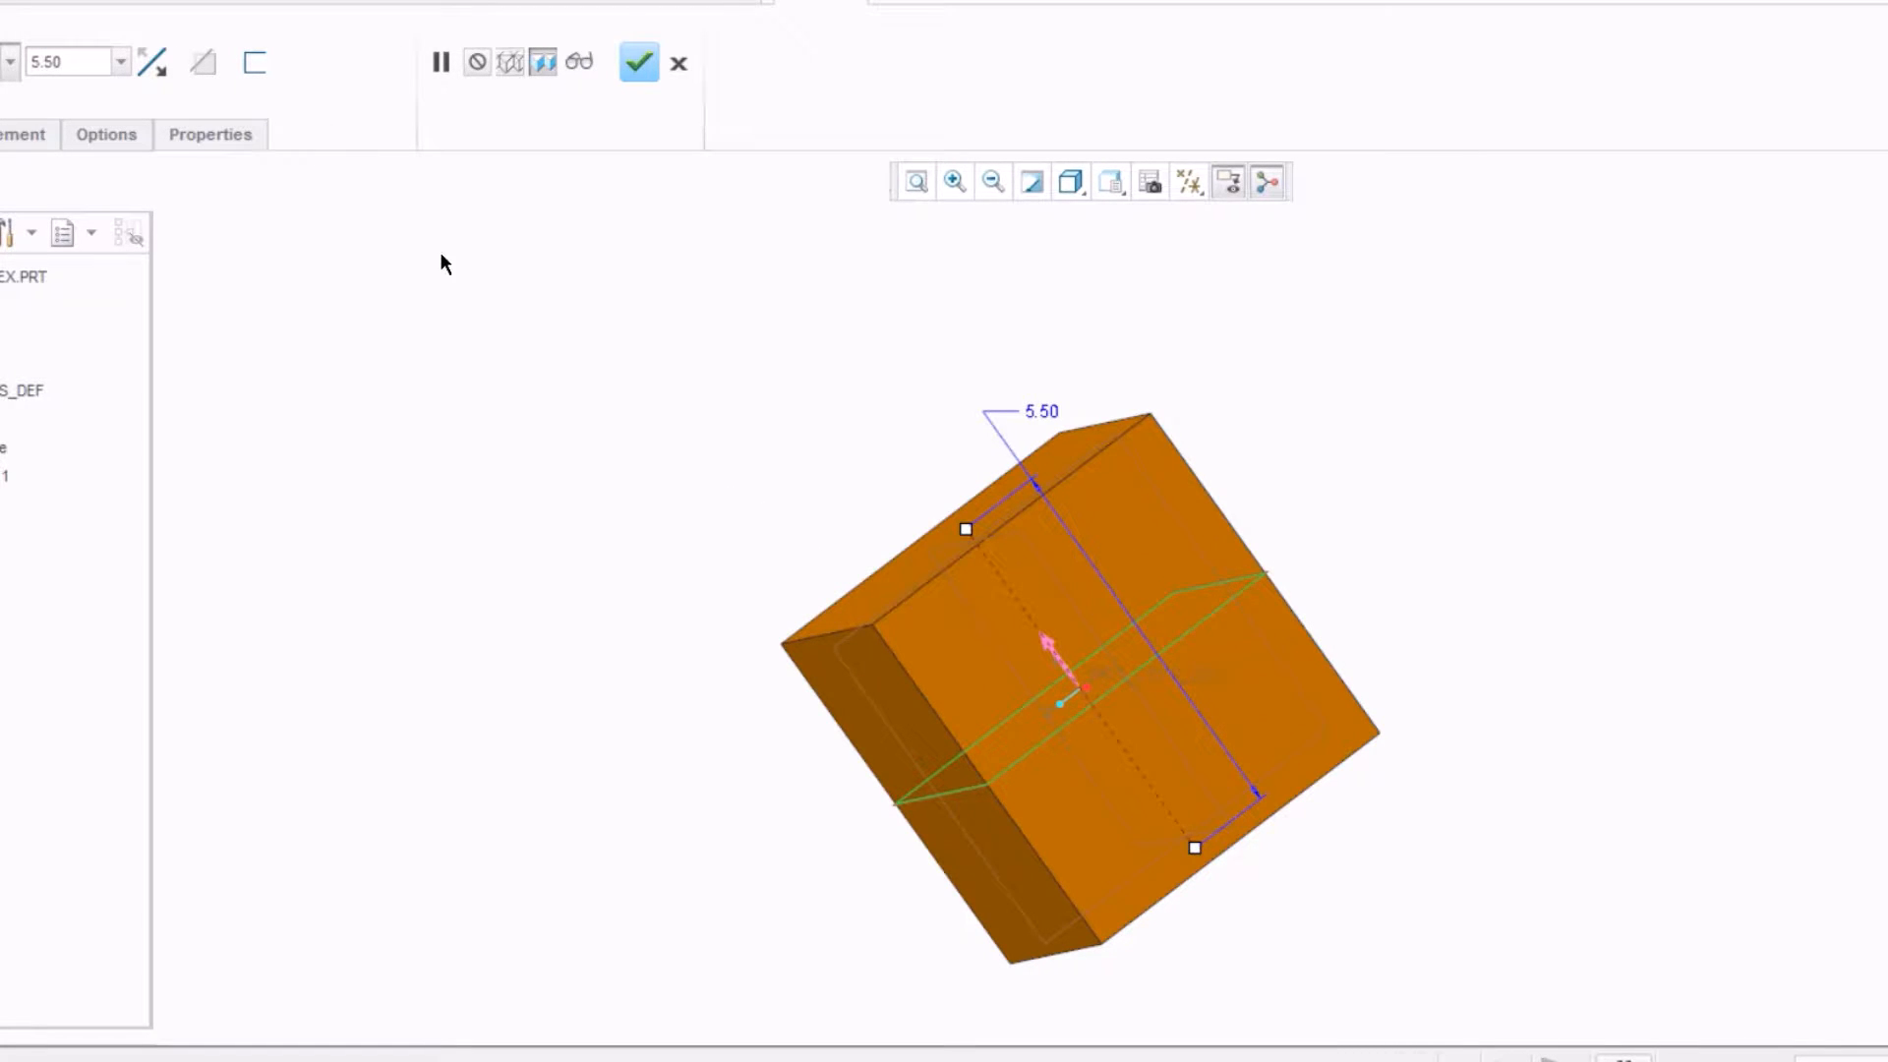
{"action": "left_click", "coordinate": [12, 63]}
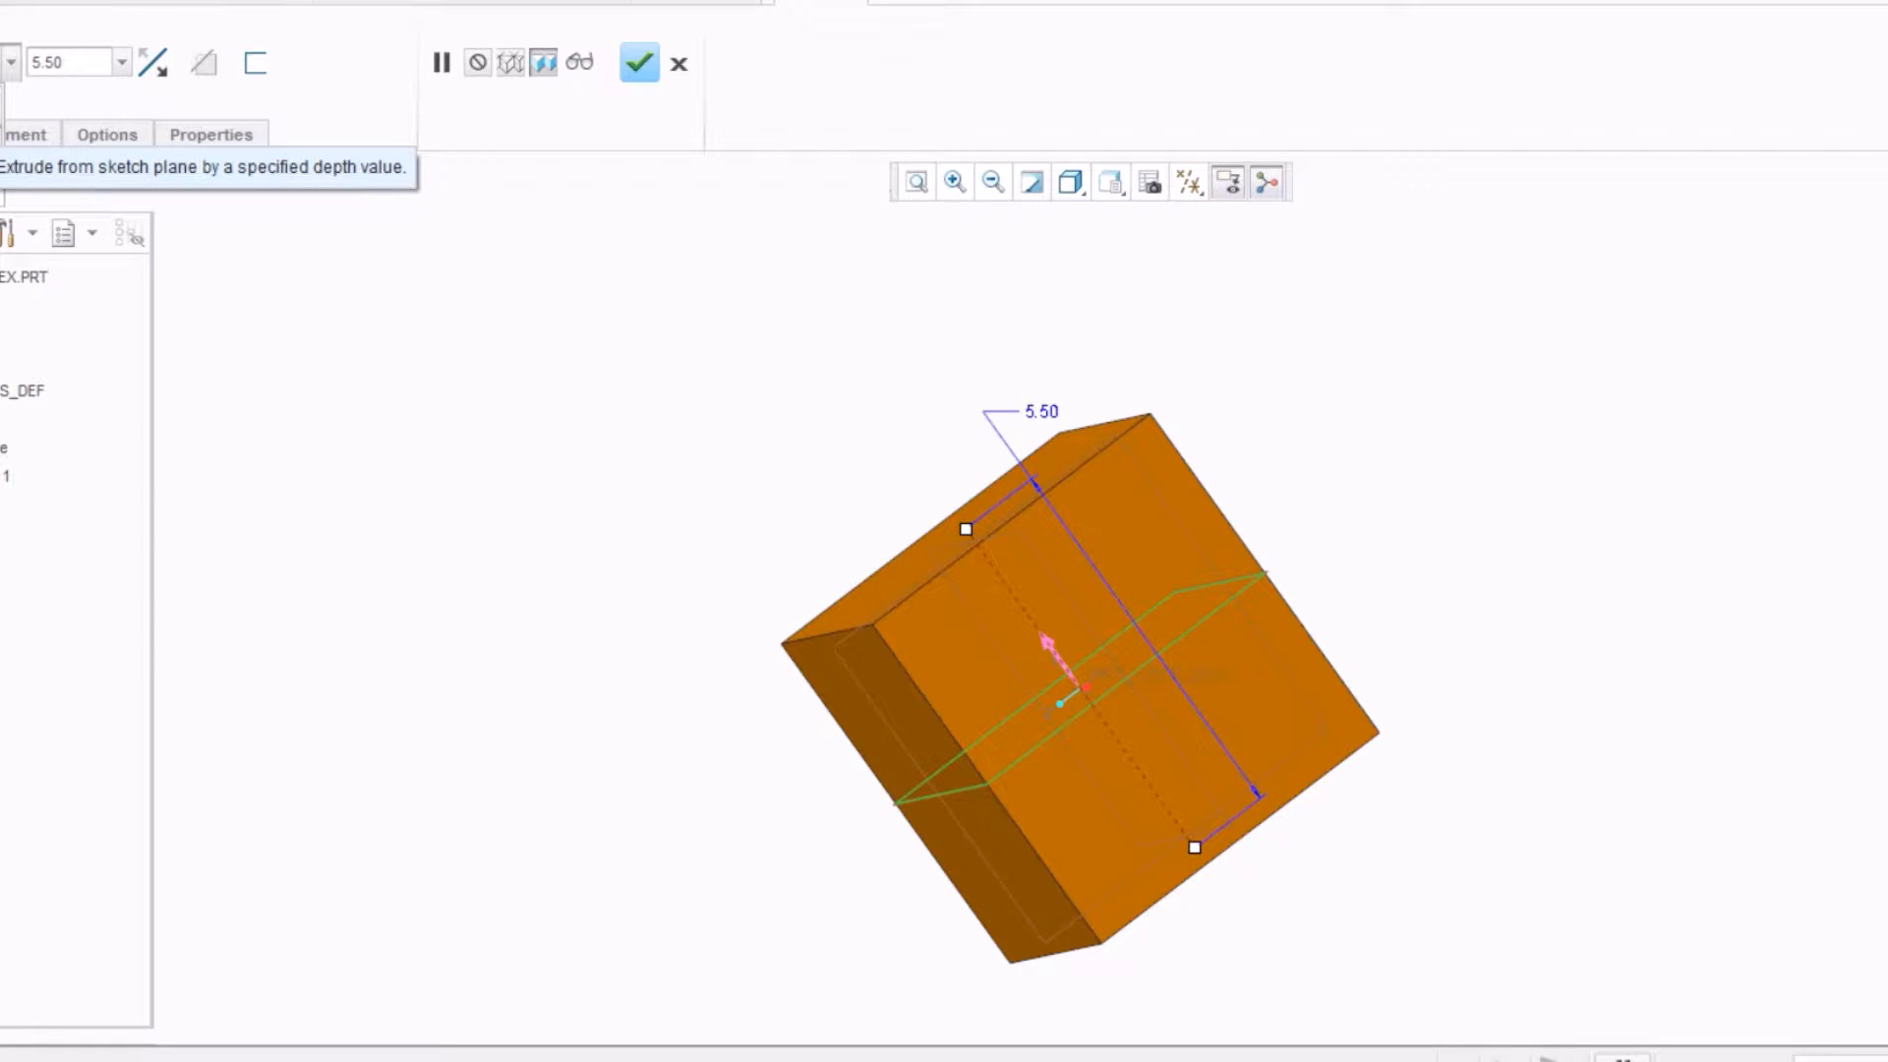
{"action": "left_click", "coordinate": [2, 105]}
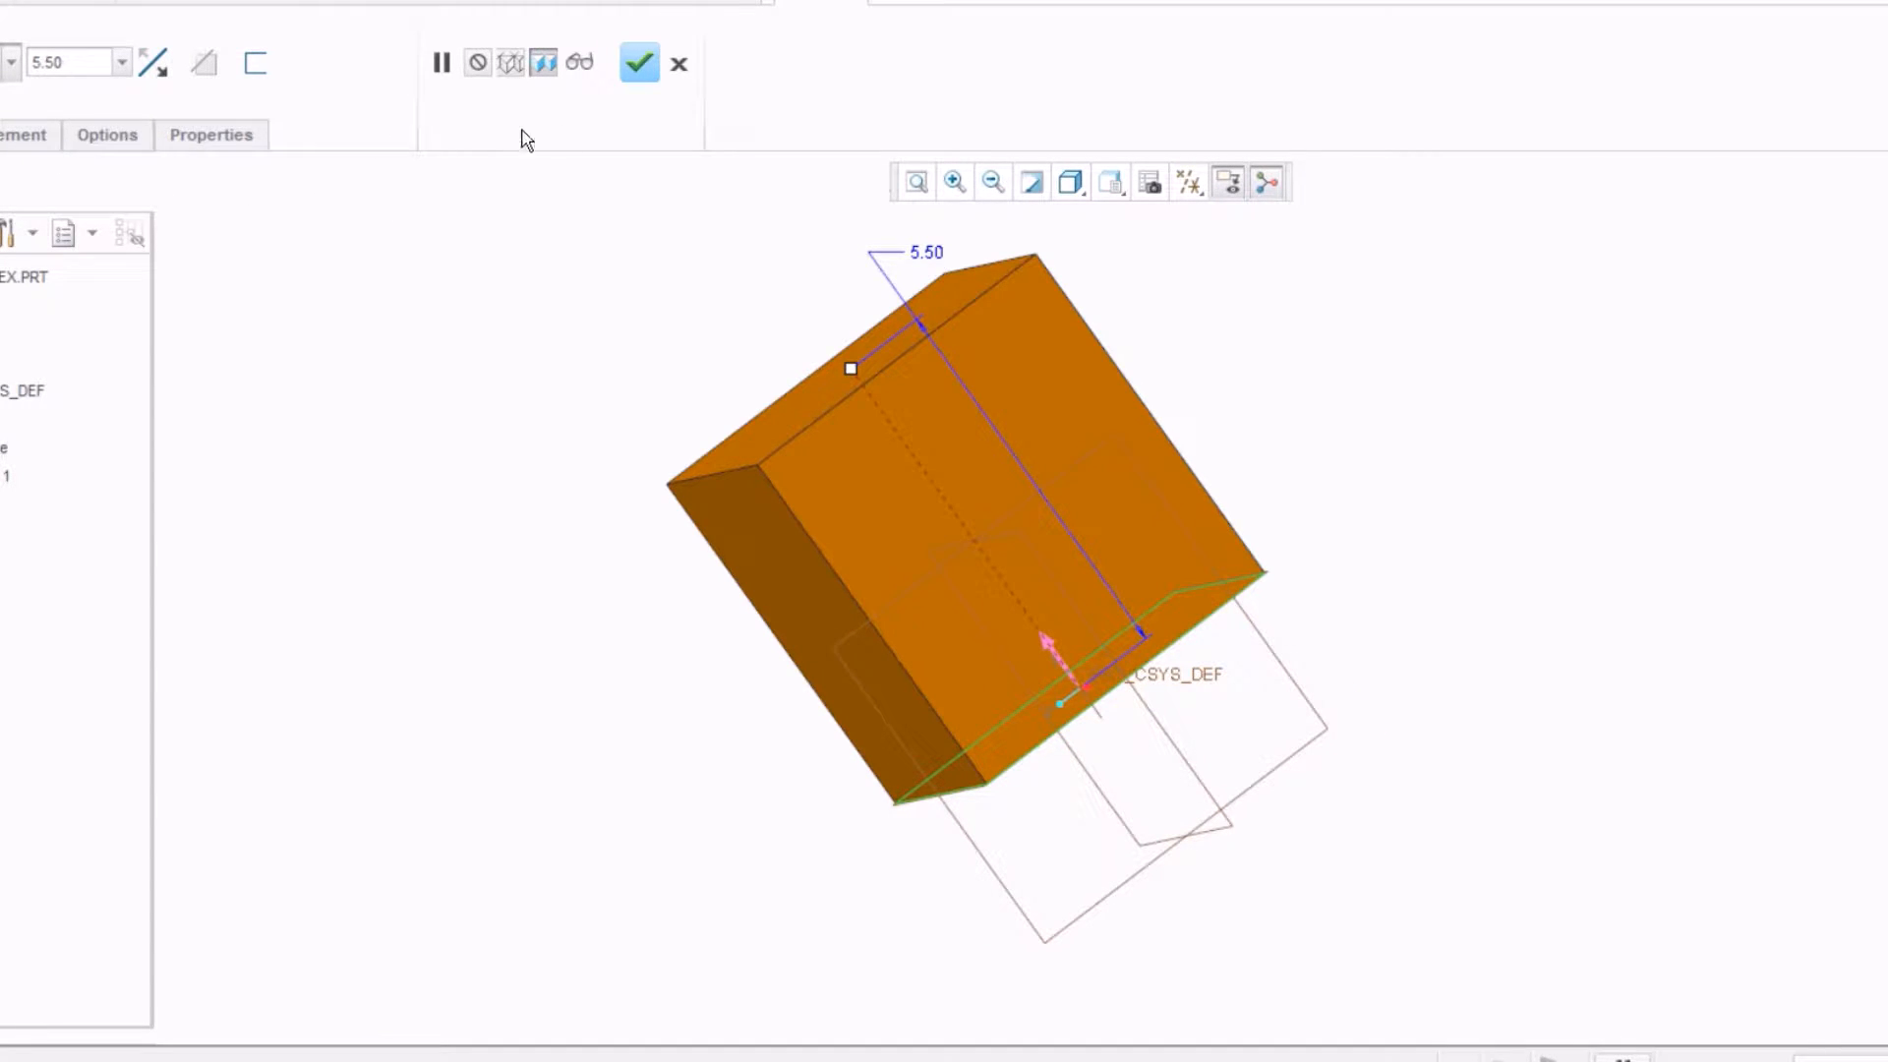
{"action": "left_click", "coordinate": [641, 67]}
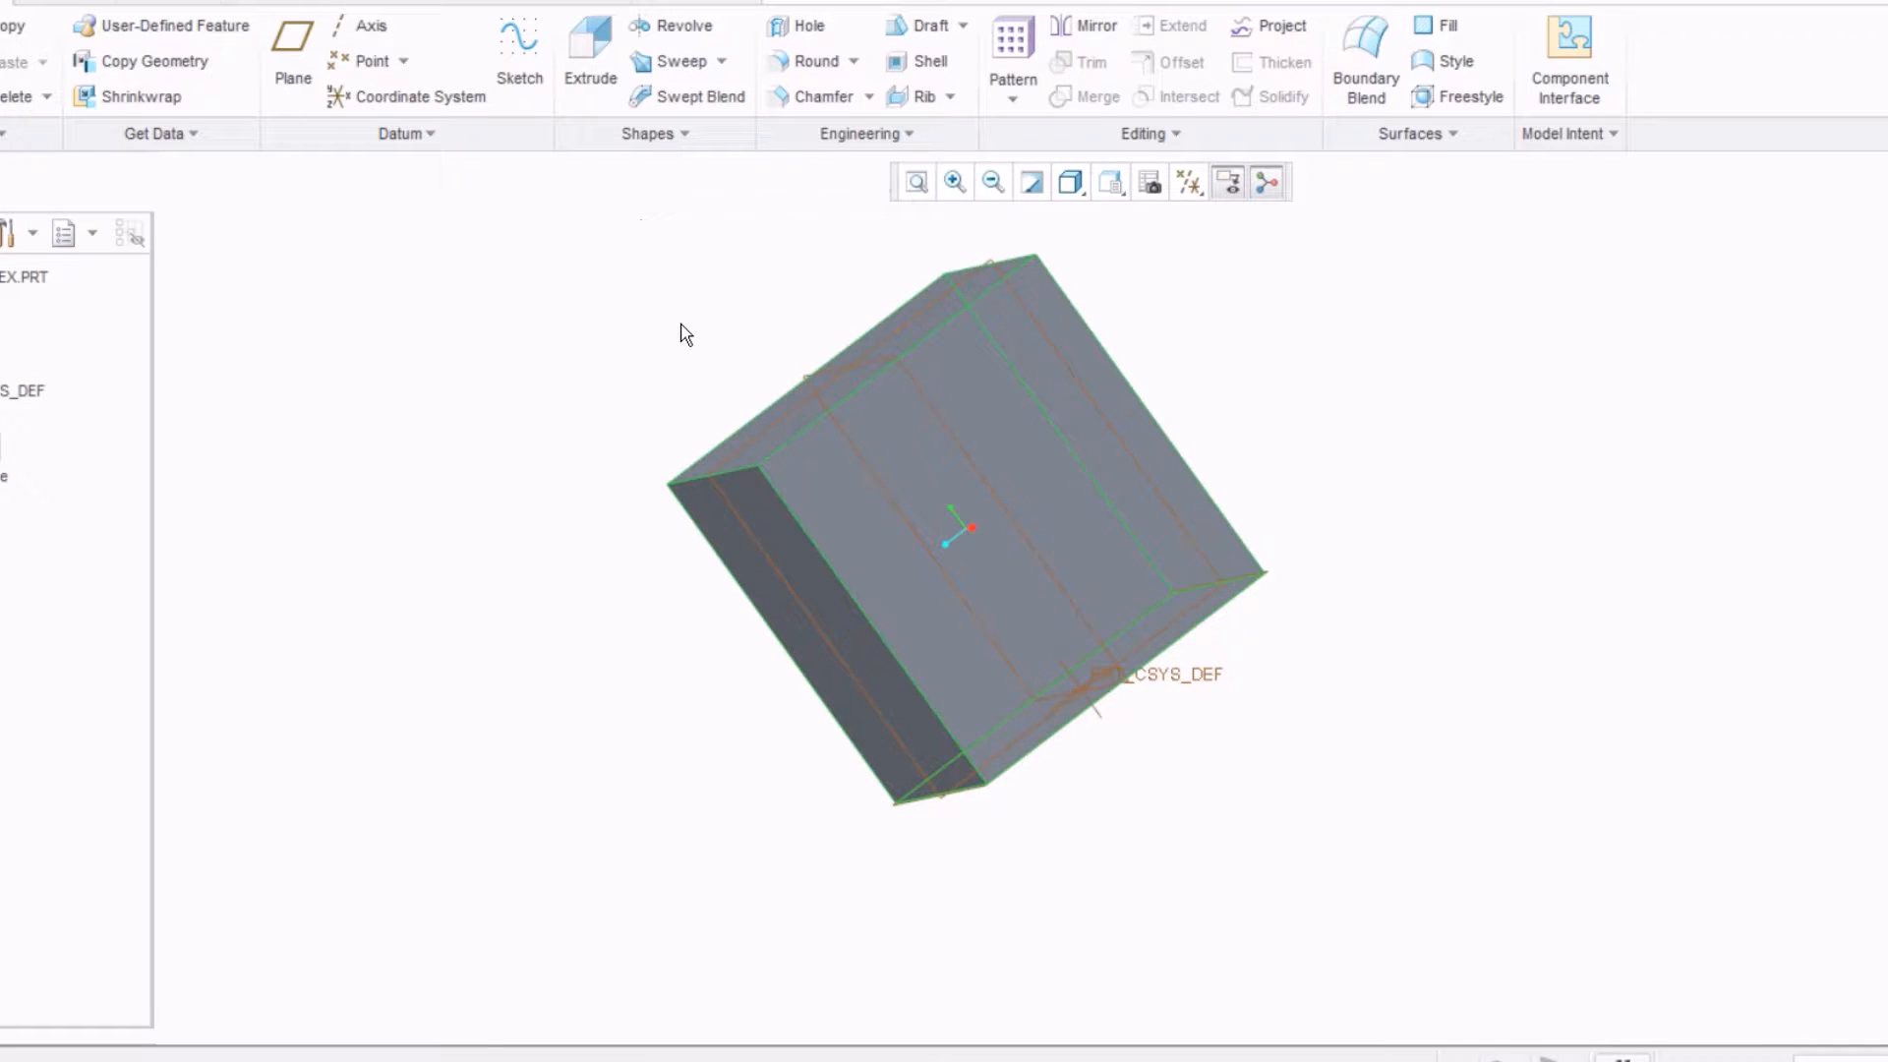
Step: Start a new extrusion with a sketch on the block's top face, and orient the view parallel to the sketch plane
{"action": "middle_click_drag", "start_coordinate": [692, 325], "coordinate": [770, 355]}
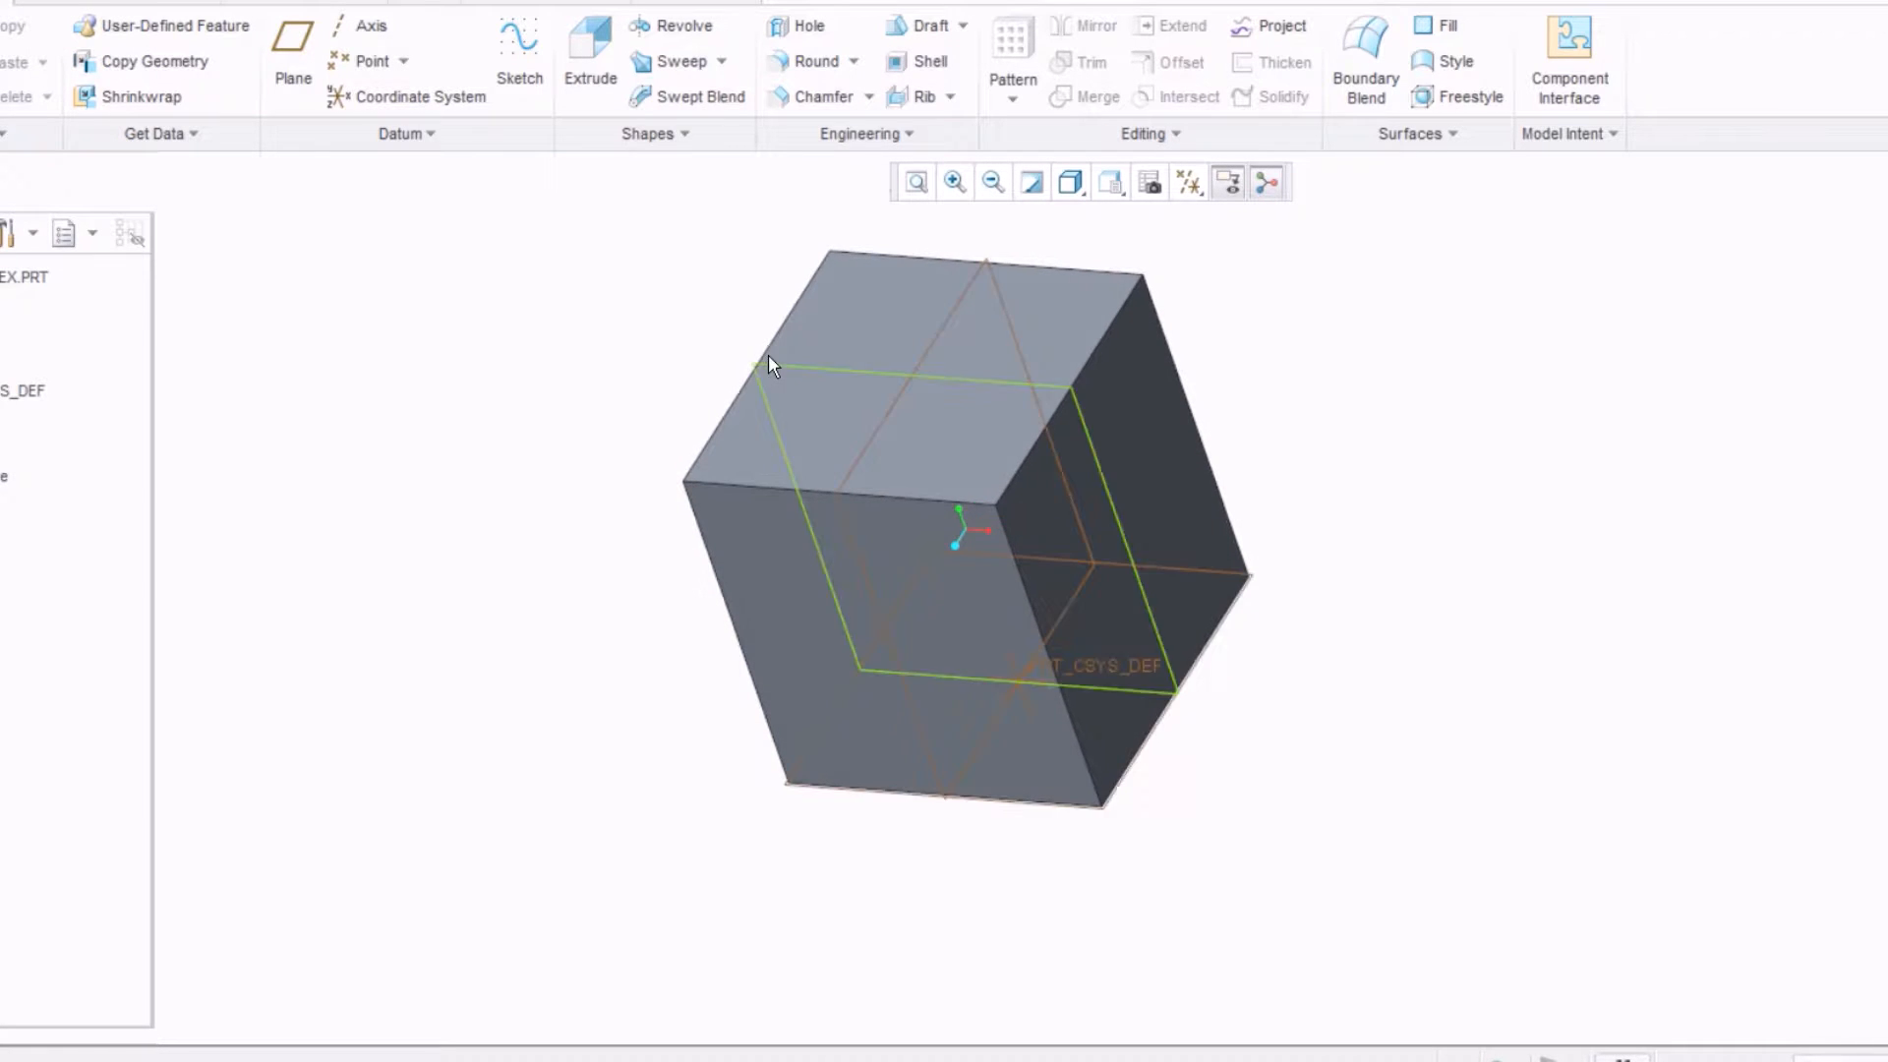
{"action": "scroll", "coordinate": [581, 339], "scroll_direction": "up", "scroll_amount": 1}
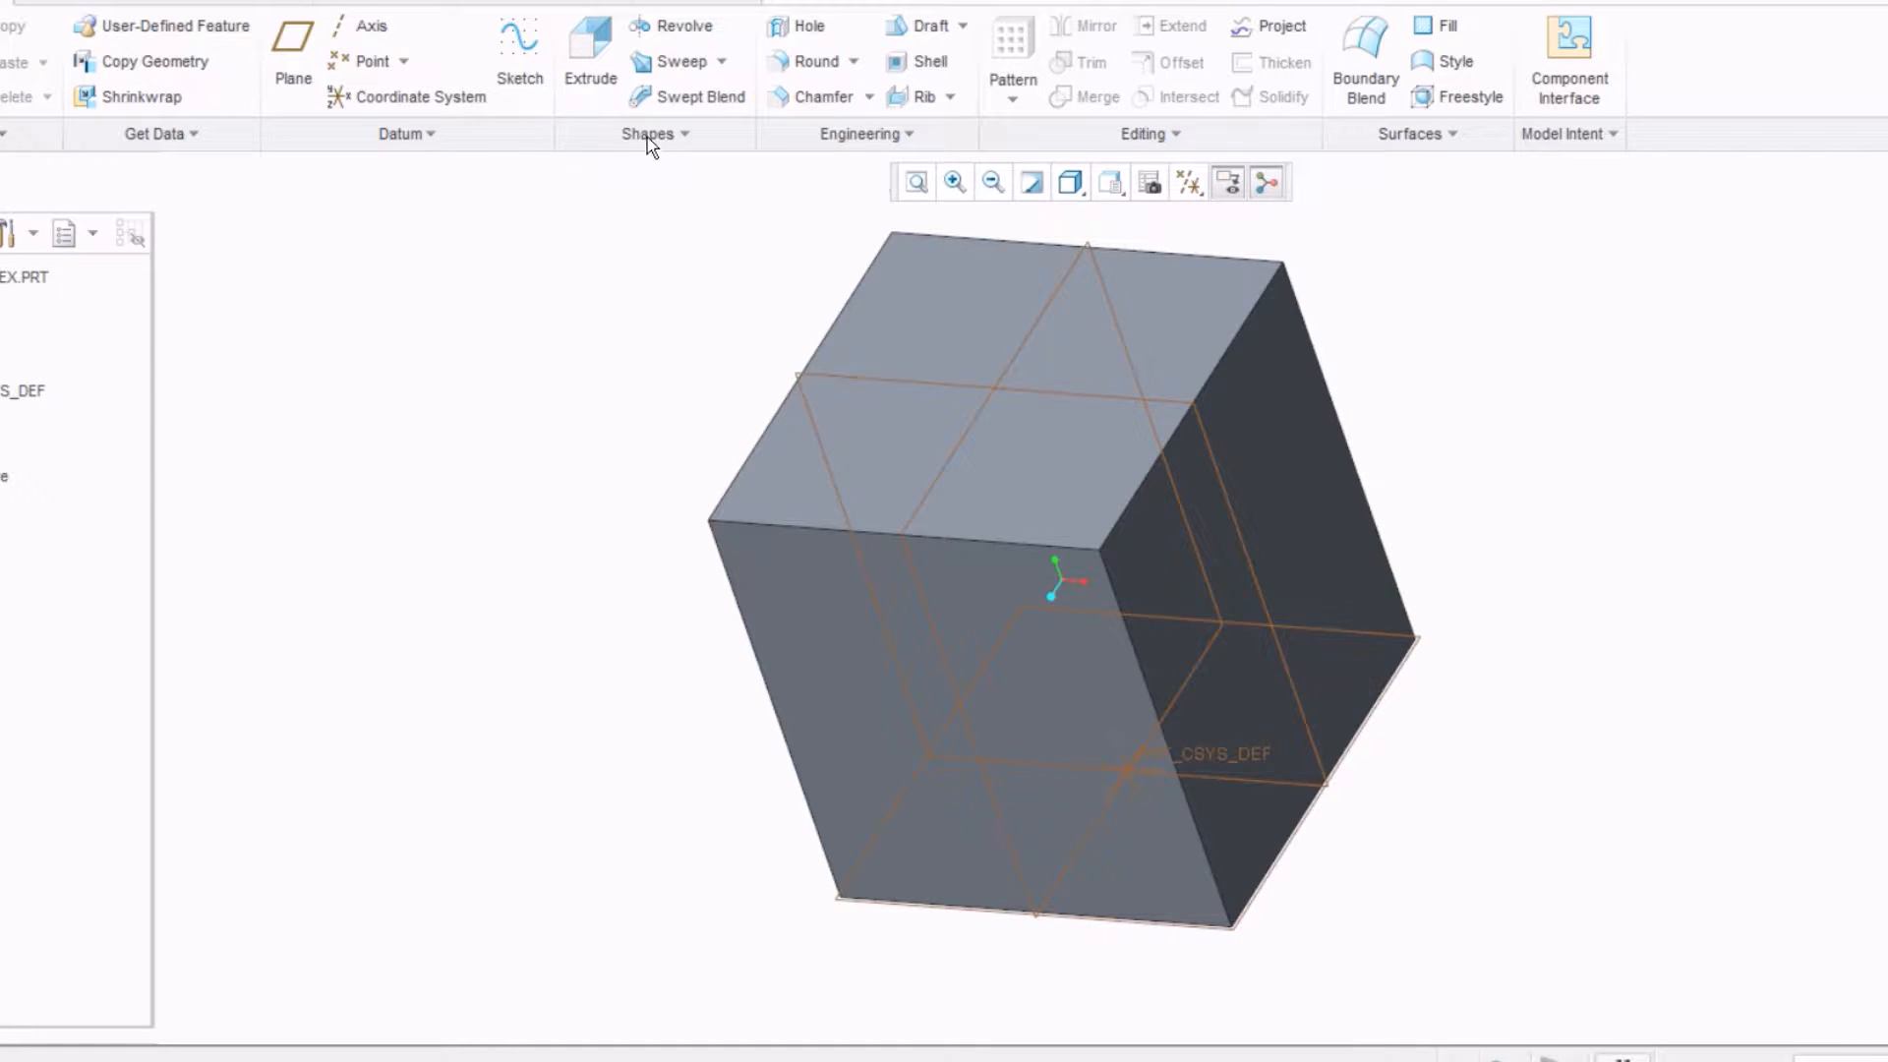
{"action": "left_click", "coordinate": [584, 79]}
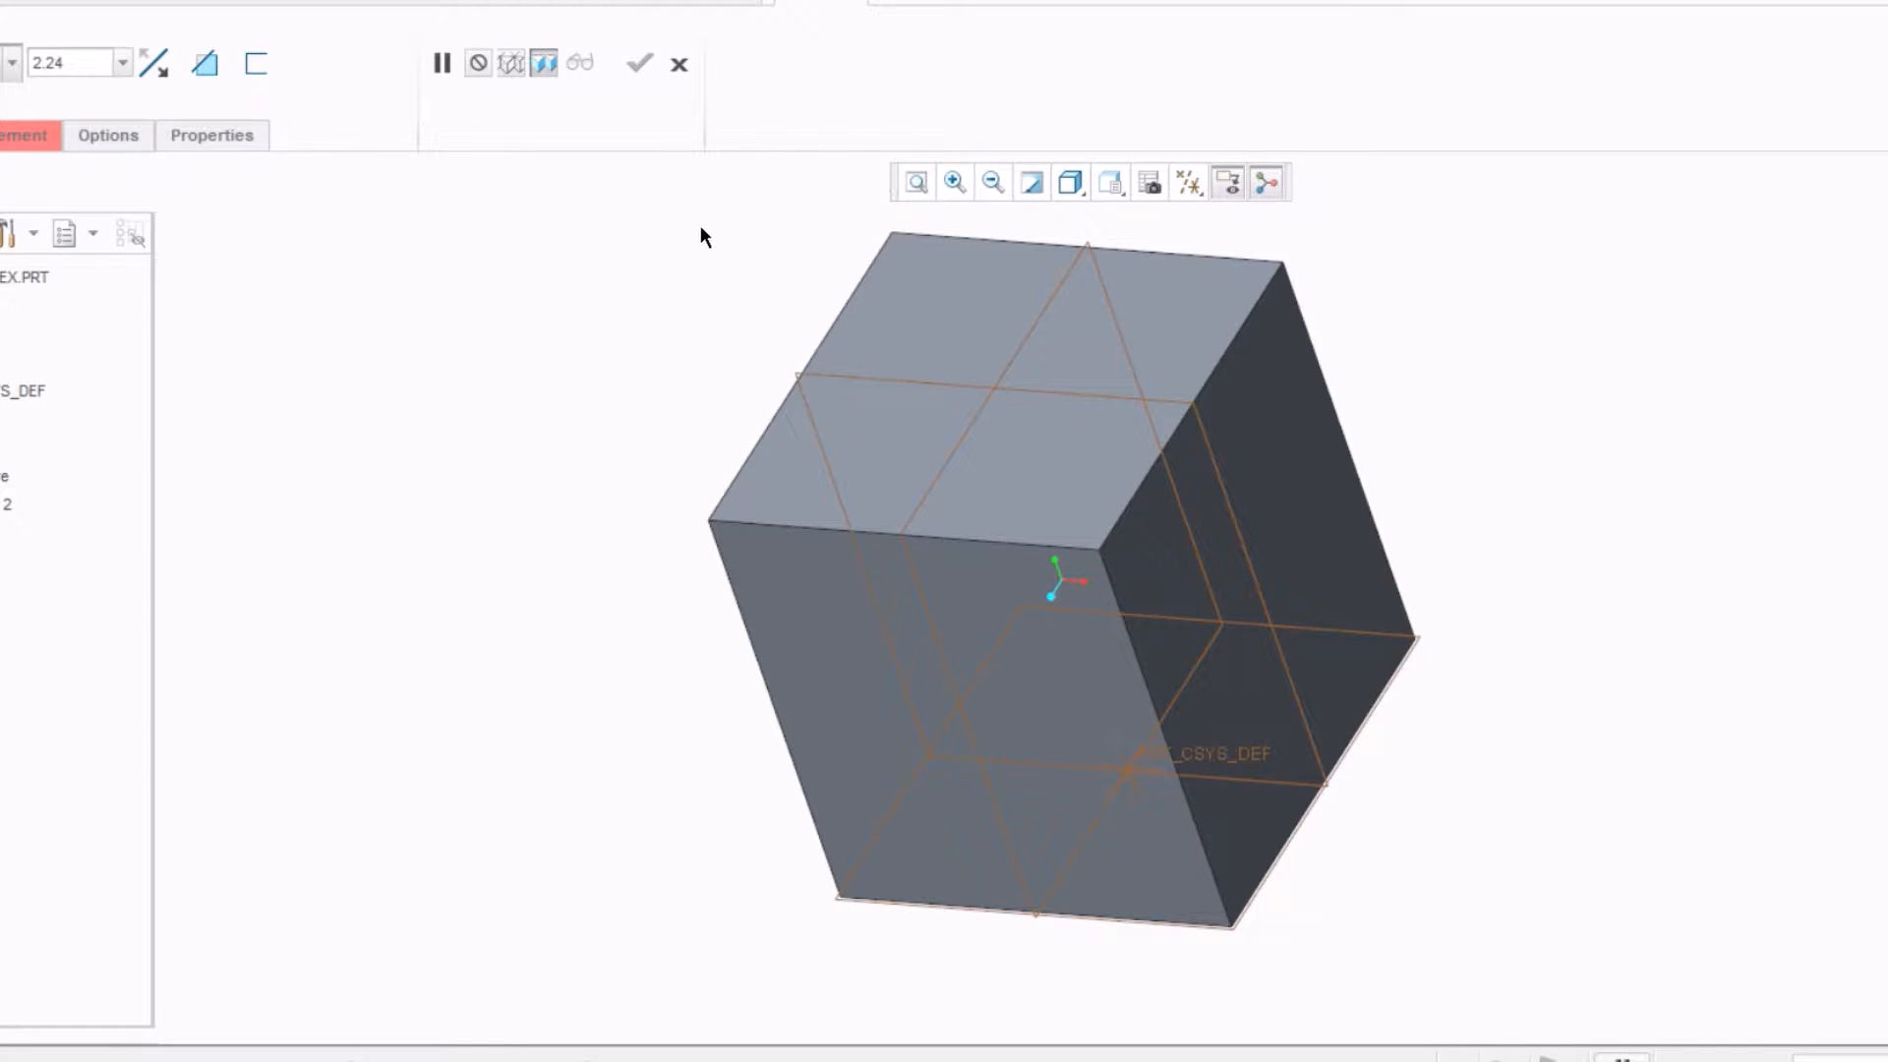
{"action": "left_click", "coordinate": [918, 275]}
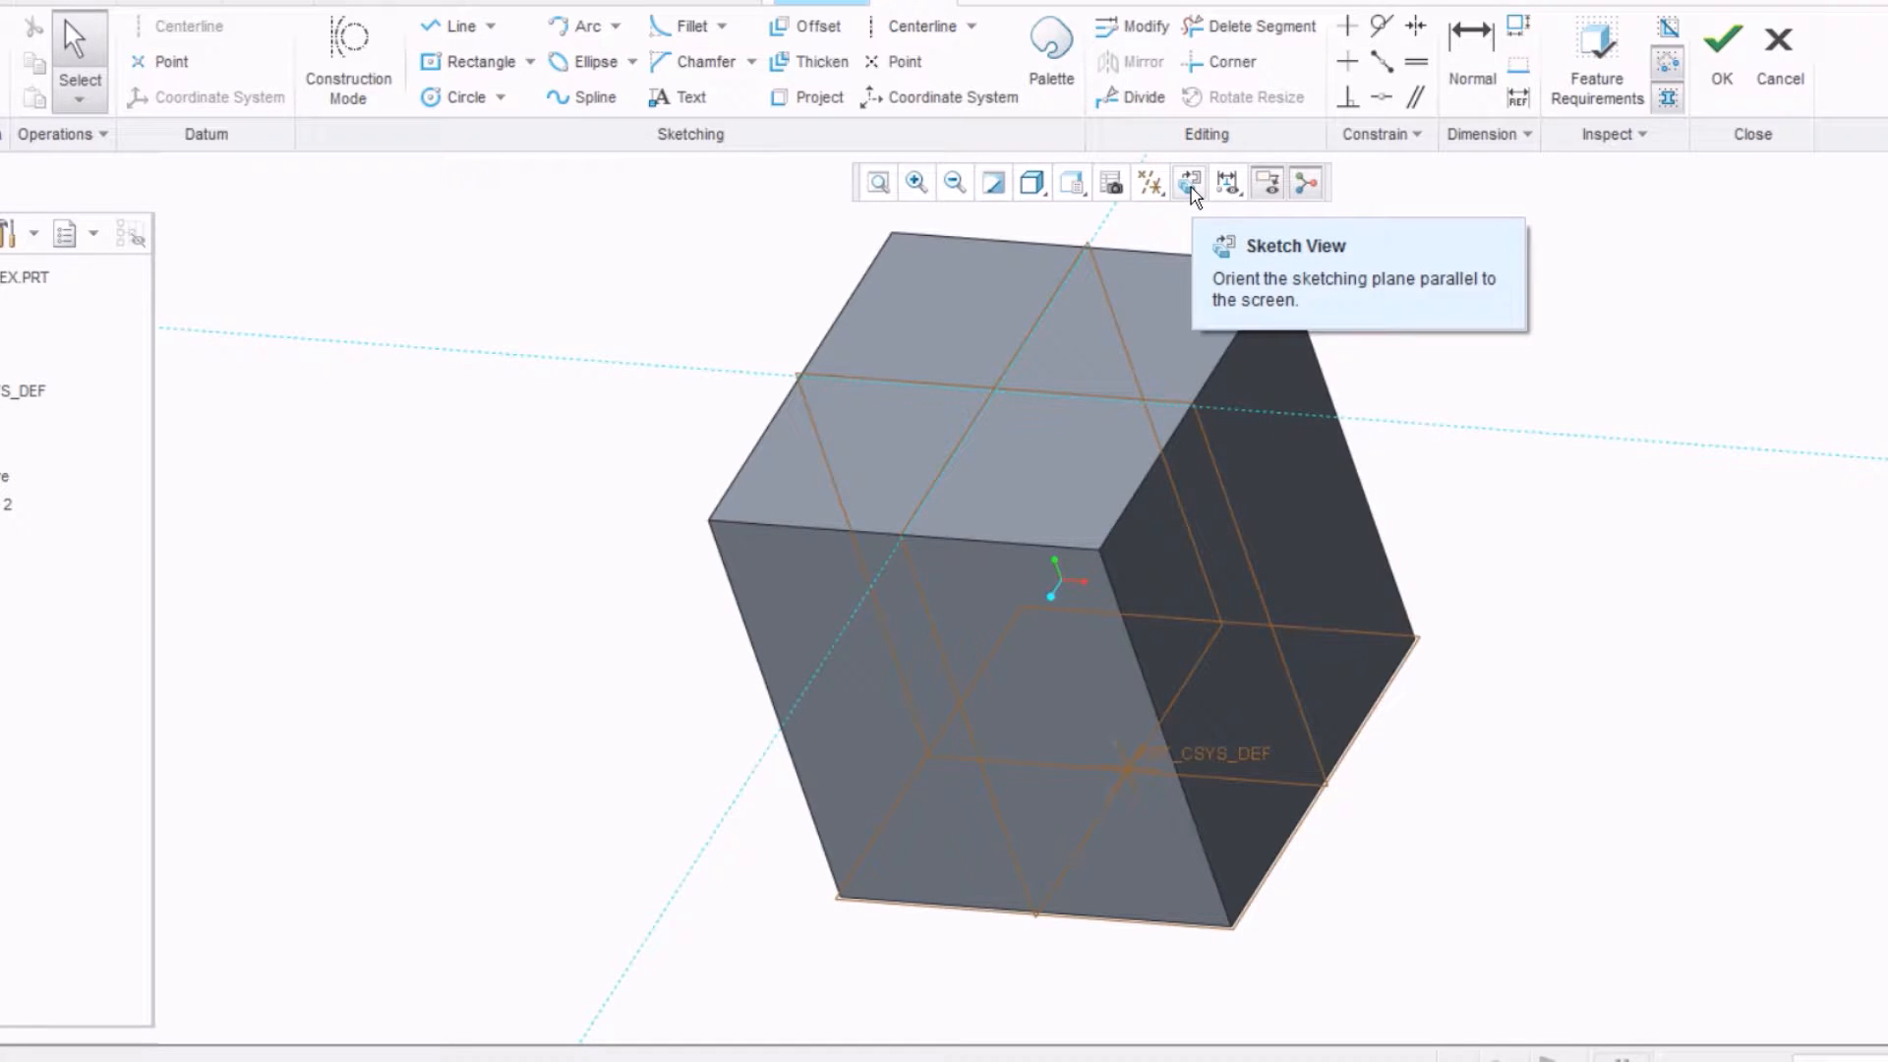
{"action": "left_click", "coordinate": [1190, 184]}
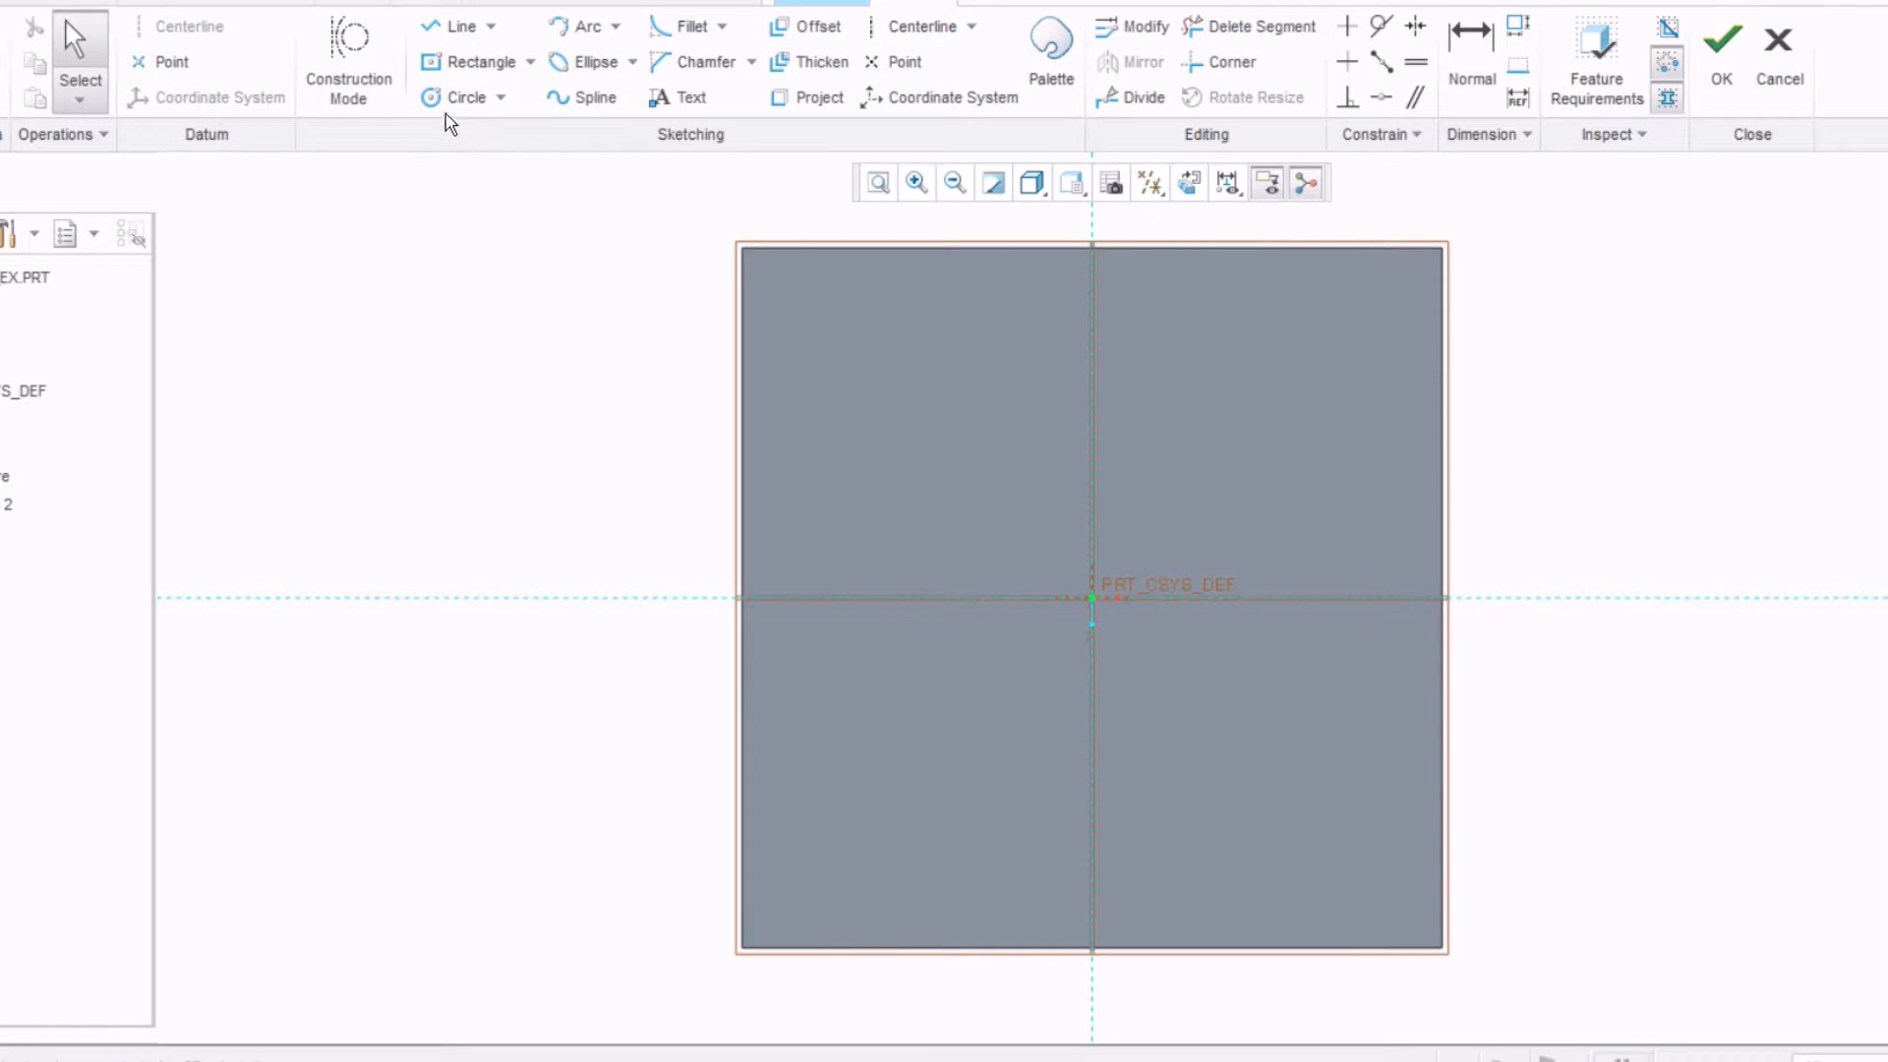
Step: Sketch a center-and-point circle about 3.05 in diameter, centered on the intersection of the references on the block's top face
{"action": "left_click", "coordinate": [510, 106]}
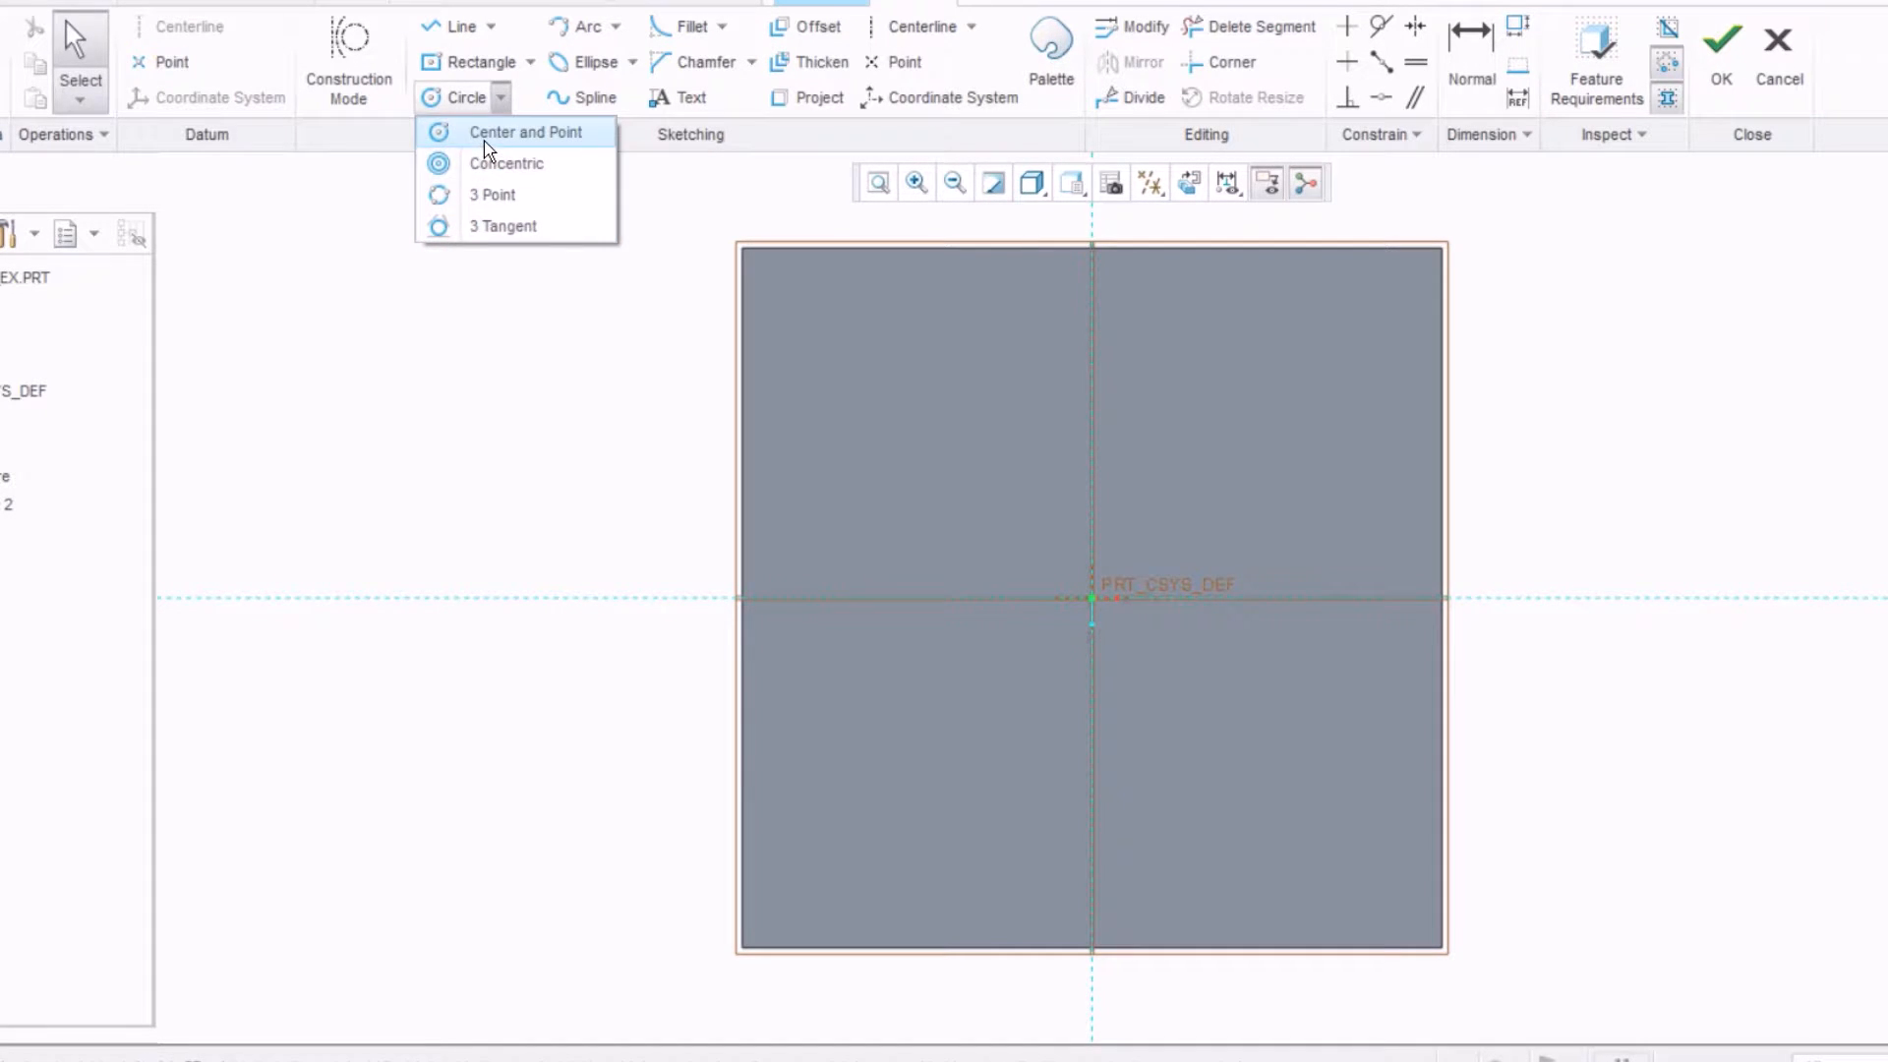
{"action": "left_click", "coordinate": [484, 136]}
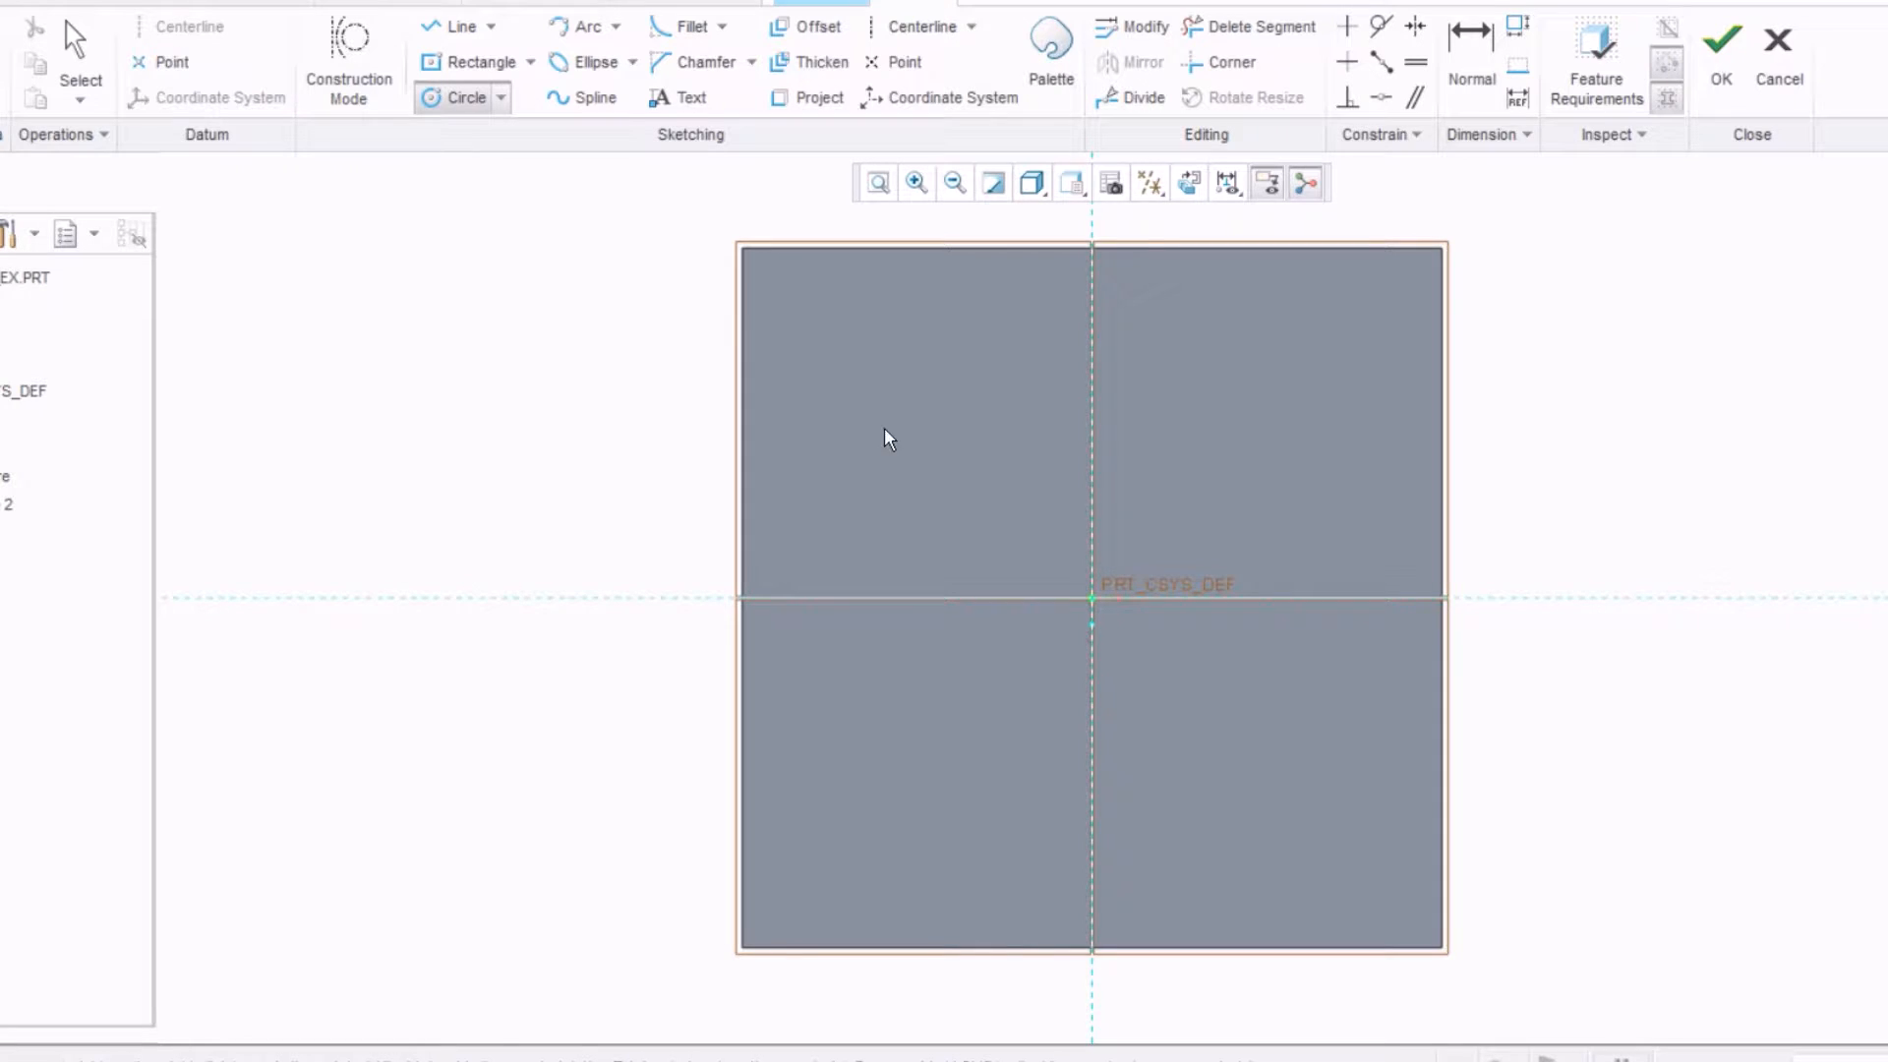
{"action": "left_click", "coordinate": [1092, 597]}
{"action": "left_click", "coordinate": [939, 462]}
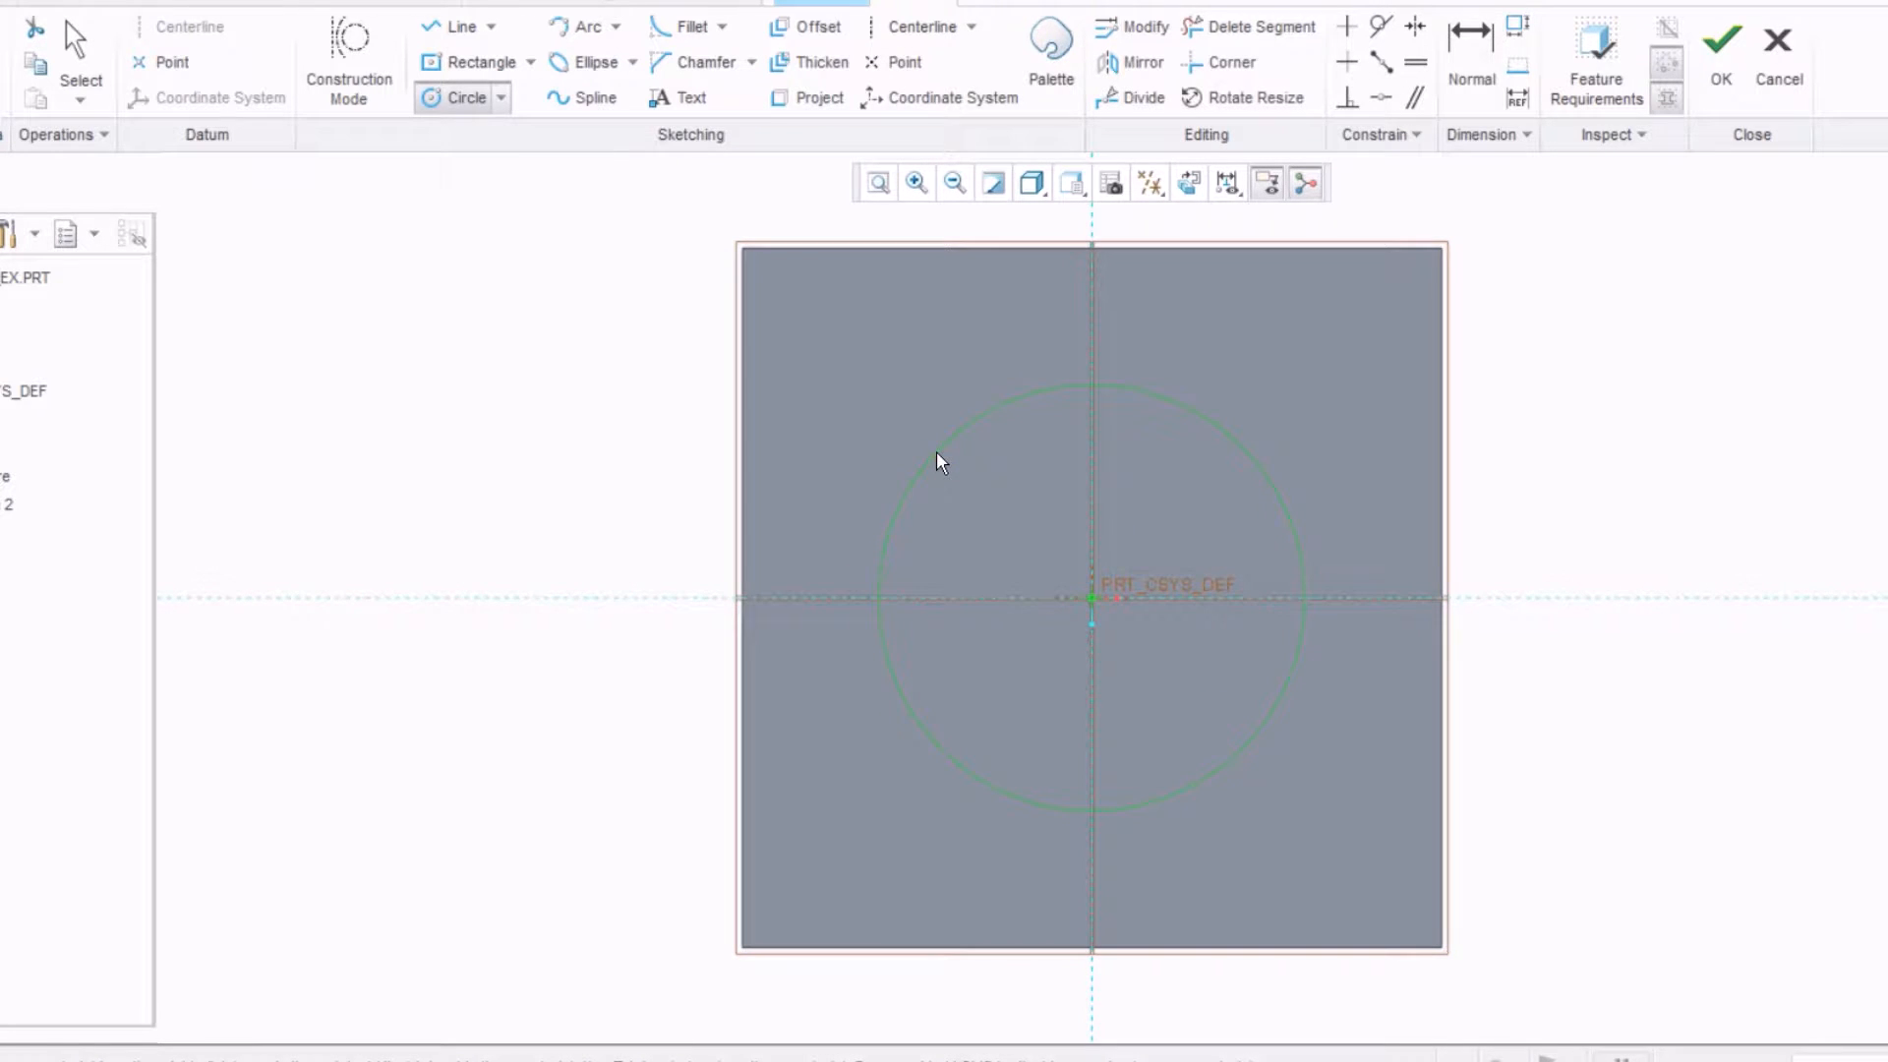
{"action": "middle_click", "coordinate": [878, 395]}
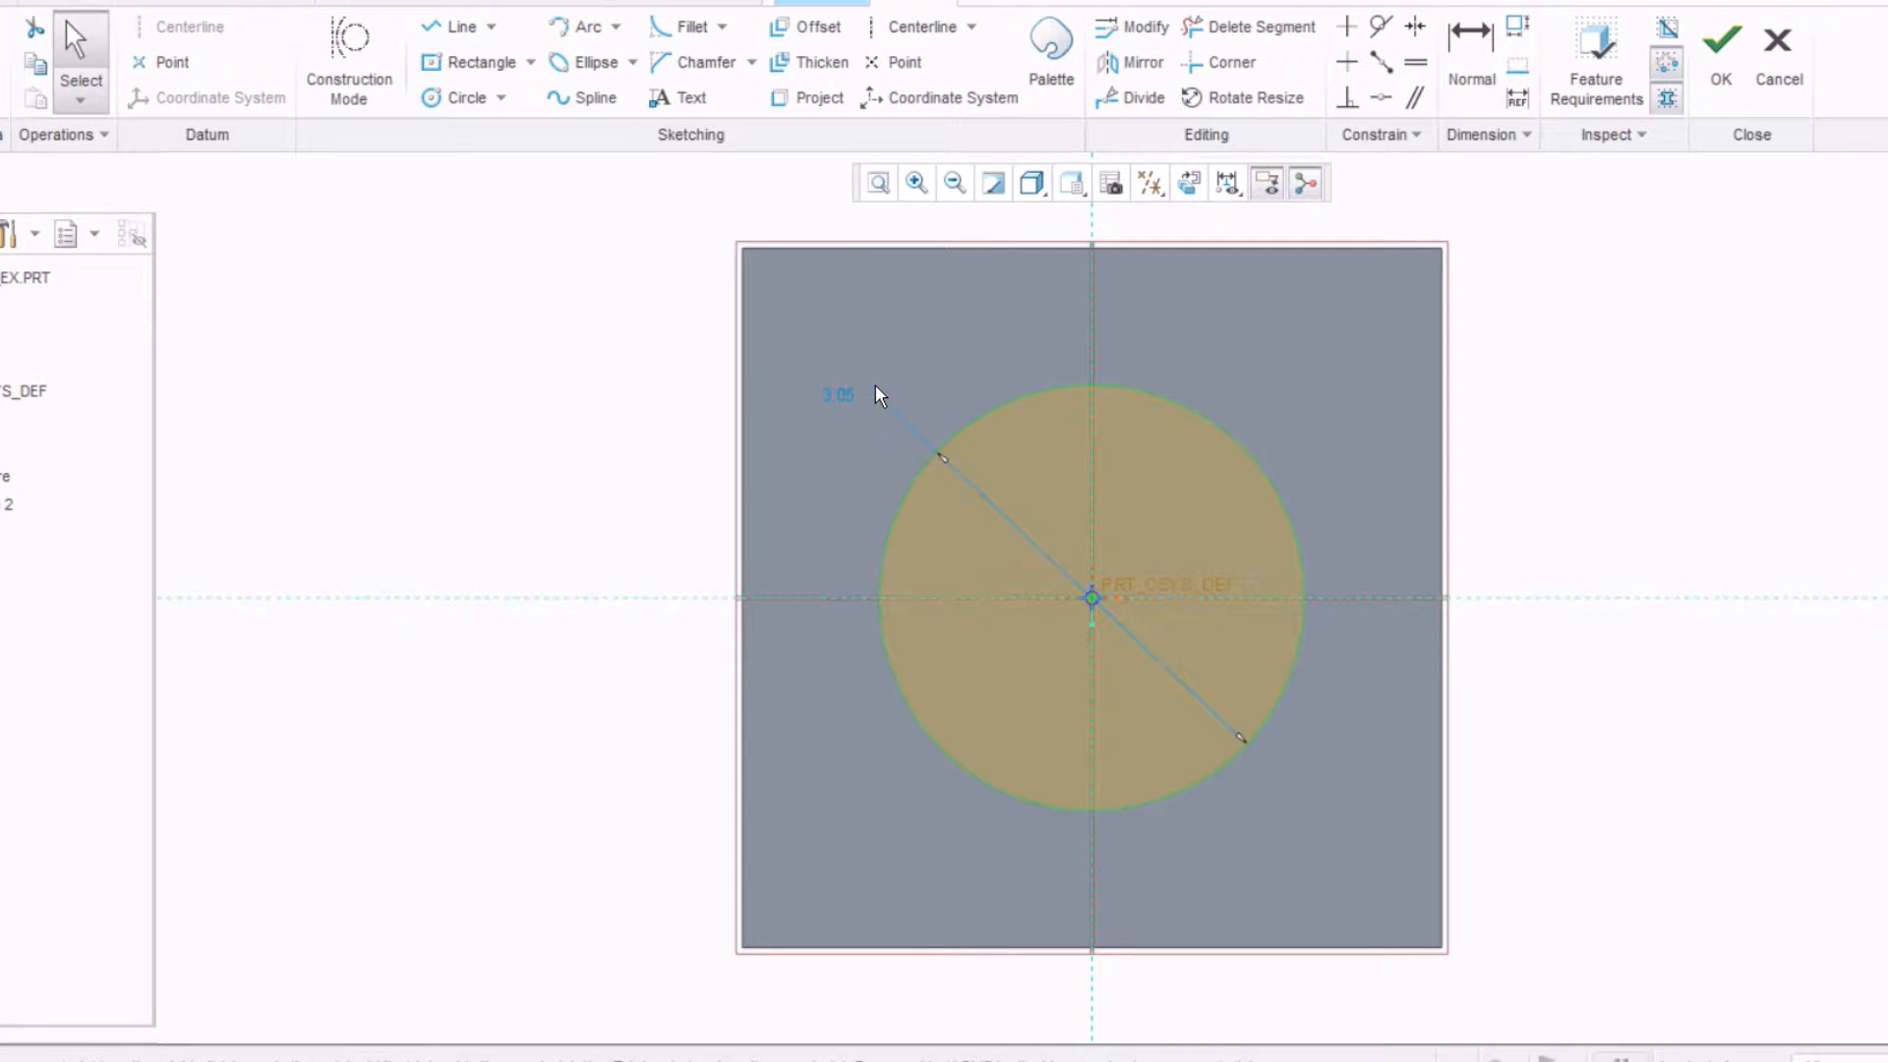
Step: Set the circle's diameter to 3.00, return to the default orientation, and finish the sketch
{"action": "left_click", "coordinate": [837, 399]}
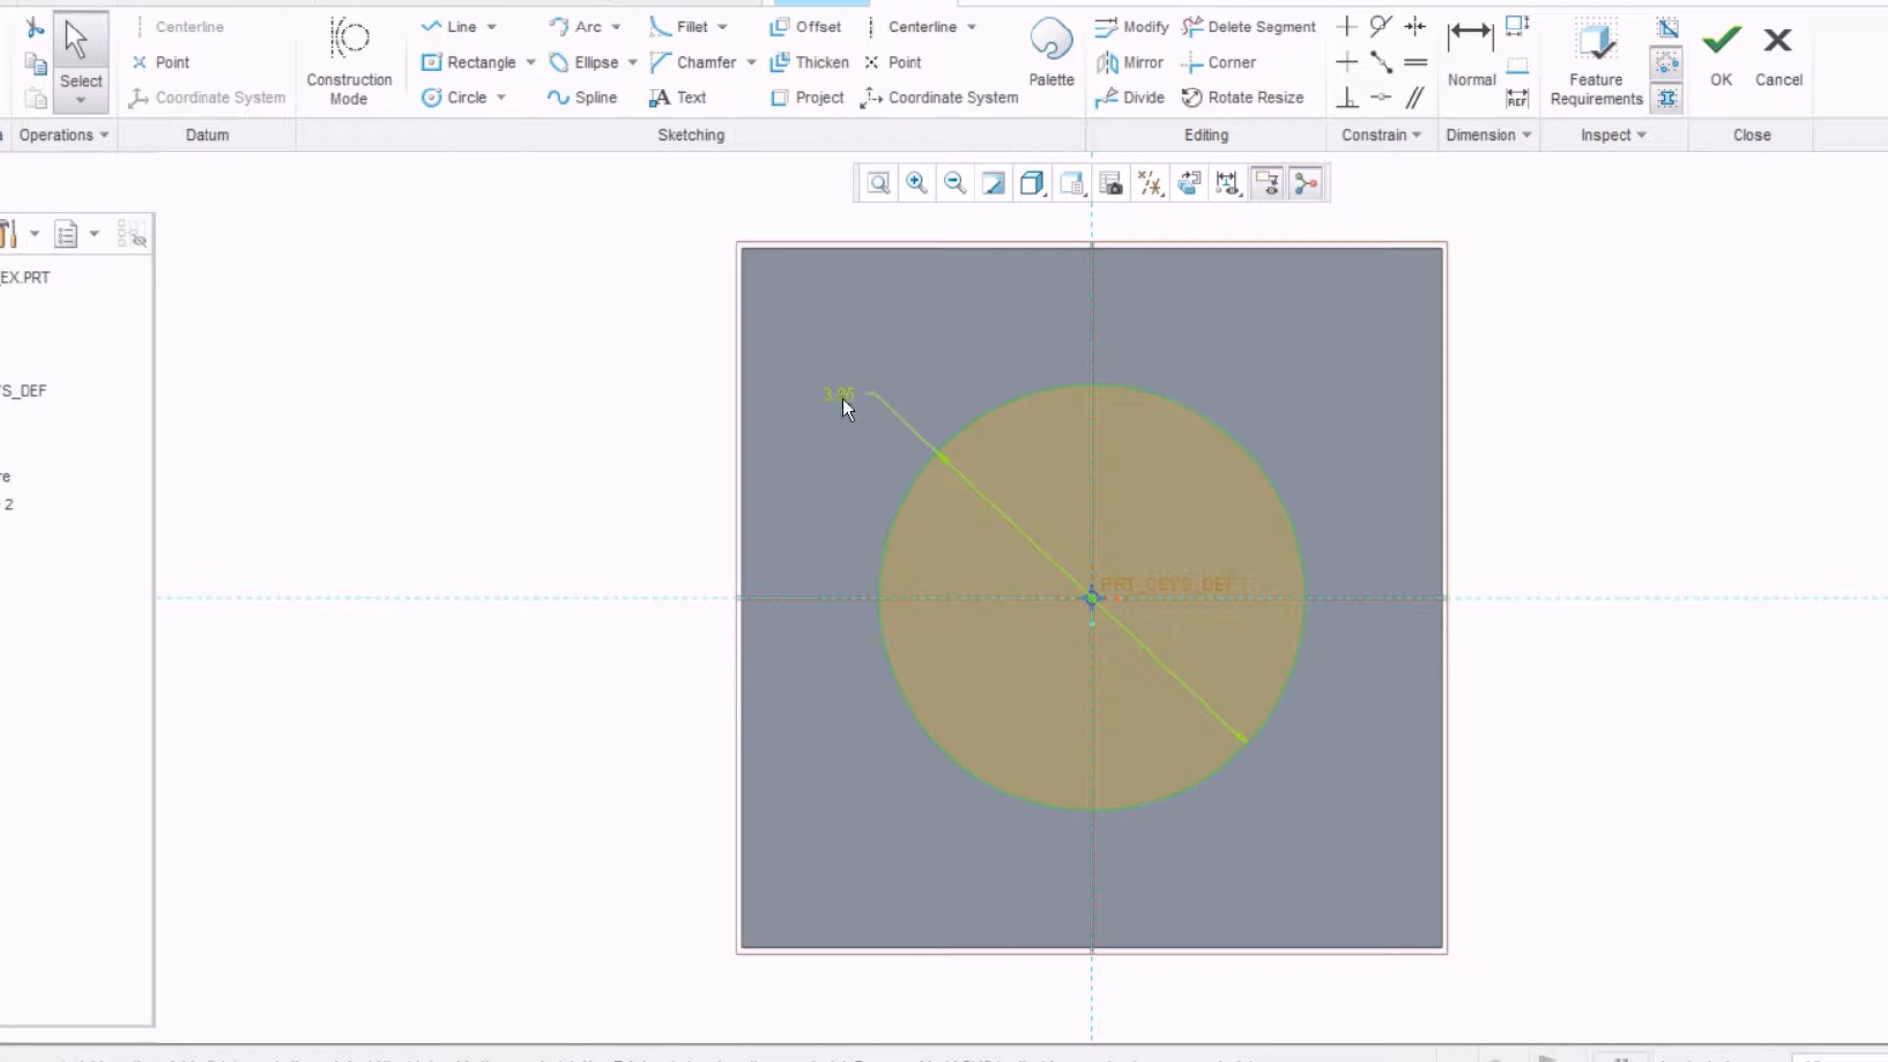
{"action": "double_click", "coordinate": [837, 396]}
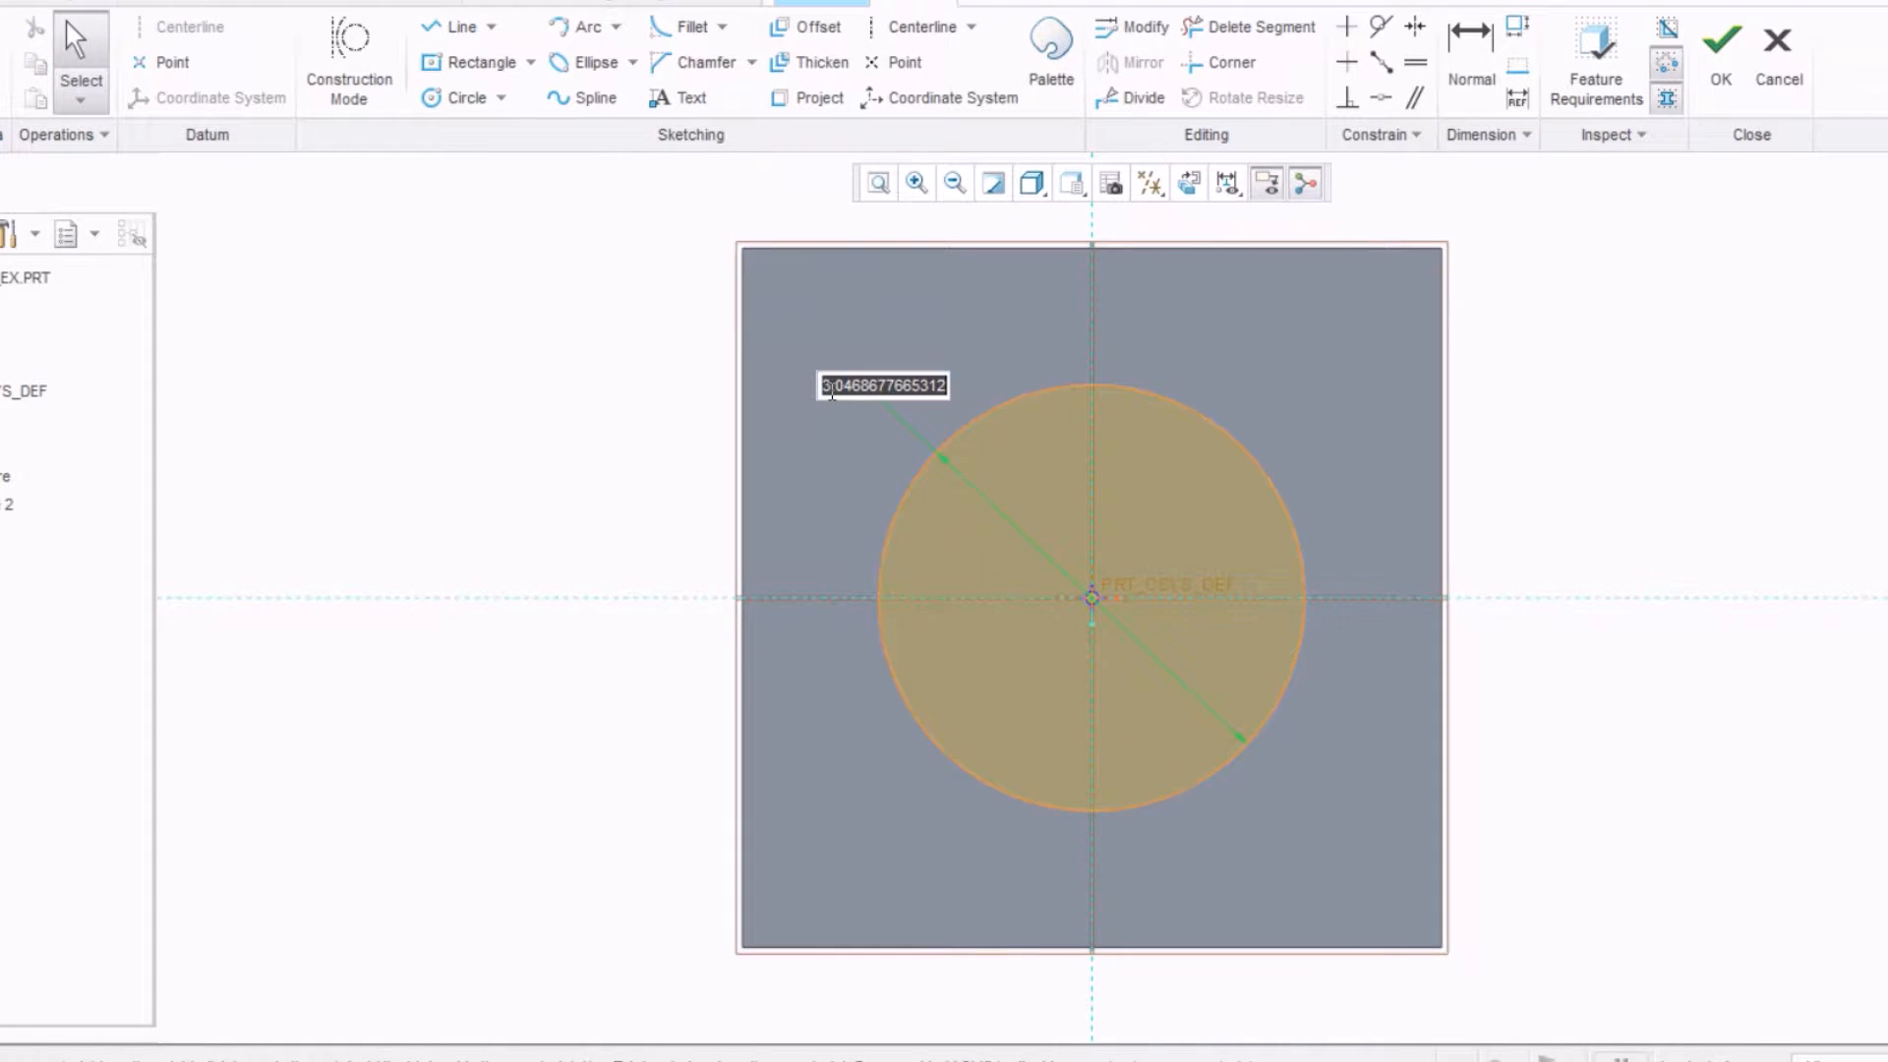
{"action": "type", "text": "3"}
{"action": "key", "text": "Return"}
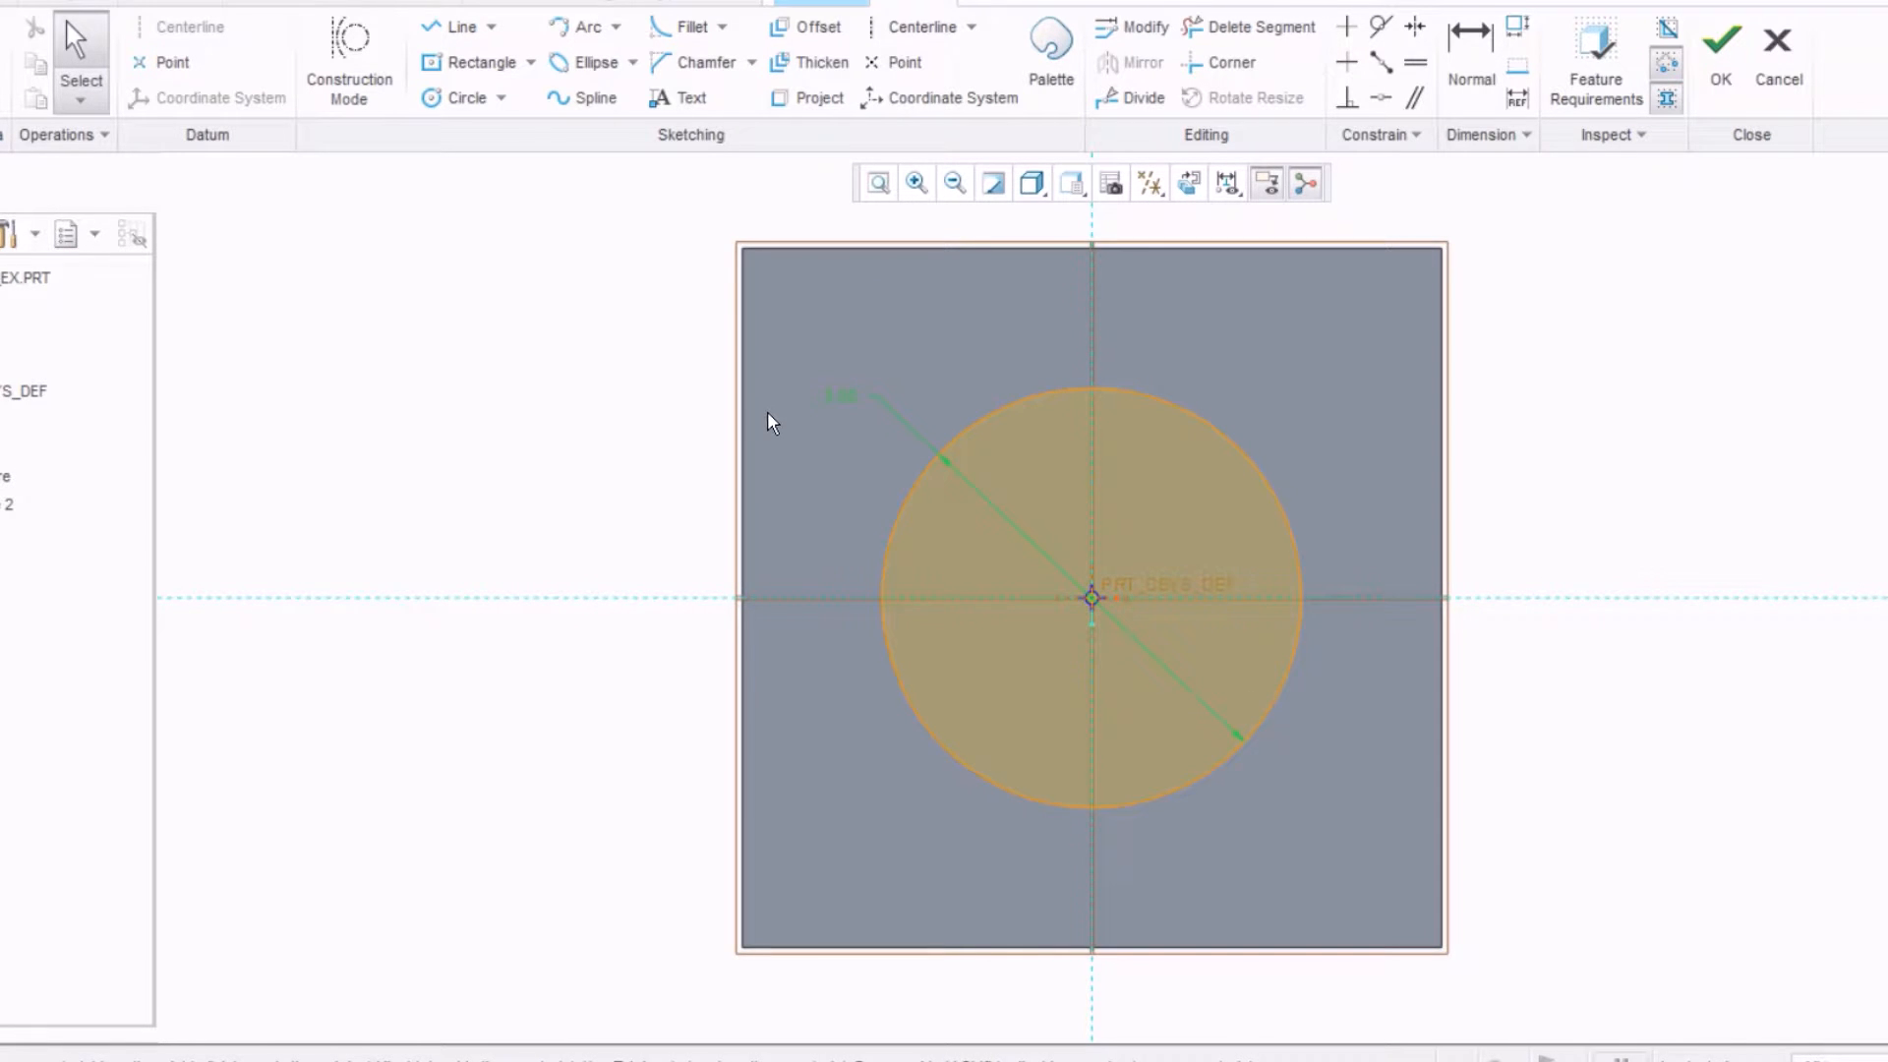
{"action": "key", "text": "ctrl+d"}
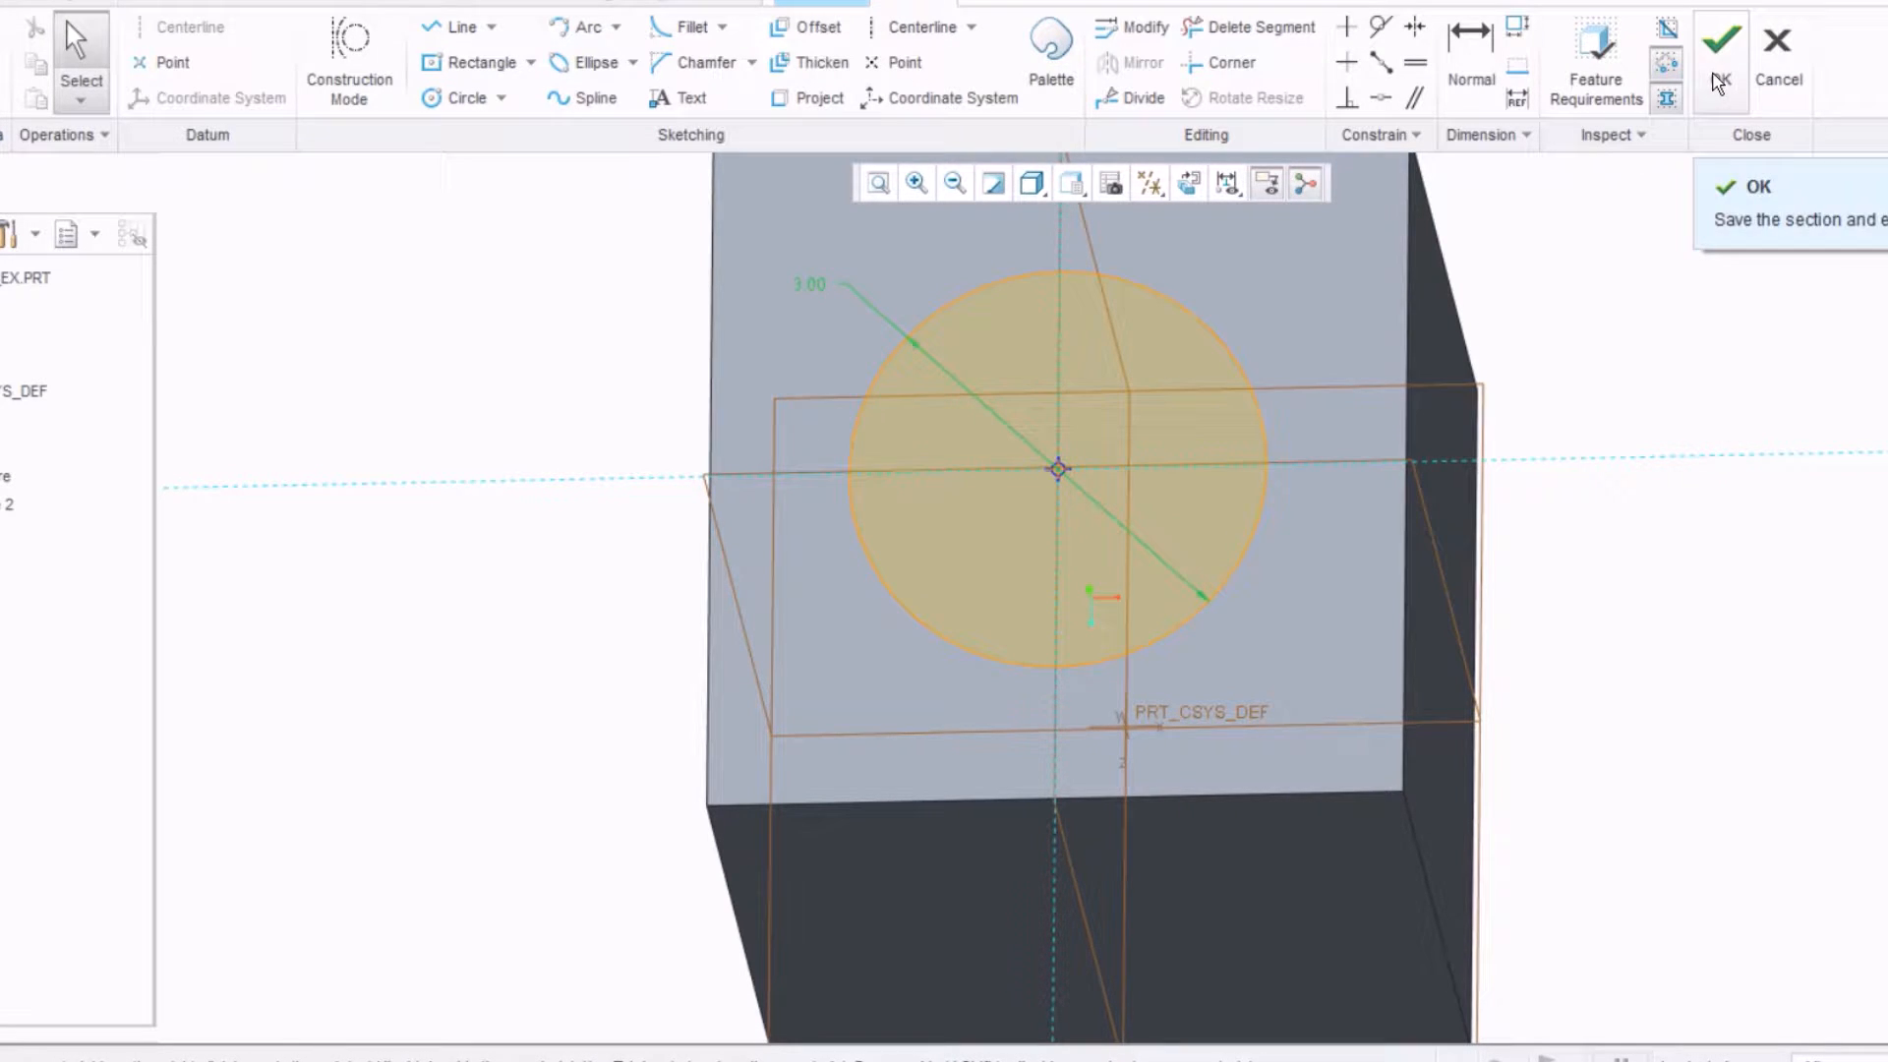
{"action": "left_click", "coordinate": [1719, 83]}
Step: Switch the circle's extrusion from adding a cylinder to removing material
{"action": "middle_click_drag", "start_coordinate": [1336, 299], "coordinate": [1092, 375]}
{"action": "scroll", "coordinate": [965, 366], "scroll_direction": "down", "scroll_amount": 1}
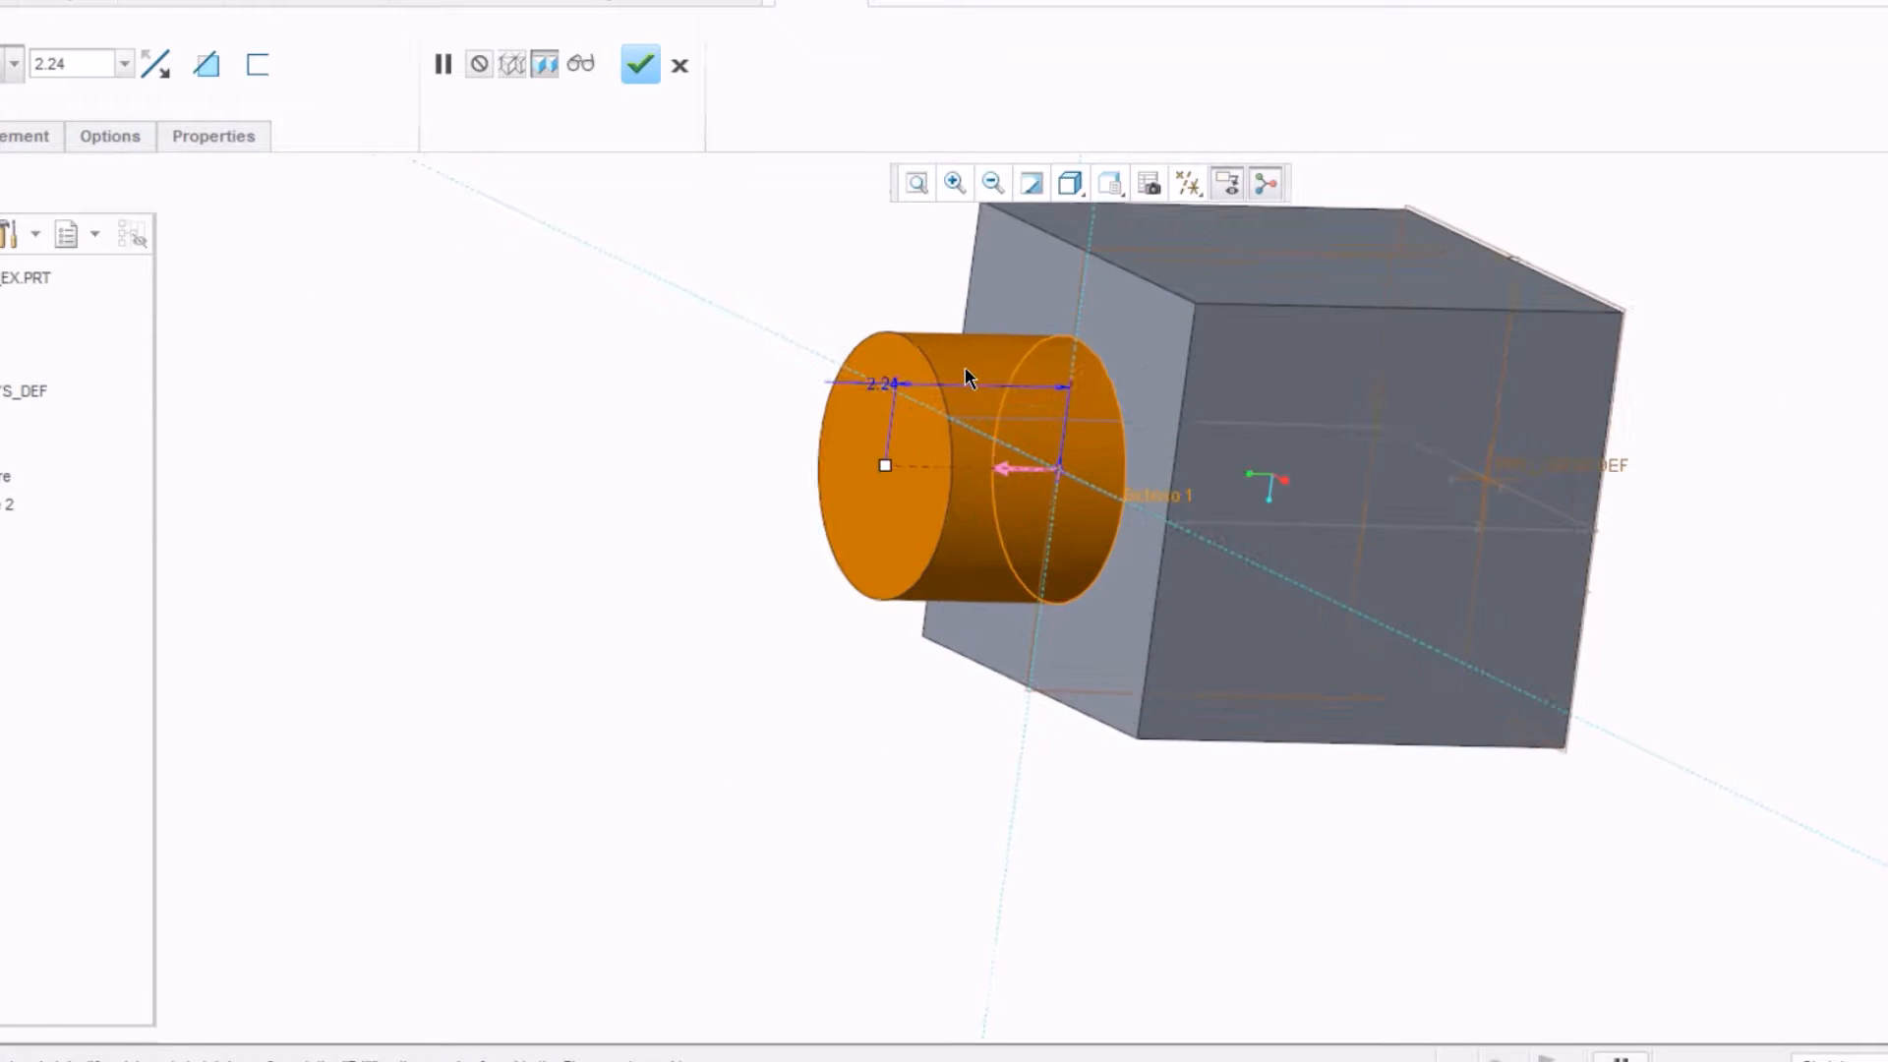
{"action": "scroll", "coordinate": [965, 370], "scroll_direction": "down", "scroll_amount": 1}
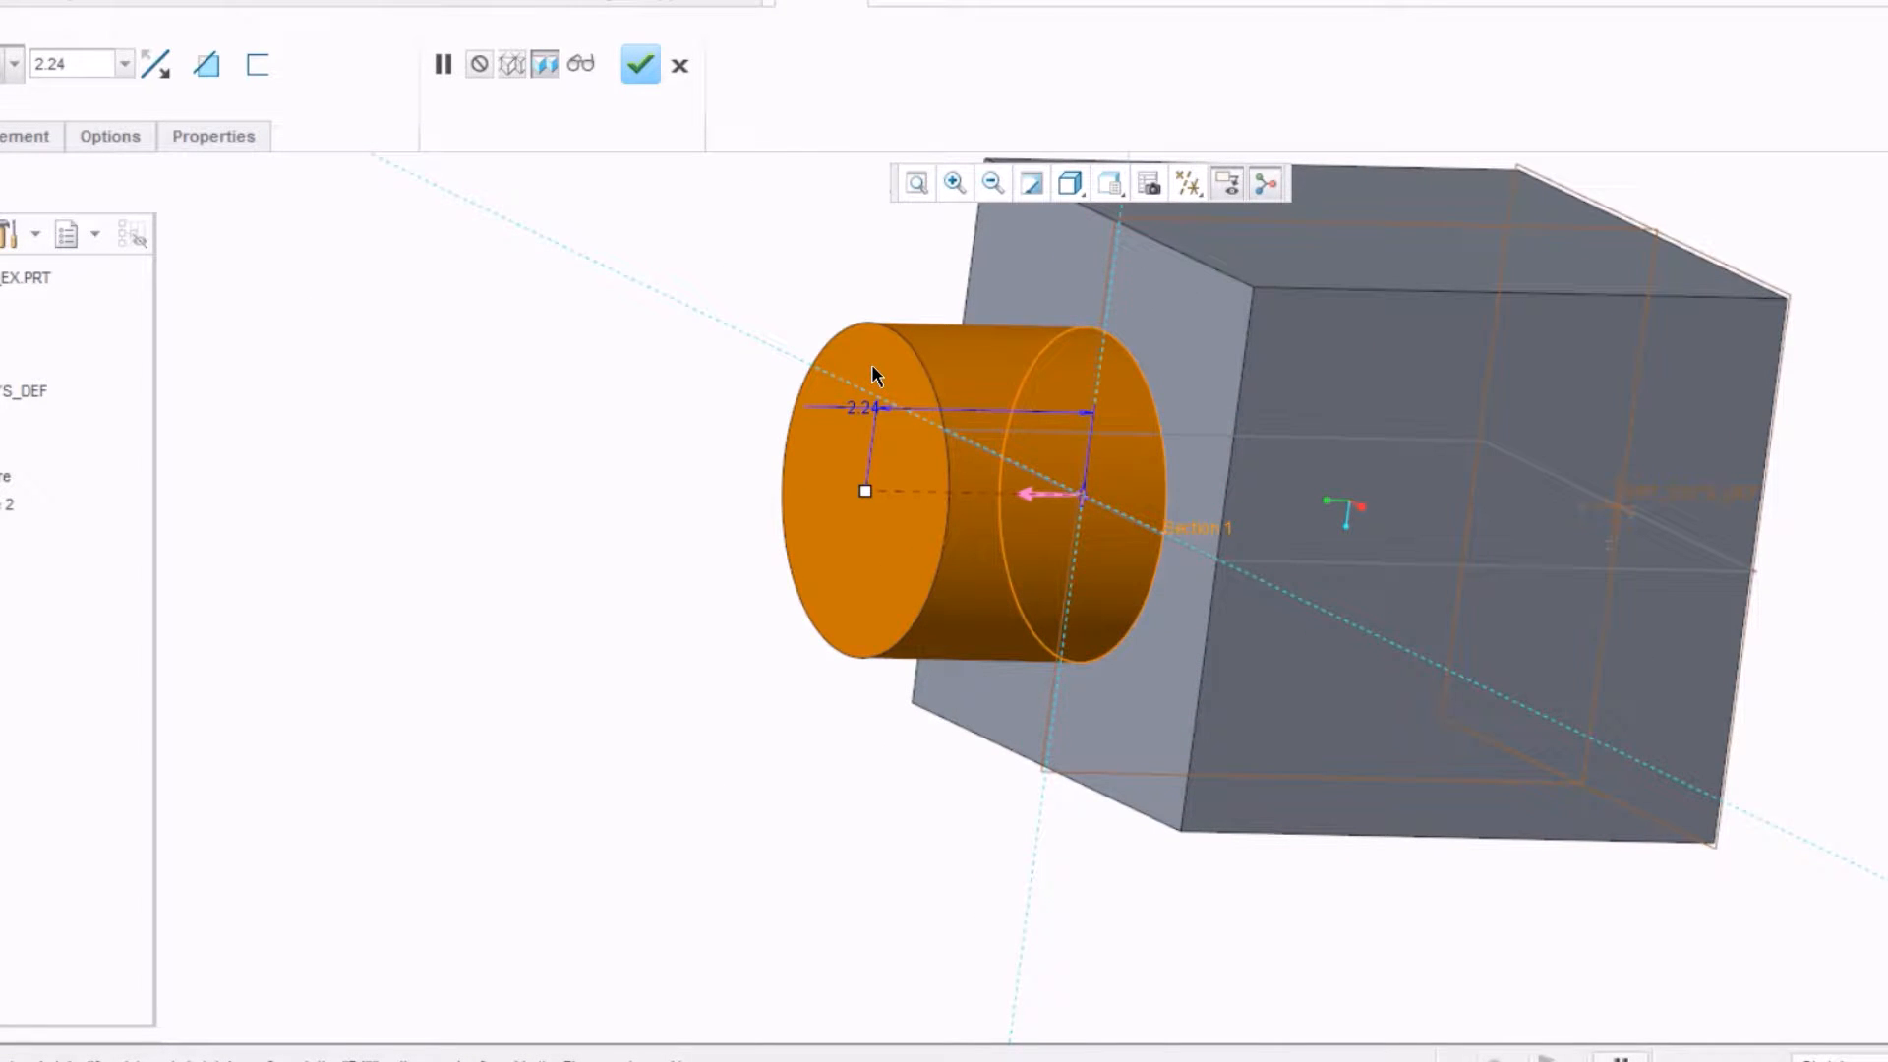
{"action": "left_click", "coordinate": [205, 66]}
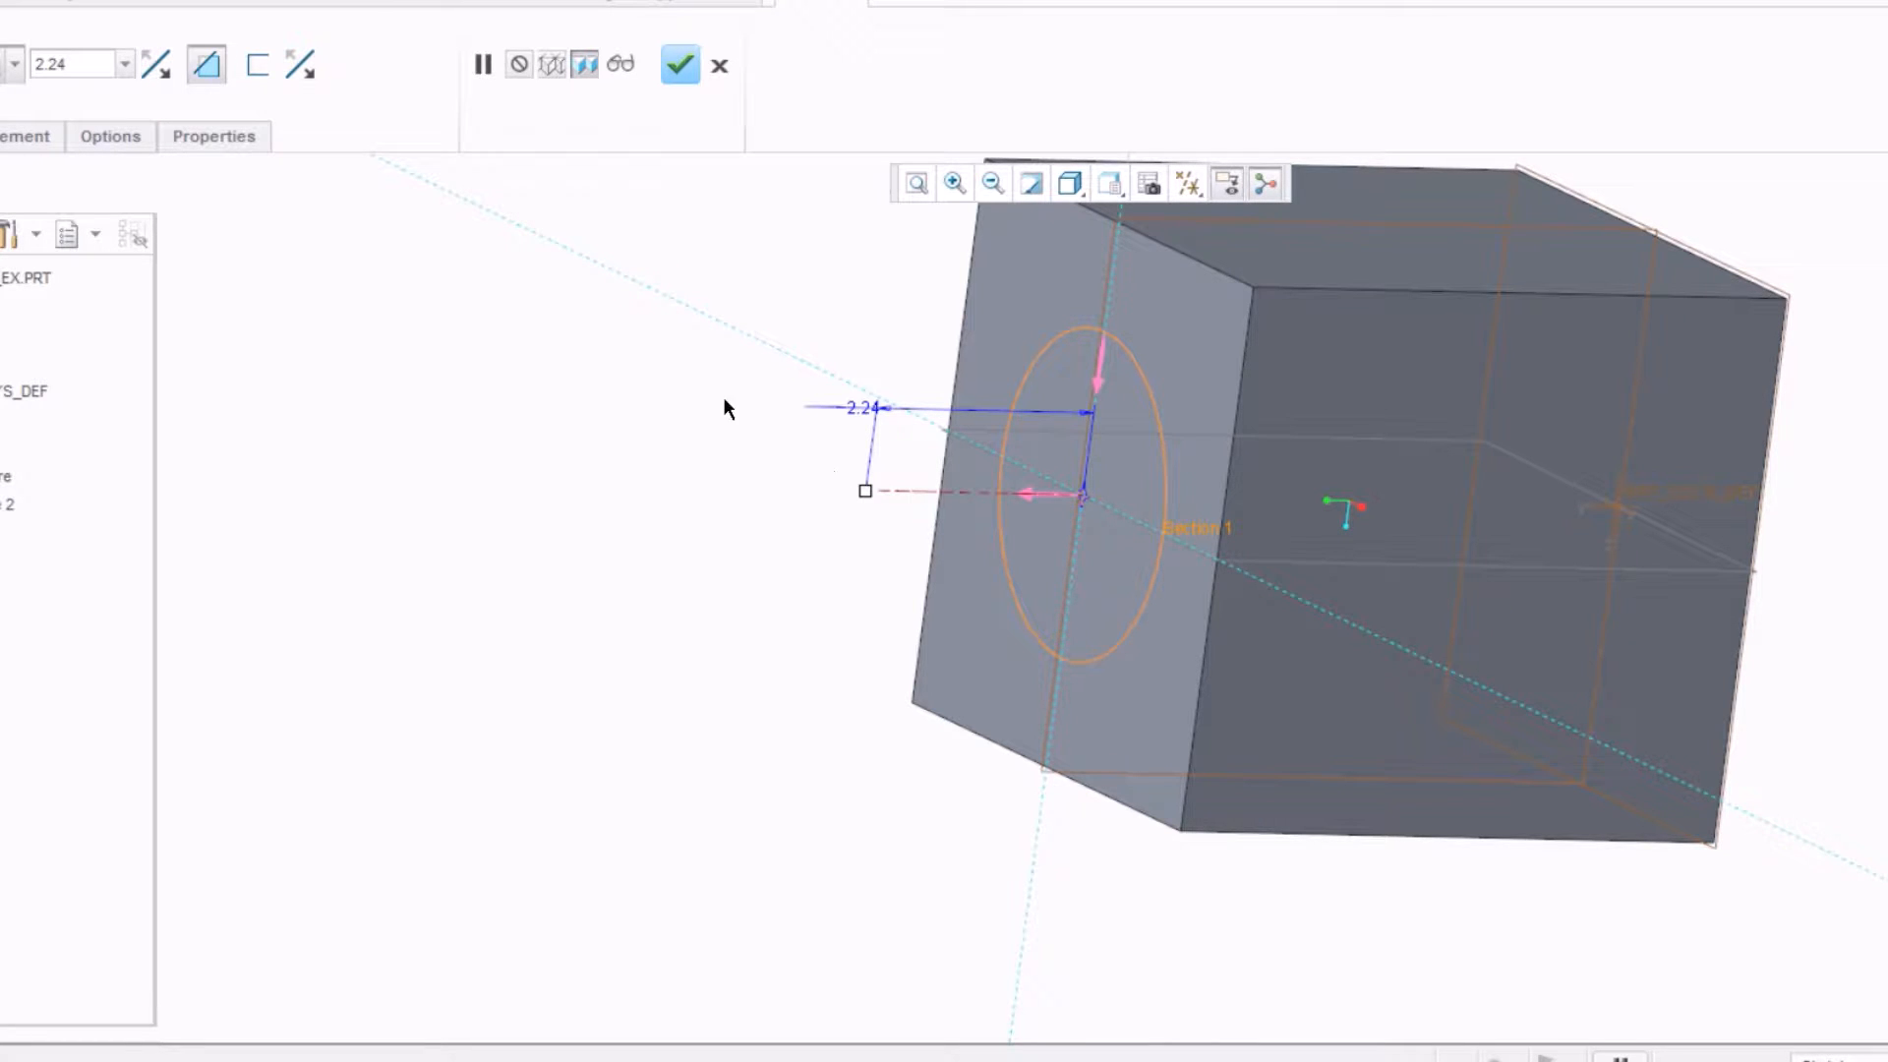
Step: Flip the circular cut's depth direction so it removes material into the block
{"action": "left_click", "coordinate": [154, 63]}
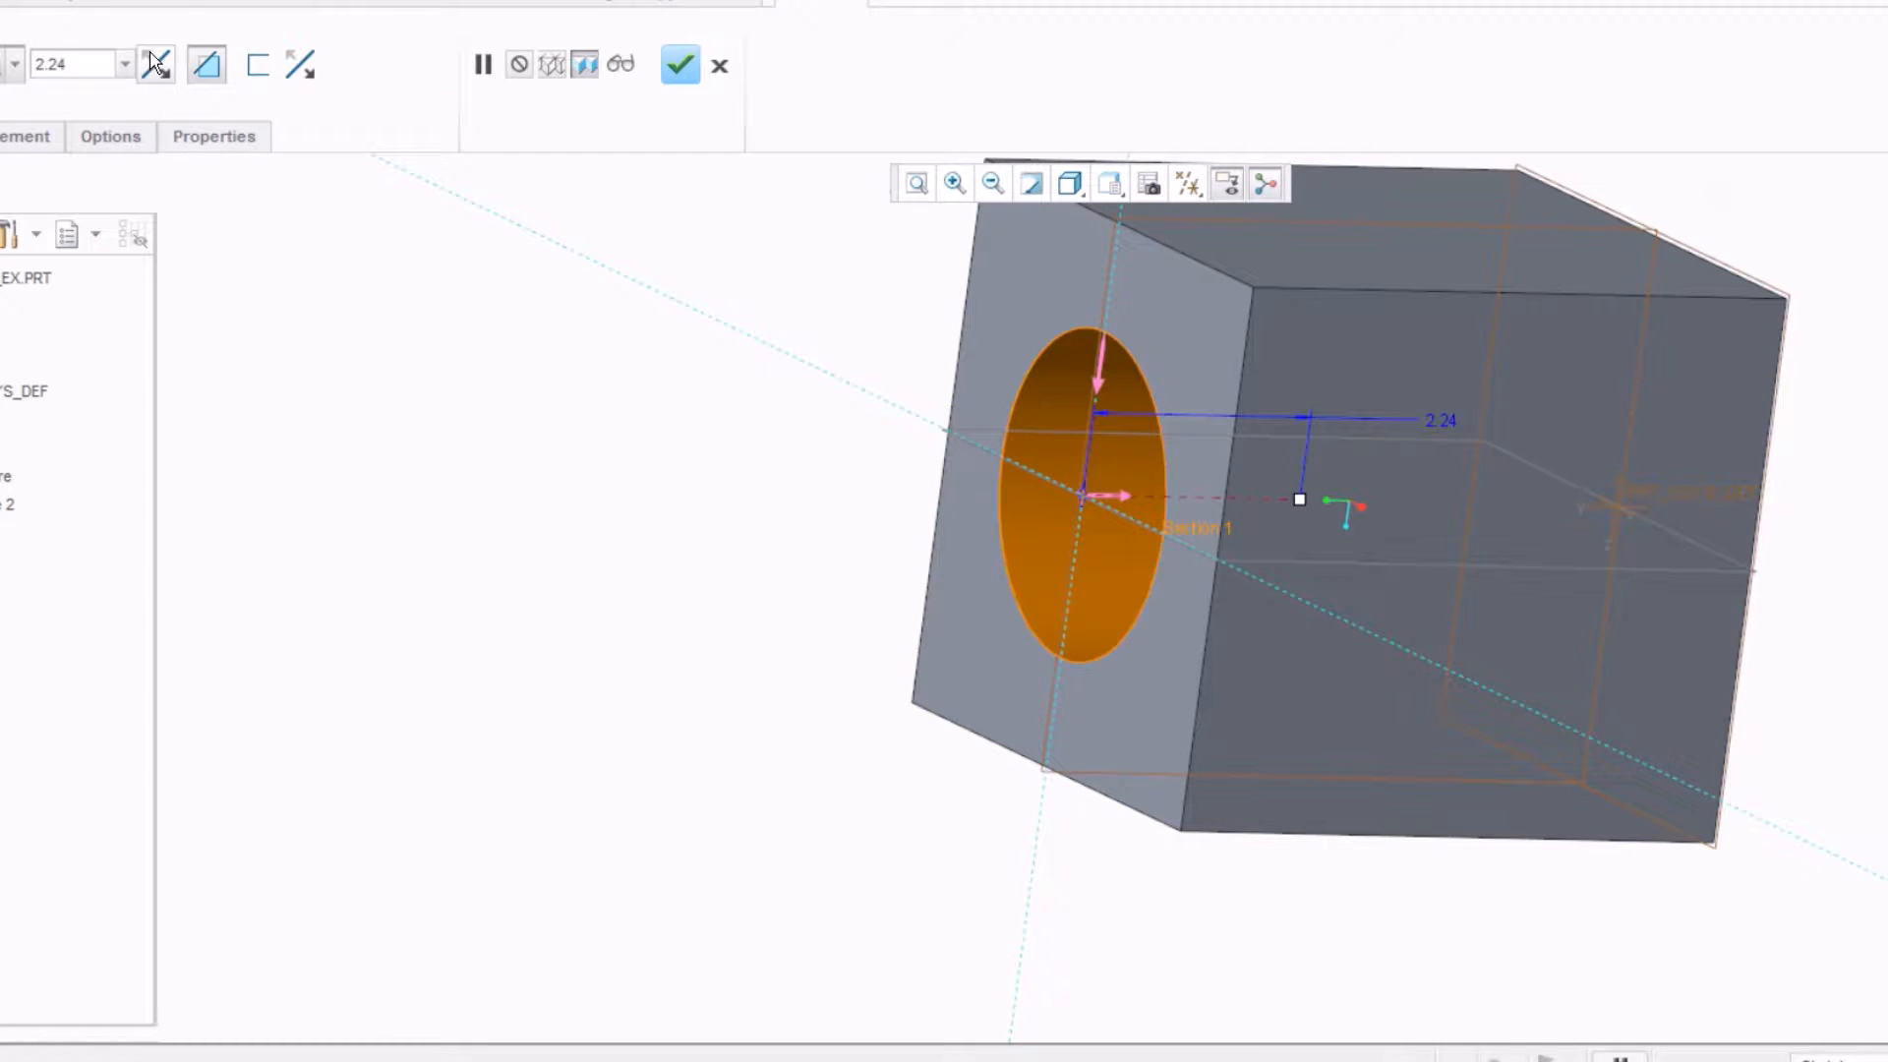
{"action": "middle_click_drag", "start_coordinate": [475, 387], "coordinate": [685, 485]}
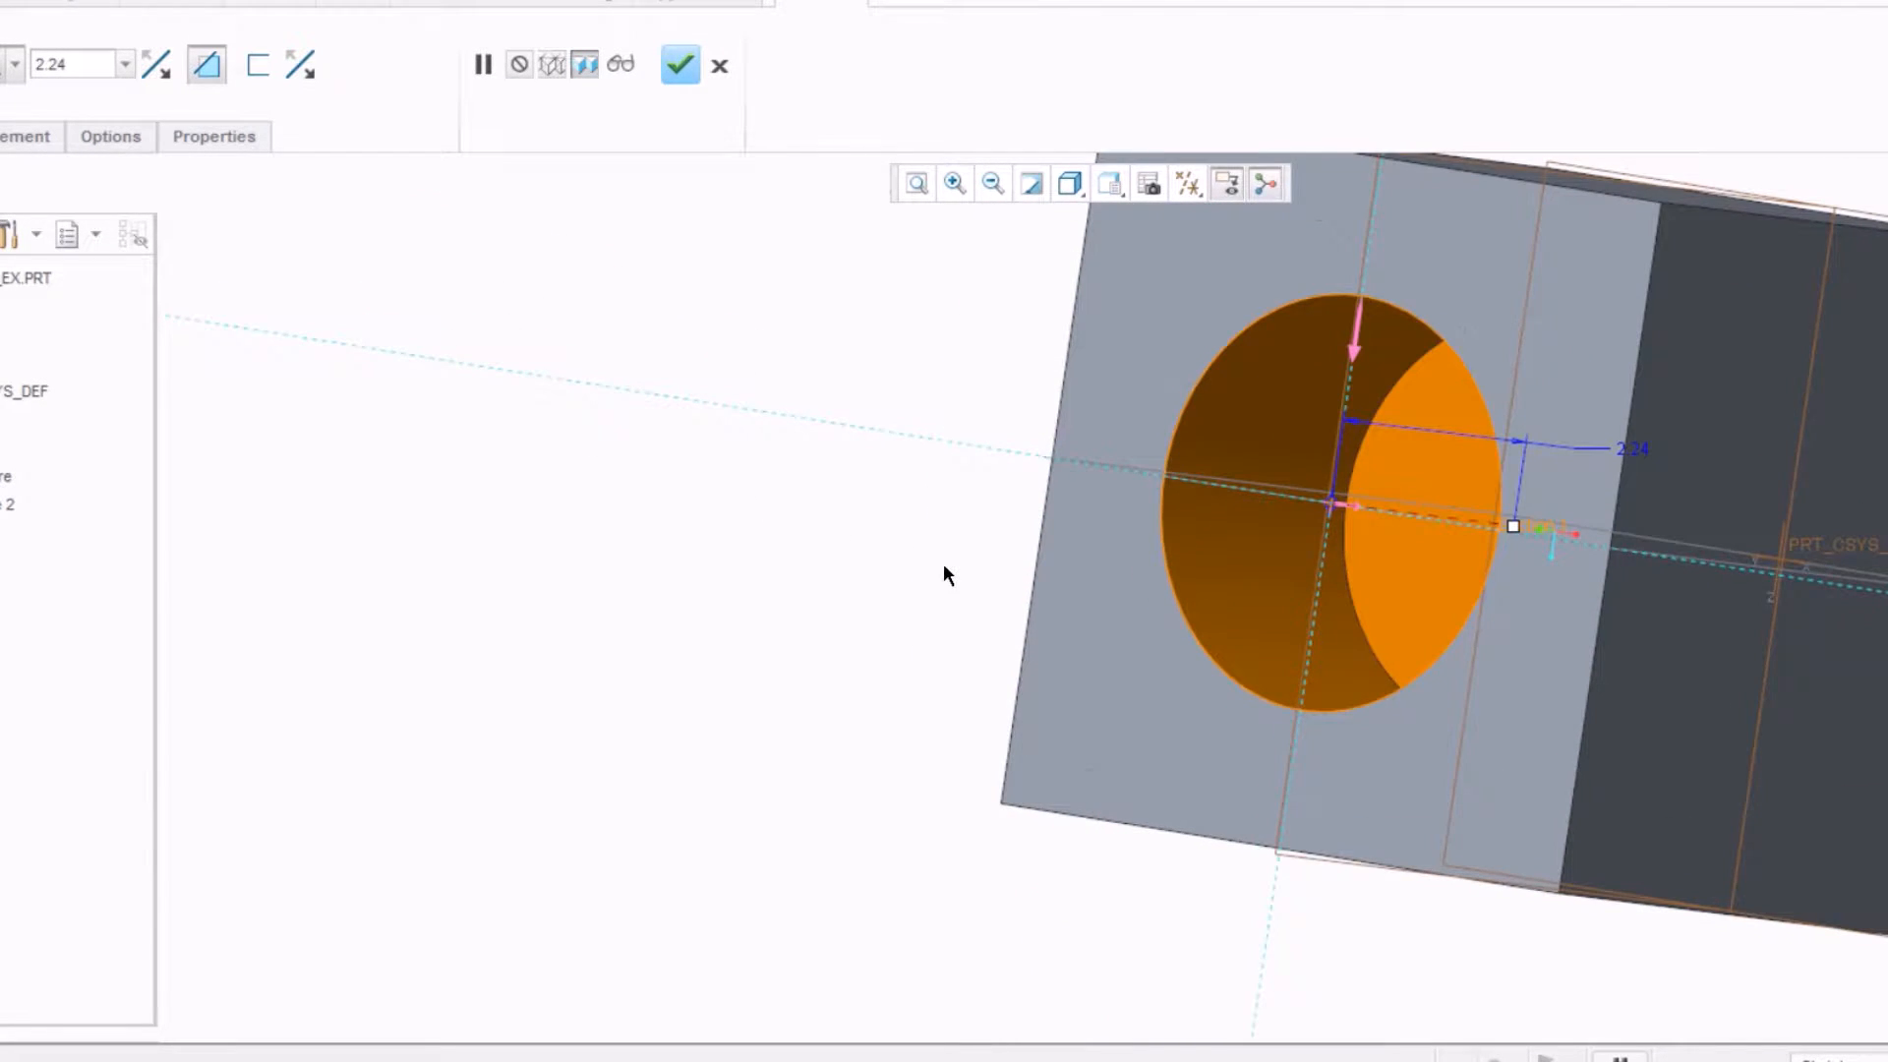
{"action": "scroll", "coordinate": [944, 576], "scroll_direction": "down", "scroll_amount": 2}
{"action": "middle_click_drag", "start_coordinate": [944, 566], "coordinate": [914, 577]}
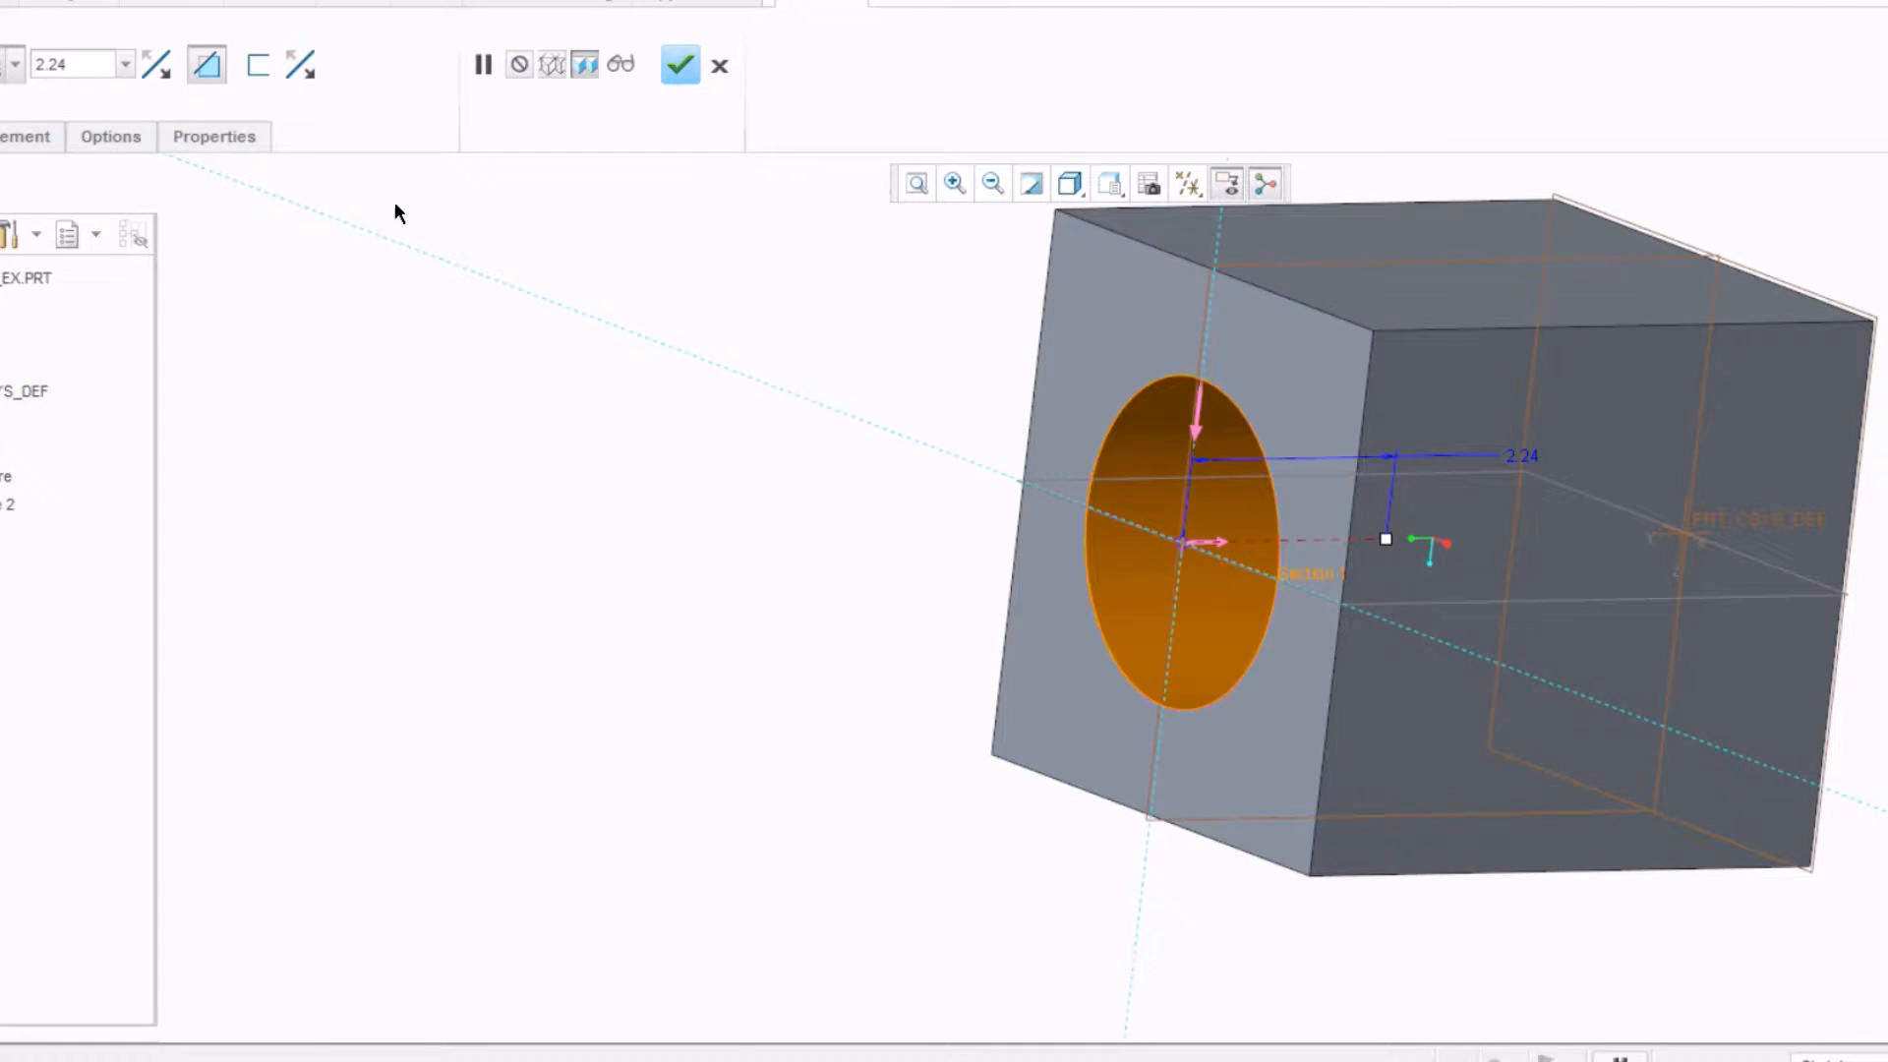
Step: Set the circular cut's blind depth to 6.00
{"action": "left_click", "coordinate": [11, 70]}
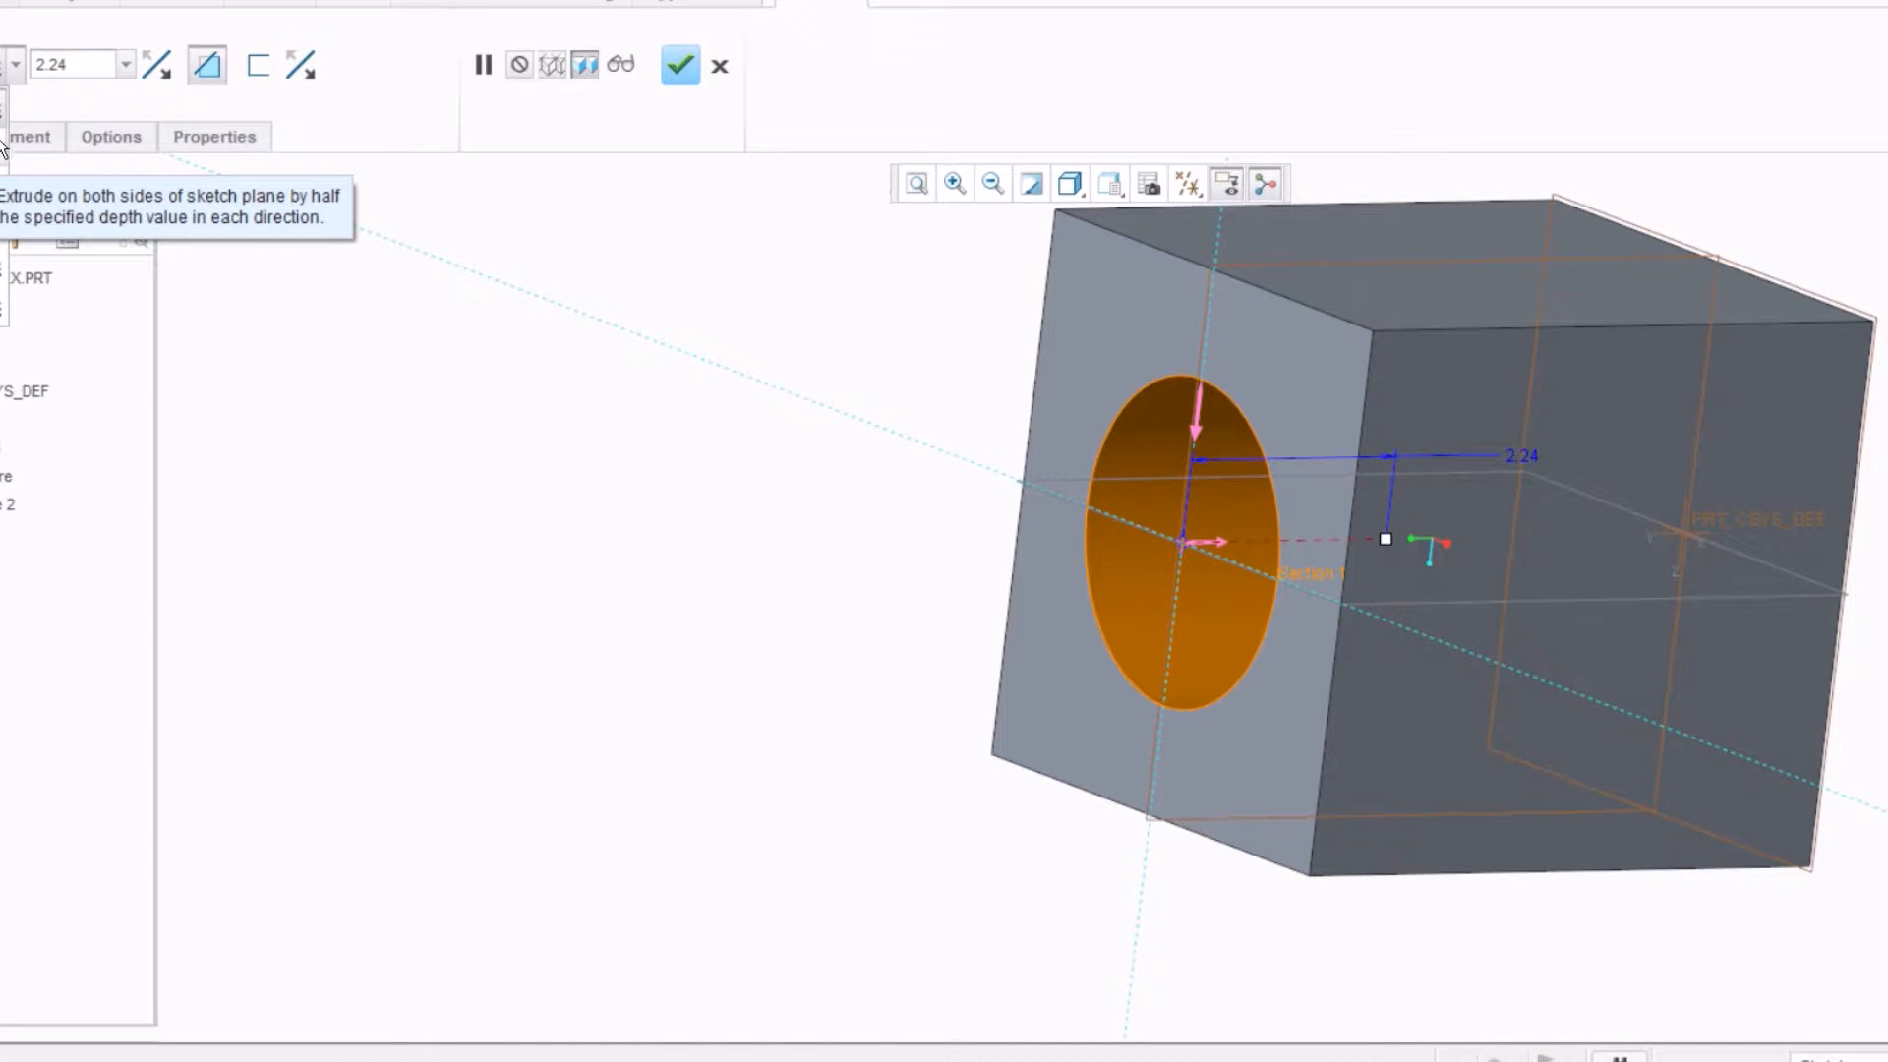
{"action": "left_click", "coordinate": [97, 62]}
{"action": "double_click", "coordinate": [98, 63]}
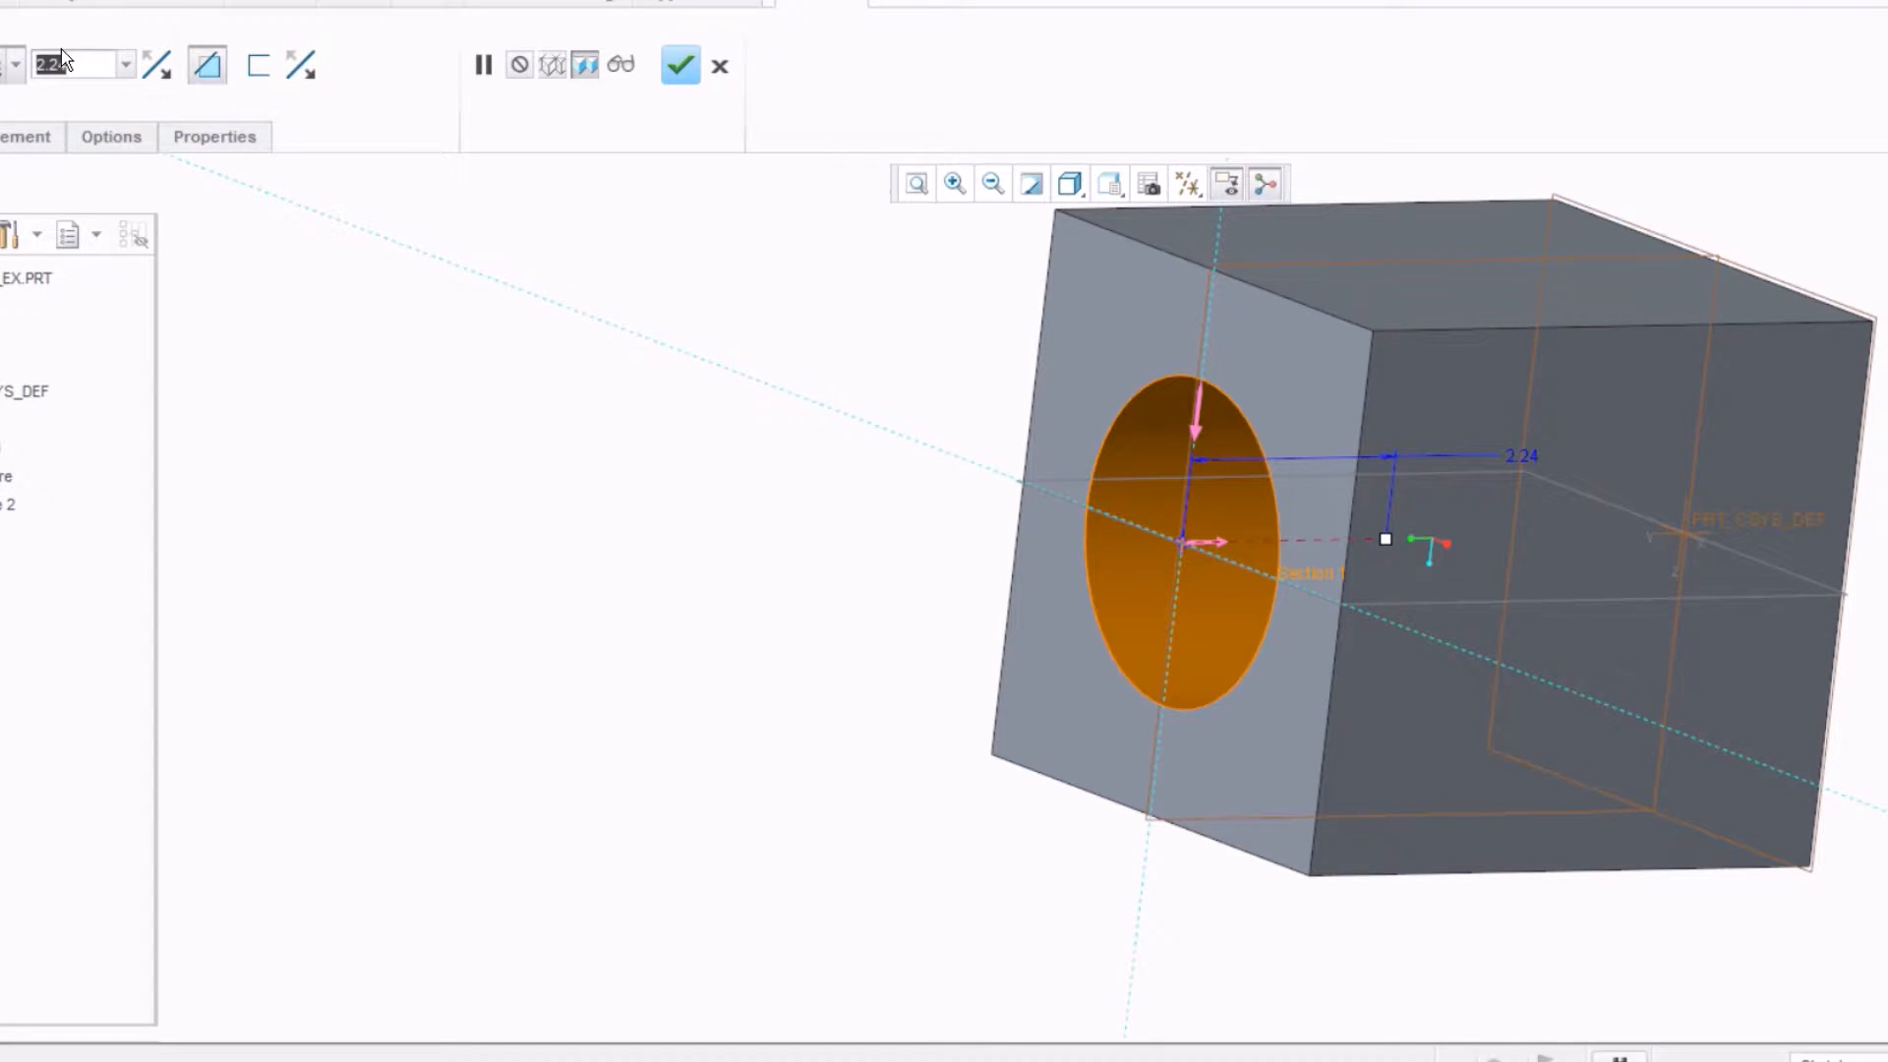
{"action": "type", "text": "6"}
{"action": "key", "text": "Return"}
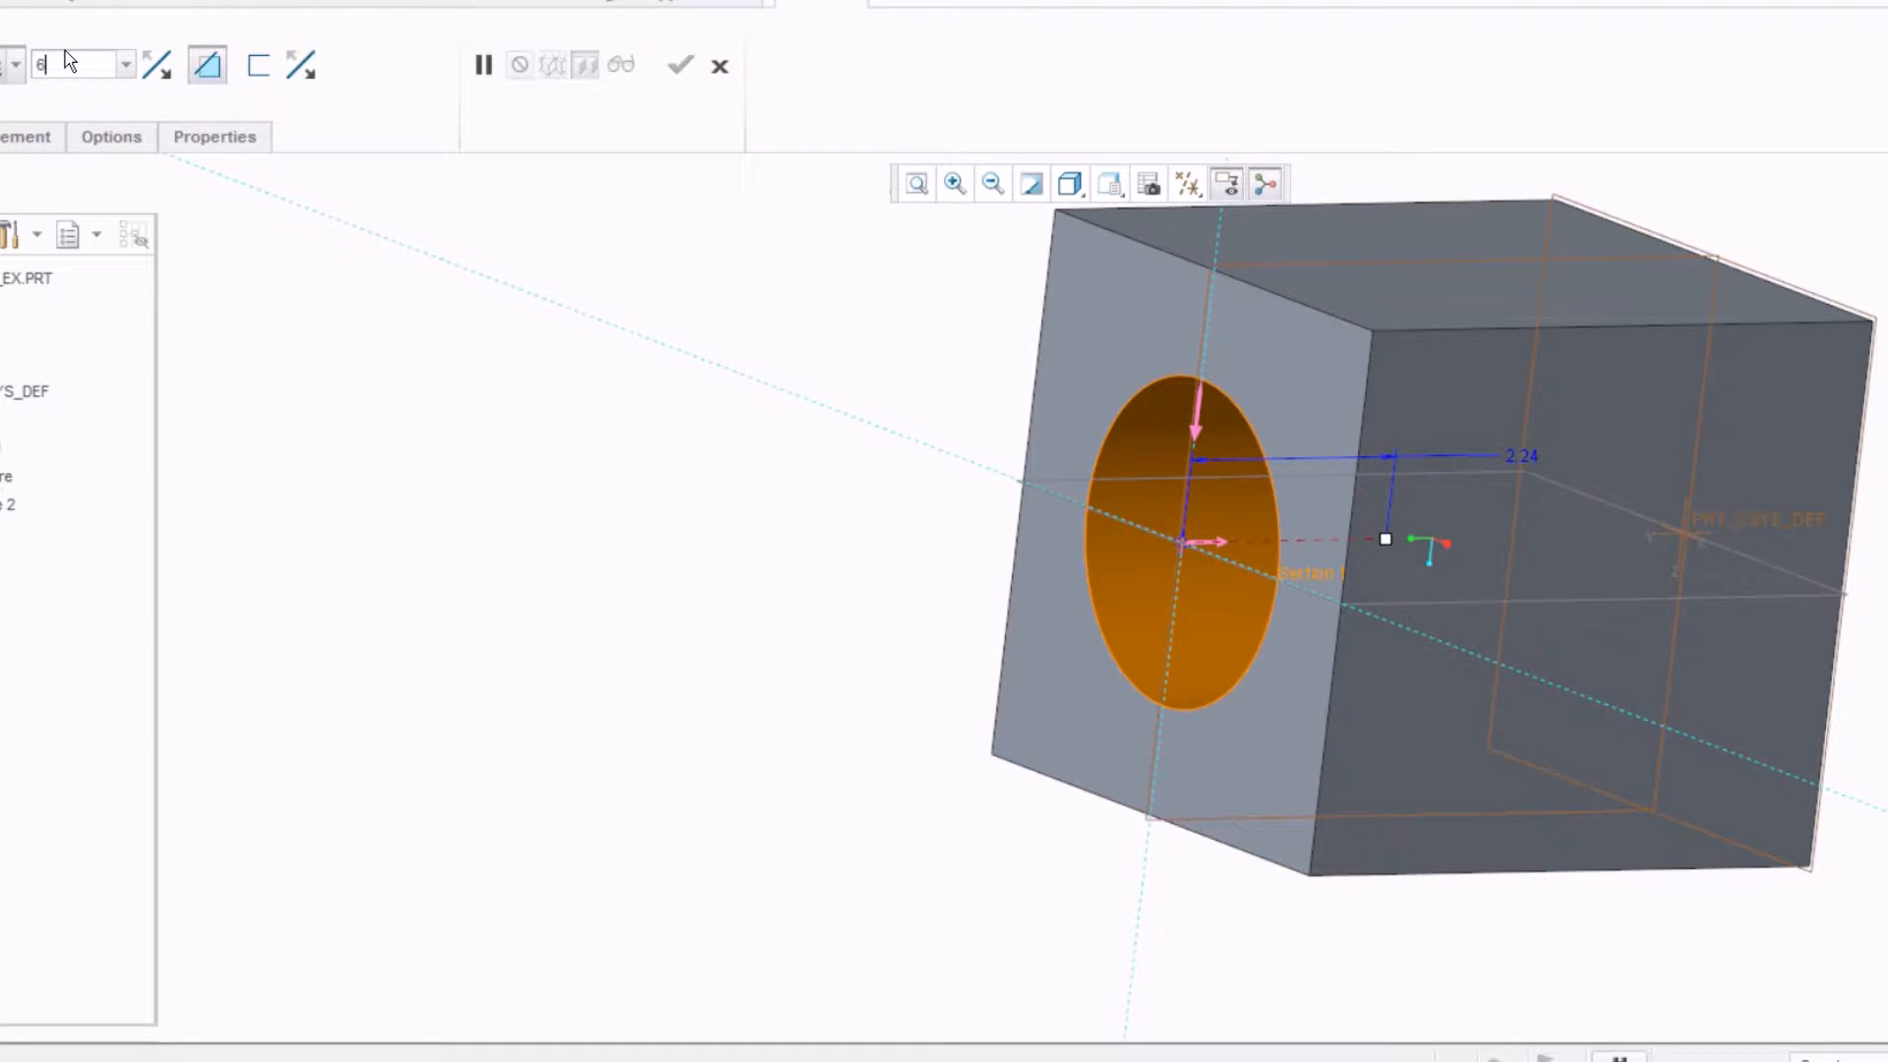
{"action": "mouse_move", "coordinate": [622, 462]}
{"action": "middle_mouse_down"}
{"action": "mouse_move", "coordinate": [645, 426]}
{"action": "mouse_move", "coordinate": [717, 426]}
{"action": "mouse_move", "coordinate": [587, 453]}
{"action": "middle_mouse_up"}
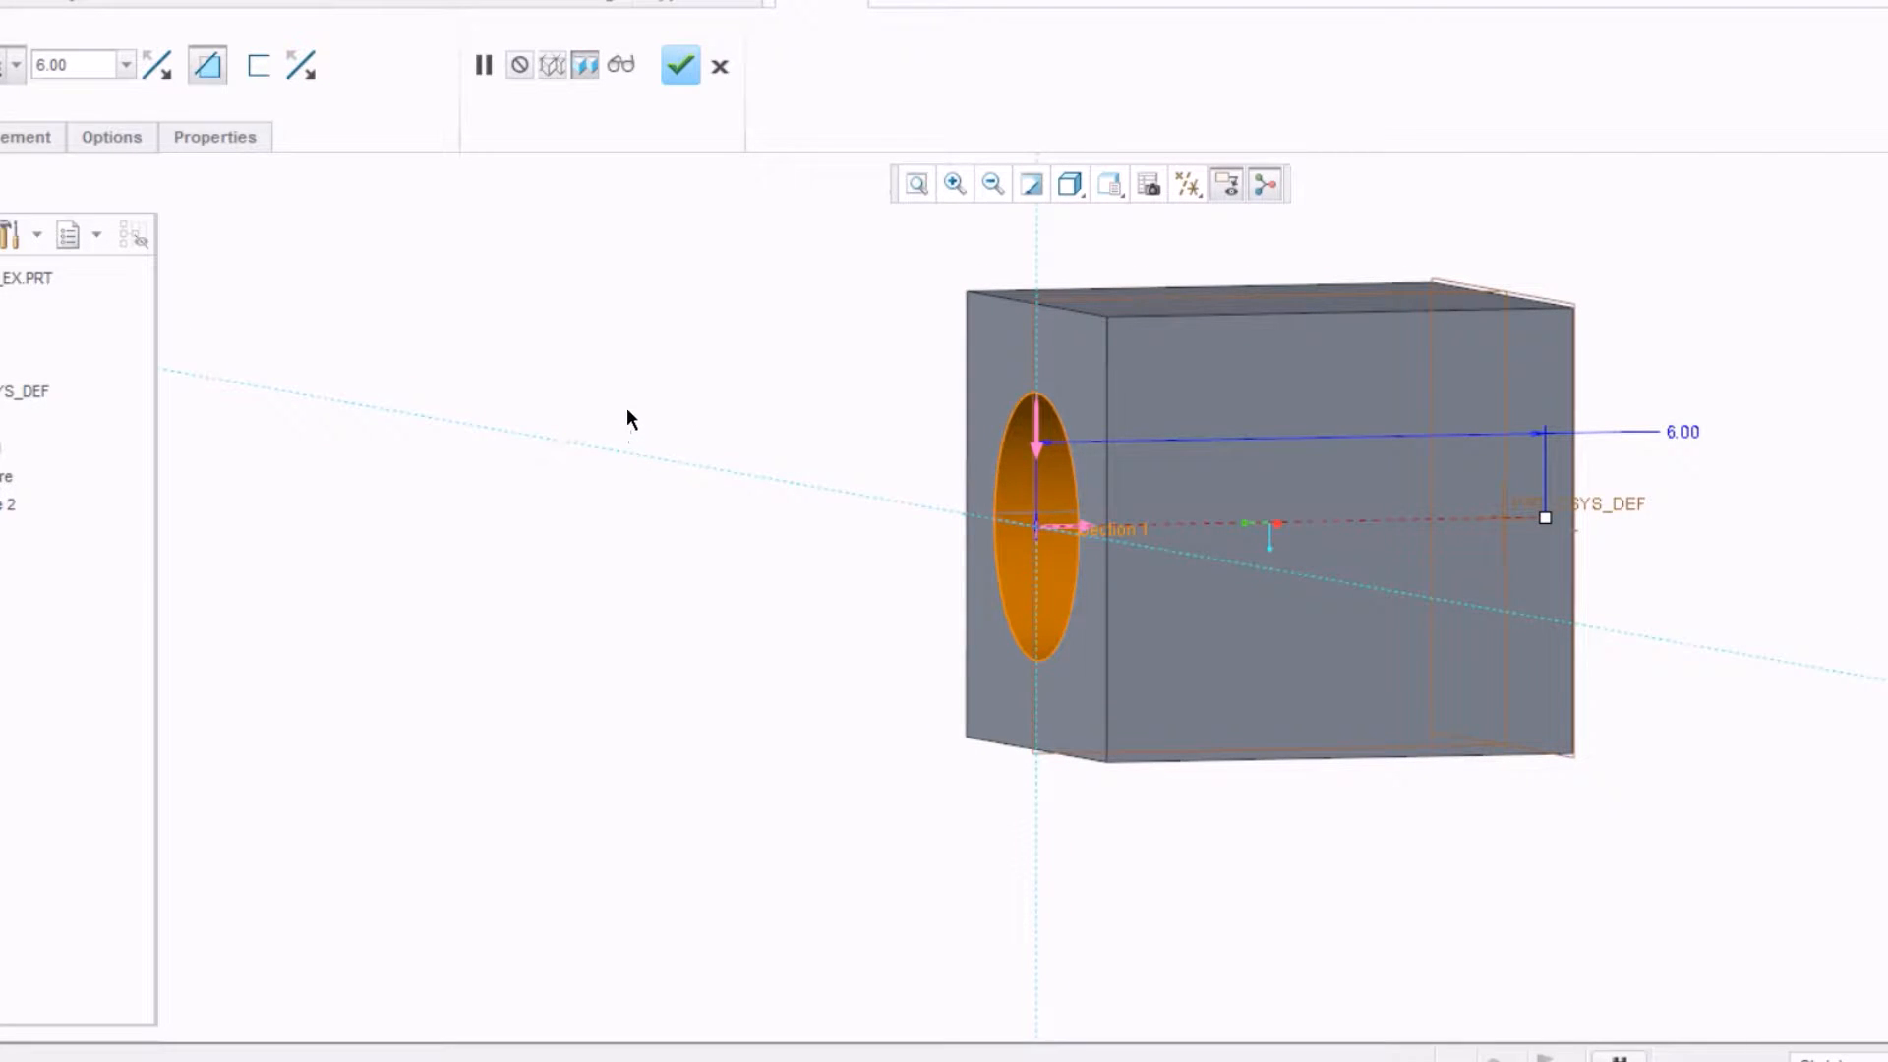
{"action": "middle_click_drag", "start_coordinate": [806, 434], "coordinate": [862, 489]}
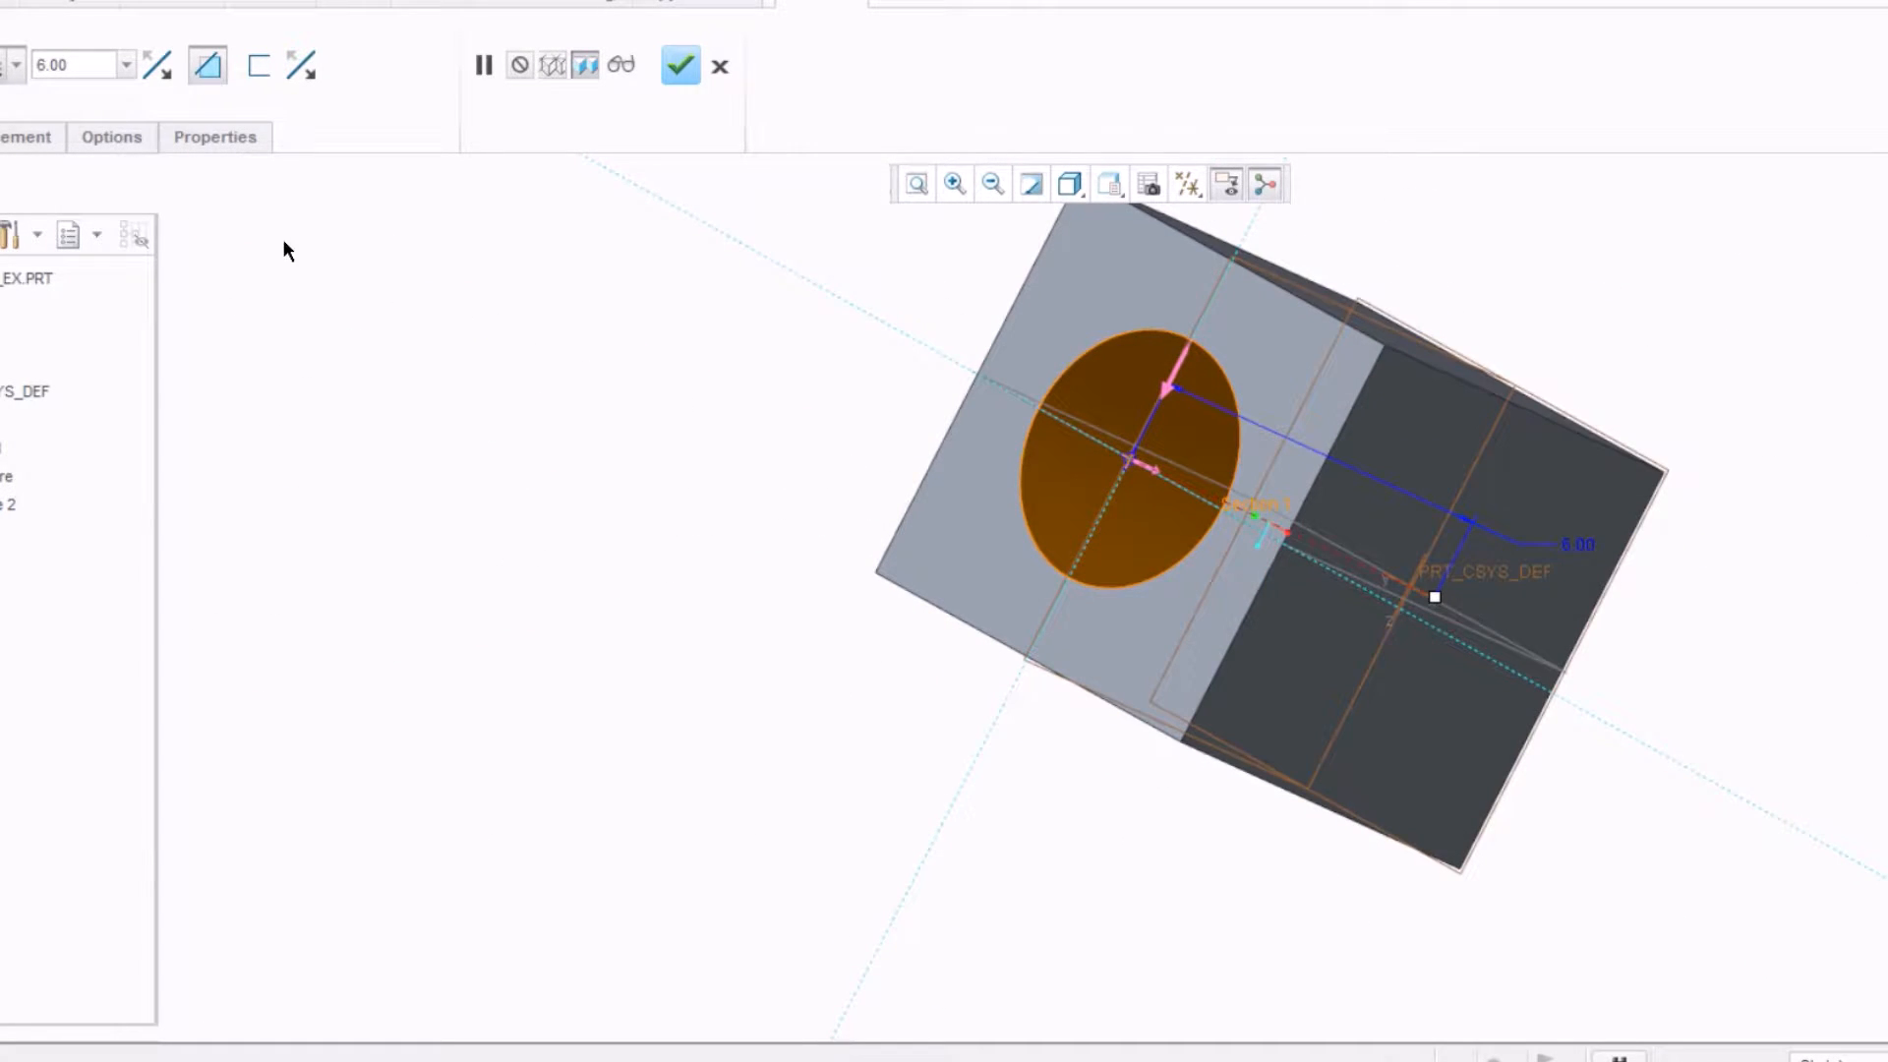
Step: Change the circular cut's depth option to extrude up to the next surface
{"action": "left_click", "coordinate": [15, 67]}
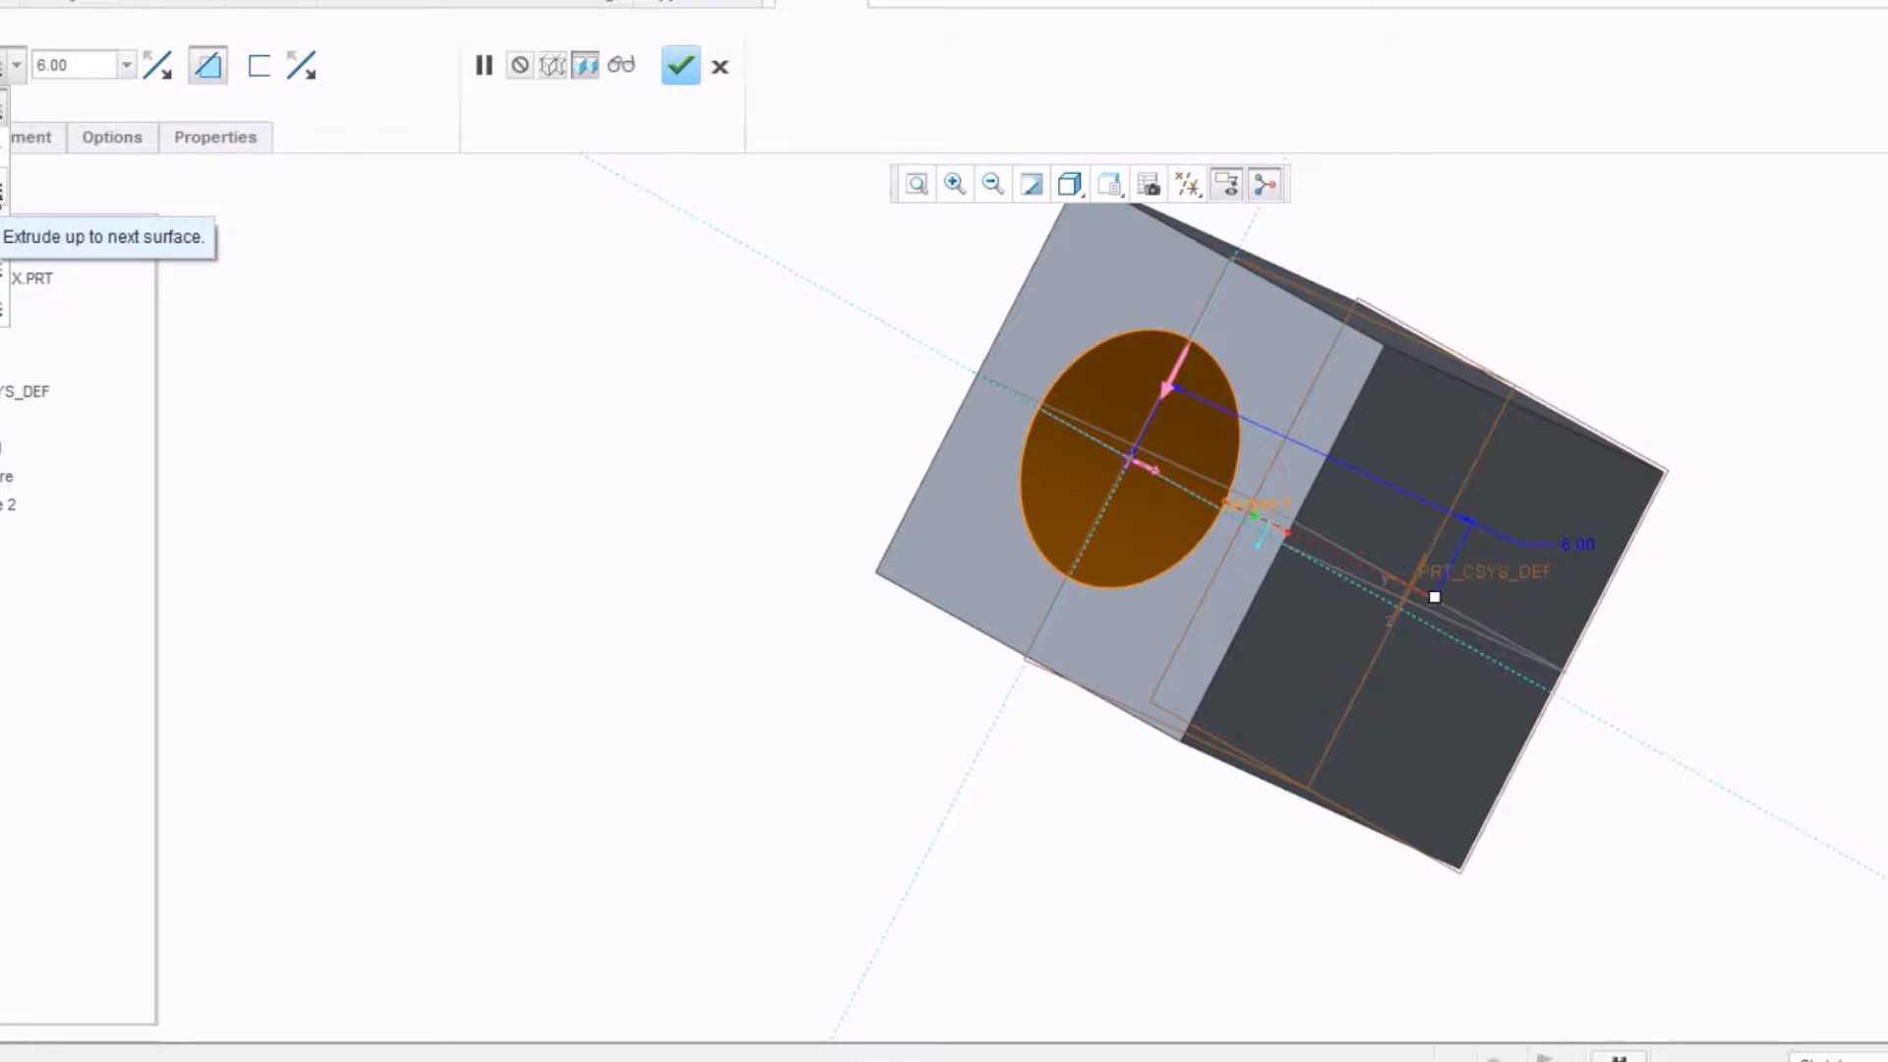
{"action": "left_click", "coordinate": [1, 194]}
{"action": "middle_click_drag", "start_coordinate": [712, 406], "coordinate": [828, 393]}
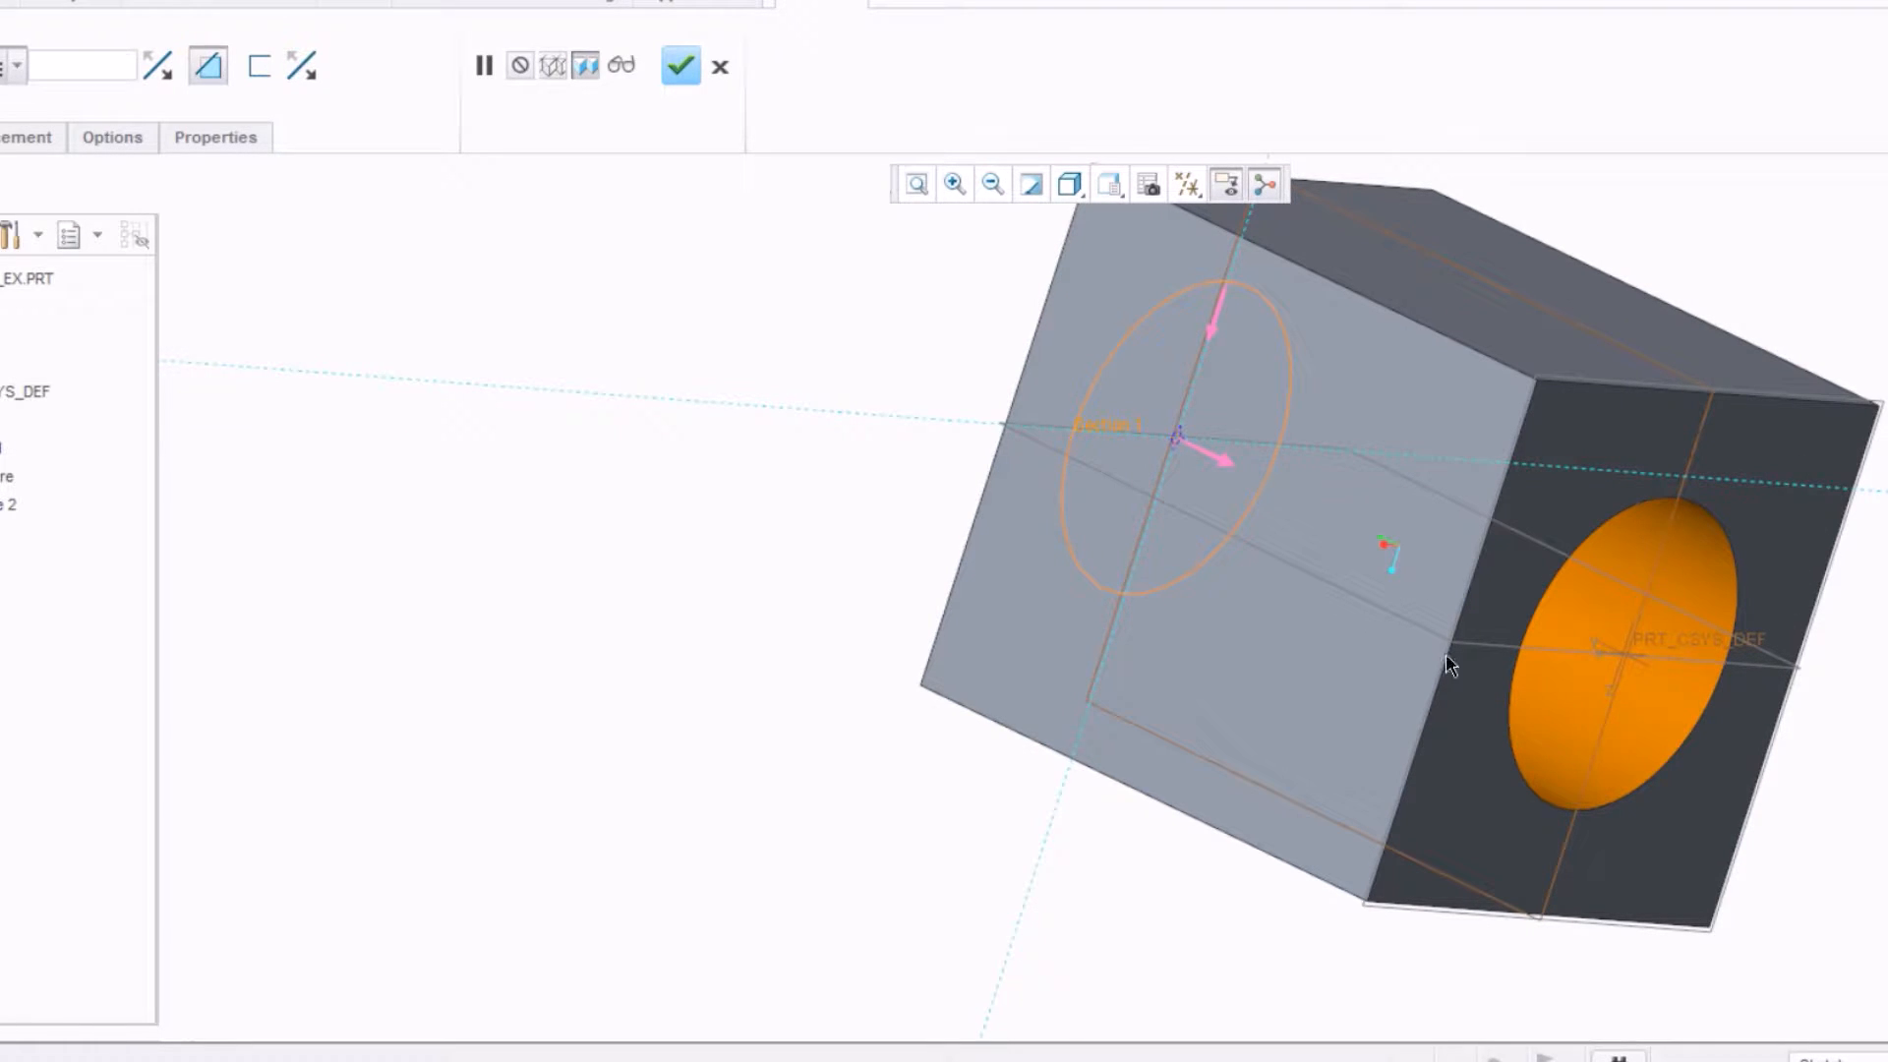
Step: Extrude the circular cut up to the block's opposite face as the selected reference, and complete the feature
{"action": "left_click", "coordinate": [26, 73]}
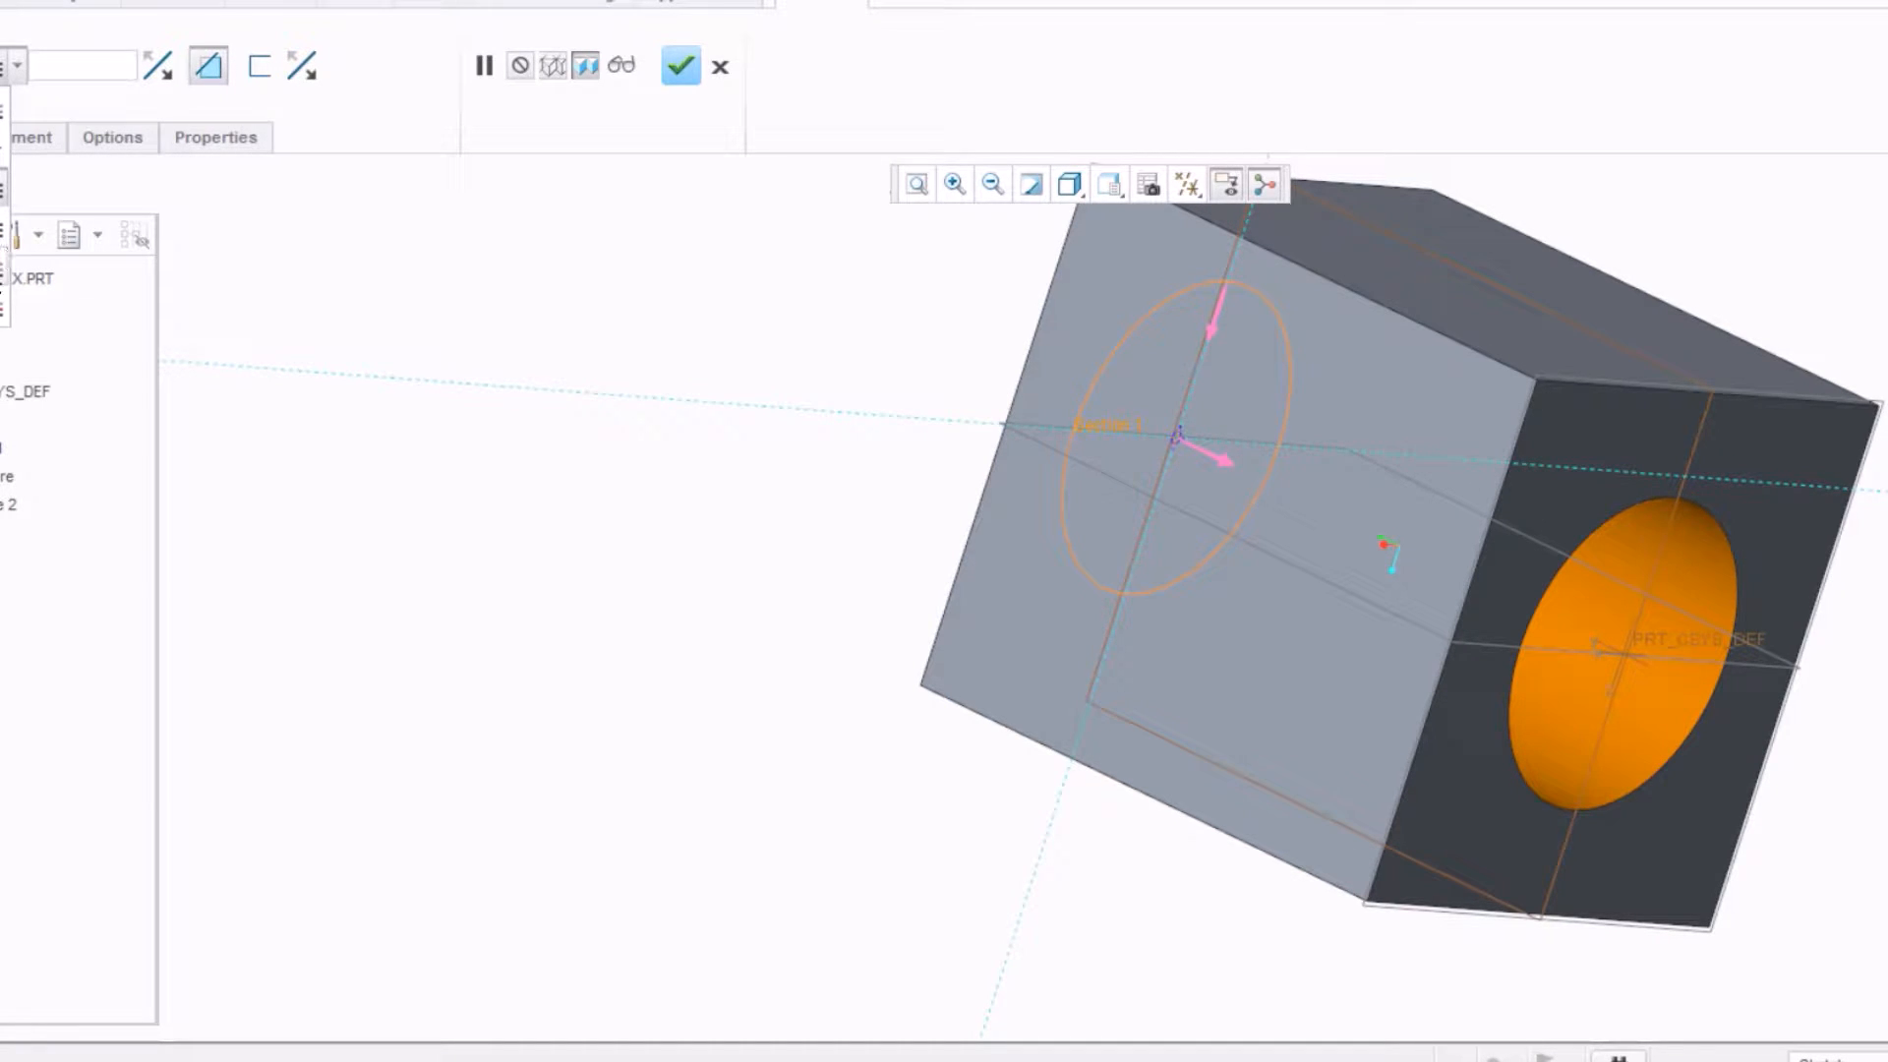
{"action": "left_click", "coordinate": [3, 314]}
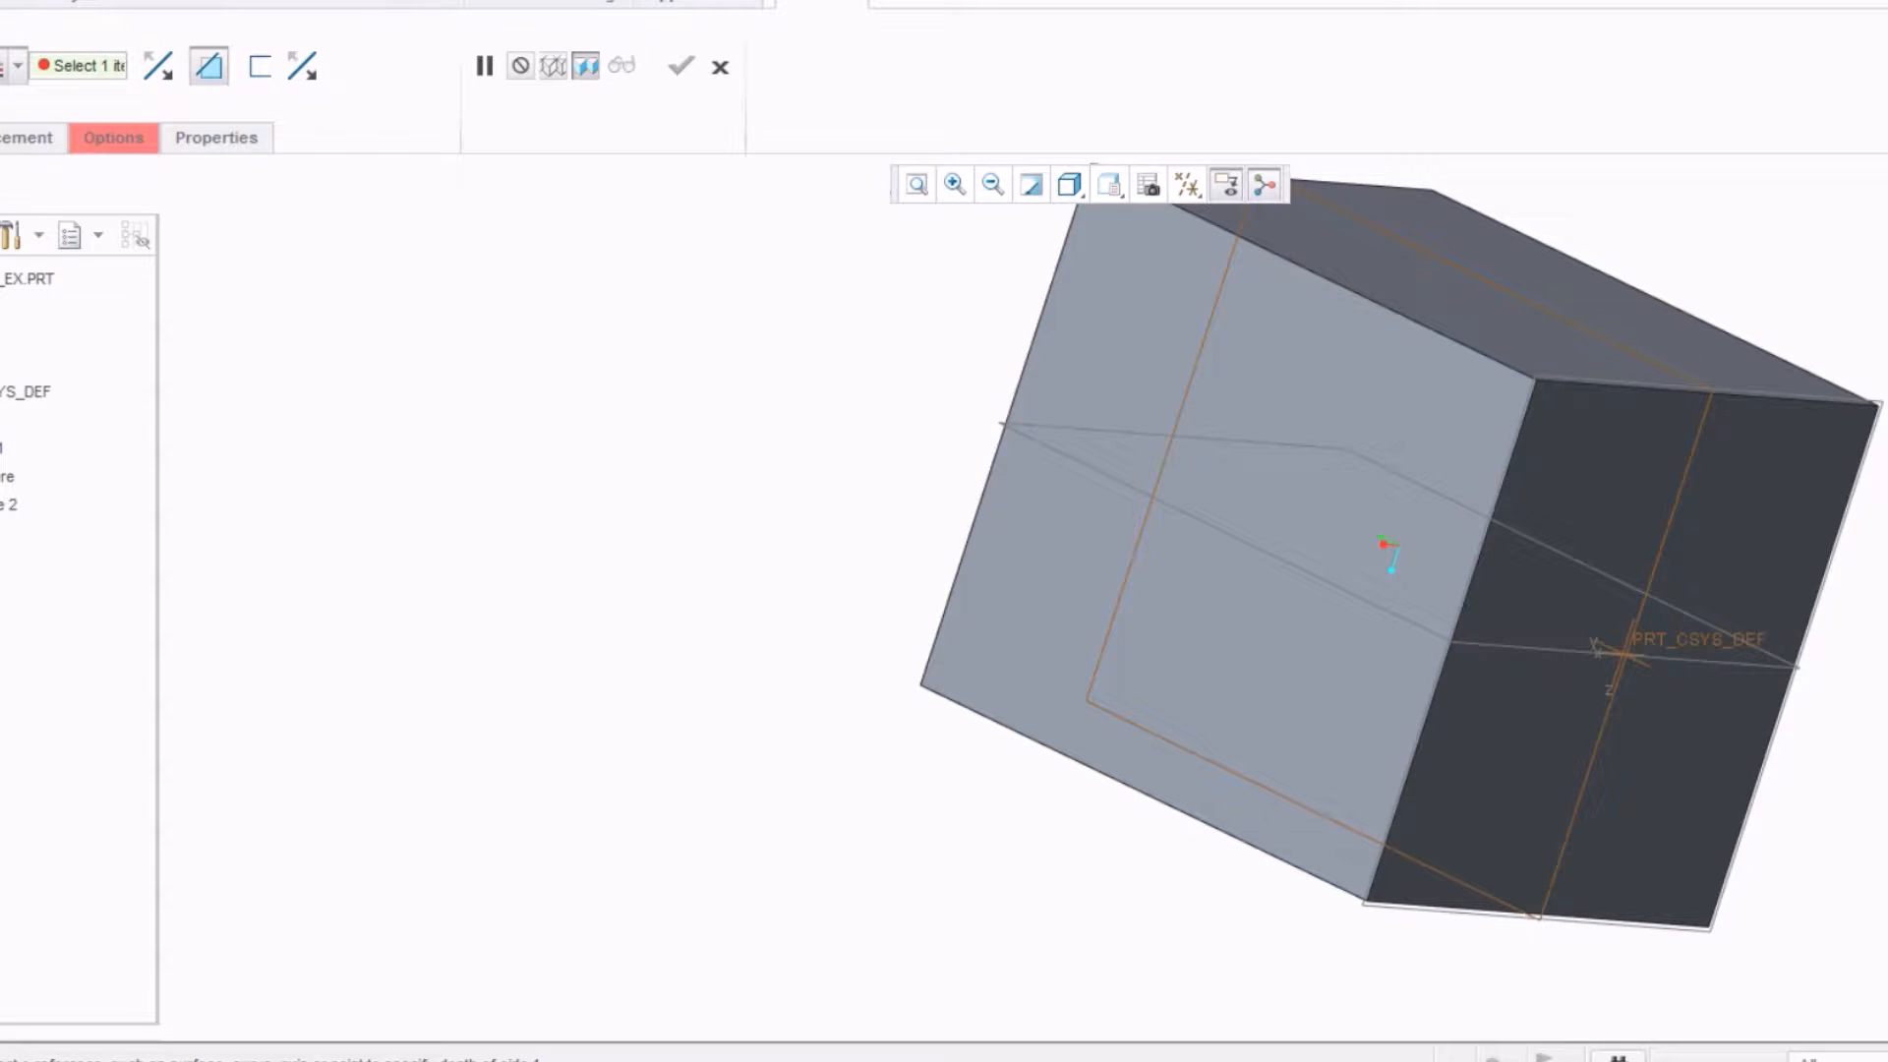
{"action": "left_click", "coordinate": [1798, 482]}
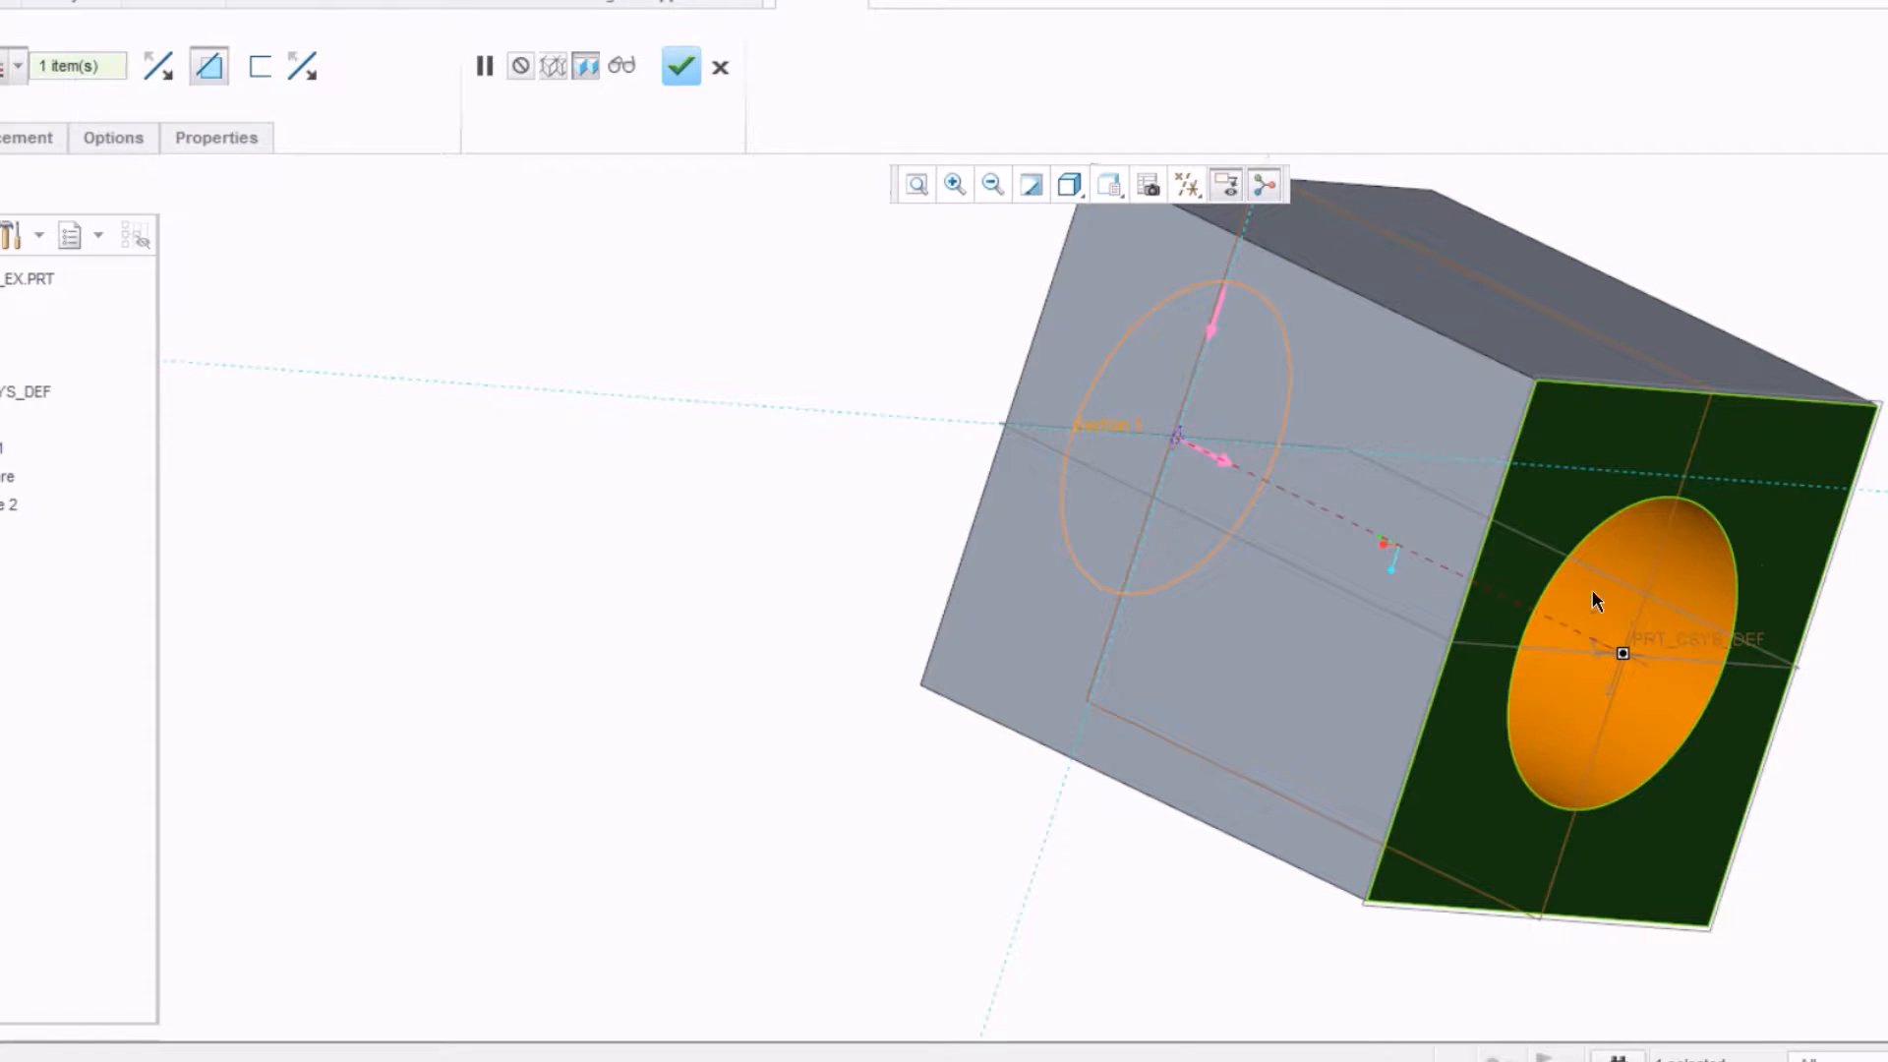
{"action": "middle_click_drag", "start_coordinate": [1633, 598], "coordinate": [1656, 700]}
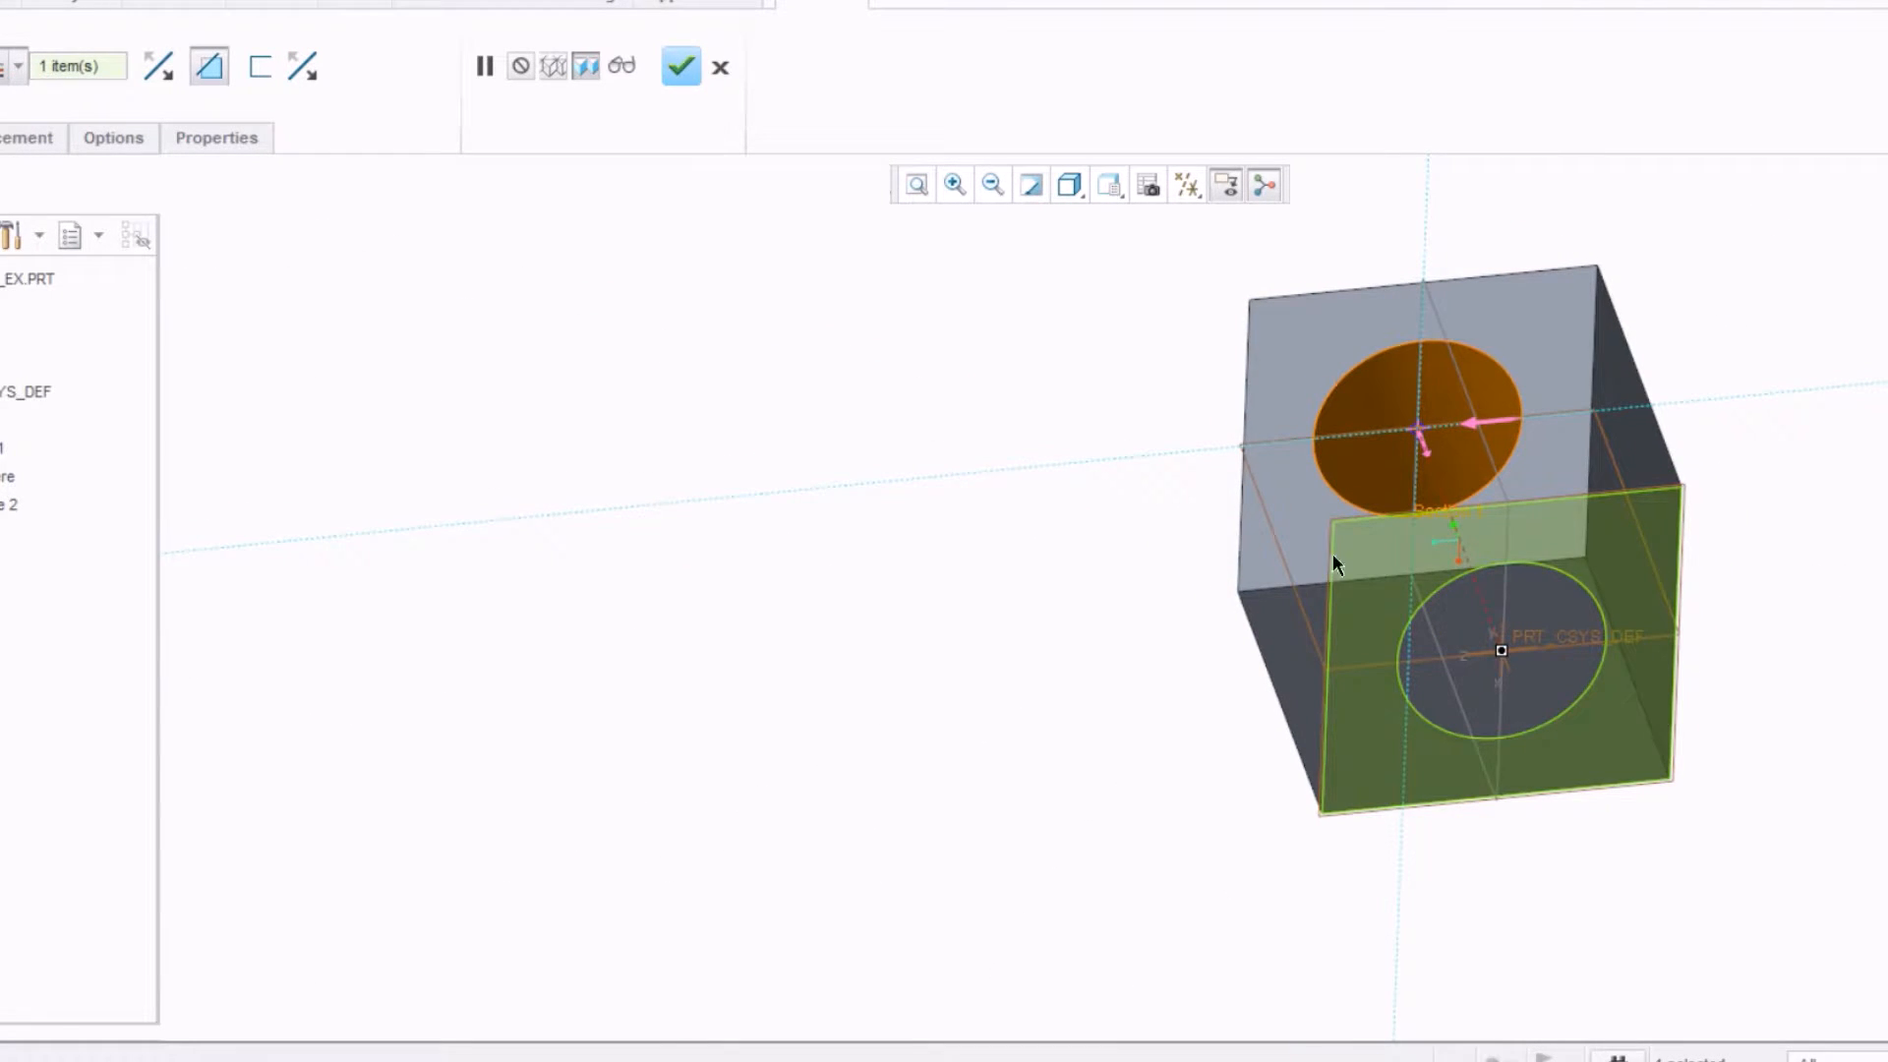
{"action": "left_click", "coordinate": [679, 67]}
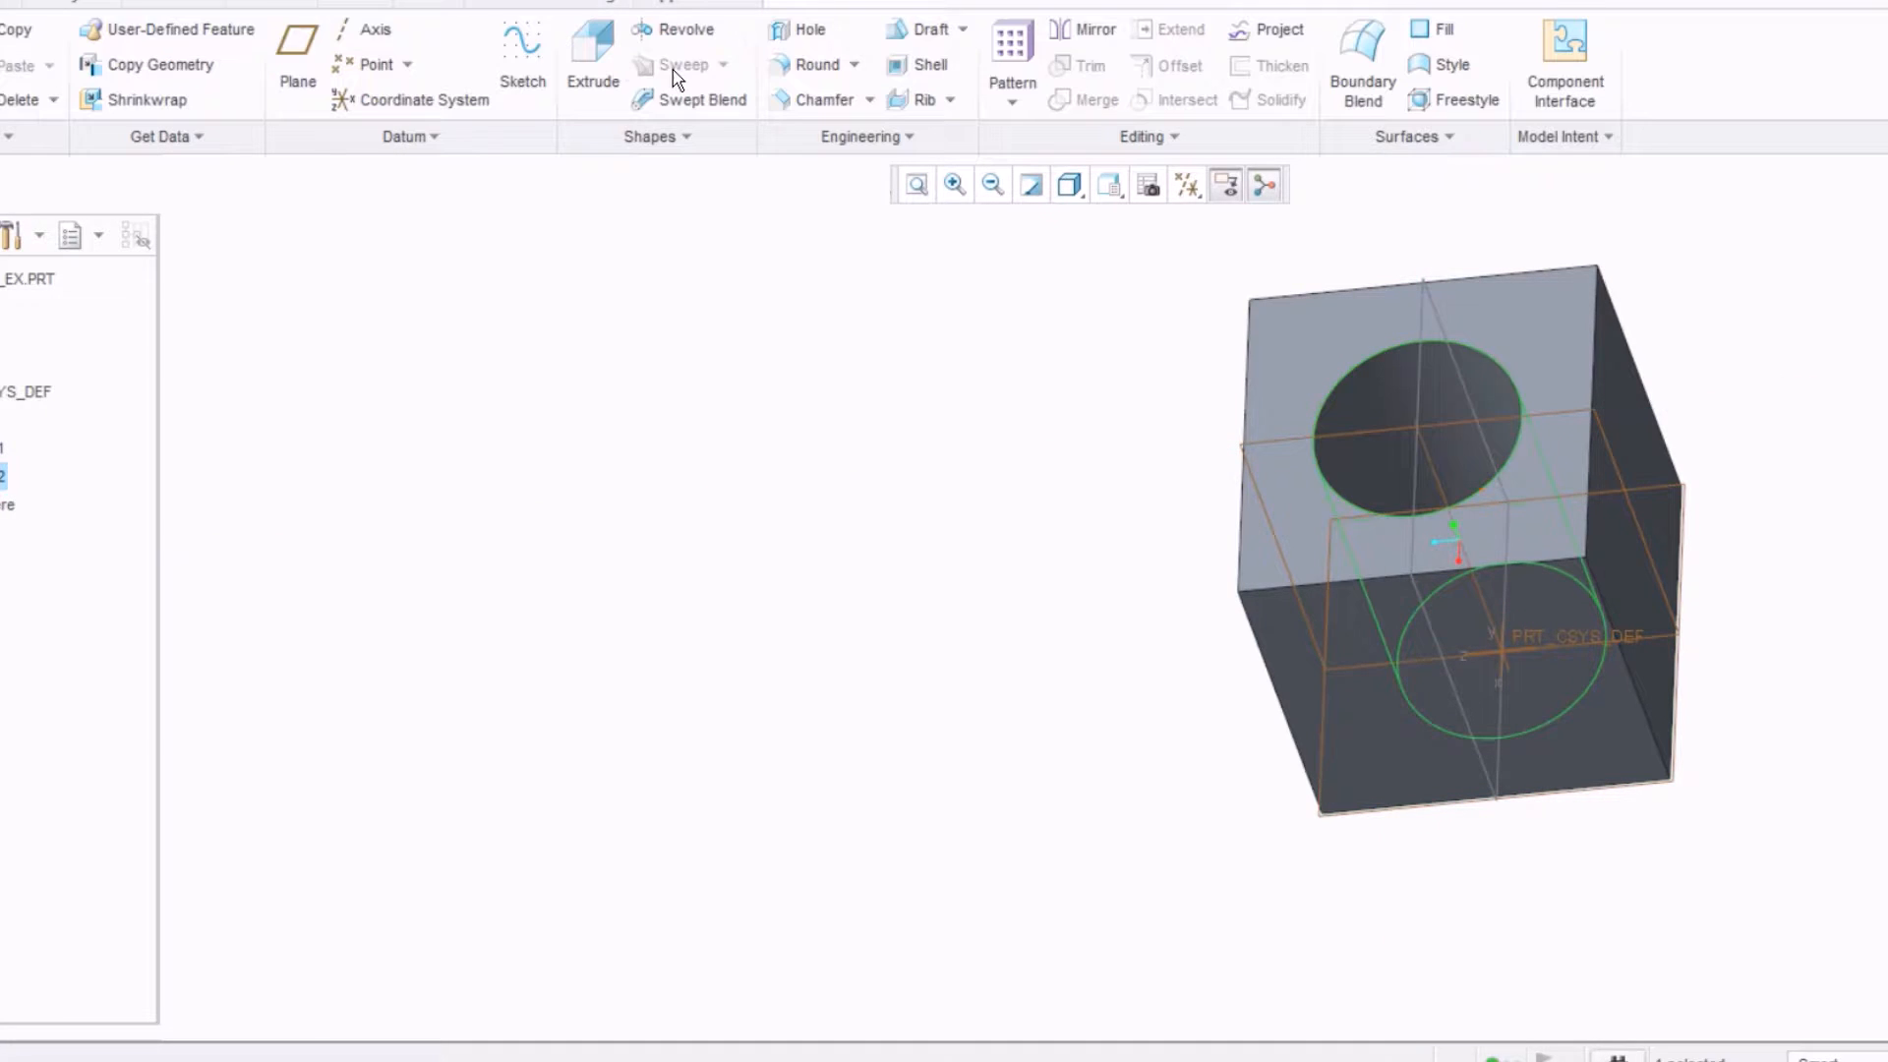
{"action": "left_click", "coordinate": [727, 310]}
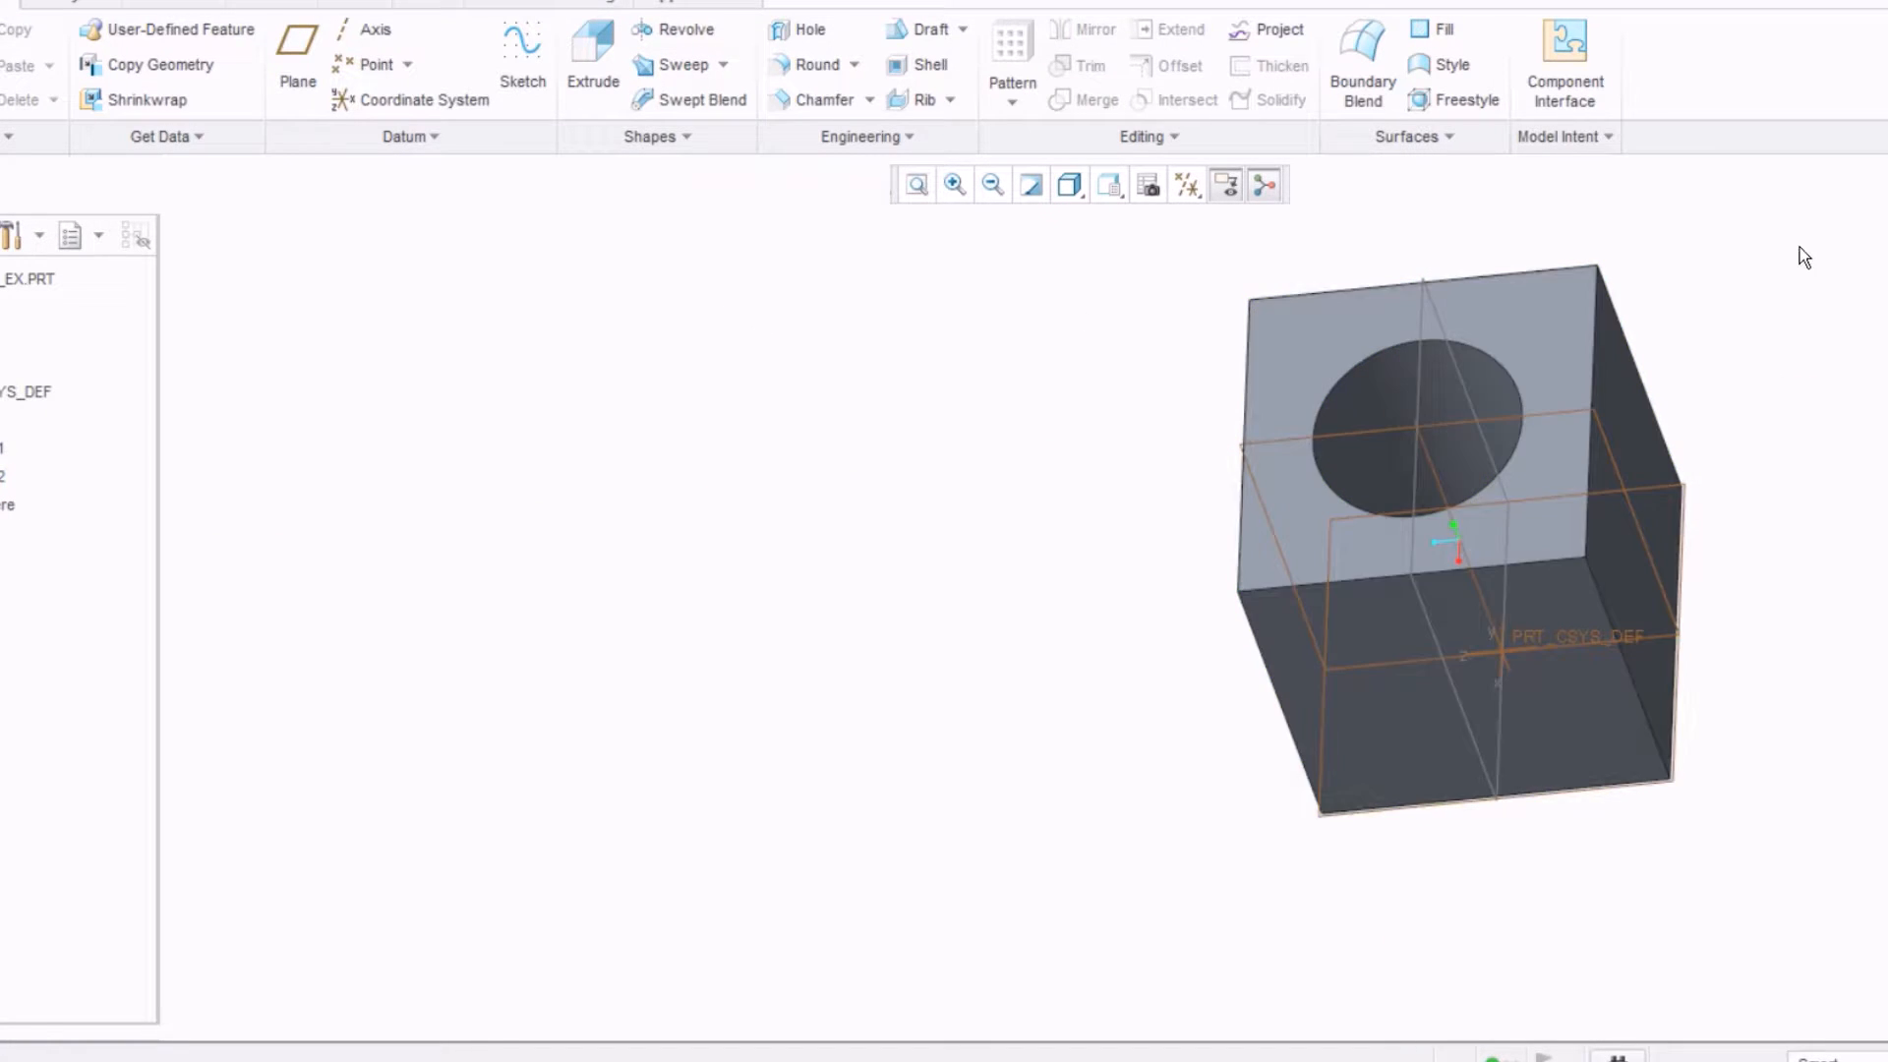
Step: Inspect the block and its circular cut, highlighting the sketched section geometry that belongs to each extrusion
{"action": "left_click", "coordinate": [1513, 346]}
{"action": "scroll", "coordinate": [1514, 348], "scroll_direction": "up", "scroll_amount": 2}
{"action": "mouse_move", "coordinate": [1514, 349]}
{"action": "middle_mouse_down"}
{"action": "mouse_move", "coordinate": [1539, 402]}
{"action": "mouse_move", "coordinate": [1513, 376]}
{"action": "middle_mouse_up"}
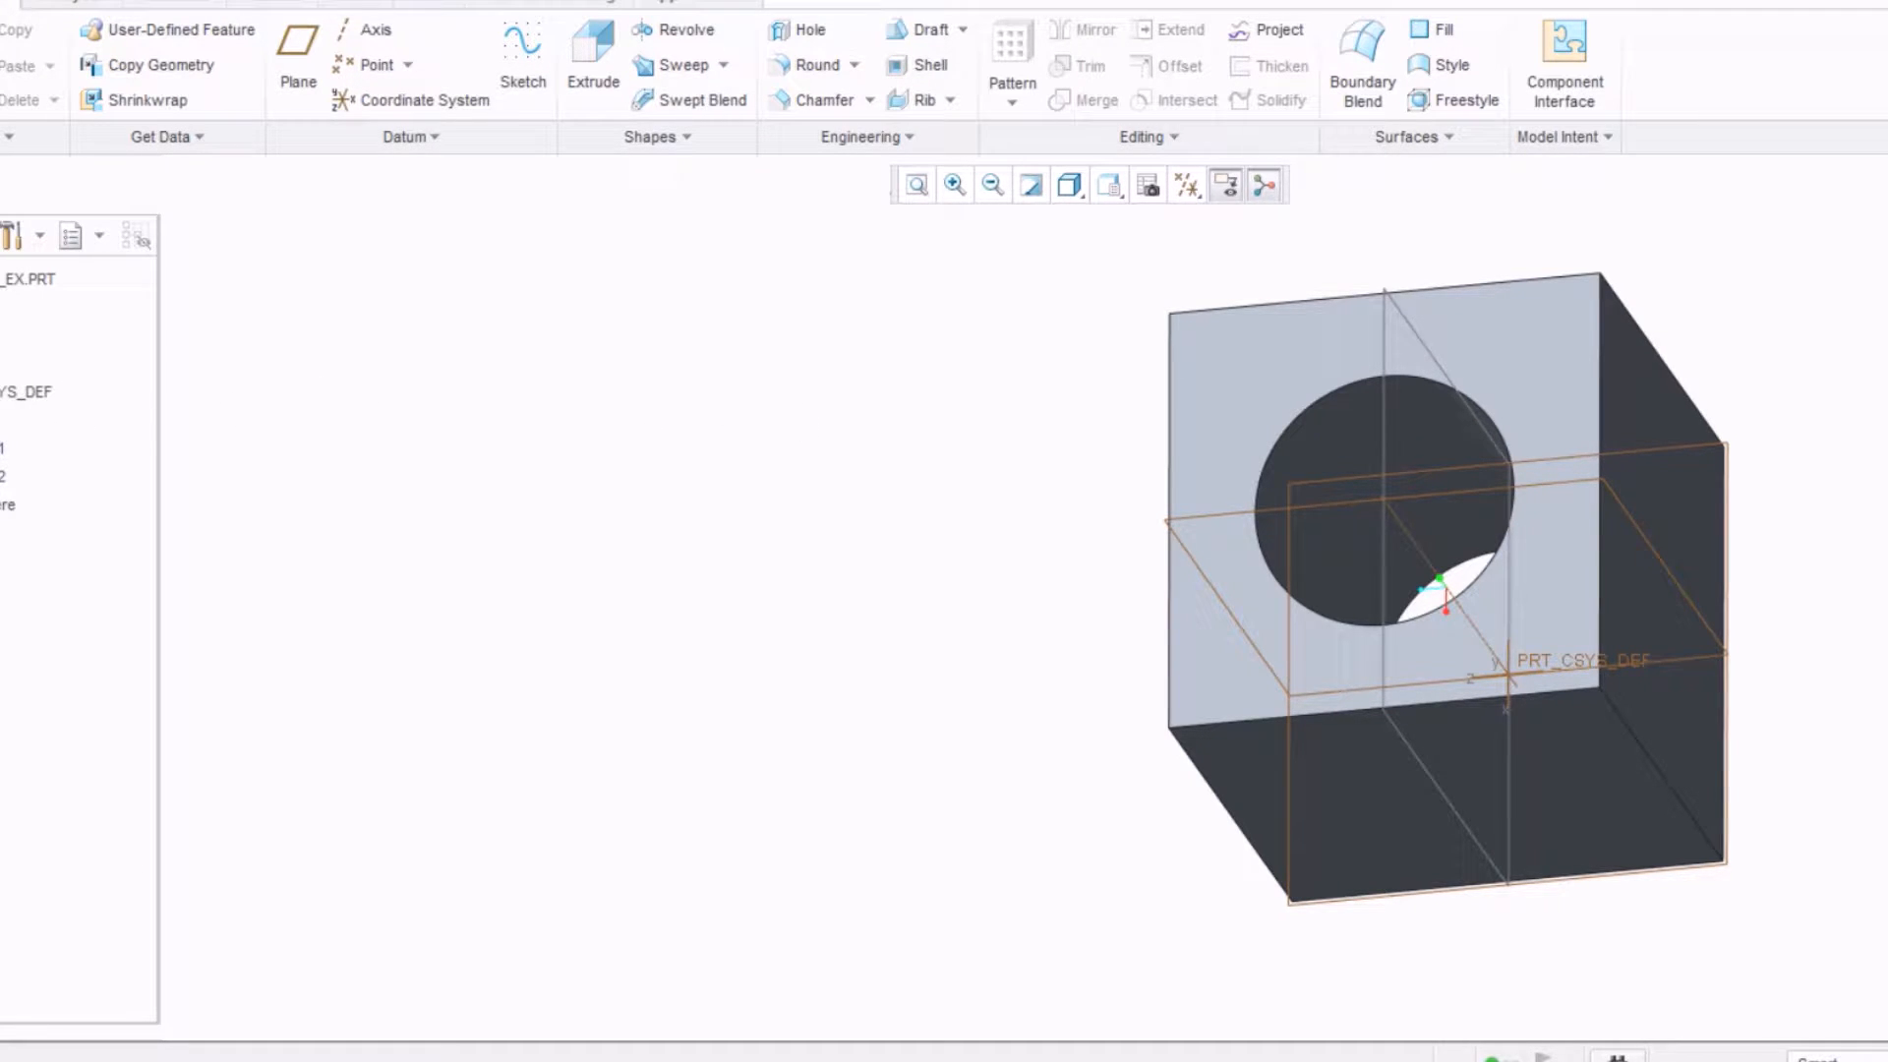
{"action": "left_click", "coordinate": [4, 448]}
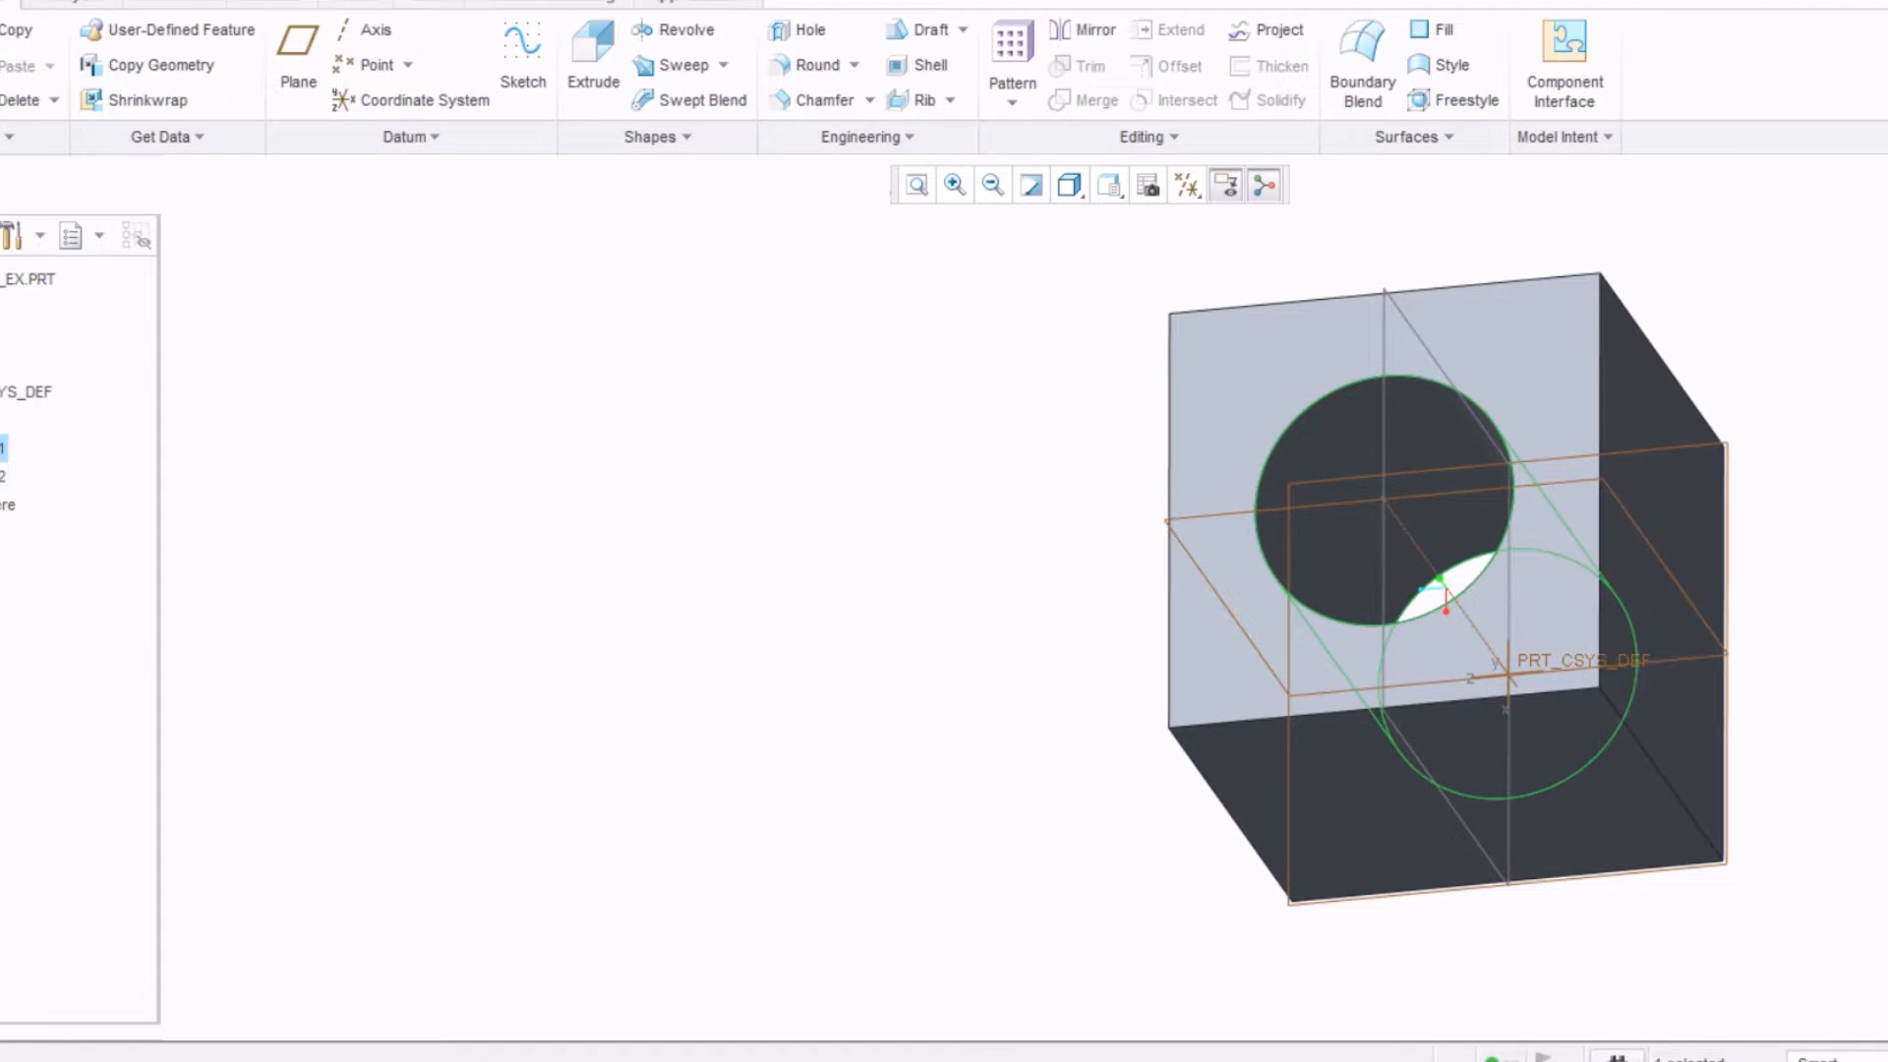
{"action": "left_click", "coordinate": [429, 488]}
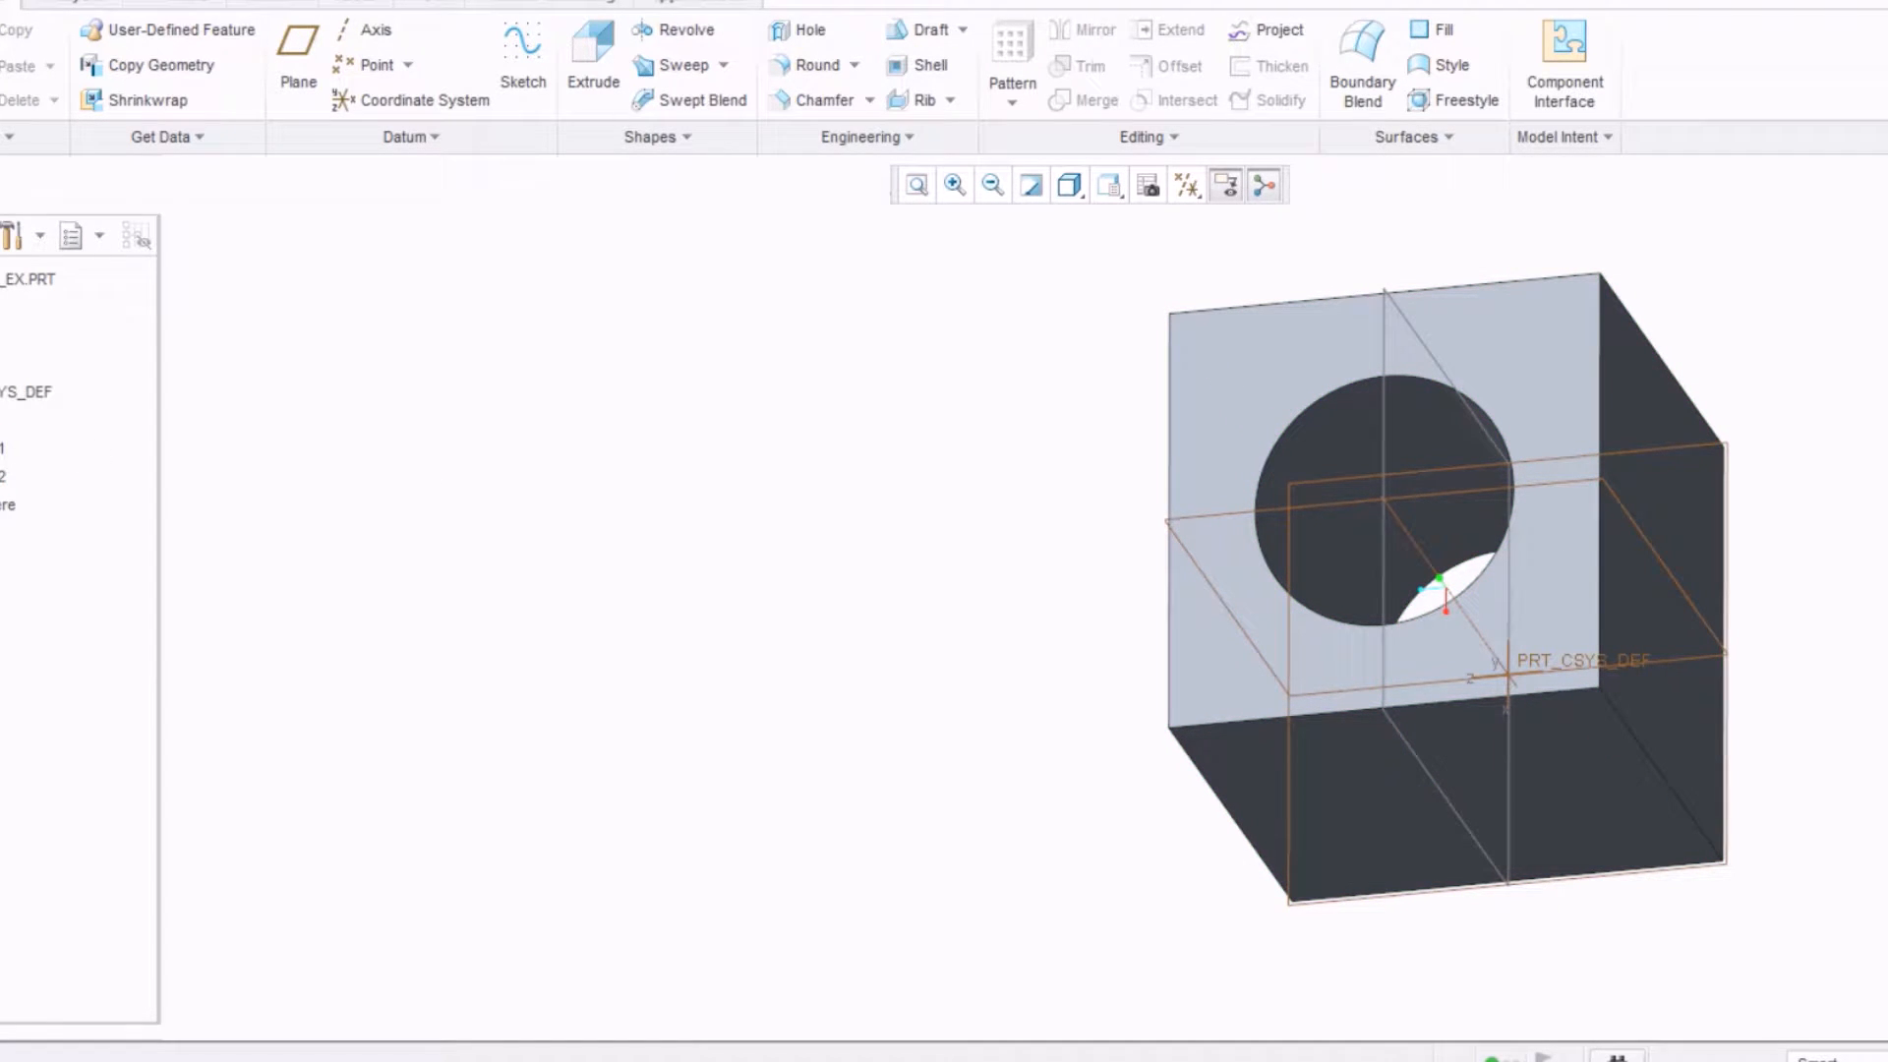
{"action": "left_click", "coordinate": [2, 421]}
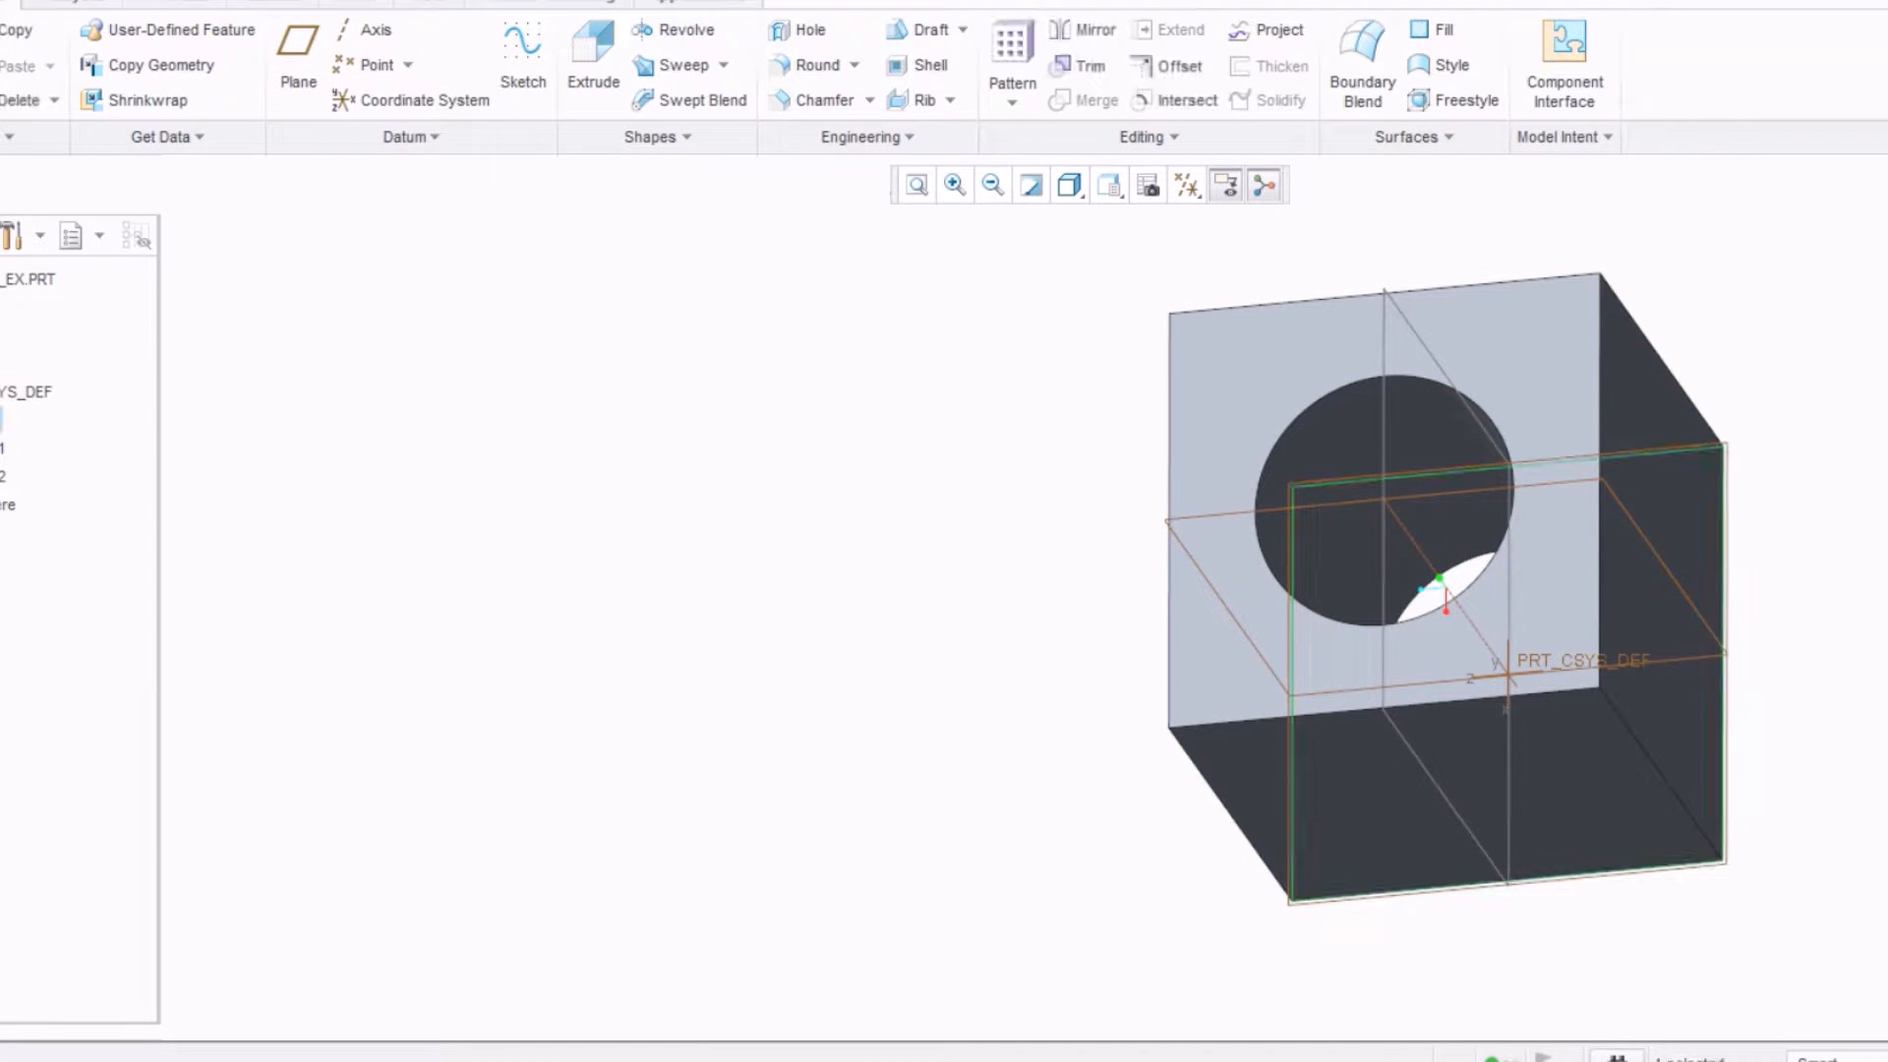
{"action": "left_click", "coordinate": [4, 449]}
{"action": "left_click", "coordinate": [2, 420]}
{"action": "left_click", "coordinate": [384, 445]}
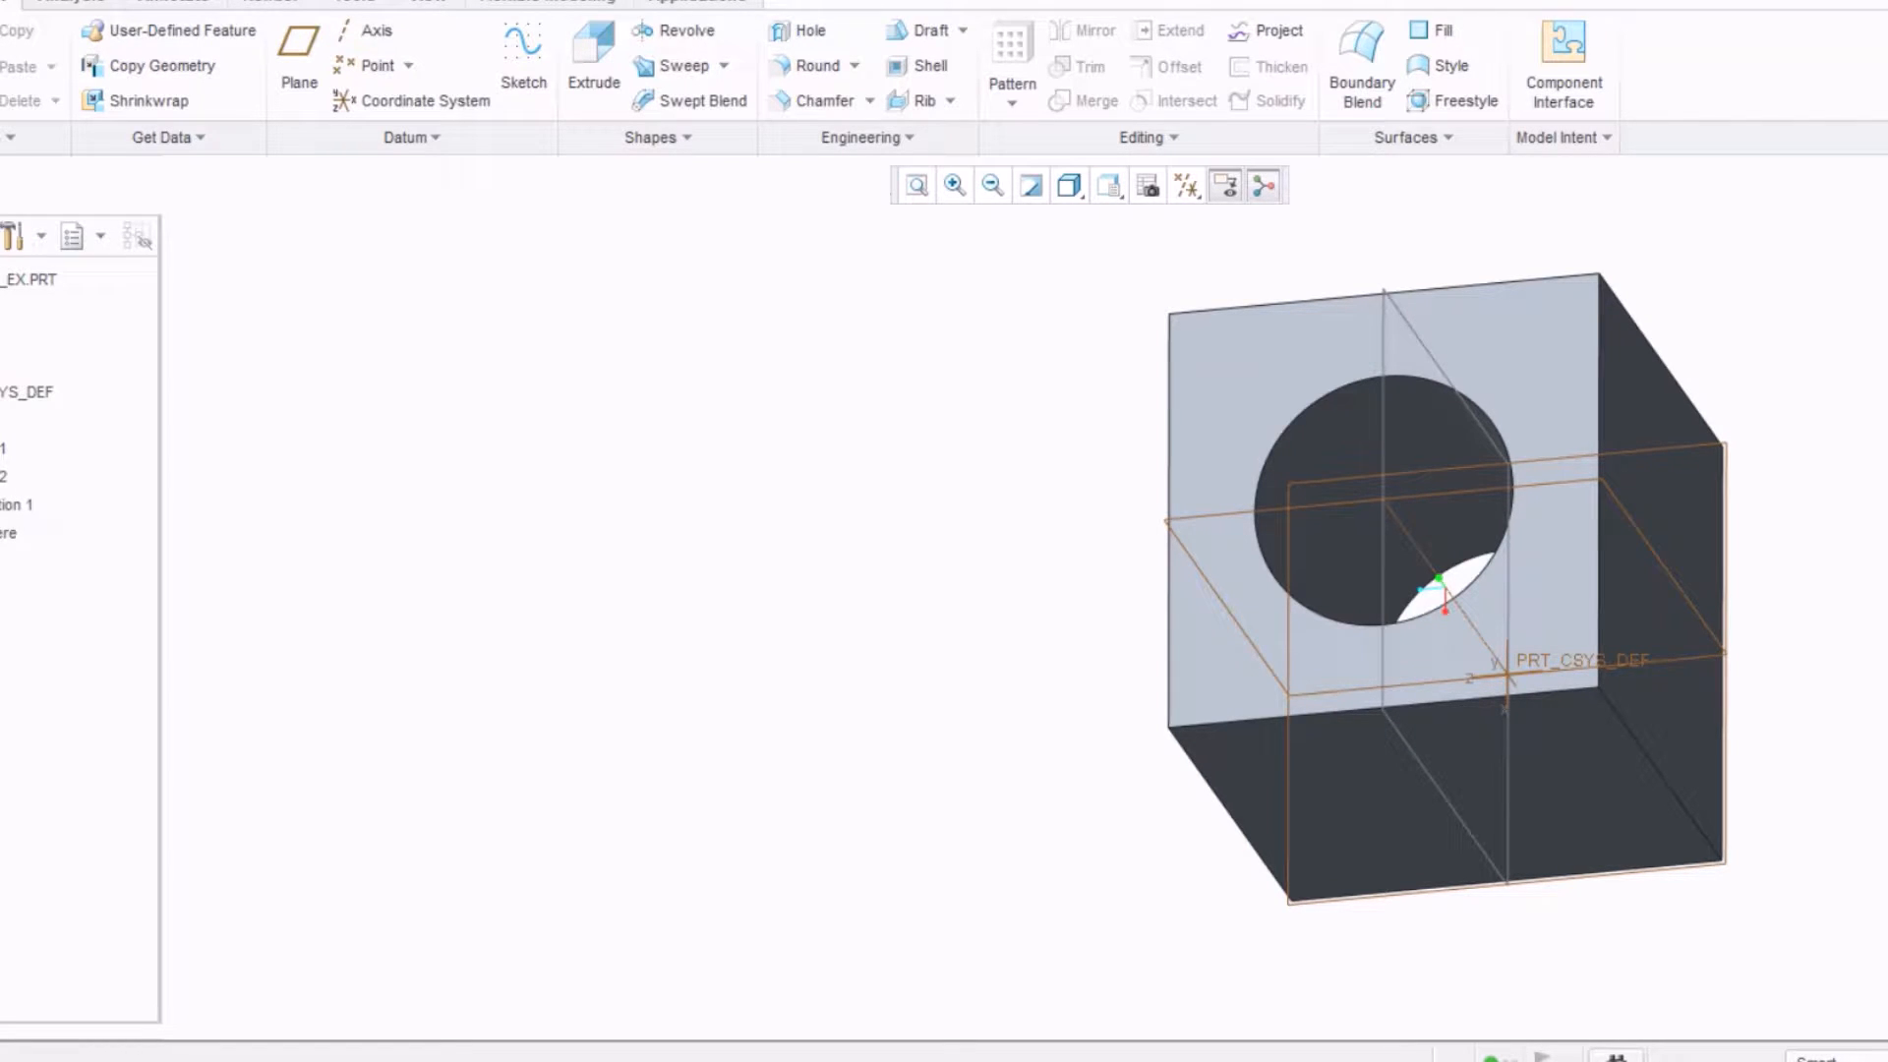
Step: Highlight the separate section entry of the circular cut and undo its addition to the model
{"action": "left_click", "coordinate": [18, 504]}
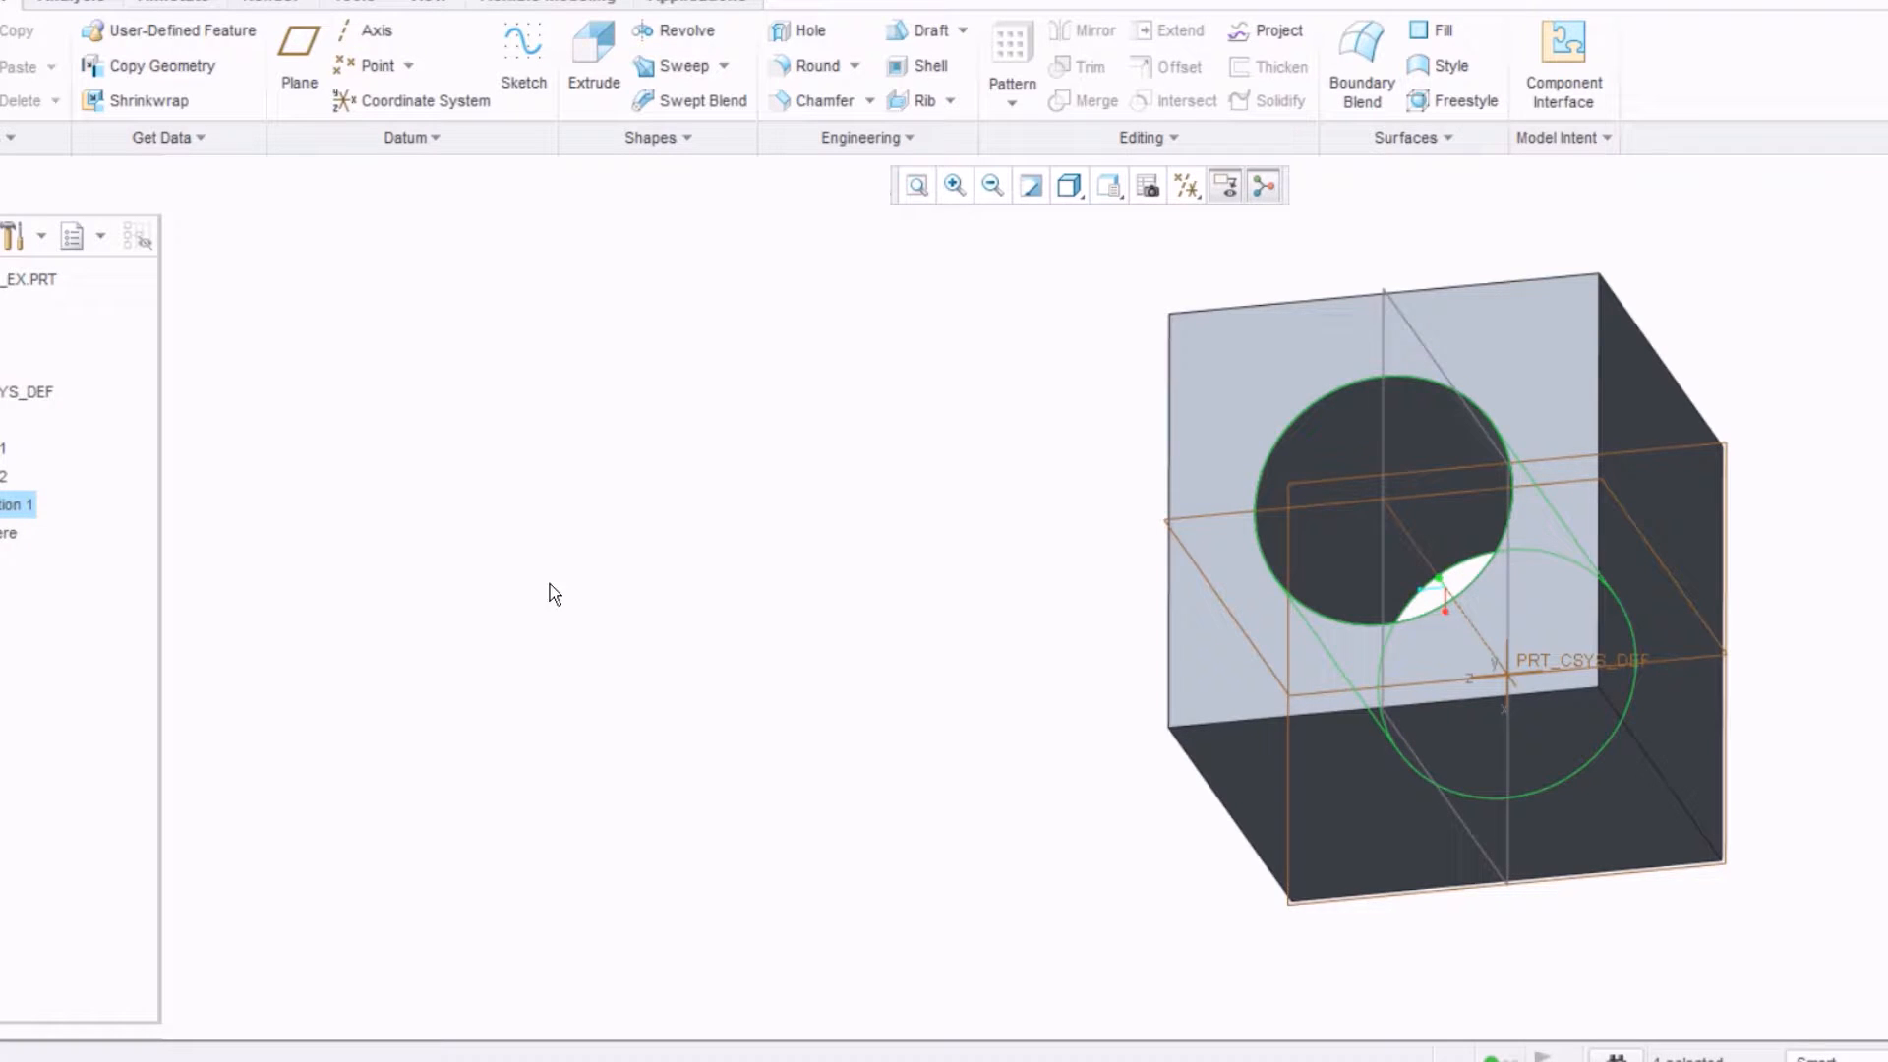
{"action": "middle_click_drag", "start_coordinate": [1020, 629], "coordinate": [1071, 569]}
{"action": "left_click", "coordinate": [670, 536]}
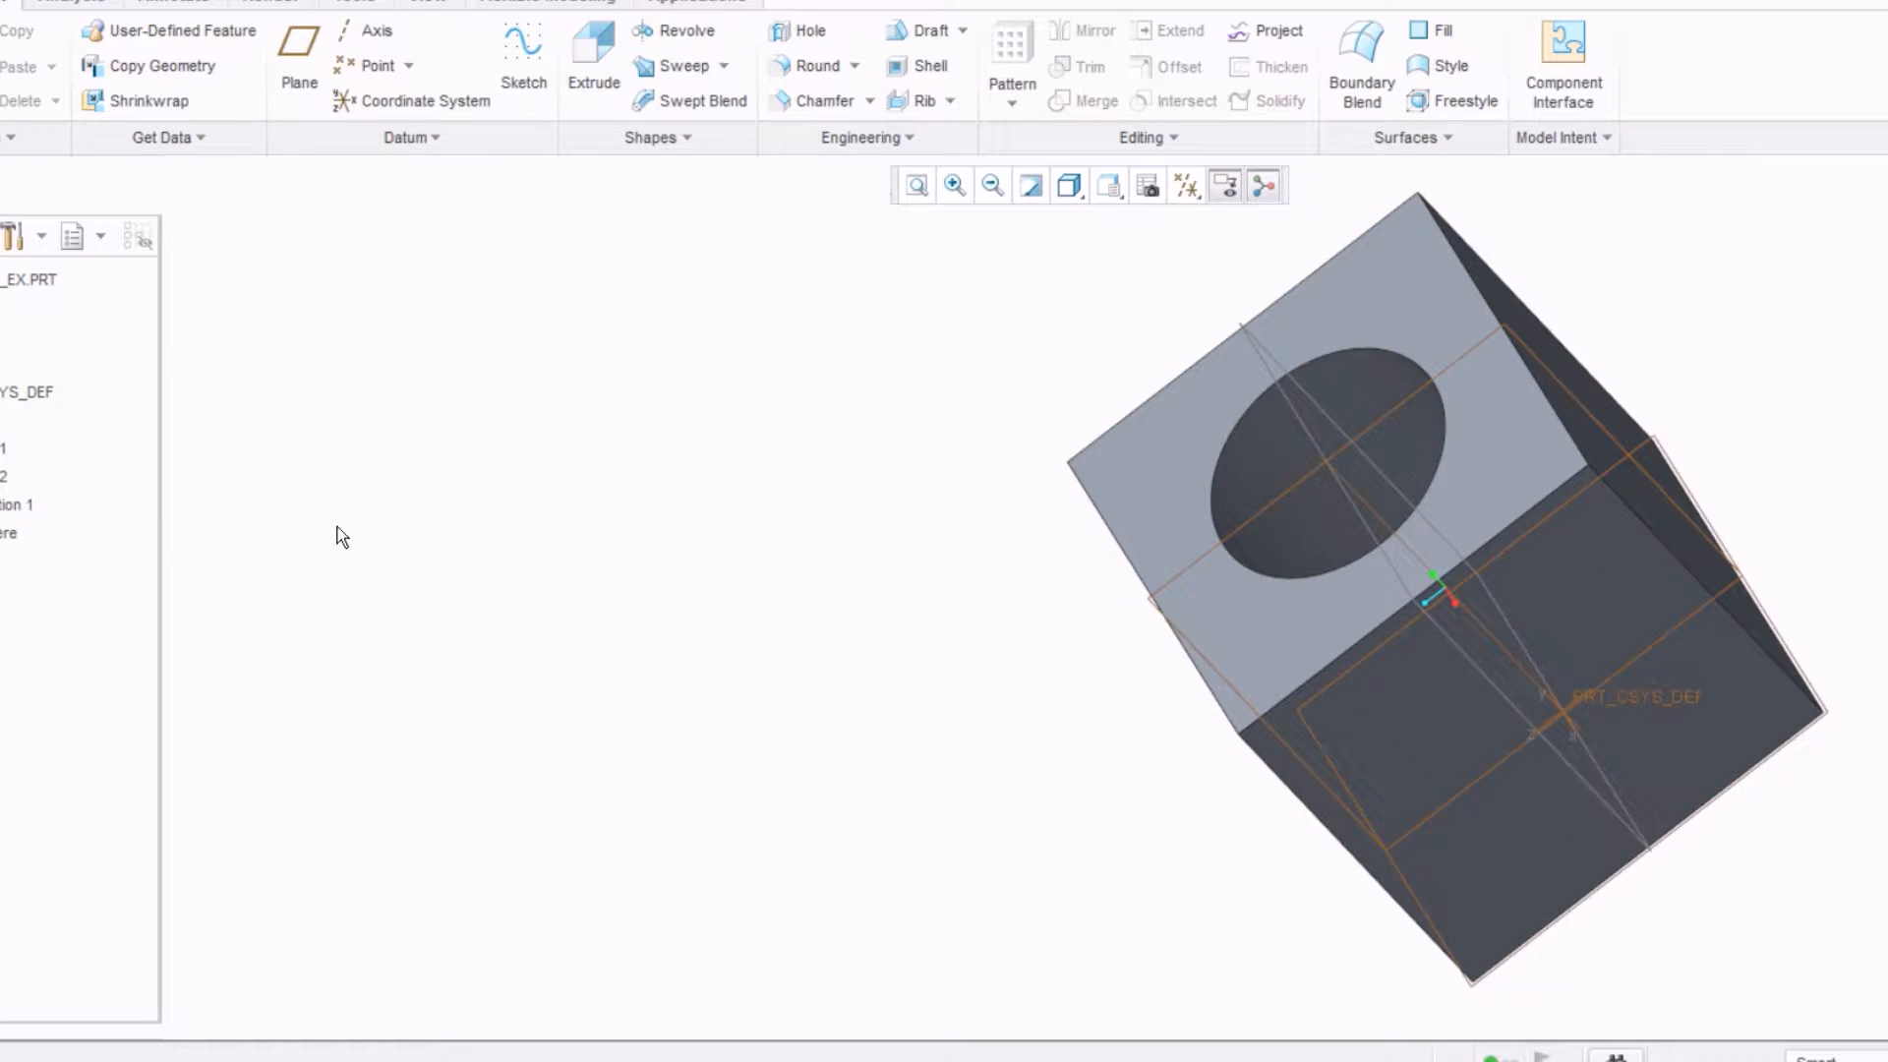
{"action": "key", "text": "ctrl+z"}
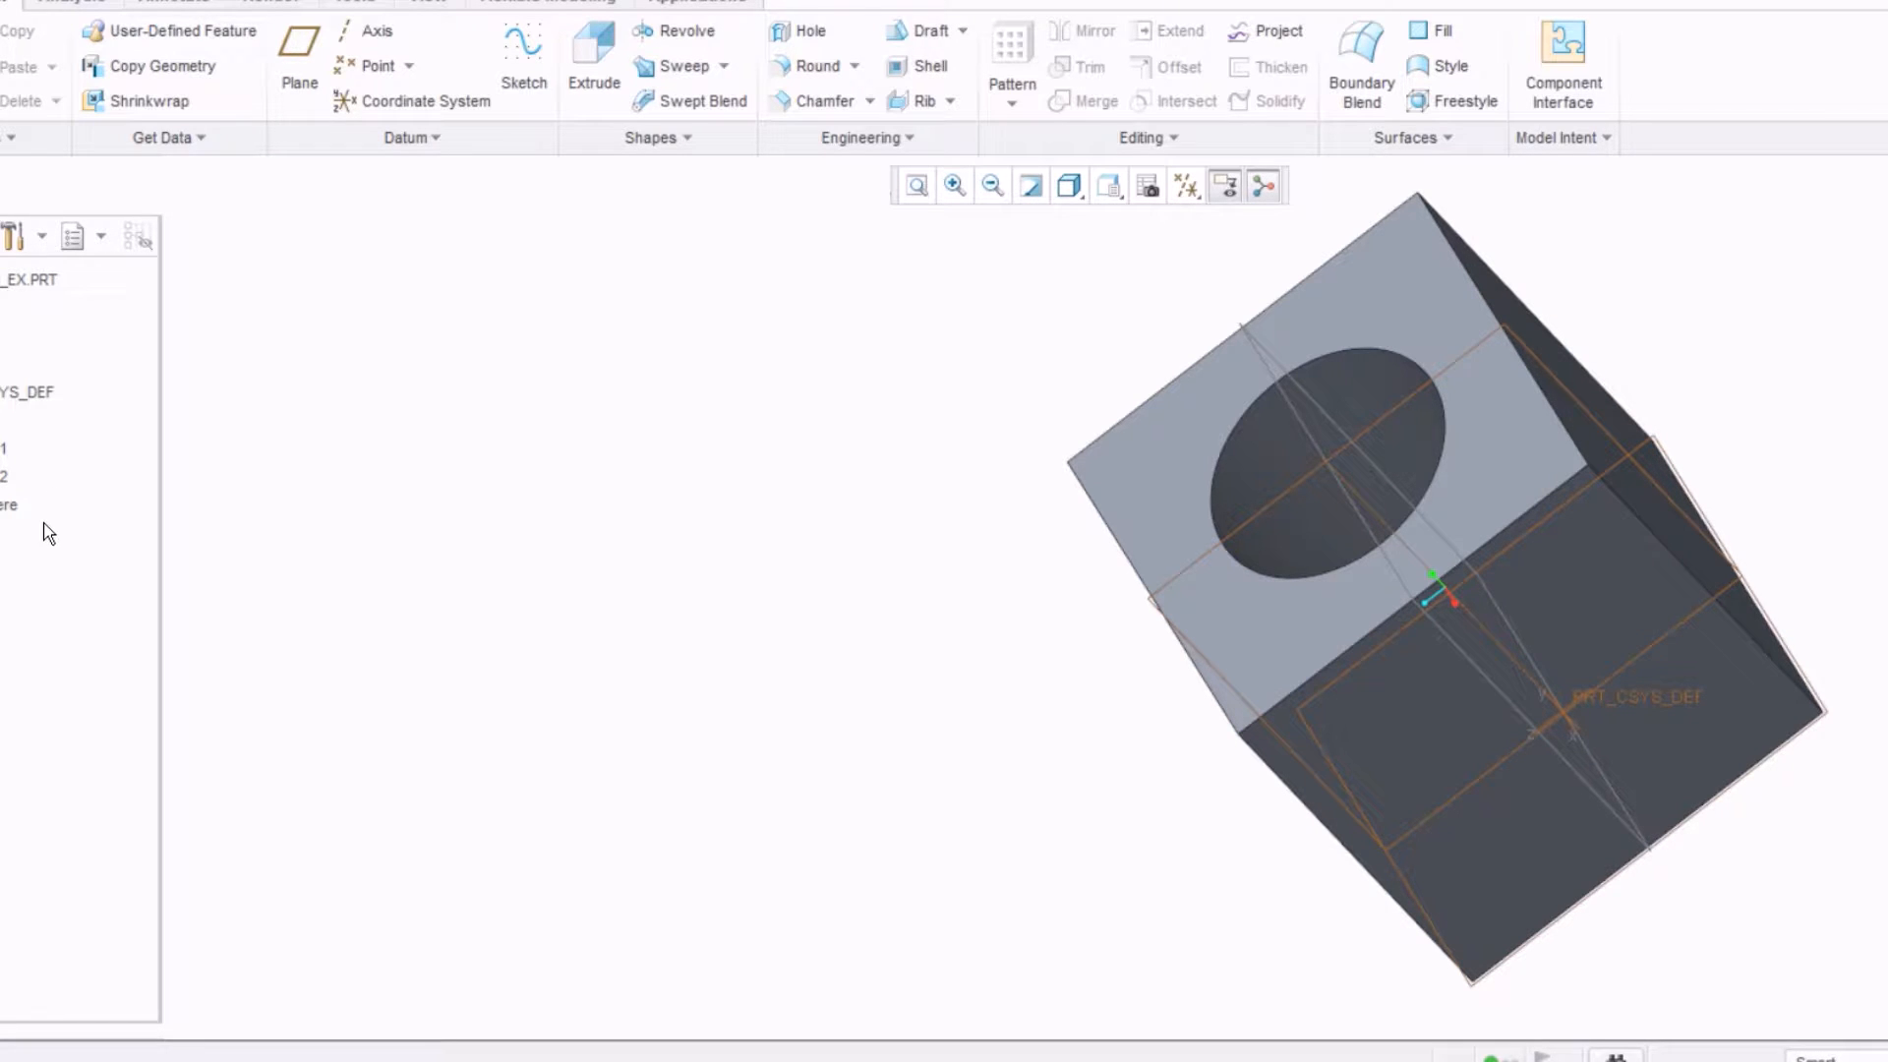
Step: Examine the finished block from several sides, including looking straight through the circular hole
{"action": "left_click", "coordinate": [2, 420]}
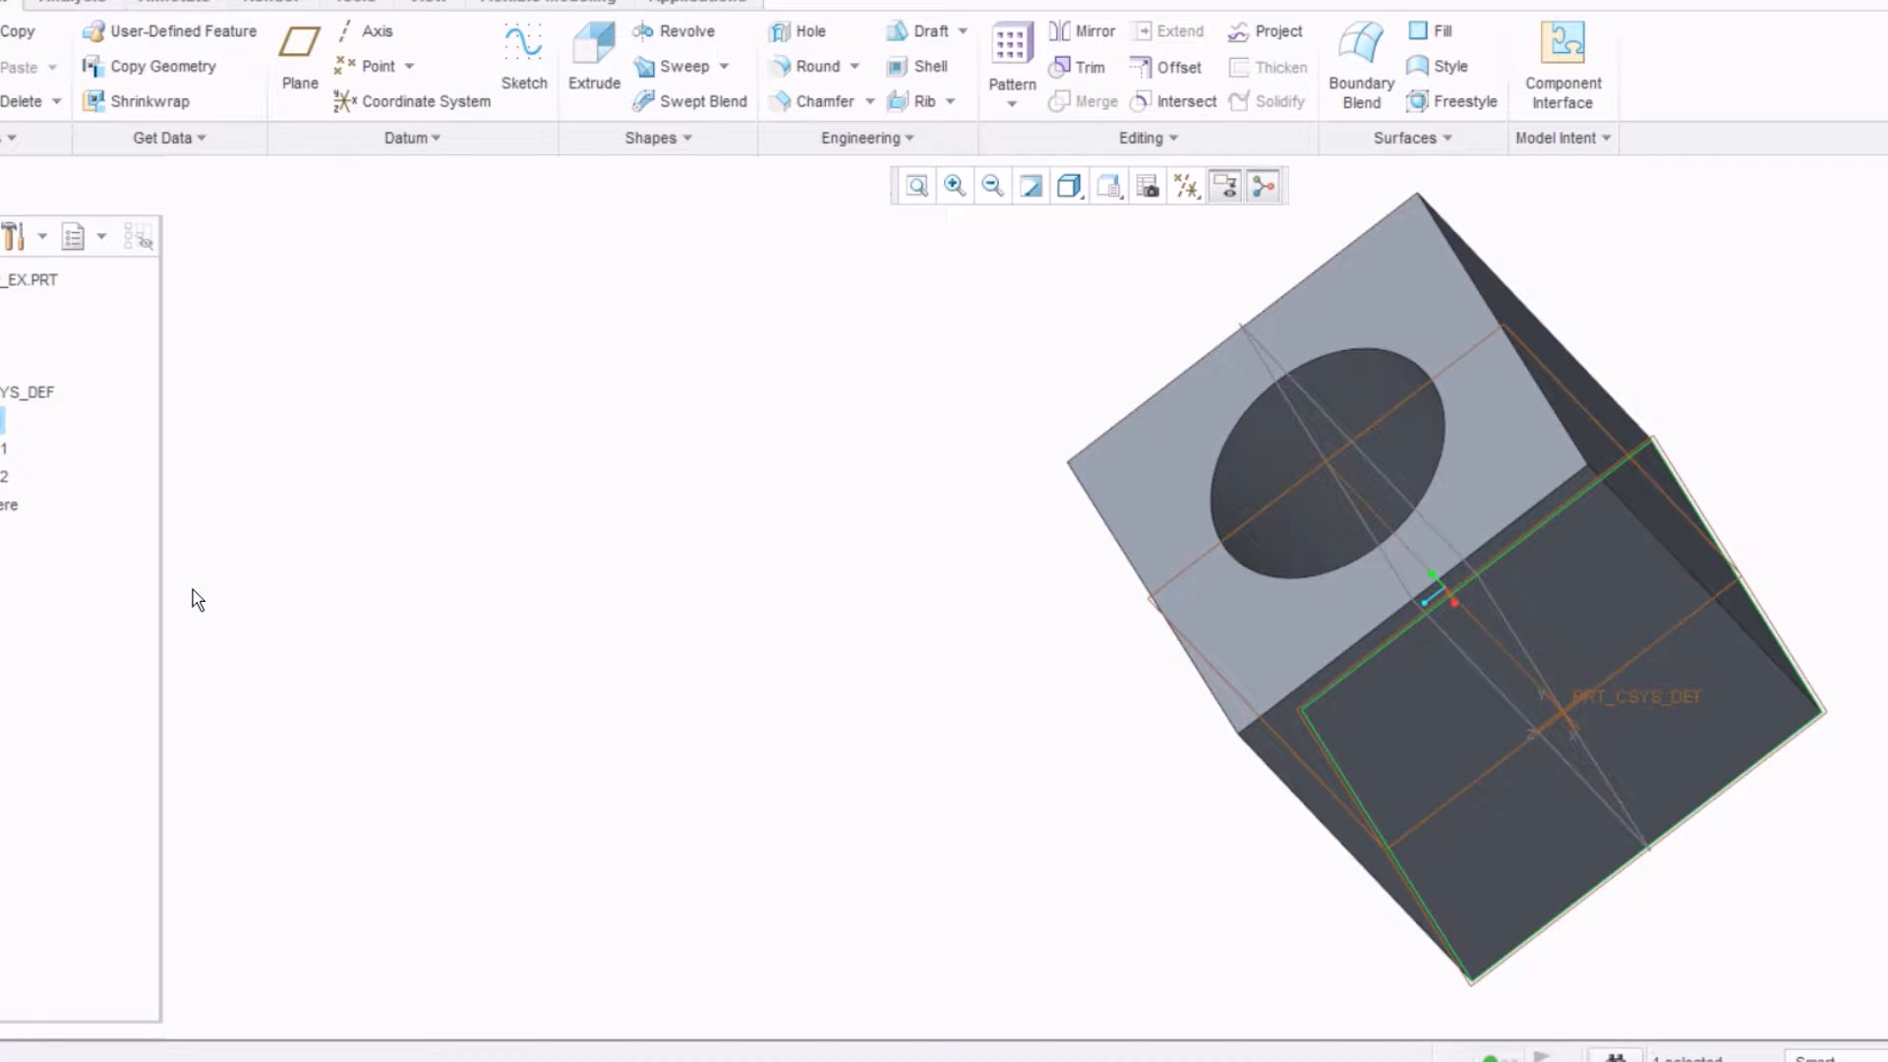
{"action": "left_click", "coordinate": [696, 640]}
{"action": "middle_click_drag", "start_coordinate": [717, 616], "coordinate": [740, 581]}
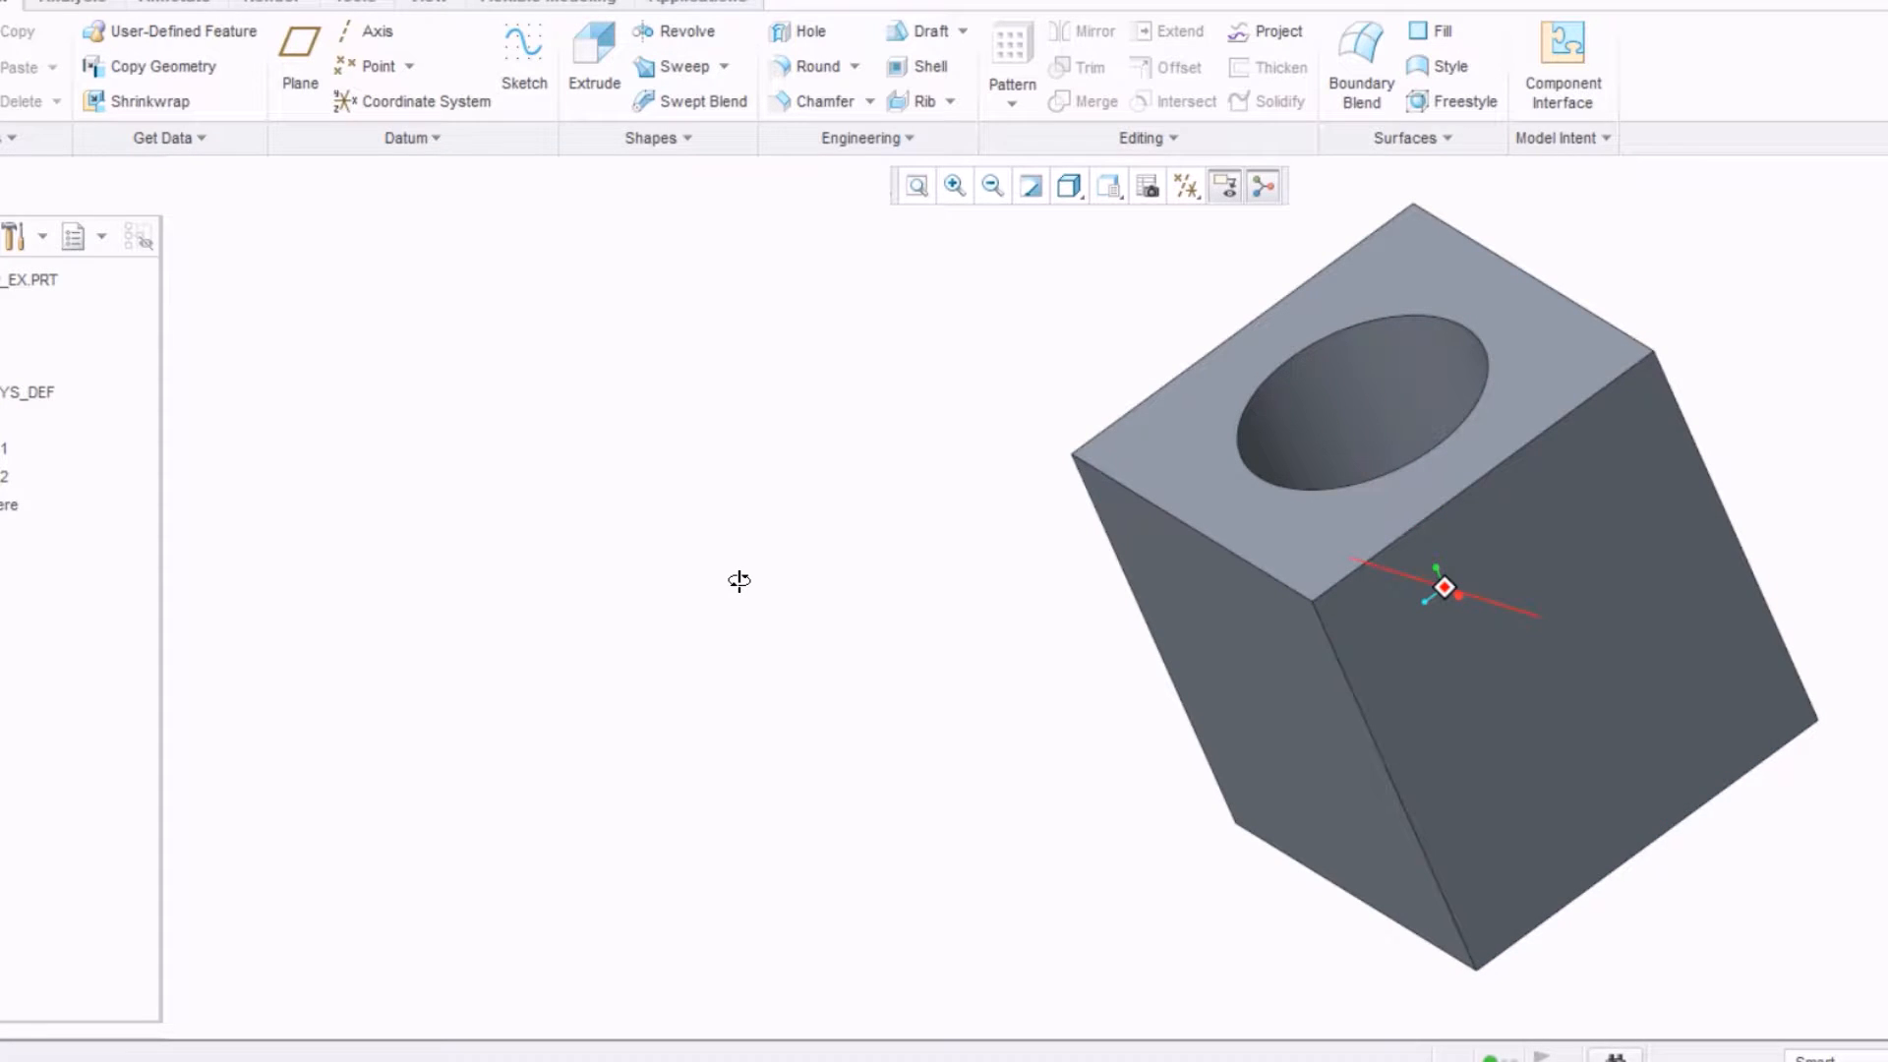
{"action": "middle_click_drag", "start_coordinate": [740, 582], "coordinate": [741, 582]}
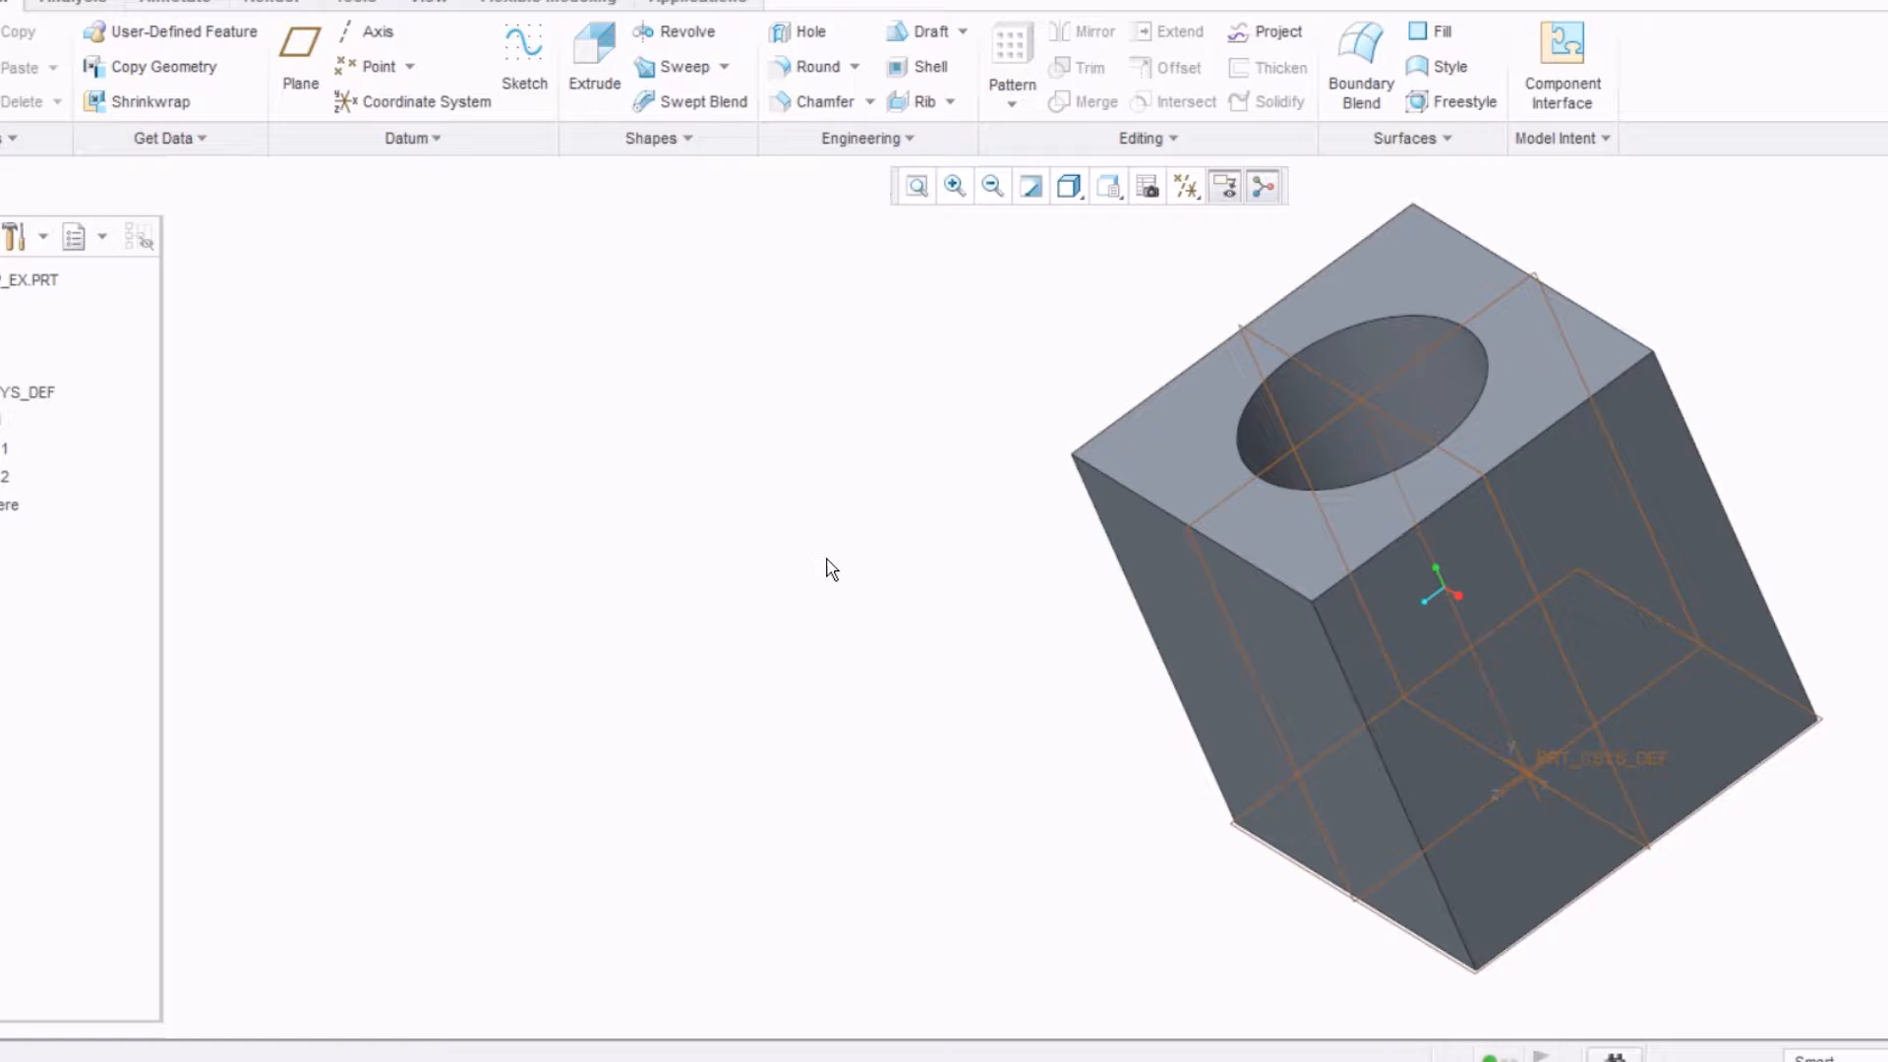
{"action": "mouse_move", "coordinate": [836, 556]}
{"action": "middle_mouse_down"}
{"action": "mouse_move", "coordinate": [936, 531]}
{"action": "mouse_move", "coordinate": [1005, 546]}
{"action": "middle_mouse_up"}
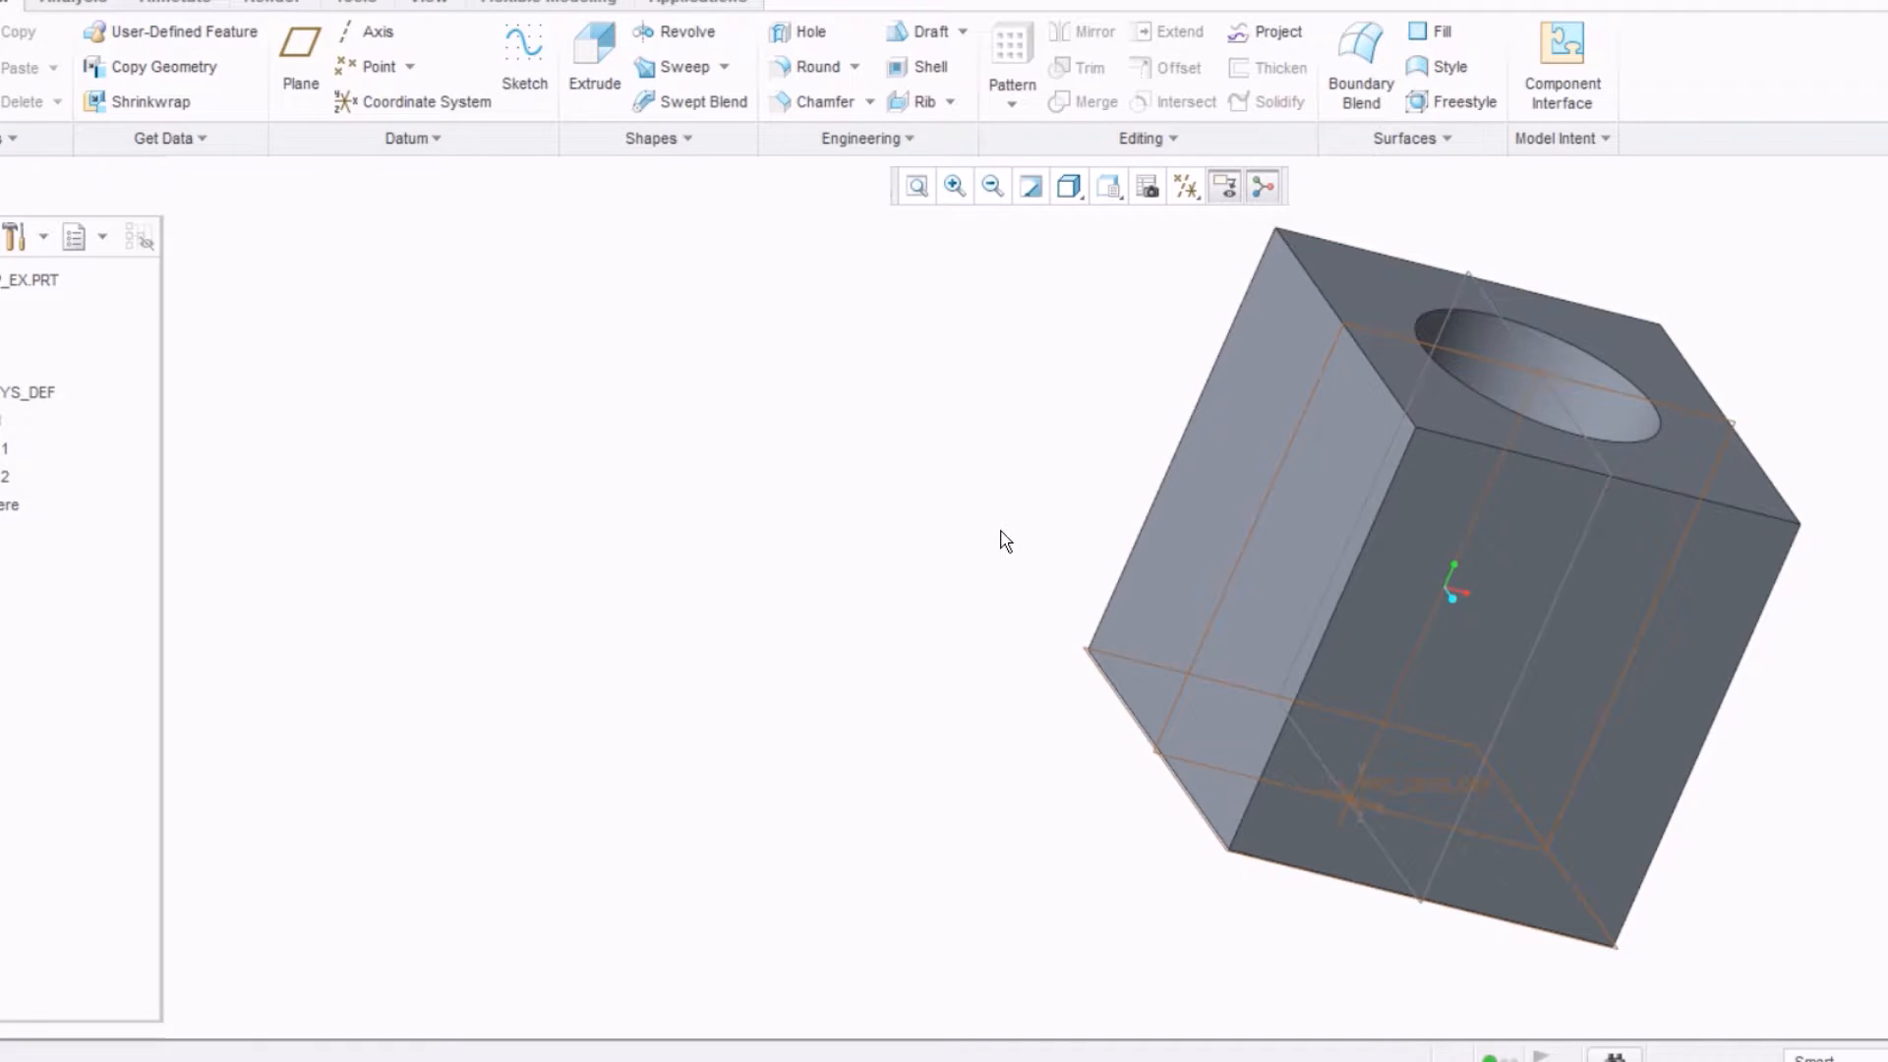
{"action": "middle_click_drag", "start_coordinate": [1005, 456], "coordinate": [952, 576]}
{"action": "scroll", "coordinate": [1158, 344], "scroll_direction": "down", "scroll_amount": 2}
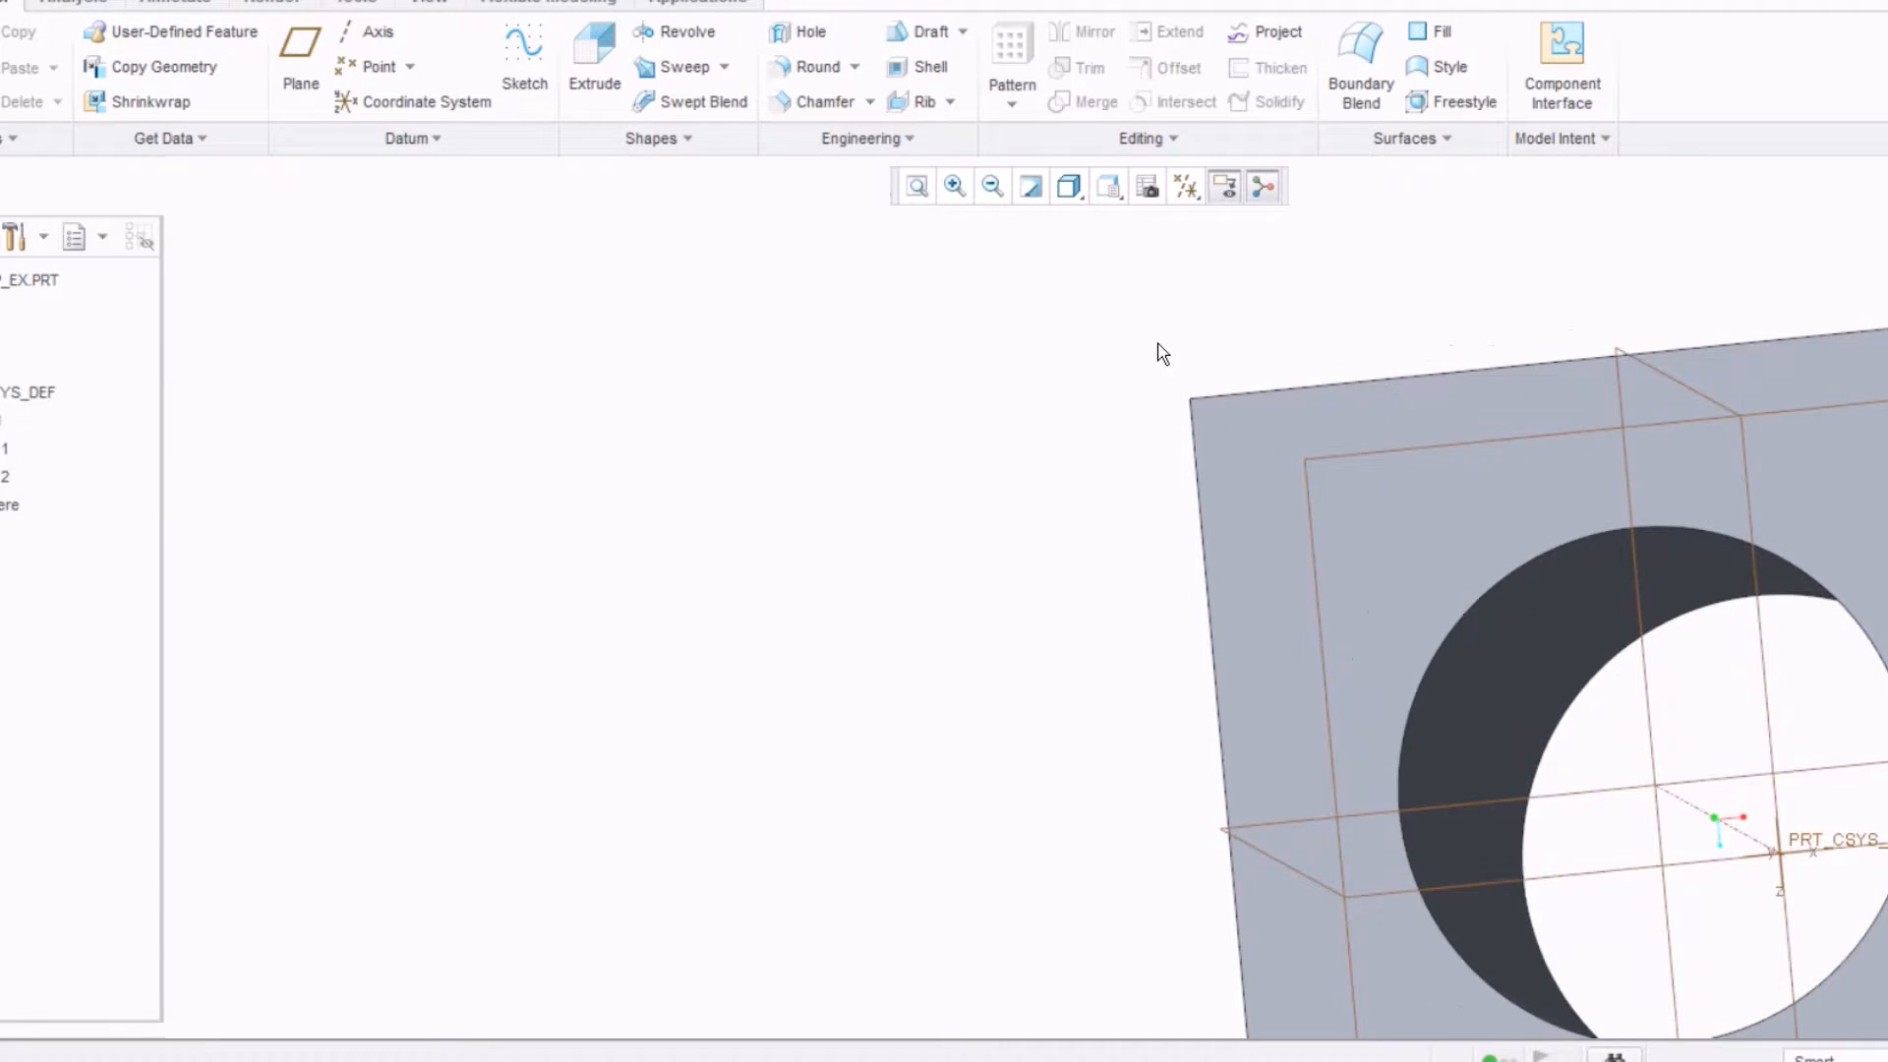
{"action": "middle_click_drag", "start_coordinate": [1159, 344], "coordinate": [1744, 965]}
{"action": "scroll", "coordinate": [1212, 352], "scroll_direction": "up", "scroll_amount": 2}
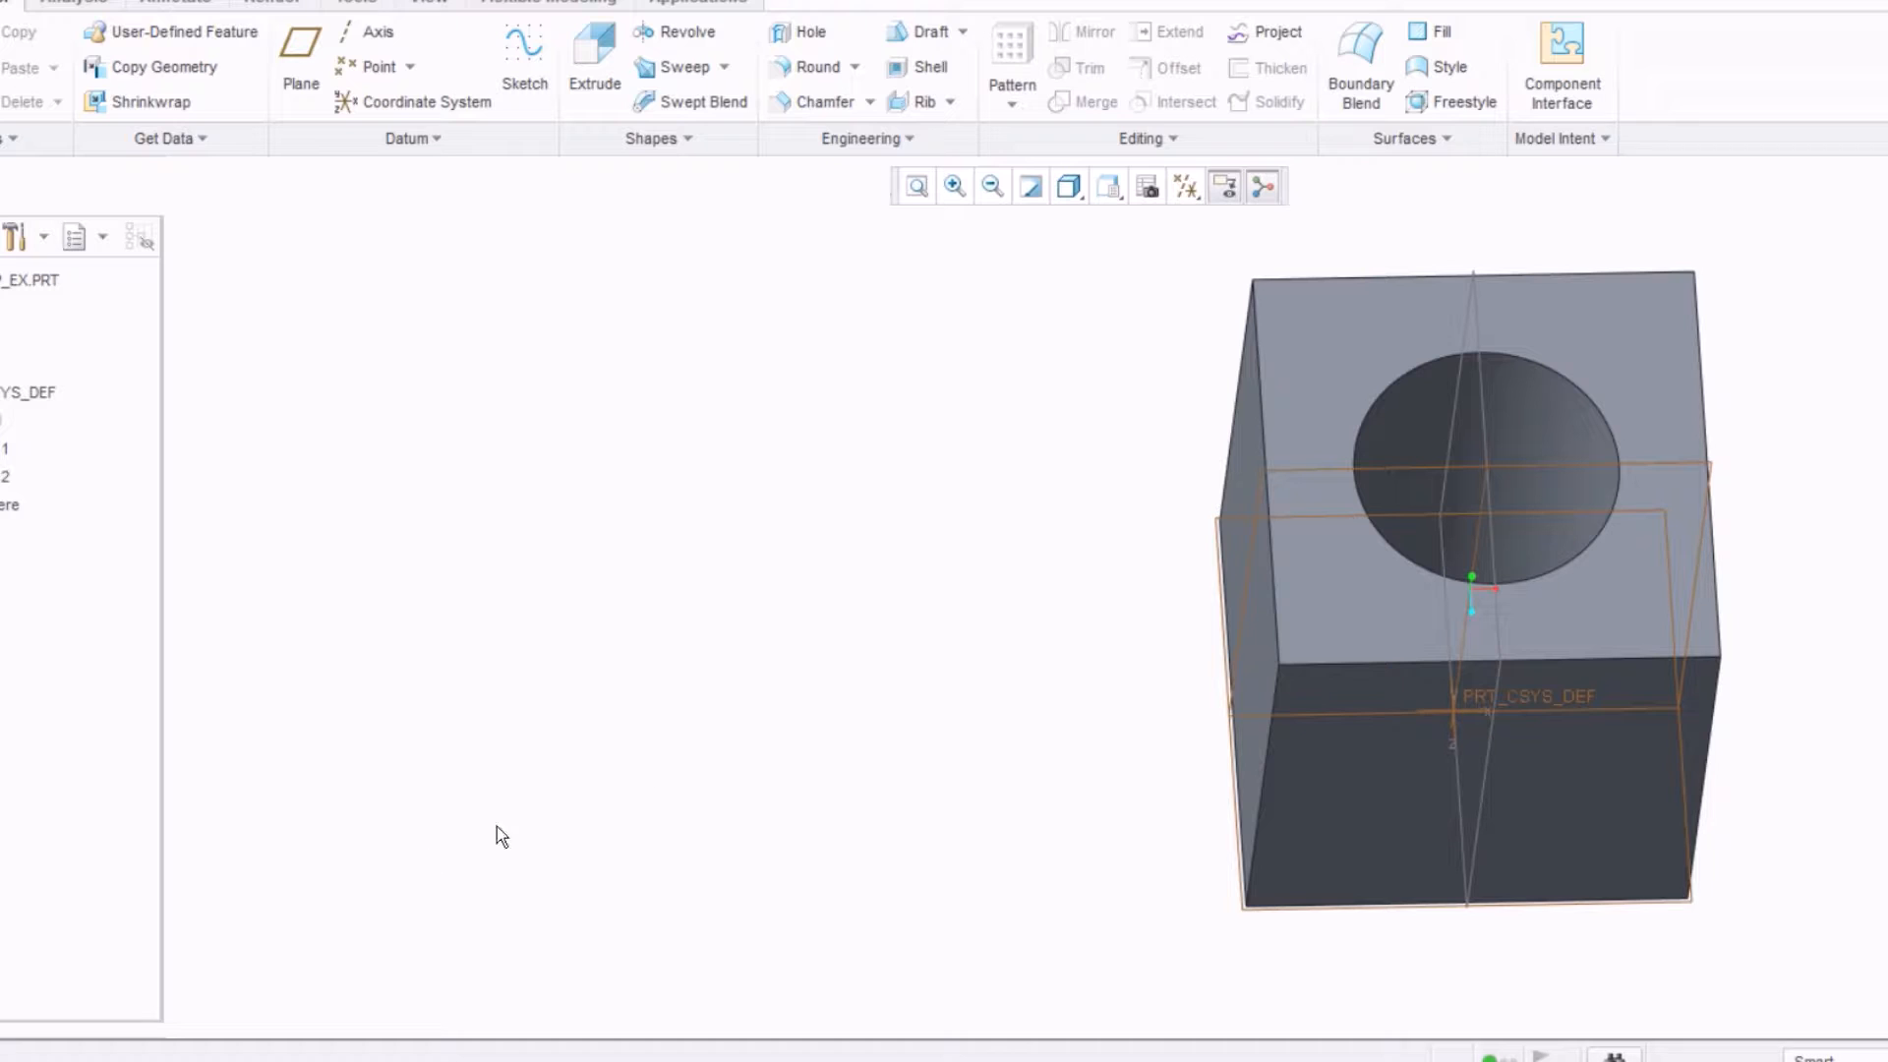
Step: Close the Chrome browser window while staying in the part model
{"action": "right_click", "coordinate": [5, 1058]}
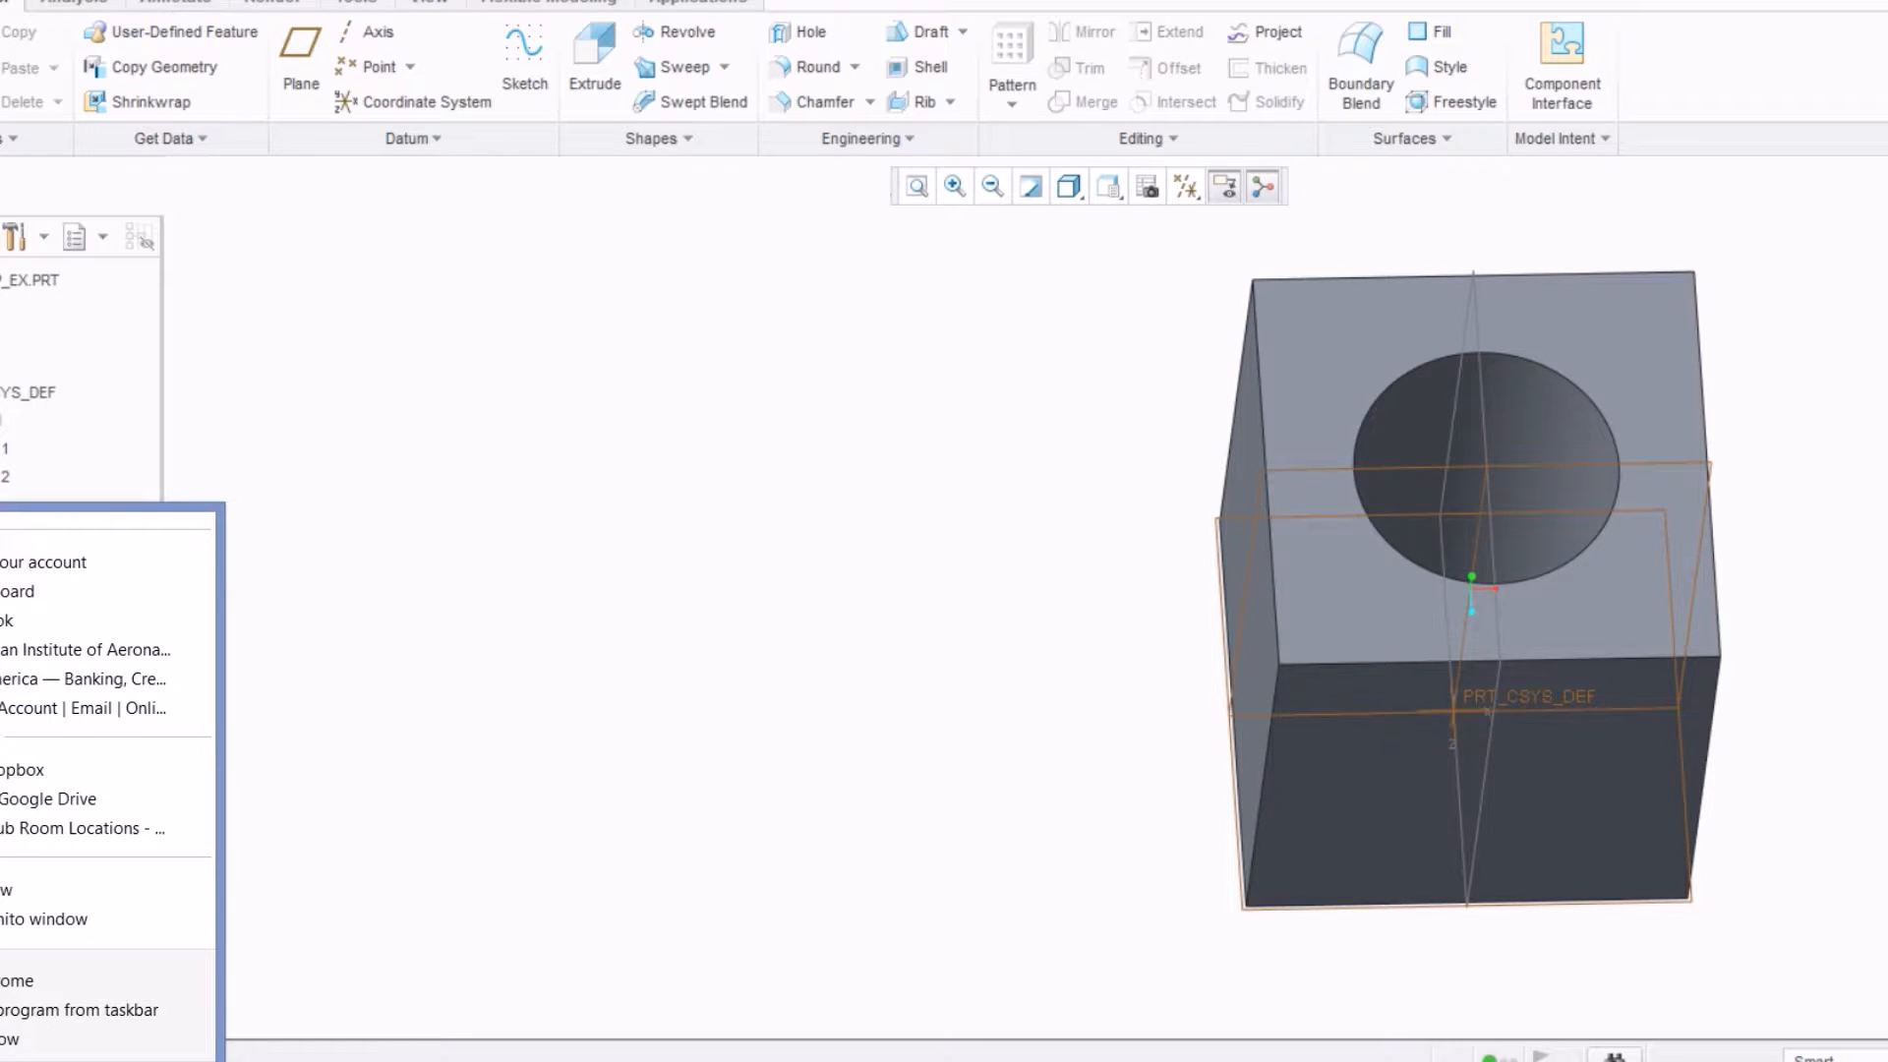
{"action": "left_click", "coordinate": [12, 1044]}
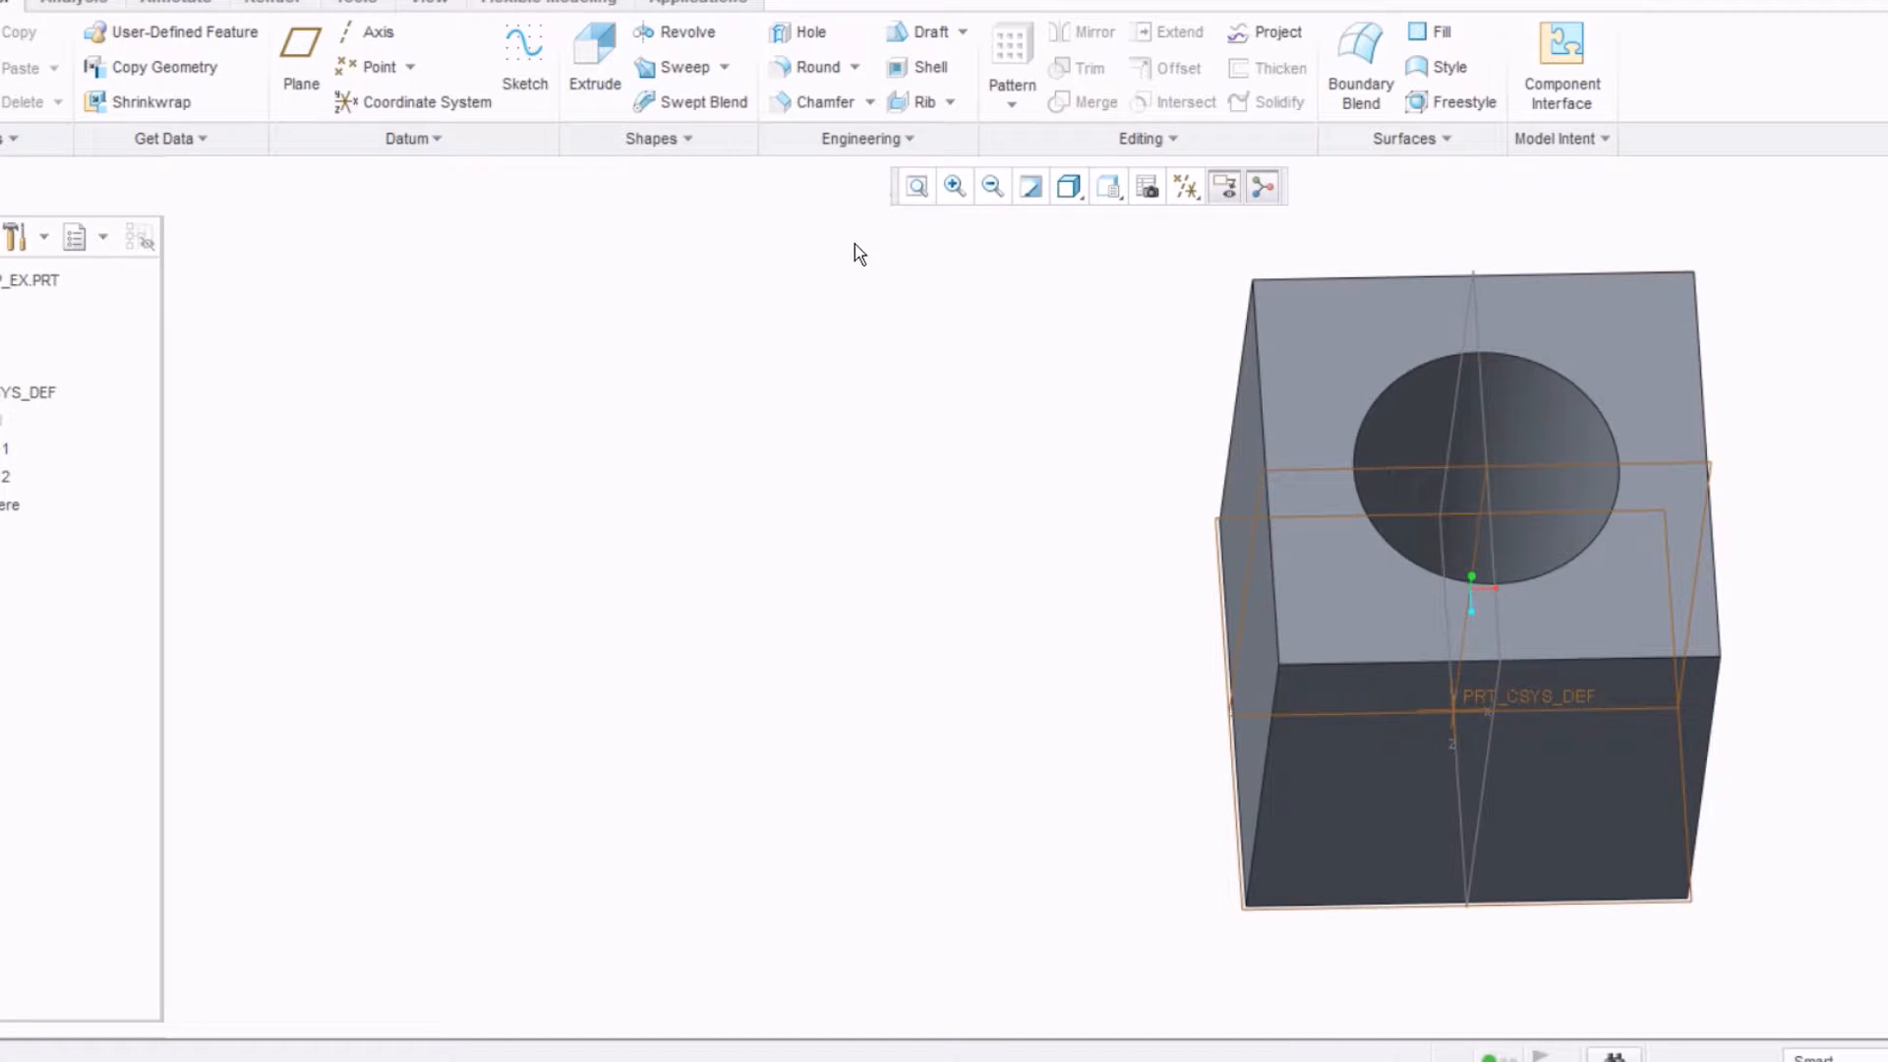
Step: Start a Round on one vertical edge of the block and set its radius to 0.50
{"action": "left_click", "coordinate": [809, 67]}
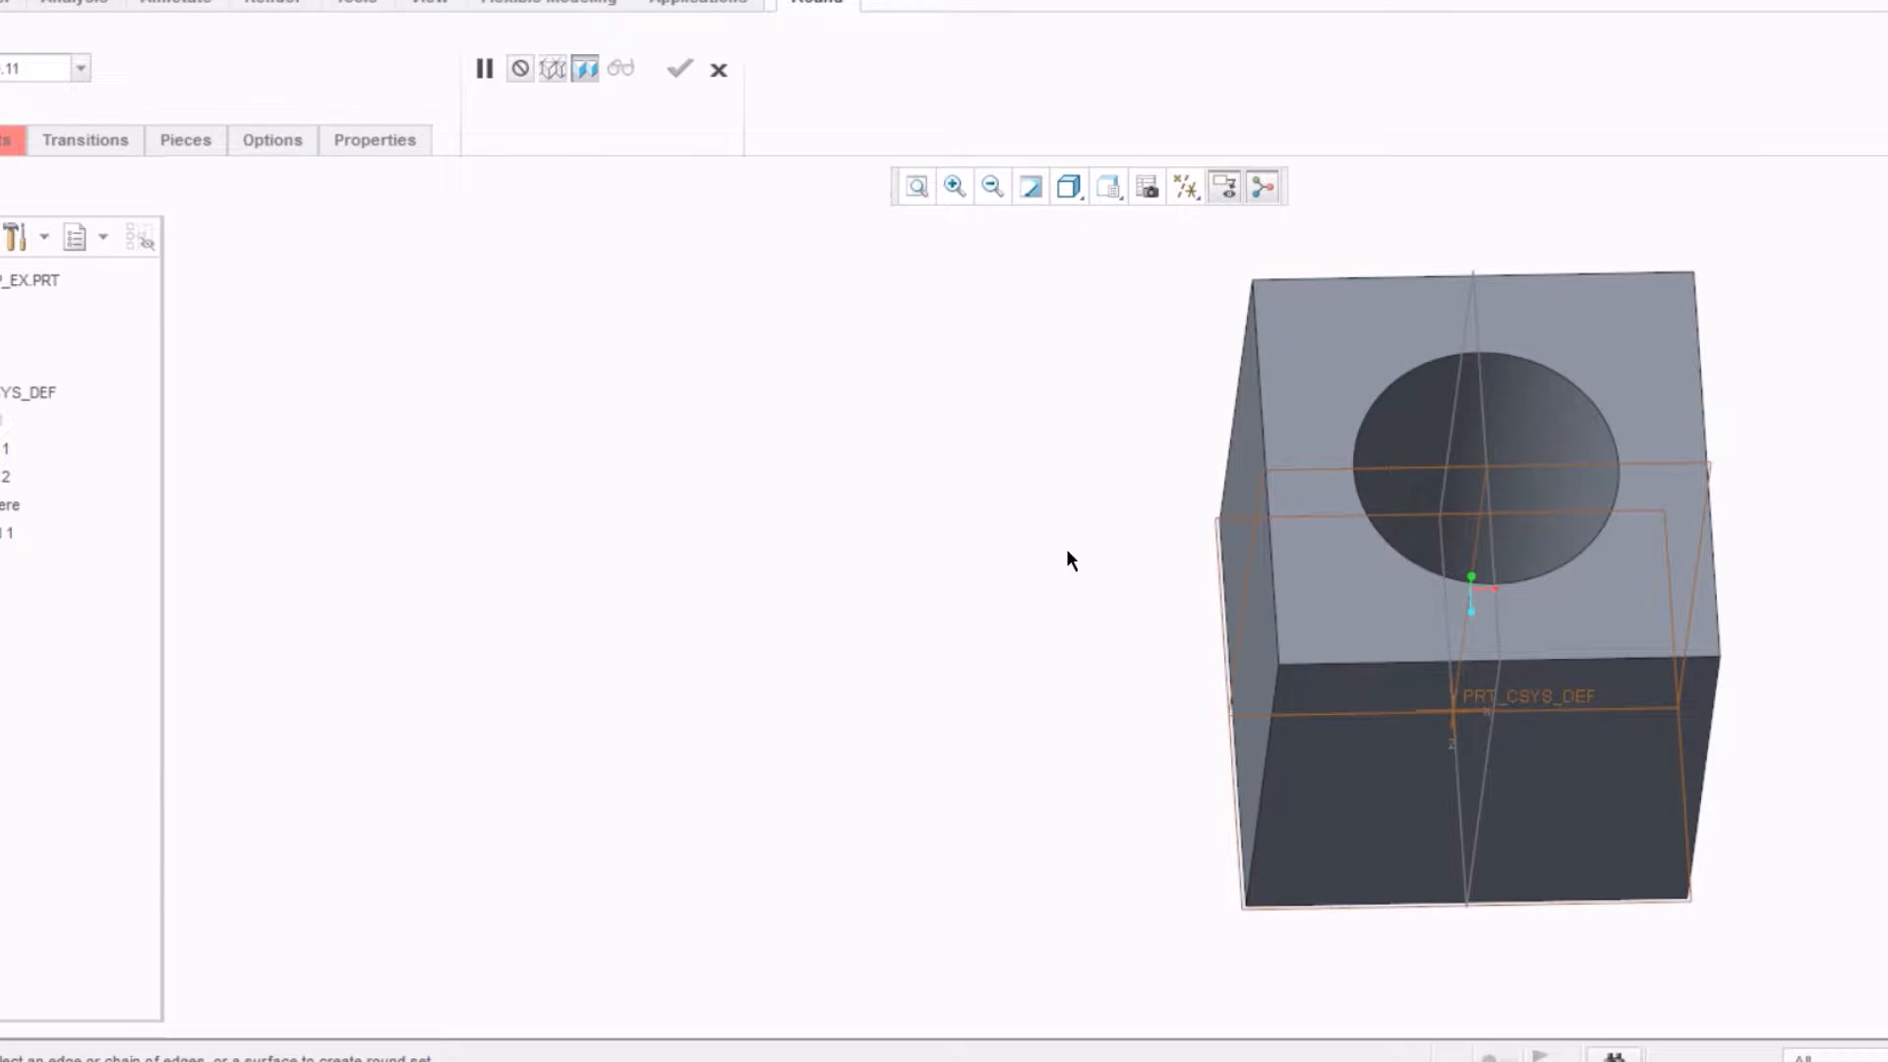
{"action": "middle_click_drag", "start_coordinate": [1038, 526], "coordinate": [1007, 447]}
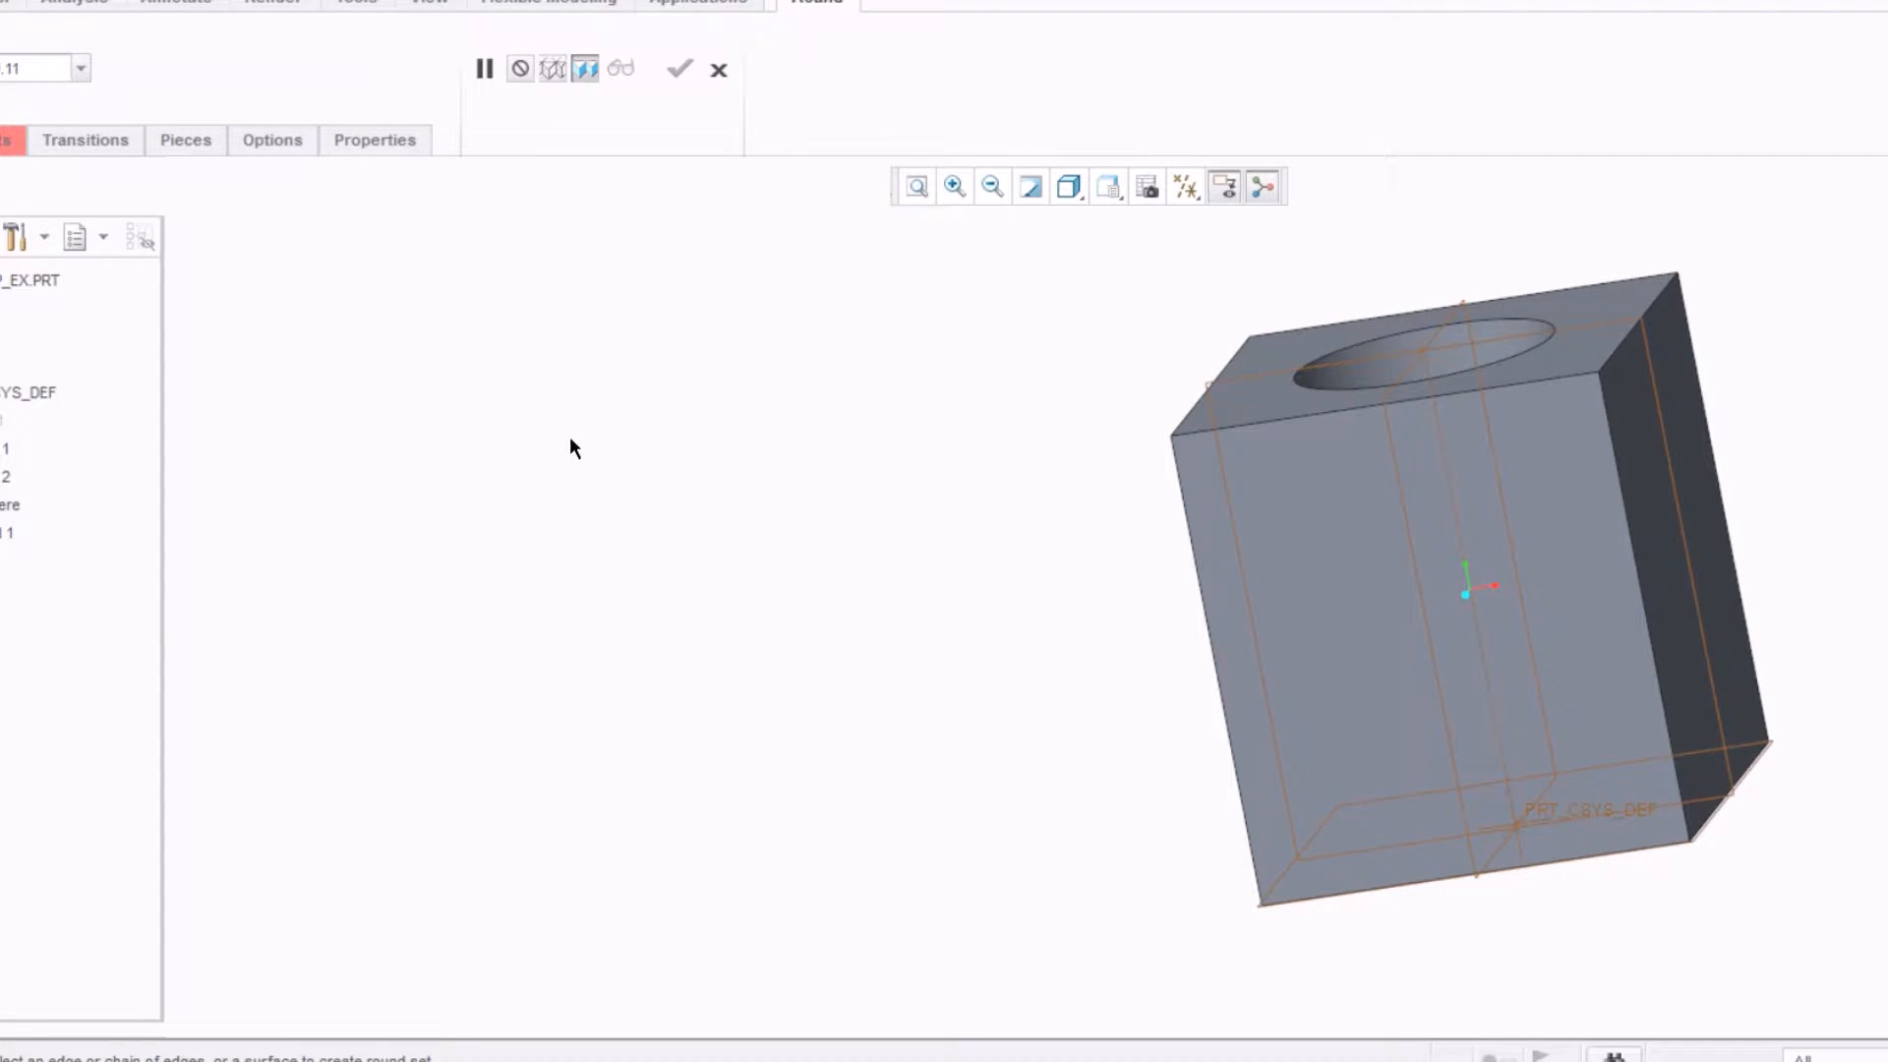
{"action": "middle_click_drag", "start_coordinate": [594, 442], "coordinate": [659, 444]}
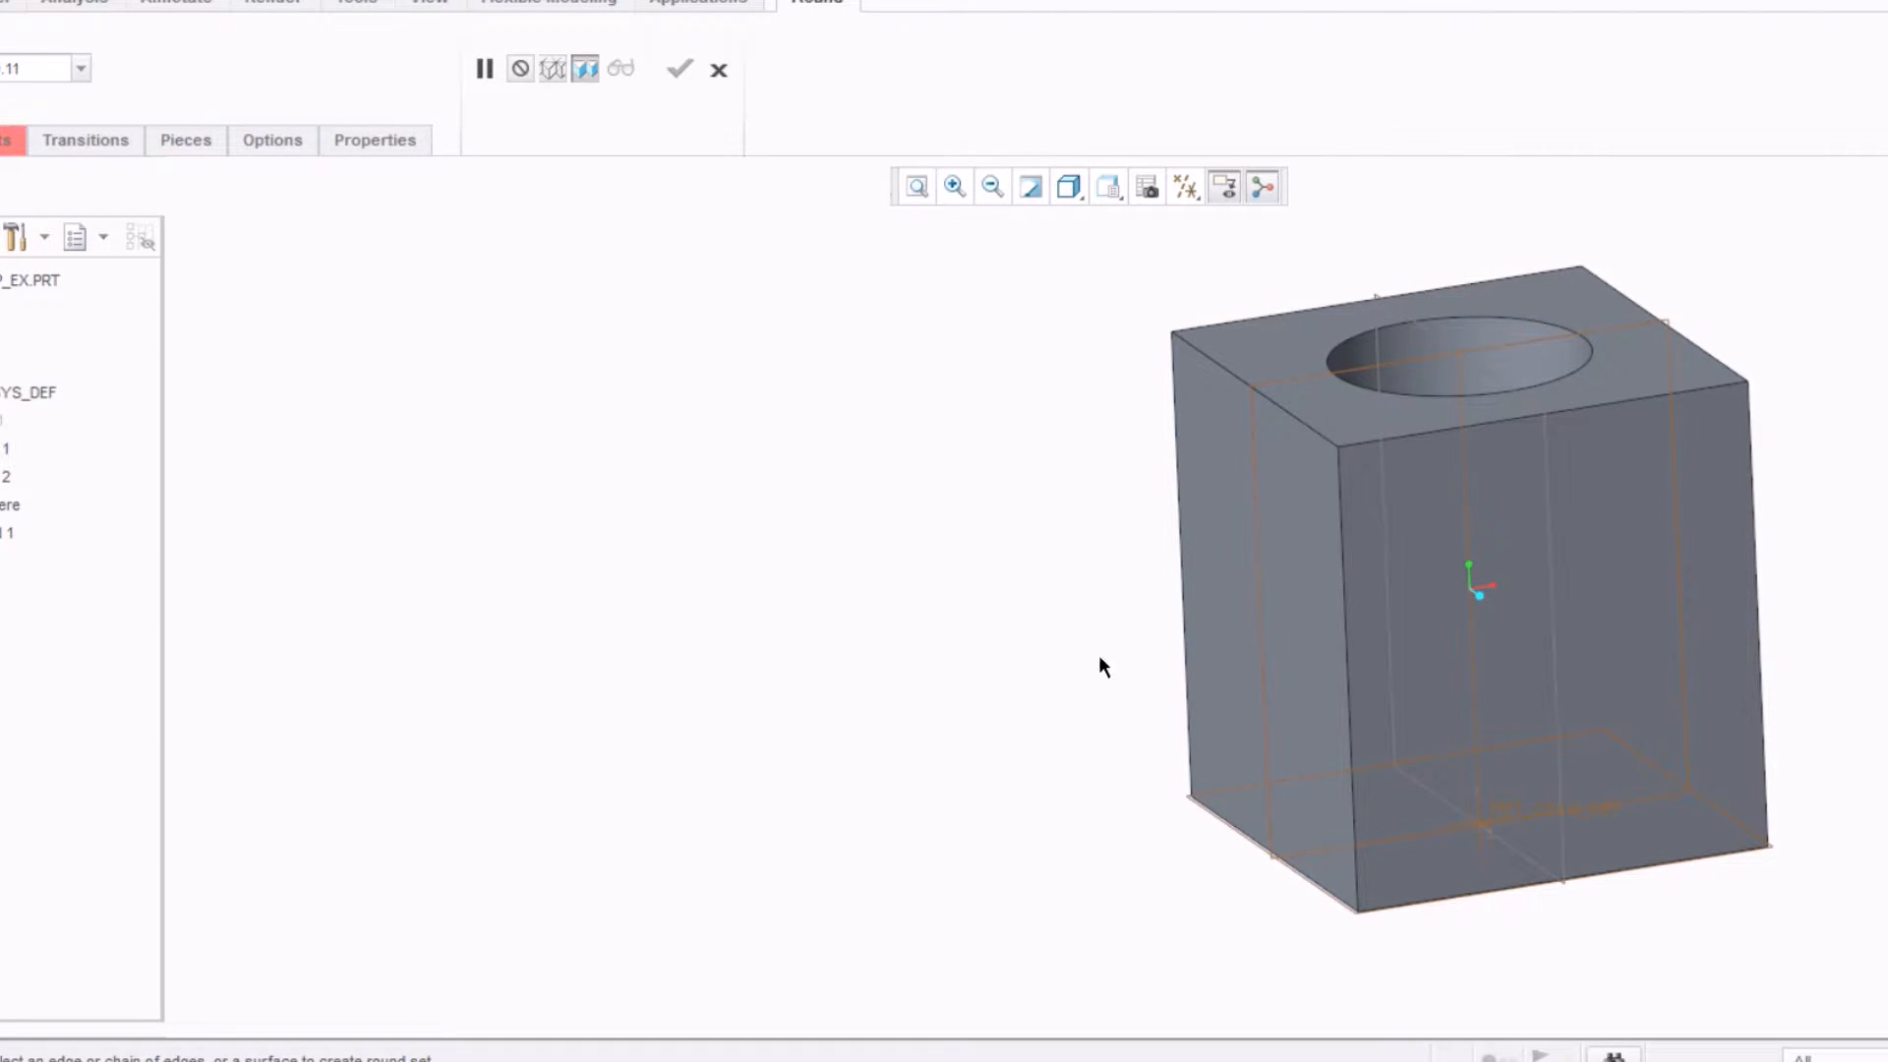
{"action": "left_click", "coordinate": [1347, 665]}
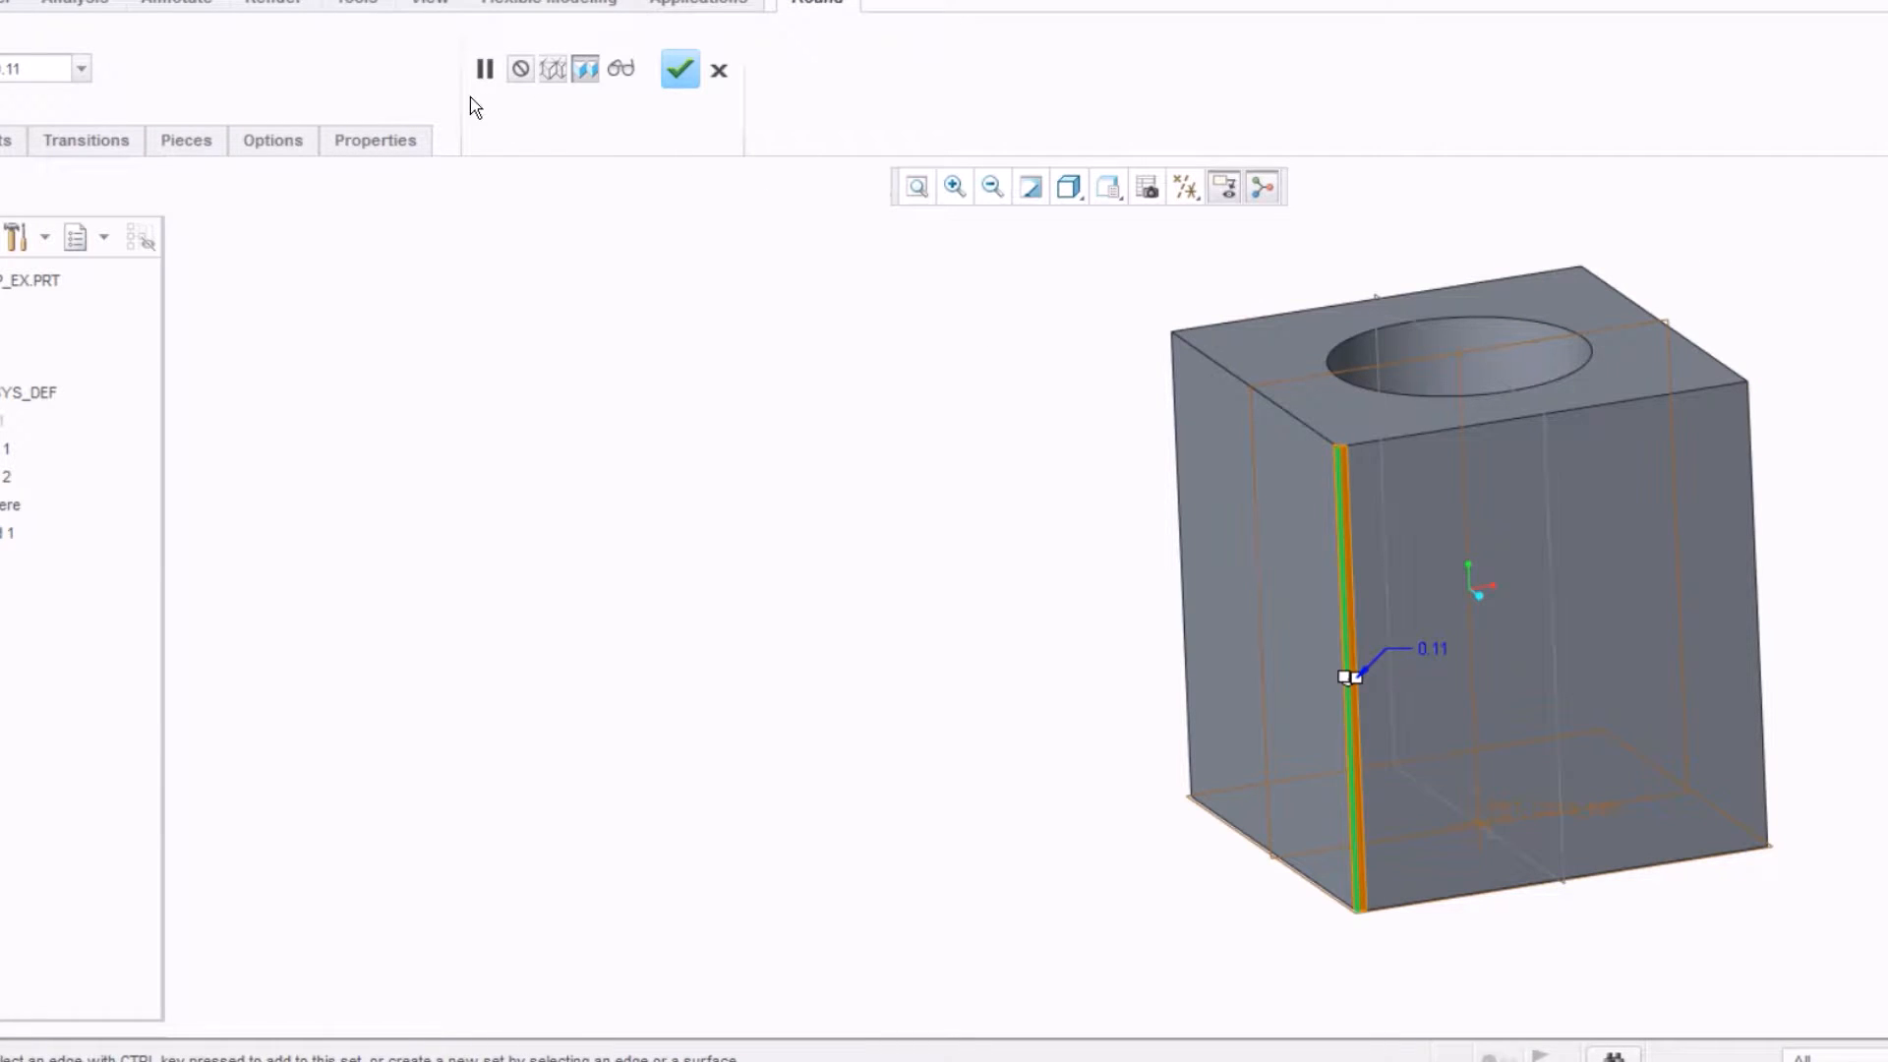
{"action": "double_click", "coordinate": [37, 72]}
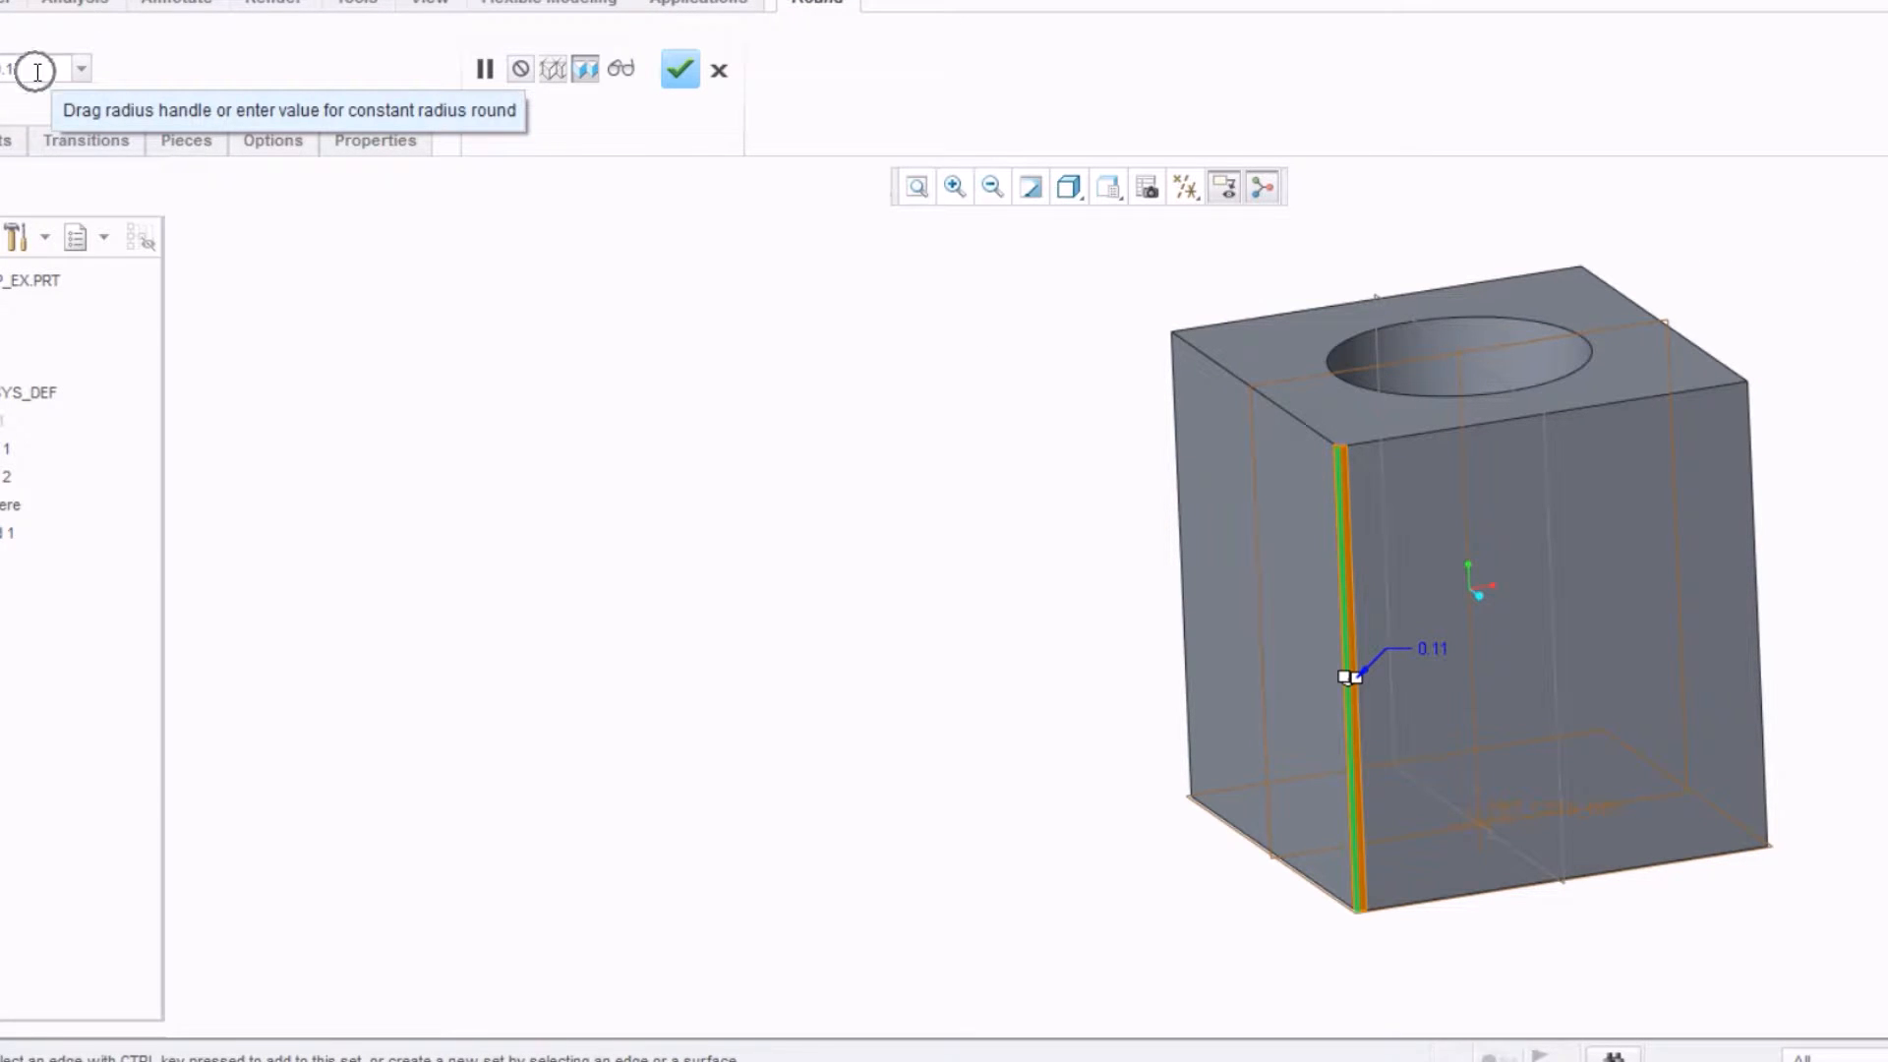
{"action": "type", "text": "0.50"}
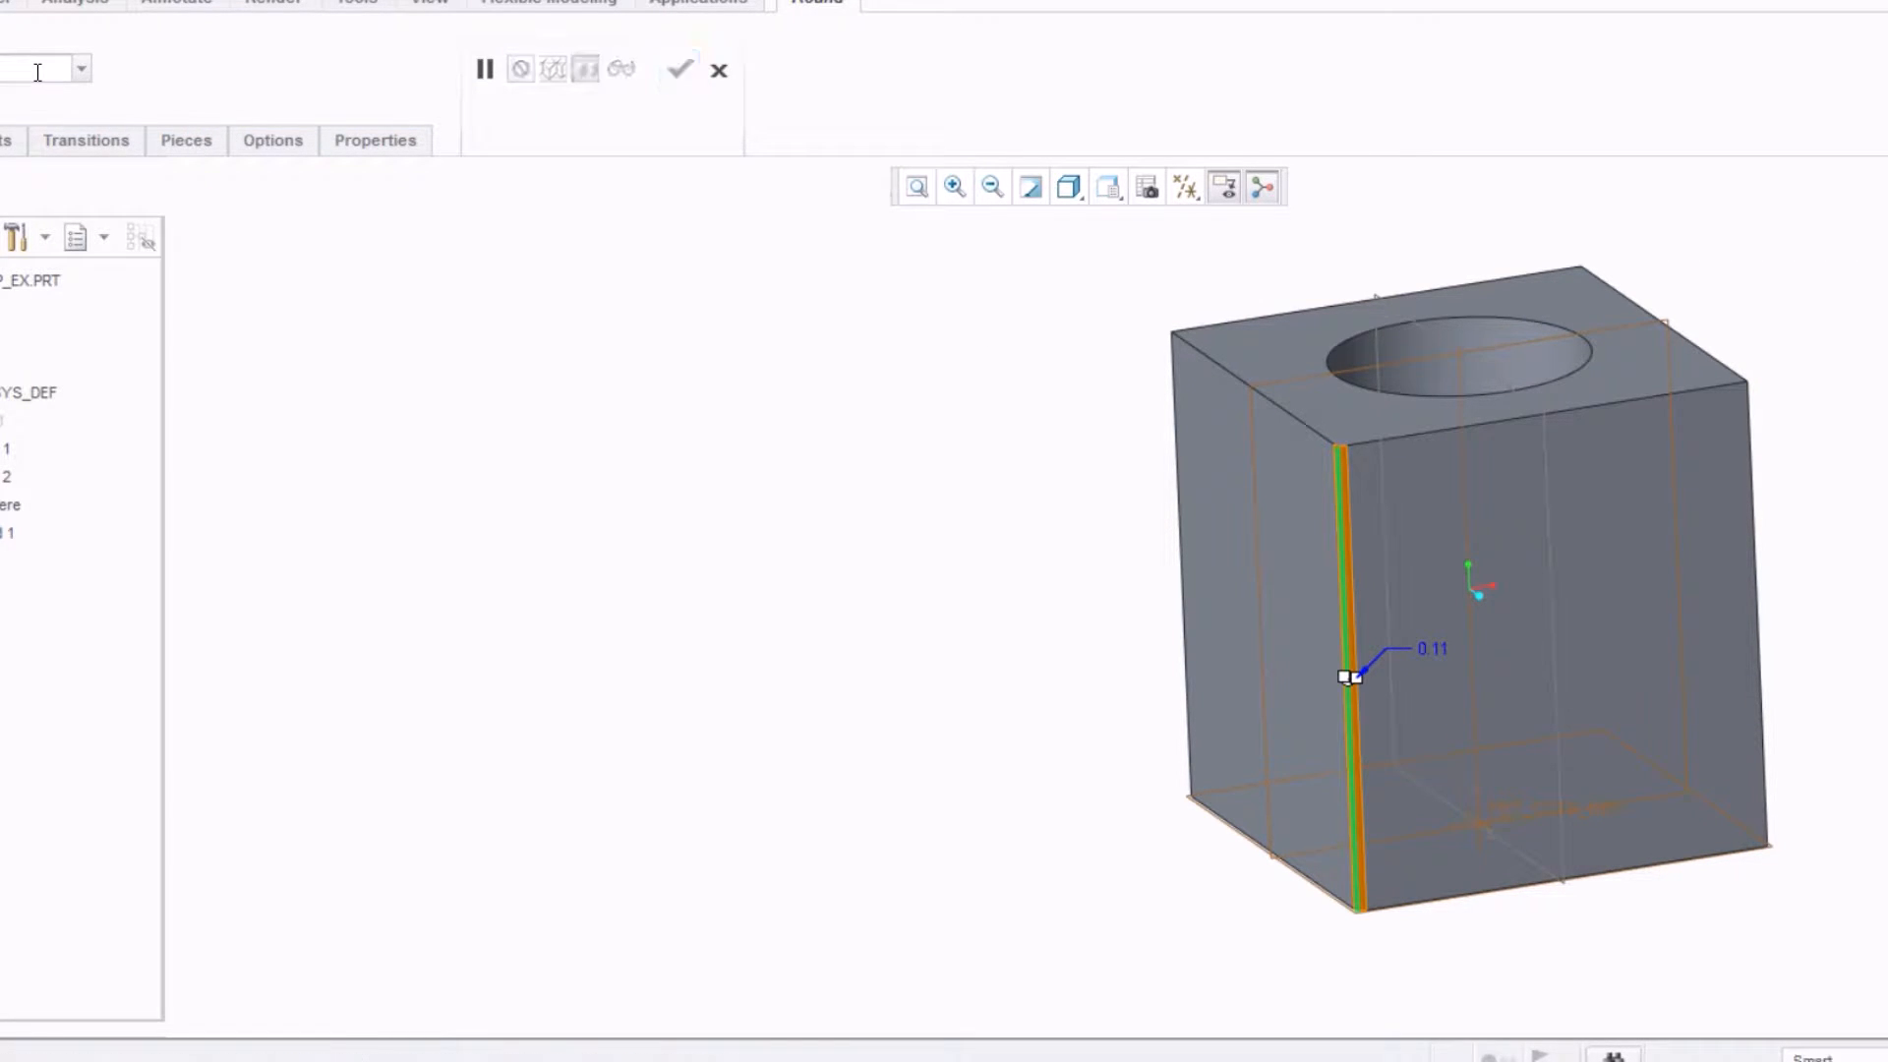
{"action": "key", "text": "Return"}
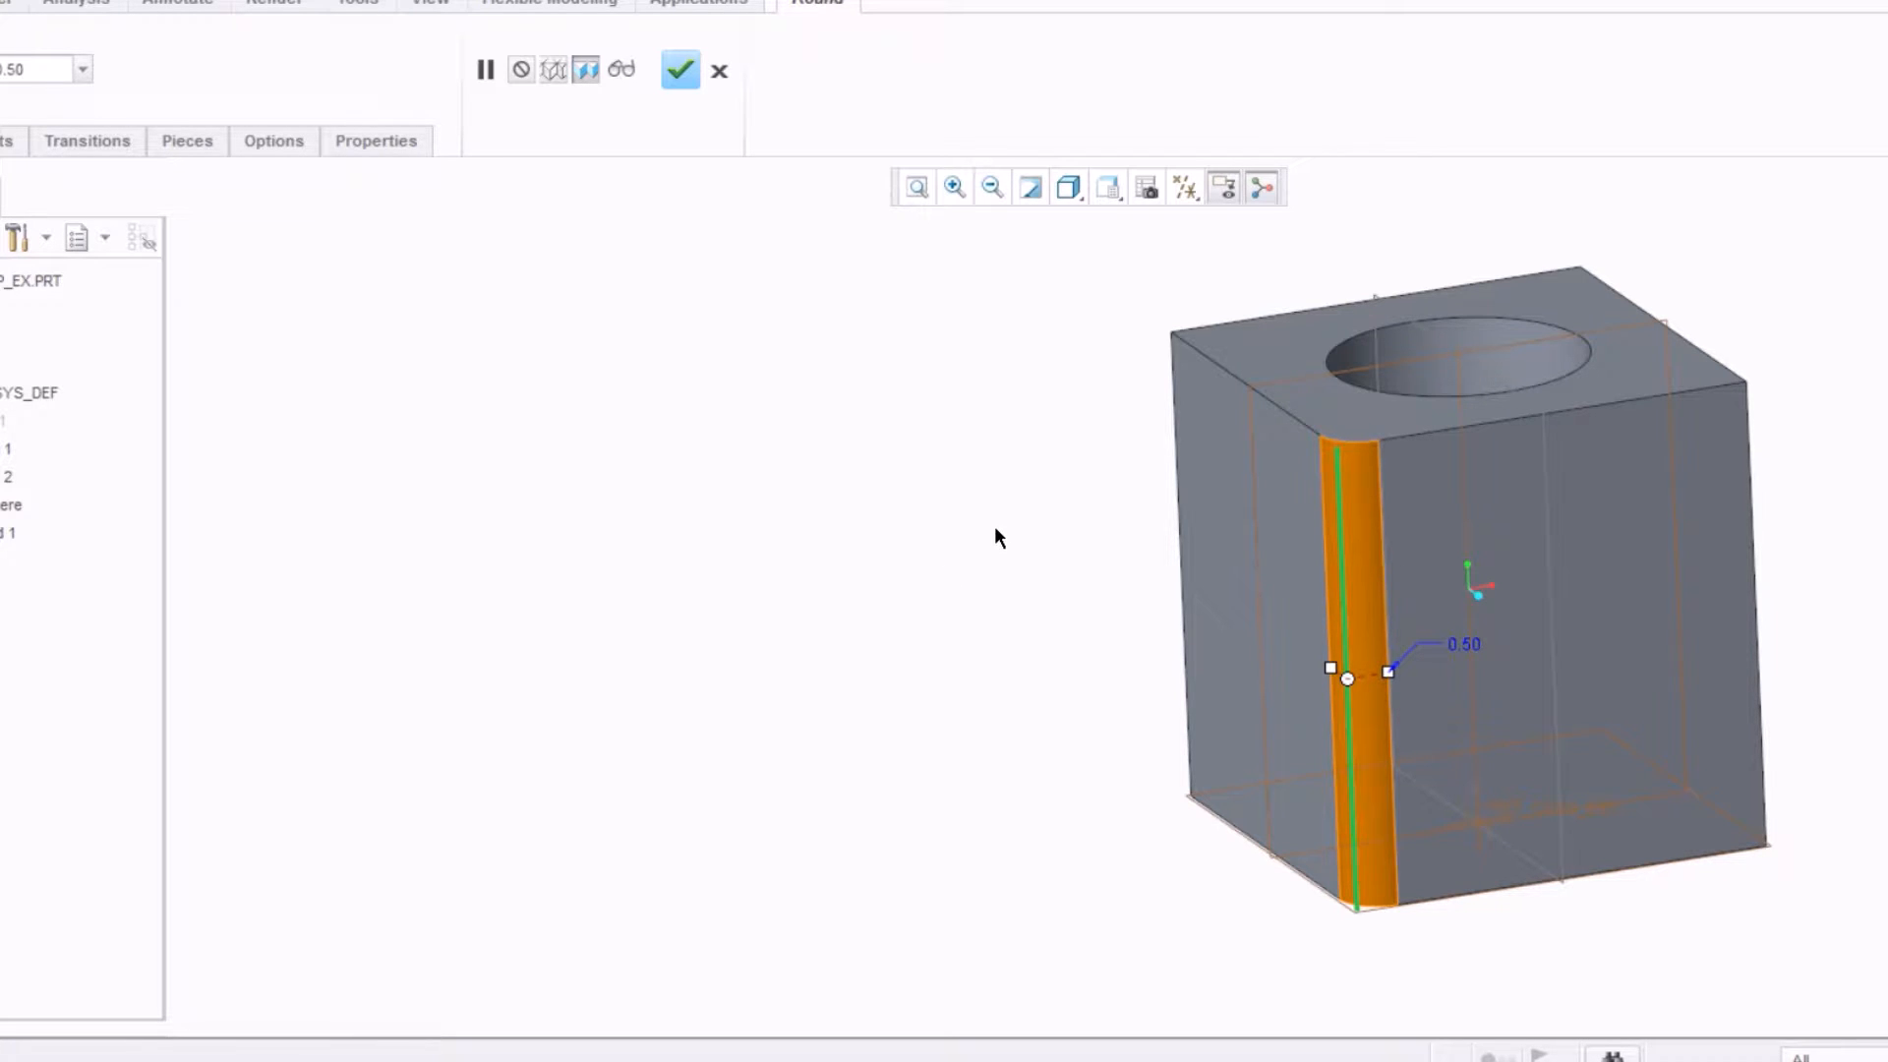
Step: Add a second round set on the neighbouring vertical edge with a radius of 0.75
{"action": "middle_click_drag", "start_coordinate": [987, 527], "coordinate": [1069, 537]}
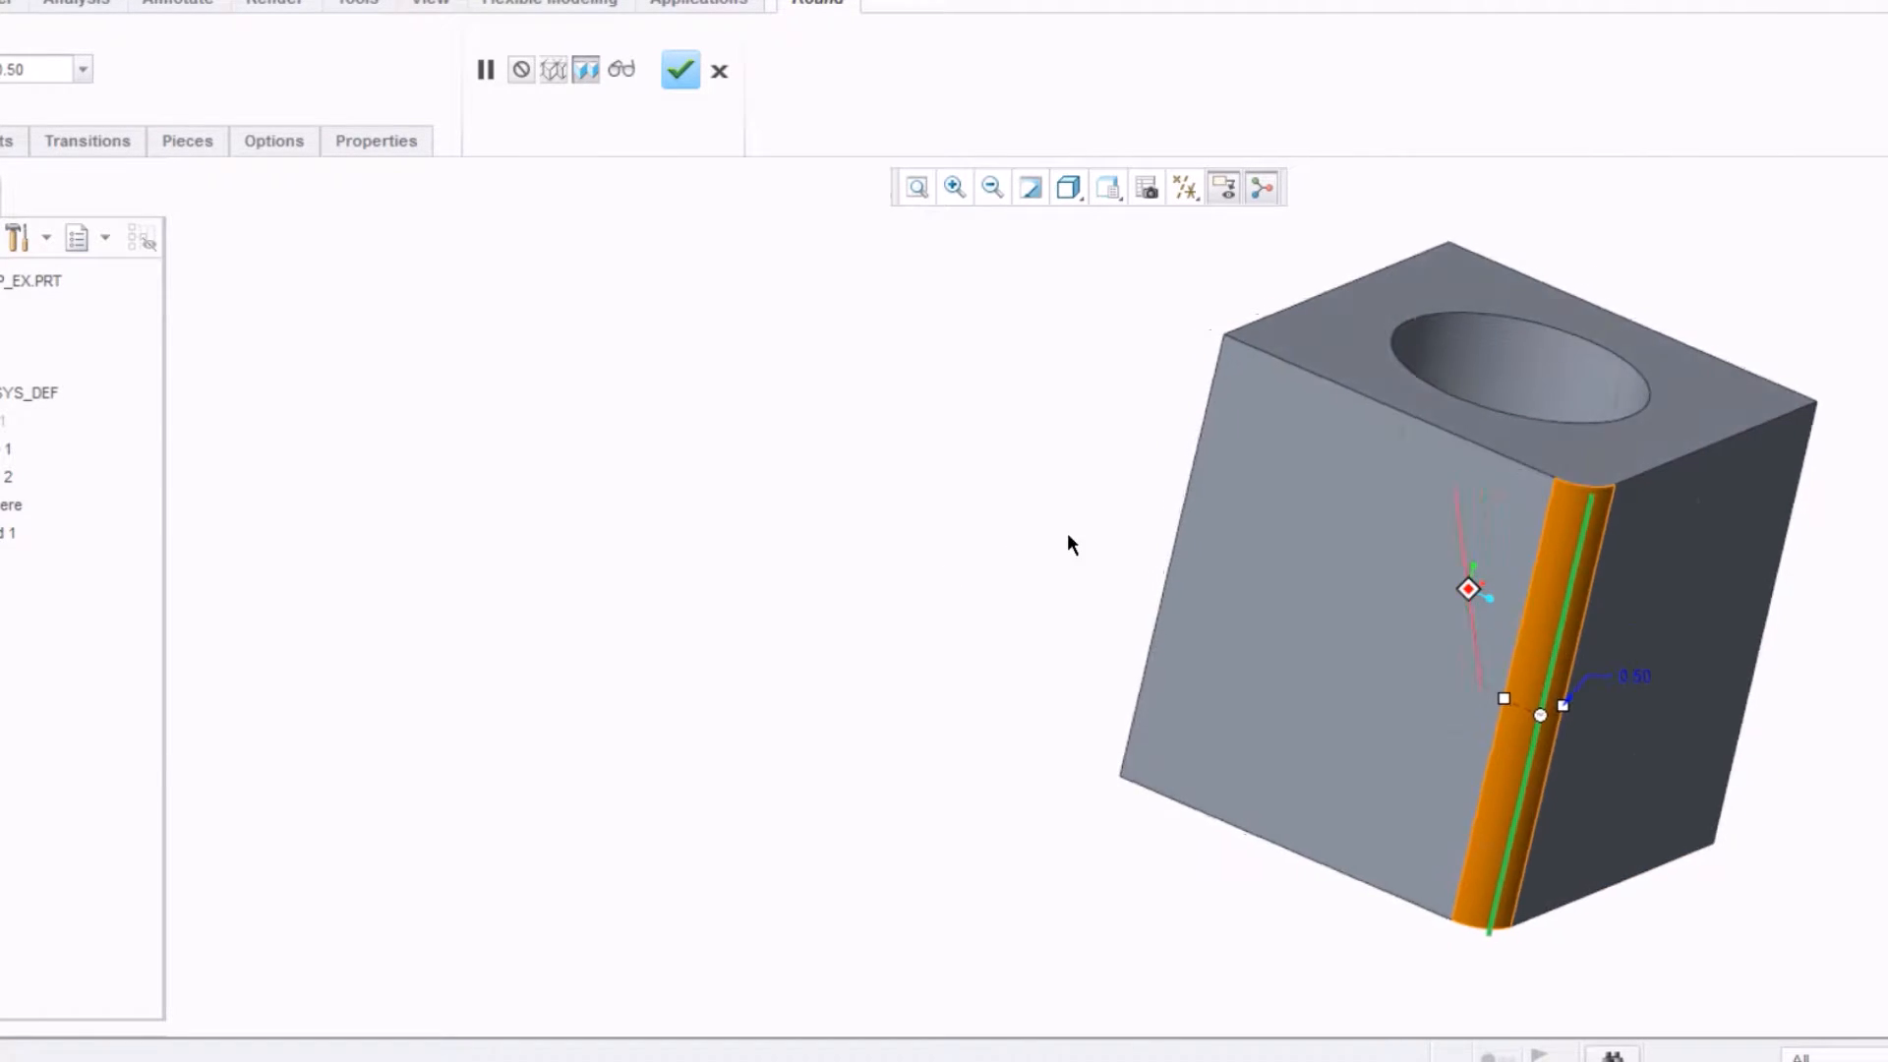
{"action": "left_click", "coordinate": [1191, 479]}
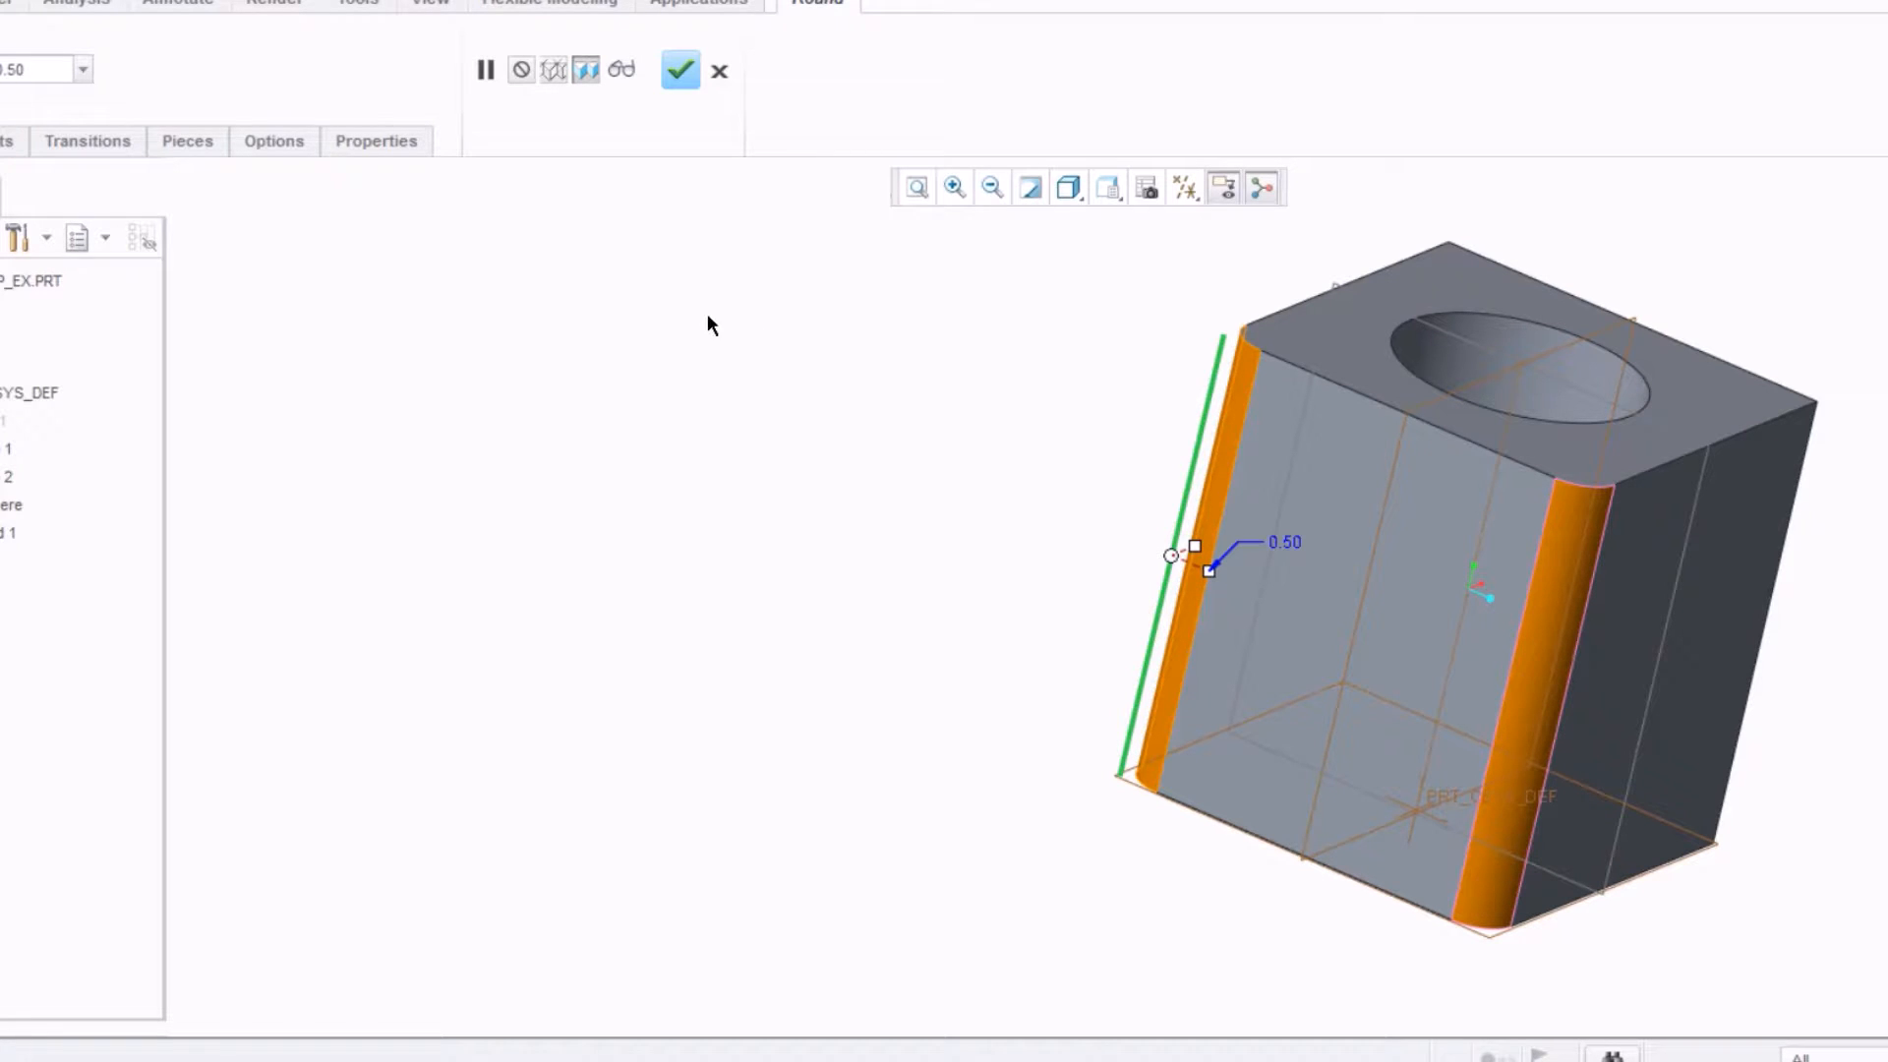
{"action": "left_click", "coordinate": [35, 72]}
{"action": "key", "text": "BackSpace"}
{"action": "type", "text": "0.75"}
{"action": "key", "text": "Return"}
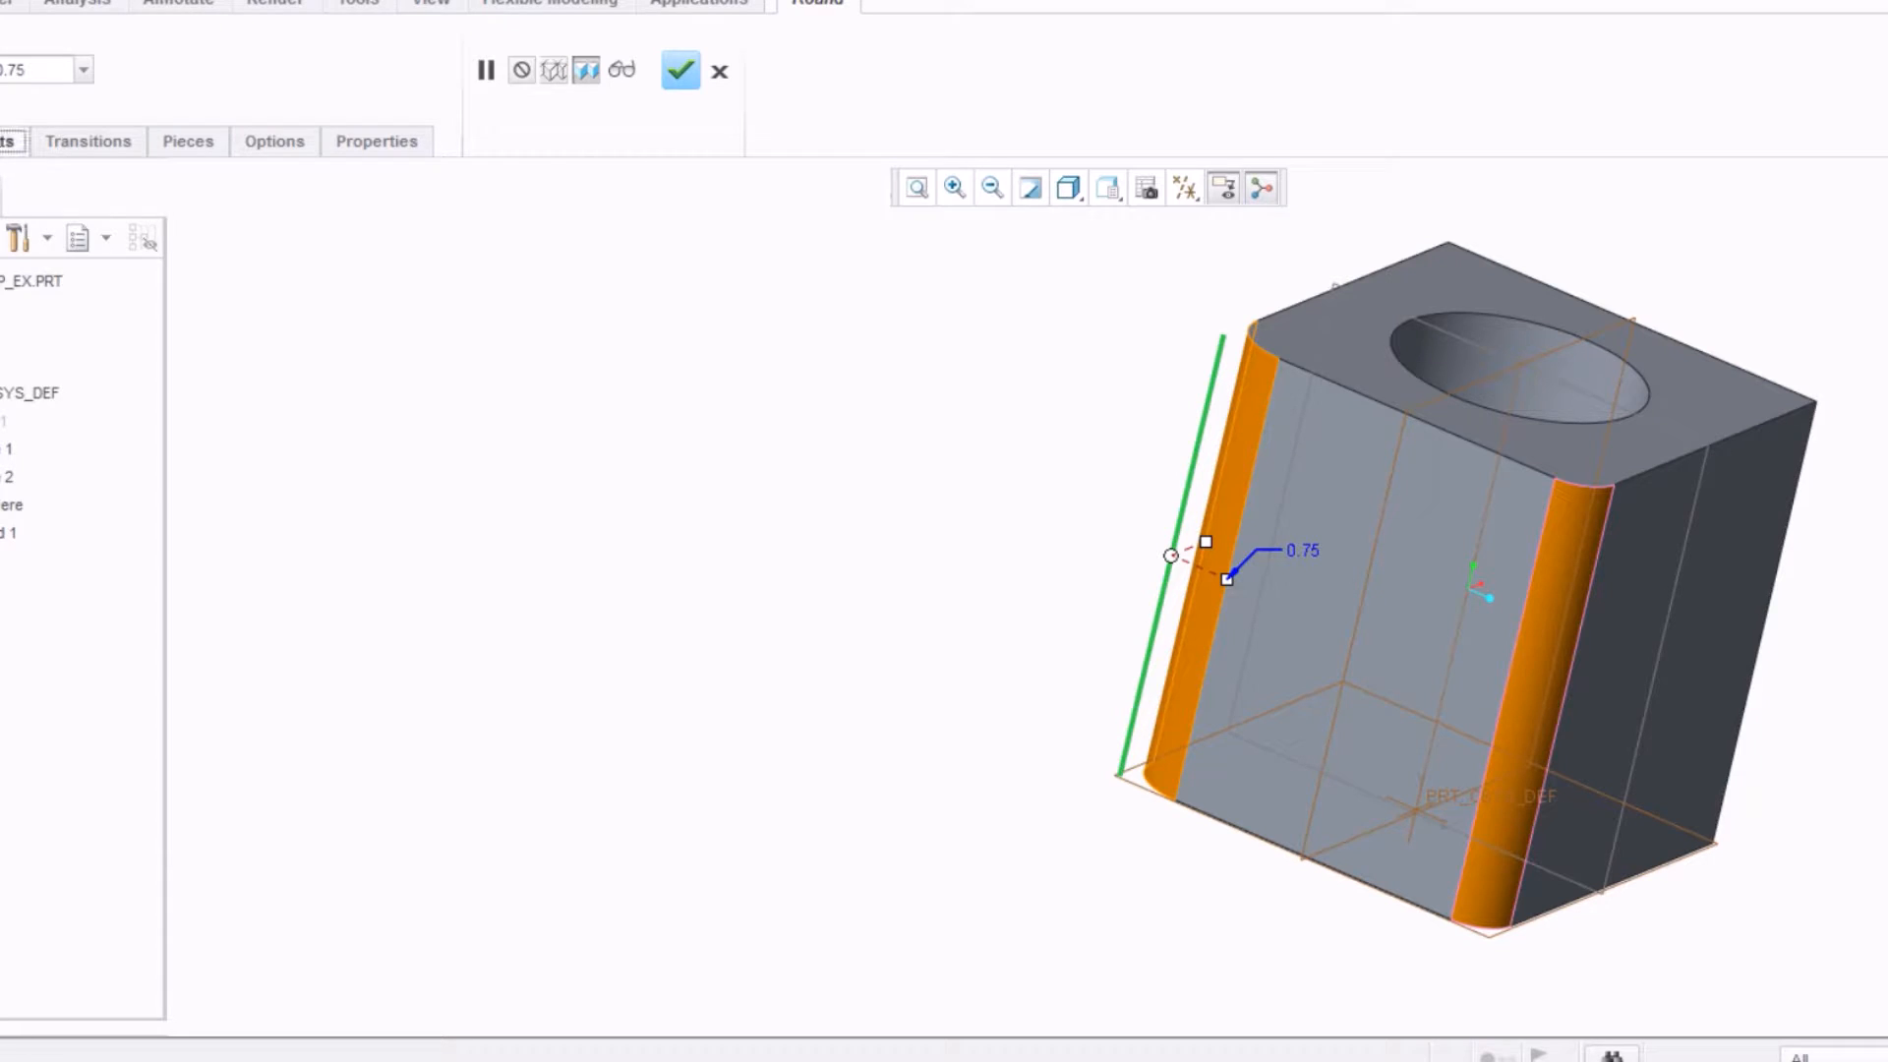
Step: Compare the settings of the two round sets and delete Set 2
{"action": "left_click", "coordinate": [10, 140]}
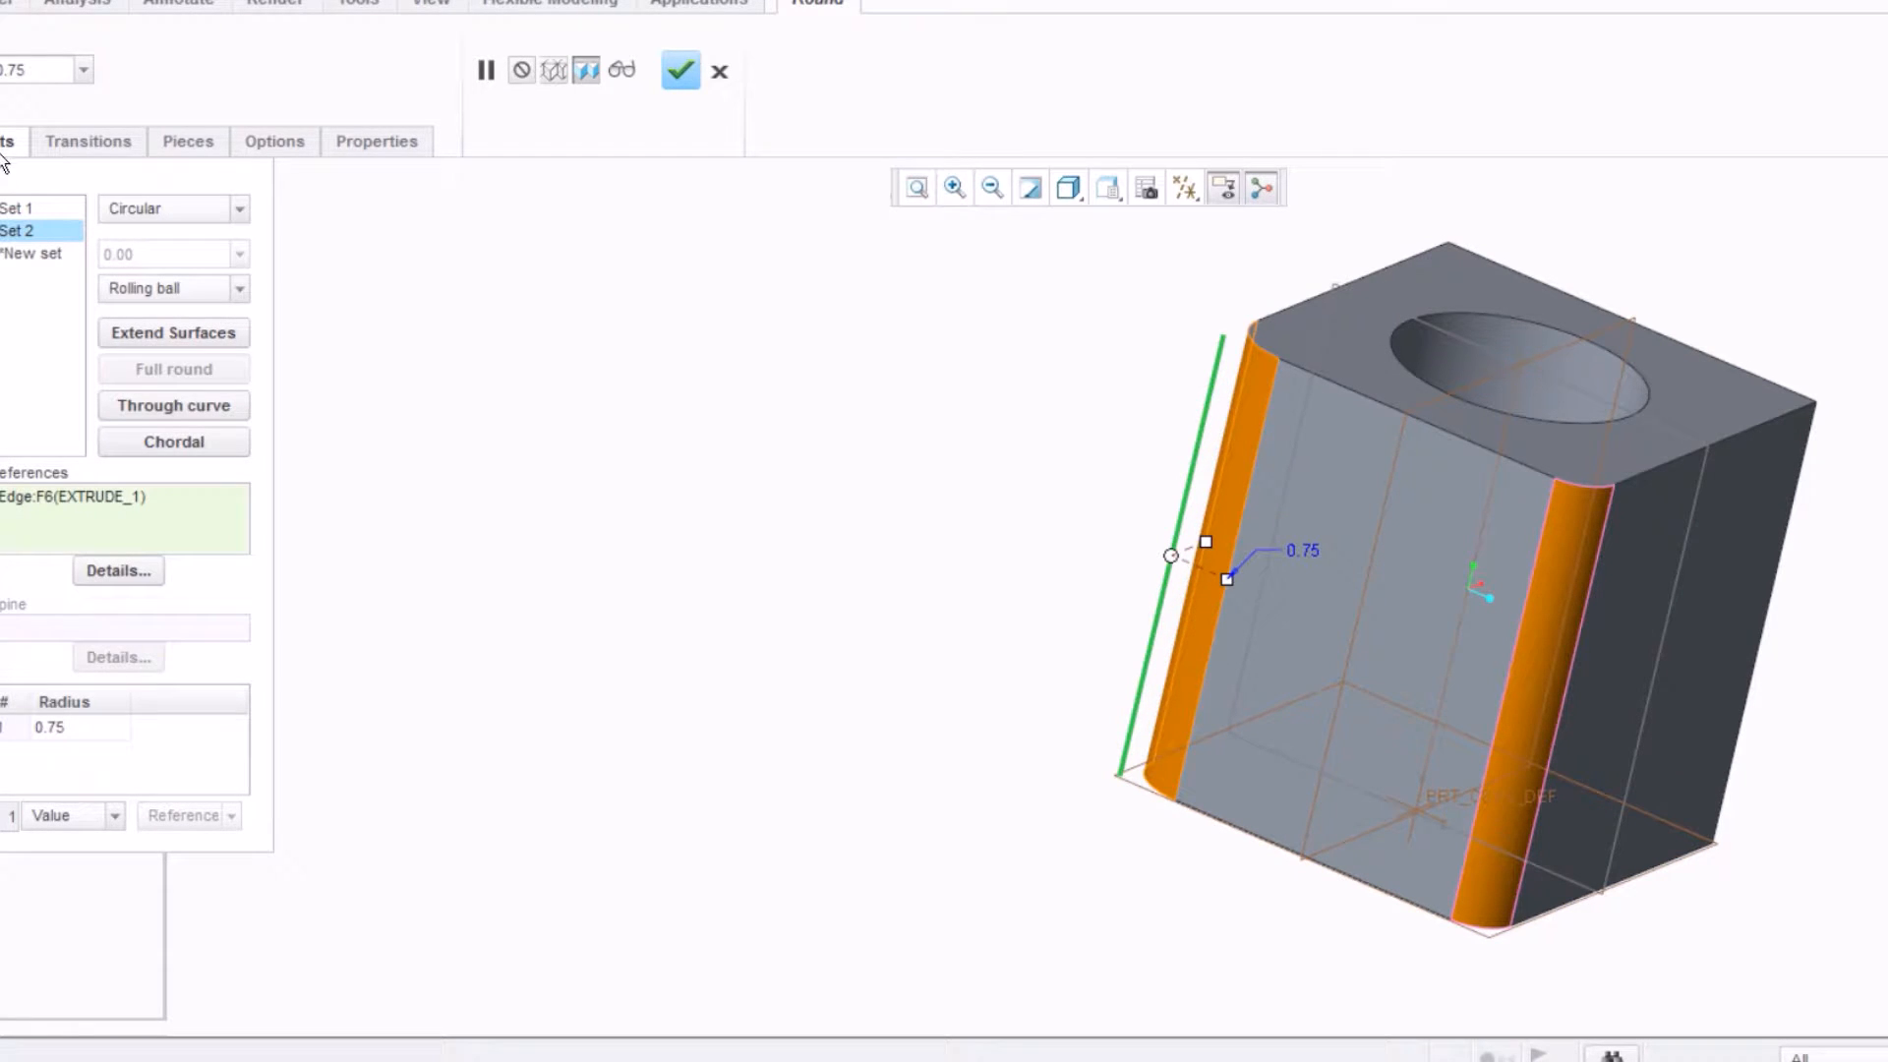
{"action": "right_click", "coordinate": [39, 209]}
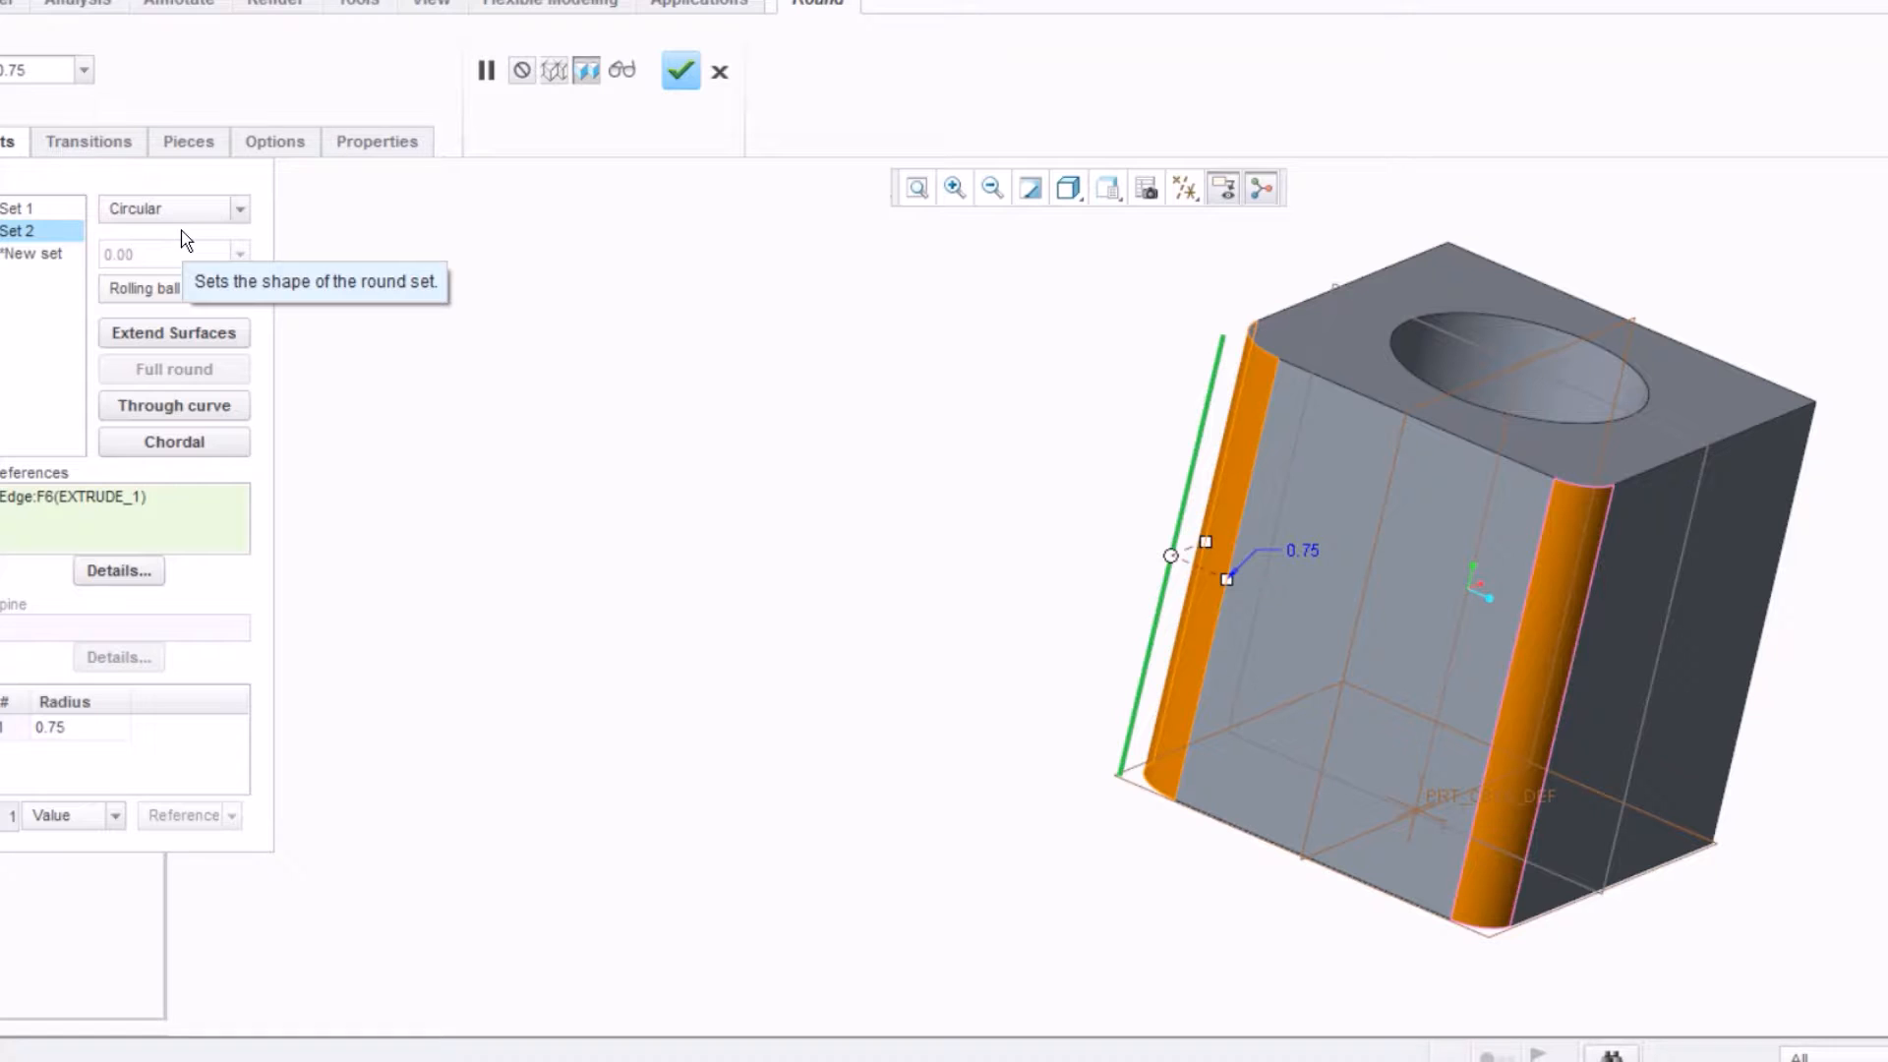
{"action": "left_click", "coordinate": [30, 210]}
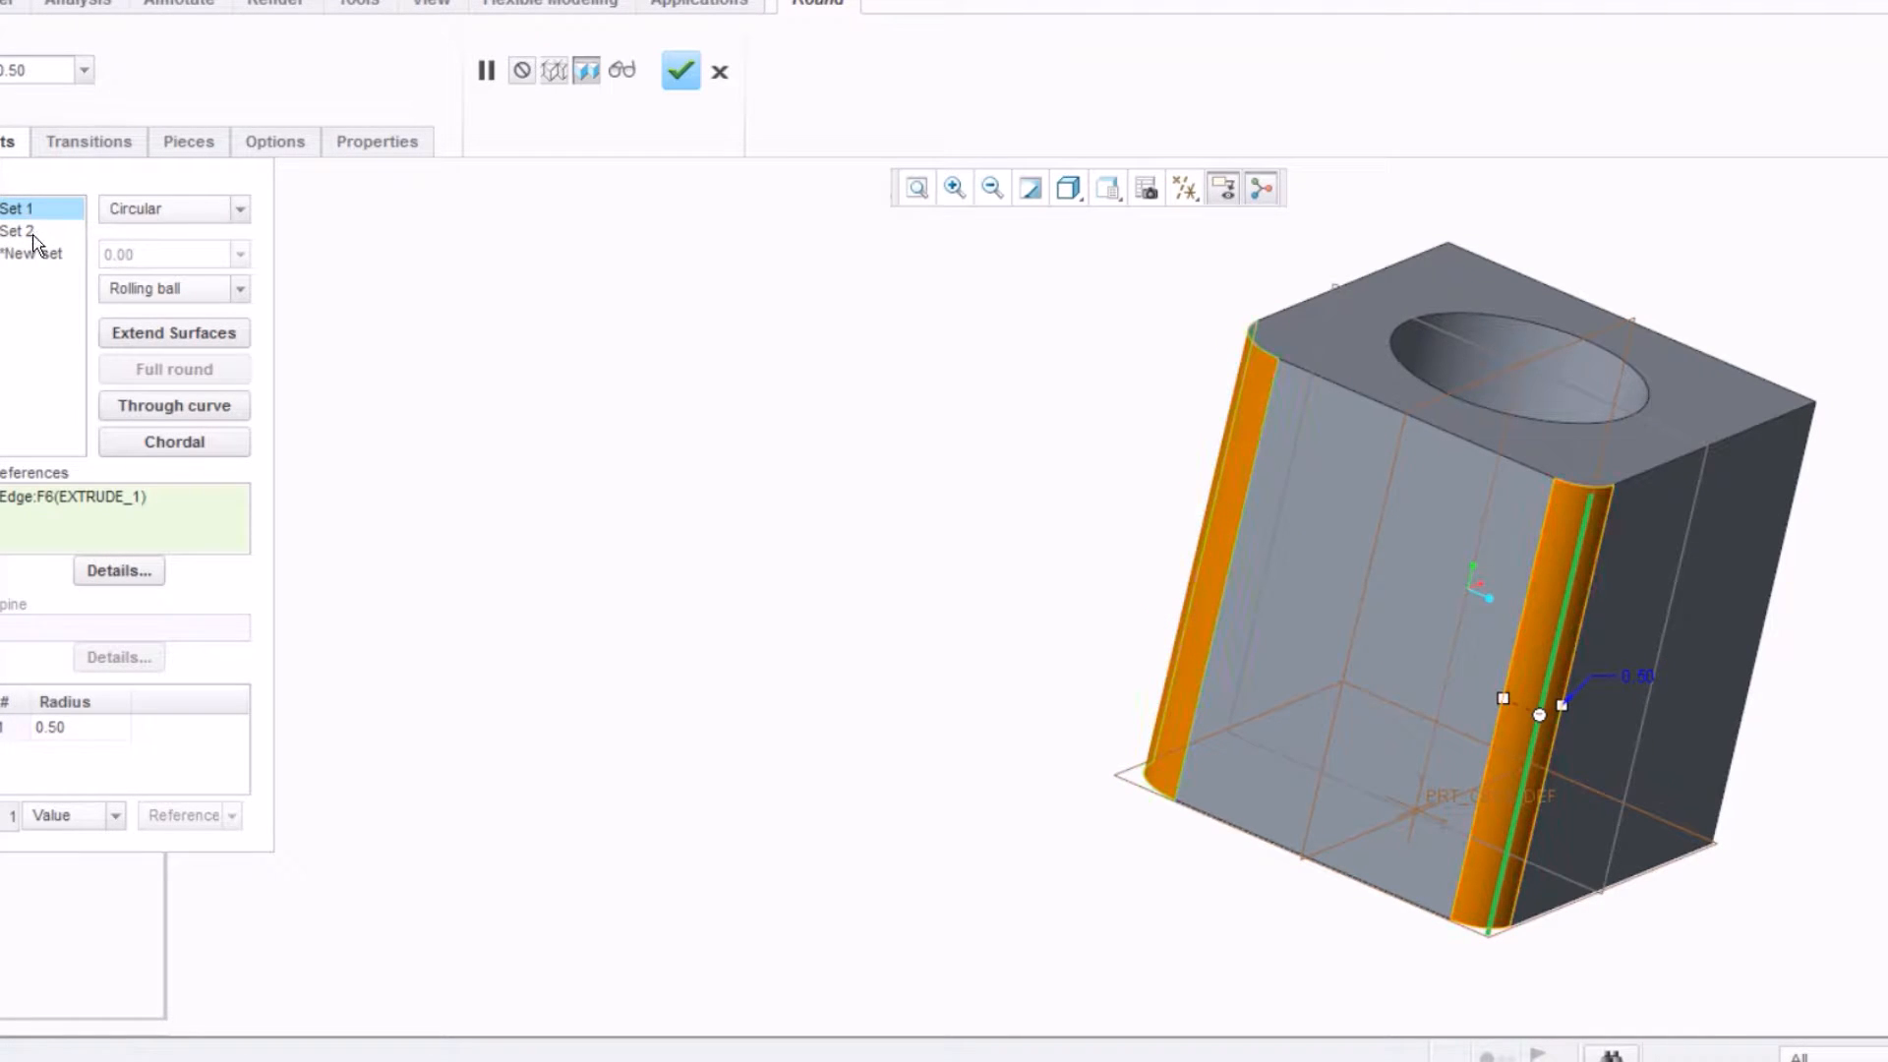
{"action": "left_click", "coordinate": [33, 234]}
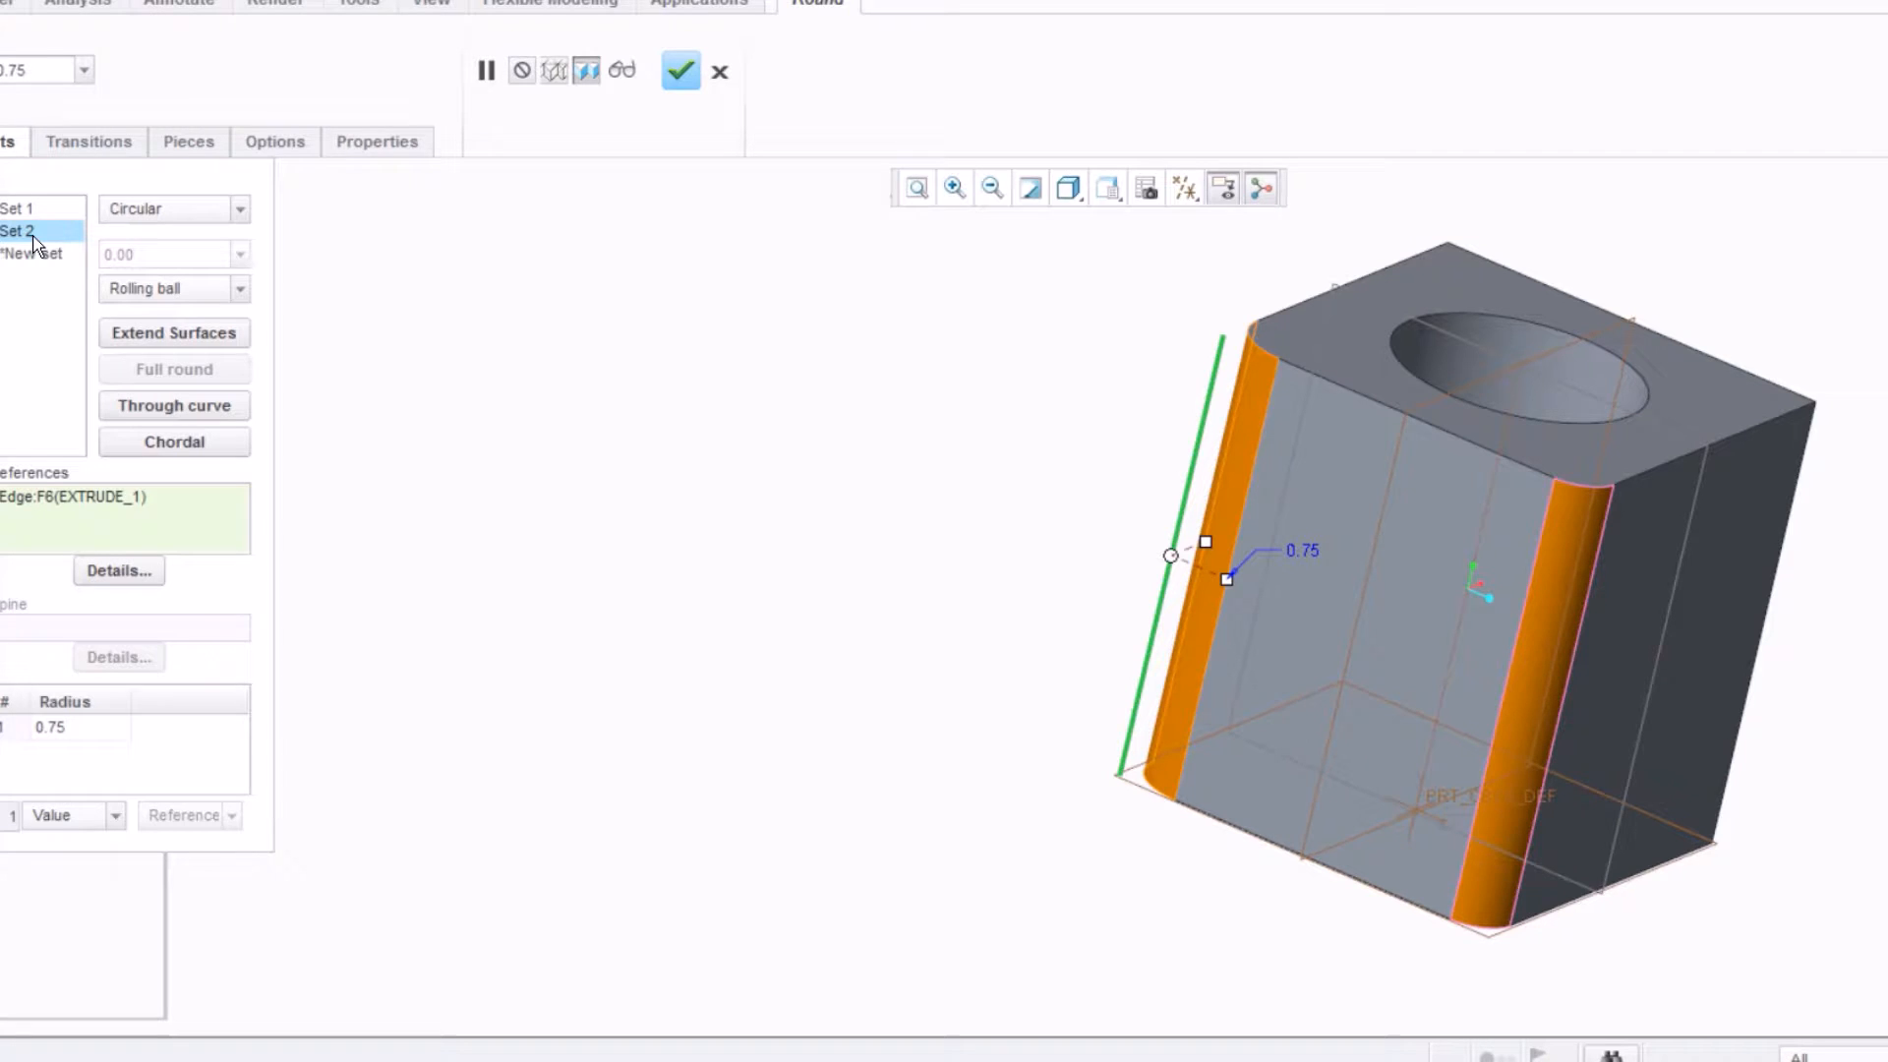
{"action": "left_click", "coordinate": [29, 210]}
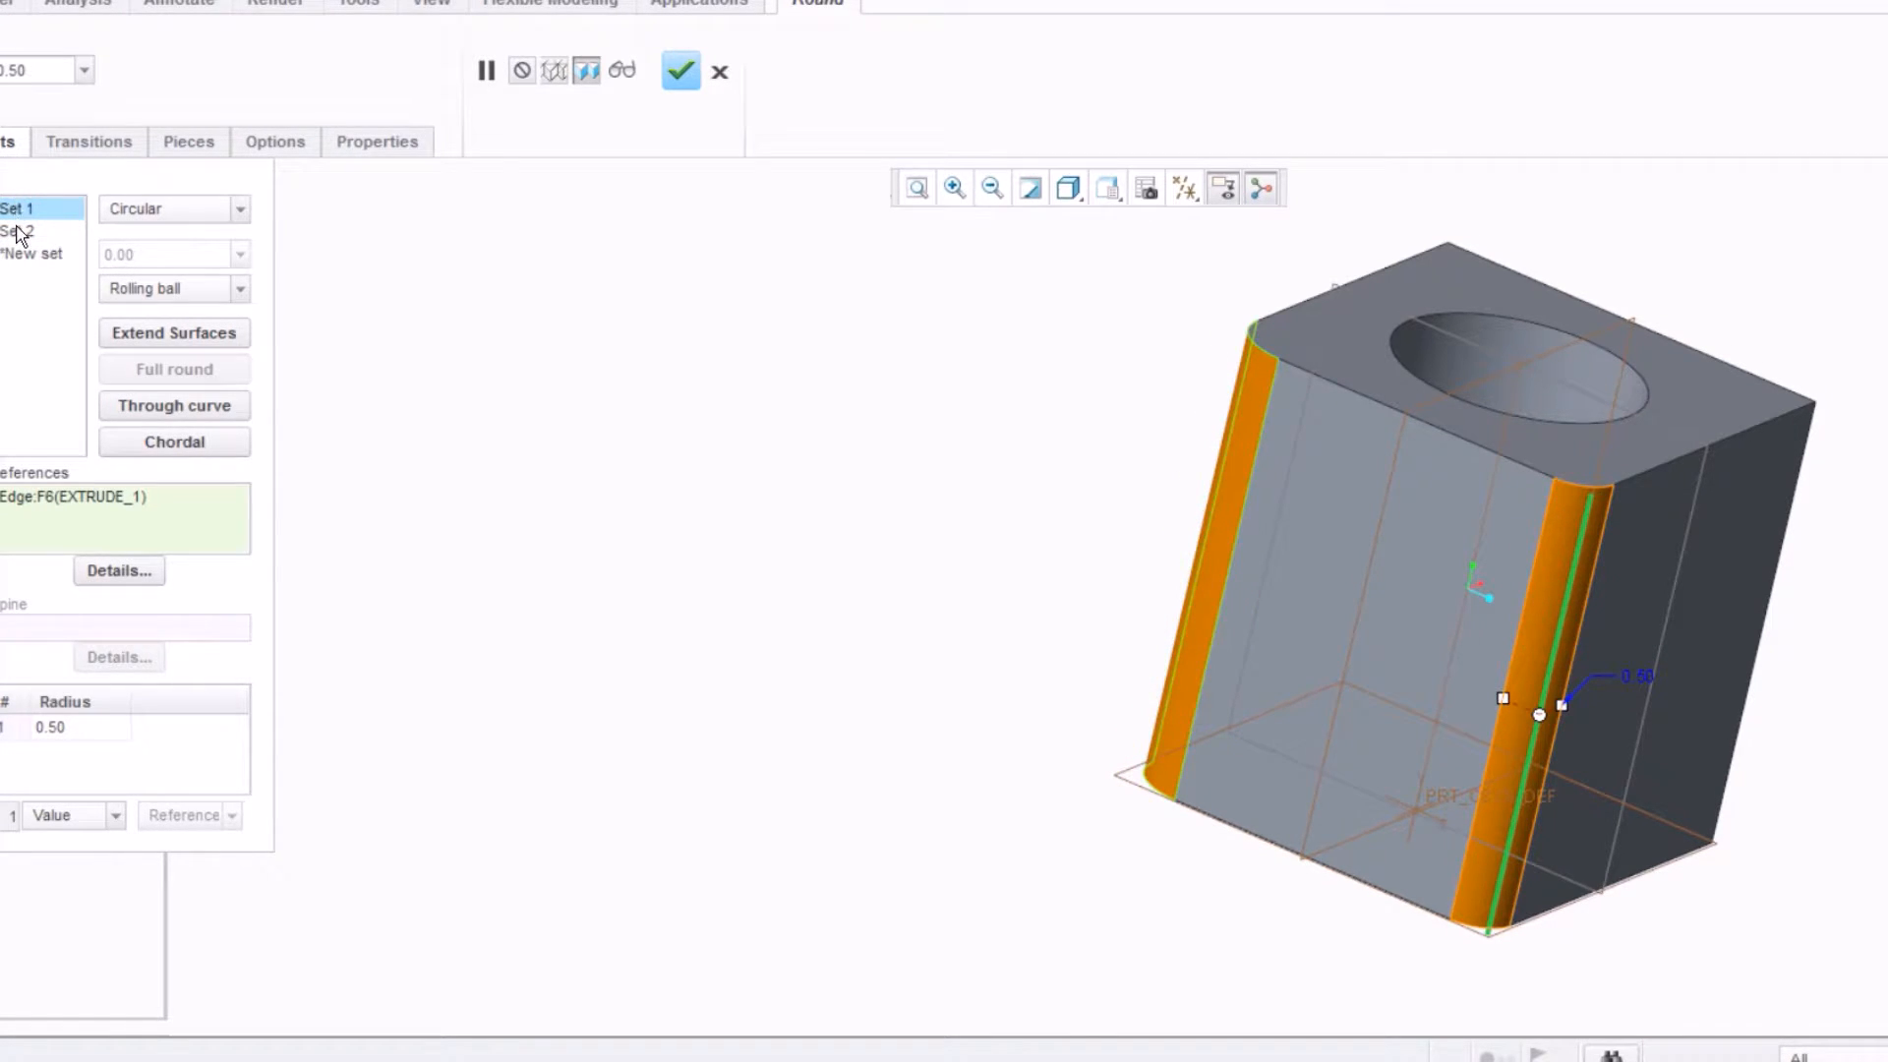
{"action": "left_click", "coordinate": [18, 231]}
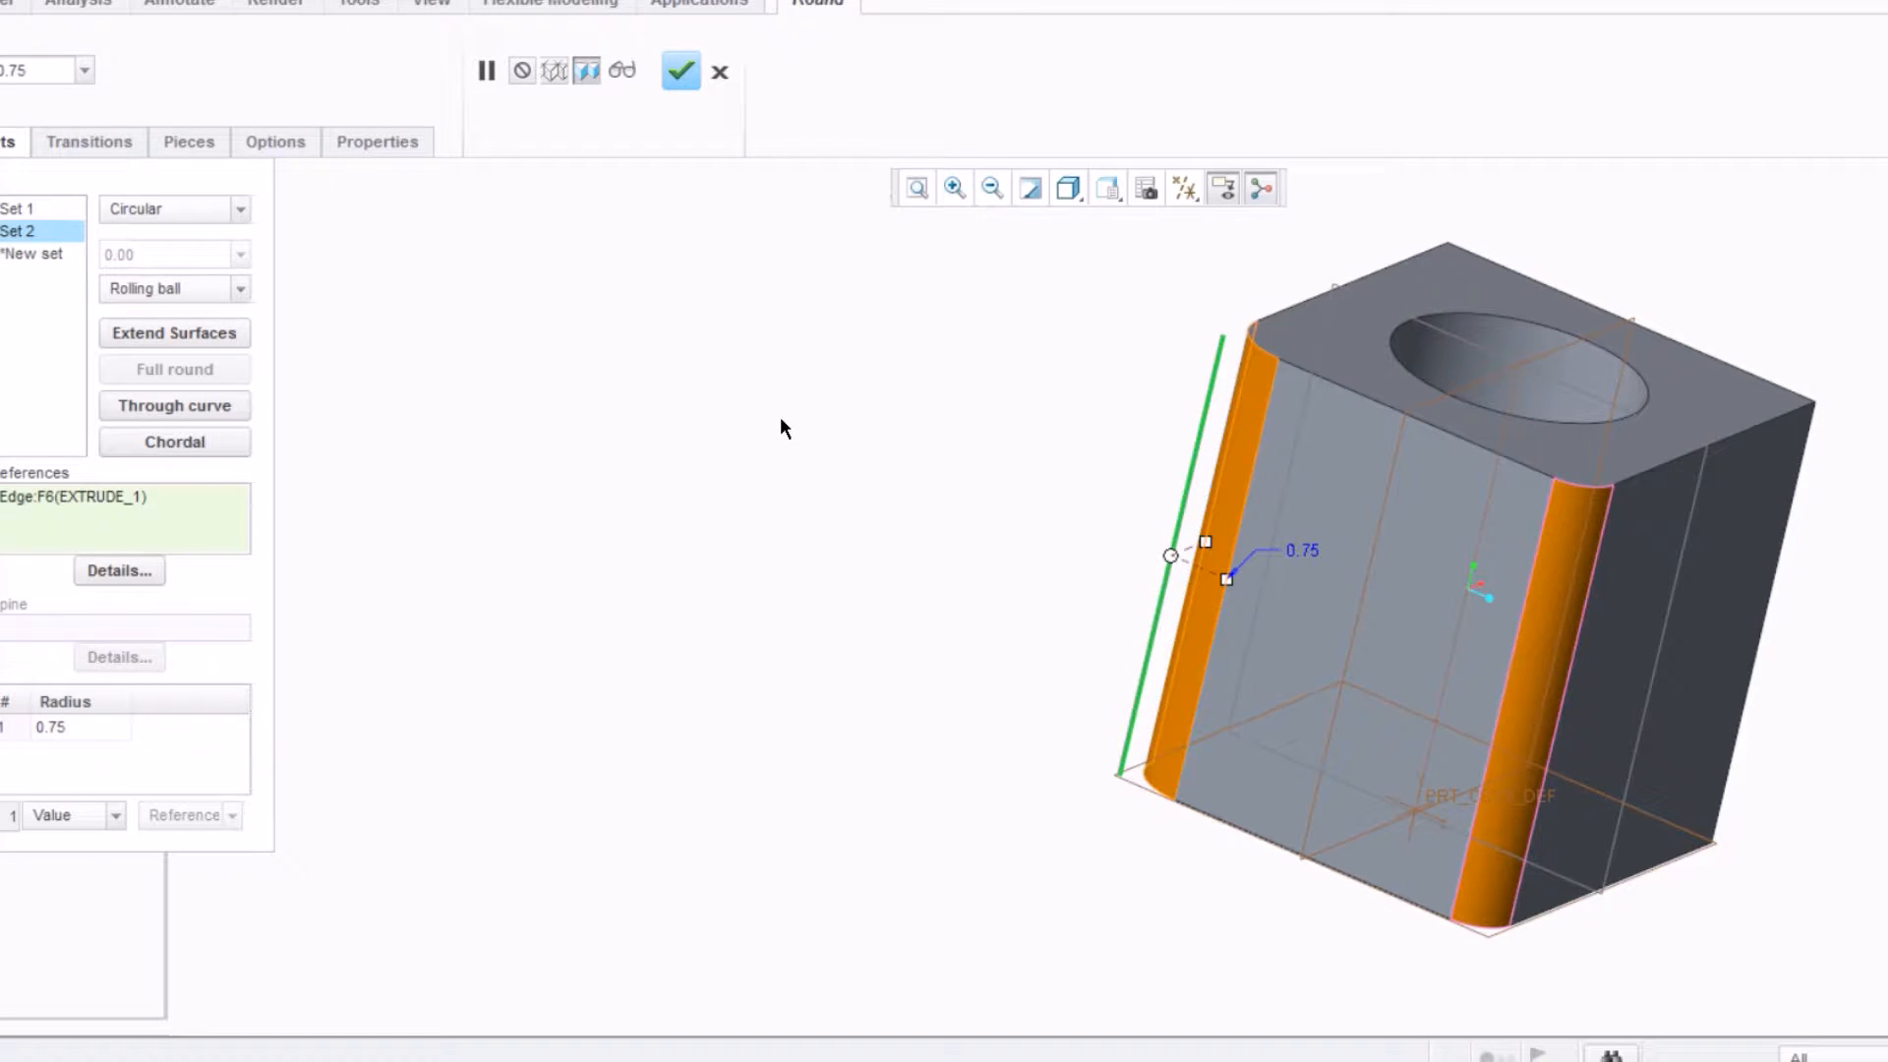
{"action": "right_click", "coordinate": [12, 232]}
{"action": "left_click", "coordinate": [51, 275]}
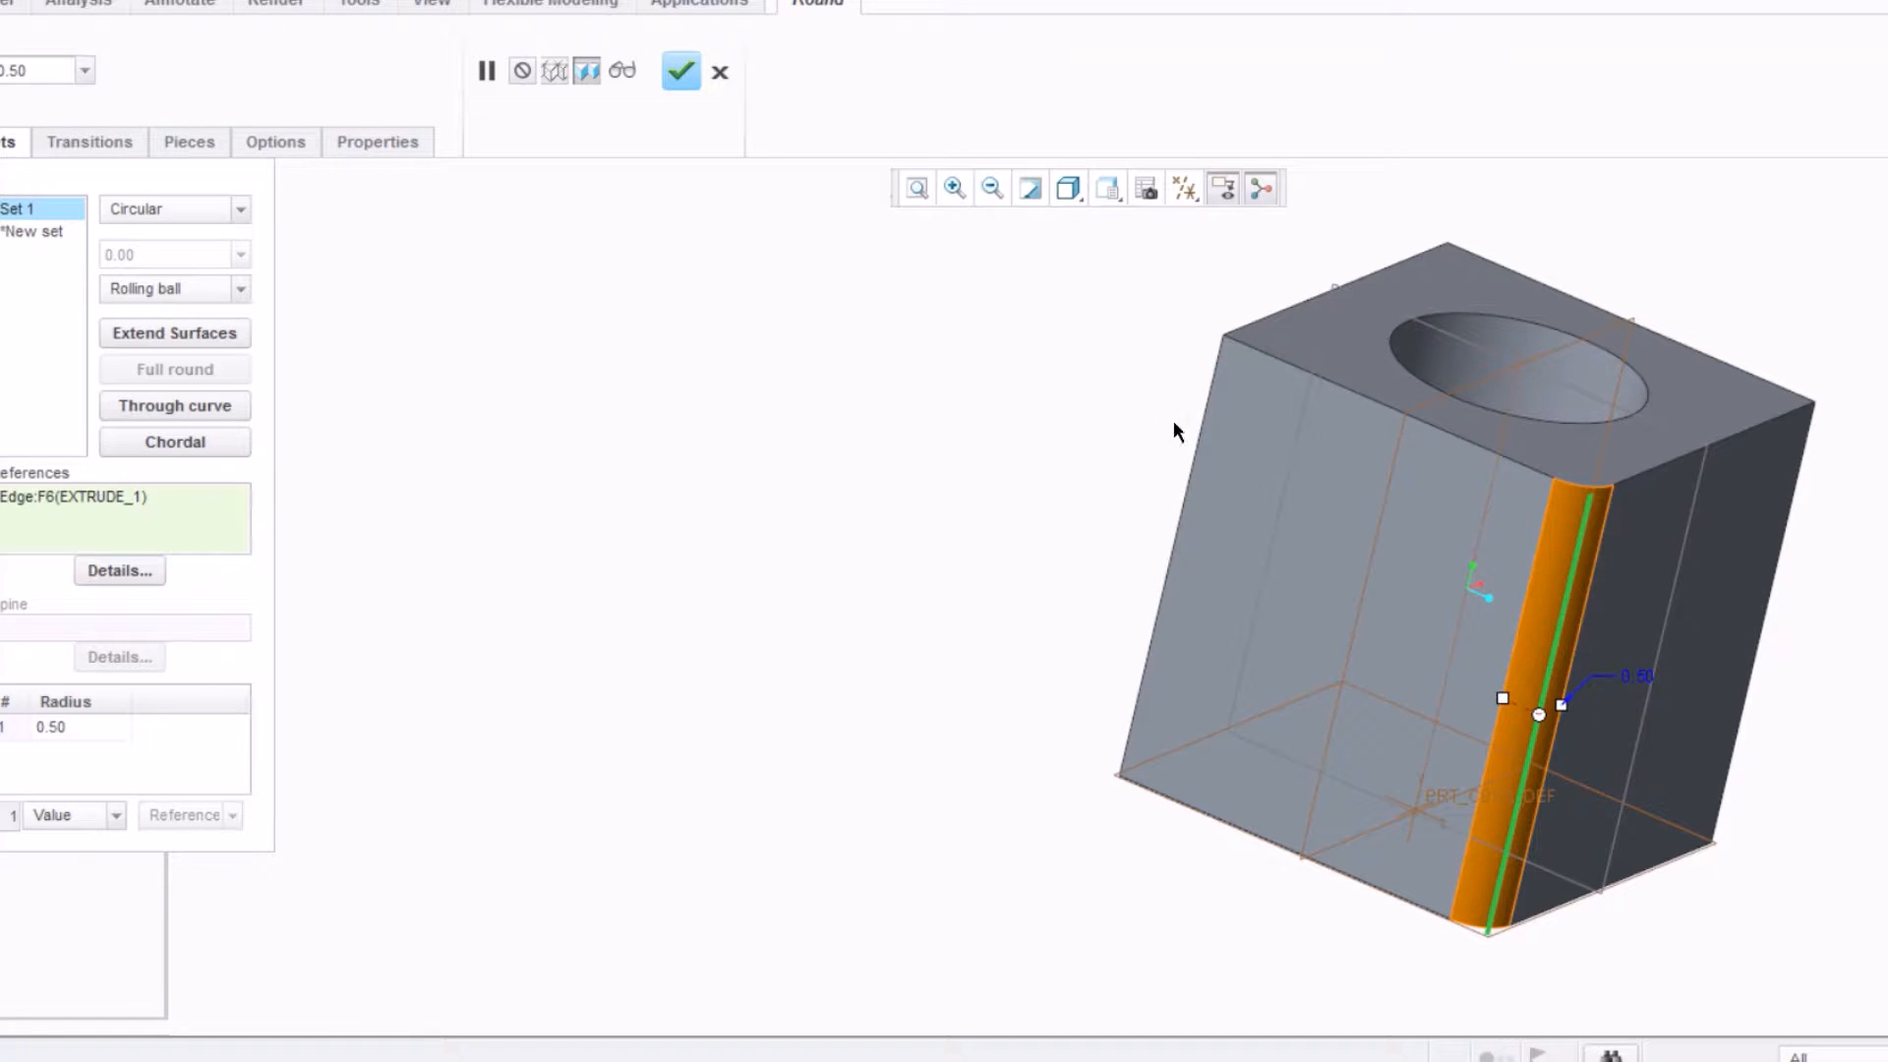
Step: Add the three remaining vertical edges of the block to round Set 1
{"action": "left_click", "coordinate": [1200, 424], "text": "ctrl"}
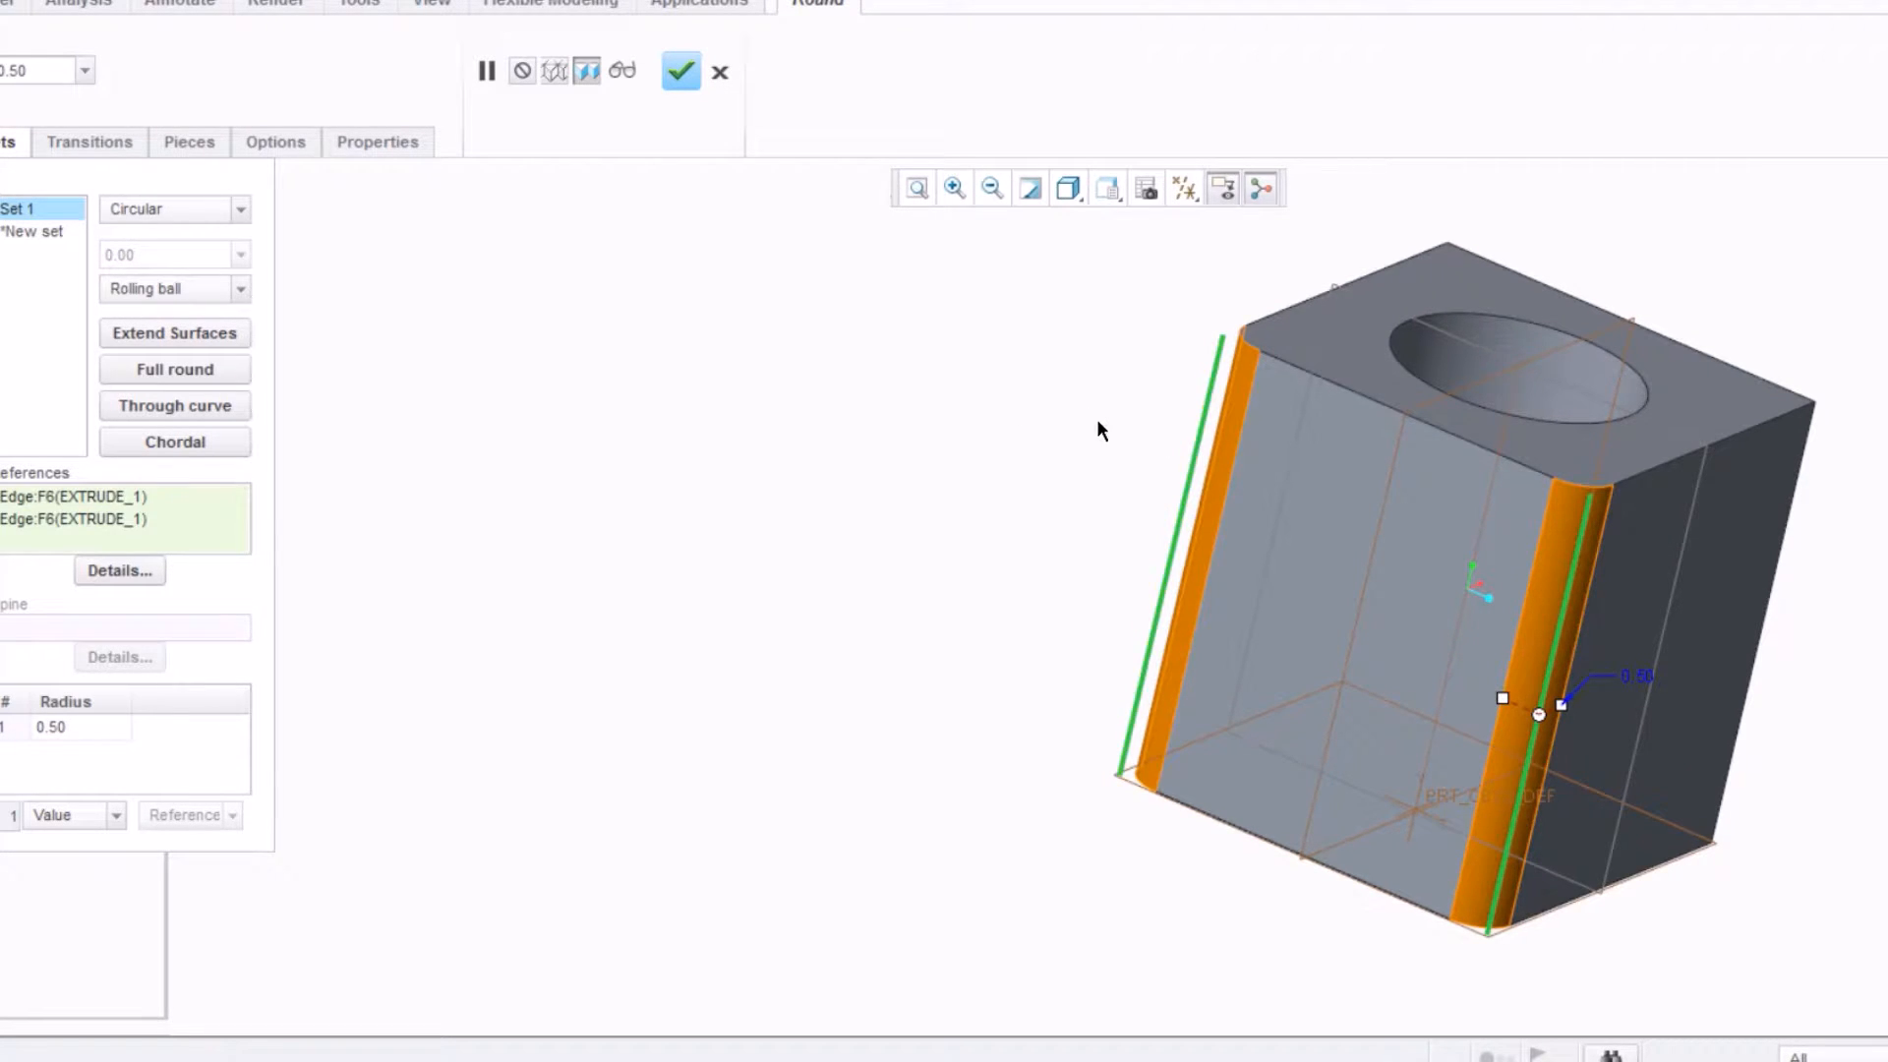
{"action": "middle_click_drag", "start_coordinate": [1101, 413], "coordinate": [1378, 489]}
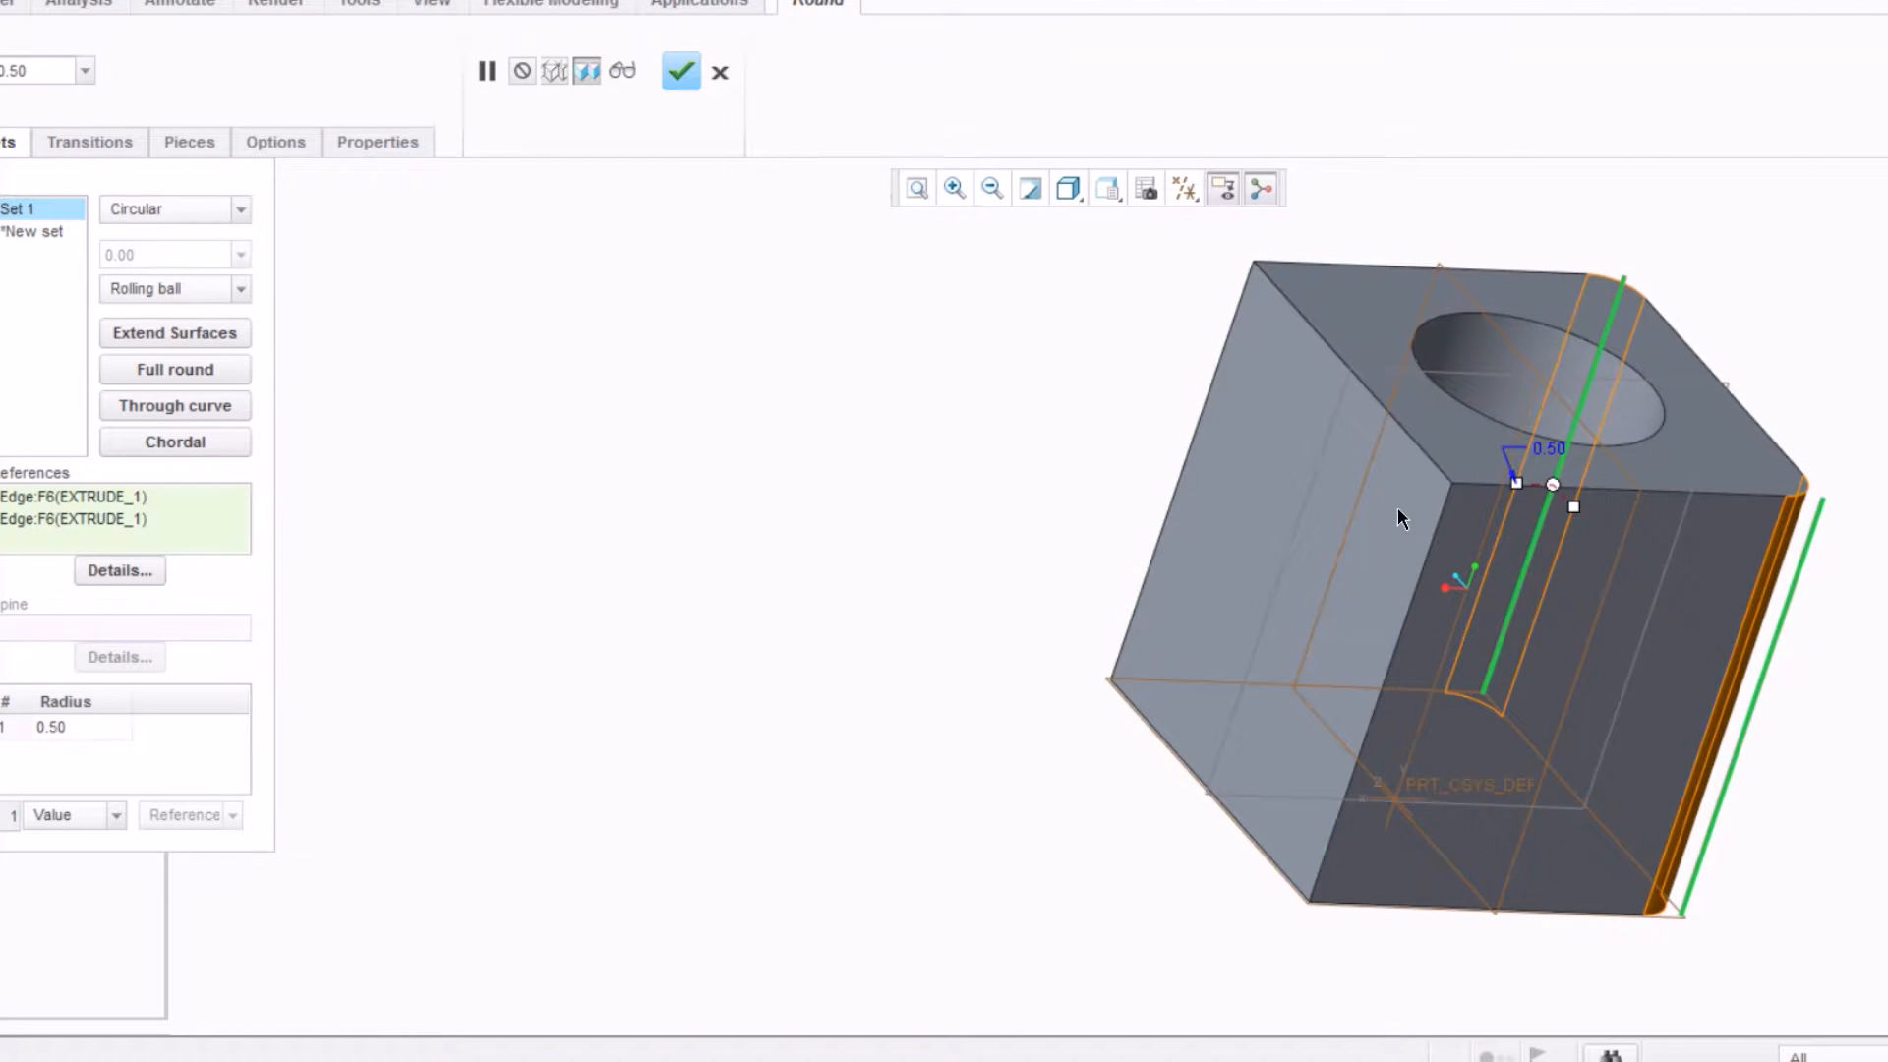
{"action": "left_click", "coordinate": [1447, 531], "text": "ctrl"}
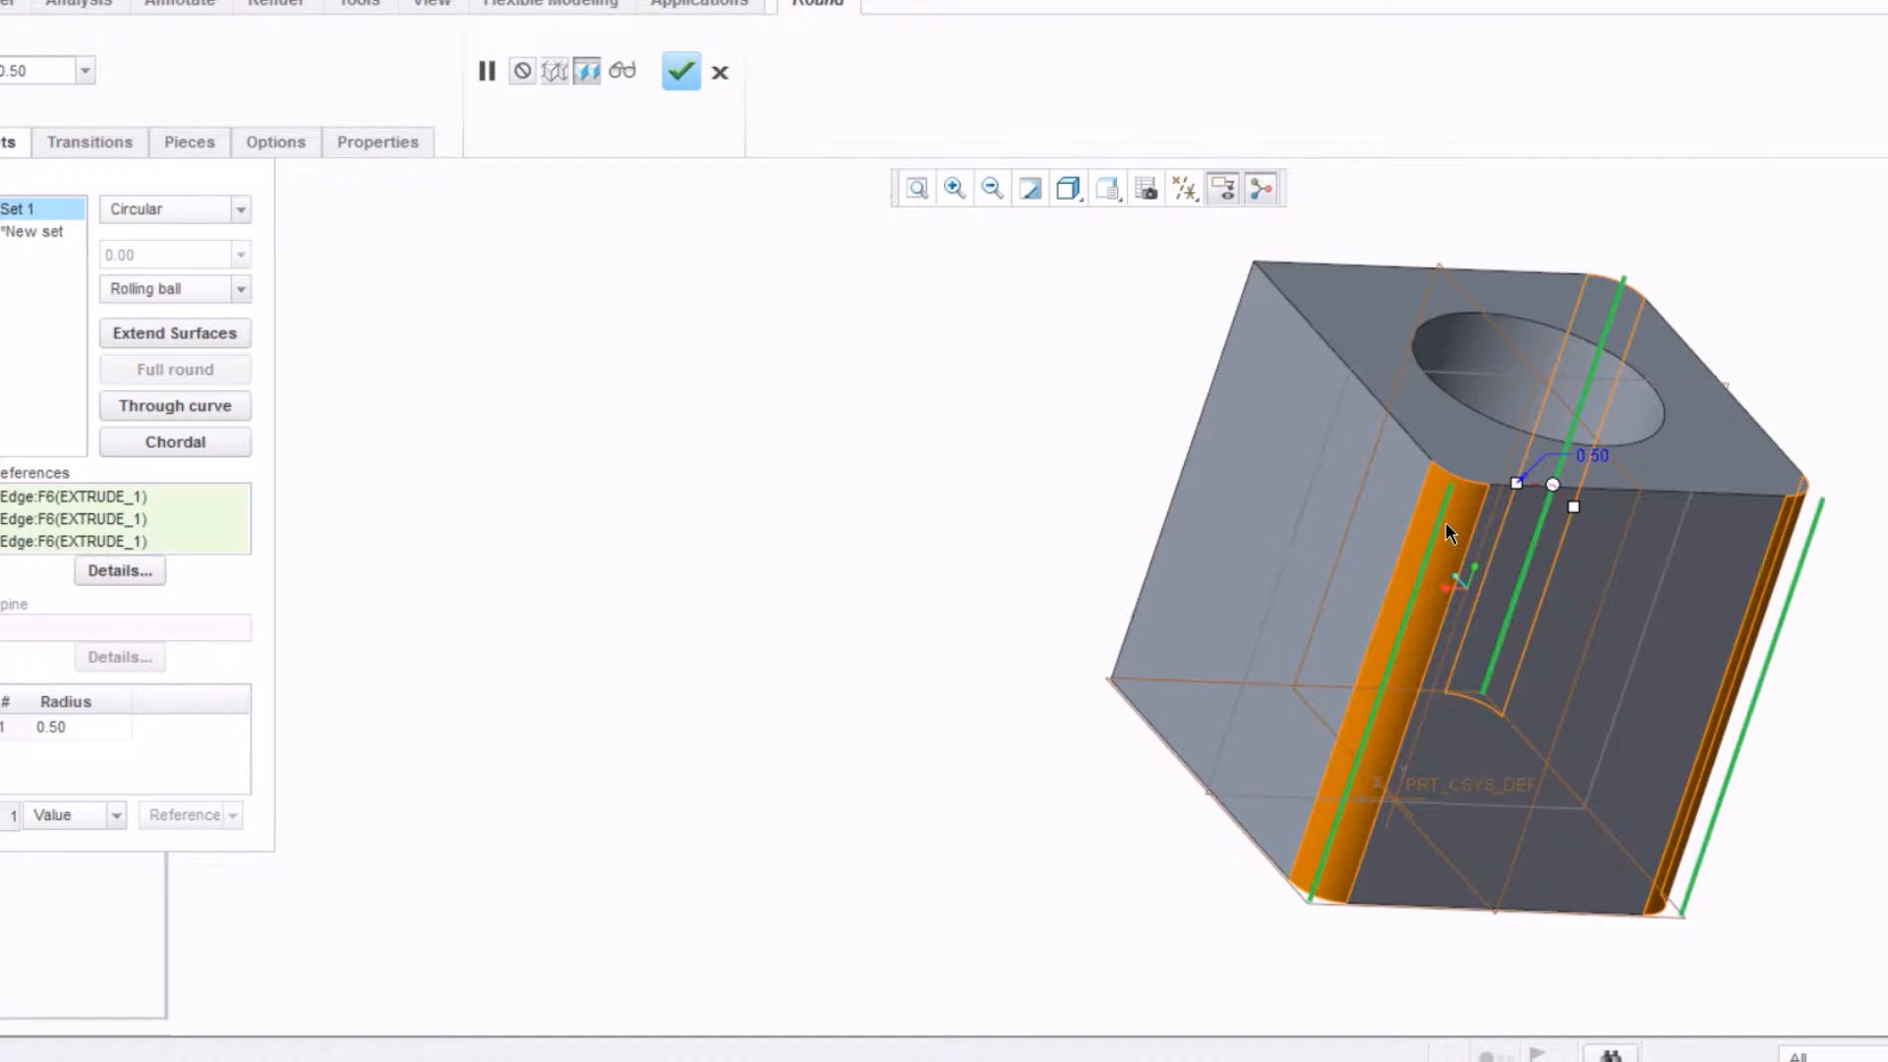
{"action": "middle_click_drag", "start_coordinate": [1265, 475], "coordinate": [1387, 546]}
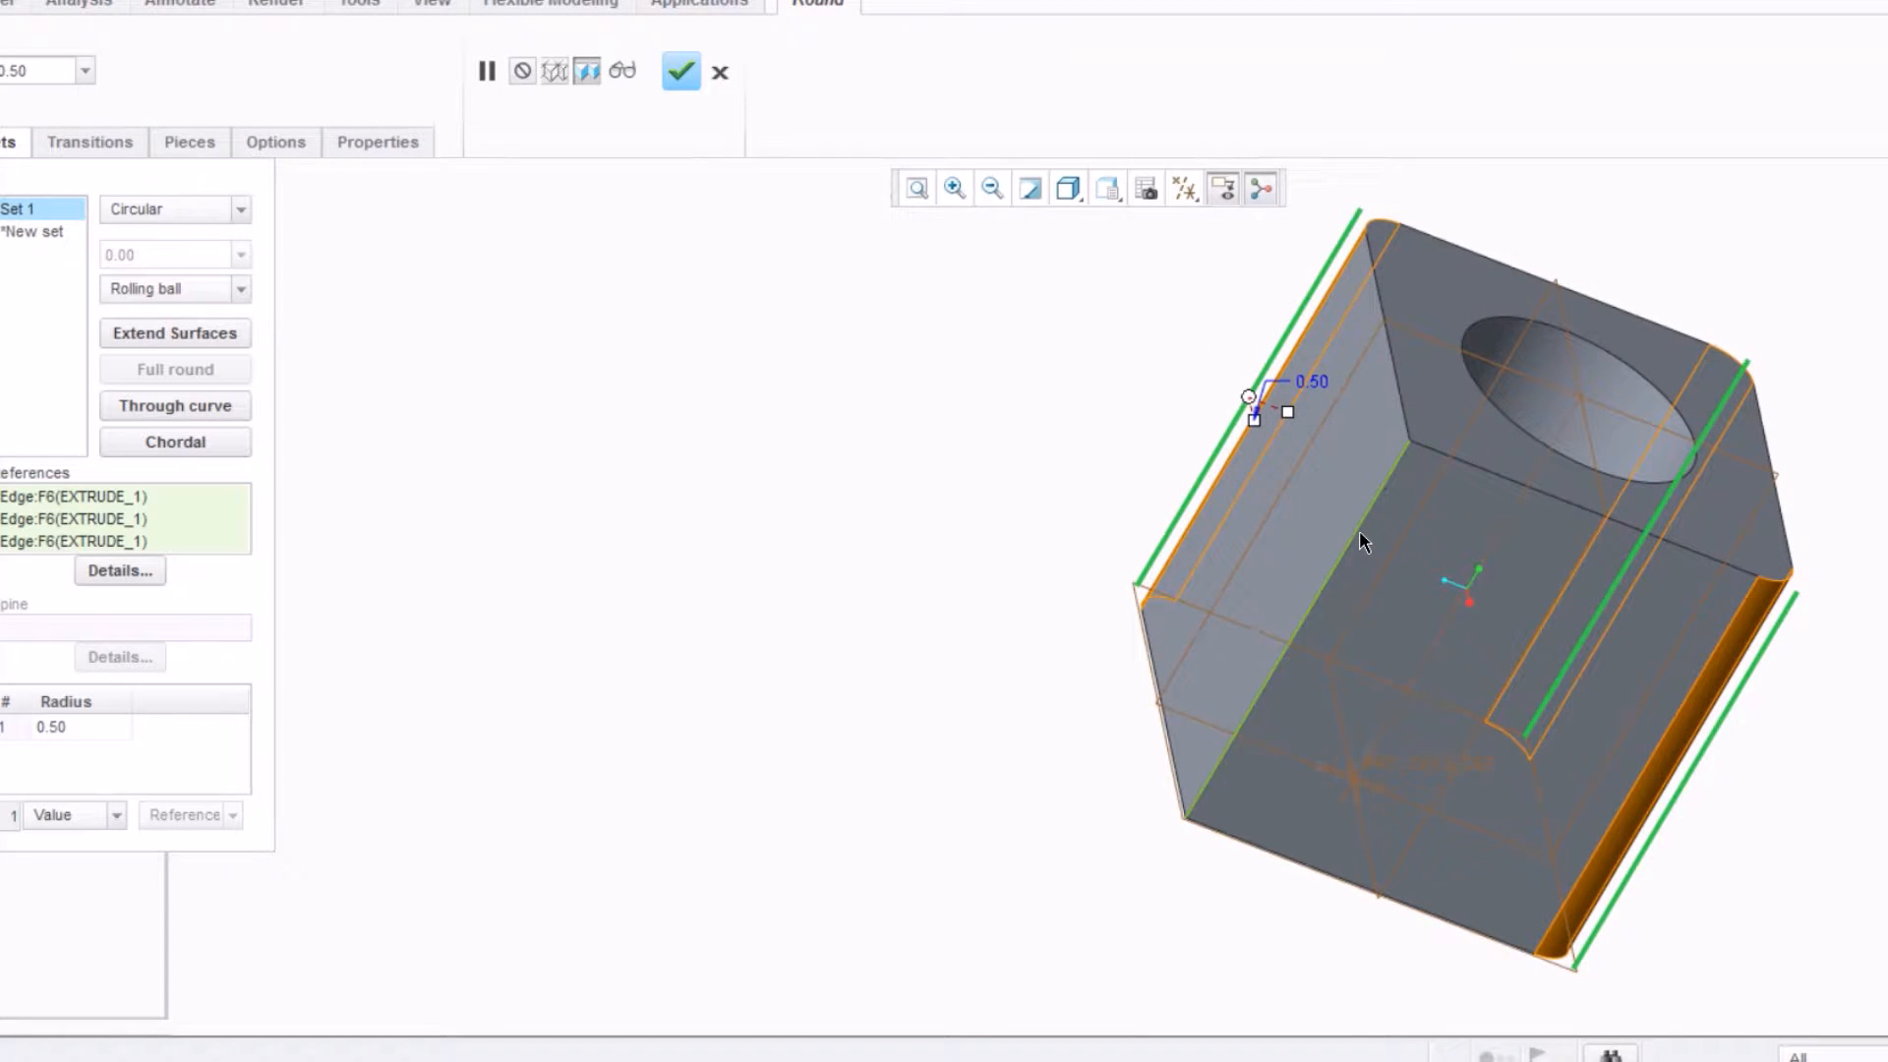
{"action": "left_click", "coordinate": [1360, 532], "text": "ctrl"}
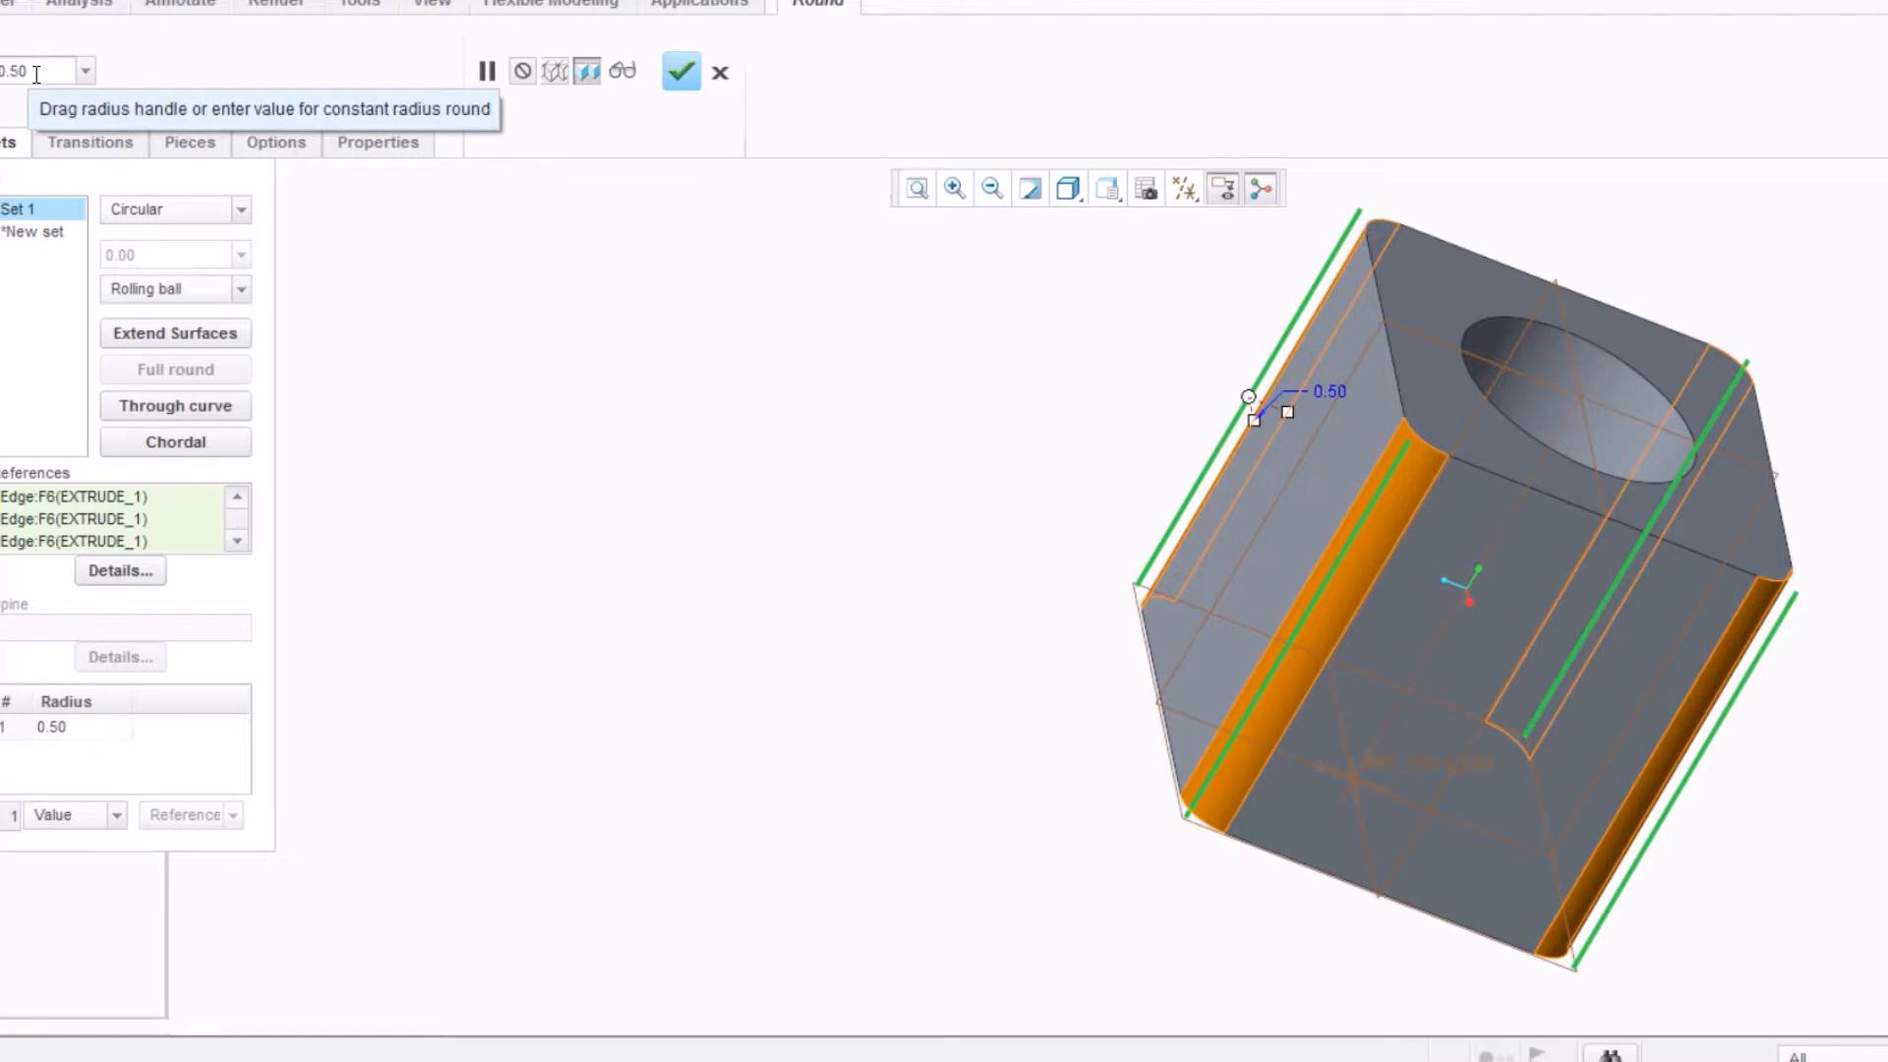
Step: Set the radius of the four vertical edge rounds to 1.00 and complete the Round feature
{"action": "left_click_drag", "start_coordinate": [47, 64], "coordinate": [8, 70]}
{"action": "key", "text": "BackSpace"}
{"action": "type", "text": "1"}
{"action": "key", "text": "Return"}
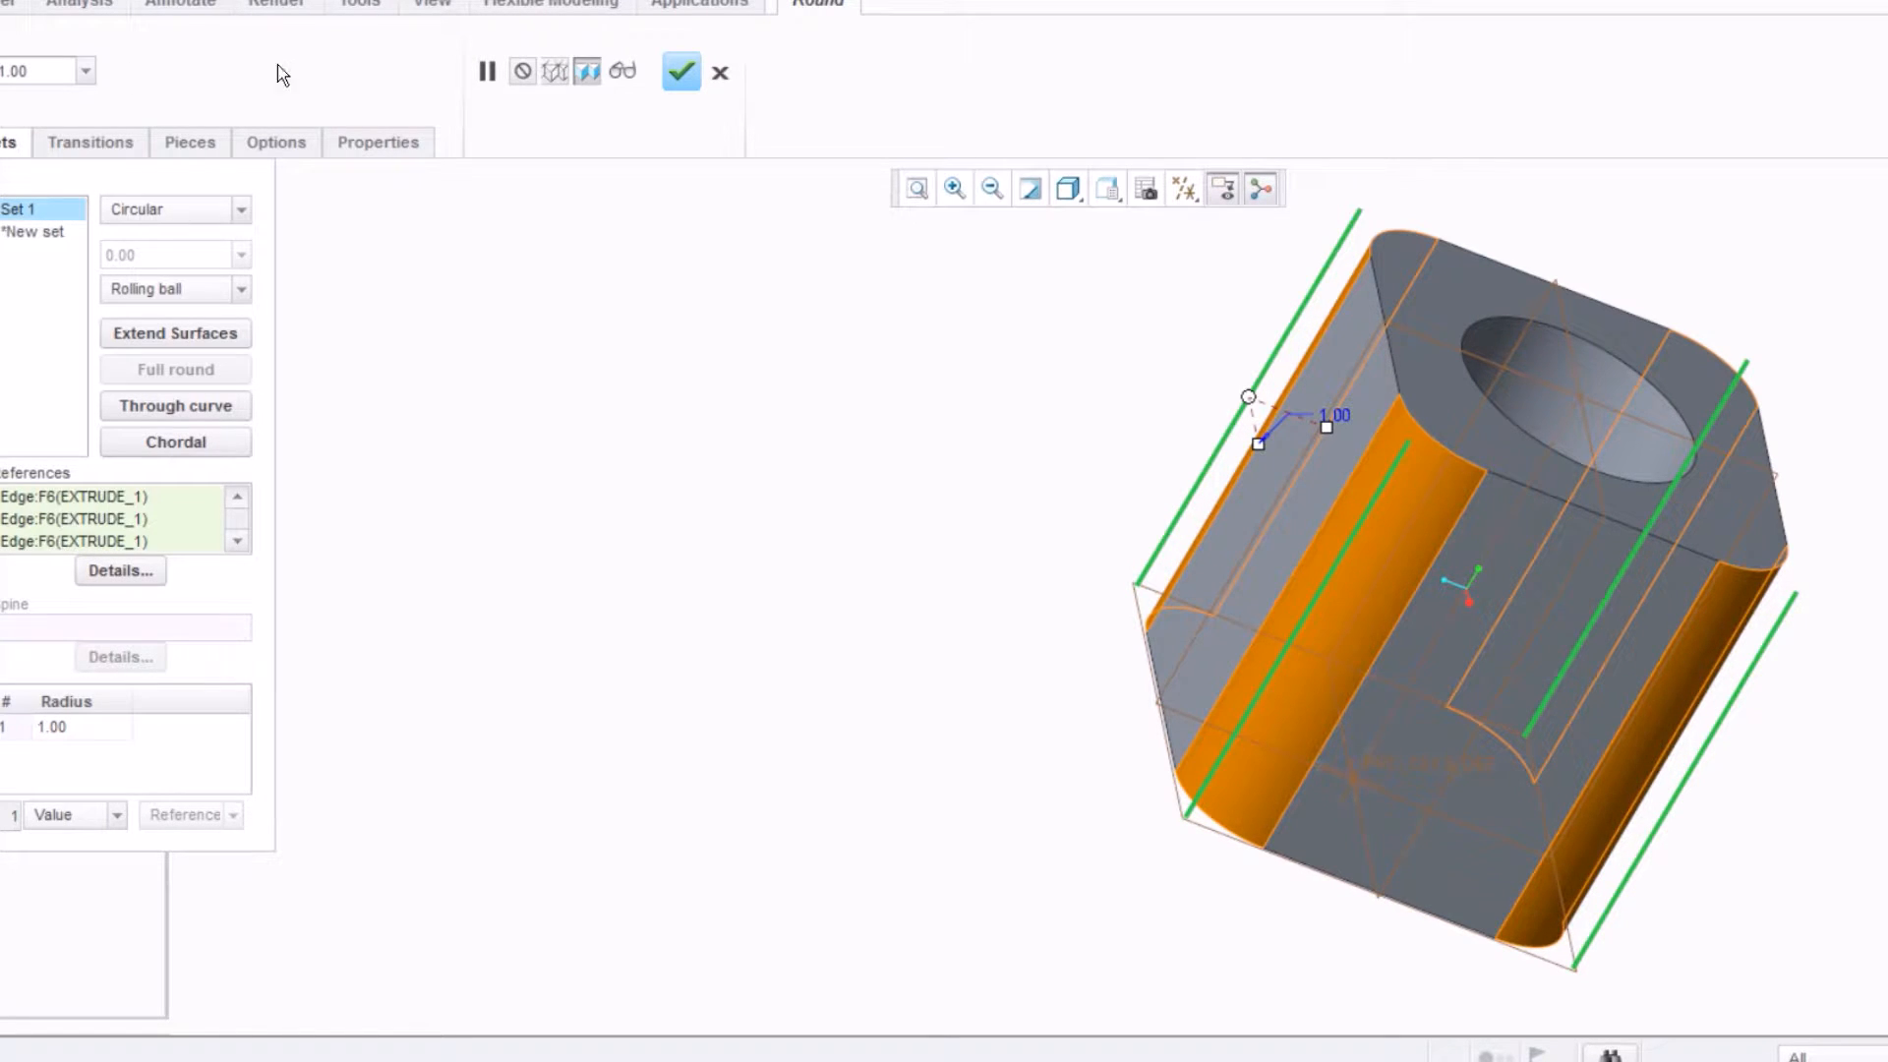
{"action": "left_click", "coordinate": [673, 79]}
{"action": "left_click", "coordinate": [789, 356]}
Step: Examine the rounded block from several sides, highlighting the edges that belong to the round feature
{"action": "middle_click_drag", "start_coordinate": [966, 418], "coordinate": [831, 413]}
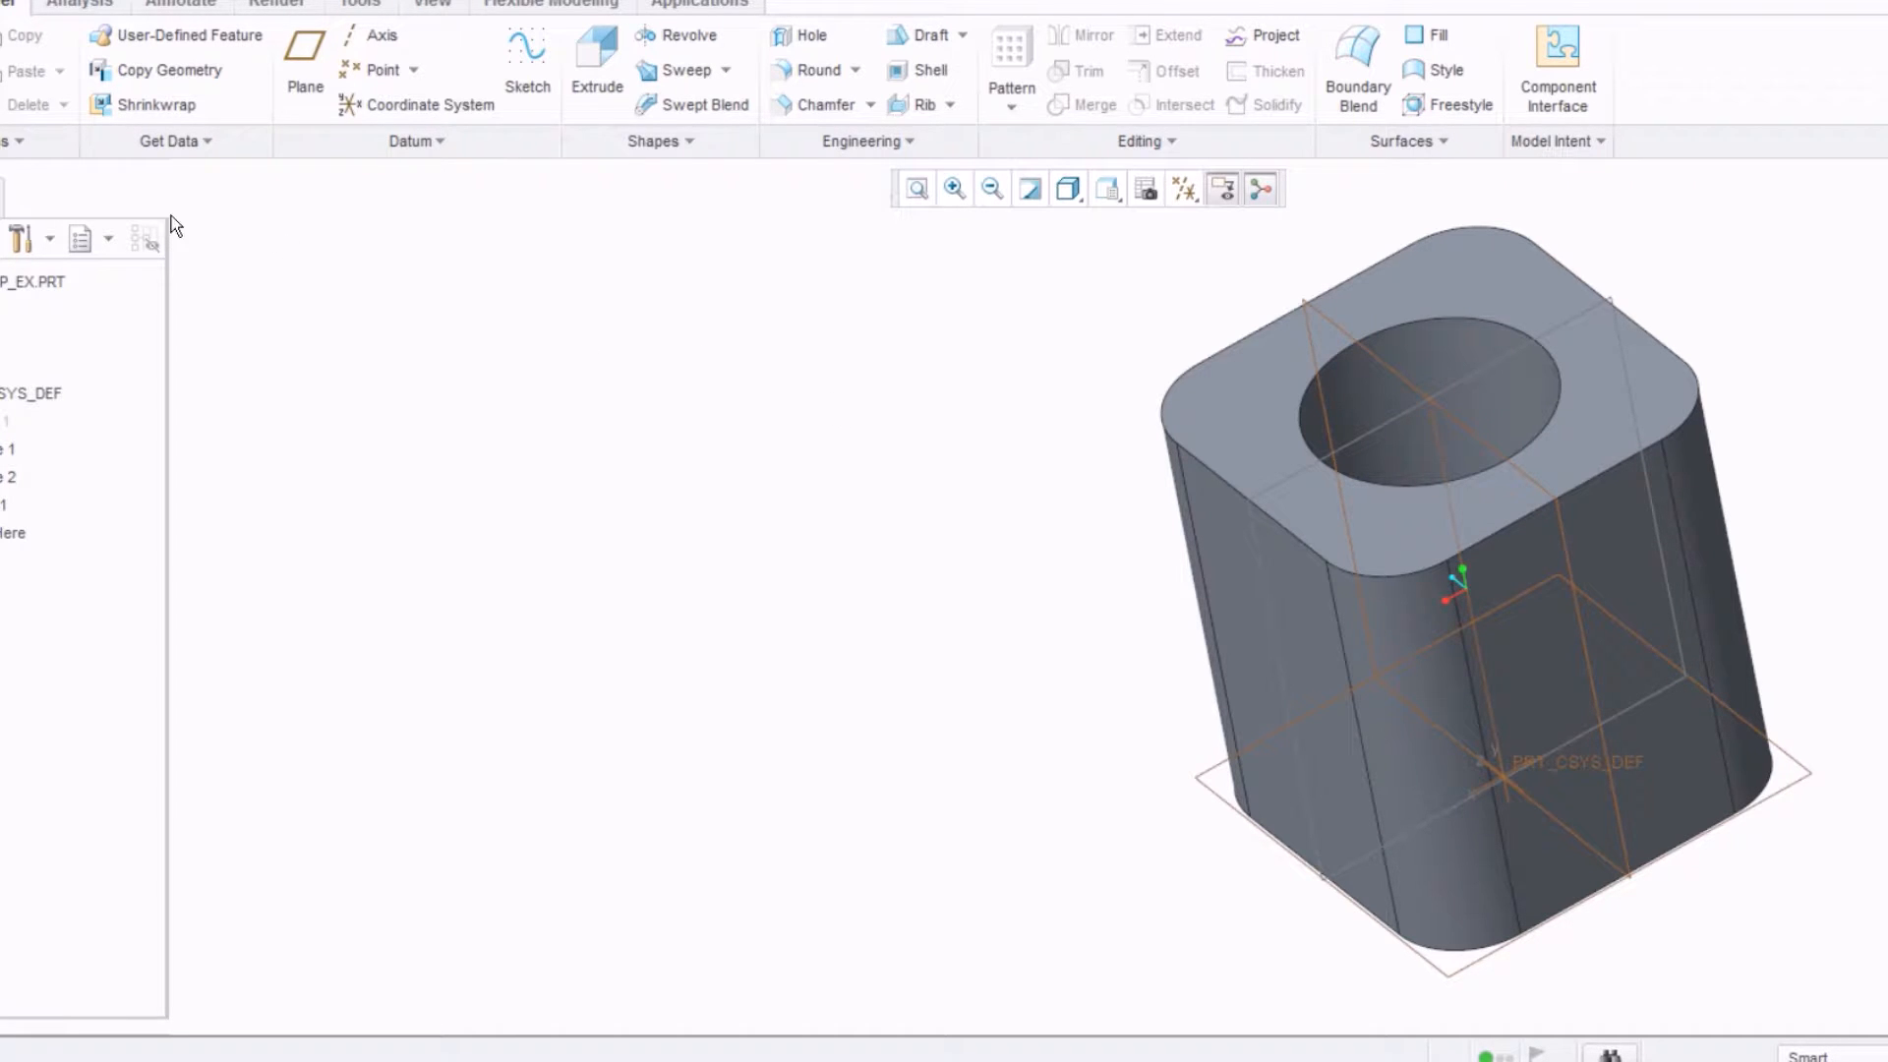
{"action": "left_click", "coordinate": [4, 504]}
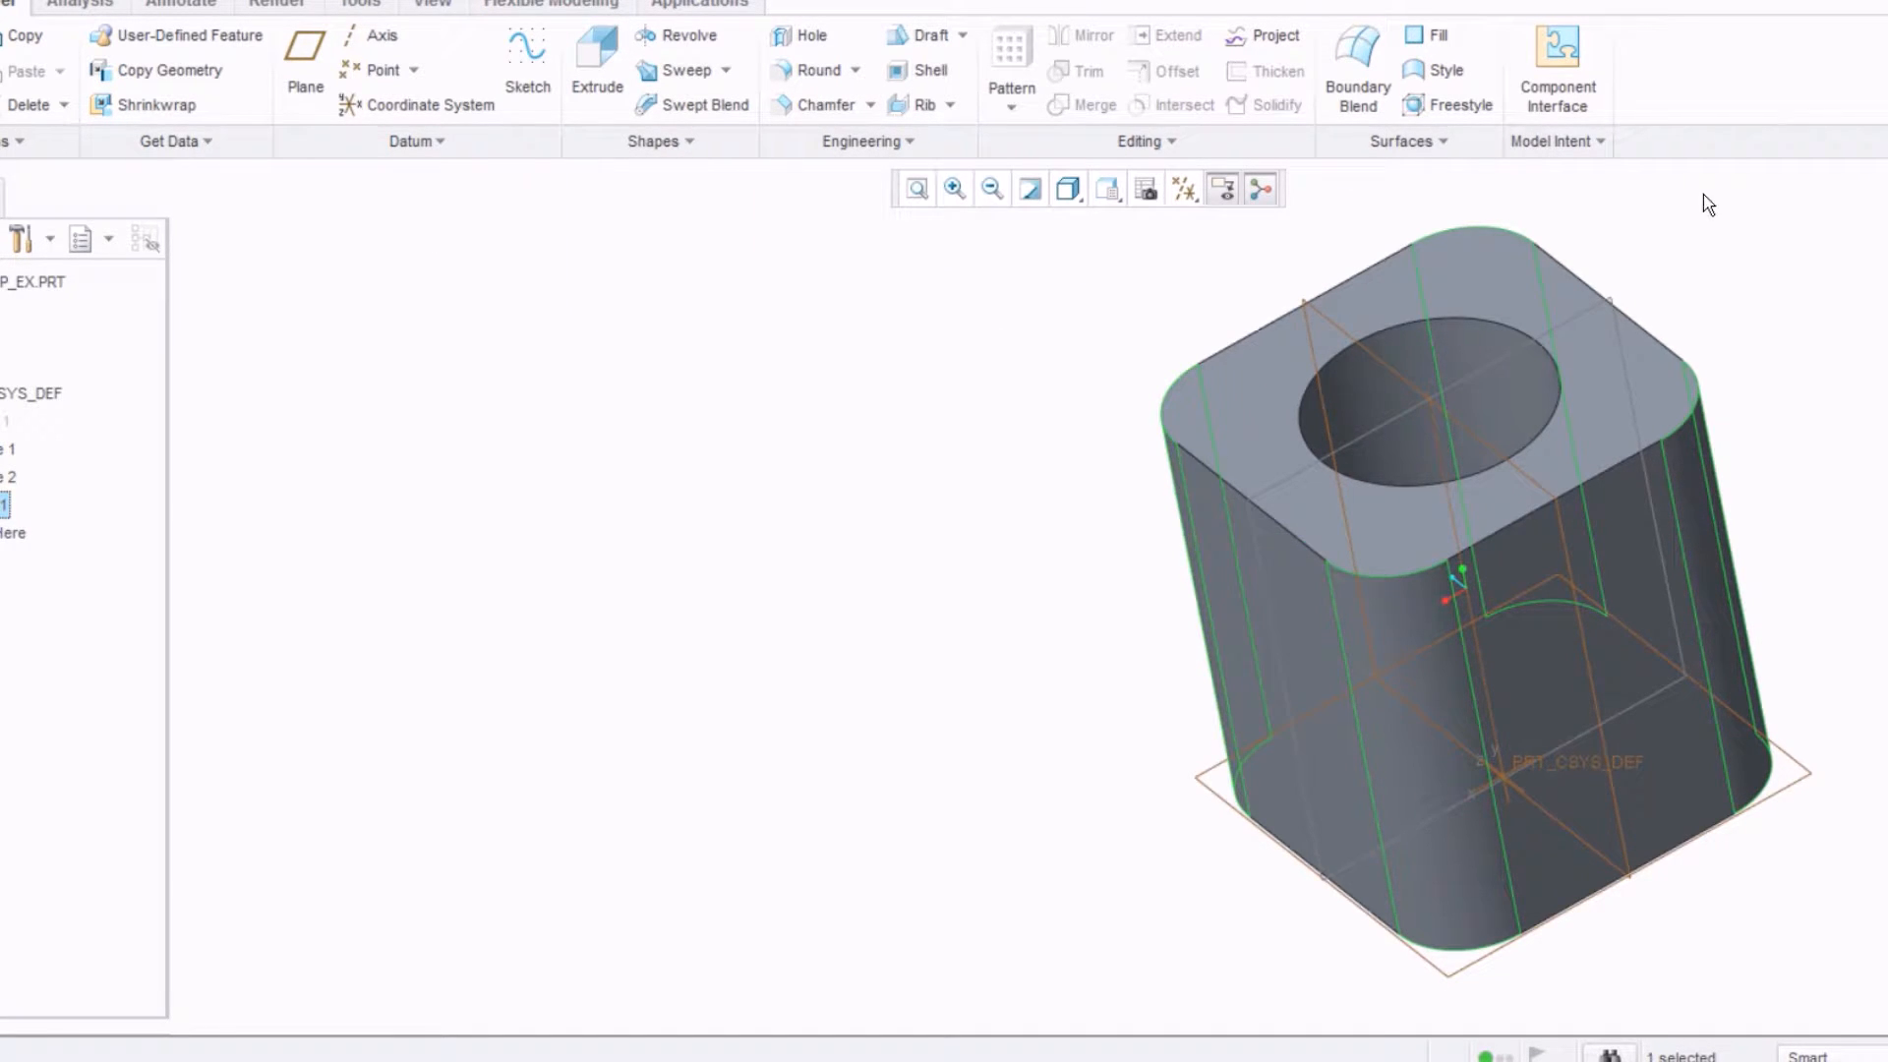
{"action": "left_click", "coordinate": [924, 470]}
{"action": "middle_click_drag", "start_coordinate": [891, 433], "coordinate": [1053, 442]}
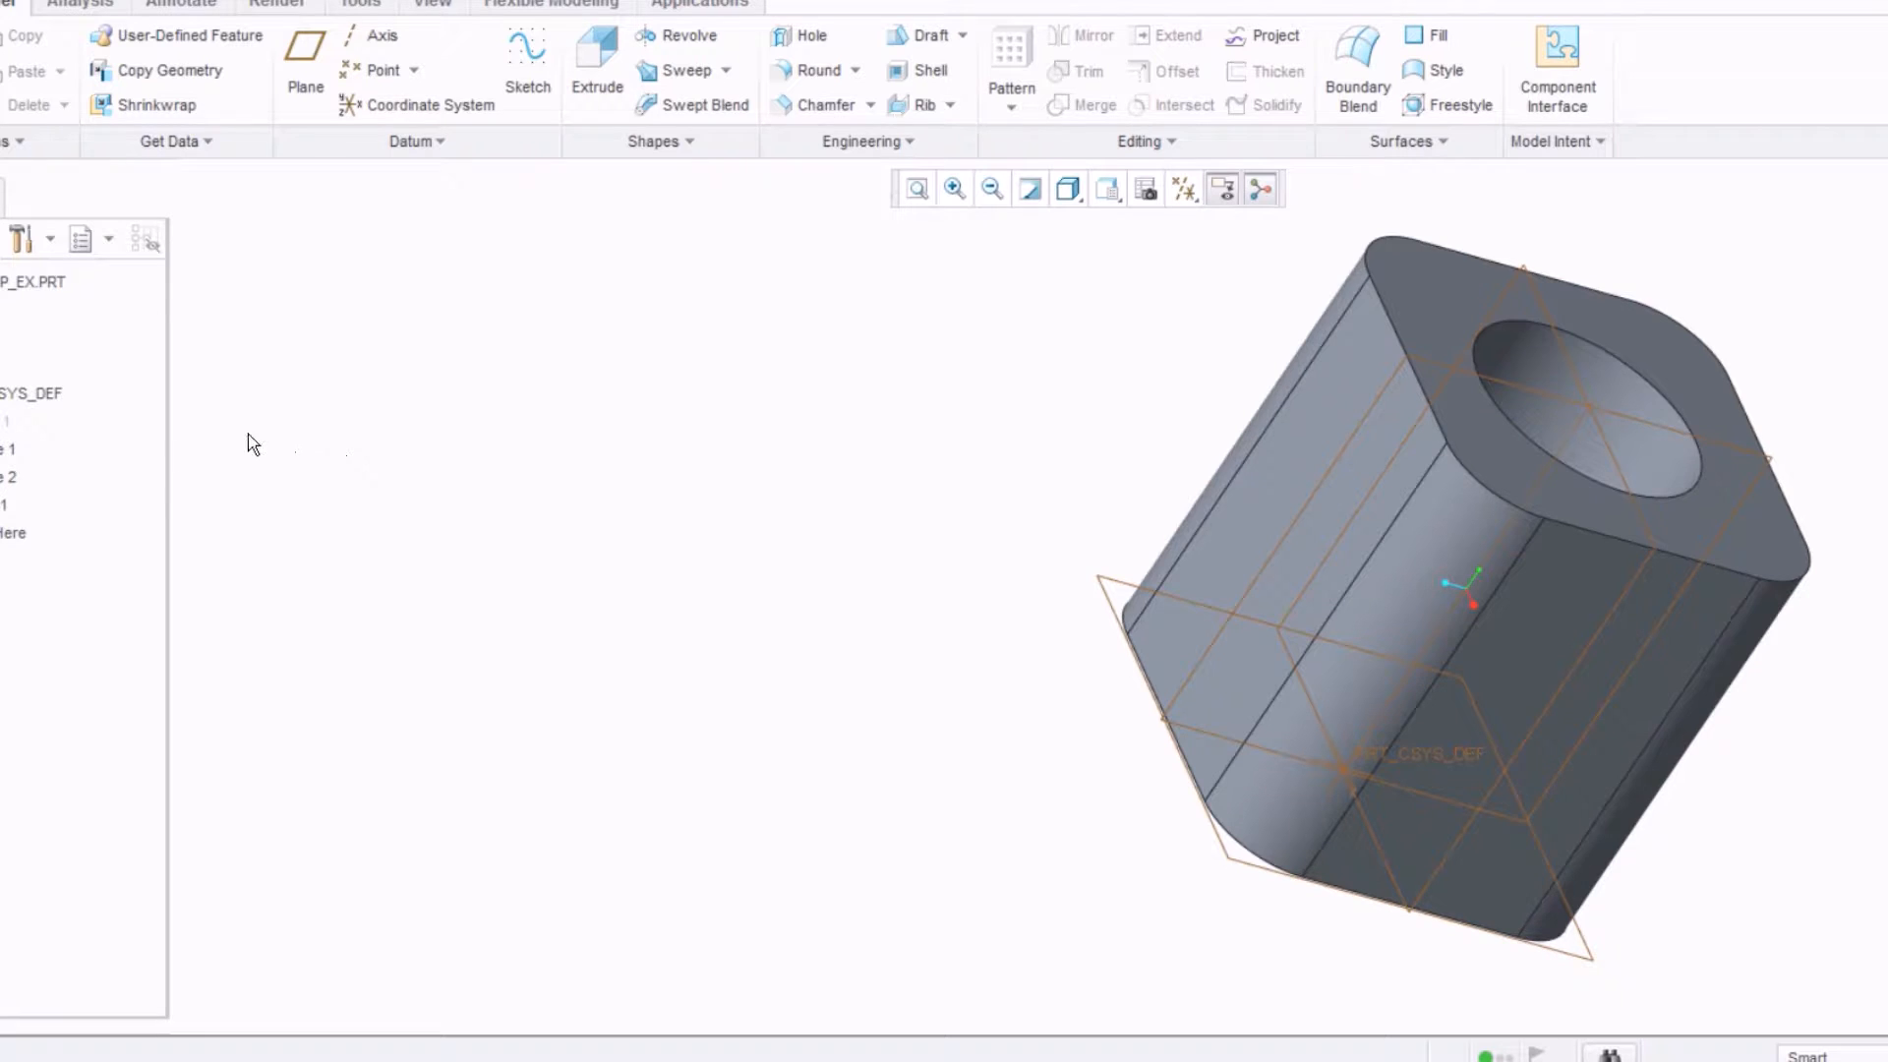
{"action": "left_click", "coordinate": [5, 504]}
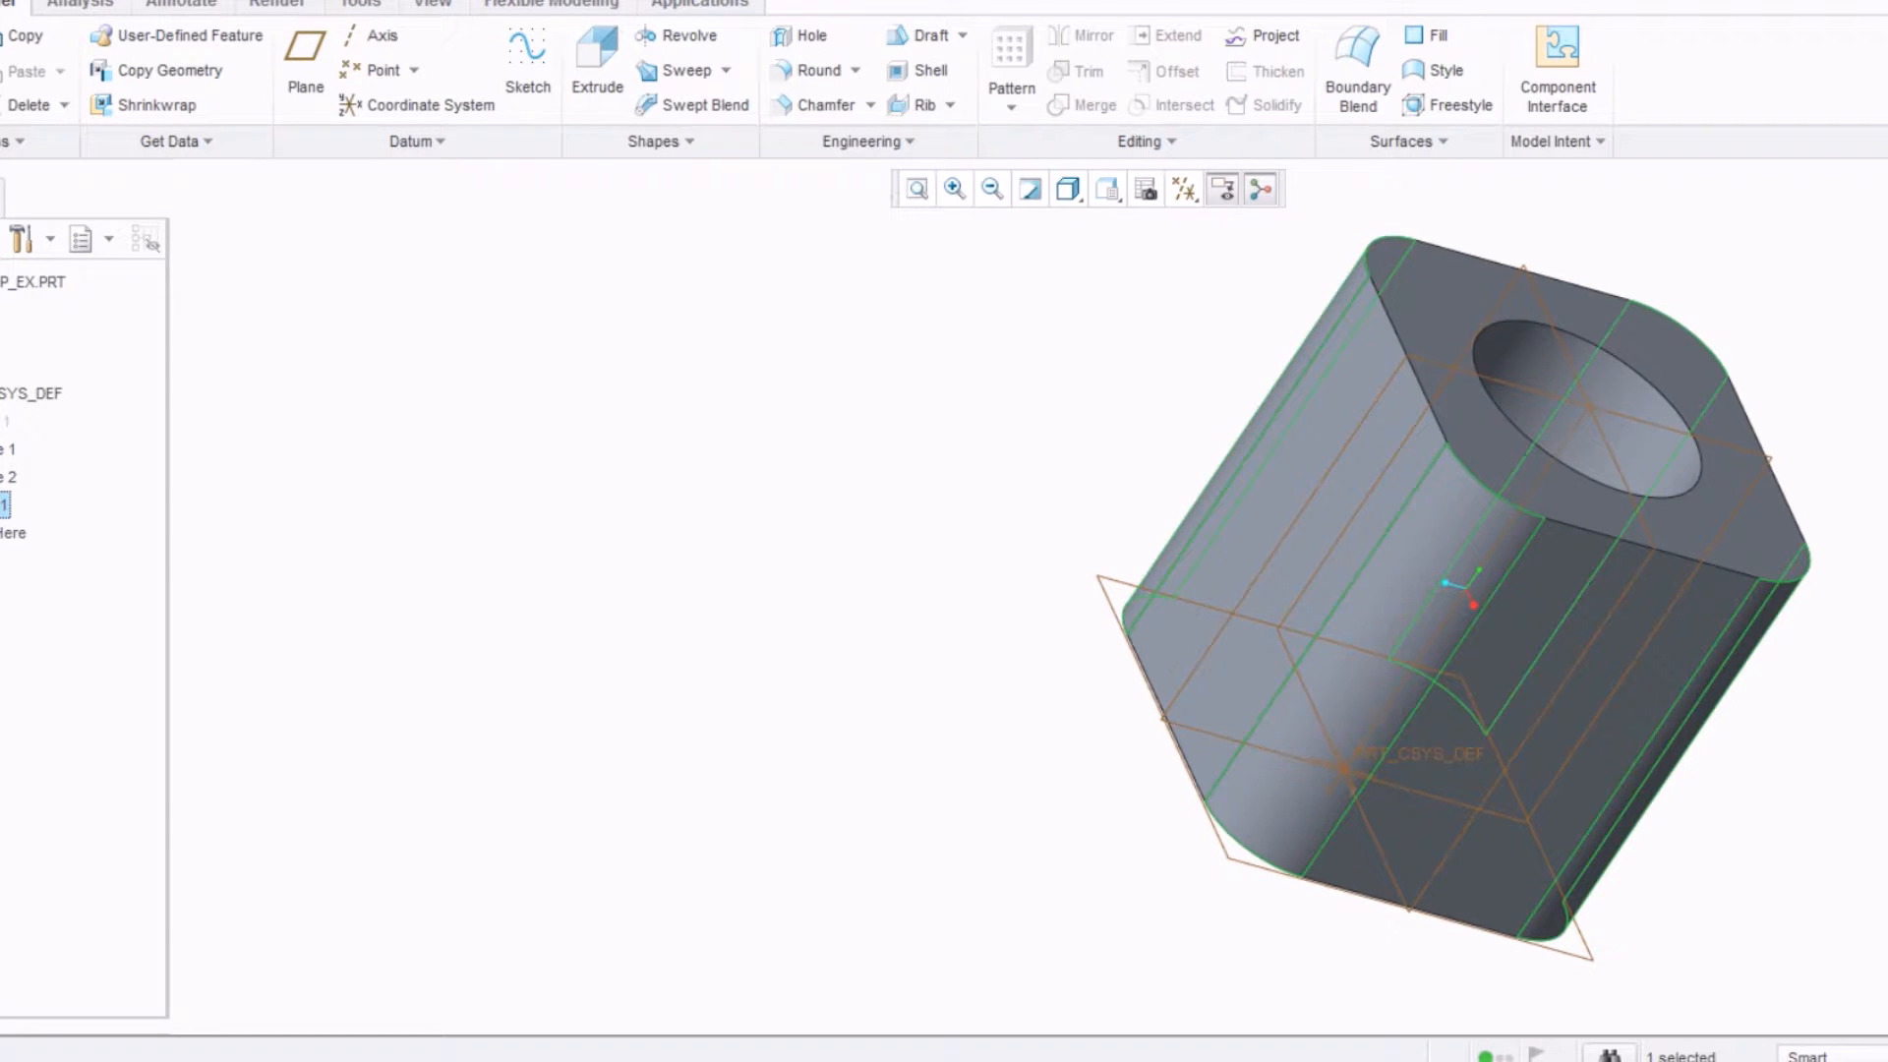
{"action": "left_click", "coordinate": [540, 645]}
{"action": "middle_click_drag", "start_coordinate": [582, 645], "coordinate": [485, 624]}
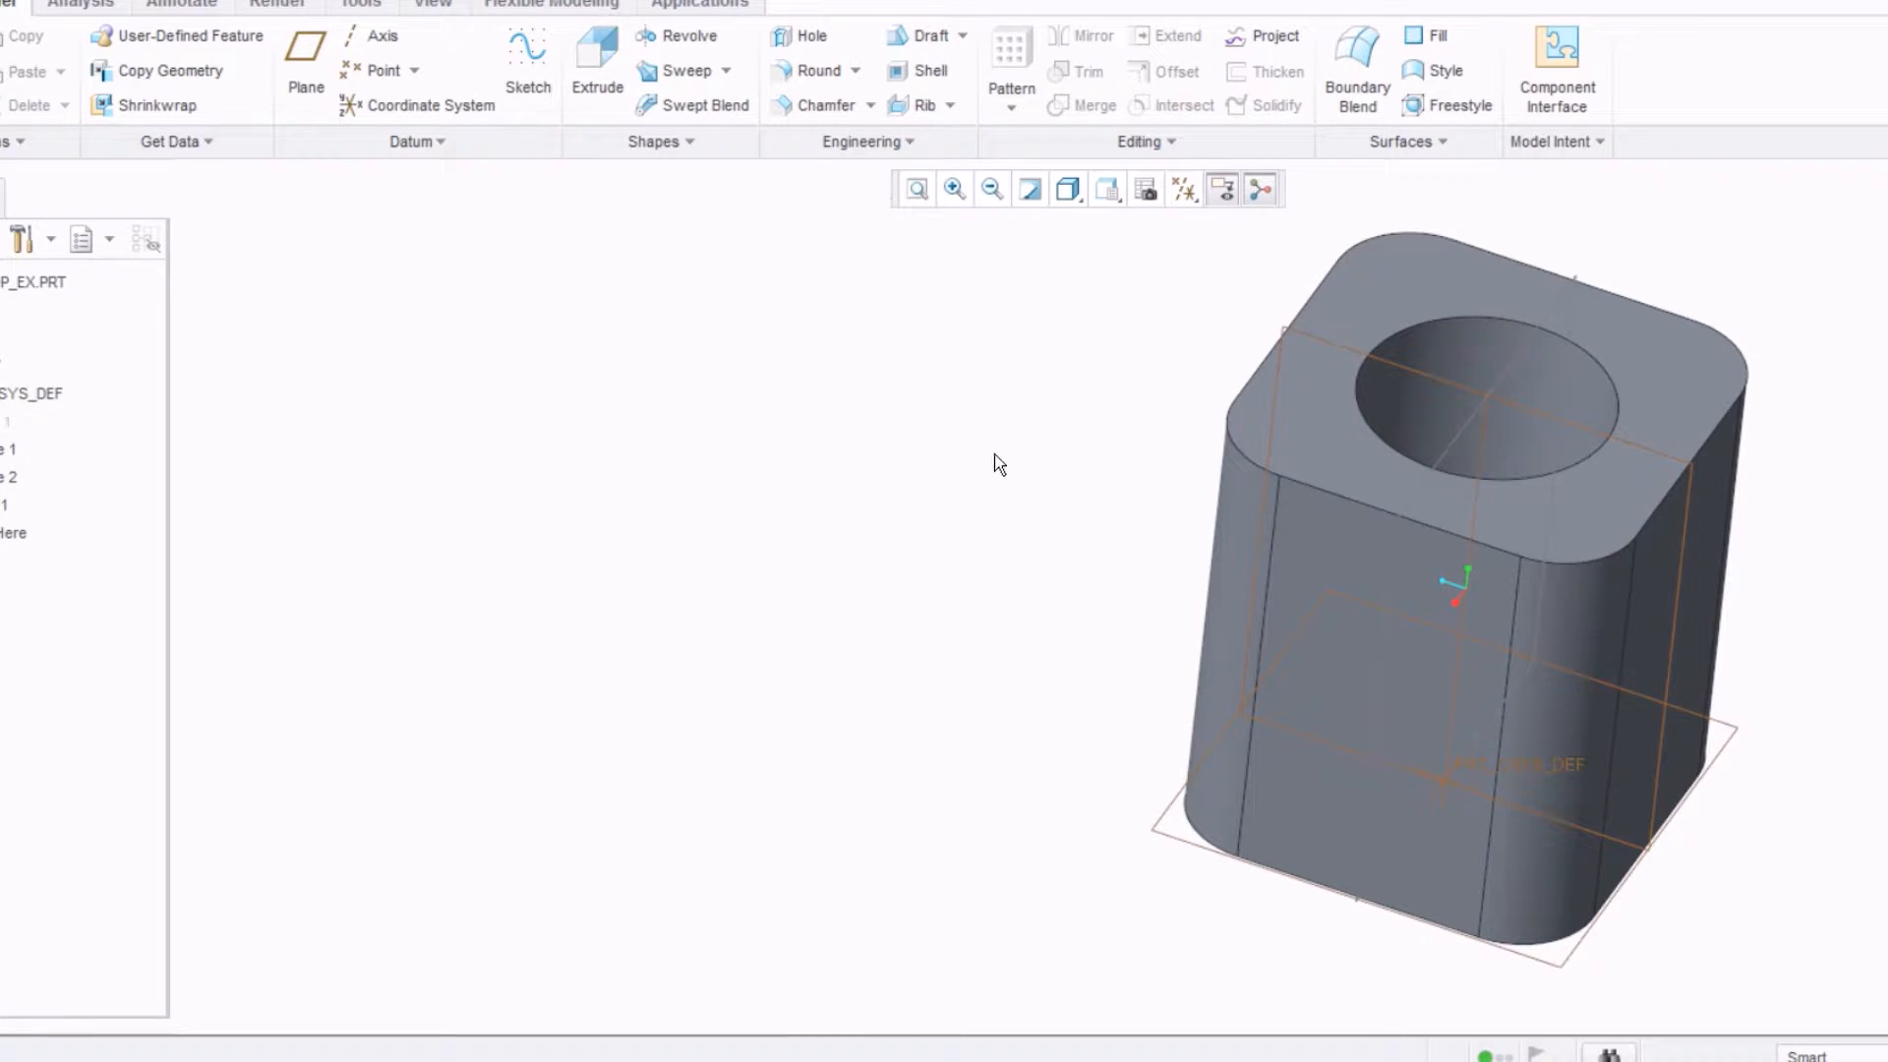
{"action": "scroll", "coordinate": [785, 500], "scroll_direction": "up", "scroll_amount": 2}
{"action": "scroll", "coordinate": [1286, 480], "scroll_direction": "up", "scroll_amount": 1}
{"action": "mouse_move", "coordinate": [1289, 476]}
{"action": "middle_mouse_down"}
{"action": "mouse_move", "coordinate": [1269, 369]}
{"action": "mouse_move", "coordinate": [1281, 460]}
{"action": "middle_mouse_up"}
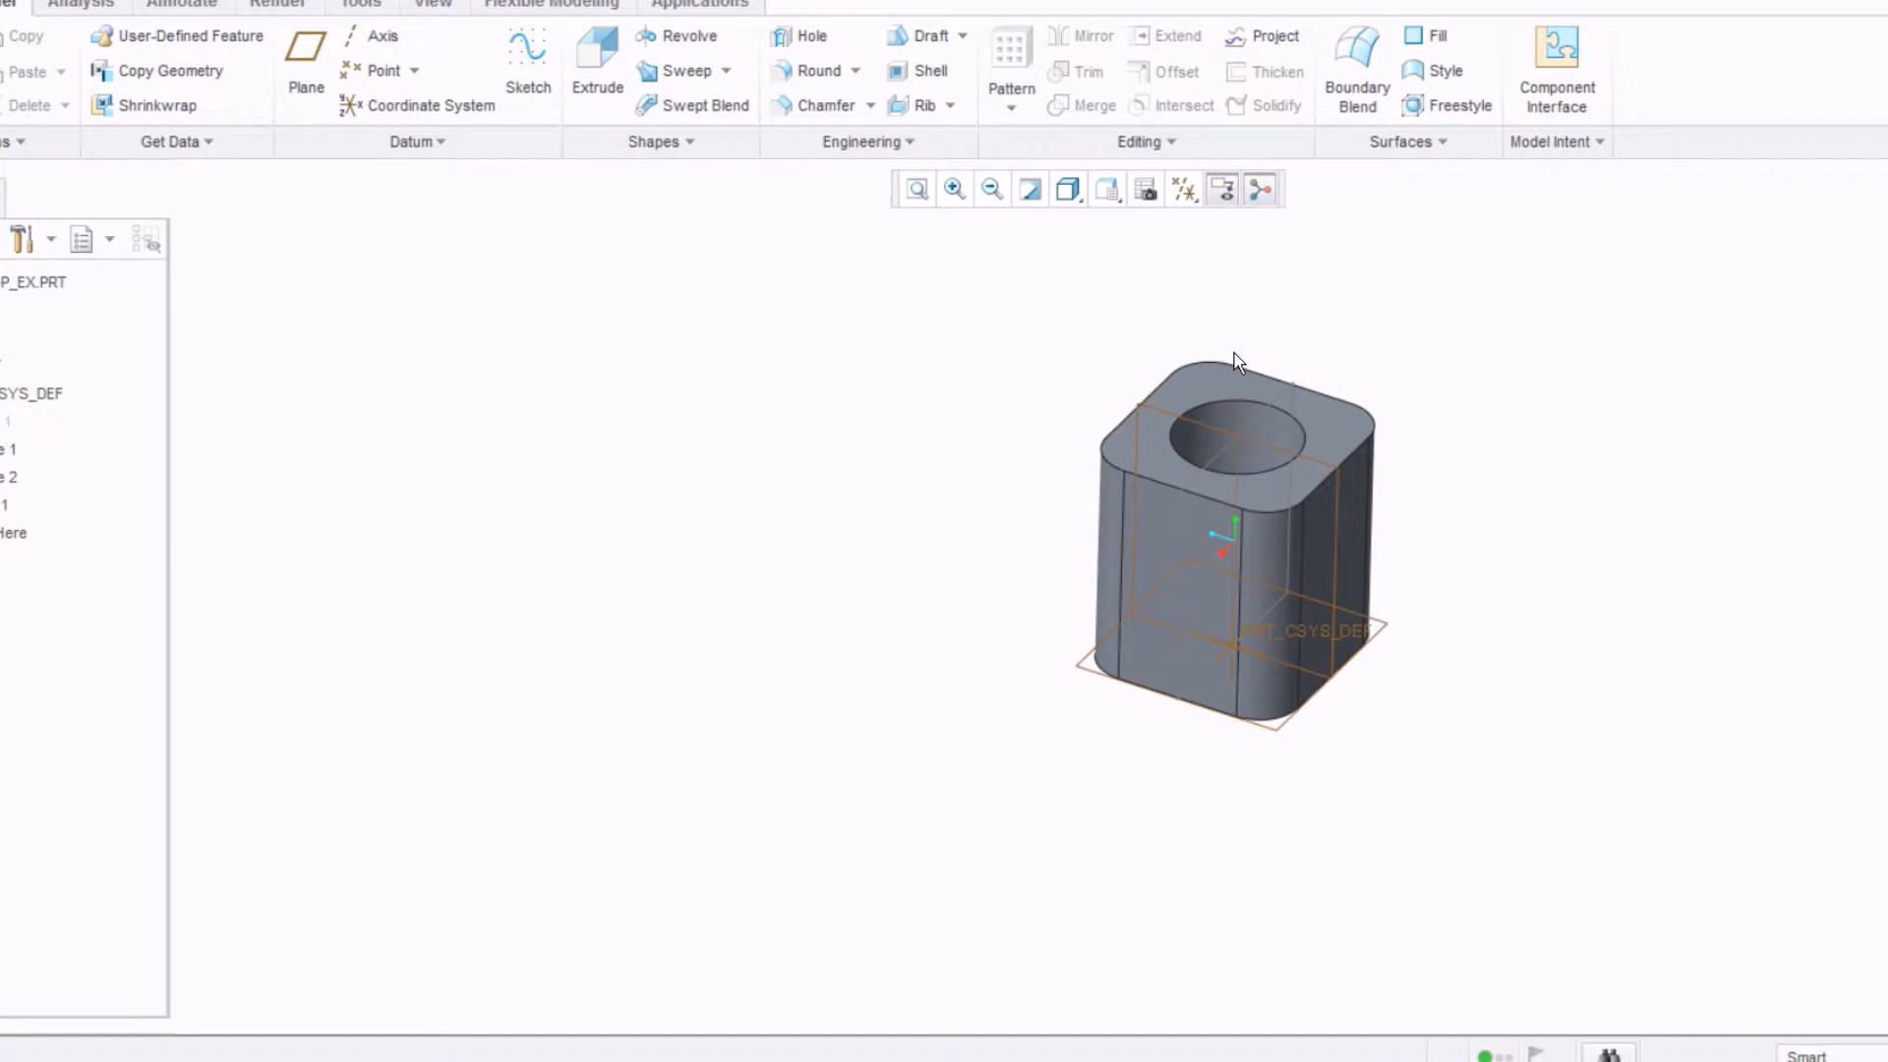
{"action": "scroll", "coordinate": [1235, 352], "scroll_direction": "down", "scroll_amount": 4}
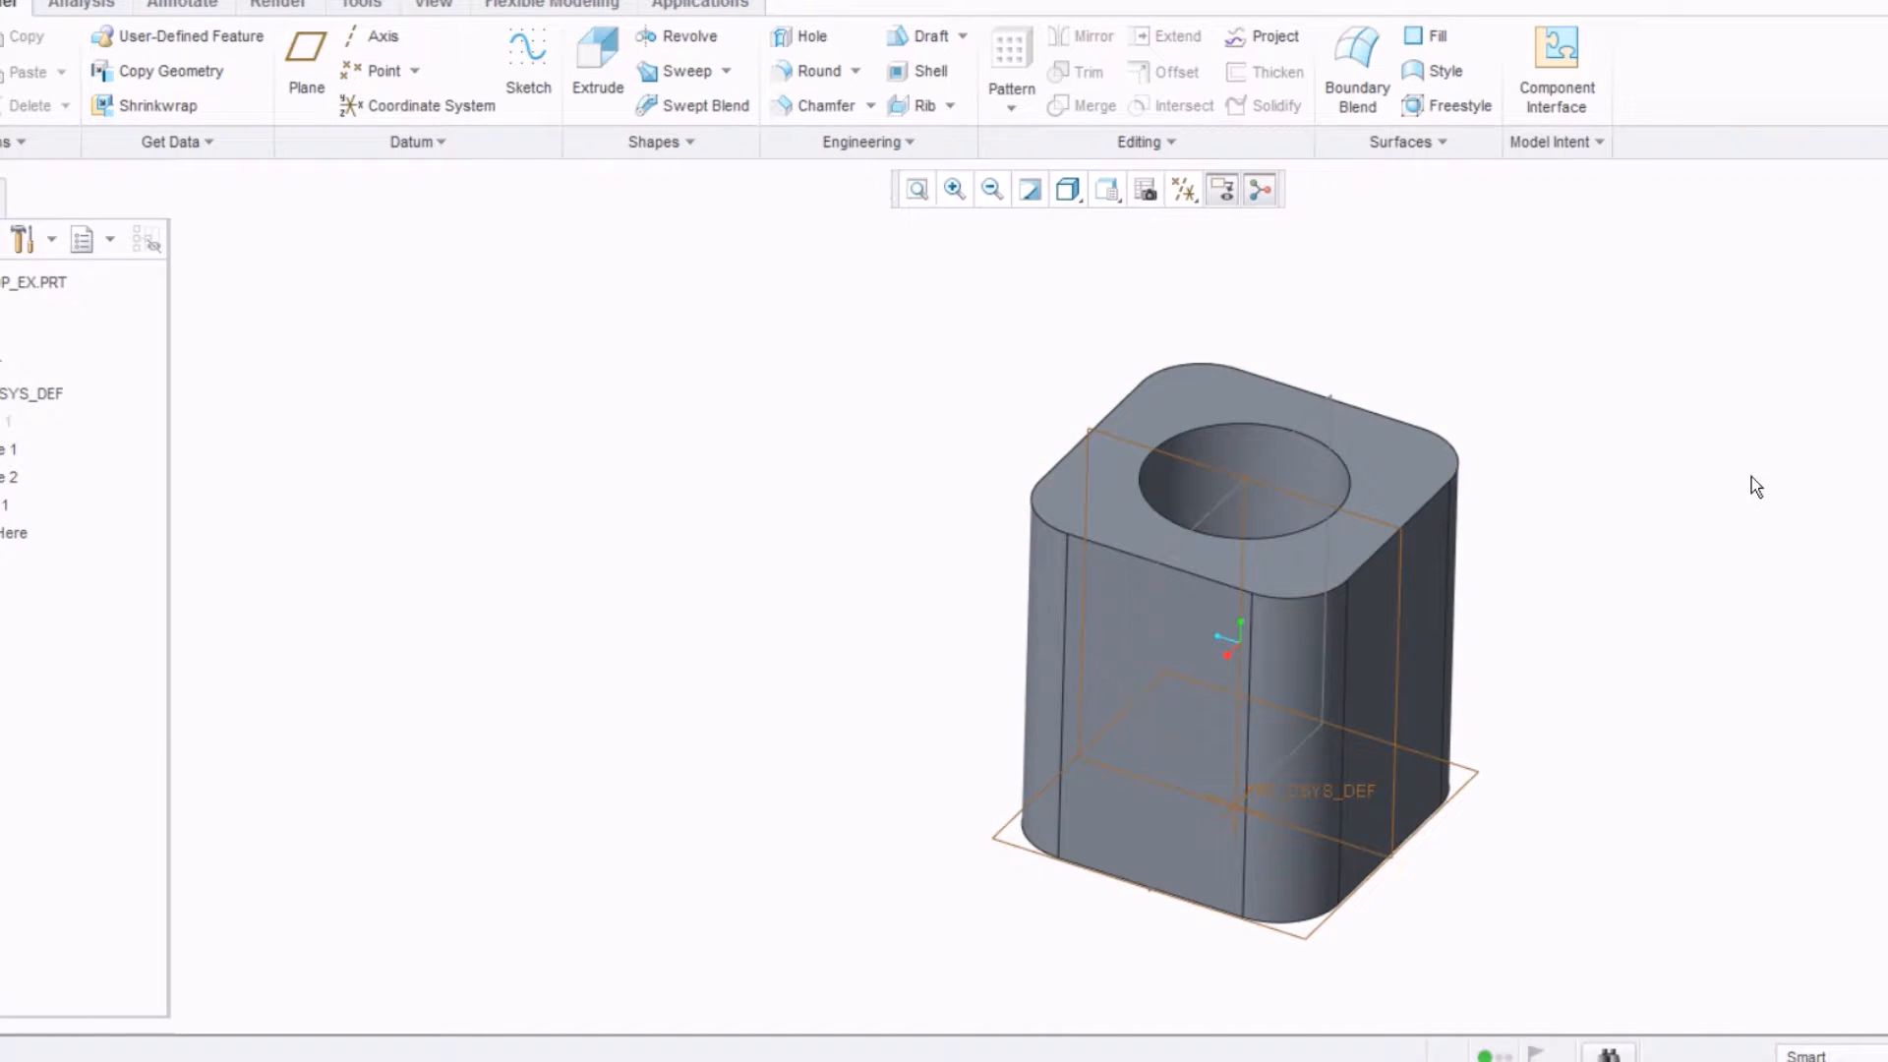
Step: Start an Edge Chamfer on the top edge of the through hole with a D x D distance of 0.50
{"action": "left_click", "coordinate": [820, 108]}
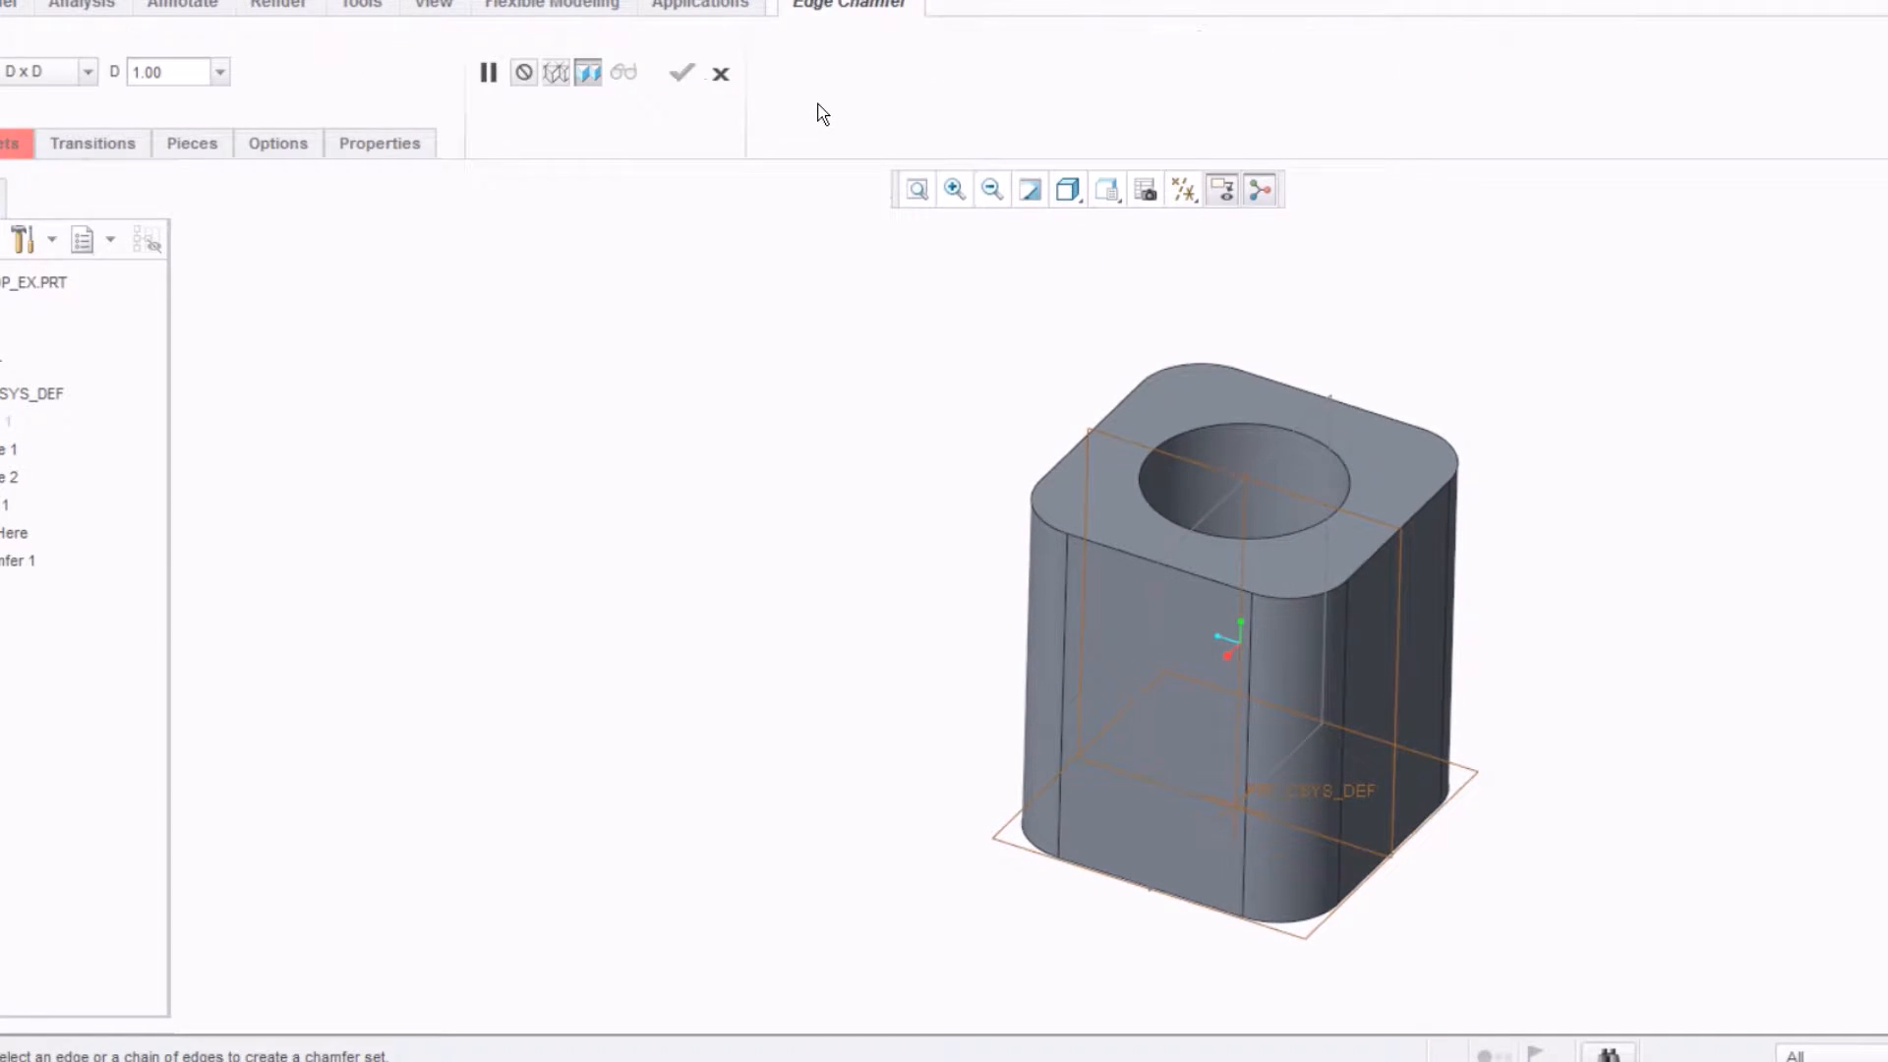
{"action": "left_click", "coordinate": [1234, 431]}
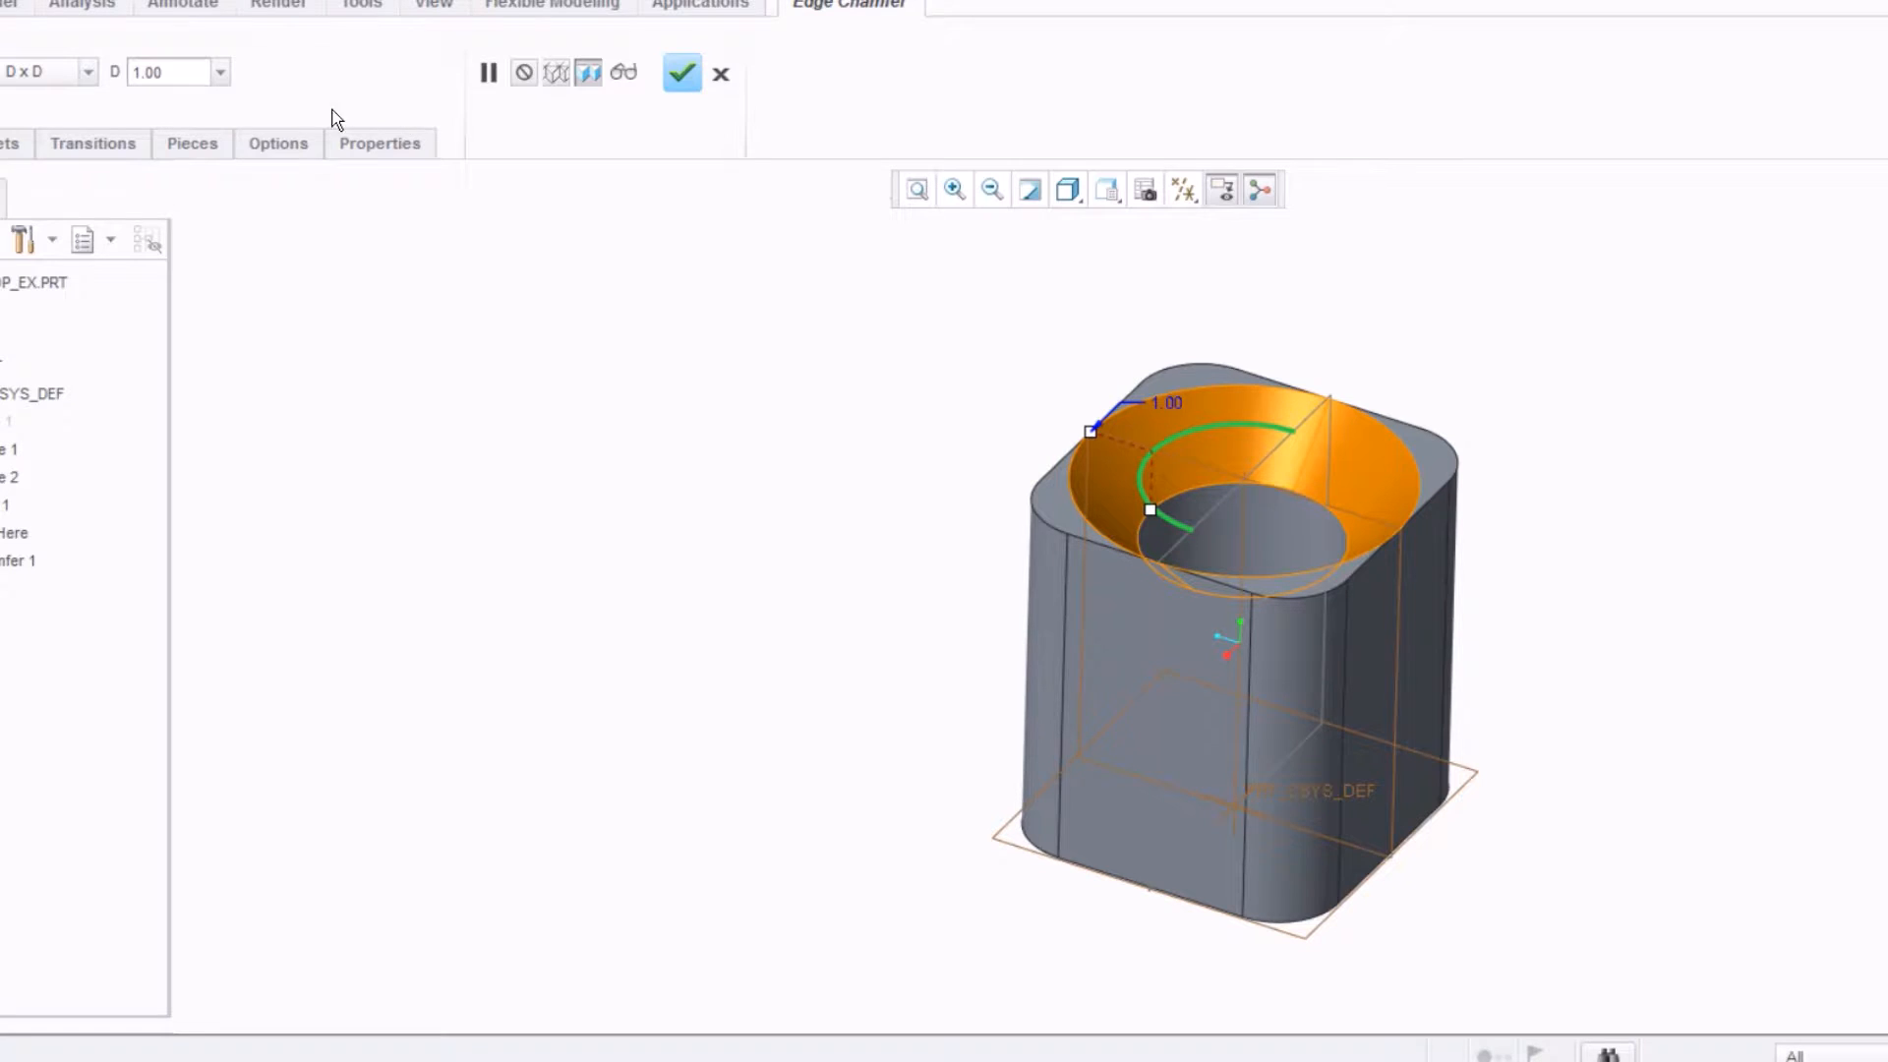
{"action": "left_click", "coordinate": [186, 81]}
{"action": "type", "text": ".5"}
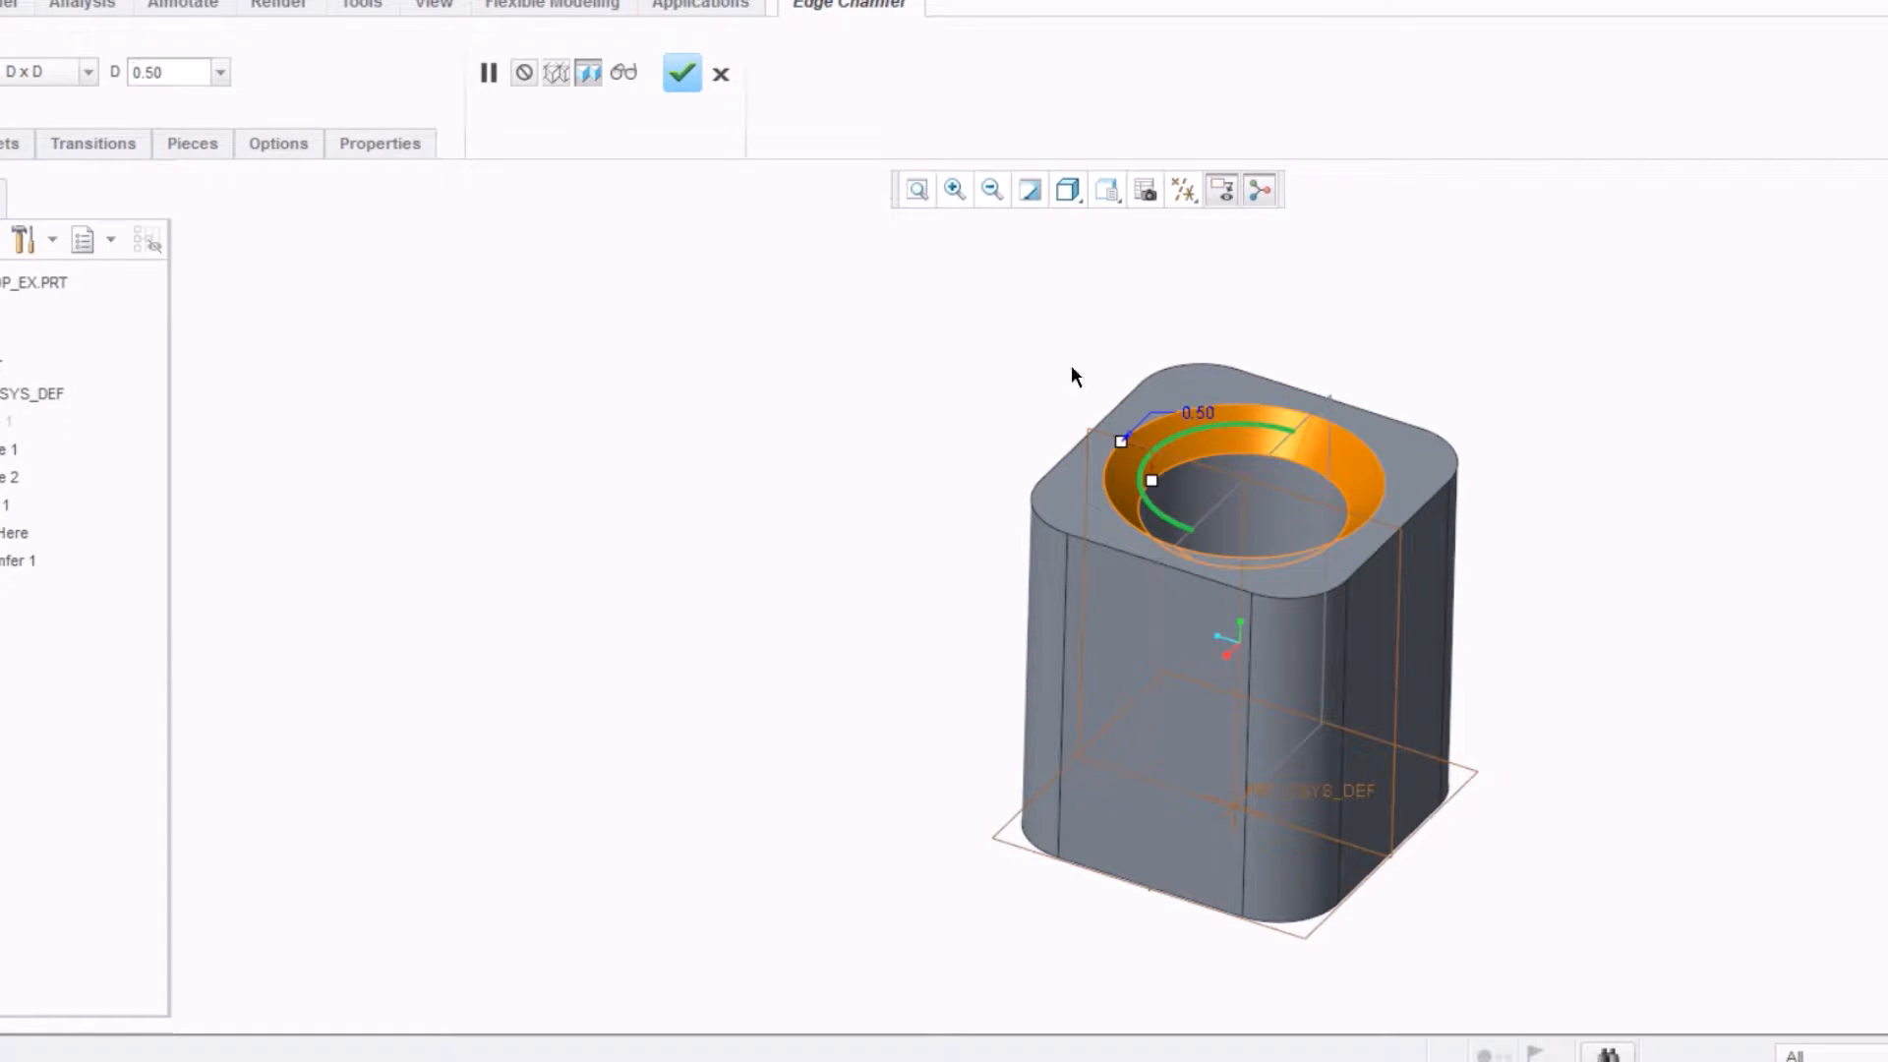
{"action": "scroll", "coordinate": [1192, 452], "scroll_direction": "down", "scroll_amount": 1}
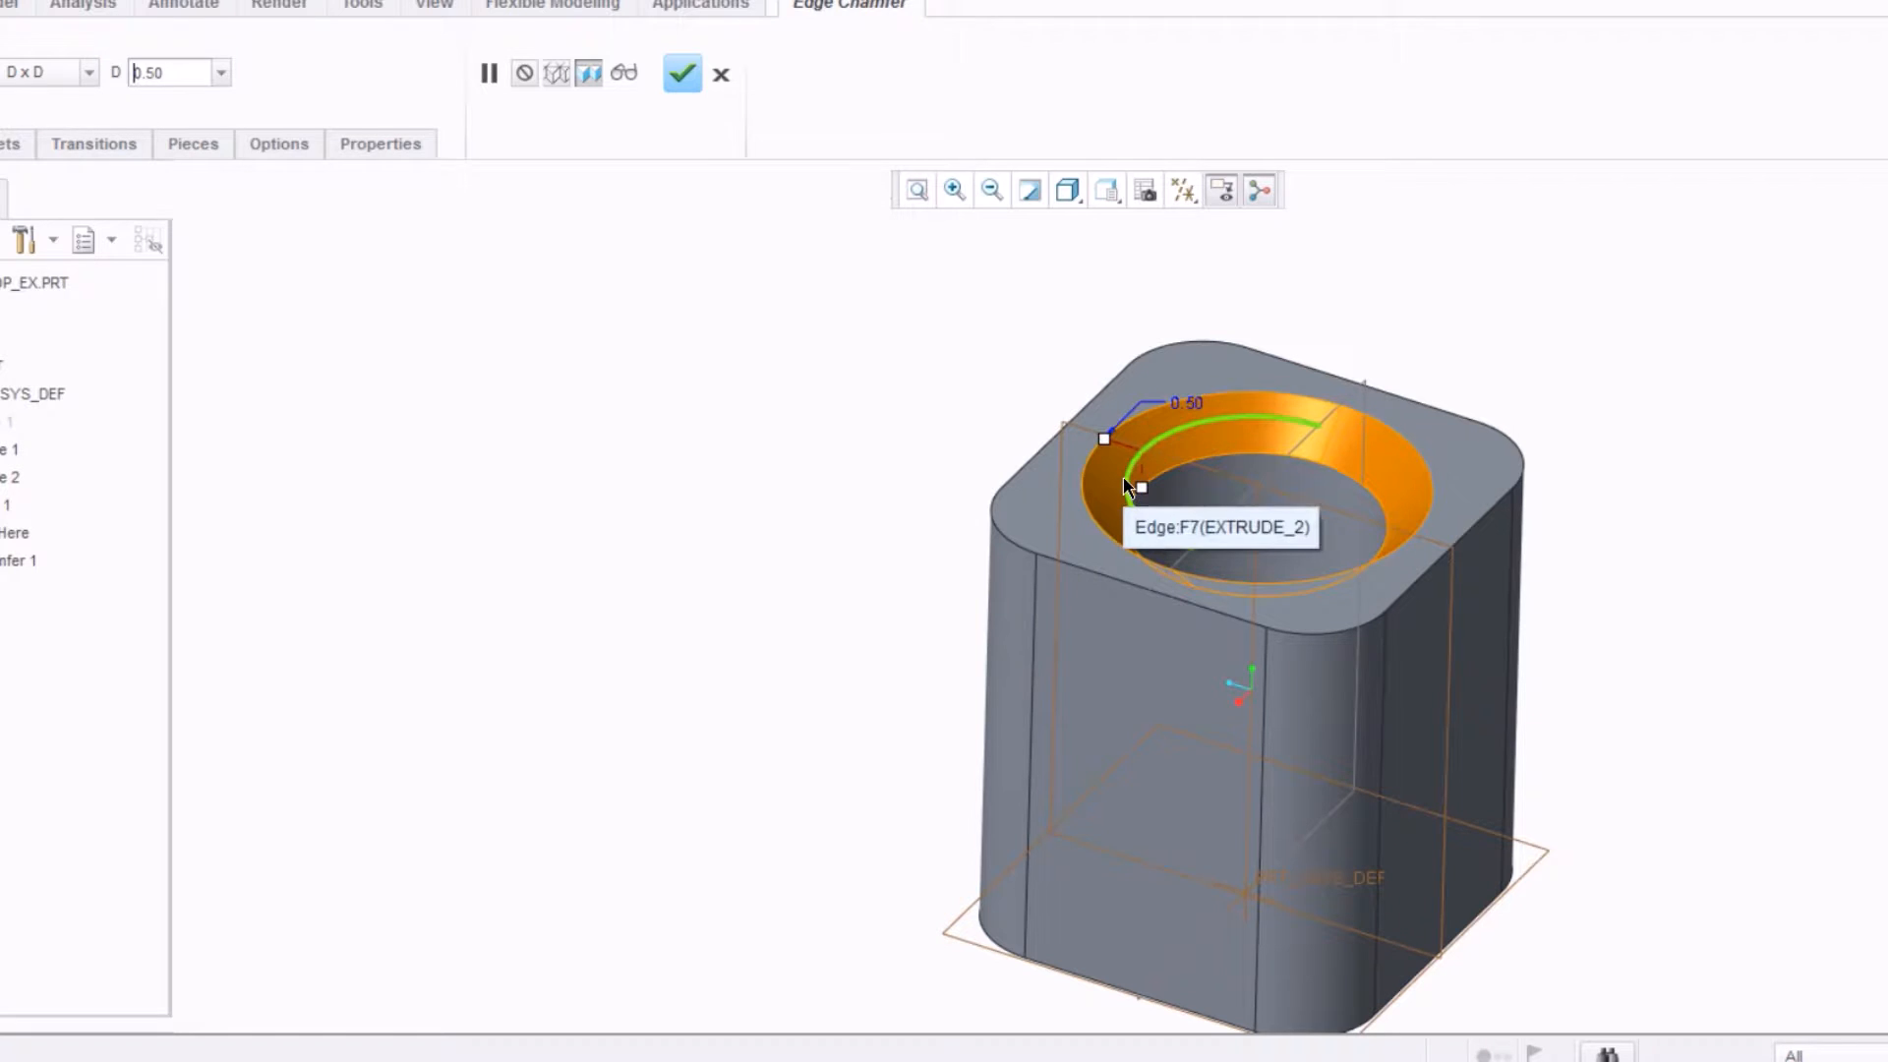
Step: Try the Angle x D type for the hole chamfer with an angle of 50
{"action": "left_click", "coordinate": [88, 73]}
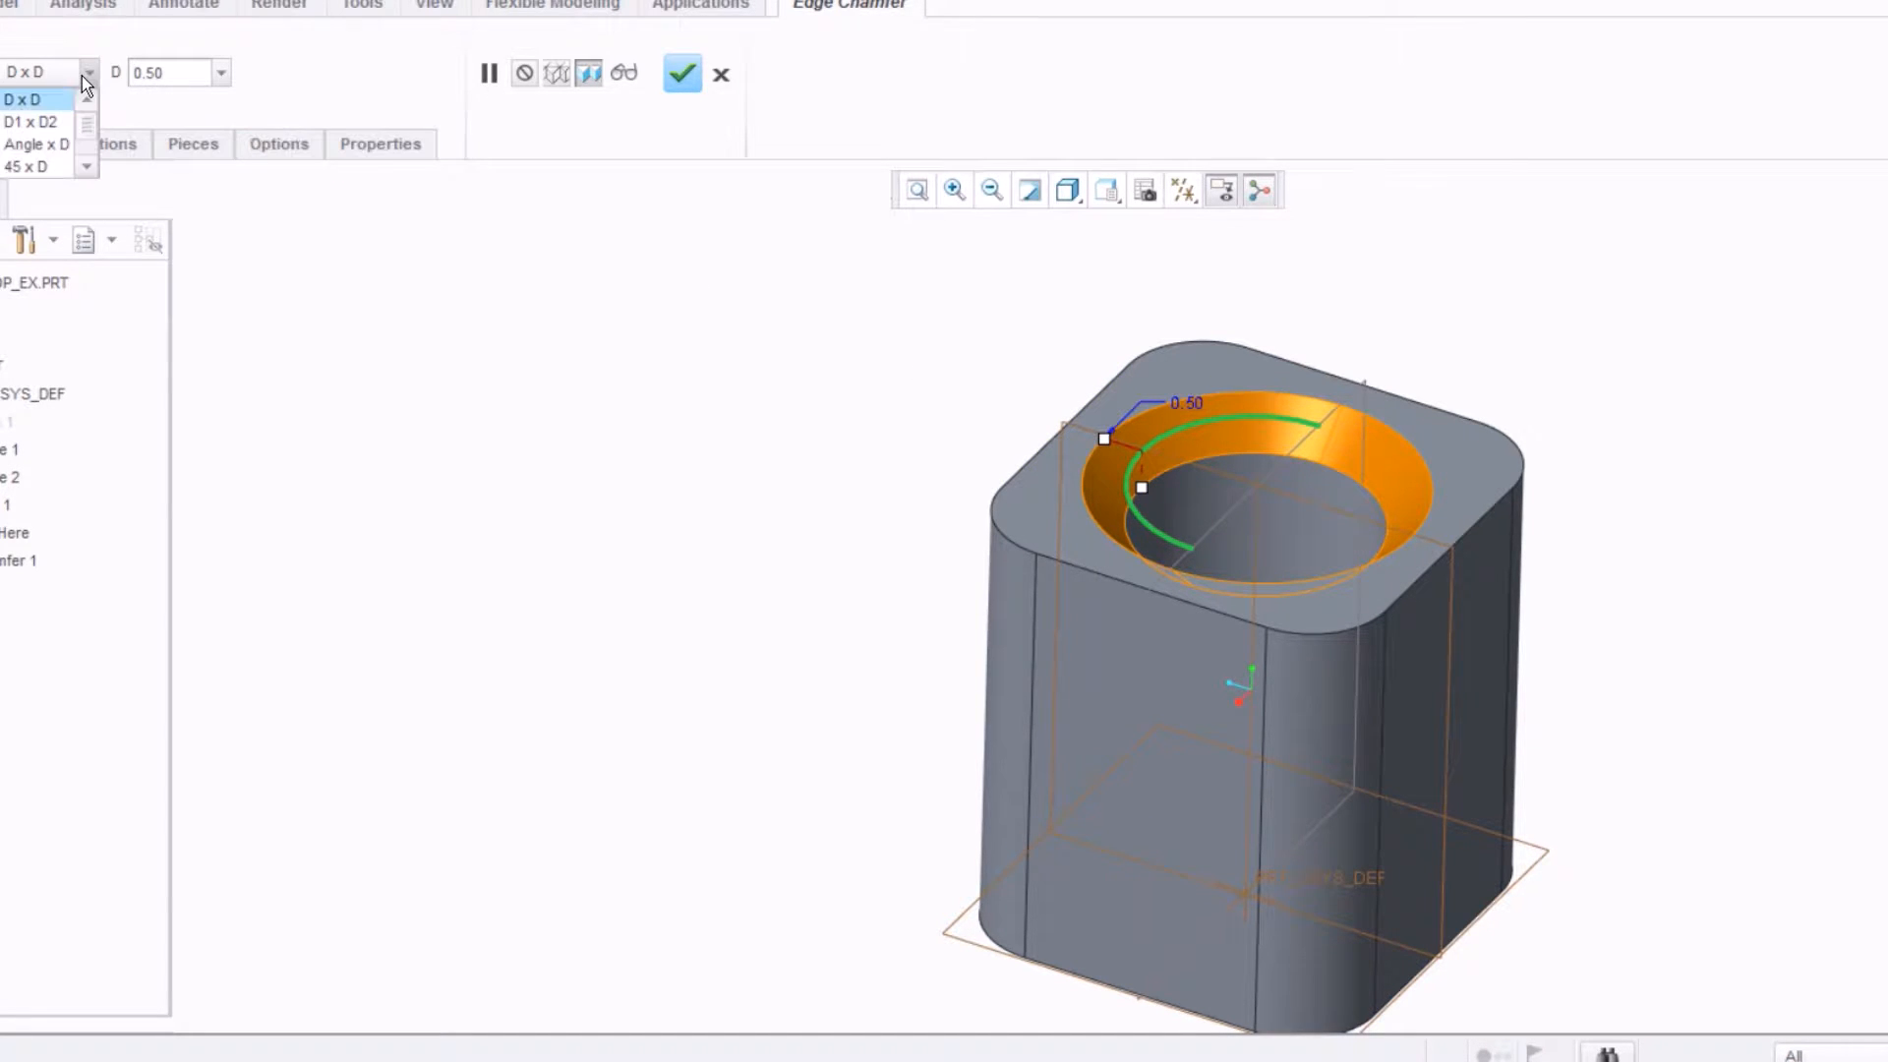
{"action": "left_click", "coordinate": [59, 145]}
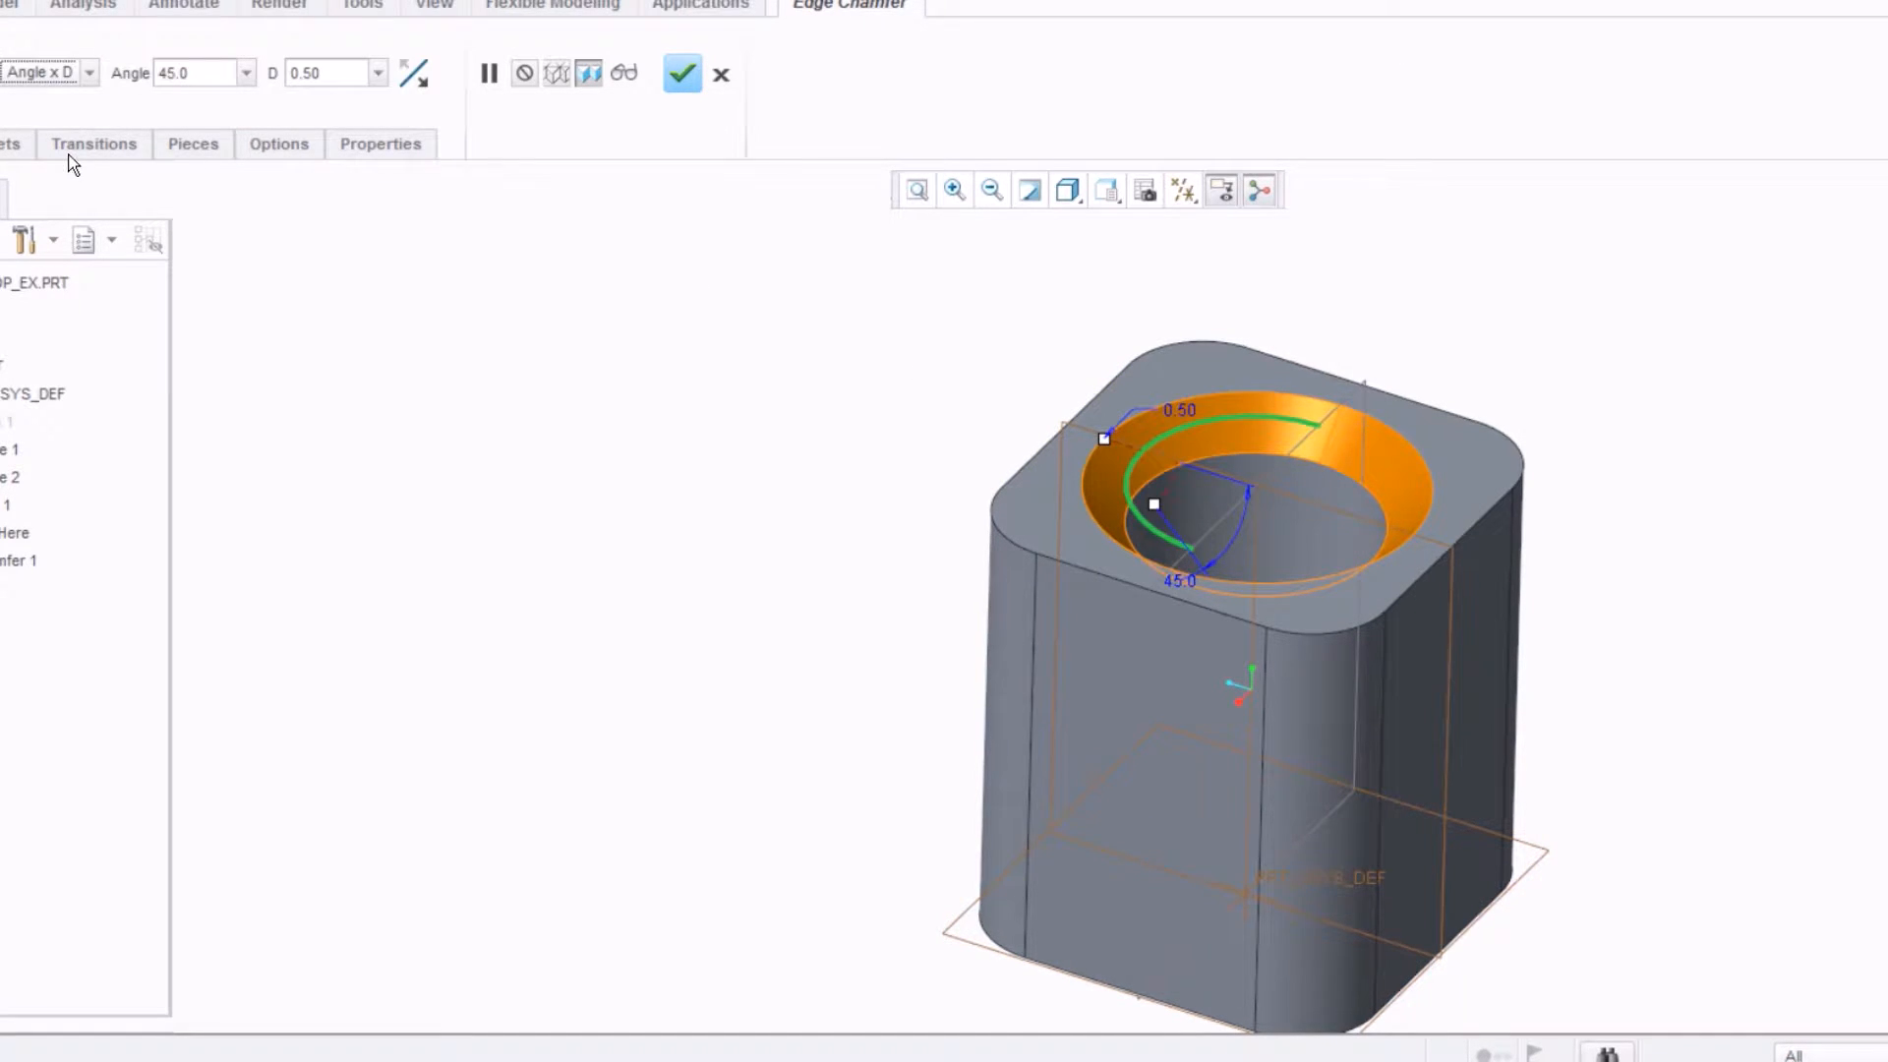
{"action": "left_click", "coordinate": [87, 73]}
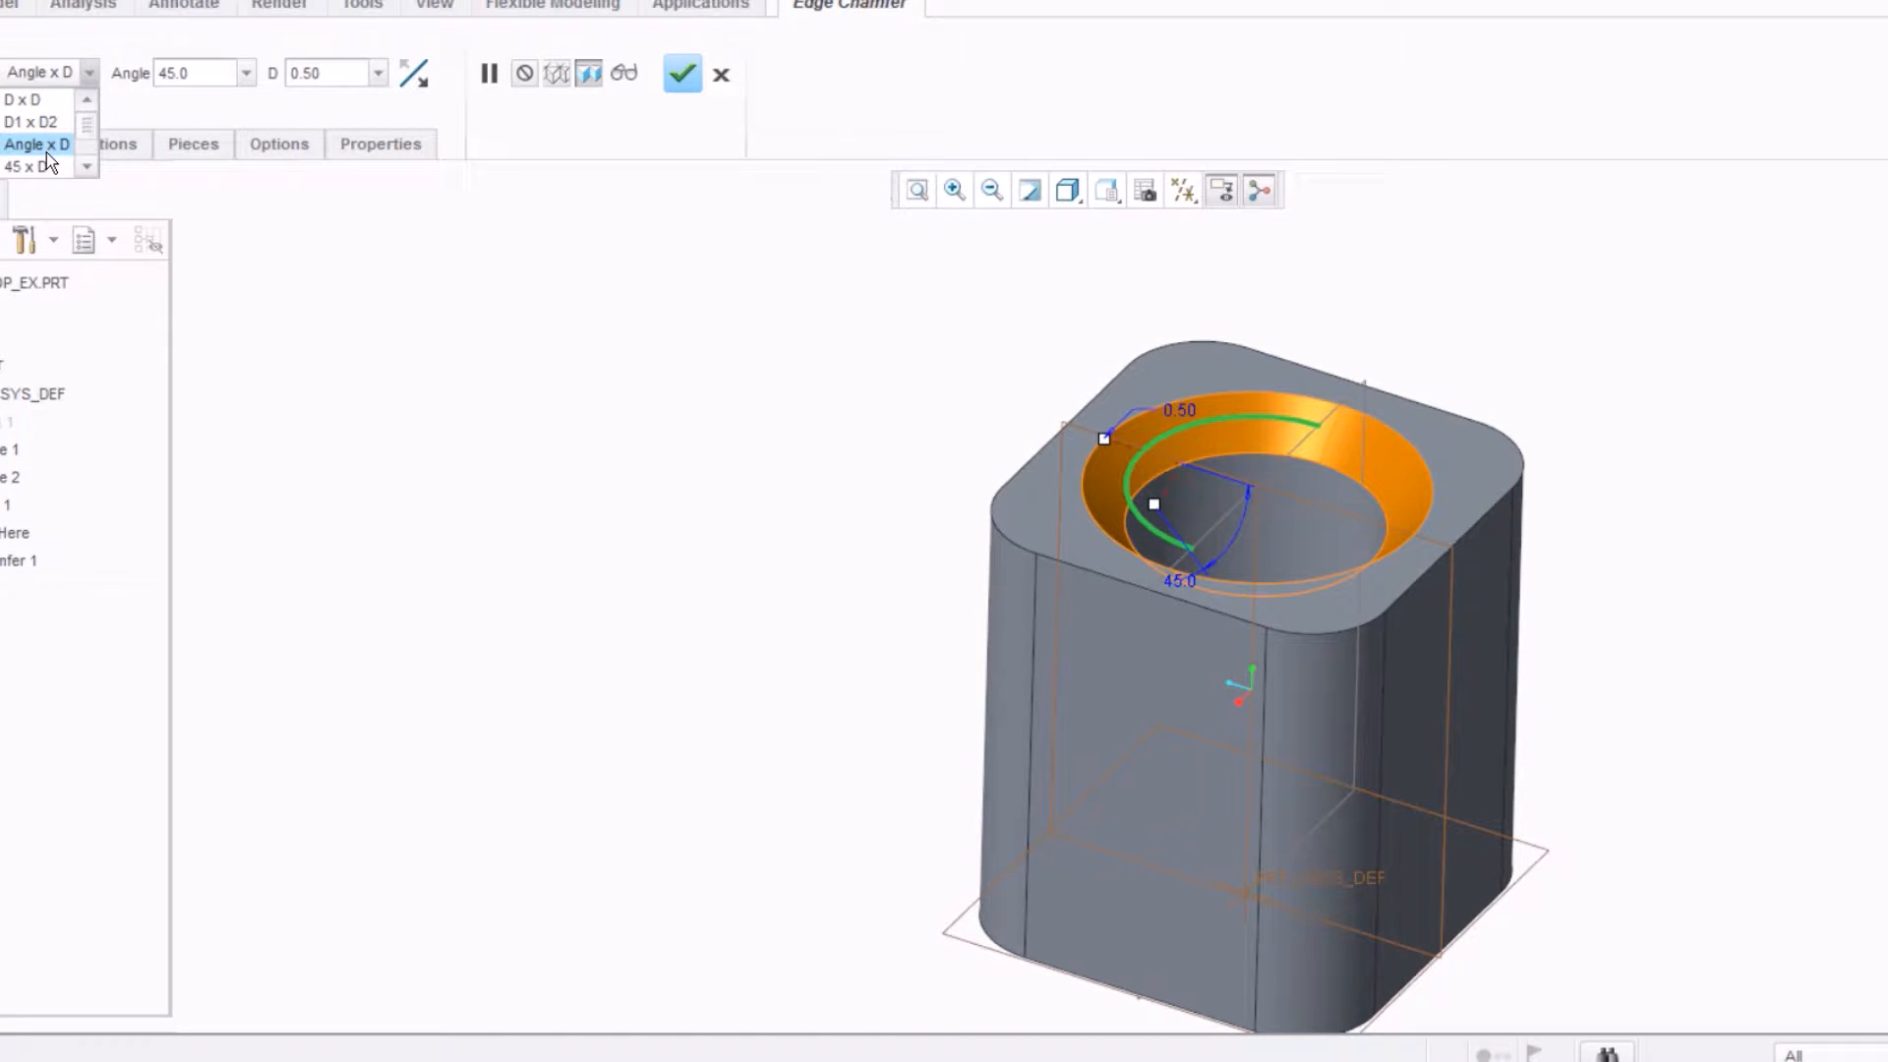
{"action": "left_click", "coordinate": [321, 106]}
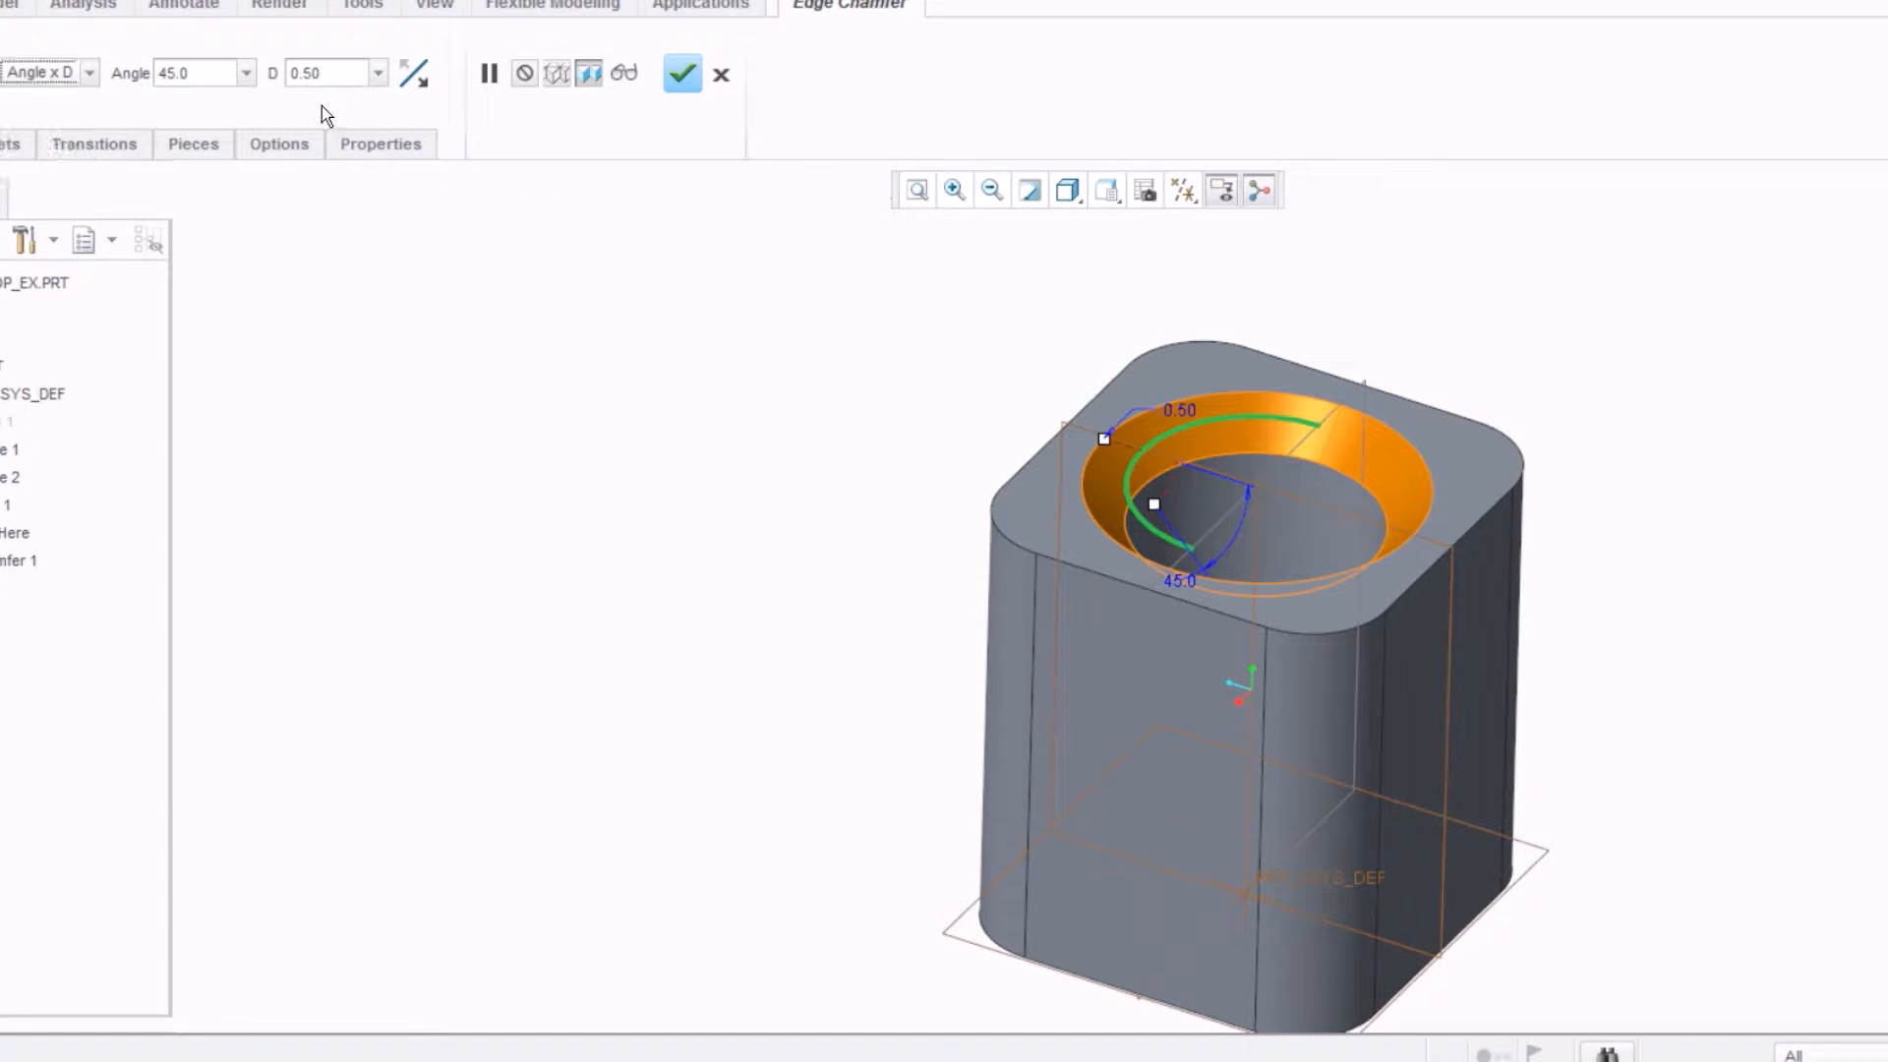
{"action": "double_click", "coordinate": [190, 74]}
{"action": "type", "text": "50"}
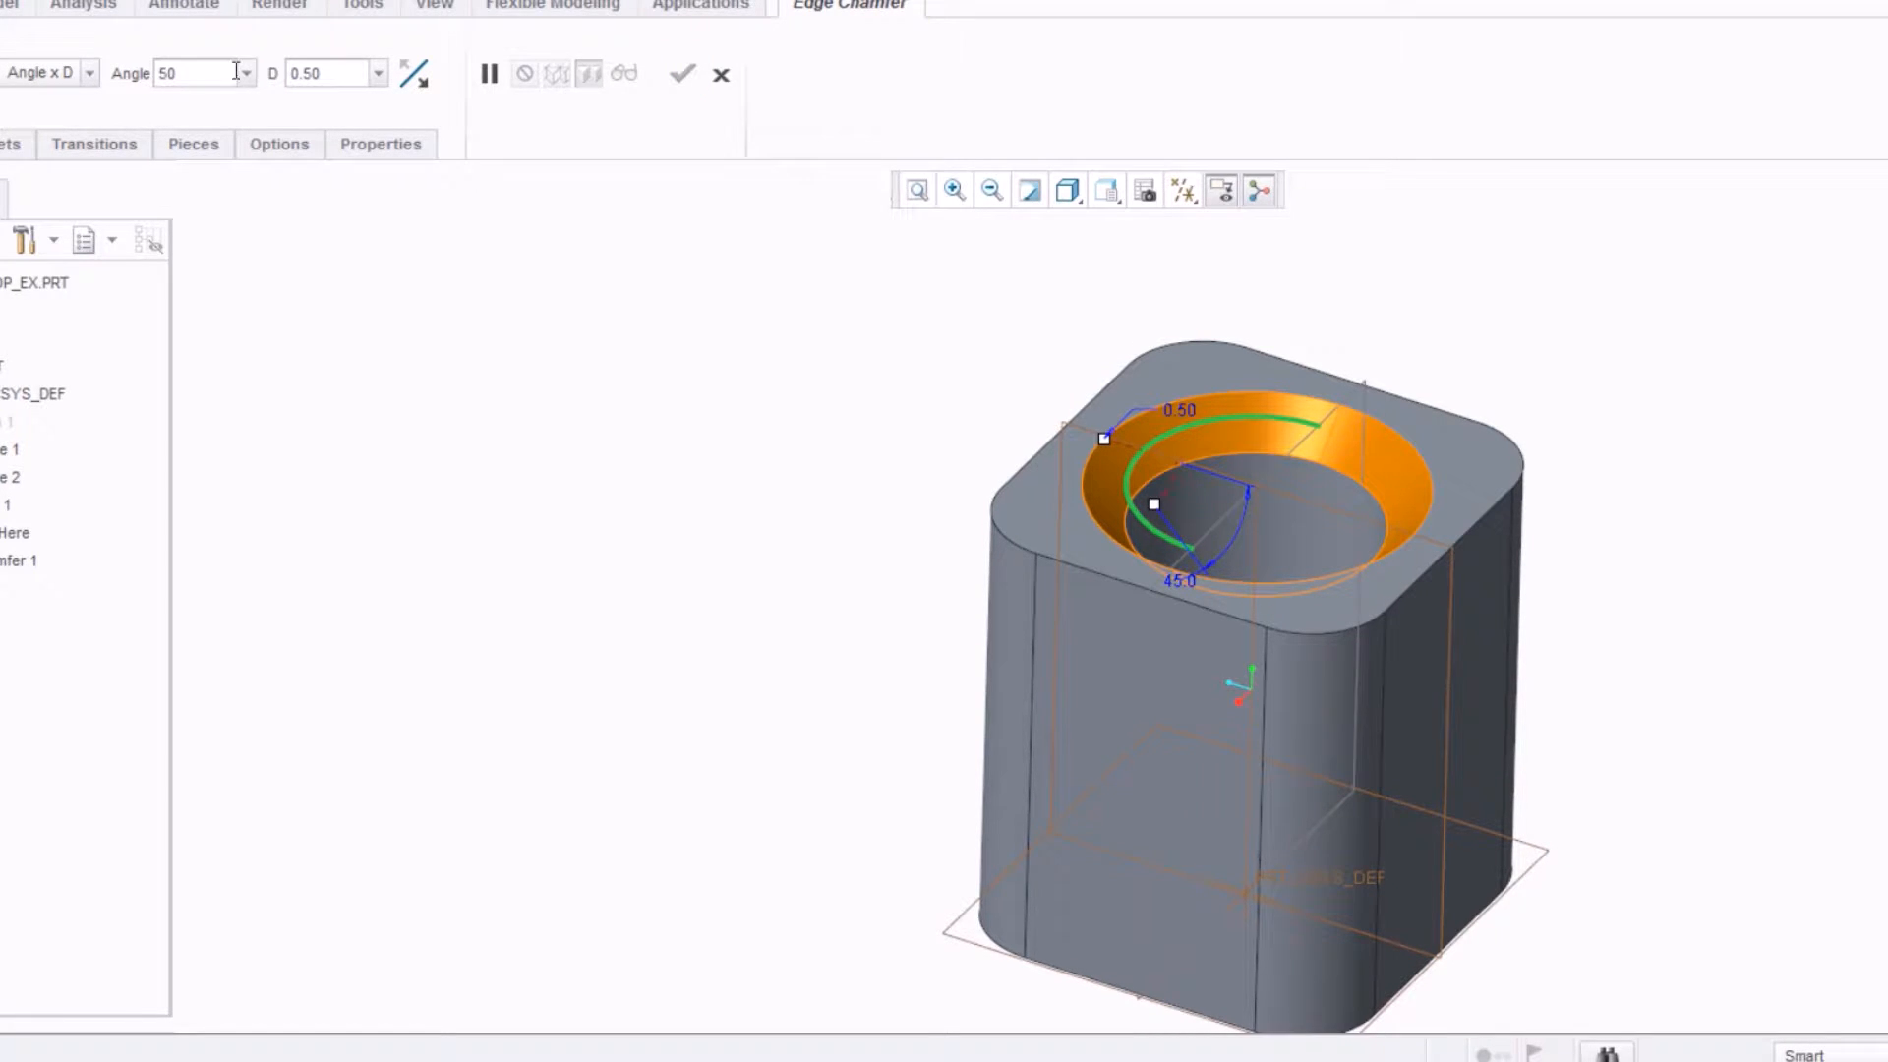
{"action": "key", "text": "Return"}
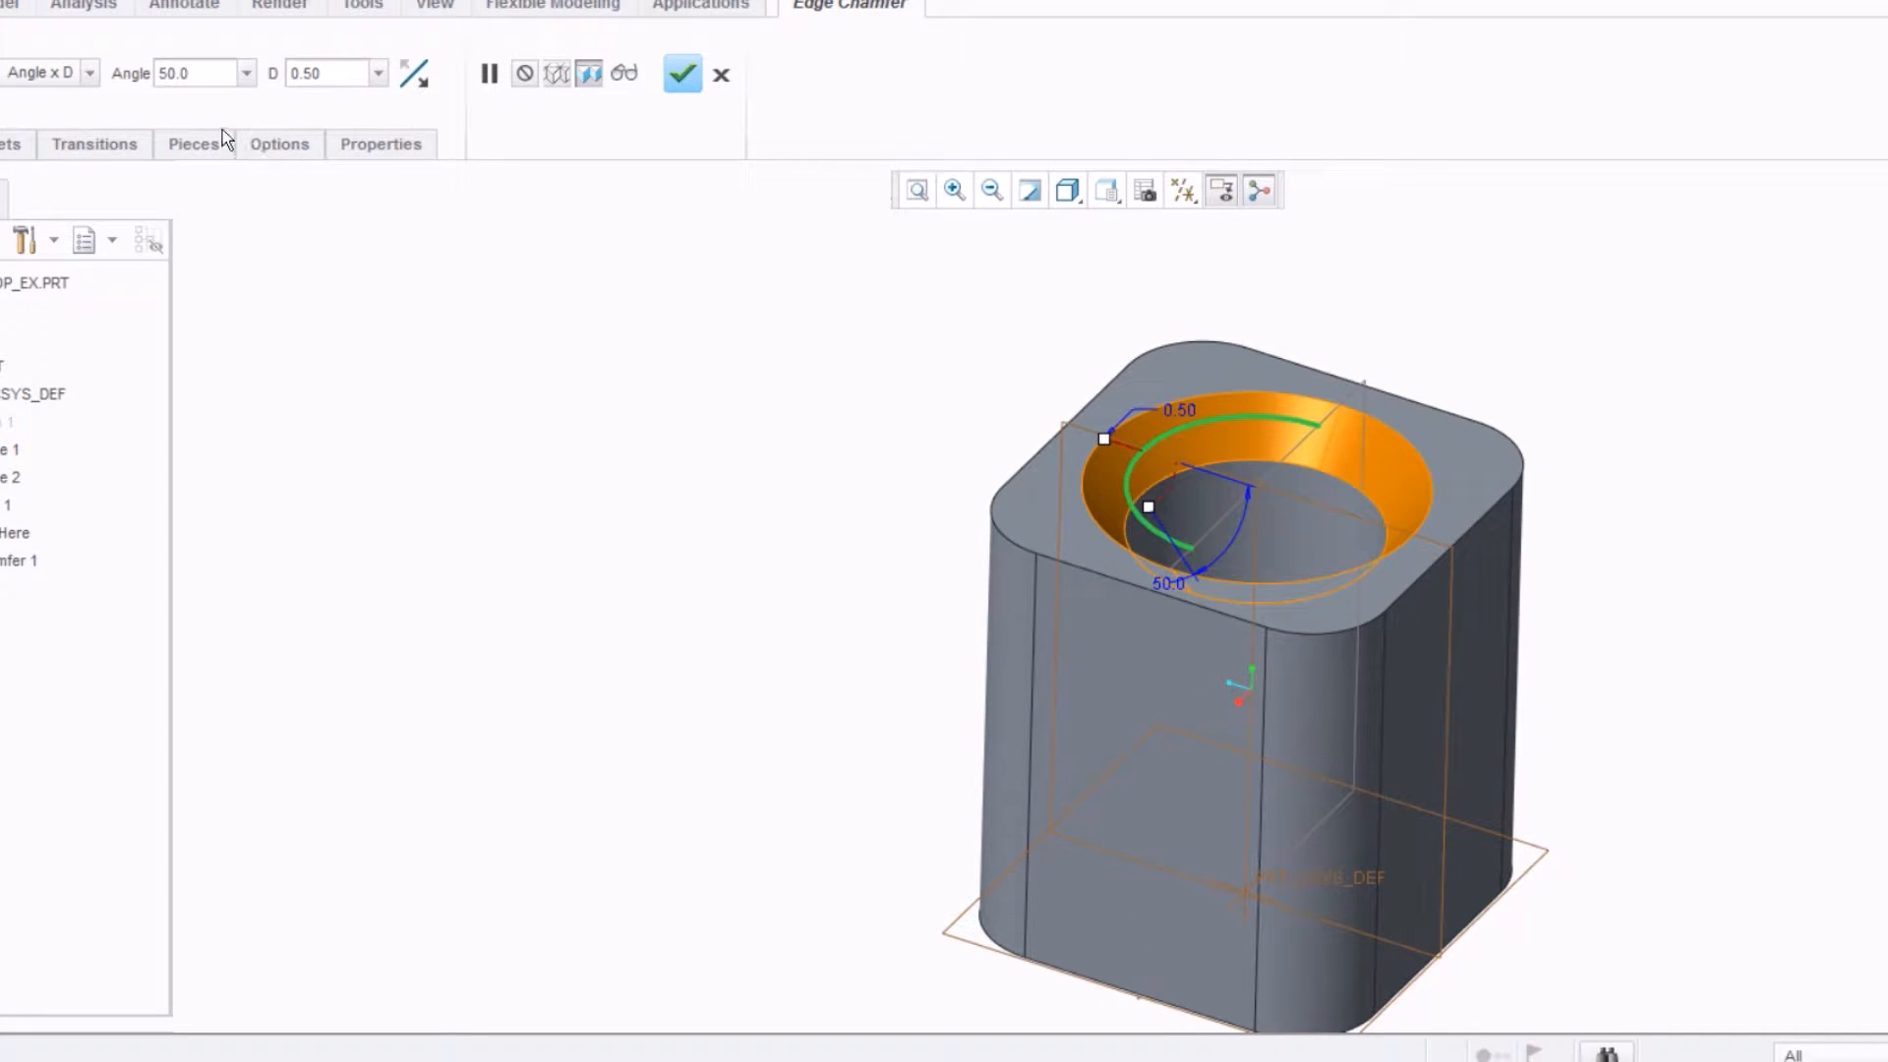
Step: Set the hole chamfer's angle to 45 and switch its dimensioning type to D1 x D2
{"action": "left_click_drag", "start_coordinate": [215, 78], "coordinate": [153, 79]}
{"action": "key", "text": "BackSpace"}
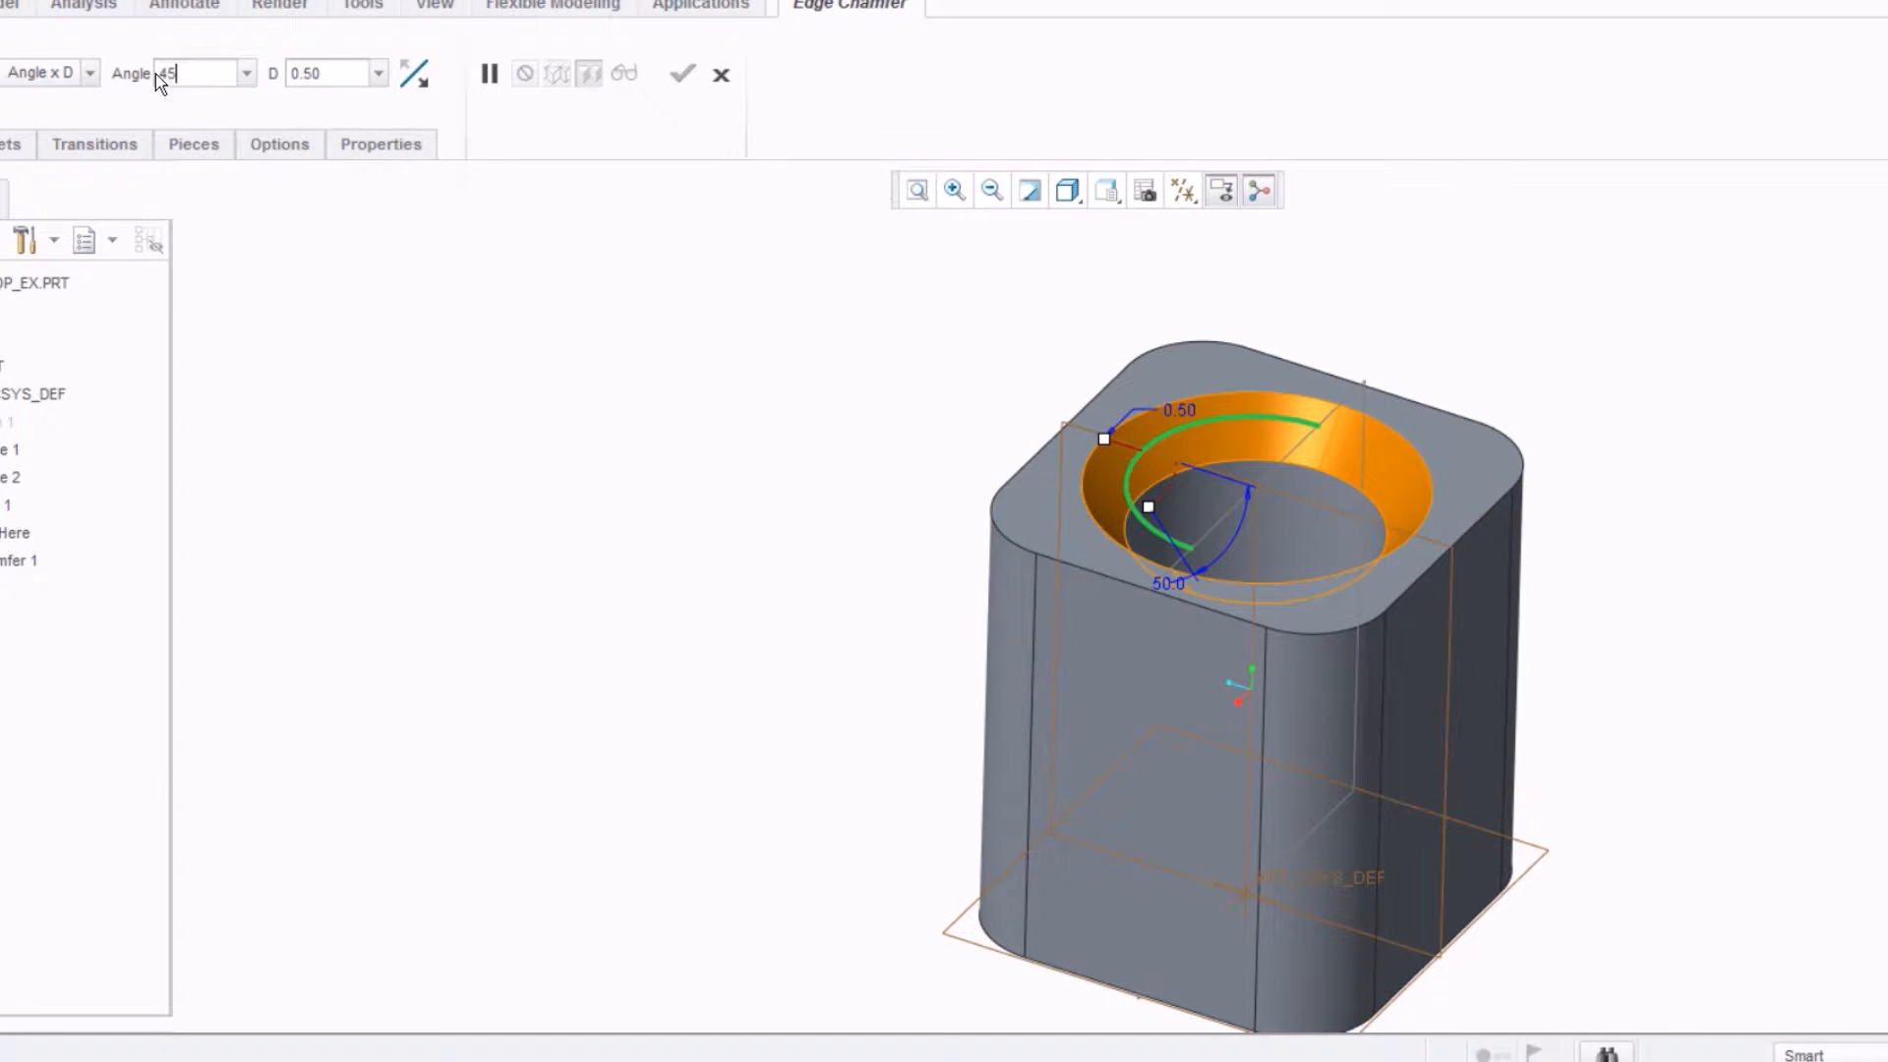
{"action": "type", "text": "45"}
{"action": "key", "text": "Return"}
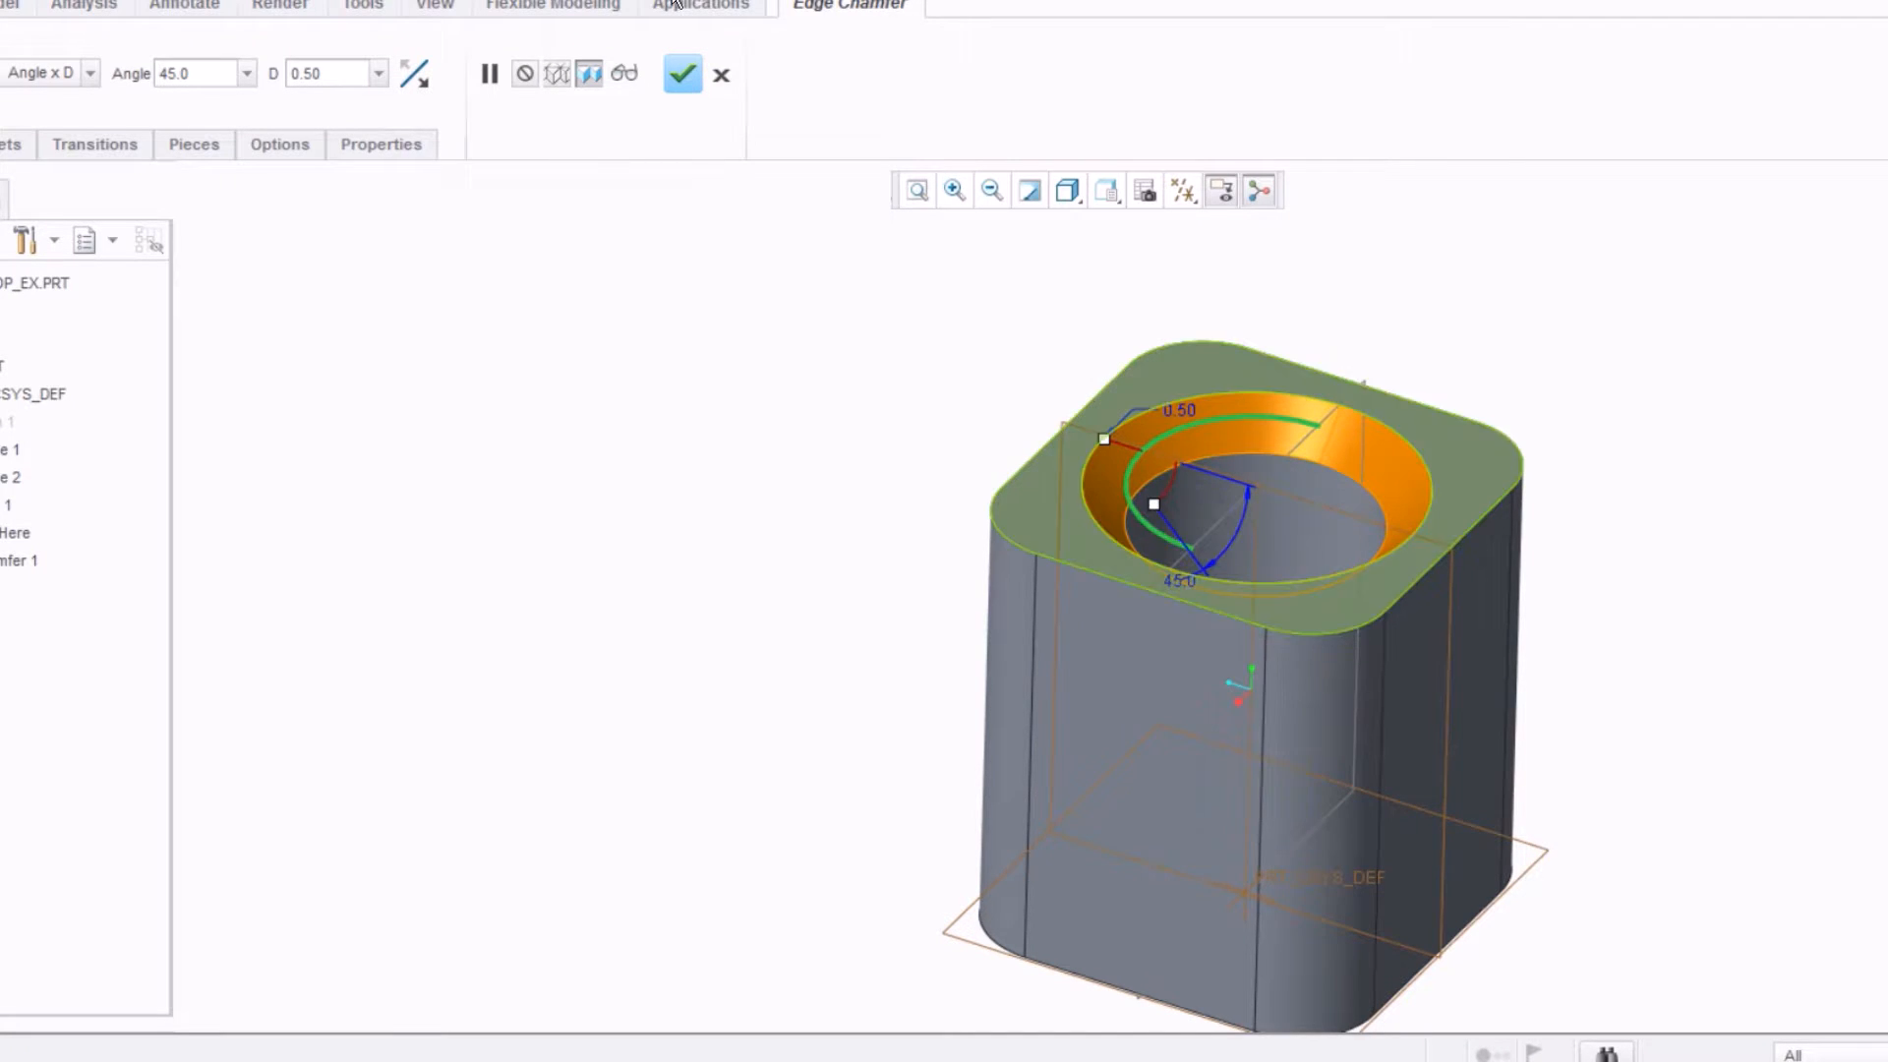
{"action": "left_click", "coordinate": [89, 74]}
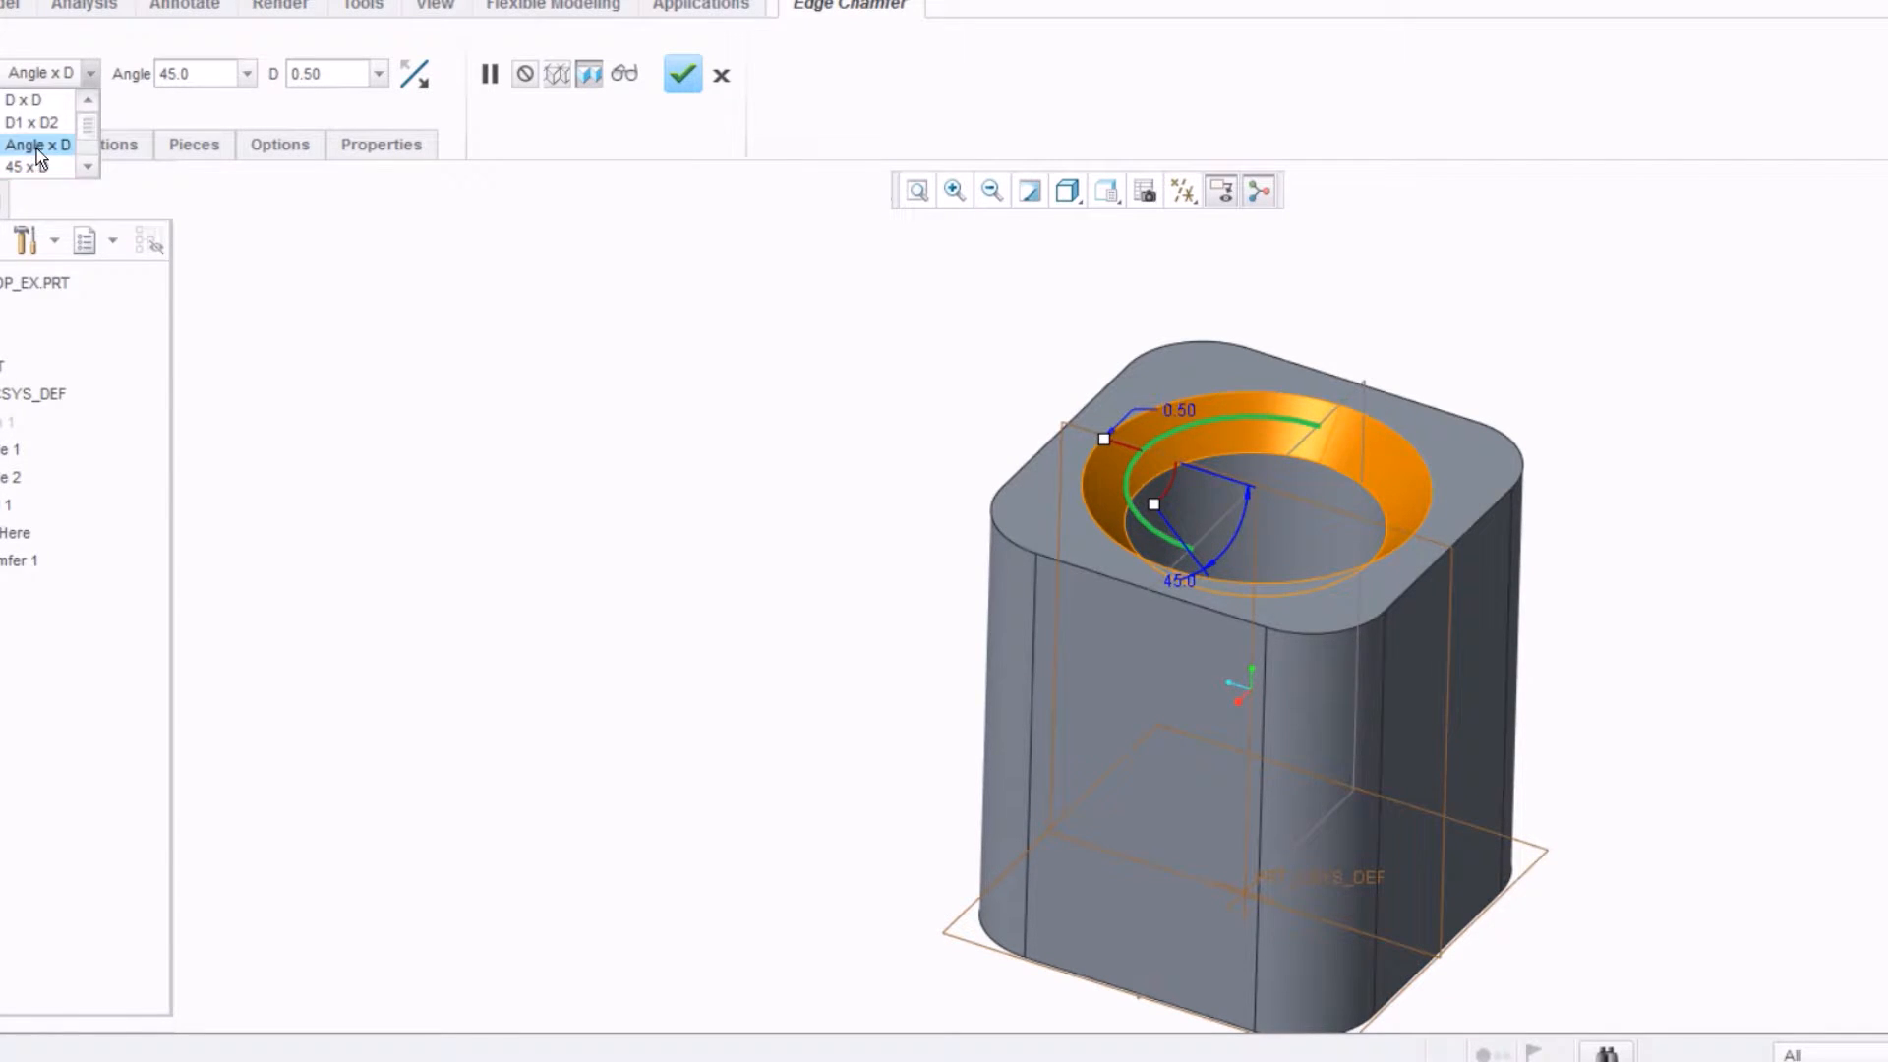
{"action": "left_click", "coordinate": [35, 123]}
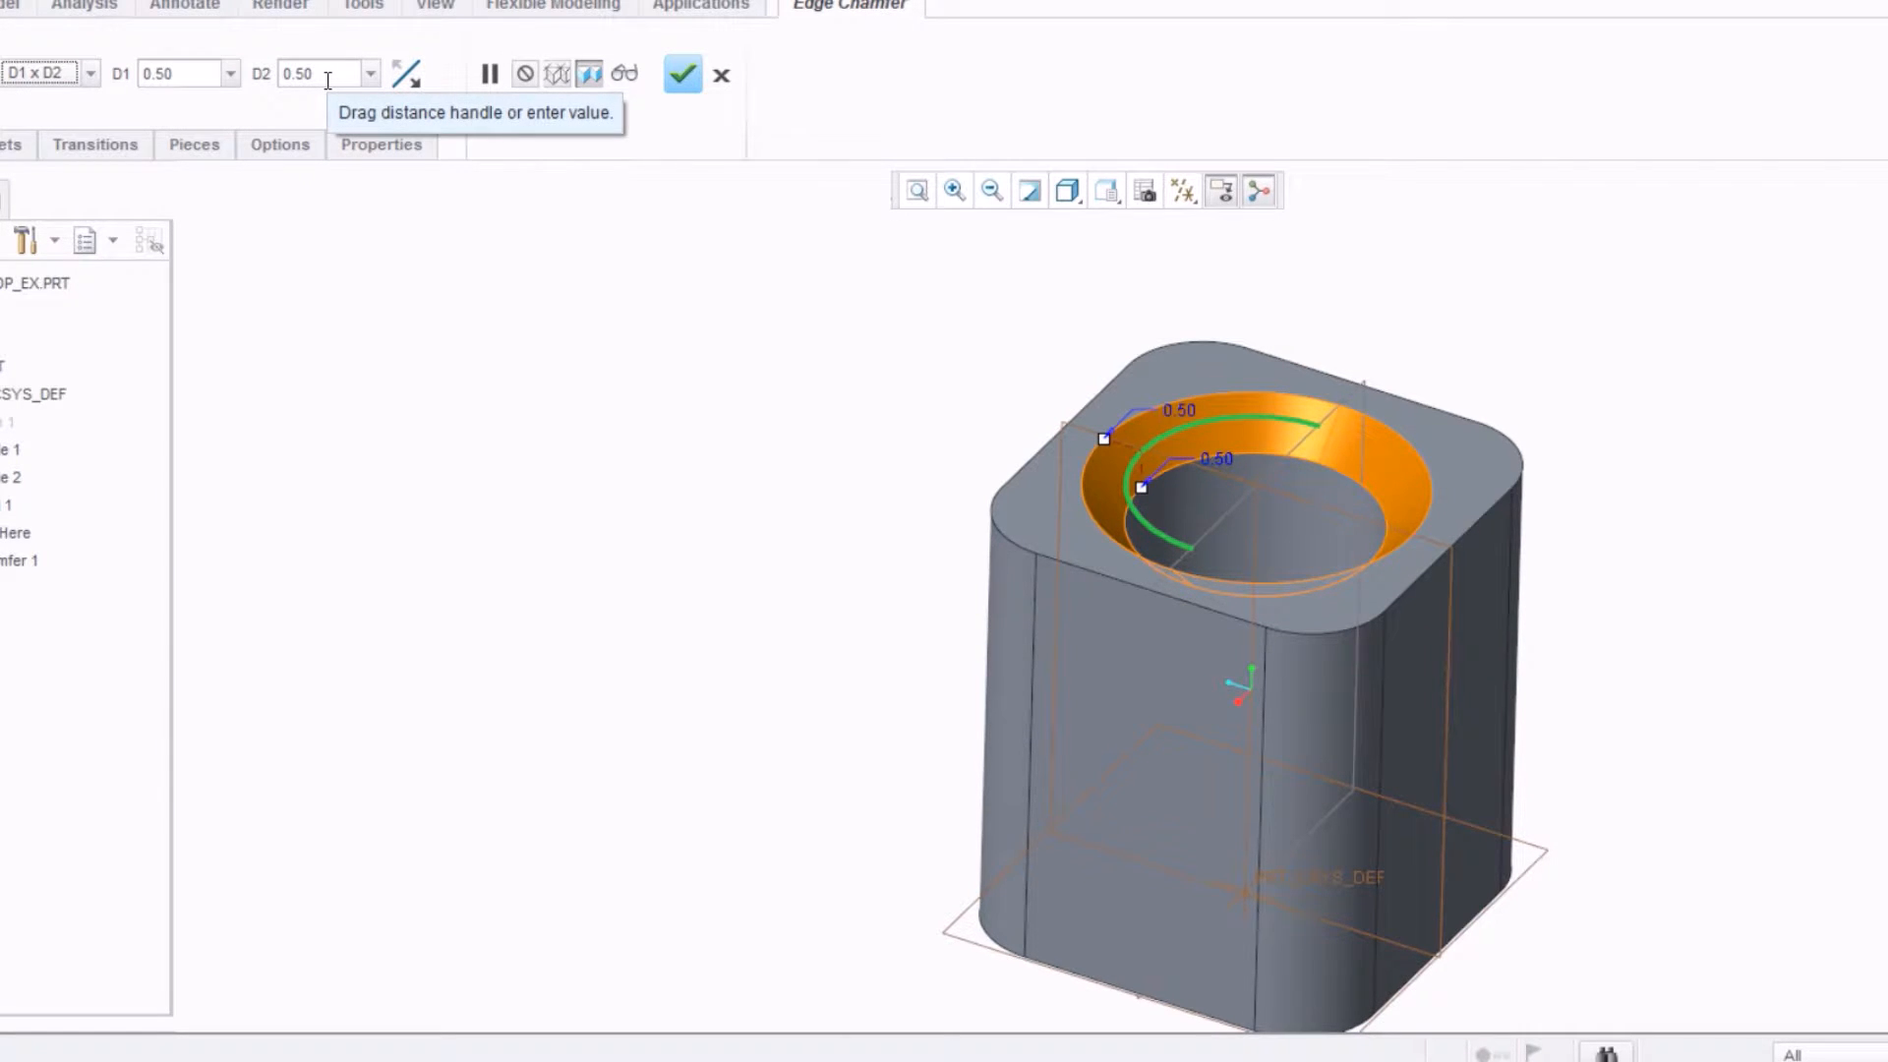
Step: Set the hole chamfer's type to D x D, complete the feature and inspect it, ending in the default orientation
{"action": "left_click", "coordinate": [89, 73]}
{"action": "left_click", "coordinate": [29, 101]}
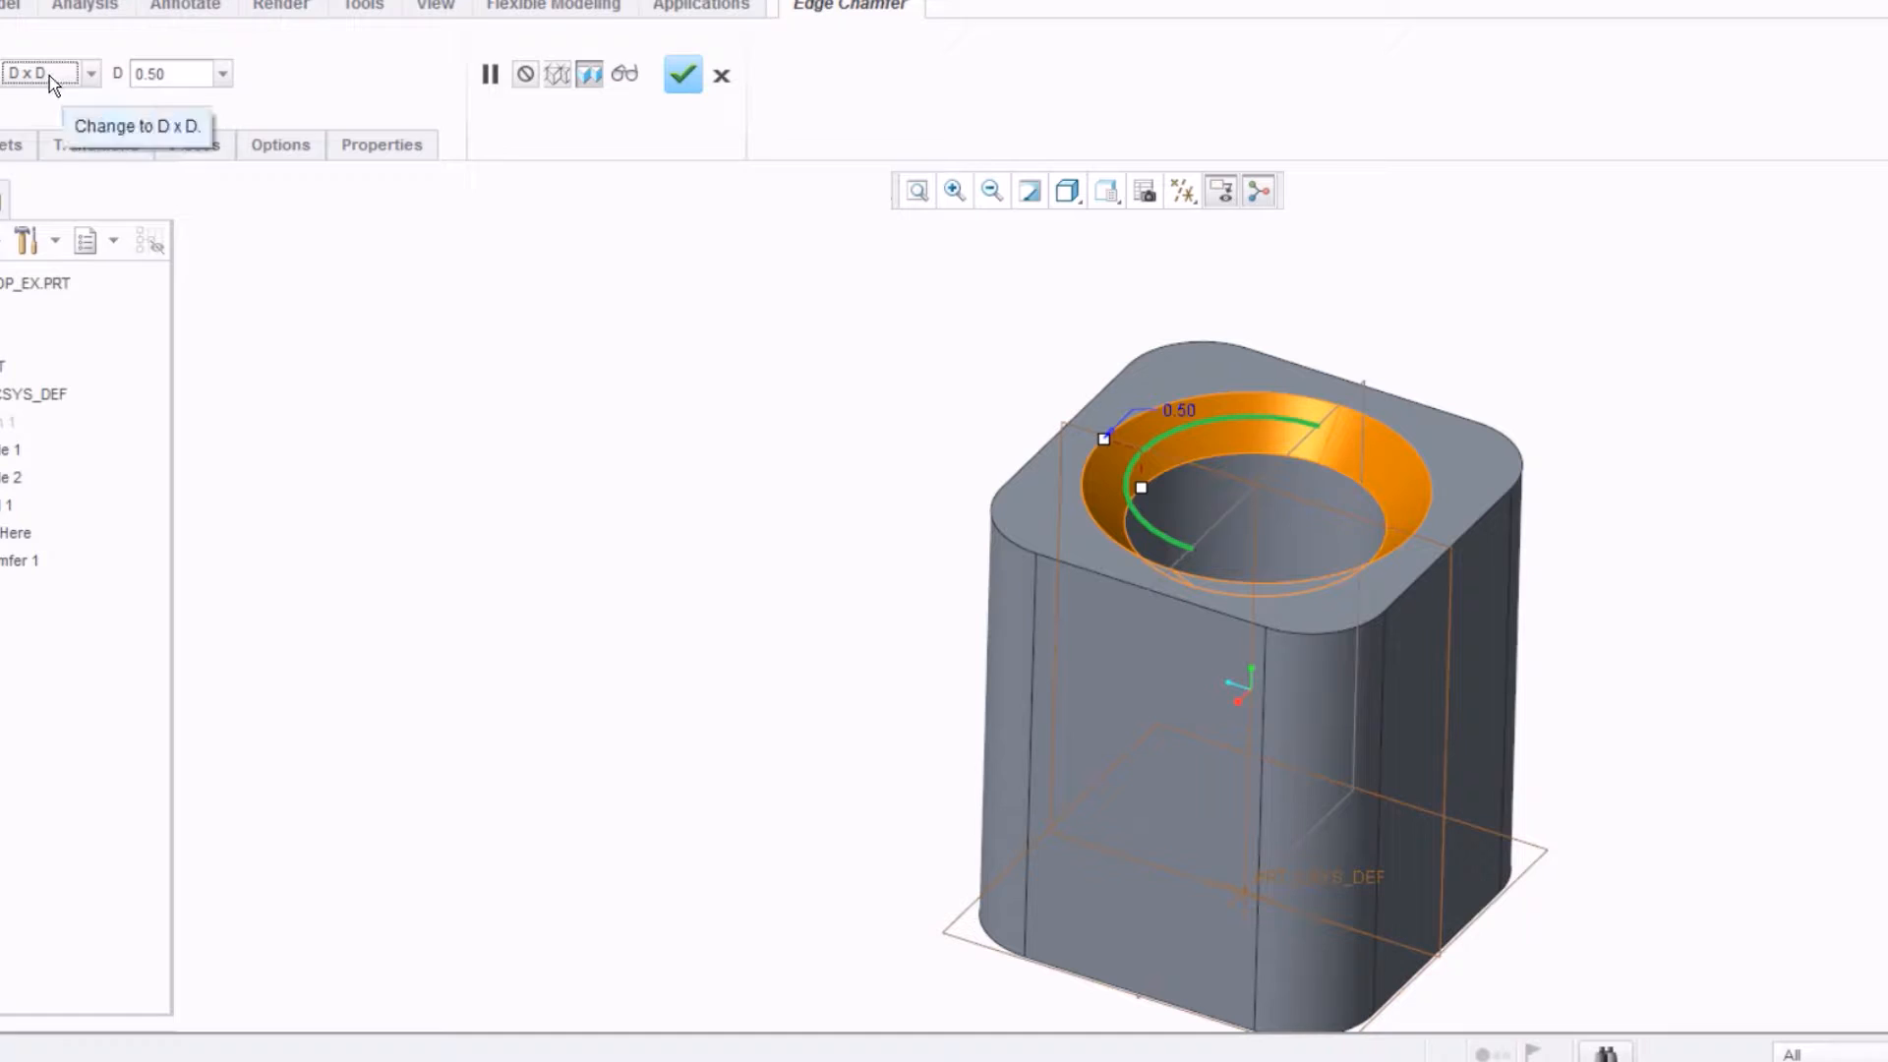
{"action": "left_click", "coordinate": [682, 76]}
{"action": "middle_click_drag", "start_coordinate": [1042, 551], "coordinate": [1082, 598]}
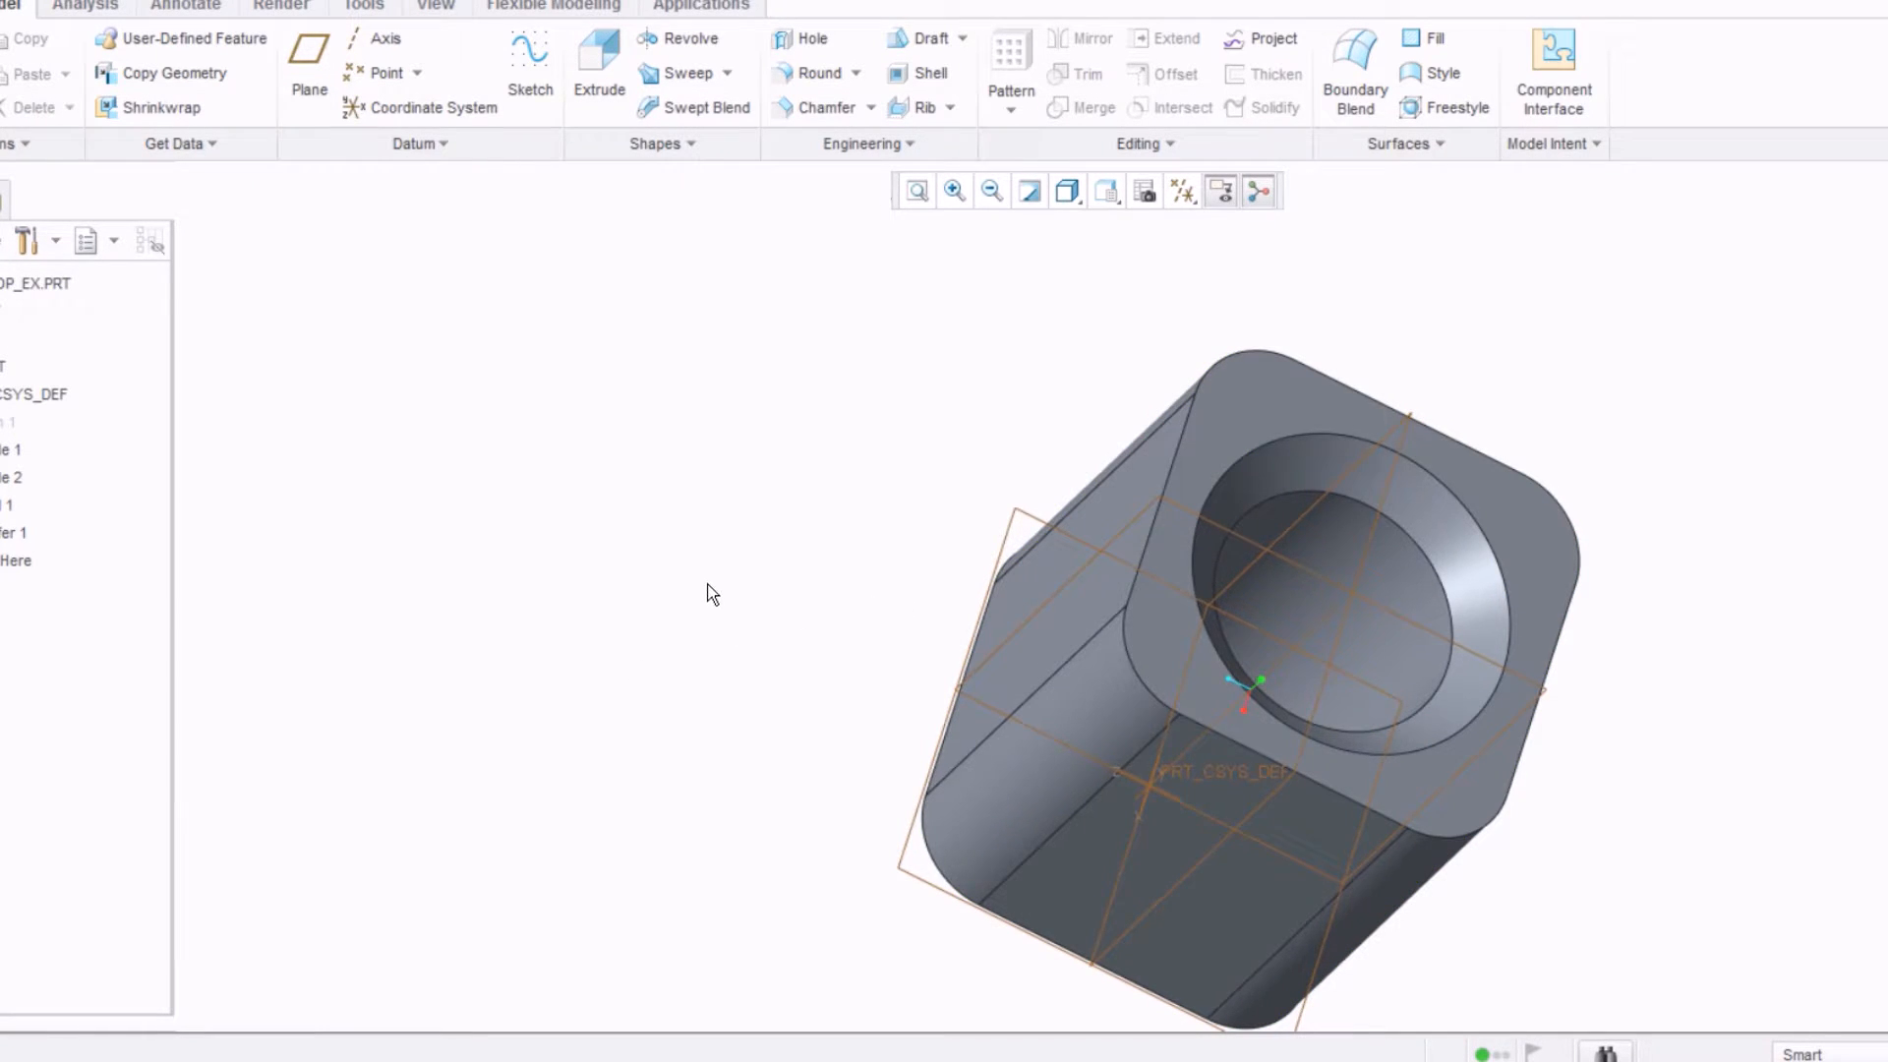
{"action": "key", "text": "ctrl+d"}
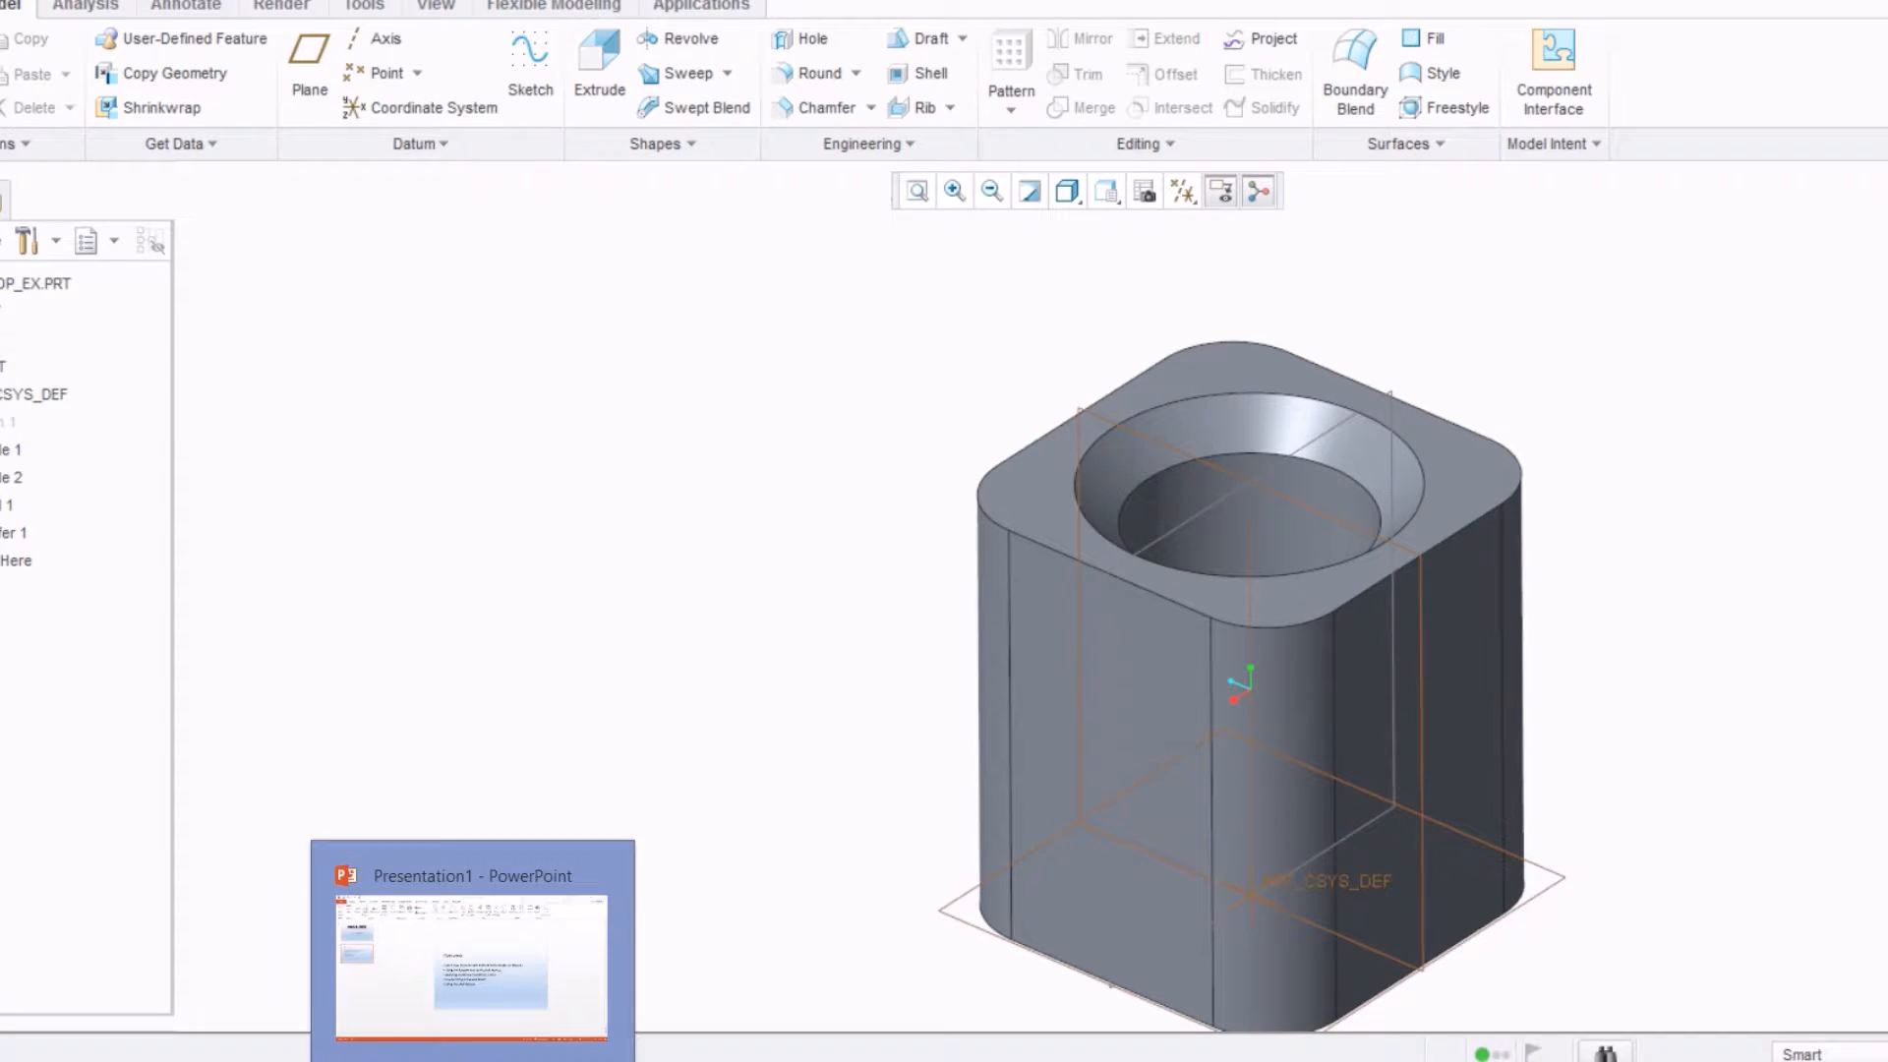
Step: Switch to the PDF viewer, examine the Workshop2_1 and Workshop2_2 drawings, and return to the Creo model
{"action": "mouse_move", "coordinate": [876, 1057]}
{"action": "left_click", "coordinate": [776, 977]}
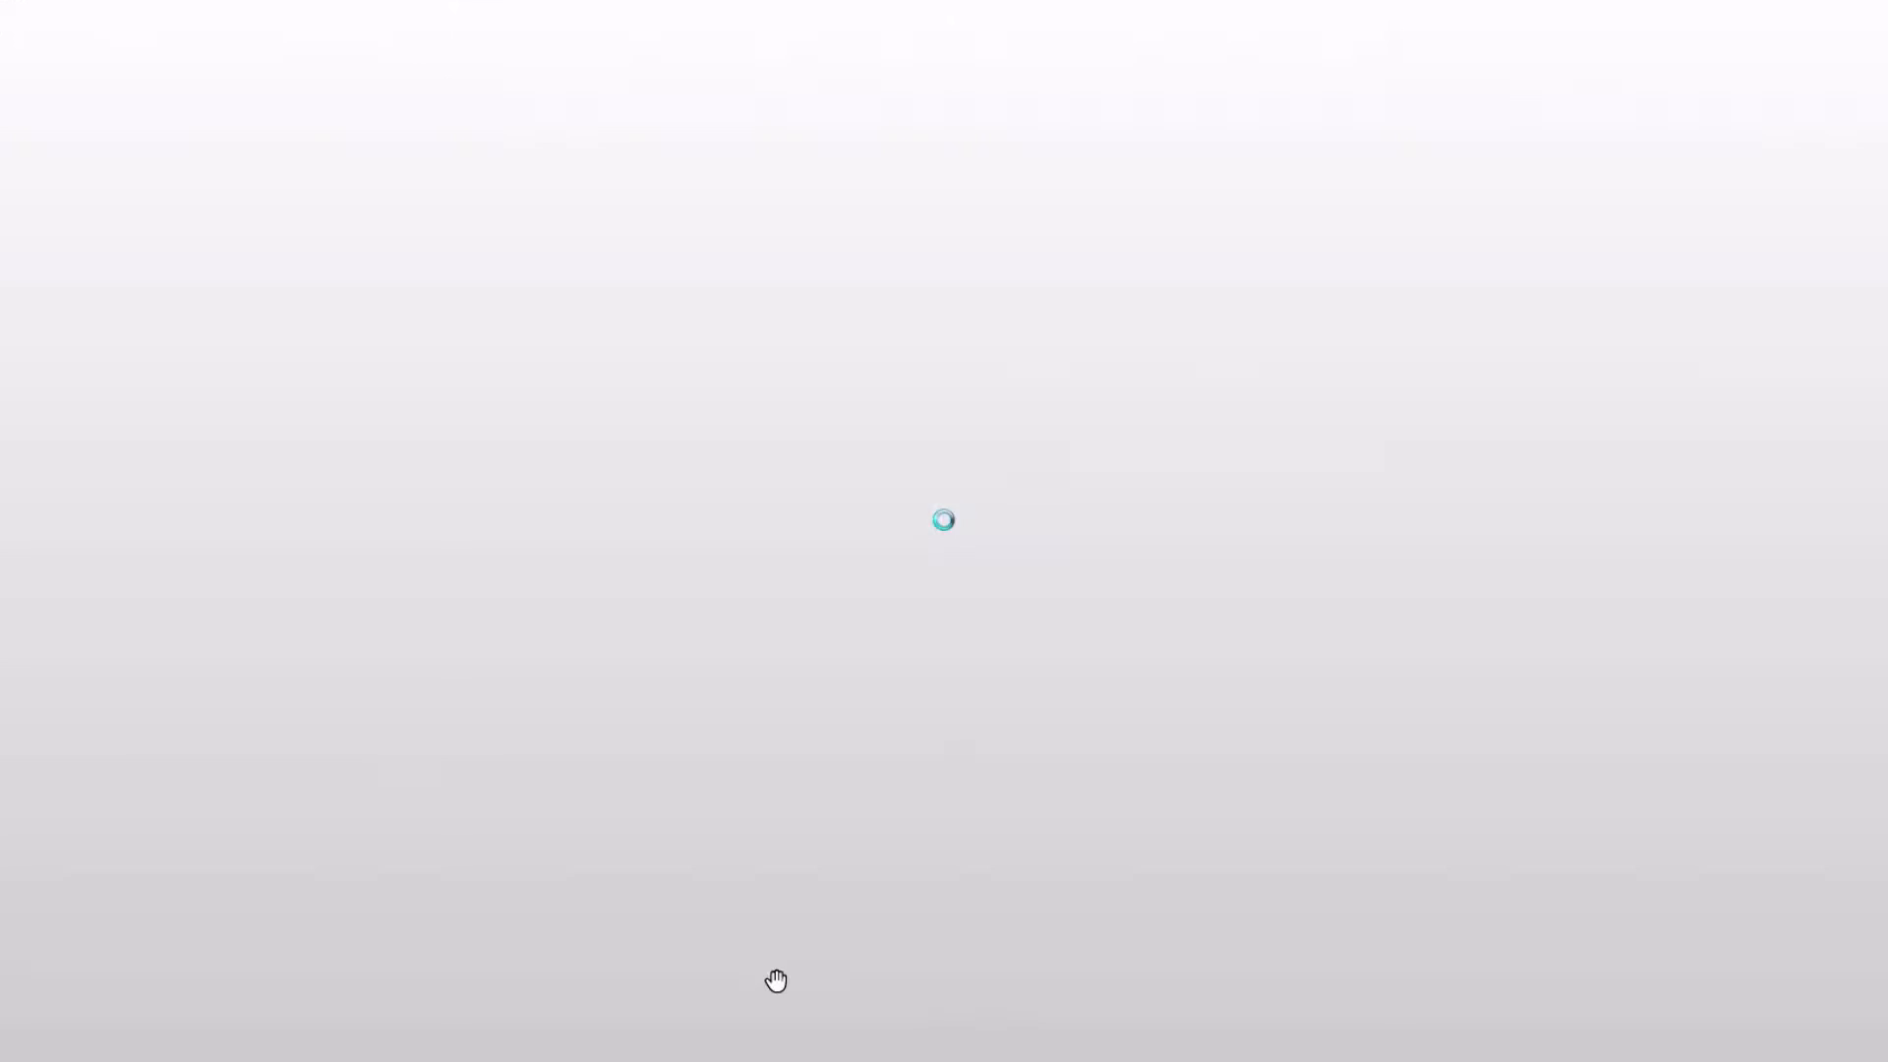
{"action": "left_click", "coordinate": [479, 38]}
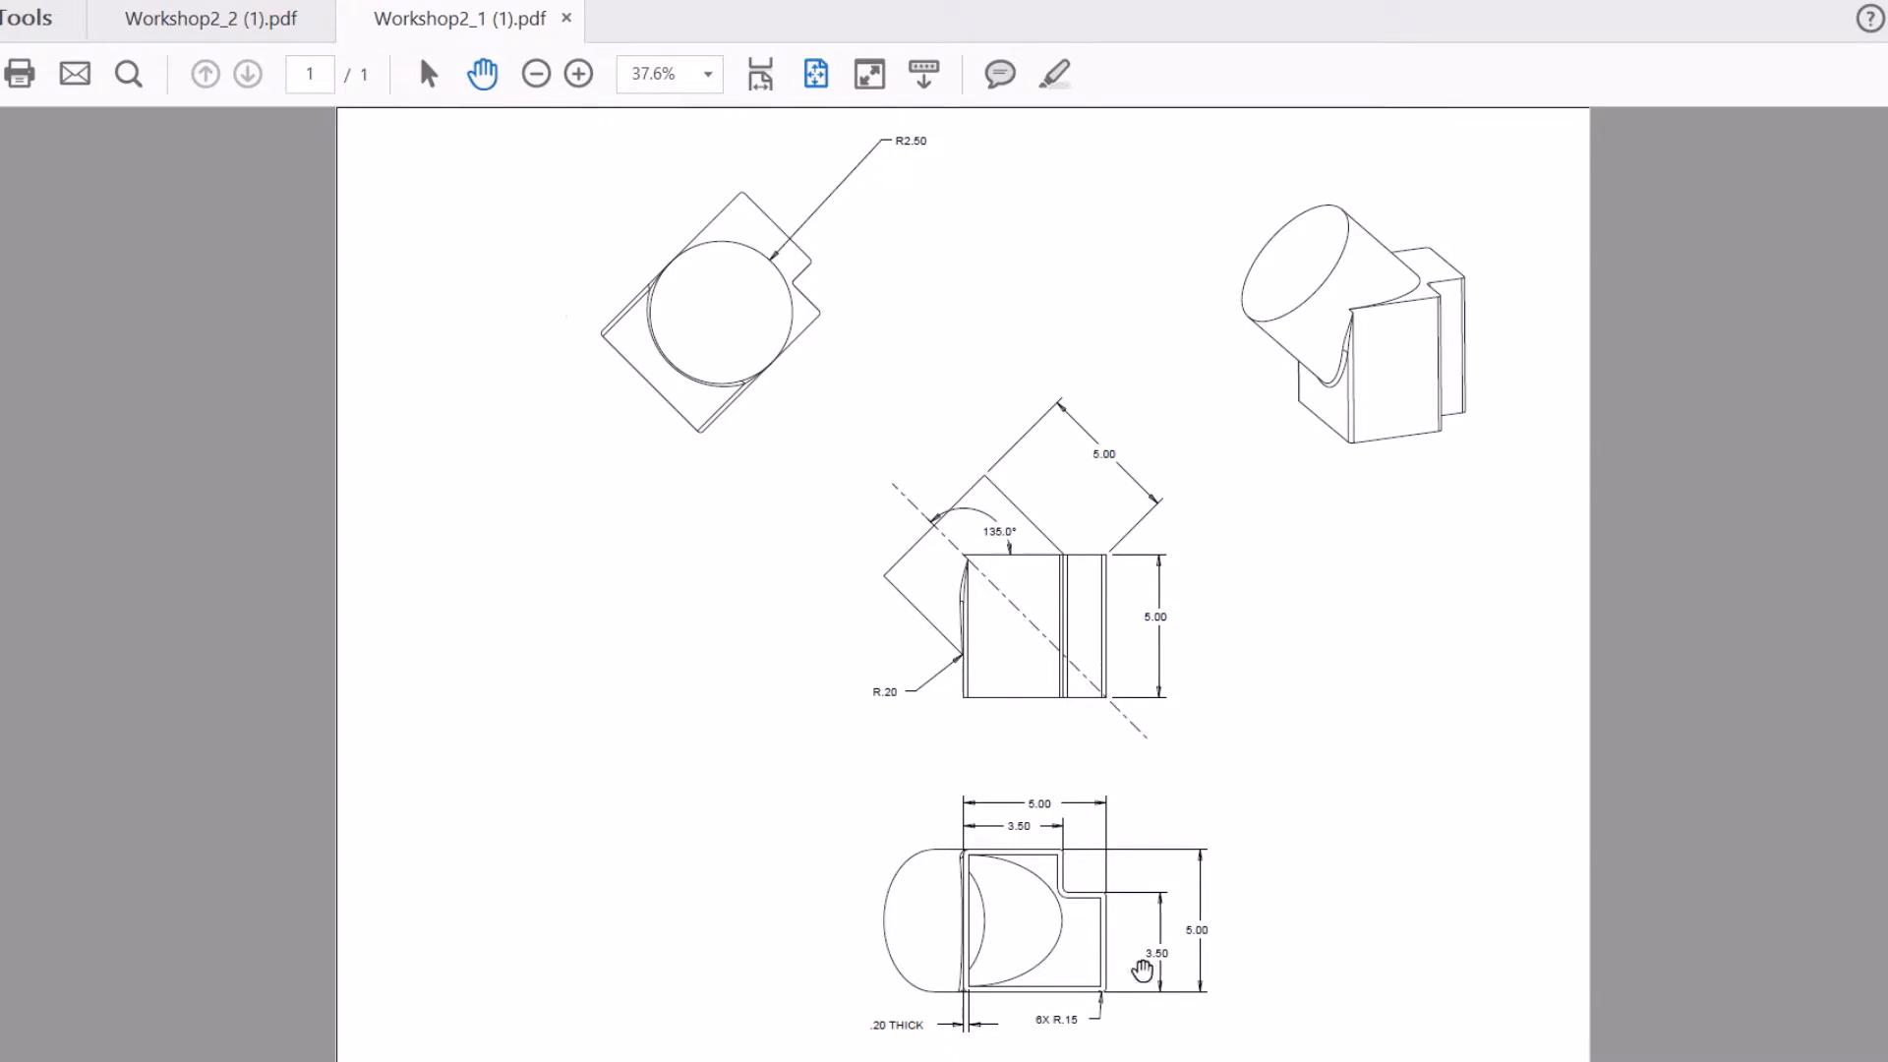
{"action": "left_click", "coordinate": [260, 28]}
{"action": "left_click", "coordinate": [371, 22]}
{"action": "key", "text": "alt+Tab"}
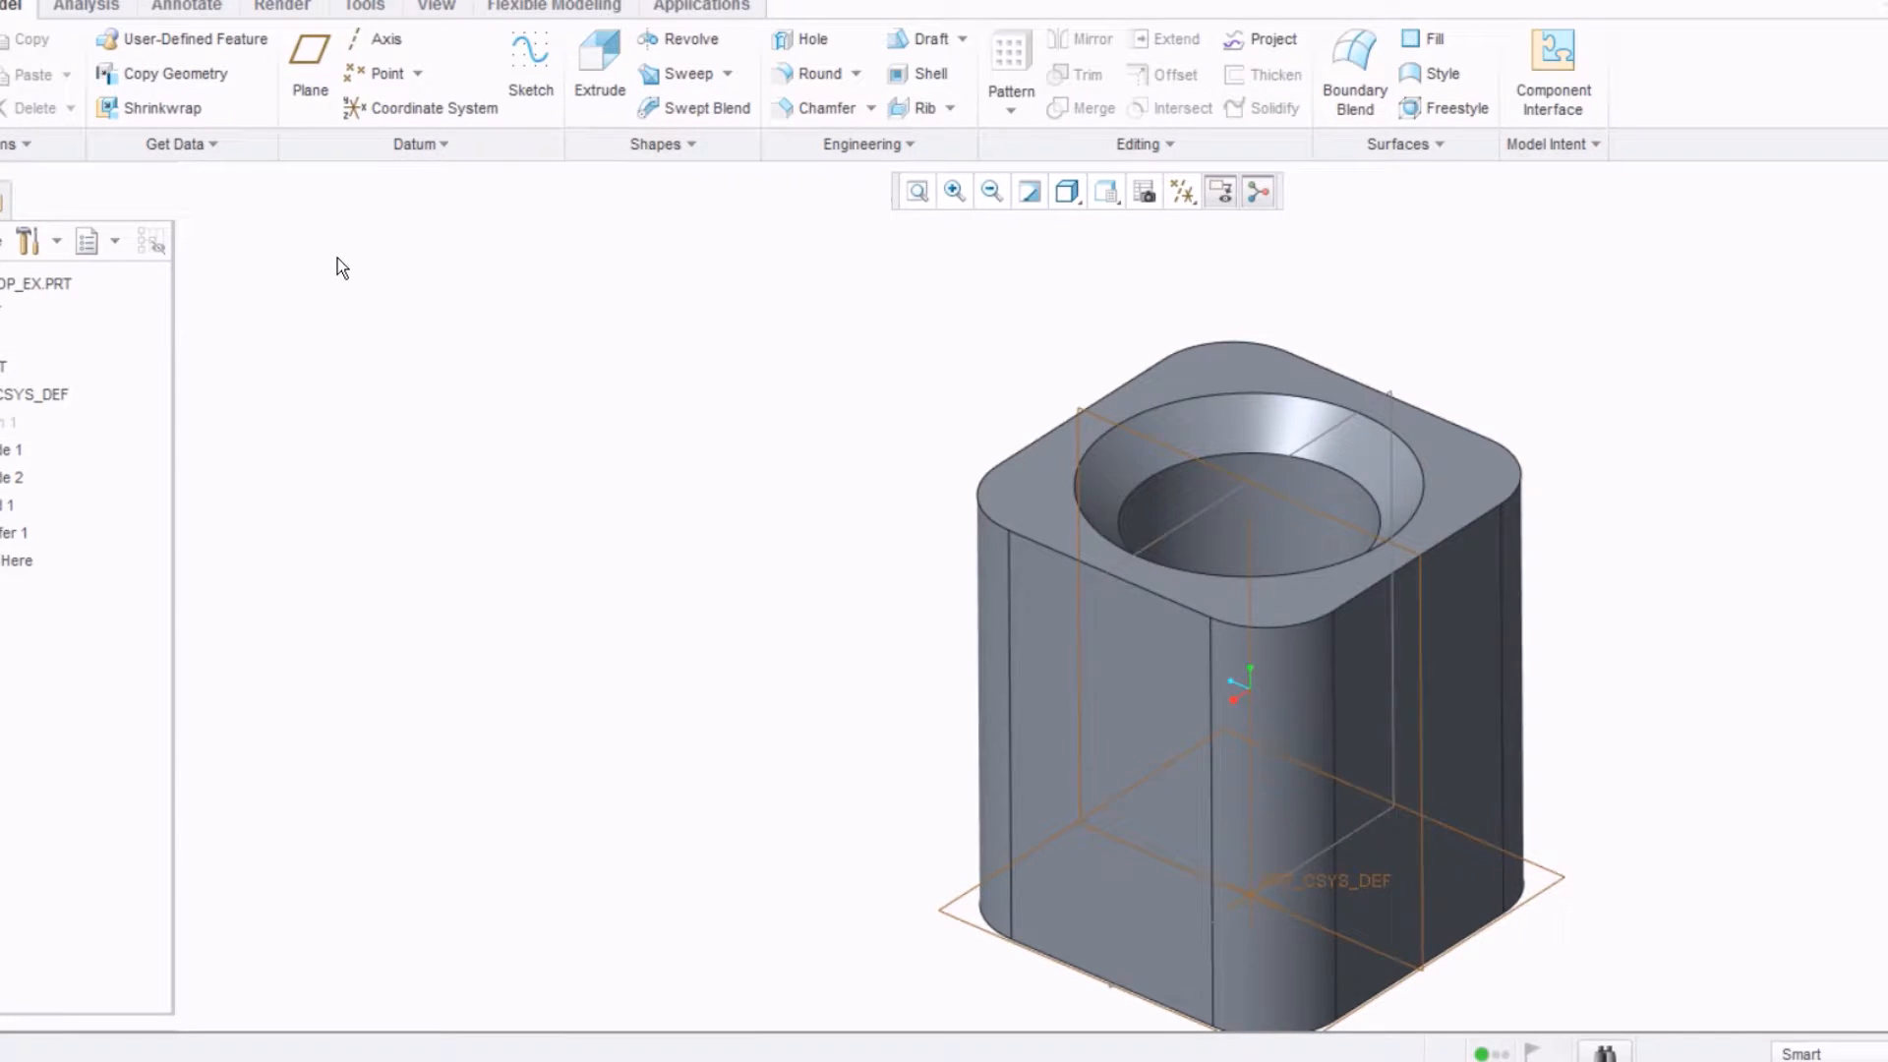
Step: Save the WORKSHOP_EX part to the Desktop folder
{"action": "key", "text": "ctrl+s"}
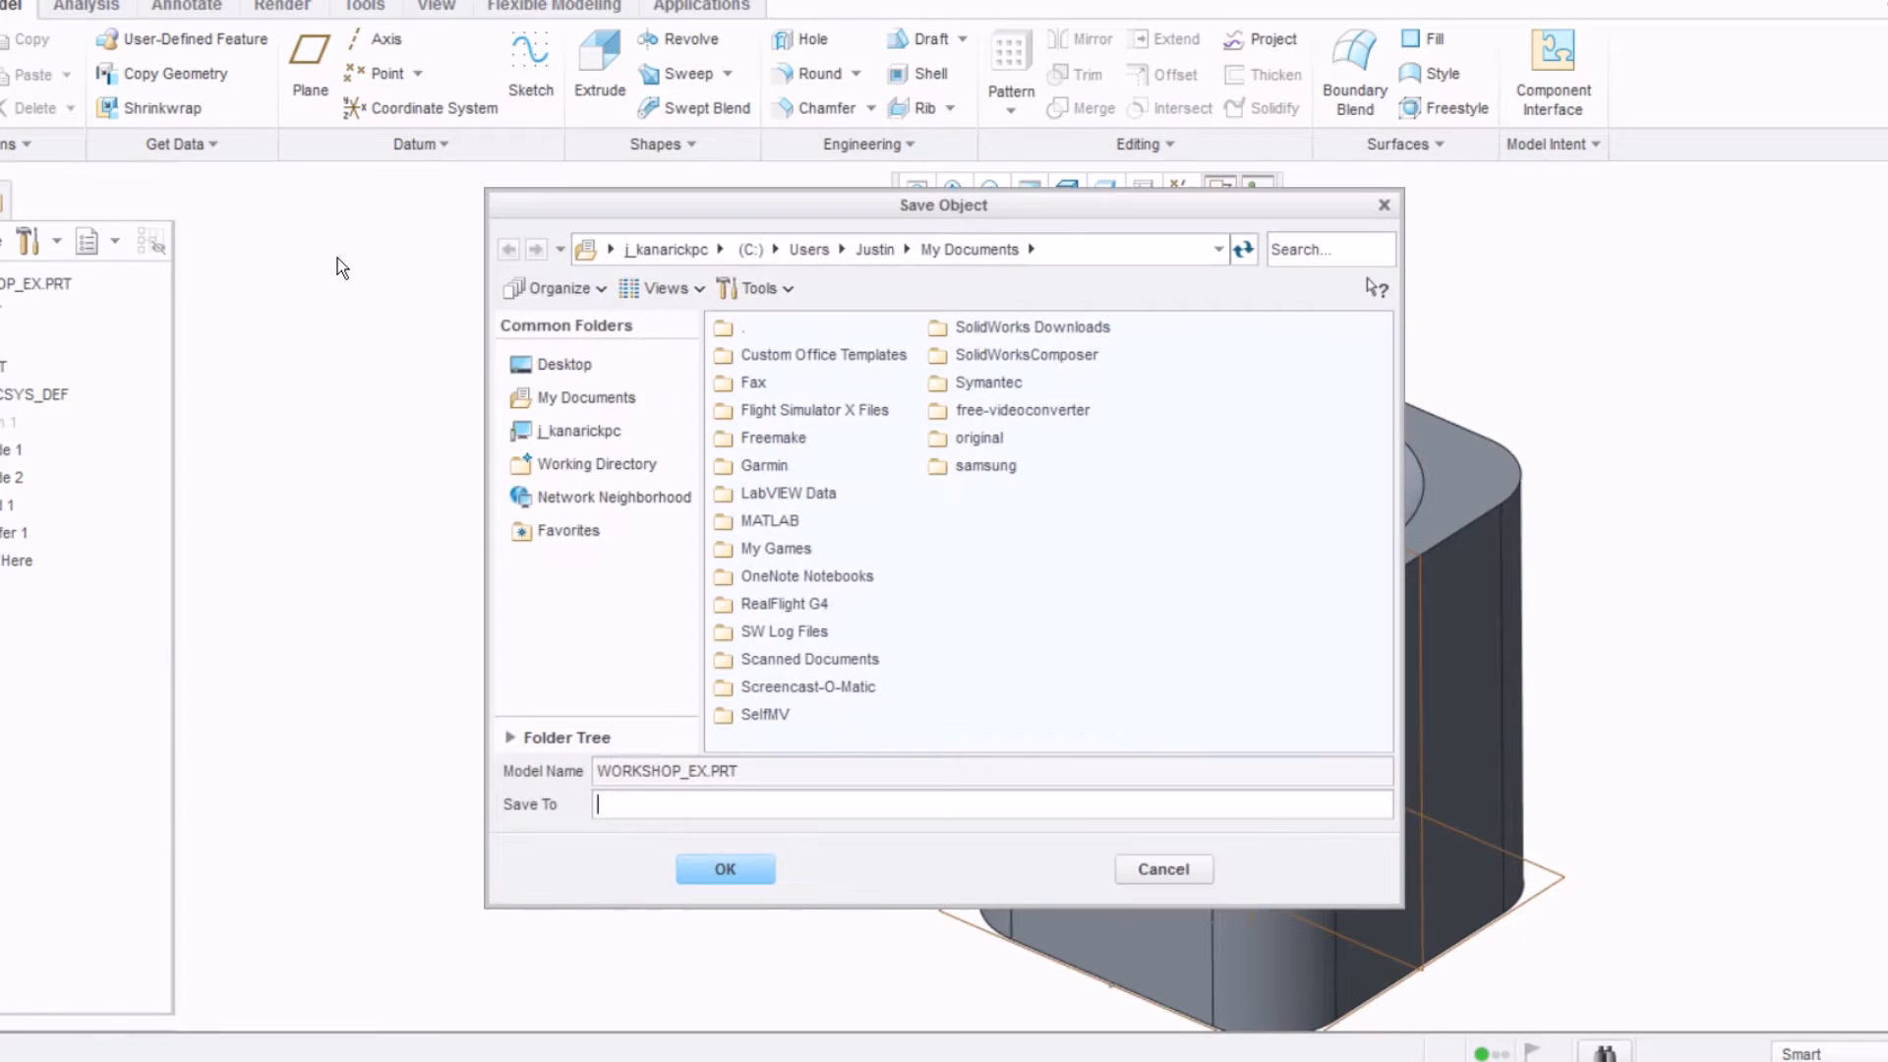
{"action": "left_click", "coordinate": [532, 374]}
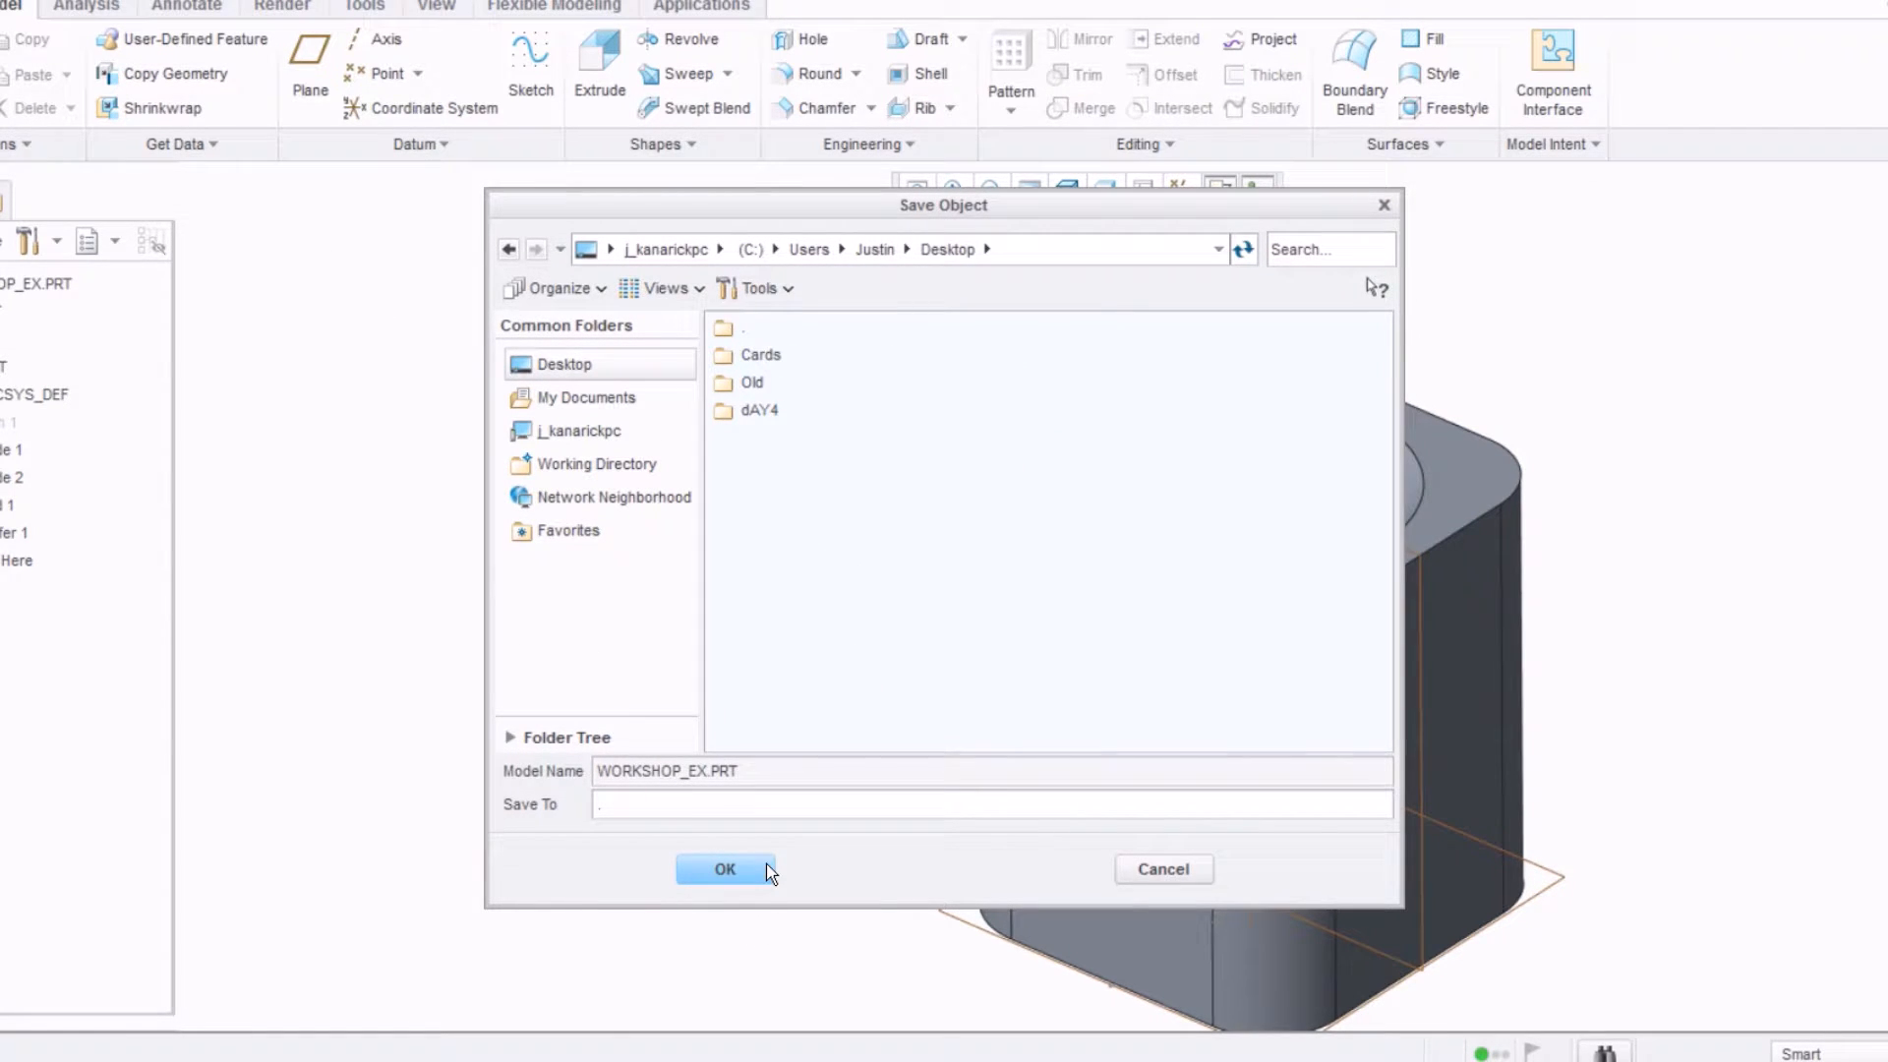
{"action": "left_click", "coordinate": [770, 872]}
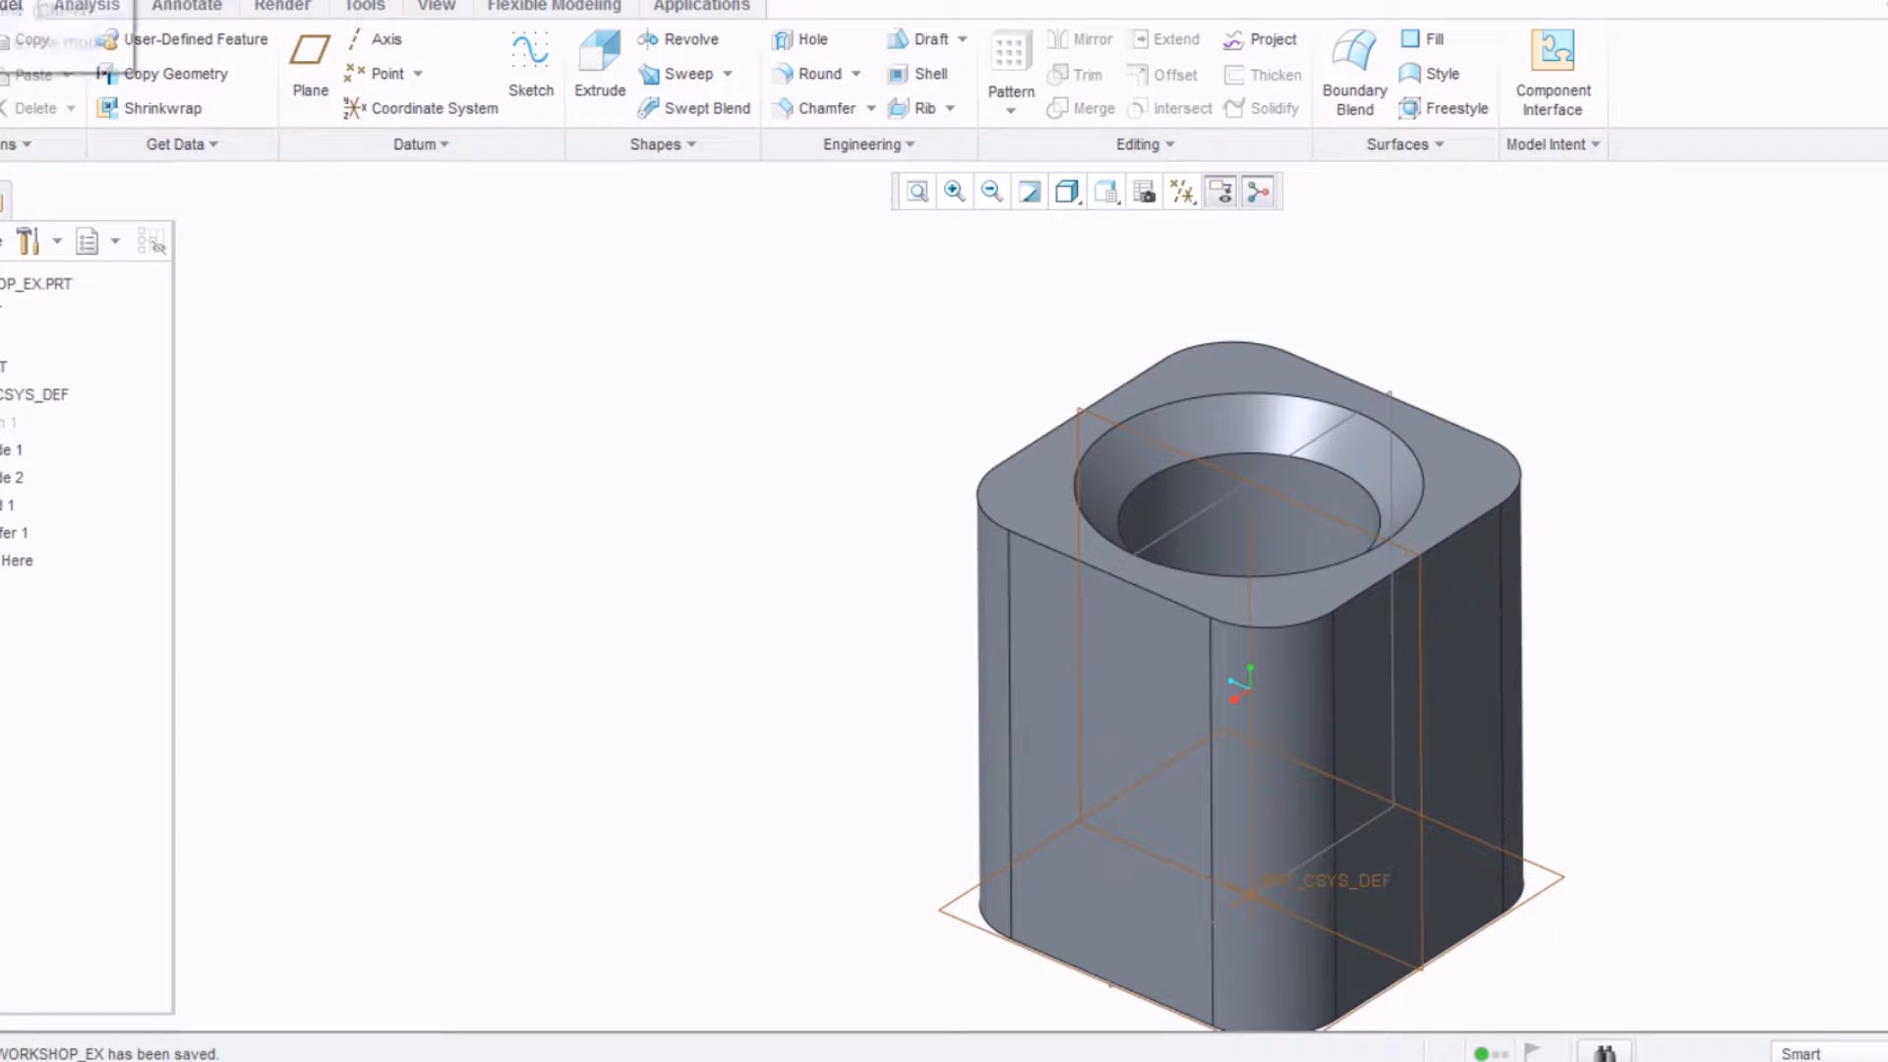
Step: Create a new solid part named WORKSHOP2_1 with the default template
{"action": "key", "text": "ctrl+n"}
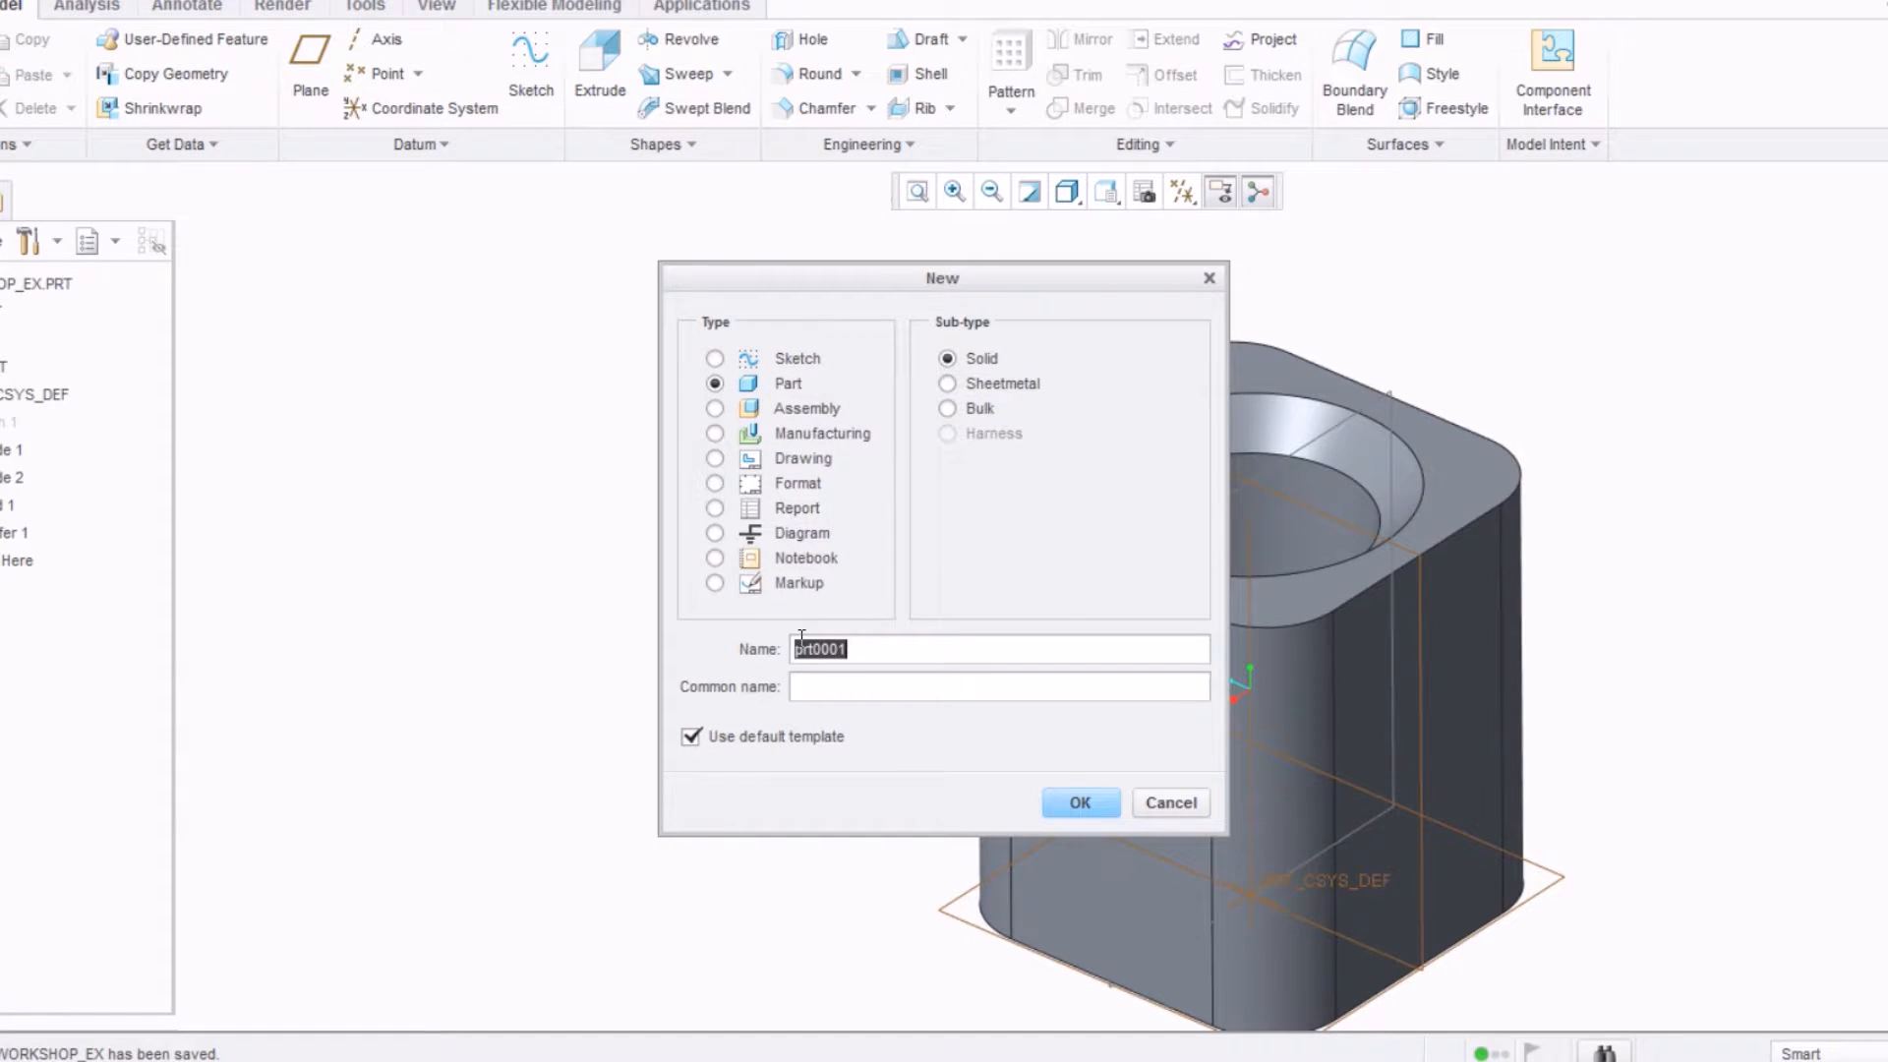
{"action": "type", "text": "WORKSHOP2_1"}
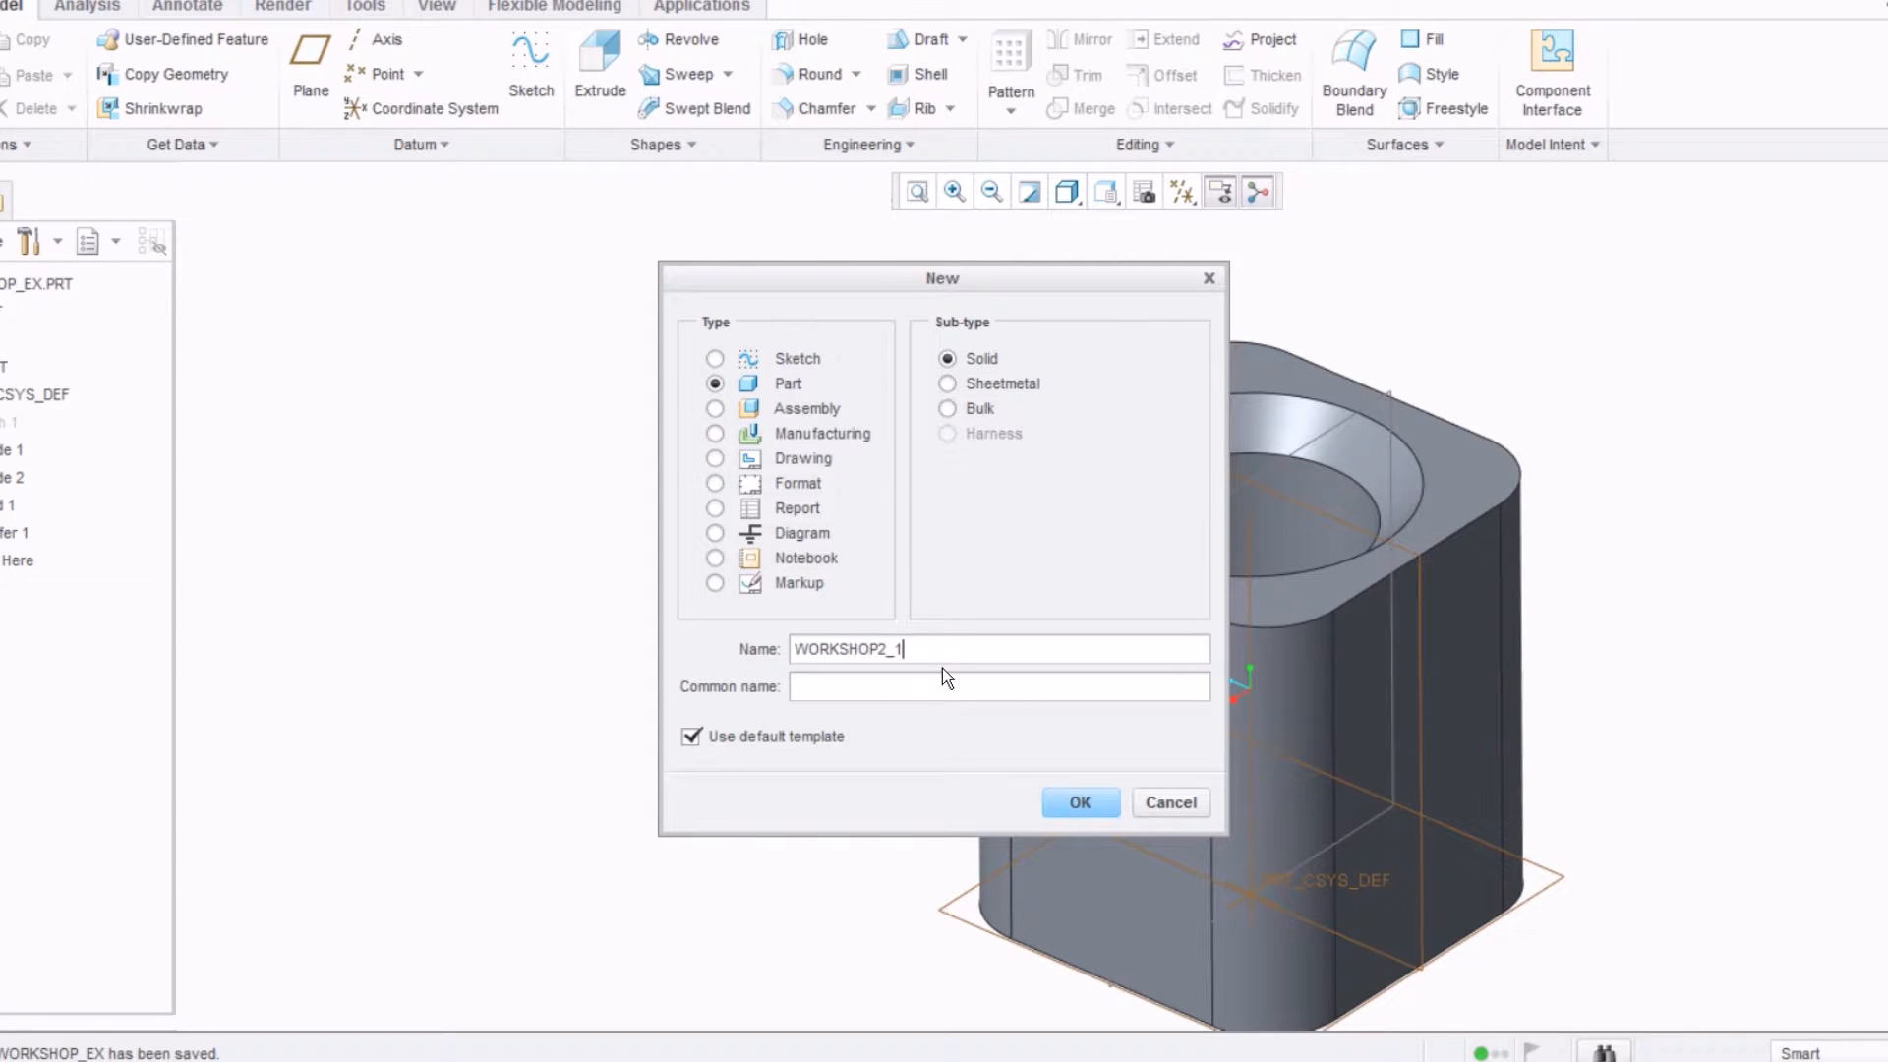
{"action": "left_click", "coordinate": [1074, 803]}
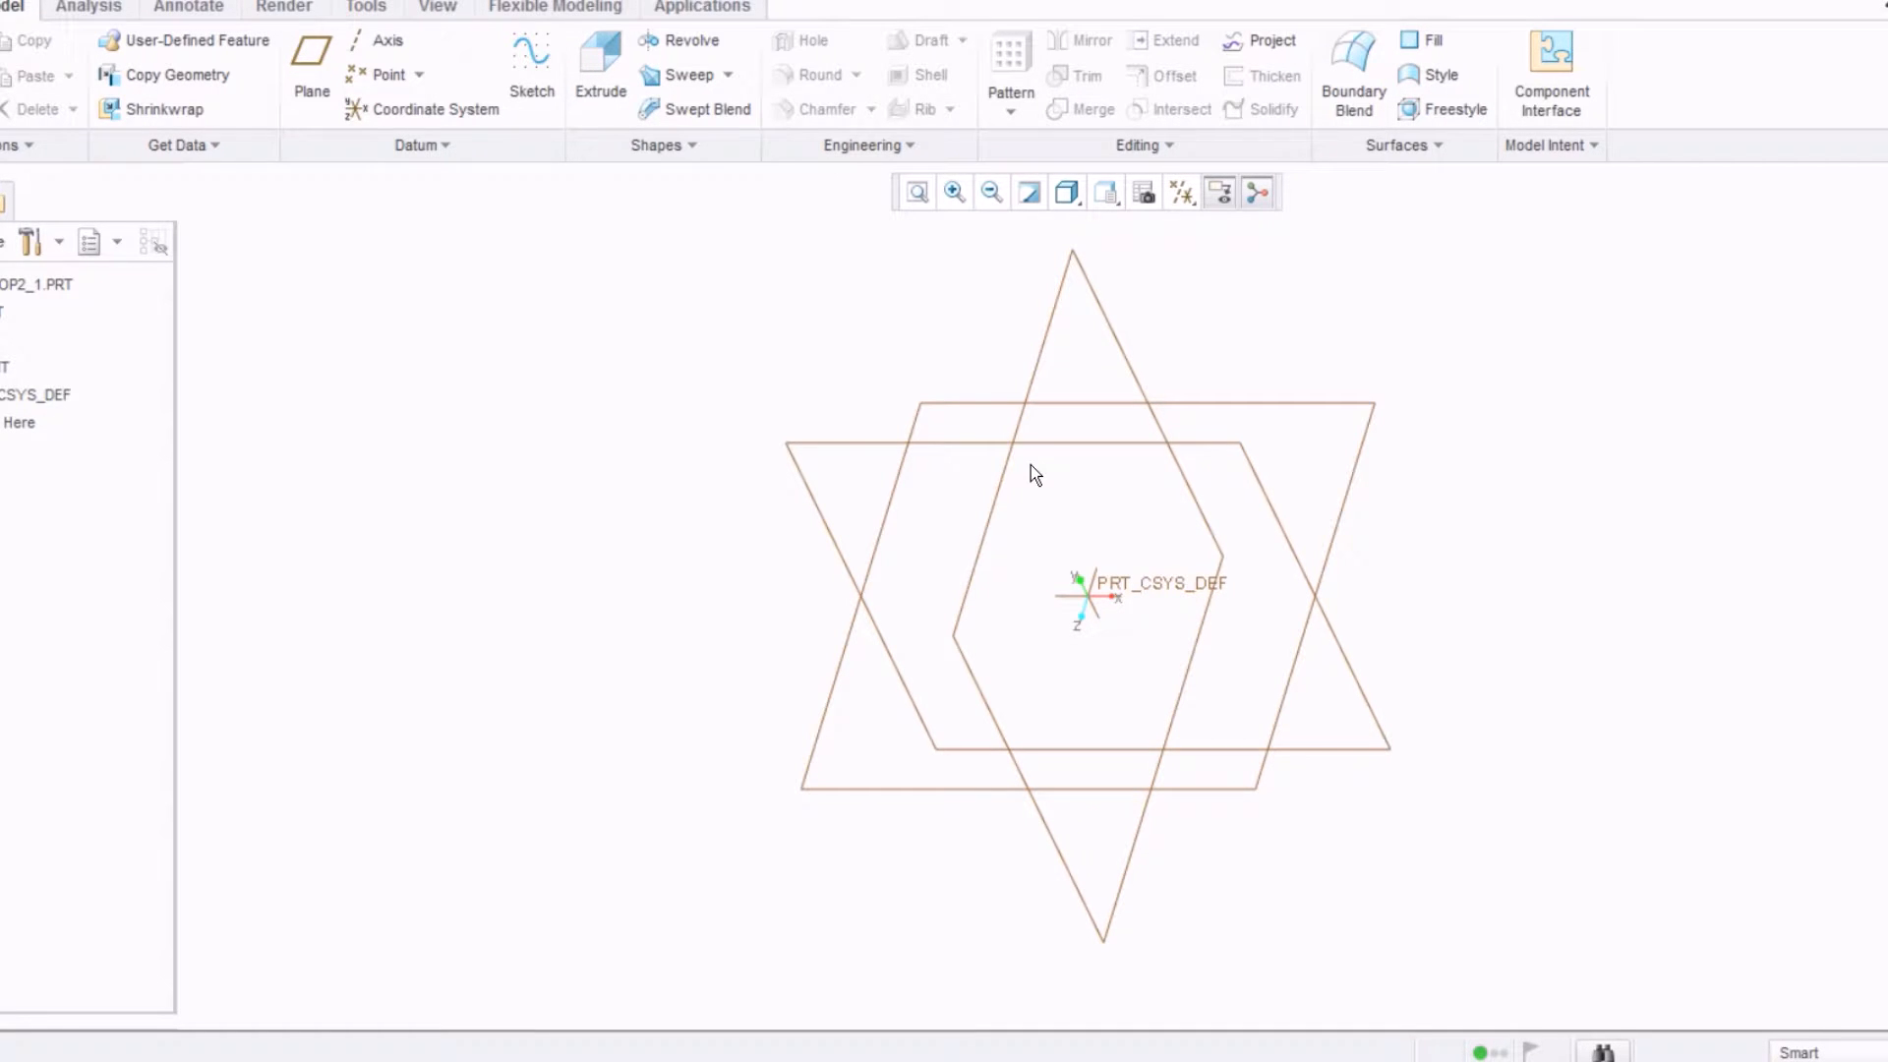
Step: Start an Extrude with an internal sketch on the TOP datum plane and orient the view parallel to the sketch
{"action": "left_click", "coordinate": [596, 96]}
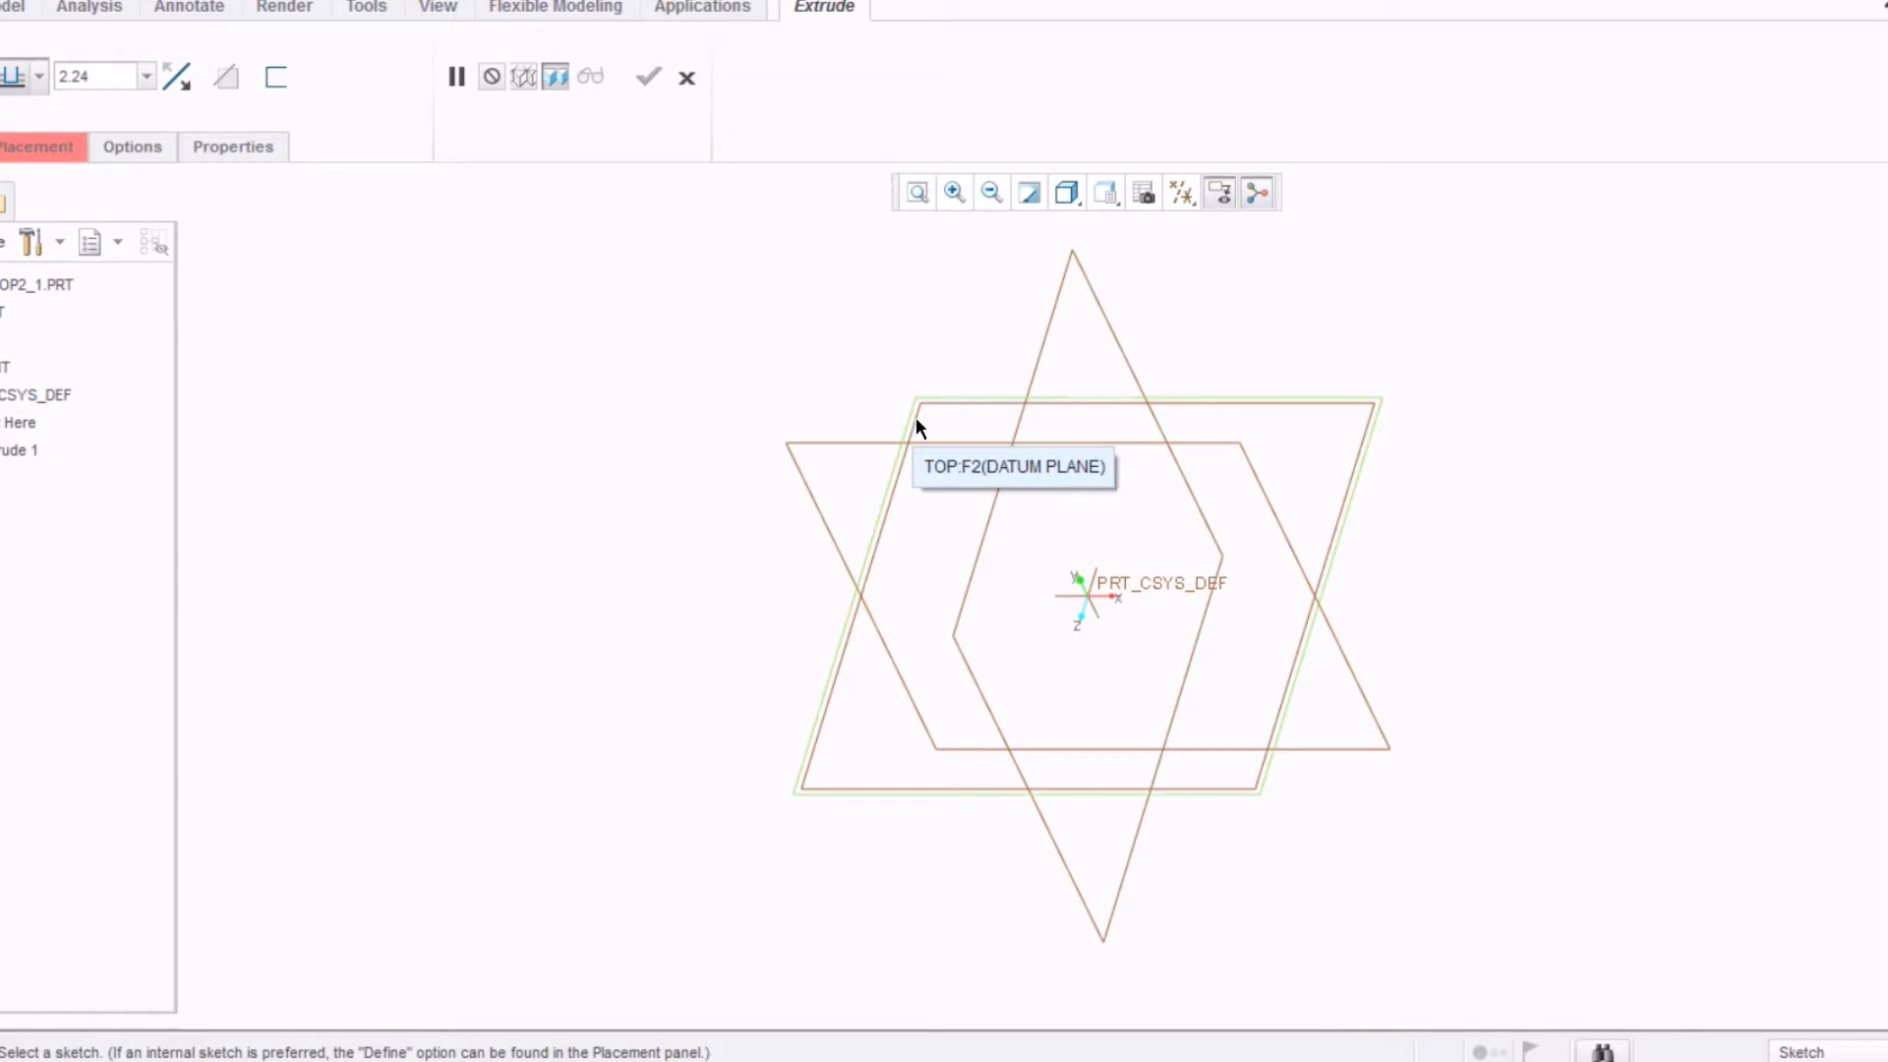
{"action": "left_click", "coordinate": [63, 343]}
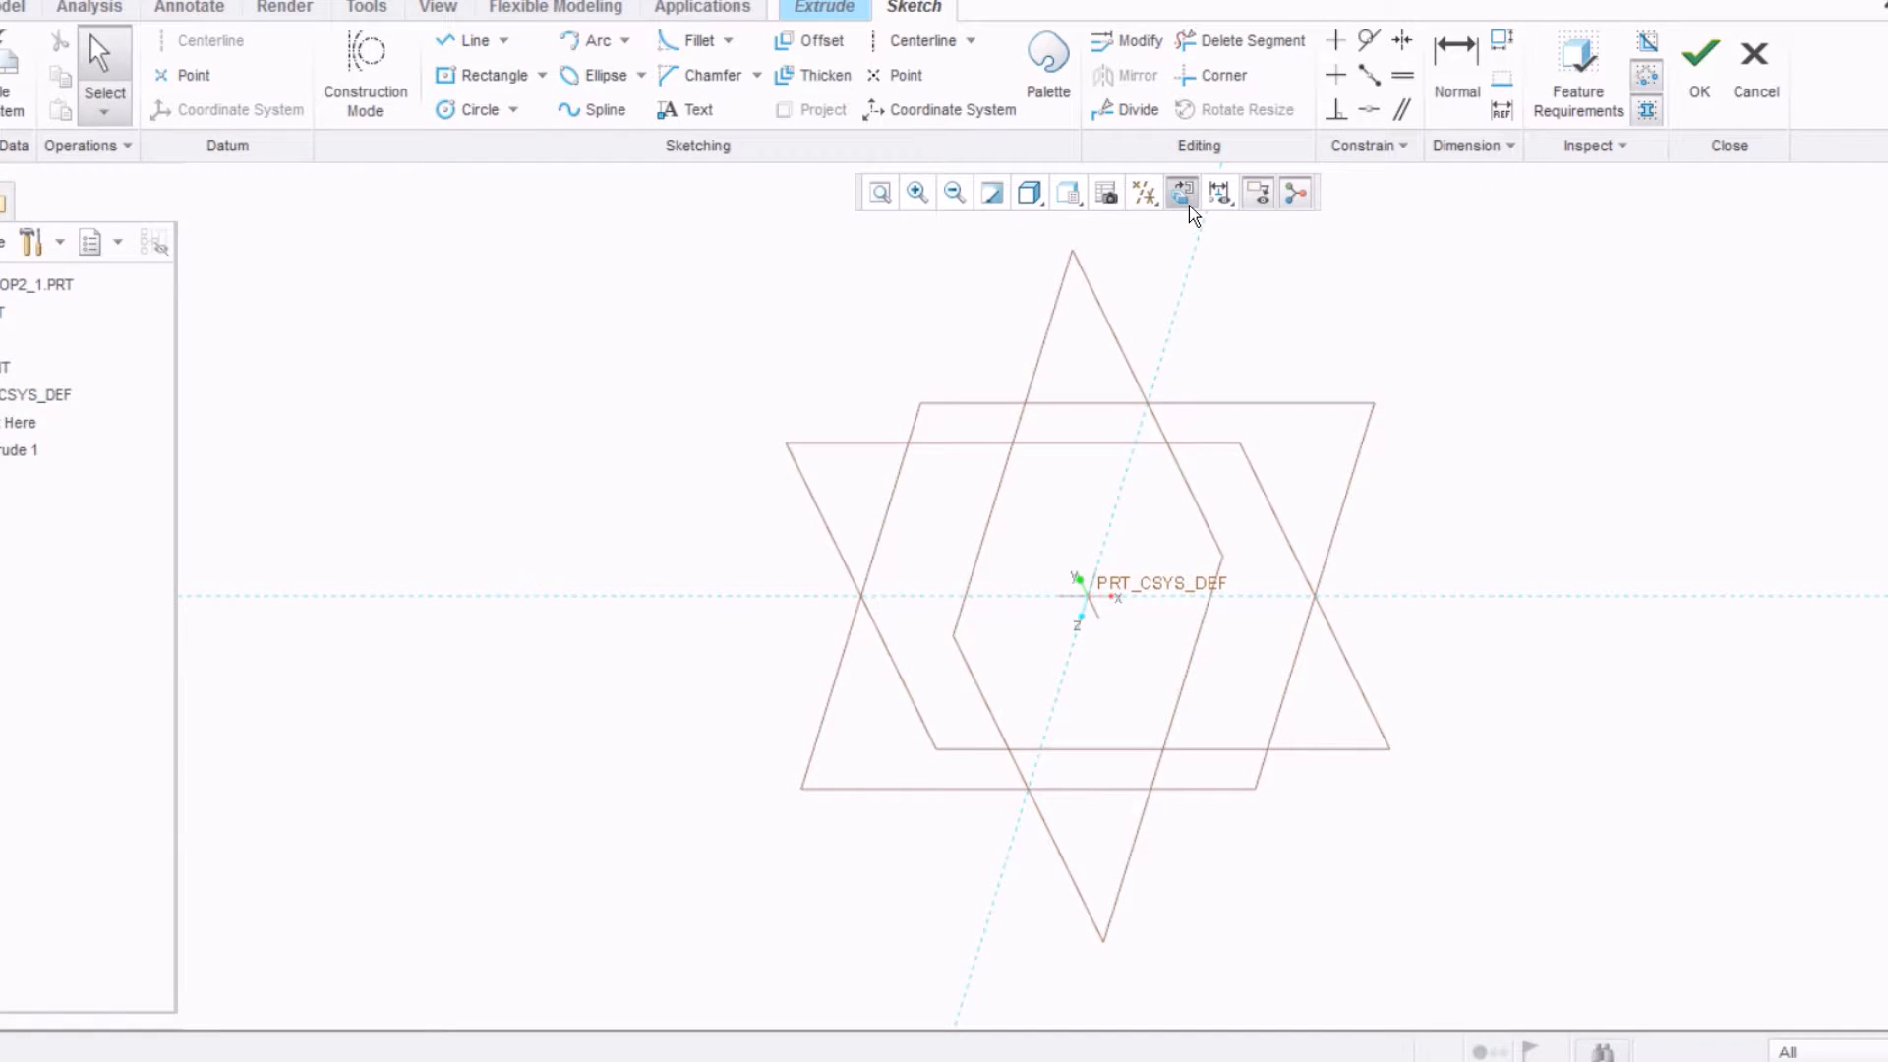
{"action": "left_click", "coordinate": [1220, 193]}
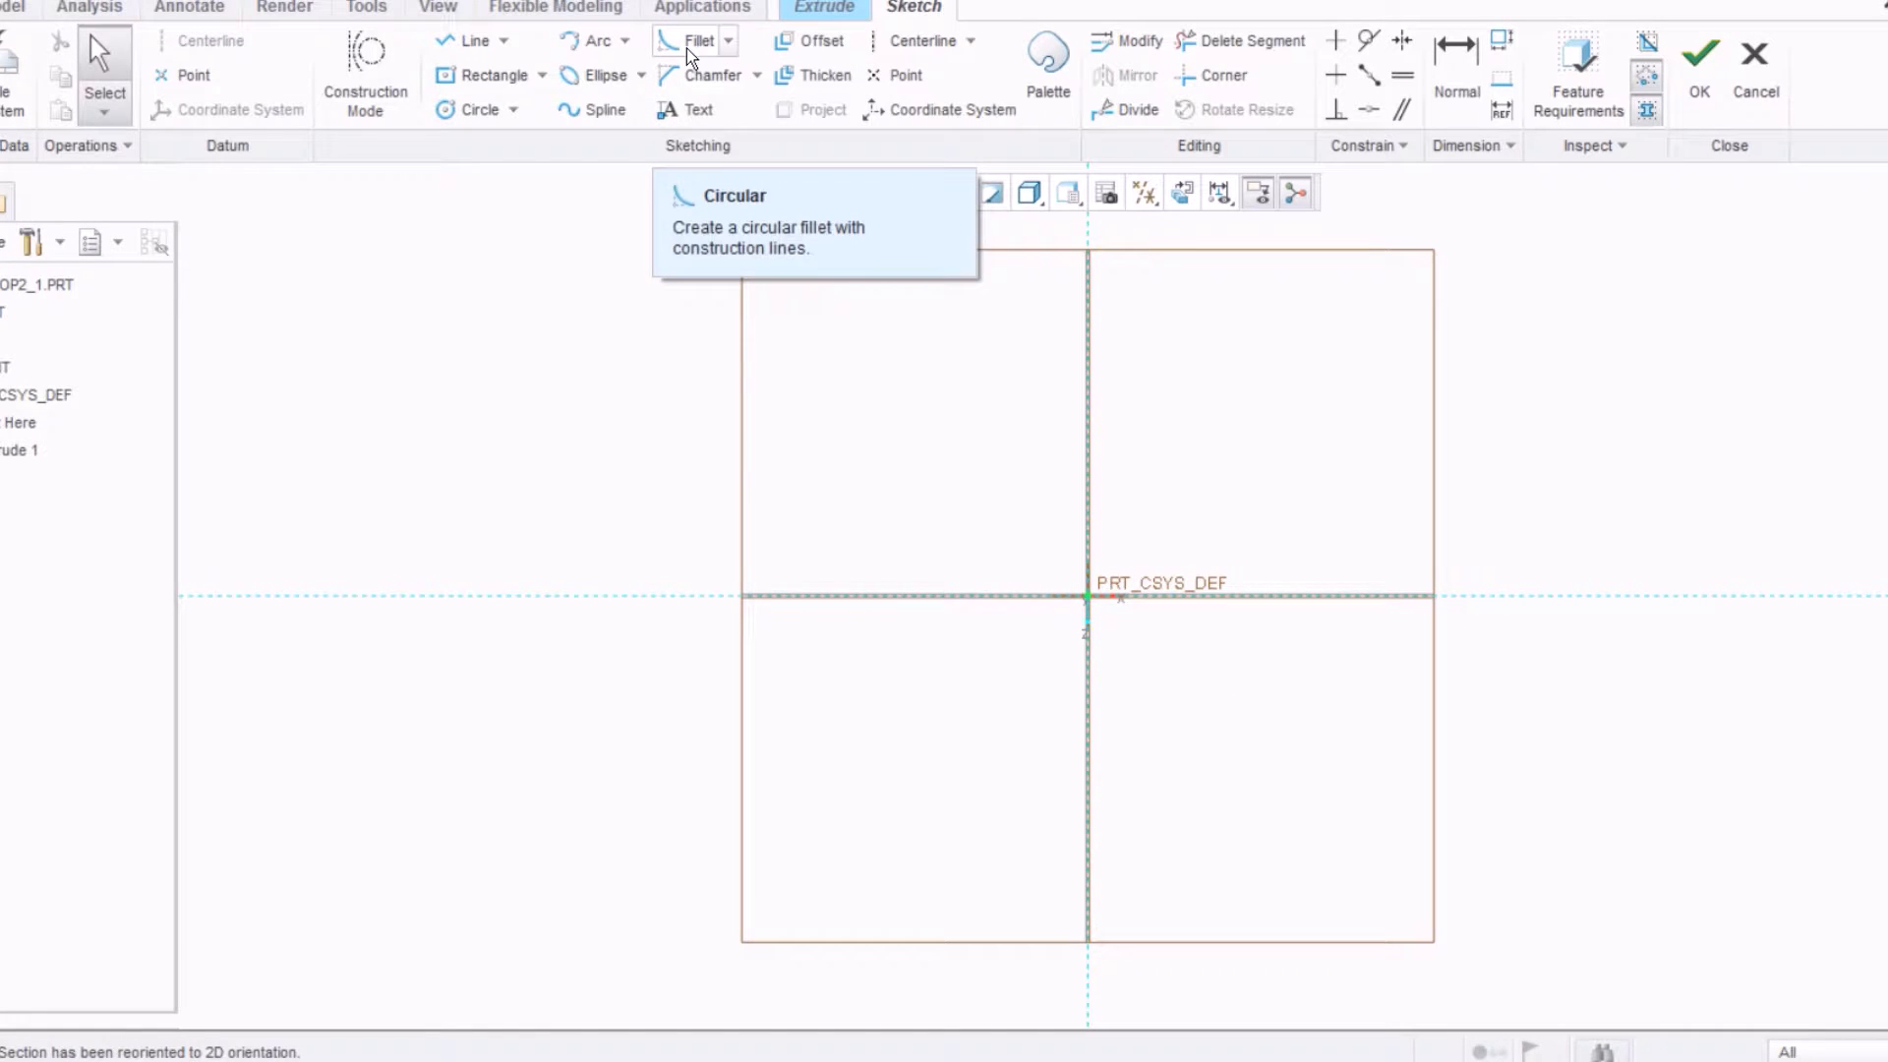
Step: Sketch a center rectangle as a square about 82.8 wide, centered on the part origin
{"action": "left_click", "coordinate": [468, 85]}
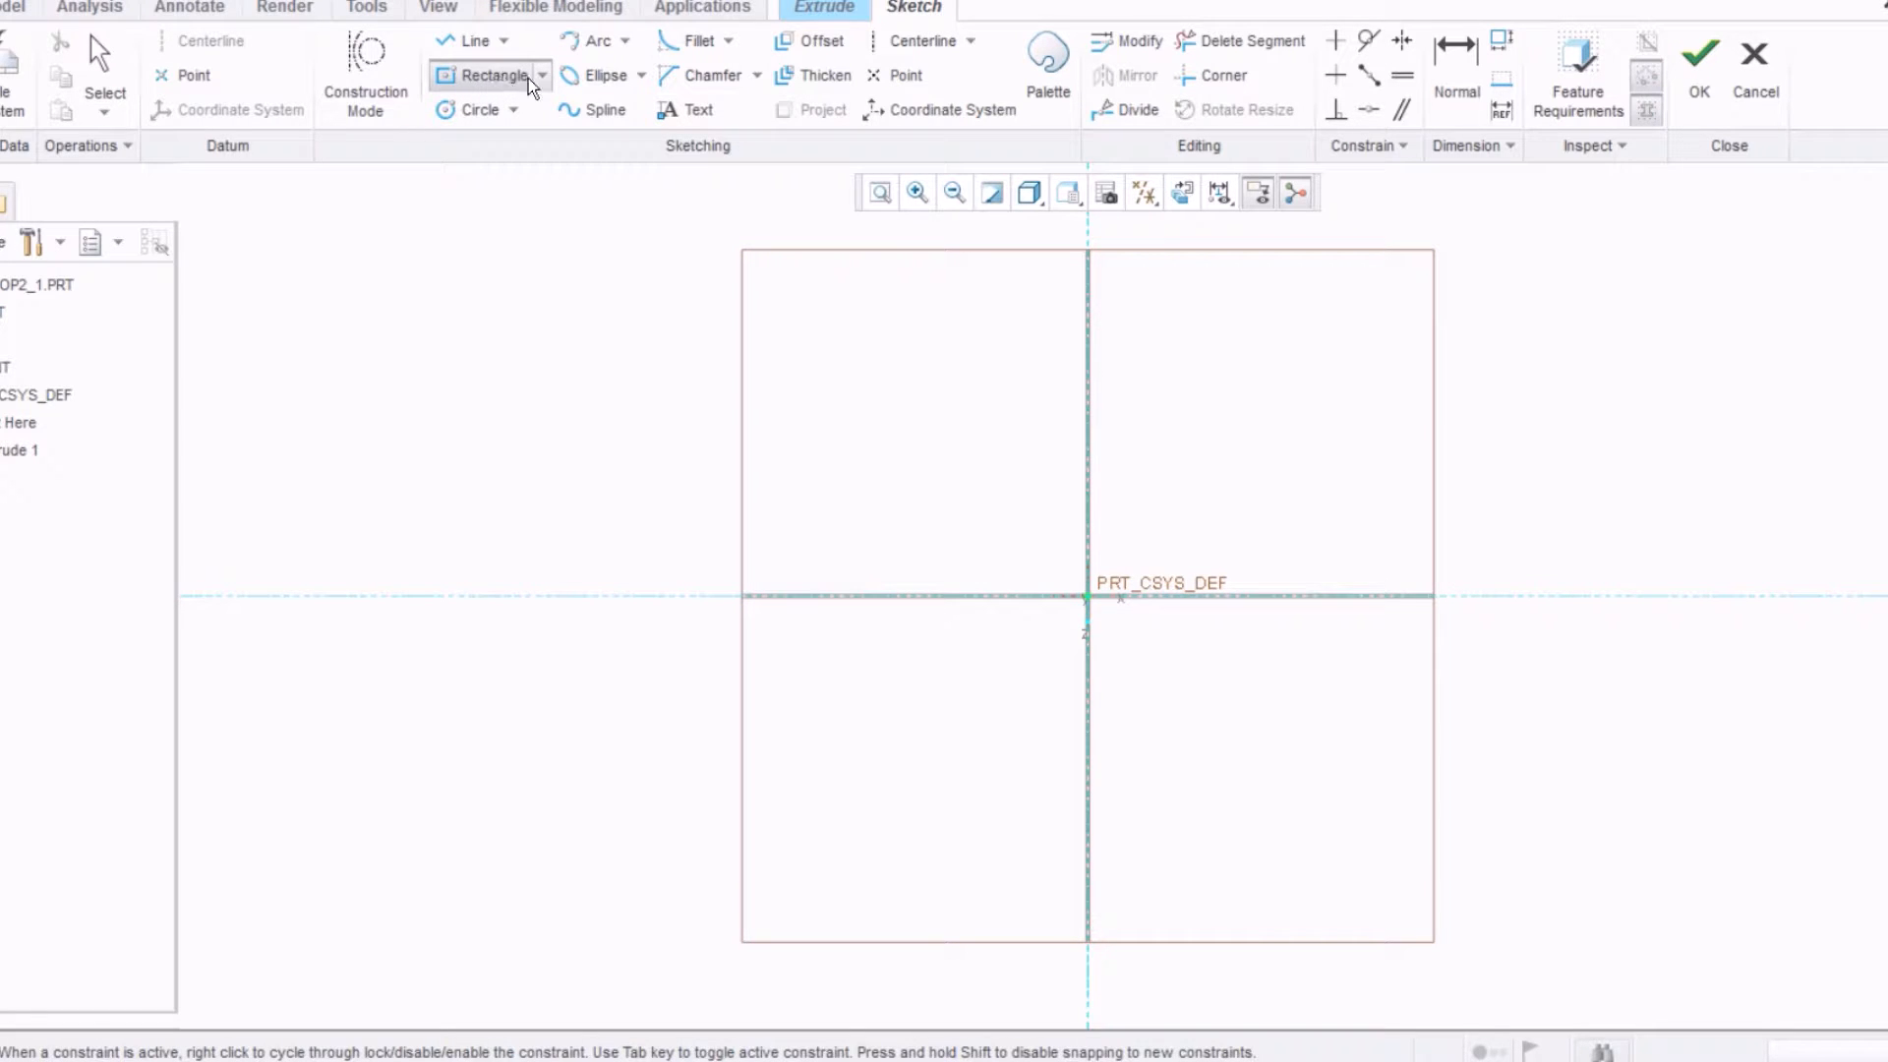
{"action": "scroll", "coordinate": [1091, 612], "scroll_direction": "up", "scroll_amount": 3}
{"action": "scroll", "coordinate": [1092, 610], "scroll_direction": "up", "scroll_amount": 2}
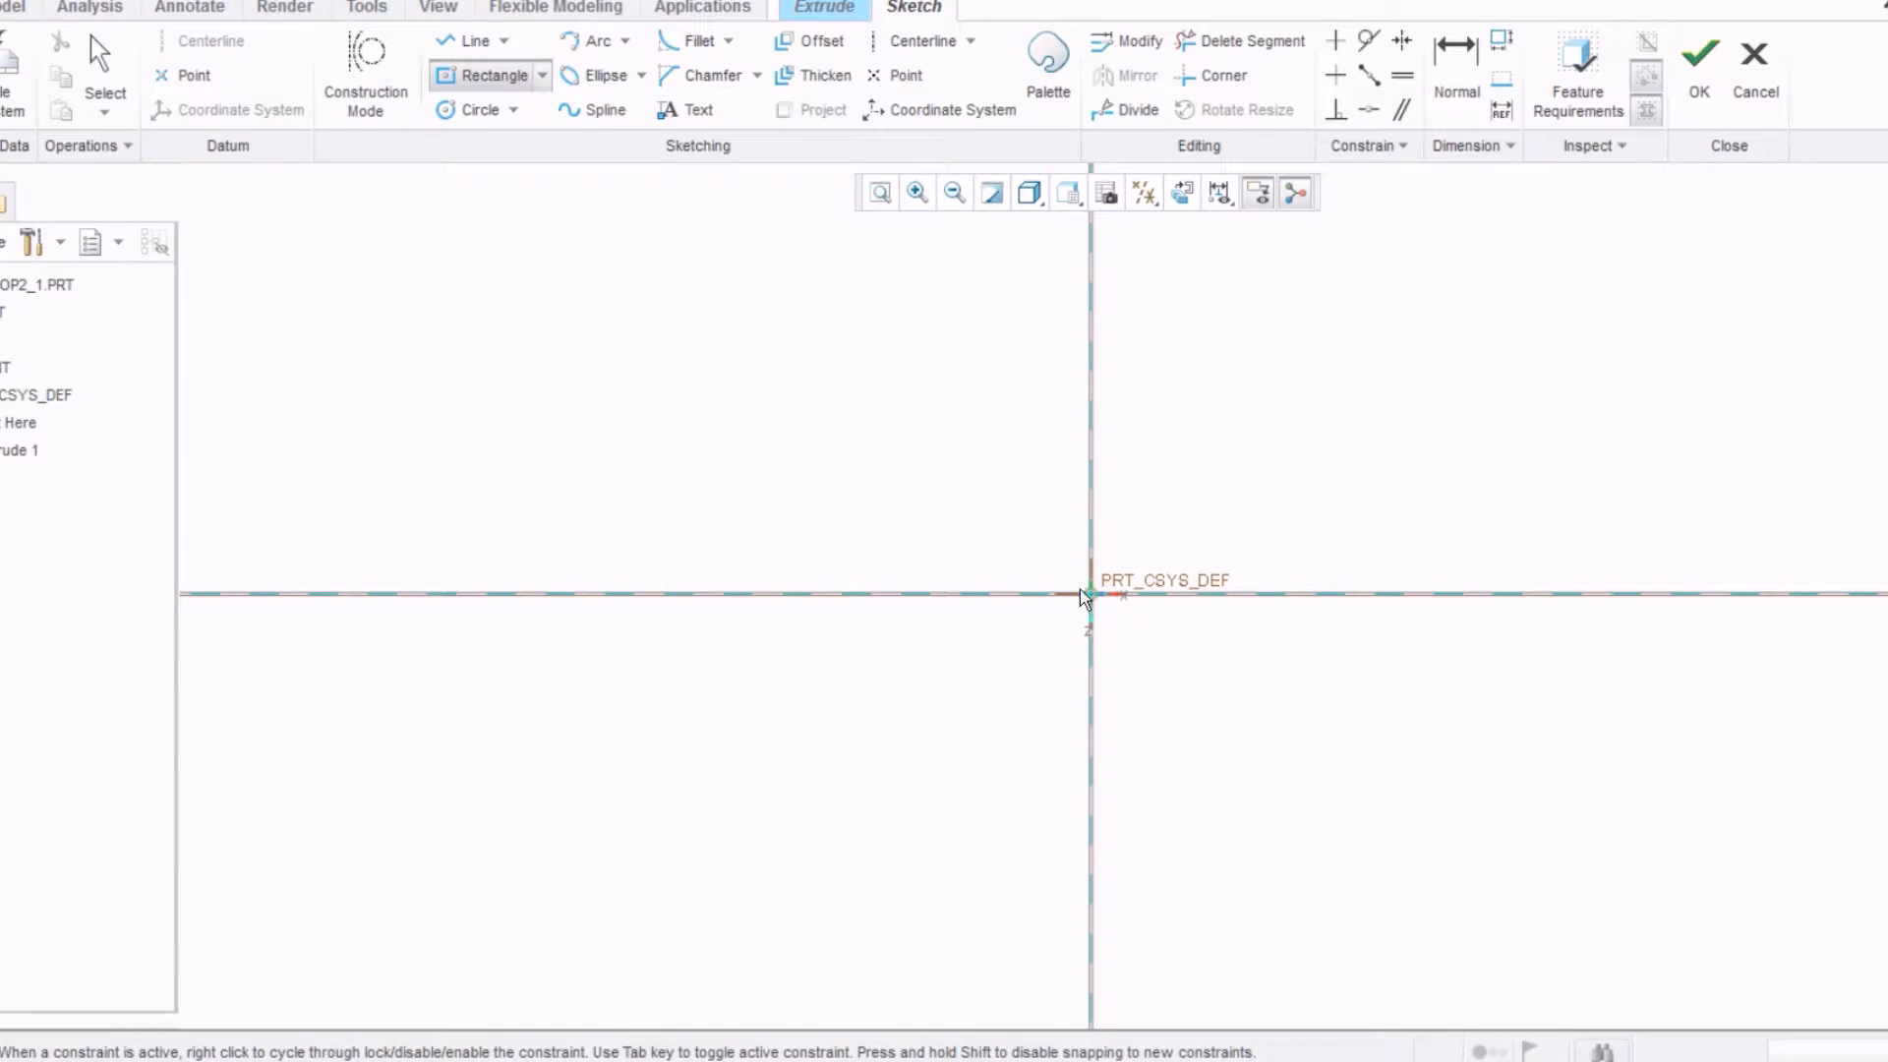
{"action": "left_click", "coordinate": [1089, 594]}
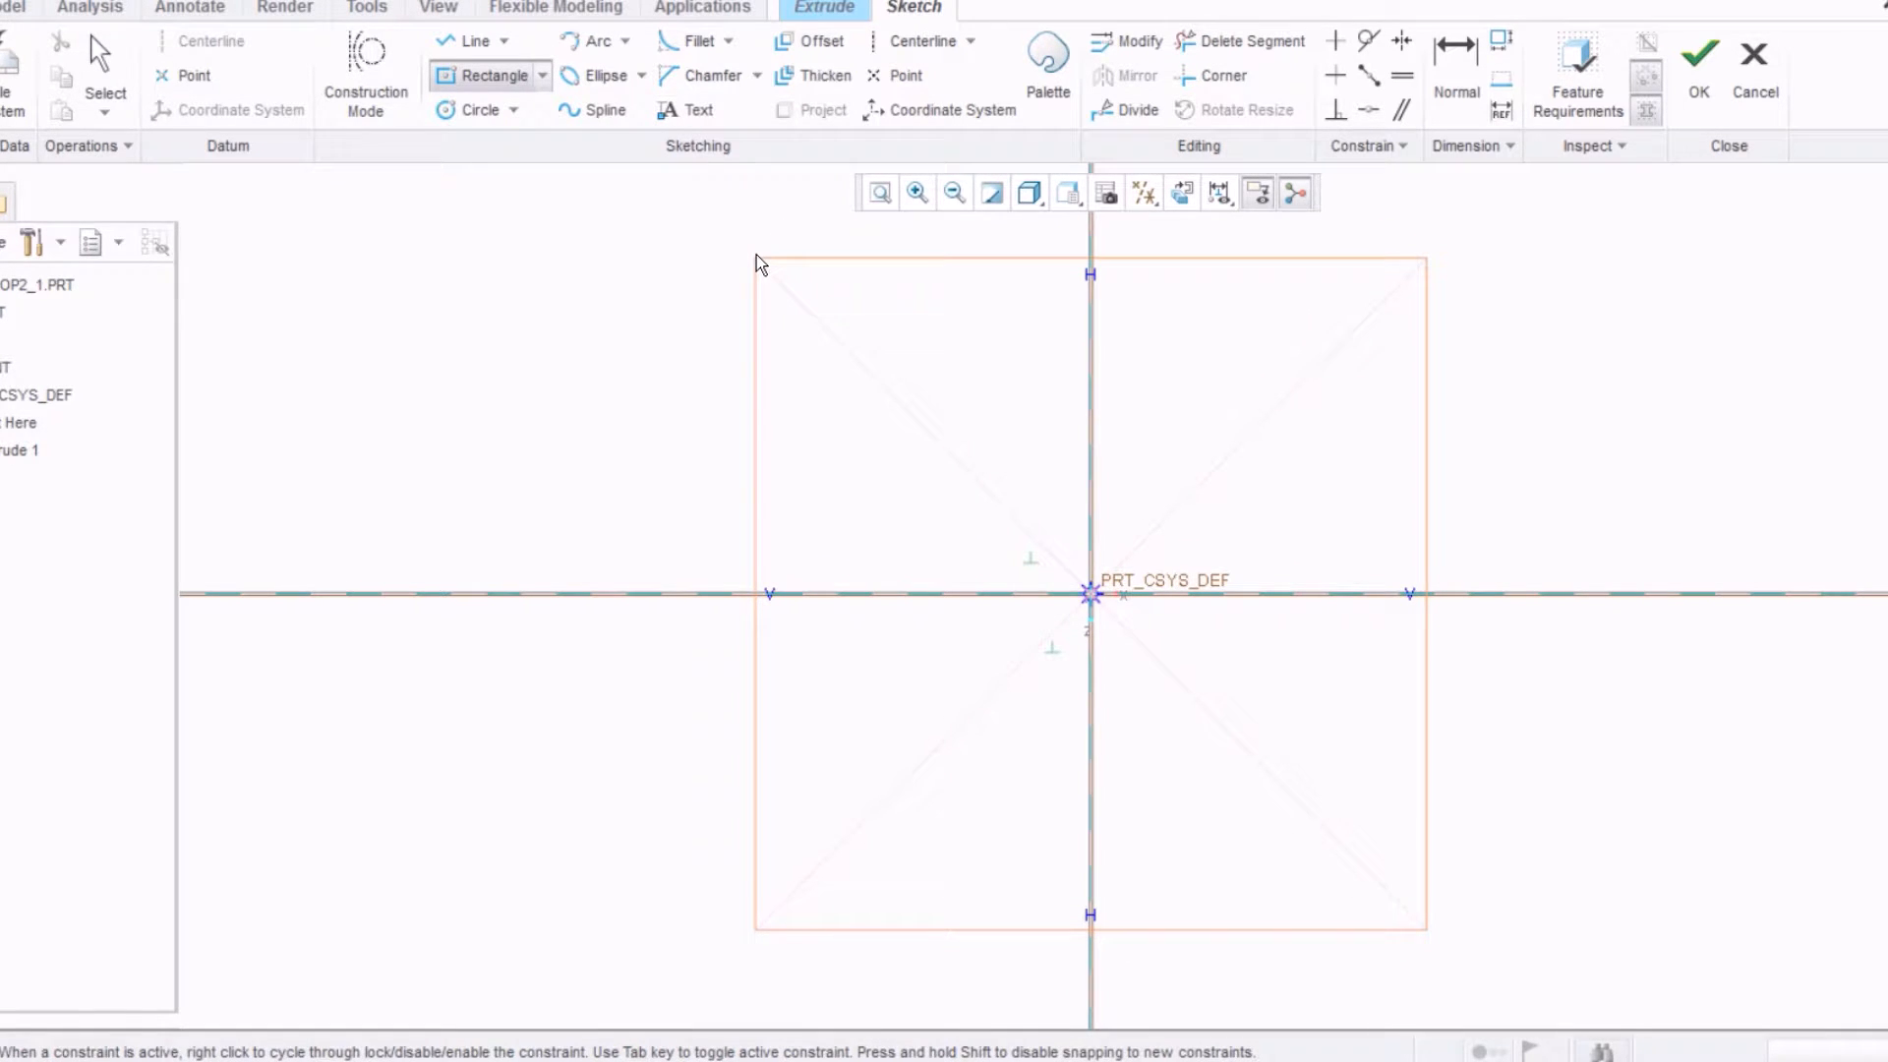
{"action": "left_click", "coordinate": [756, 258]}
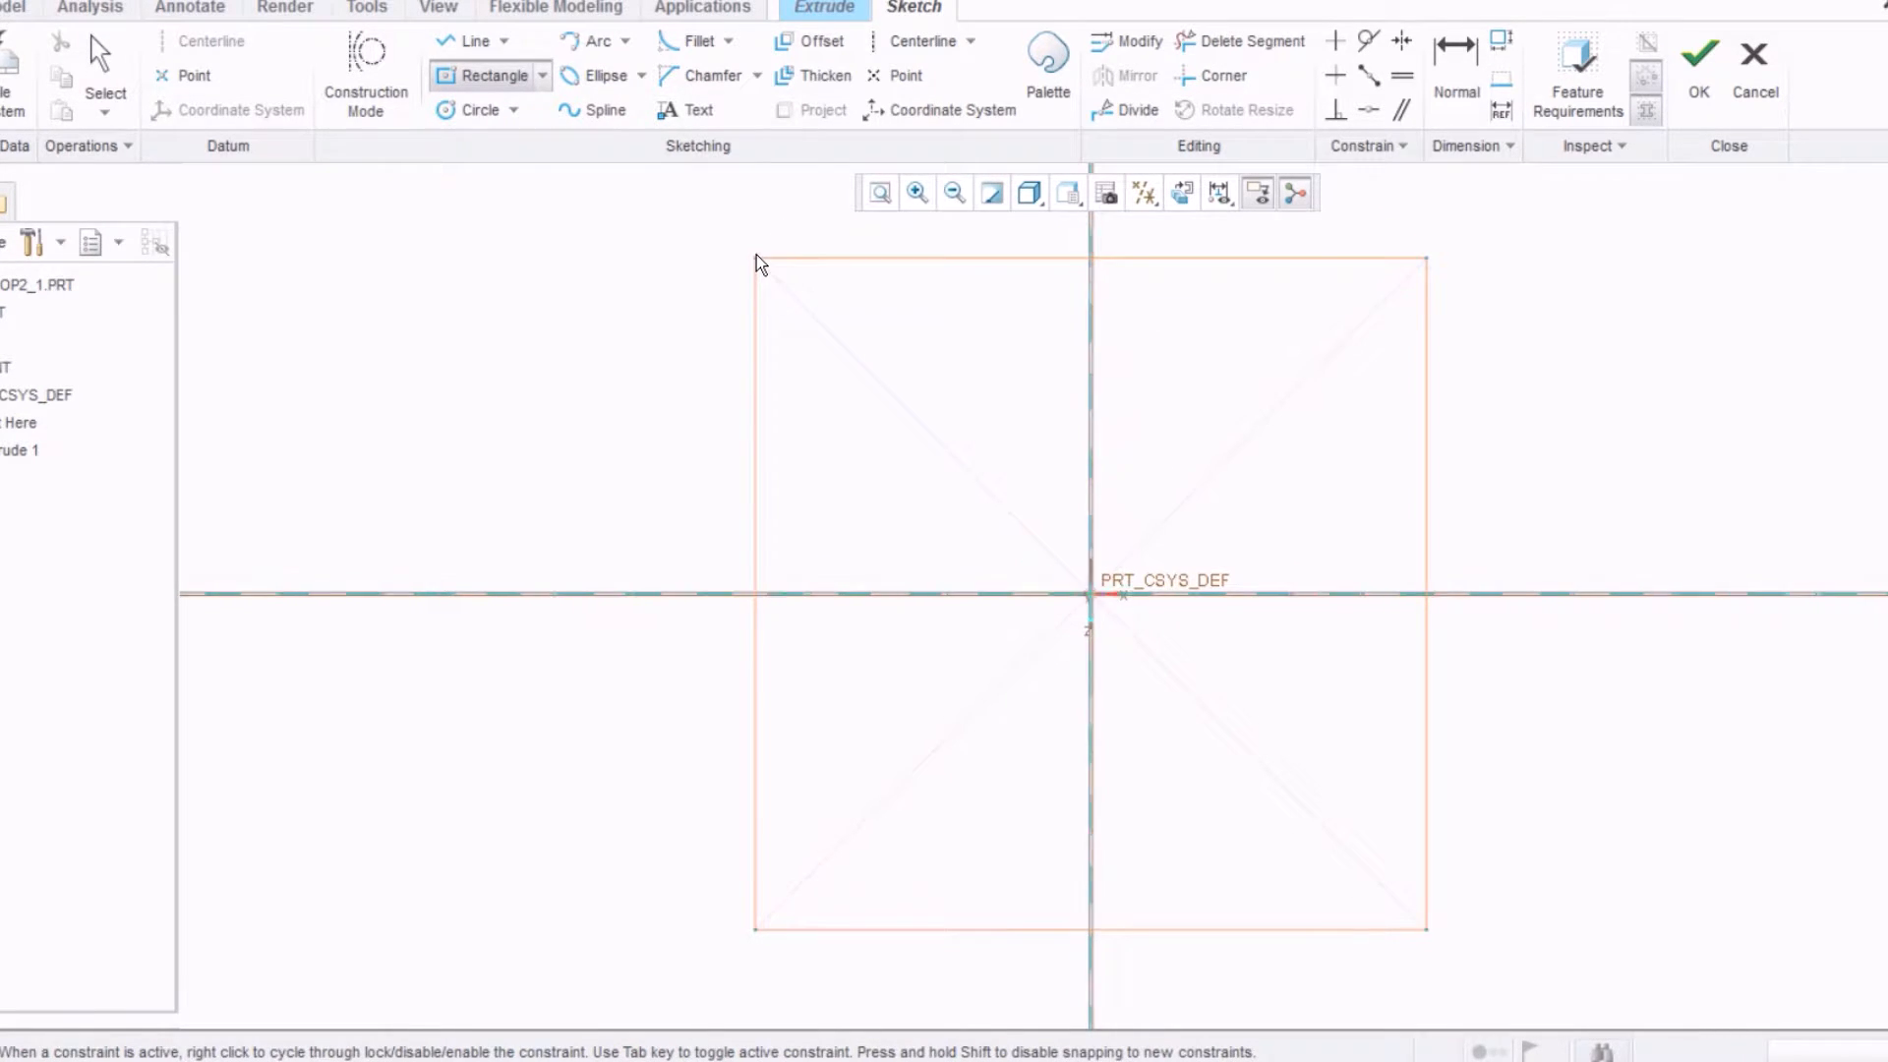
{"action": "middle_click", "coordinate": [622, 260]}
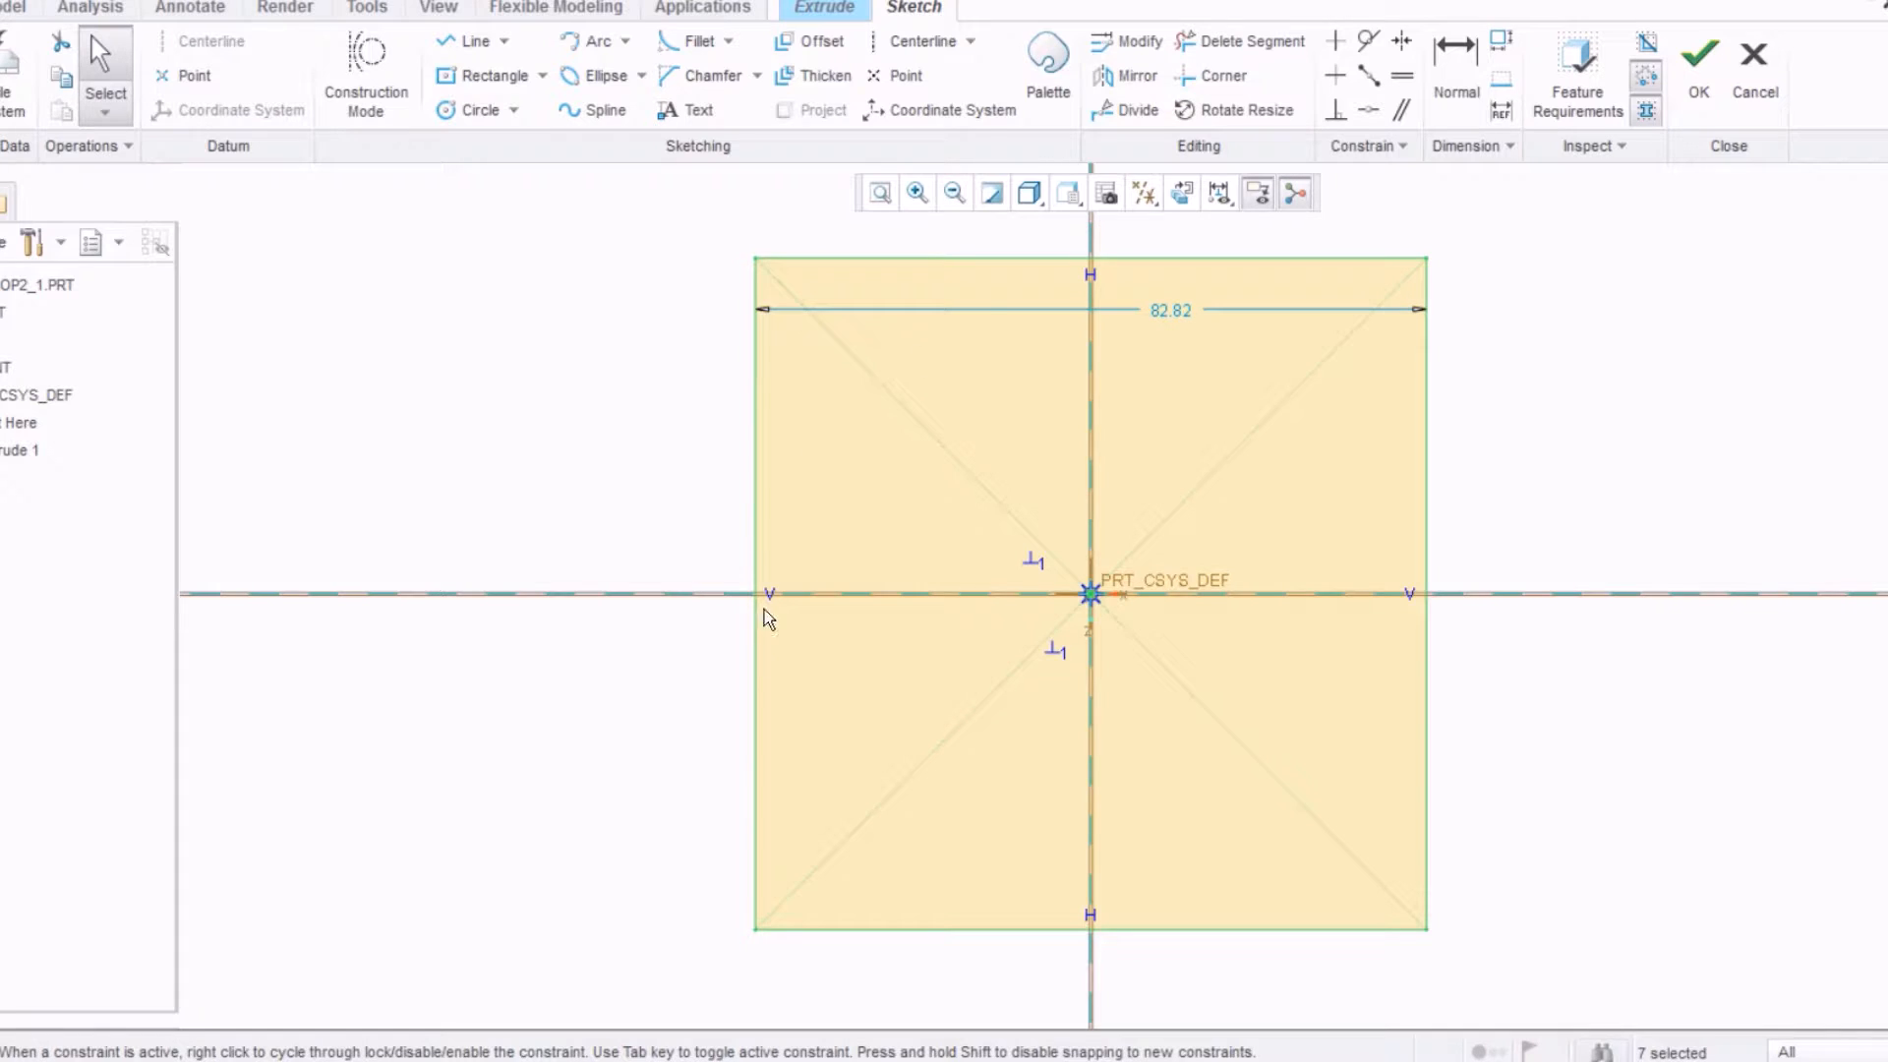
Step: Set the square's side length to 5 and finish the sketch
{"action": "double_click", "coordinate": [1169, 311]}
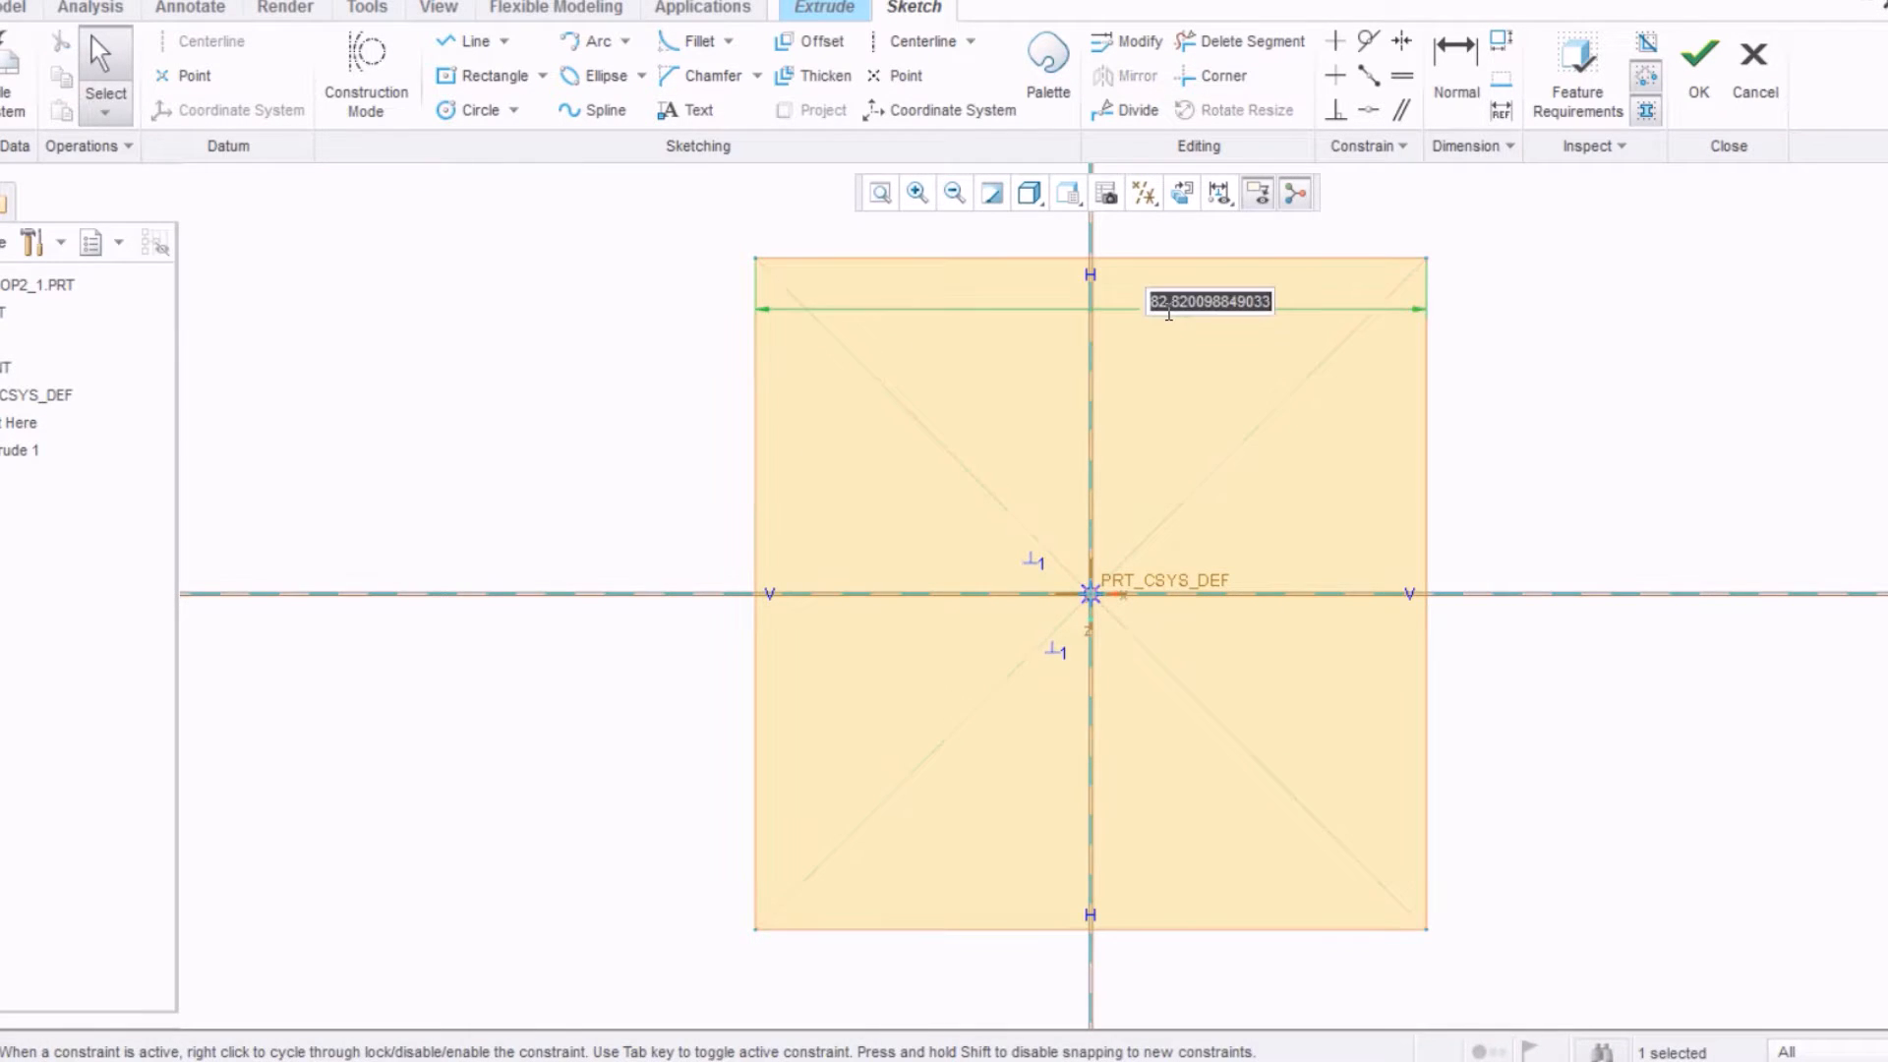
{"action": "type", "text": "5"}
{"action": "key", "text": "Return"}
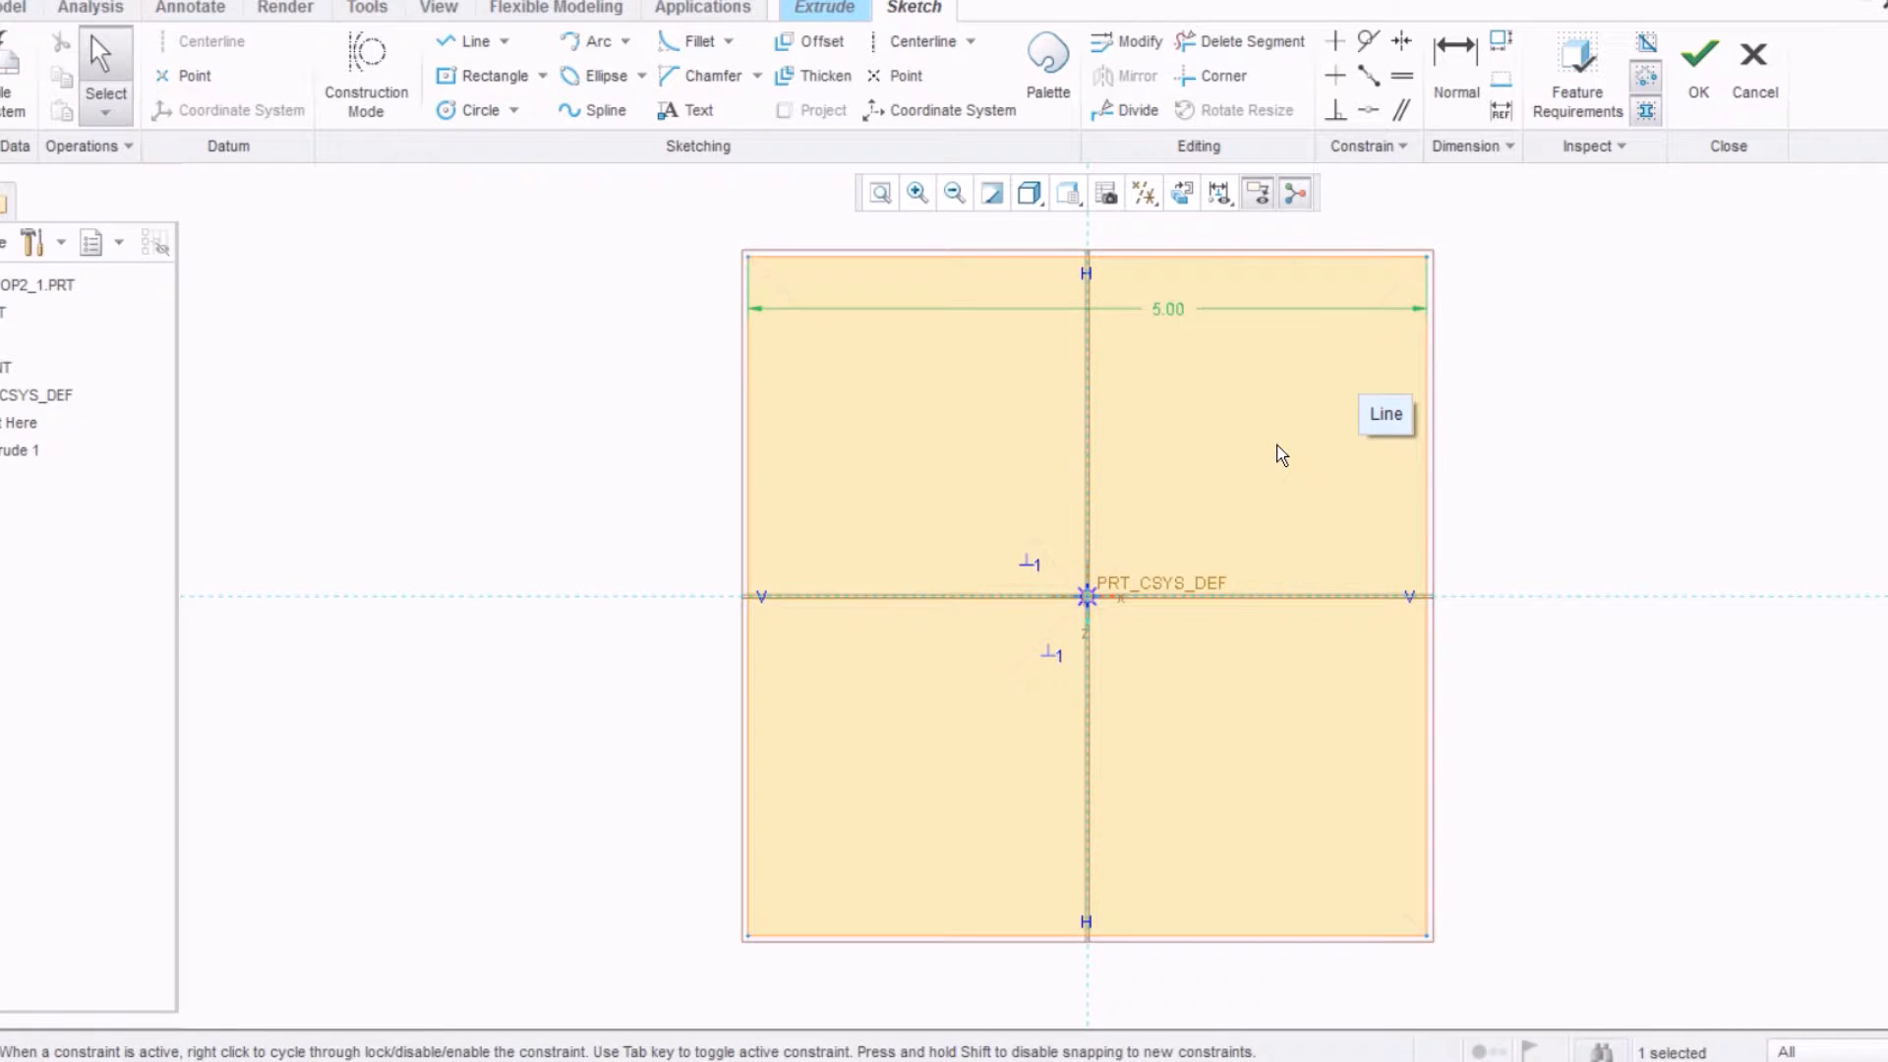
{"action": "left_click", "coordinate": [1704, 116]}
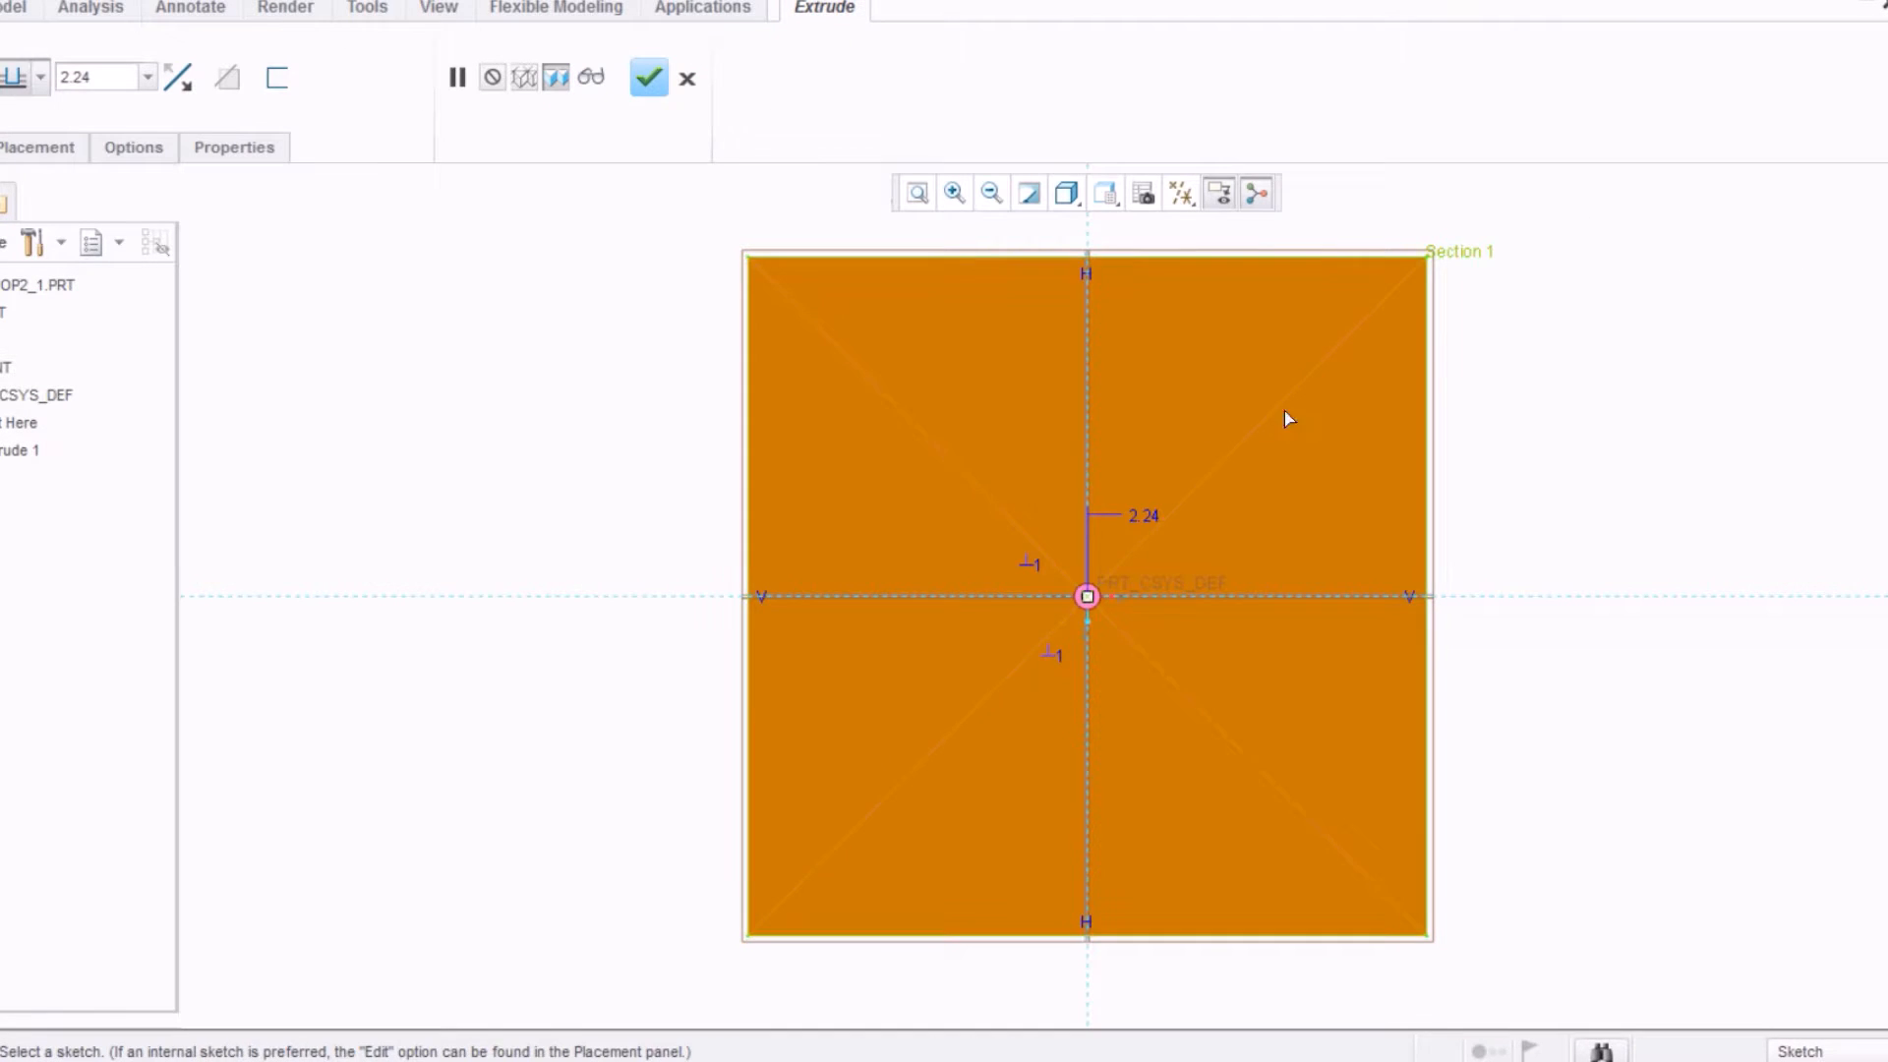
Step: Extrude the square section to a depth of 5 and complete the feature
{"action": "mouse_move", "coordinate": [1278, 433]}
{"action": "middle_mouse_down"}
{"action": "mouse_move", "coordinate": [1243, 375]}
{"action": "mouse_move", "coordinate": [1209, 397]}
{"action": "mouse_move", "coordinate": [1194, 383]}
{"action": "middle_mouse_up"}
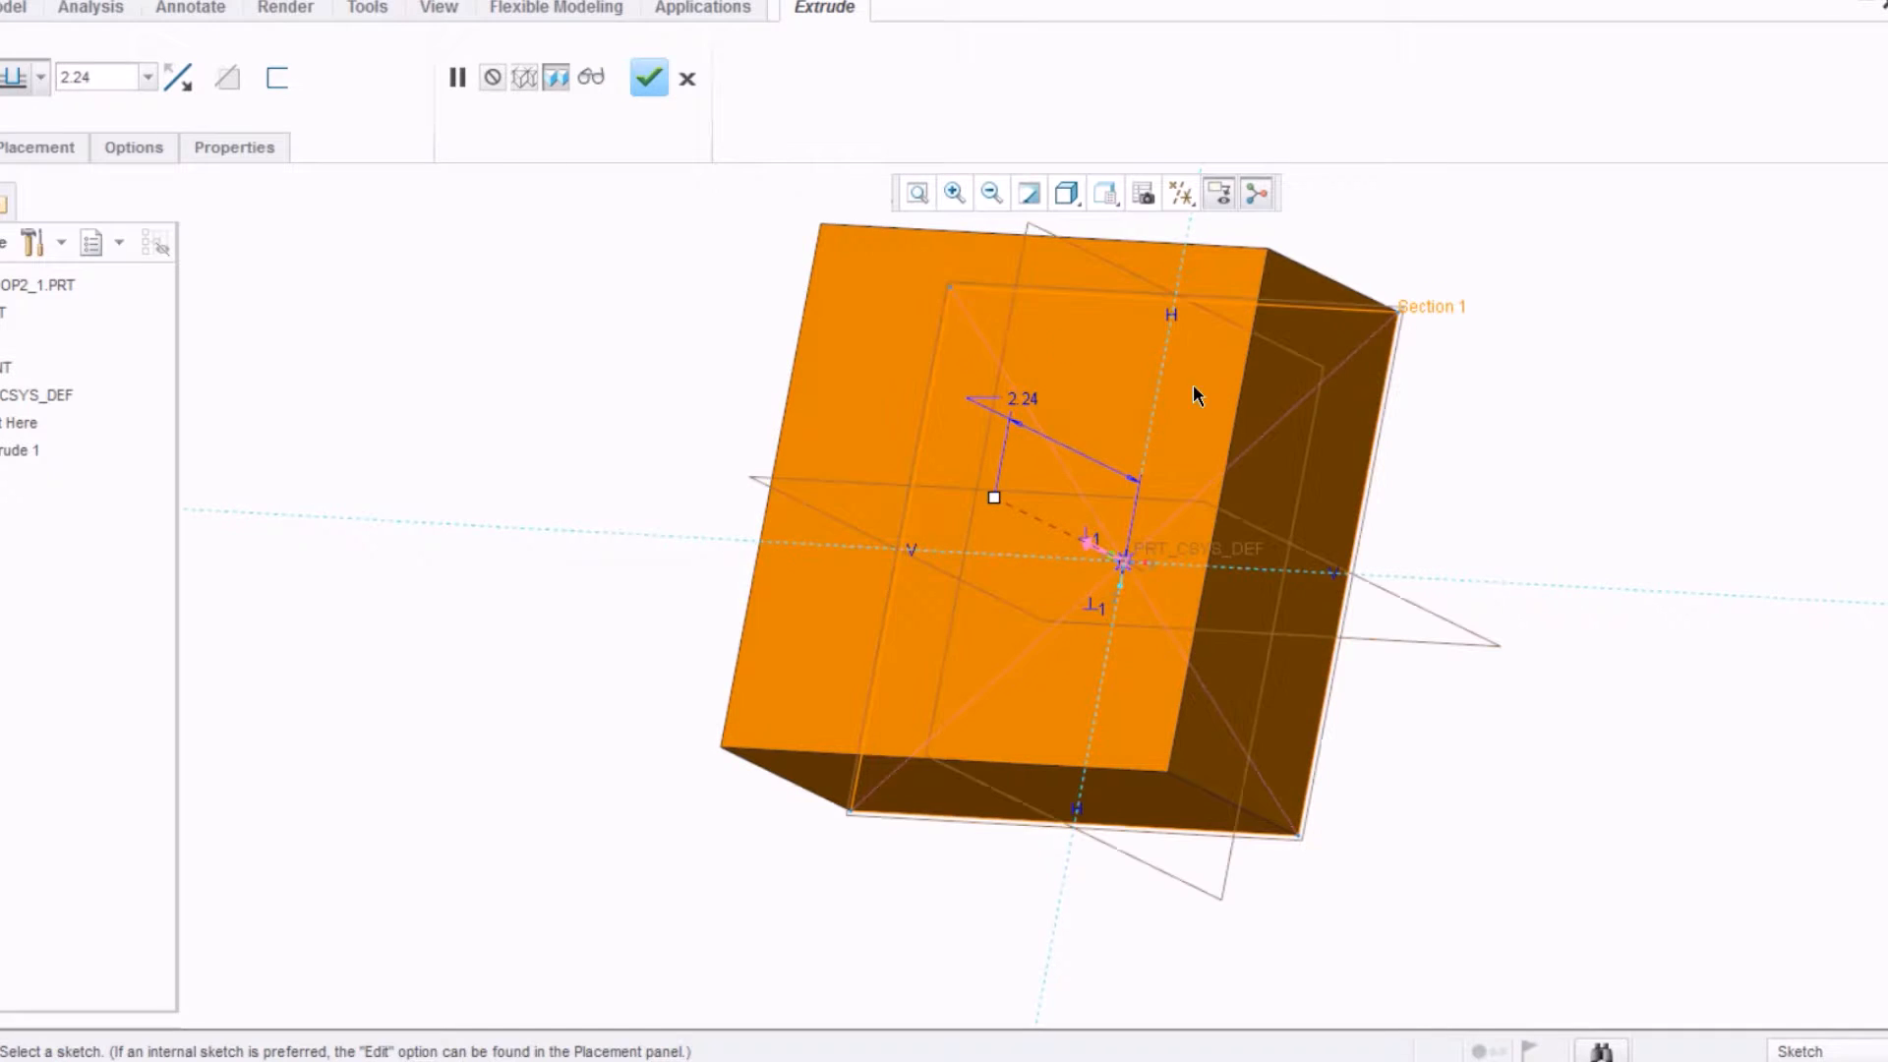
{"action": "left_click", "coordinate": [121, 79]}
{"action": "type", "text": "5"}
{"action": "key", "text": "Return"}
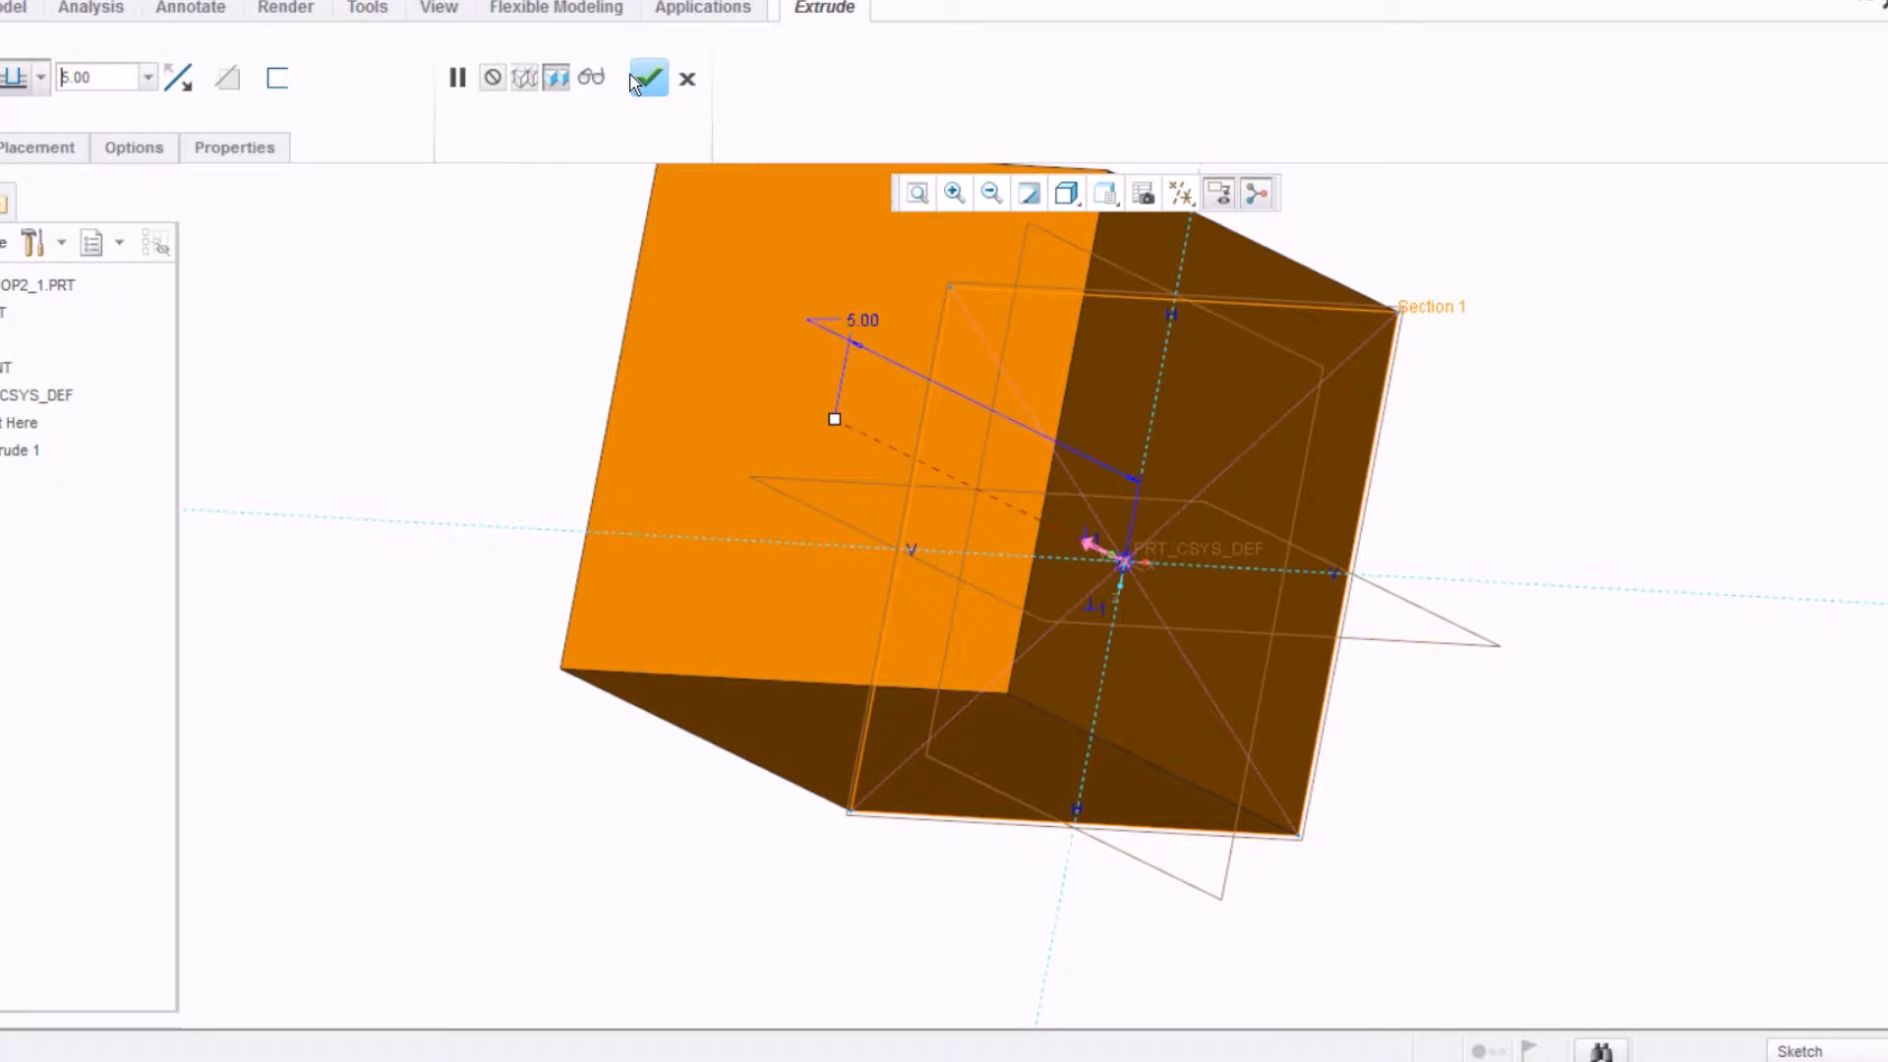
{"action": "left_click", "coordinate": [646, 80]}
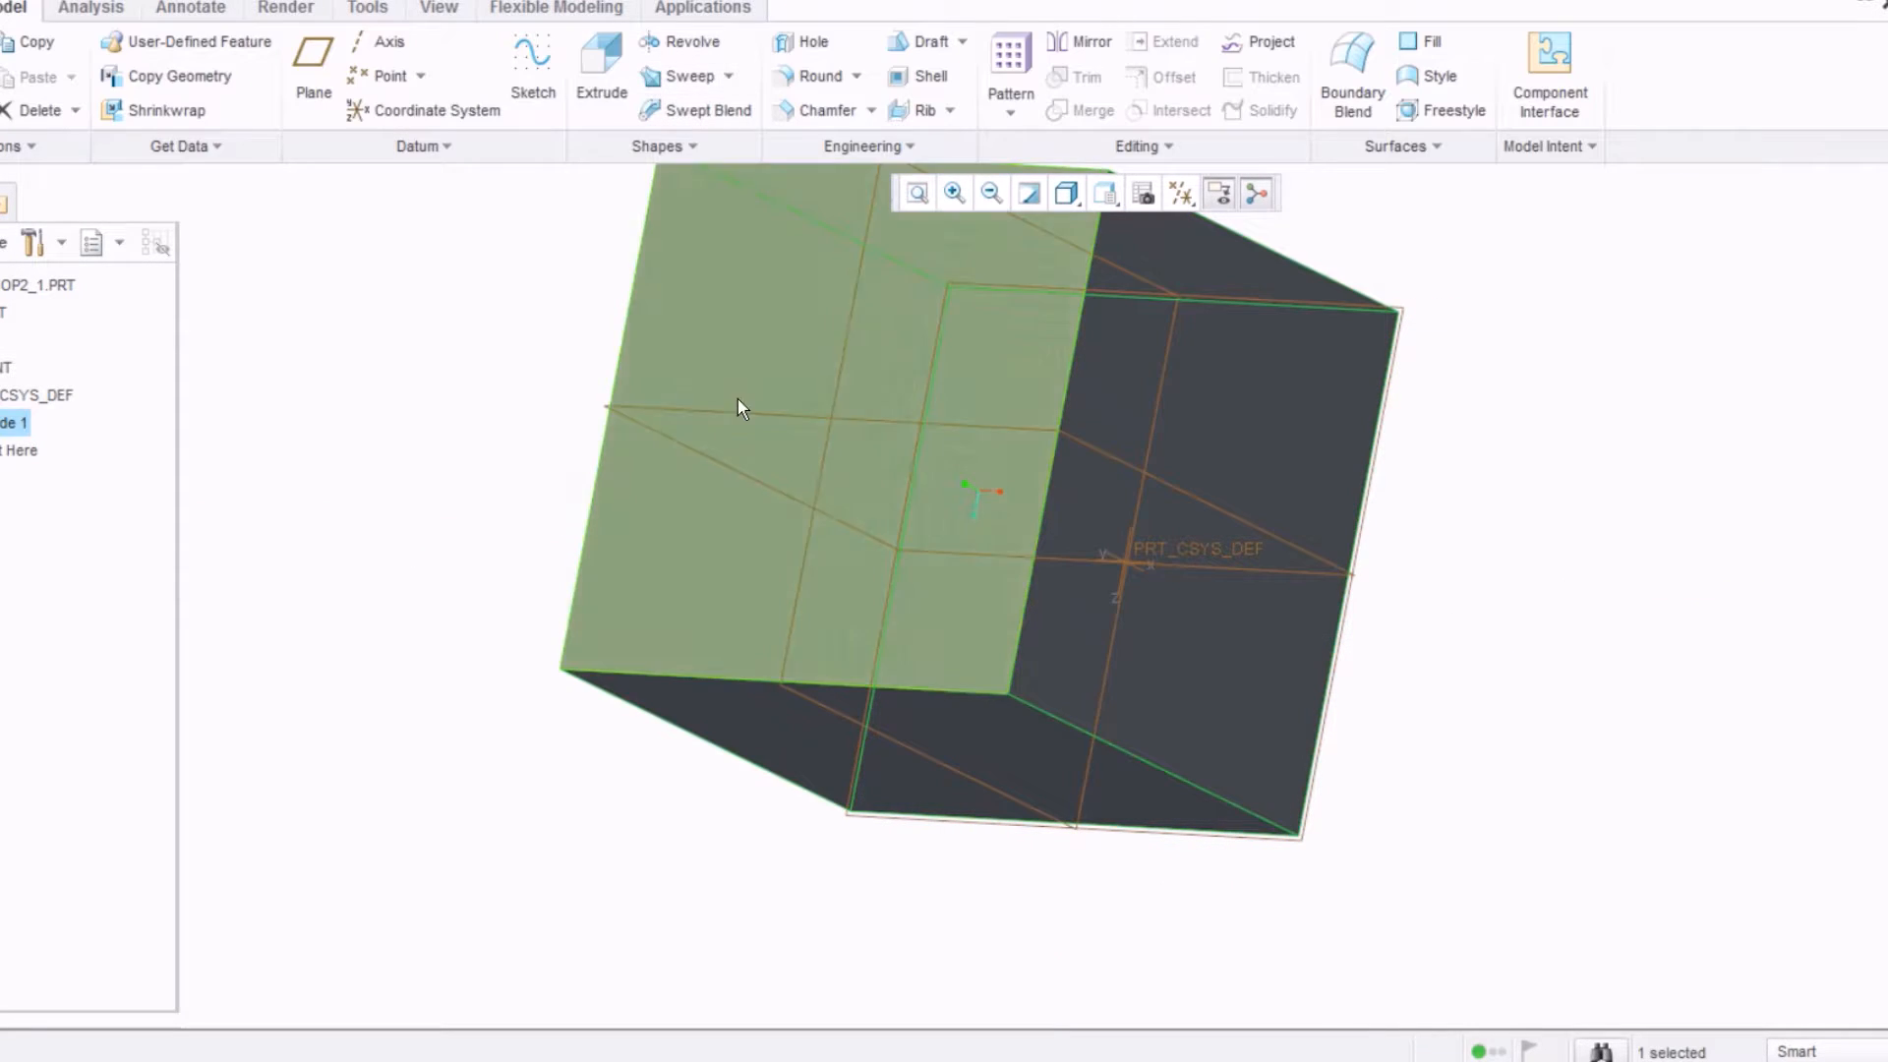
Step: Start another Extrude with an internal sketch on the block's top face and orient the view parallel to the sketch
{"action": "middle_click_drag", "start_coordinate": [487, 460], "coordinate": [682, 417]}
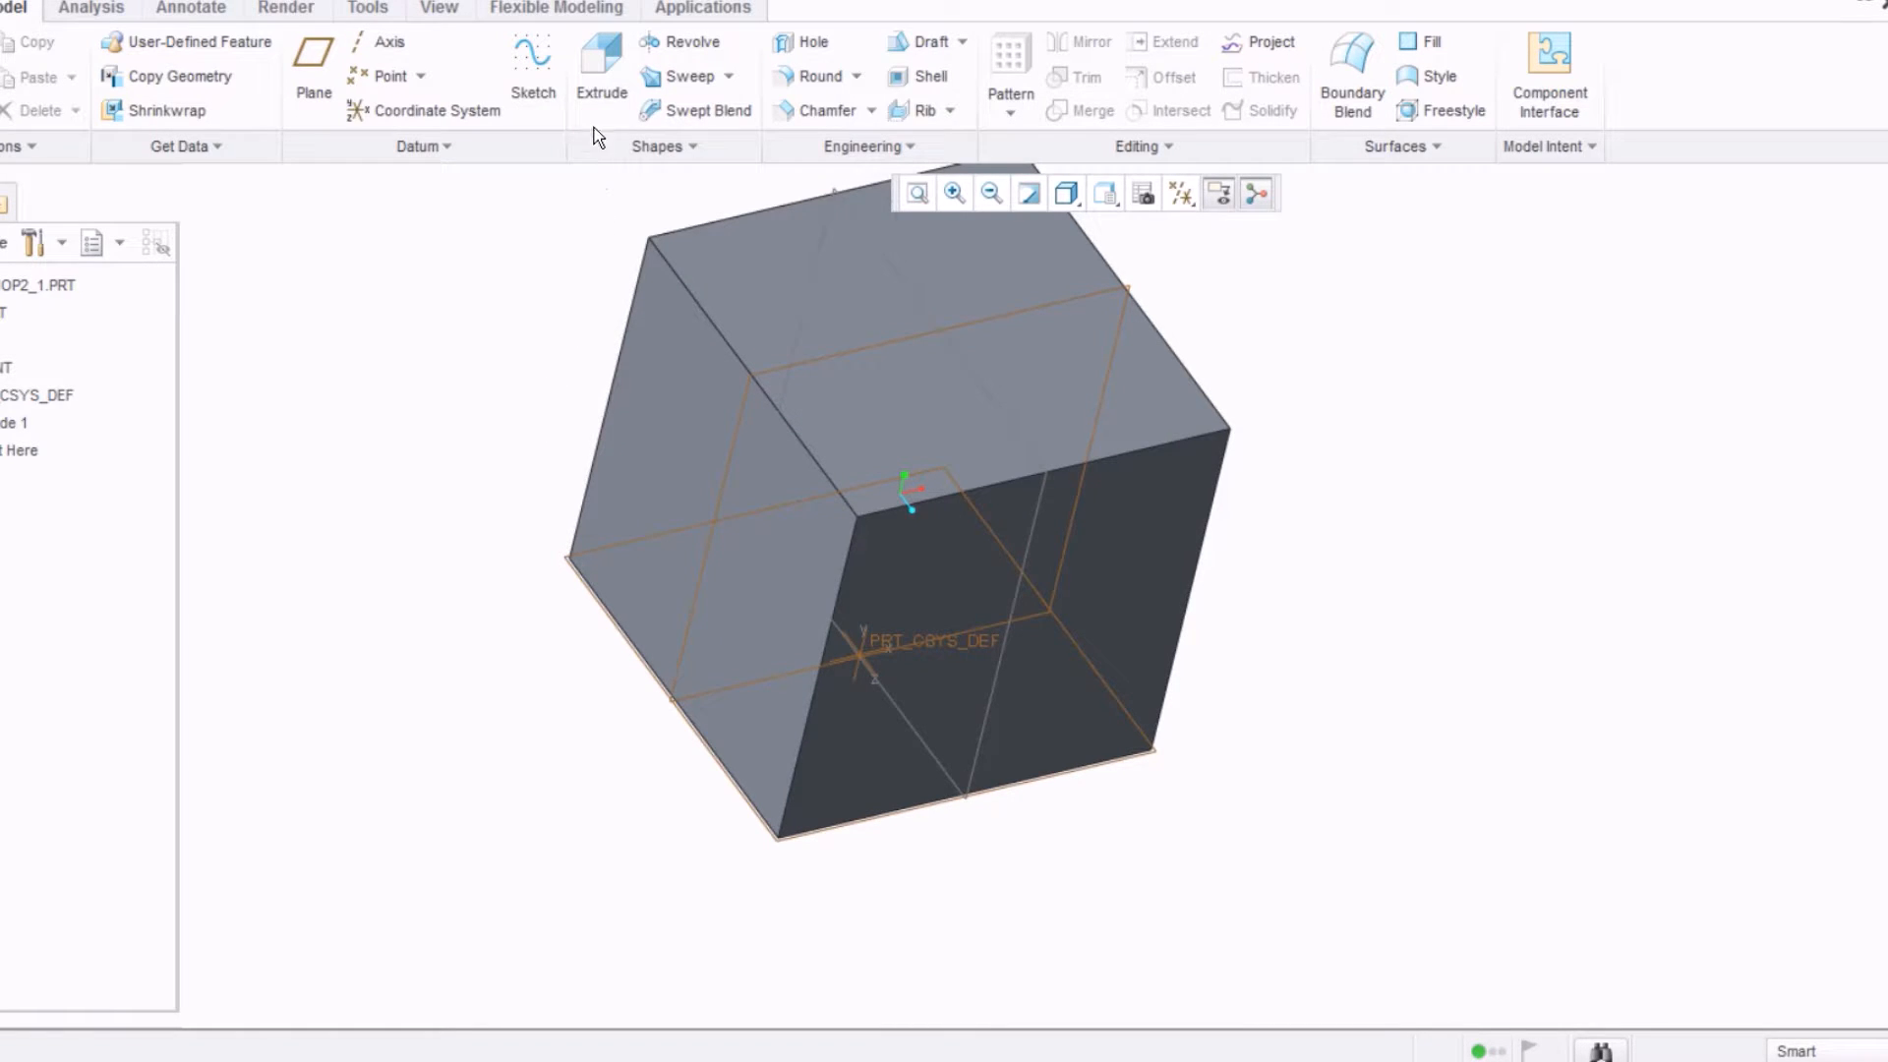
{"action": "left_click", "coordinate": [600, 79]}
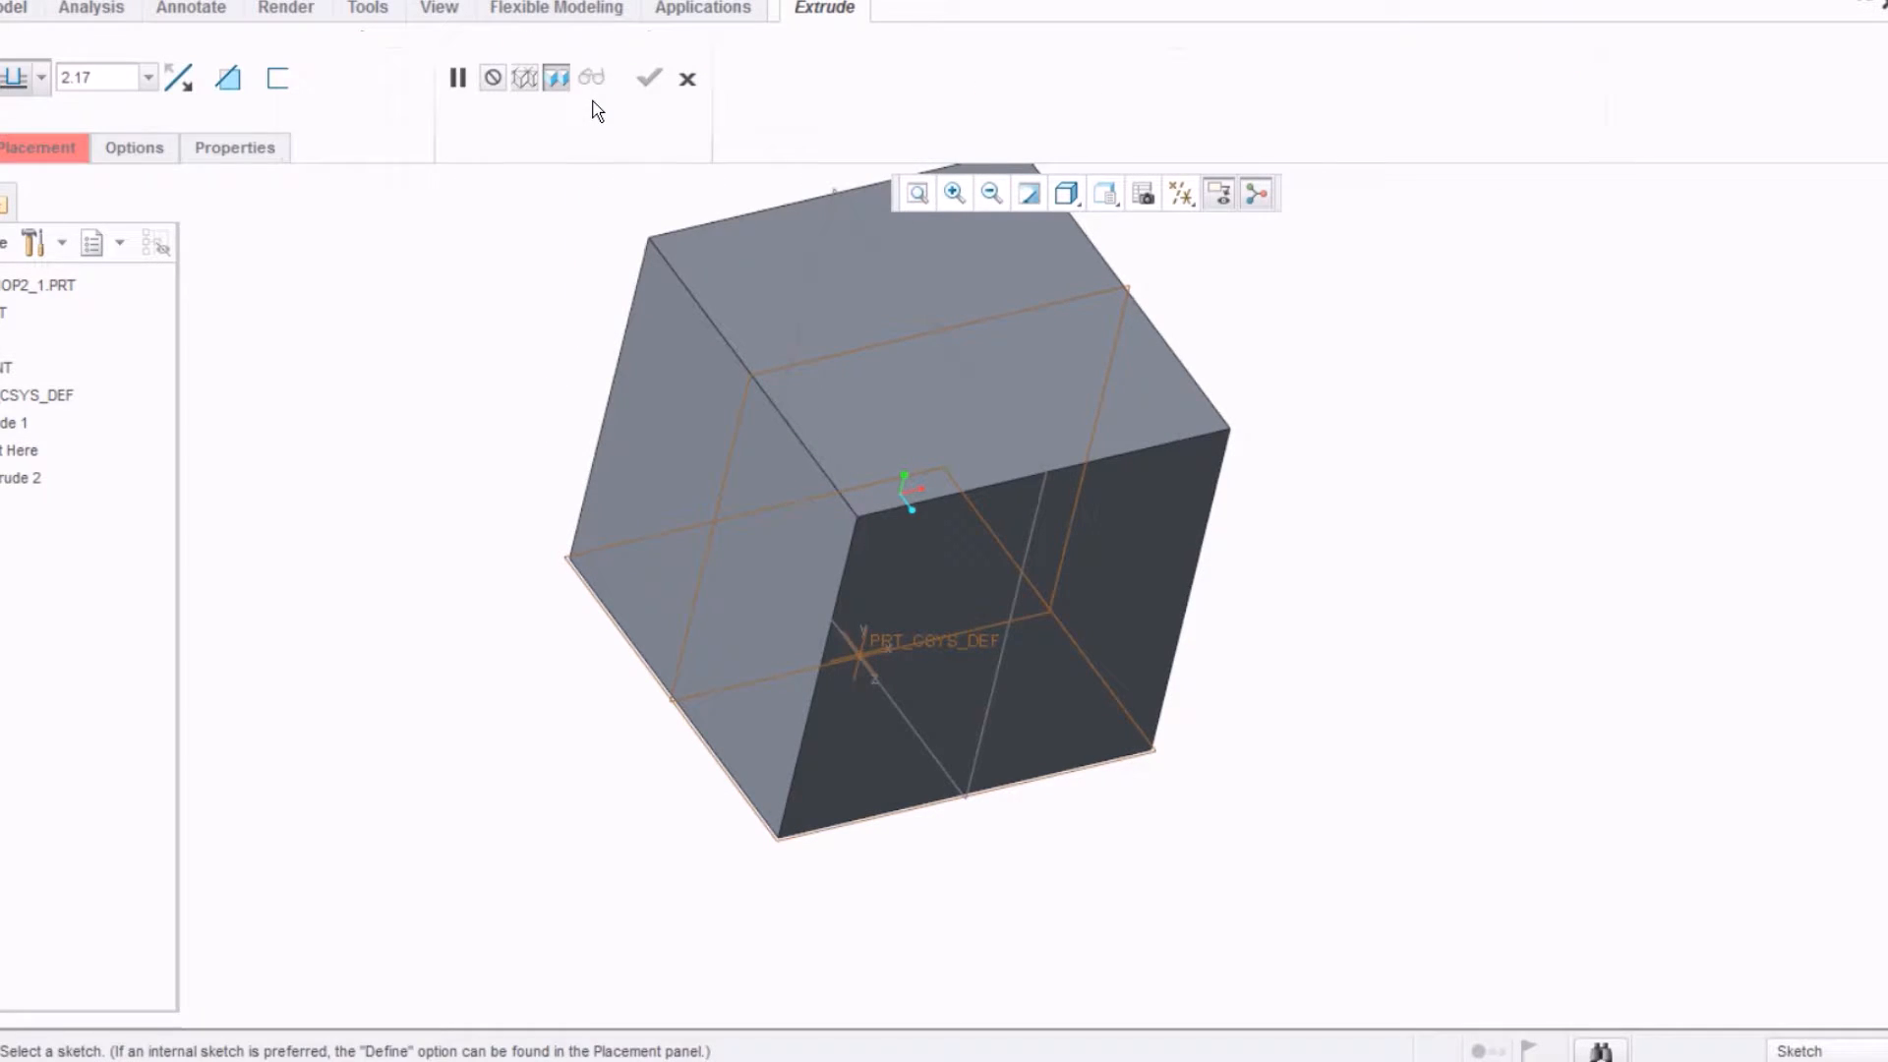
{"action": "left_click", "coordinate": [1143, 378]}
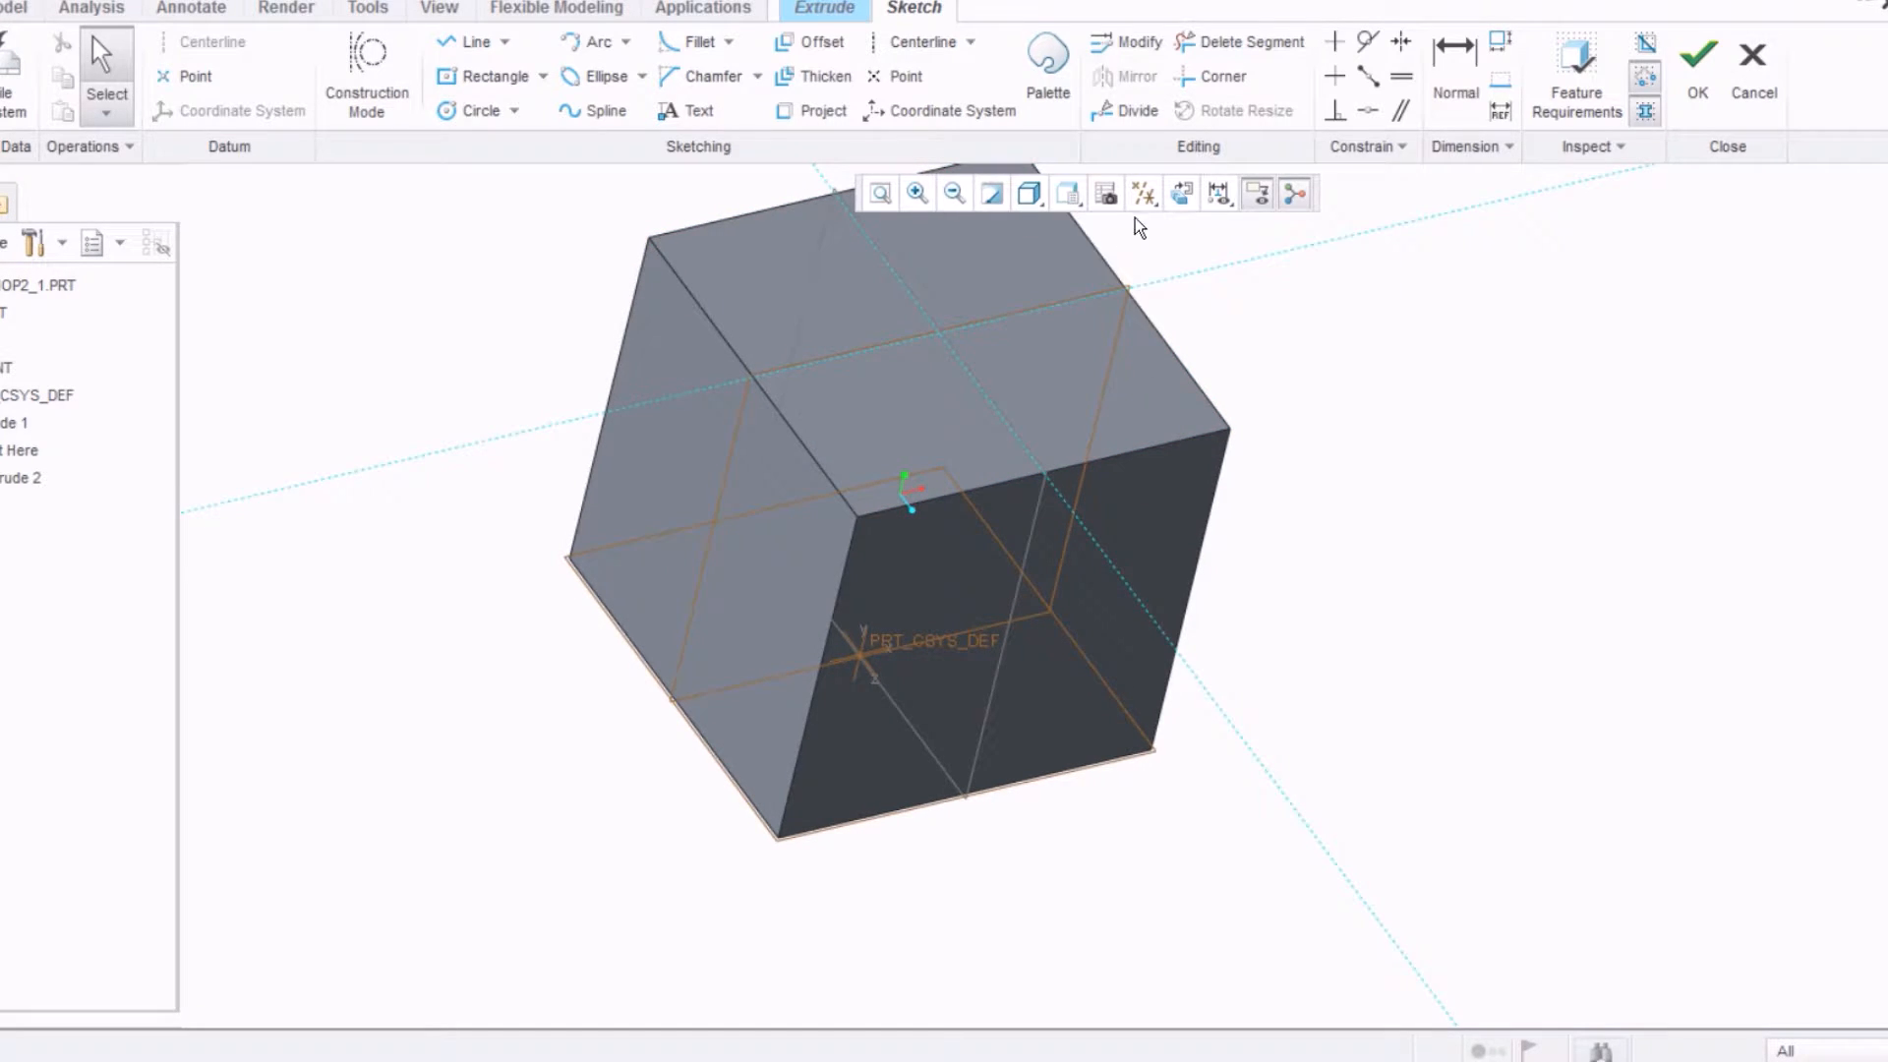
{"action": "left_click", "coordinate": [1185, 193]}
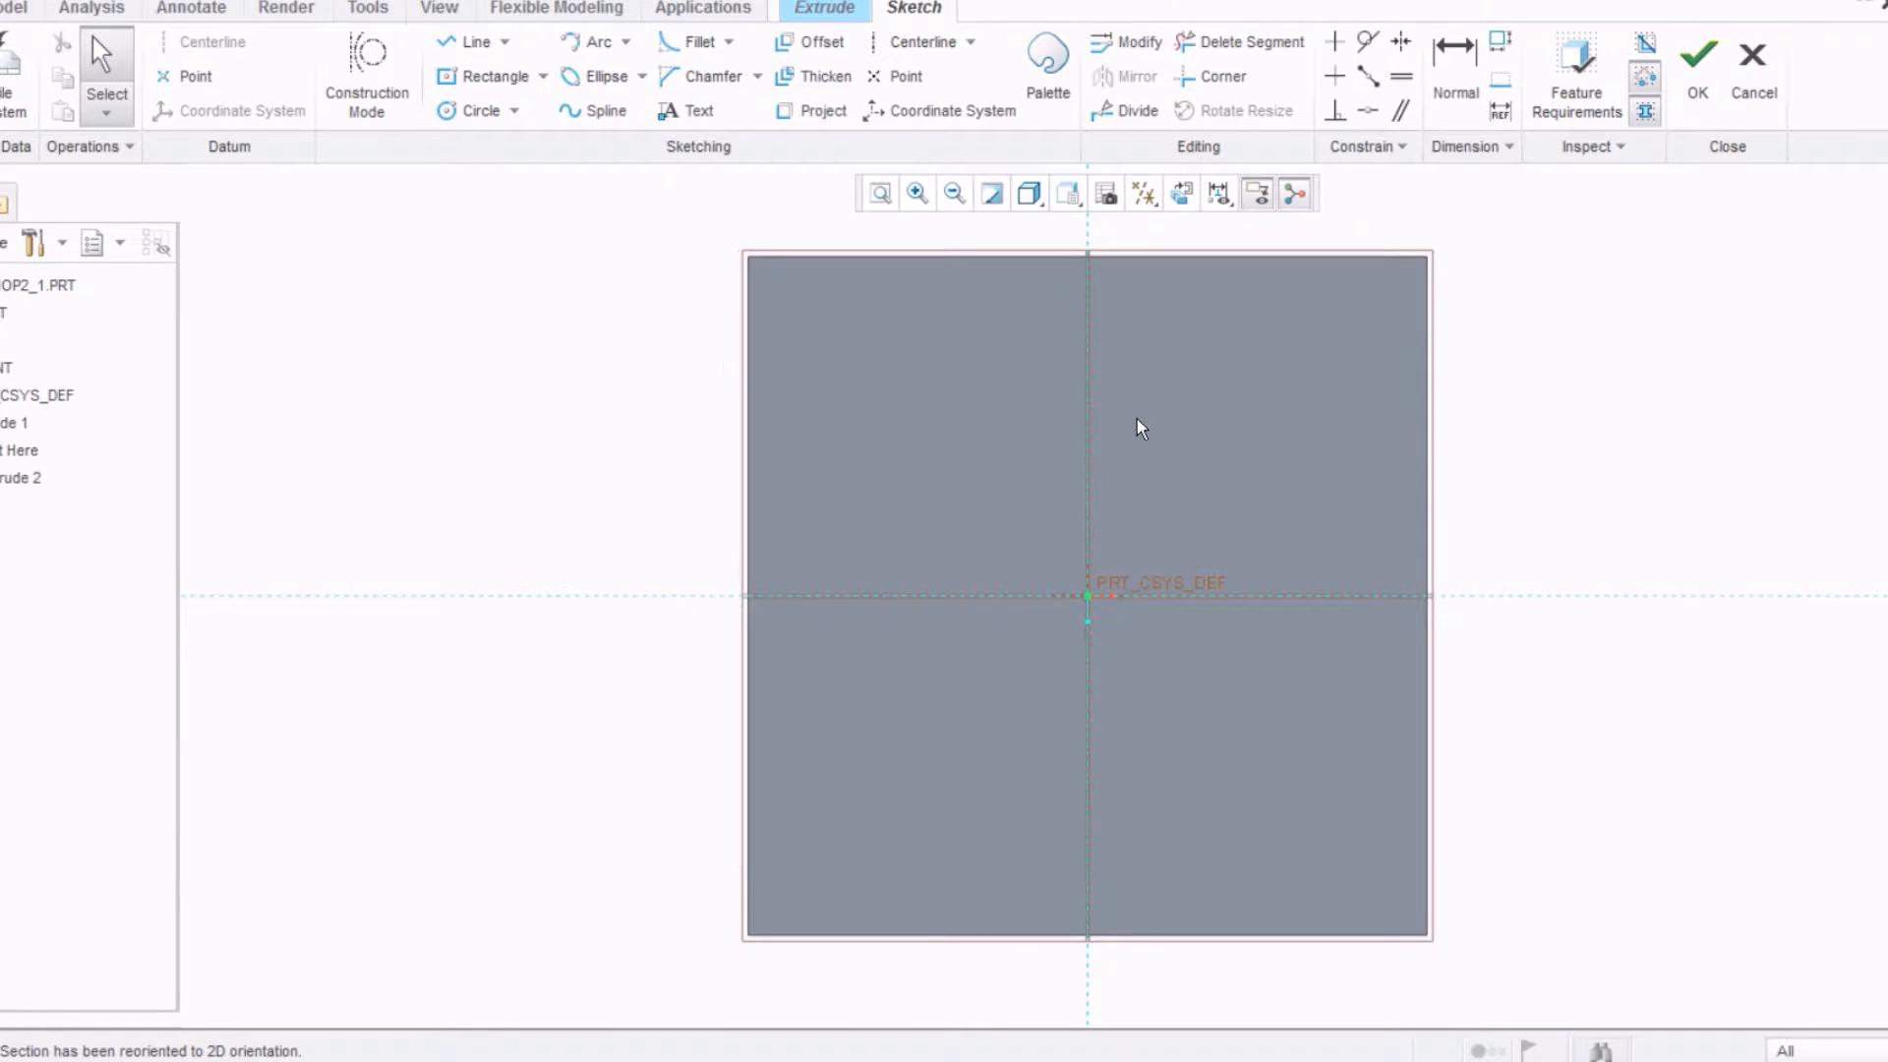
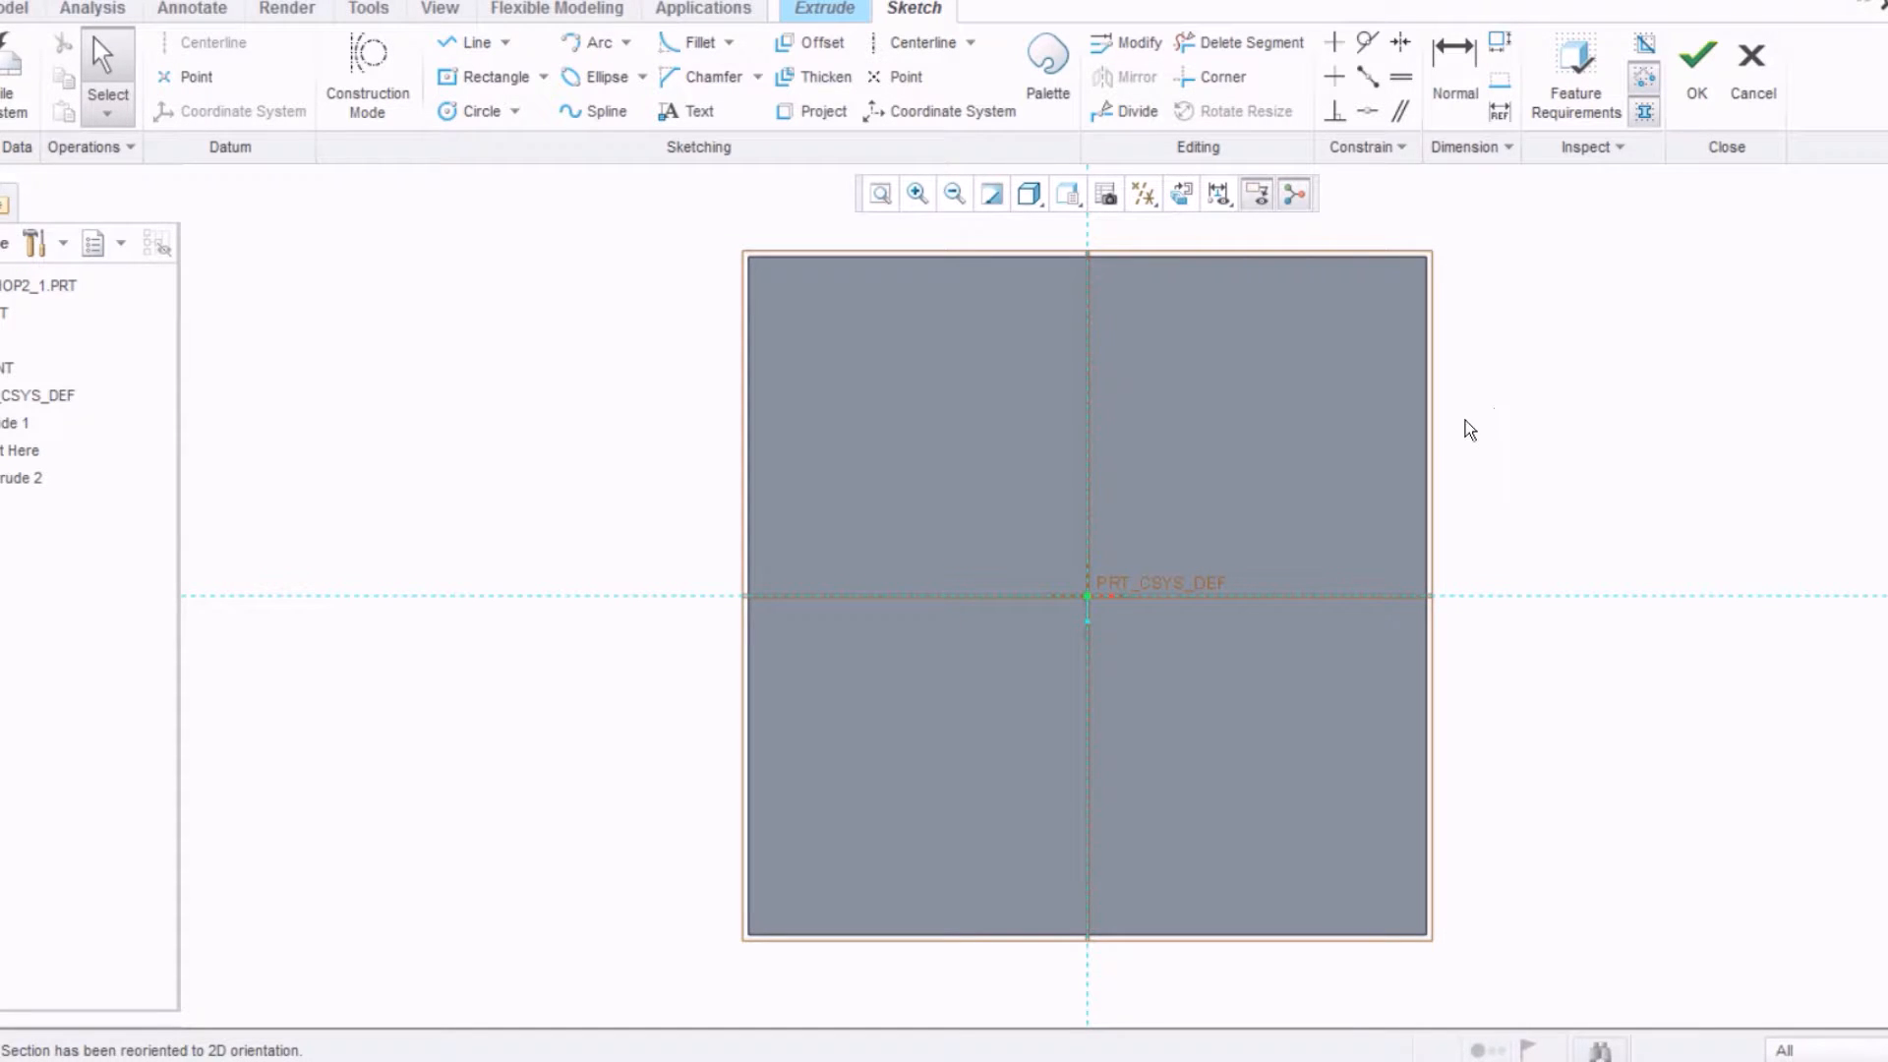
{"action": "left_click", "coordinate": [544, 79]}
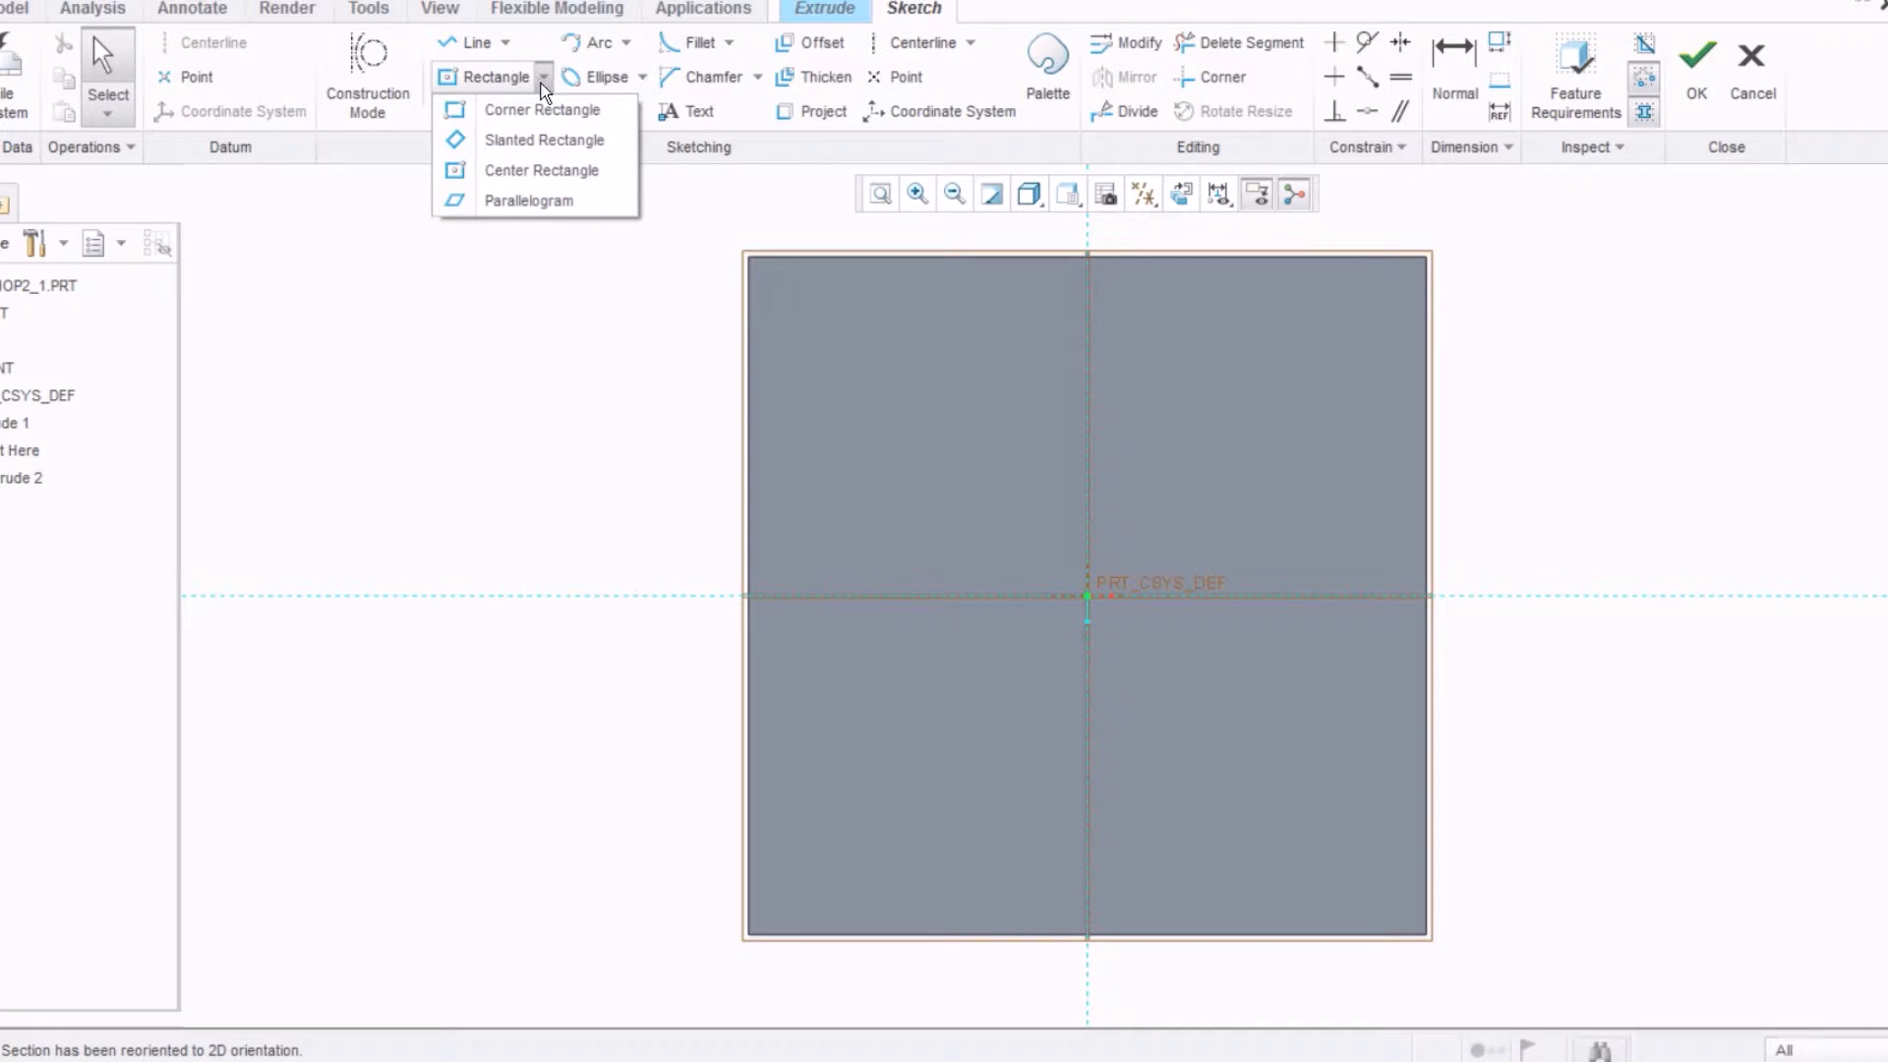
{"action": "left_click", "coordinate": [533, 110]}
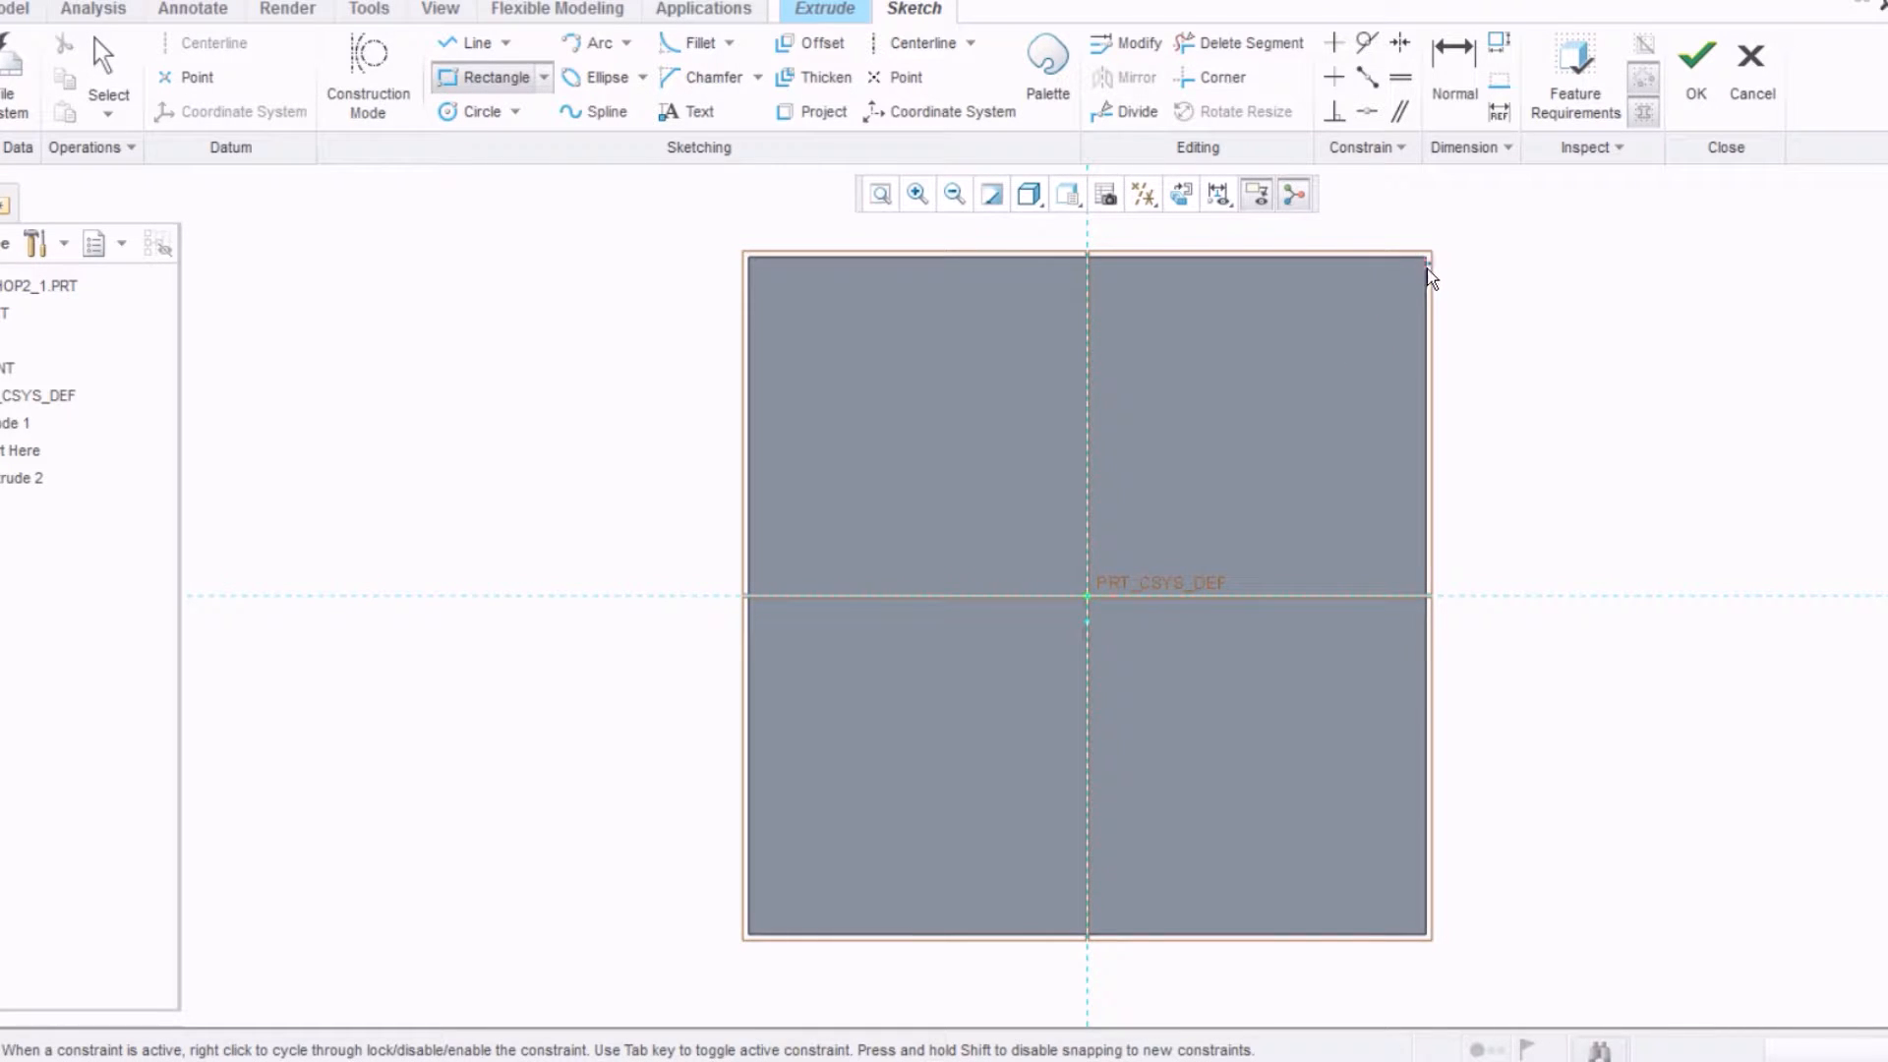
{"action": "middle_click", "coordinate": [1452, 362]}
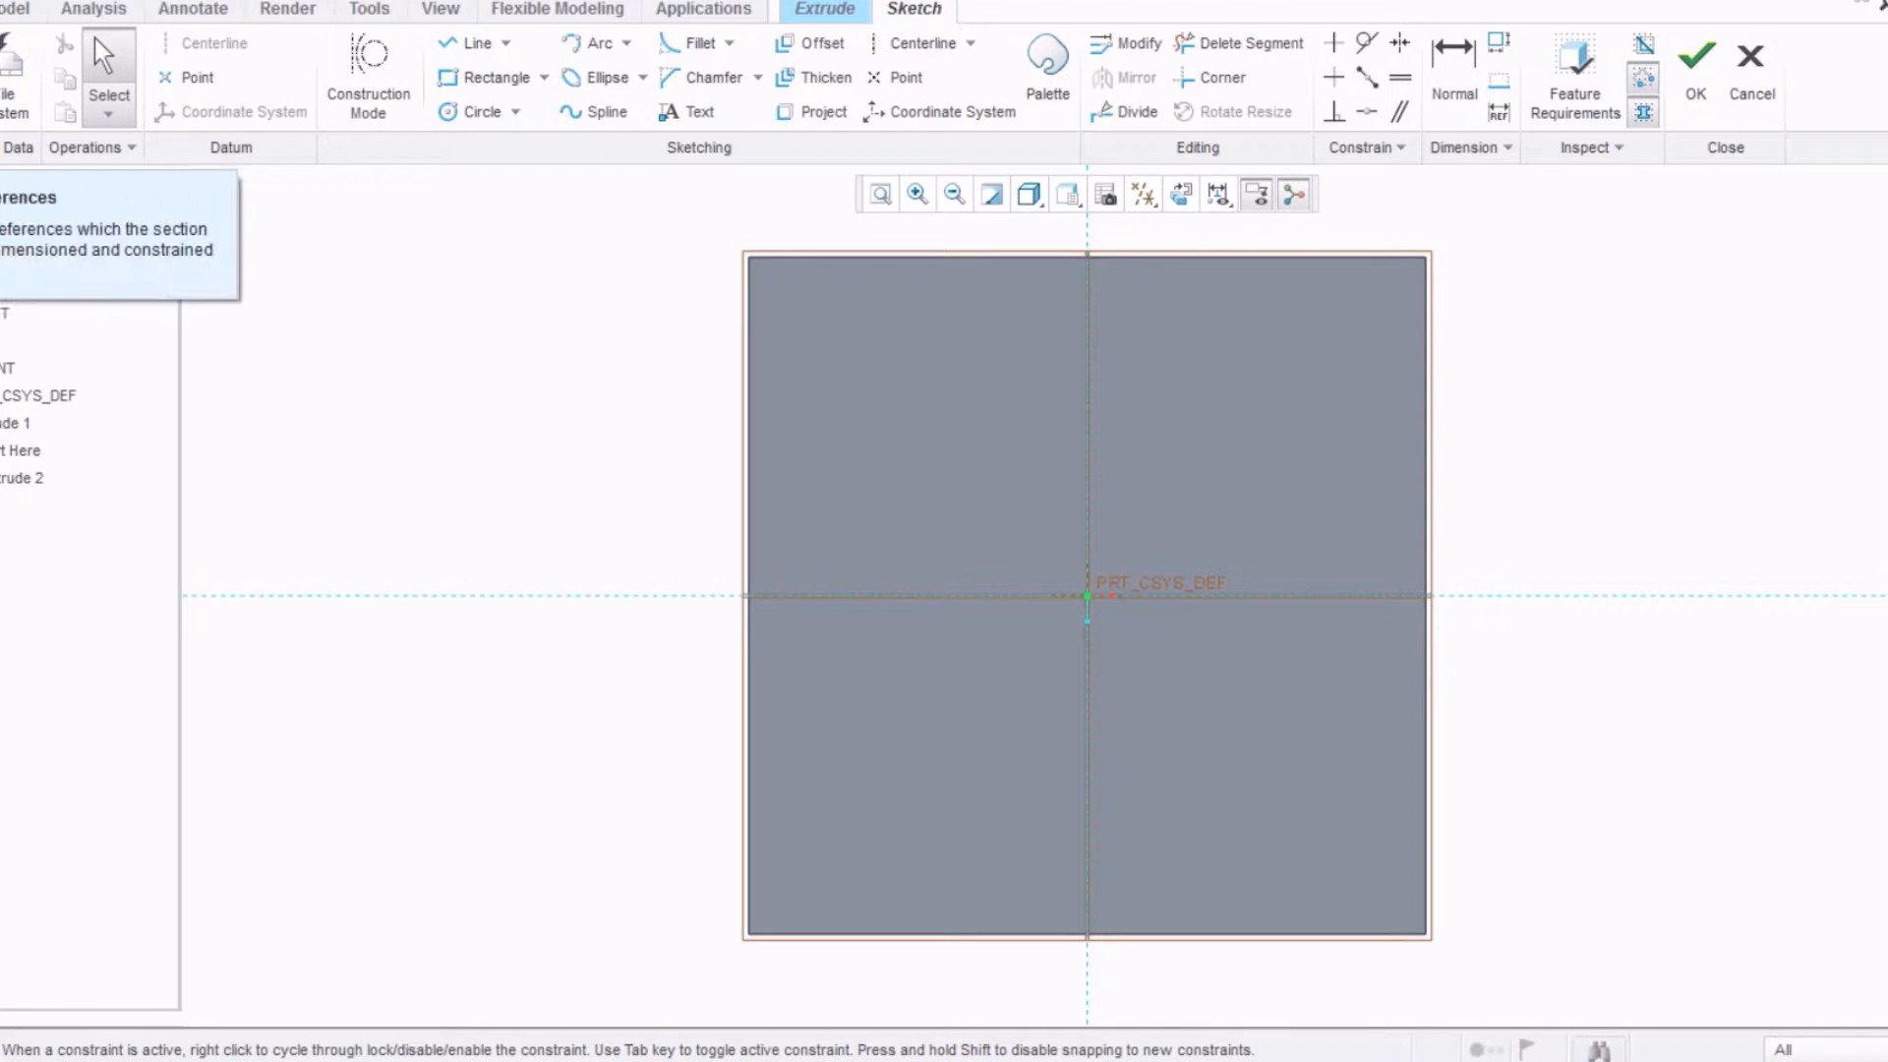
Step: Add the block's upper and right side surfaces as sketch references
{"action": "left_click", "coordinate": [2, 76]}
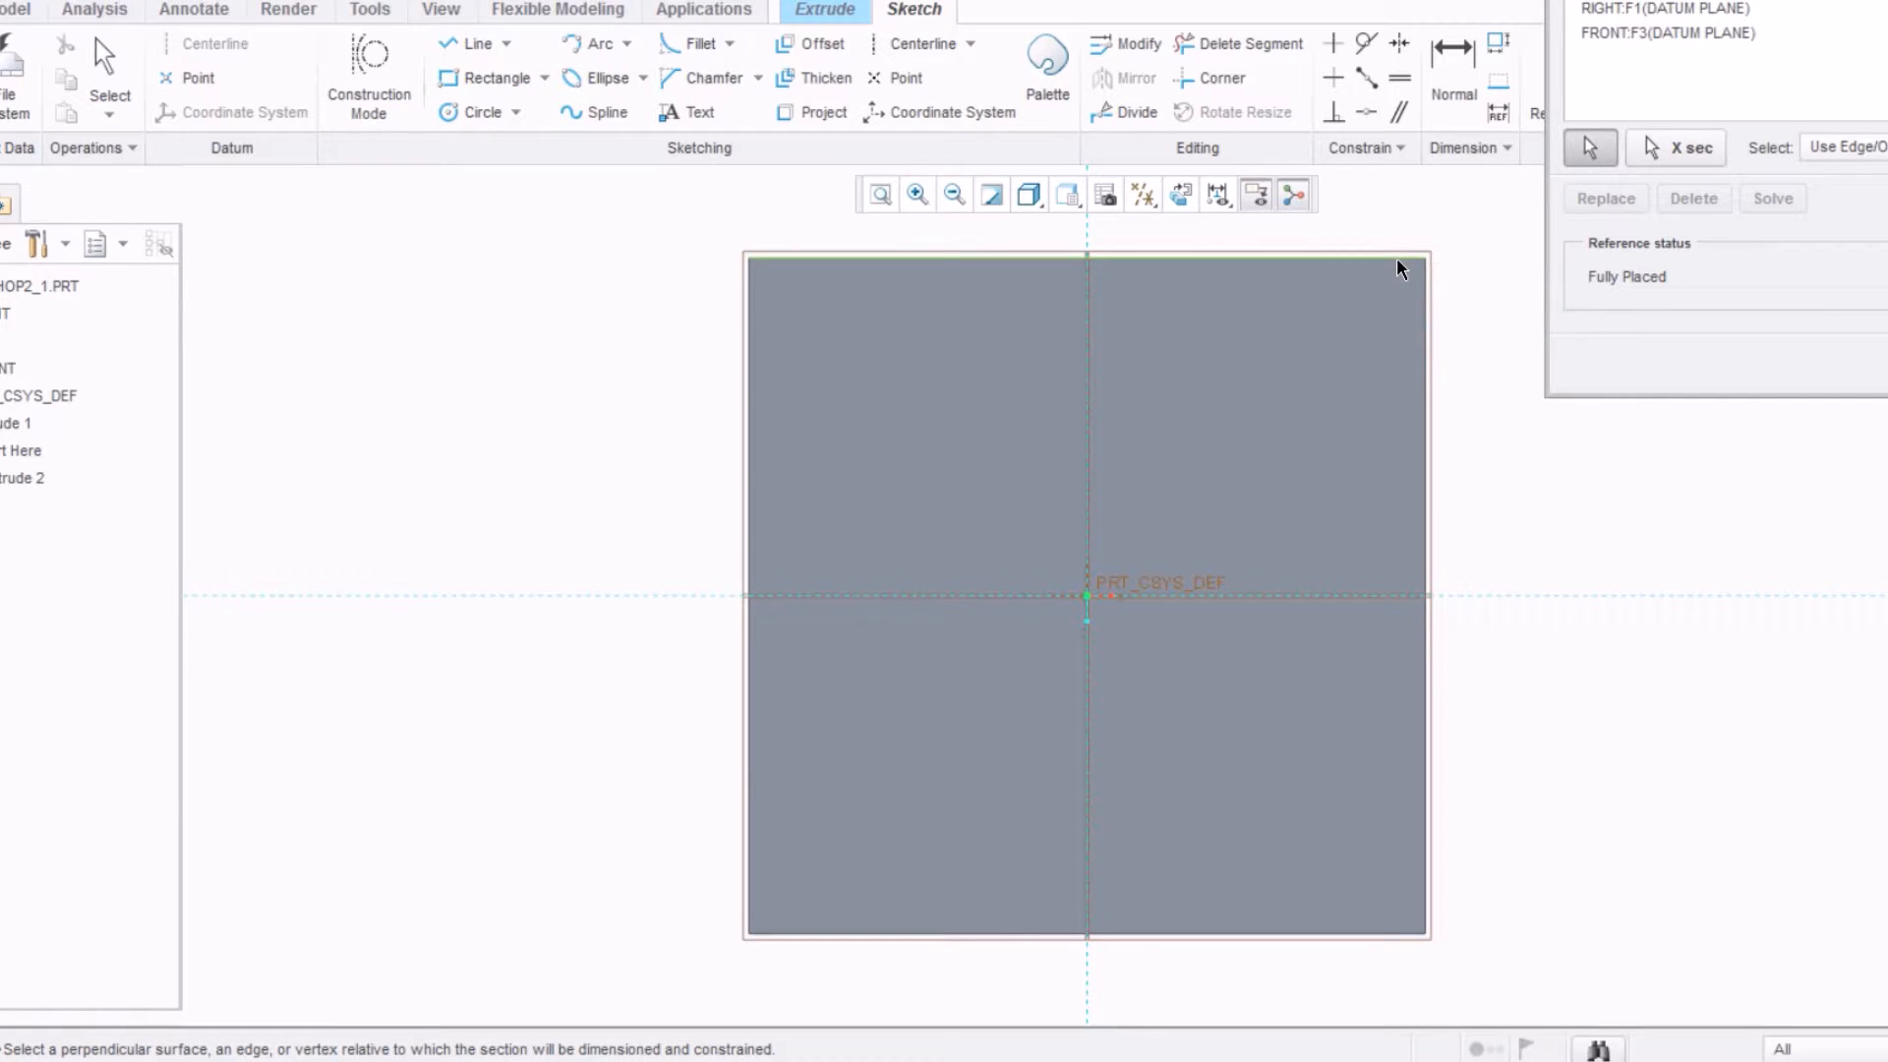
{"action": "scroll", "coordinate": [1401, 268], "scroll_direction": "down", "scroll_amount": 4}
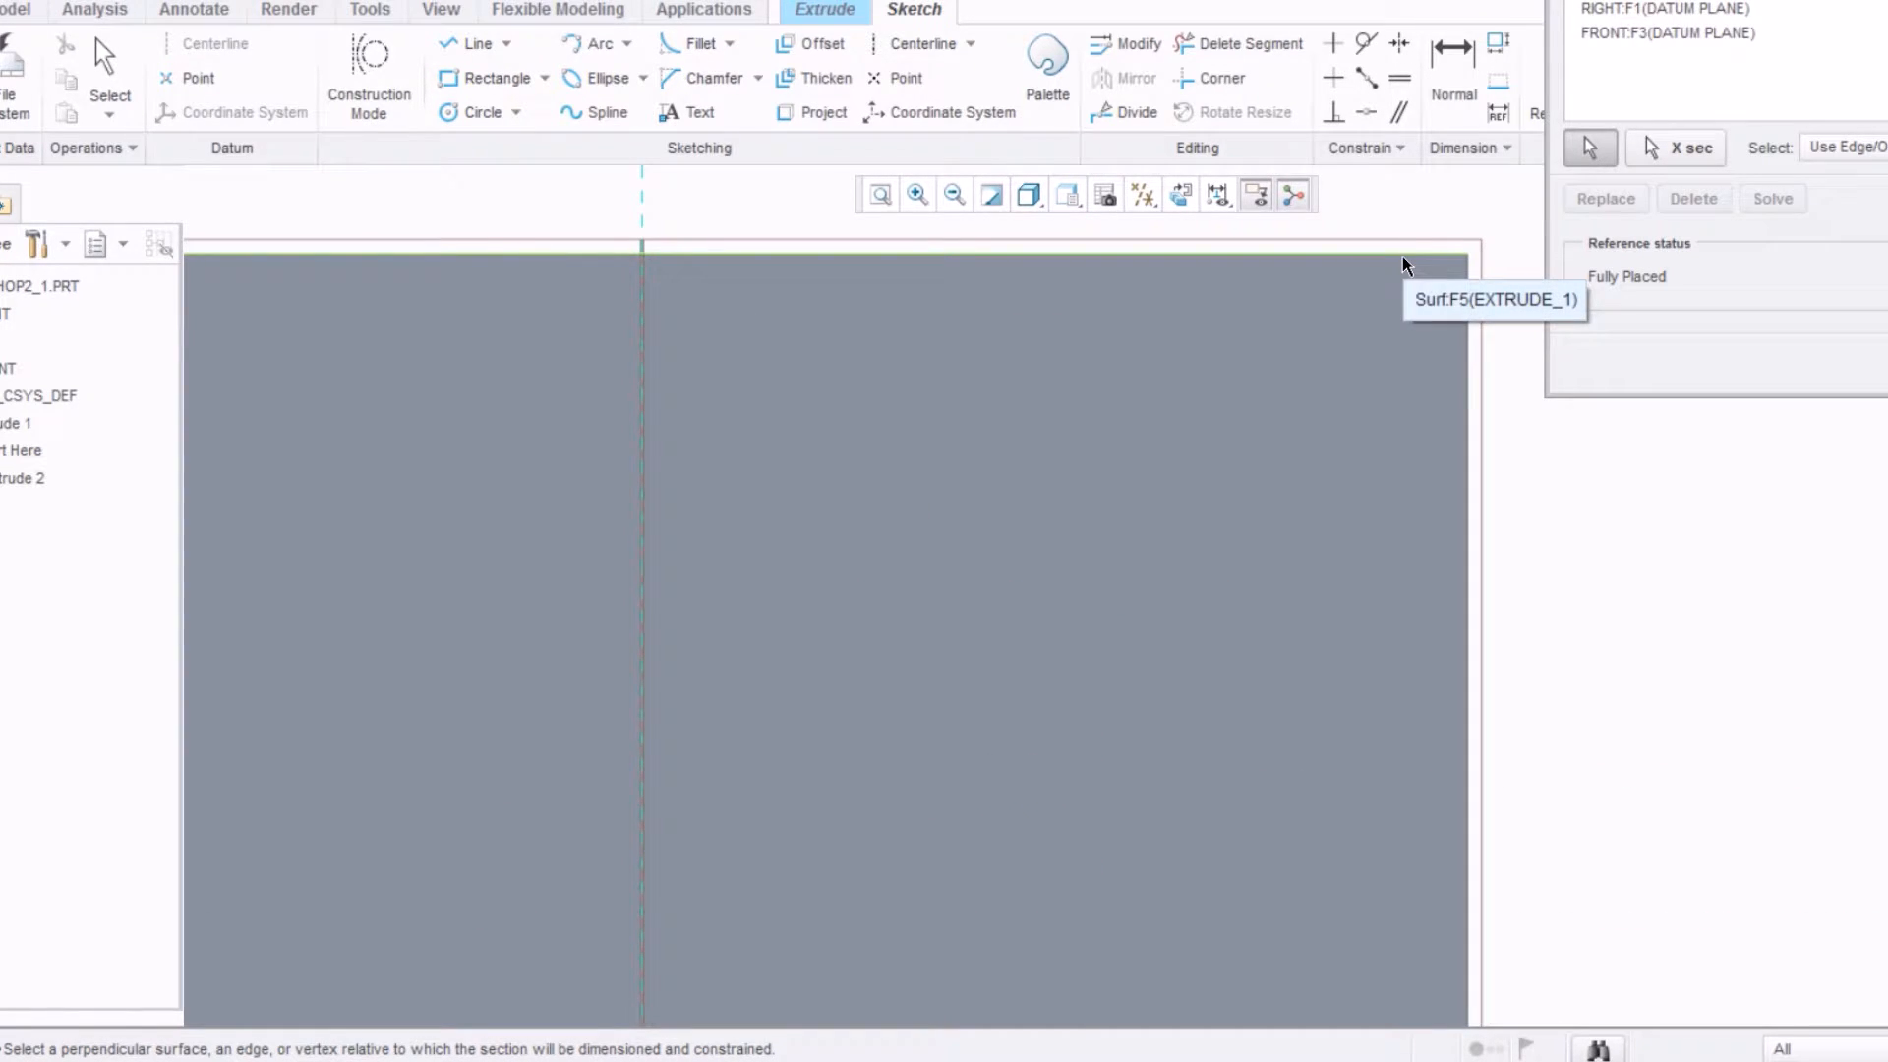
{"action": "left_click", "coordinate": [1404, 264]}
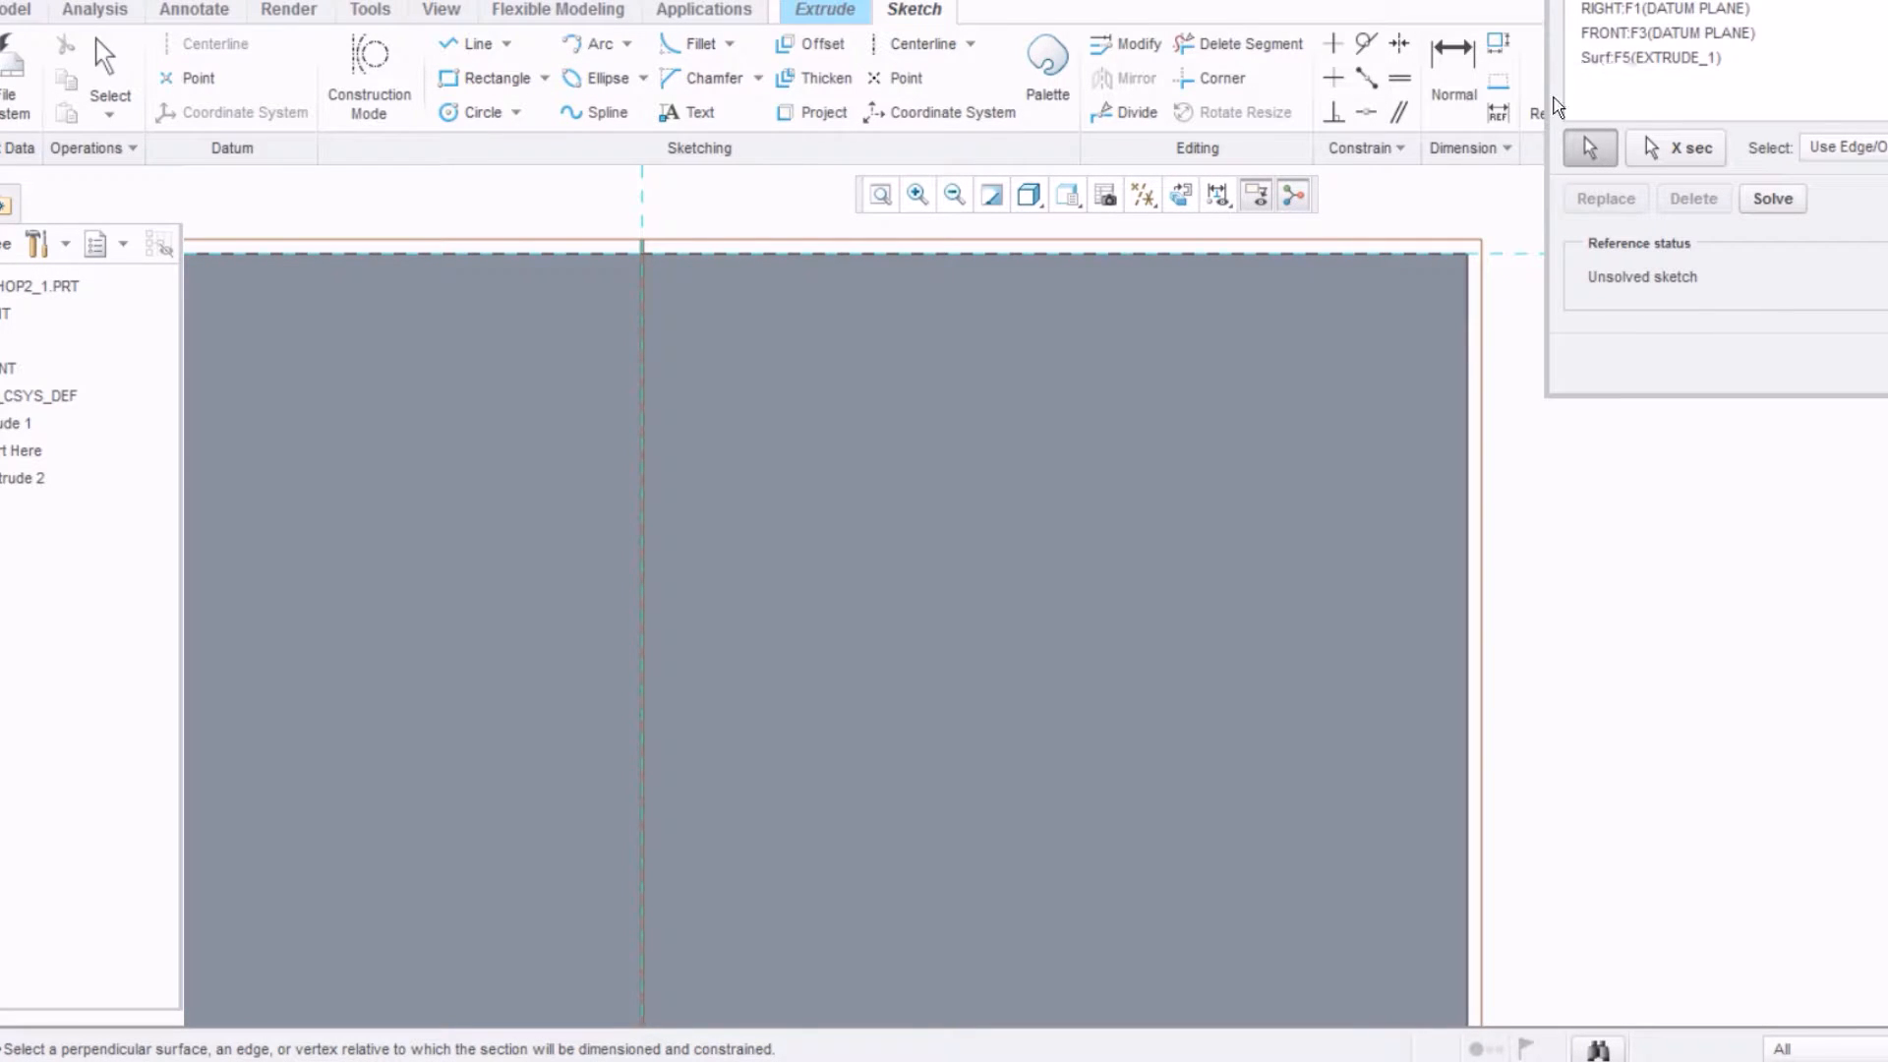
{"action": "left_click", "coordinate": [1467, 303]}
{"action": "scroll", "coordinate": [1311, 421], "scroll_direction": "down", "scroll_amount": 3}
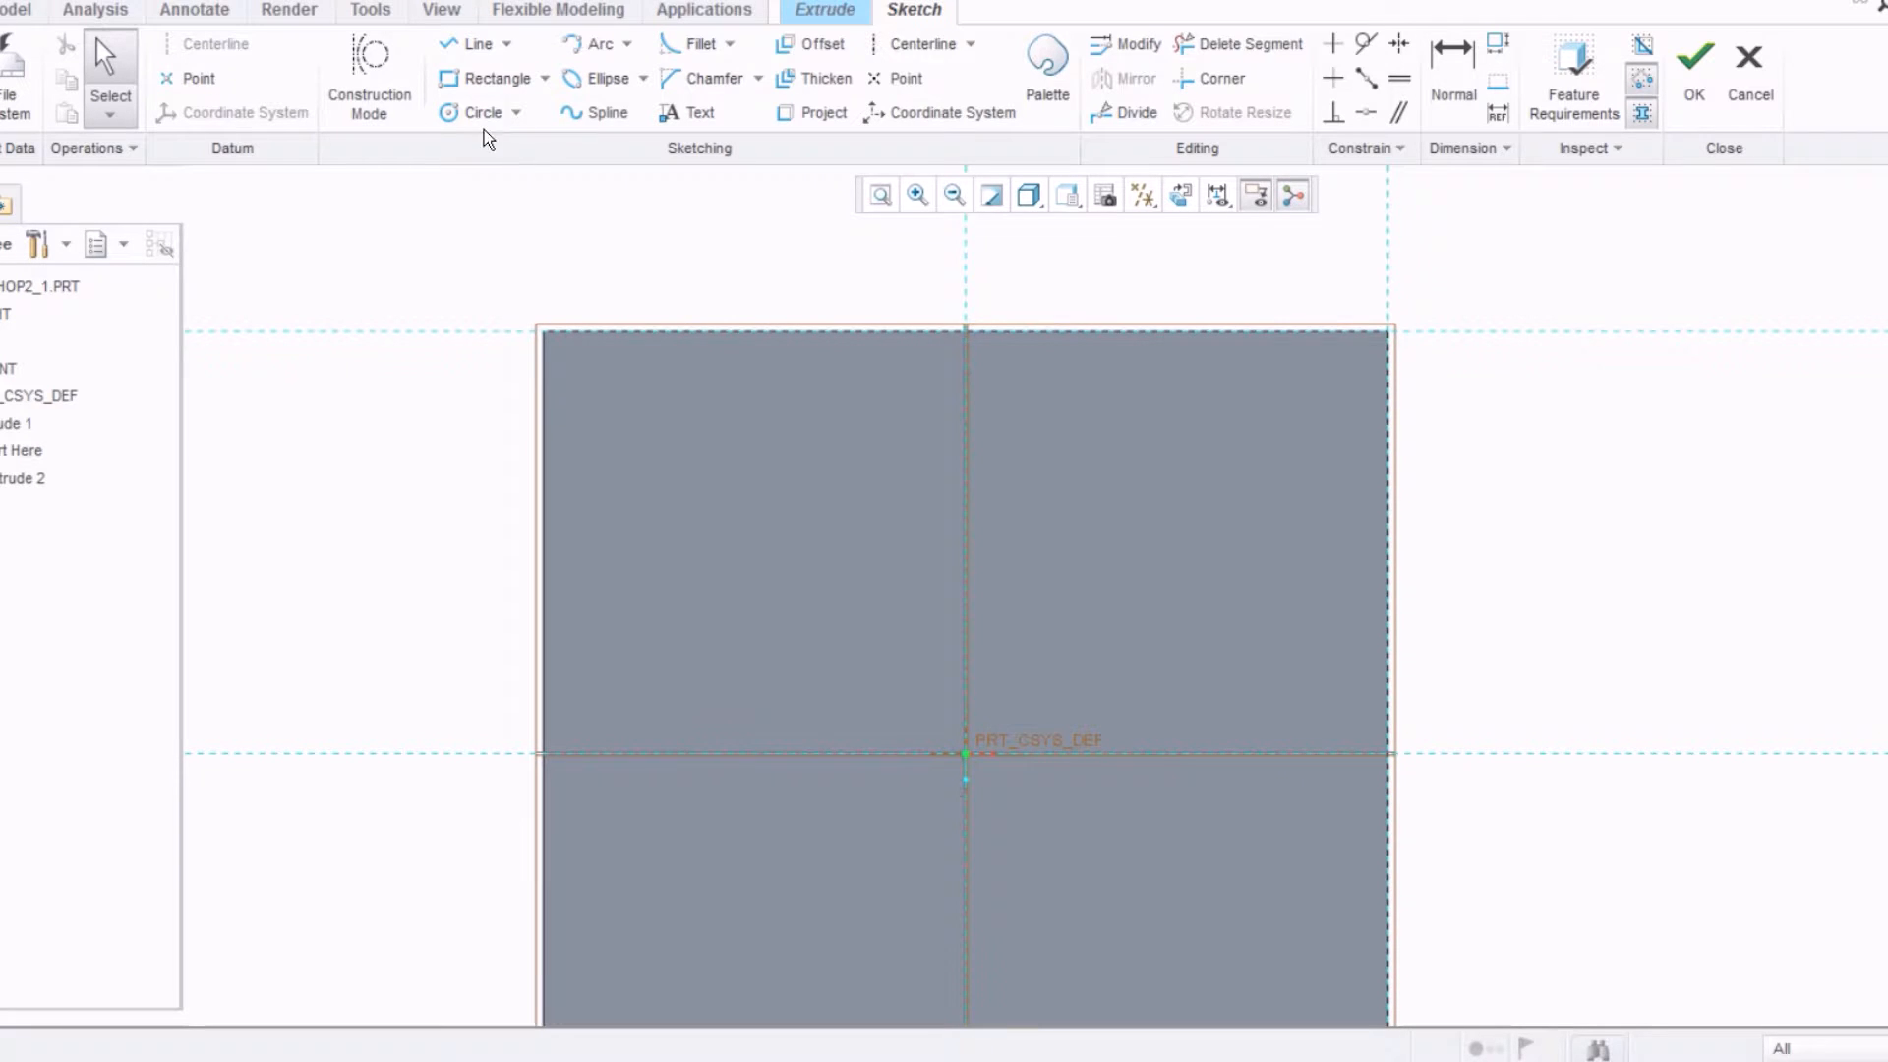
Step: Sketch a corner rectangle as a square about 1.11 wide, starting from the block's upper-right corner
{"action": "left_click", "coordinate": [450, 81]}
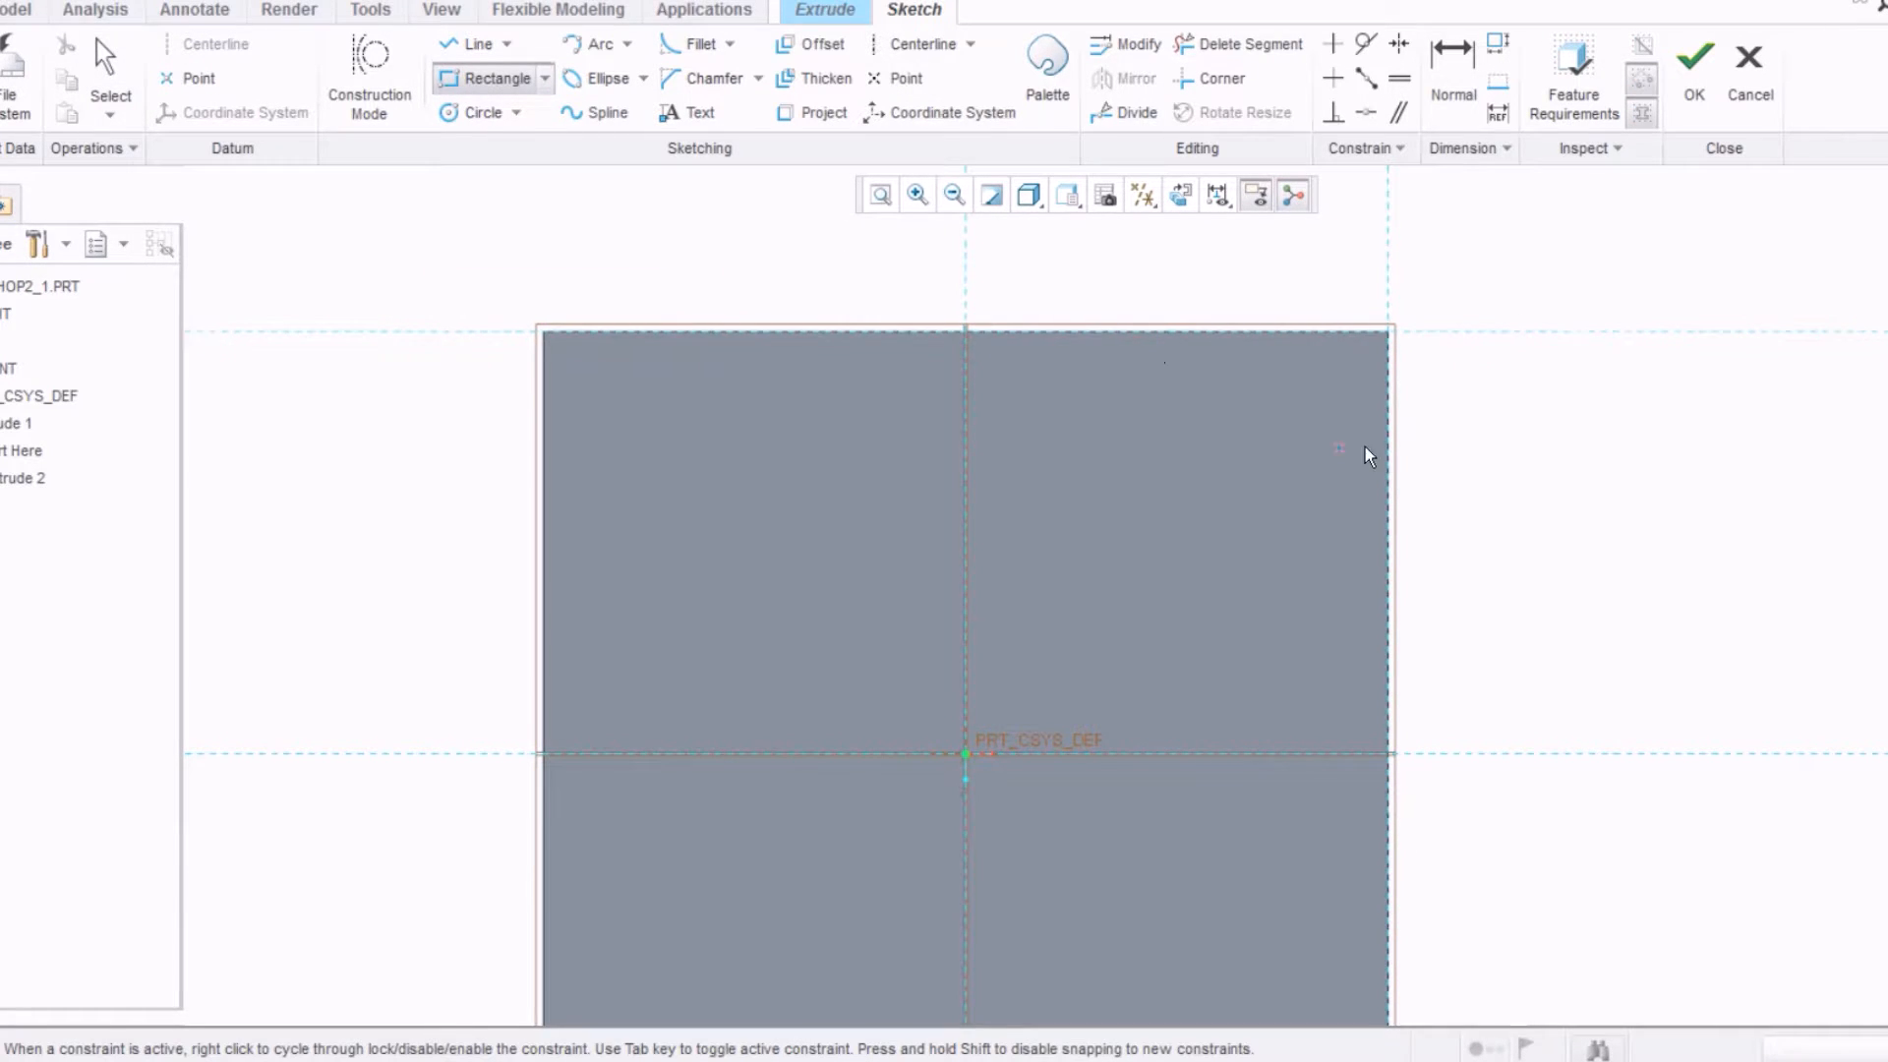
{"action": "left_click", "coordinate": [1386, 329]}
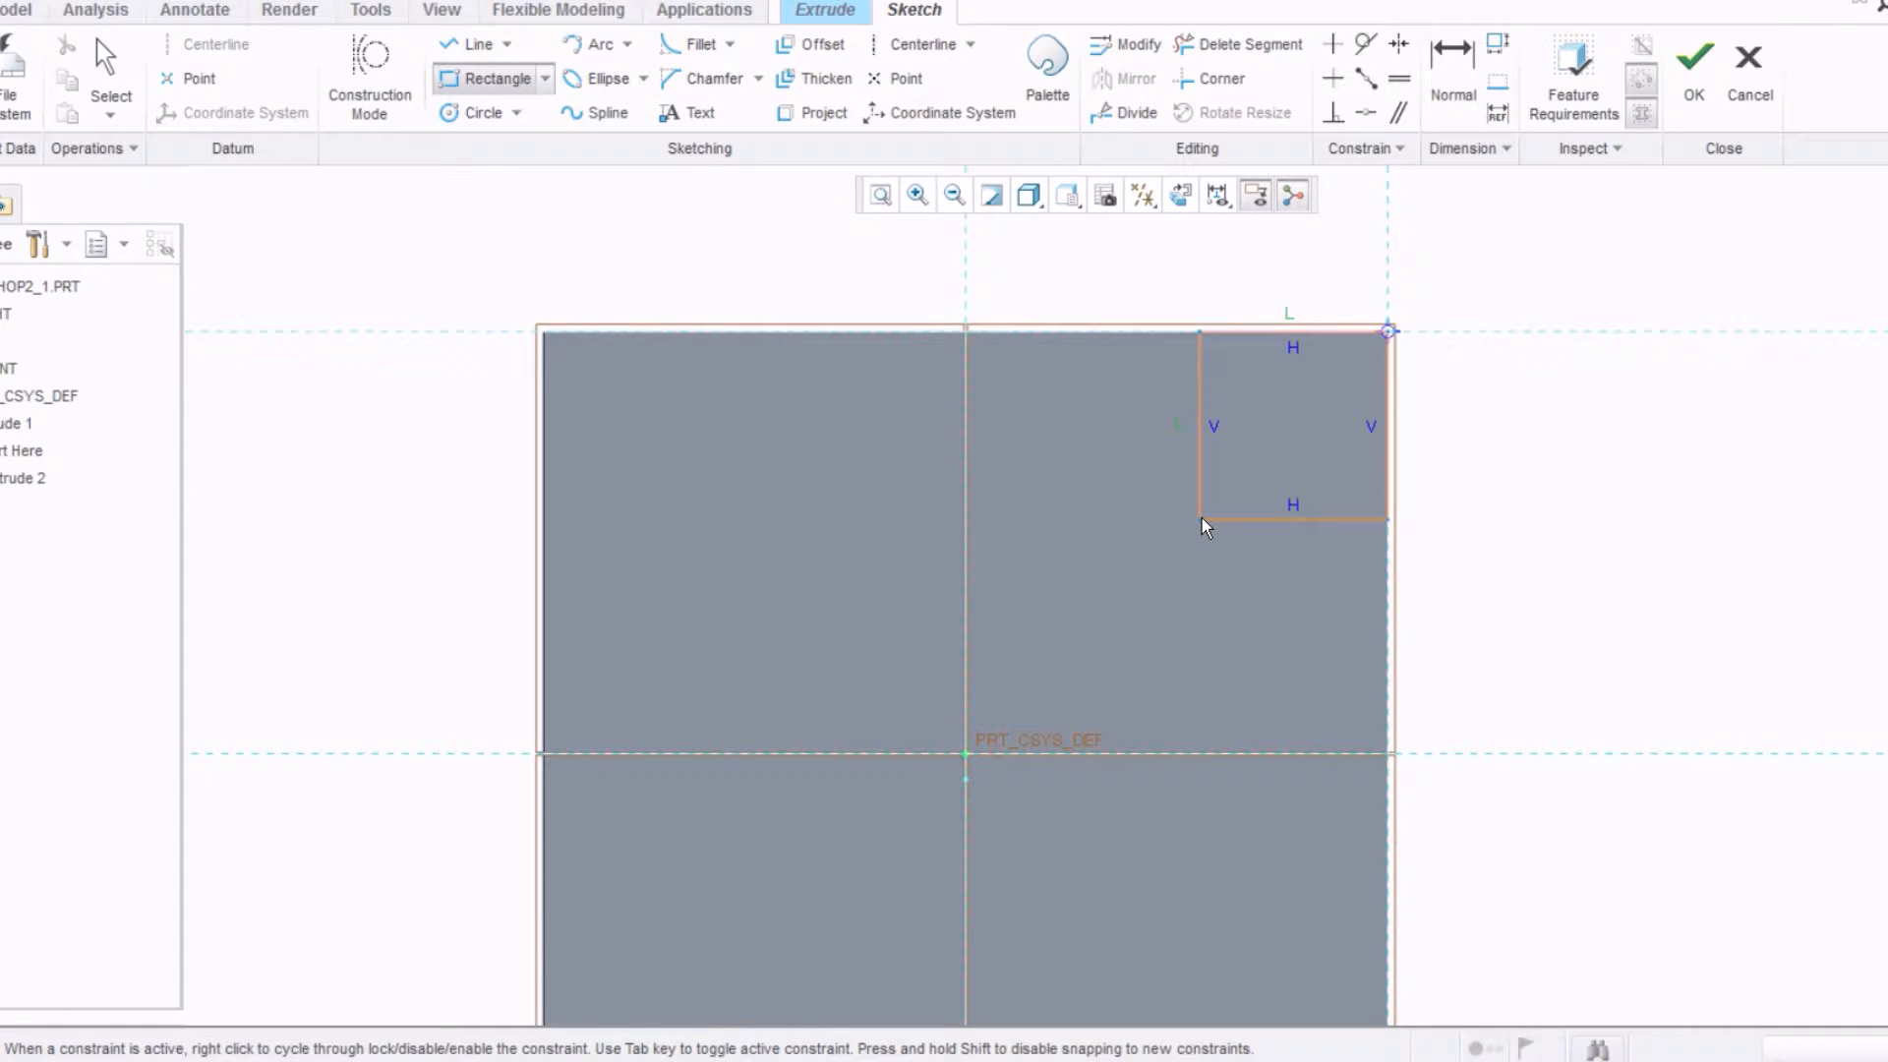
{"action": "left_click", "coordinate": [1202, 517]}
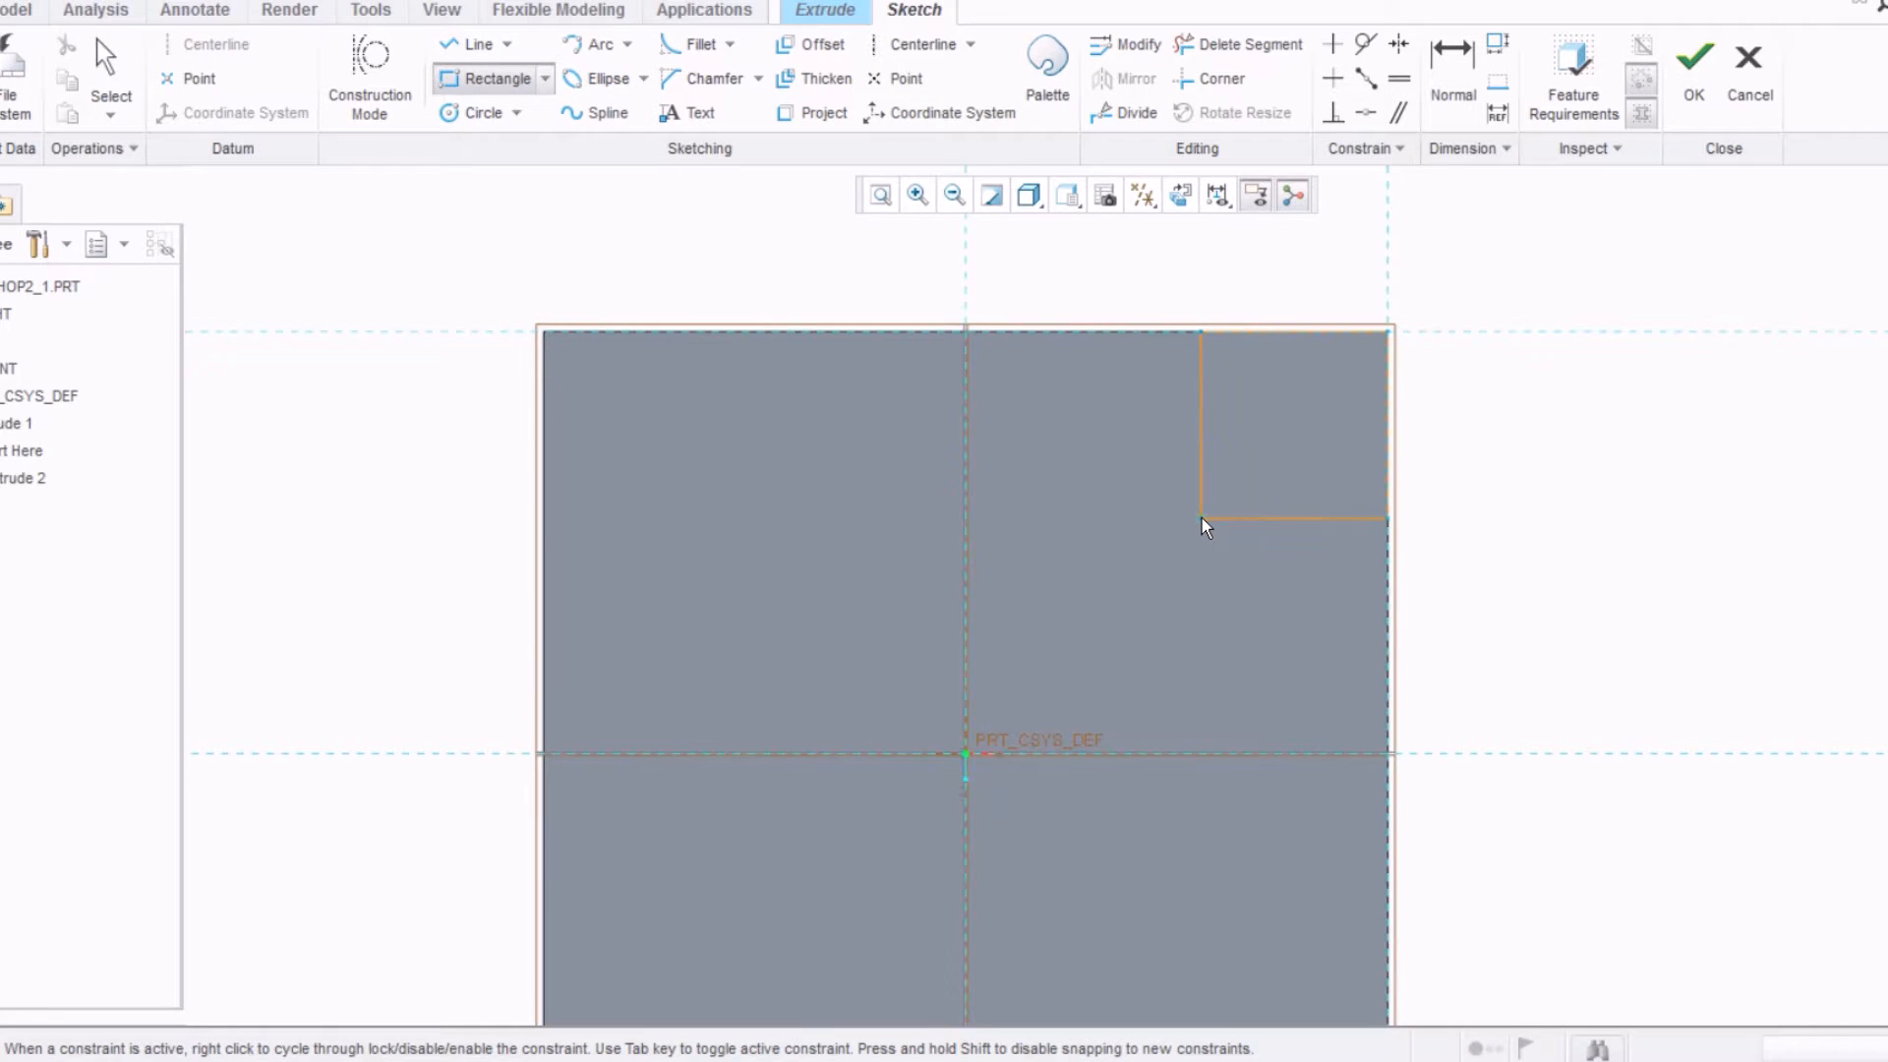
{"action": "middle_click", "coordinate": [1120, 506]}
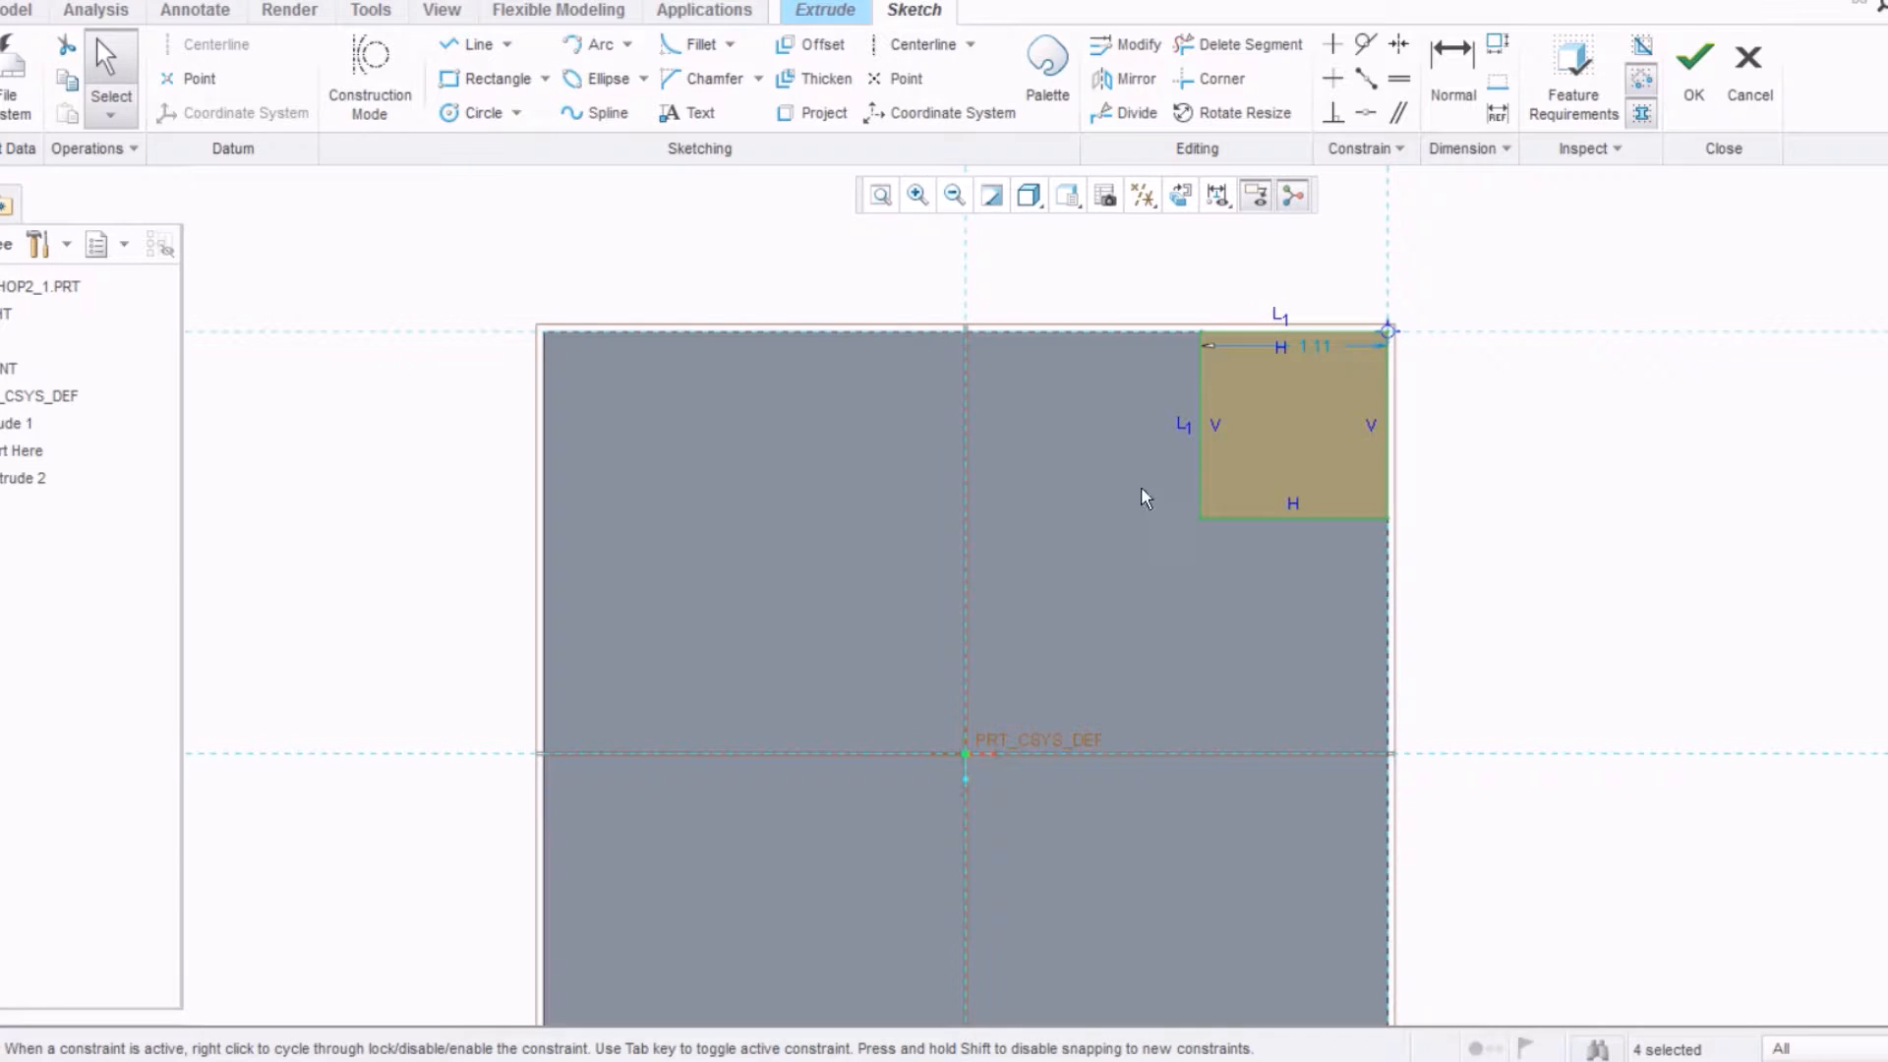
Step: Set the corner square's side length to 5-3.5, giving 1.50, with its dimension placed above the block, and finish the sketch
{"action": "left_click_drag", "start_coordinate": [1306, 339], "coordinate": [1279, 275]}
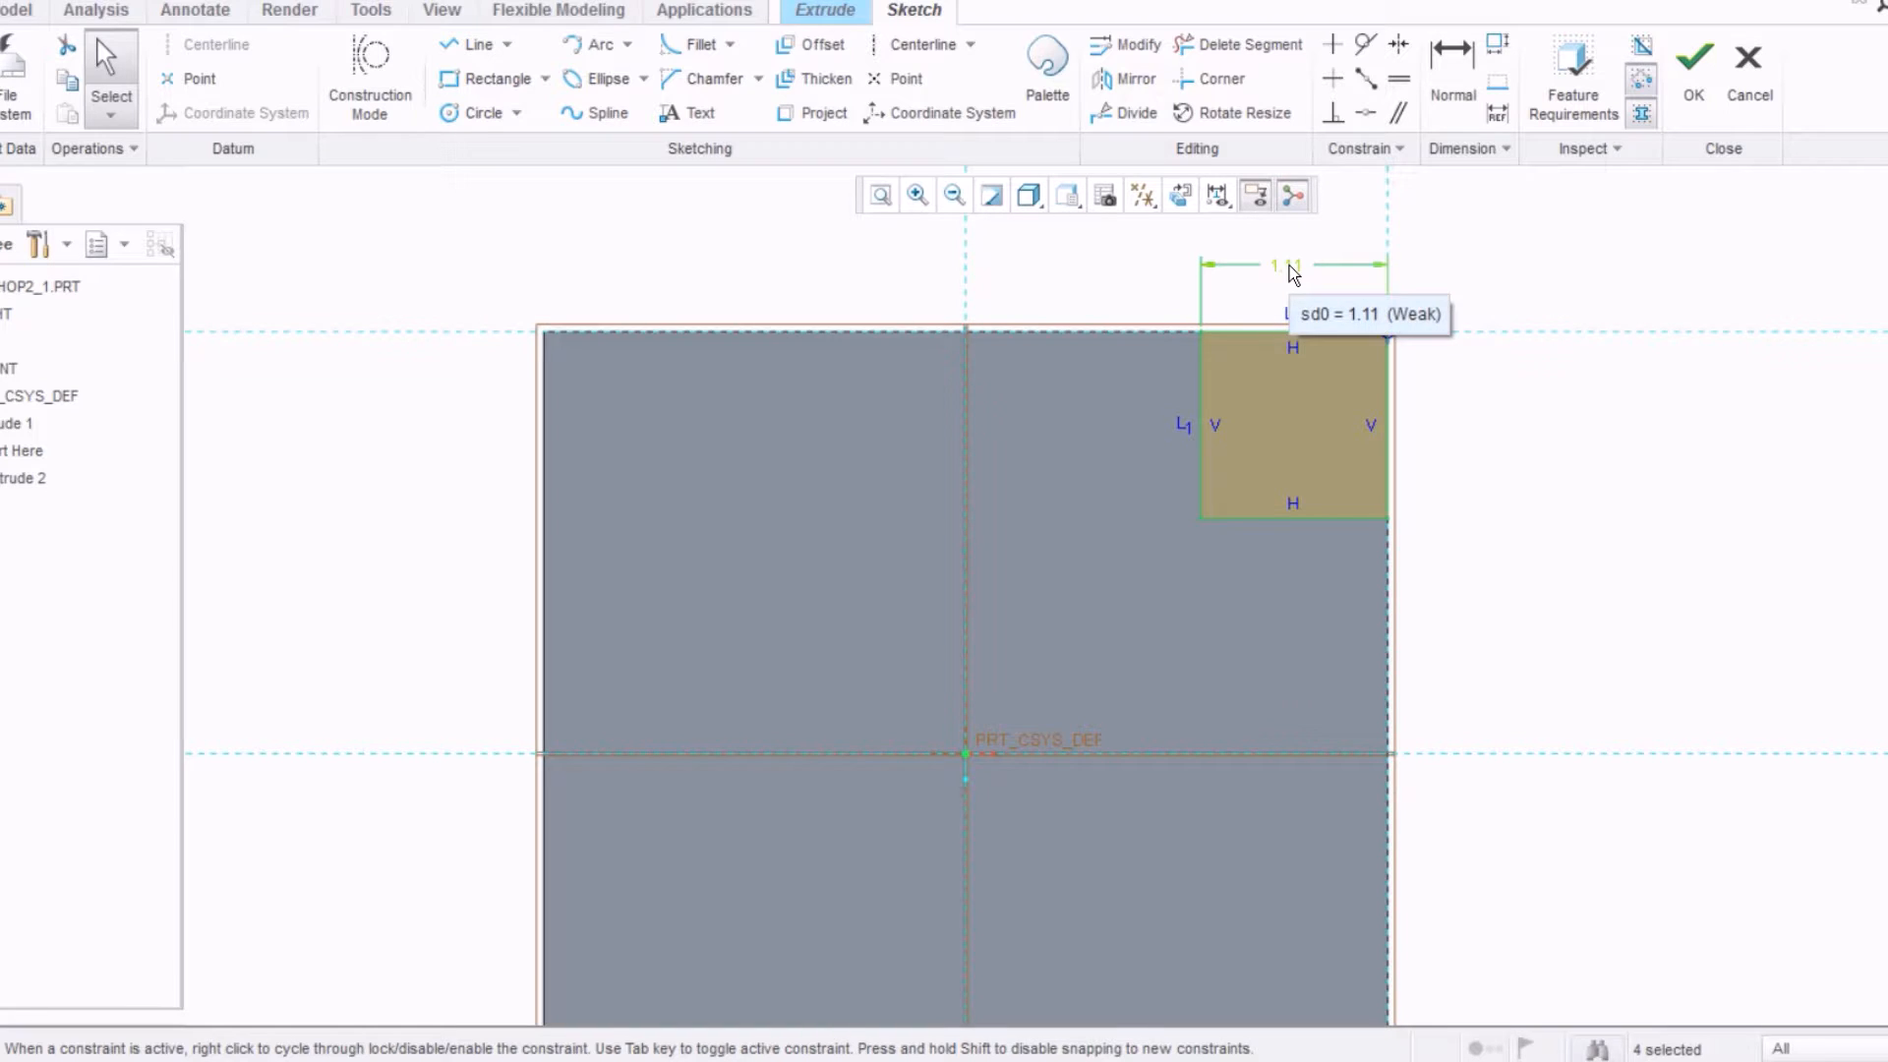
{"action": "double_click", "coordinate": [1289, 266]}
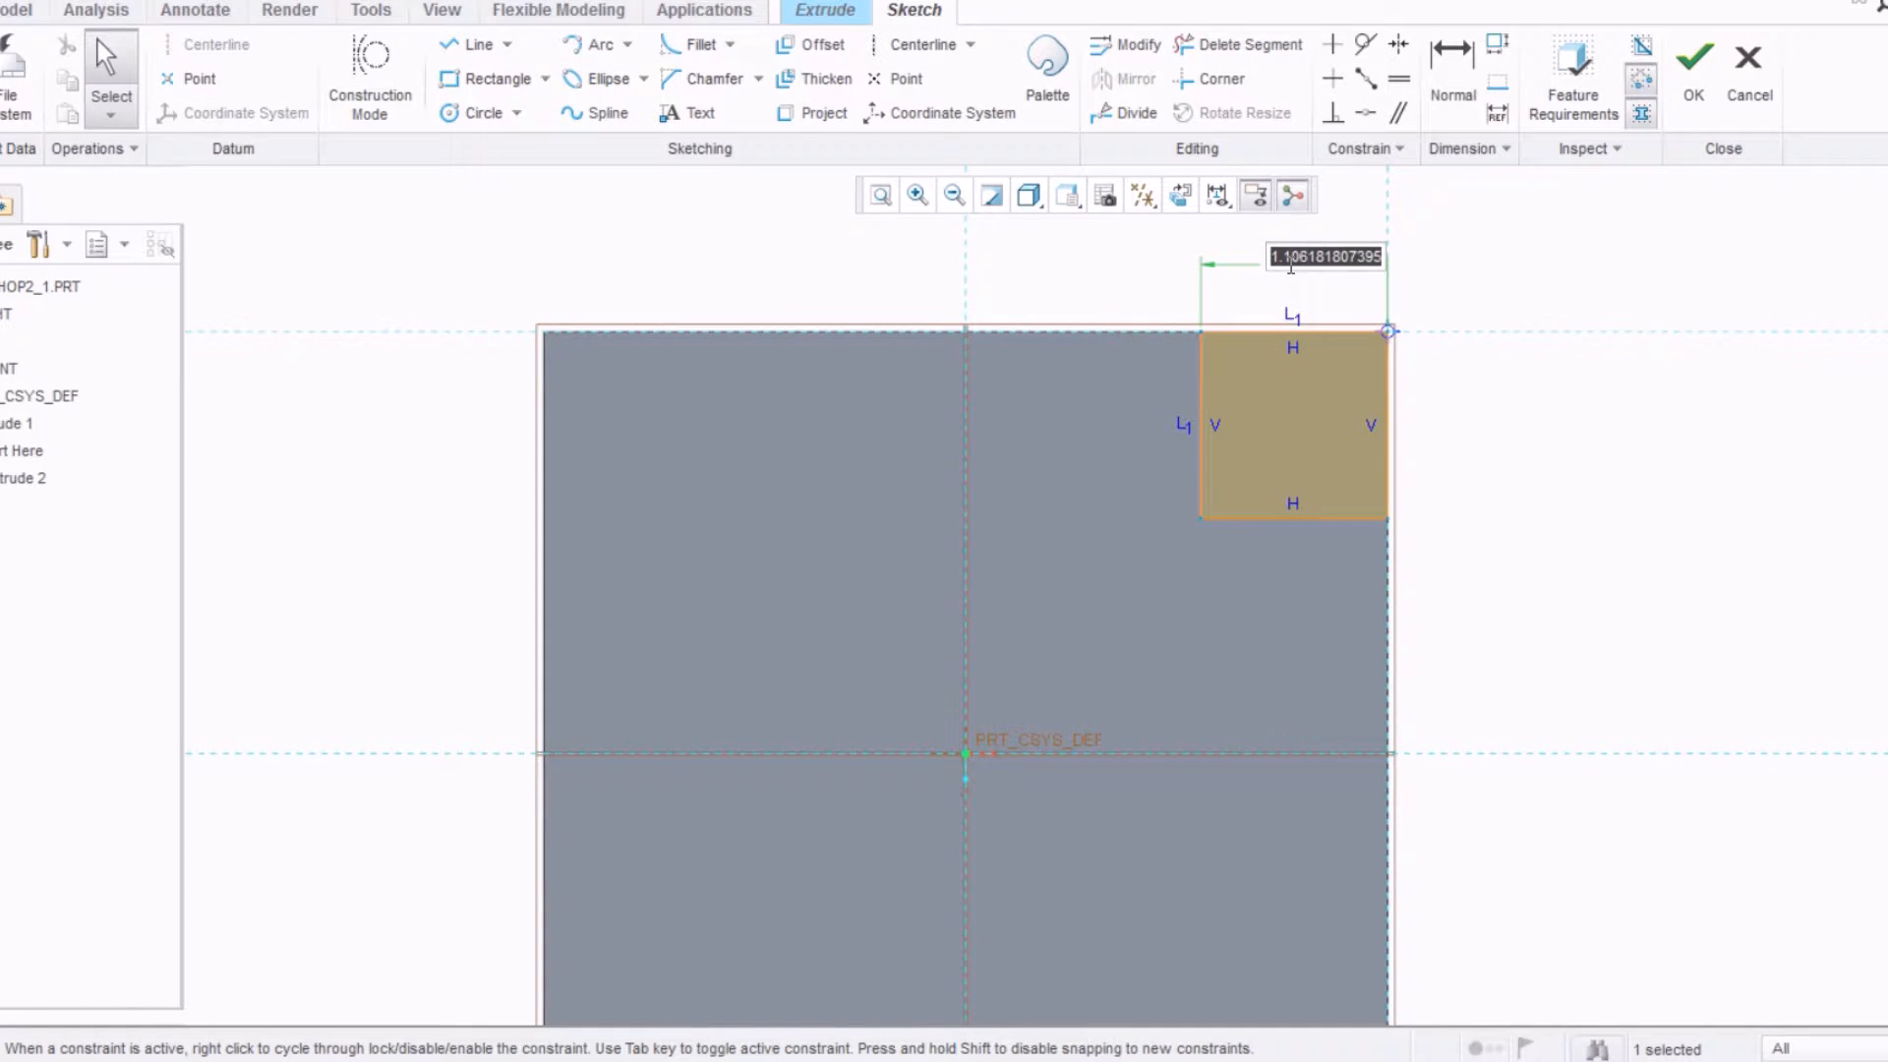
{"action": "type", "text": "5-3.5"}
{"action": "key", "text": "Return"}
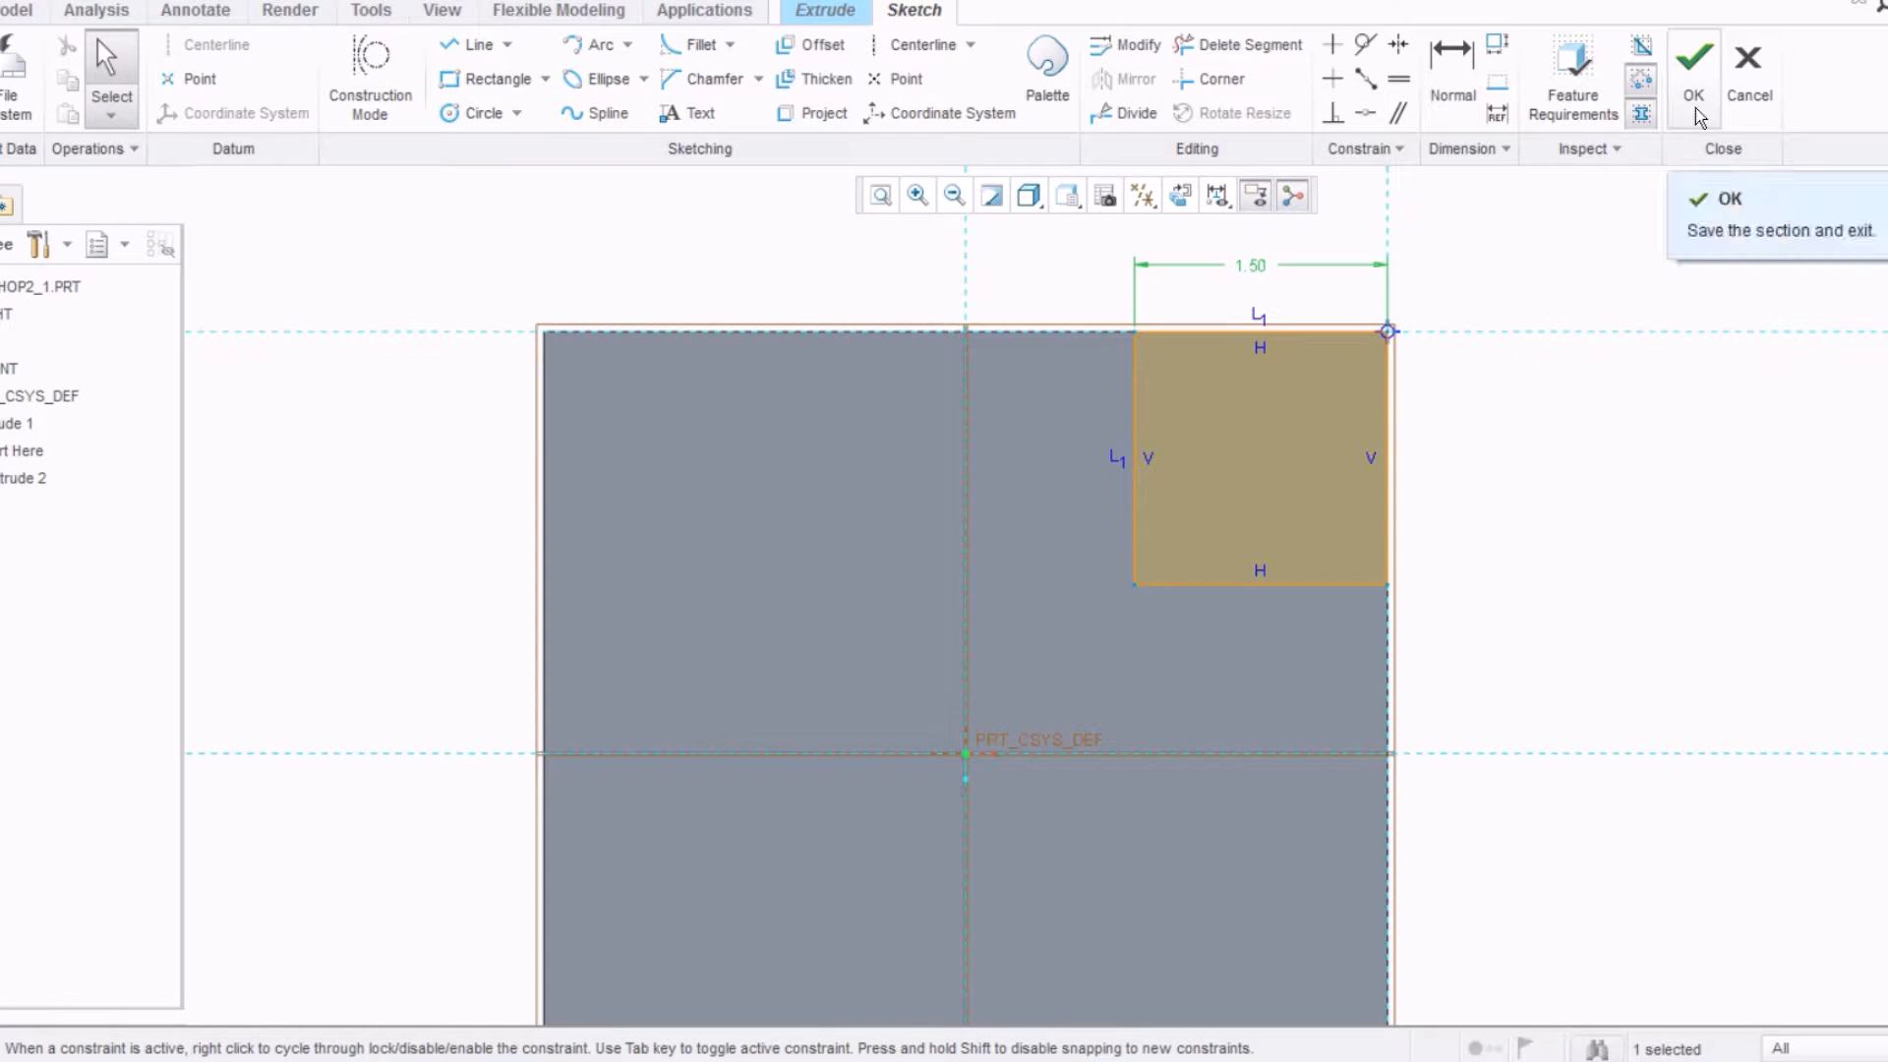
{"action": "left_click", "coordinate": [1694, 77]}
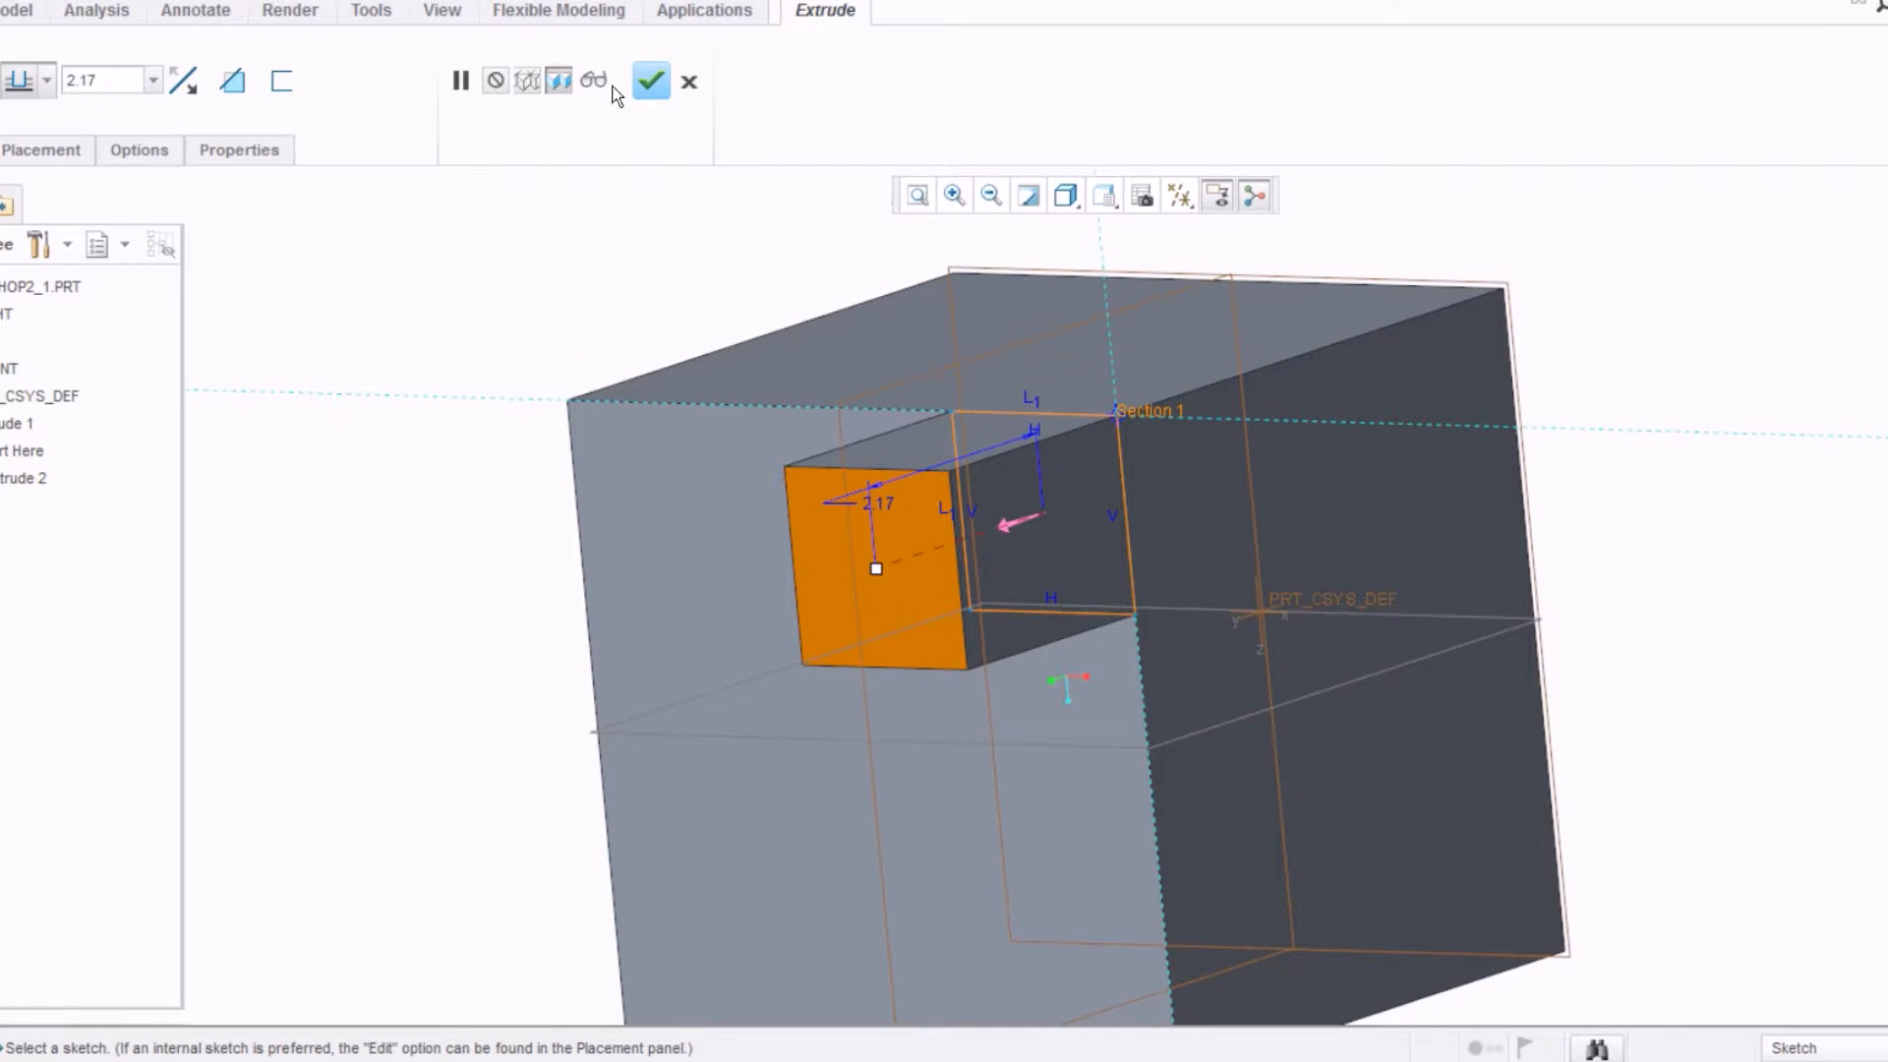
Step: Turn the corner square into a Remove Material cut through the whole block and complete the feature
{"action": "left_click", "coordinate": [182, 84]}
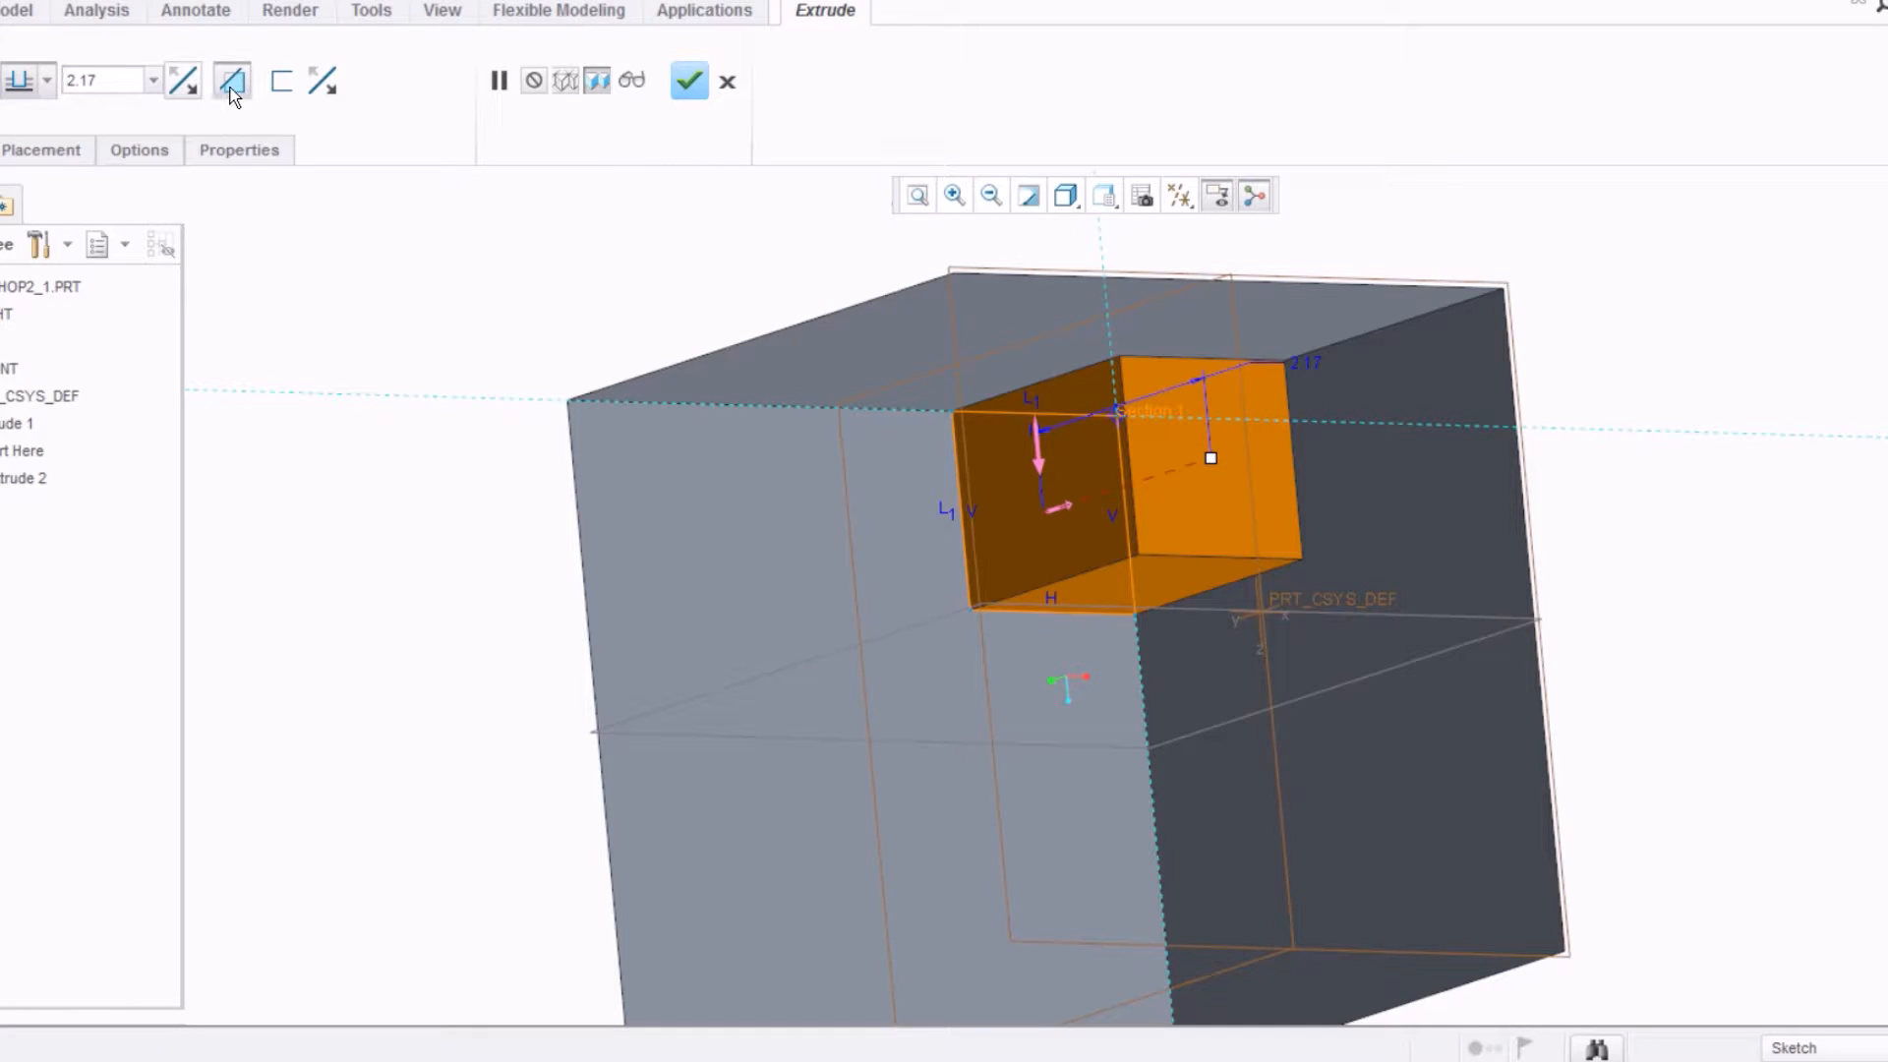
{"action": "left_click", "coordinate": [45, 85]}
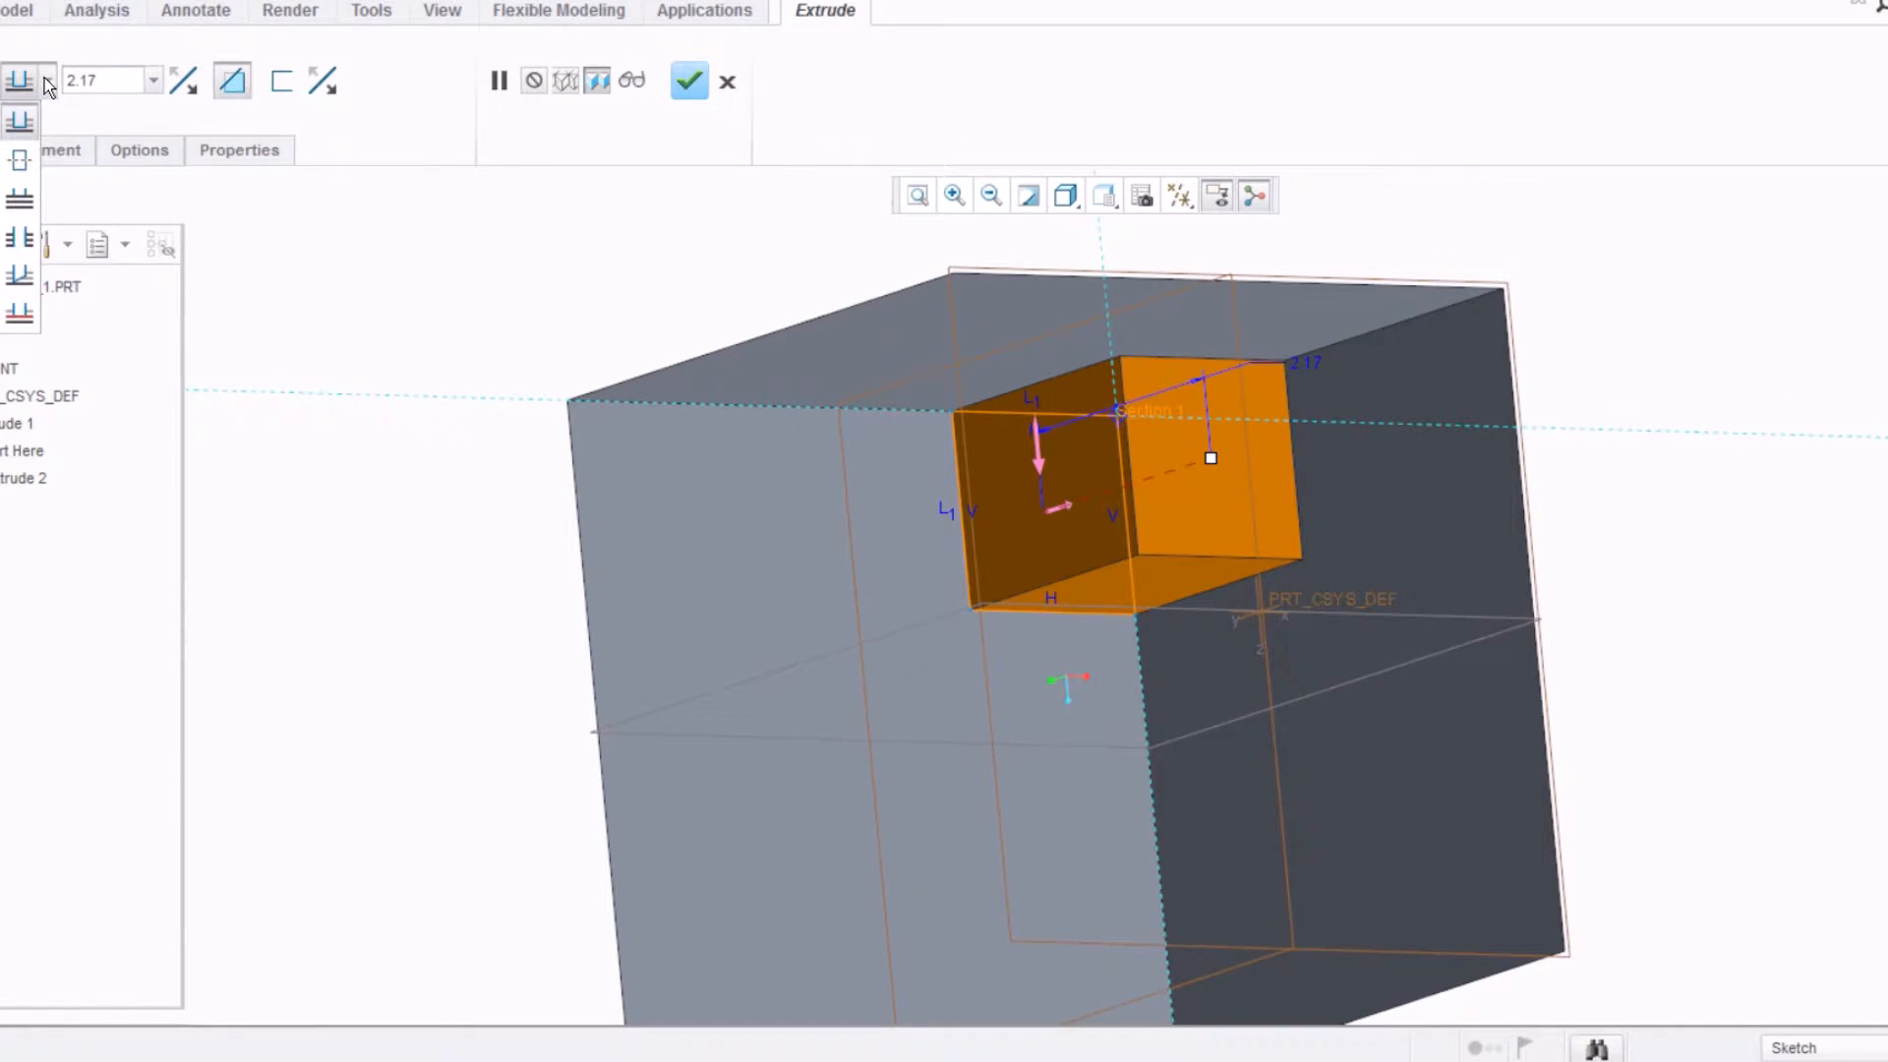
{"action": "left_click", "coordinate": [24, 236]}
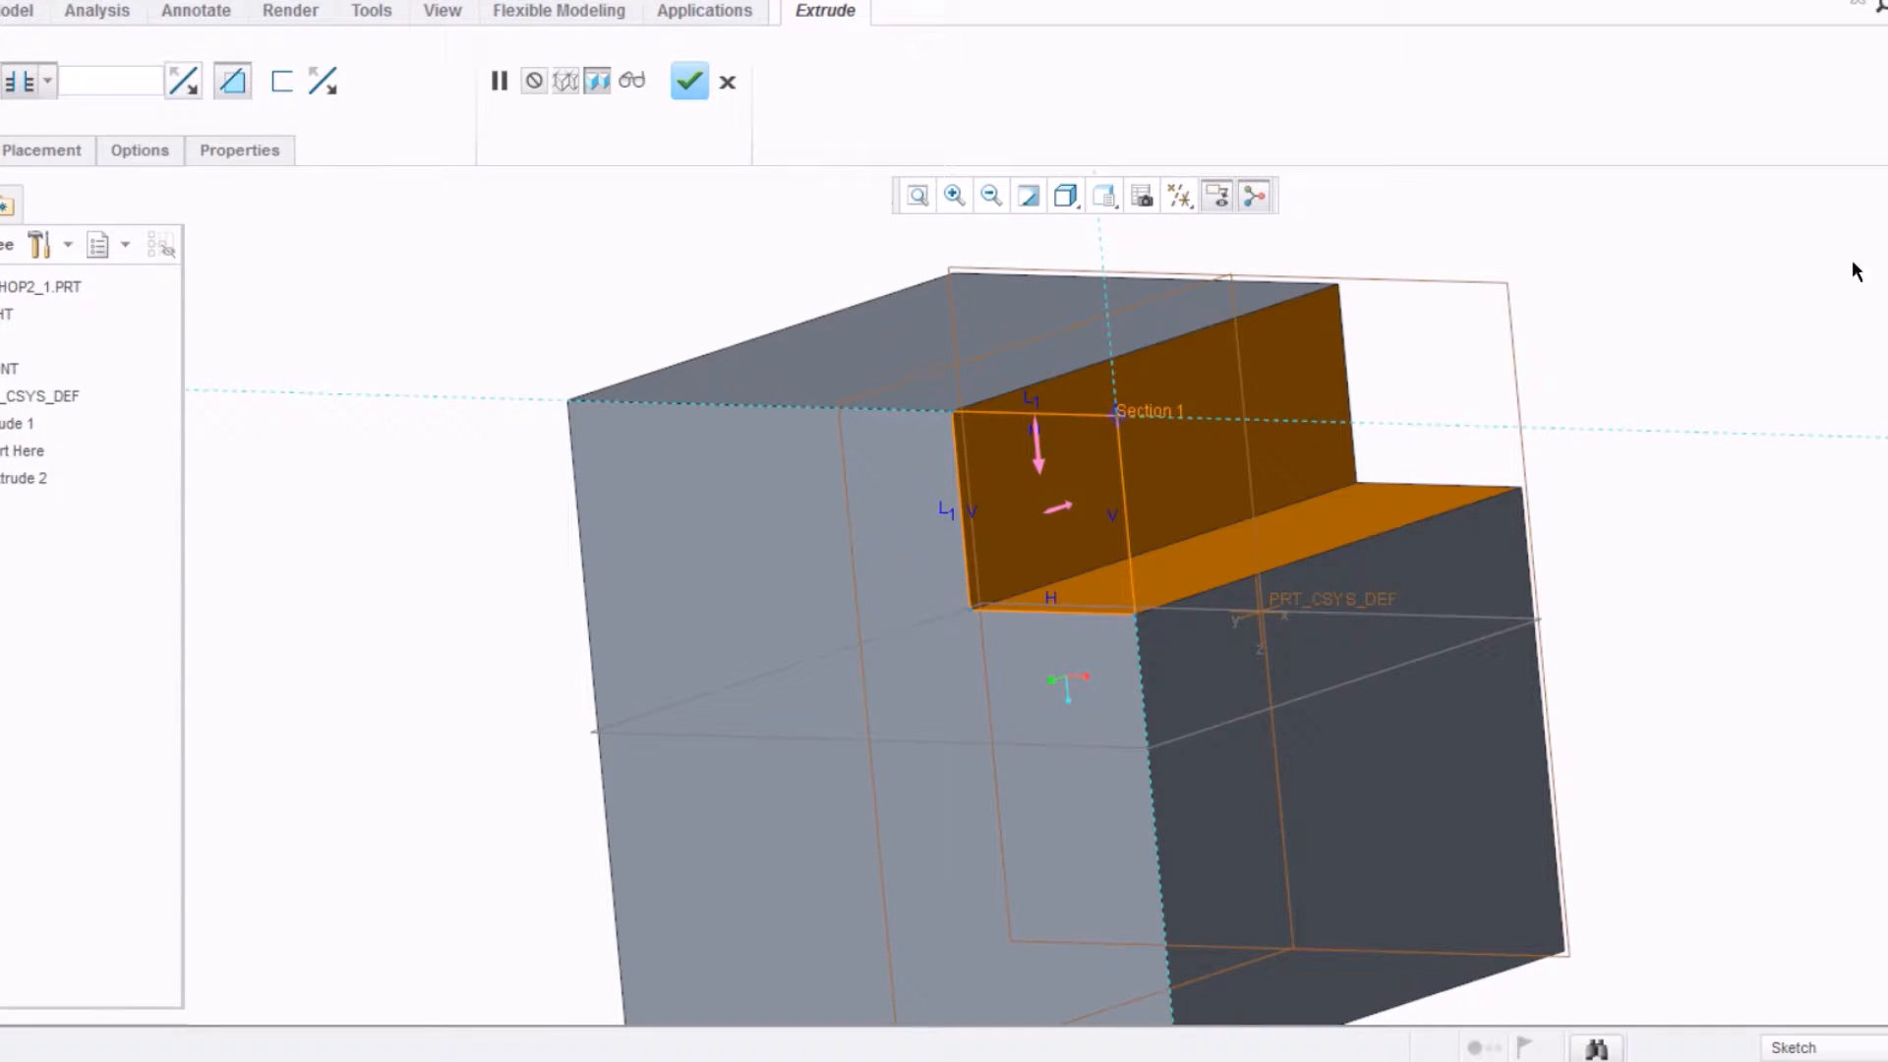
{"action": "middle_click_drag", "start_coordinate": [1350, 629], "coordinate": [1077, 550]}
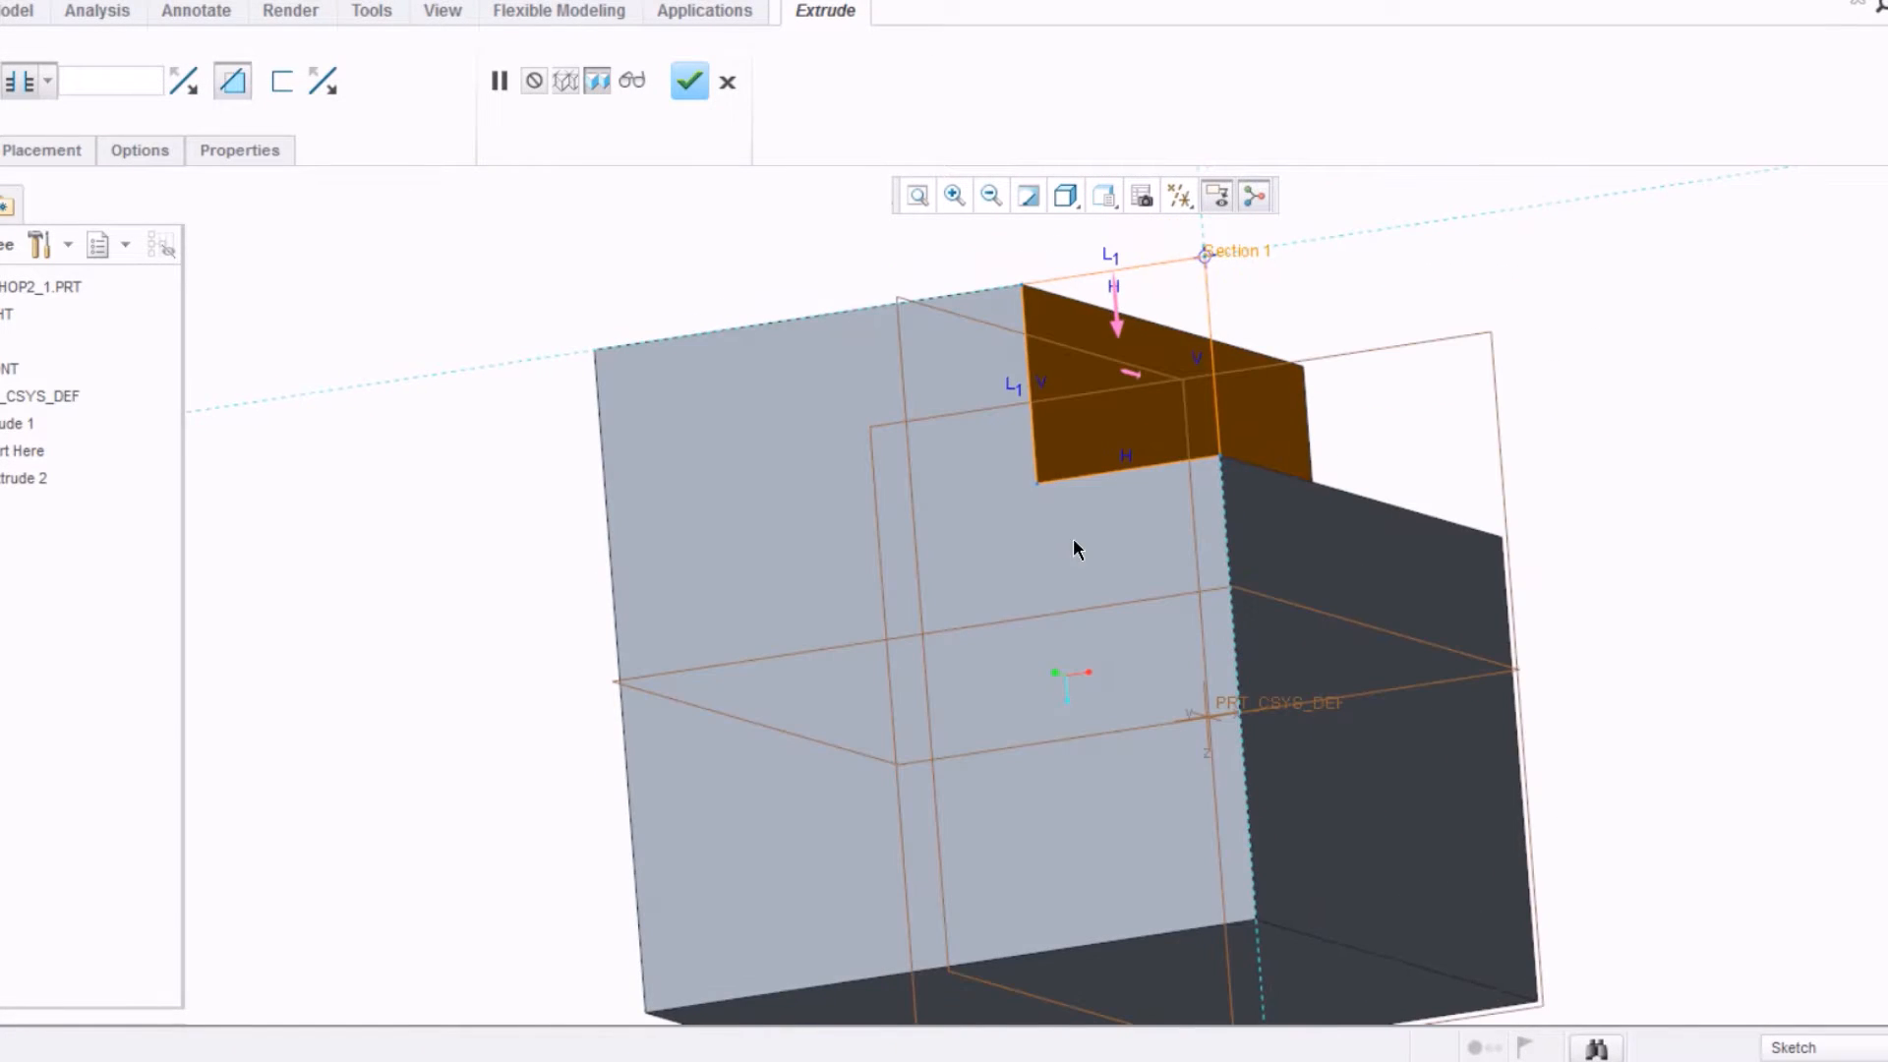
{"action": "left_click", "coordinate": [688, 83]}
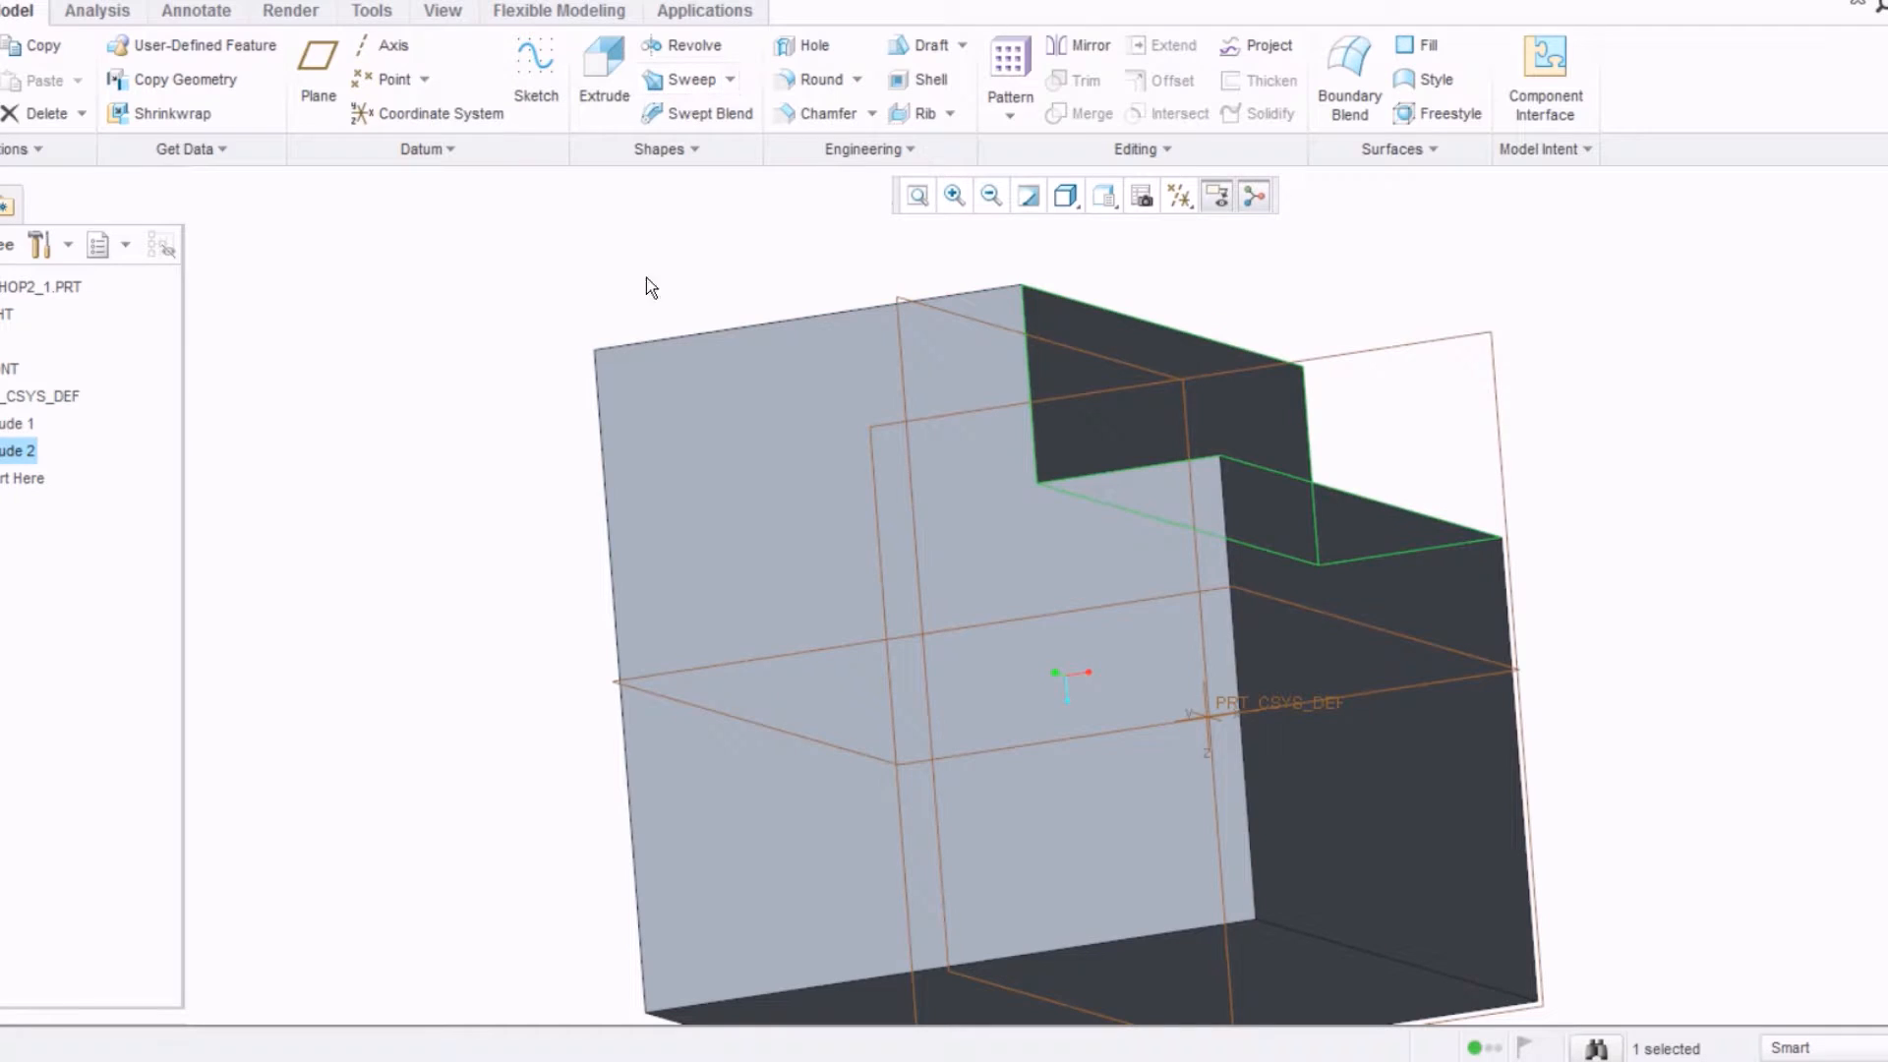
{"action": "mouse_move", "coordinate": [806, 499]}
{"action": "middle_mouse_down"}
{"action": "mouse_move", "coordinate": [855, 384]}
{"action": "mouse_move", "coordinate": [822, 334]}
{"action": "mouse_move", "coordinate": [690, 387]}
{"action": "middle_mouse_up"}
{"action": "middle_click_drag", "start_coordinate": [676, 387], "coordinate": [718, 300]}
{"action": "mouse_move", "coordinate": [885, 485]}
{"action": "middle_mouse_down"}
{"action": "mouse_move", "coordinate": [864, 324]}
{"action": "mouse_move", "coordinate": [888, 340]}
{"action": "mouse_move", "coordinate": [872, 493]}
{"action": "mouse_move", "coordinate": [822, 551]}
{"action": "mouse_move", "coordinate": [823, 579]}
{"action": "mouse_move", "coordinate": [857, 568]}
{"action": "middle_mouse_up"}
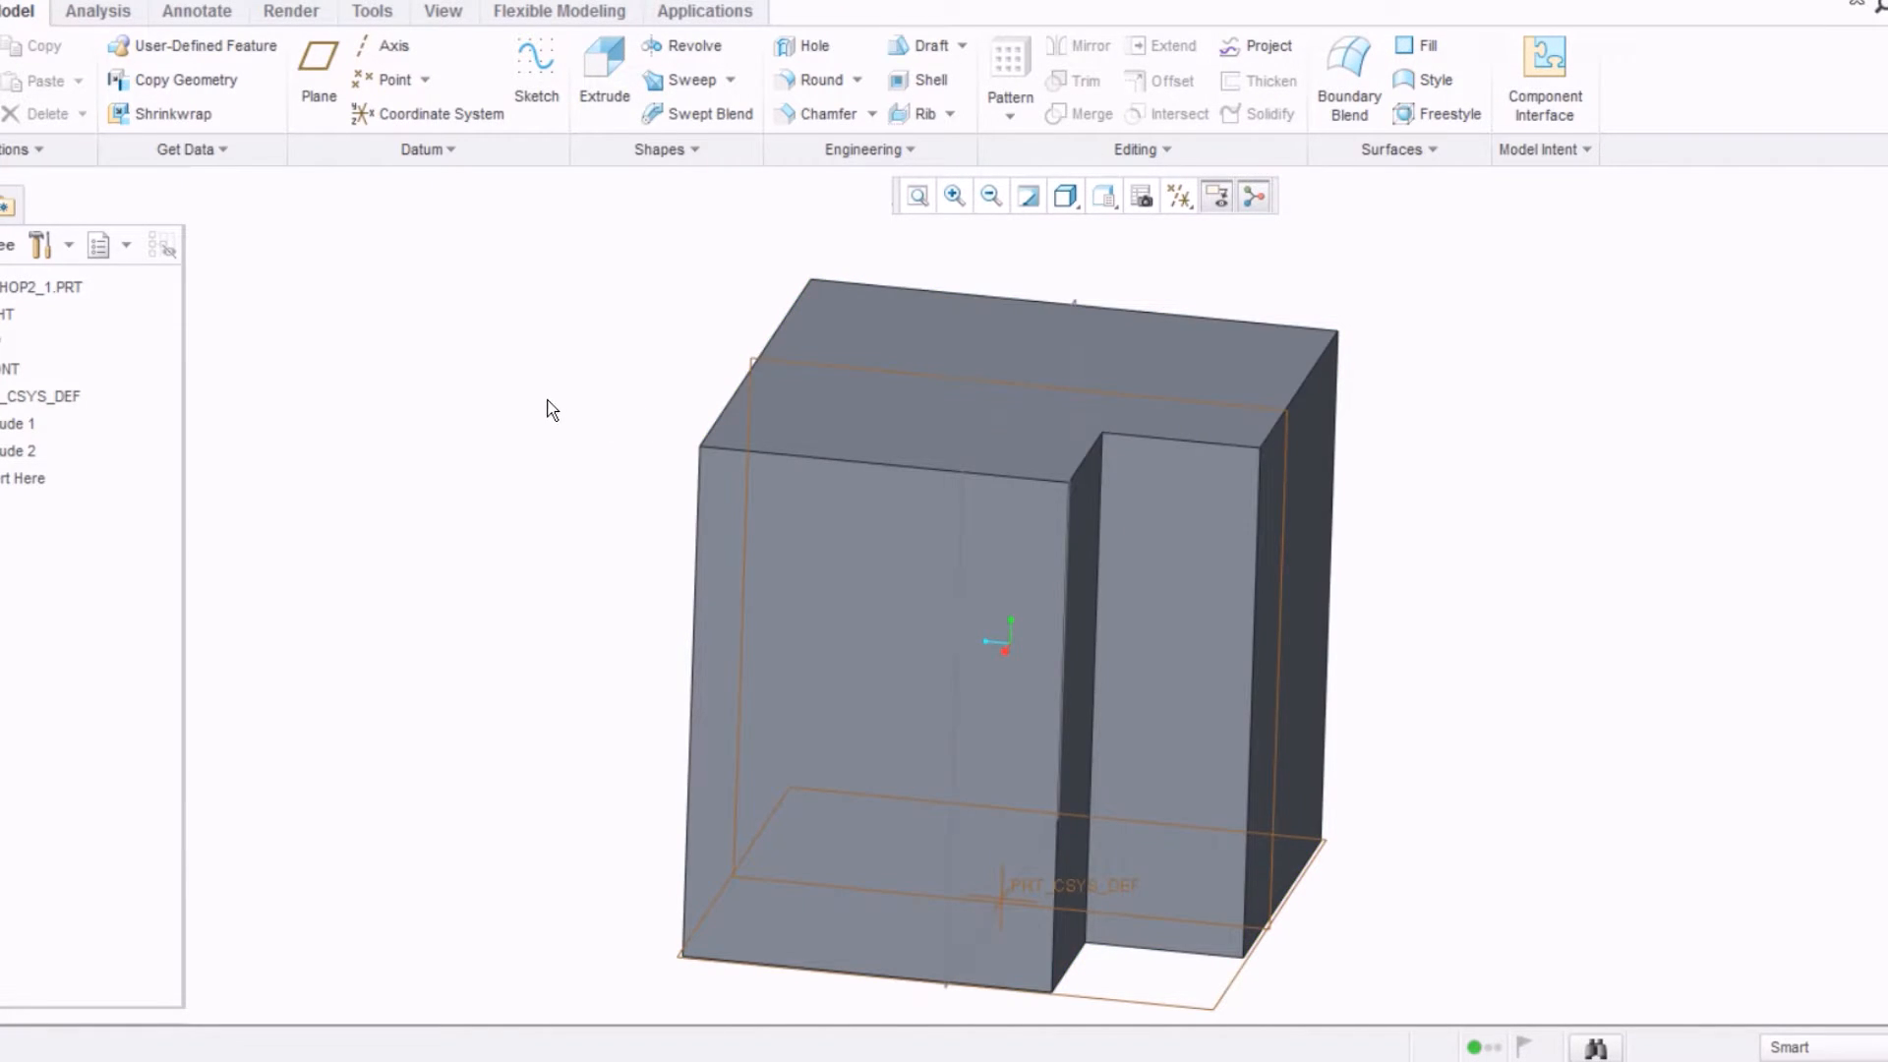
{"action": "middle_click_drag", "start_coordinate": [1654, 459], "coordinate": [1705, 438]}
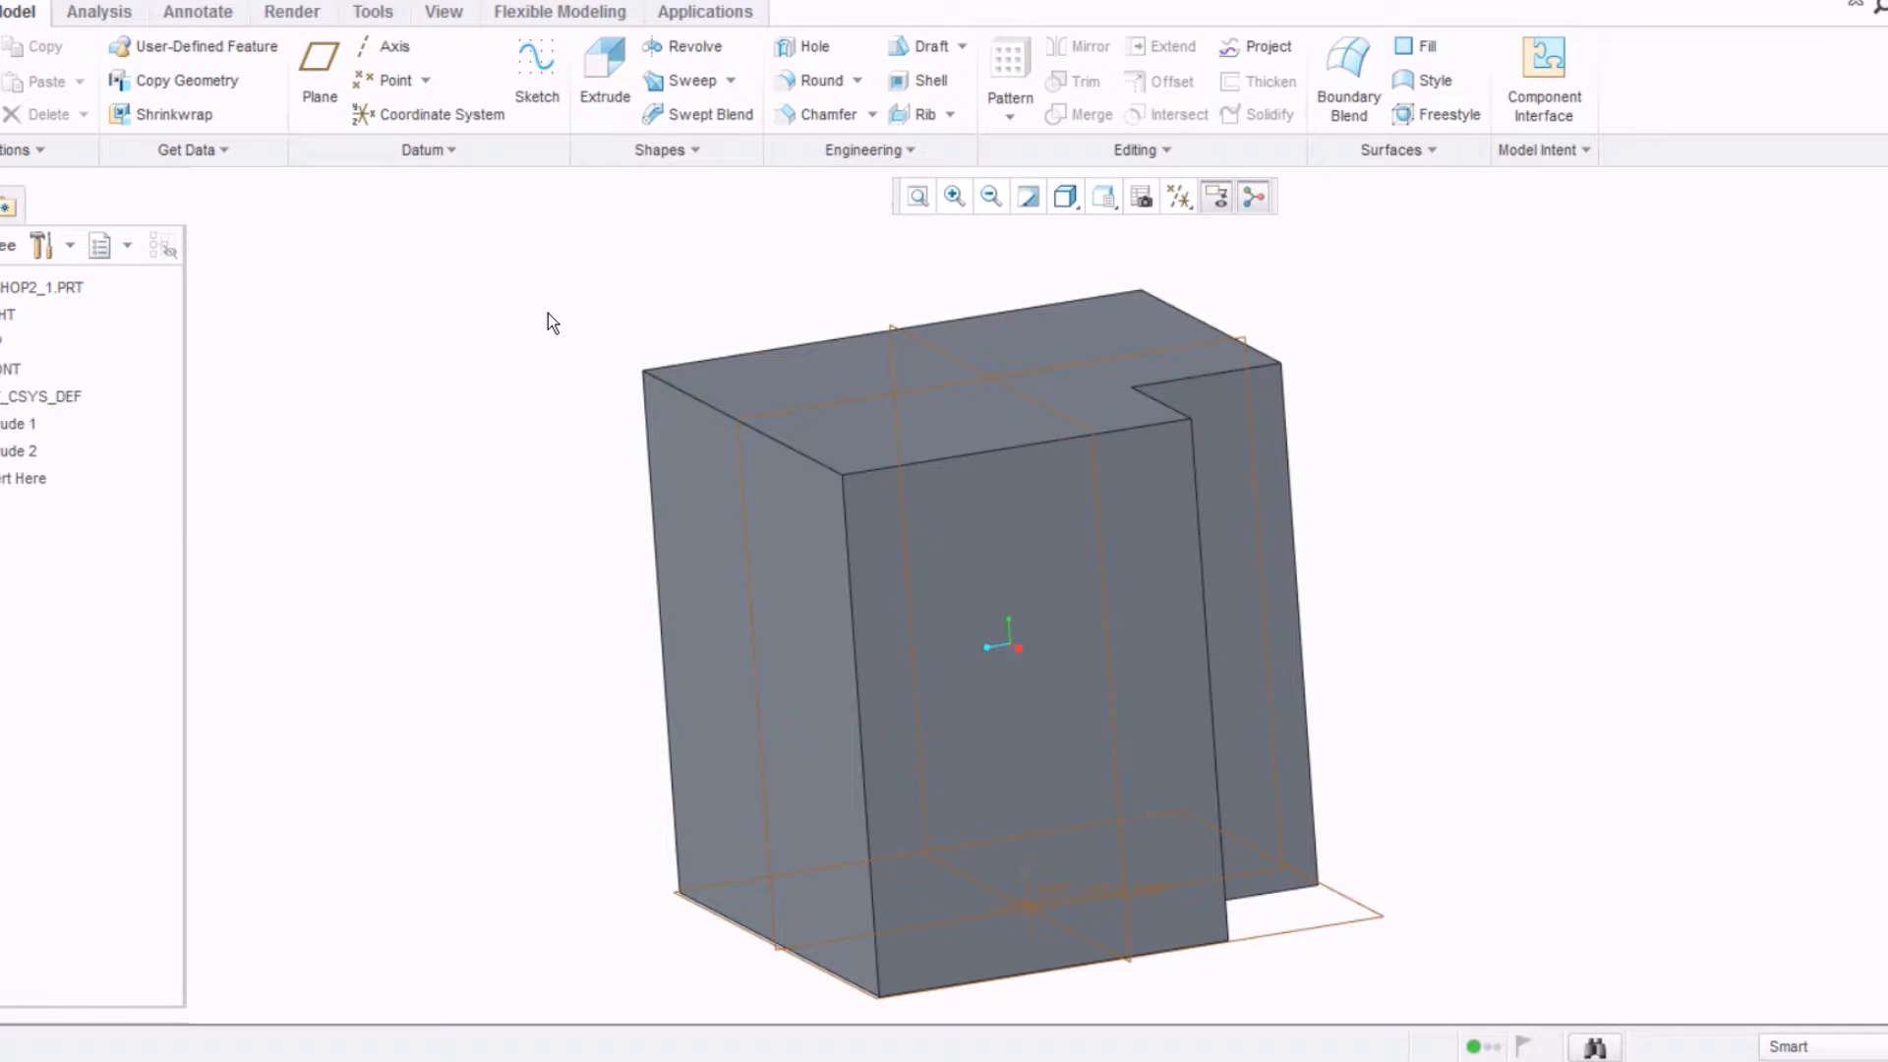
{"action": "mouse_move", "coordinate": [508, 309]}
{"action": "middle_mouse_down"}
{"action": "mouse_move", "coordinate": [489, 286]}
{"action": "mouse_move", "coordinate": [488, 315]}
{"action": "middle_mouse_up"}
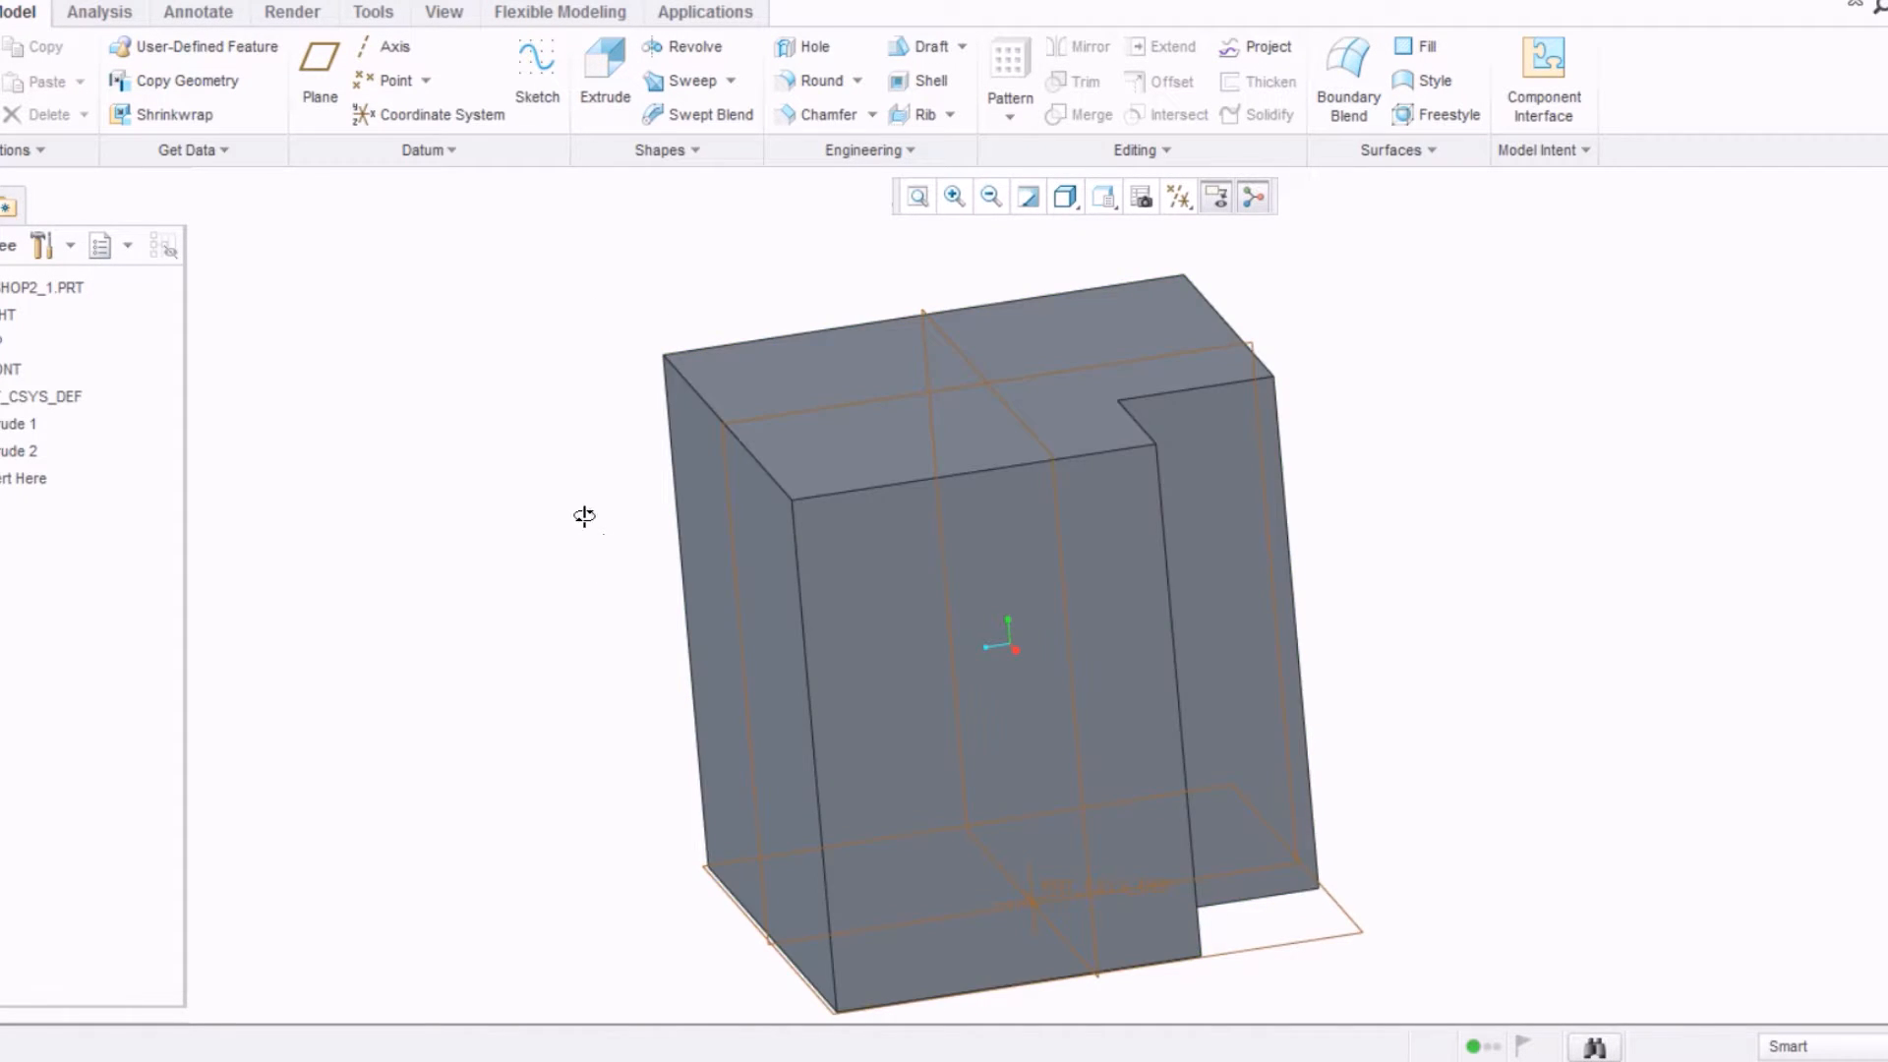
{"action": "middle_click_drag", "start_coordinate": [584, 516], "coordinate": [583, 499]}
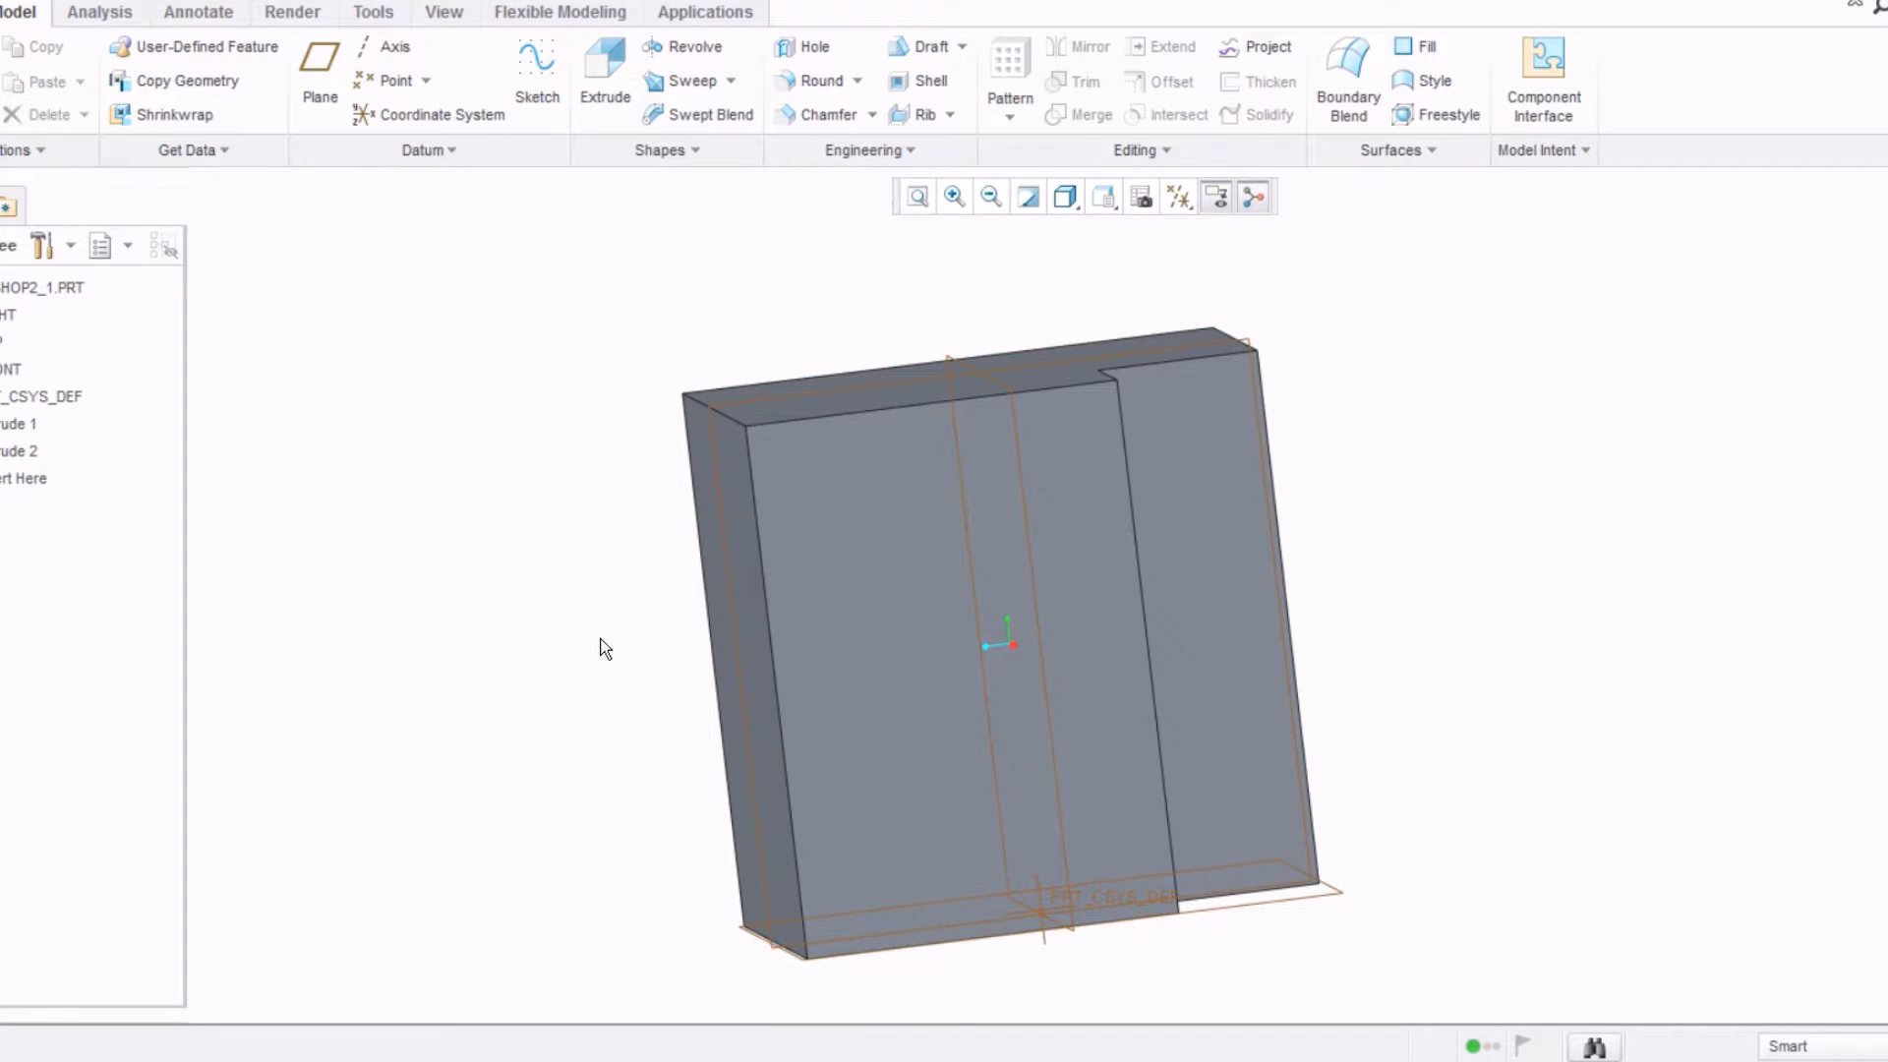
Step: Start a datum axis normal to the block's front face, using its left side face and bottom face as offset references
{"action": "middle_click_drag", "start_coordinate": [605, 649], "coordinate": [605, 665]}
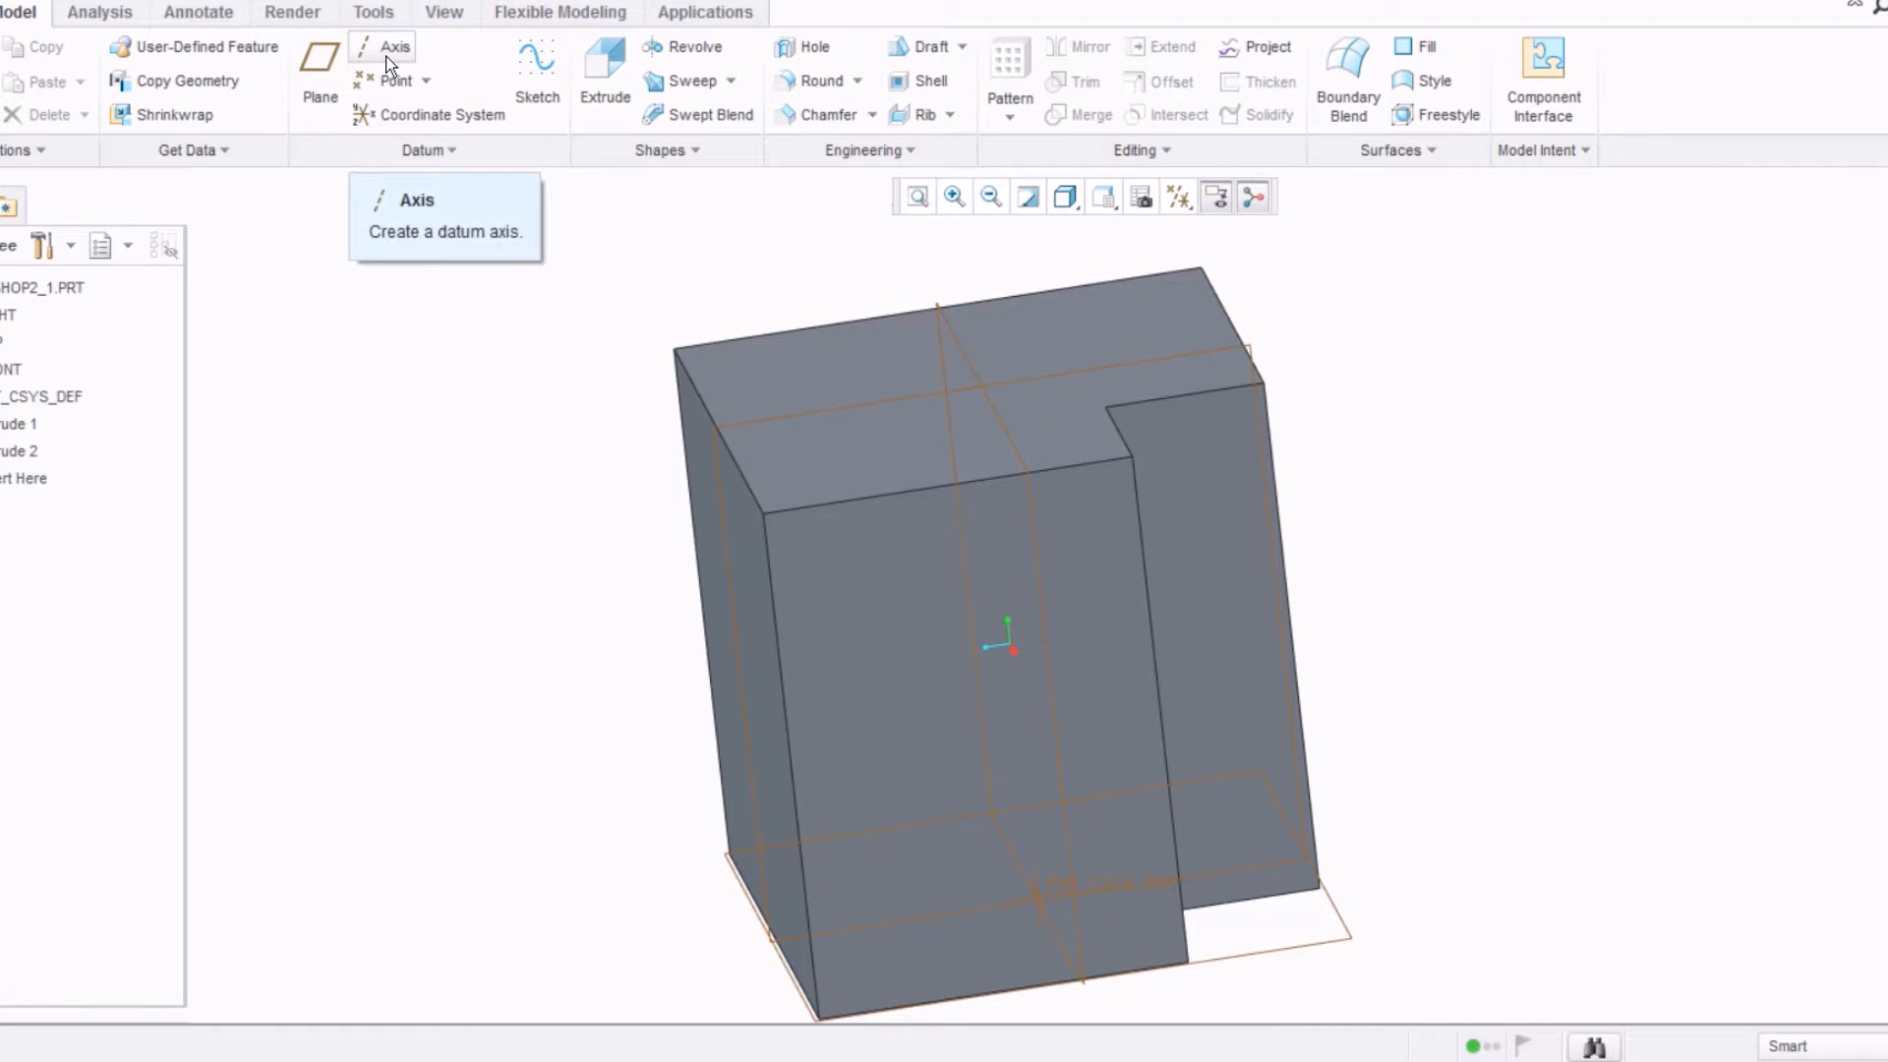
{"action": "left_click", "coordinate": [390, 49]}
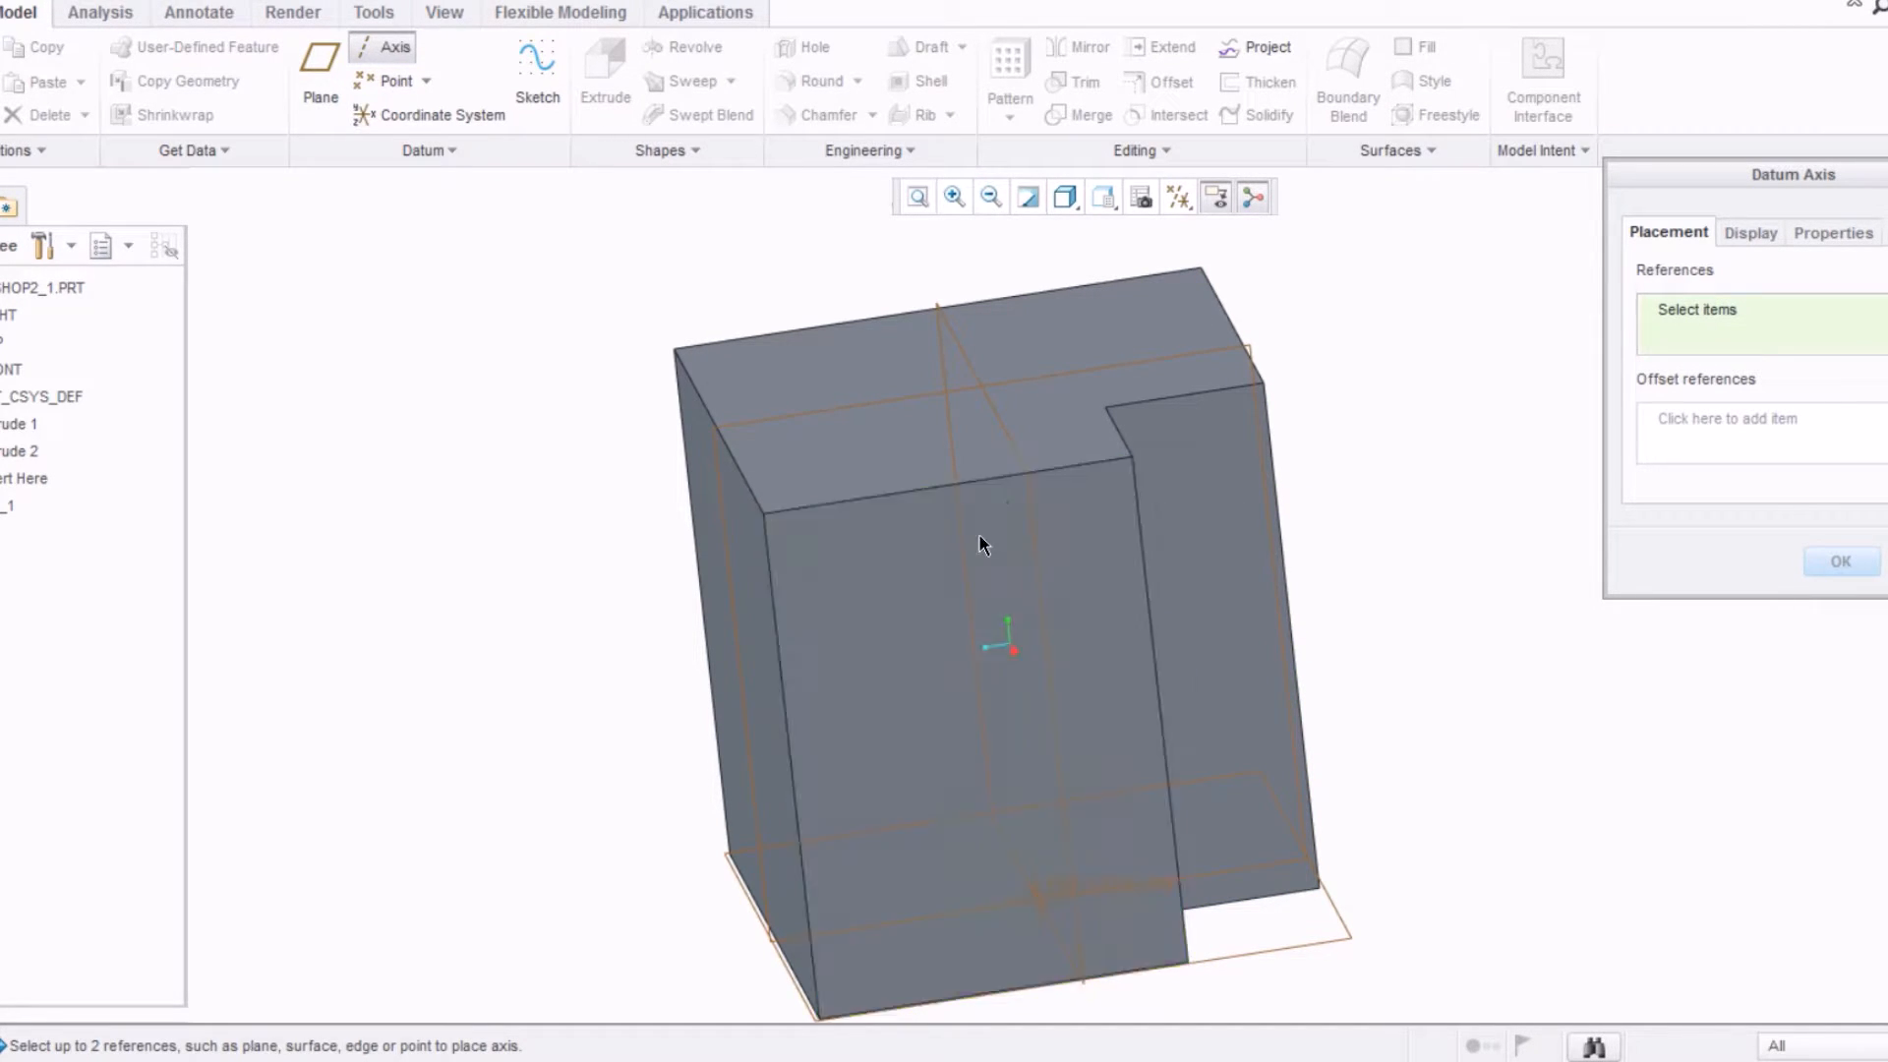
{"action": "left_click", "coordinate": [891, 649]}
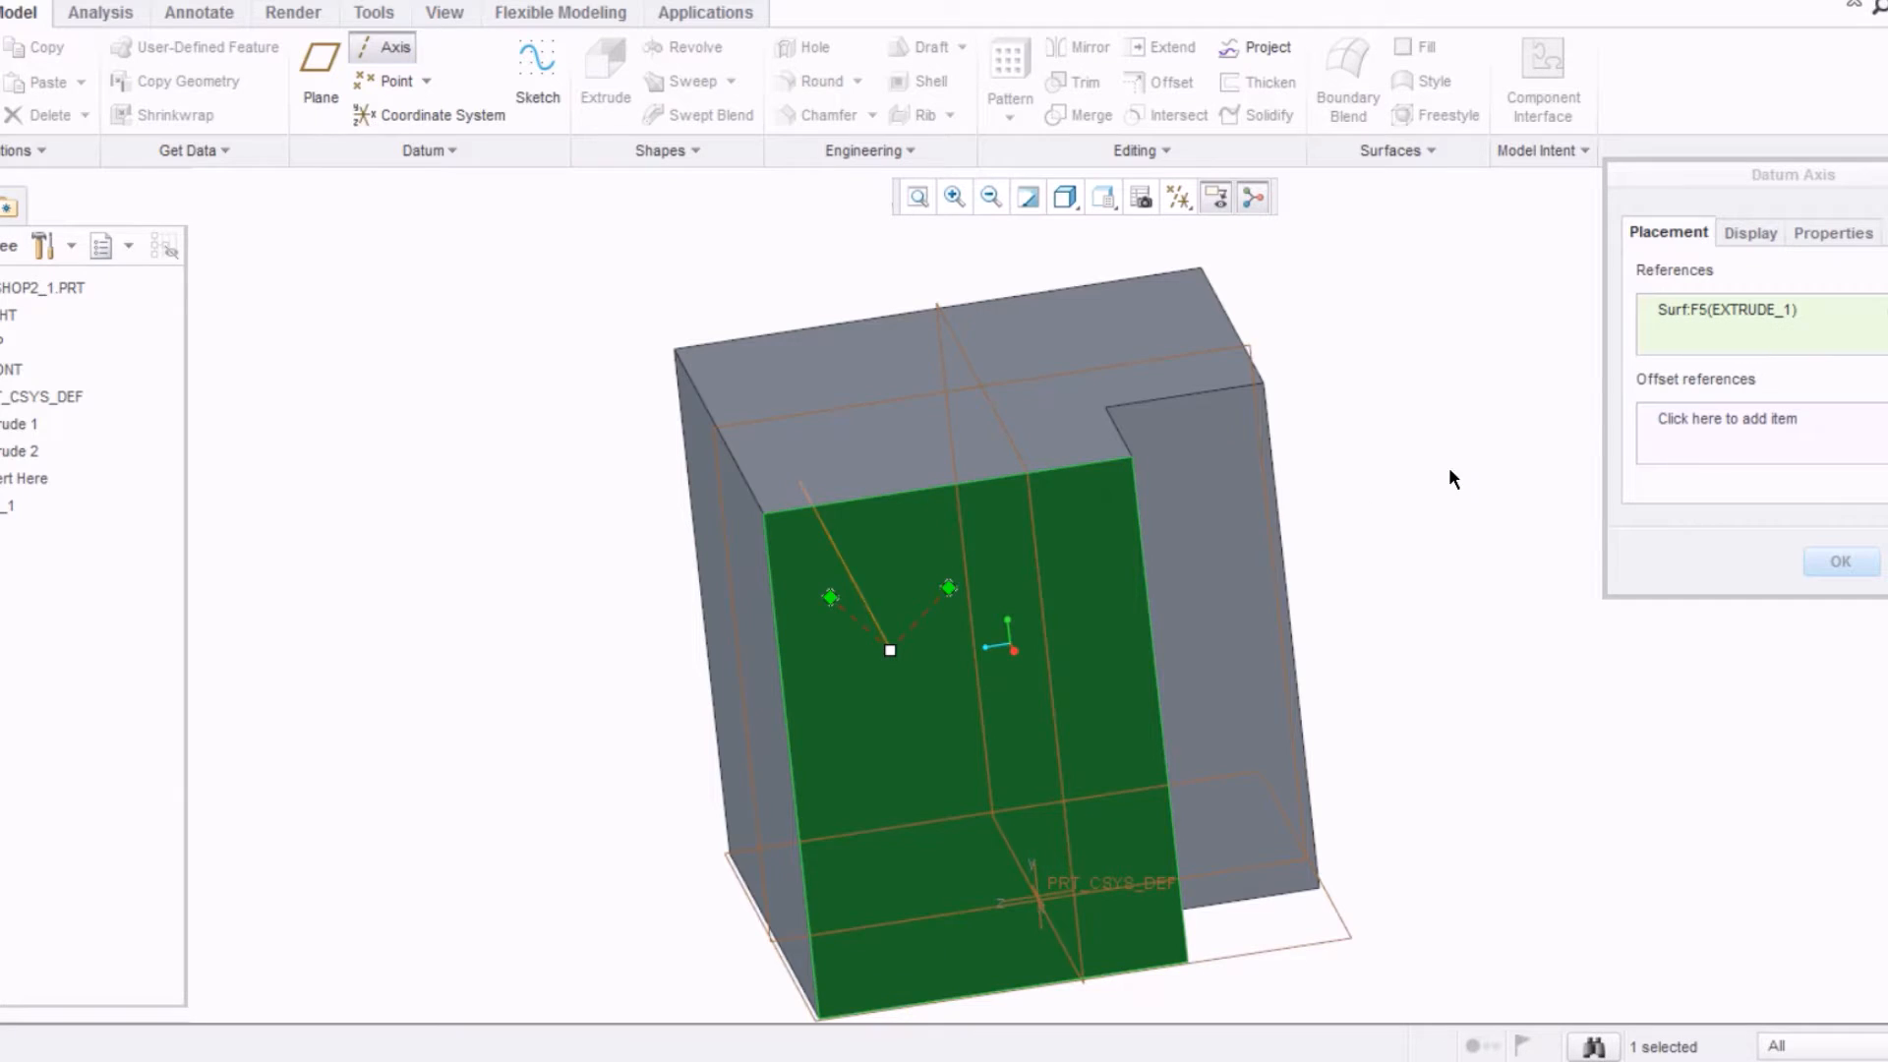
{"action": "middle_click_drag", "start_coordinate": [1011, 642], "coordinate": [879, 583]}
{"action": "scroll", "coordinate": [1091, 639], "scroll_direction": "up", "scroll_amount": 2}
{"action": "scroll", "coordinate": [1090, 644], "scroll_direction": "up", "scroll_amount": 1}
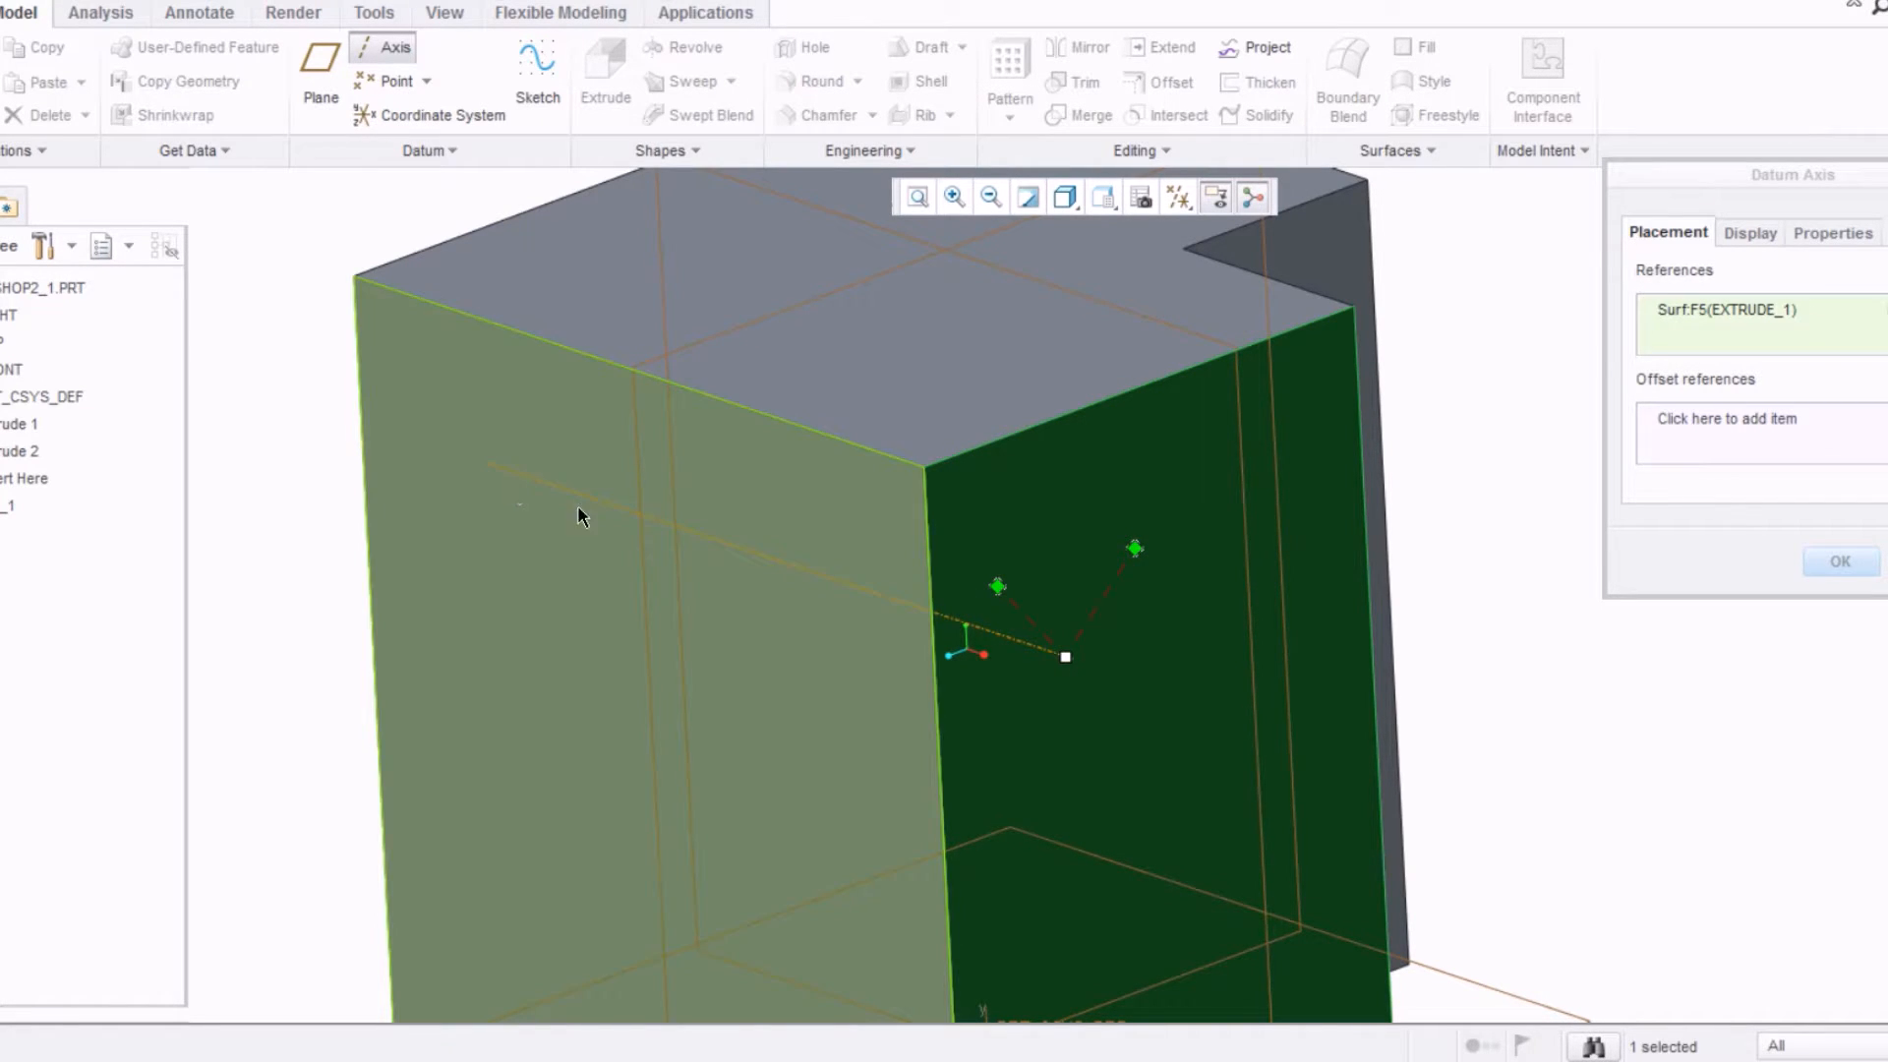
{"action": "middle_click_drag", "start_coordinate": [969, 640], "coordinate": [994, 610]}
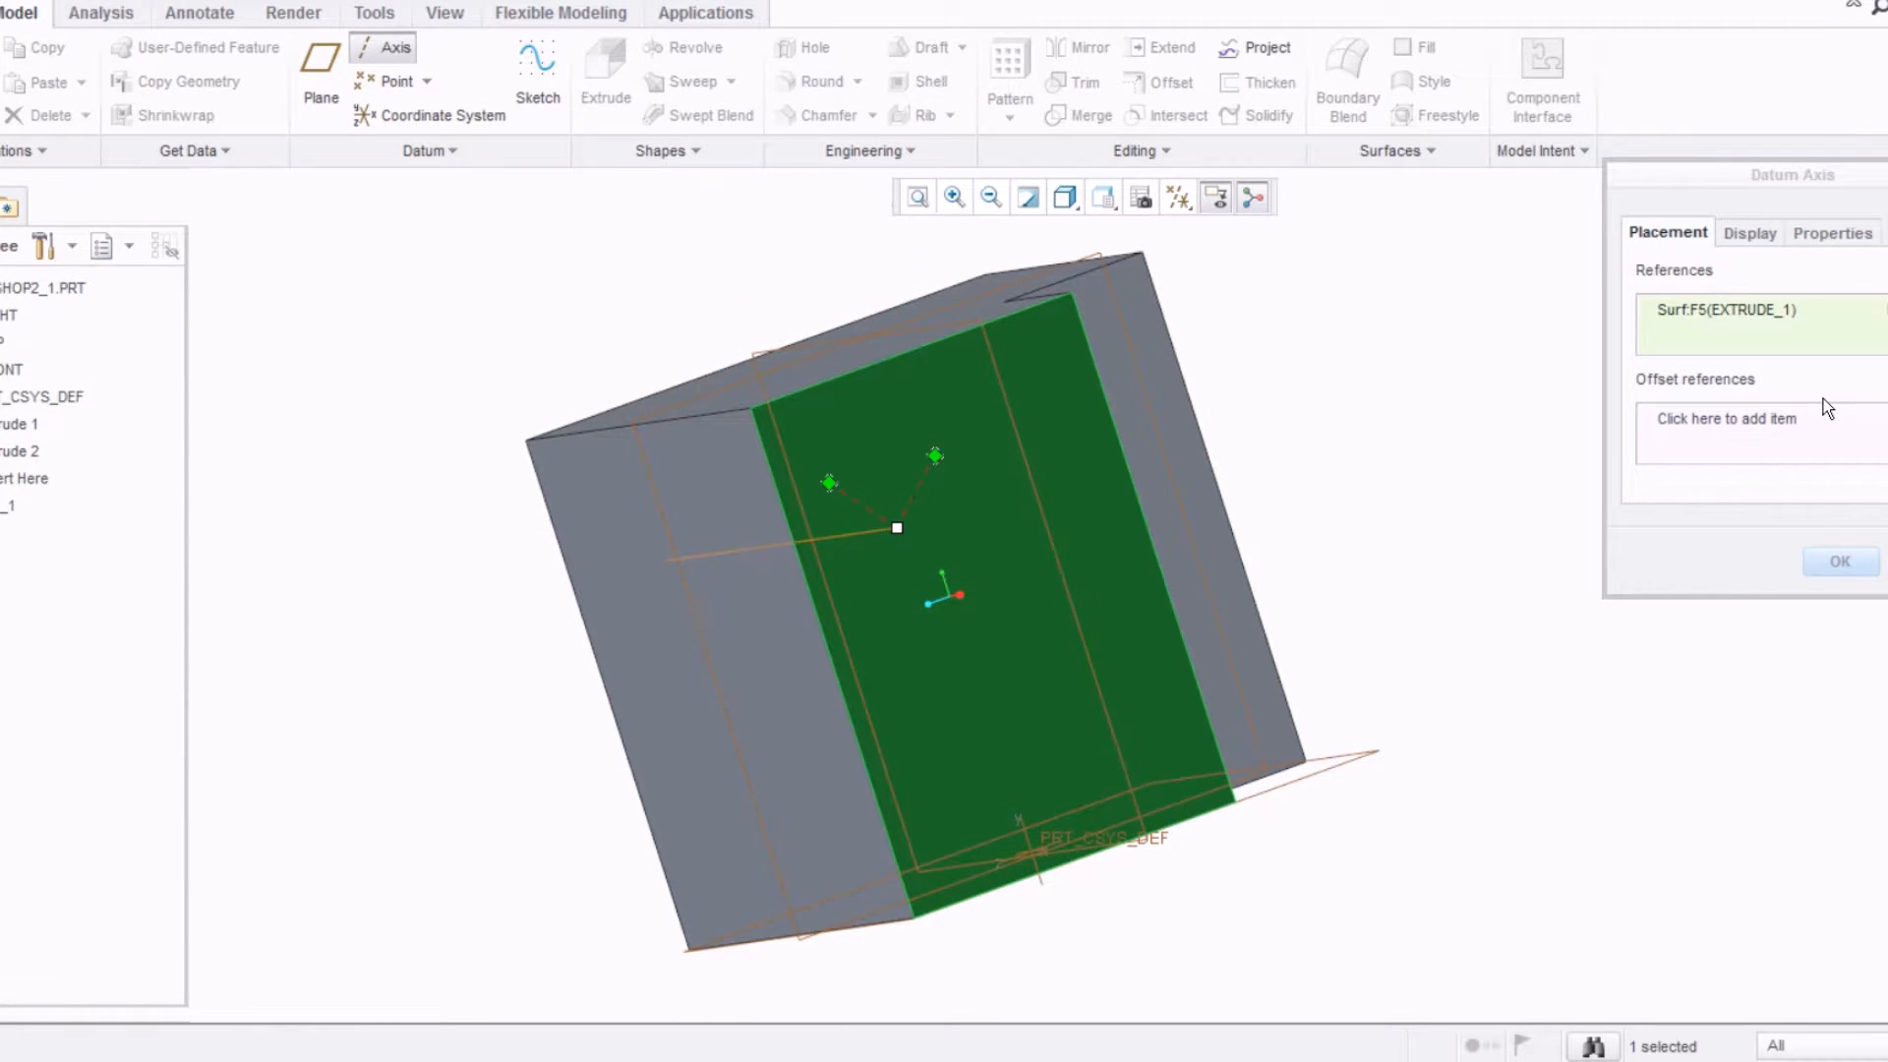
{"action": "left_click", "coordinate": [1672, 426]}
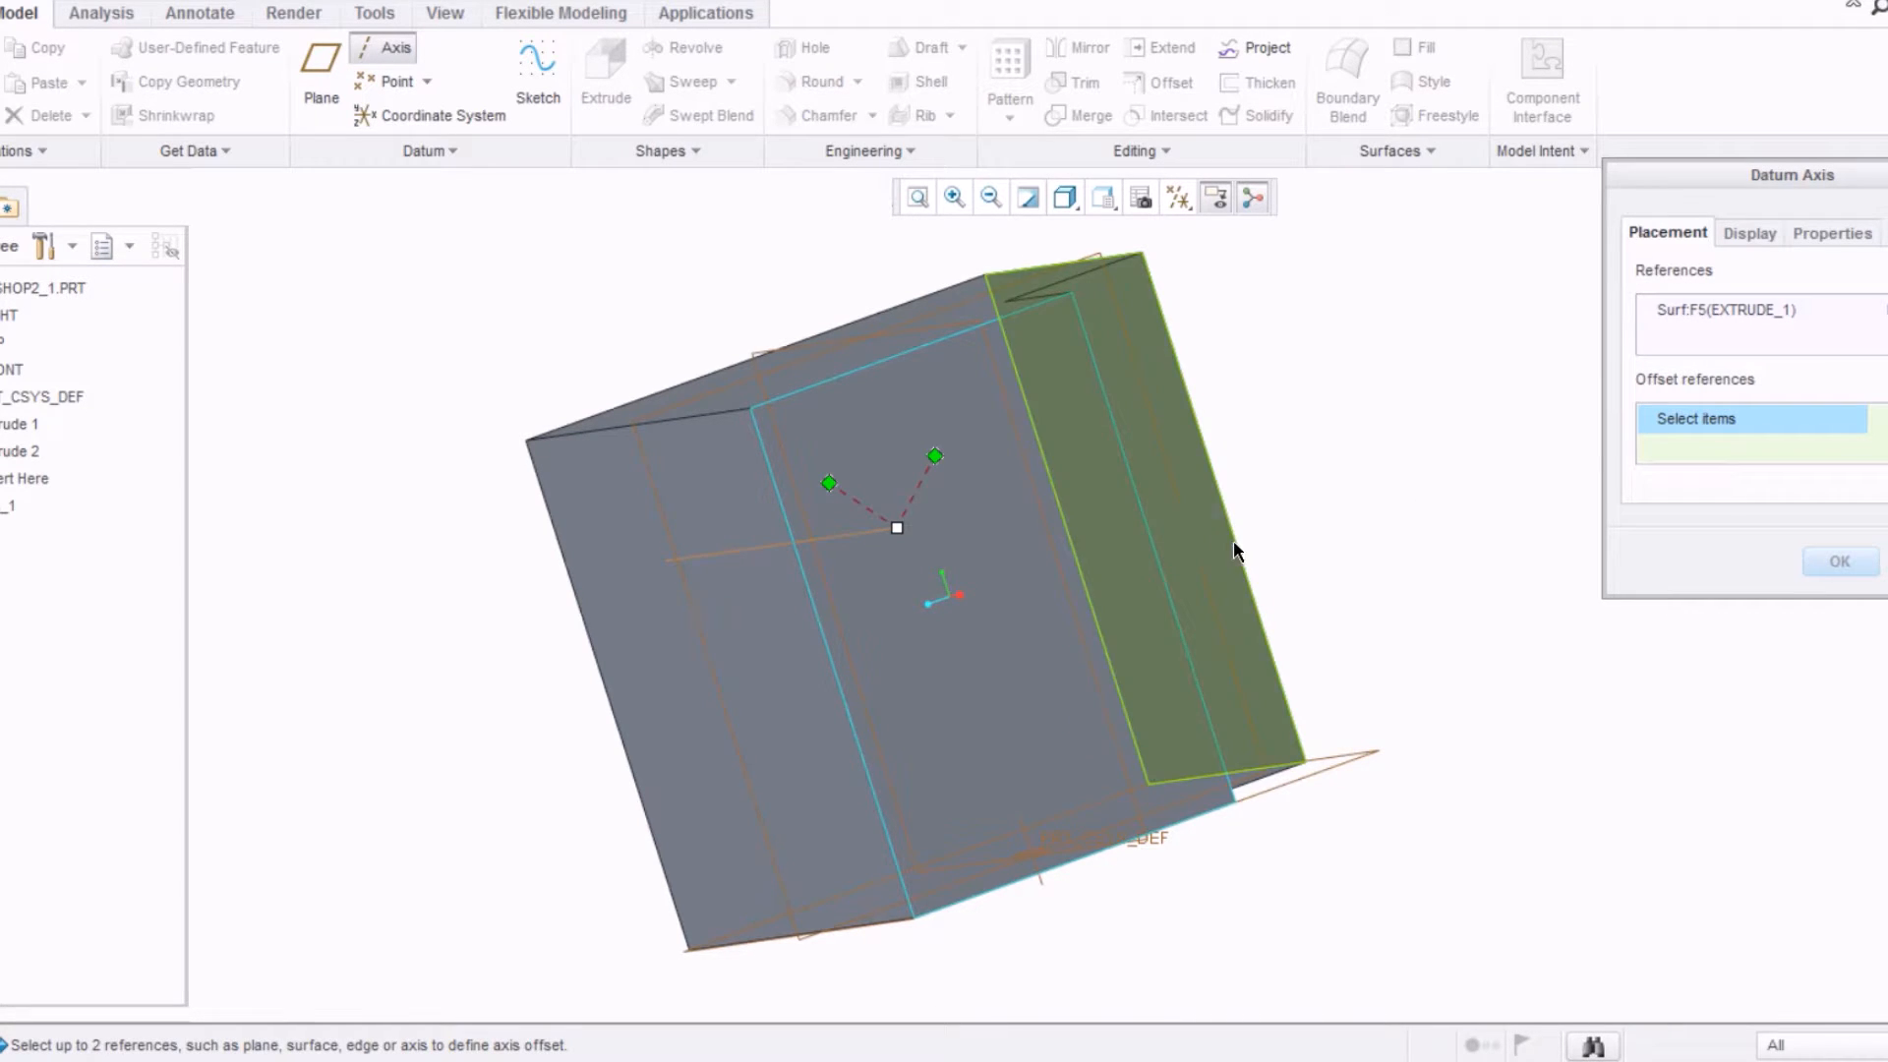
{"action": "middle_click_drag", "start_coordinate": [380, 669], "coordinate": [365, 622]}
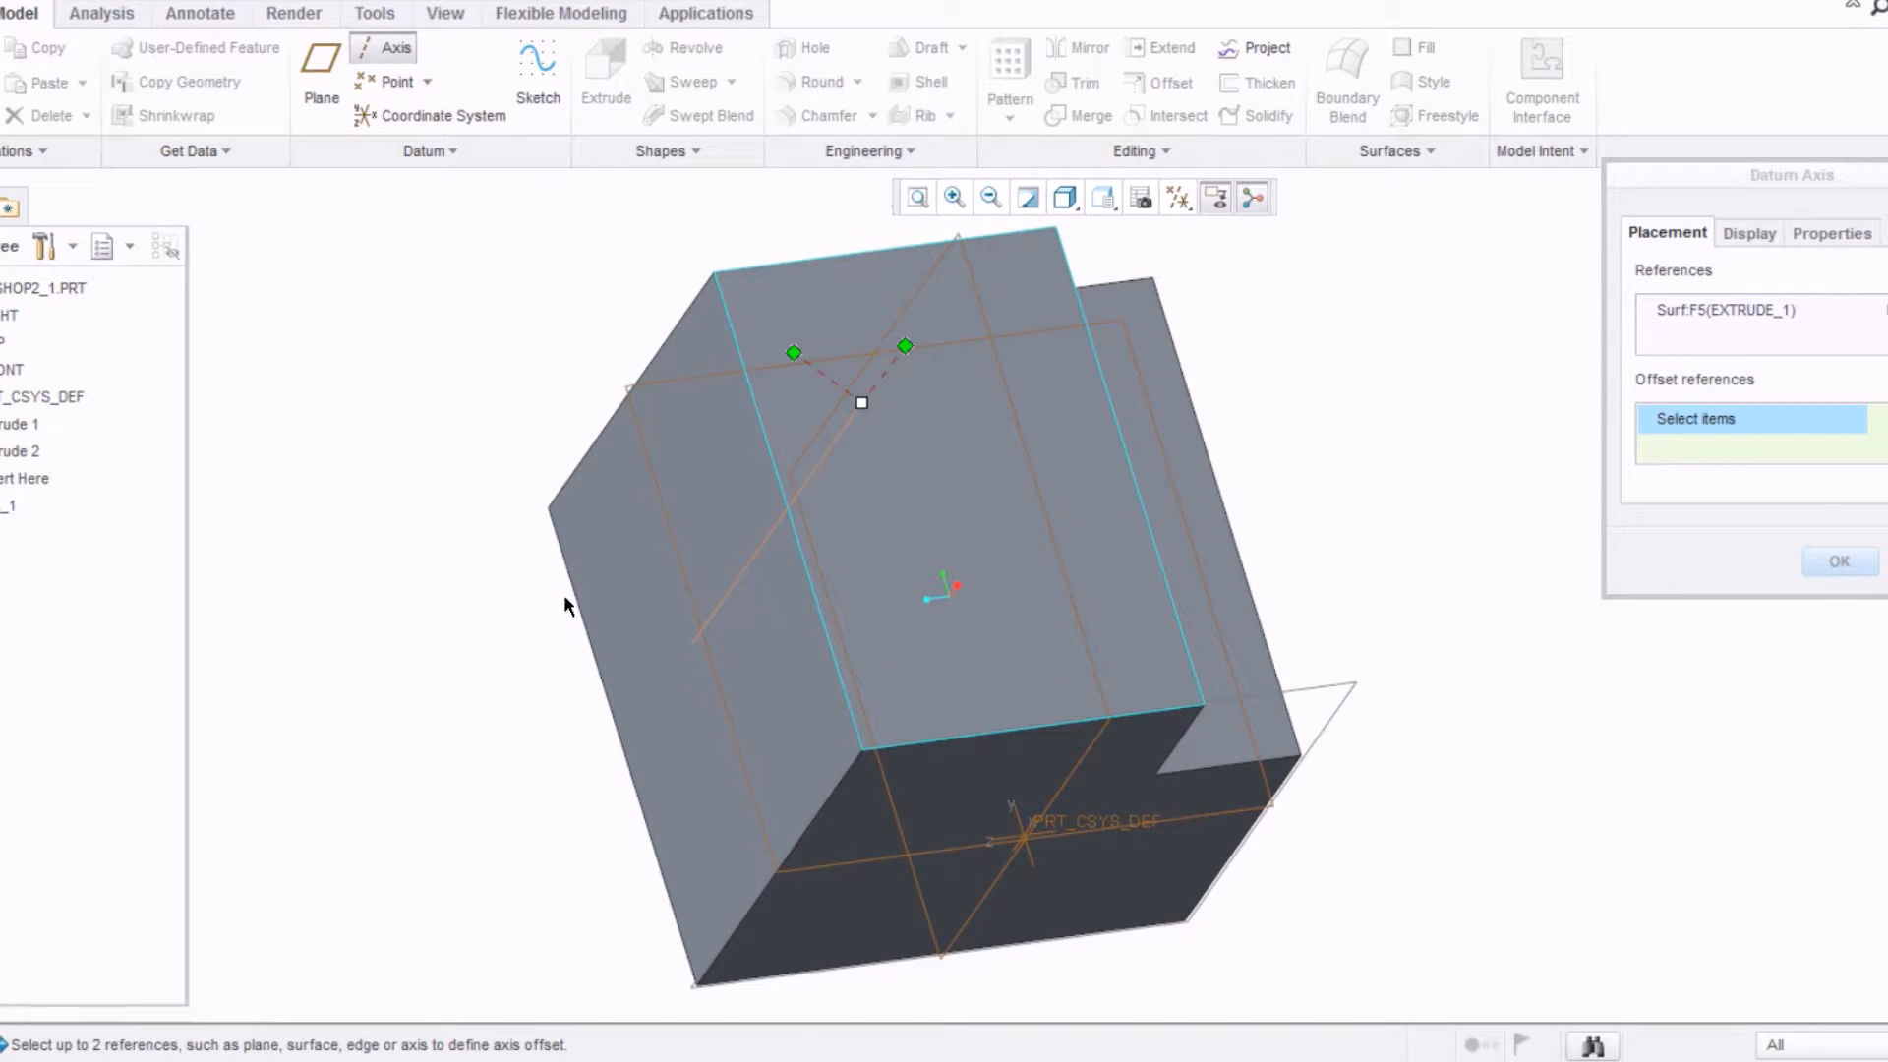
{"action": "left_click", "coordinate": [681, 574]}
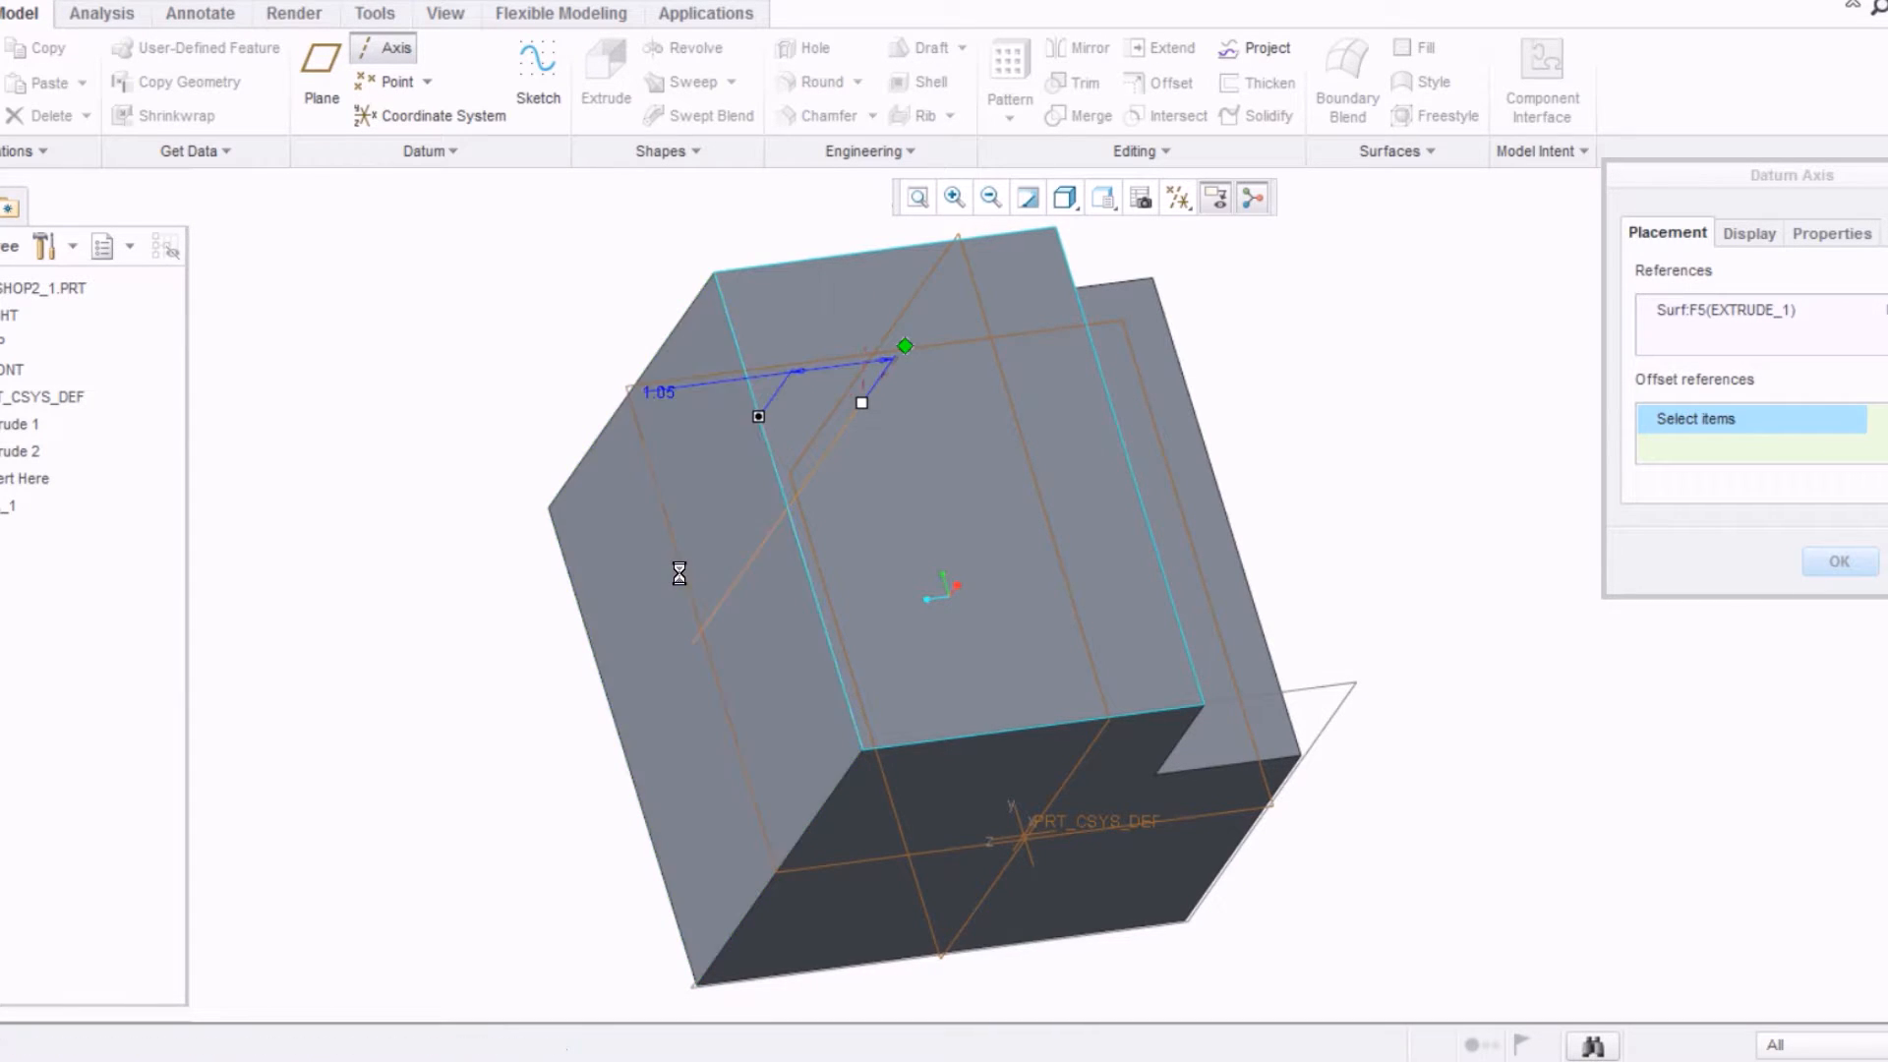
{"action": "left_click", "coordinate": [968, 799], "text": "ctrl"}
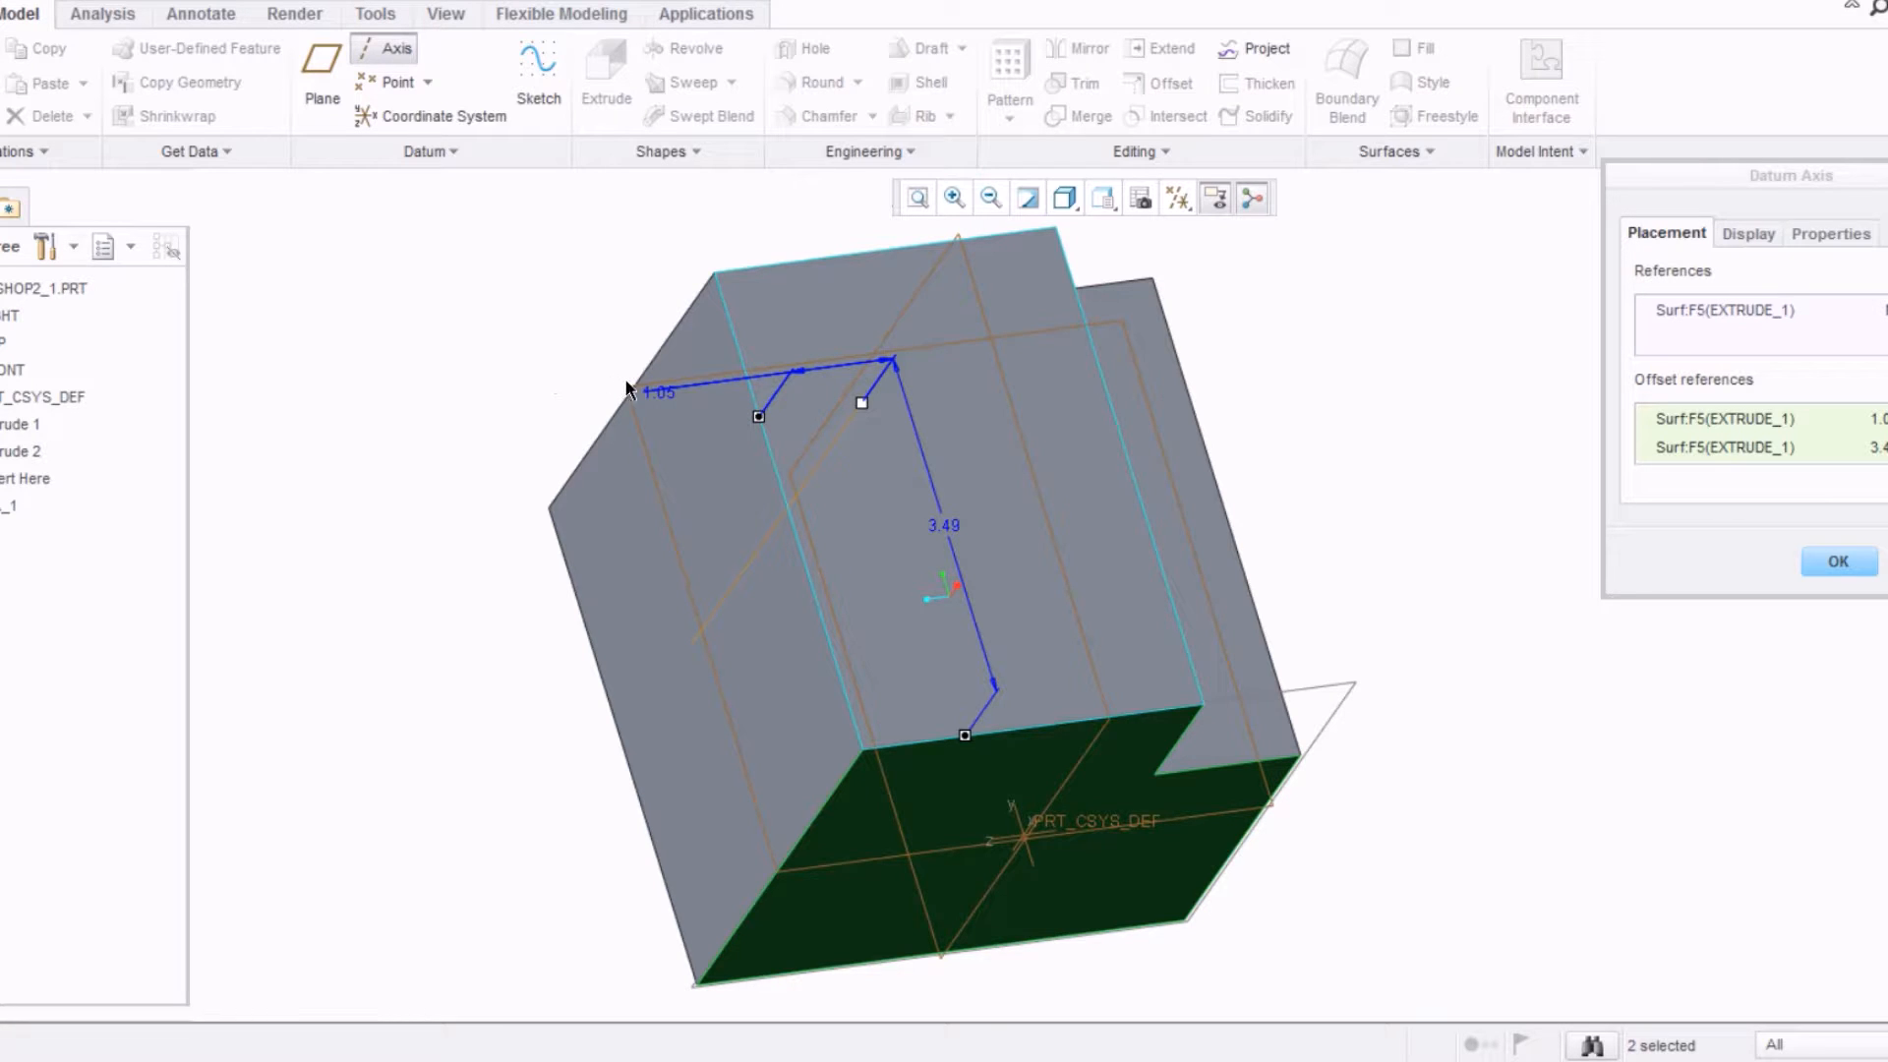
Step: Set the axis offsets from the left side and bottom faces to 2.5 each and create the axis
{"action": "double_click", "coordinate": [665, 391]}
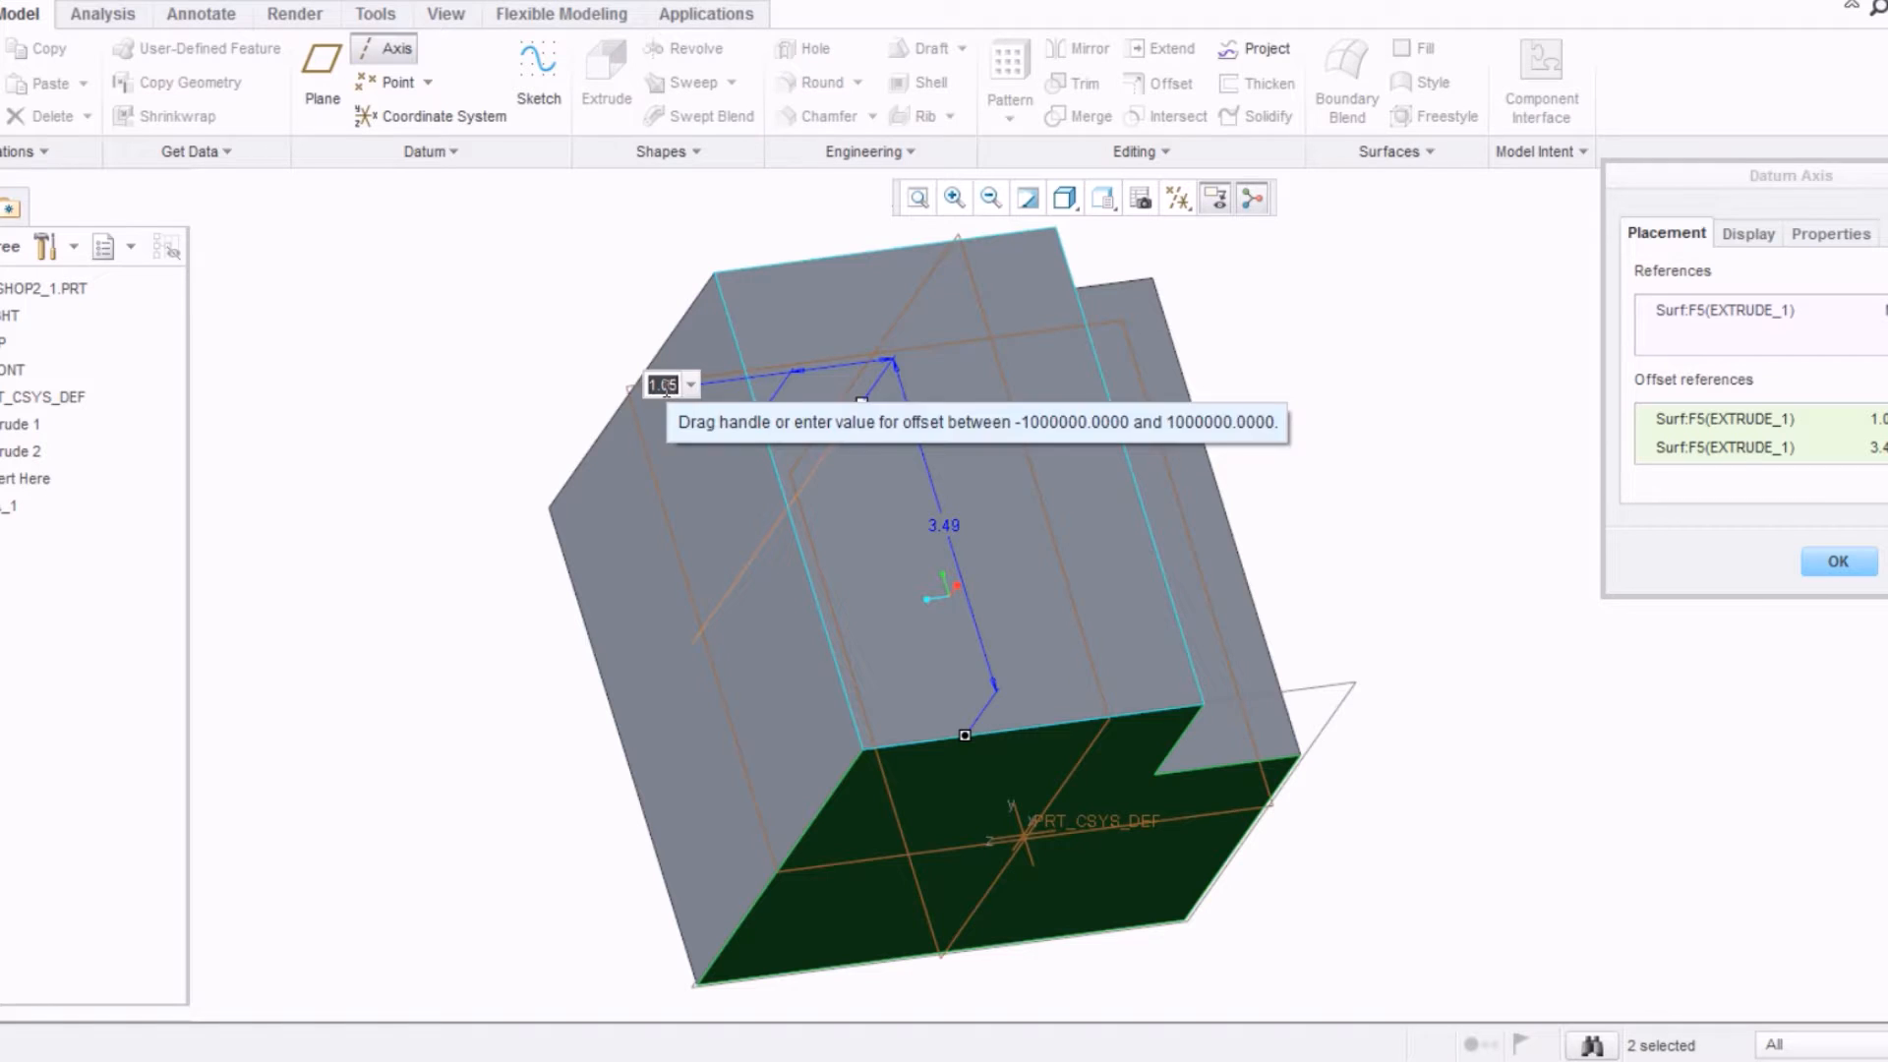
{"action": "type", "text": "2.5"}
{"action": "key", "text": "Return"}
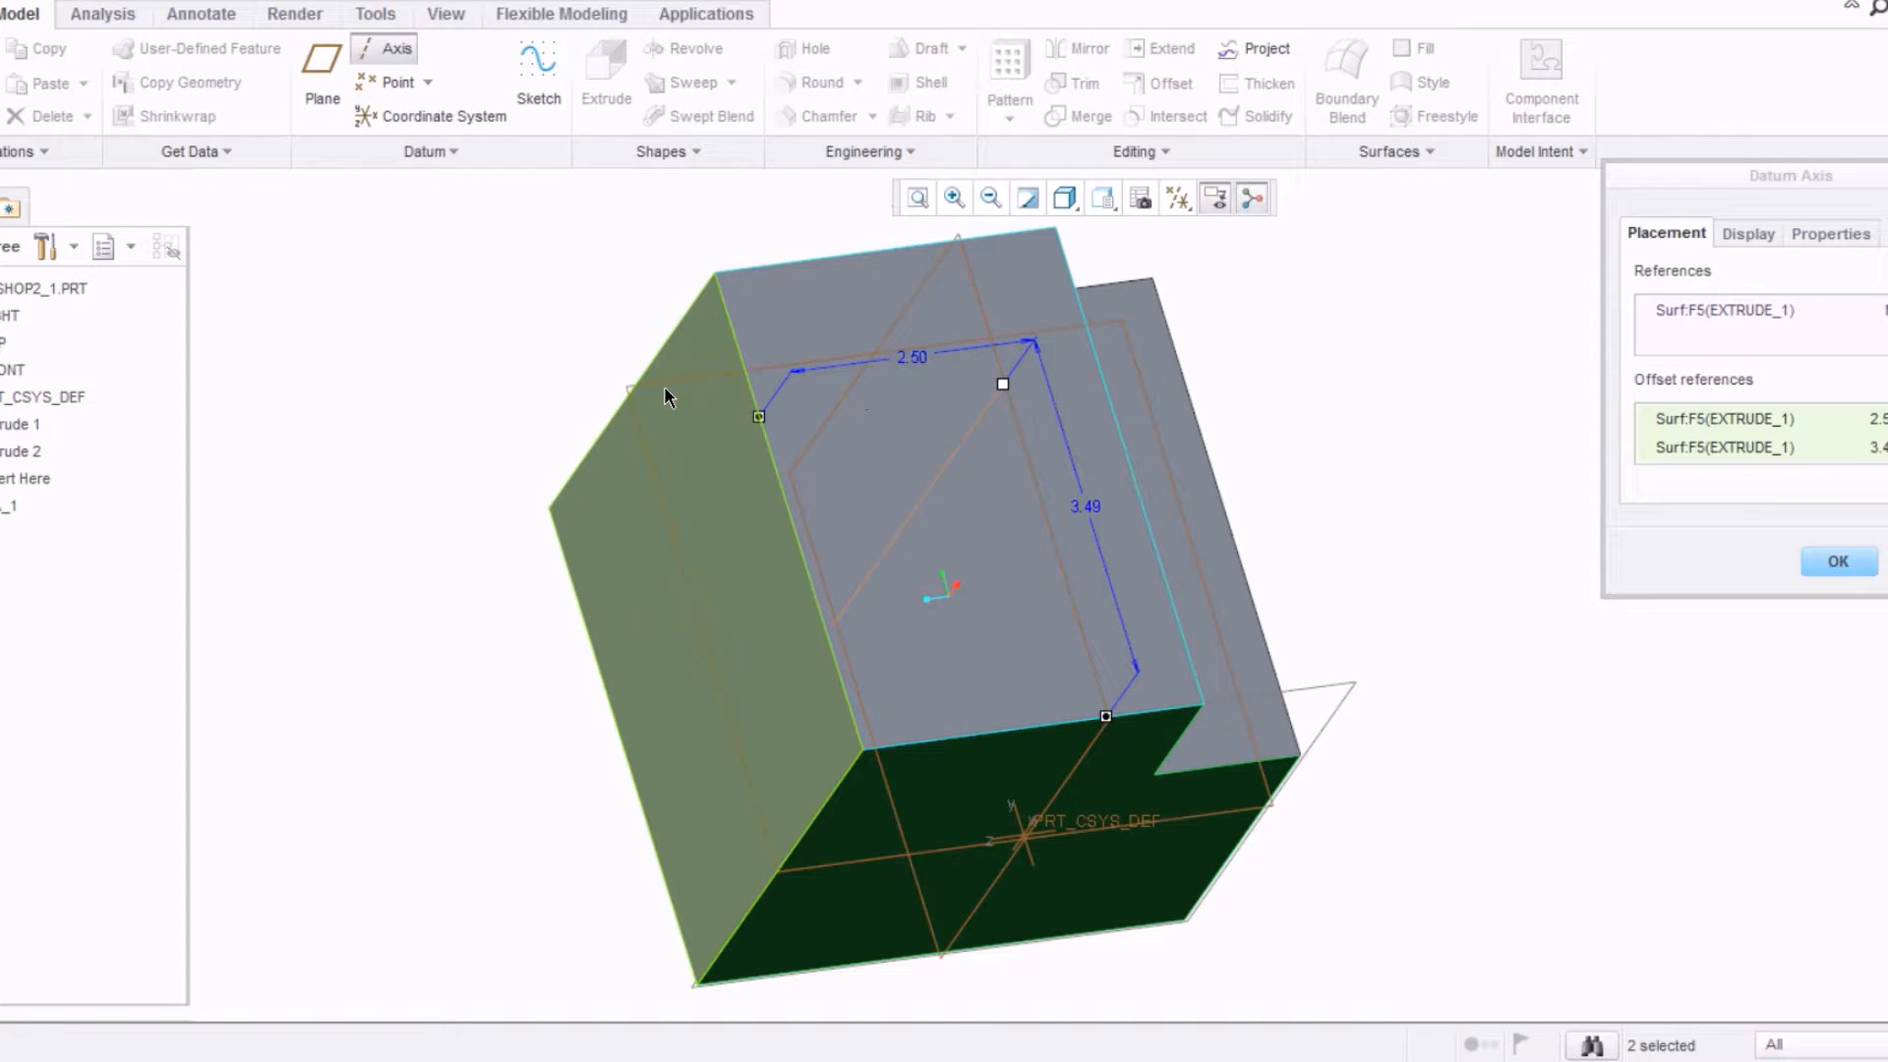
{"action": "double_click", "coordinate": [1092, 508]}
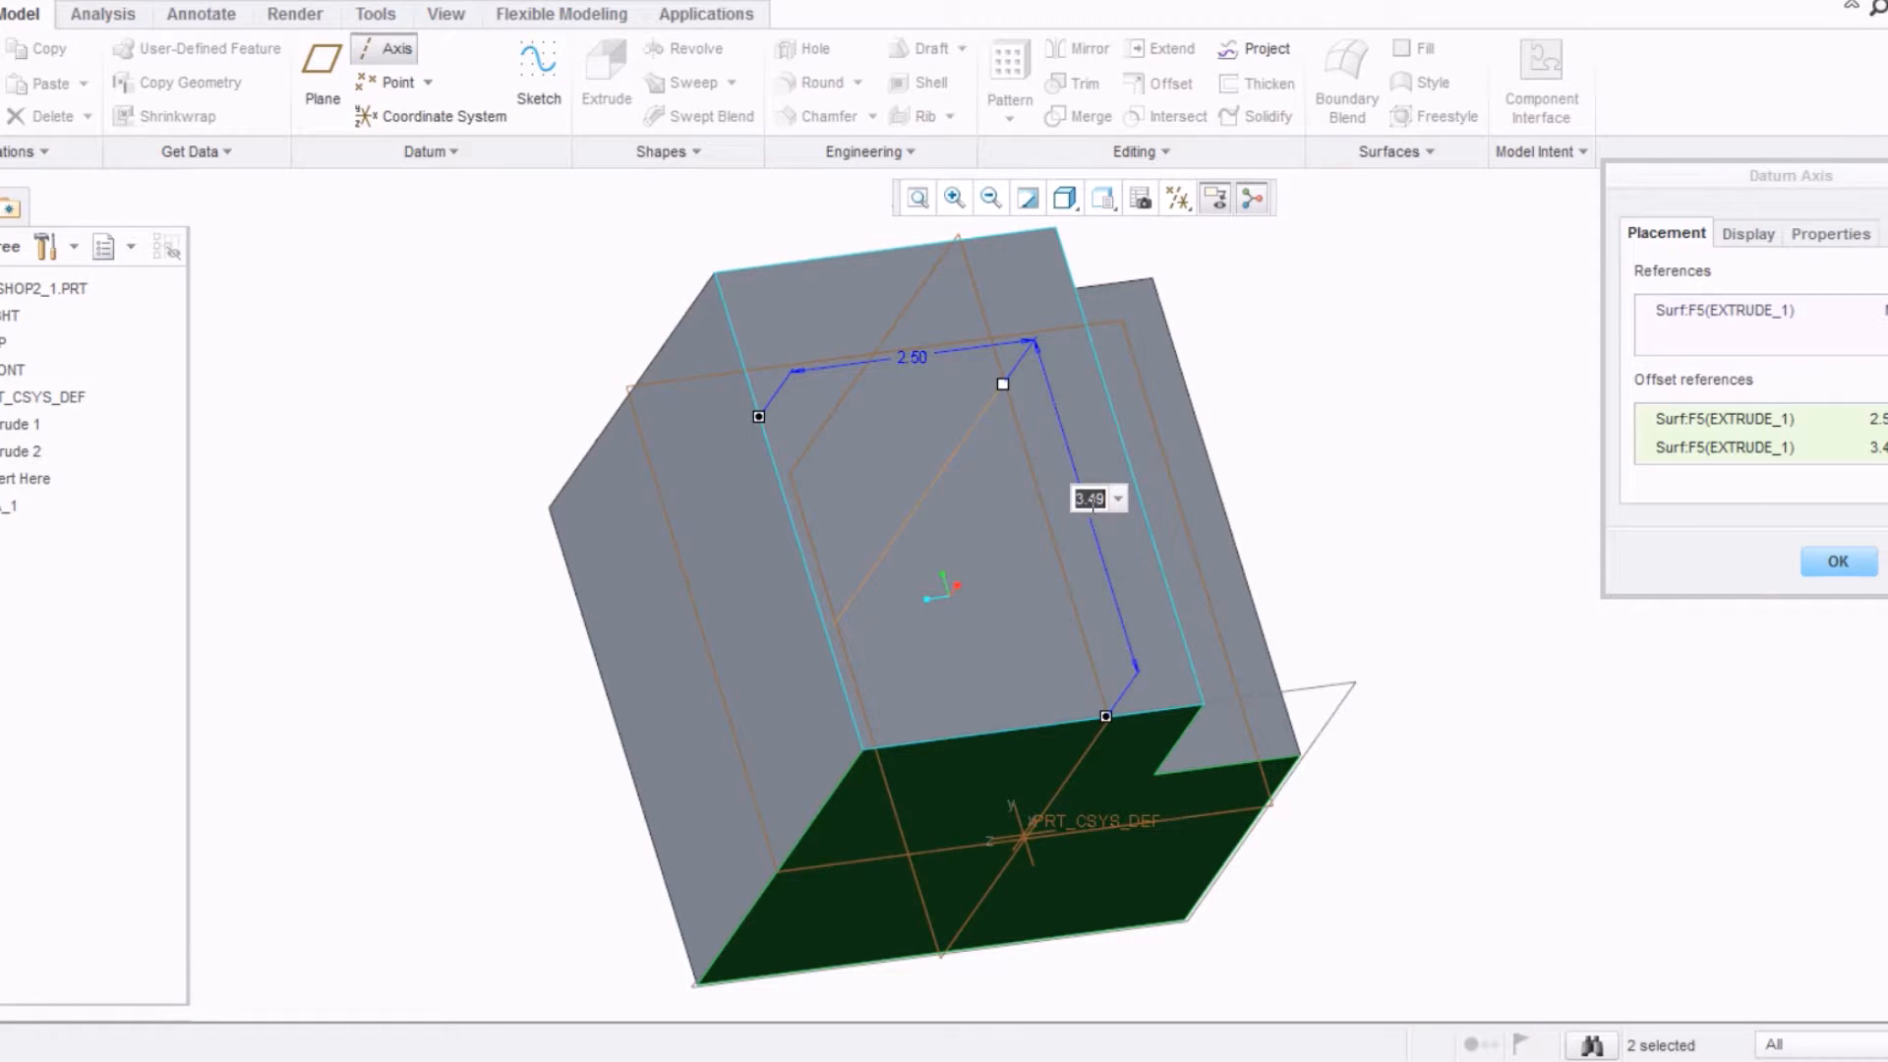
{"action": "type", "text": "2.5"}
{"action": "key", "text": "Return"}
{"action": "middle_click_drag", "start_coordinate": [1007, 475], "coordinate": [973, 512]}
{"action": "mouse_move", "coordinate": [966, 537]}
{"action": "middle_mouse_down"}
{"action": "mouse_move", "coordinate": [1035, 566]}
{"action": "mouse_move", "coordinate": [990, 547]}
{"action": "middle_mouse_up"}
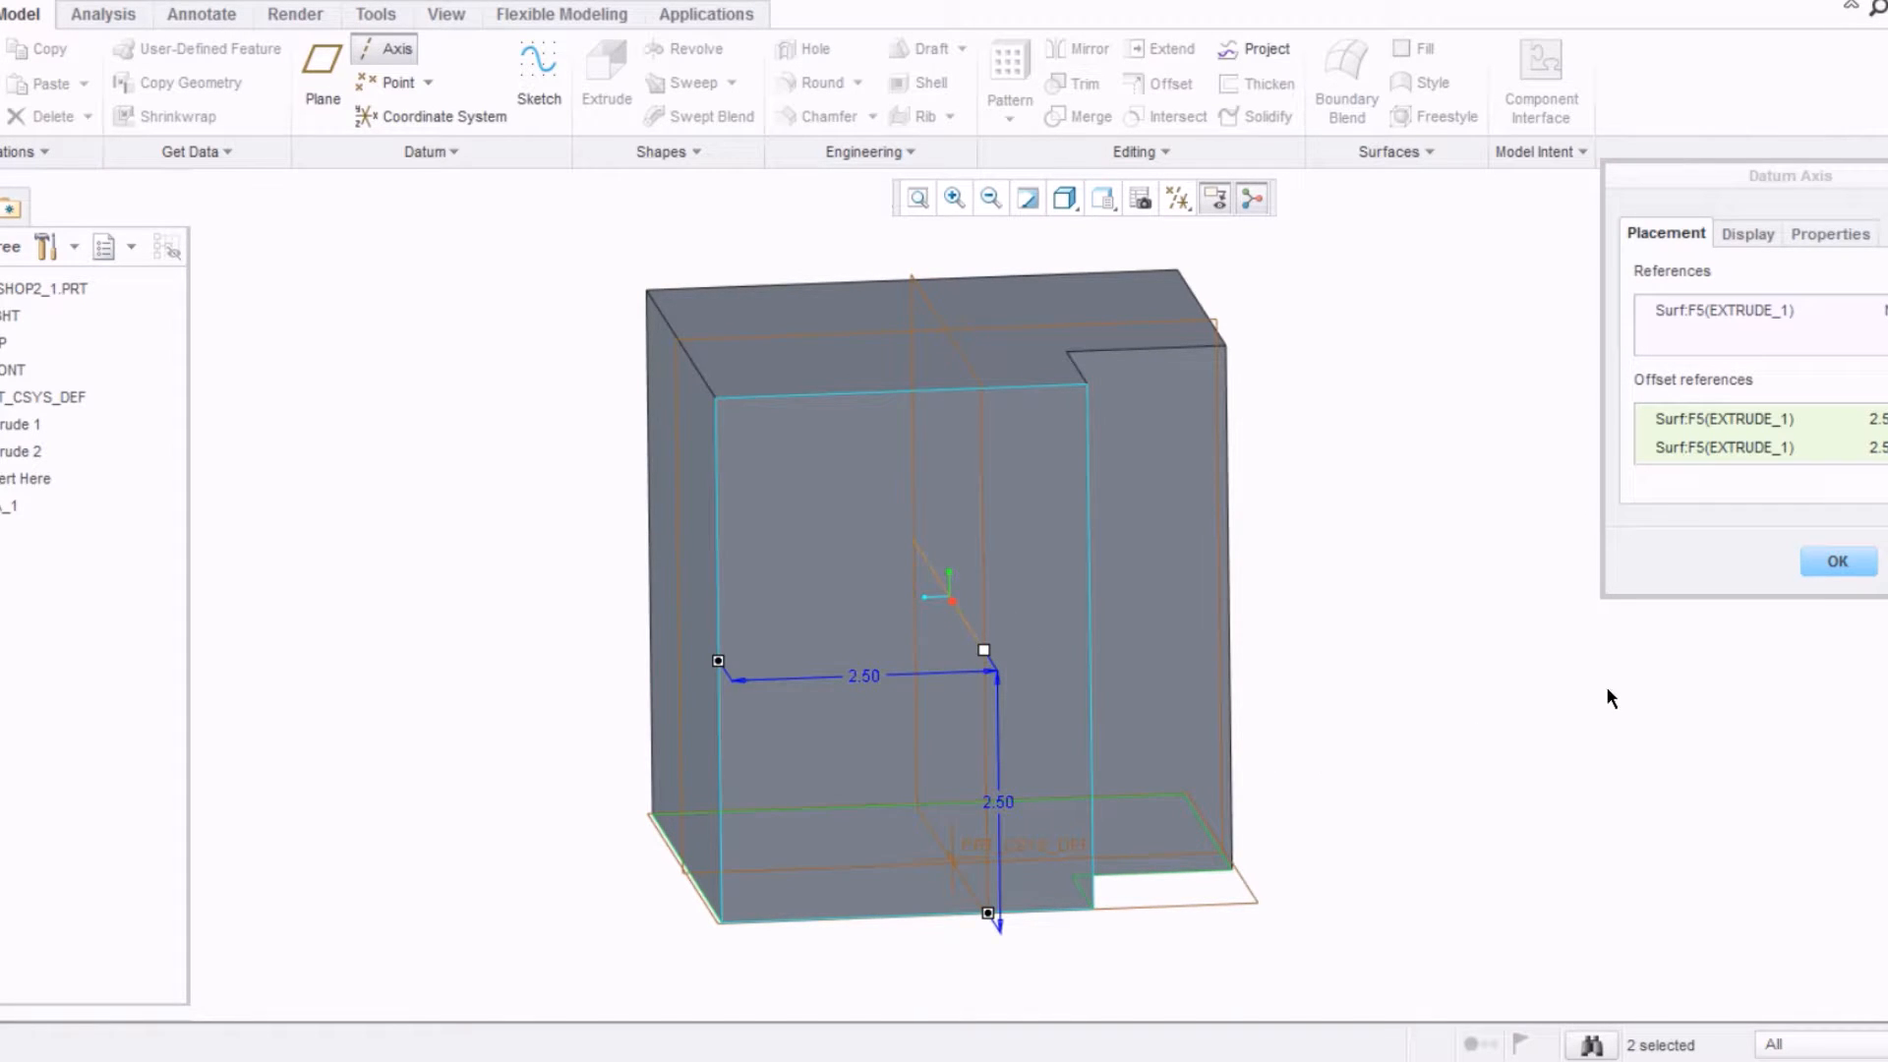
{"action": "left_click", "coordinate": [1837, 560]}
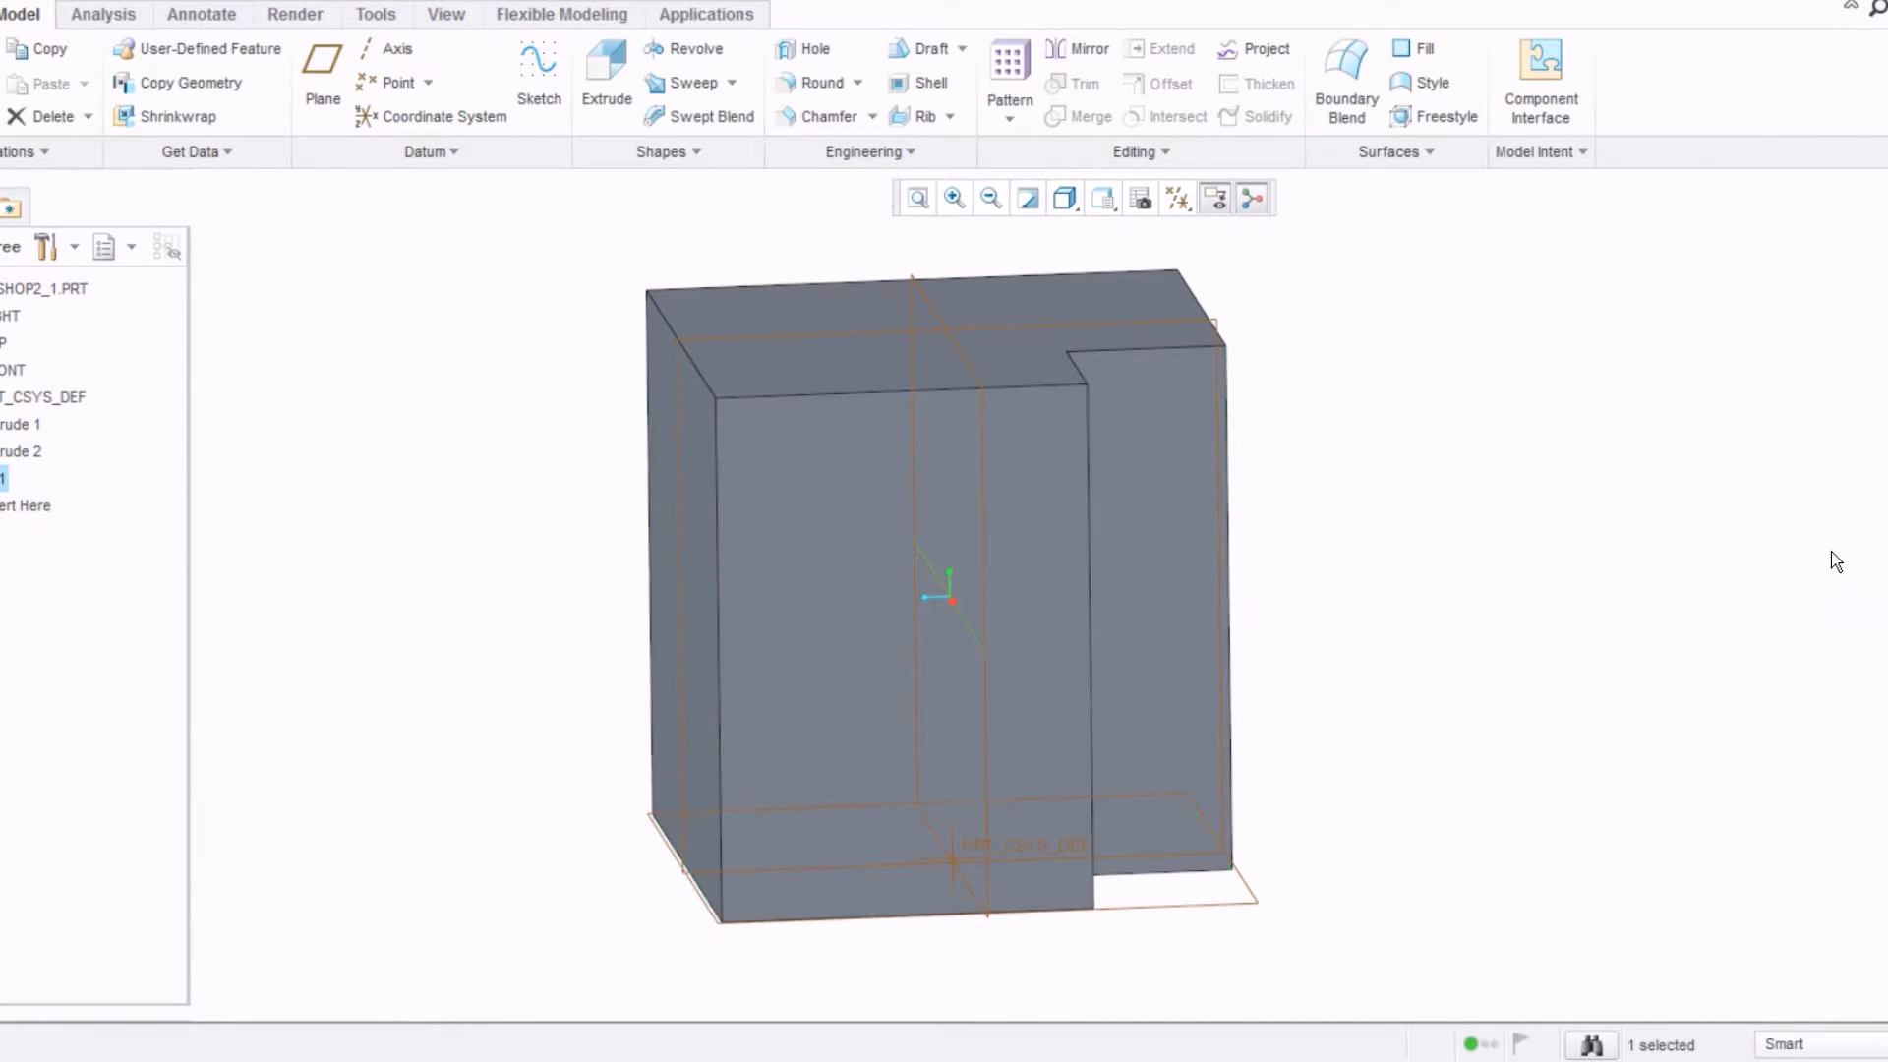
Step: Highlight the RIGHT and FRONT planes and the new datum axis to examine their positions in the block
{"action": "left_click", "coordinate": [1792, 543]}
{"action": "scroll", "coordinate": [1775, 529], "scroll_direction": "down", "scroll_amount": 2}
{"action": "mouse_move", "coordinate": [1776, 528]}
{"action": "middle_mouse_down"}
{"action": "mouse_move", "coordinate": [1788, 515]}
{"action": "mouse_move", "coordinate": [1778, 541]}
{"action": "middle_mouse_up"}
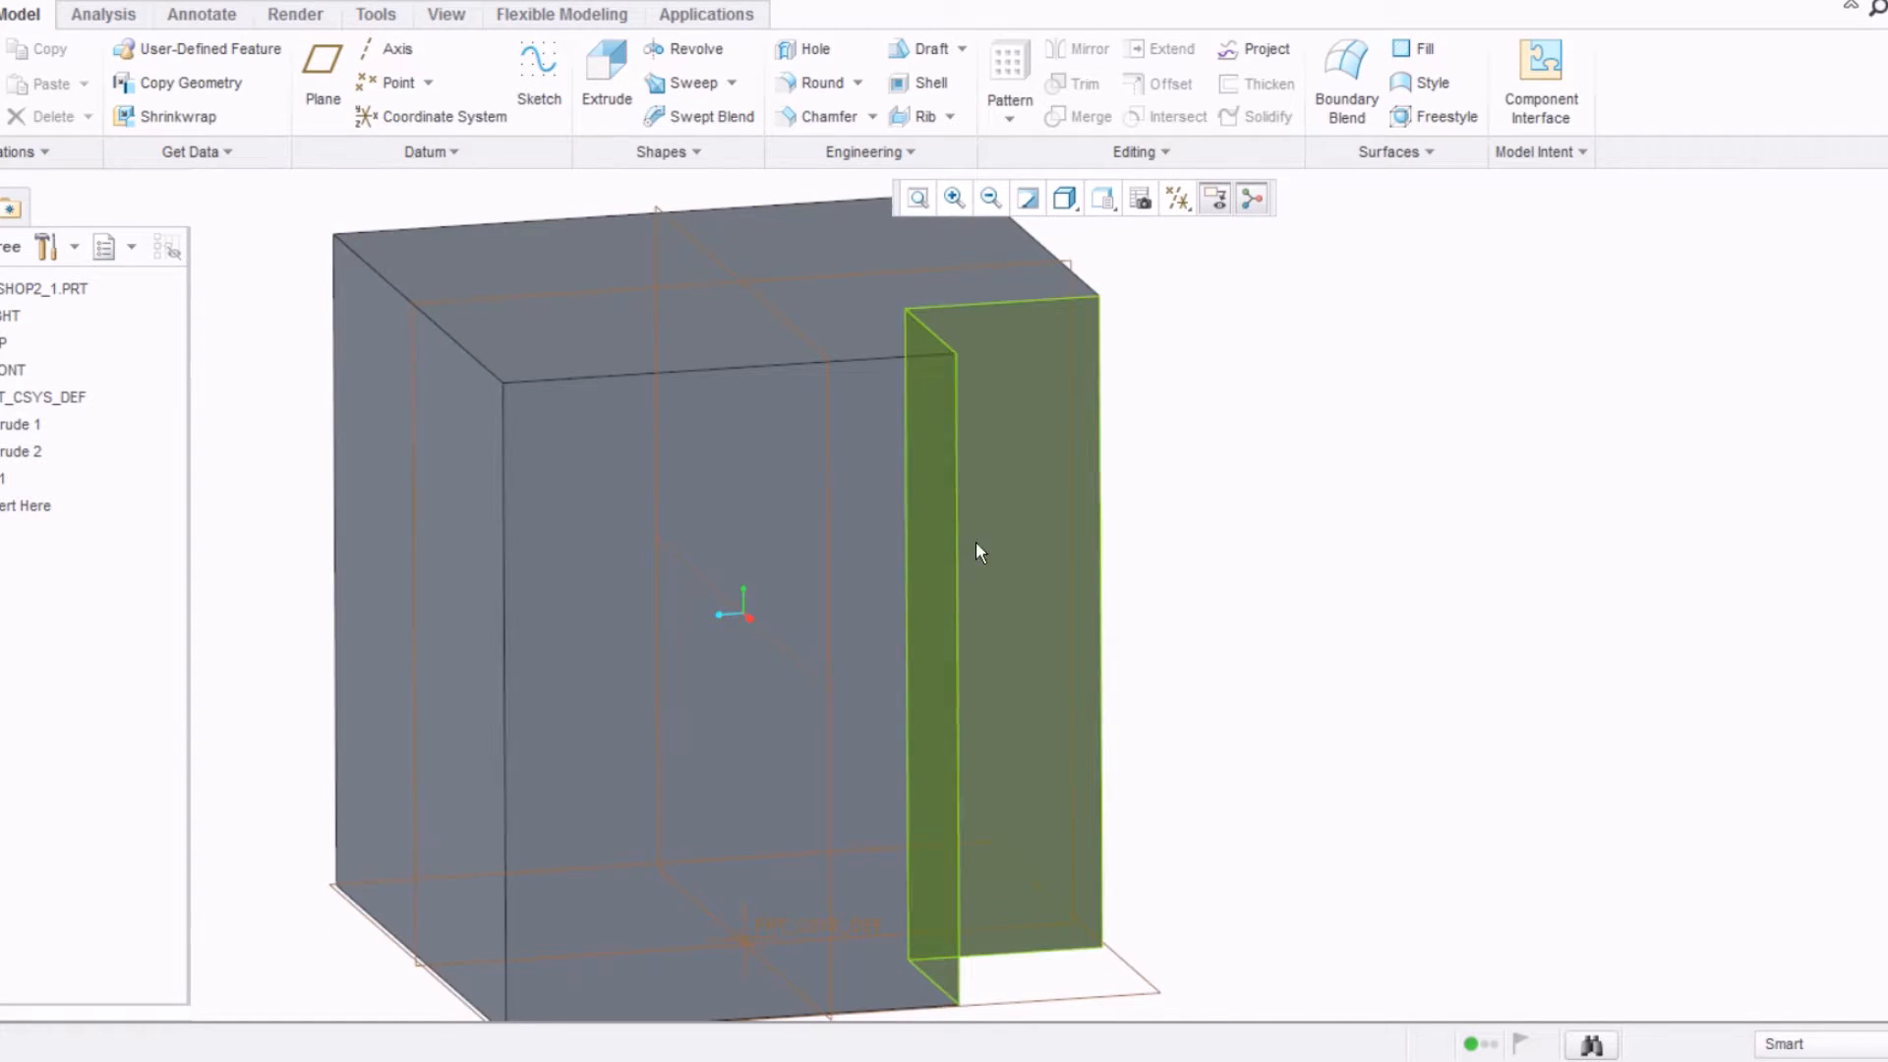
{"action": "left_click", "coordinate": [10, 315]}
{"action": "left_click", "coordinate": [8, 372]}
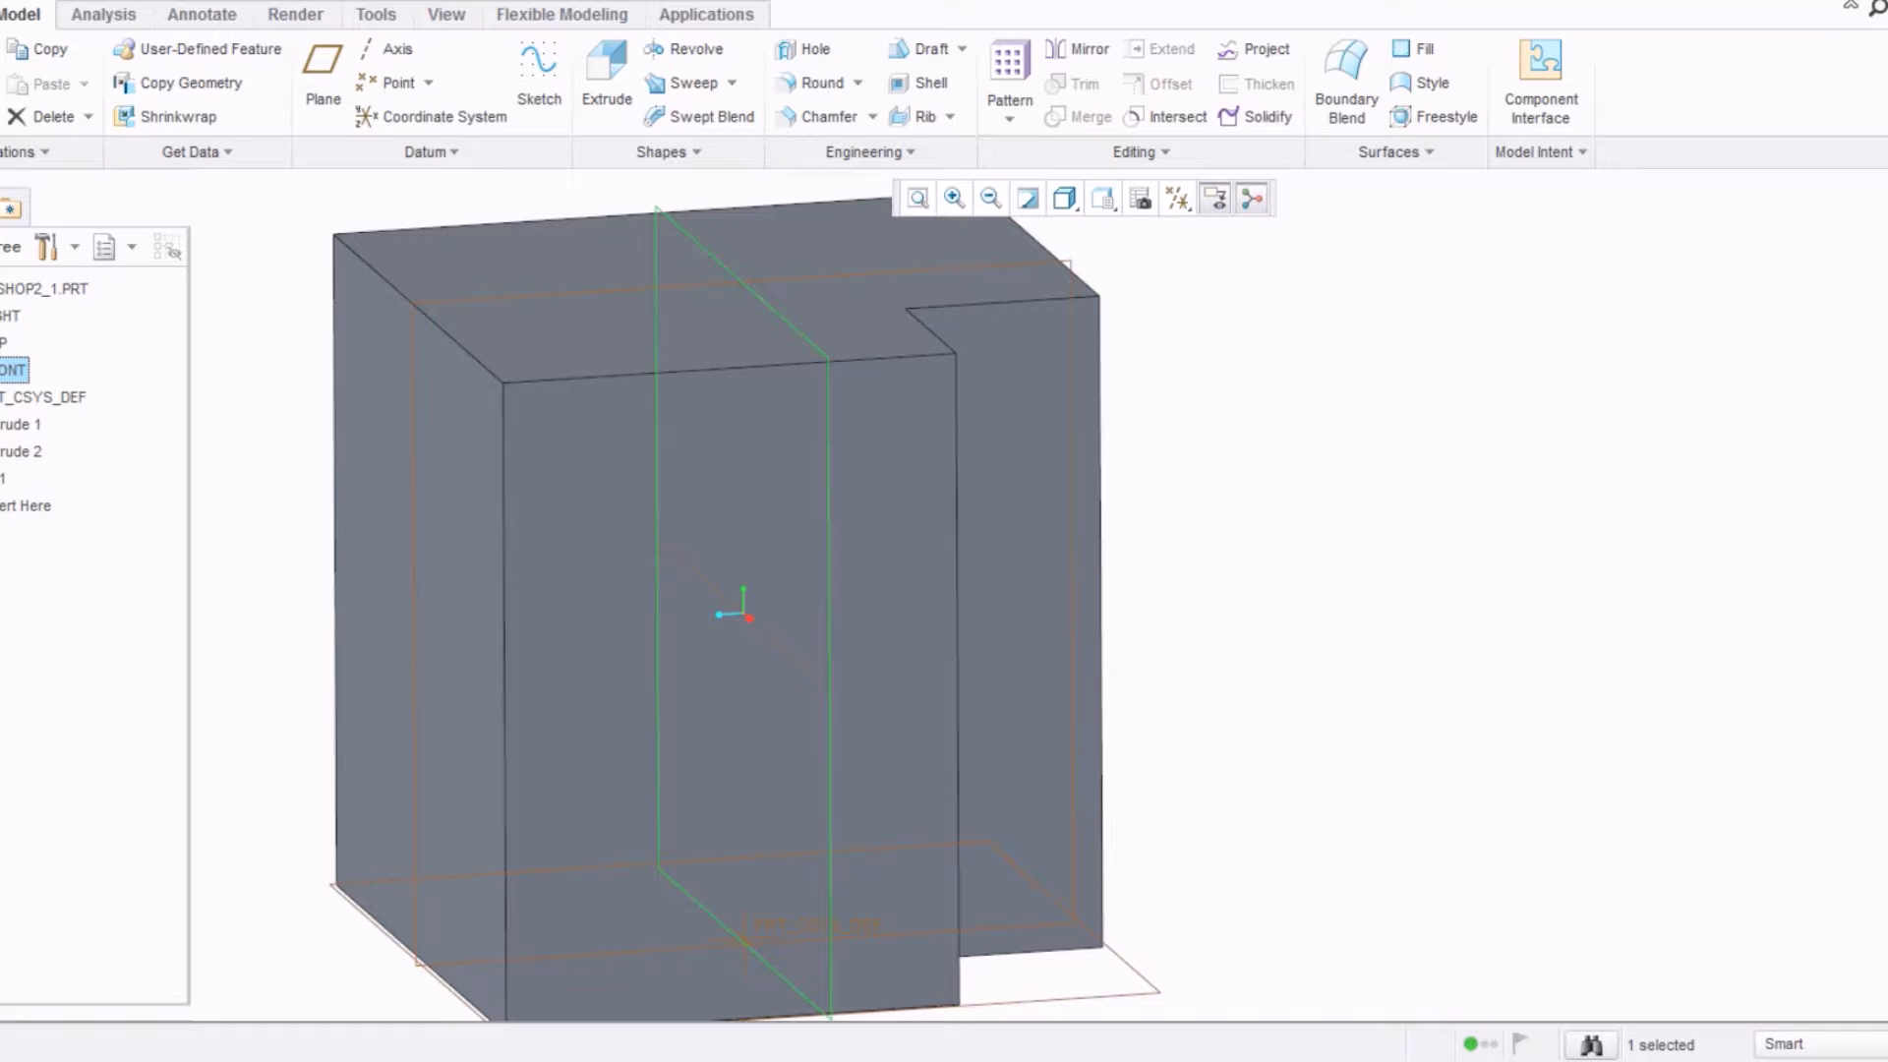
{"action": "left_click", "coordinate": [4, 479]}
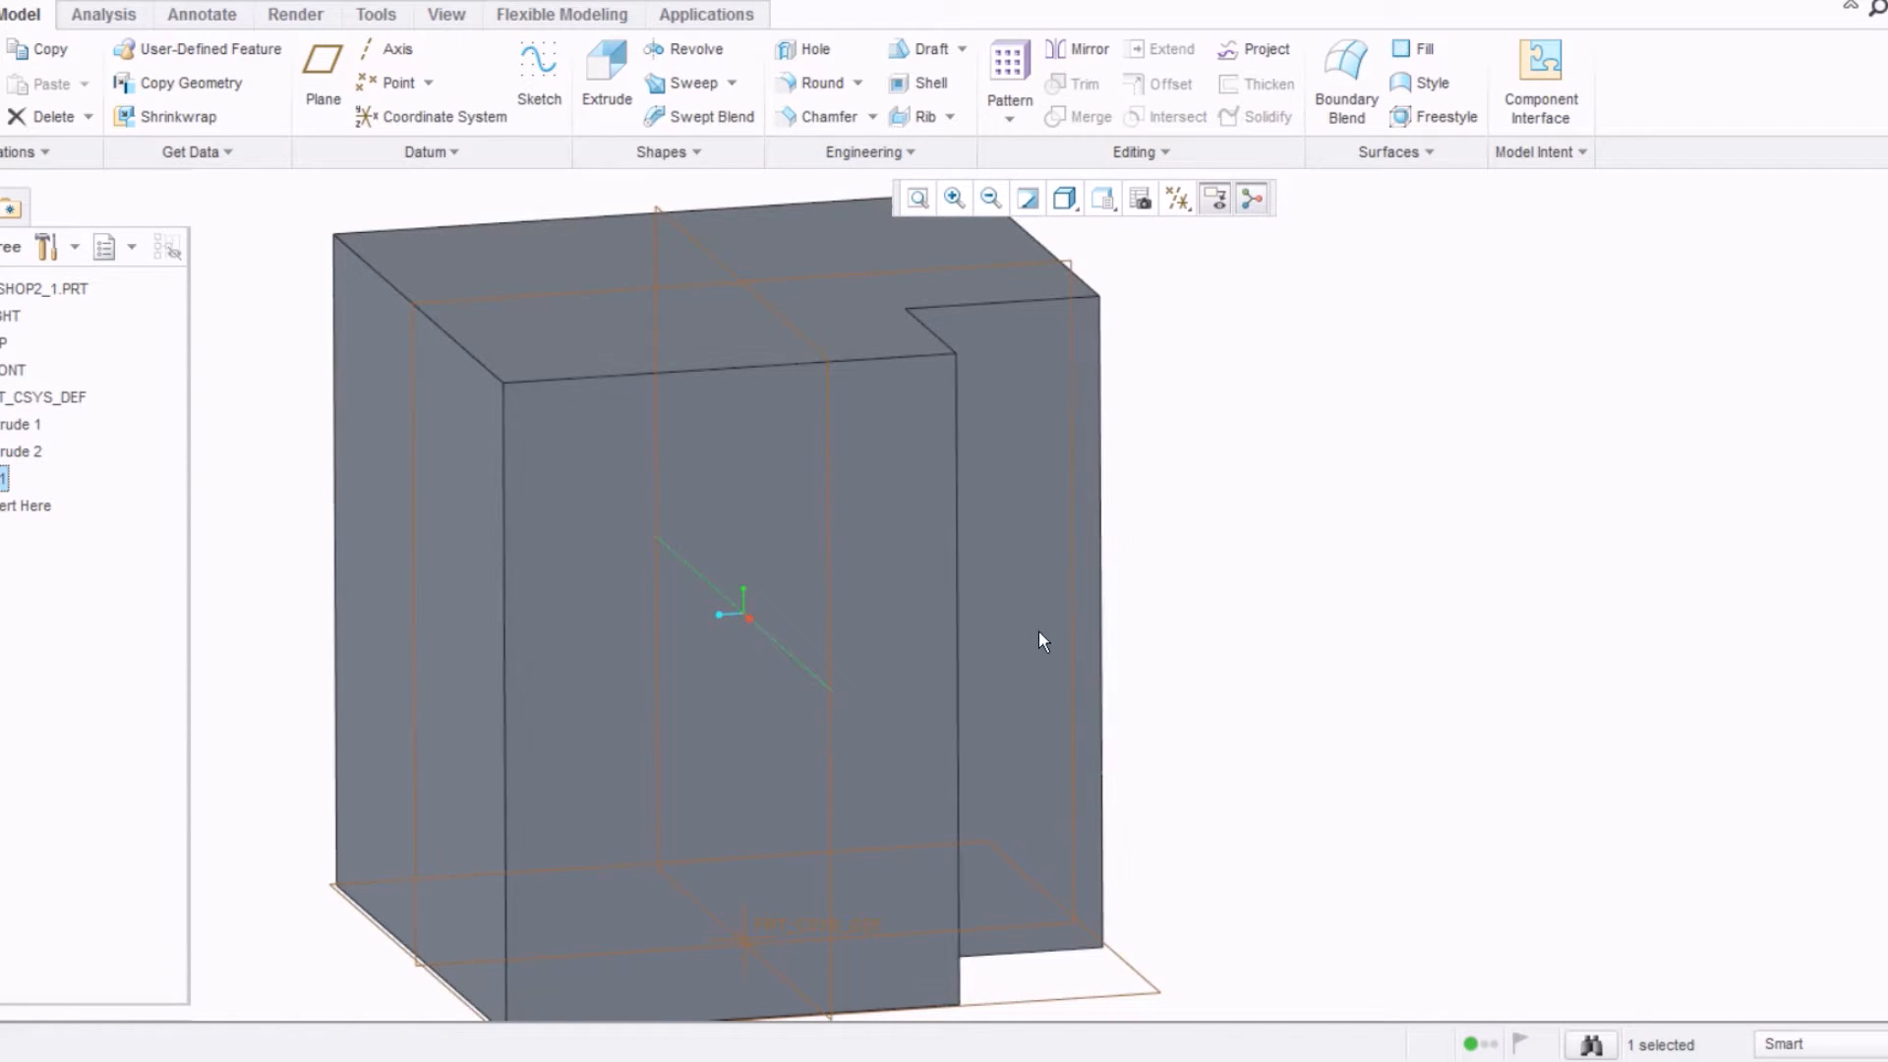
{"action": "mouse_move", "coordinate": [1184, 662]}
{"action": "middle_mouse_down"}
{"action": "mouse_move", "coordinate": [1159, 624]}
{"action": "mouse_move", "coordinate": [1171, 649]}
{"action": "mouse_move", "coordinate": [1209, 645]}
{"action": "middle_mouse_up"}
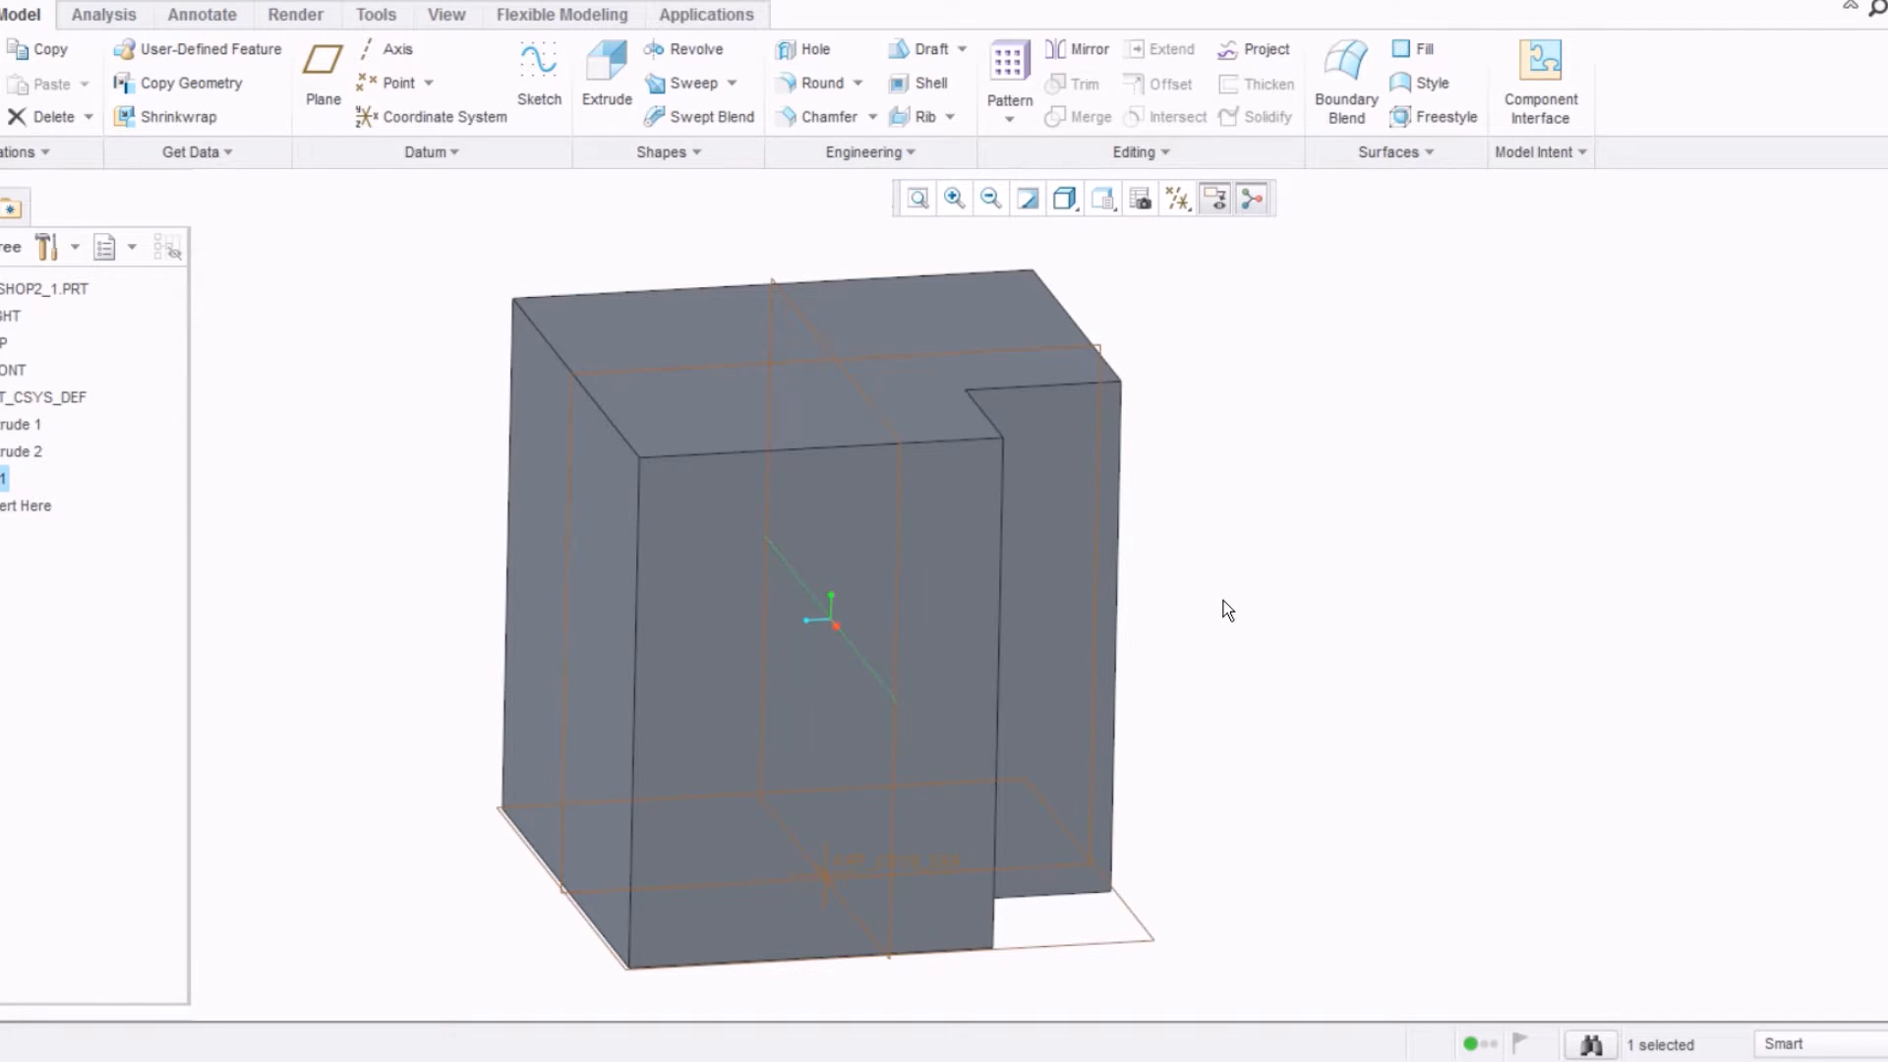
{"action": "left_click", "coordinate": [324, 514]}
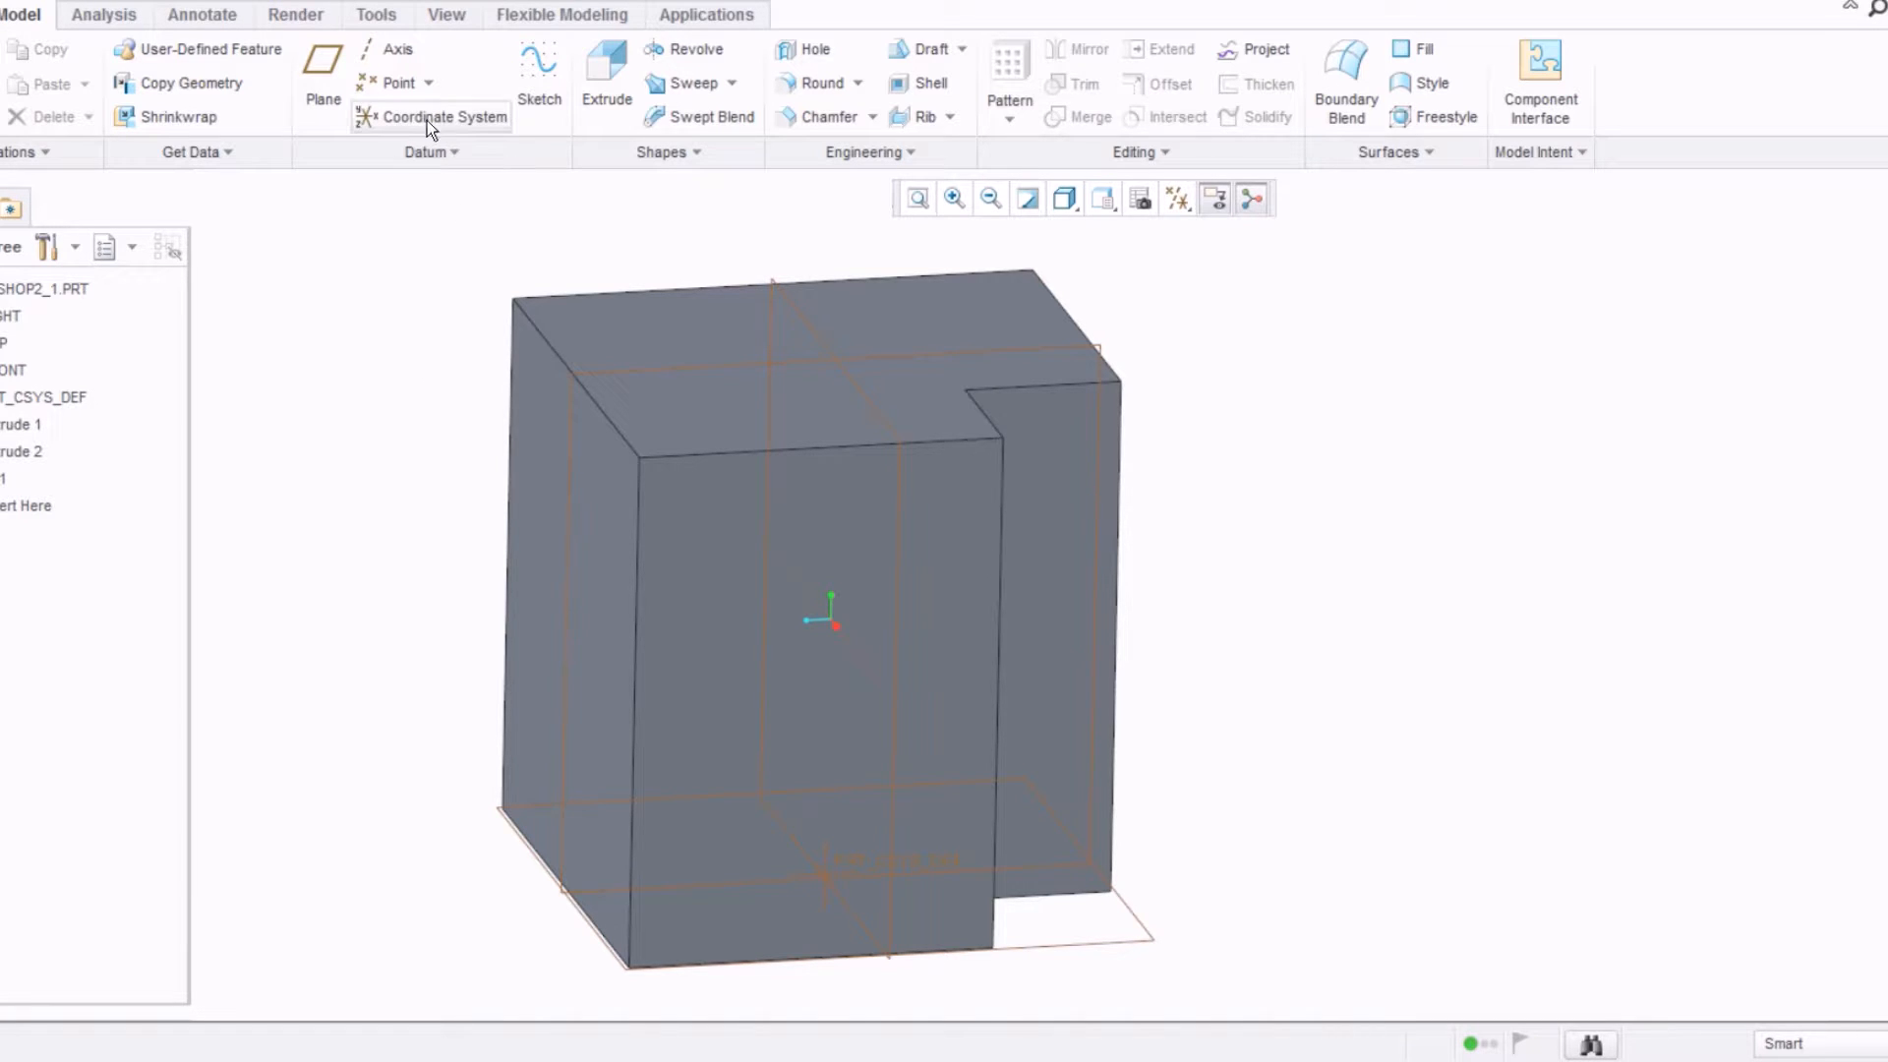
Step: Start a datum plane through the central datum axis, angled from the block's top face
{"action": "left_click", "coordinate": [321, 59]}
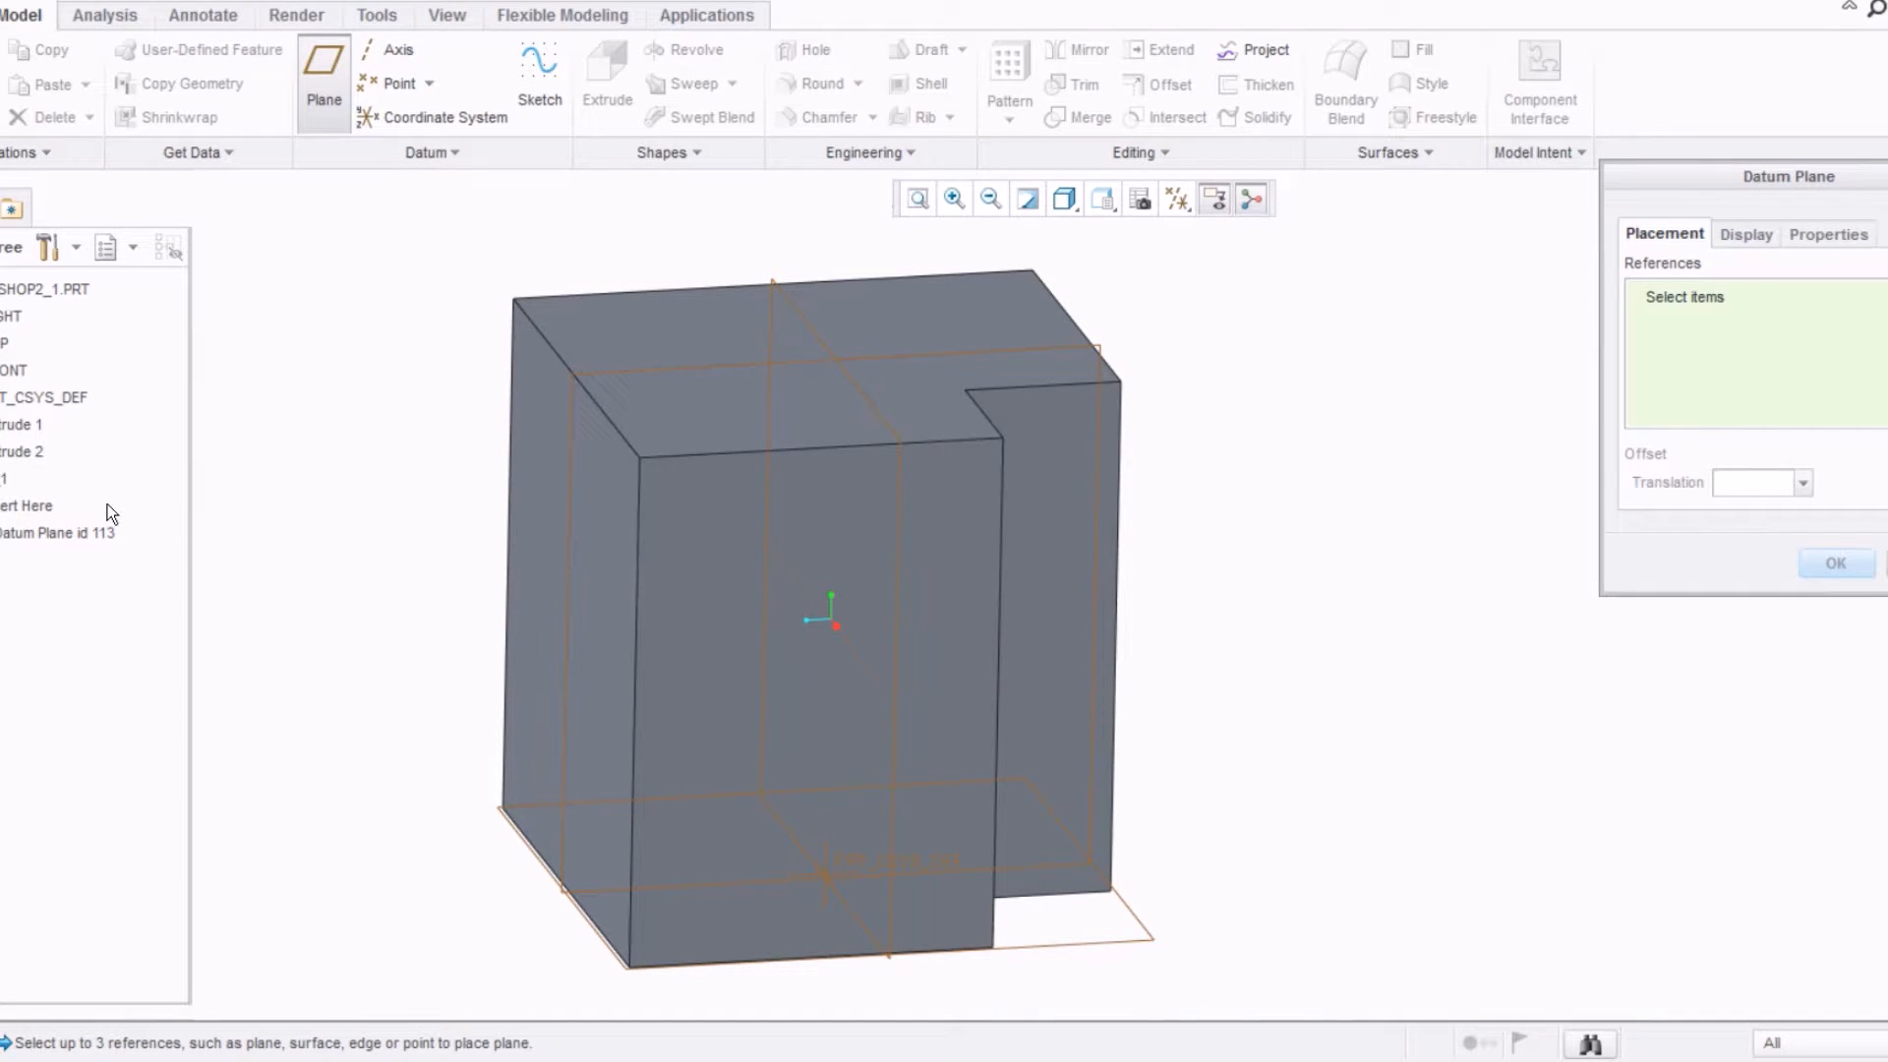
{"action": "left_click", "coordinate": [3, 481]}
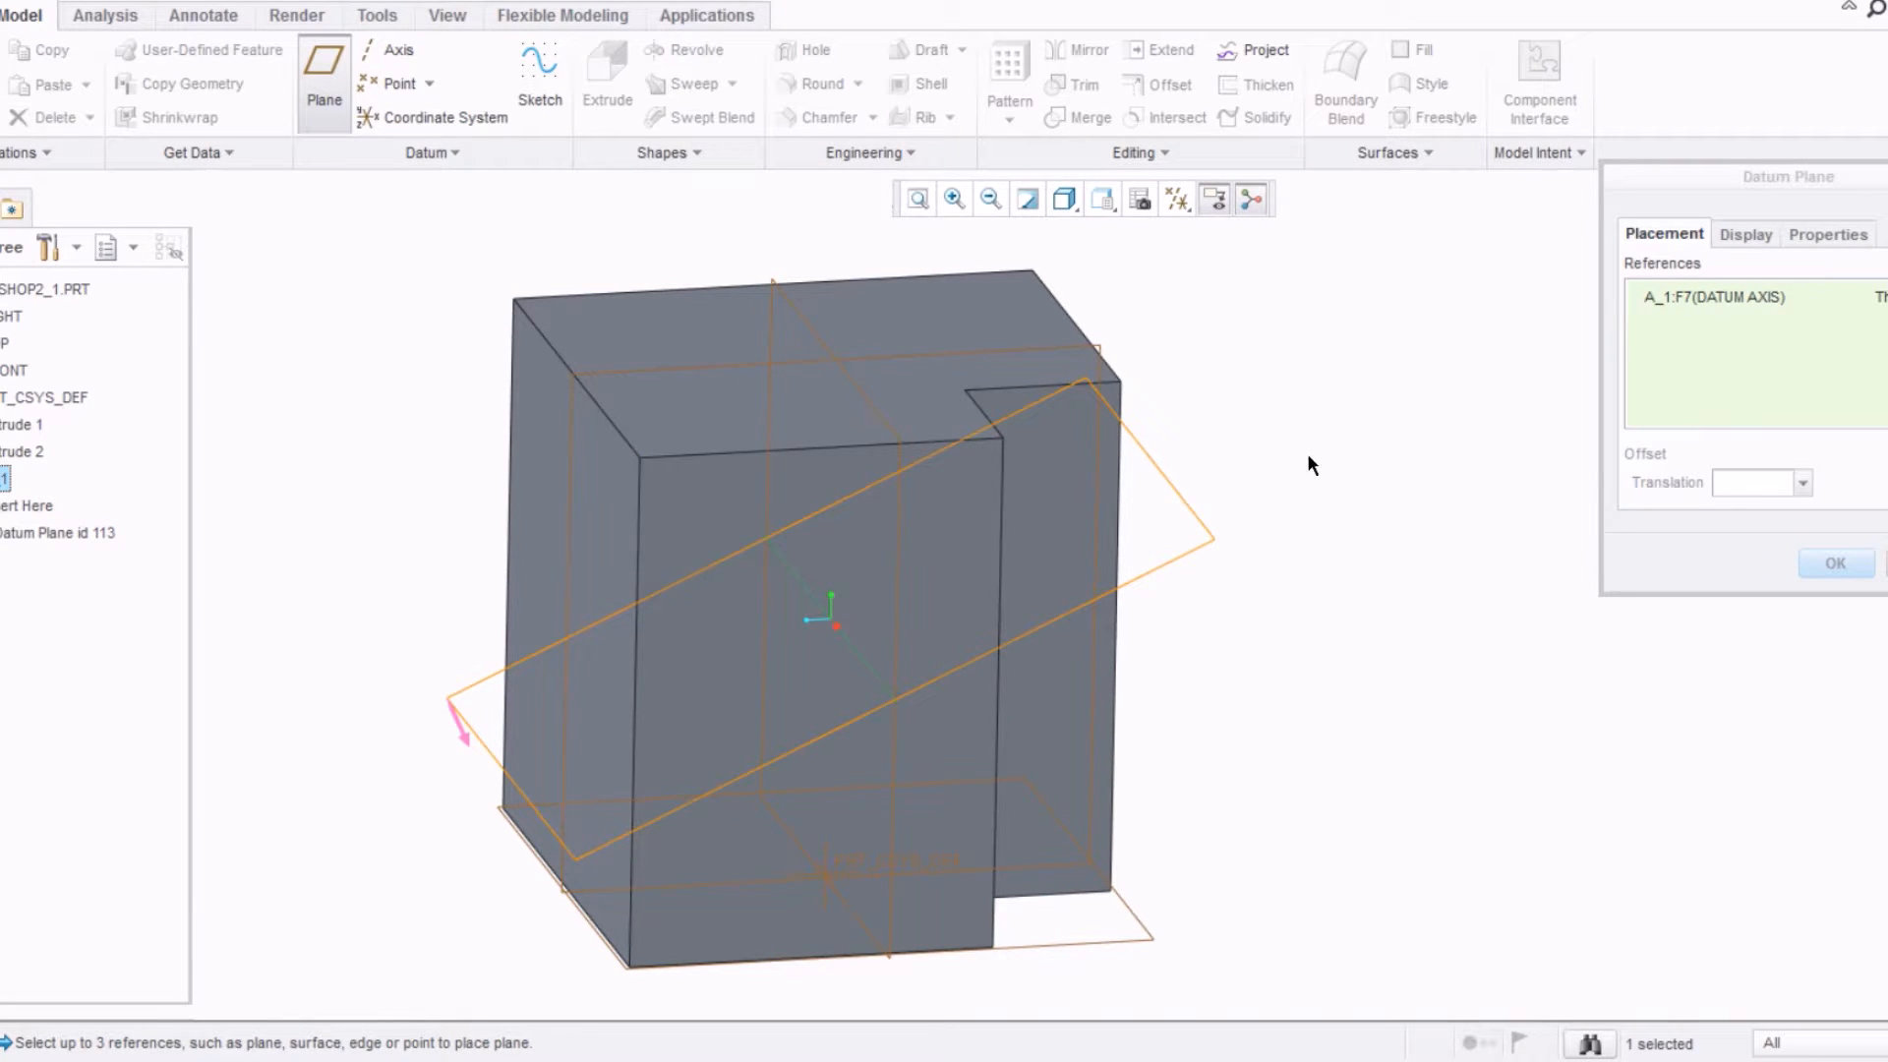
{"action": "left_click", "coordinate": [603, 341], "text": "ctrl"}
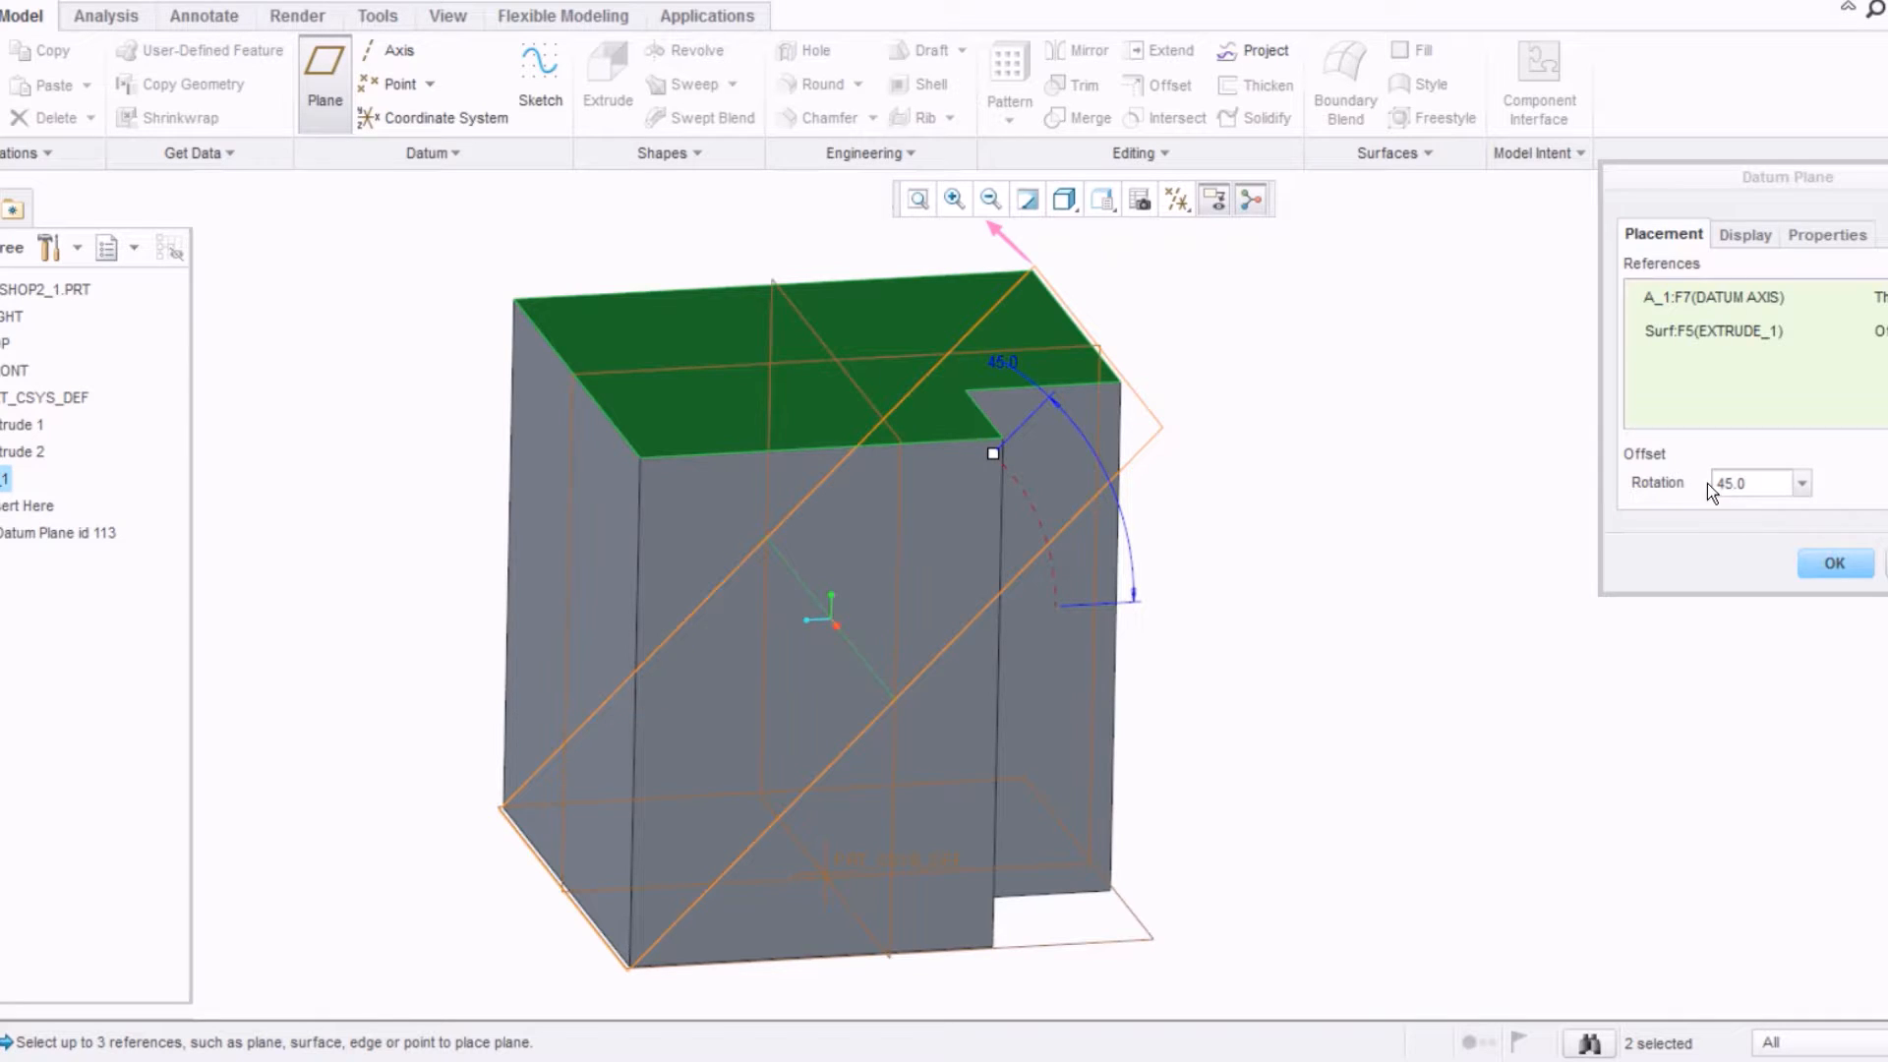
Step: Try rotation angles of 90 and 70 degrees for the datum plane through the axis
{"action": "left_click", "coordinate": [1770, 483]}
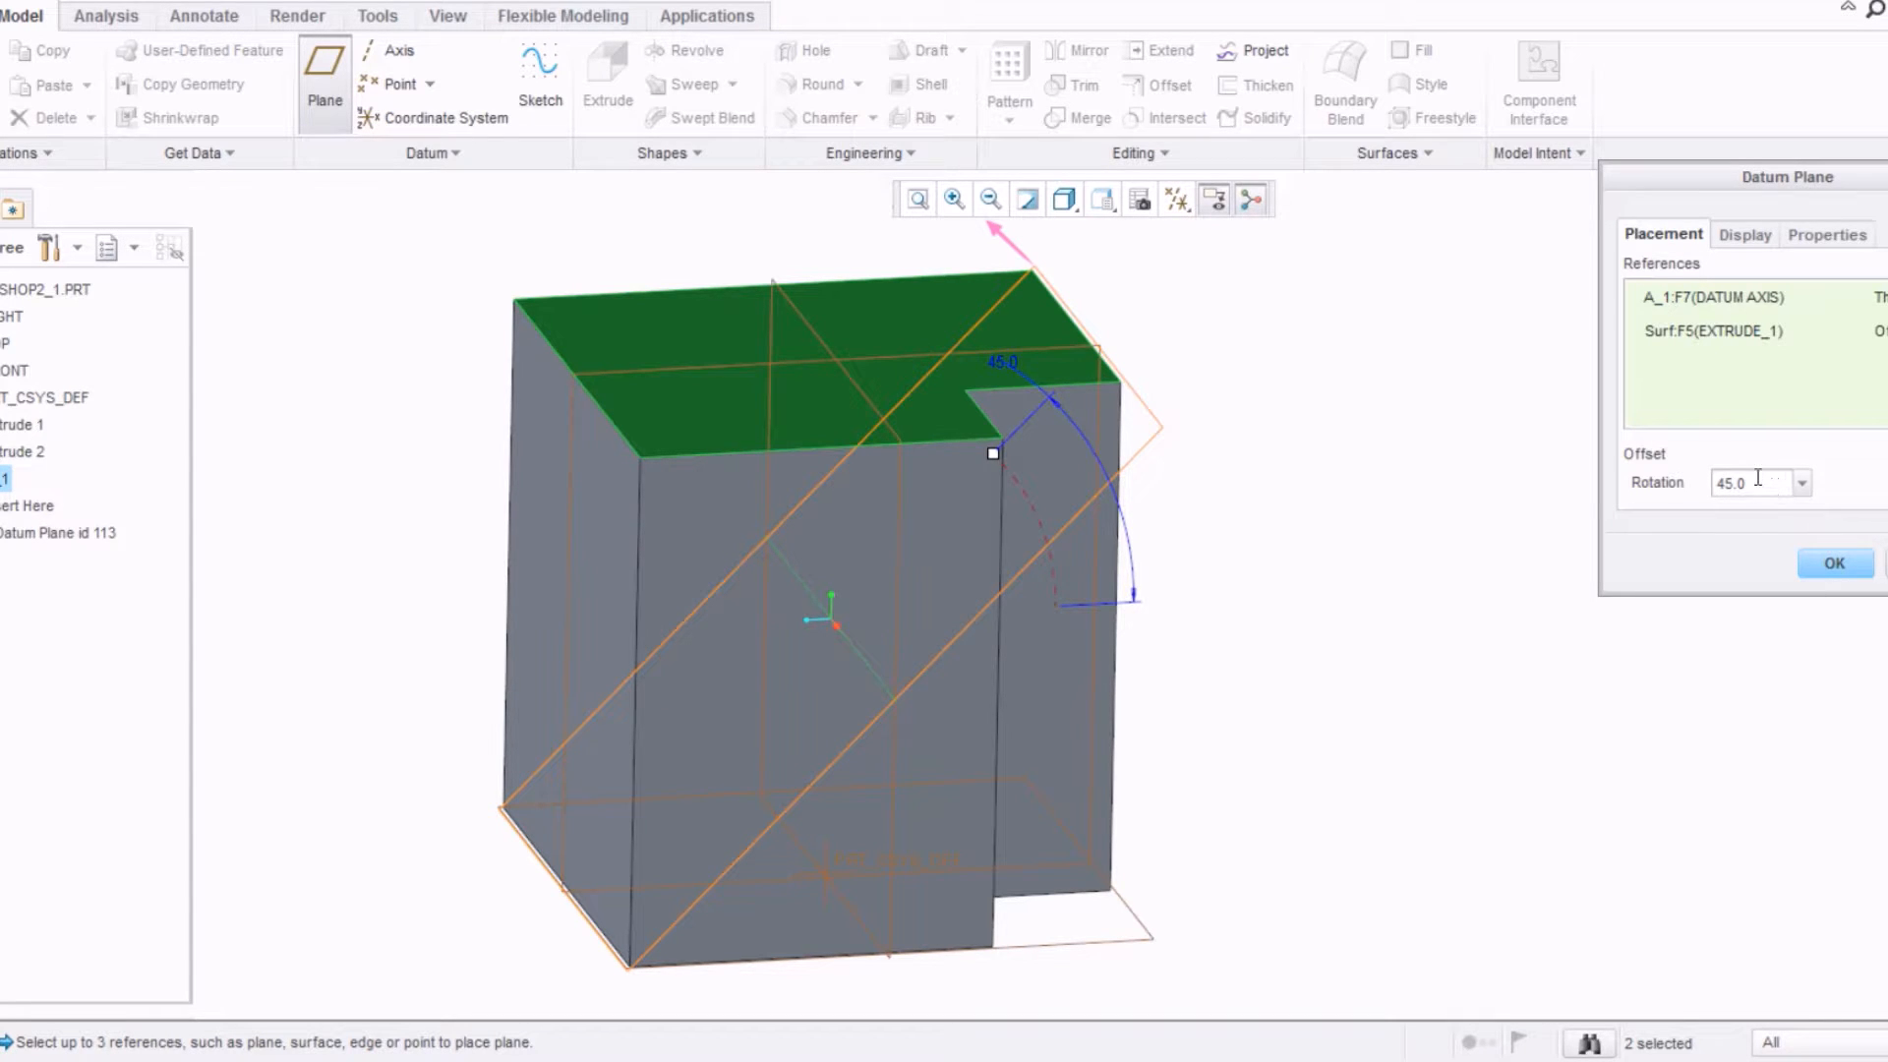
{"action": "double_click", "coordinate": [1758, 487]}
{"action": "type", "text": "90"}
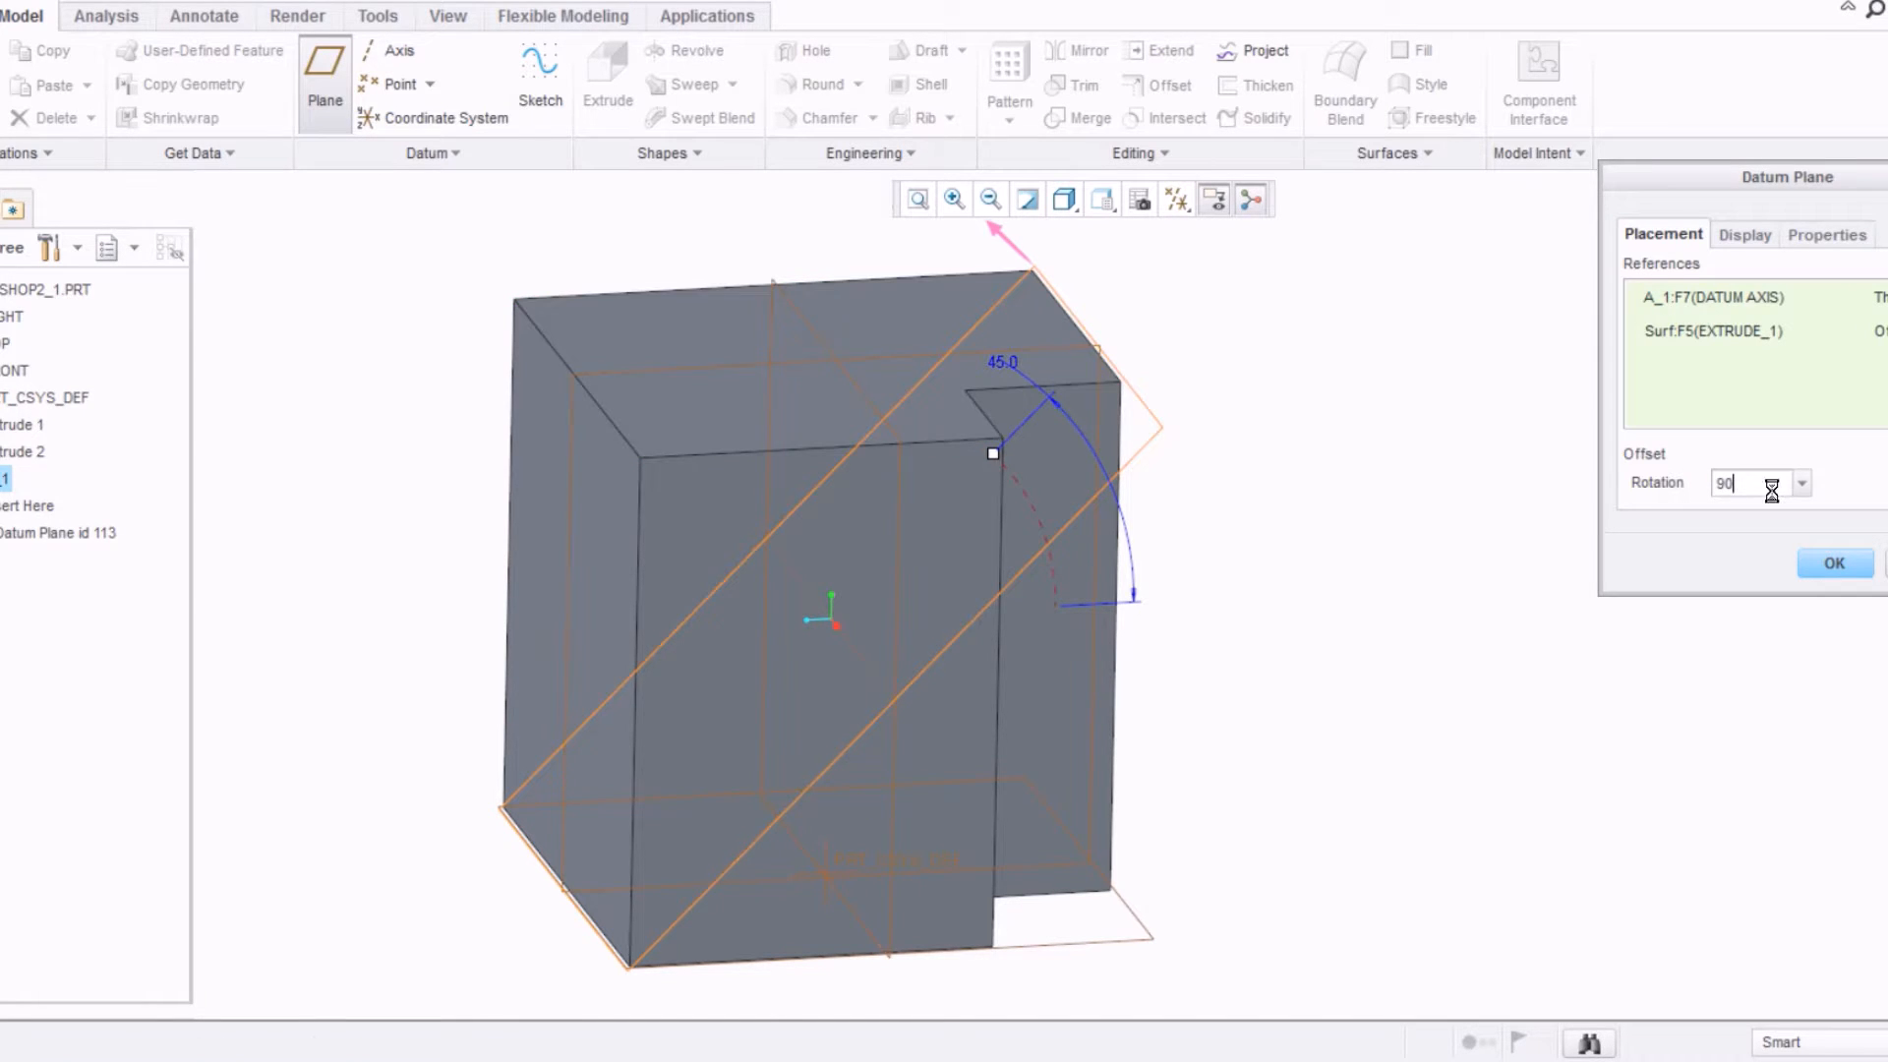
{"action": "key", "text": "Return"}
{"action": "double_click", "coordinate": [1764, 483]}
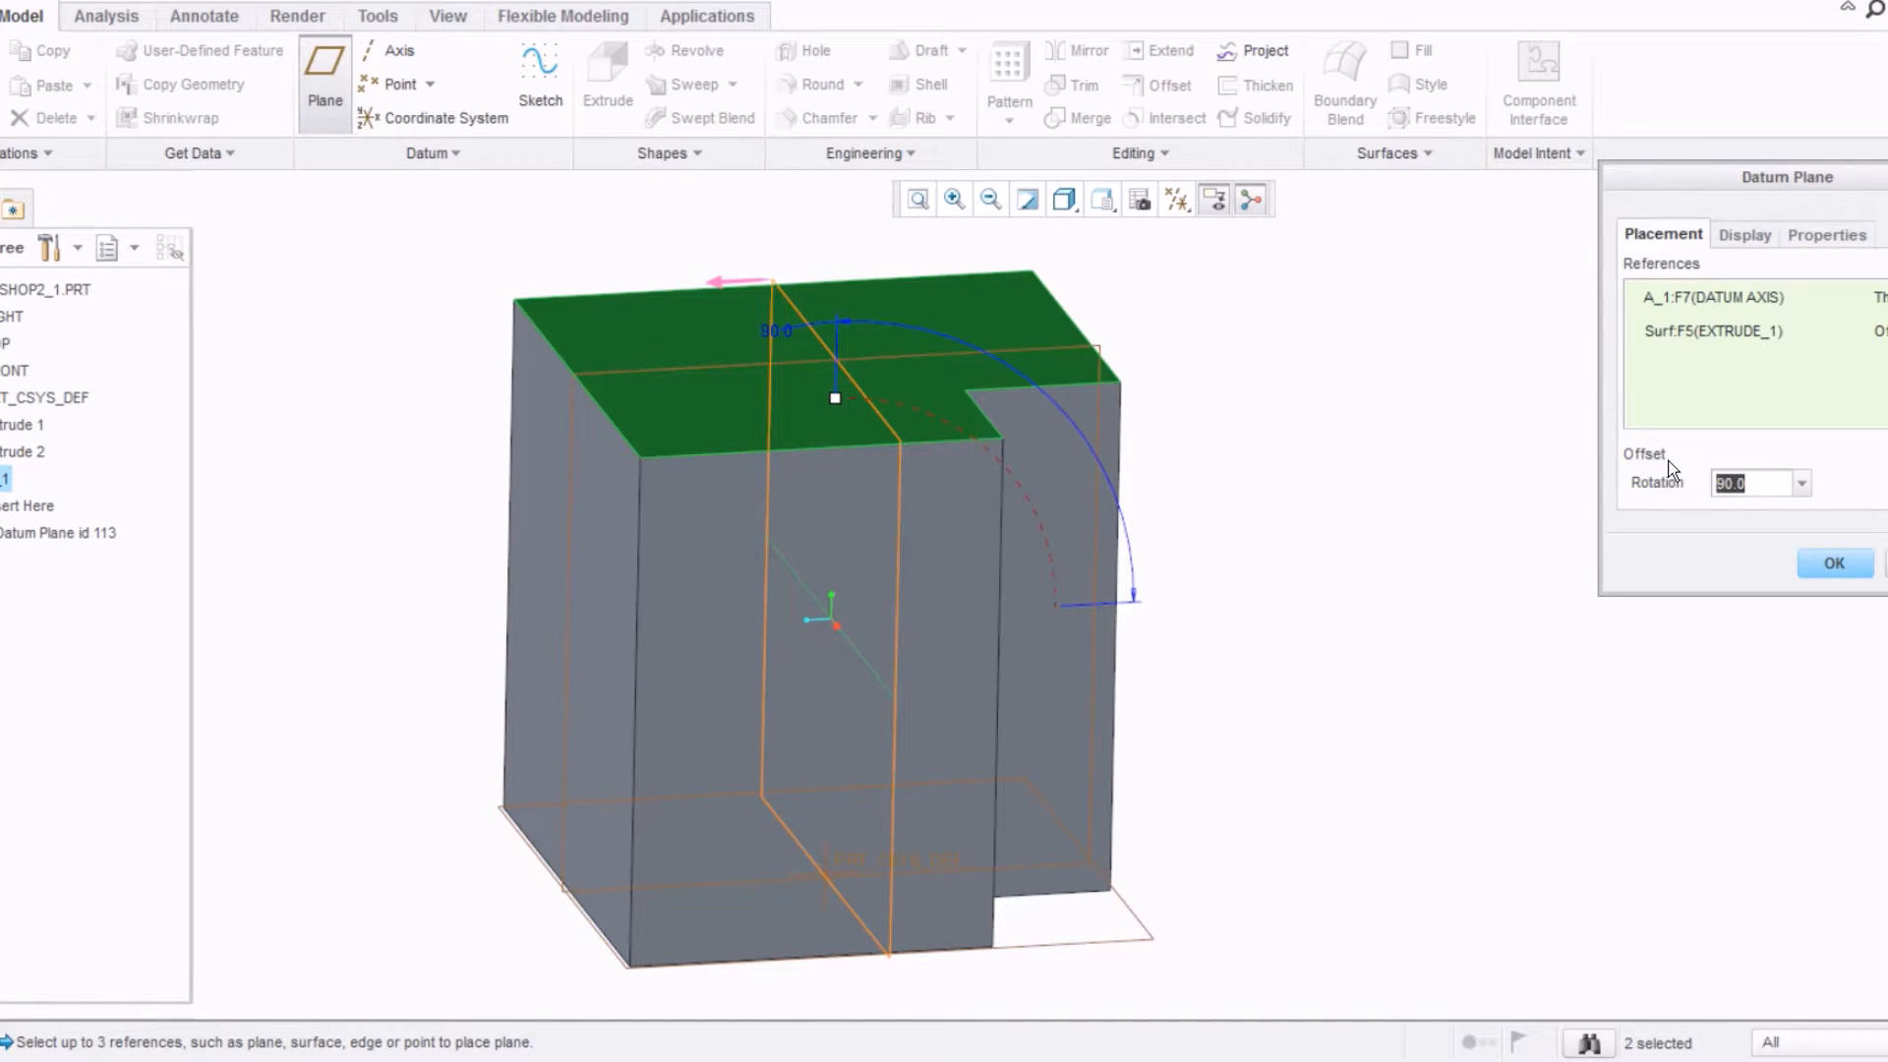
{"action": "type", "text": "70"}
{"action": "key", "text": "Return"}
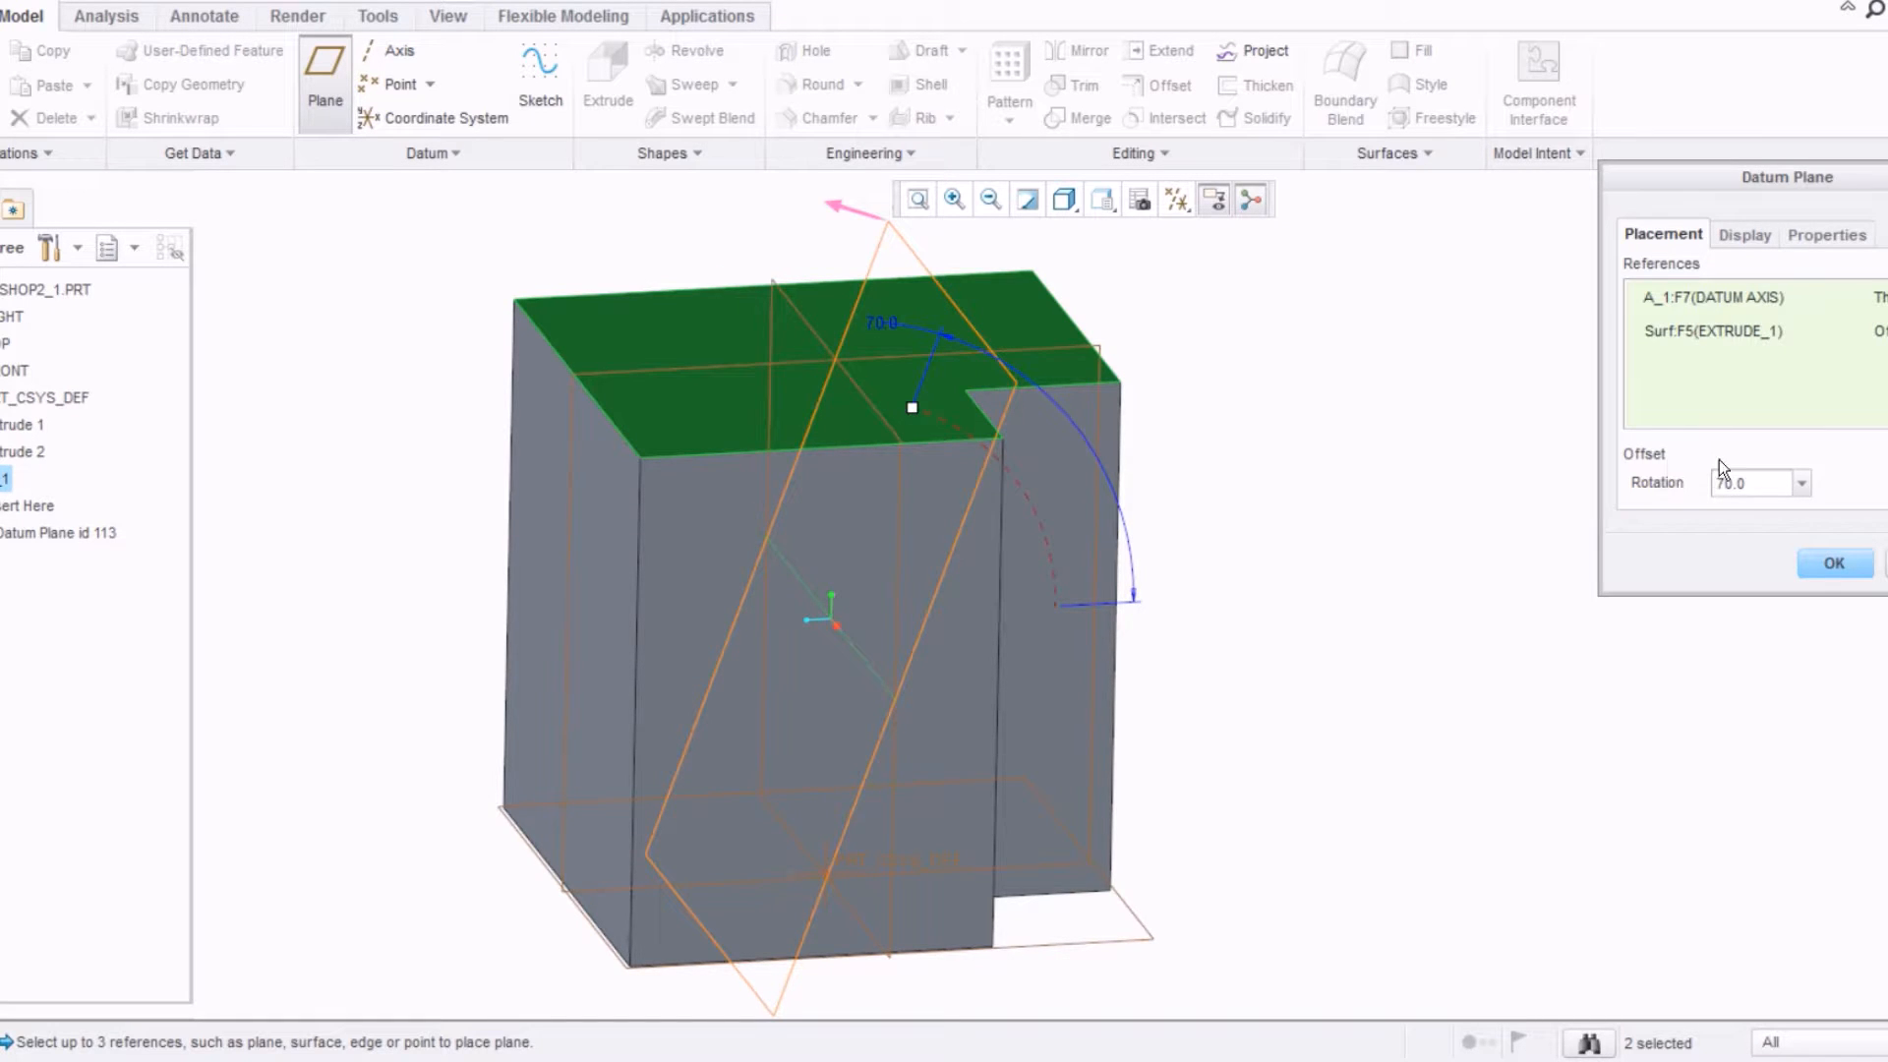
Step: Set the datum plane's rotation from the top face to 45 degrees and create the plane
{"action": "double_click", "coordinate": [1761, 483]}
{"action": "type", "text": "45"}
{"action": "key", "text": "Return"}
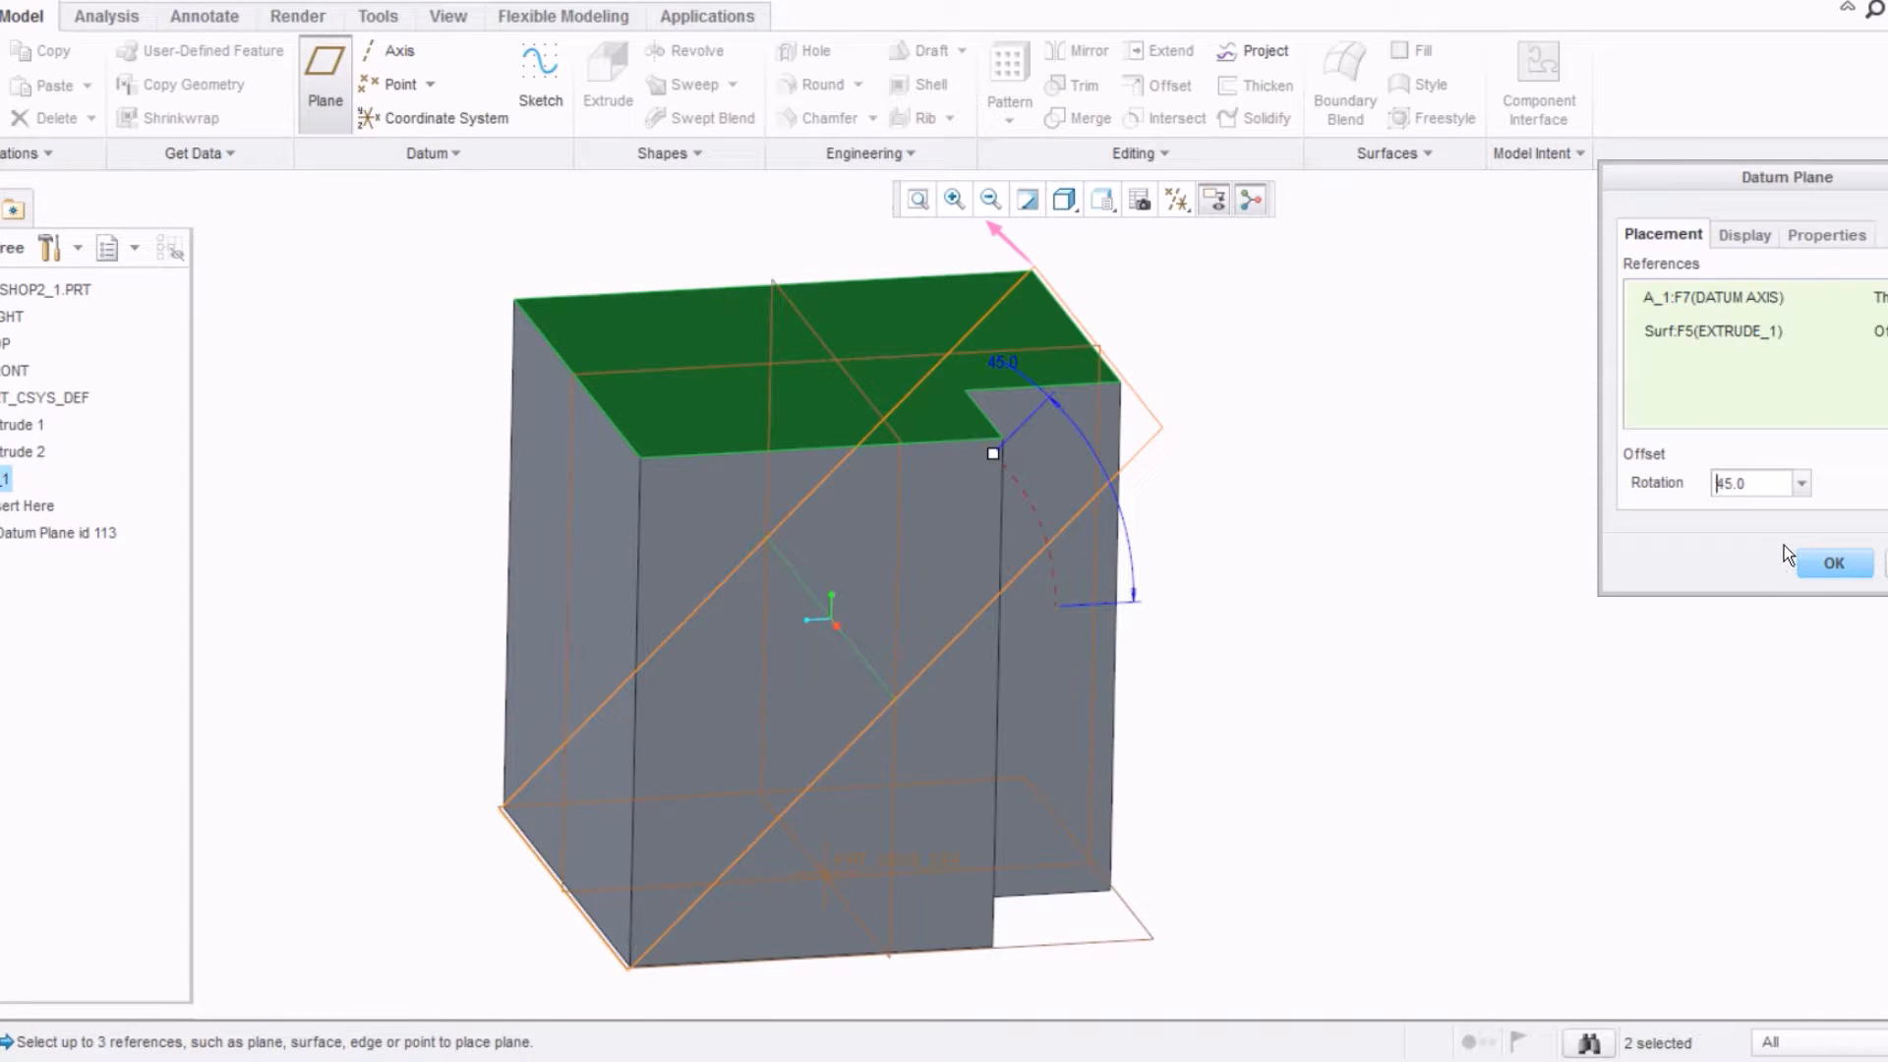
{"action": "left_click", "coordinate": [1817, 562]}
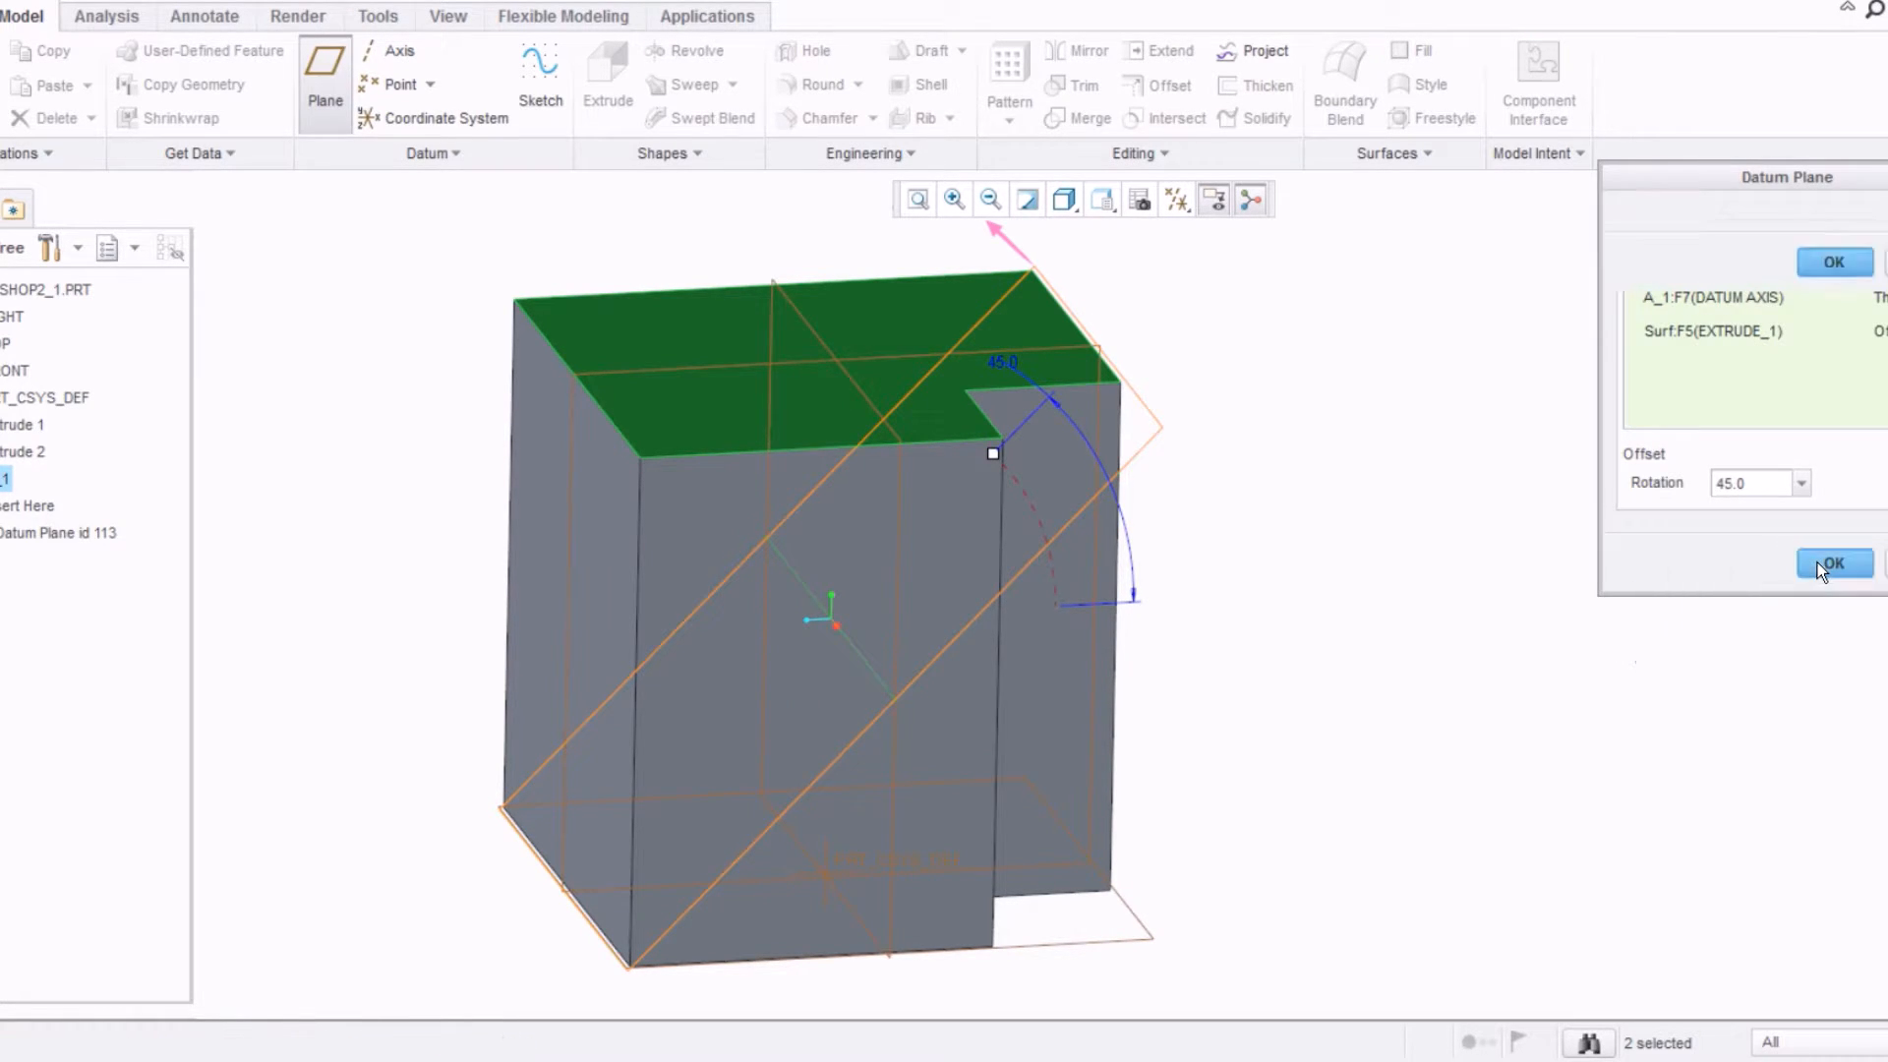
Step: Examine from several angles how the diagonal datum plane runs through the block's opposite edges
{"action": "left_click", "coordinate": [1628, 521]}
{"action": "scroll", "coordinate": [1625, 522], "scroll_direction": "up", "scroll_amount": 2}
{"action": "mouse_move", "coordinate": [1625, 521]}
{"action": "middle_mouse_down"}
{"action": "mouse_move", "coordinate": [1585, 493]}
{"action": "mouse_move", "coordinate": [1620, 506]}
{"action": "middle_mouse_up"}
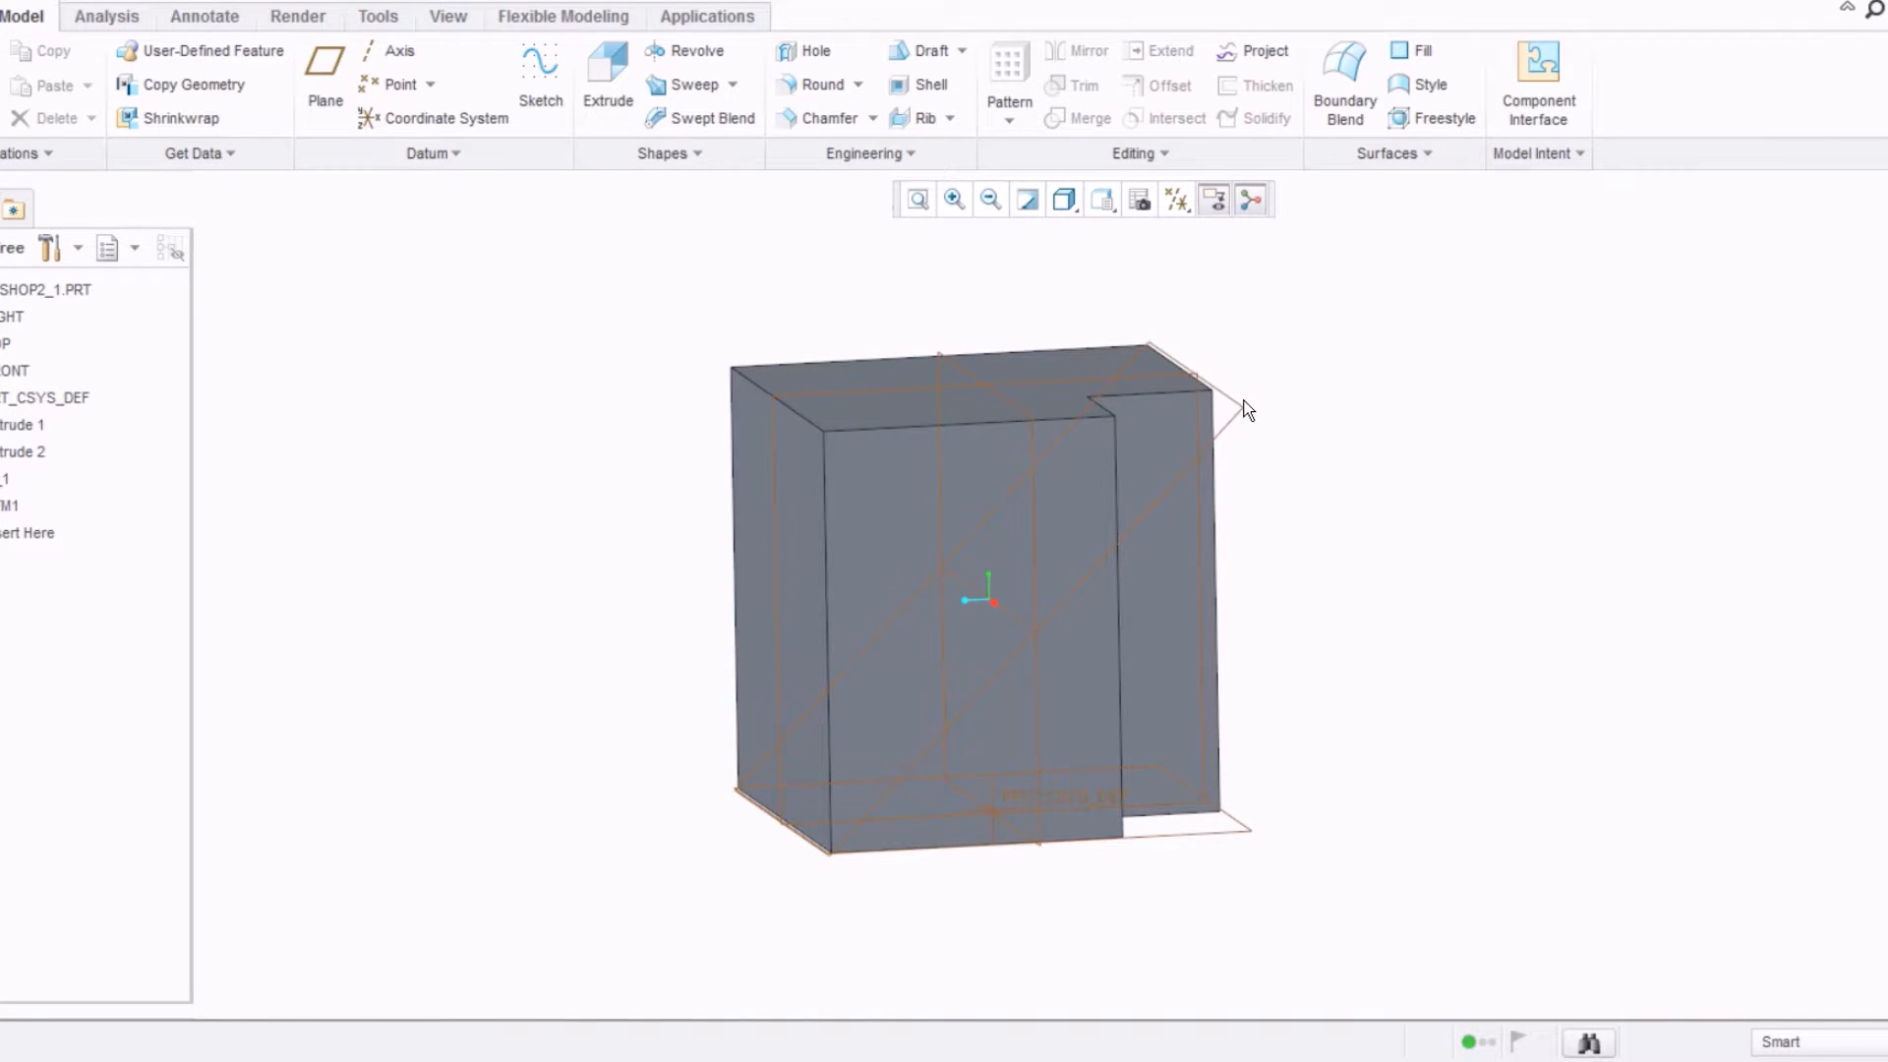
{"action": "mouse_move", "coordinate": [1261, 446]}
{"action": "middle_mouse_down"}
{"action": "mouse_move", "coordinate": [1247, 433]}
{"action": "mouse_move", "coordinate": [1260, 458]}
{"action": "middle_mouse_up"}
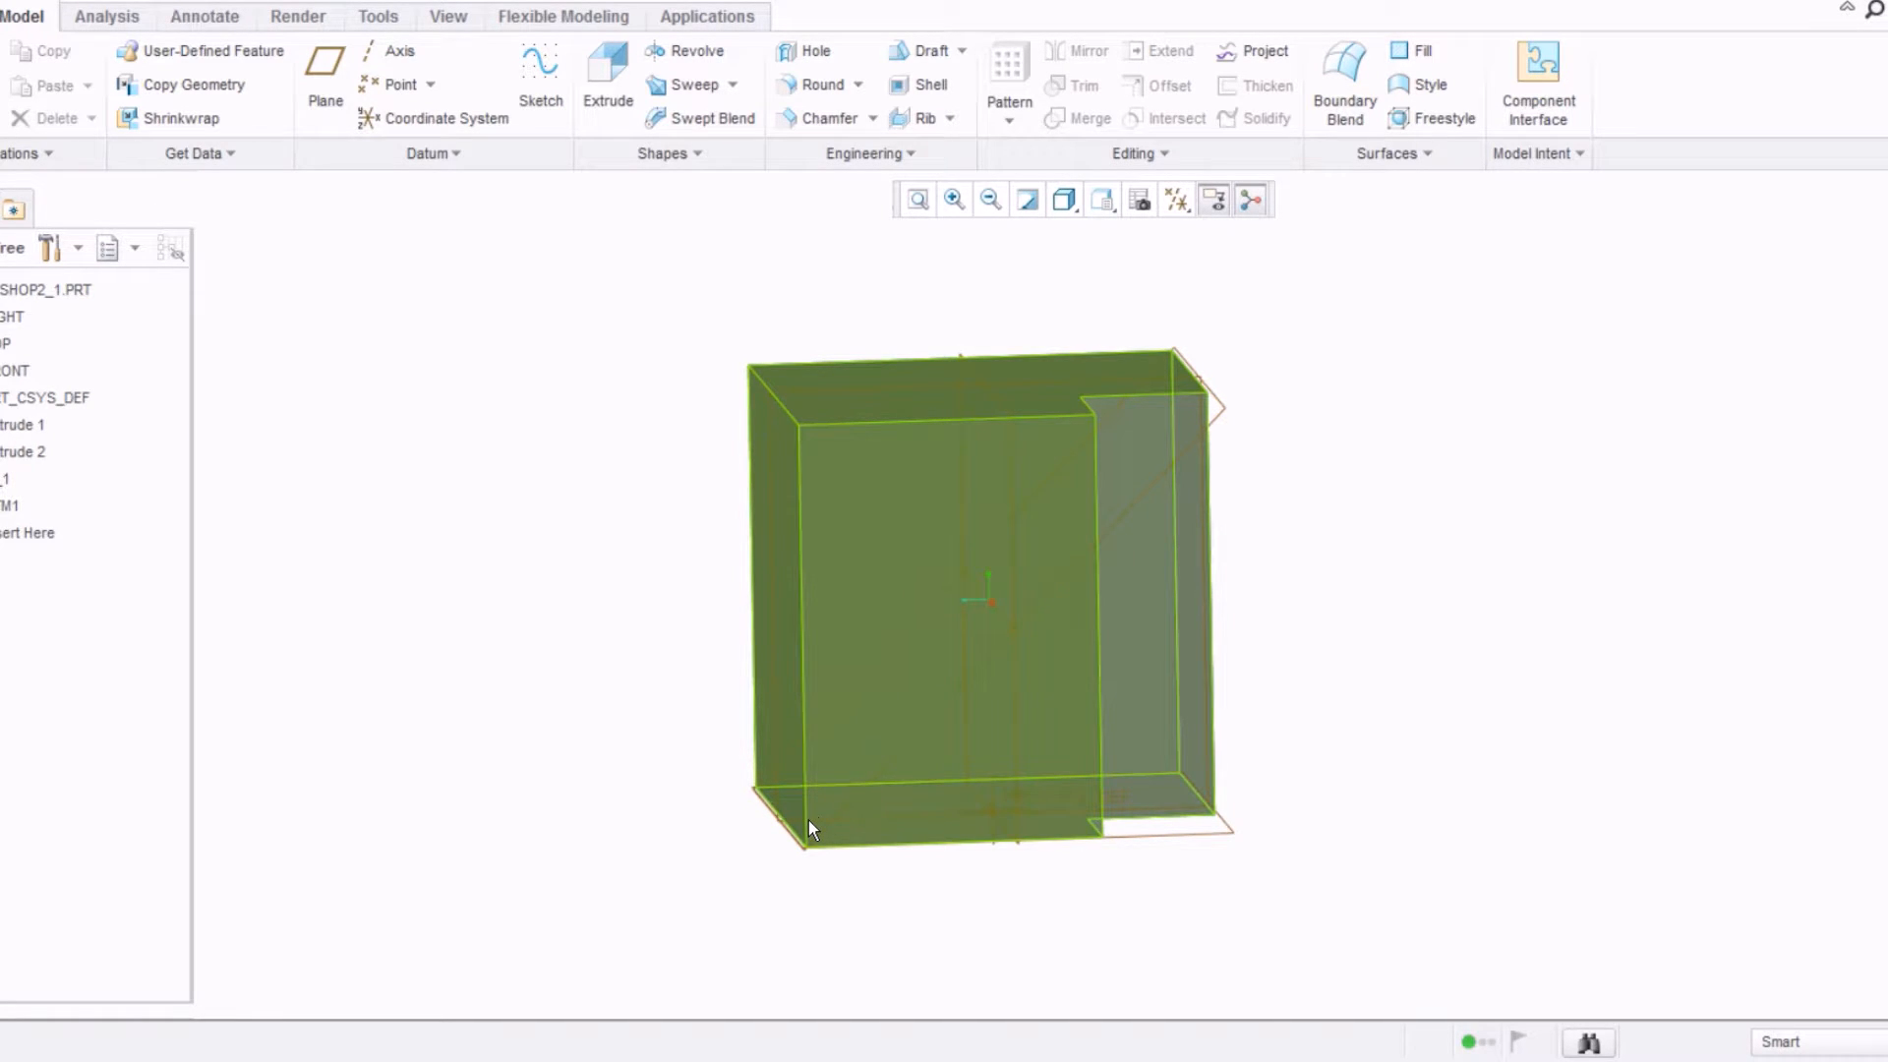
{"action": "middle_click_drag", "start_coordinate": [756, 677], "coordinate": [823, 372]}
{"action": "middle_click_drag", "start_coordinate": [948, 427], "coordinate": [967, 441]}
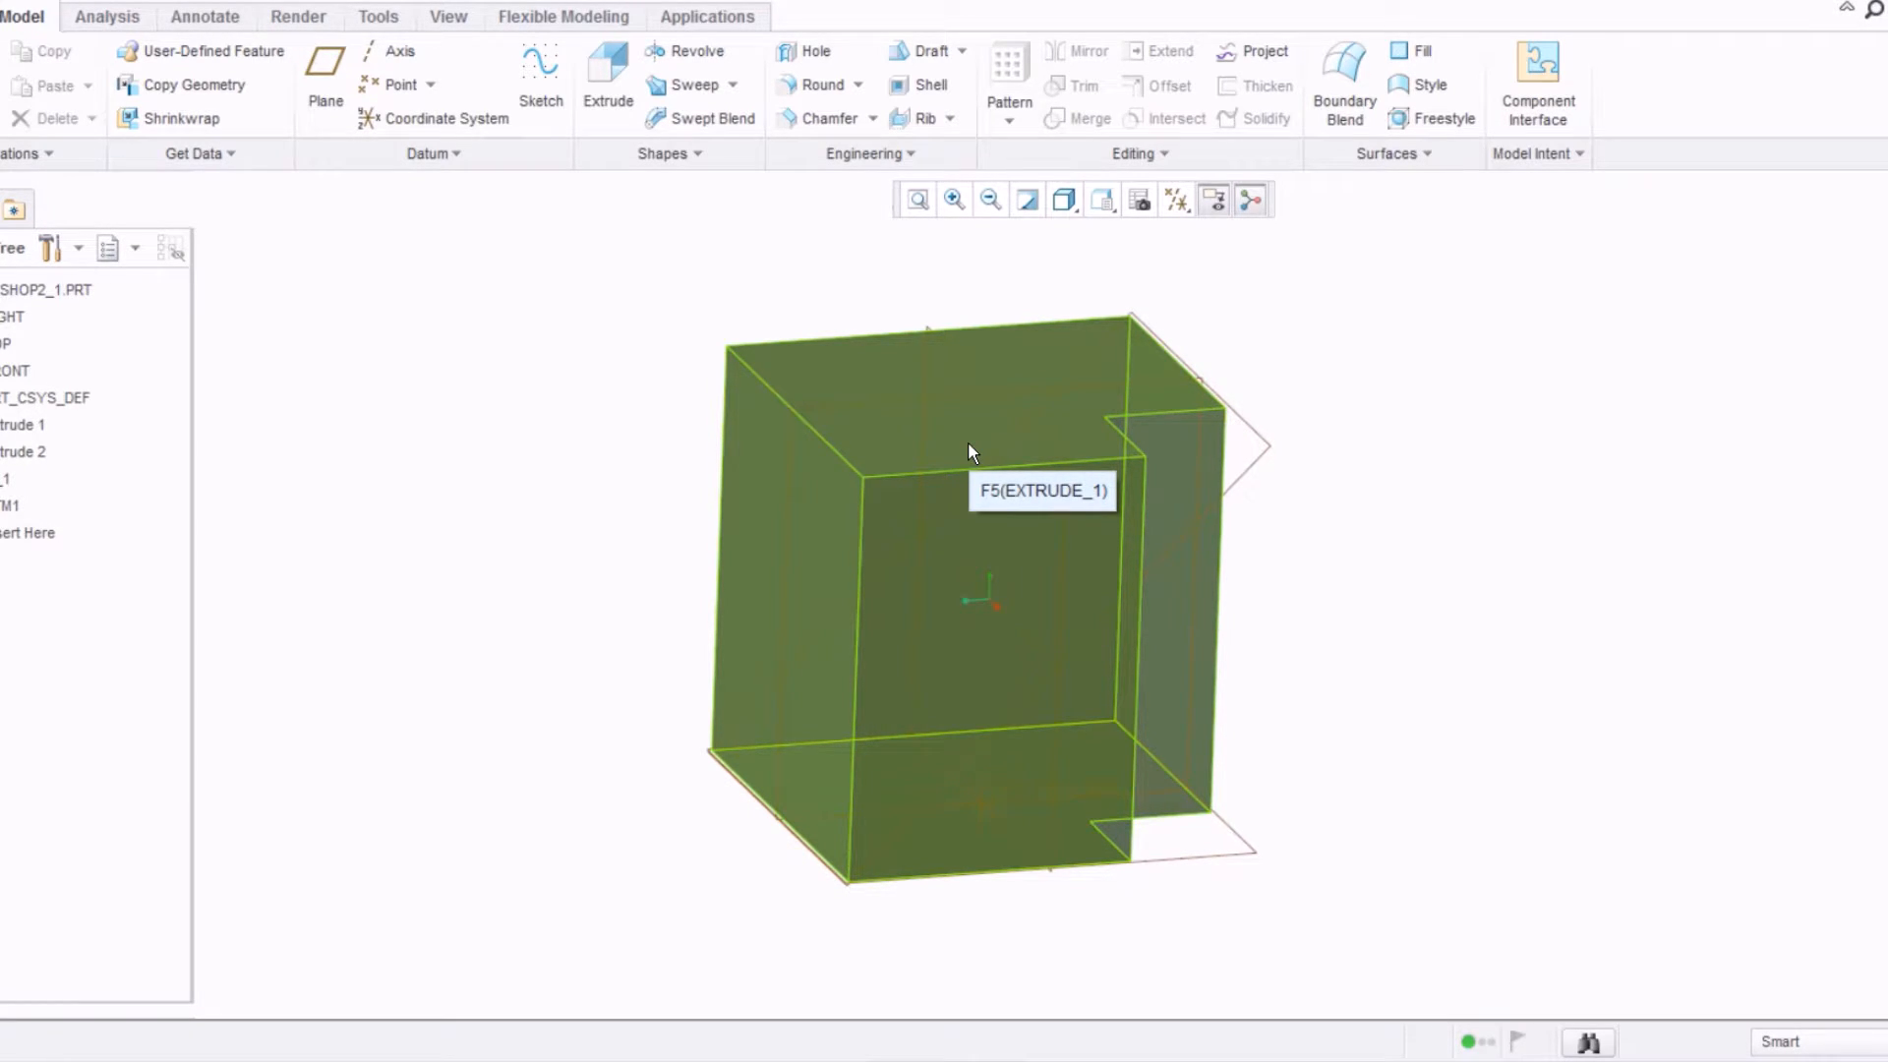
{"action": "middle_click_drag", "start_coordinate": [958, 436], "coordinate": [946, 435]}
{"action": "left_click", "coordinate": [1164, 389]}
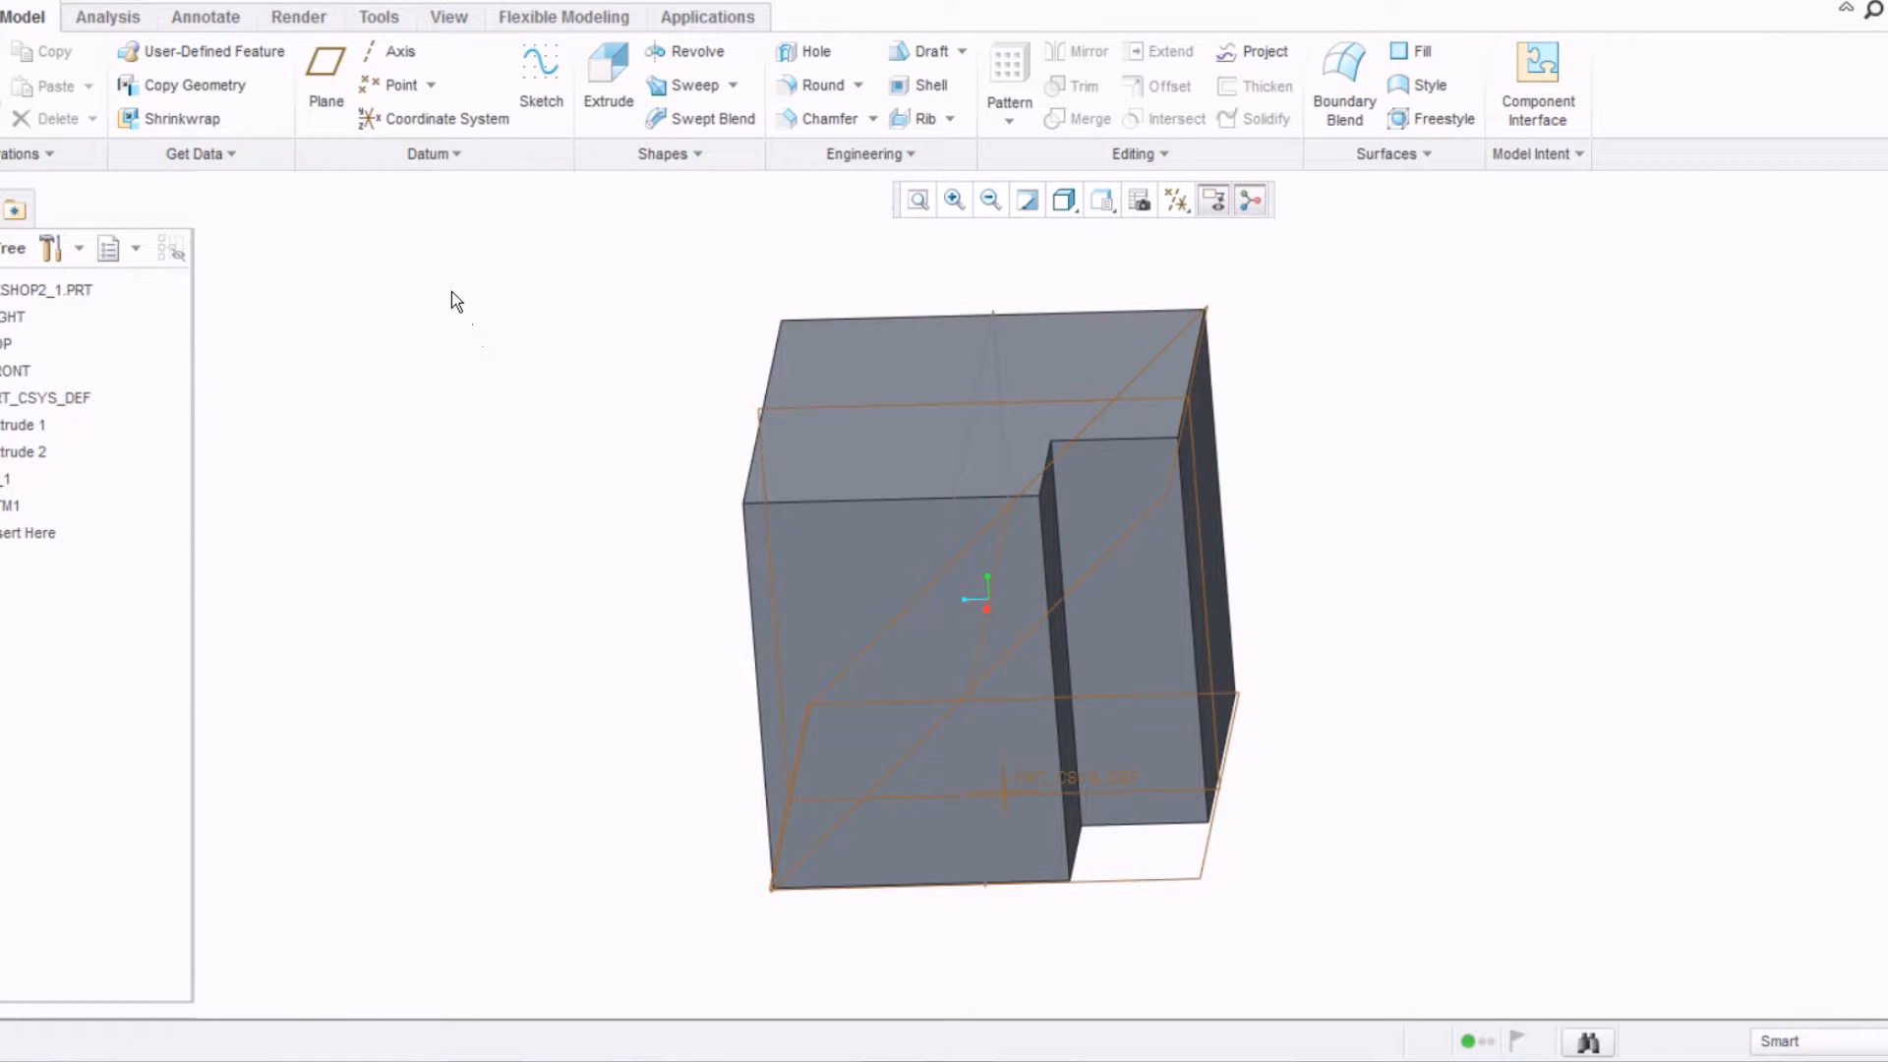
Step: Start a new datum plane from the diagonal datum plane DTM1 with a translation offset of 5
{"action": "left_click", "coordinate": [324, 122]}
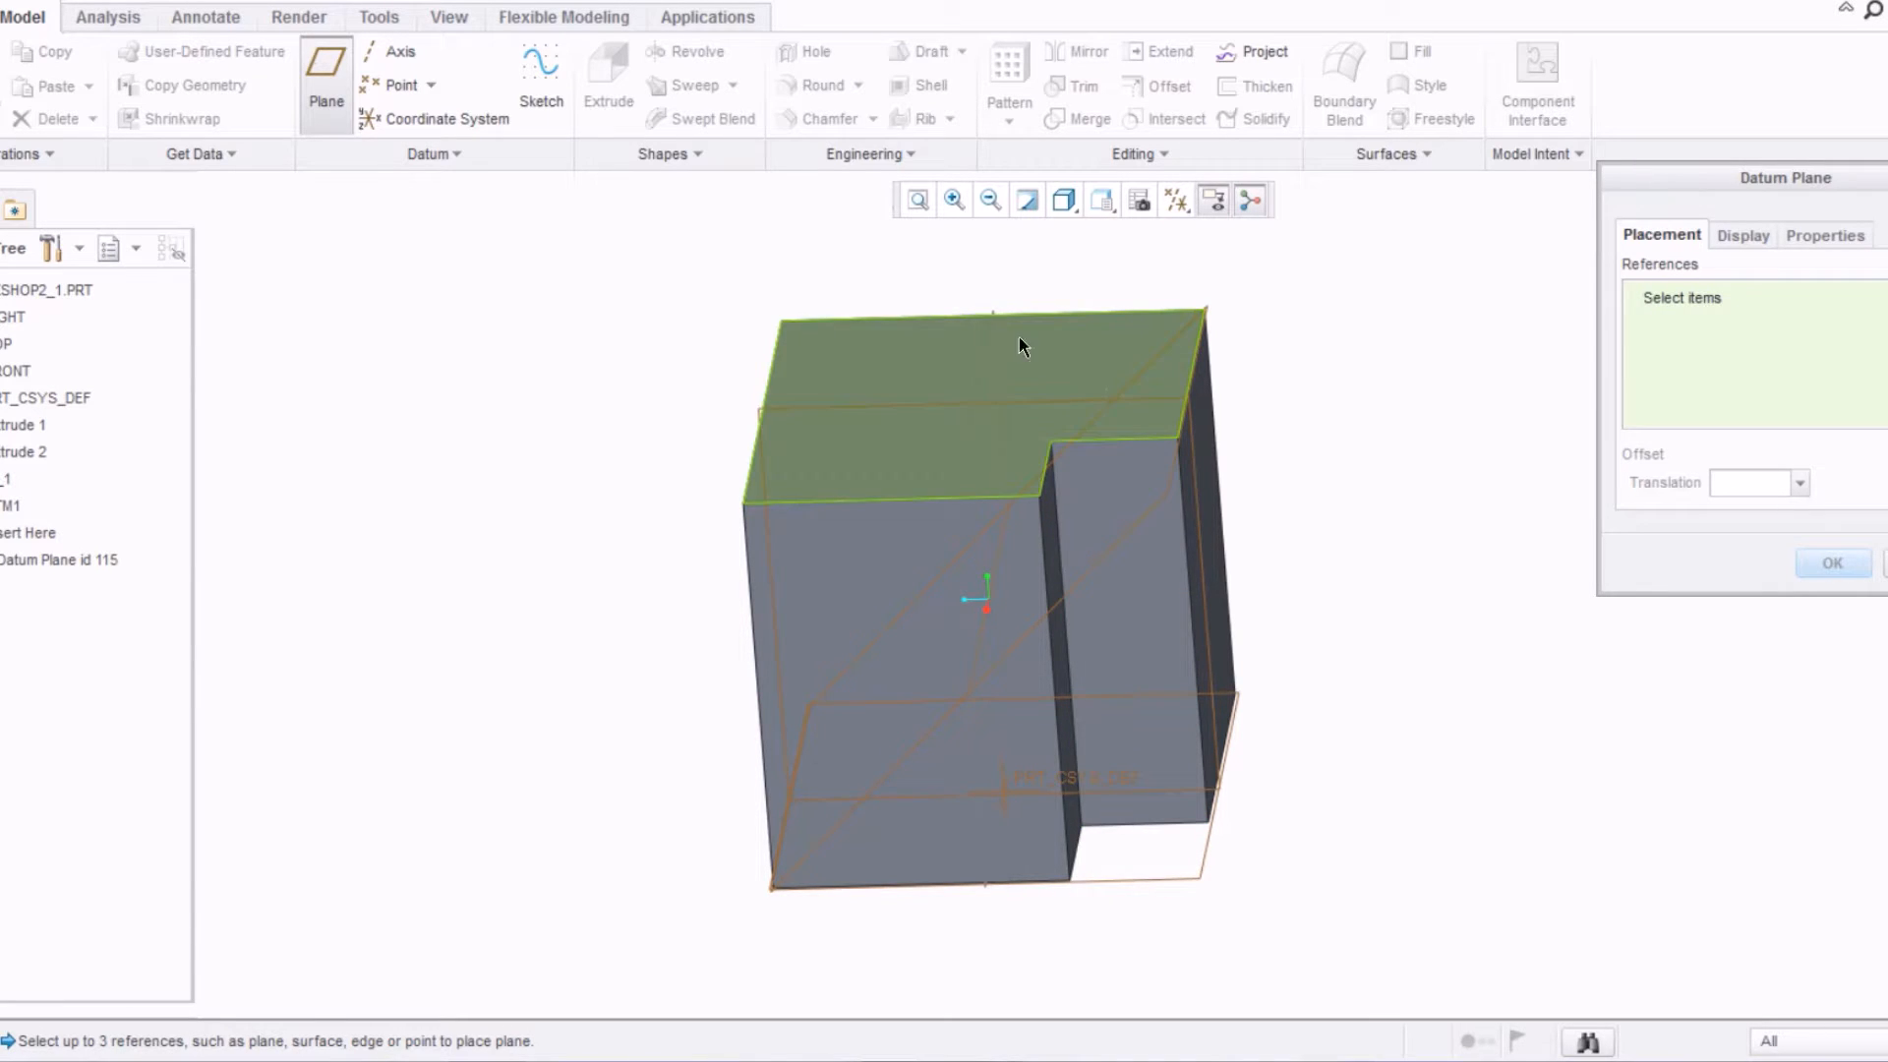
{"action": "left_click", "coordinate": [8, 506]}
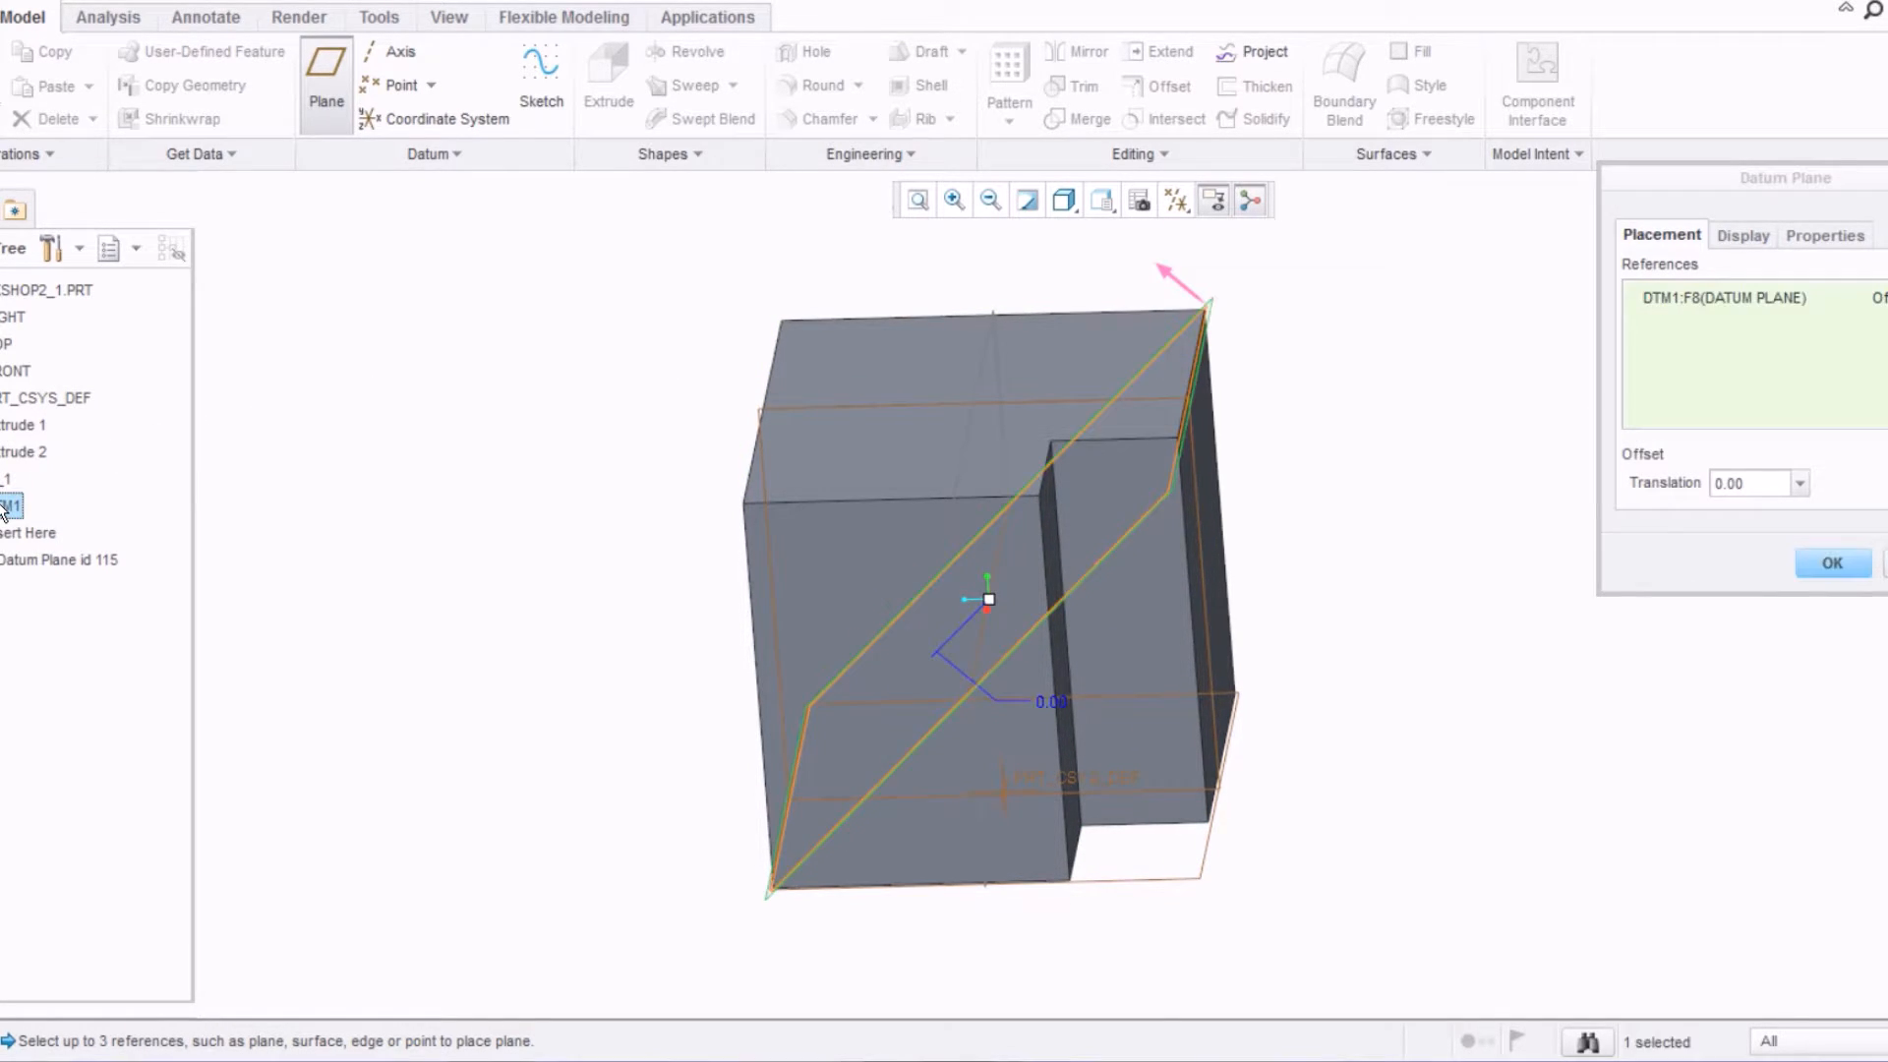
{"action": "left_click", "coordinate": [1765, 483]}
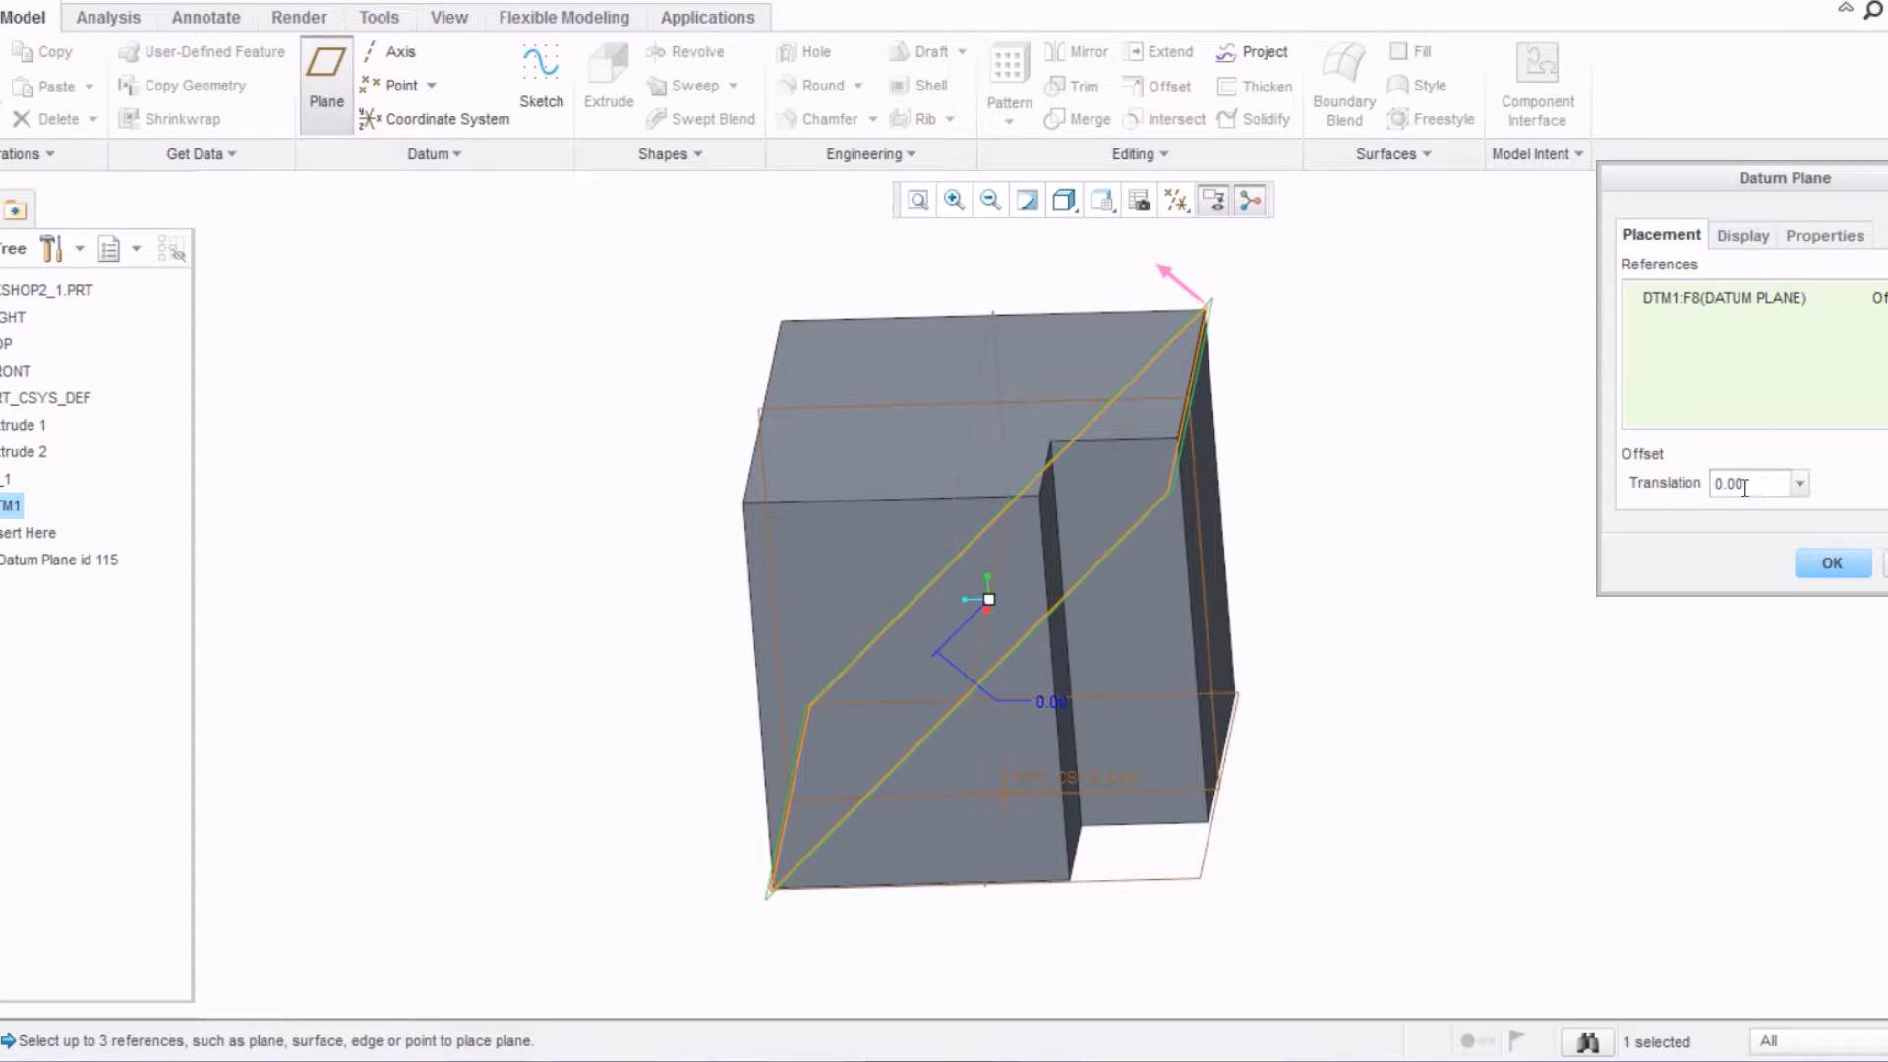
{"action": "double_click", "coordinate": [1761, 483]}
{"action": "type", "text": "5"}
{"action": "key", "text": "Return"}
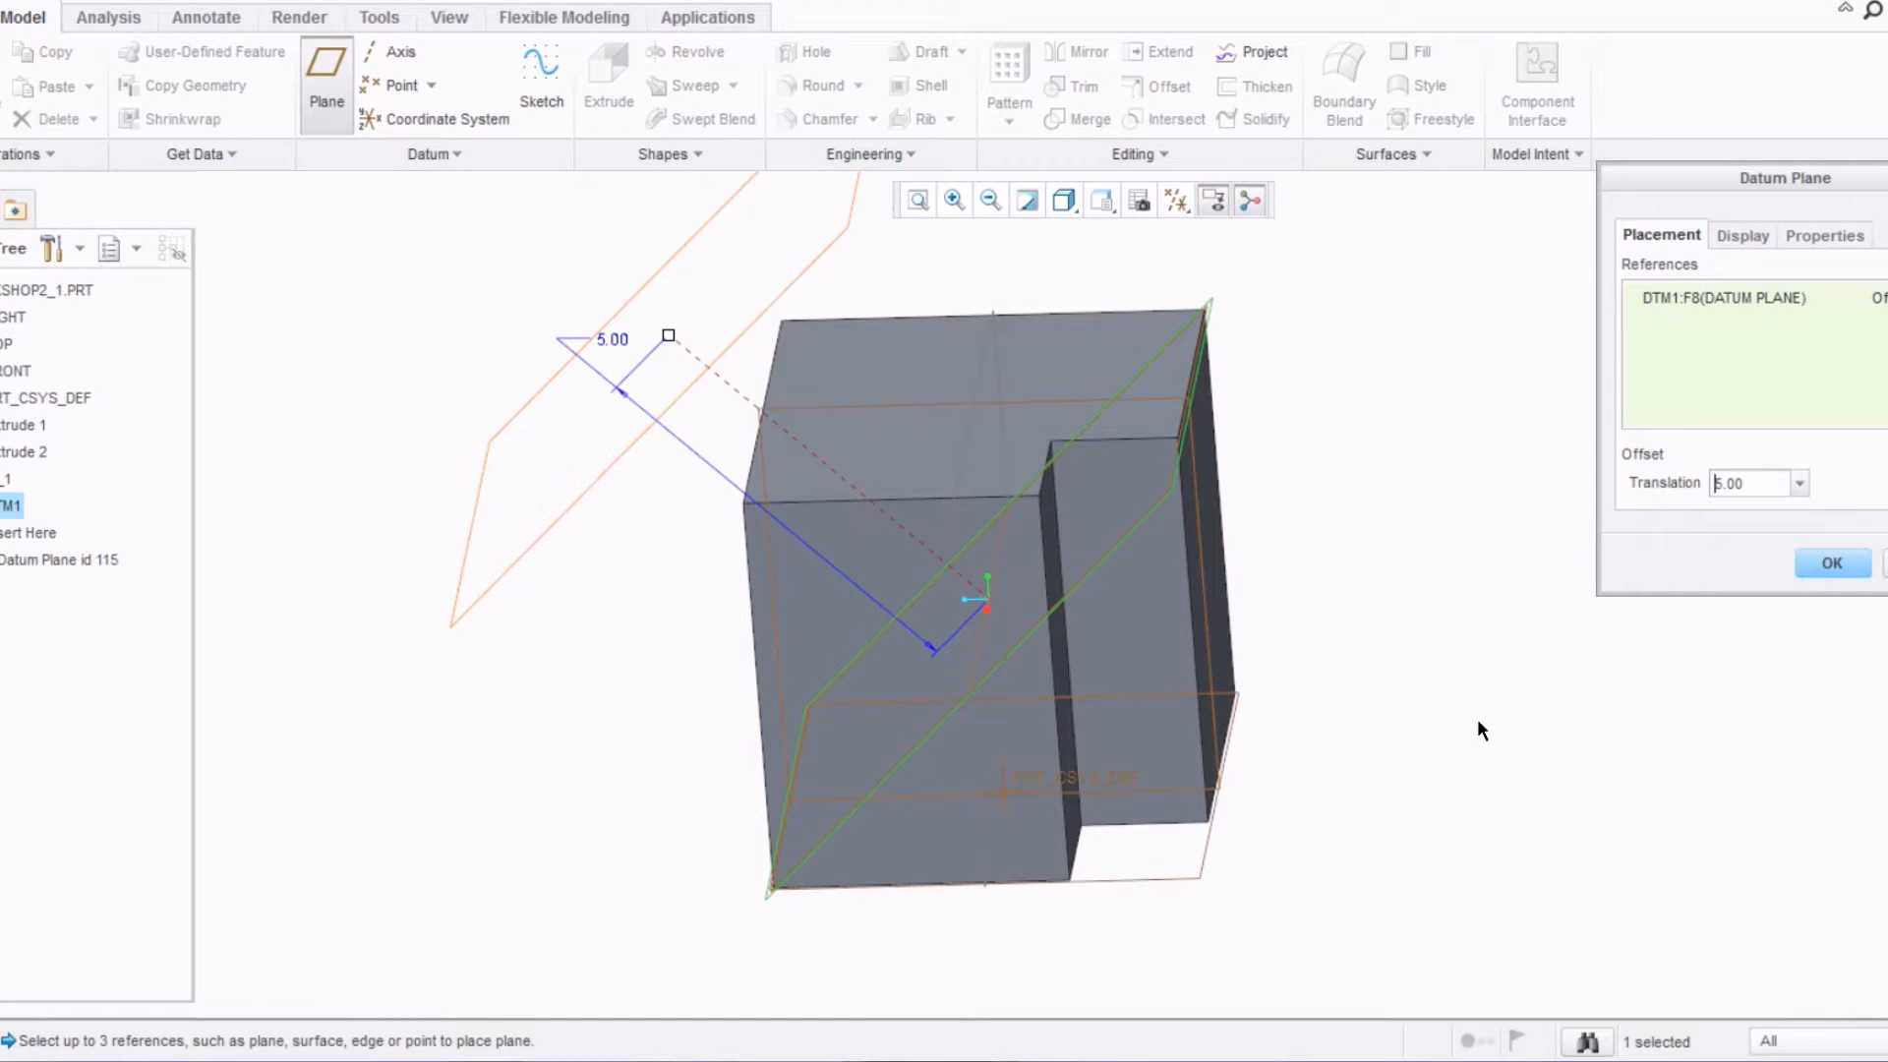
Step: Flip the offset plane's normal direction toward the block and create the datum plane
{"action": "scroll", "coordinate": [1480, 727], "scroll_direction": "down", "scroll_amount": 4}
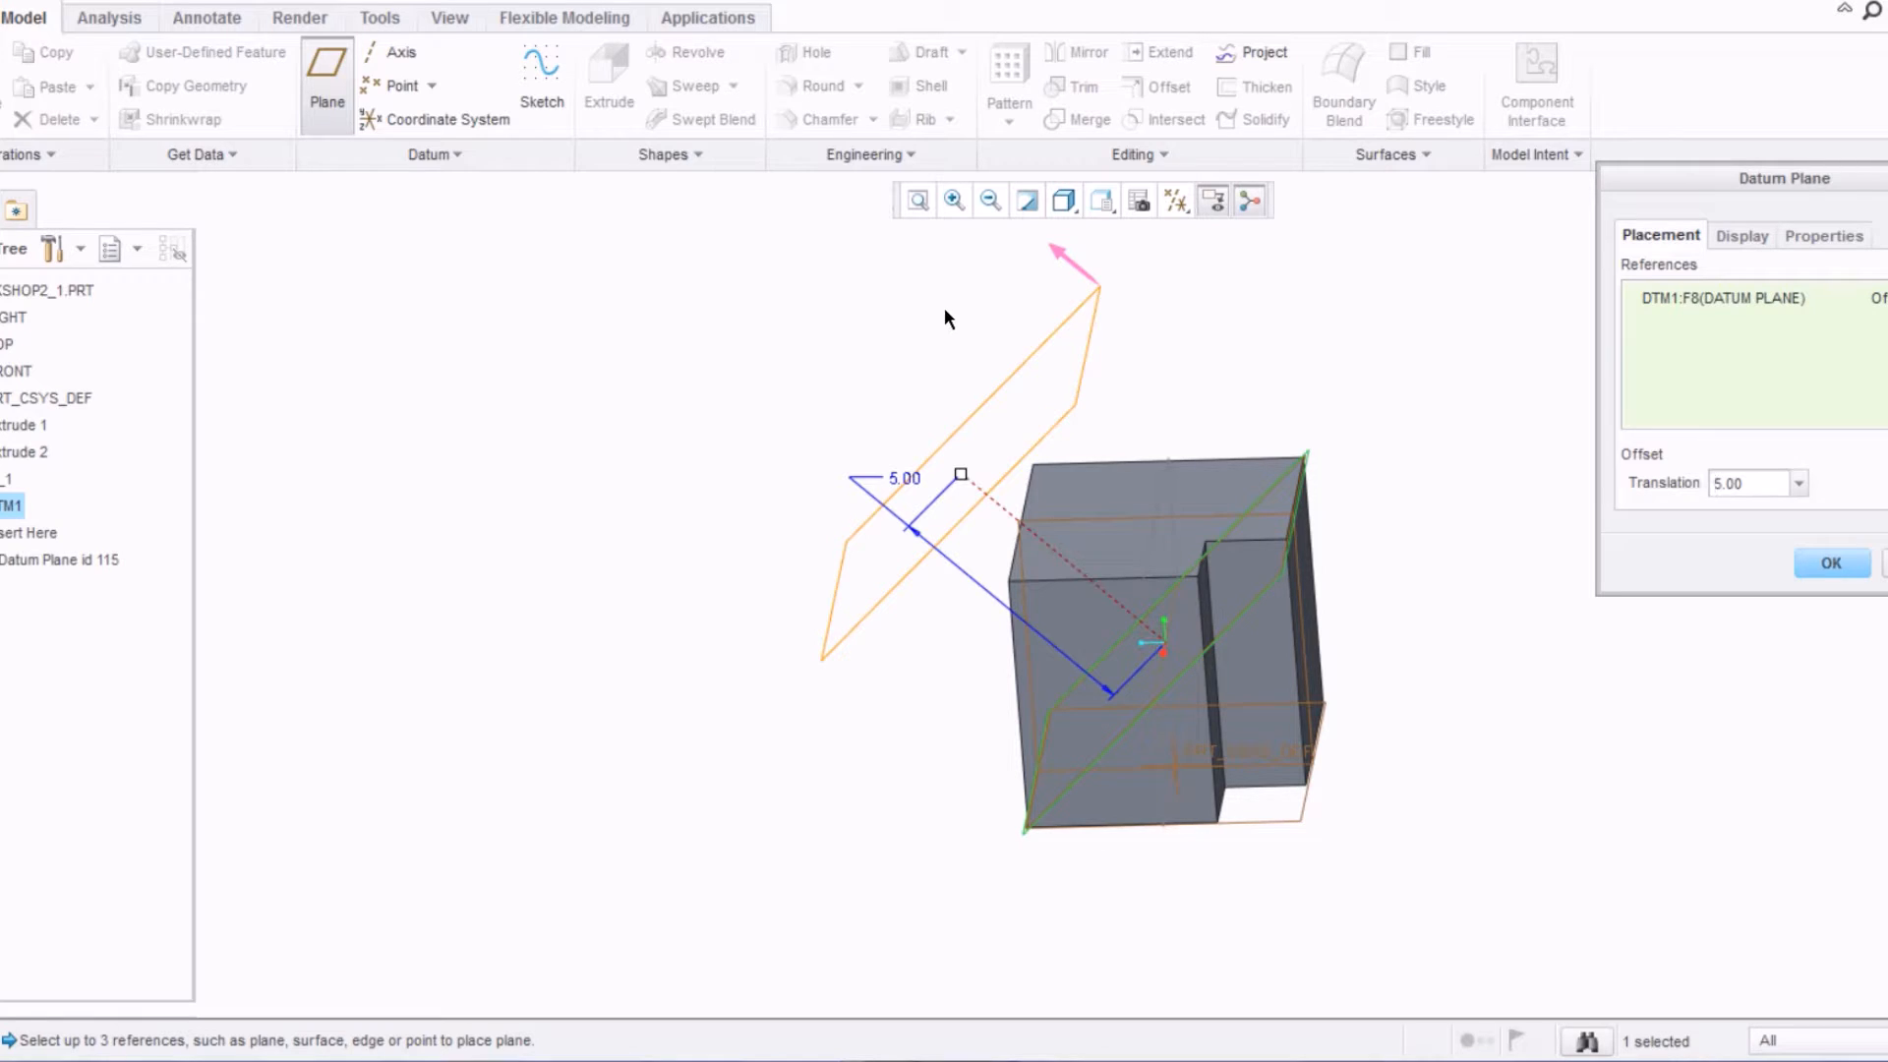
{"action": "left_click", "coordinate": [1070, 263]}
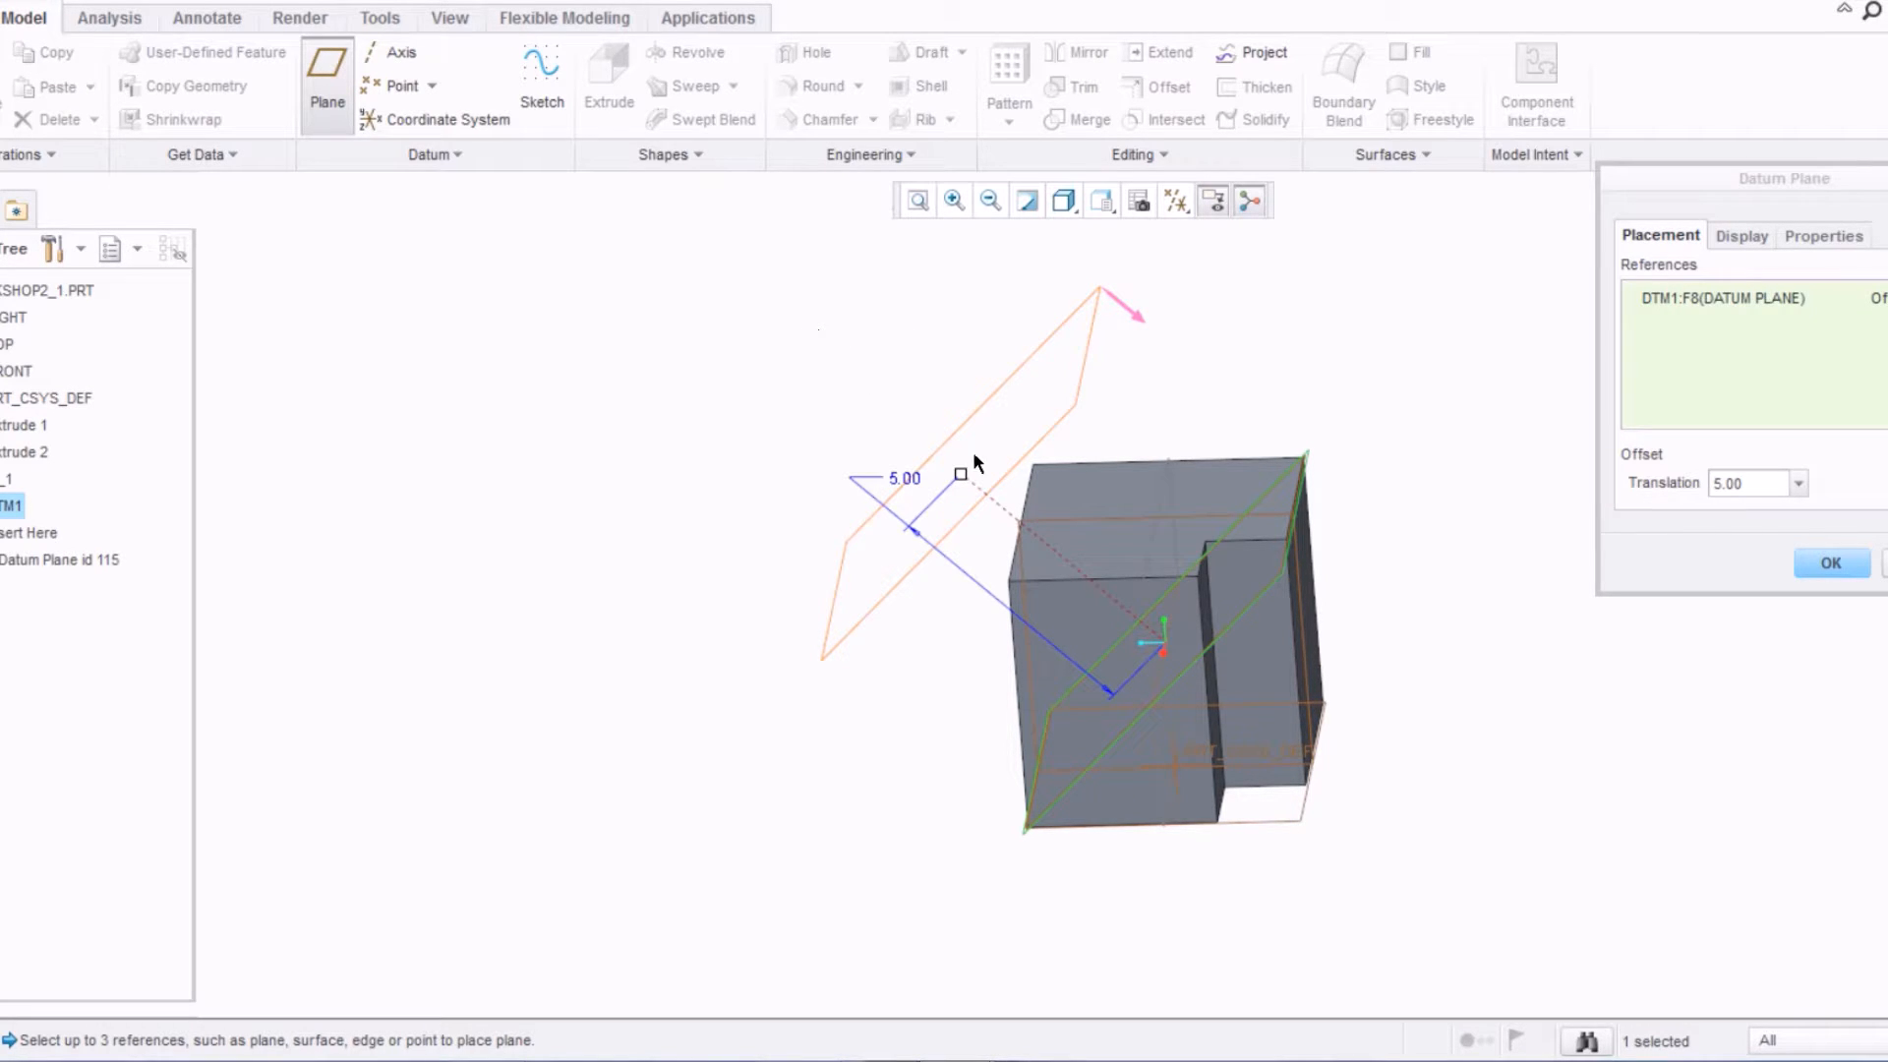
{"action": "middle_click_drag", "start_coordinate": [1088, 521], "coordinate": [1105, 473]}
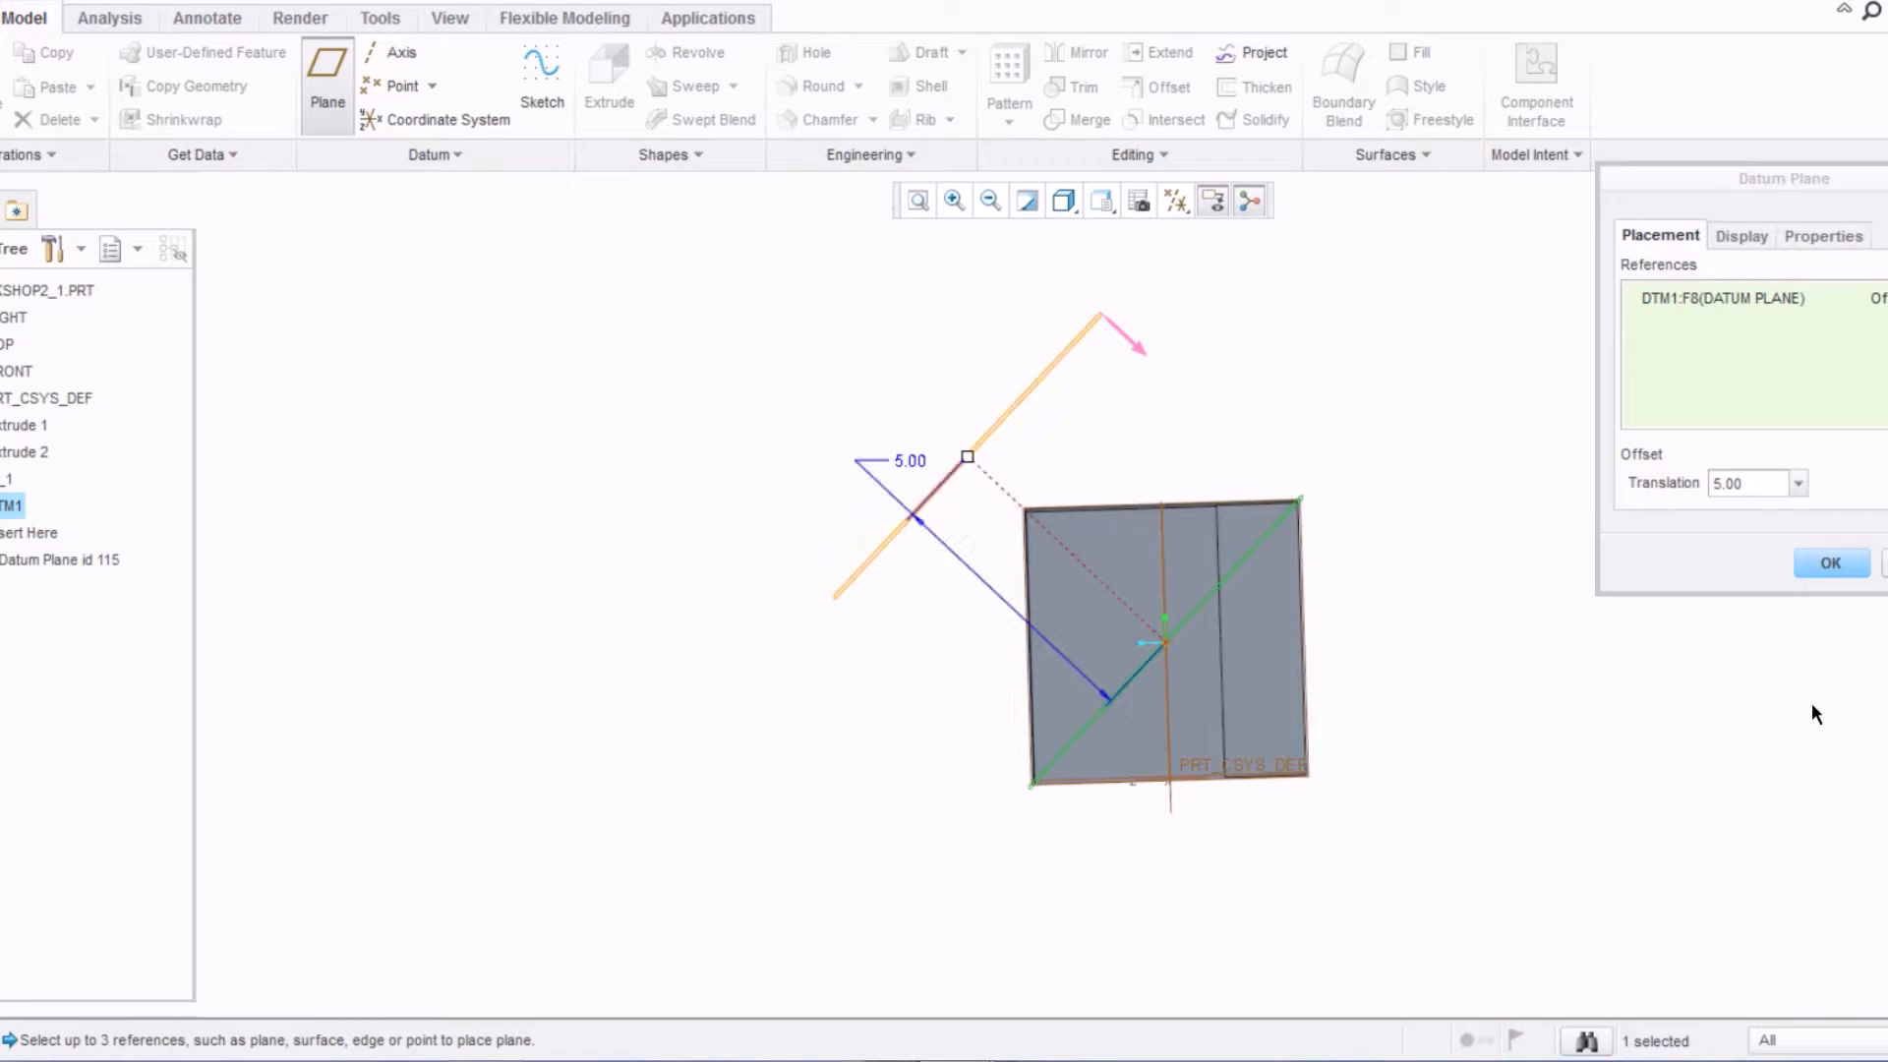
{"action": "left_click", "coordinate": [1831, 565]}
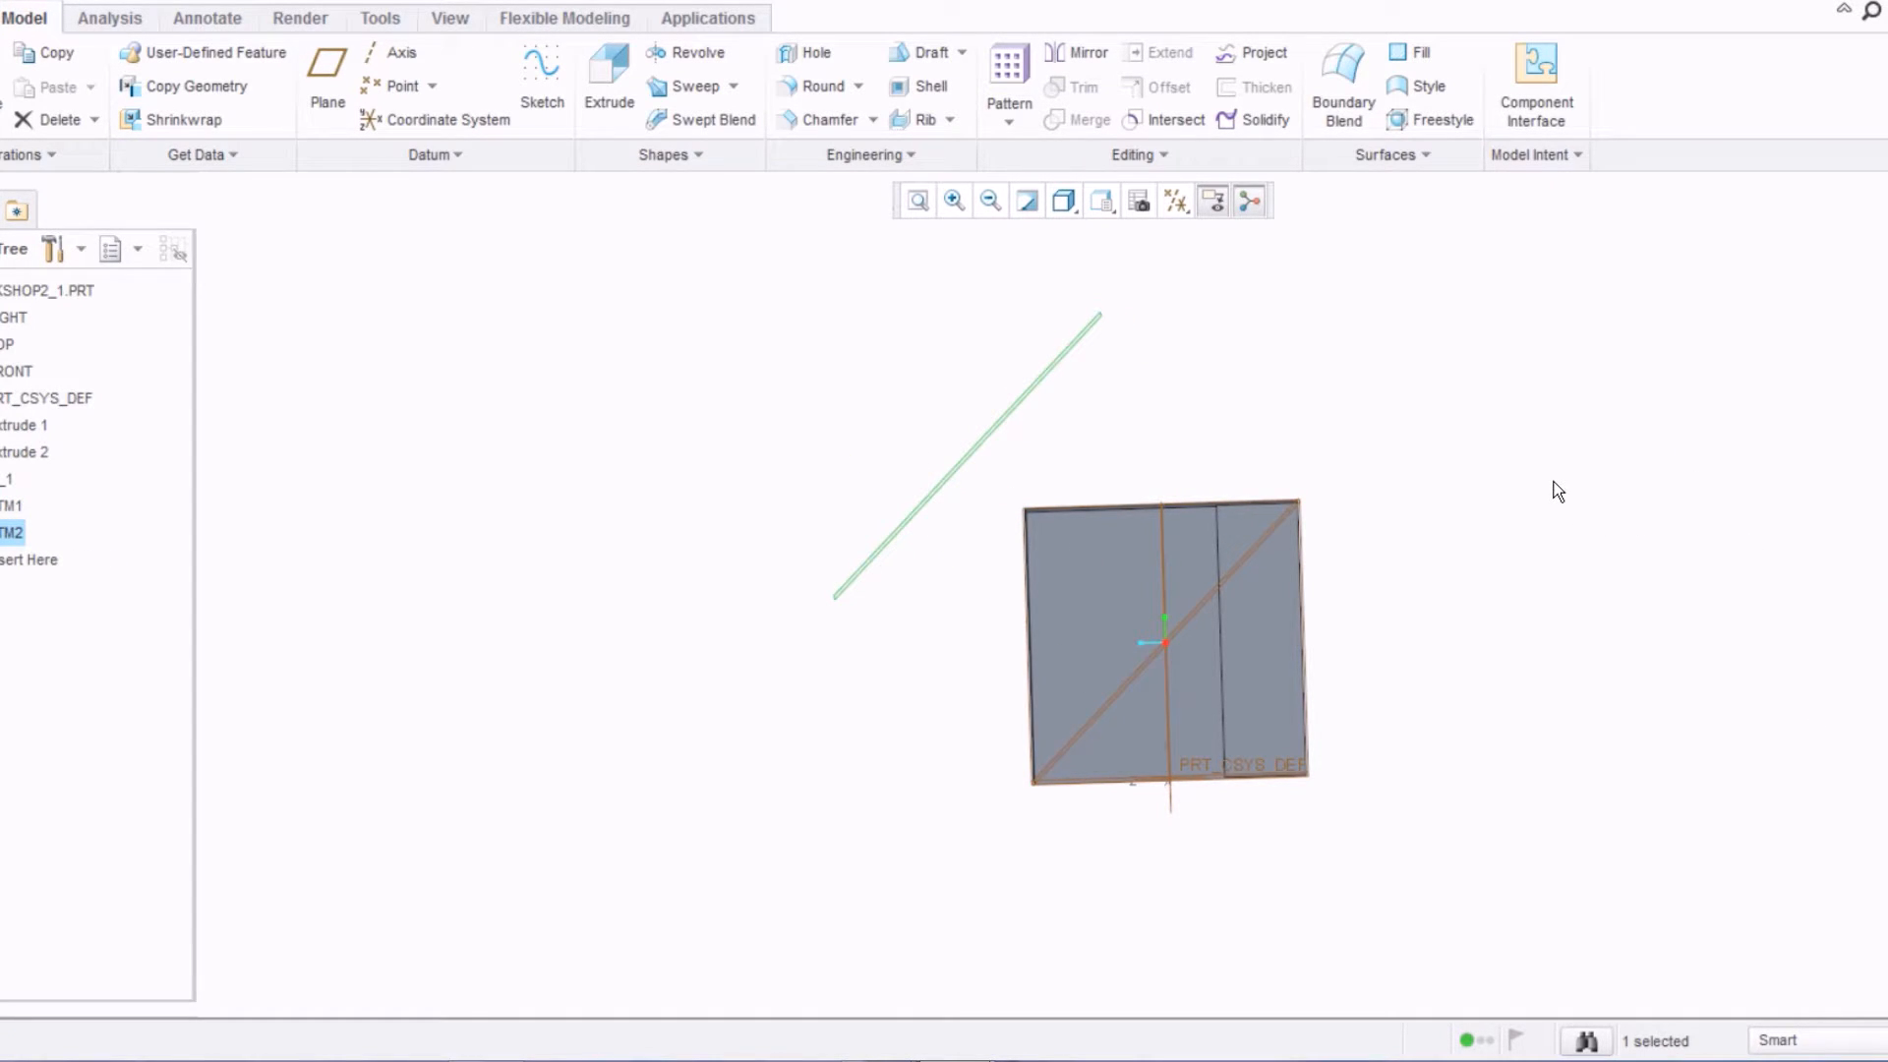
Step: Start an extrusion with its sketch on the new offset datum plane and orient the view parallel to the sketch
{"action": "key", "text": "ctrl+d"}
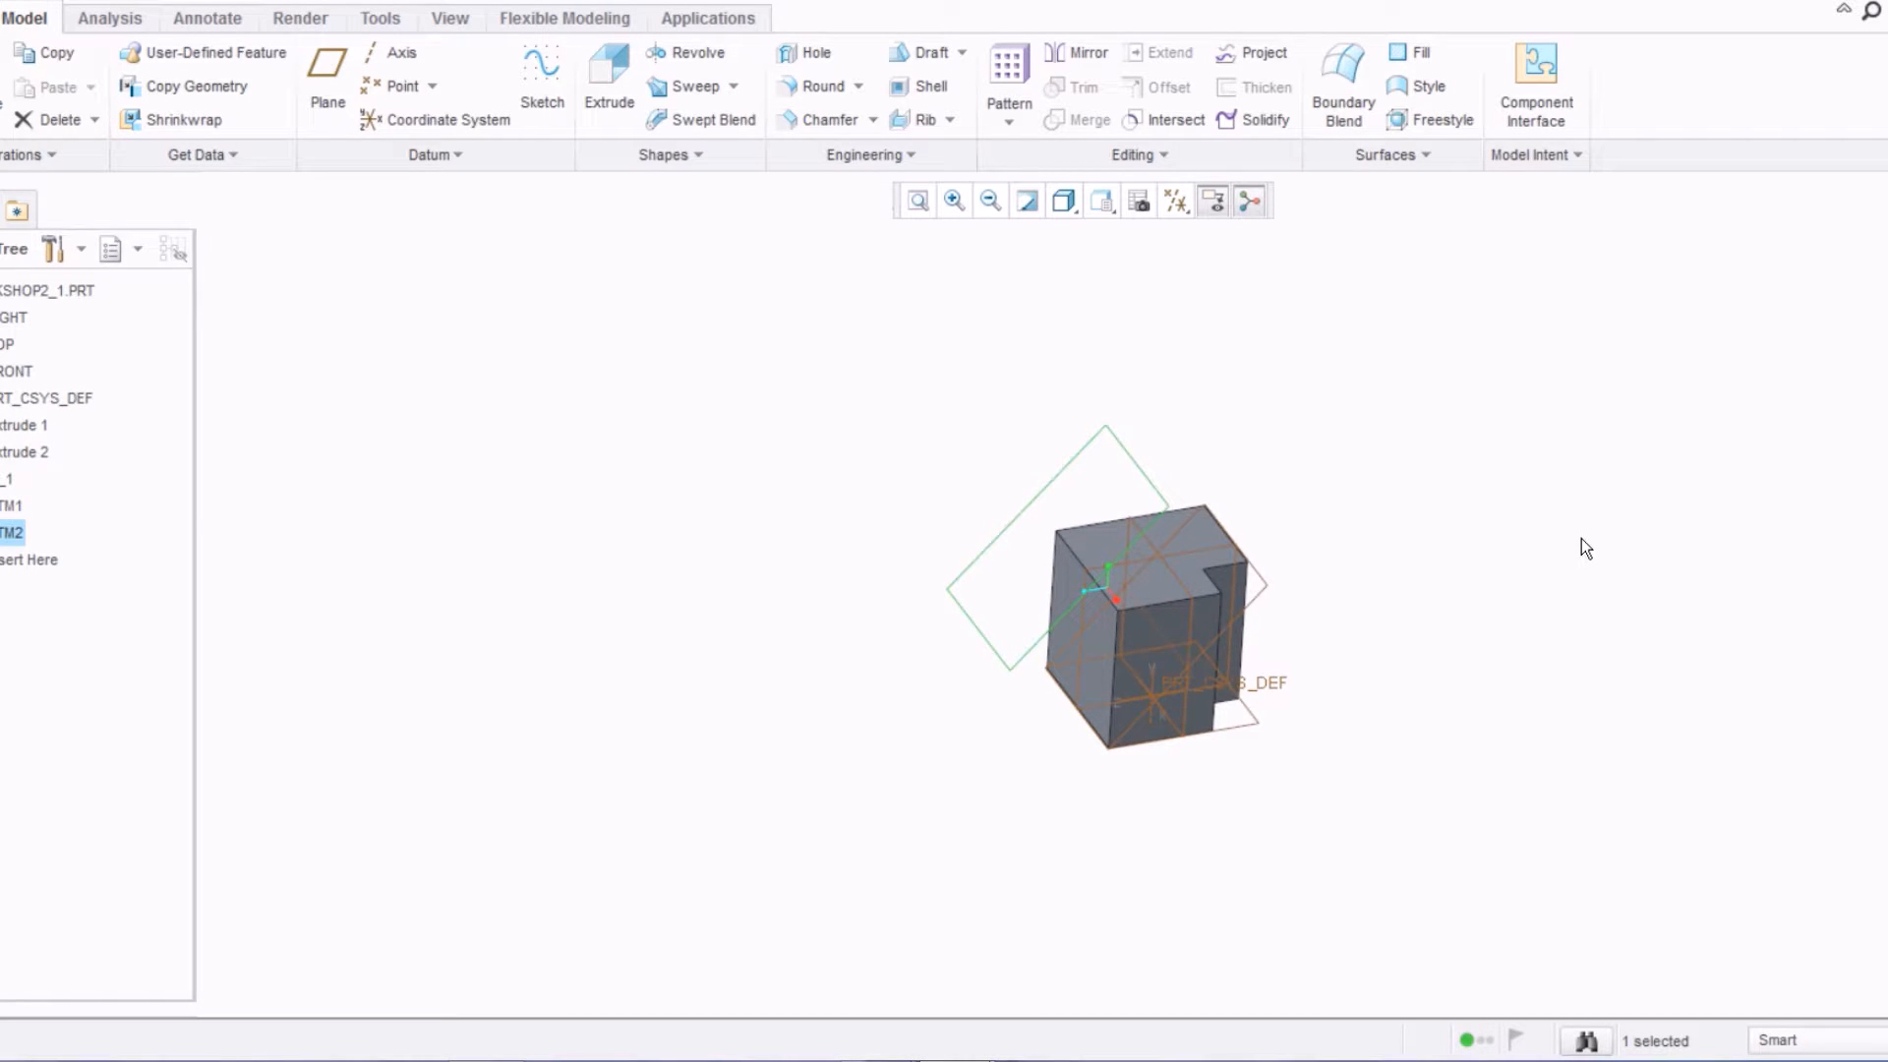
{"action": "left_click", "coordinate": [1582, 539]}
{"action": "scroll", "coordinate": [1487, 566], "scroll_direction": "down", "scroll_amount": 3}
{"action": "middle_click_drag", "start_coordinate": [1475, 553], "coordinate": [1445, 525]}
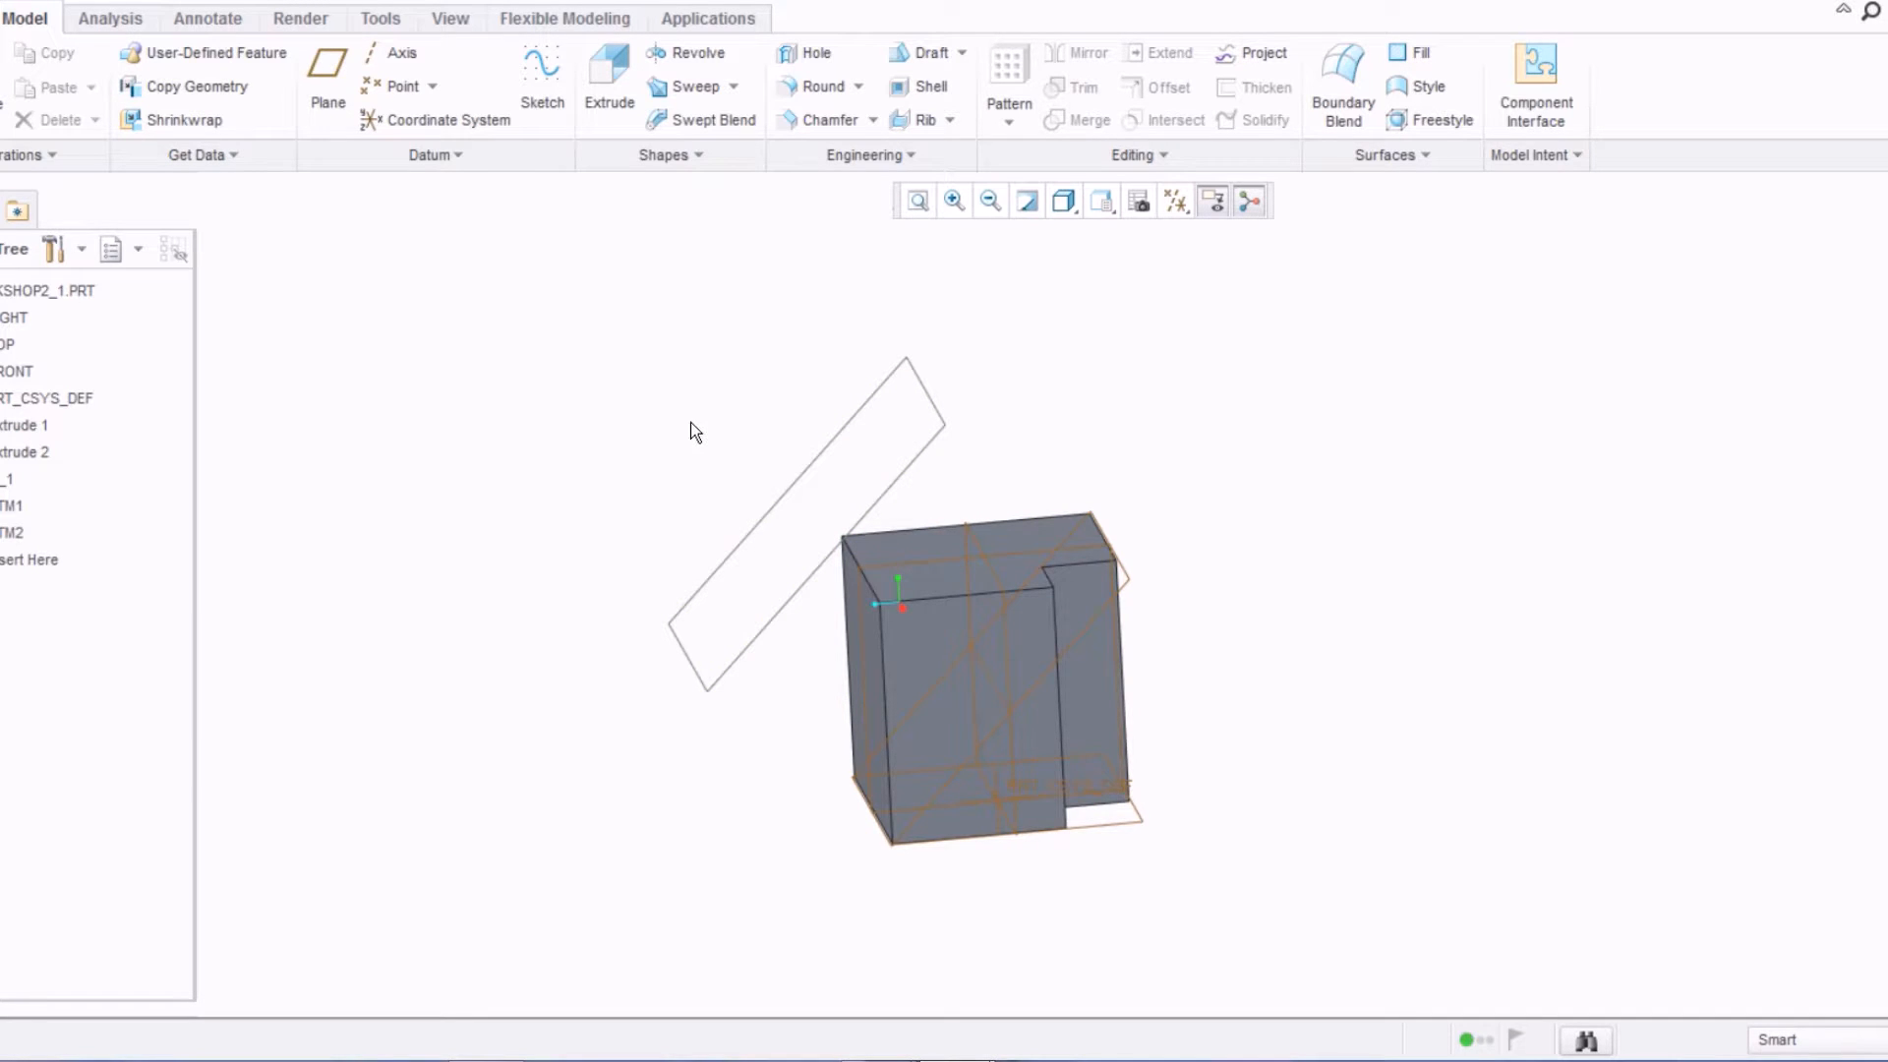
{"action": "middle_click_drag", "start_coordinate": [590, 367], "coordinate": [628, 392]}
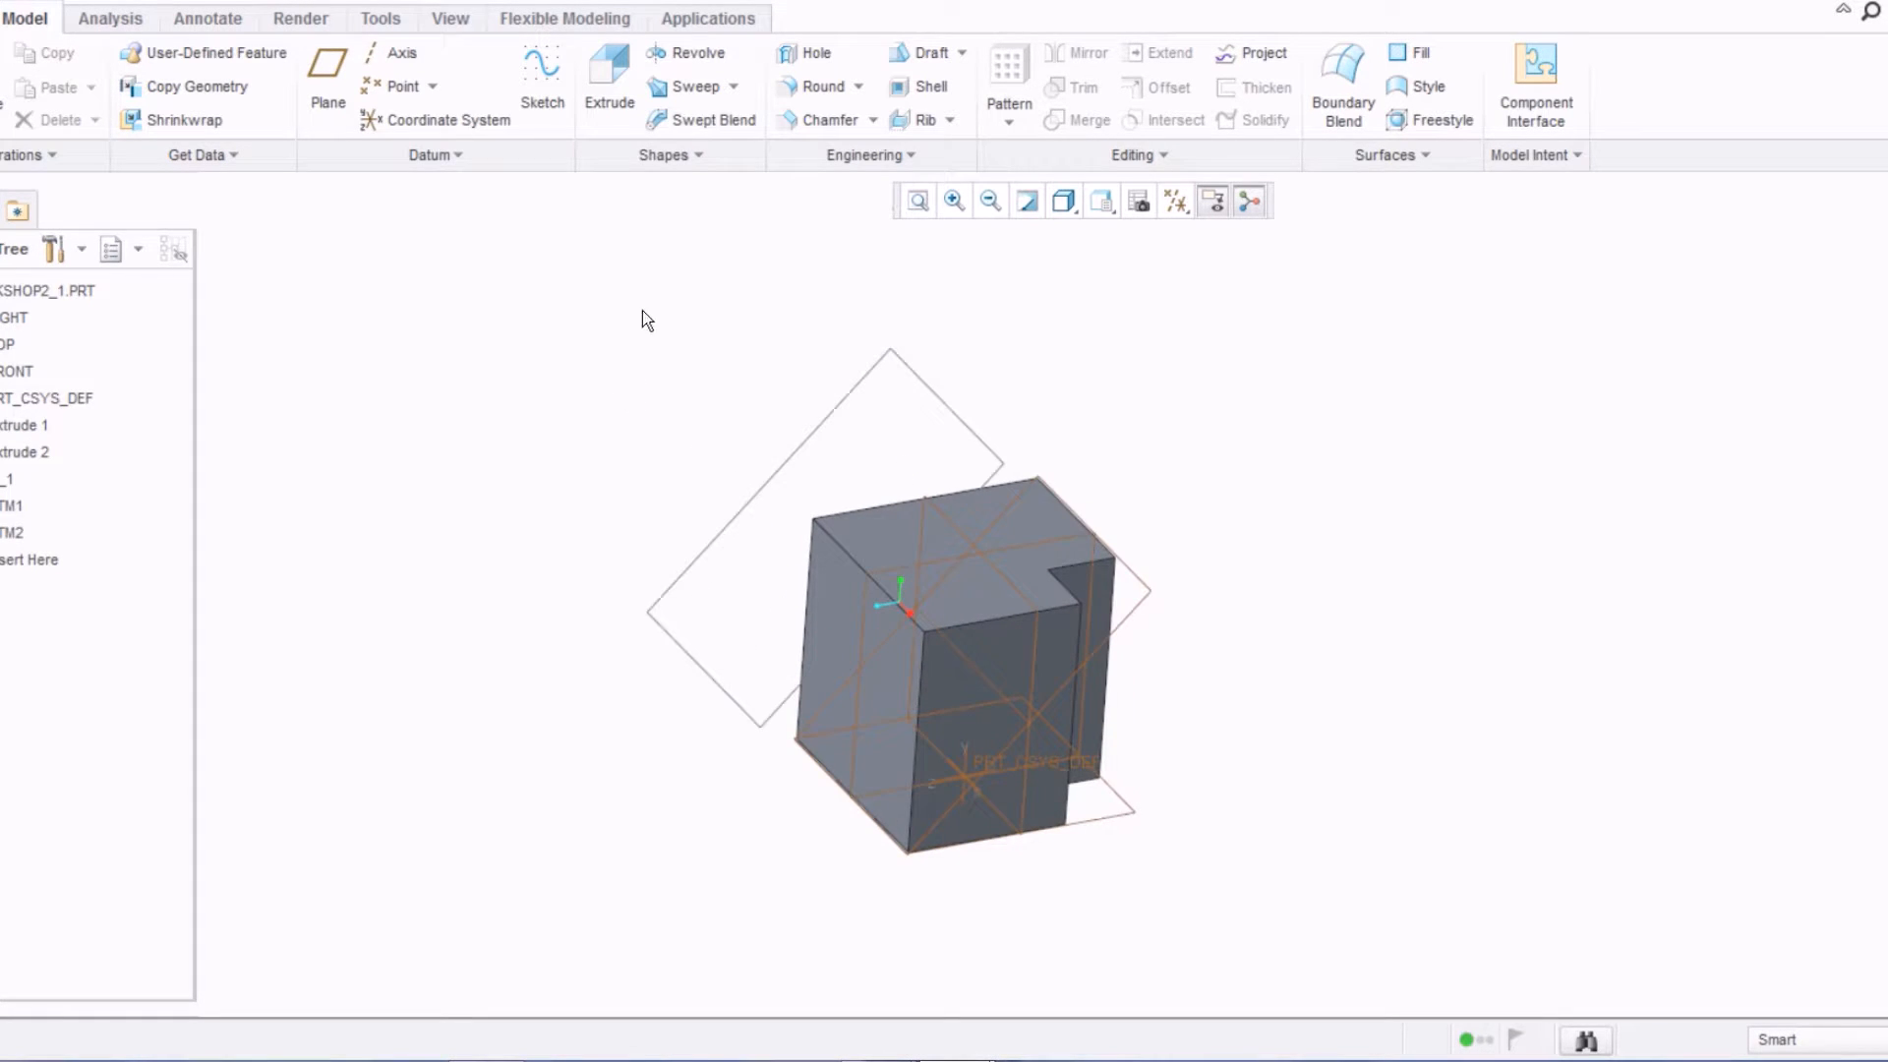
{"action": "left_click", "coordinate": [617, 99]}
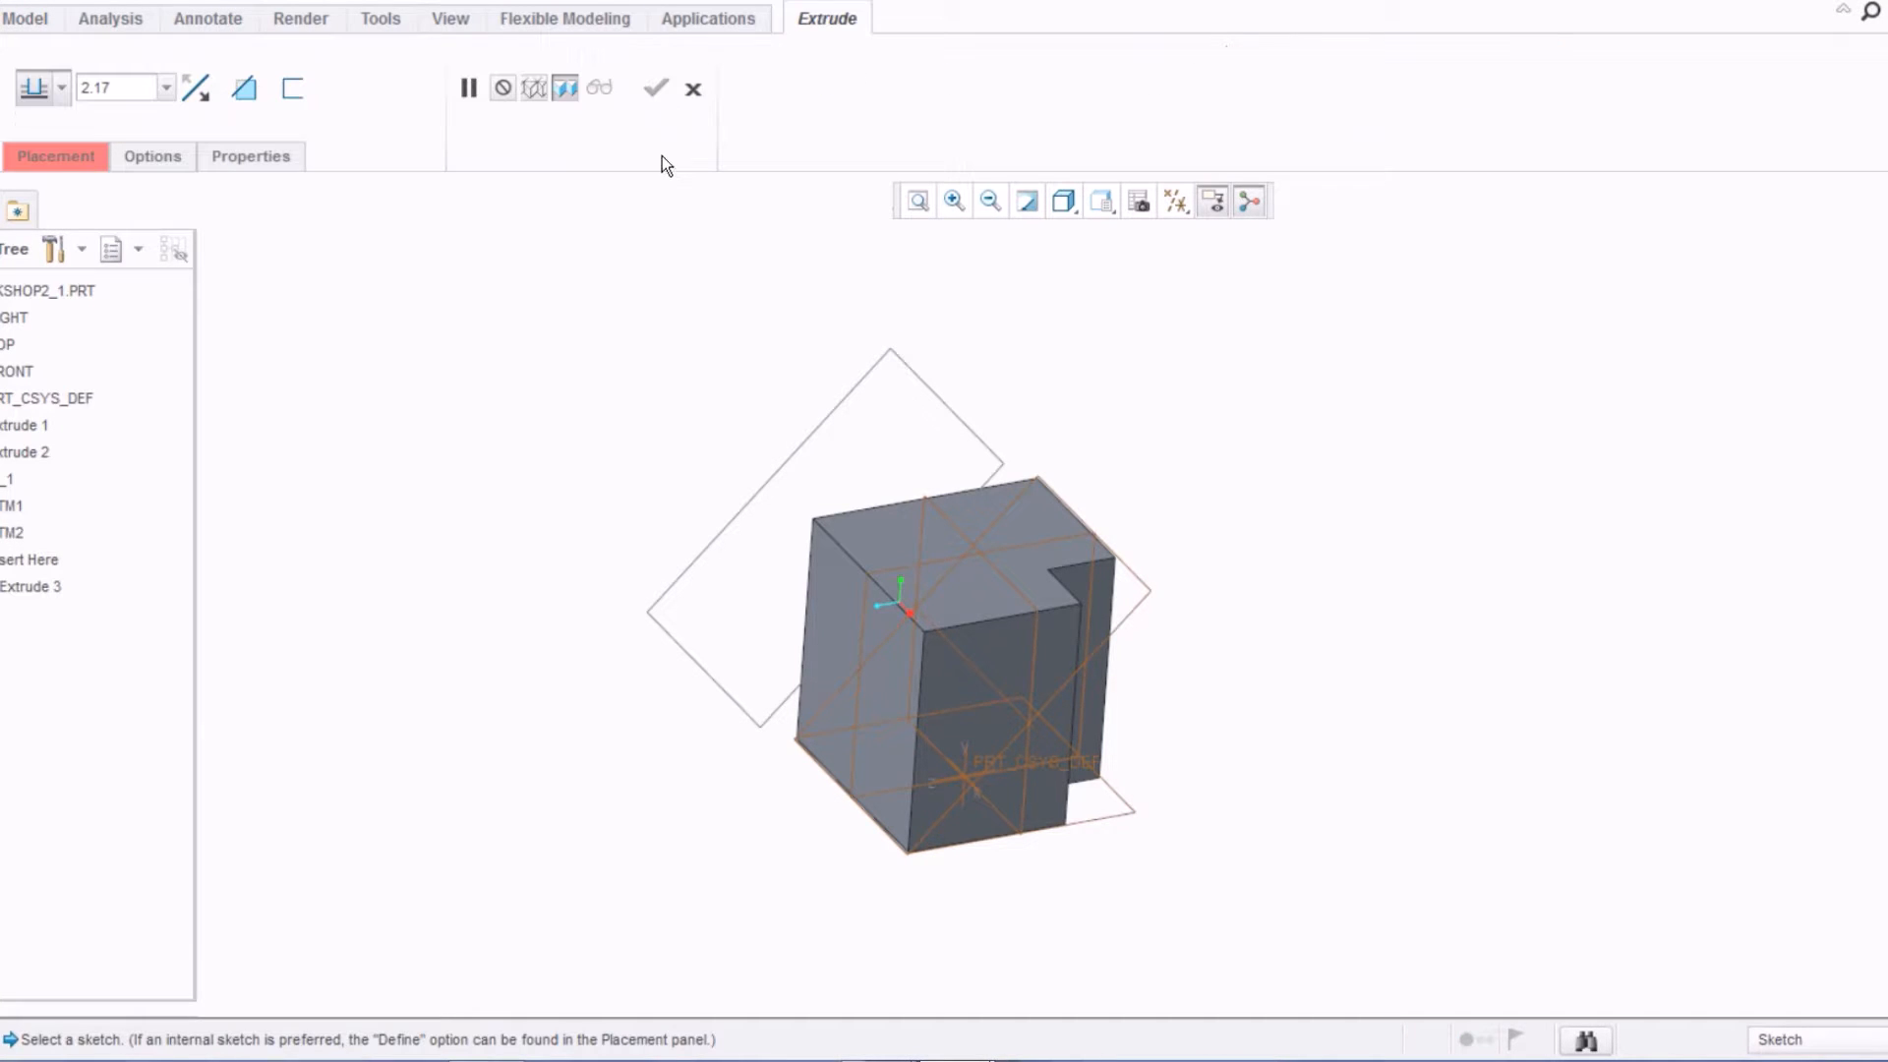
{"action": "left_click", "coordinate": [847, 387]}
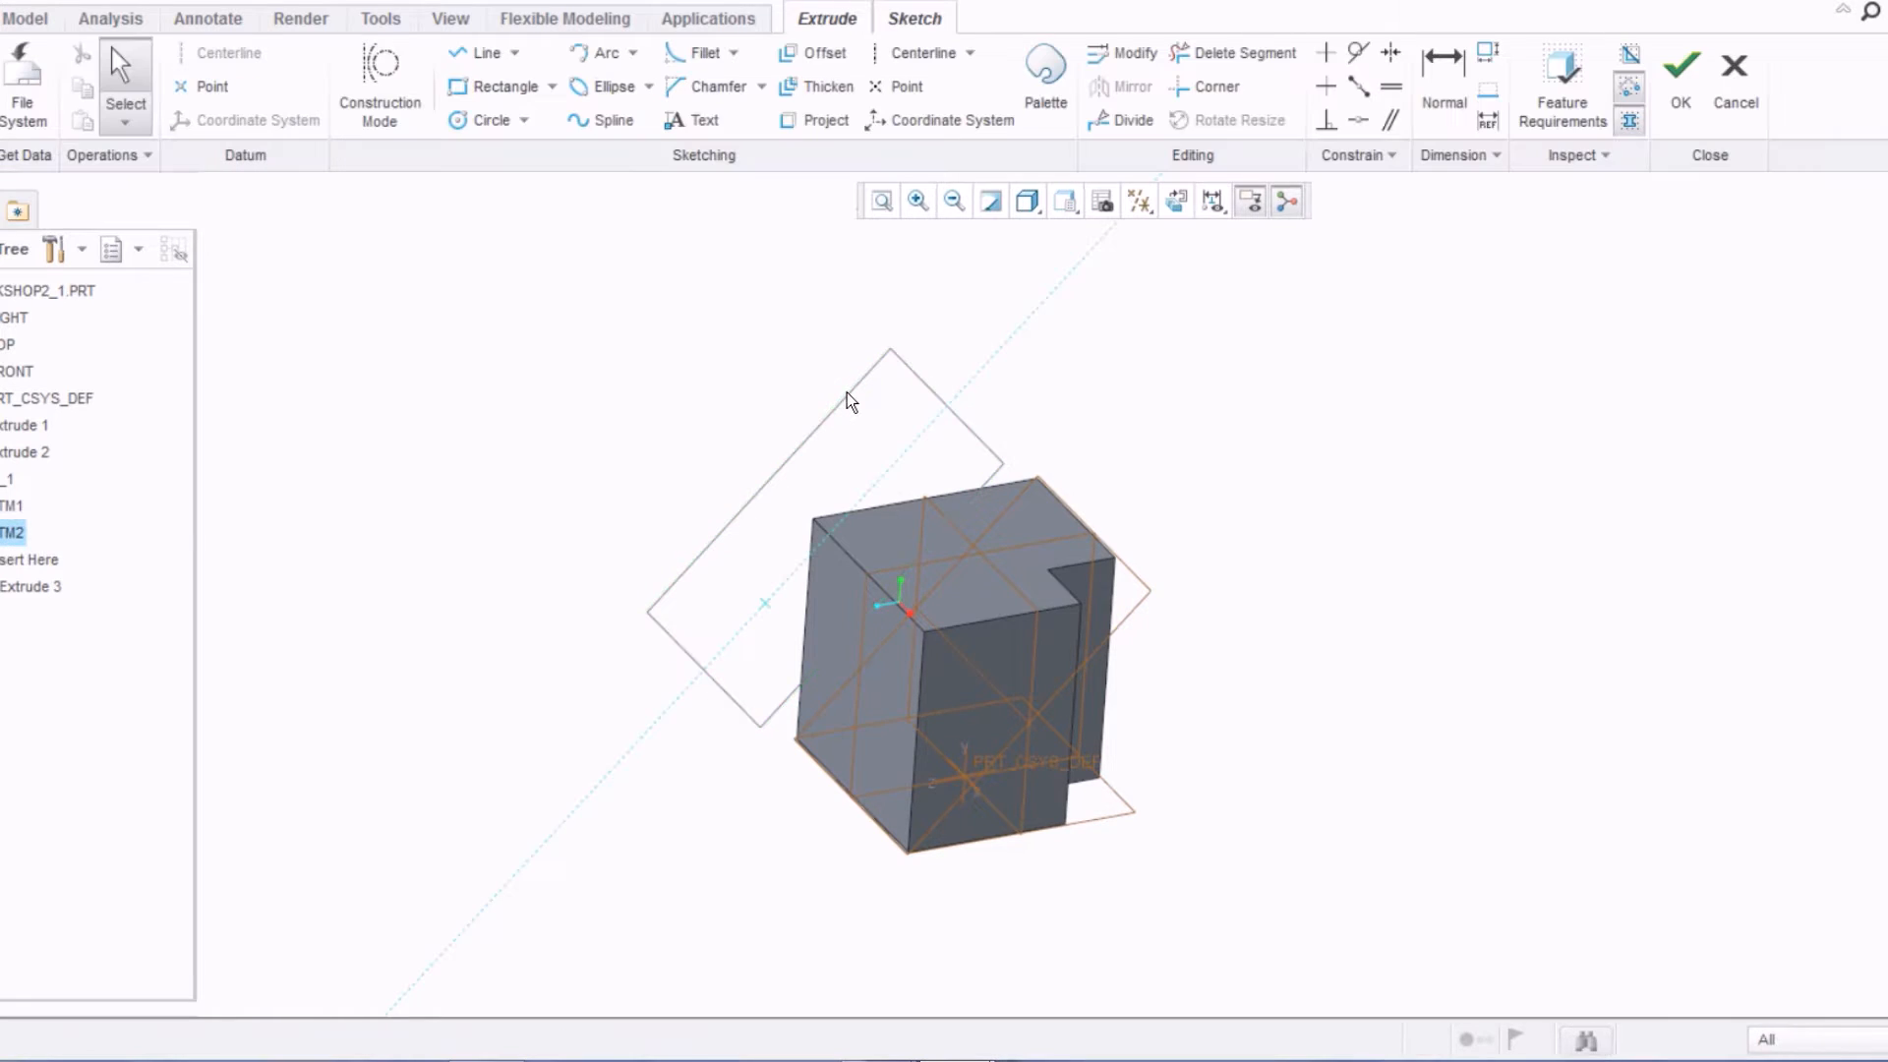
{"action": "left_click", "coordinate": [1177, 203]}
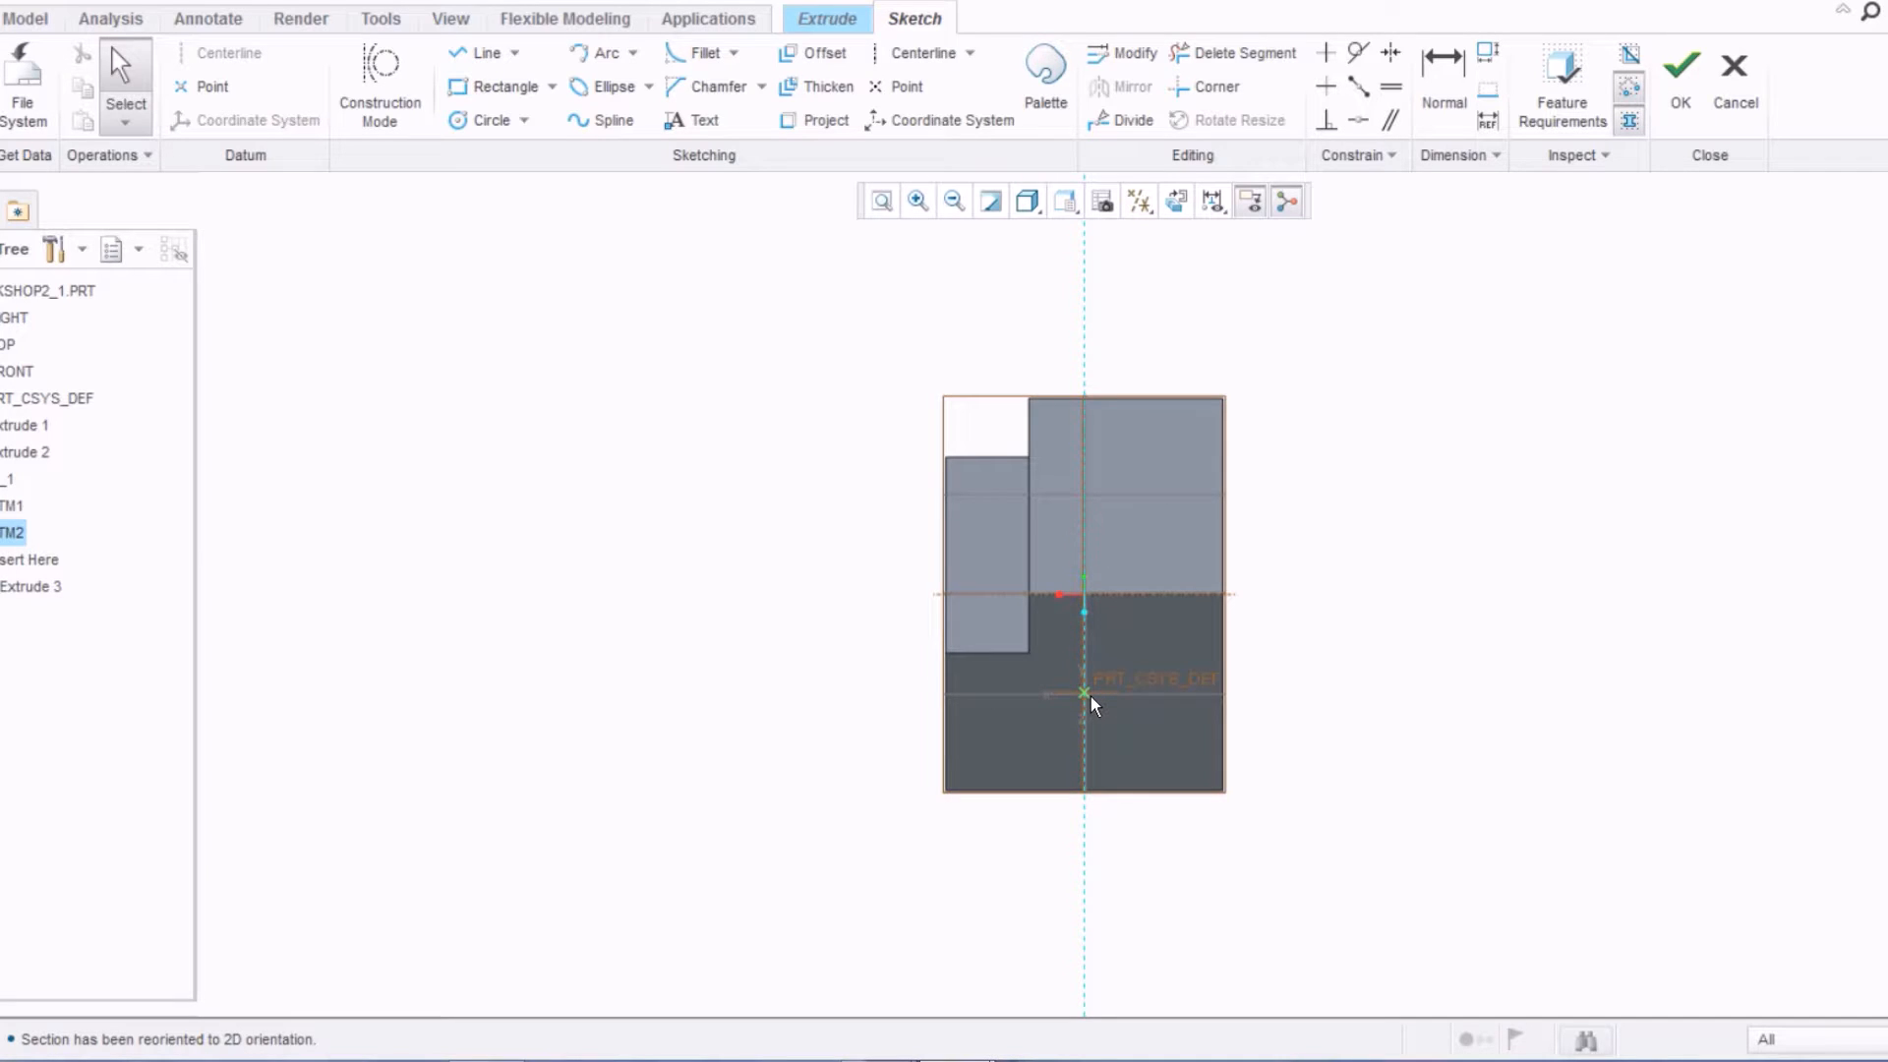
{"action": "scroll", "coordinate": [1094, 704], "scroll_direction": "up", "scroll_amount": 2}
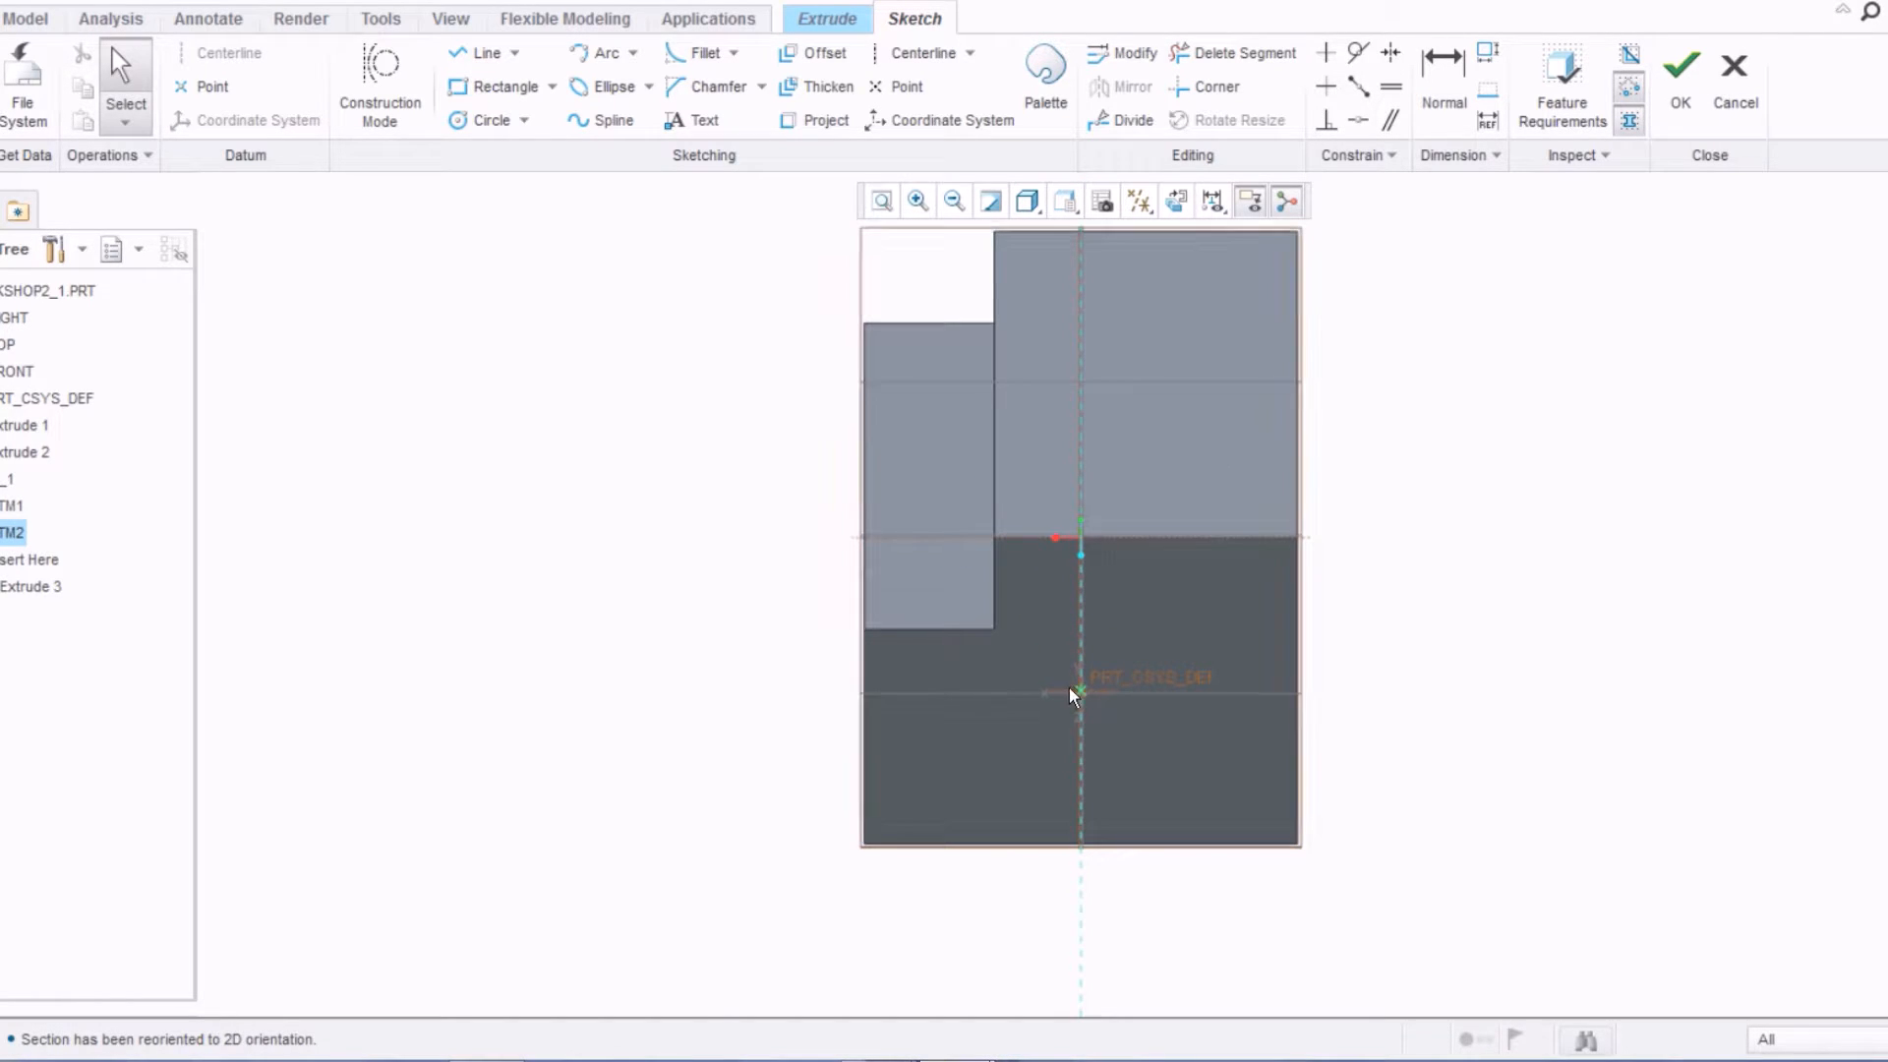
{"action": "mouse_move", "coordinate": [1095, 698]}
{"action": "middle_mouse_down"}
{"action": "mouse_move", "coordinate": [1374, 683]}
{"action": "mouse_move", "coordinate": [1378, 637]}
{"action": "mouse_move", "coordinate": [1266, 606]}
{"action": "mouse_move", "coordinate": [1243, 640]}
{"action": "mouse_move", "coordinate": [1209, 640]}
{"action": "middle_mouse_up"}
{"action": "middle_click_drag", "start_coordinate": [1016, 467], "coordinate": [961, 422]}
{"action": "left_click", "coordinate": [1176, 202]}
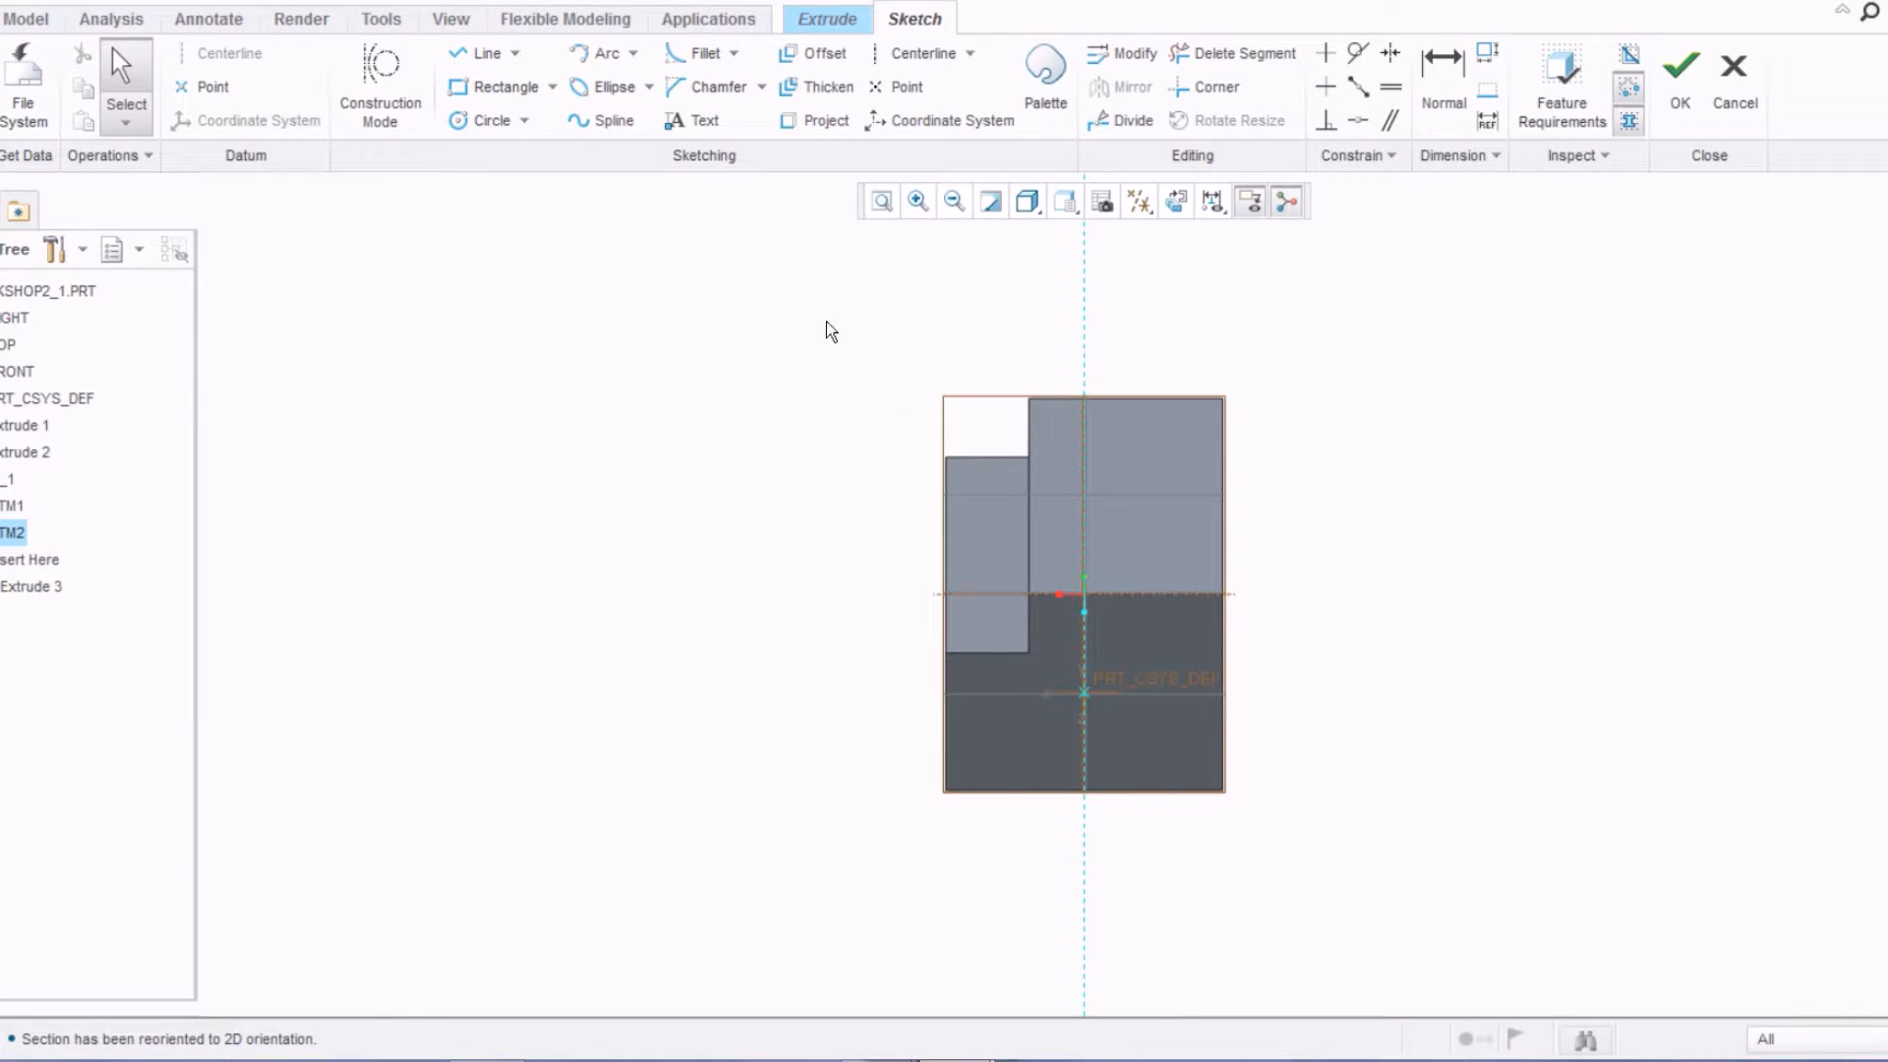
{"action": "left_click", "coordinate": [466, 131]}
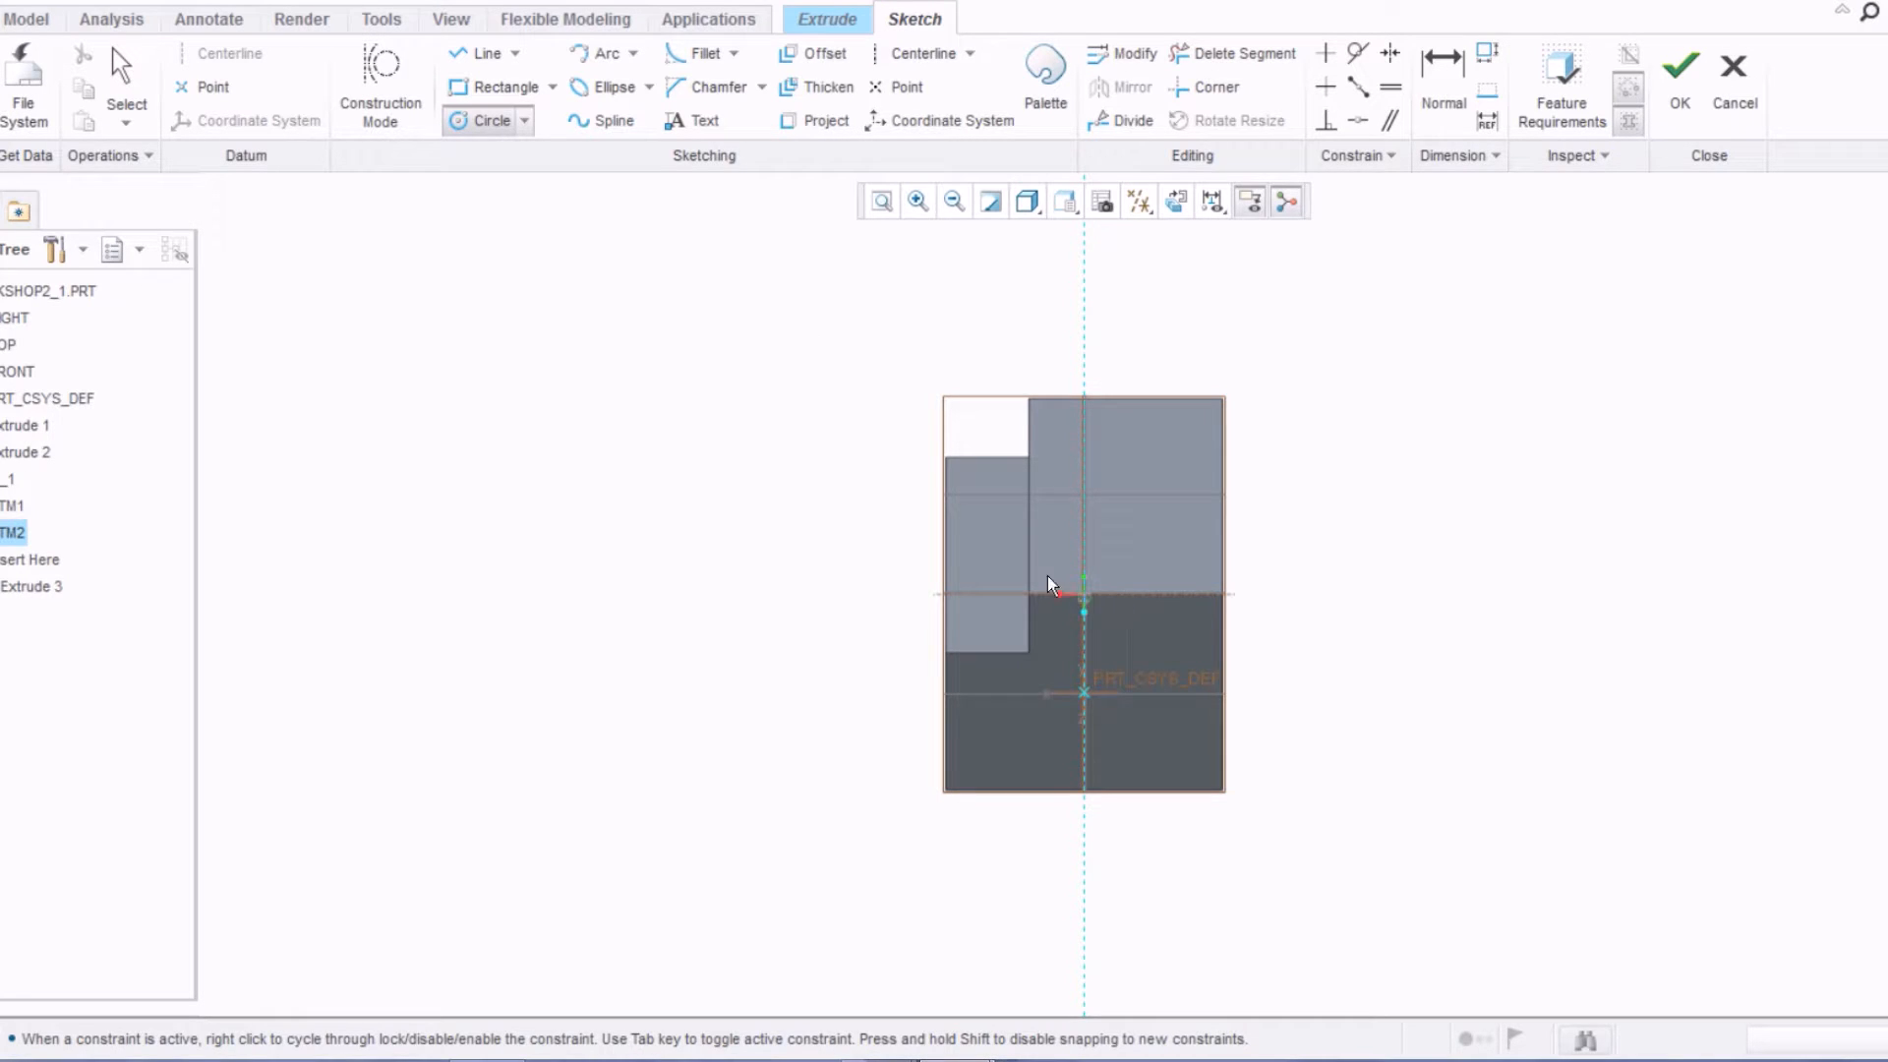
{"action": "scroll", "coordinate": [1049, 584], "scroll_direction": "down", "scroll_amount": 5}
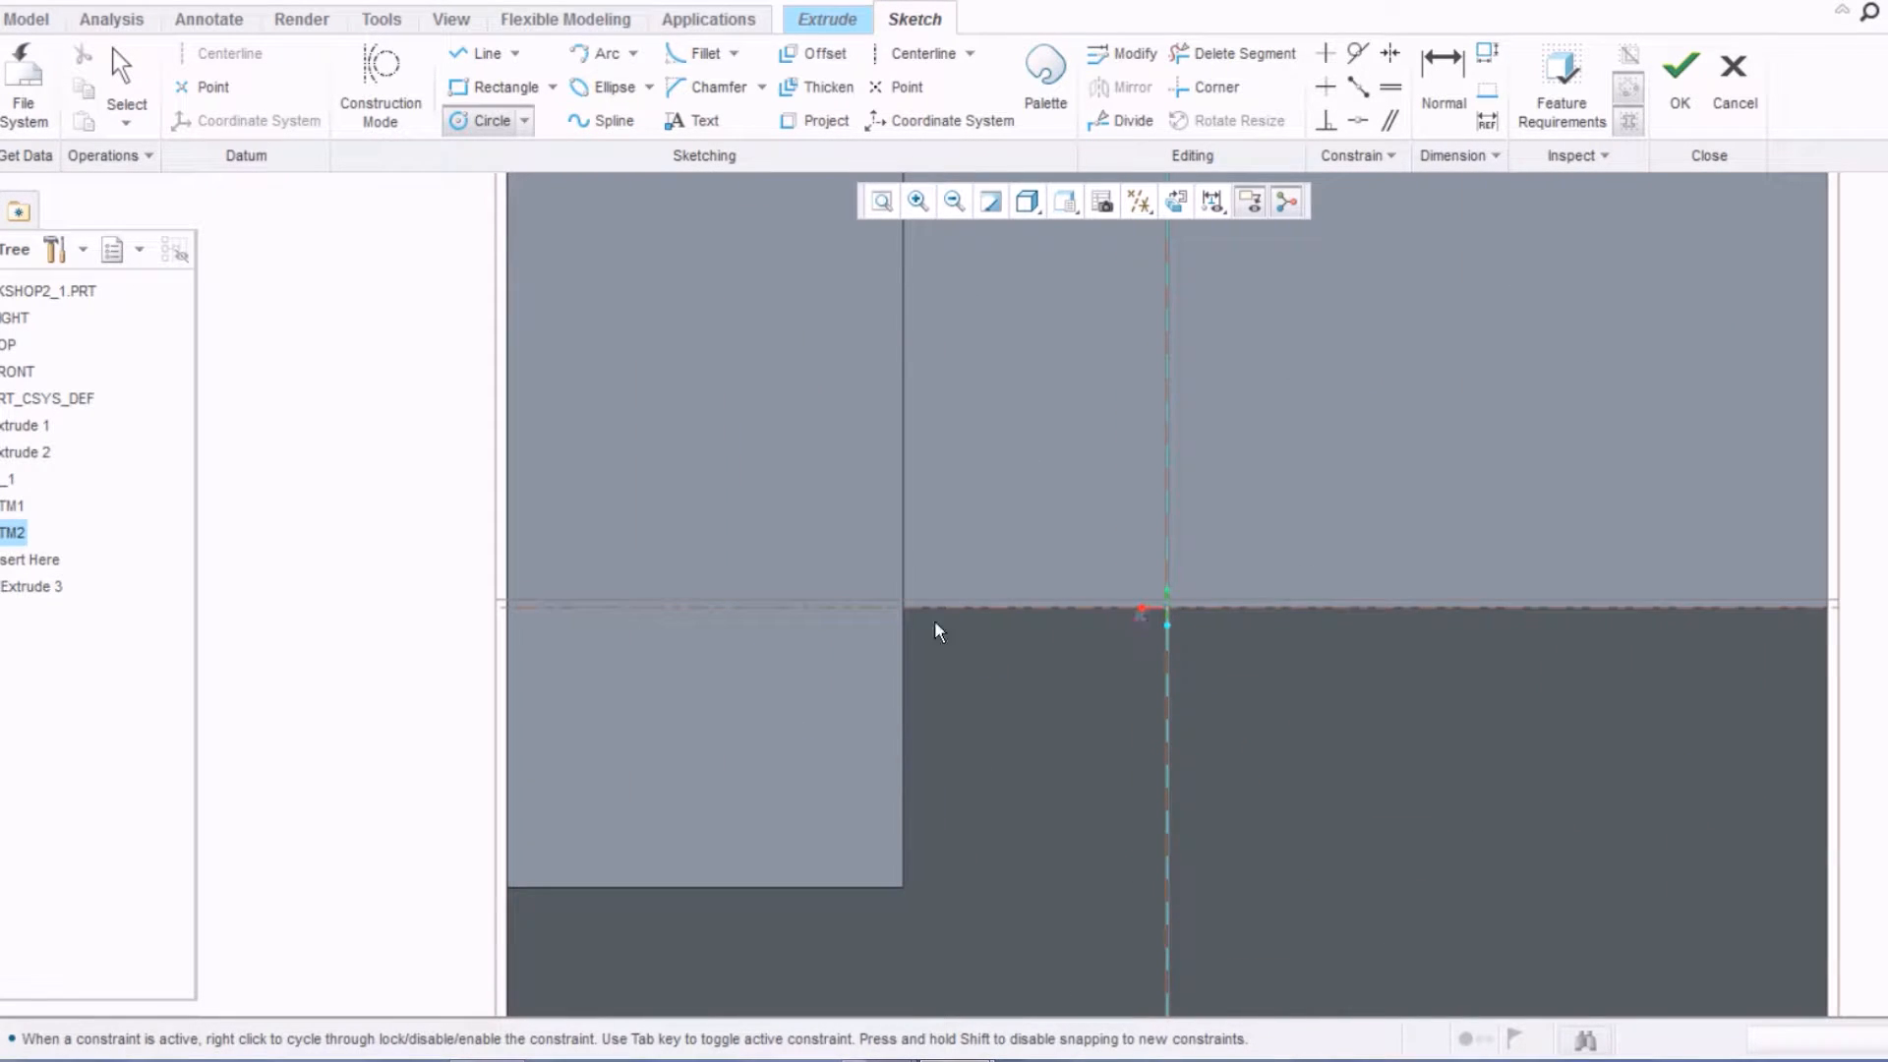
{"action": "scroll", "coordinate": [718, 600], "scroll_direction": "up", "scroll_amount": 5}
{"action": "mouse_move", "coordinate": [721, 588]}
{"action": "middle_mouse_down"}
{"action": "mouse_move", "coordinate": [953, 603]}
{"action": "mouse_move", "coordinate": [939, 619]}
{"action": "mouse_move", "coordinate": [772, 578]}
{"action": "mouse_move", "coordinate": [815, 602]}
{"action": "middle_mouse_up"}
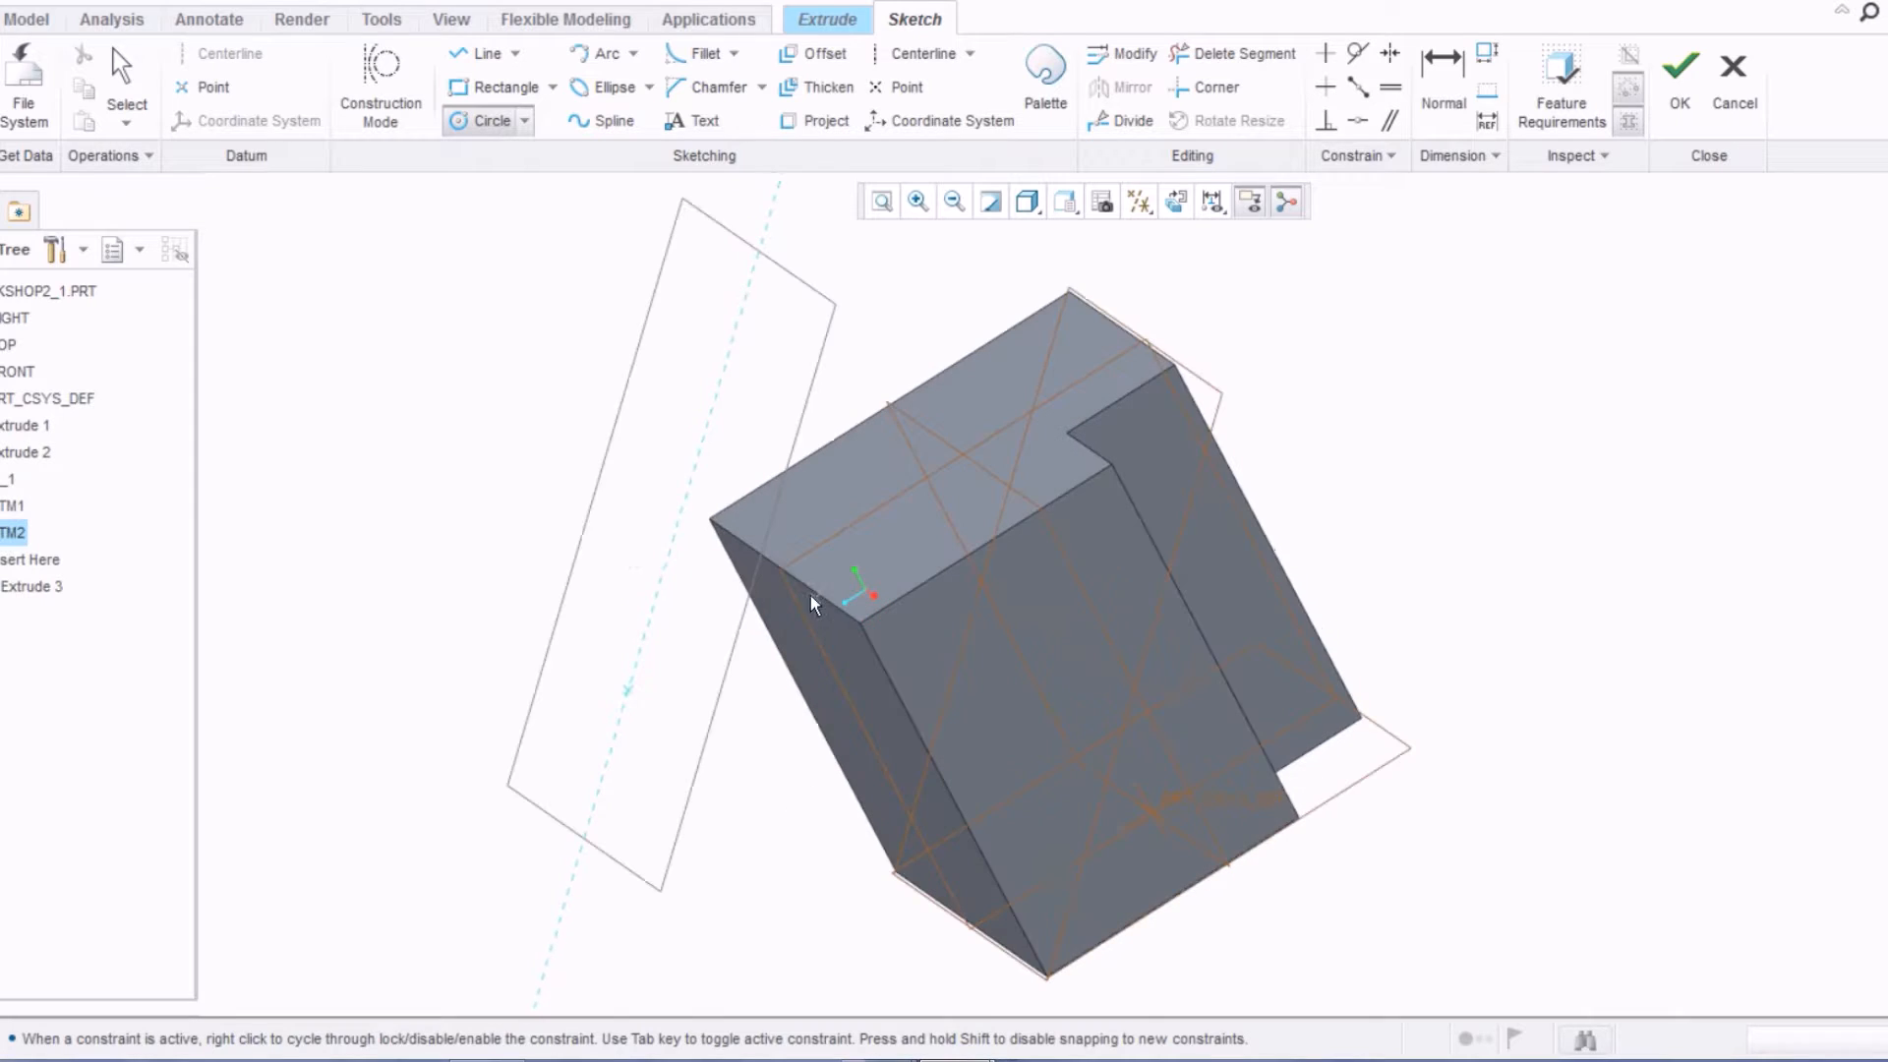
{"action": "middle_click", "coordinate": [499, 515]}
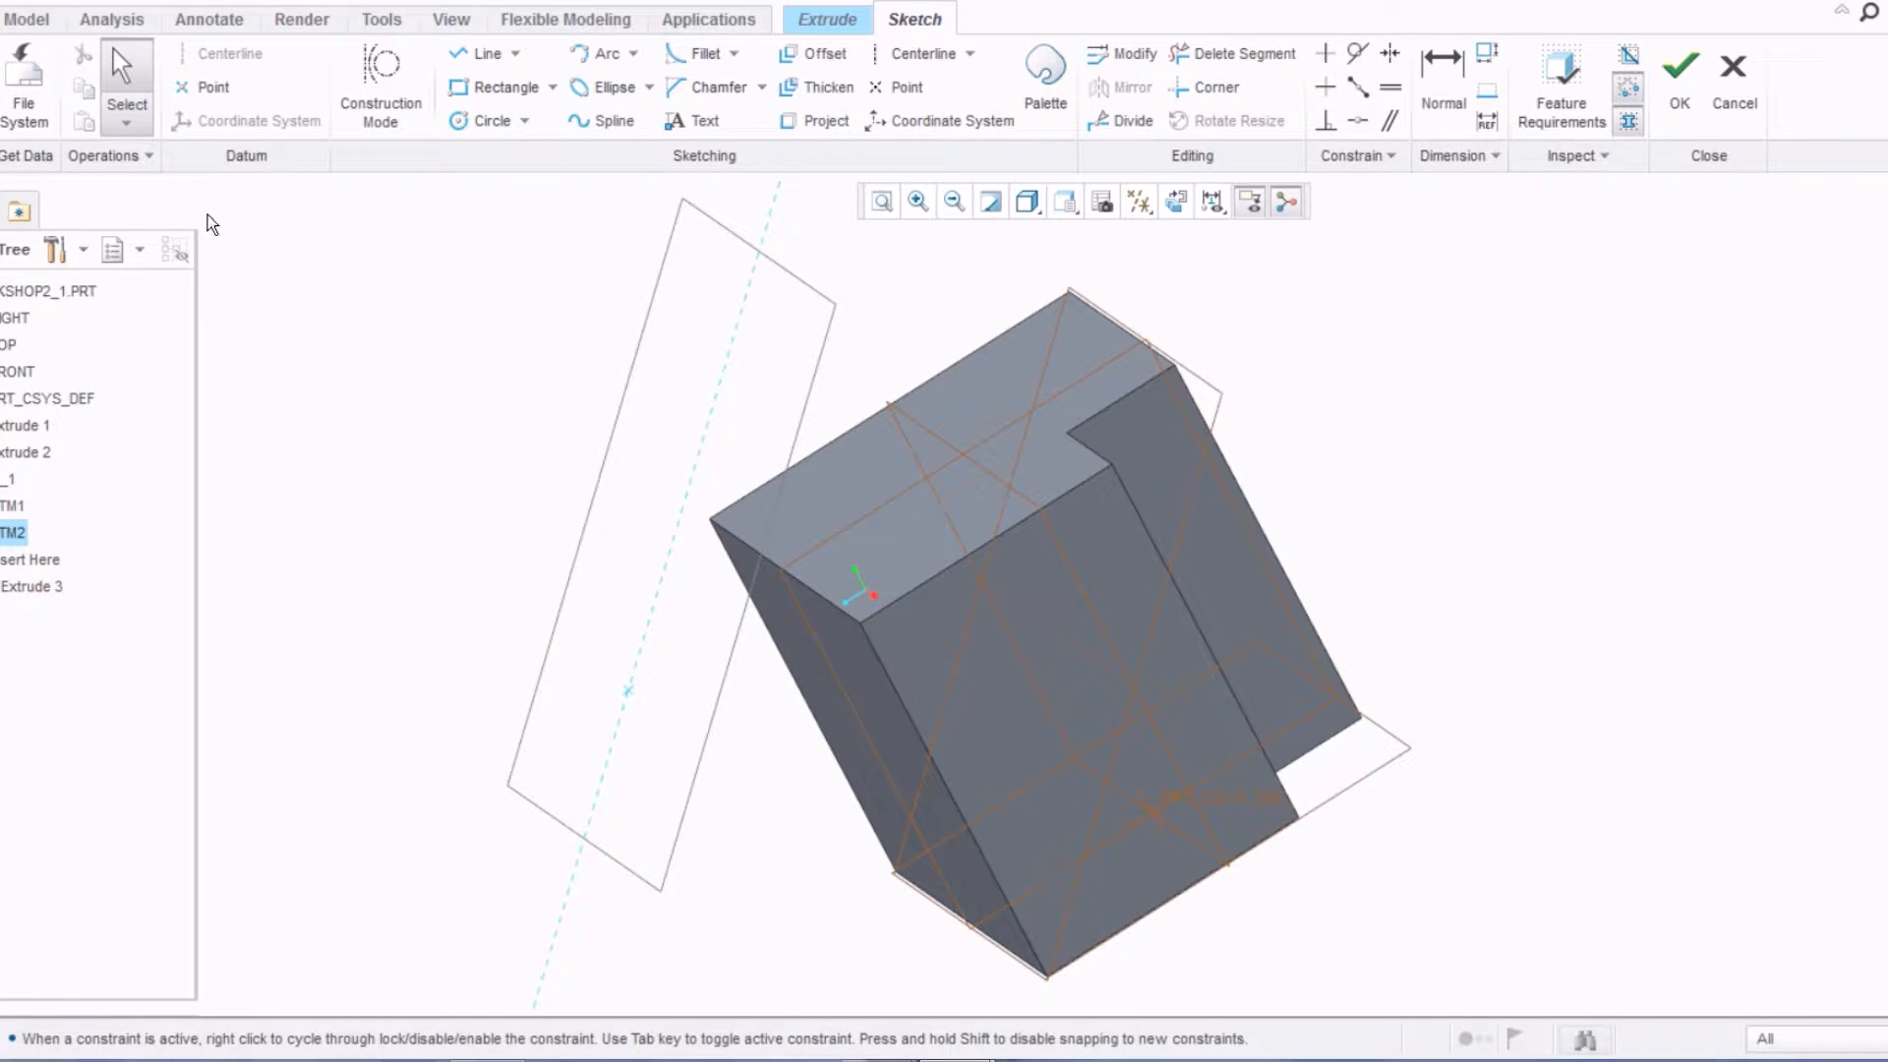
Step: Add the block's top edge nearest the offset plane as a sketch reference, with the selection filter limited to Edge
{"action": "left_click", "coordinate": [2, 87]}
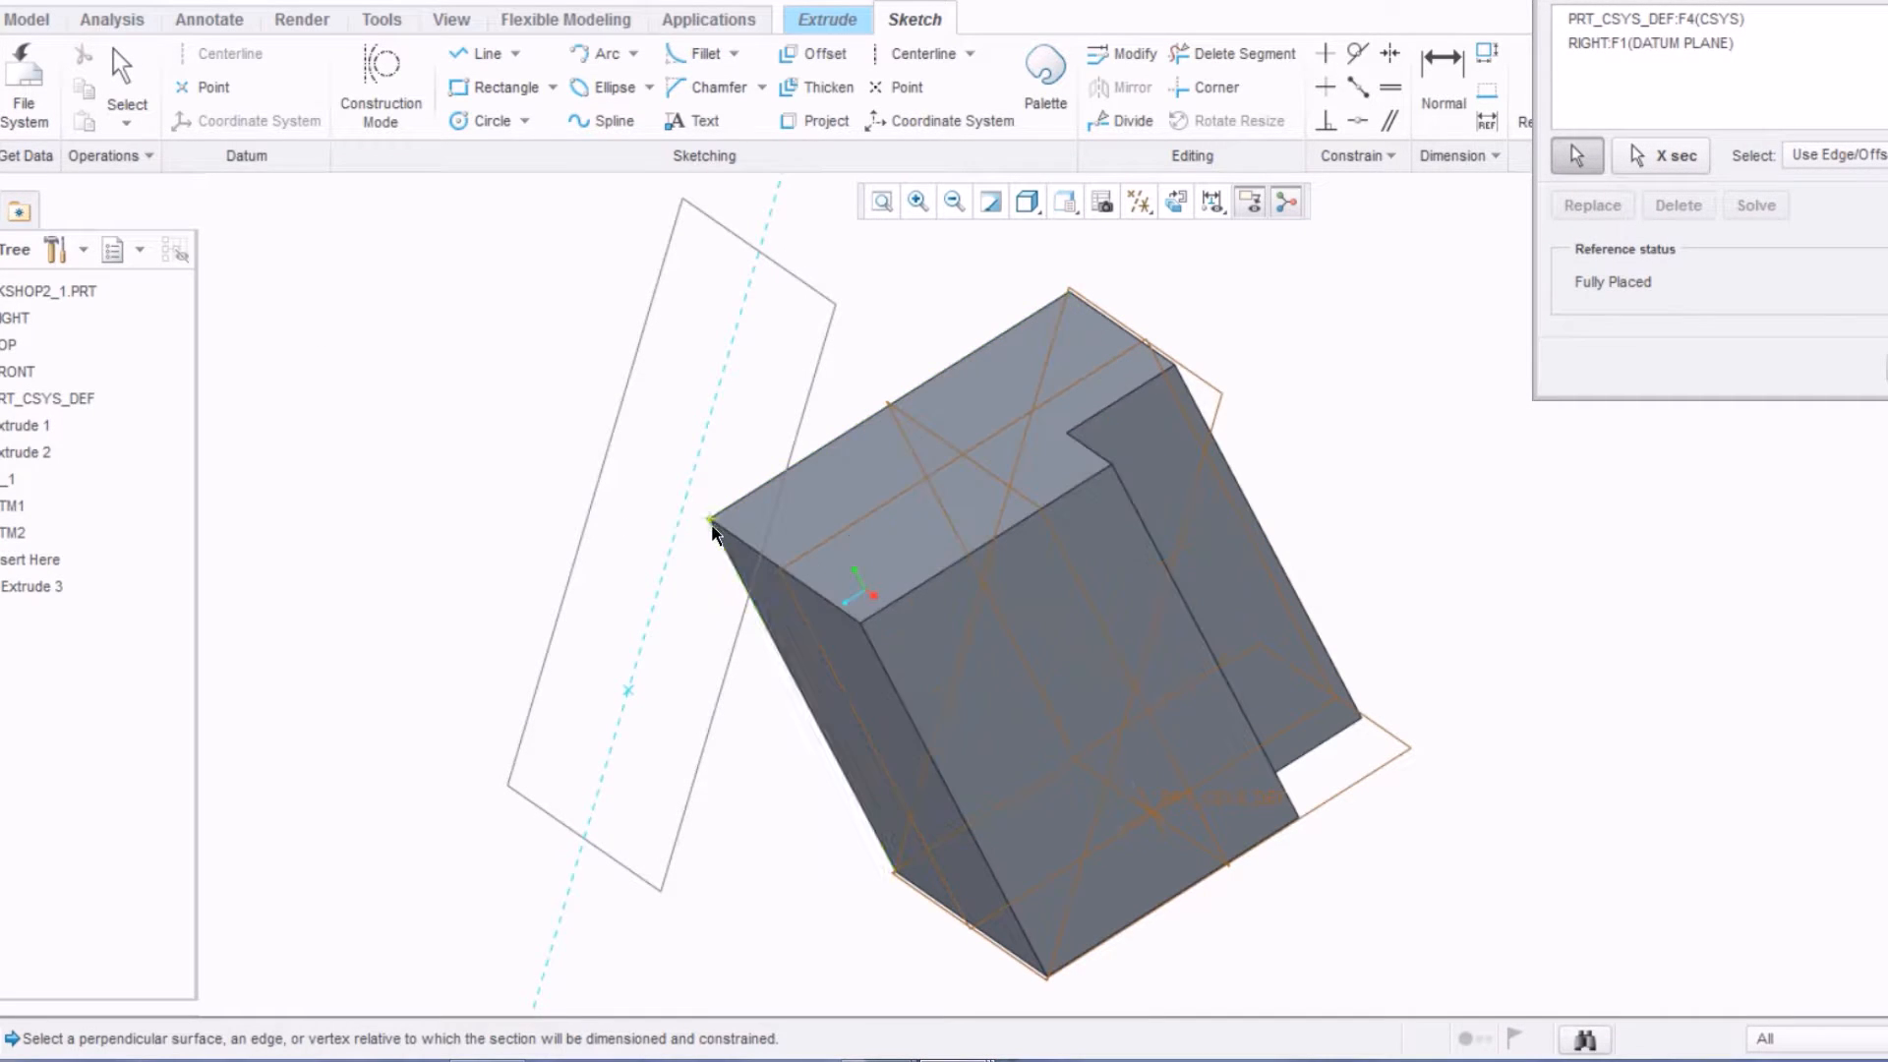
{"action": "mouse_move", "coordinate": [712, 532]}
{"action": "middle_mouse_down"}
{"action": "mouse_move", "coordinate": [649, 544]}
{"action": "mouse_move", "coordinate": [598, 514]}
{"action": "mouse_move", "coordinate": [627, 557]}
{"action": "middle_mouse_up"}
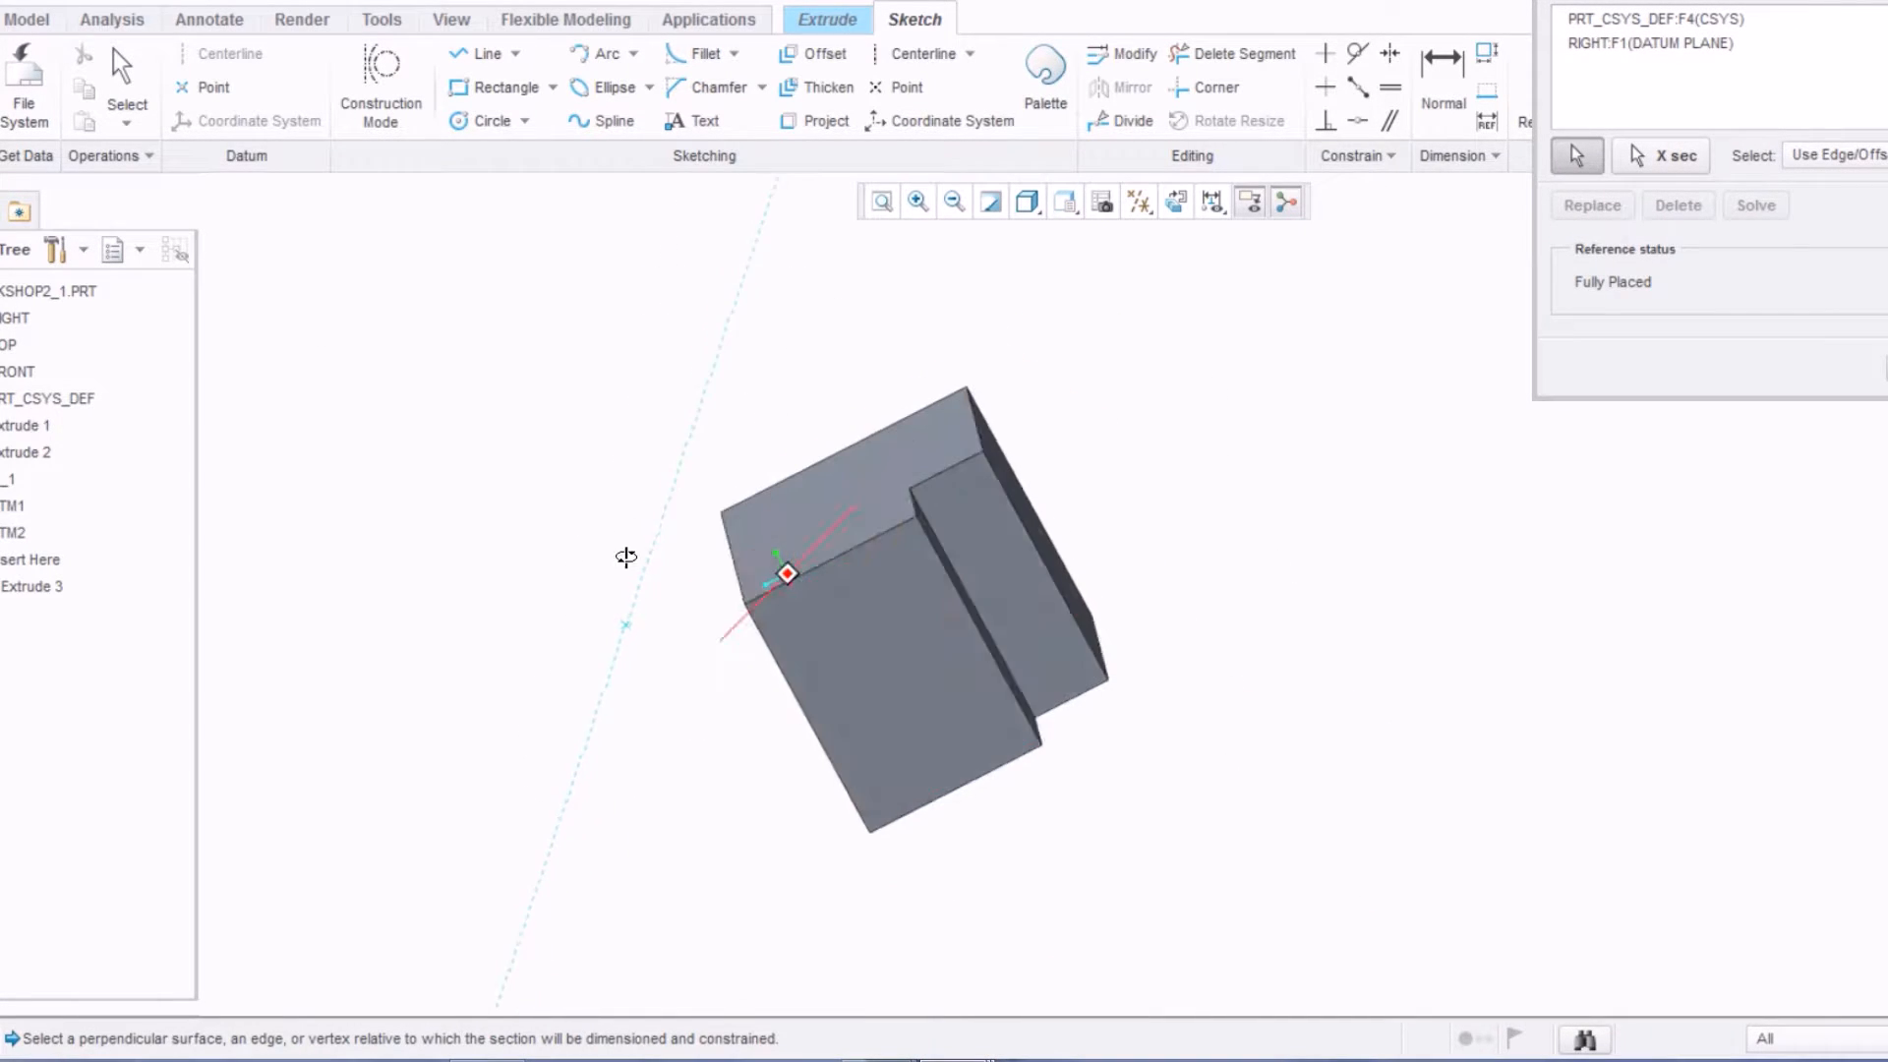
{"action": "scroll", "coordinate": [748, 585], "scroll_direction": "up", "scroll_amount": 3}
{"action": "middle_click_drag", "start_coordinate": [767, 629], "coordinate": [771, 581]}
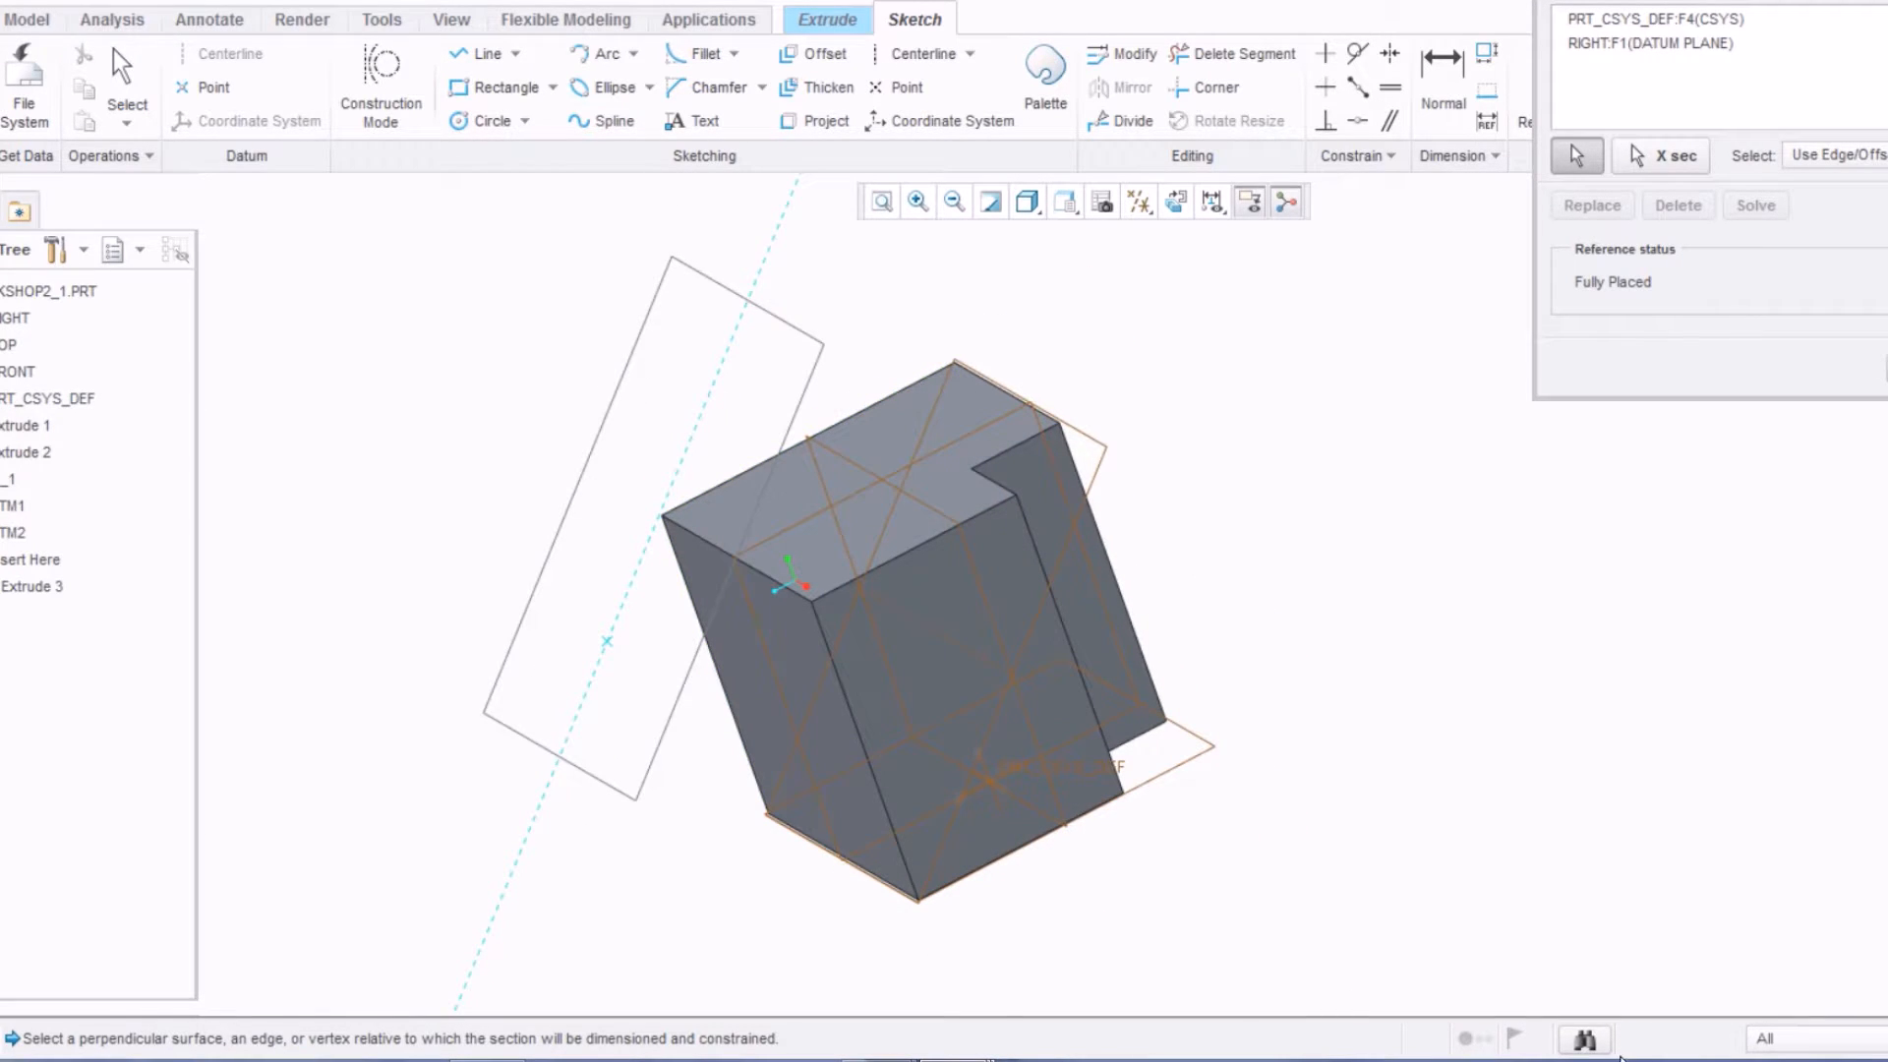
{"action": "left_click", "coordinate": [1768, 1040]}
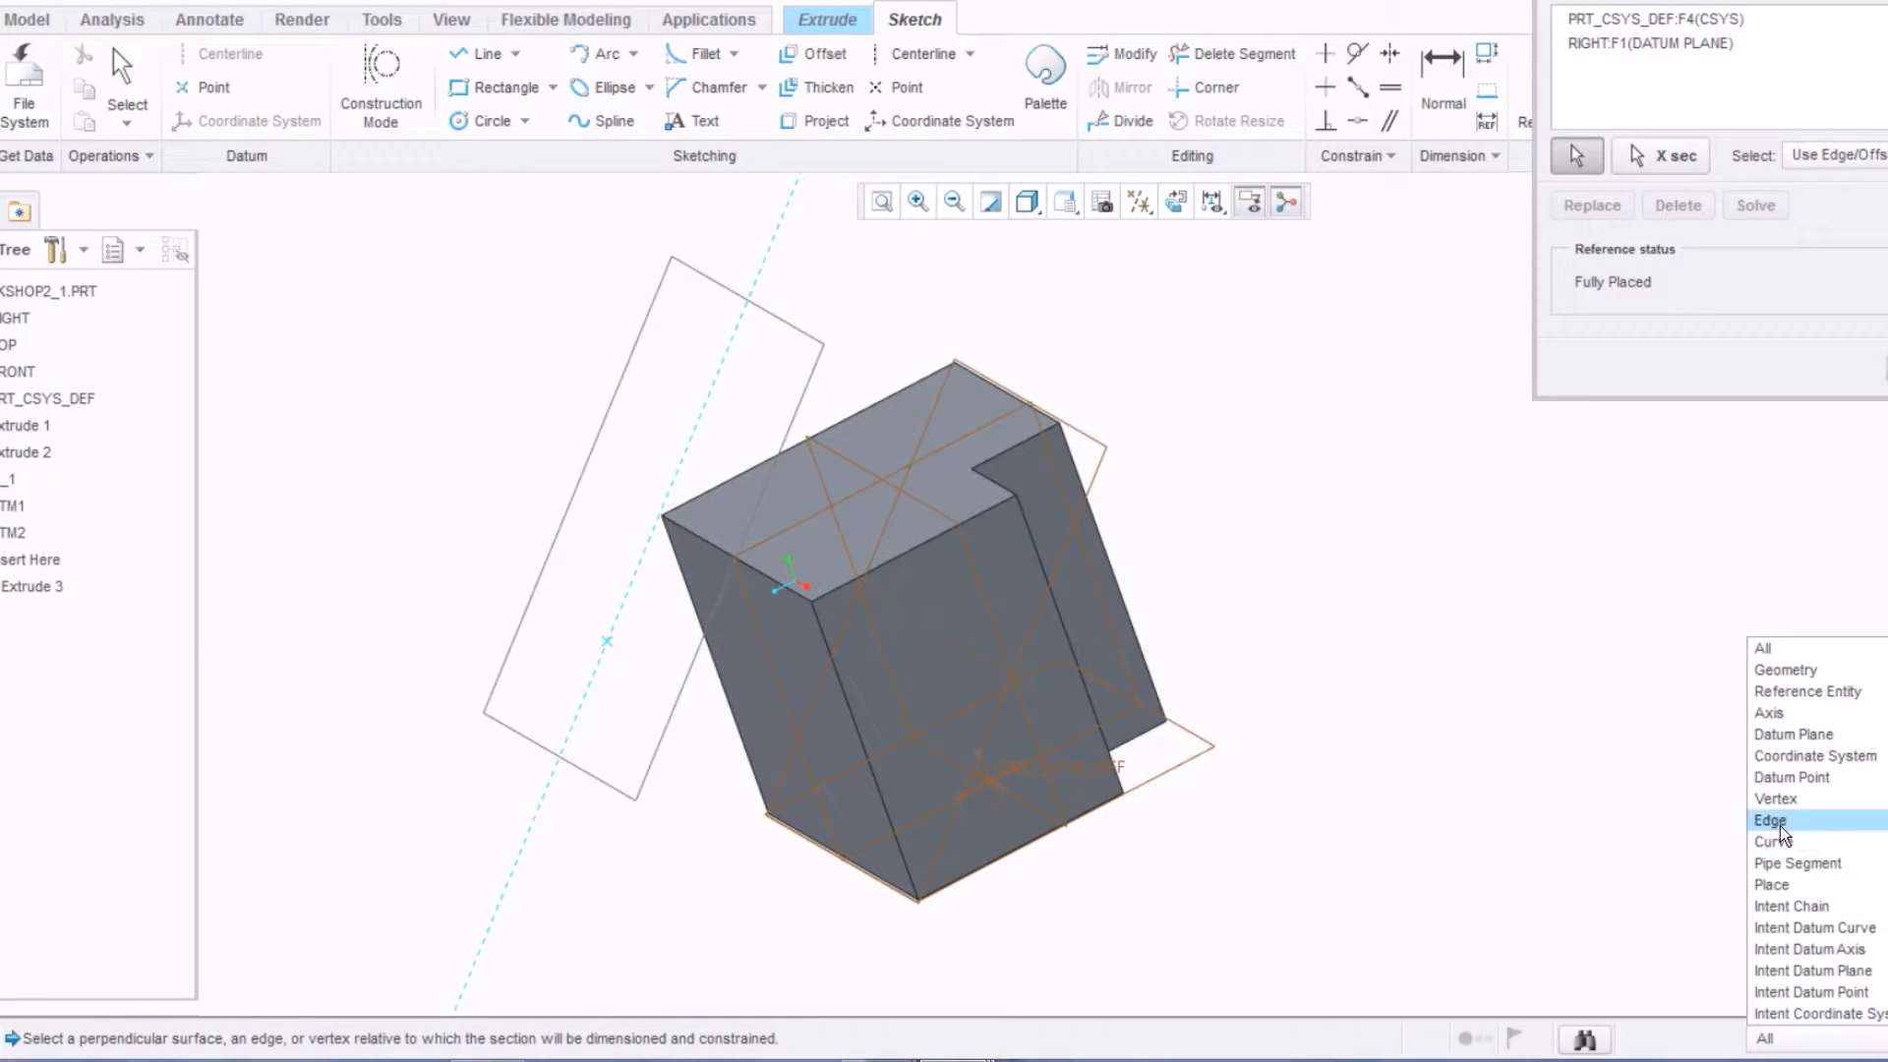
{"action": "left_click", "coordinate": [1672, 822]}
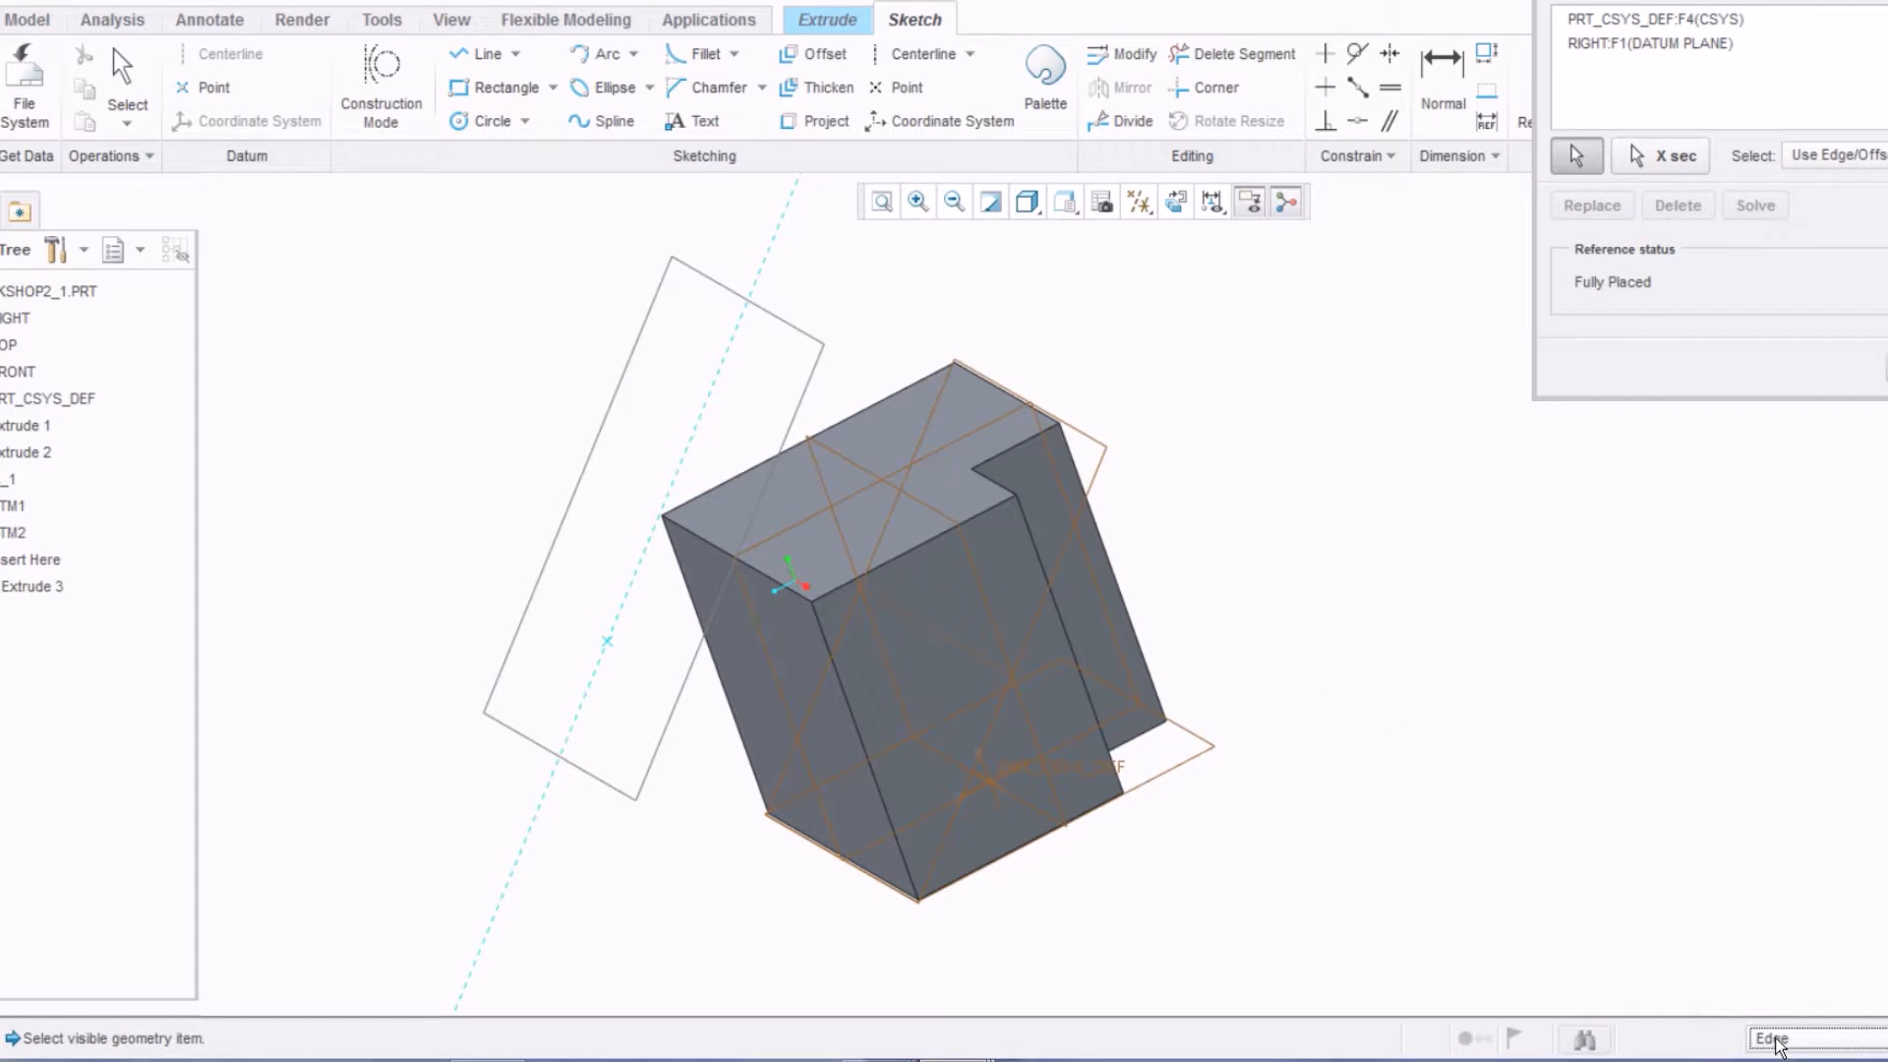
{"action": "left_click", "coordinate": [1776, 1040]}
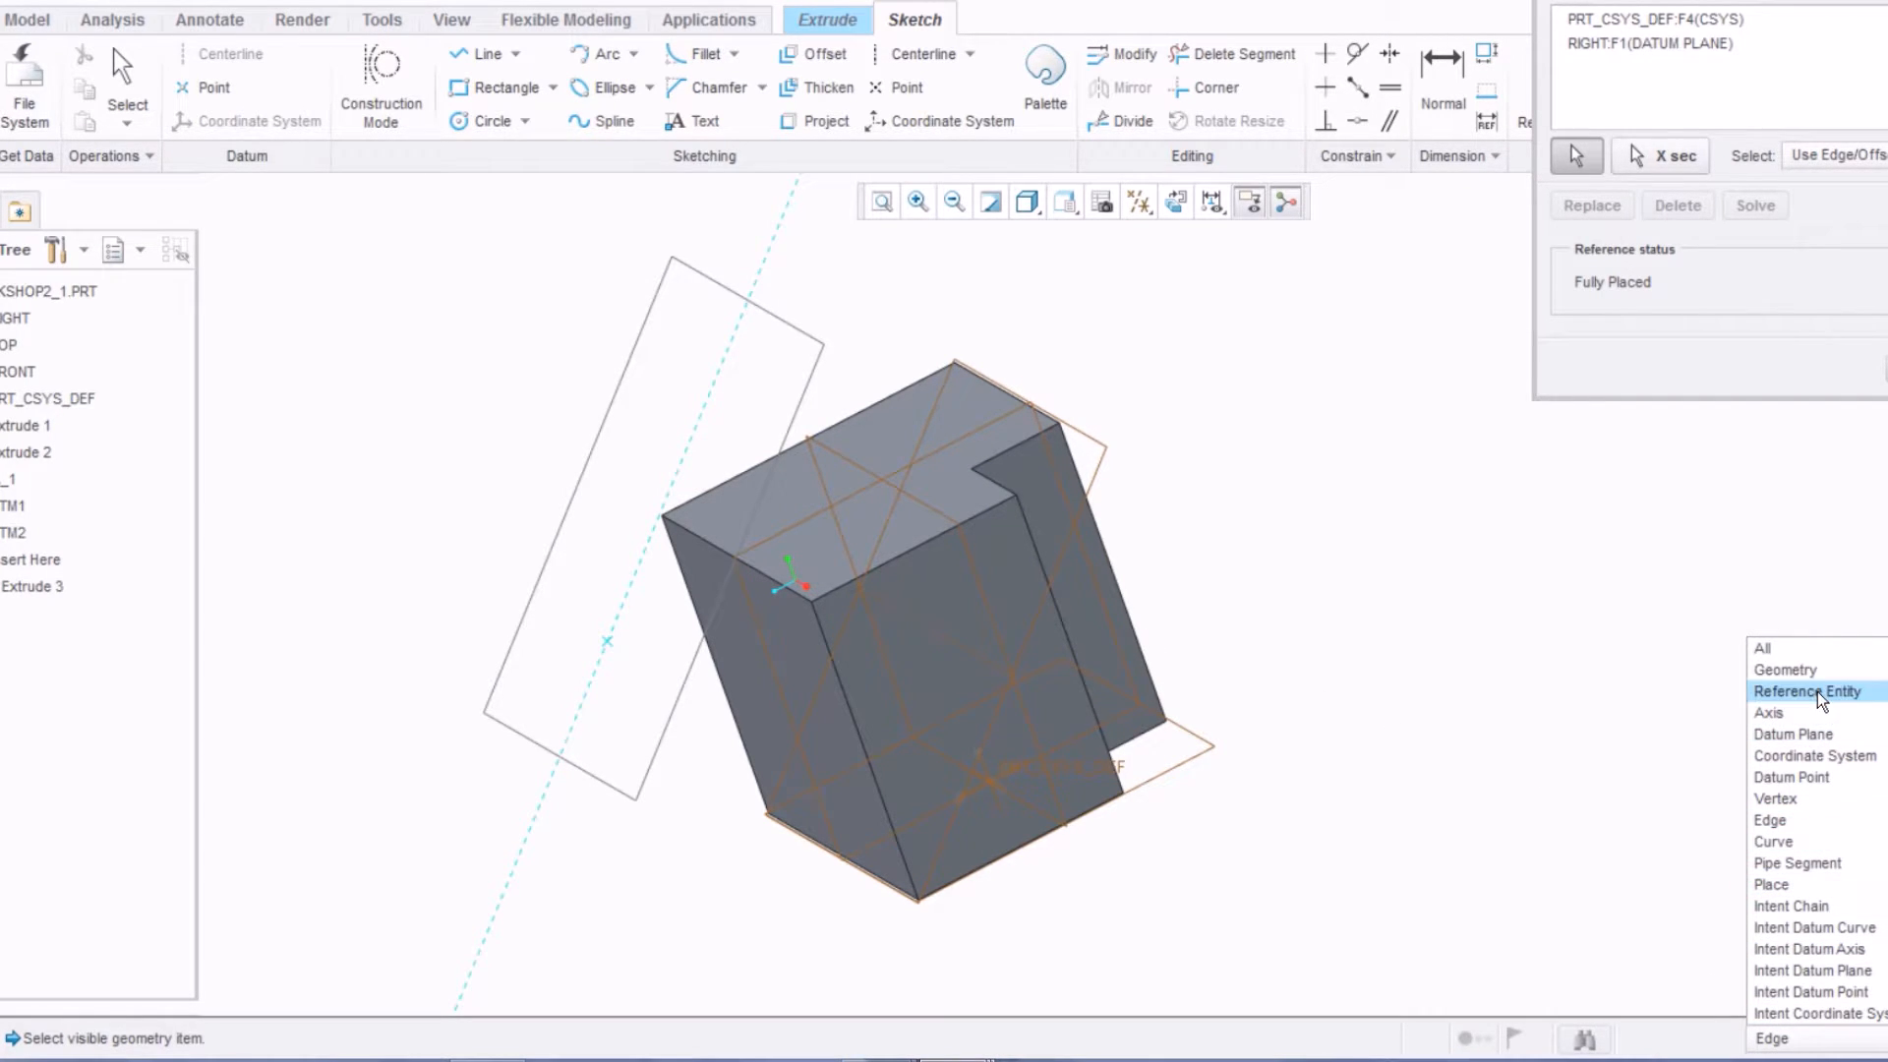
{"action": "left_click", "coordinate": [1808, 651]}
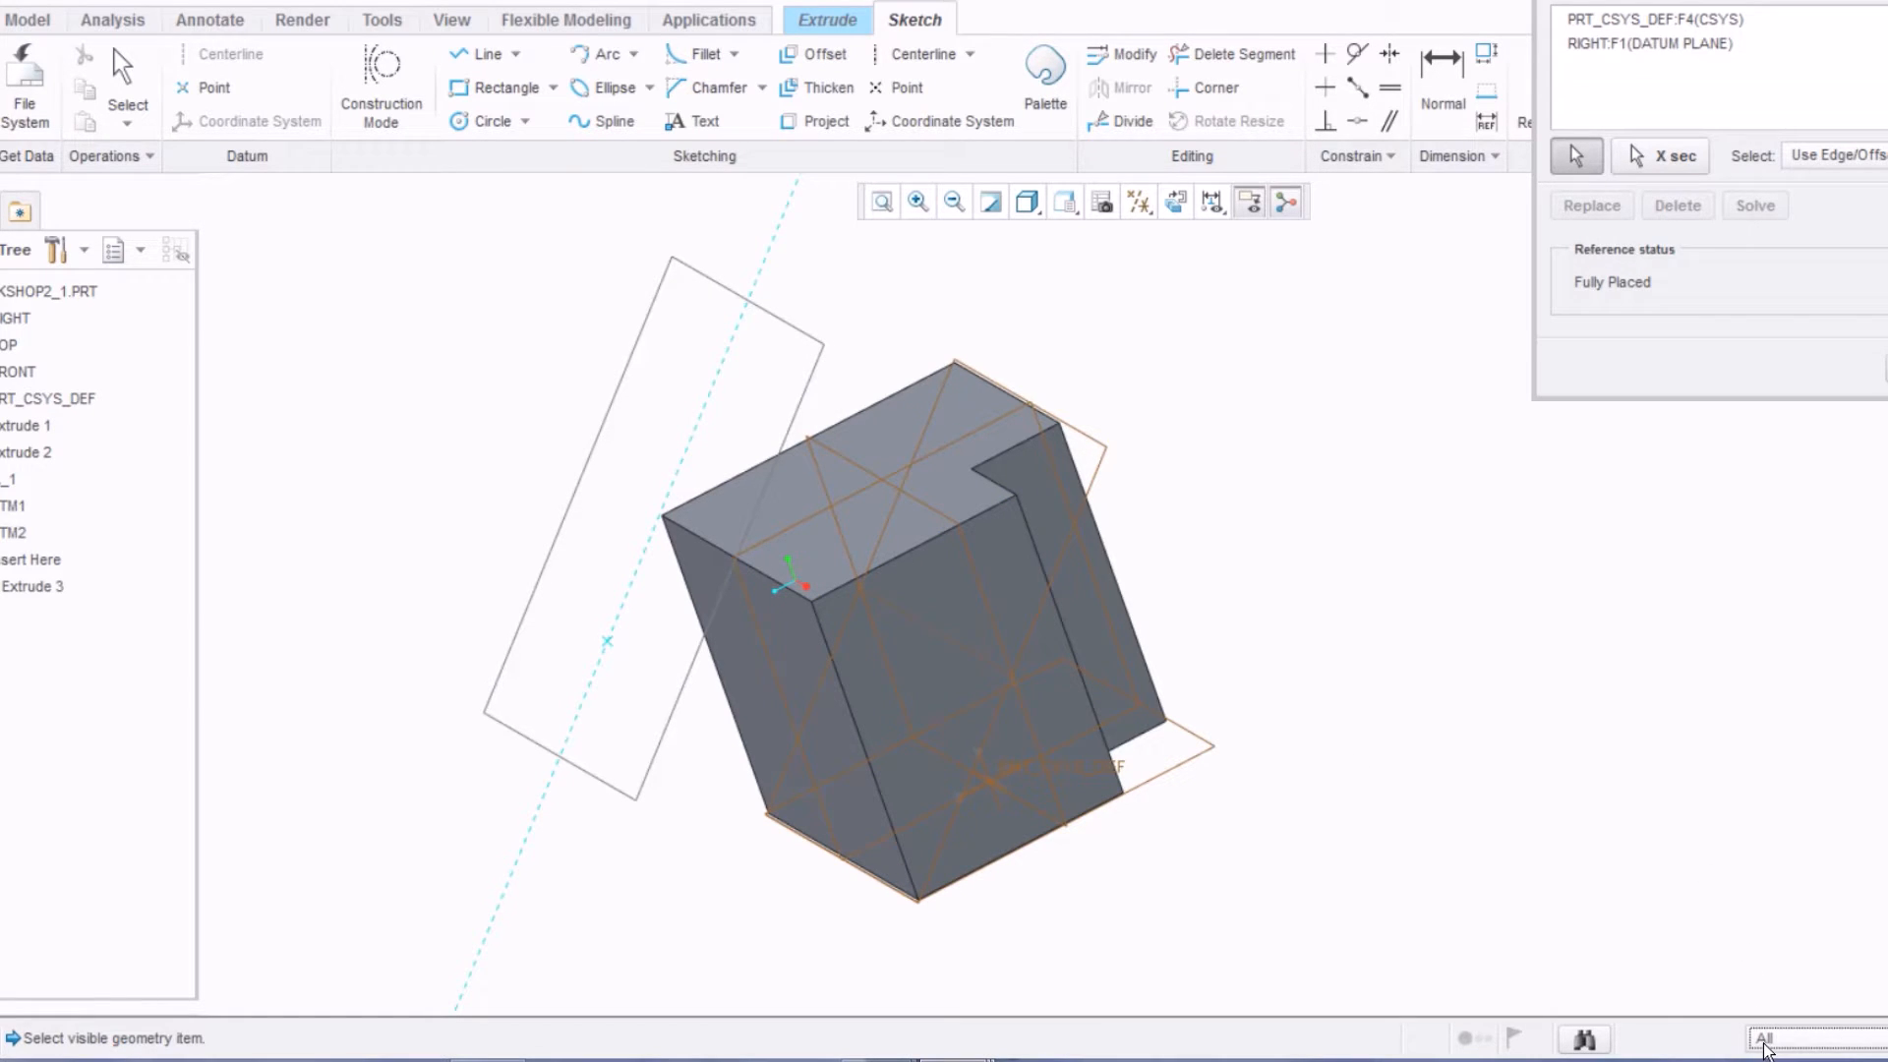
{"action": "left_click", "coordinate": [1765, 1041]}
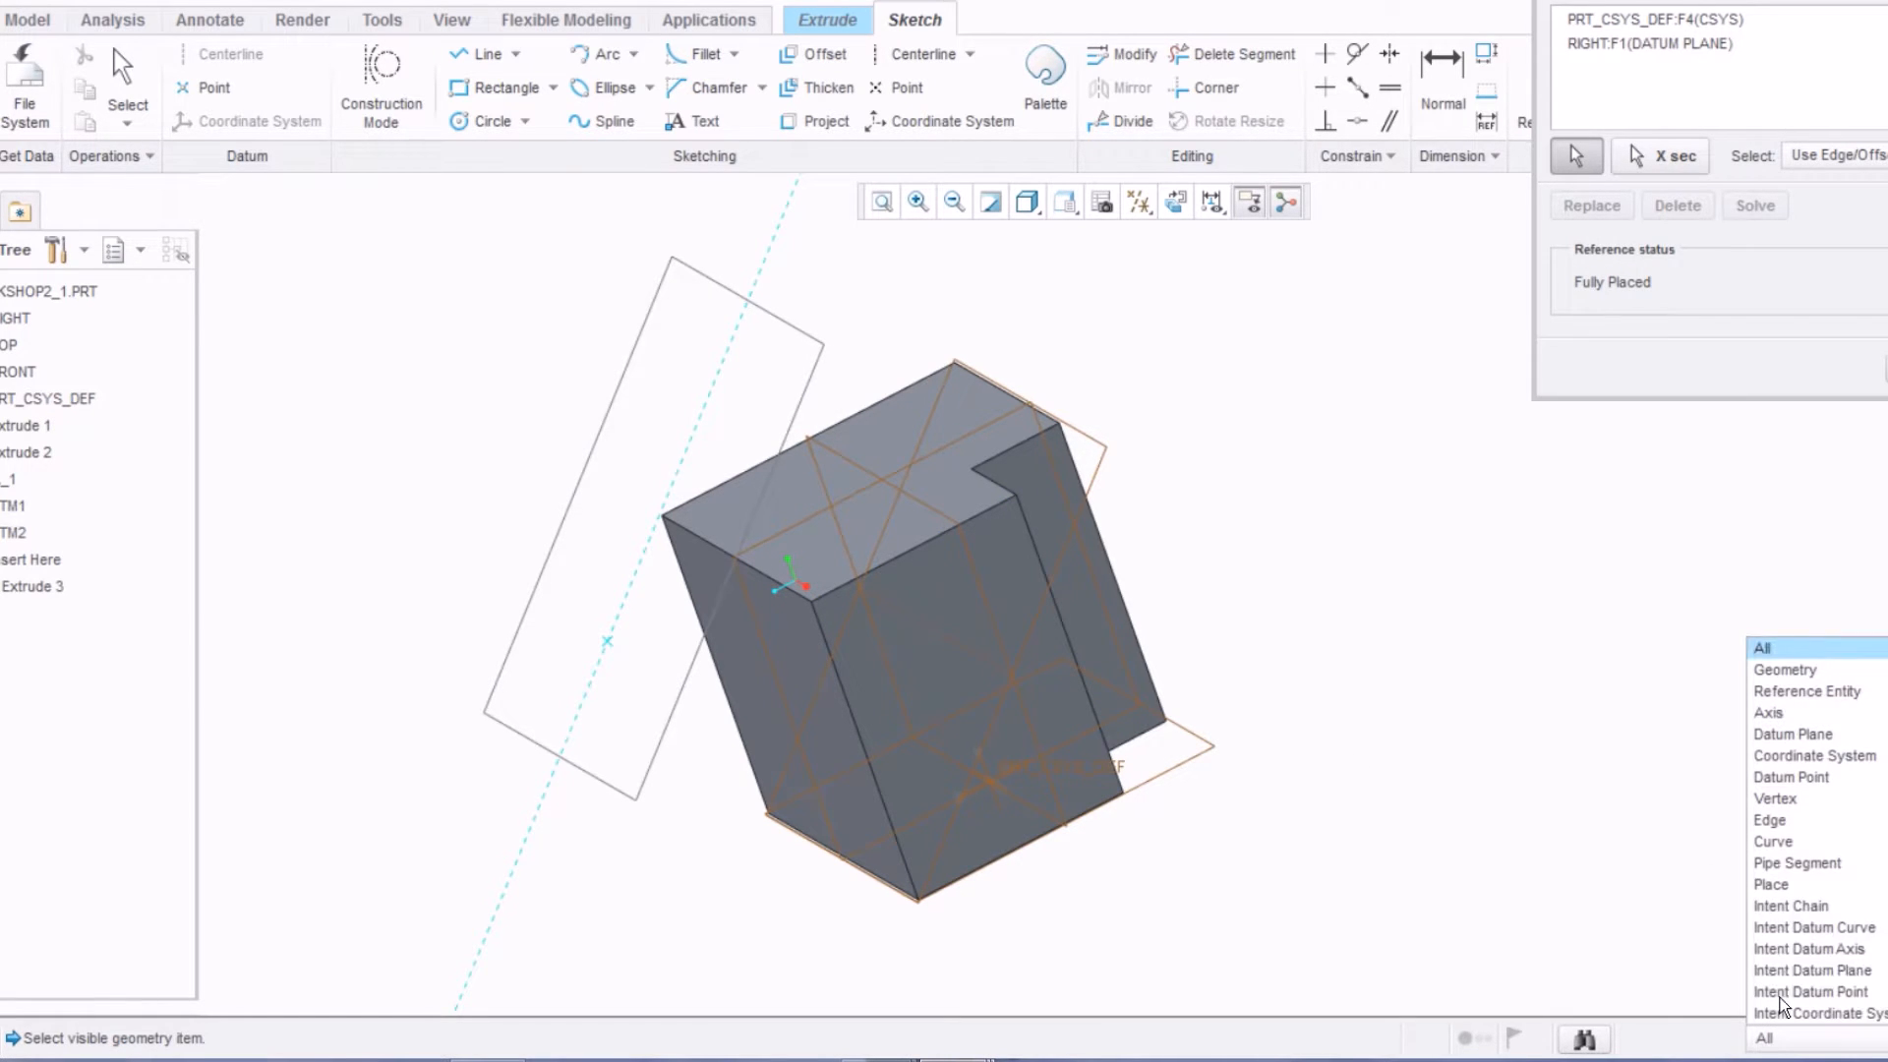
{"action": "left_click", "coordinate": [1770, 821]}
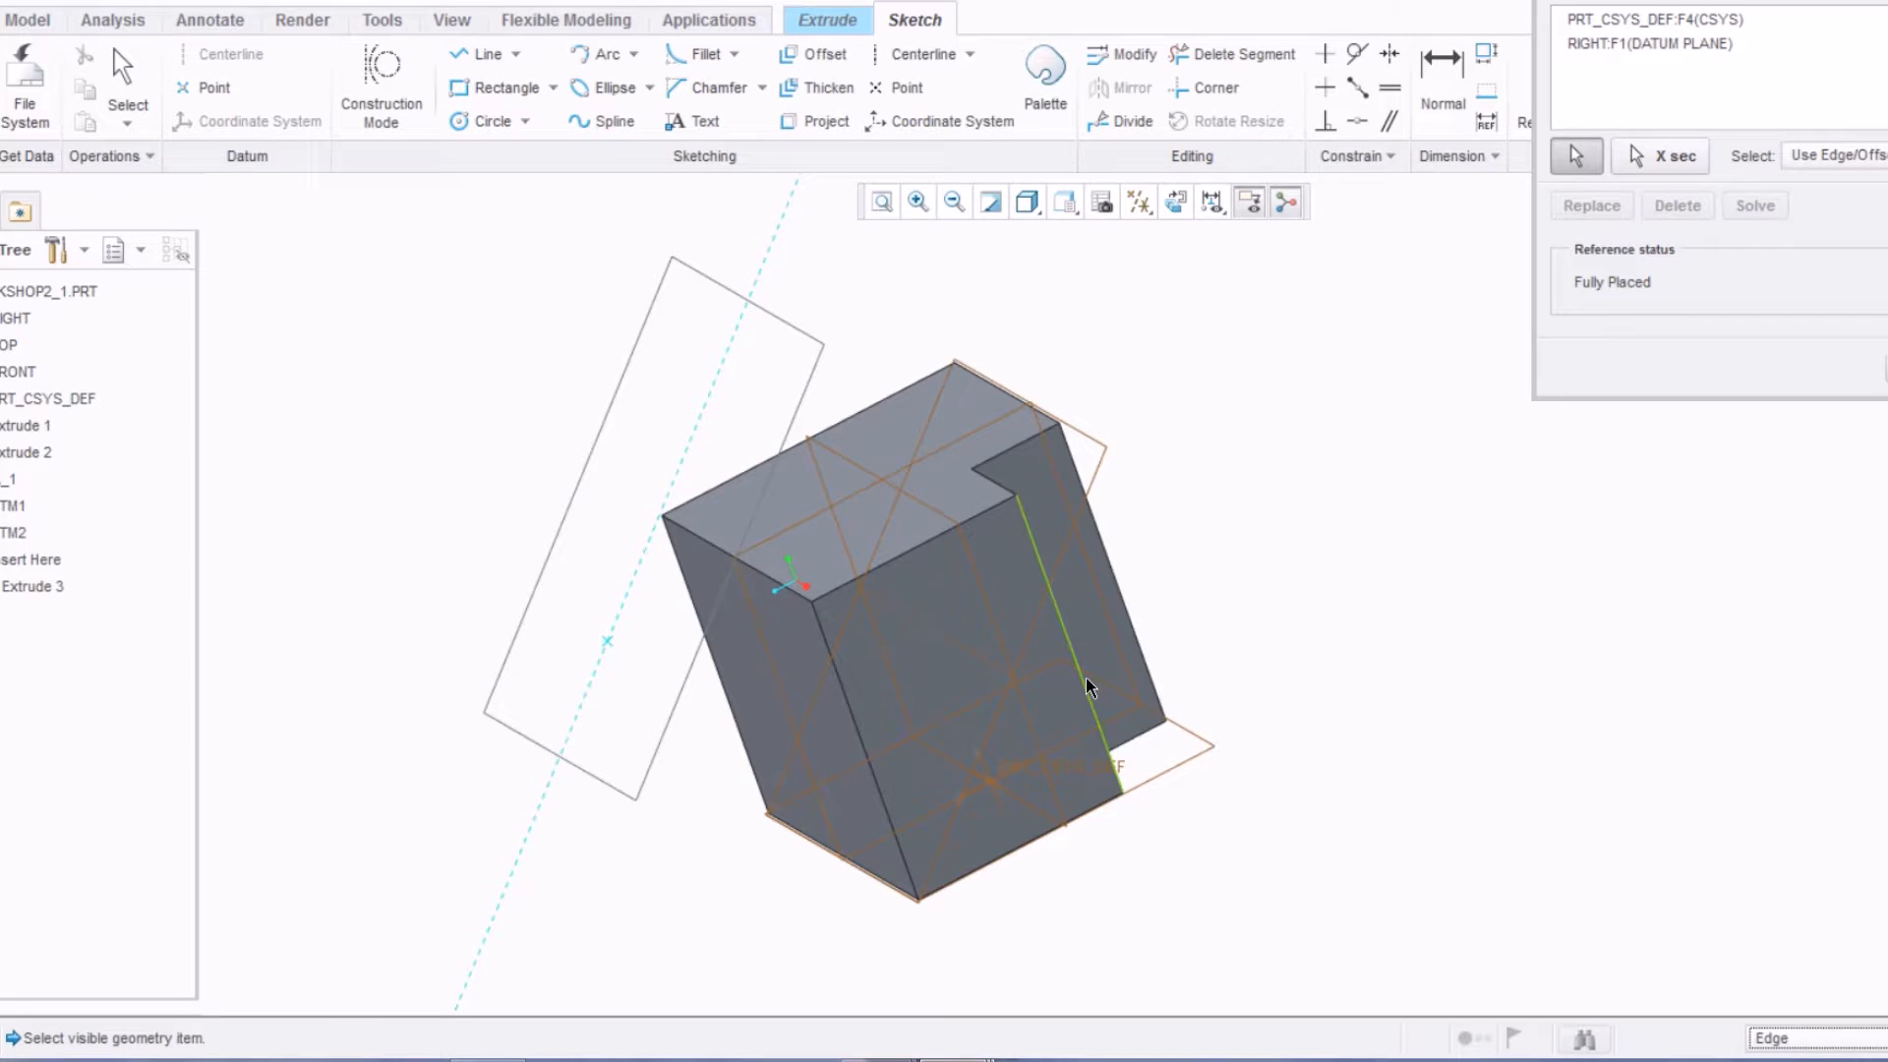
{"action": "left_click", "coordinate": [729, 559]}
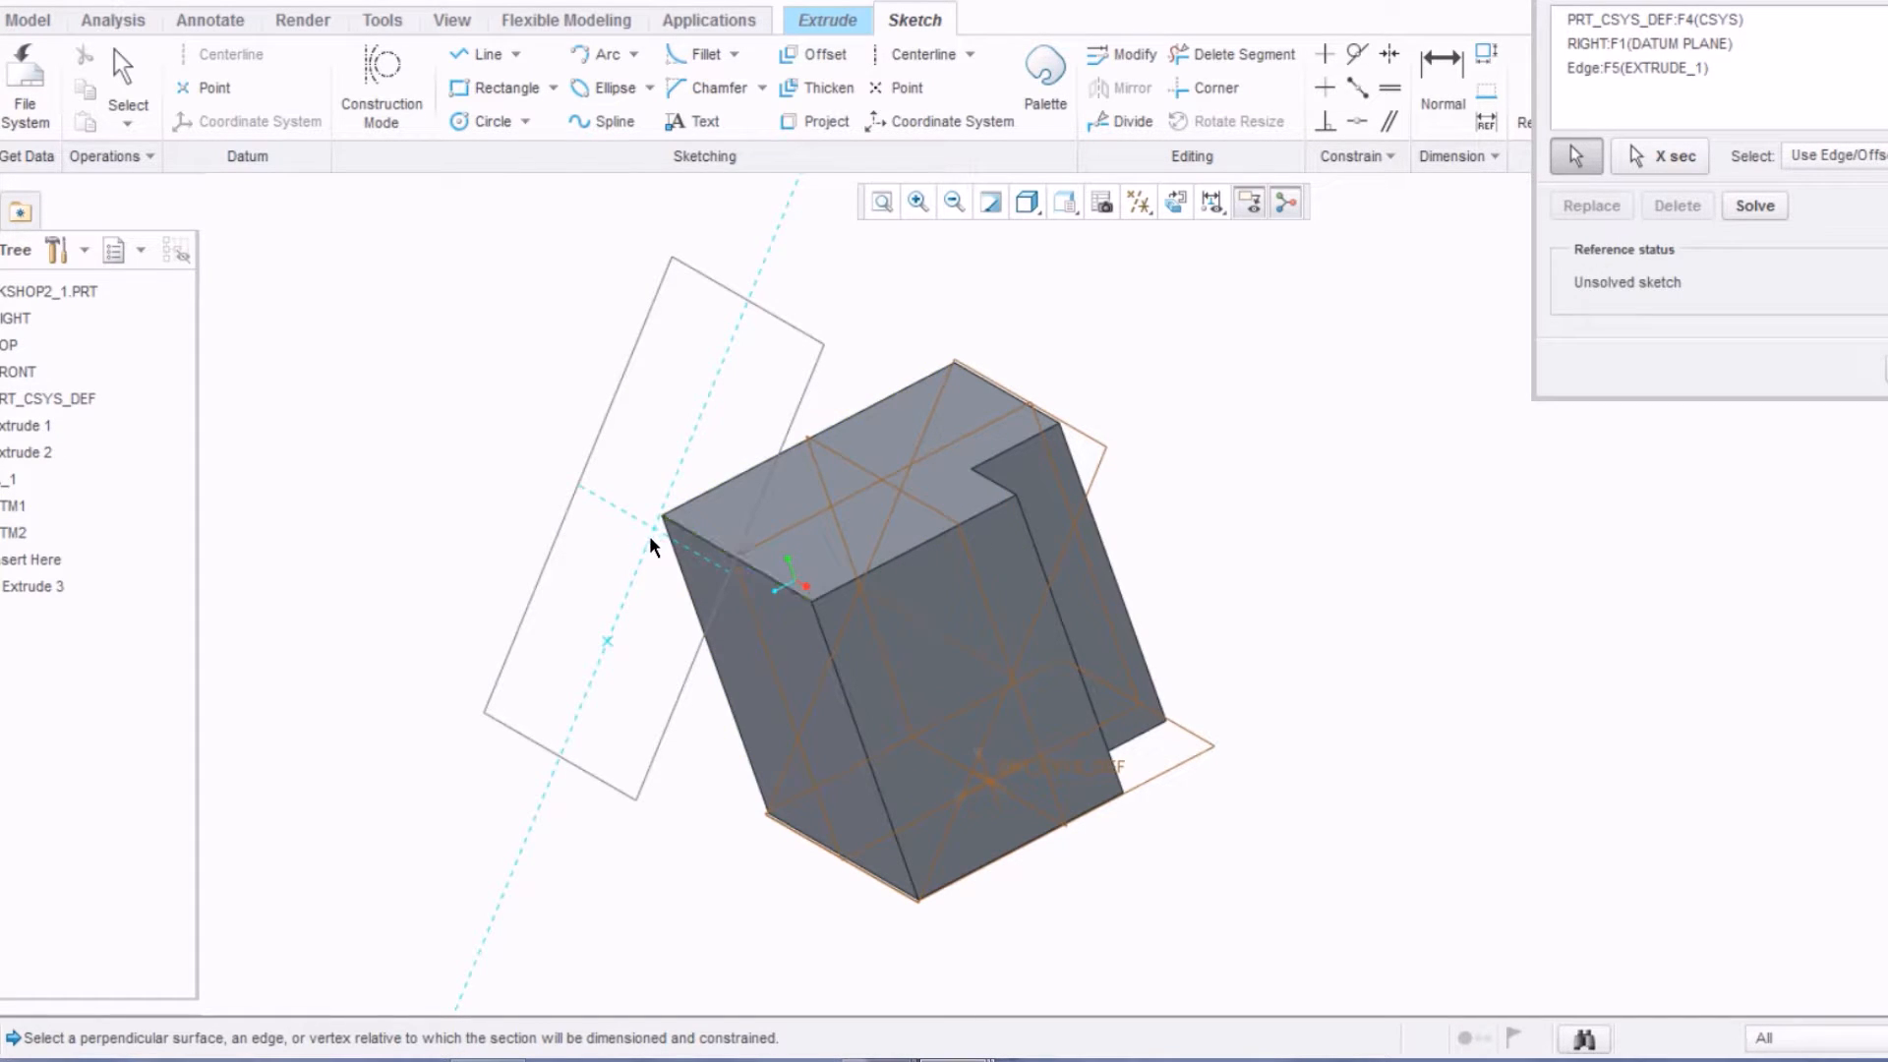
{"action": "left_click", "coordinate": [1873, 378]}
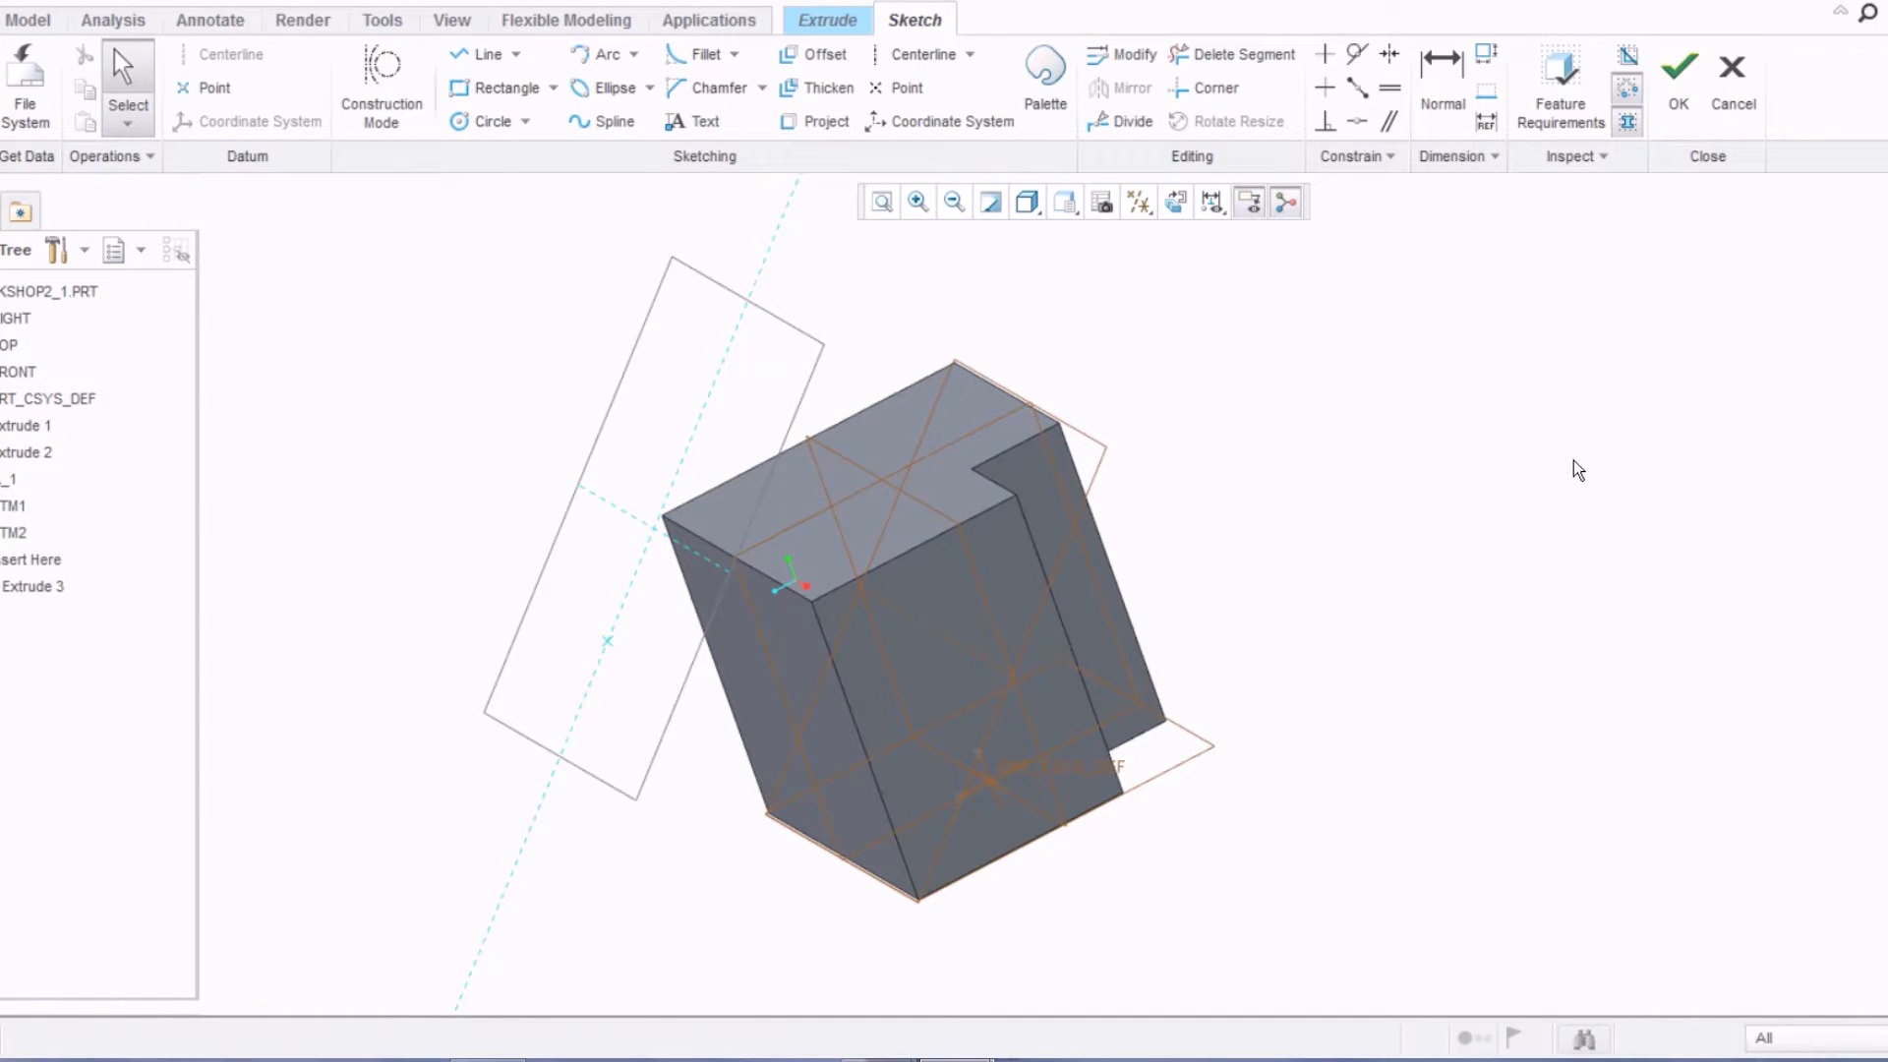
Step: Sketch a circle centred where the projected block edge crosses the vertical sketch reference, viewed parallel to the sketch plane
{"action": "left_click", "coordinate": [1170, 214]}
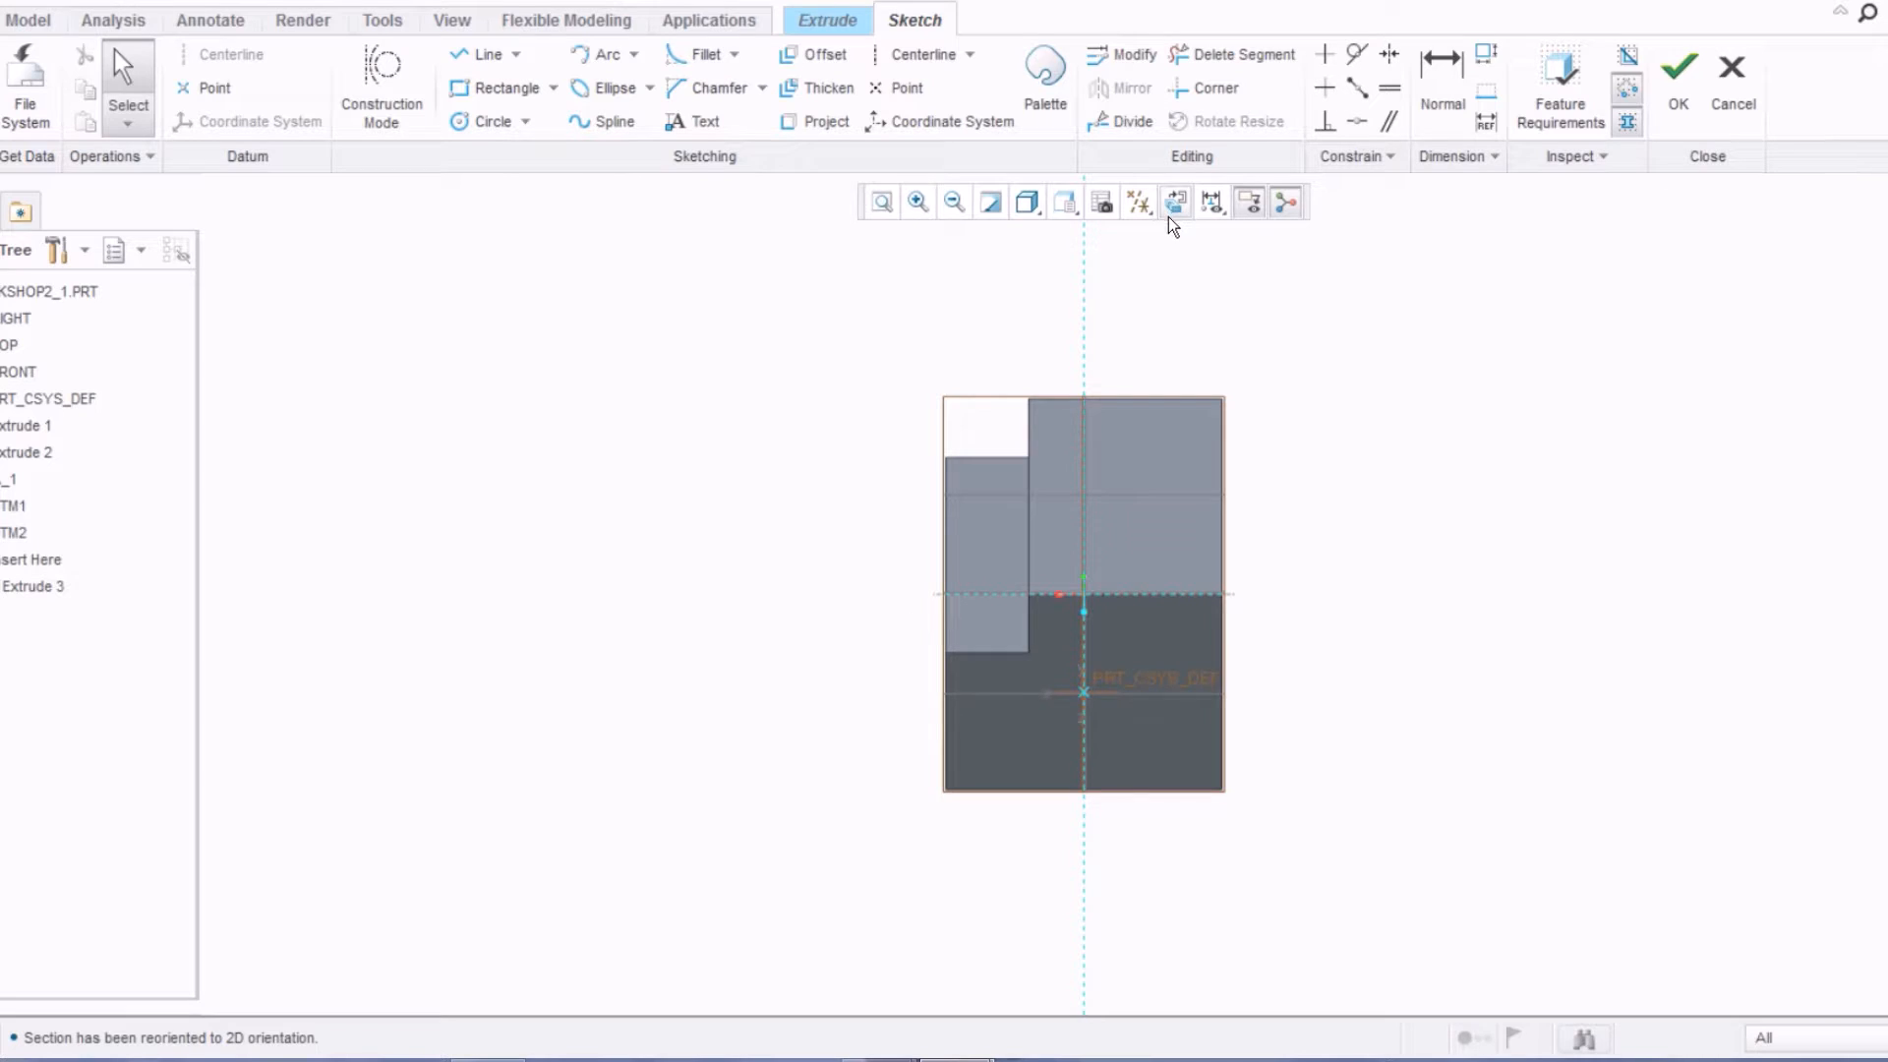
{"action": "left_click", "coordinate": [483, 124]}
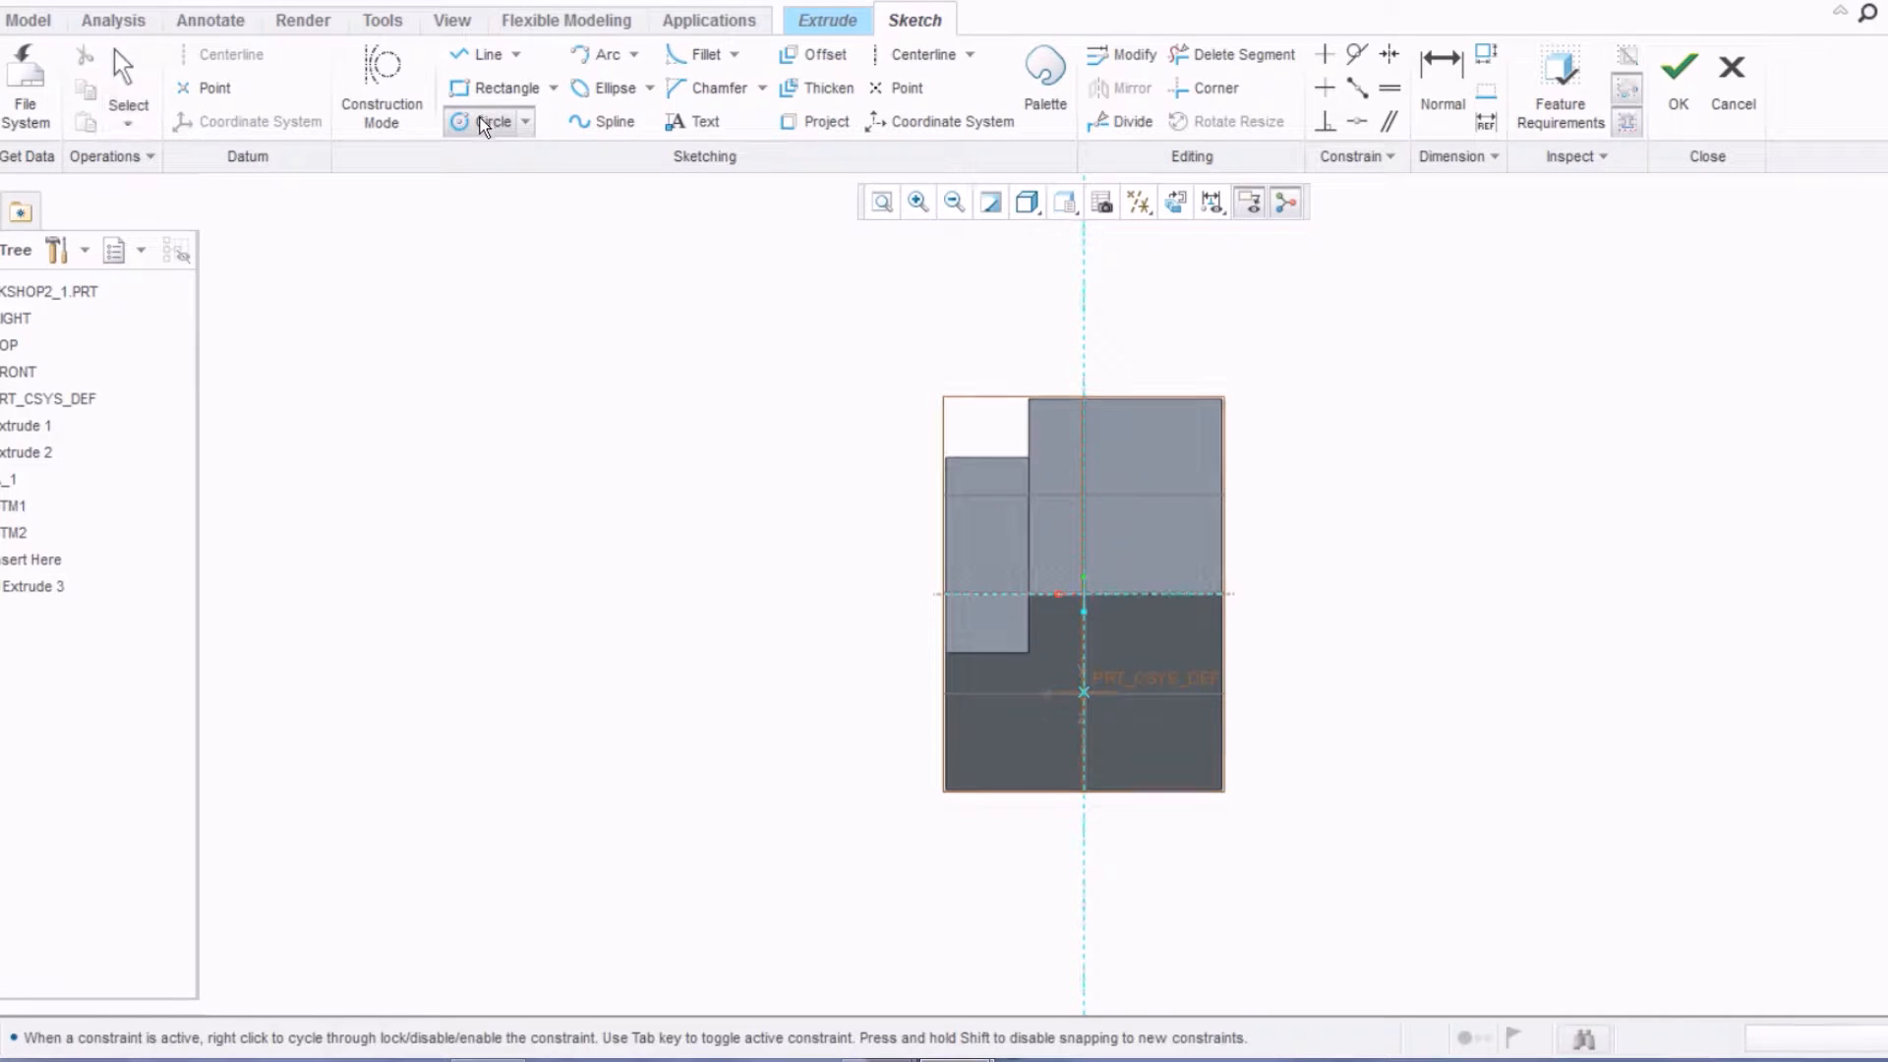
{"action": "left_click", "coordinate": [1084, 595]}
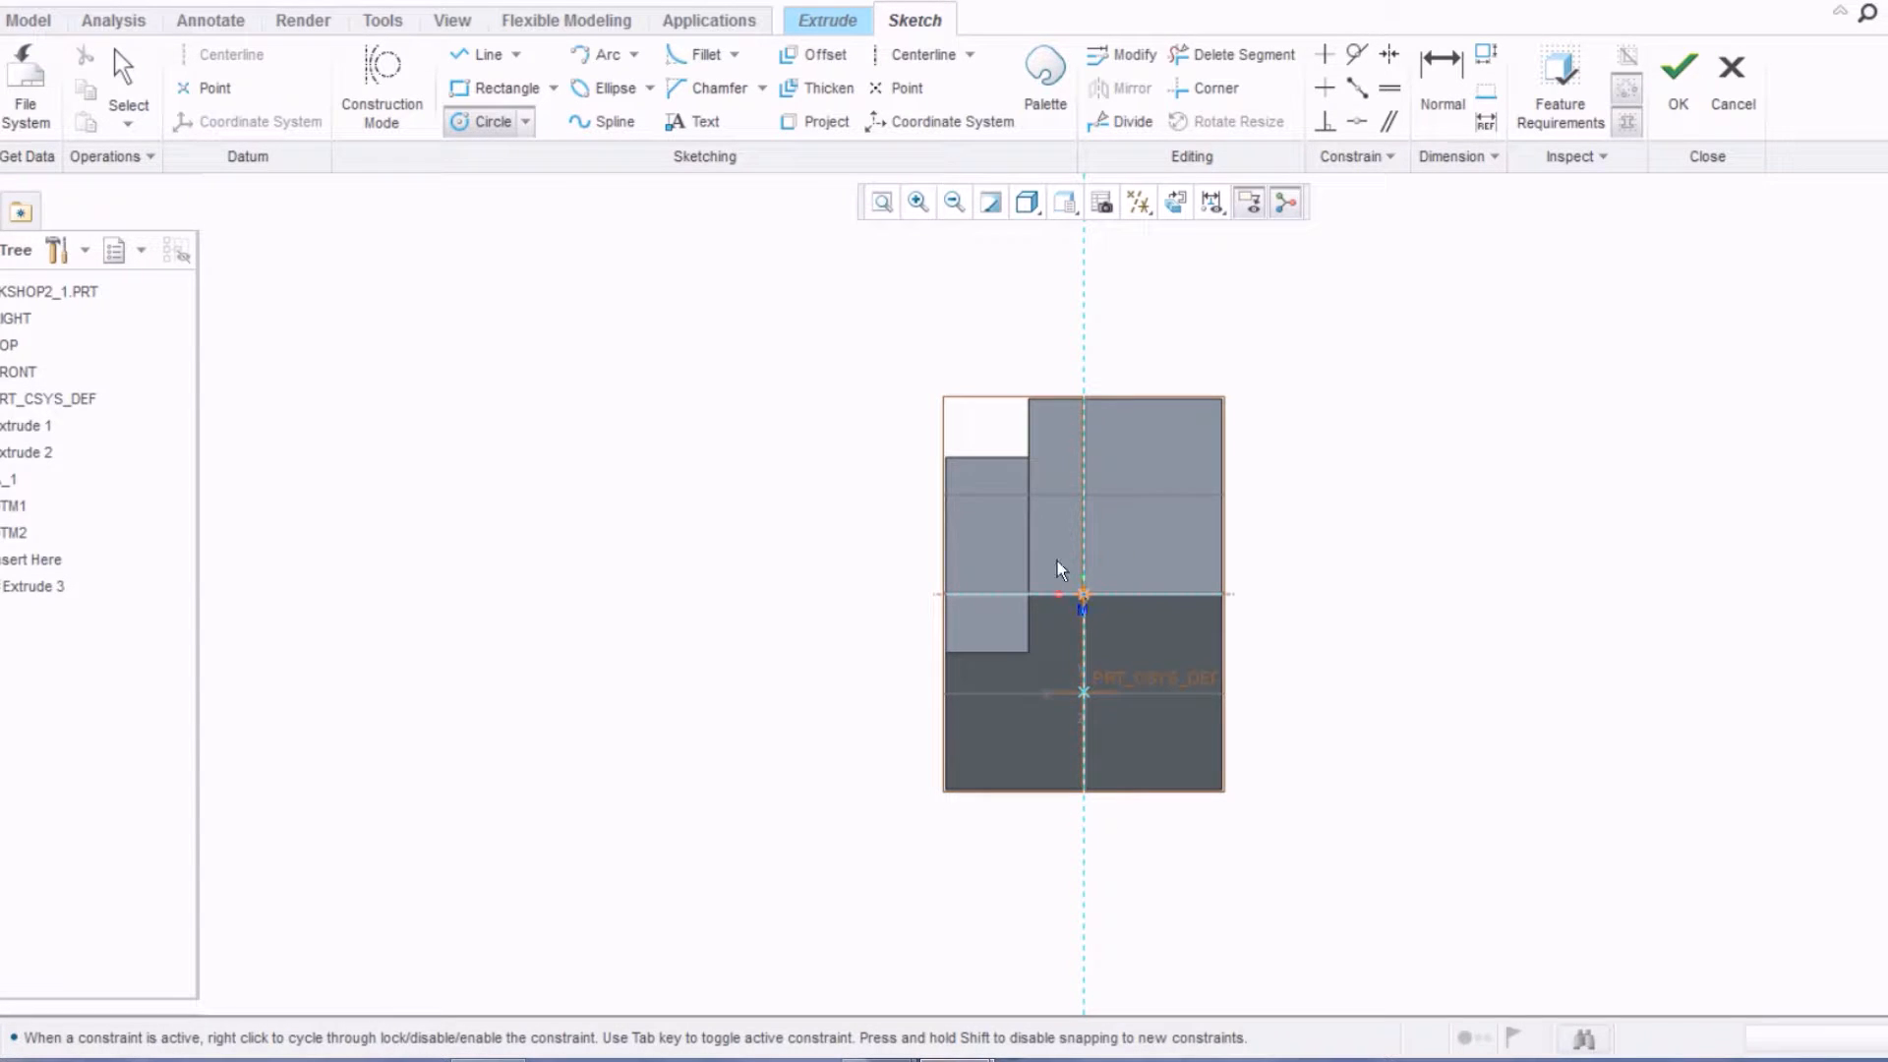
{"action": "left_click", "coordinate": [1005, 513]}
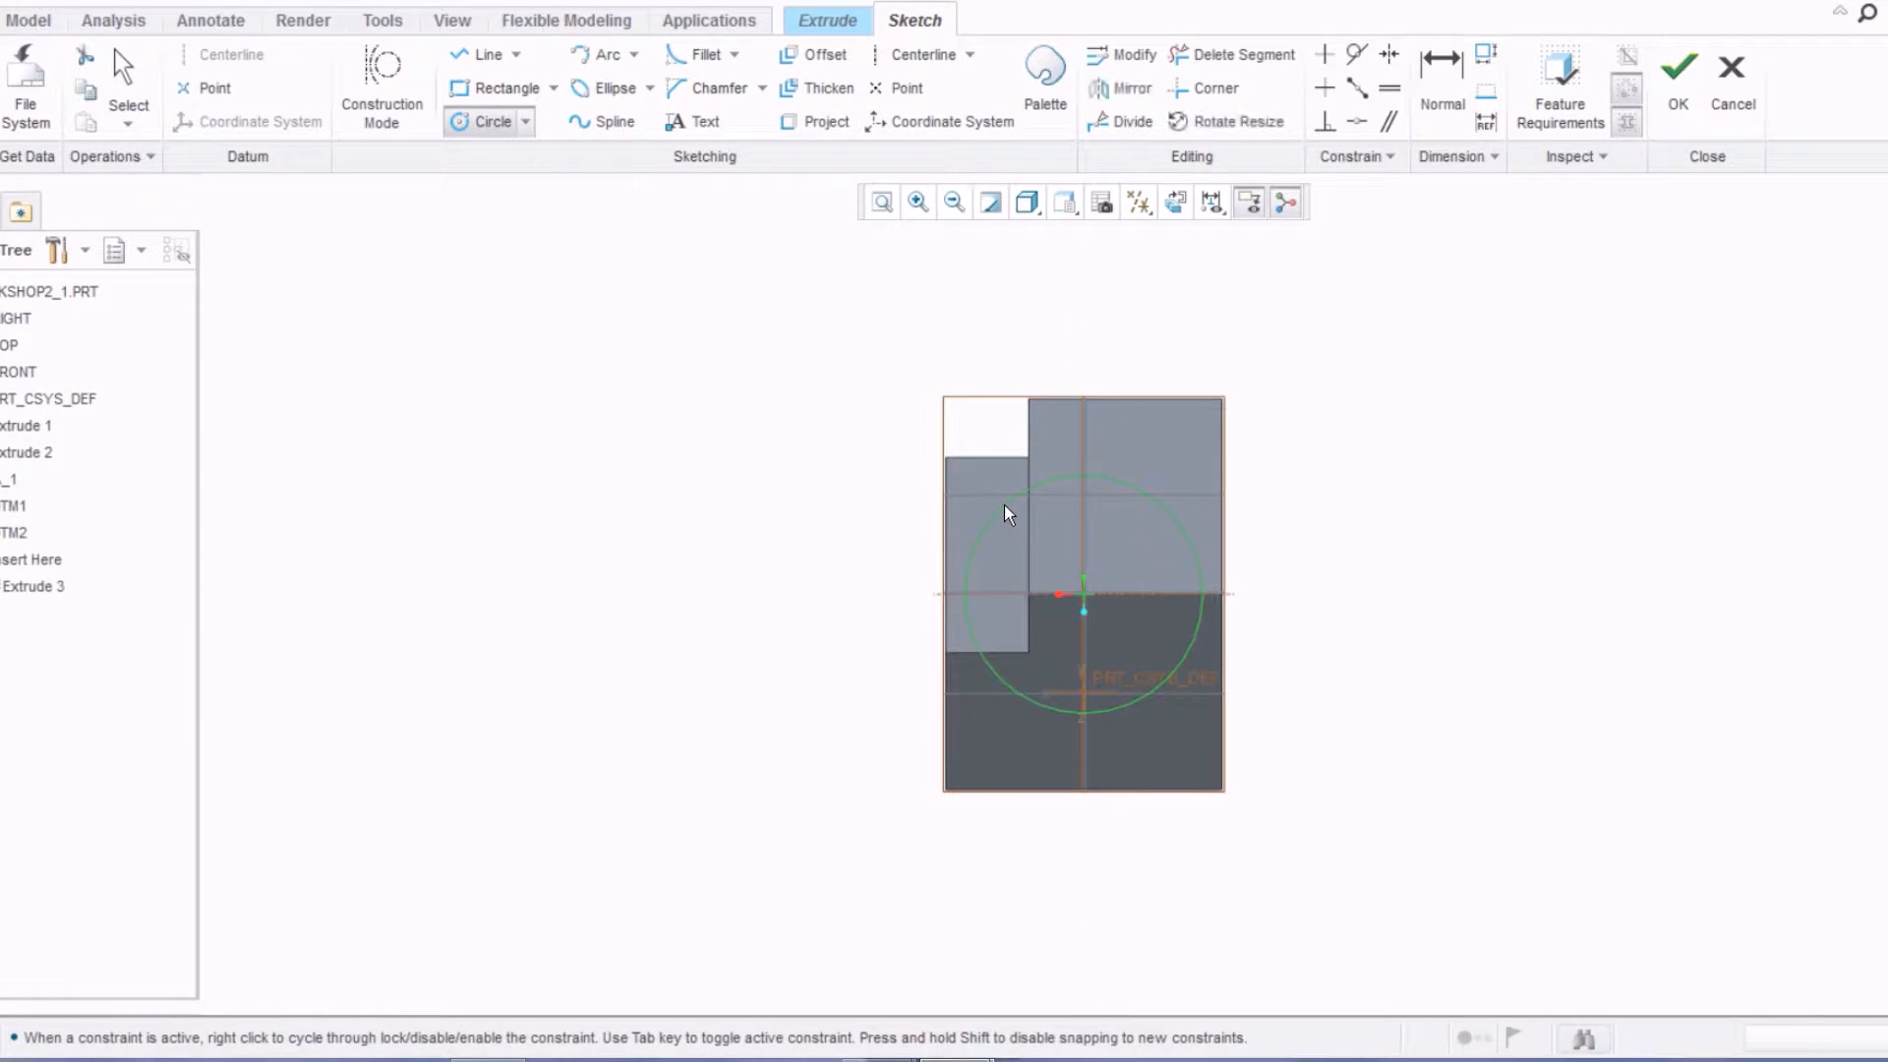
Step: Set the circle's diameter to 5 and finish the sketch on the offset datum plane
{"action": "middle_click", "coordinate": [891, 514]}
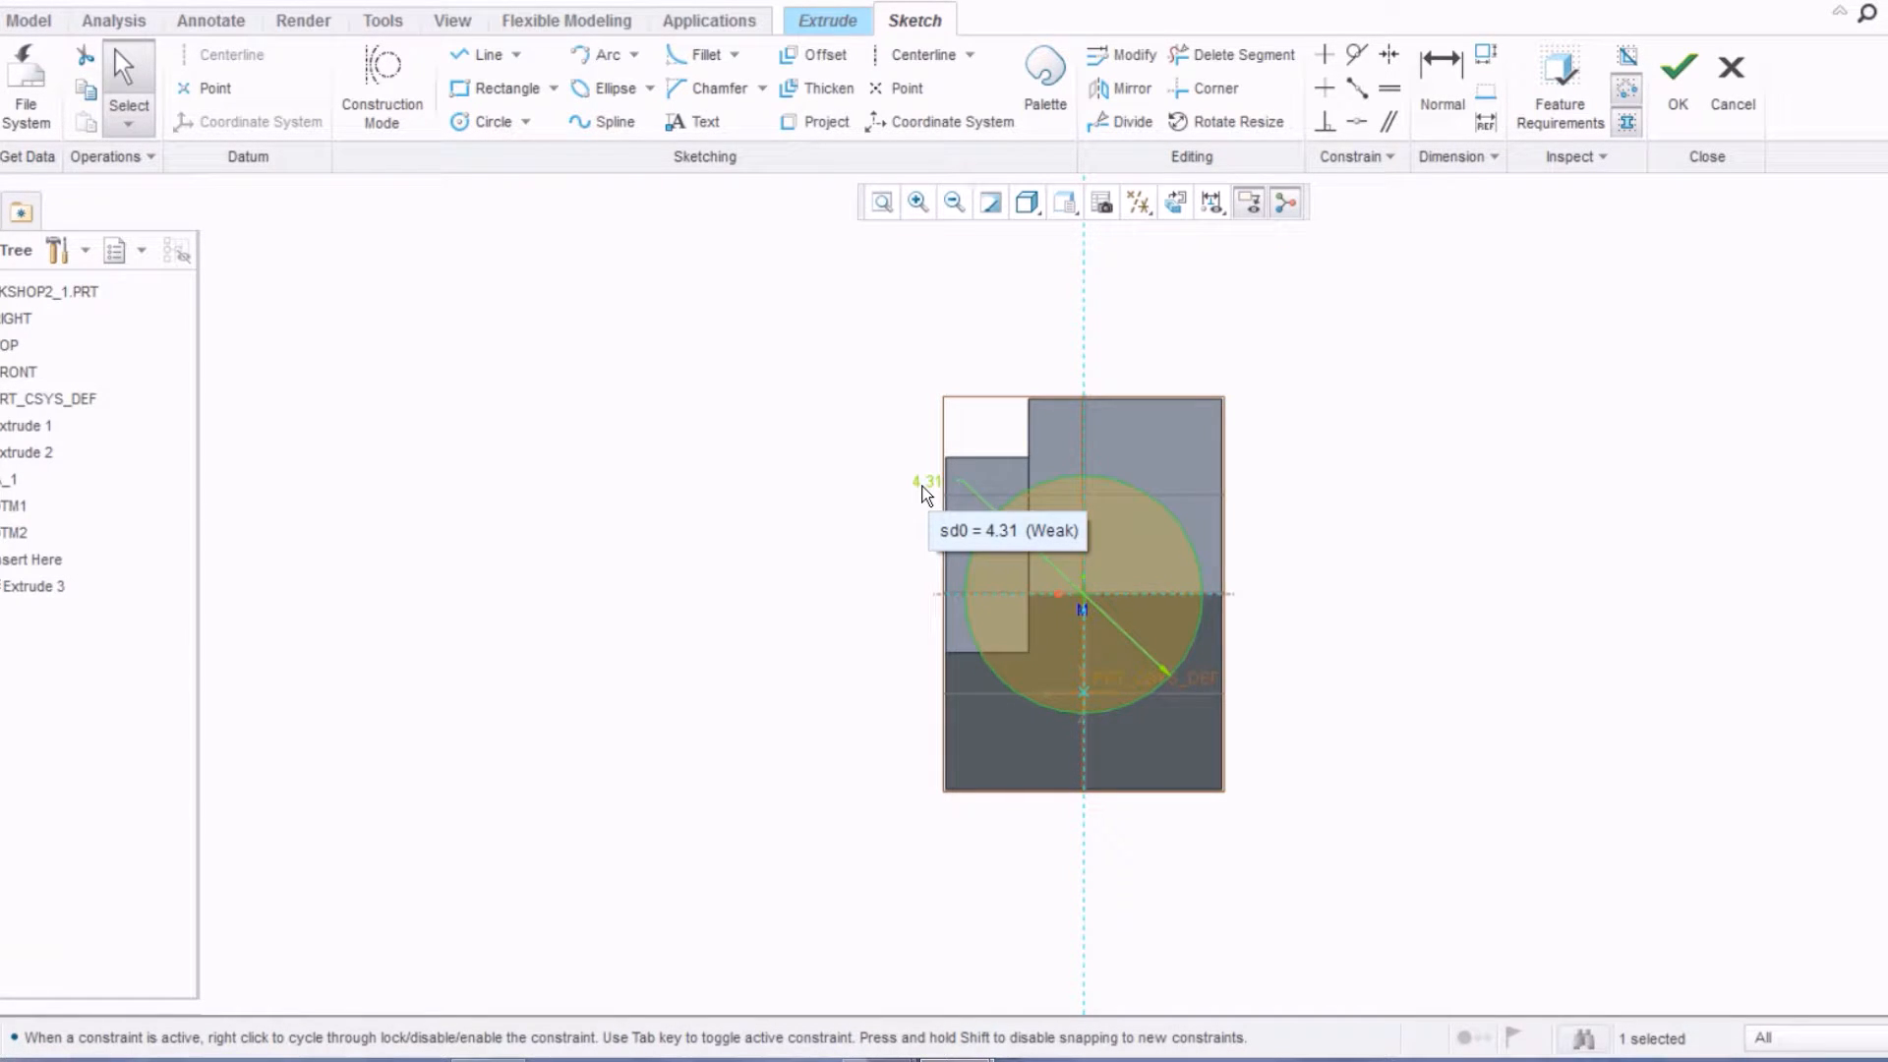
{"action": "double_click", "coordinate": [924, 487]}
{"action": "type", "text": "5"}
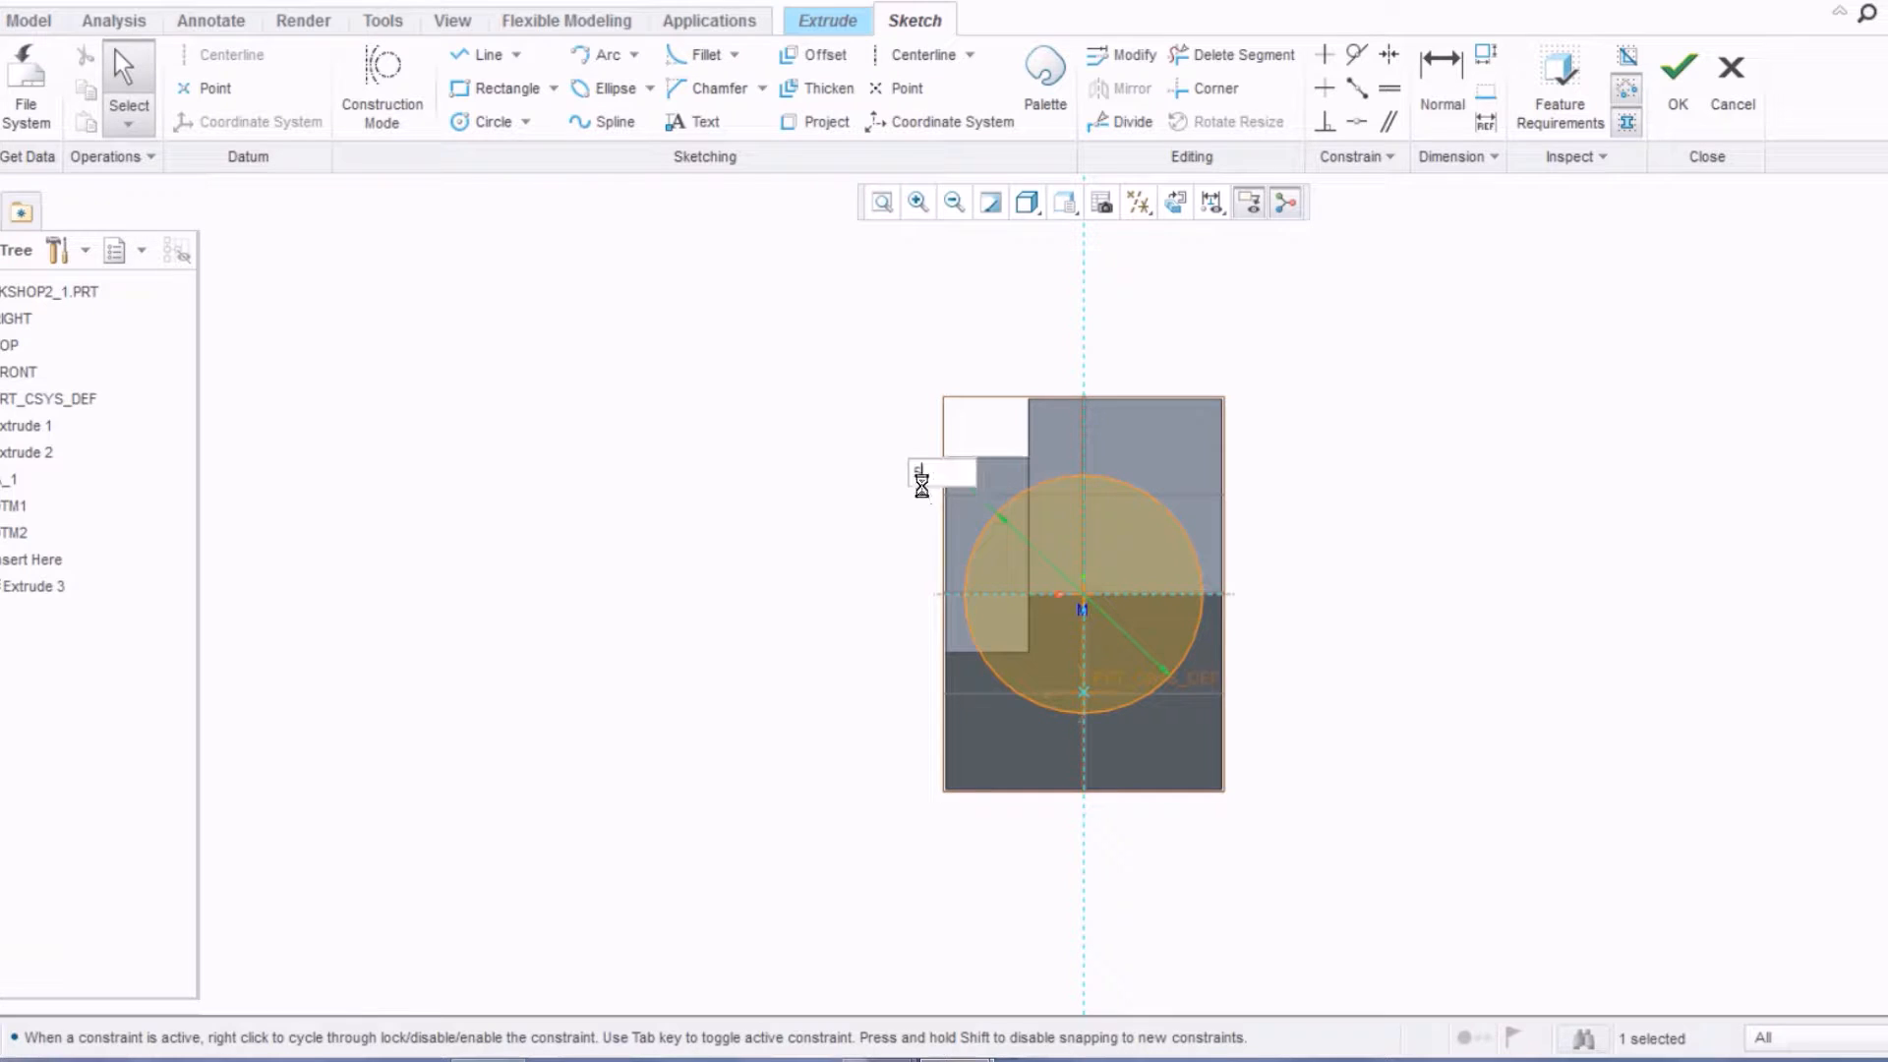
{"action": "key", "text": "Return"}
{"action": "mouse_move", "coordinate": [706, 572]}
{"action": "middle_mouse_down"}
{"action": "mouse_move", "coordinate": [847, 602]}
{"action": "mouse_move", "coordinate": [872, 590]}
{"action": "middle_mouse_up"}
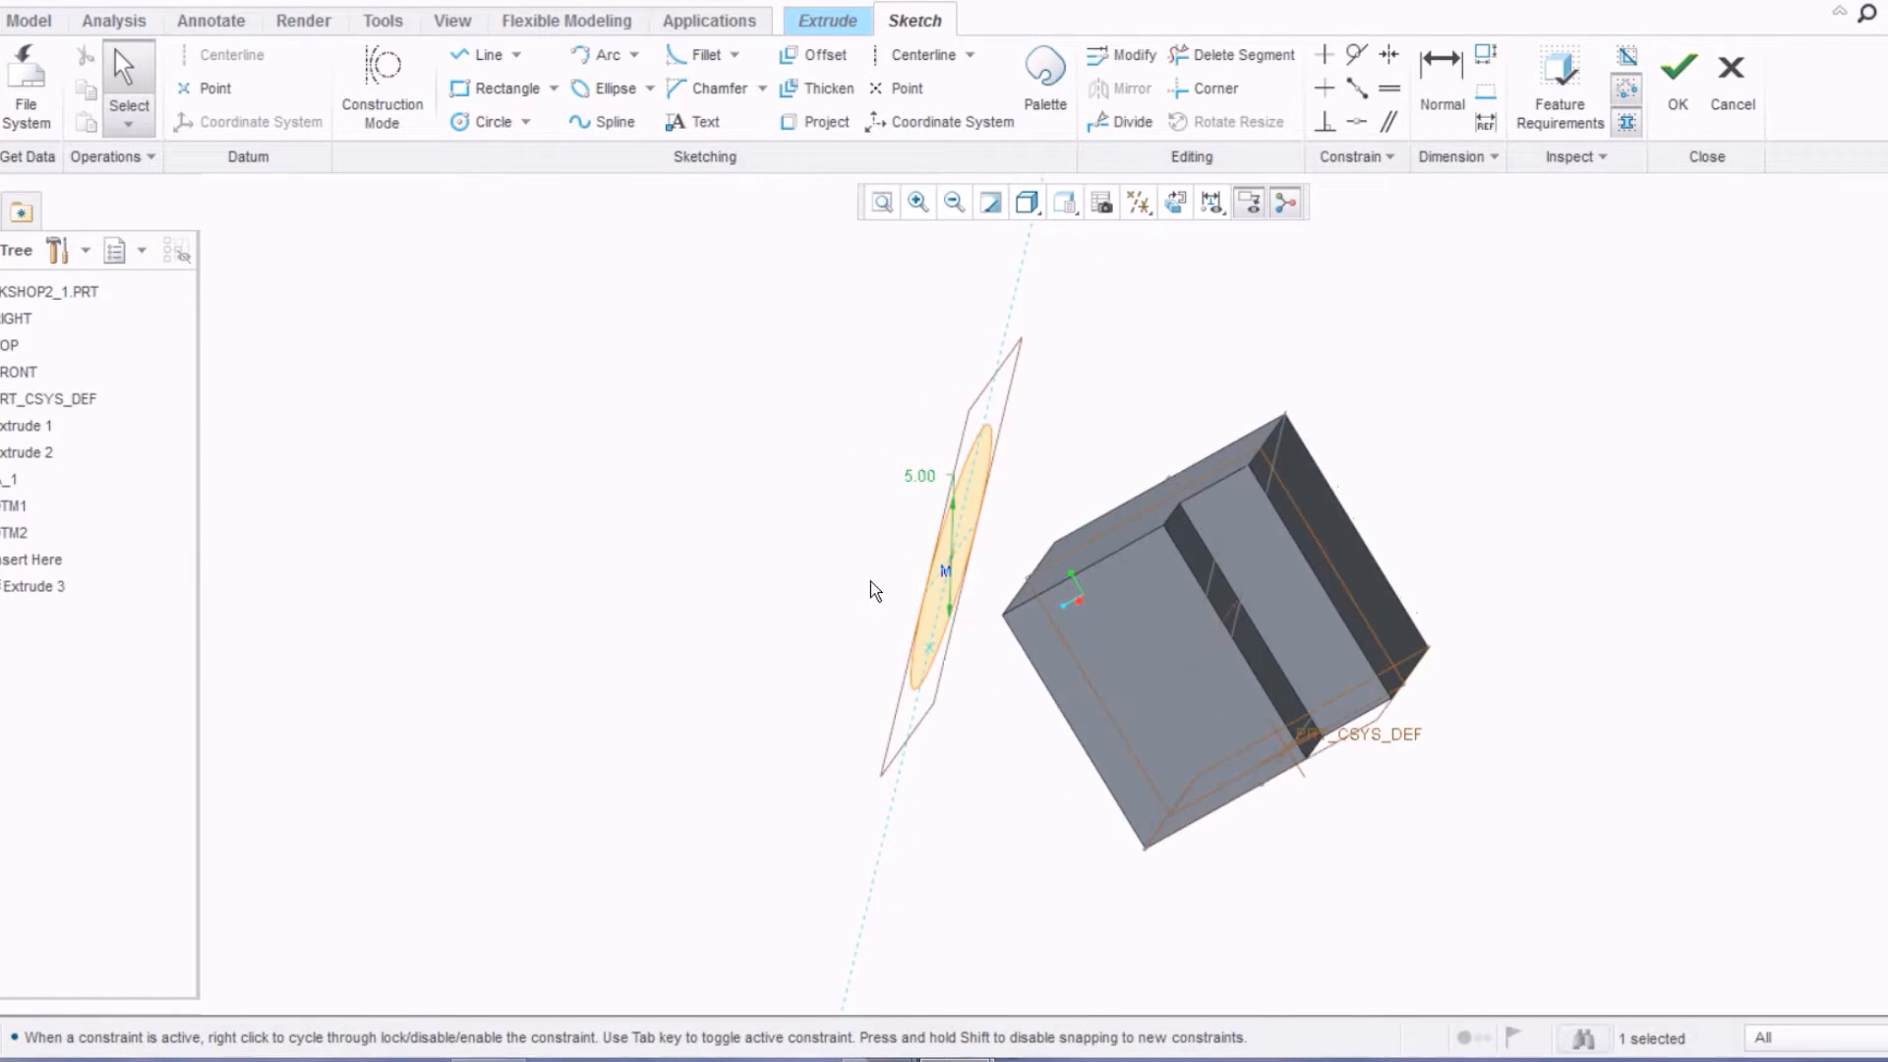
{"action": "middle_click_drag", "start_coordinate": [873, 519], "coordinate": [920, 541]}
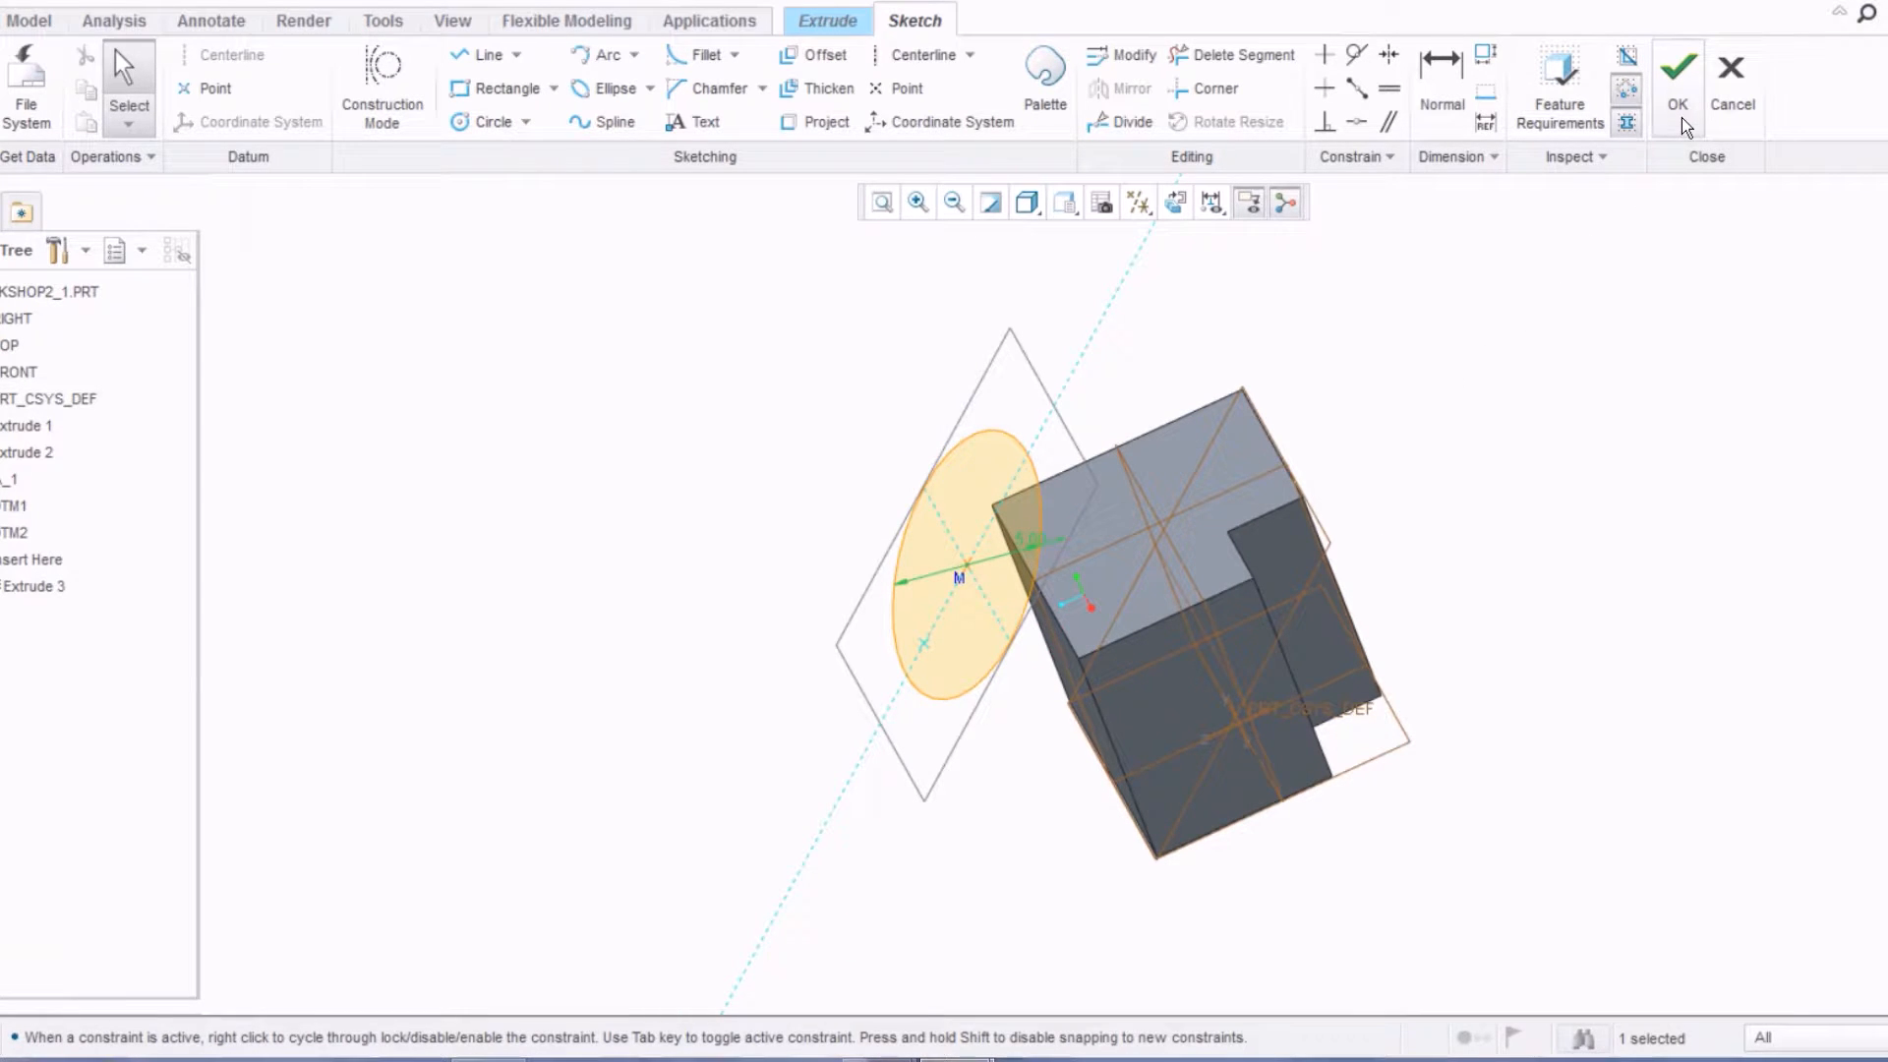
{"action": "left_click", "coordinate": [1678, 77]}
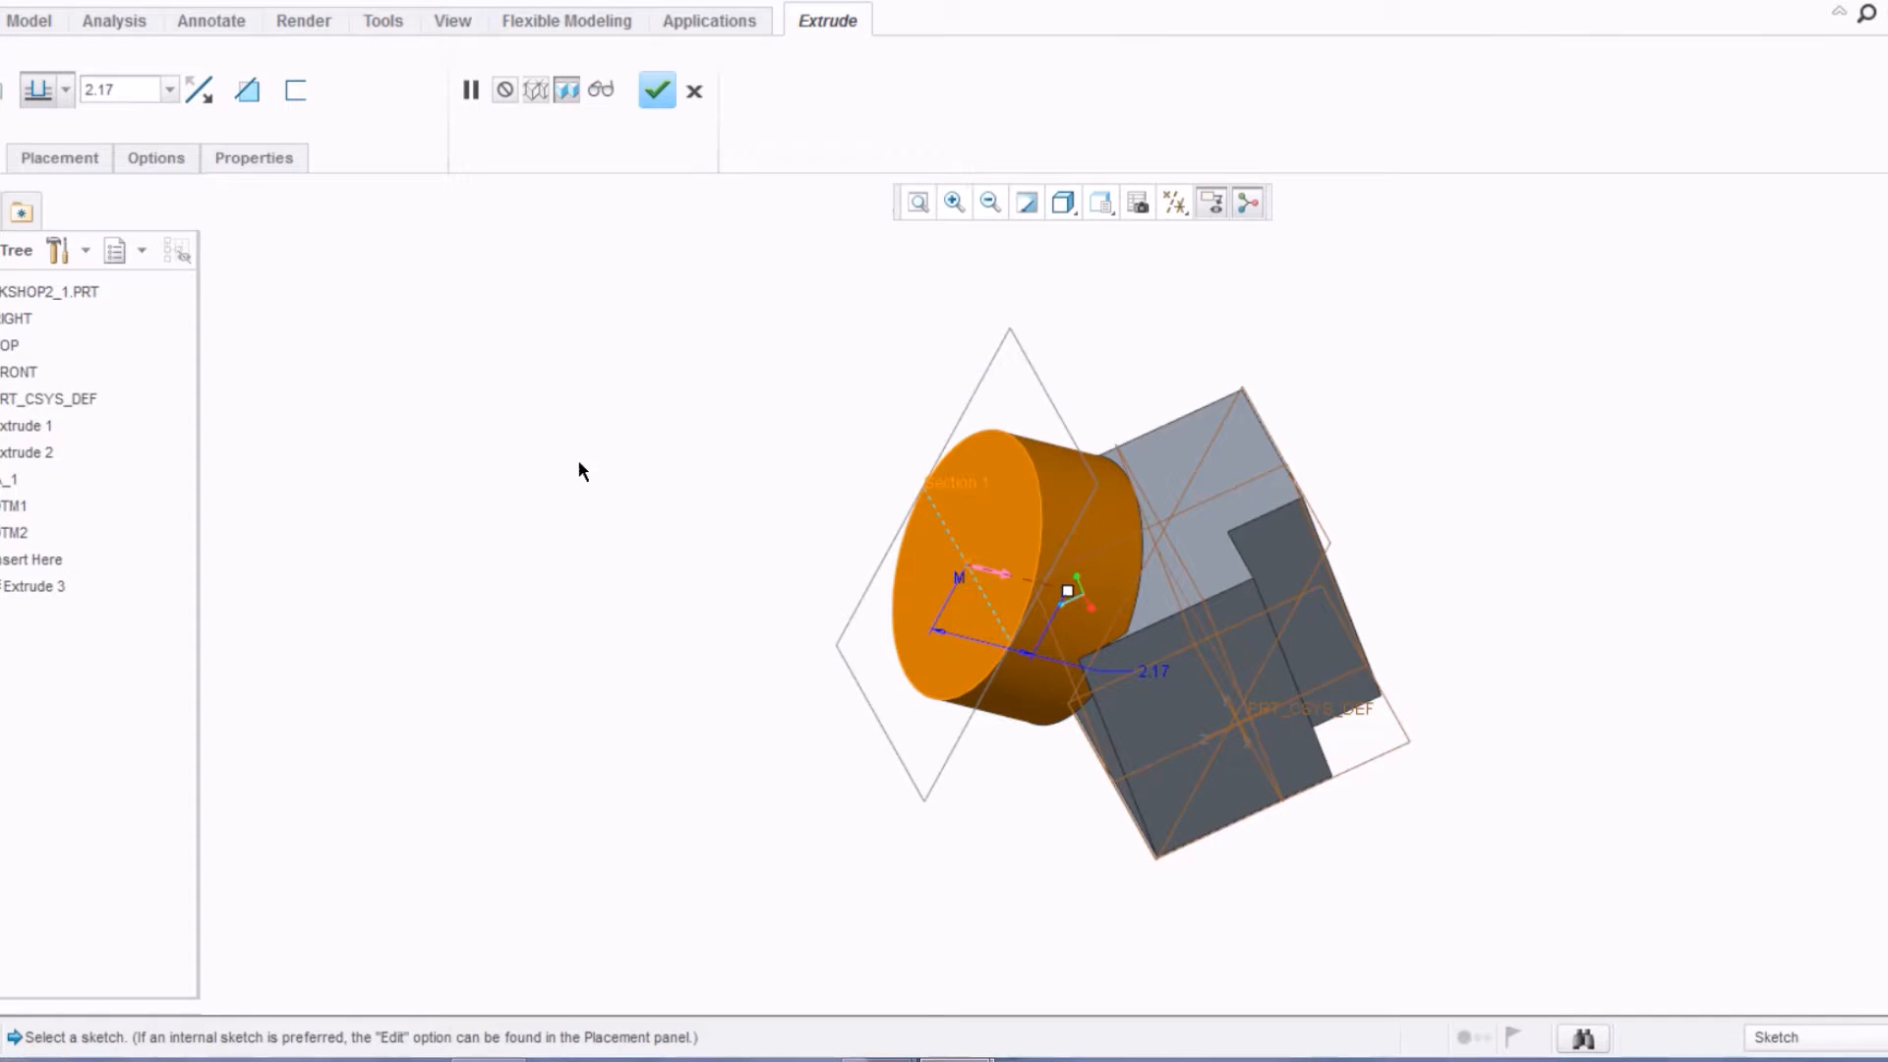
Step: Set the blind depth of the circular extrusion toward the block to 3.5
{"action": "middle_click_drag", "start_coordinate": [624, 569], "coordinate": [678, 492]}
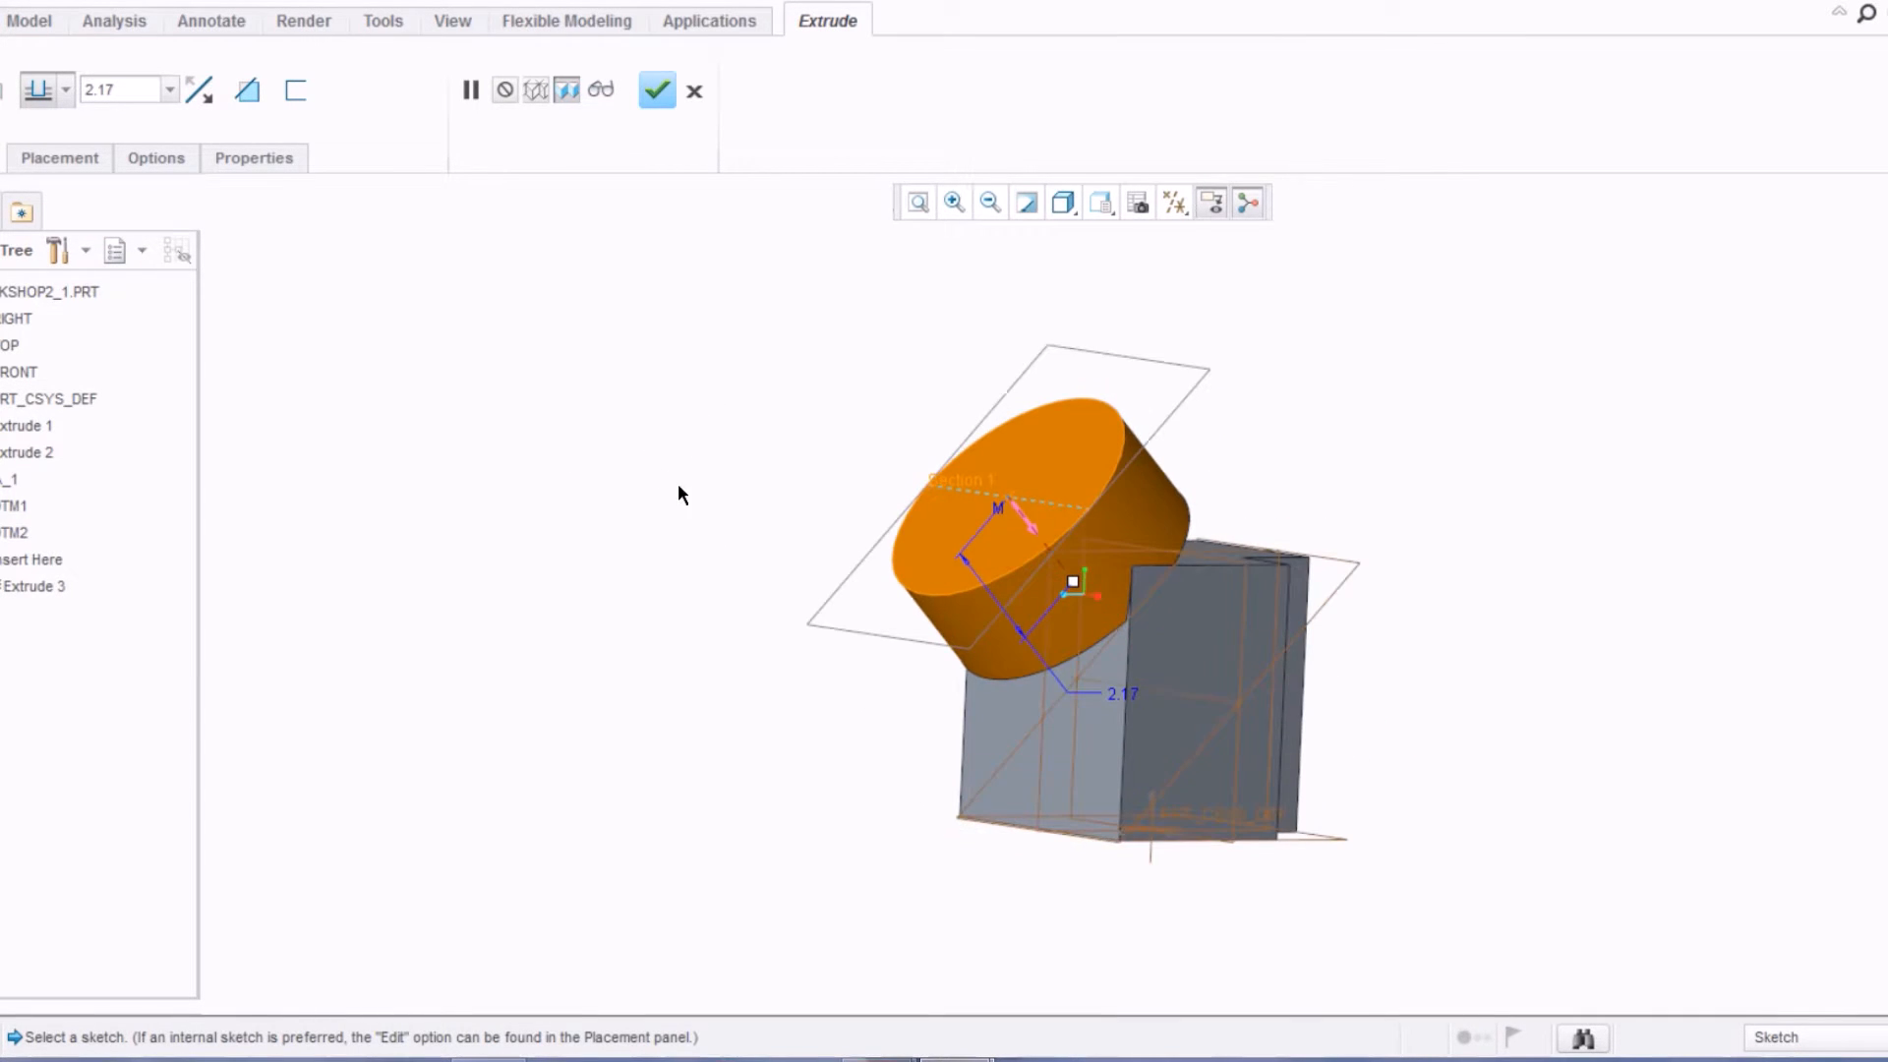
{"action": "middle_click_drag", "start_coordinate": [1013, 659], "coordinate": [937, 646]}
{"action": "middle_click_drag", "start_coordinate": [920, 668], "coordinate": [1036, 575]}
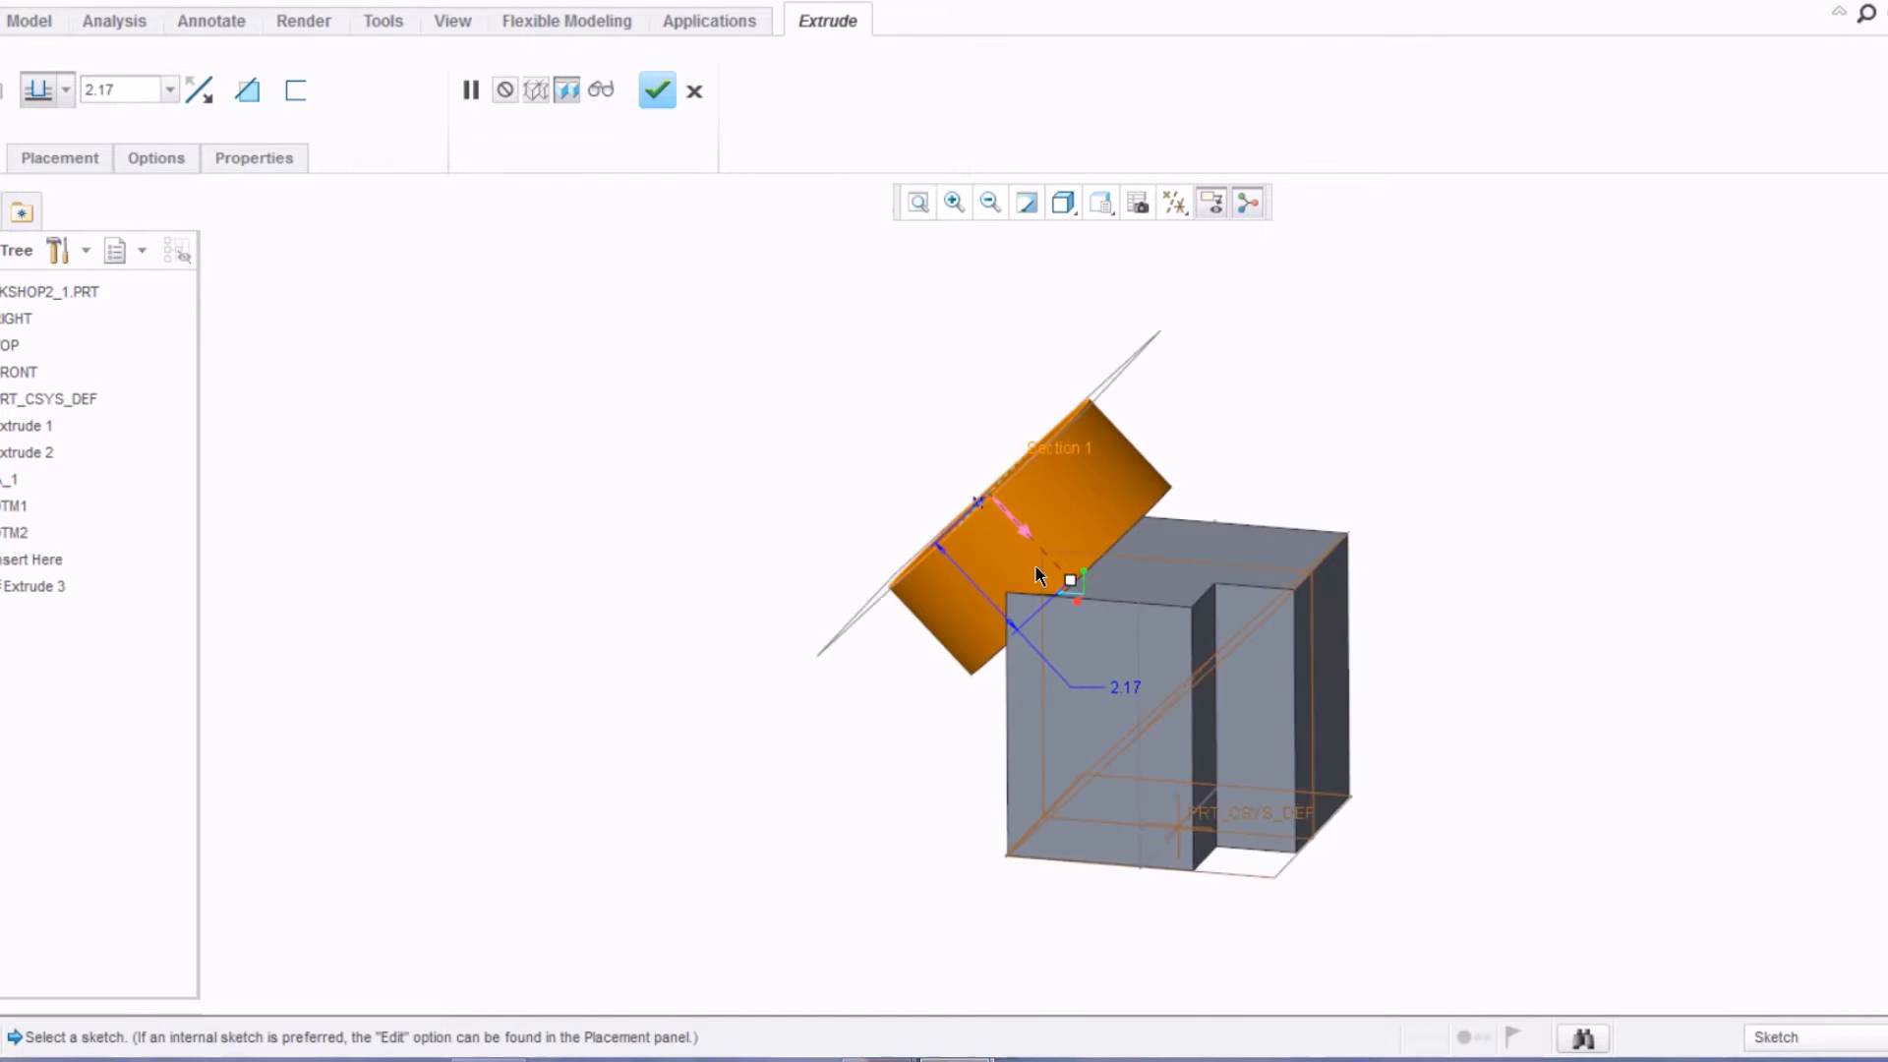
{"action": "scroll", "coordinate": [1111, 558], "scroll_direction": "down", "scroll_amount": 3}
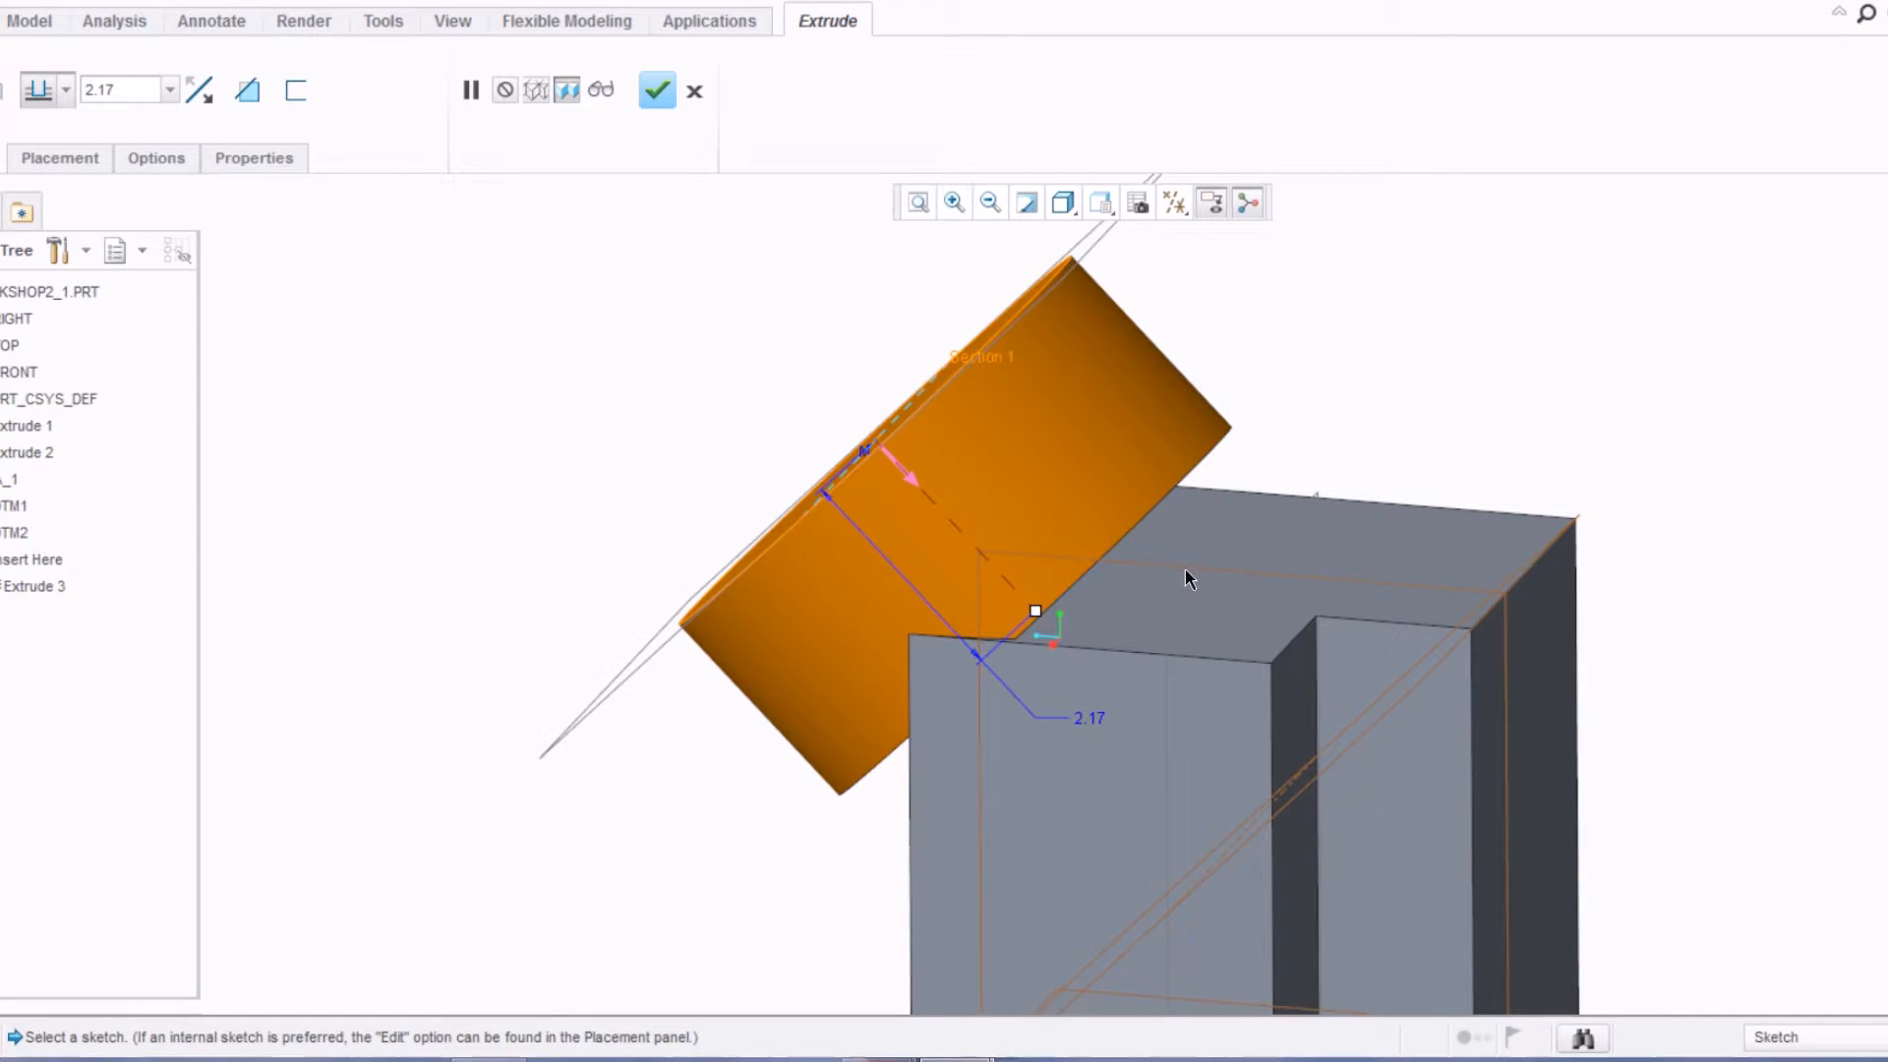
{"action": "double_click", "coordinate": [132, 87]}
{"action": "type", "text": "3.5"}
{"action": "key", "text": "Return"}
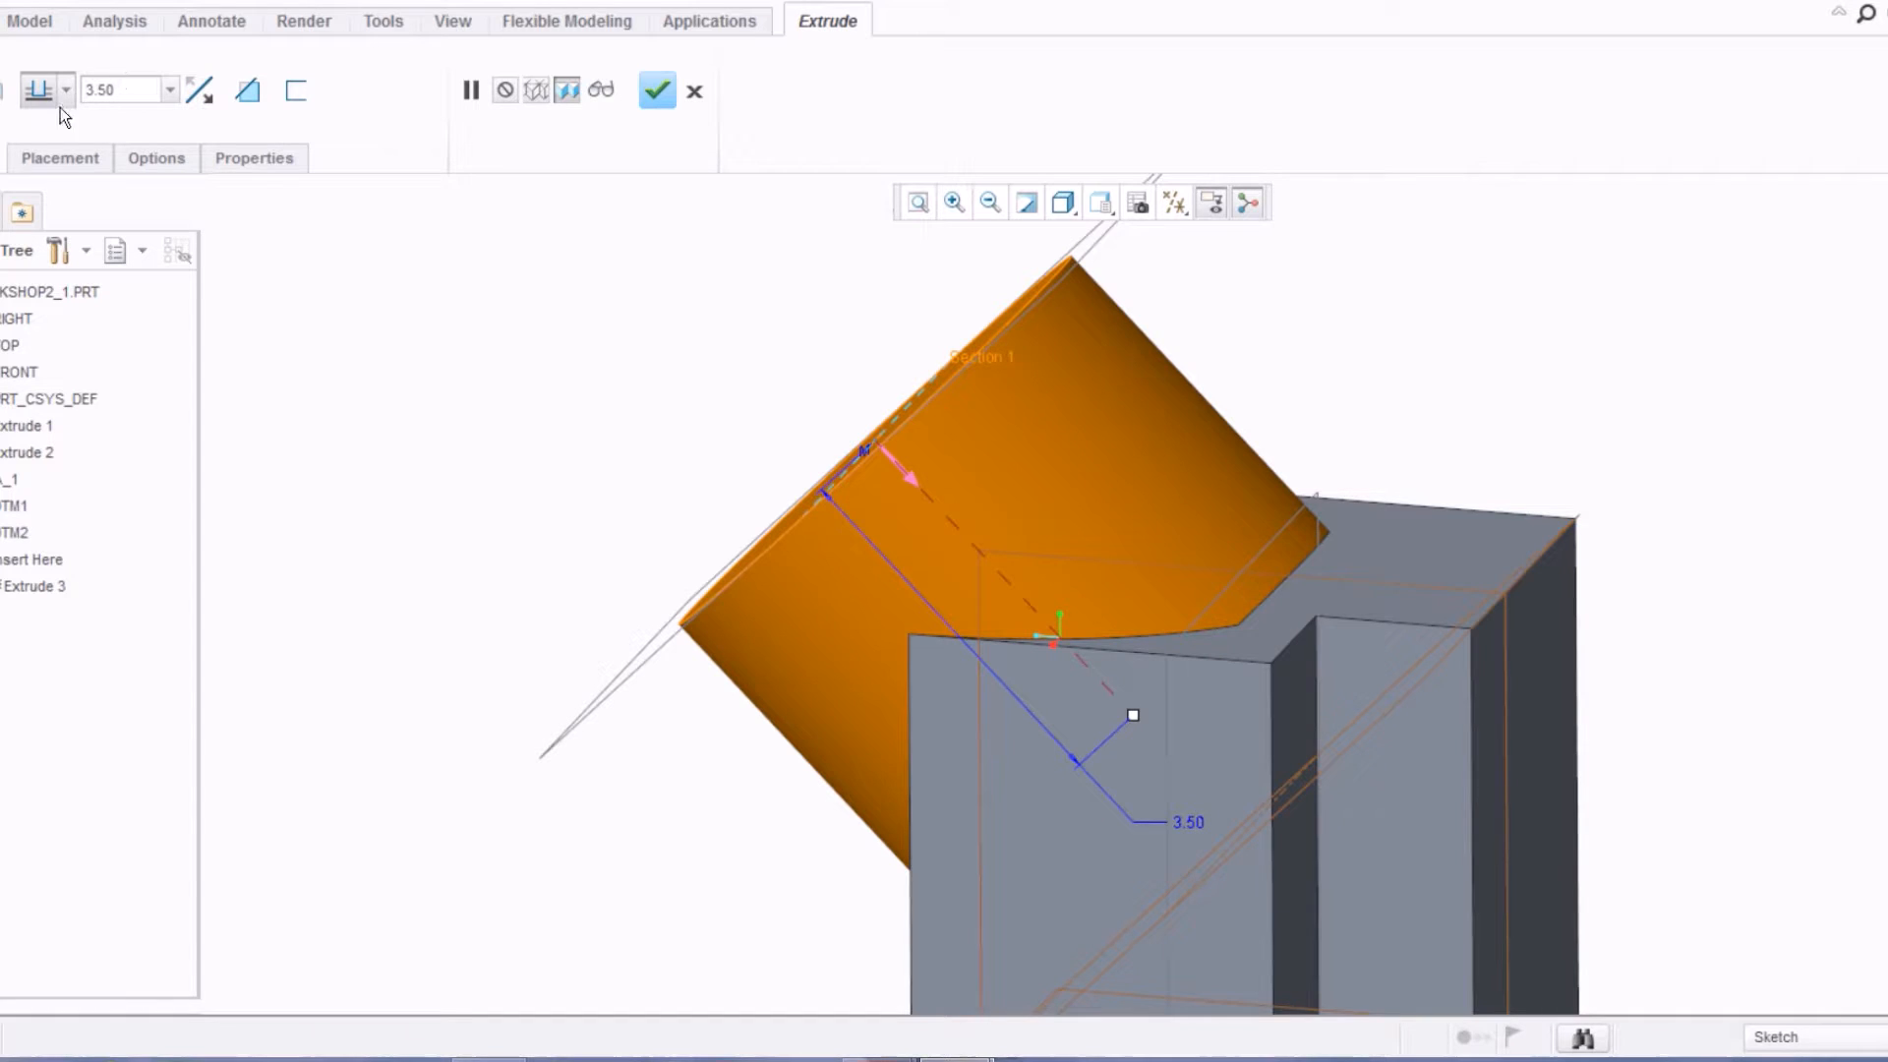
{"action": "middle_click_drag", "start_coordinate": [434, 514], "coordinate": [490, 504]}
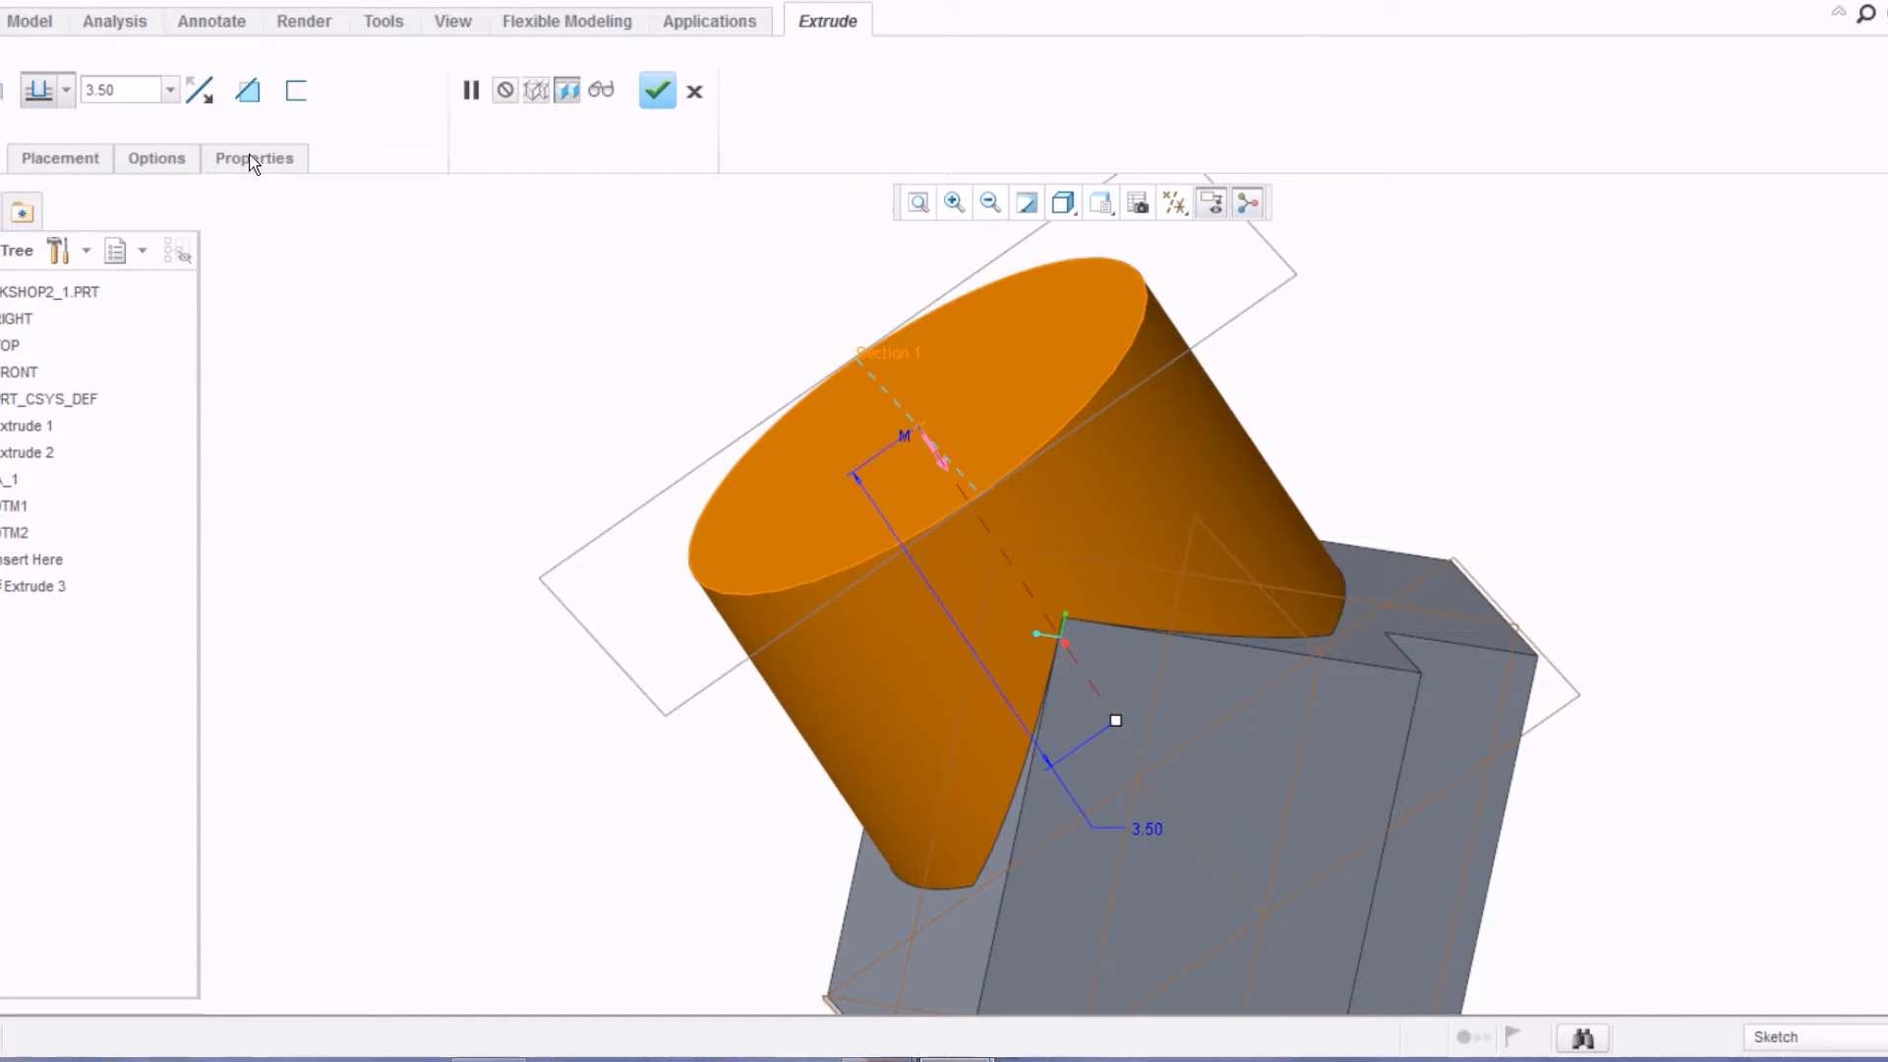
Step: Try to end the circular extrusion at a selected surface, using the block's top face and then its adjacent side face
{"action": "left_click", "coordinate": [69, 90]}
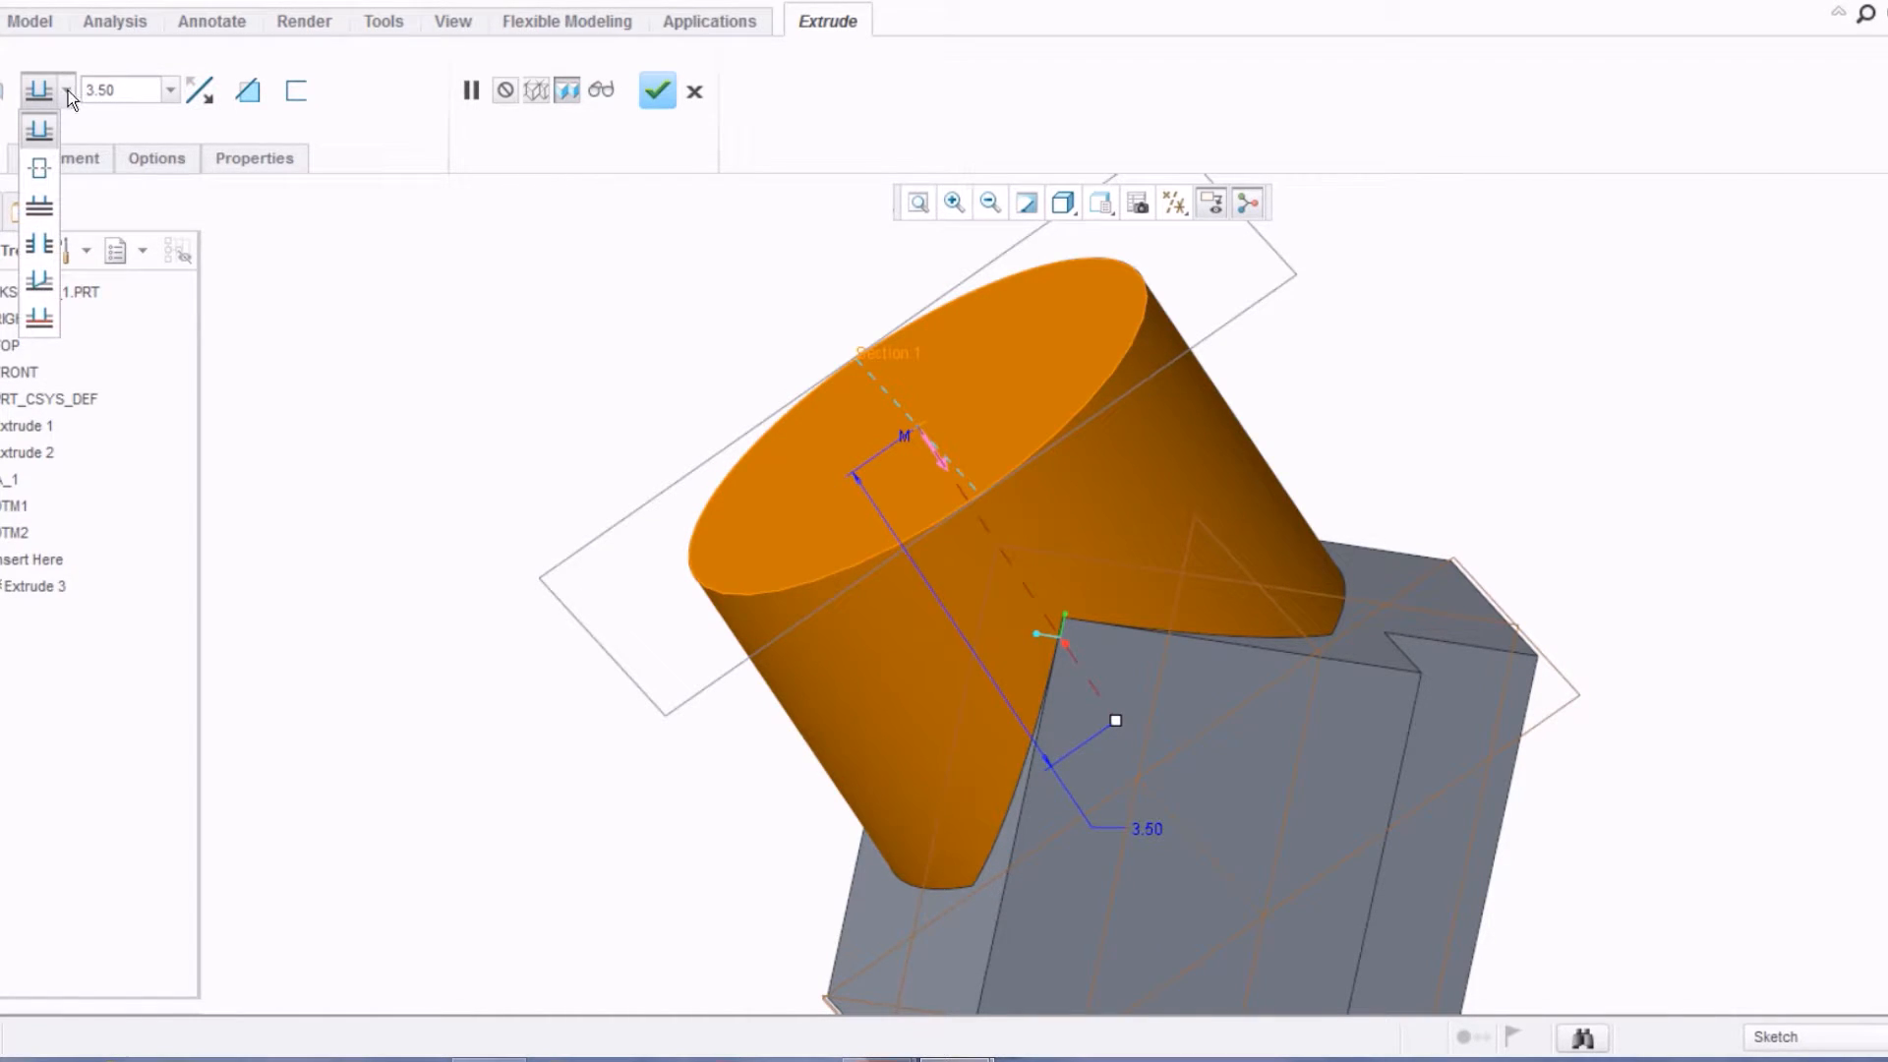
{"action": "left_click", "coordinate": [39, 320]}
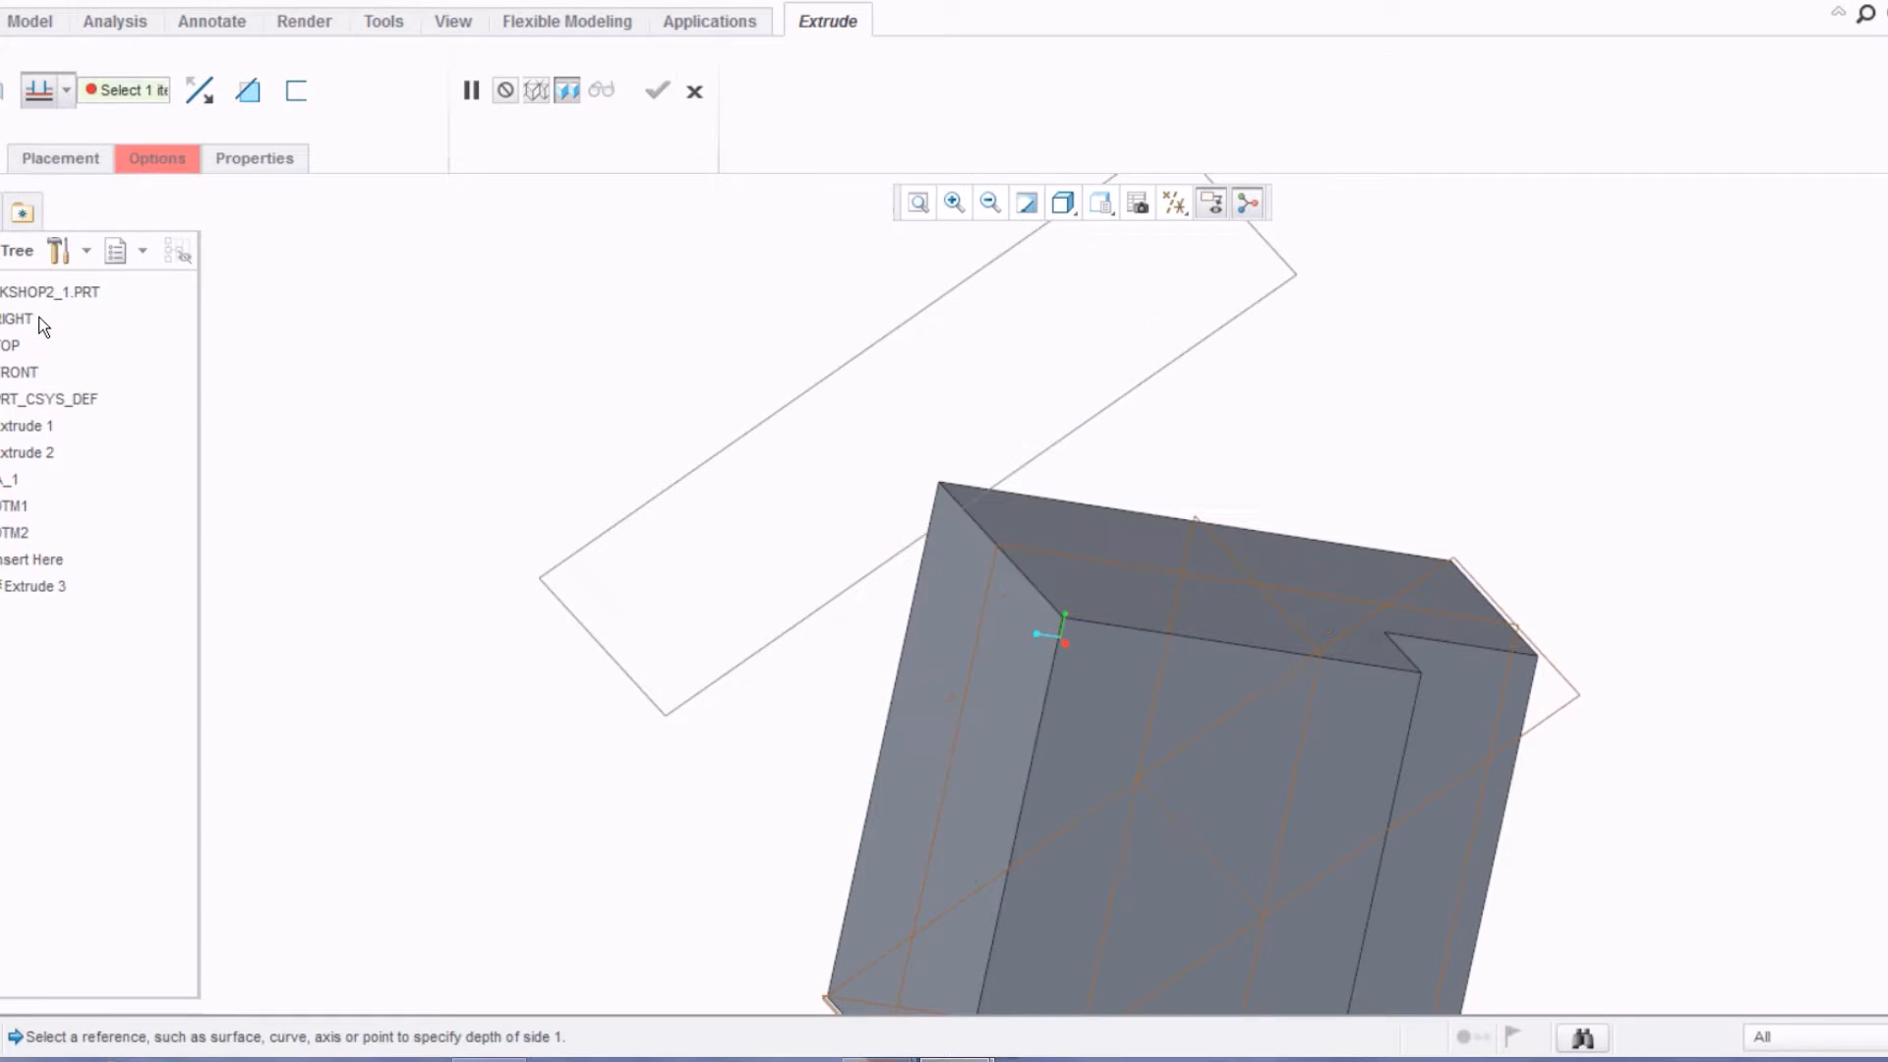
{"action": "left_click", "coordinate": [1128, 569]}
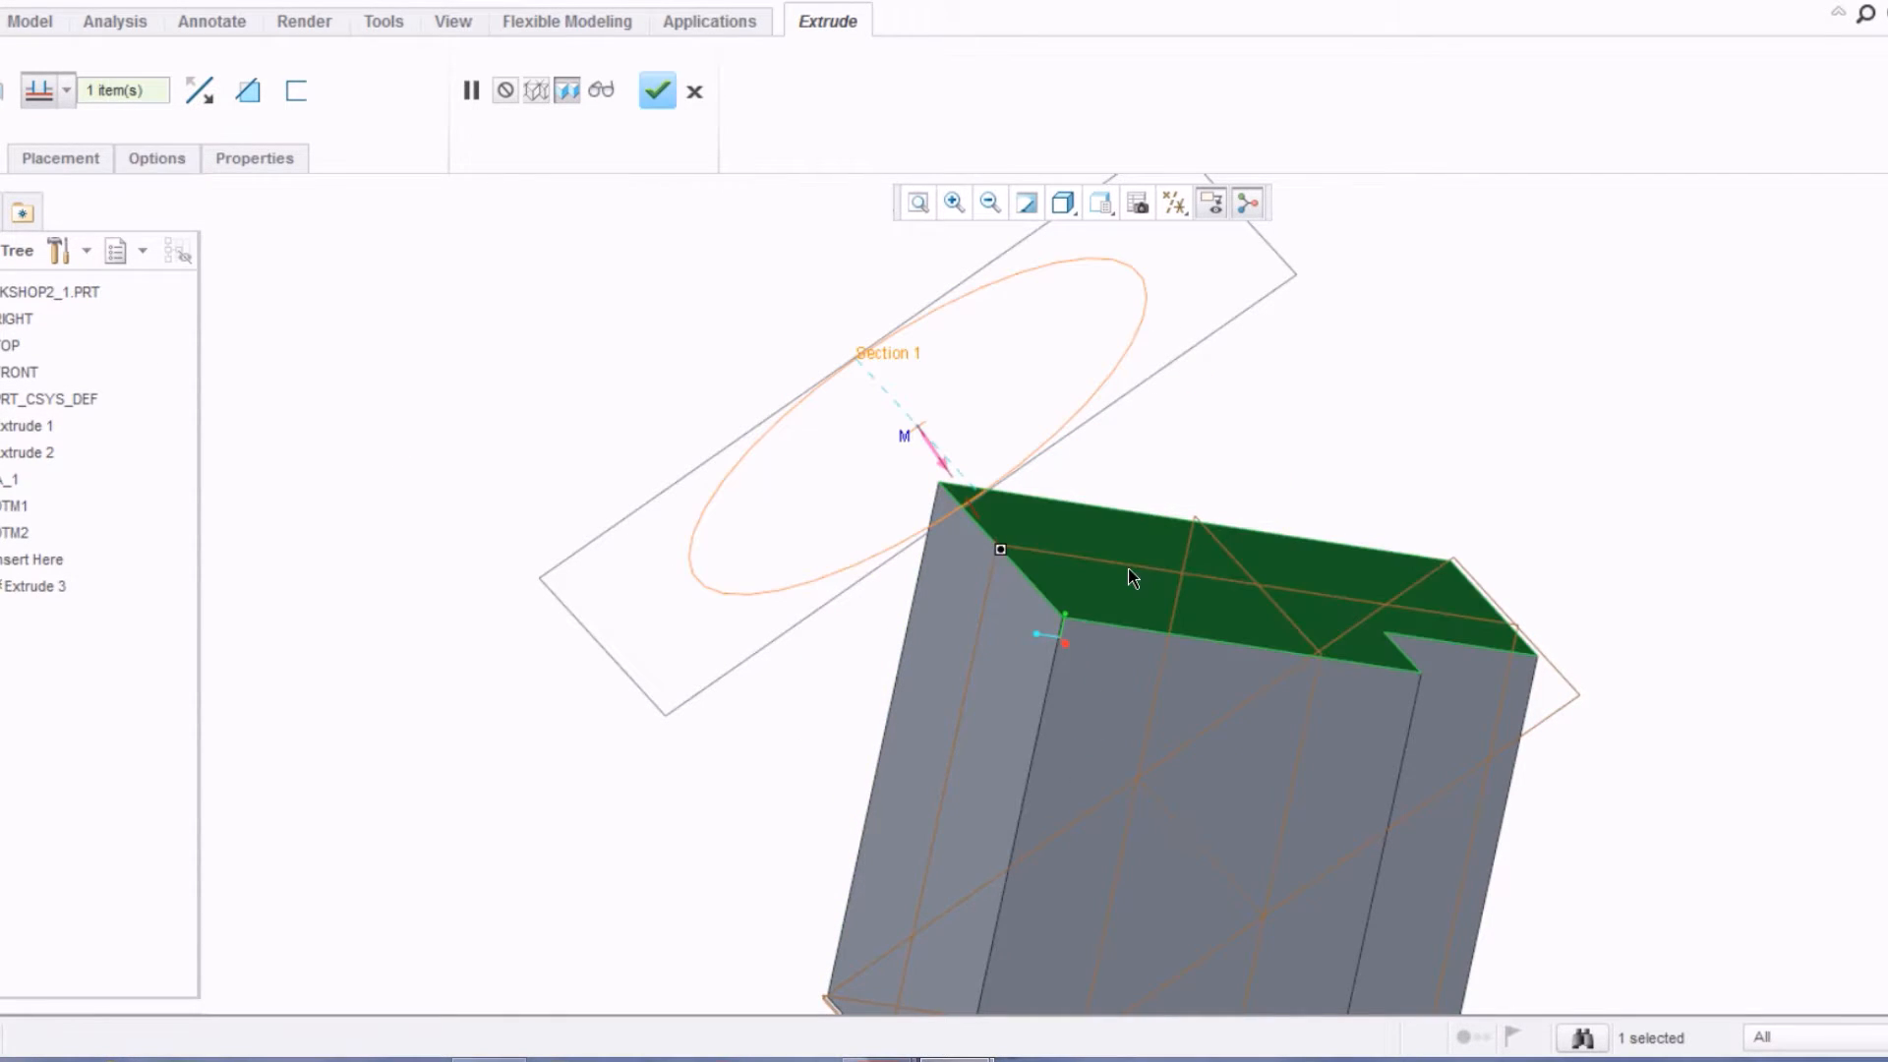
{"action": "left_click", "coordinate": [973, 685]}
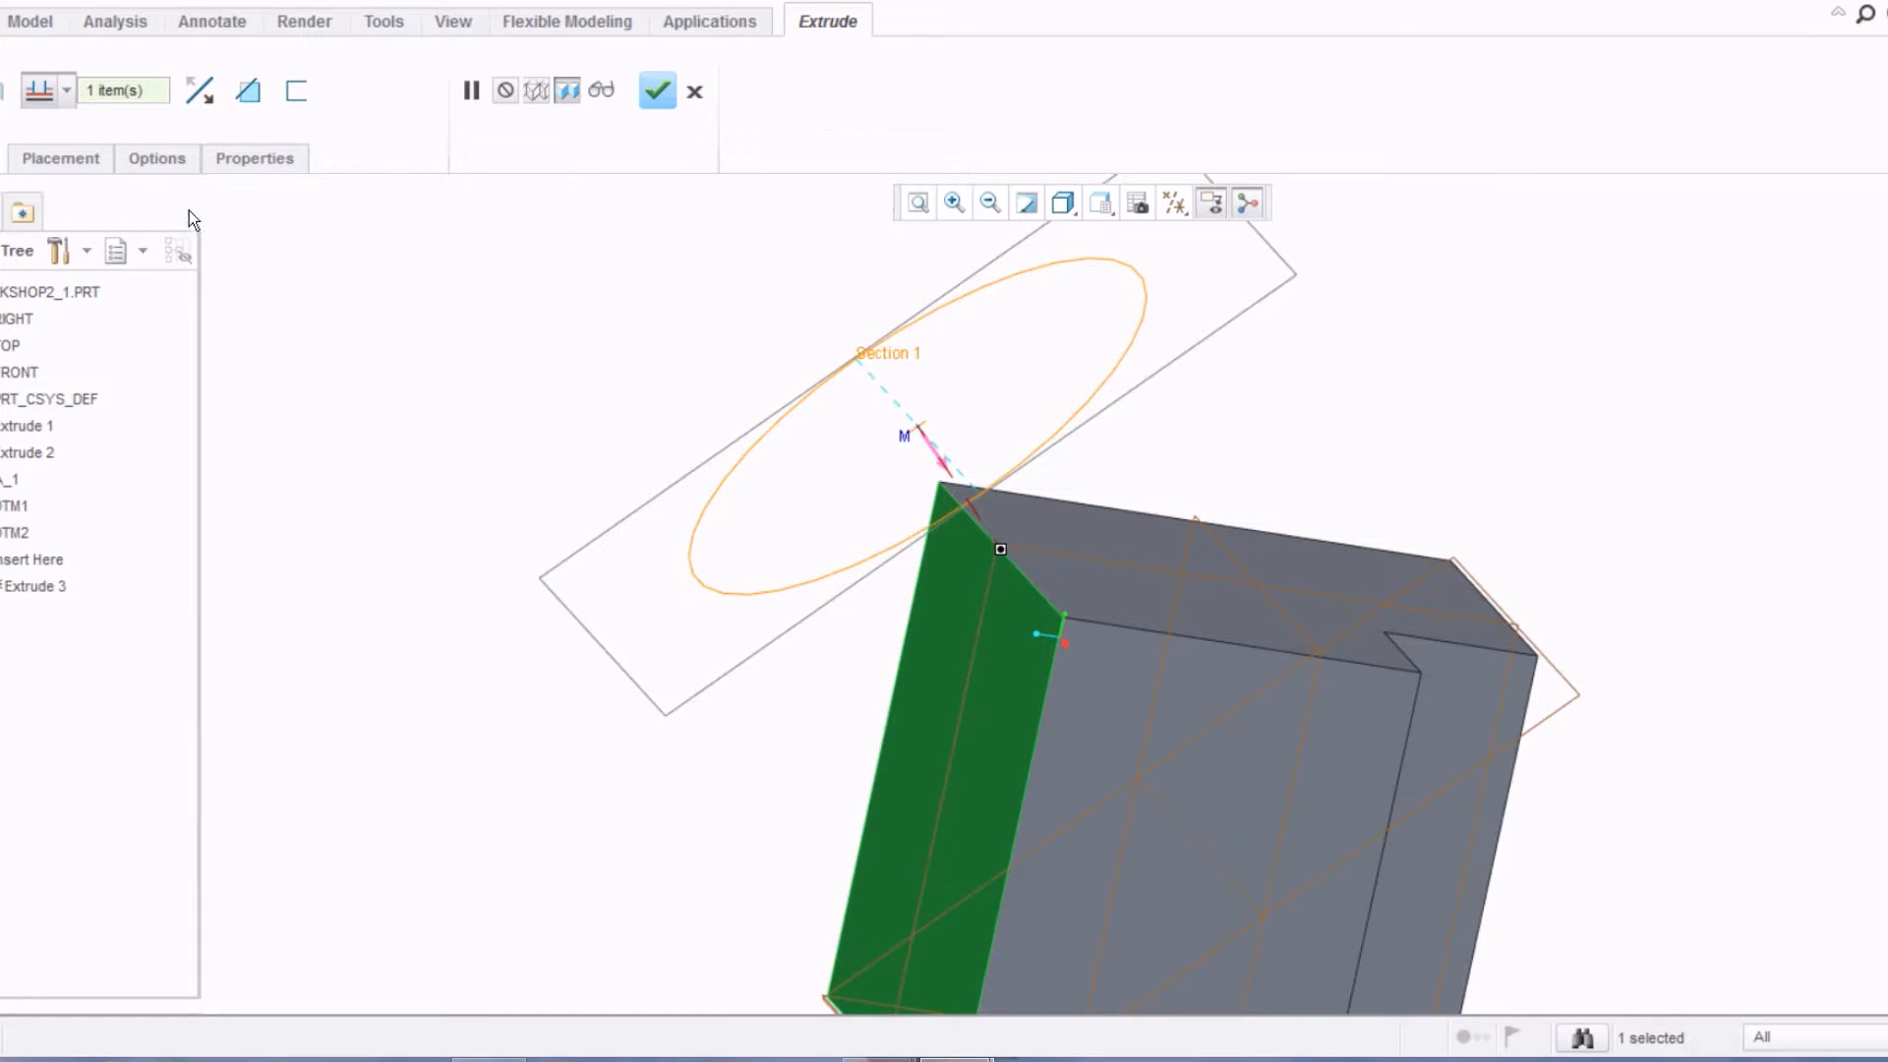
Step: Set the circular extrusion's depth option to To Next so it ends on the block, and complete the feature
{"action": "left_click", "coordinate": [68, 91]}
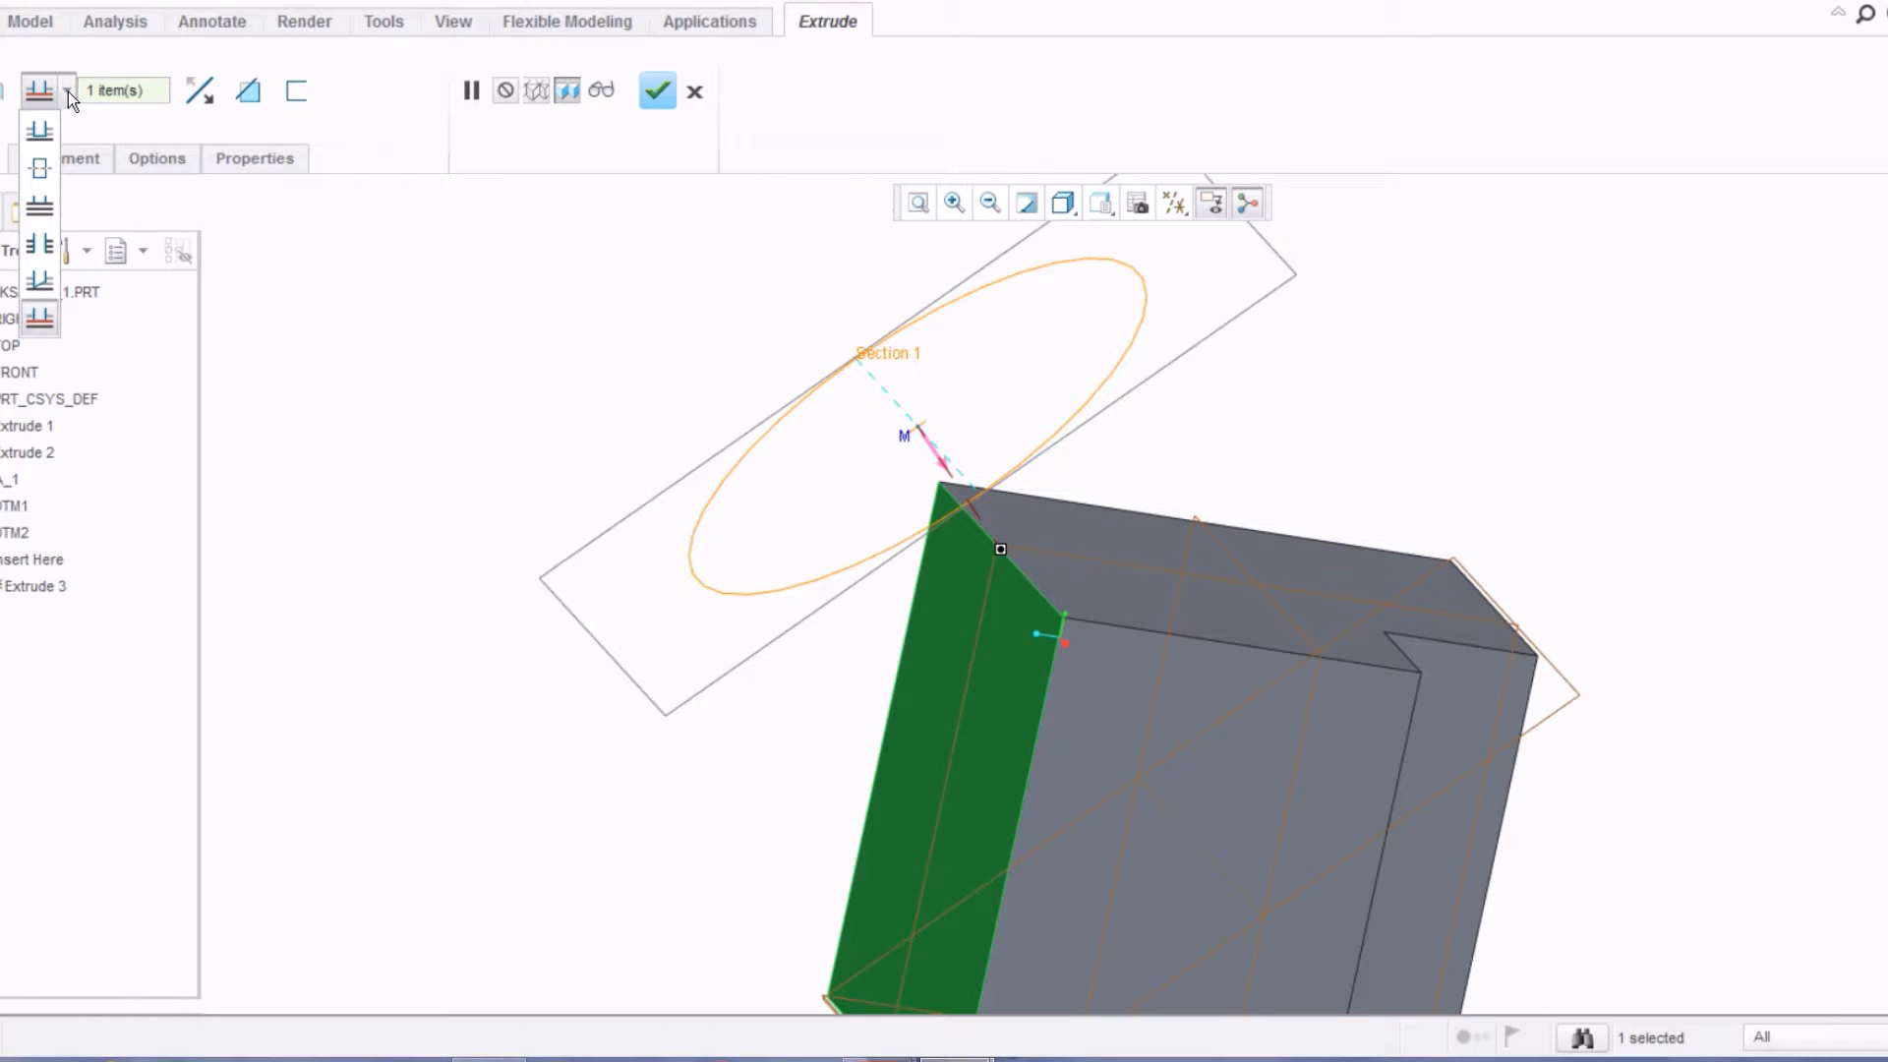
{"action": "left_click", "coordinate": [40, 205]}
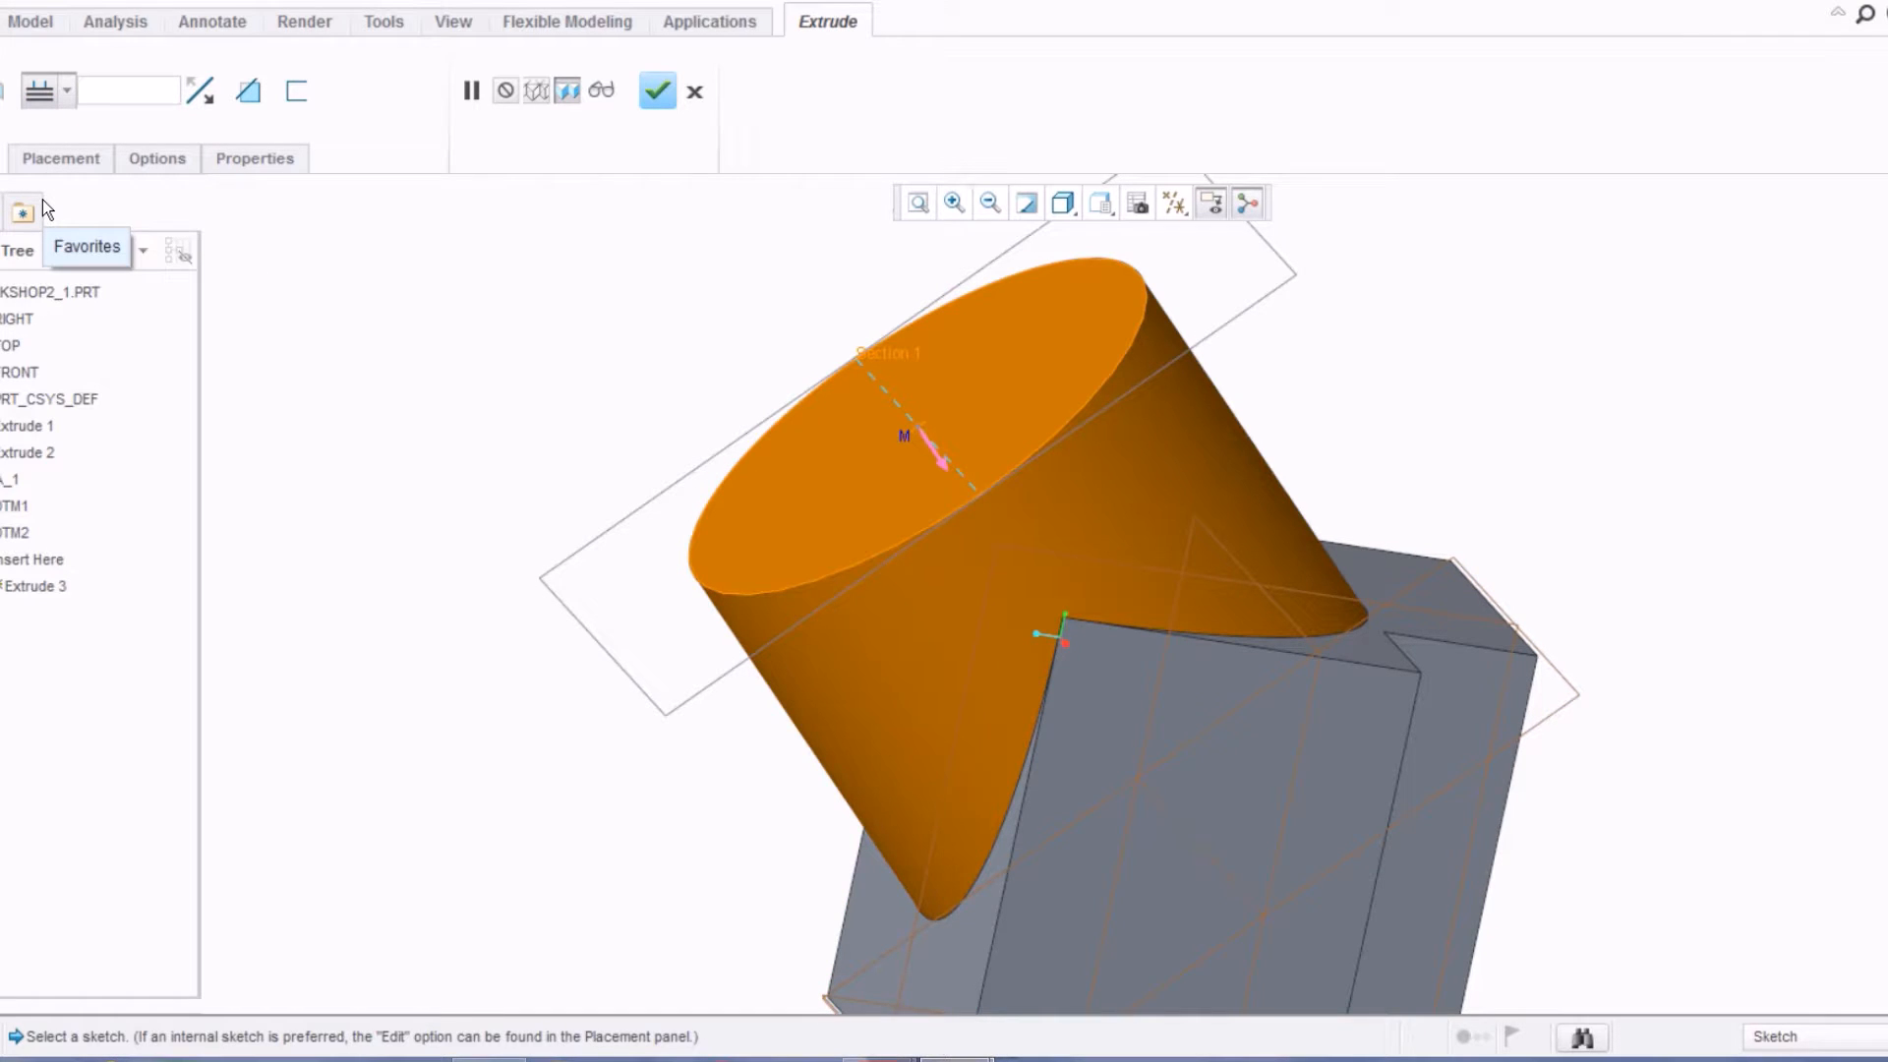
{"action": "left_click", "coordinate": [64, 95]}
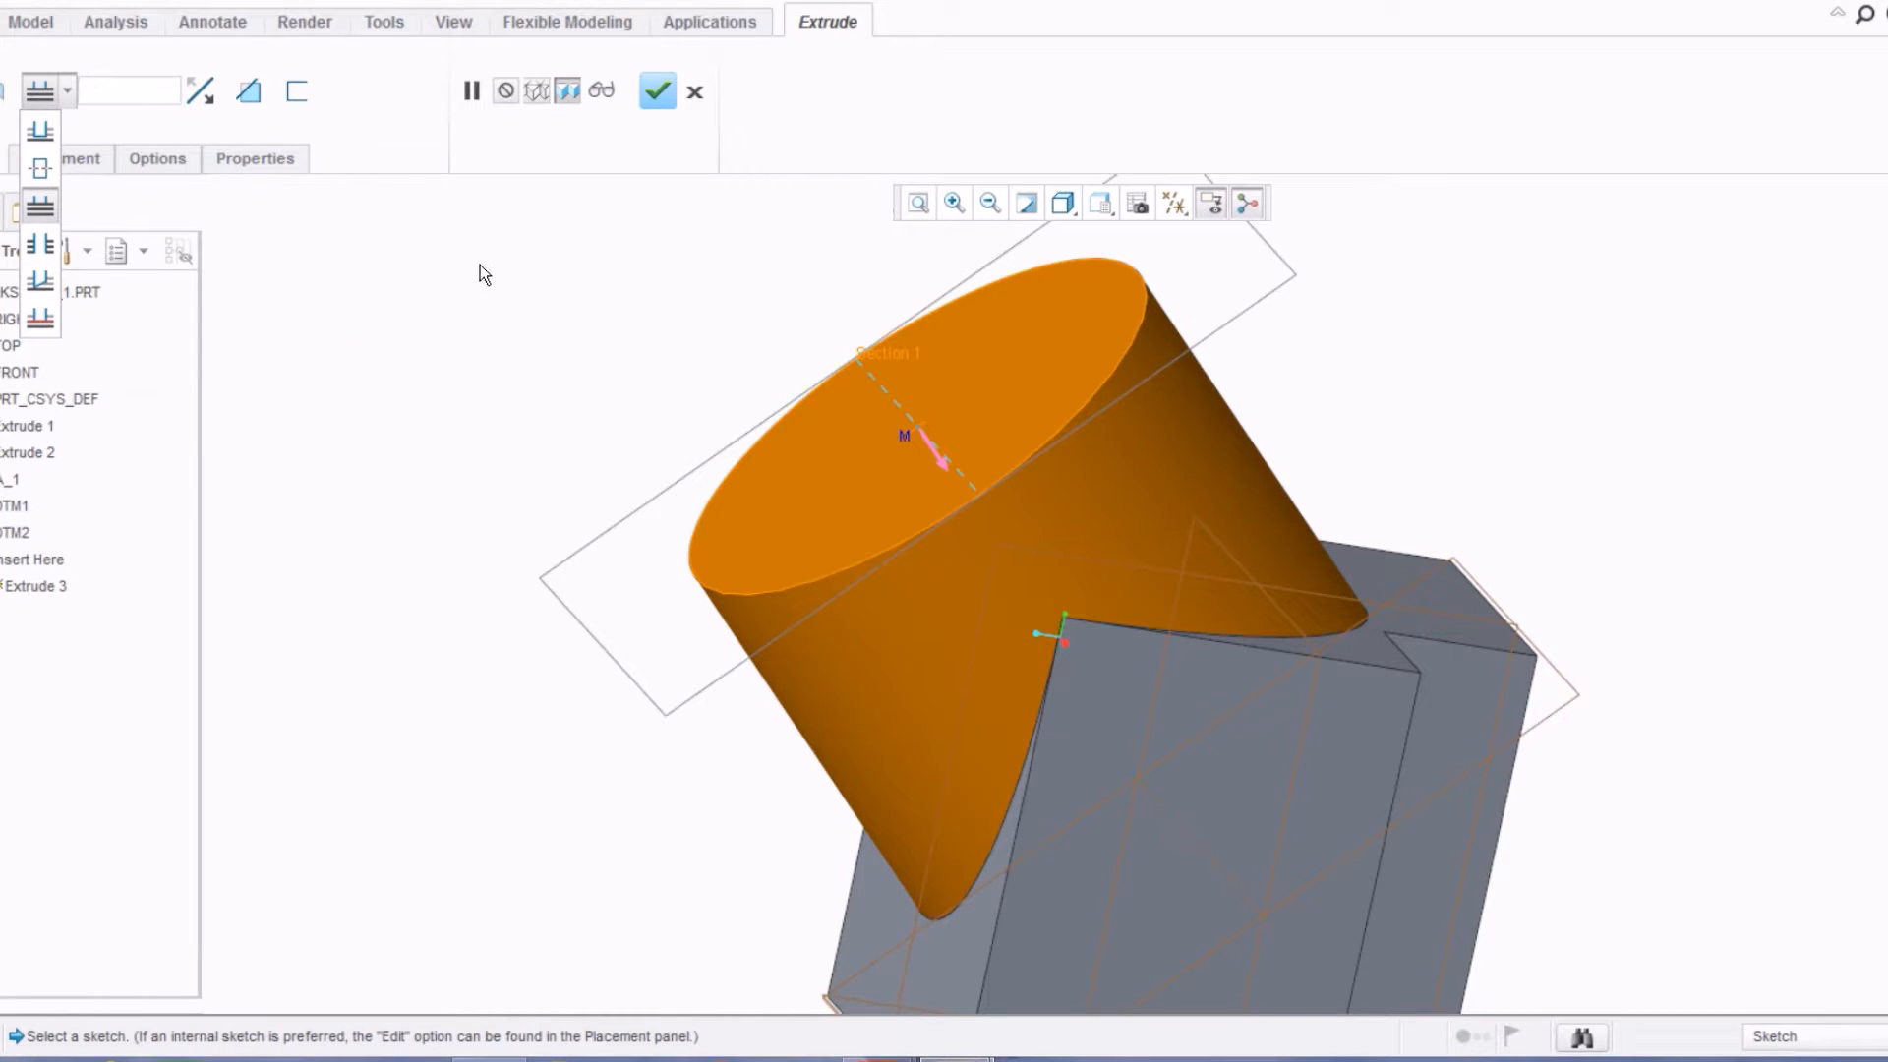
{"action": "left_click", "coordinate": [539, 282]}
{"action": "mouse_move", "coordinate": [815, 580]}
{"action": "middle_mouse_down"}
{"action": "mouse_move", "coordinate": [746, 522]}
{"action": "mouse_move", "coordinate": [872, 632]}
{"action": "mouse_move", "coordinate": [804, 607]}
{"action": "middle_mouse_up"}
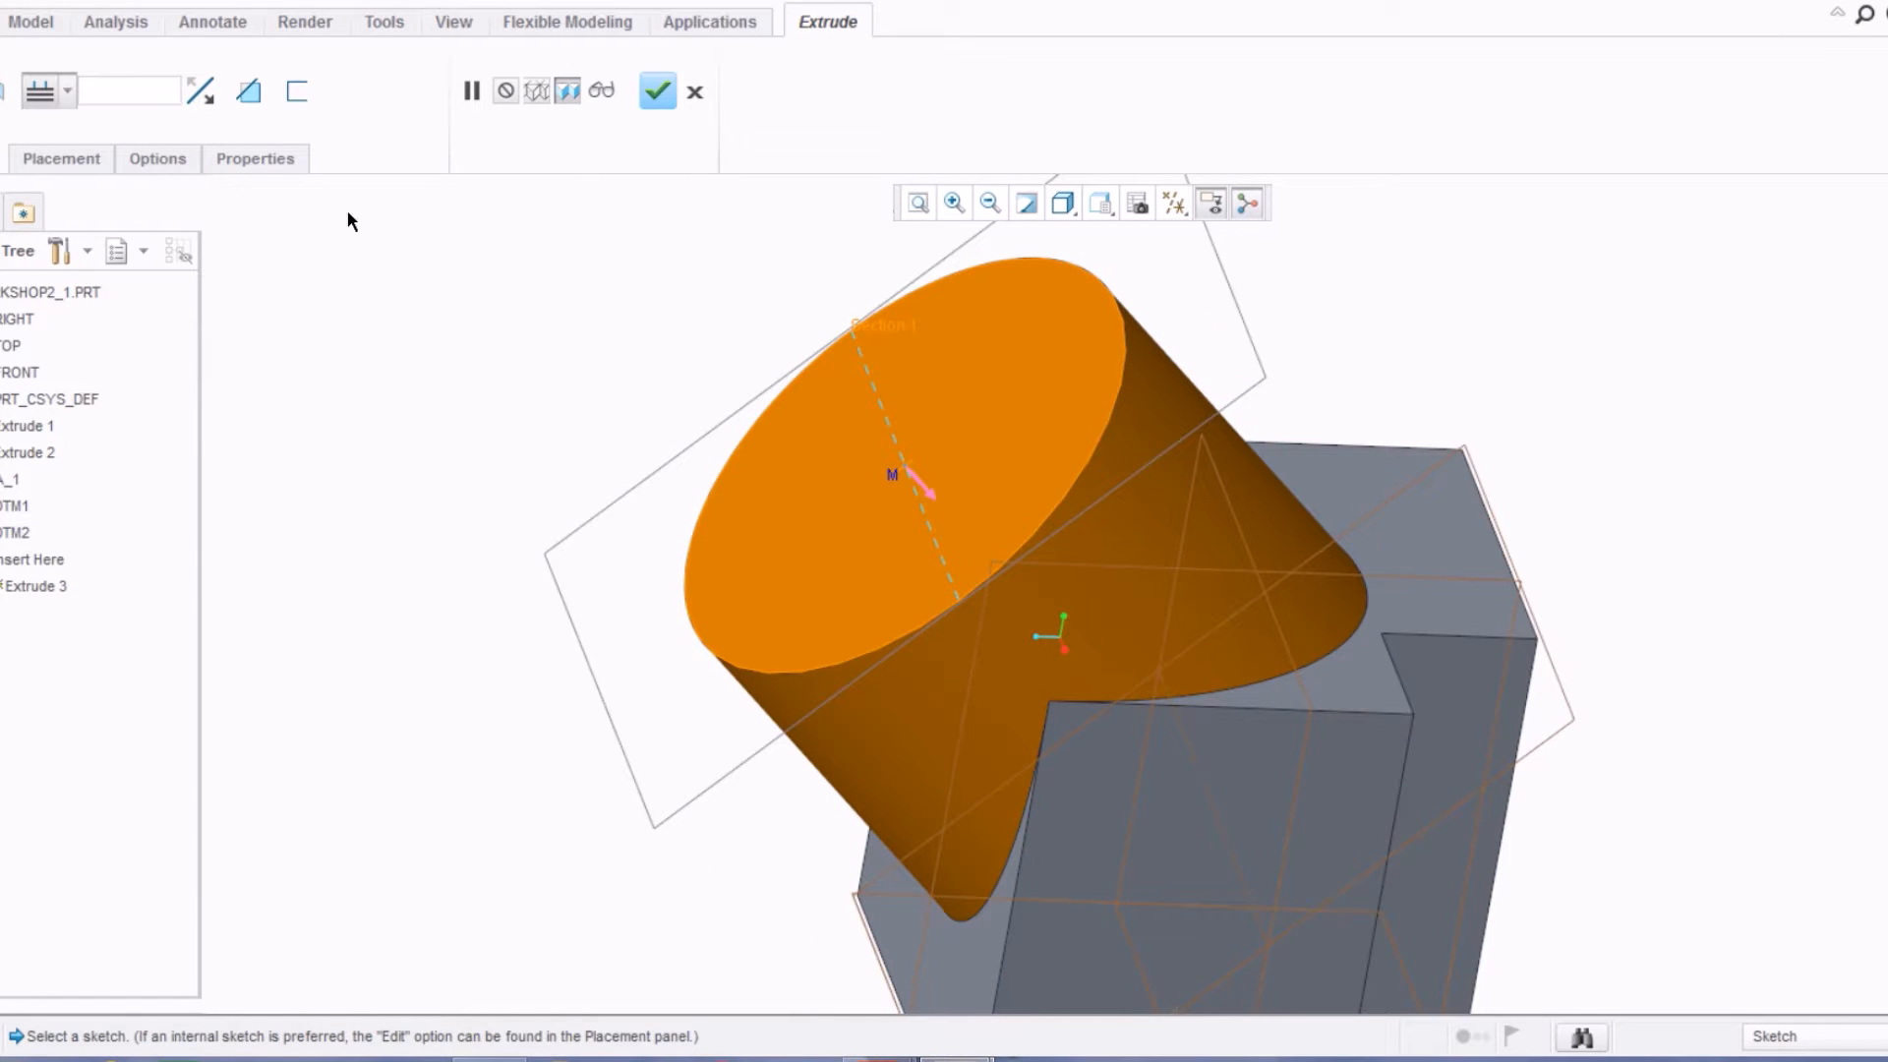
{"action": "left_click", "coordinate": [68, 90]}
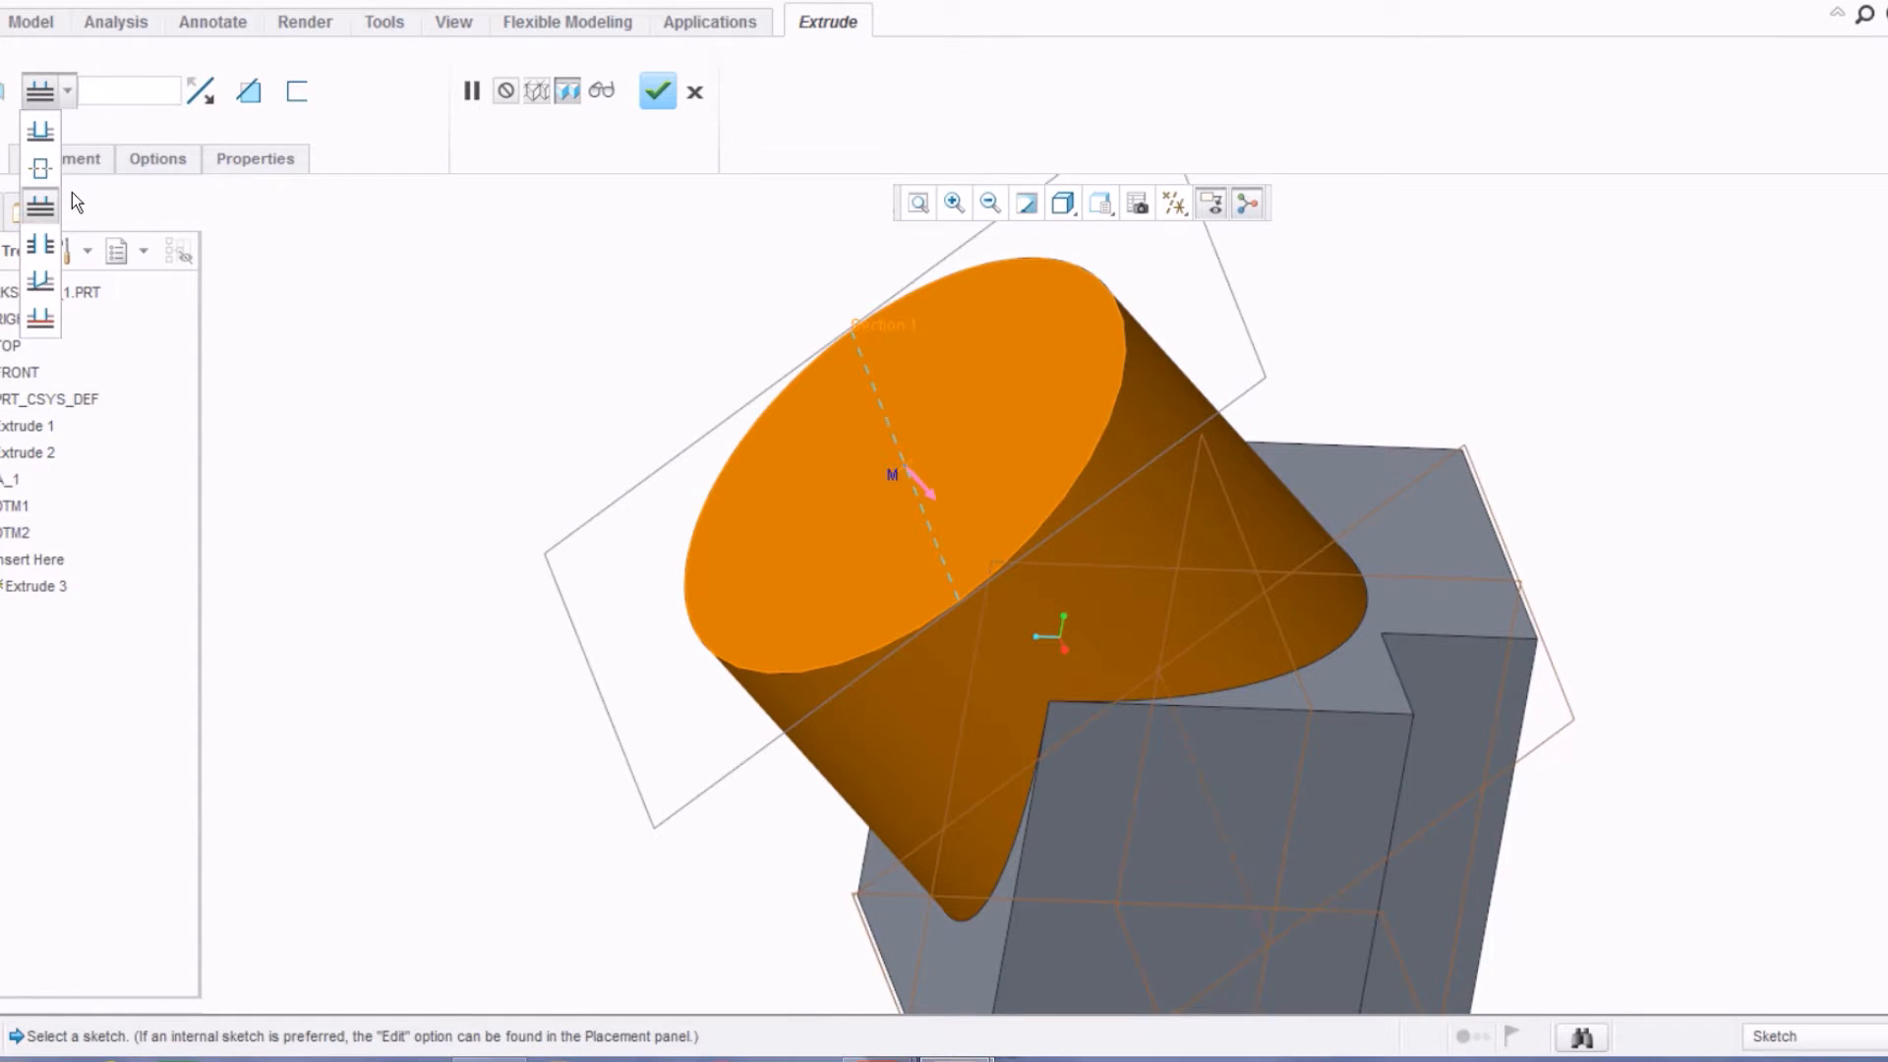
{"action": "left_click", "coordinate": [131, 93]}
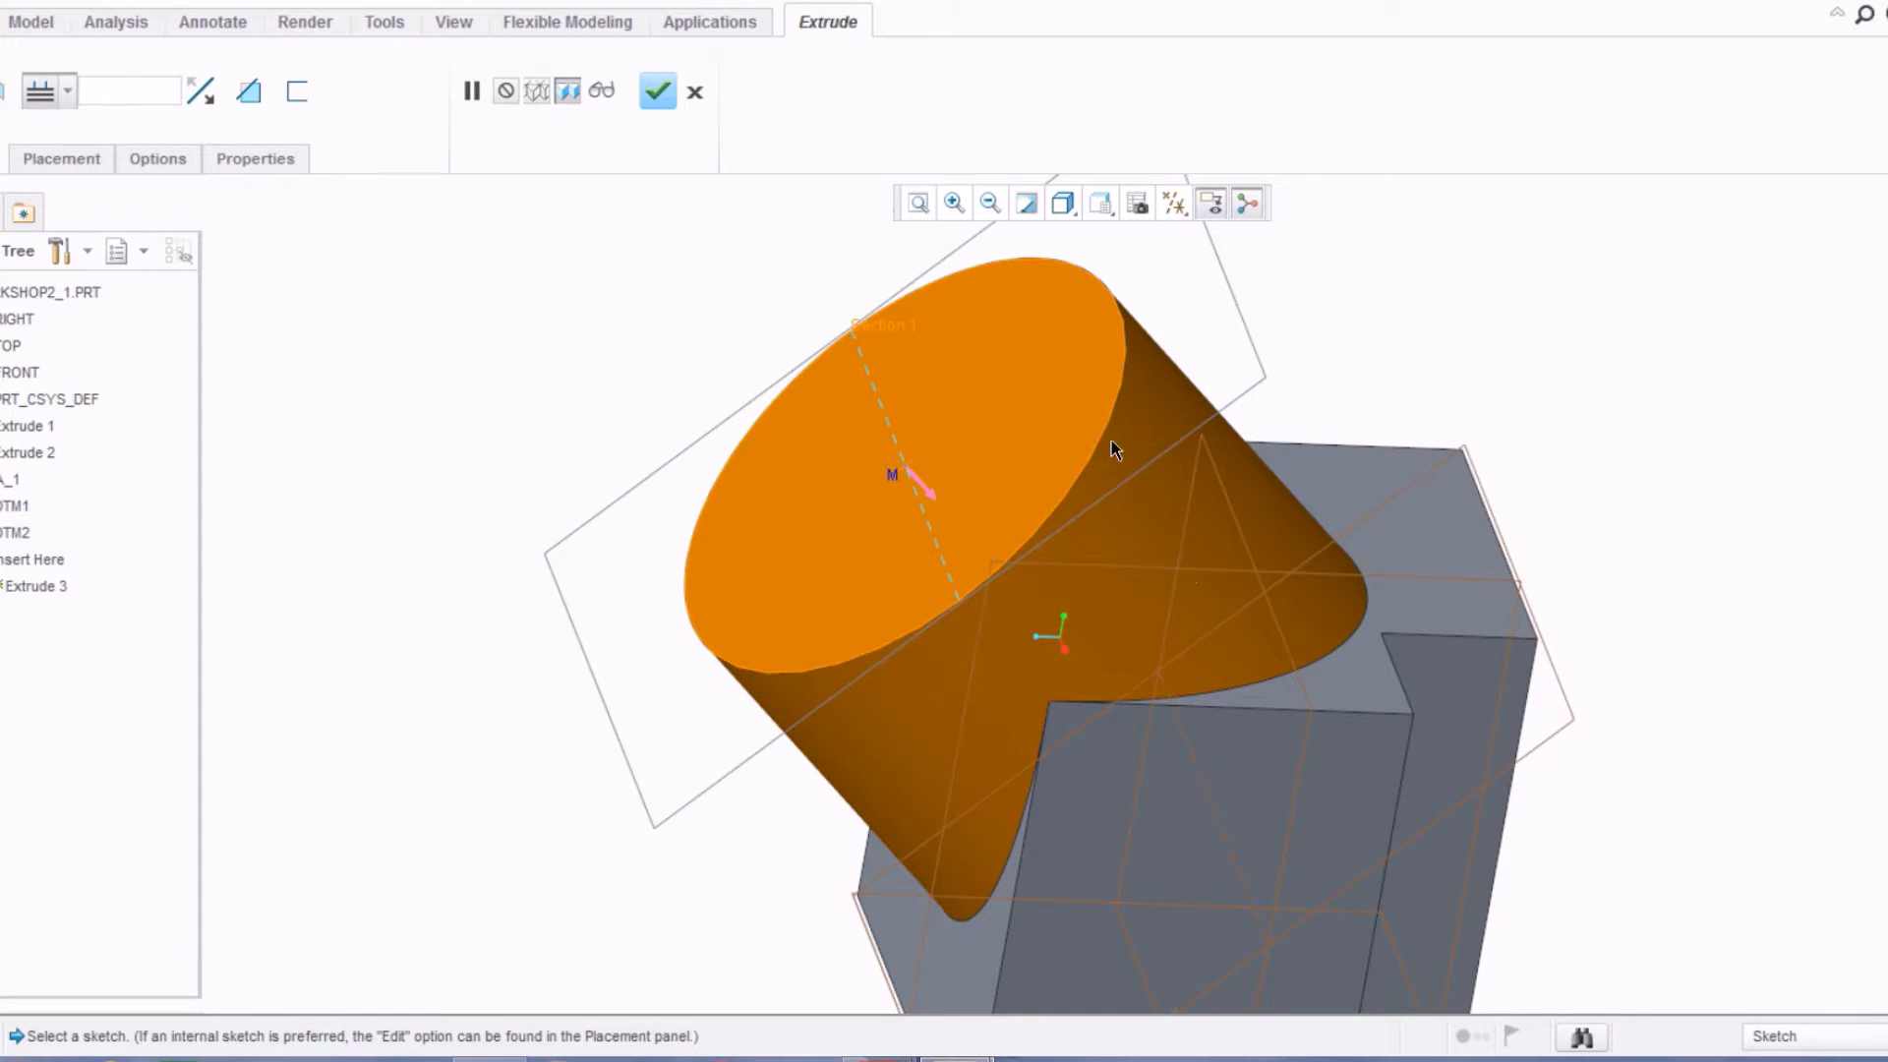
{"action": "left_click", "coordinate": [656, 91]}
{"action": "mouse_move", "coordinate": [700, 523]}
{"action": "middle_mouse_down"}
{"action": "mouse_move", "coordinate": [632, 472]}
{"action": "mouse_move", "coordinate": [738, 540]}
{"action": "mouse_move", "coordinate": [688, 556]}
{"action": "middle_mouse_up"}
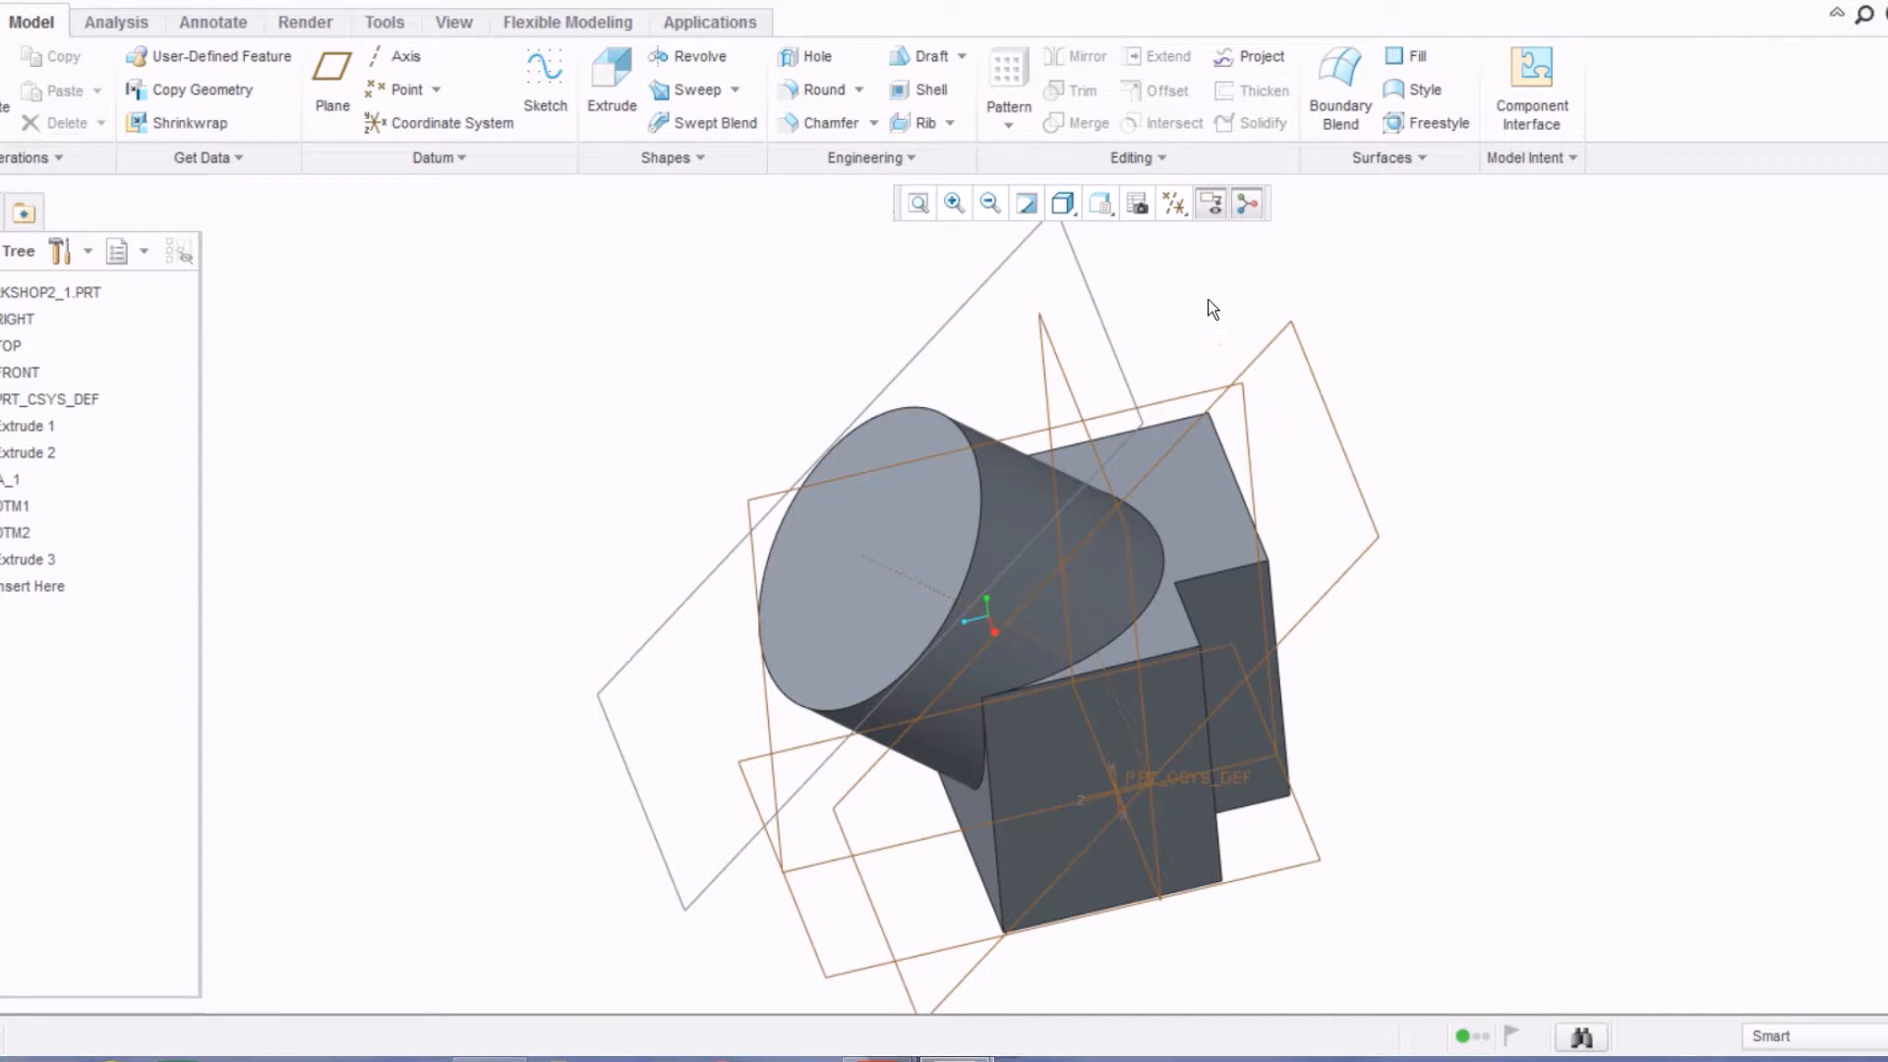
Step: Hide all datum axes, points, coordinate systems and planes, and inspect the model from several sides
{"action": "left_click", "coordinate": [1182, 211]}
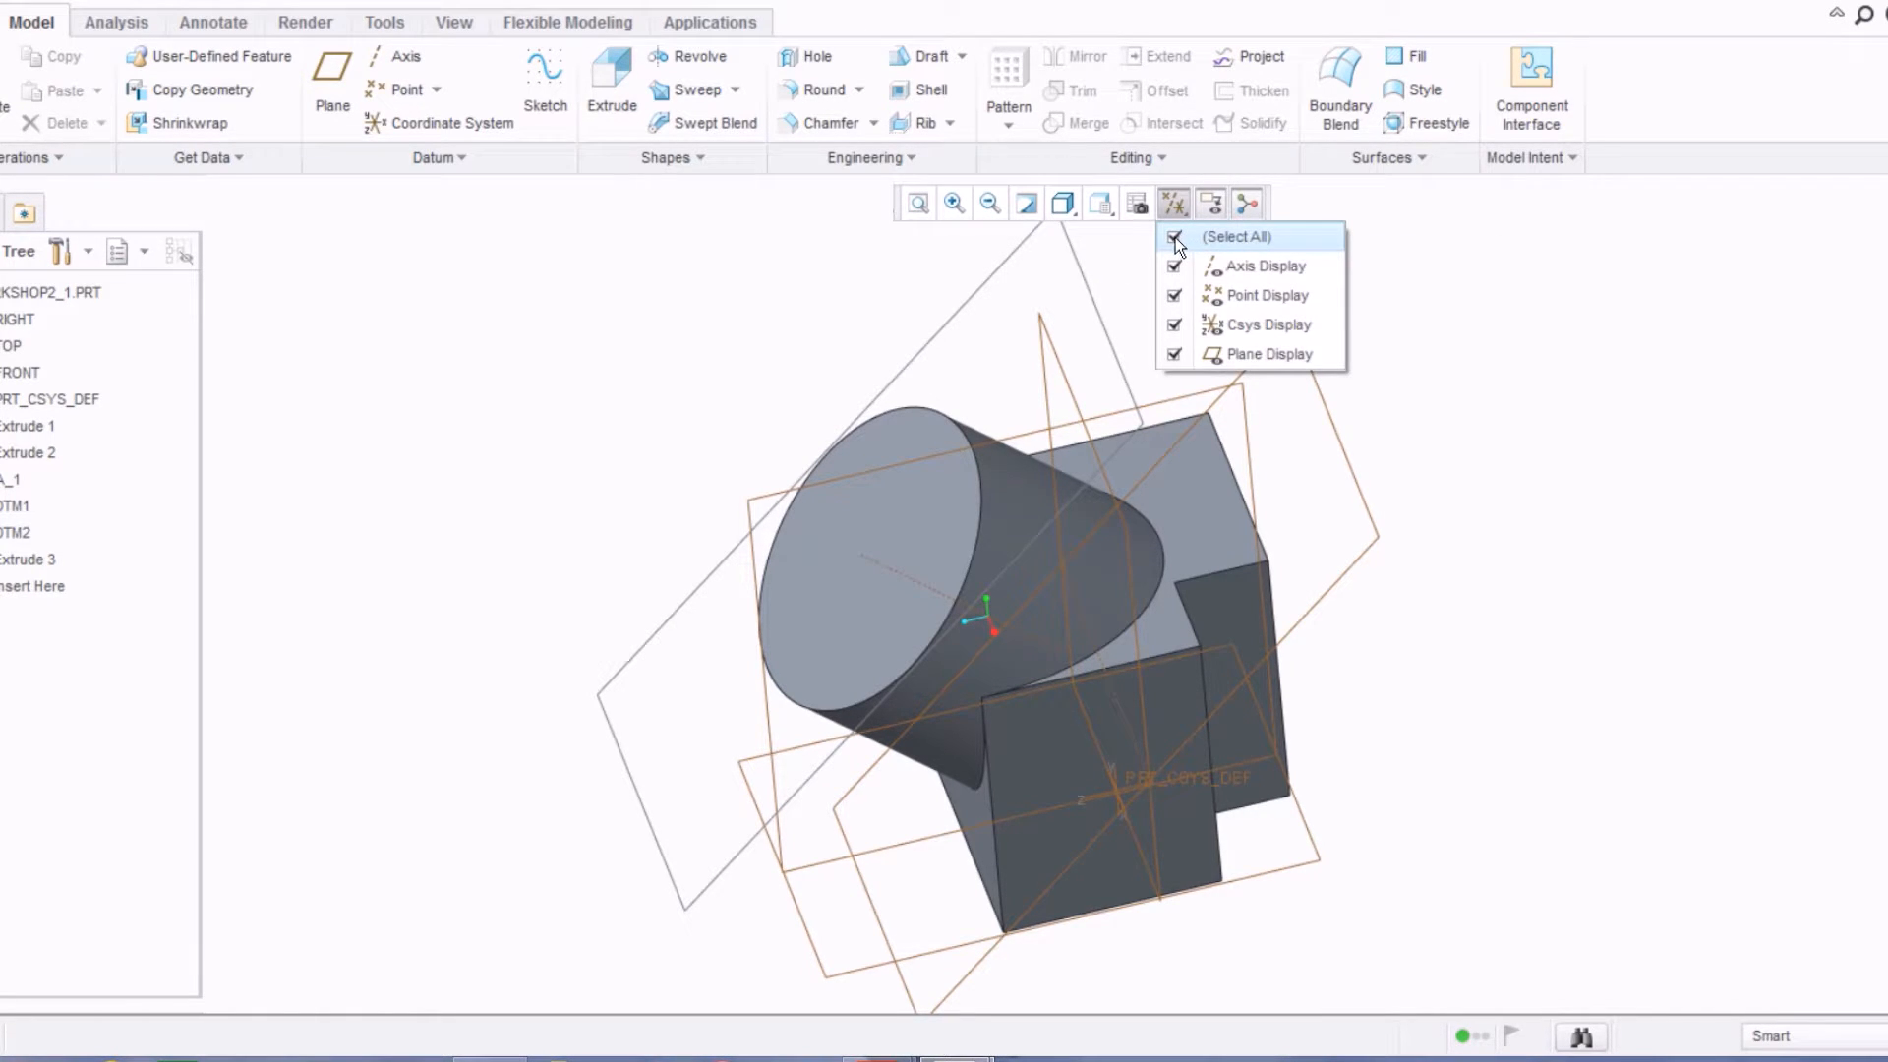
{"action": "left_click", "coordinate": [1174, 238]}
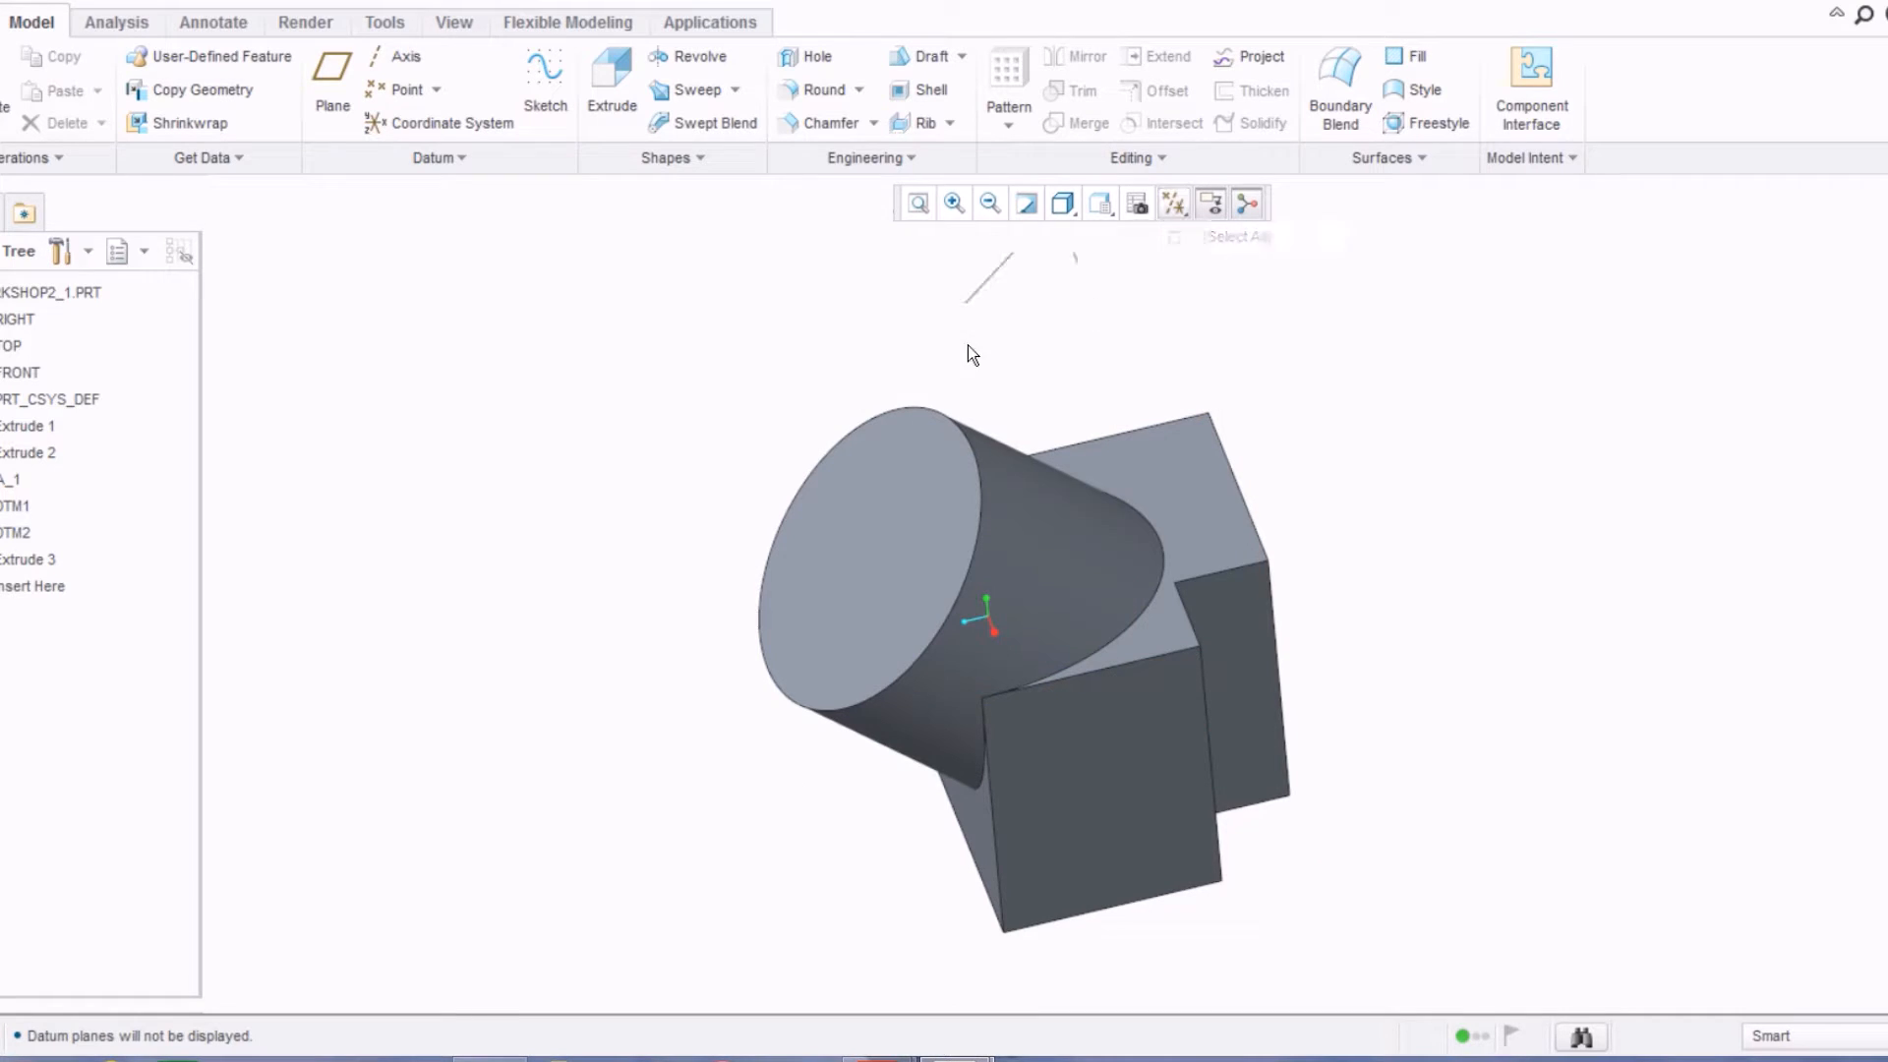
{"action": "middle_click_drag", "start_coordinate": [893, 421], "coordinate": [907, 366]}
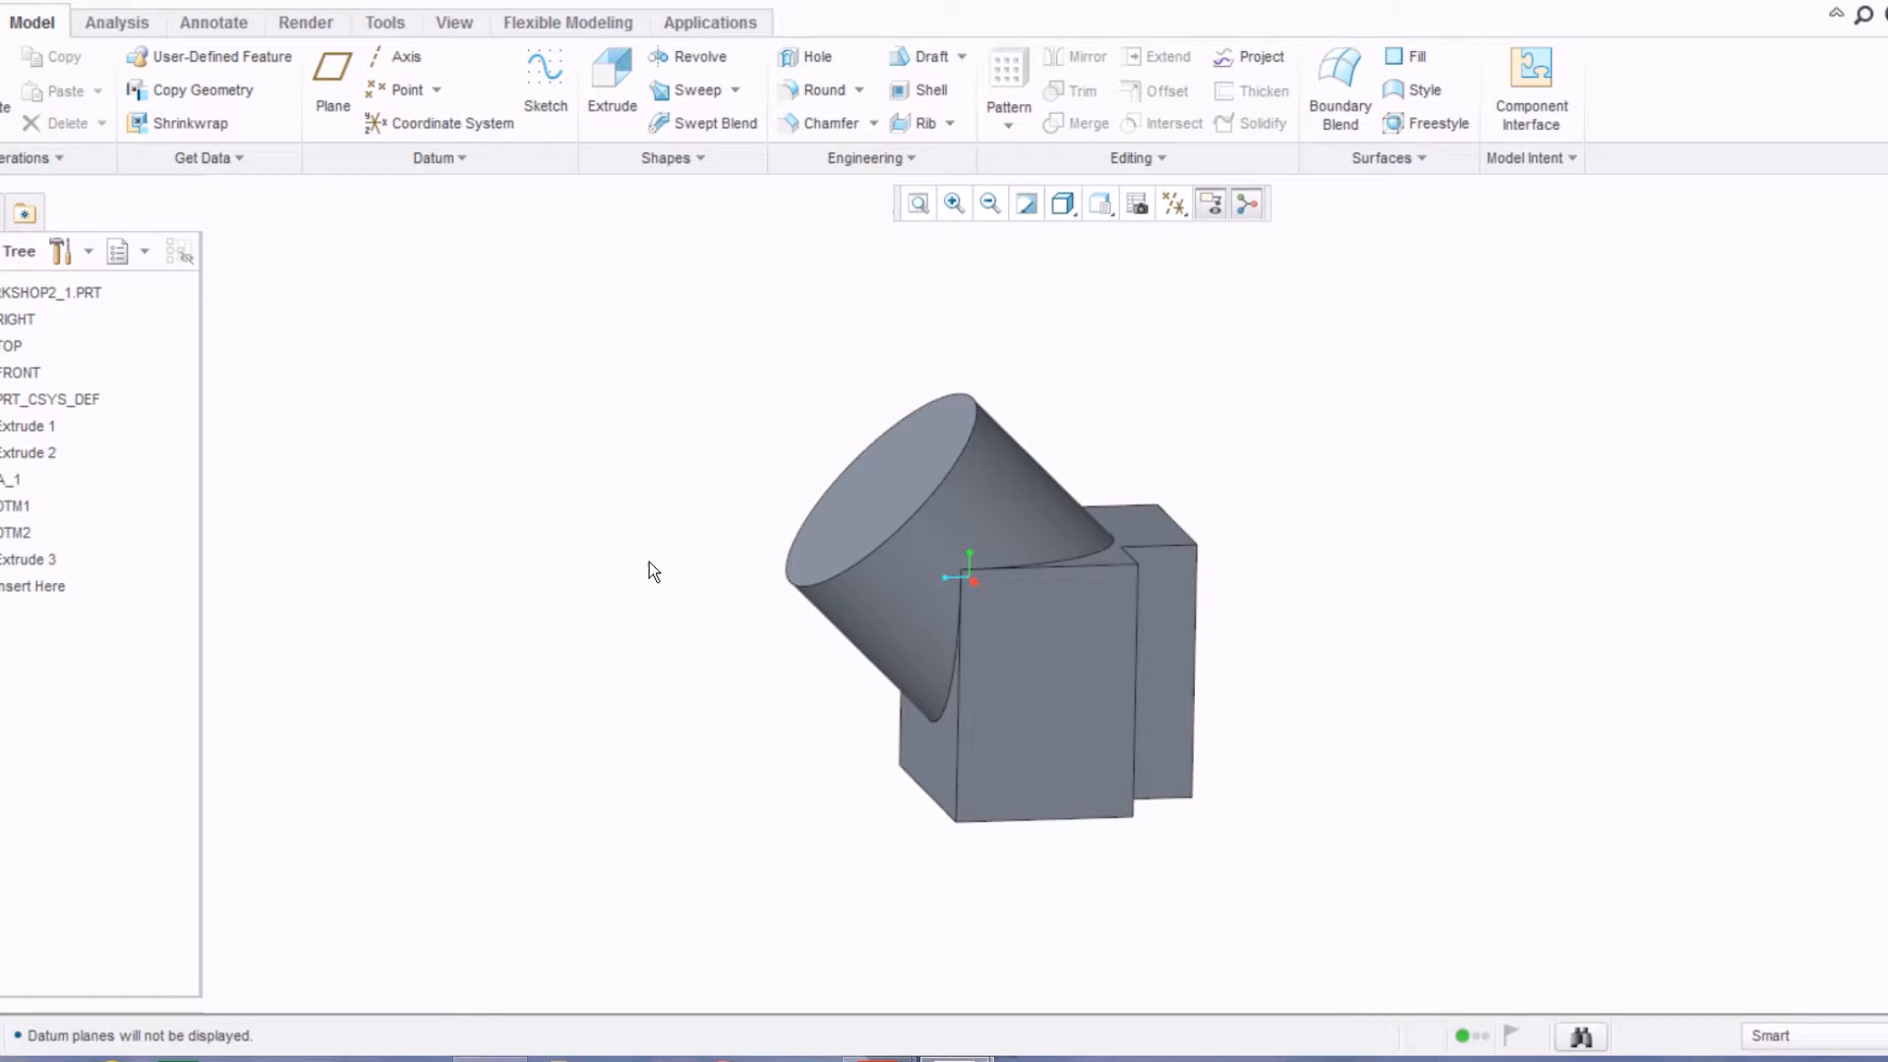
{"action": "middle_click_drag", "start_coordinate": [675, 698], "coordinate": [710, 468]}
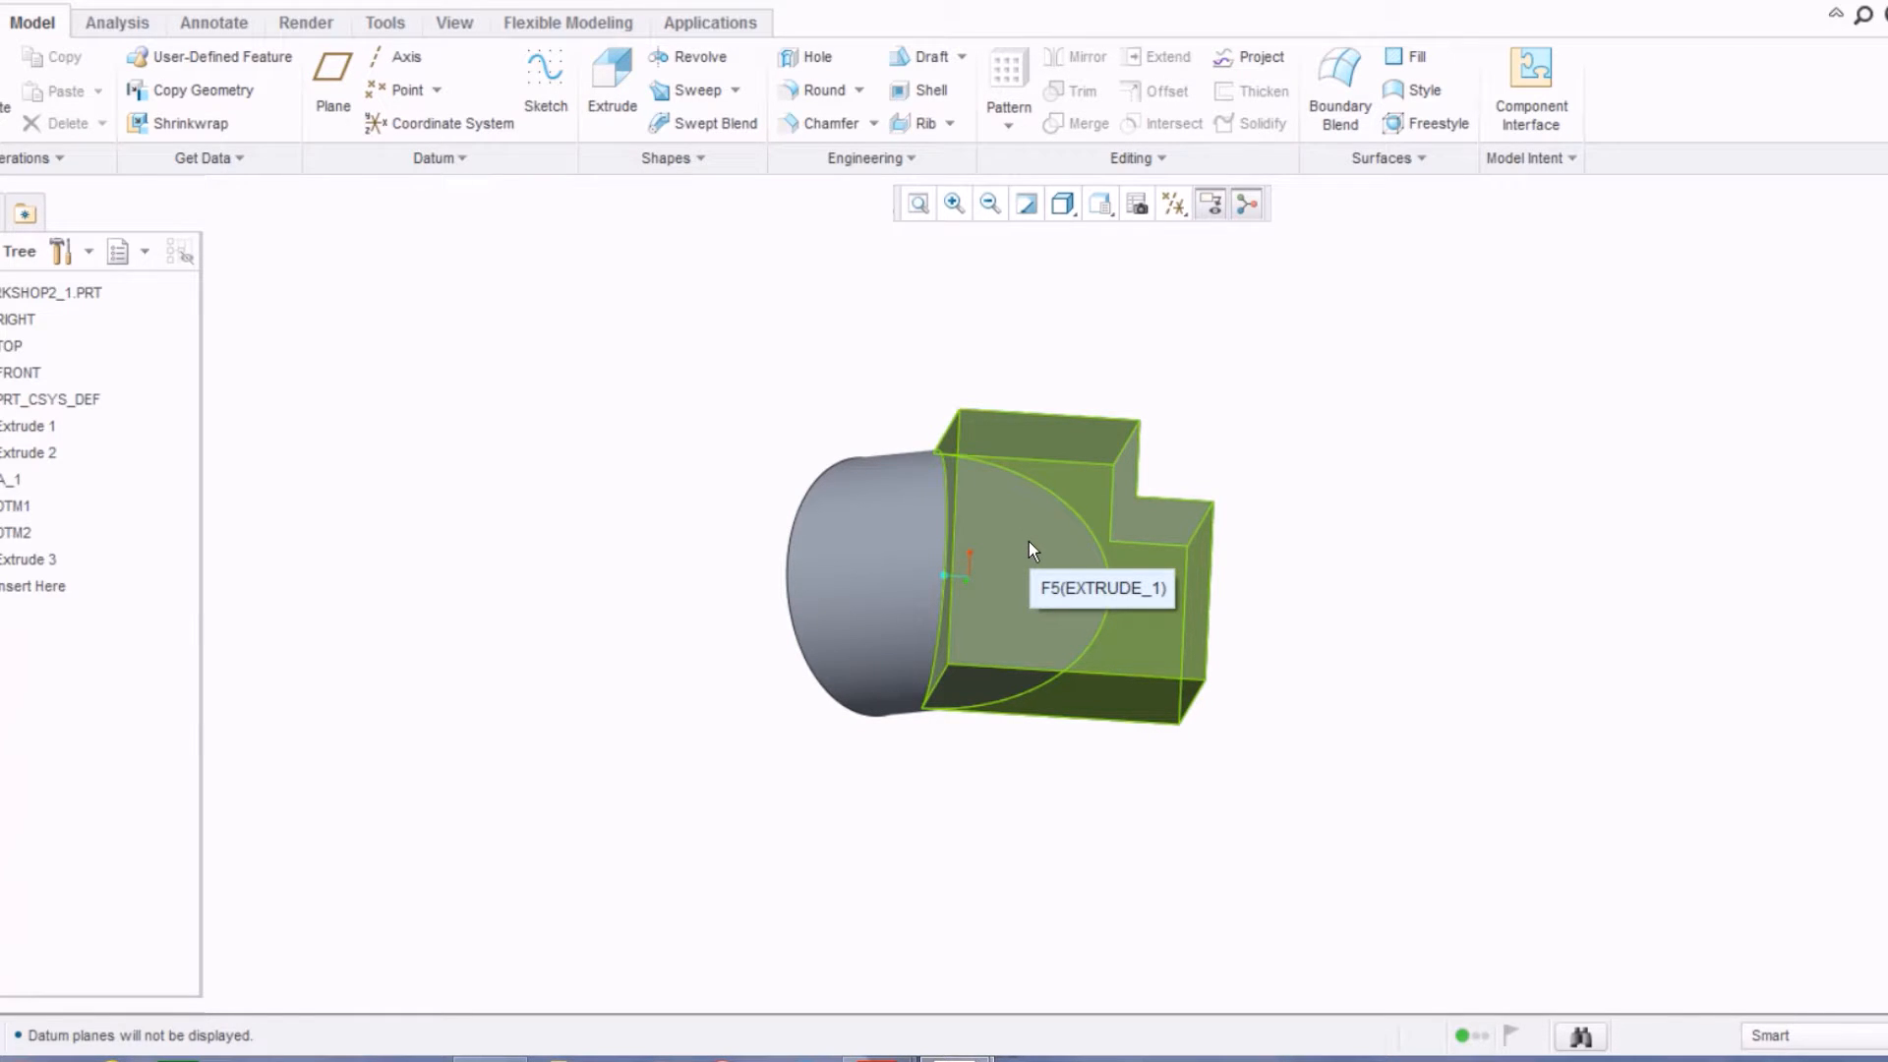
{"action": "middle_click_drag", "start_coordinate": [1028, 541], "coordinate": [1155, 749]}
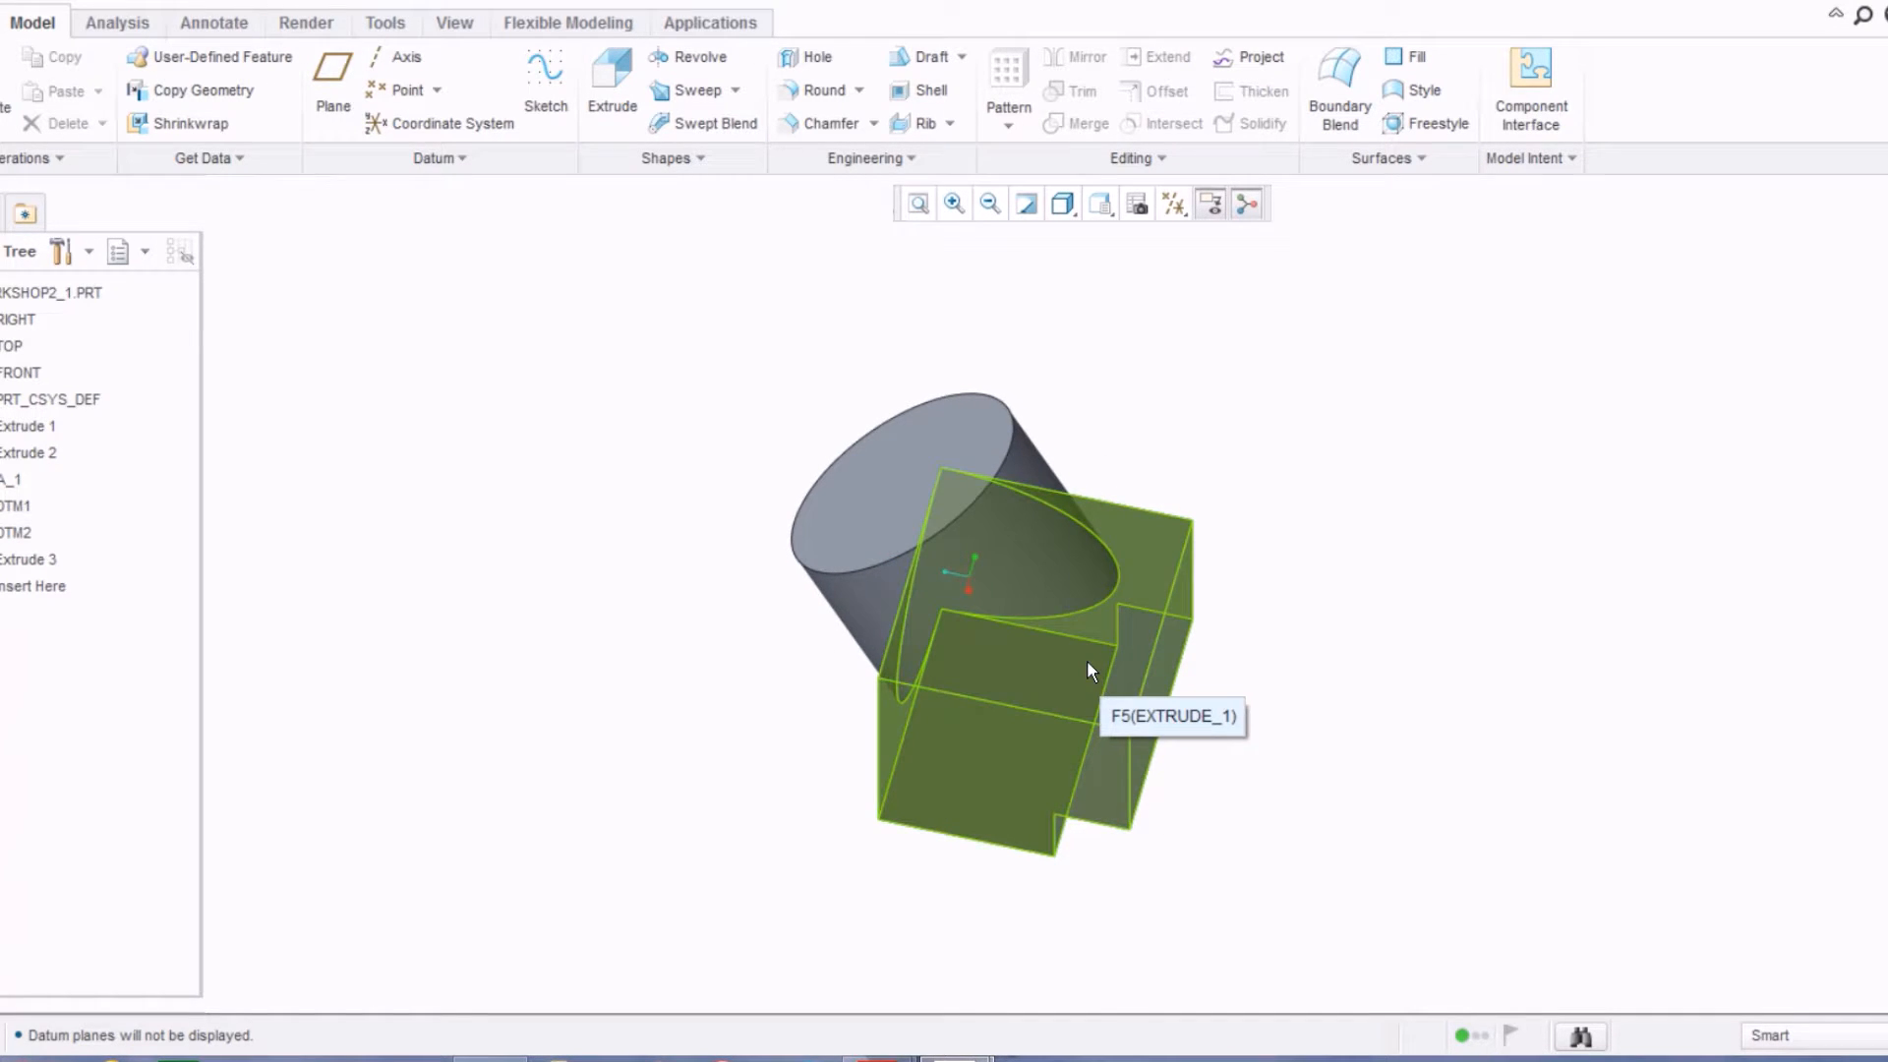
Step: Start a Round and add the block's vertical edges, including the notch edges, to a single round set
{"action": "left_click", "coordinate": [825, 90]}
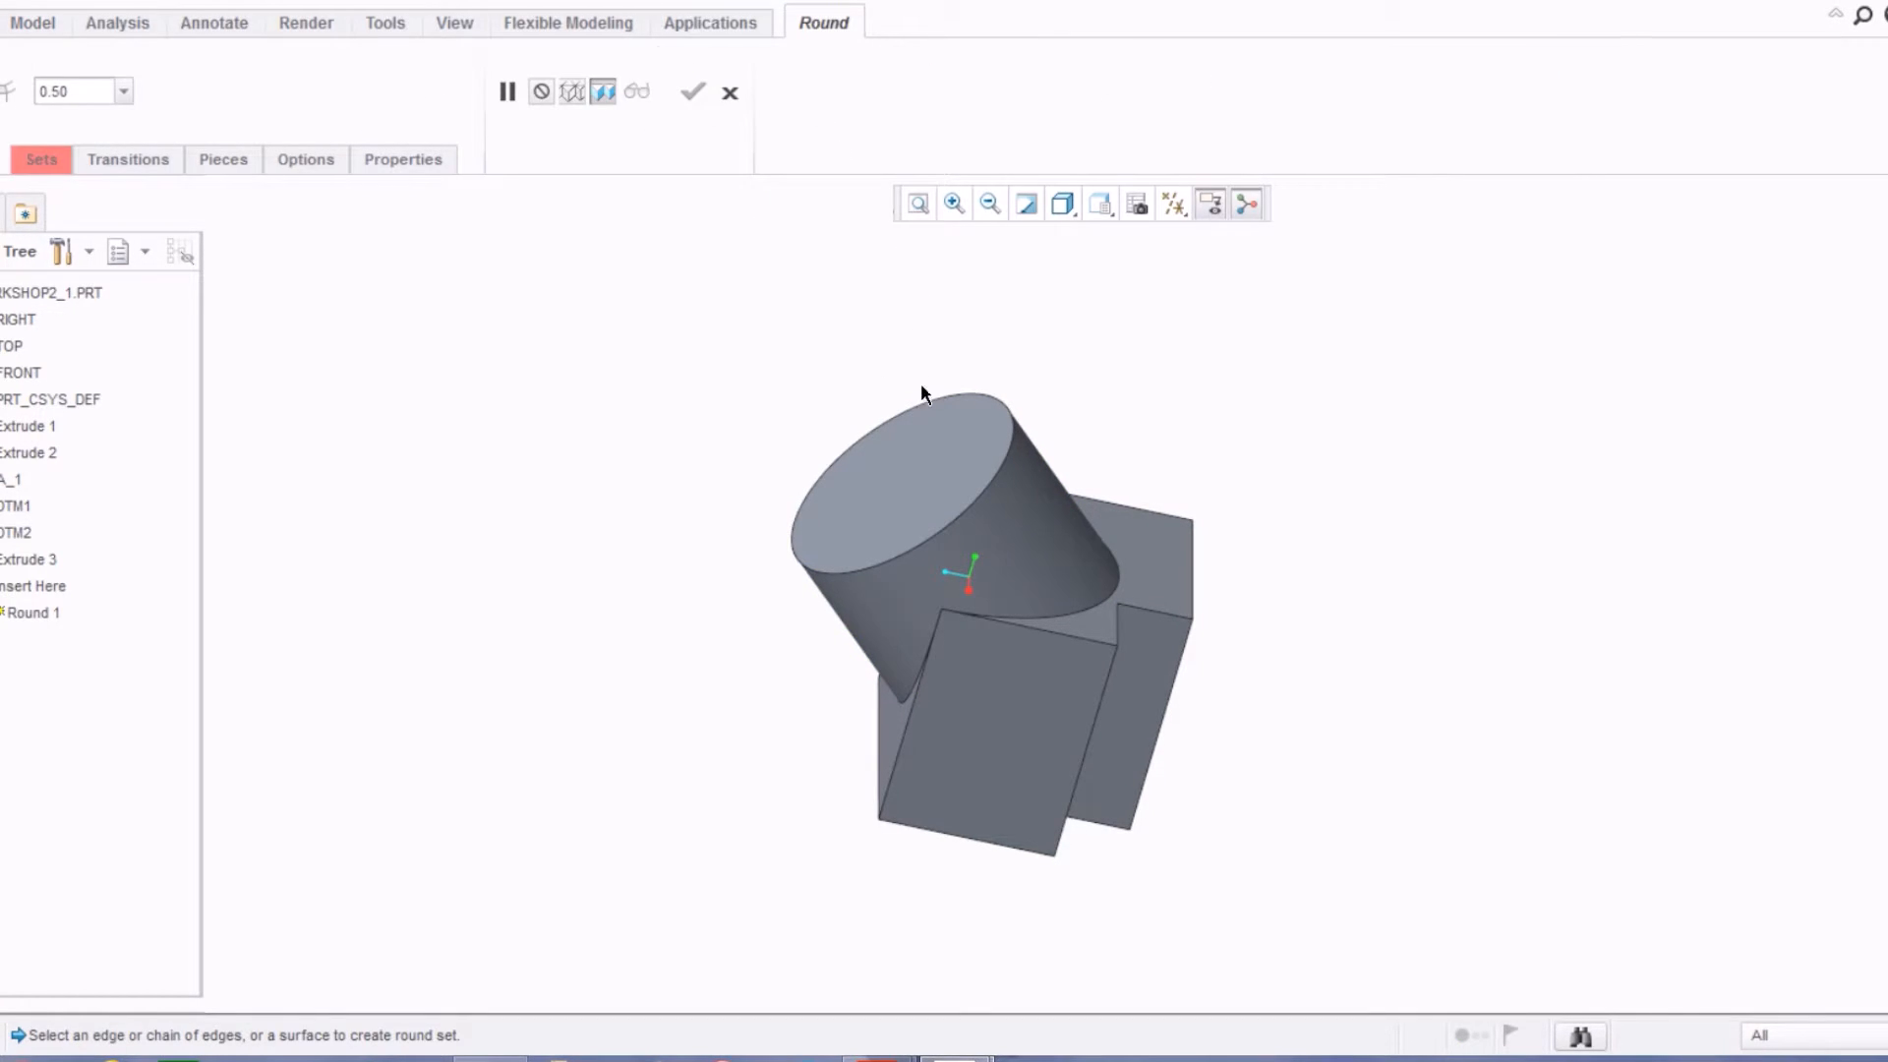
{"action": "middle_click_drag", "start_coordinate": [1176, 809], "coordinate": [1109, 759]}
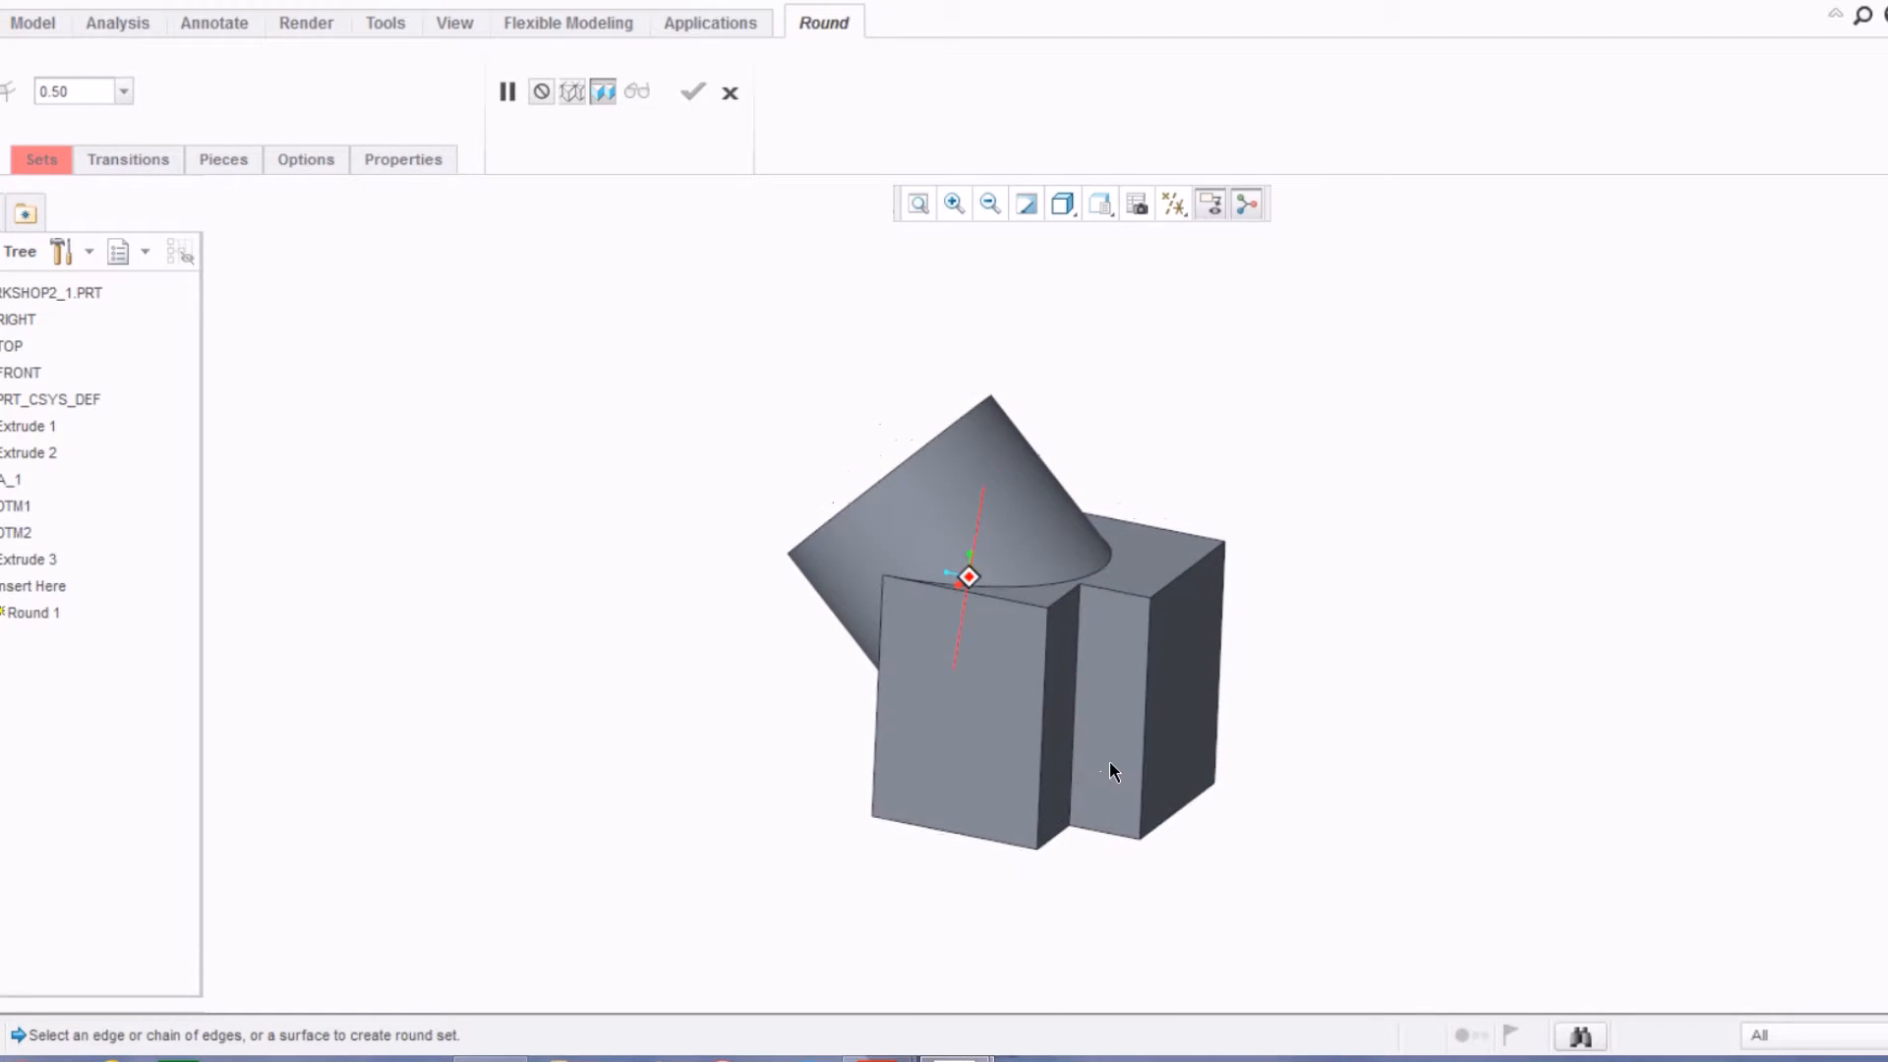
{"action": "left_click", "coordinate": [1078, 690]}
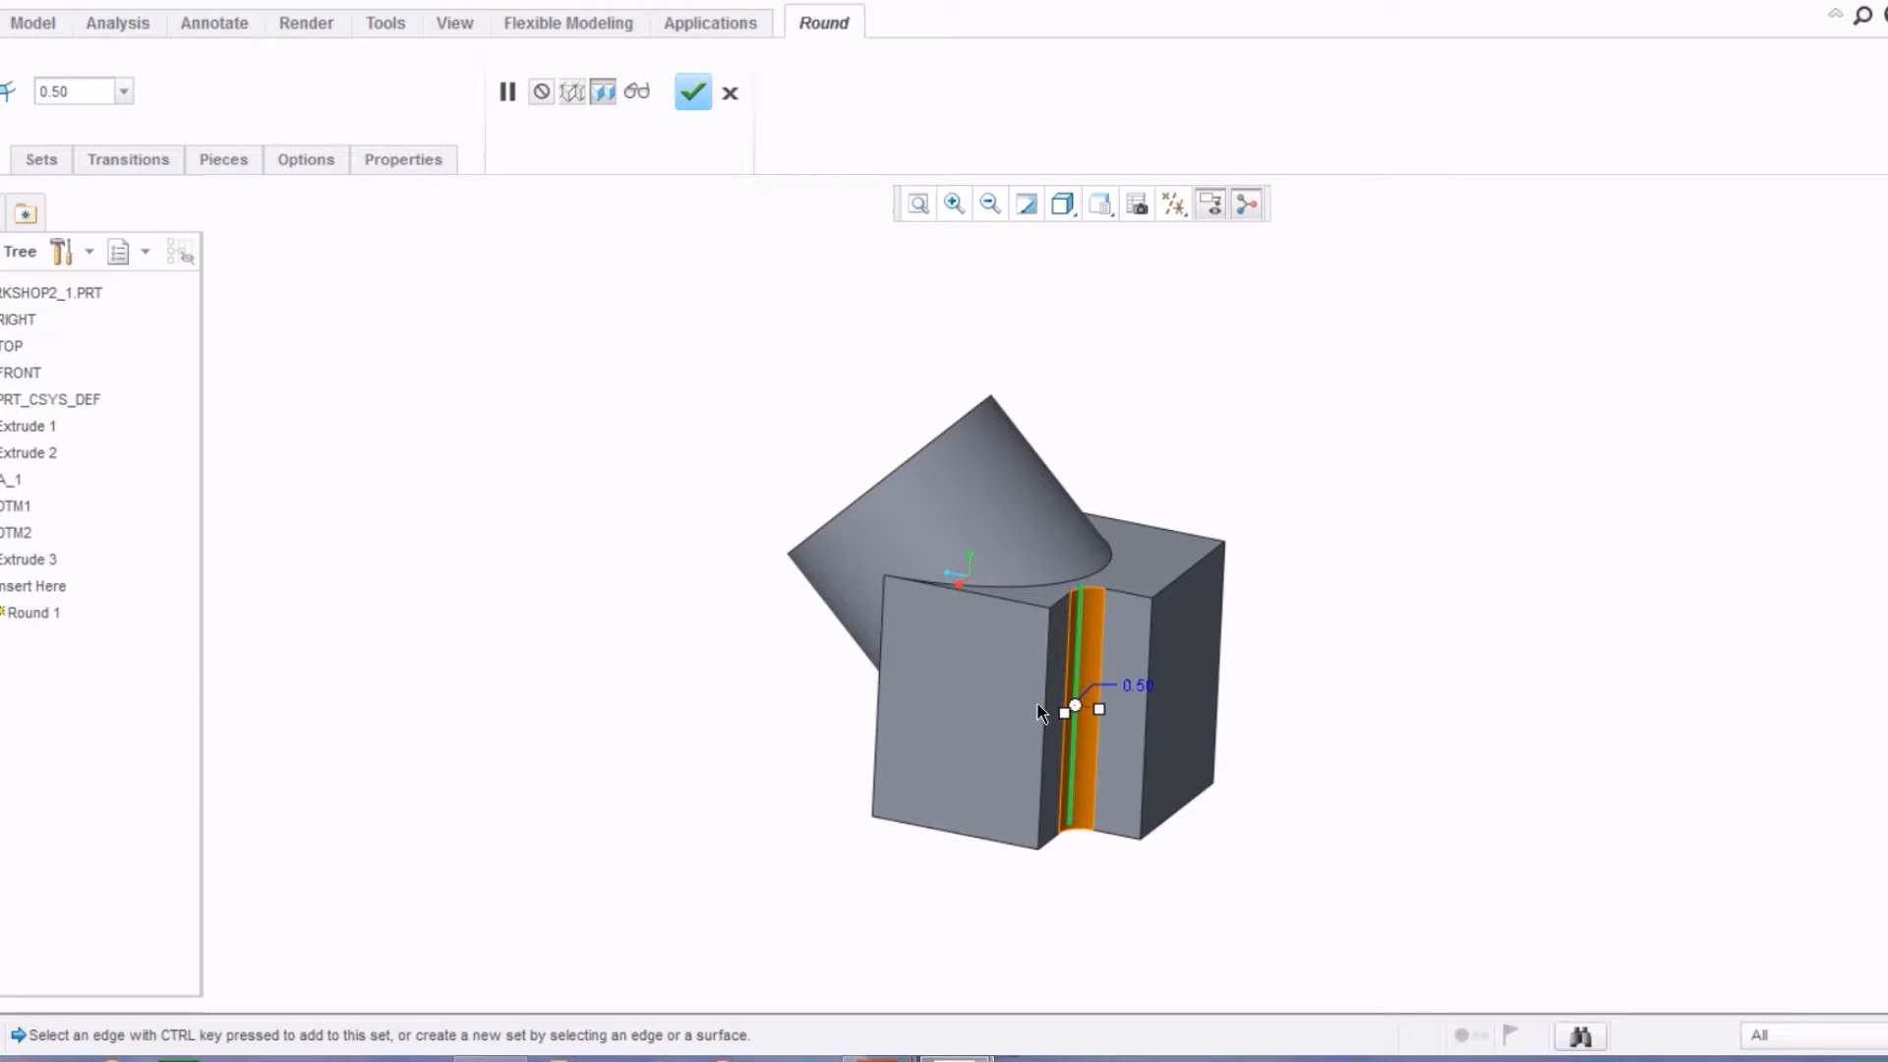
{"action": "left_click", "coordinate": [1041, 704], "text": "ctrl"}
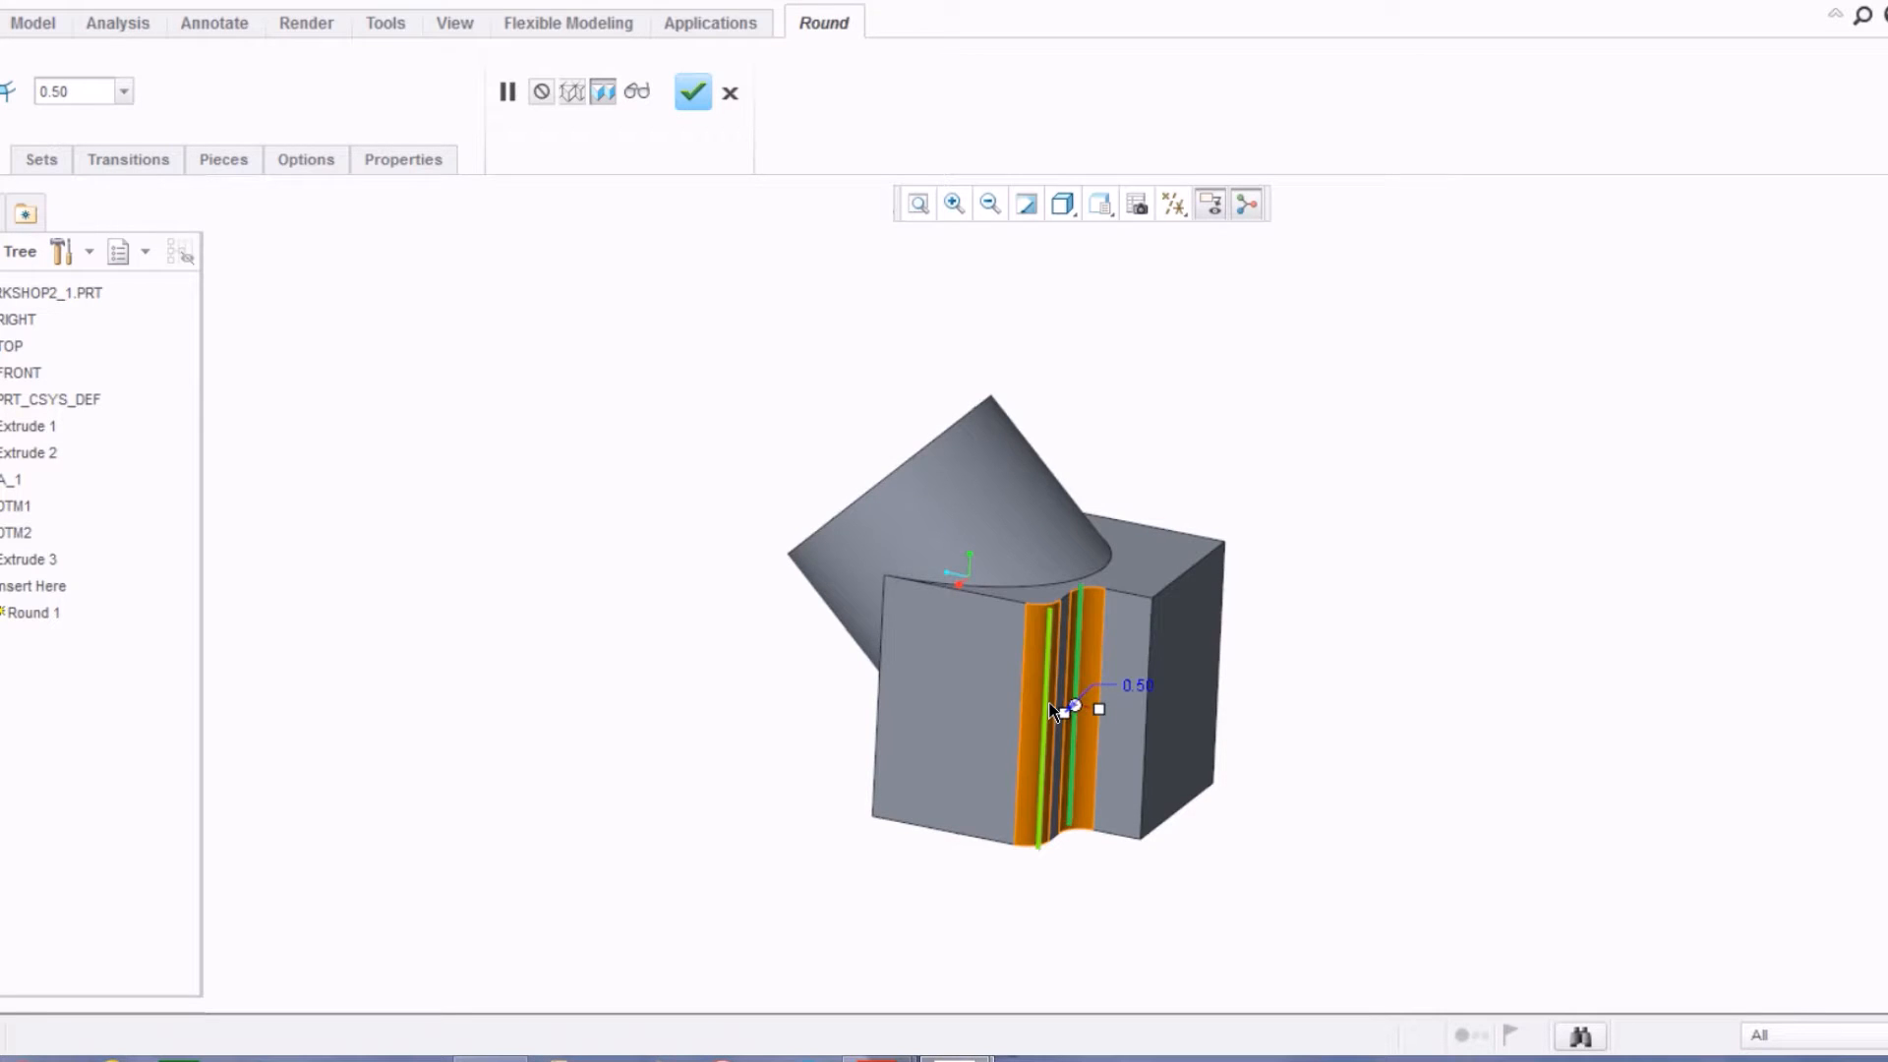
{"action": "left_click", "coordinate": [1147, 658], "text": "ctrl"}
{"action": "left_click", "coordinate": [876, 676], "text": "ctrl"}
{"action": "middle_click_drag", "start_coordinate": [776, 720], "coordinate": [671, 733]}
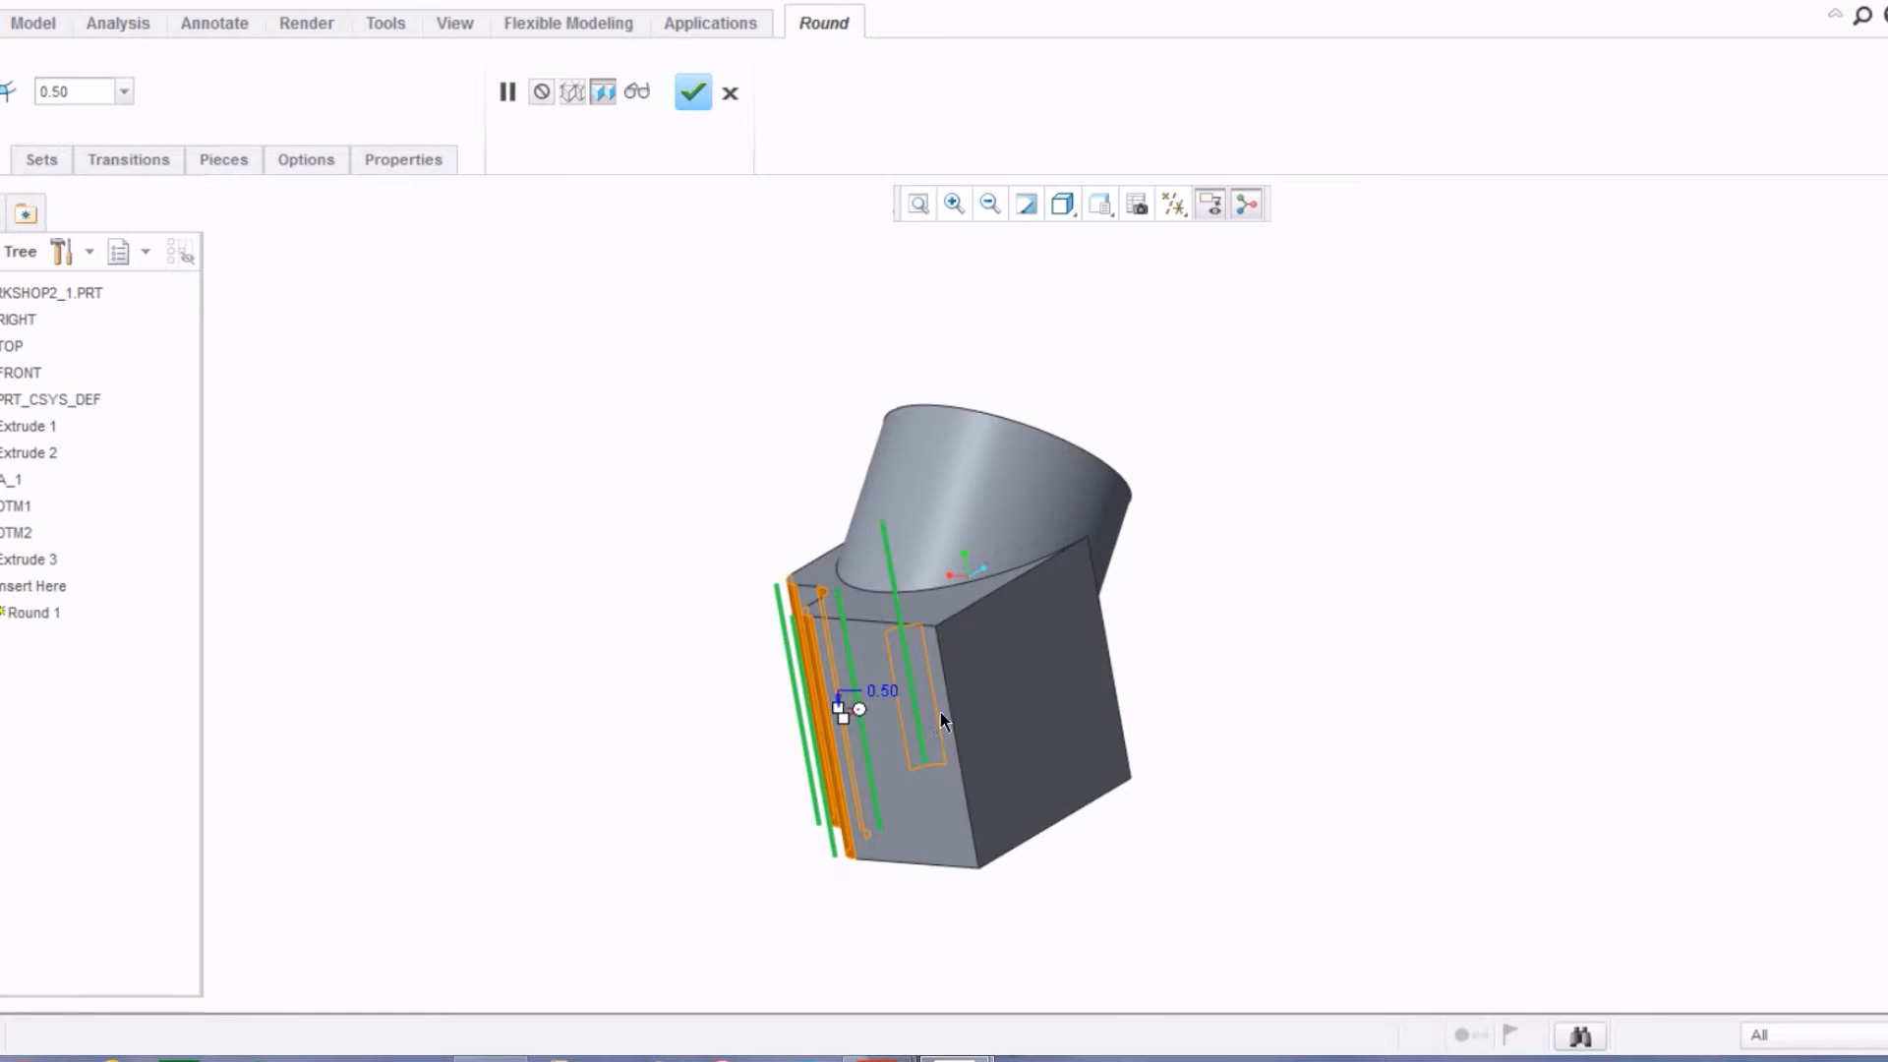
{"action": "middle_click_drag", "start_coordinate": [953, 706], "coordinate": [1003, 780]}
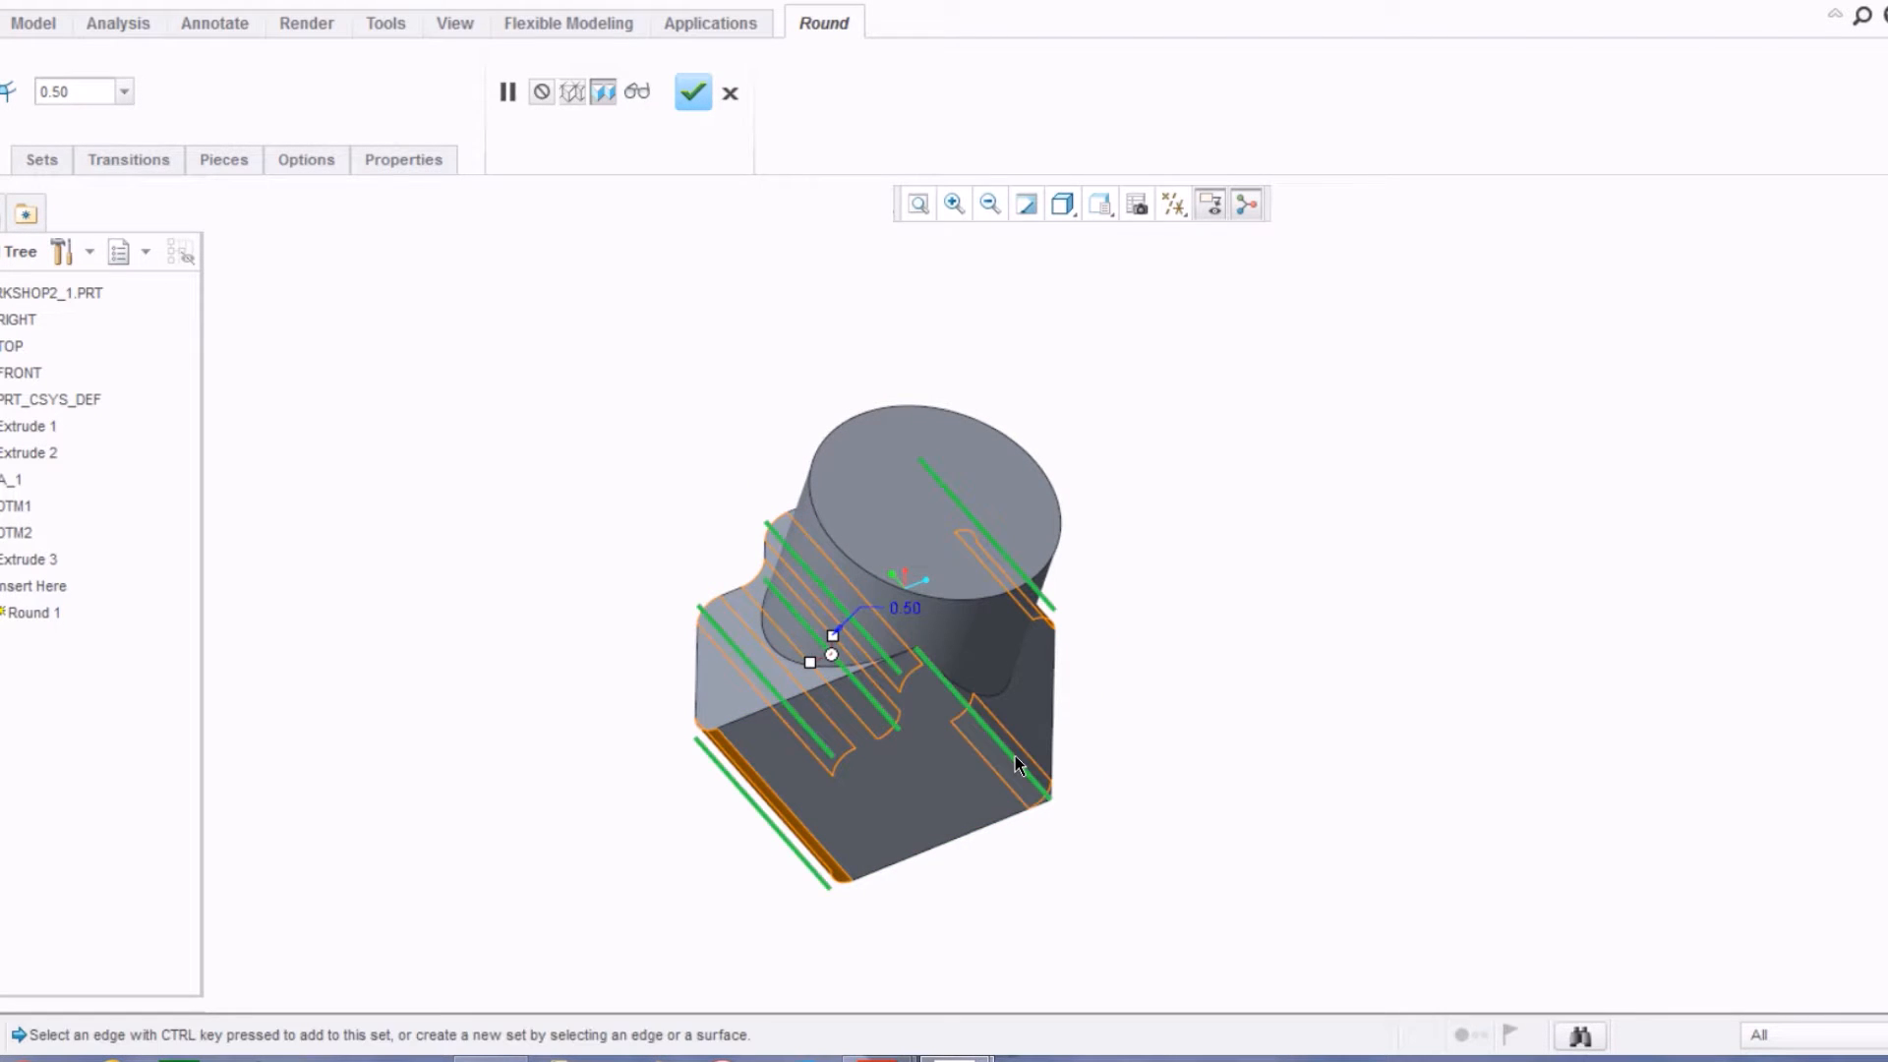
{"action": "middle_click_drag", "start_coordinate": [772, 772], "coordinate": [952, 747]}
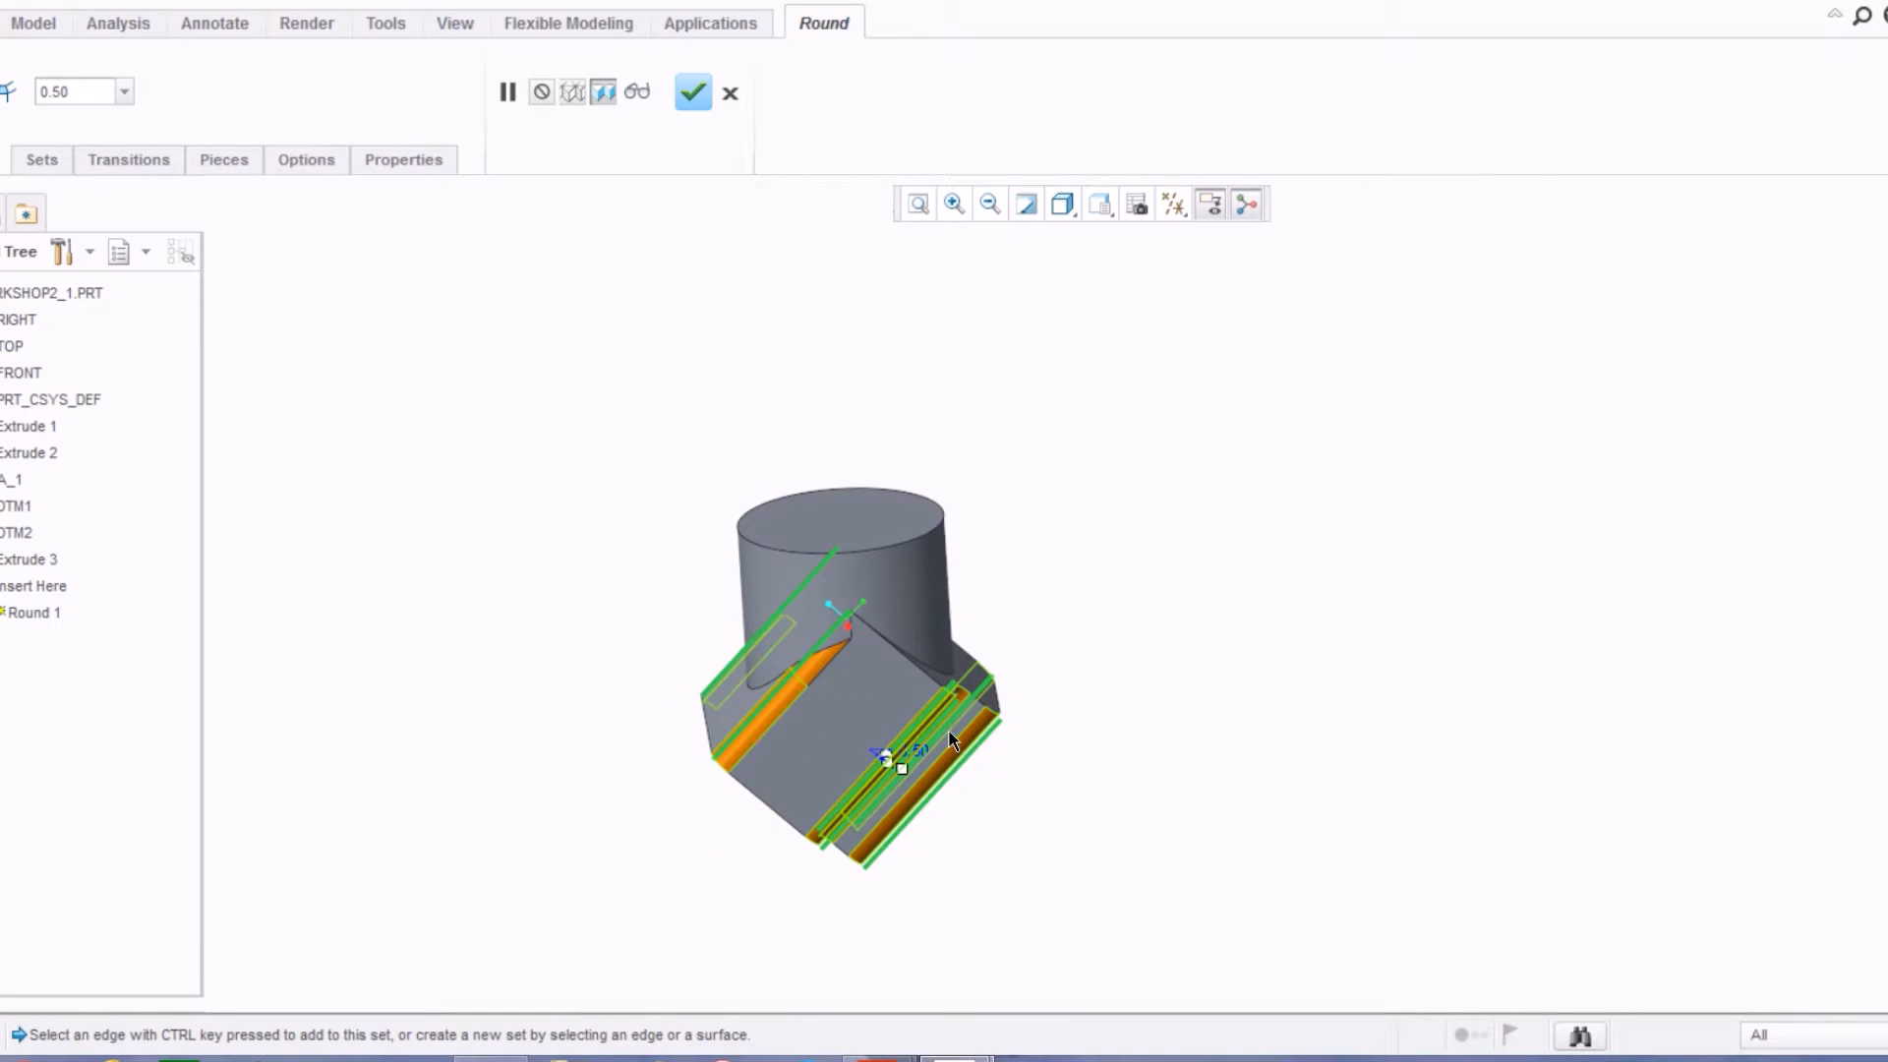
Step: Set the radius of the round set on the block and notch edges to 0.15
{"action": "double_click", "coordinate": [83, 90]}
{"action": "type", "text": "0.15"}
{"action": "key", "text": "Return"}
{"action": "middle_click_drag", "start_coordinate": [570, 392], "coordinate": [723, 561]}
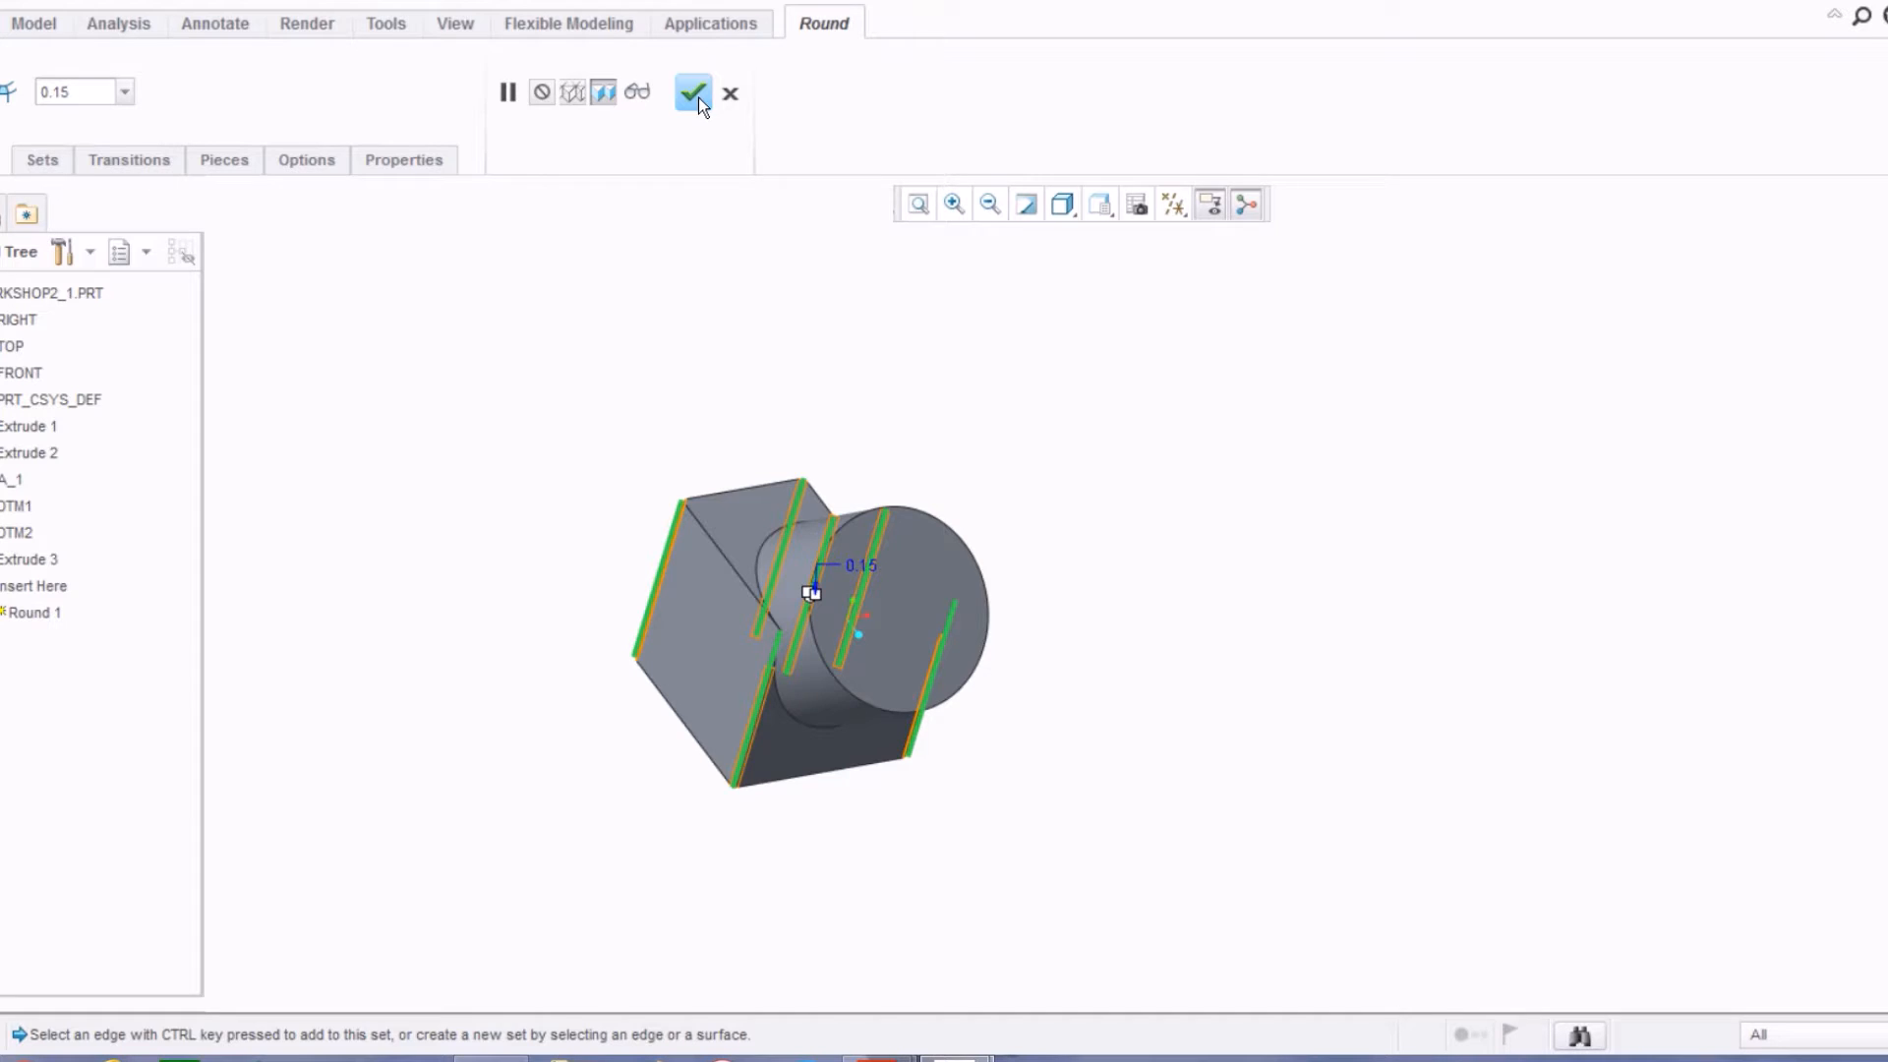
{"action": "middle_click_drag", "start_coordinate": [629, 449], "coordinate": [588, 458]}
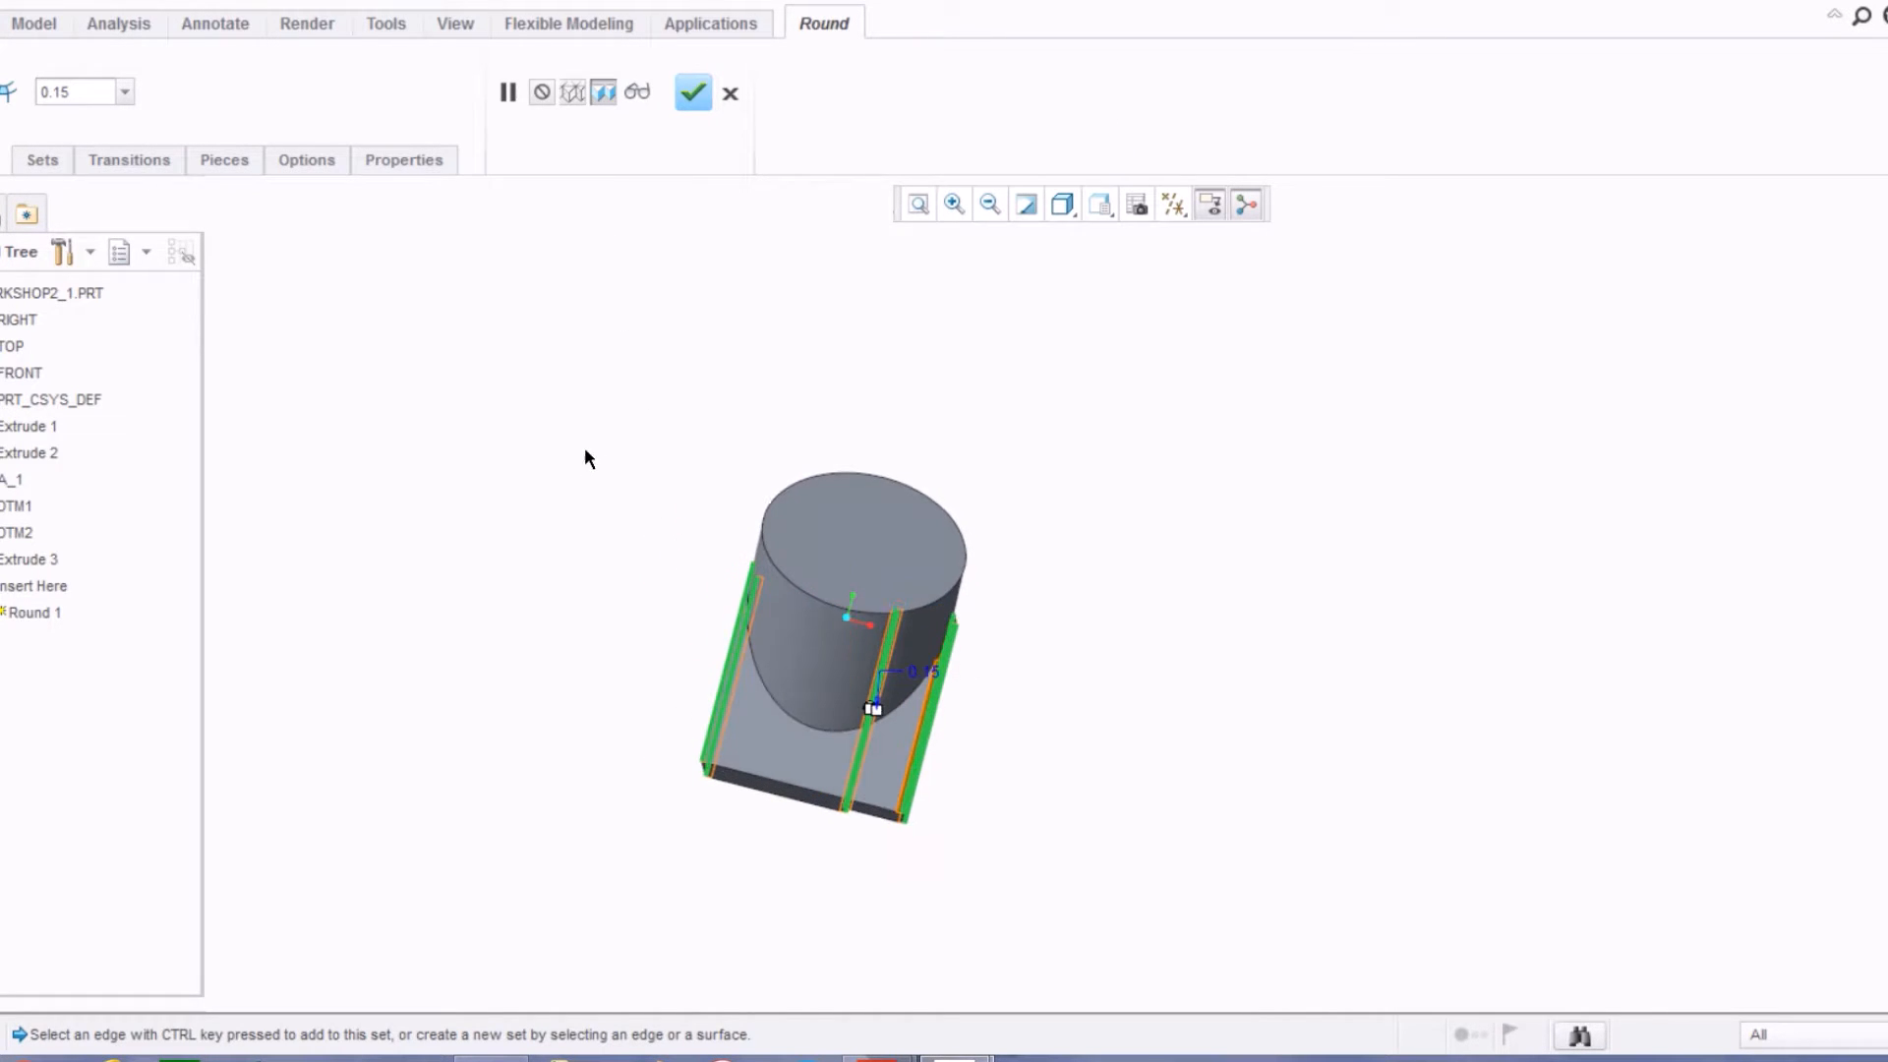
Step: Add a second round set on the curved edge between cylinder and block with radius 0.20, and complete the feature
{"action": "left_click", "coordinate": [45, 163]}
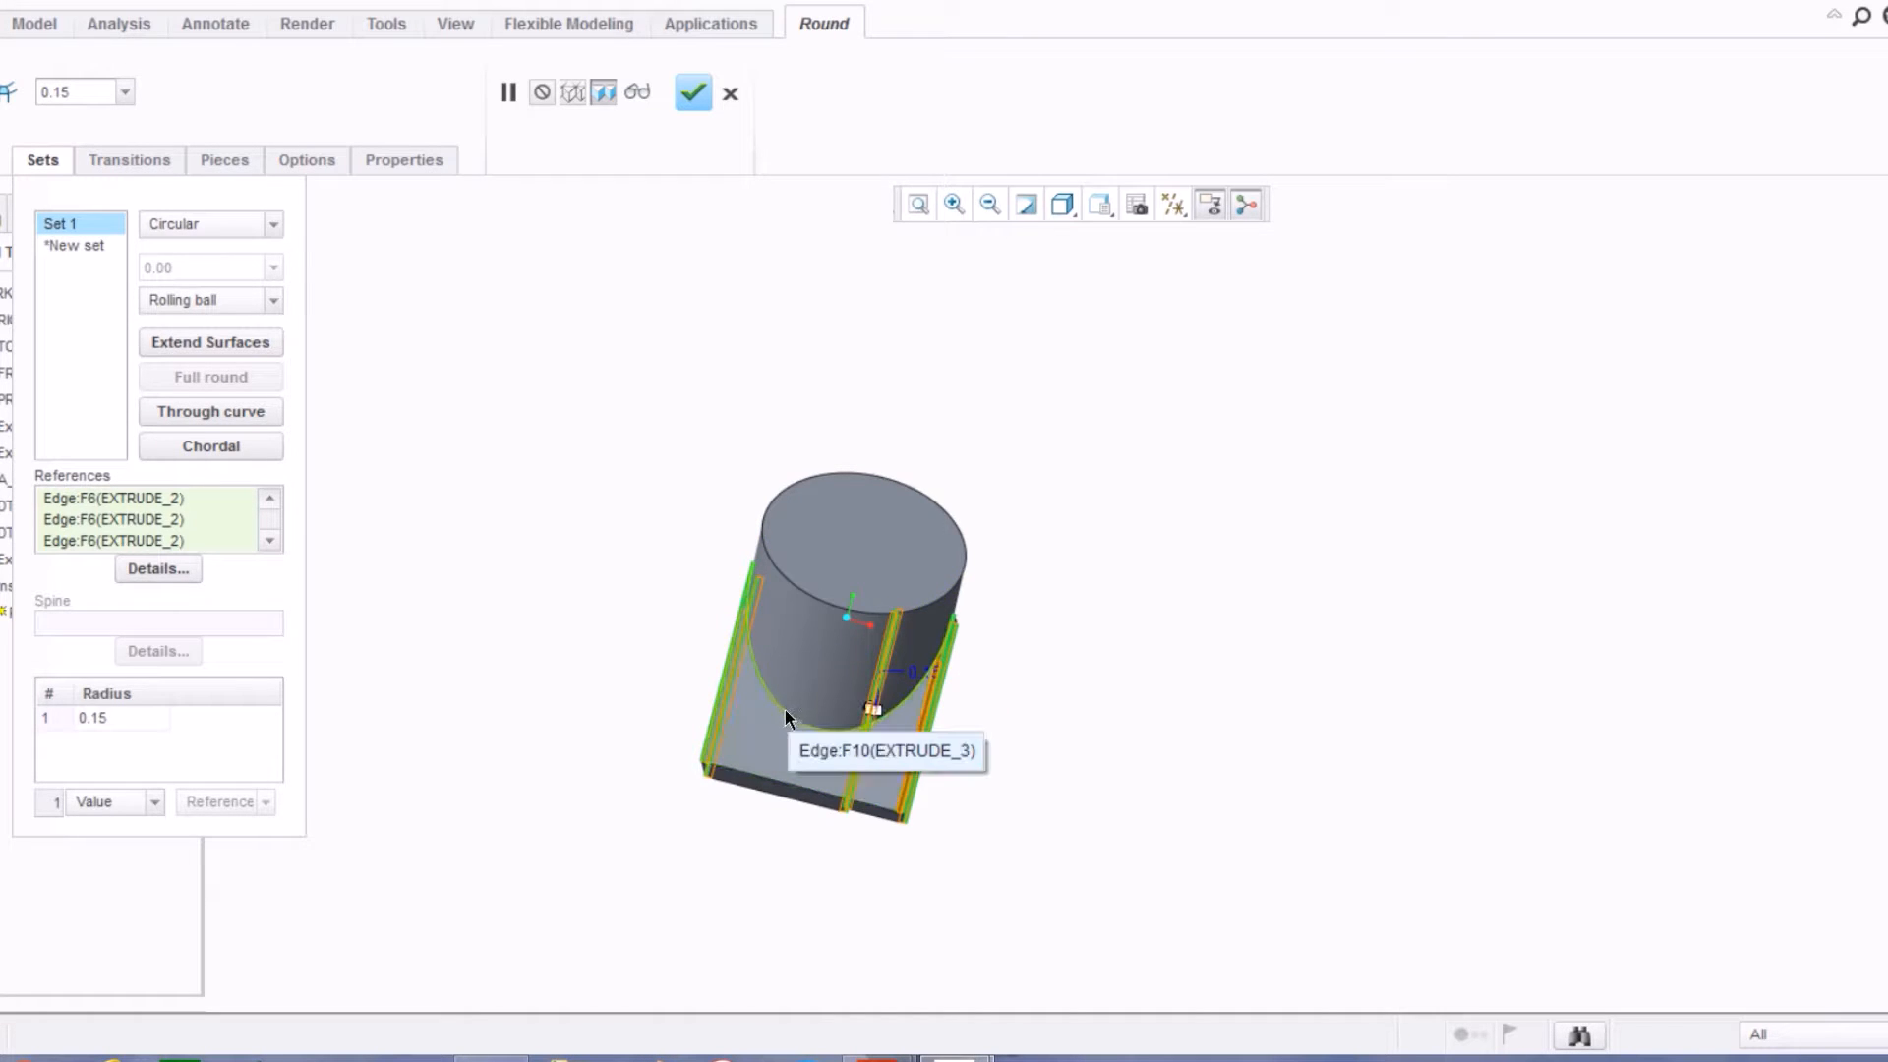
{"action": "scroll", "coordinate": [785, 710], "scroll_direction": "up", "scroll_amount": 3}
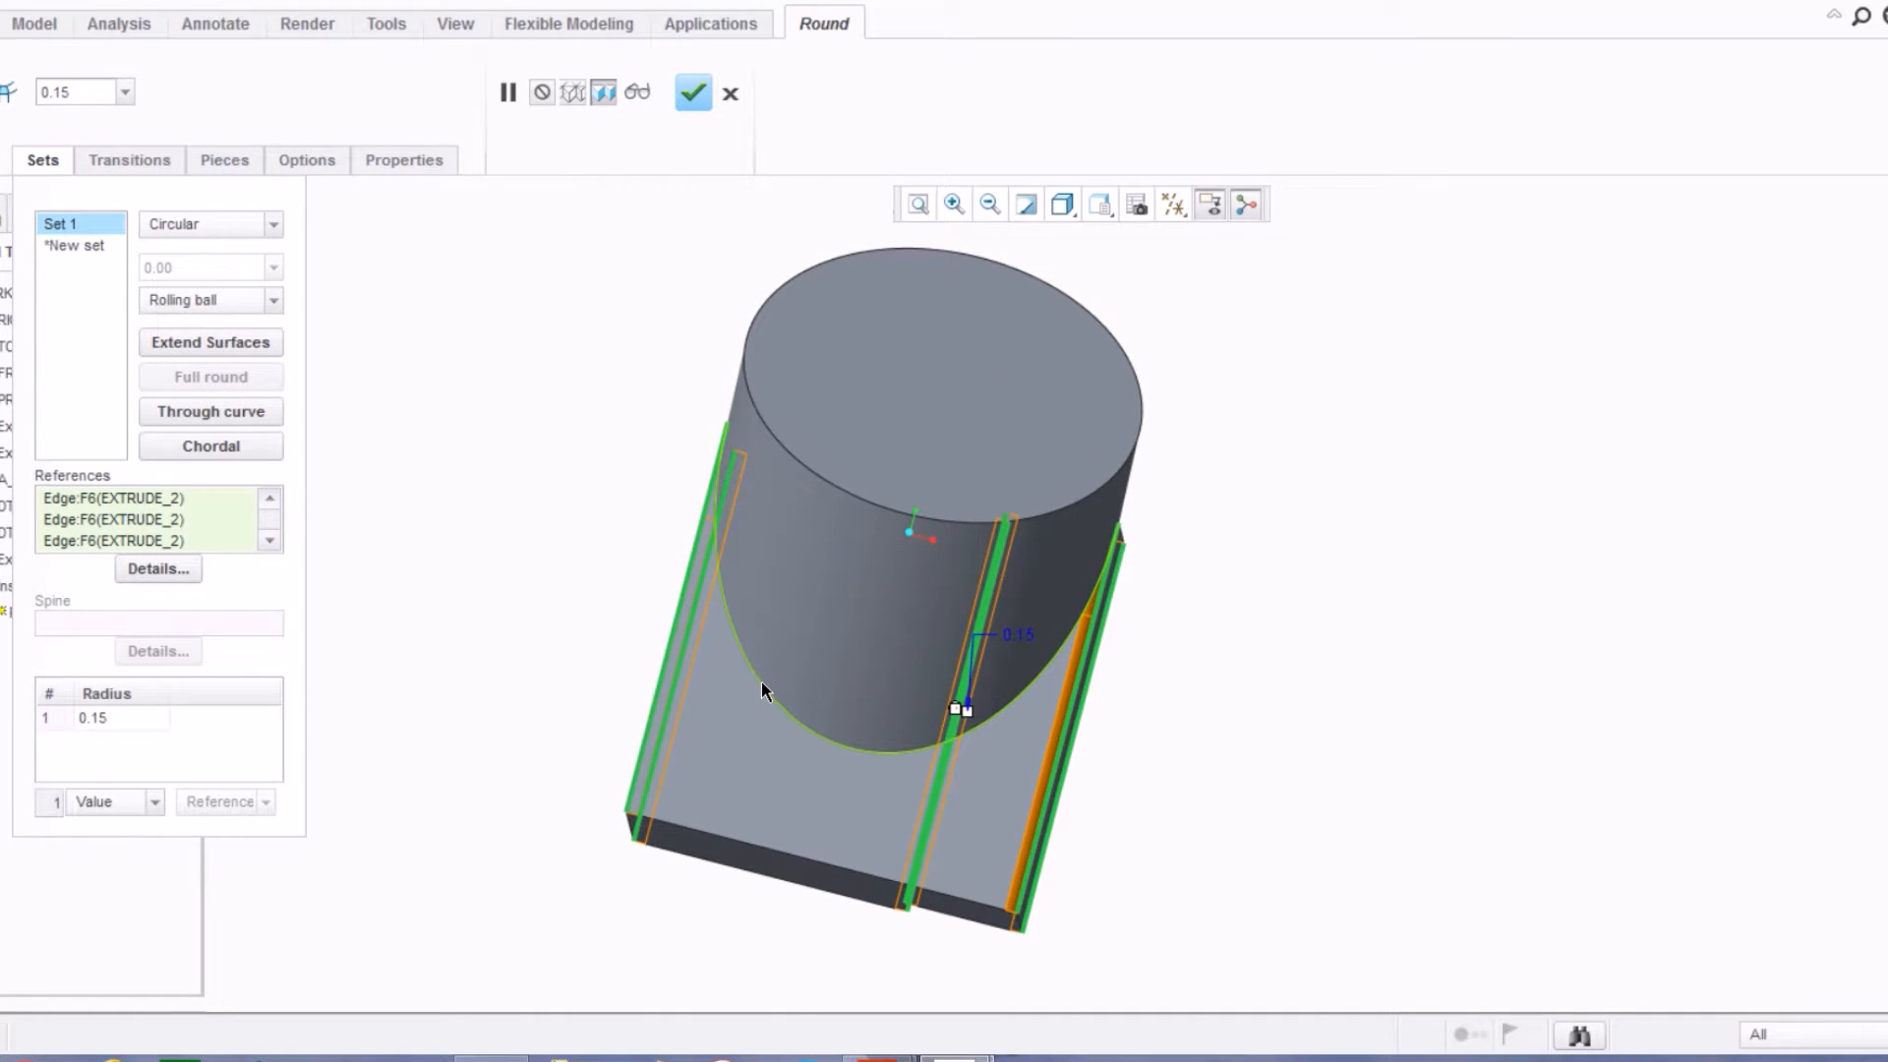
{"action": "left_click", "coordinate": [761, 682]}
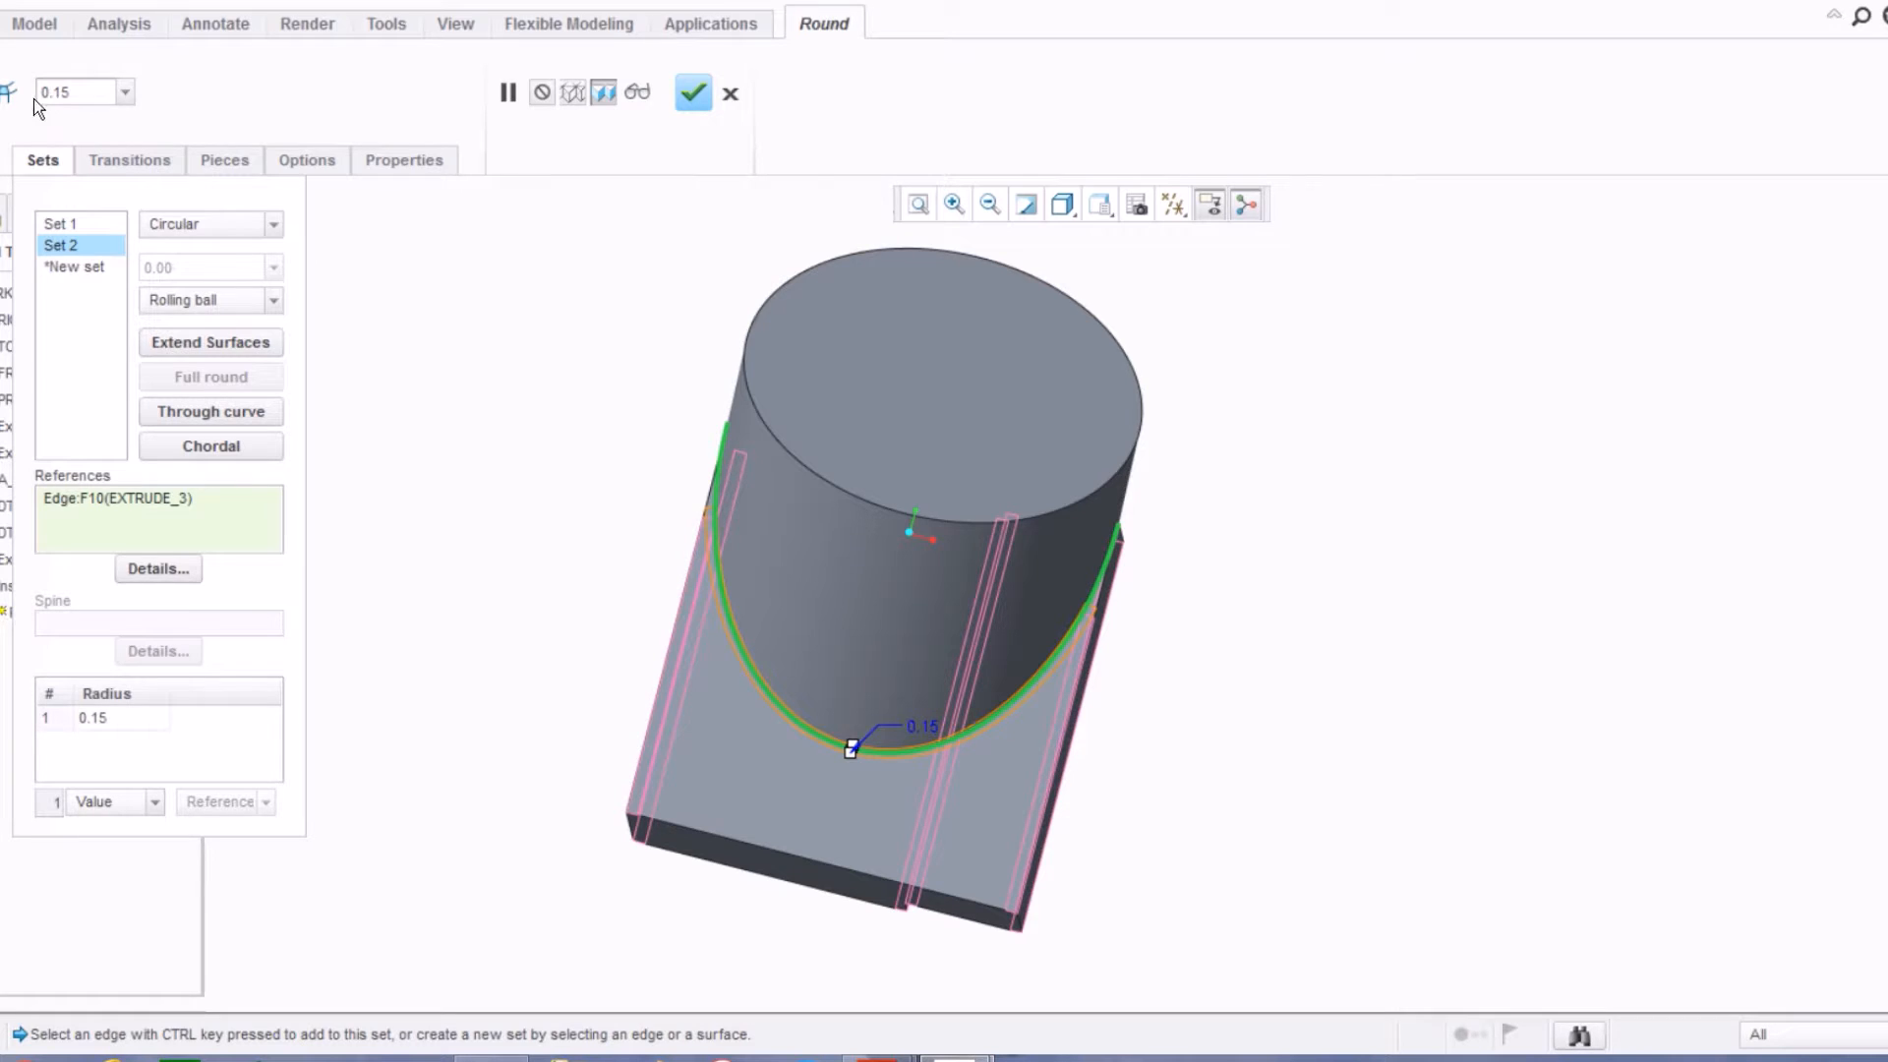
{"action": "double_click", "coordinate": [84, 92]}
{"action": "type", "text": ".2"}
{"action": "key", "text": "Return"}
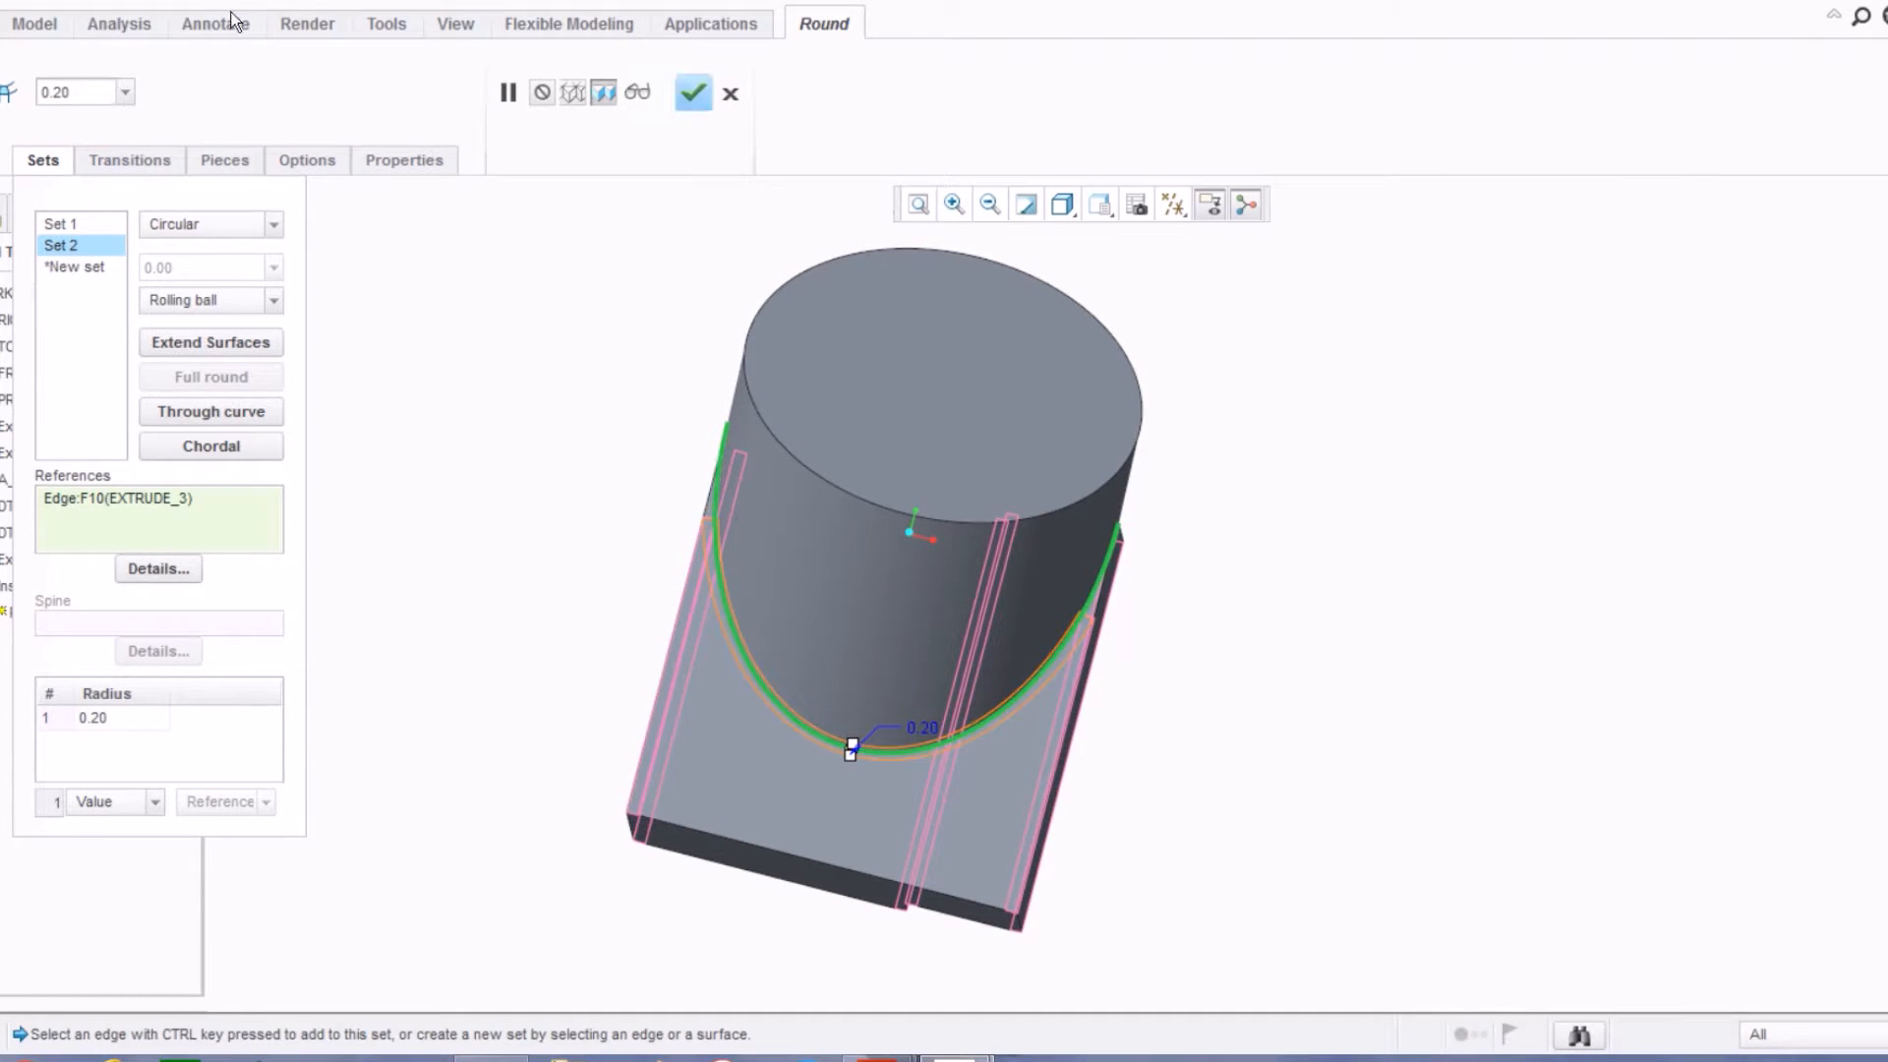
{"action": "left_click", "coordinate": [695, 92]}
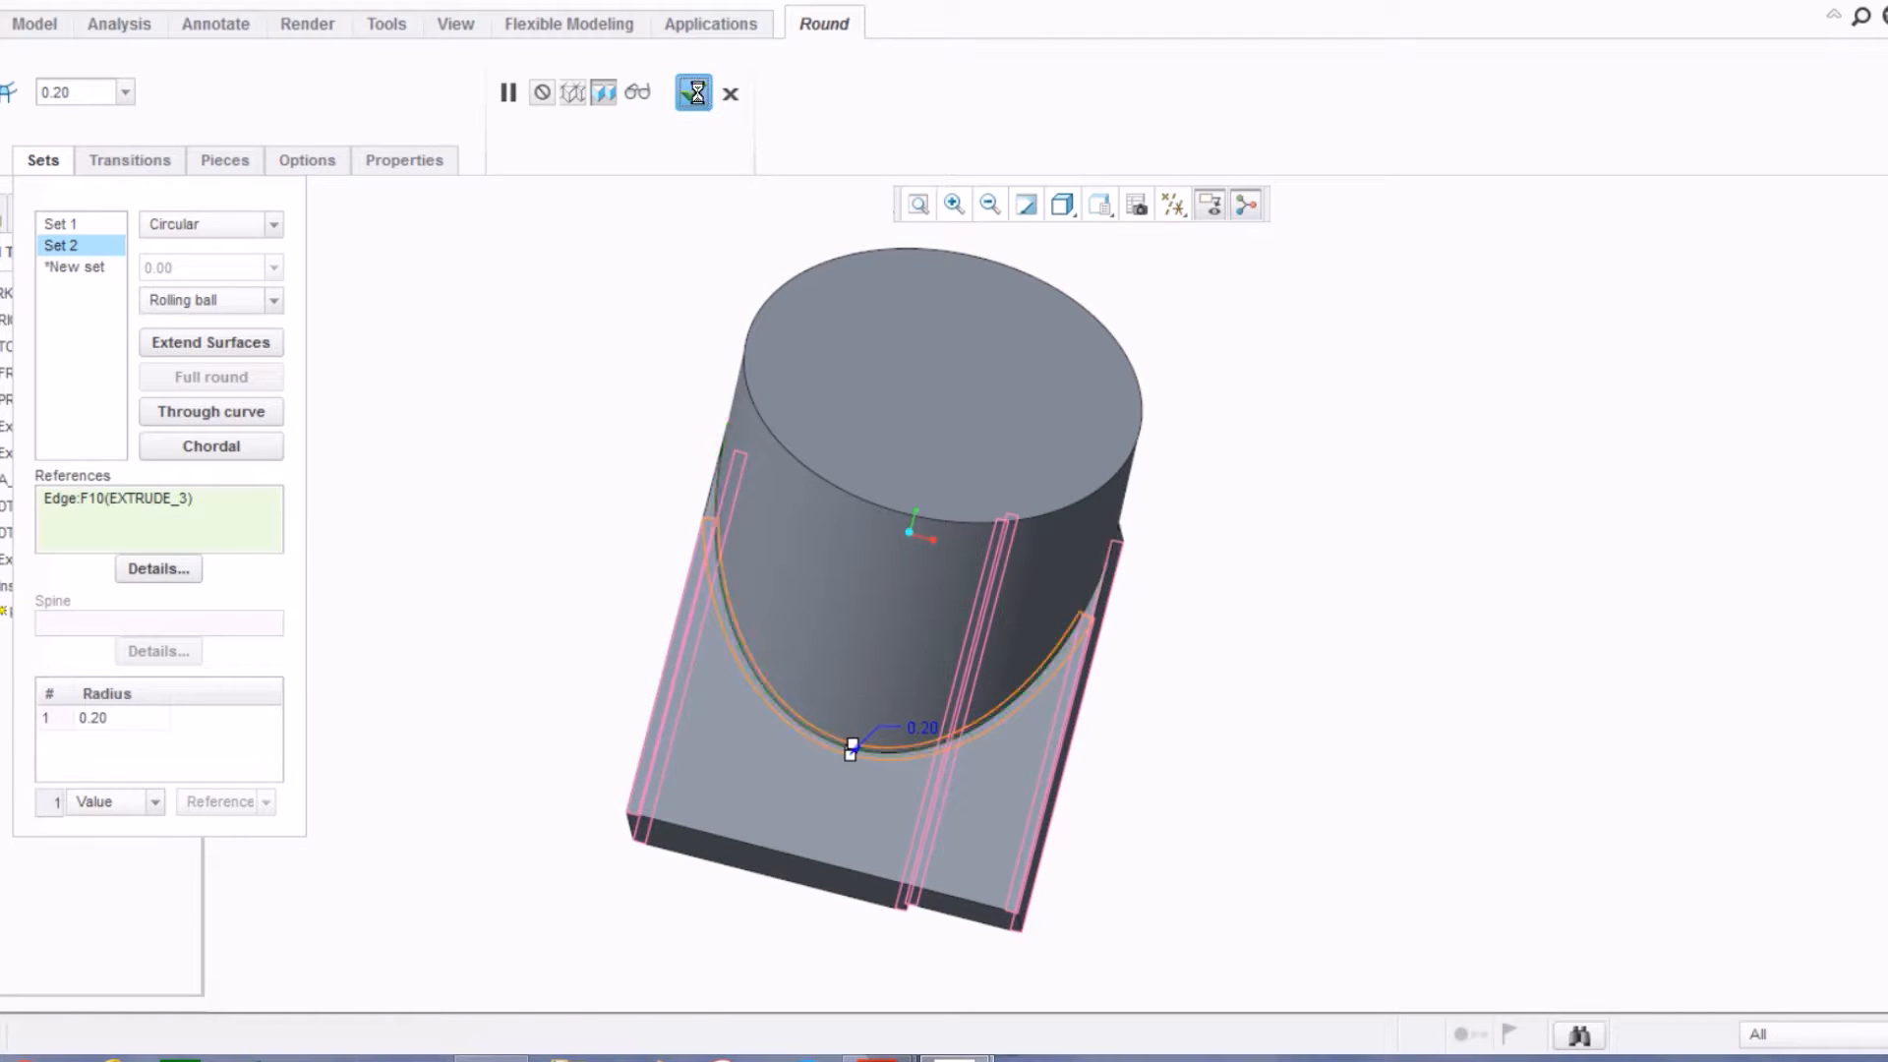
Step: Delete the combined round feature that holds both the block-edge and cylinder-edge sets
{"action": "left_click", "coordinate": [635, 359]}
{"action": "middle_click_drag", "start_coordinate": [603, 358], "coordinate": [495, 310]}
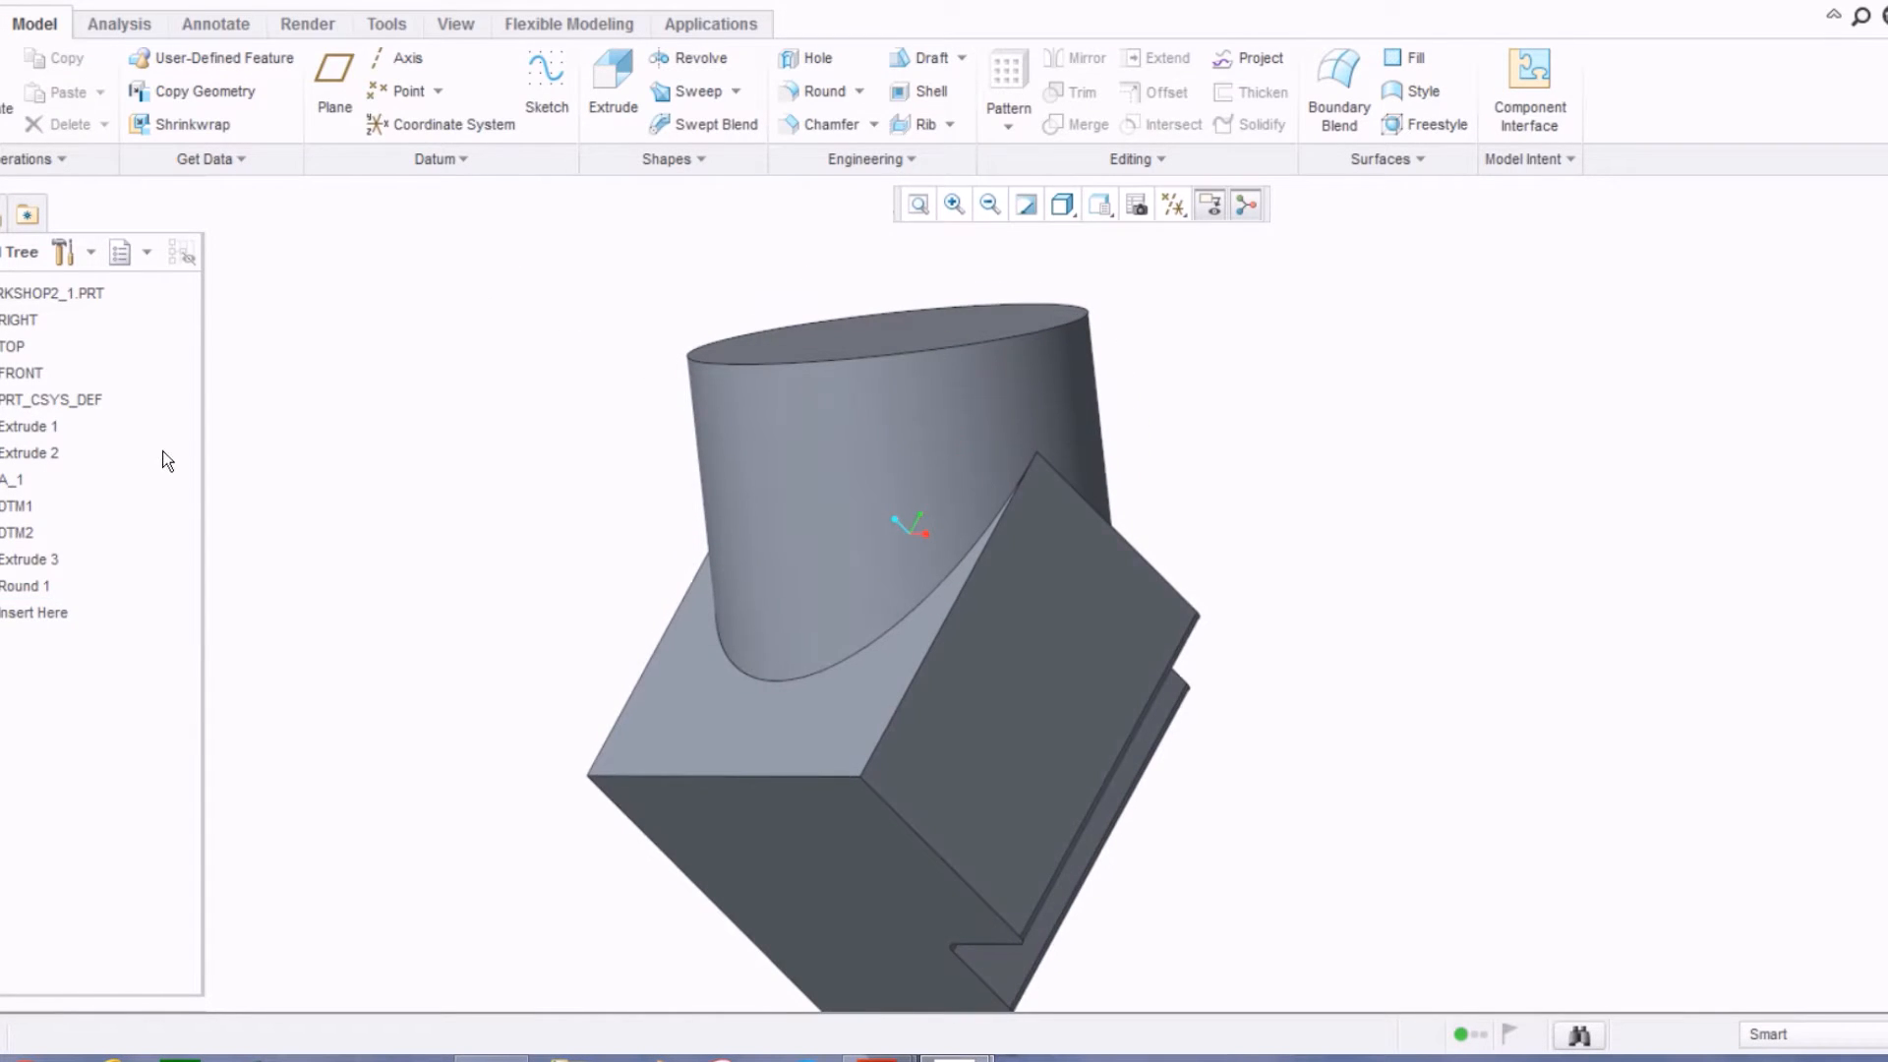
{"action": "middle_click_drag", "start_coordinate": [527, 476], "coordinate": [565, 511]}
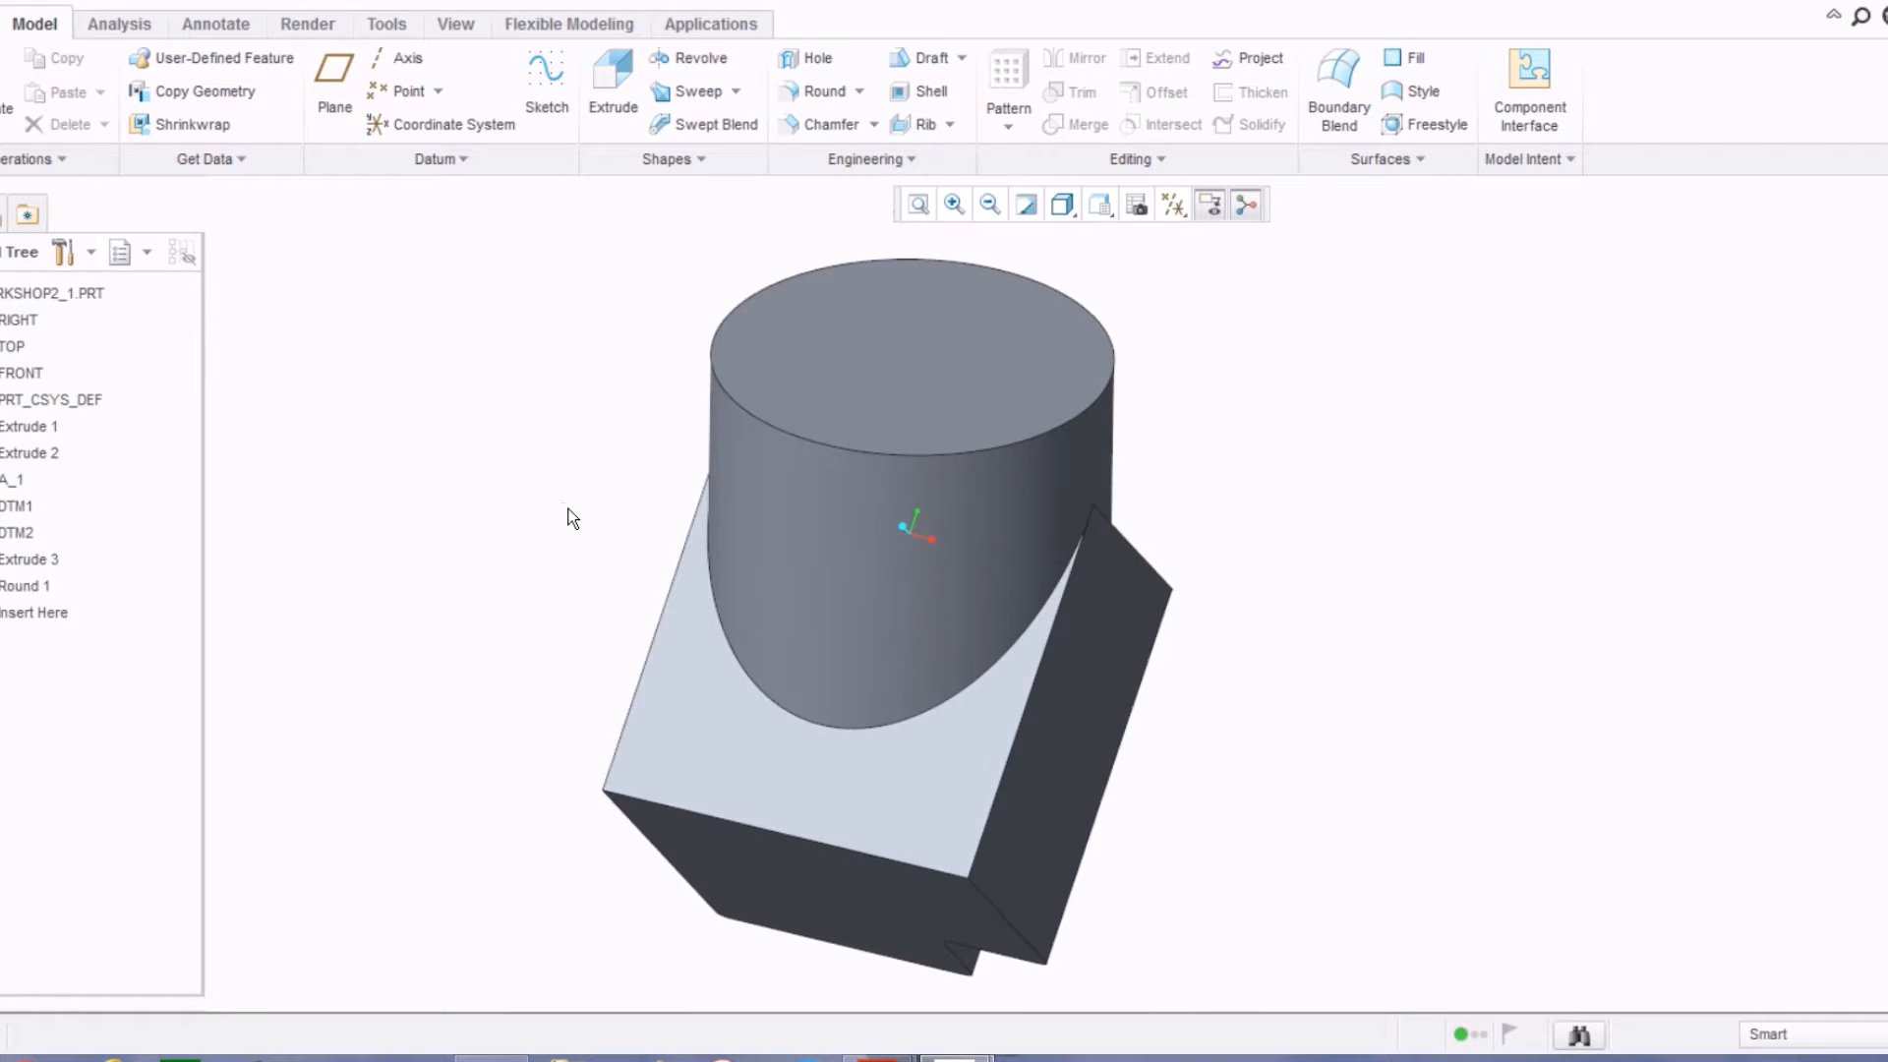
{"action": "middle_click_drag", "start_coordinate": [561, 540], "coordinate": [468, 590]}
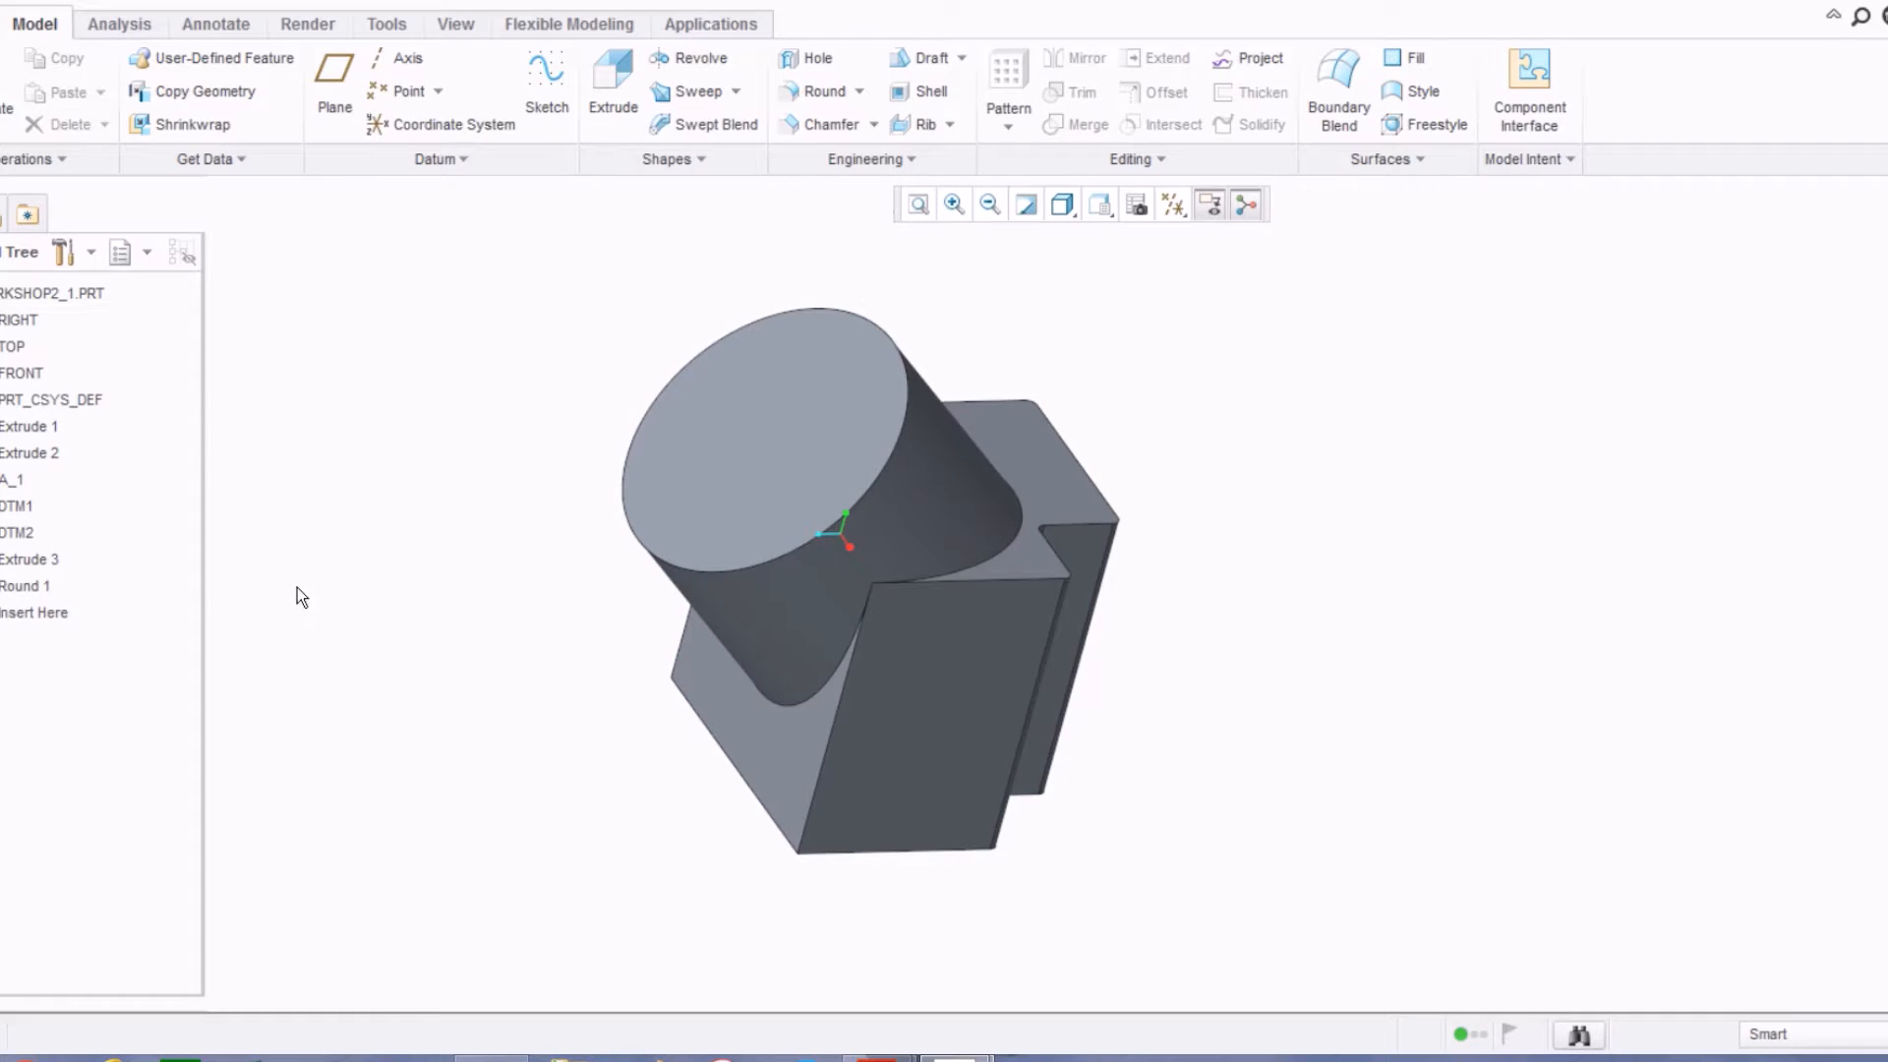
{"action": "left_click", "coordinate": [22, 582]}
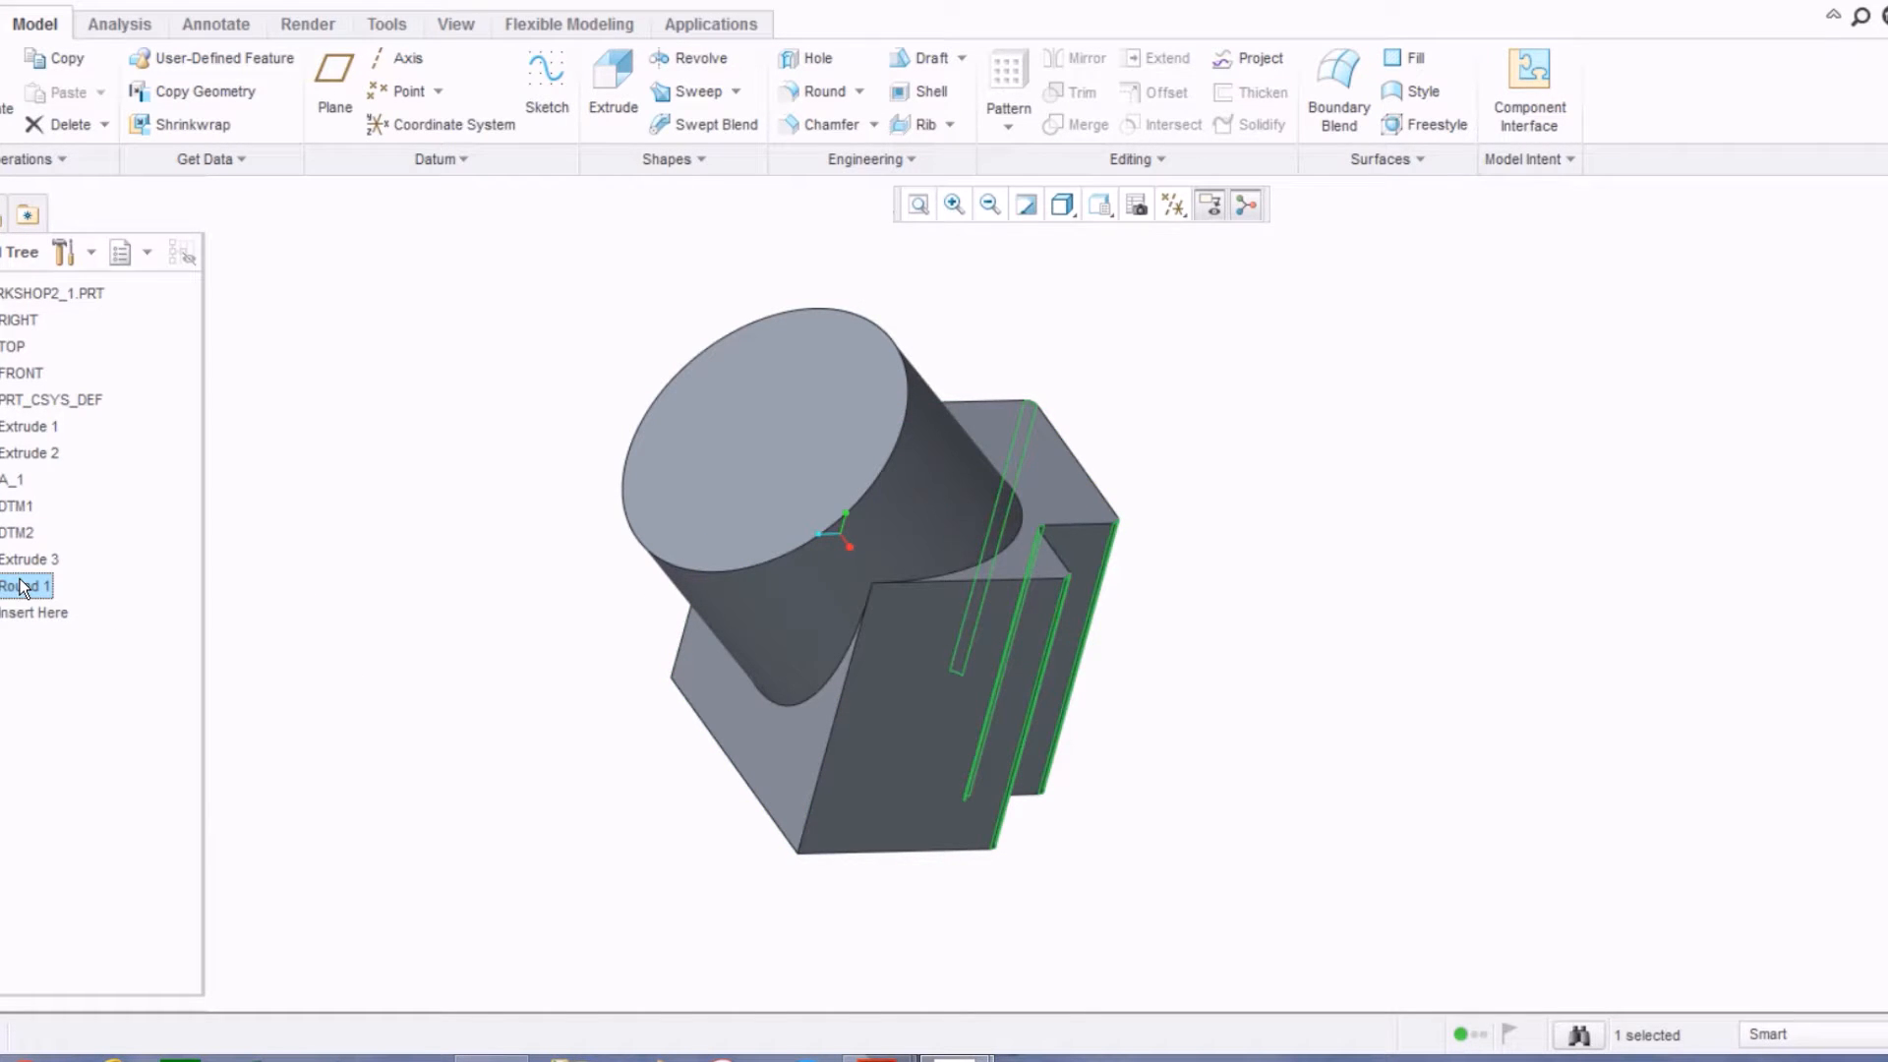
{"action": "right_click", "coordinate": [20, 584]}
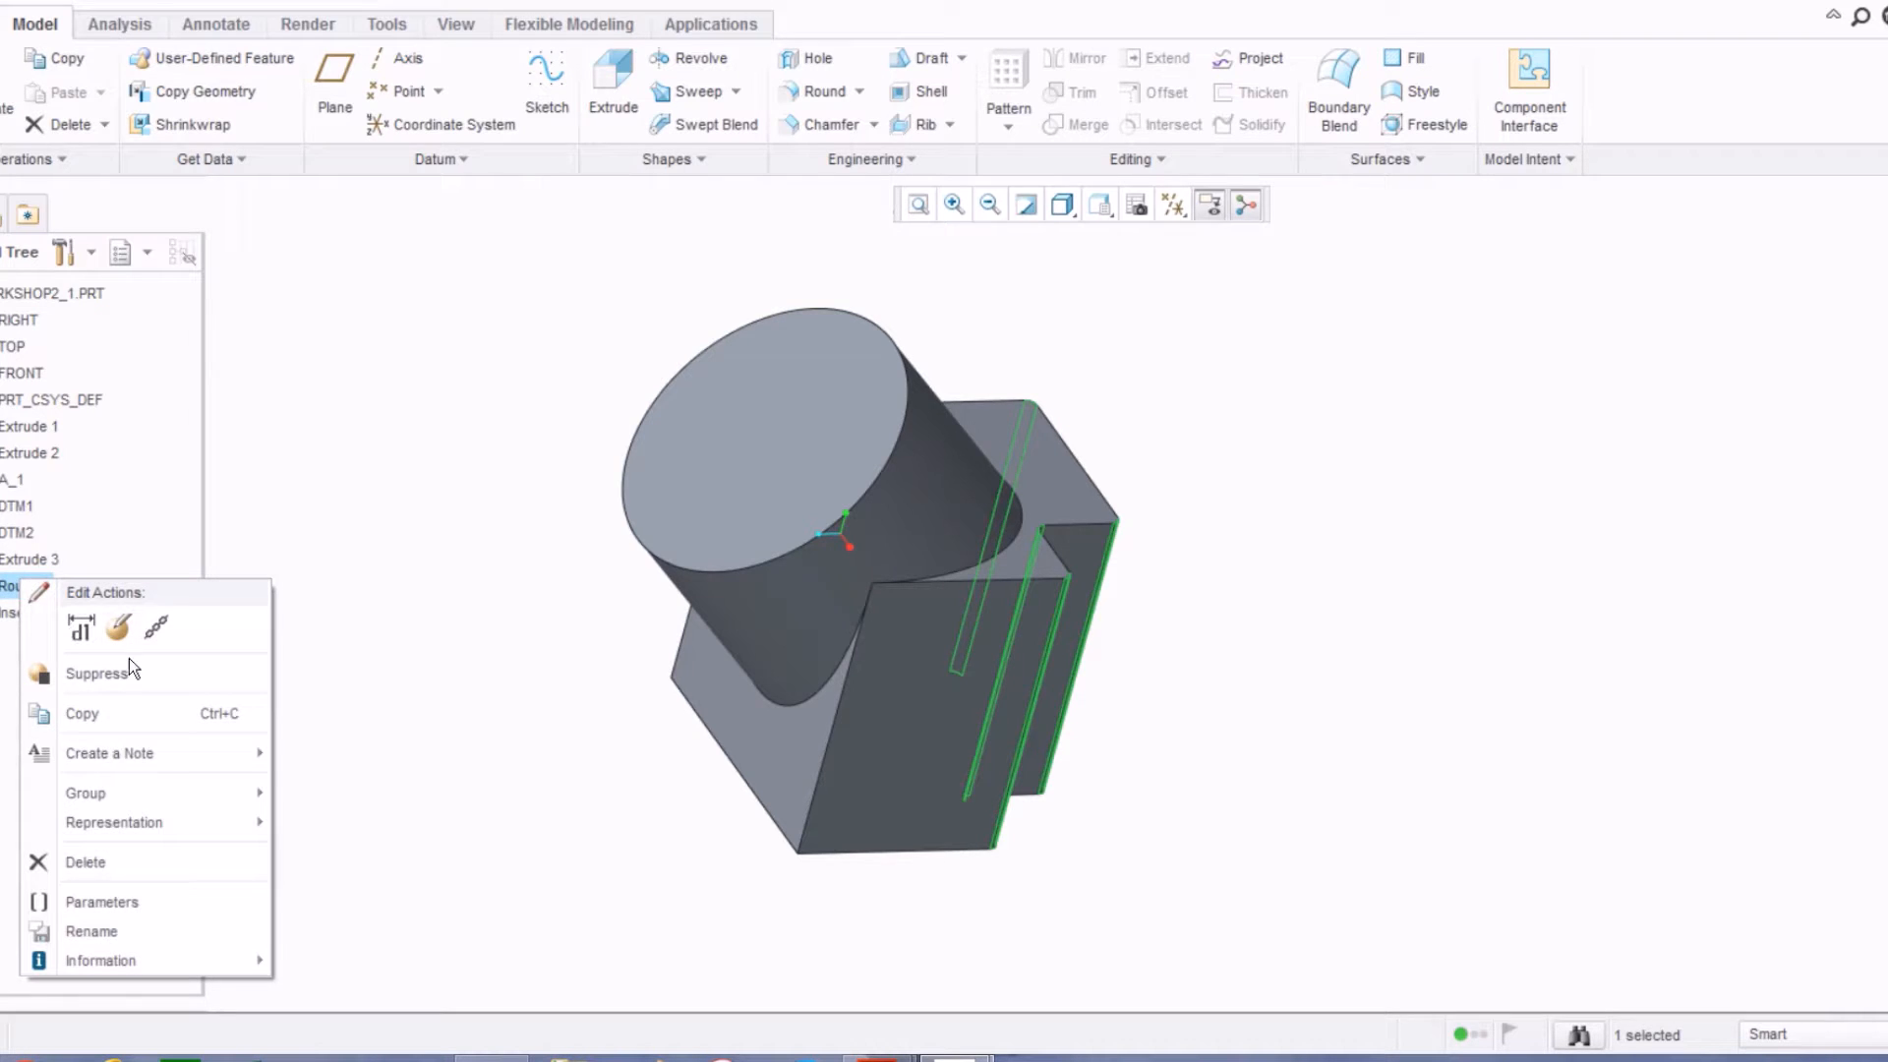
{"action": "left_click", "coordinate": [59, 853]}
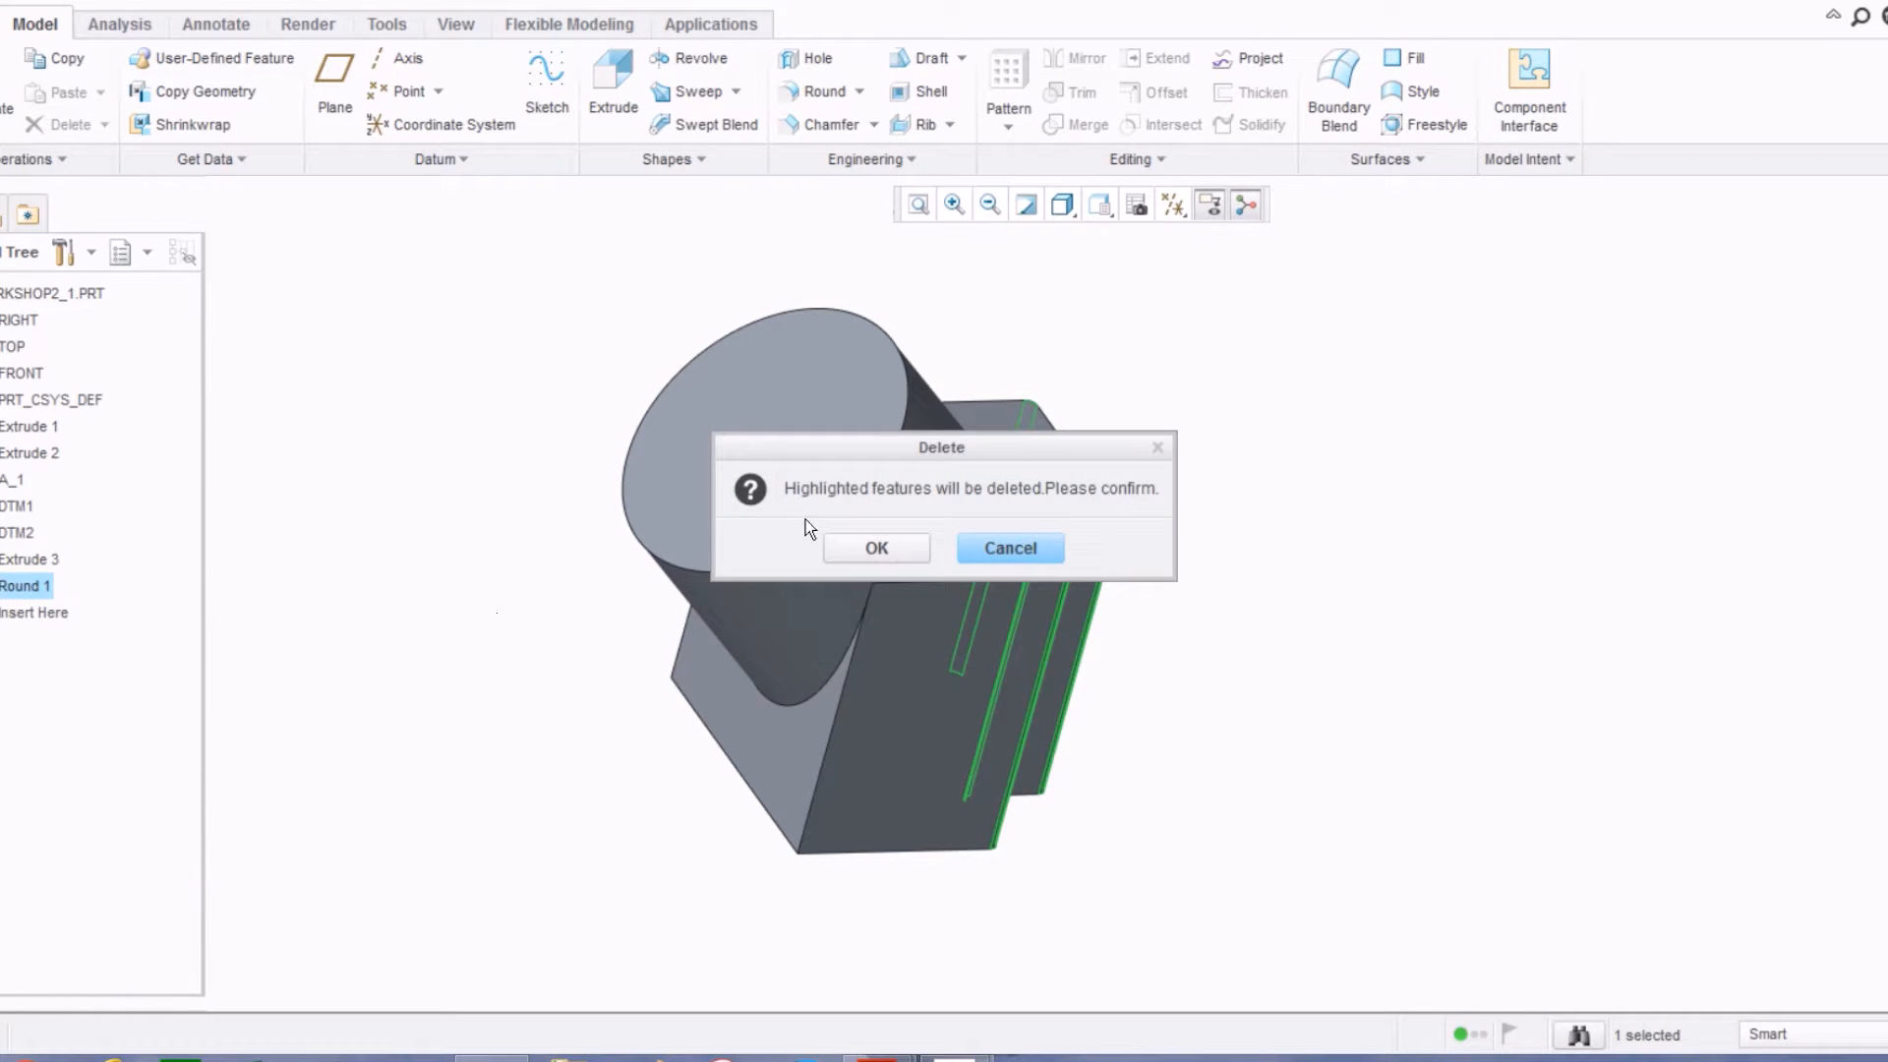
{"action": "left_click", "coordinate": [876, 548]}
Step: Round the curved edge where the cylinder meets the block as its own feature with radius 0.20
{"action": "mouse_move", "coordinate": [498, 527]}
{"action": "middle_mouse_down"}
{"action": "mouse_move", "coordinate": [472, 476]}
{"action": "mouse_move", "coordinate": [535, 489]}
{"action": "mouse_move", "coordinate": [581, 391]}
{"action": "middle_mouse_up"}
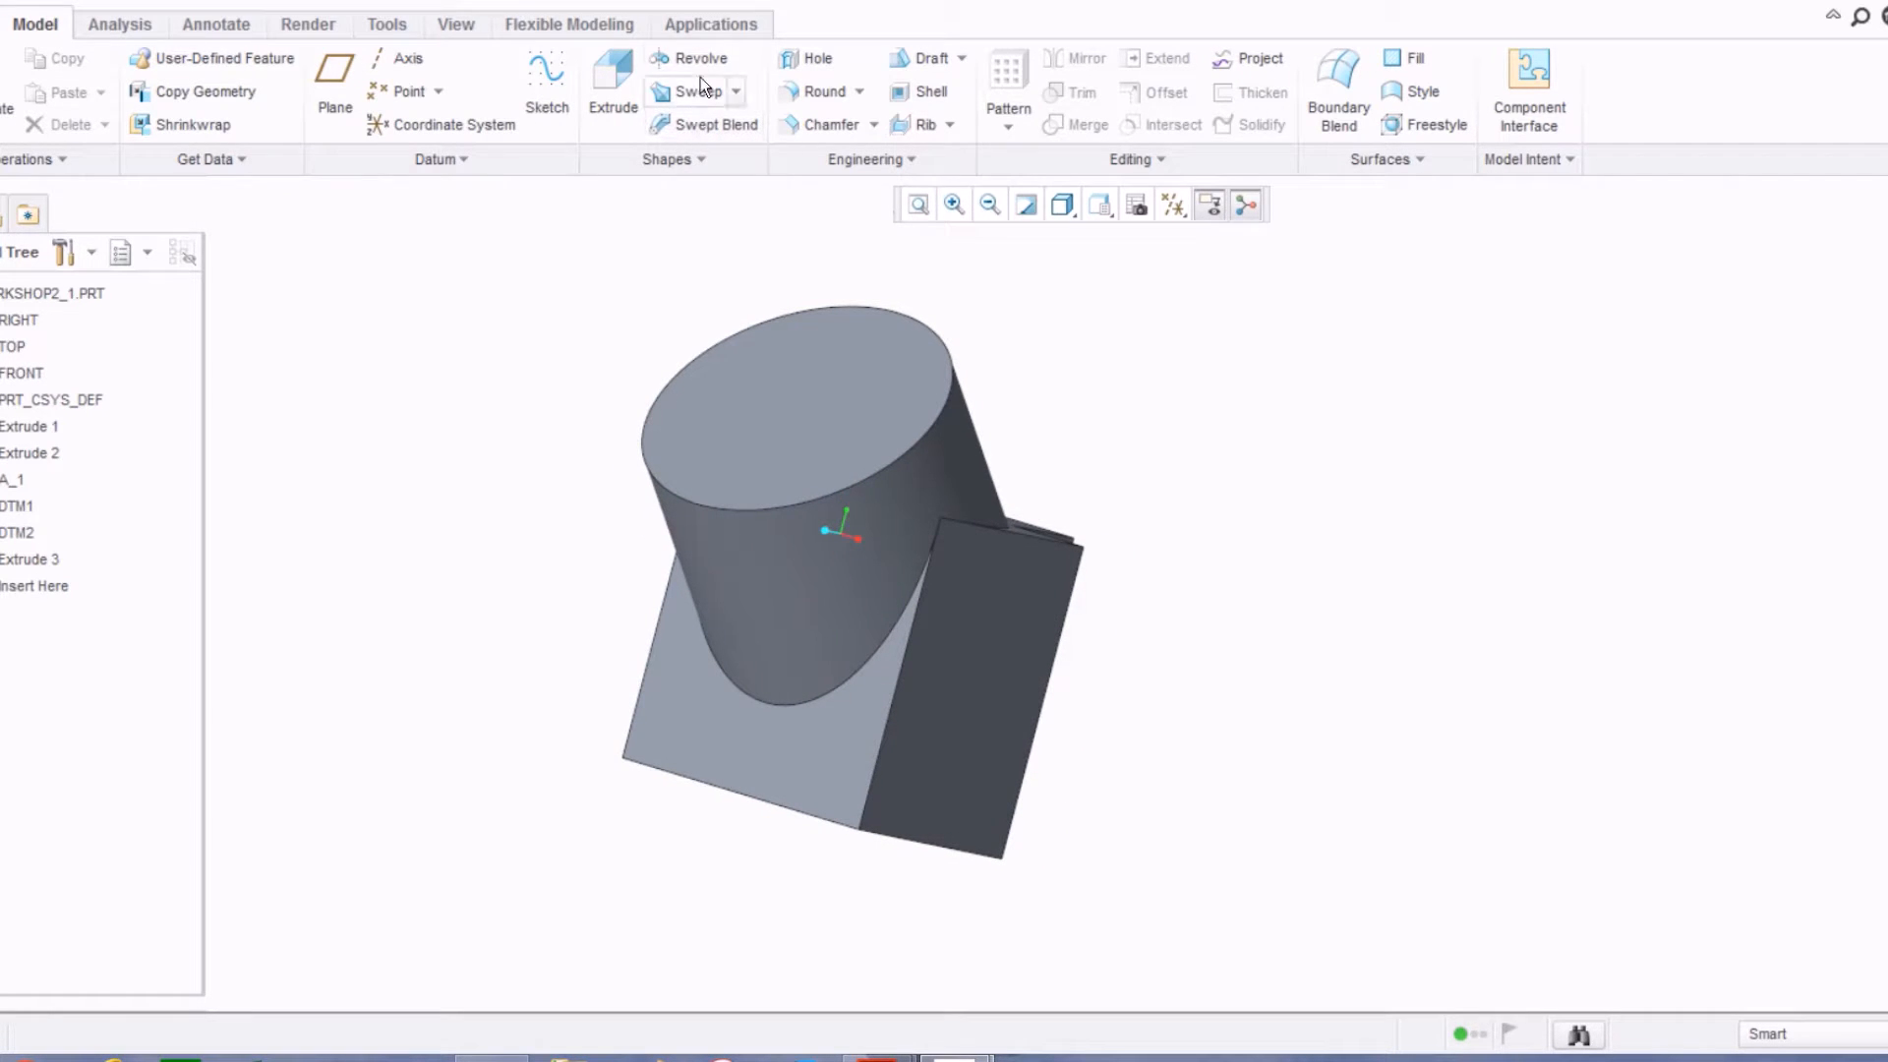
{"action": "left_click", "coordinate": [821, 91]}
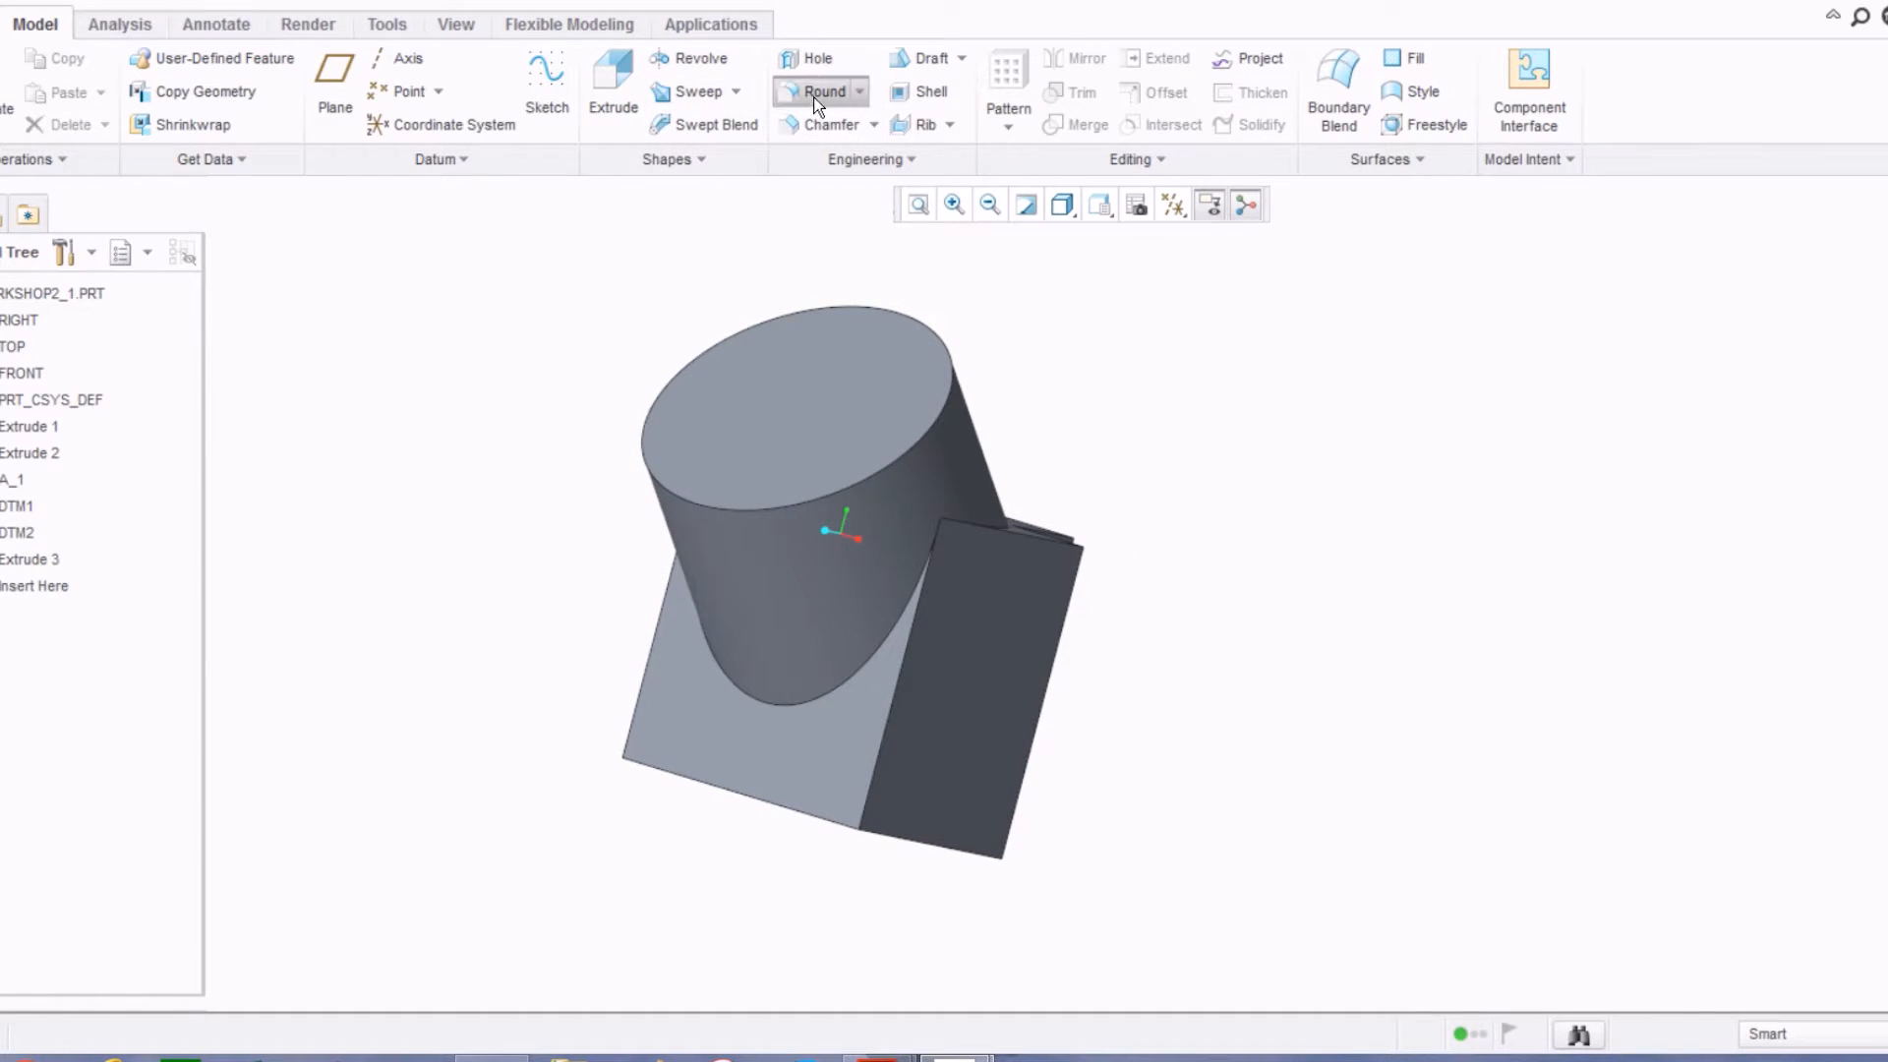
{"action": "left_click", "coordinate": [825, 694]}
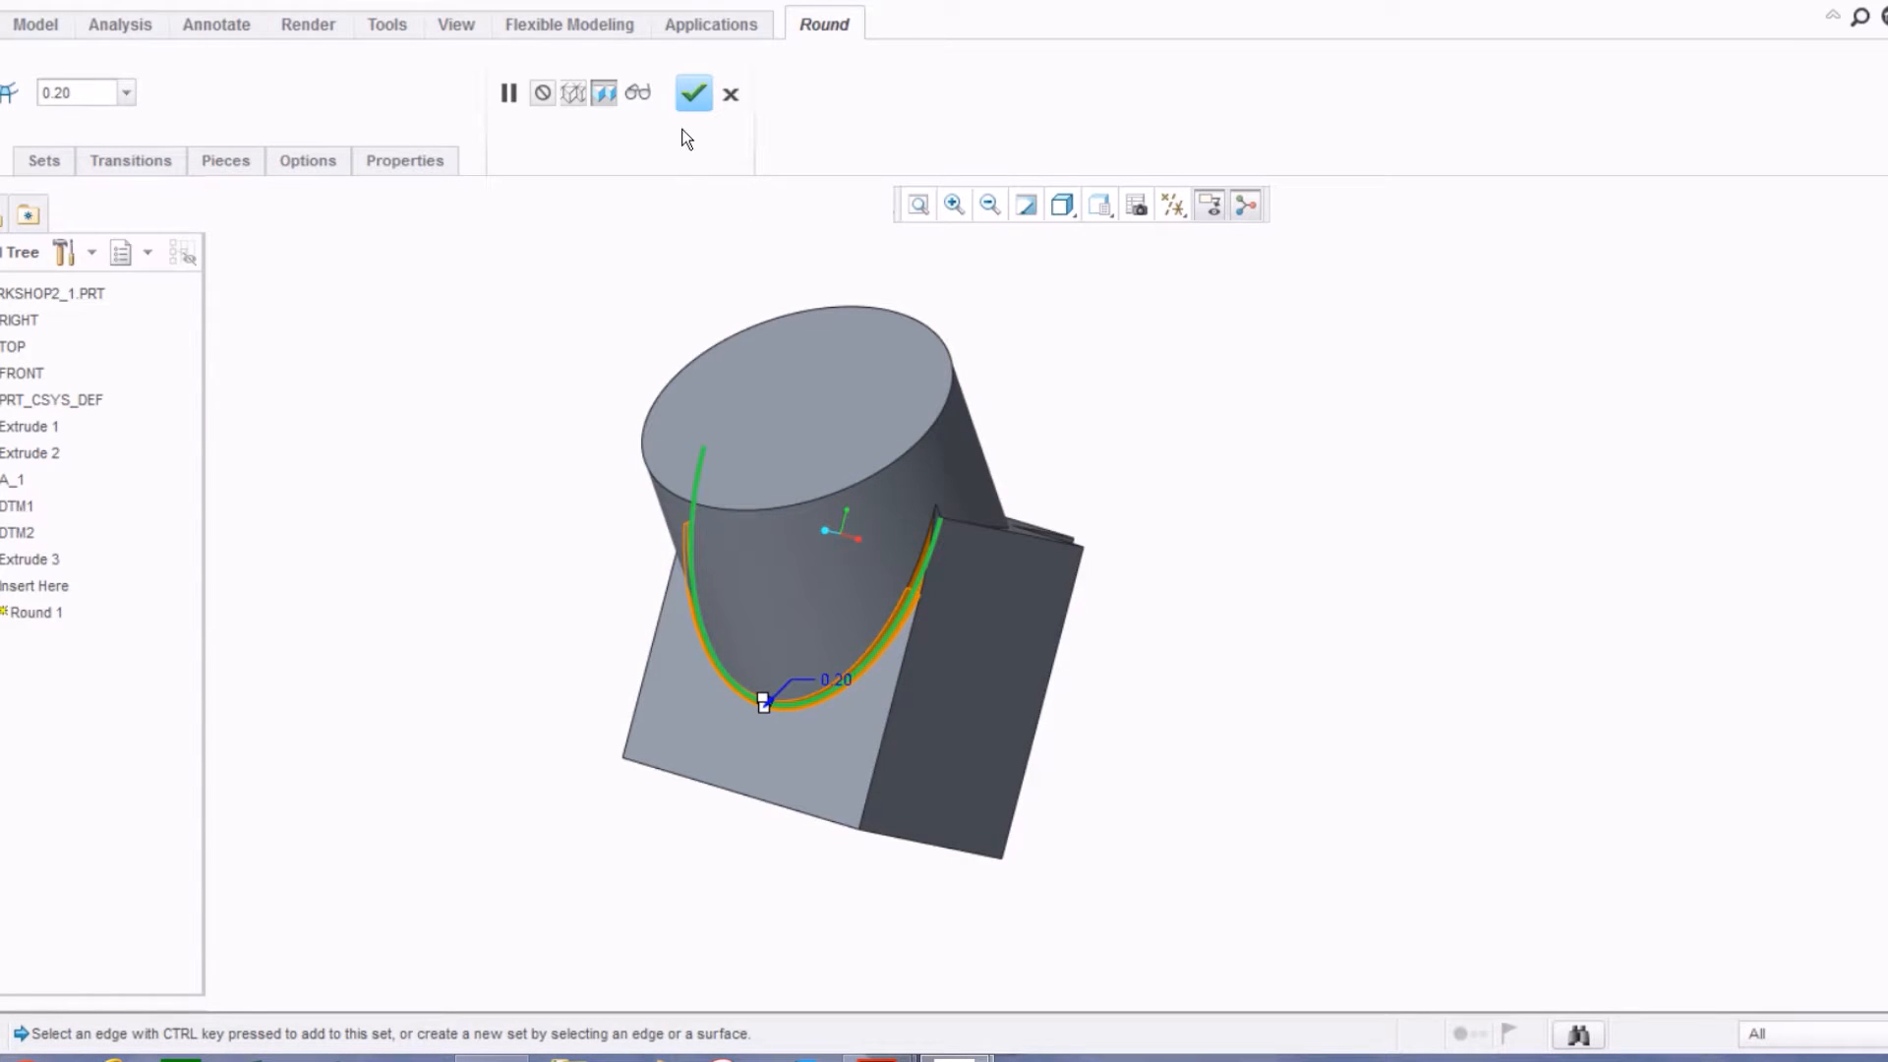
{"action": "left_click", "coordinate": [692, 96]}
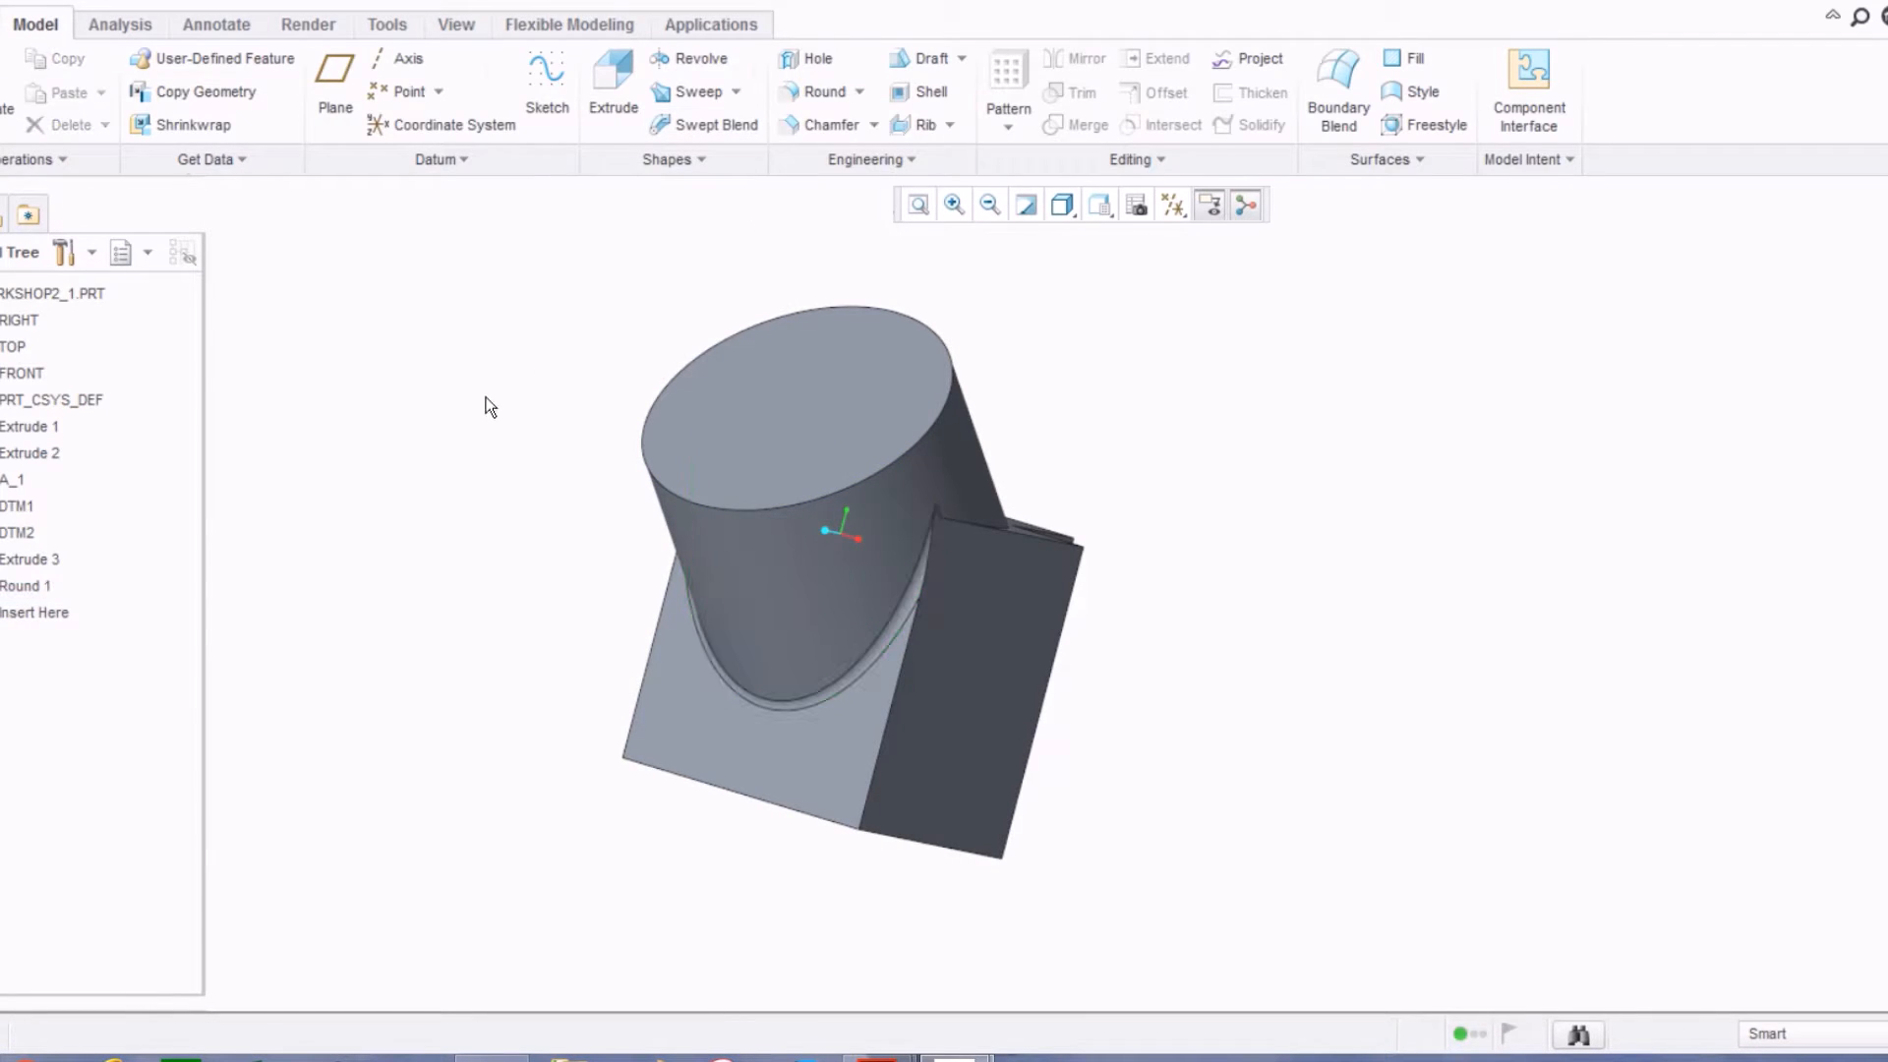
{"action": "mouse_move", "coordinate": [633, 465]}
{"action": "middle_mouse_down"}
{"action": "mouse_move", "coordinate": [544, 476]}
{"action": "mouse_move", "coordinate": [718, 516]}
{"action": "middle_mouse_up"}
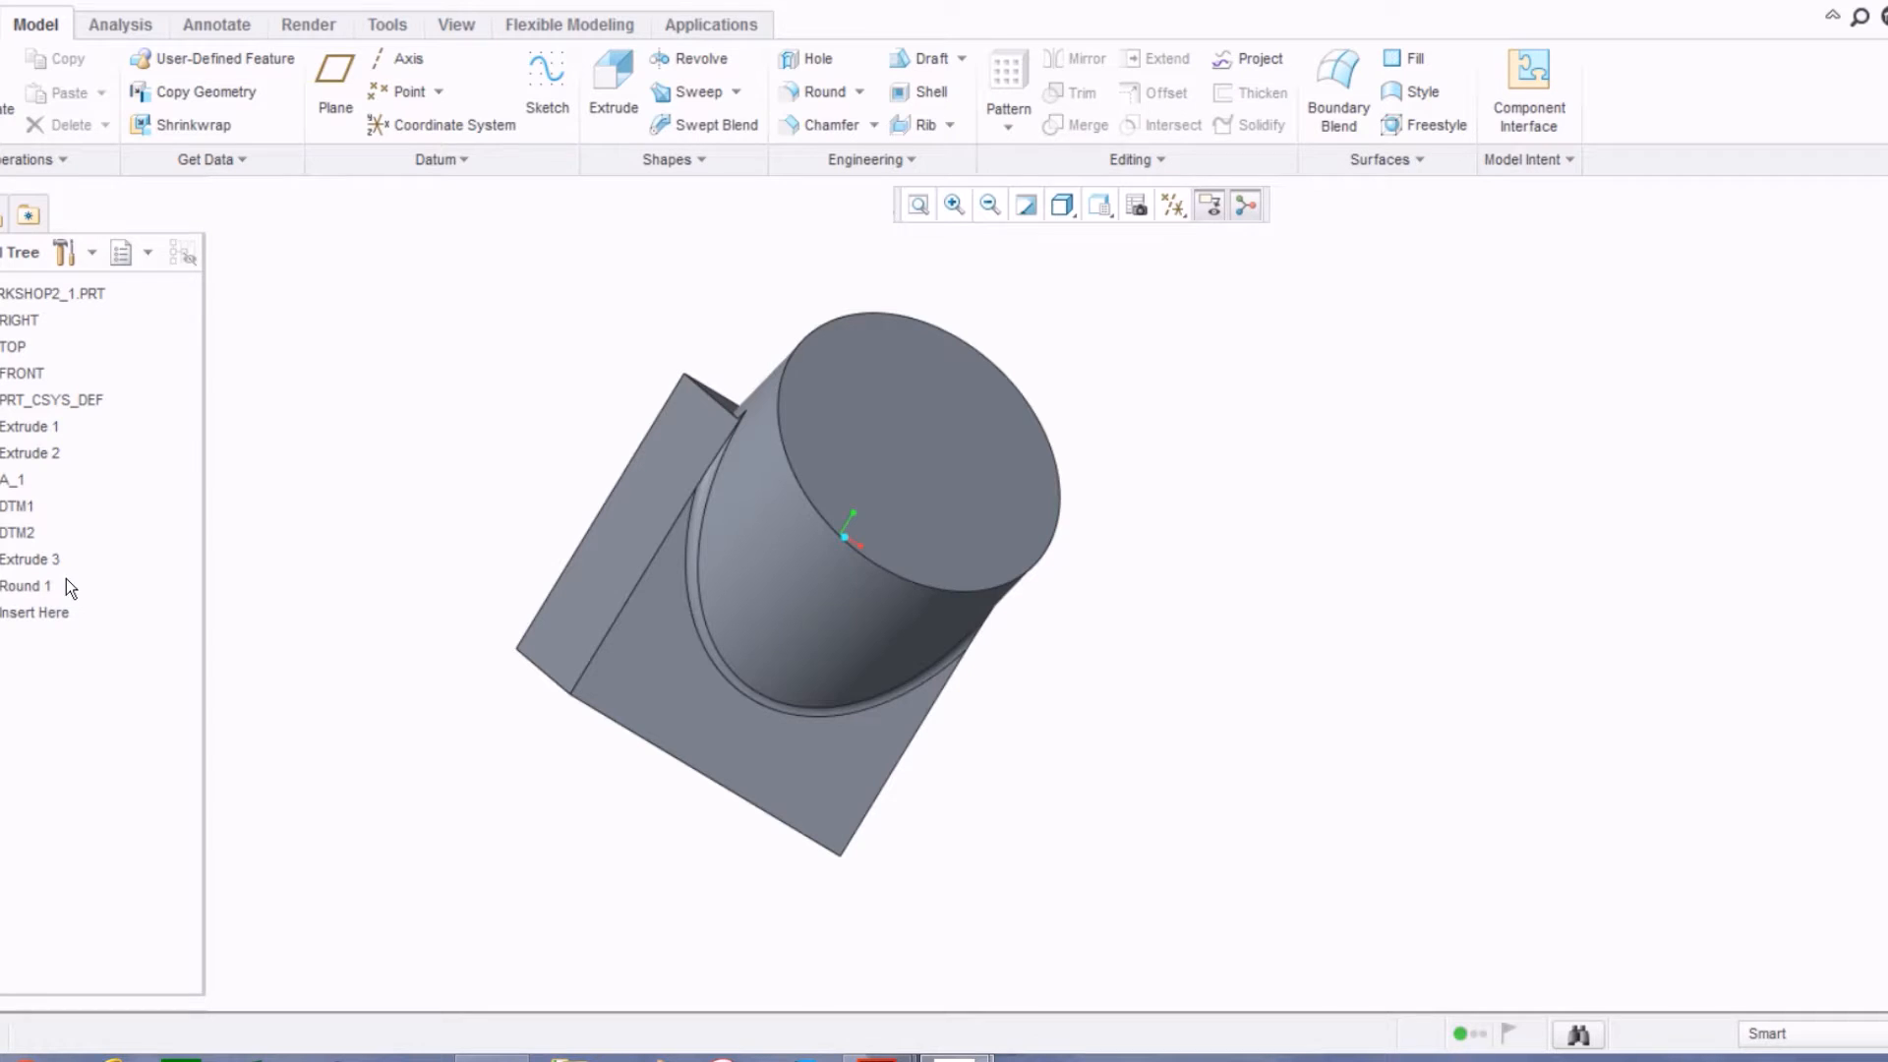
Step: Start a separate Round on the block's straight edge beside the cylinder and set its radius to 0.15
{"action": "left_click", "coordinate": [822, 92]}
{"action": "middle_click_drag", "start_coordinate": [807, 439], "coordinate": [689, 433]}
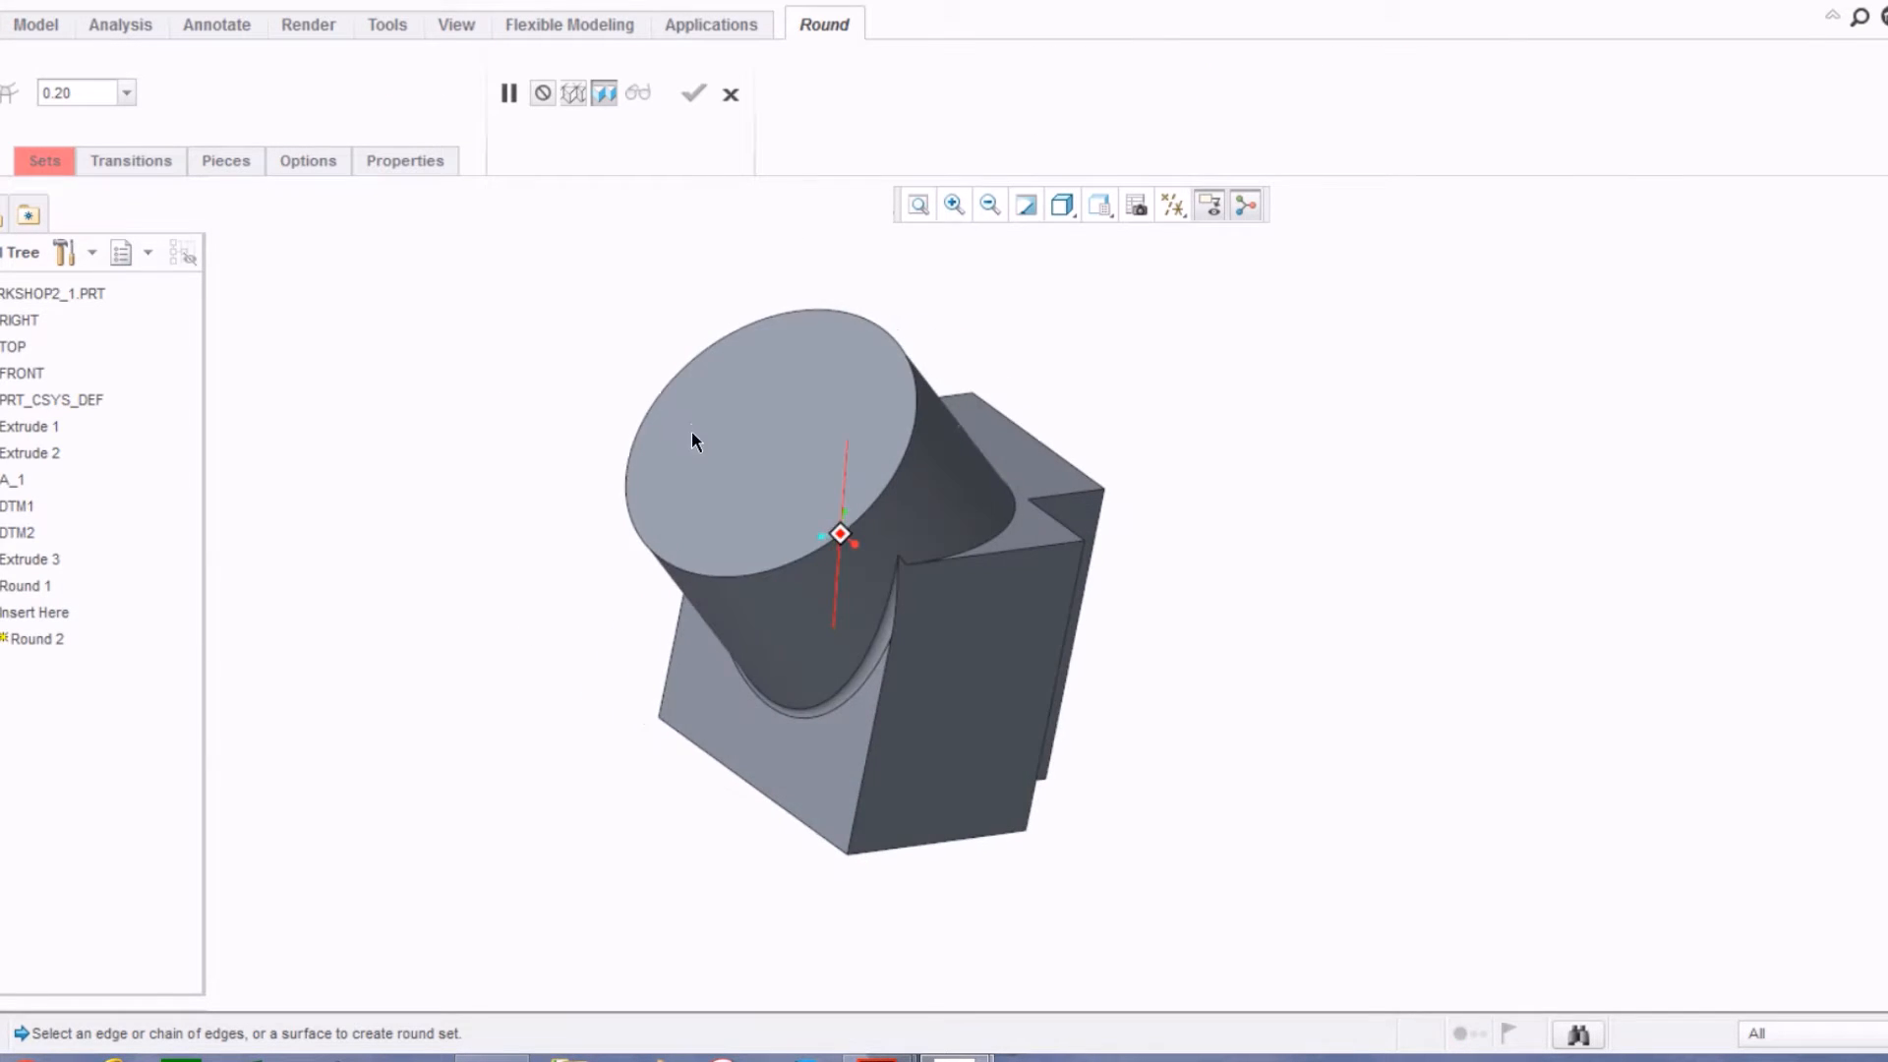
{"action": "left_click", "coordinate": [872, 742]}
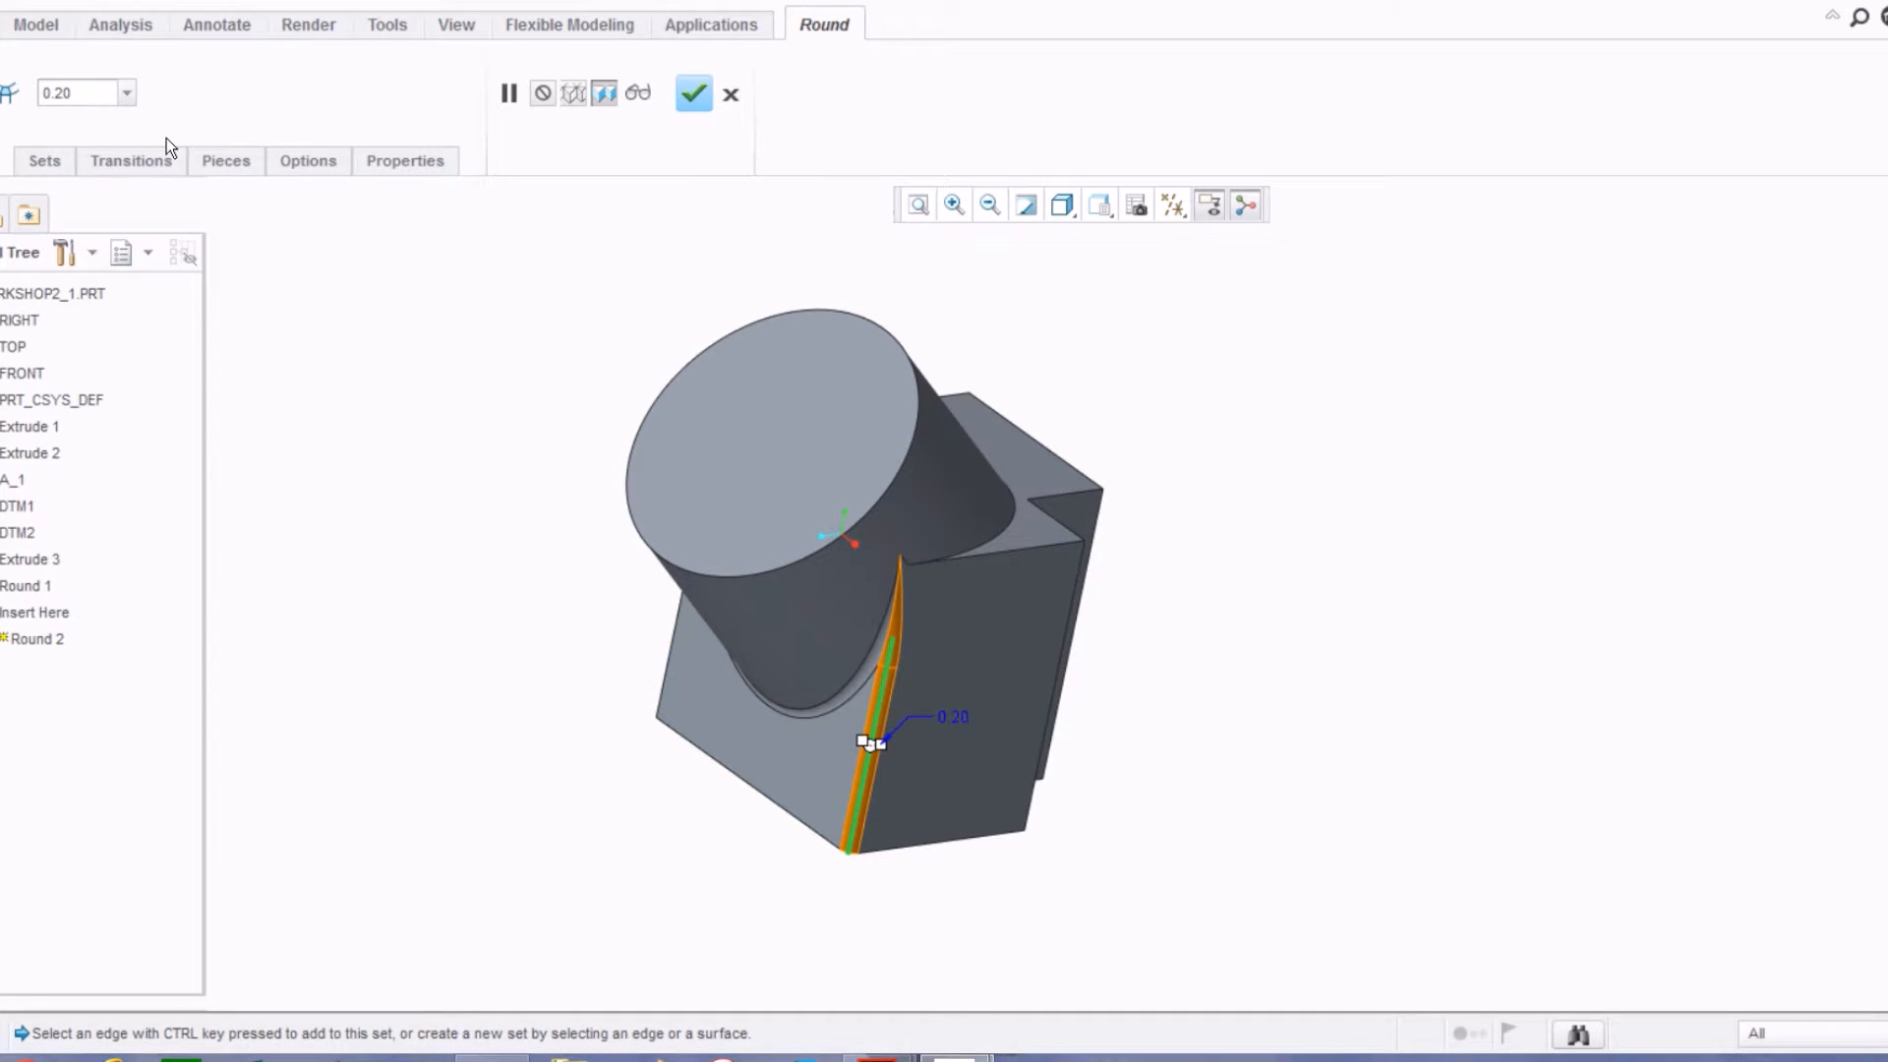
{"action": "double_click", "coordinate": [79, 93]}
{"action": "type", "text": ".15"}
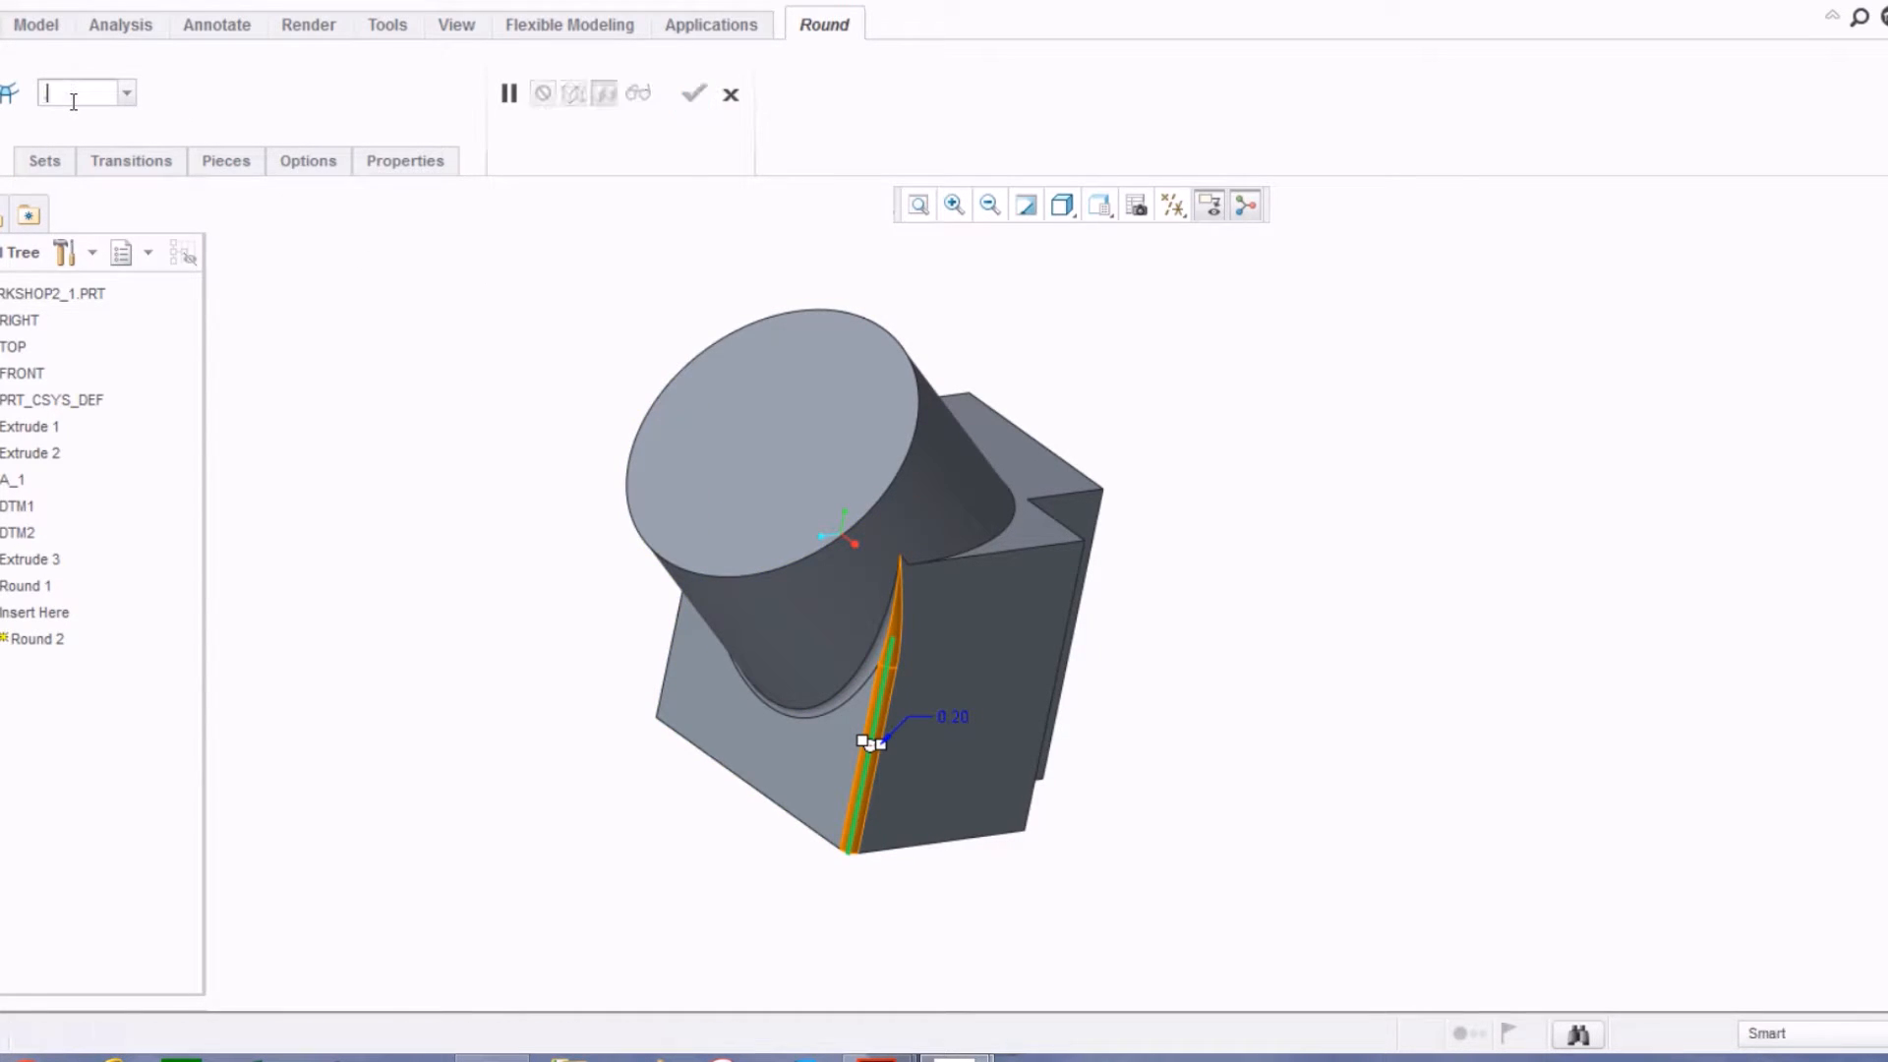
{"action": "key", "text": "Return"}
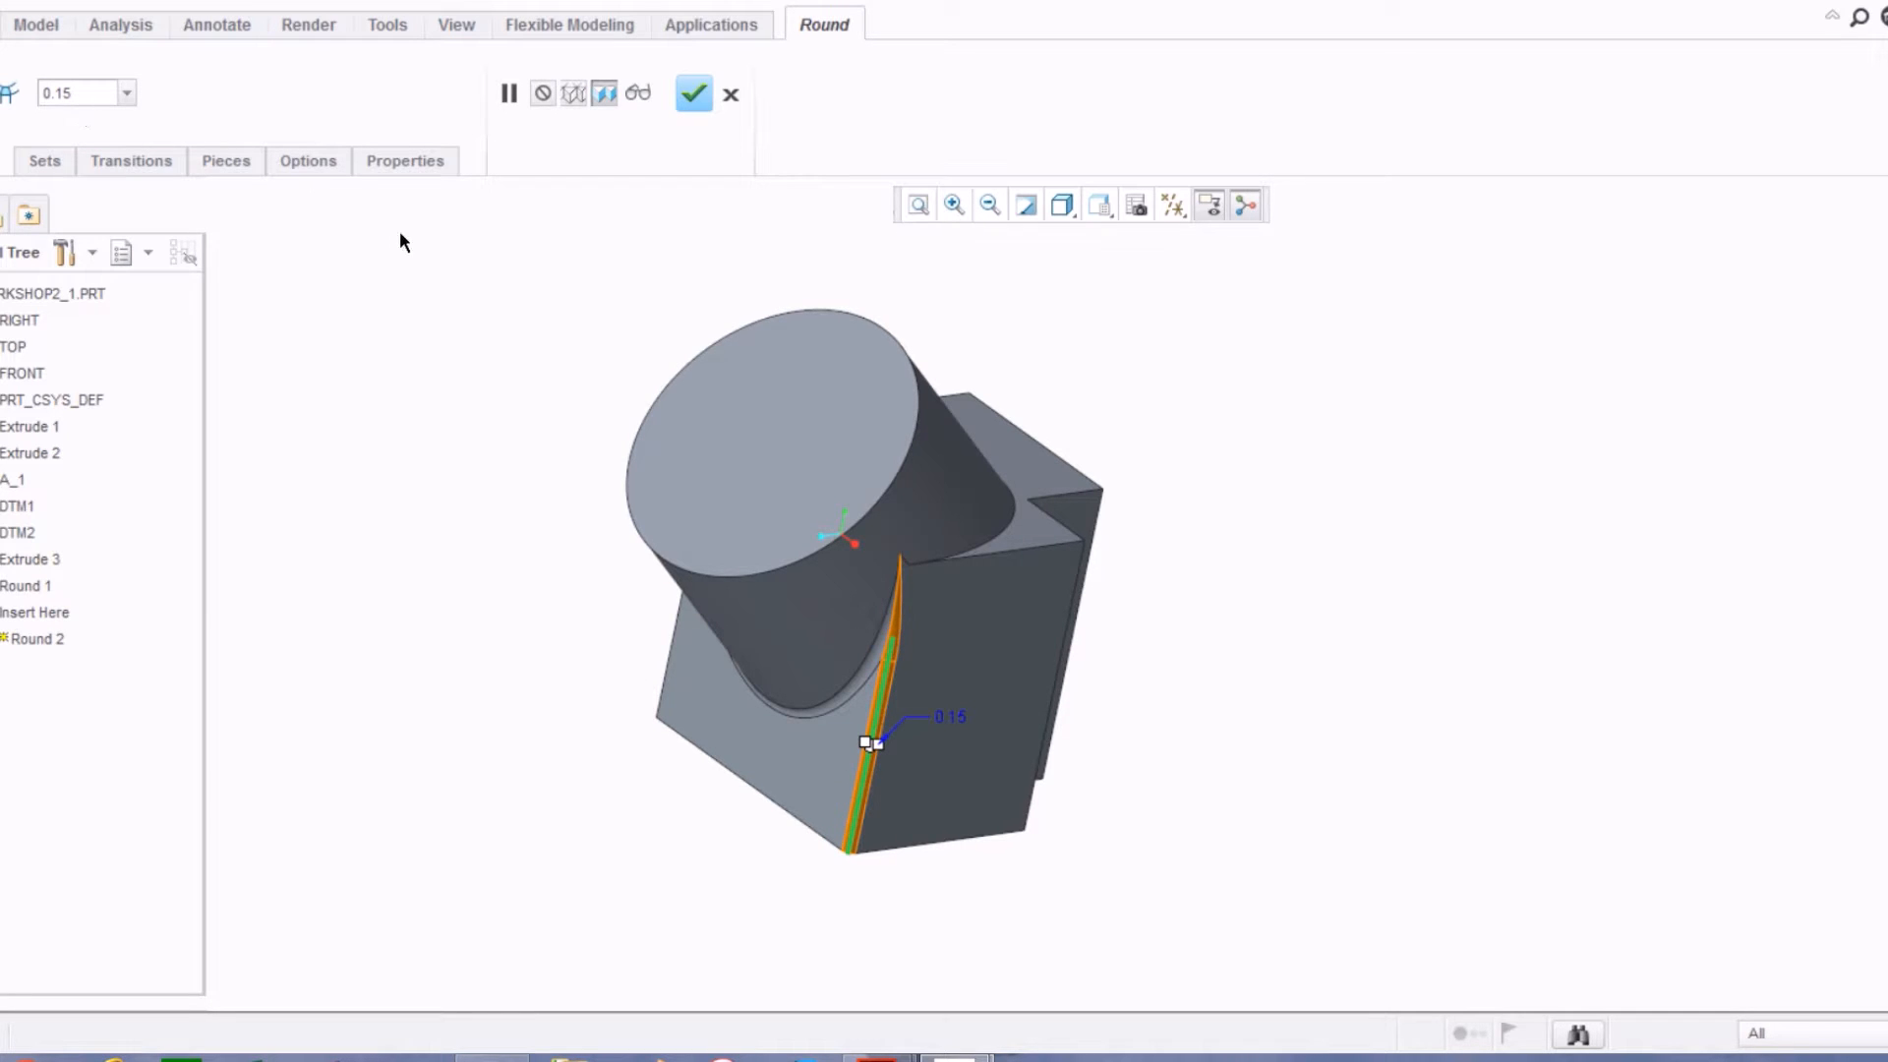
Step: Add the notch edges and the block's remaining parallel edges to the same round set, and complete the feature
{"action": "mouse_move", "coordinate": [912, 609]}
{"action": "middle_mouse_down"}
{"action": "mouse_move", "coordinate": [763, 584]}
{"action": "mouse_move", "coordinate": [868, 611]}
{"action": "middle_mouse_up"}
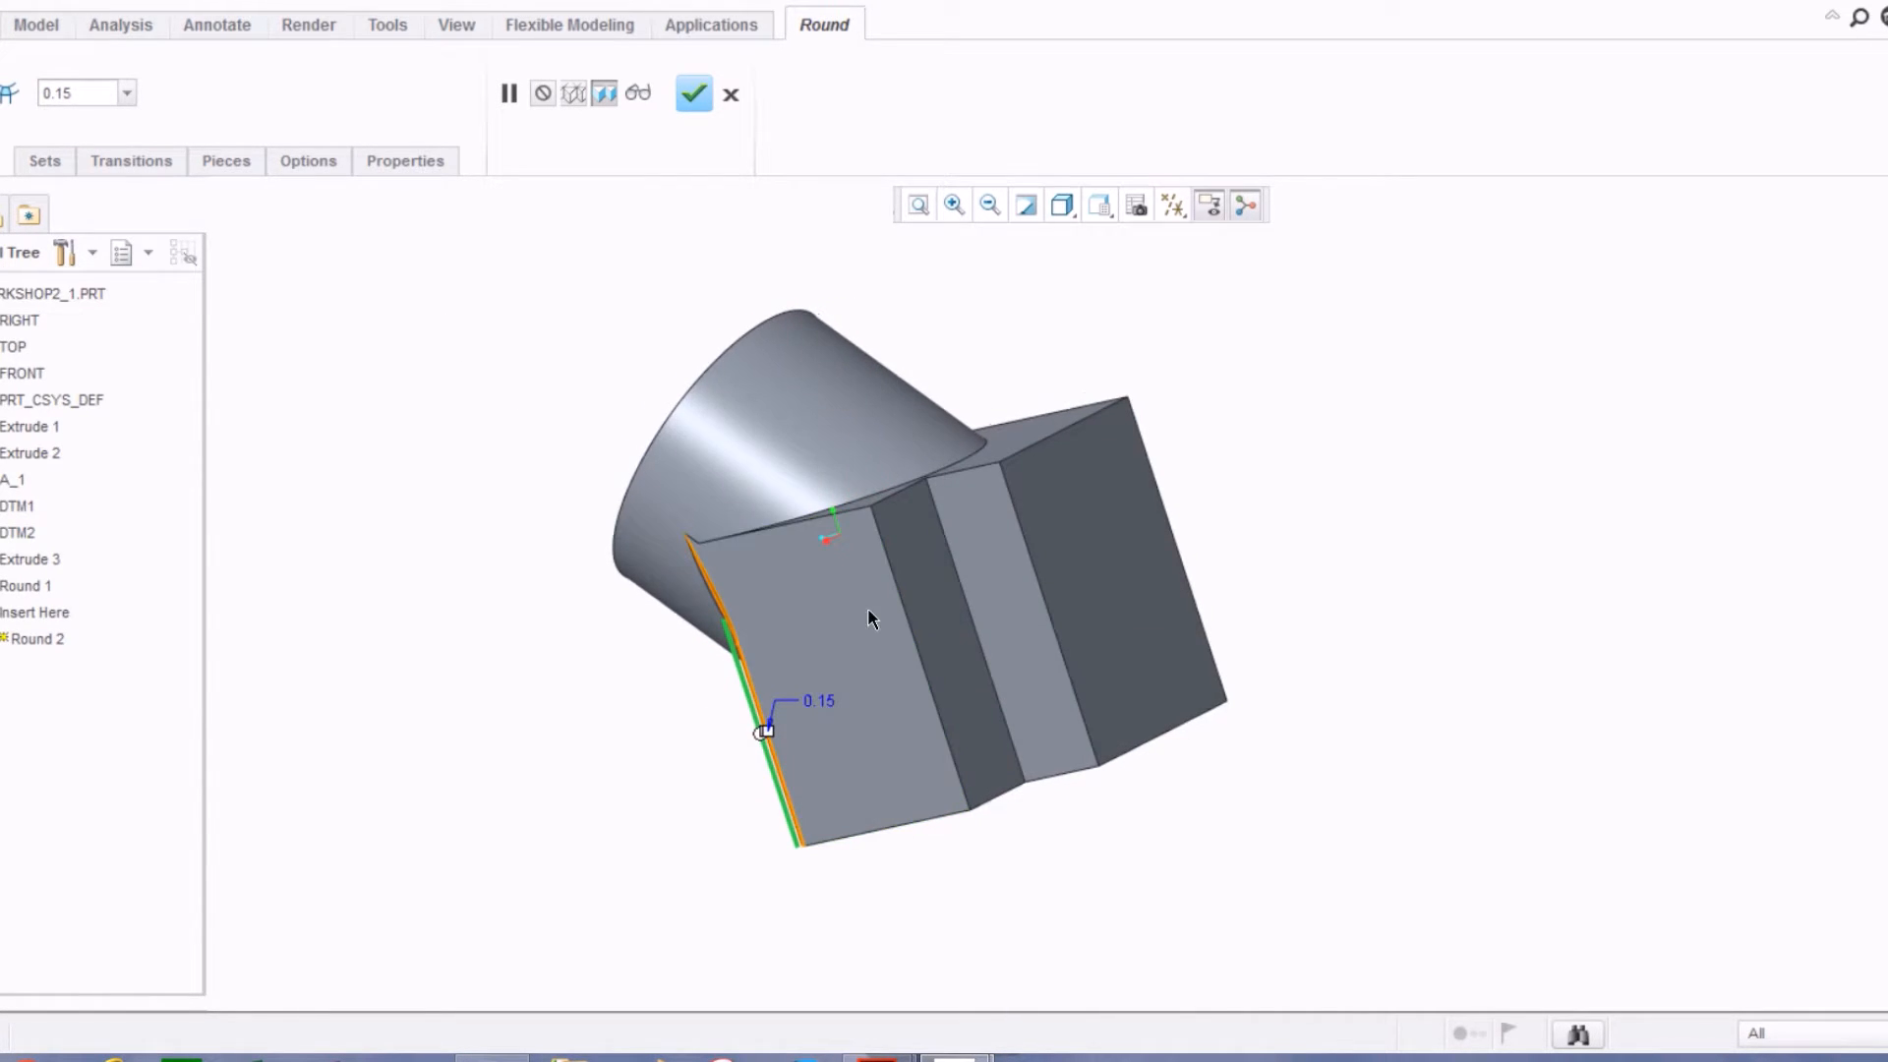
{"action": "left_click", "coordinate": [962, 595], "text": "ctrl"}
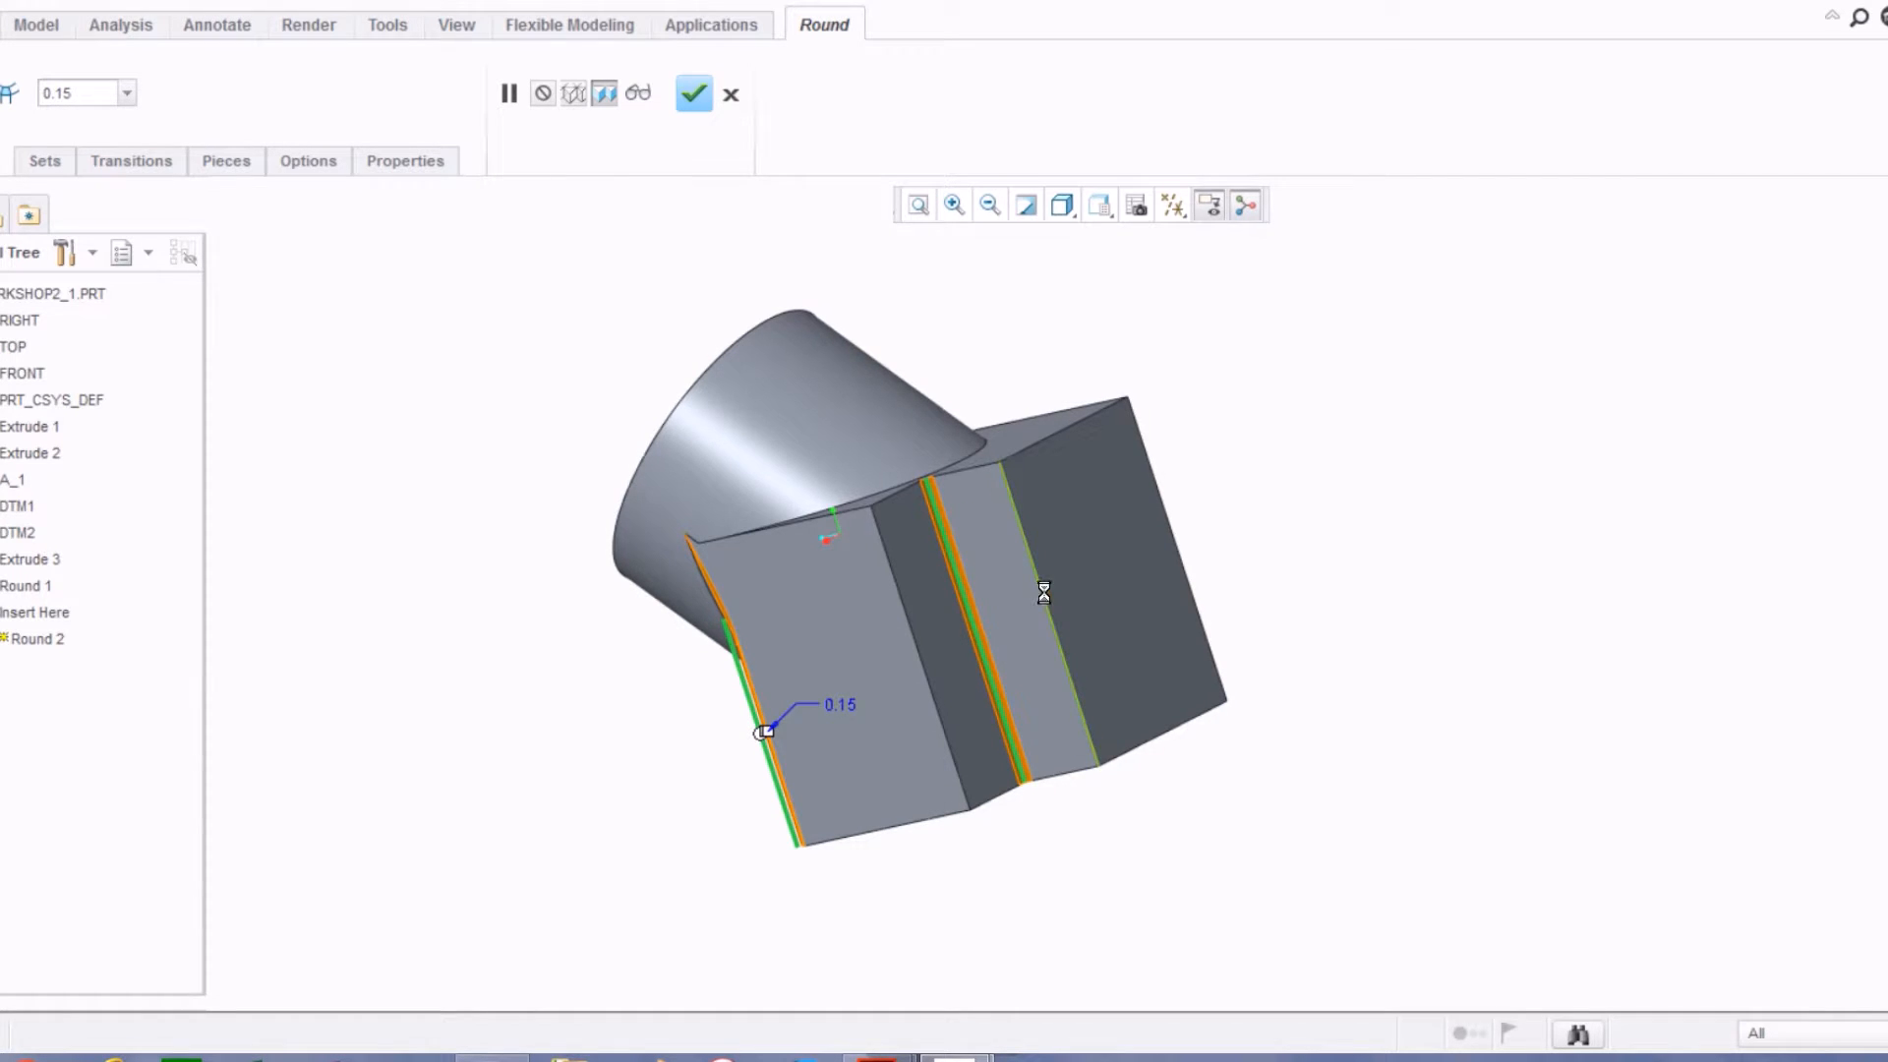
{"action": "middle_click_drag", "start_coordinate": [1045, 592], "coordinate": [905, 665]}
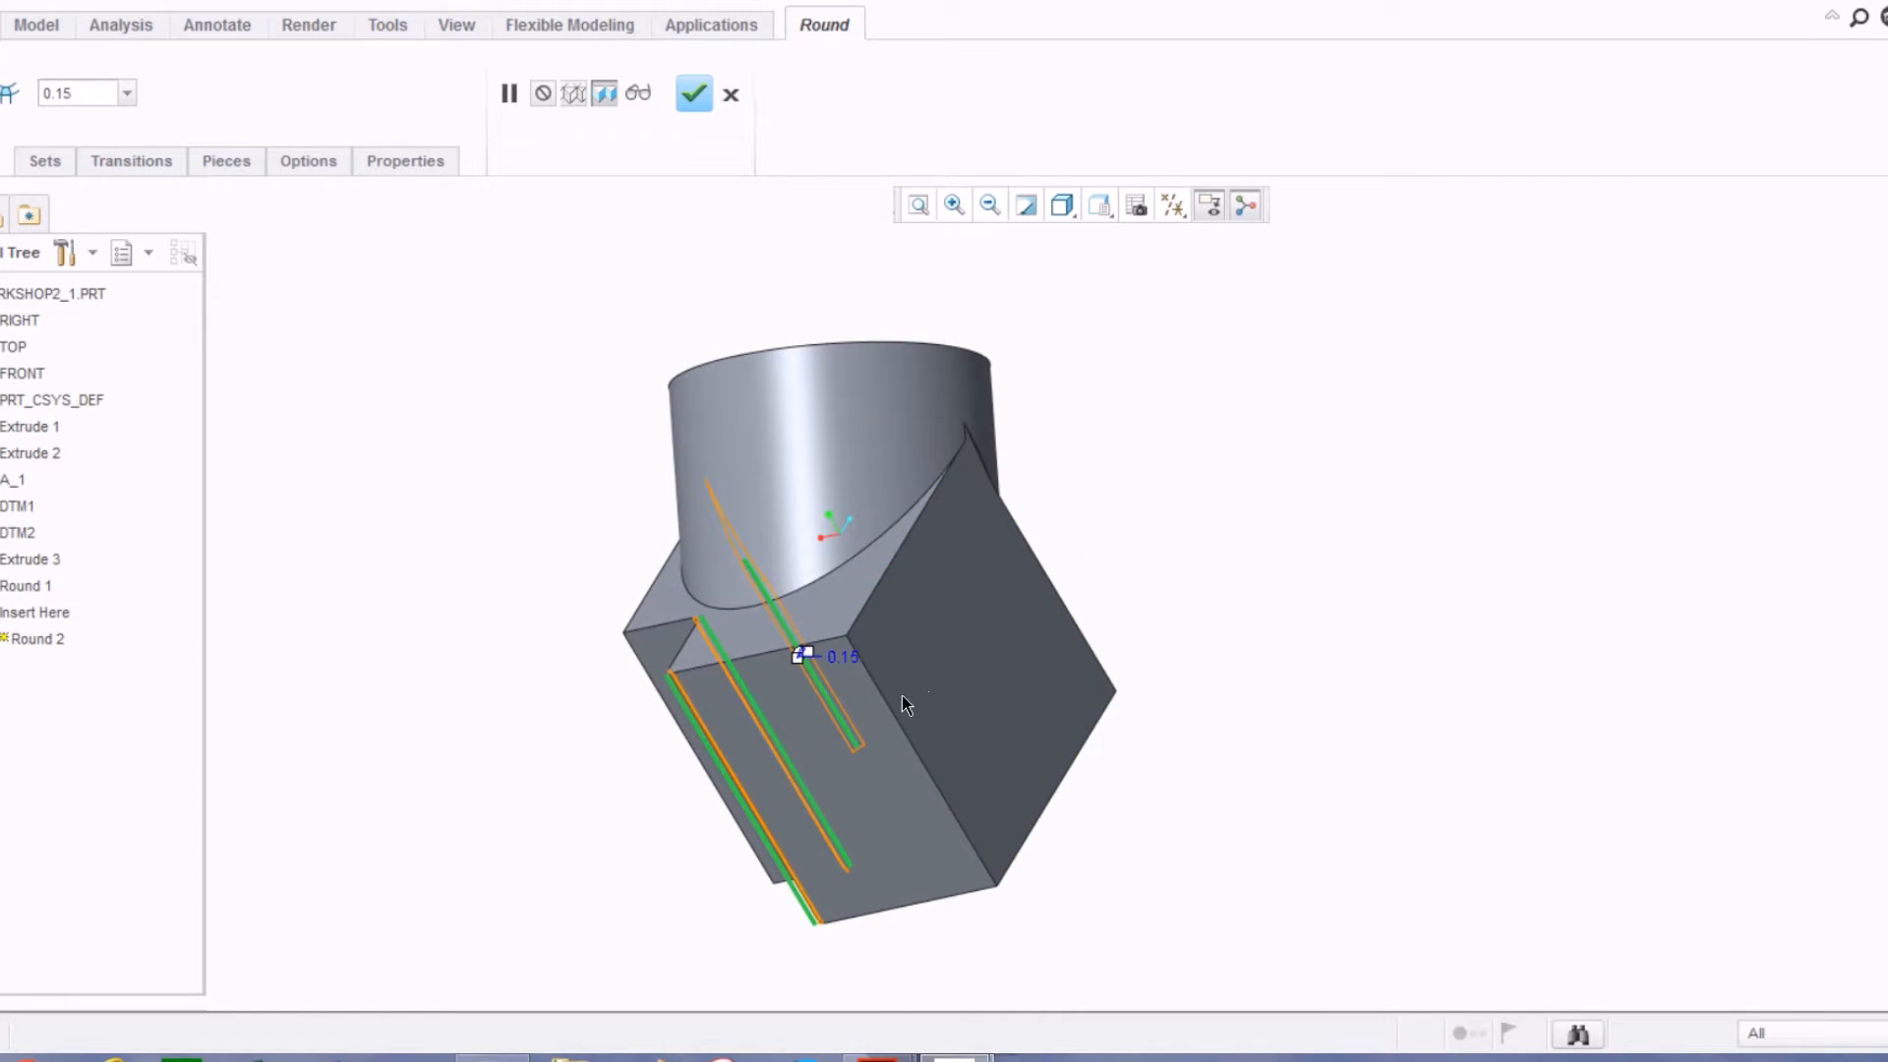
{"action": "left_click", "coordinate": [889, 703], "text": "ctrl"}
{"action": "middle_click_drag", "start_coordinate": [863, 655], "coordinate": [1237, 804]}
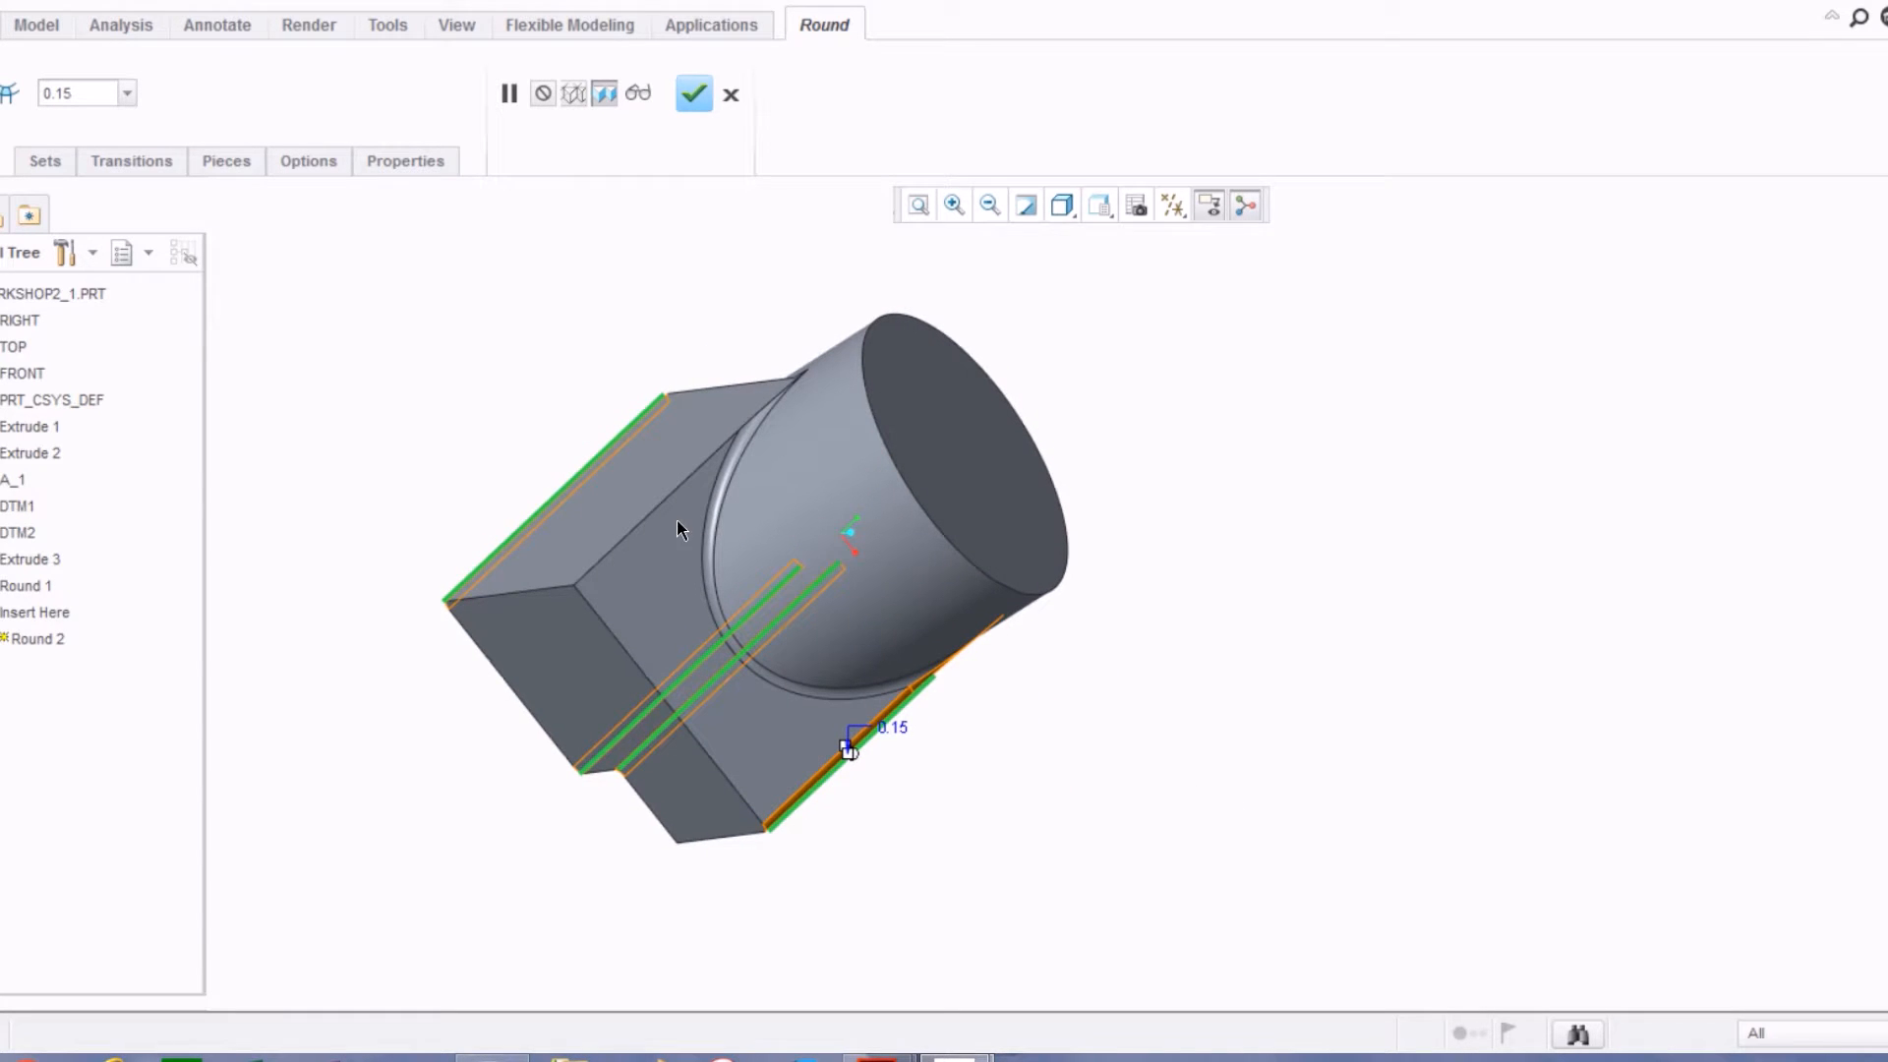
{"action": "left_click", "coordinate": [673, 503], "text": "ctrl"}
{"action": "middle_click_drag", "start_coordinate": [673, 489], "coordinate": [443, 610]}
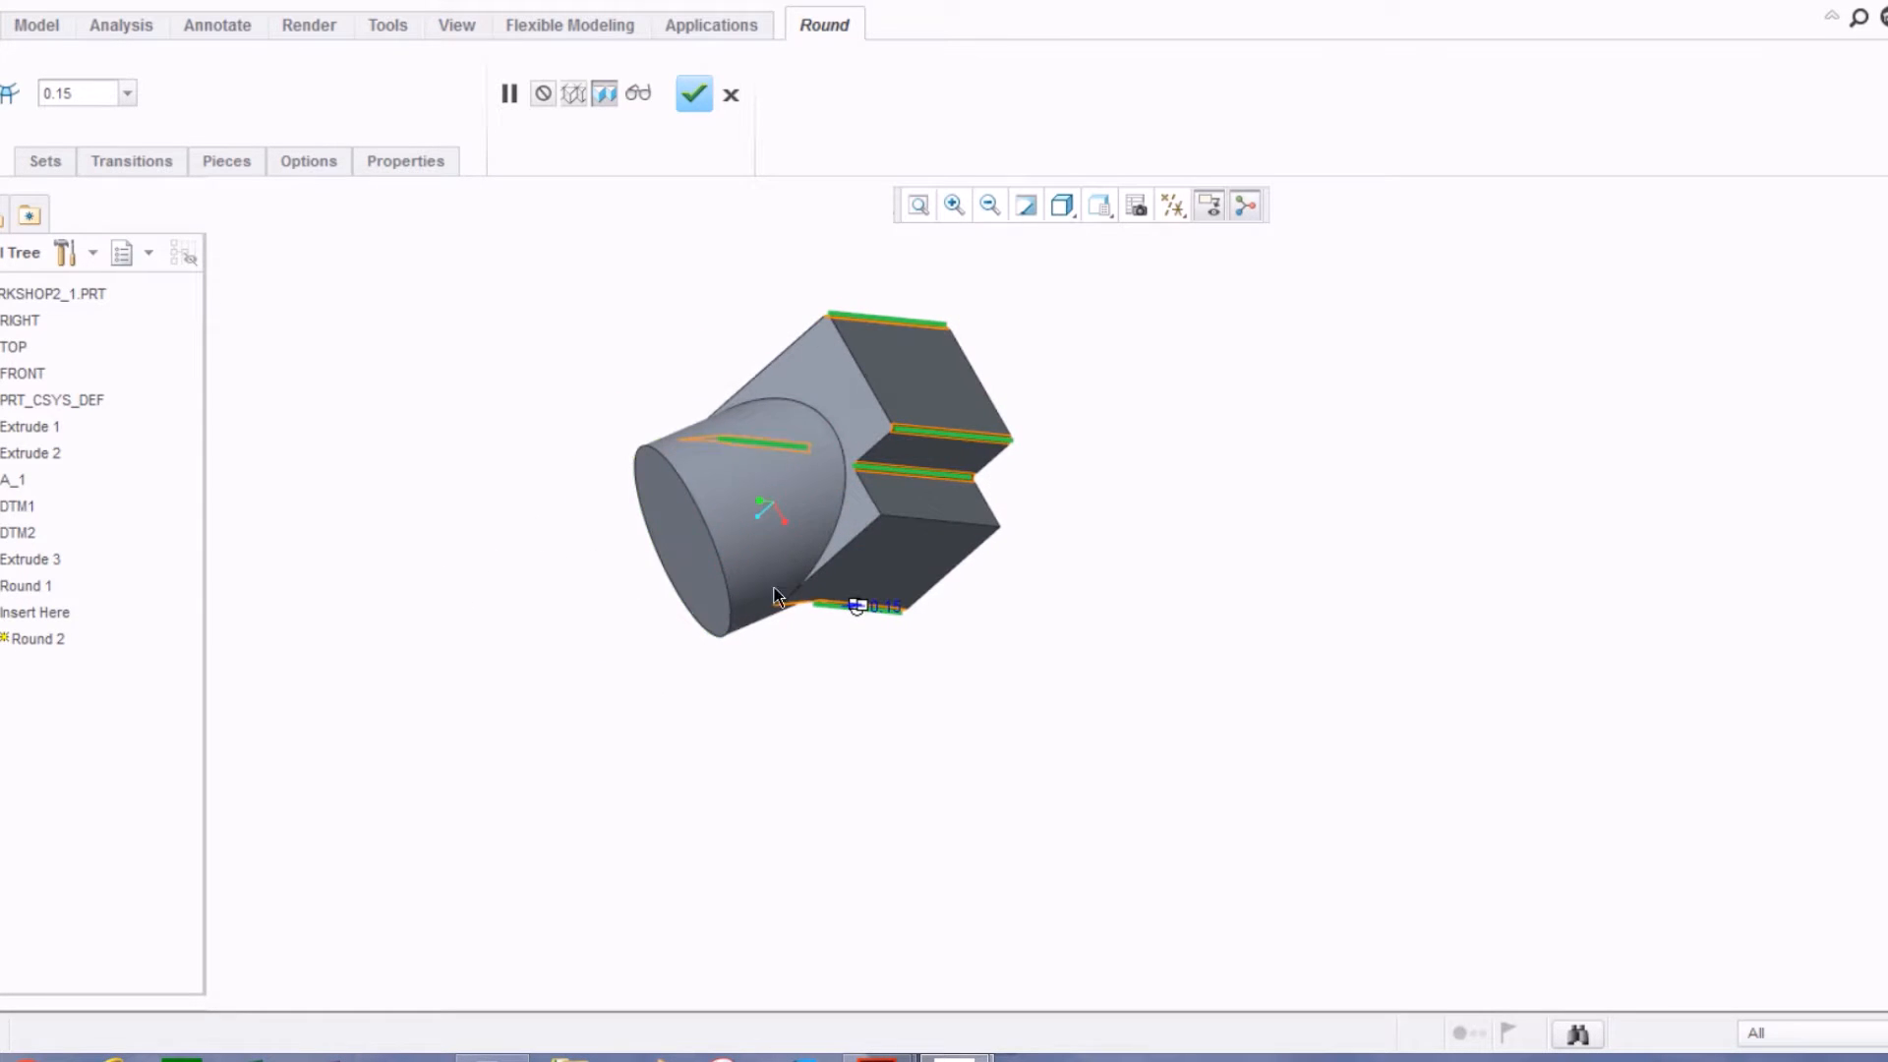
{"action": "scroll", "coordinate": [870, 546], "scroll_direction": "down", "scroll_amount": 3}
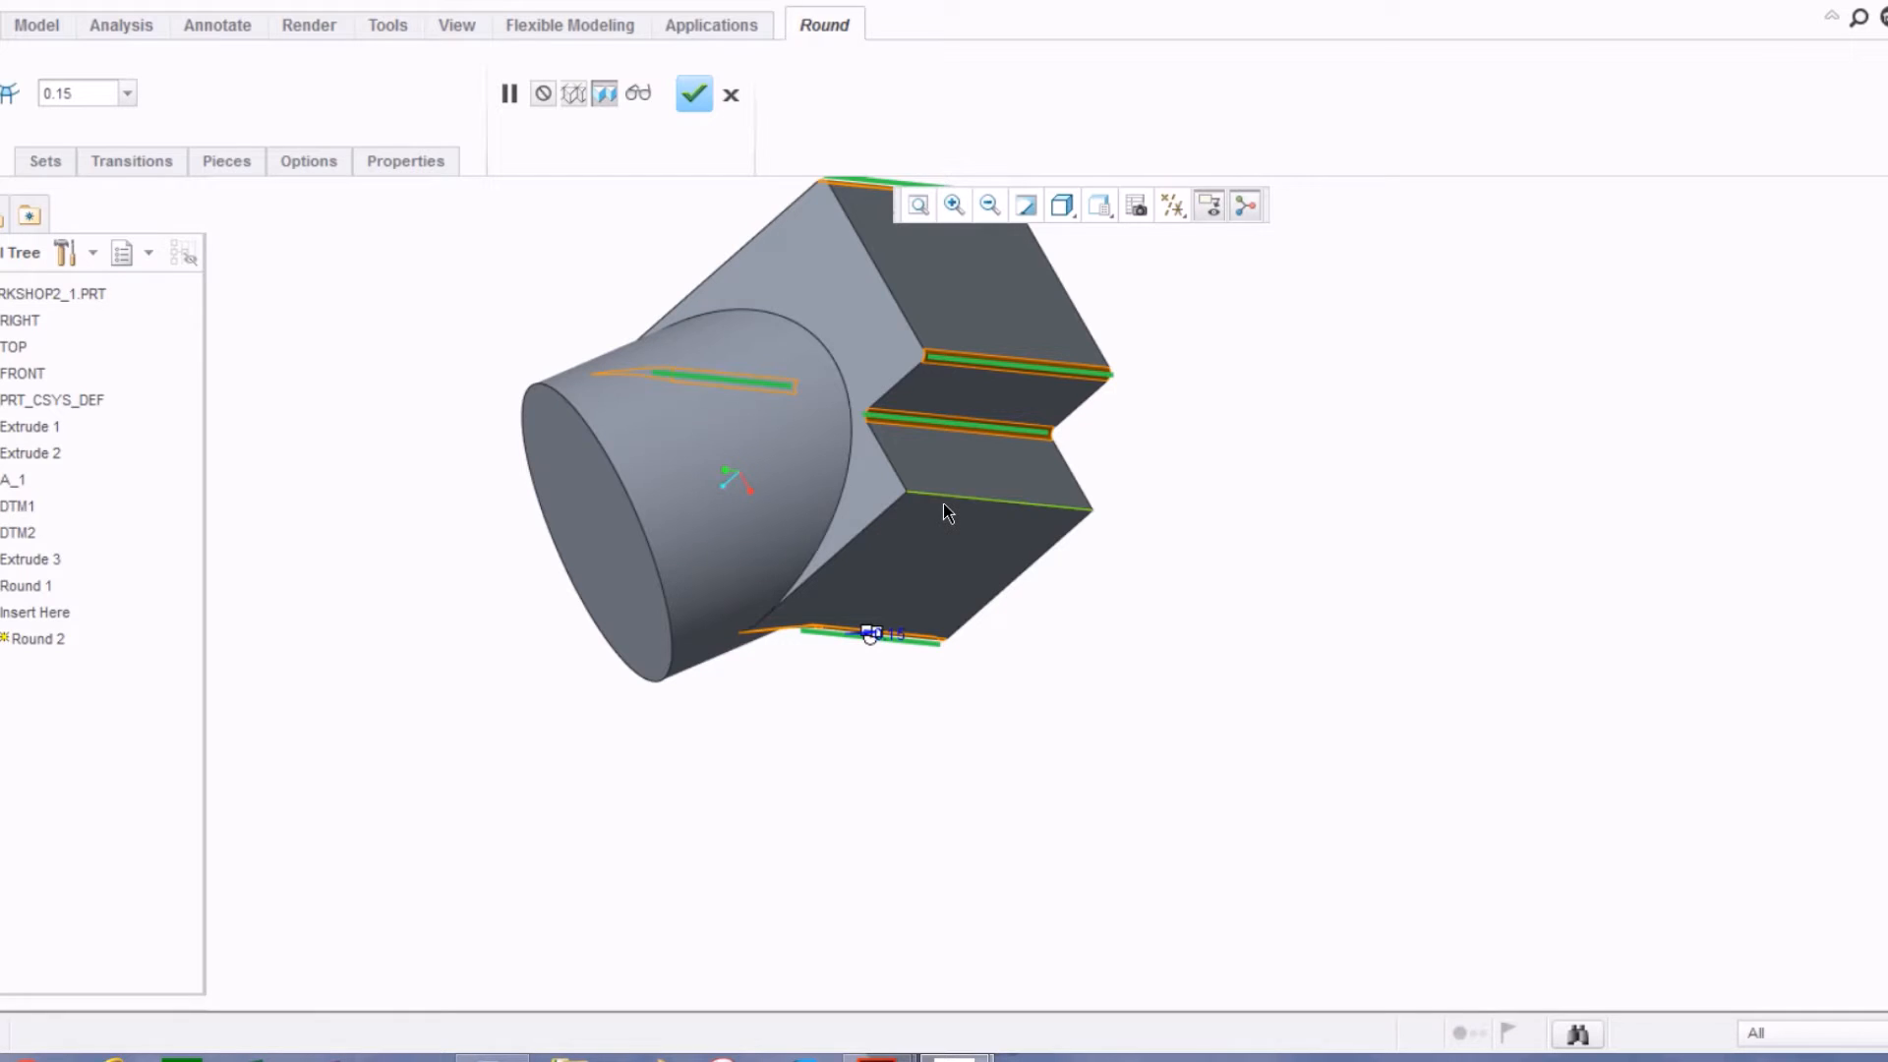
{"action": "scroll", "coordinate": [942, 506], "scroll_direction": "up", "scroll_amount": 2}
{"action": "middle_click_drag", "start_coordinate": [942, 507], "coordinate": [1026, 330]}
{"action": "left_click", "coordinate": [693, 94]}
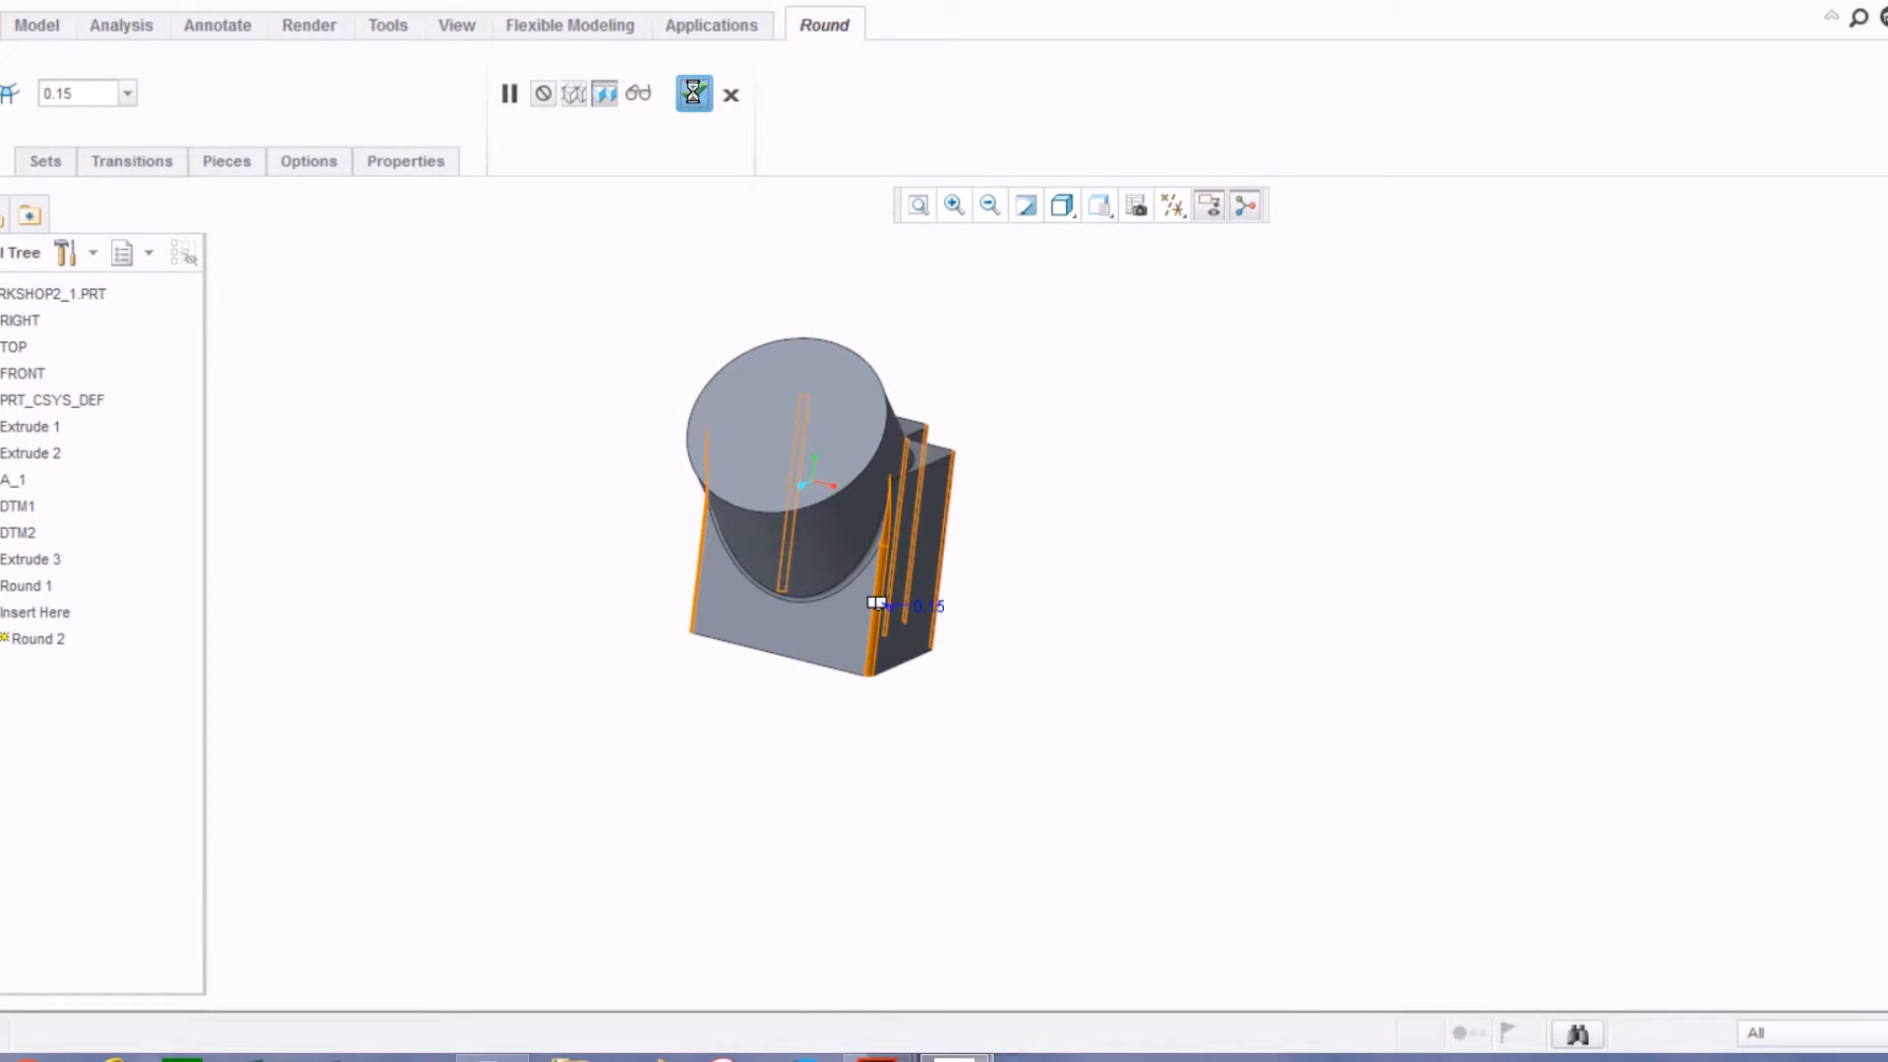
Step: Inspect both round features on the finished part up close and from several sides
{"action": "left_click", "coordinate": [659, 604]}
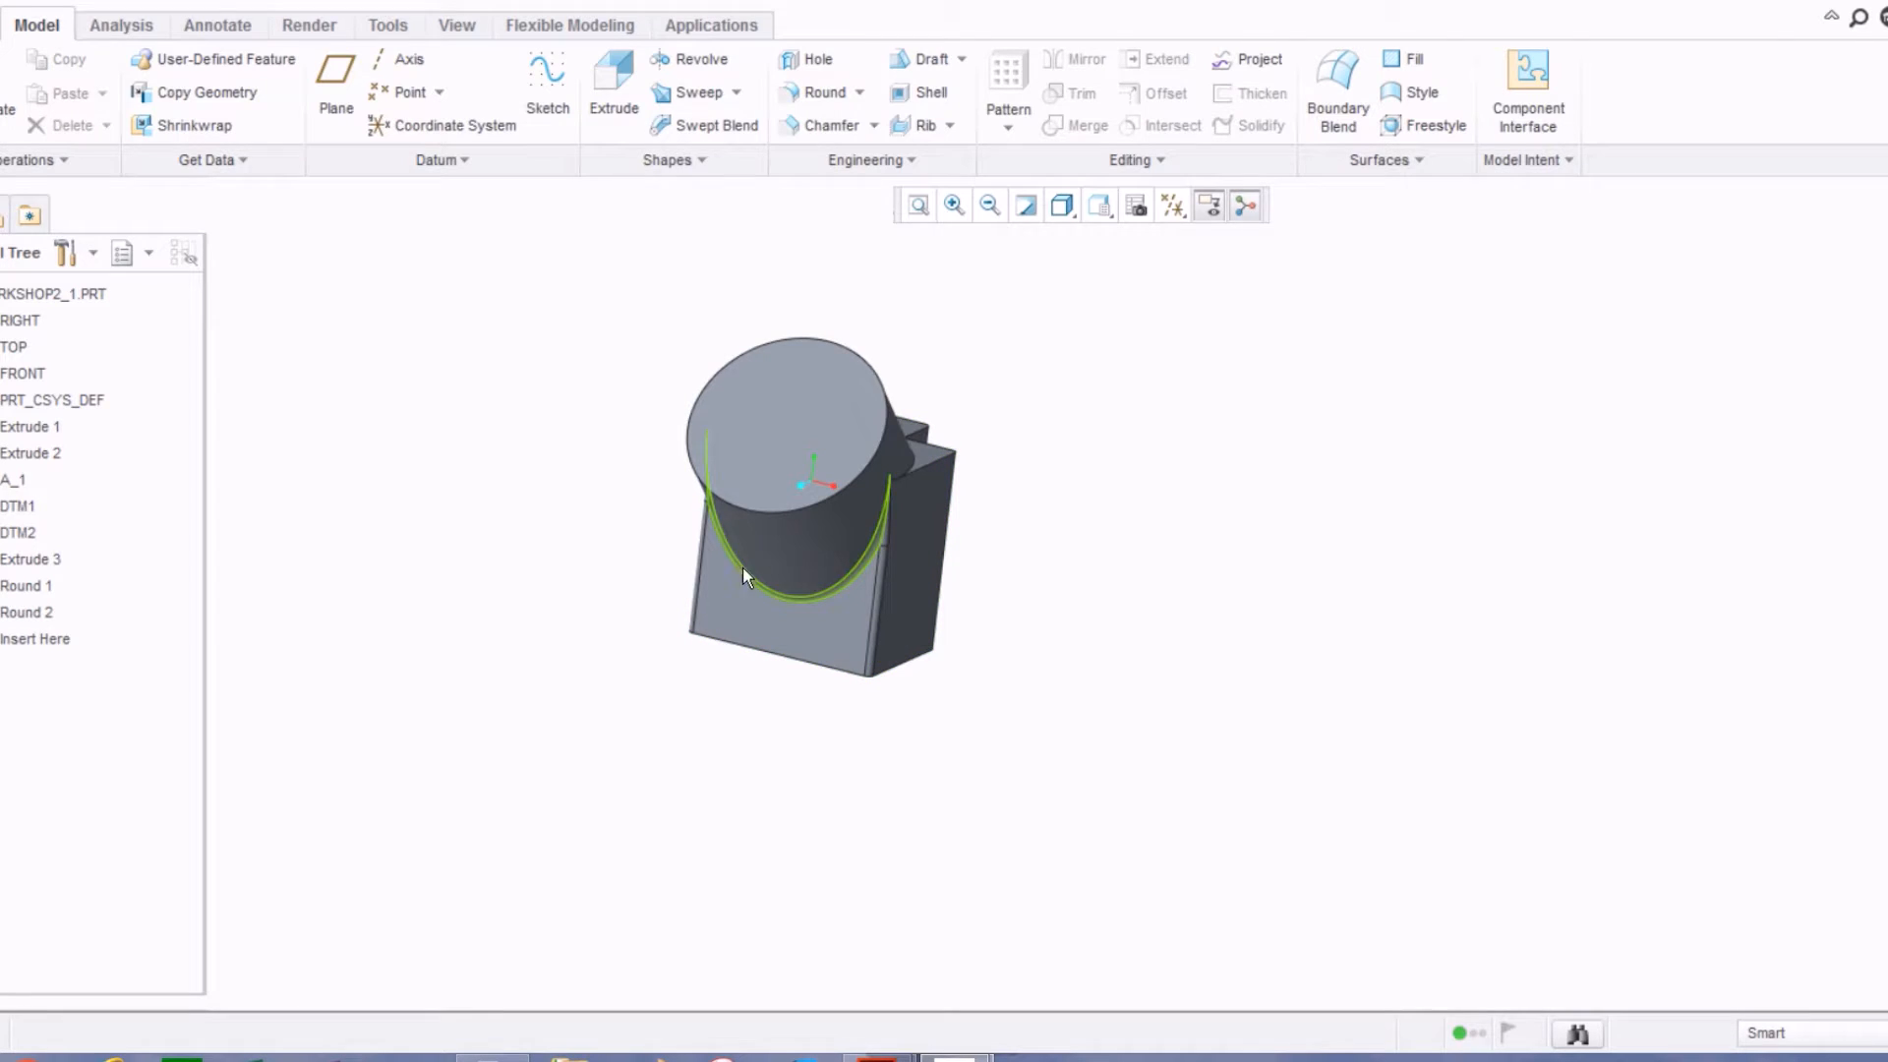
{"action": "scroll", "coordinate": [654, 523], "scroll_direction": "down", "scroll_amount": 5}
{"action": "mouse_move", "coordinate": [671, 493]}
{"action": "middle_mouse_down"}
{"action": "mouse_move", "coordinate": [627, 436]}
{"action": "mouse_move", "coordinate": [626, 457]}
{"action": "middle_mouse_up"}
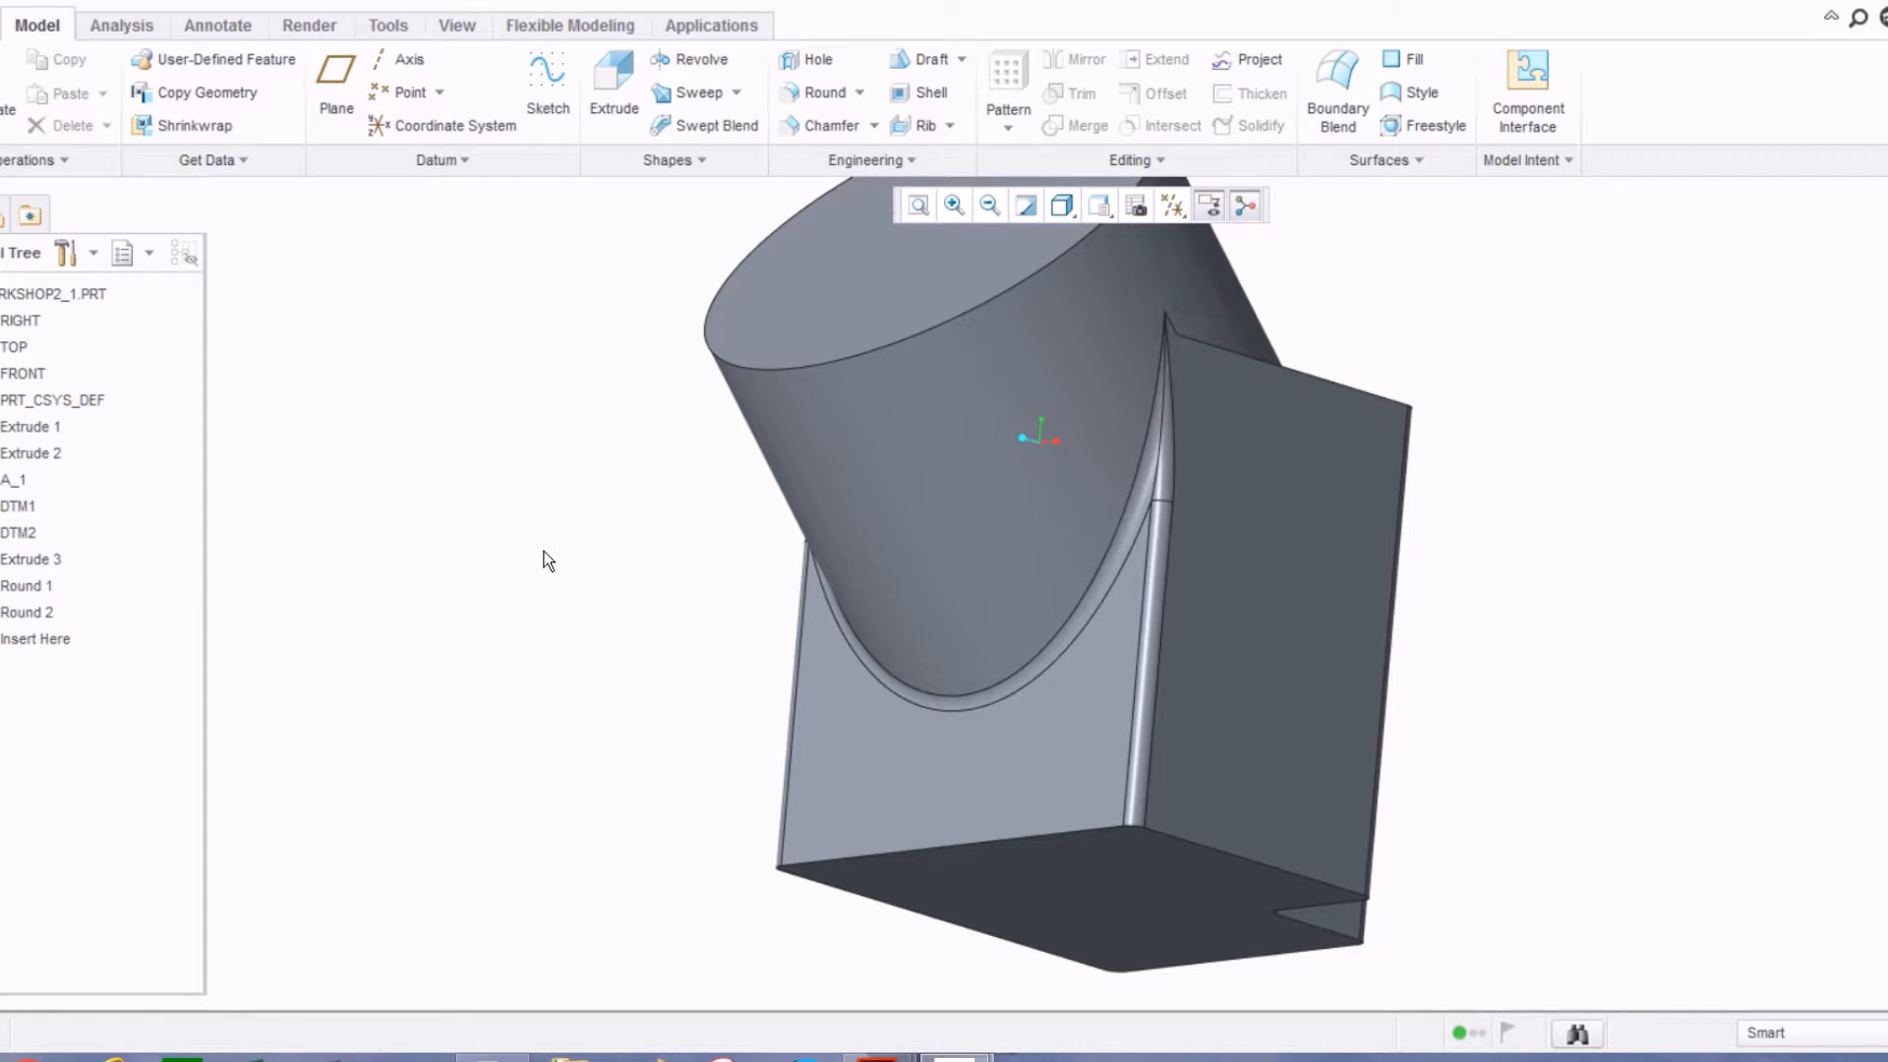
{"action": "left_click", "coordinate": [20, 586]}
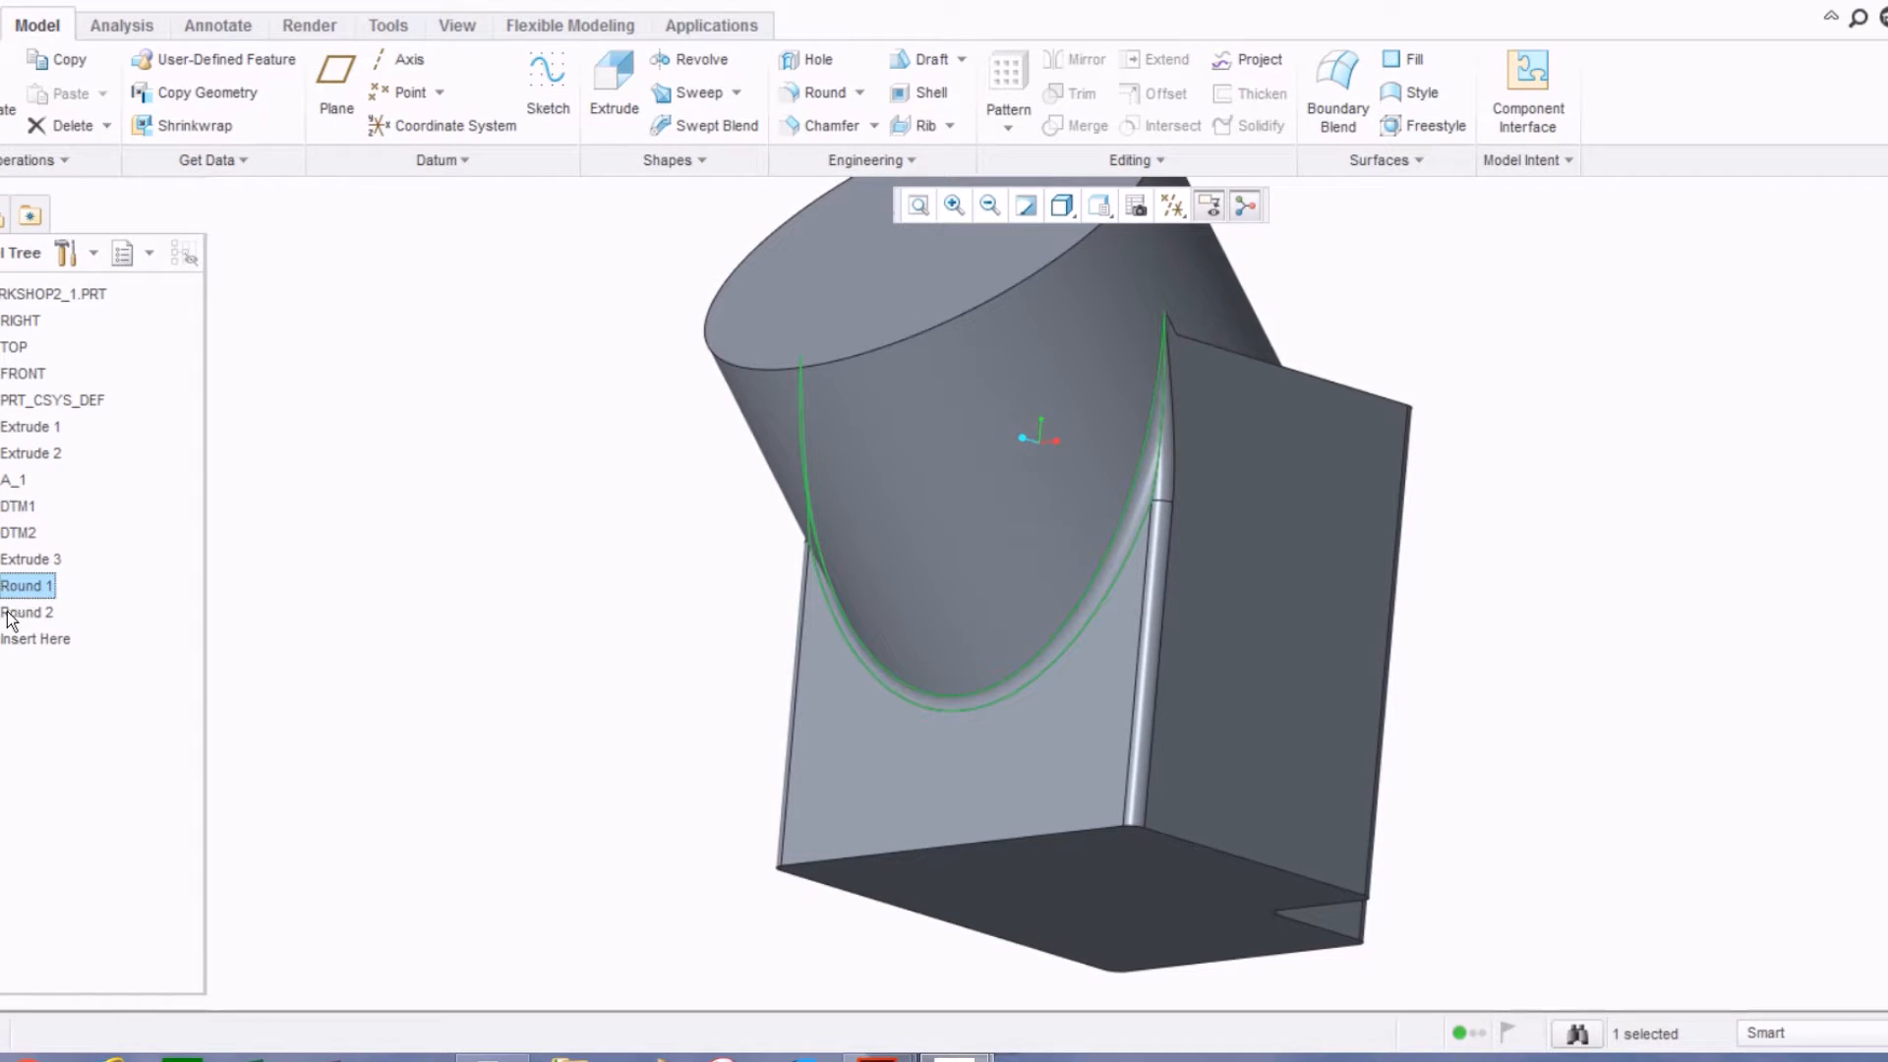
{"action": "left_click", "coordinate": [546, 584]}
{"action": "mouse_move", "coordinate": [630, 360]}
{"action": "middle_mouse_down"}
{"action": "mouse_move", "coordinate": [753, 457]}
{"action": "mouse_move", "coordinate": [734, 485]}
{"action": "mouse_move", "coordinate": [599, 502]}
{"action": "mouse_move", "coordinate": [658, 535]}
{"action": "mouse_move", "coordinate": [739, 538]}
{"action": "mouse_move", "coordinate": [756, 487]}
{"action": "mouse_move", "coordinate": [623, 434]}
{"action": "middle_mouse_up"}
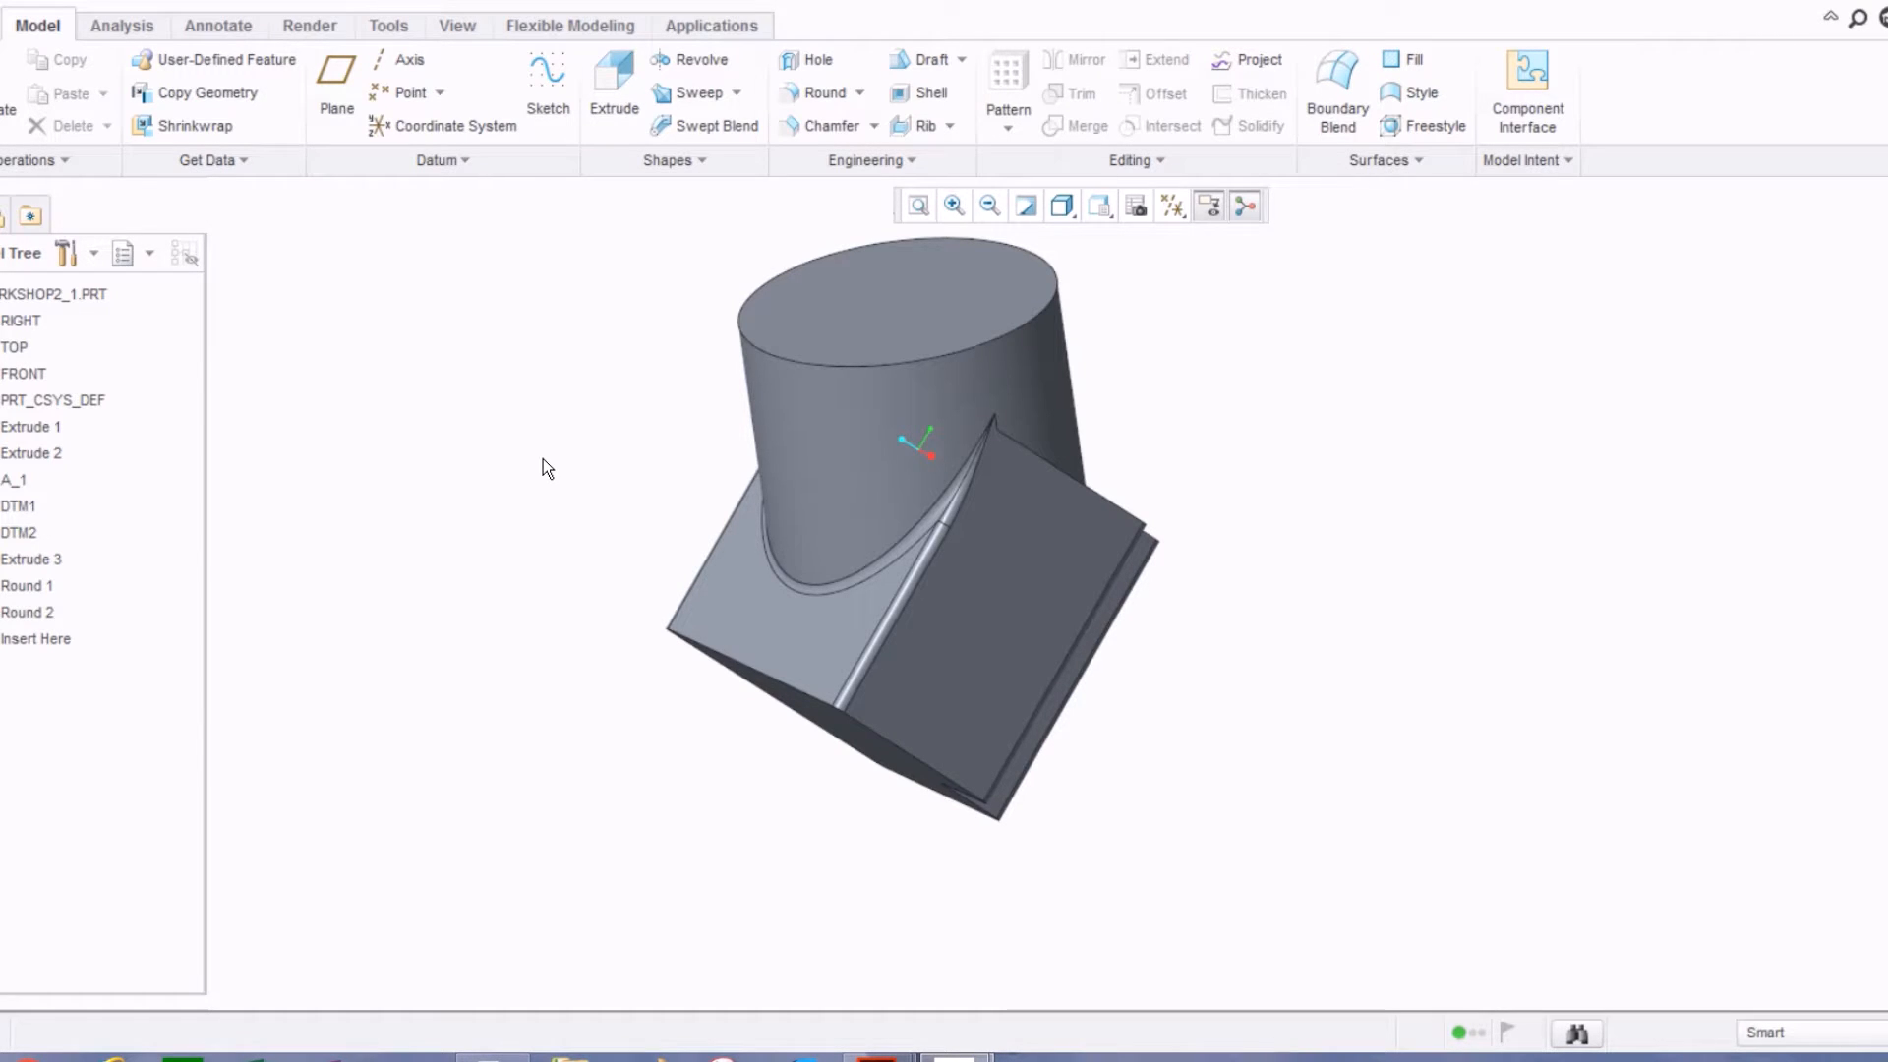
{"action": "middle_click_drag", "start_coordinate": [543, 459], "coordinate": [516, 480]}
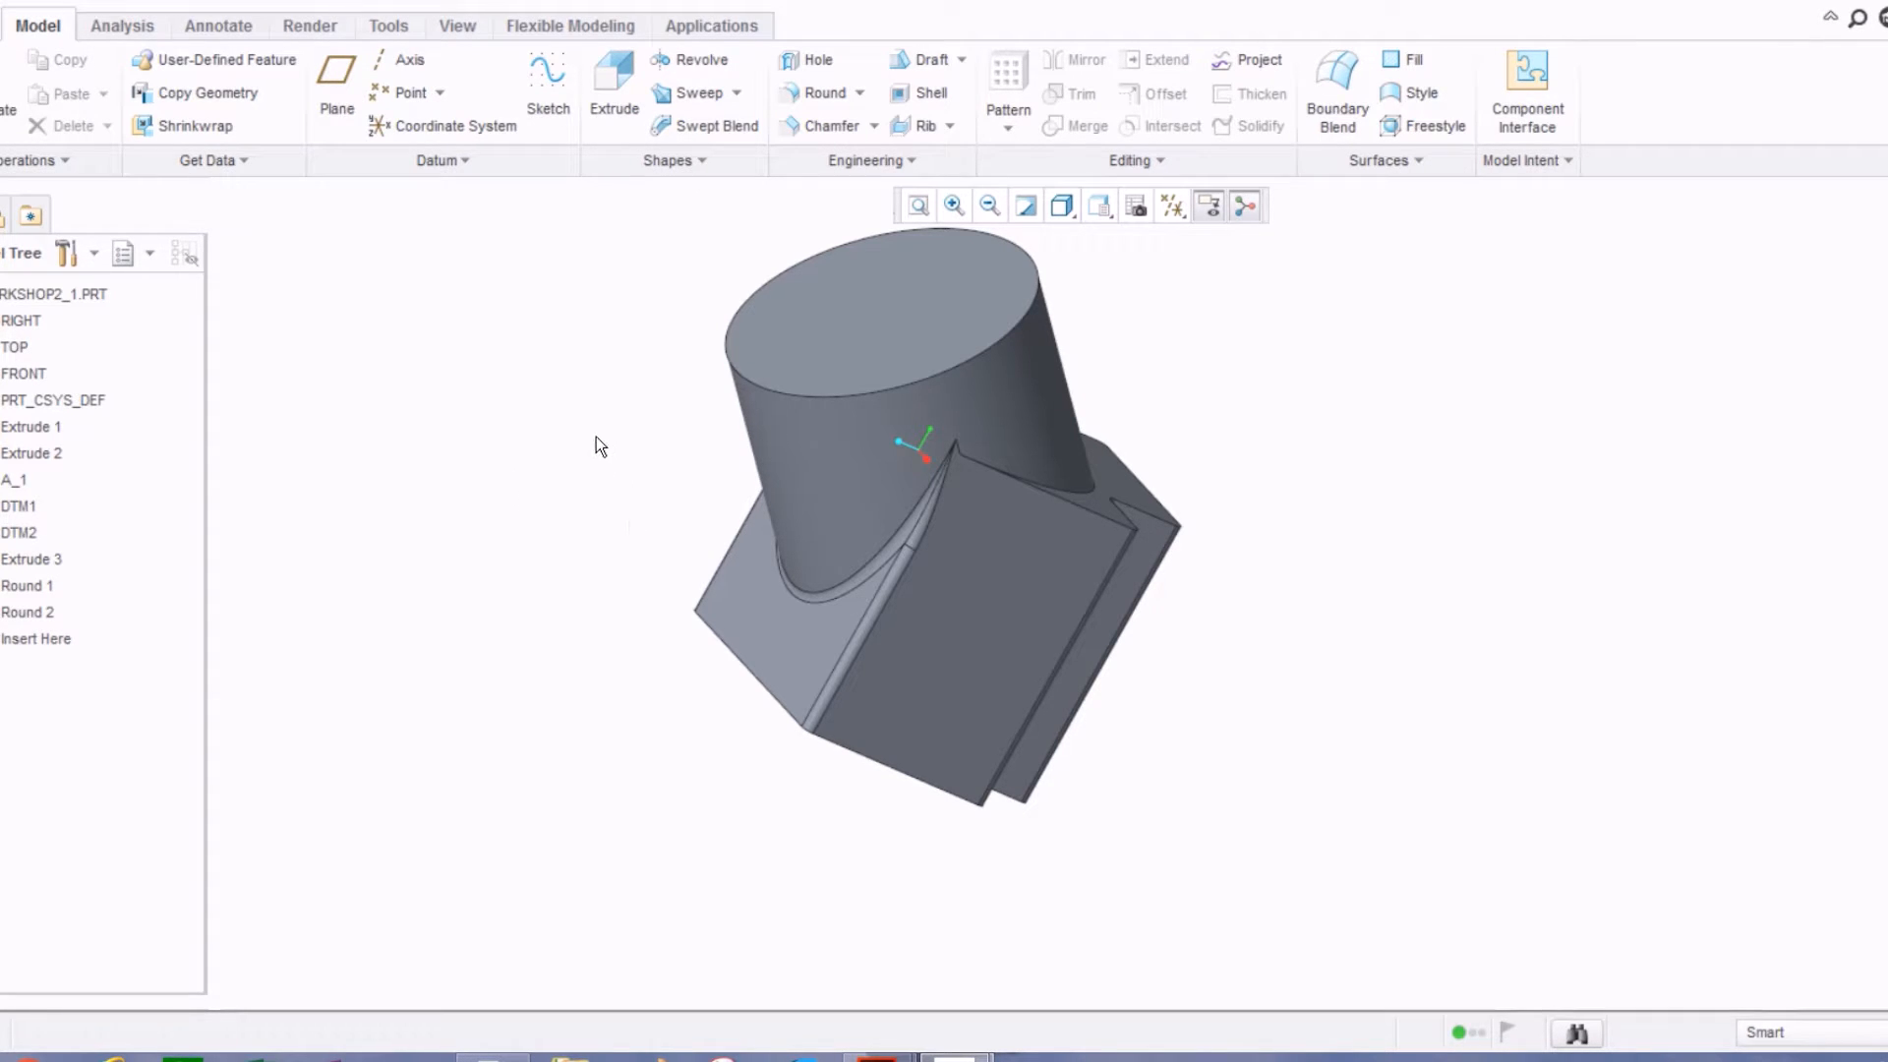
{"action": "mouse_move", "coordinate": [503, 469]}
{"action": "middle_mouse_down"}
{"action": "mouse_move", "coordinate": [515, 363]}
{"action": "mouse_move", "coordinate": [573, 285]}
{"action": "middle_mouse_up"}
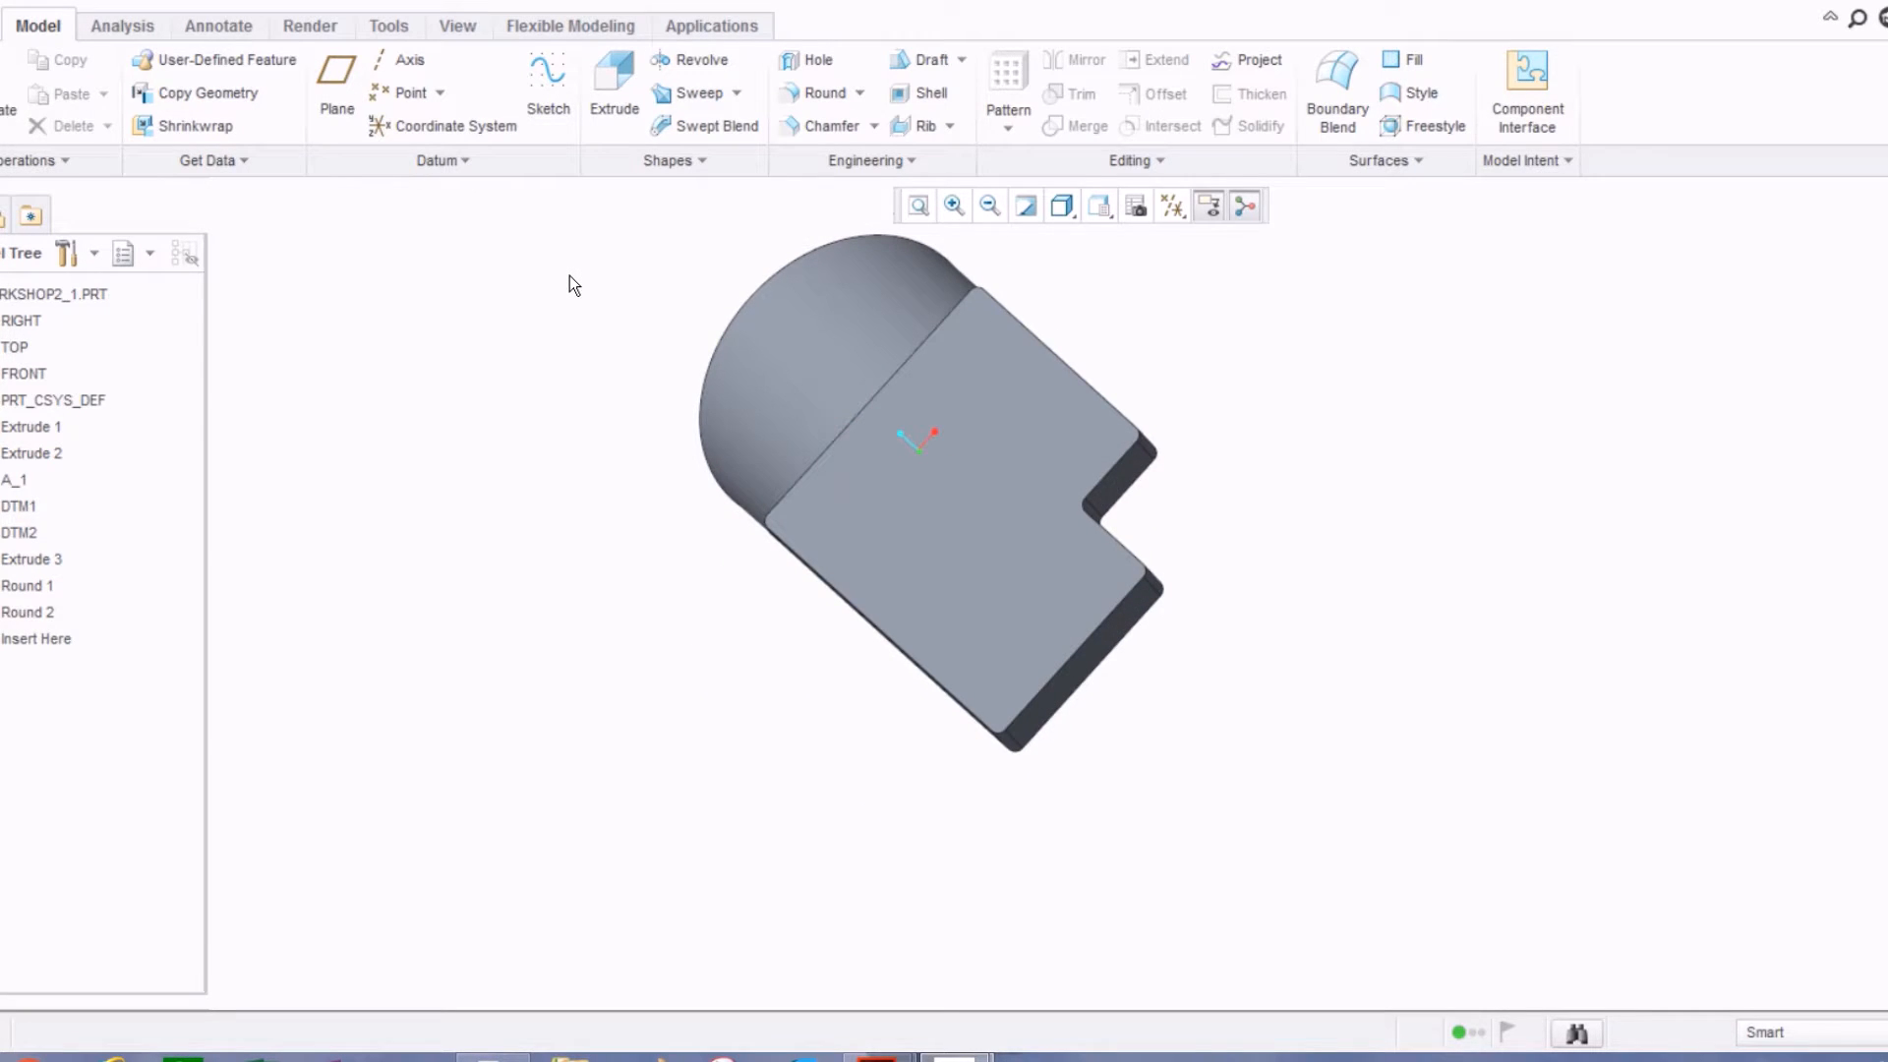
{"action": "mouse_move", "coordinate": [655, 560]}
{"action": "middle_mouse_down"}
{"action": "mouse_move", "coordinate": [662, 511]}
{"action": "mouse_move", "coordinate": [860, 438]}
{"action": "mouse_move", "coordinate": [829, 423]}
{"action": "mouse_move", "coordinate": [847, 400]}
{"action": "mouse_move", "coordinate": [738, 485]}
{"action": "mouse_move", "coordinate": [665, 466]}
{"action": "middle_mouse_up"}
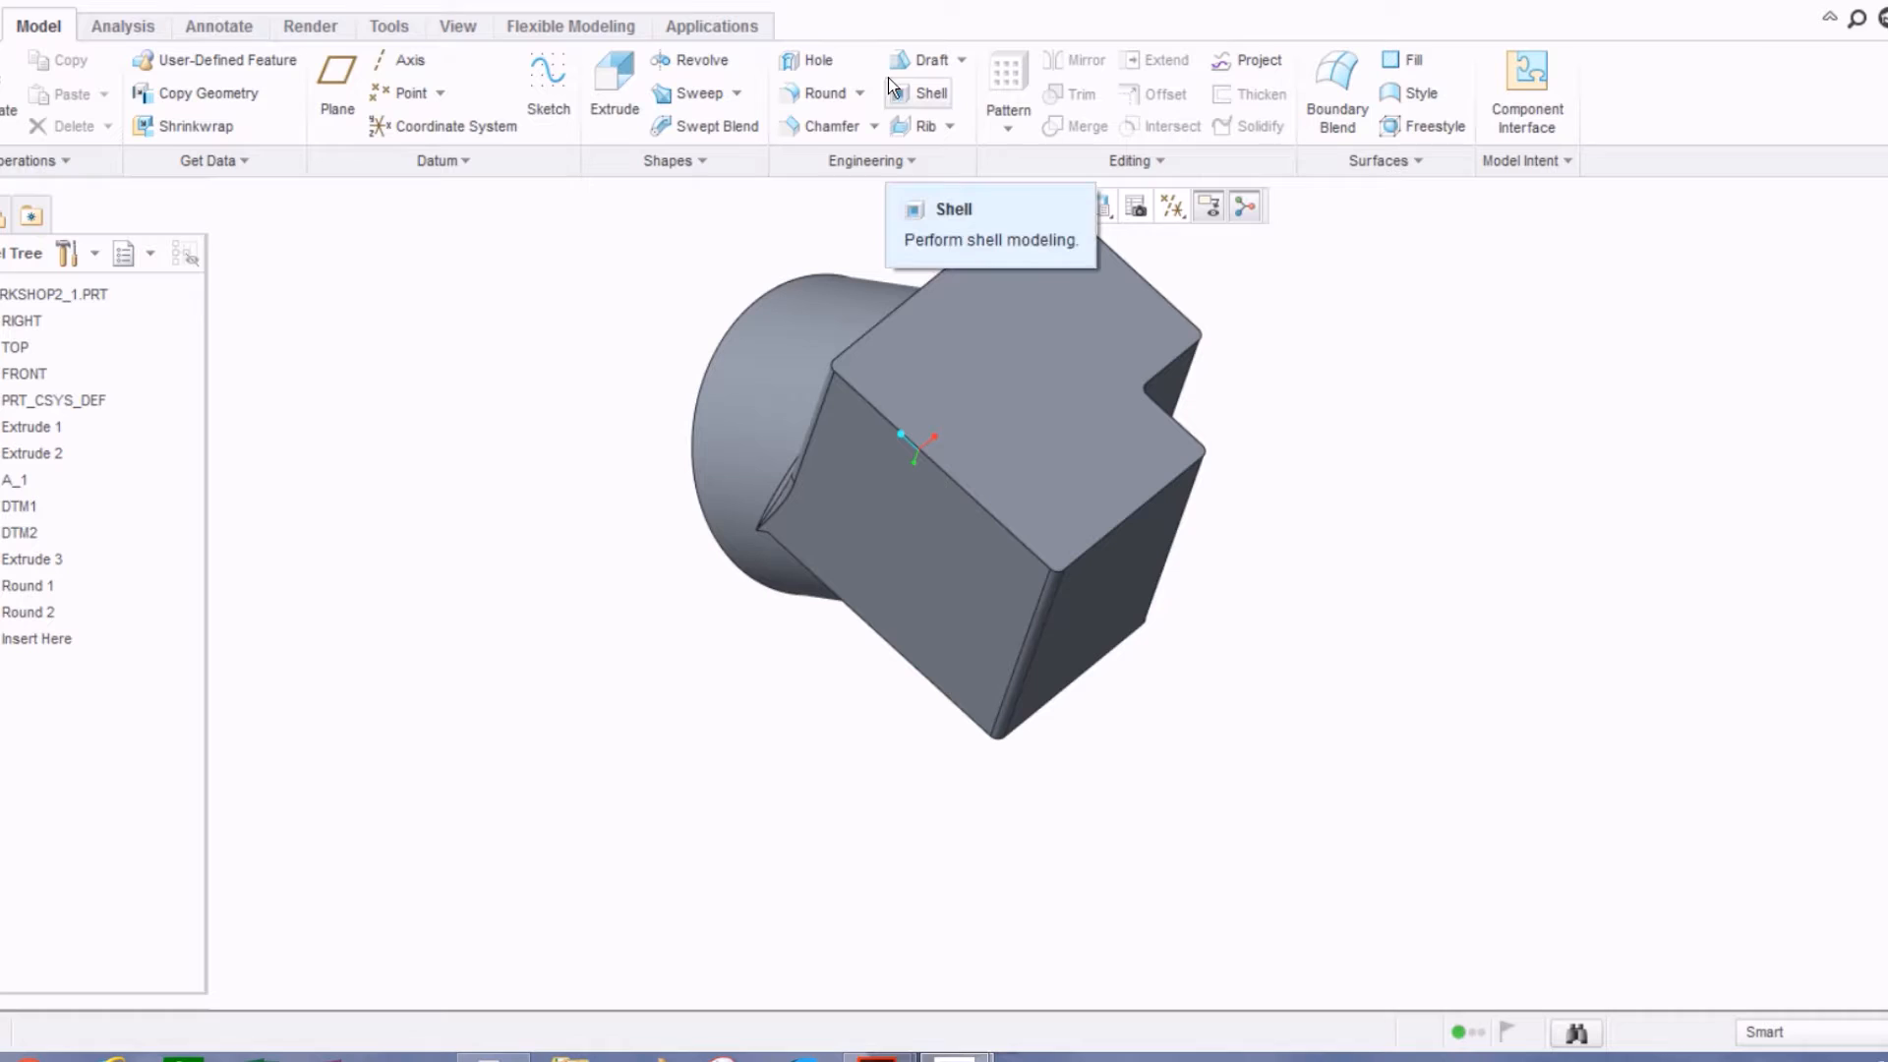
{"action": "left_click", "coordinate": [1855, 22]}
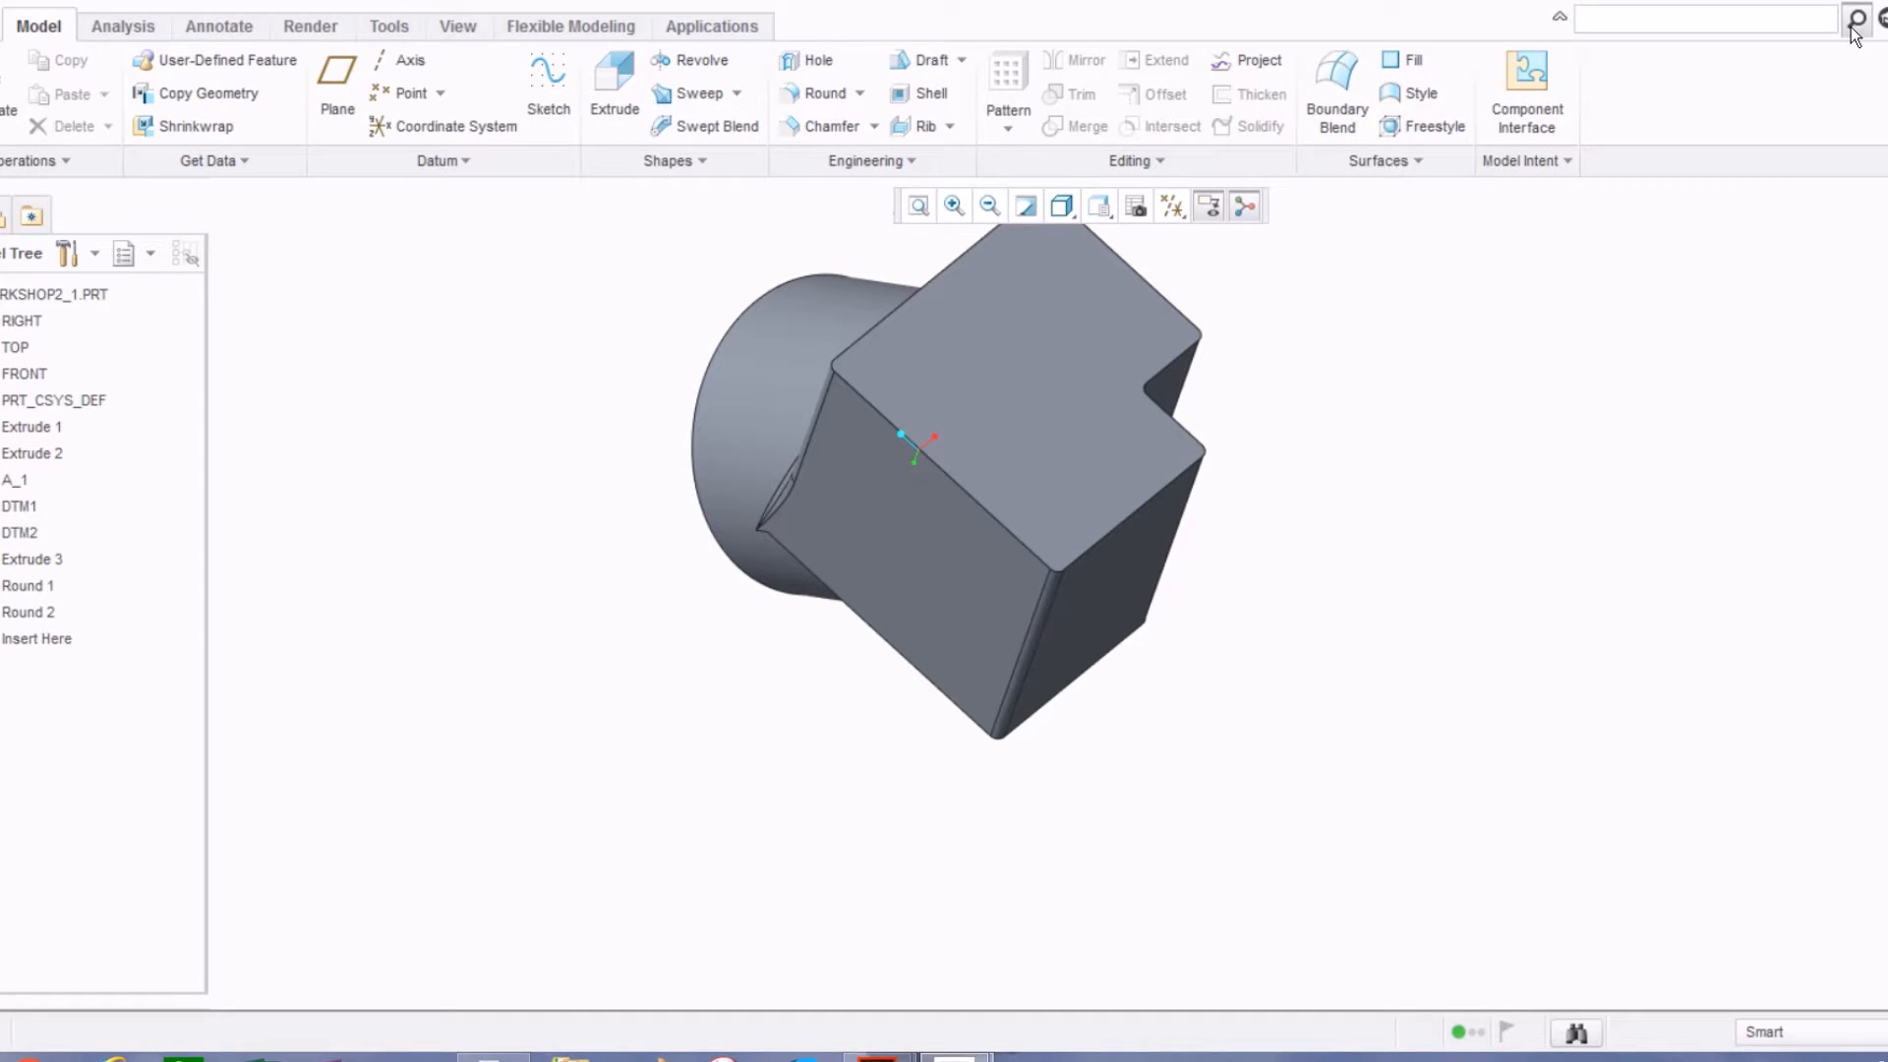
{"action": "type", "text": "SHELL"}
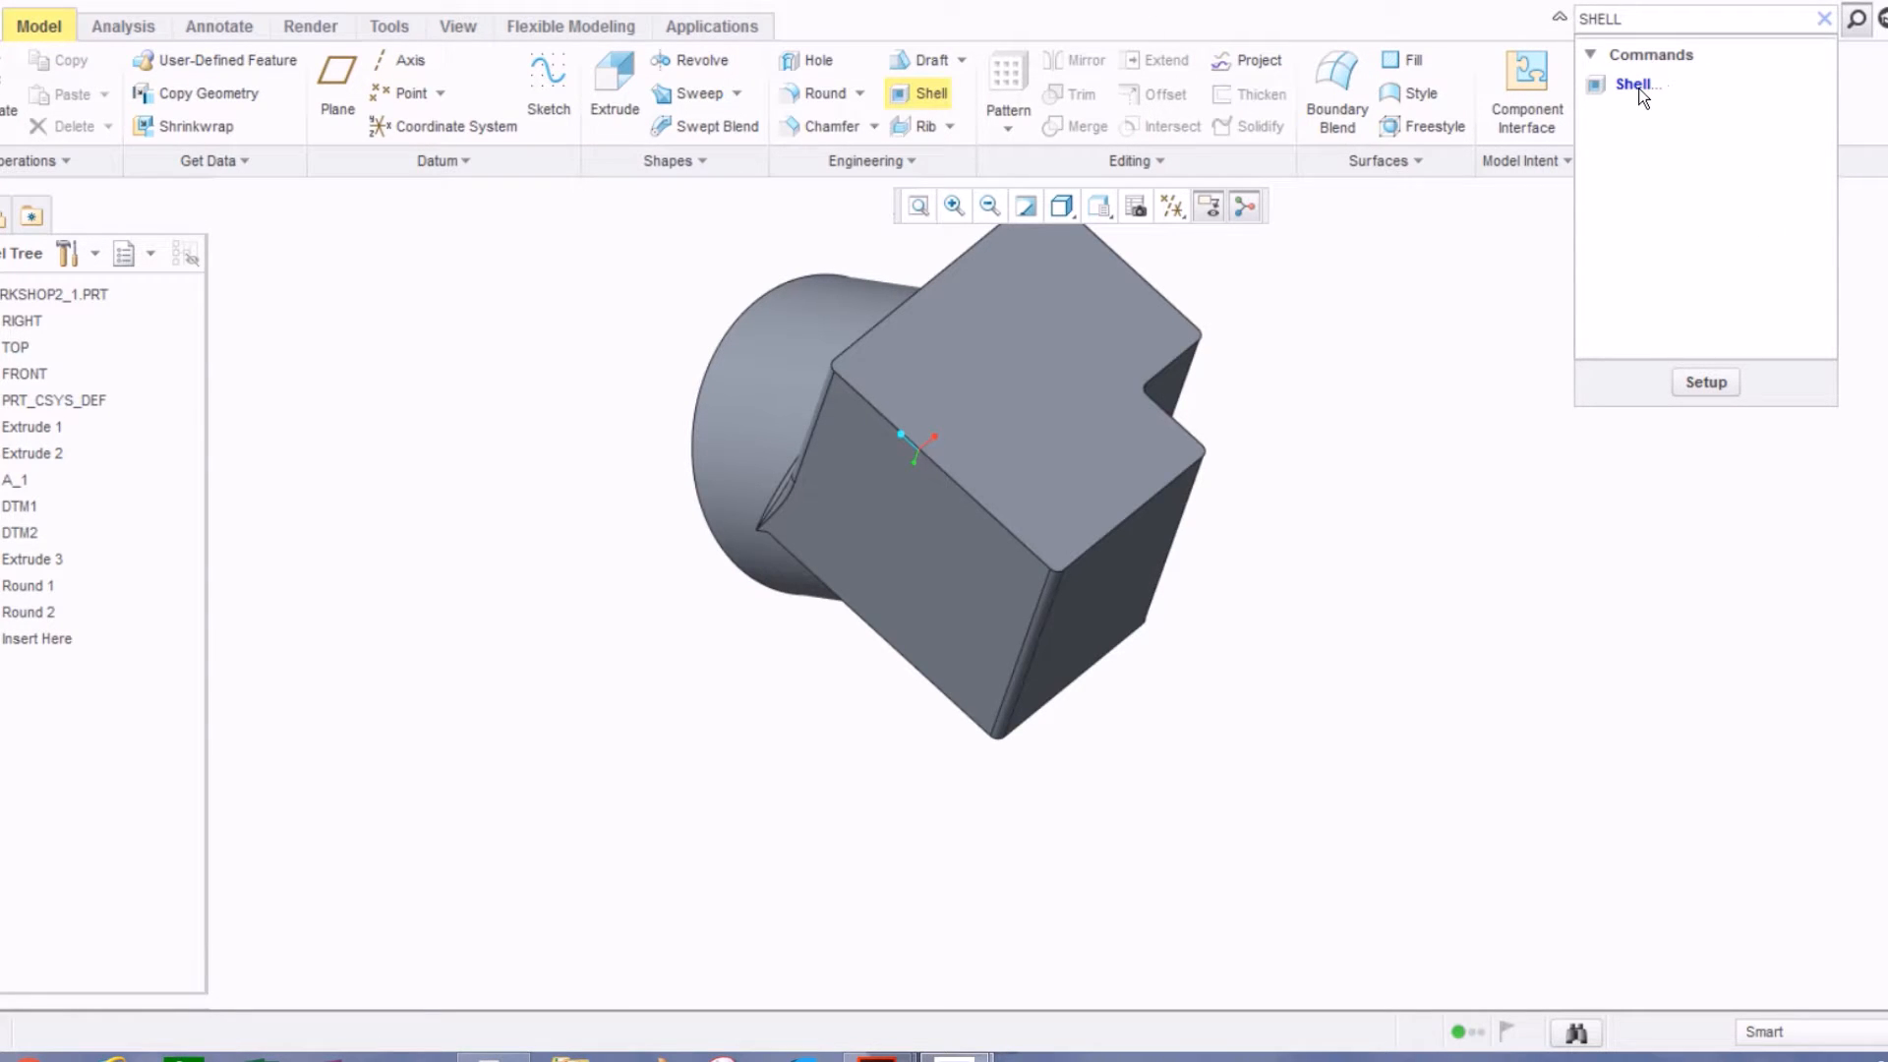
{"action": "mouse_move", "coordinate": [1631, 89]}
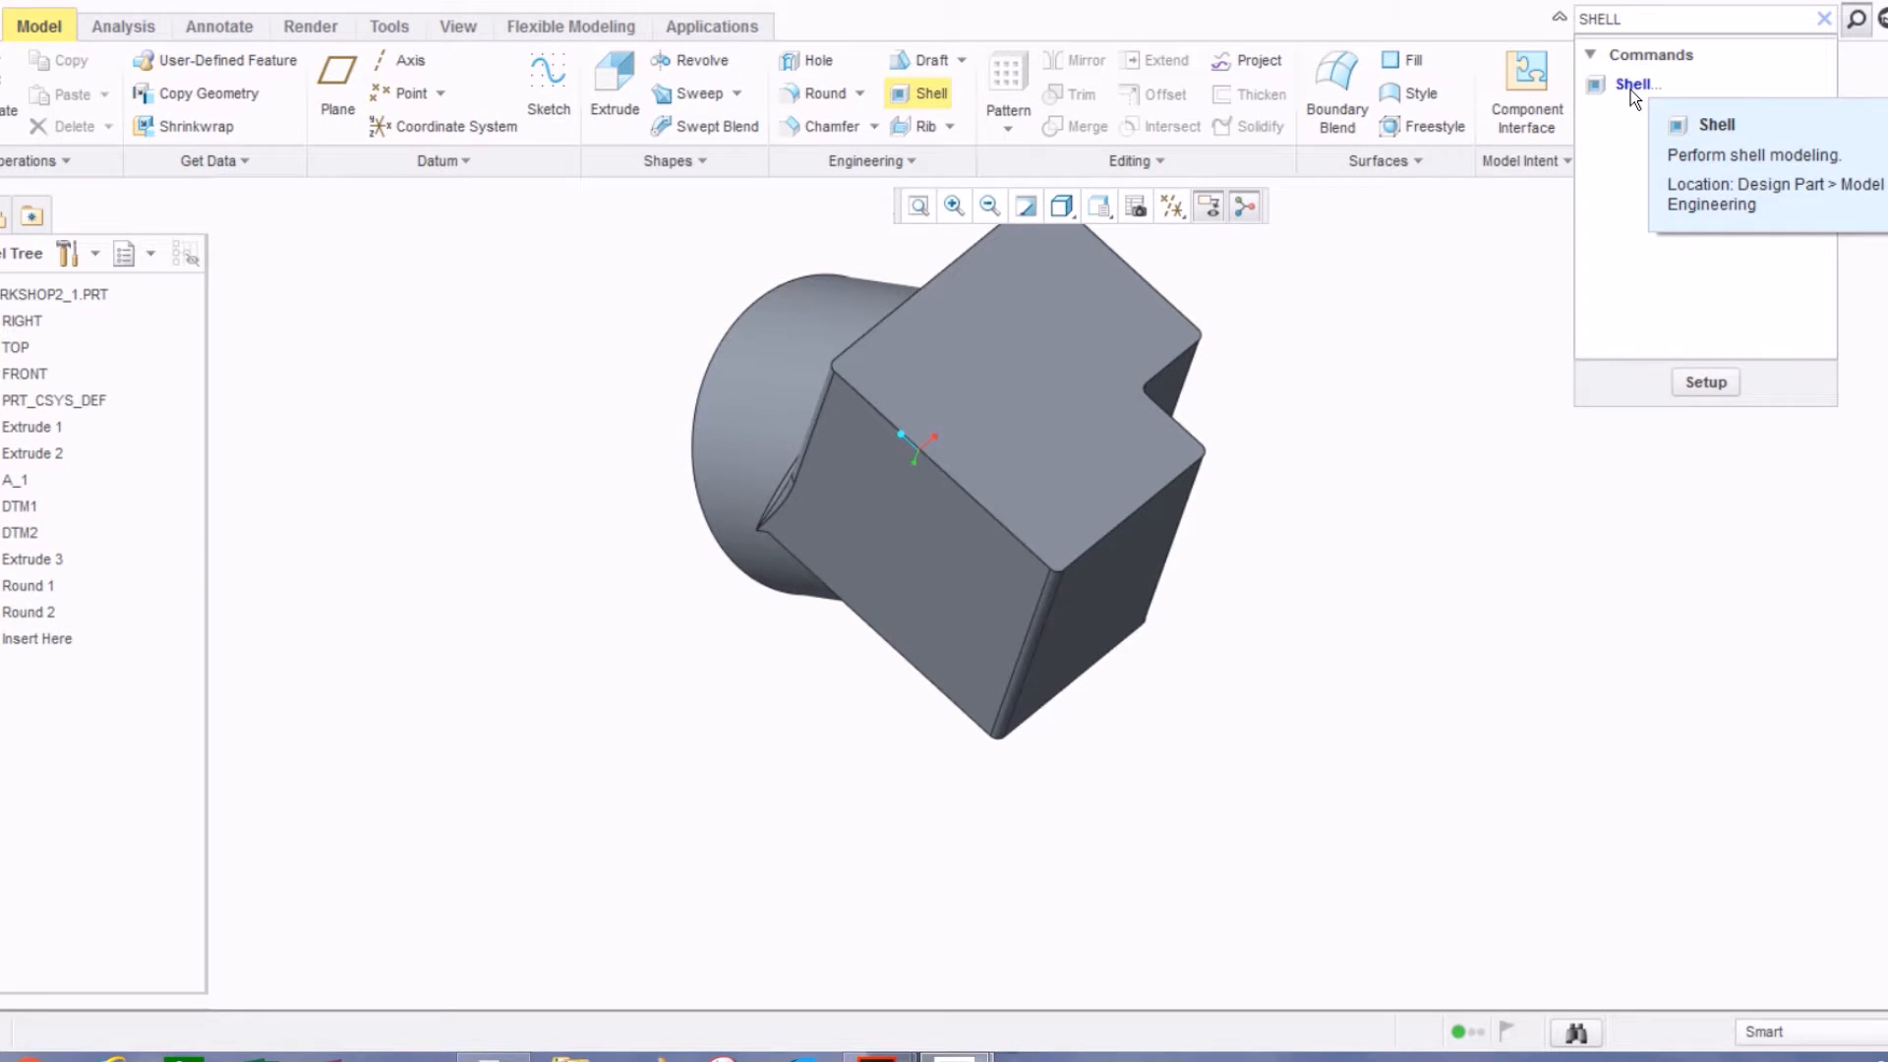
{"action": "left_click", "coordinate": [1631, 87]}
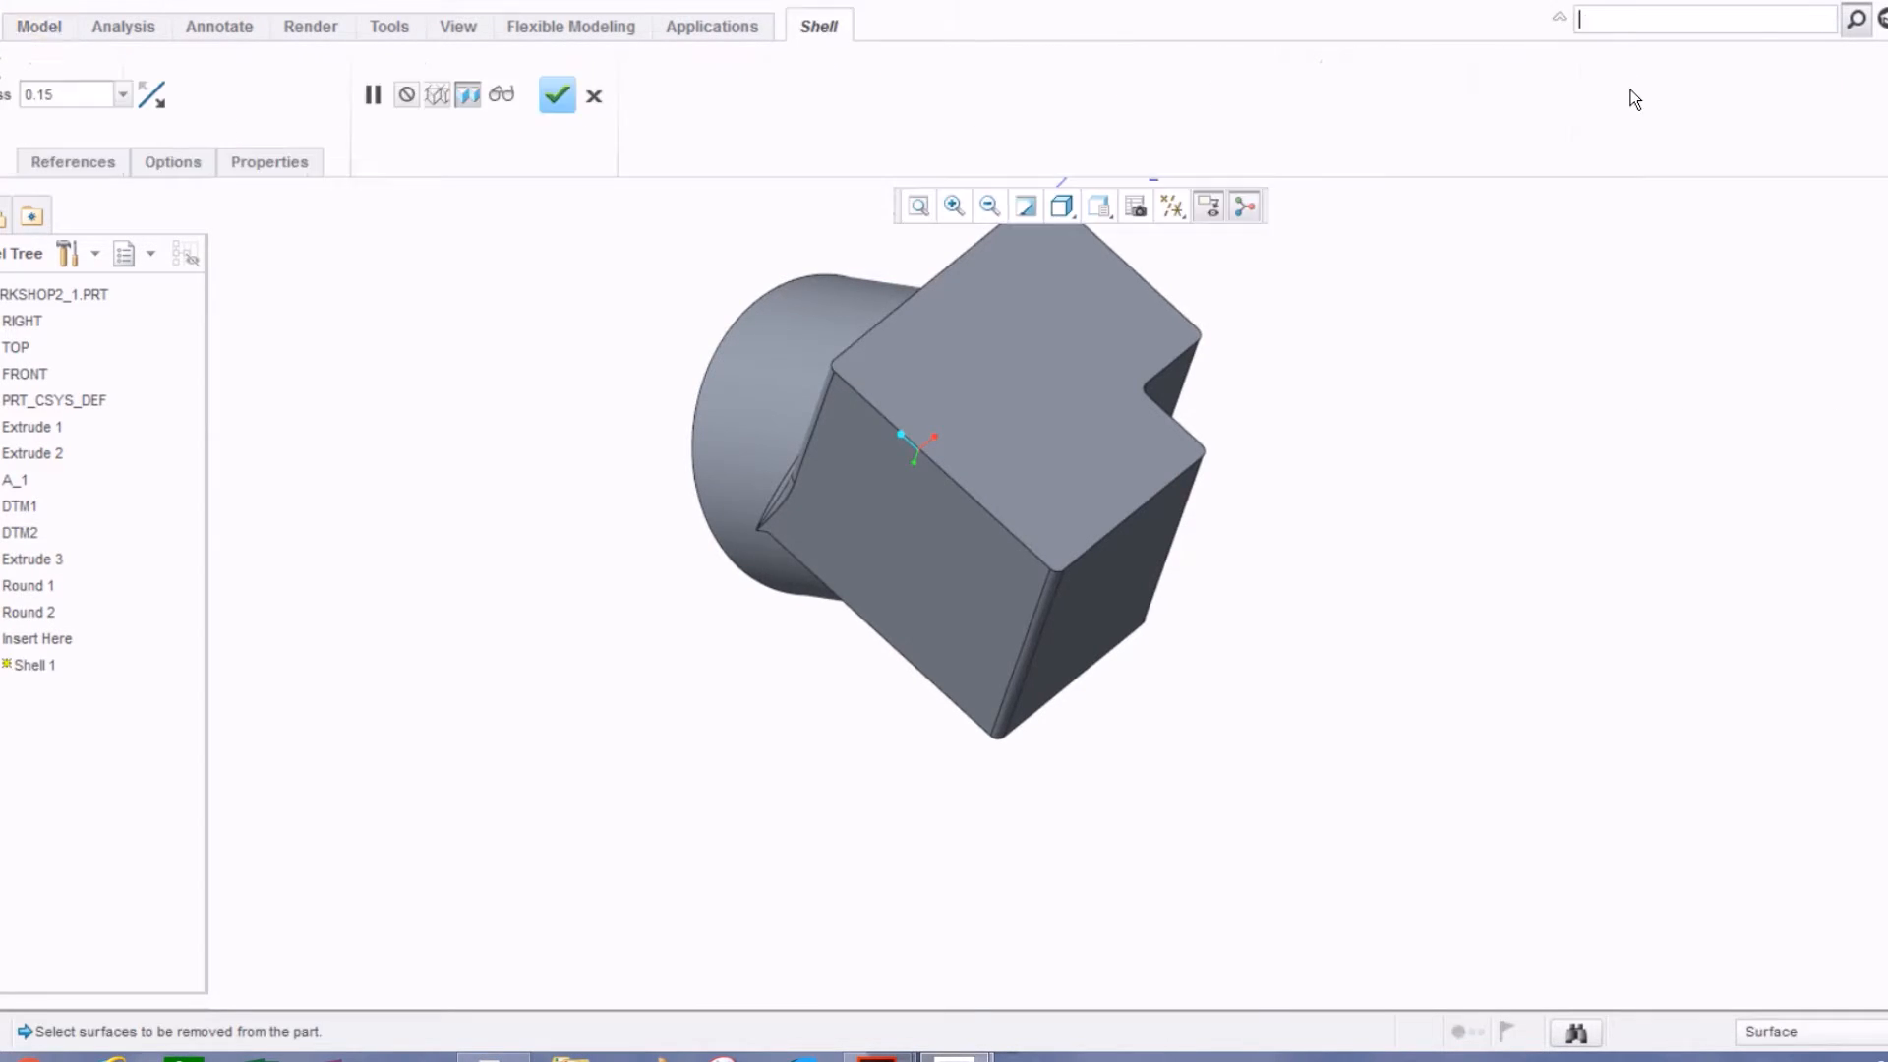
{"action": "left_click", "coordinate": [594, 96]}
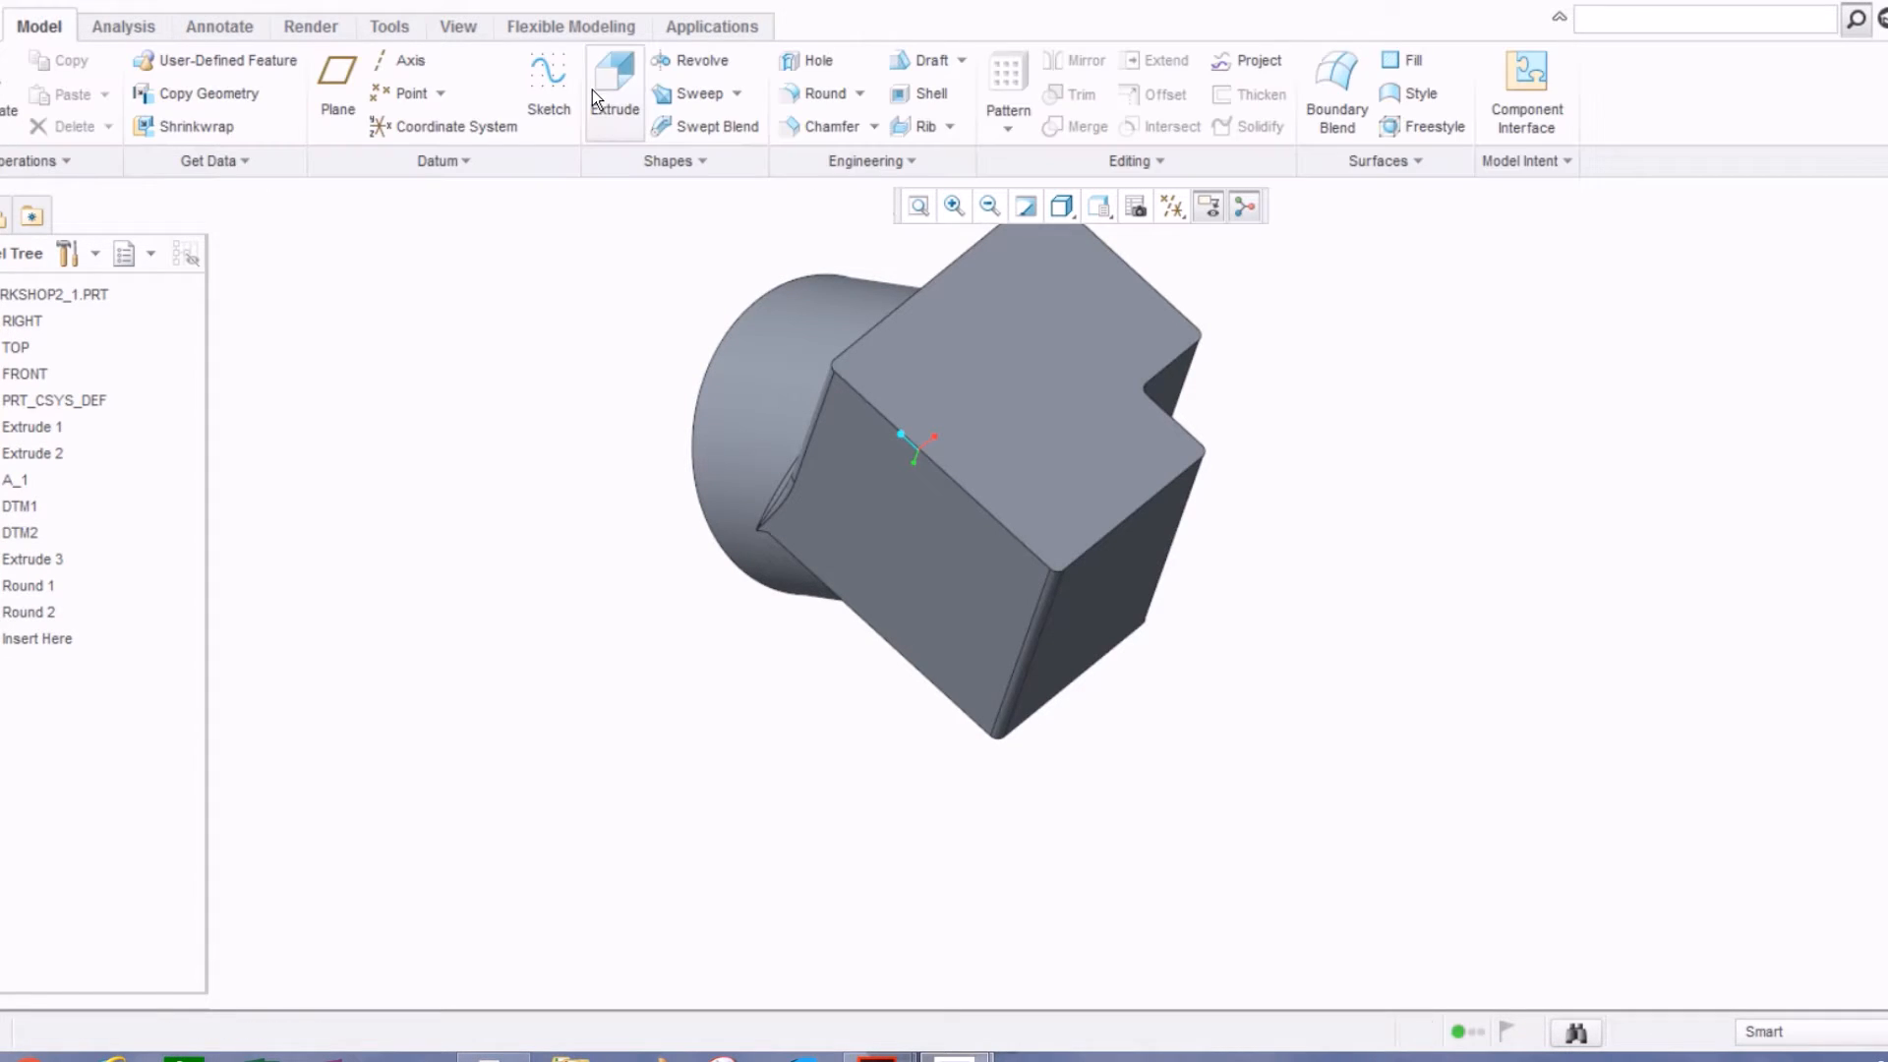
Step: Start a Shell feature on the part and set its wall thickness to 0.20
{"action": "left_click", "coordinate": [917, 104]}
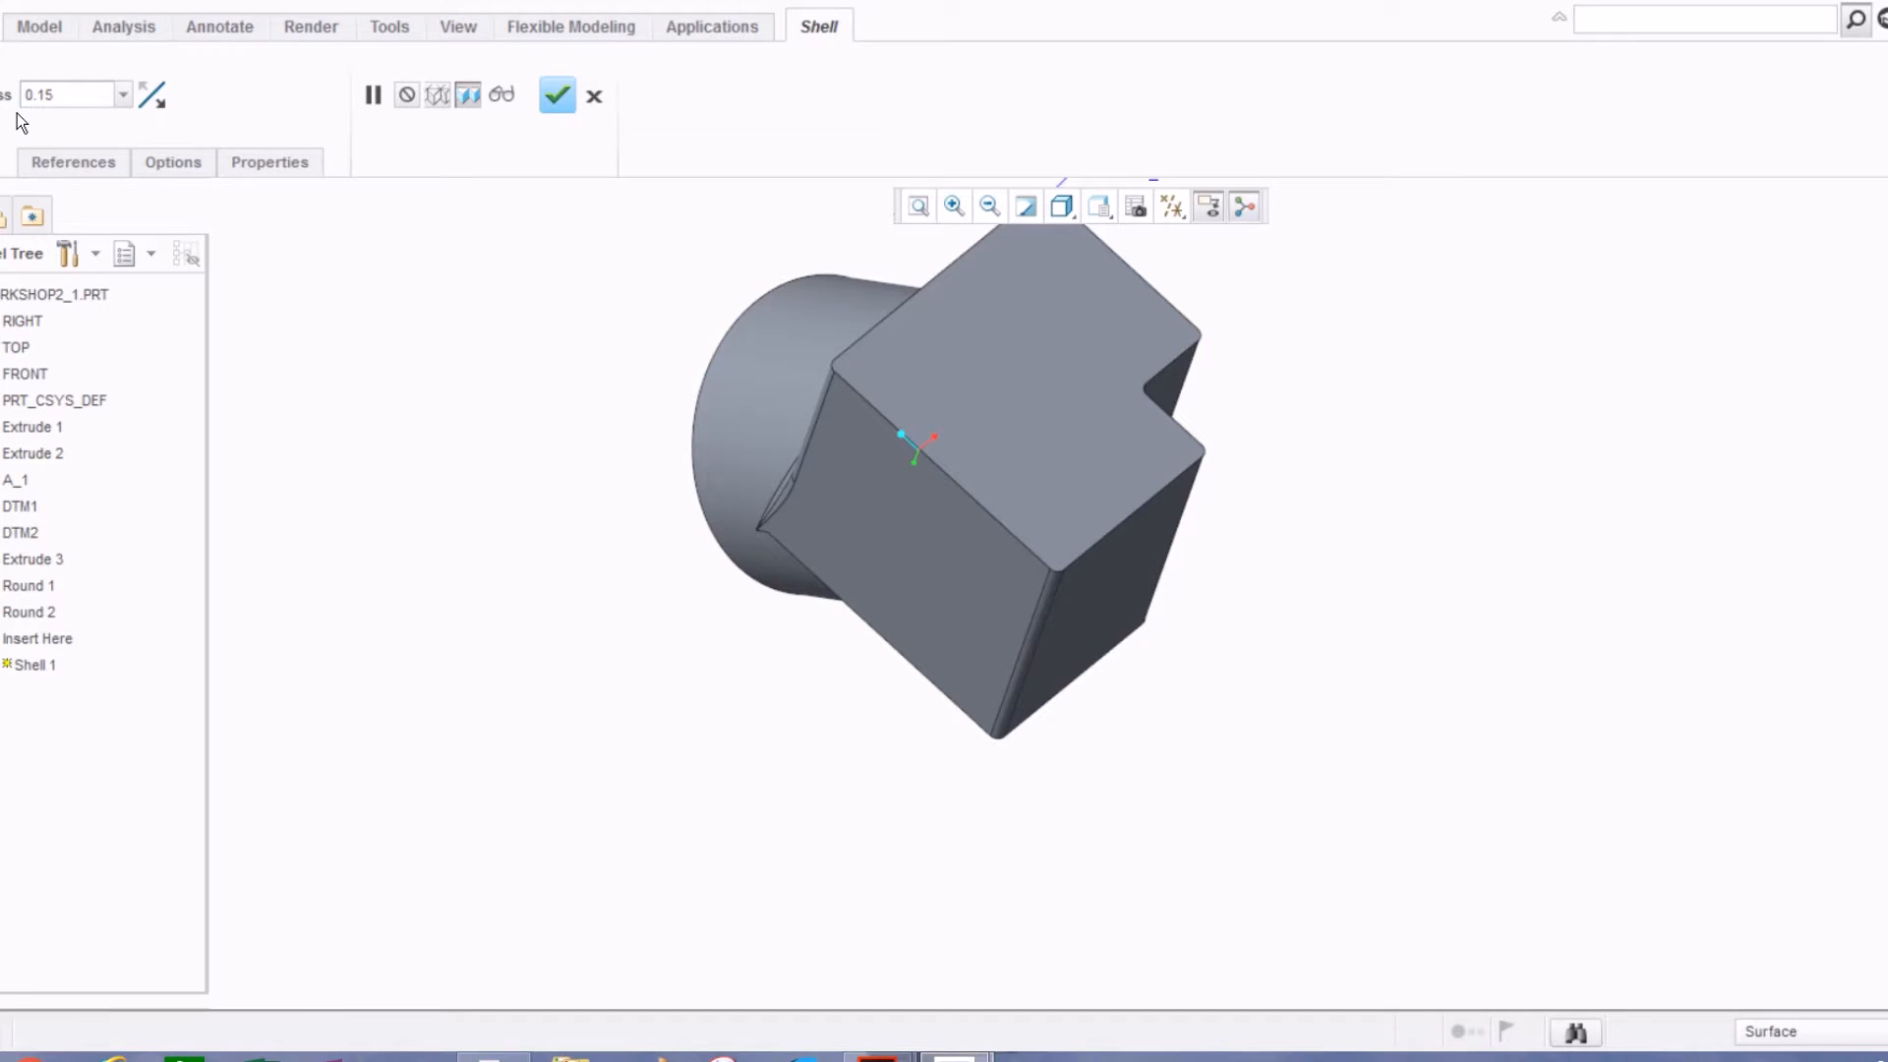
{"action": "left_click", "coordinate": [85, 95]}
{"action": "key", "text": "BackSpace"}
{"action": "type", "text": "2"}
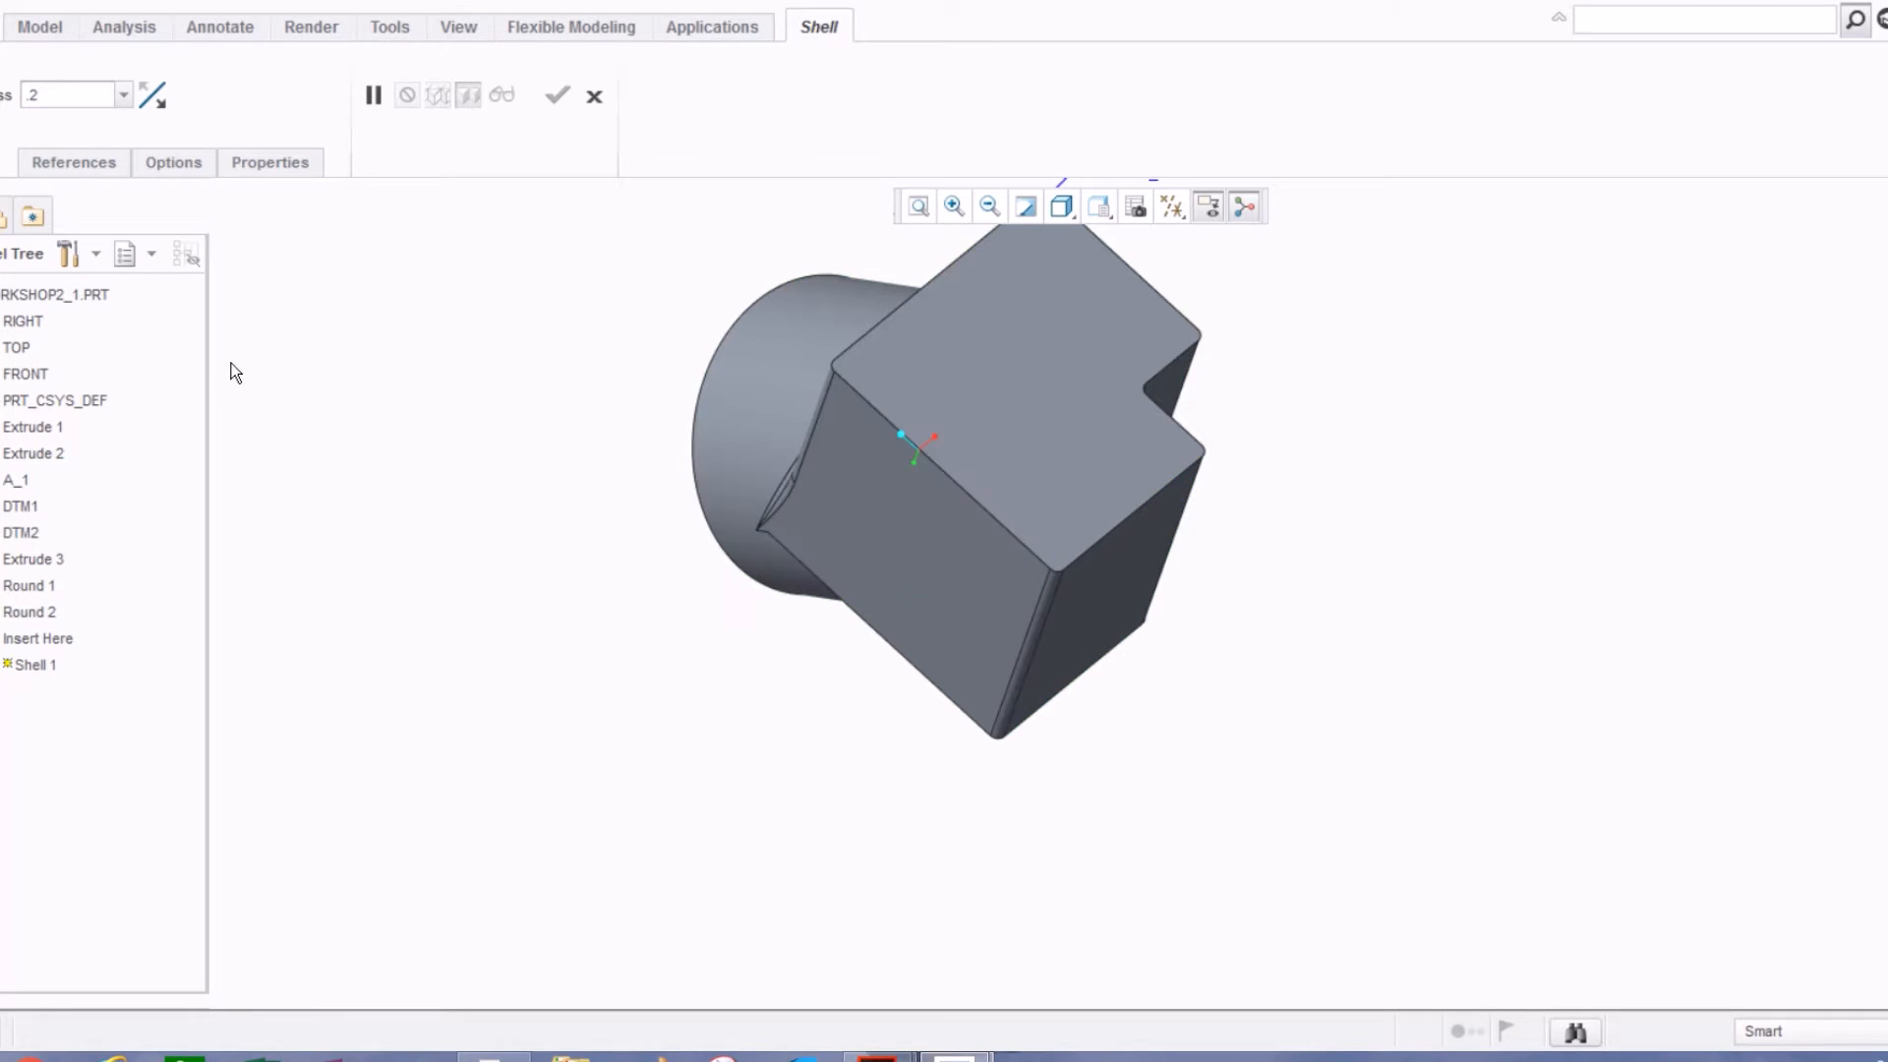
{"action": "key", "text": "Return"}
{"action": "middle_click_drag", "start_coordinate": [612, 448], "coordinate": [586, 423]}
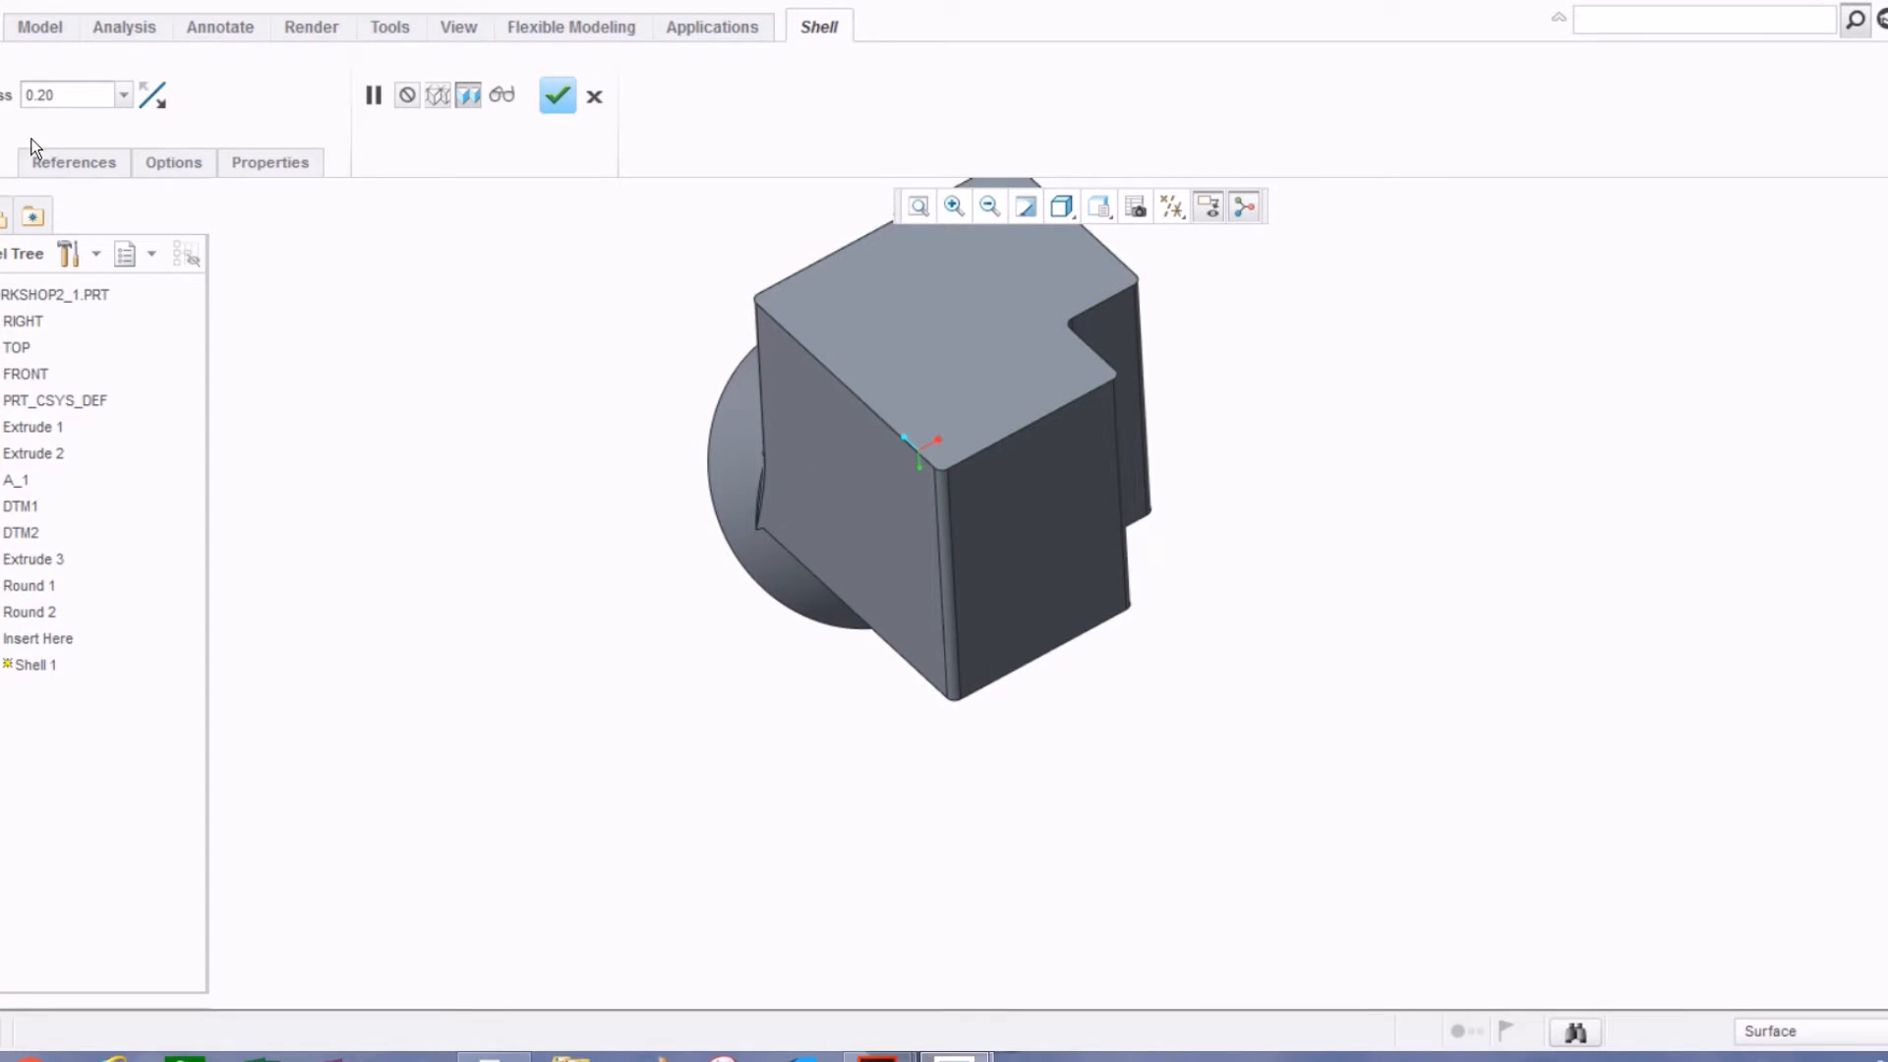
{"action": "double_click", "coordinate": [57, 104]}
Step: Remove the block's flat face with the notched outline so the hollow is open there, and complete the shell
{"action": "left_click", "coordinate": [818, 314]}
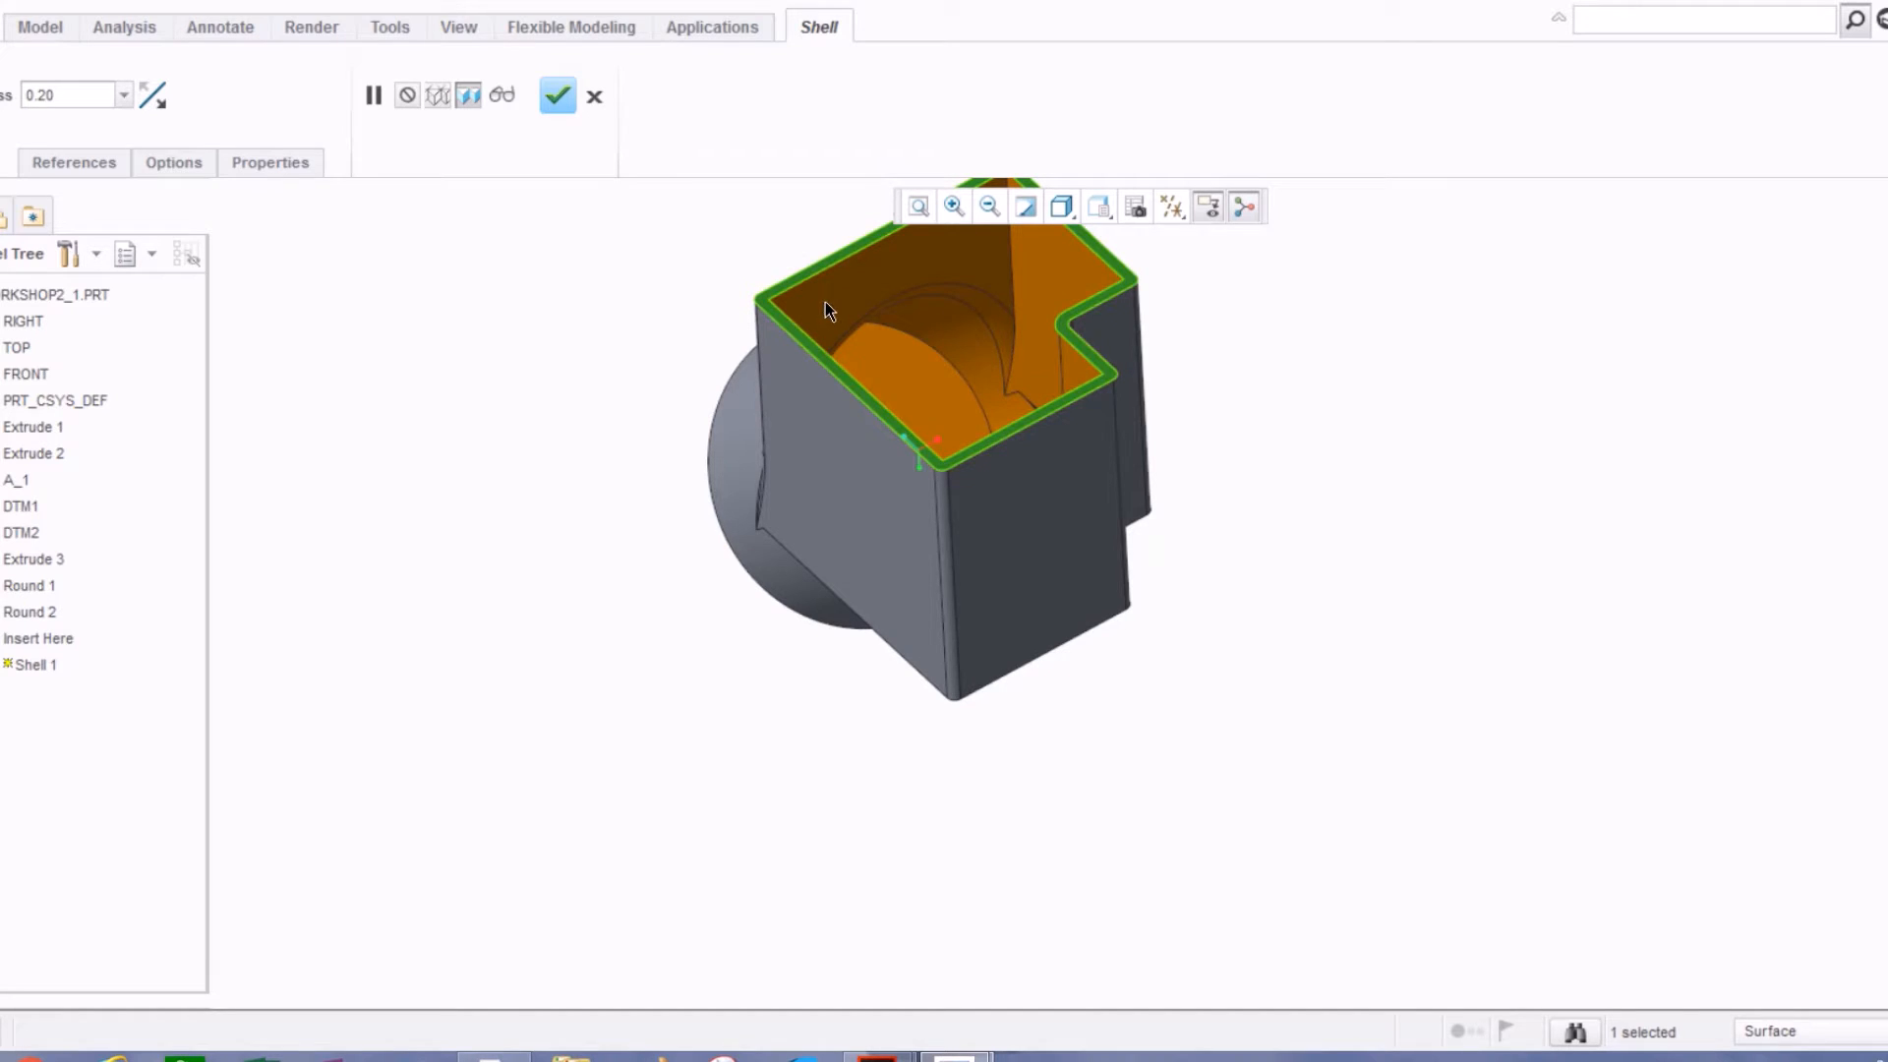
{"action": "middle_click_drag", "start_coordinate": [729, 259], "coordinate": [799, 317]}
{"action": "scroll", "coordinate": [887, 543], "scroll_direction": "up", "scroll_amount": 3}
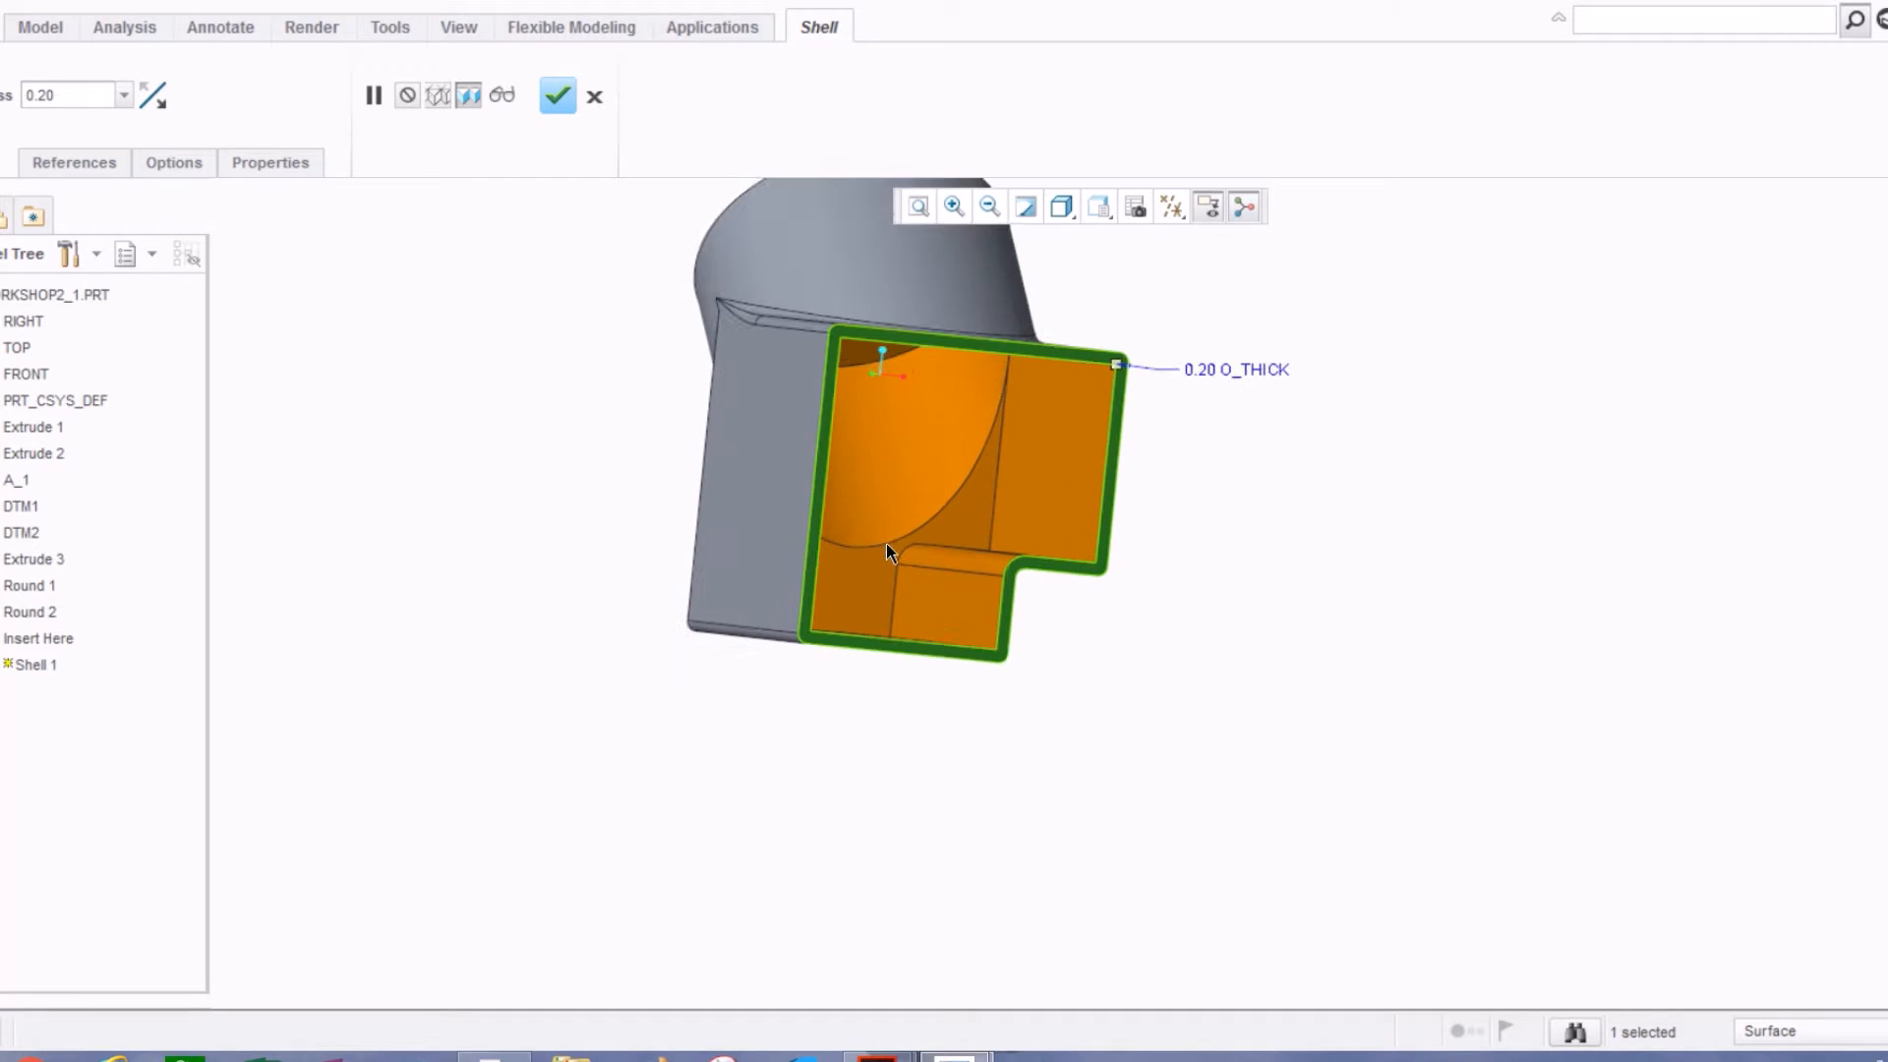
{"action": "middle_click_drag", "start_coordinate": [889, 518], "coordinate": [828, 520]}
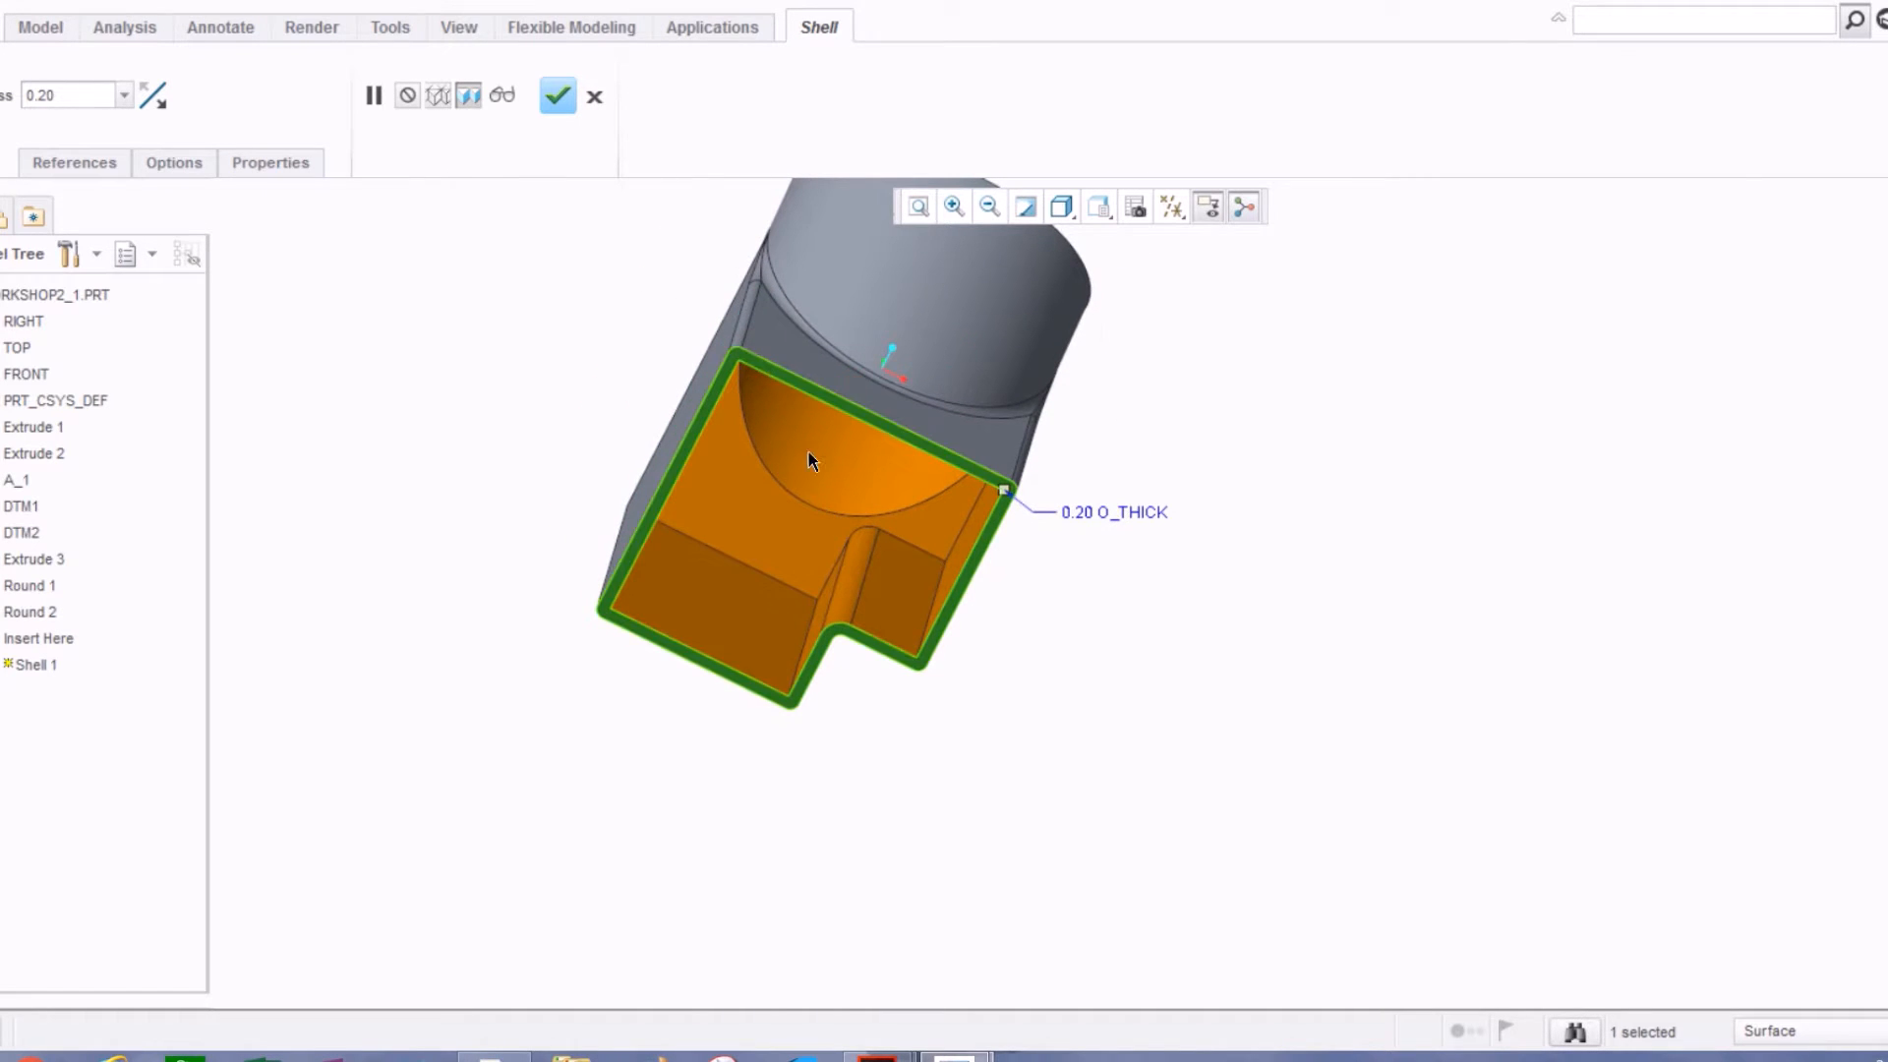
{"action": "left_click", "coordinate": [558, 95]}
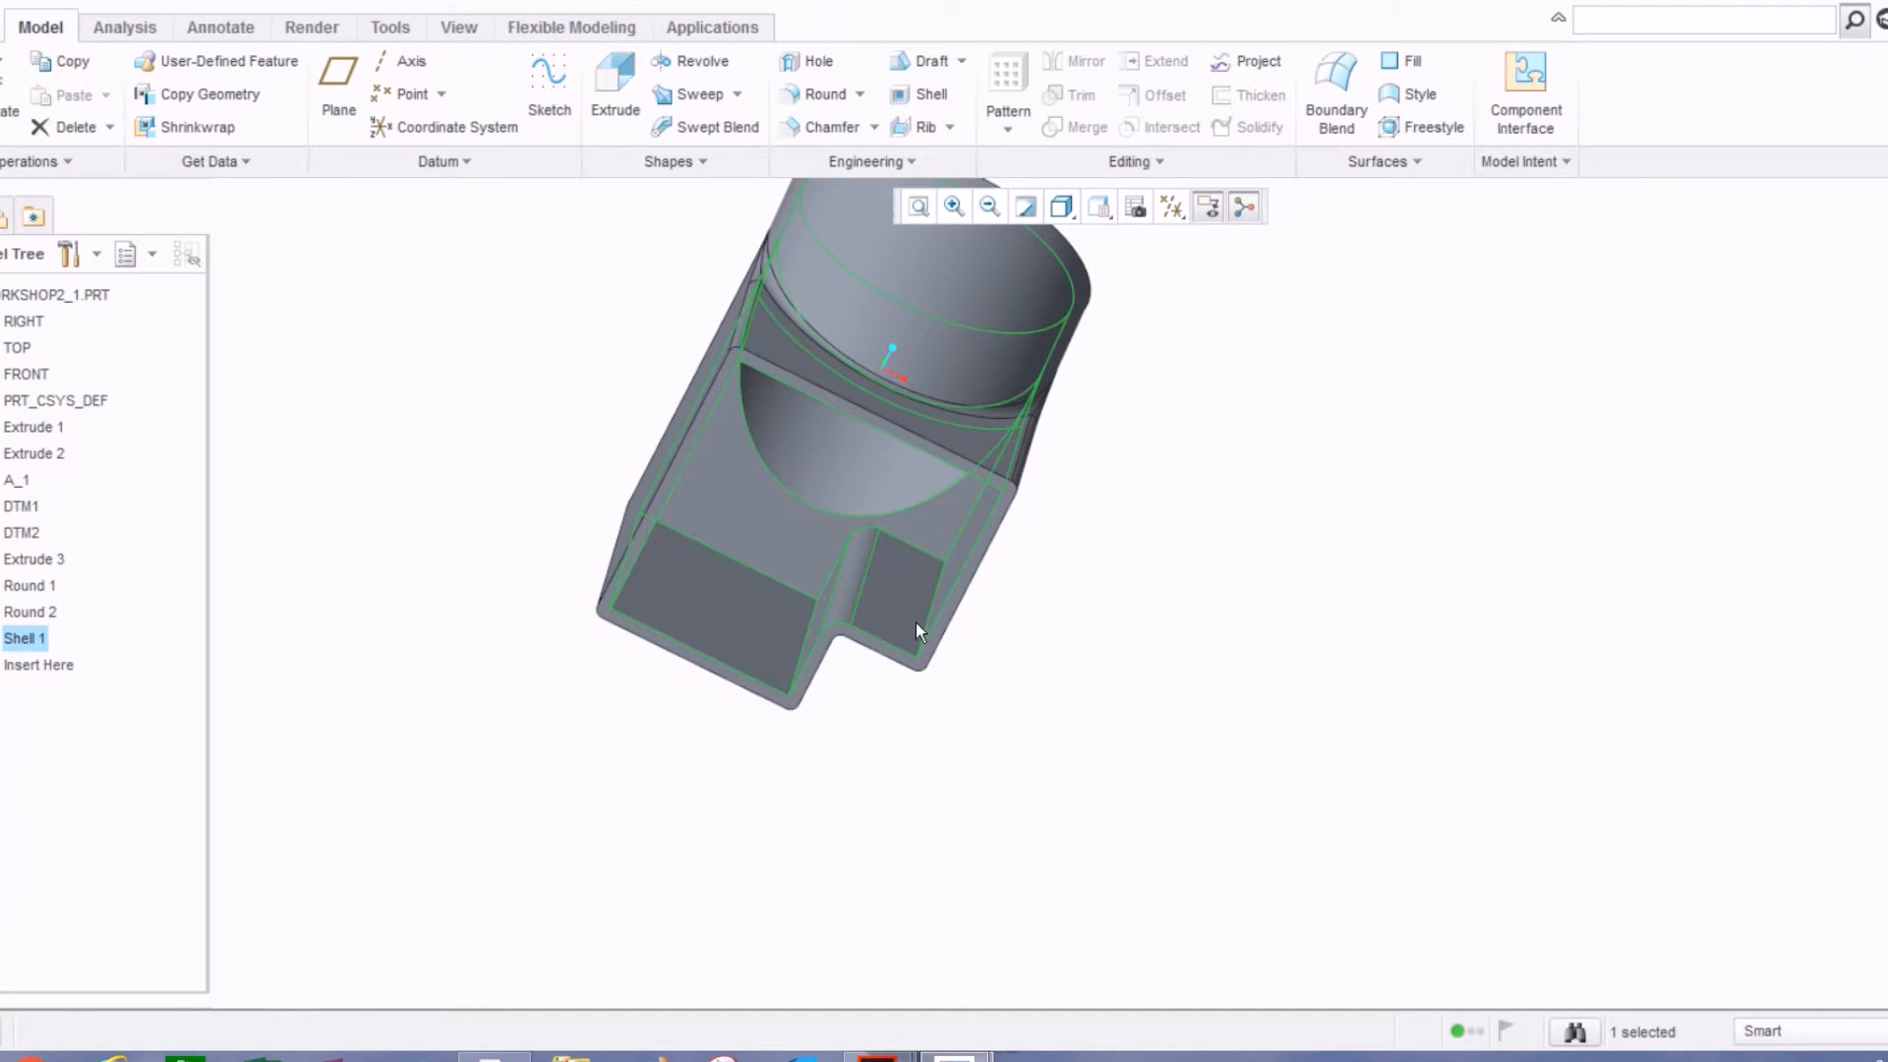
{"action": "left_click", "coordinate": [1099, 435]}
{"action": "middle_click_drag", "start_coordinate": [1100, 435], "coordinate": [912, 630]}
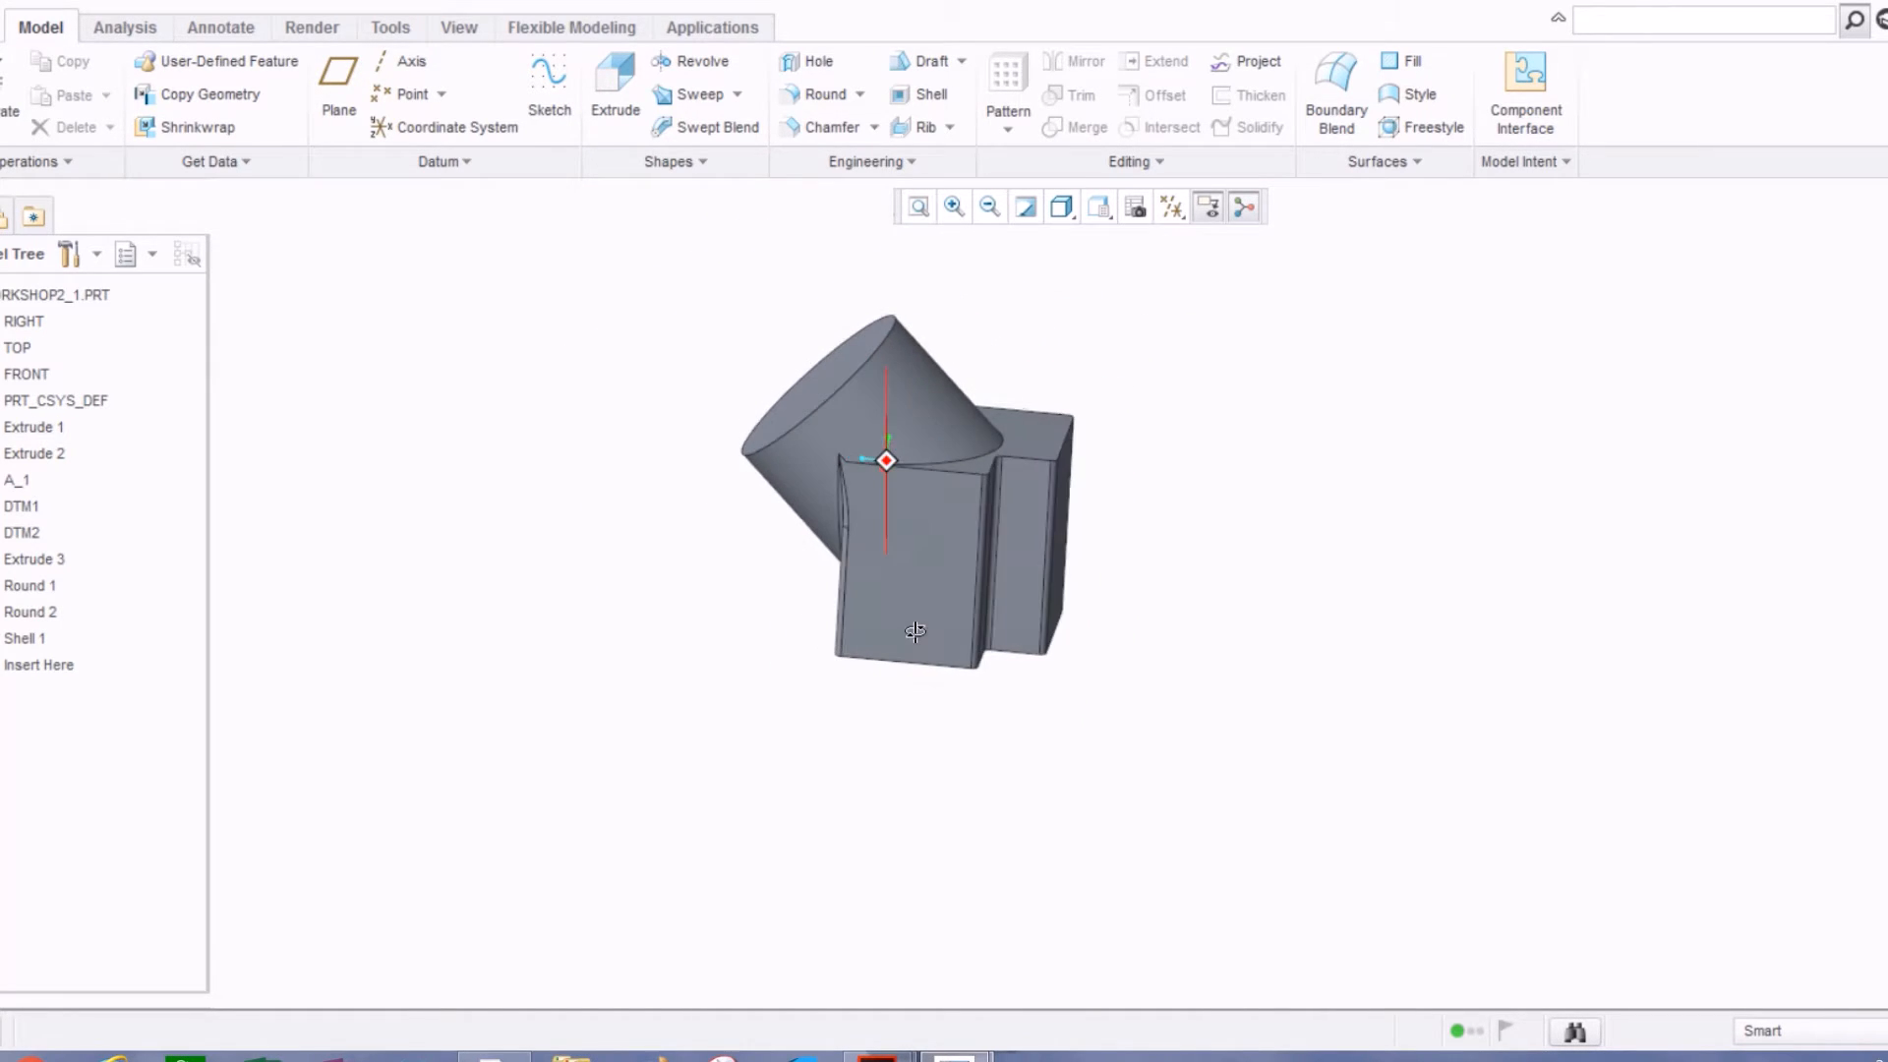
Step: Save the finished part WORKSHOP2_1 to the Desktop folder
{"action": "scroll", "coordinate": [816, 411], "scroll_direction": "down", "scroll_amount": 3}
{"action": "middle_click_drag", "start_coordinate": [816, 411], "coordinate": [794, 398]}
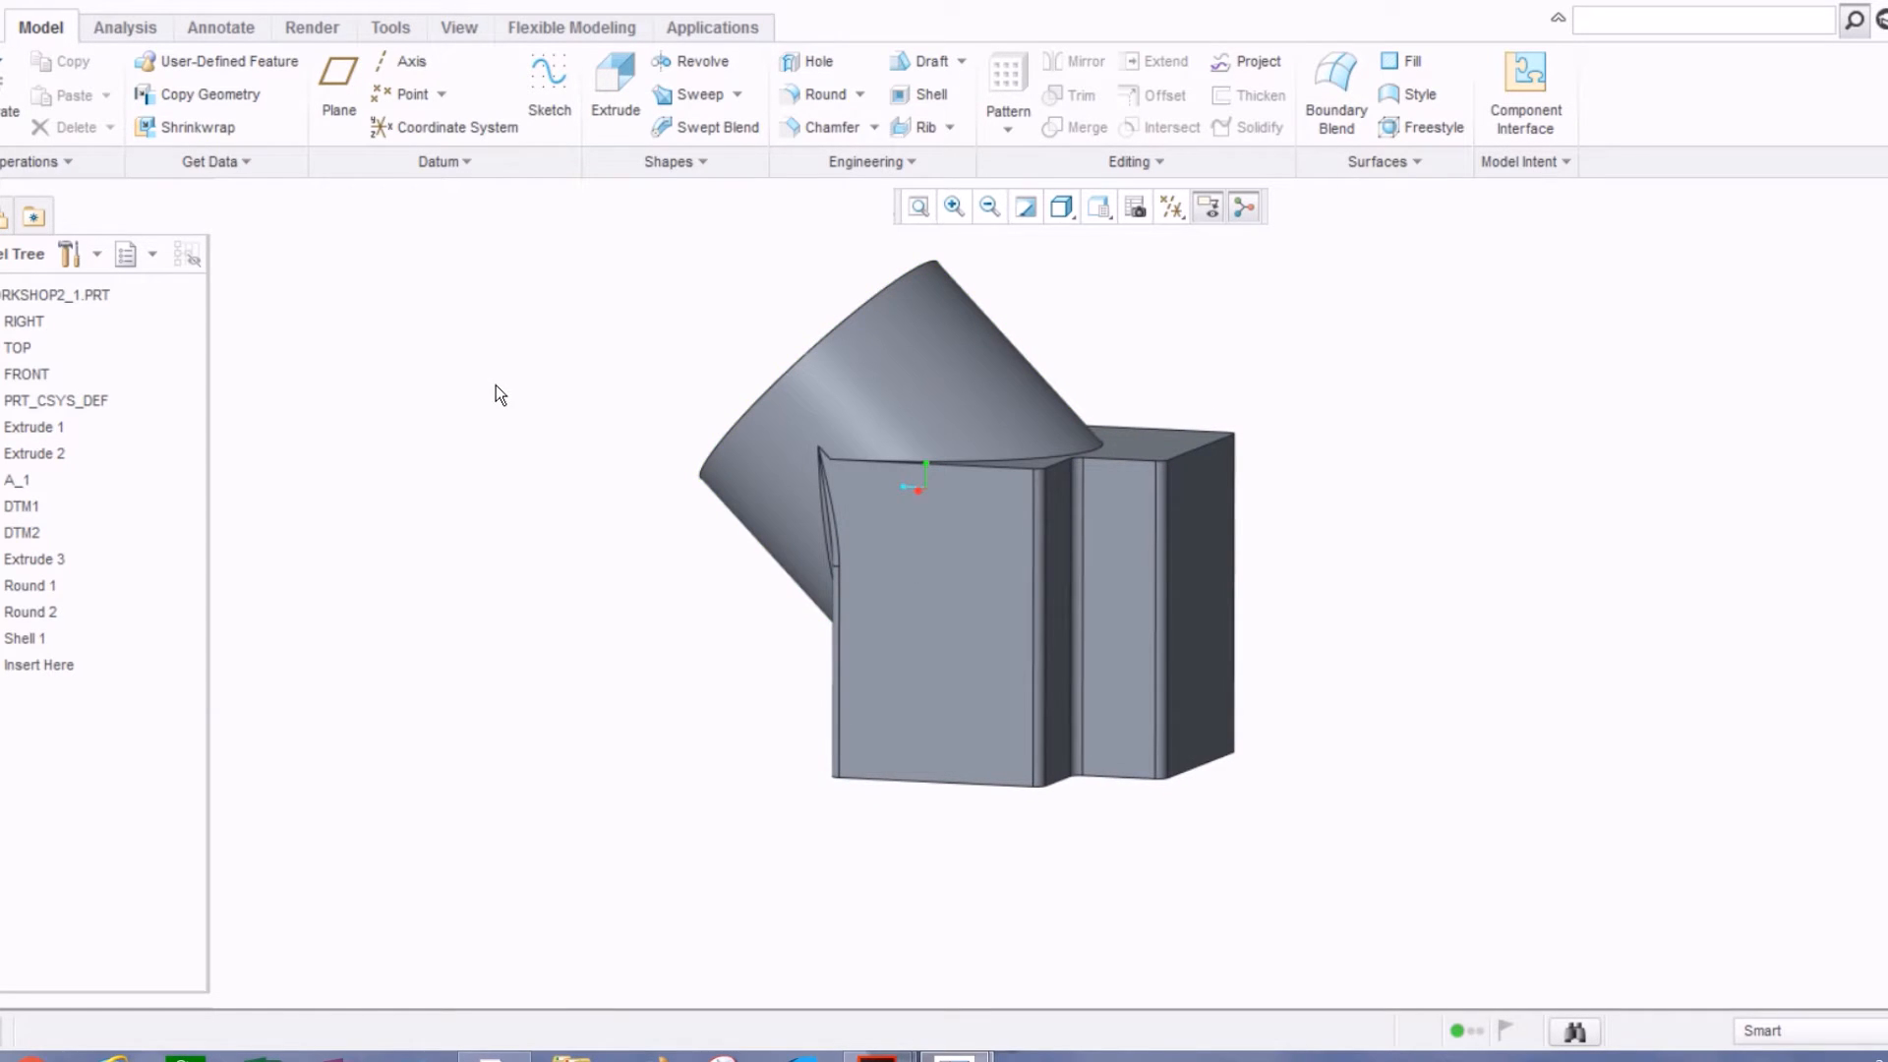
{"action": "key", "text": "ctrl+s"}
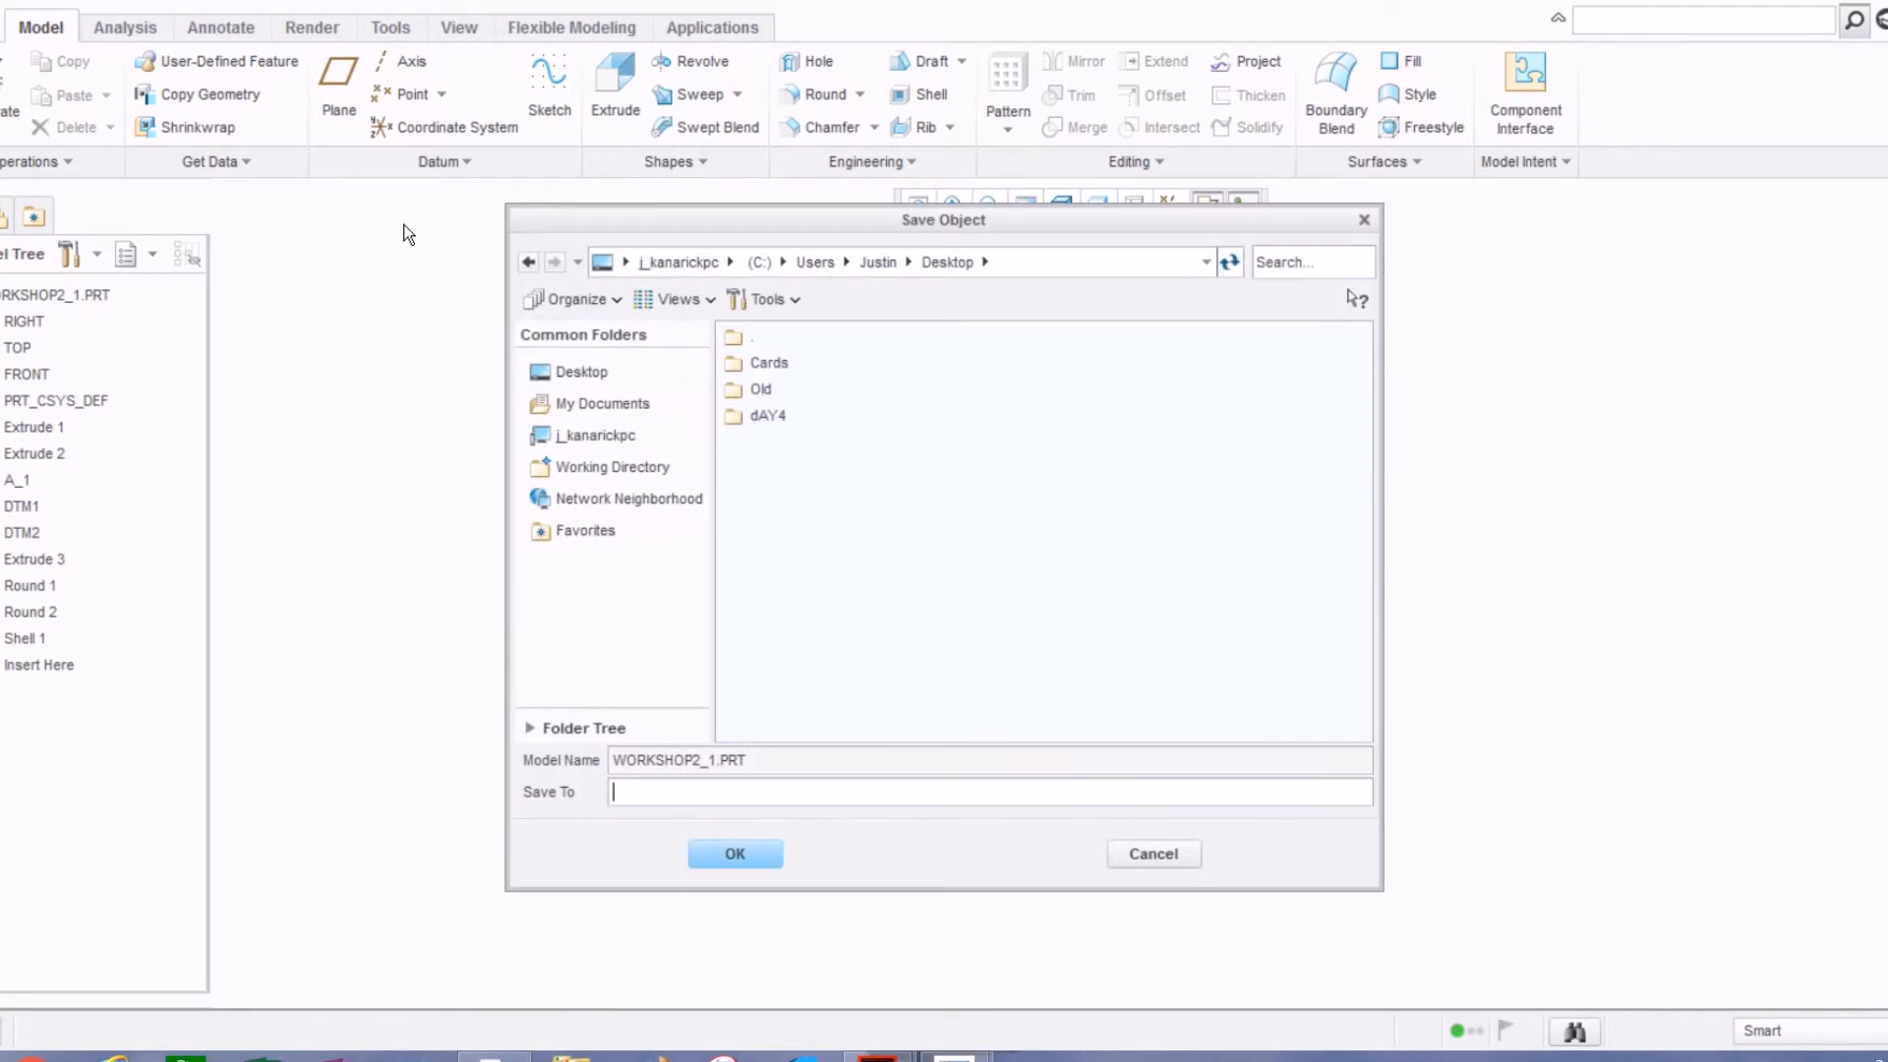
{"action": "left_click", "coordinate": [733, 856]}
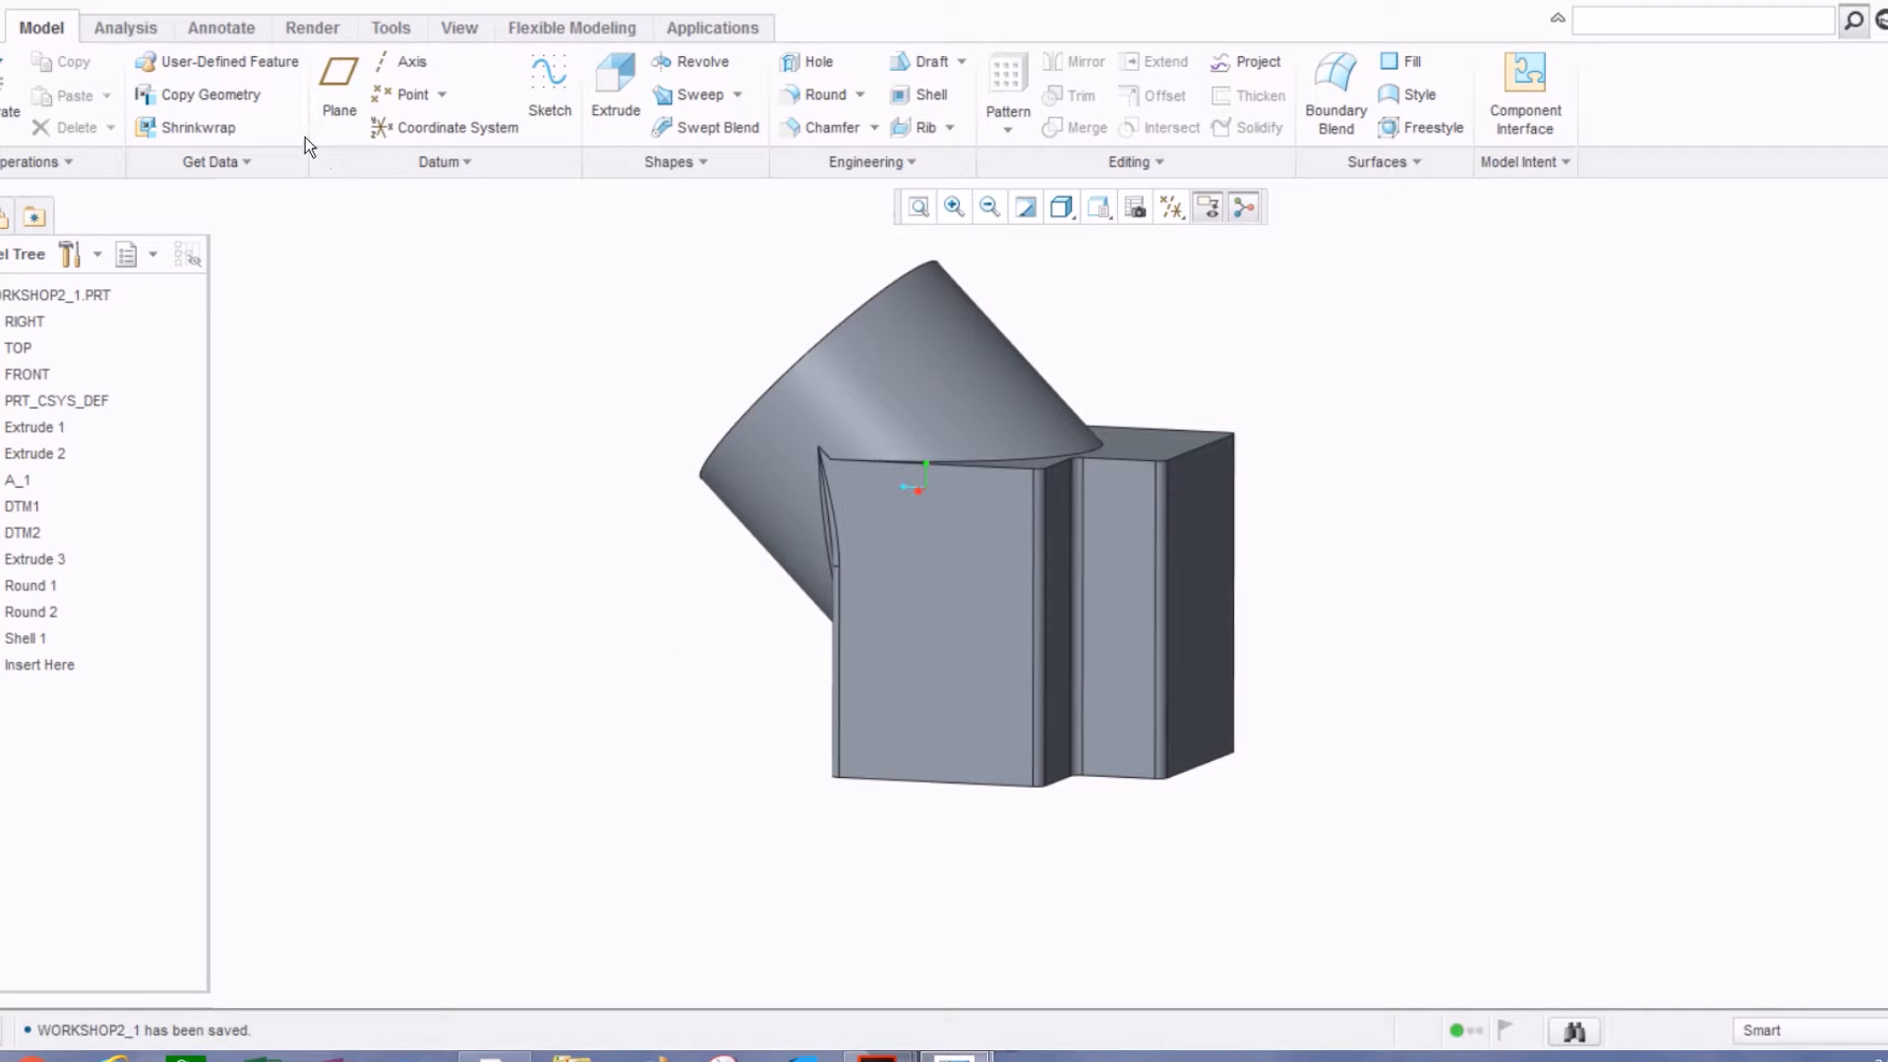
Step: Create a new solid part named WORKSHOP2_2 using the default template
{"action": "left_click", "coordinate": [12, 8]}
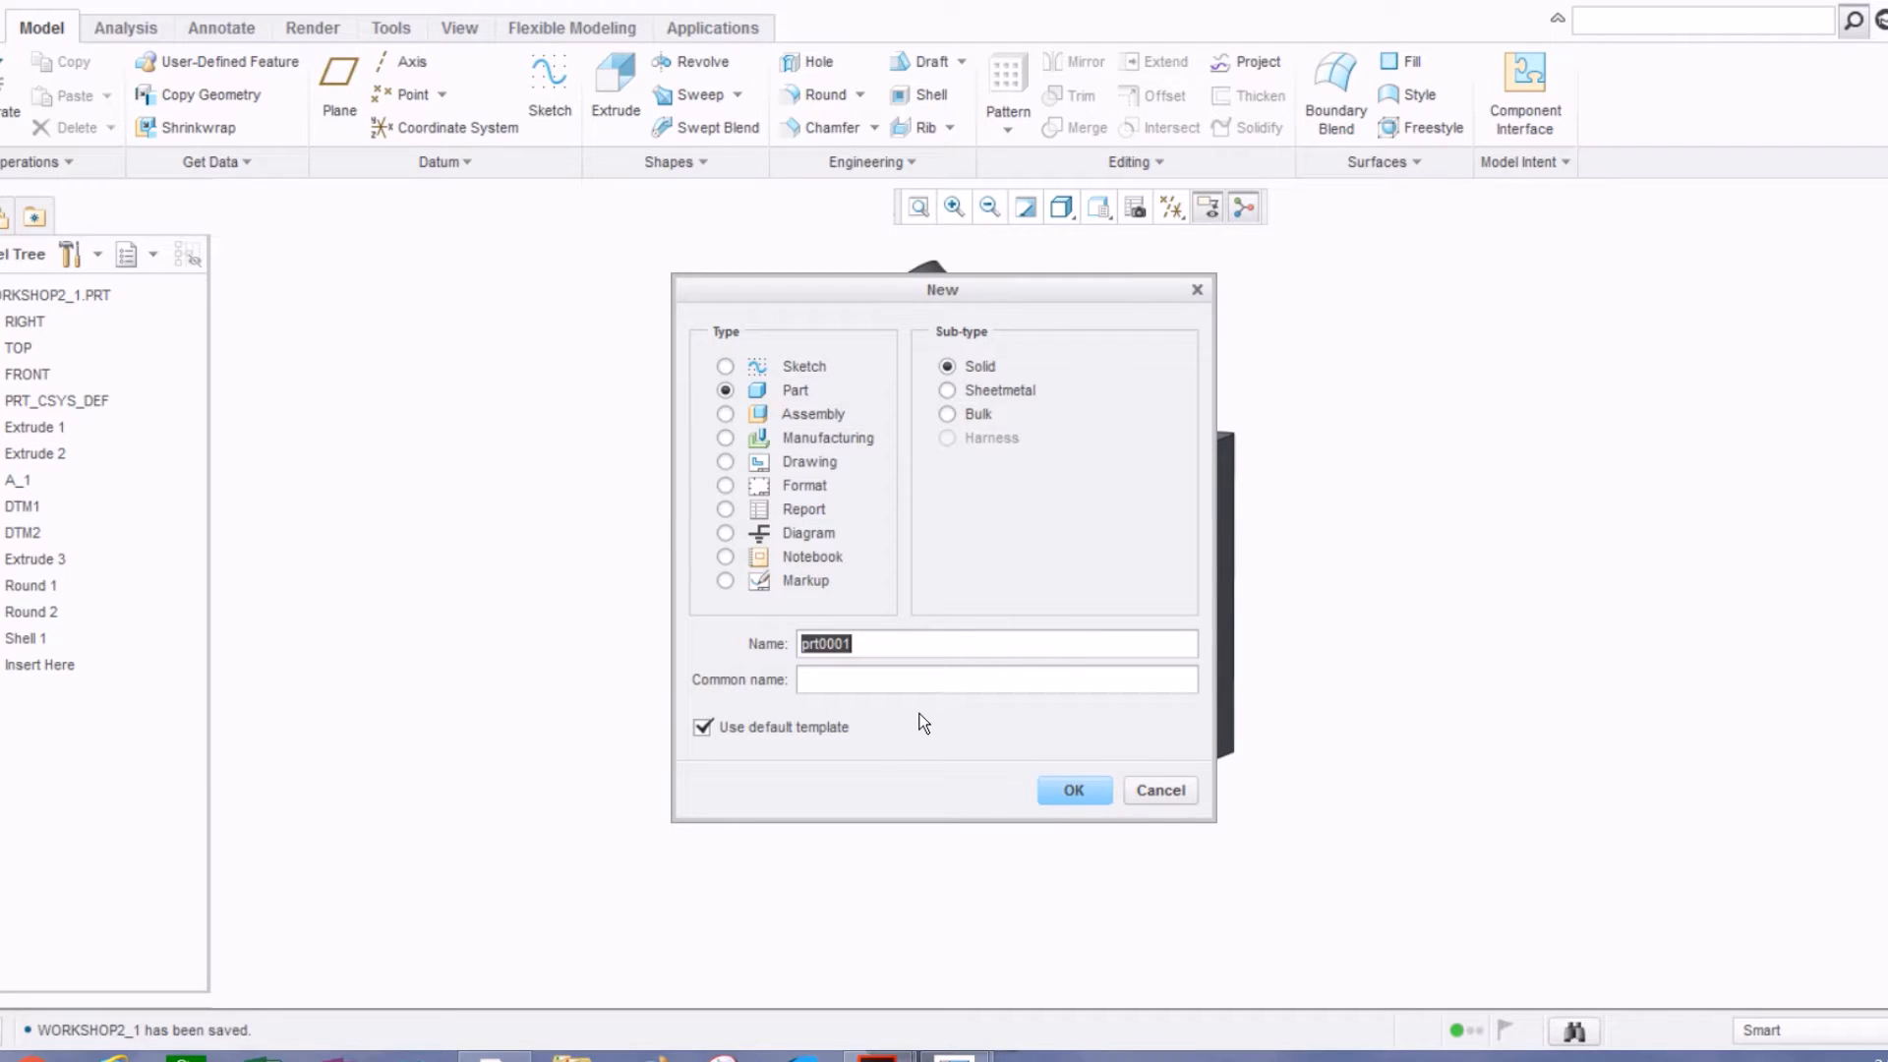
{"action": "type", "text": "WORKSHOP2_2"}
{"action": "left_click", "coordinate": [1087, 785]}
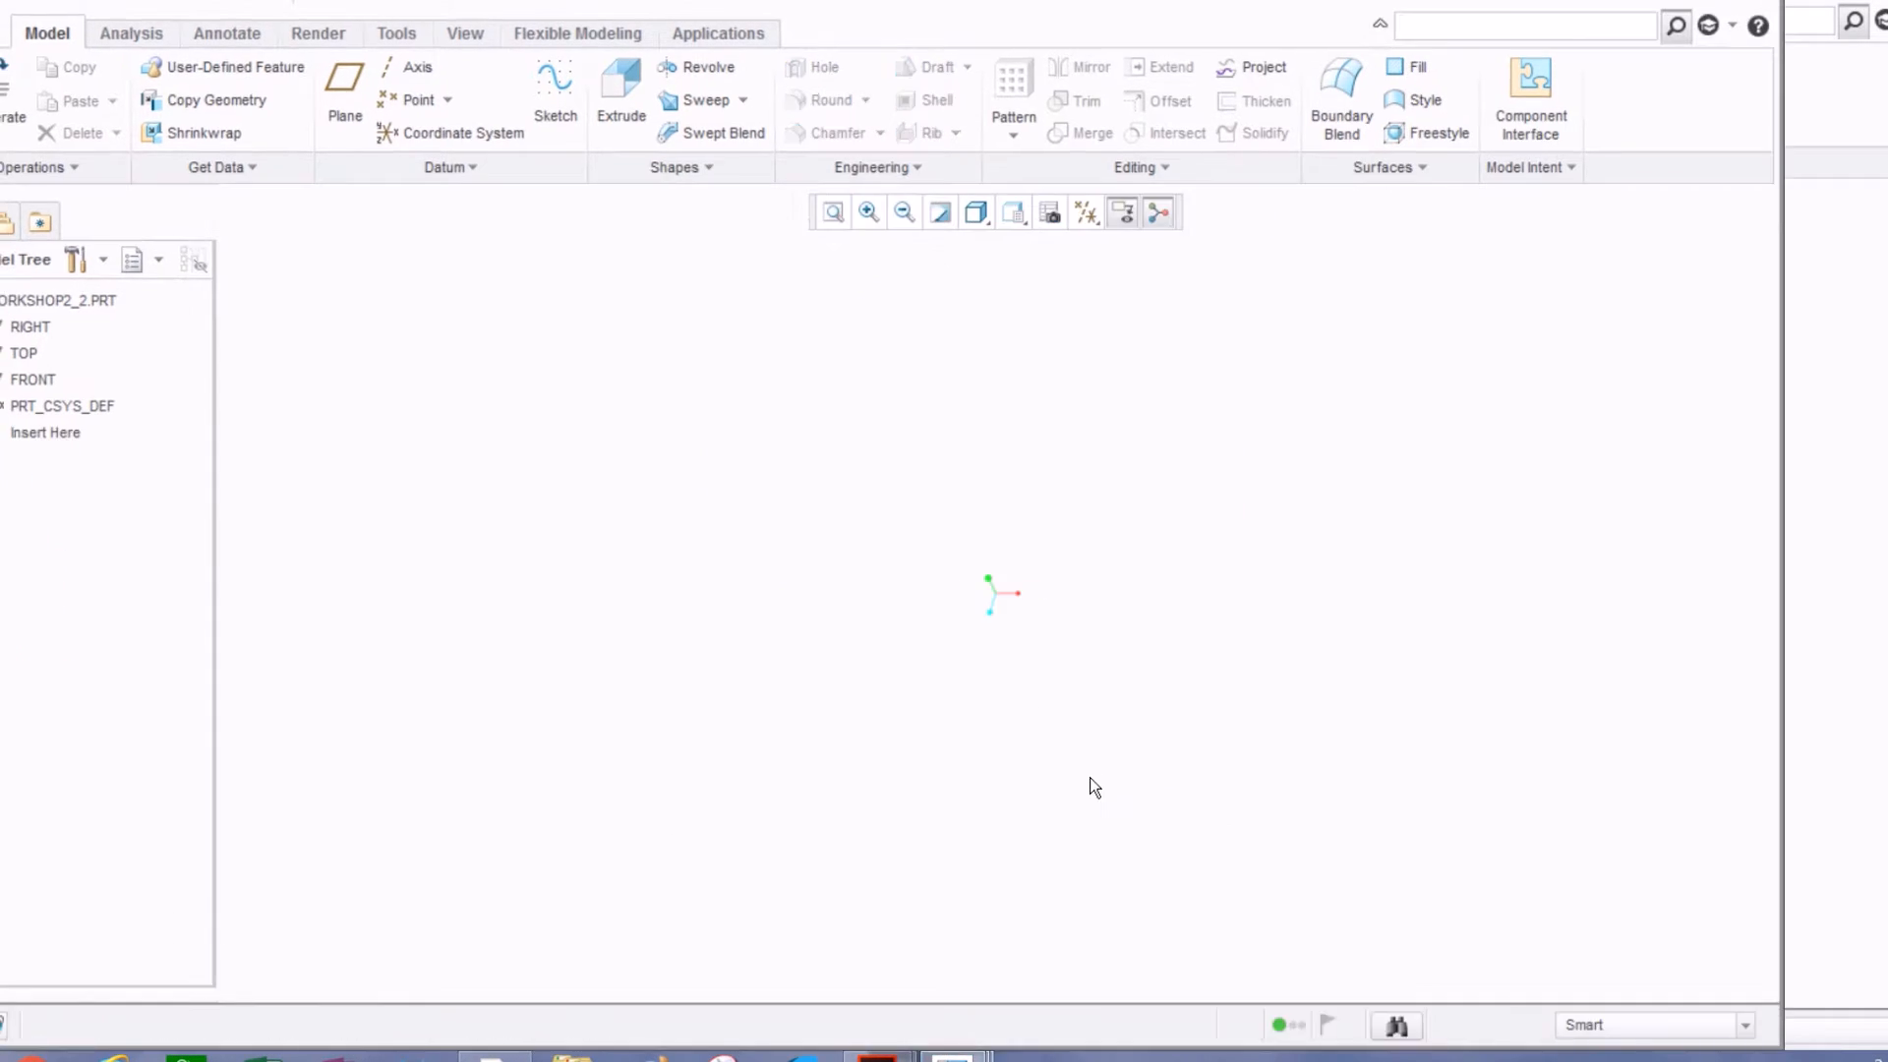
{"action": "mouse_move", "coordinate": [1053, 9]}
{"action": "left_mouse_down"}
{"action": "mouse_move", "coordinate": [1194, 63]}
{"action": "mouse_move", "coordinate": [1049, 0]}
{"action": "left_mouse_up"}
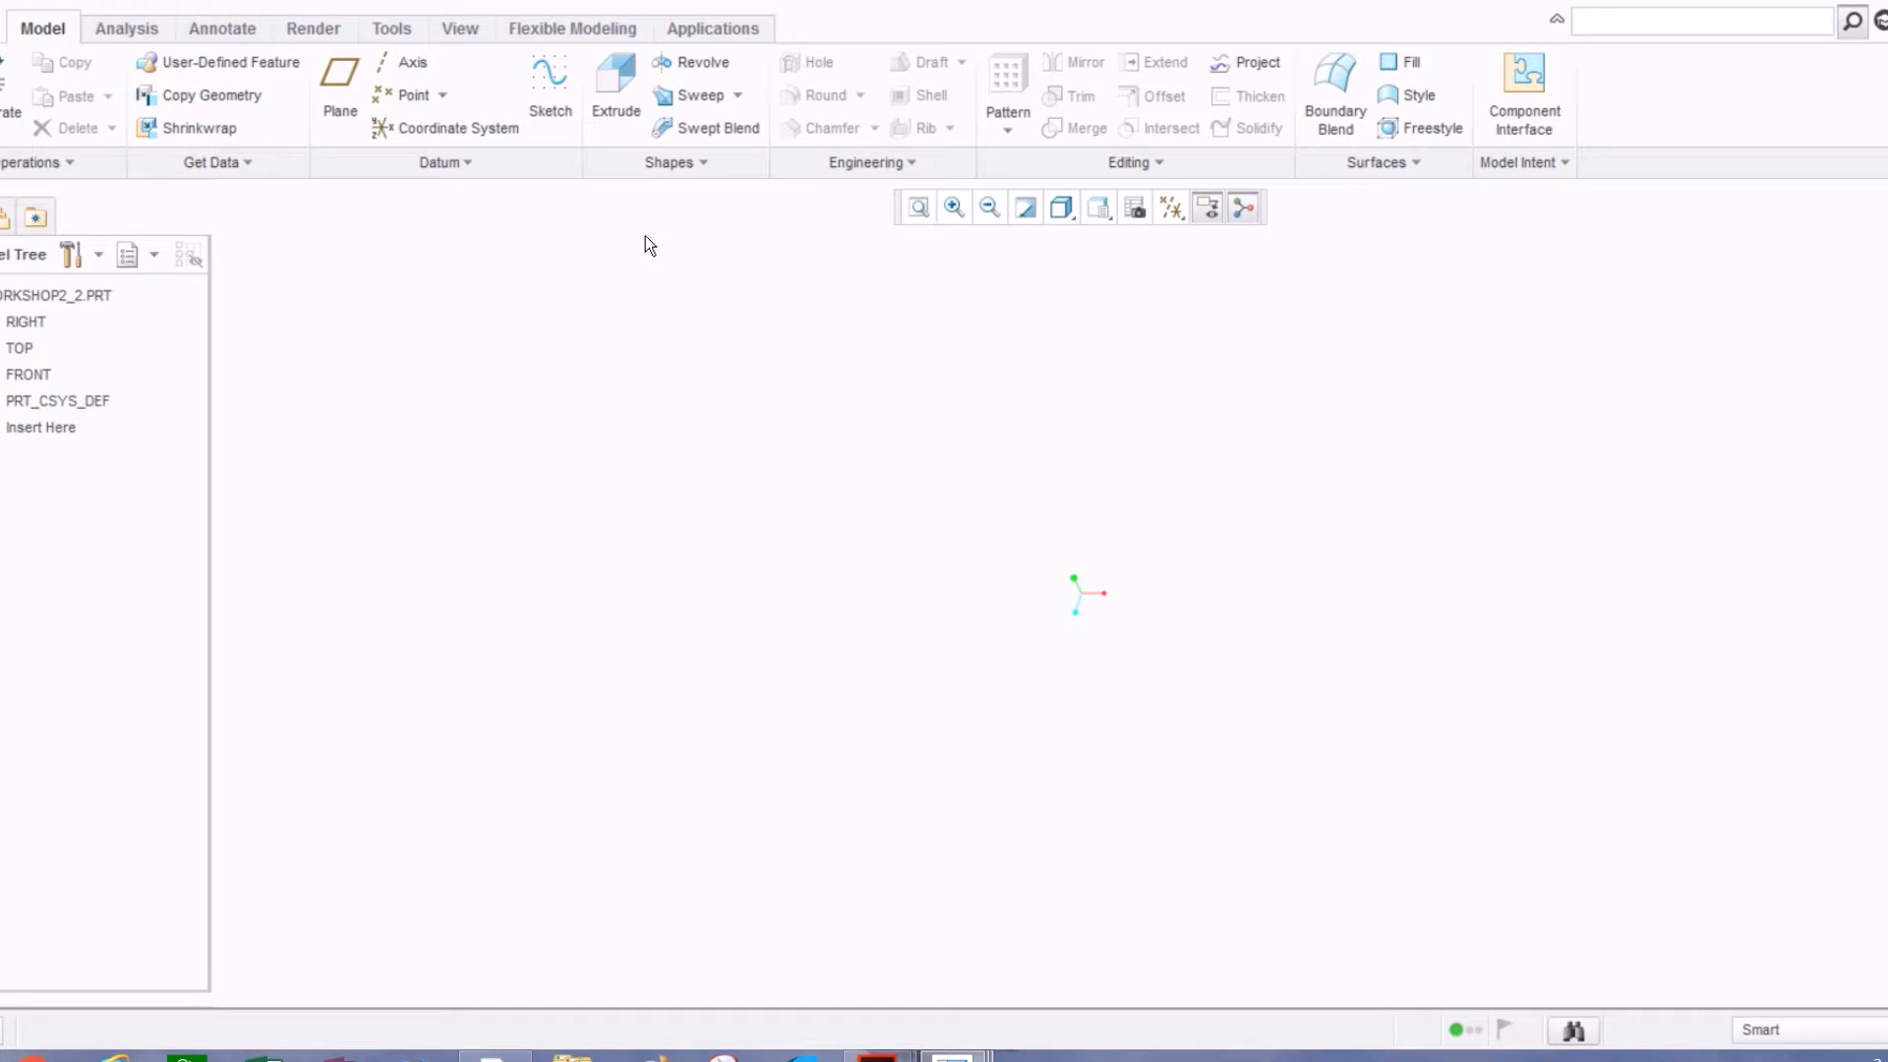
{"action": "left_click", "coordinate": [692, 164]}
{"action": "scroll", "coordinate": [618, 313], "scroll_direction": "down", "scroll_amount": 2}
{"action": "left_click", "coordinate": [693, 163]}
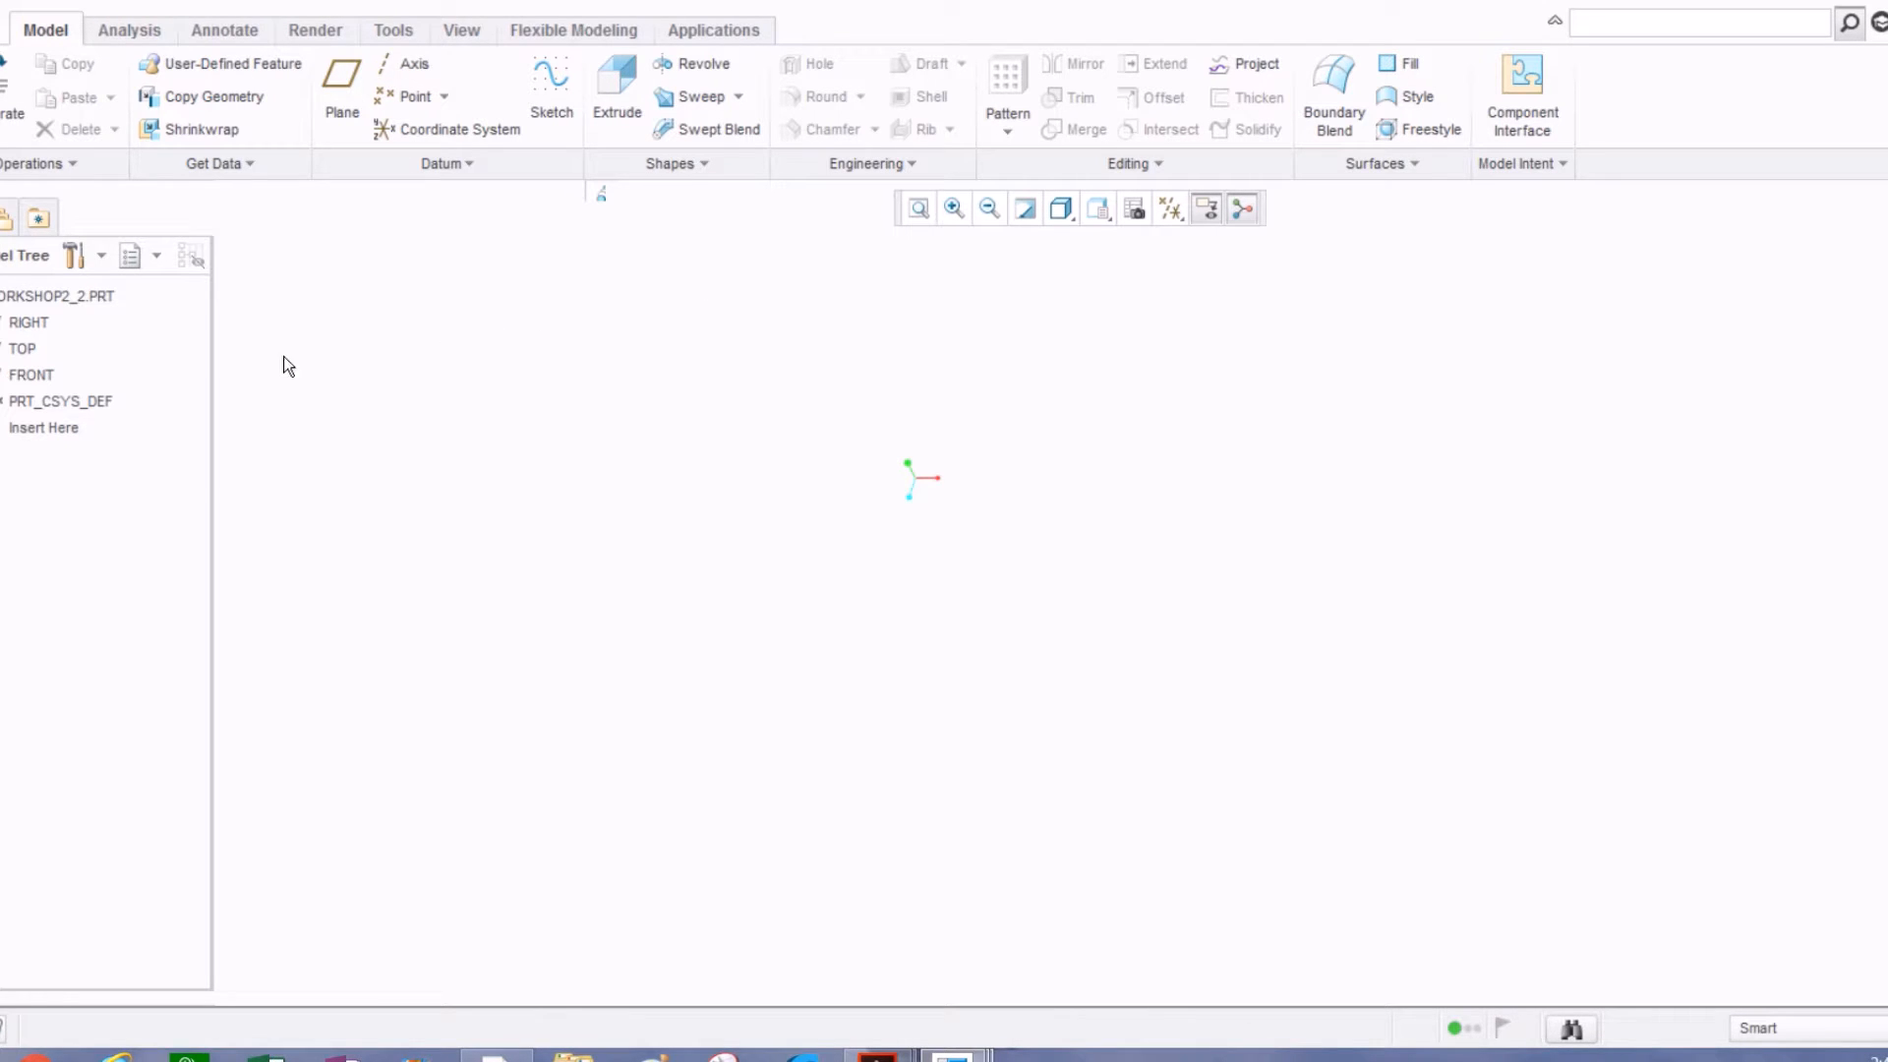
Step: Turn on the display of all datum axes, points, coordinate systems and planes
{"action": "left_click", "coordinate": [21, 350]}
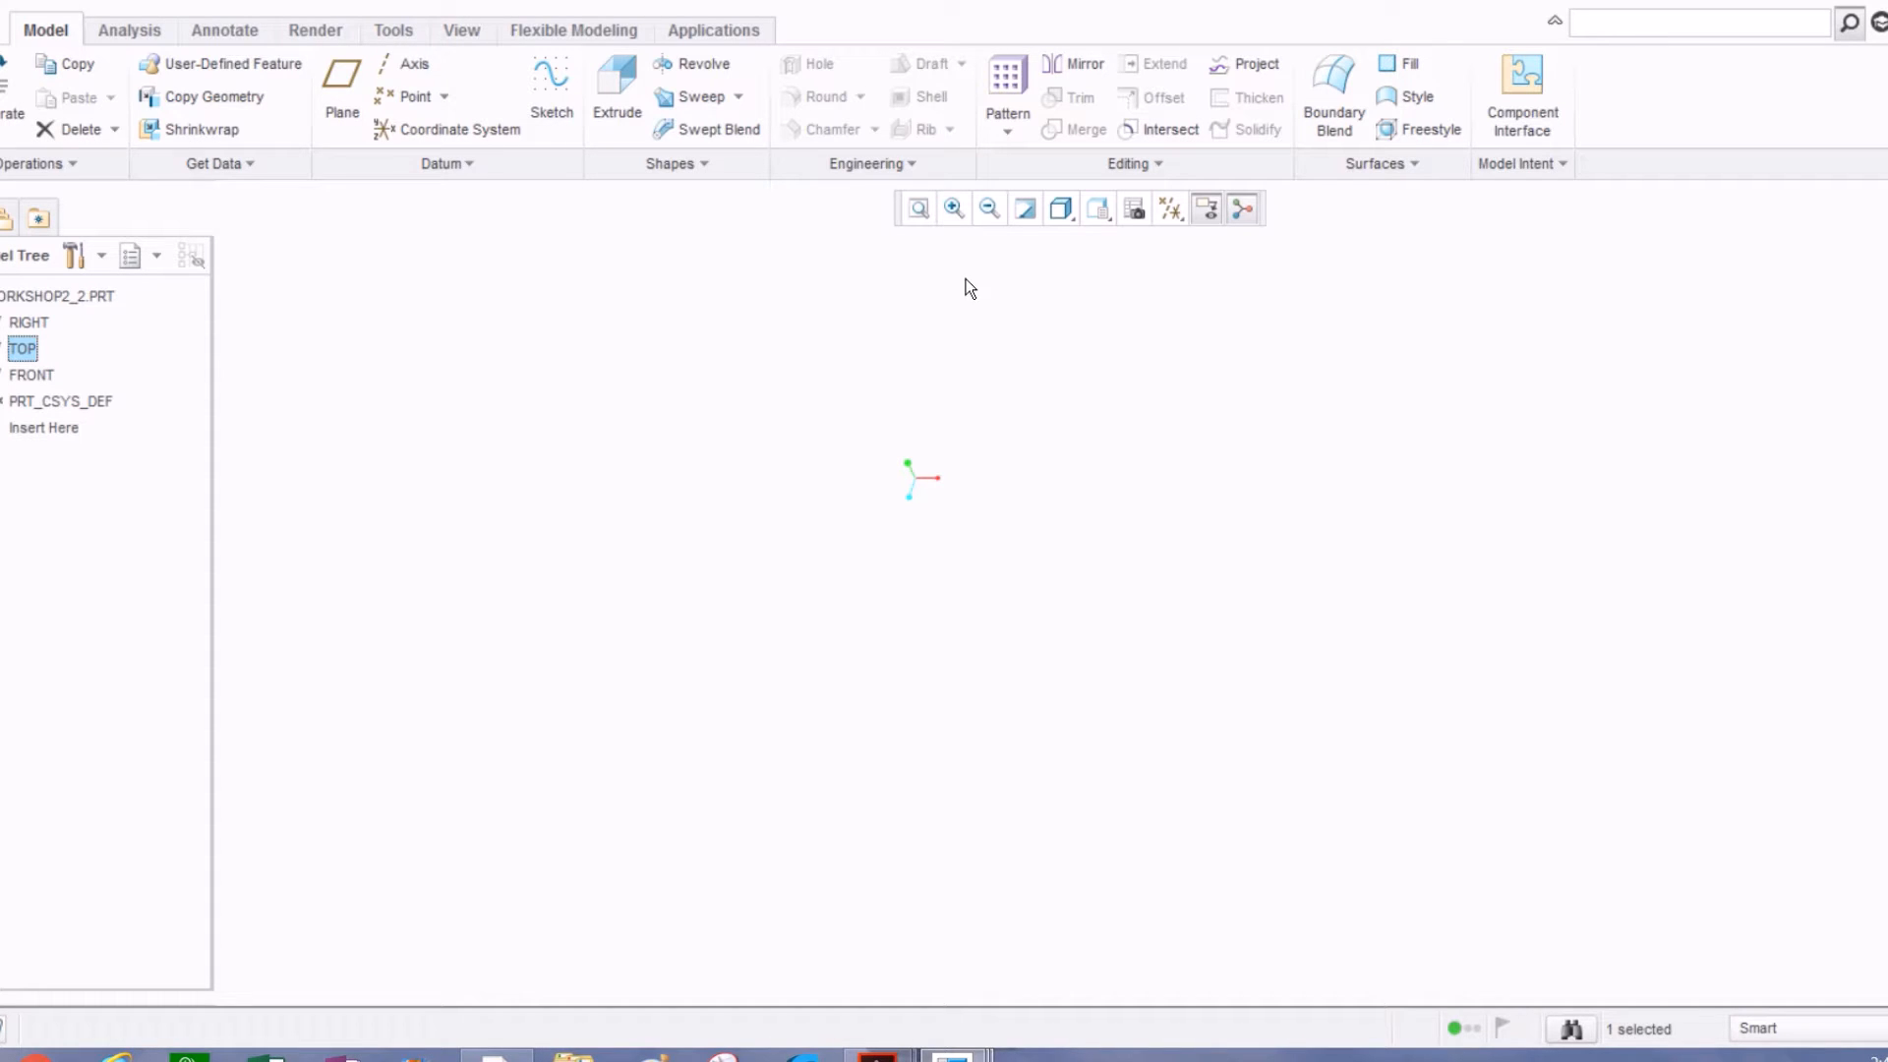
{"action": "left_click", "coordinate": [1177, 215]}
{"action": "left_click", "coordinate": [1173, 239]}
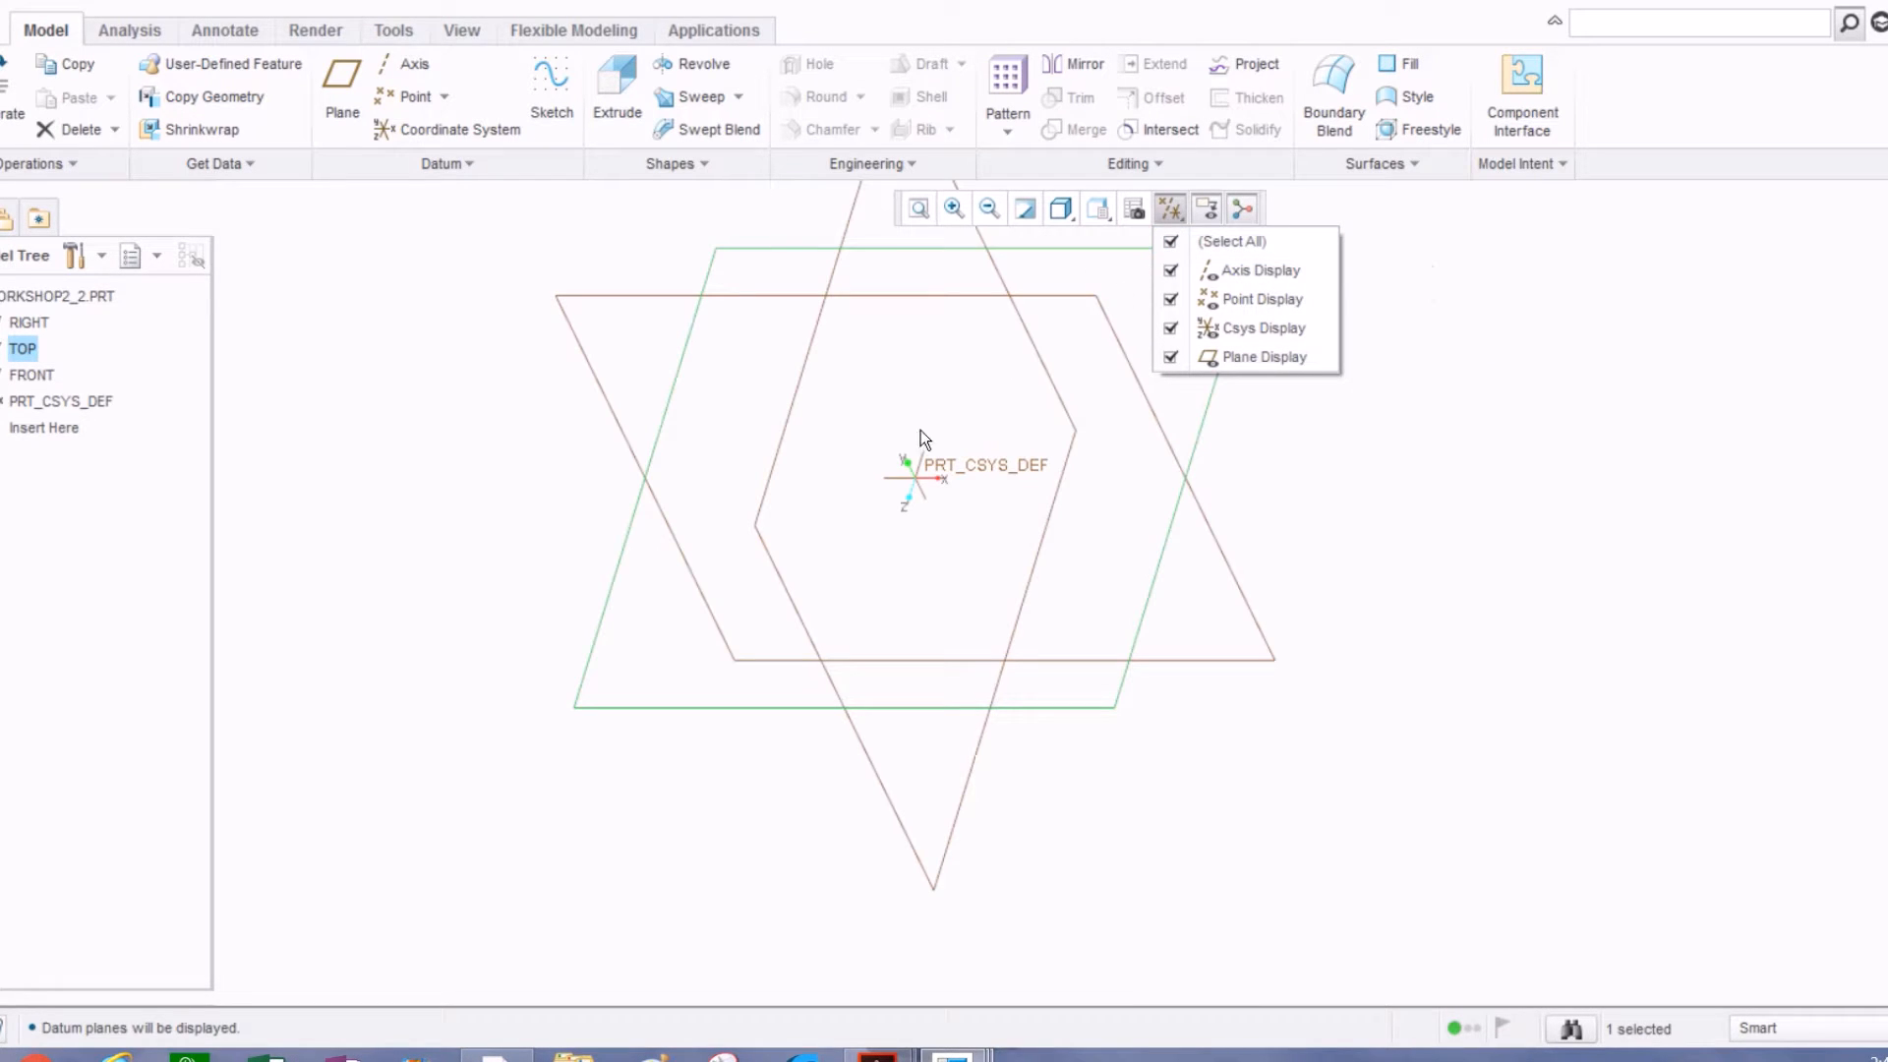
{"action": "left_click", "coordinate": [576, 287]}
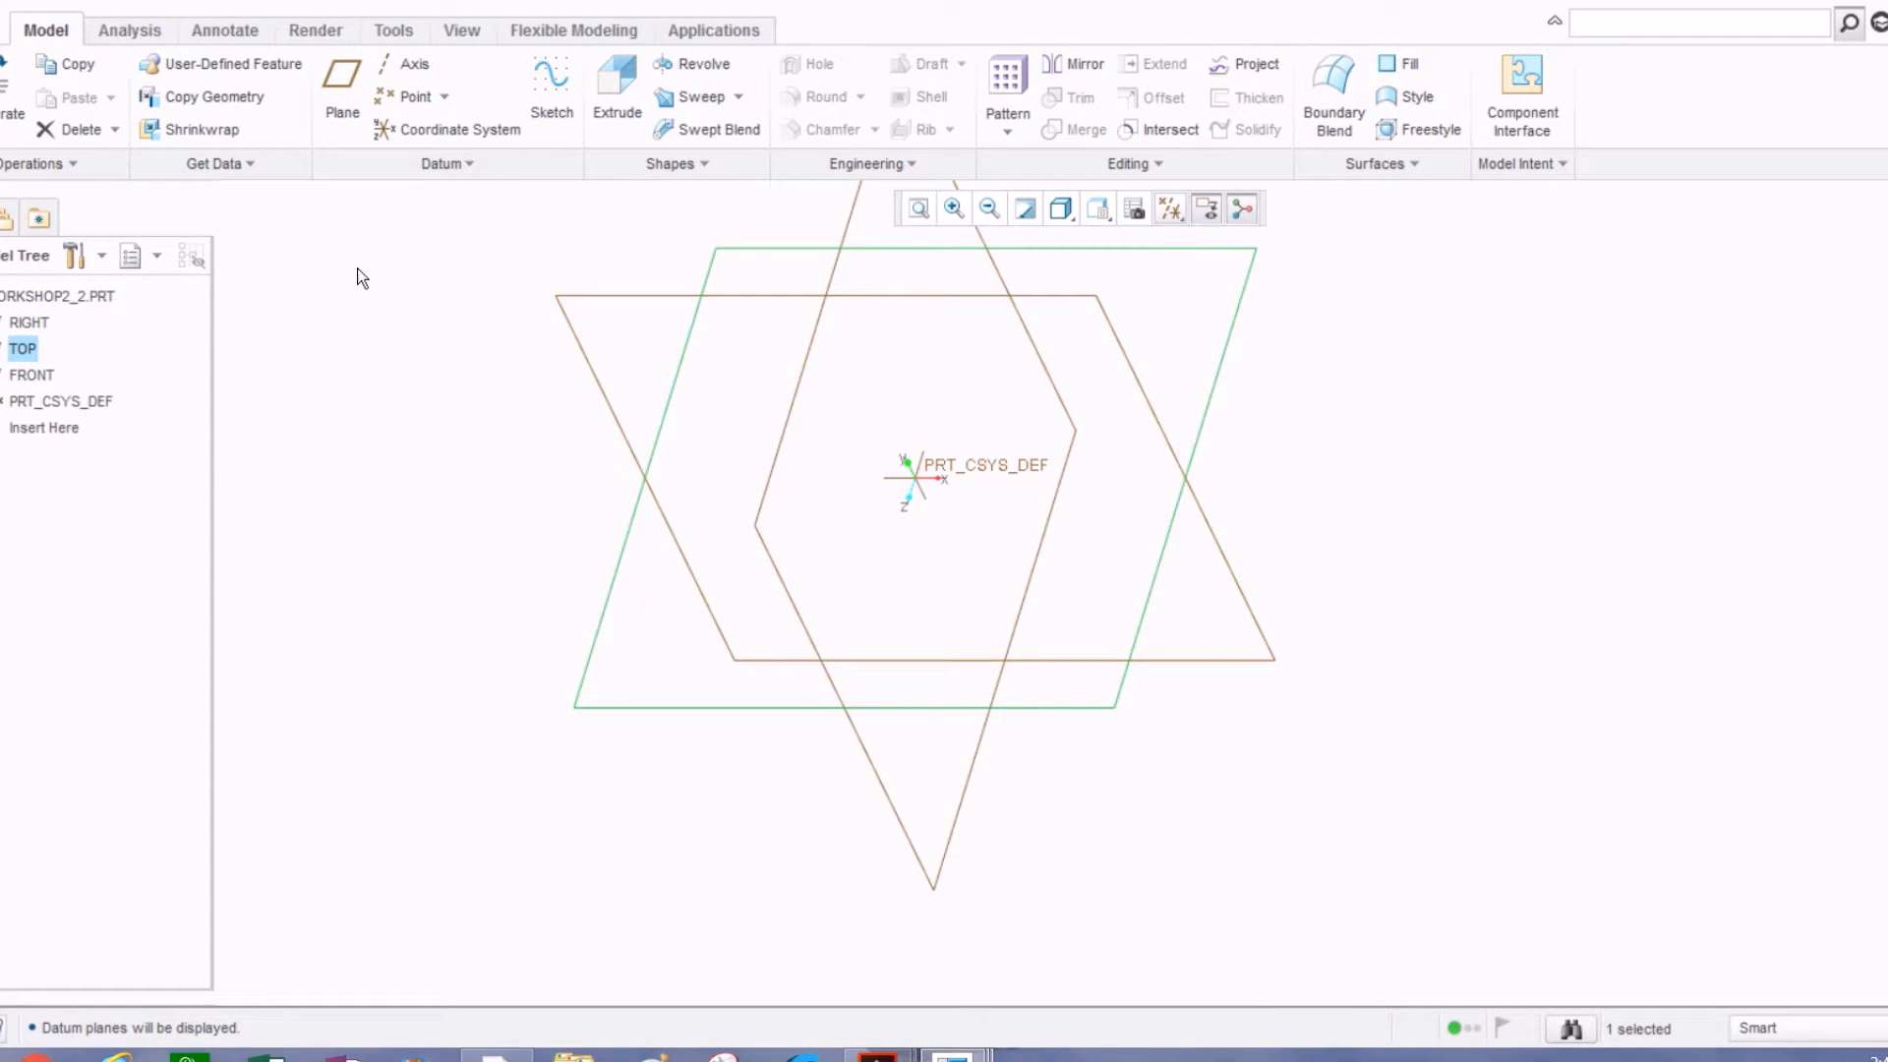
Step: Start a sketch on the TOP datum plane and orient the view parallel to the sketch
{"action": "double_click", "coordinate": [23, 348]}
{"action": "left_click", "coordinate": [231, 350]}
{"action": "left_click", "coordinate": [4, 355]}
{"action": "left_click", "coordinate": [553, 108]}
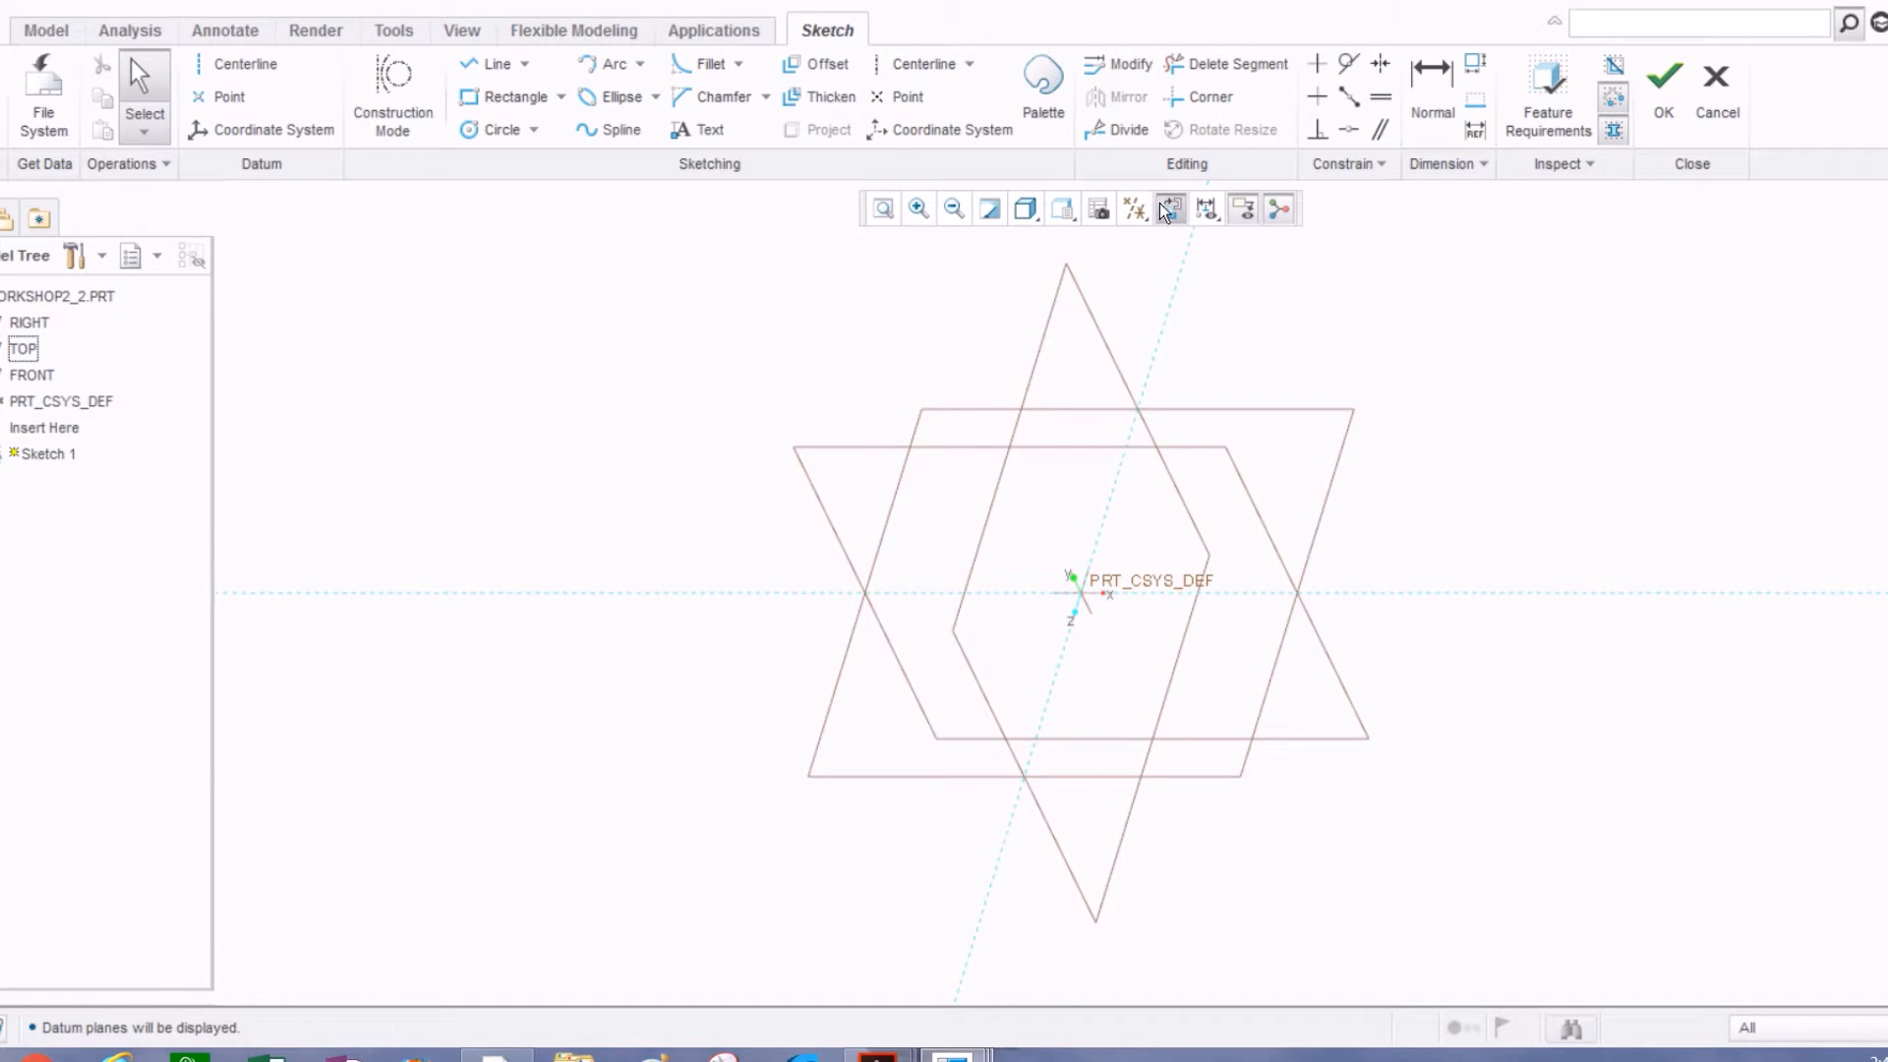
{"action": "left_click", "coordinate": [1168, 209]}
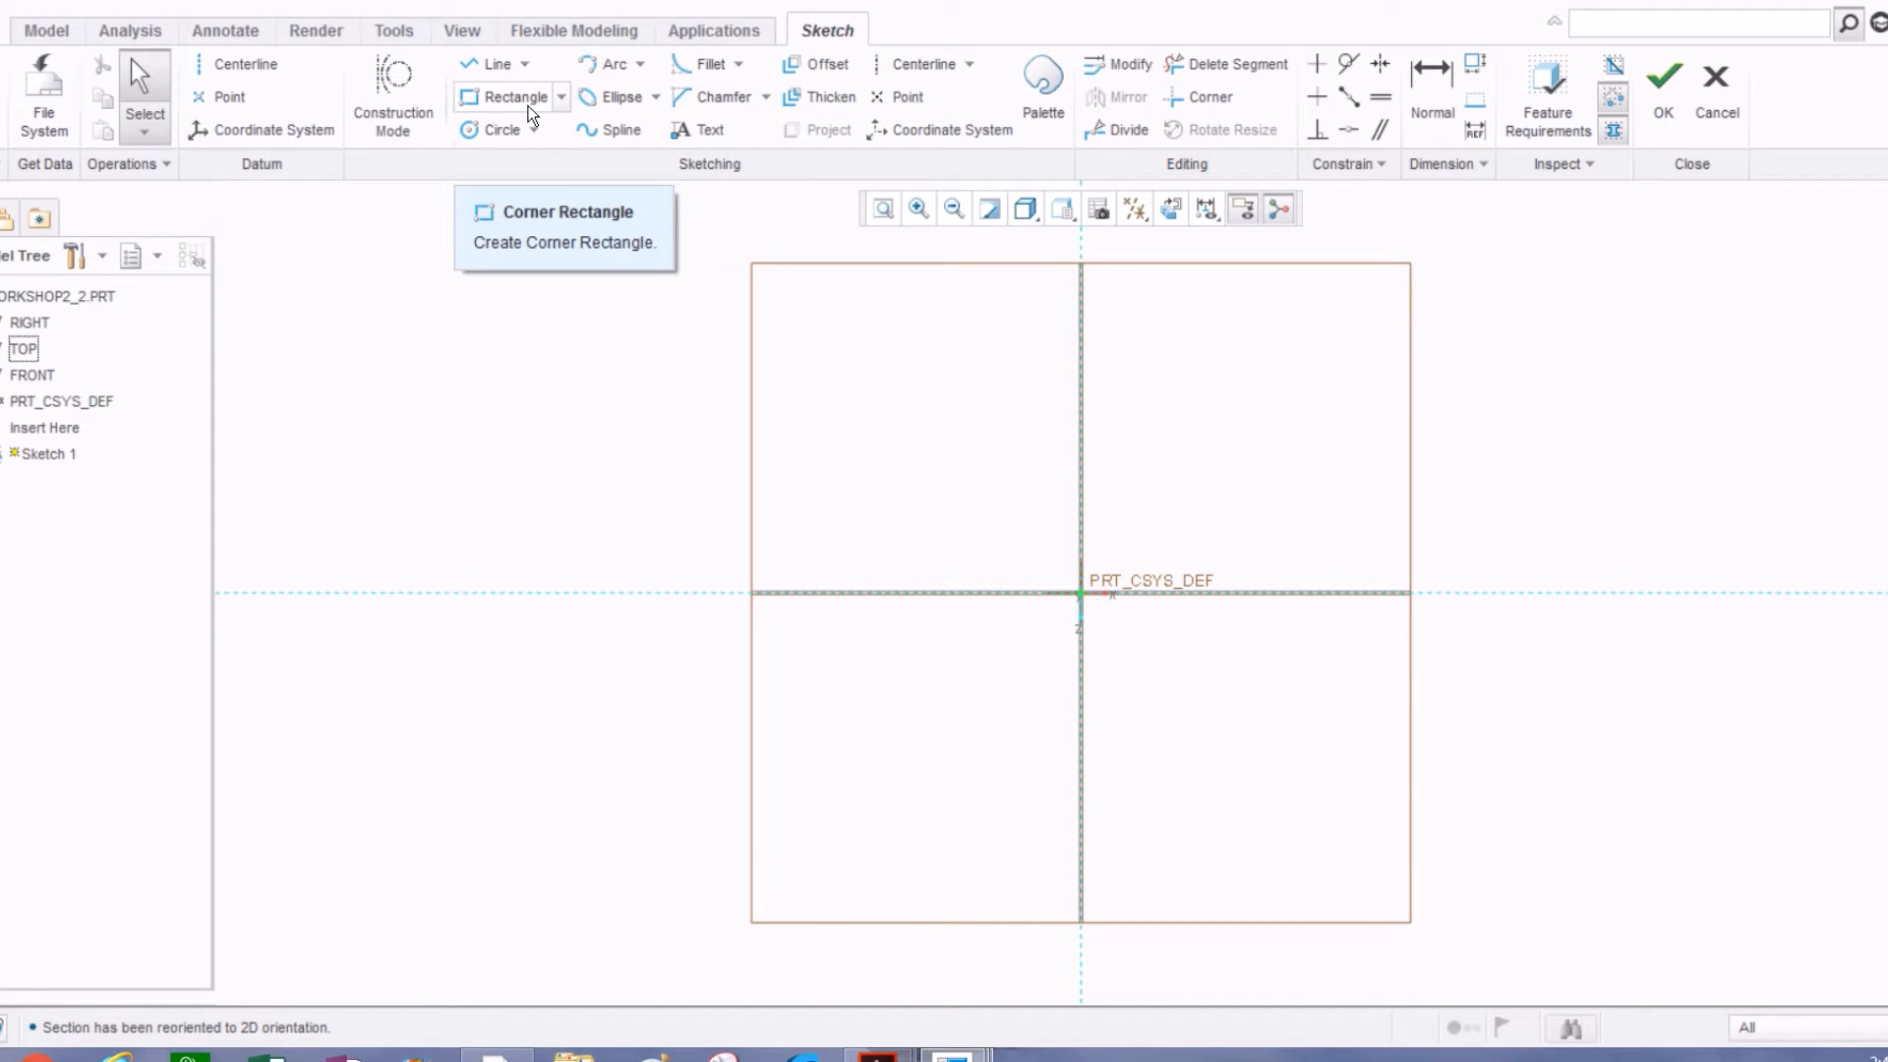
Step: Sketch a center rectangle about 128.58 wide and 265.26 high, centered on the intersection of the sketch references
{"action": "left_click", "coordinate": [561, 98]}
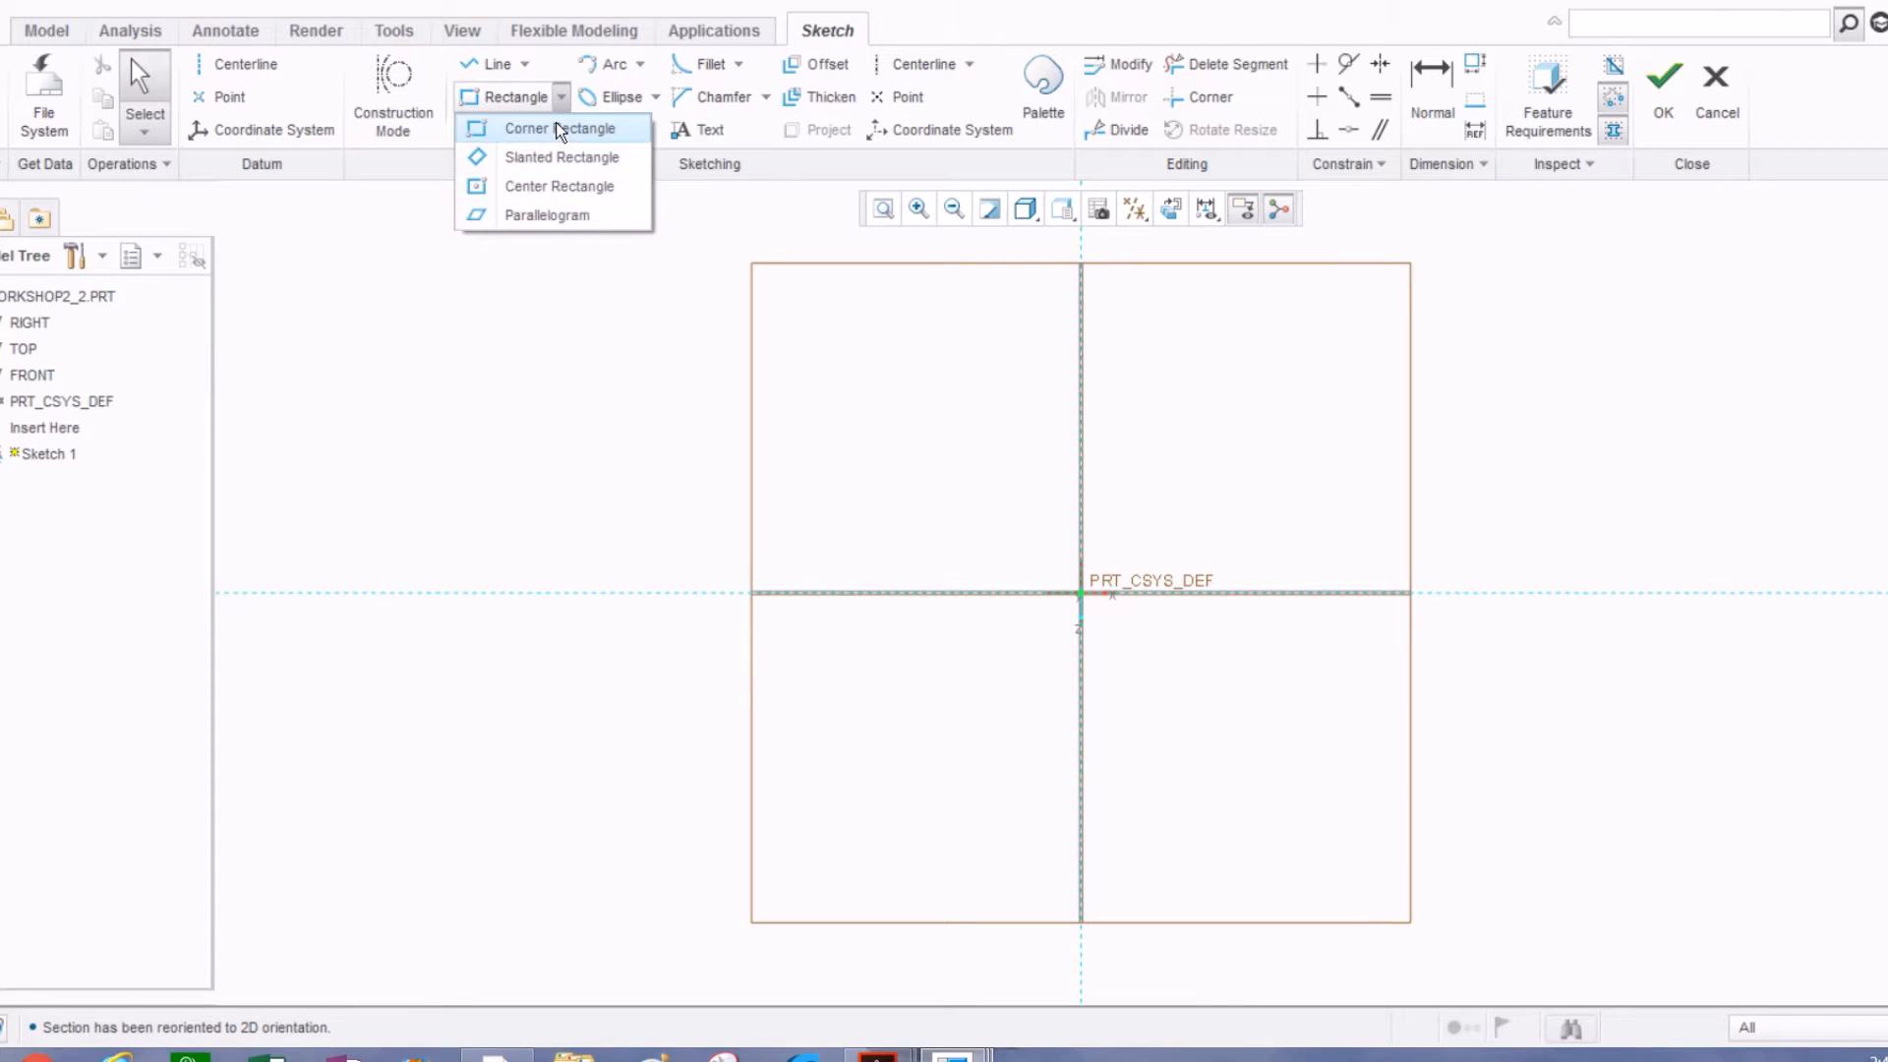
{"action": "left_click", "coordinate": [536, 186]}
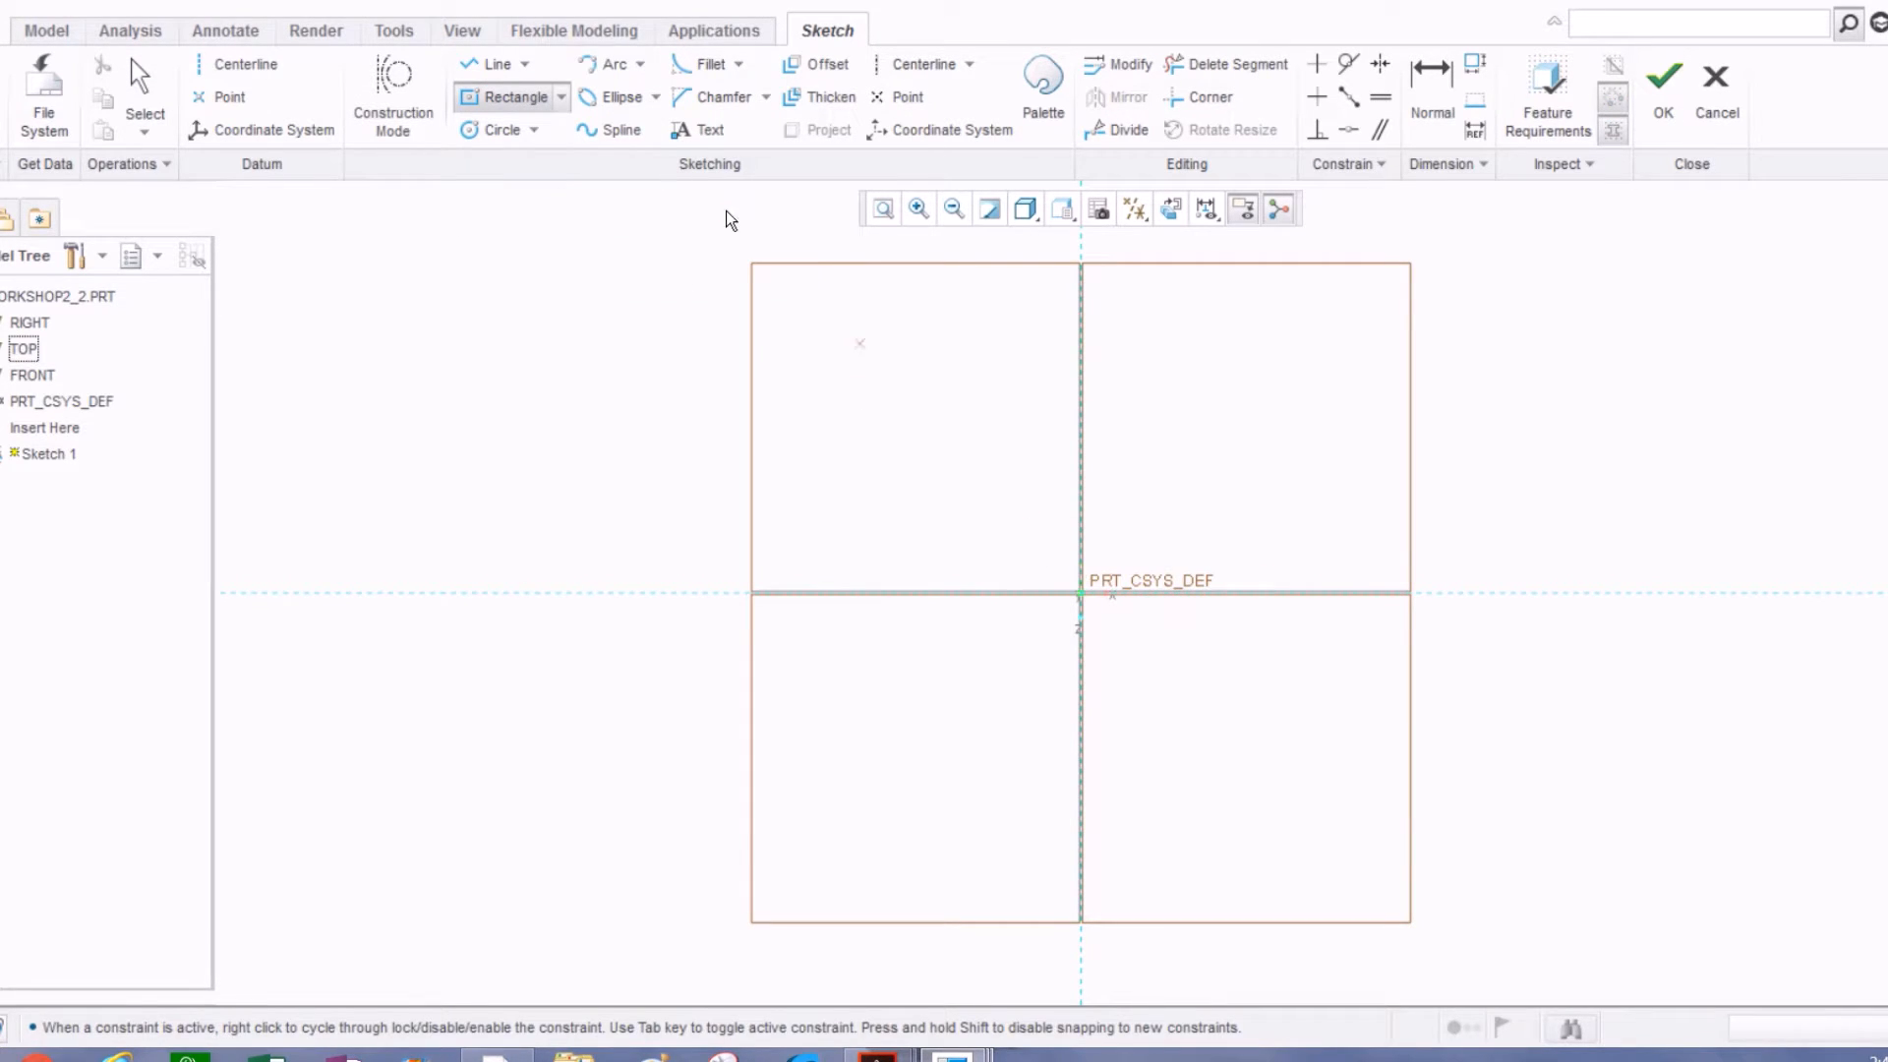
{"action": "left_click", "coordinate": [562, 98]}
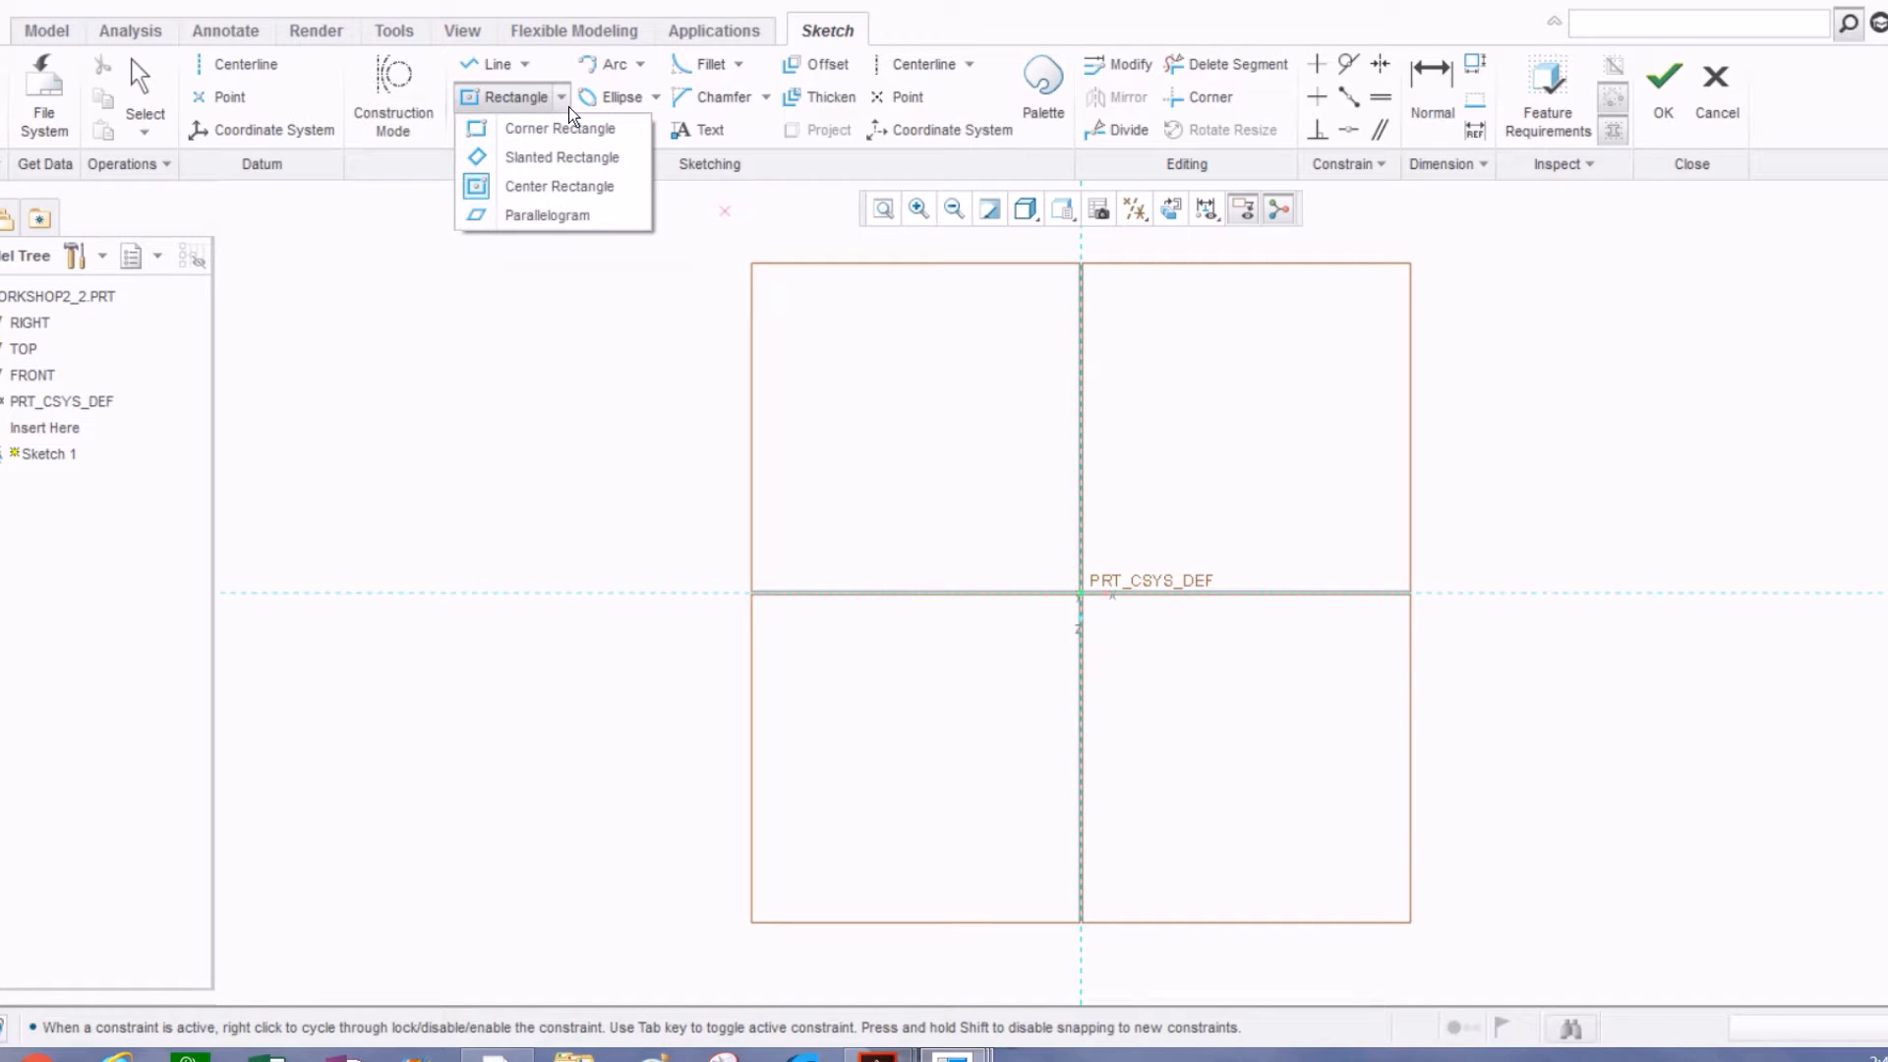
{"action": "left_click", "coordinate": [494, 187]}
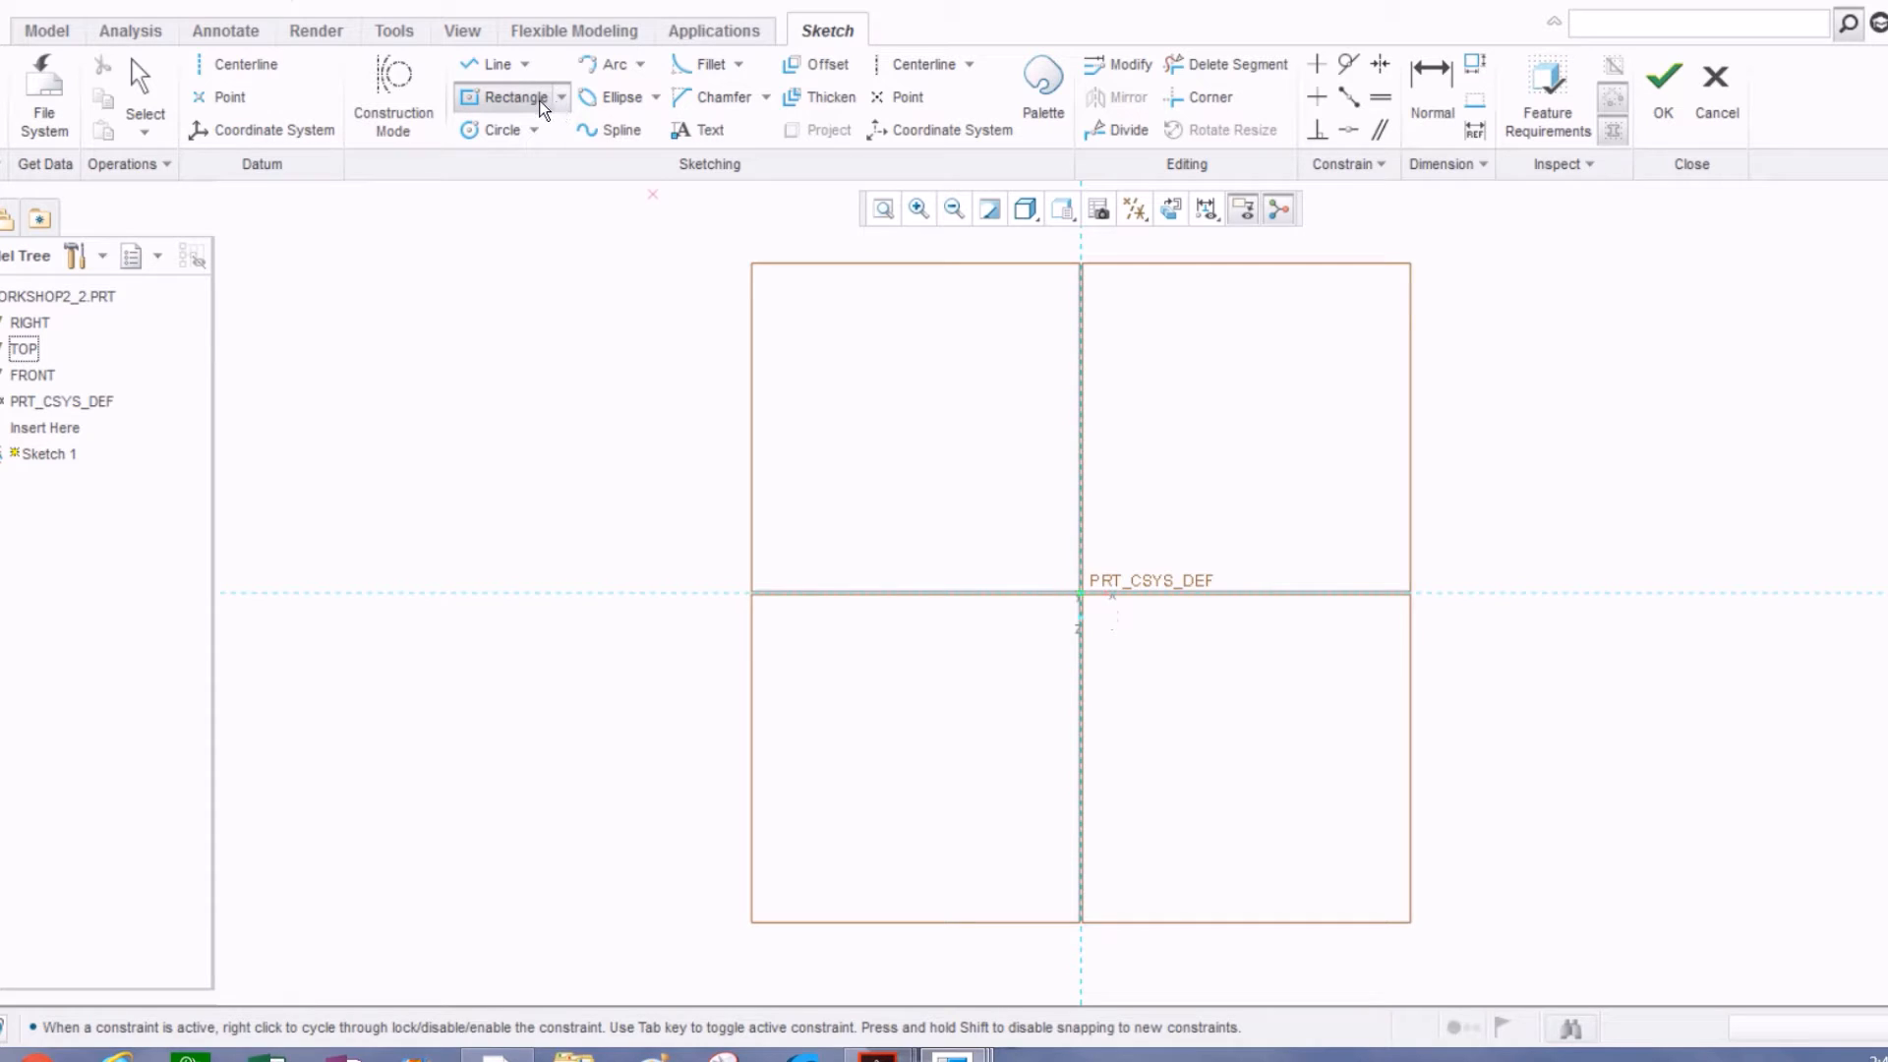
{"action": "left_click", "coordinate": [560, 101]}
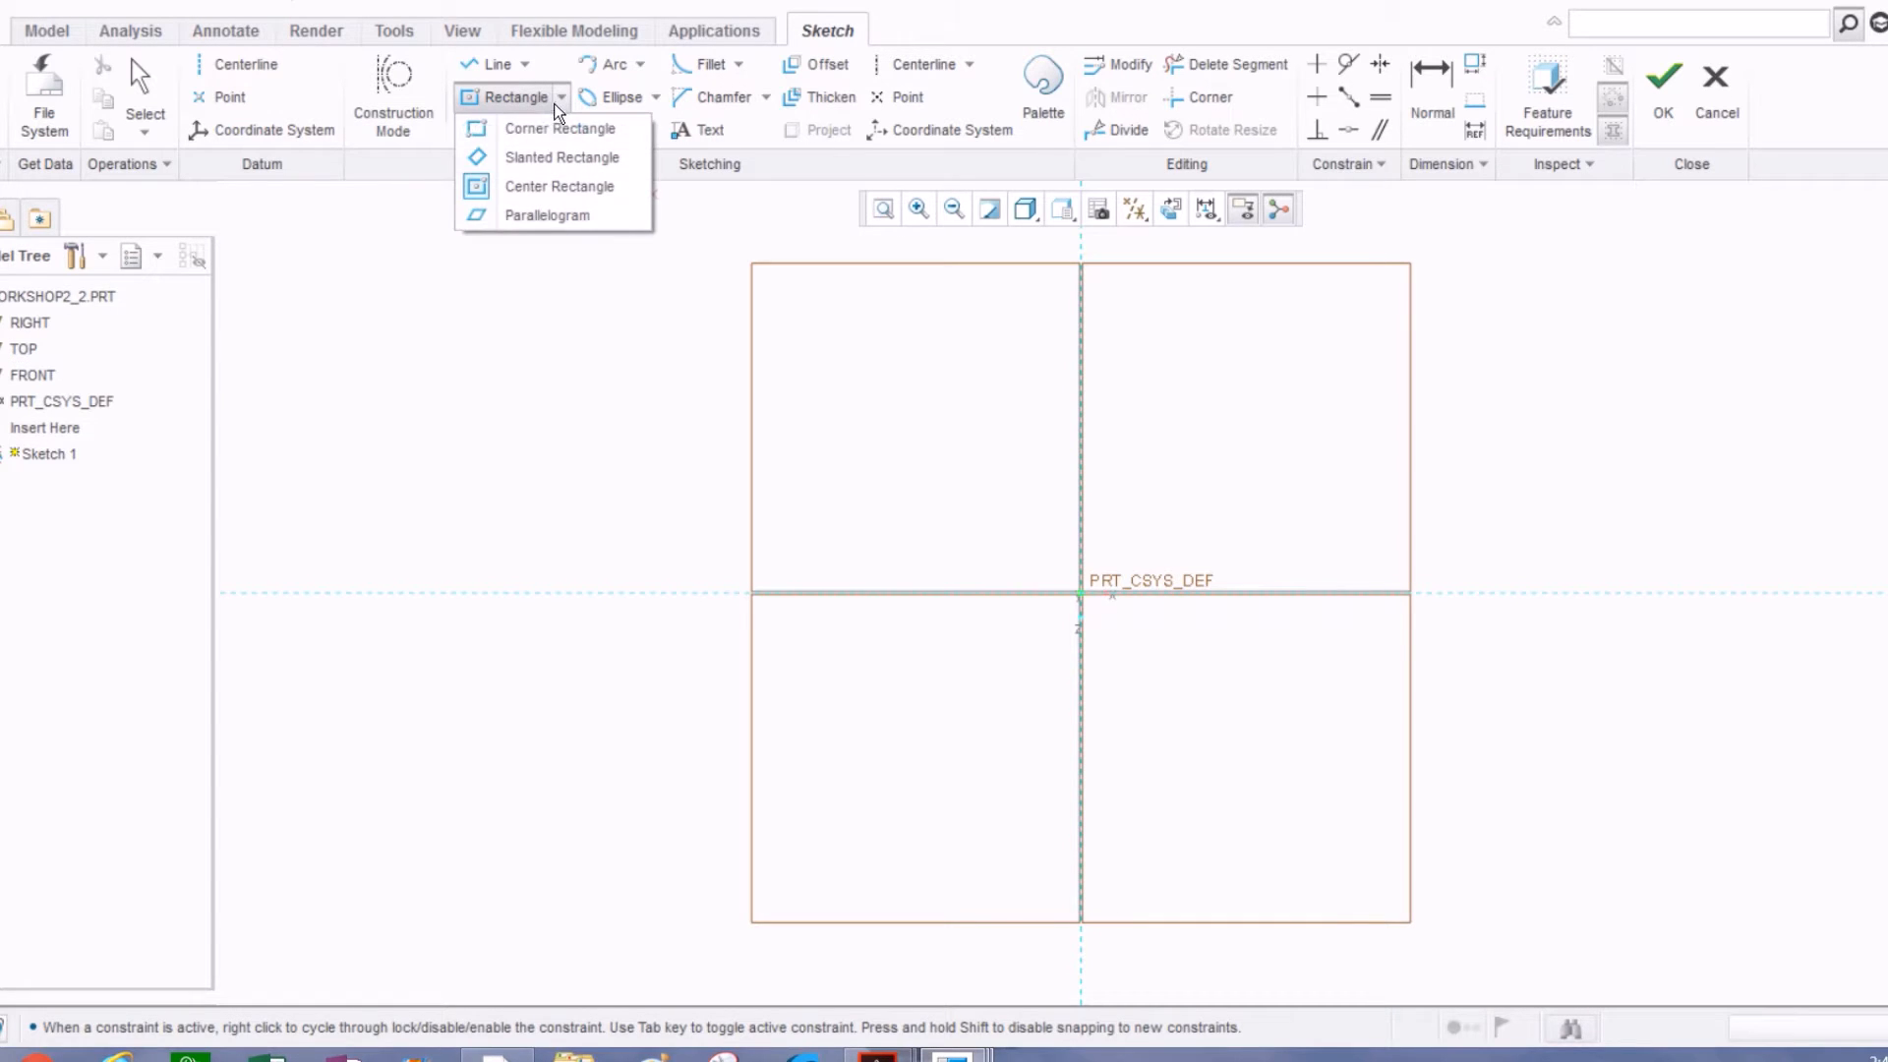
{"action": "left_click", "coordinate": [540, 186]}
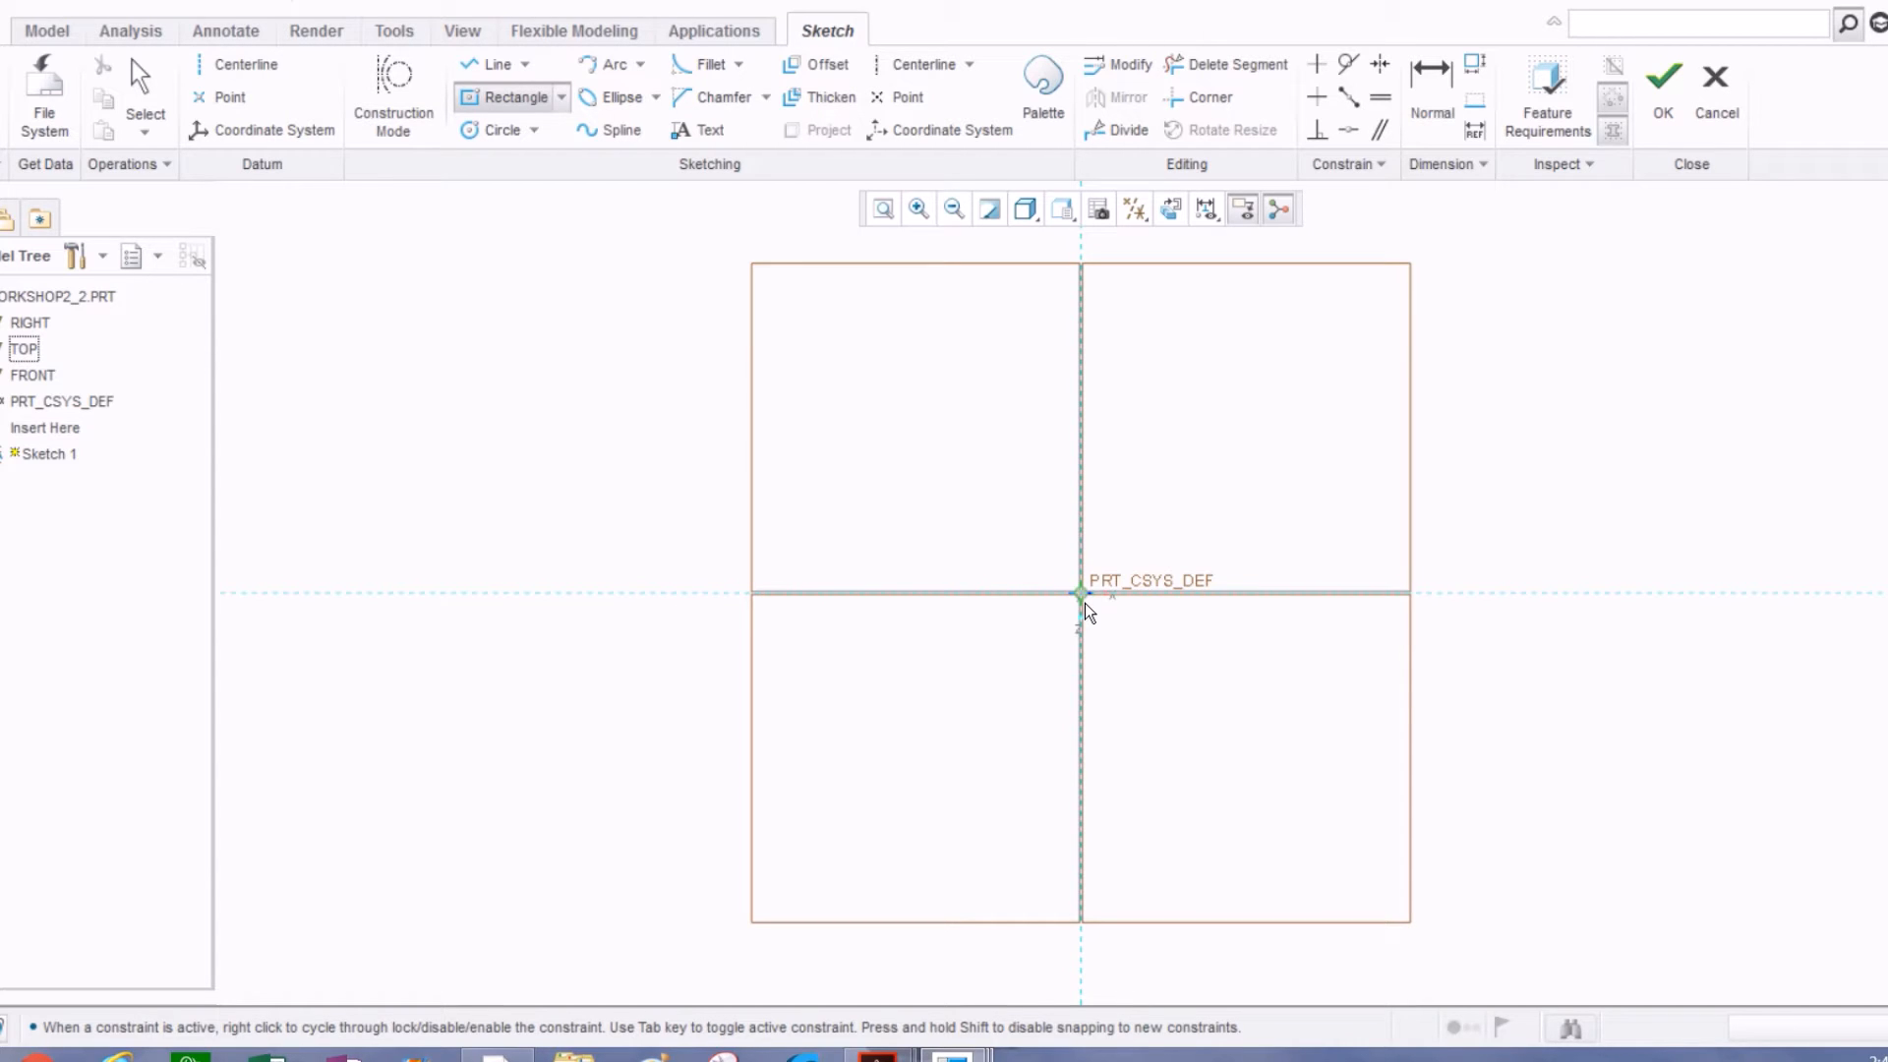
{"action": "left_click", "coordinate": [1081, 594]}
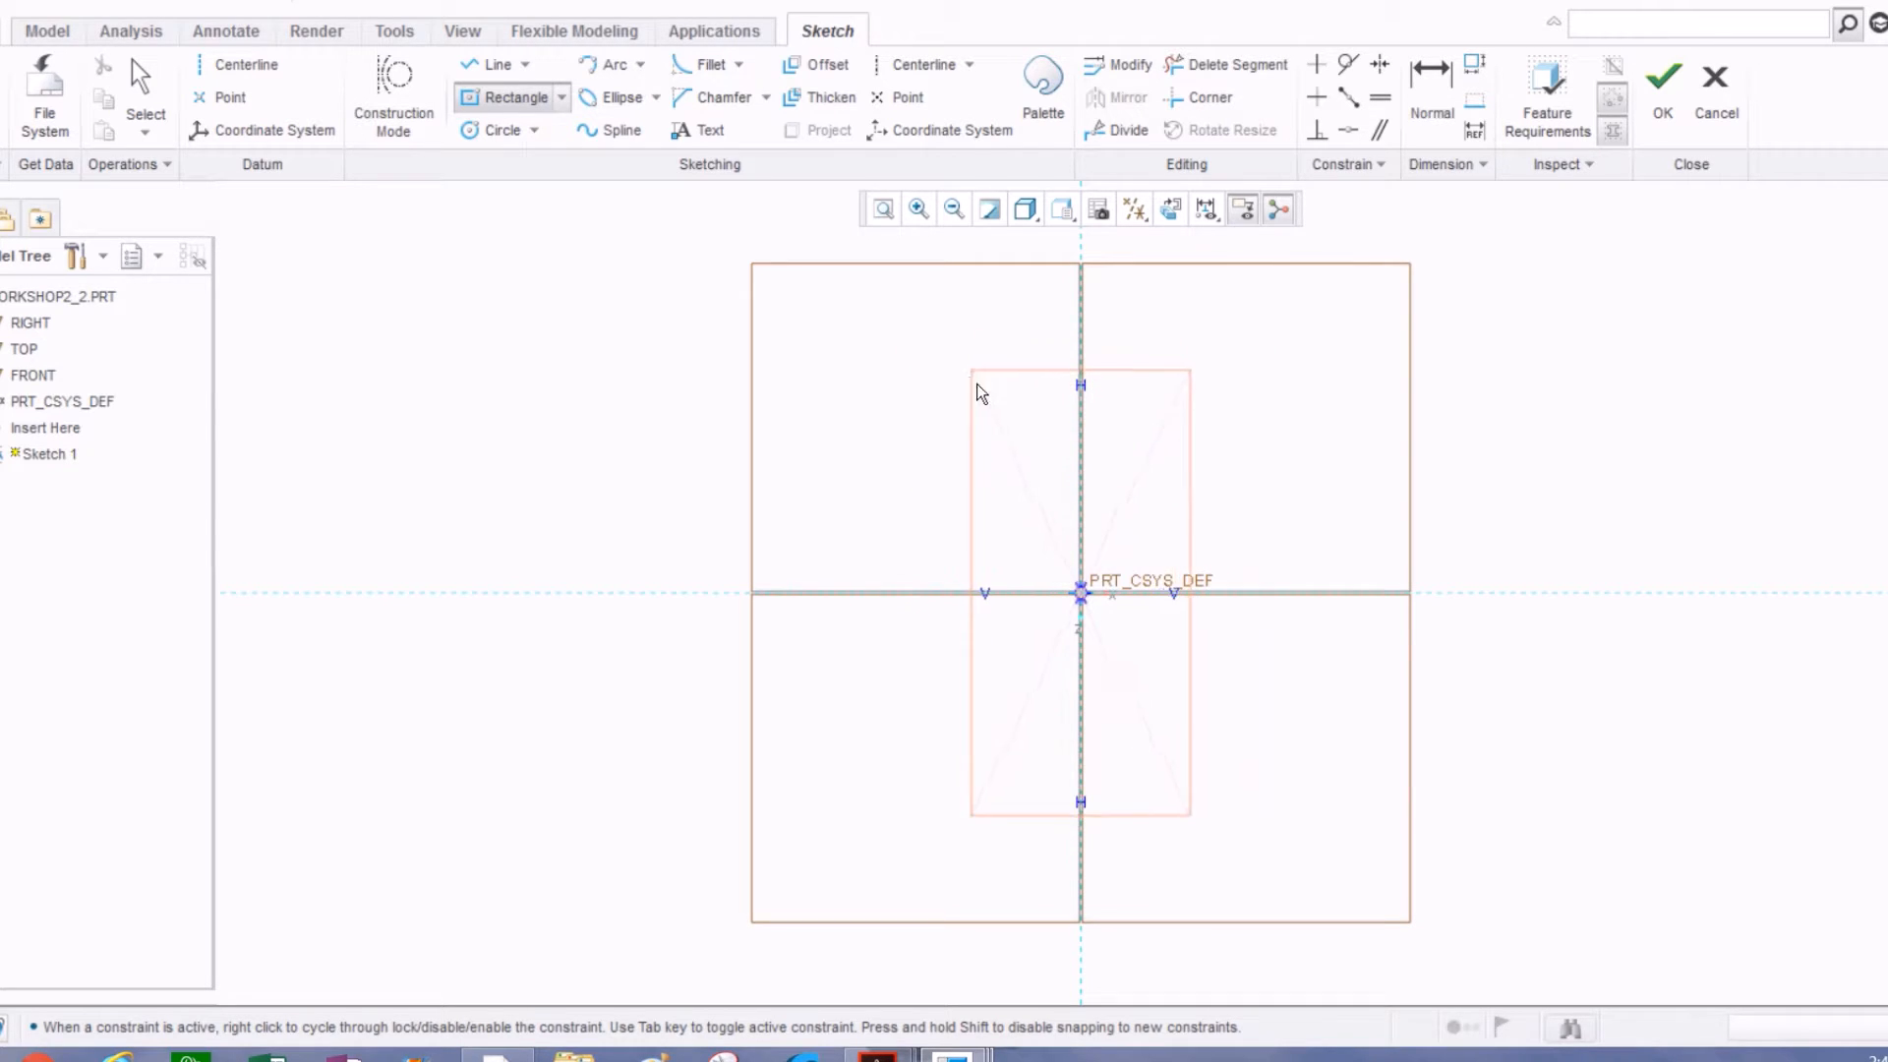
{"action": "left_click", "coordinate": [997, 422]}
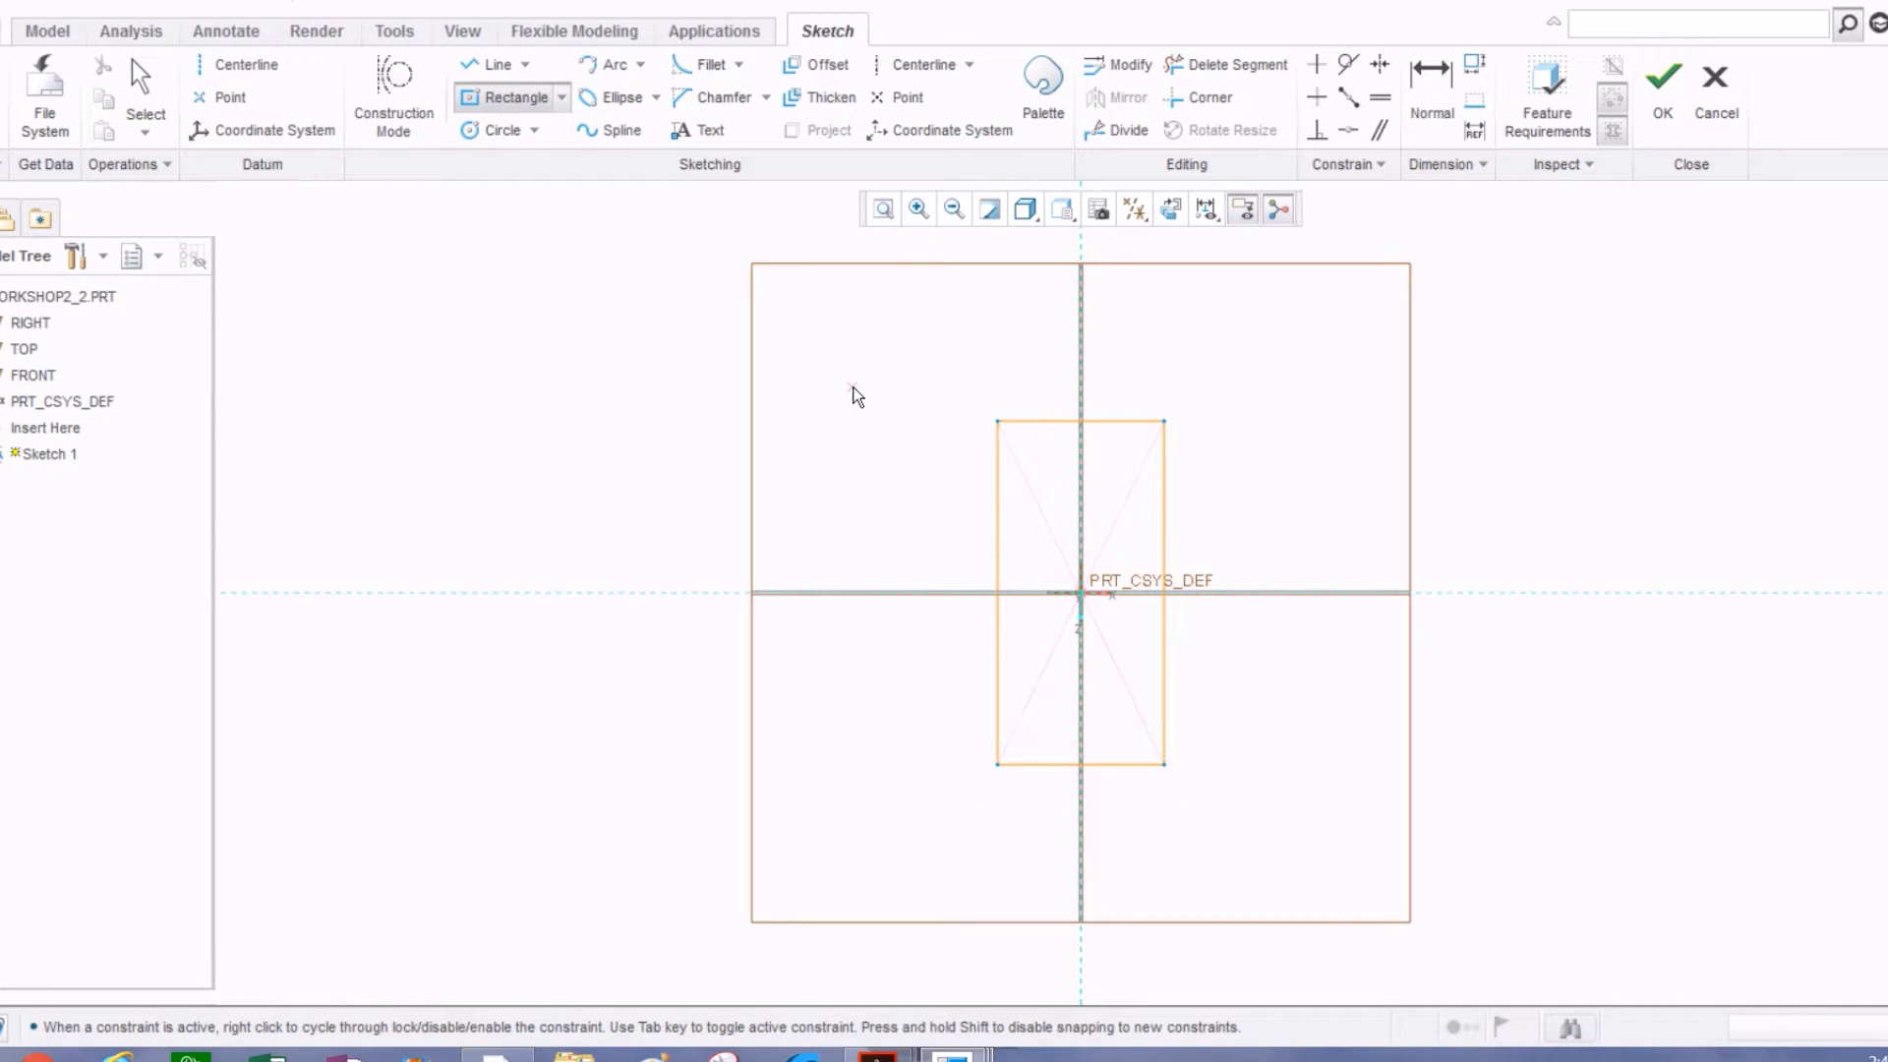
{"action": "middle_click", "coordinate": [854, 396]}
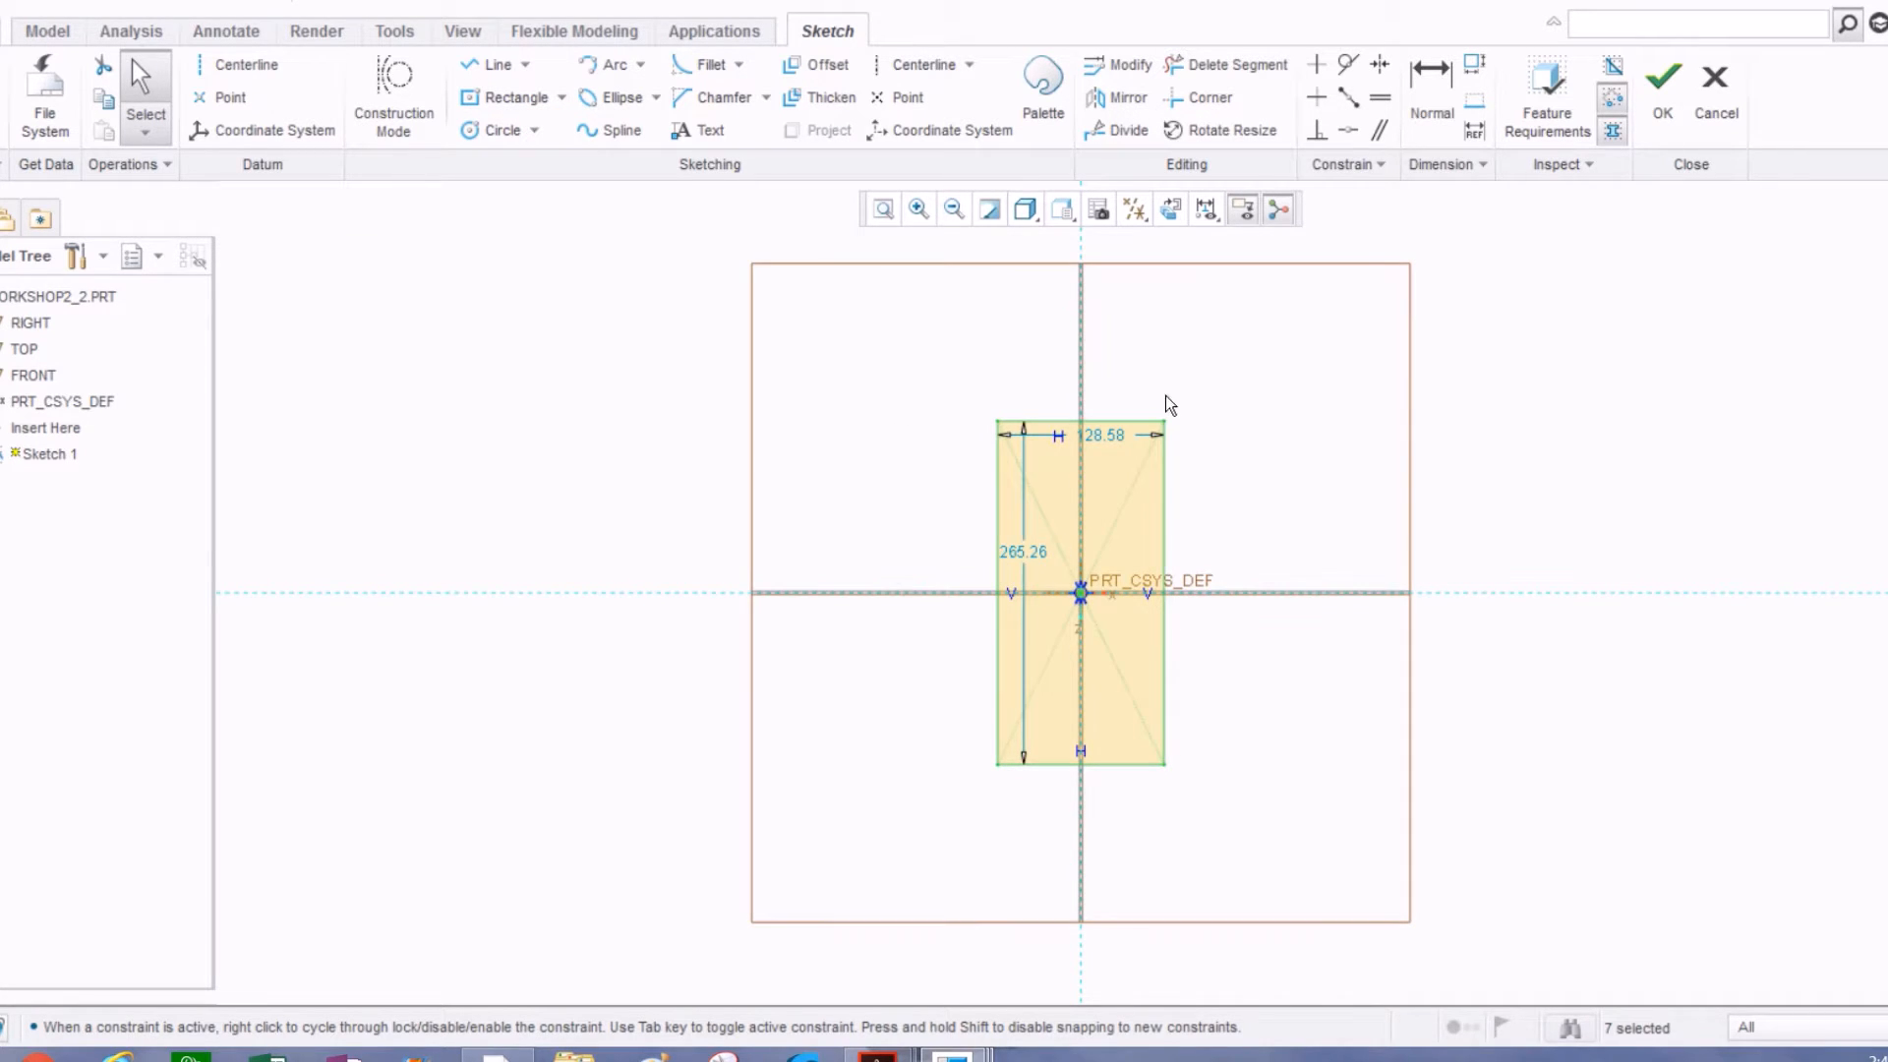
Step: Constrain the rectangle's adjacent sides to equal length and set its width to 2.5
{"action": "left_click", "coordinate": [1379, 102]}
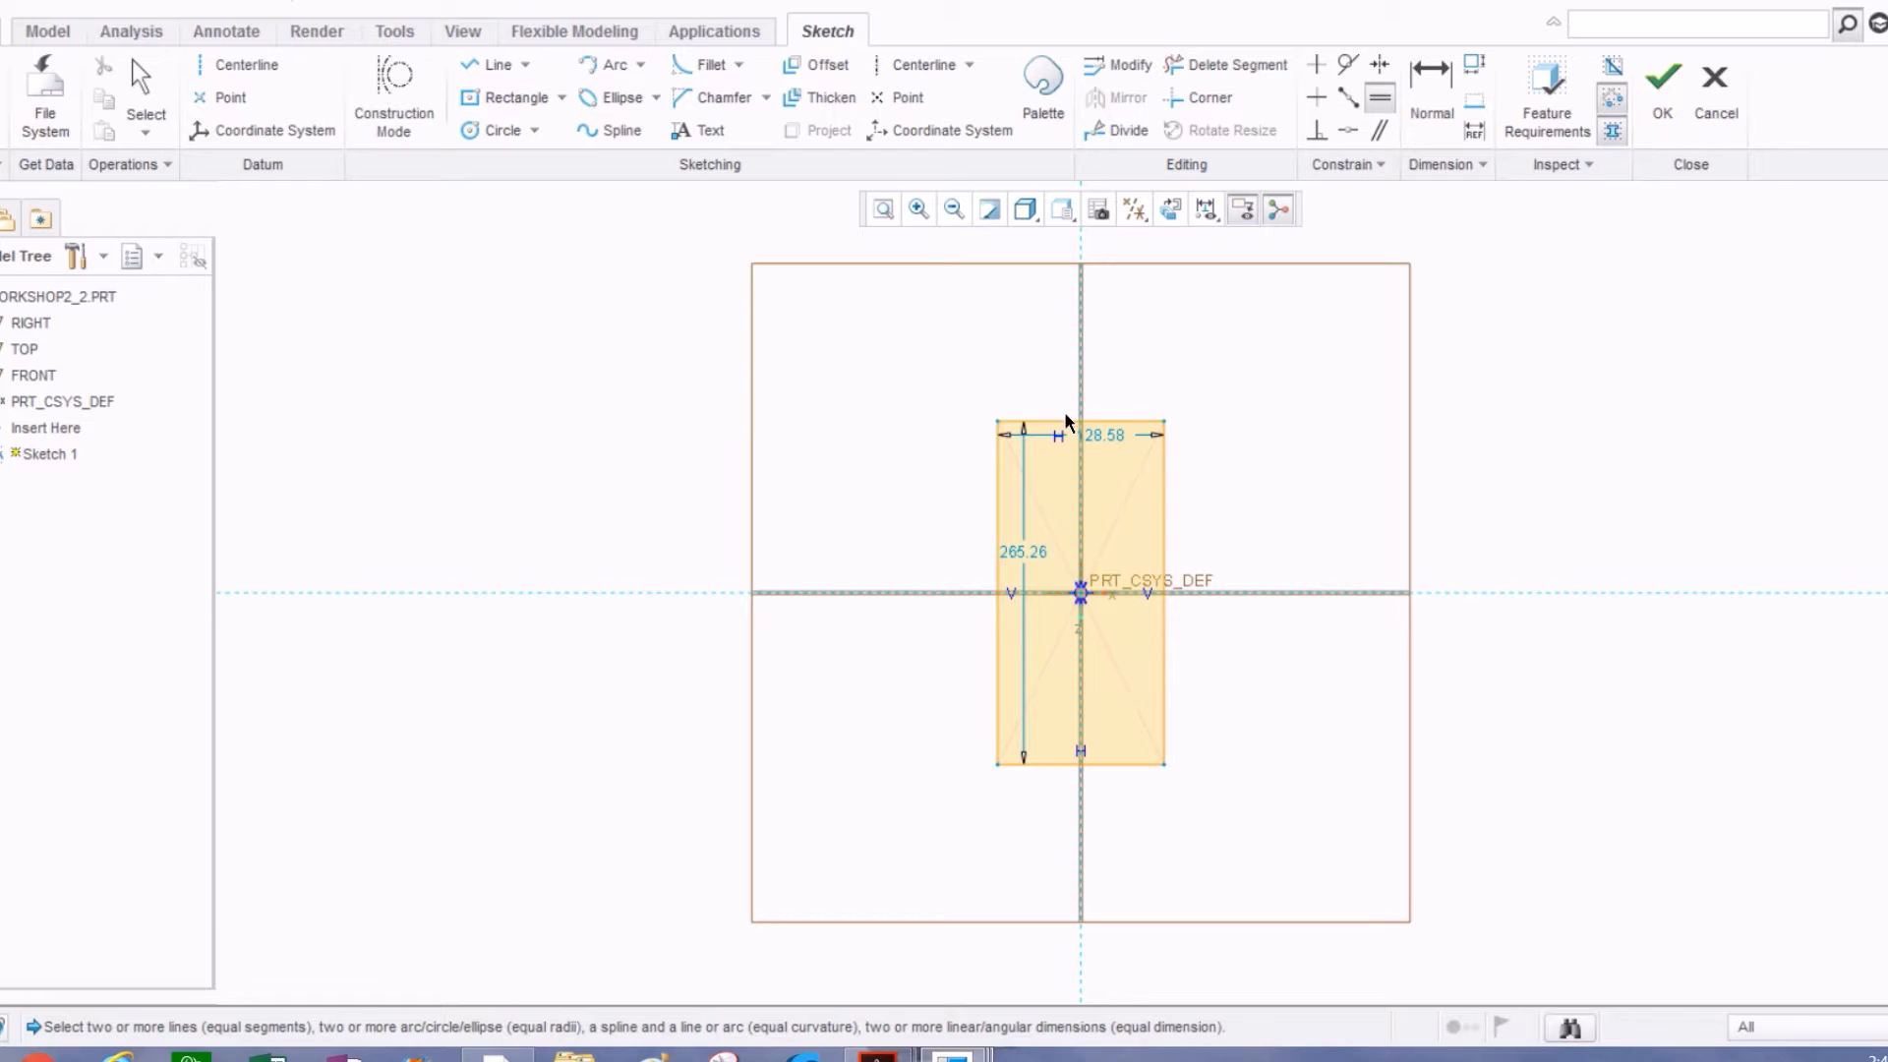
{"action": "left_click", "coordinate": [1000, 502]}
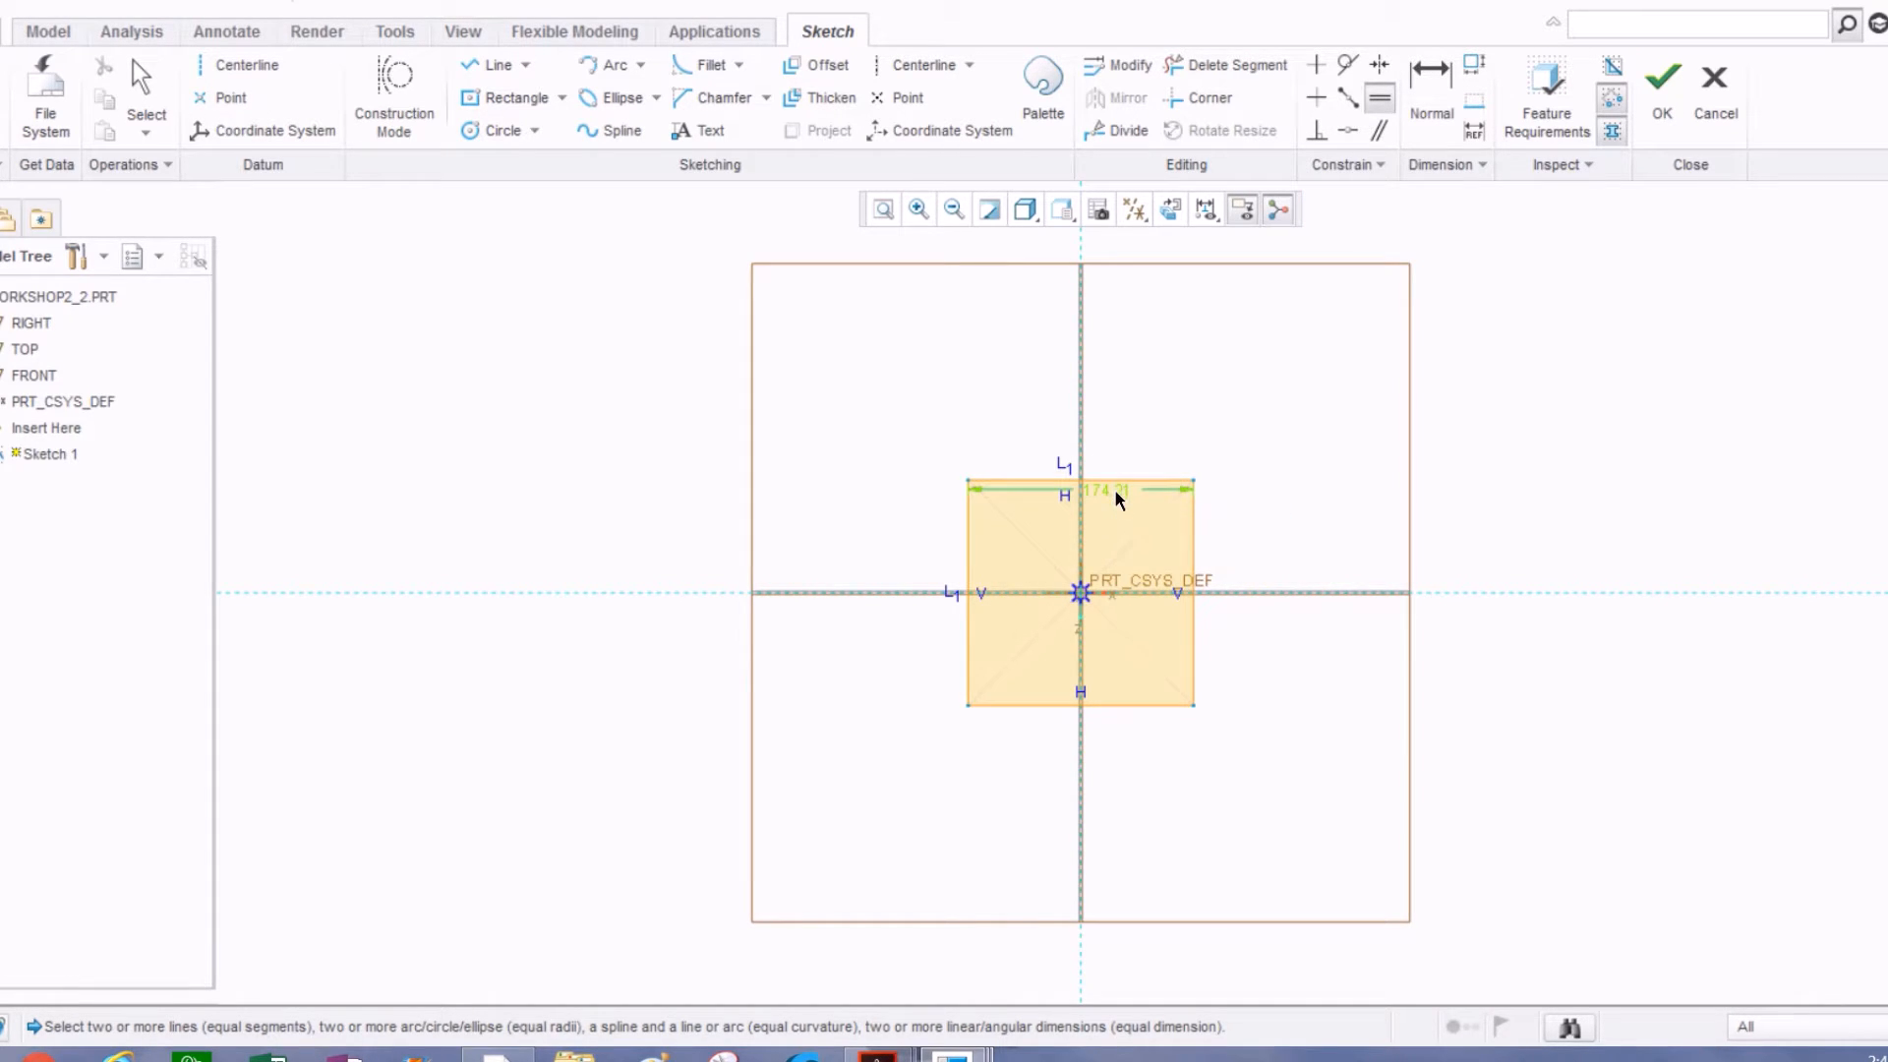
{"action": "middle_click", "coordinate": [1259, 285]}
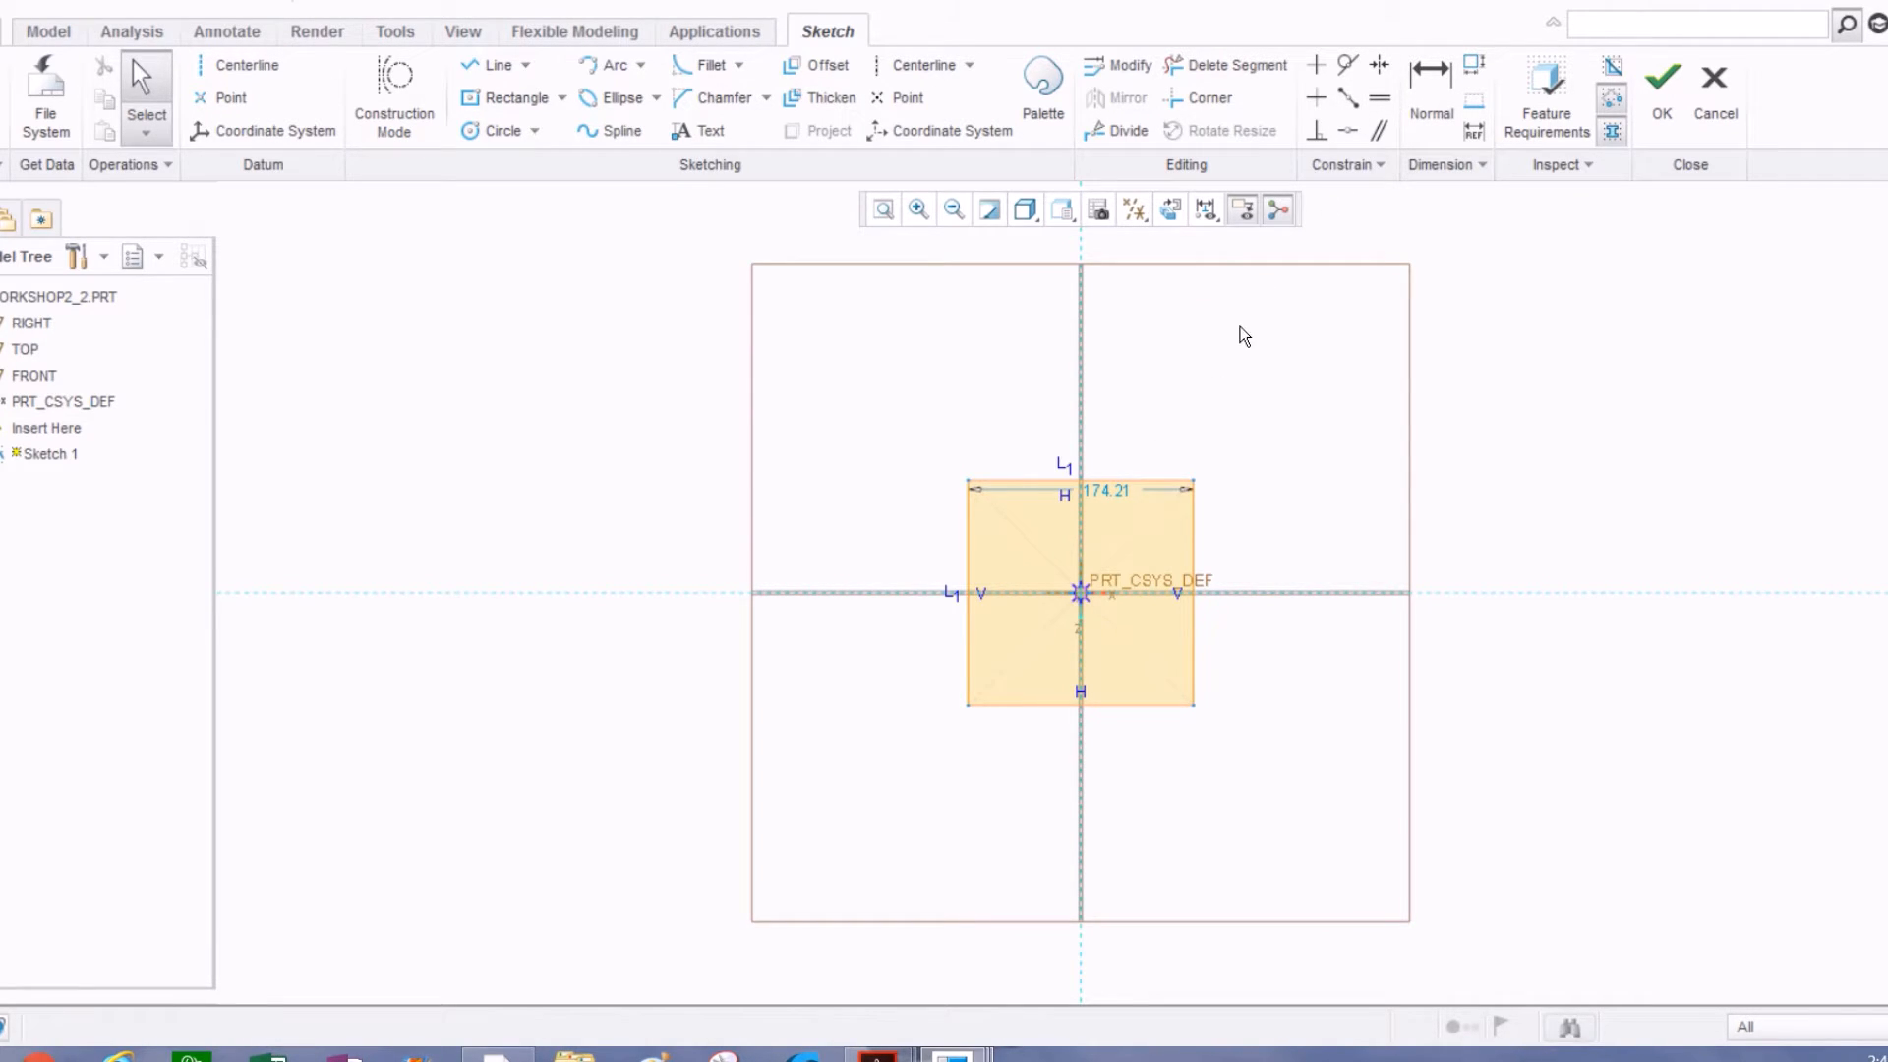
{"action": "double_click", "coordinate": [1110, 482]}
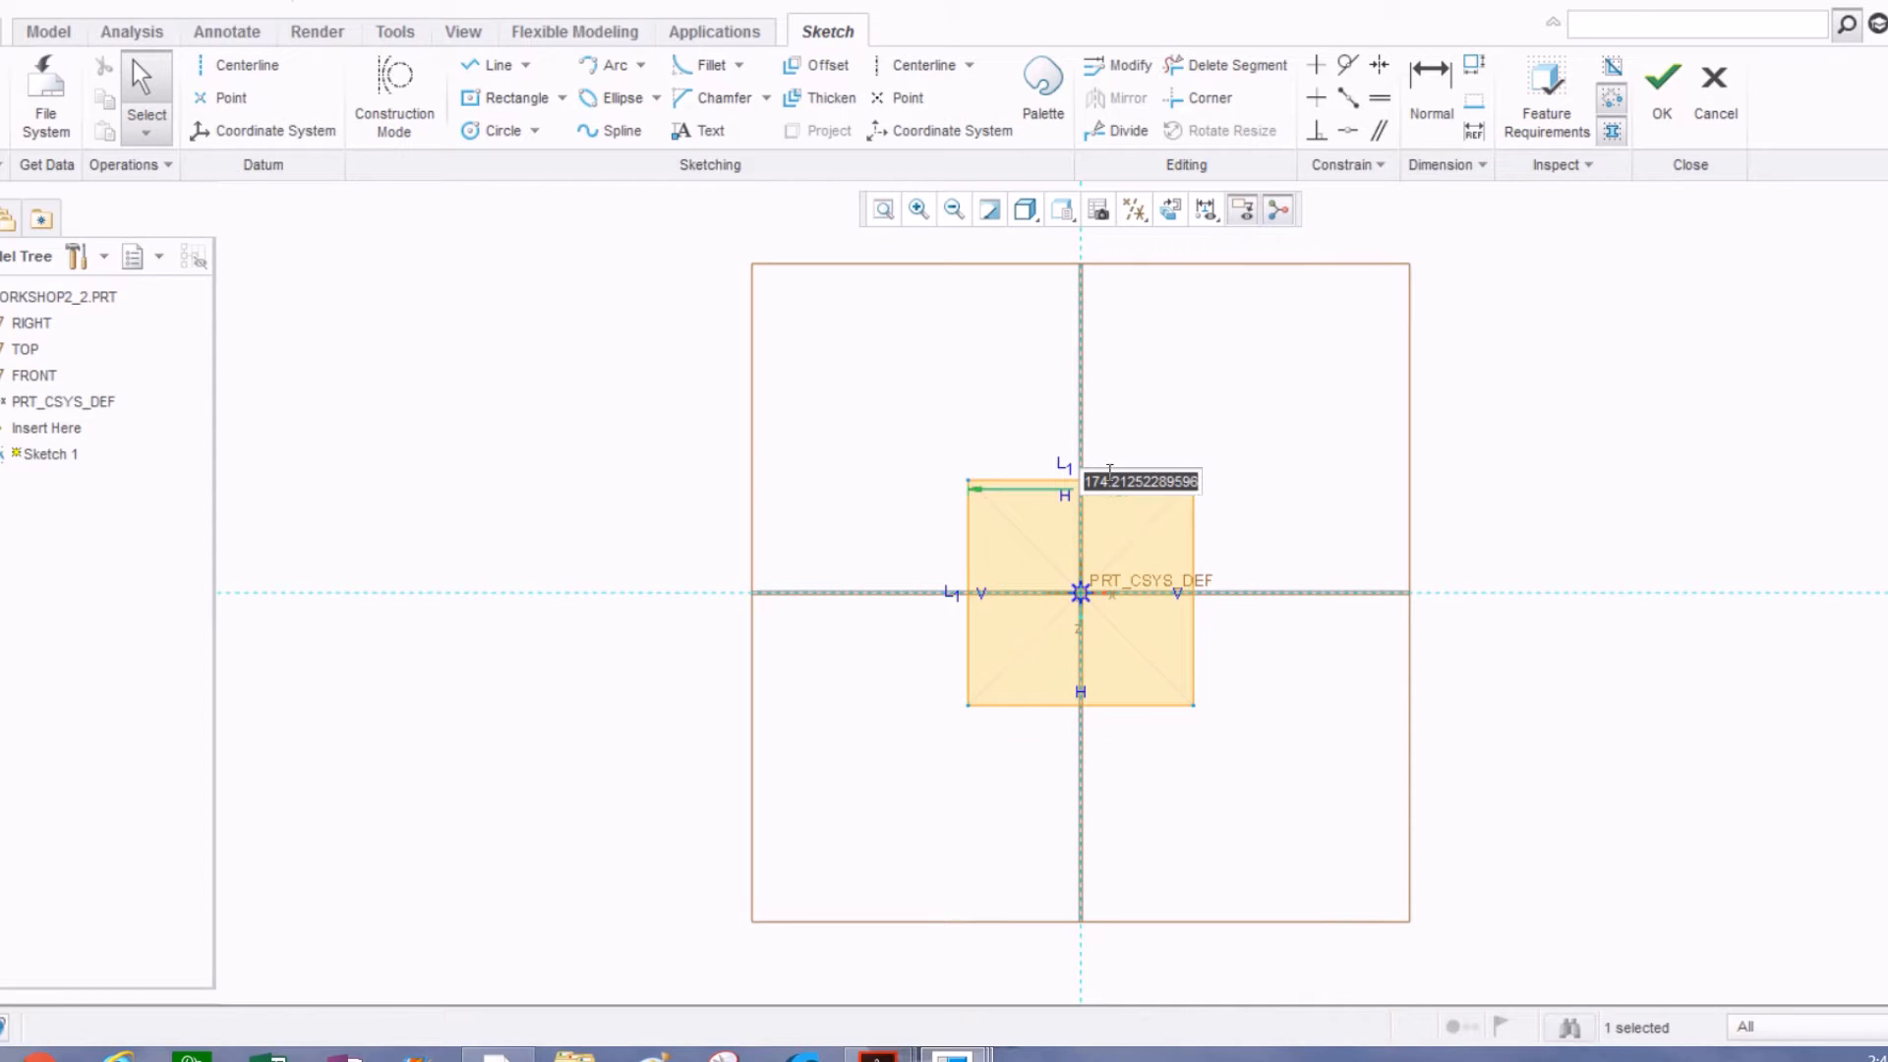
{"action": "type", "text": "2.5"}
{"action": "key", "text": "Return"}
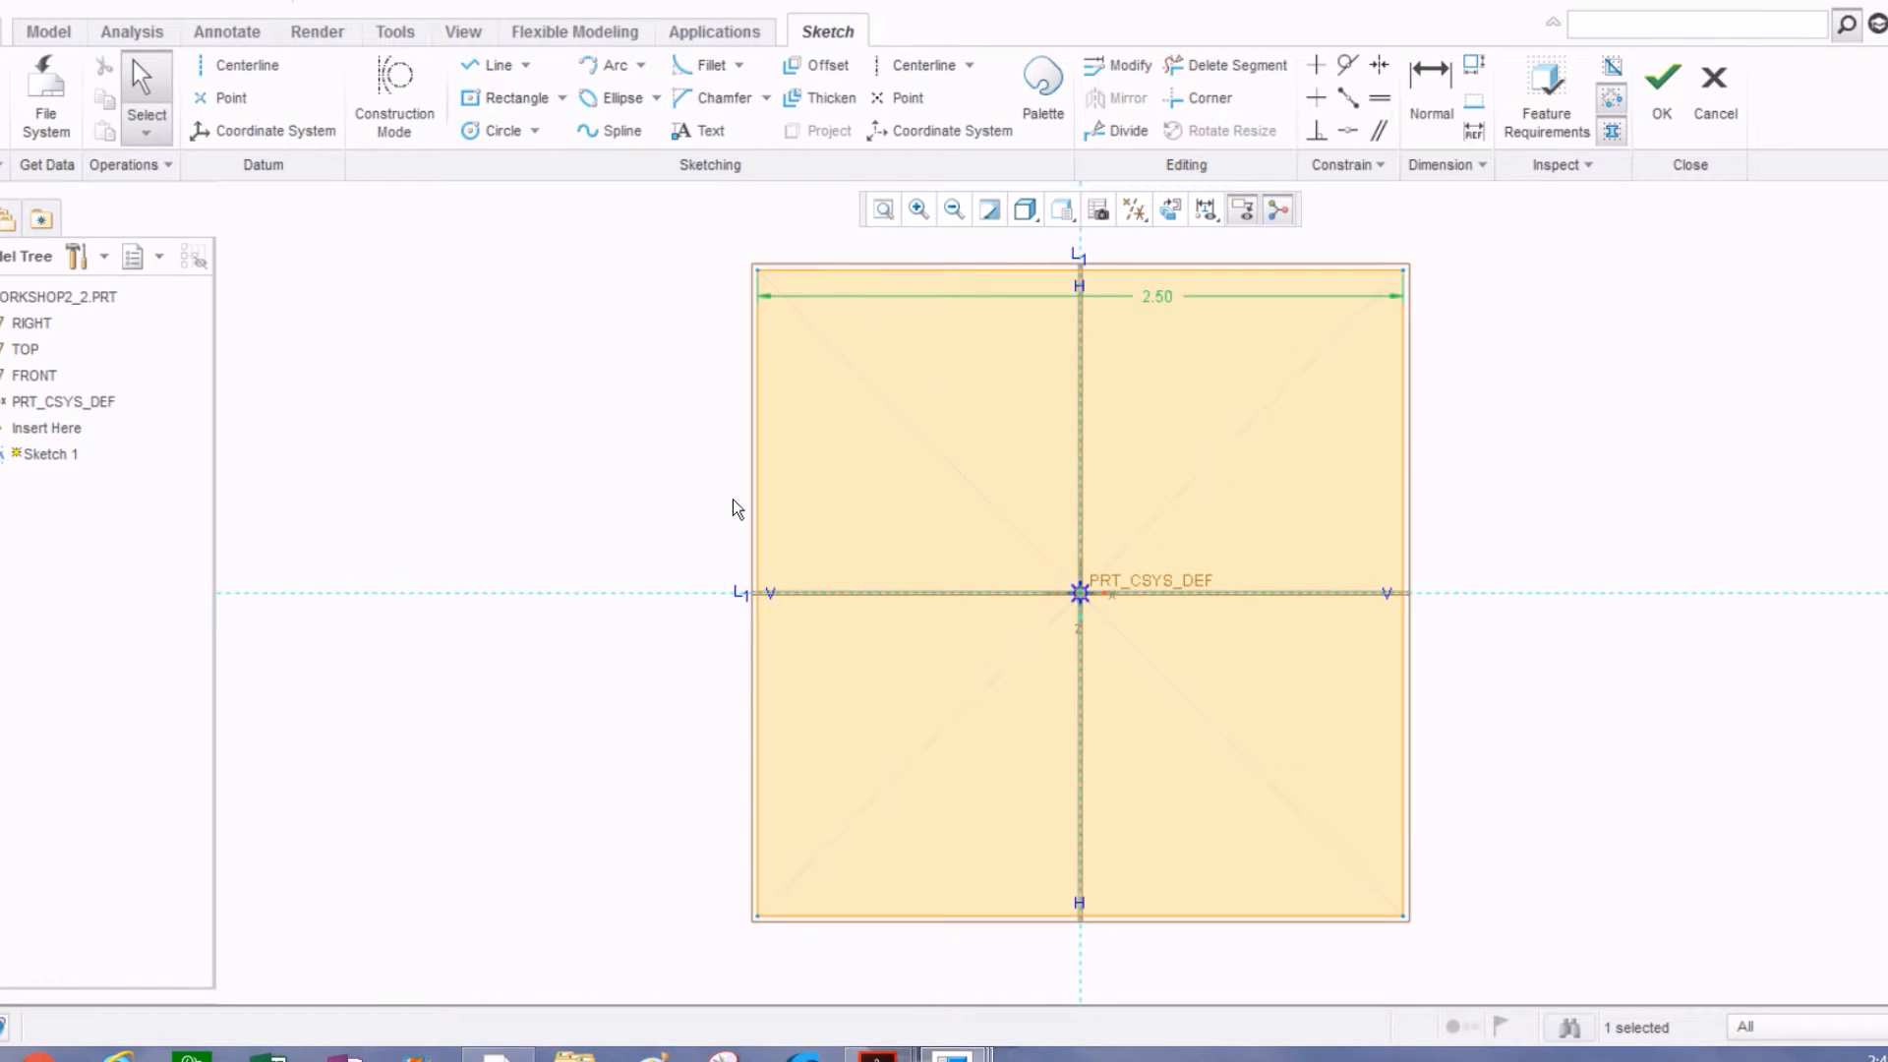
Step: Accept the square sketch and create a datum plane coincident with it
{"action": "scroll", "coordinate": [691, 551], "scroll_direction": "up", "scroll_amount": 1}
{"action": "mouse_move", "coordinate": [701, 554]}
{"action": "middle_mouse_down"}
{"action": "mouse_move", "coordinate": [758, 532]}
{"action": "mouse_move", "coordinate": [679, 506]}
{"action": "mouse_move", "coordinate": [817, 446]}
{"action": "middle_mouse_up"}
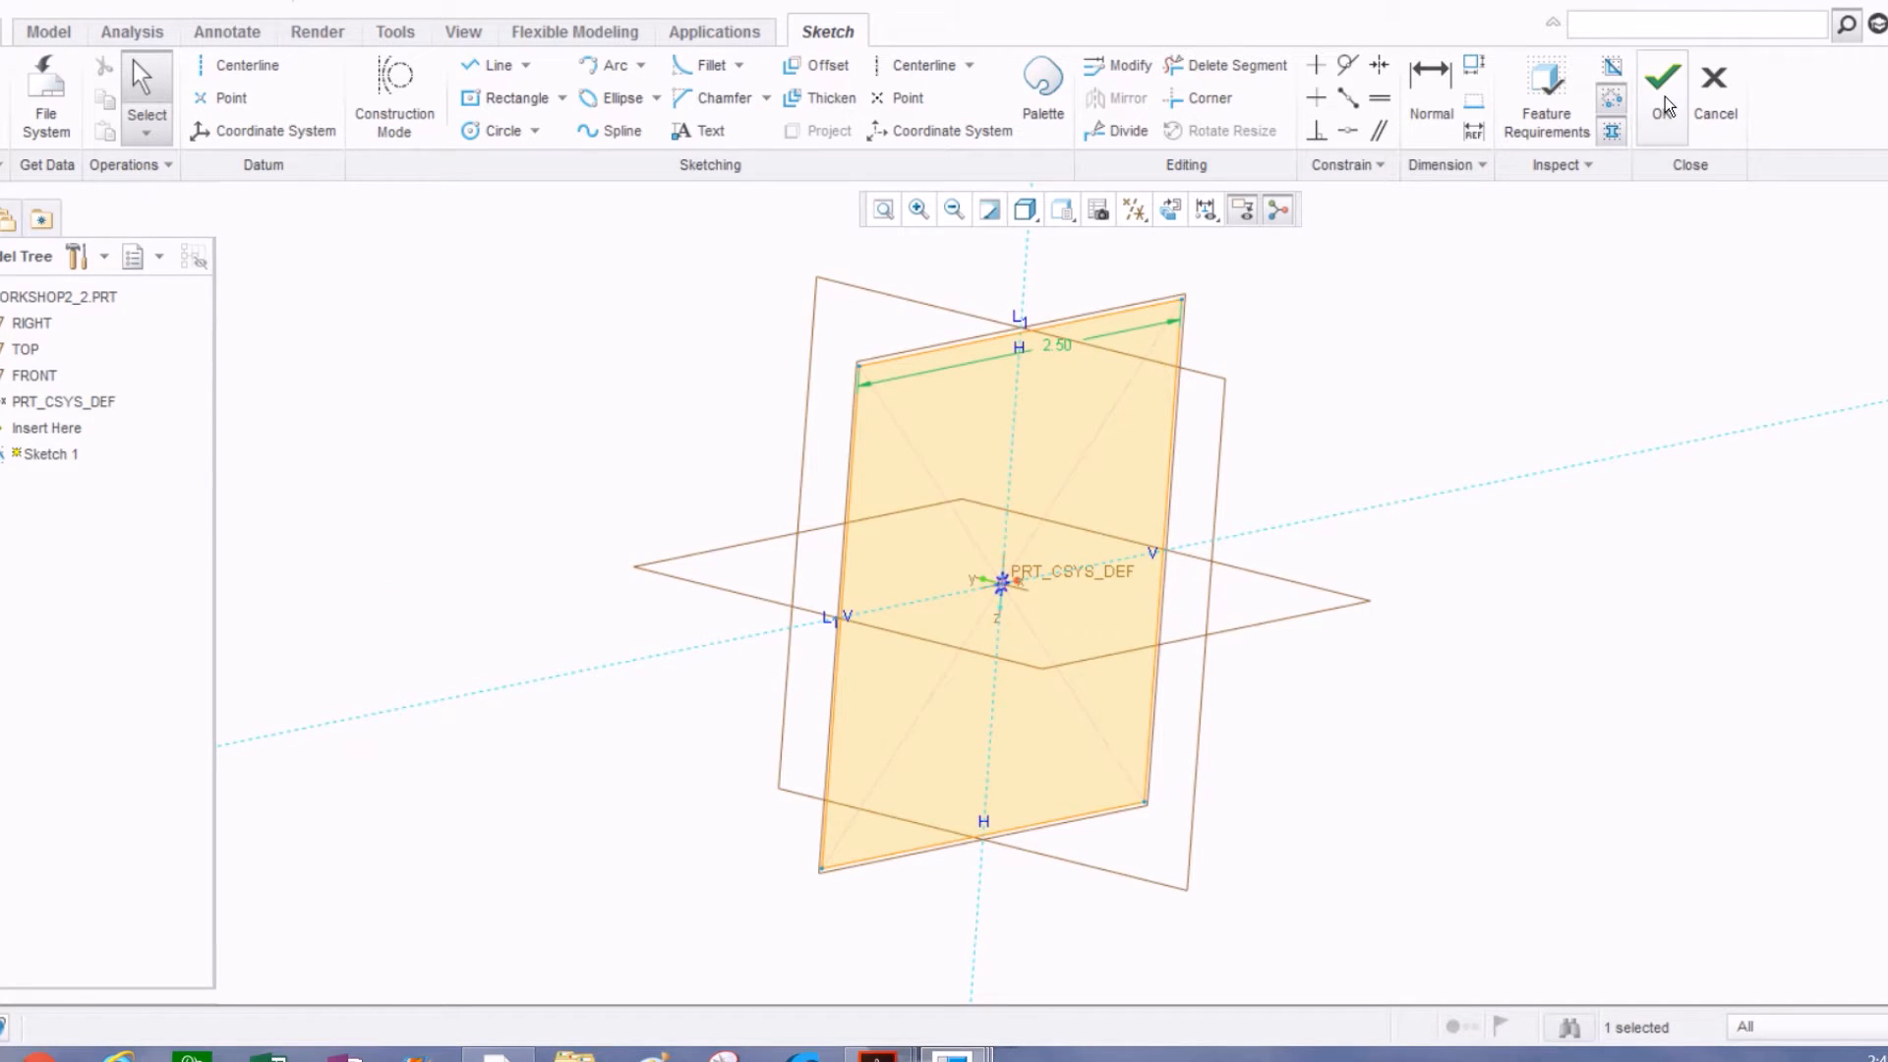
{"action": "left_click", "coordinate": [1662, 86]}
{"action": "middle_click_drag", "start_coordinate": [1330, 472], "coordinate": [1551, 695]}
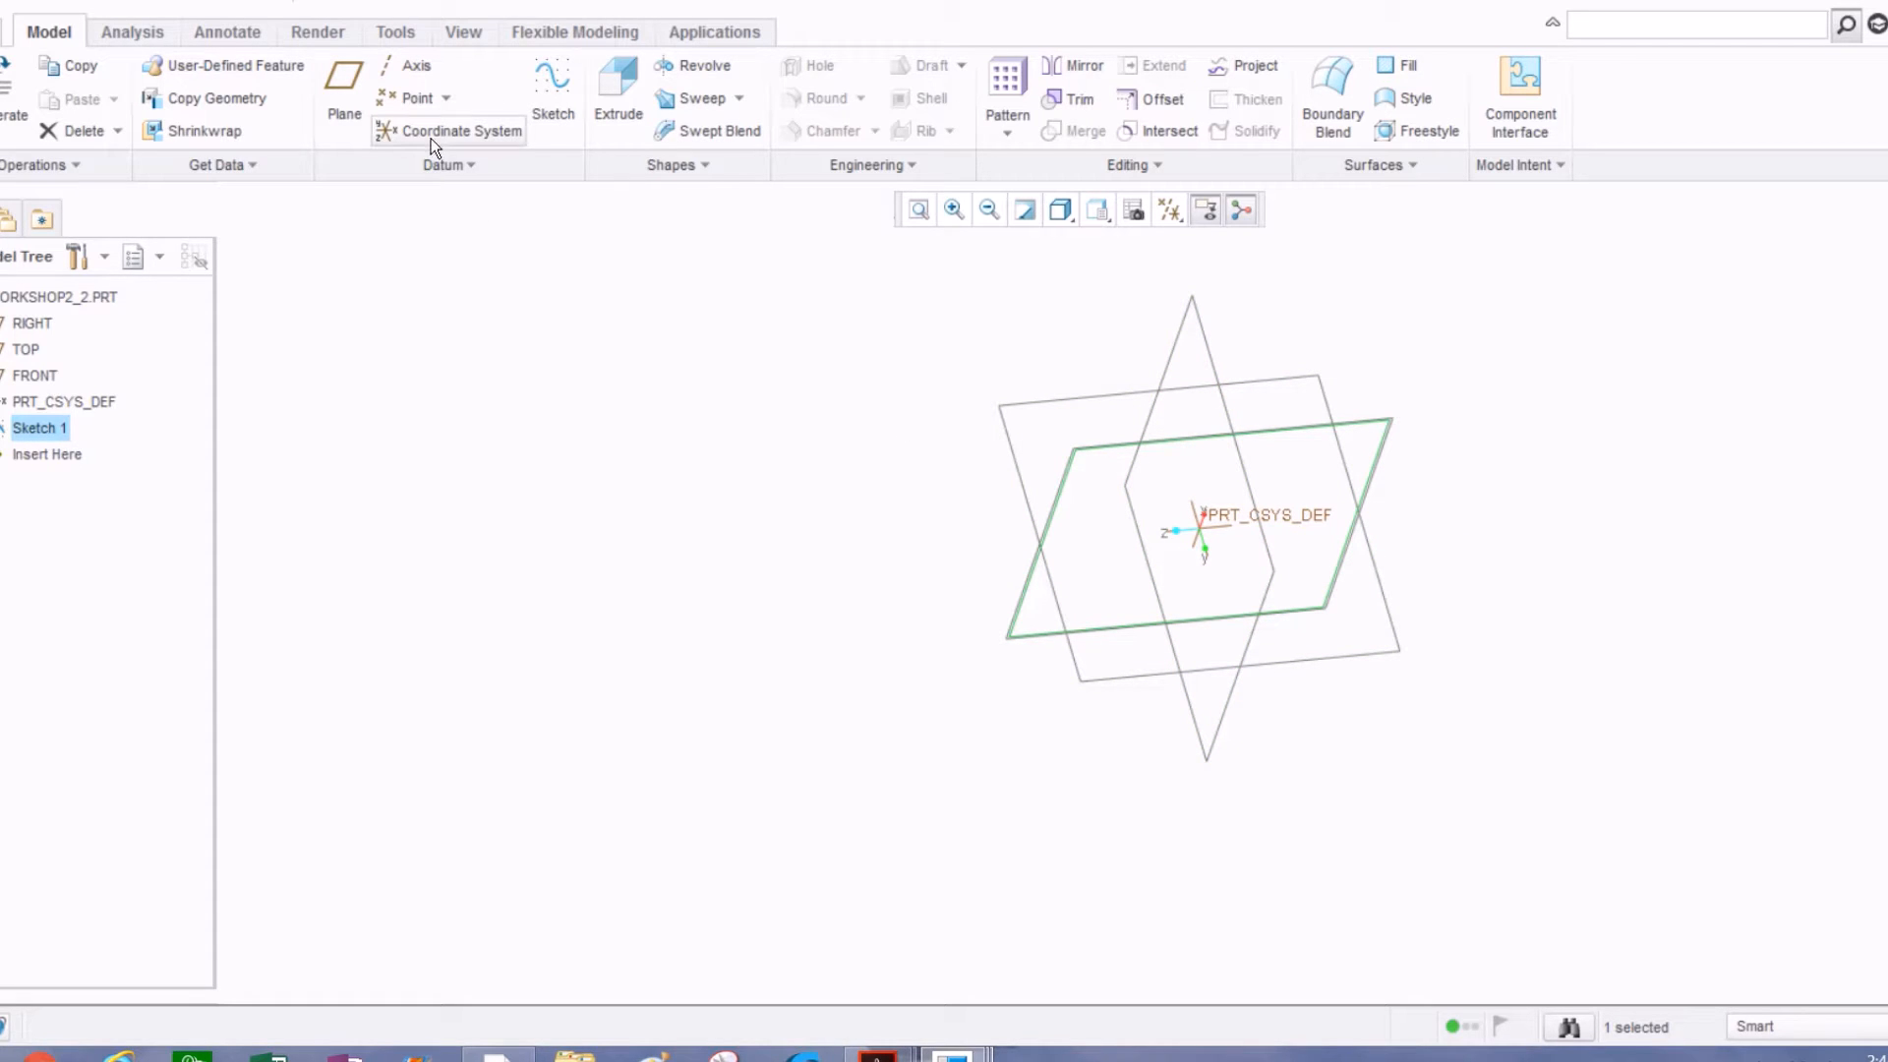
{"action": "left_click", "coordinate": [330, 102]}
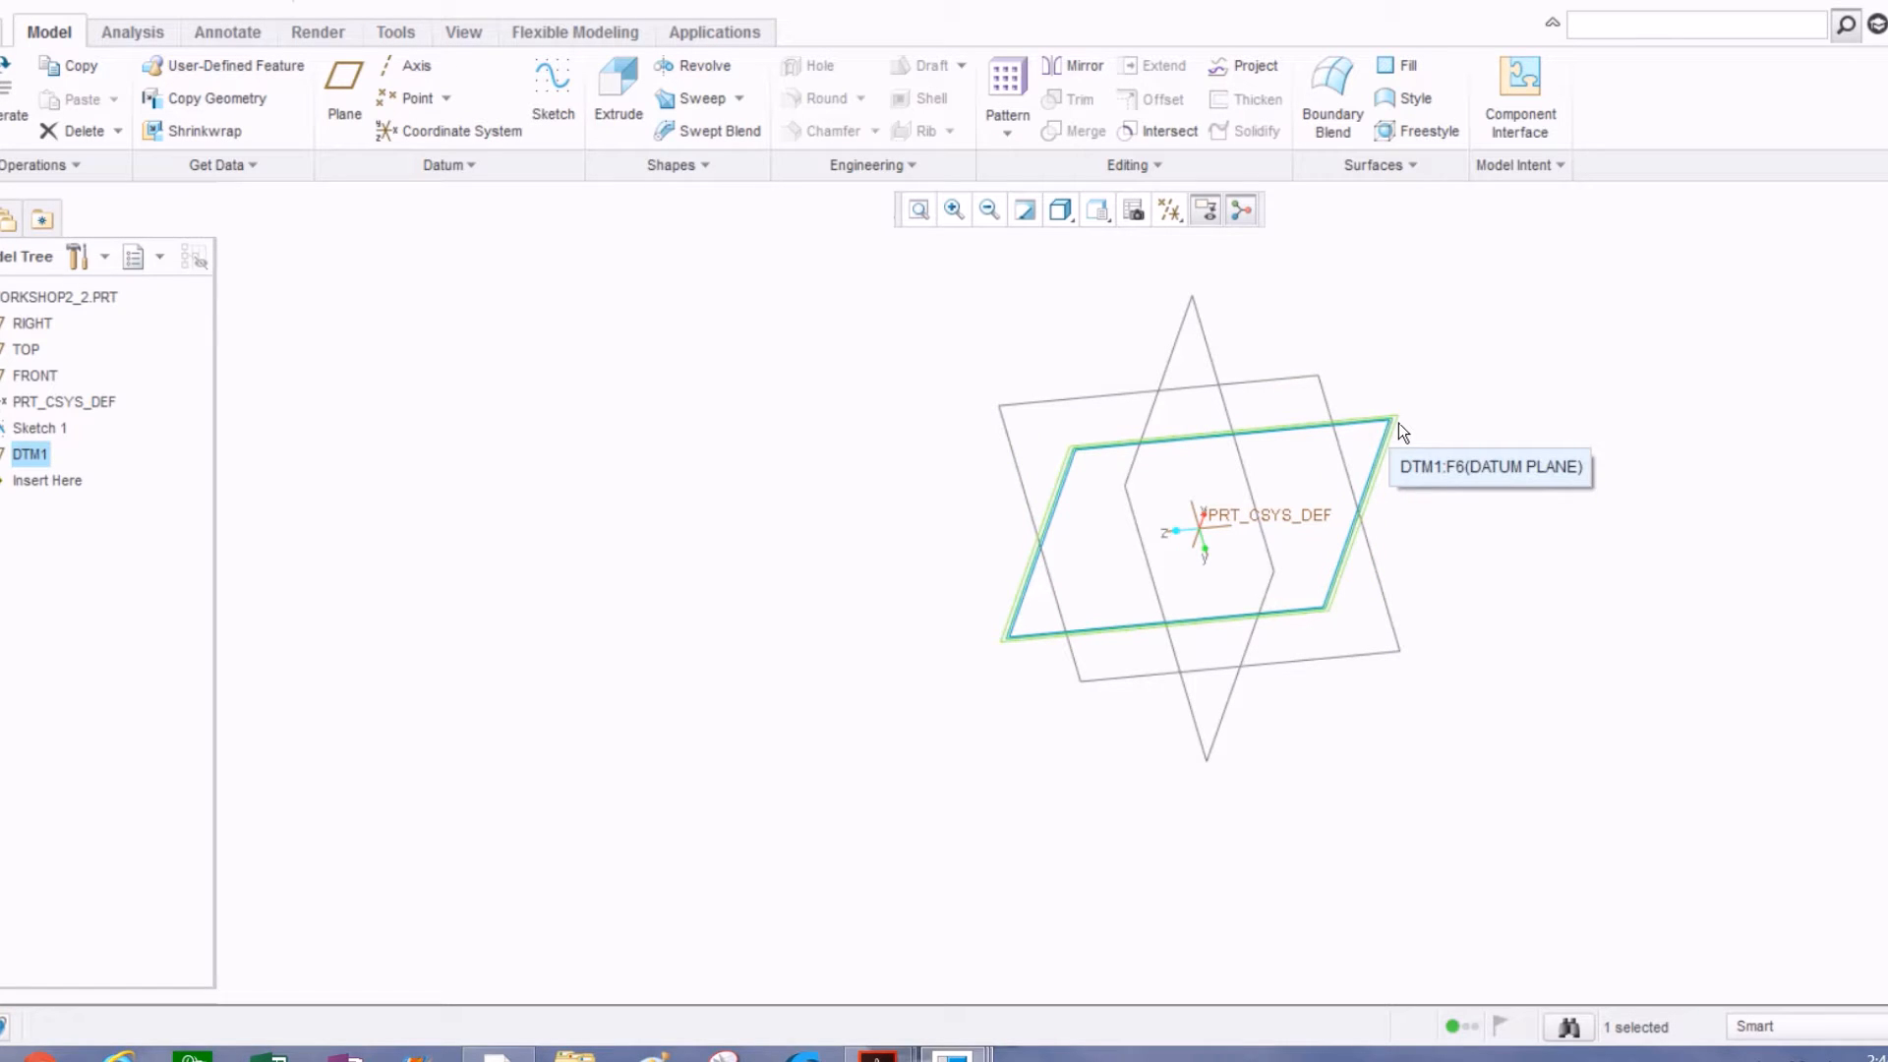
Step: Create a datum plane offset from the TOP plane with a translation of -2
{"action": "left_click", "coordinate": [26, 350]}
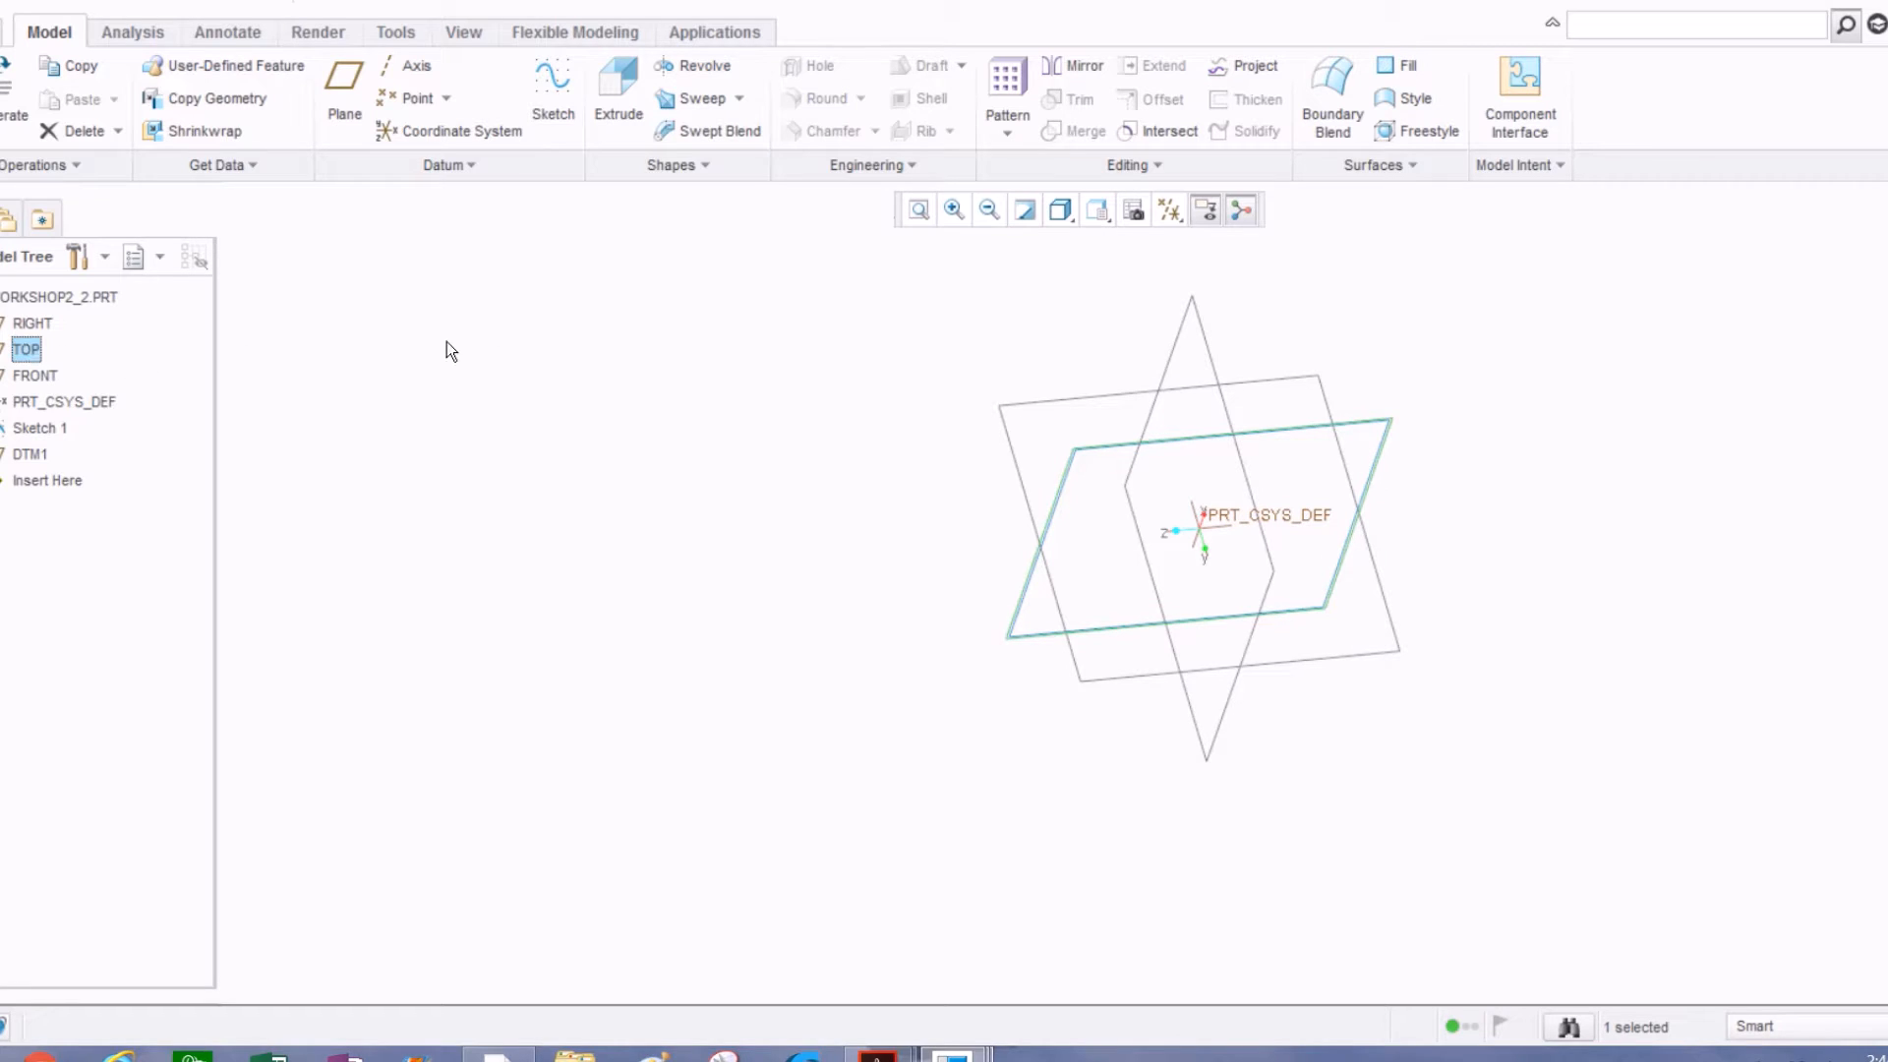
{"action": "left_click", "coordinate": [349, 88]}
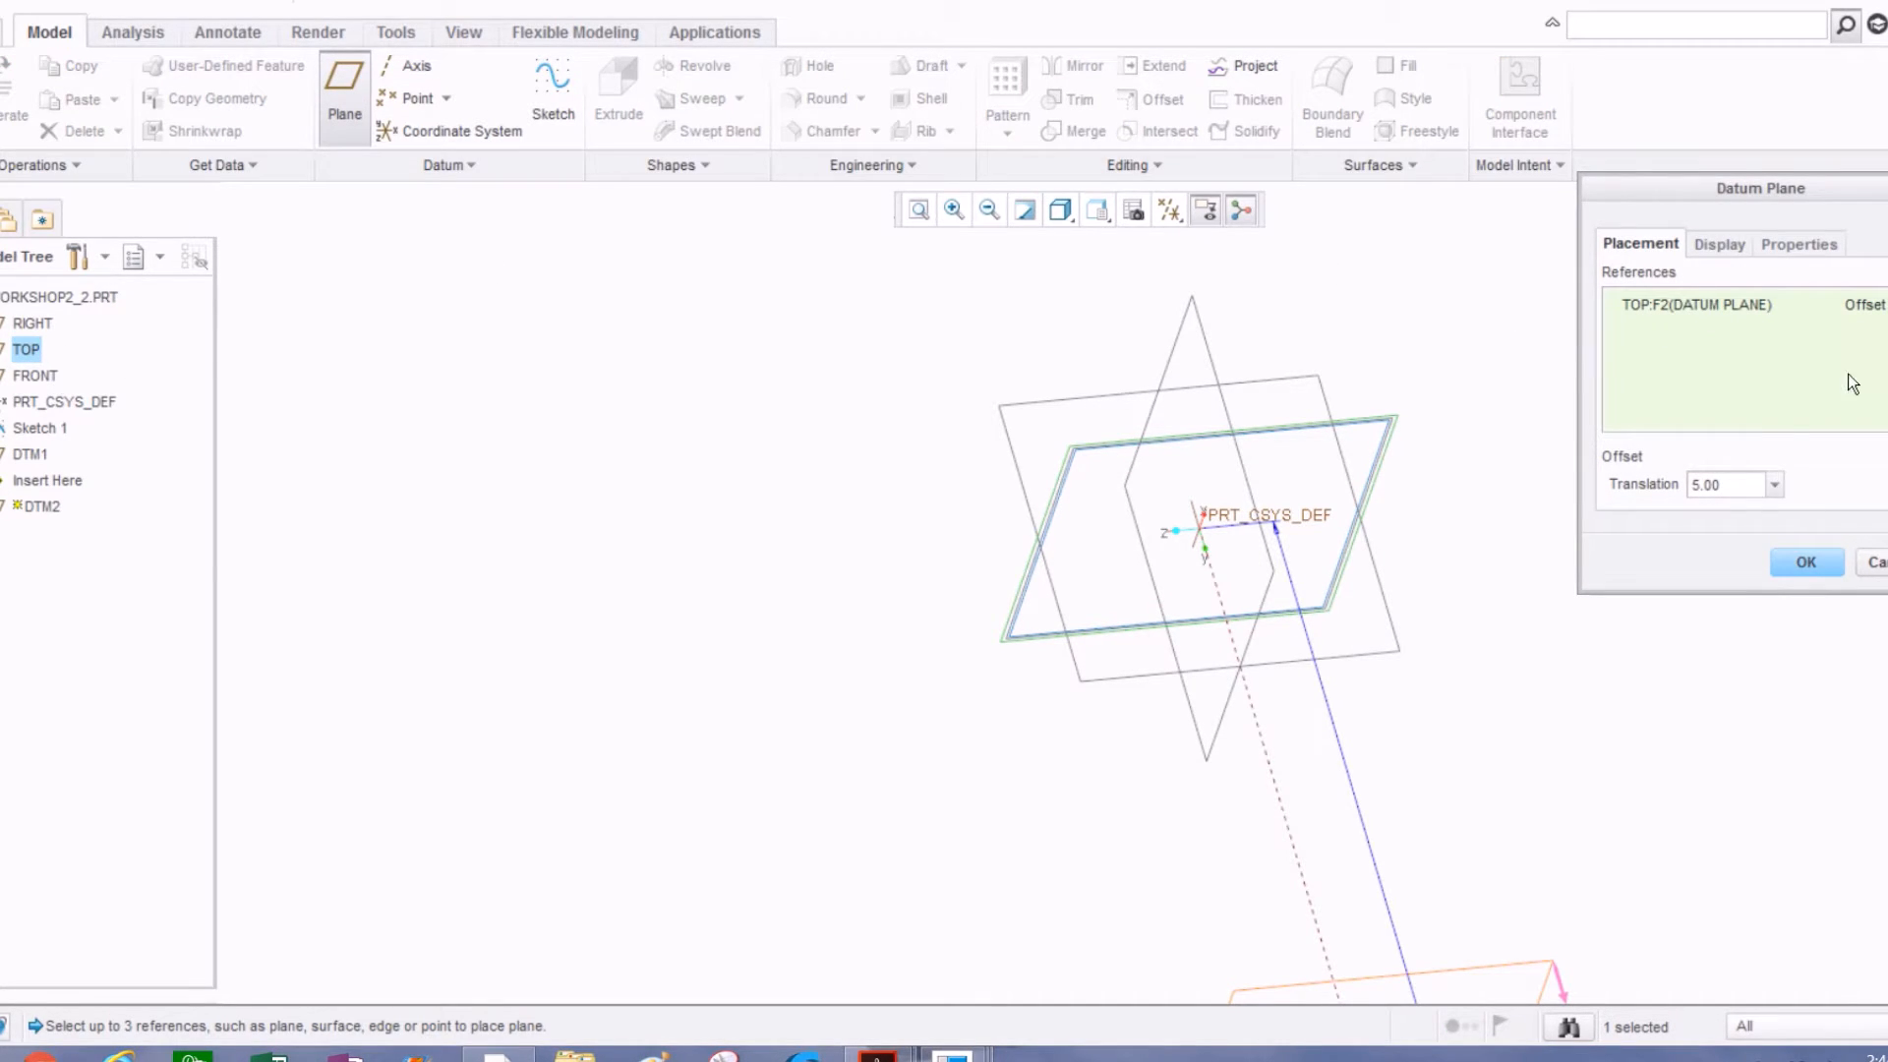
{"action": "scroll", "coordinate": [1145, 590], "scroll_direction": "down", "scroll_amount": 4}
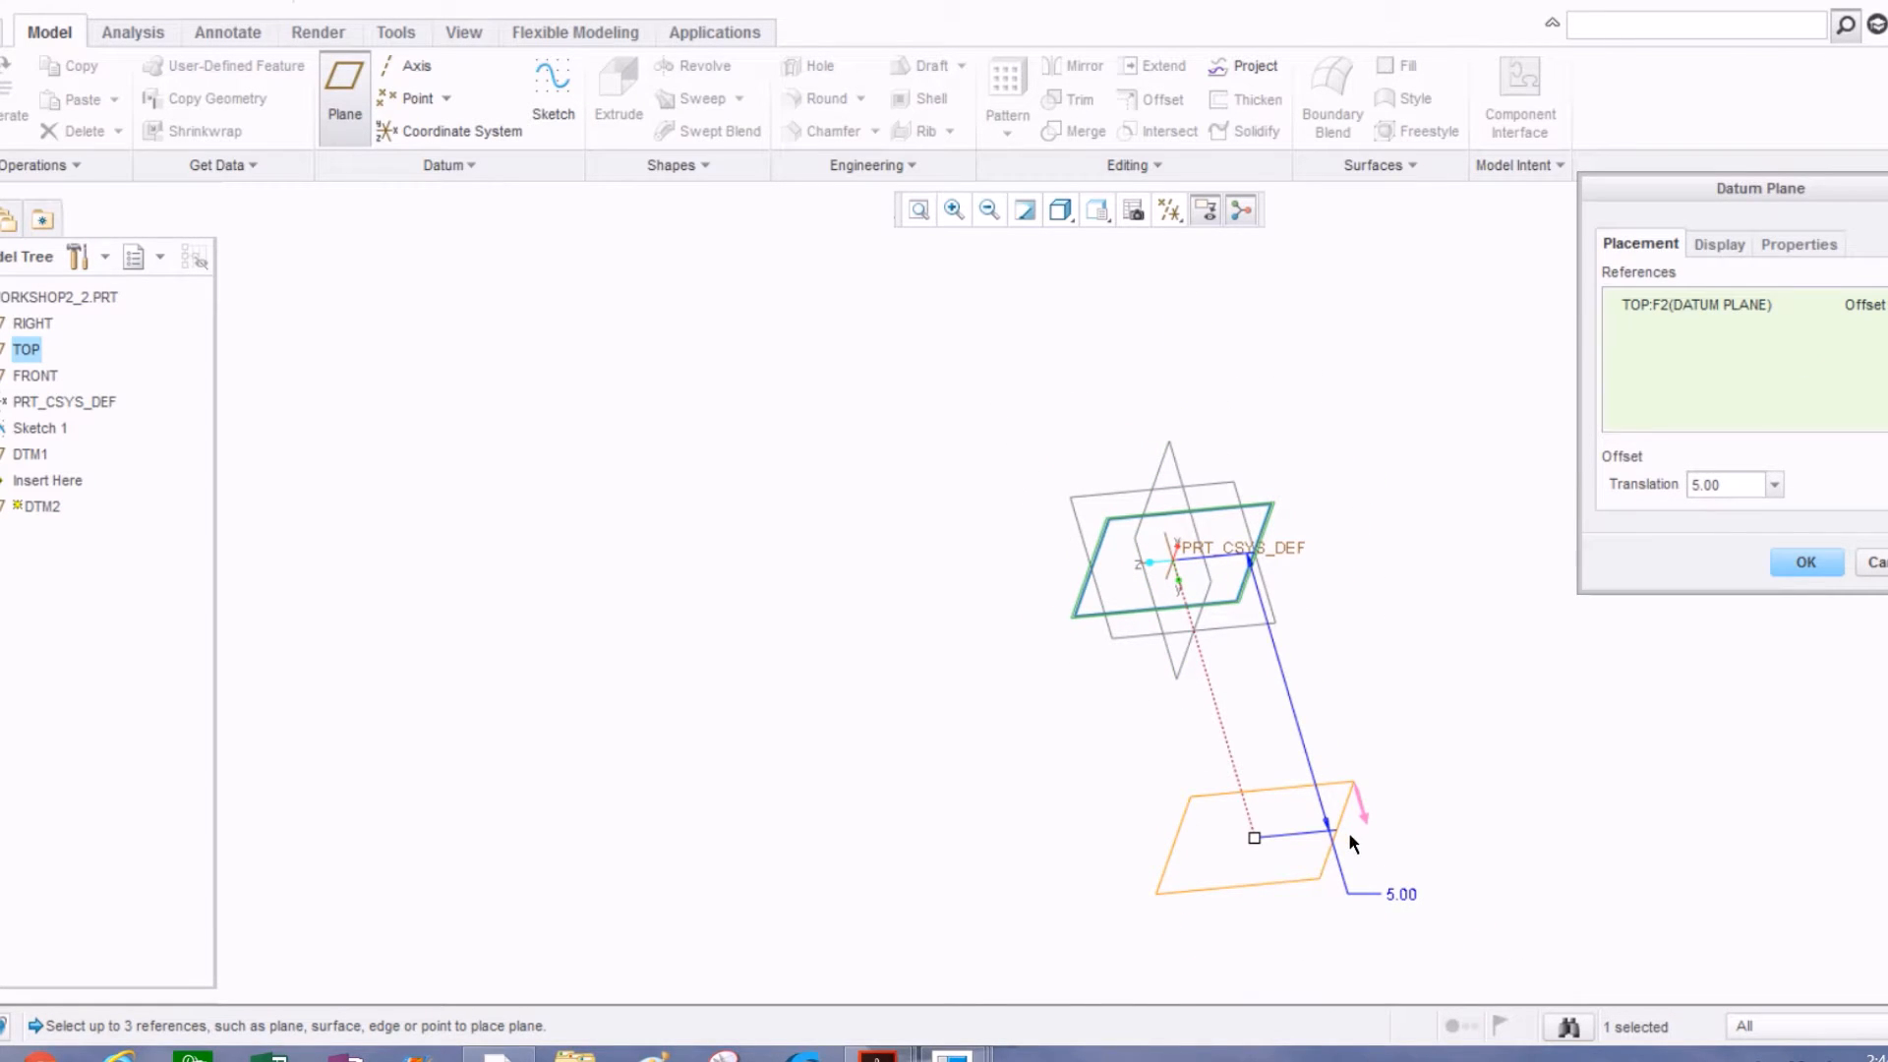
{"action": "double_click", "coordinate": [1737, 486]}
{"action": "key", "text": "BackSpace"}
{"action": "type", "text": "2"}
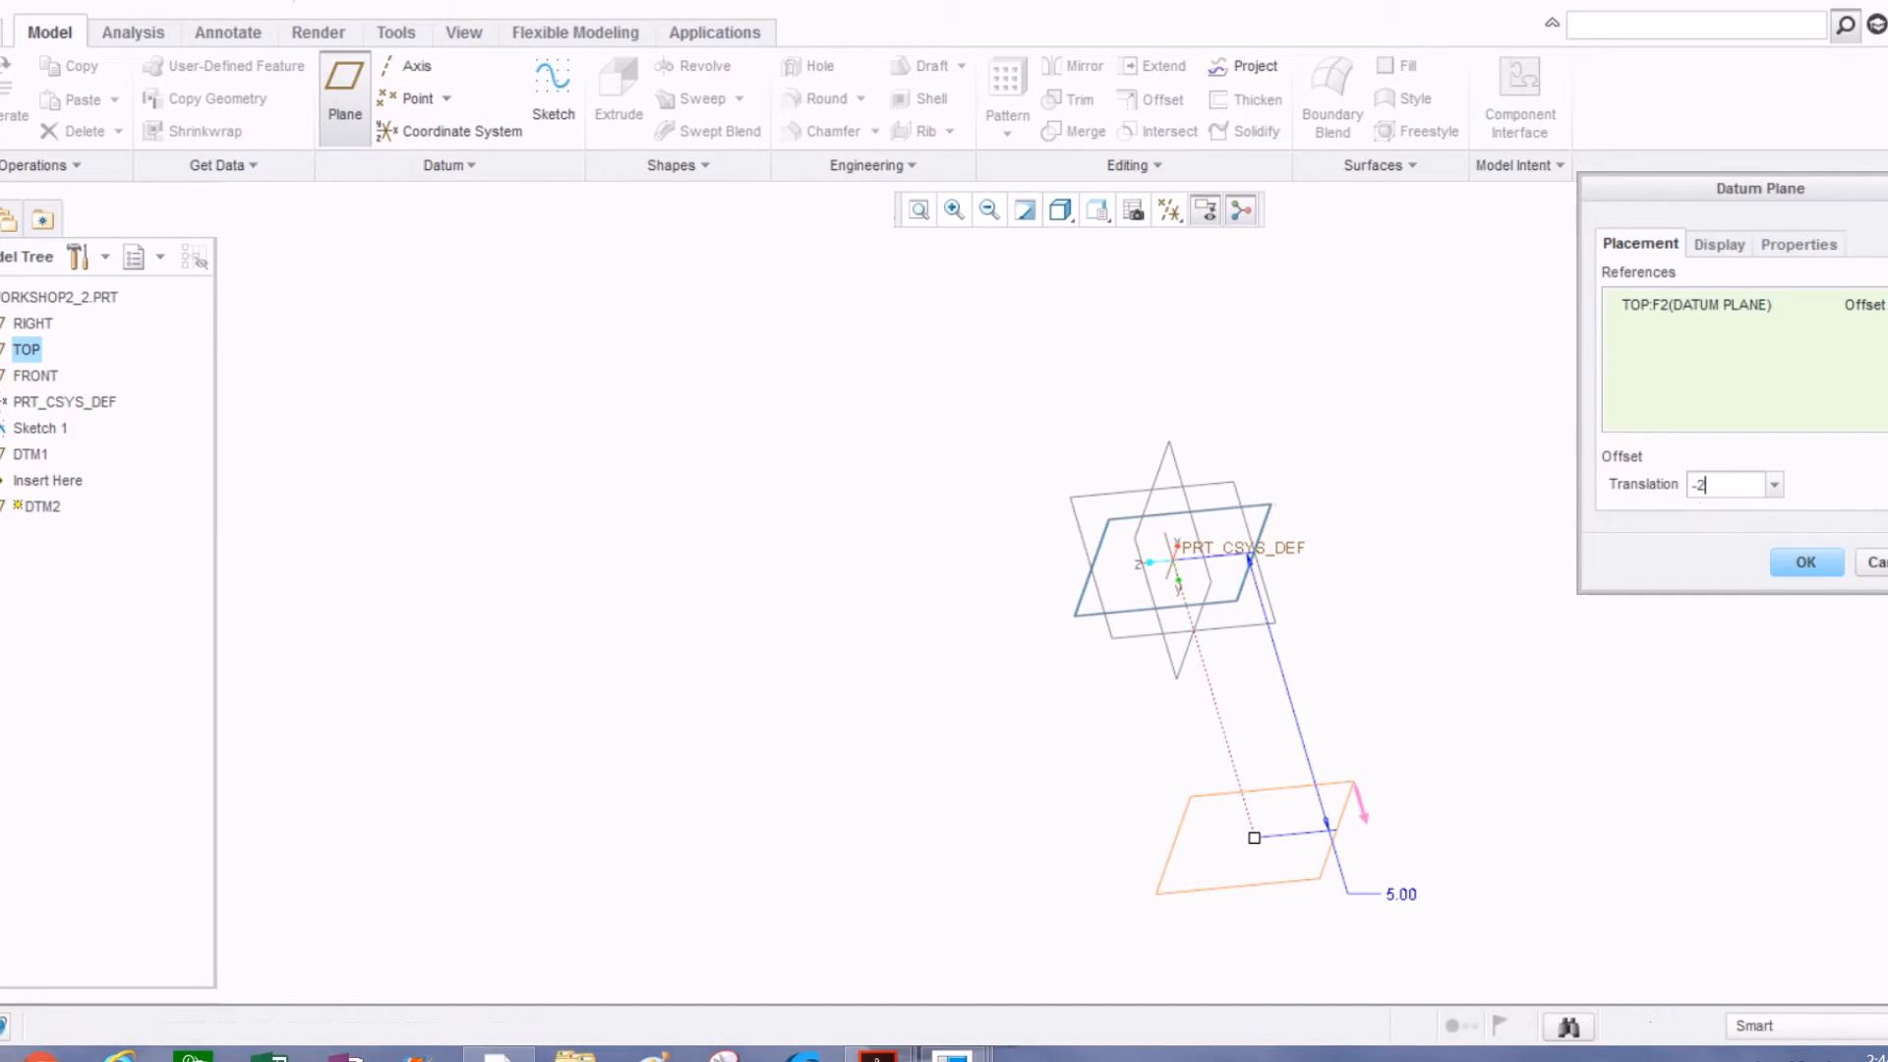
{"action": "key", "text": "Return"}
{"action": "middle_click_drag", "start_coordinate": [1353, 514], "coordinate": [1280, 448]}
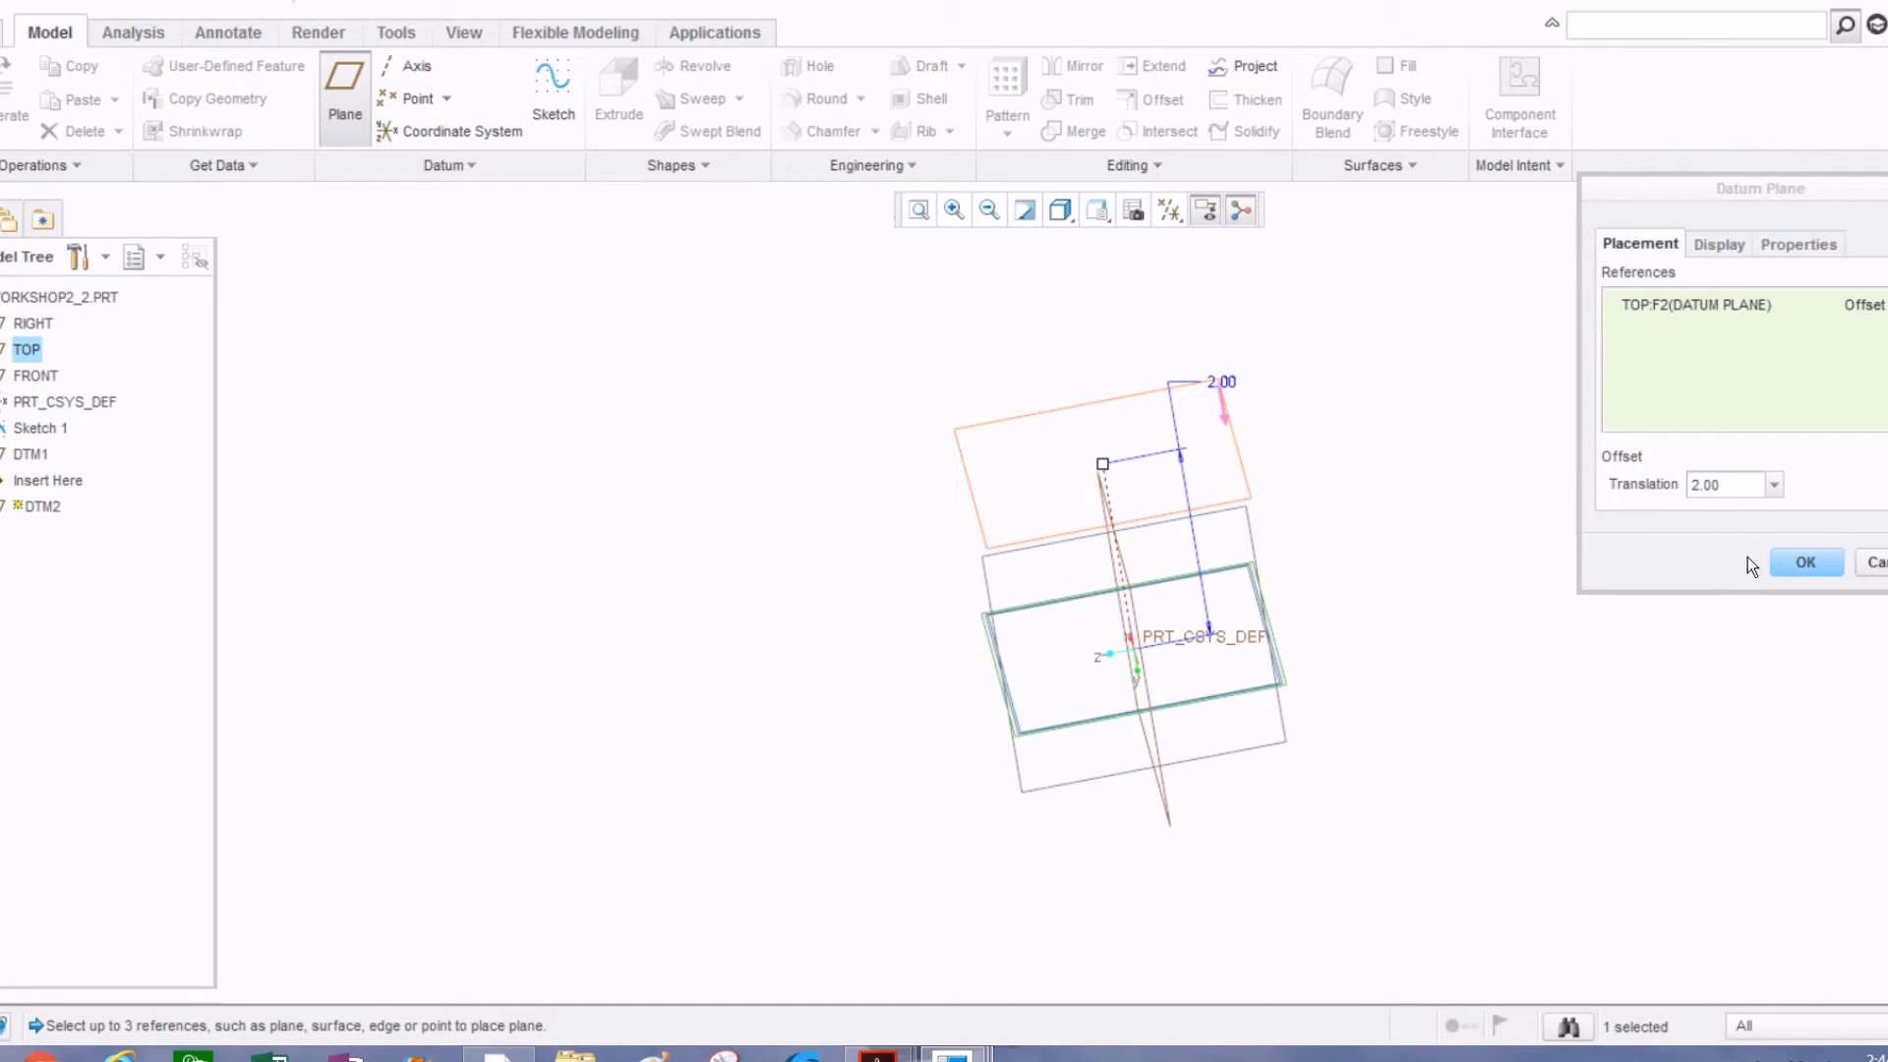
{"action": "left_click", "coordinate": [1780, 558]}
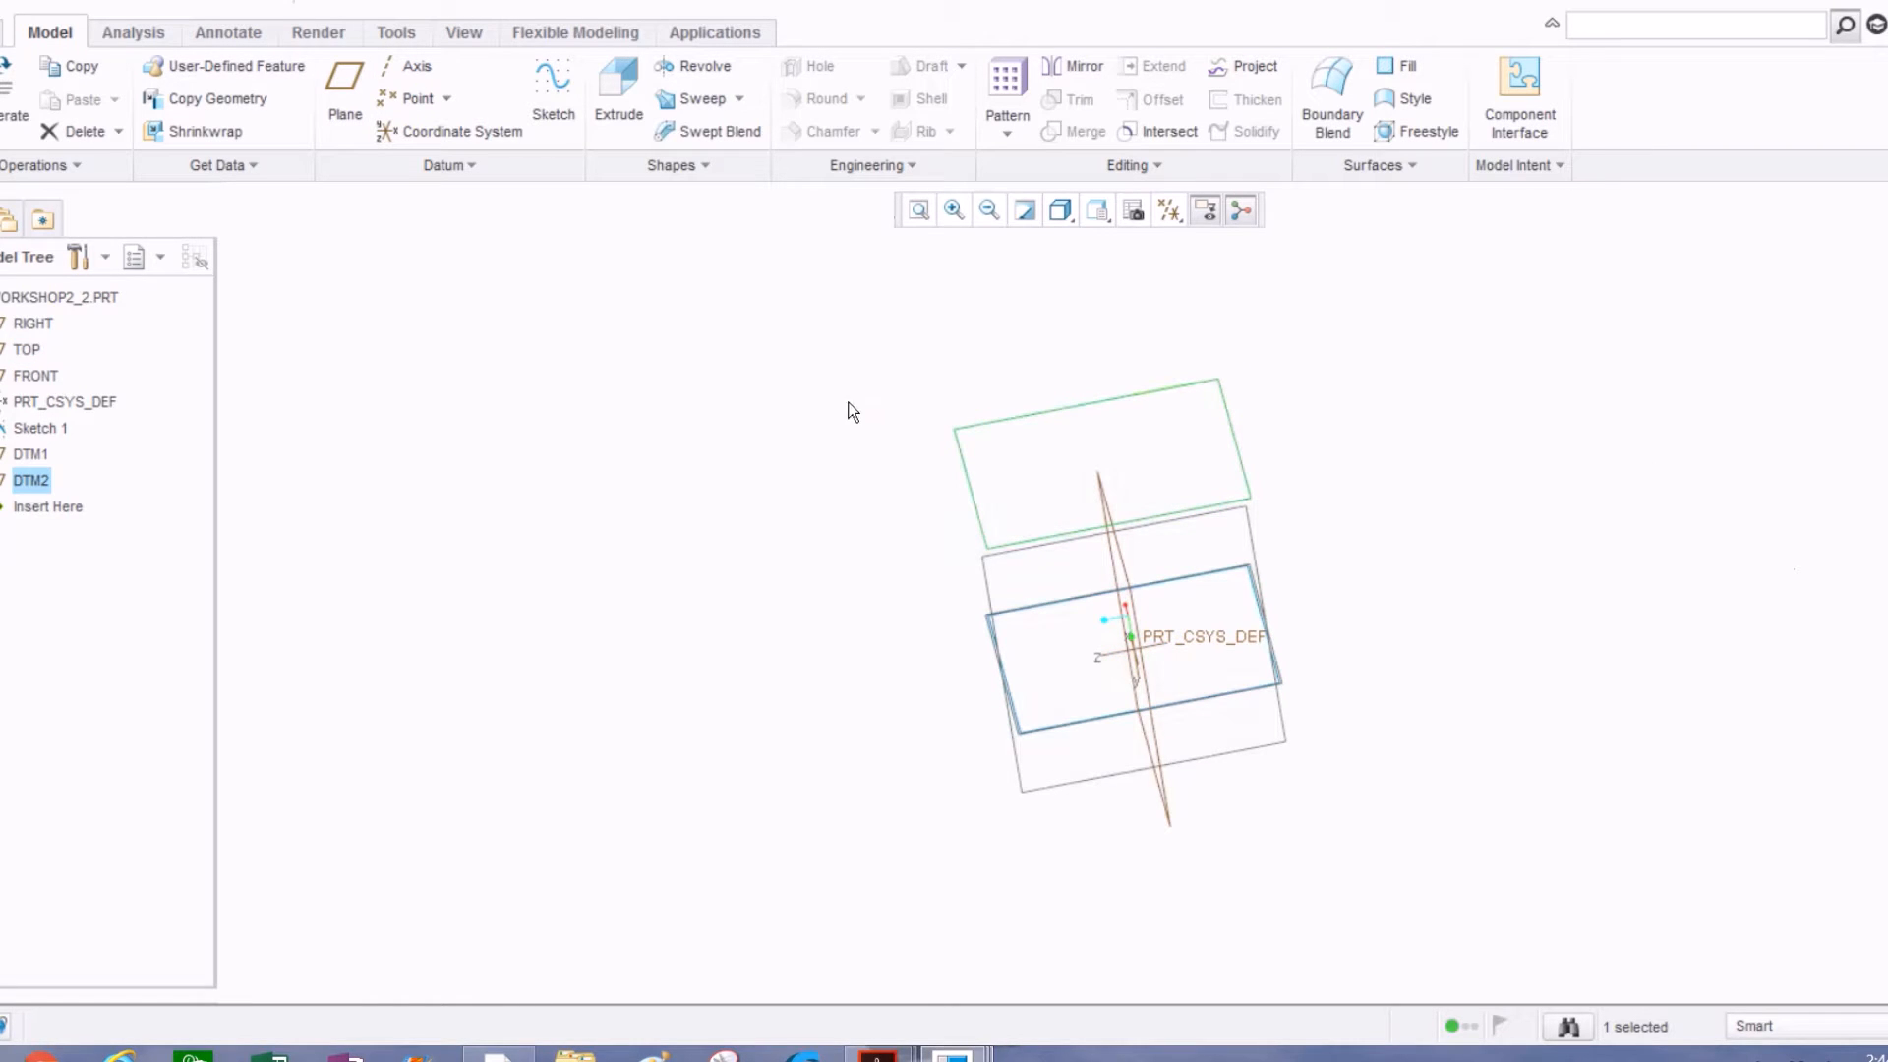
Step: Start a sketch on the offset datum plane DTM2, using the RIGHT plane as the Bottom orientation reference
{"action": "left_click", "coordinate": [831, 408]}
{"action": "left_click", "coordinate": [554, 98]}
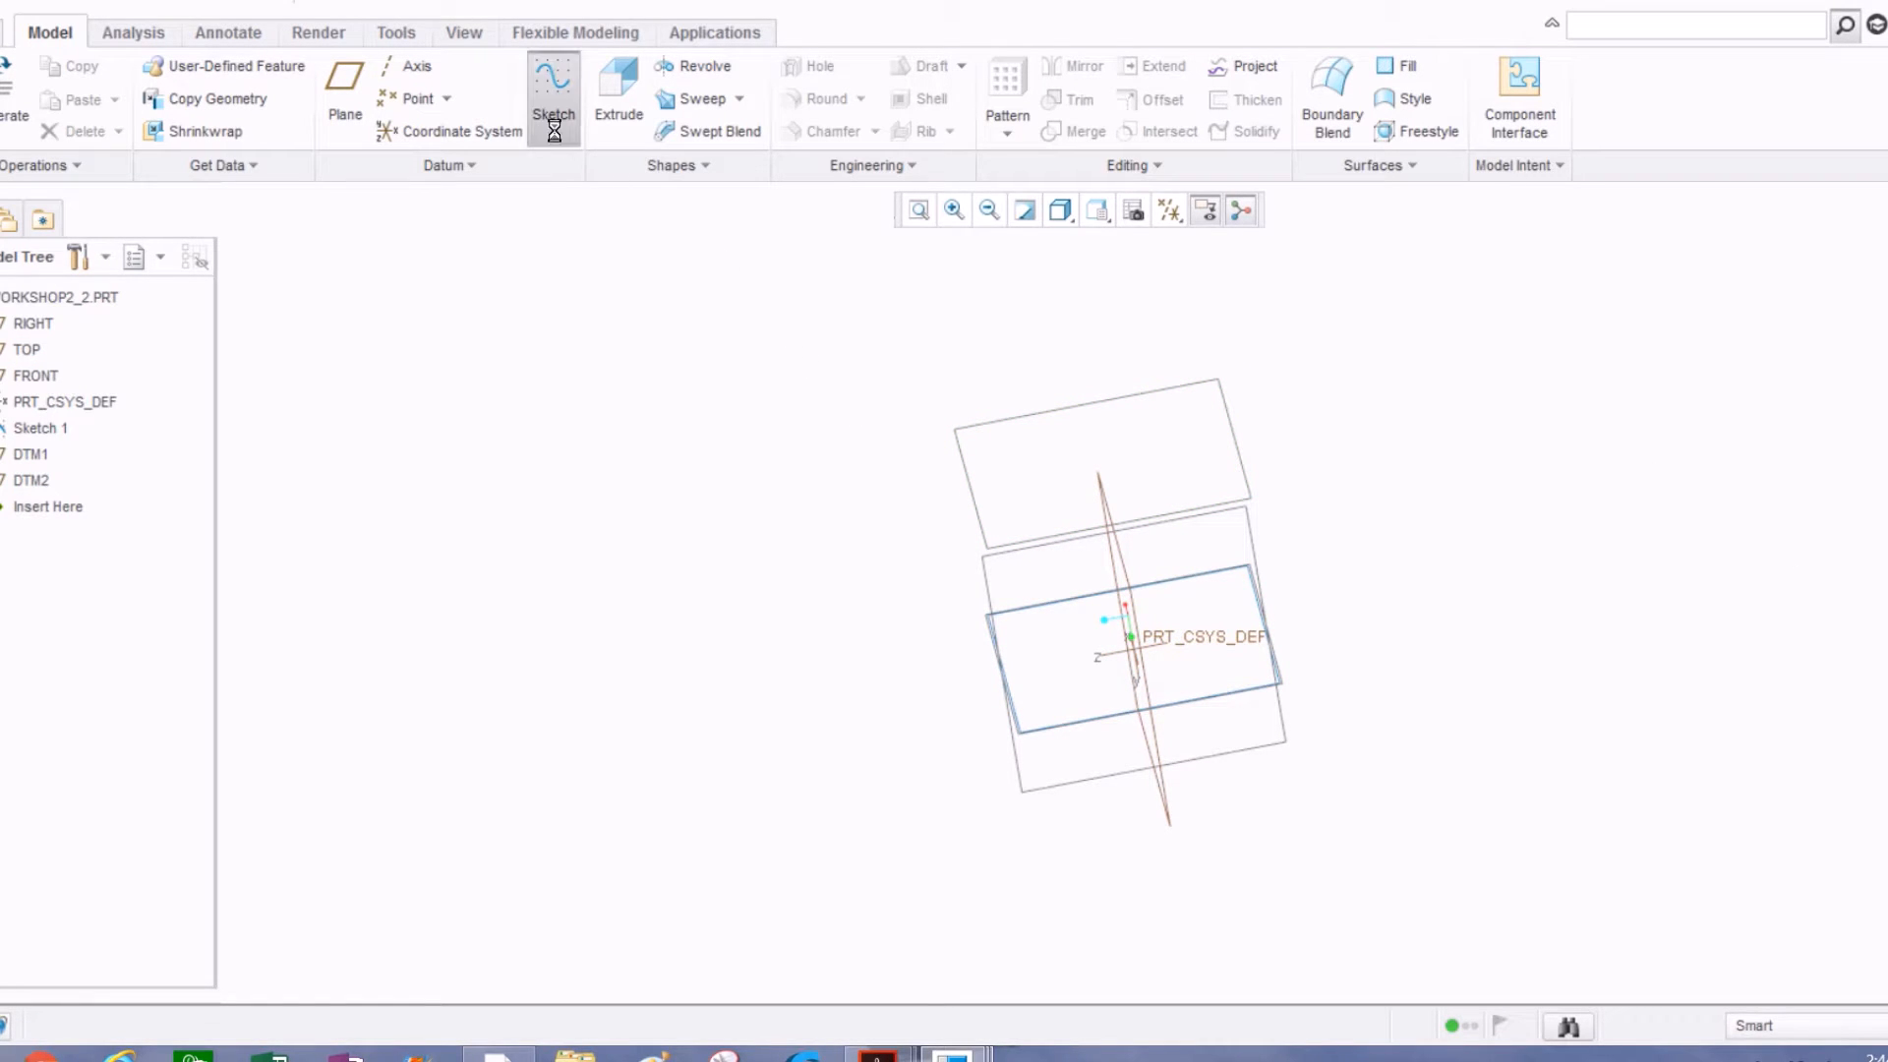
{"action": "left_click", "coordinate": [1003, 423]}
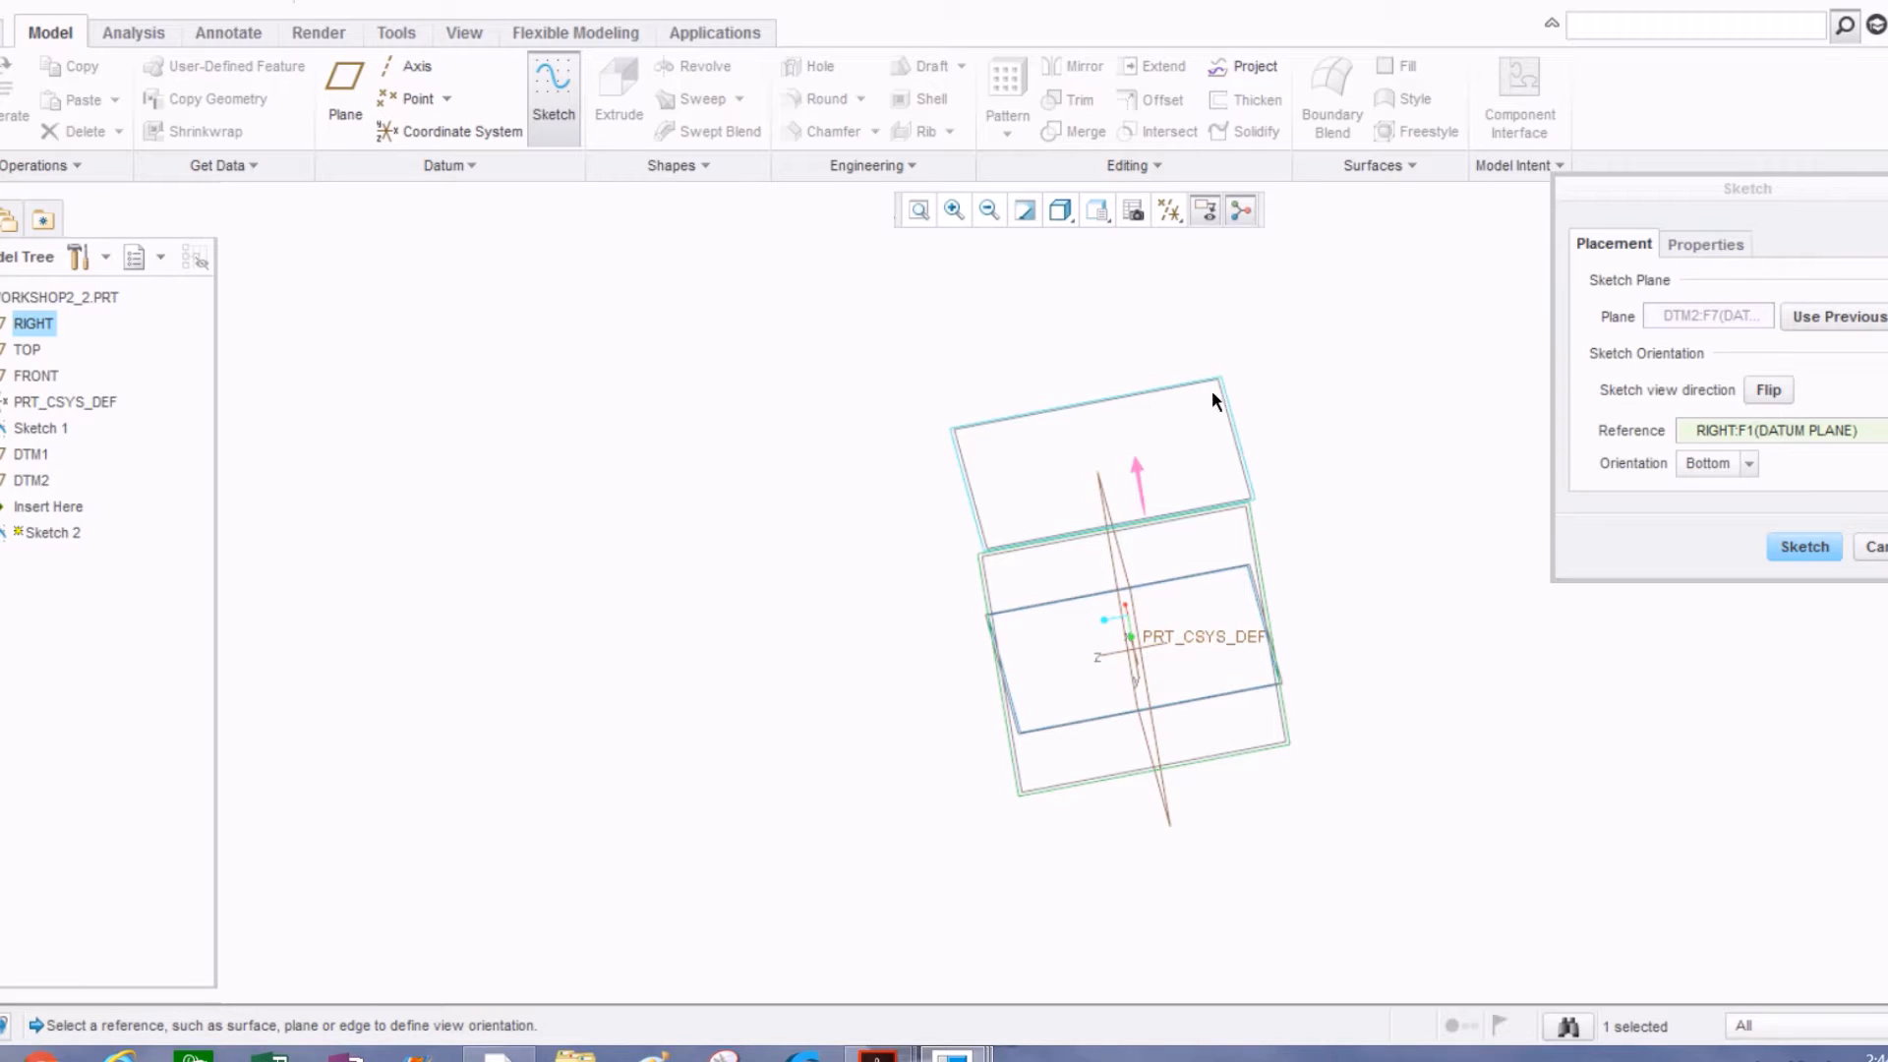
{"action": "left_click", "coordinate": [1803, 549]}
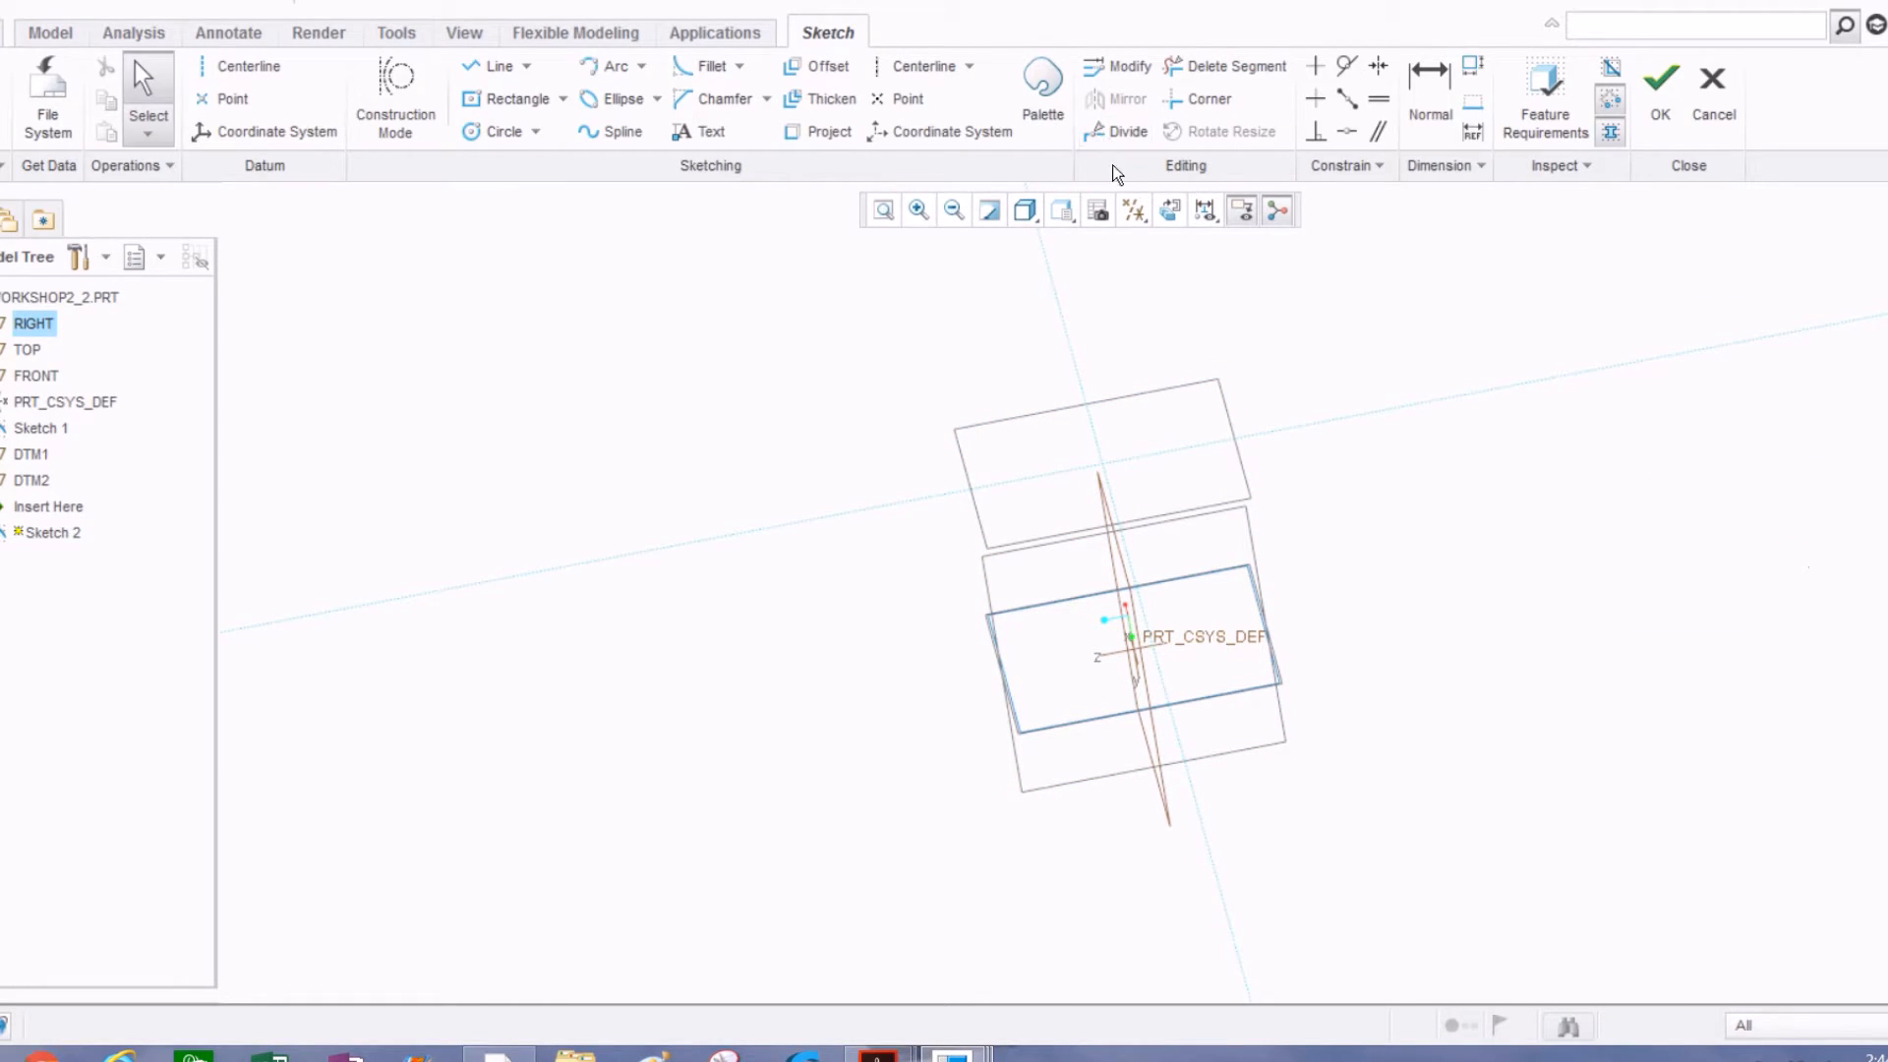
{"action": "left_click", "coordinate": [1169, 211]}
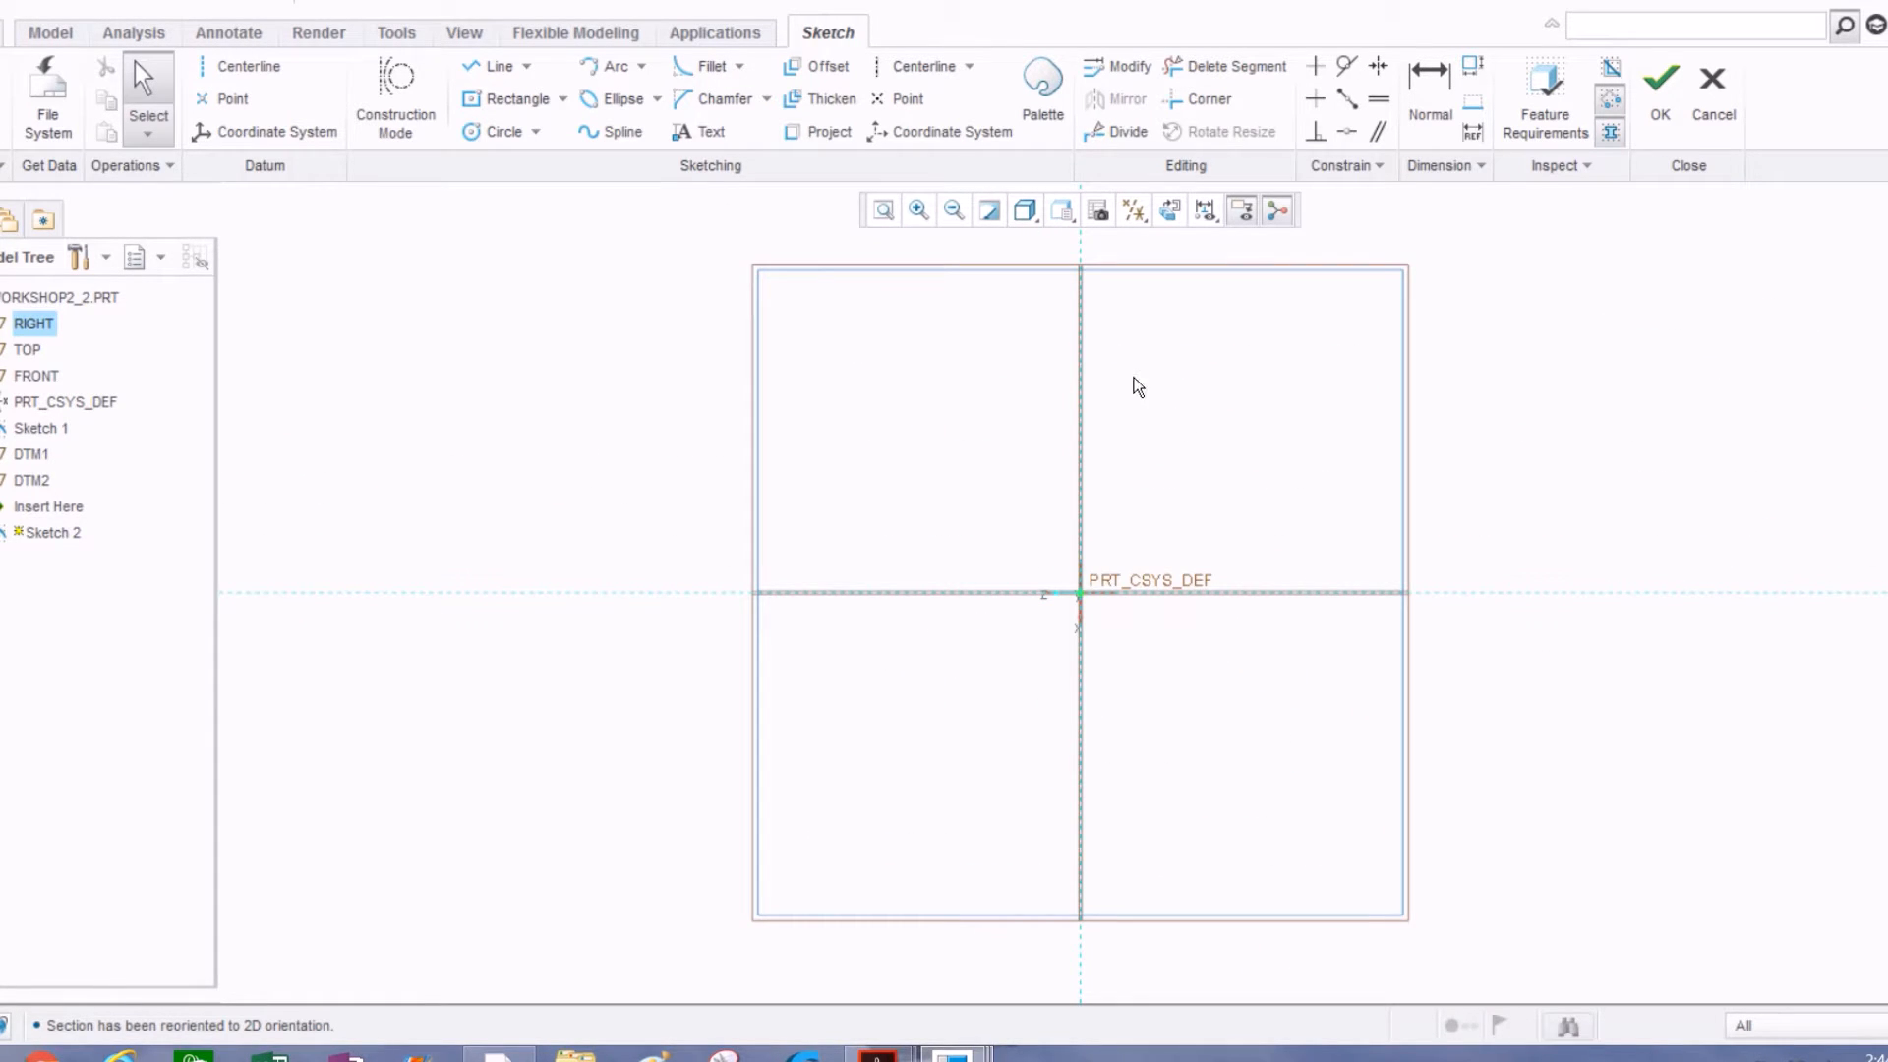
Step: Sketch a circle about 2.35 in diameter, centered on the intersection of the sketch references
{"action": "left_click", "coordinate": [498, 135]}
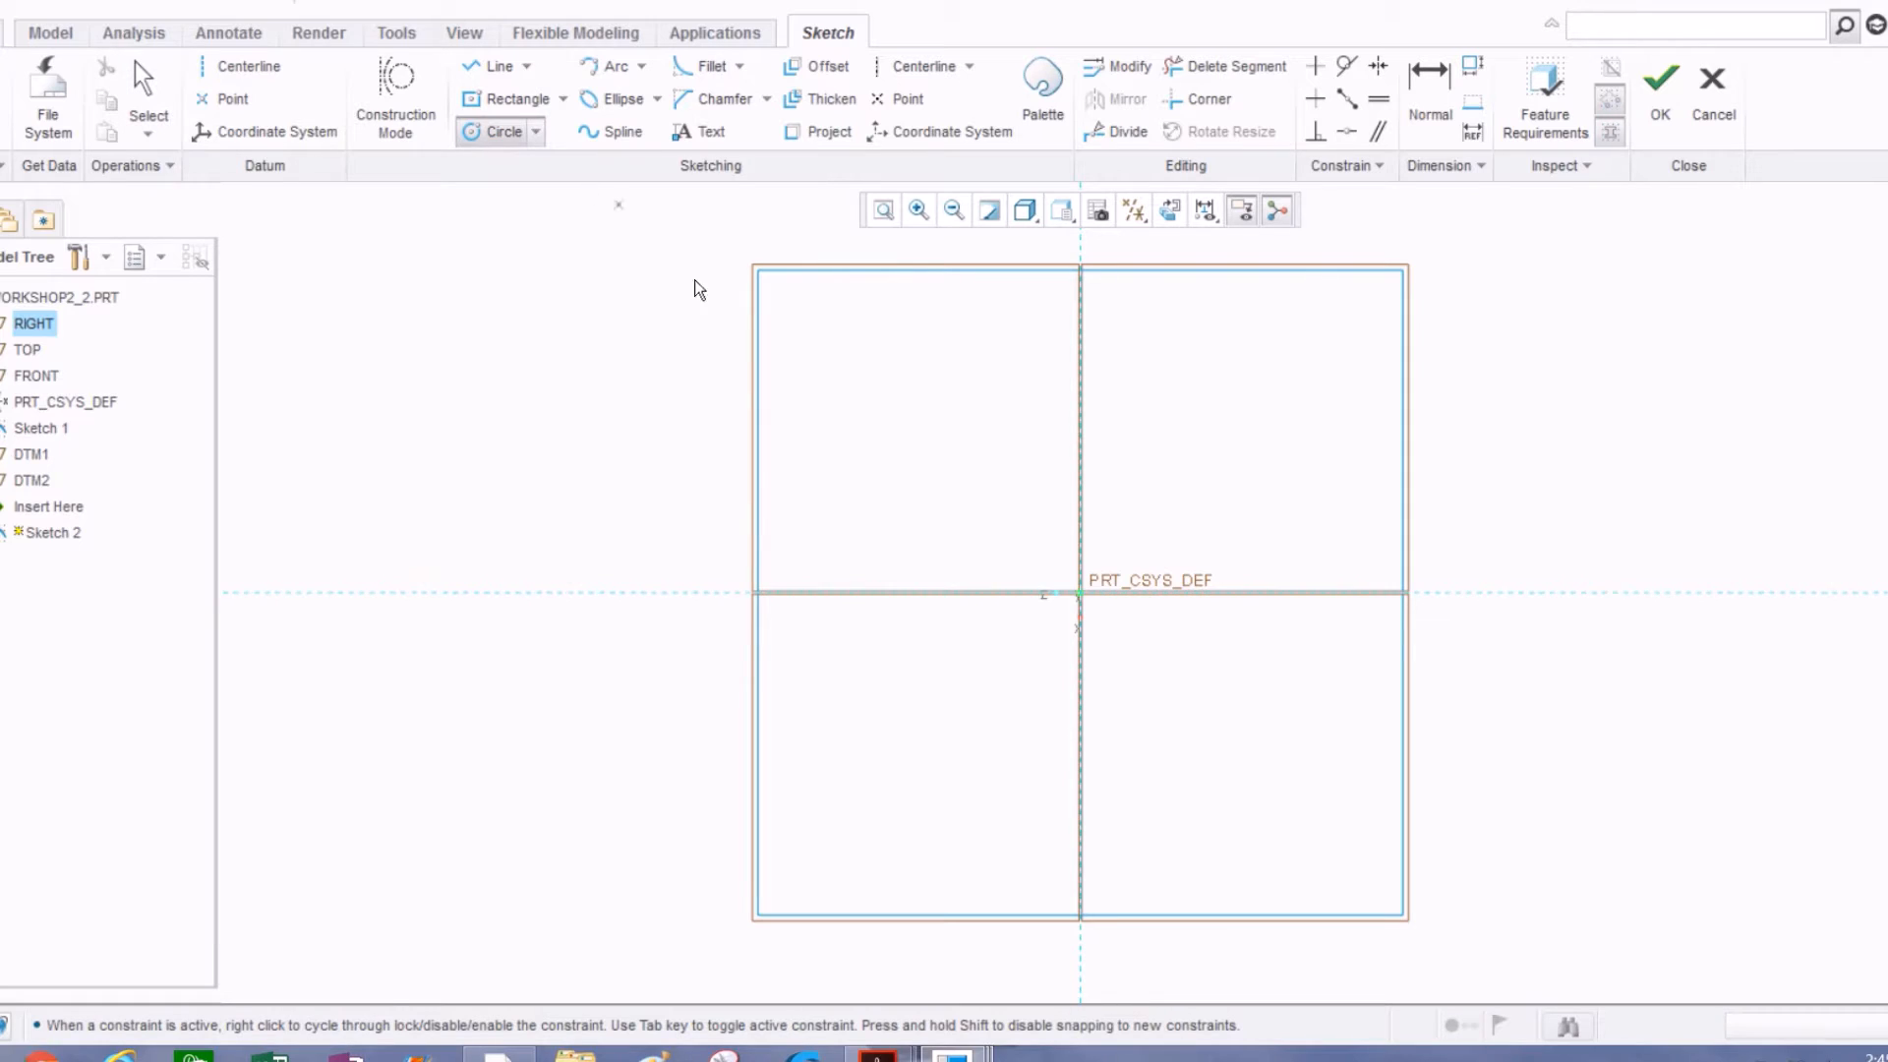
{"action": "left_click", "coordinate": [1081, 593]}
{"action": "left_click", "coordinate": [897, 357]}
{"action": "middle_click", "coordinate": [637, 347]}
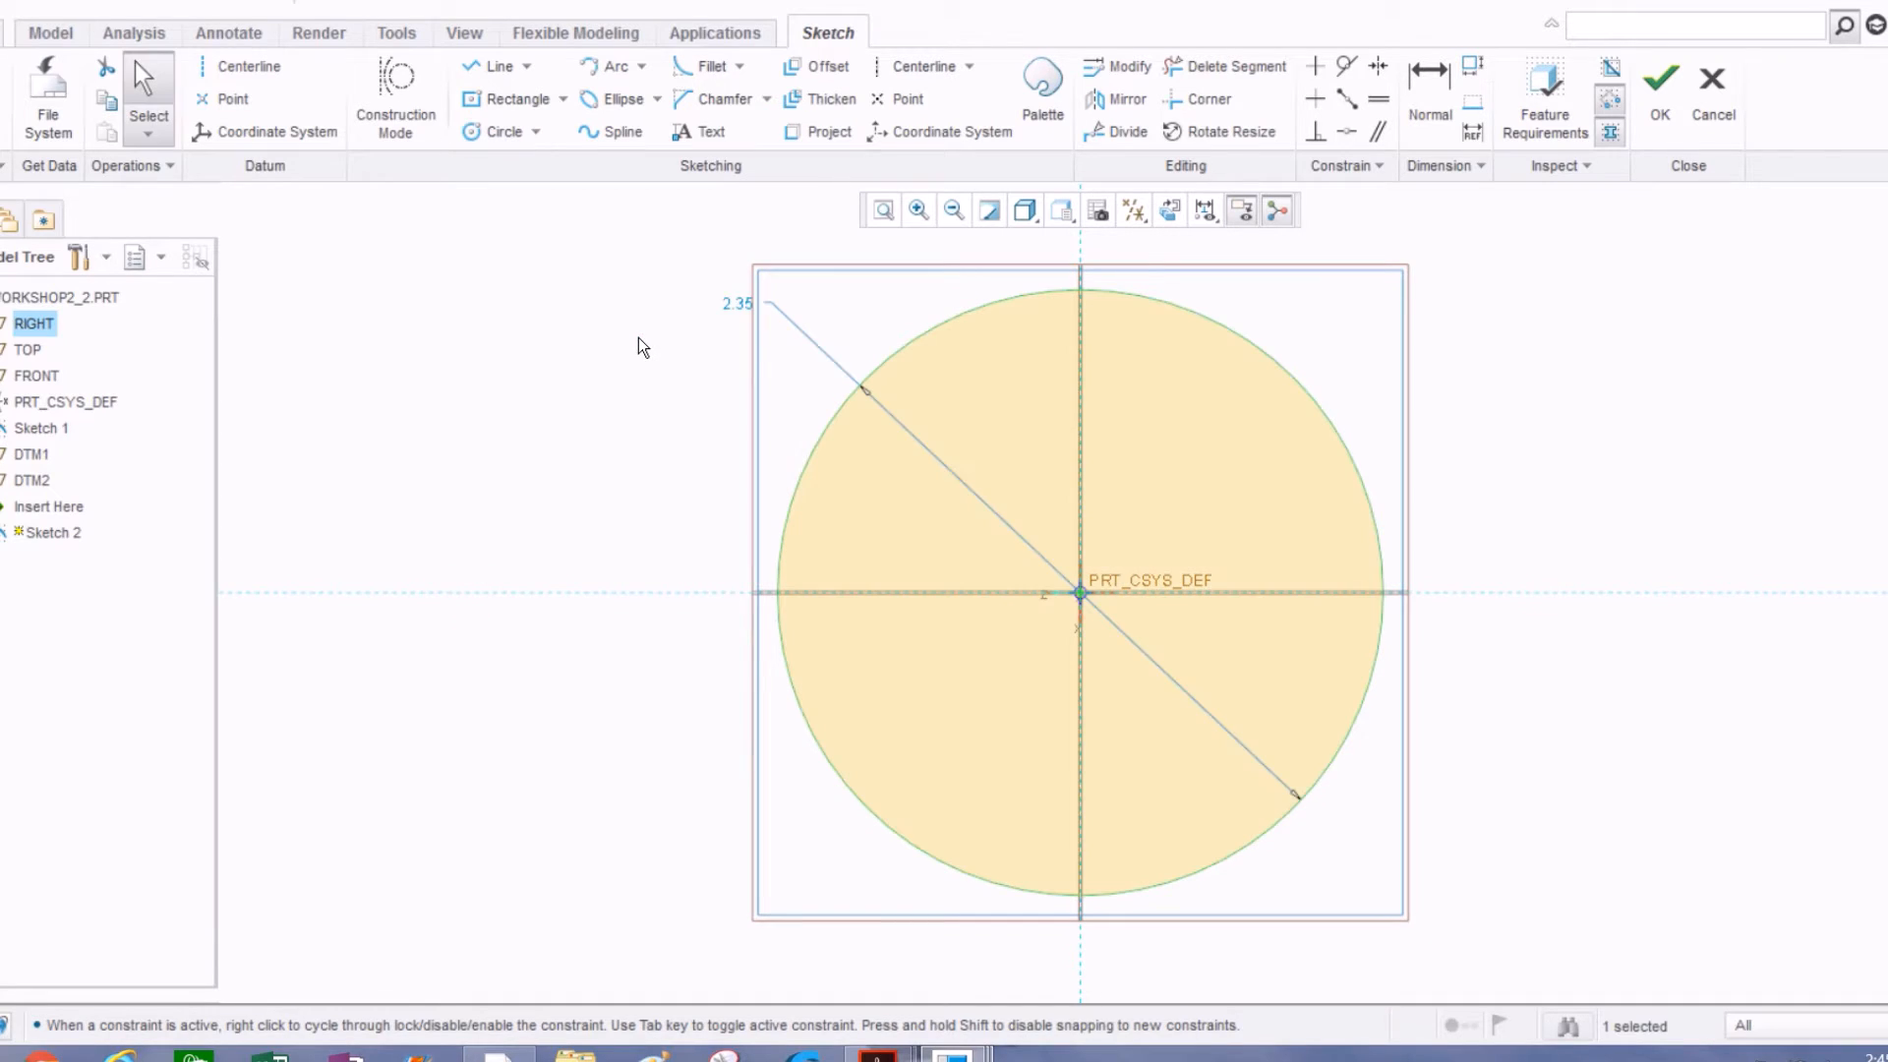
Step: Set the circle's diameter to 2.5 and accept the sketch
{"action": "double_click", "coordinate": [746, 307]}
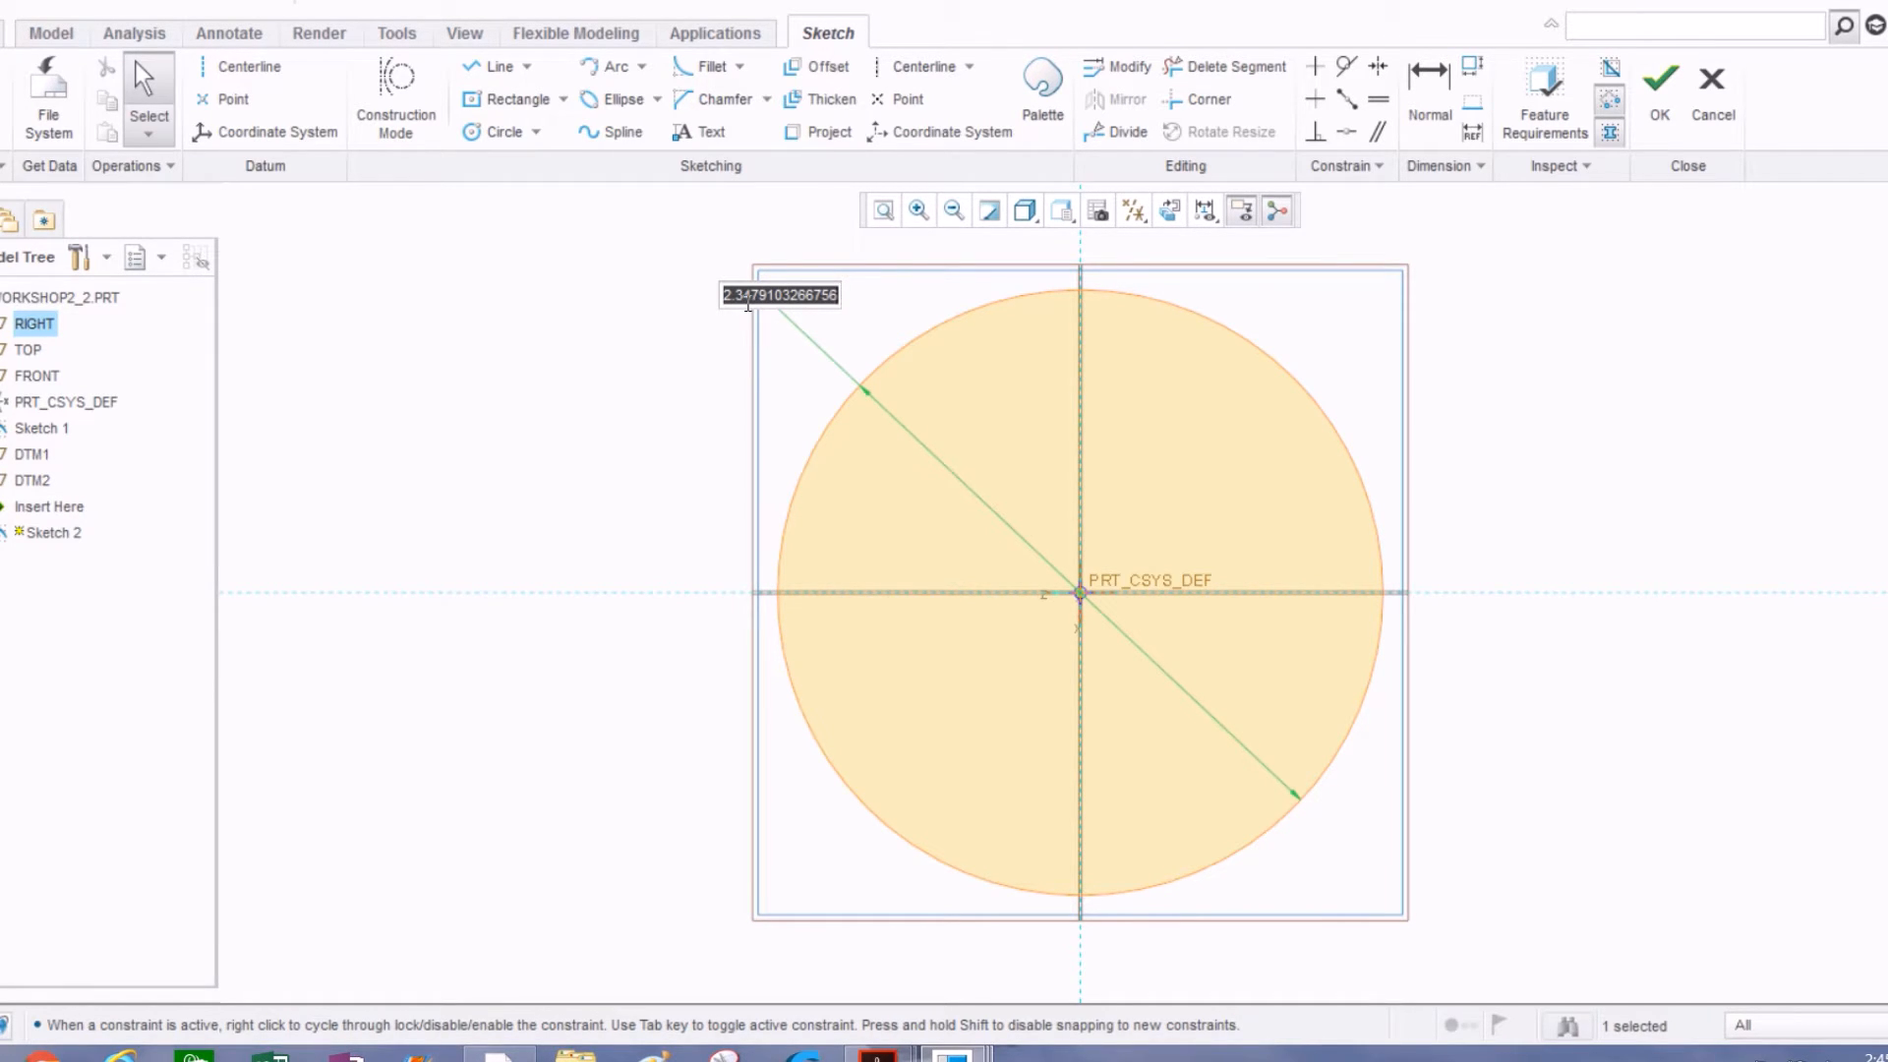
{"action": "type", "text": "2."}
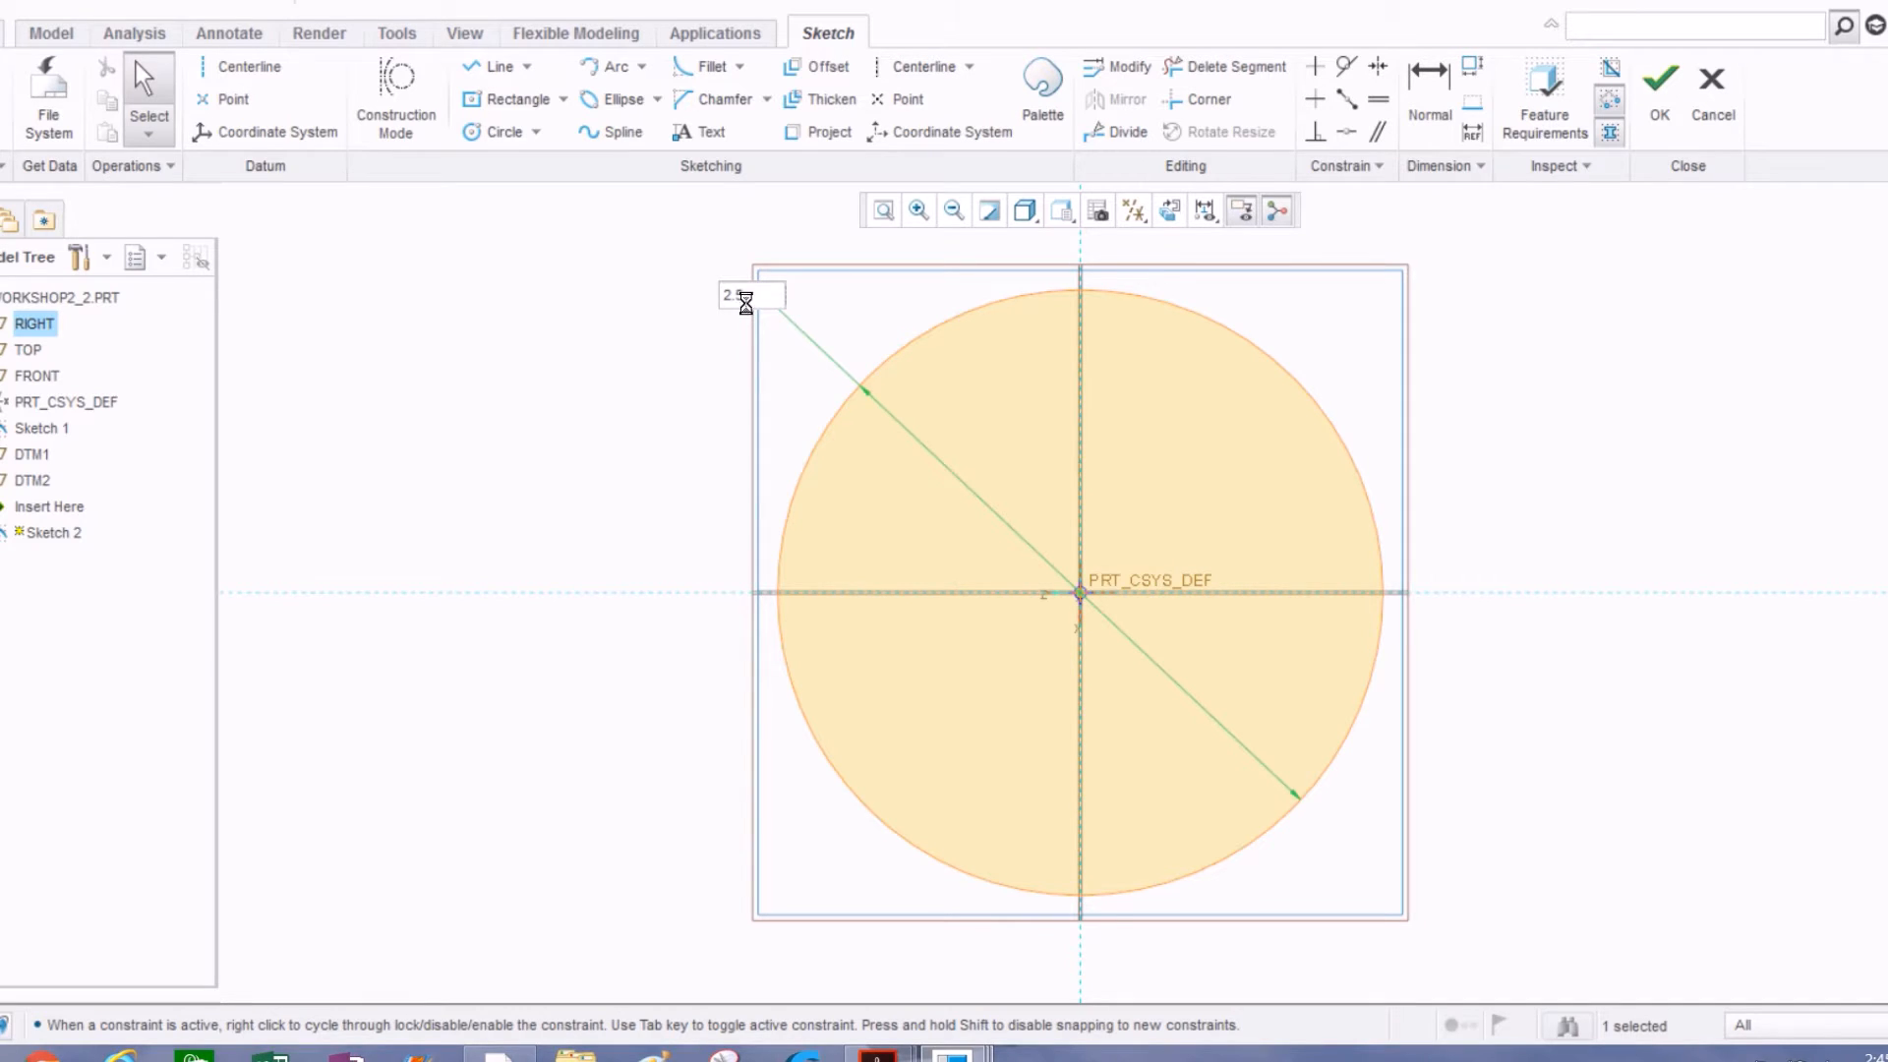
{"action": "key", "text": "Return"}
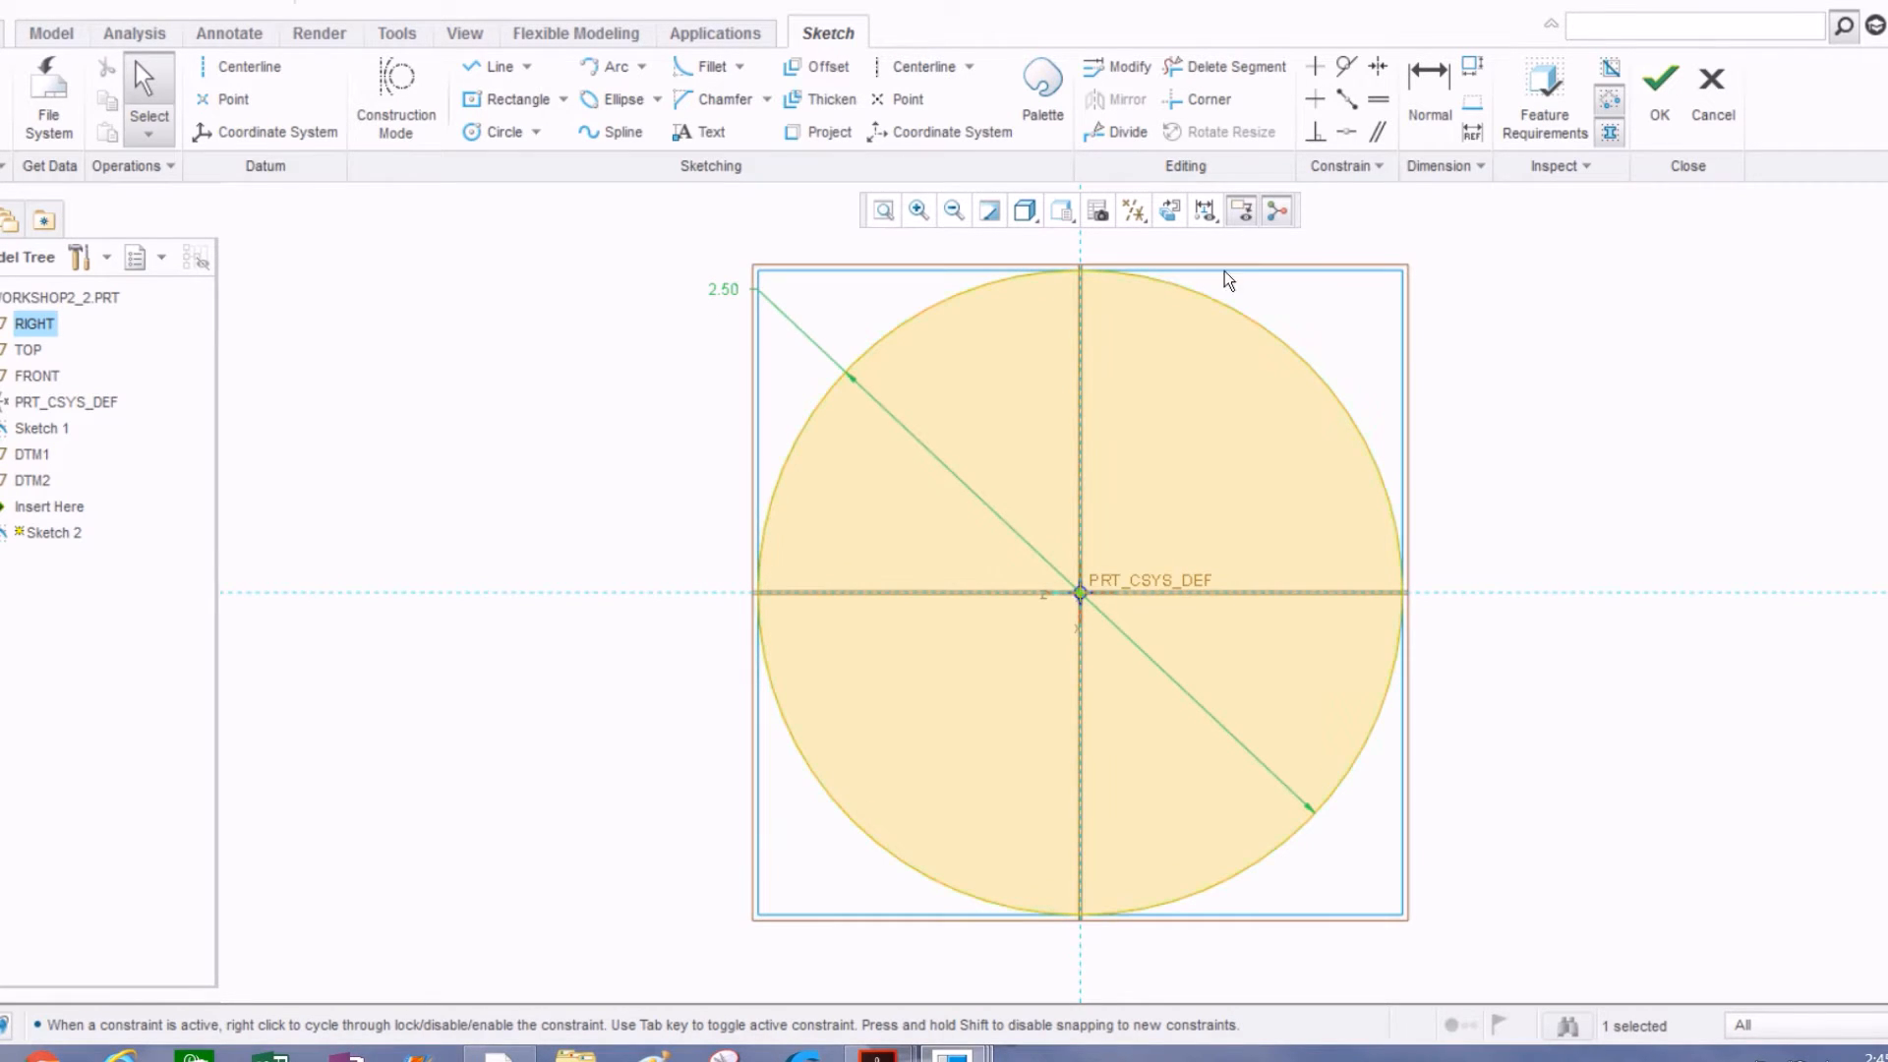
{"action": "scroll", "coordinate": [1041, 409], "scroll_direction": "up", "scroll_amount": 3}
{"action": "mouse_move", "coordinate": [994, 455]}
{"action": "middle_mouse_down"}
{"action": "mouse_move", "coordinate": [989, 396]}
{"action": "mouse_move", "coordinate": [1050, 603]}
{"action": "mouse_move", "coordinate": [973, 447]}
{"action": "mouse_move", "coordinate": [1016, 485]}
{"action": "middle_mouse_up"}
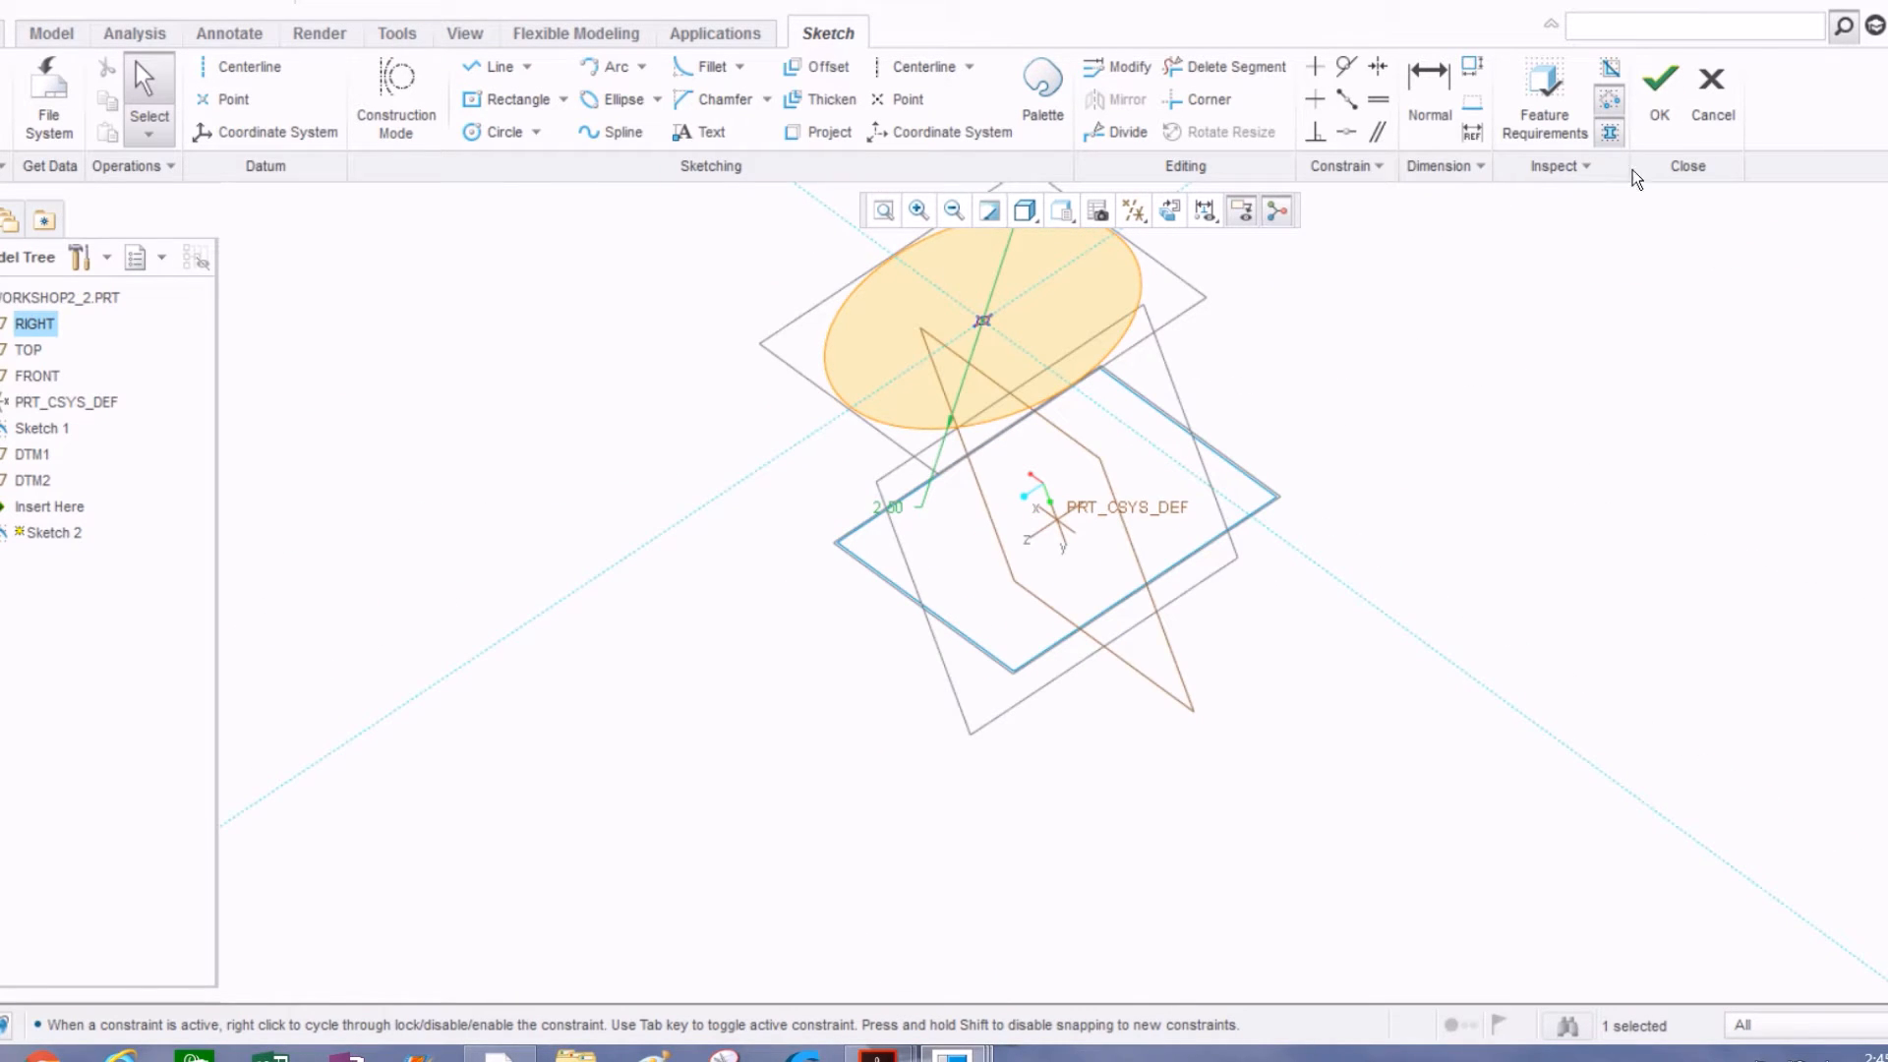
{"action": "left_click", "coordinate": [1663, 96]}
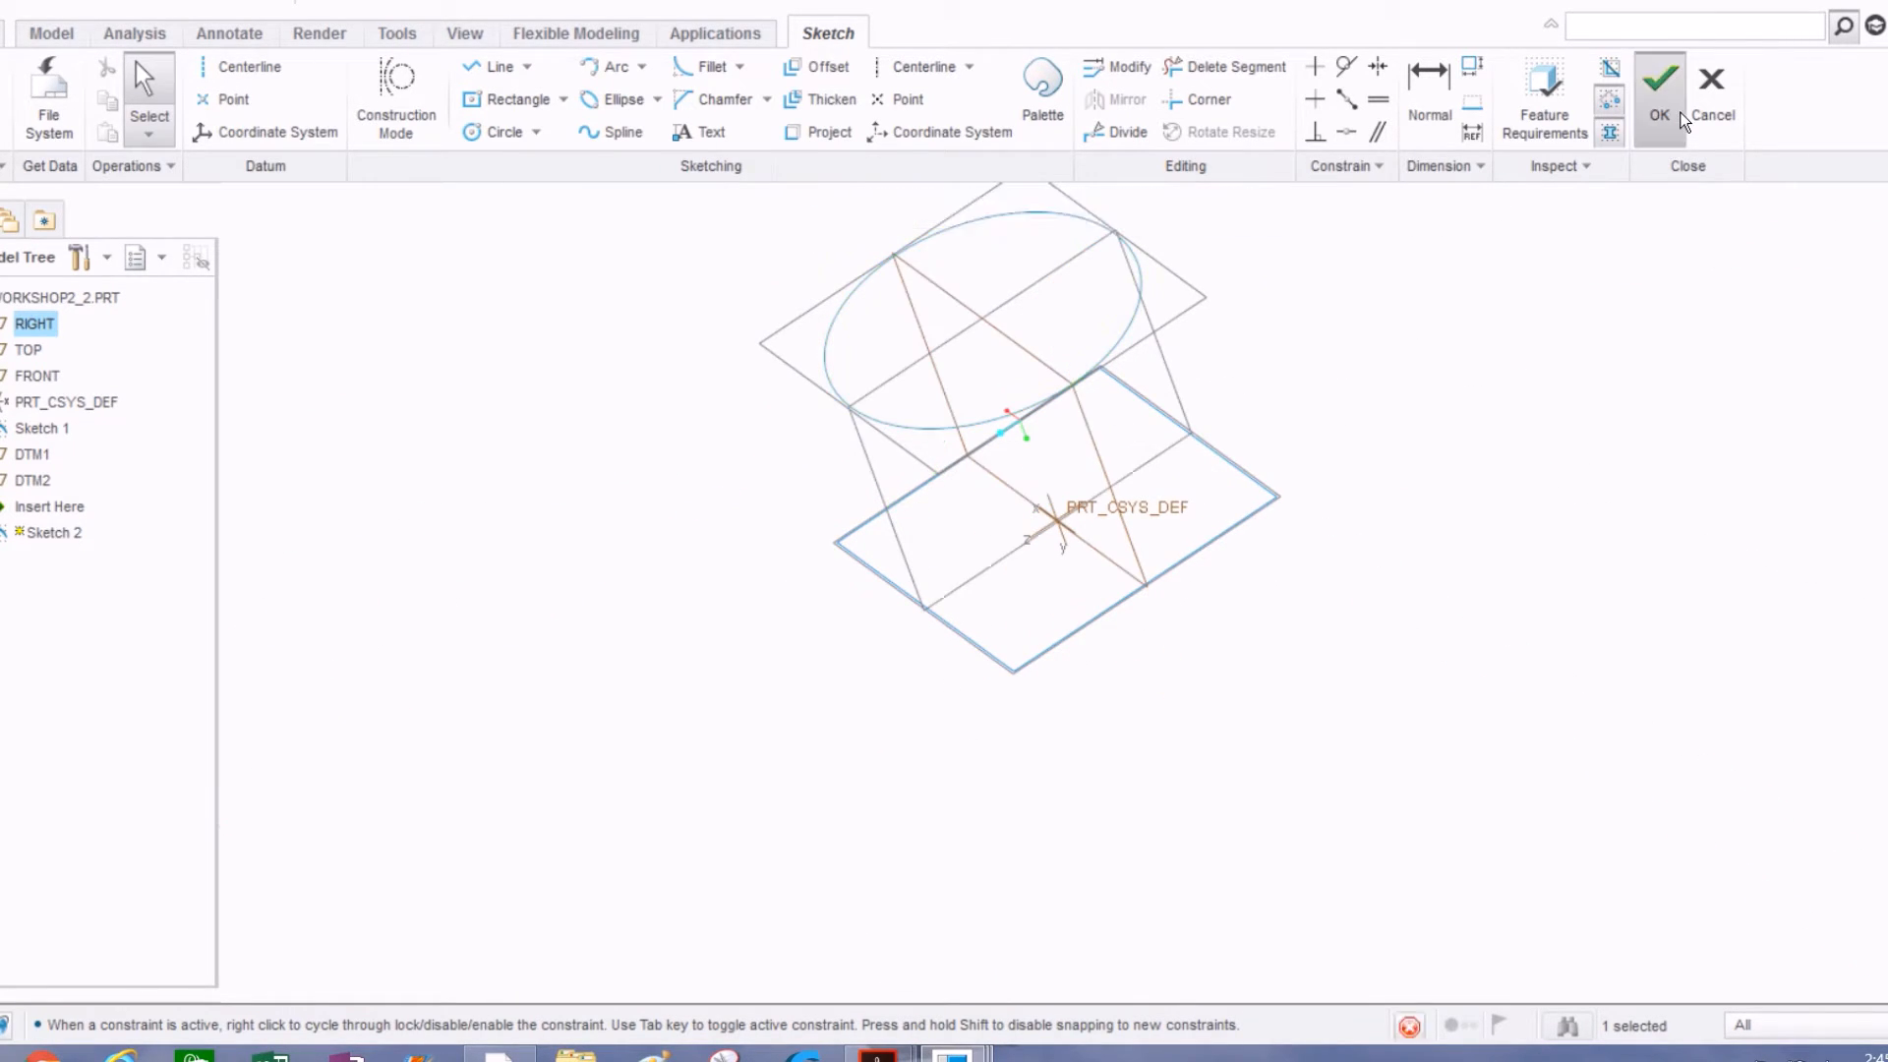
{"action": "left_click", "coordinate": [700, 700]}
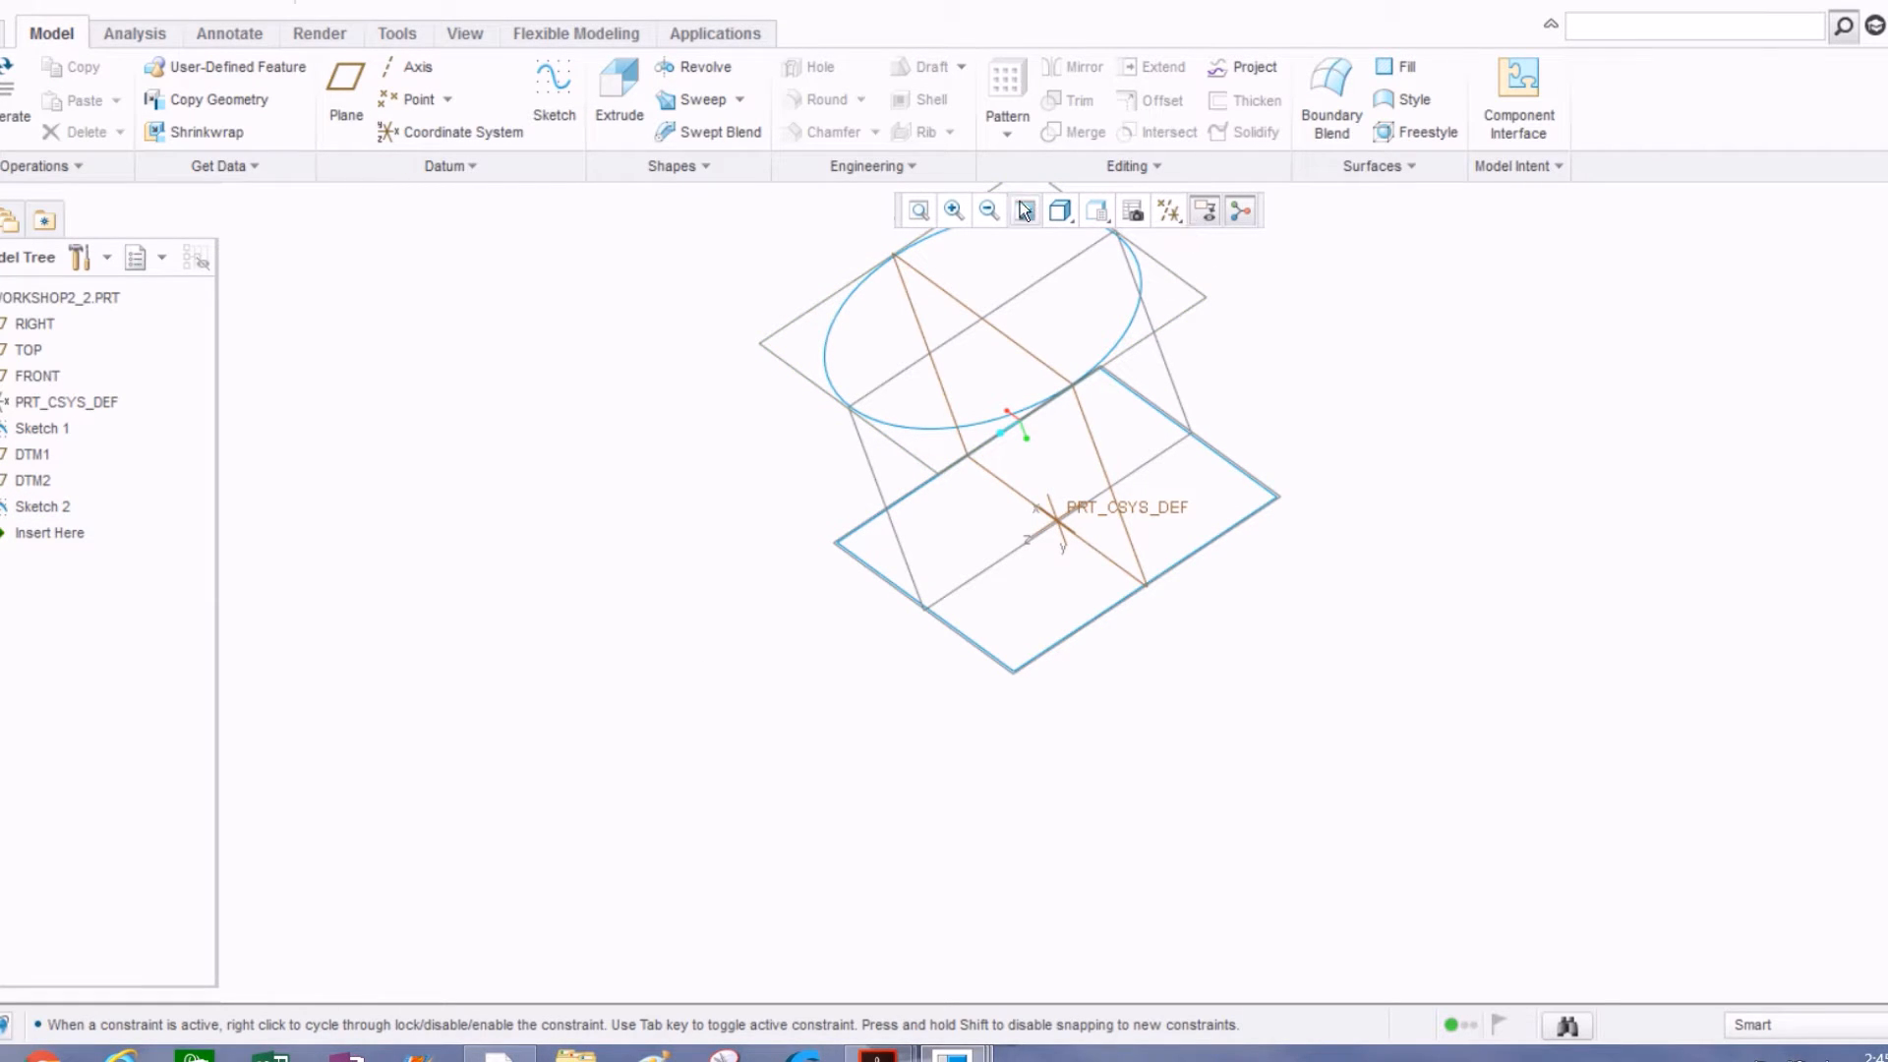
Step: Hide all datum axes, points, coordinate systems and planes
{"action": "left_click", "coordinate": [1161, 211]}
{"action": "left_click", "coordinate": [1170, 243]}
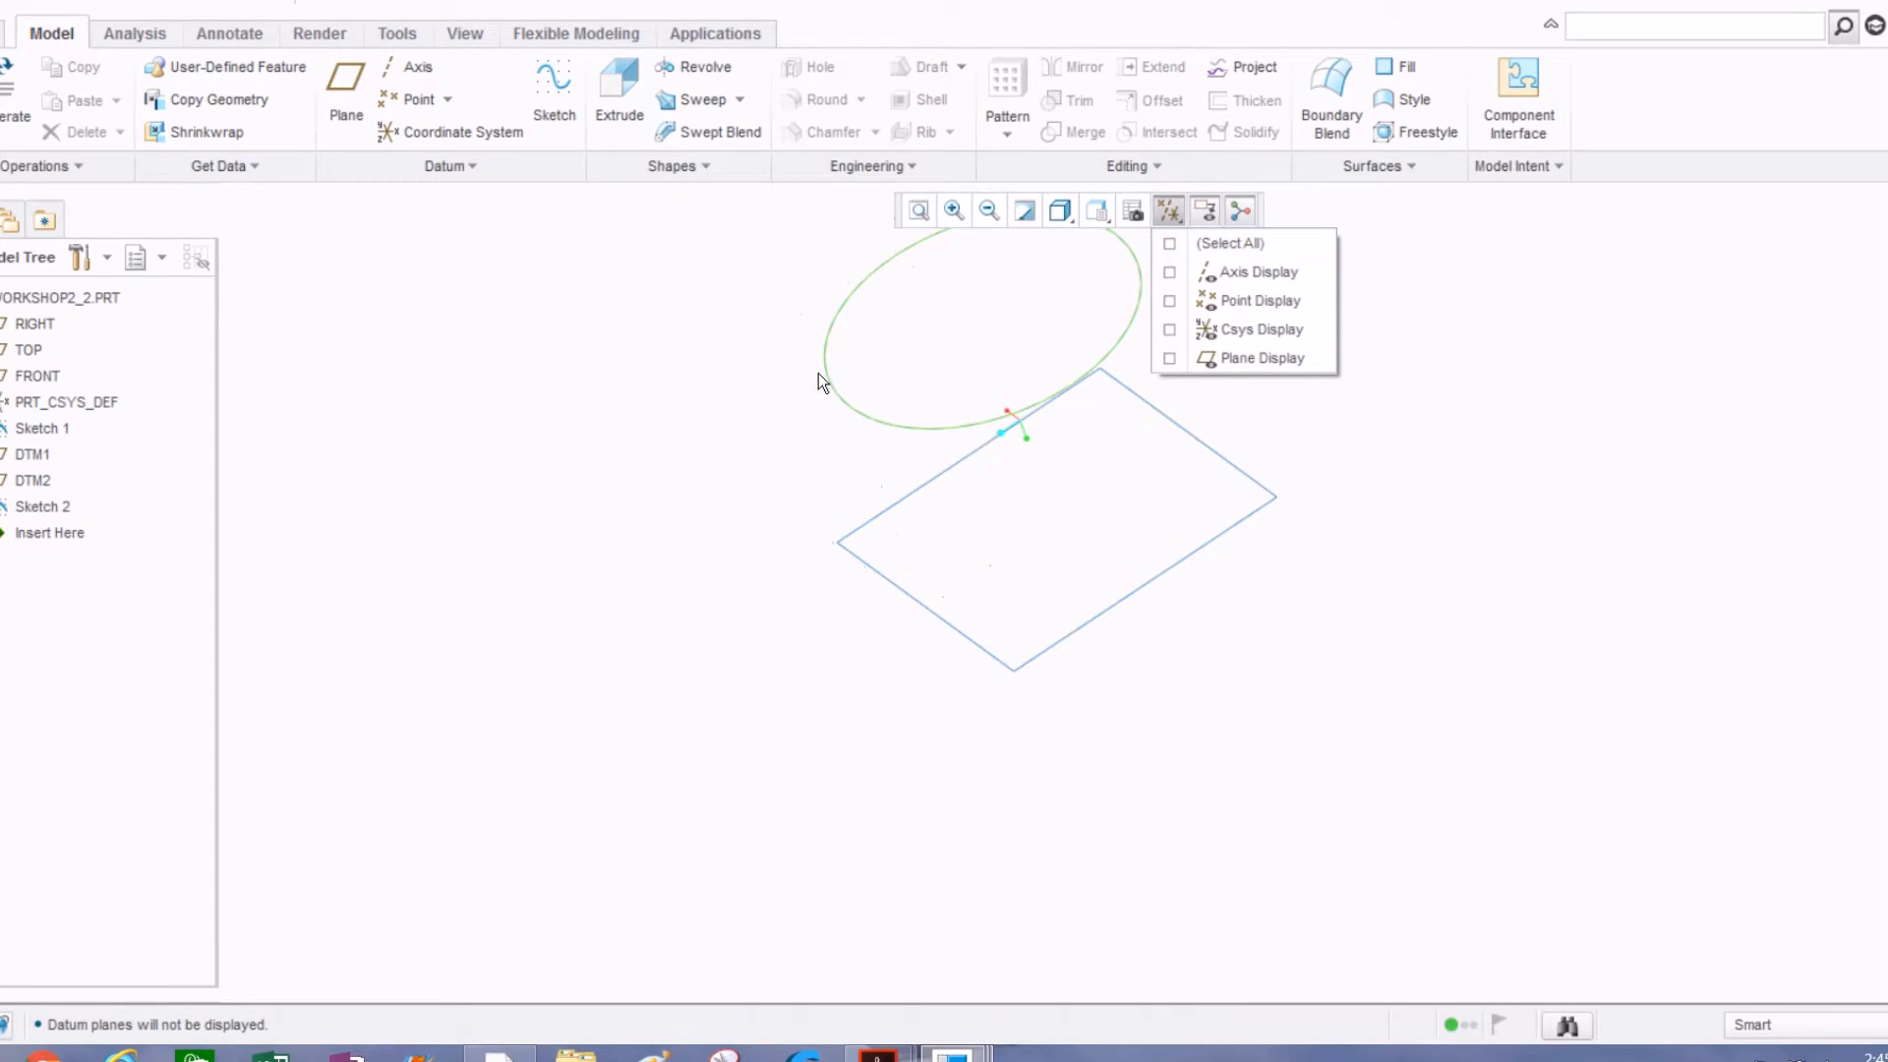
{"action": "middle_click_drag", "start_coordinate": [671, 497], "coordinate": [670, 399]}
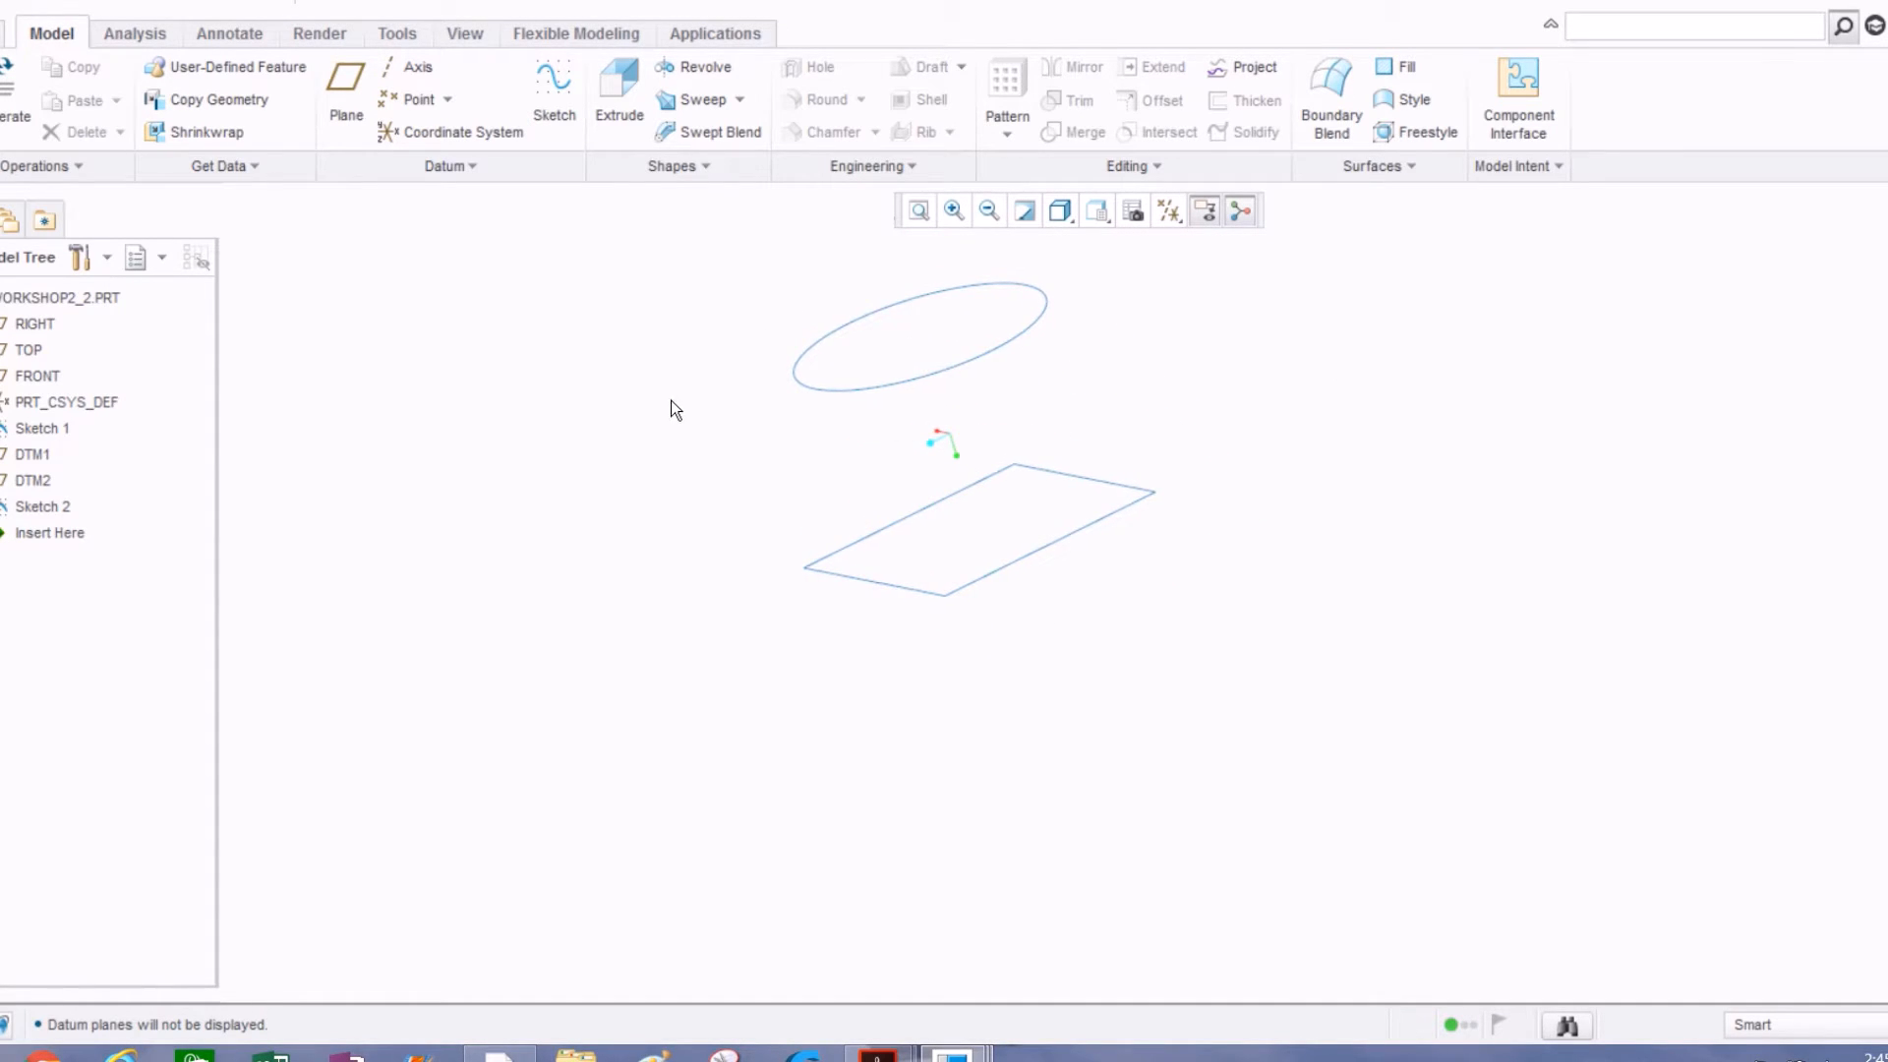
Step: Start a Blend feature from selected sections and assign the square's chain as Section 1
{"action": "left_click", "coordinate": [681, 165]}
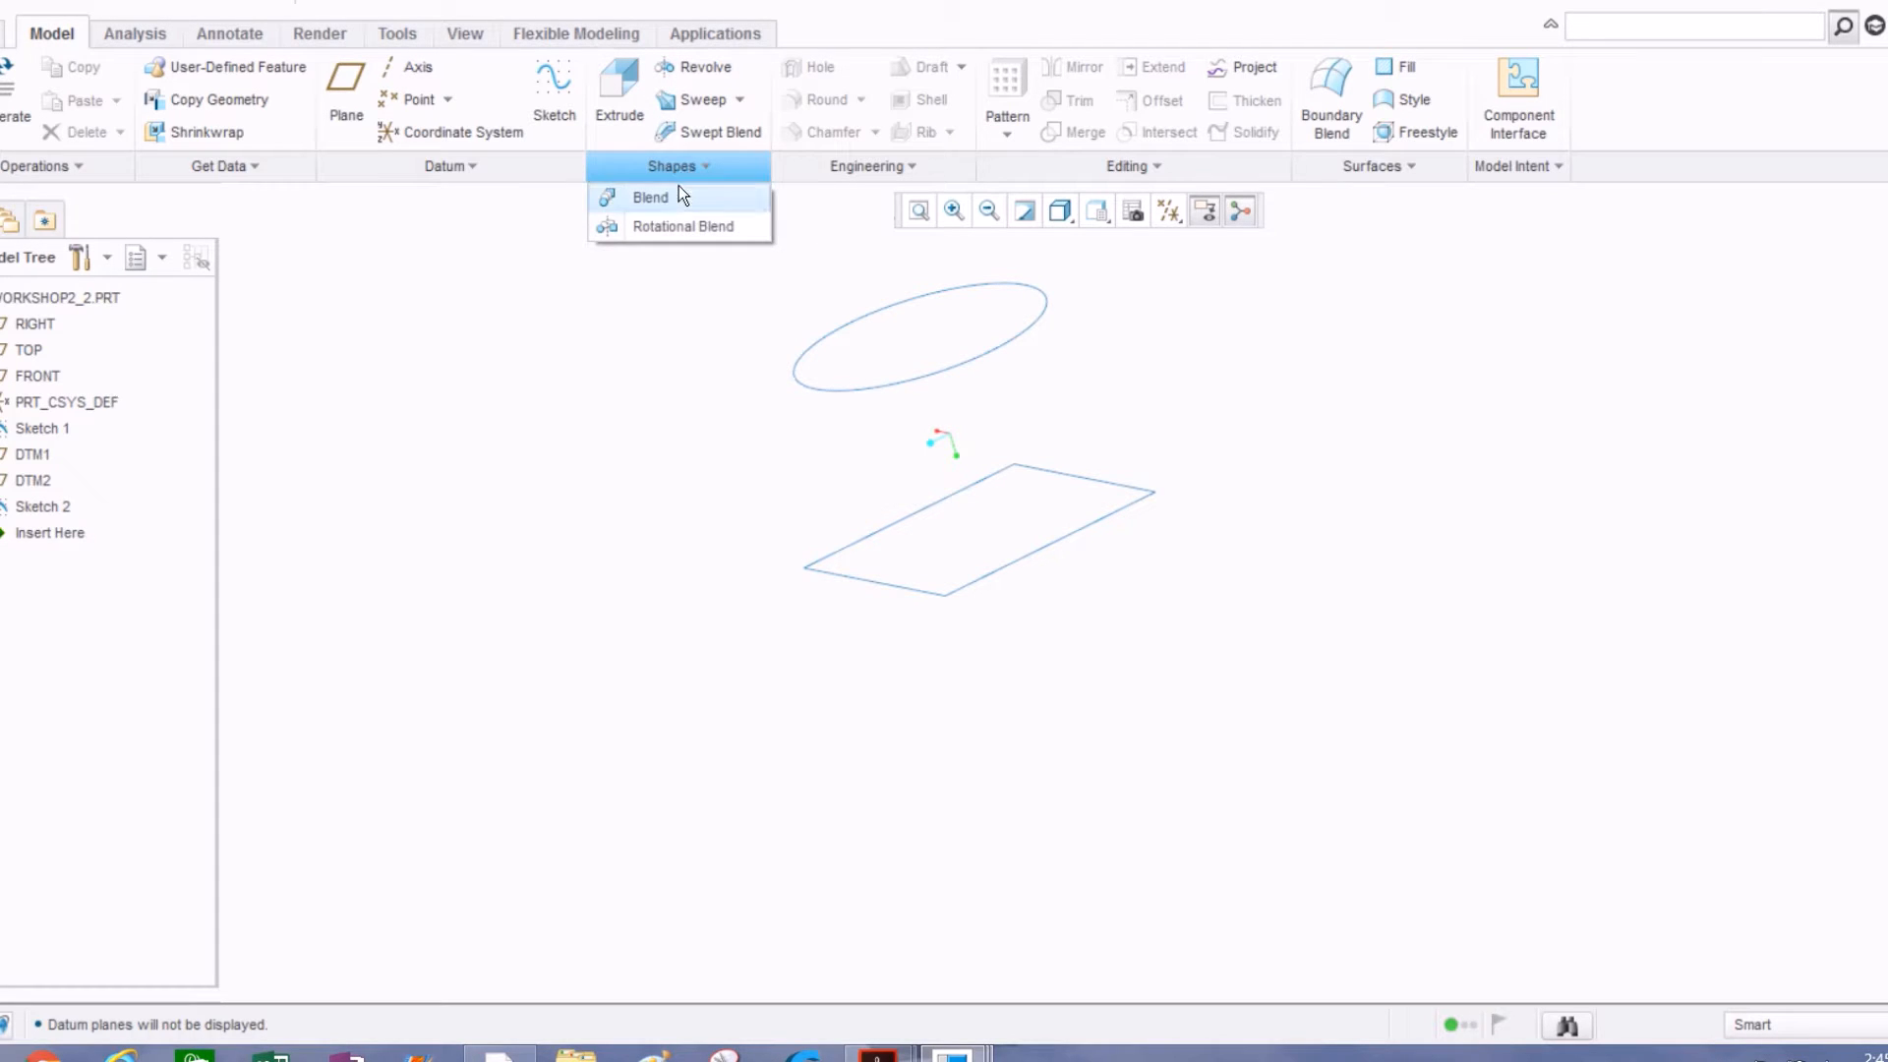
{"action": "left_click", "coordinate": [677, 193]}
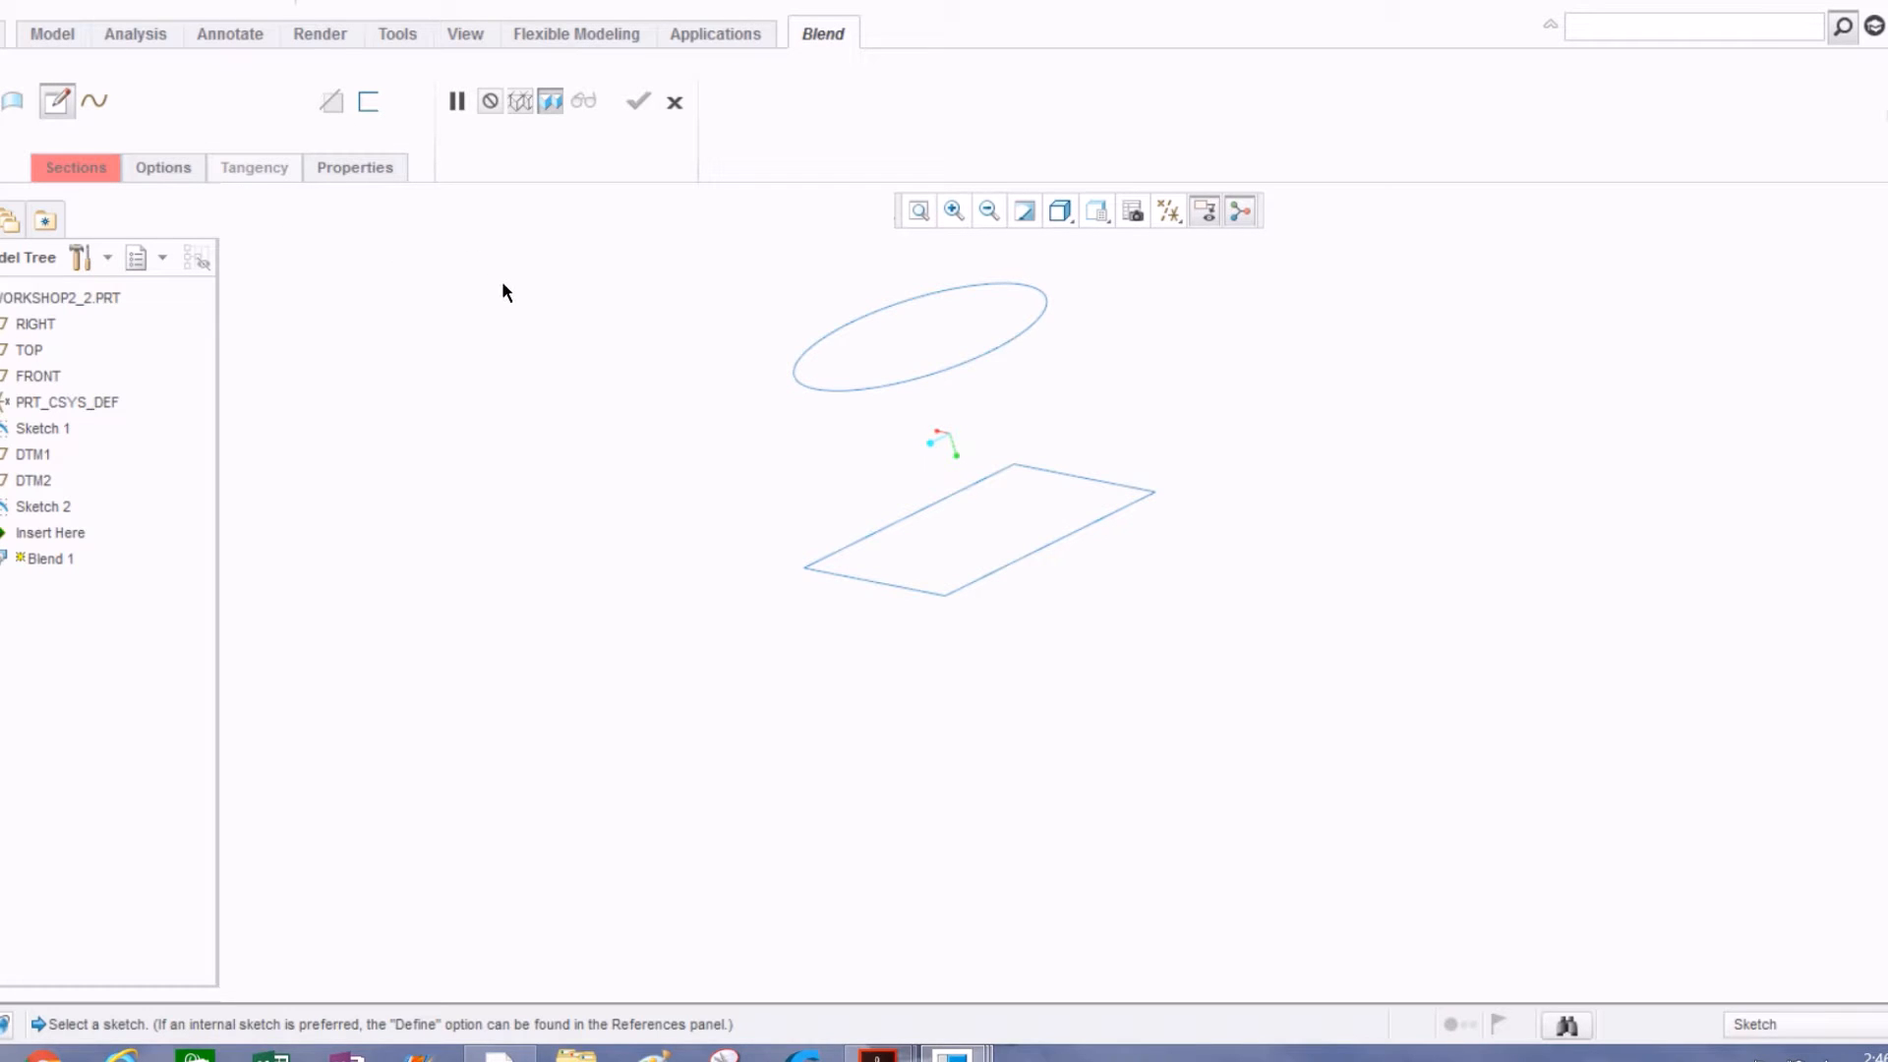
{"action": "left_click", "coordinate": [71, 169]}
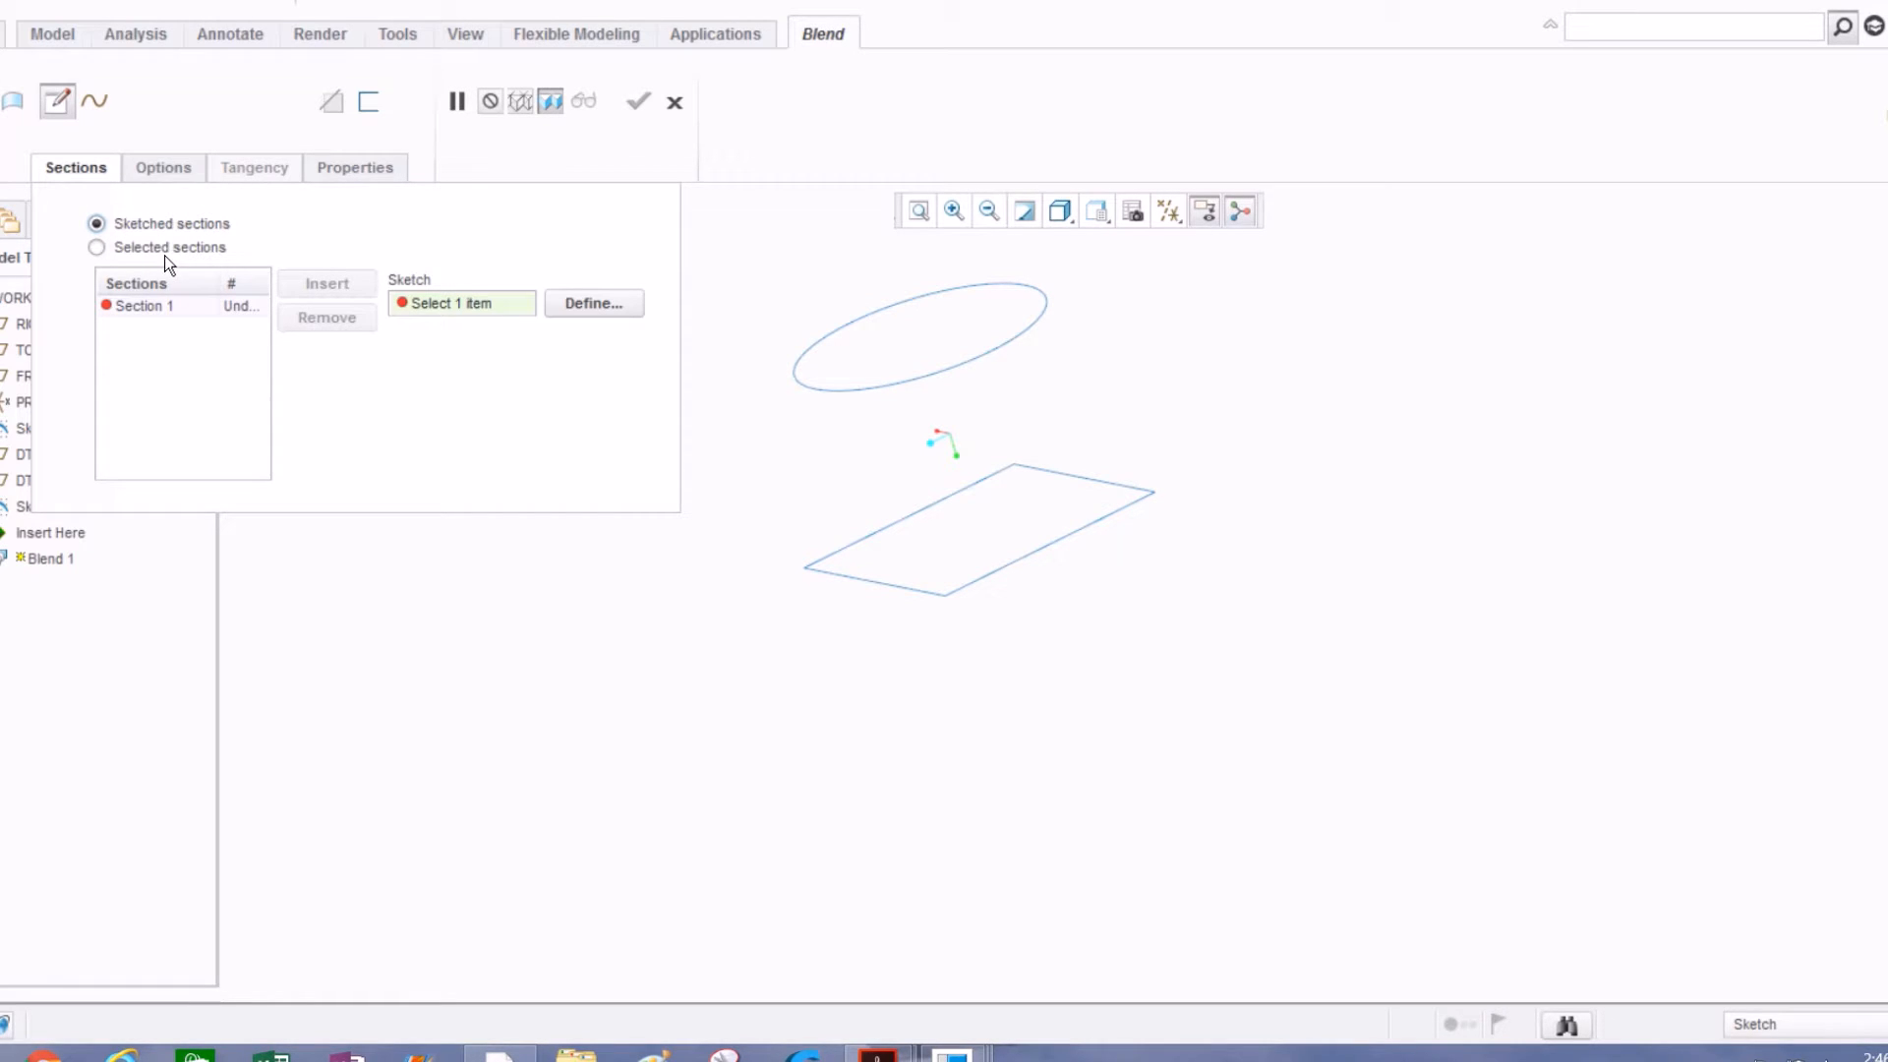
{"action": "left_click", "coordinate": [96, 249]}
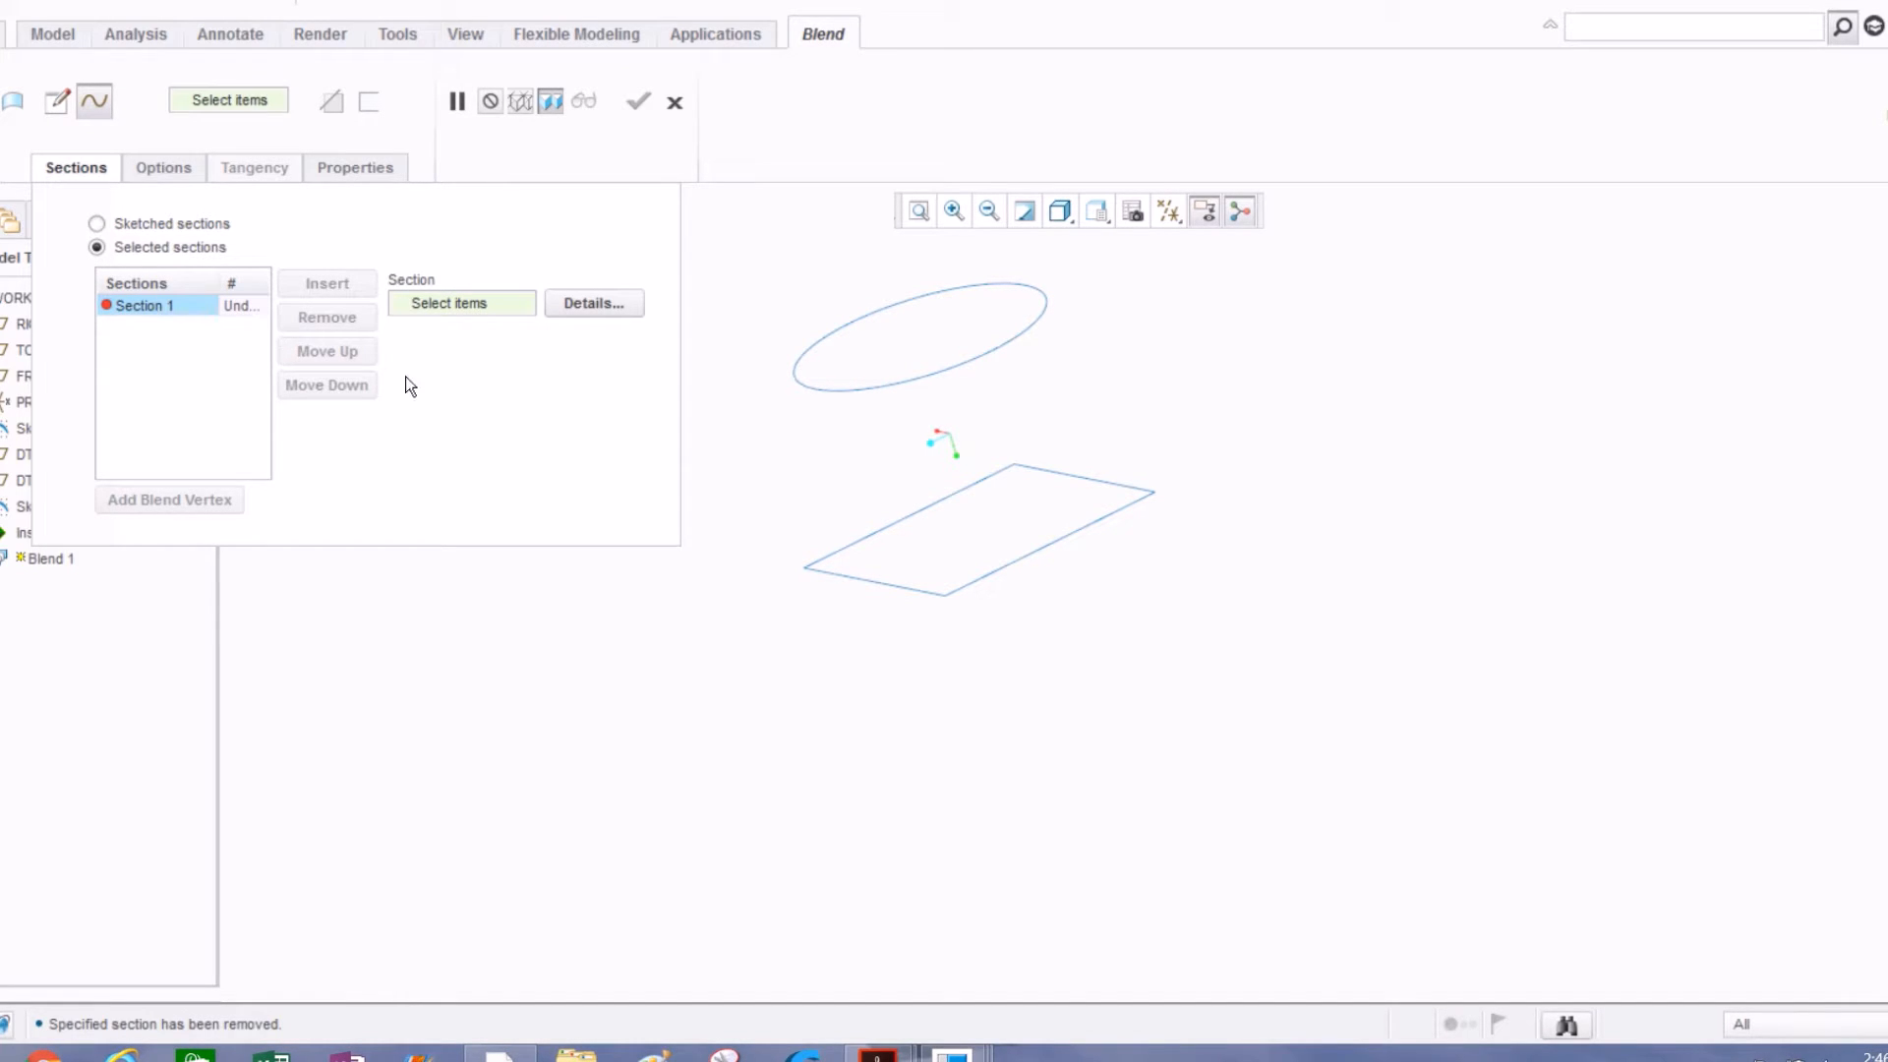
{"action": "left_click", "coordinate": [858, 582]}
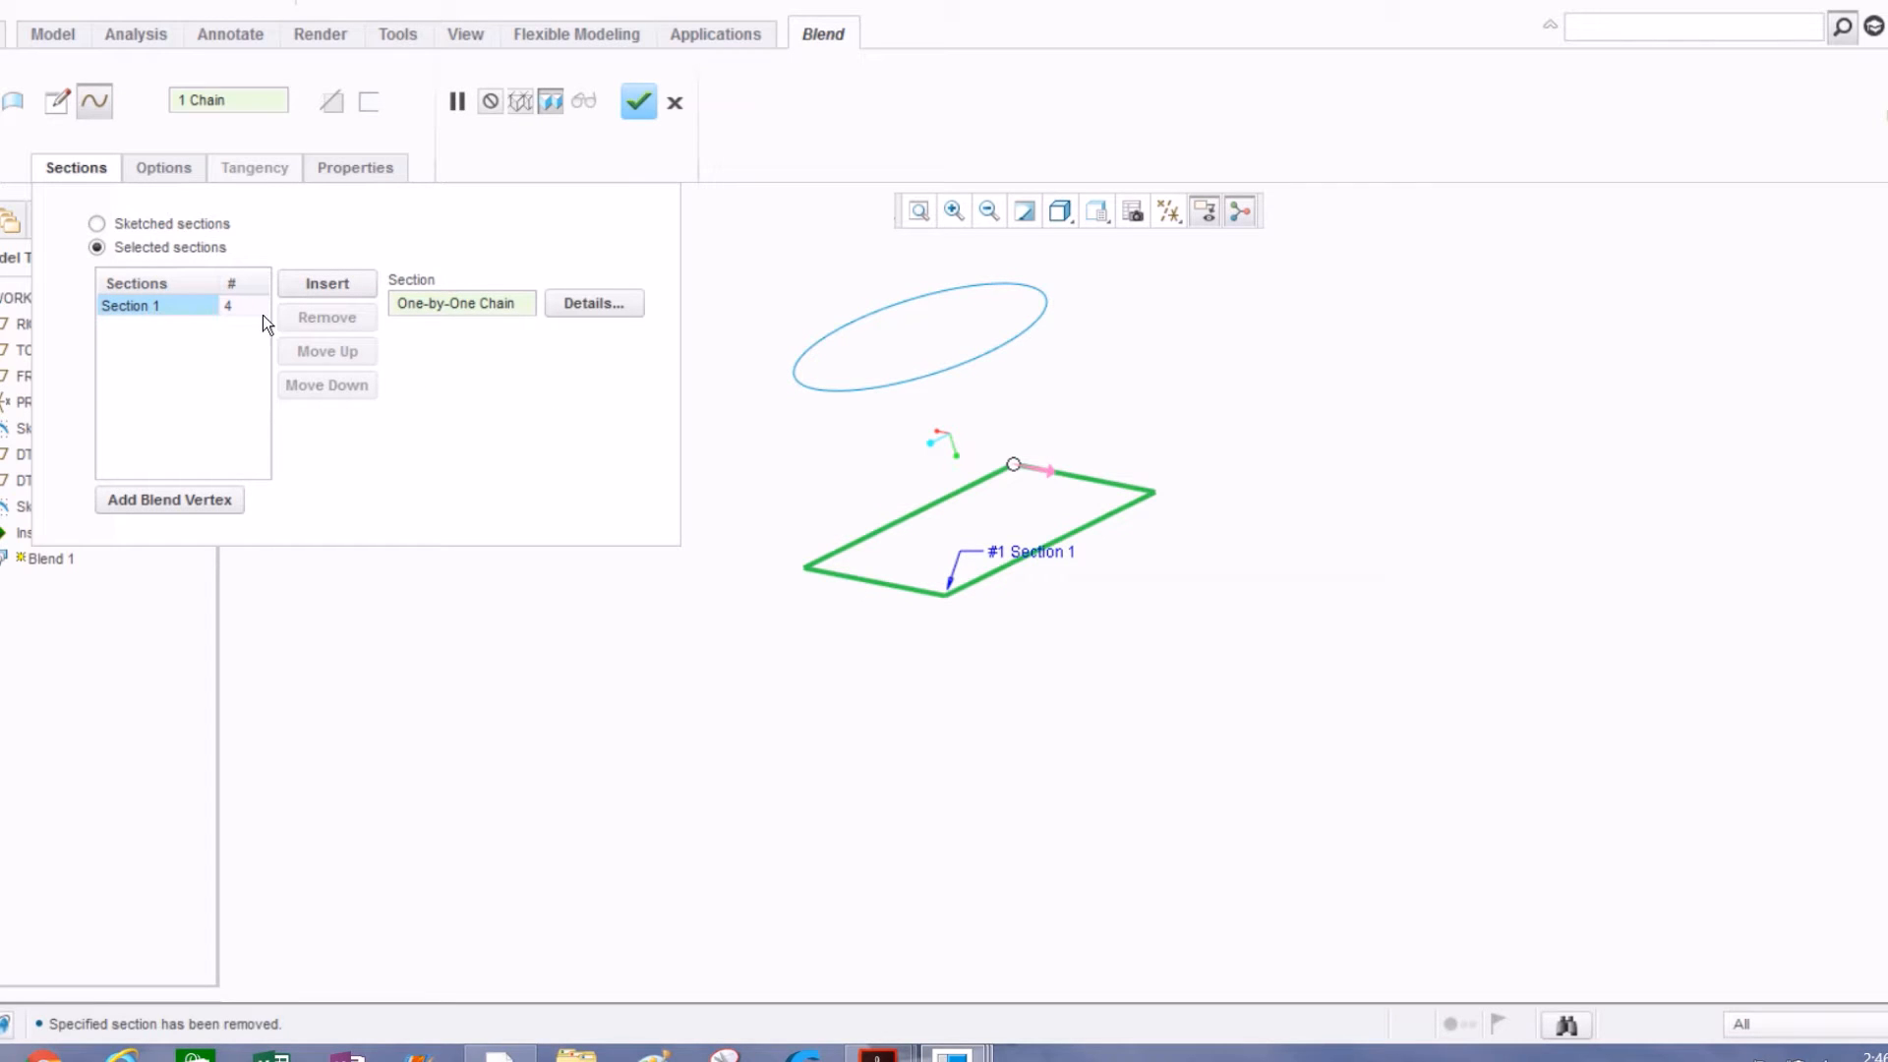
Step: Insert the circle as Section 2 and try to complete the blend between the square and the circle
{"action": "left_click", "coordinate": [331, 285]}
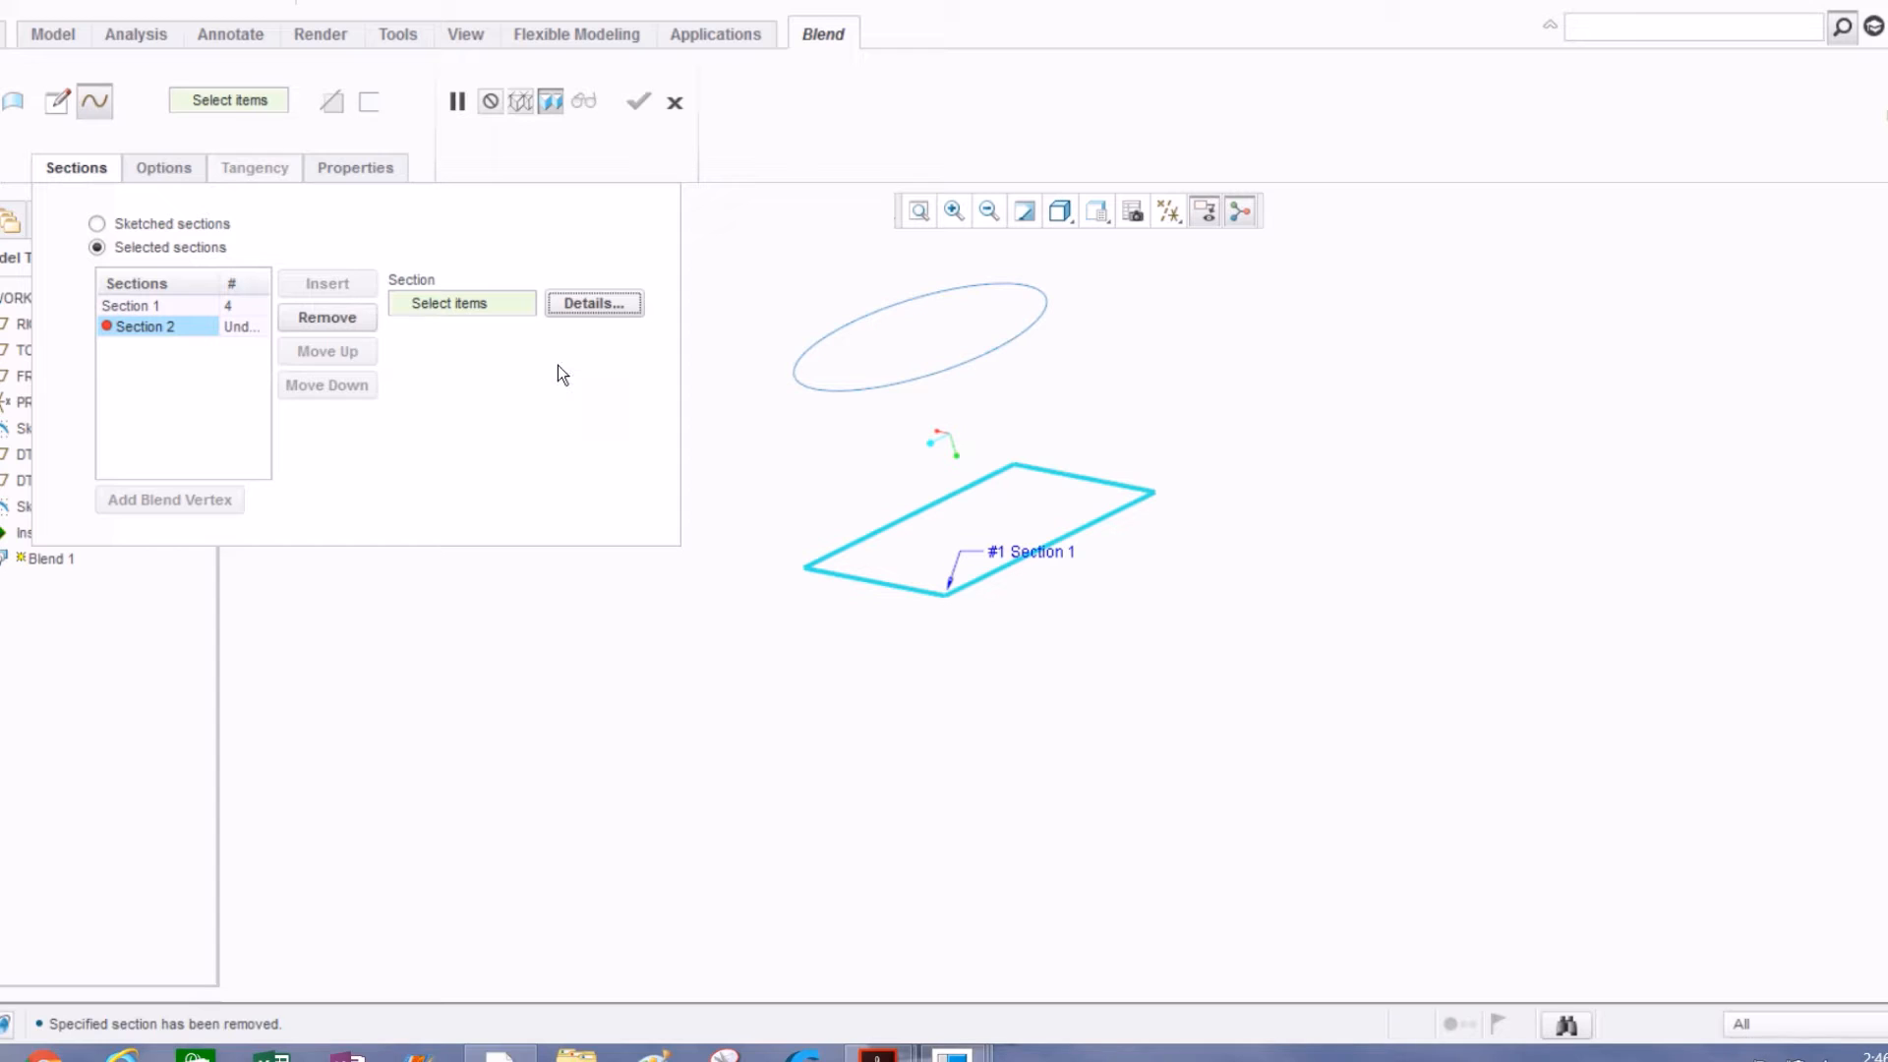
{"action": "left_click", "coordinate": [791, 371]}
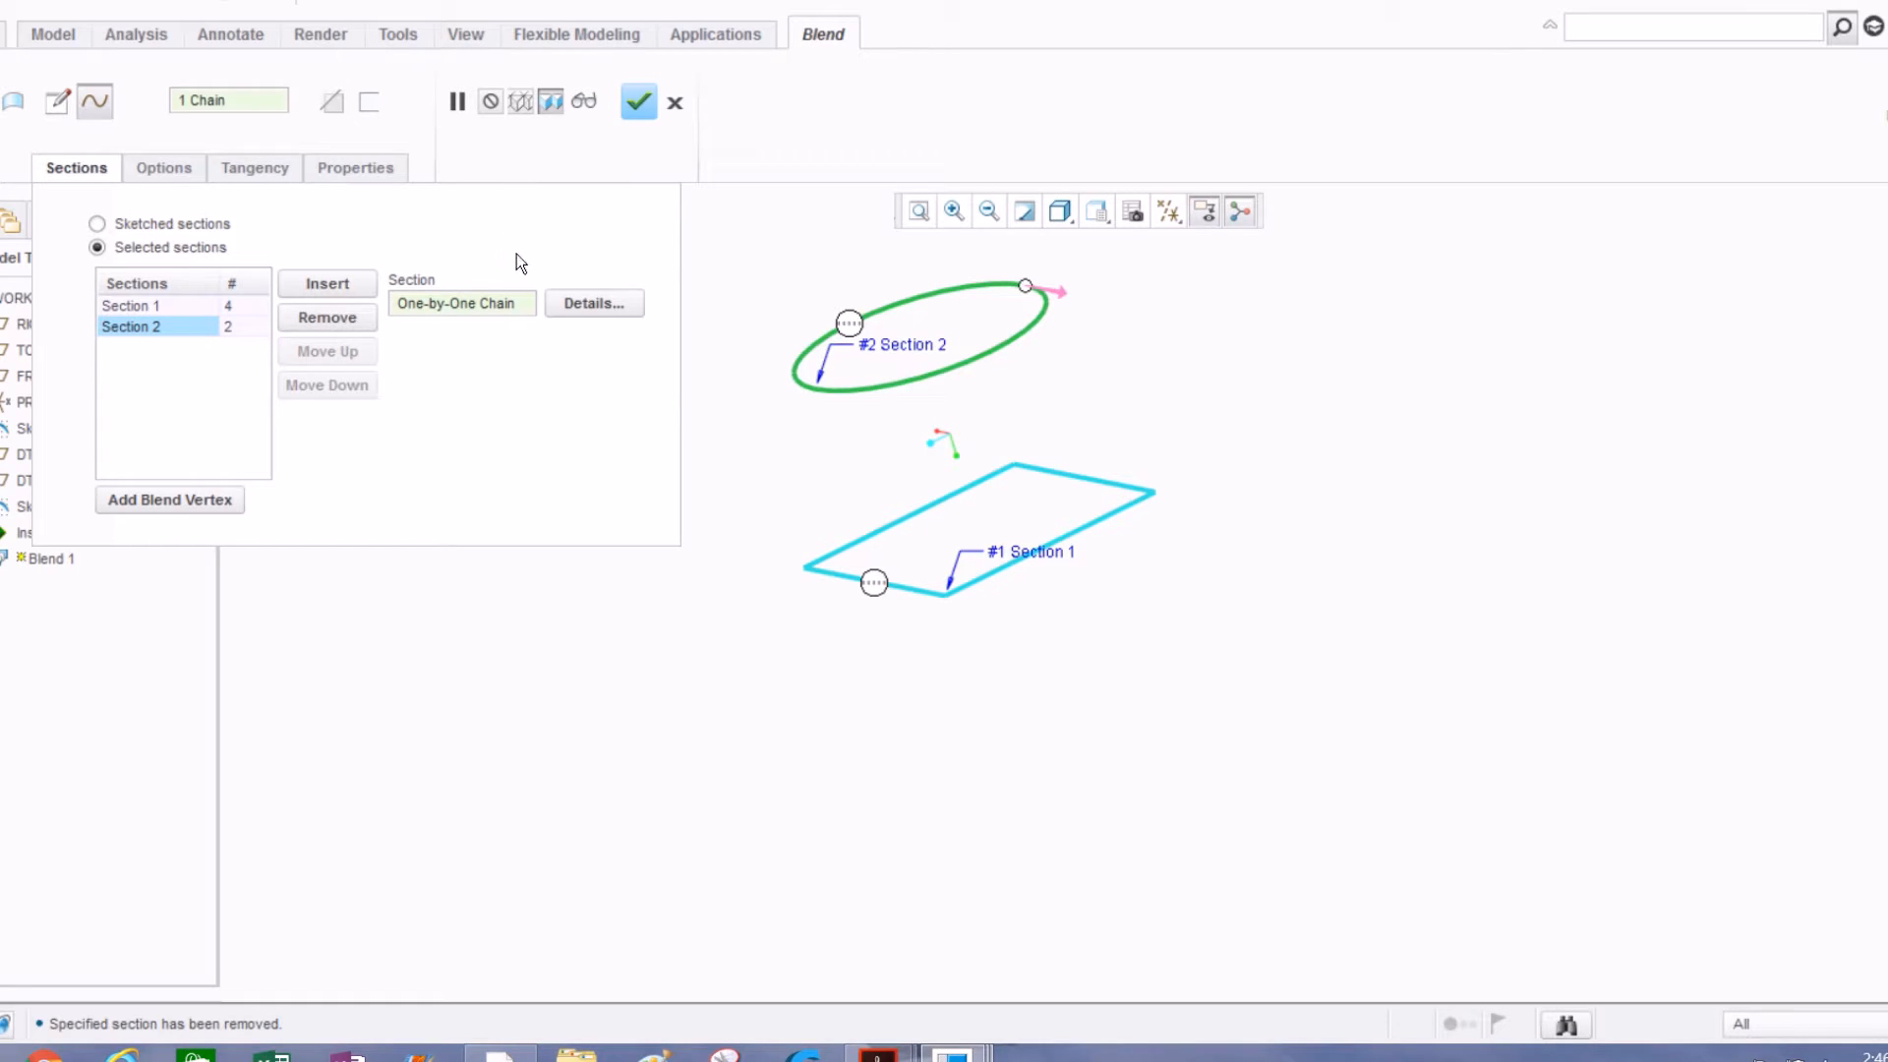
{"action": "left_click", "coordinate": [645, 97]}
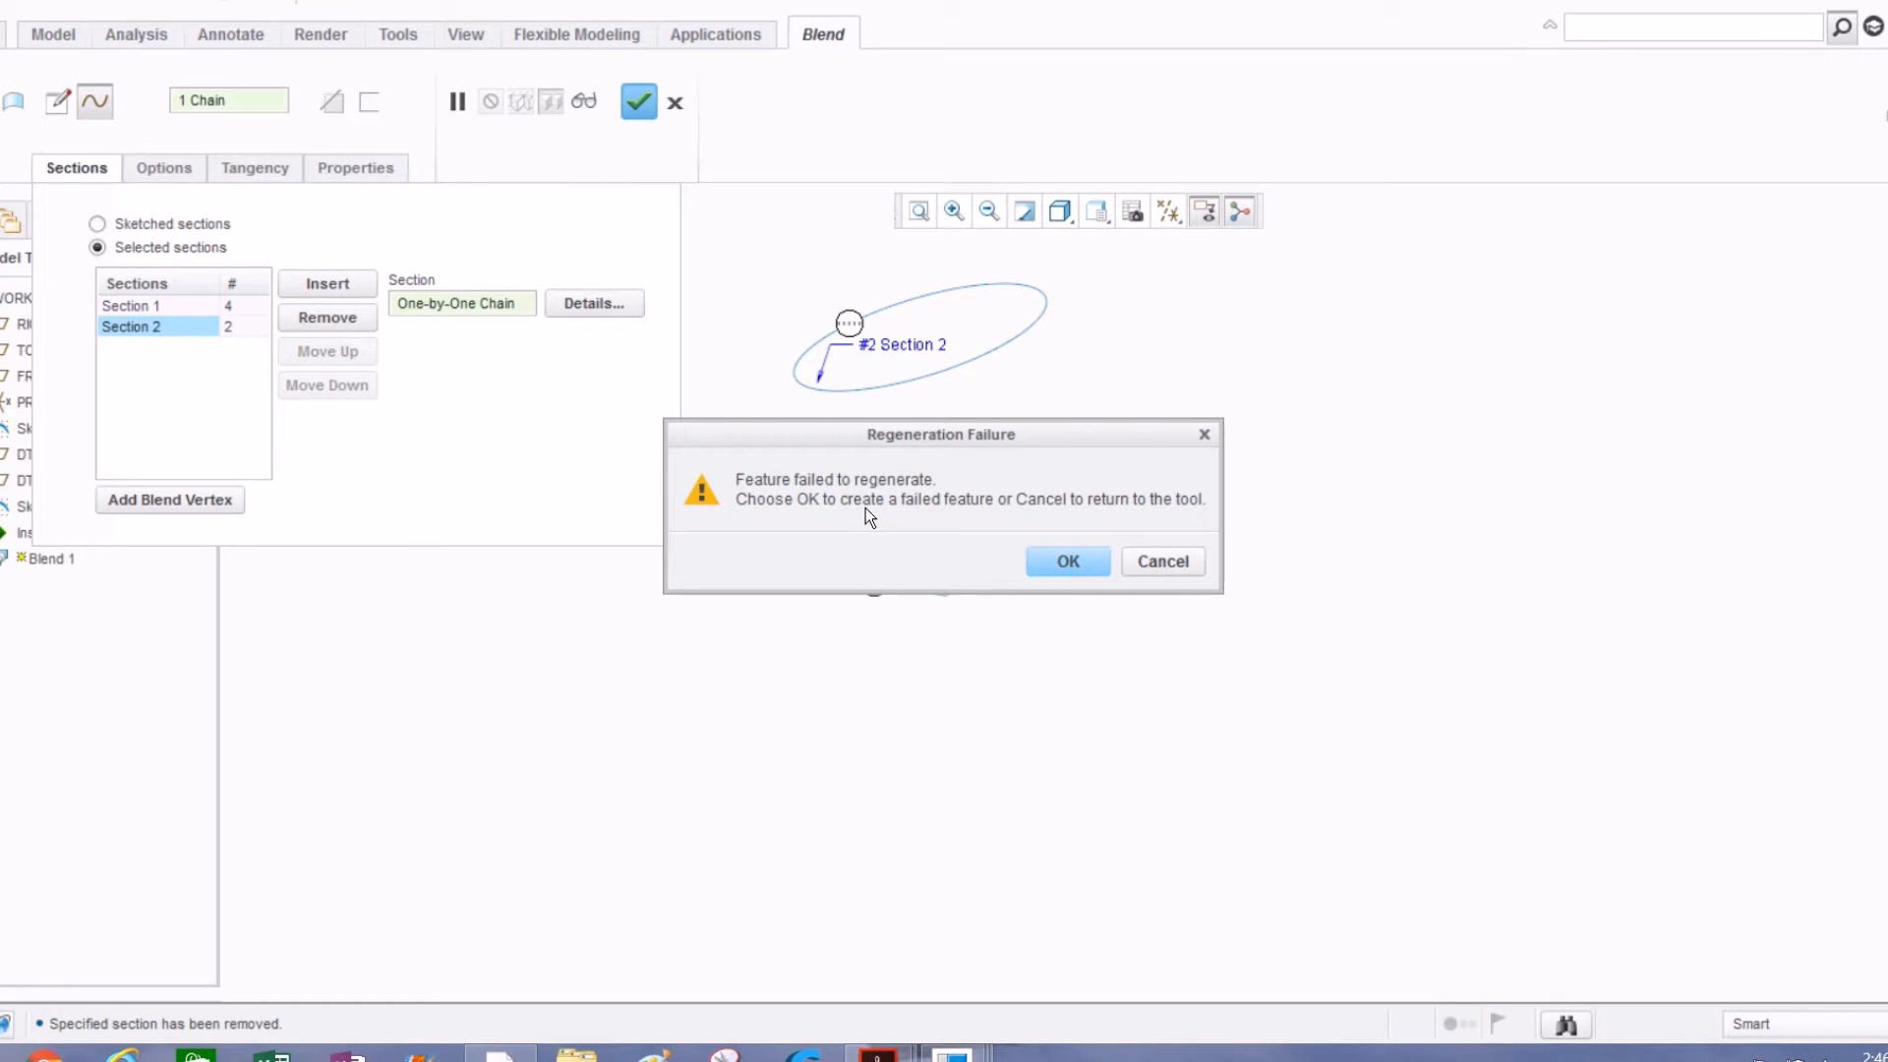
{"action": "left_click", "coordinate": [1038, 563]}
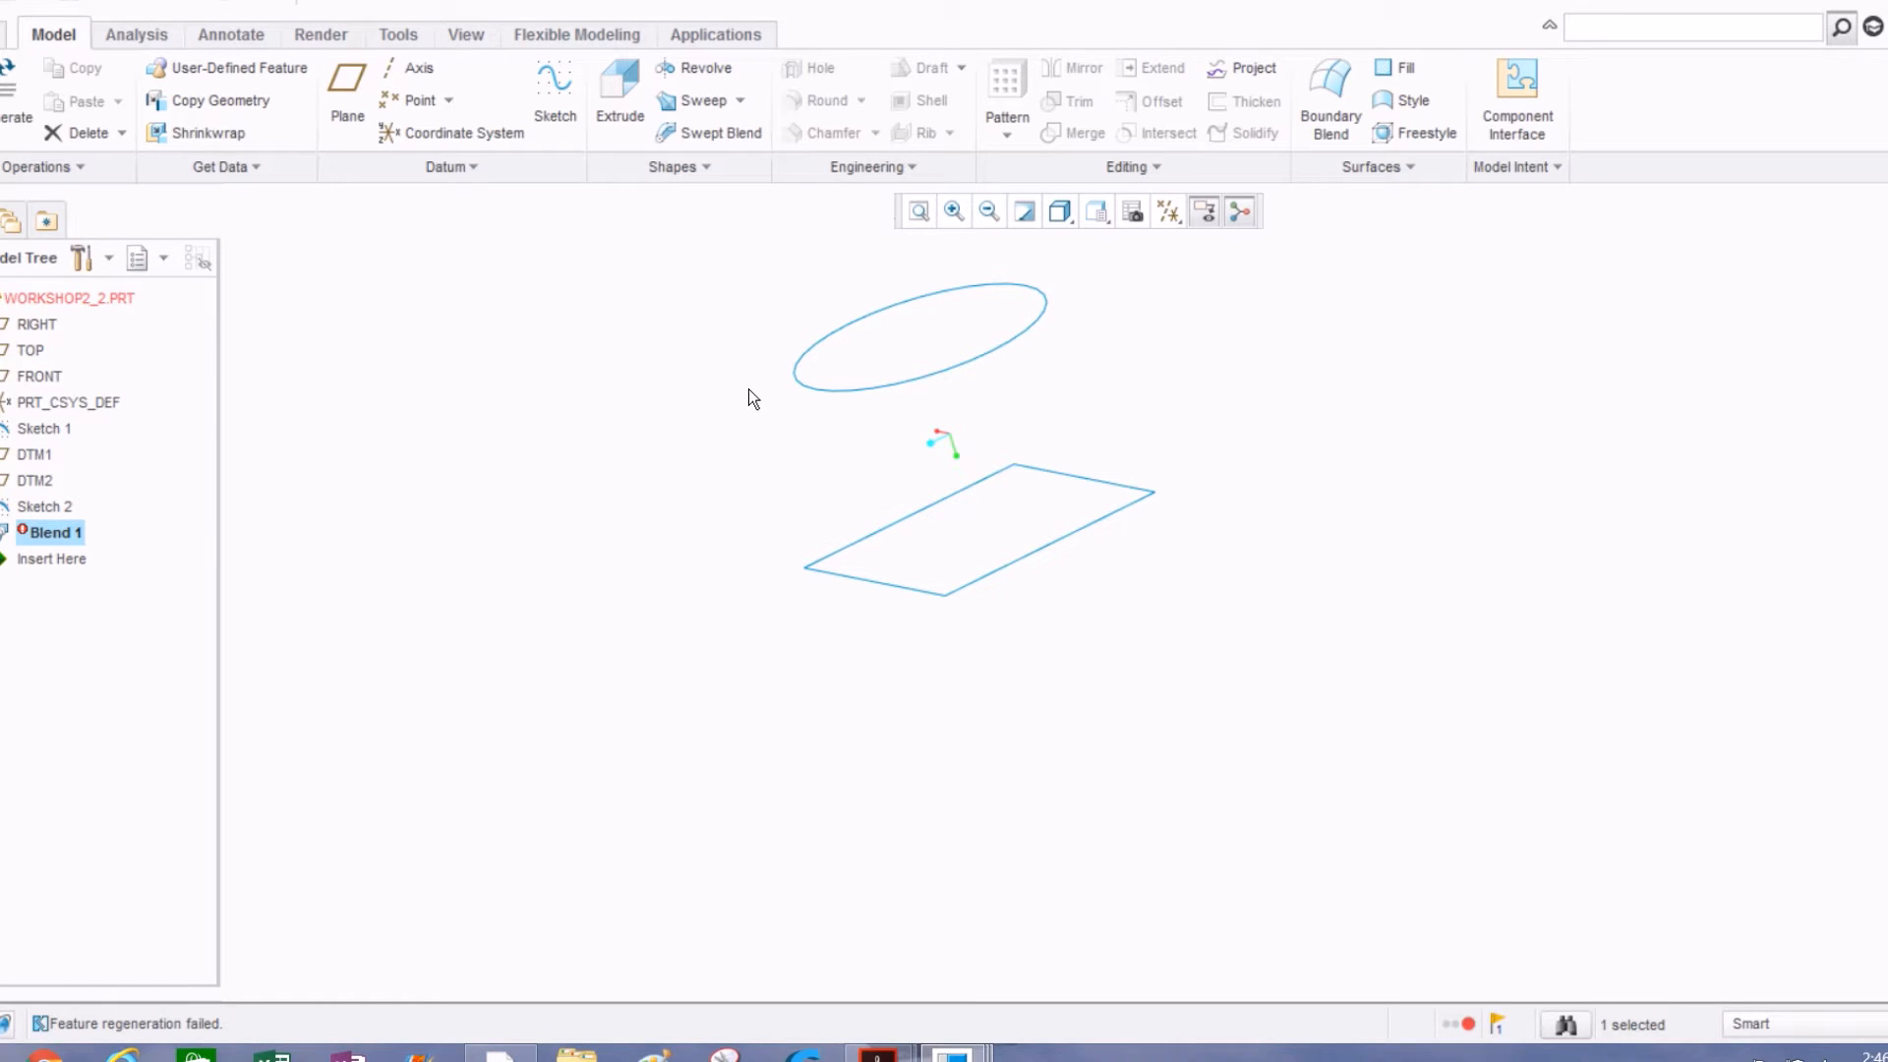
Step: Reopen Blend 1's definition to compare the entity counts of Section 1 and Section 2, and leave without changes
{"action": "left_click", "coordinate": [26, 530]}
{"action": "right_click", "coordinate": [34, 535]}
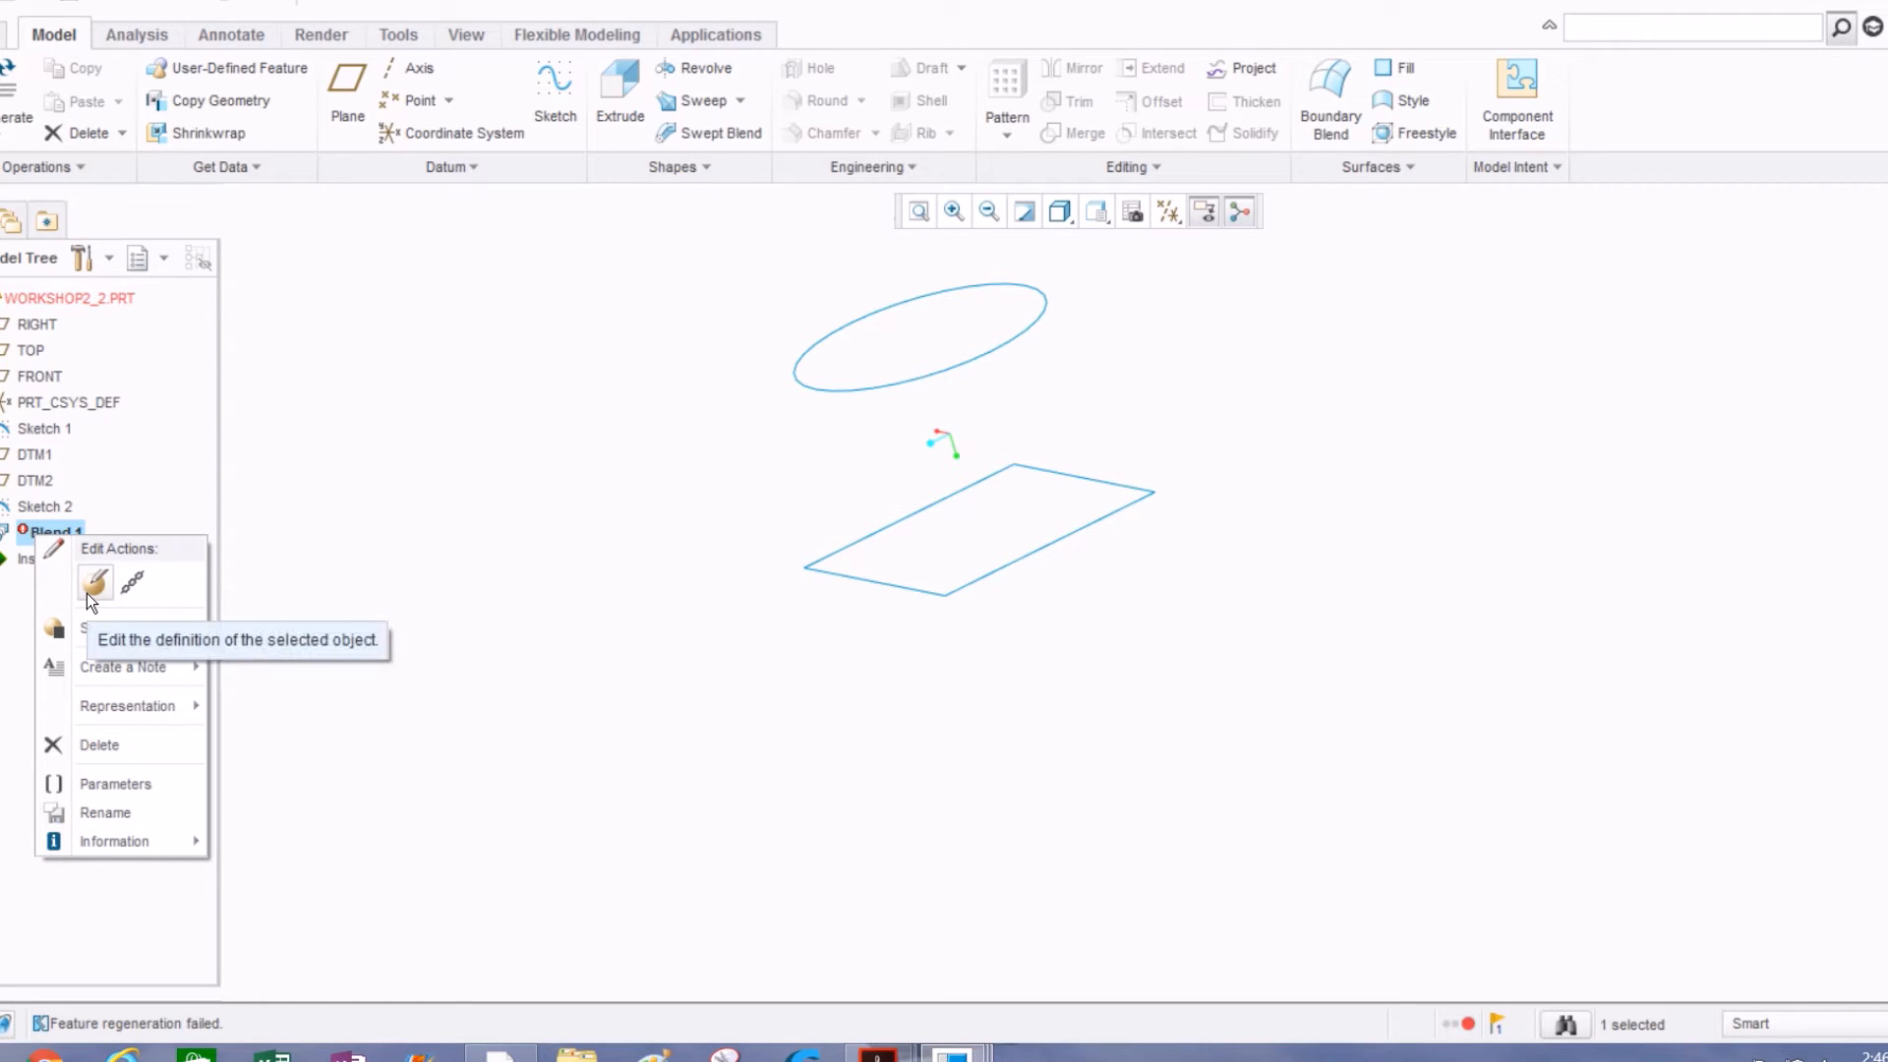
{"action": "left_click", "coordinate": [87, 593]}
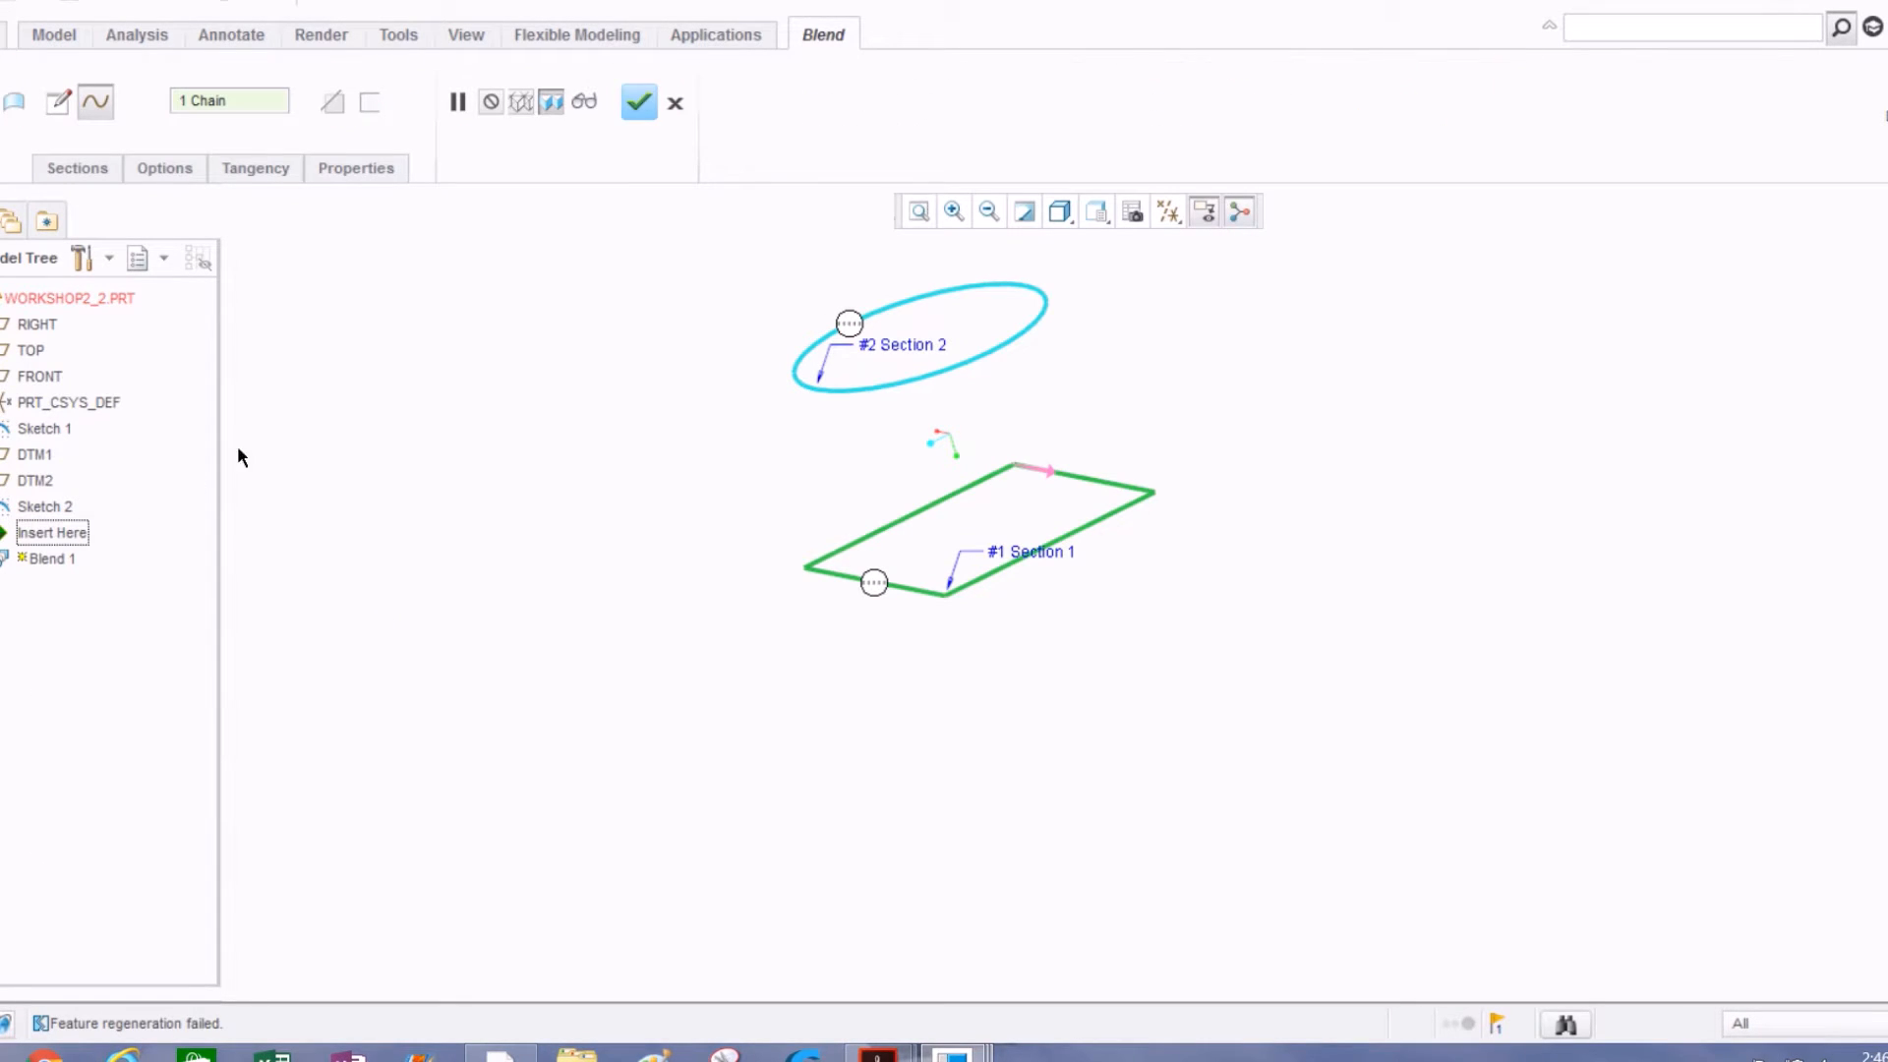
{"action": "scroll", "coordinate": [777, 307], "scroll_direction": "down", "scroll_amount": 2}
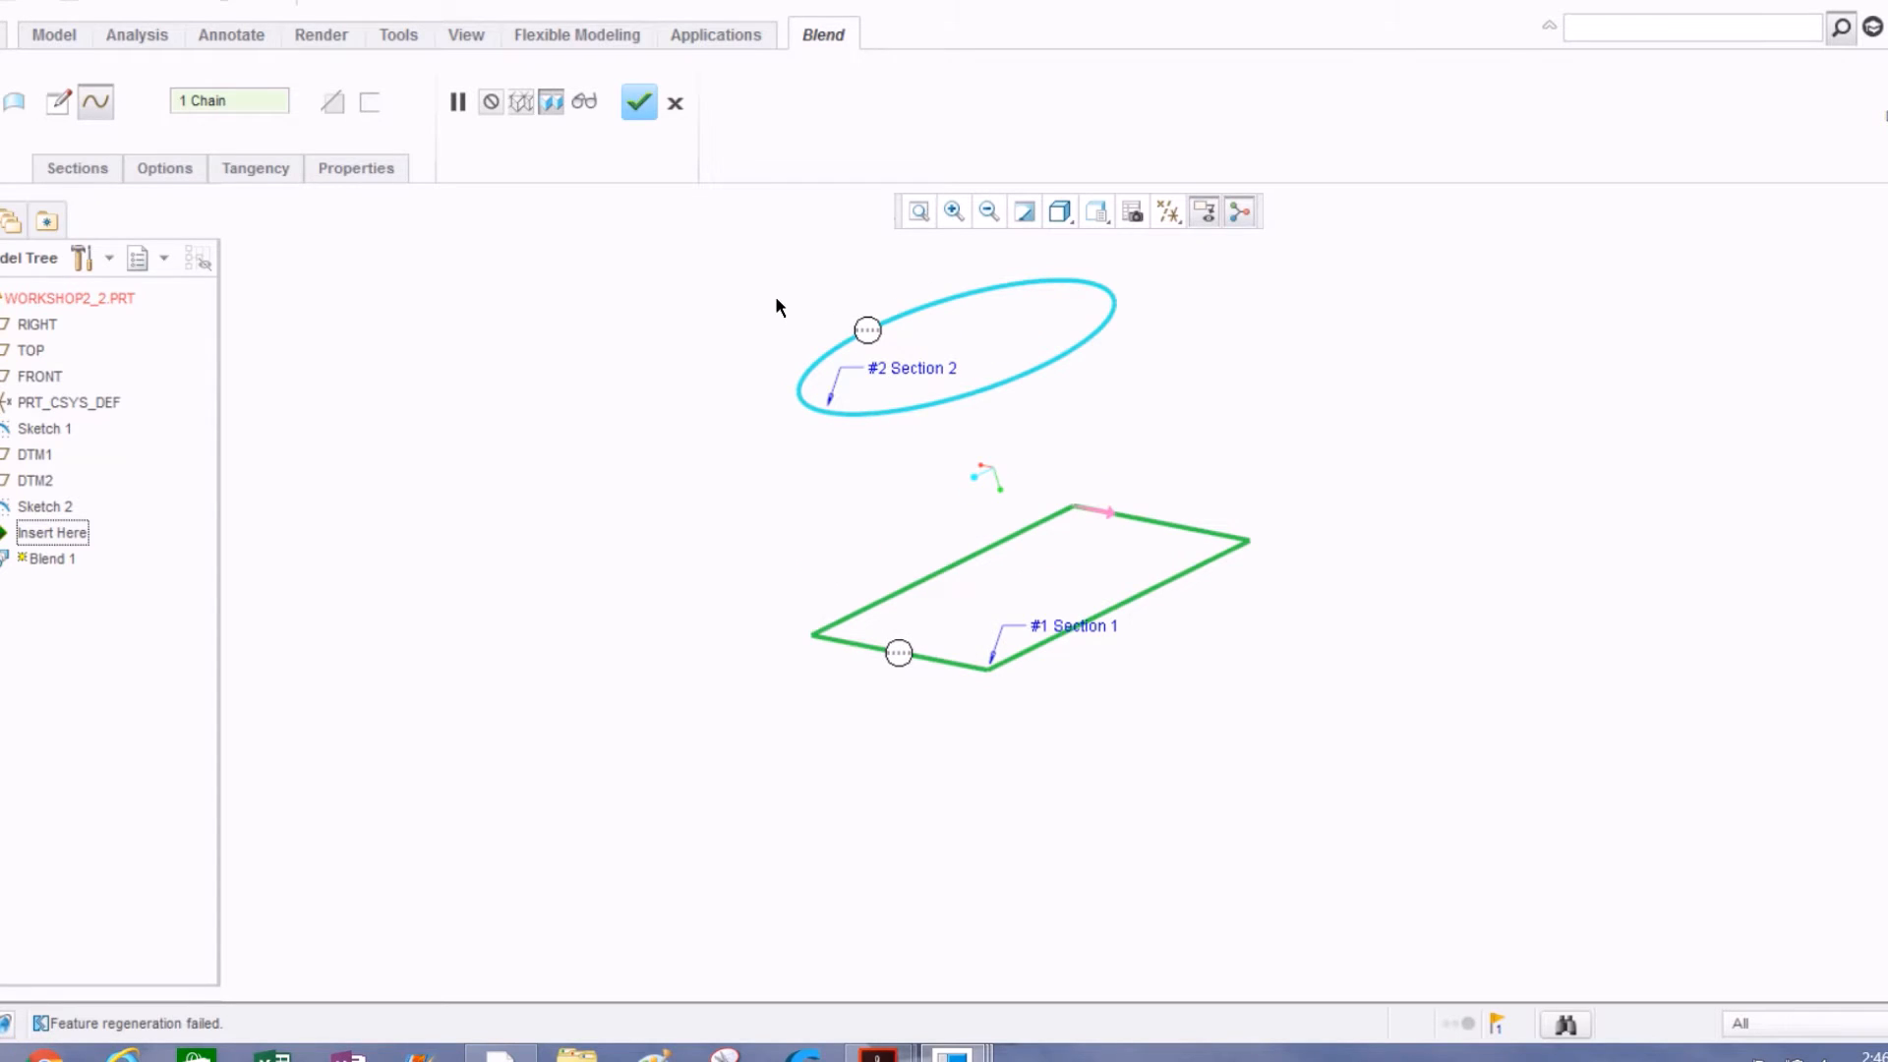
{"action": "left_click", "coordinate": [78, 167]}
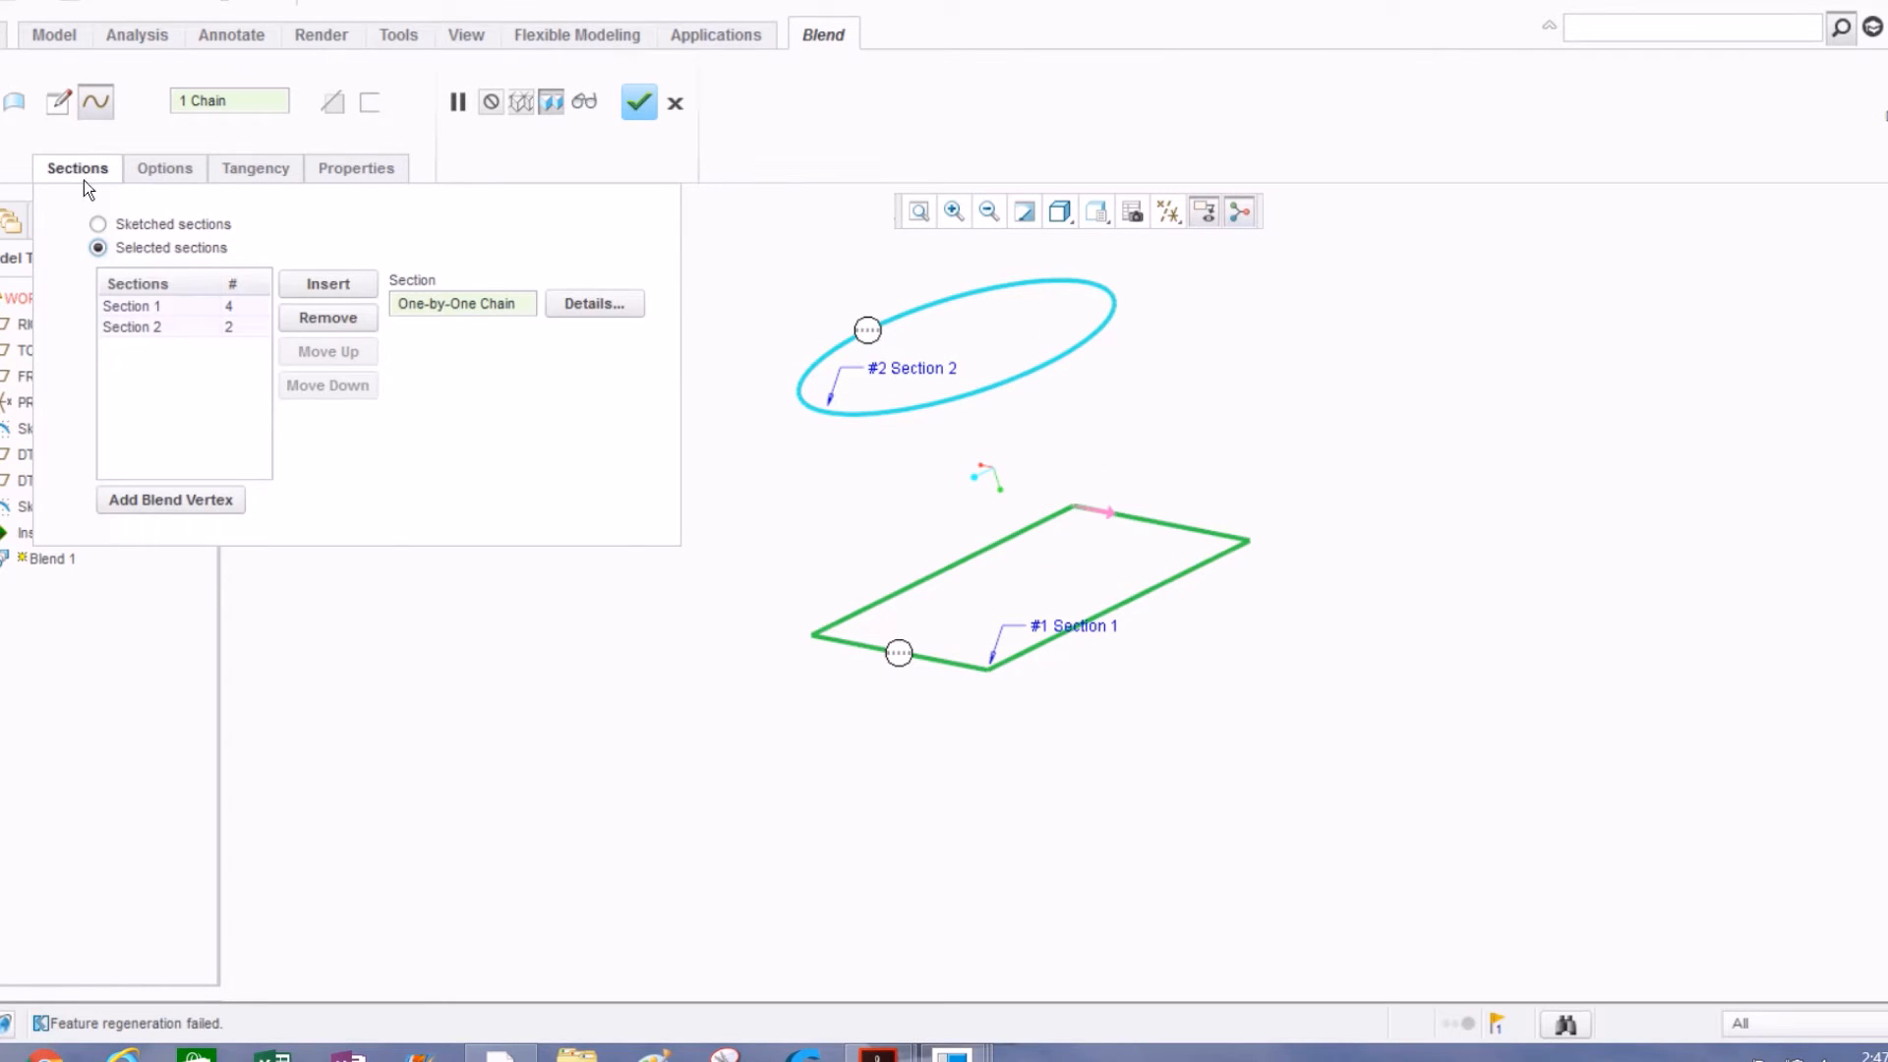
{"action": "left_click", "coordinate": [228, 325]}
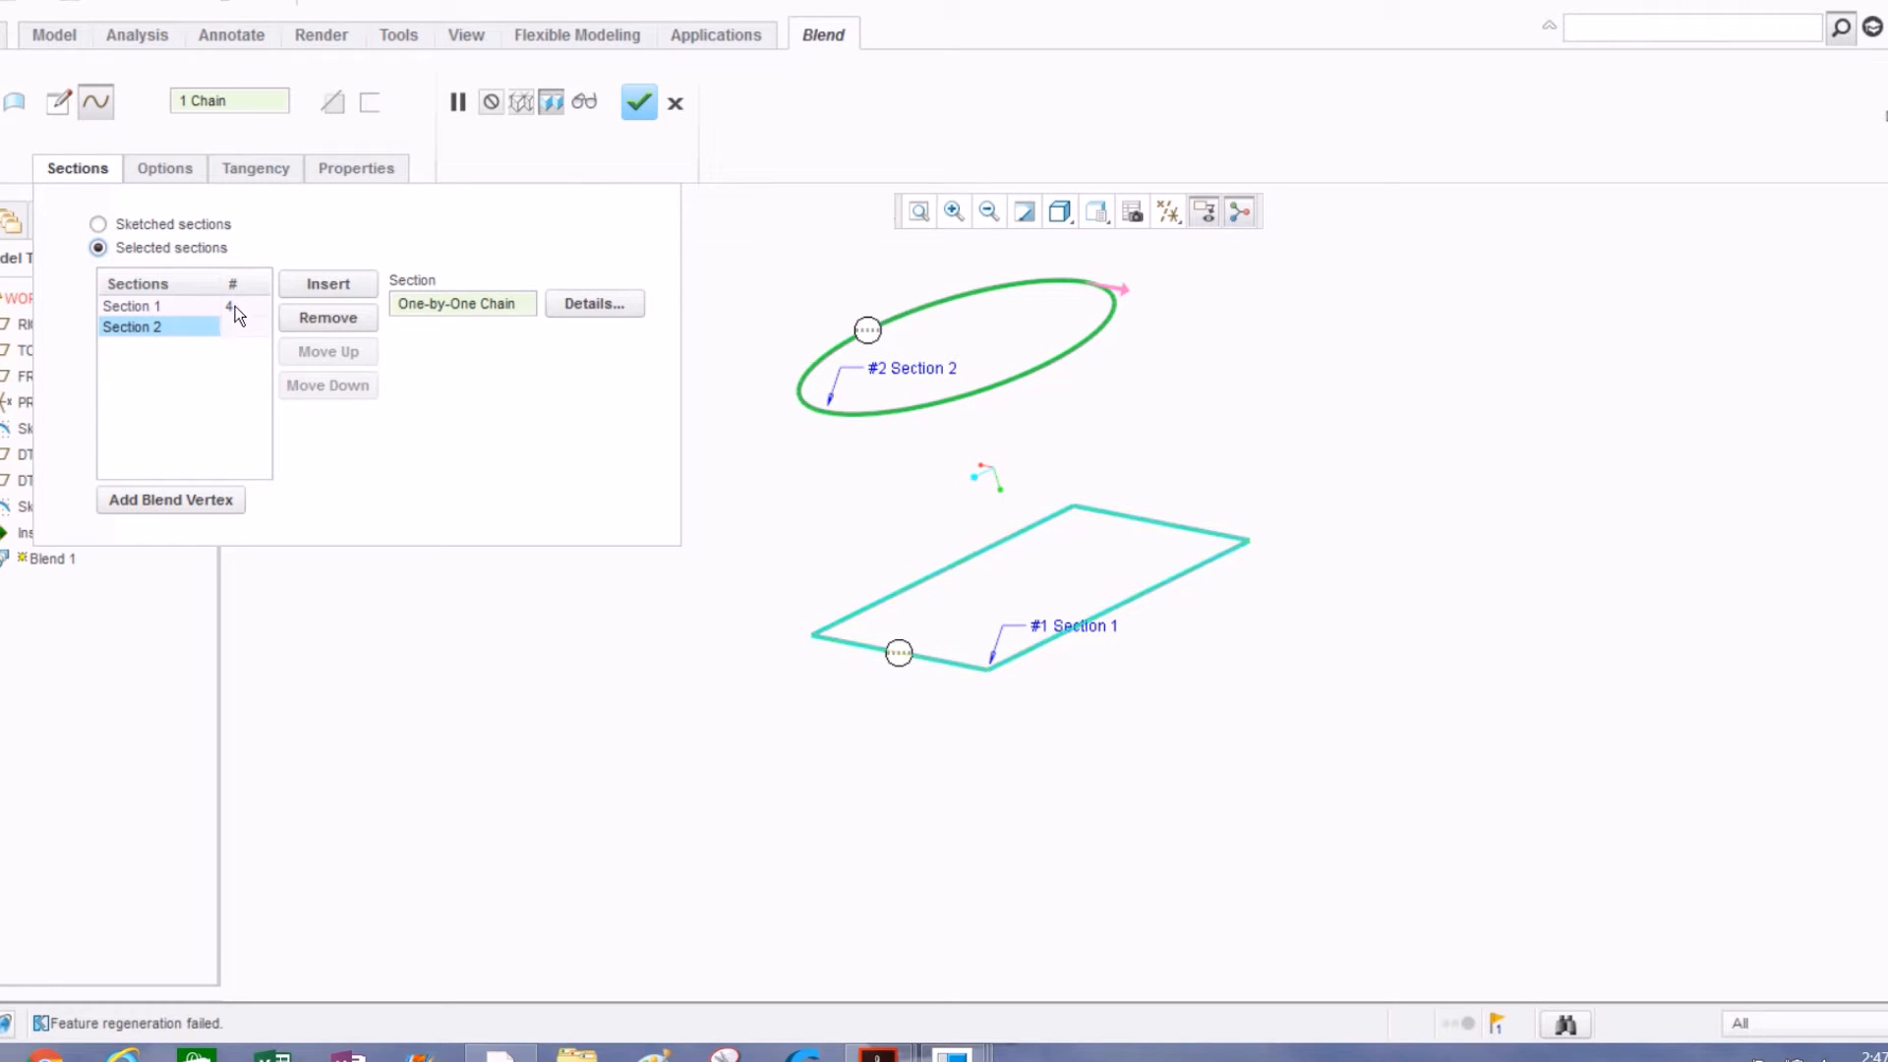
{"action": "left_click", "coordinate": [234, 306]}
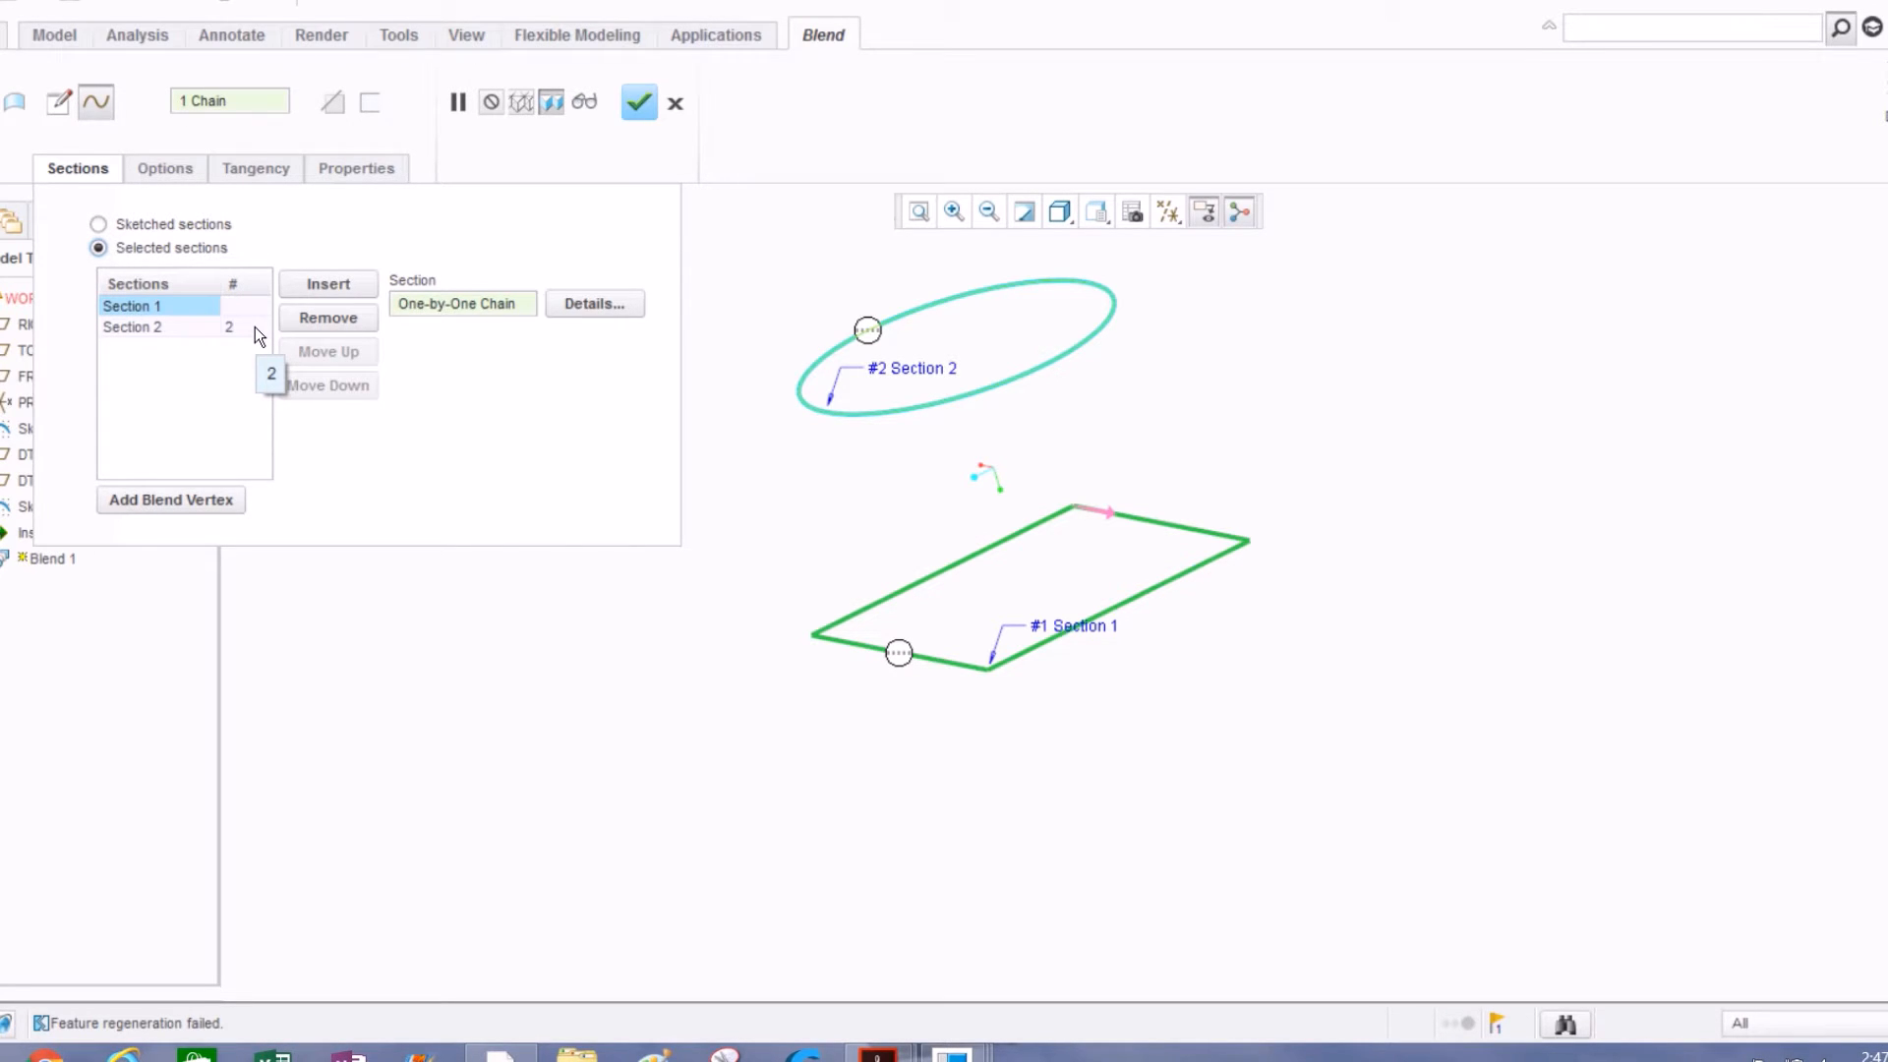
{"action": "left_click", "coordinate": [676, 104]}
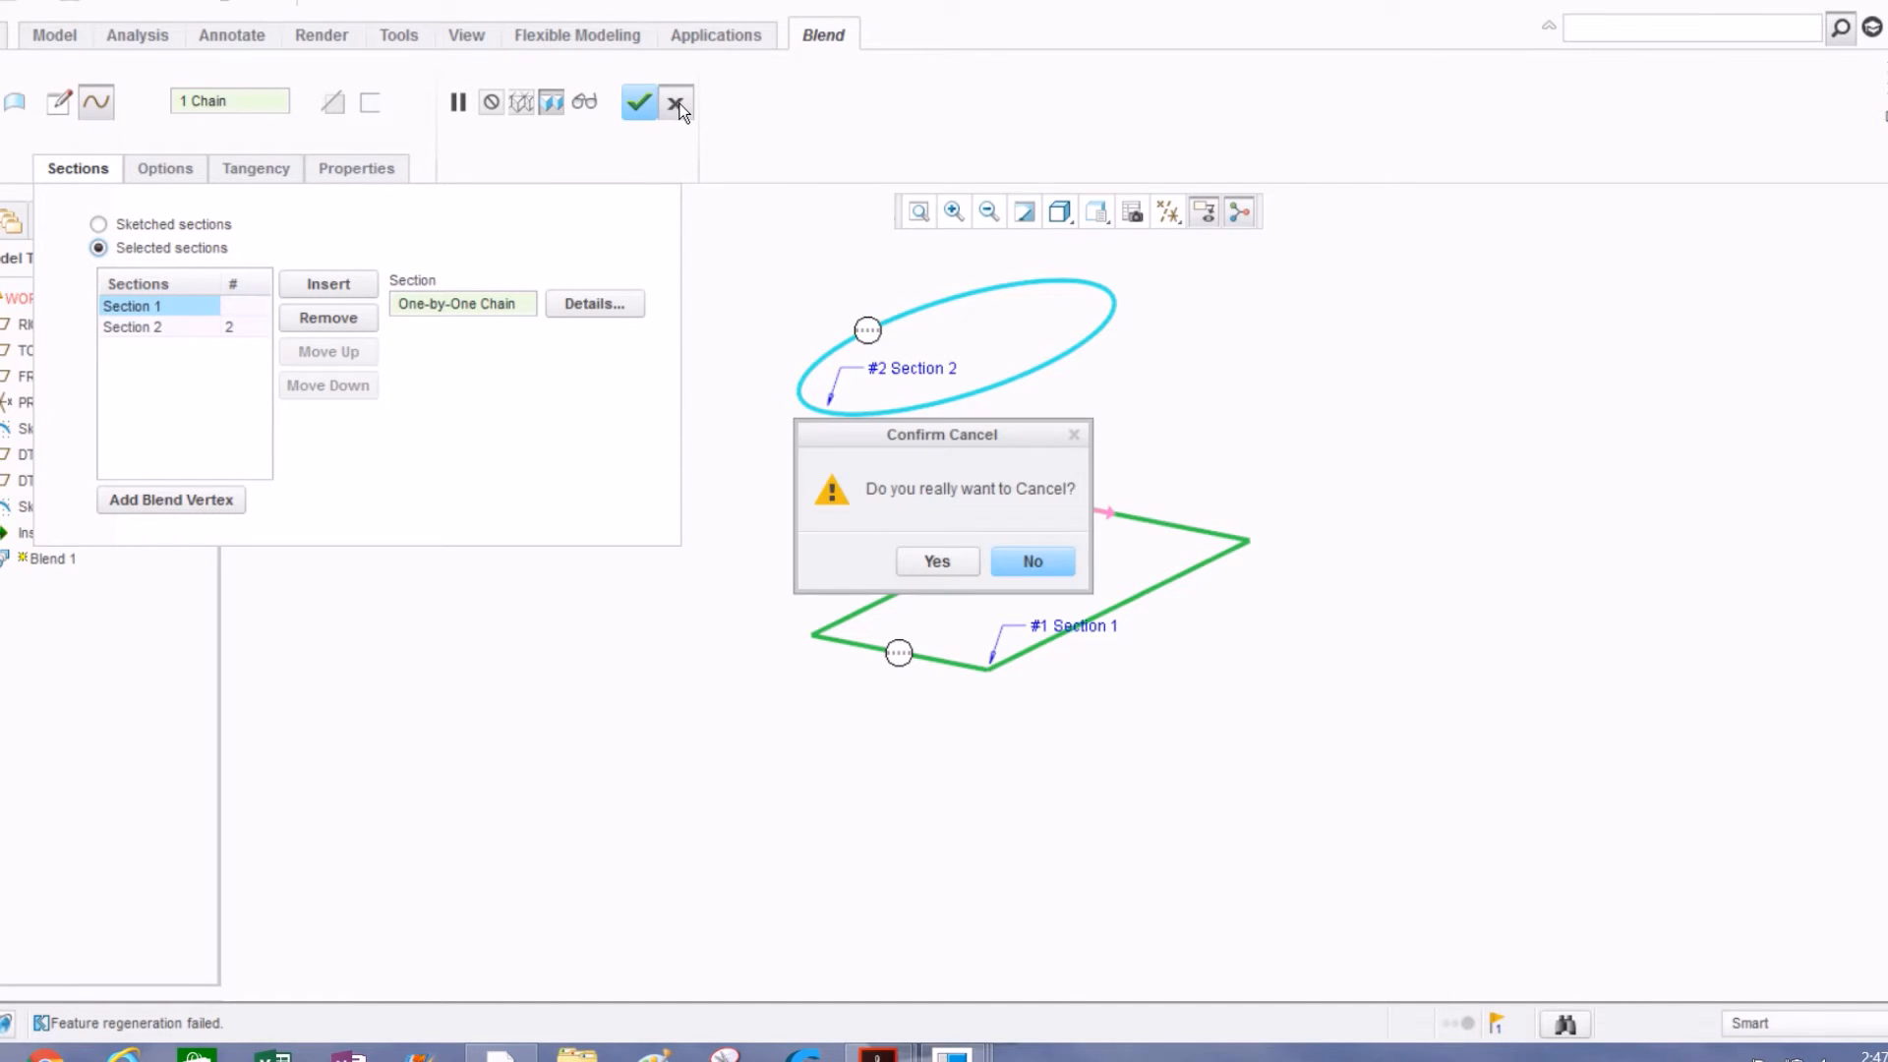
{"action": "left_click", "coordinate": [937, 562]}
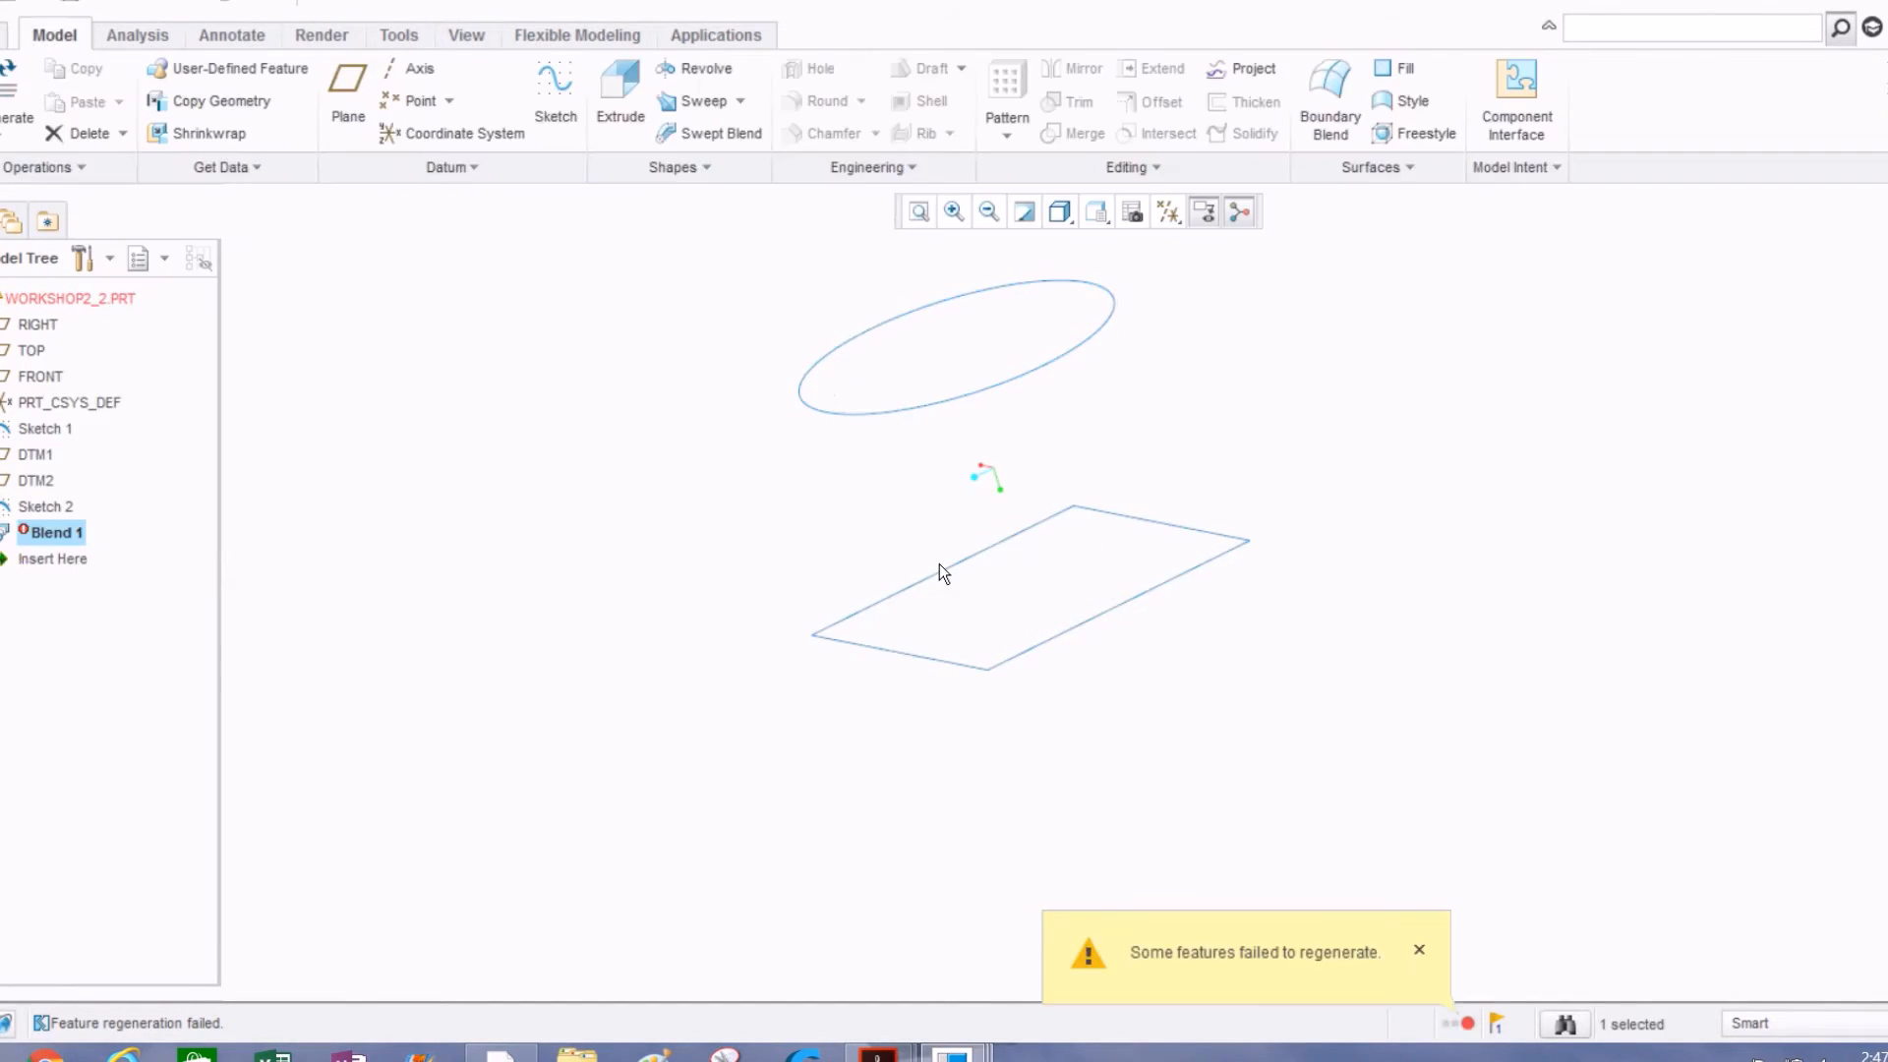
Step: Delete the failed Blend 1 feature from the model
{"action": "right_click", "coordinate": [51, 540]}
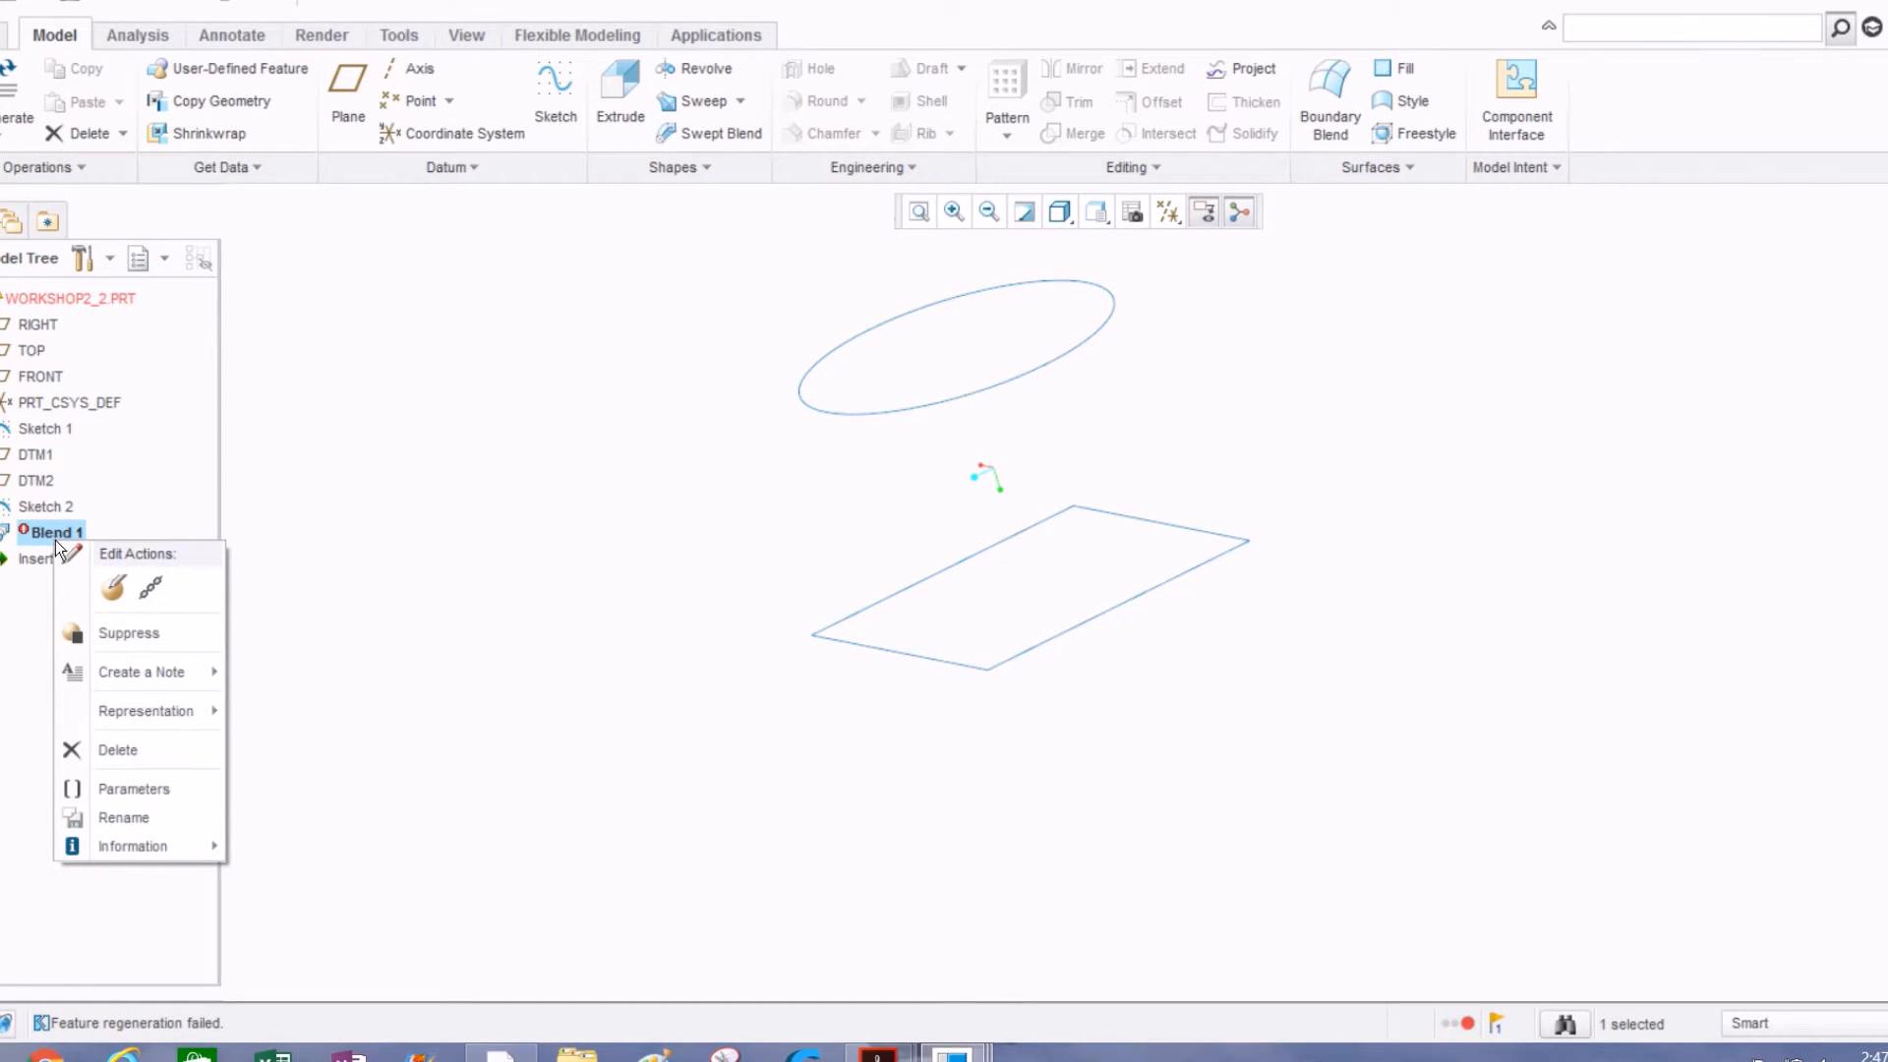
{"action": "left_click", "coordinate": [108, 751]}
{"action": "left_click", "coordinate": [868, 548]}
{"action": "mouse_move", "coordinate": [706, 563]}
{"action": "middle_mouse_down"}
{"action": "mouse_move", "coordinate": [755, 636]}
{"action": "mouse_move", "coordinate": [686, 606]}
{"action": "middle_mouse_up"}
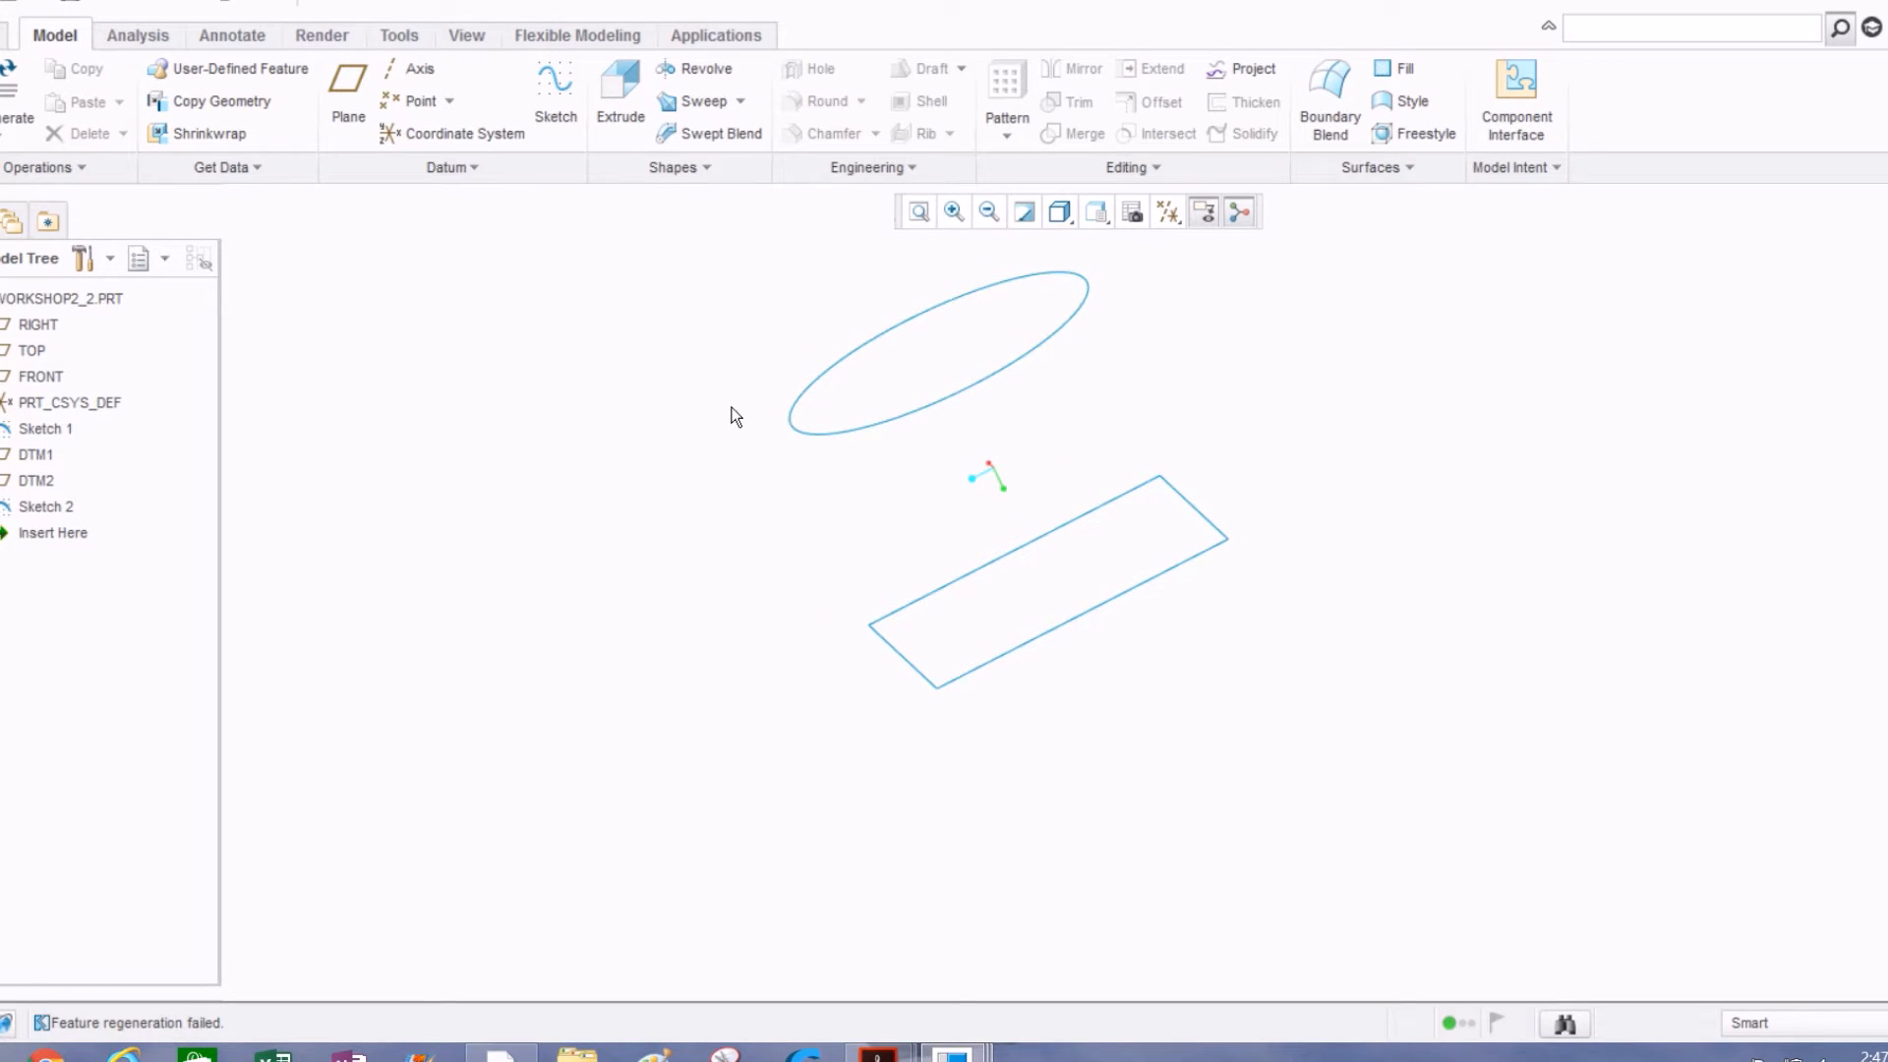
Step: Edit the definition of the circle sketch (Sketch 2) and orient the view flat to its sketch plane
{"action": "right_click", "coordinate": [51, 510]}
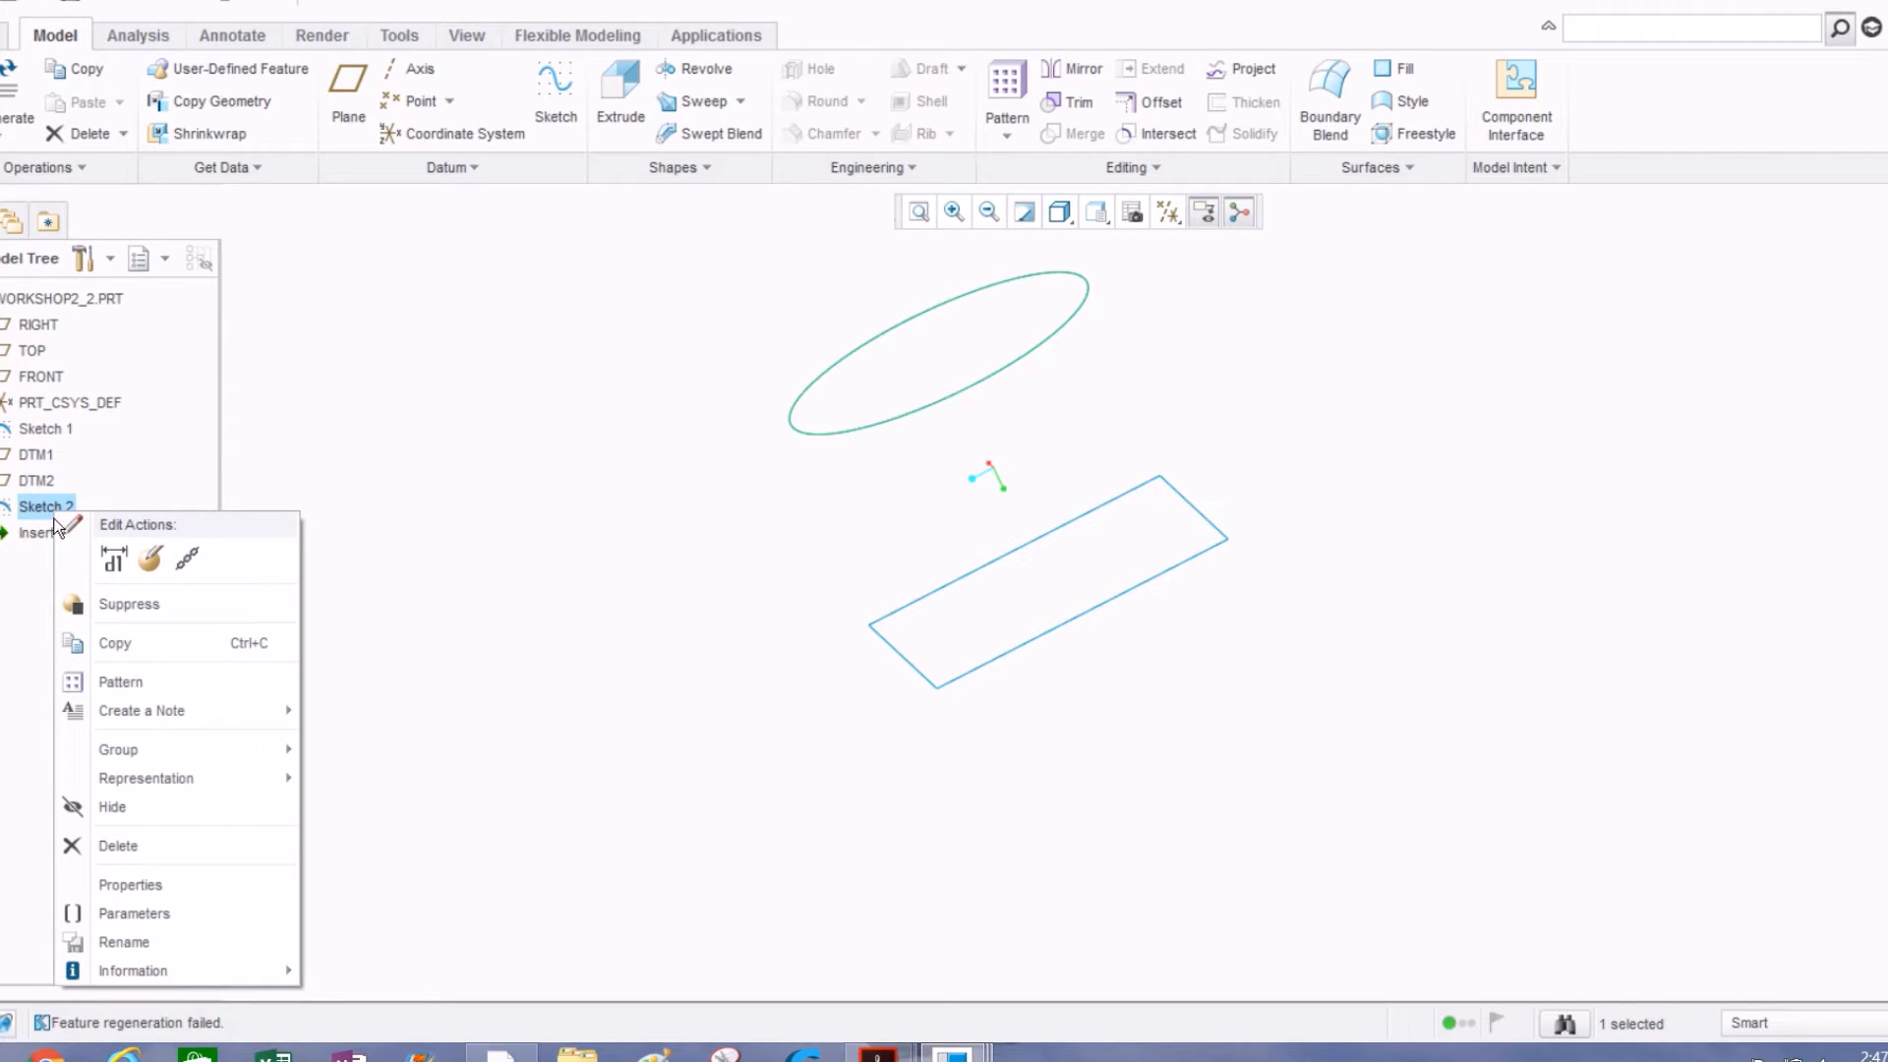
{"action": "left_click", "coordinate": [143, 569]}
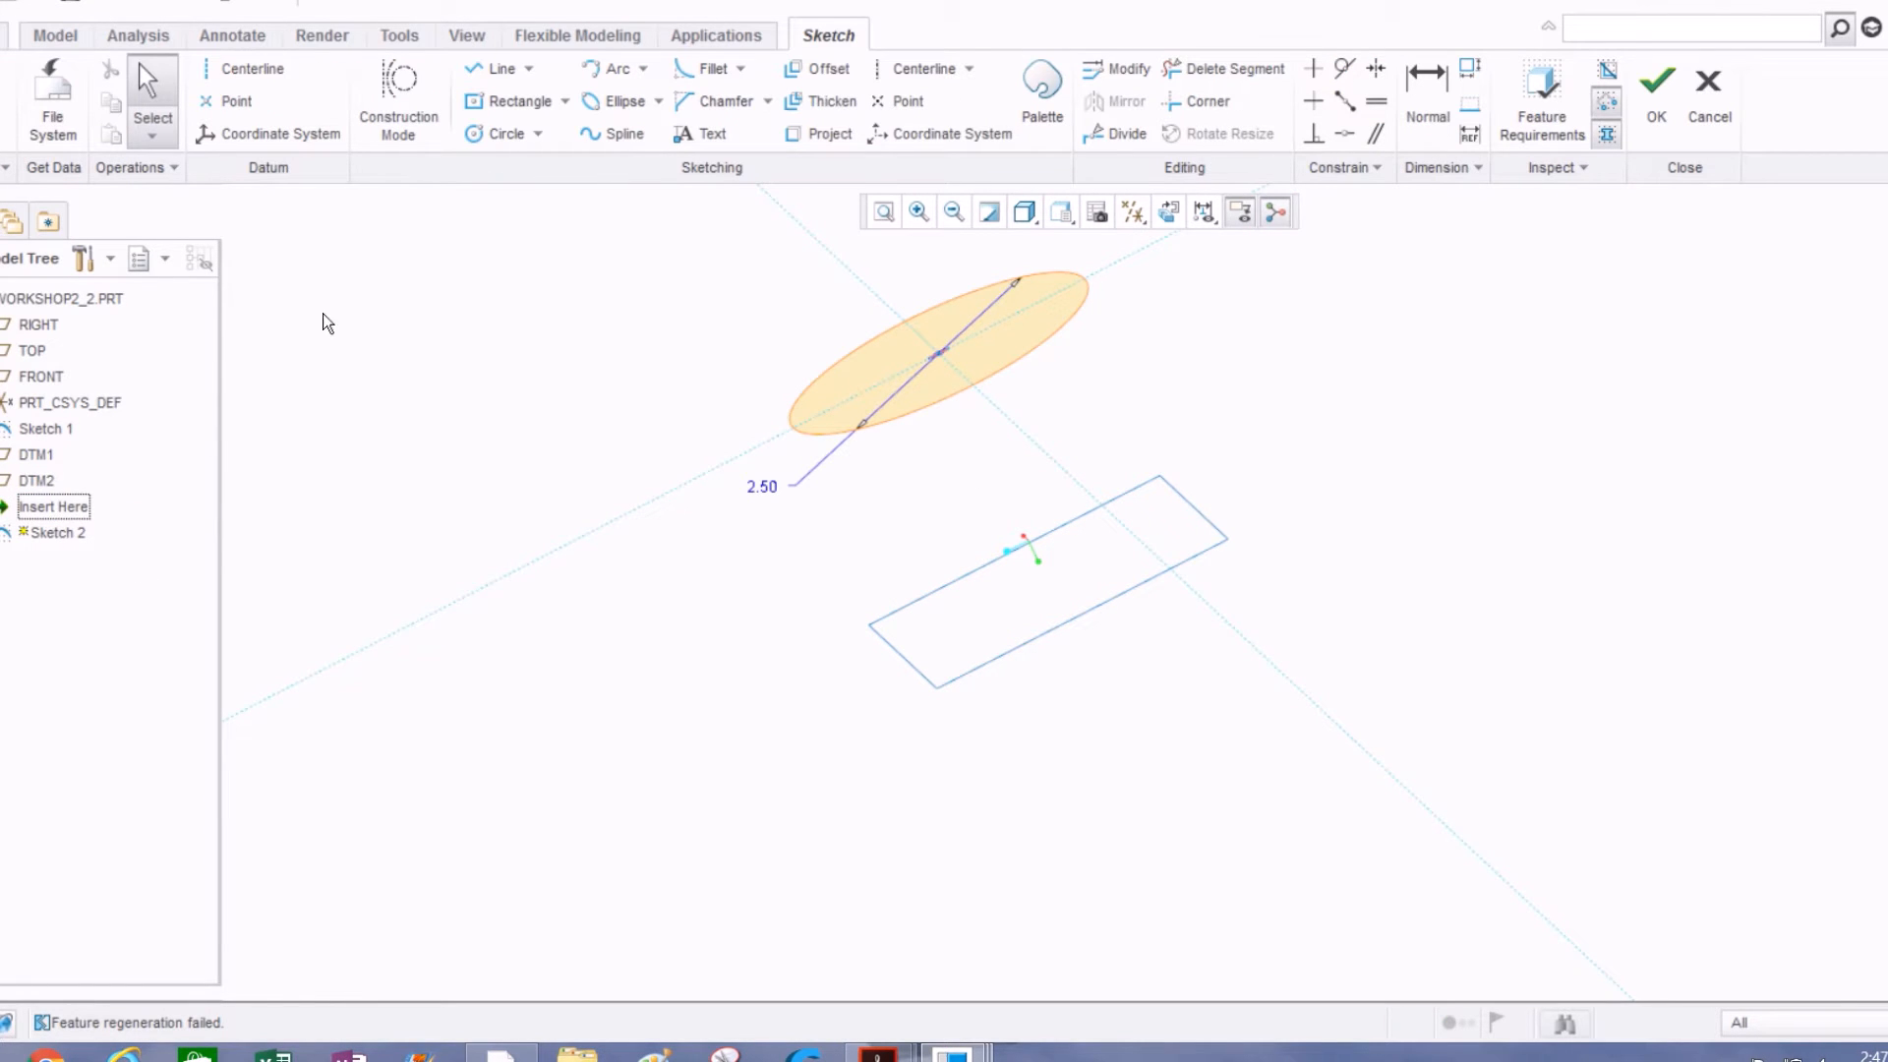
{"action": "left_click", "coordinate": [1168, 211]}
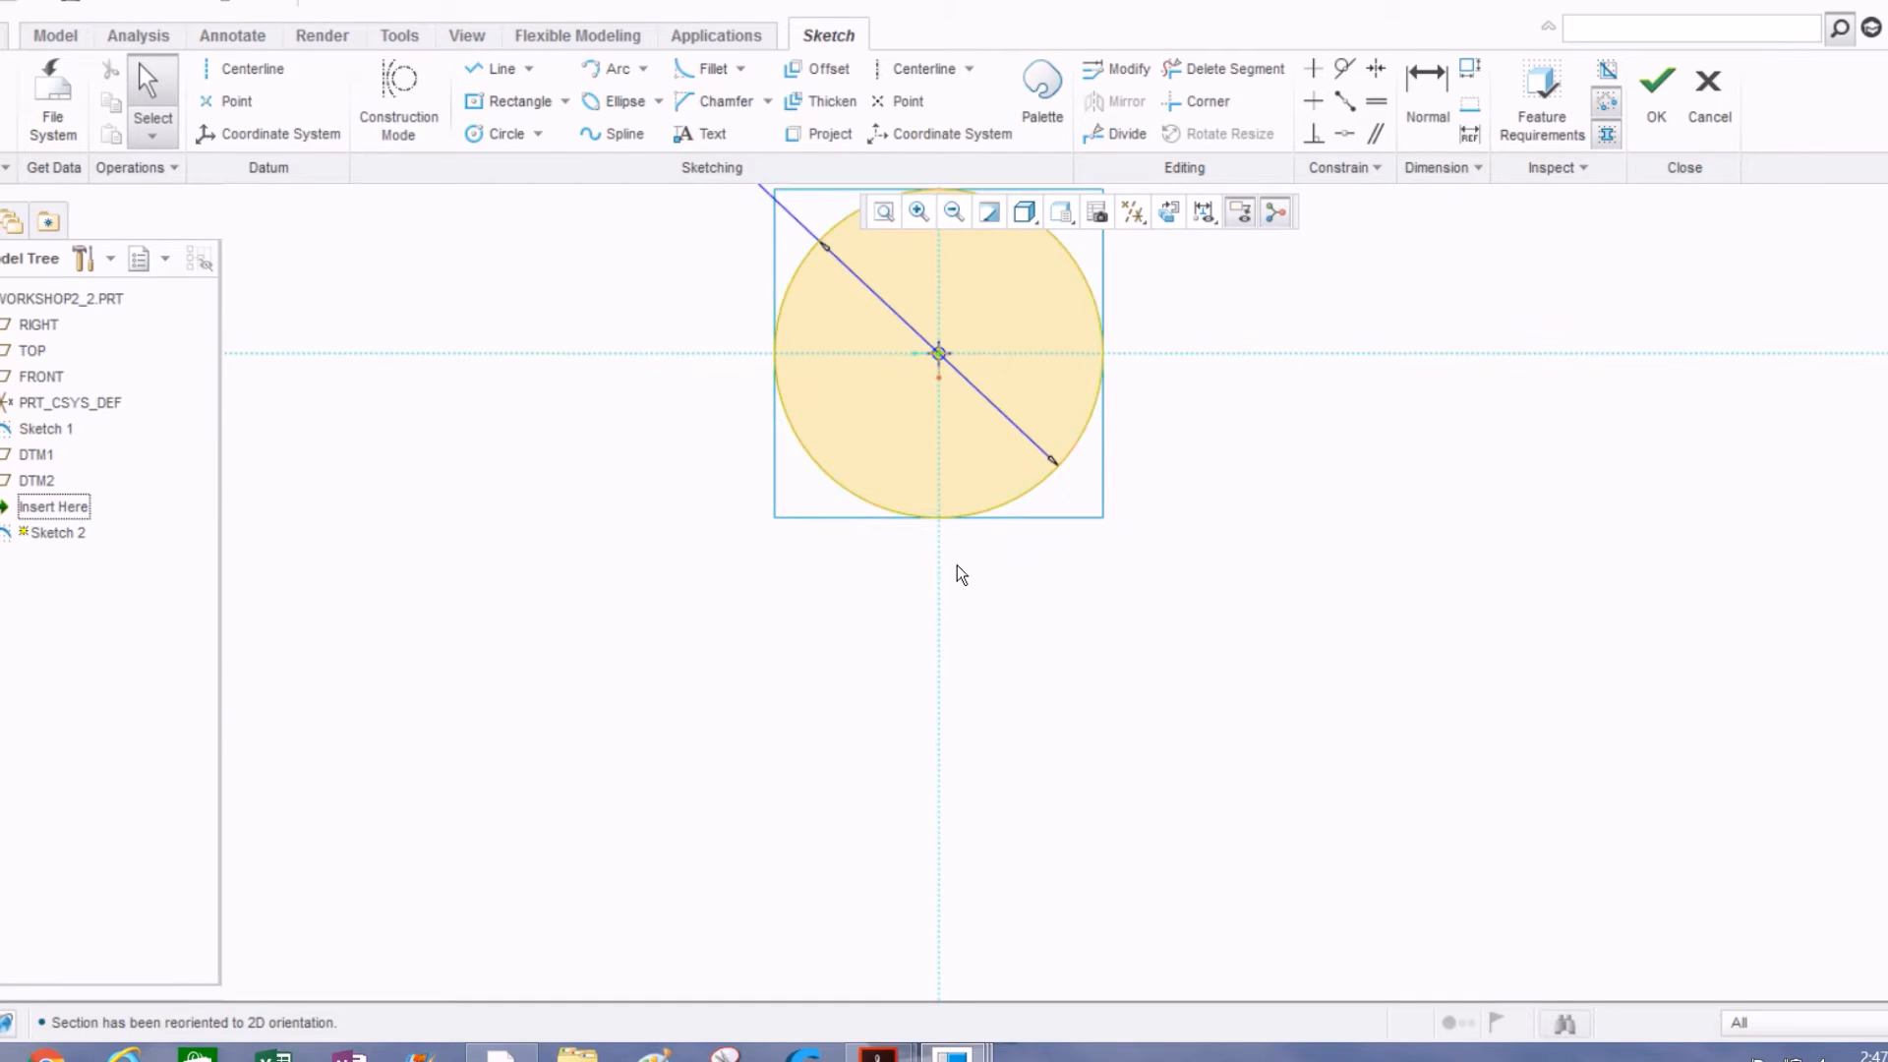
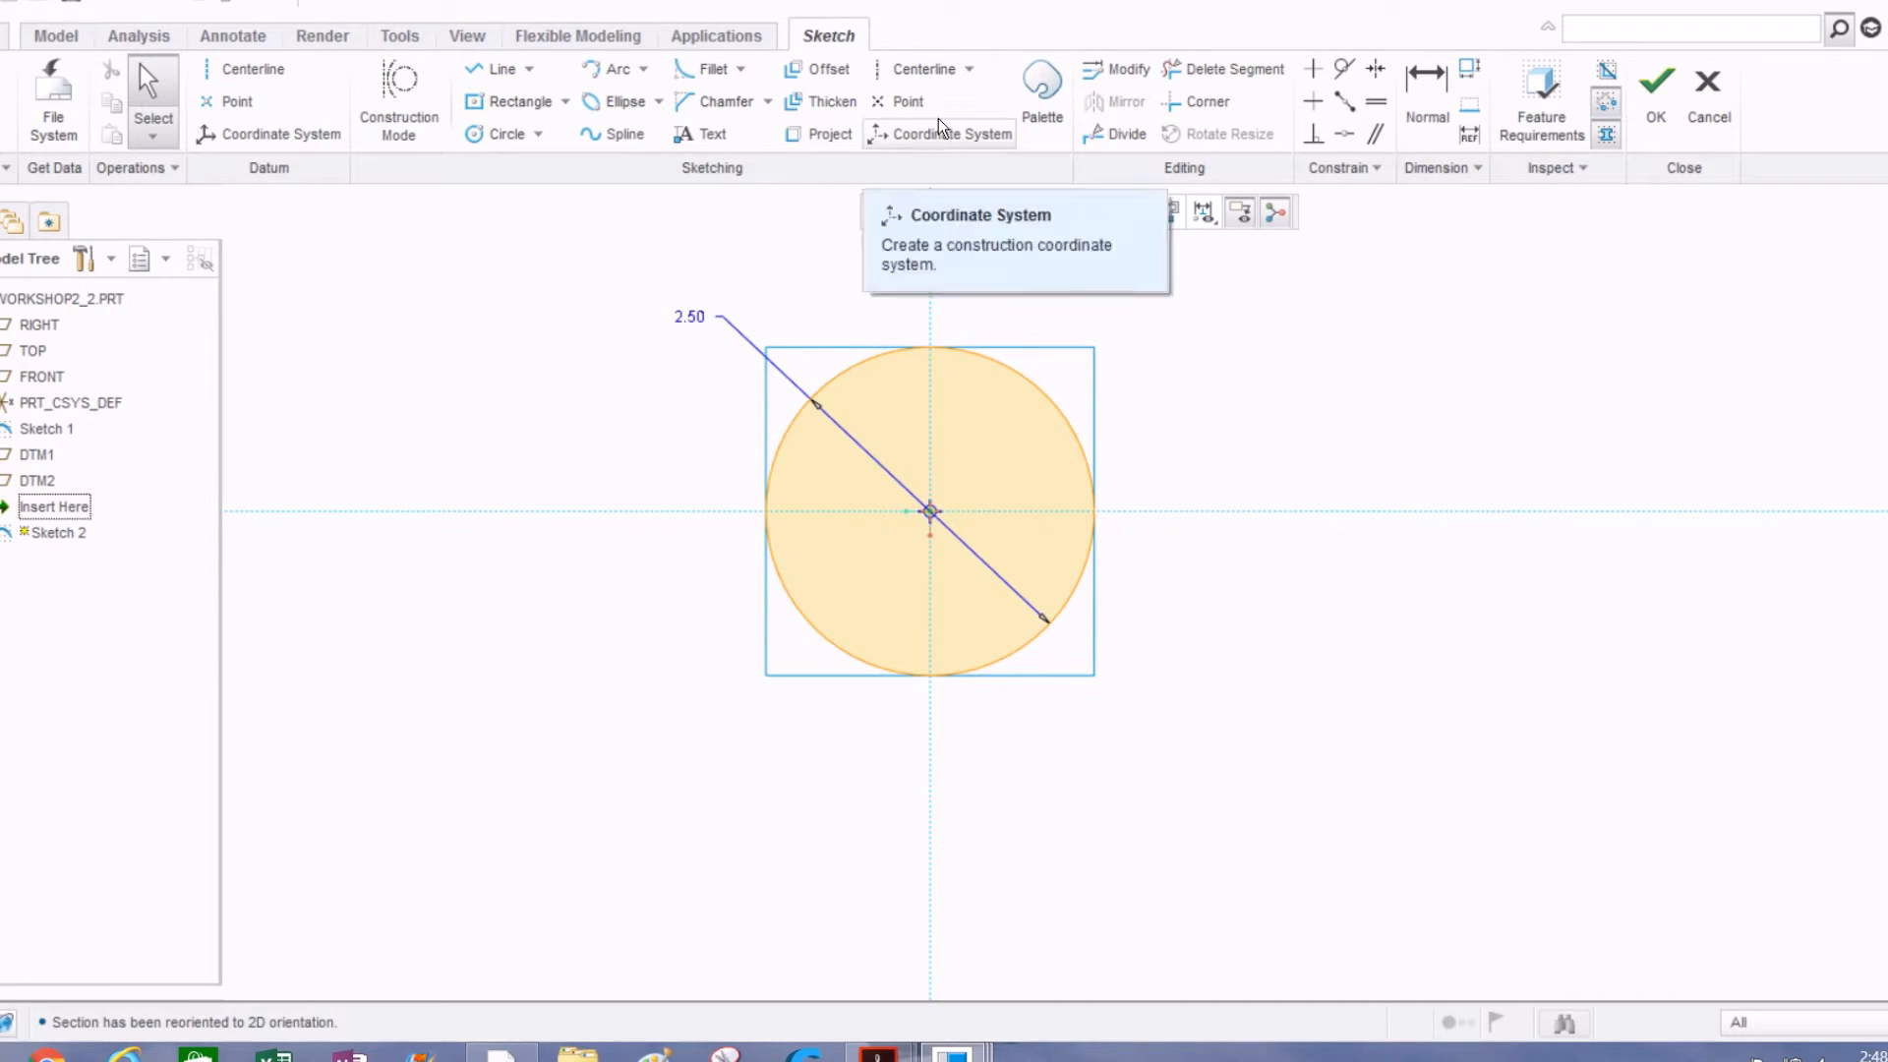
{"action": "left_click", "coordinate": [910, 71]}
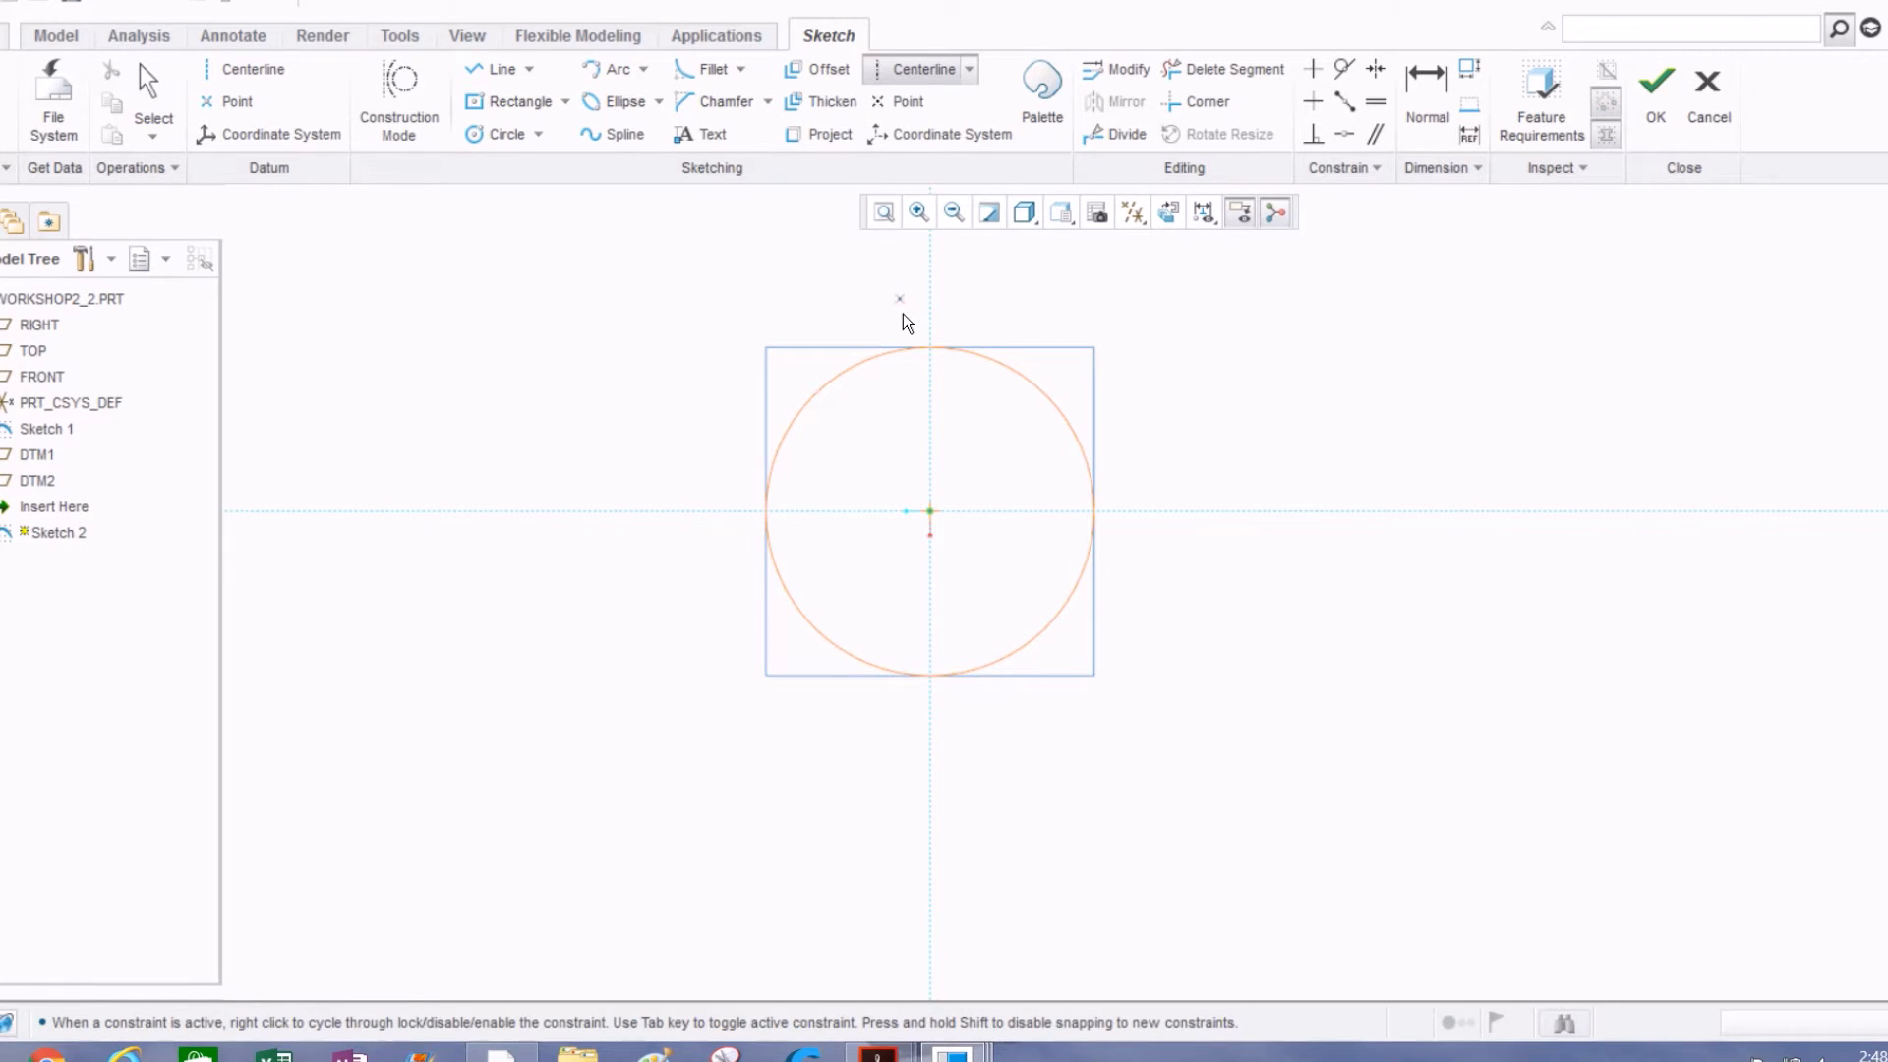
{"action": "left_click", "coordinate": [930, 511]}
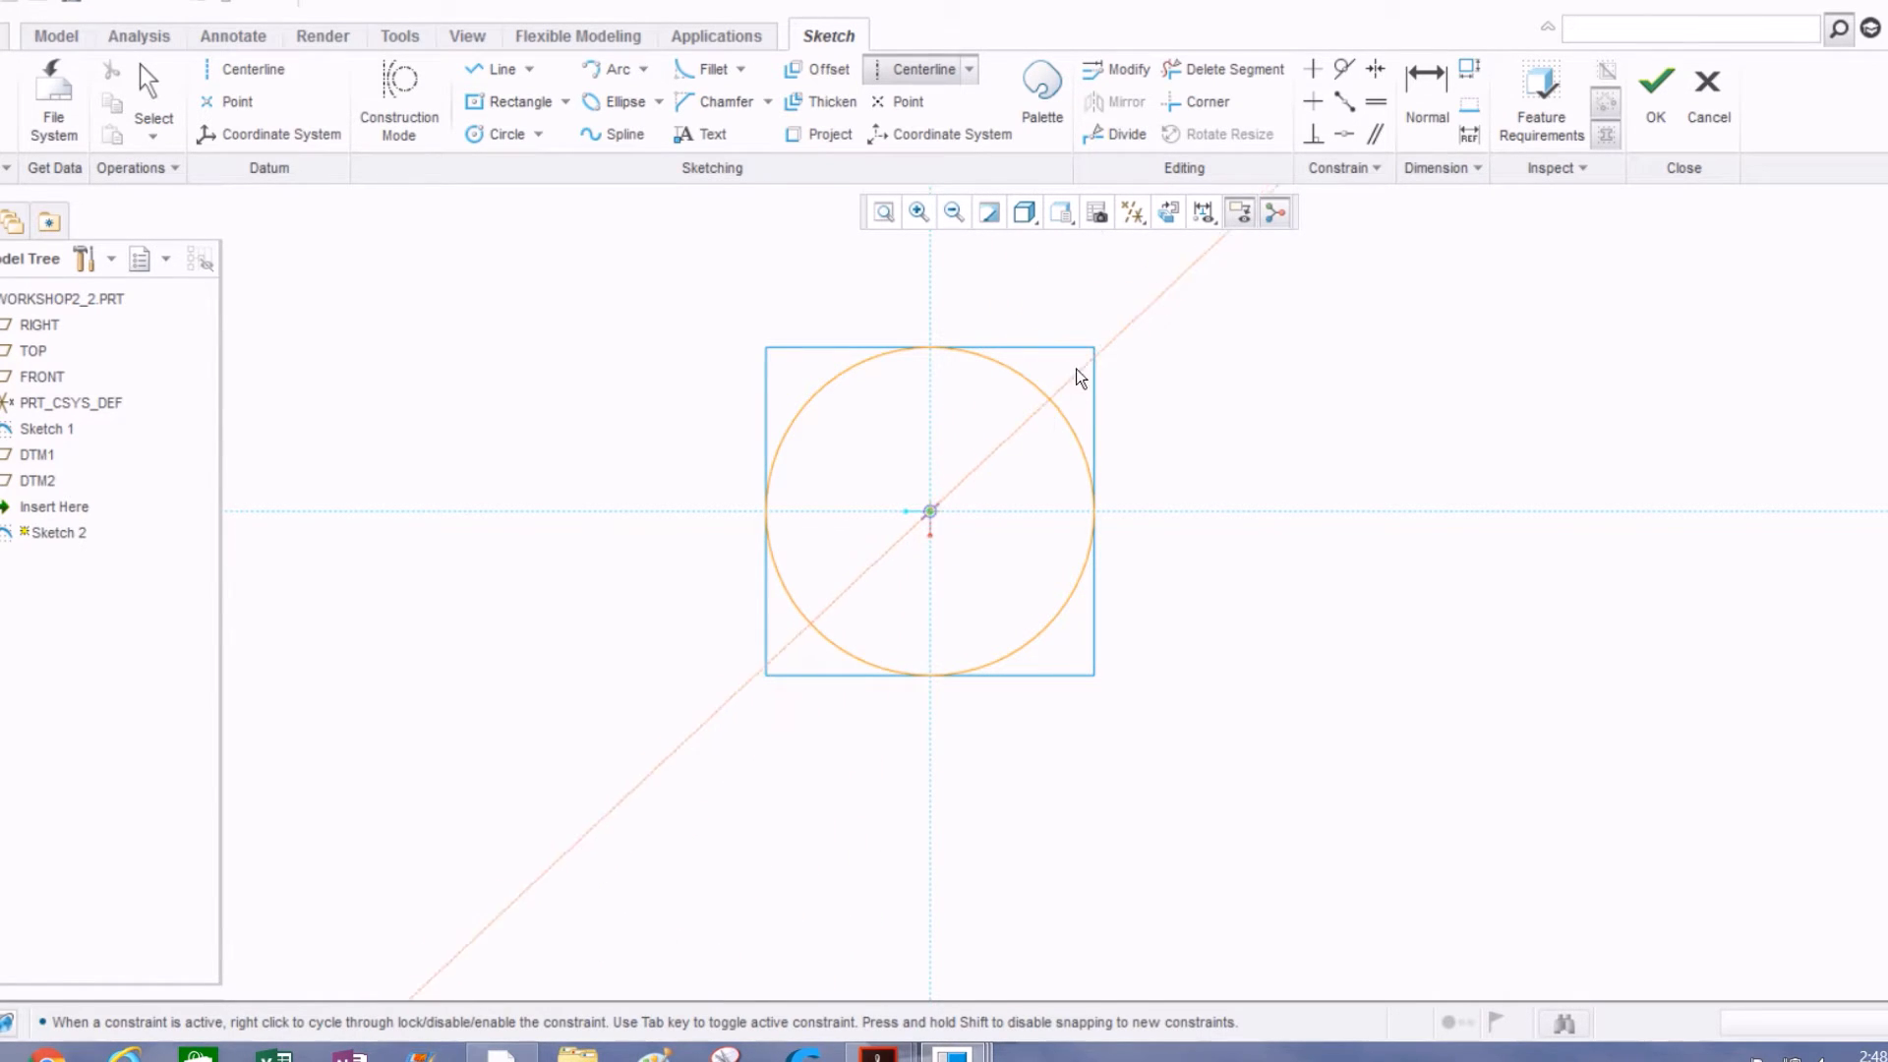
{"action": "middle_click", "coordinate": [731, 386]}
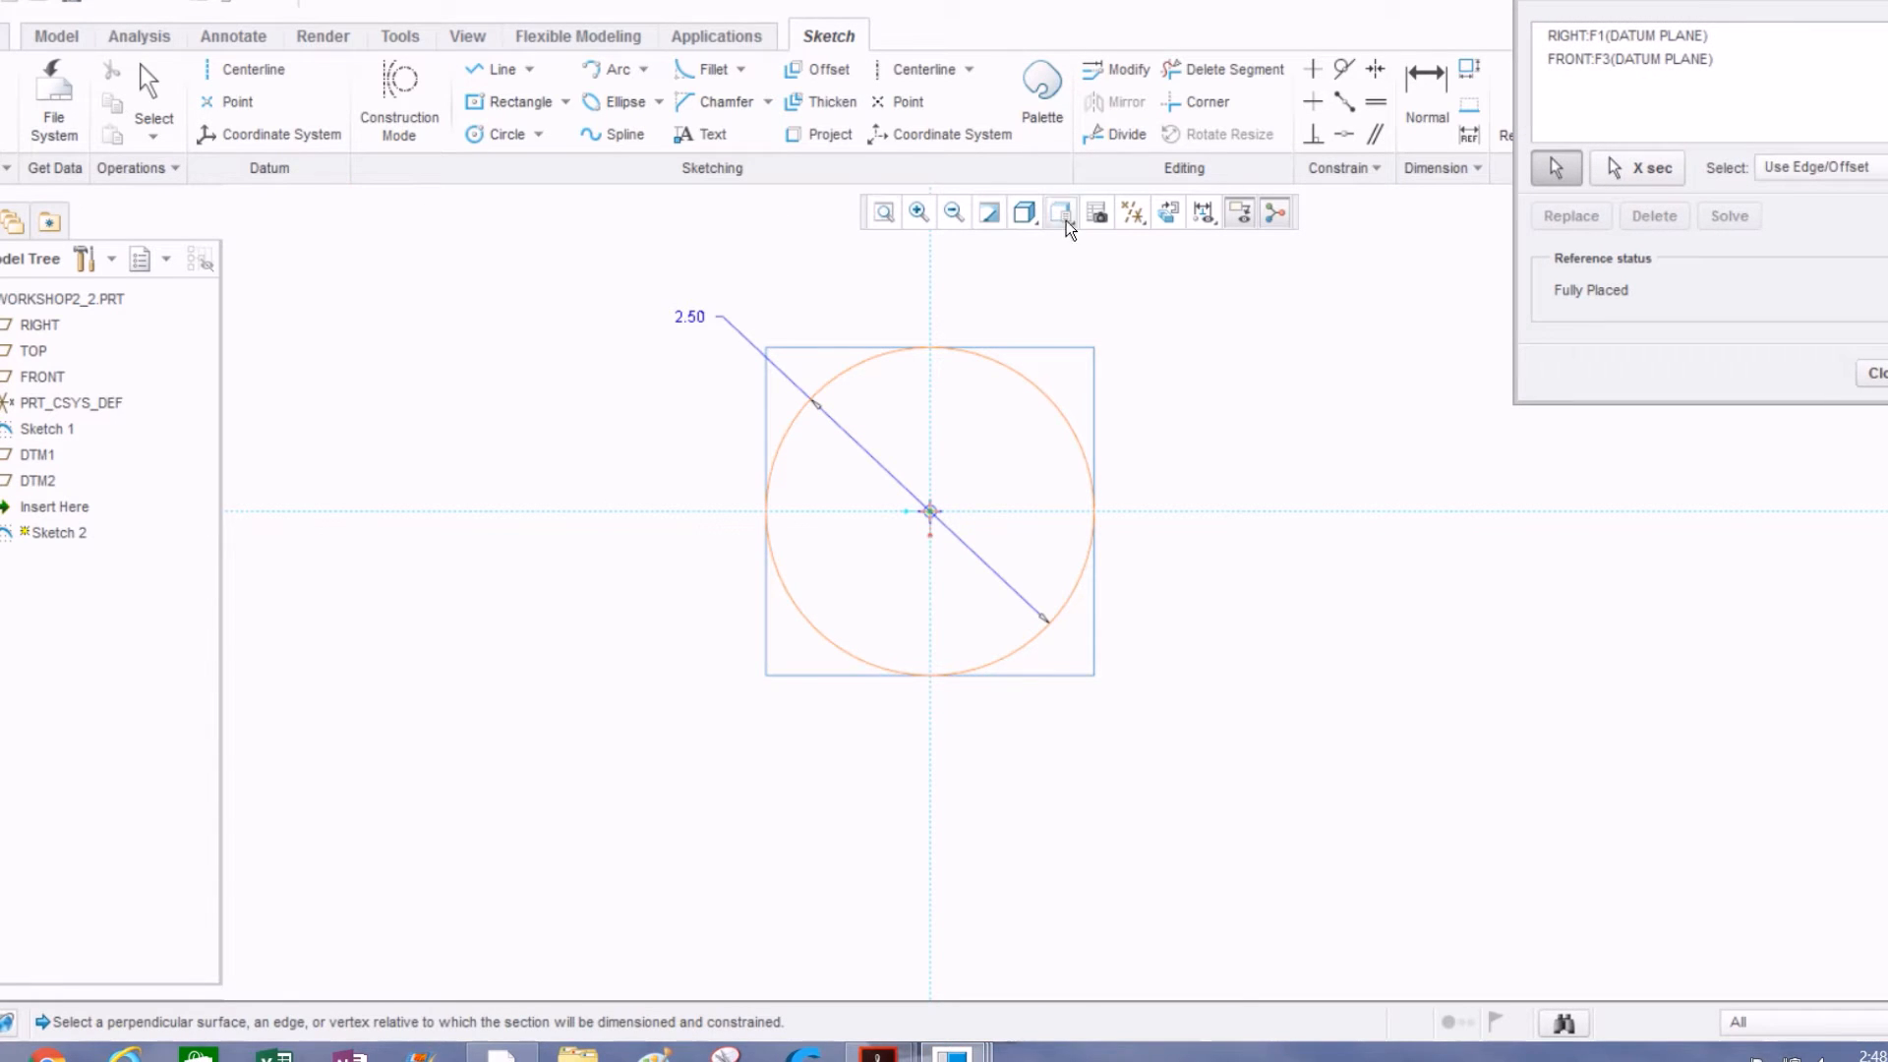
Step: Add two adjacent edges of the square in Sketch 1, one vertical and one horizontal, as references for the circle sketch
{"action": "left_click", "coordinate": [1095, 373]}
{"action": "left_click", "coordinate": [1054, 349]}
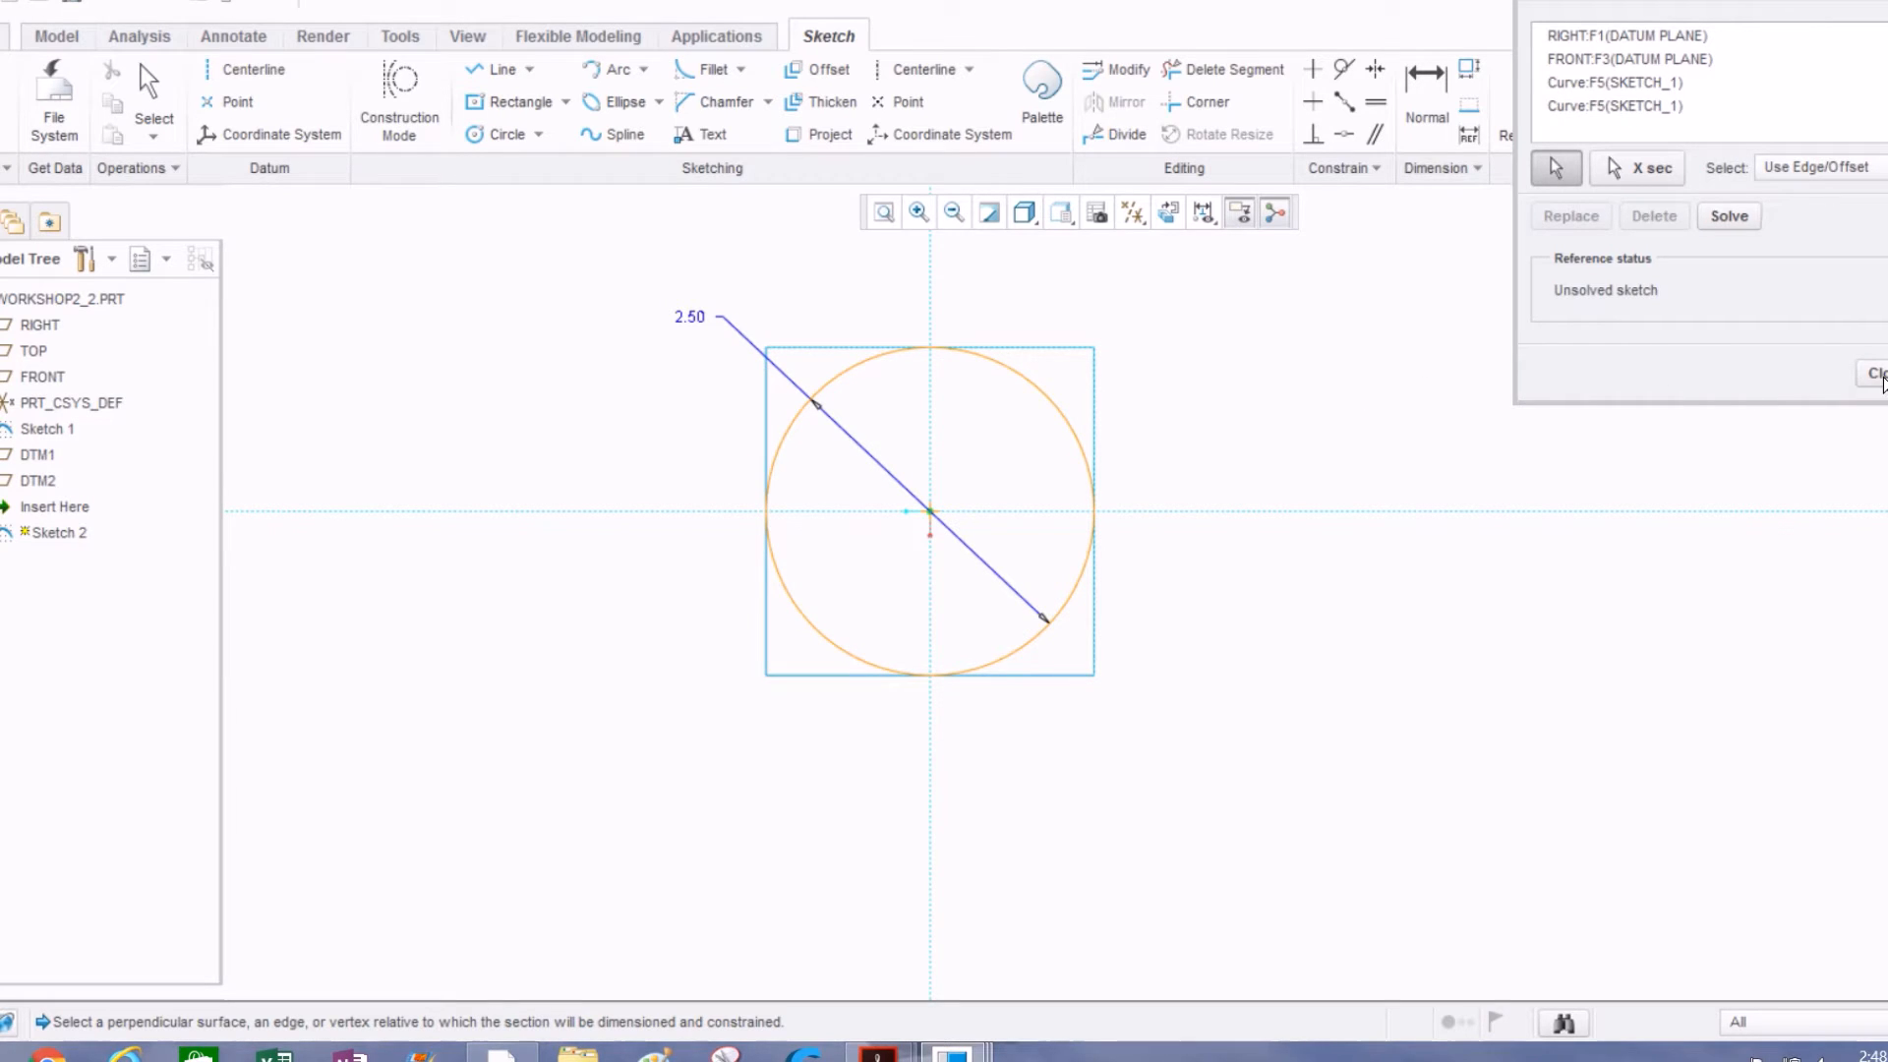
{"action": "left_click", "coordinate": [1878, 374]}
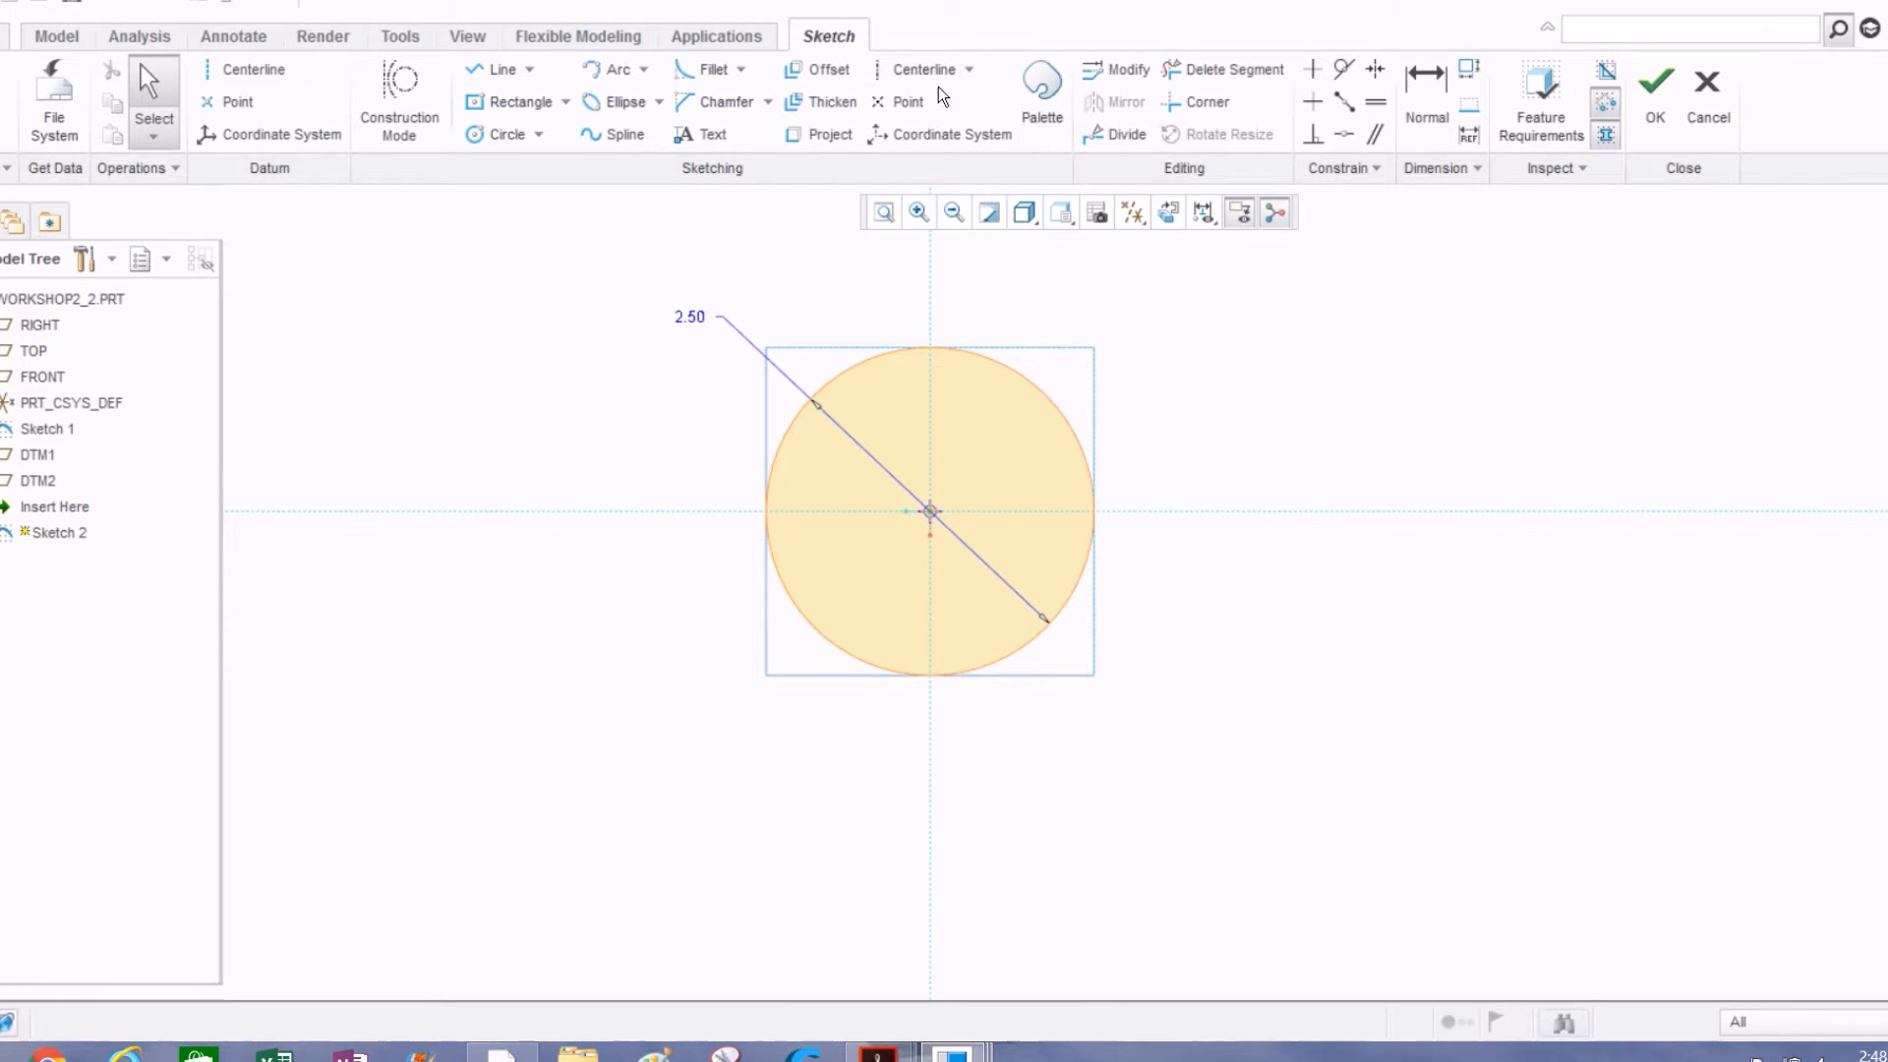
{"action": "left_click", "coordinate": [907, 74]}
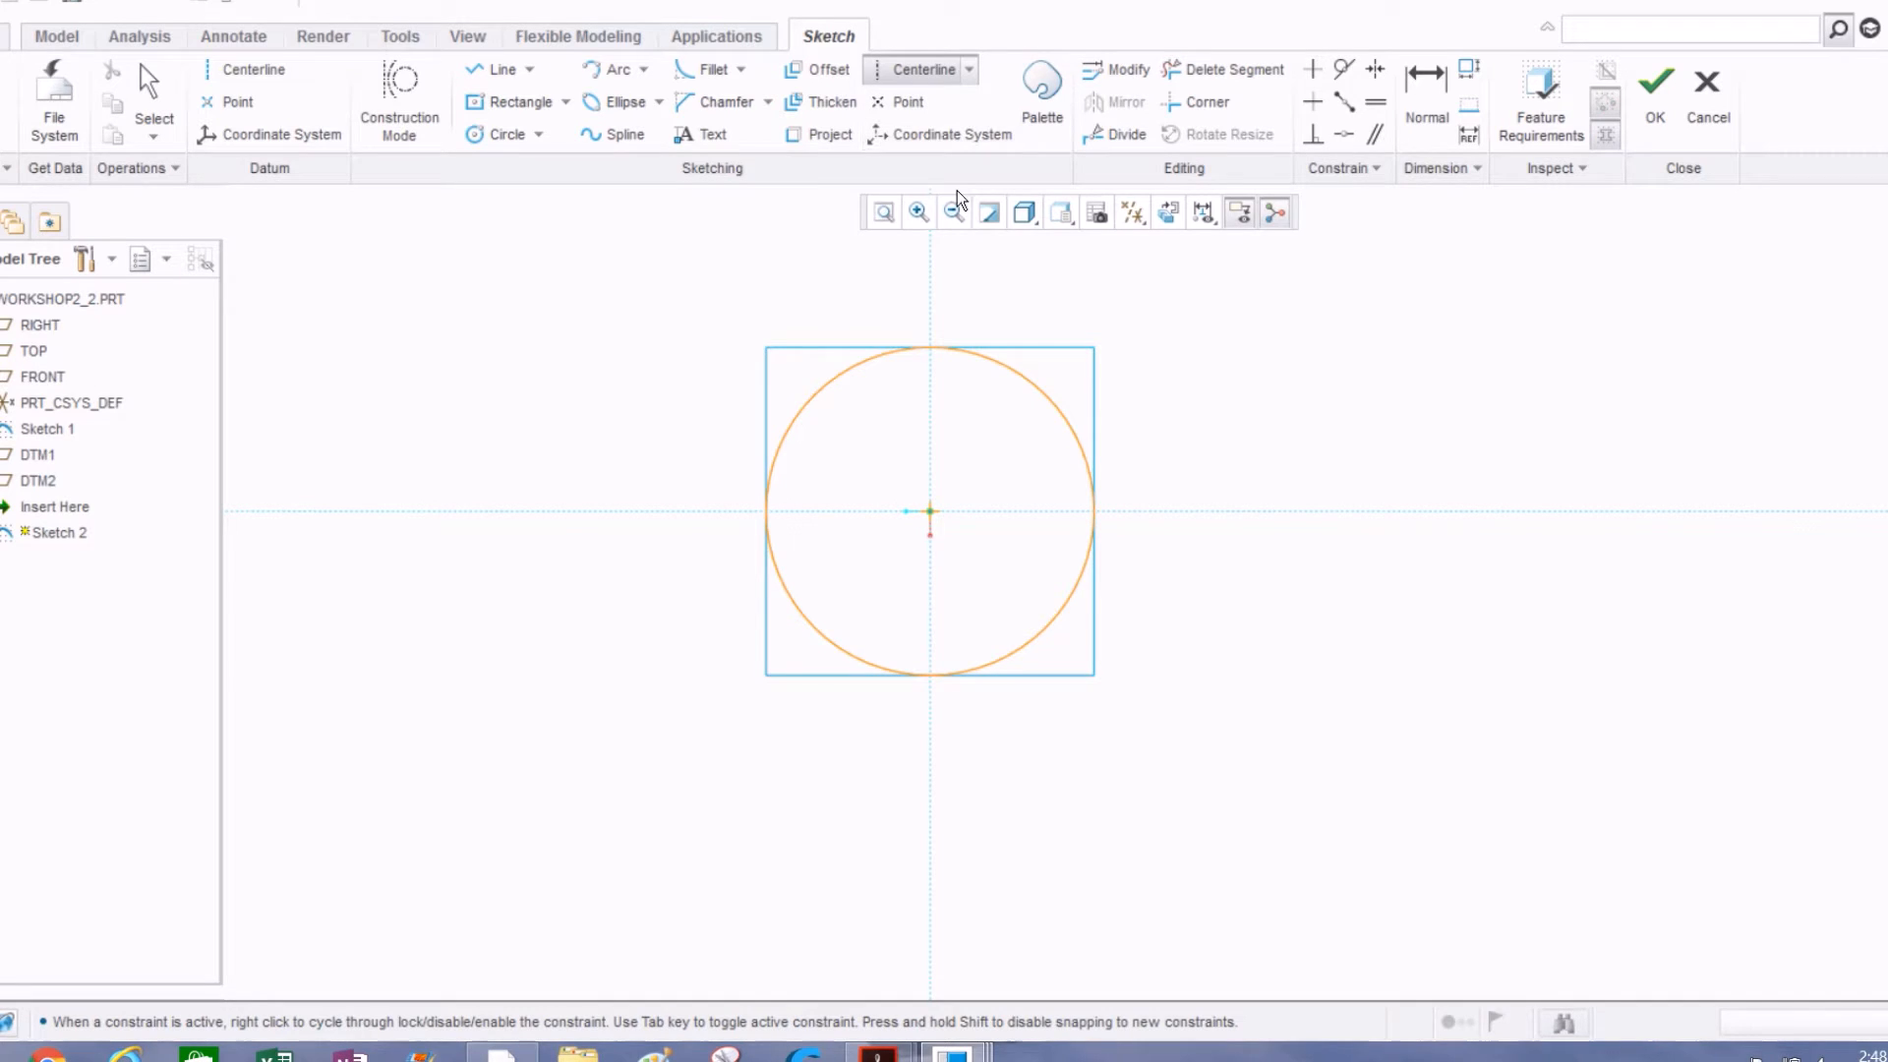
{"action": "left_click", "coordinate": [932, 514]}
{"action": "middle_click", "coordinate": [801, 354]}
Step: Reopen the sketch references, pick the square's vertical edge again near its corner, and close the references
{"action": "left_click", "coordinate": [2, 99]}
{"action": "scroll", "coordinate": [1073, 322], "scroll_direction": "up", "scroll_amount": 3}
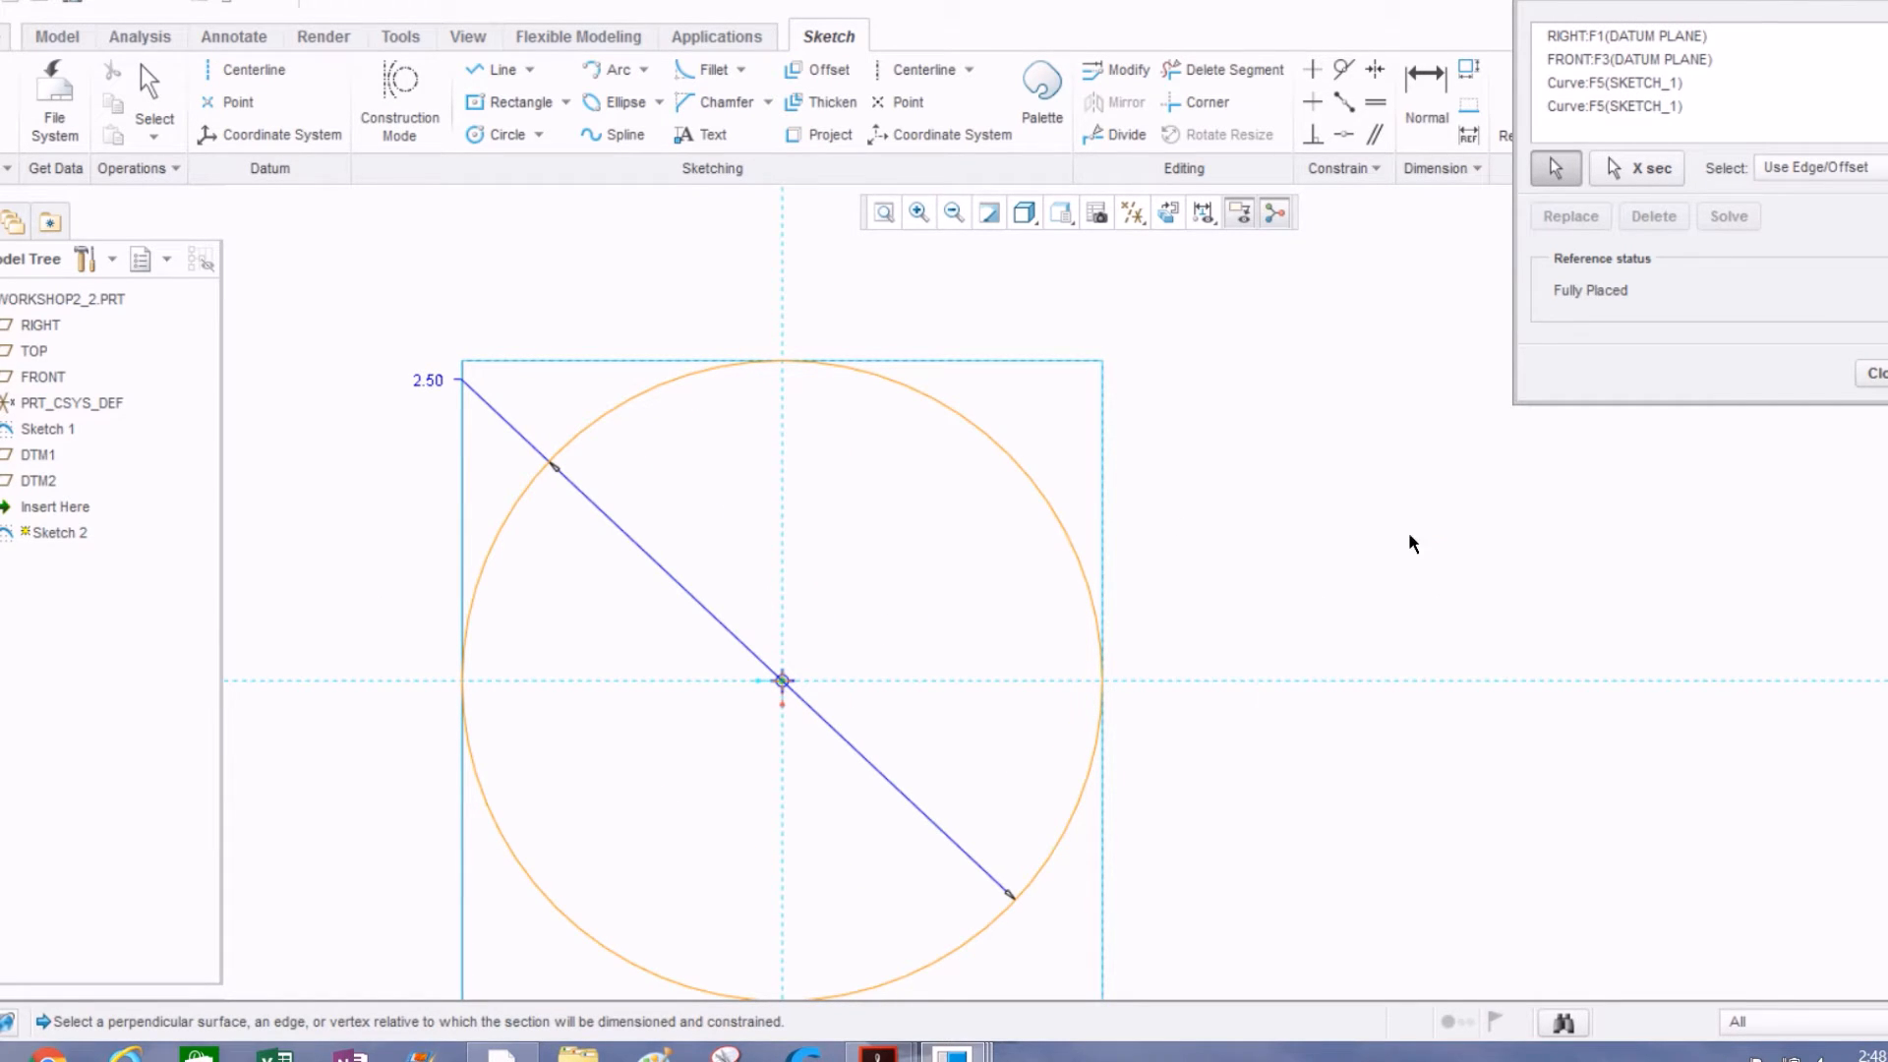
{"action": "left_click", "coordinate": [1101, 418]}
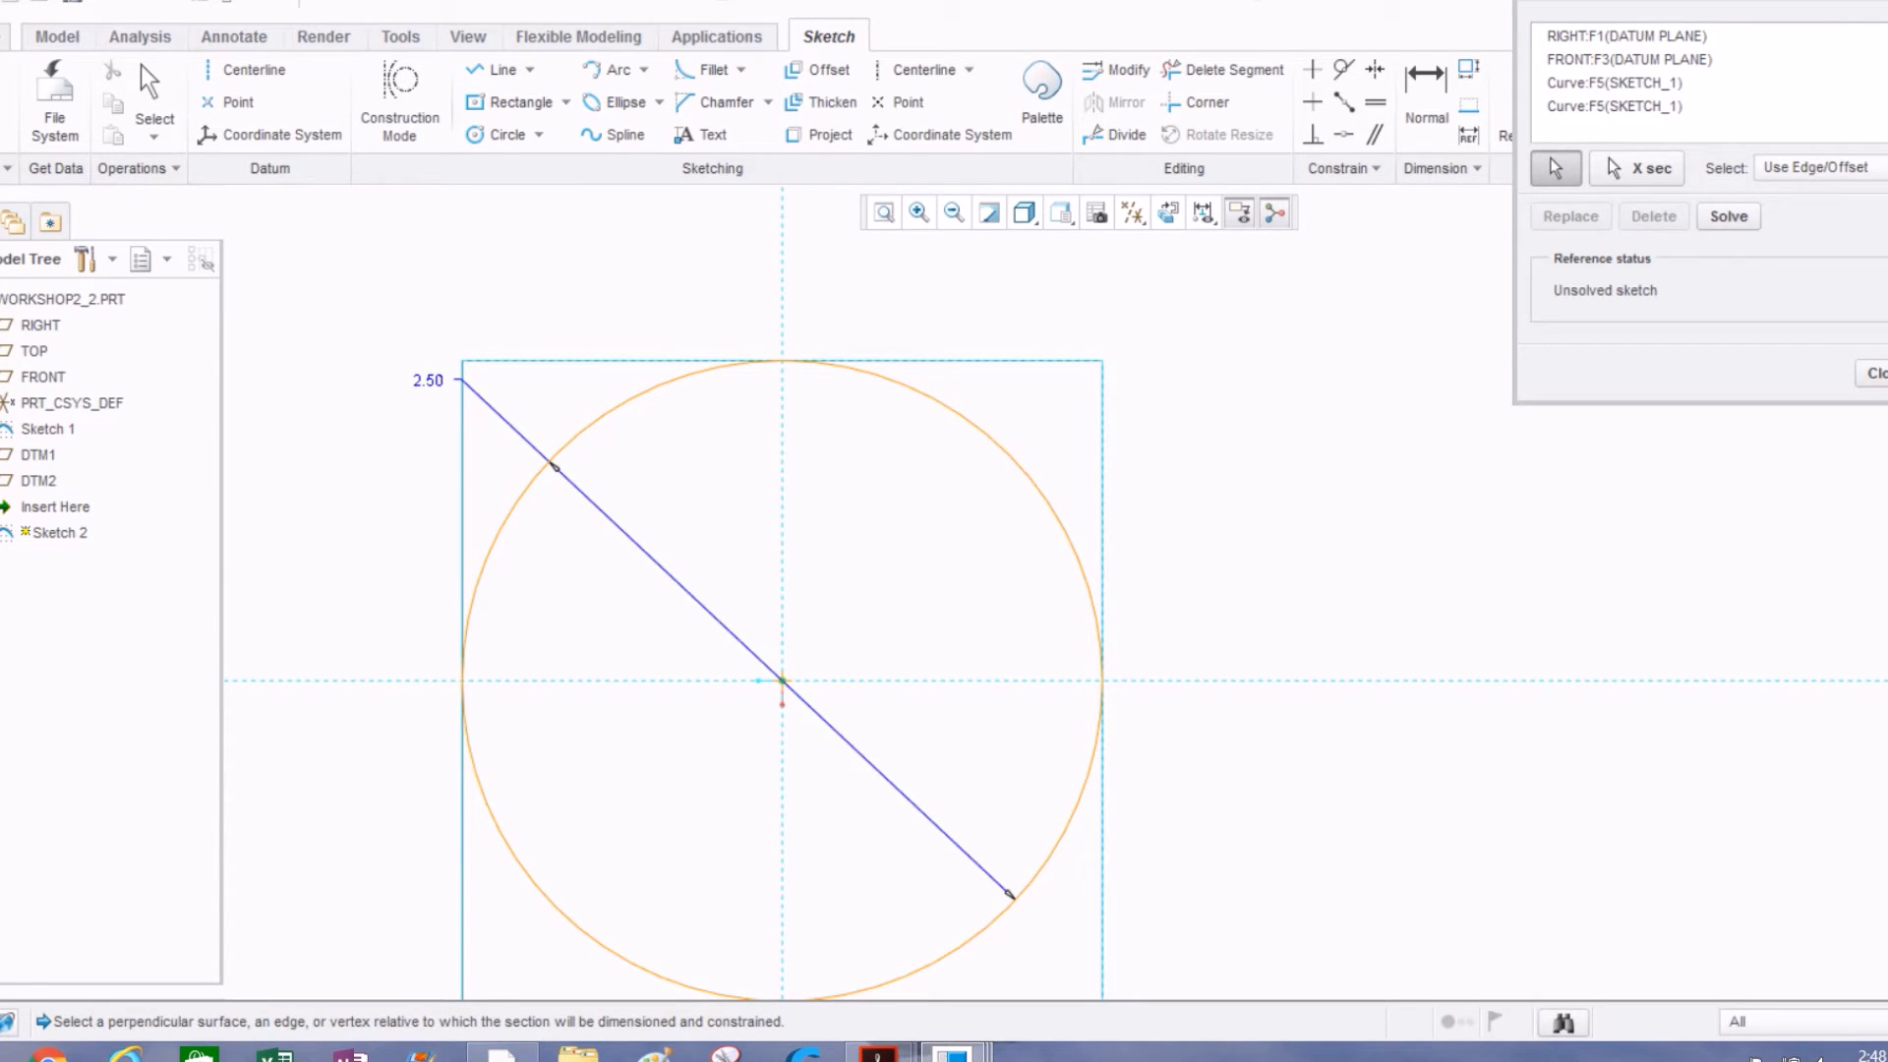
{"action": "left_click", "coordinate": [1871, 373]}
{"action": "left_click", "coordinate": [925, 68]}
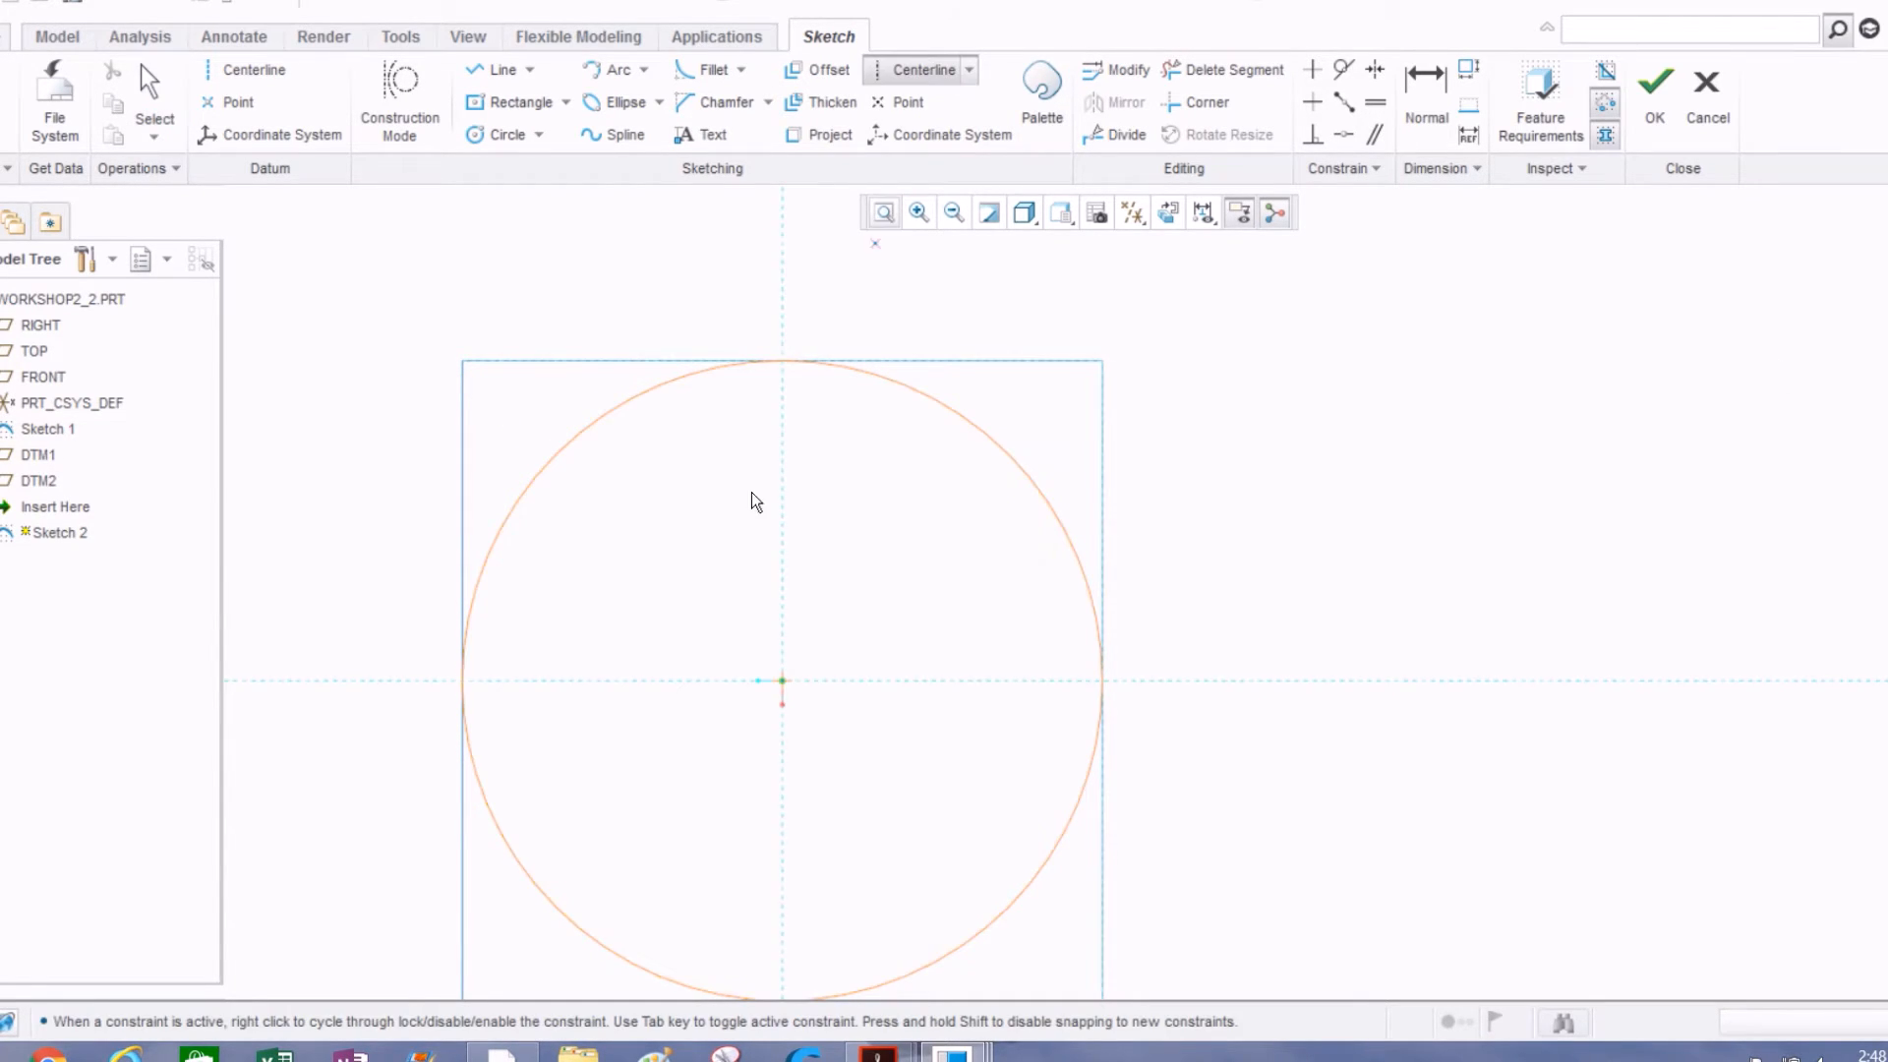
{"action": "left_click", "coordinate": [773, 679]}
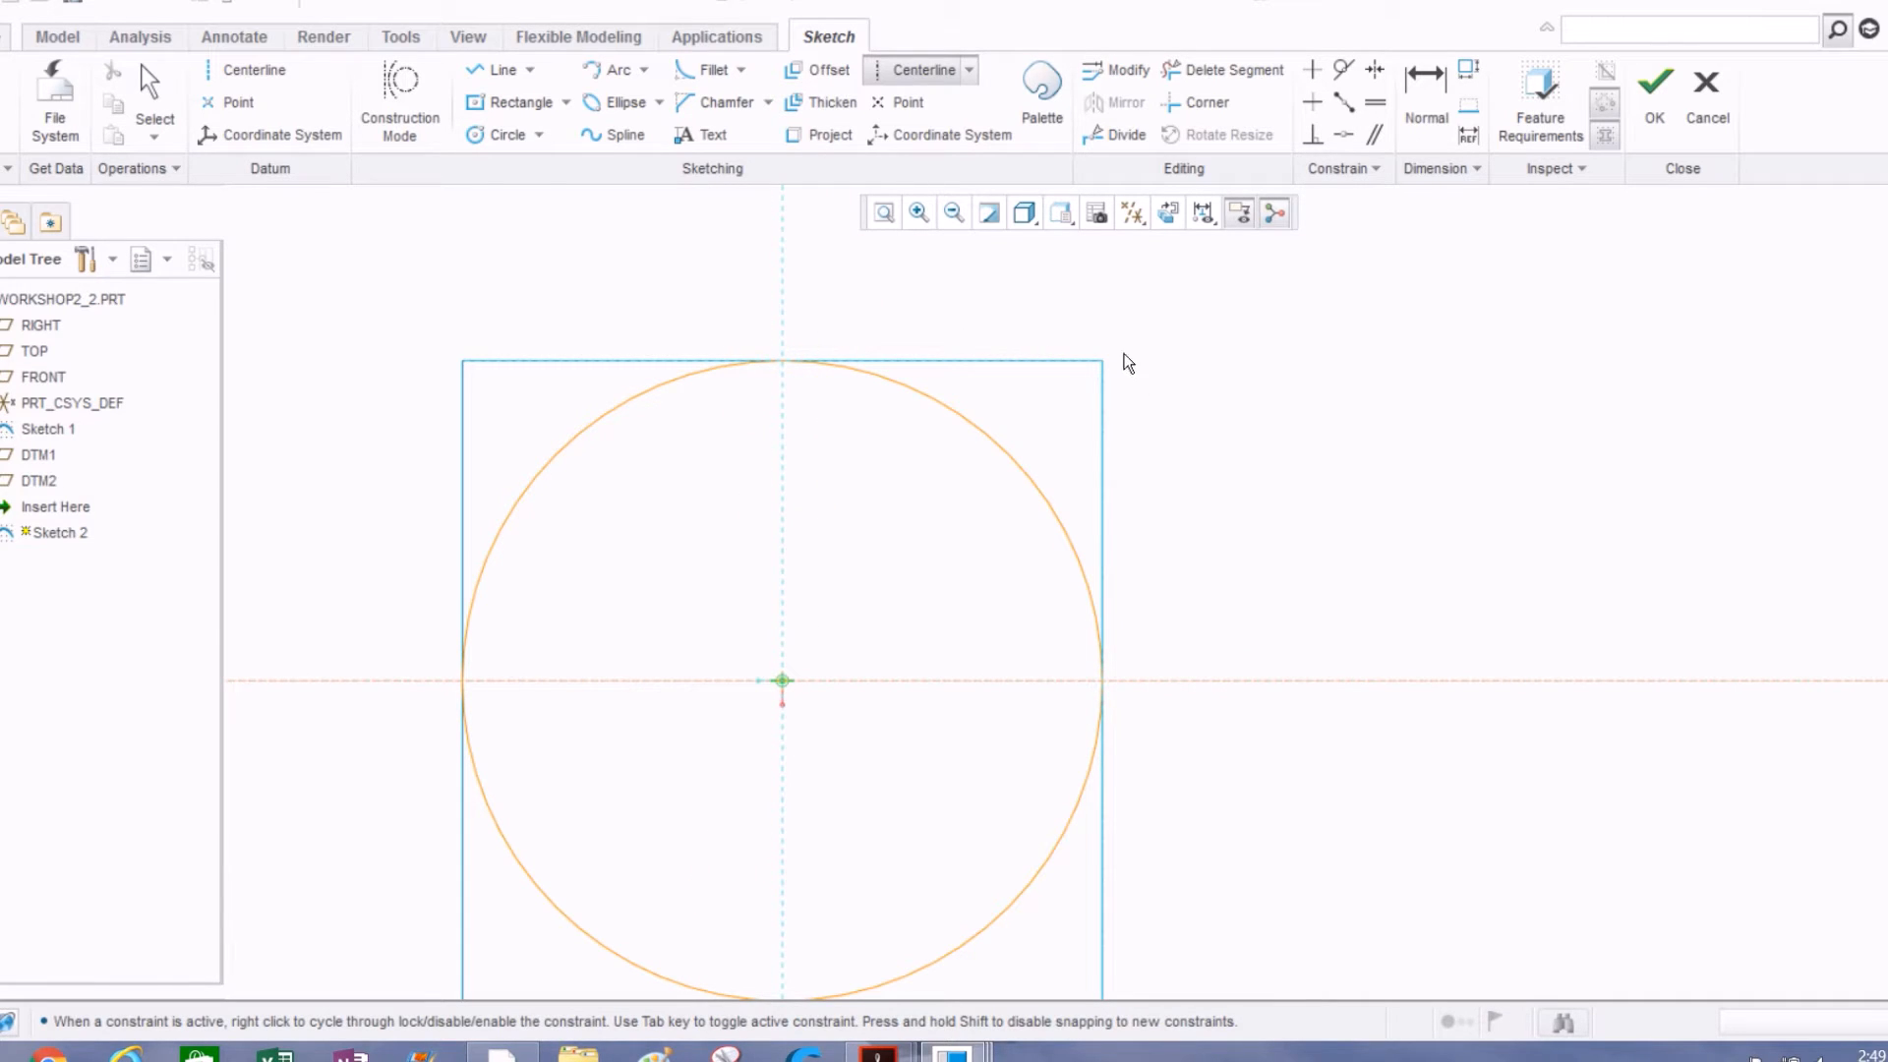
{"action": "middle_click", "coordinate": [1105, 321]}
{"action": "middle_click", "coordinate": [954, 322]}
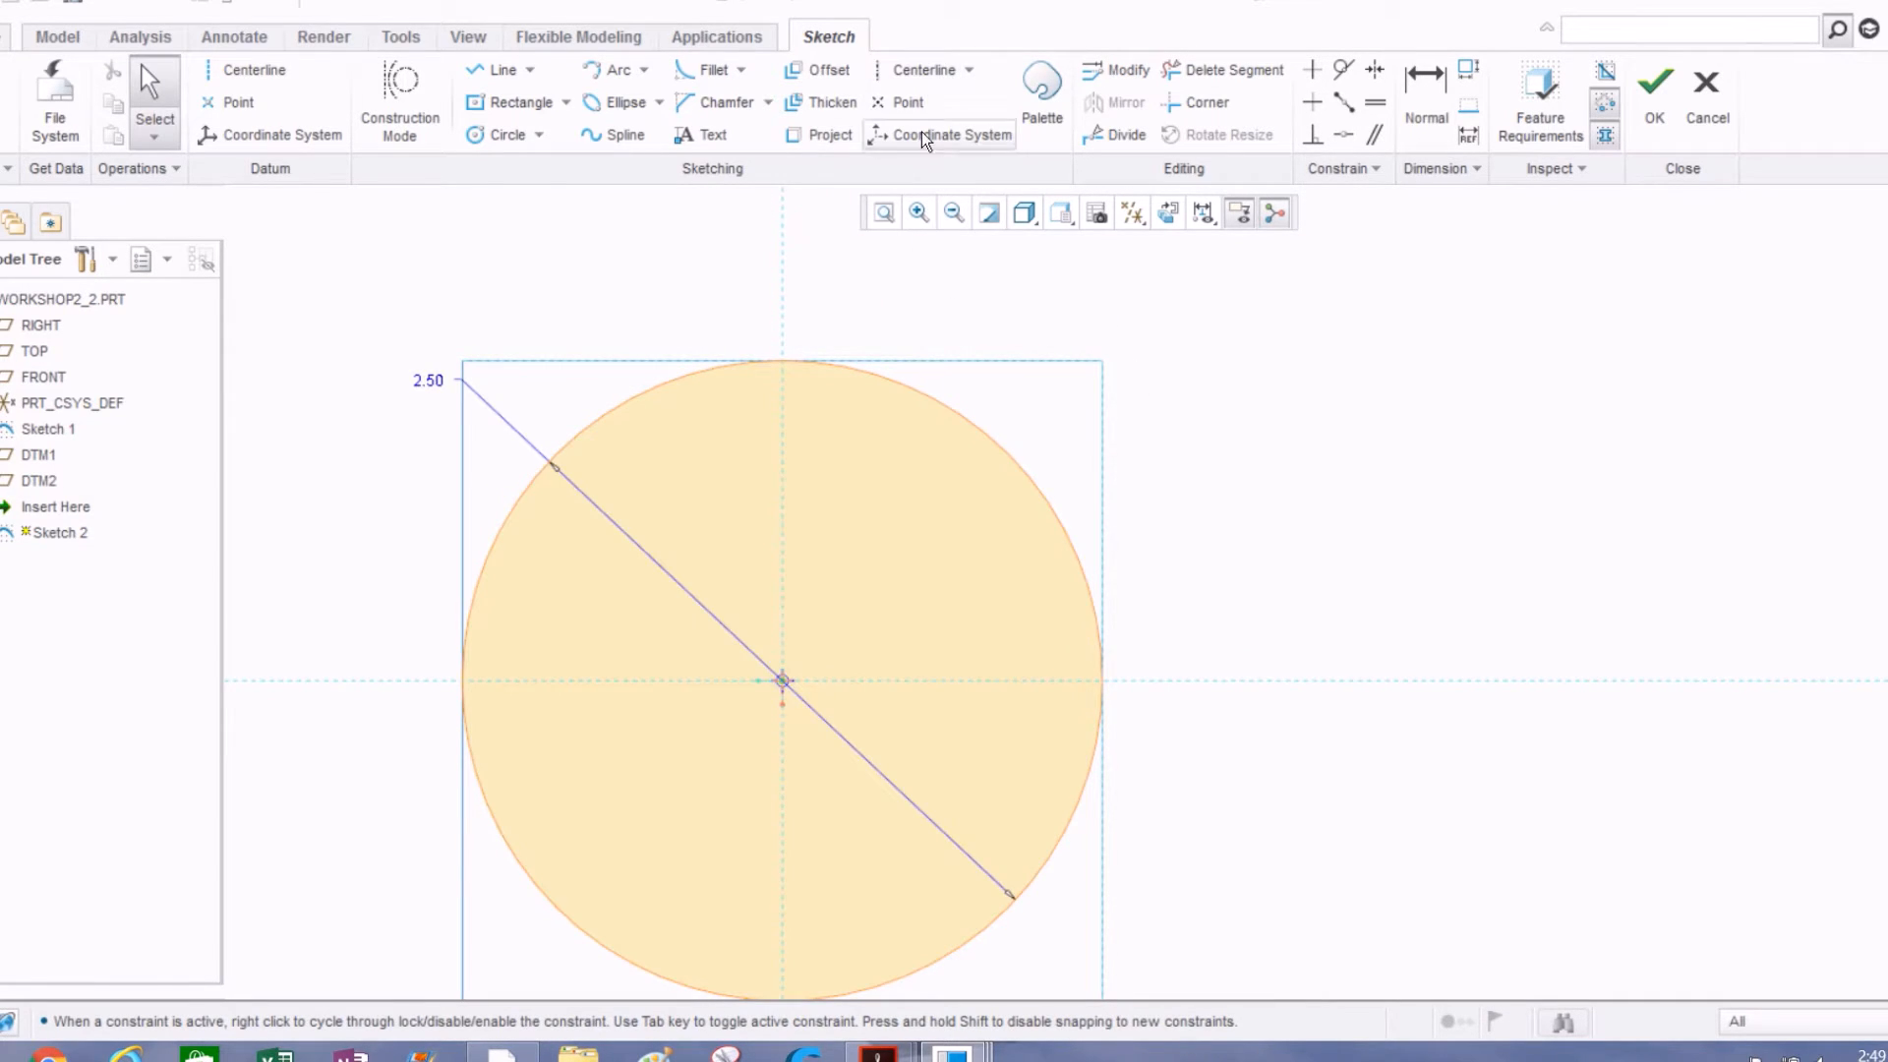
Step: Sketch a diagonal construction centerline through the circle's center and set its angle from the horizontal reference to 45 degrees
{"action": "left_click", "coordinate": [910, 69]}
{"action": "left_click", "coordinate": [782, 681]}
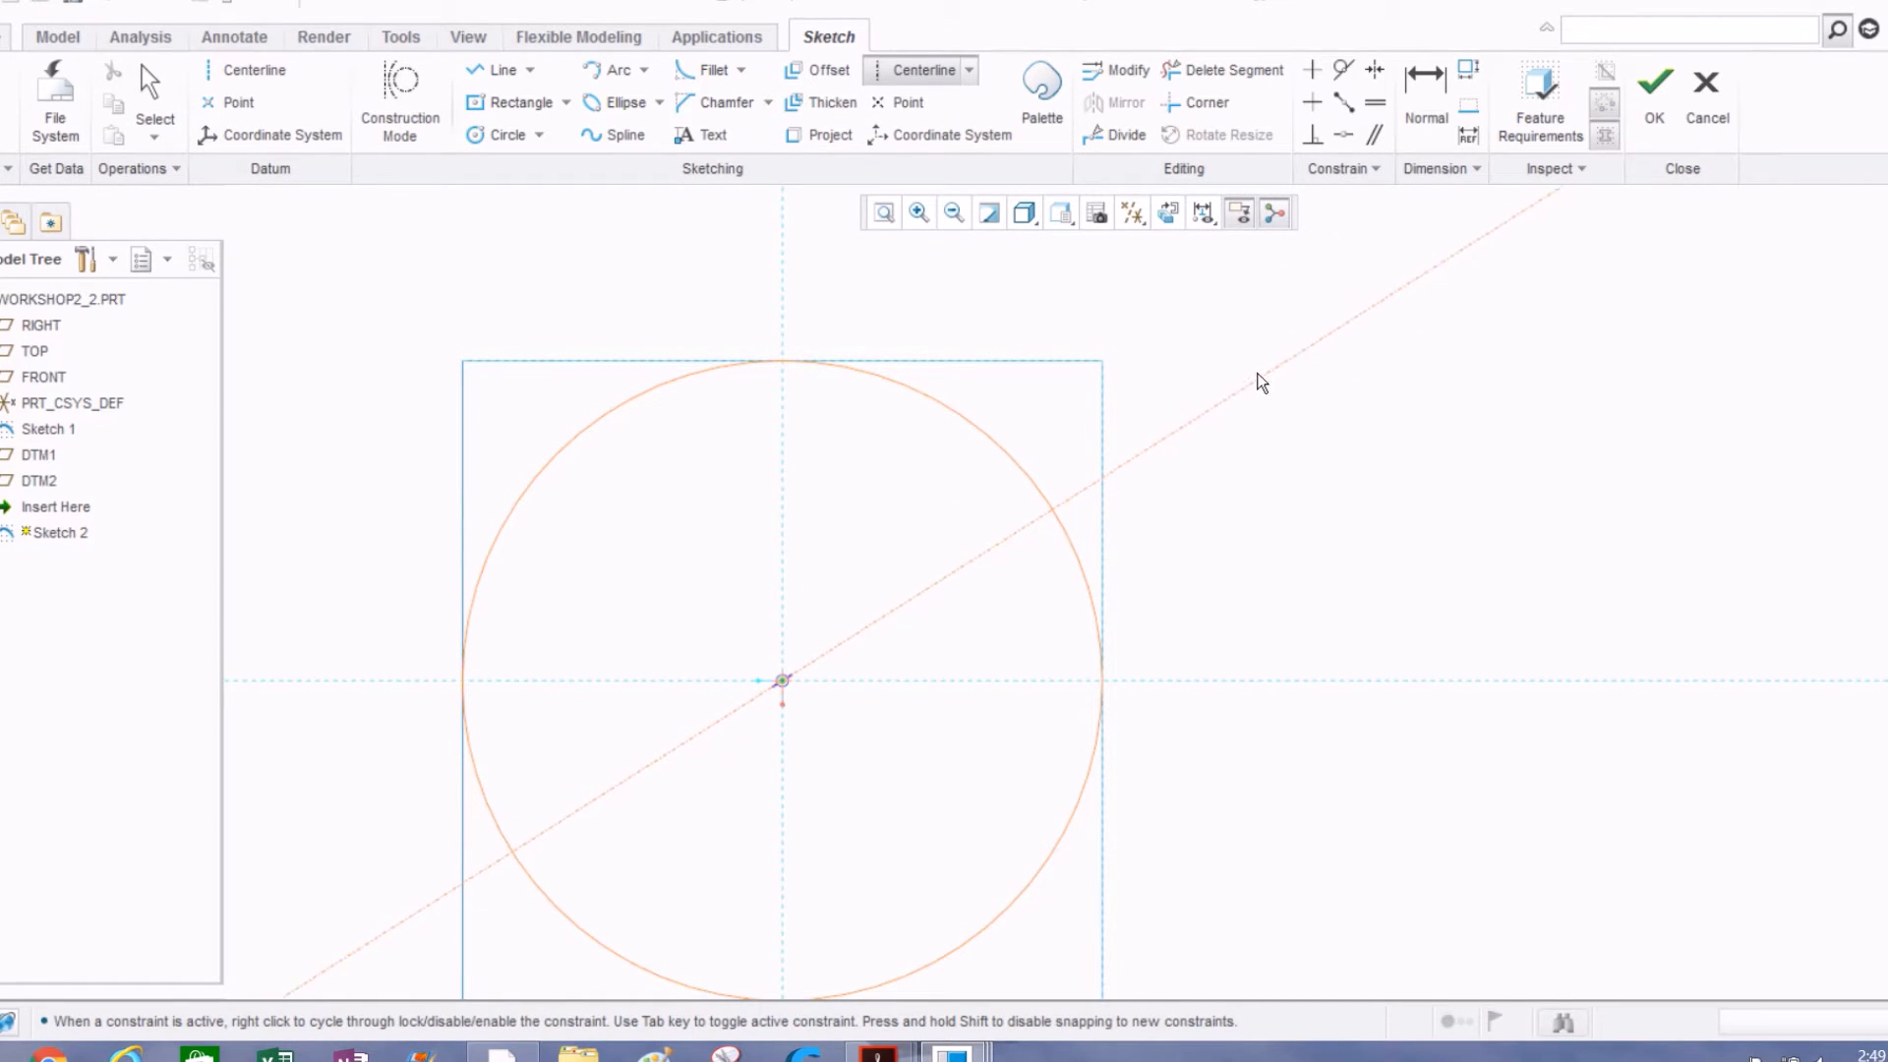
{"action": "left_click", "coordinate": [1236, 349]}
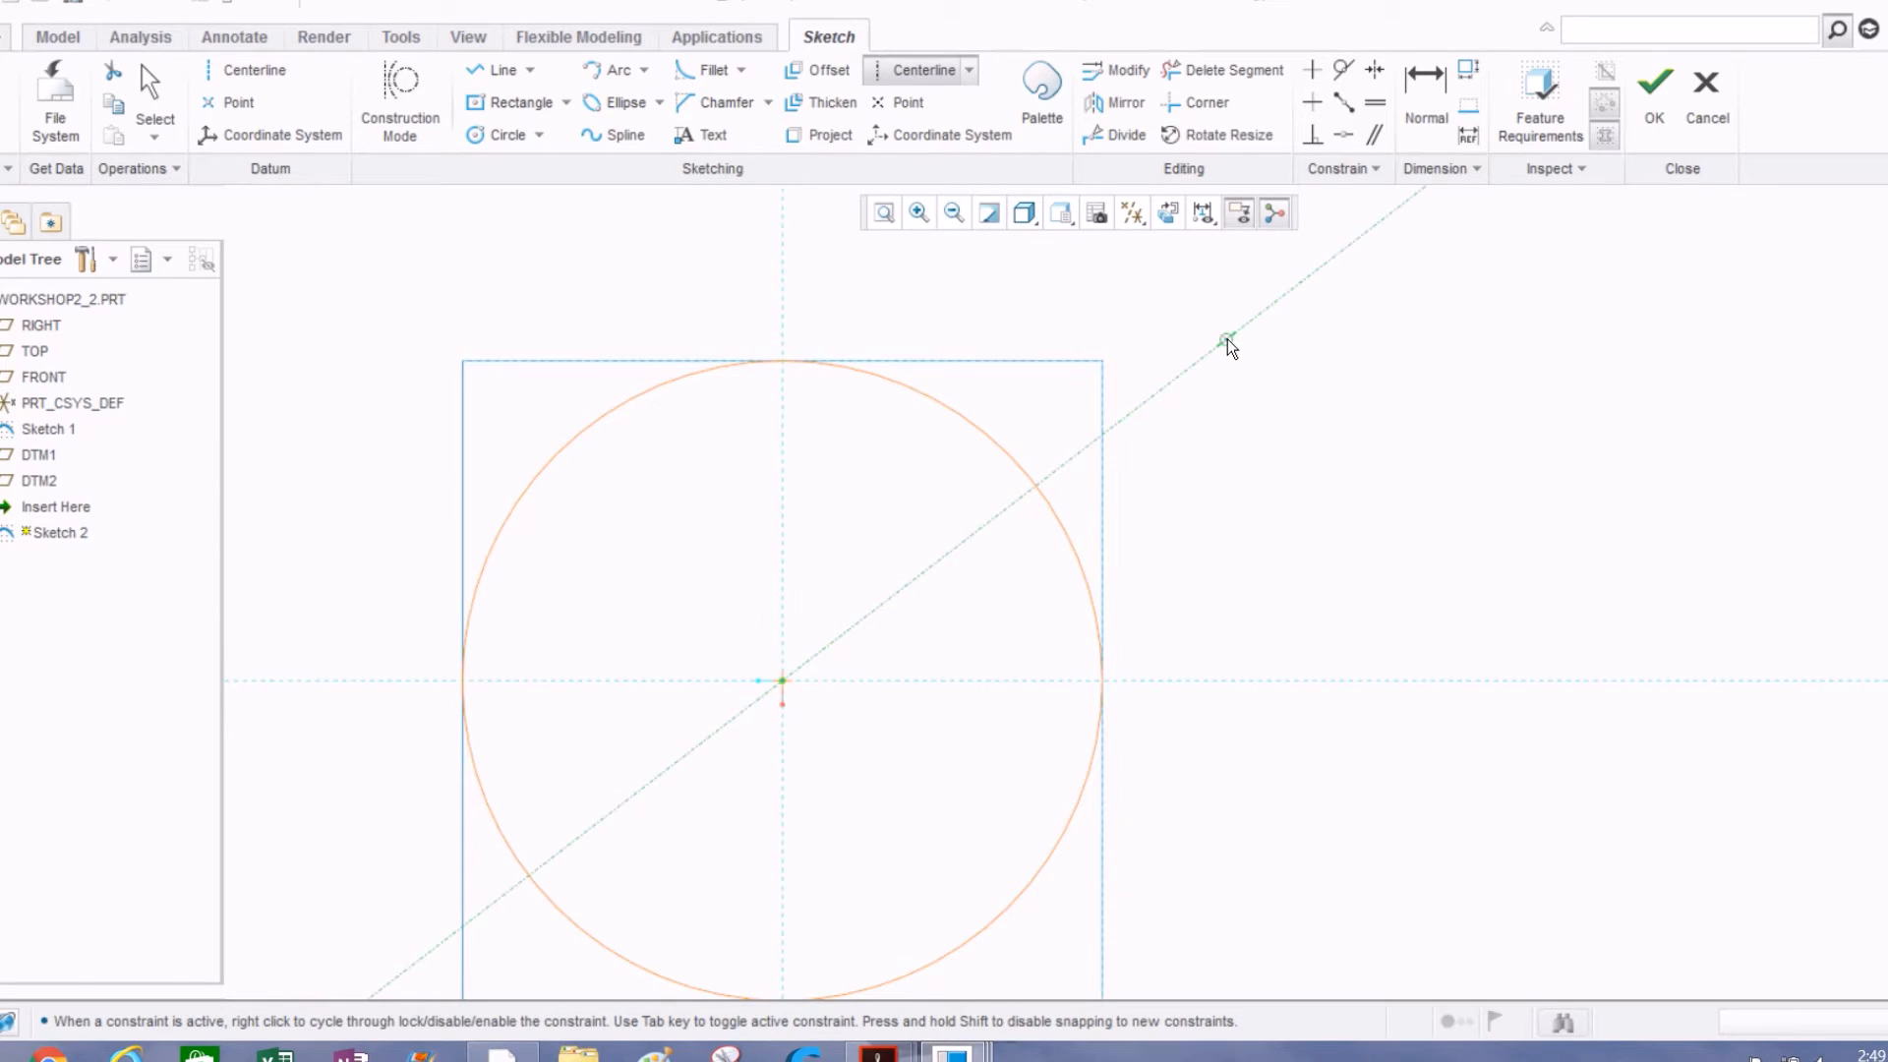
{"action": "middle_click", "coordinate": [1193, 398]}
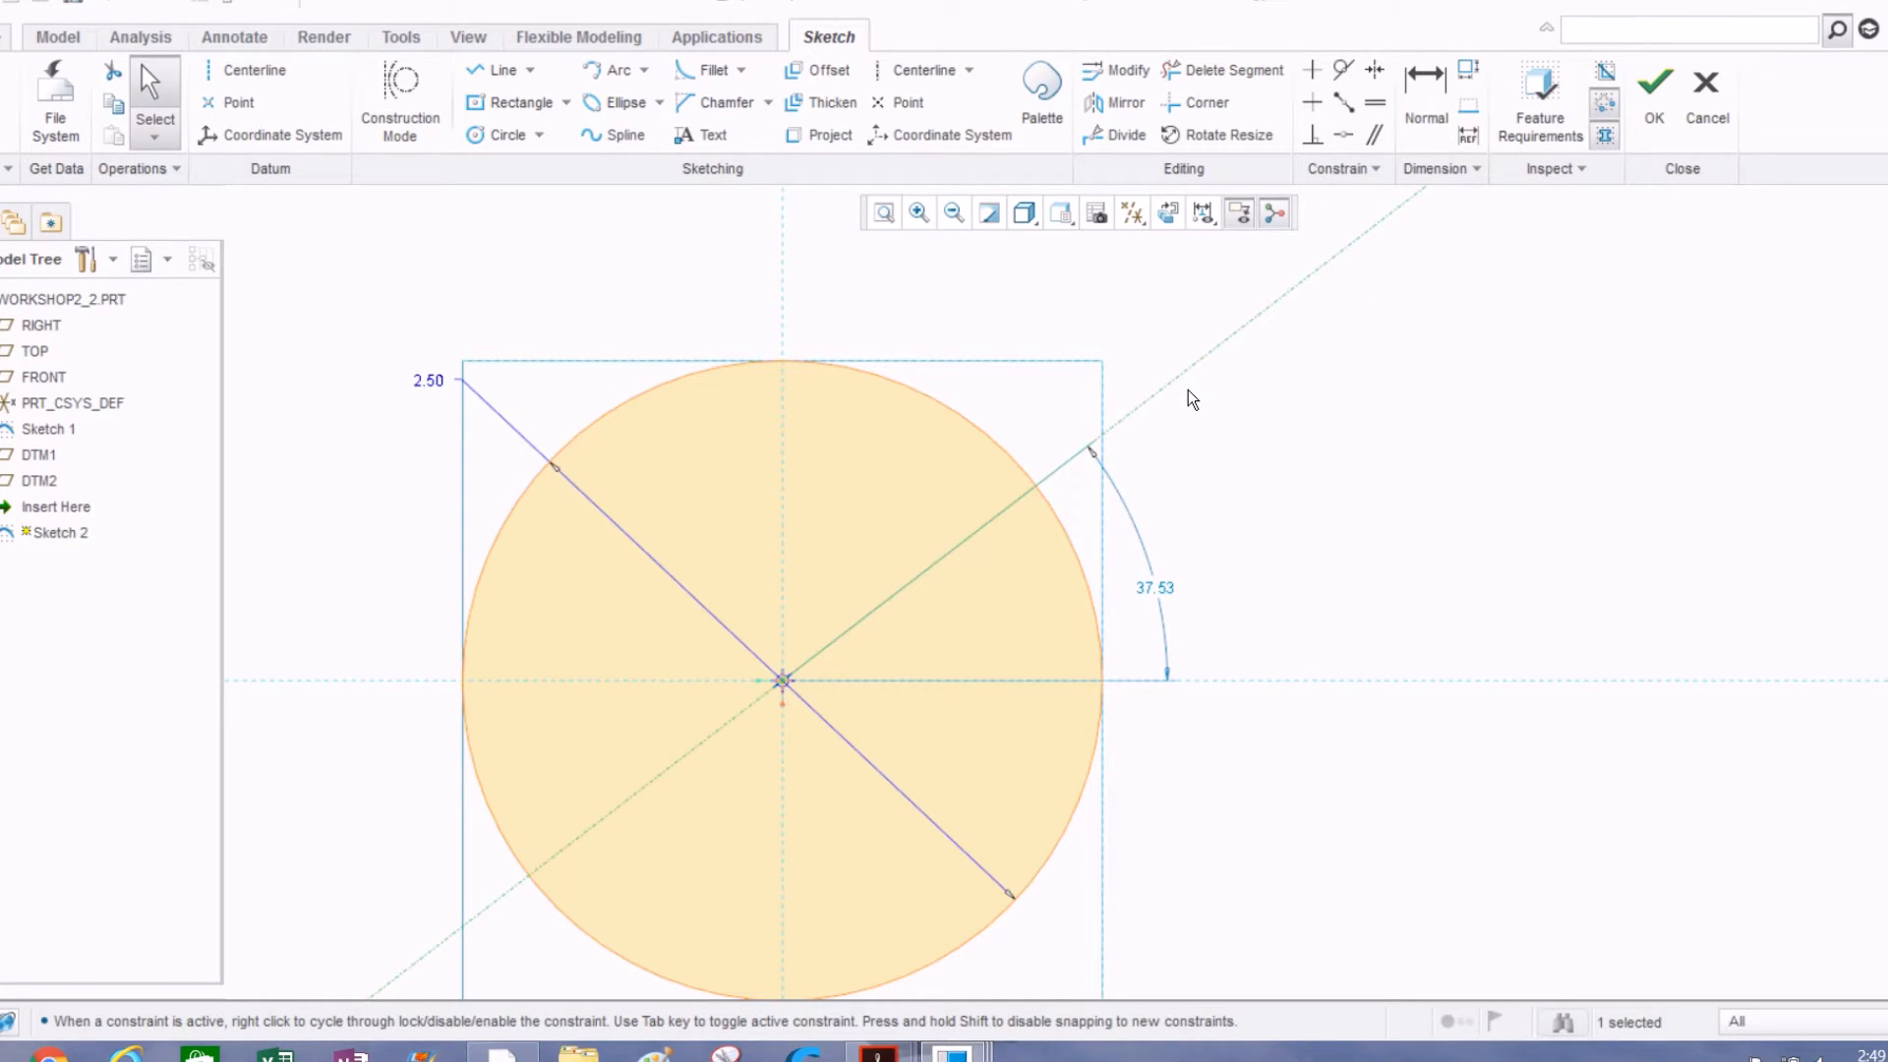
{"action": "double_click", "coordinate": [1154, 590]}
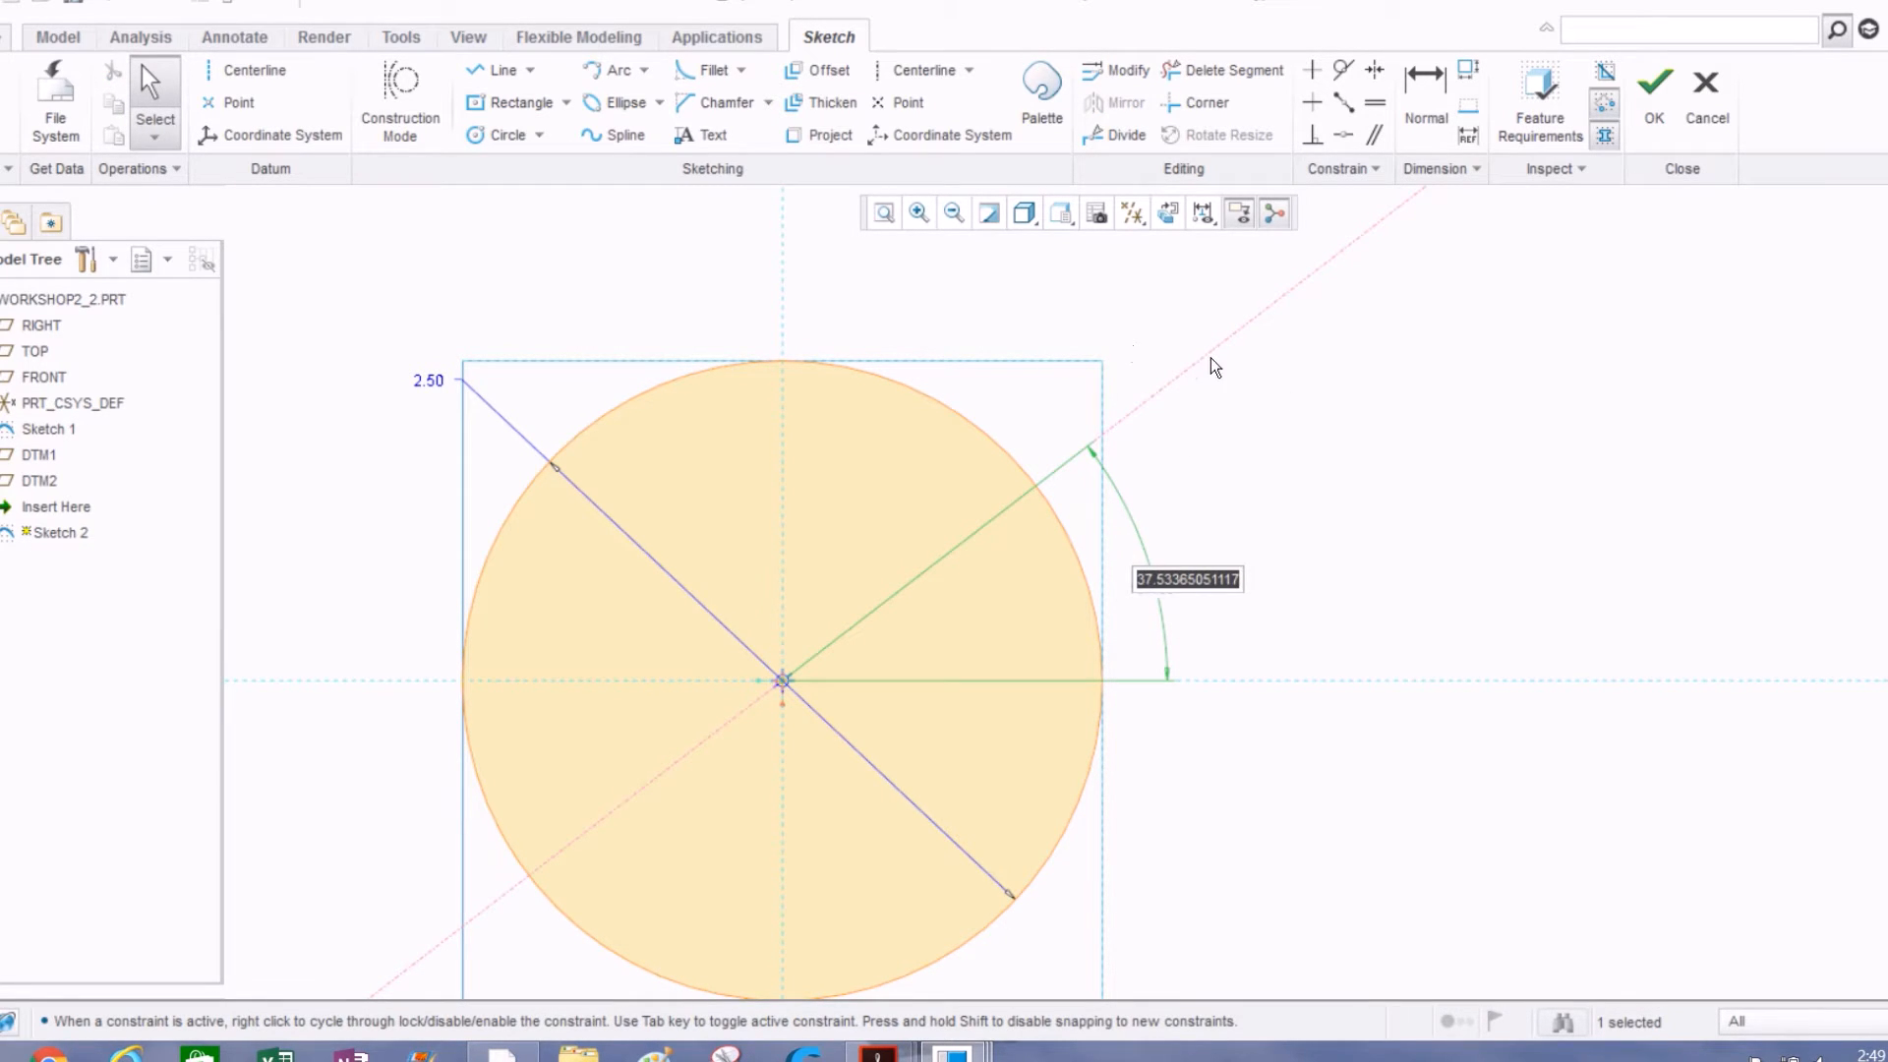
{"action": "type", "text": "45"}
{"action": "key", "text": "Return"}
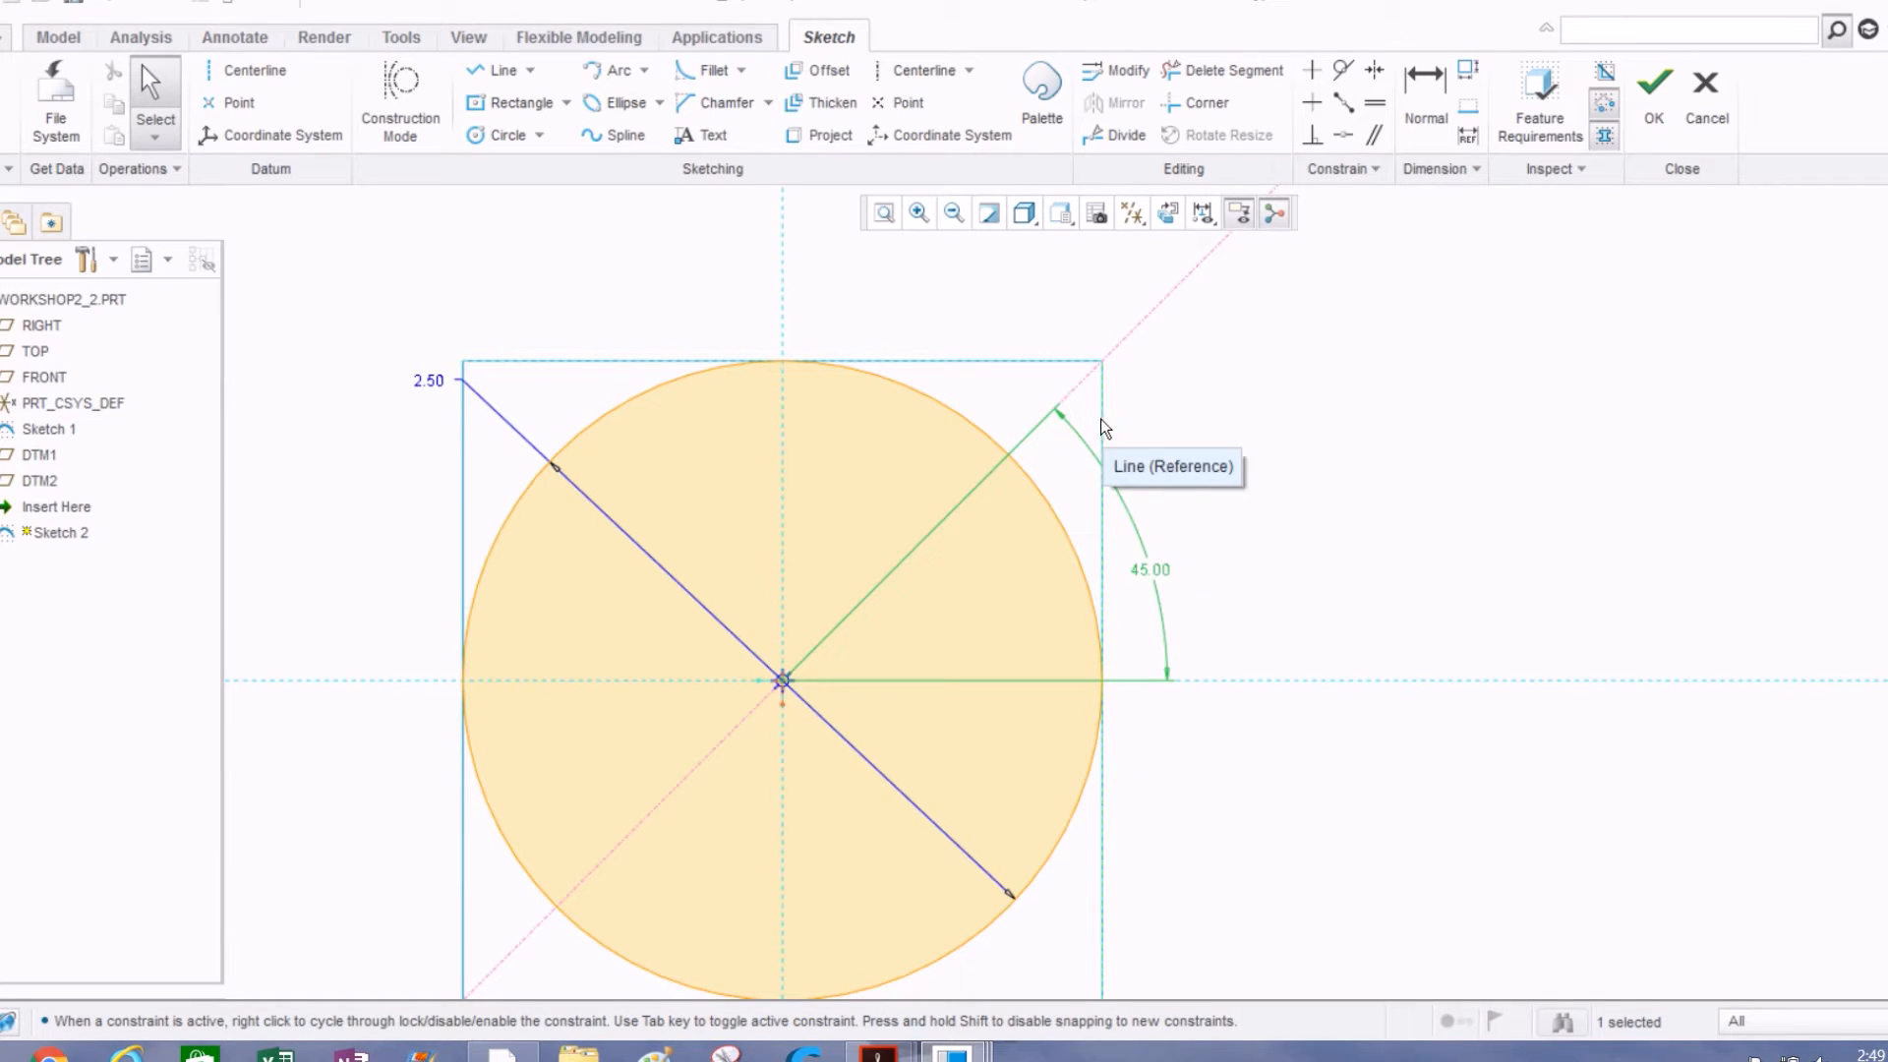
Step: Sketch a second construction centerline through the circle's center, perpendicular to the 45-degree centerline and through the square's opposite corners
{"action": "scroll", "coordinate": [1044, 413], "scroll_direction": "down", "scroll_amount": 1}
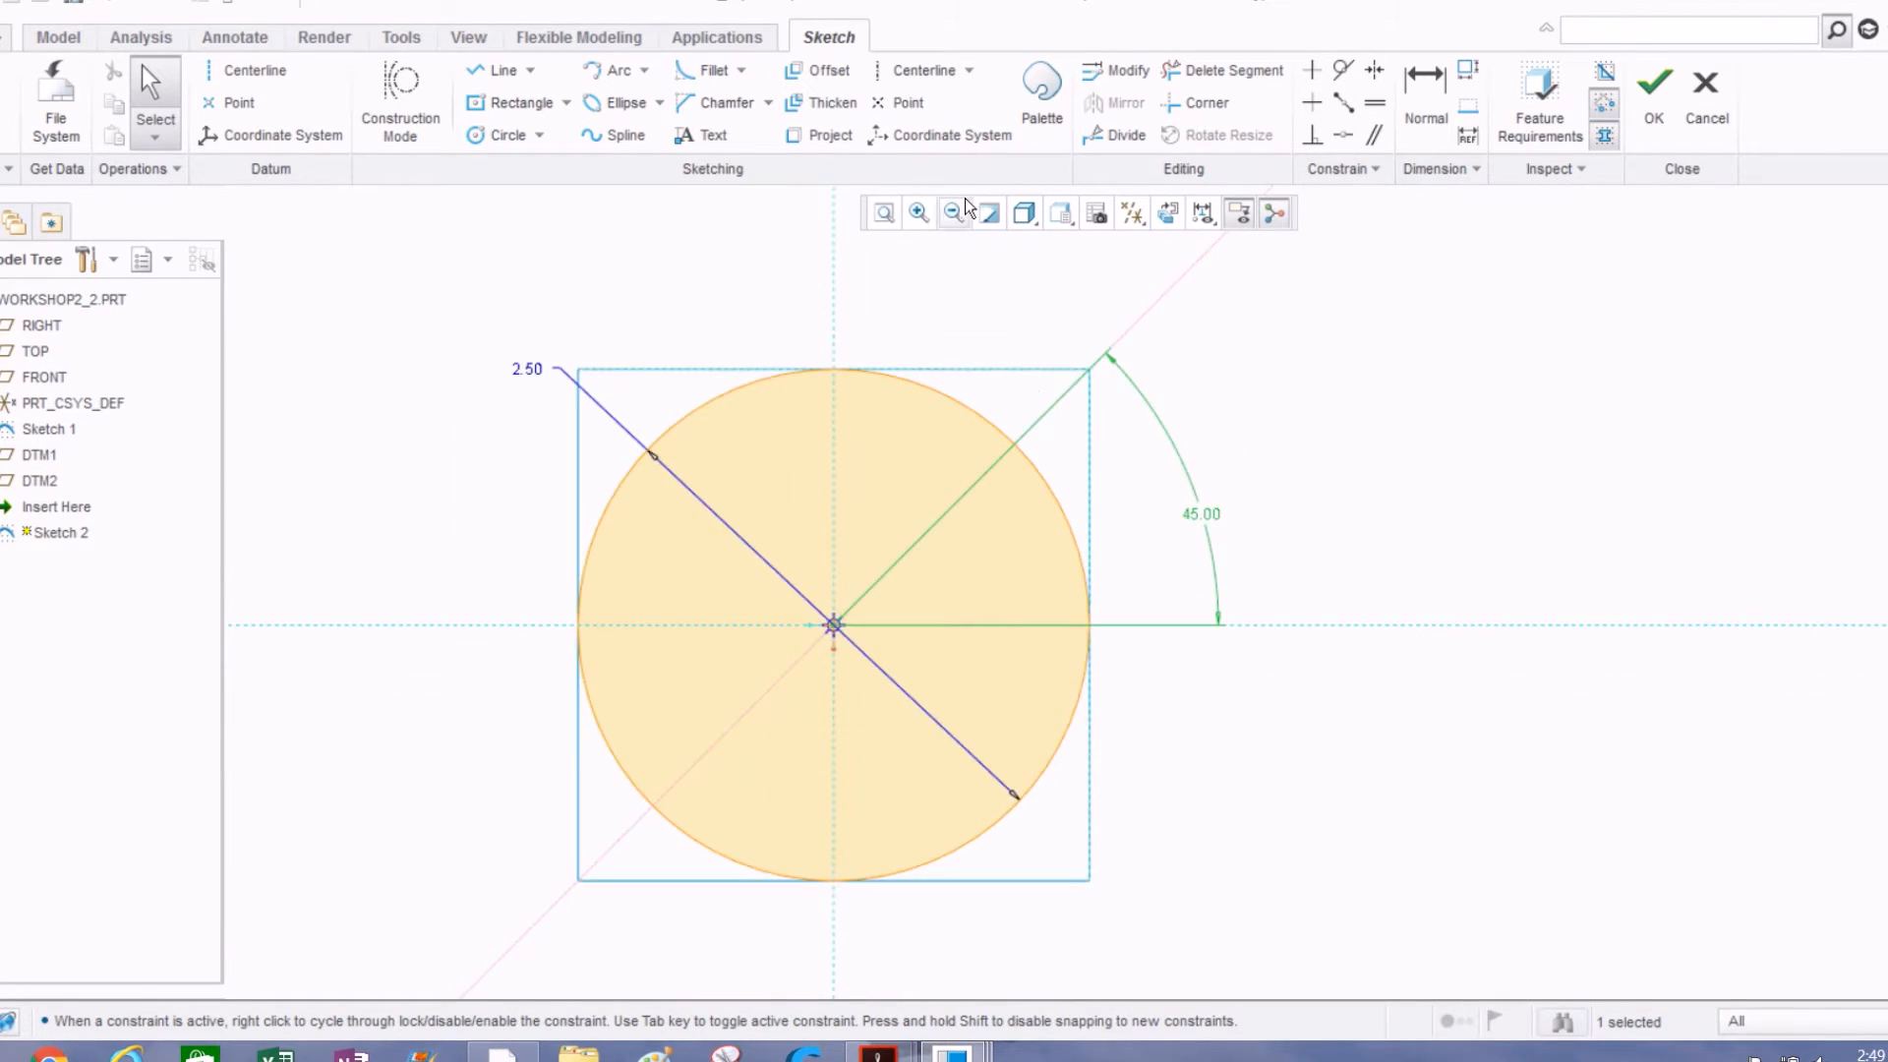
{"action": "left_click", "coordinate": [923, 73]}
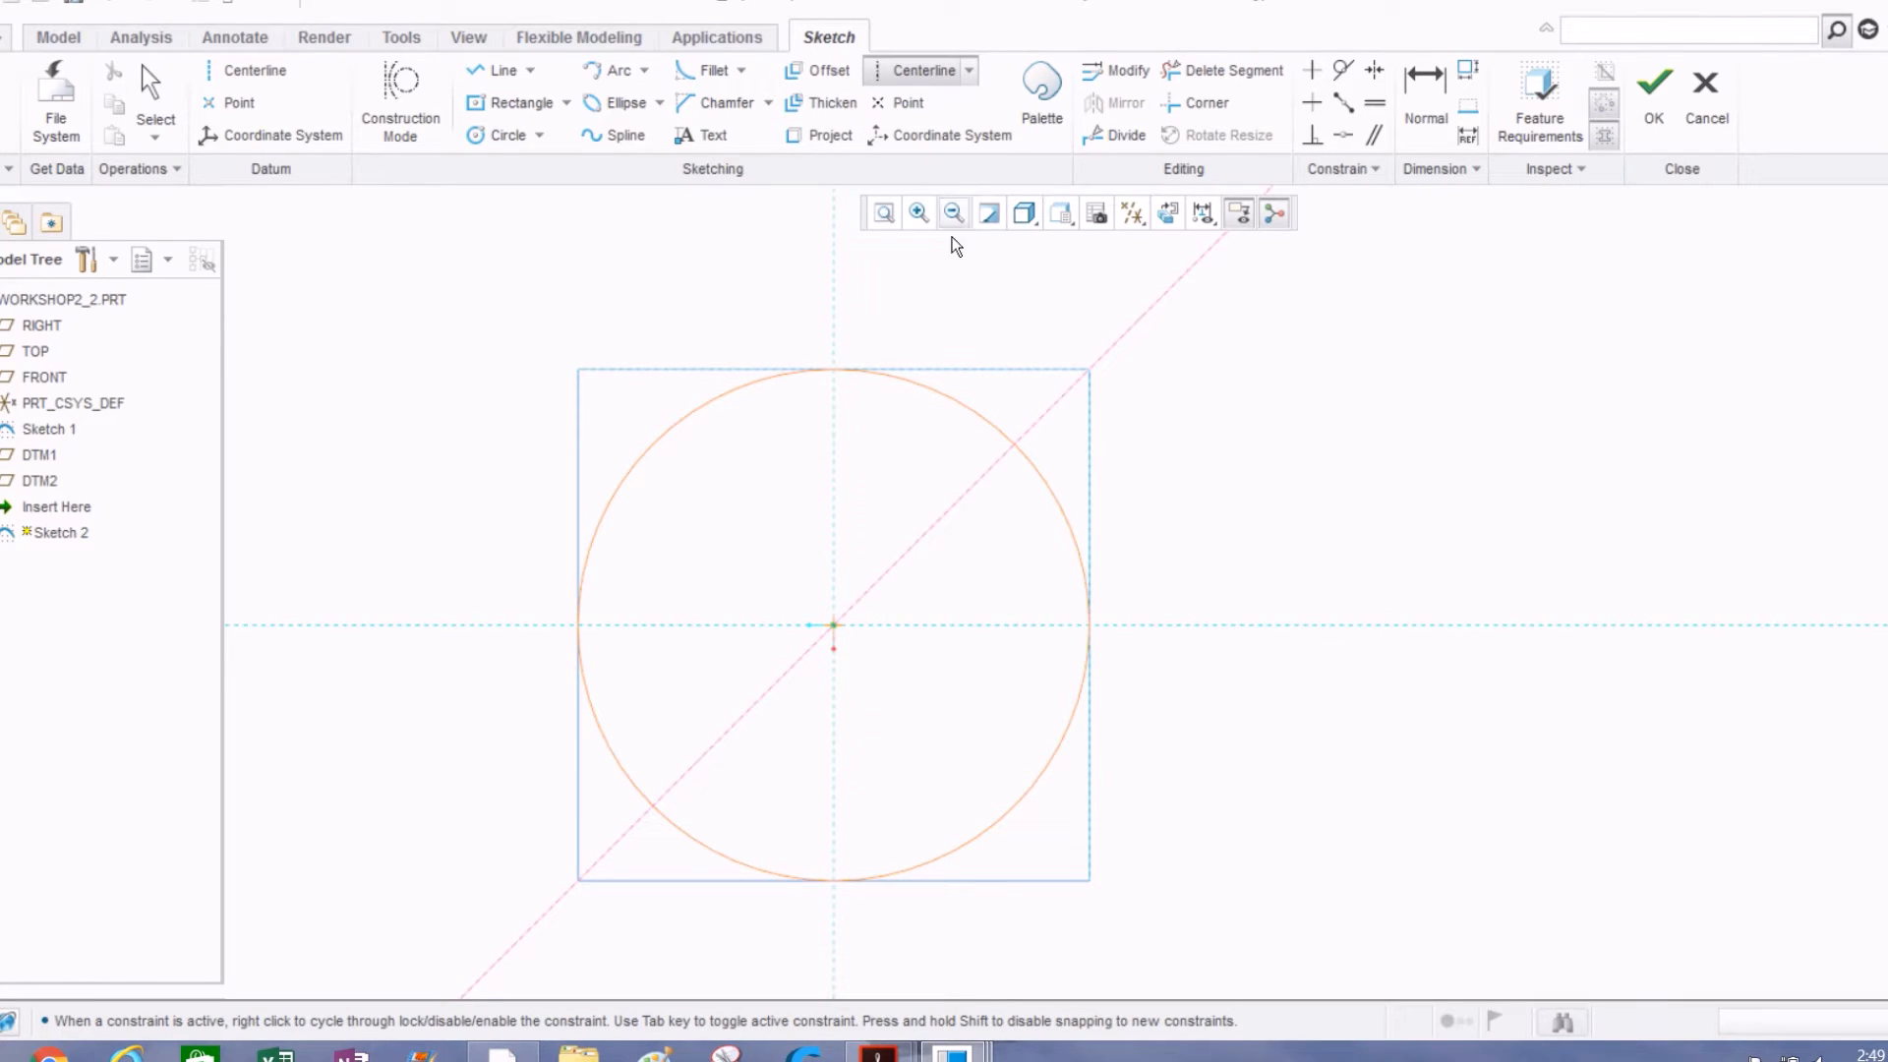
{"action": "left_click", "coordinate": [836, 630]}
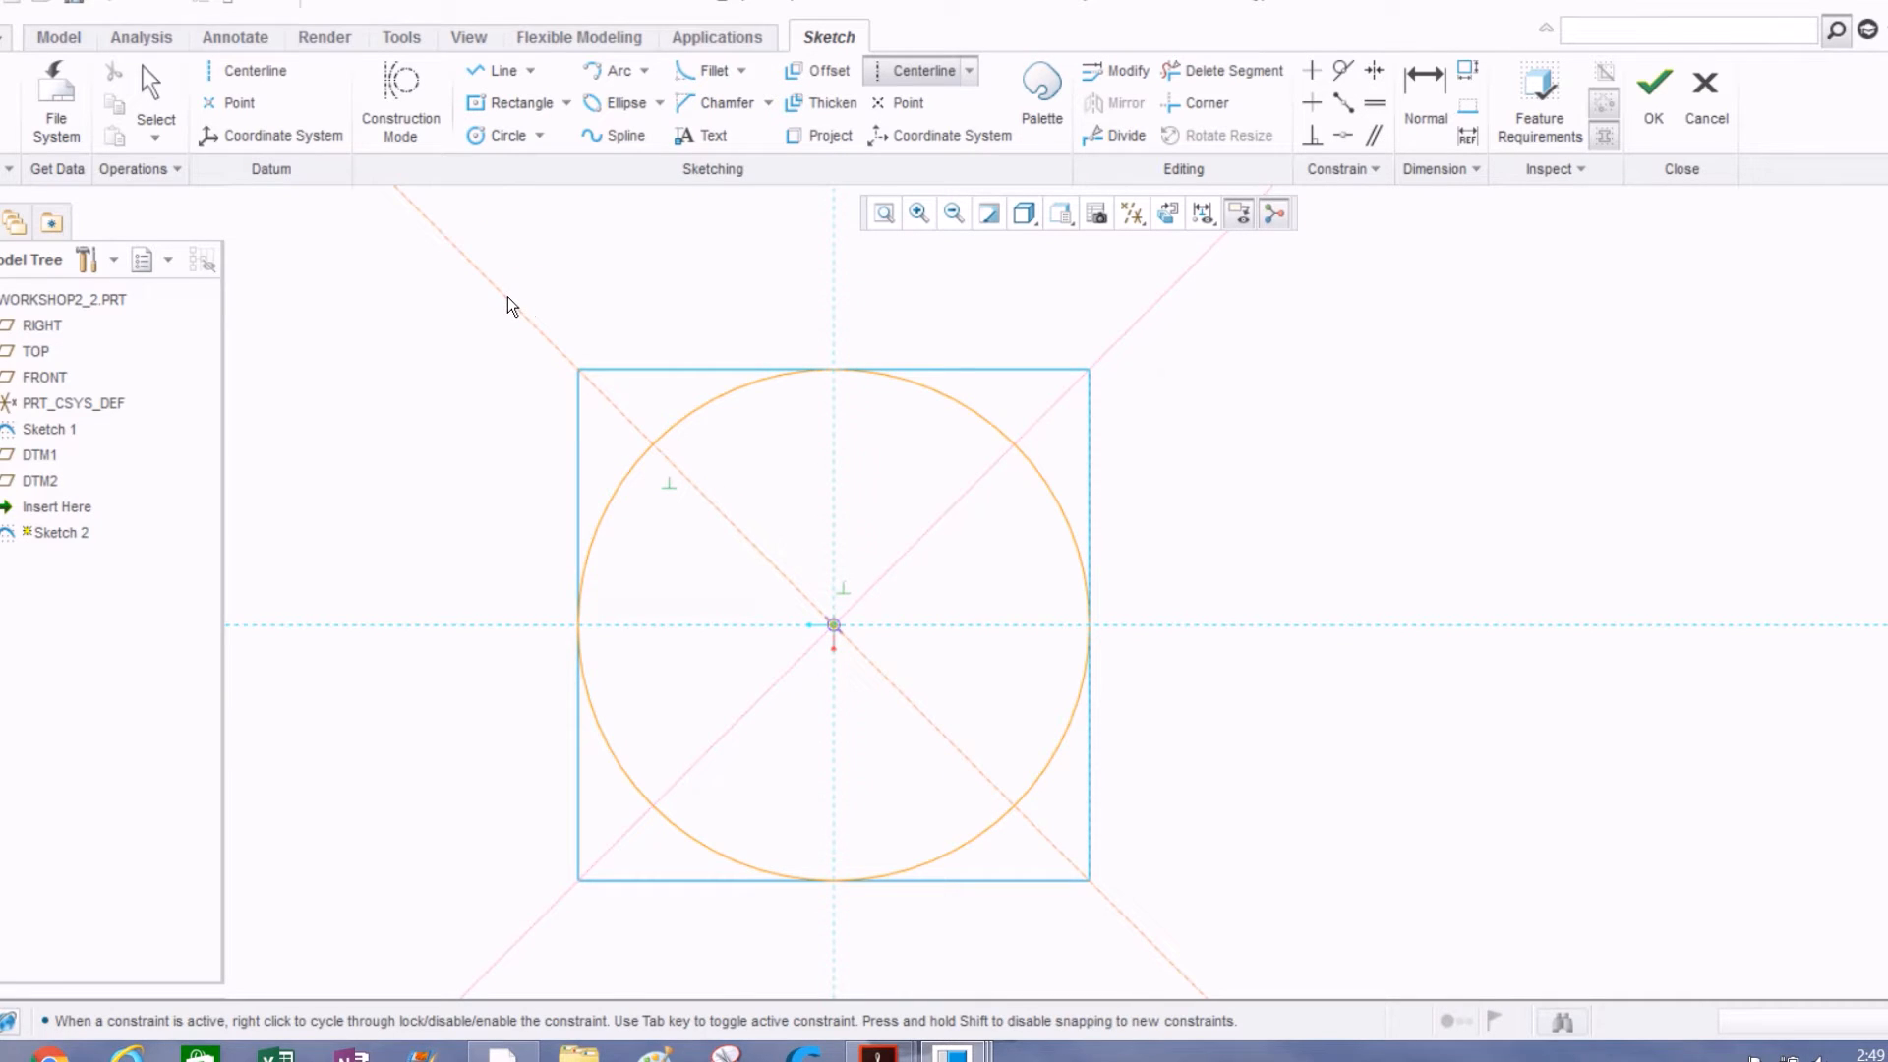
{"action": "left_click", "coordinate": [507, 298]}
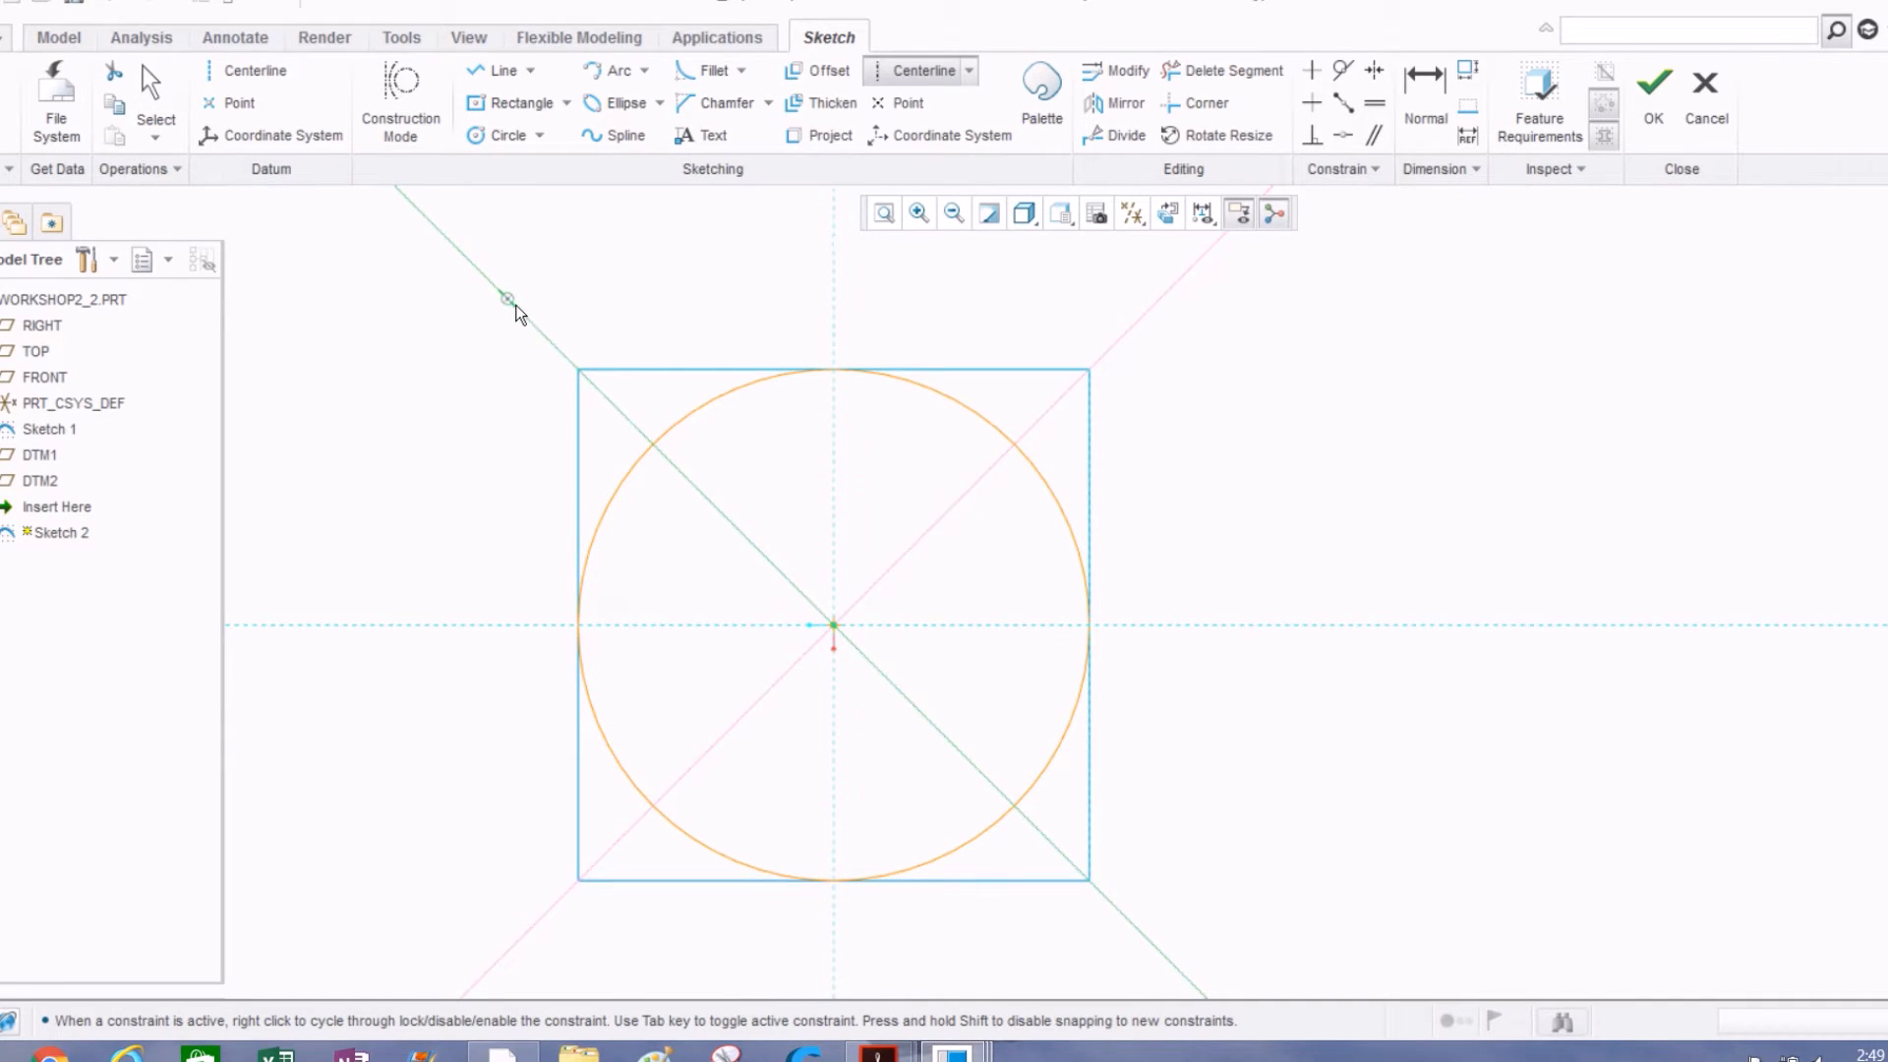
{"action": "middle_click", "coordinate": [427, 360]}
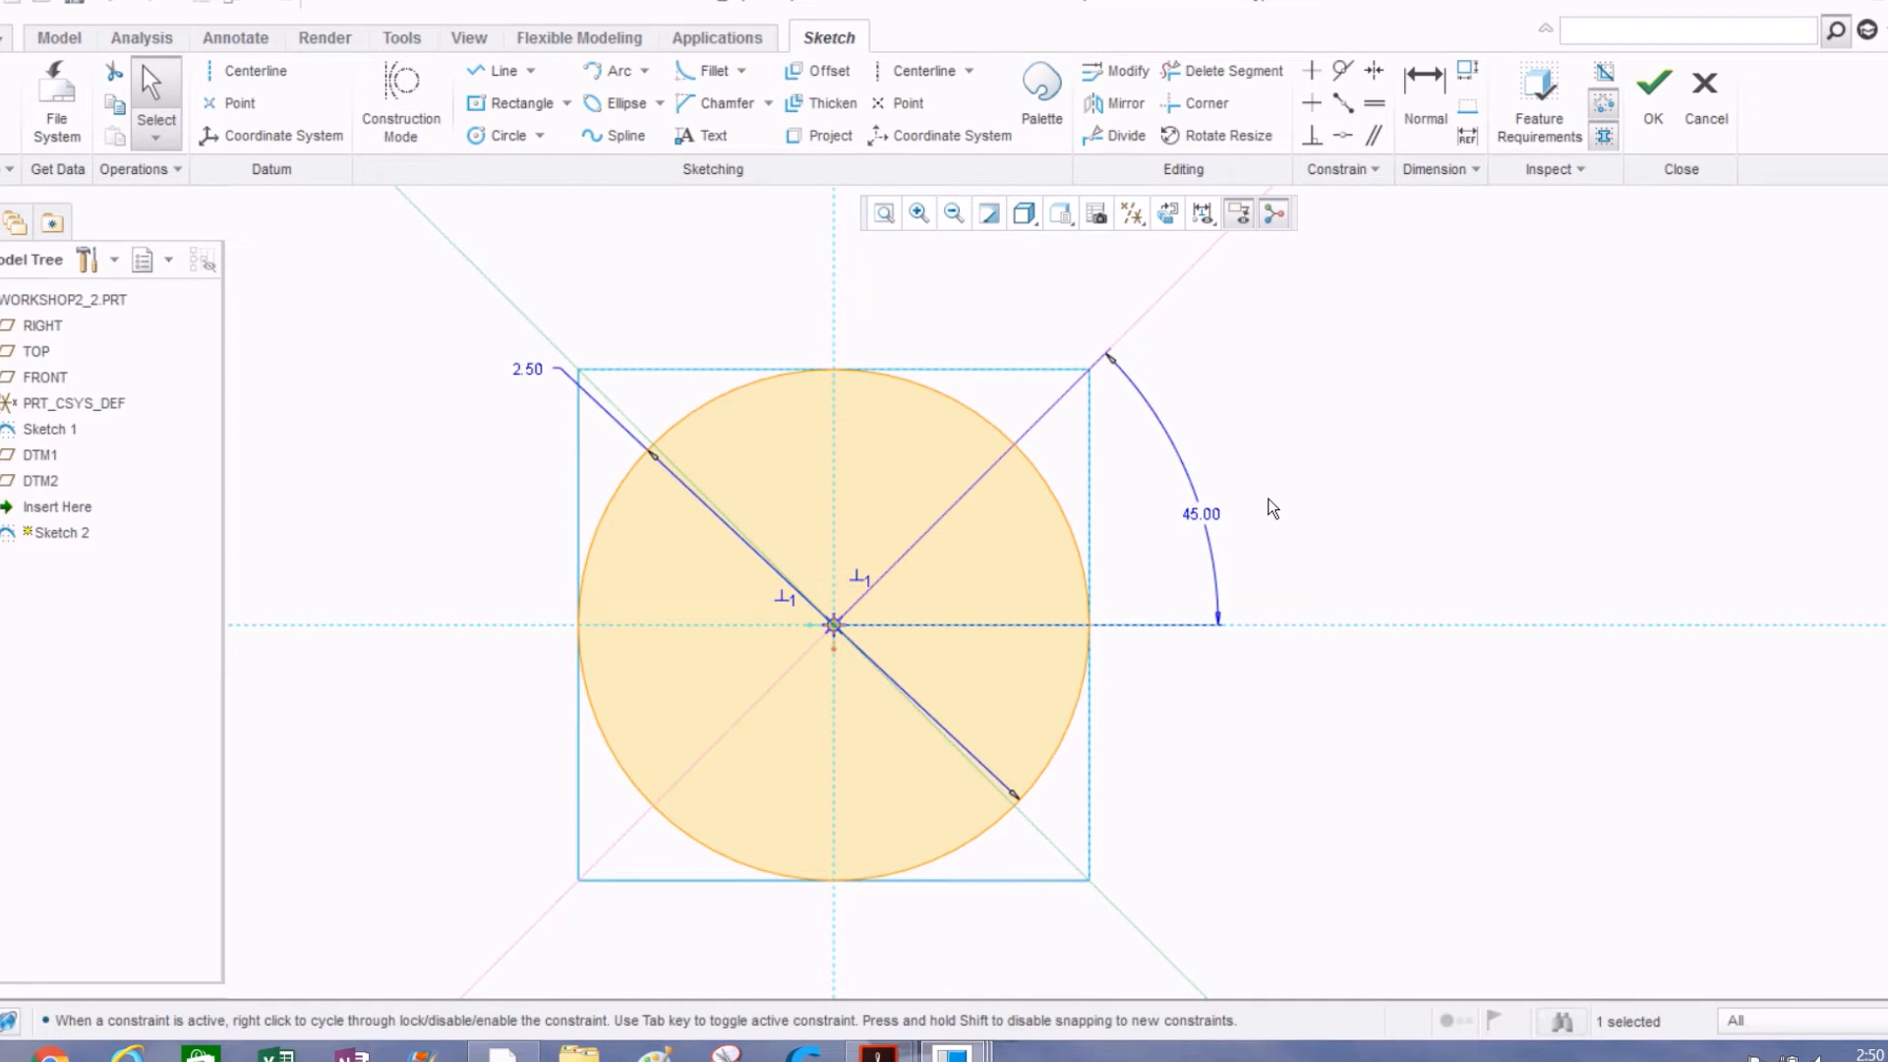
{"action": "left_click", "coordinate": [1723, 1057]}
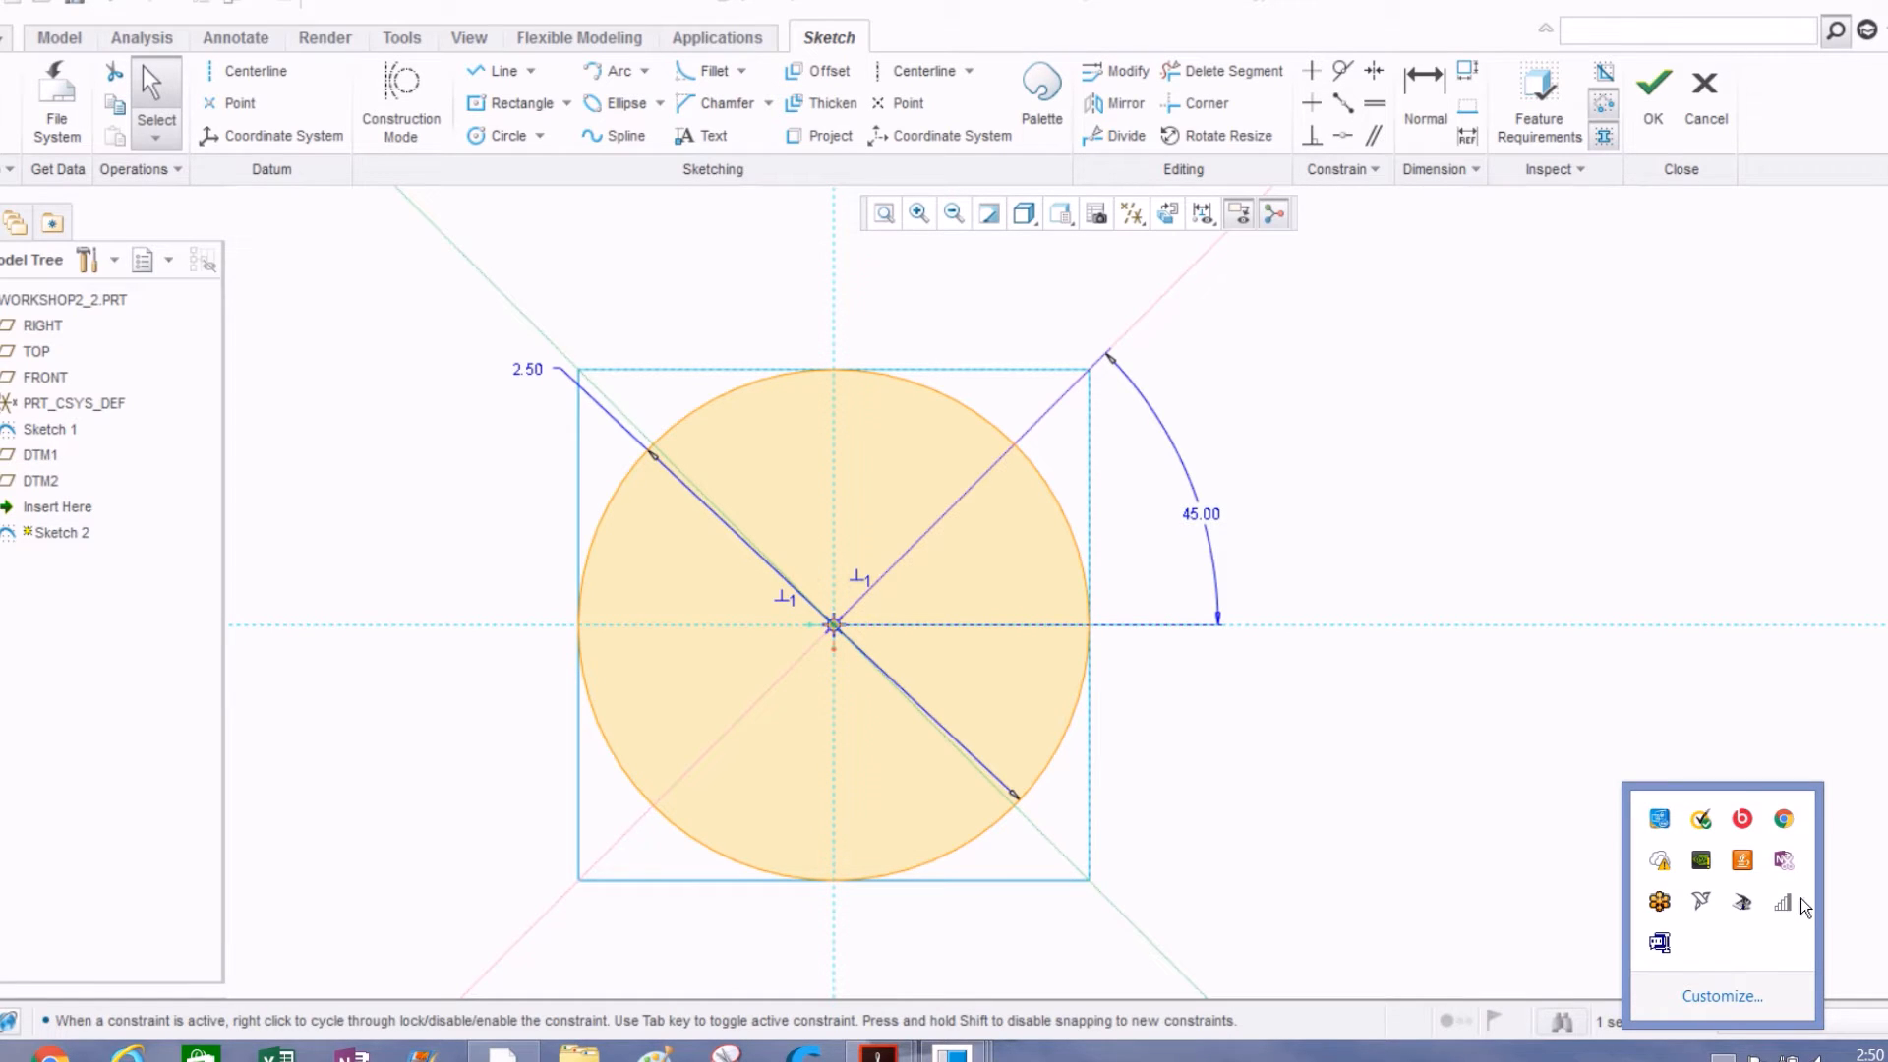
{"action": "left_click", "coordinate": [1796, 899]}
{"action": "left_click", "coordinate": [1862, 285]}
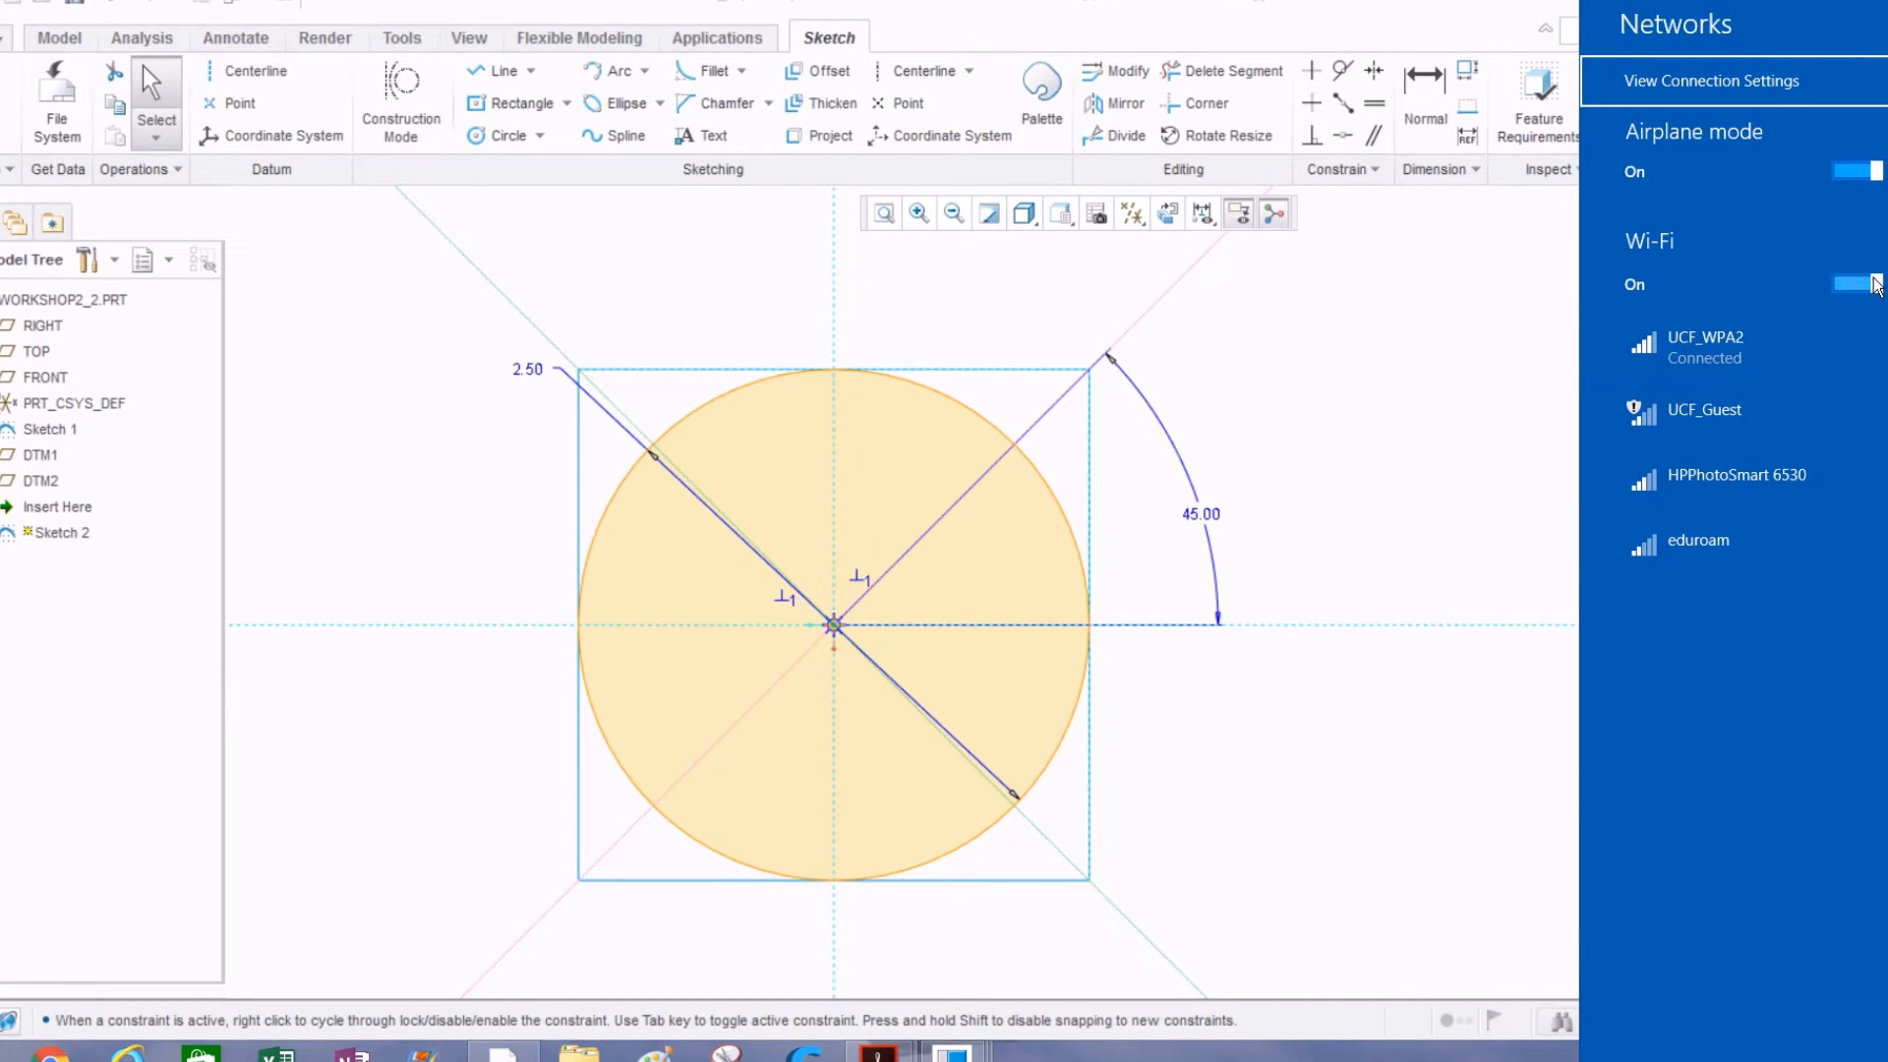
{"action": "left_click", "coordinate": [1438, 358]}
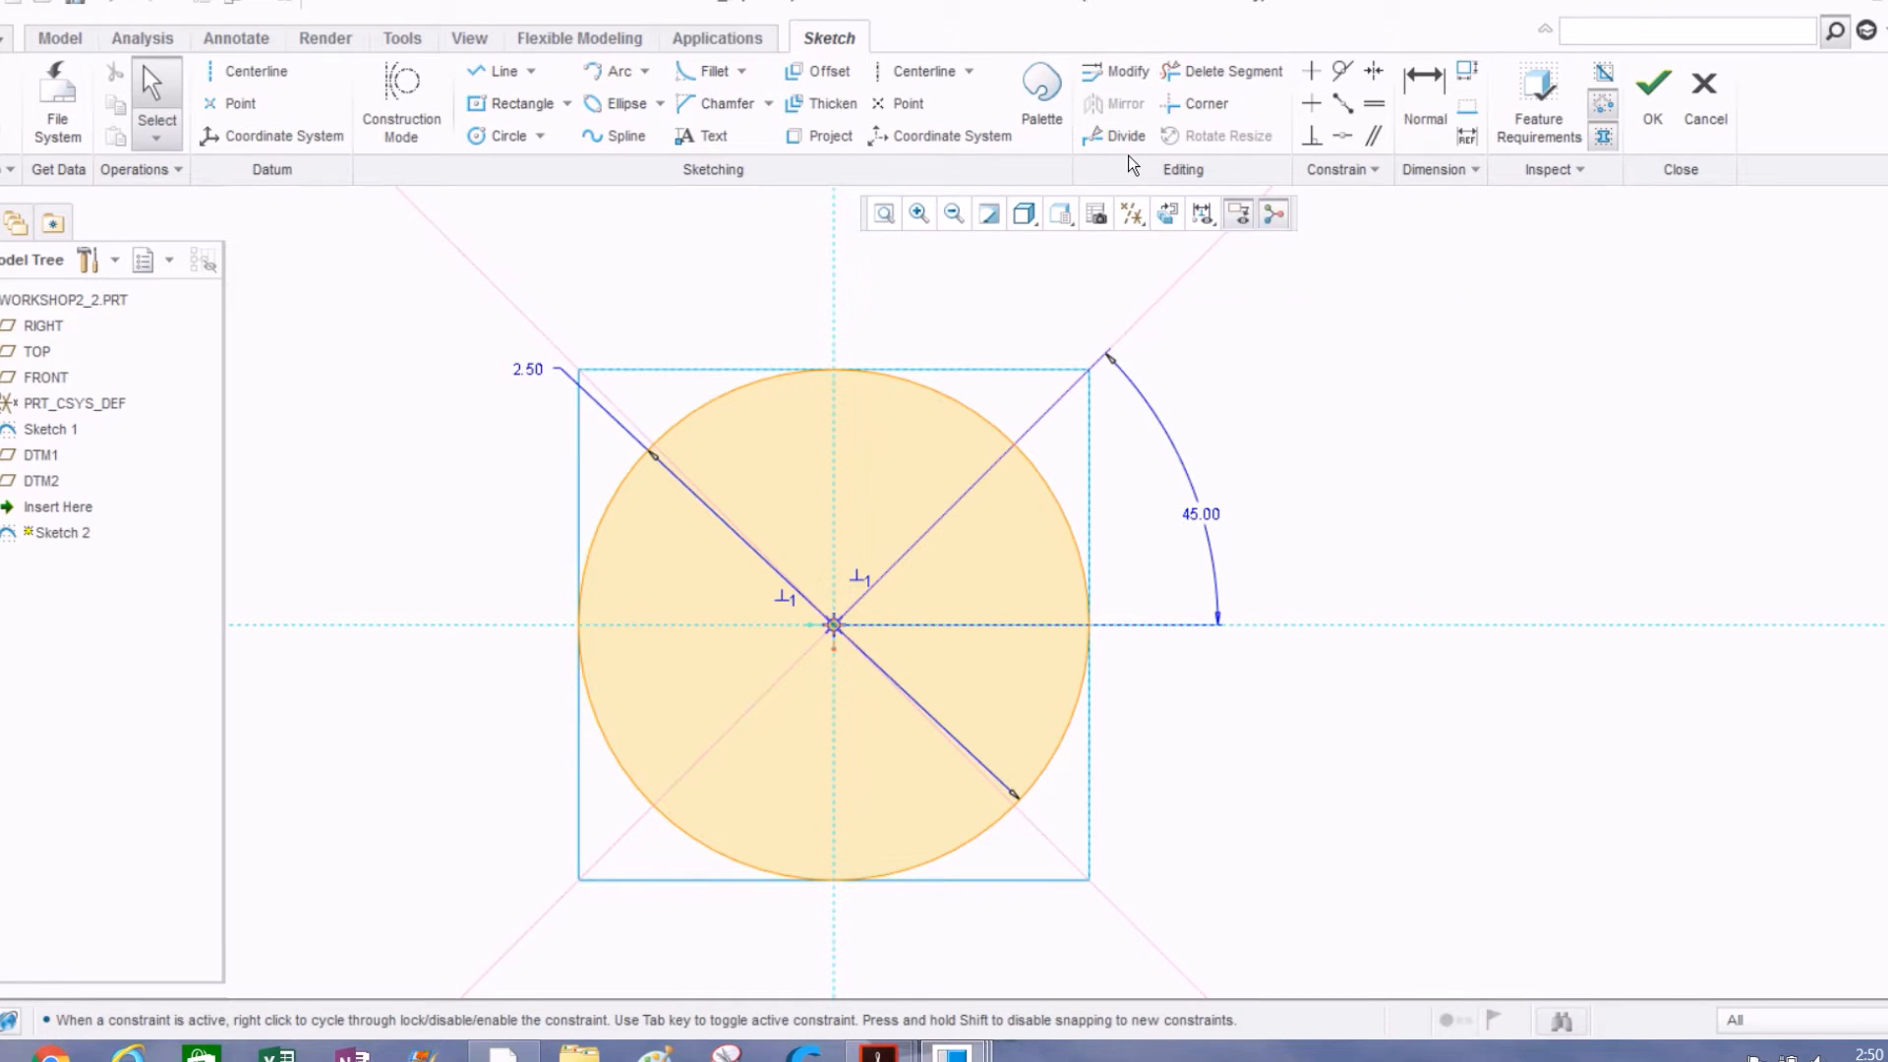
Step: Divide the circle at its four intersections with the two diagonal centerlines
{"action": "left_click", "coordinate": [1107, 144]}
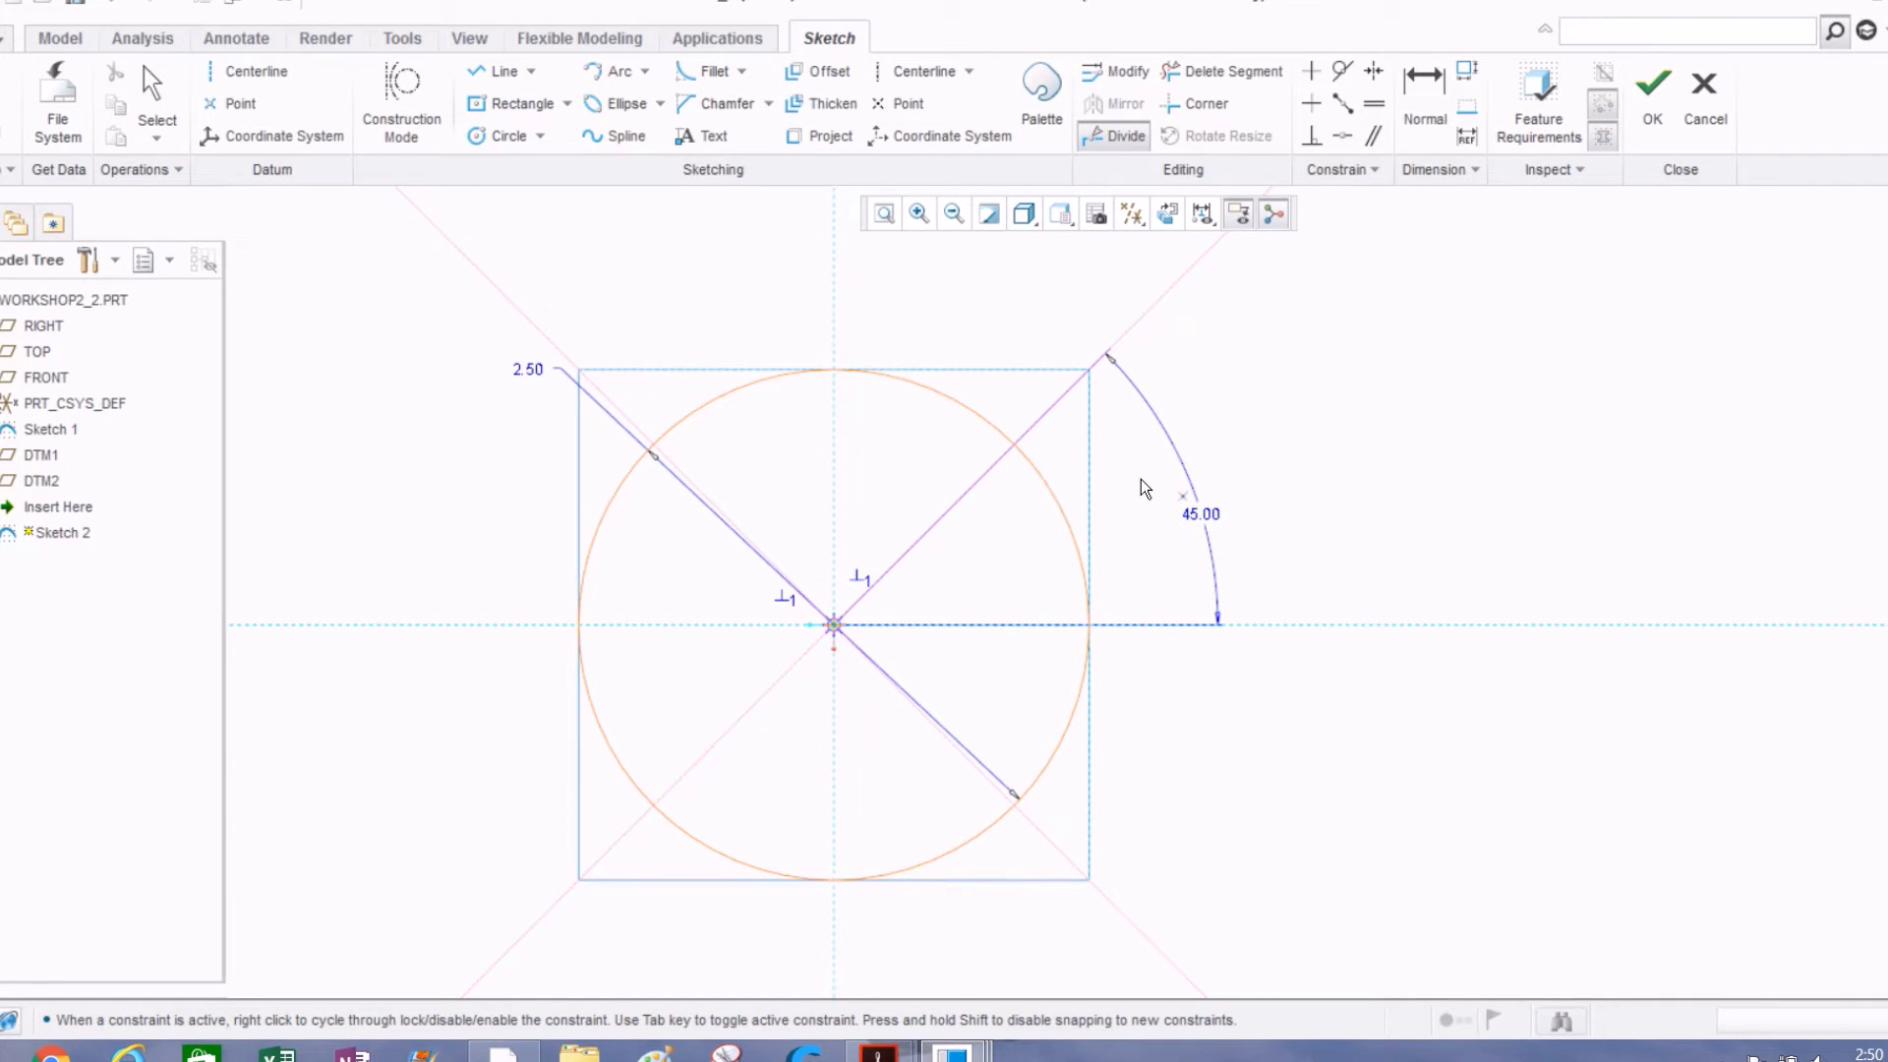
{"action": "left_click", "coordinate": [1027, 451]}
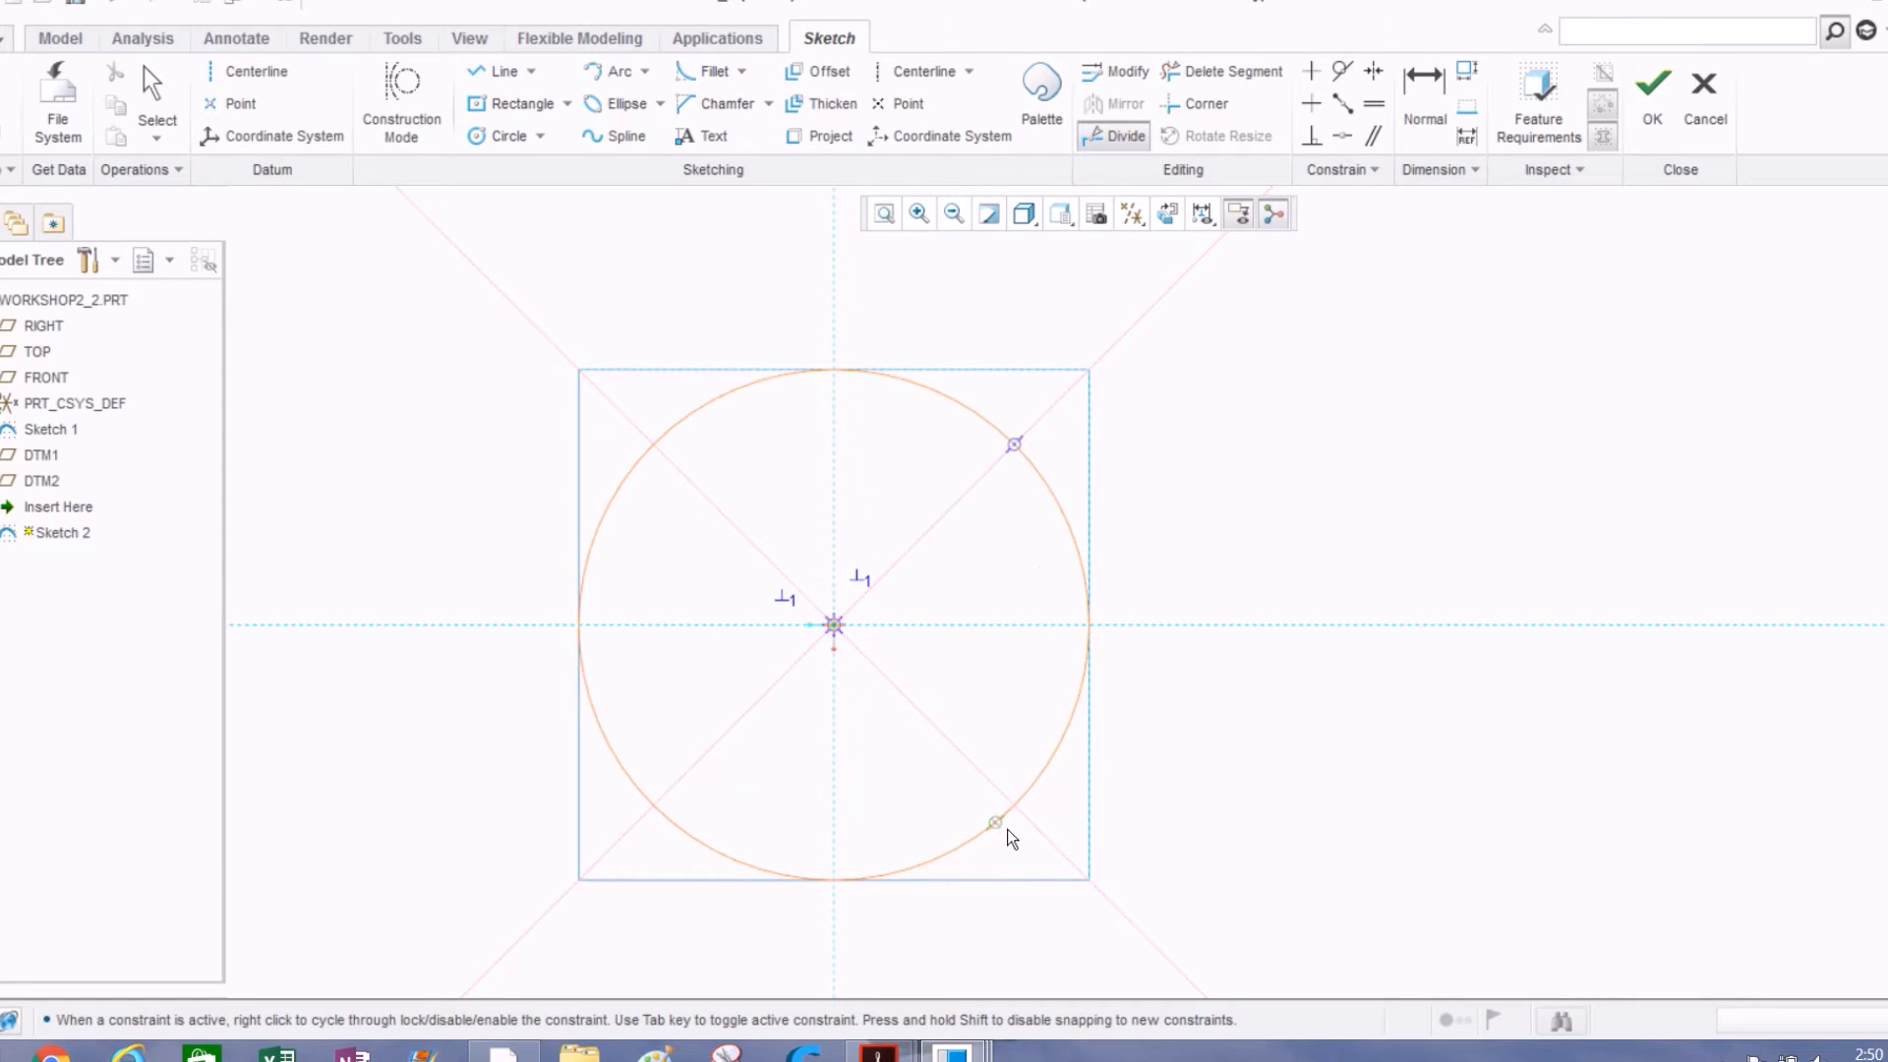
{"action": "left_click", "coordinate": [1016, 804]}
{"action": "left_click", "coordinate": [652, 802]}
{"action": "left_click", "coordinate": [650, 442]}
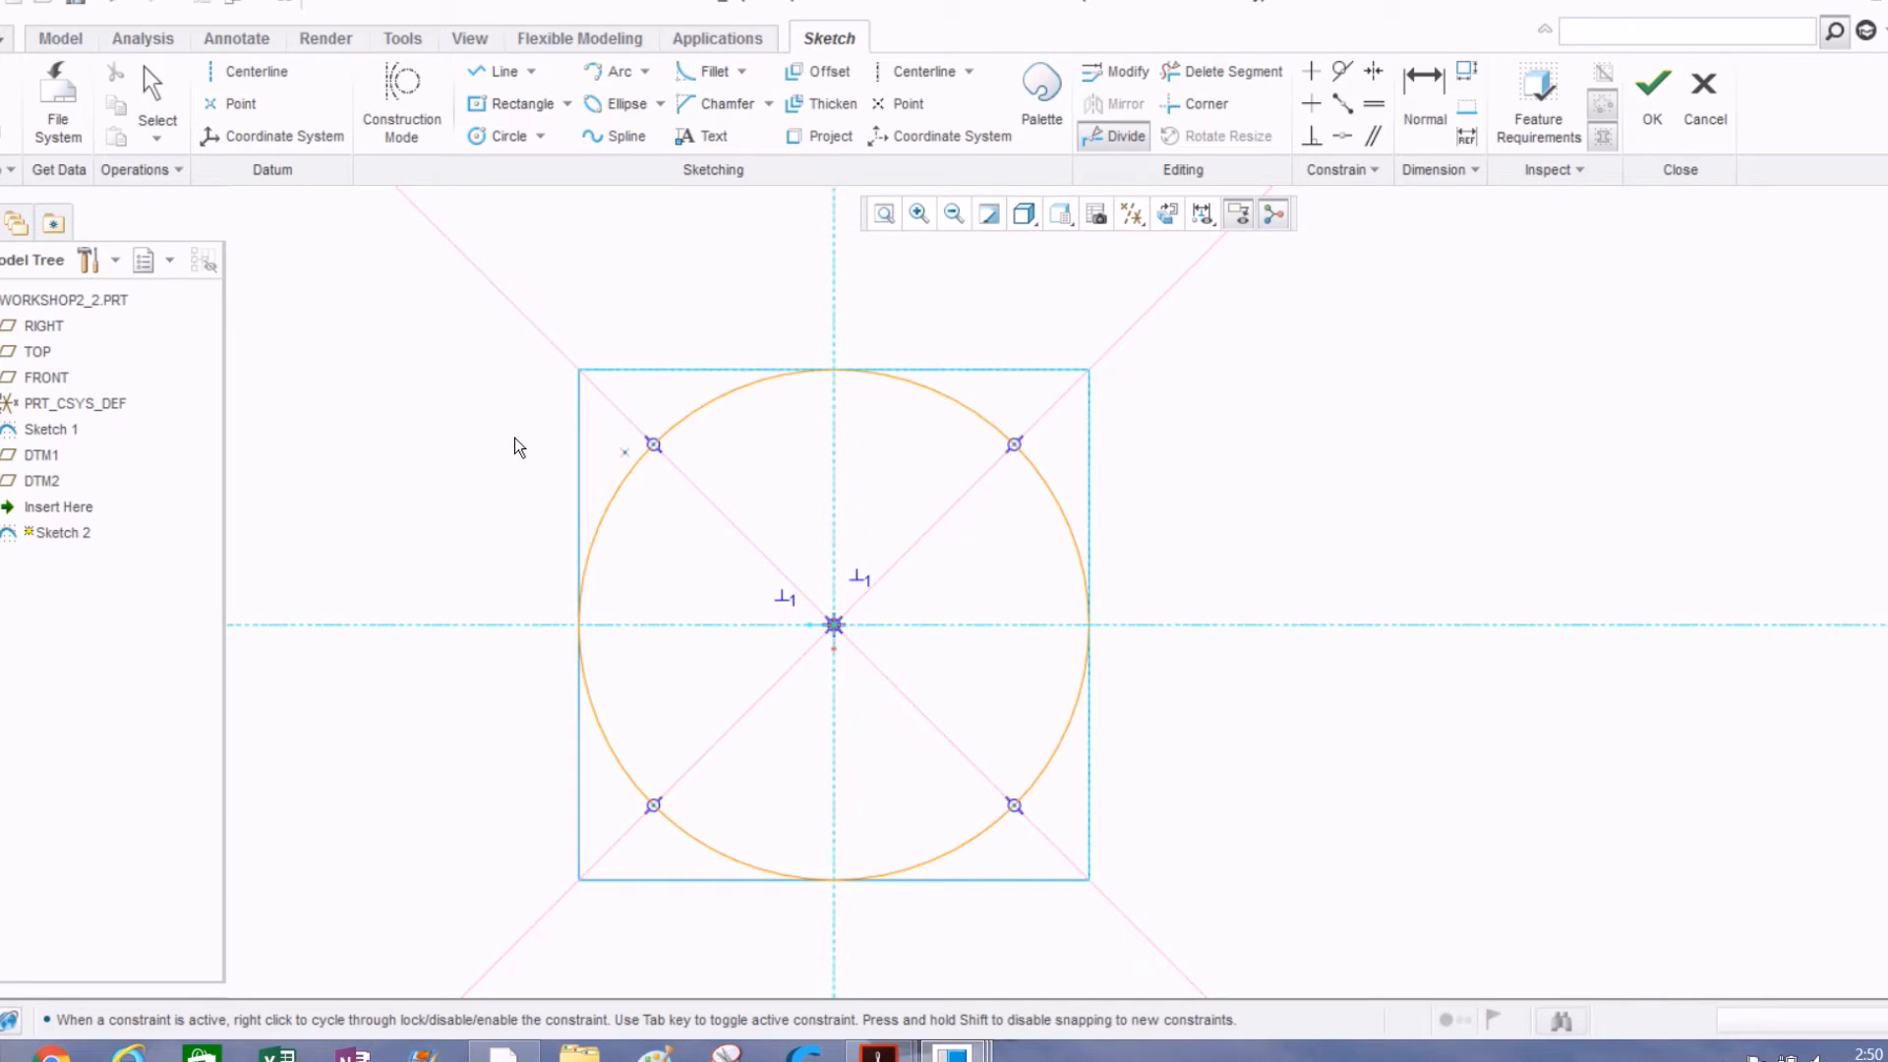
{"action": "middle_click", "coordinate": [339, 422]}
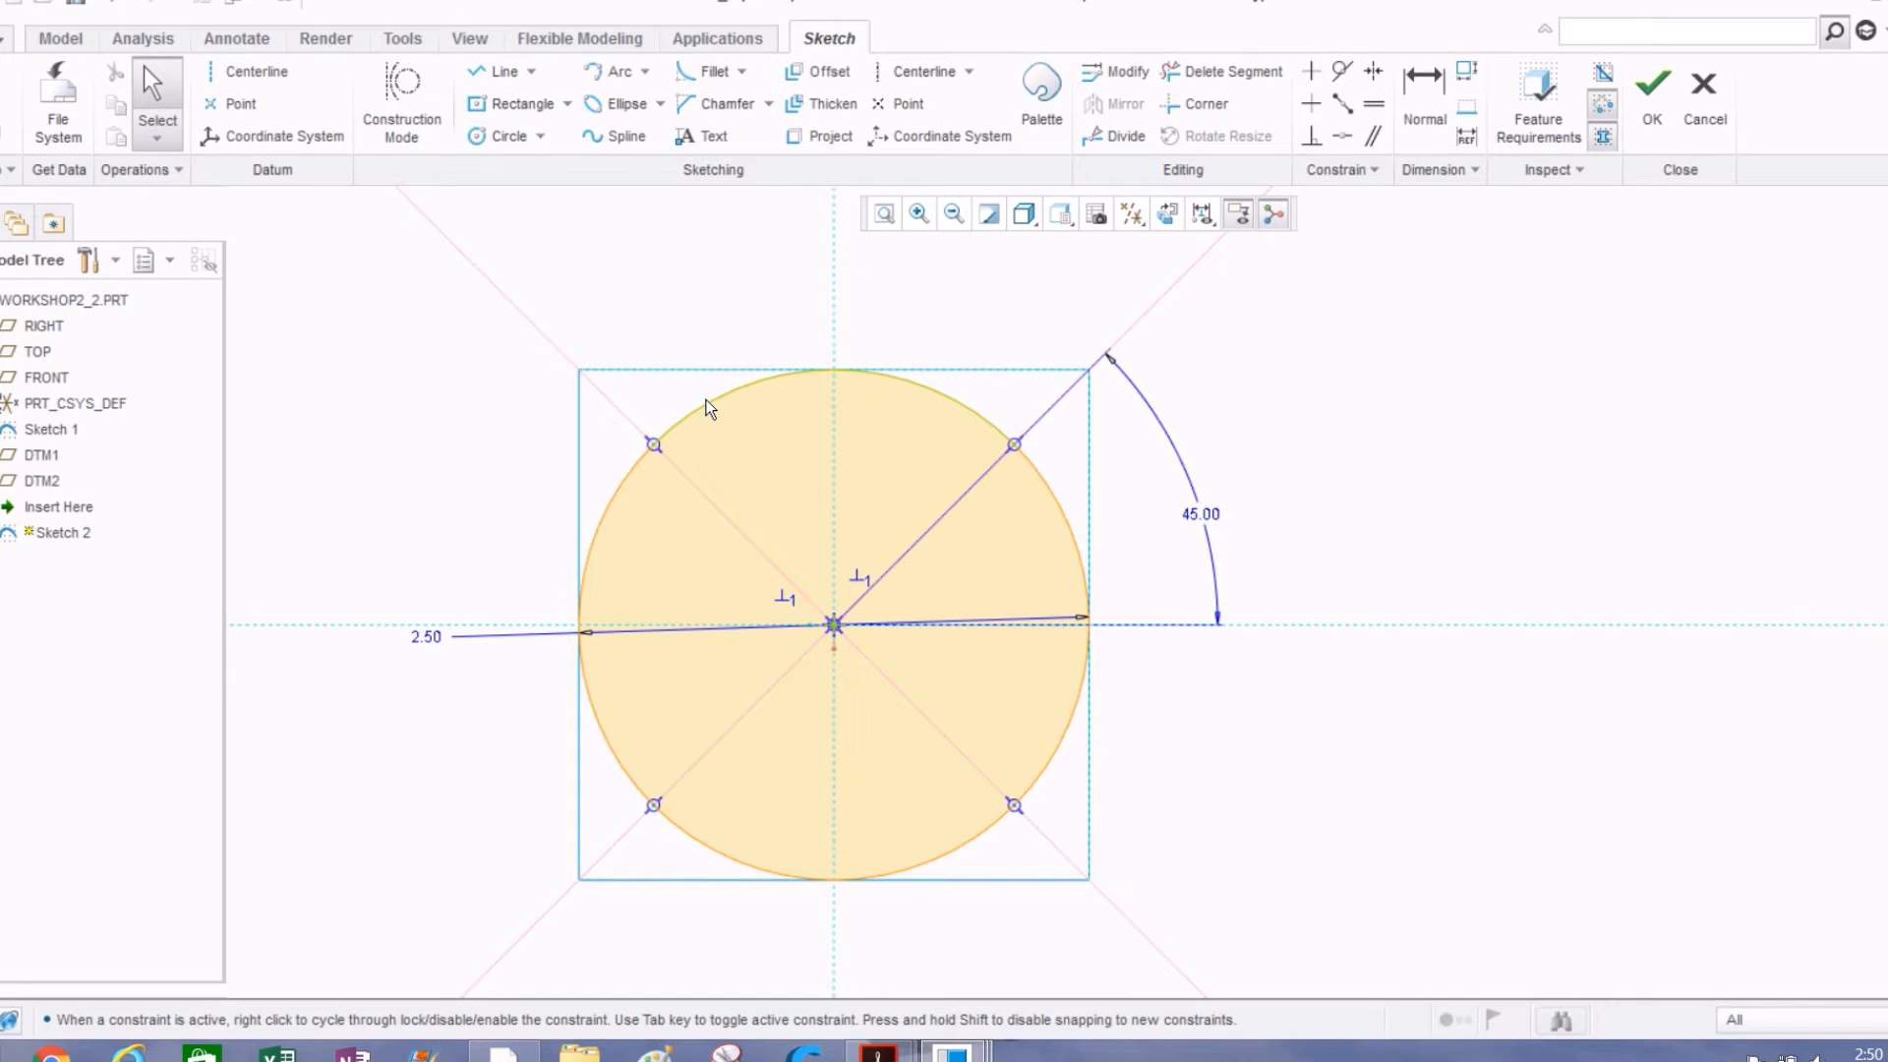
Step: Check the divided circle against the square in a 3D view and accept the edited sketch
{"action": "middle_click_drag", "start_coordinate": [968, 655], "coordinate": [962, 601]}
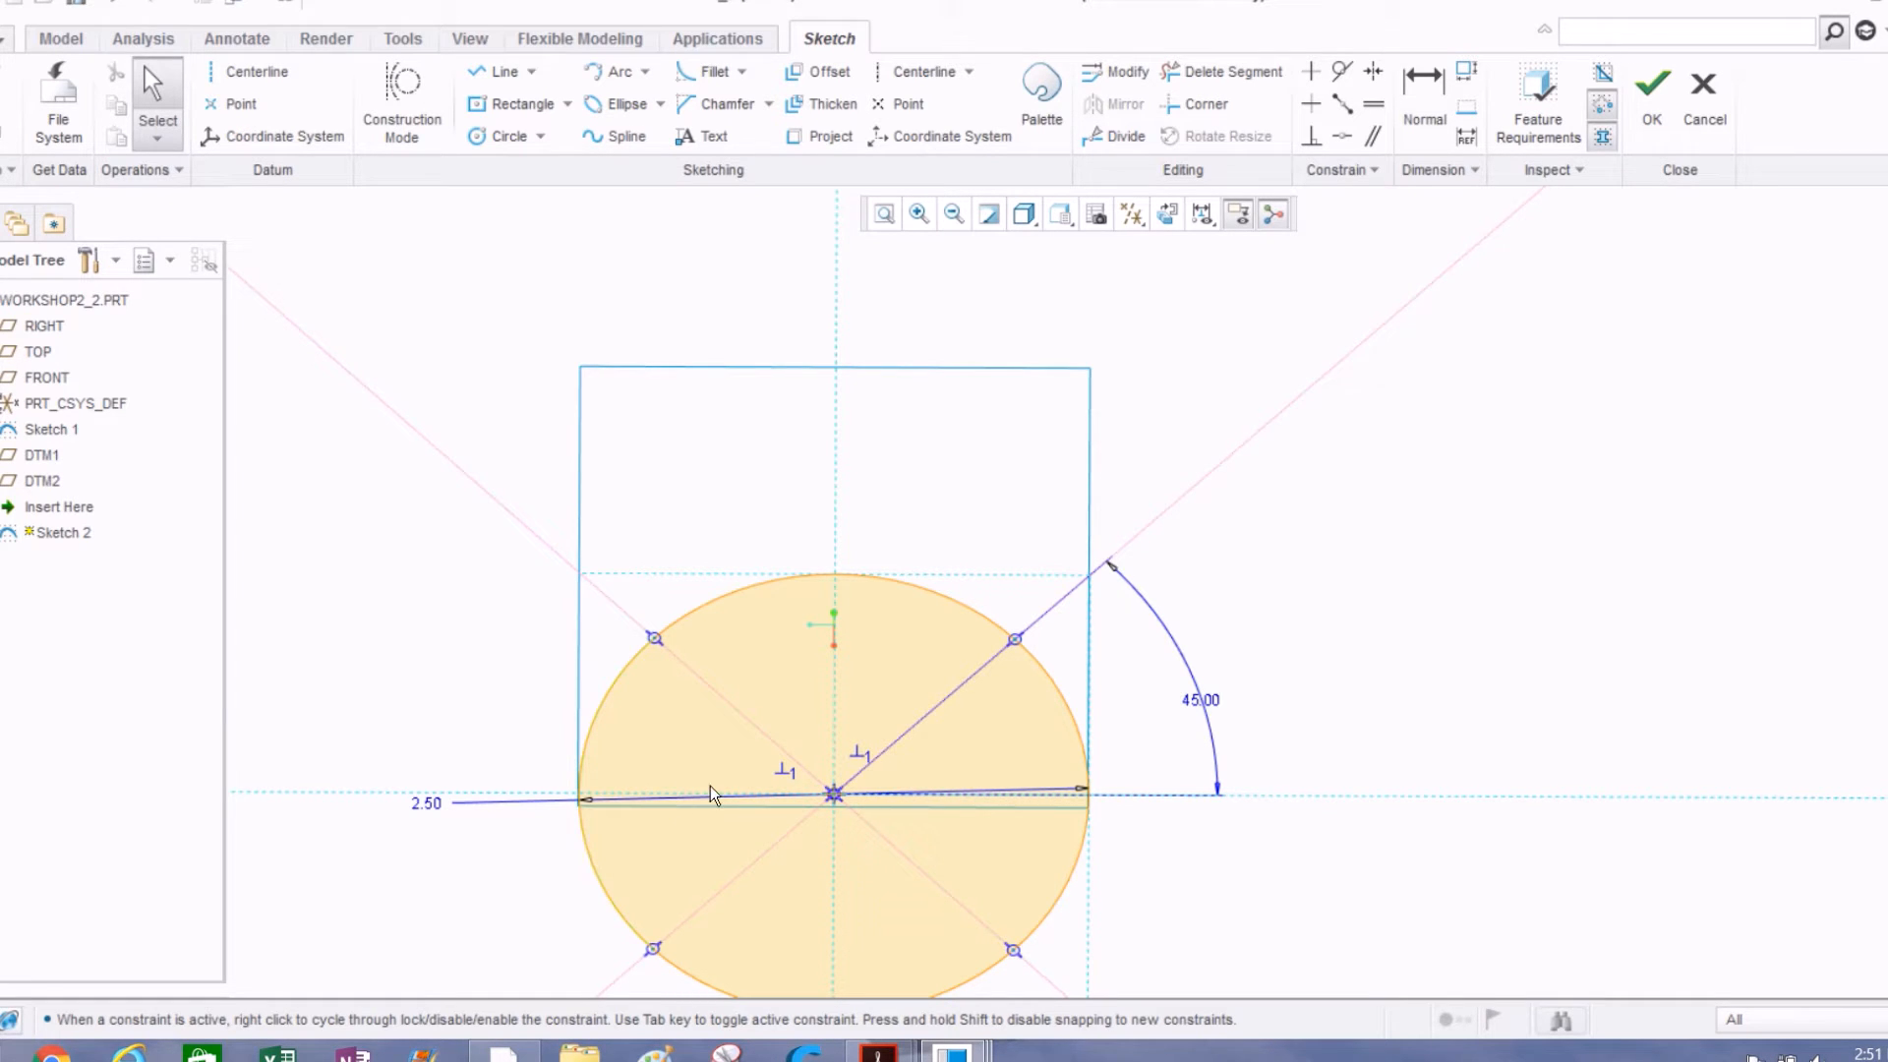
{"action": "mouse_move", "coordinate": [739, 732]}
{"action": "middle_mouse_down"}
{"action": "mouse_move", "coordinate": [780, 518]}
{"action": "mouse_move", "coordinate": [767, 440]}
{"action": "mouse_move", "coordinate": [809, 598]}
{"action": "mouse_move", "coordinate": [813, 535]}
{"action": "mouse_move", "coordinate": [841, 528]}
{"action": "middle_mouse_up"}
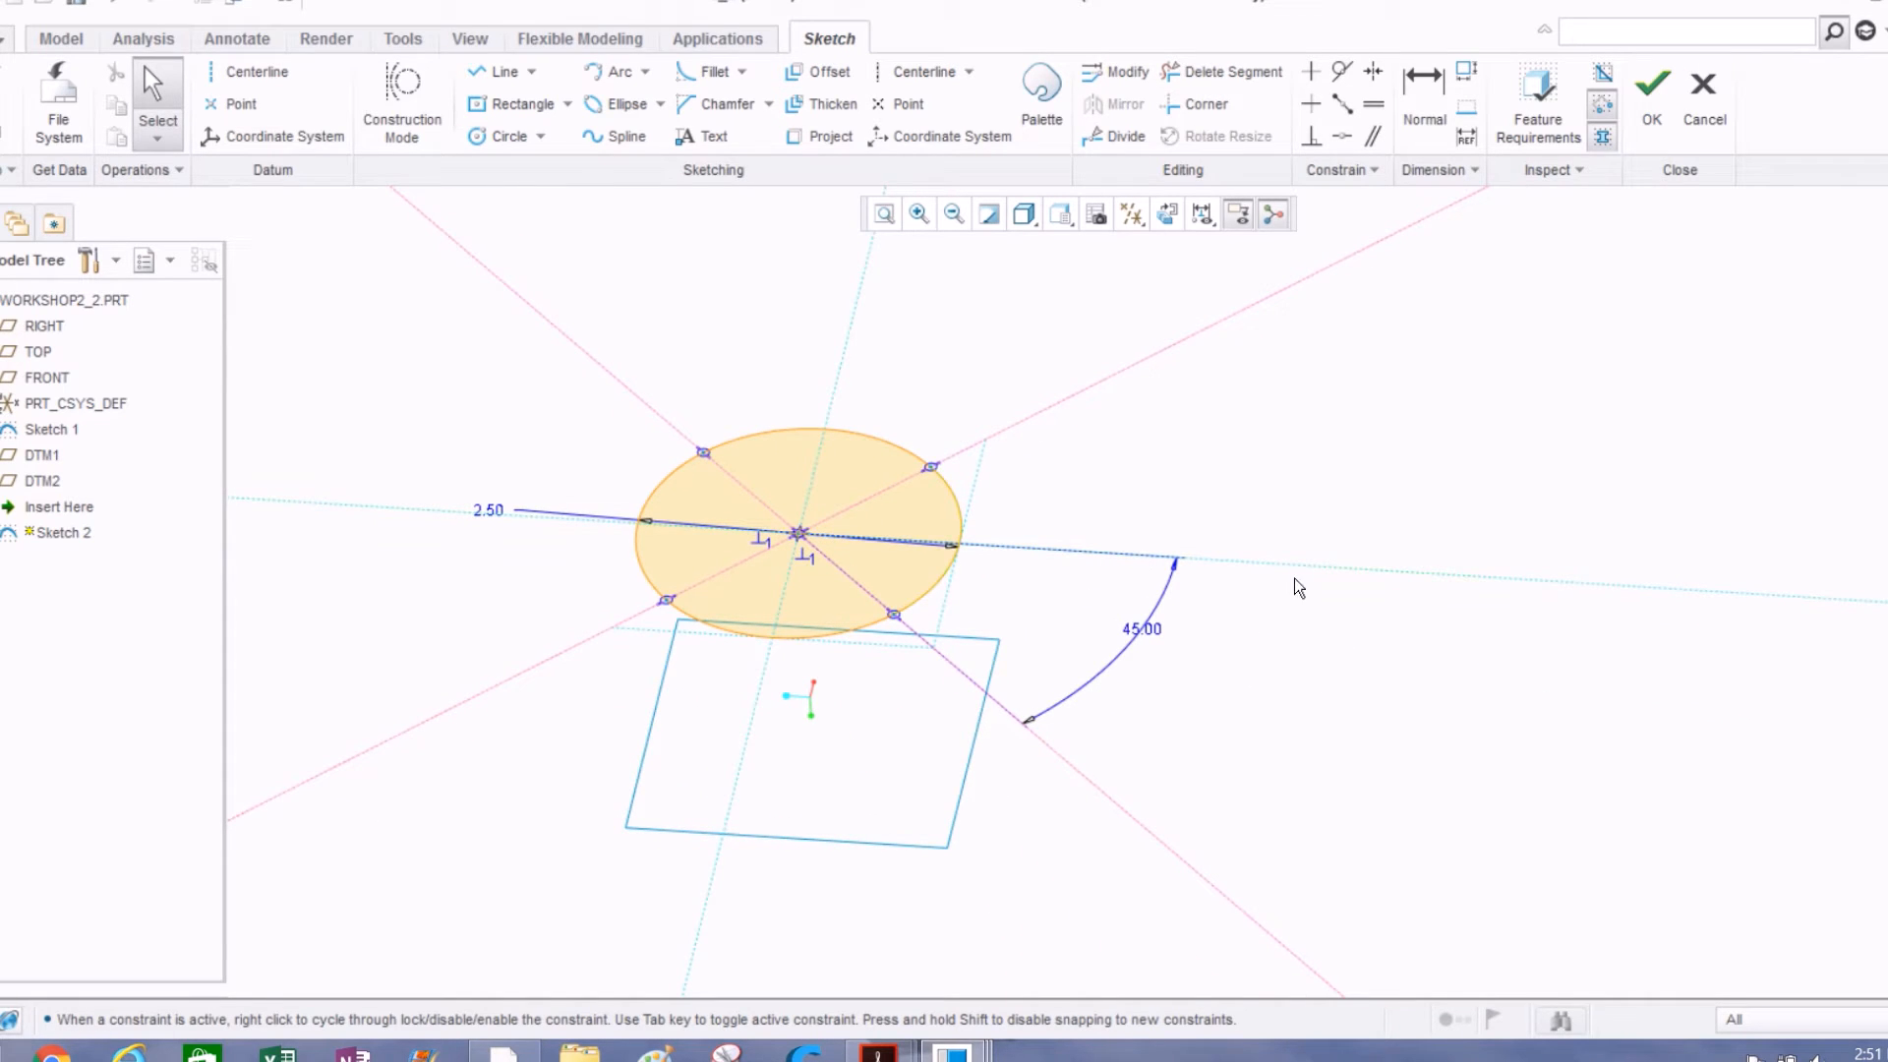
{"action": "left_click", "coordinate": [1661, 120]}
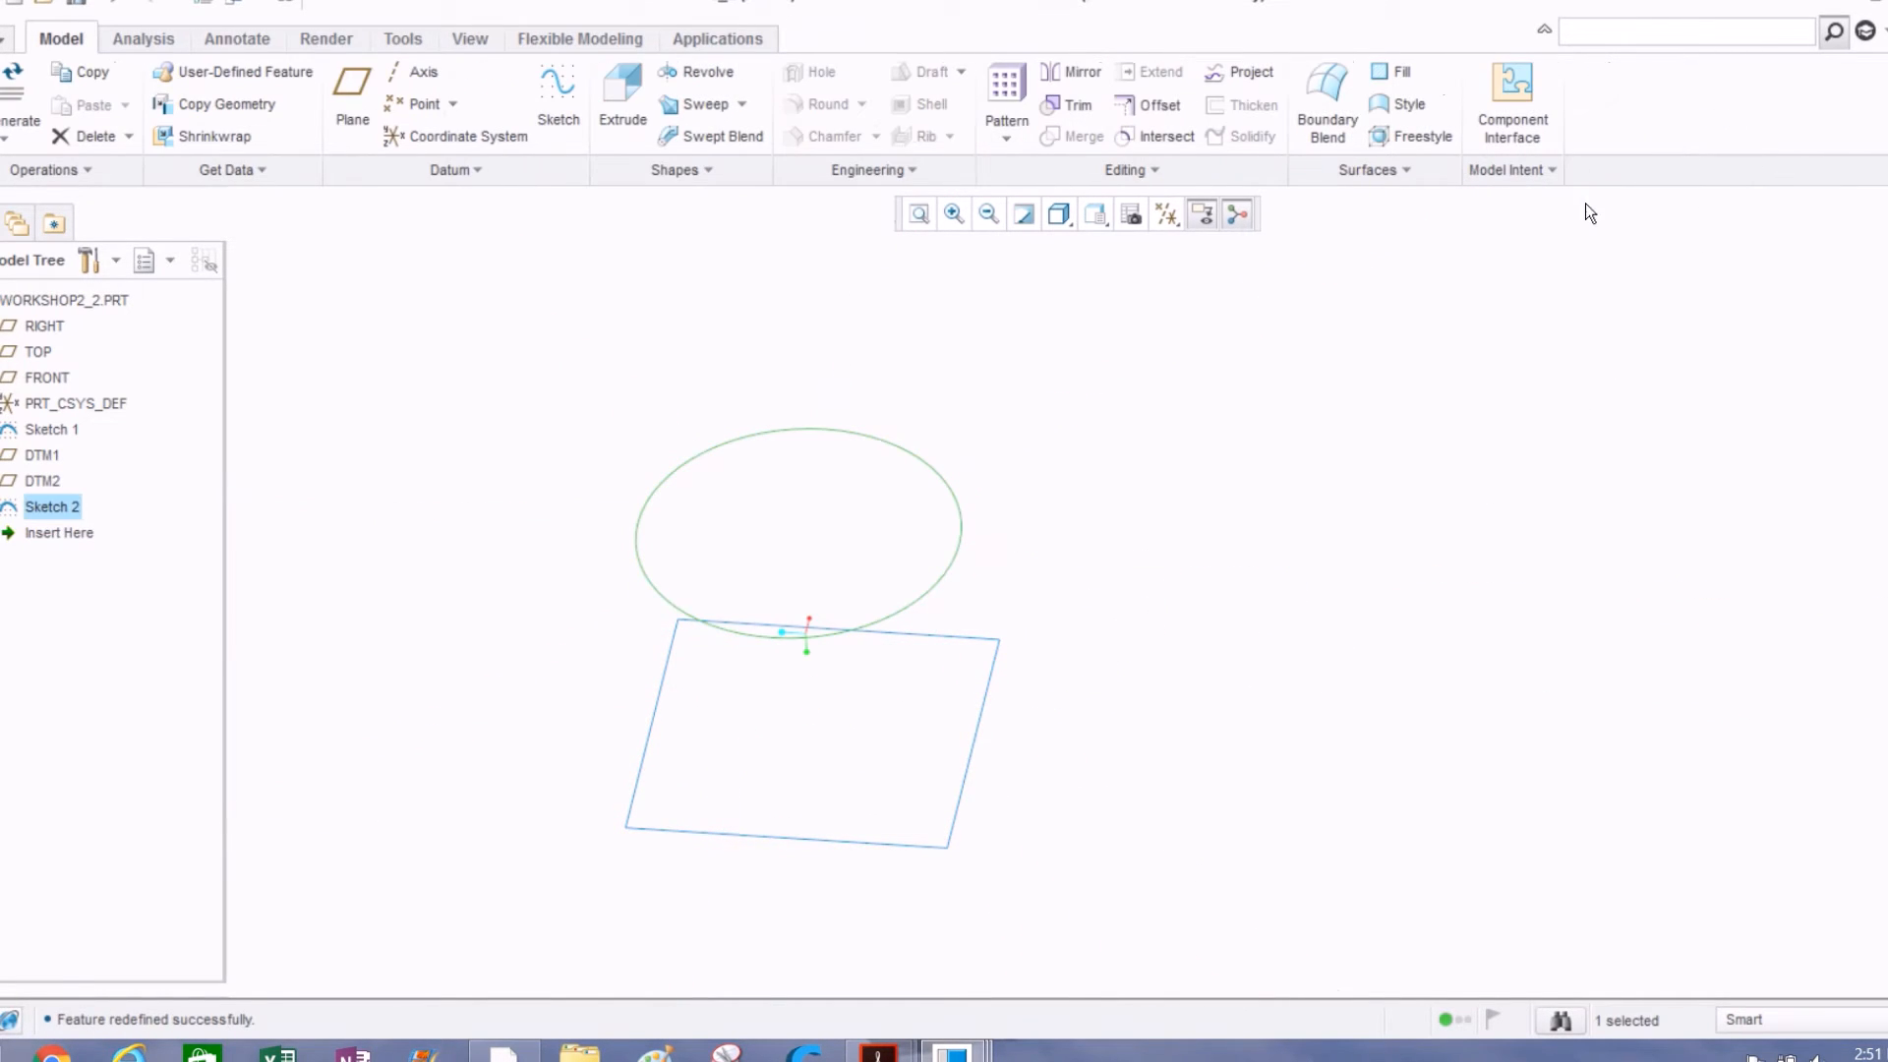
Step: Start a blend from selected sections, using the square as the first section and the divided circle as the second
{"action": "left_click", "coordinate": [1355, 511]}
{"action": "scroll", "coordinate": [1353, 507], "scroll_direction": "up", "scroll_amount": 1}
{"action": "middle_click_drag", "start_coordinate": [1321, 496], "coordinate": [1297, 441]}
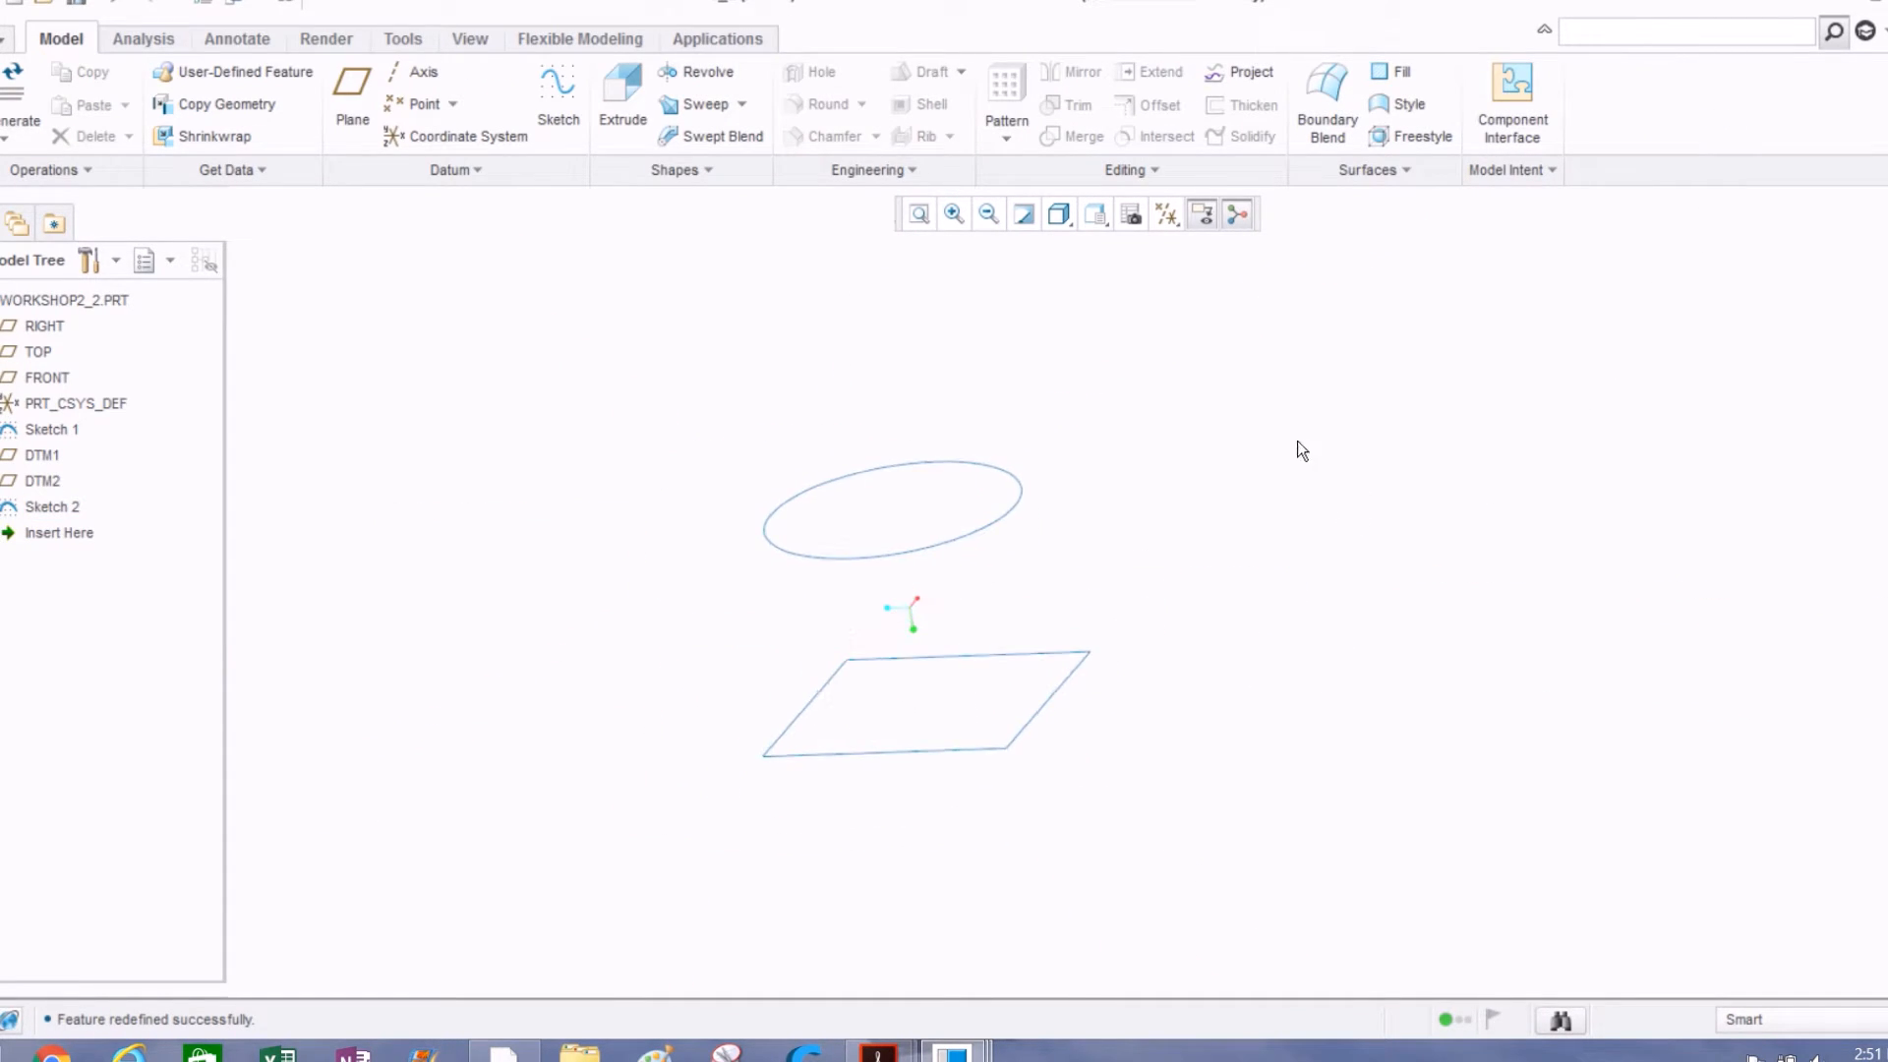
{"action": "left_click", "coordinate": [686, 187]}
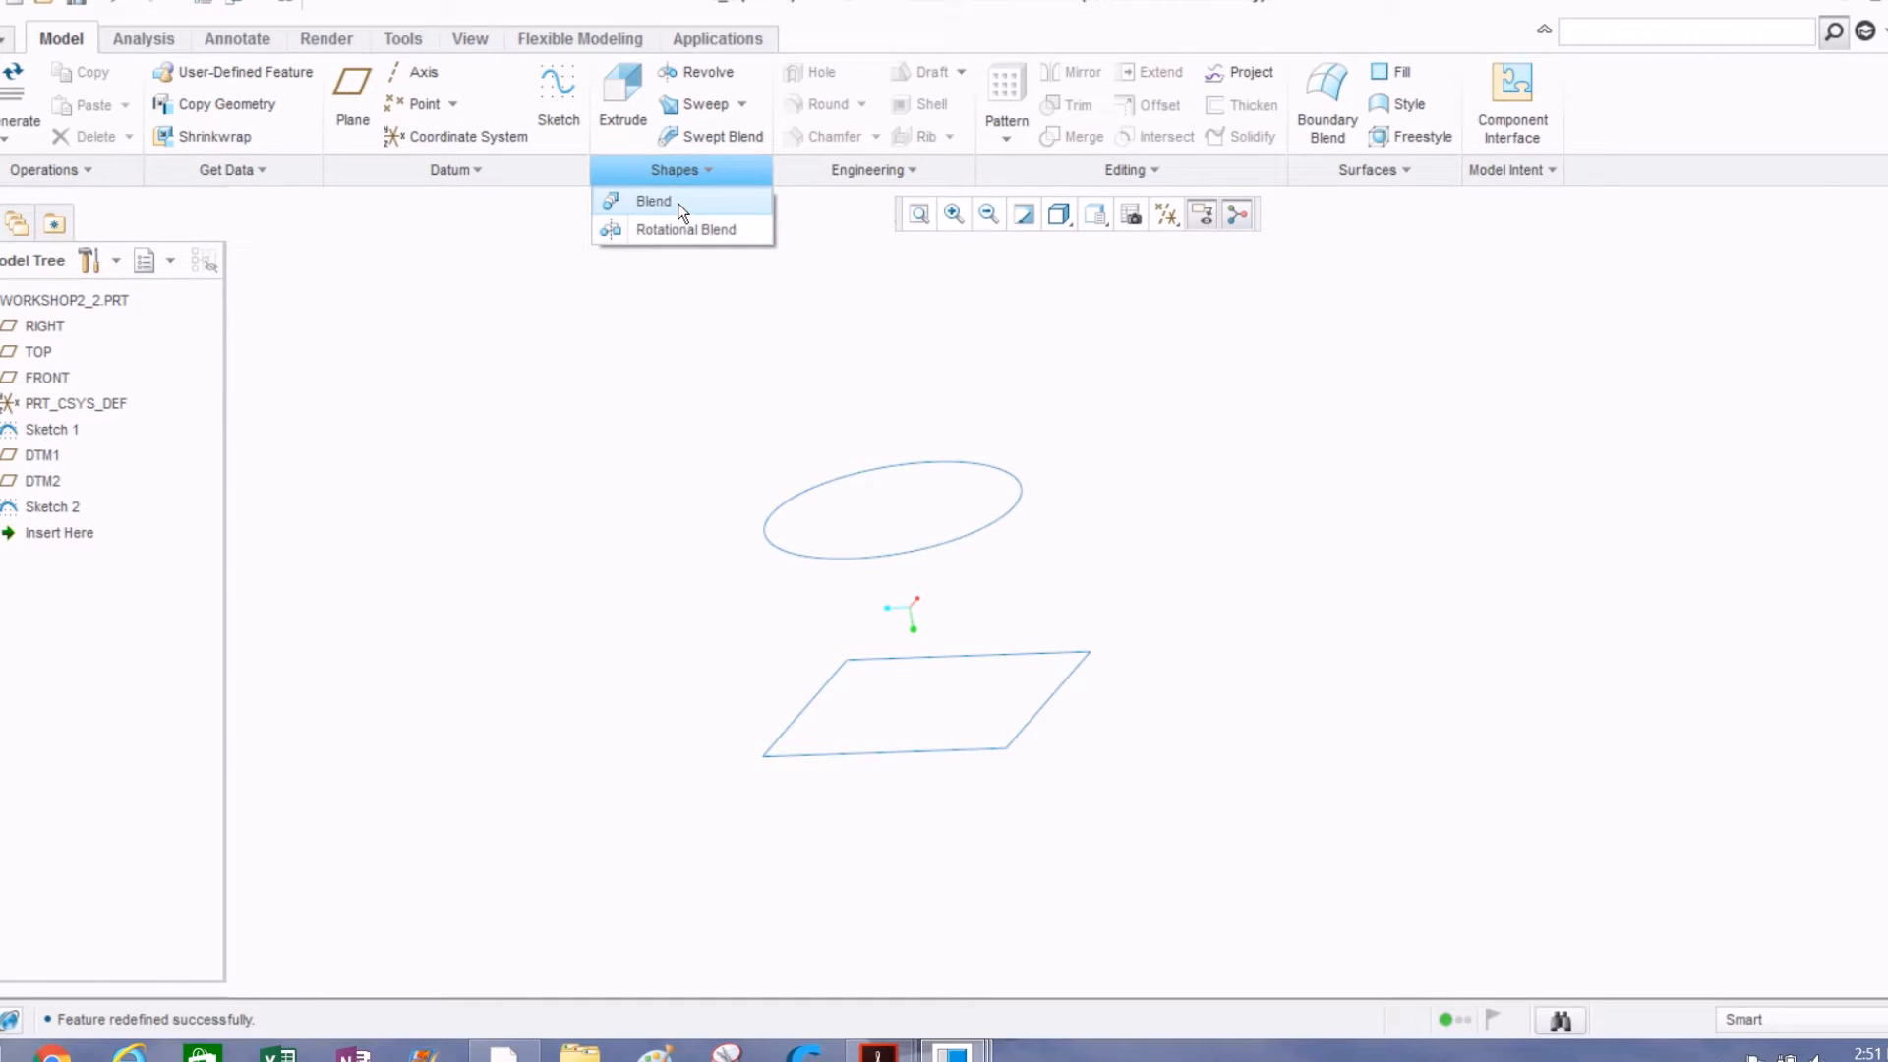
{"action": "left_click", "coordinate": [678, 204]}
{"action": "middle_click_drag", "start_coordinate": [555, 539], "coordinate": [547, 454]}
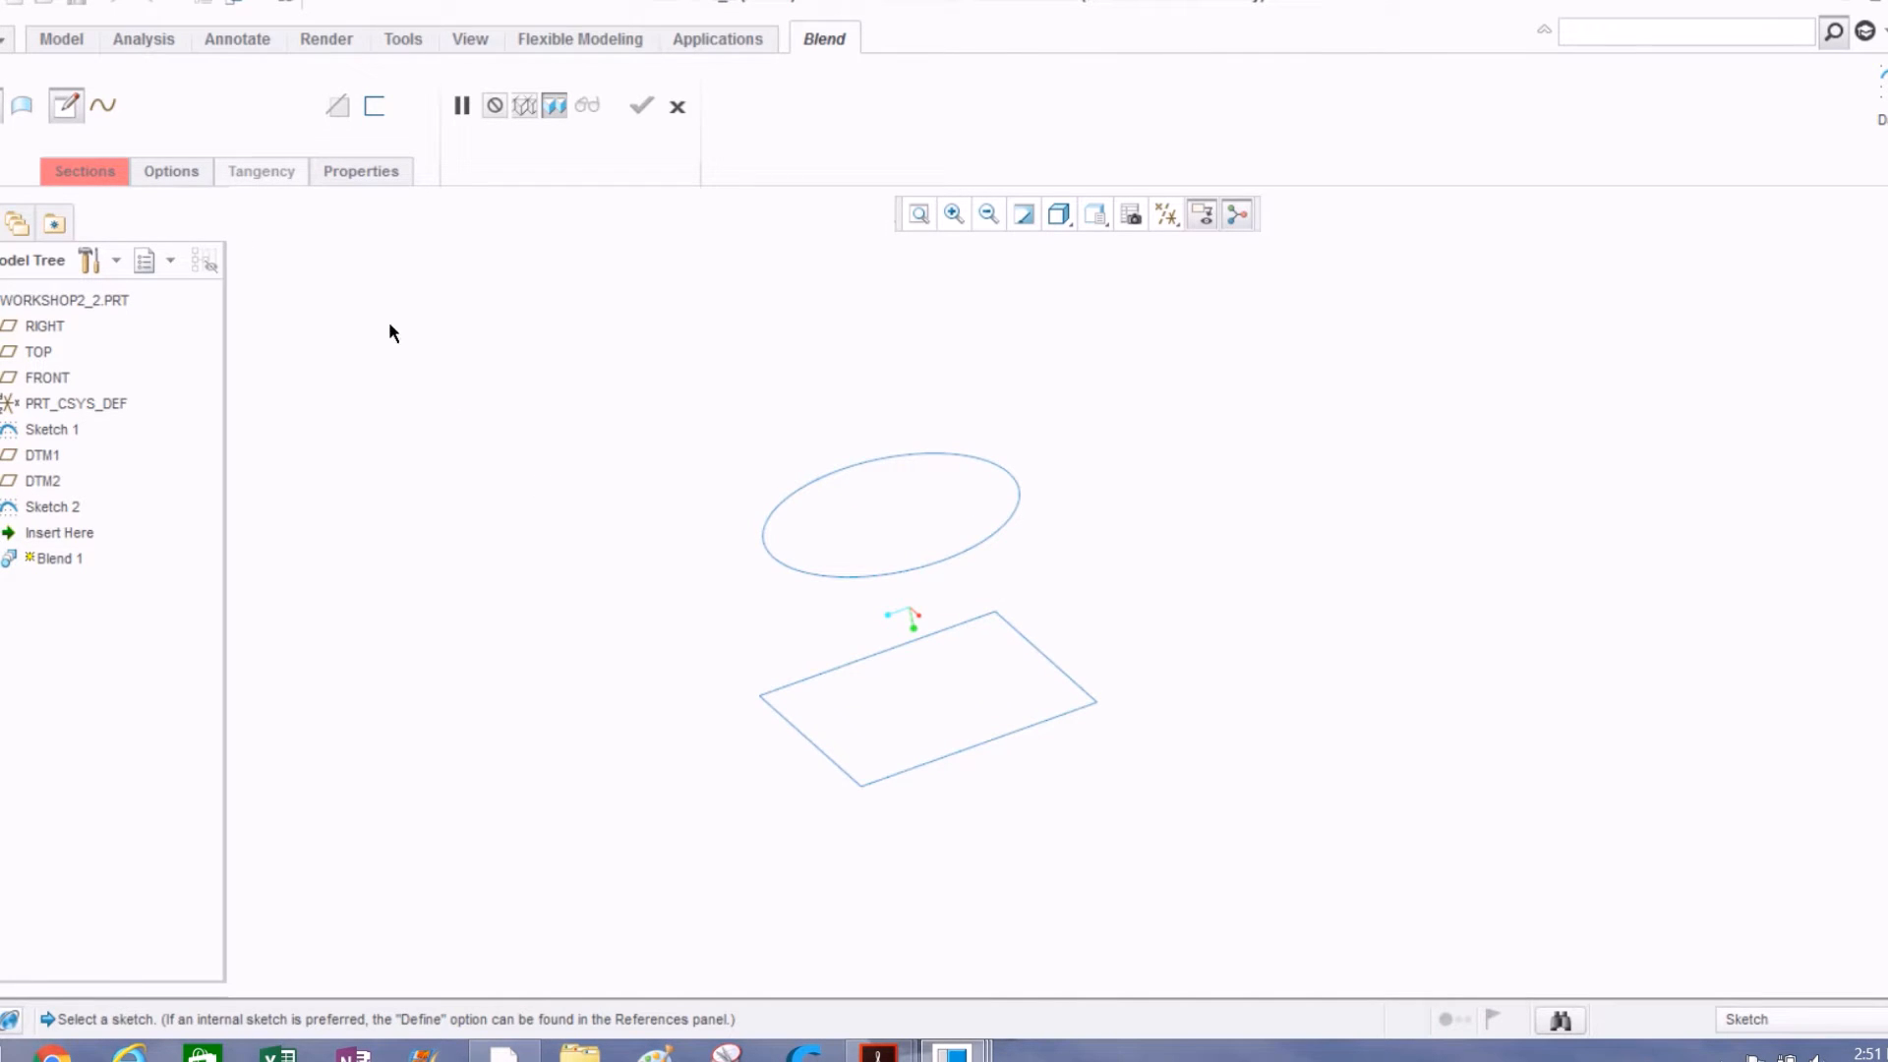
{"action": "left_click", "coordinate": [81, 174]}
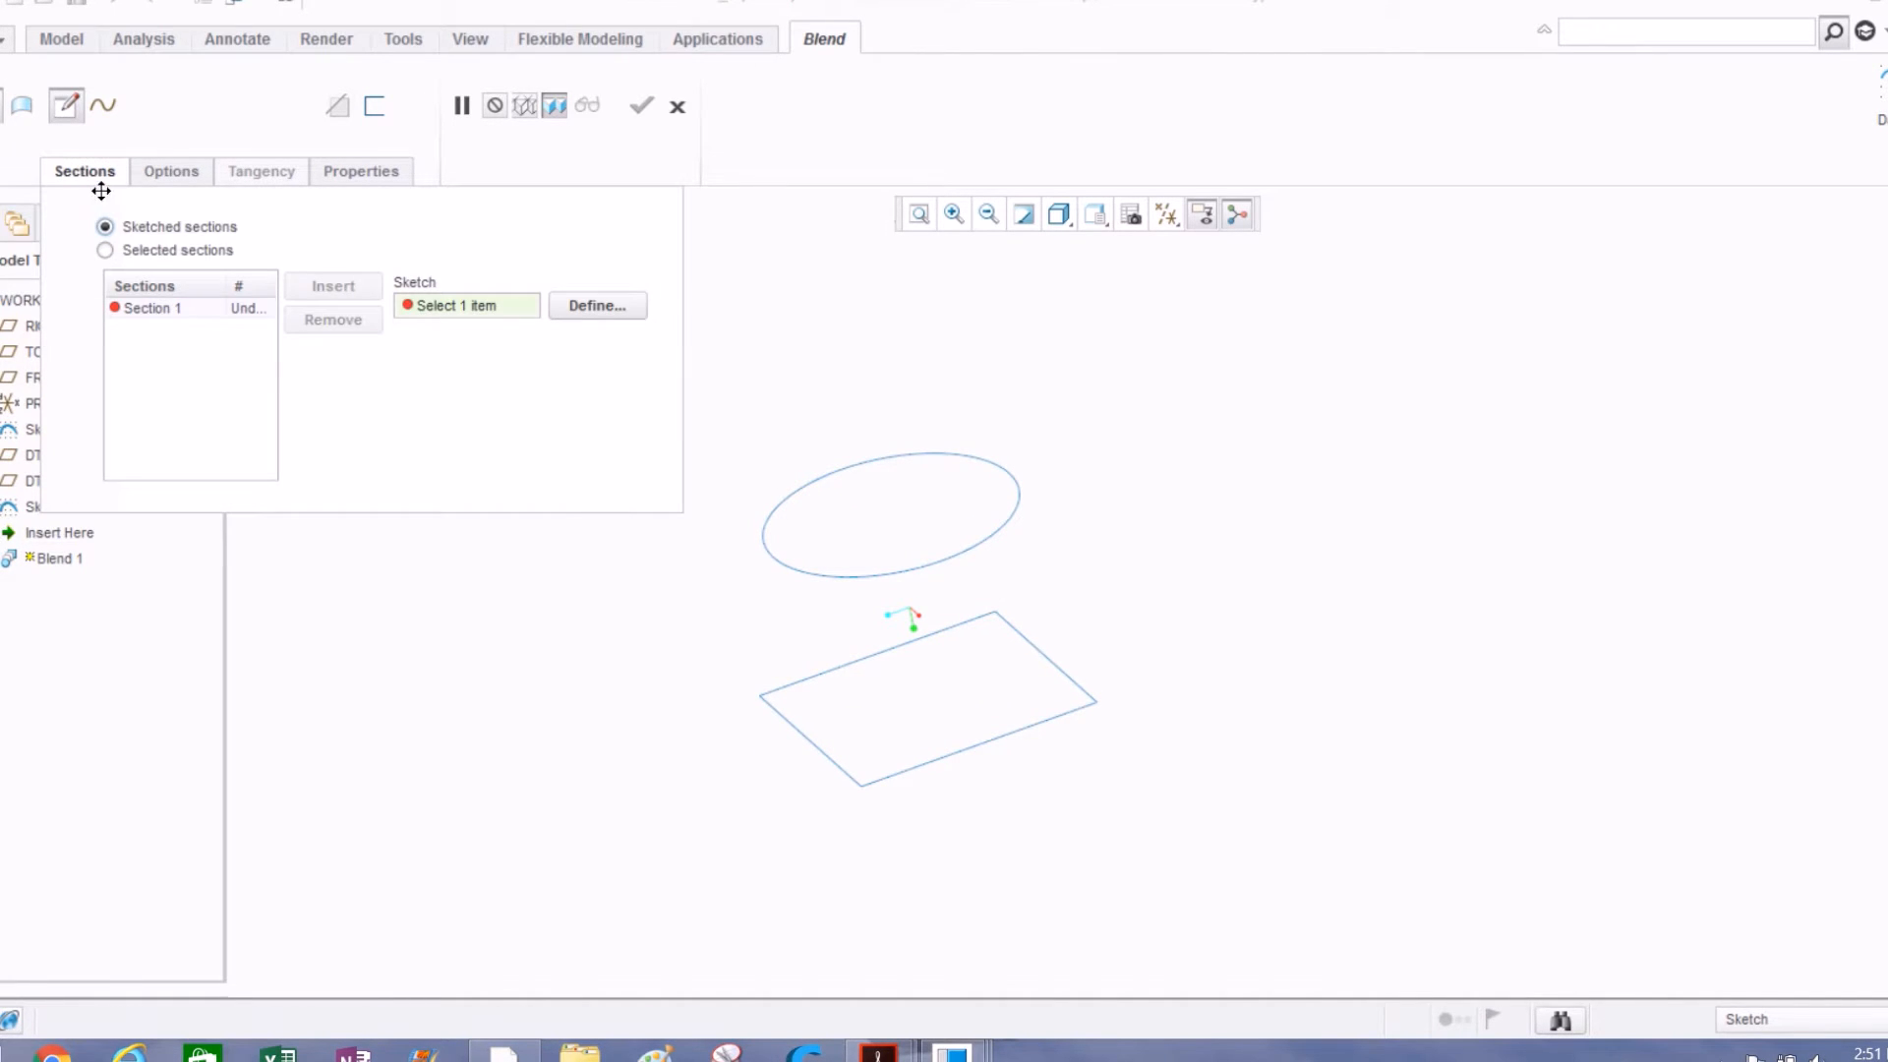
{"action": "left_click", "coordinate": [105, 250]}
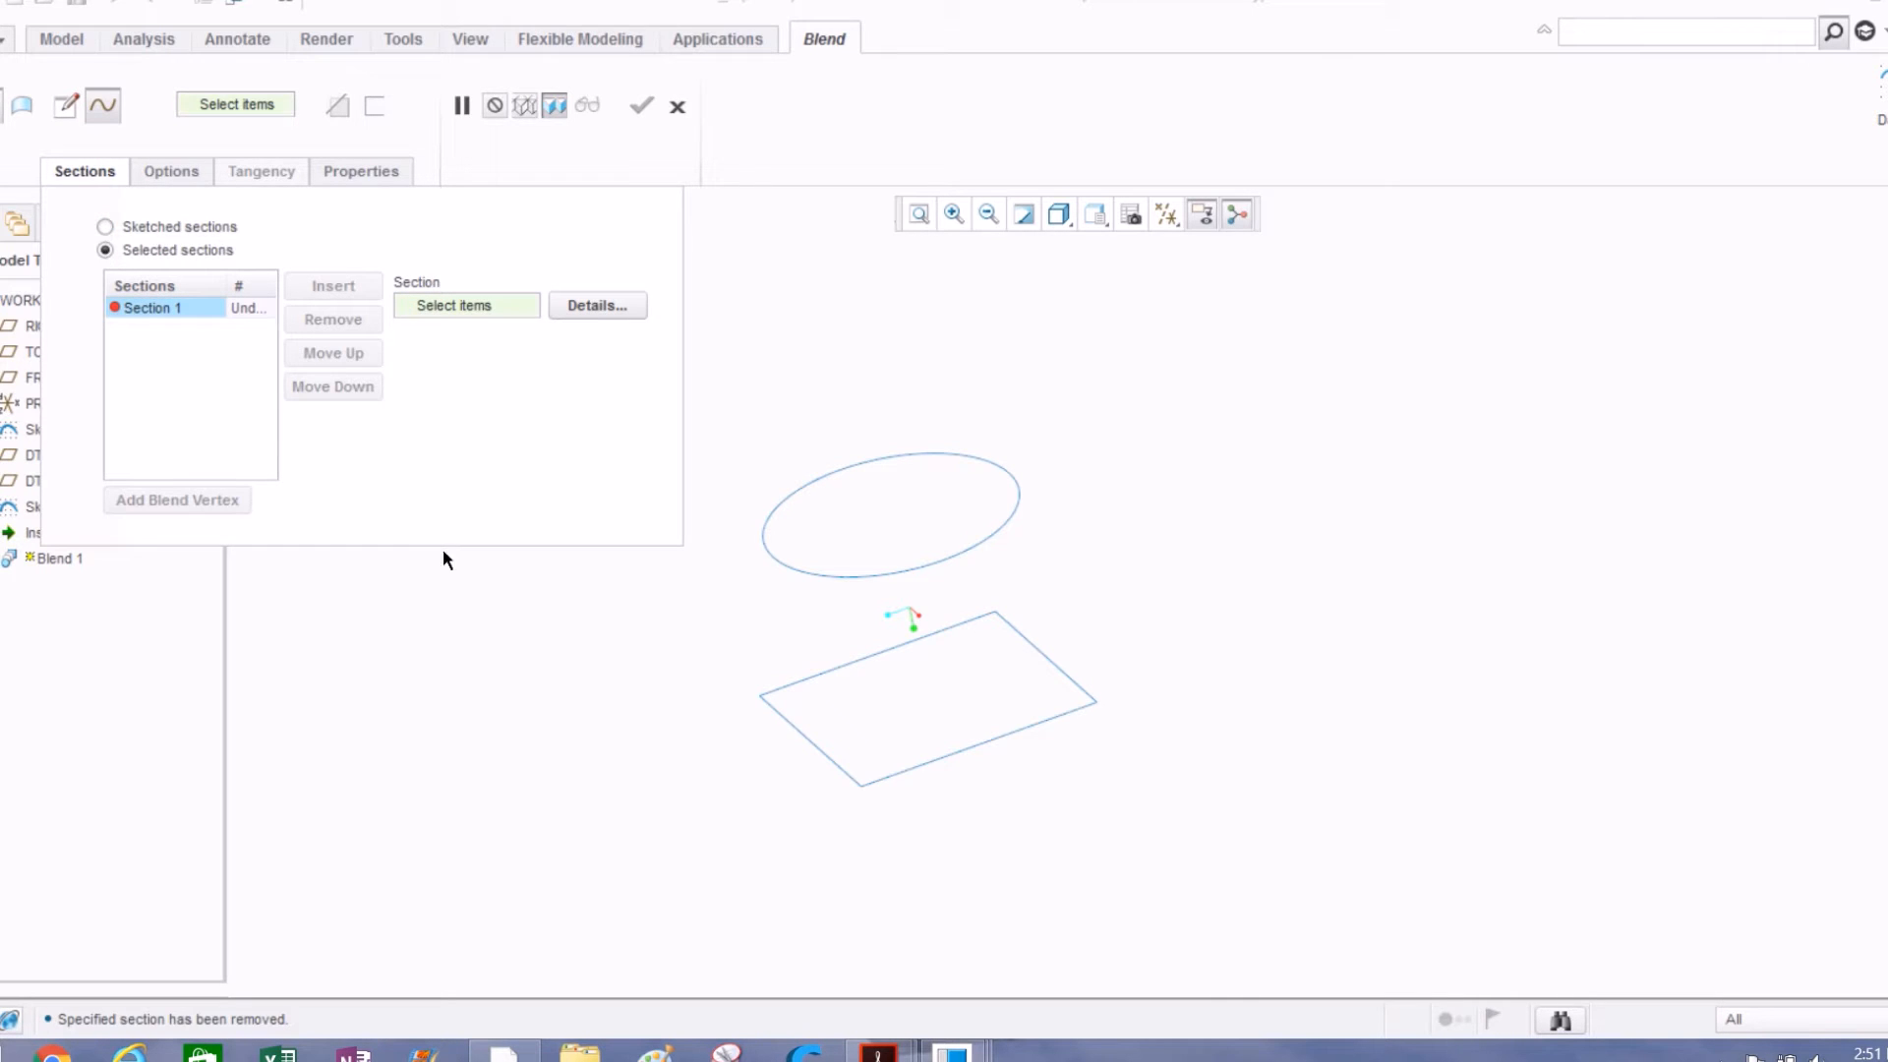
{"action": "left_click", "coordinate": [819, 675]}
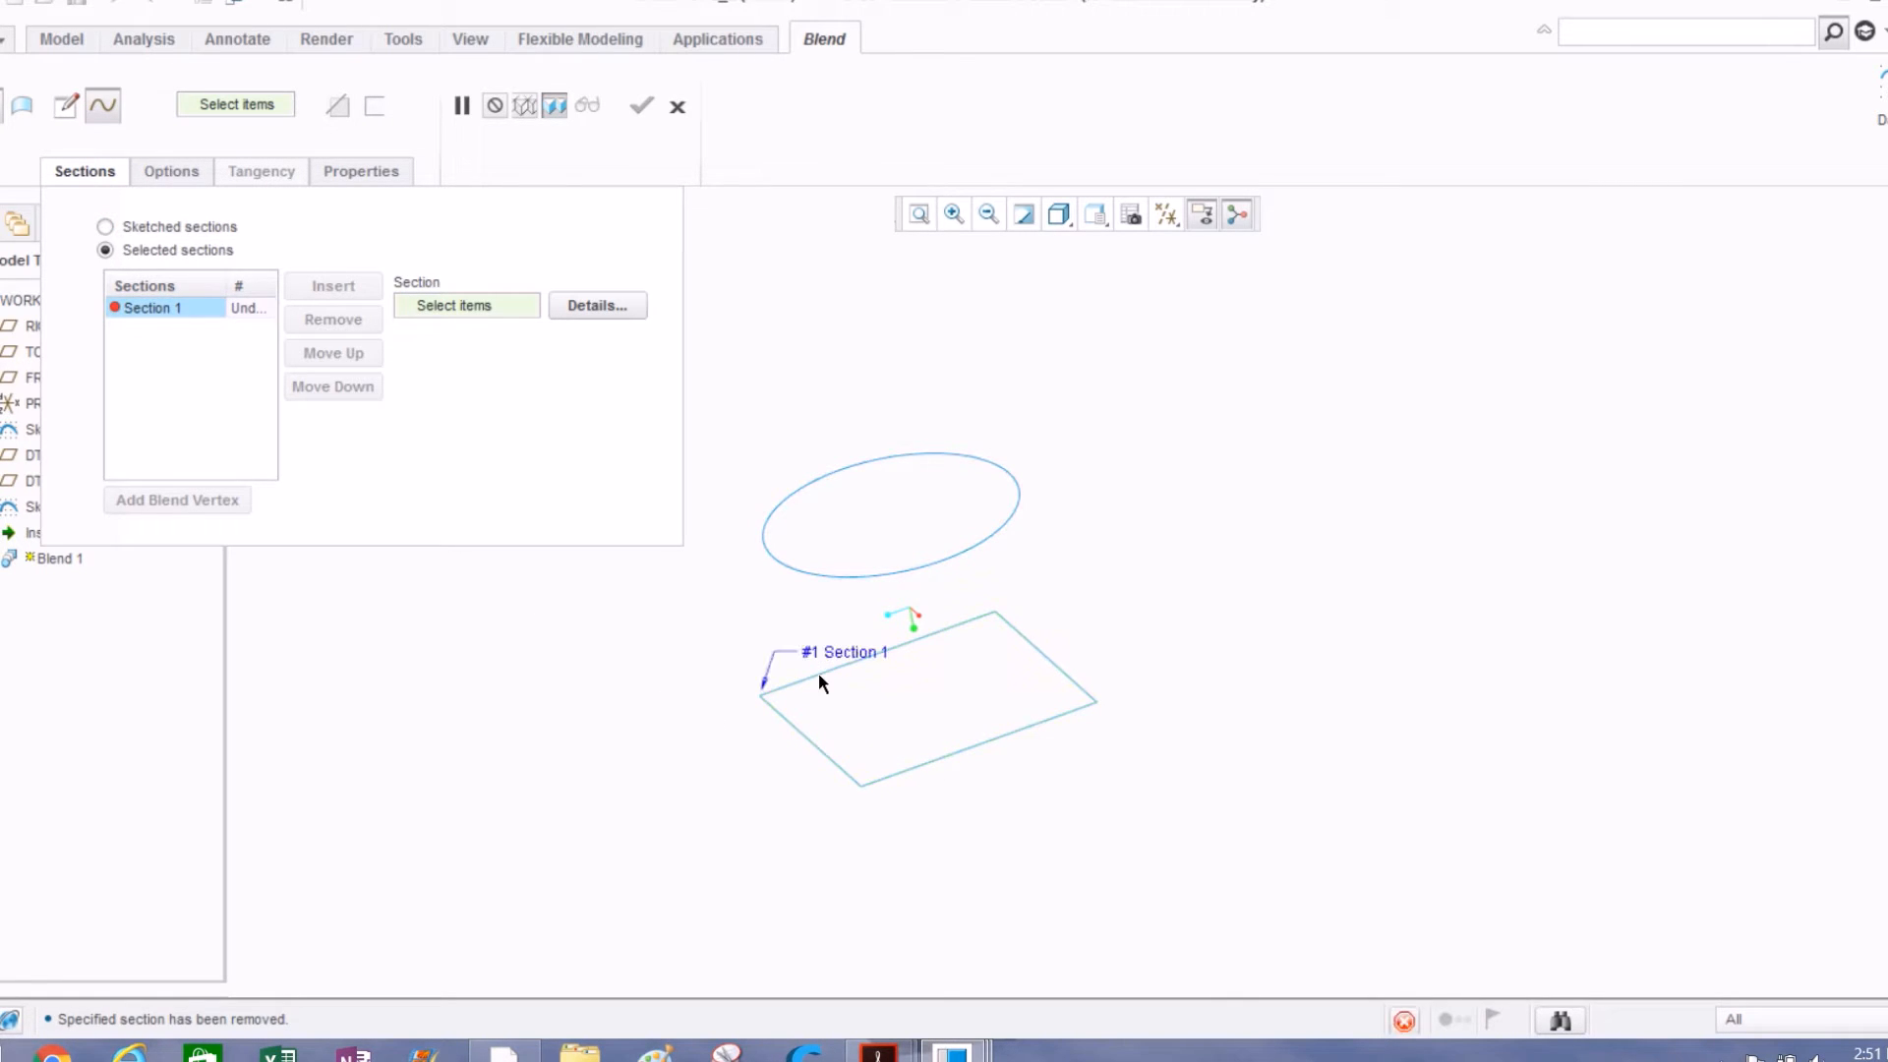
{"action": "left_click", "coordinate": [334, 285]}
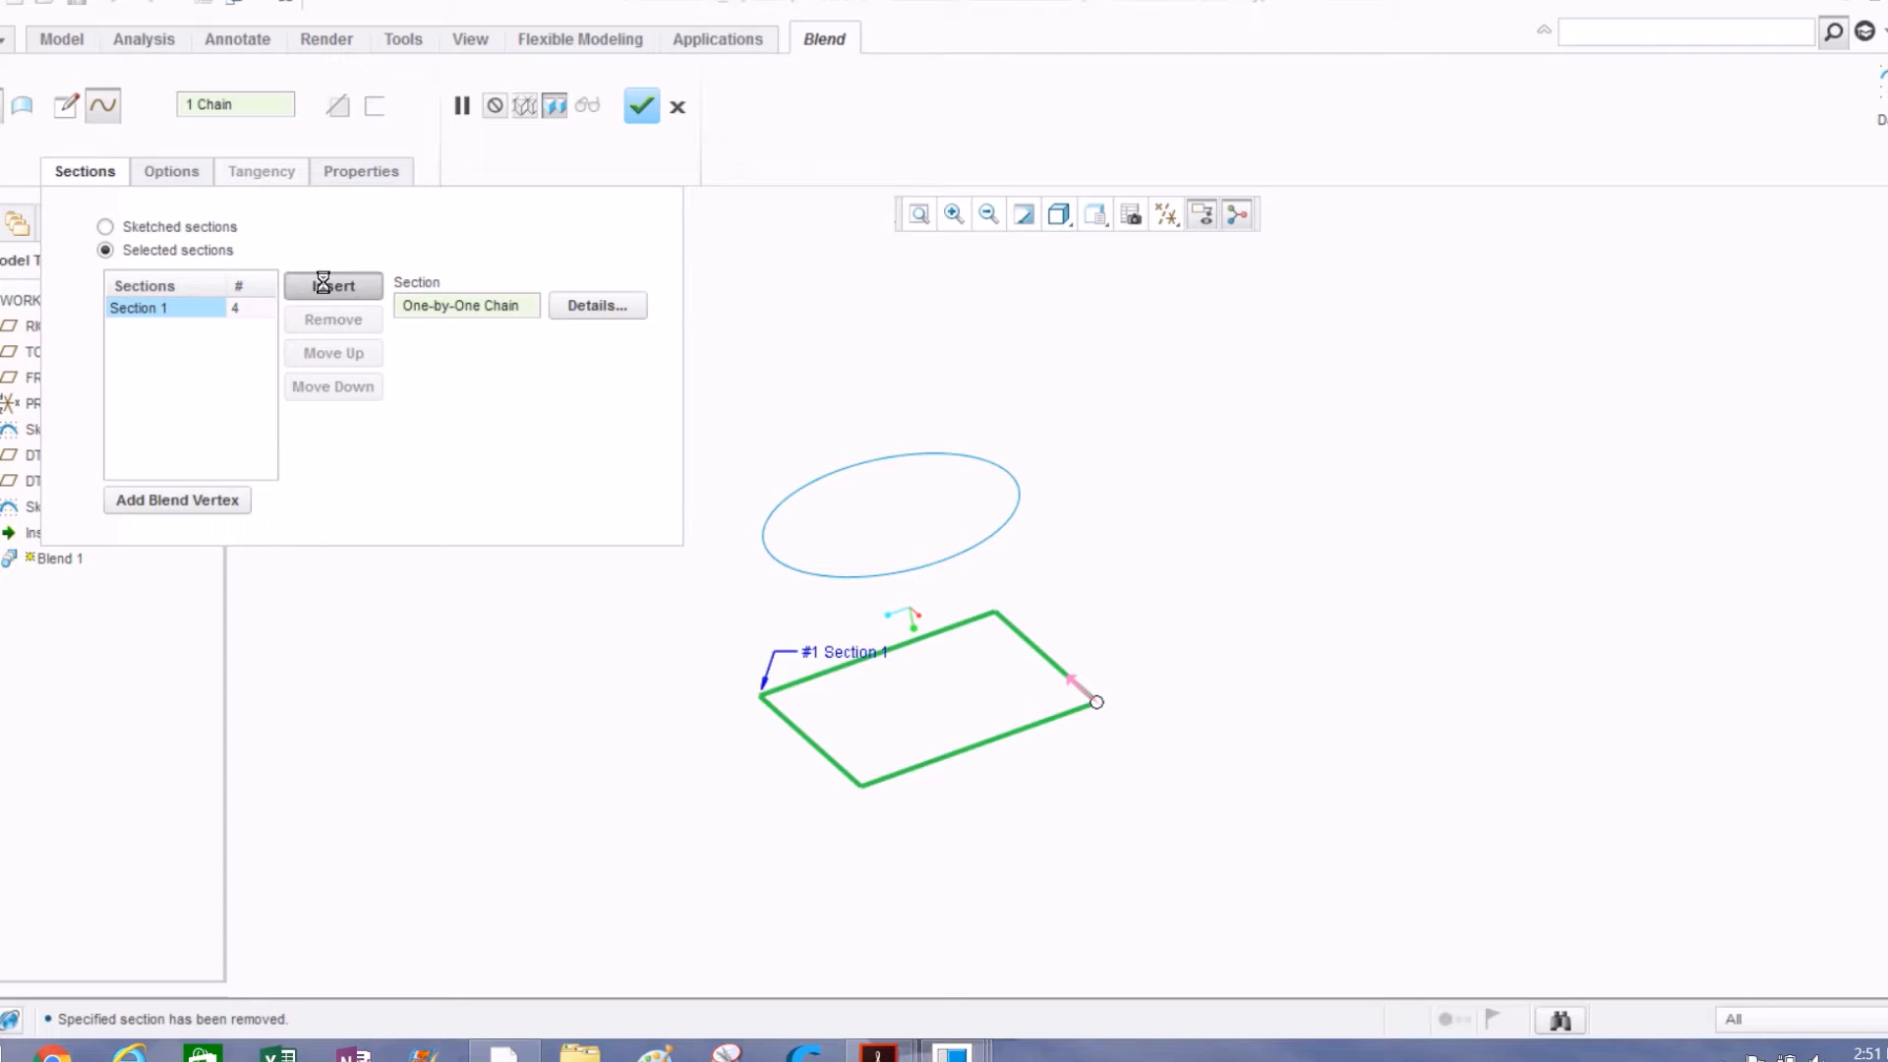
{"action": "left_click", "coordinate": [851, 470]}
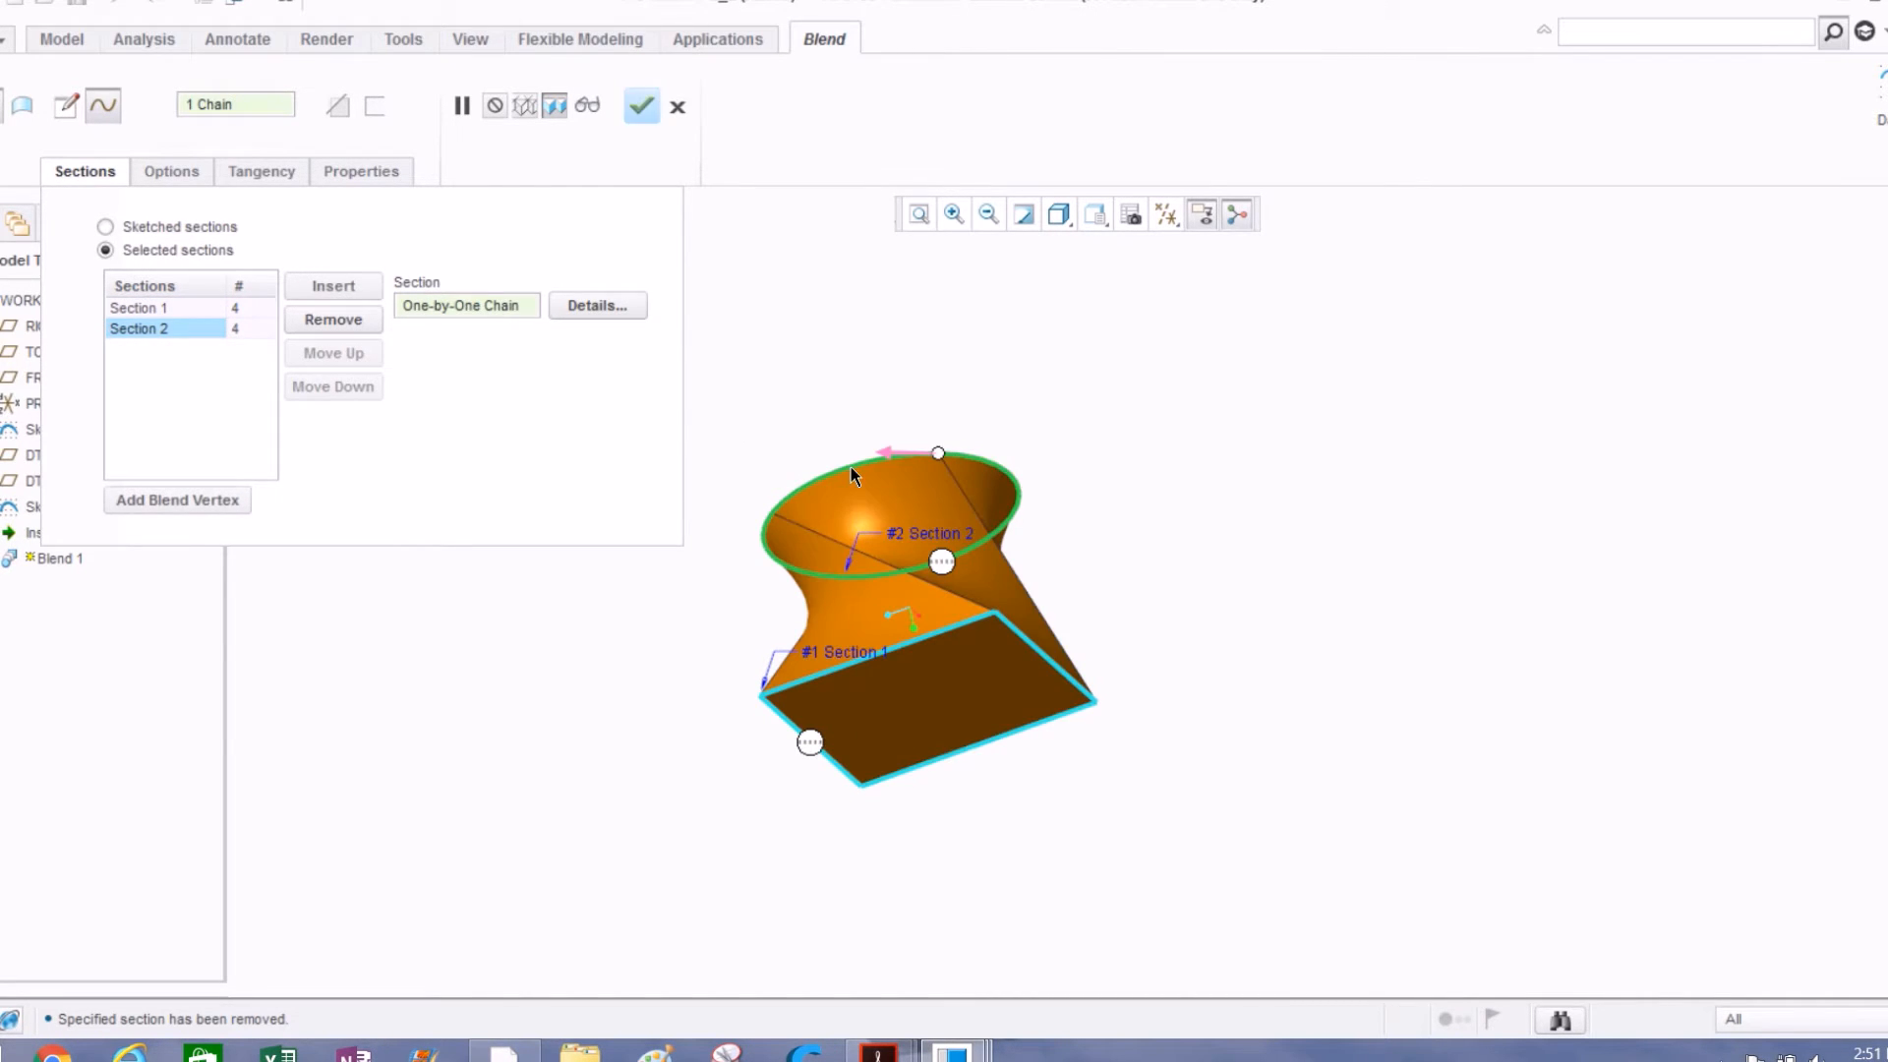
Step: Move the circle section's start point to the division vertex matching the square's start corner to untwist the blend, and accept the feature
{"action": "middle_click_drag", "start_coordinate": [1089, 476], "coordinate": [1199, 552]}
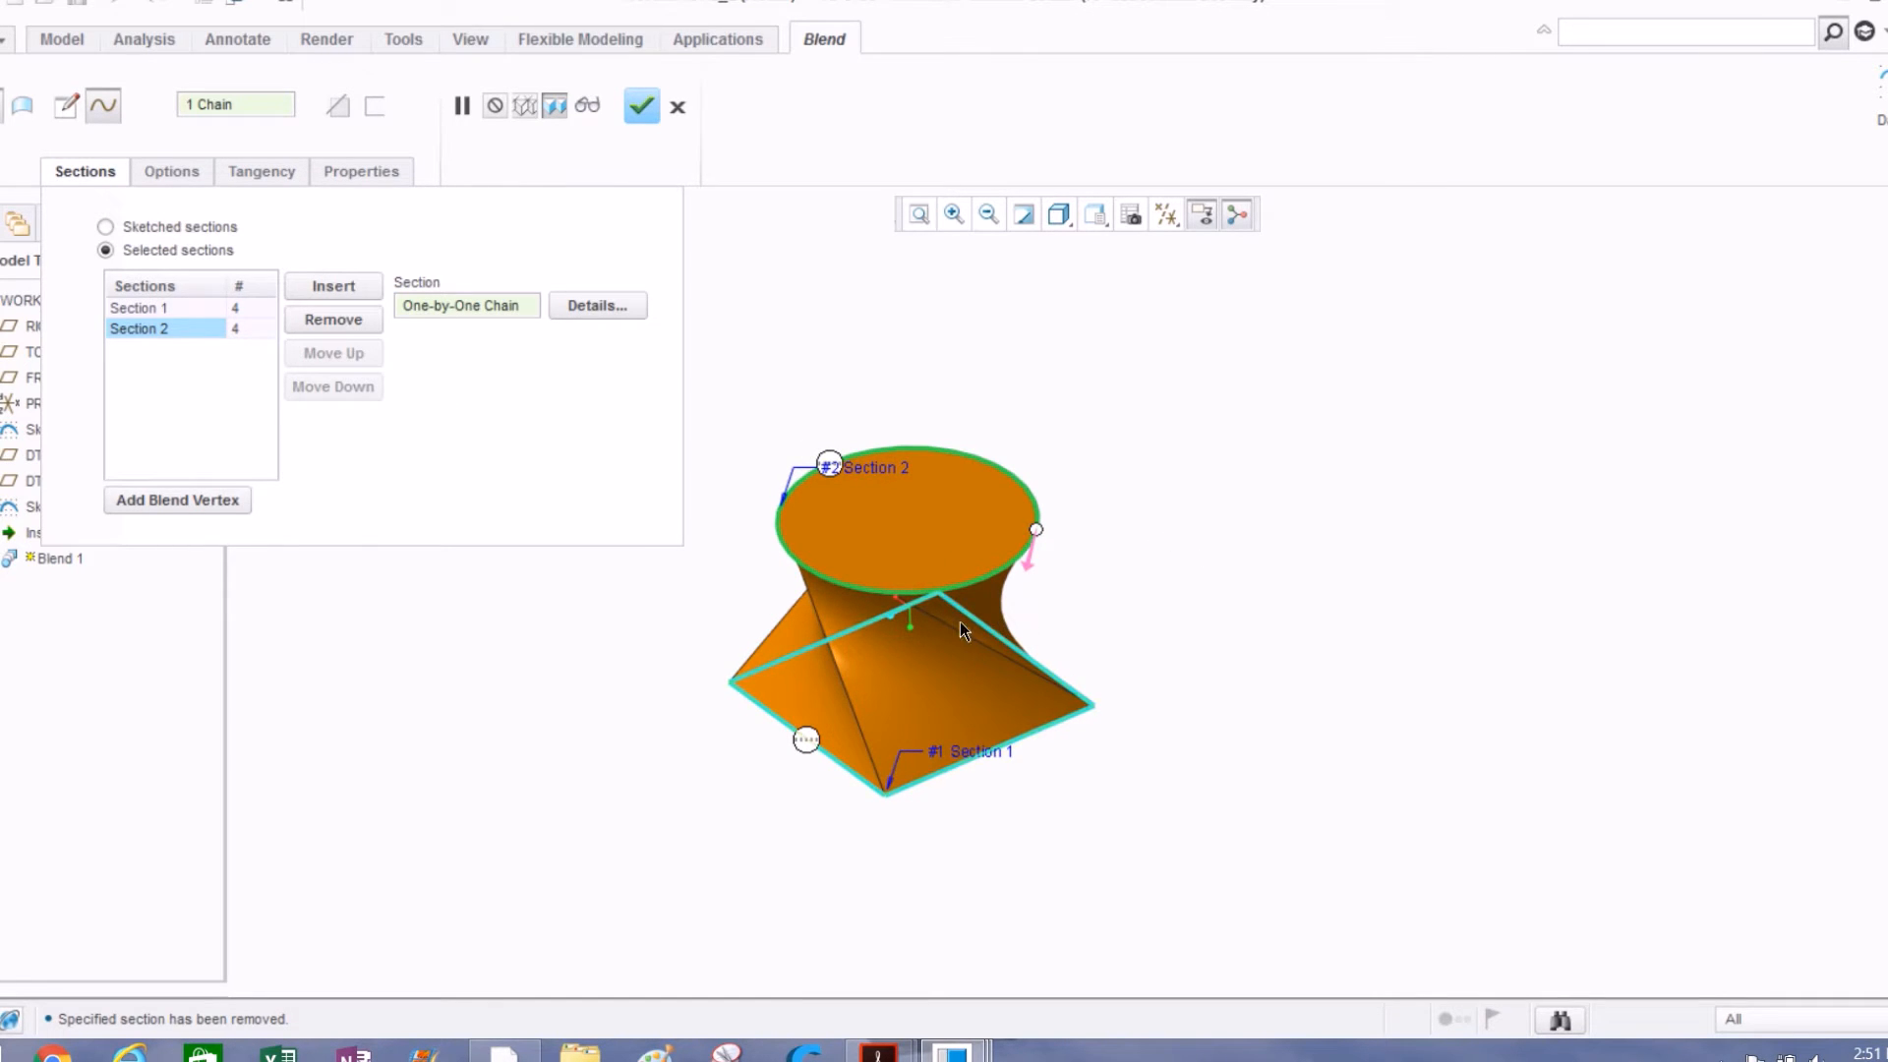
{"action": "middle_click_drag", "start_coordinate": [946, 773], "coordinate": [806, 801]}
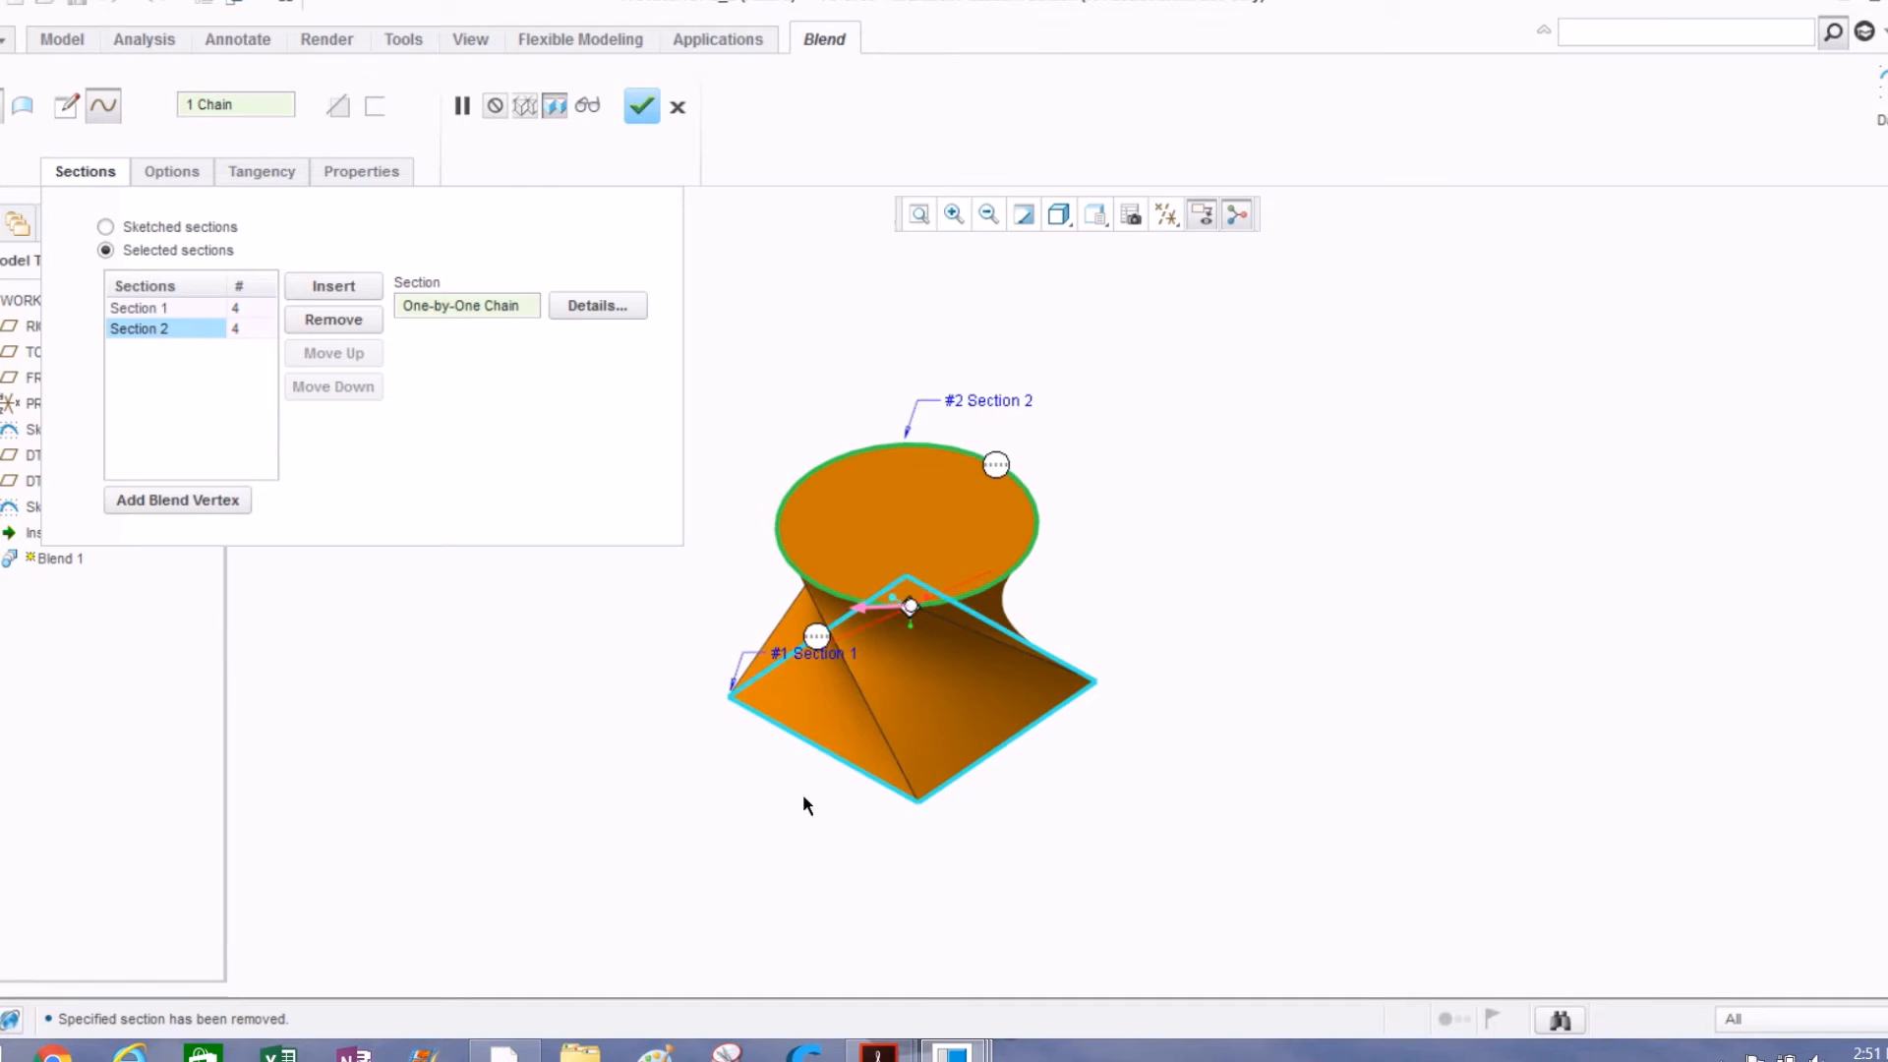
{"action": "middle_click_drag", "start_coordinate": [944, 746], "coordinate": [906, 641]}
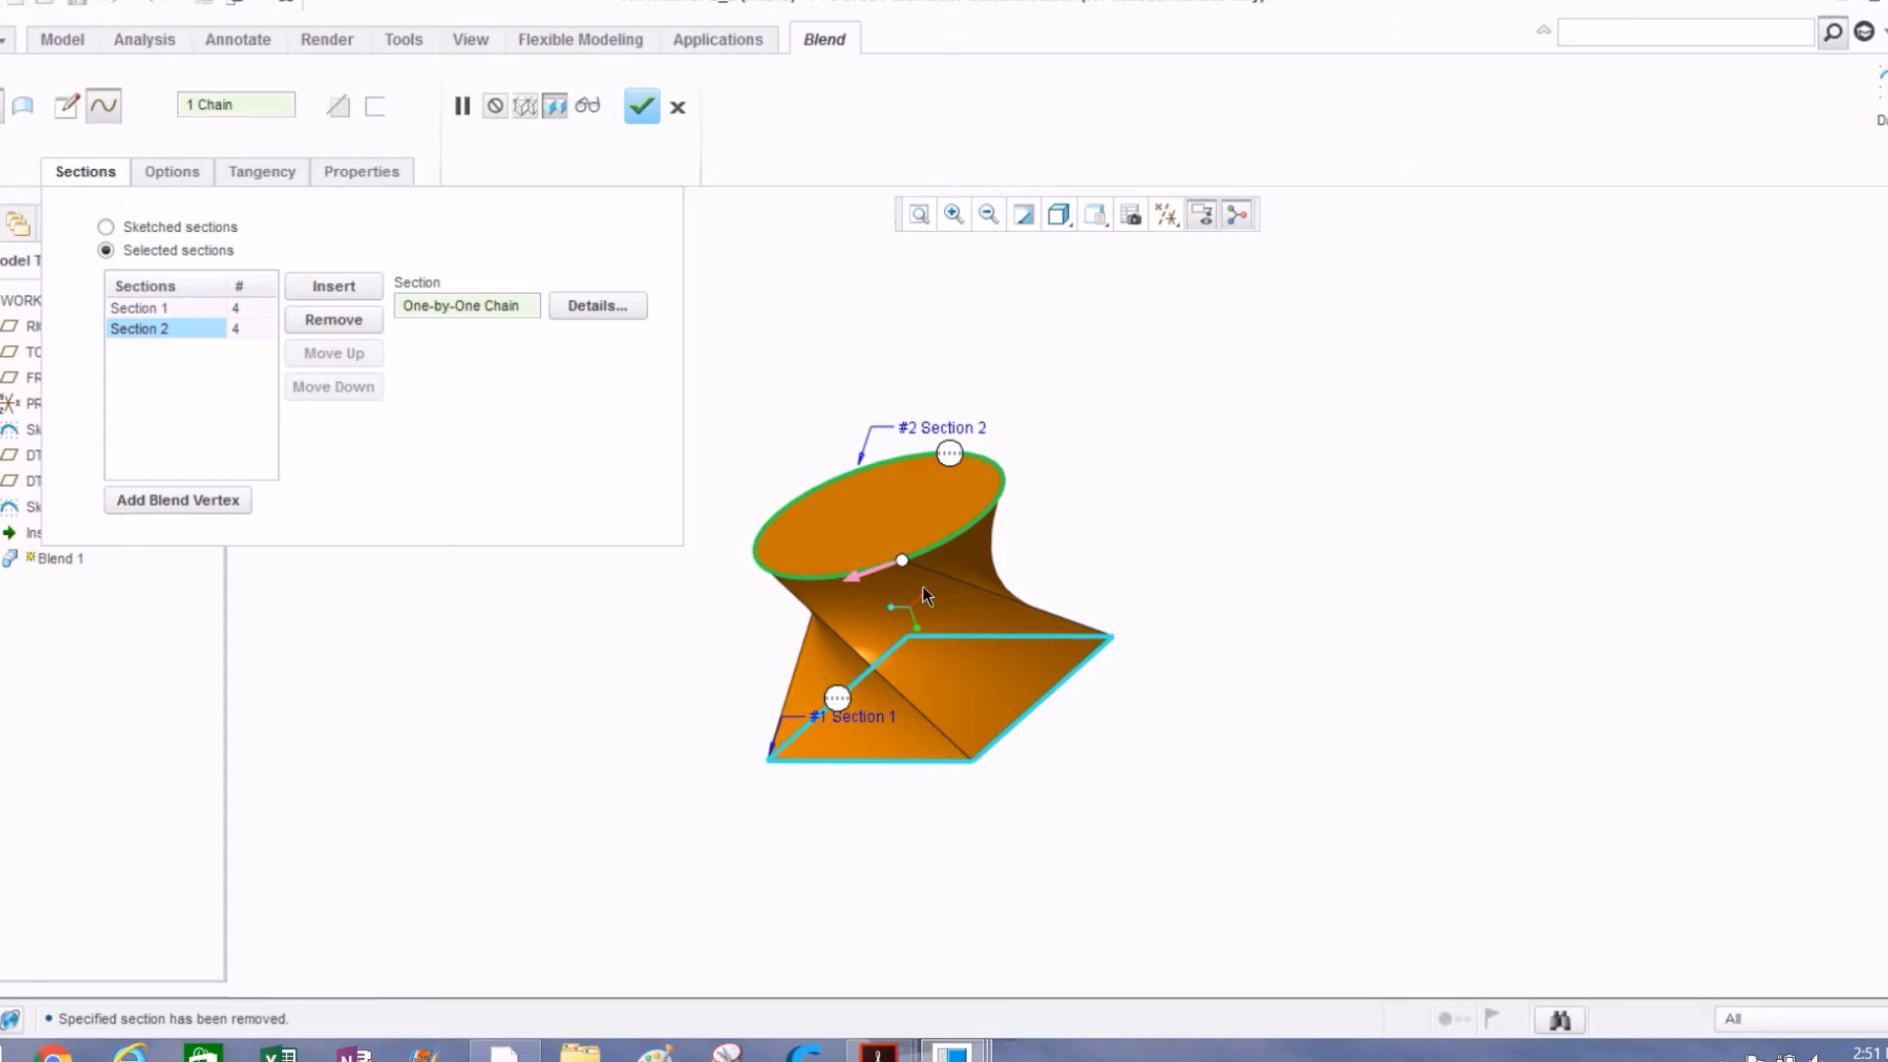
{"action": "left_click_drag", "start_coordinate": [902, 563], "coordinate": [1024, 484]}
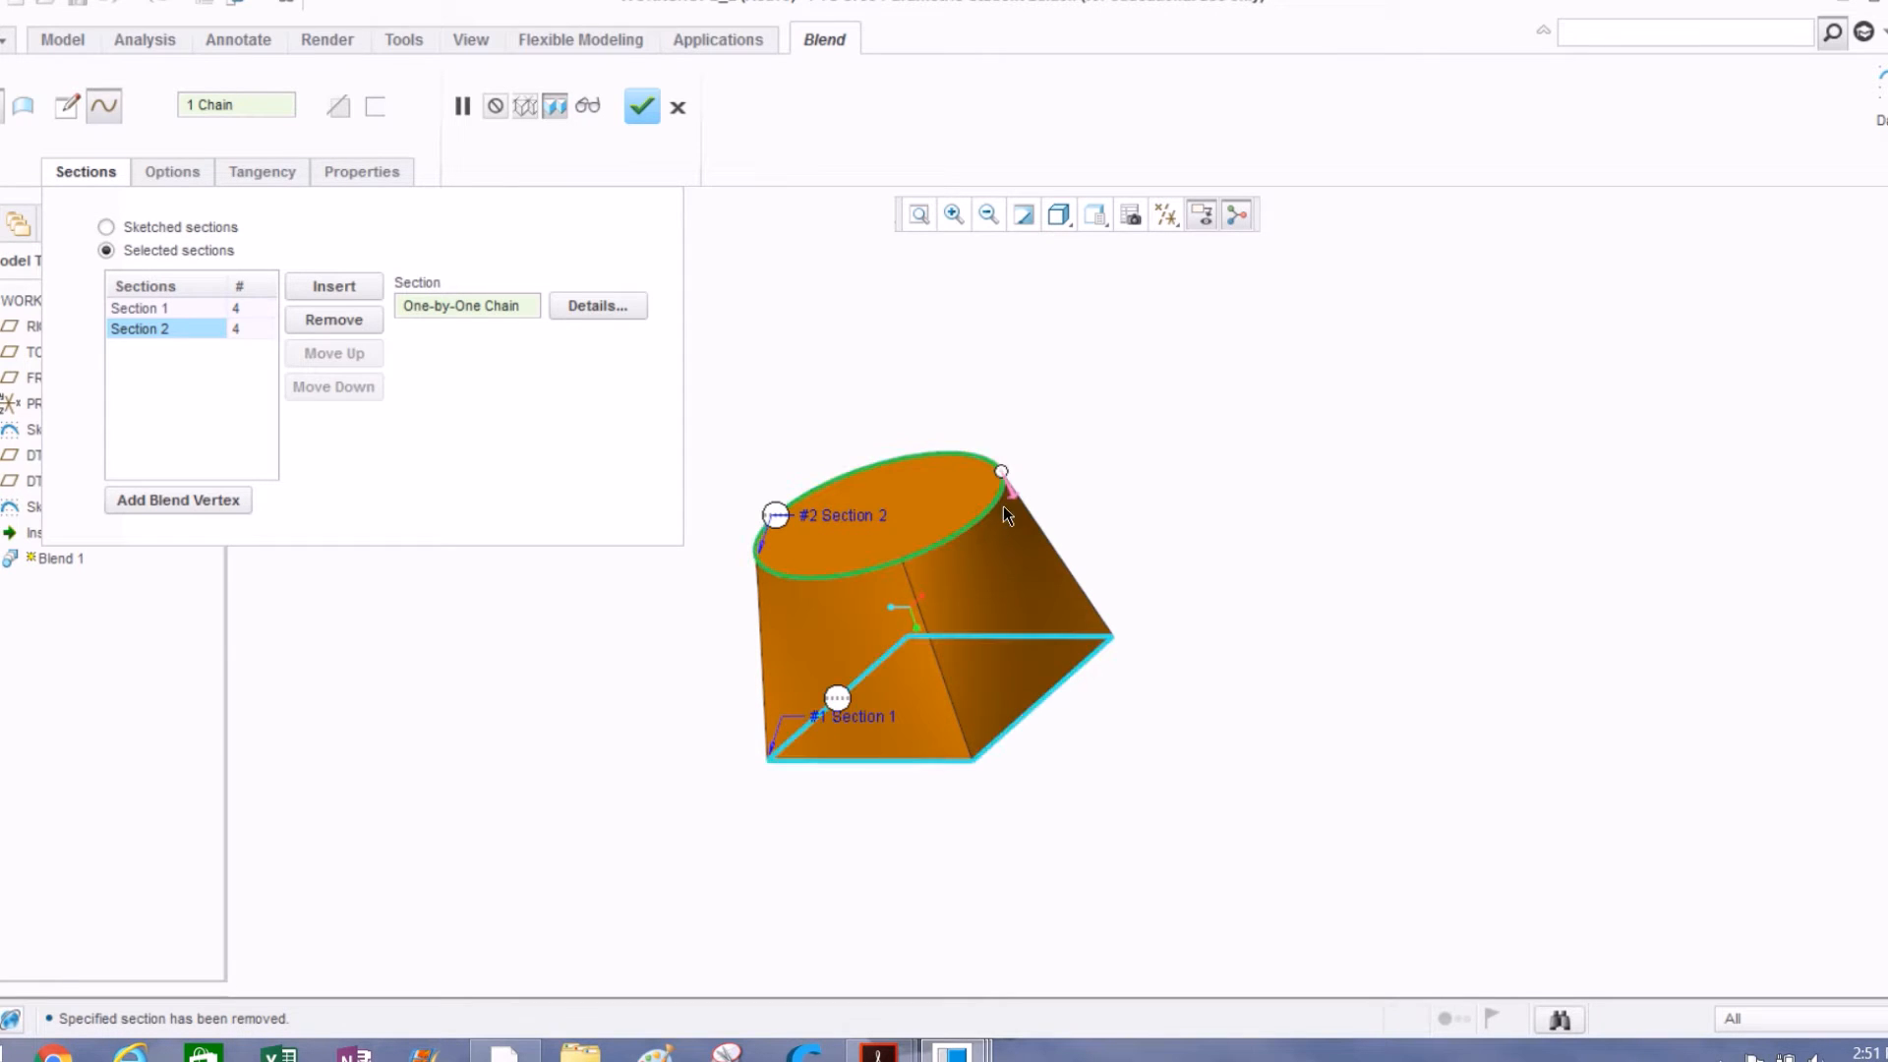
{"action": "left_click_drag", "start_coordinate": [1002, 473], "coordinate": [878, 577]}
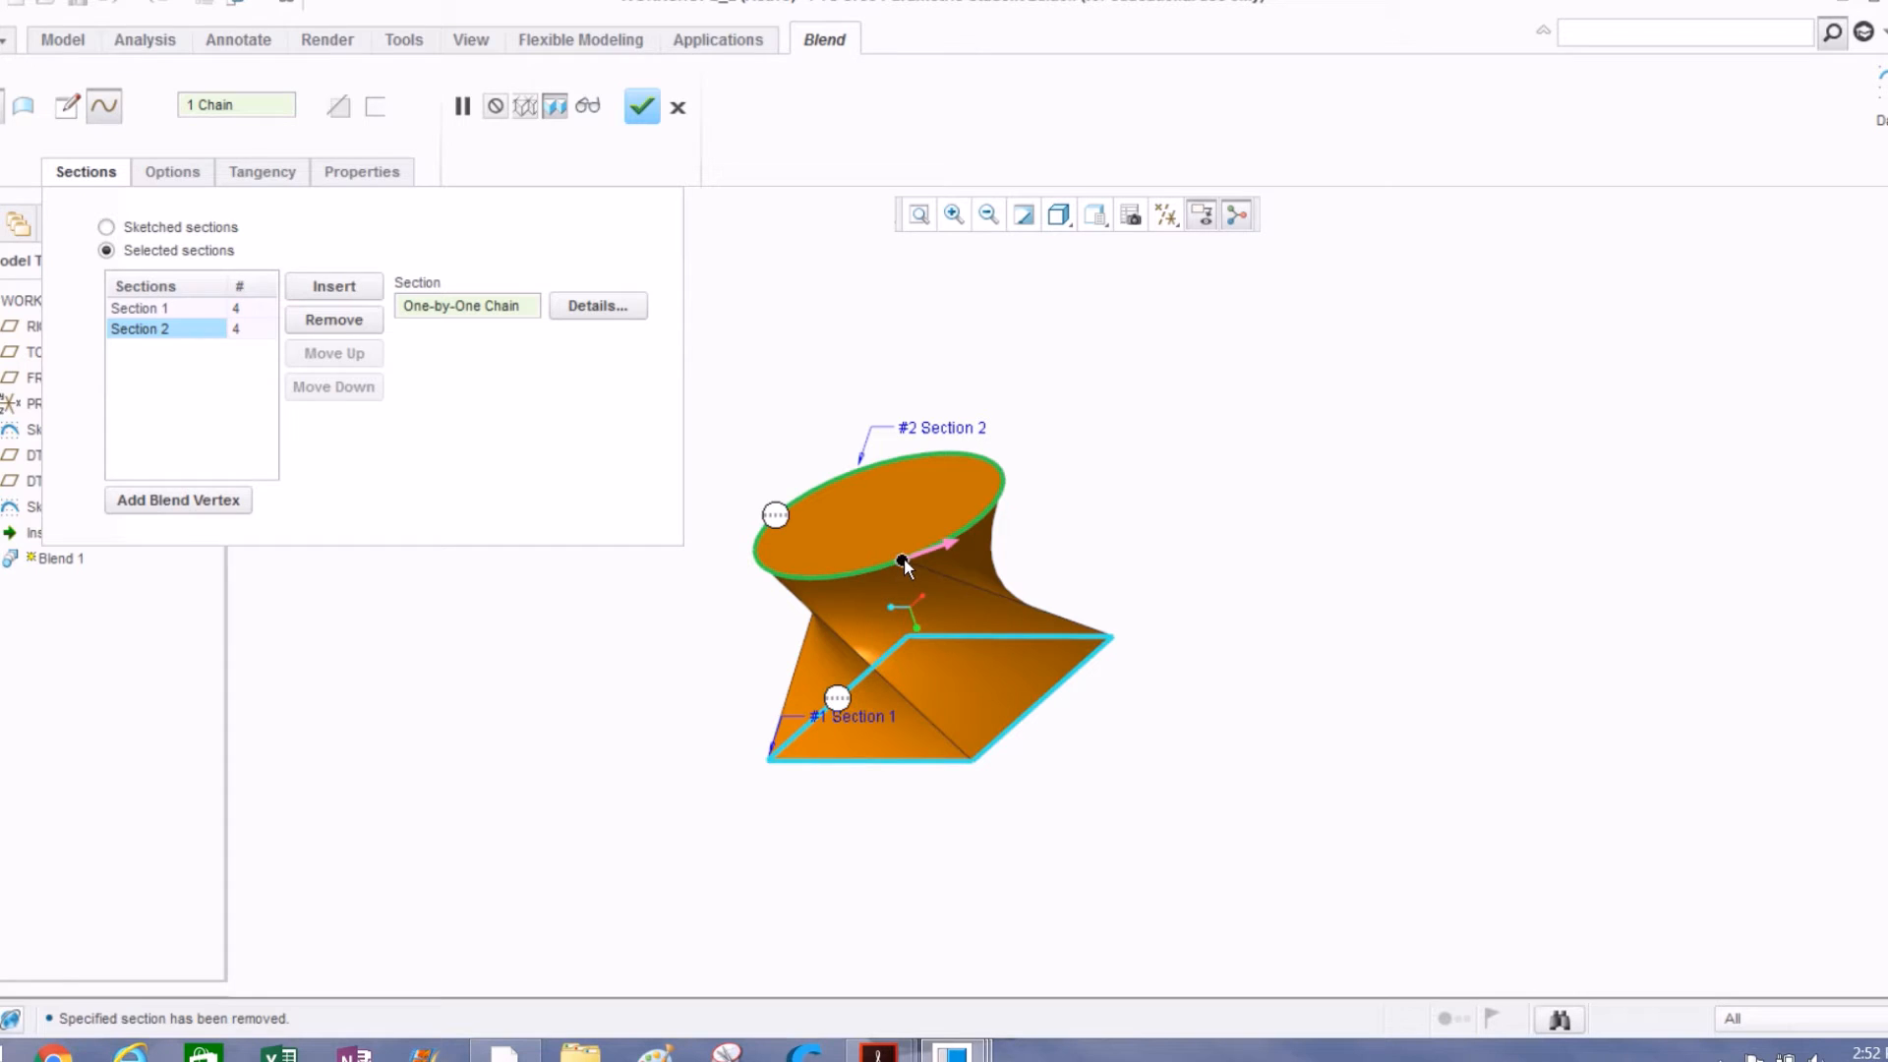
{"action": "left_click_drag", "start_coordinate": [905, 569], "coordinate": [1028, 496]}
{"action": "middle_click_drag", "start_coordinate": [1000, 504], "coordinate": [1168, 548]}
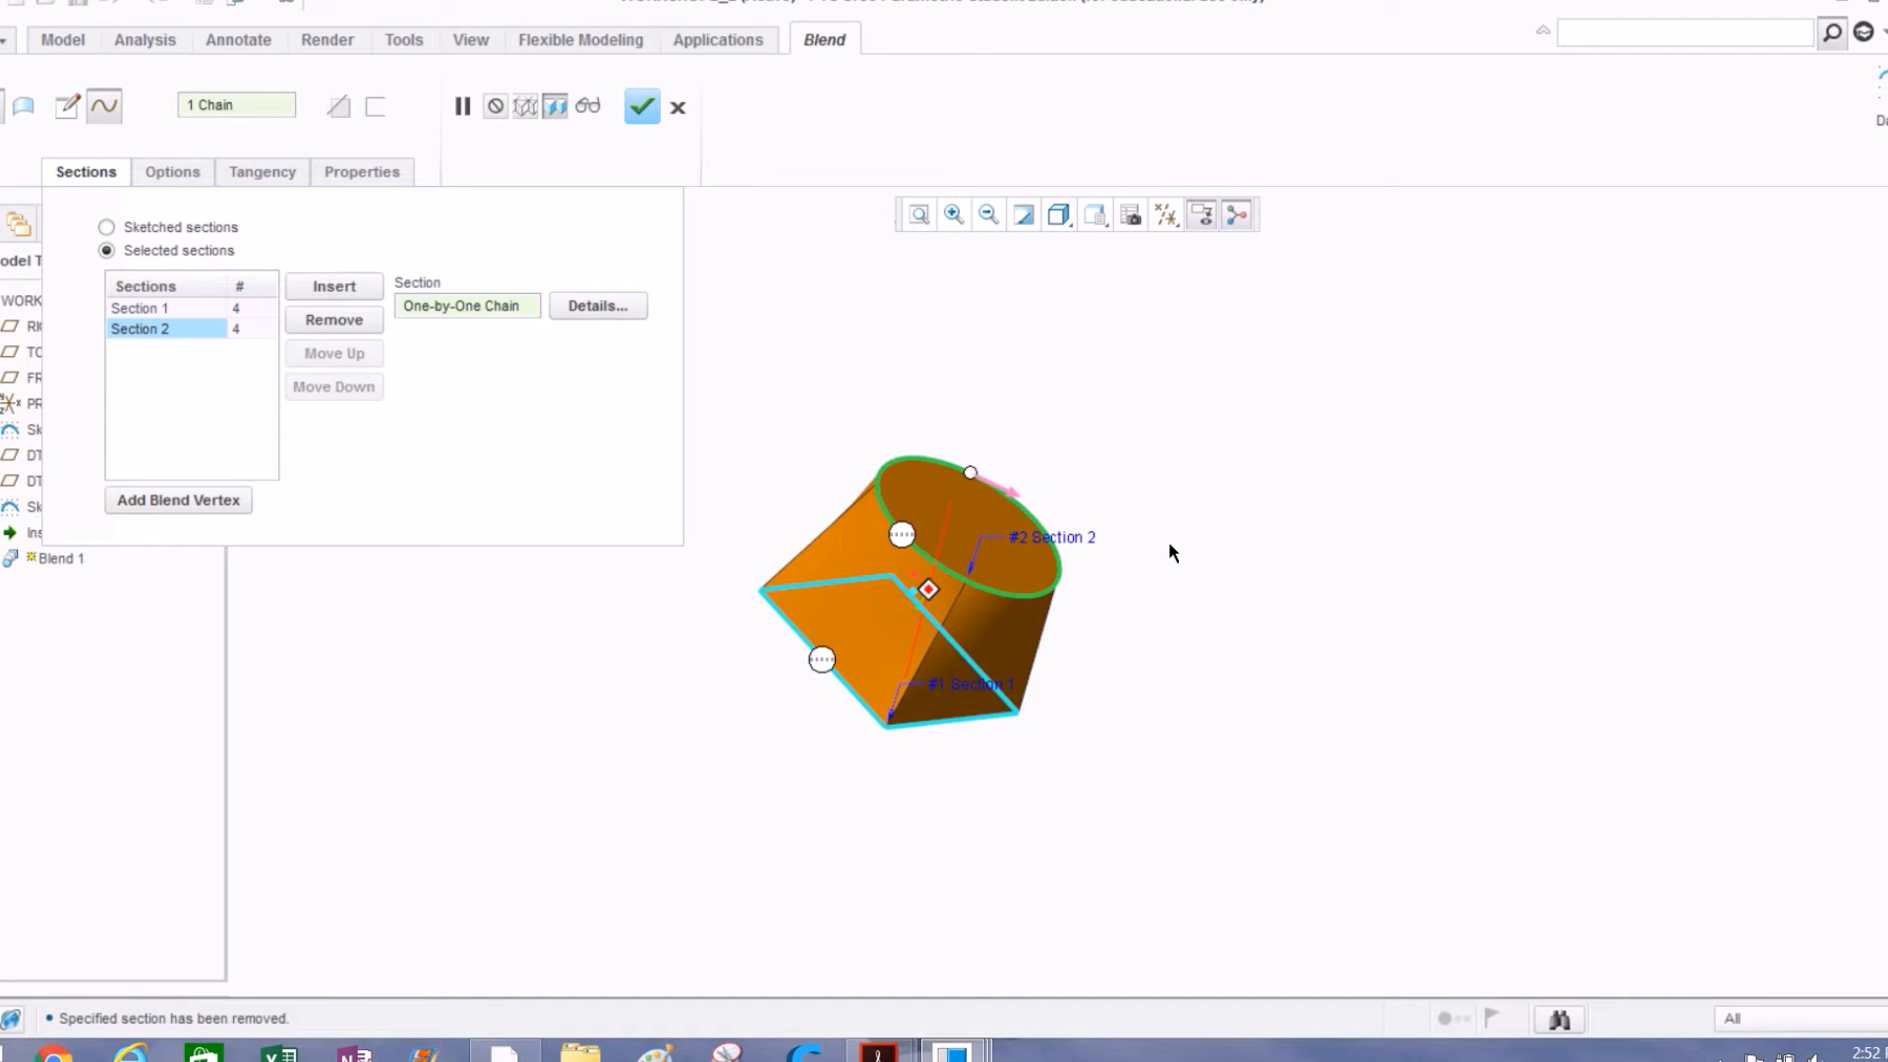
{"action": "left_click", "coordinate": [640, 108]}
{"action": "middle_click_drag", "start_coordinate": [759, 521], "coordinate": [649, 518]}
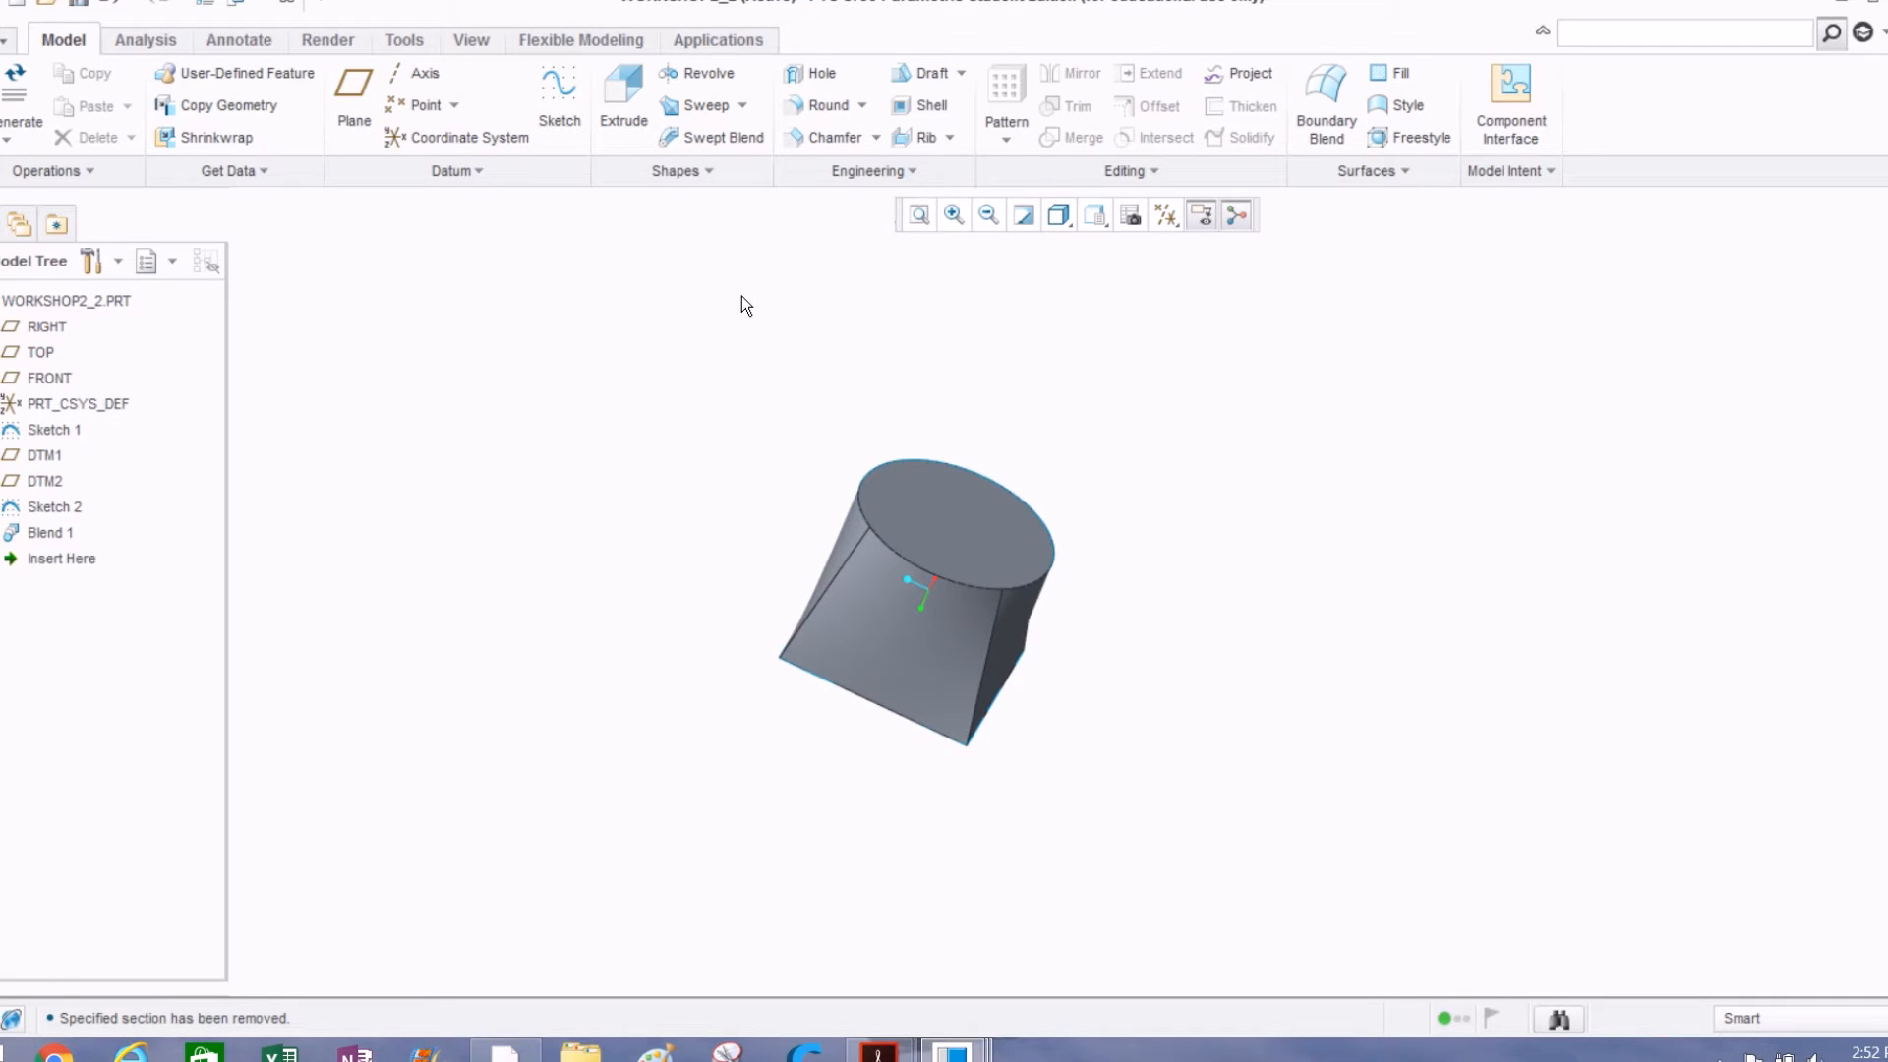
{"action": "middle_click_drag", "start_coordinate": [755, 287], "coordinate": [710, 265]}
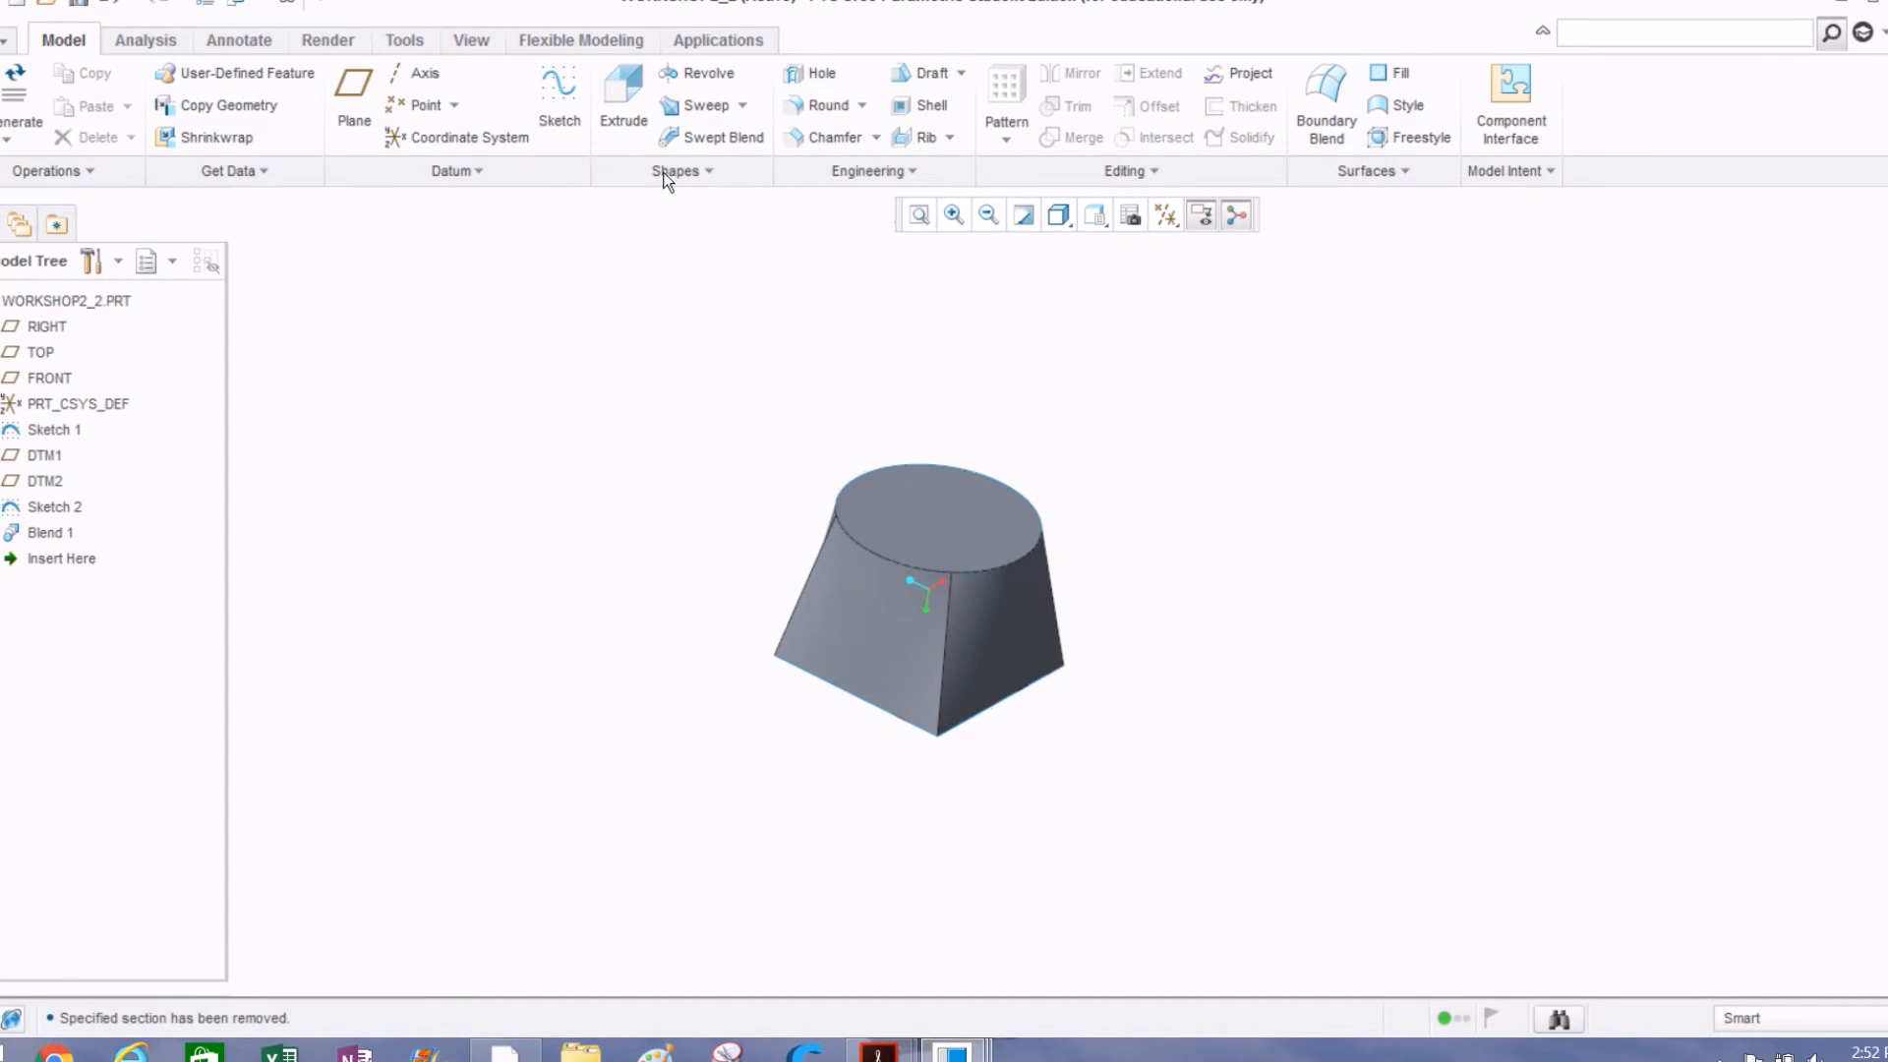
Step: Create a datum plane offset 1.5 outward above the blend's circular end face
{"action": "left_click", "coordinate": [351, 92]}
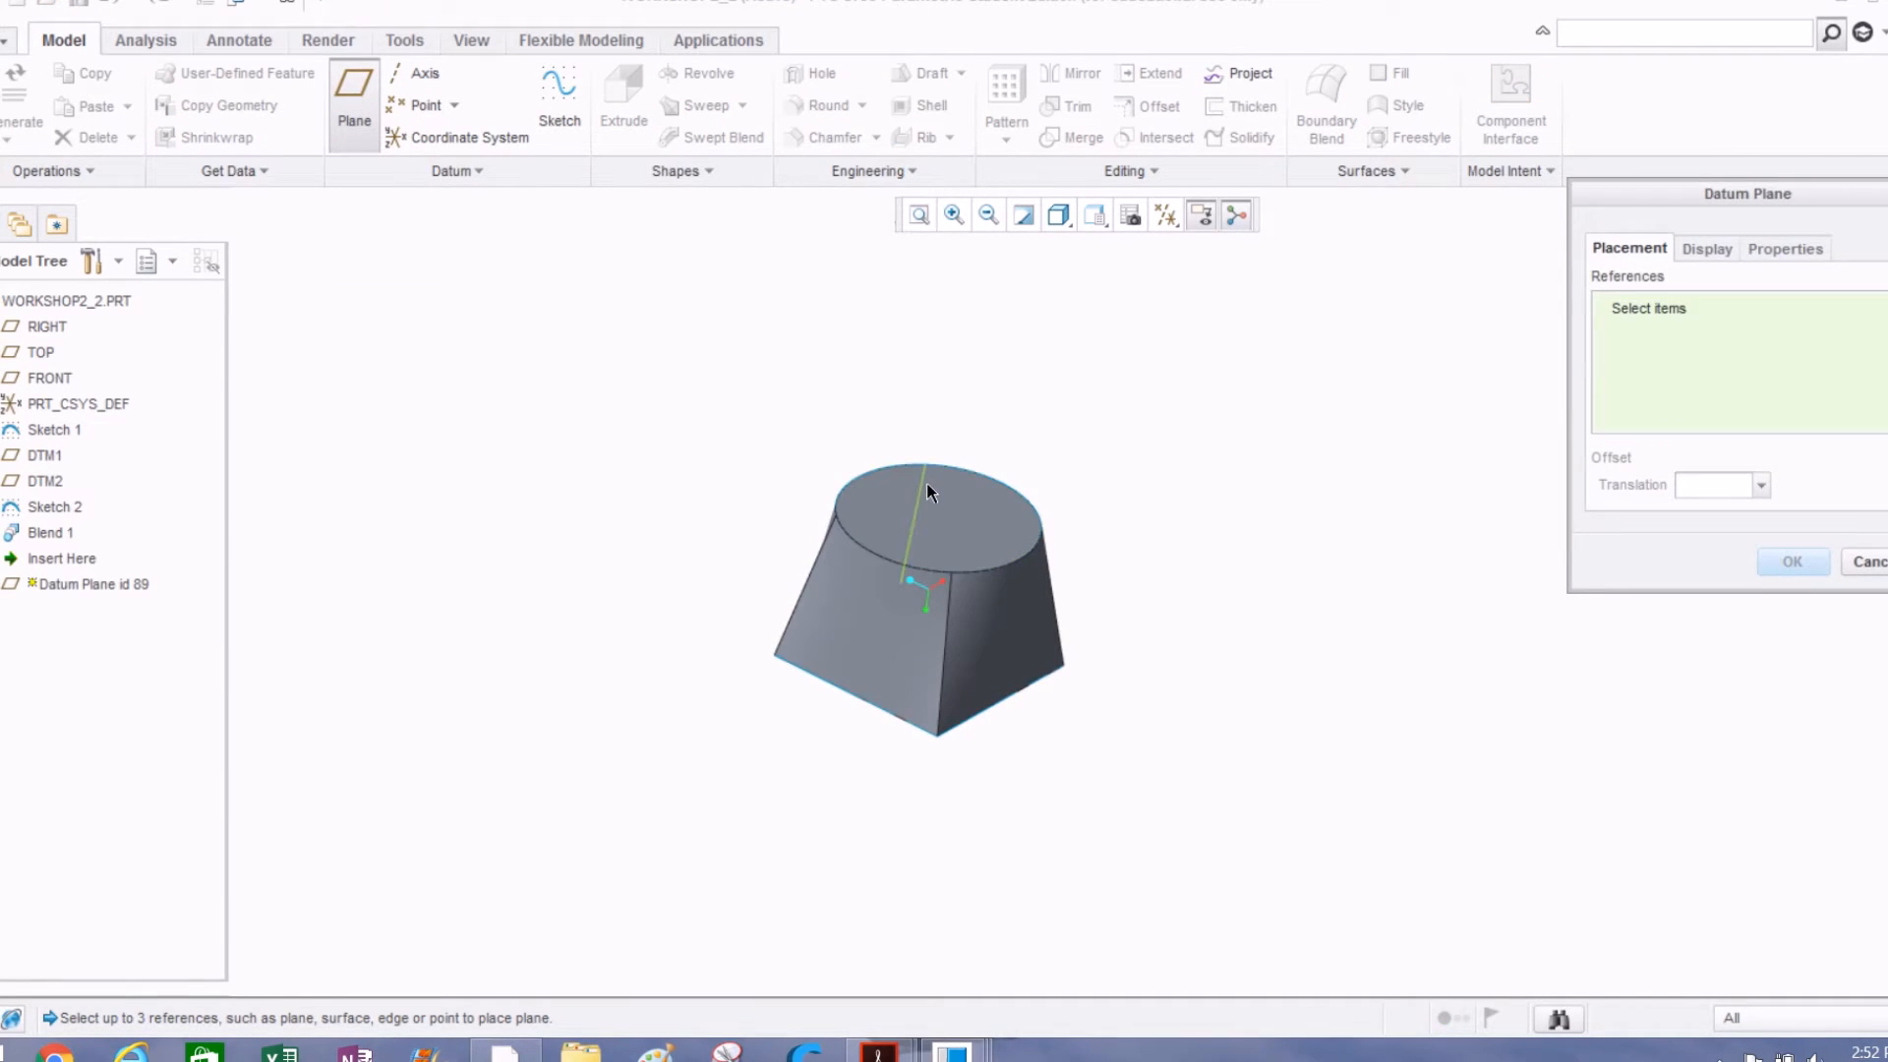
{"action": "left_click", "coordinate": [870, 495]}
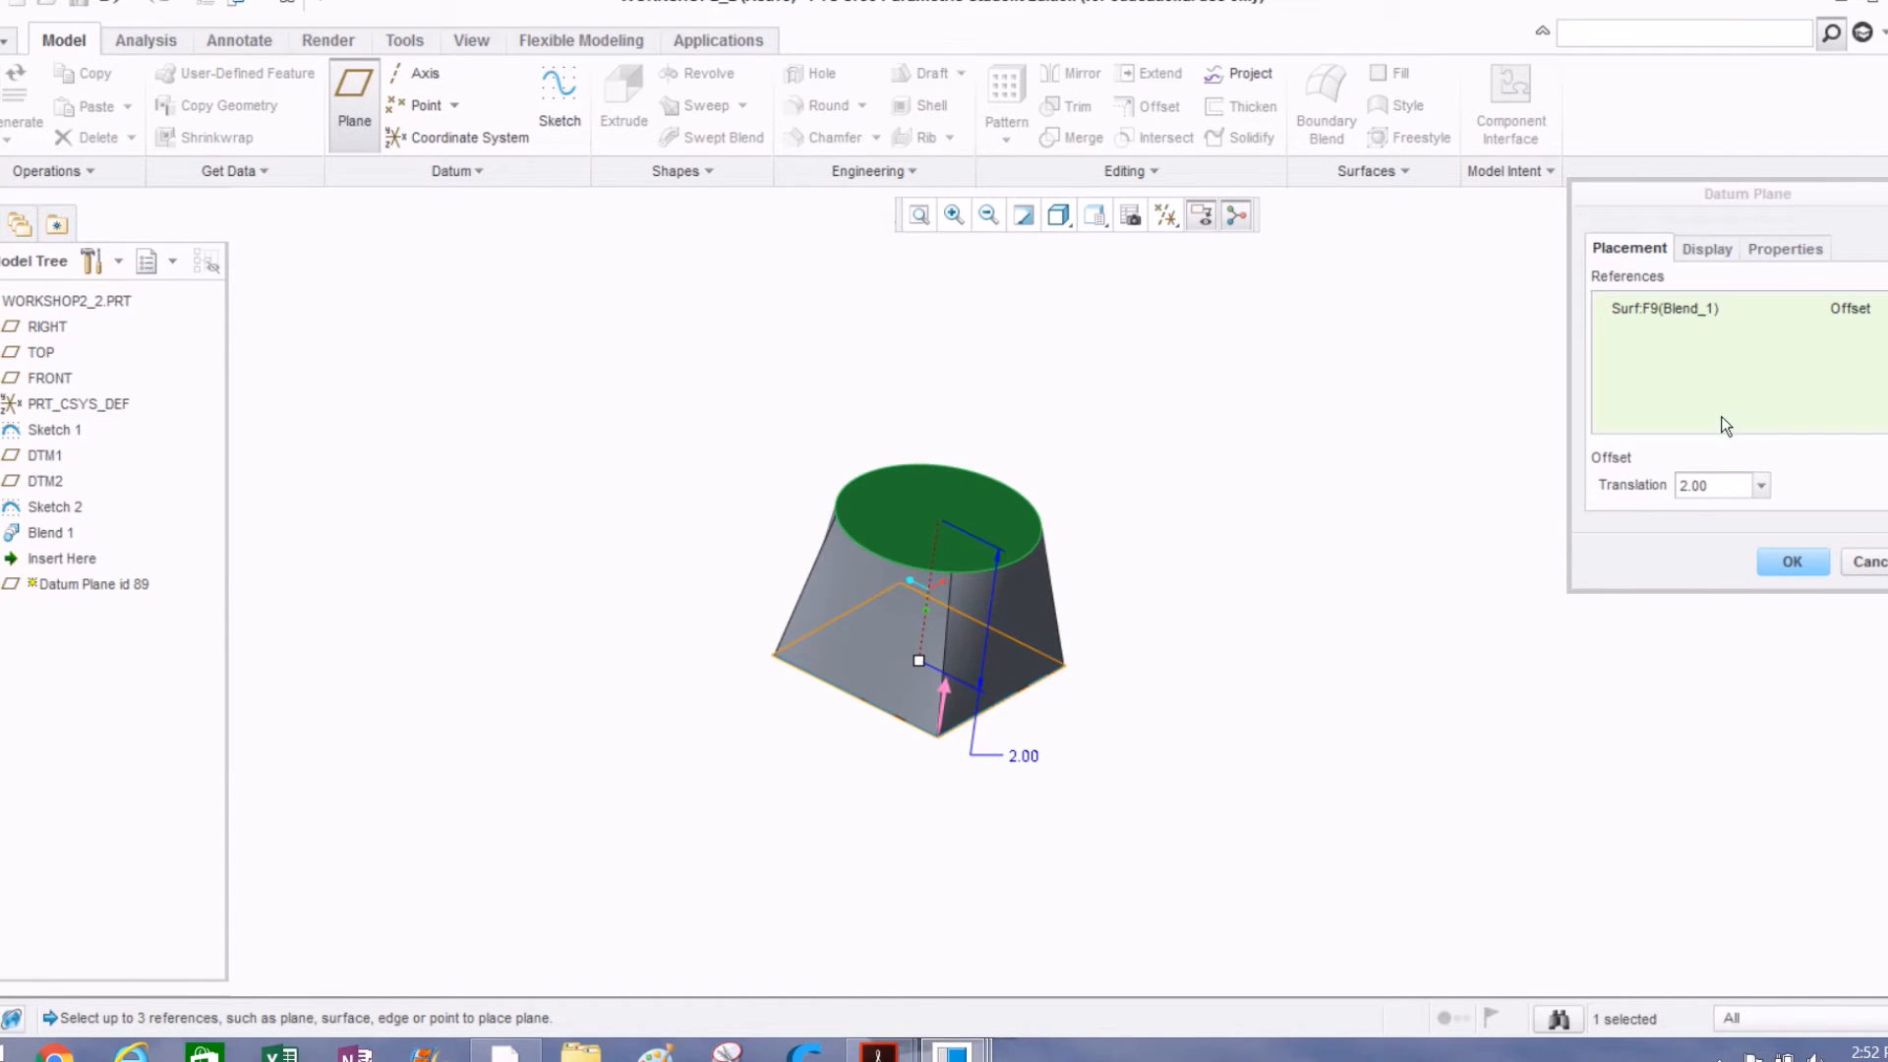
{"action": "left_click", "coordinate": [1727, 489]}
{"action": "double_click", "coordinate": [1700, 496]}
{"action": "type", "text": "1.5"}
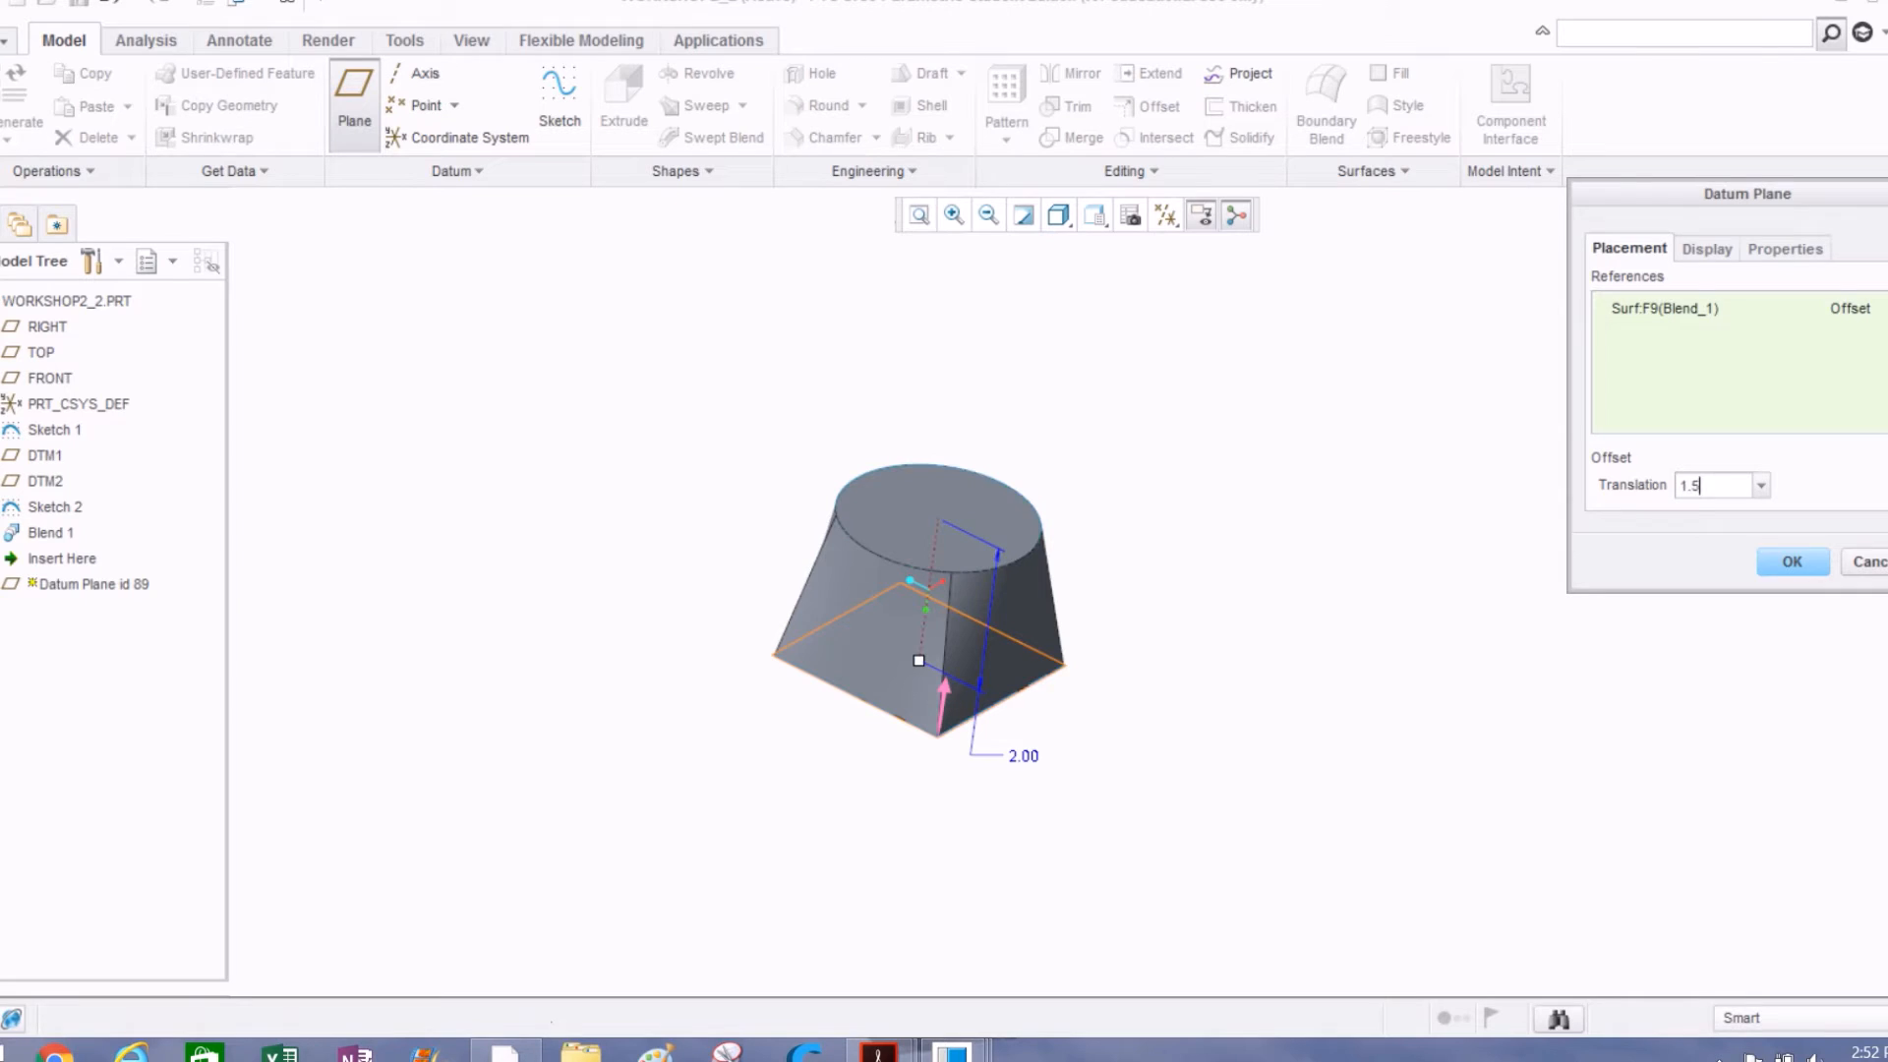
{"action": "key", "text": "Return"}
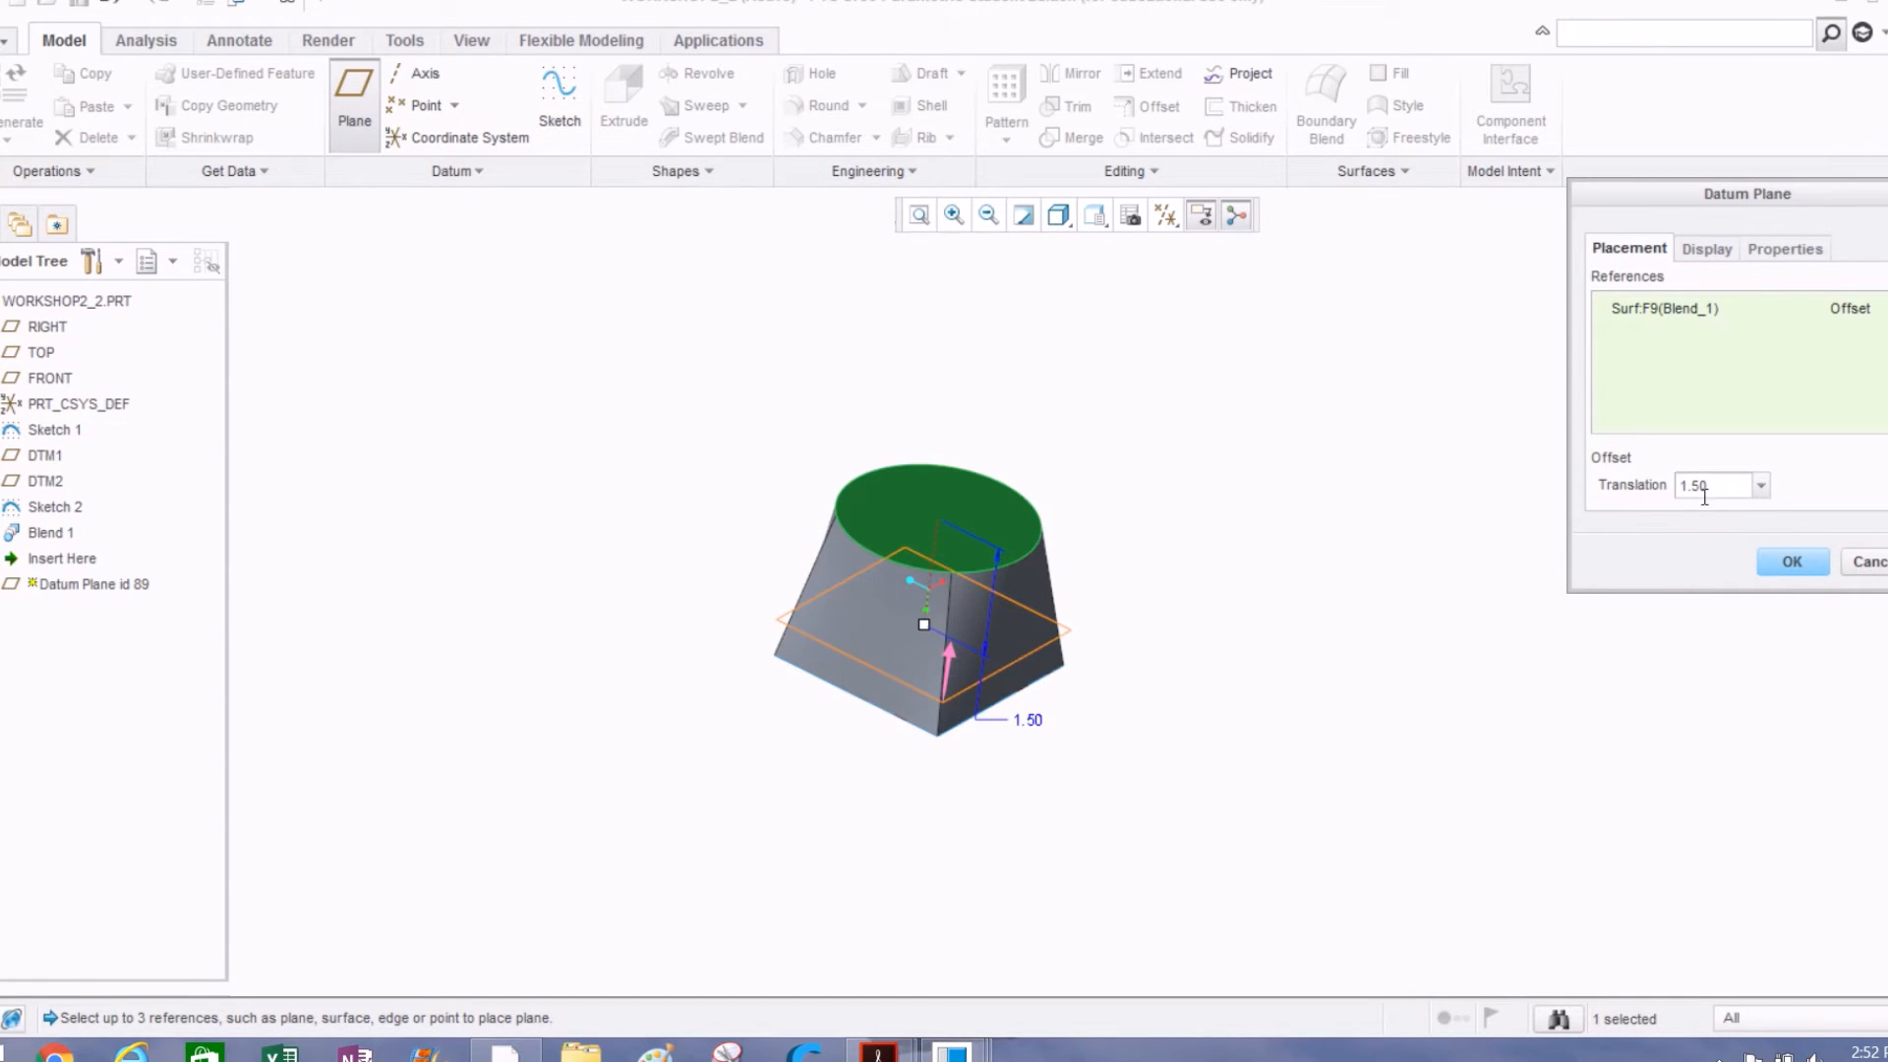
{"action": "type", "text": "-"}
{"action": "key", "text": "Return"}
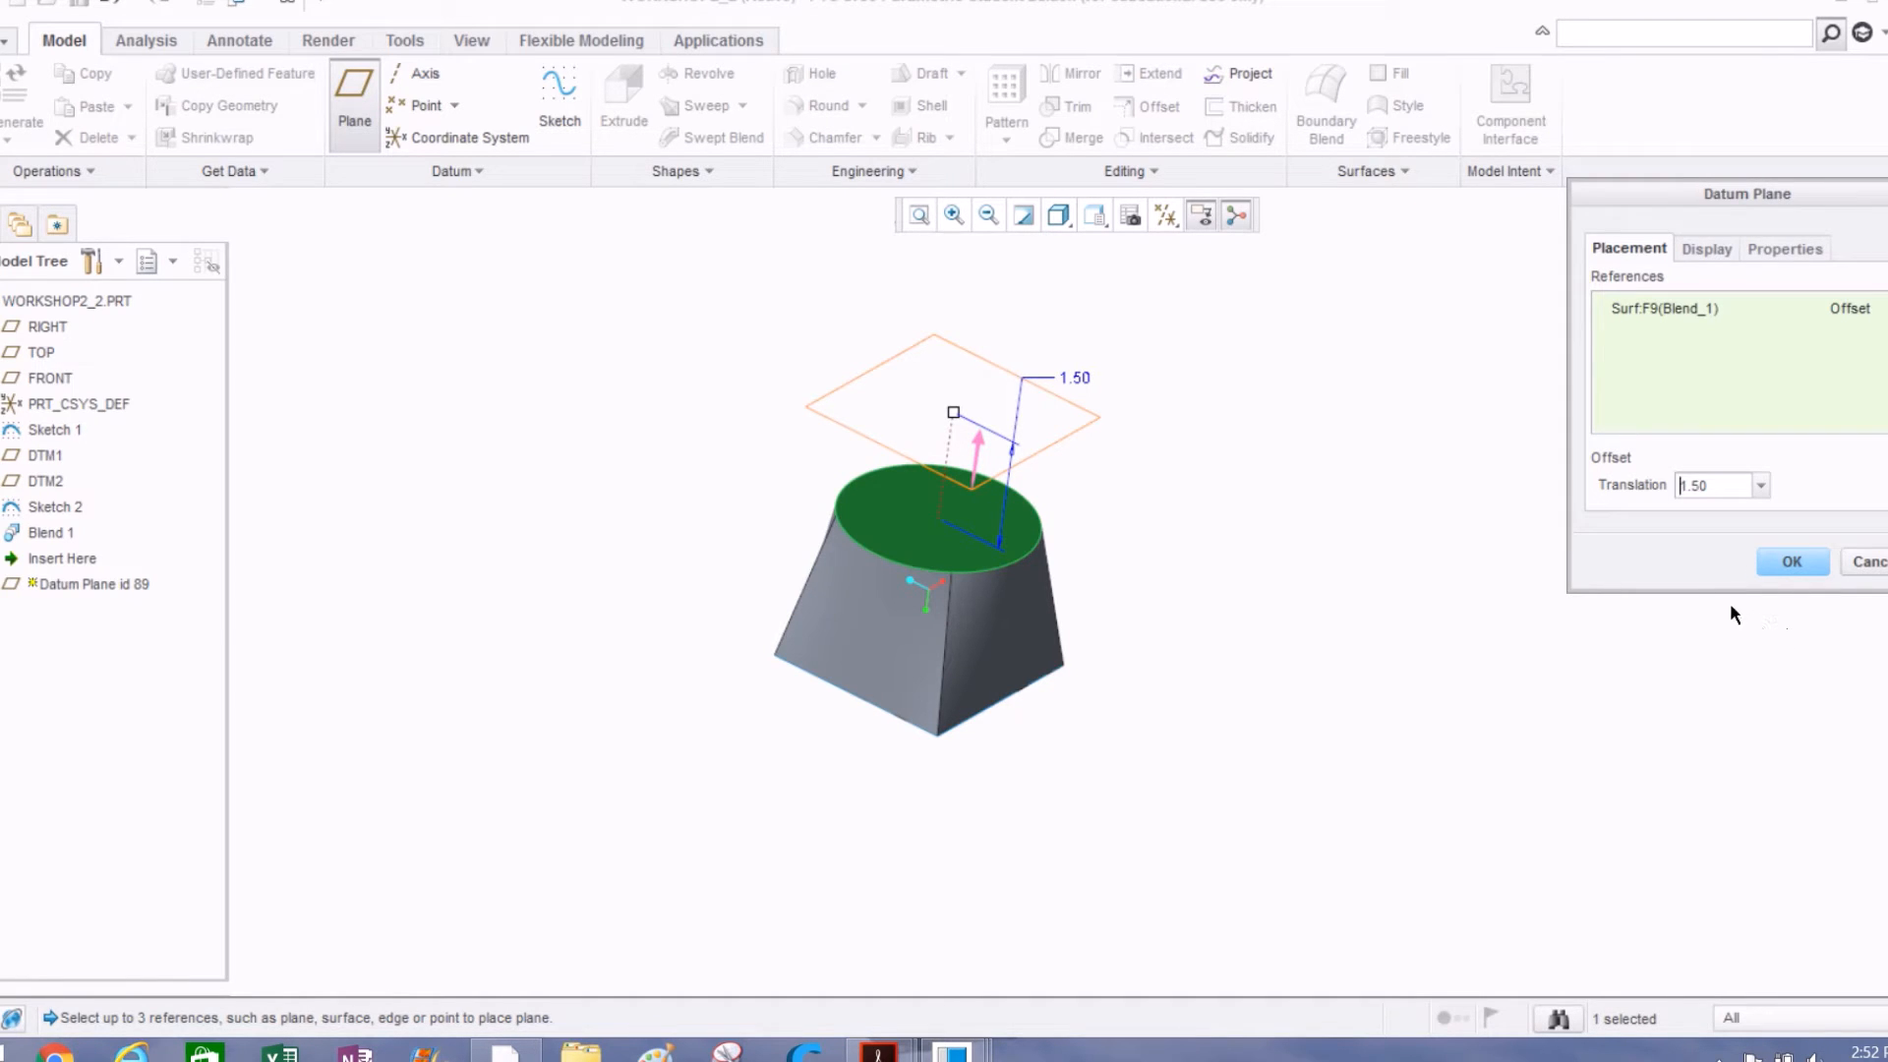
{"action": "left_click", "coordinate": [1784, 564]}
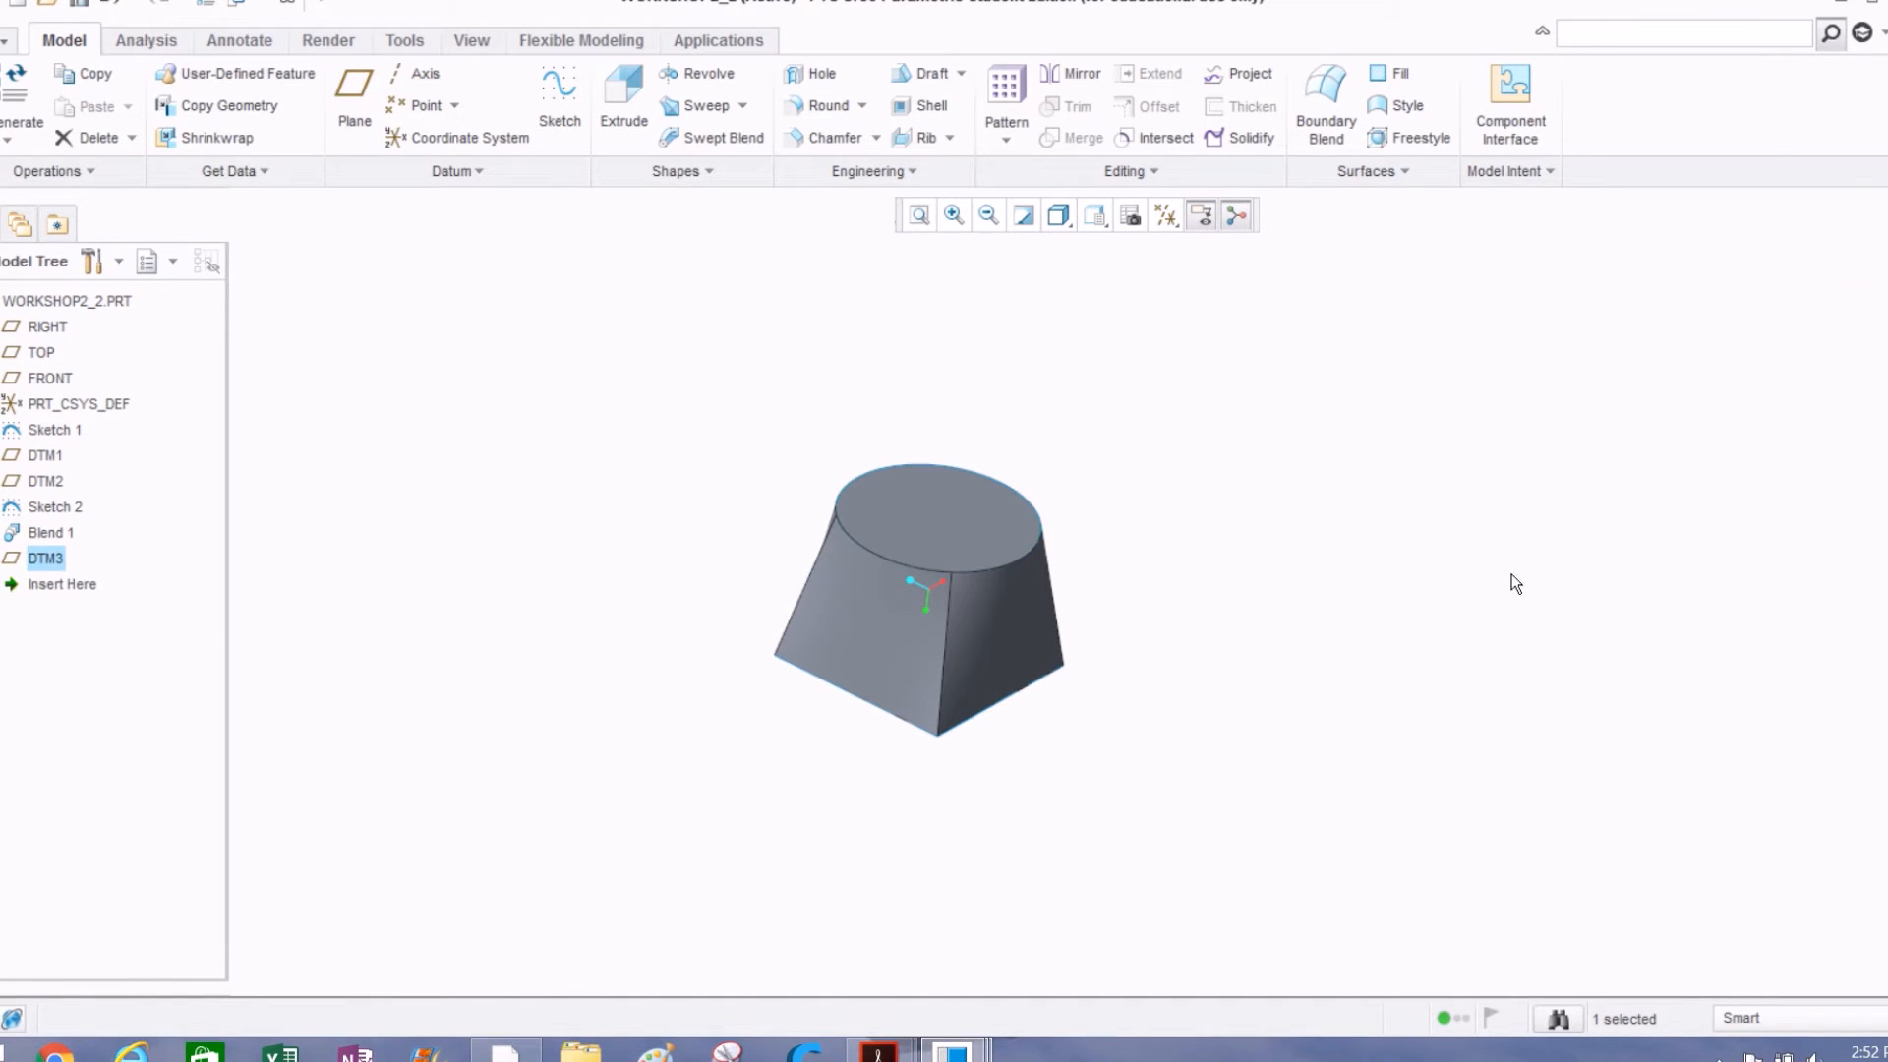
Step: Sketch a circle on the new datum plane, centered on the reference intersection, with a diameter of 1.72
{"action": "left_click", "coordinate": [563, 118]}
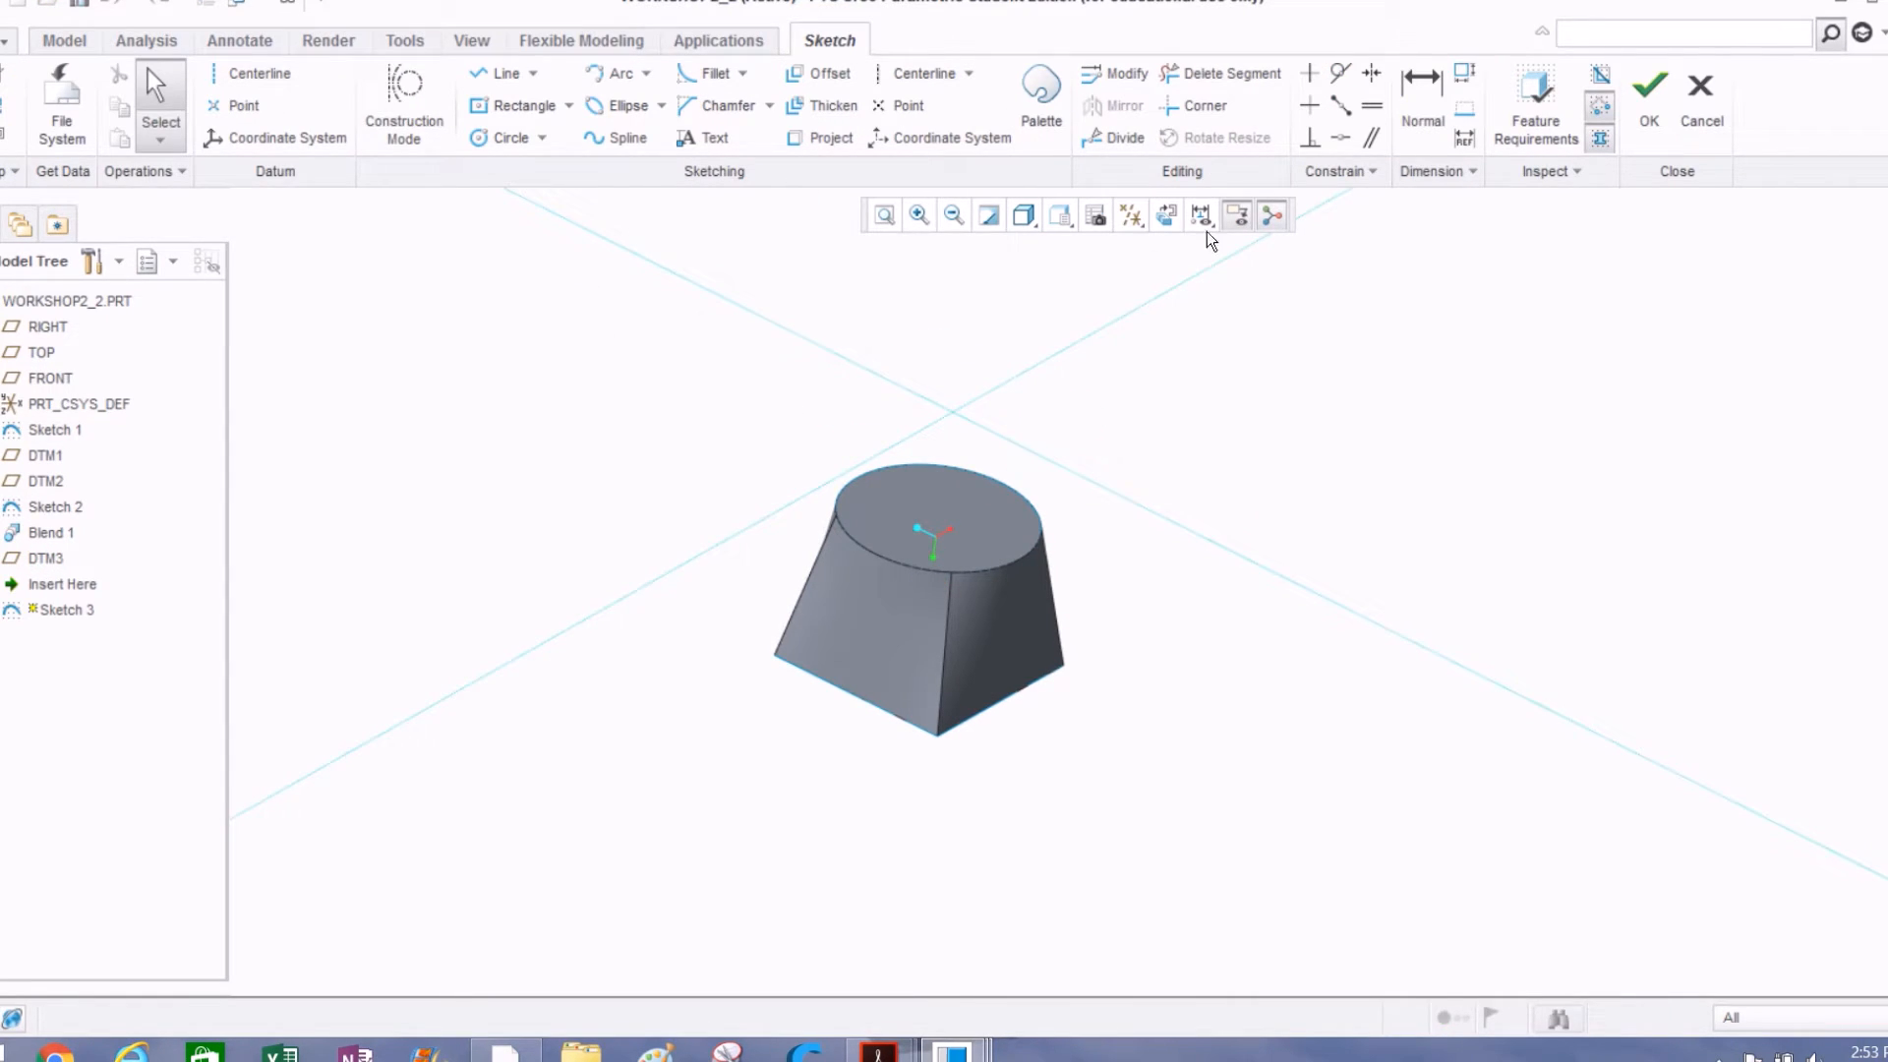
{"action": "left_click", "coordinate": [1166, 216]}
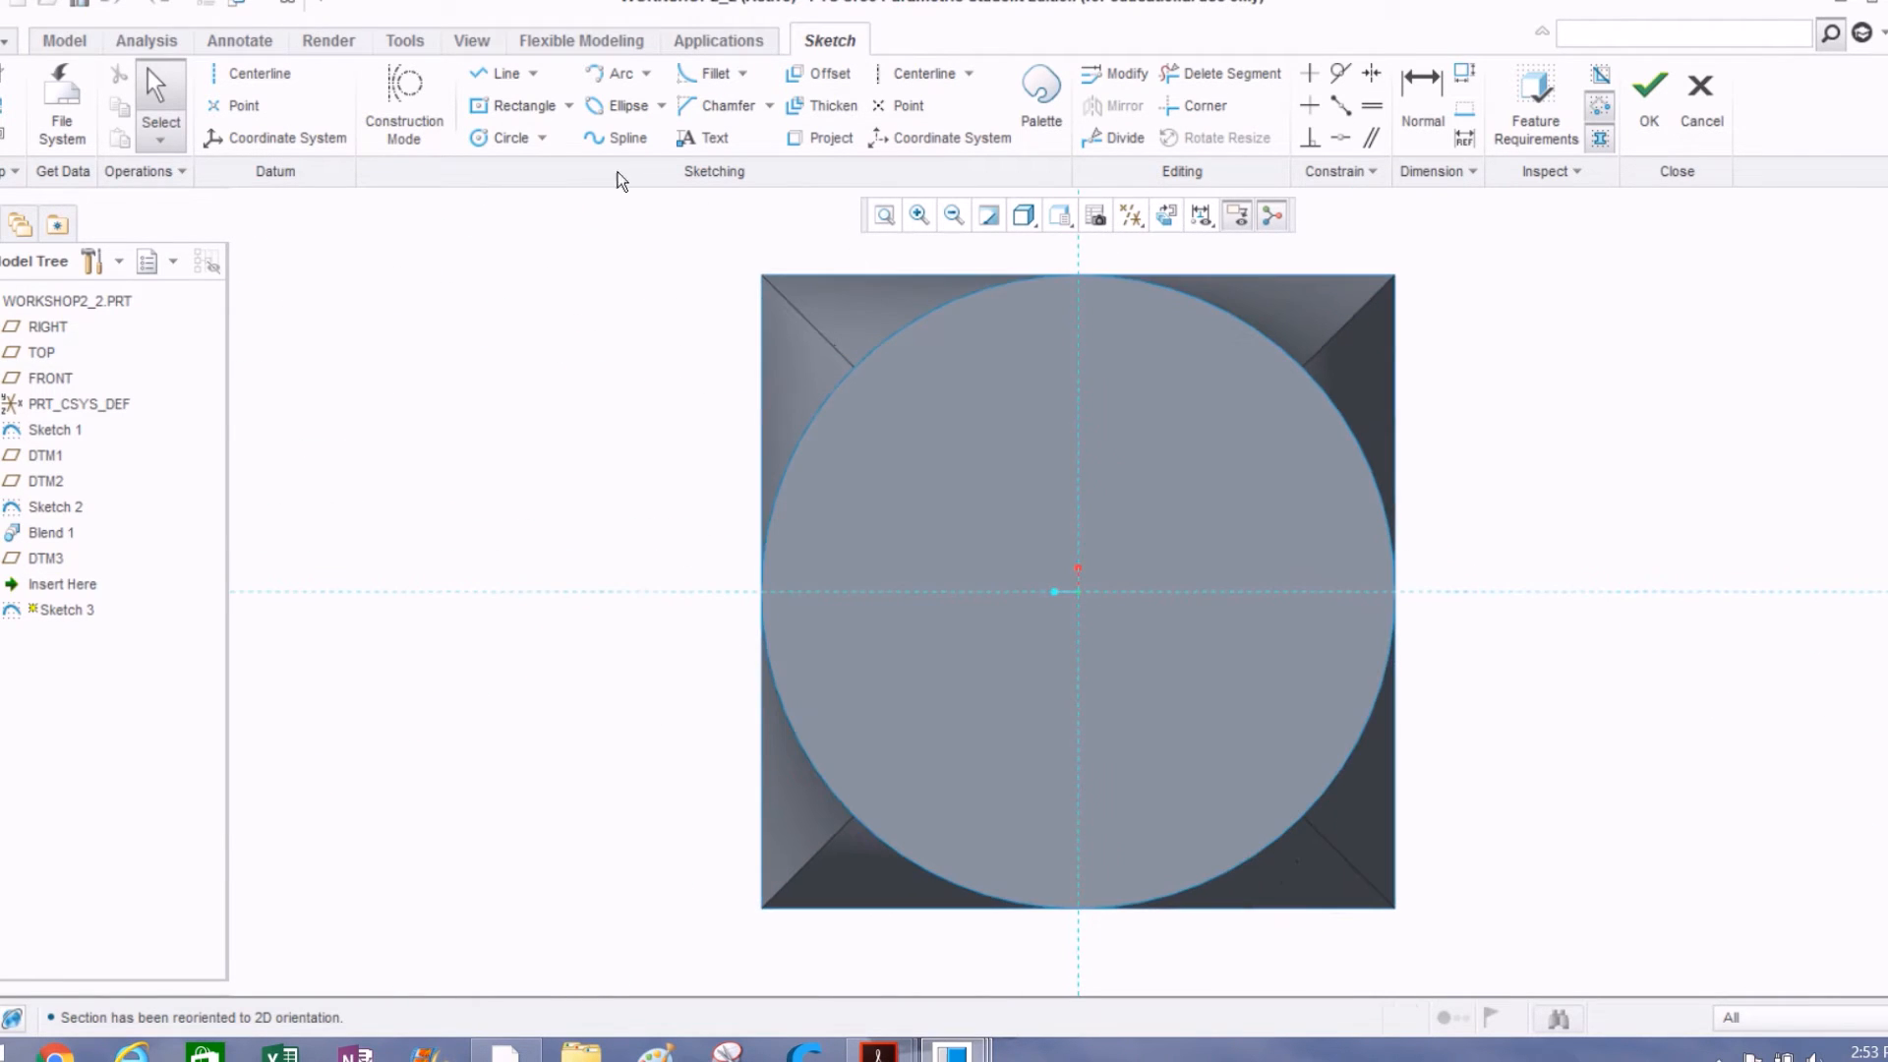
{"action": "left_click", "coordinate": [508, 138]}
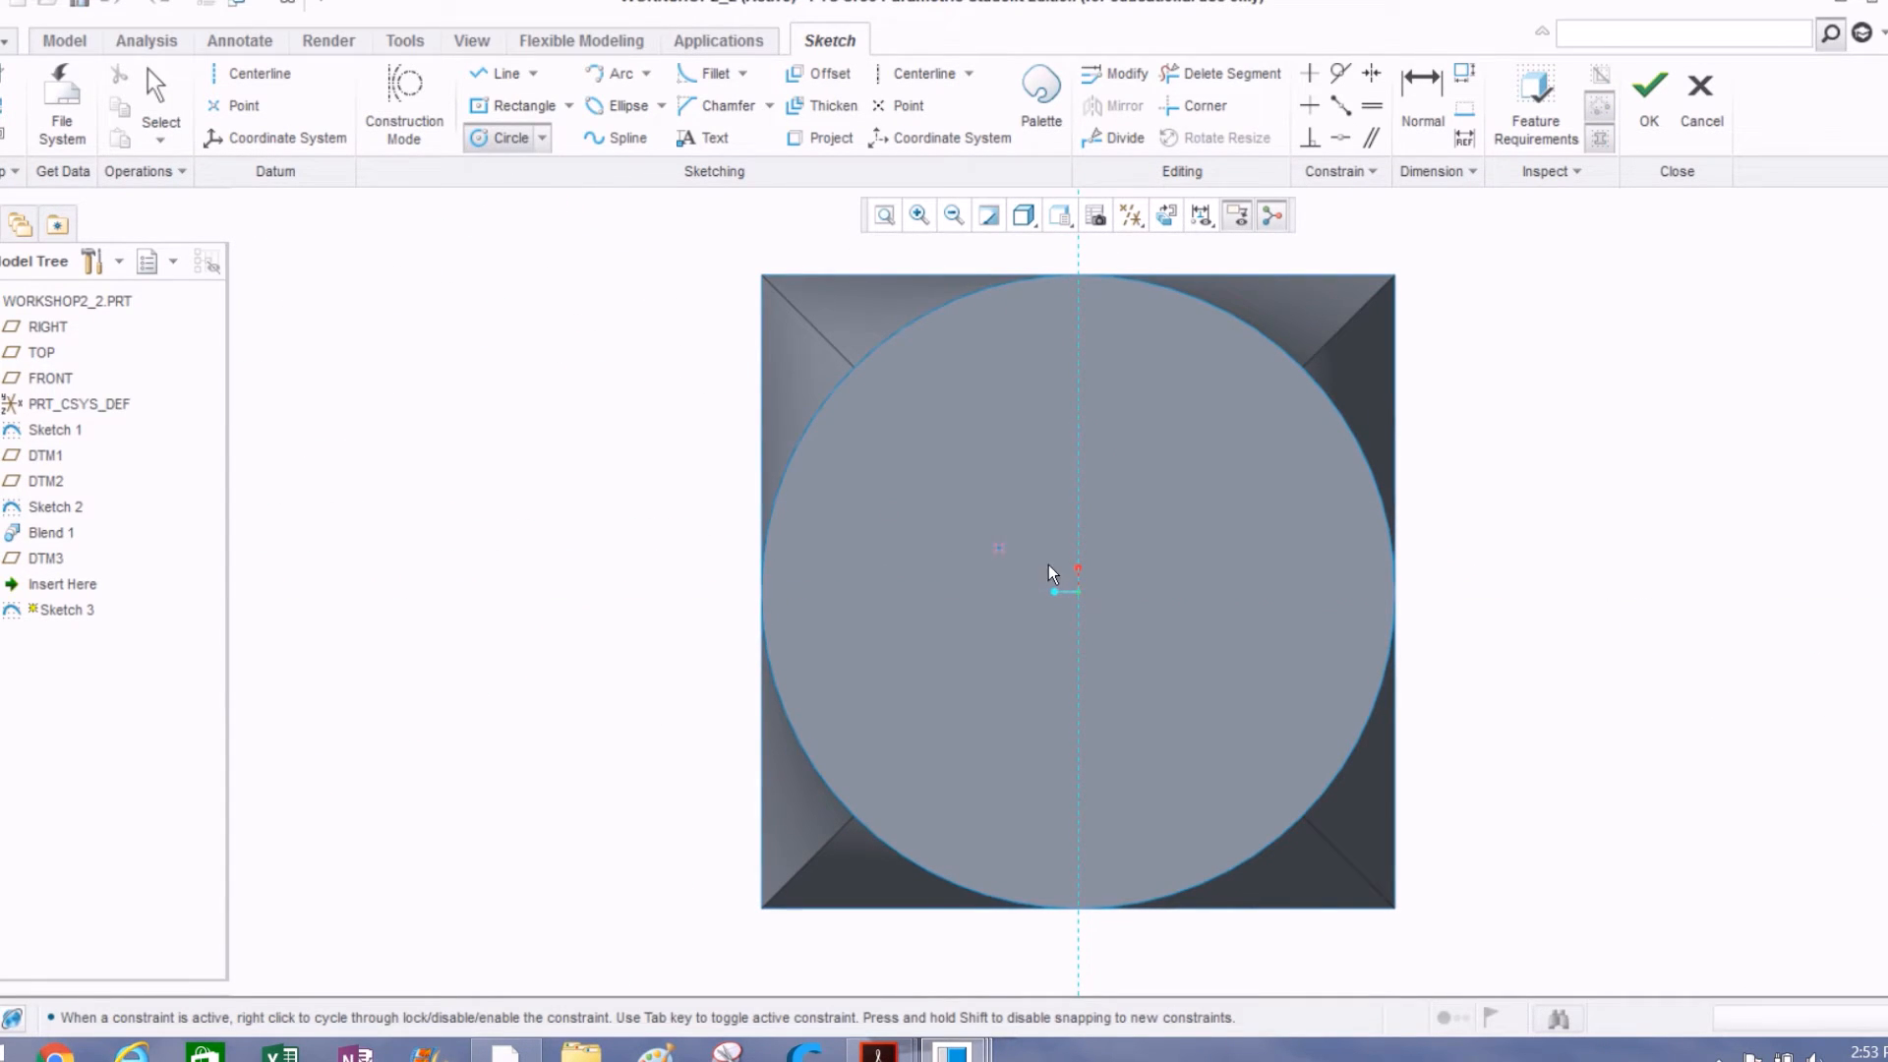
{"action": "left_click", "coordinate": [1079, 591]}
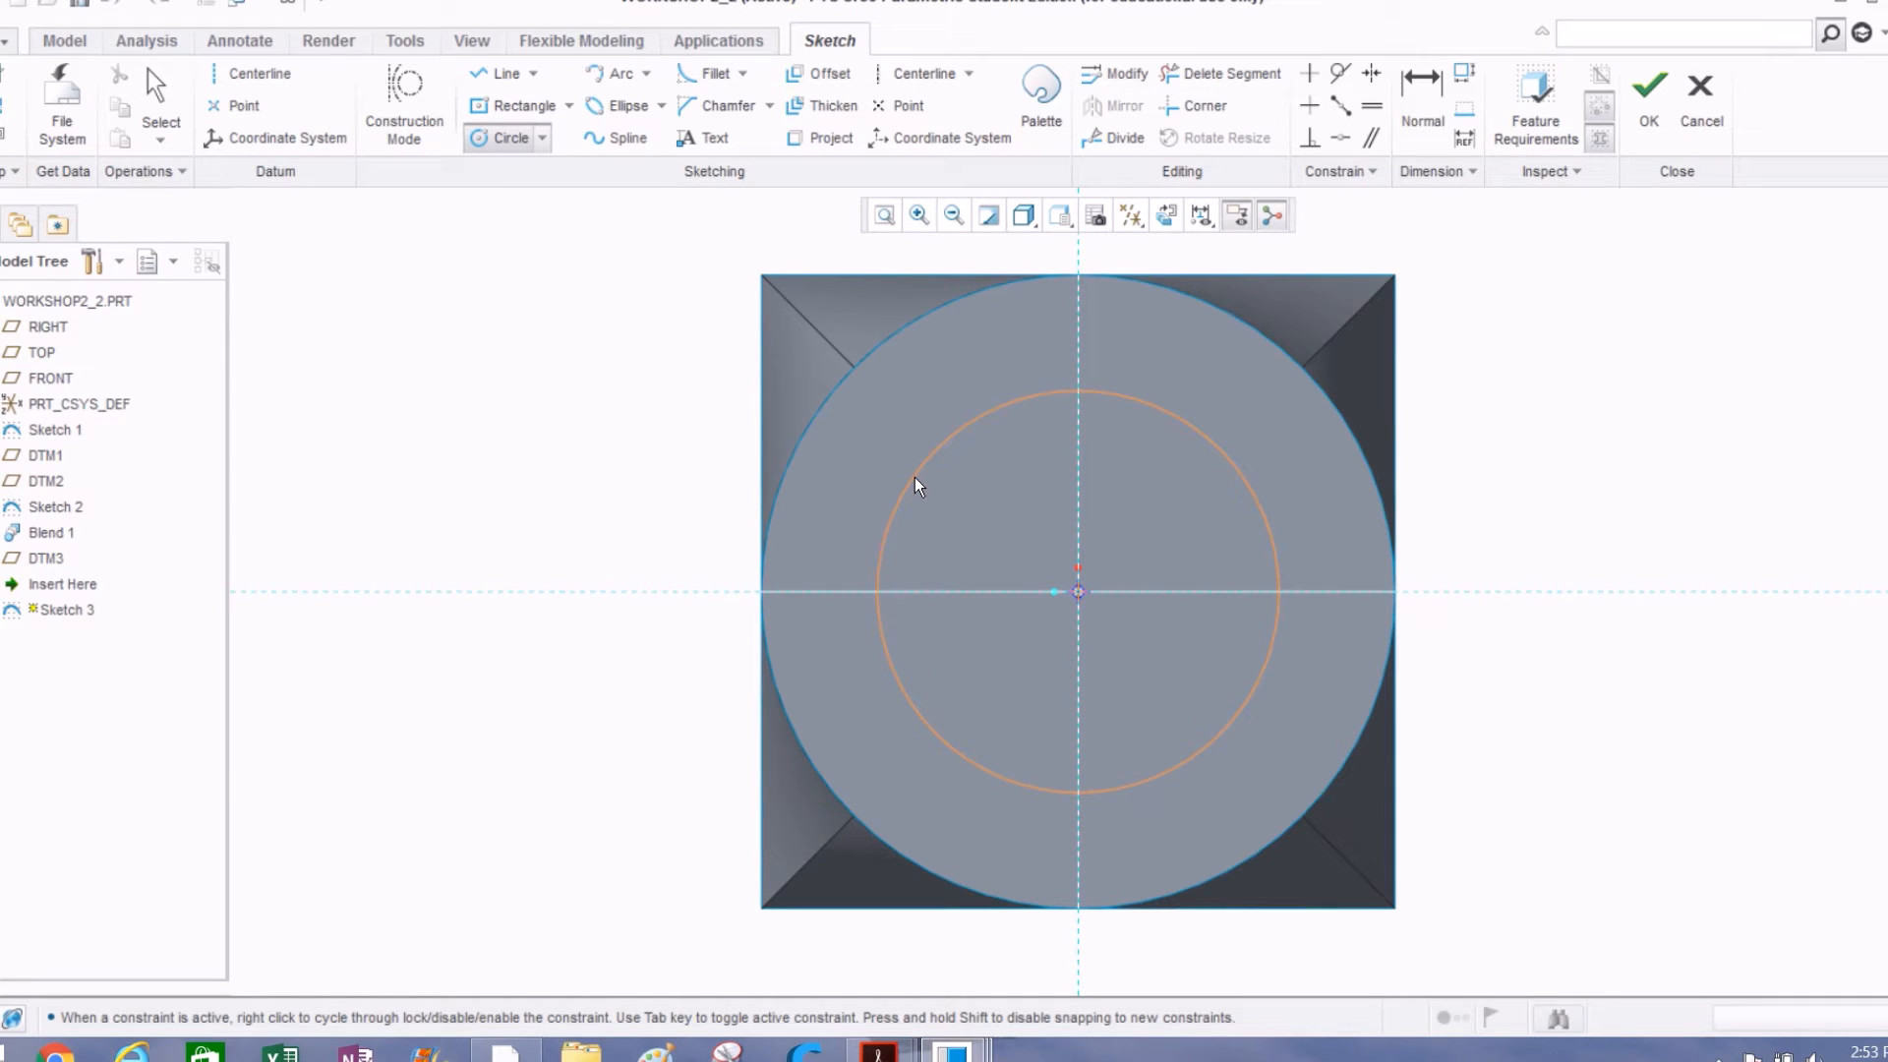
{"action": "left_click", "coordinate": [916, 485]}
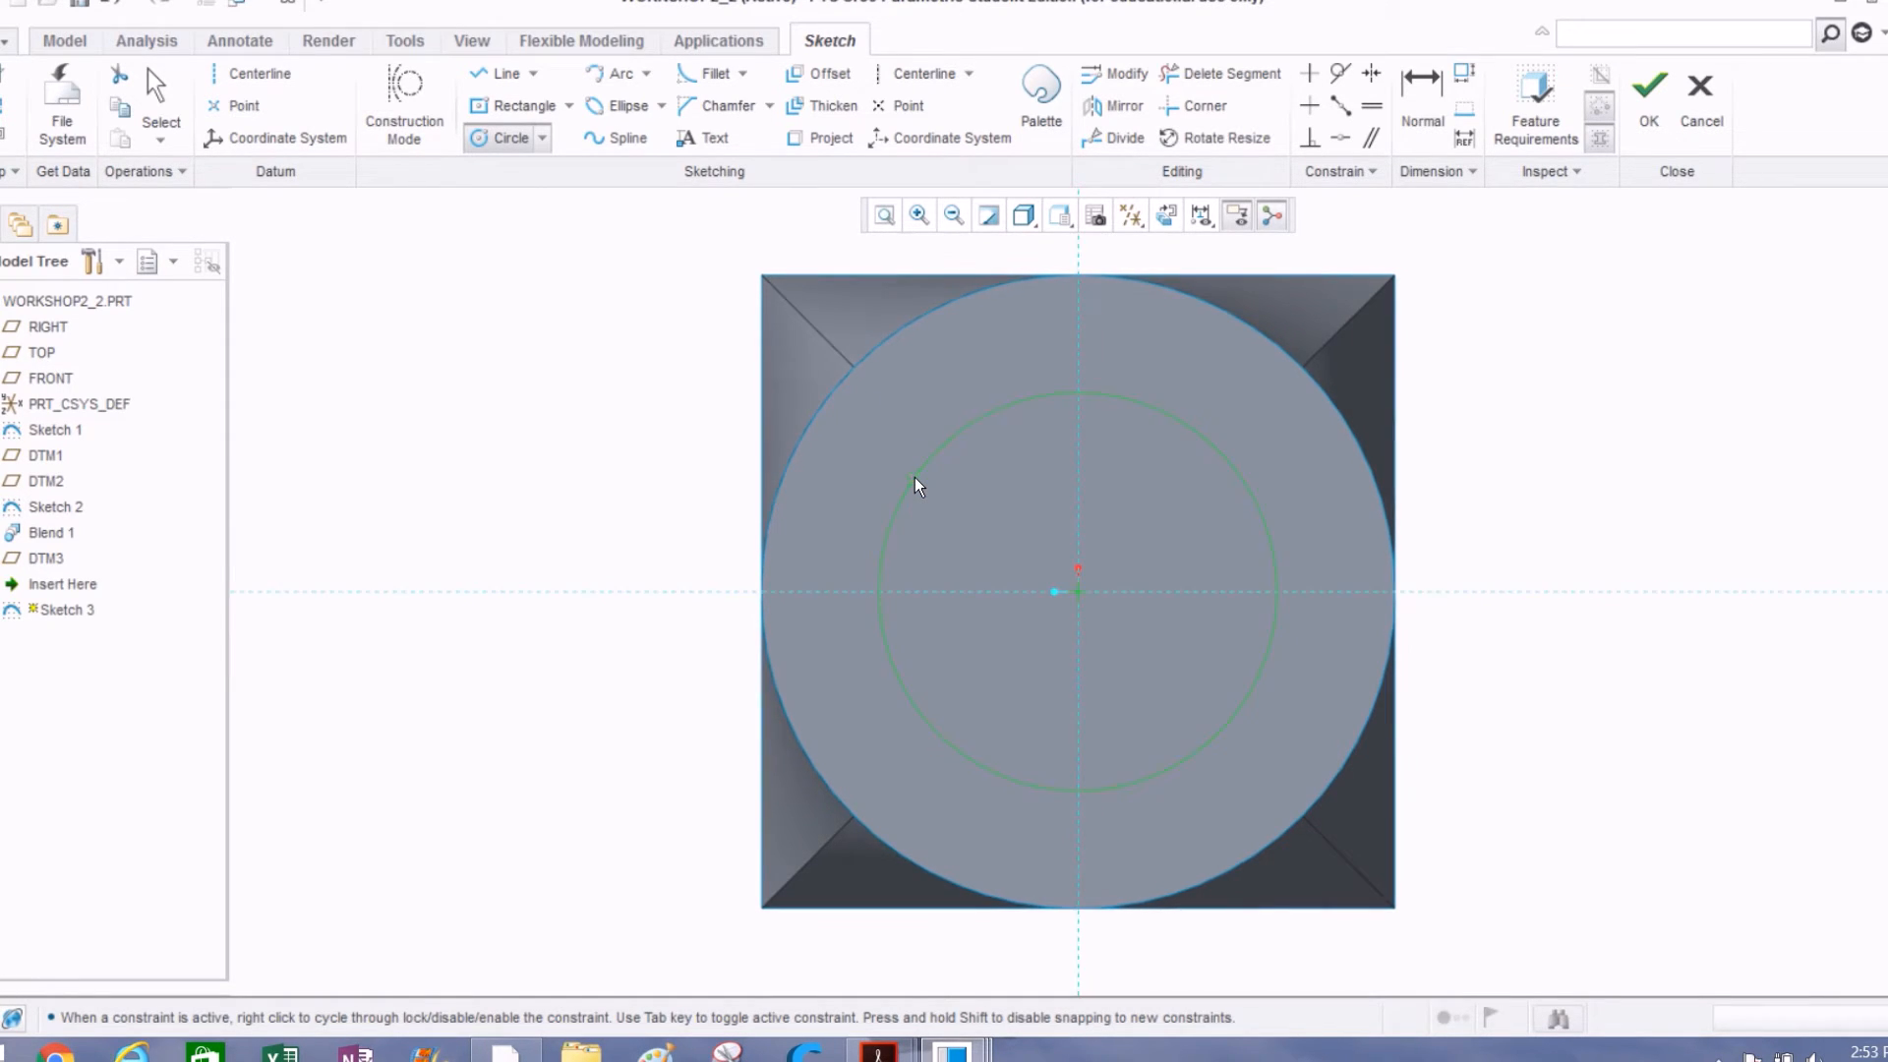
{"action": "middle_click", "coordinate": [911, 478]}
{"action": "double_click", "coordinate": [855, 393]}
{"action": "type", "text": "1.7"}
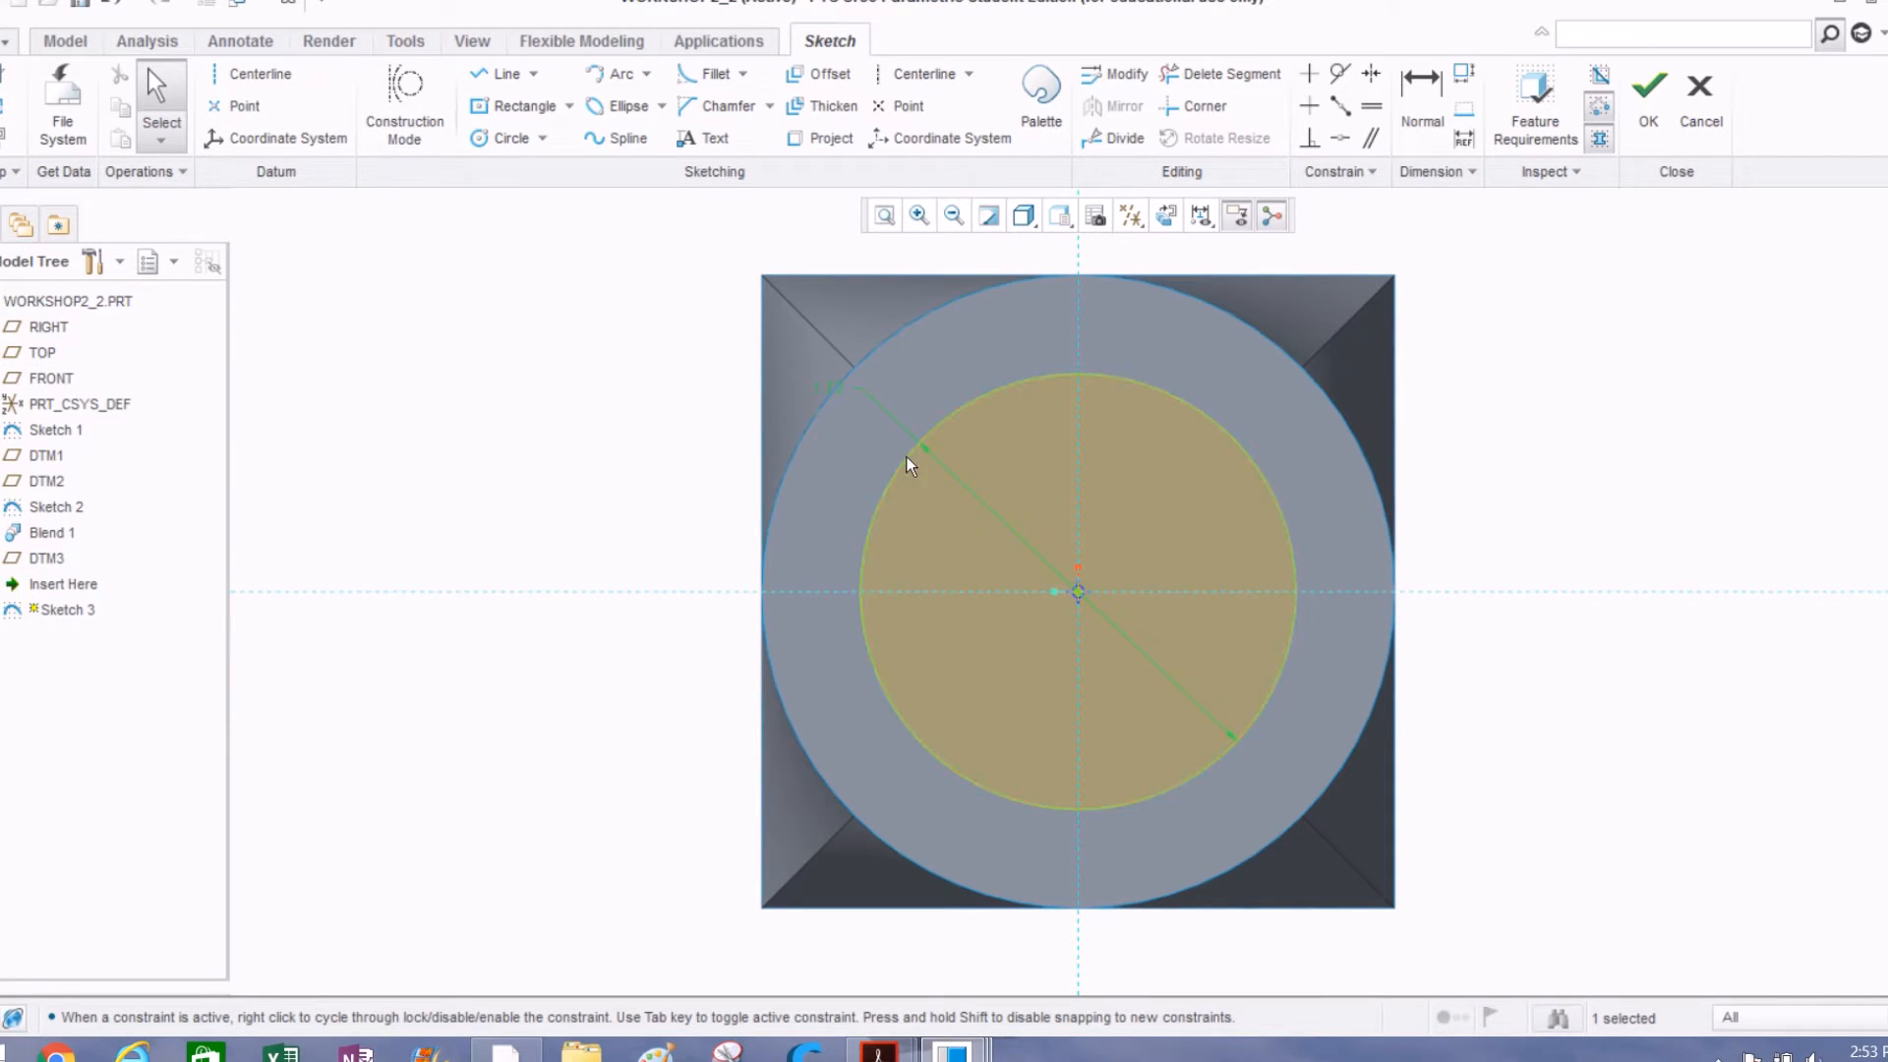
Step: Add a diagonal construction centerline through the new circle's center and dimension it at 45 degrees from the horizontal reference
{"action": "left_click", "coordinate": [899, 79]}
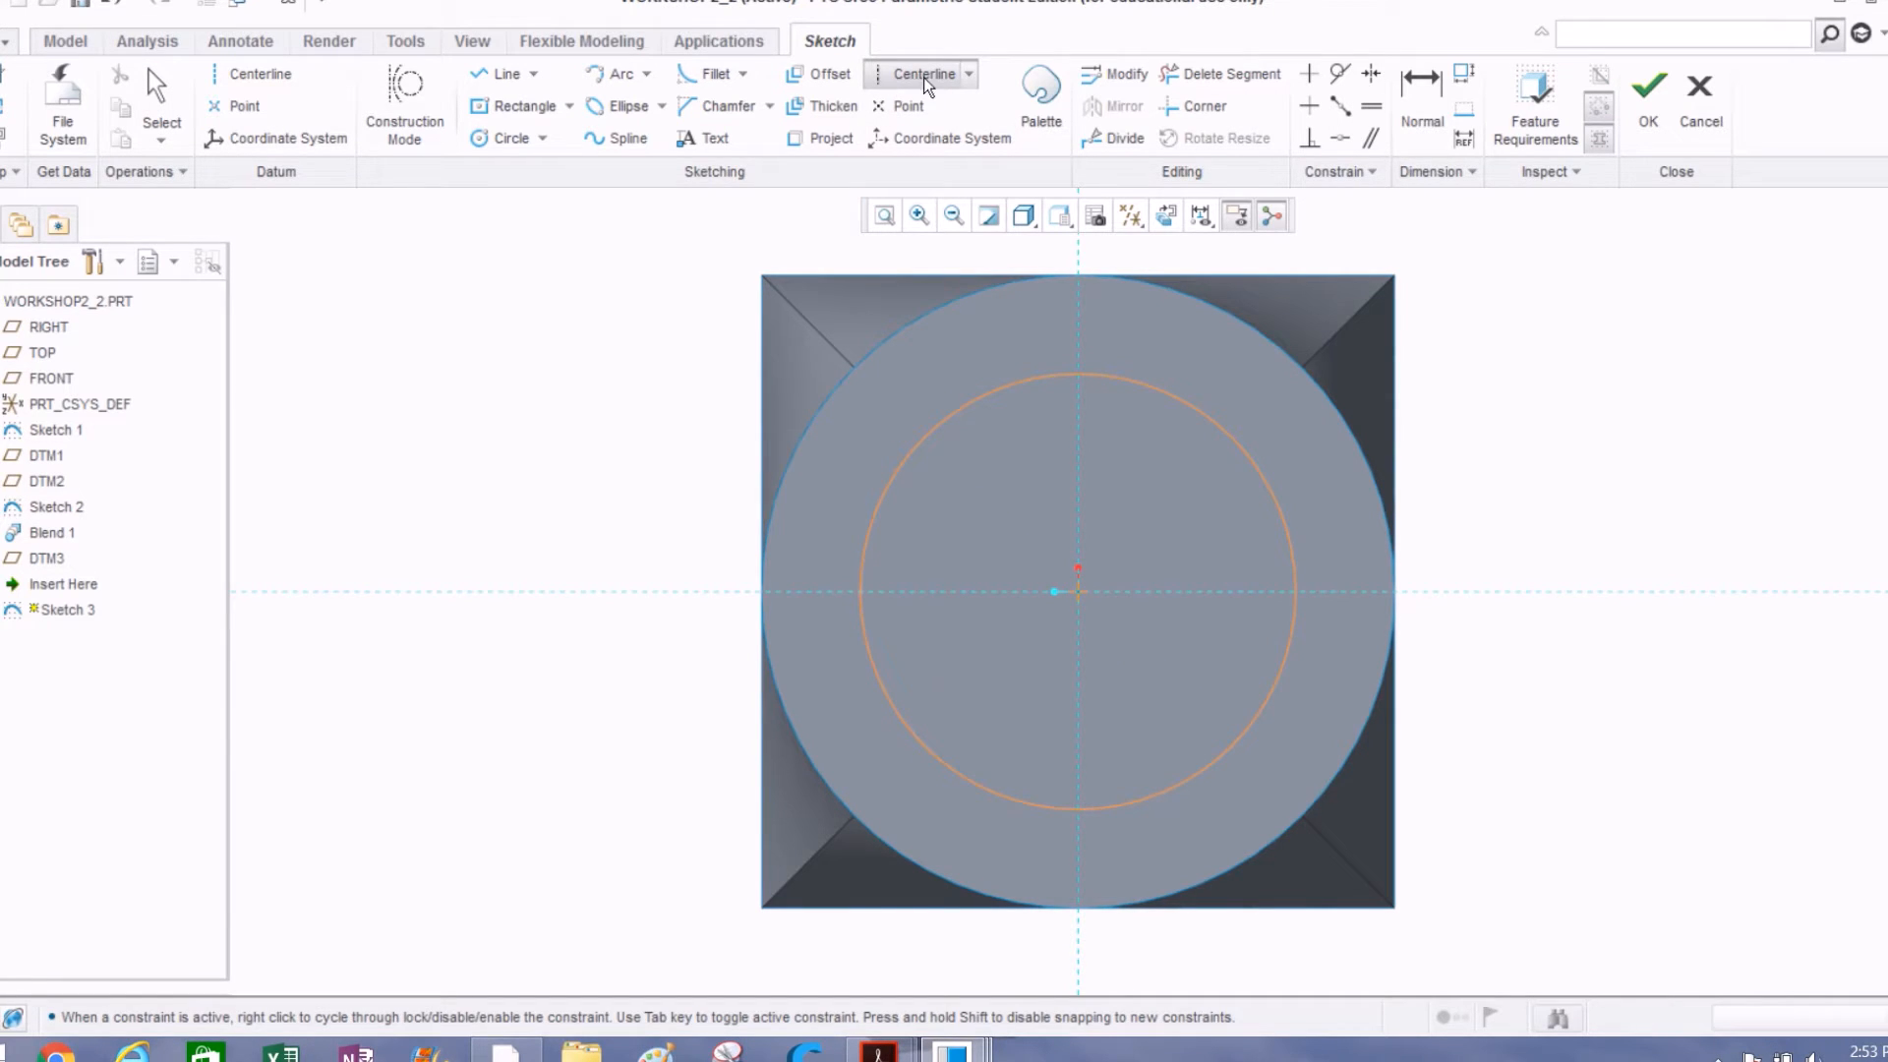
{"action": "left_click", "coordinate": [1080, 592]}
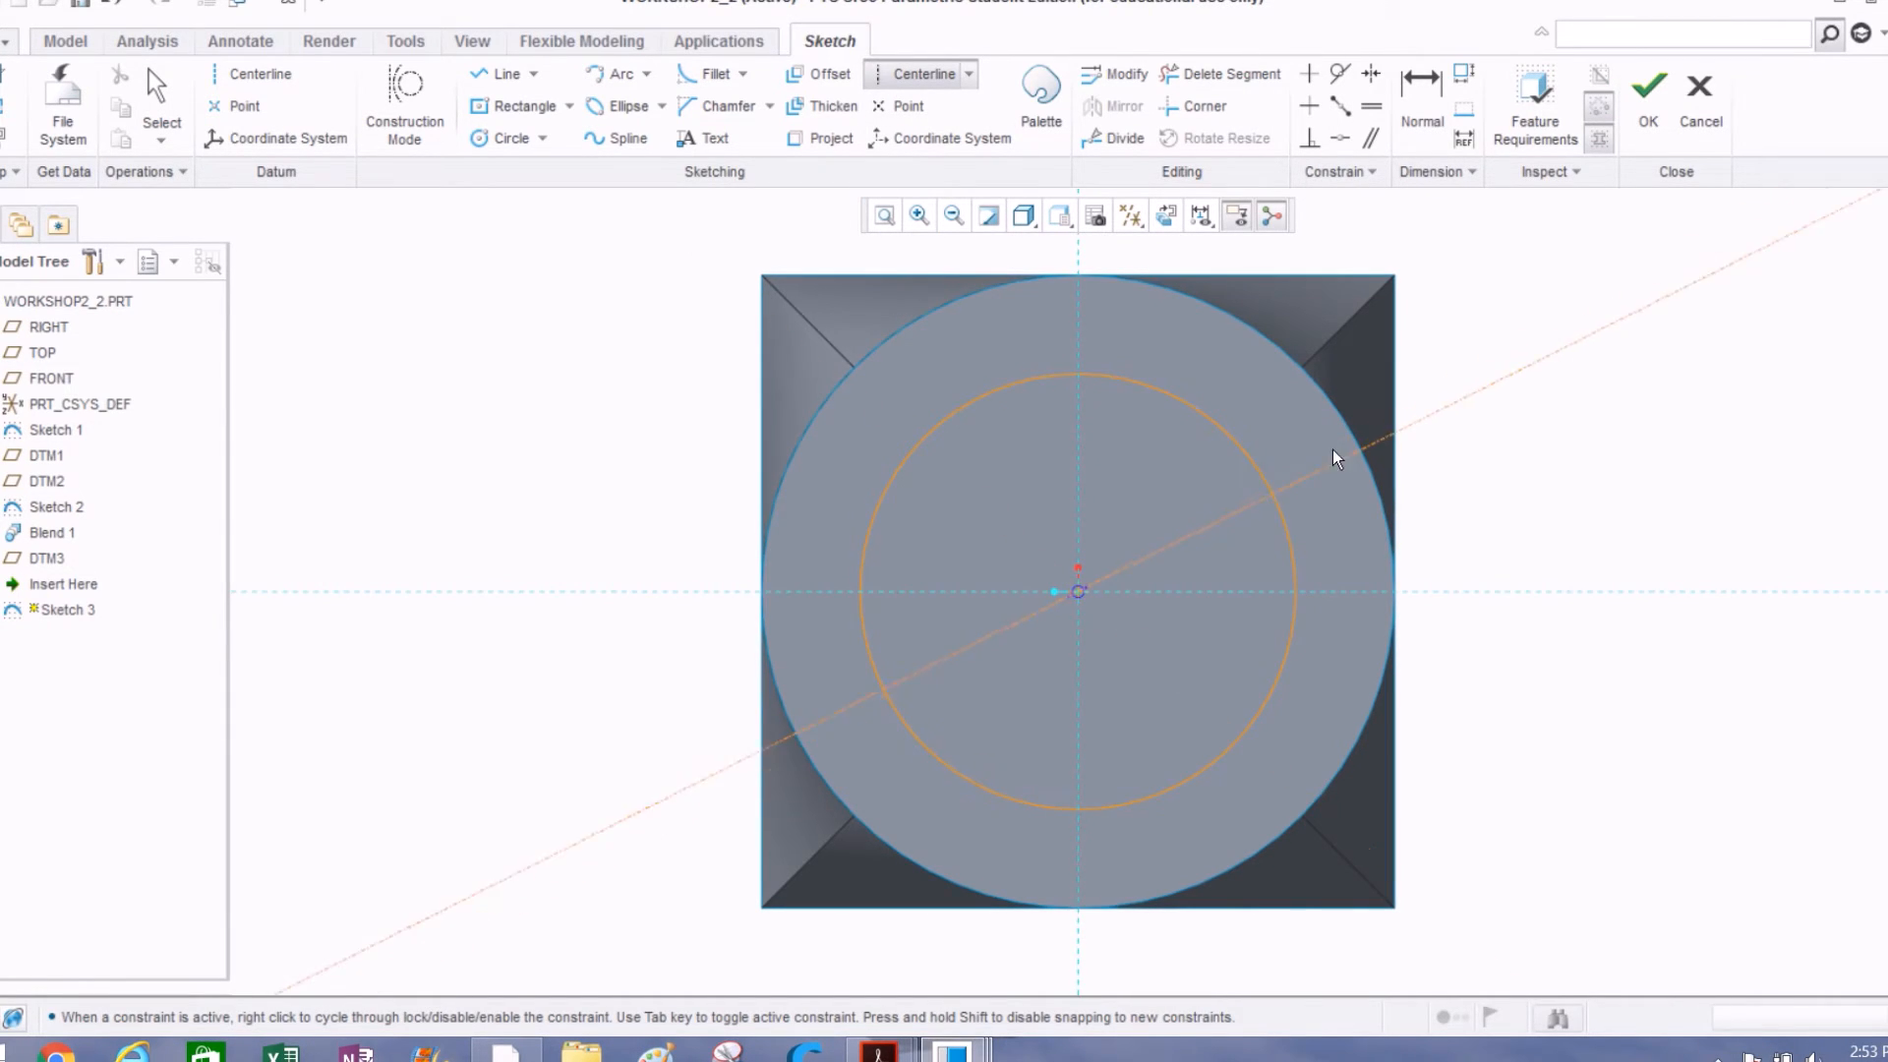
{"action": "left_click", "coordinate": [1328, 358]}
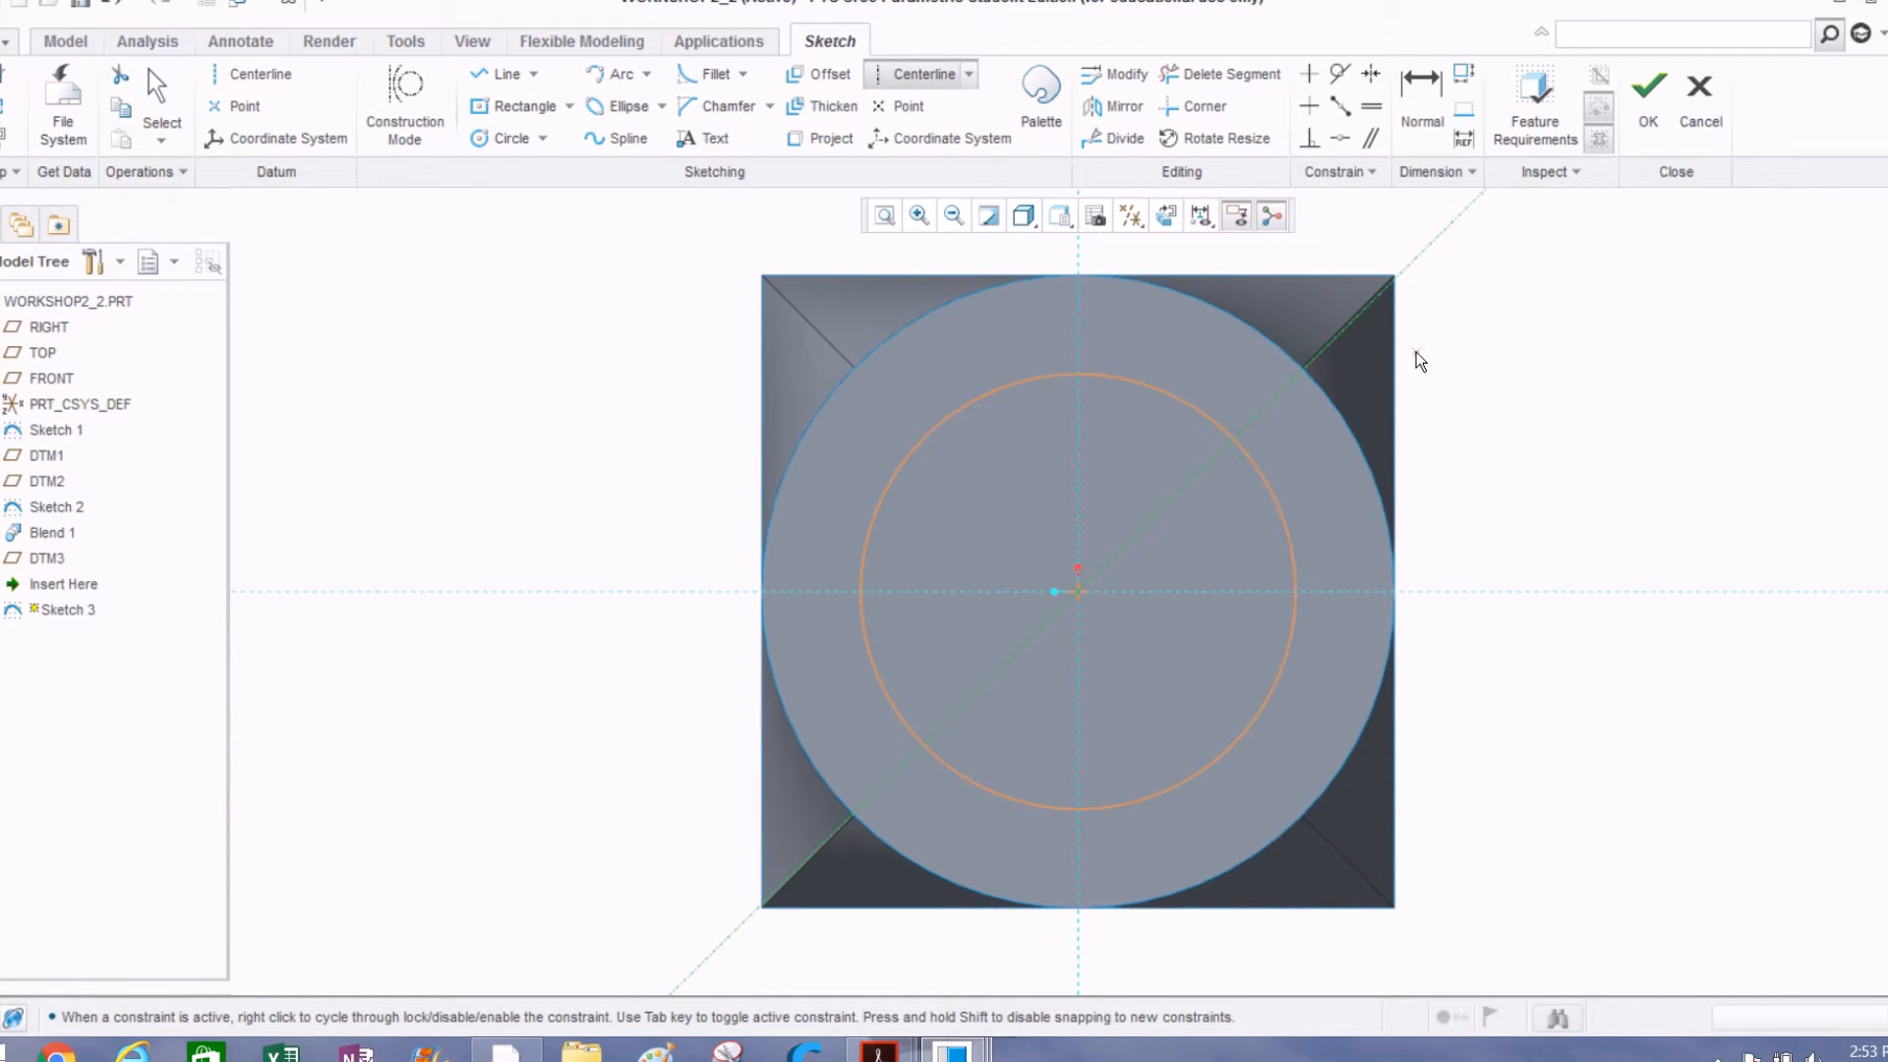
{"action": "middle_click", "coordinate": [1504, 319]}
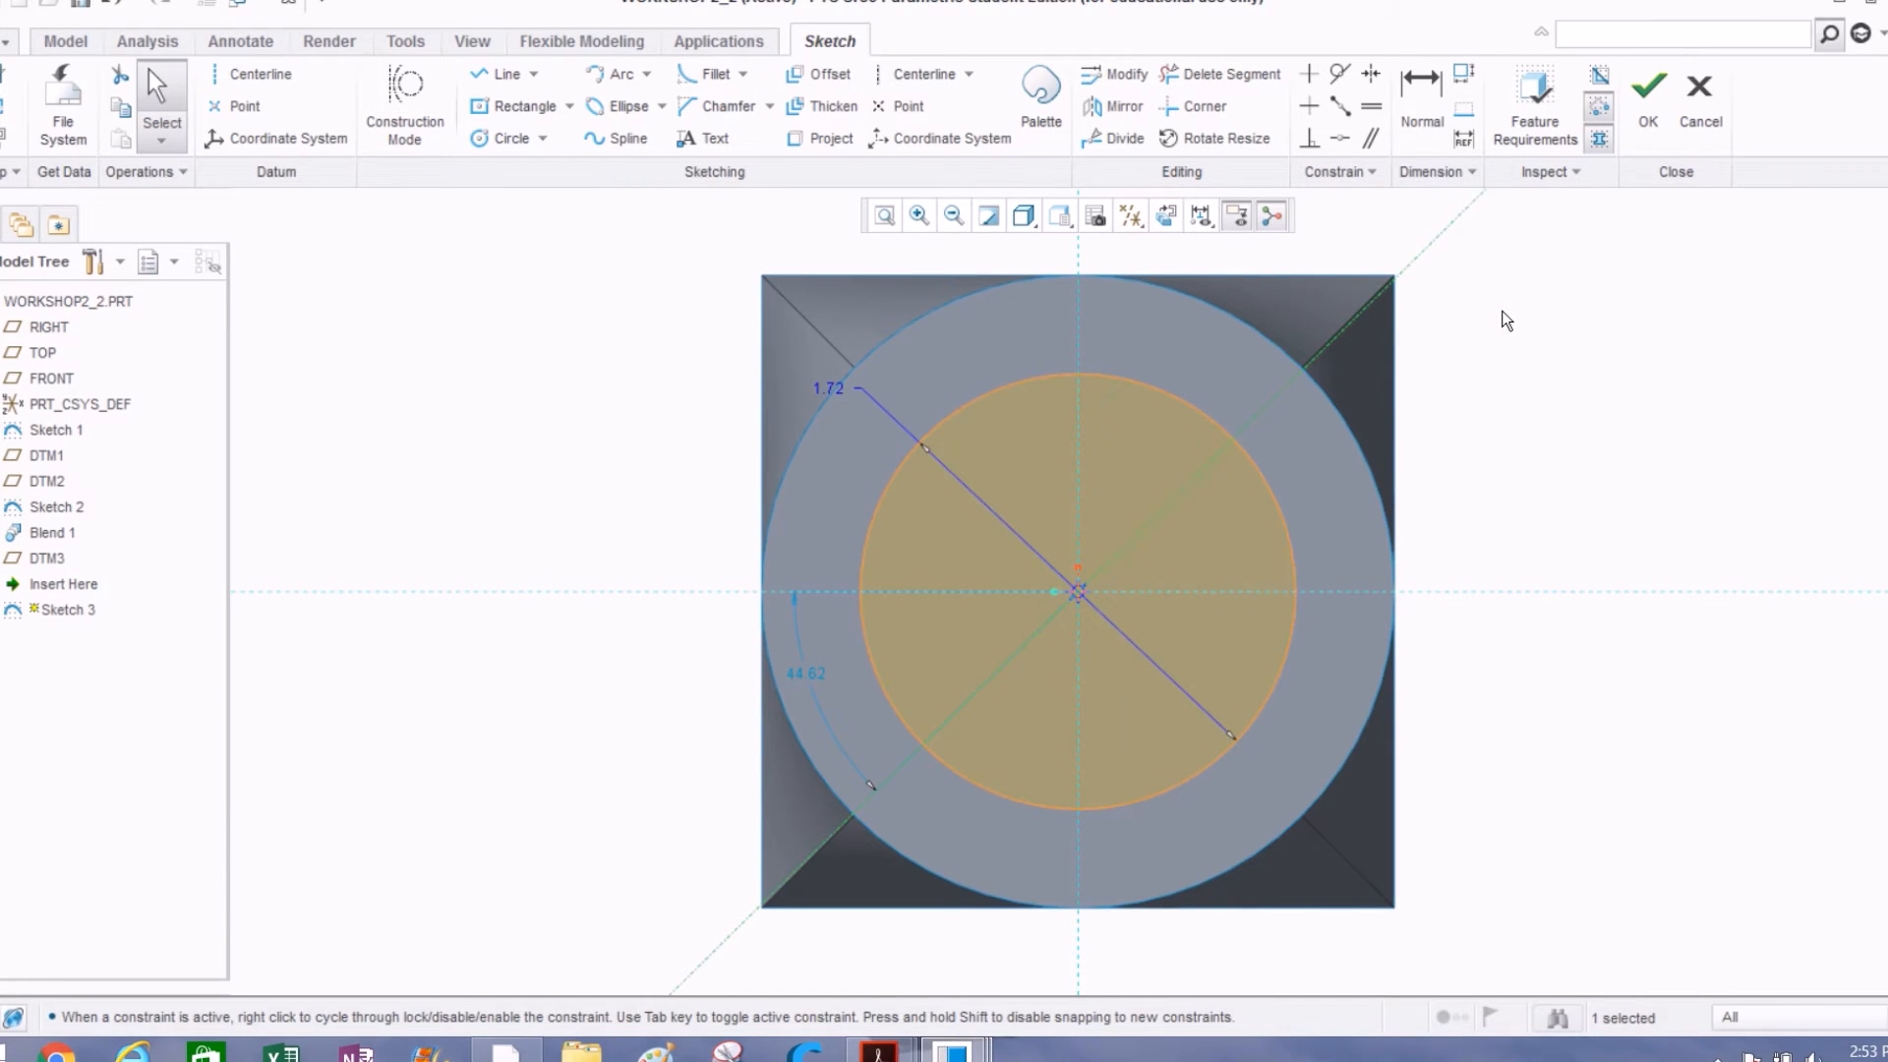
{"action": "left_click", "coordinate": [1403, 118]}
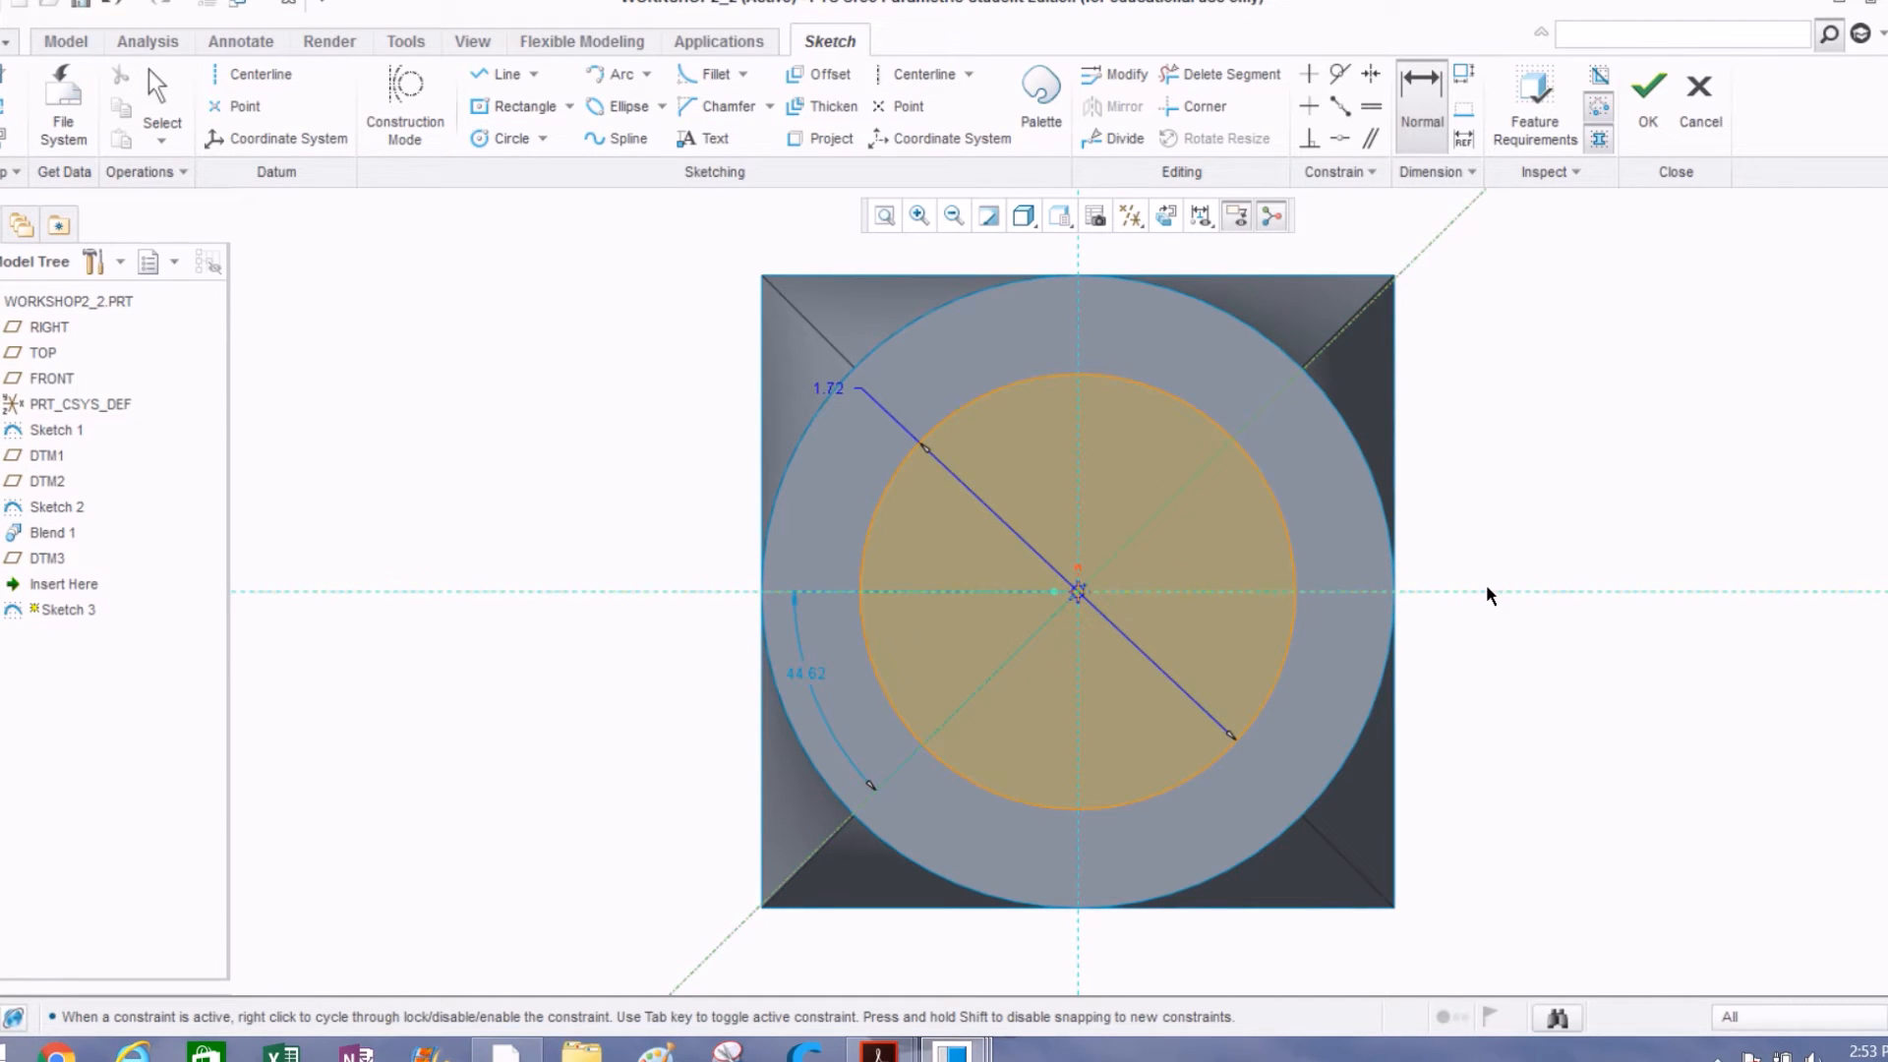
{"action": "middle_click", "coordinate": [1530, 474]}
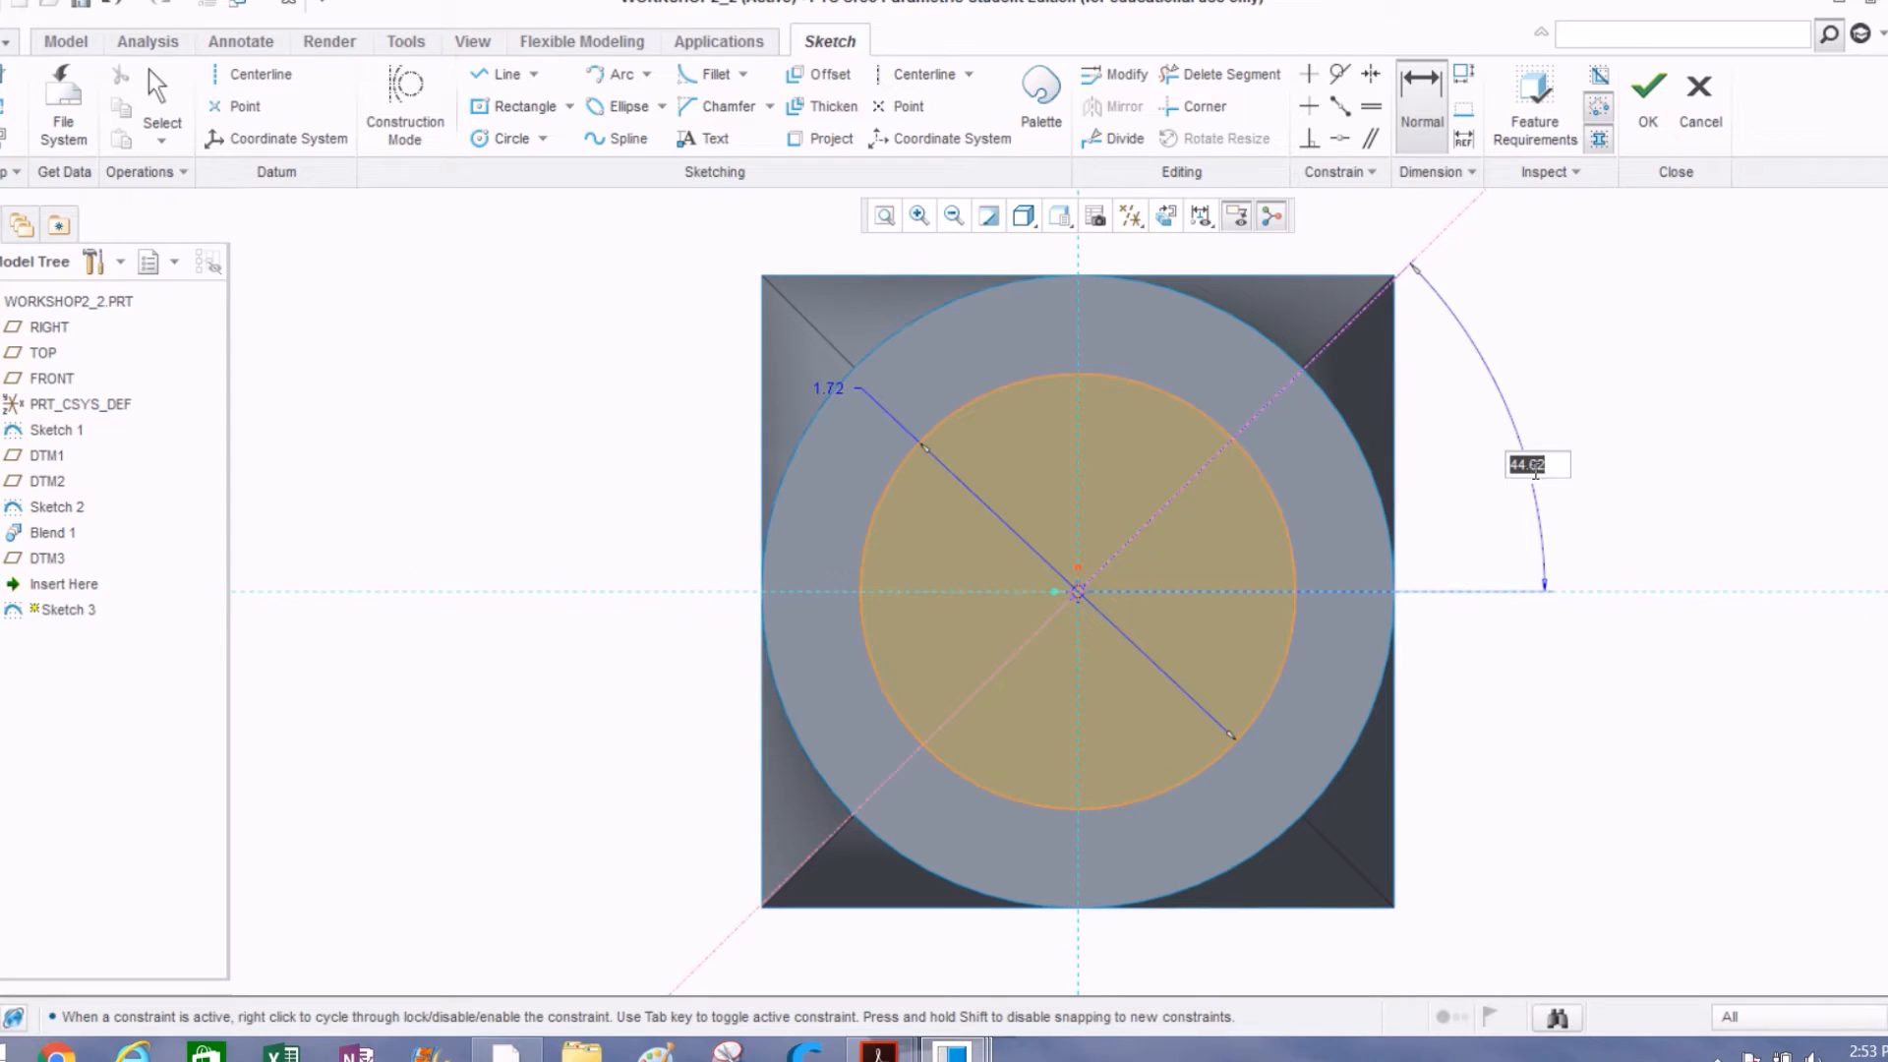
{"action": "type", "text": "45"}
{"action": "key", "text": "Return"}
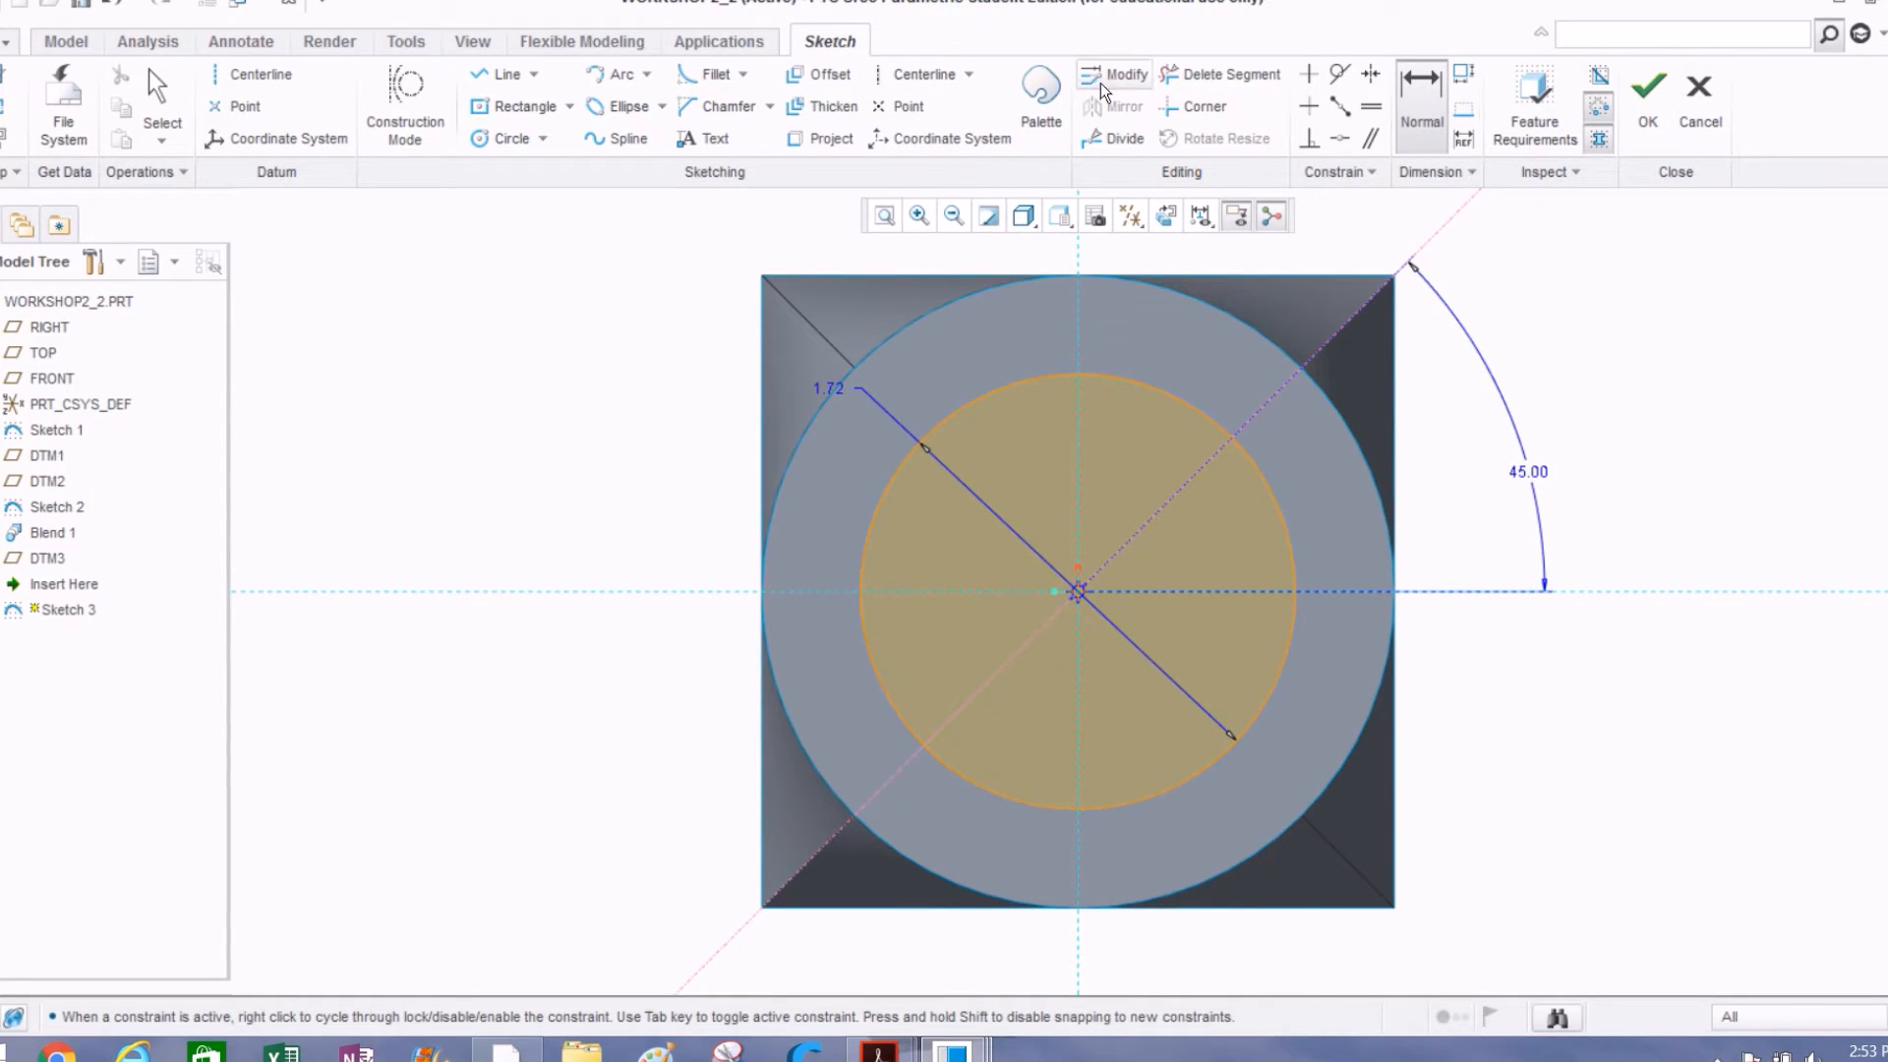
Step: Add a second construction centerline through the circle's center, perpendicular to the 45-degree diagonal
{"action": "left_click", "coordinate": [915, 74]}
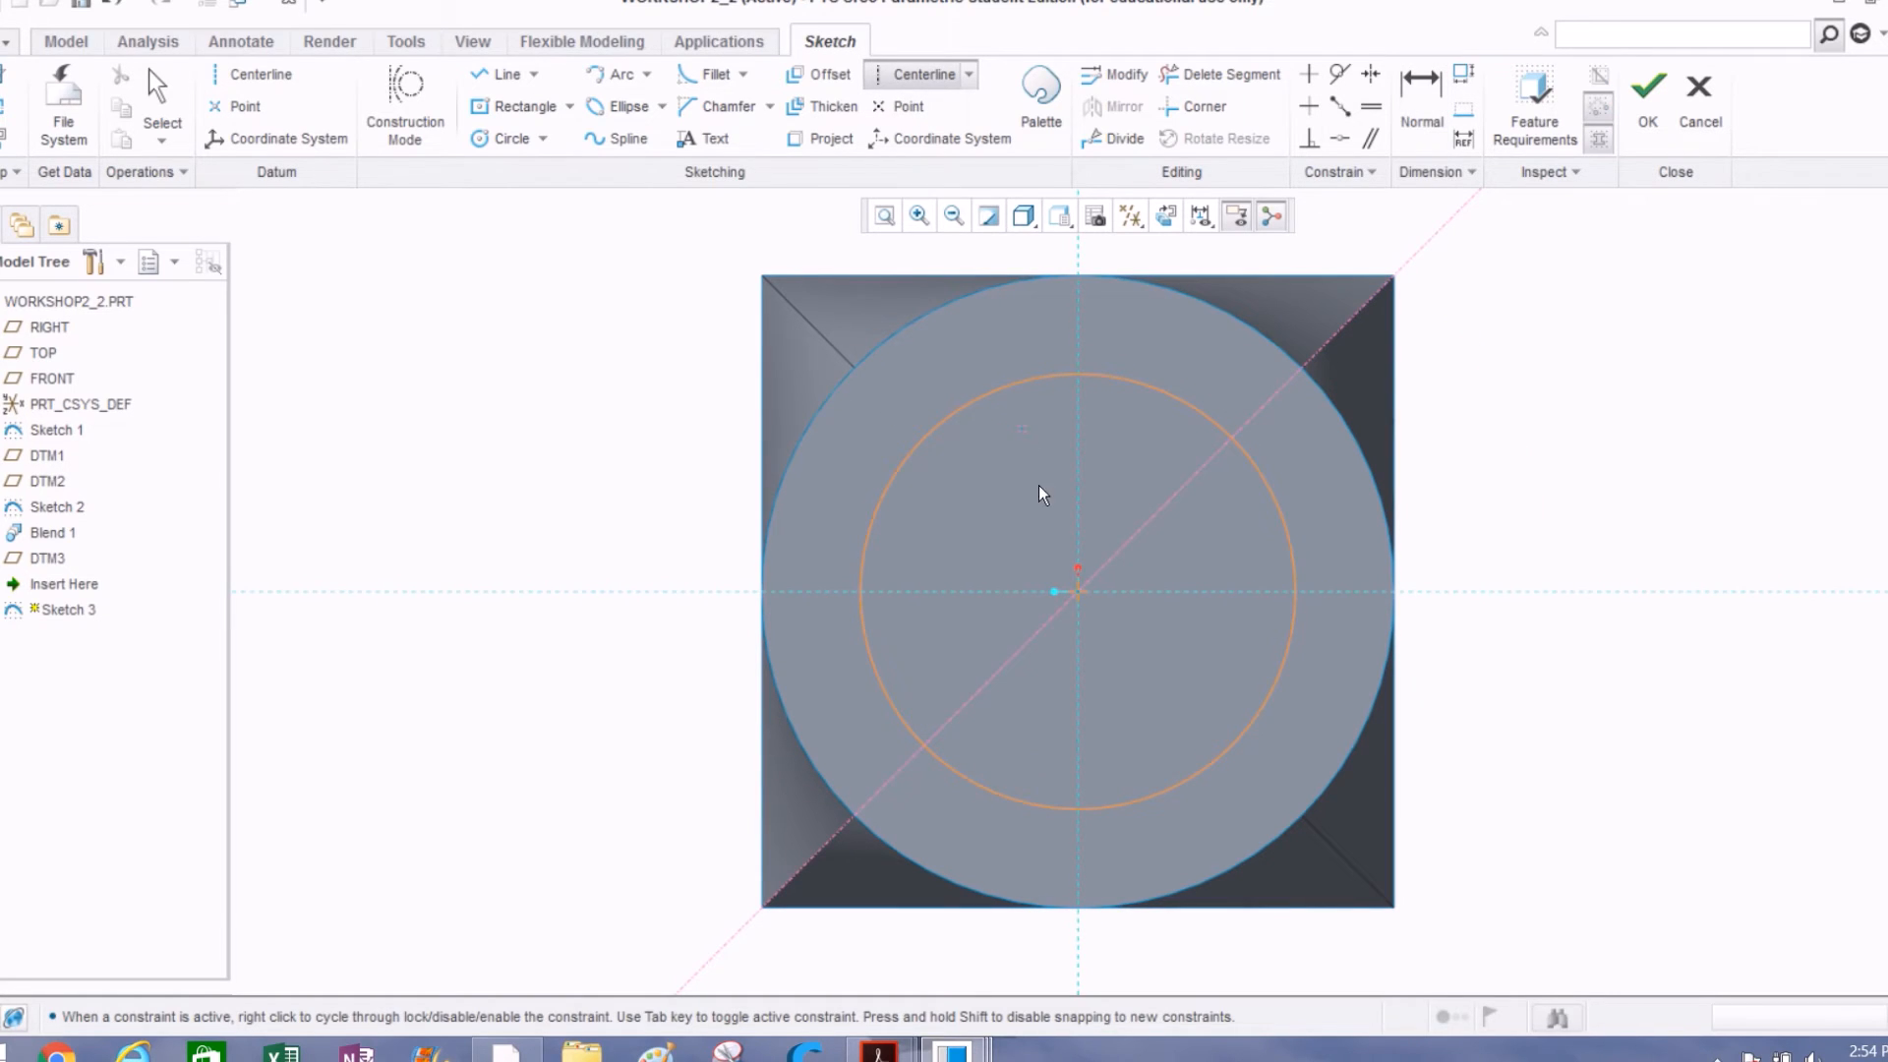
{"action": "left_click", "coordinate": [1079, 591]}
{"action": "middle_click", "coordinate": [1455, 675]}
{"action": "mouse_move", "coordinate": [649, 523]}
{"action": "middle_mouse_down"}
{"action": "mouse_move", "coordinate": [658, 447]}
{"action": "mouse_move", "coordinate": [623, 421]}
{"action": "mouse_move", "coordinate": [632, 485]}
{"action": "middle_mouse_up"}
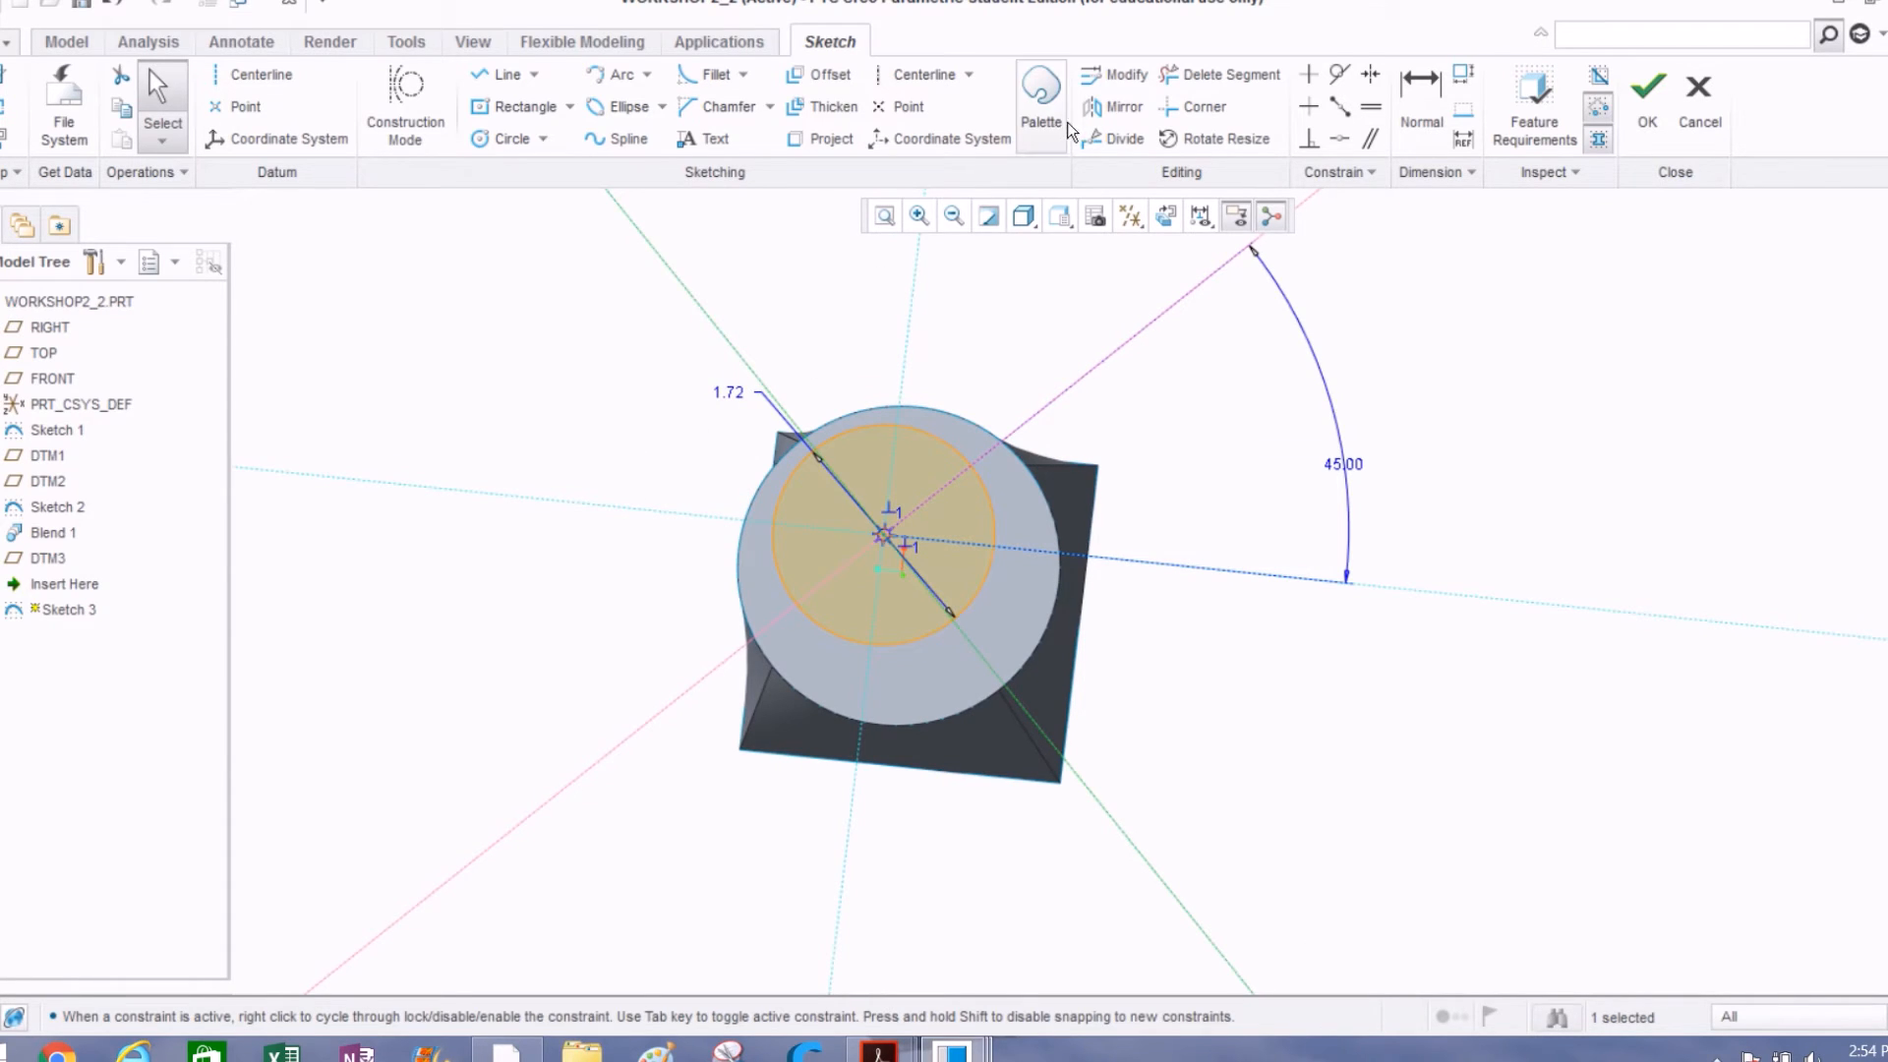
Step: Divide the circle at its four intersections with the diagonal centerlines and accept the sketch
{"action": "left_click", "coordinate": [1092, 143]}
{"action": "left_click", "coordinate": [982, 476]}
{"action": "left_click", "coordinate": [952, 621]}
{"action": "left_click", "coordinate": [795, 605]}
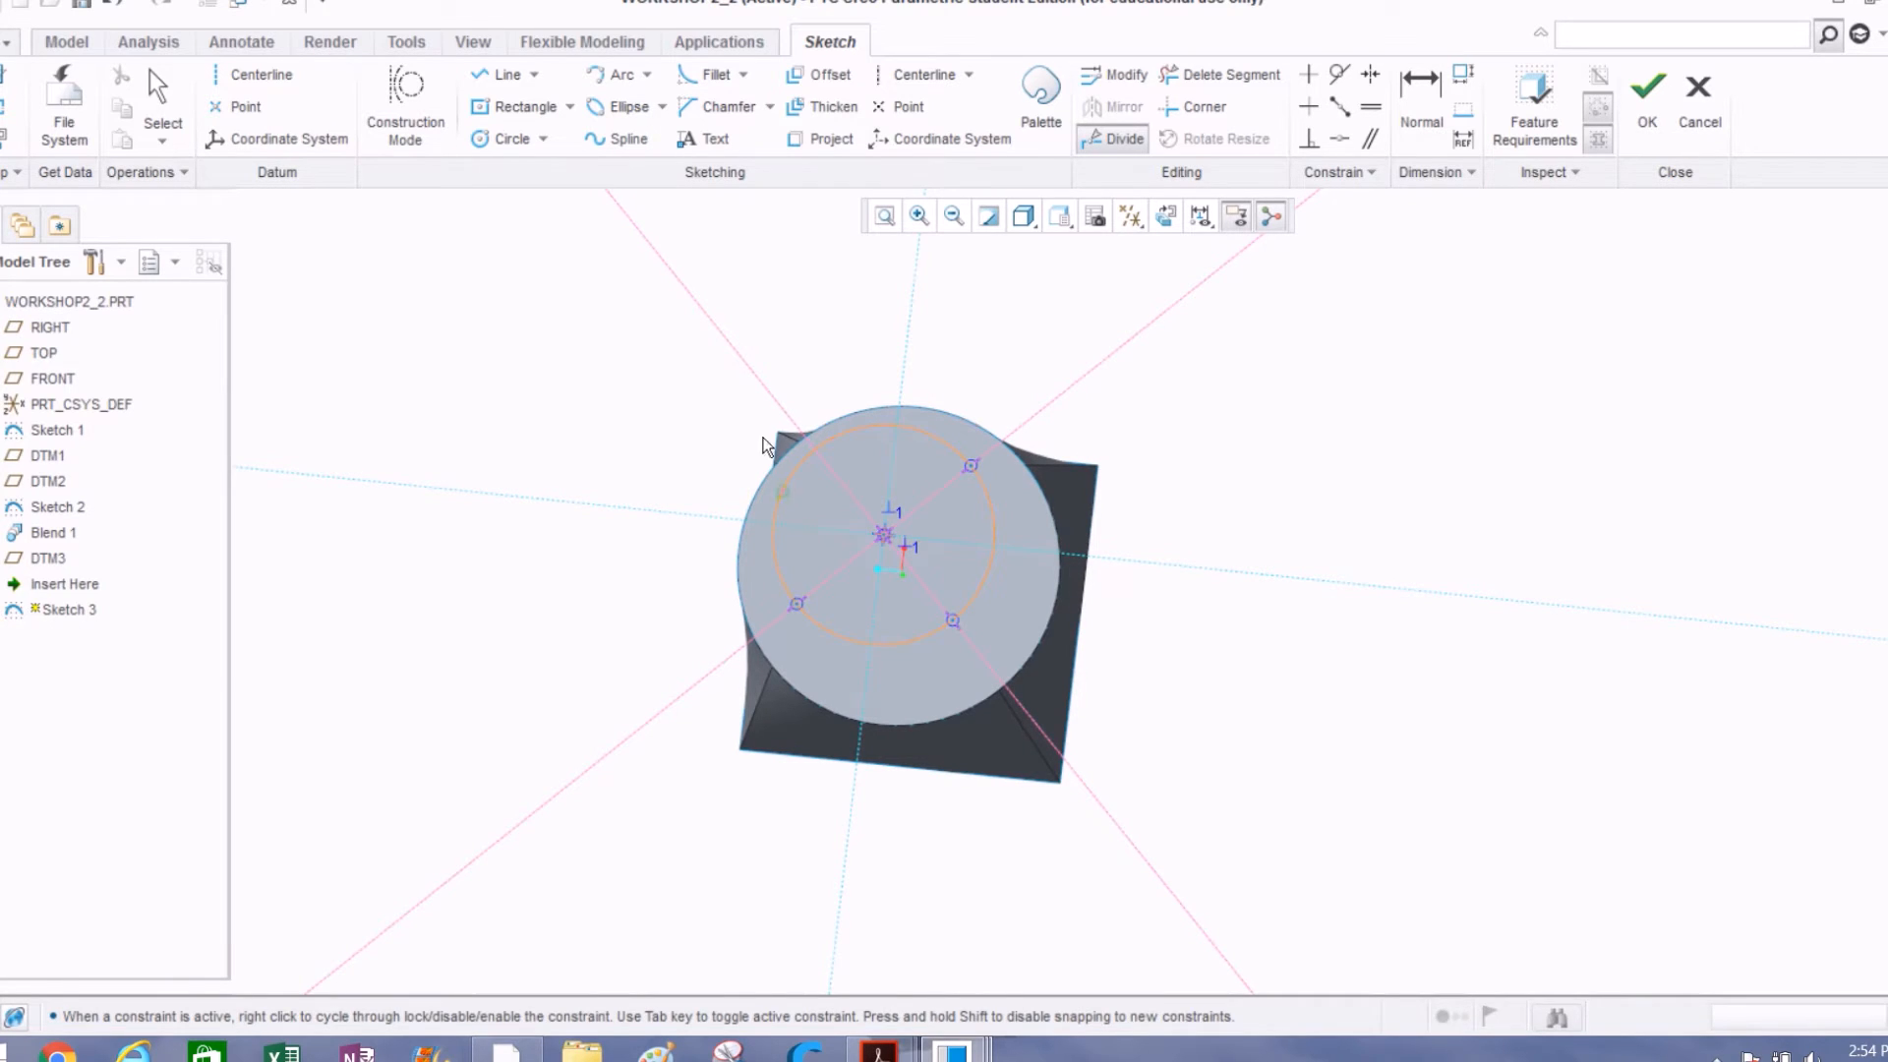
{"action": "left_click", "coordinate": [813, 453]}
{"action": "left_click", "coordinate": [1644, 87]}
Step: Edit the dimensions of the upper circle sketch and set its diameter to 1.72*2
{"action": "mouse_move", "coordinate": [604, 444]}
{"action": "middle_mouse_down"}
{"action": "mouse_move", "coordinate": [628, 417]}
{"action": "mouse_move", "coordinate": [653, 270]}
{"action": "mouse_move", "coordinate": [681, 344]}
{"action": "middle_mouse_up"}
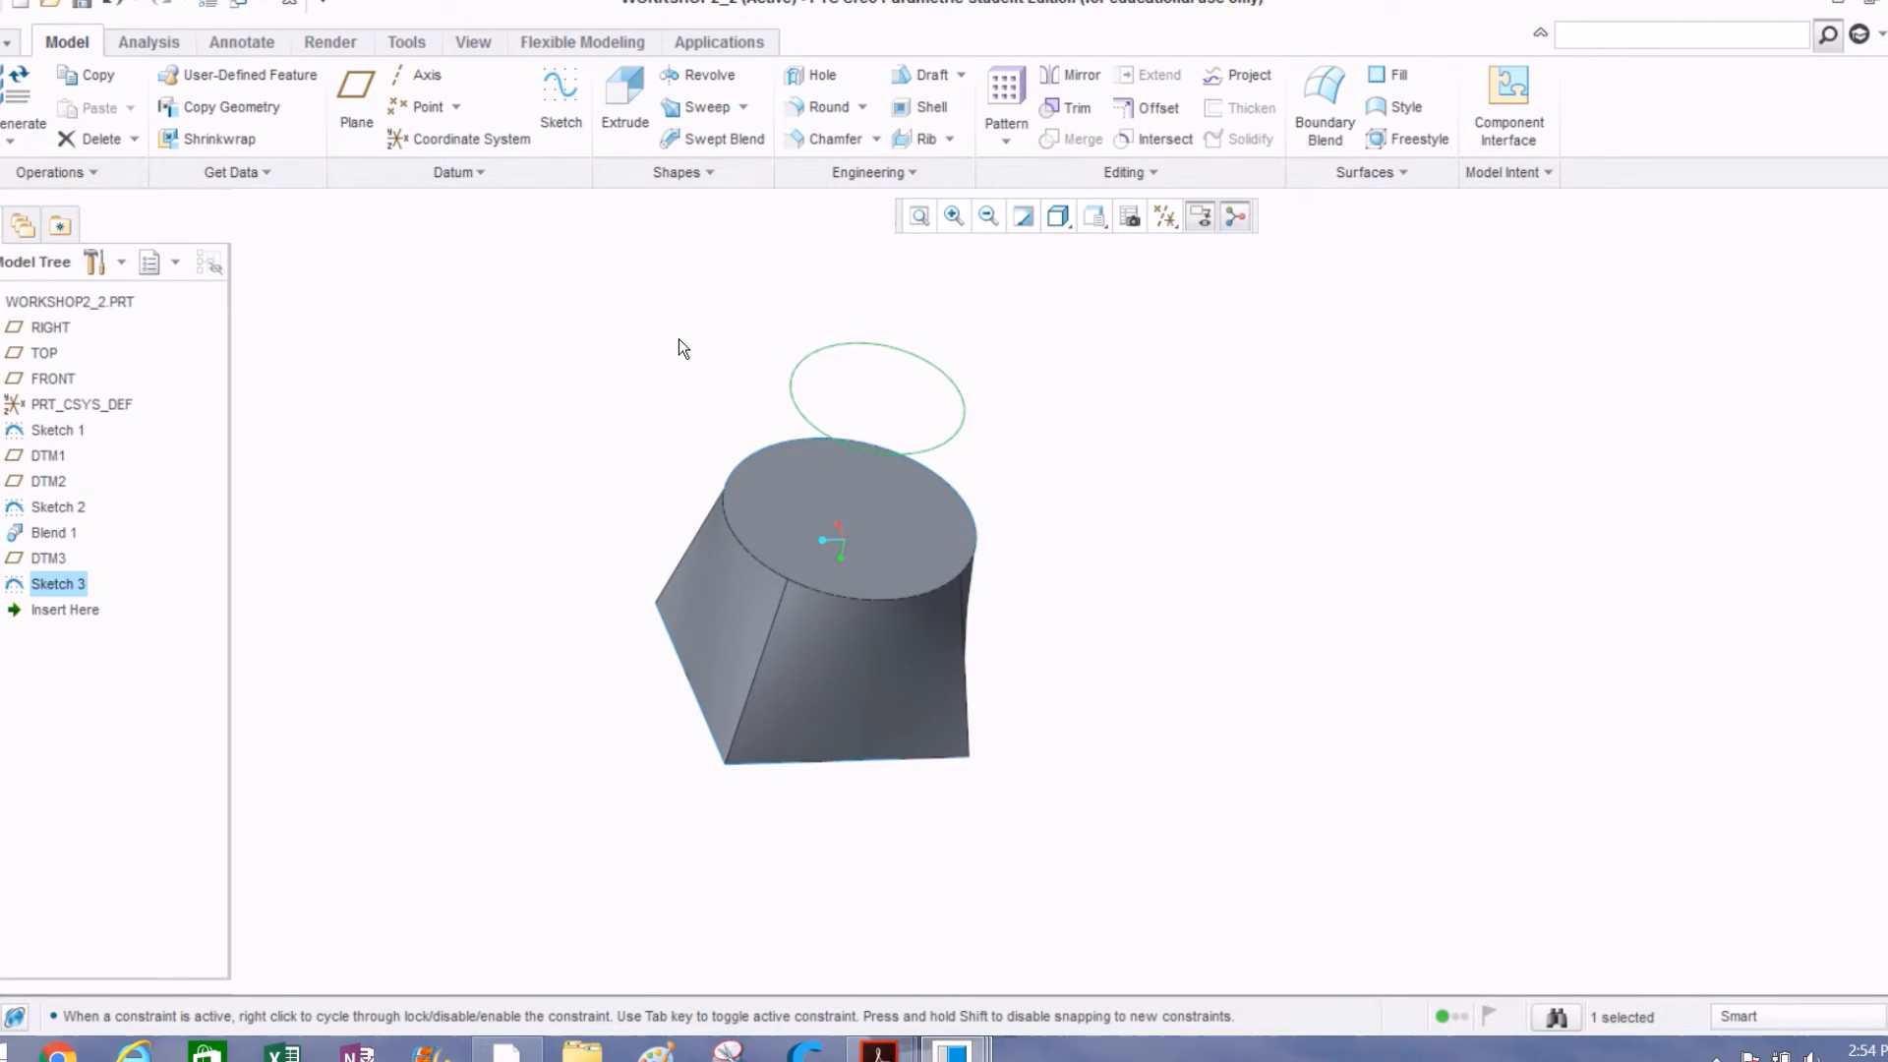
{"action": "middle_click_drag", "start_coordinate": [561, 463], "coordinate": [518, 414]}
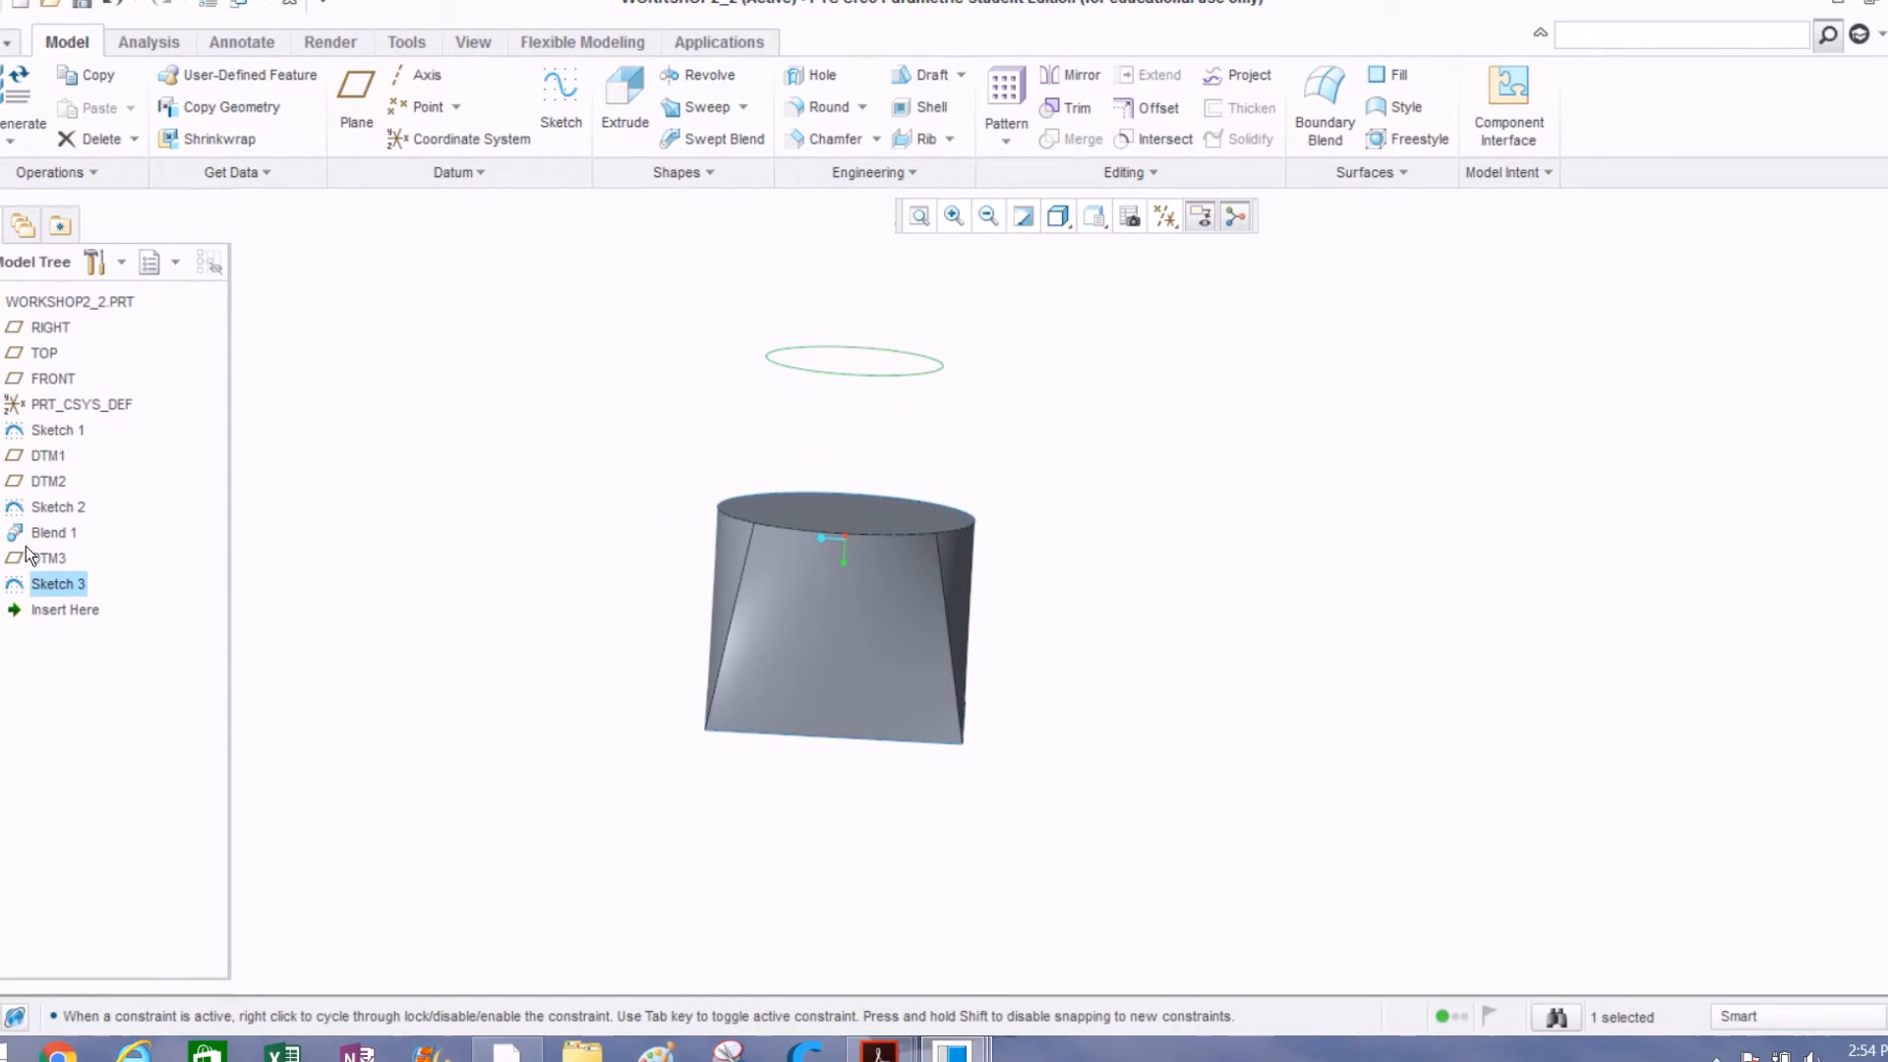
{"action": "right_click", "coordinate": [44, 585]}
{"action": "left_click", "coordinate": [112, 159]}
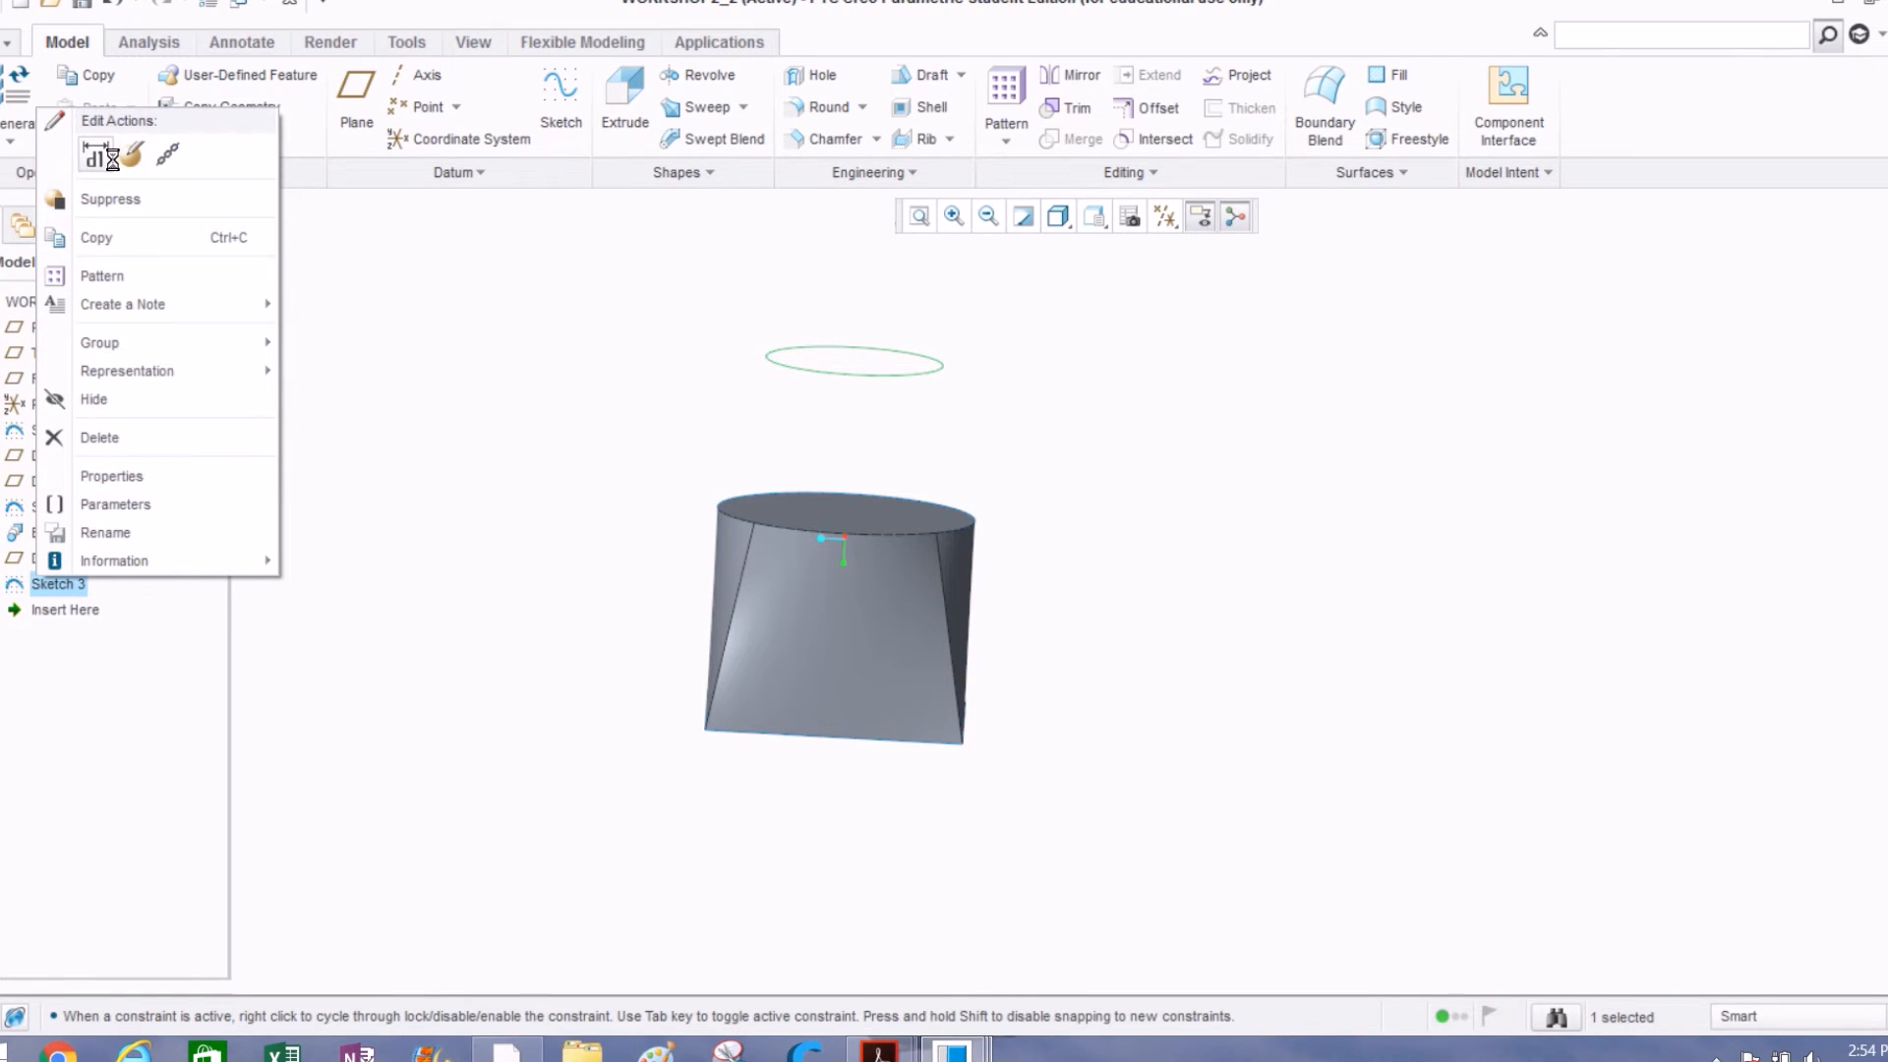
{"action": "mouse_move", "coordinate": [460, 375]}
{"action": "middle_mouse_down"}
{"action": "mouse_move", "coordinate": [620, 439]}
{"action": "mouse_move", "coordinate": [629, 561]}
{"action": "mouse_move", "coordinate": [611, 536]}
{"action": "middle_mouse_up"}
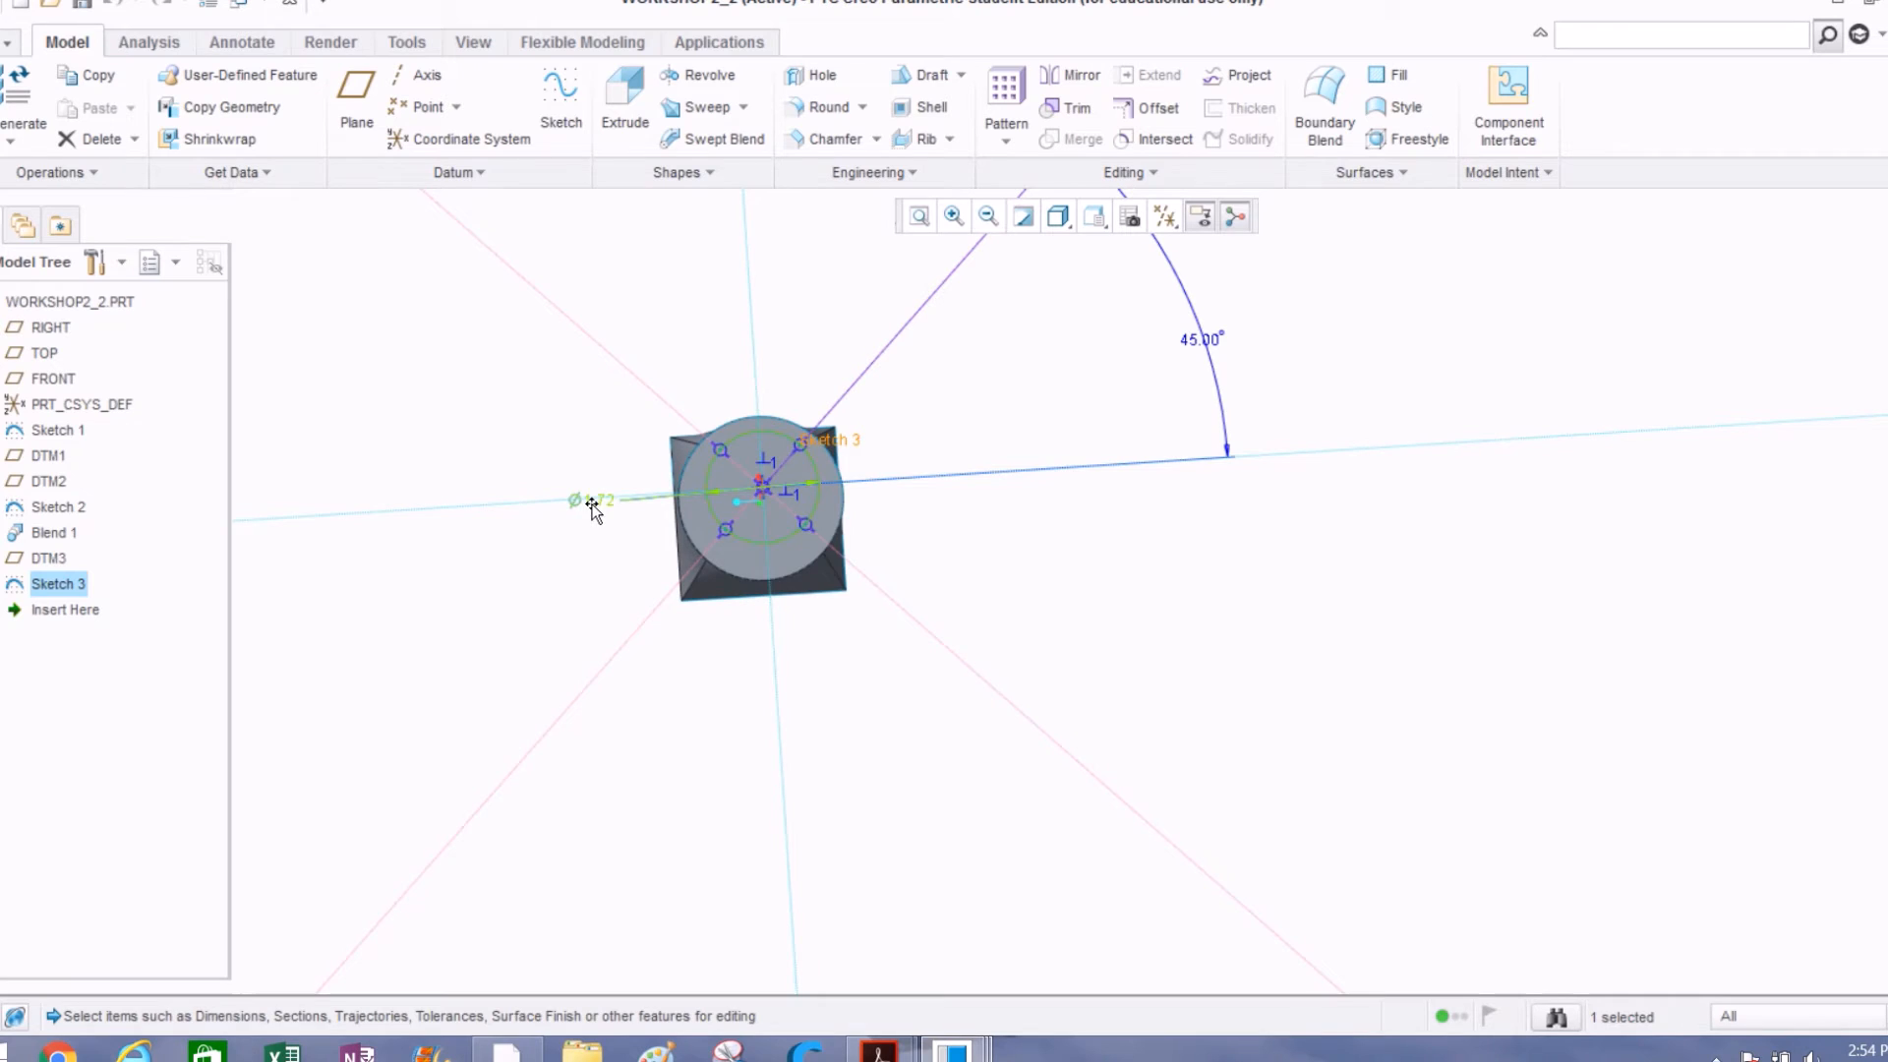
{"action": "scroll", "coordinate": [590, 502], "scroll_direction": "down", "scroll_amount": 4}
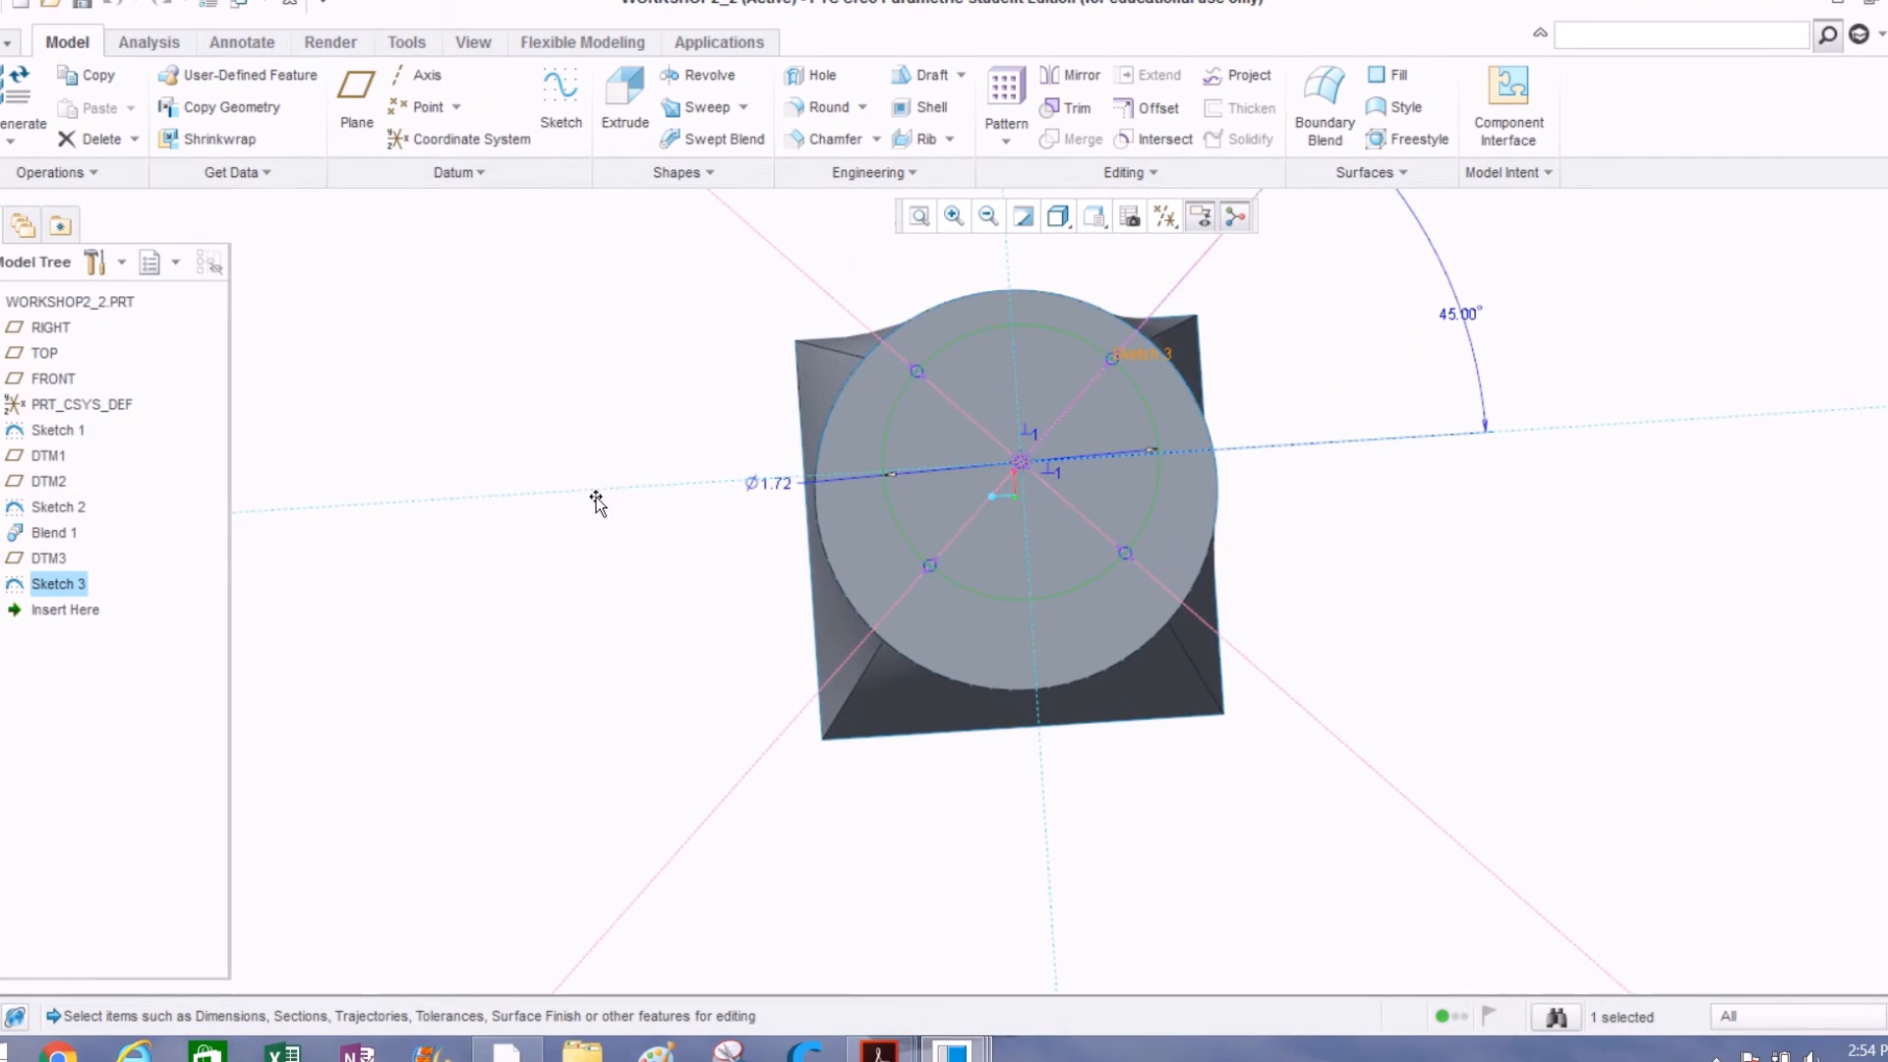
{"action": "double_click", "coordinate": [759, 487]}
{"action": "type", "text": "1.72*2"}
{"action": "key", "text": "Return"}
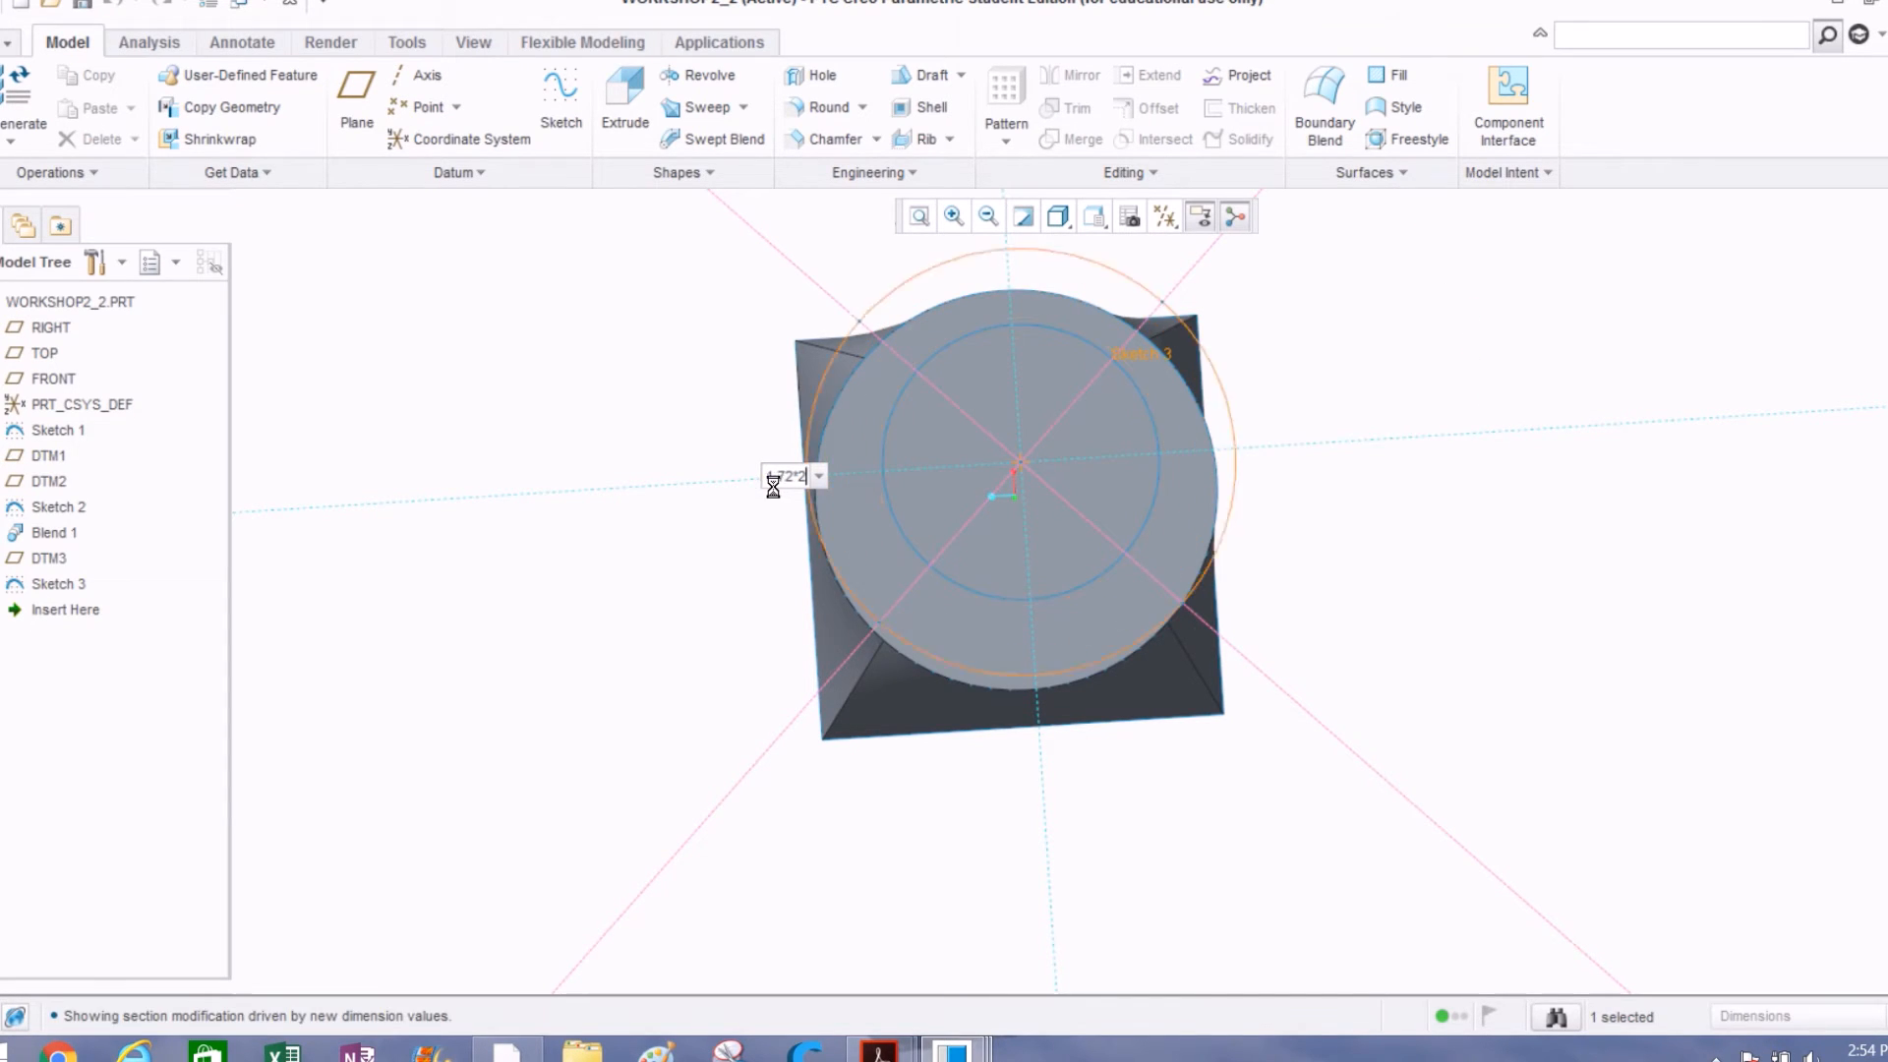
{"action": "scroll", "coordinate": [723, 541], "scroll_direction": "up", "scroll_amount": 3}
{"action": "middle_click_drag", "start_coordinate": [723, 541], "coordinate": [696, 425]}
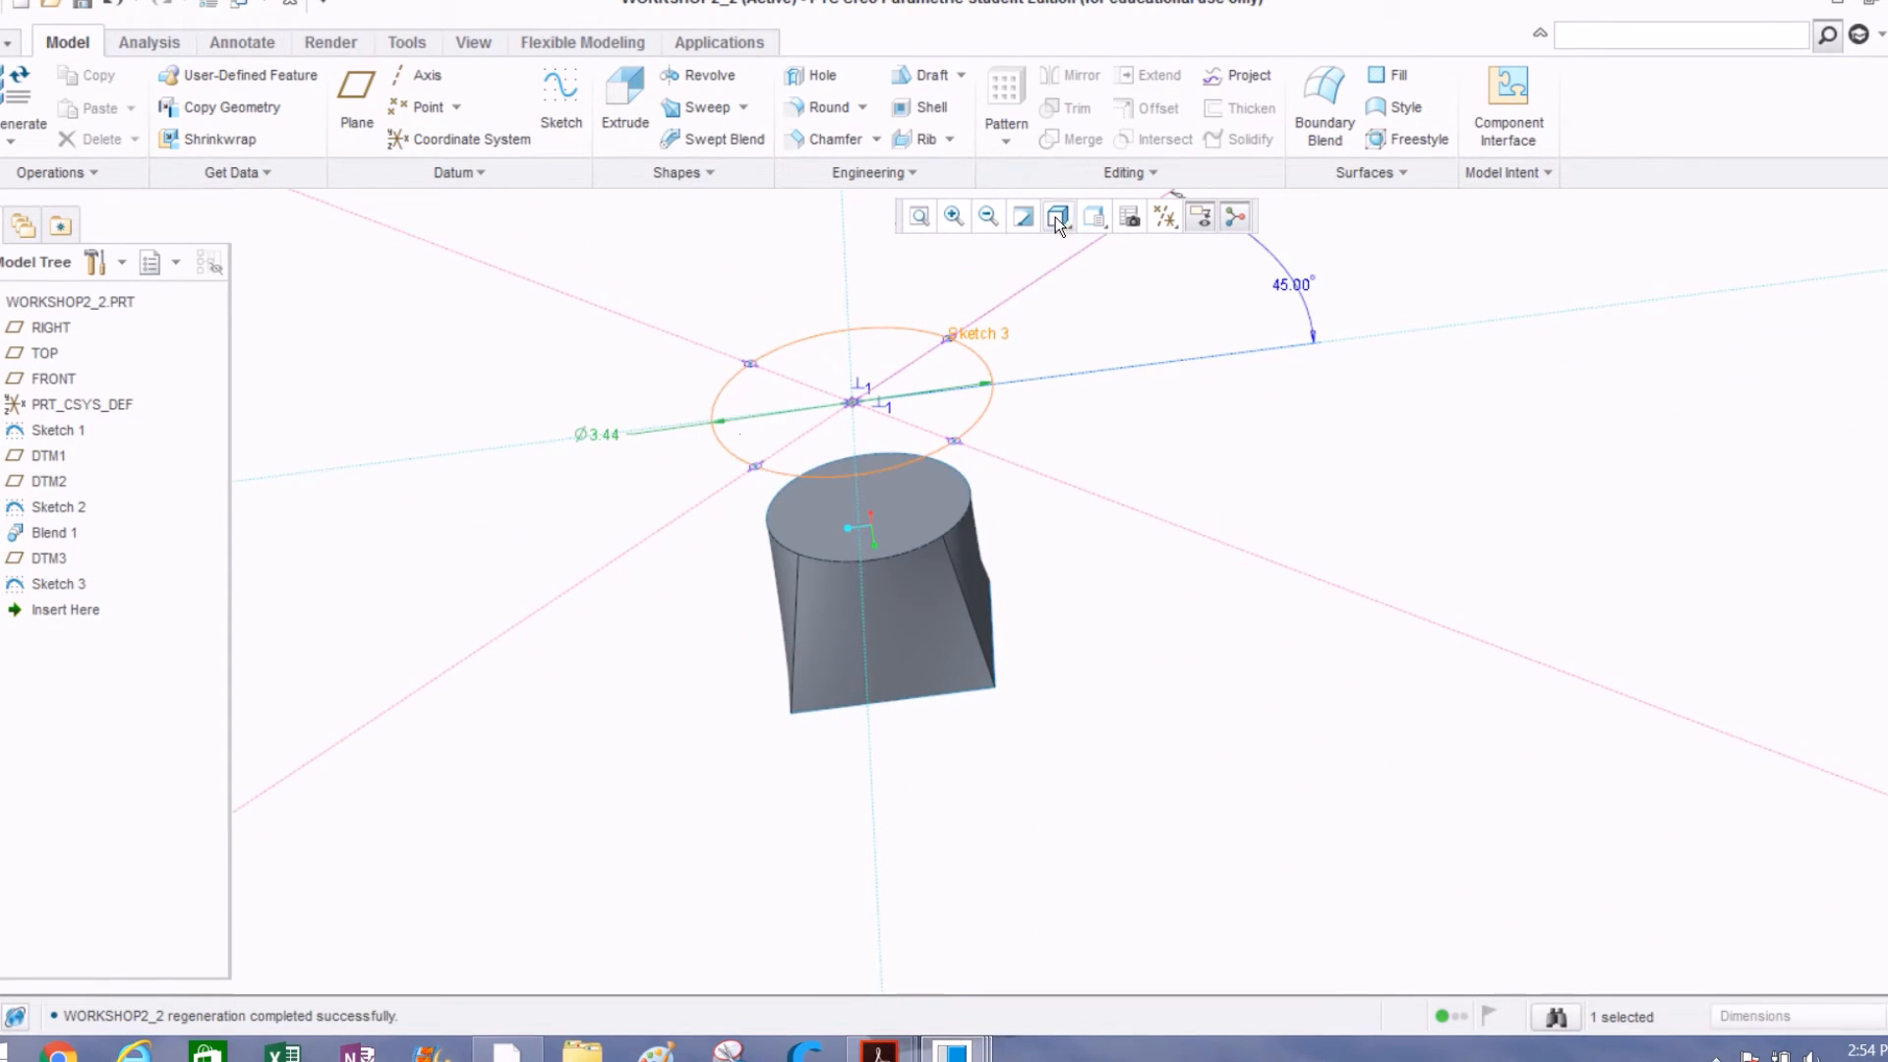
{"action": "left_click", "coordinate": [474, 358]}
{"action": "scroll", "coordinate": [493, 397], "scroll_direction": "up", "scroll_amount": 2}
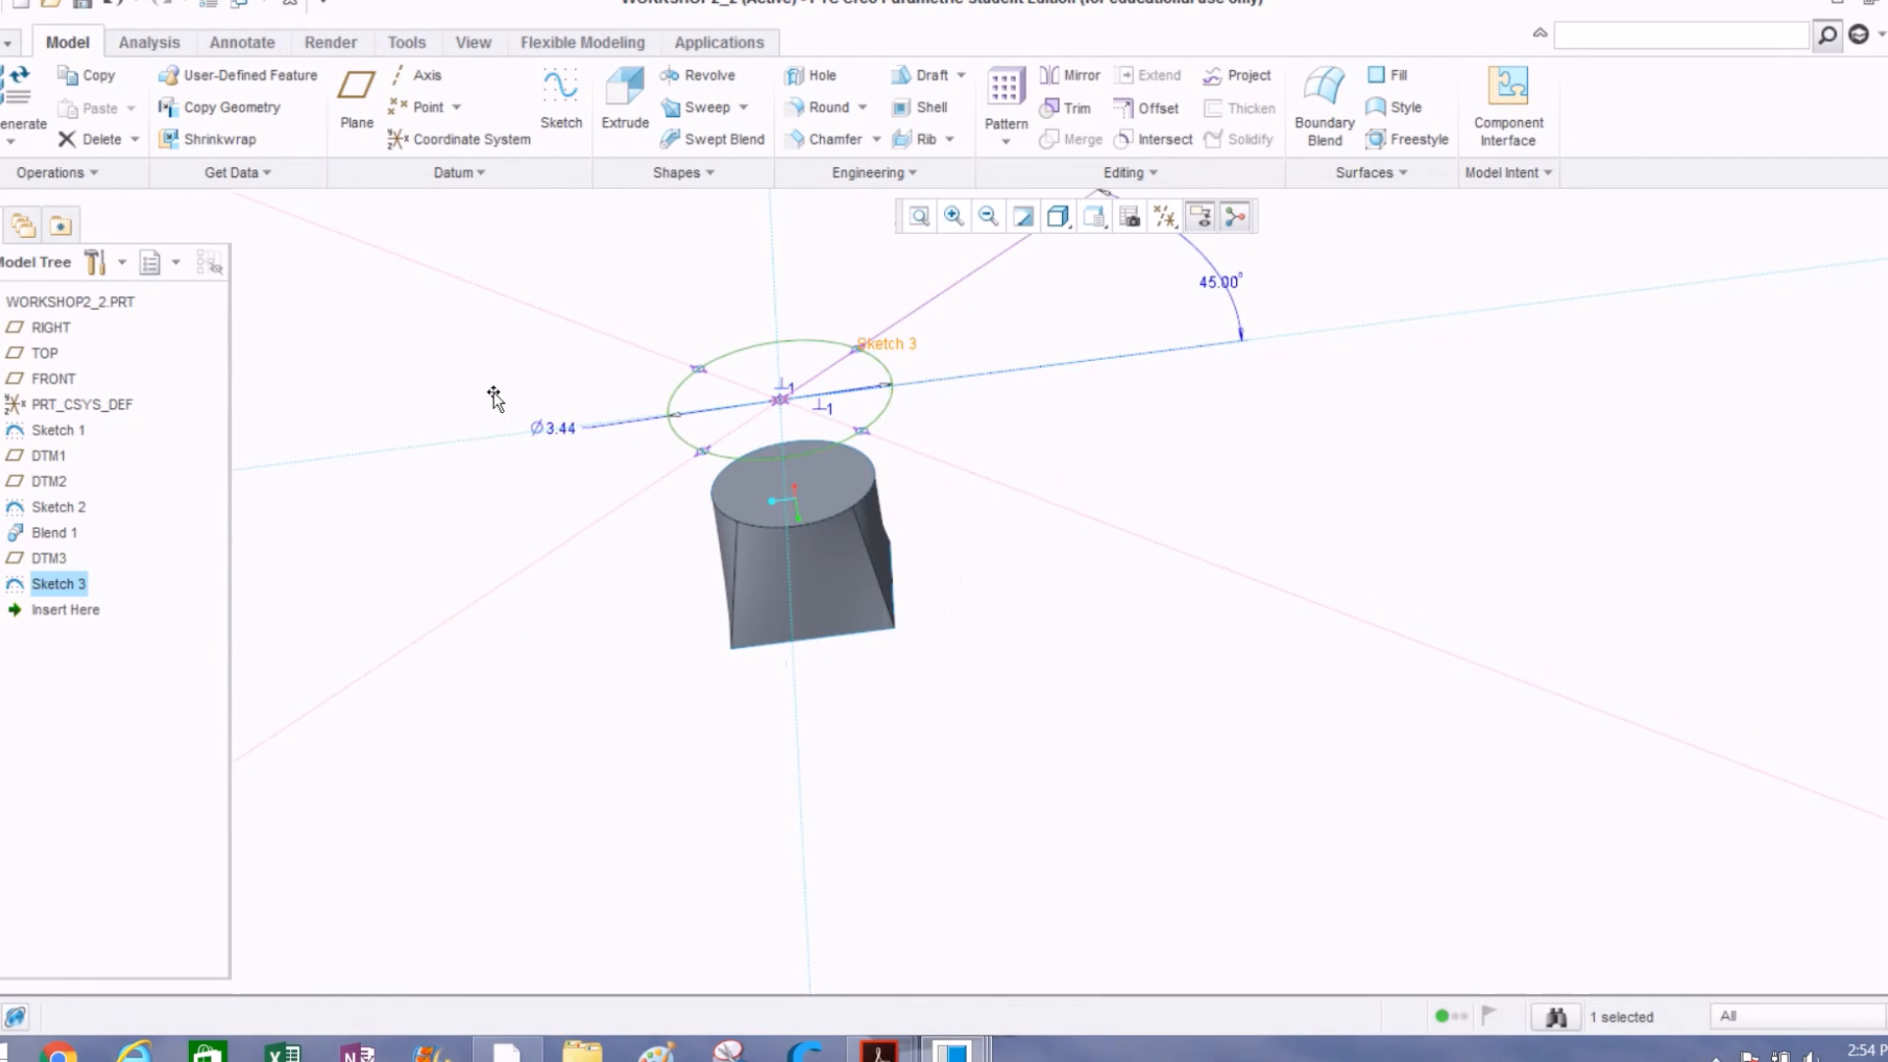
{"action": "middle_click_drag", "start_coordinate": [493, 396], "coordinate": [524, 404]}
{"action": "left_click", "coordinate": [511, 404]}
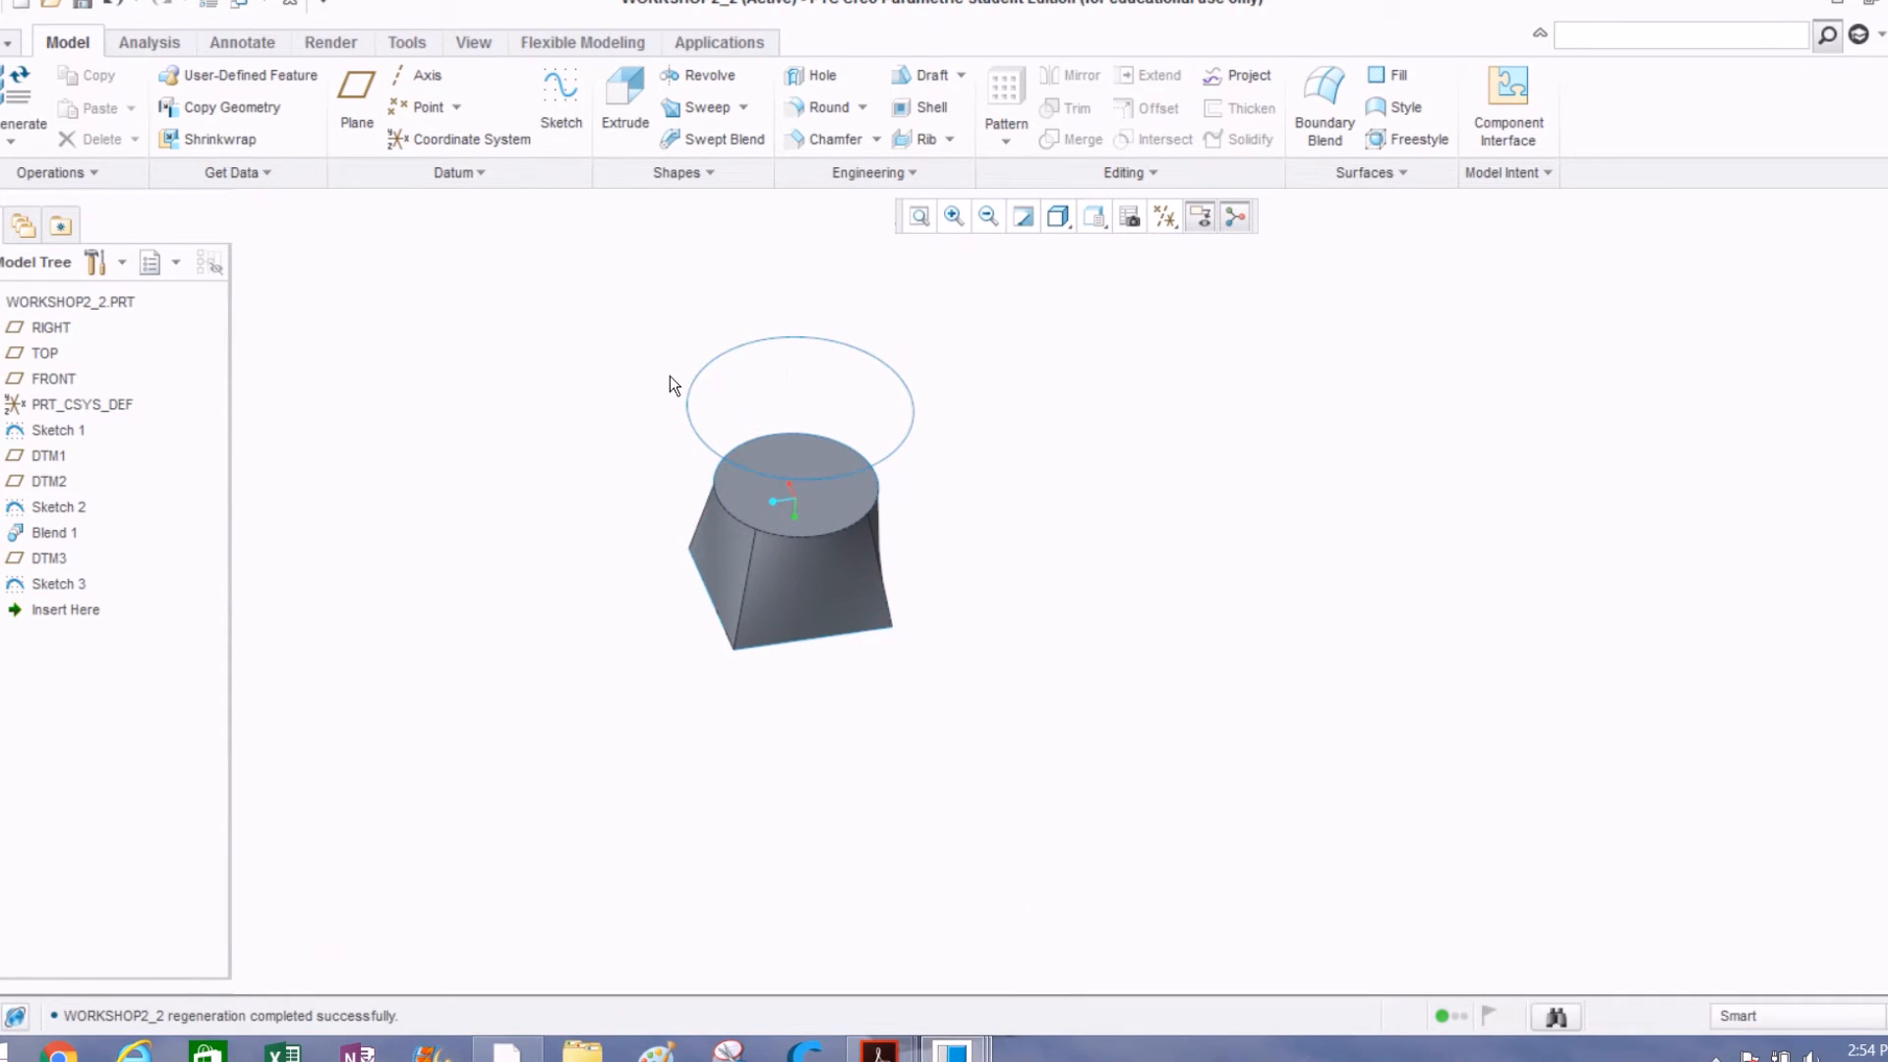
Step: Check the upper circle's diameter dimension and its sketch definition, and close both without changes
{"action": "right_click", "coordinate": [47, 584]}
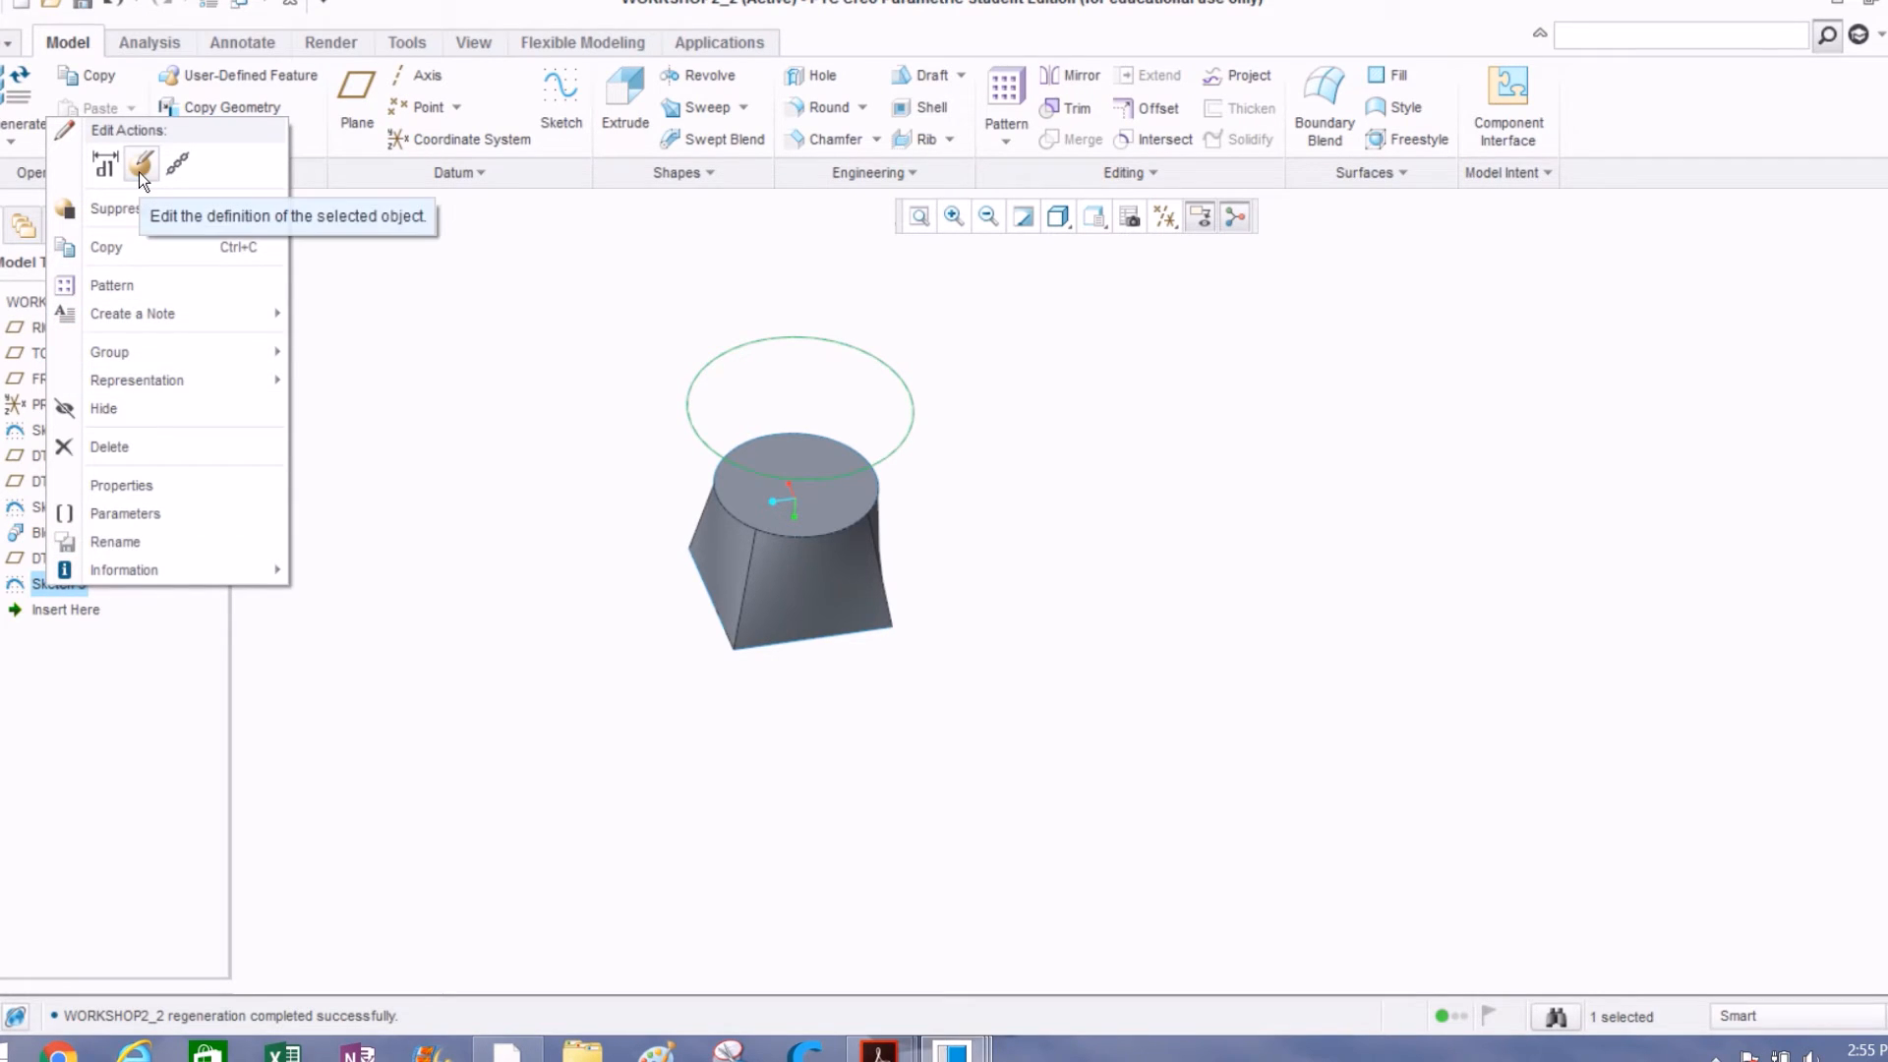
{"action": "left_click", "coordinate": [107, 164]}
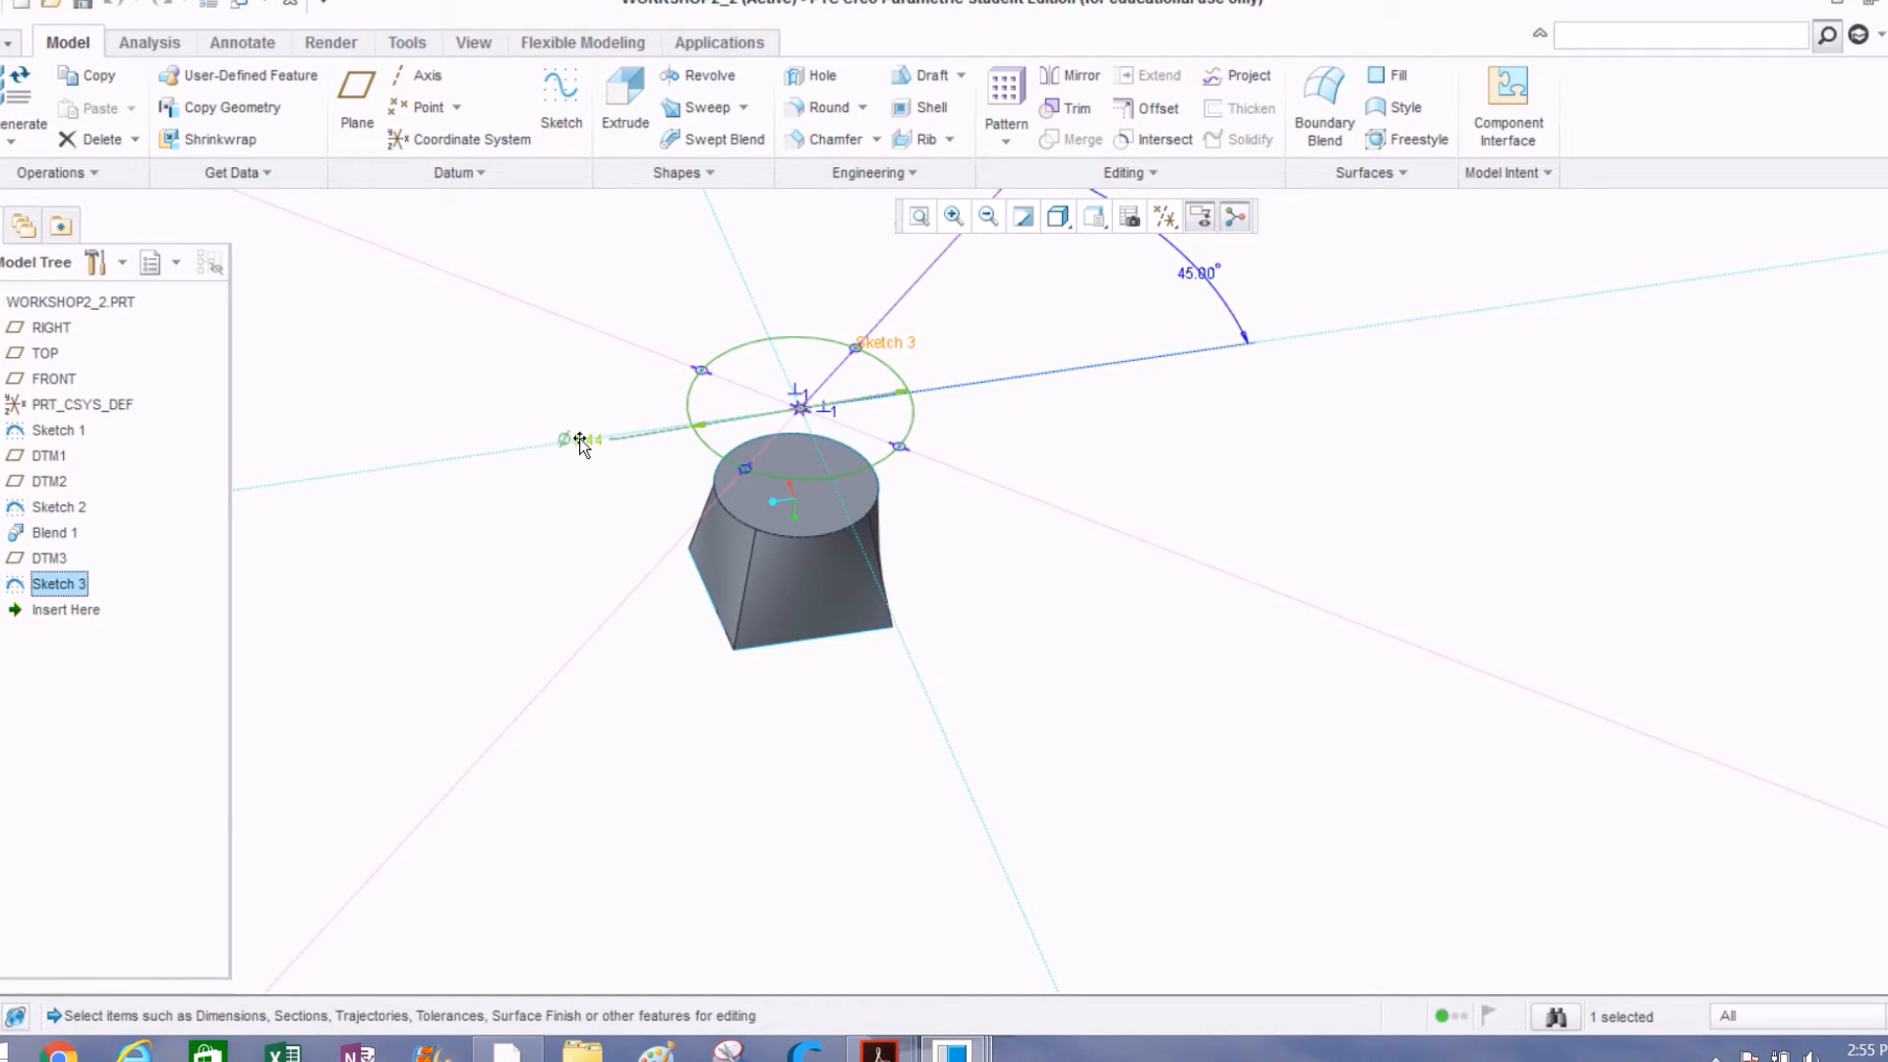
{"action": "double_click", "coordinate": [587, 440]}
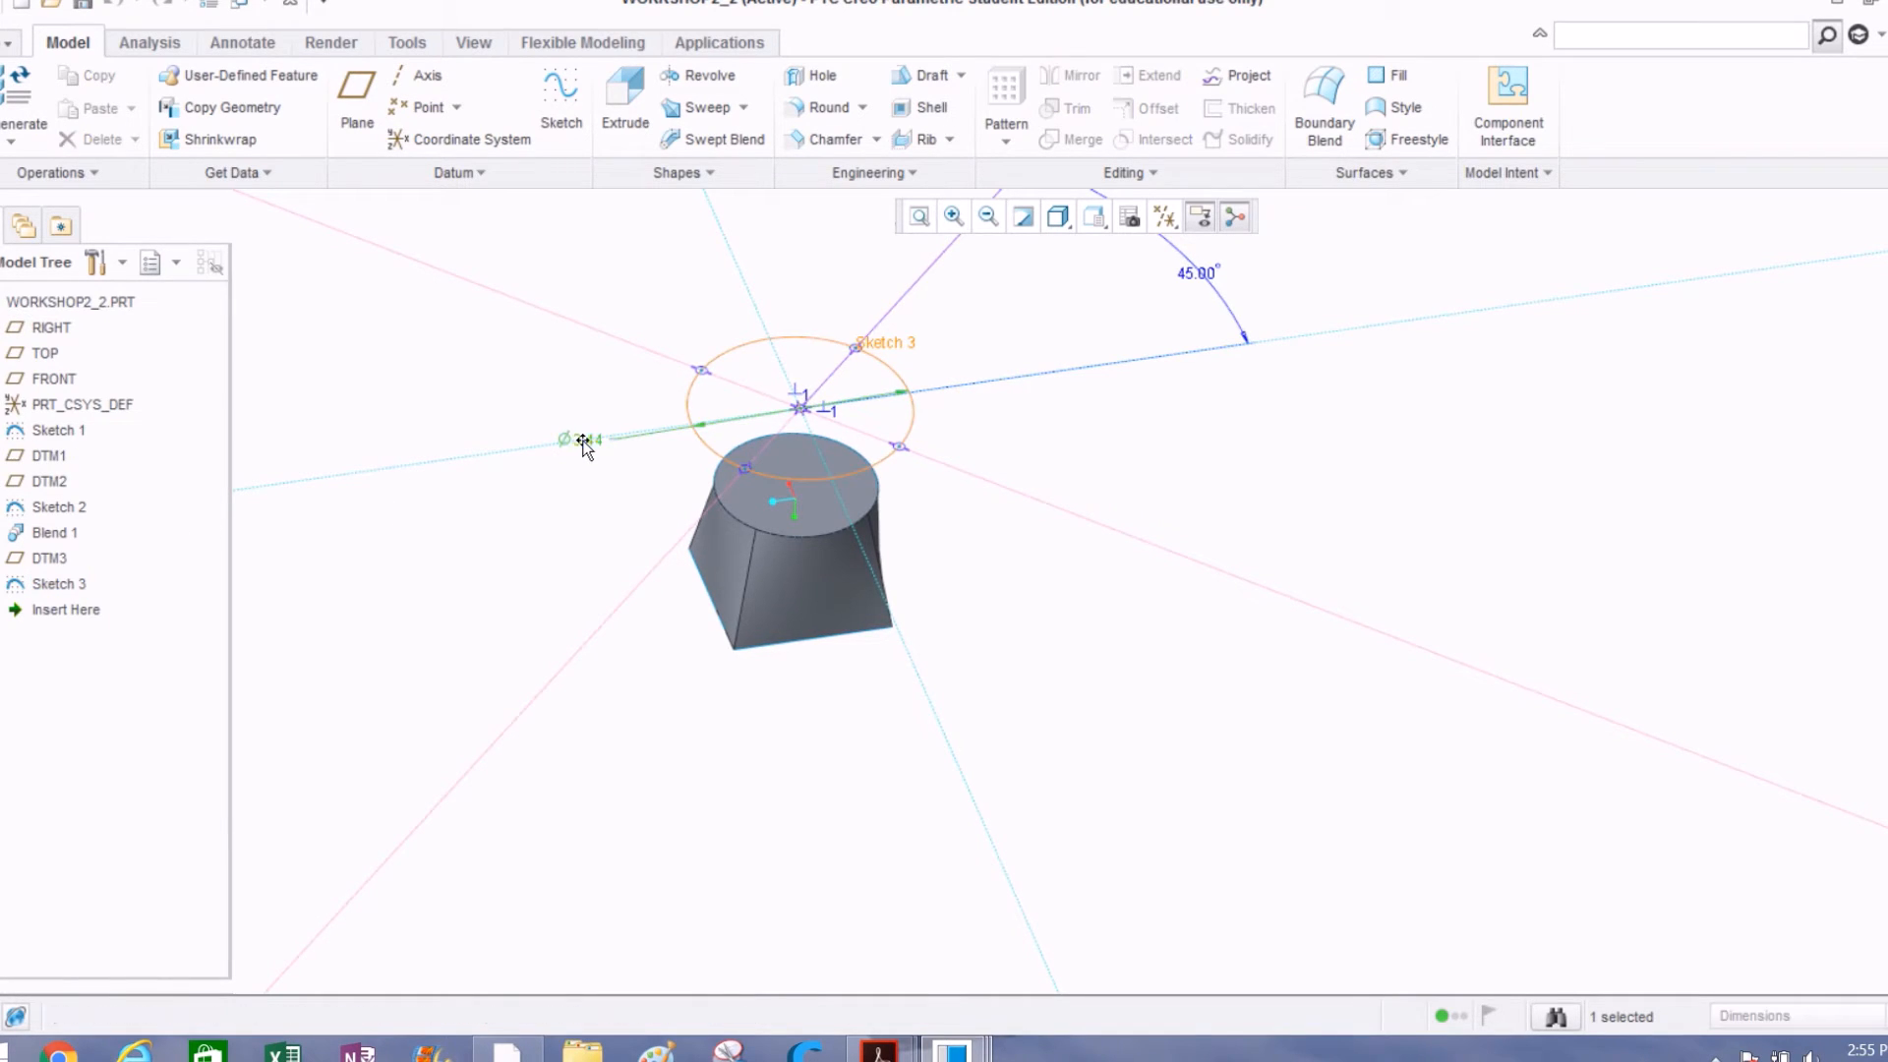
{"action": "key", "text": "Return"}
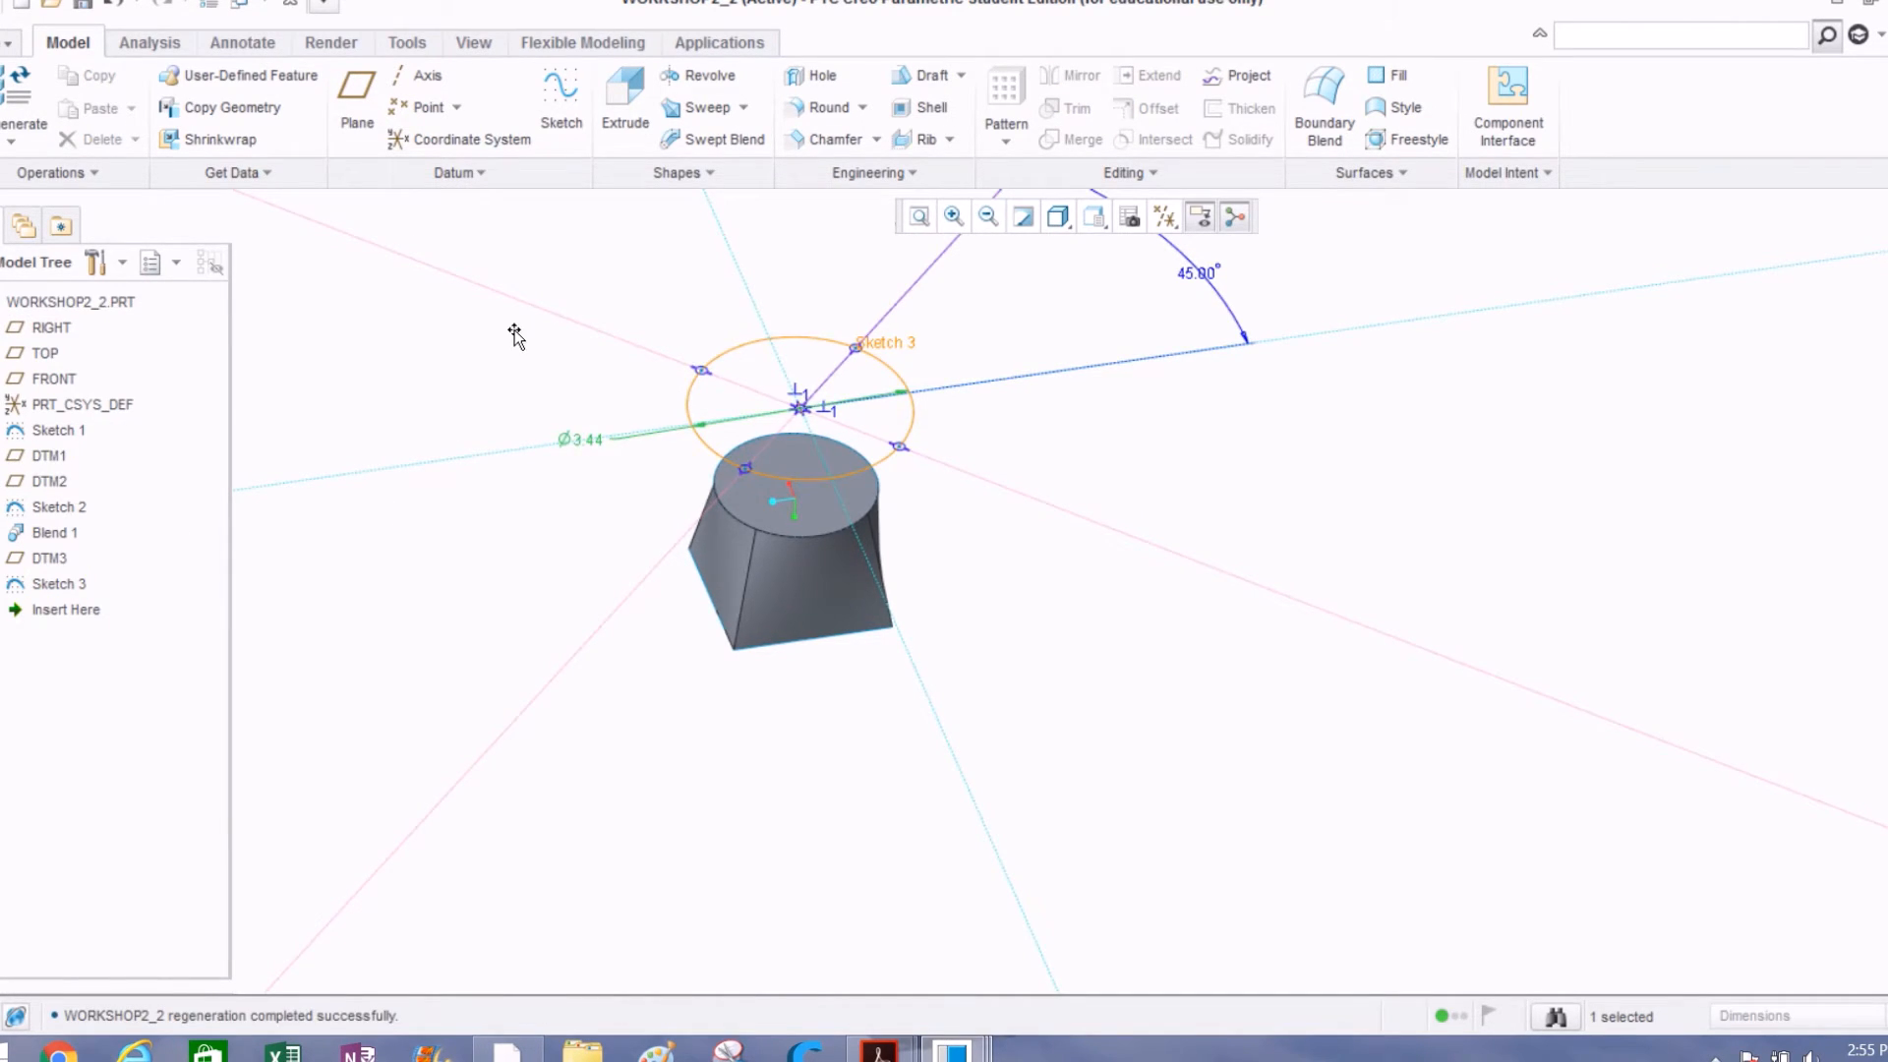
{"action": "left_click", "coordinate": [478, 348]}
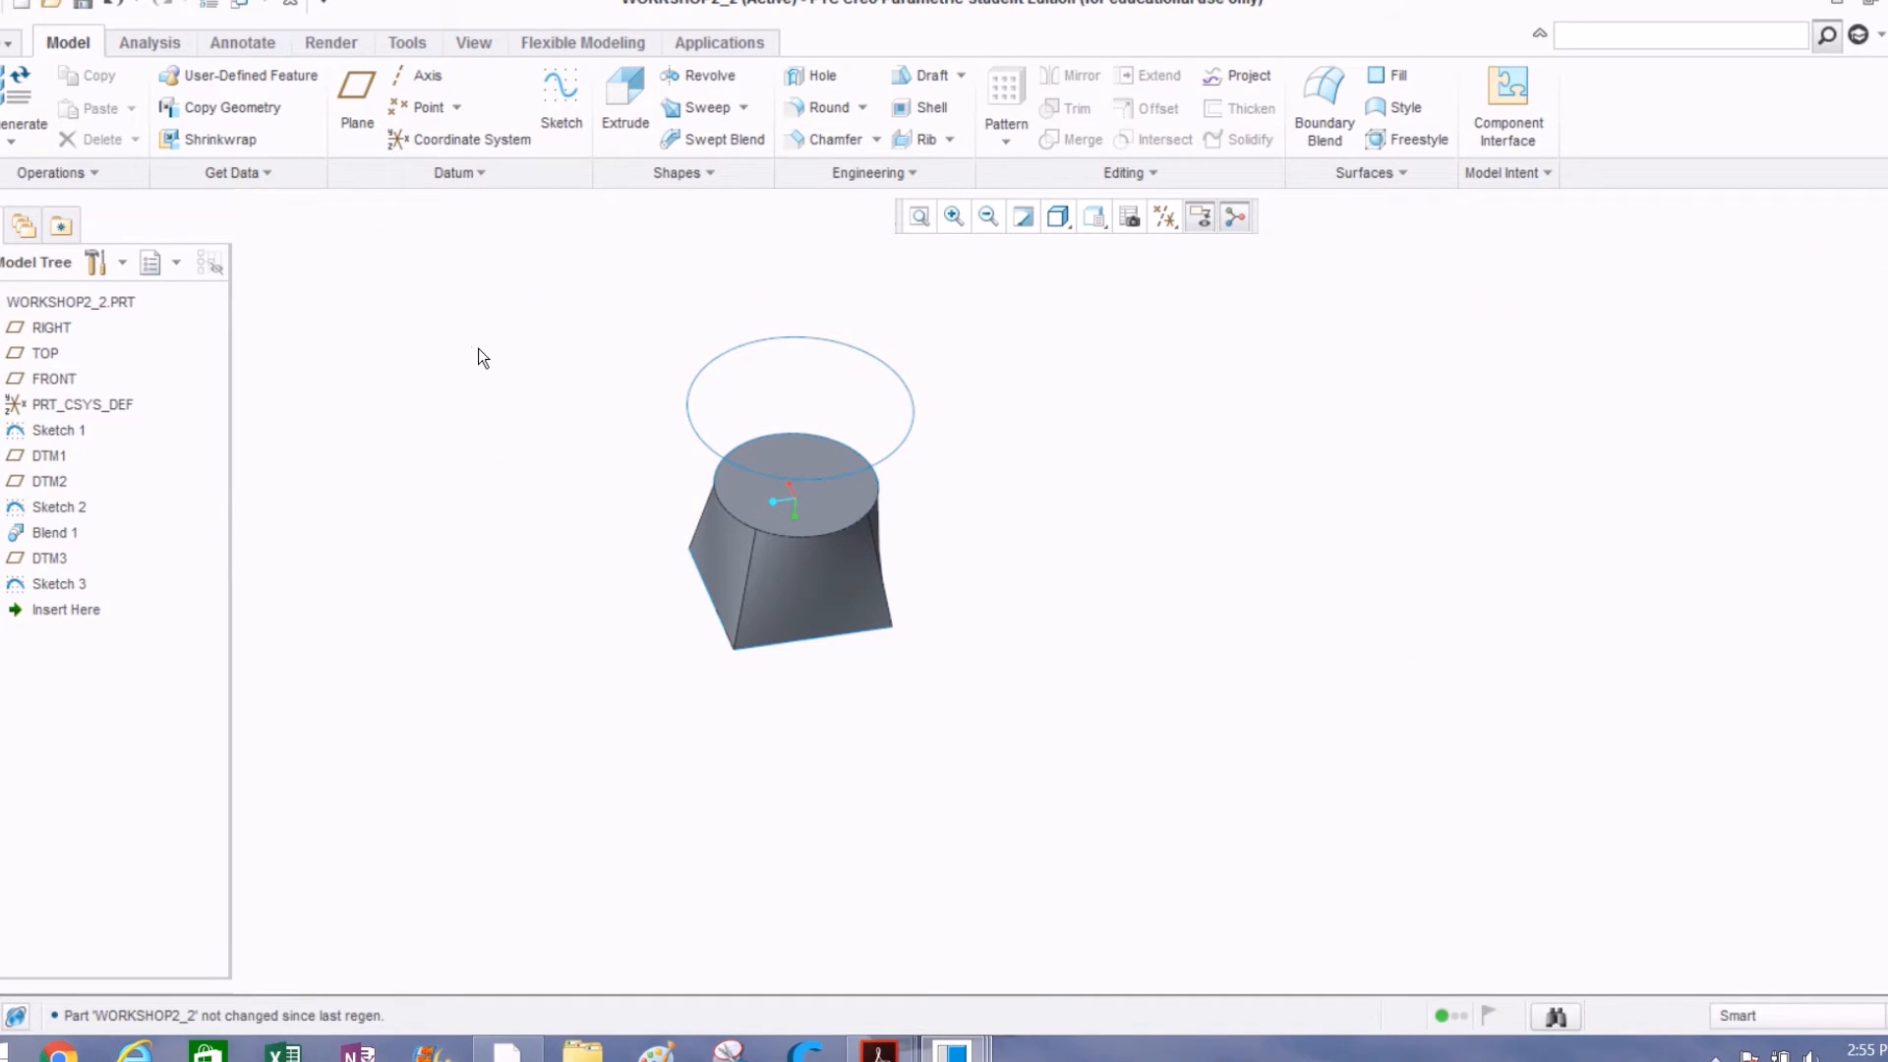
{"action": "right_click", "coordinate": [61, 588]}
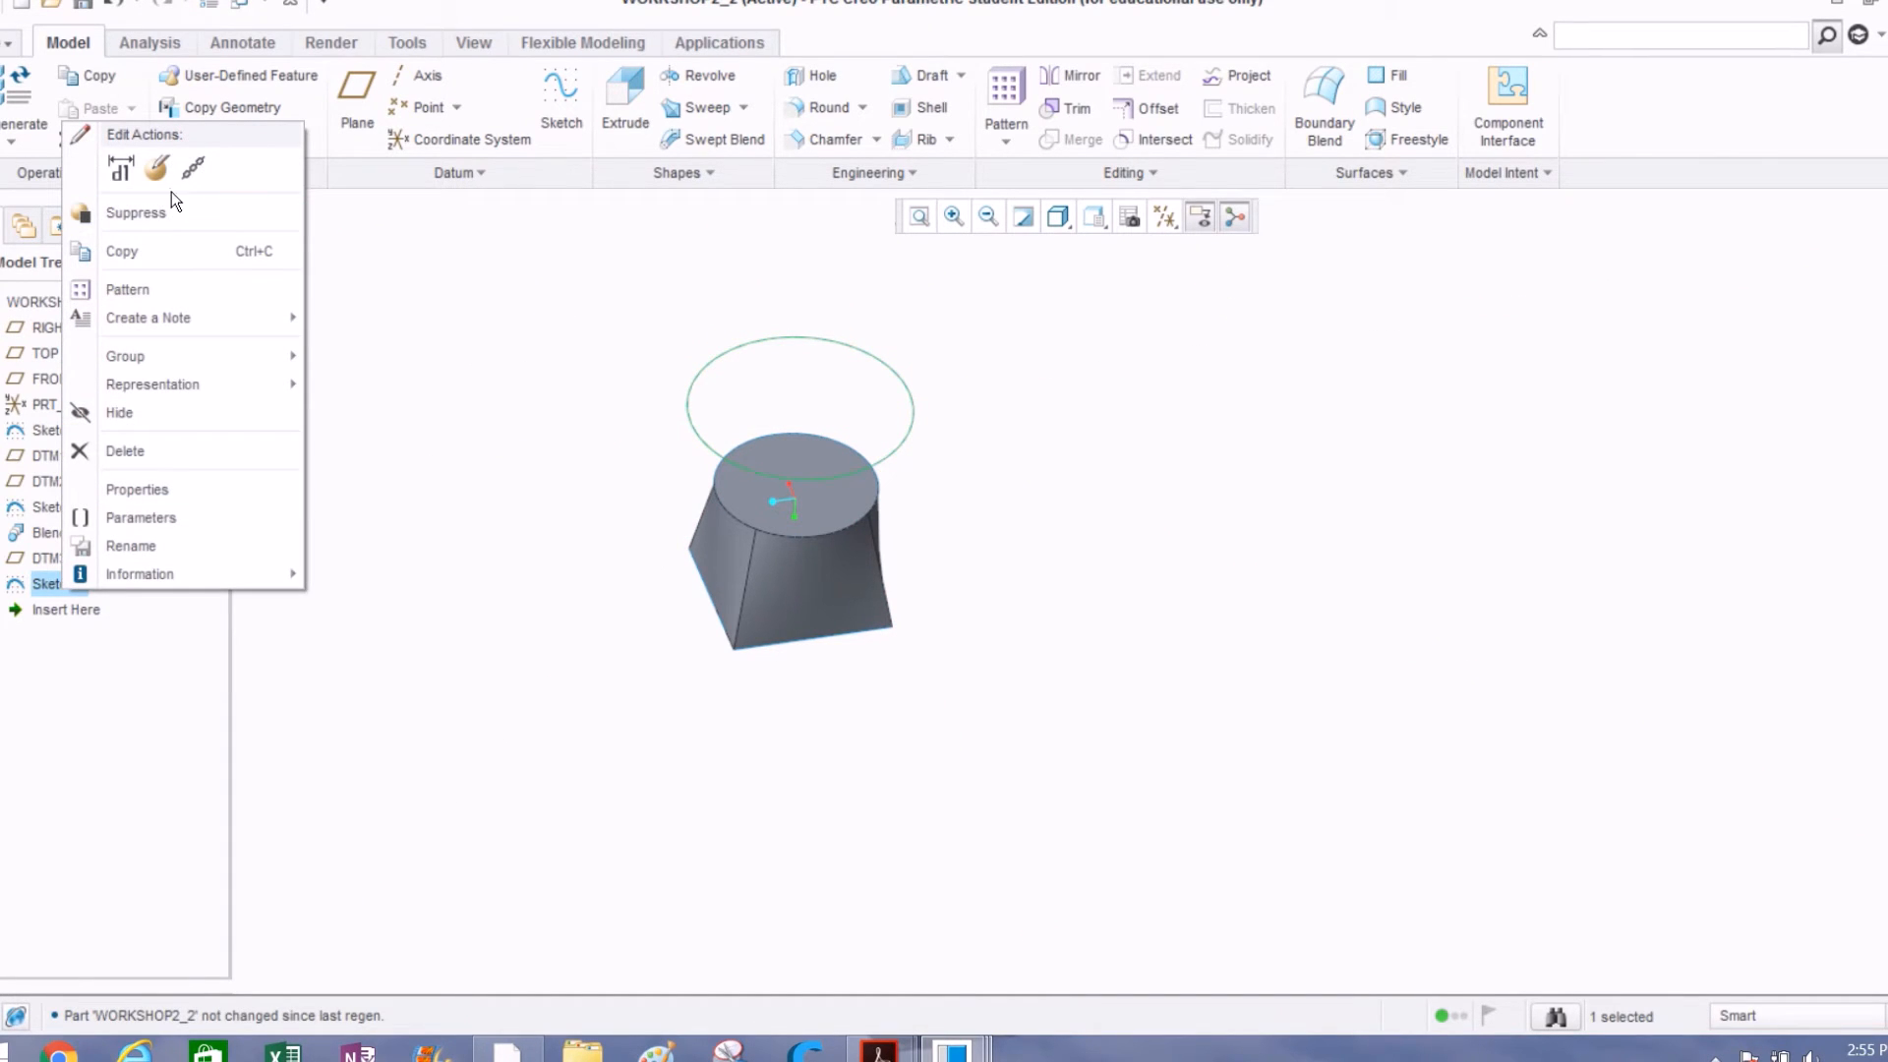
{"action": "left_click", "coordinate": [156, 169]}
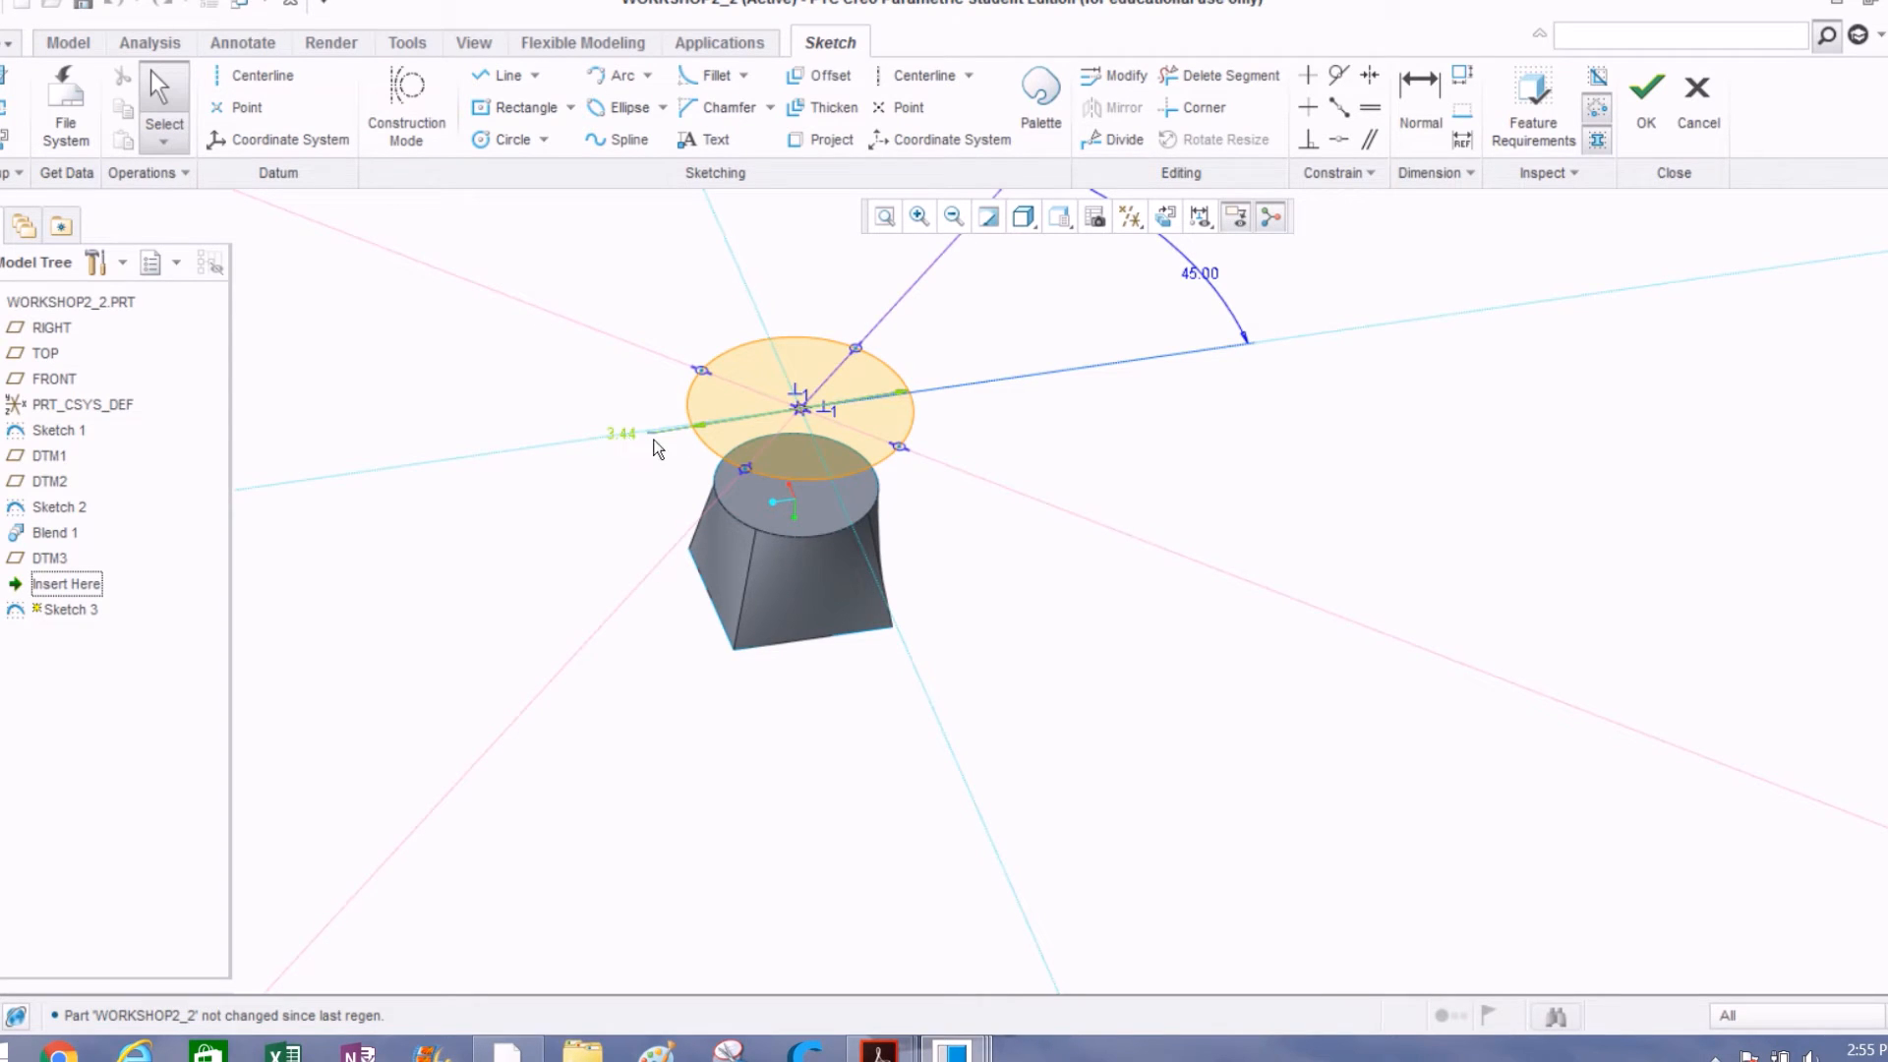
{"action": "mouse_move", "coordinate": [726, 495]}
{"action": "middle_mouse_down"}
{"action": "mouse_move", "coordinate": [732, 517]}
{"action": "mouse_move", "coordinate": [640, 542]}
{"action": "middle_mouse_up"}
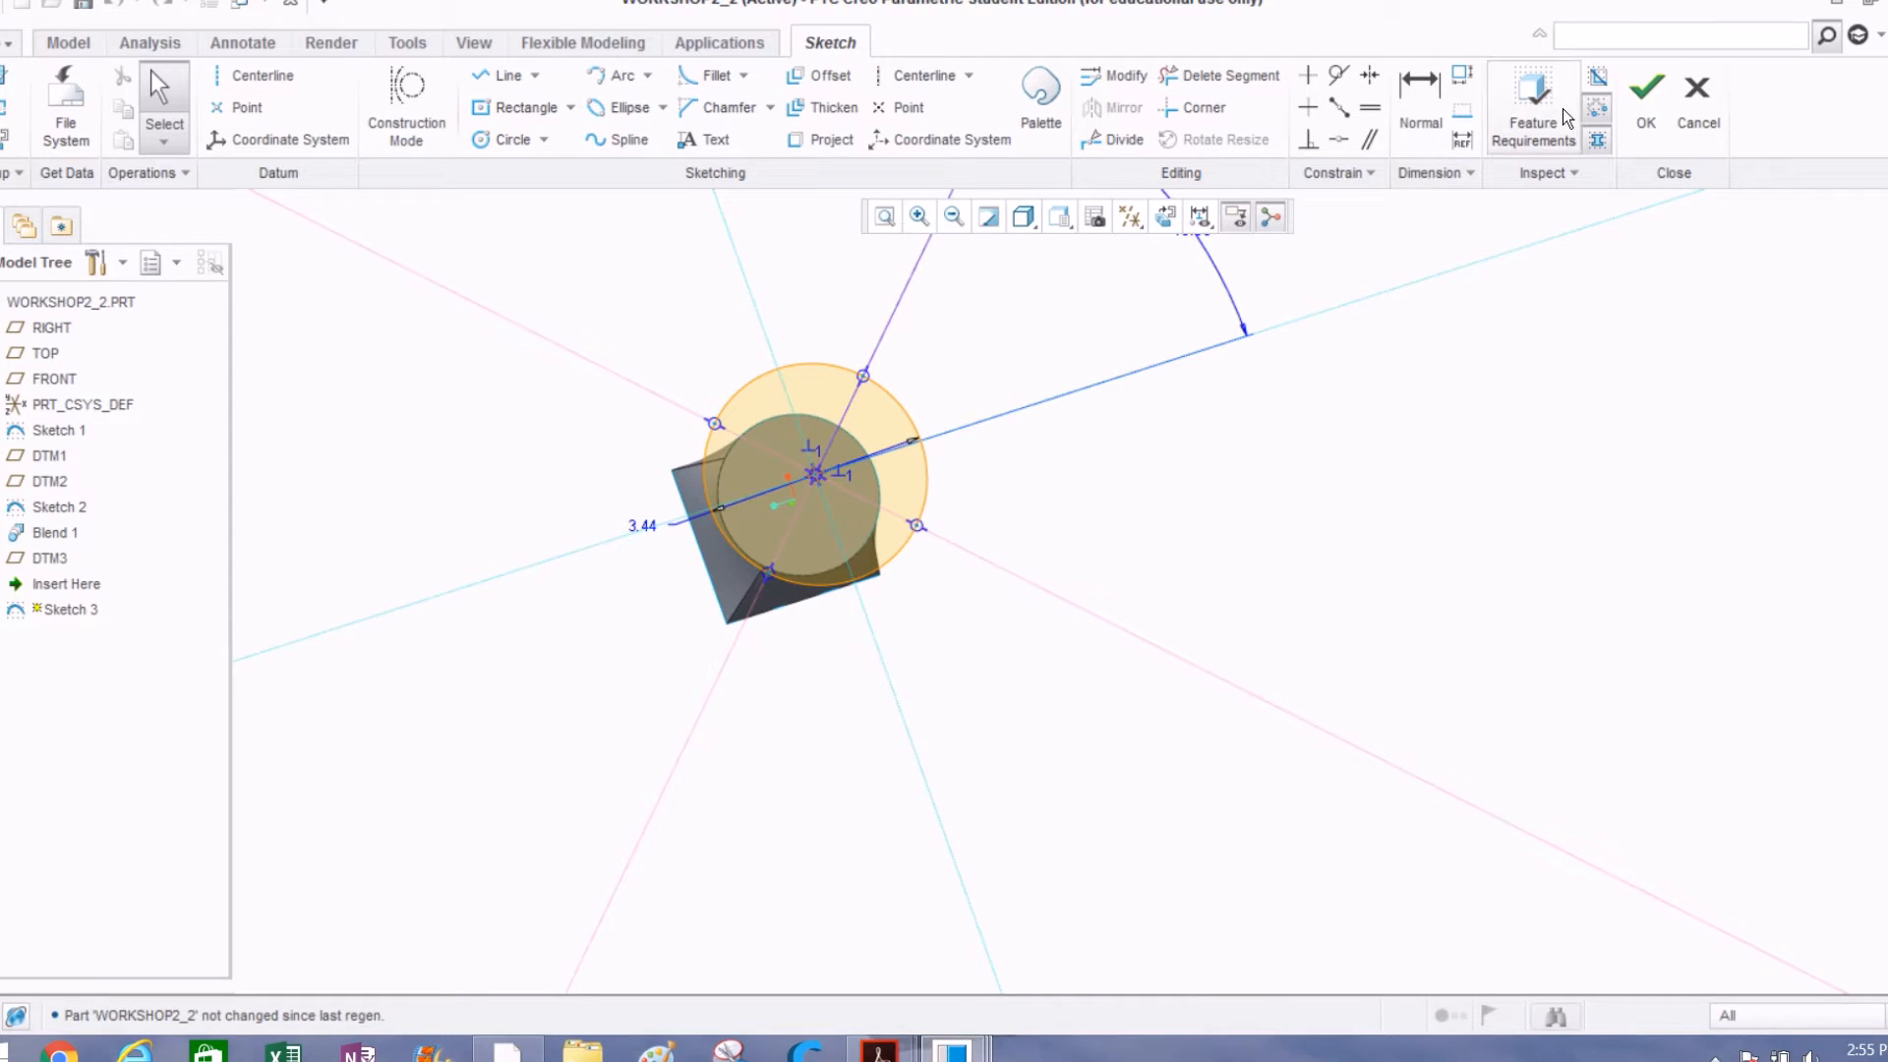
{"action": "left_click", "coordinate": [1645, 108]}
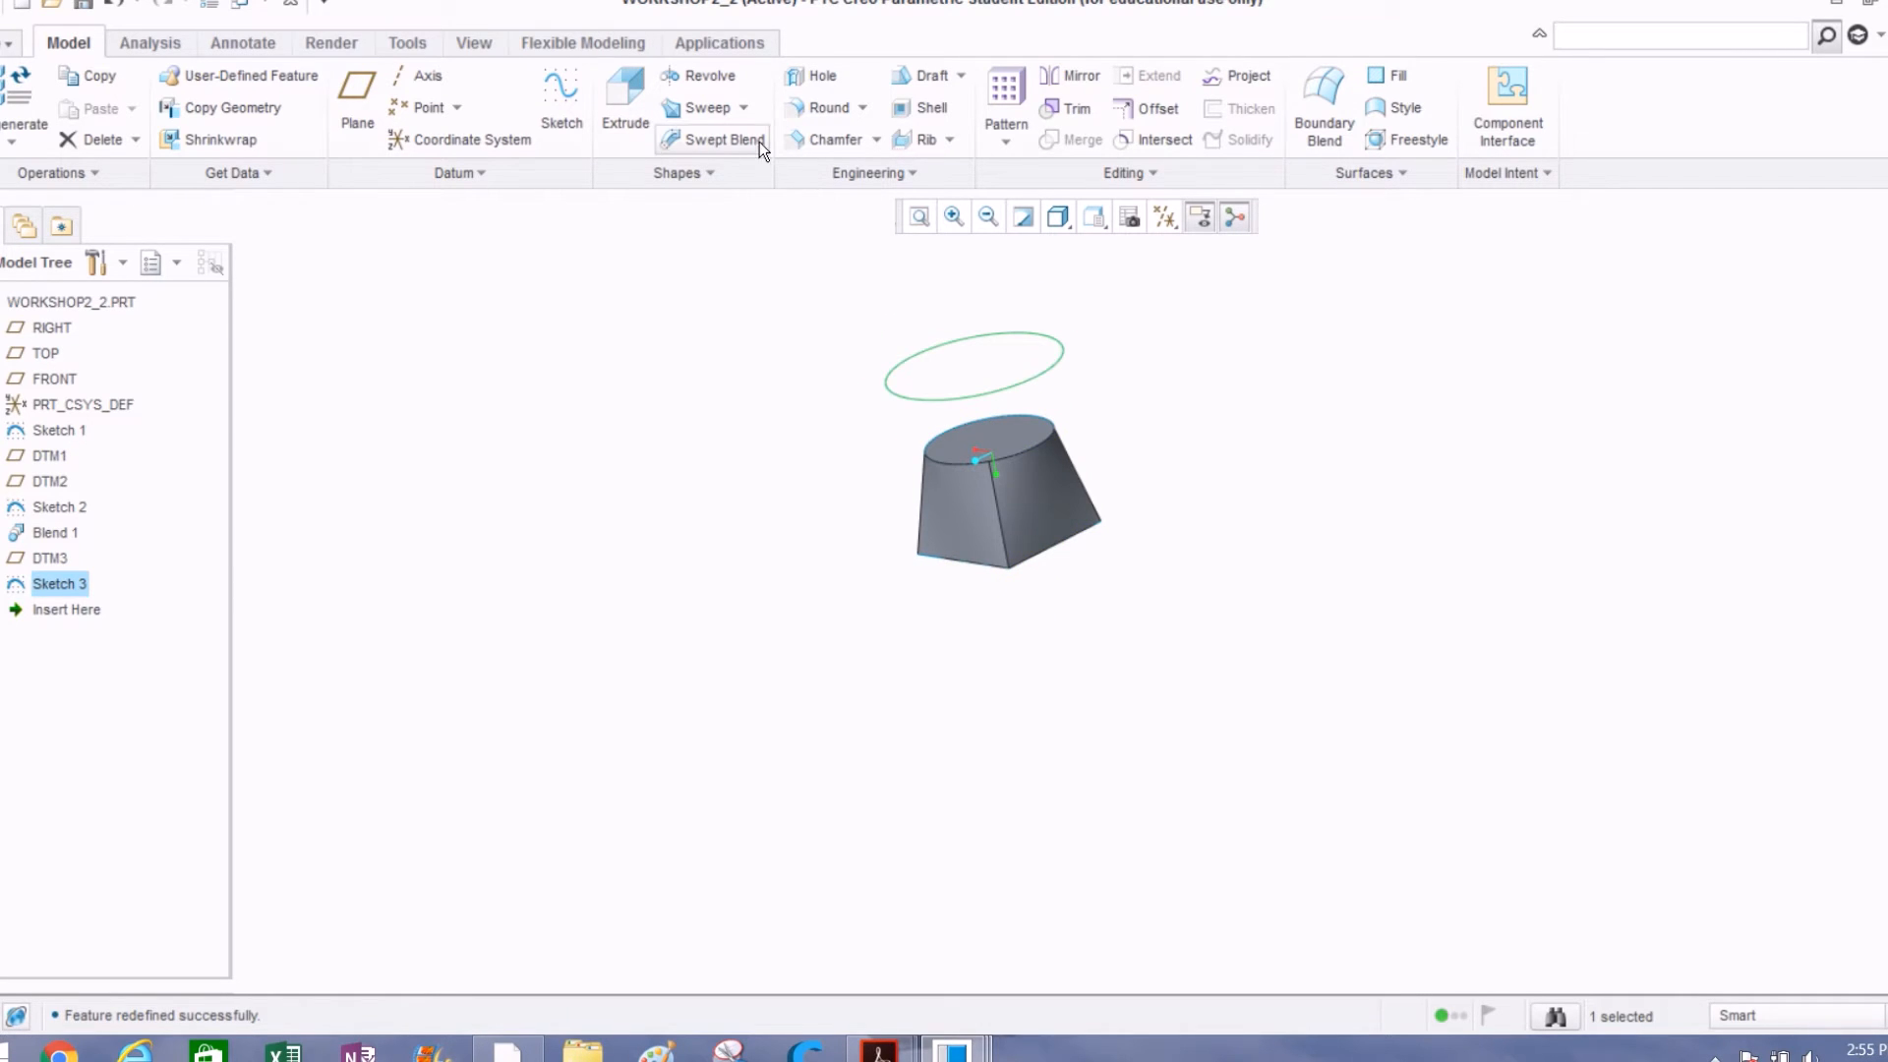
Step: Start a second Blend feature and switch it to selected sections, confirming the removal of the existing sections
{"action": "left_click", "coordinate": [712, 170]}
{"action": "left_click", "coordinate": [678, 202]}
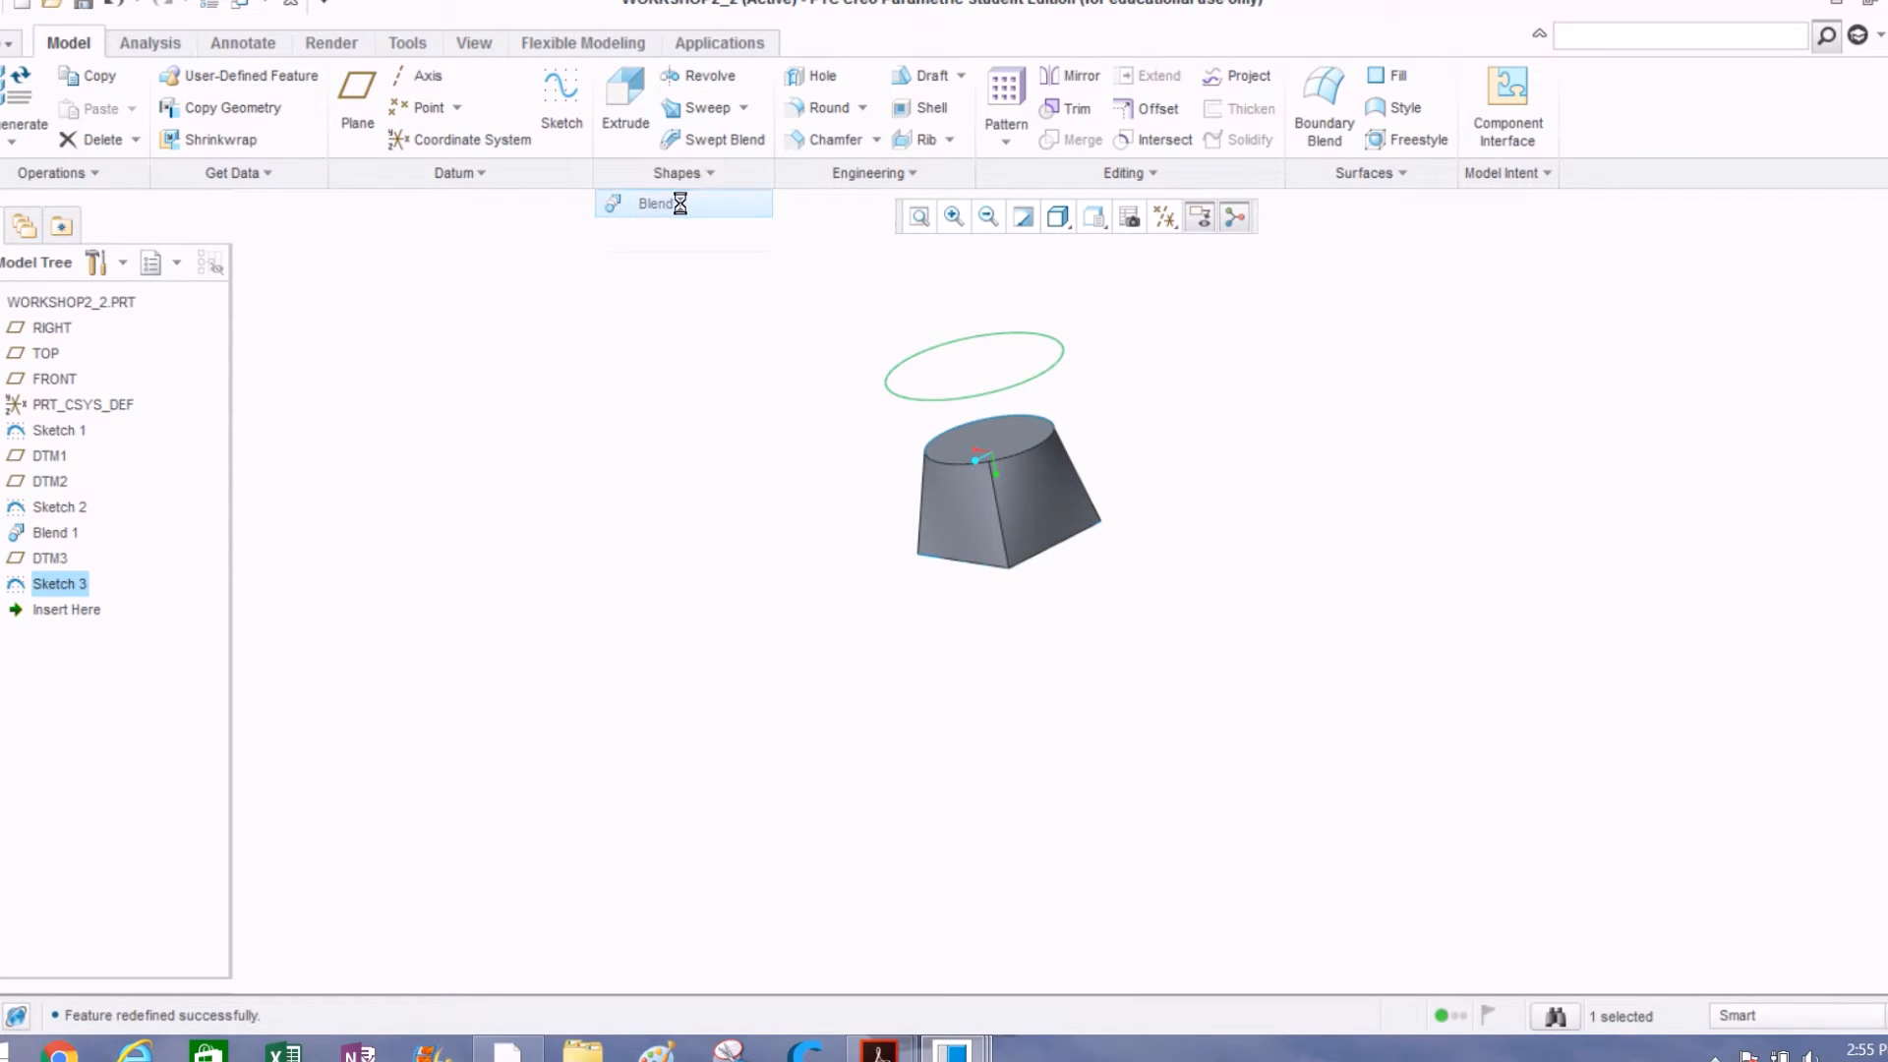
{"action": "scroll", "coordinate": [1033, 492], "scroll_direction": "down", "scroll_amount": 2}
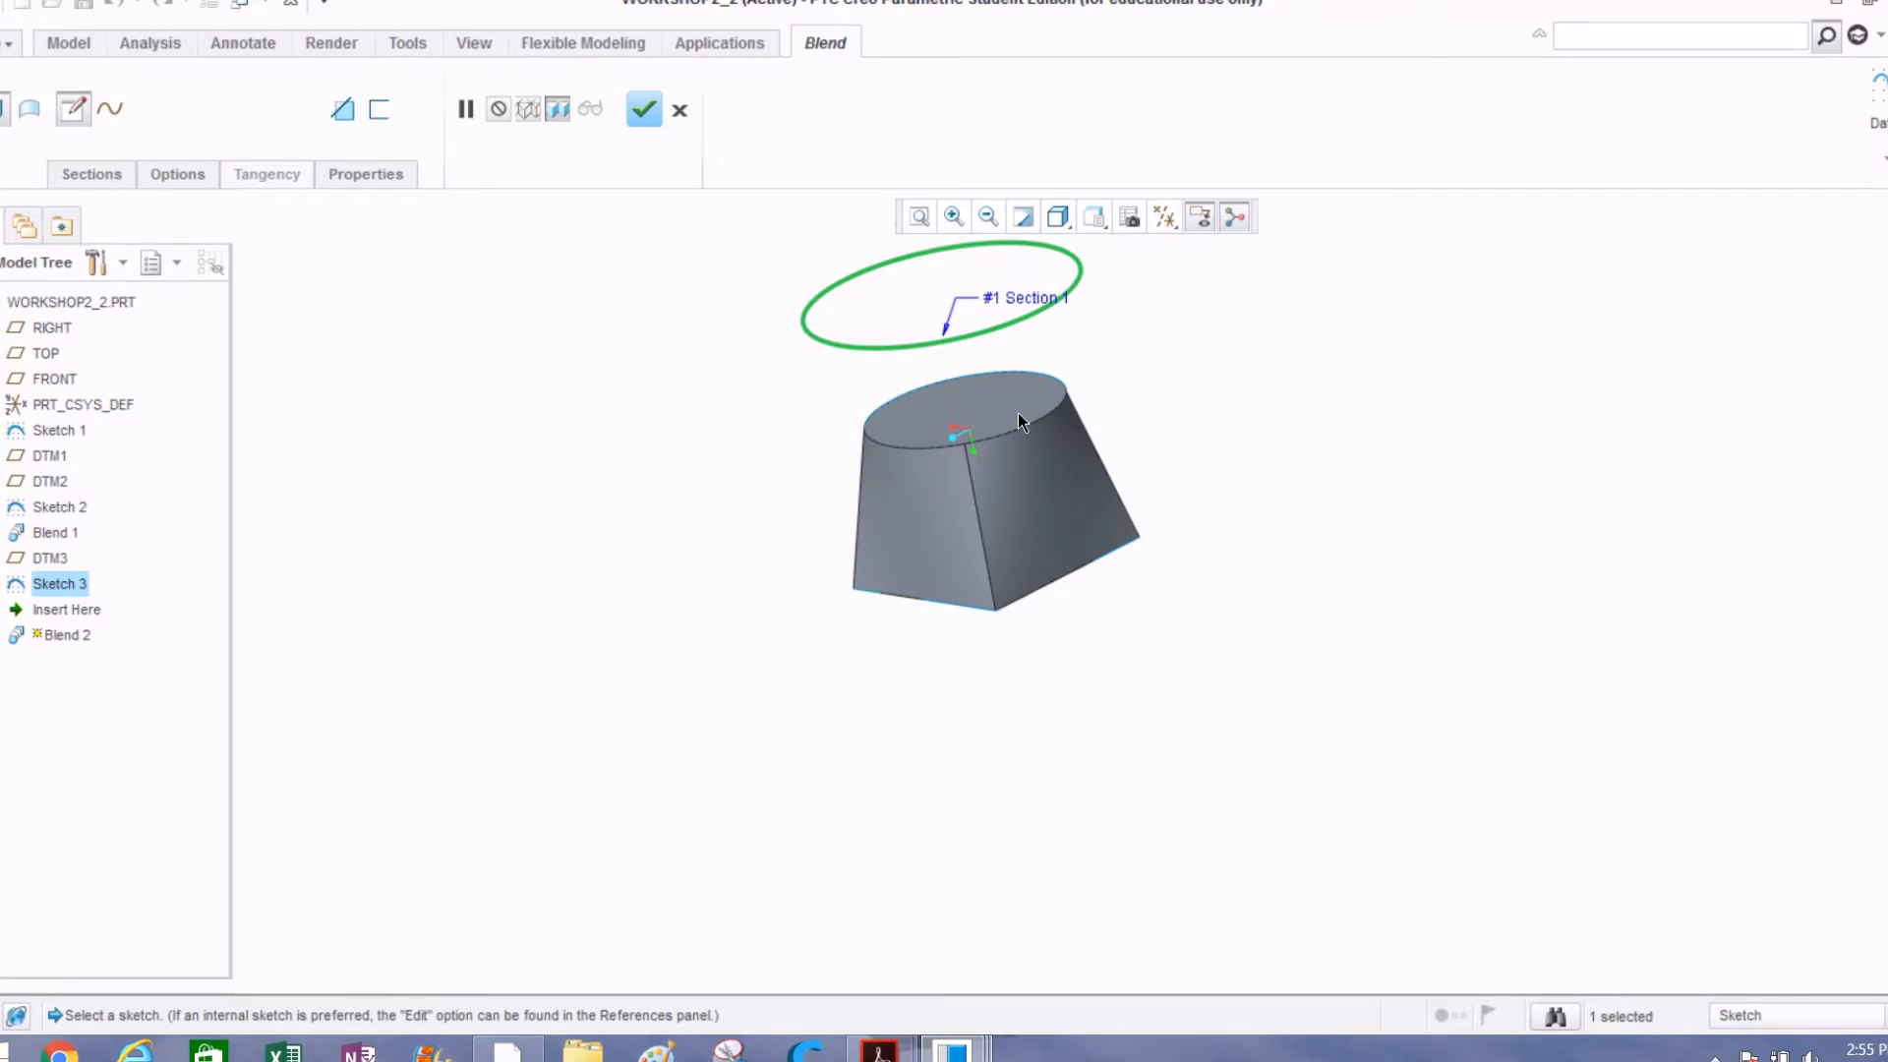
{"action": "left_click", "coordinate": [1026, 436]}
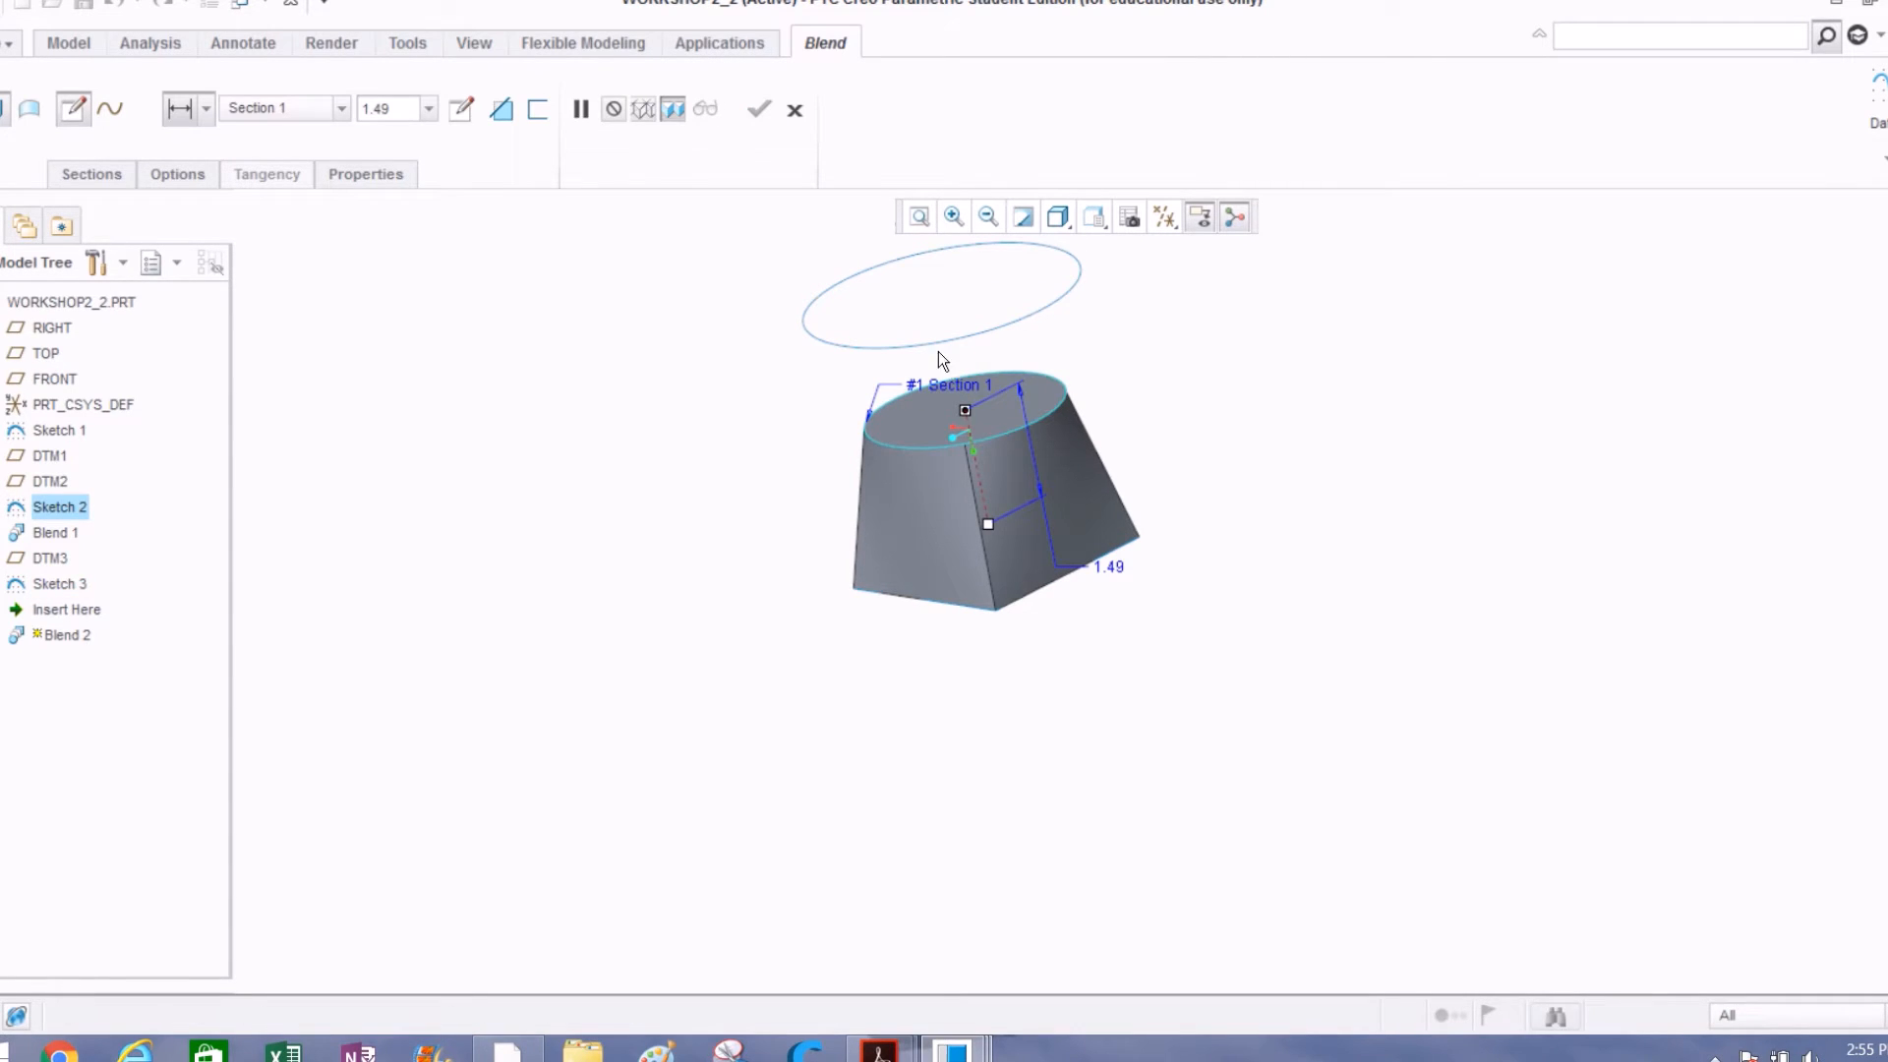
{"action": "left_click", "coordinate": [116, 176]}
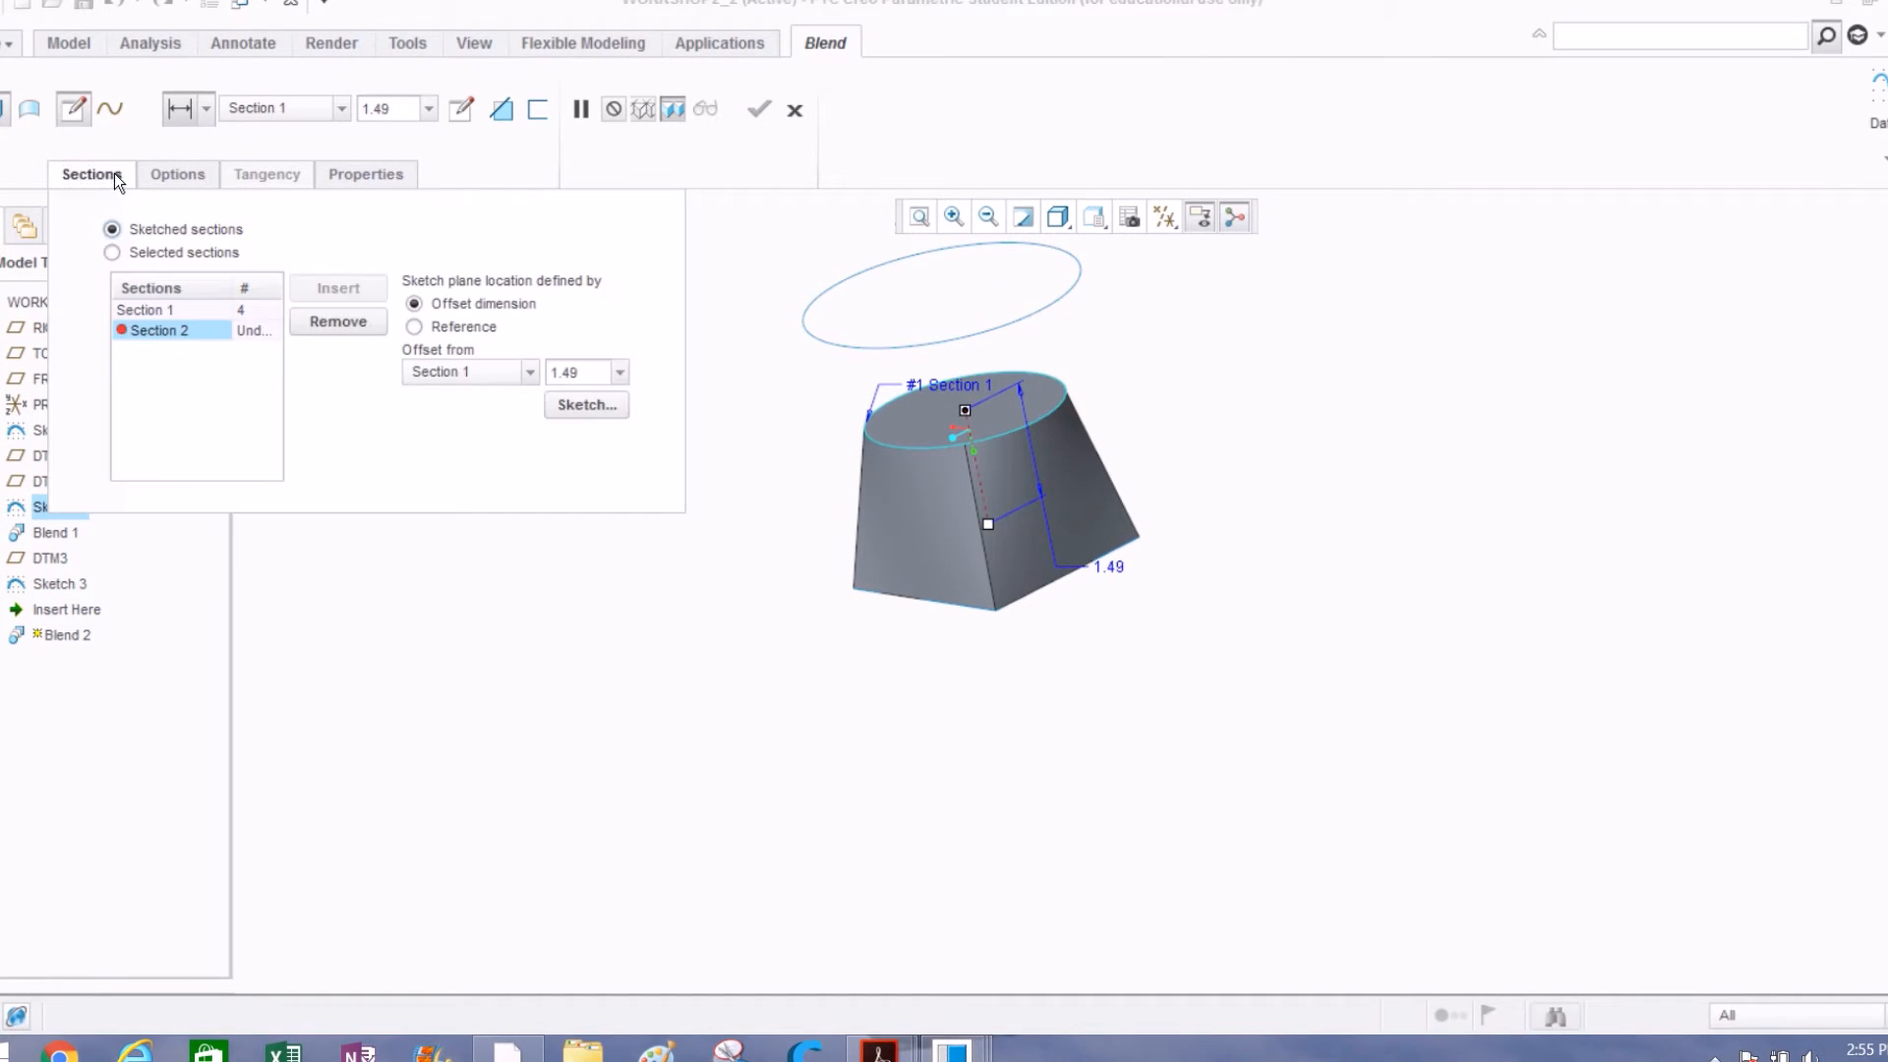
{"action": "left_click", "coordinate": [112, 252]}
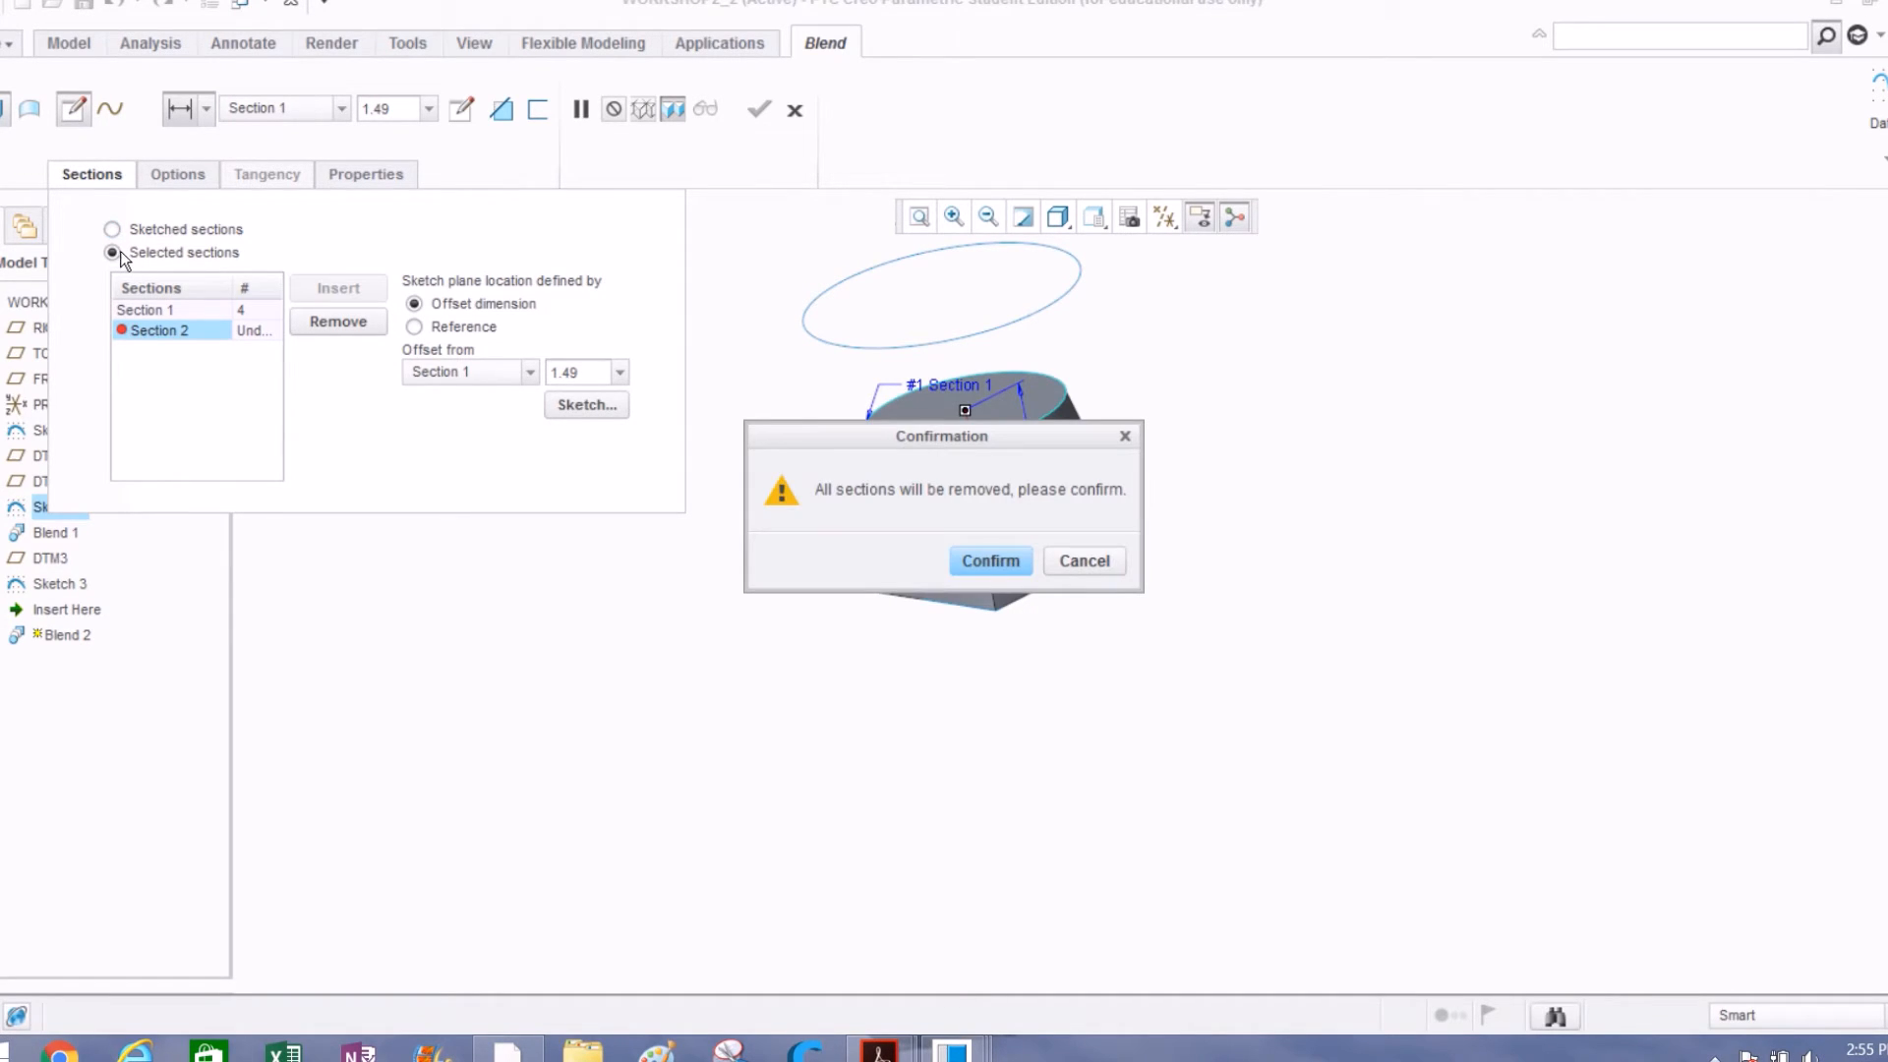
{"action": "left_click", "coordinate": [1017, 562]}
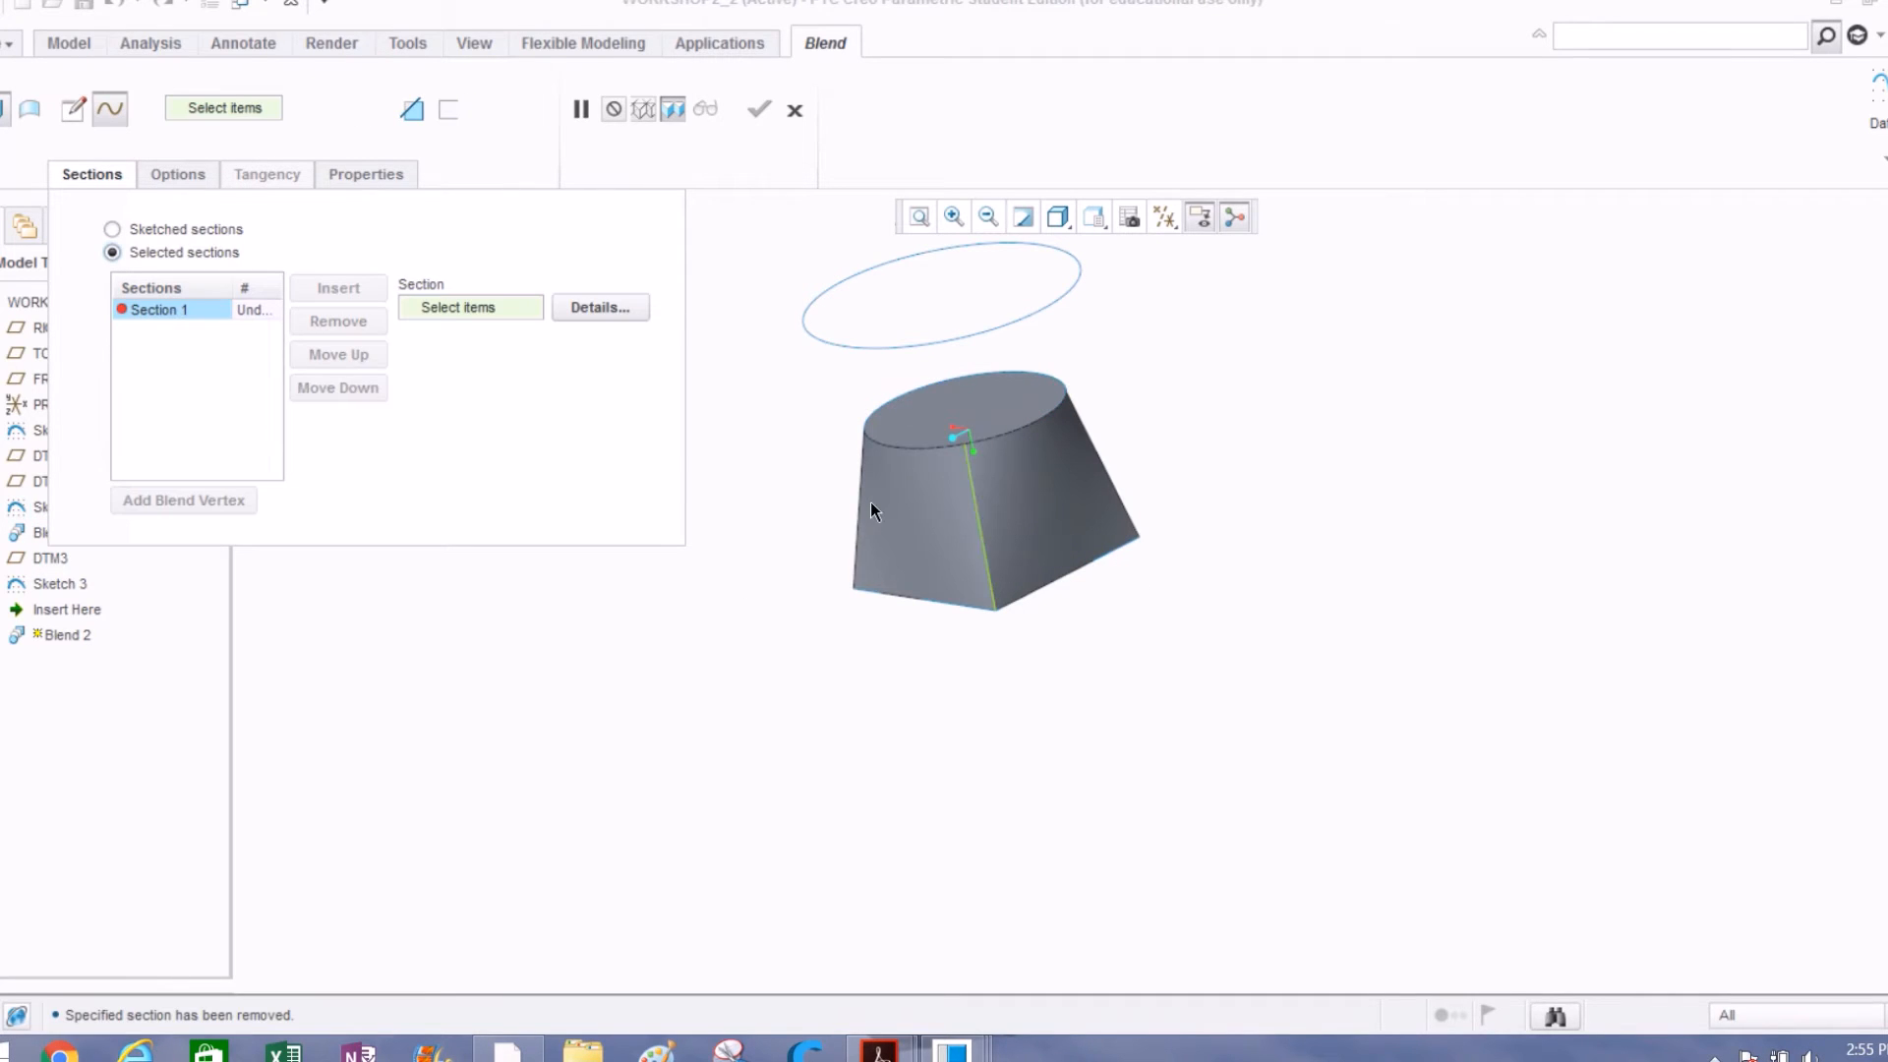
Step: Choose the first blend's circular end edge as Section 1 and insert the upper sketched circle as Section 2
{"action": "left_click", "coordinate": [866, 433]}
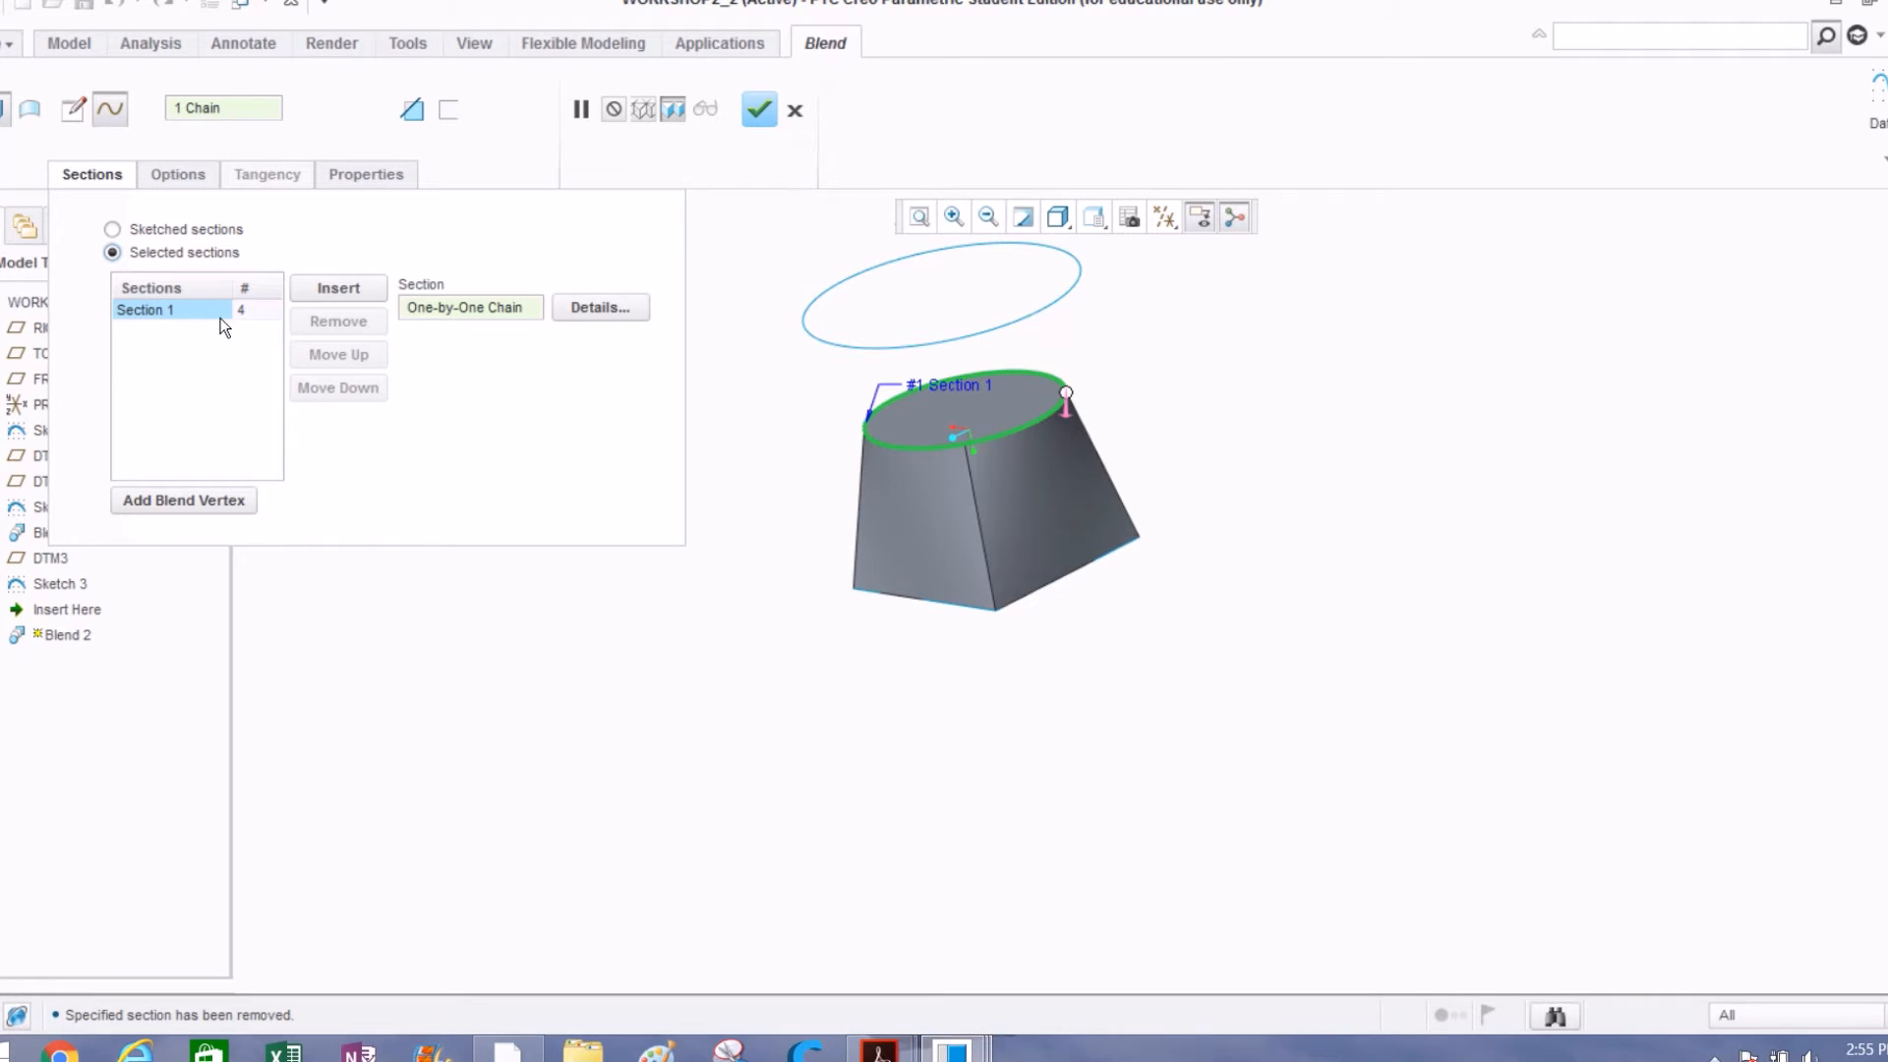
{"action": "left_click", "coordinate": [356, 293]}
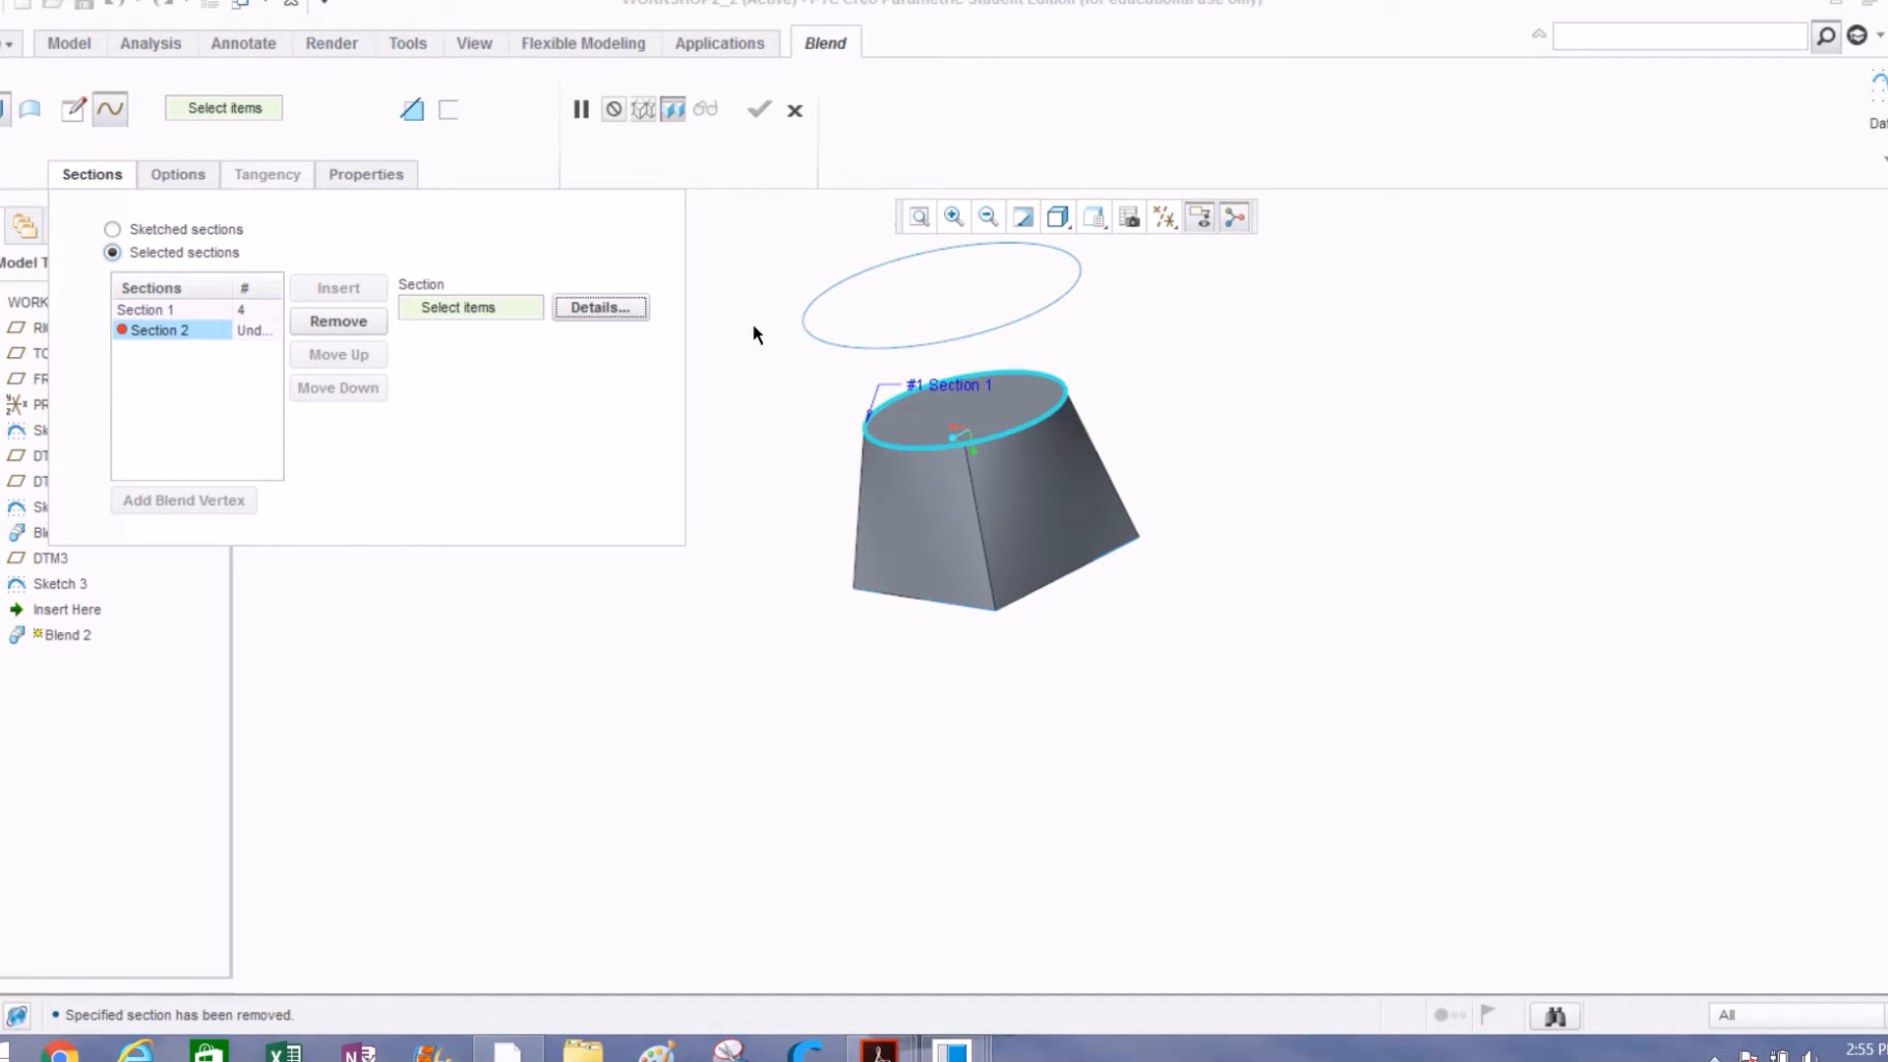
{"action": "left_click", "coordinate": [813, 338]}
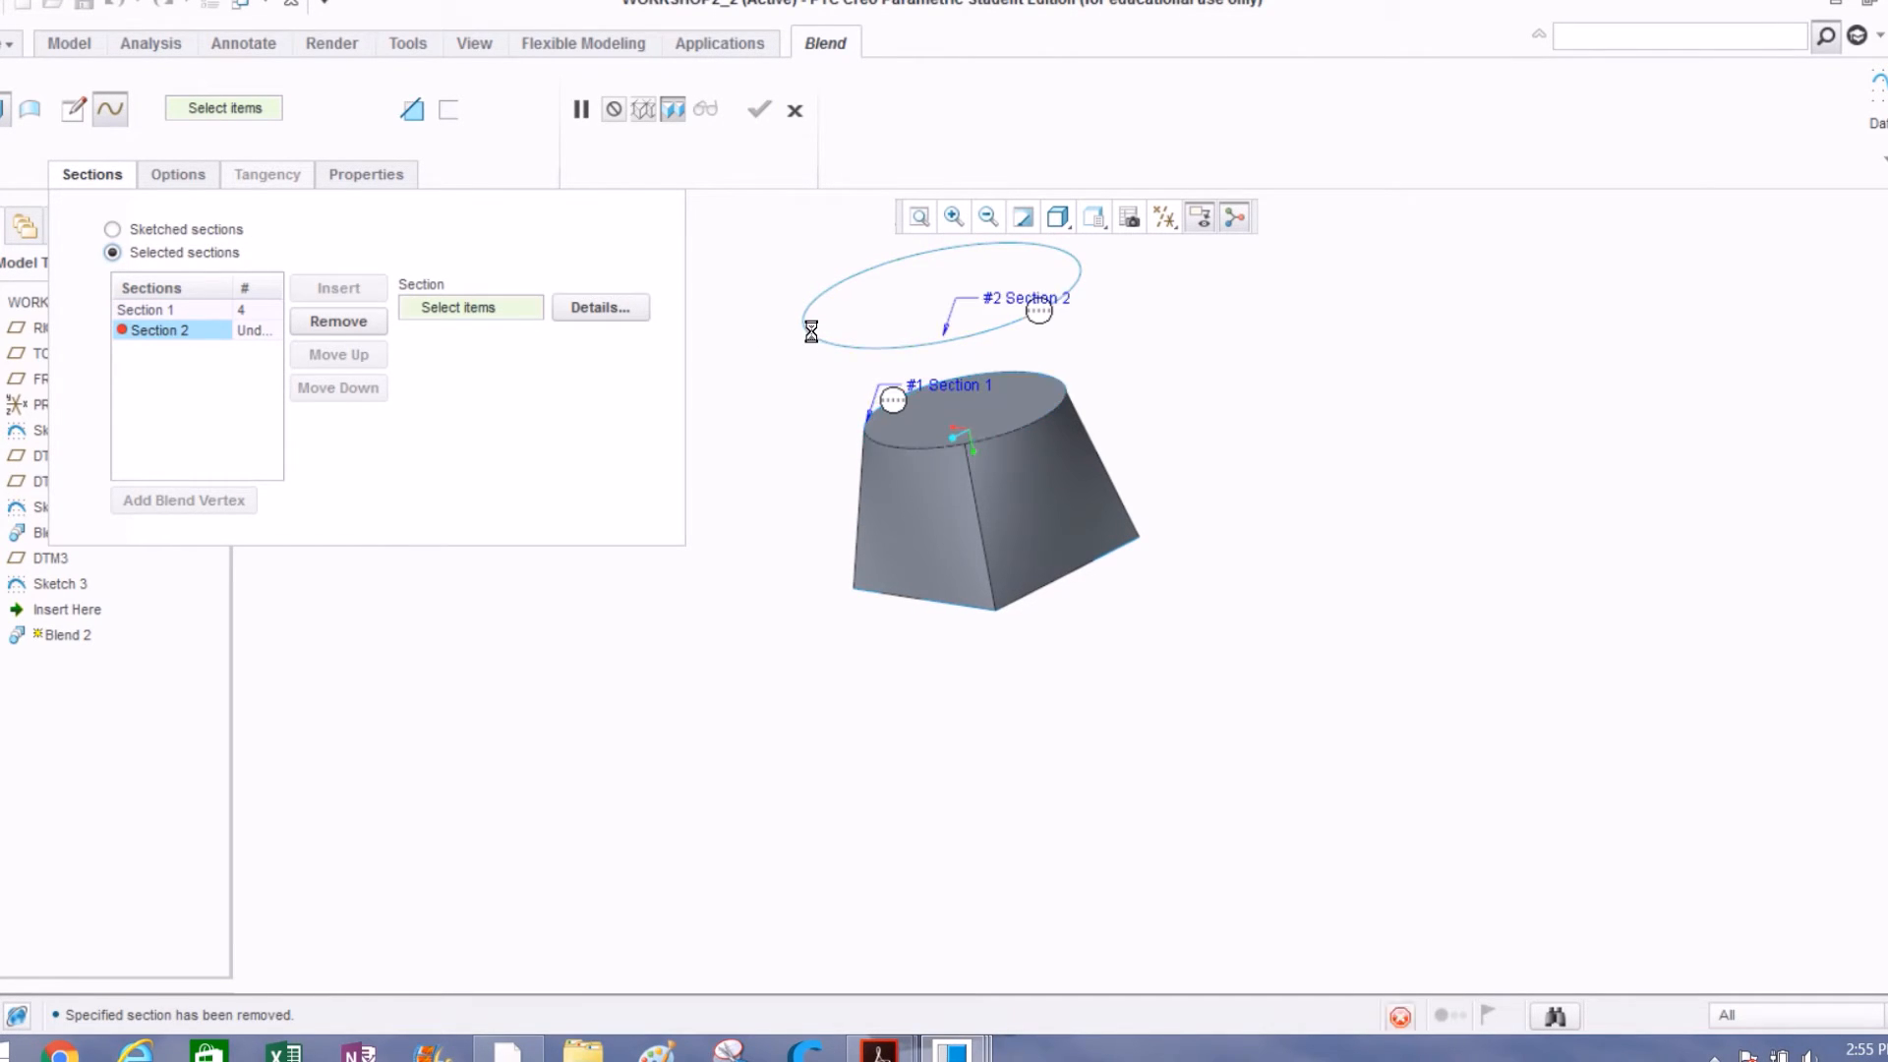
Step: Move Section 2's start point around the upper circle to the vertex that untwists the blend, and accept the feature
{"action": "middle_click_drag", "start_coordinate": [873, 490], "coordinate": [819, 321]}
{"action": "left_click_drag", "start_coordinate": [830, 282], "coordinate": [901, 361]}
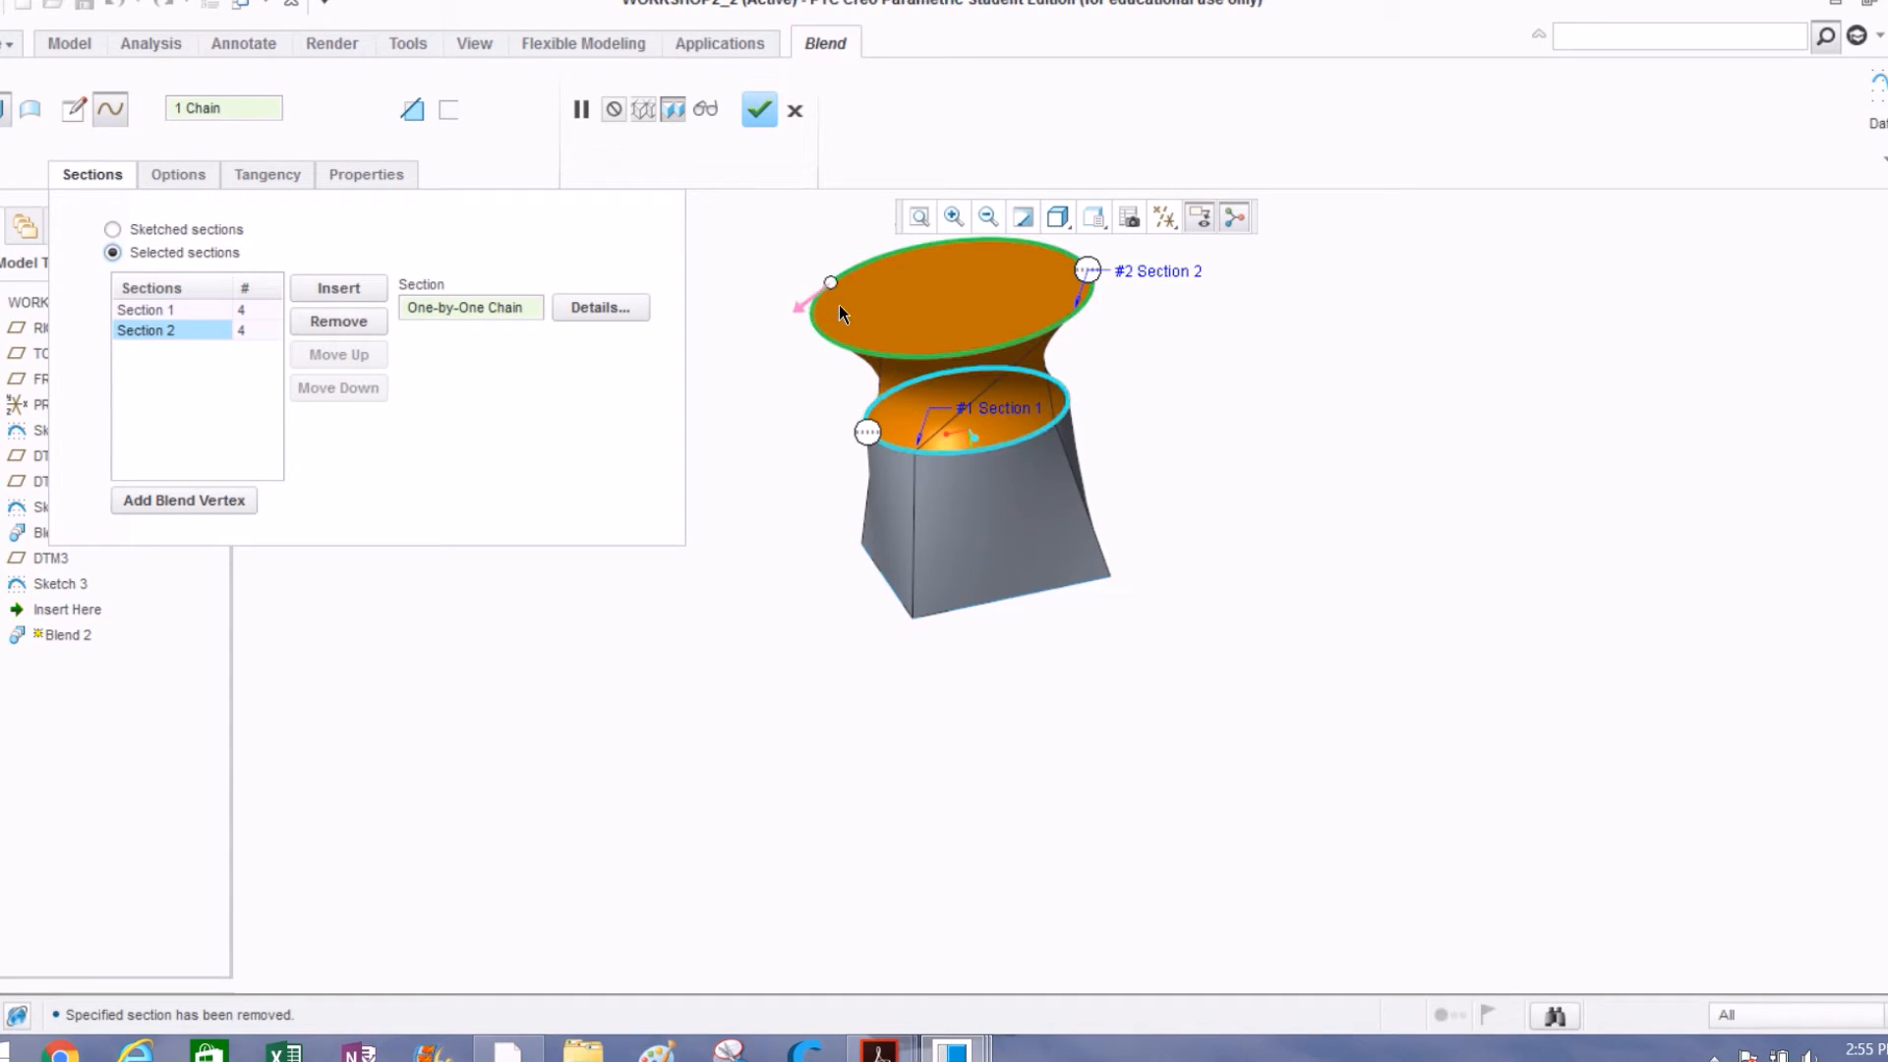
{"action": "left_click_drag", "start_coordinate": [828, 299], "coordinate": [899, 362]}
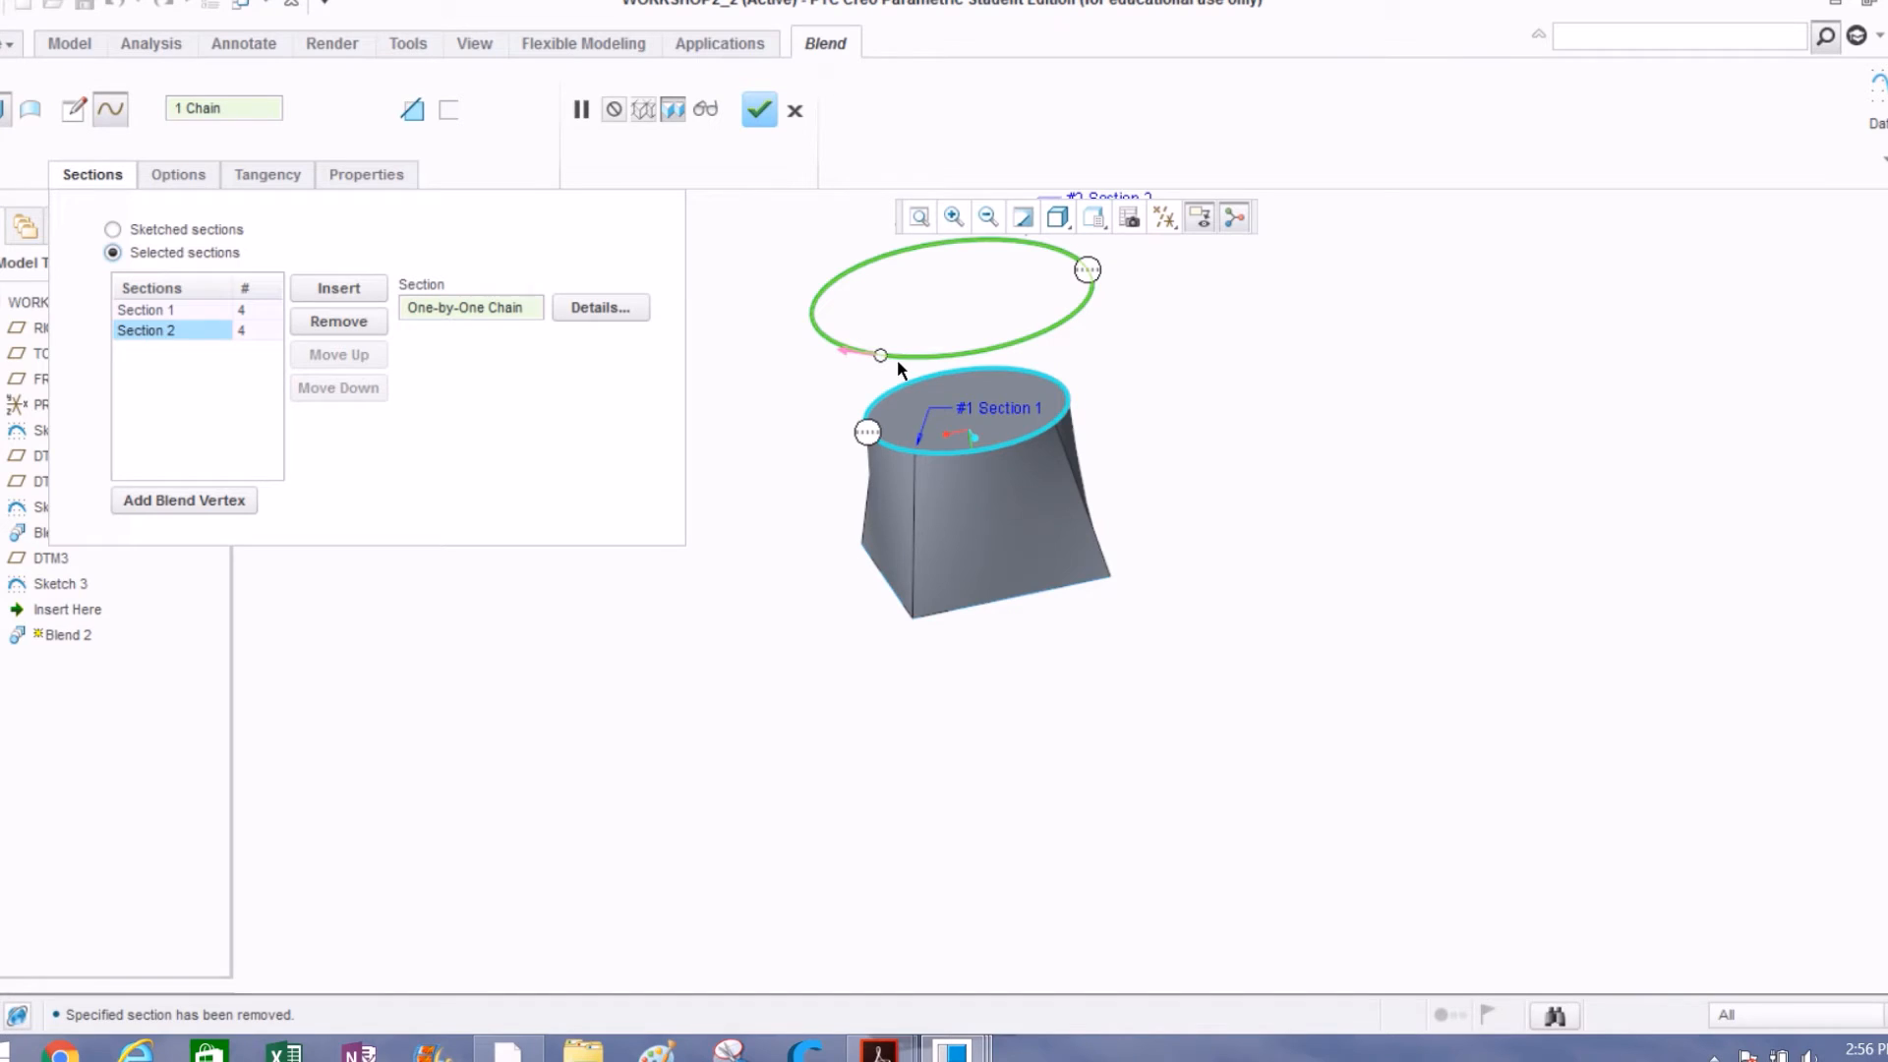
{"action": "left_click_drag", "start_coordinate": [830, 274], "coordinate": [1000, 255]}
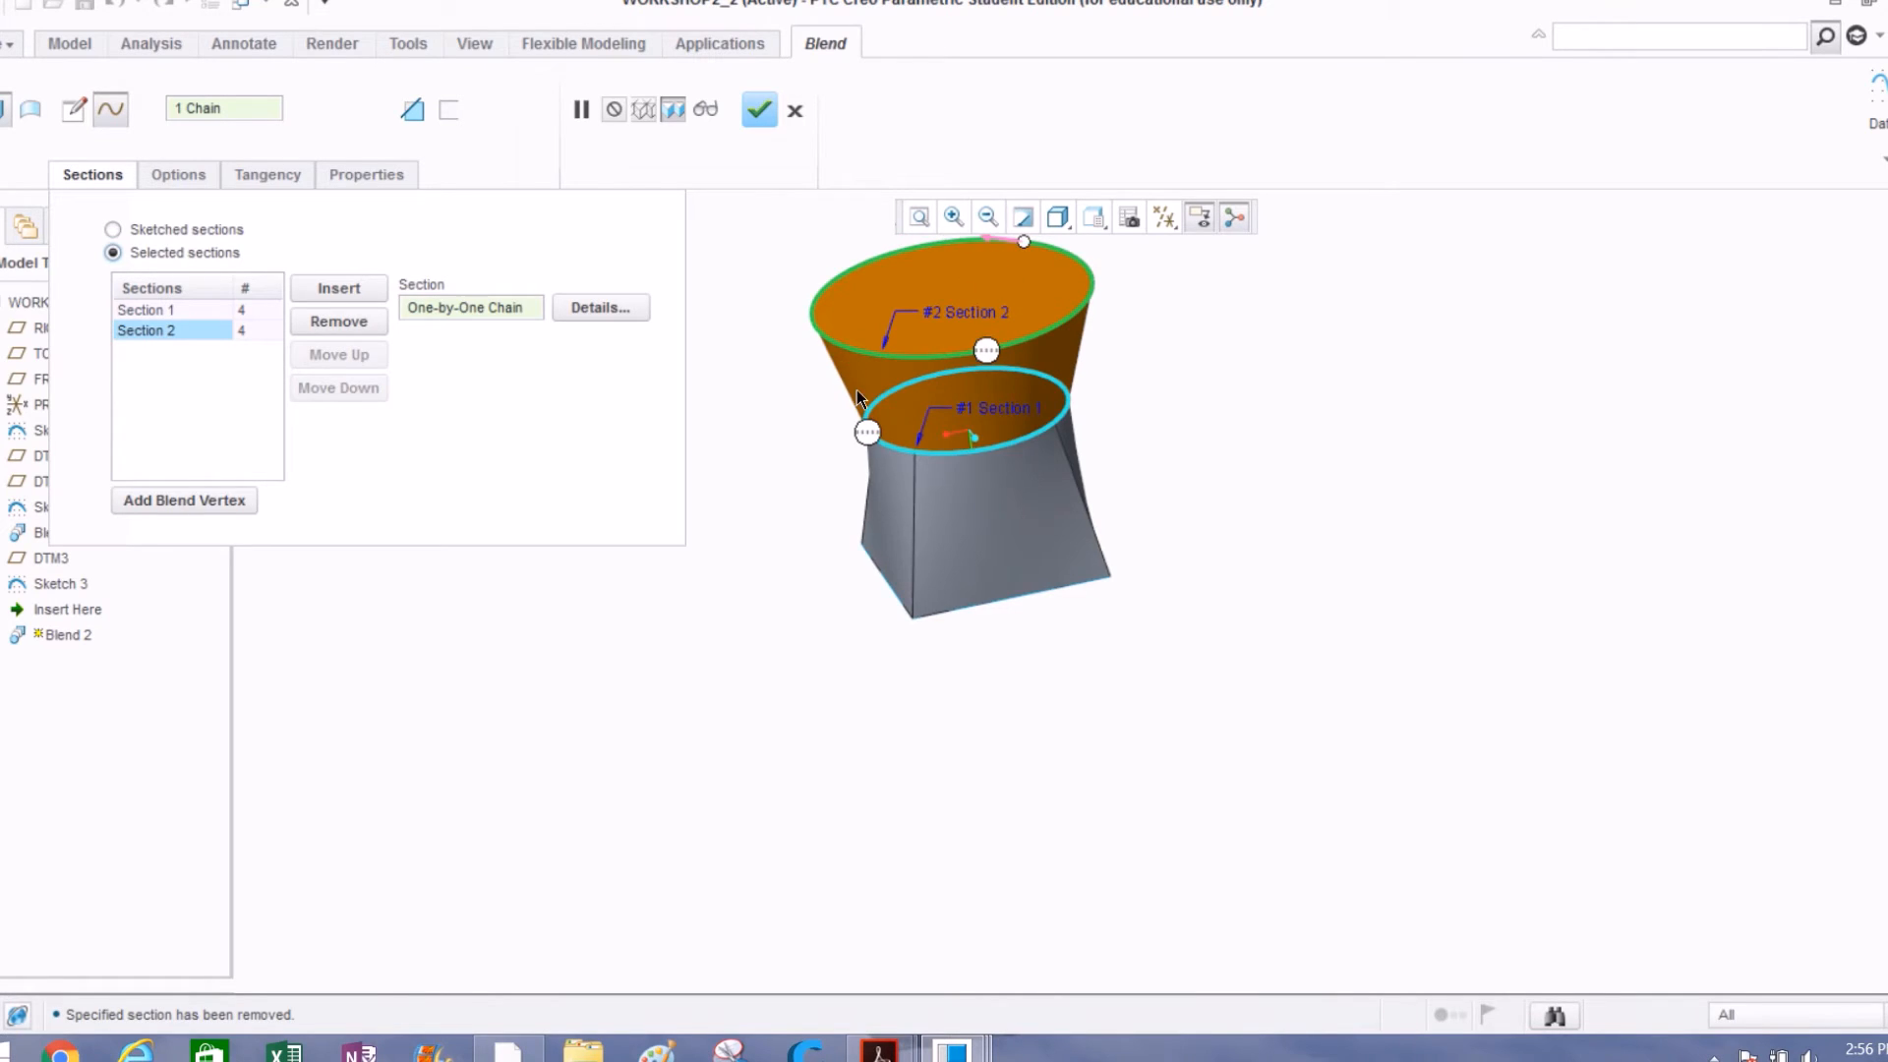
{"action": "scroll", "coordinate": [865, 397], "scroll_direction": "up", "scroll_amount": 2}
{"action": "mouse_move", "coordinate": [866, 397]}
{"action": "middle_mouse_down"}
{"action": "mouse_move", "coordinate": [938, 417]}
{"action": "mouse_move", "coordinate": [917, 418]}
{"action": "mouse_move", "coordinate": [906, 346]}
{"action": "mouse_move", "coordinate": [883, 392]}
{"action": "middle_mouse_up"}
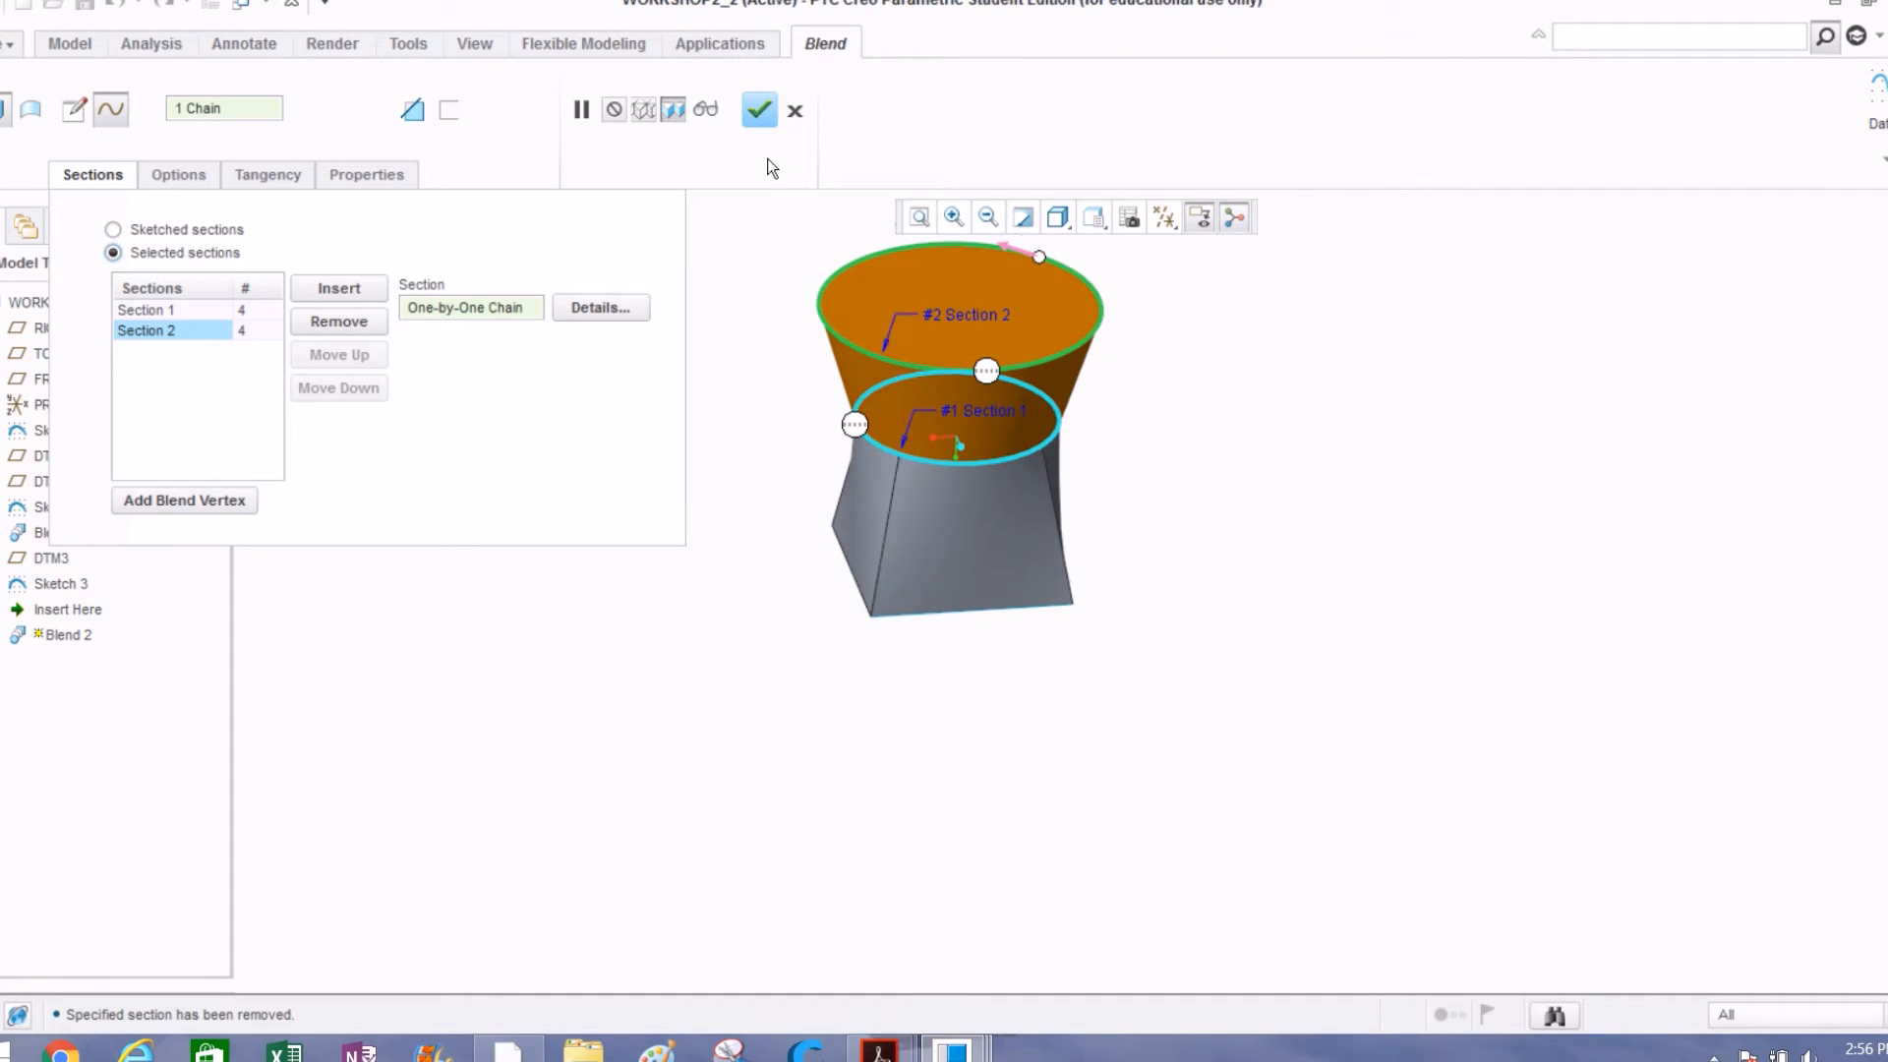
{"action": "left_click", "coordinate": [758, 110]}
{"action": "middle_click_drag", "start_coordinate": [702, 494], "coordinate": [678, 450]}
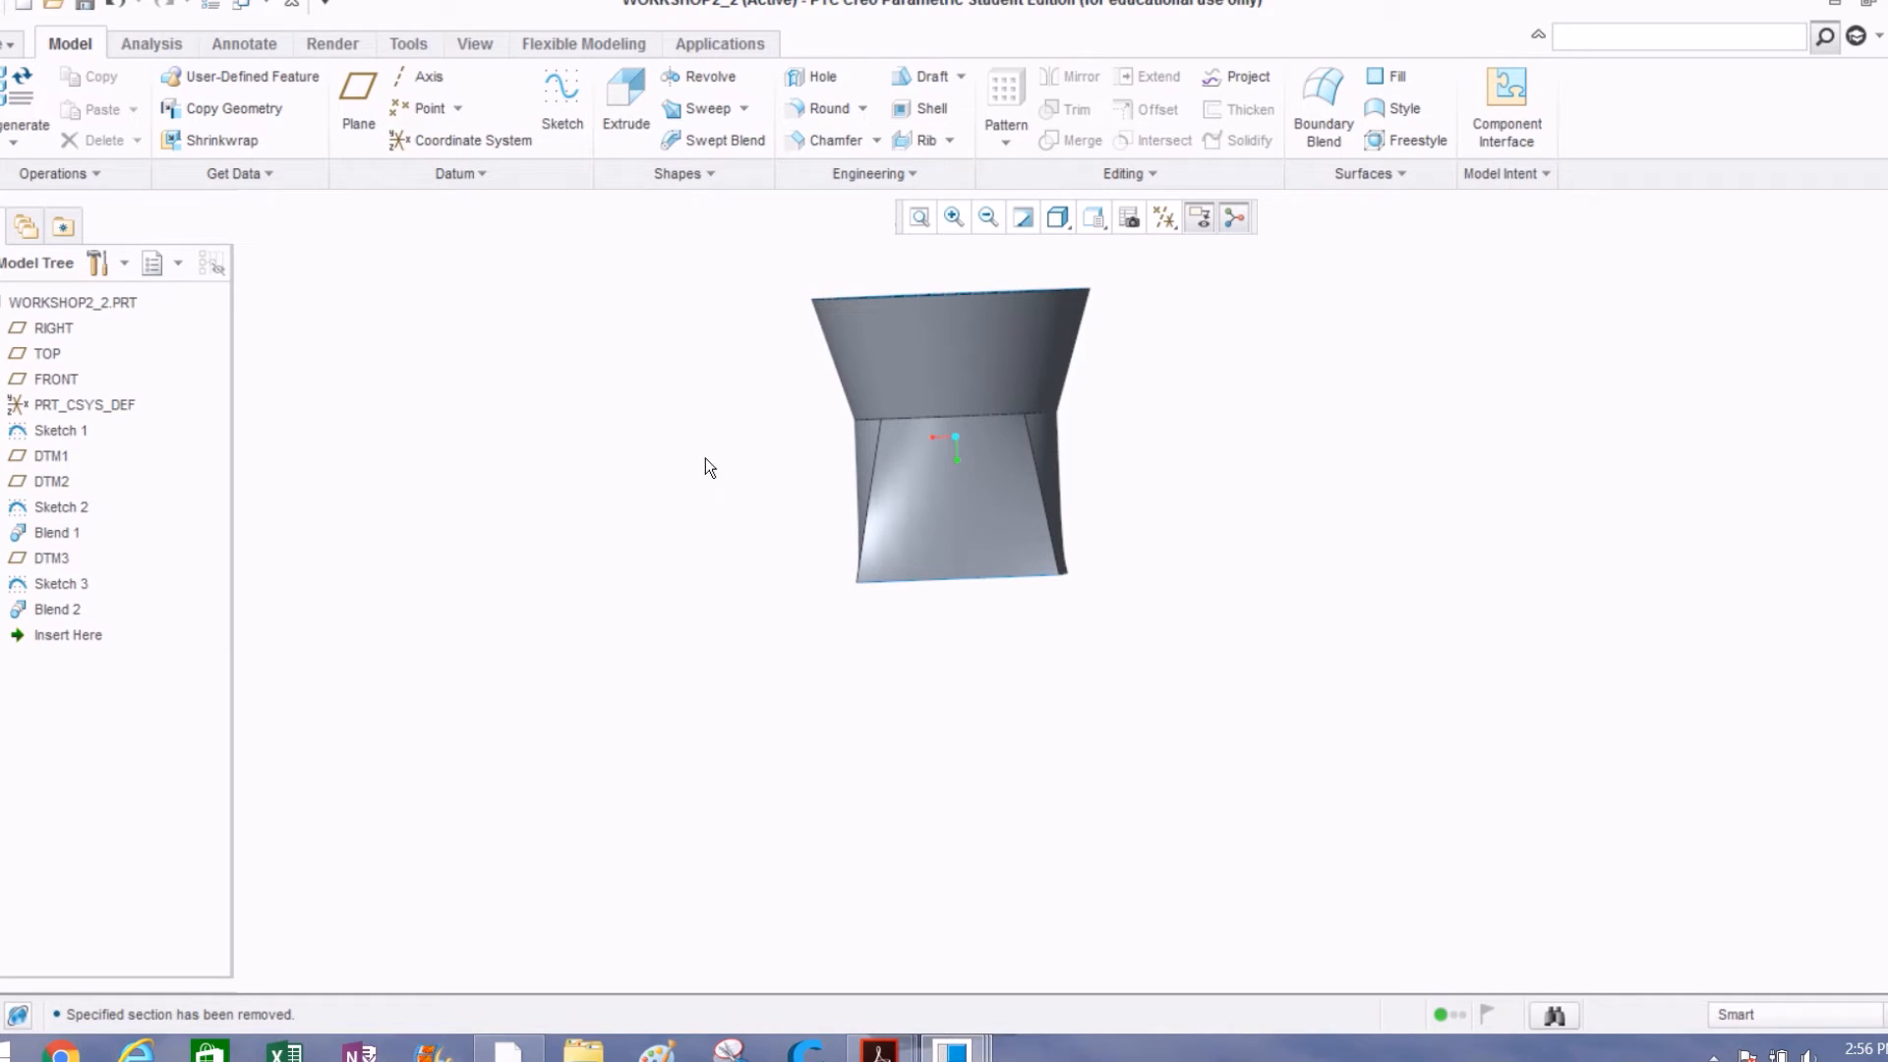
Step: Create a datum axis through the centre of the second blend's upper circular edge
{"action": "middle_click_drag", "start_coordinate": [751, 492], "coordinate": [756, 521]}
{"action": "scroll", "coordinate": [755, 521], "scroll_direction": "down", "scroll_amount": 1}
{"action": "scroll", "coordinate": [767, 545], "scroll_direction": "up", "scroll_amount": 3}
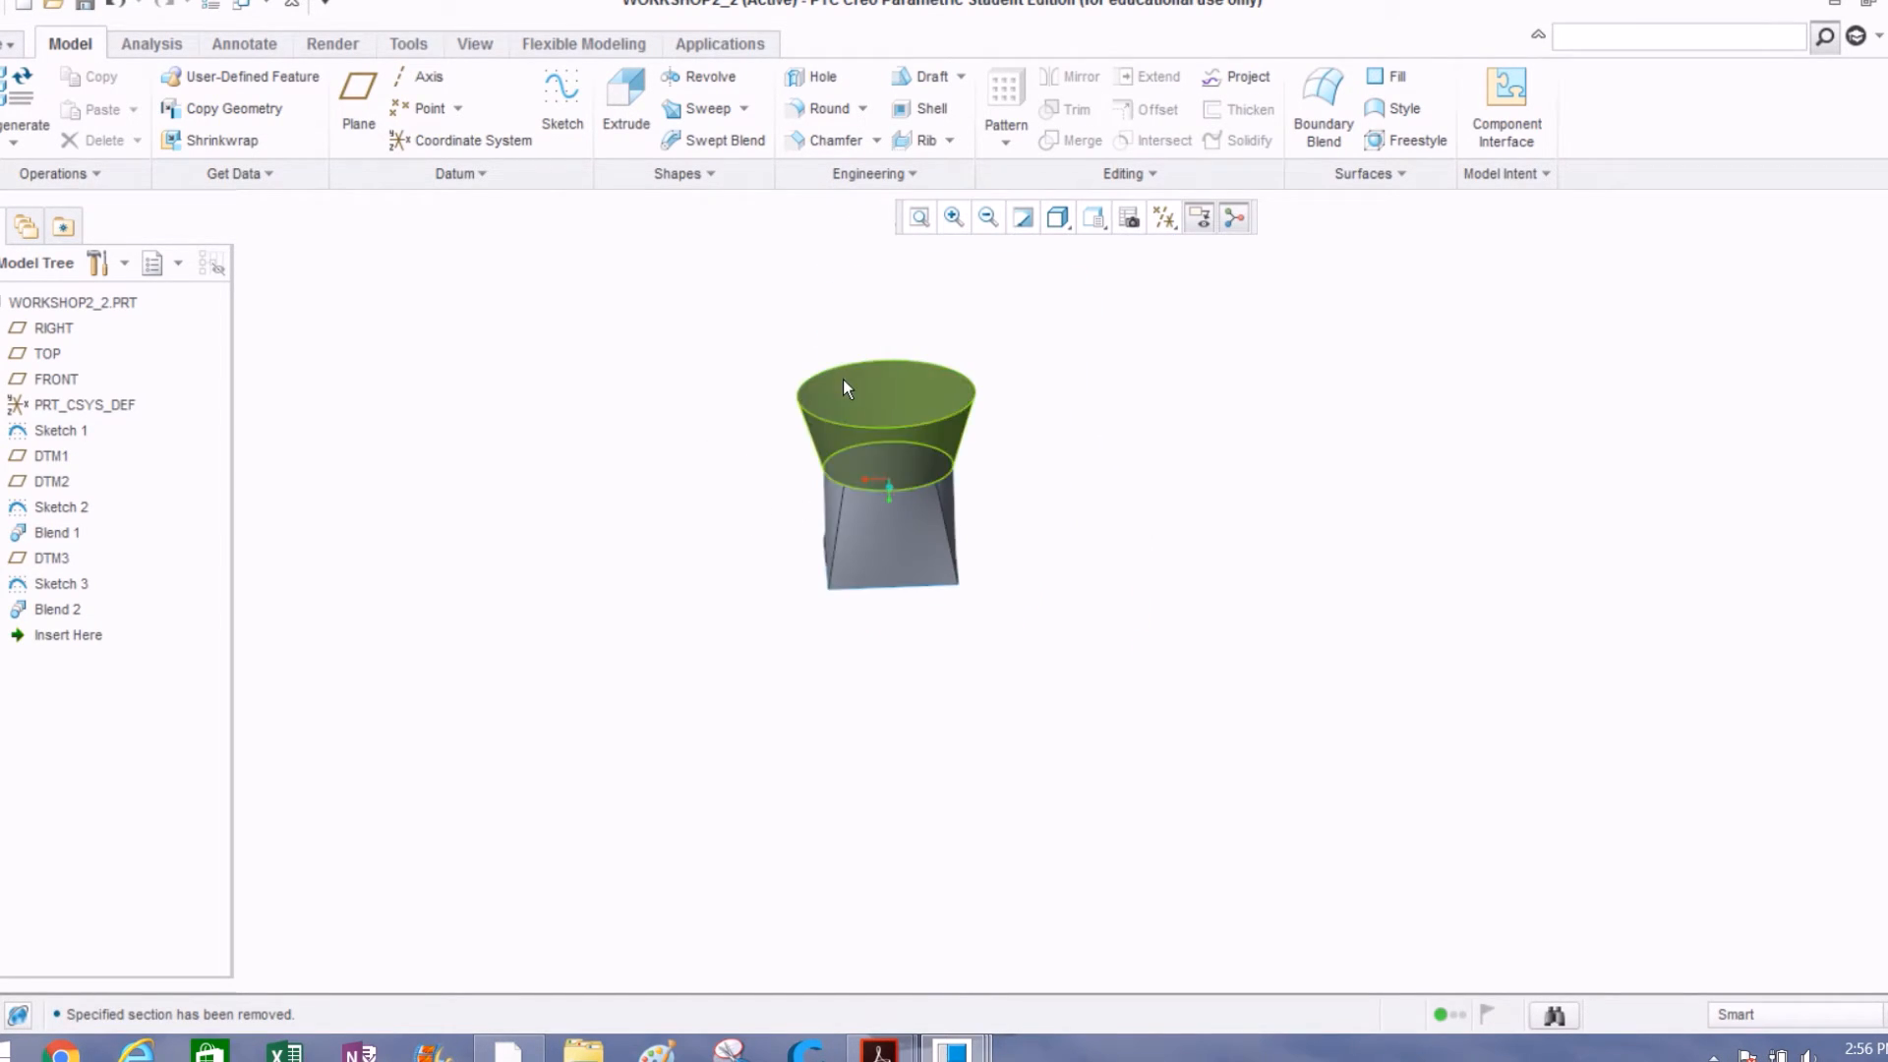
{"action": "scroll", "coordinate": [843, 379], "scroll_direction": "down", "scroll_amount": 1}
{"action": "scroll", "coordinate": [862, 350], "scroll_direction": "down", "scroll_amount": 1}
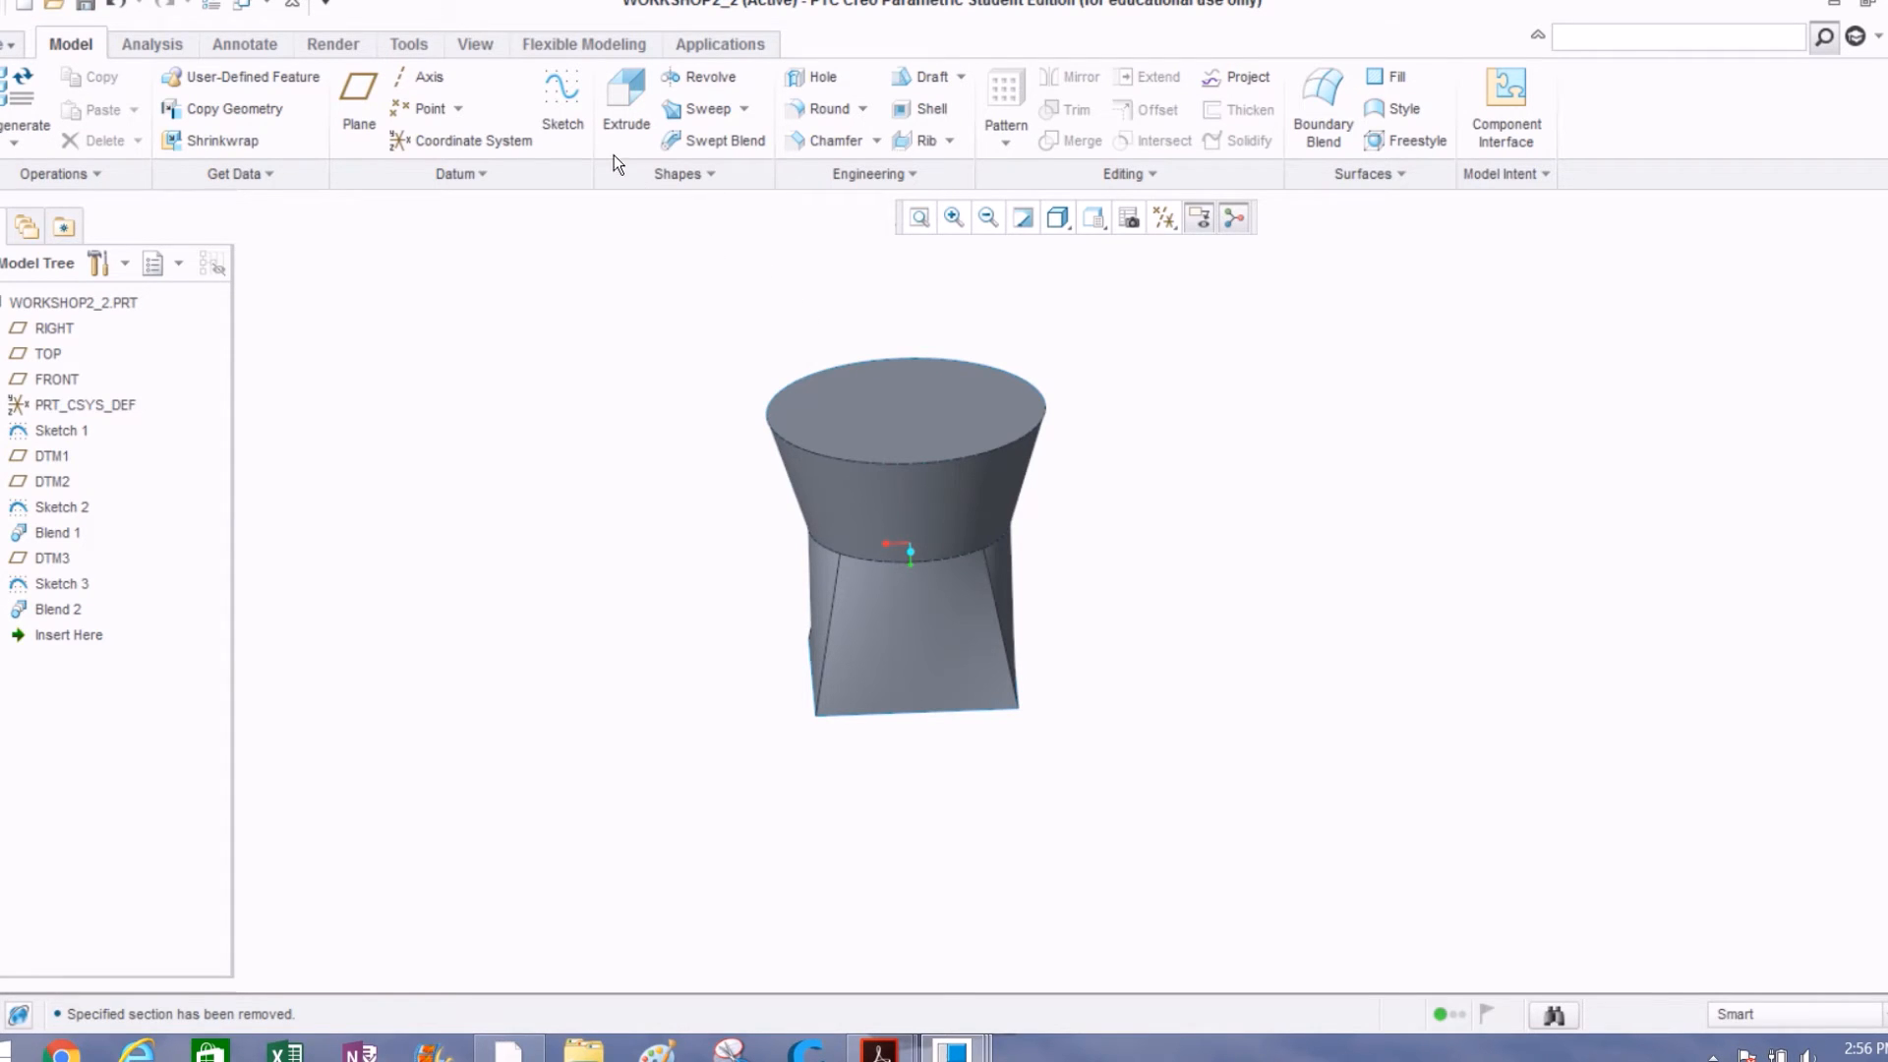
{"action": "left_click", "coordinate": [403, 79]}
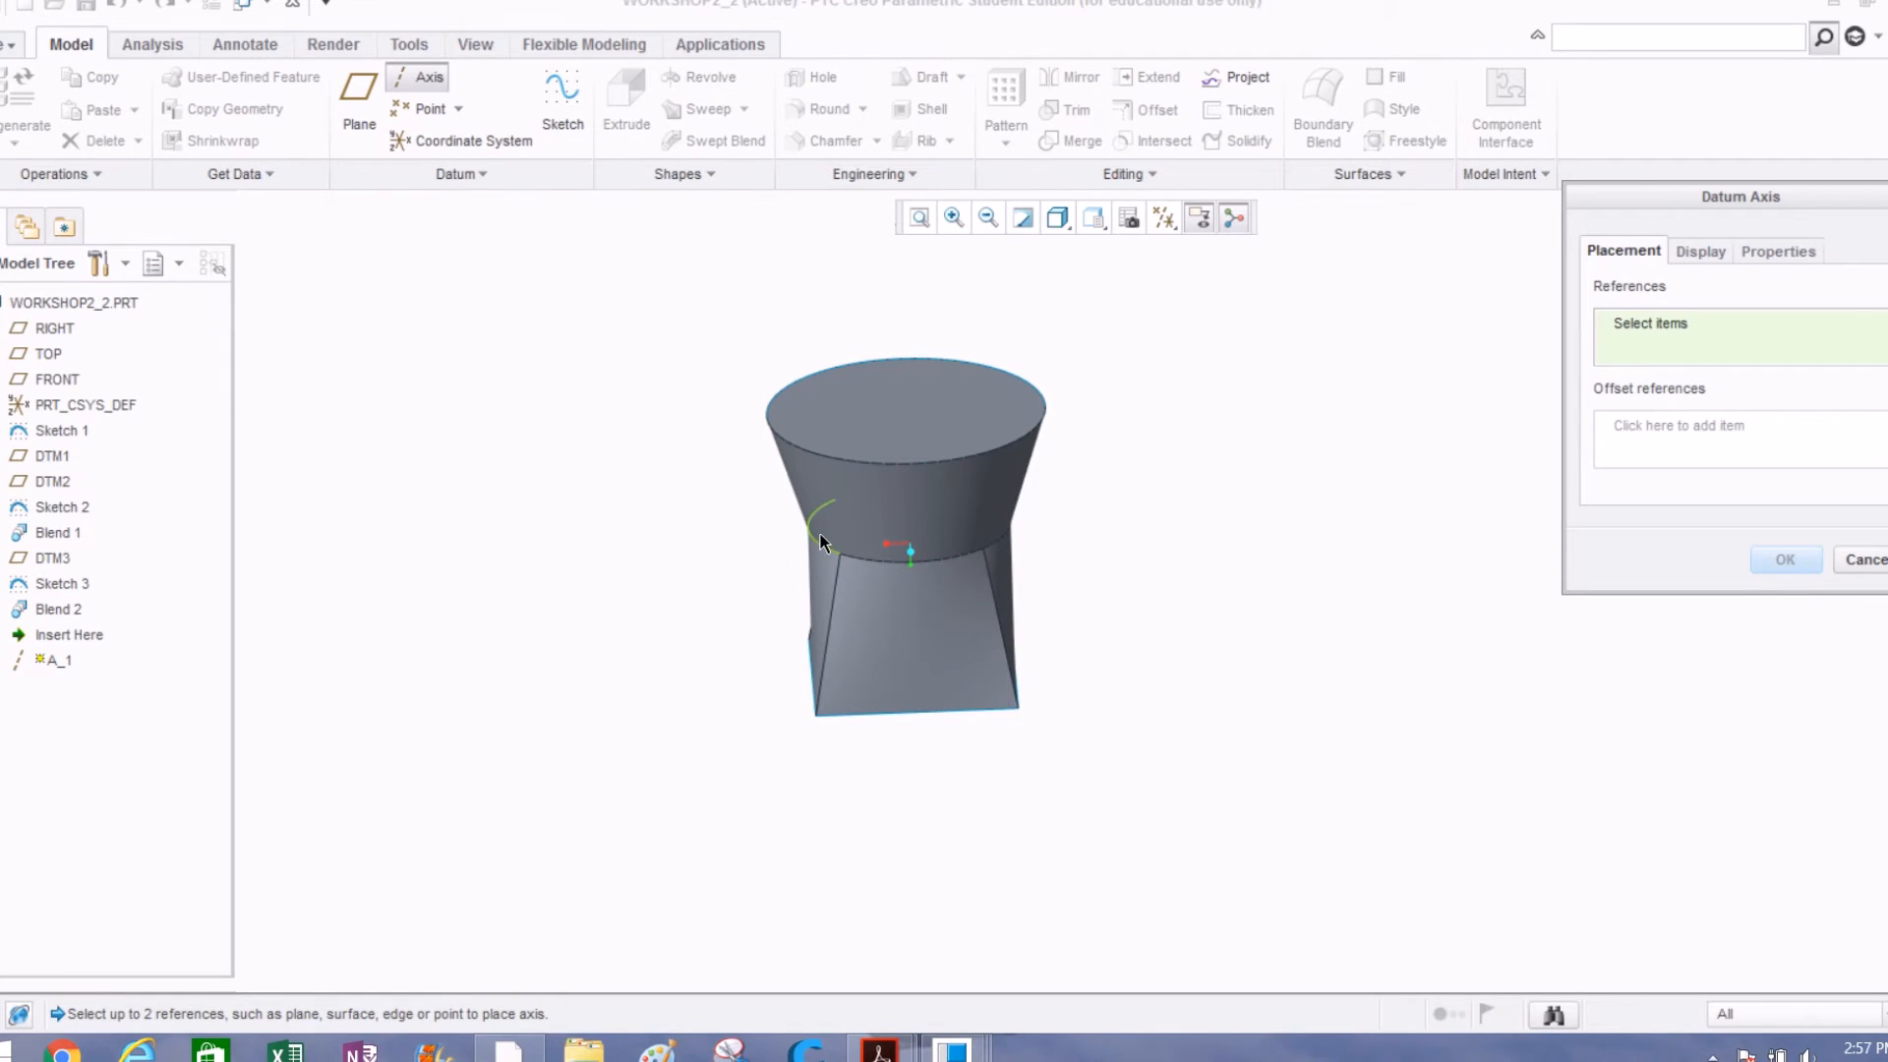
{"action": "left_click", "coordinate": [797, 444]}
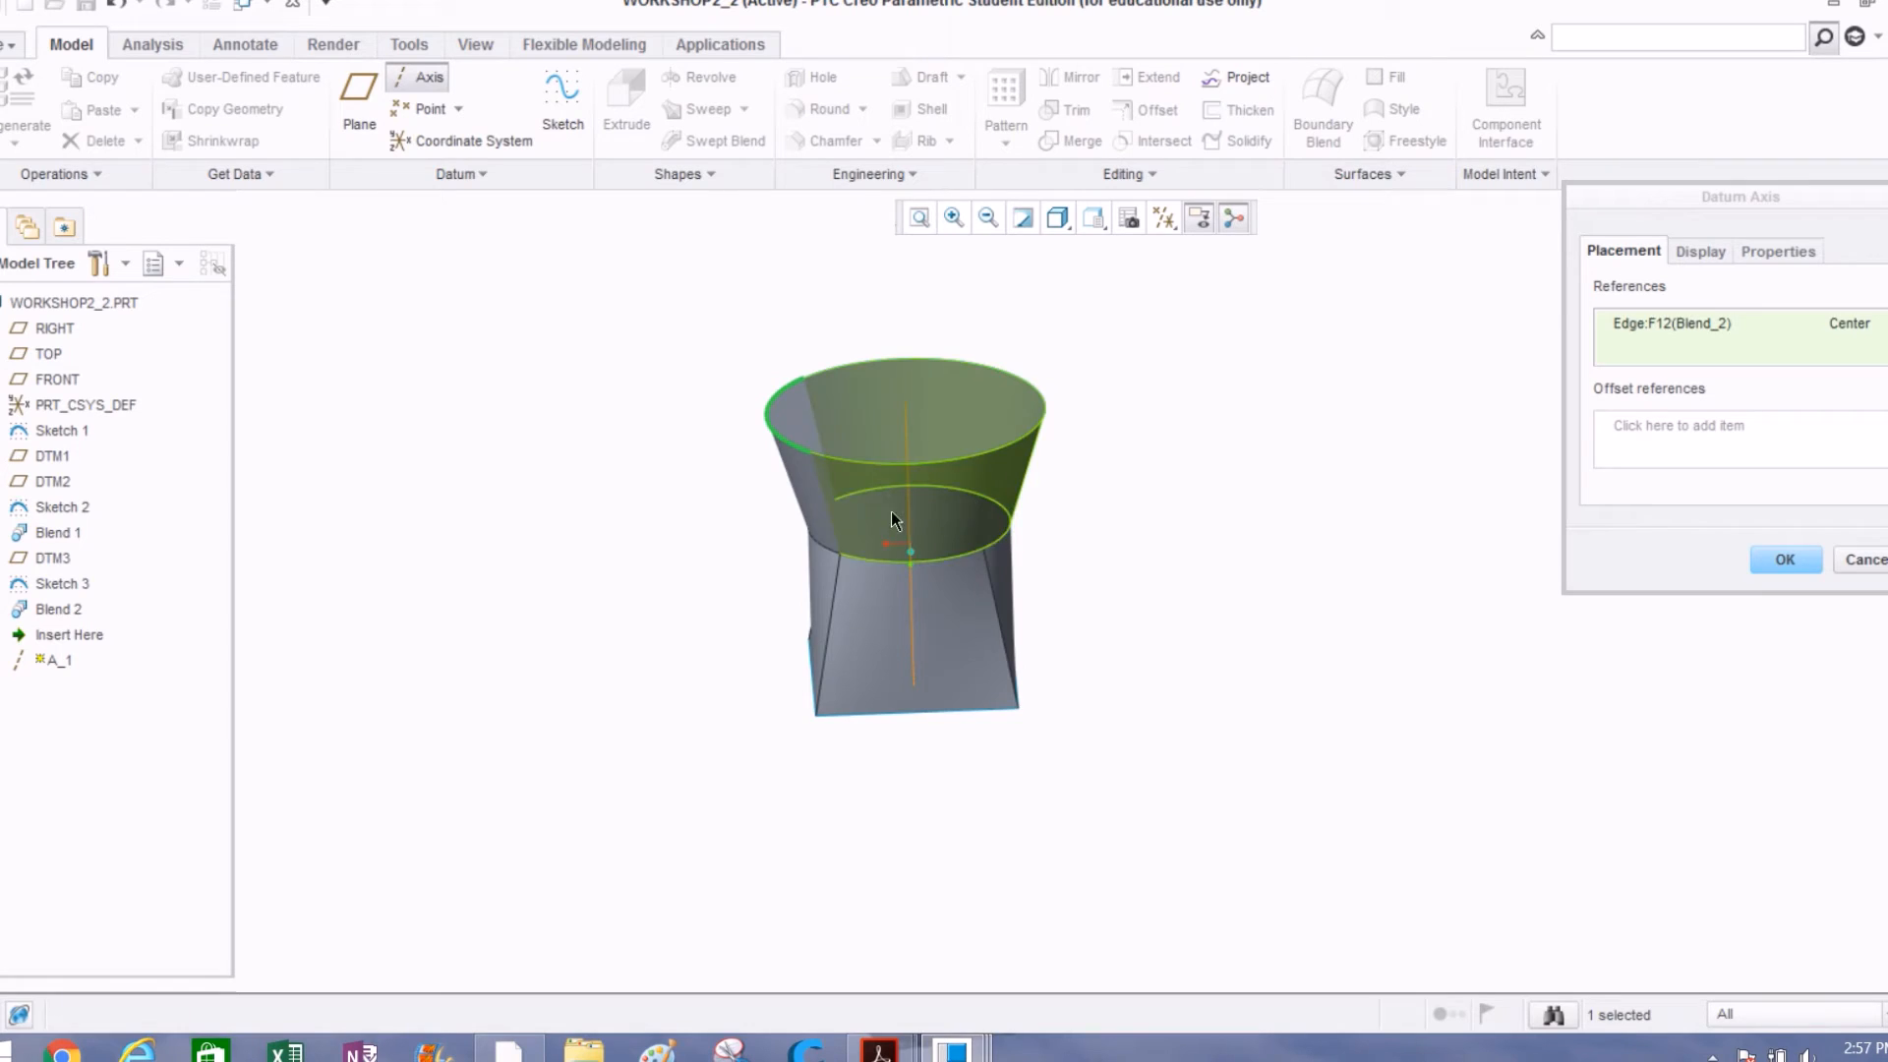
{"action": "mouse_move", "coordinate": [725, 510]}
{"action": "middle_mouse_down"}
{"action": "mouse_move", "coordinate": [738, 561]}
{"action": "mouse_move", "coordinate": [717, 542]}
{"action": "middle_mouse_up"}
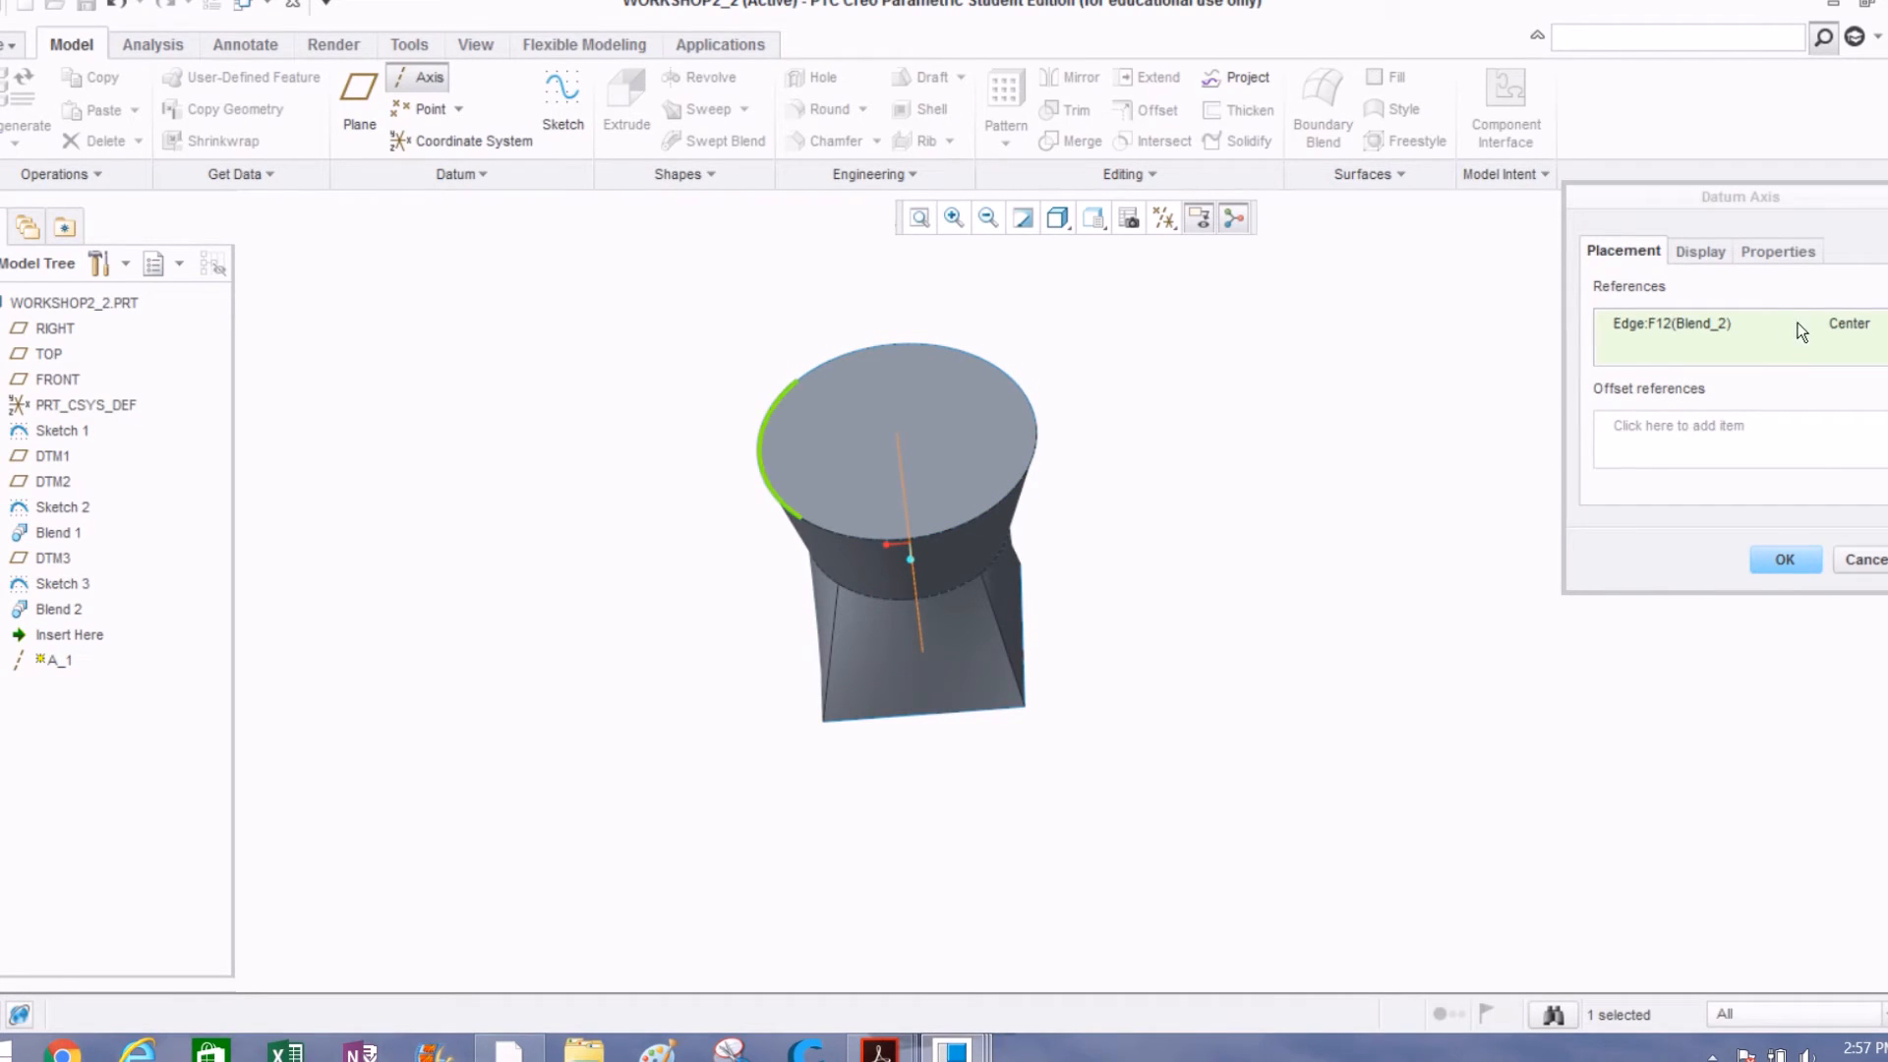
{"action": "left_click", "coordinate": [1756, 561]}
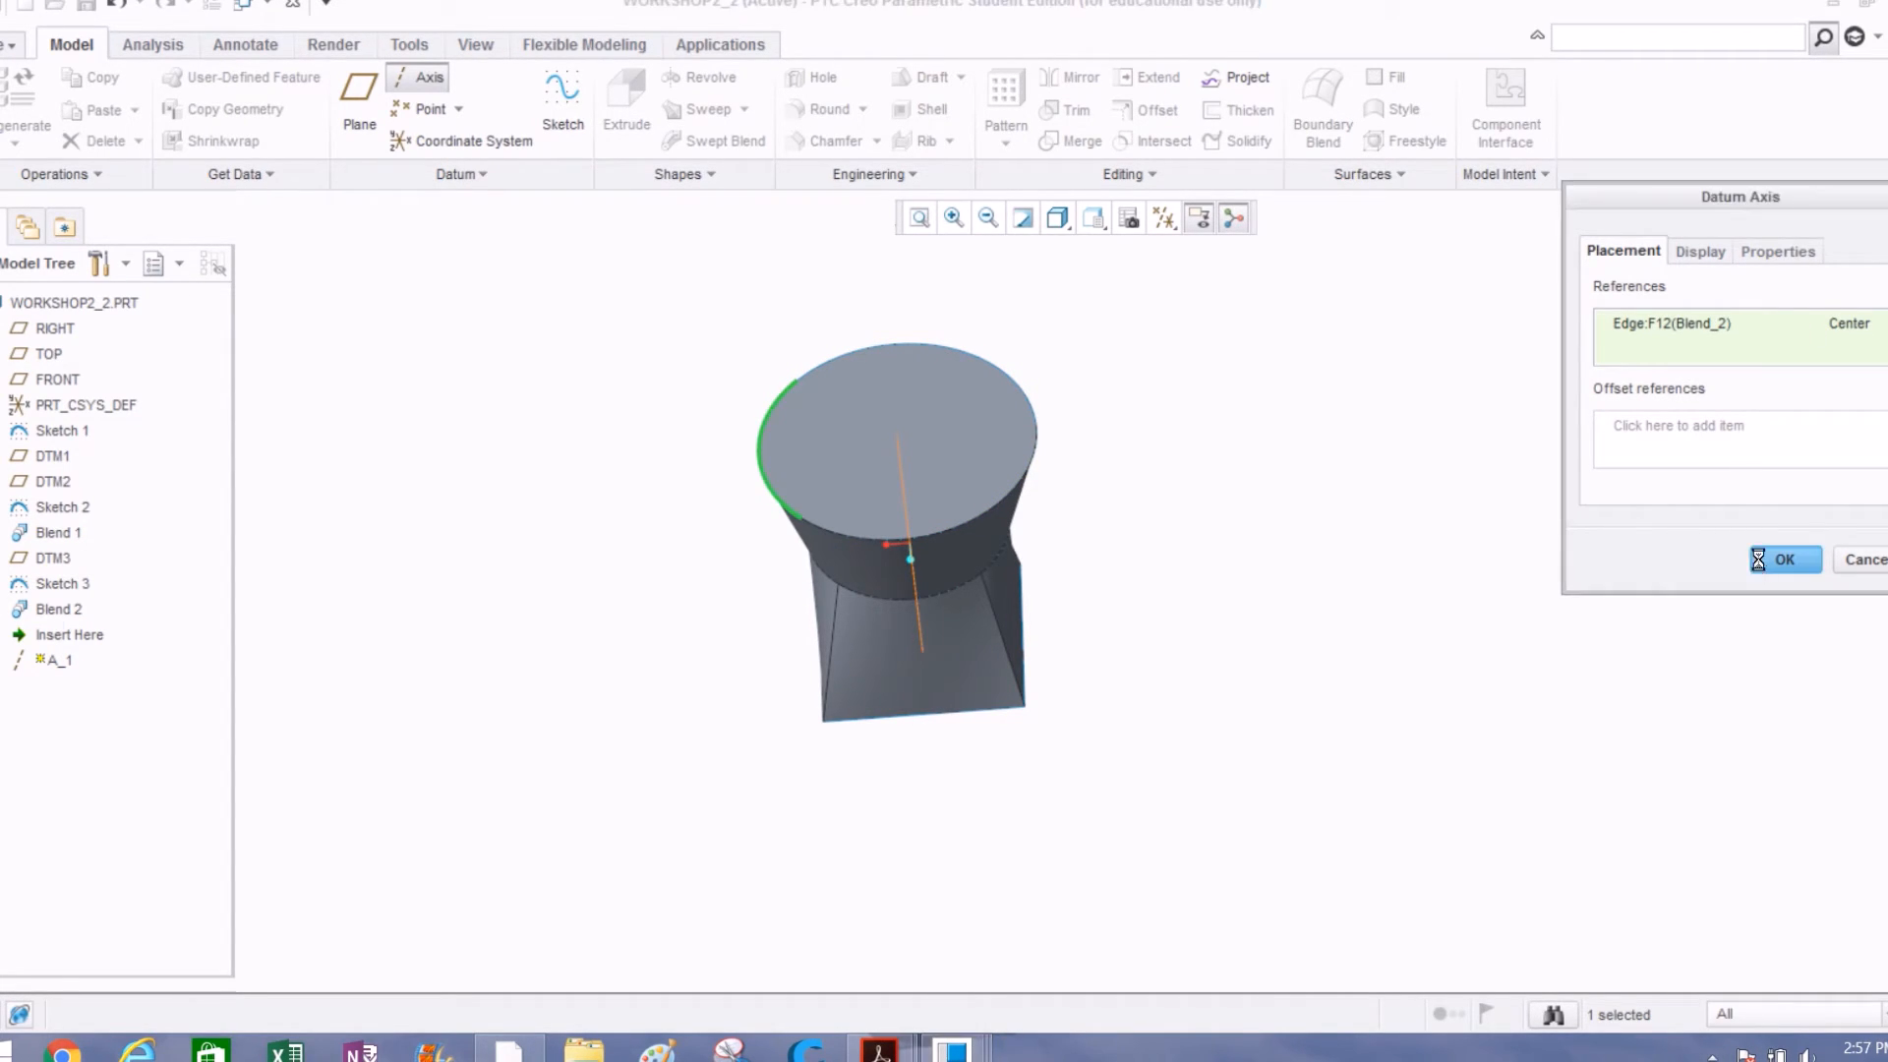
{"action": "middle_click_drag", "start_coordinate": [1391, 514], "coordinate": [1429, 480]}
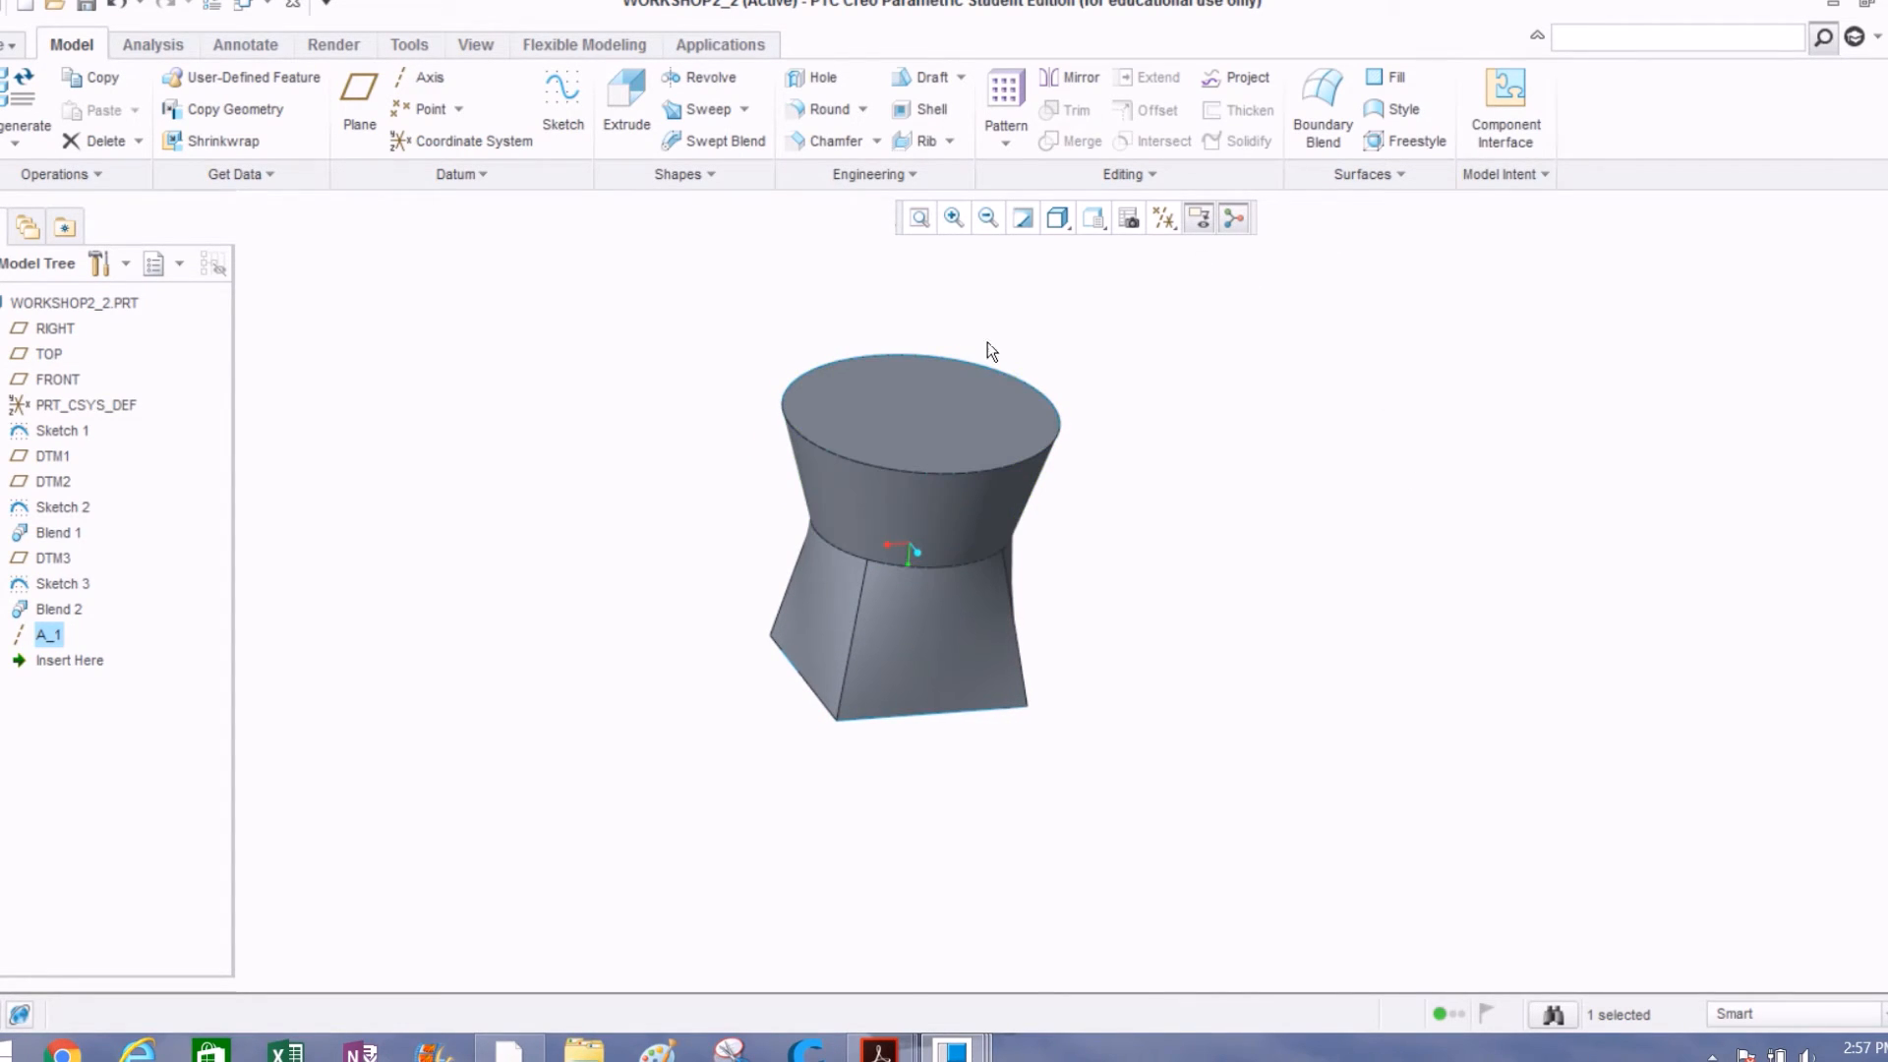
Step: Start a sketch on the FRONT plane with RIGHT as the orientation reference, and orient the view to the sketch plane
{"action": "left_click", "coordinate": [1160, 220]}
{"action": "left_click", "coordinate": [559, 120]}
{"action": "left_click", "coordinate": [83, 378]}
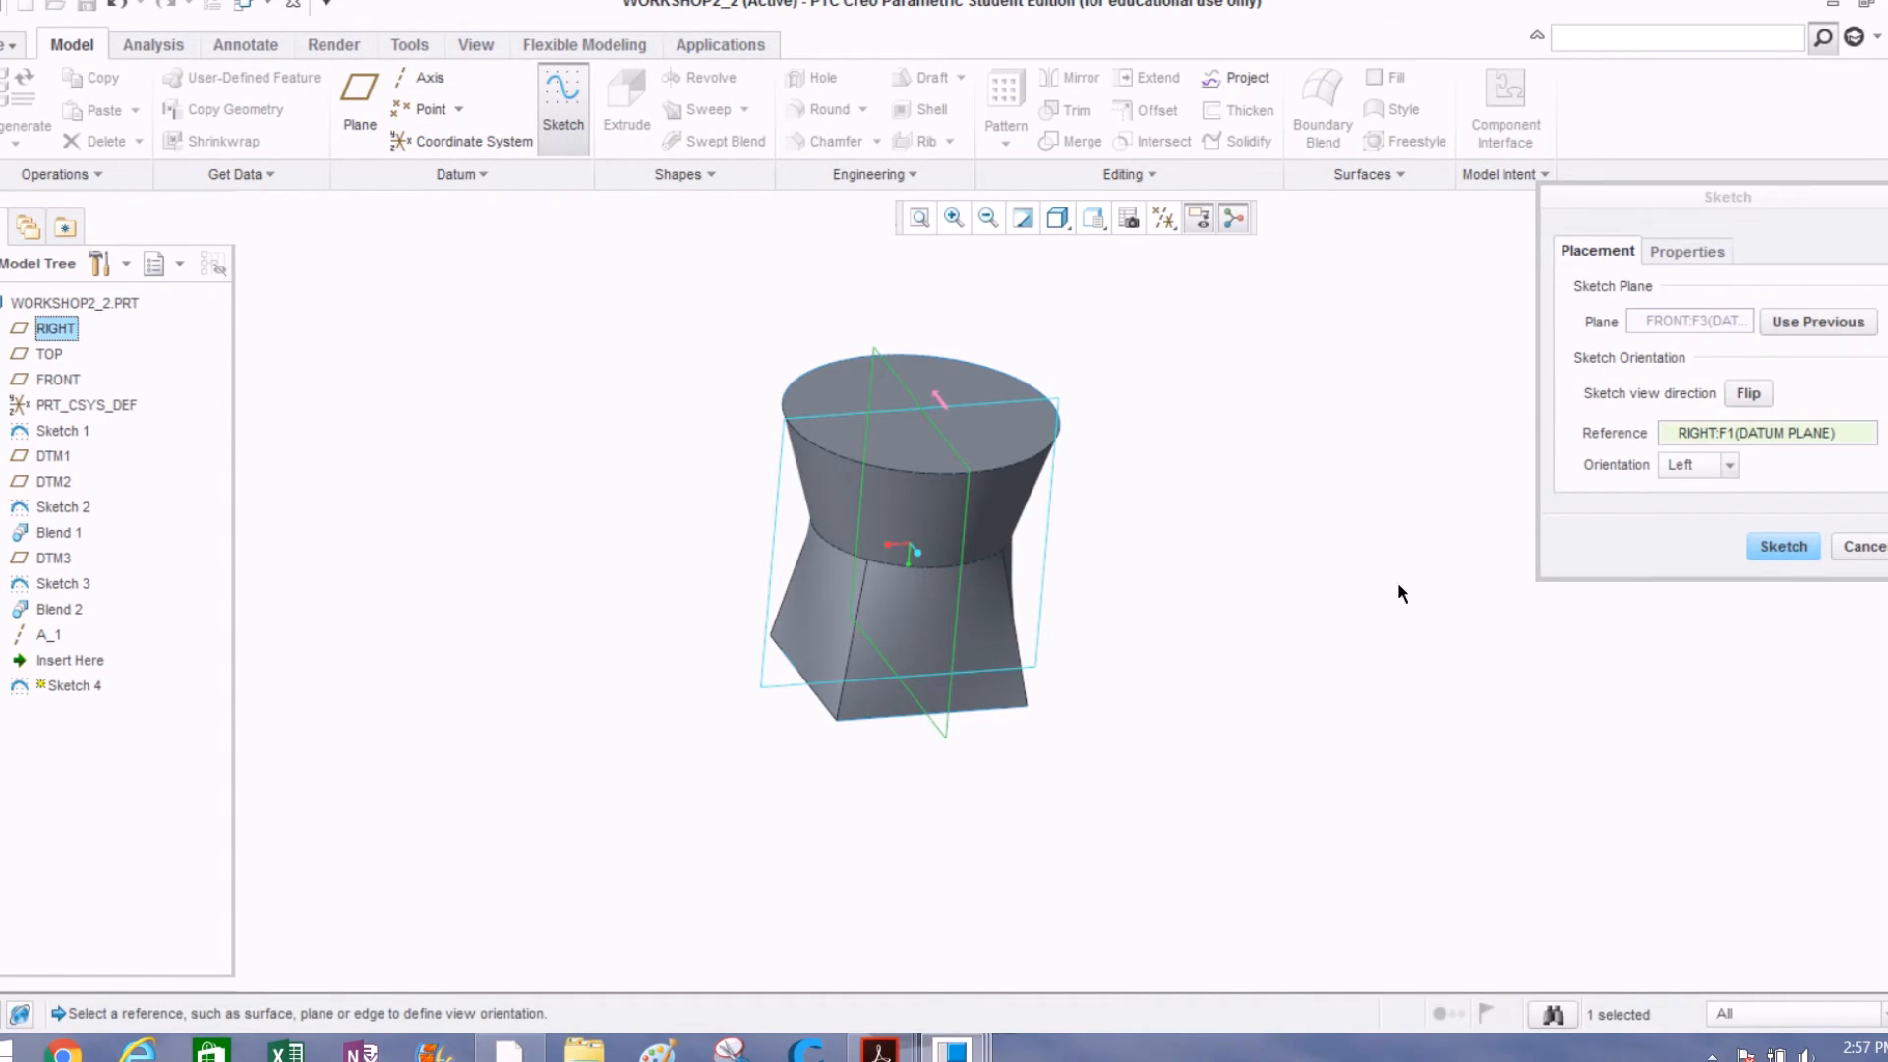
{"action": "left_click", "coordinate": [1782, 548]}
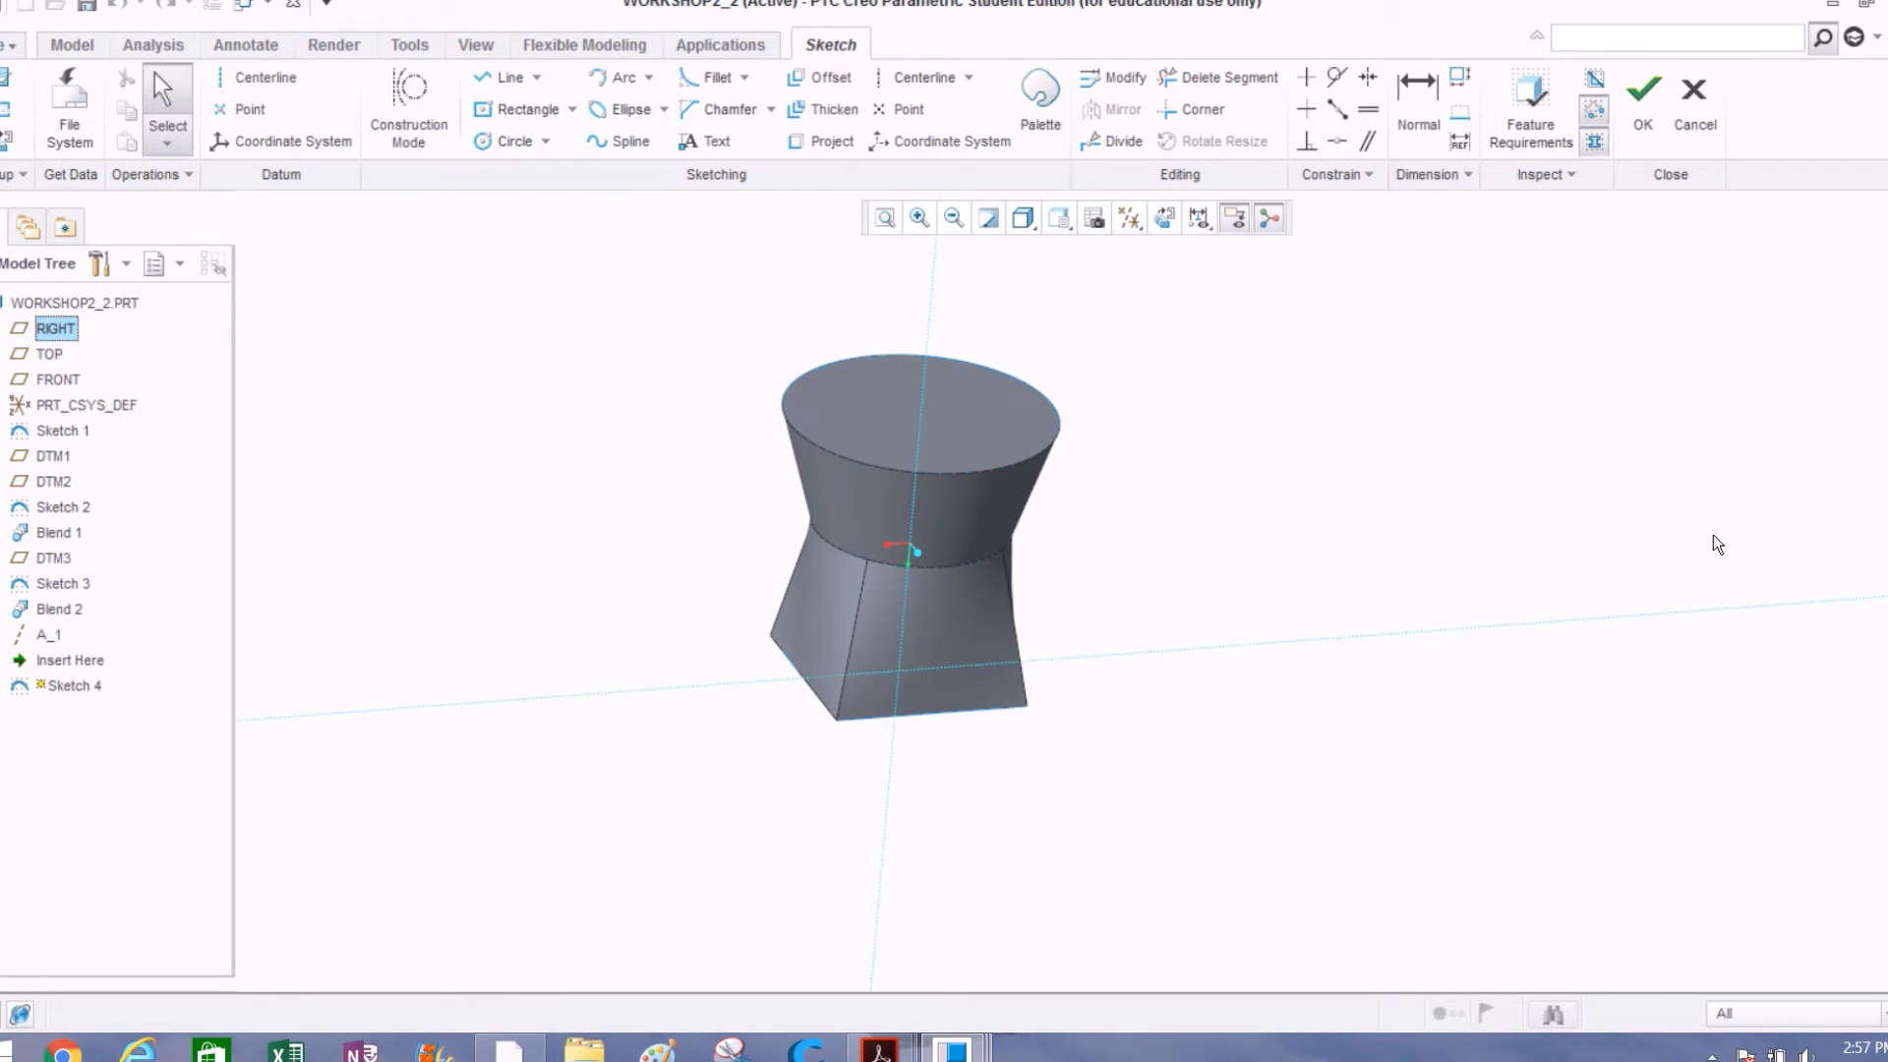
{"action": "left_click", "coordinate": [1165, 218]}
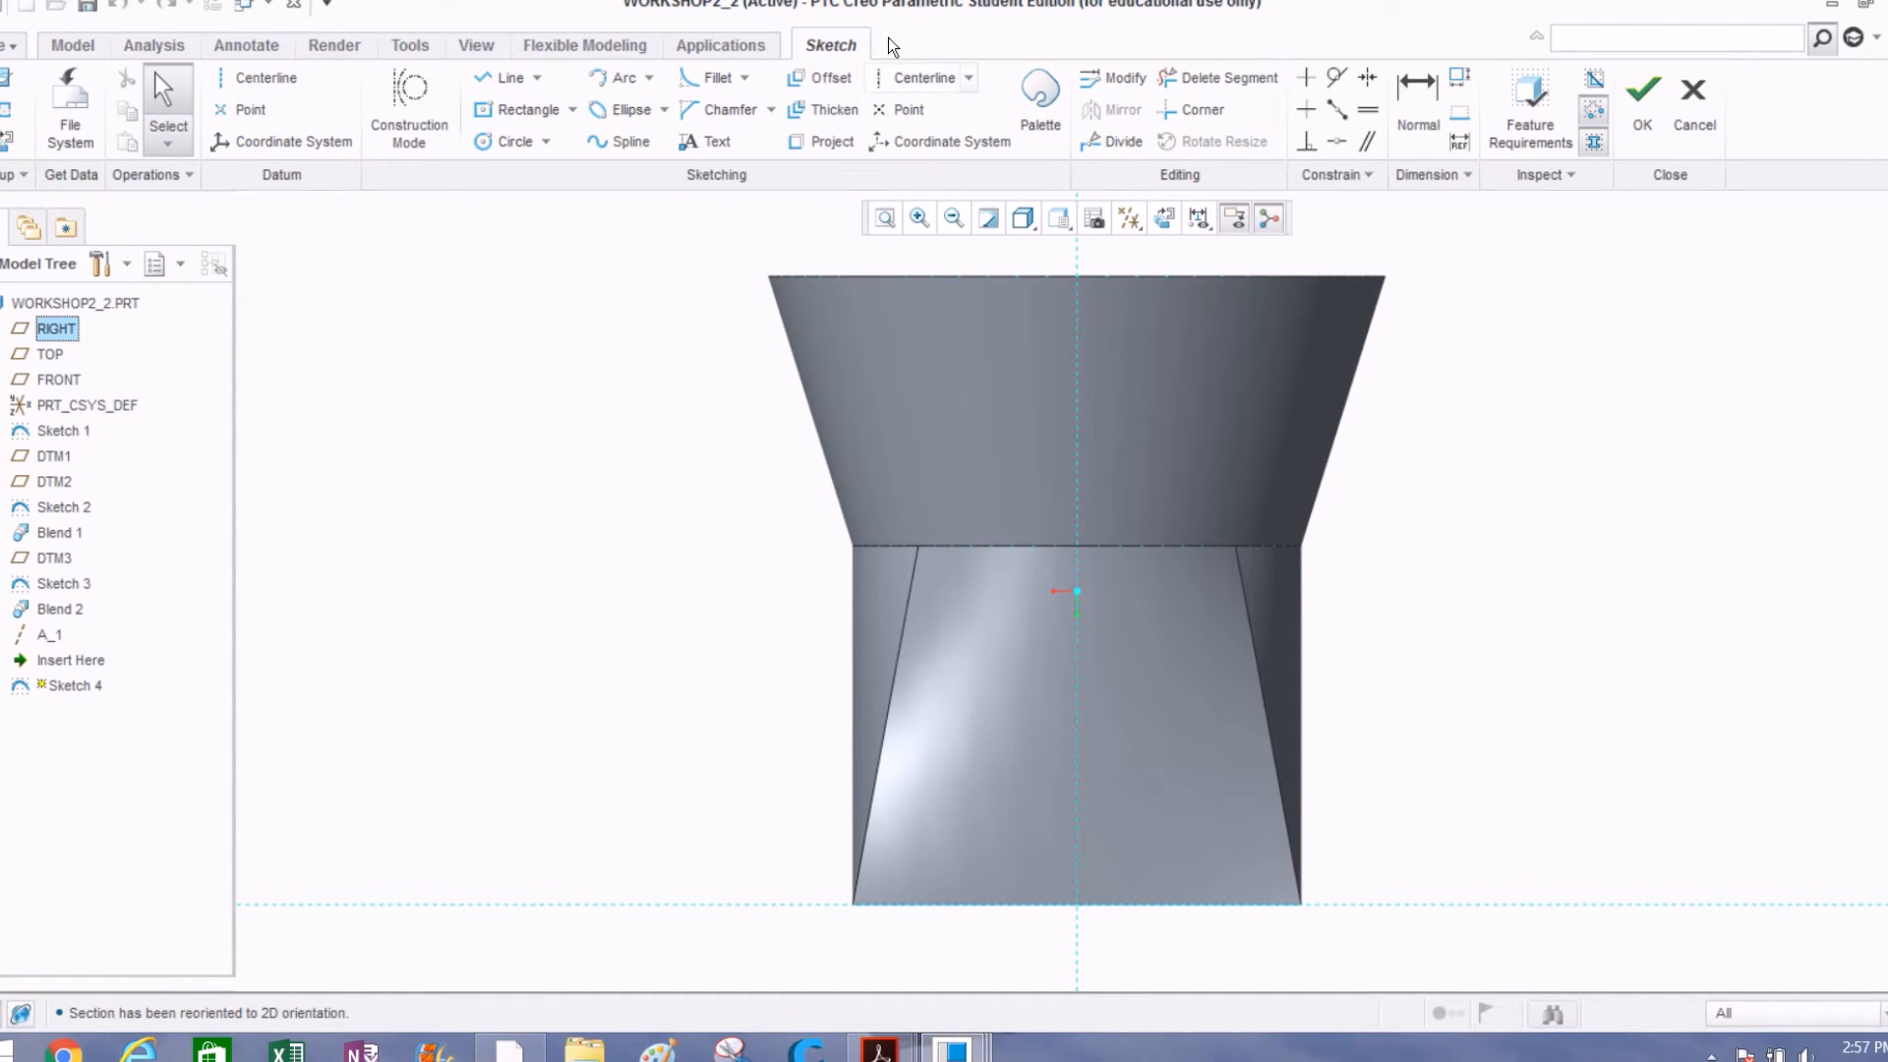
Step: Project the middle edge segment where the two blends meet into the sketch as a single edge
{"action": "left_click", "coordinate": [816, 142]}
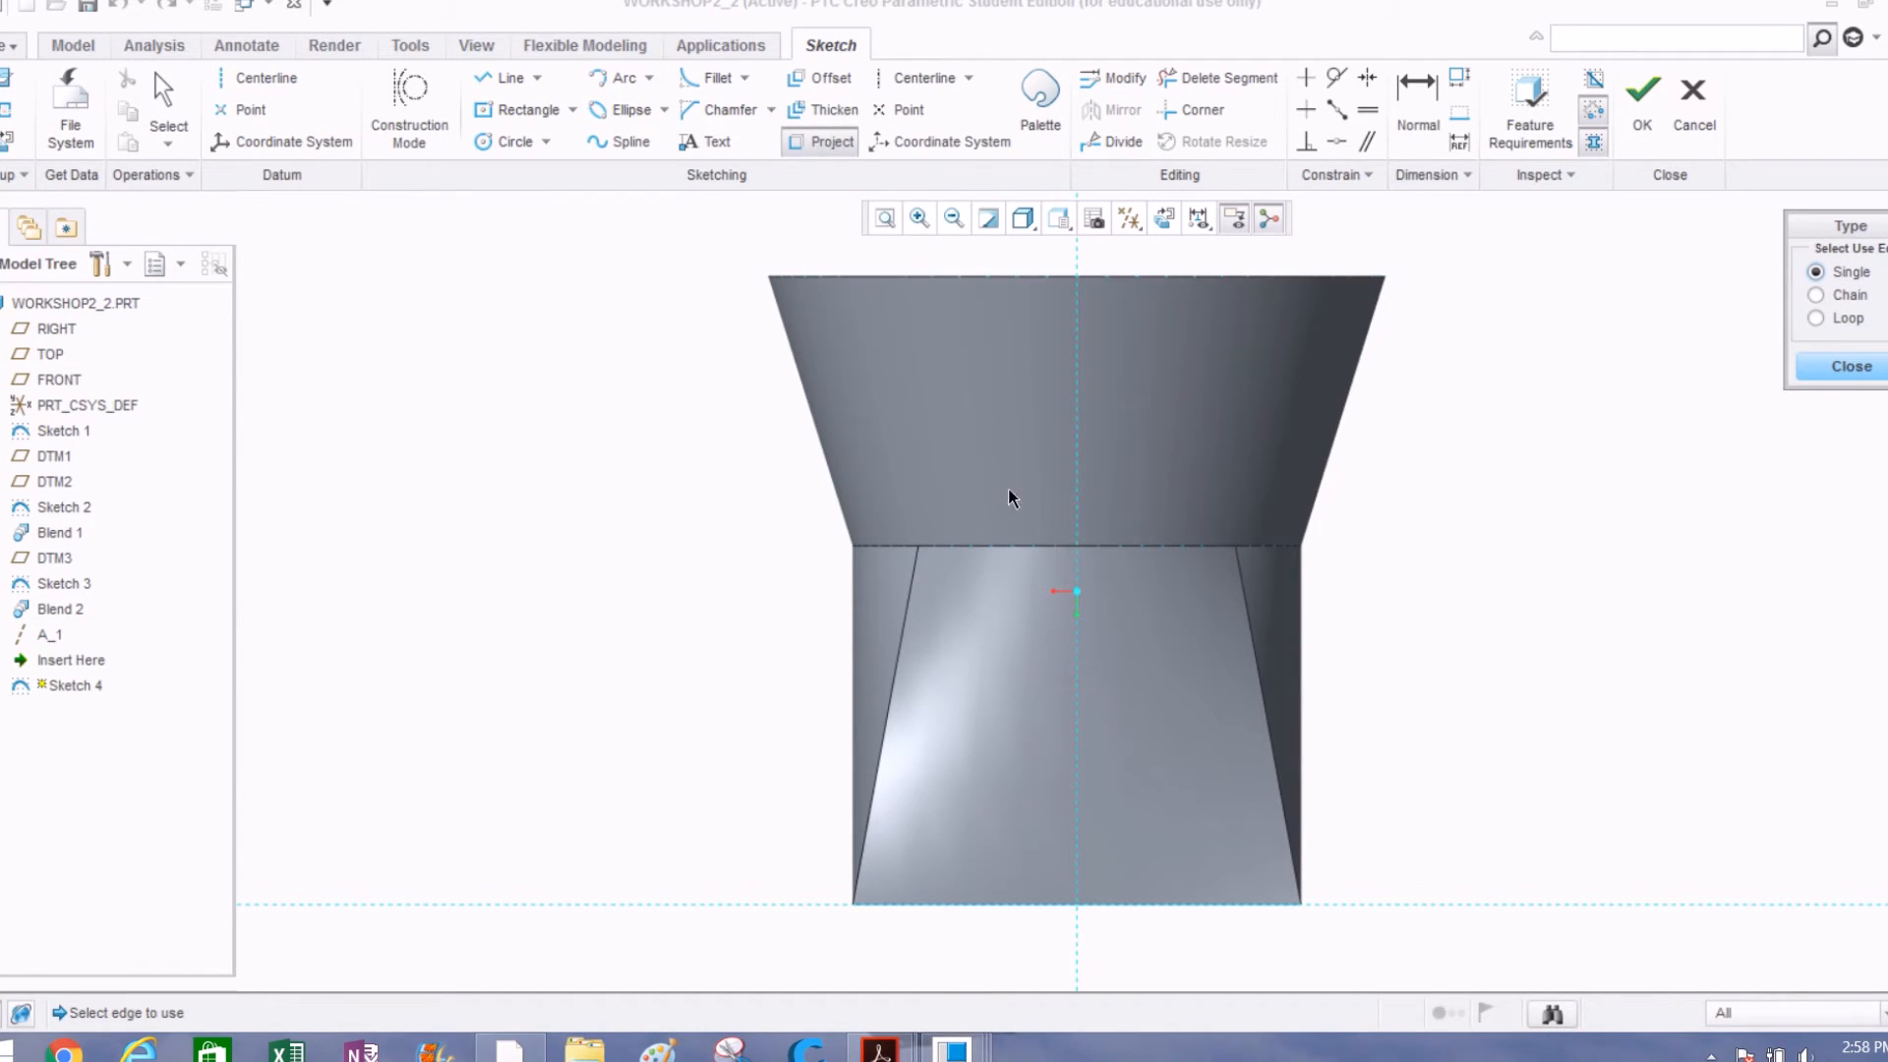
{"action": "left_click", "coordinate": [1037, 551]}
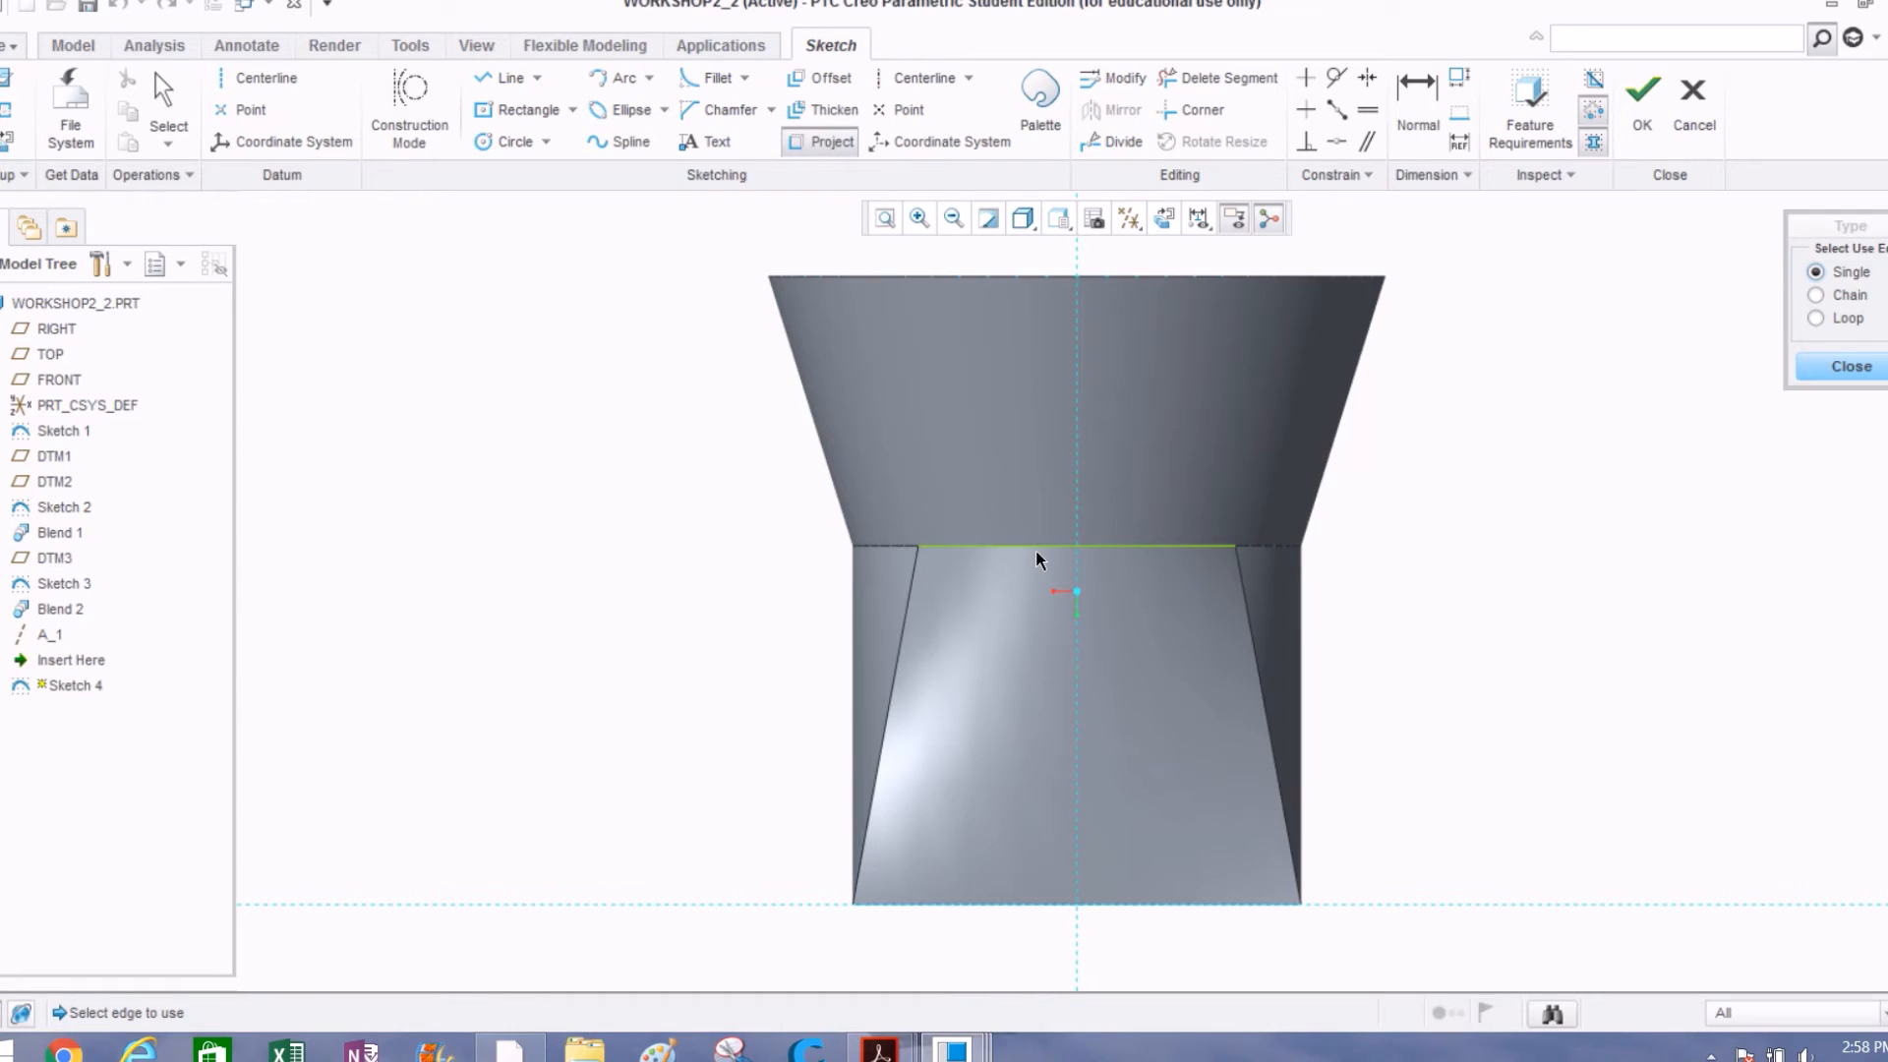
{"action": "middle_click", "coordinate": [654, 532]}
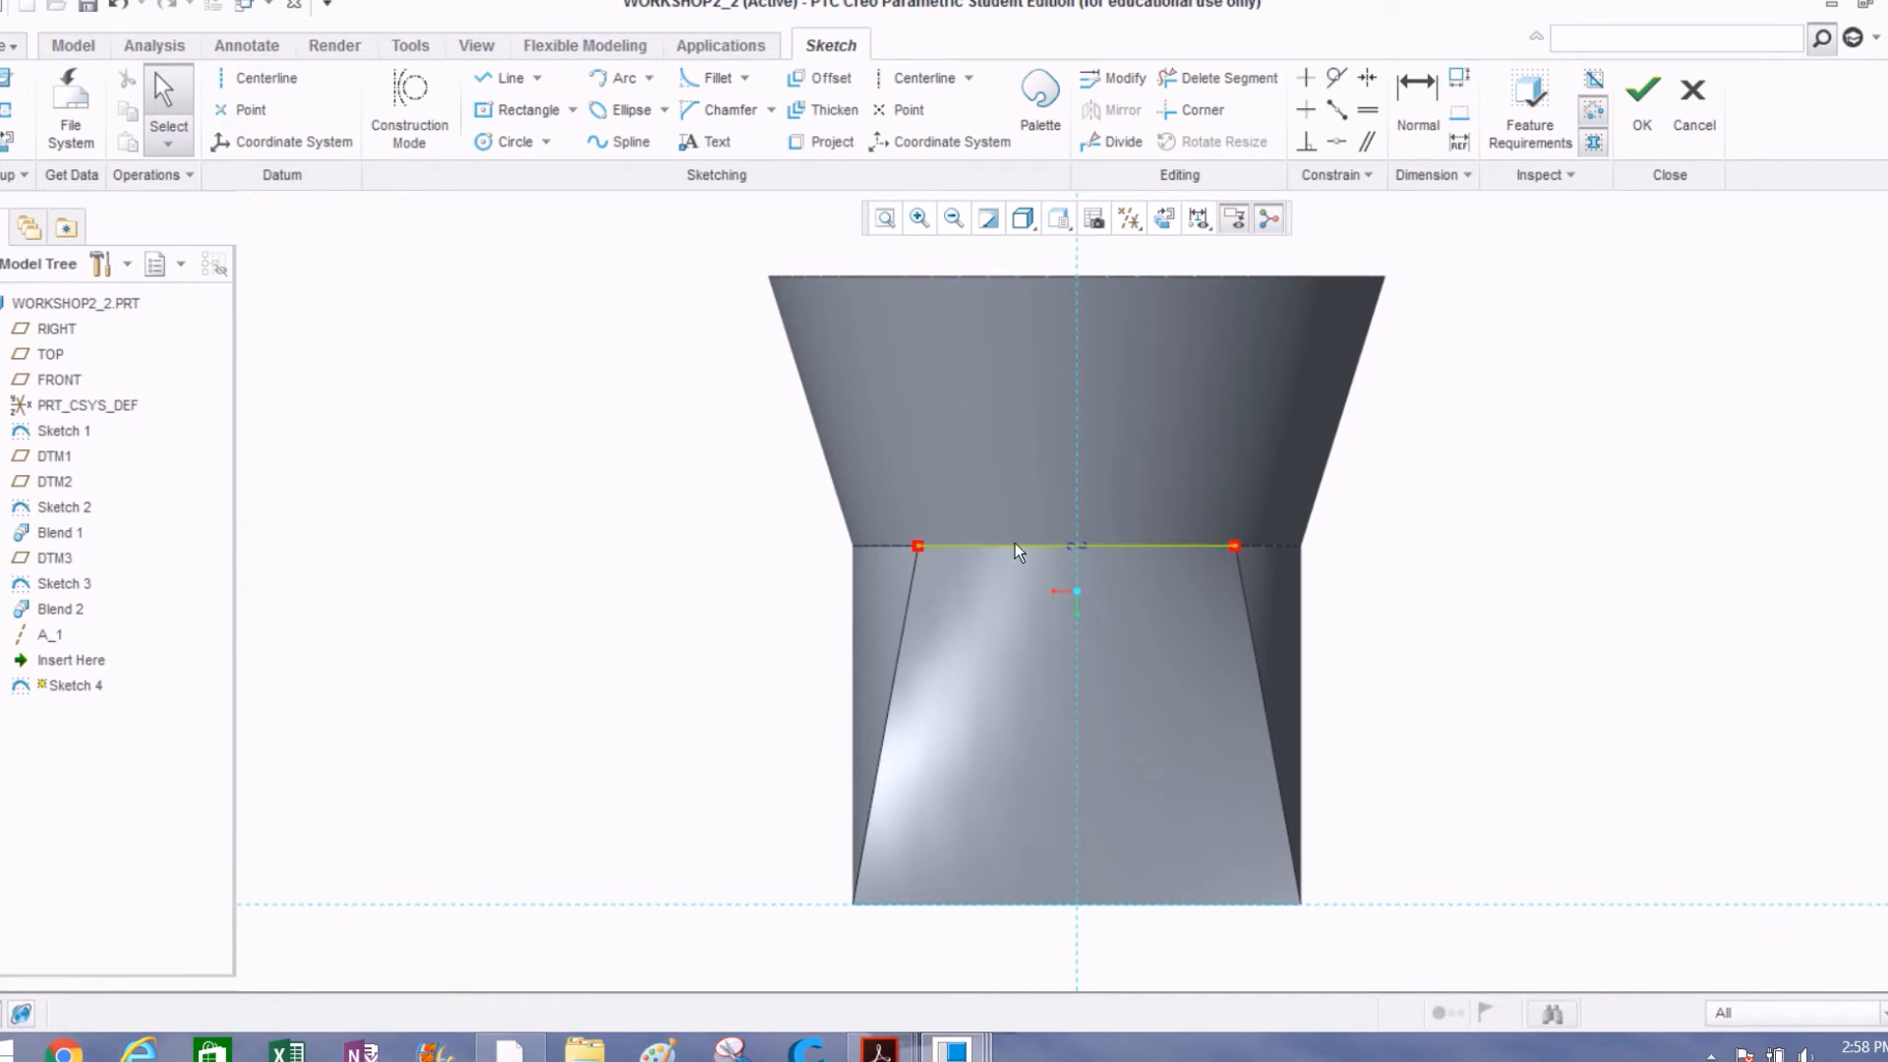
{"action": "mouse_move", "coordinate": [771, 492]}
{"action": "middle_mouse_down"}
{"action": "mouse_move", "coordinate": [801, 535]}
{"action": "mouse_move", "coordinate": [712, 460]}
{"action": "mouse_move", "coordinate": [796, 505]}
{"action": "middle_mouse_up"}
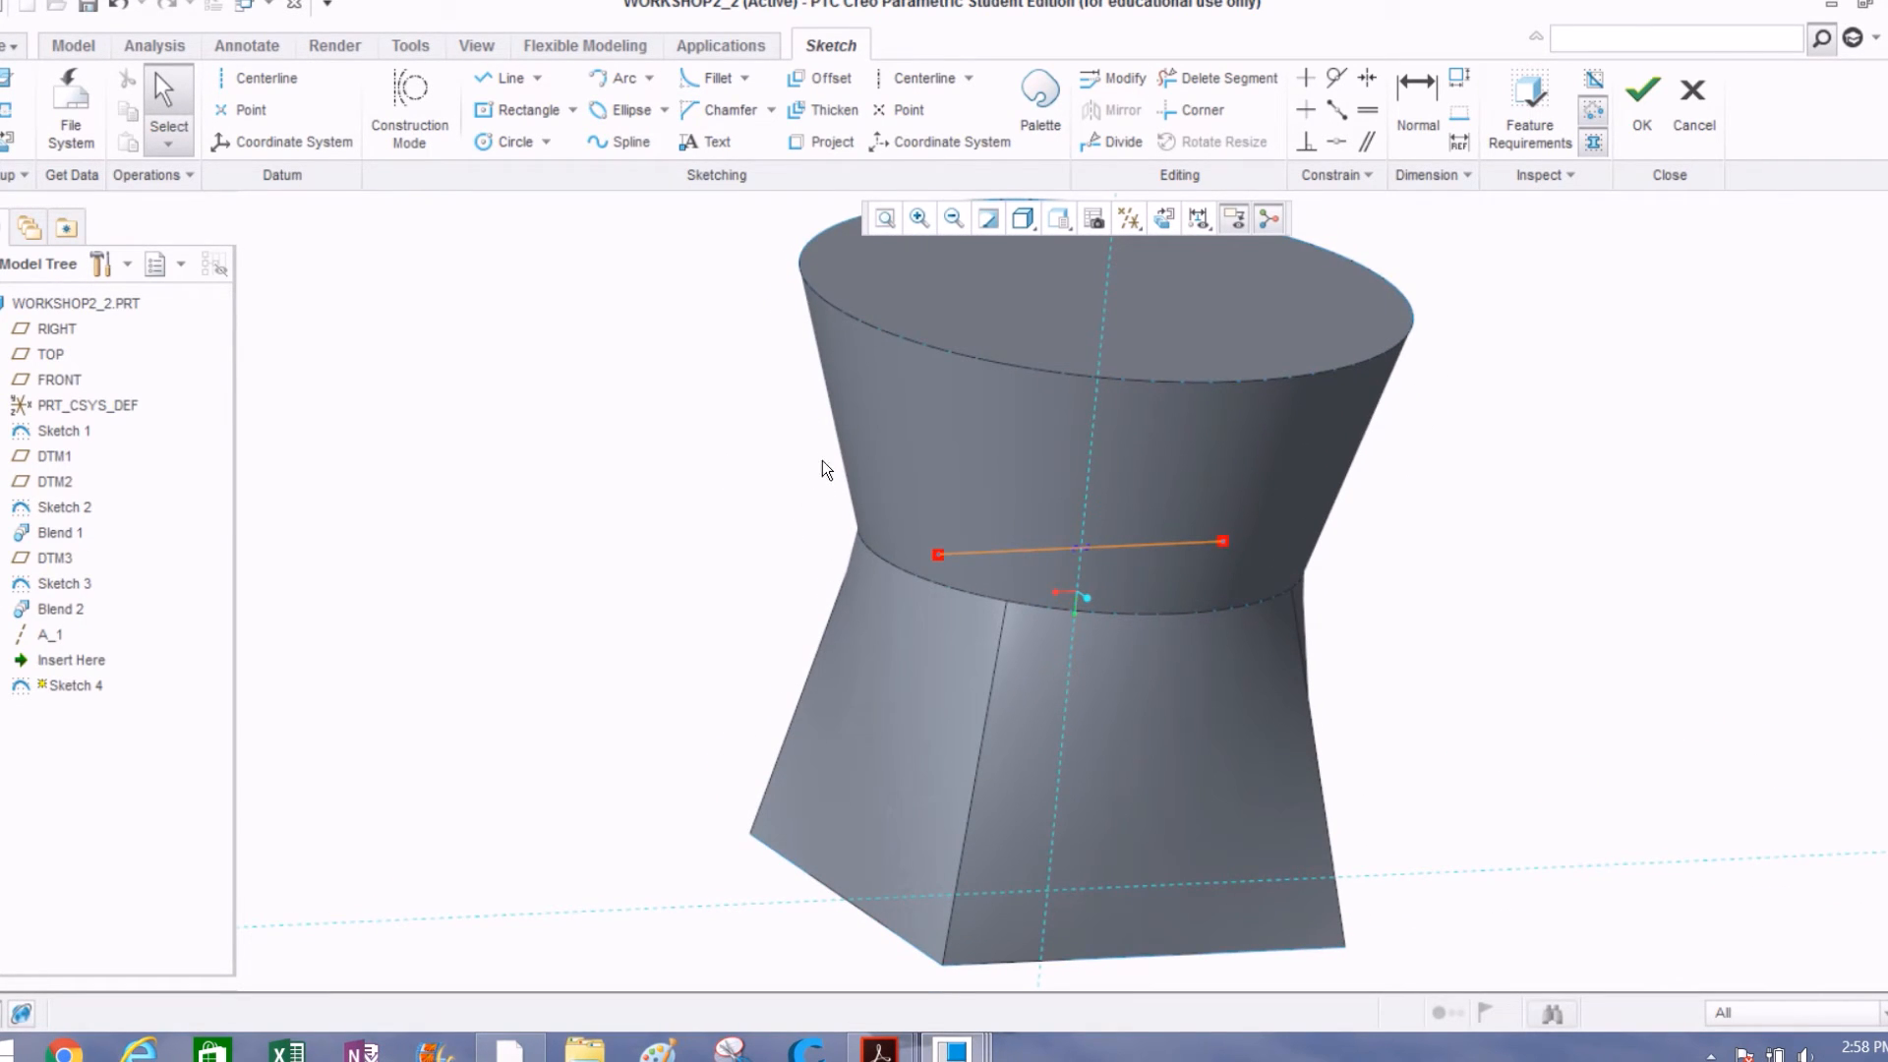
{"action": "left_click", "coordinate": [1162, 220]}
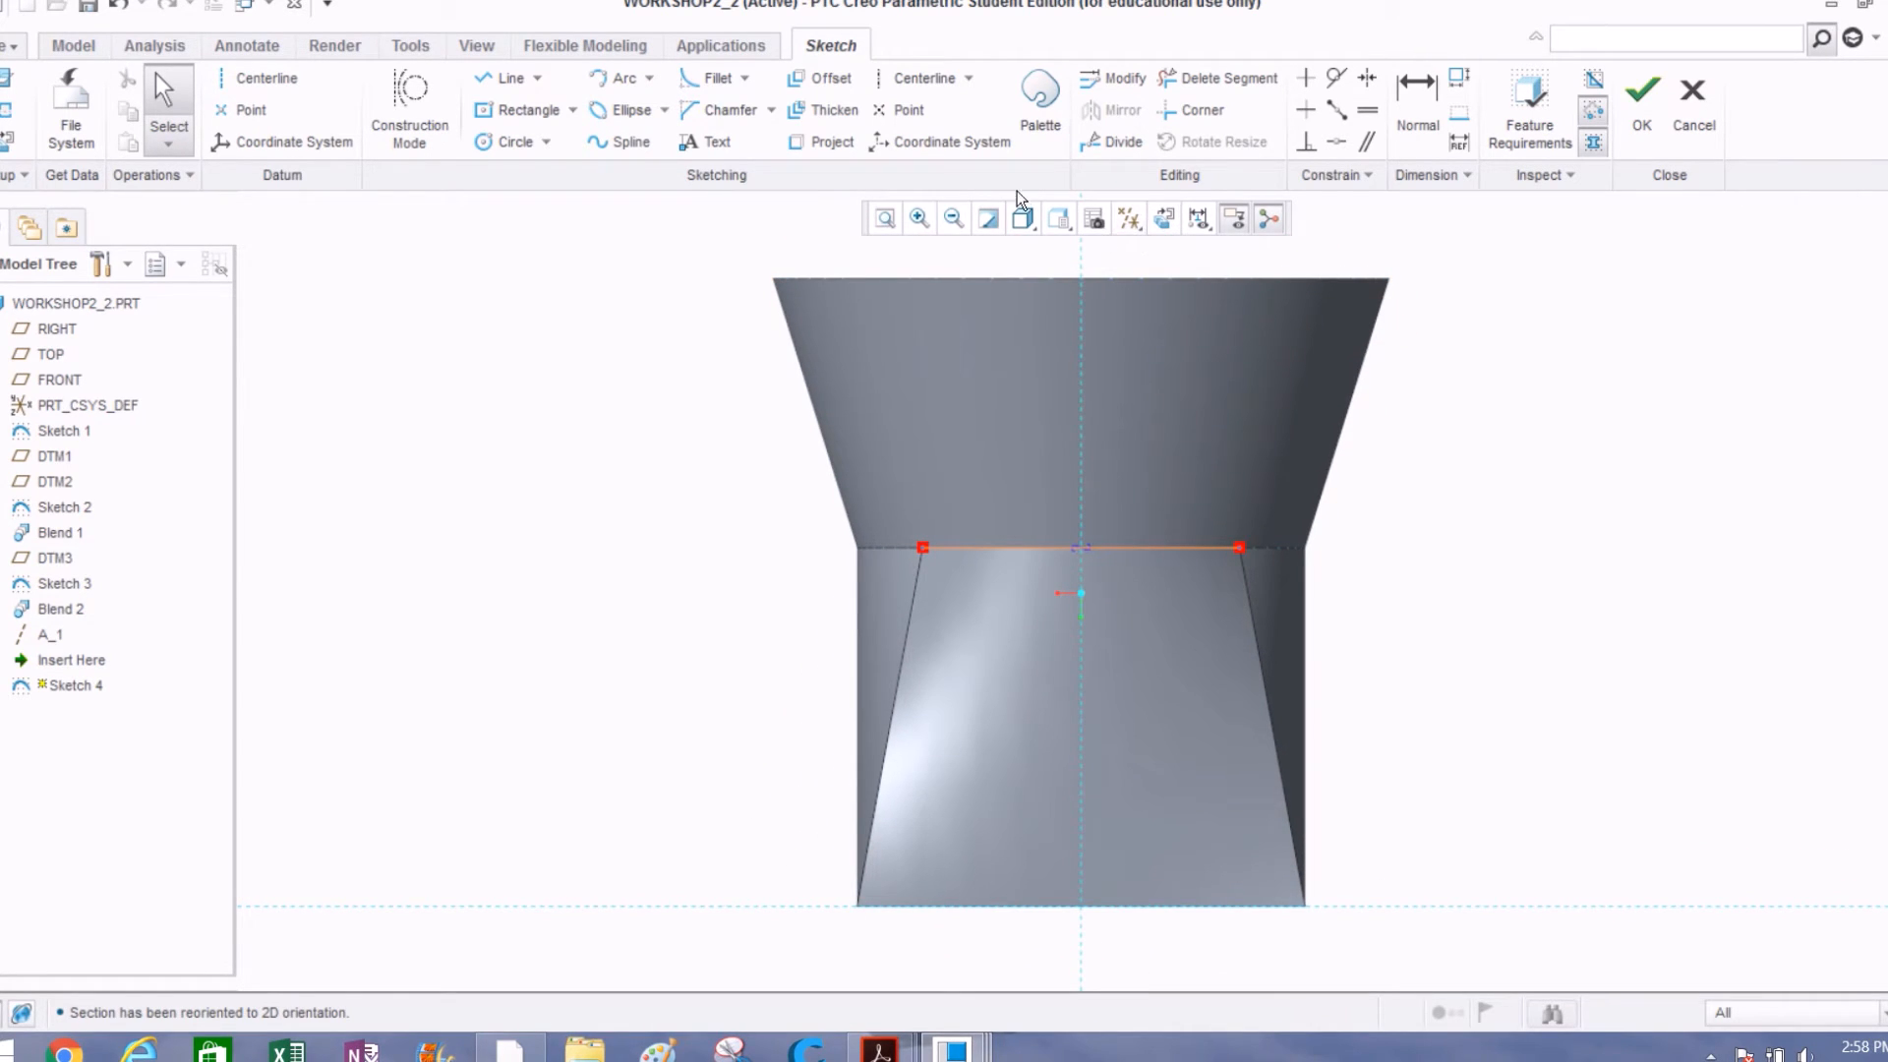
Step: Check the projected edge in the sketch references, and delete the projected line from the sketch
{"action": "left_click", "coordinate": [7, 109]}
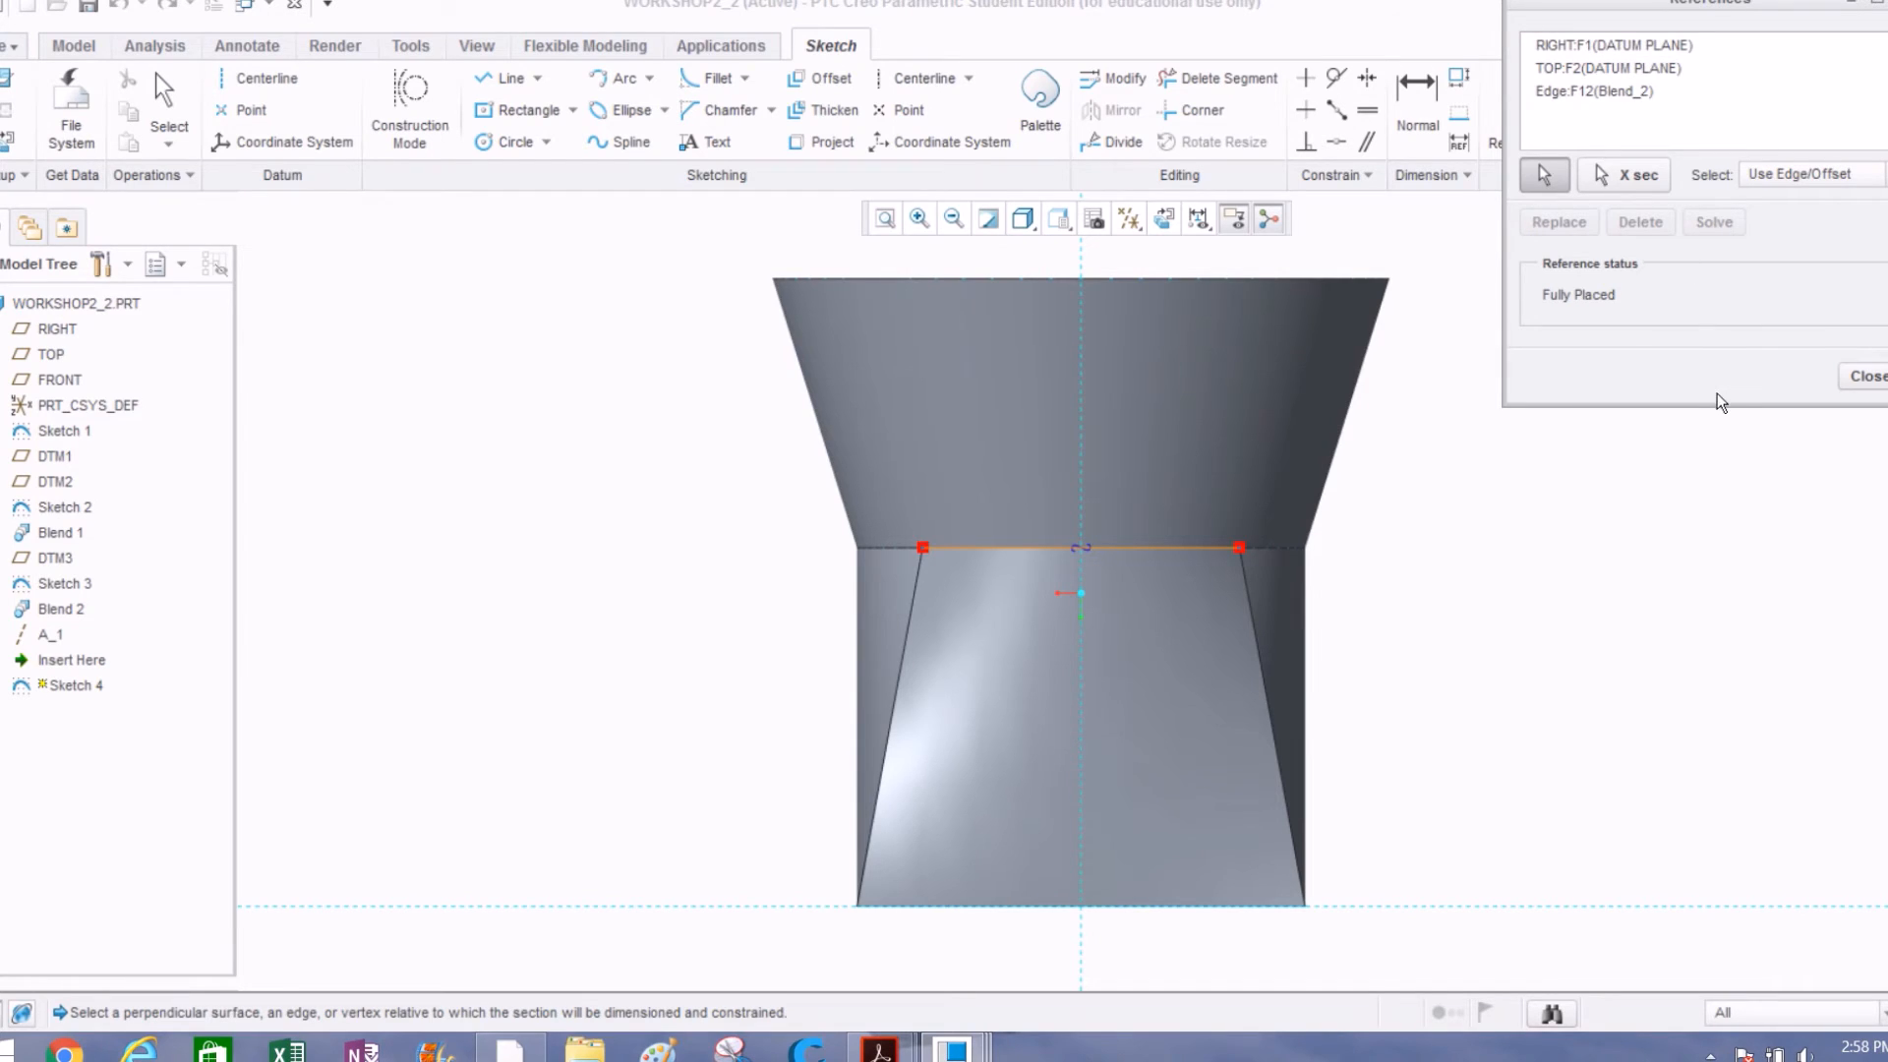
{"action": "left_click", "coordinate": [1603, 93]}
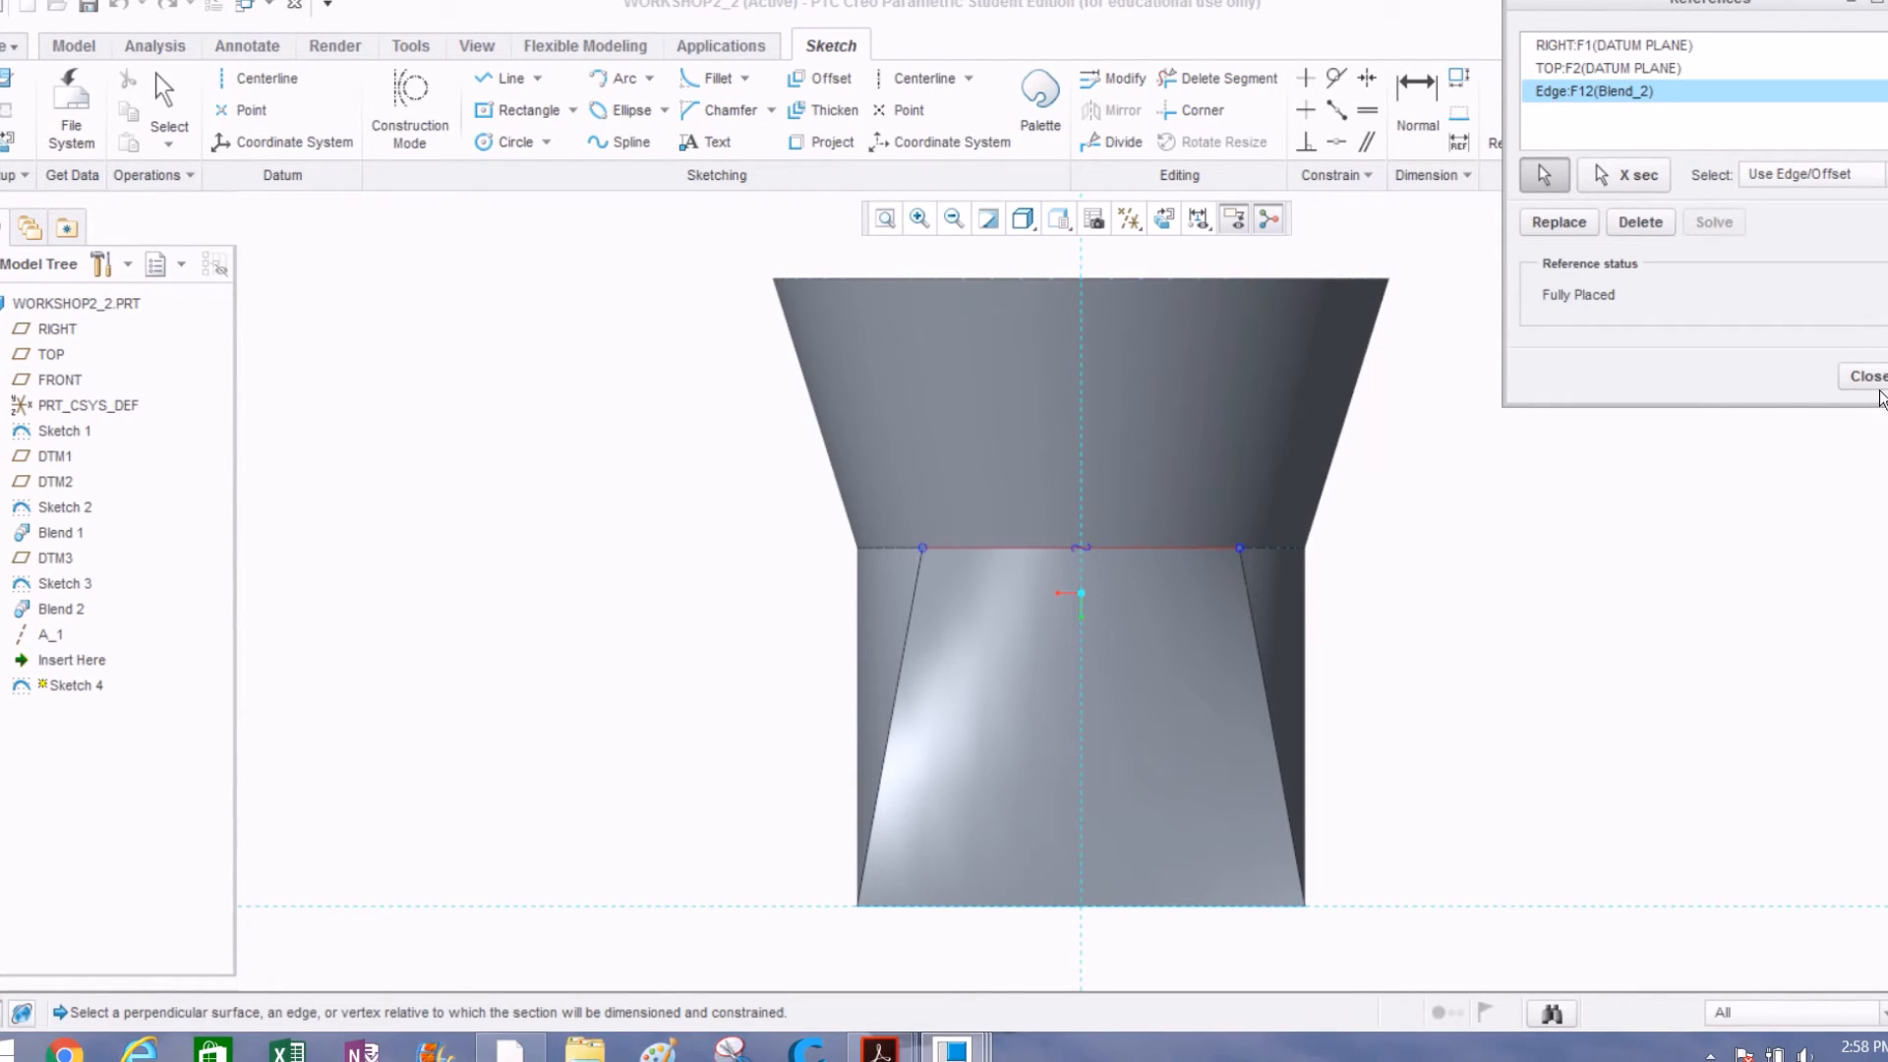
{"action": "left_click", "coordinate": [1867, 378]}
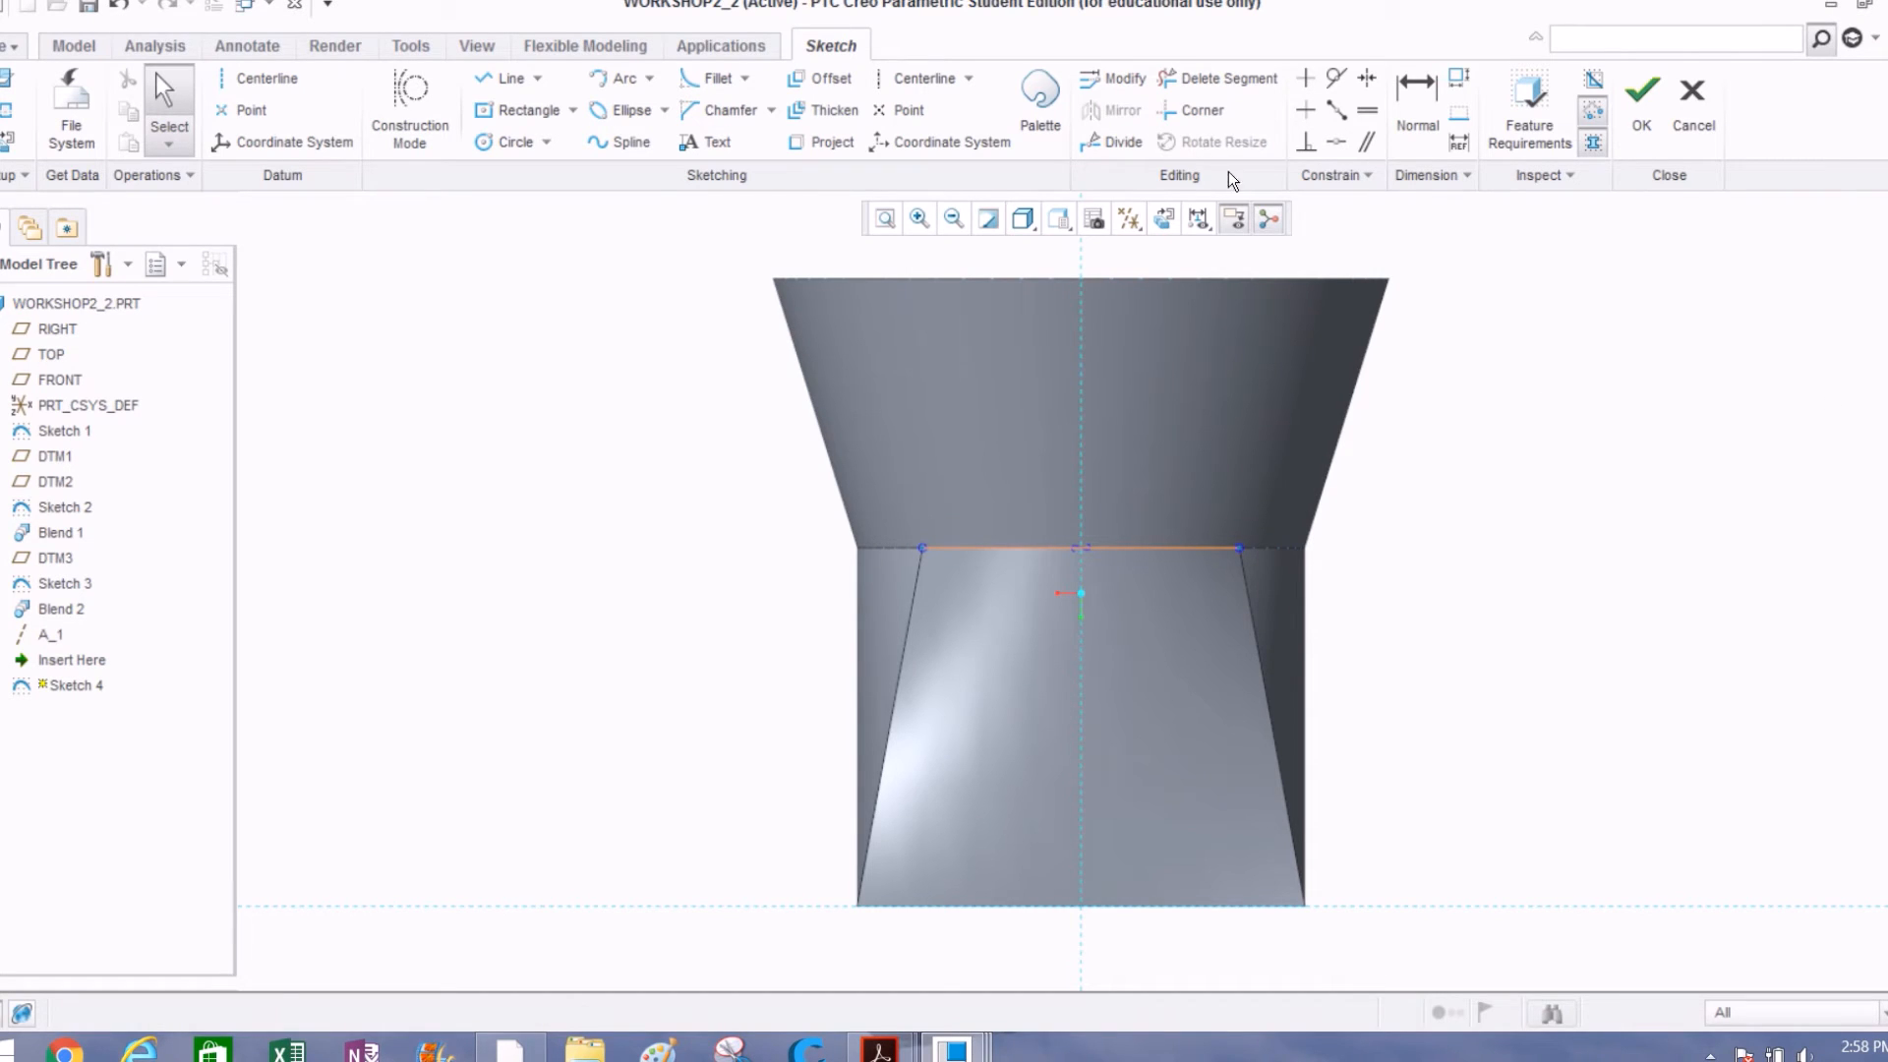
{"action": "left_click", "coordinate": [1214, 86]}
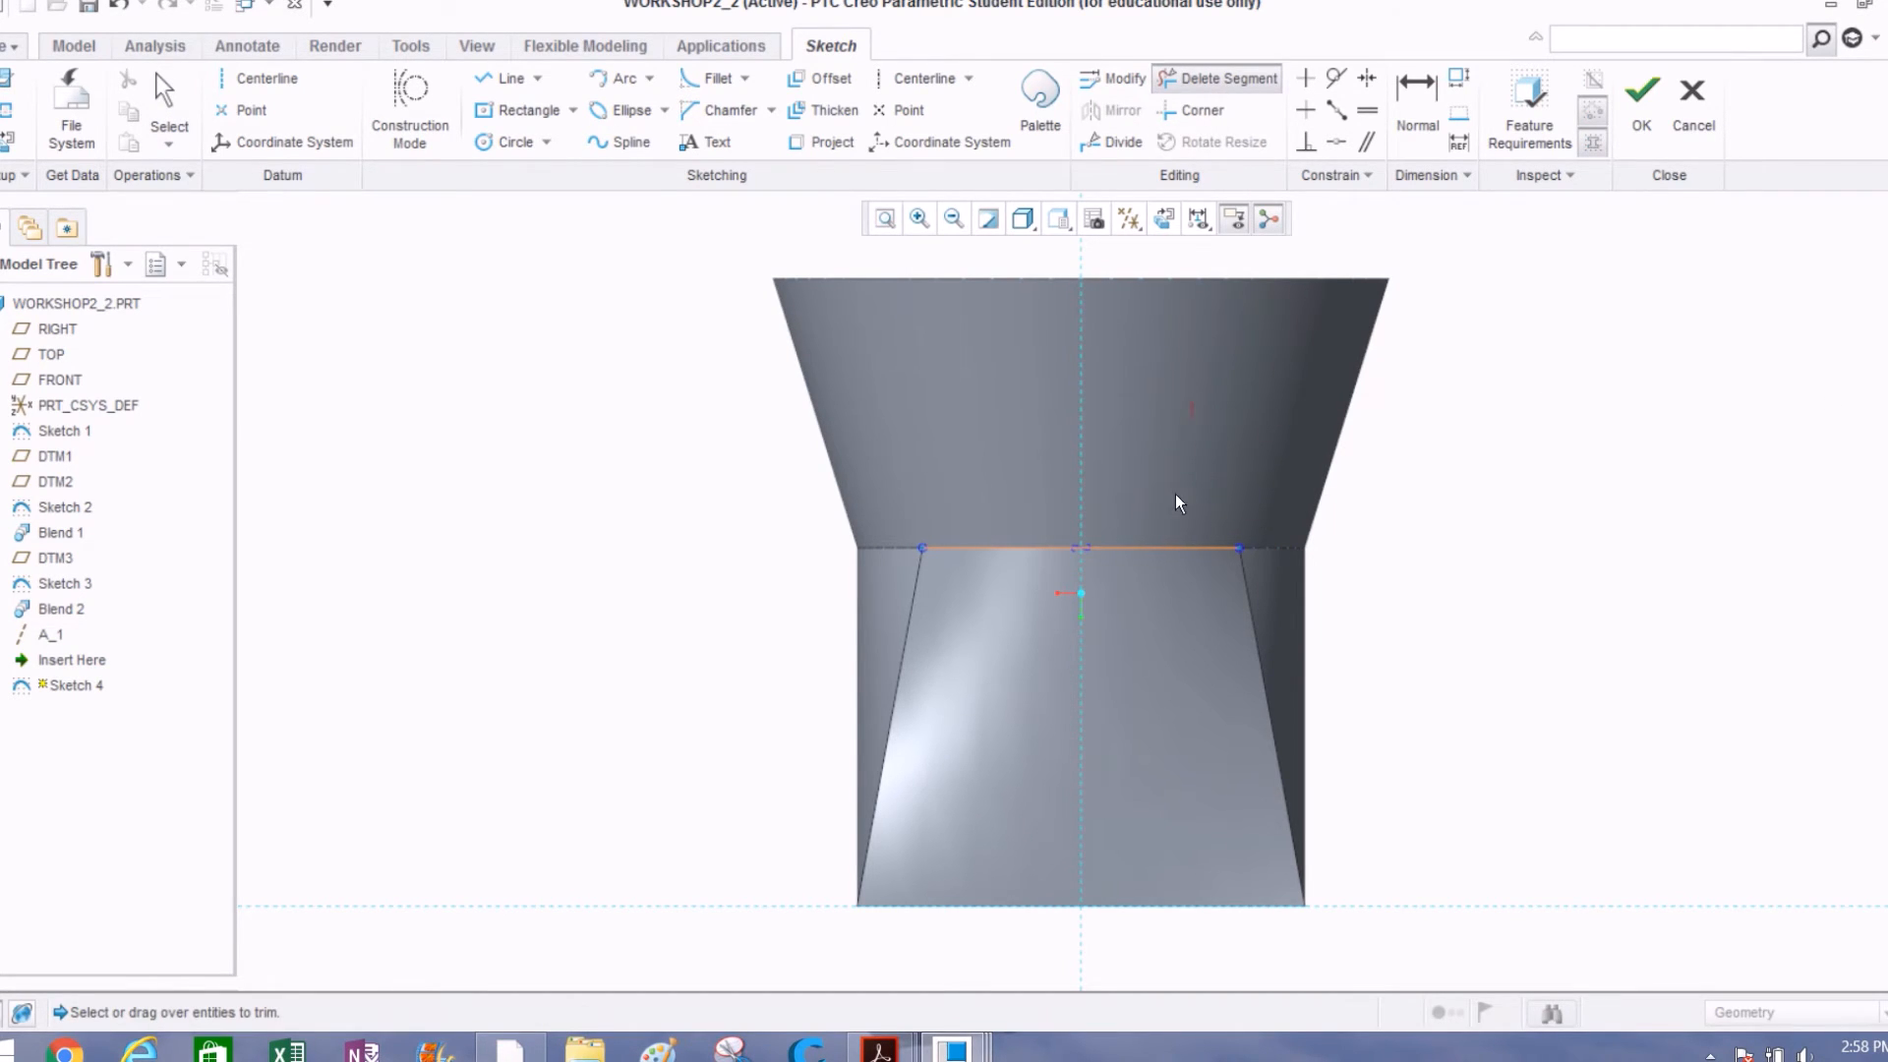
{"action": "left_click_drag", "start_coordinate": [1023, 506], "coordinate": [1030, 593]}
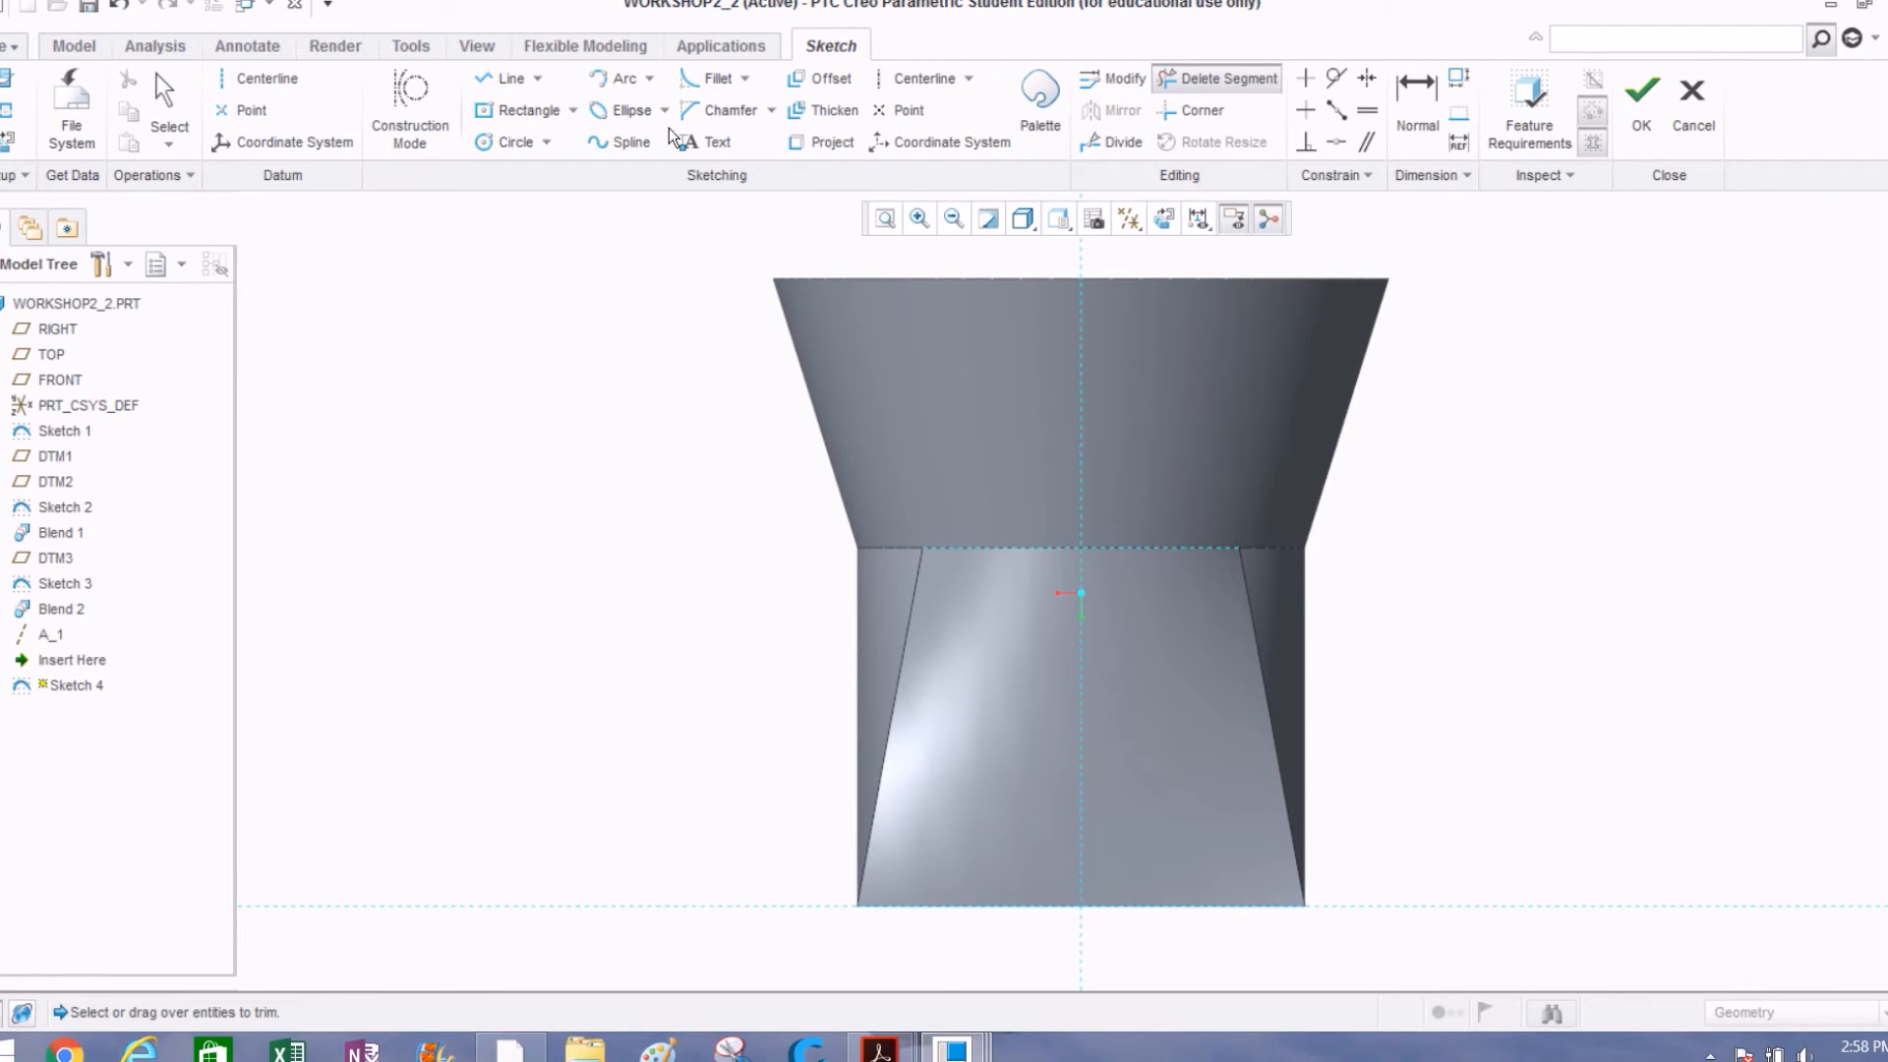
Step: Offset the middle edge segment between the two blends 0.3 upward into the sketch as a single entity
{"action": "left_click", "coordinate": [829, 79]}
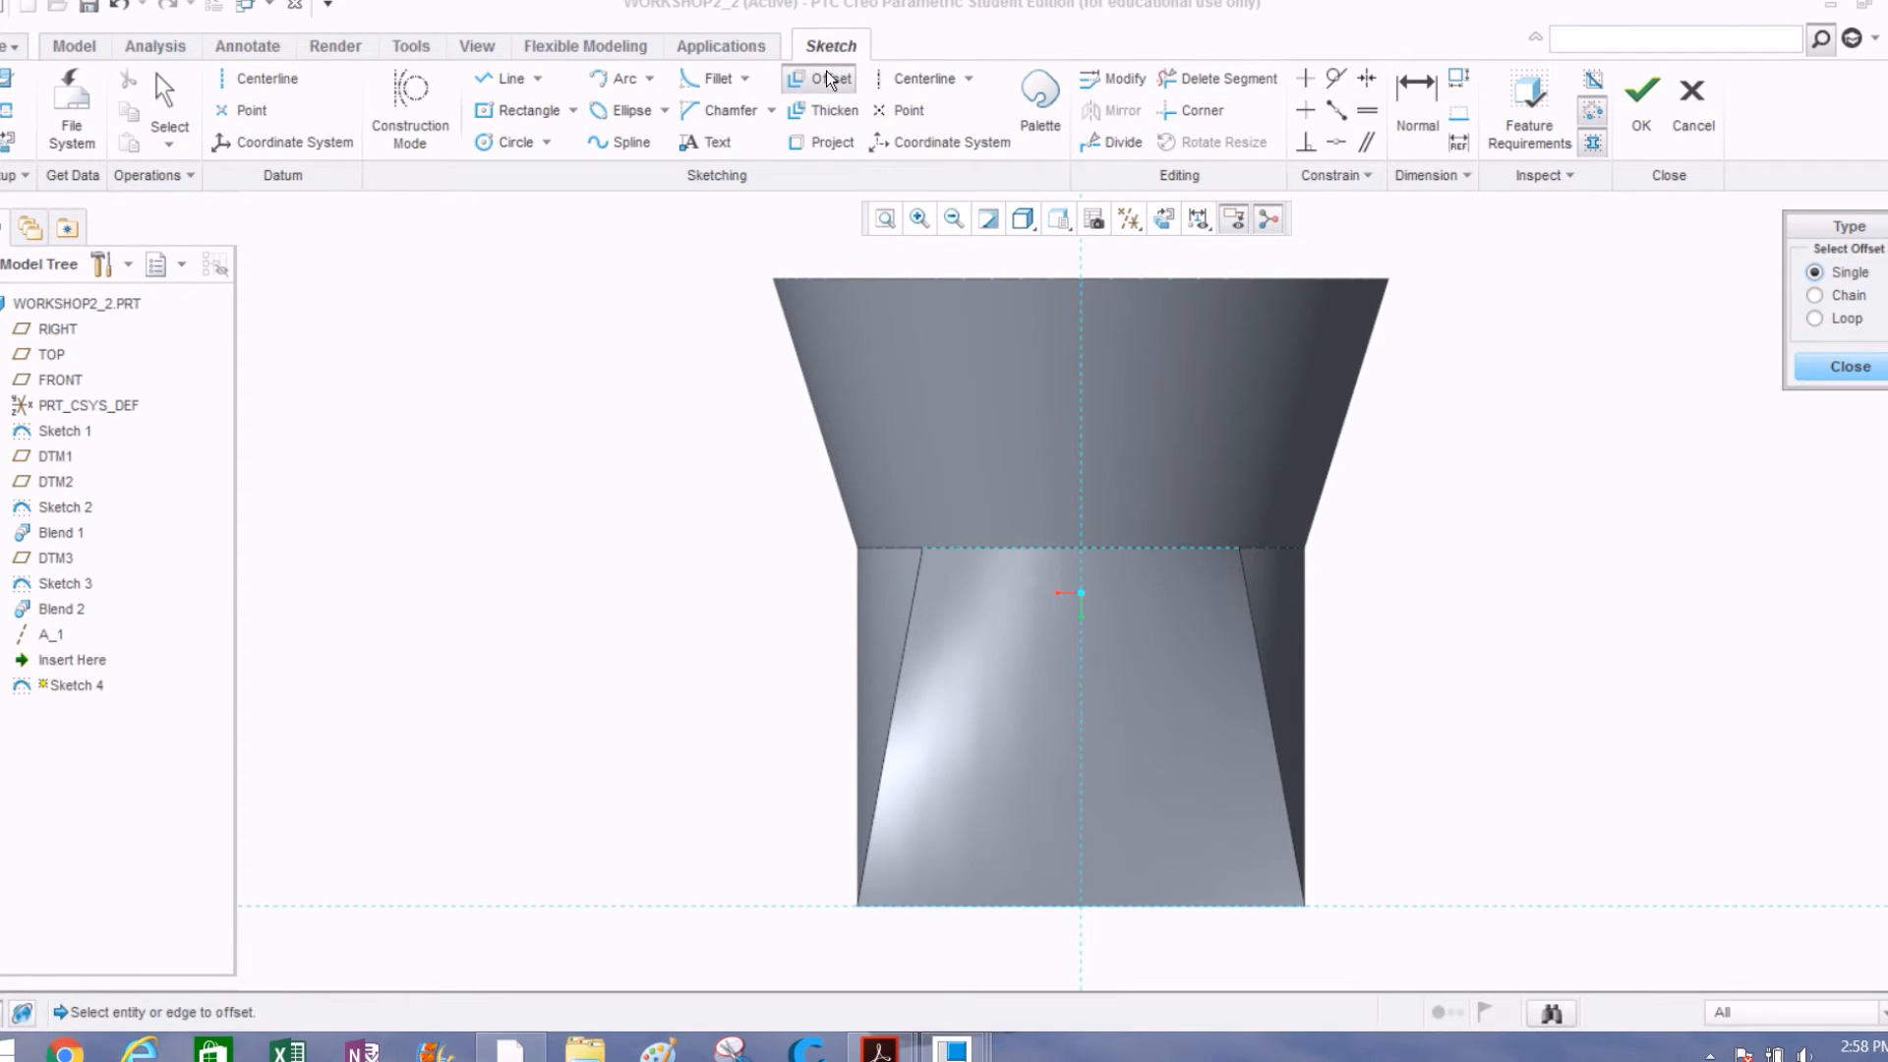
{"action": "left_click", "coordinate": [1045, 554]}
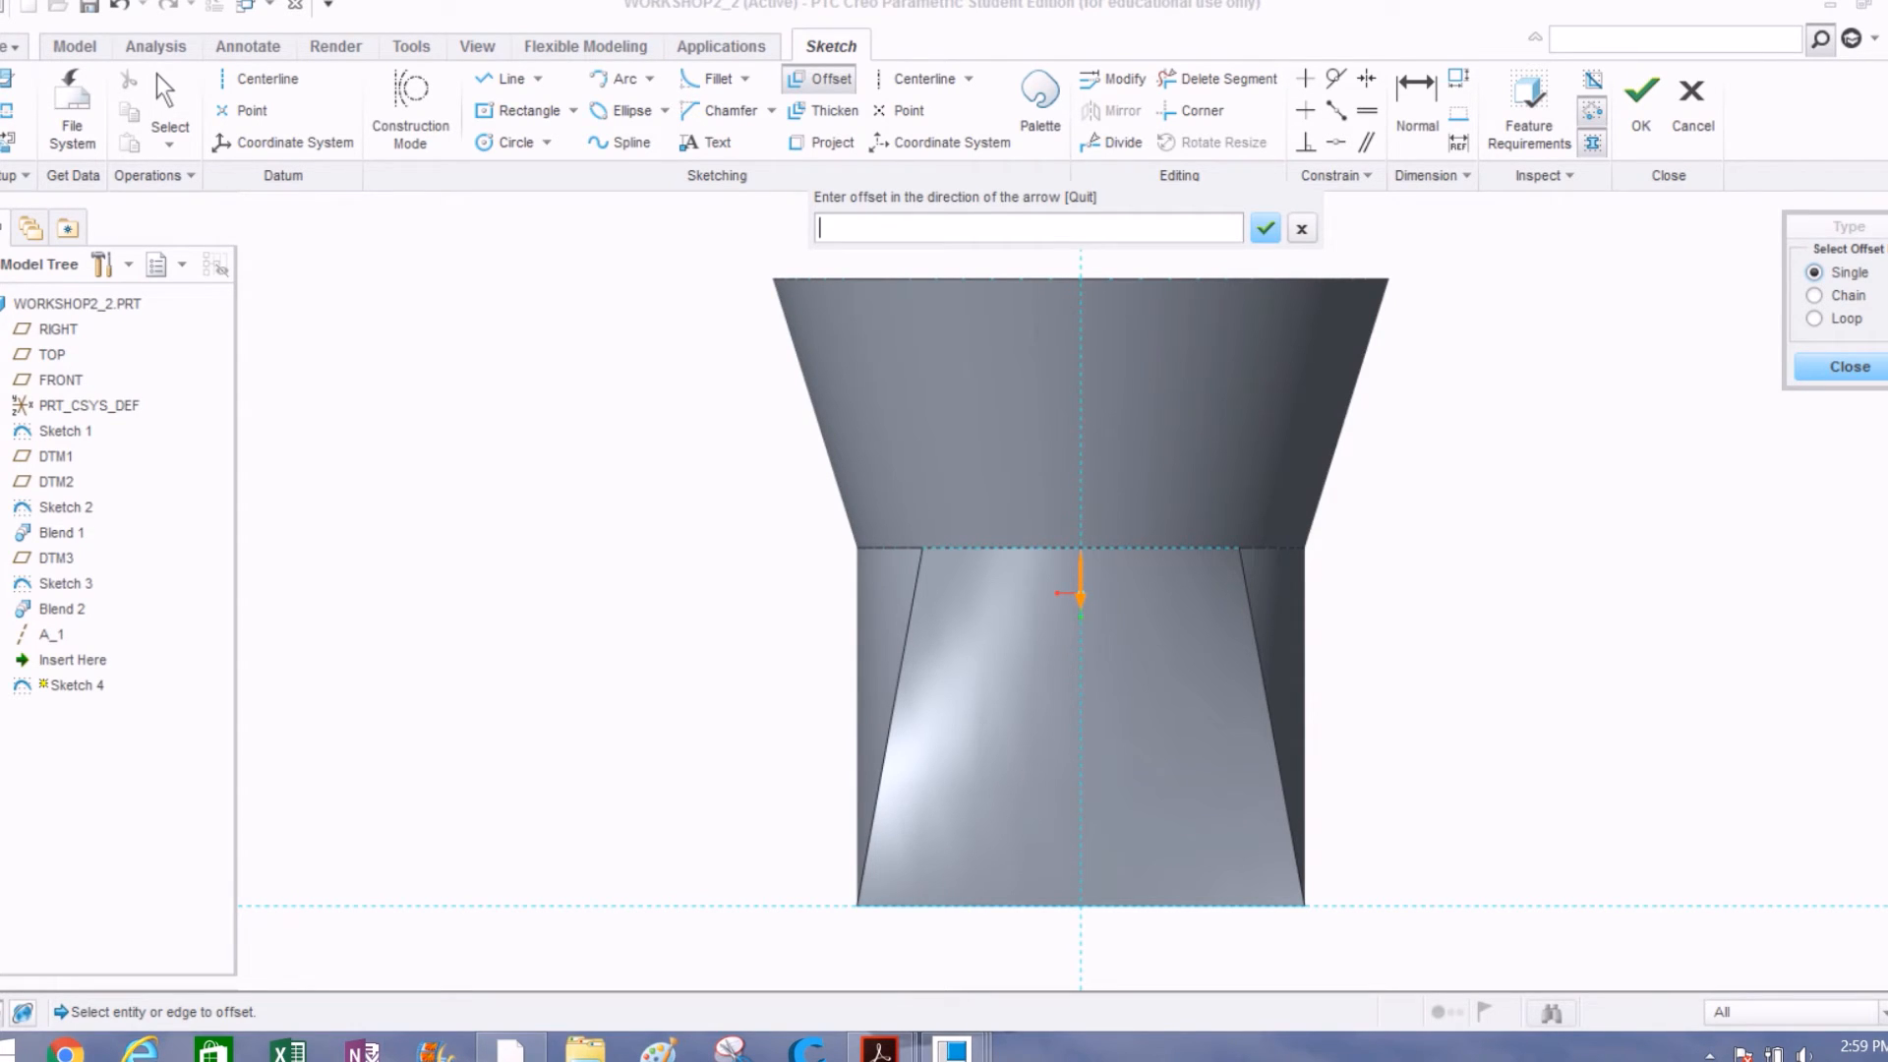
{"action": "type", "text": "0.3"}
{"action": "key", "text": "Return"}
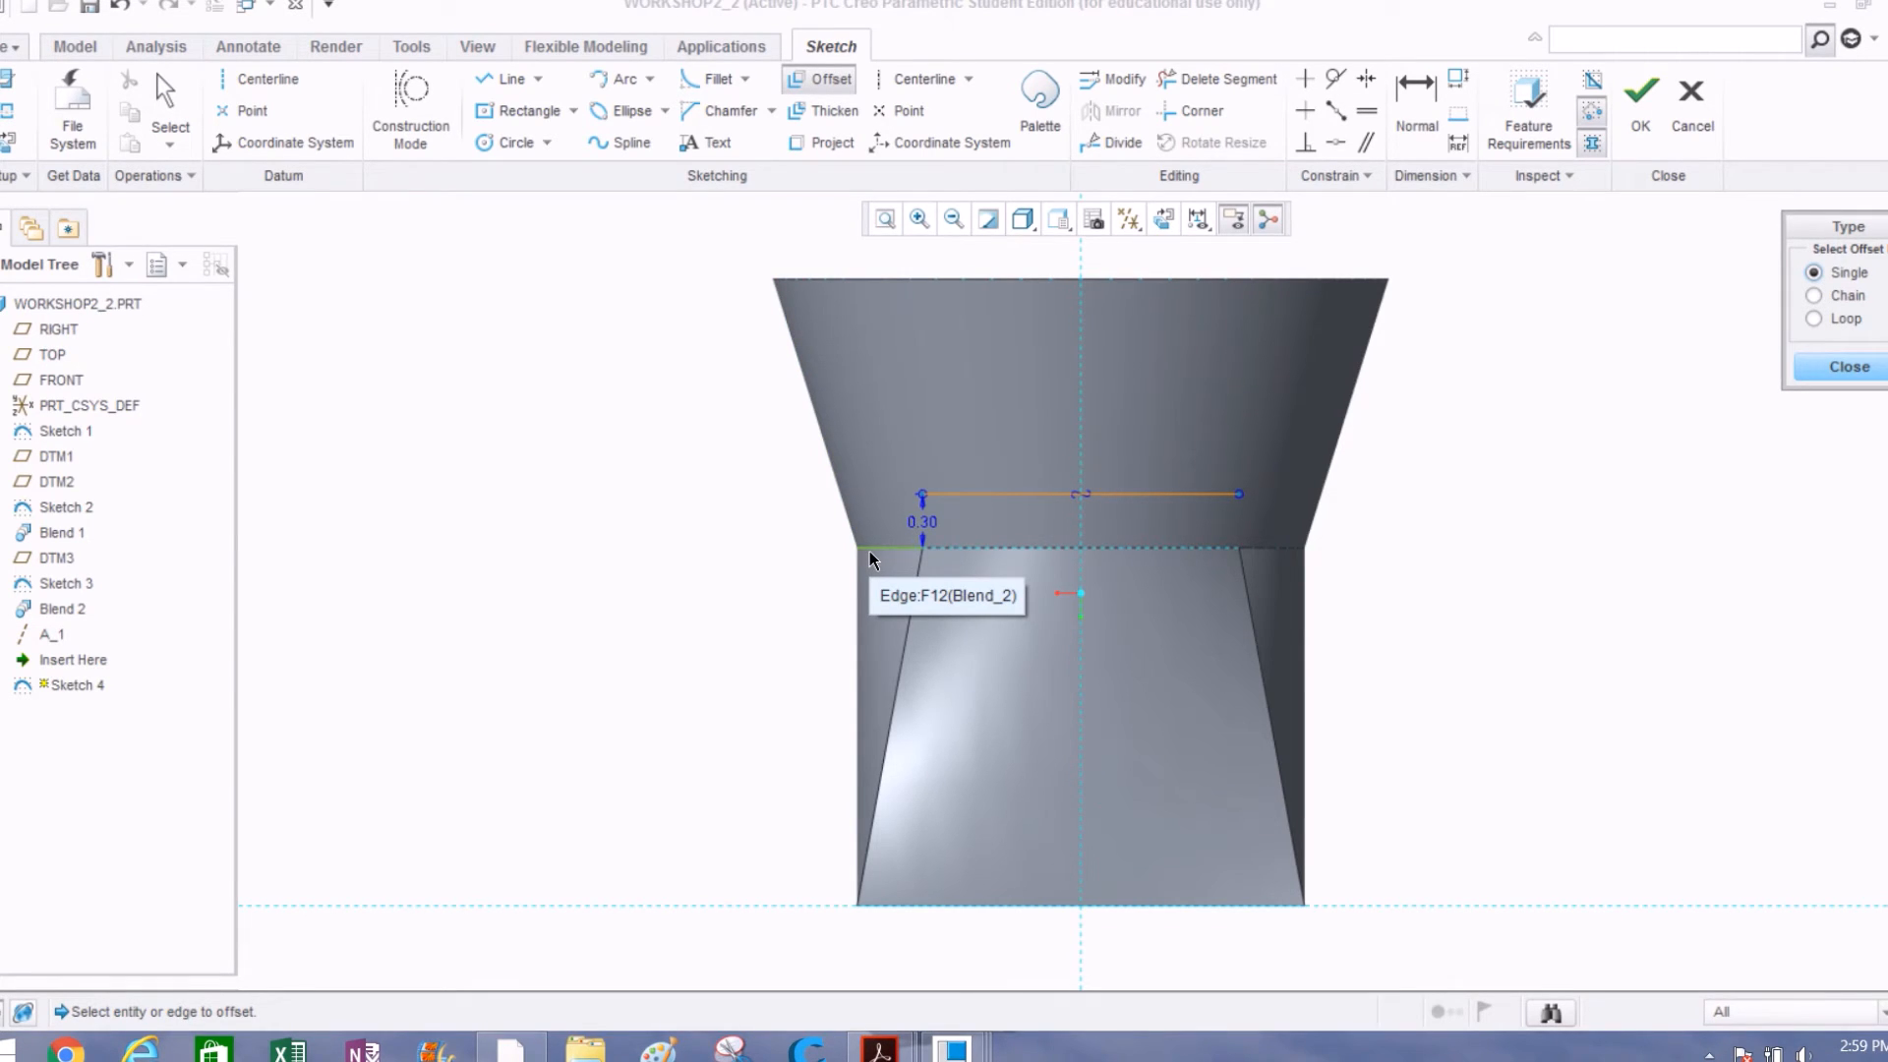
{"action": "left_click", "coordinate": [1845, 367]}
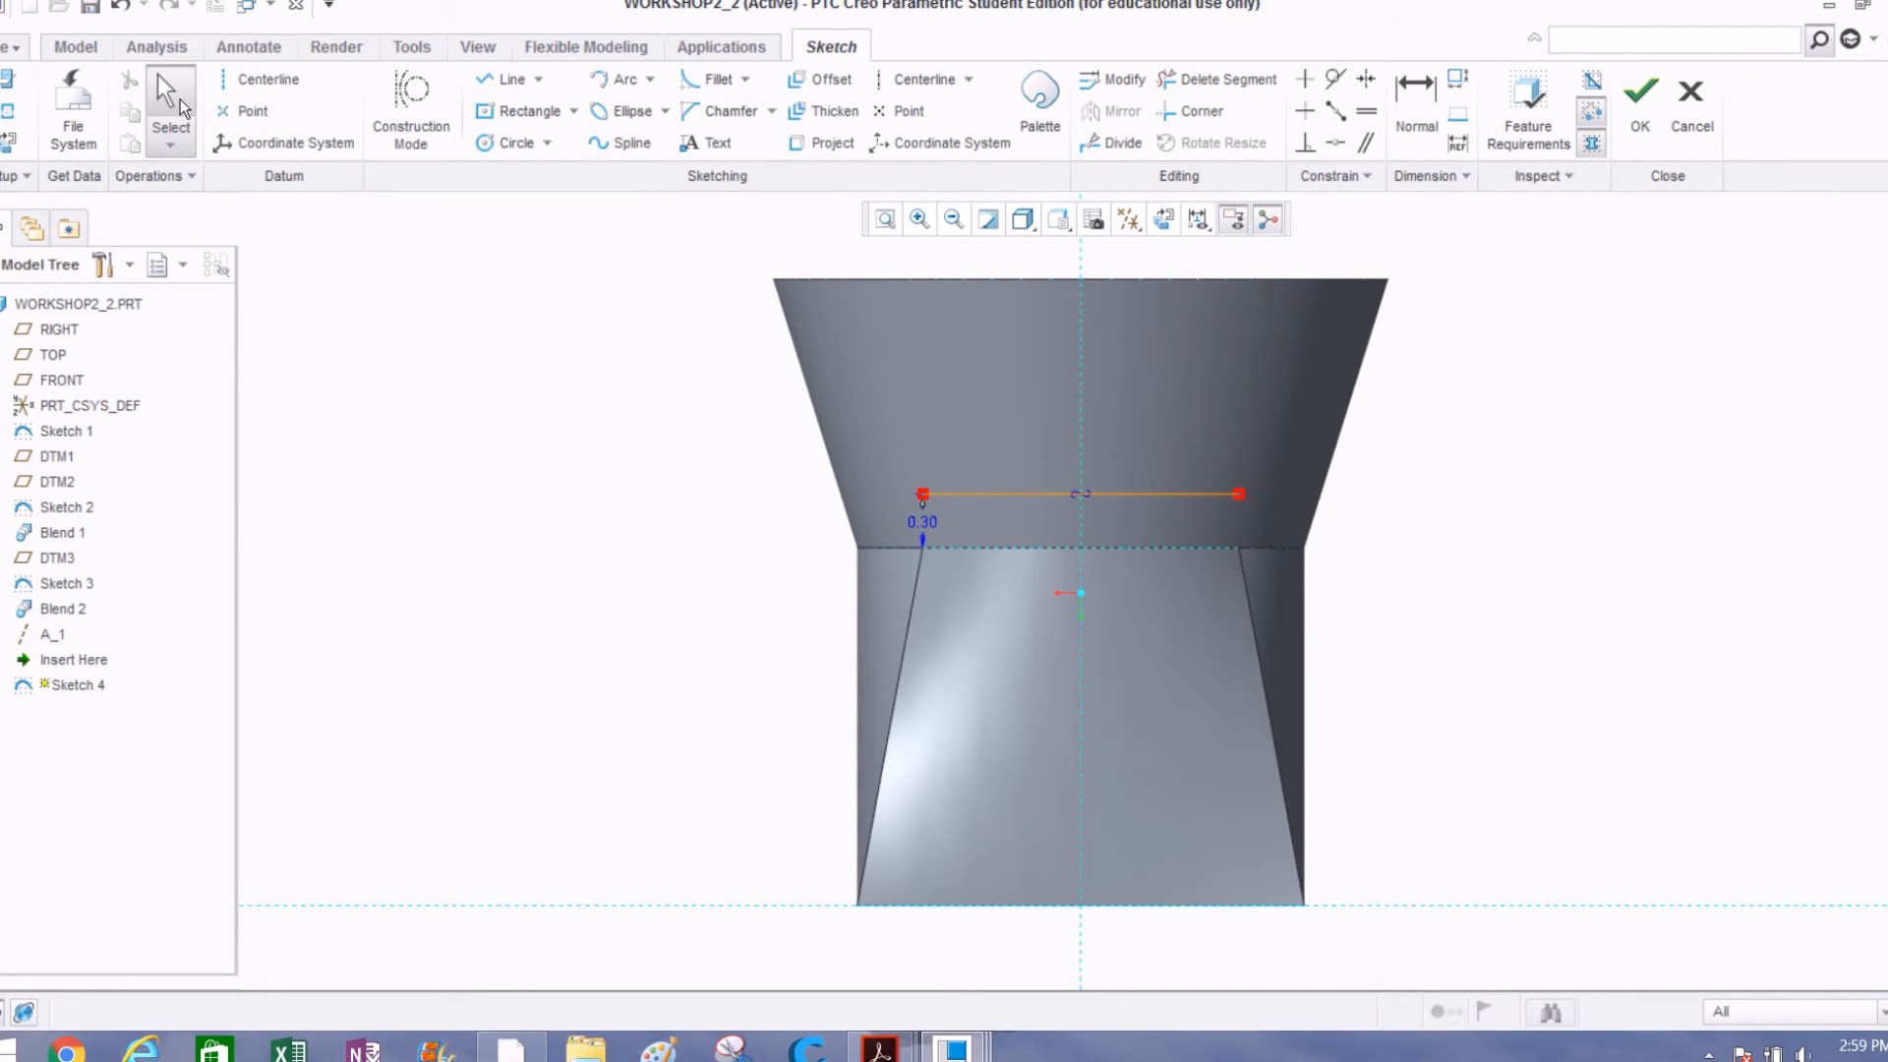
Step: Add the upper blend's left slanted silhouette and its top edge as sketch references
{"action": "left_click", "coordinate": [7, 120]}
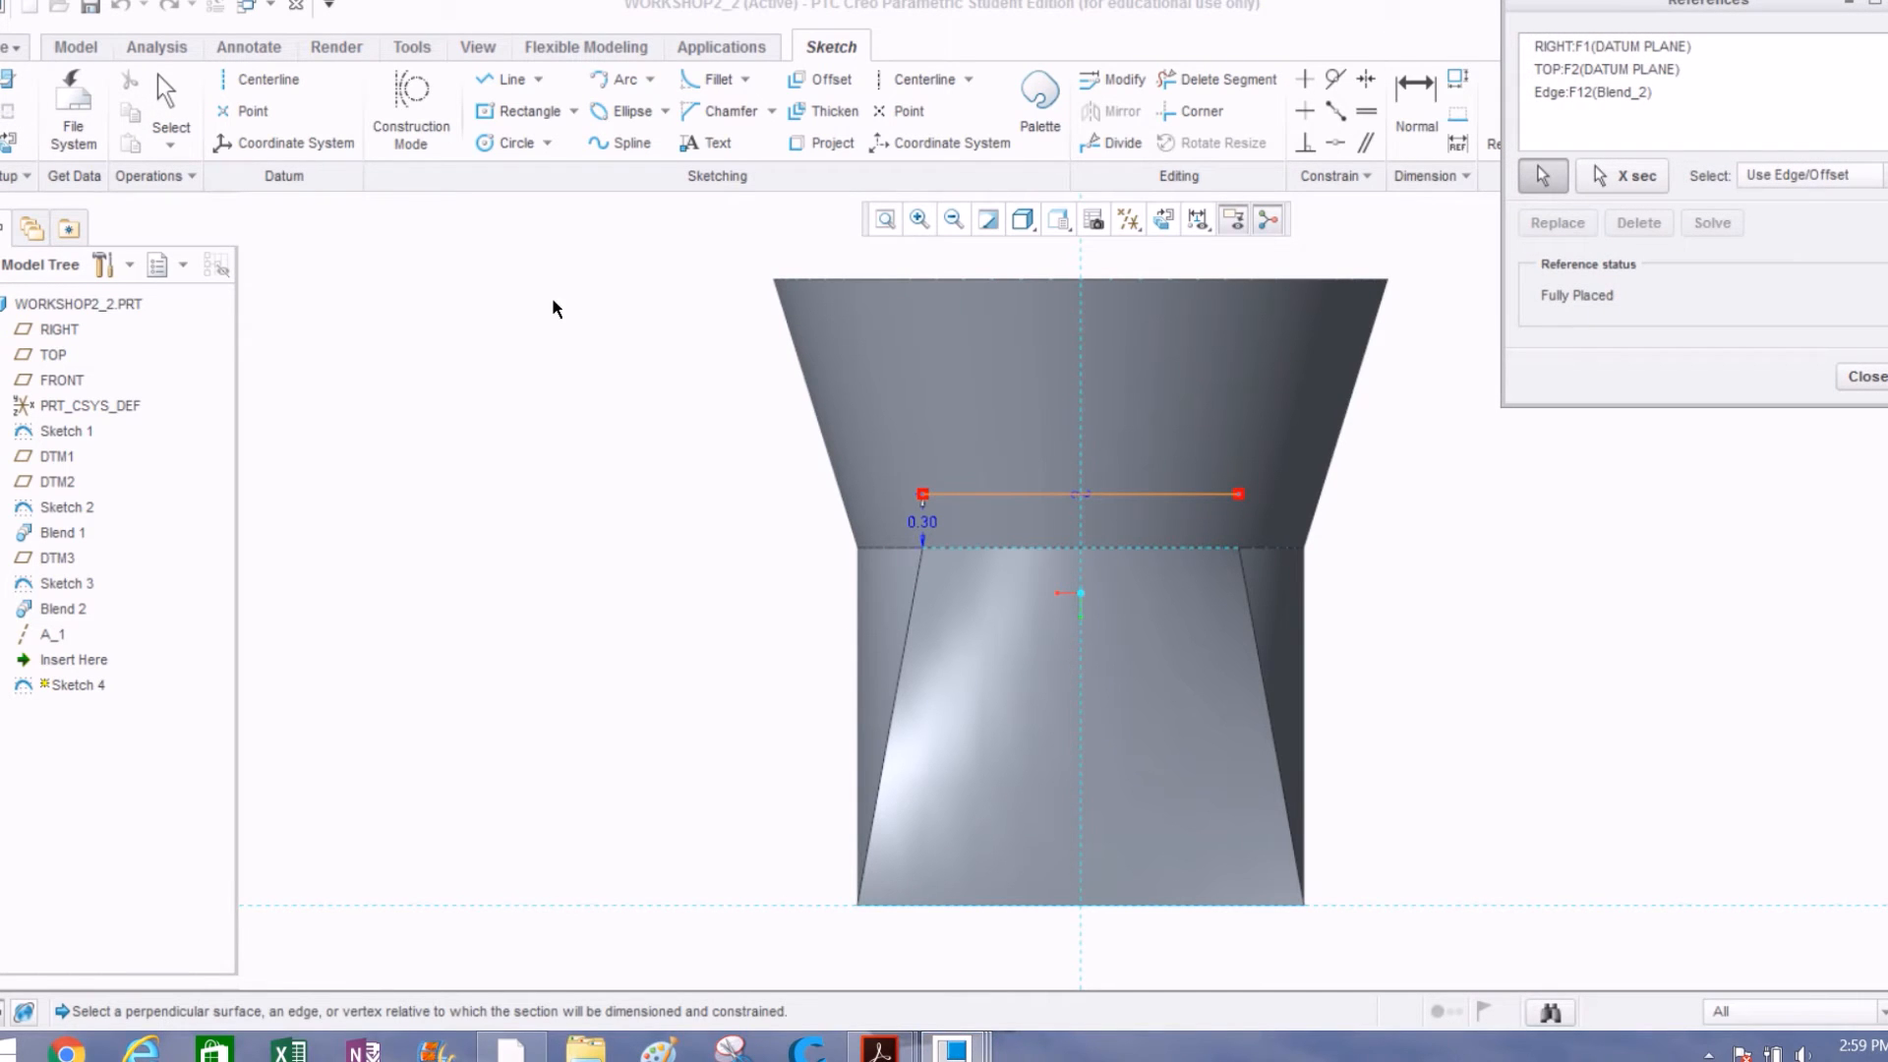
{"action": "left_click", "coordinate": [799, 372]}
{"action": "scroll", "coordinate": [809, 492], "scroll_direction": "down", "scroll_amount": 4}
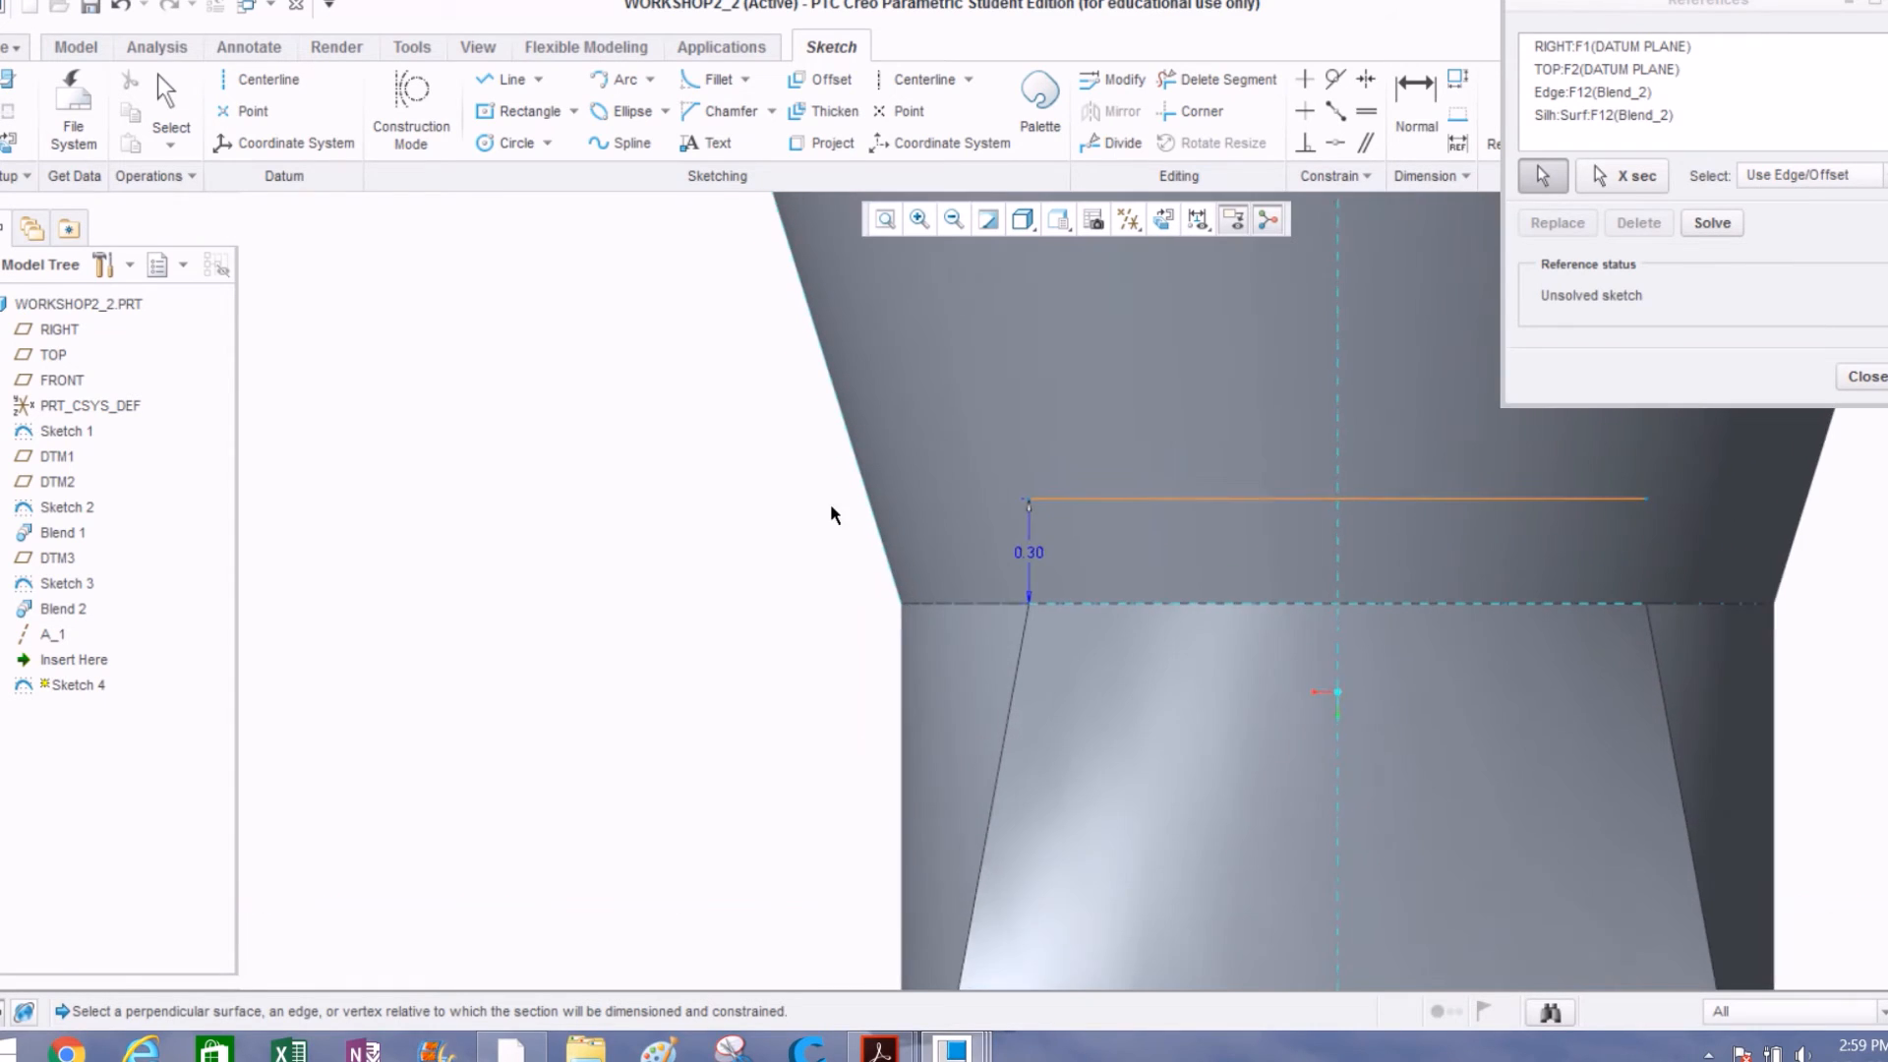
{"action": "scroll", "coordinate": [877, 516], "scroll_direction": "up", "scroll_amount": 4}
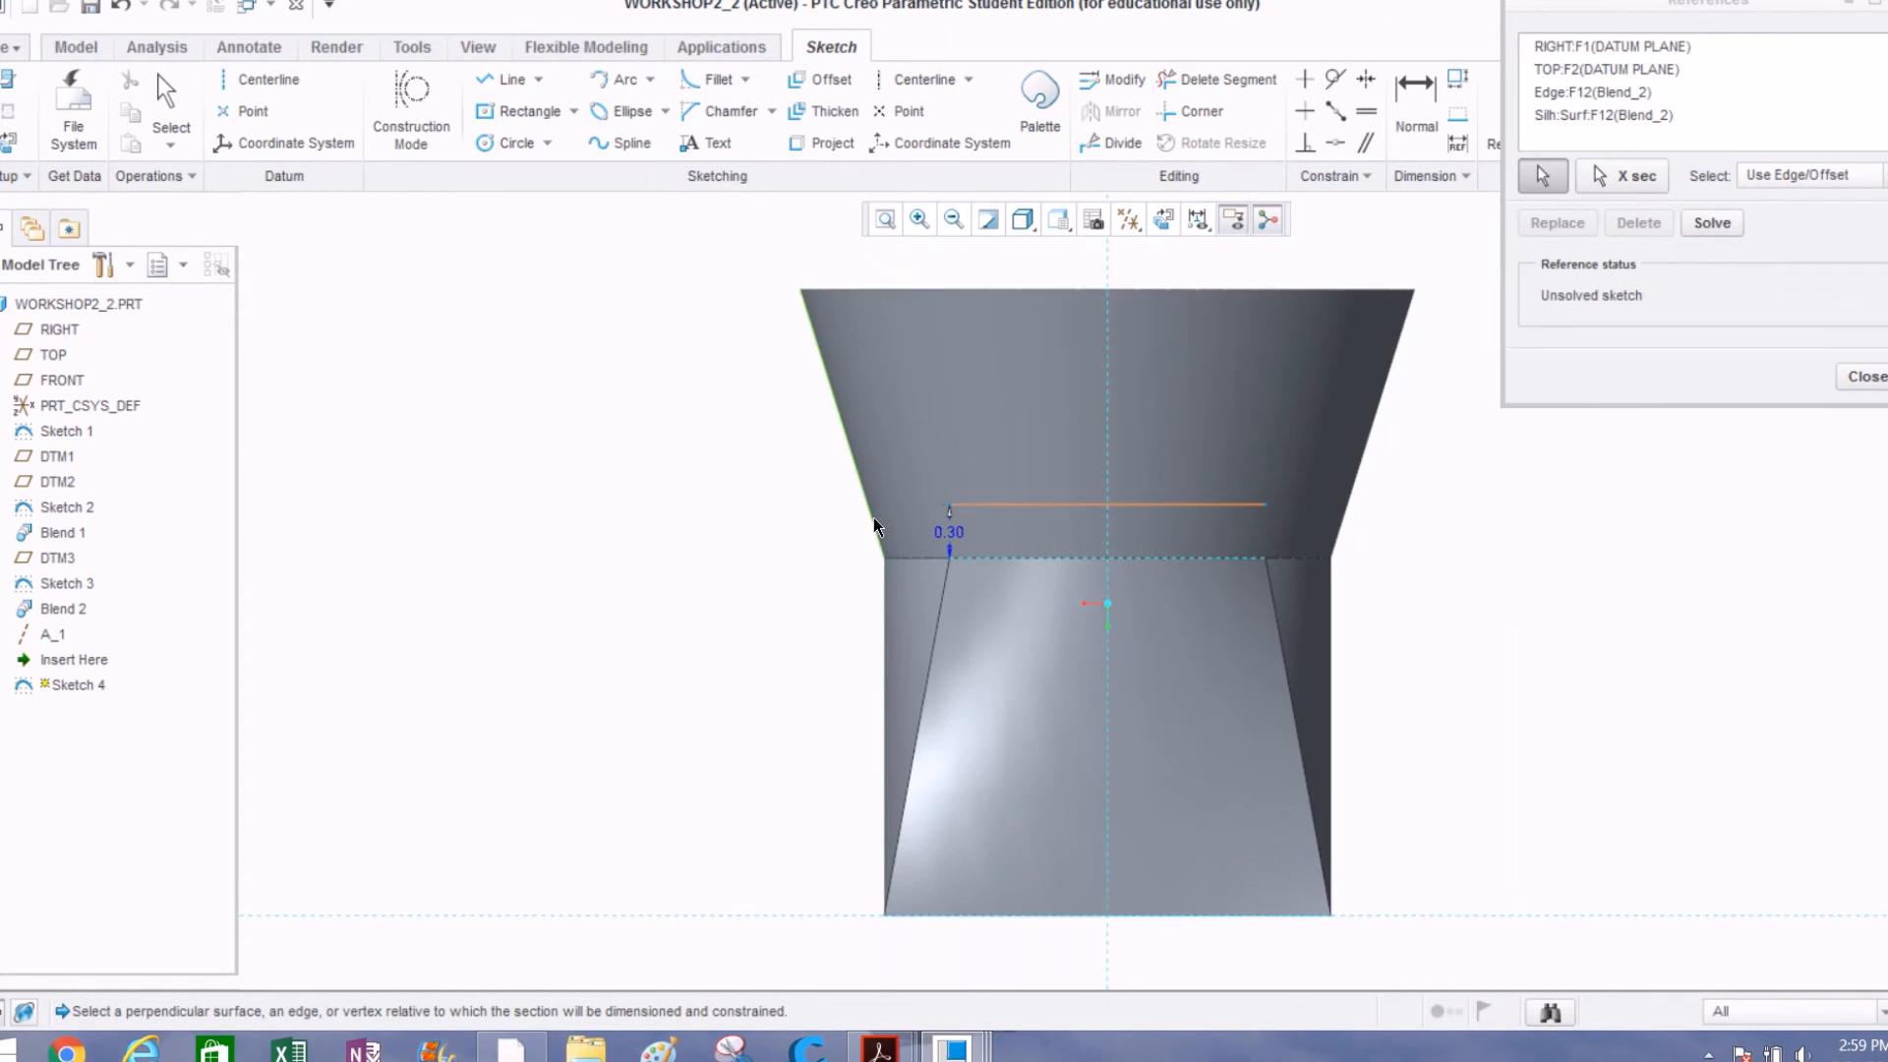
{"action": "left_click", "coordinate": [1864, 378]}
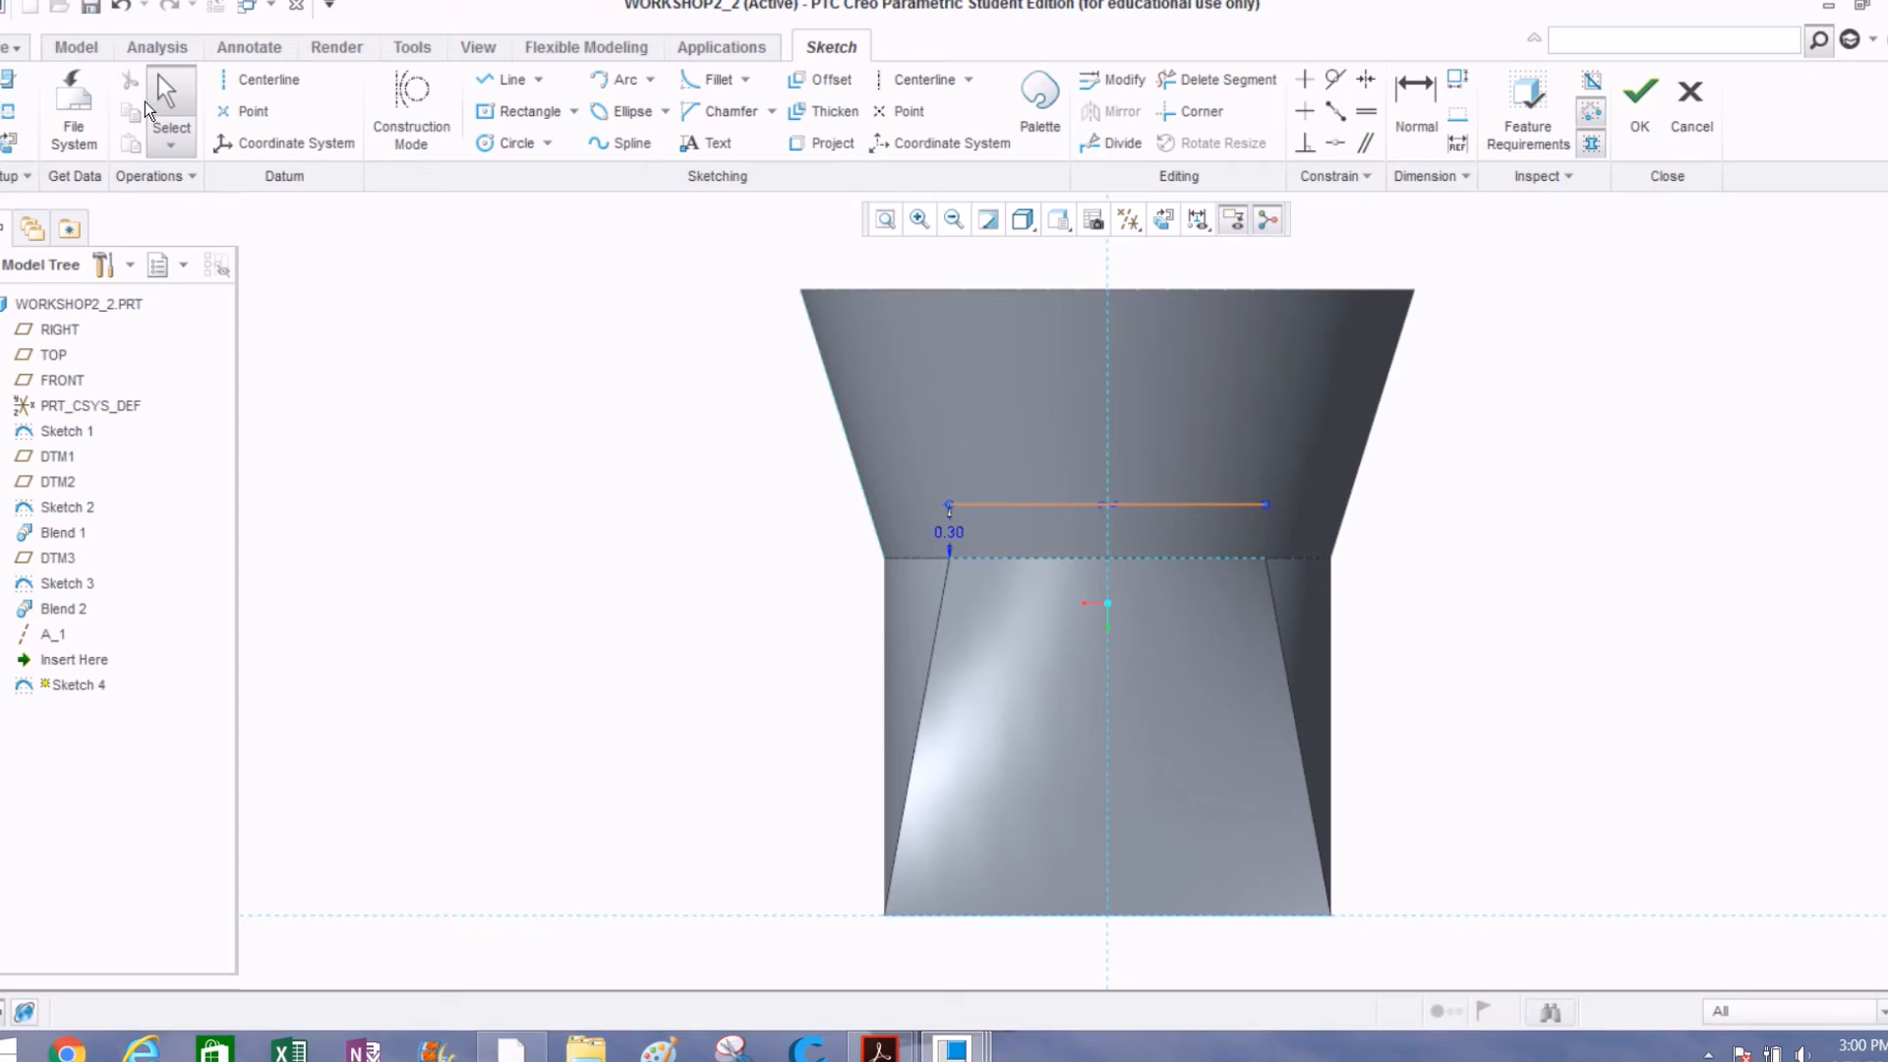
{"action": "left_click", "coordinate": [8, 111]}
{"action": "left_click", "coordinate": [919, 292]}
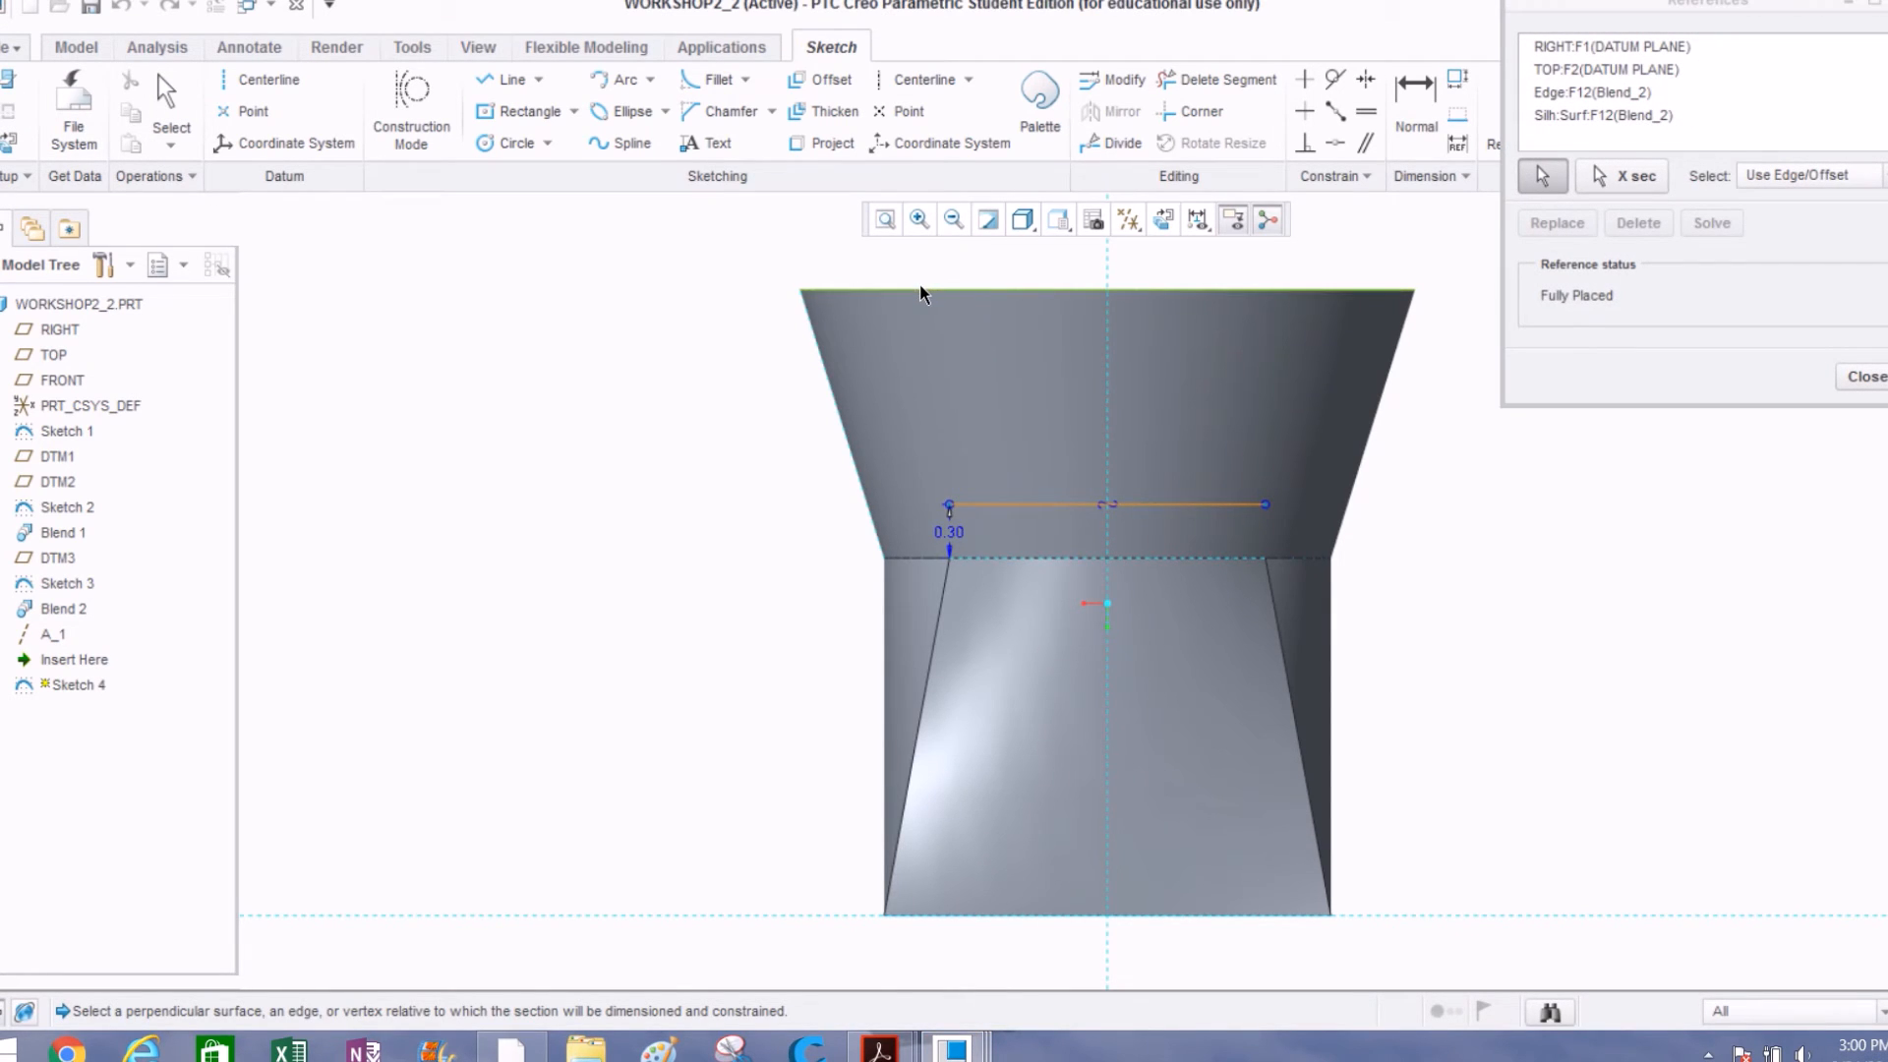
{"action": "left_click", "coordinate": [1862, 378]}
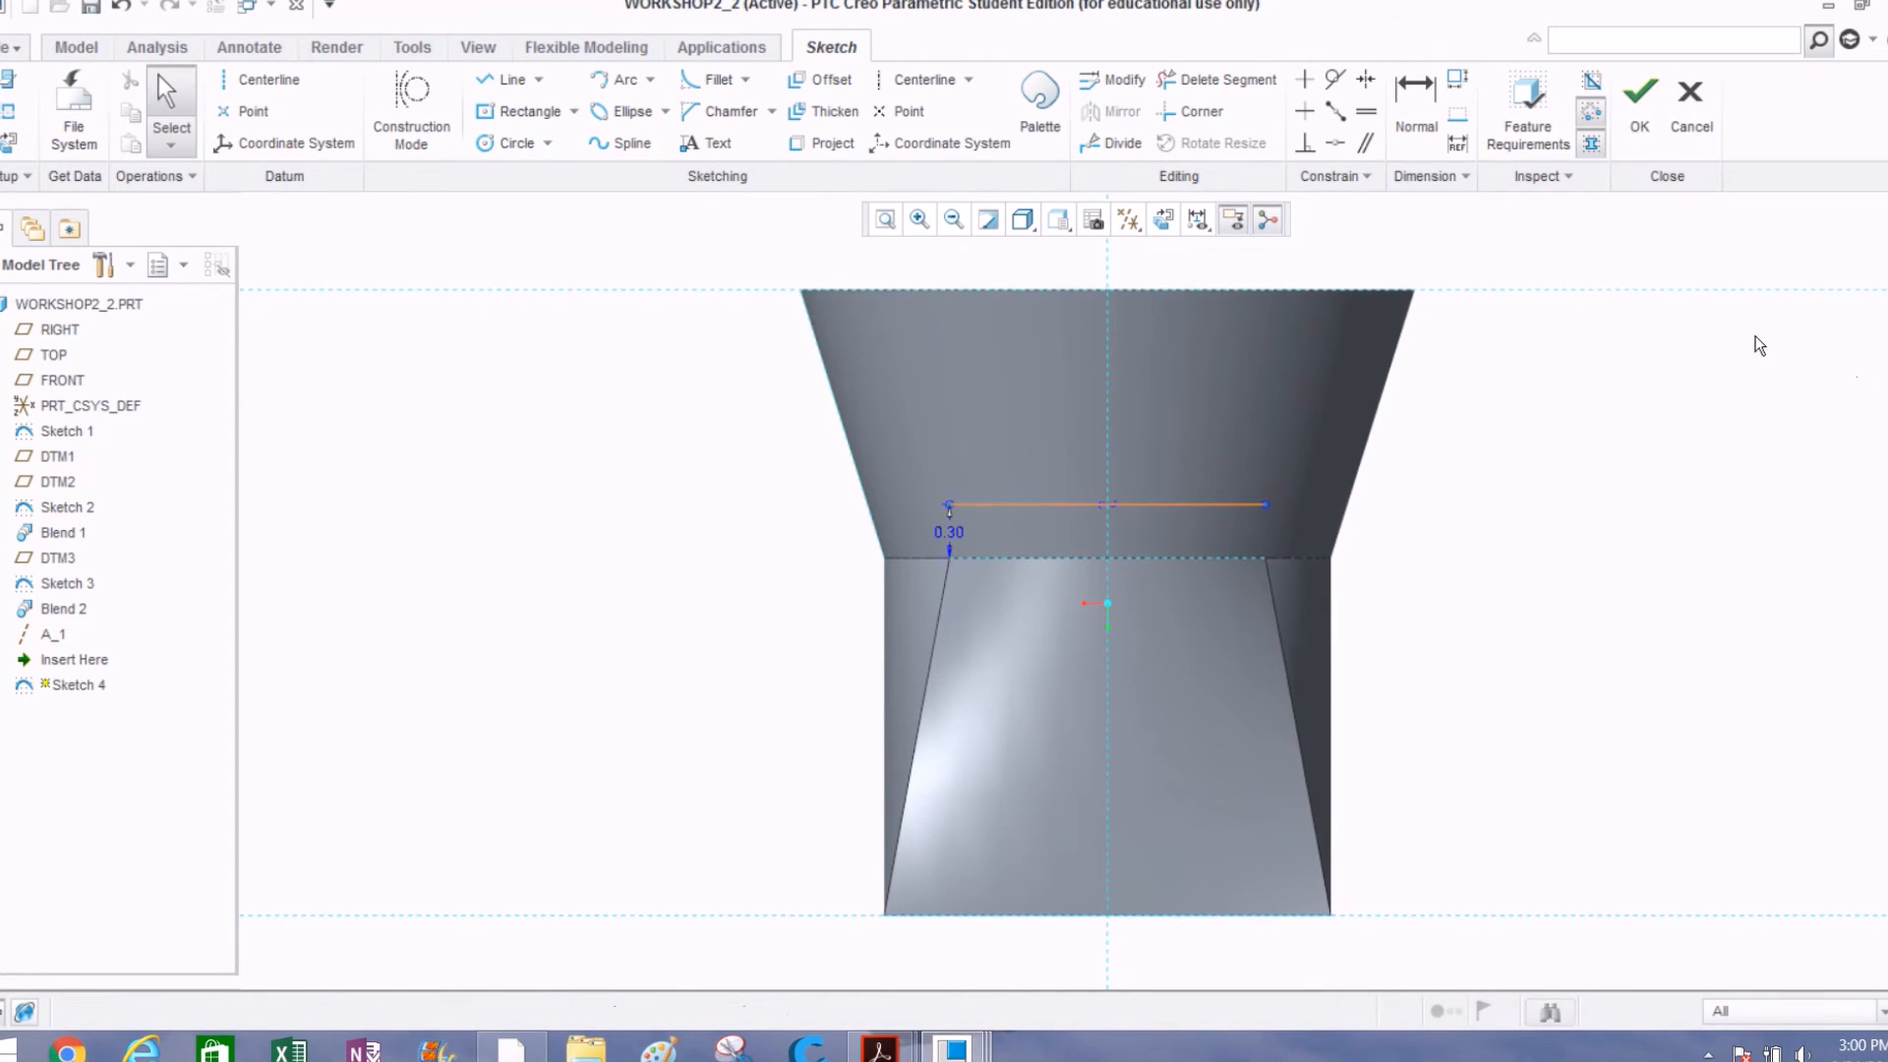
Step: Sketch a line chain from the offset line's left end up parallel to the slanted side, along the top edge to the centre, and down to the offset line
{"action": "left_click", "coordinate": [509, 82]}
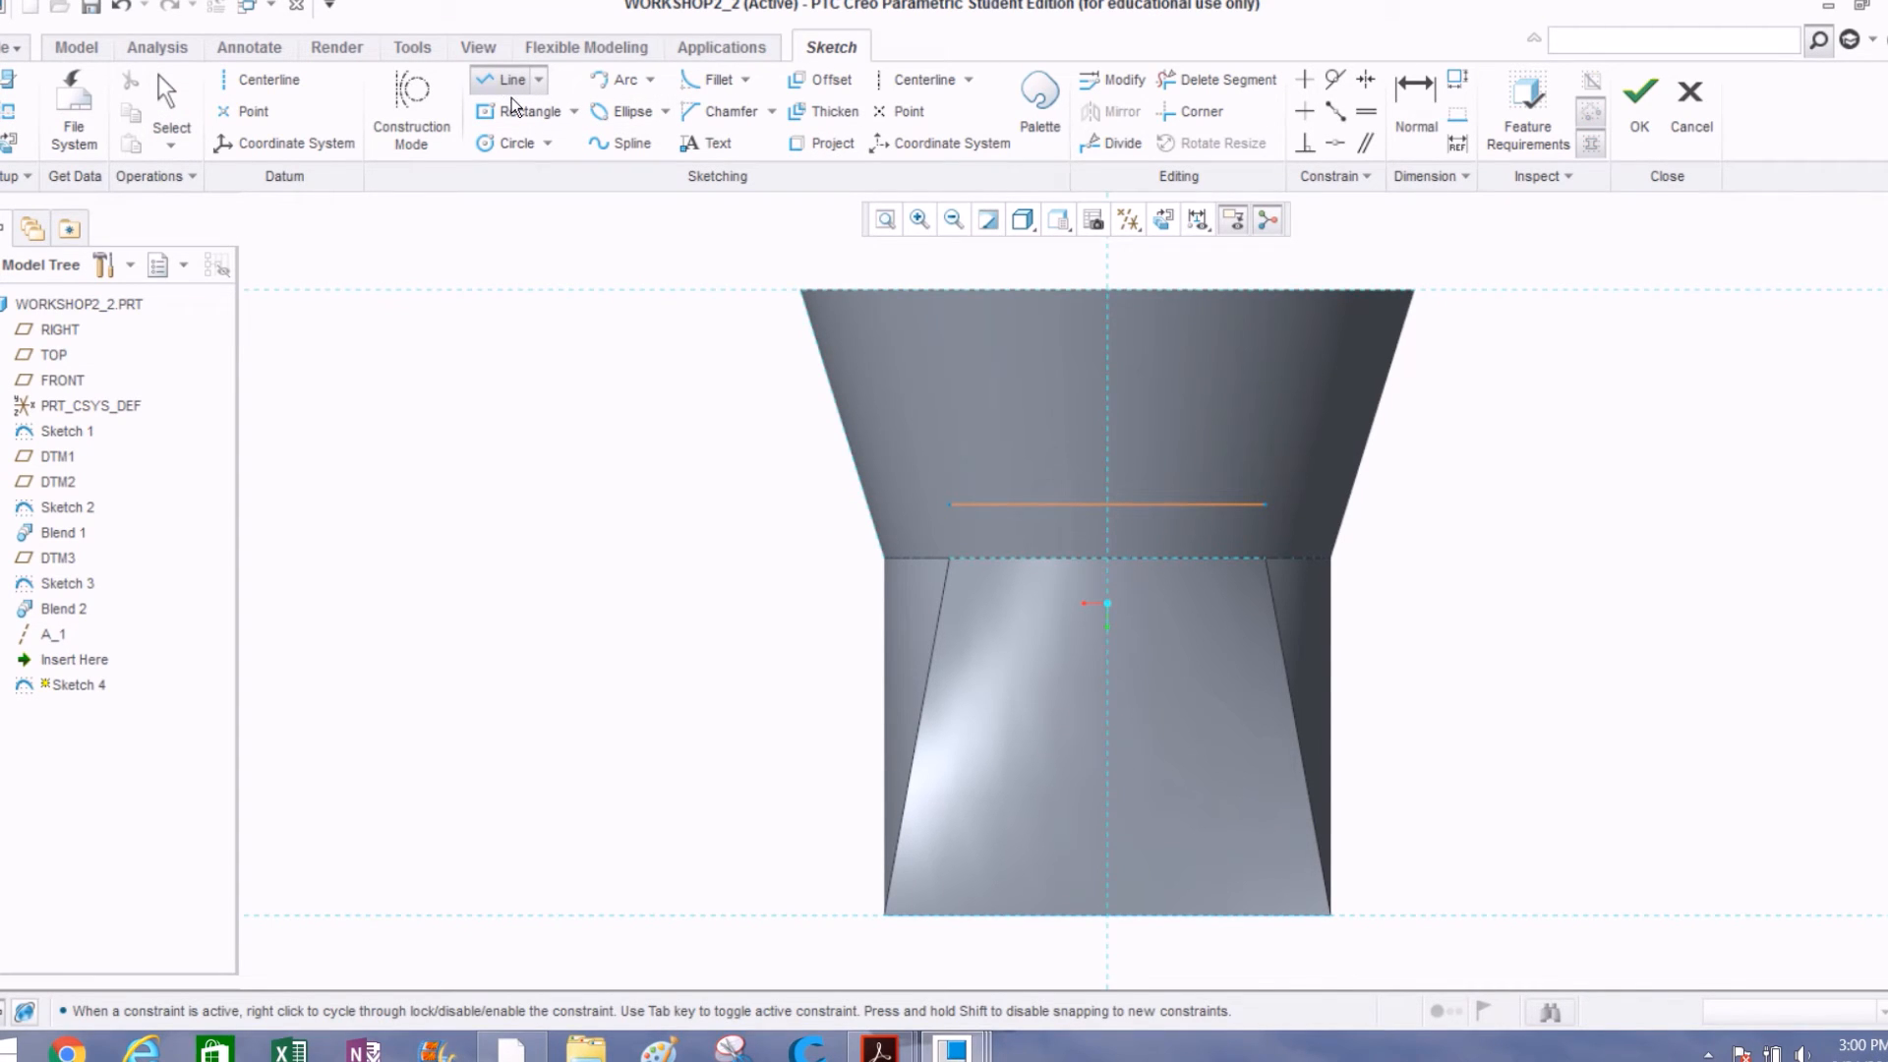
{"action": "left_click", "coordinate": [948, 503]}
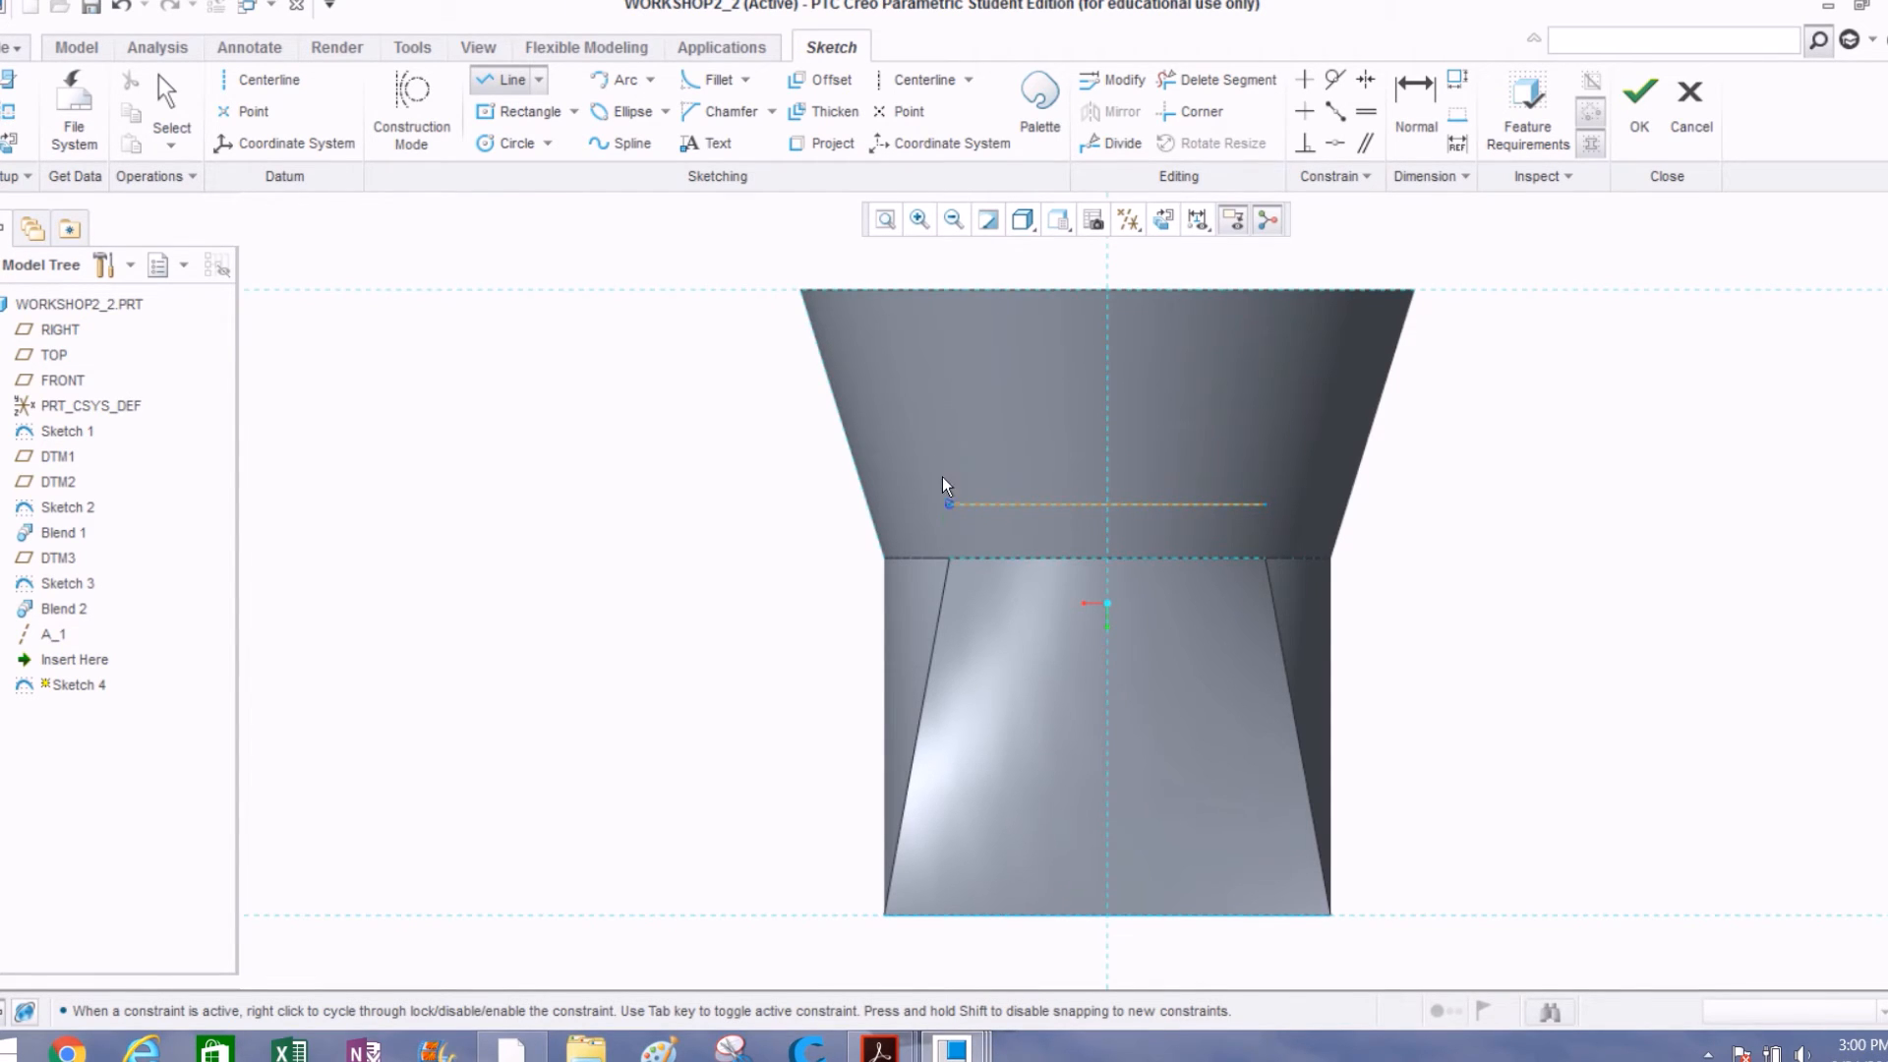
{"action": "left_click", "coordinate": [885, 298]}
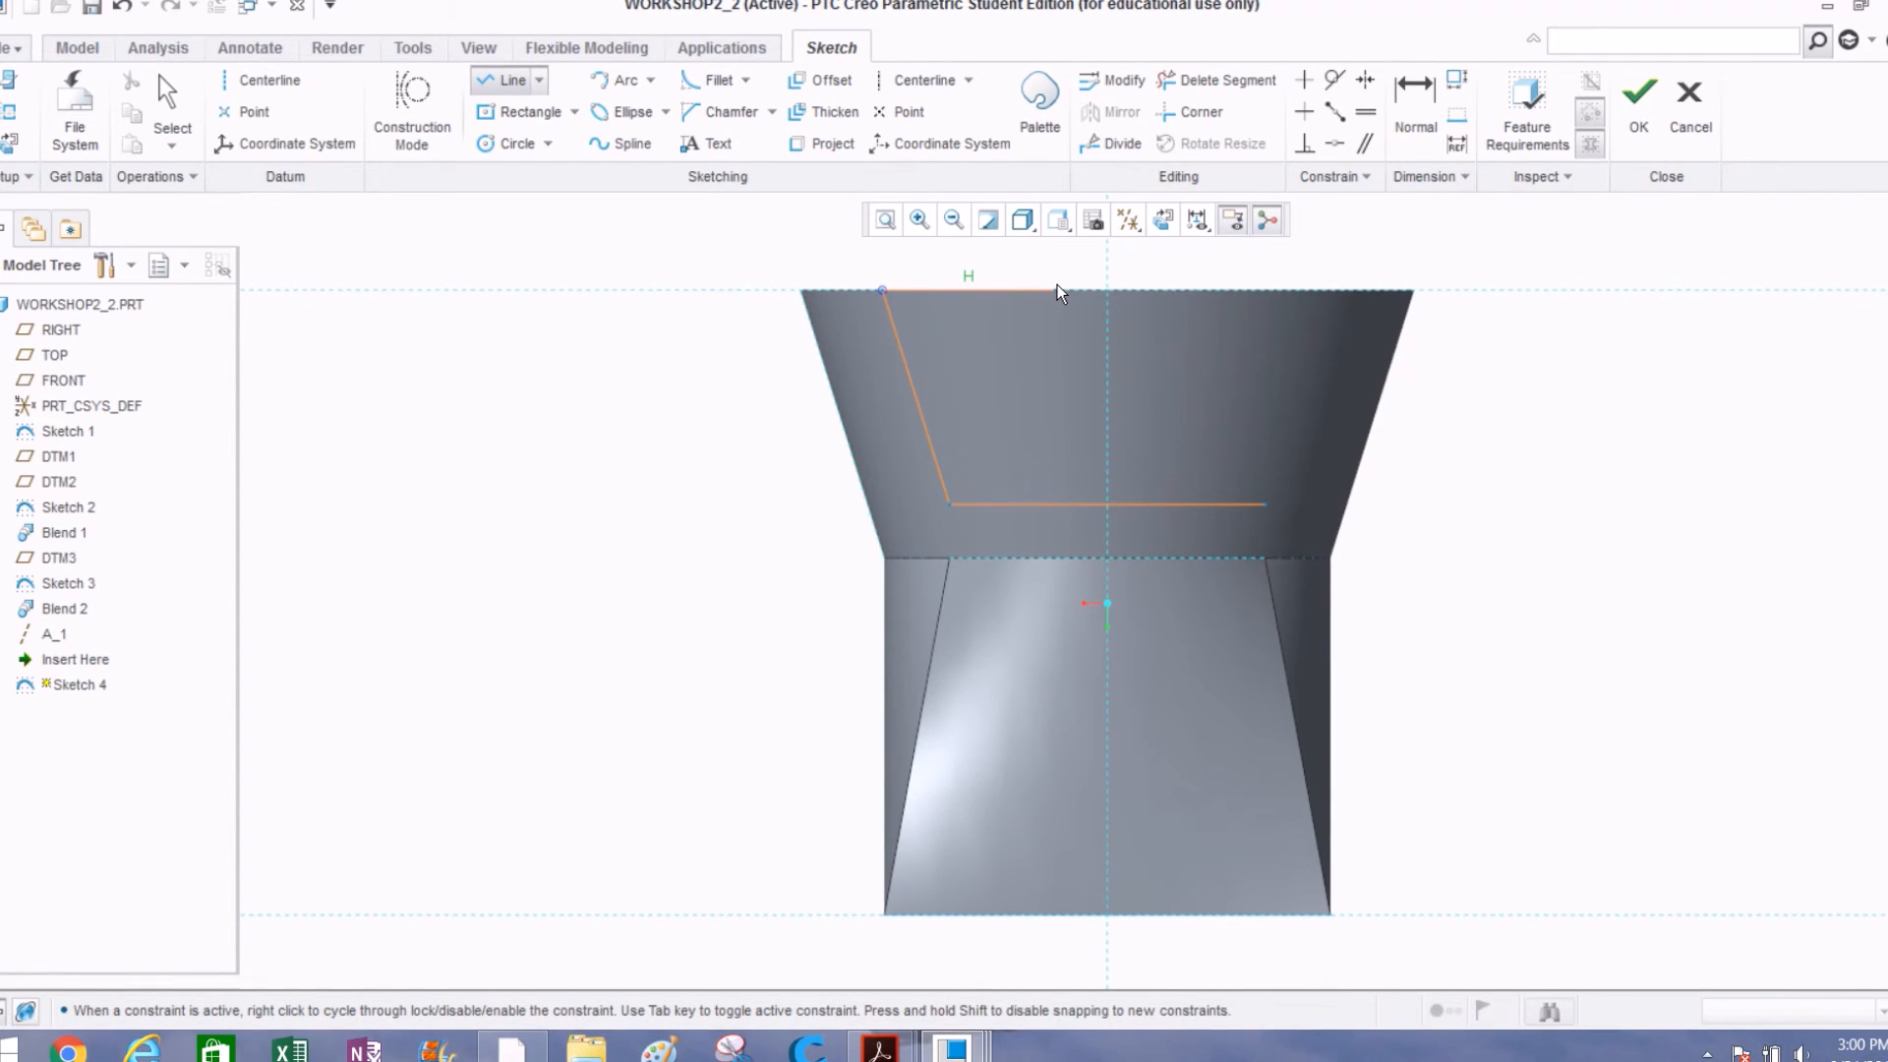
{"action": "left_click", "coordinate": [1107, 291]}
{"action": "left_click", "coordinate": [1110, 288]}
{"action": "left_click", "coordinate": [1107, 503]}
{"action": "left_click", "coordinate": [1105, 504]}
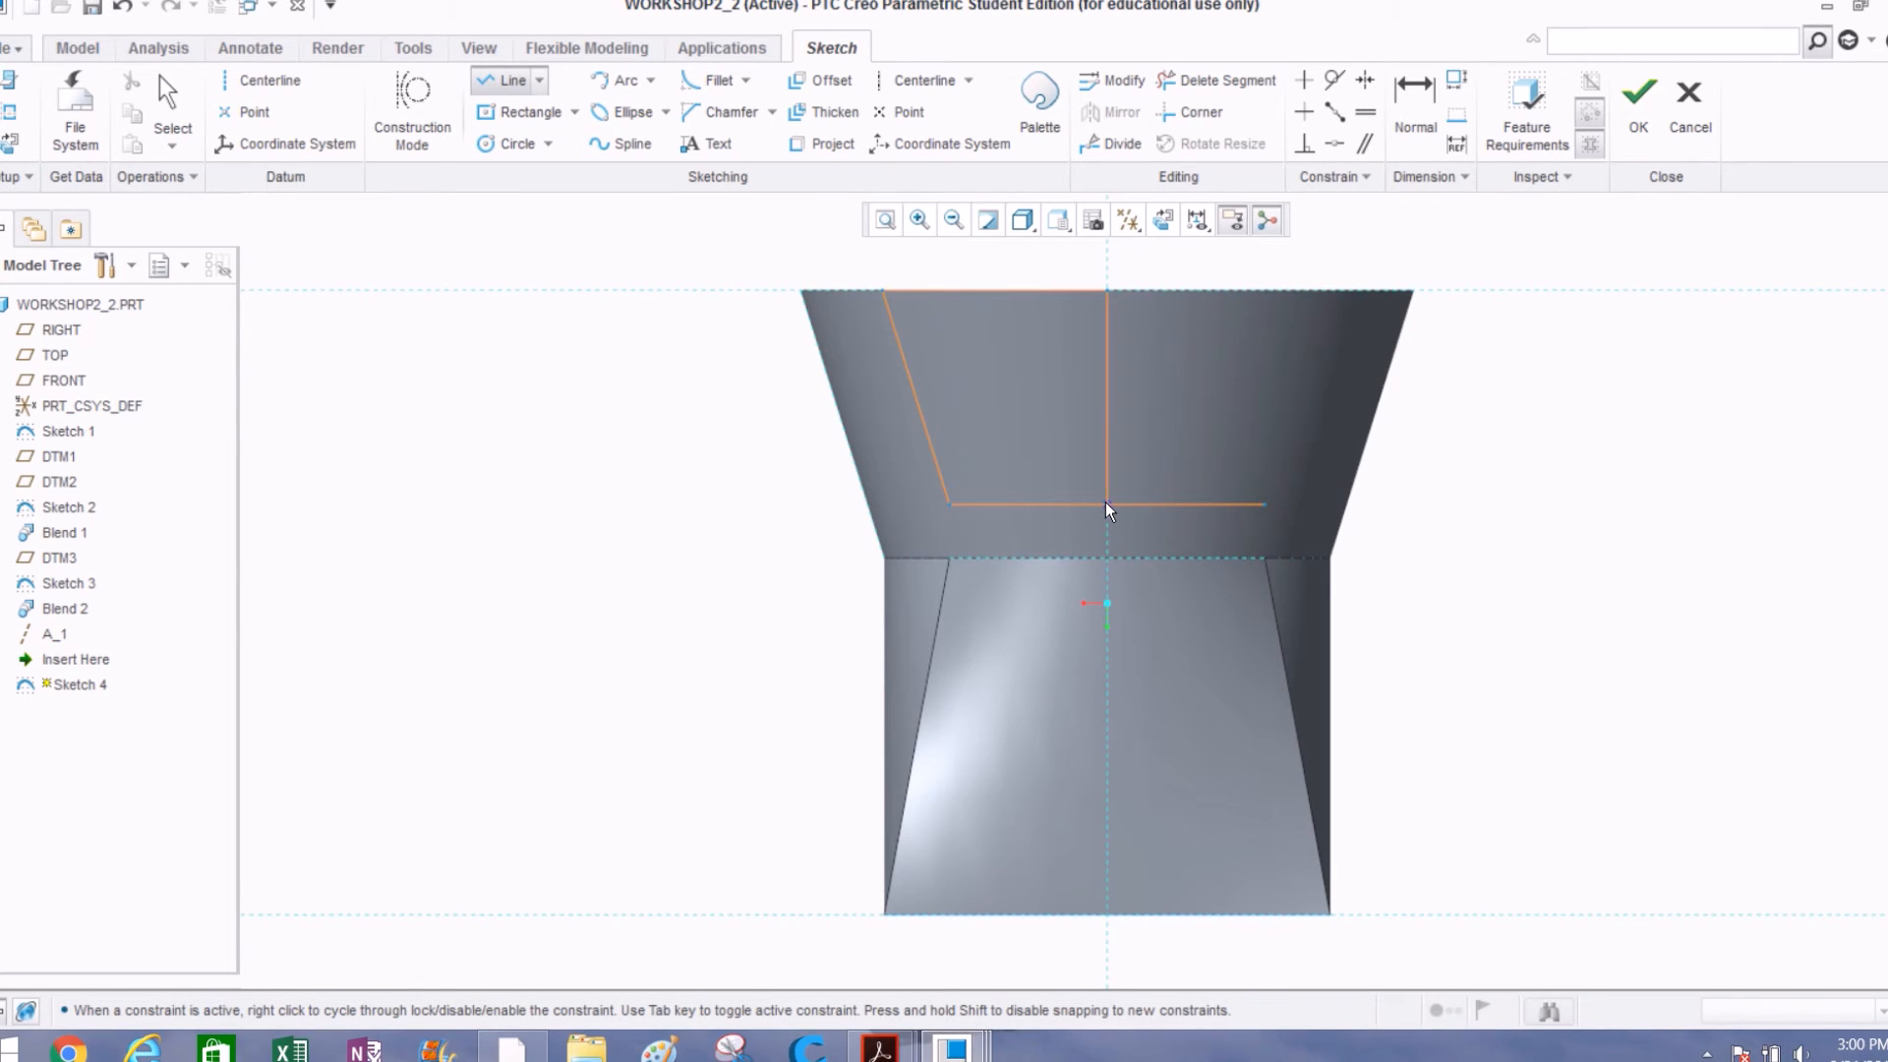
{"action": "middle_click", "coordinate": [1167, 452]}
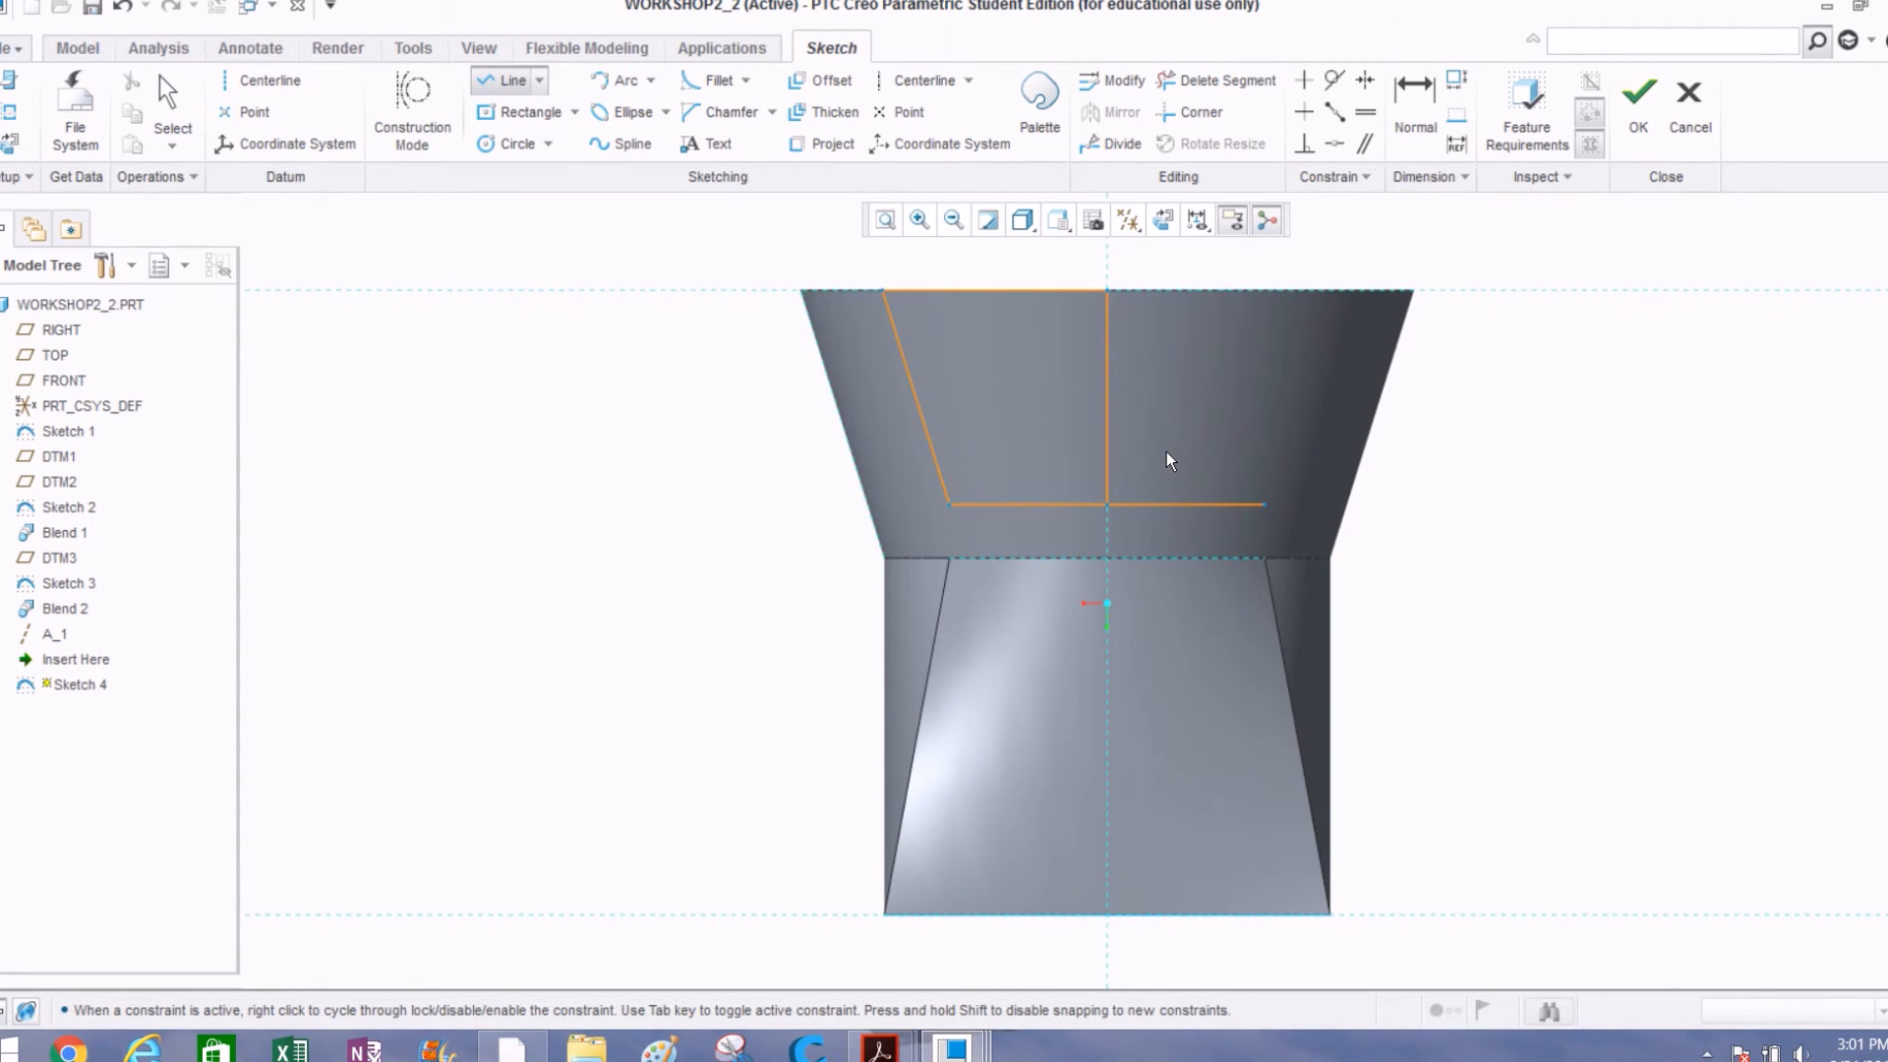
Step: Trim off the part of the offset line to the right of the vertical centre line and finish the sketch
{"action": "middle_click", "coordinate": [1168, 454]}
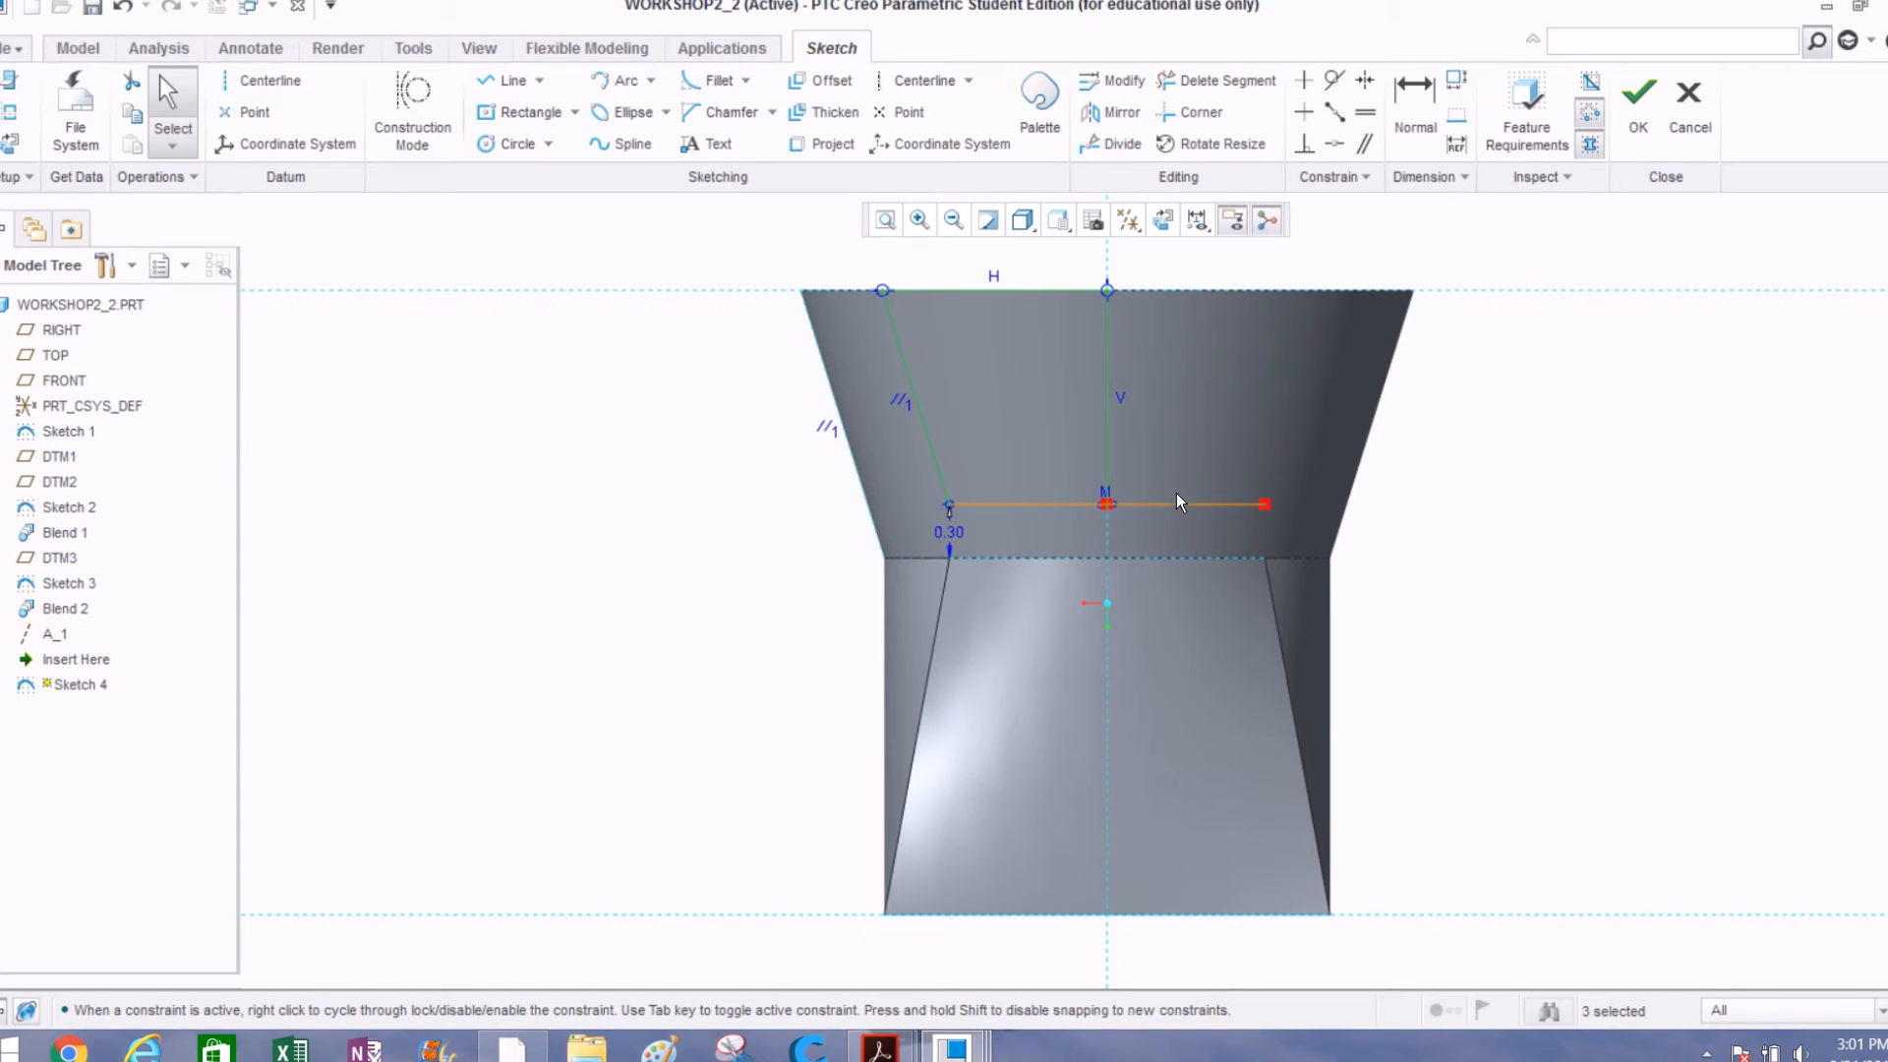
{"action": "left_click", "coordinate": [1202, 91]}
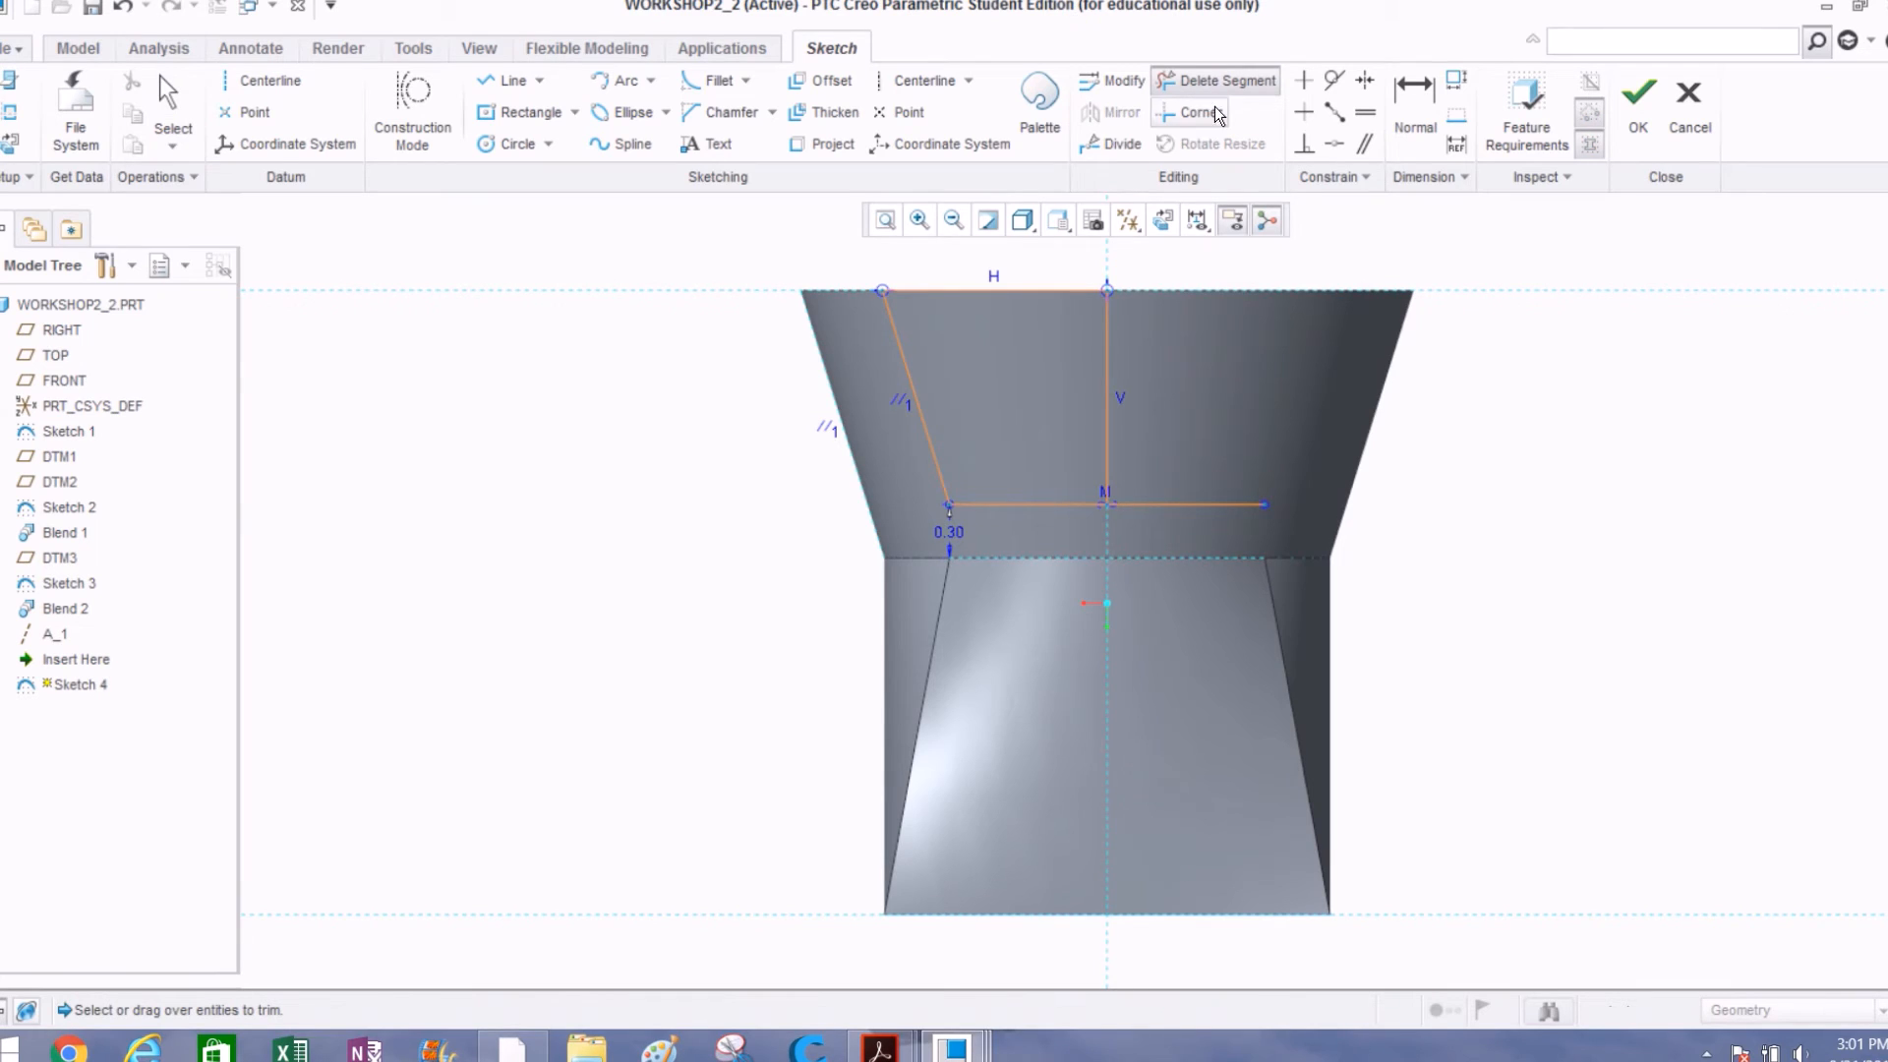
{"action": "left_click_drag", "start_coordinate": [1190, 506], "coordinate": [1189, 516]}
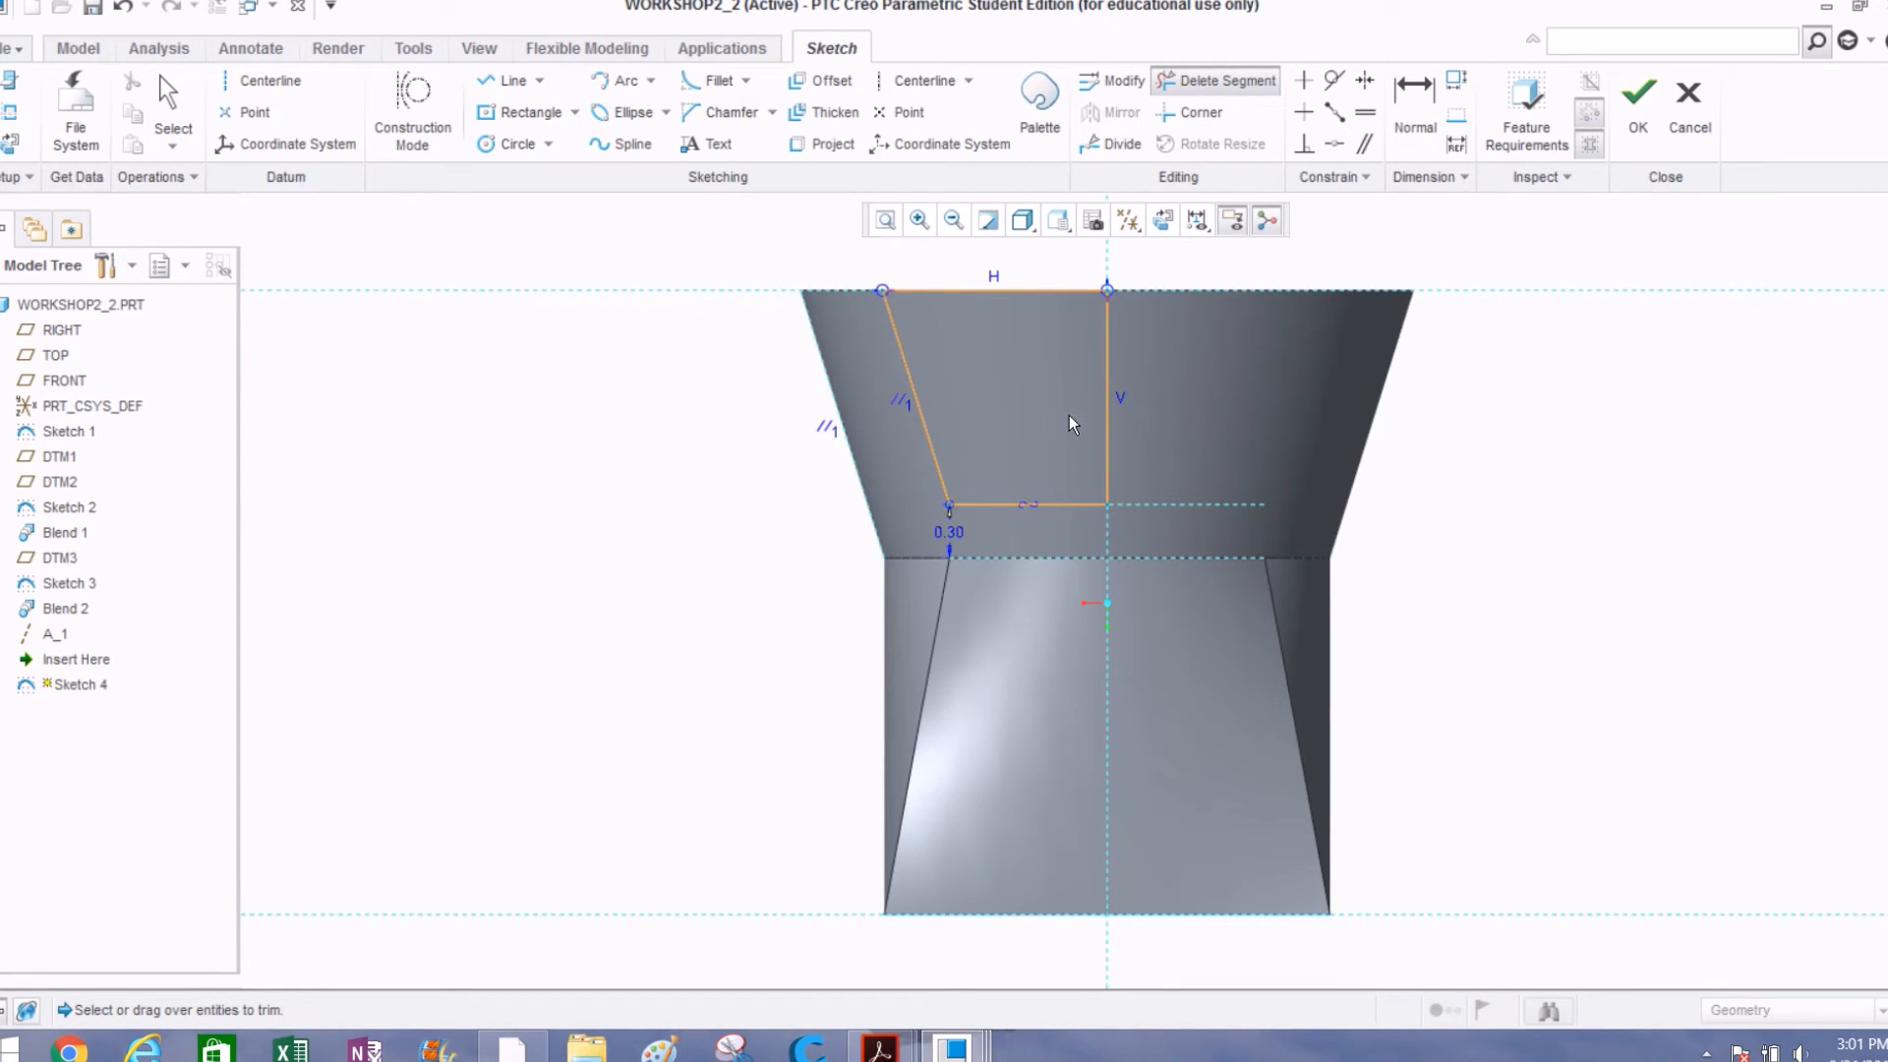
{"action": "middle_click", "coordinate": [1171, 428]}
{"action": "scroll", "coordinate": [1146, 399], "scroll_direction": "down", "scroll_amount": 2}
{"action": "mouse_move", "coordinate": [1146, 400]}
{"action": "middle_mouse_down"}
{"action": "mouse_move", "coordinate": [1135, 430]}
{"action": "mouse_move", "coordinate": [1054, 358]}
{"action": "middle_mouse_up"}
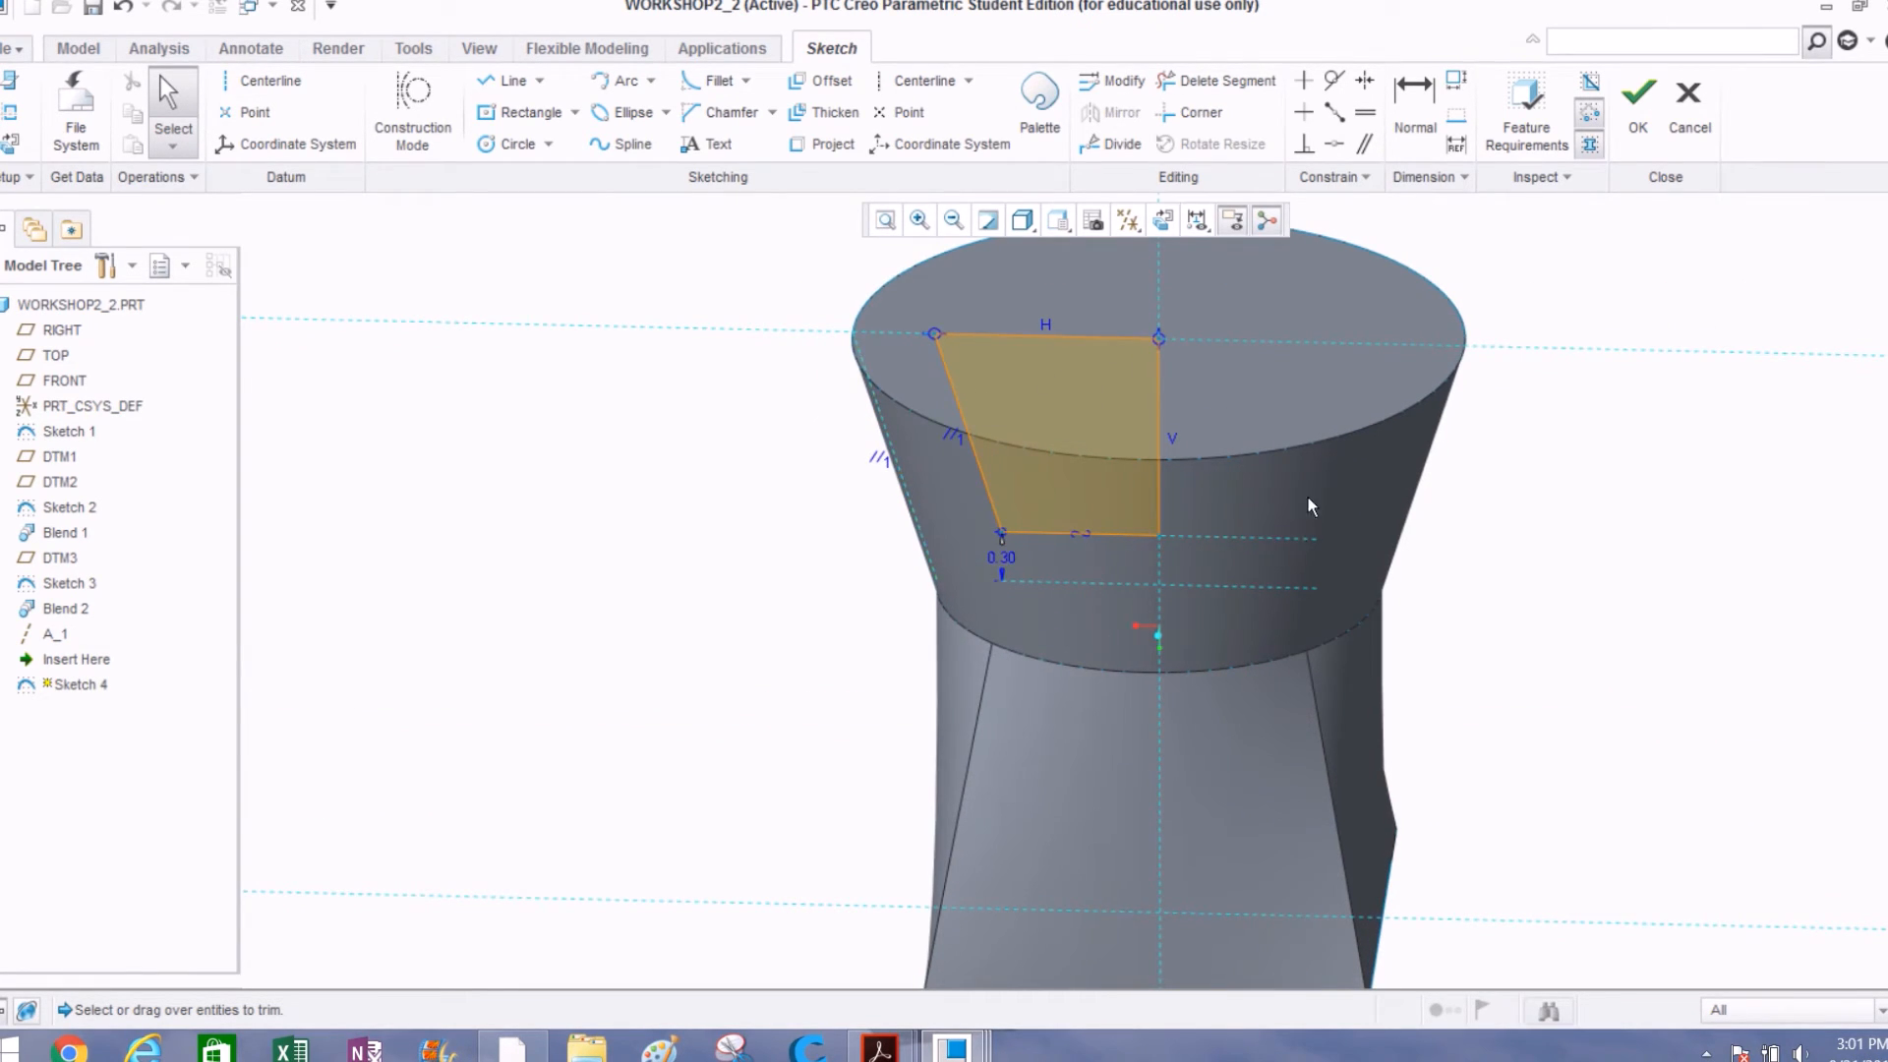
{"action": "left_click", "coordinate": [1621, 137]}
{"action": "left_click", "coordinate": [678, 588]}
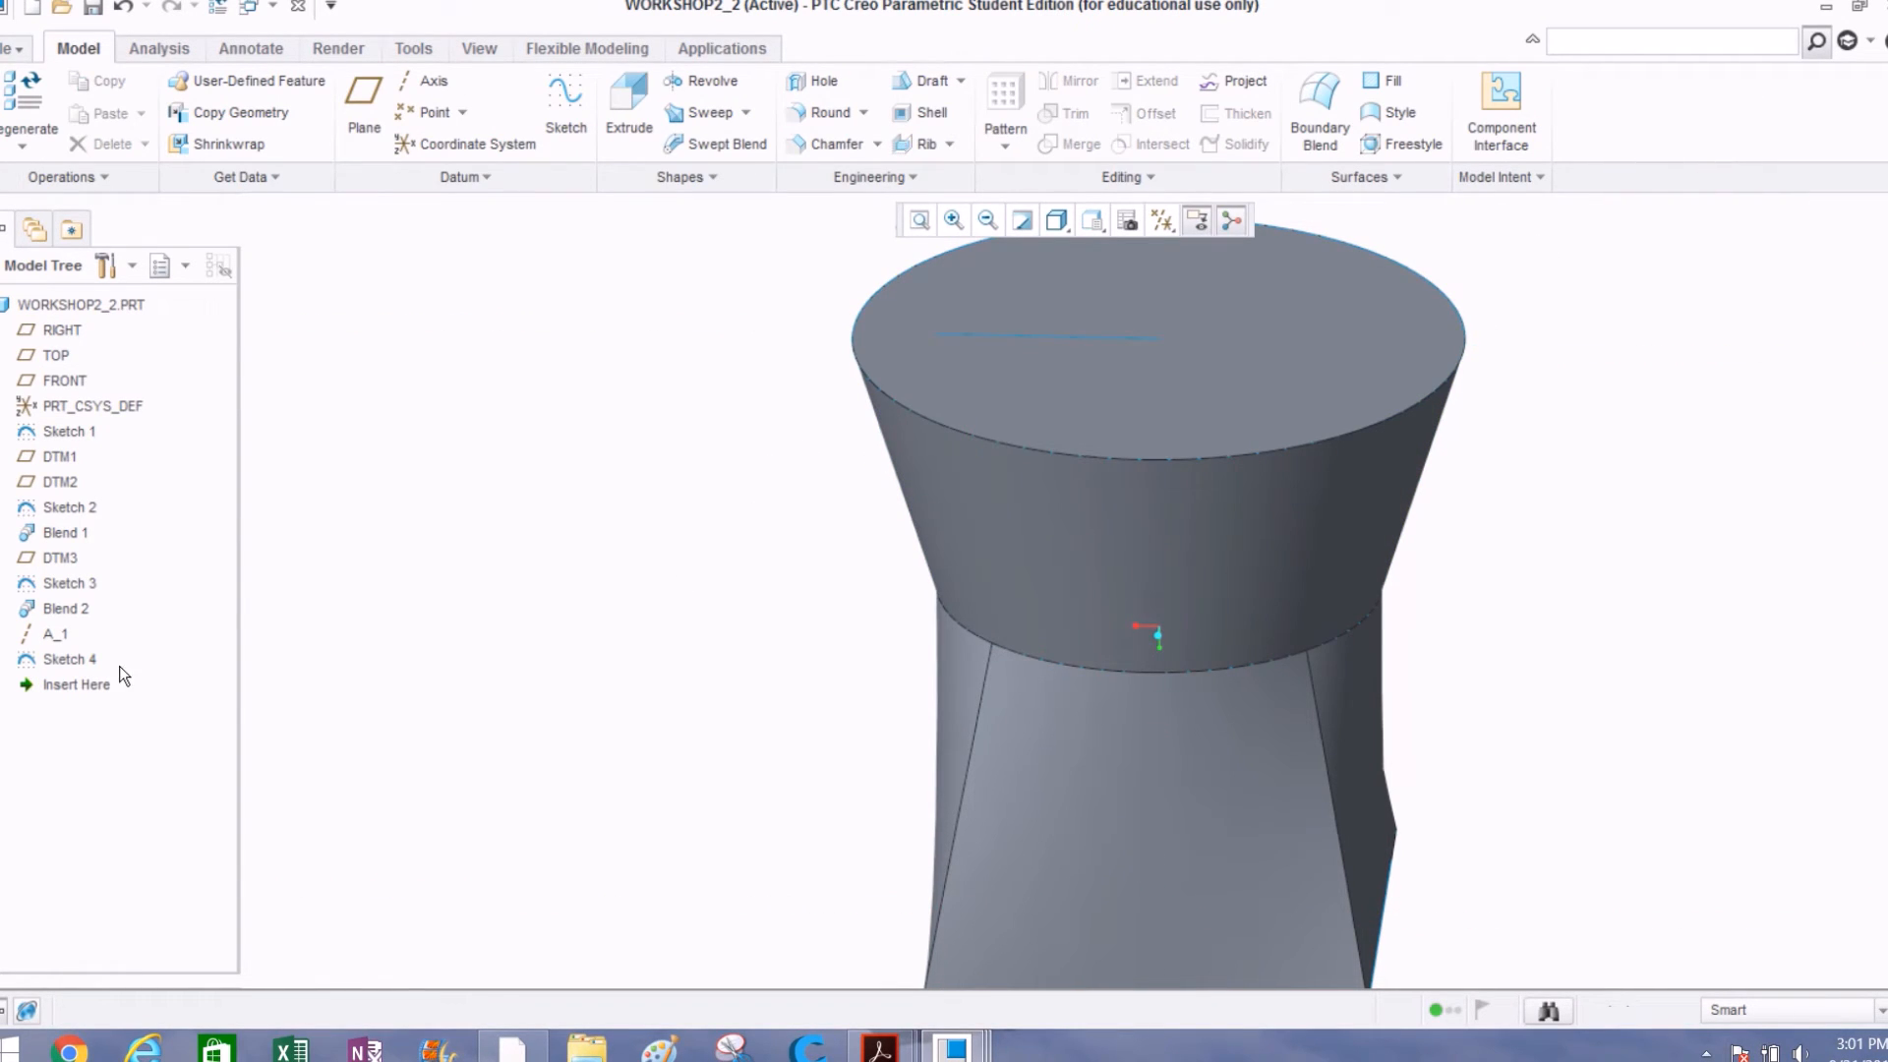
Step: Revolve Sketch 4 through 360° about axis A_1 as a cut that hollows the upper blend
{"action": "left_click", "coordinate": [79, 661]}
{"action": "mouse_move", "coordinate": [978, 515]}
{"action": "middle_mouse_down"}
{"action": "mouse_move", "coordinate": [953, 637]}
{"action": "mouse_move", "coordinate": [971, 534]}
{"action": "middle_mouse_up"}
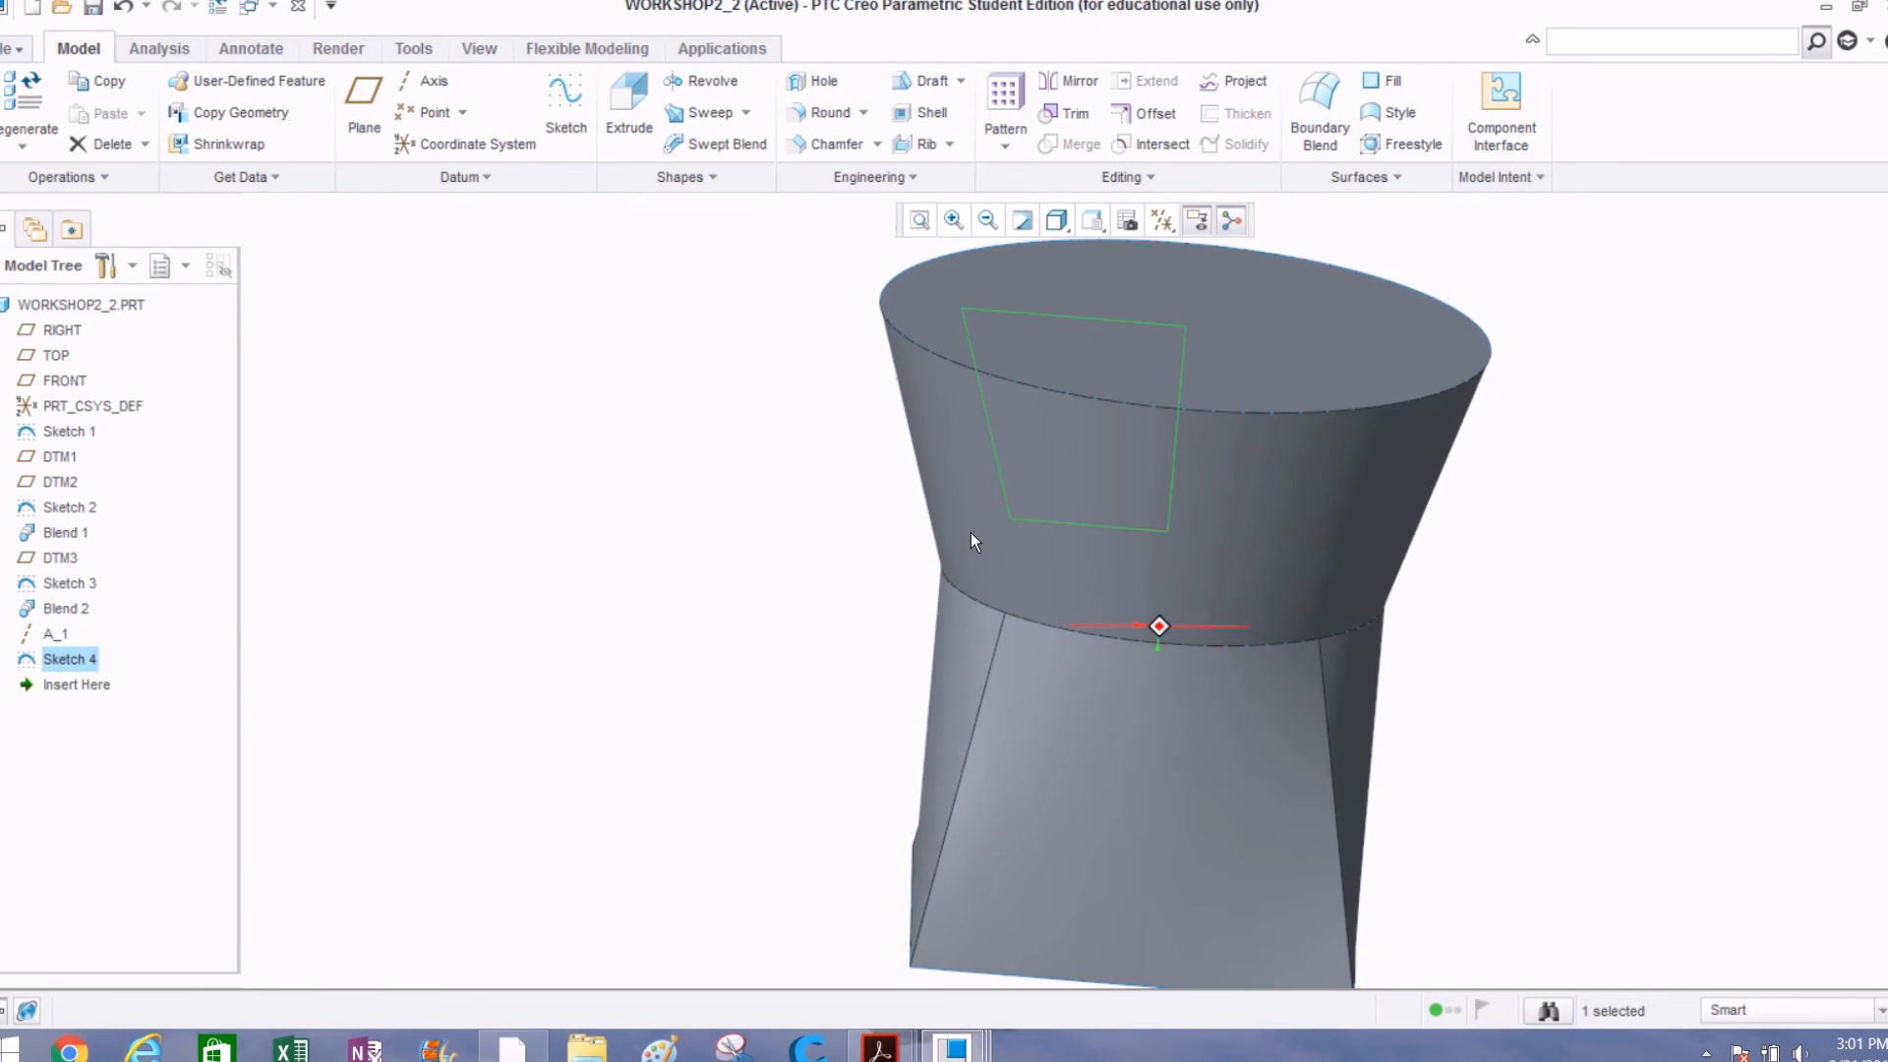
{"action": "left_click", "coordinate": [693, 543]}
{"action": "middle_click_drag", "start_coordinate": [679, 548], "coordinate": [657, 541]}
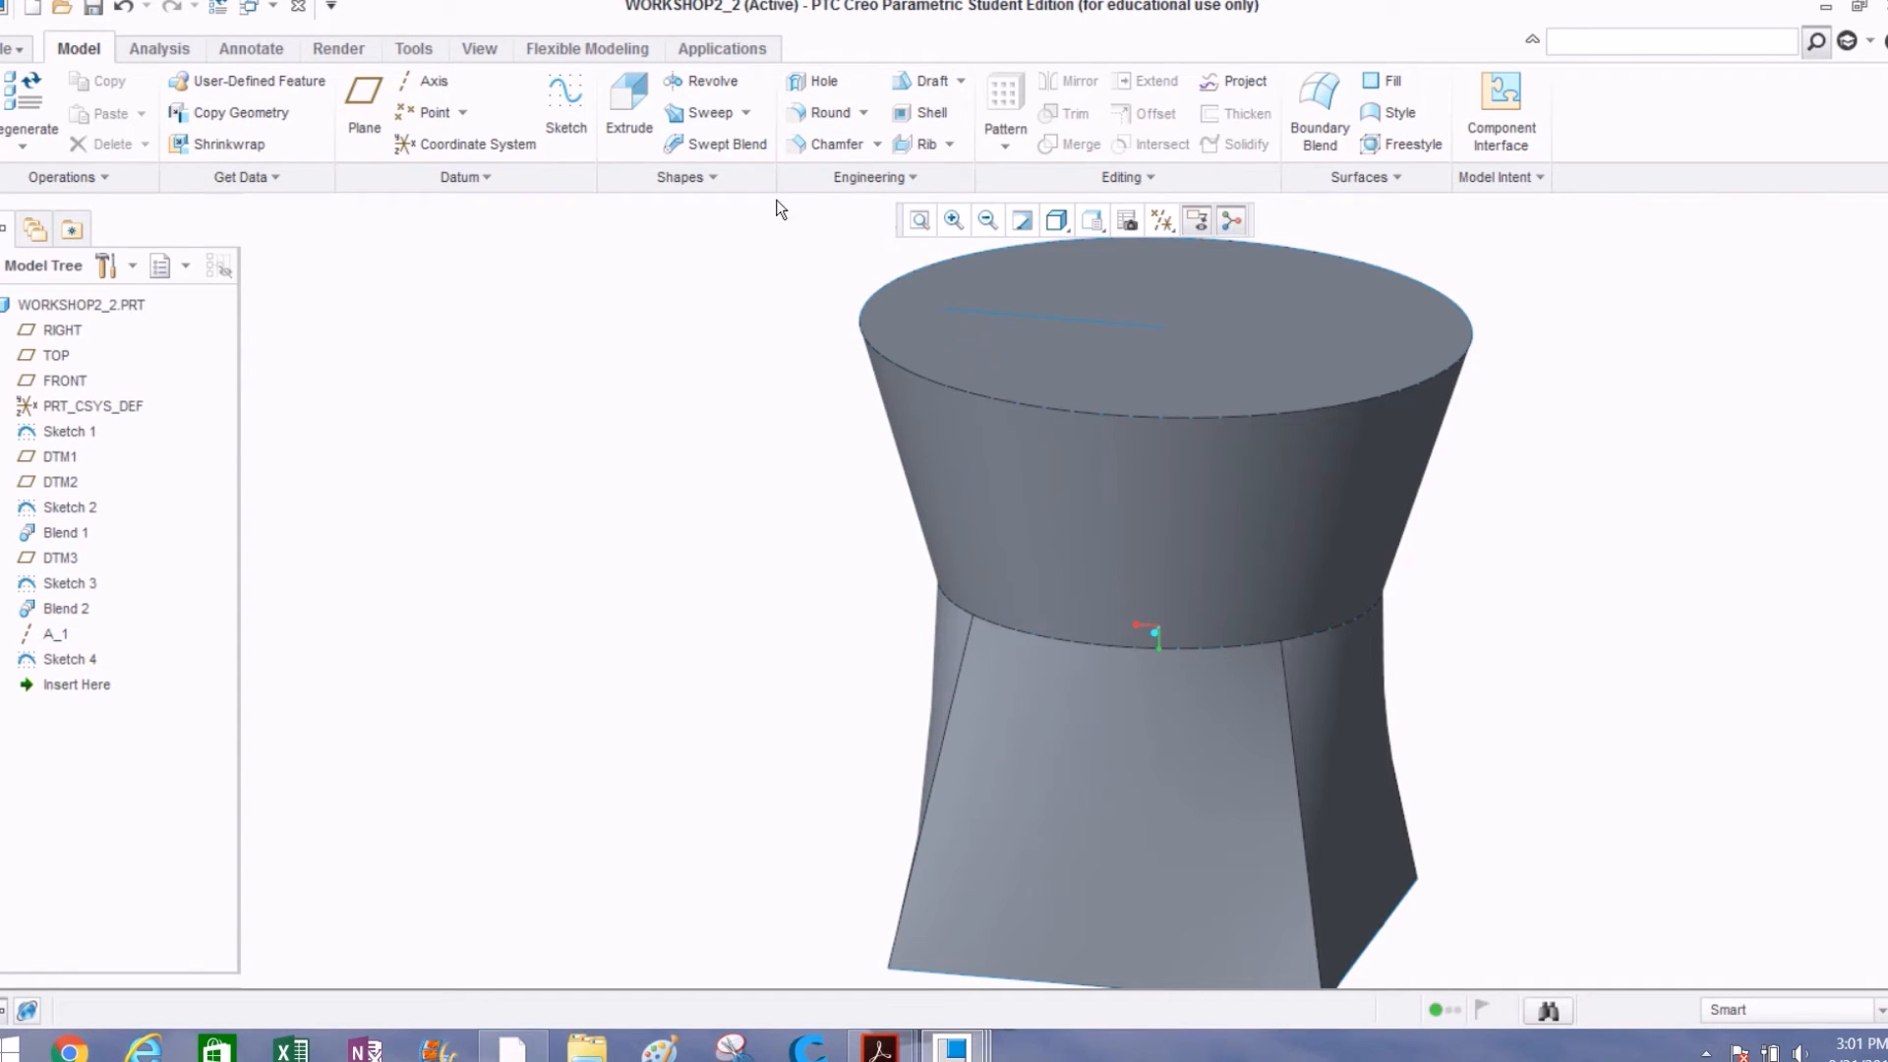
{"action": "left_click", "coordinate": [713, 82]}
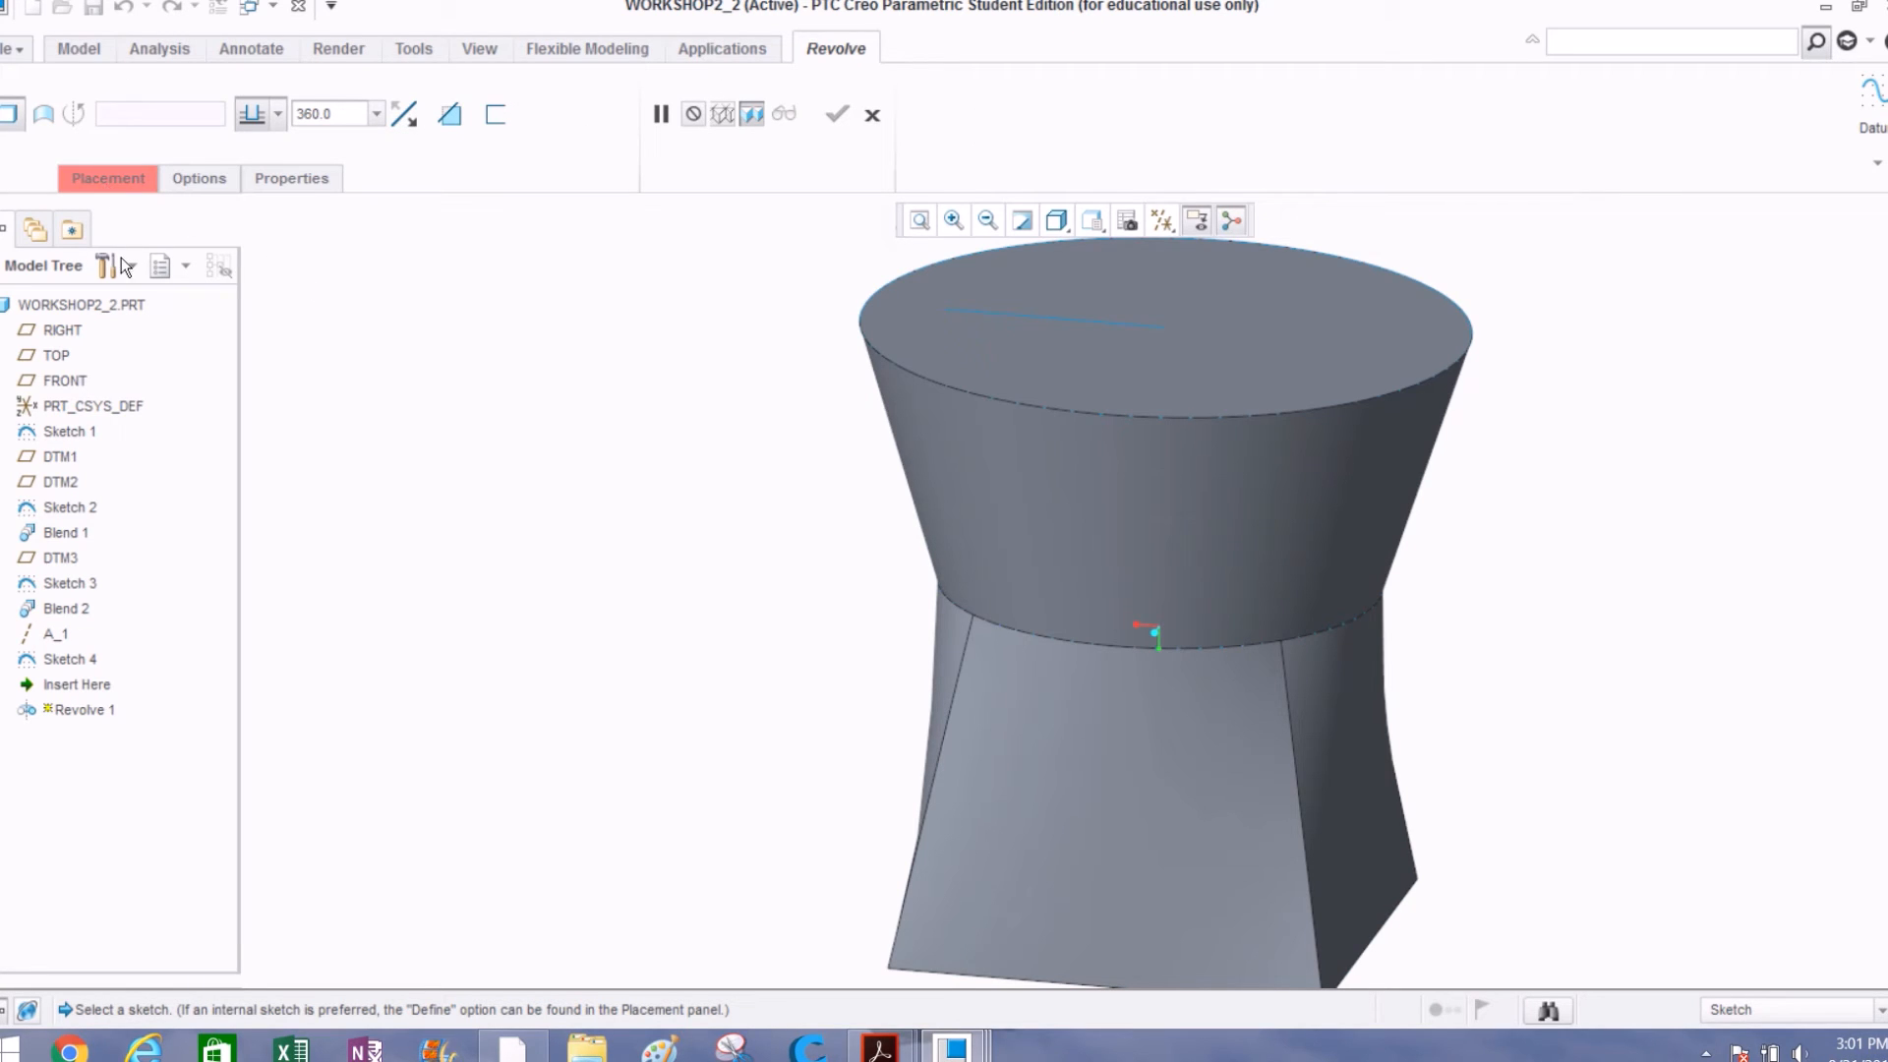
{"action": "left_click", "coordinate": [59, 658]}
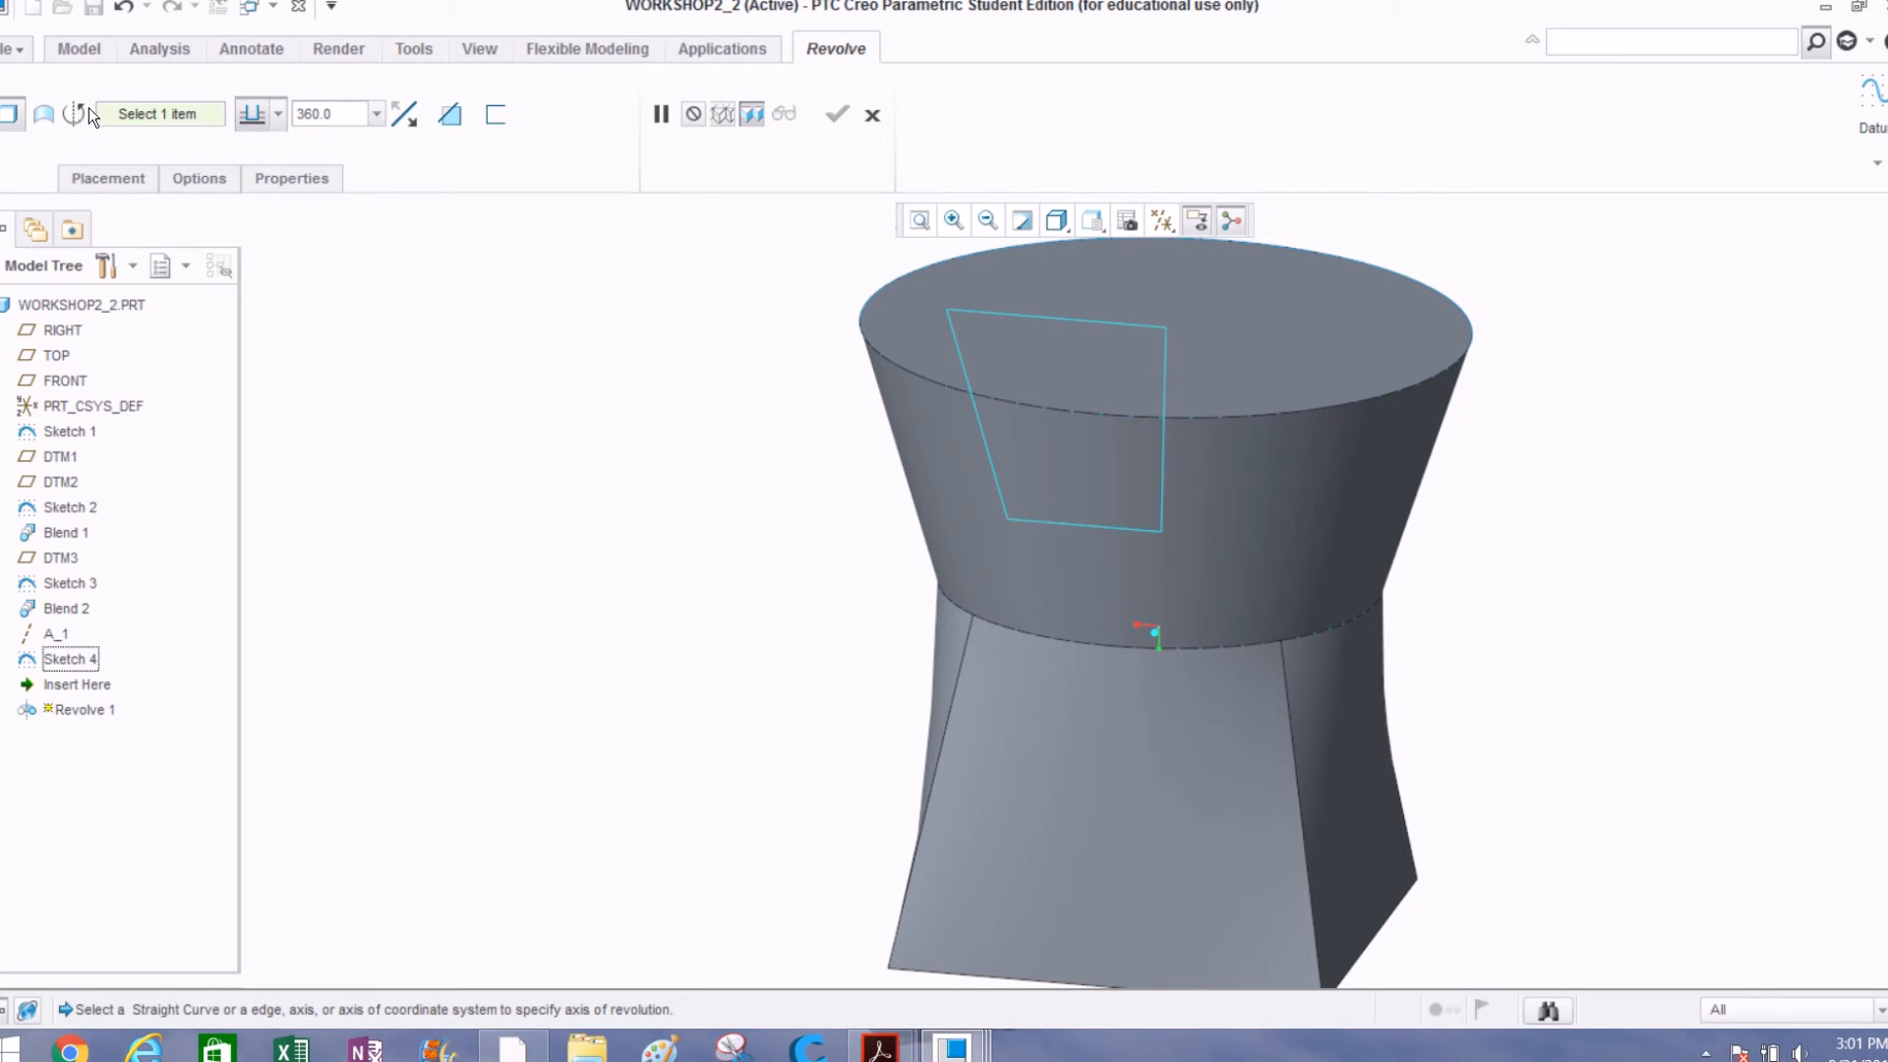
{"action": "left_click", "coordinate": [134, 114]}
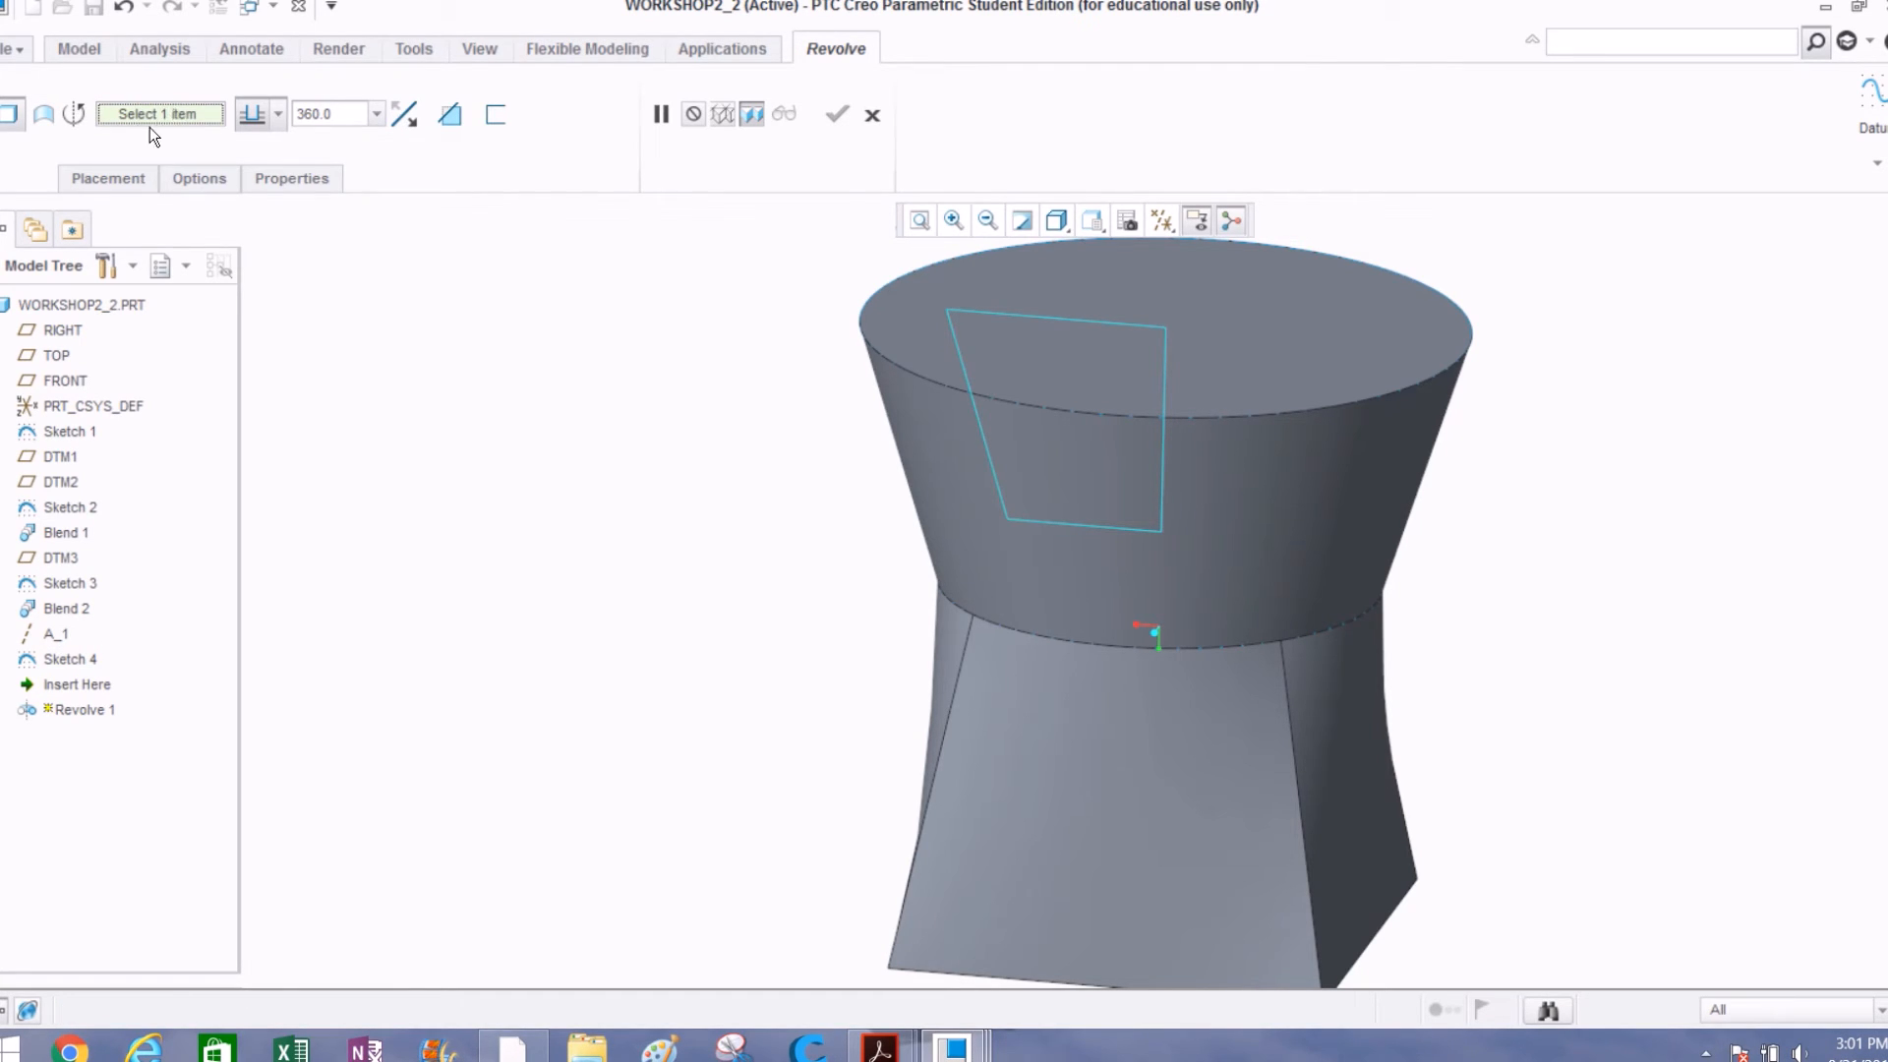
{"action": "left_click", "coordinate": [55, 635]}
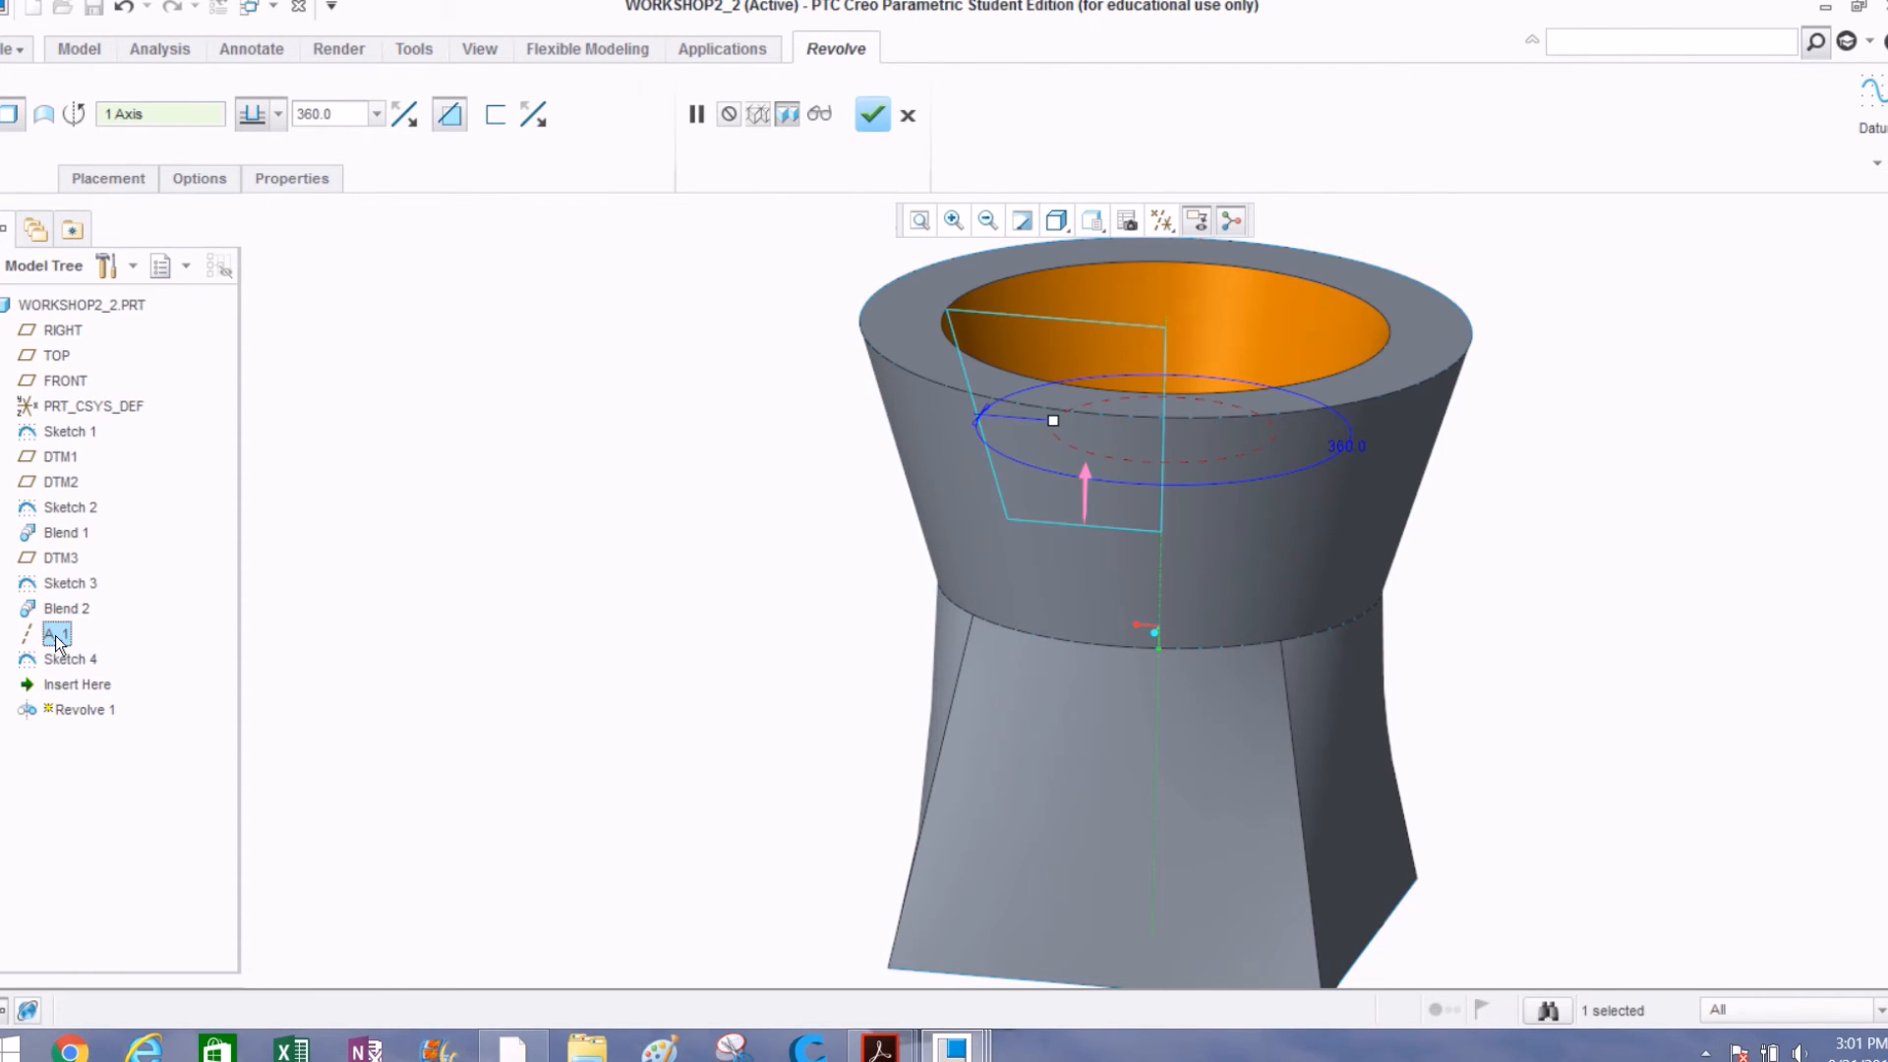
{"action": "left_click", "coordinate": [872, 114]}
{"action": "middle_click_drag", "start_coordinate": [1082, 315], "coordinate": [1006, 295]}
{"action": "left_click", "coordinate": [384, 385]}
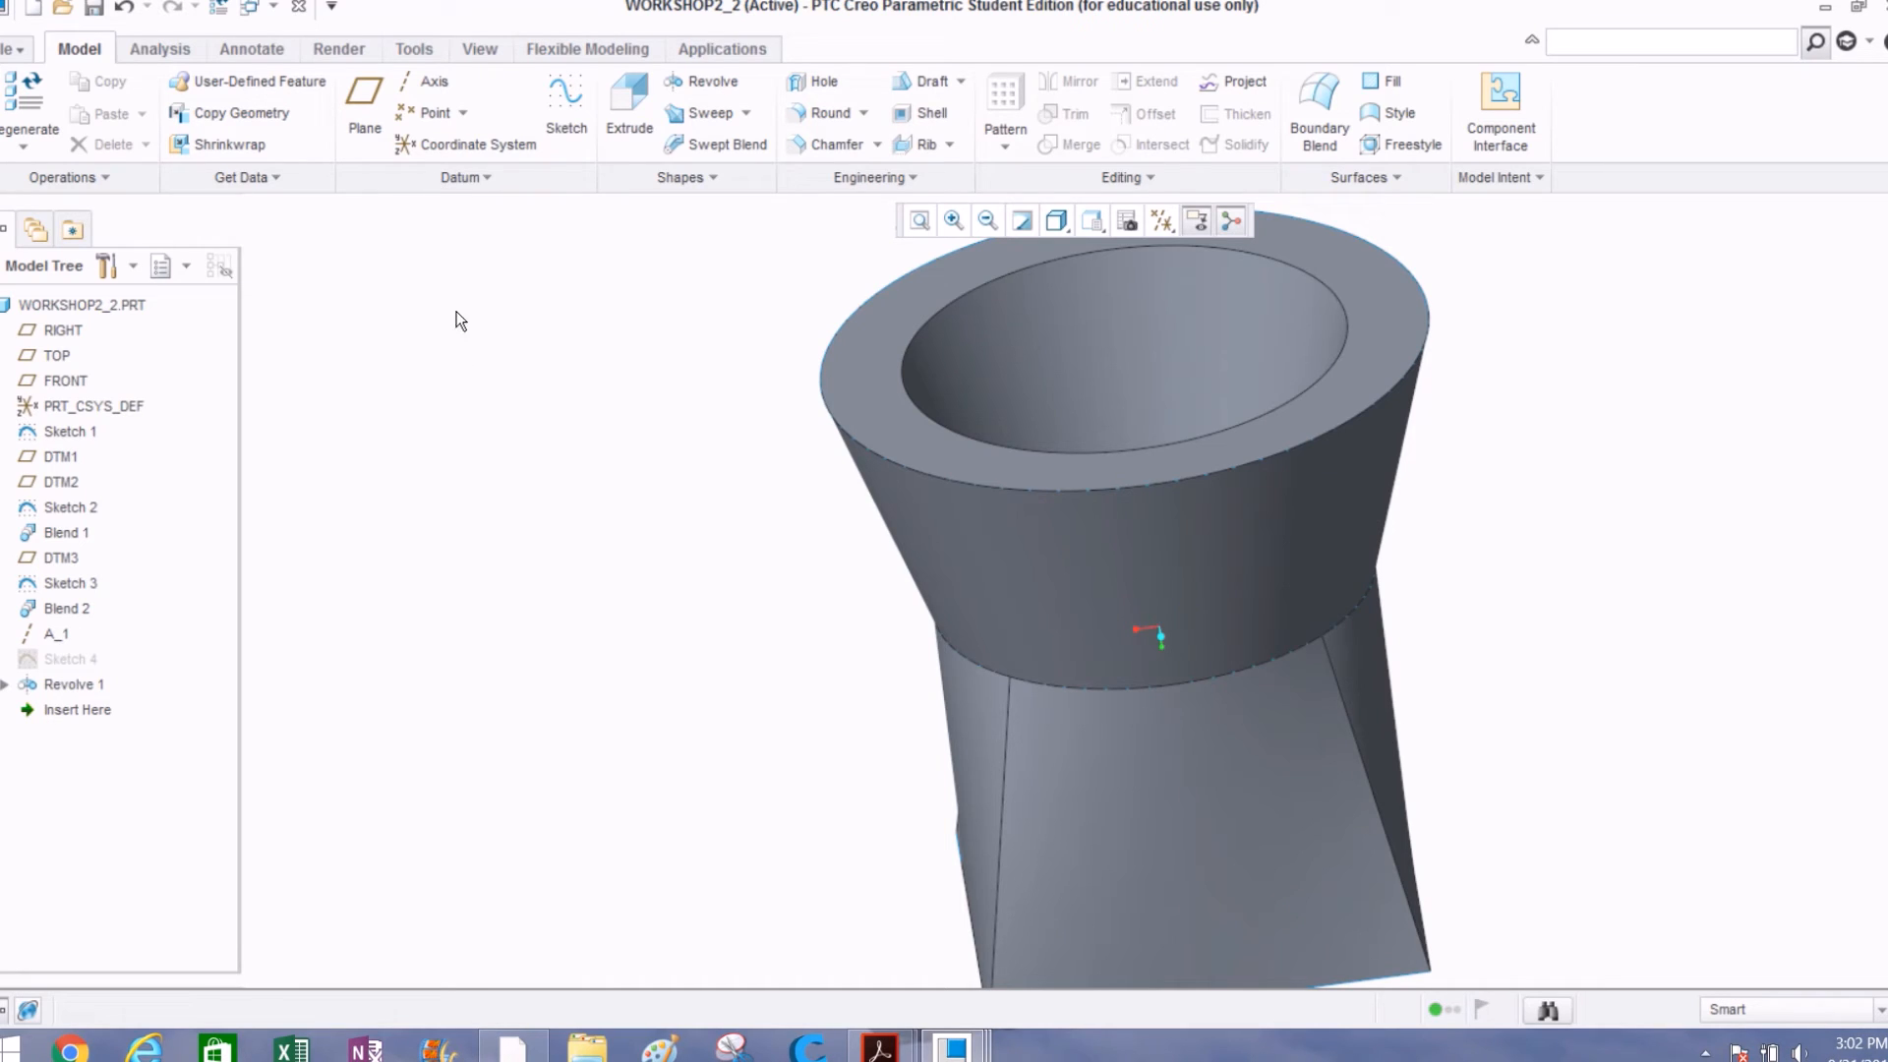
{"action": "middle_click_drag", "start_coordinate": [489, 433], "coordinate": [498, 364]}
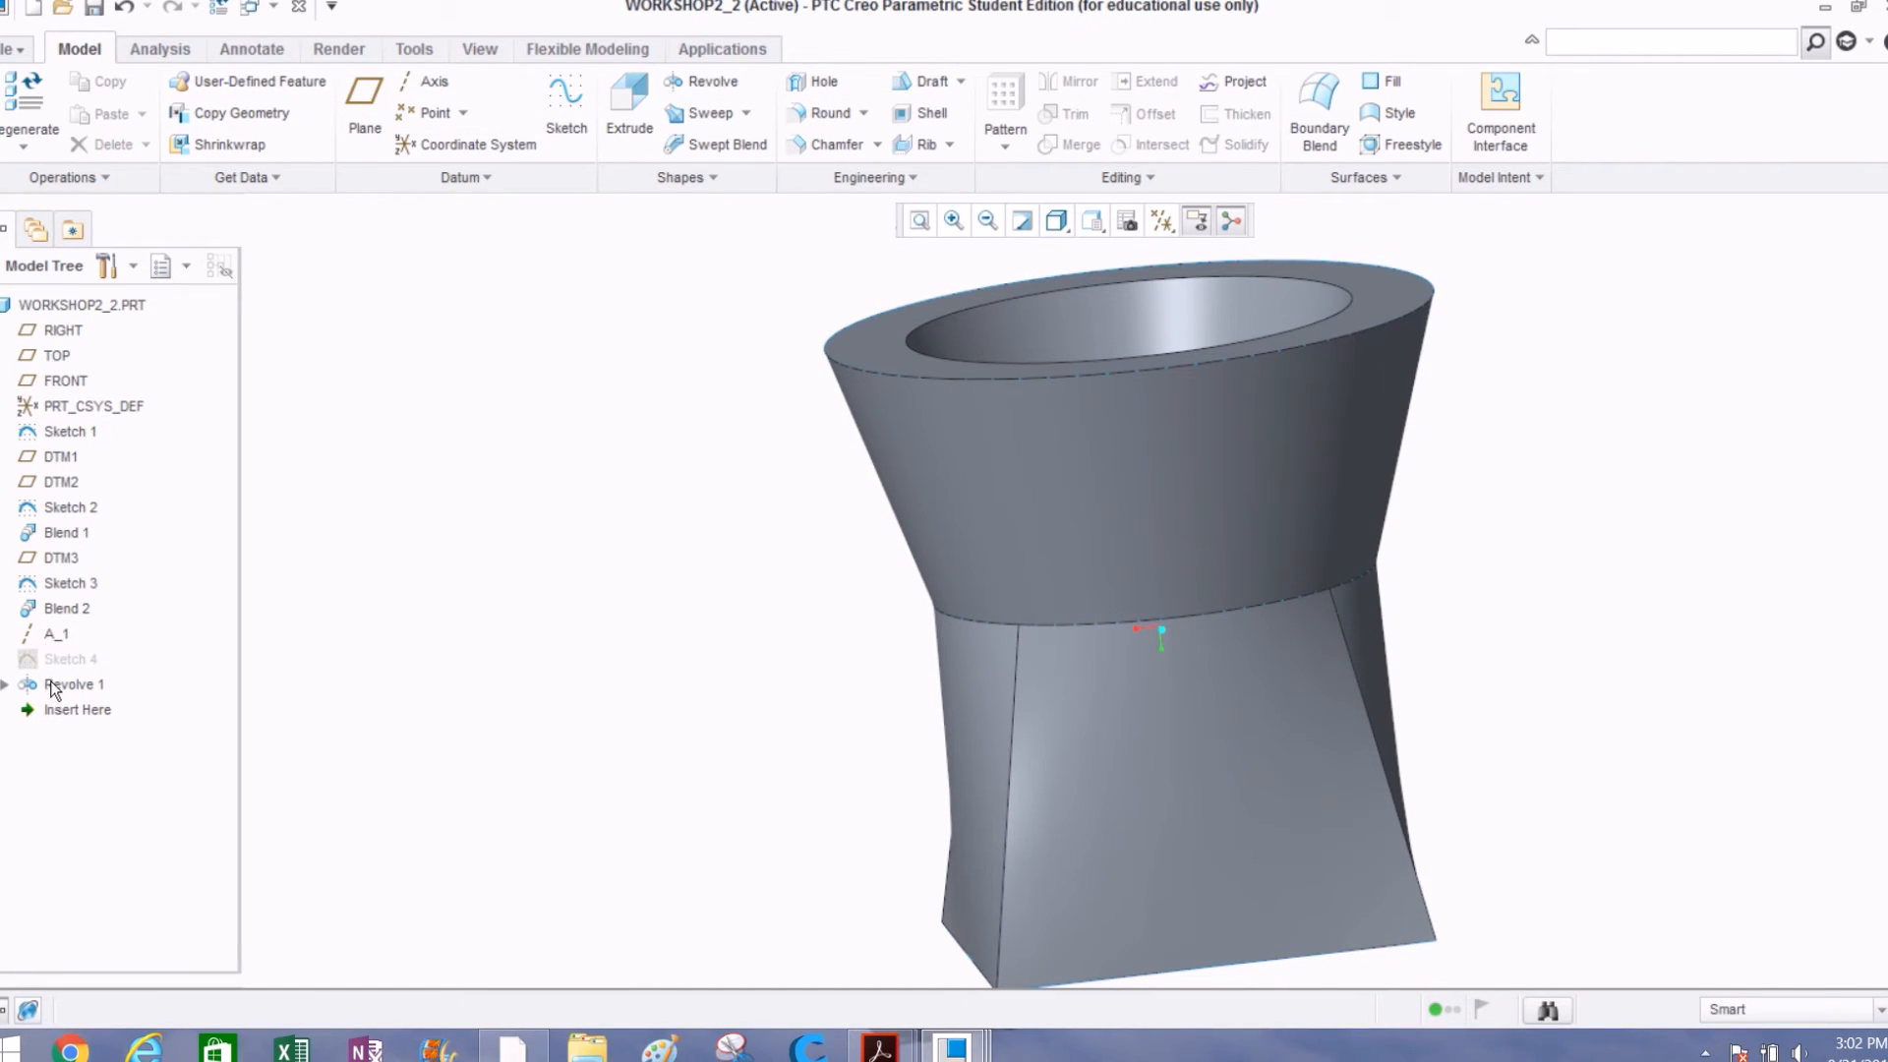
{"action": "left_click", "coordinate": [44, 557]}
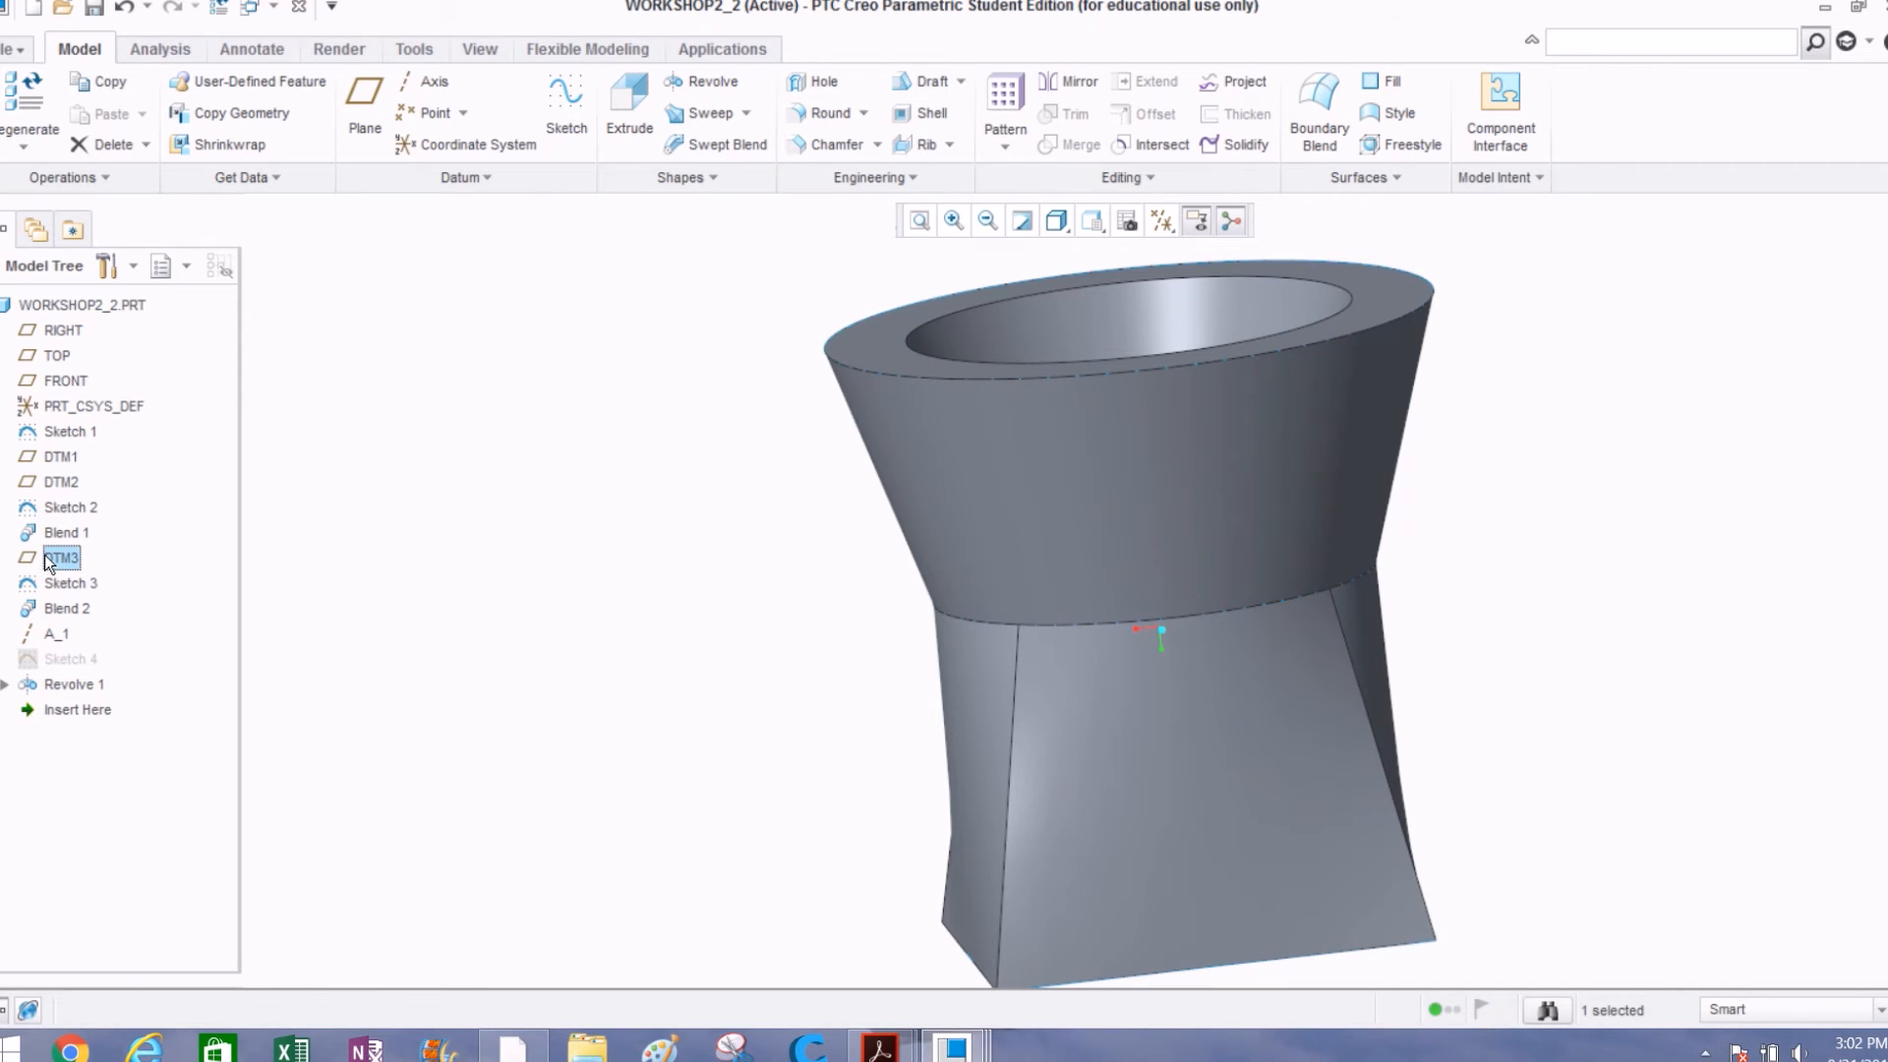
{"action": "left_click", "coordinate": [570, 102]}
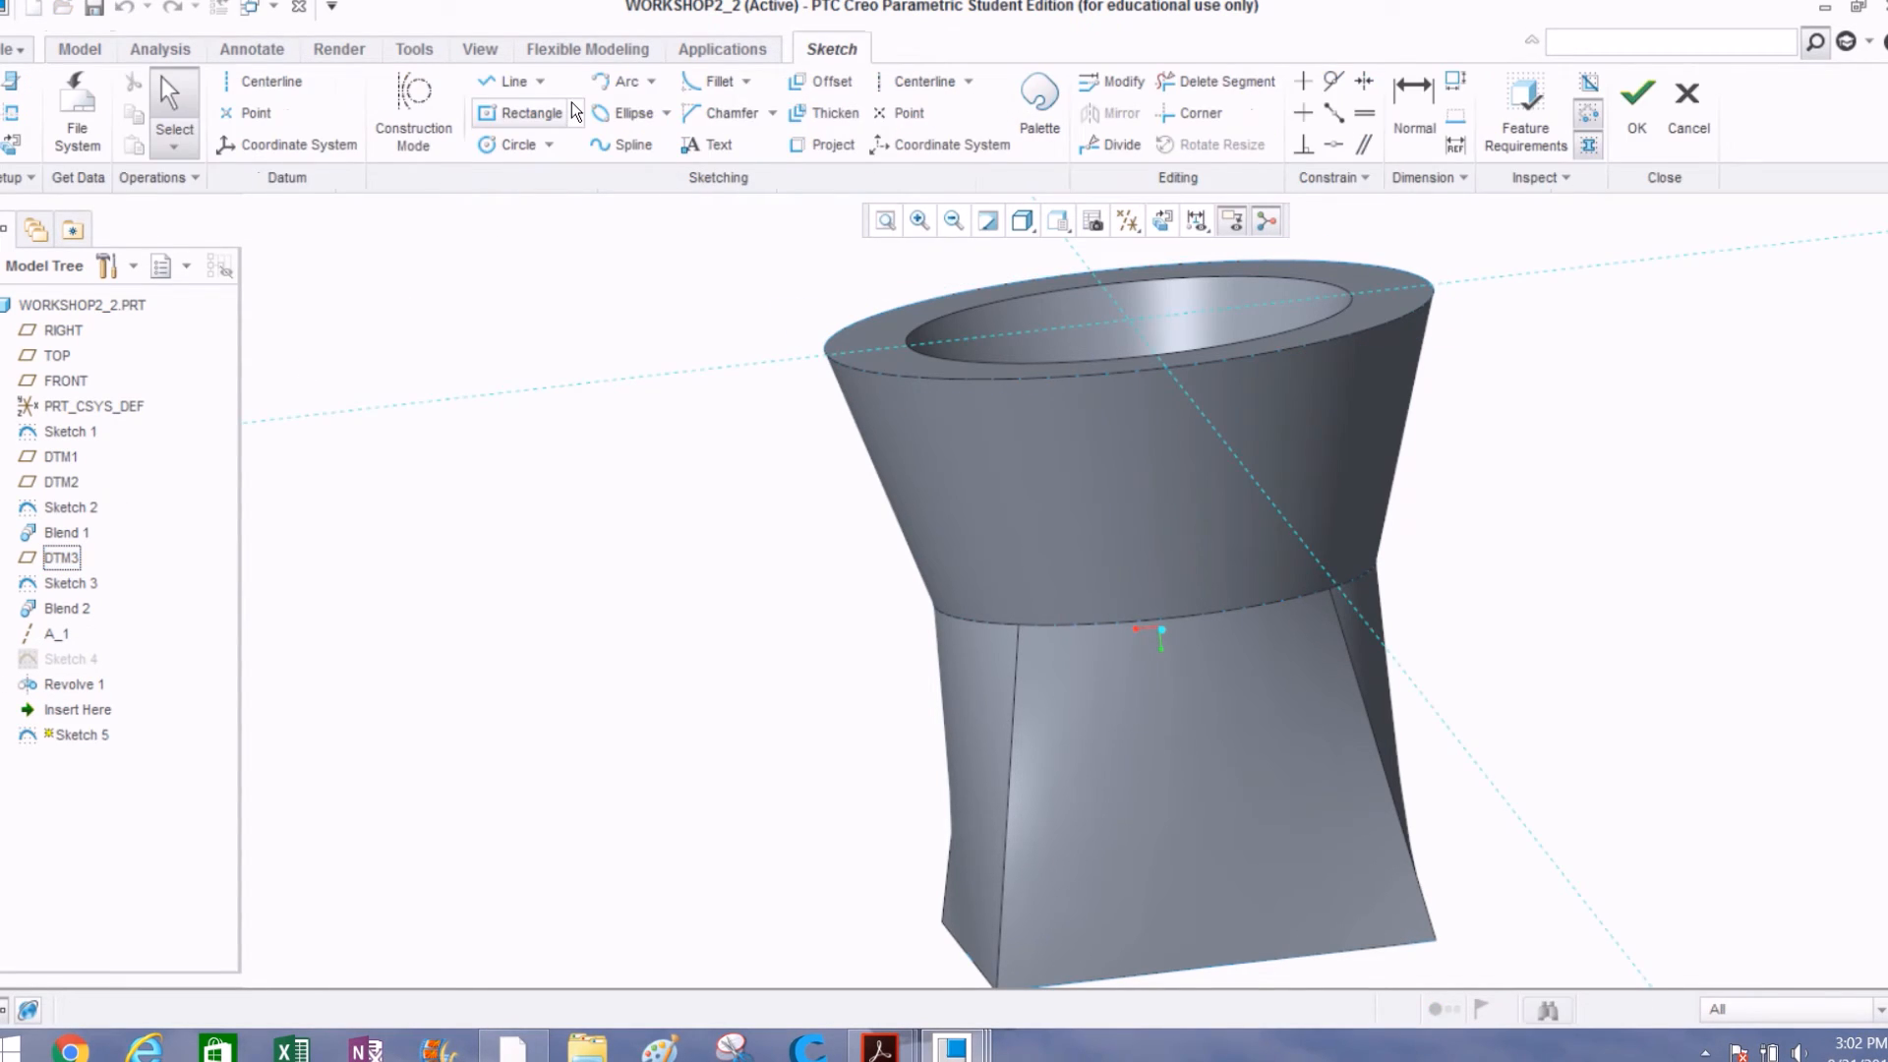
{"action": "left_click", "coordinate": [1682, 126]}
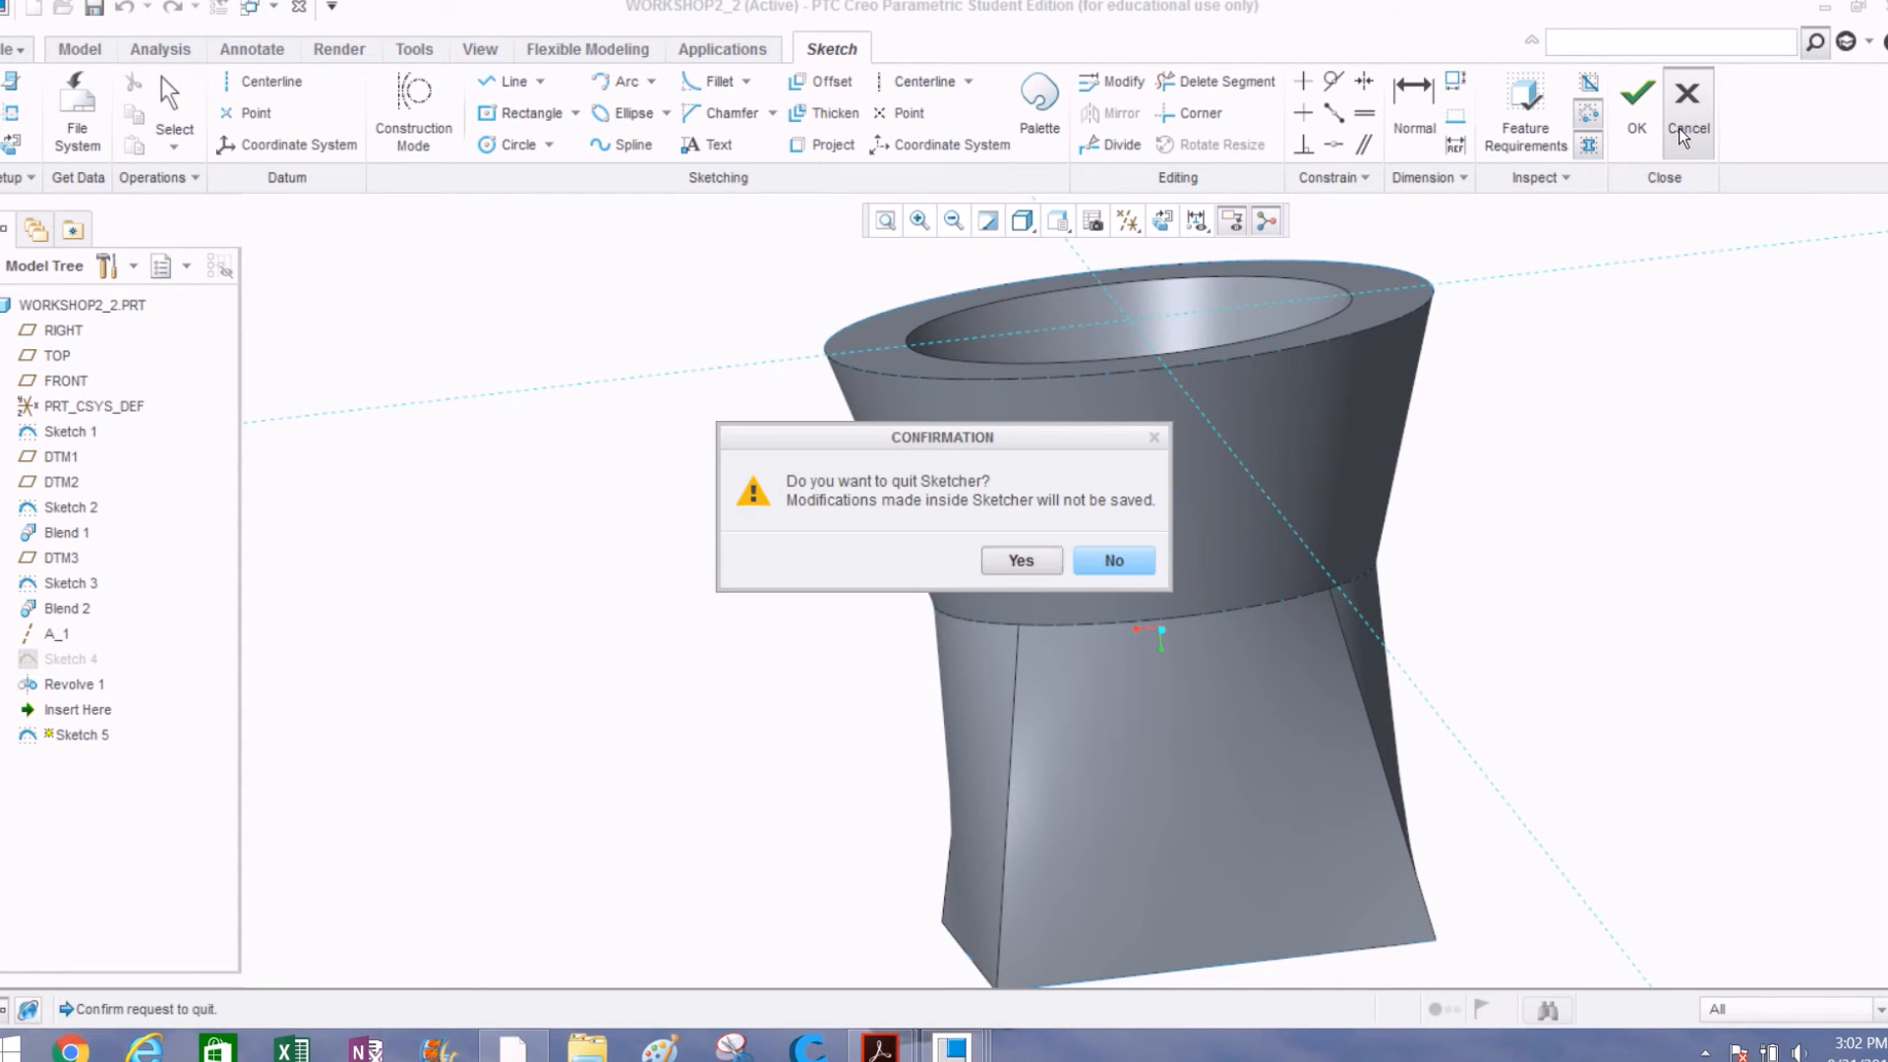
{"action": "left_click", "coordinate": [1036, 563]}
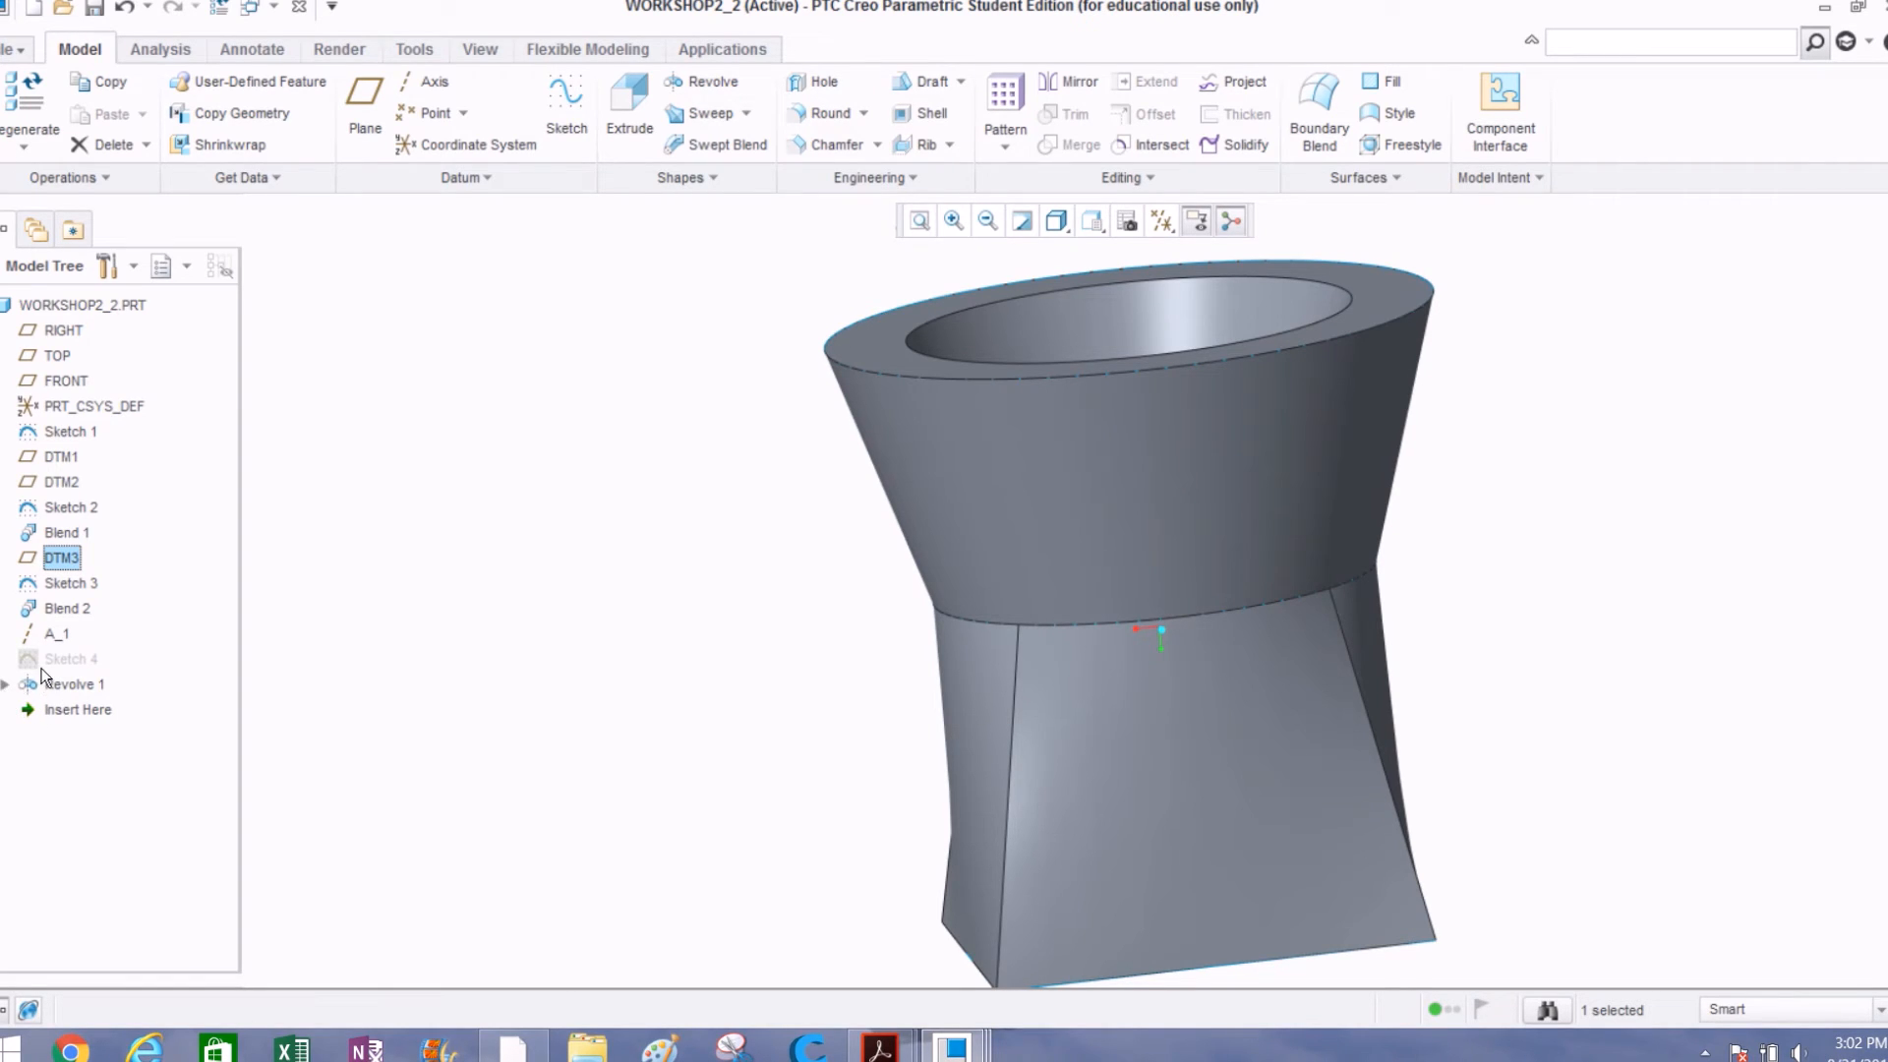
Step: Examine the internal sketch of the revolved cut and the datum planes DTM3 and DTM2
{"action": "left_click", "coordinate": [5, 686]}
{"action": "left_click", "coordinate": [79, 716]}
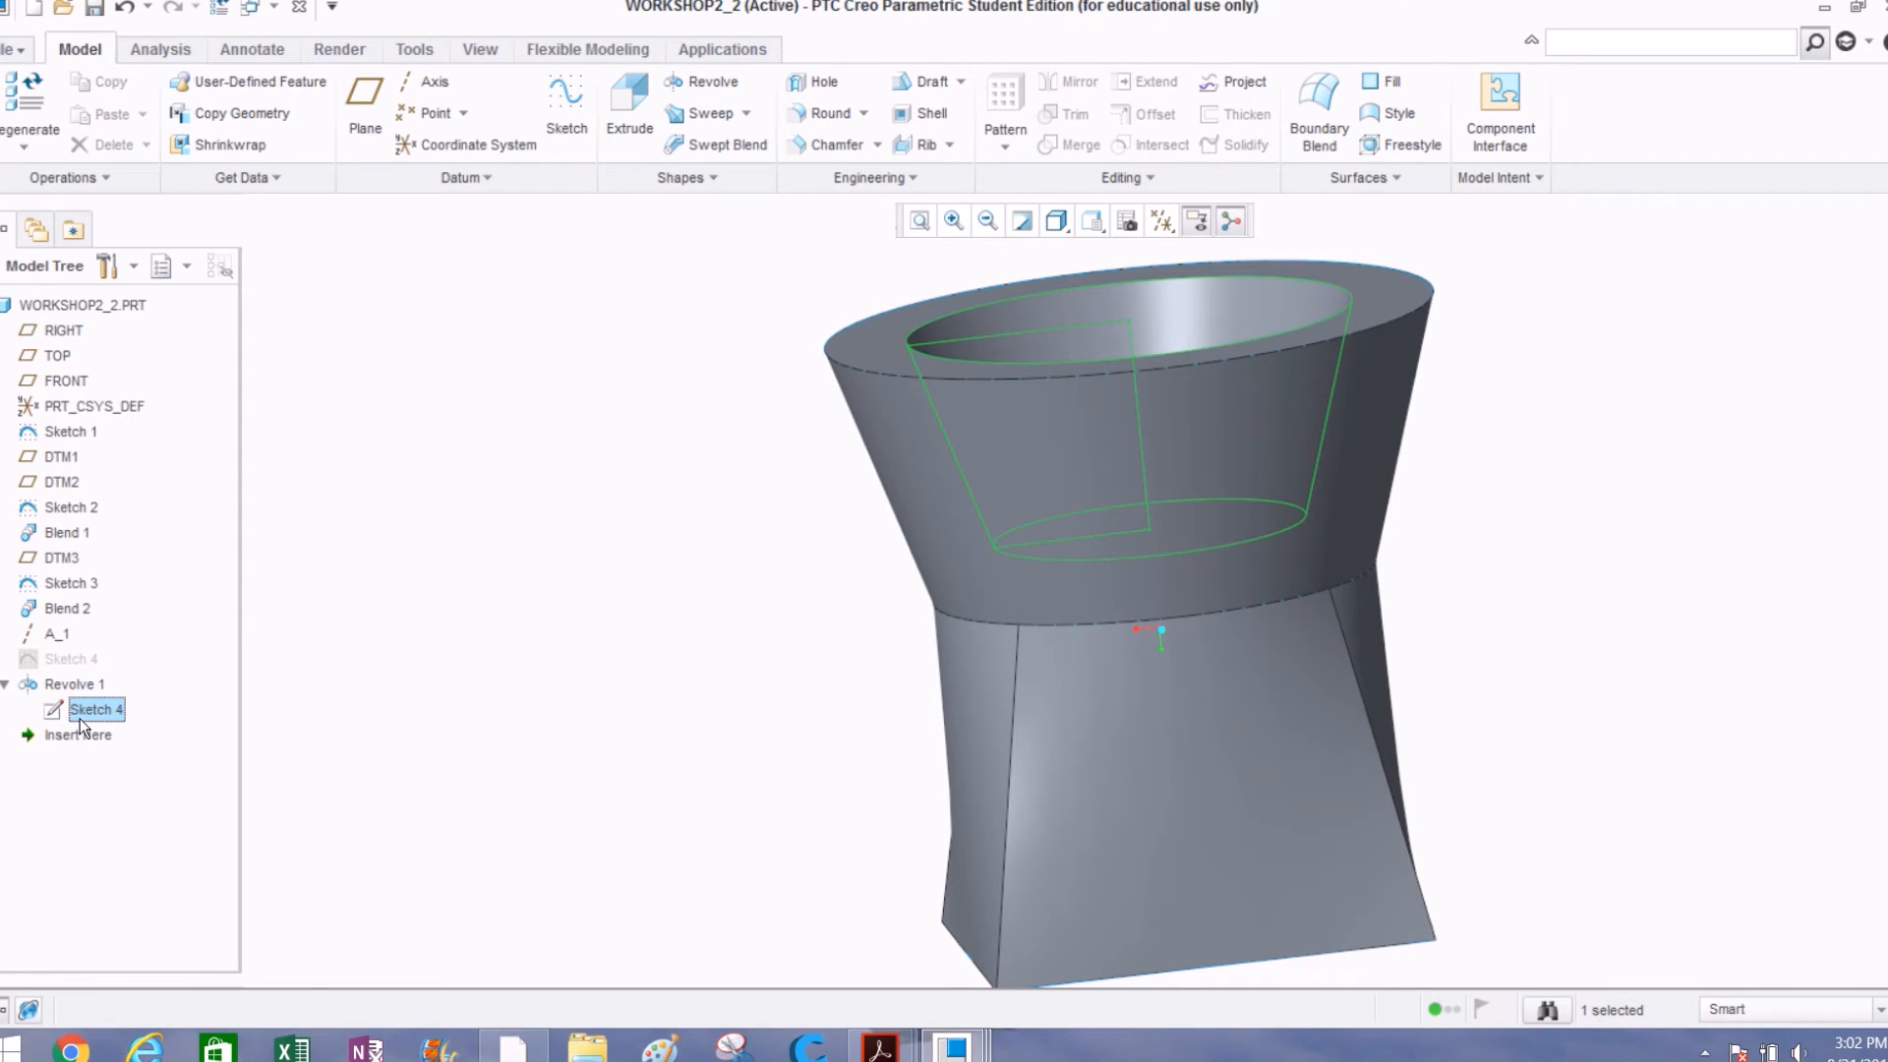
{"action": "left_click", "coordinate": [6, 684]}
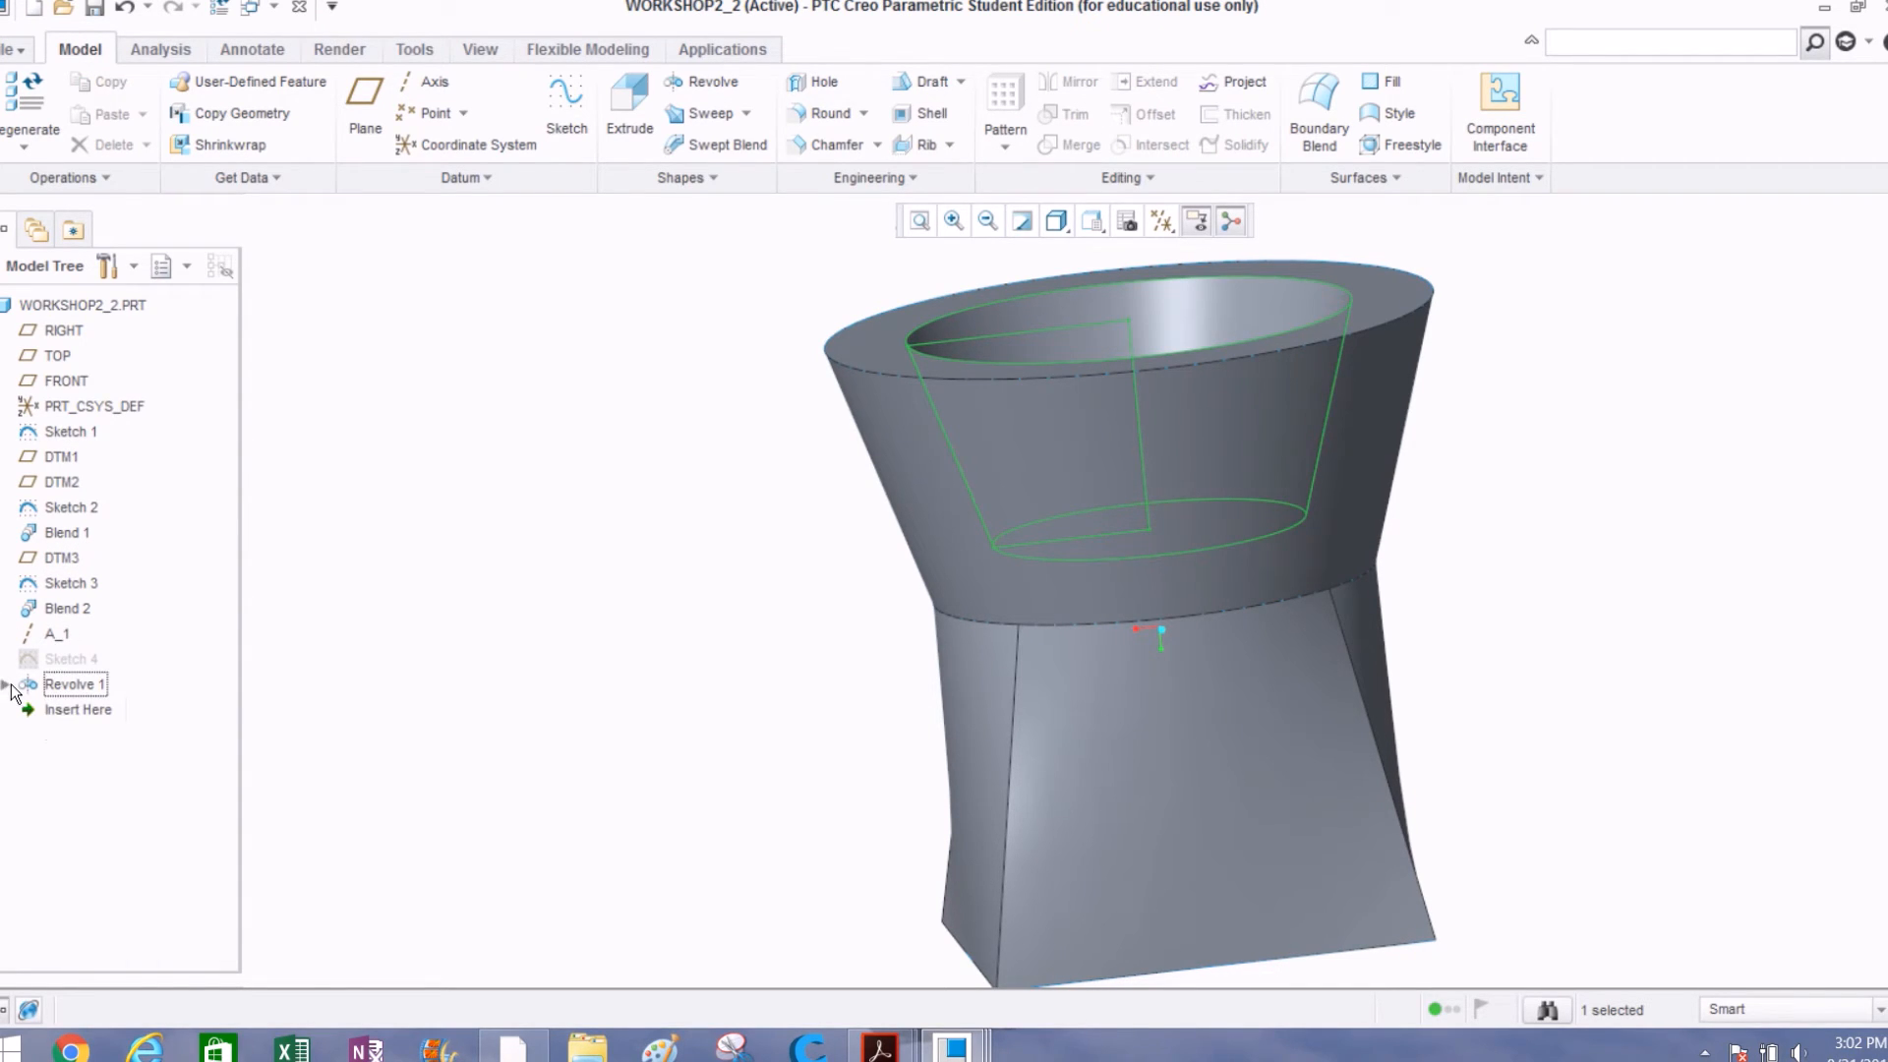
{"action": "left_click", "coordinate": [60, 558]}
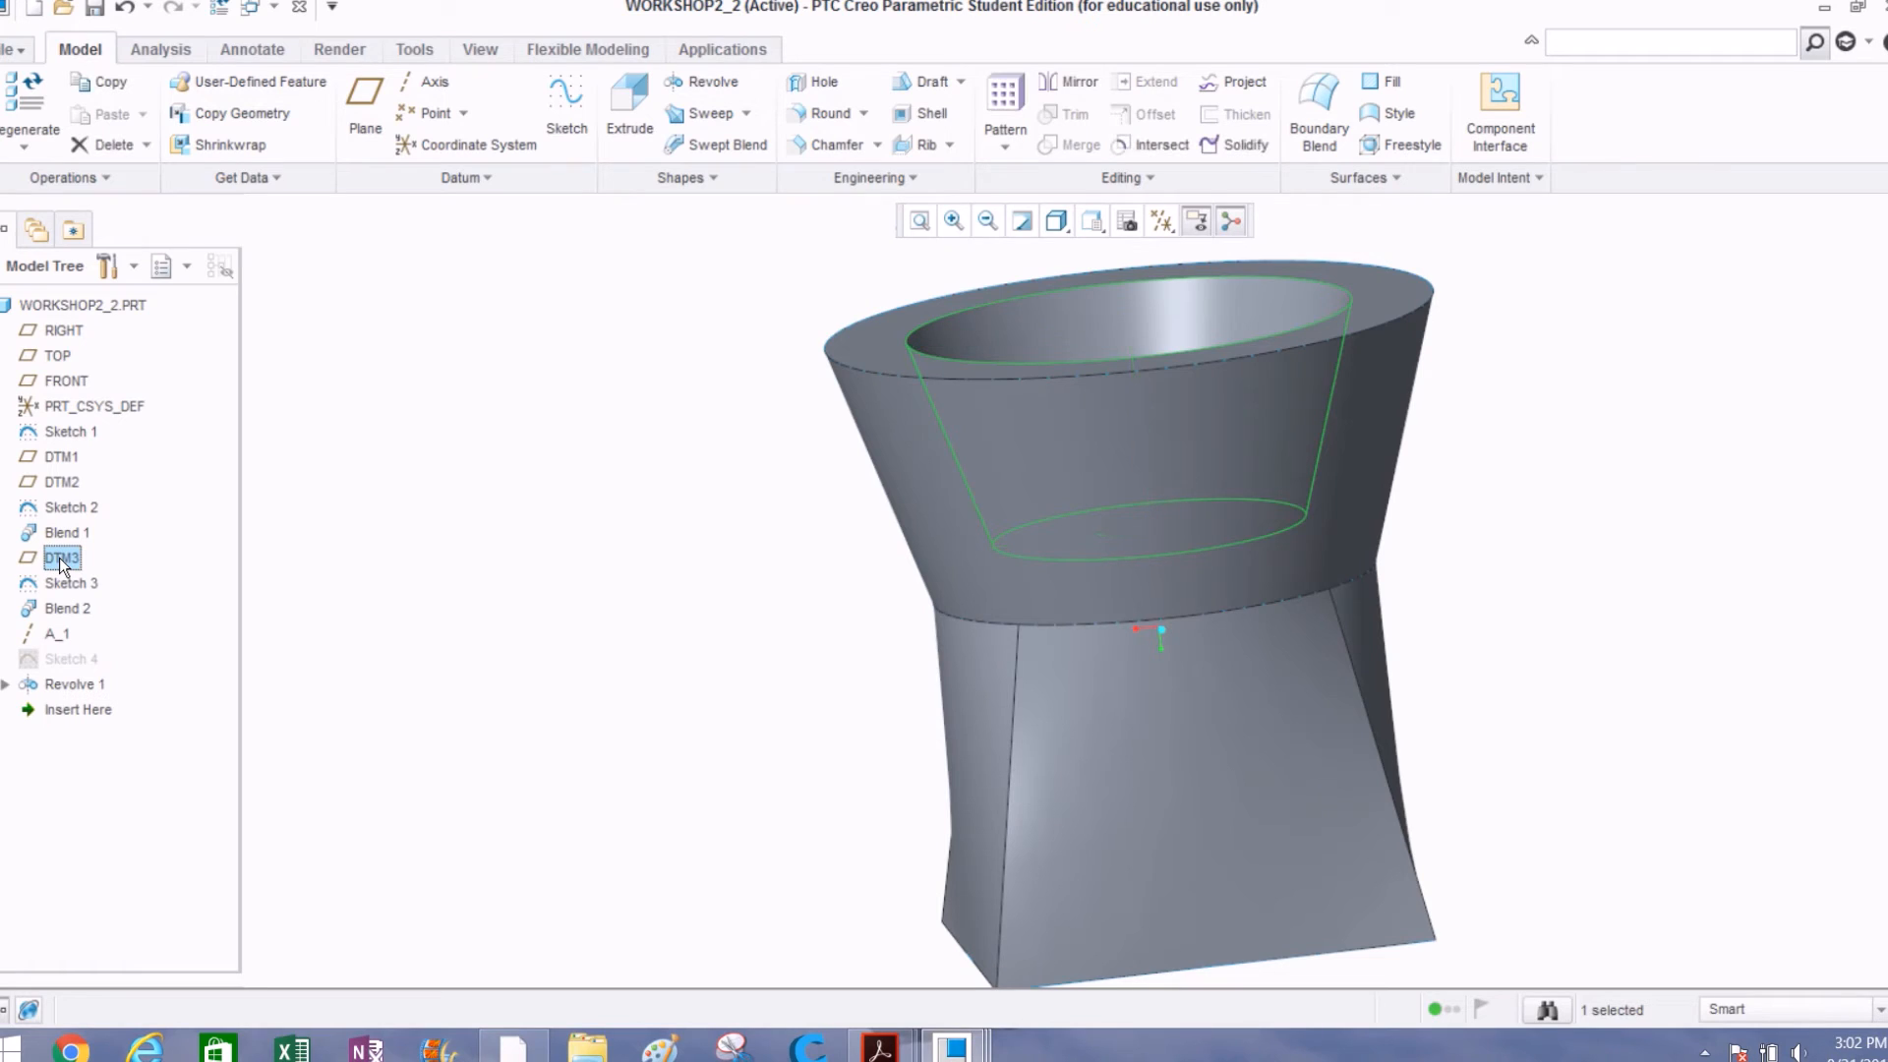
{"action": "left_click", "coordinate": [74, 483]}
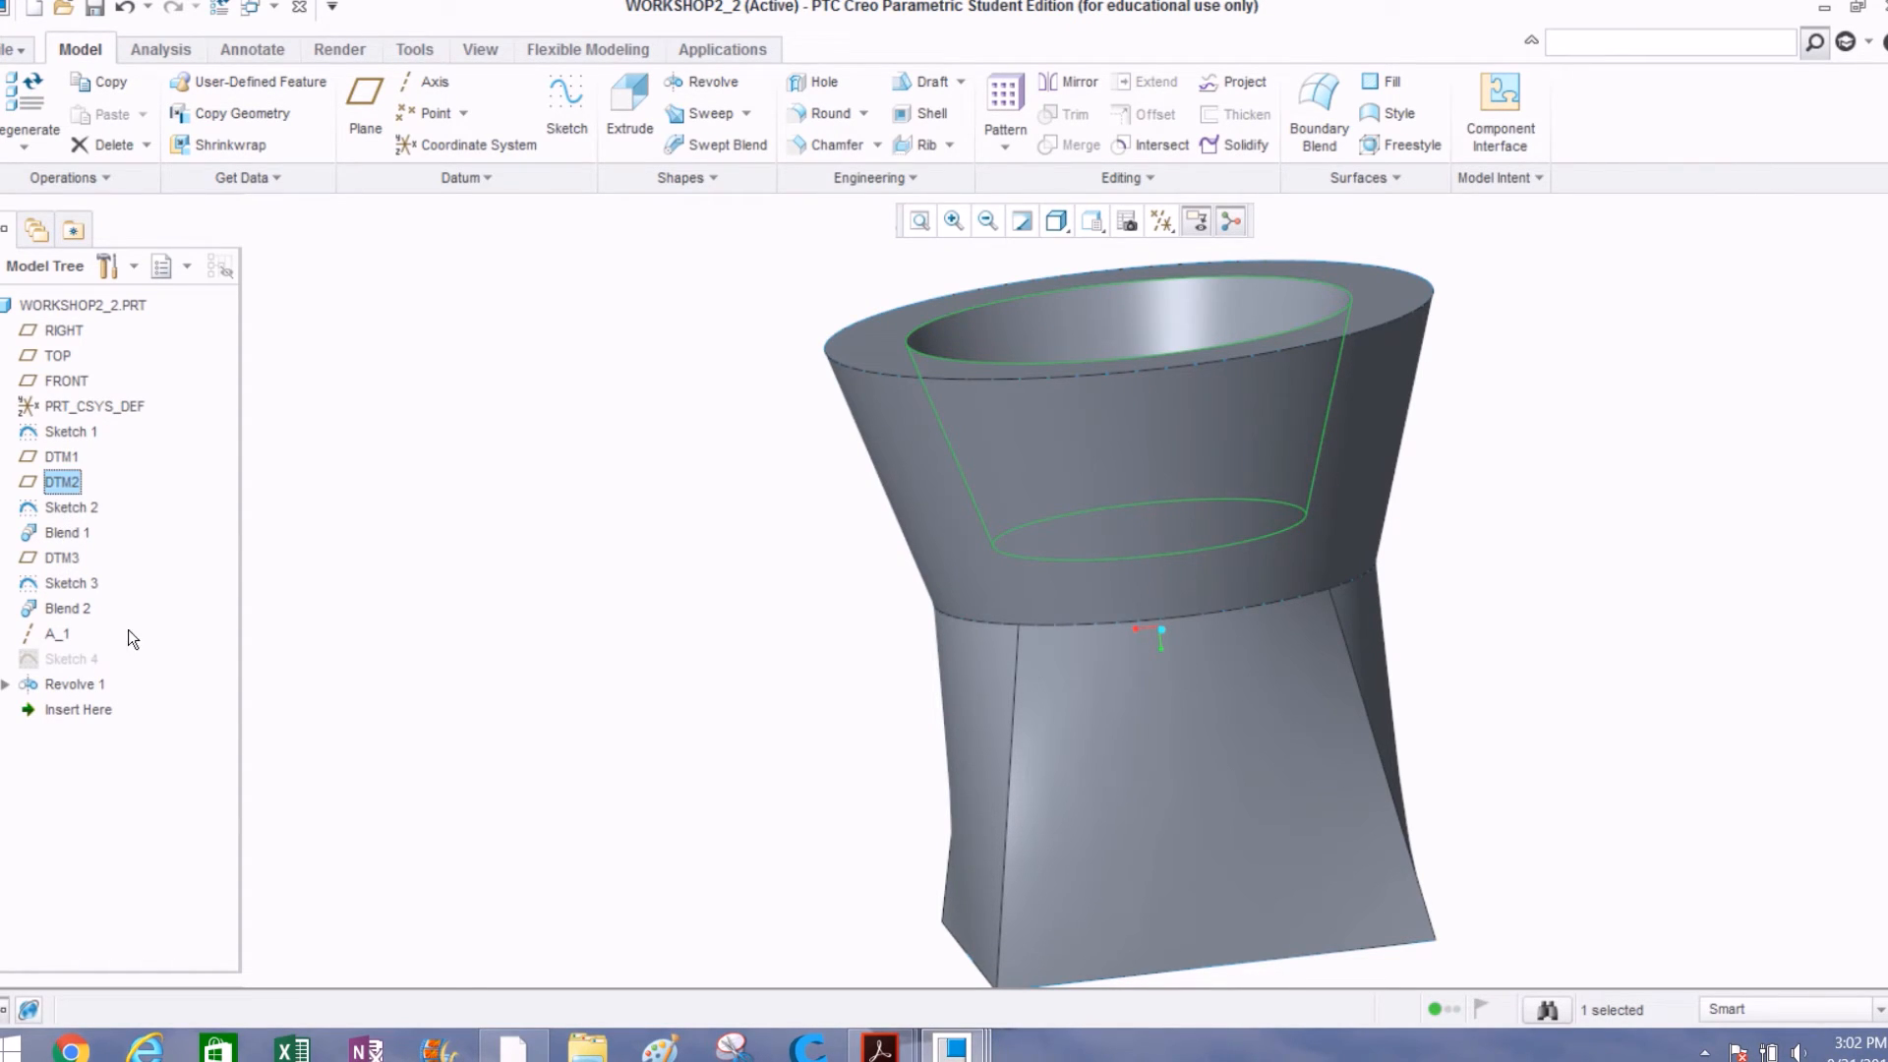
{"action": "left_click", "coordinate": [432, 594]}
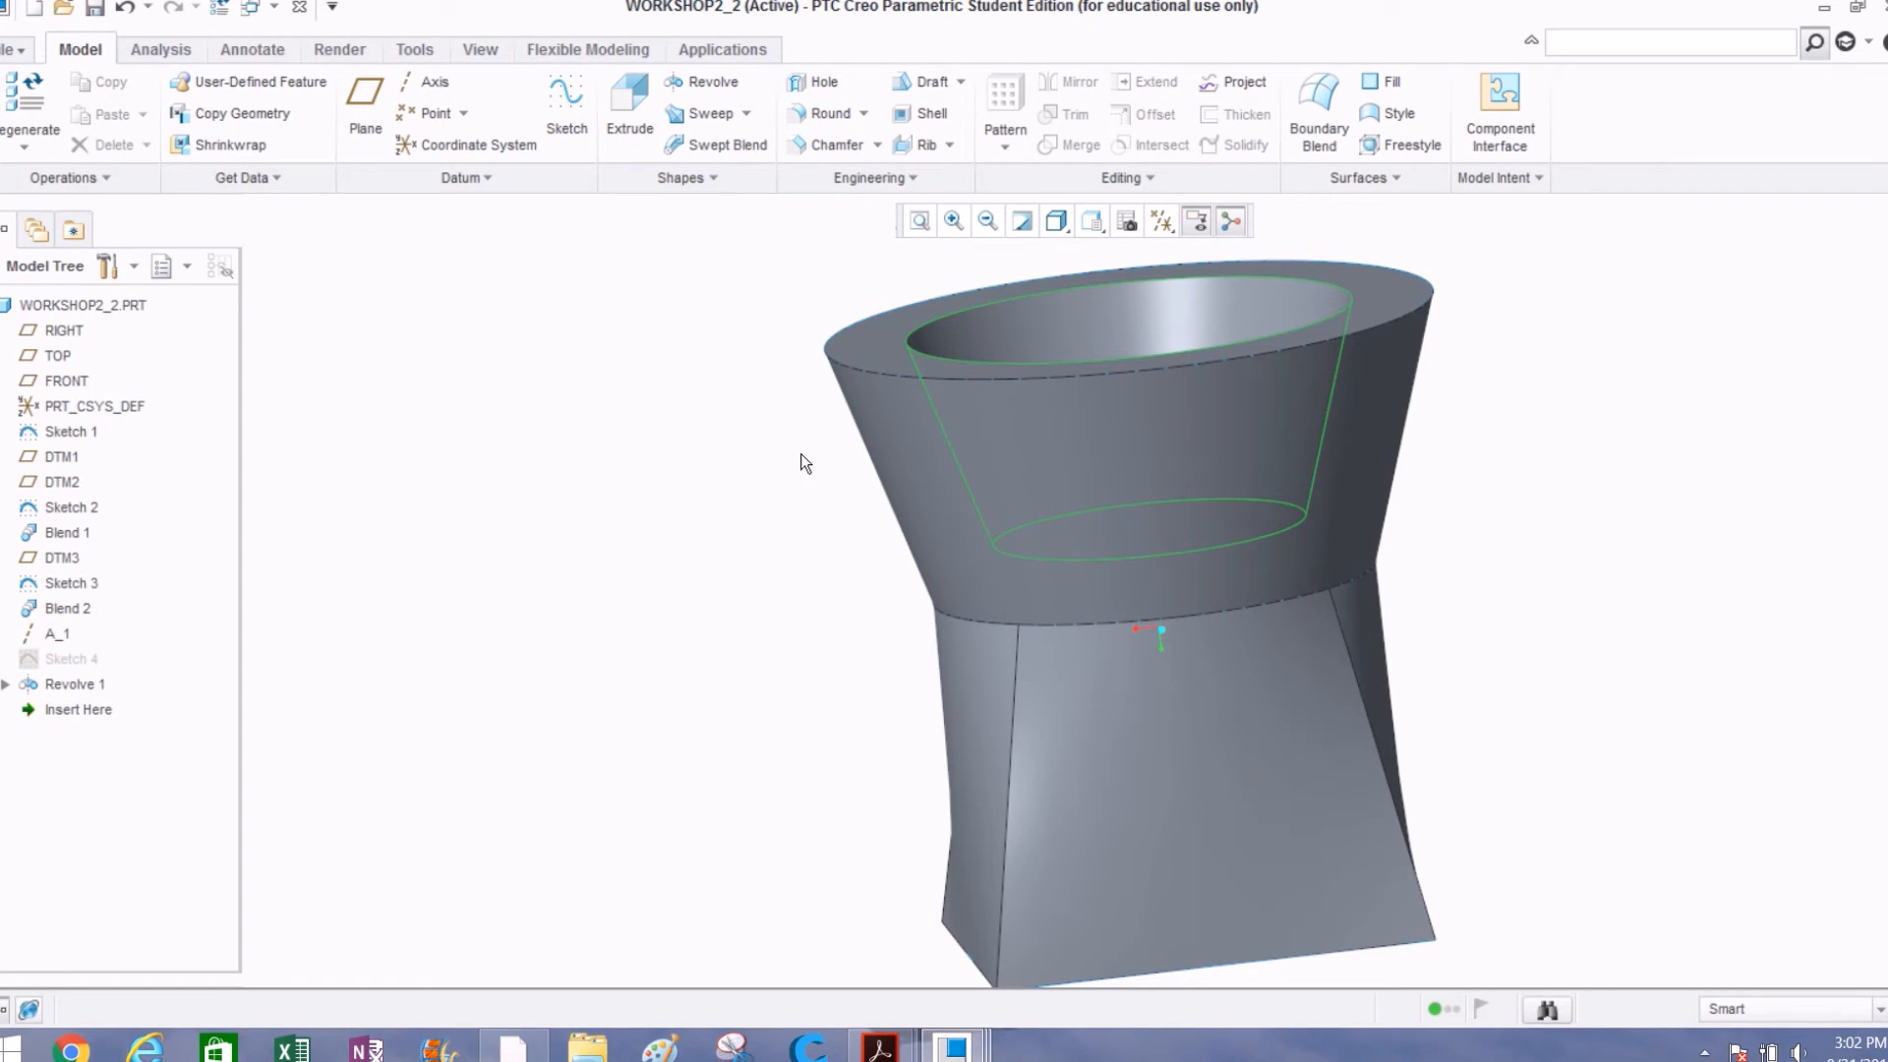
{"action": "scroll", "coordinate": [748, 440], "scroll_direction": "down", "scroll_amount": 1}
{"action": "middle_click_drag", "start_coordinate": [747, 440], "coordinate": [767, 436]}
{"action": "scroll", "coordinate": [629, 326], "scroll_direction": "up", "scroll_amount": 1}
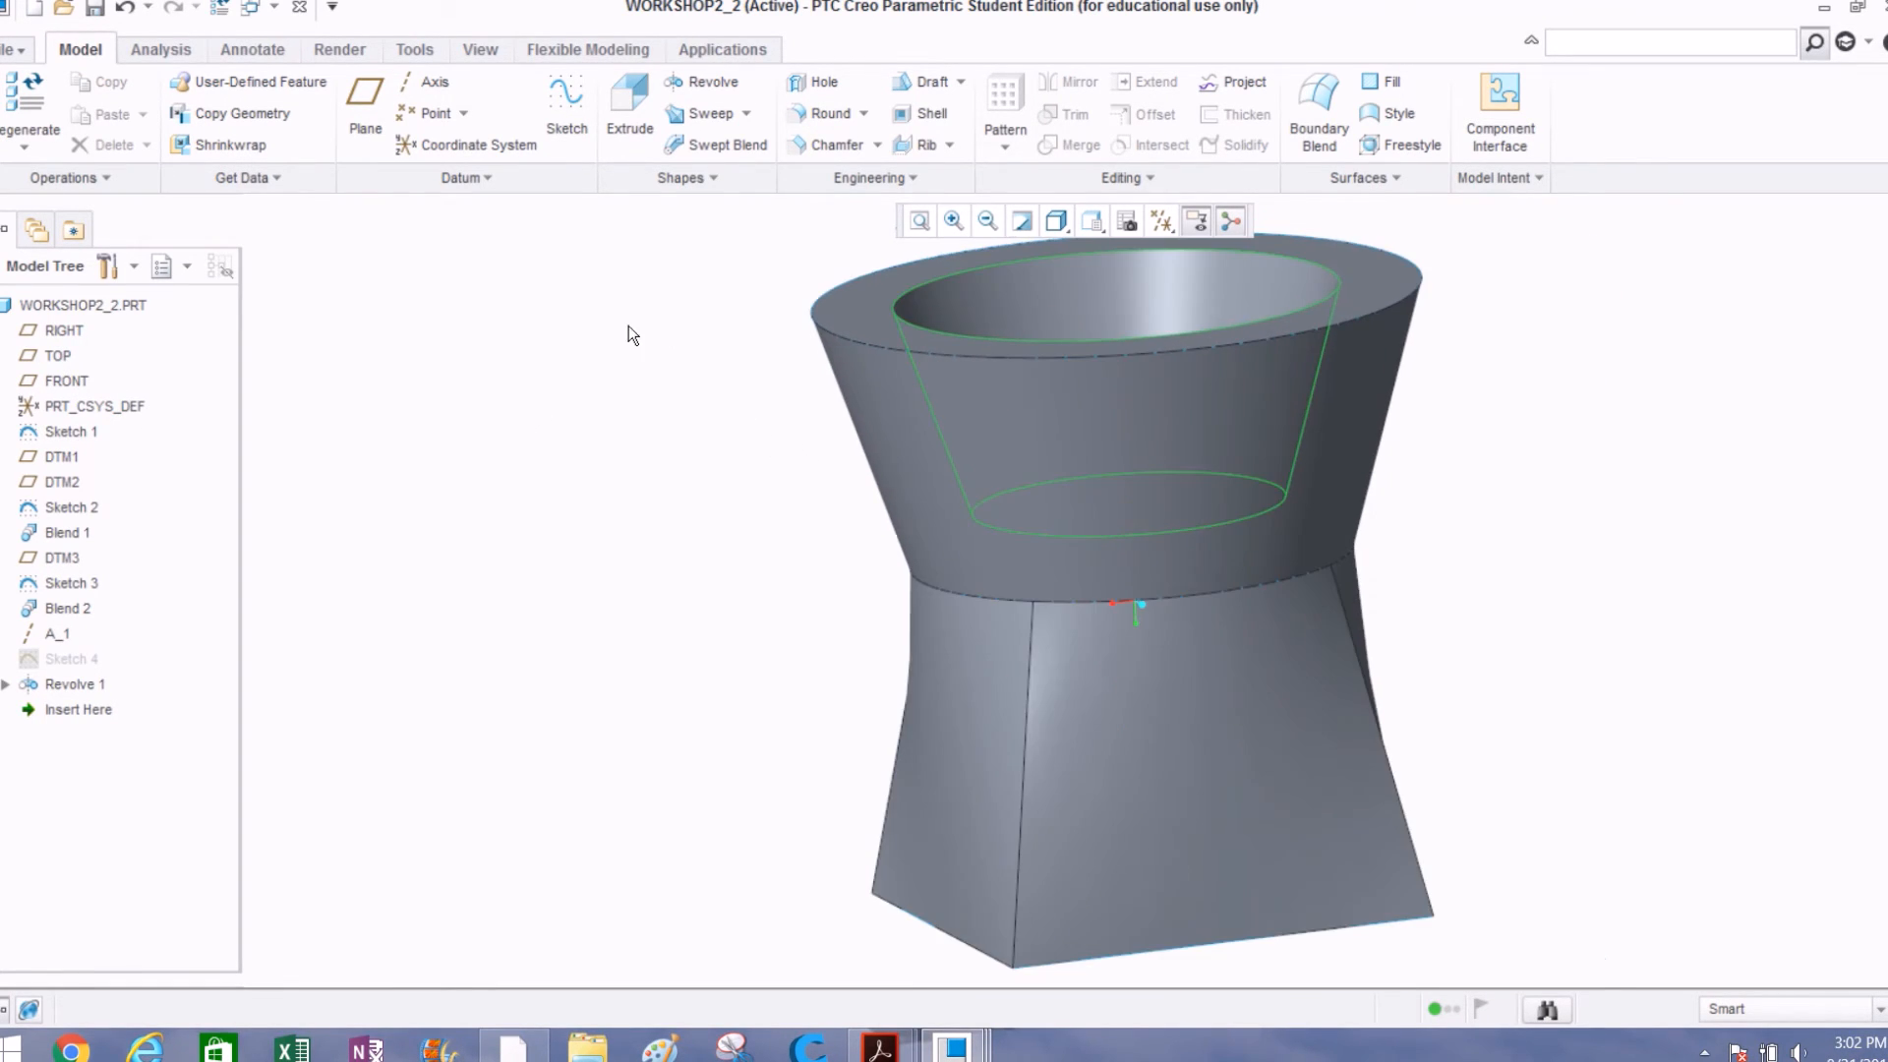
Step: Create a datum plane passing through the FRONT plane
{"action": "left_click", "coordinate": [367, 117]}
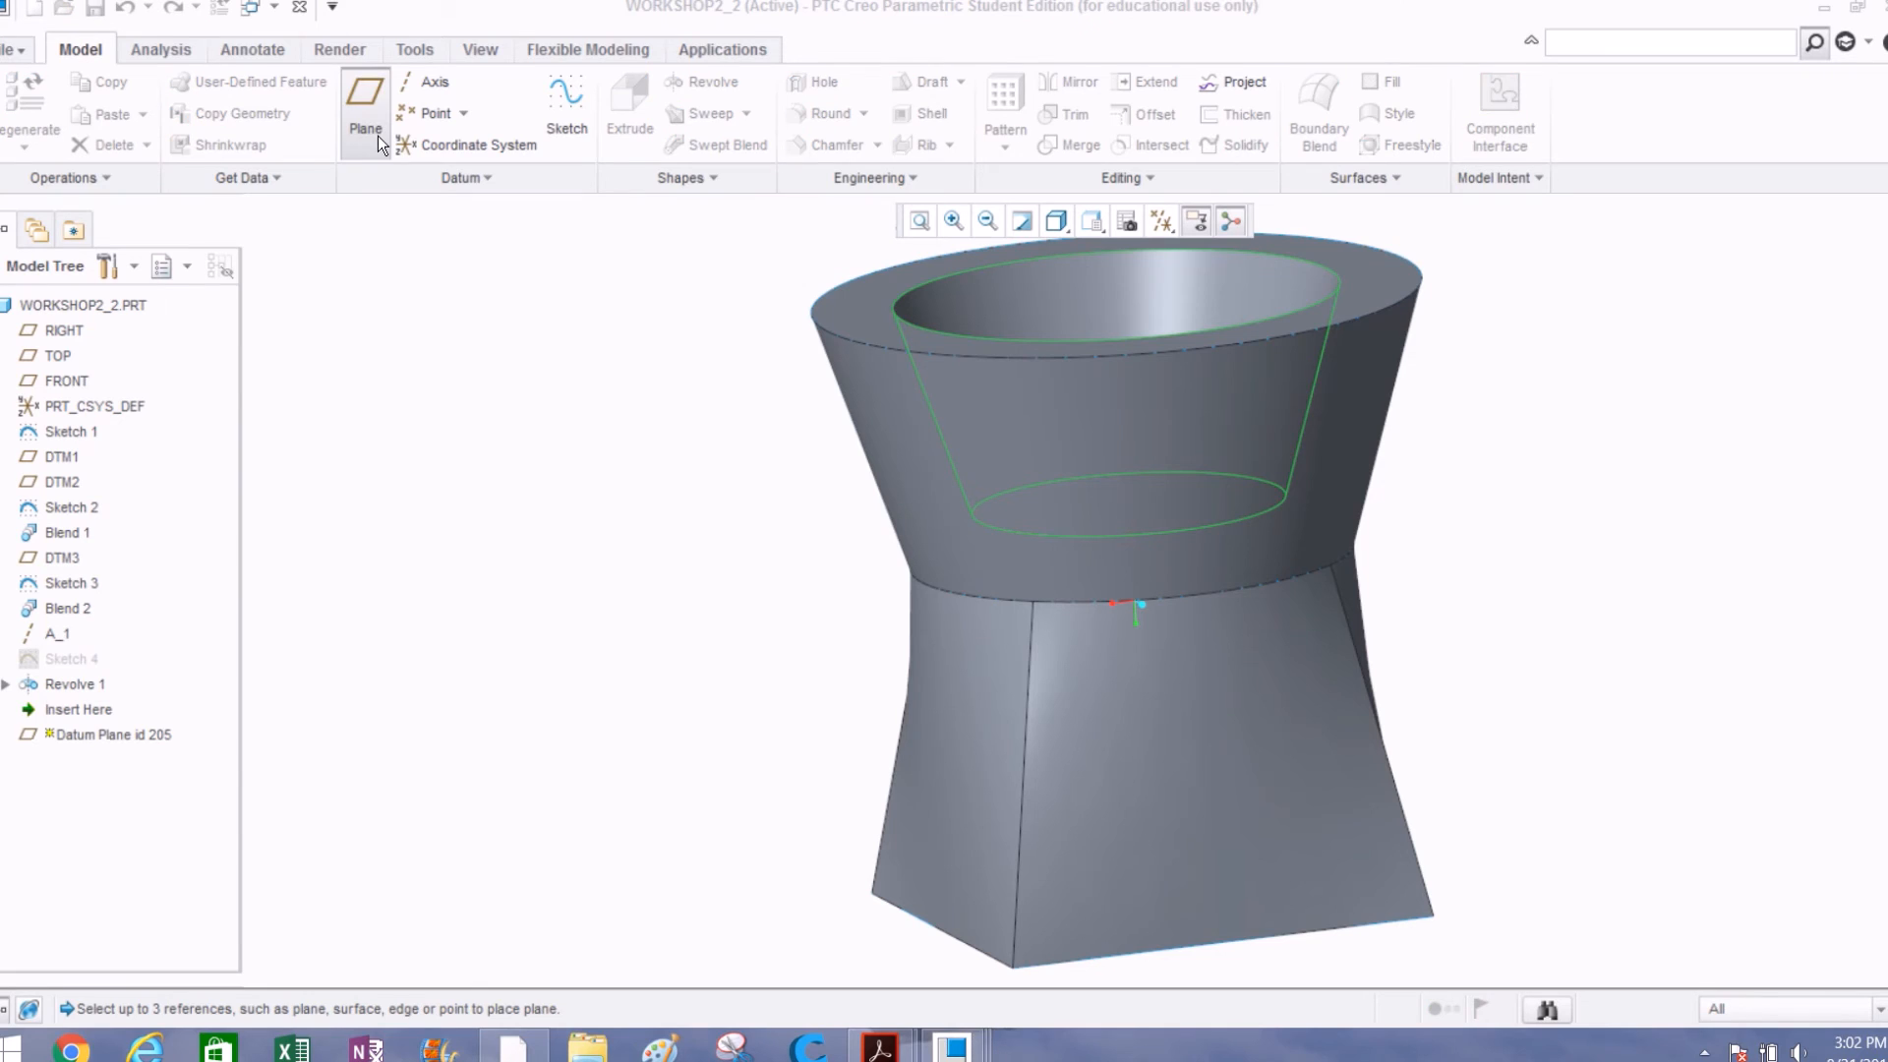
{"action": "left_click", "coordinate": [55, 381]}
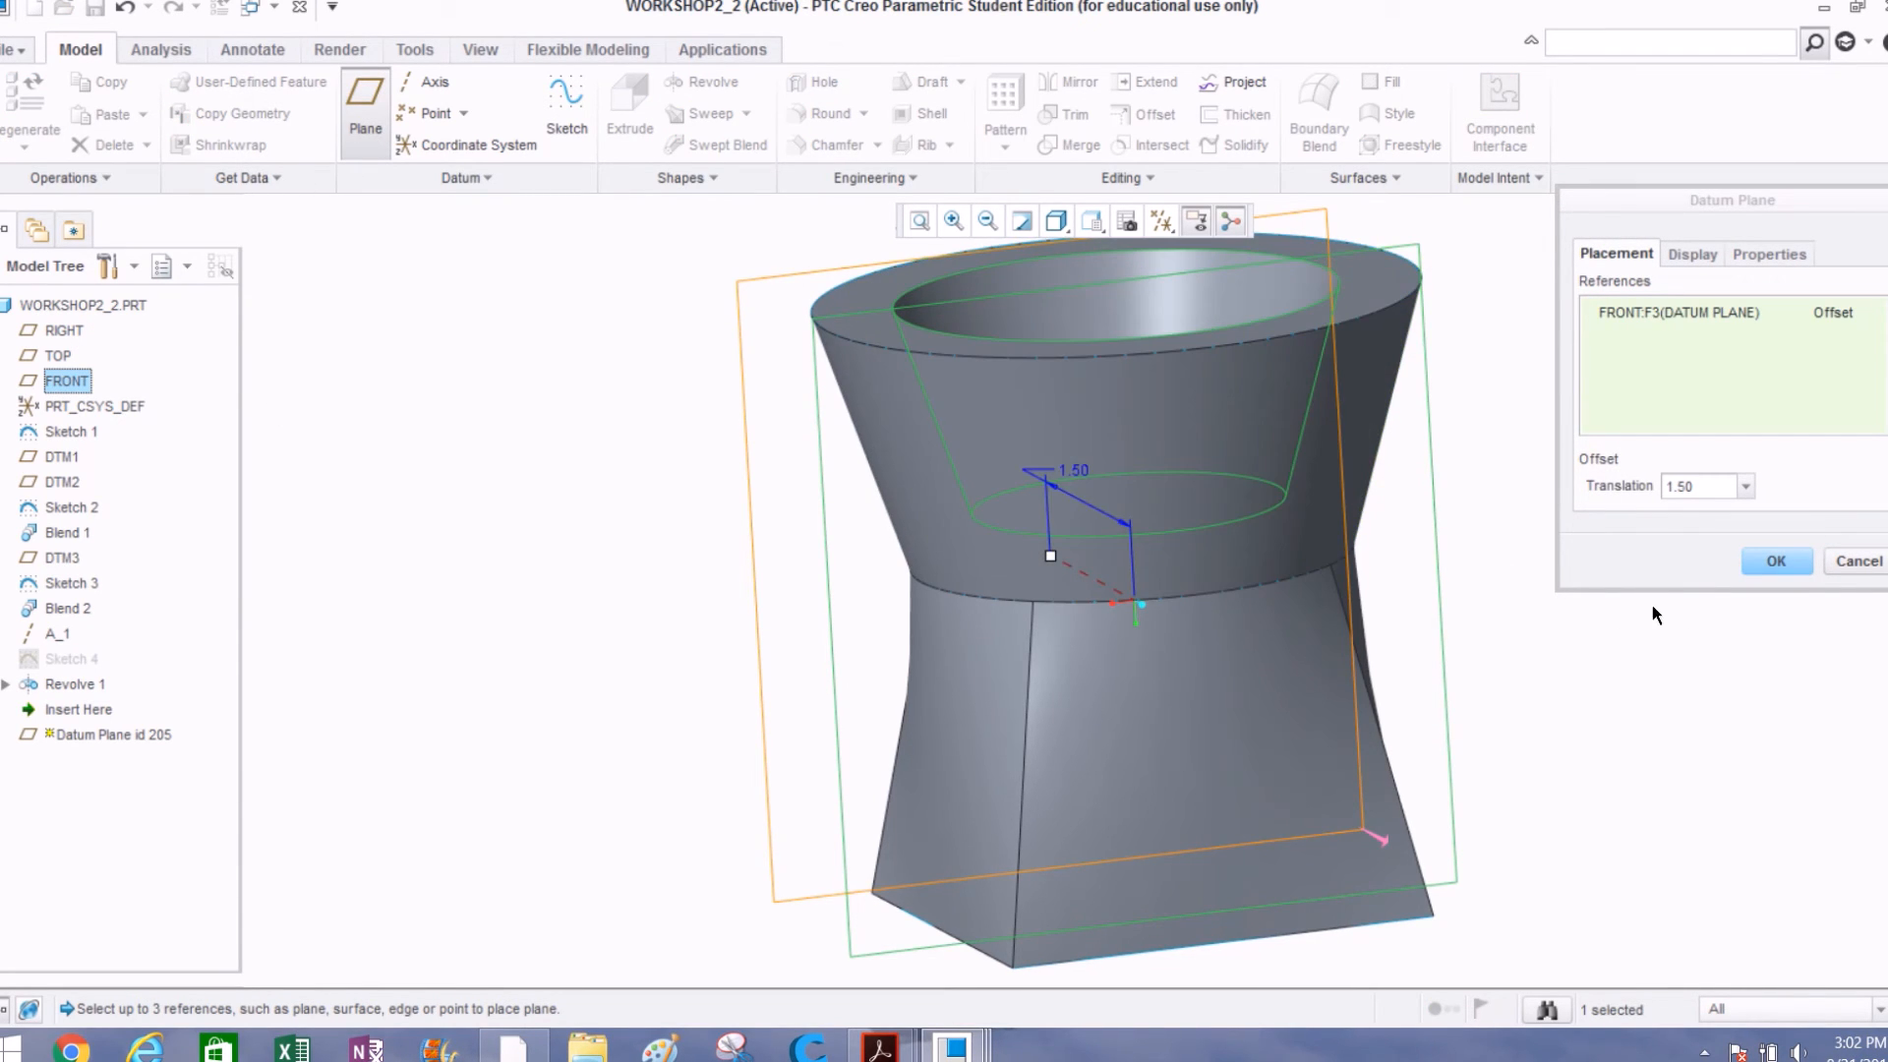
{"action": "left_click", "coordinate": [1863, 317]}
{"action": "left_click", "coordinate": [1878, 313]}
{"action": "left_click", "coordinate": [1831, 333]}
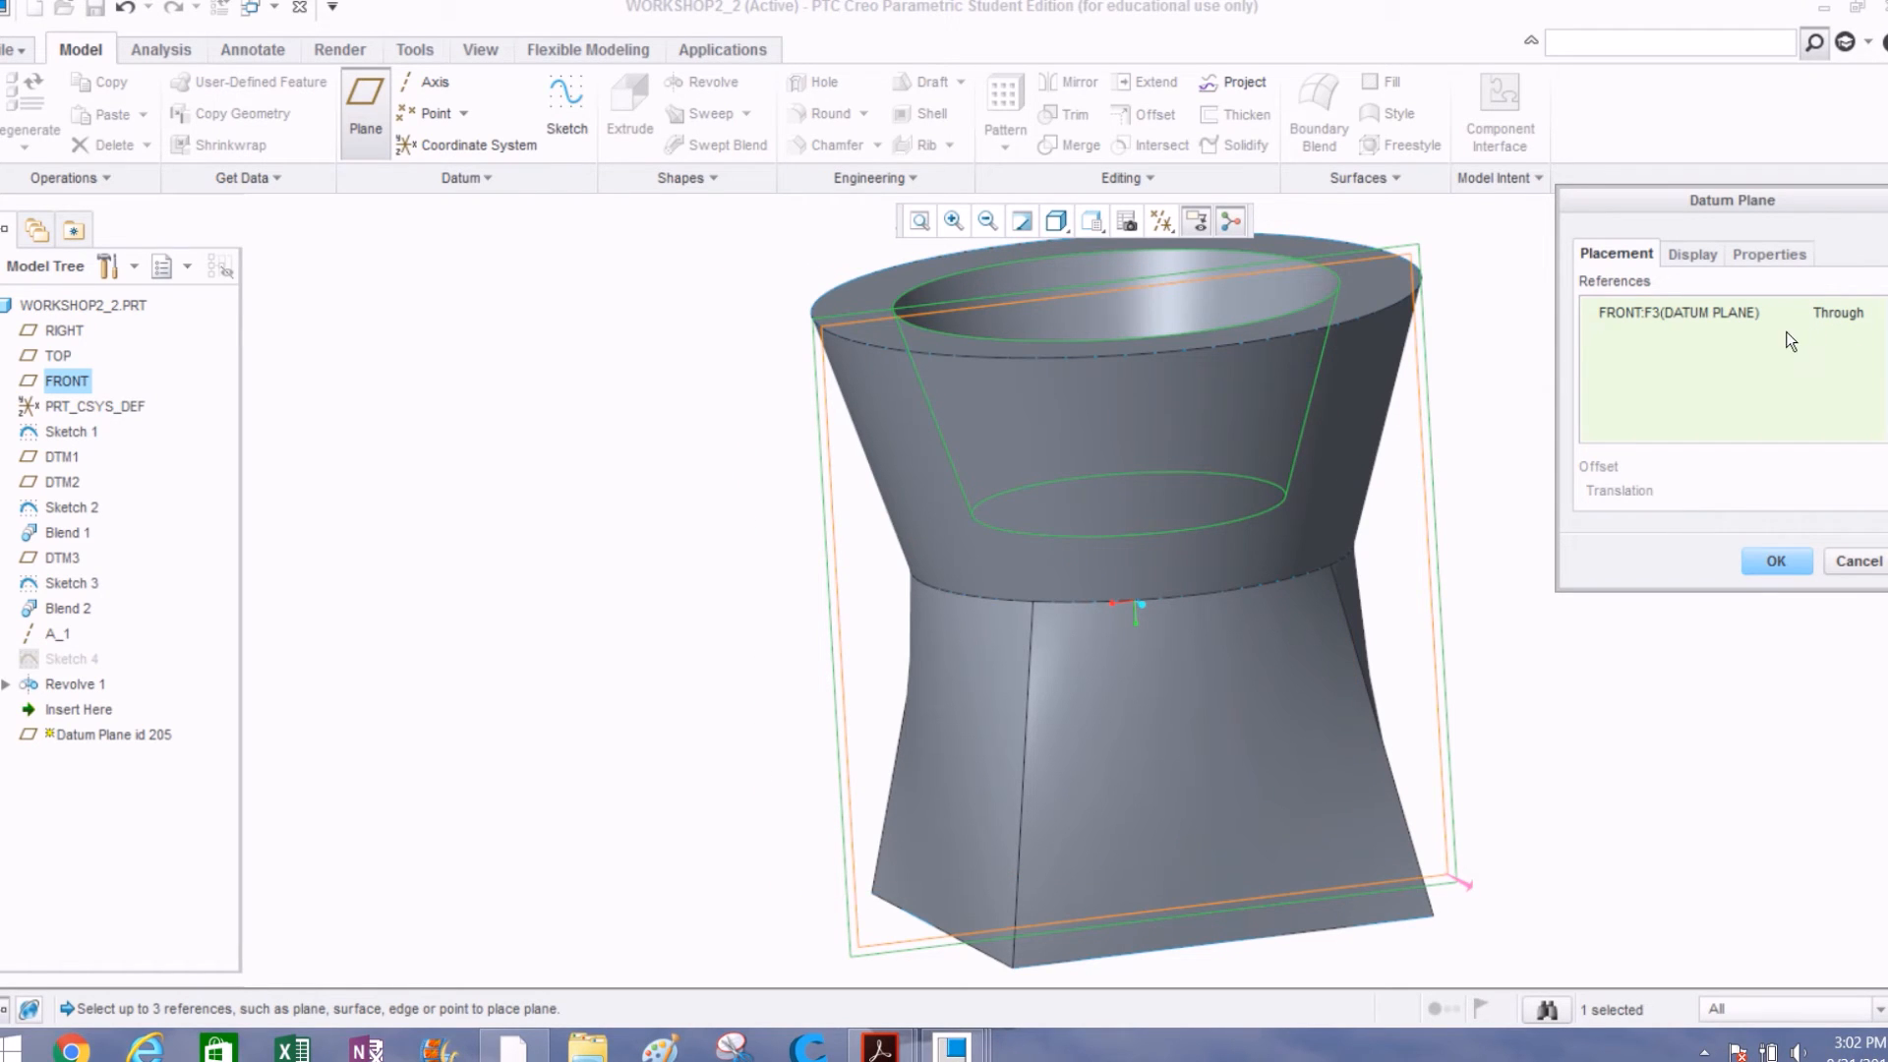
{"action": "middle_click_drag", "start_coordinate": [1103, 434], "coordinate": [1215, 492]}
{"action": "left_click", "coordinate": [1776, 560]}
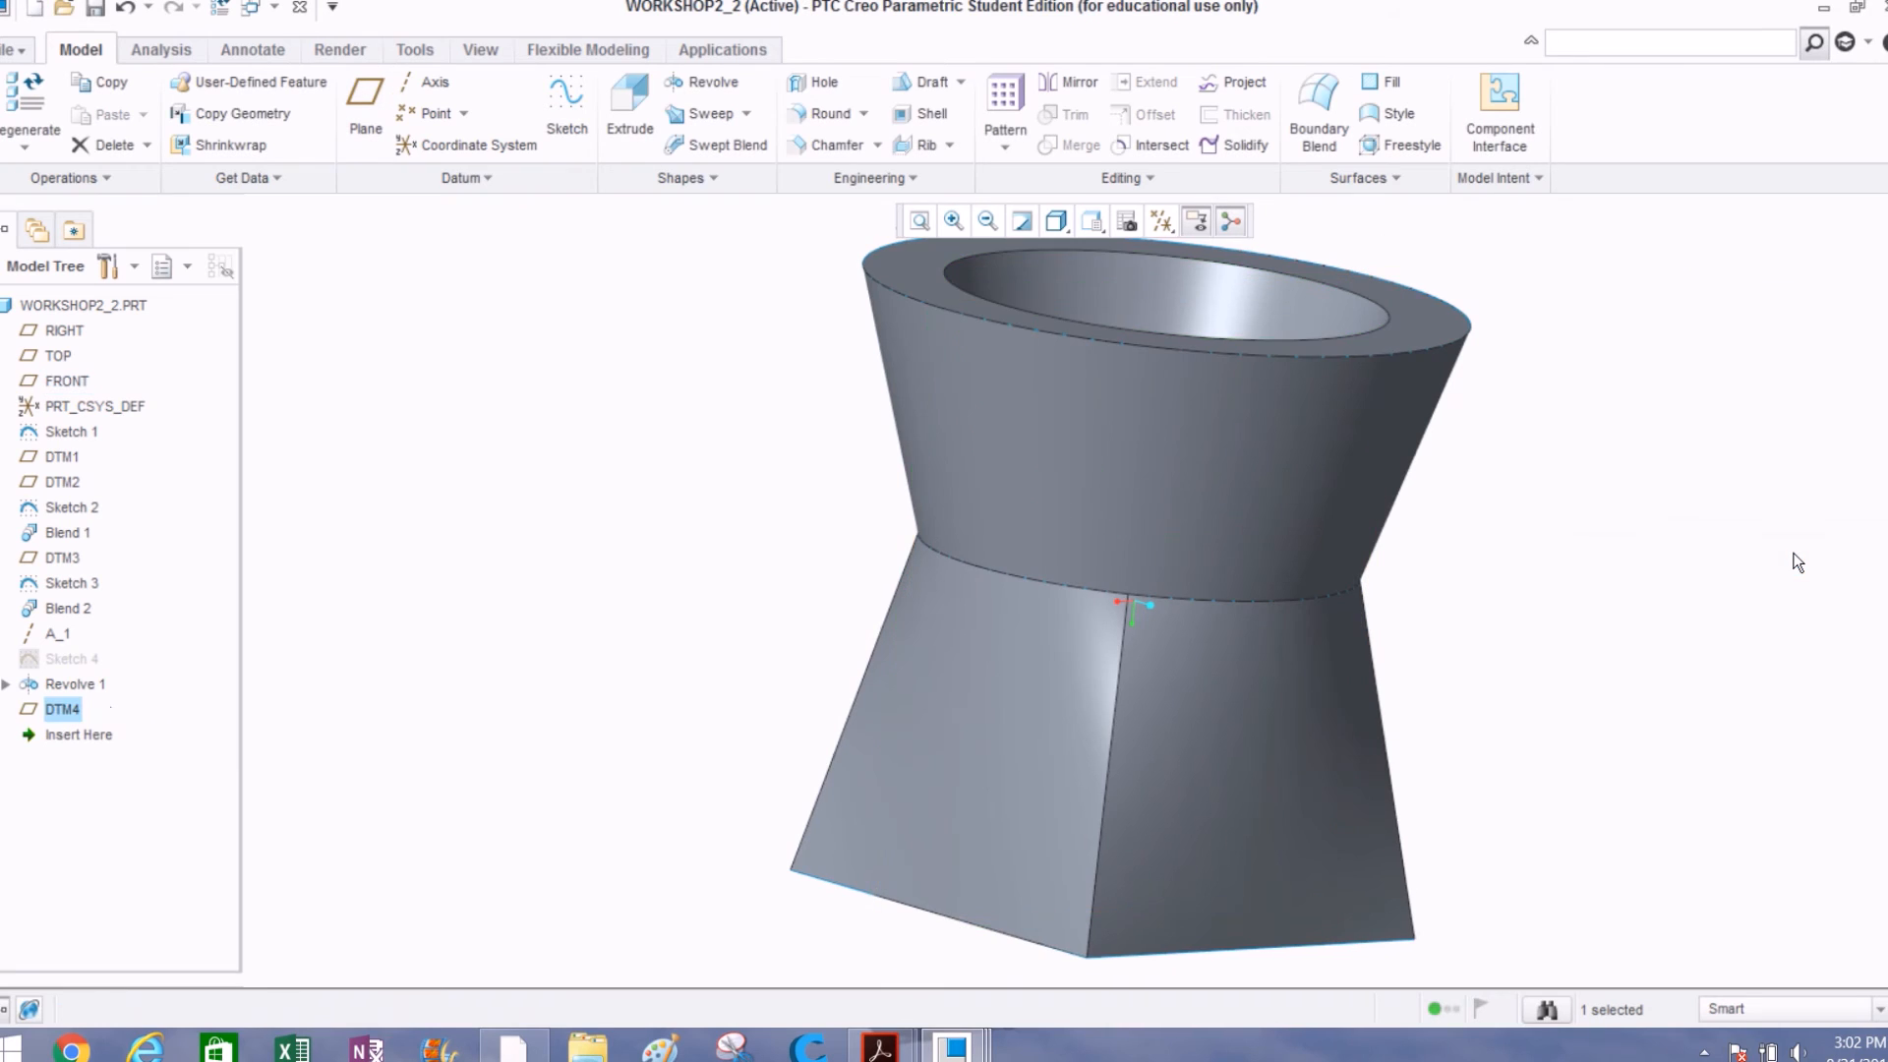
Step: Start a sketch on datum plane DTM4, facing it in 2D, and reference the upper blend's top edge, left silhouette and the left junction edge segment
{"action": "left_click", "coordinate": [561, 114]}
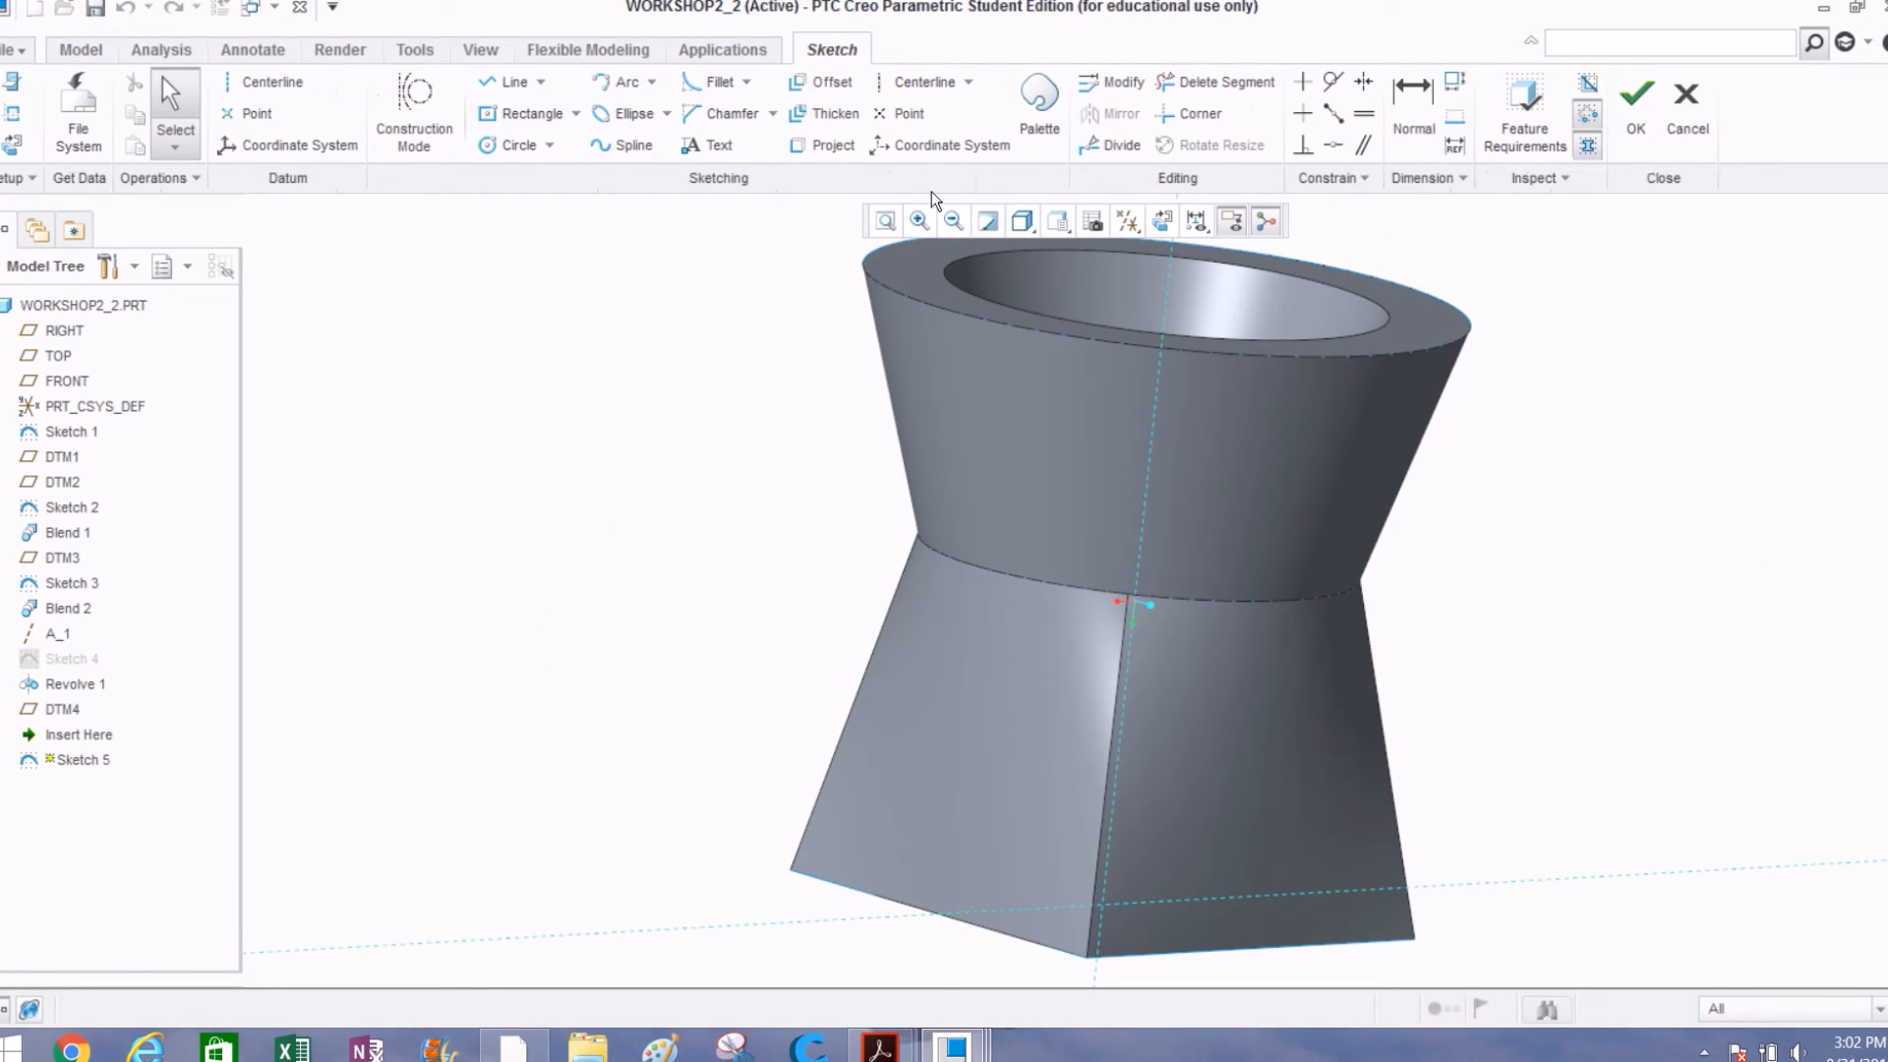
{"action": "left_click", "coordinate": [1170, 225]}
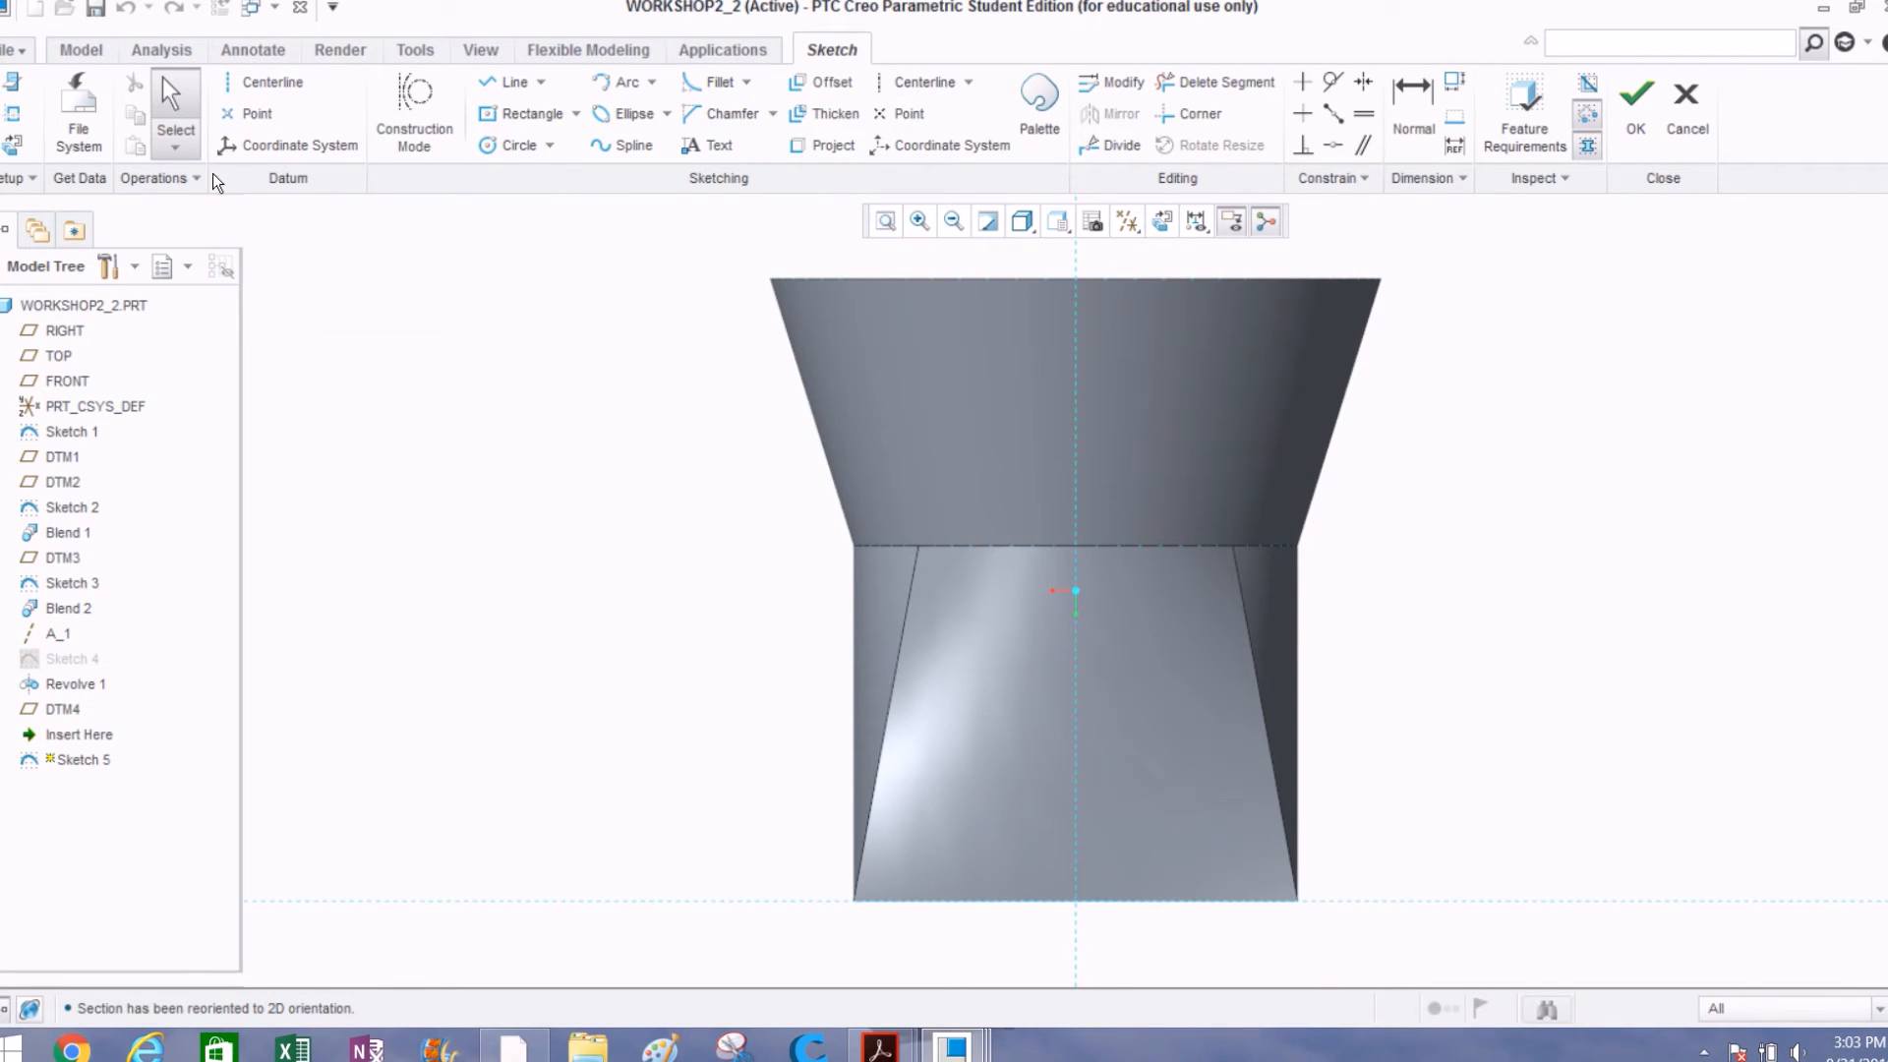
{"action": "left_click", "coordinate": [12, 114]}
{"action": "left_click", "coordinate": [863, 285]}
{"action": "left_click", "coordinate": [788, 327]}
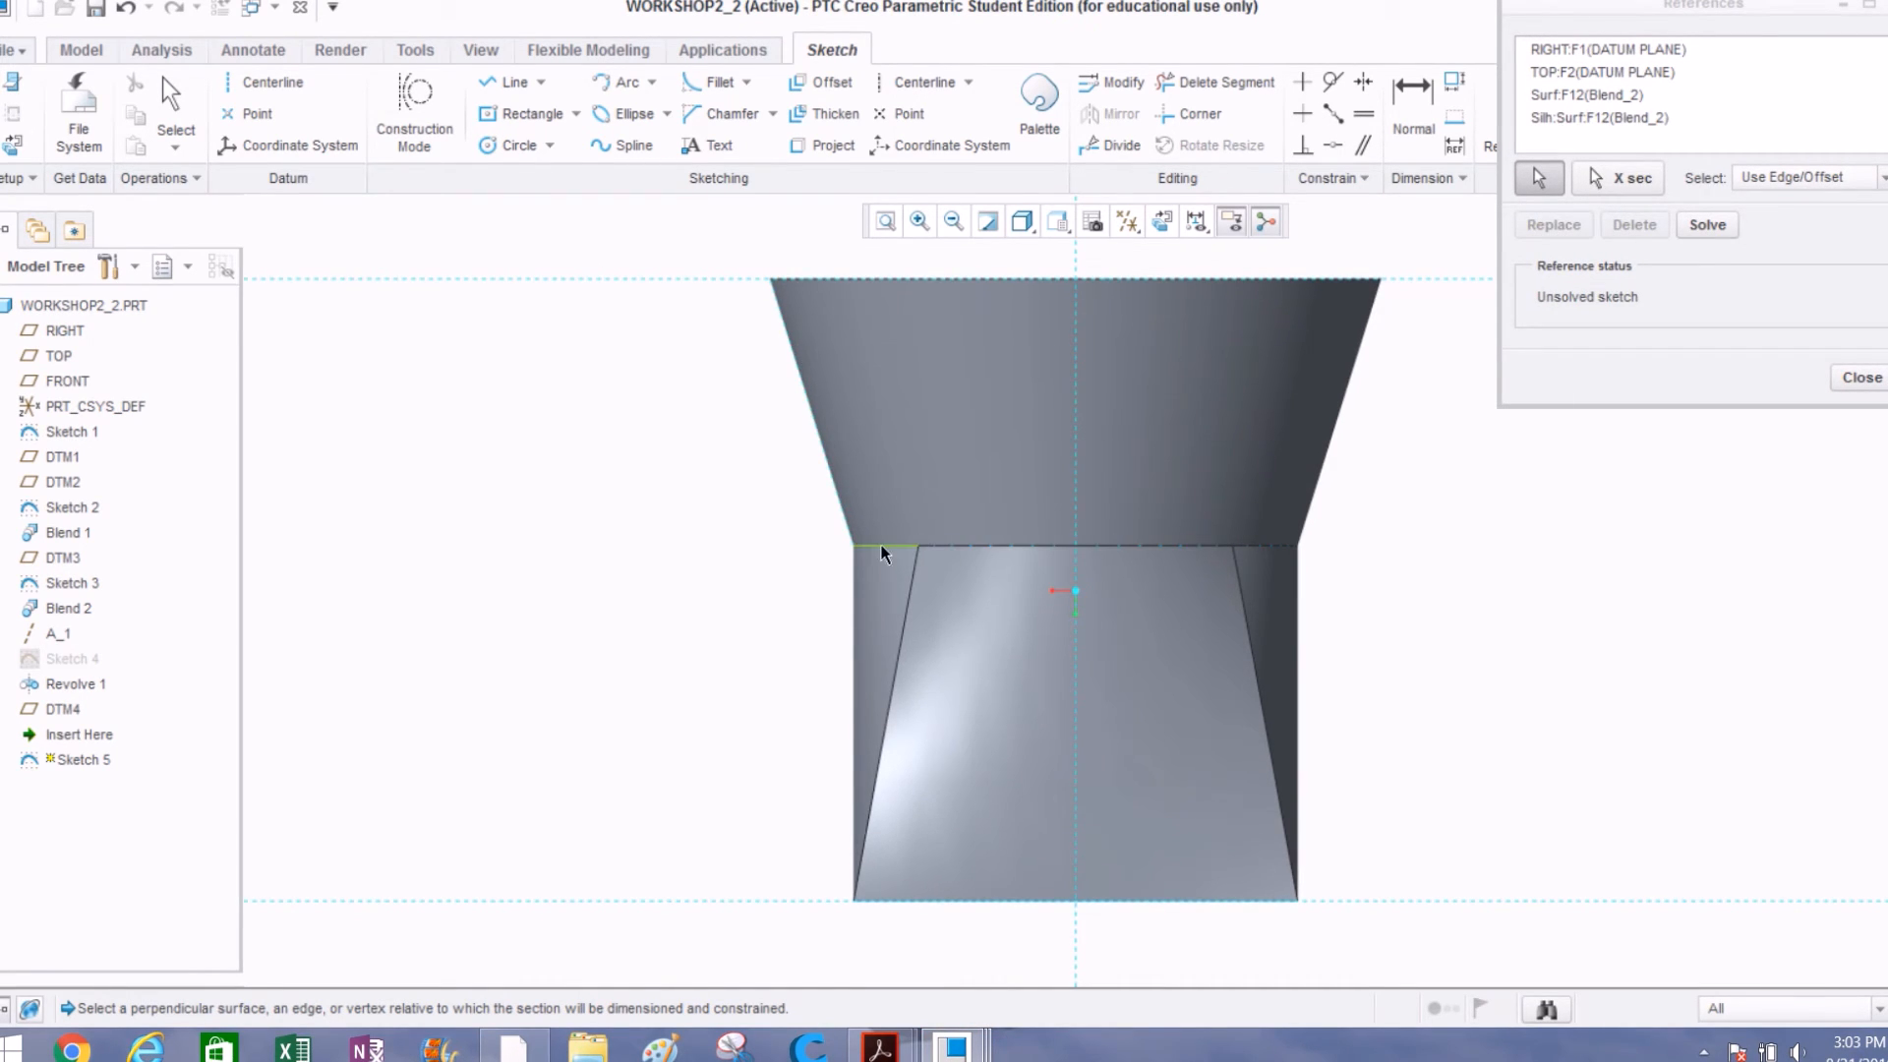
{"action": "left_click", "coordinate": [883, 550]}
{"action": "left_click", "coordinate": [1859, 379]}
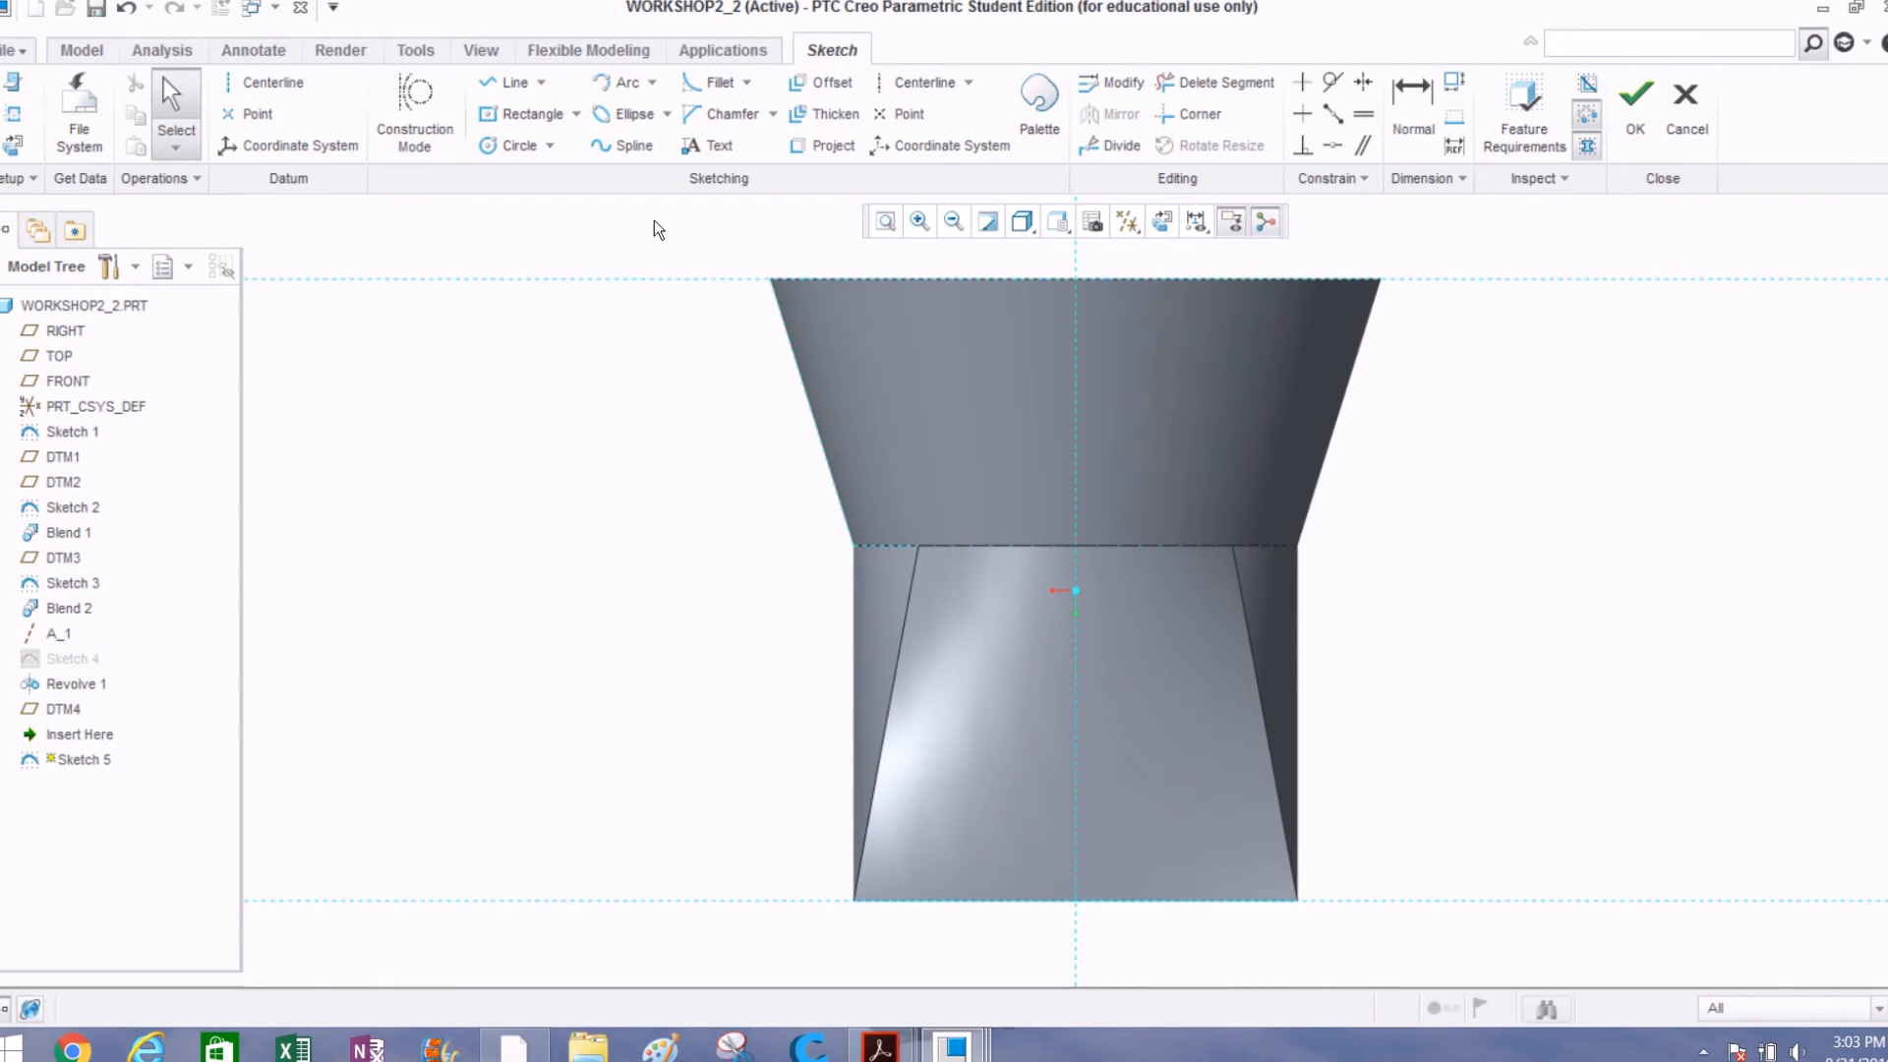
Step: Sketch a three-point spline from the upper blend's top-left corner, bowing inward through one middle point, to the left end of the junction
{"action": "left_click", "coordinate": [604, 150]}
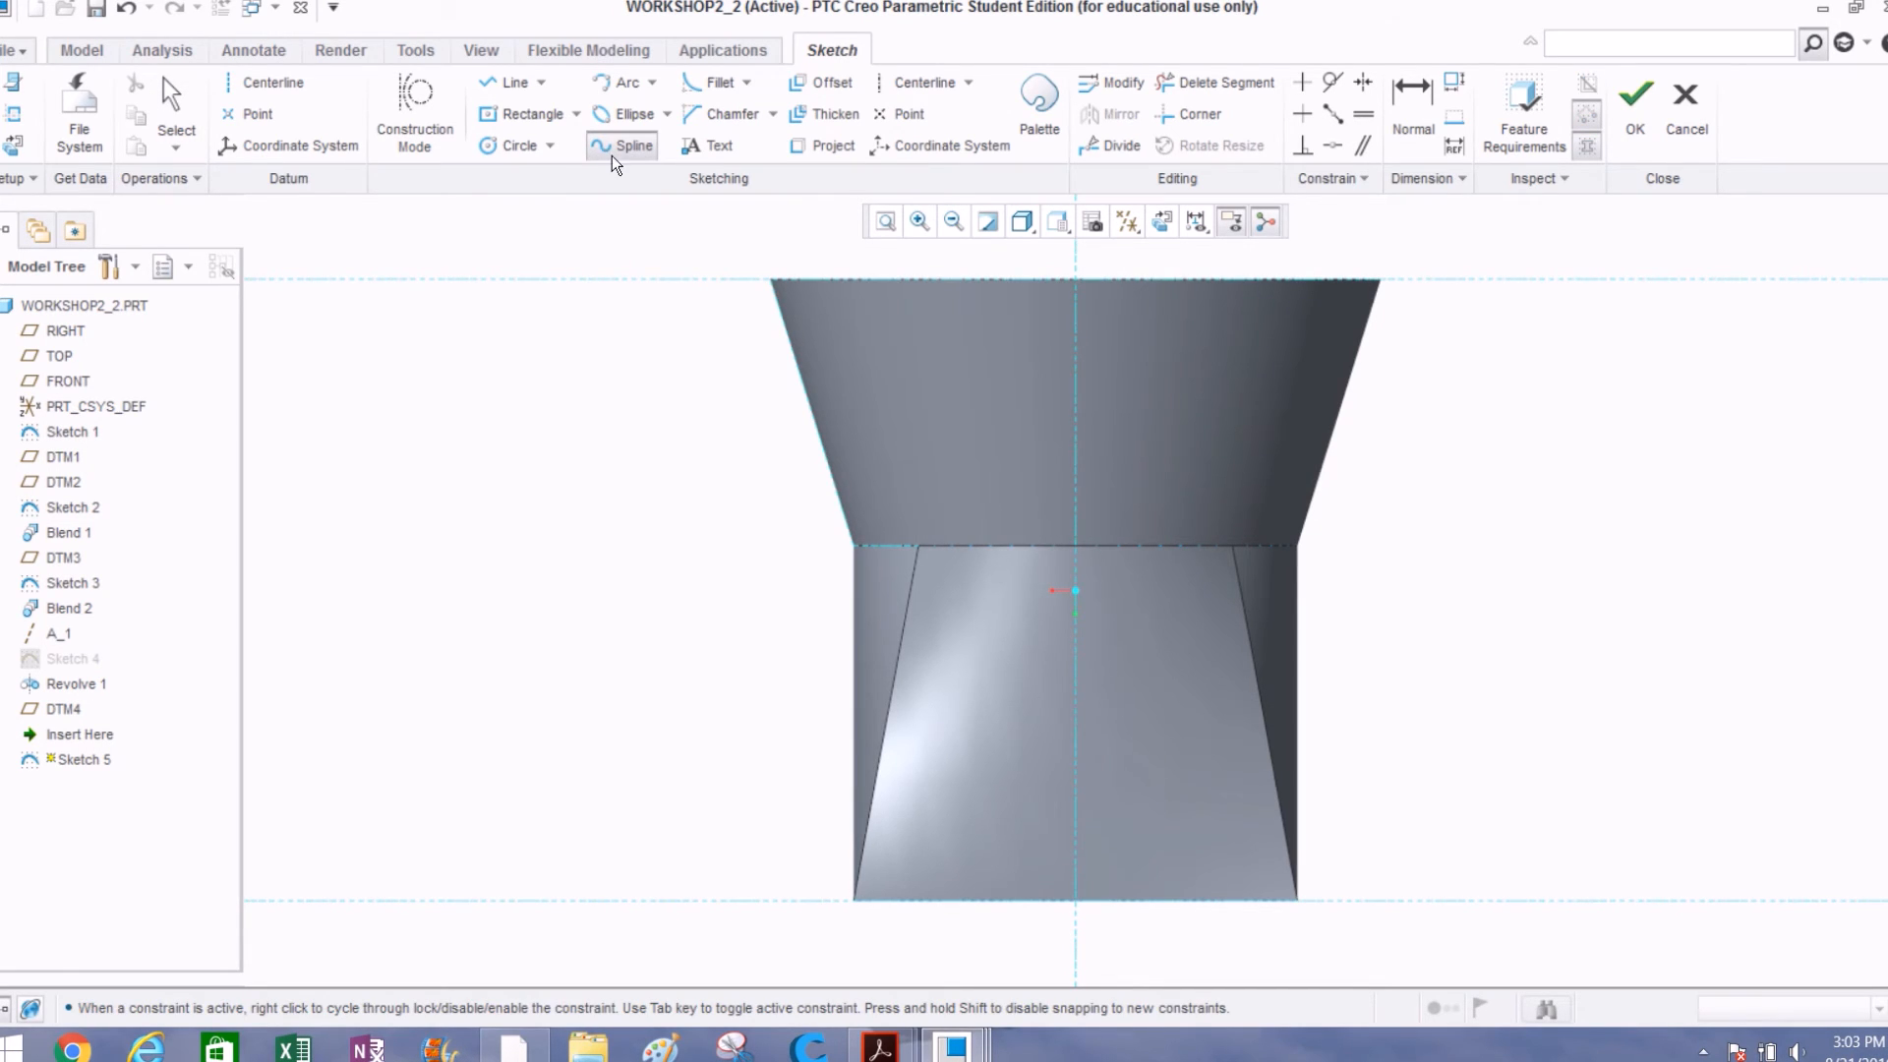
{"action": "left_click", "coordinate": [771, 280]}
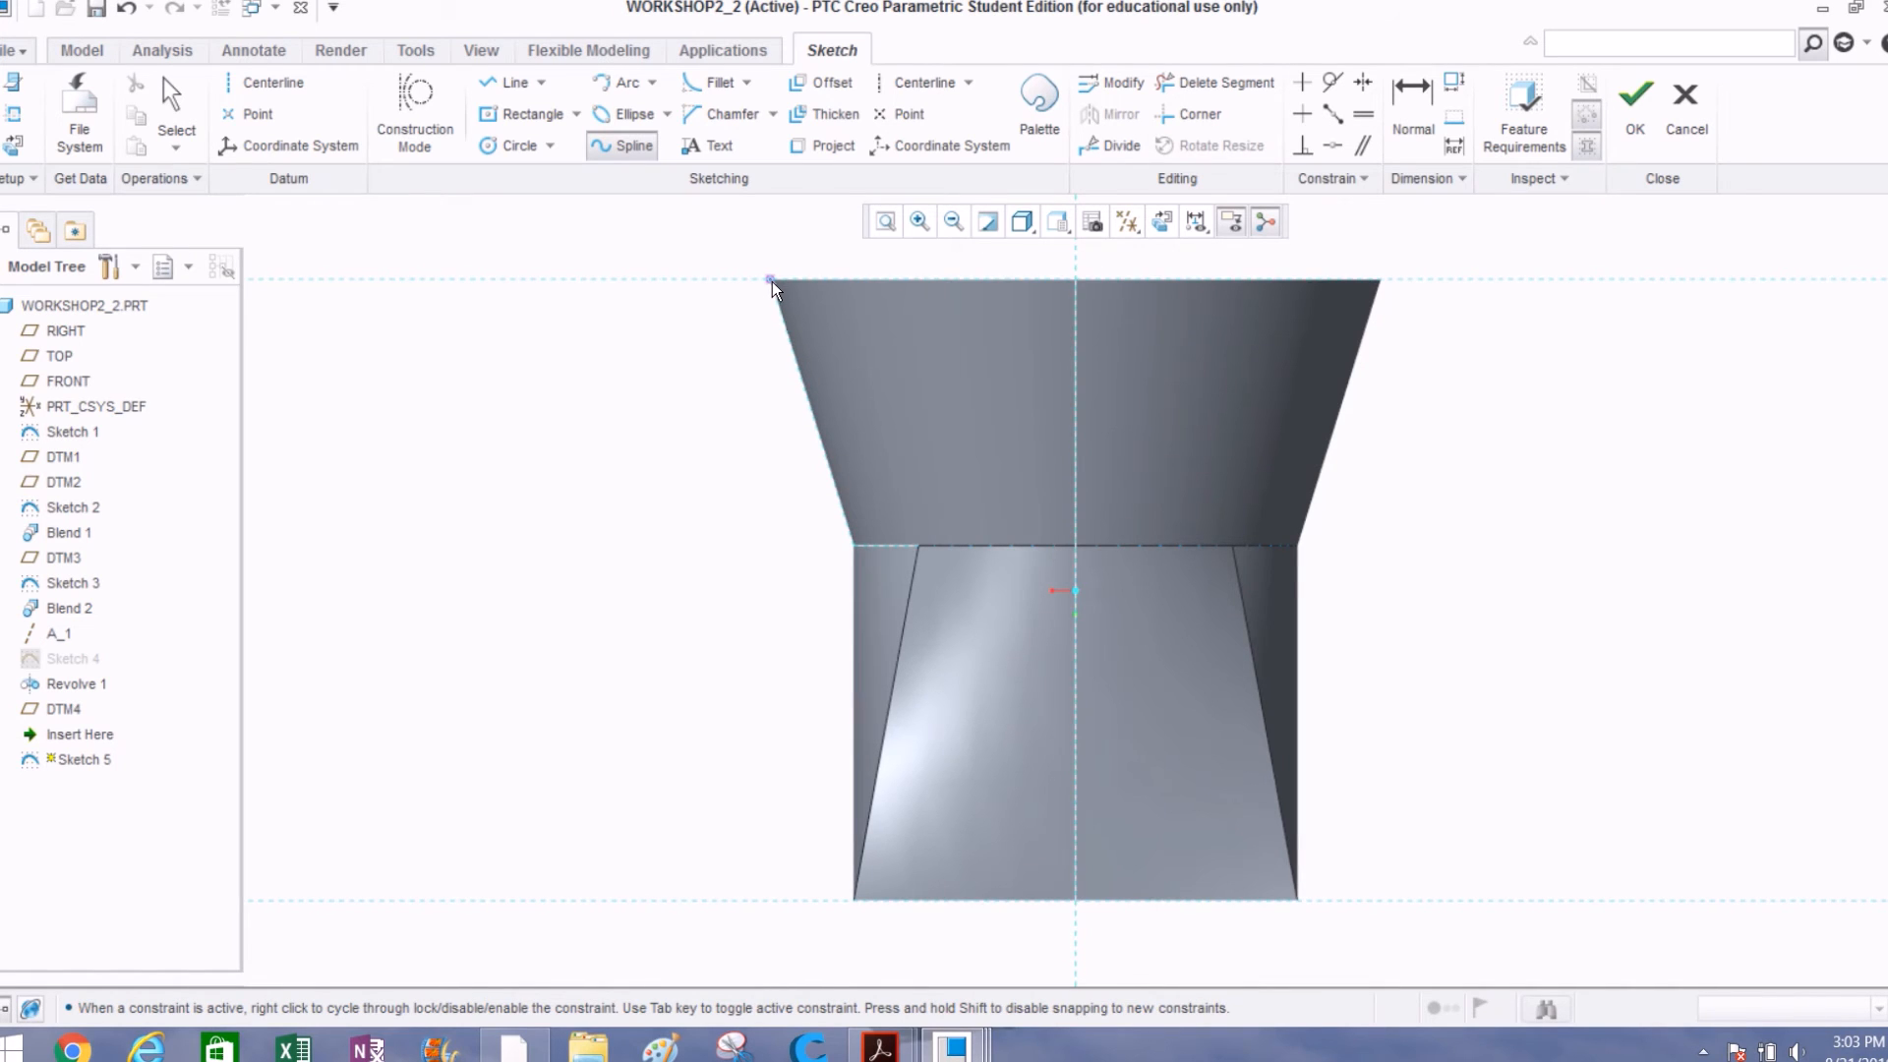
{"action": "left_click", "coordinate": [856, 430]}
{"action": "left_click", "coordinate": [856, 545]}
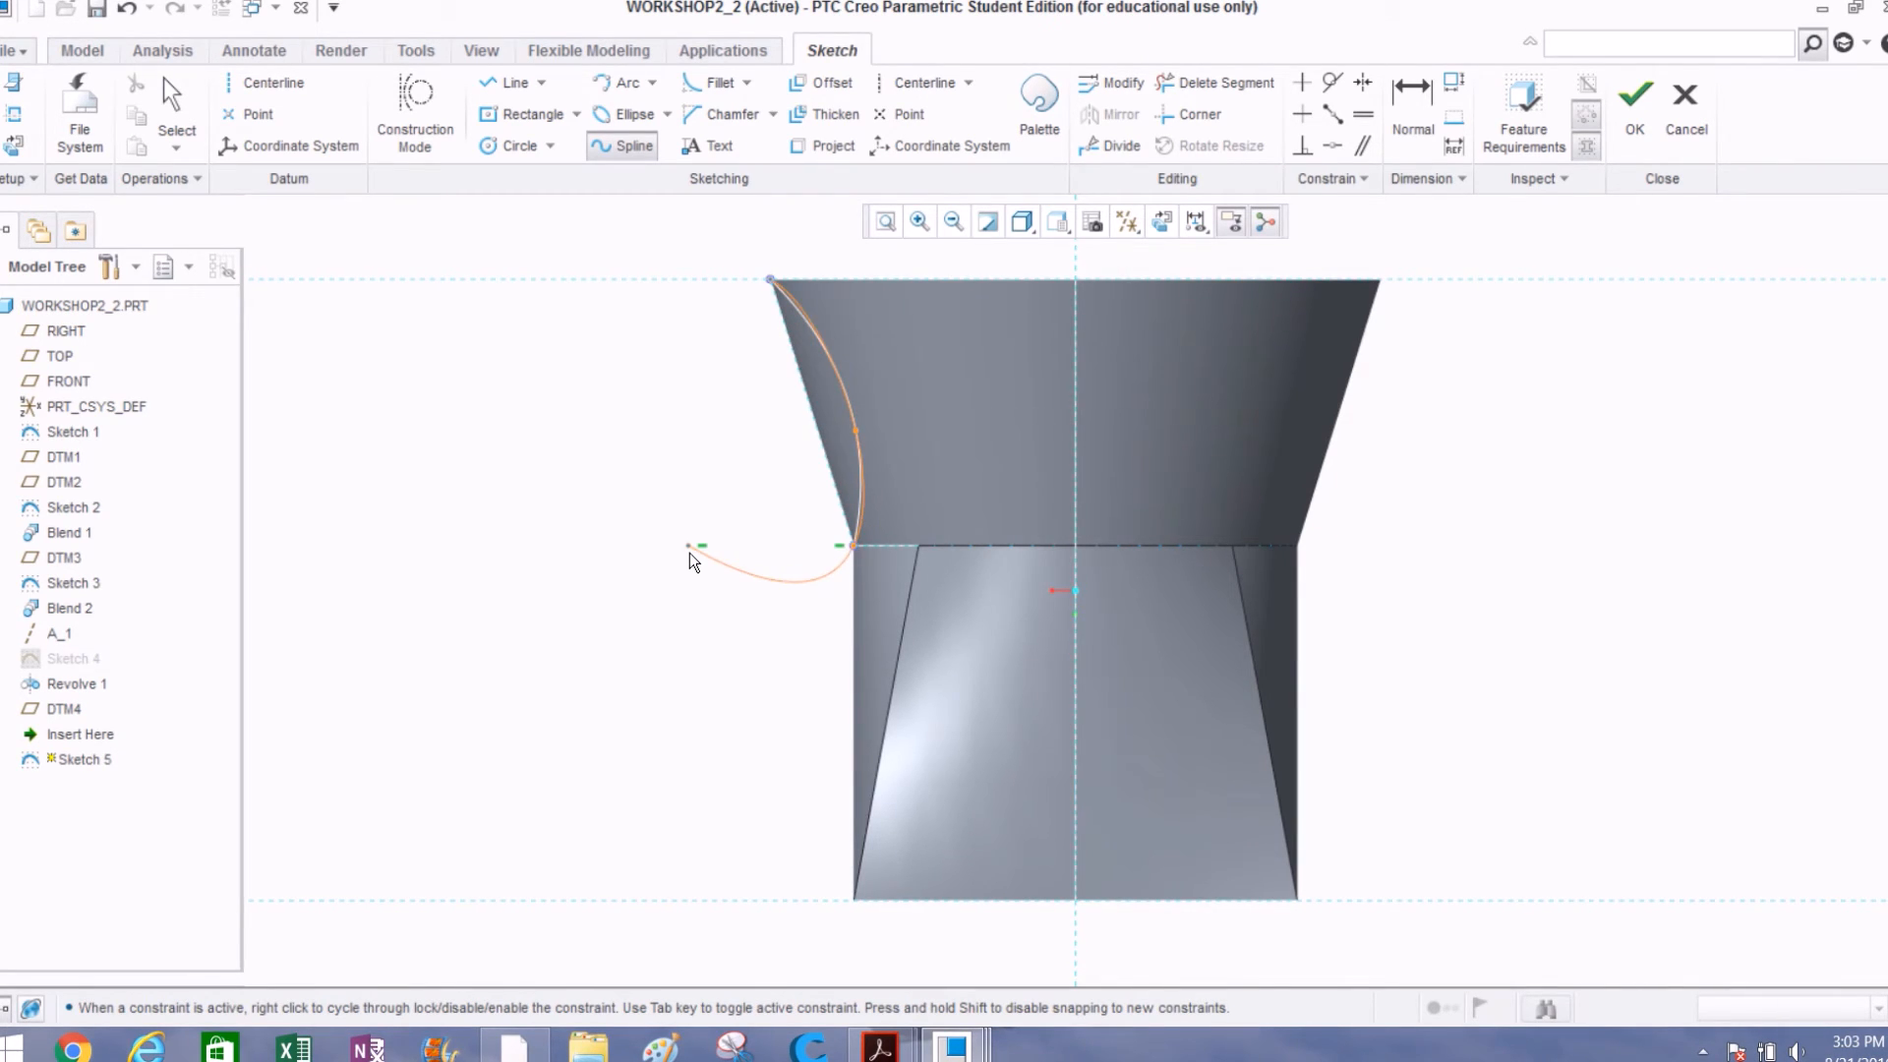
{"action": "middle_click", "coordinate": [689, 554]}
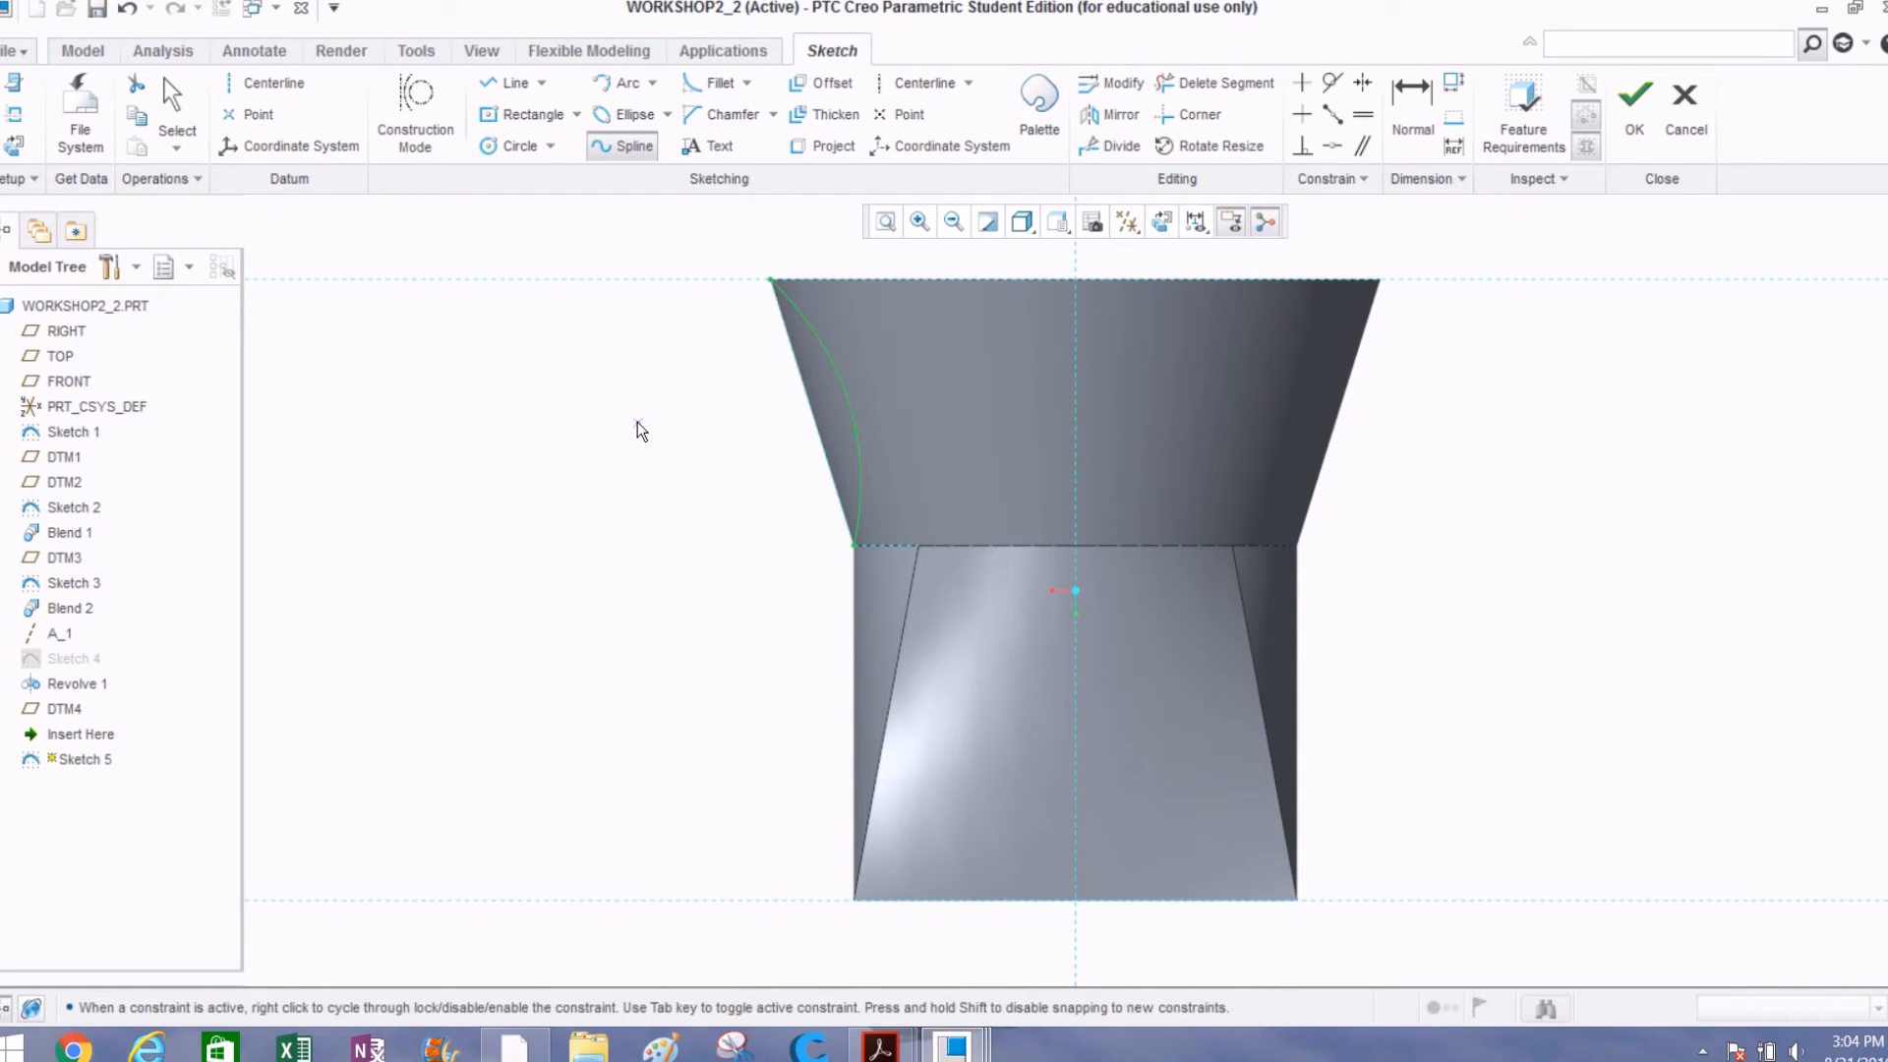
Step: Pull the spline's middle point outward toward the silhouette, close the profile with a straight line between the spline's endpoints, and finish the sketch
{"action": "middle_click", "coordinate": [706, 529]}
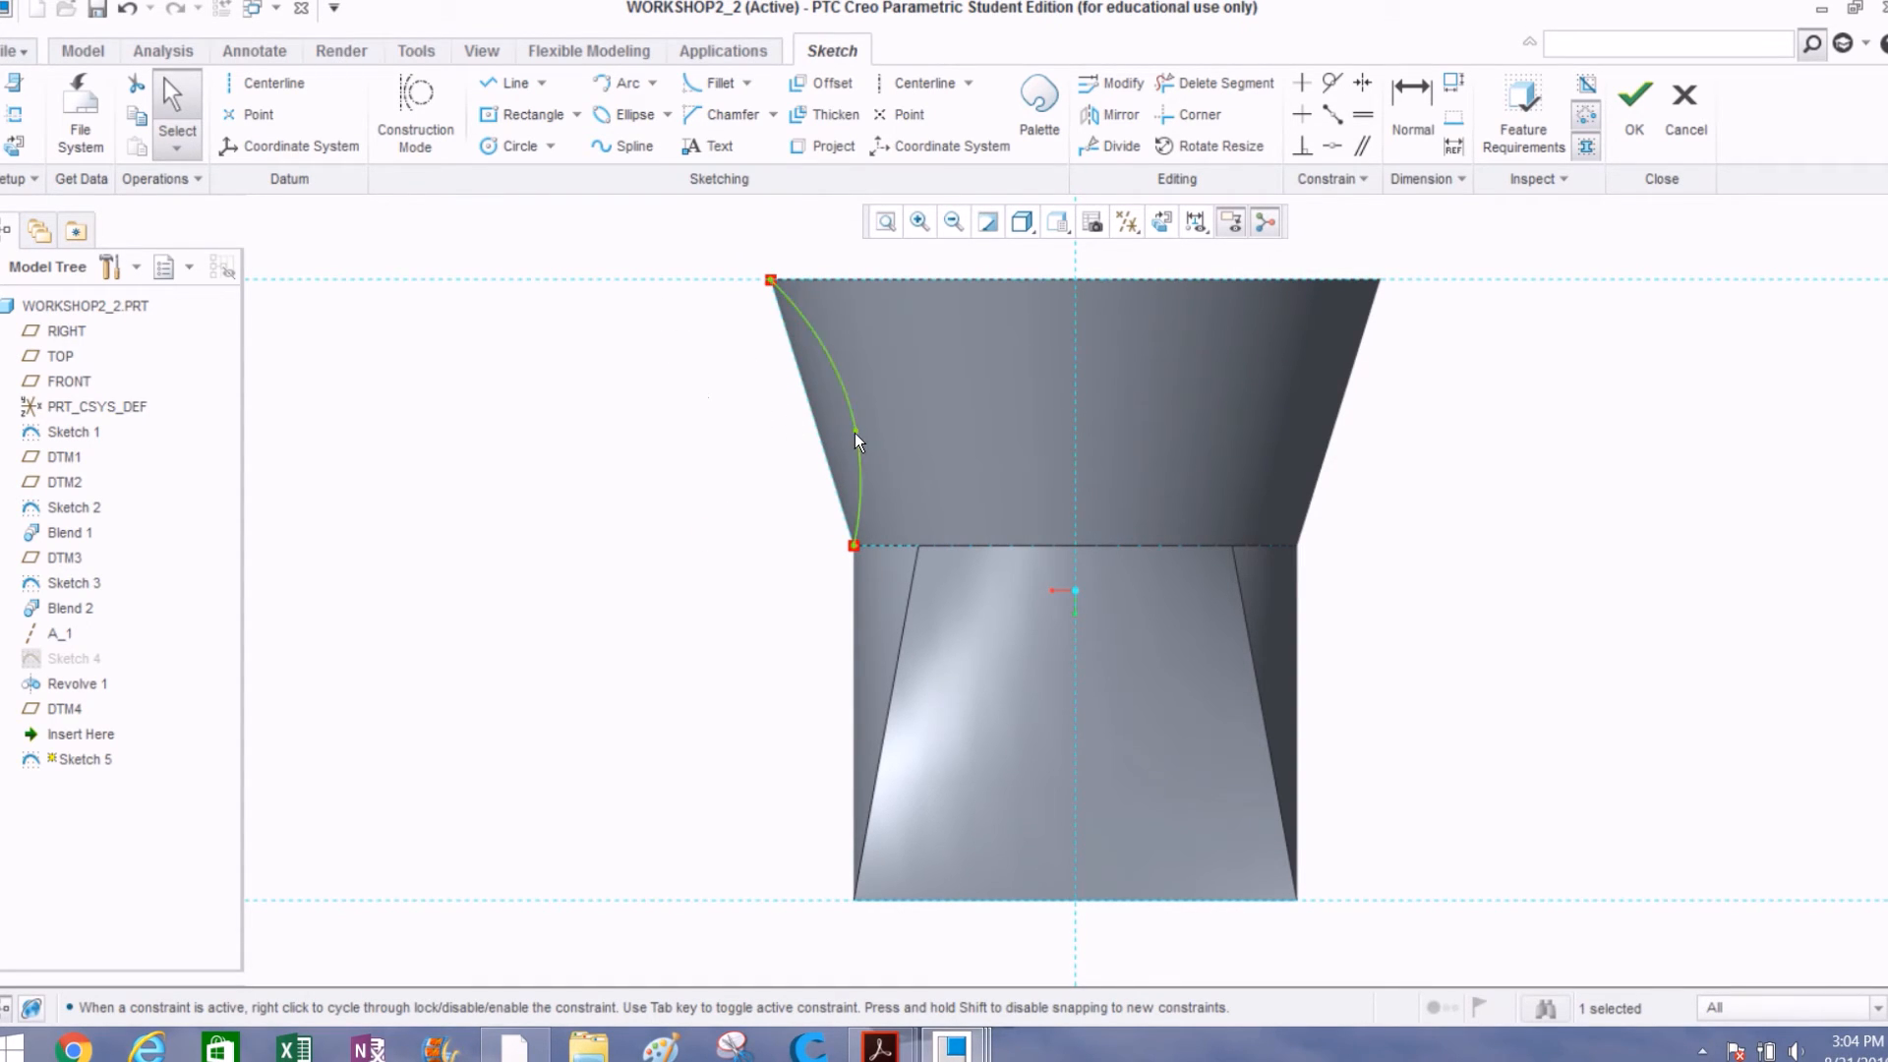
{"action": "left_click_drag", "start_coordinate": [856, 430], "coordinate": [822, 393]}
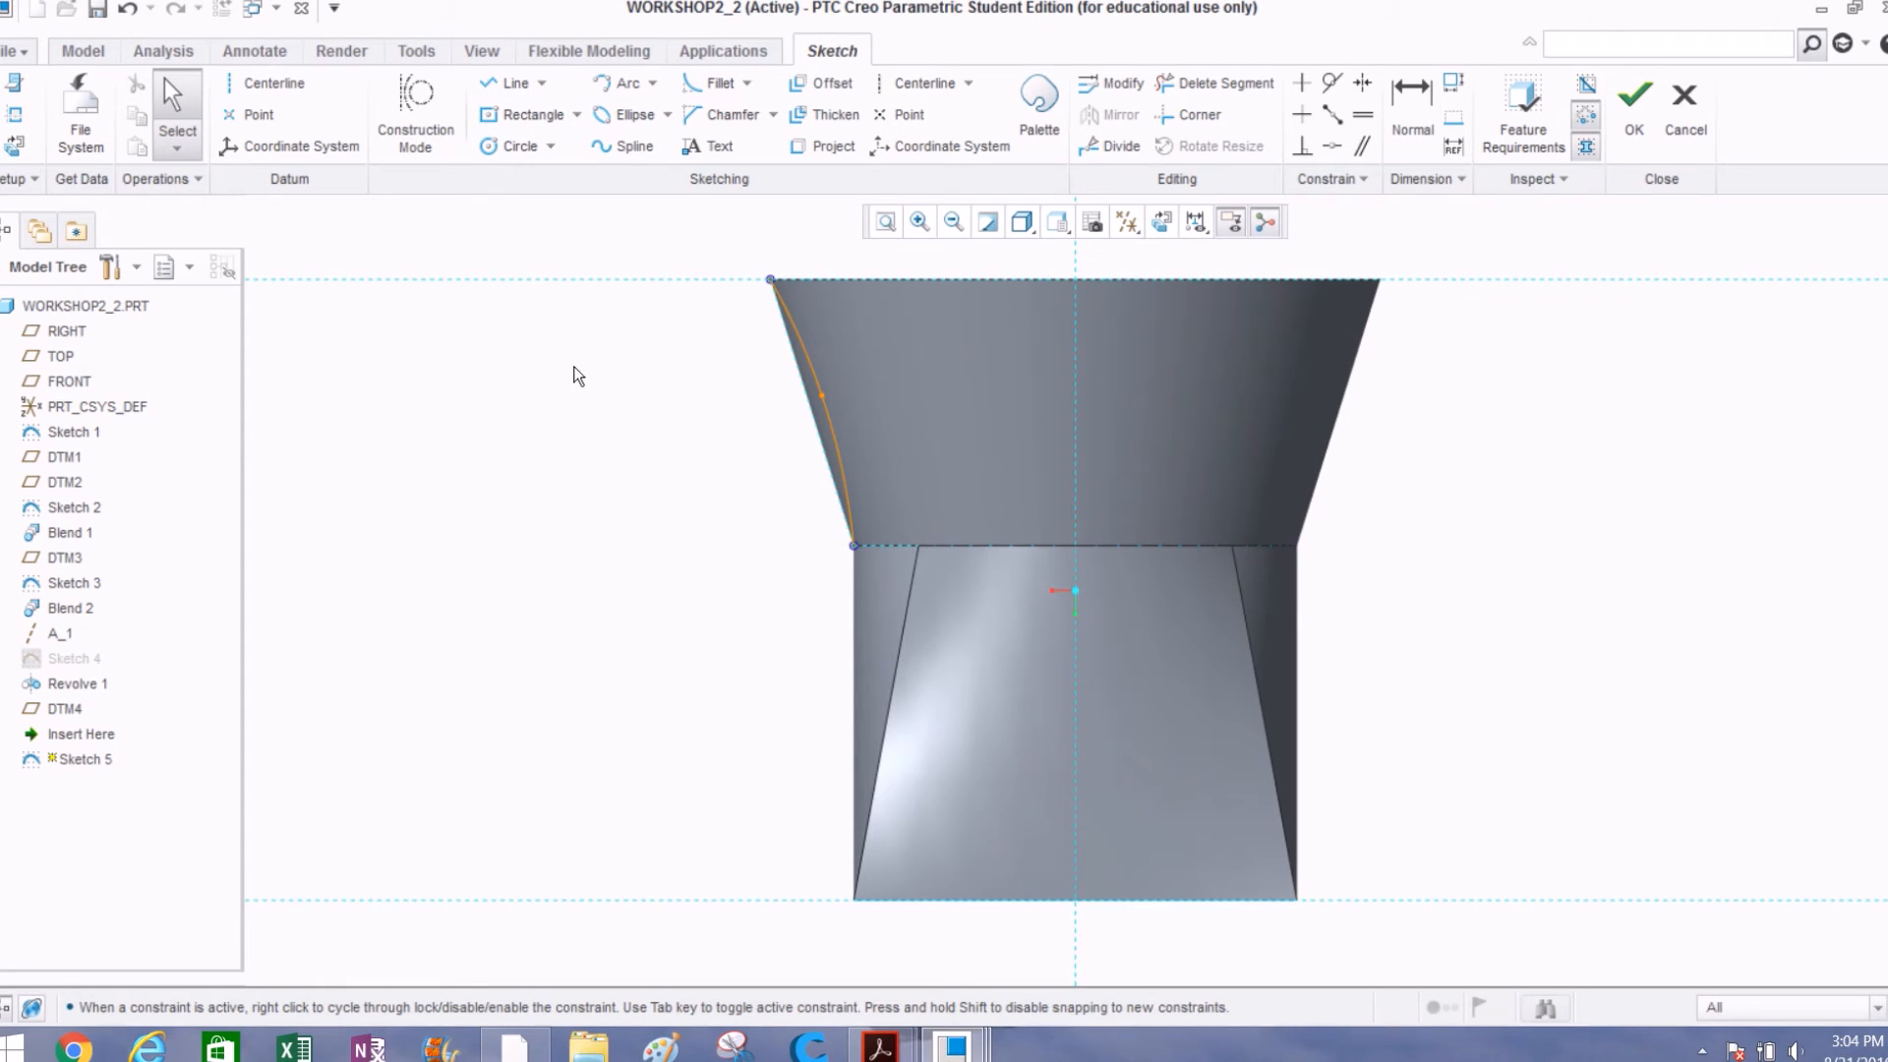
{"action": "left_click", "coordinate": [486, 86]}
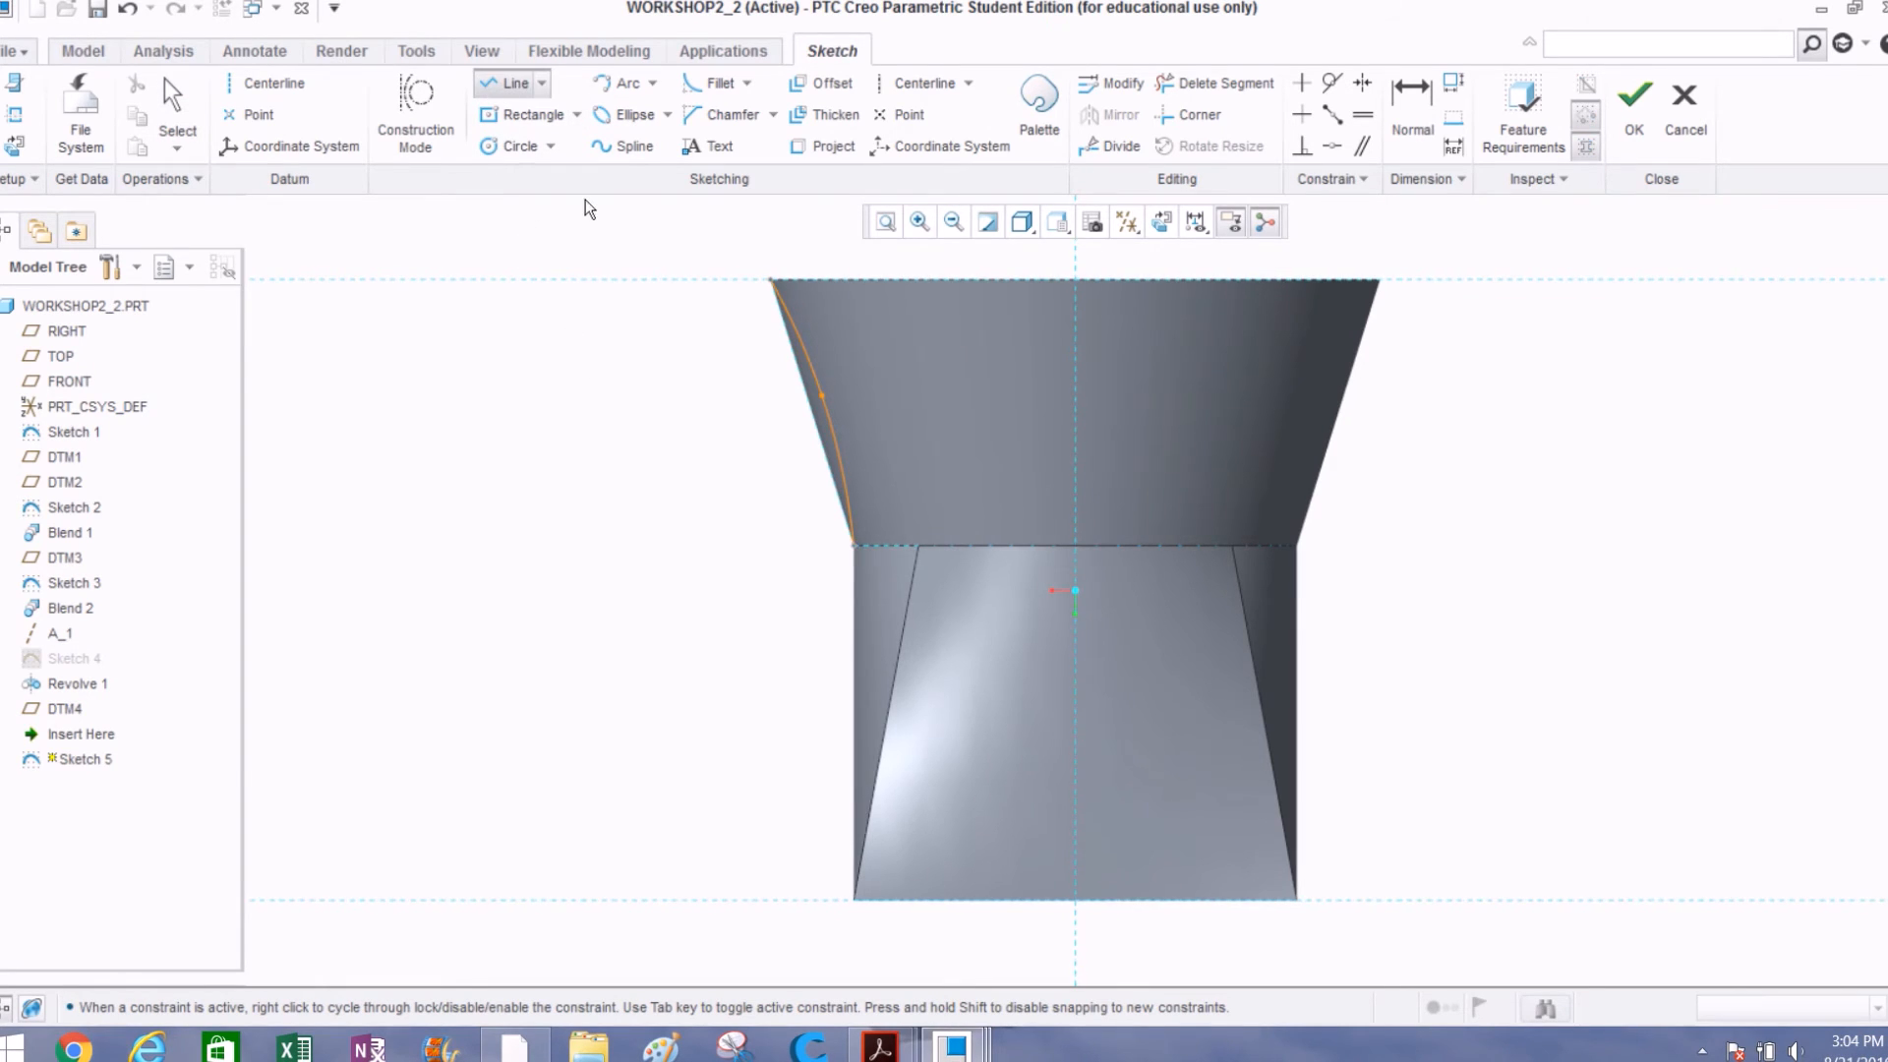
{"action": "left_click", "coordinate": [773, 282]}
{"action": "left_click", "coordinate": [852, 542]}
{"action": "middle_click", "coordinate": [729, 453]}
{"action": "middle_click", "coordinate": [729, 453]}
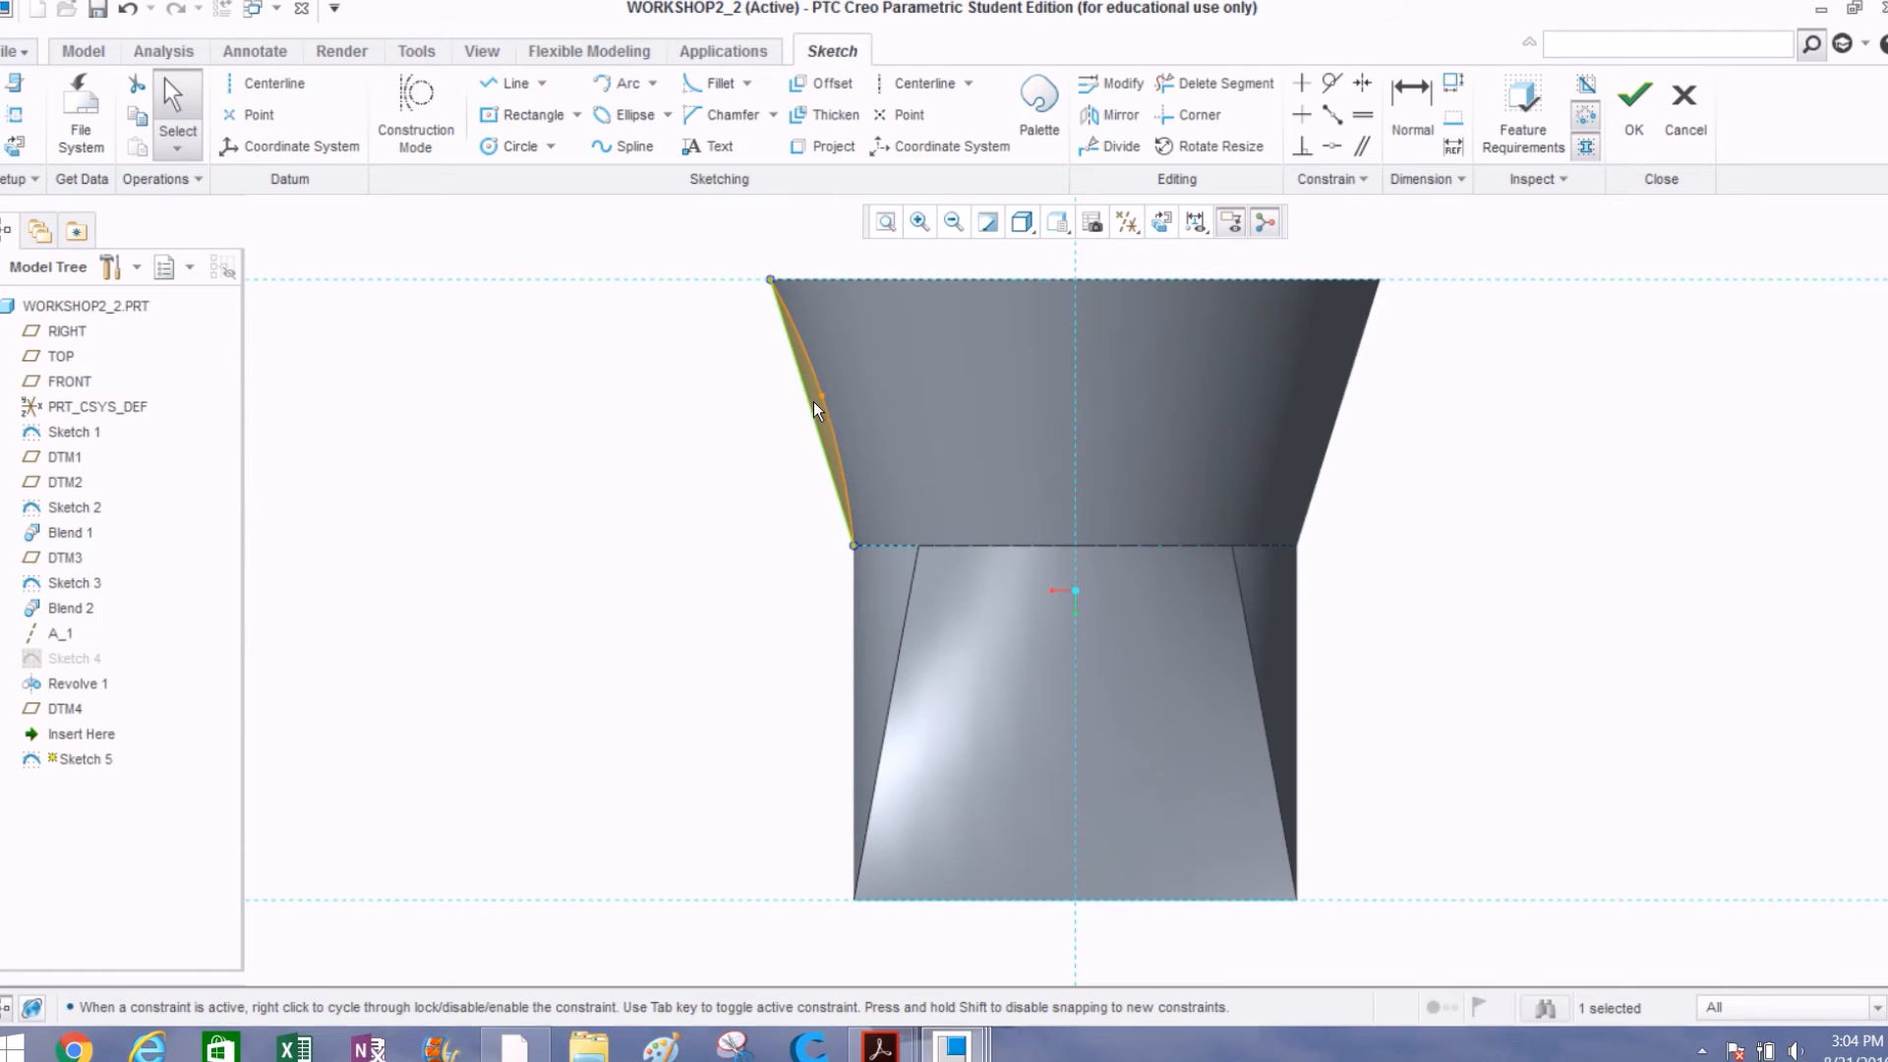
{"action": "mouse_move", "coordinate": [773, 450]}
{"action": "middle_mouse_down"}
{"action": "mouse_move", "coordinate": [753, 491]}
{"action": "mouse_move", "coordinate": [777, 474]}
{"action": "middle_mouse_up"}
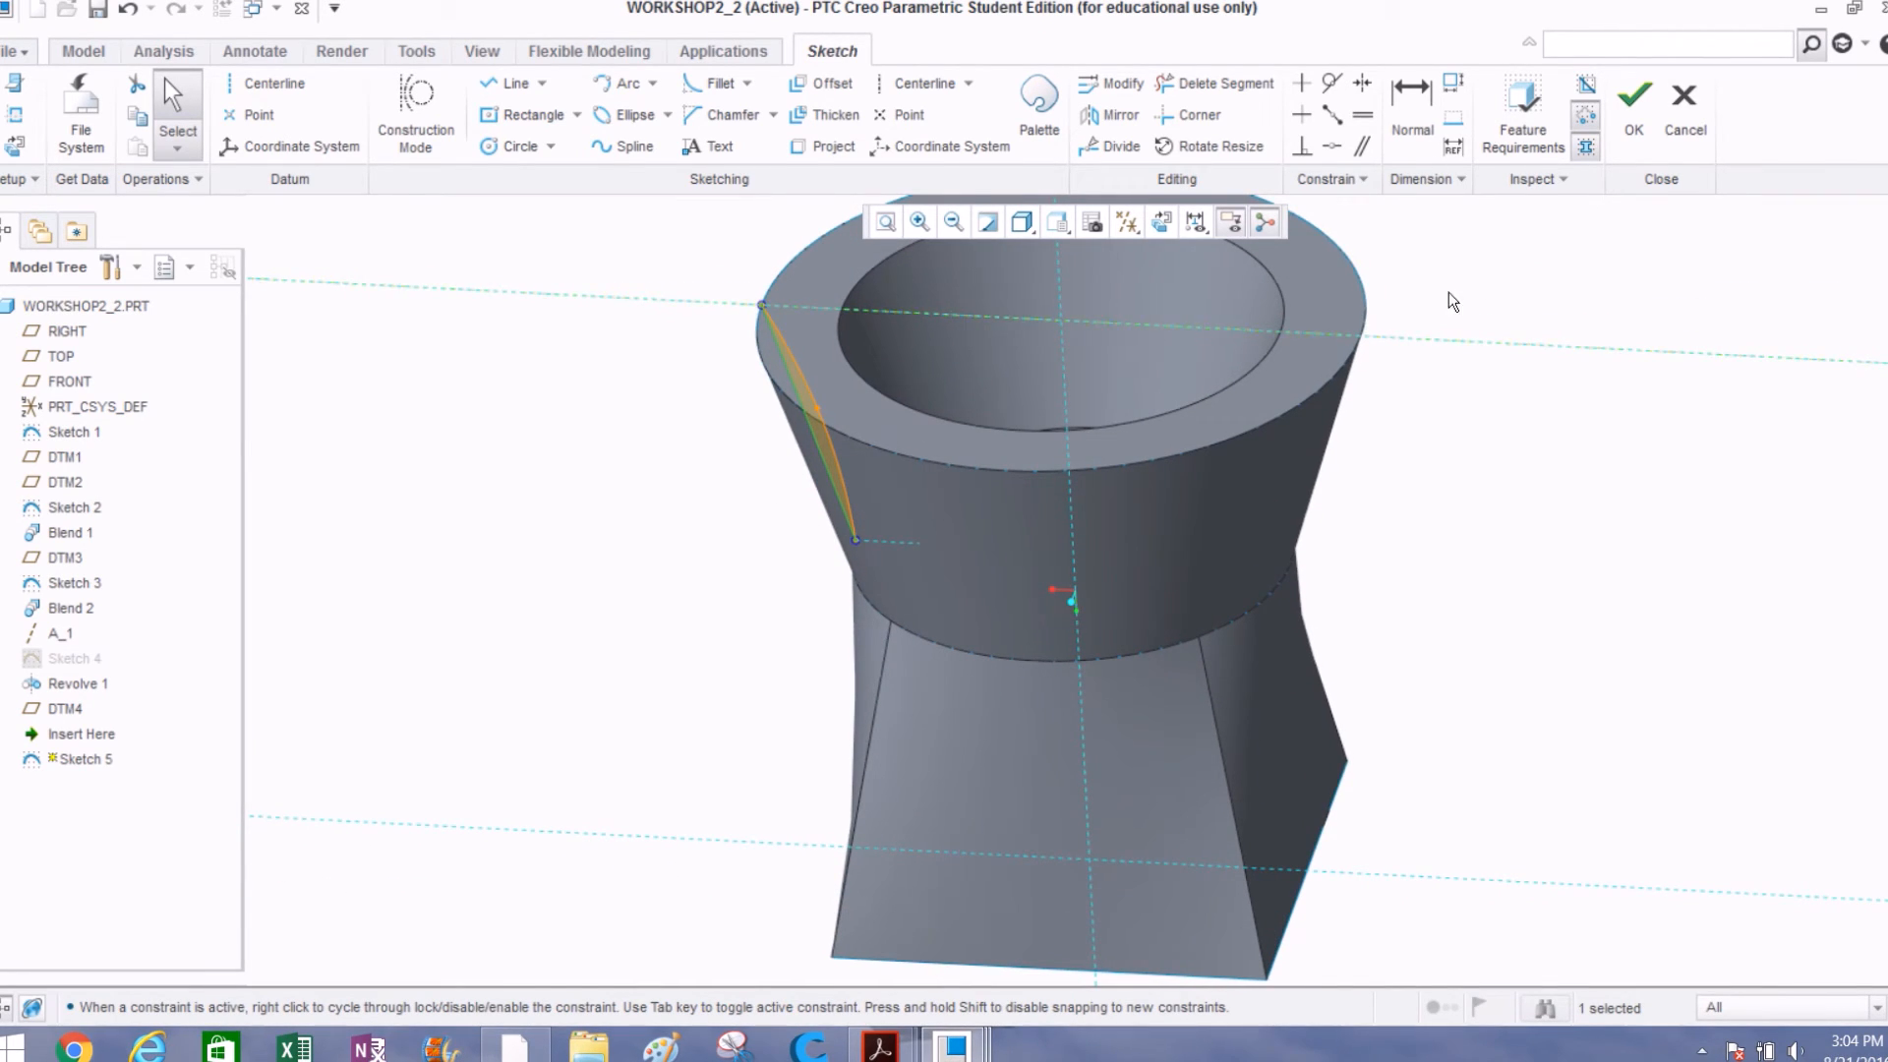
{"action": "left_click", "coordinate": [1628, 108]}
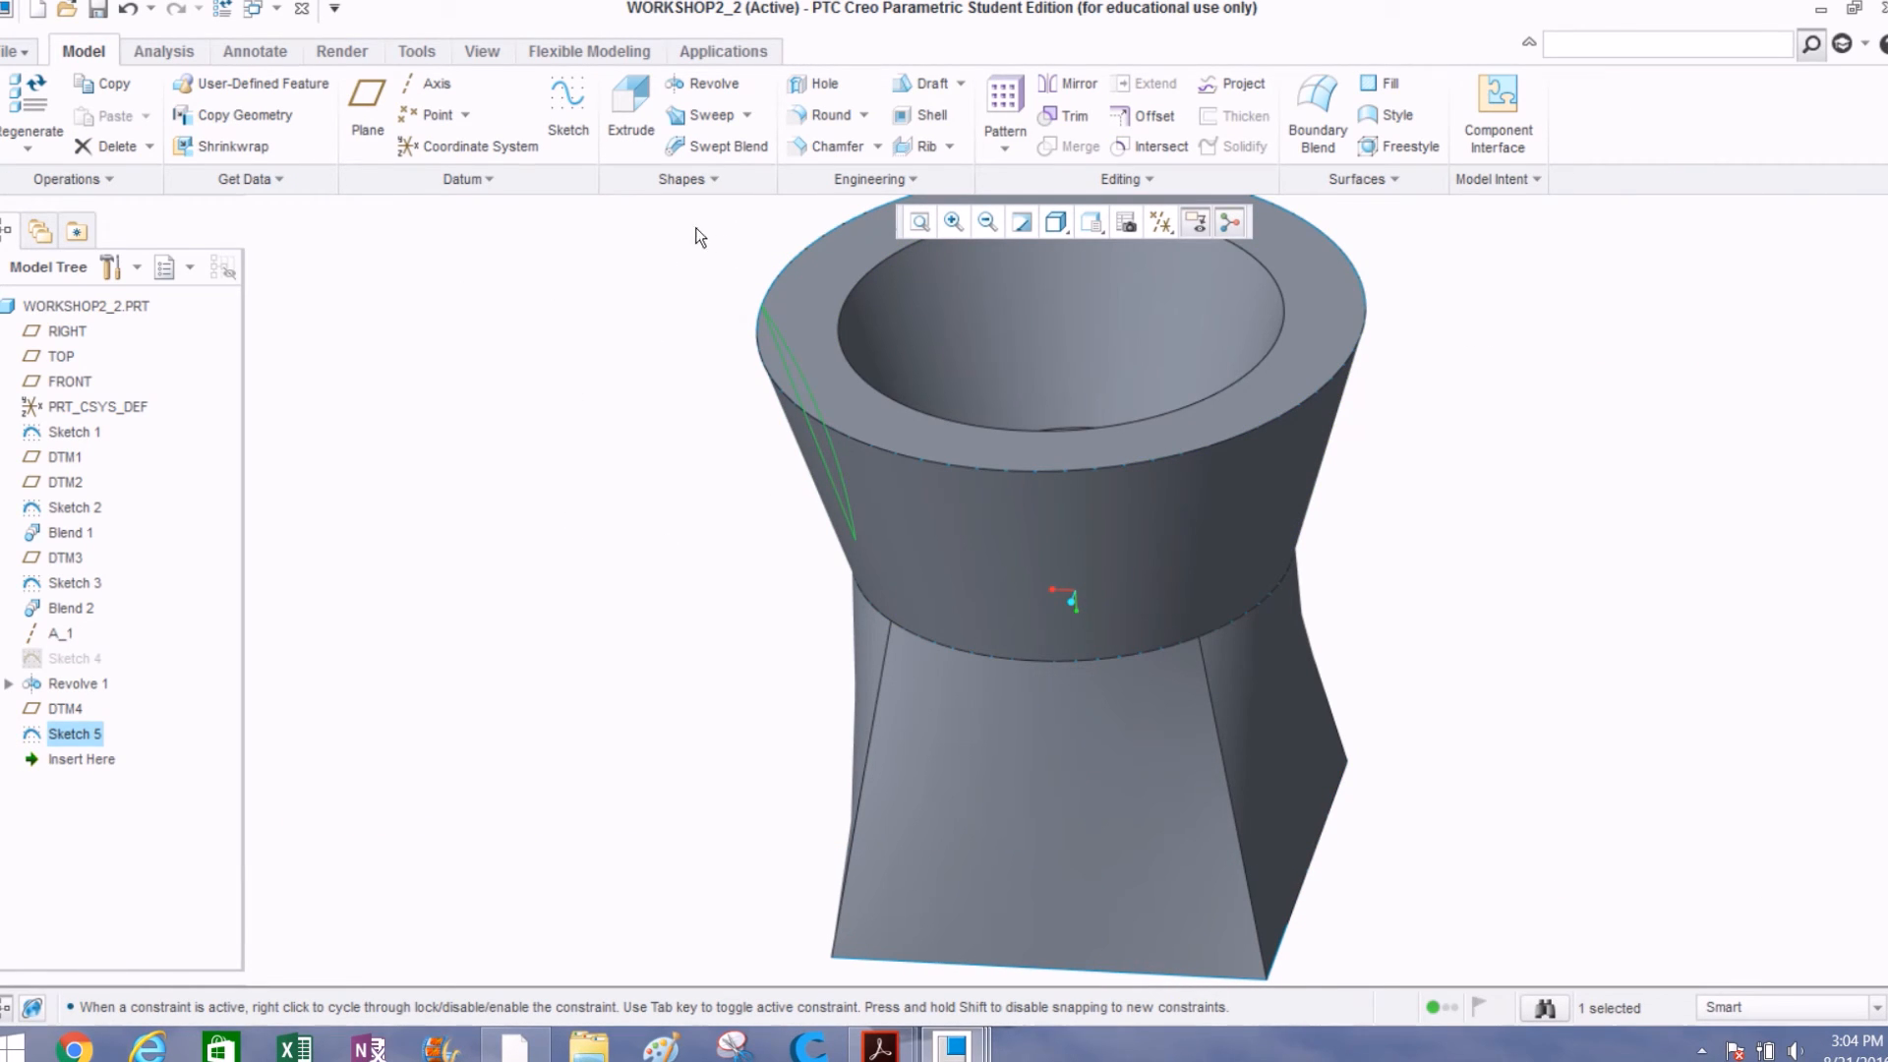
Step: Revolve the closed spline profile 360 degrees about axis A_1 as a cut to give the upper blend a concave outer side
{"action": "left_click", "coordinate": [710, 86]}
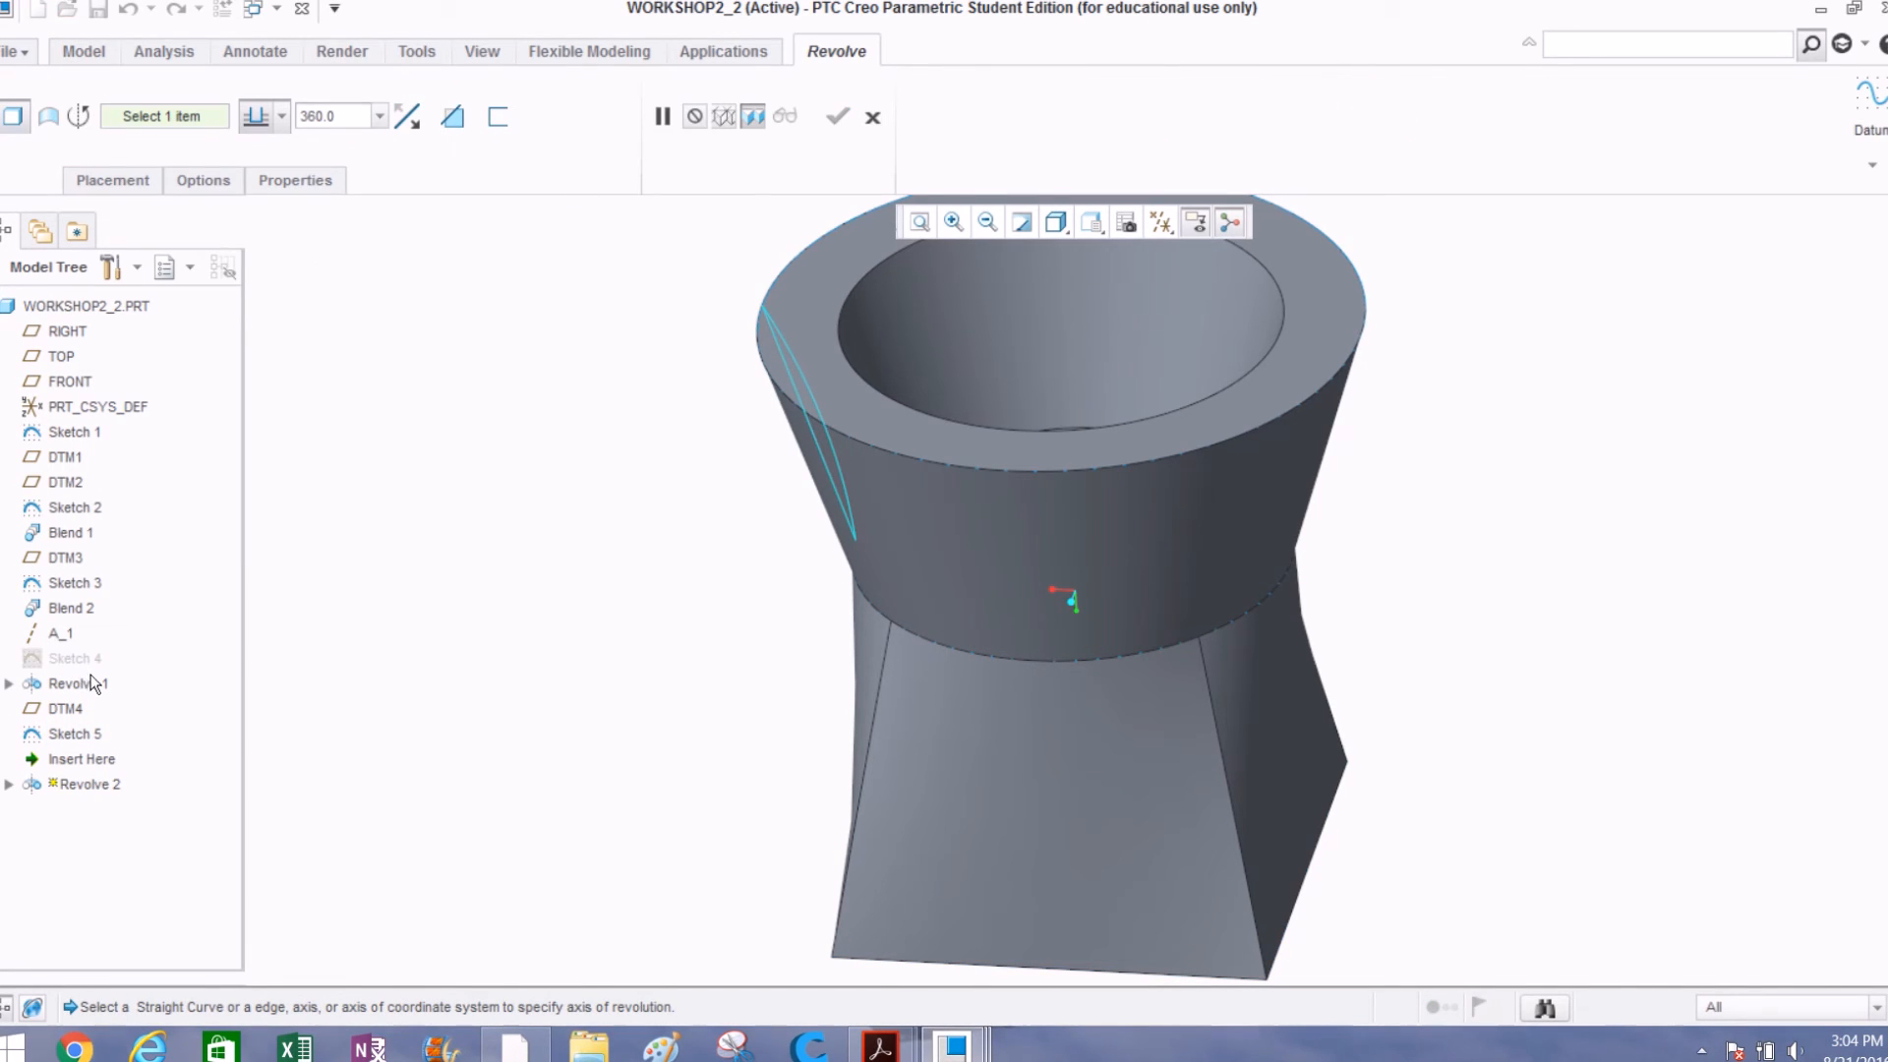
{"action": "left_click", "coordinate": [159, 116]}
{"action": "left_click", "coordinate": [61, 634]}
{"action": "left_click", "coordinate": [870, 118]}
{"action": "left_click", "coordinate": [533, 431]}
{"action": "scroll", "coordinate": [528, 422], "scroll_direction": "up", "scroll_amount": 3}
{"action": "middle_click_drag", "start_coordinate": [528, 422], "coordinate": [862, 659]}
{"action": "middle_click_drag", "start_coordinate": [631, 676], "coordinate": [711, 717]}
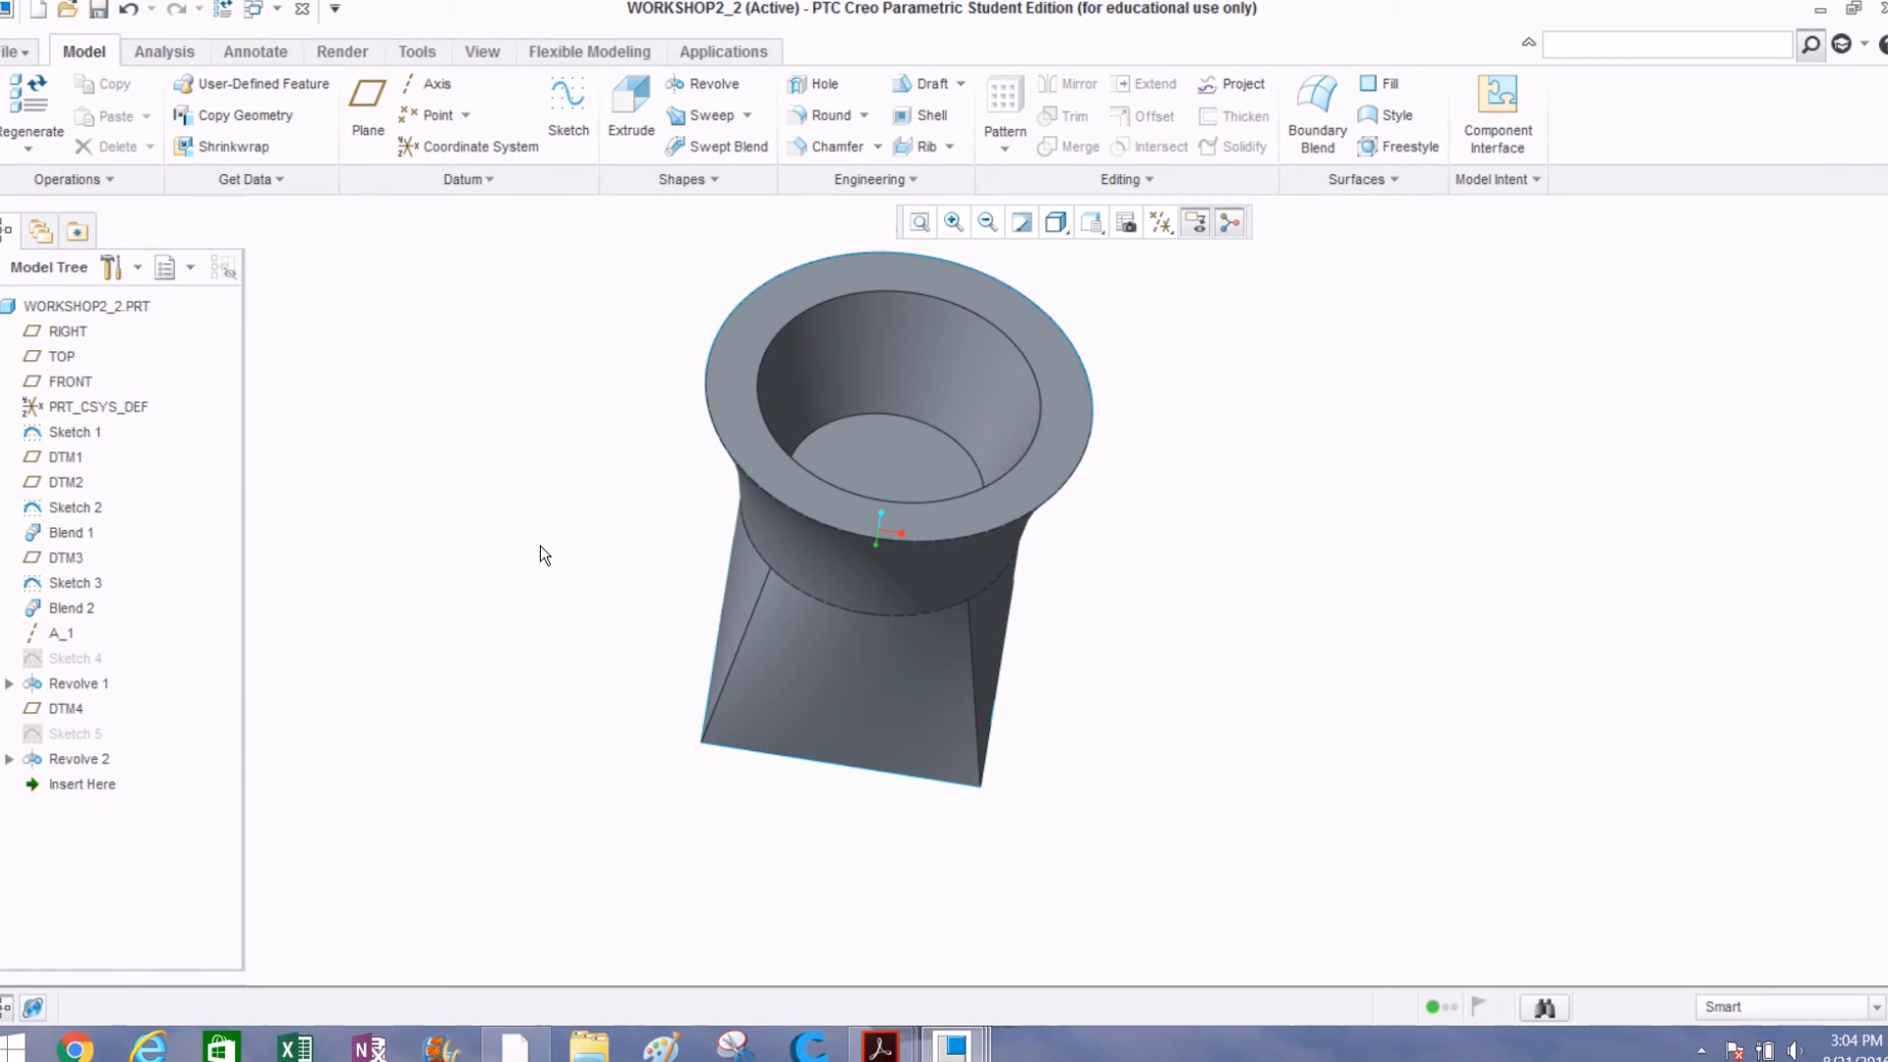
{"action": "scroll", "coordinate": [502, 534], "scroll_direction": "up", "scroll_amount": 2}
{"action": "middle_click_drag", "start_coordinate": [508, 534], "coordinate": [487, 501]}
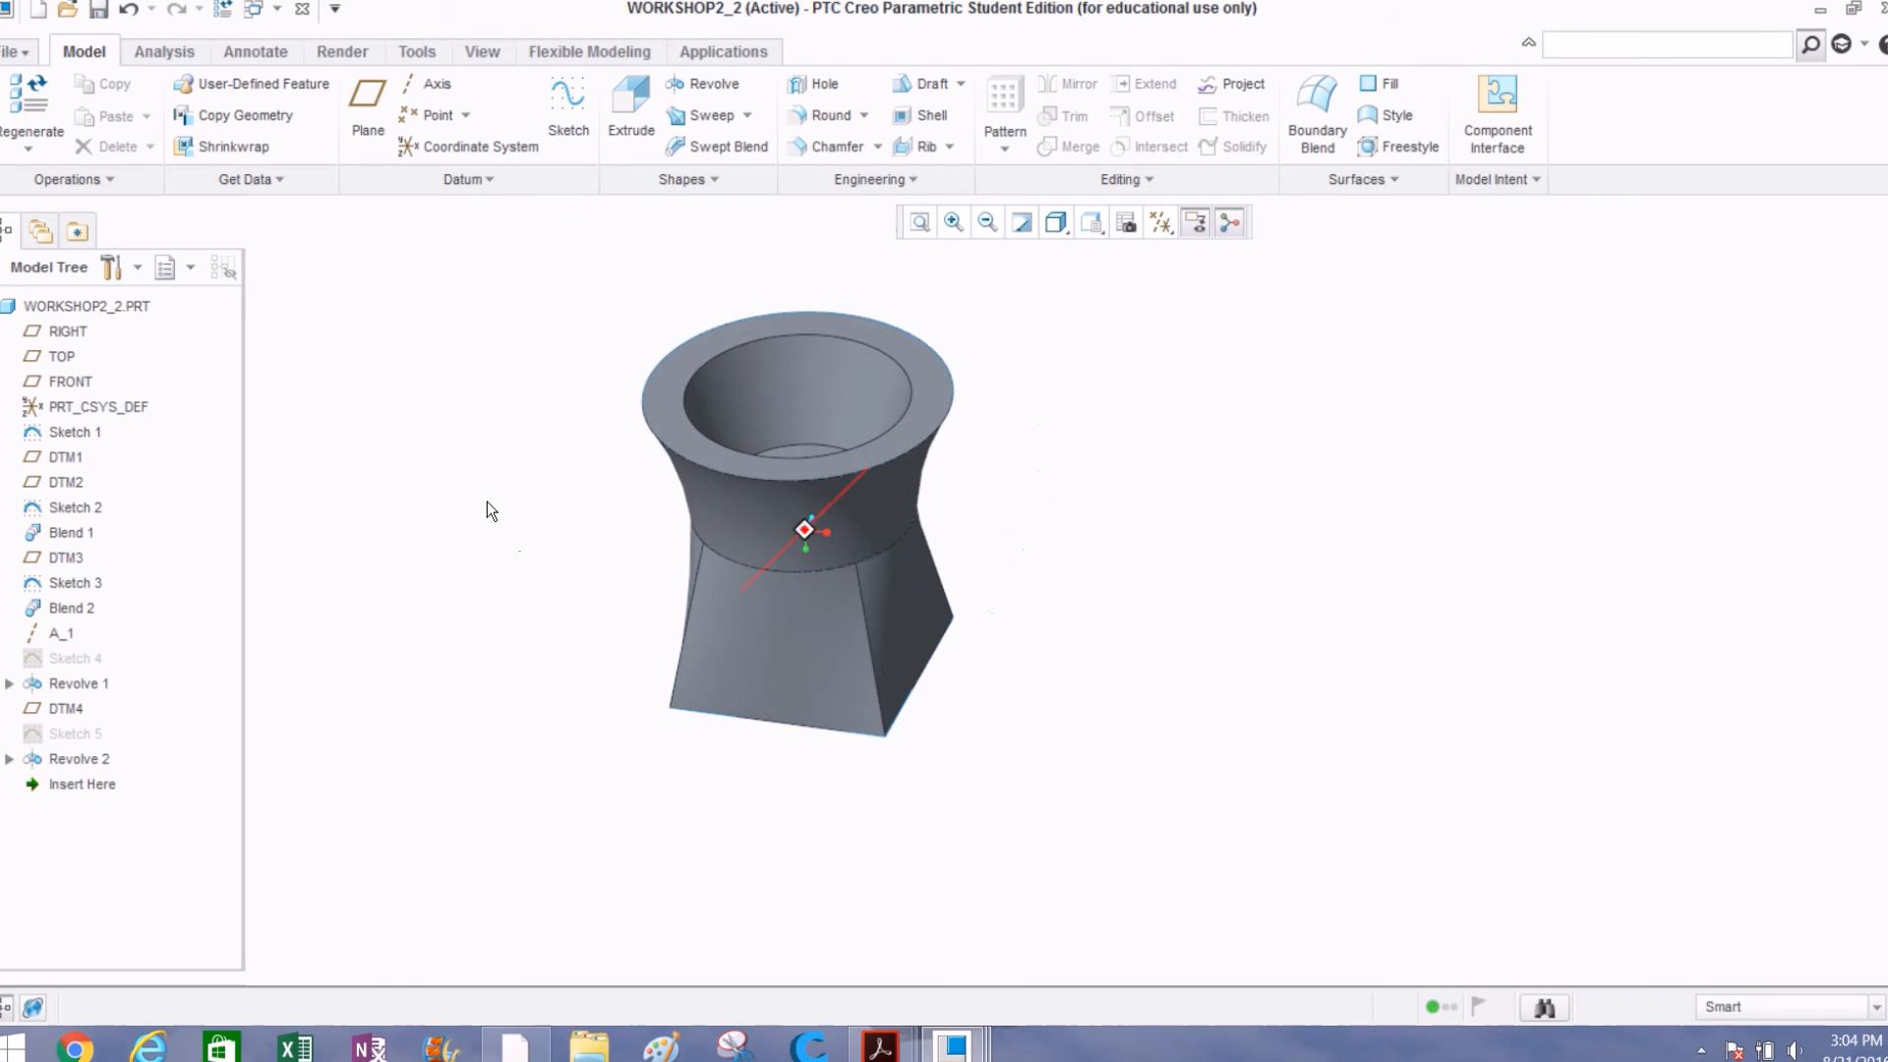
Step: Save WORKSHOP2_2 and create a new solid part named WORKSHOP_EX_2 with the default template
{"action": "key", "text": "ctrl+s"}
{"action": "key", "text": "Return"}
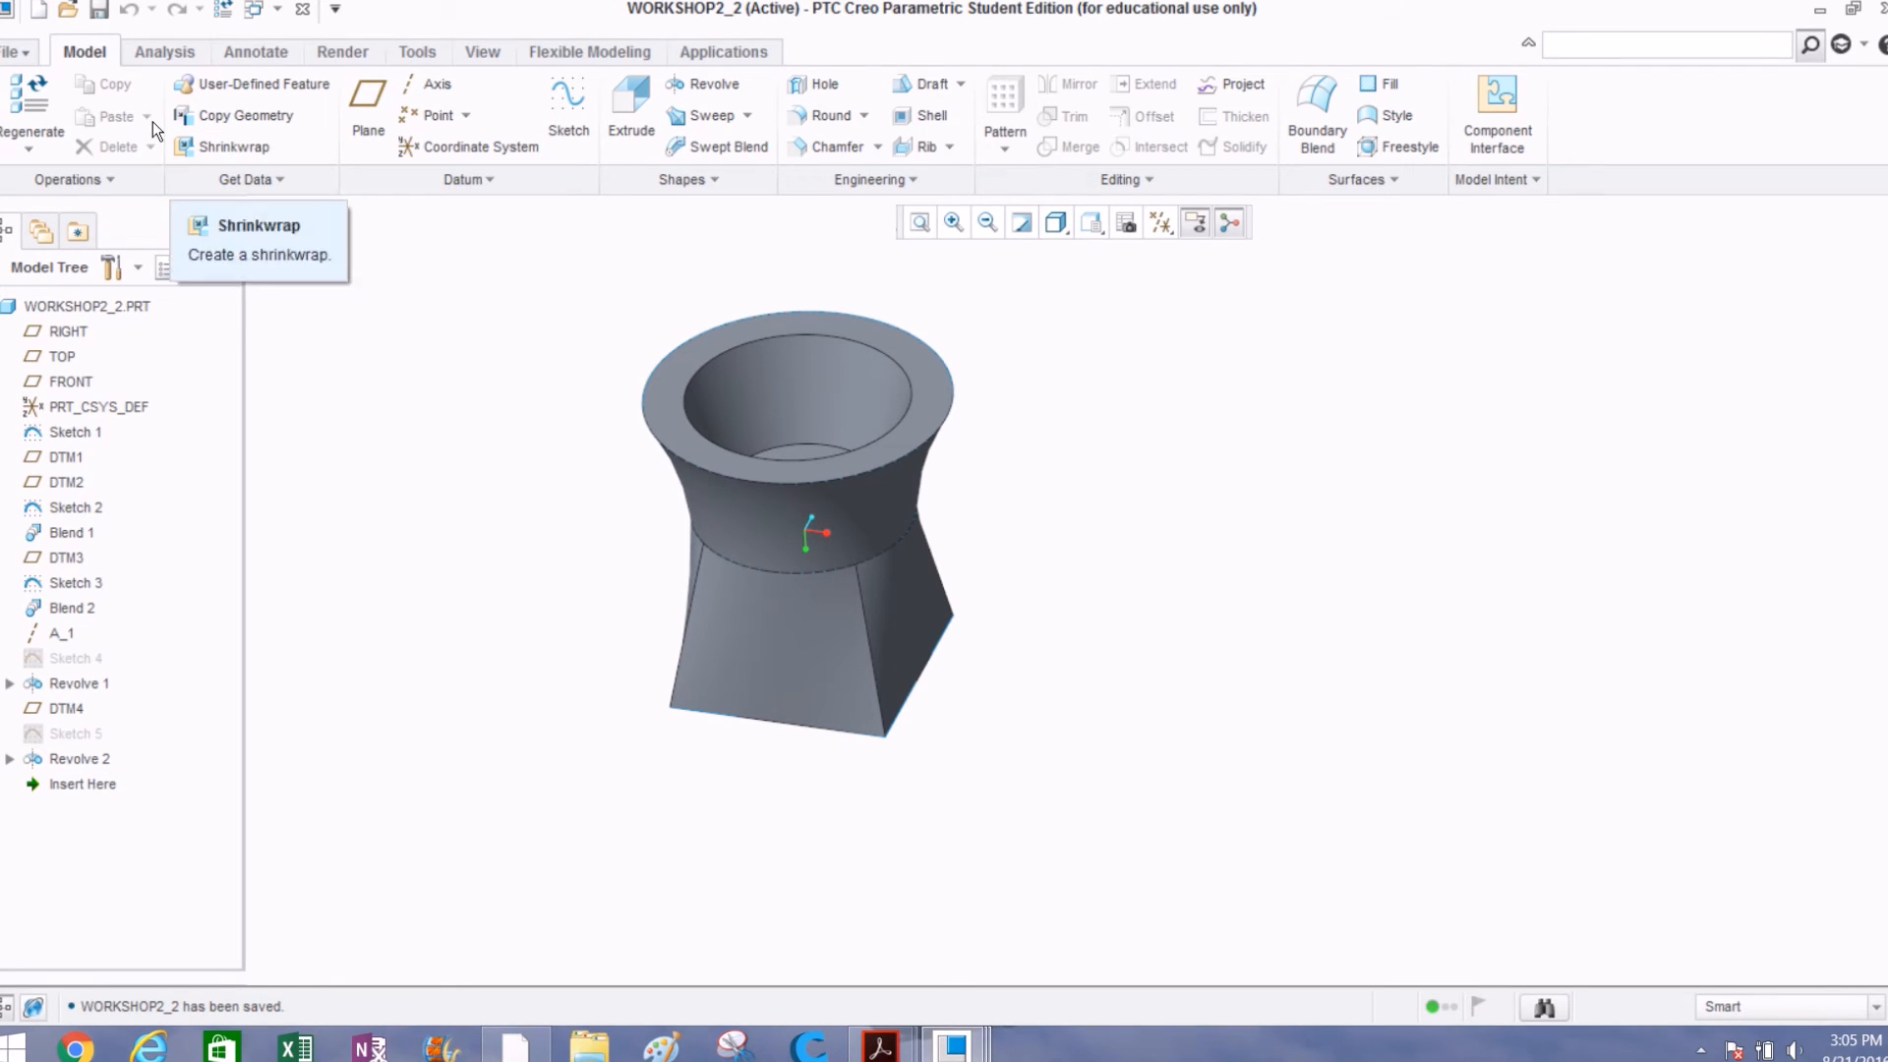
{"action": "left_click", "coordinate": [39, 12]}
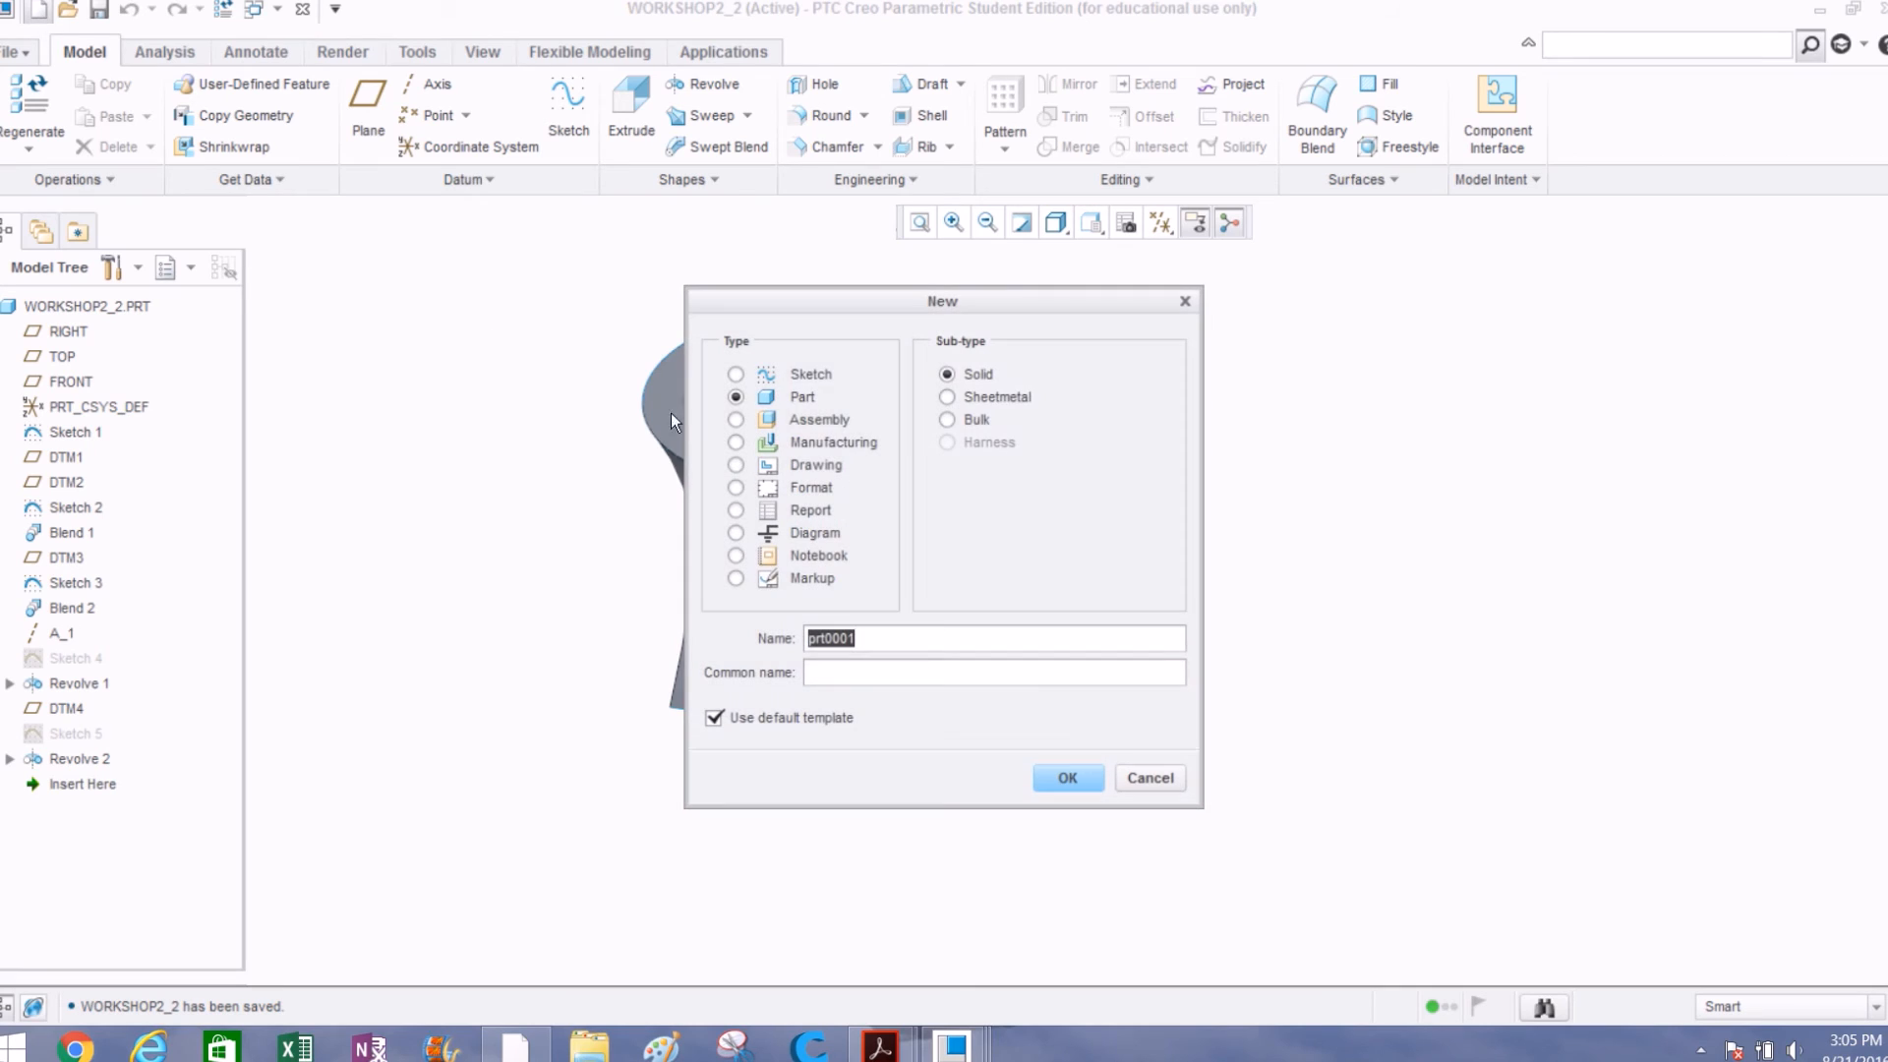
{"action": "type", "text": "WORKSHOP_EX_2"}
{"action": "left_click", "coordinate": [1068, 778]}
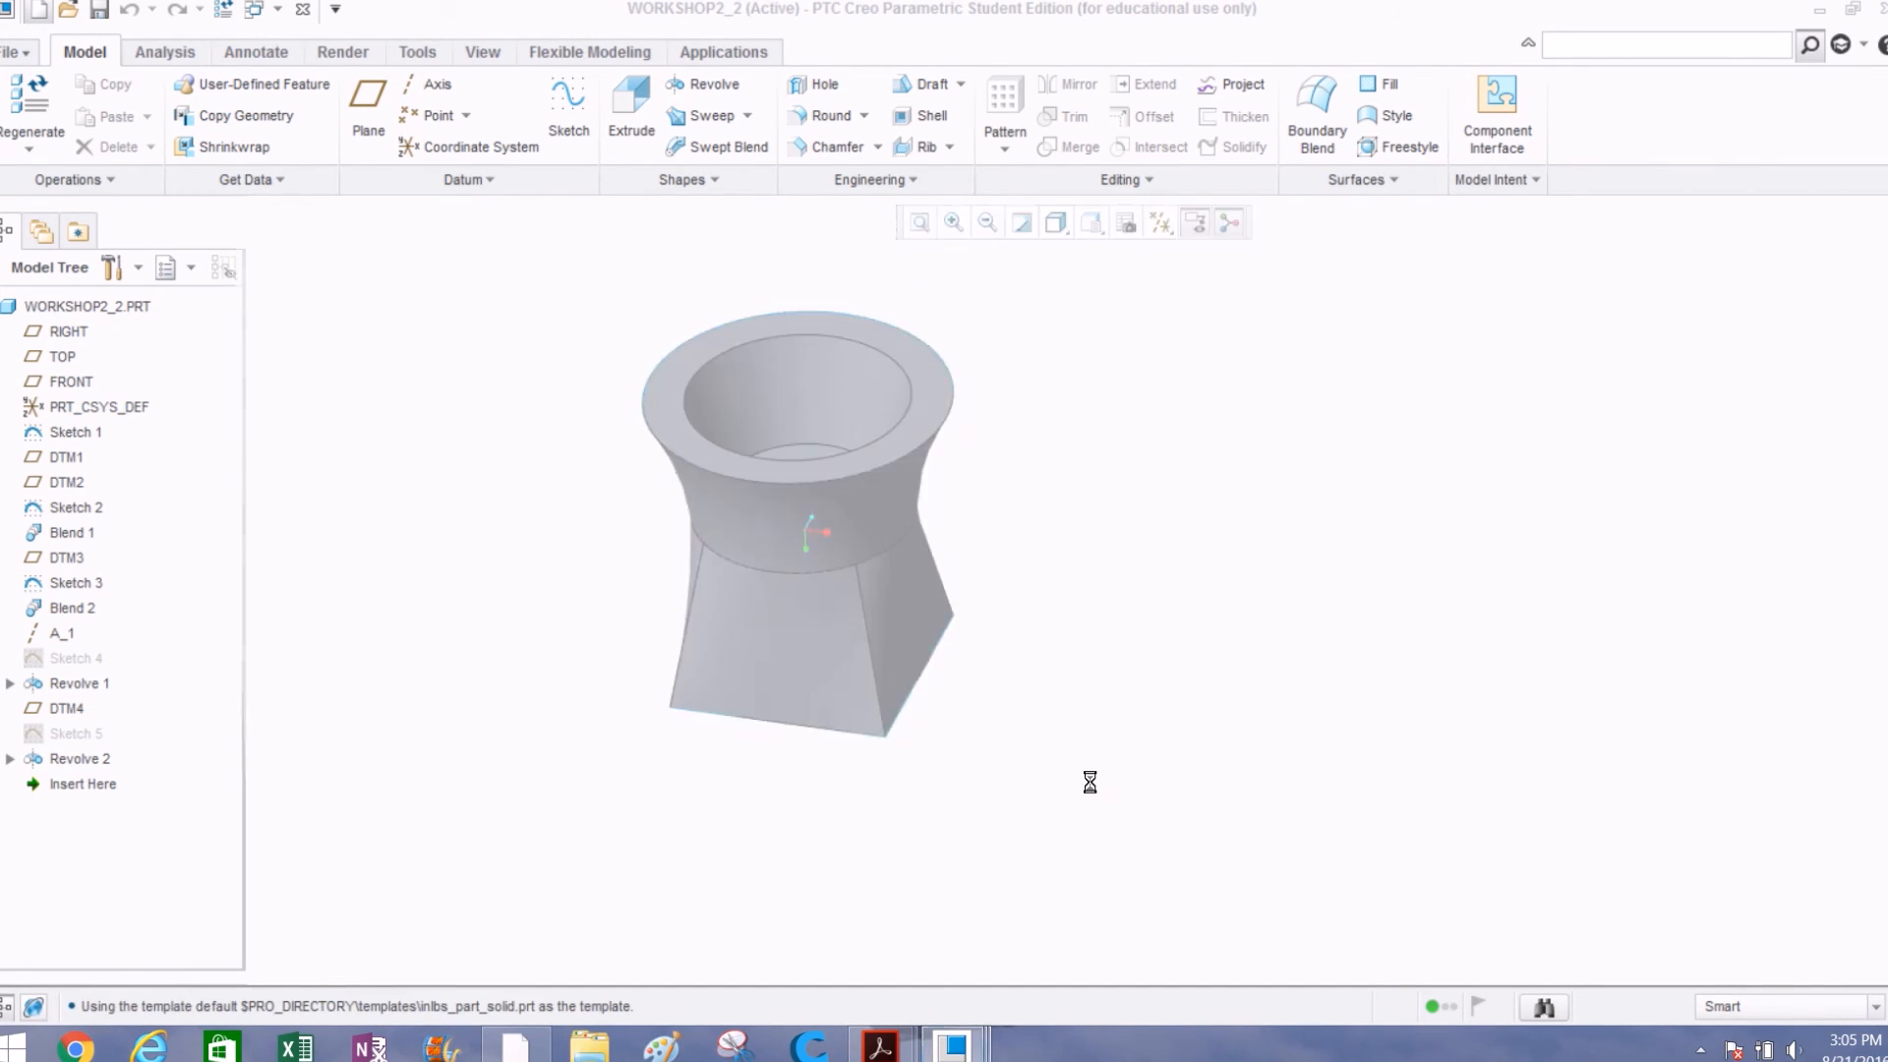
{"action": "double_click", "coordinate": [927, 18]}
{"action": "mouse_move", "coordinate": [1083, 12]}
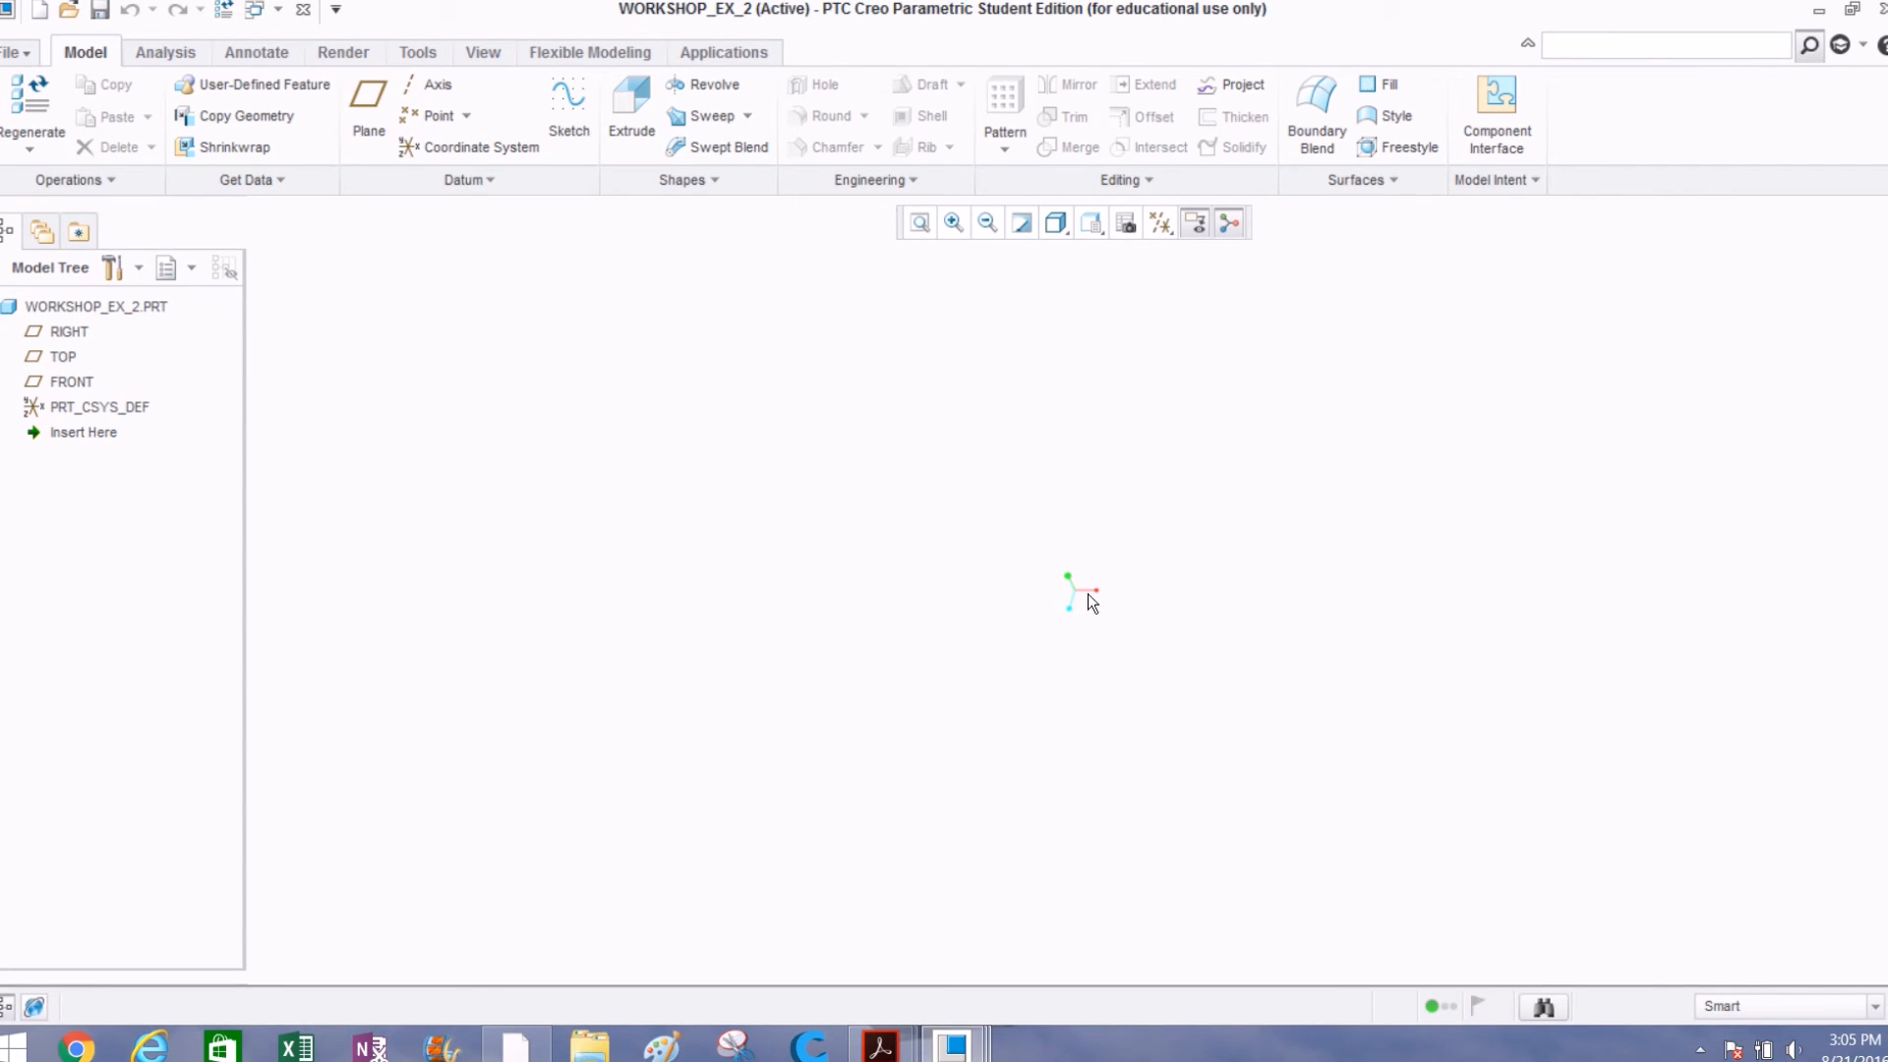
Step: Turn on the display of all datum axes, points, coordinate systems and planes
{"action": "mouse_move", "coordinate": [1070, 585]}
{"action": "middle_mouse_down"}
{"action": "mouse_move", "coordinate": [1100, 646]}
{"action": "mouse_move", "coordinate": [1066, 607]}
{"action": "mouse_move", "coordinate": [1061, 553]}
{"action": "middle_mouse_up"}
{"action": "left_click", "coordinate": [59, 332]}
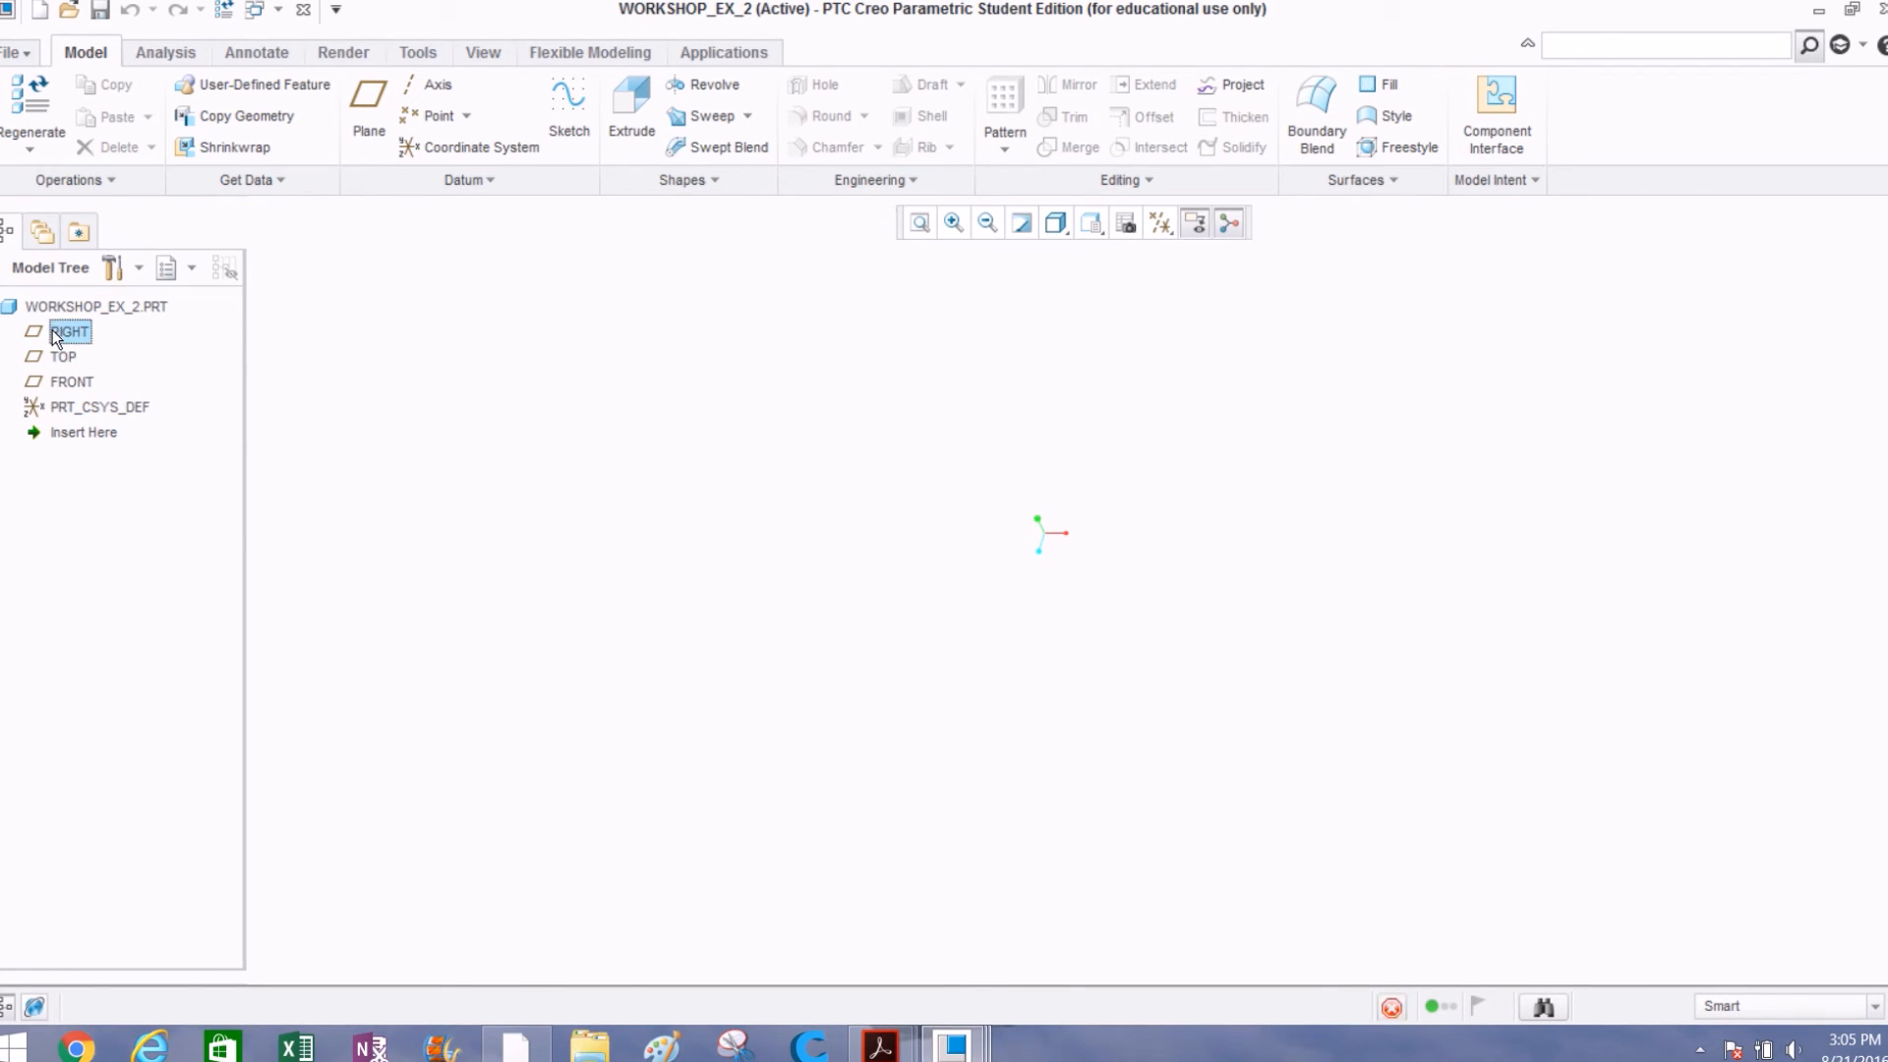
{"action": "left_click", "coordinate": [1161, 223]}
{"action": "left_click", "coordinate": [1167, 253]}
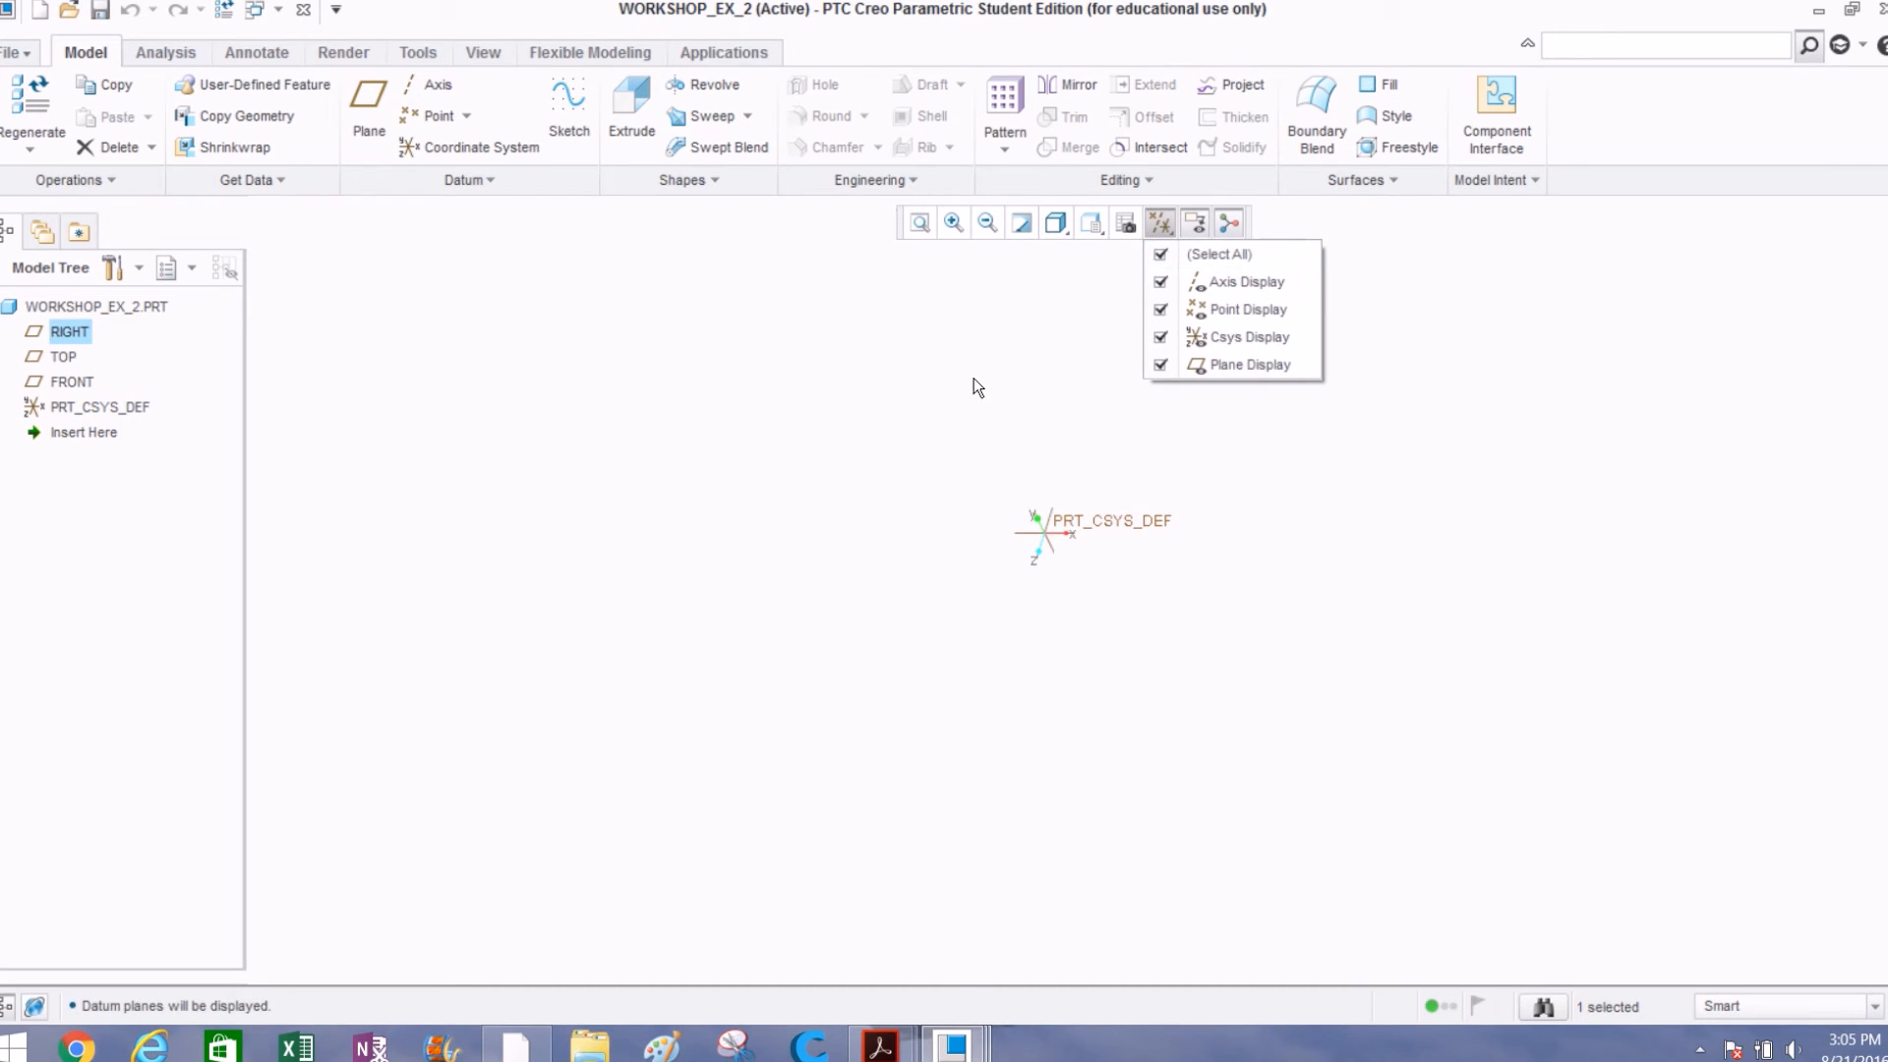
{"action": "left_click", "coordinate": [973, 379]}
Step: Start a sketch on the RIGHT datum plane and orient it to the 2D sketch view
{"action": "scroll", "coordinate": [1058, 557], "scroll_direction": "down", "scroll_amount": 3}
{"action": "scroll", "coordinate": [1008, 492], "scroll_direction": "down", "scroll_amount": 3}
{"action": "scroll", "coordinate": [1036, 545], "scroll_direction": "down", "scroll_amount": 3}
{"action": "scroll", "coordinate": [1036, 543], "scroll_direction": "down", "scroll_amount": 3}
{"action": "scroll", "coordinate": [1219, 522], "scroll_direction": "down", "scroll_amount": 3}
{"action": "scroll", "coordinate": [1101, 521], "scroll_direction": "down", "scroll_amount": 2}
{"action": "scroll", "coordinate": [1042, 510], "scroll_direction": "up", "scroll_amount": 3}
{"action": "scroll", "coordinate": [1042, 510], "scroll_direction": "up", "scroll_amount": 1}
{"action": "double_click", "coordinate": [71, 330]}
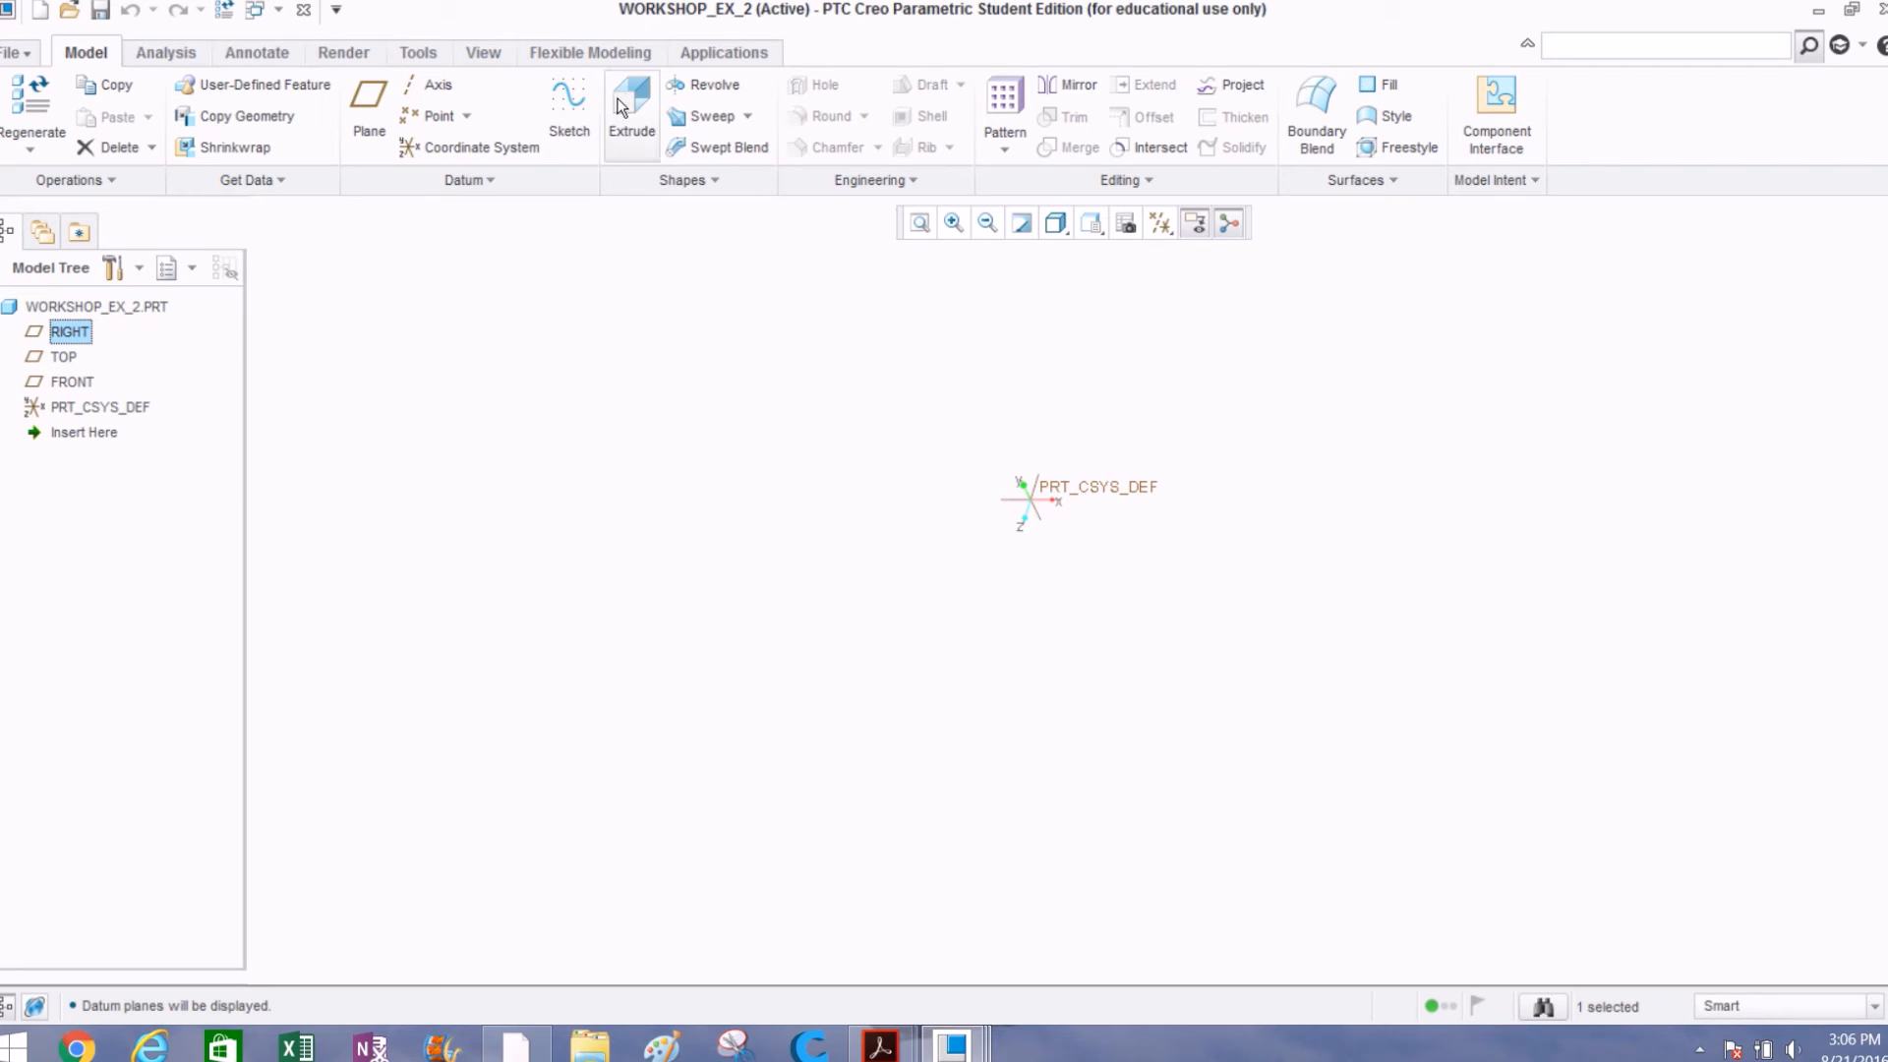
{"action": "left_click", "coordinate": [567, 108]}
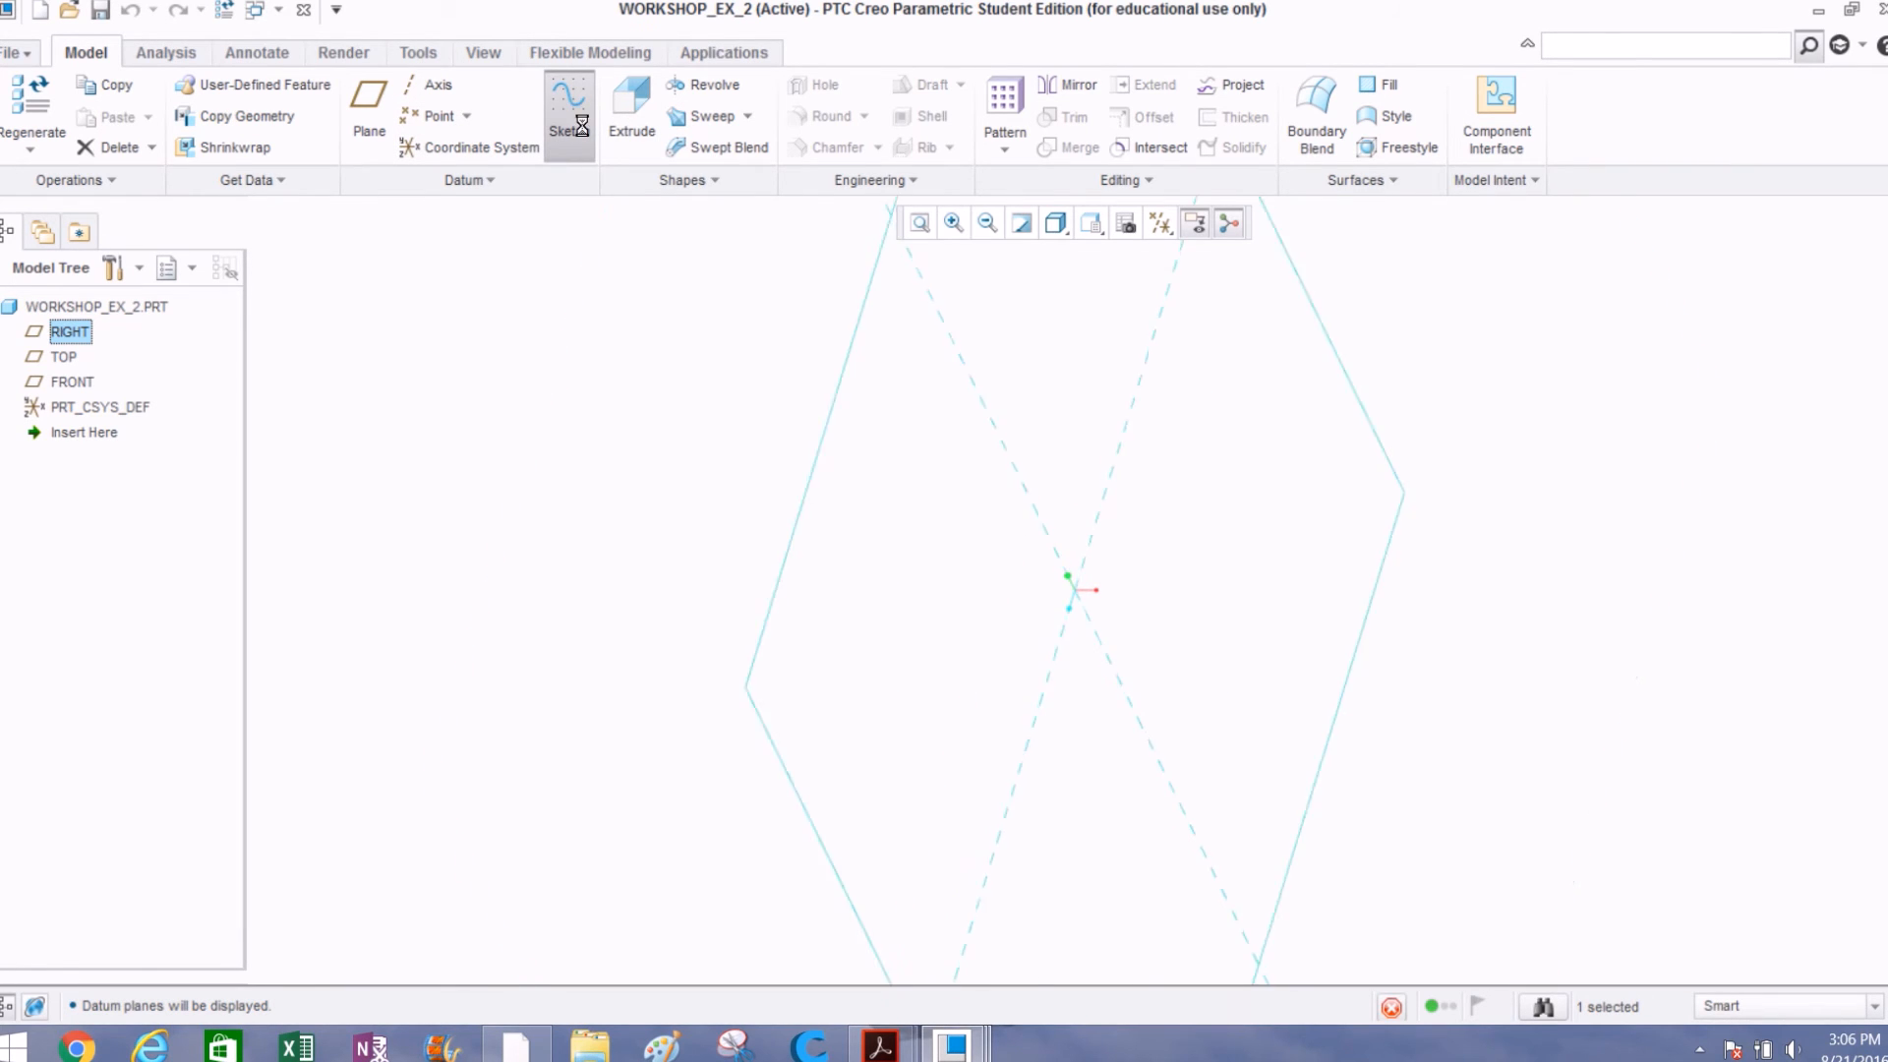
{"action": "left_click", "coordinate": [1166, 226]}
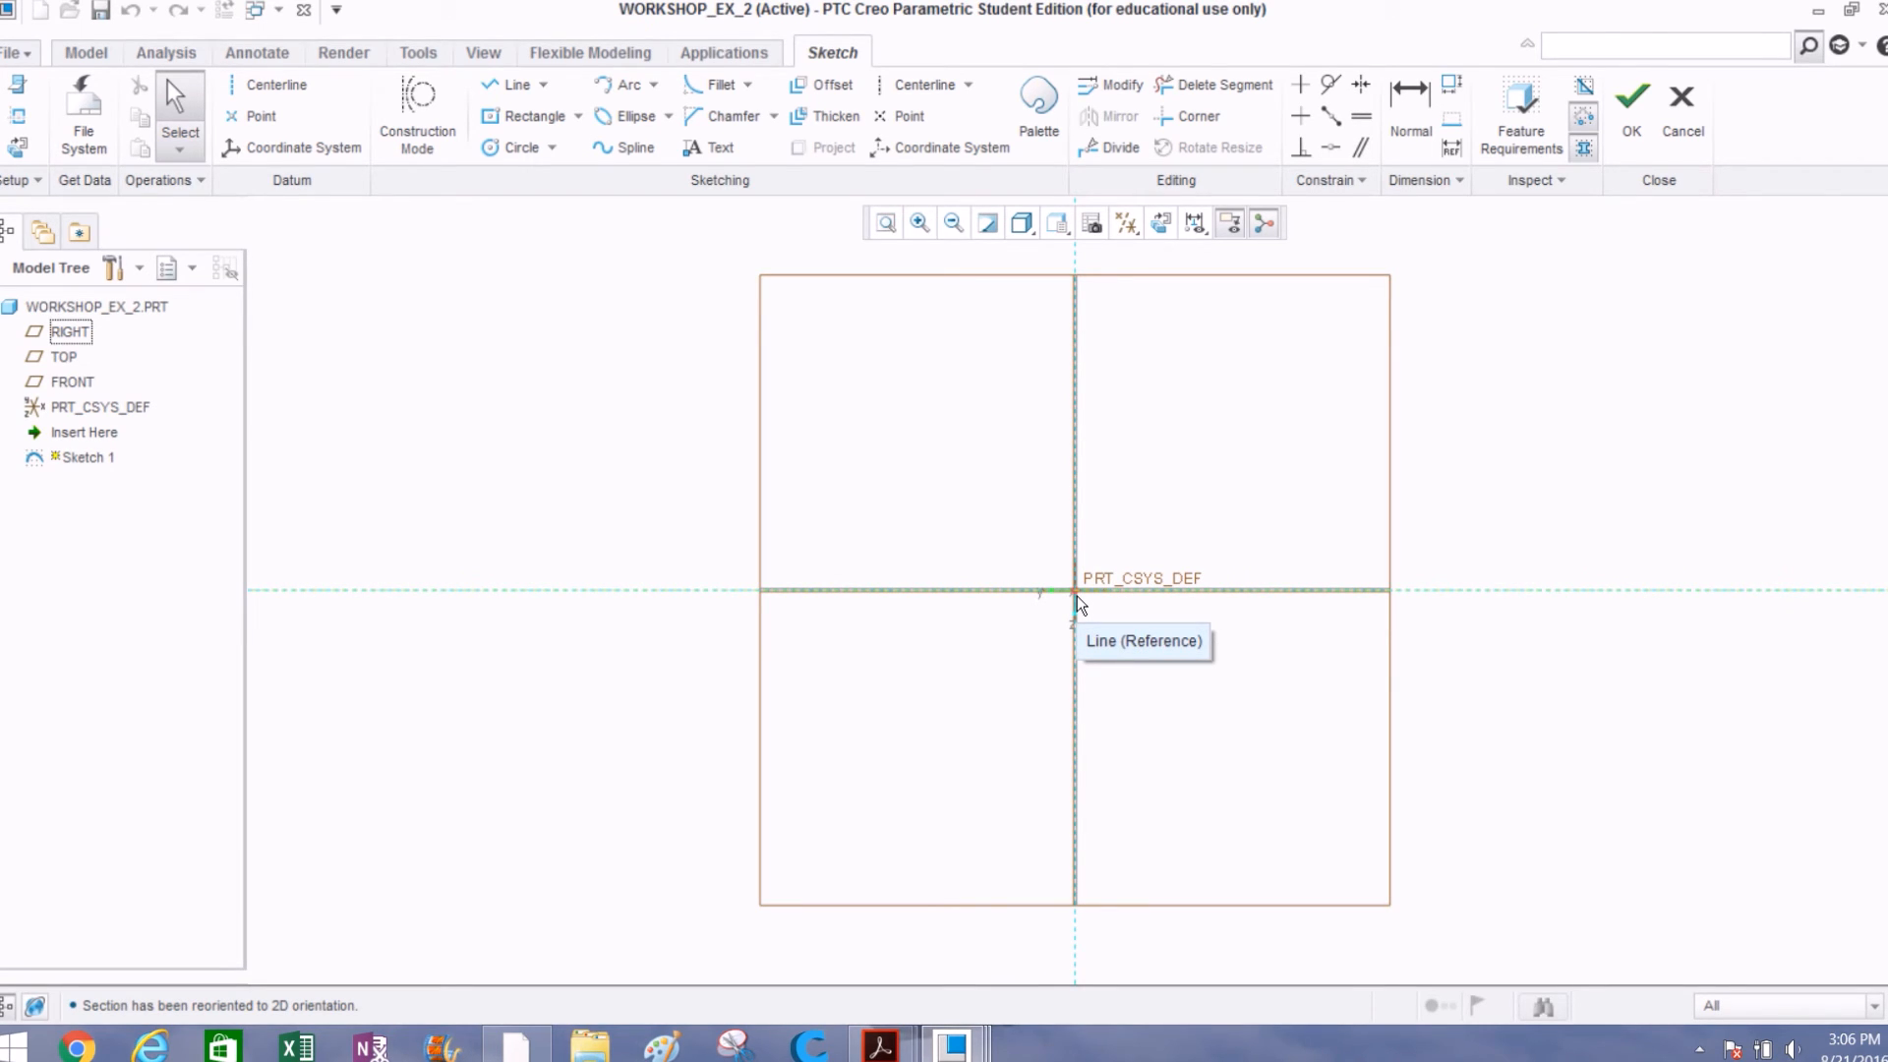
Step: Sketch a wavy seven-point spline from the origin, hooking back to an endpoint about 250 across and 366 above it, and finish the sketch
{"action": "left_click", "coordinate": [625, 153]}
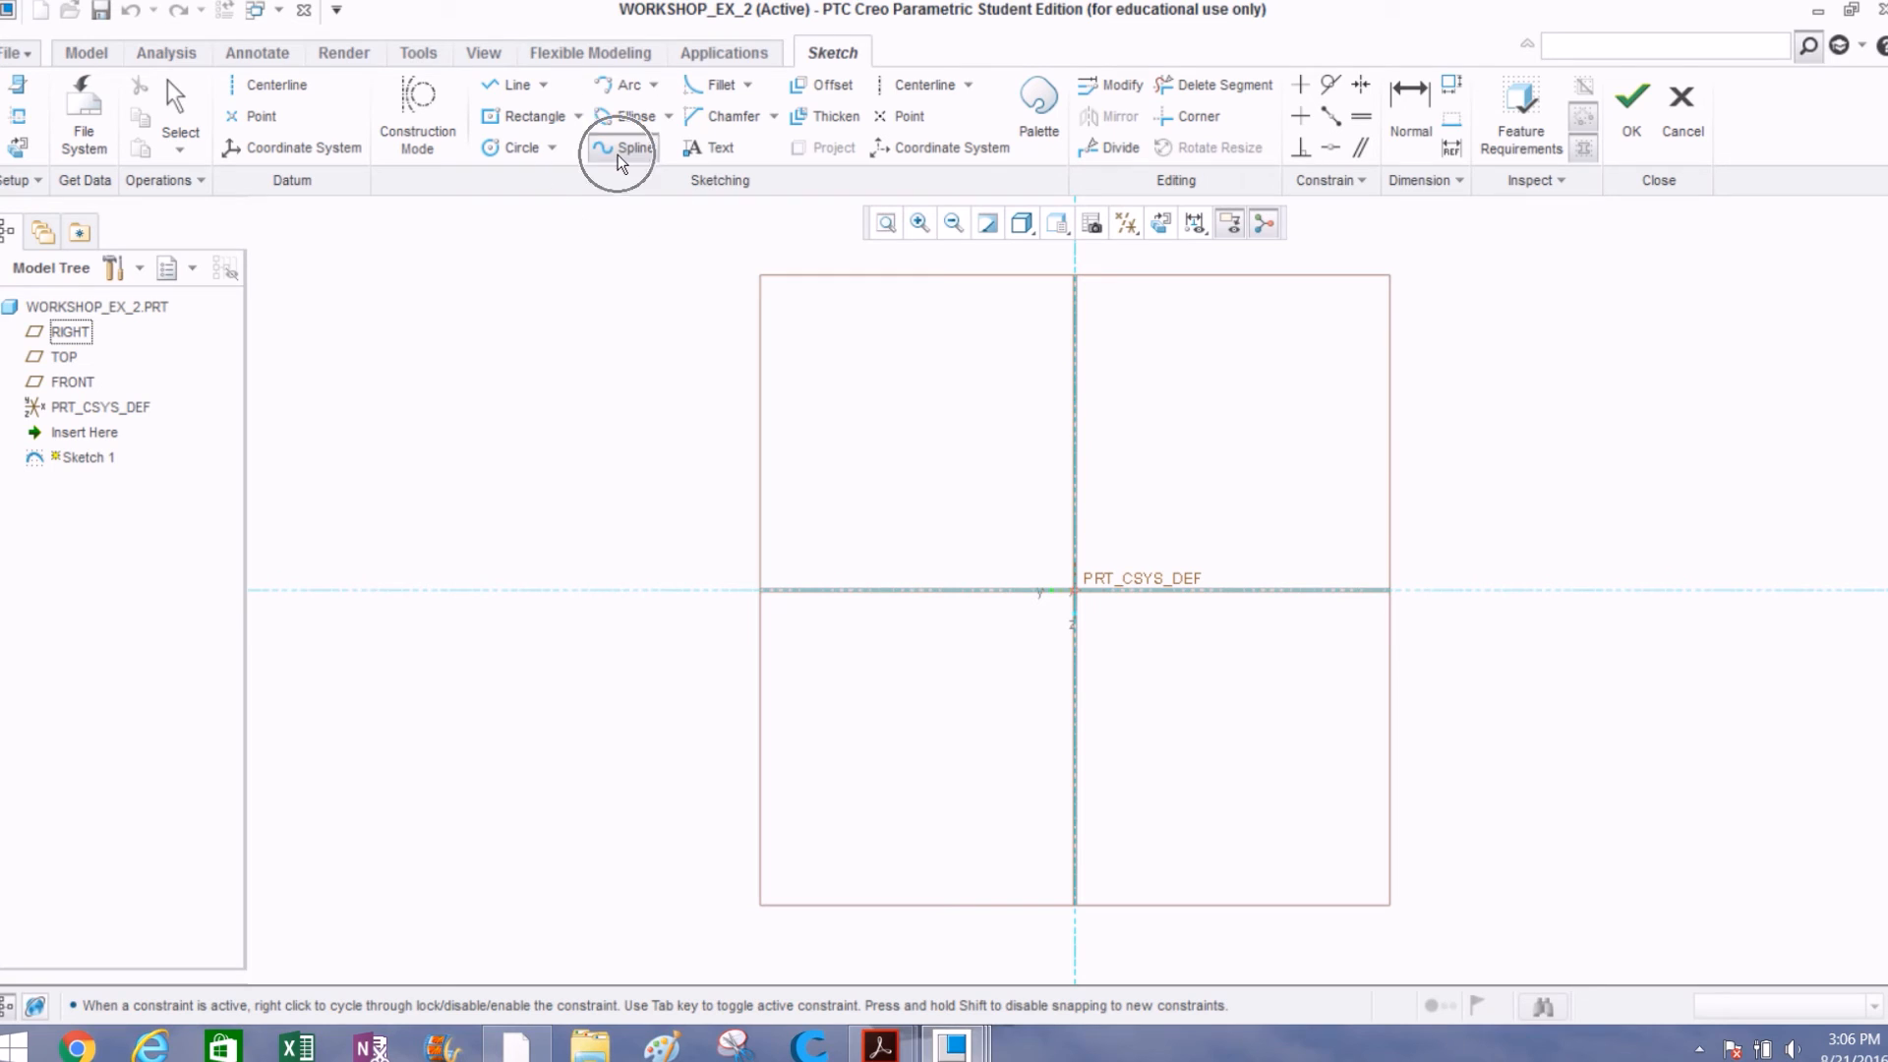
{"action": "left_click", "coordinate": [1086, 594]}
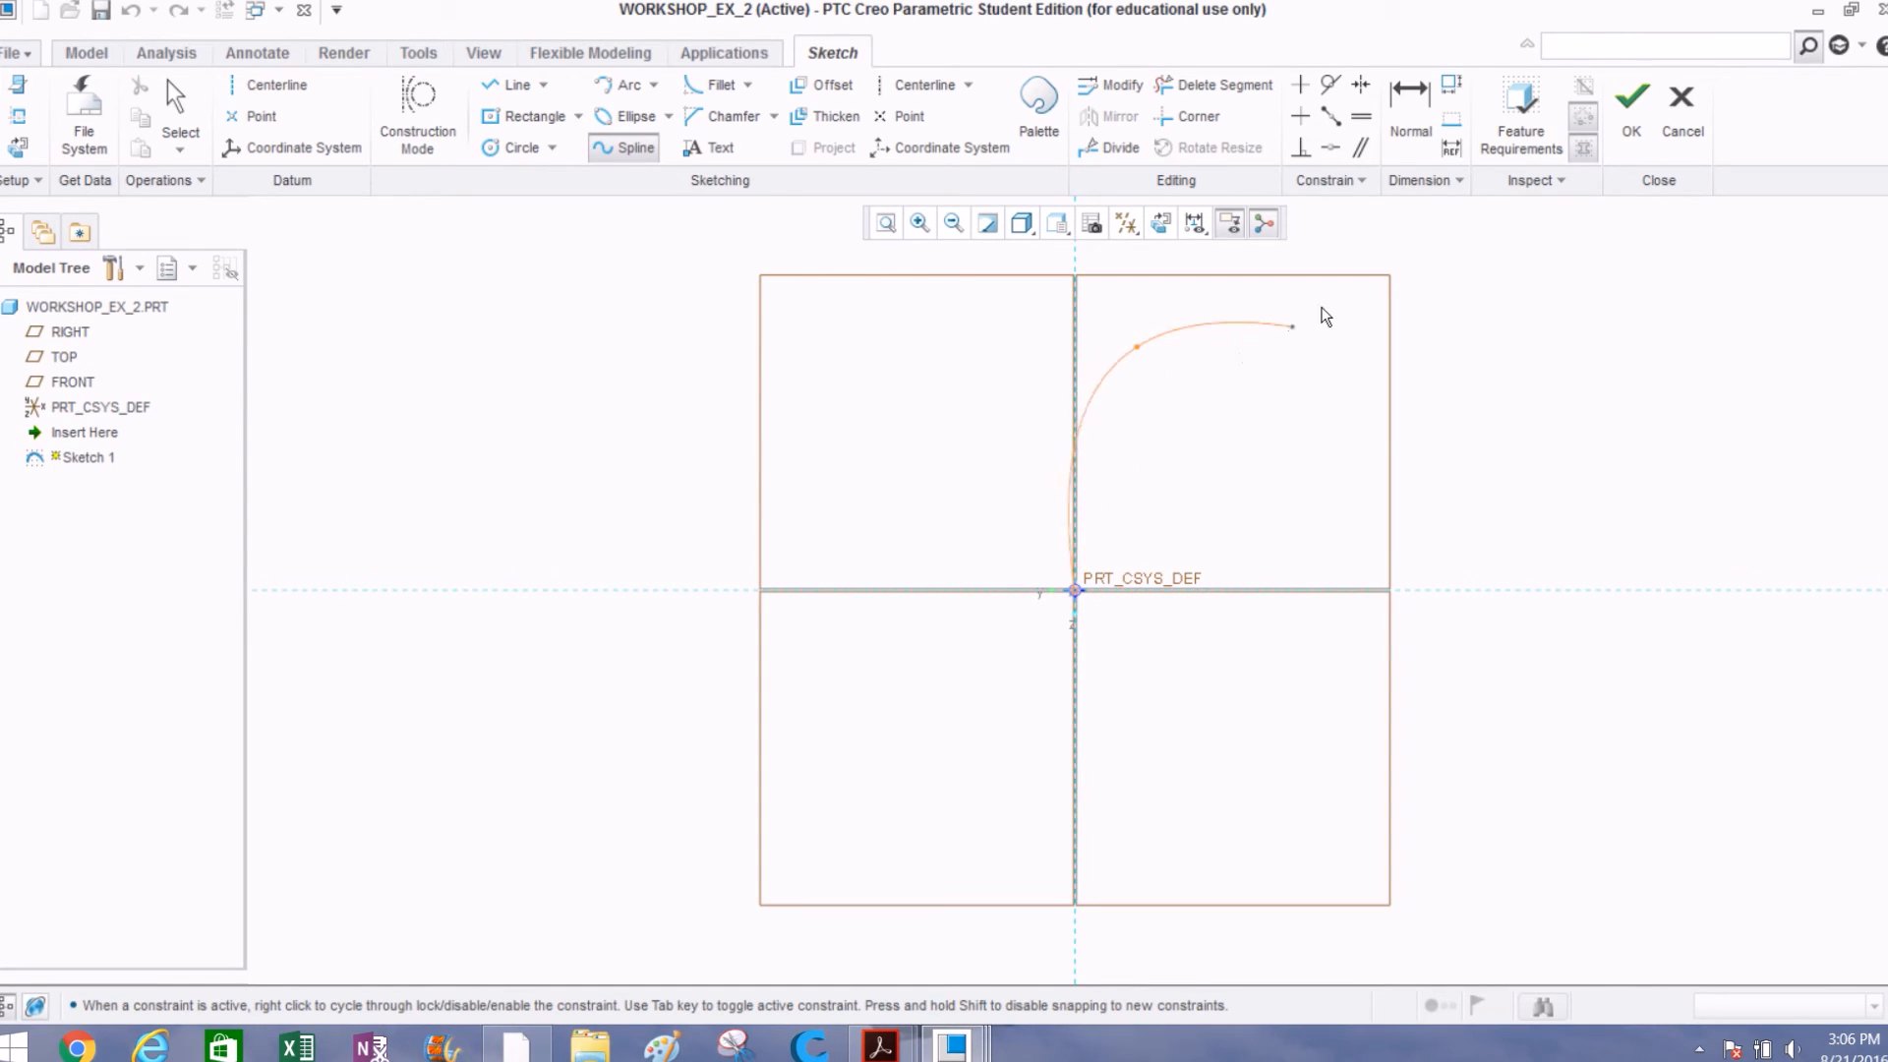
{"action": "left_click", "coordinate": [1348, 292]}
{"action": "left_click", "coordinate": [1548, 448]}
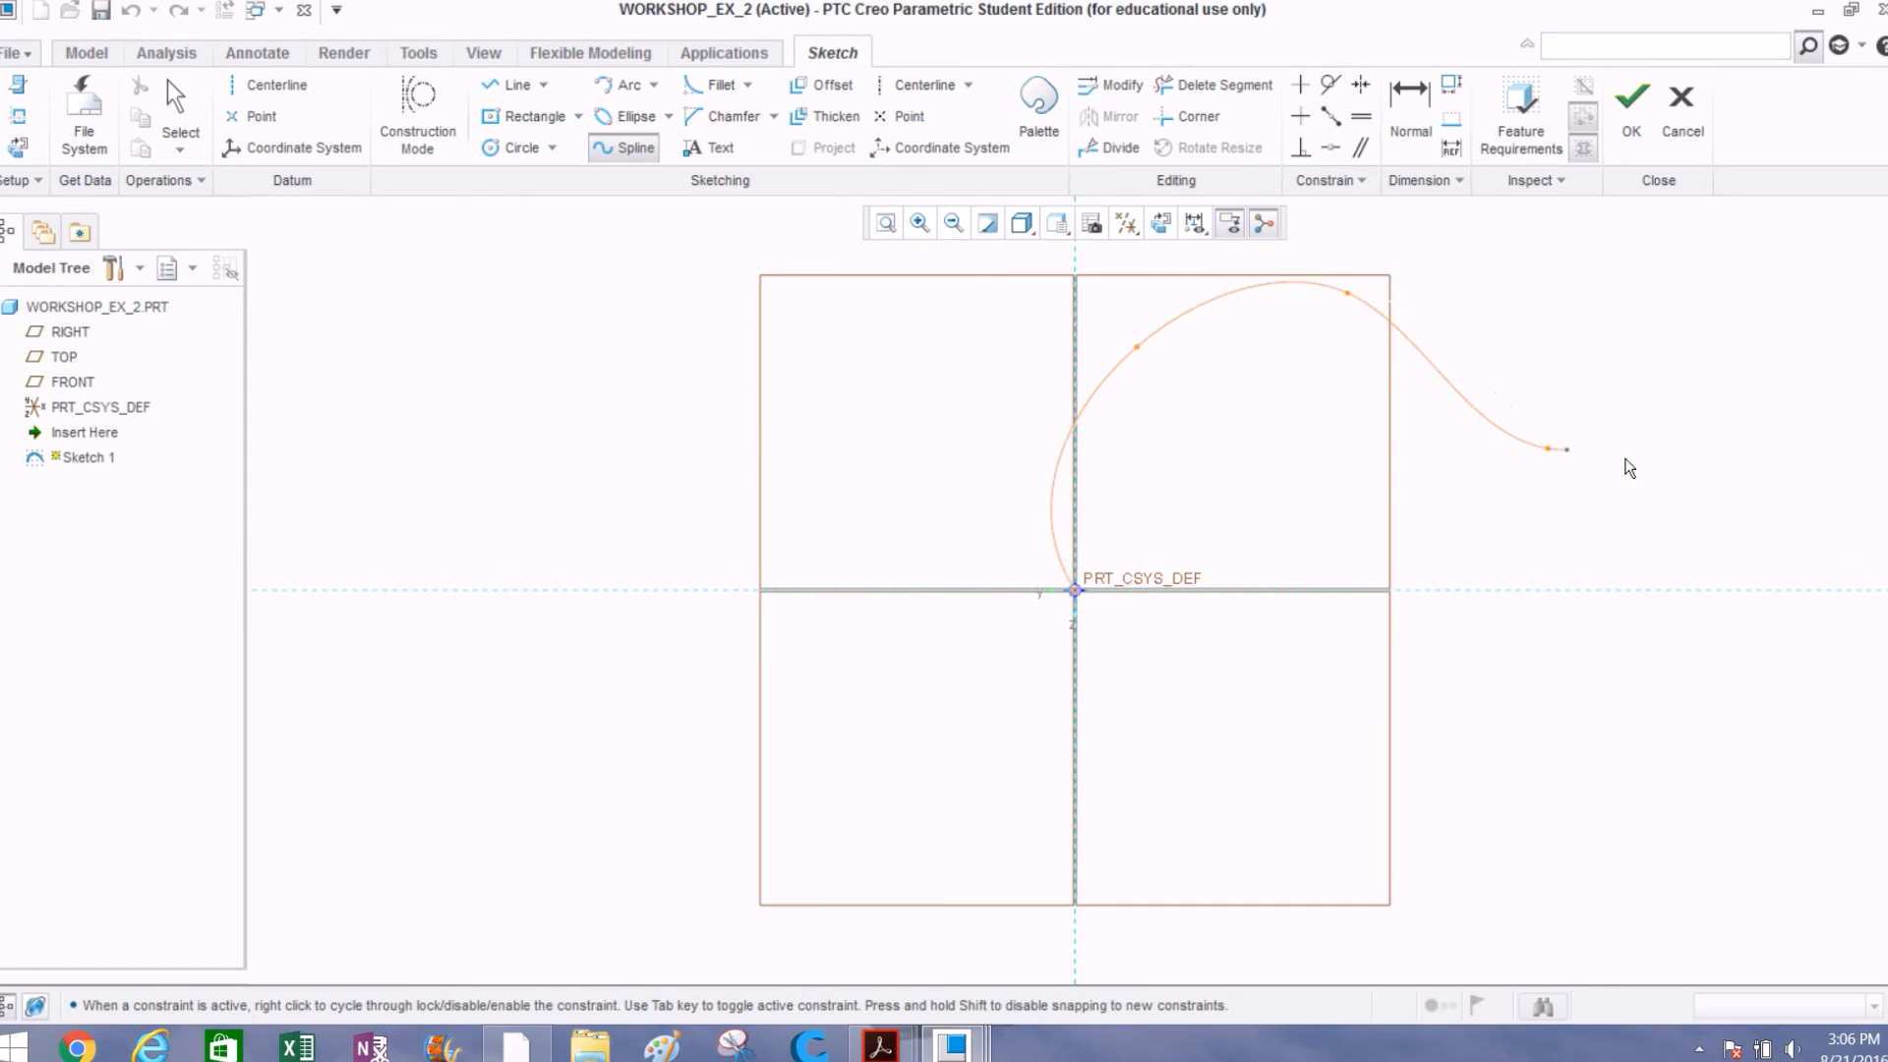
{"action": "left_click", "coordinate": [1811, 564]}
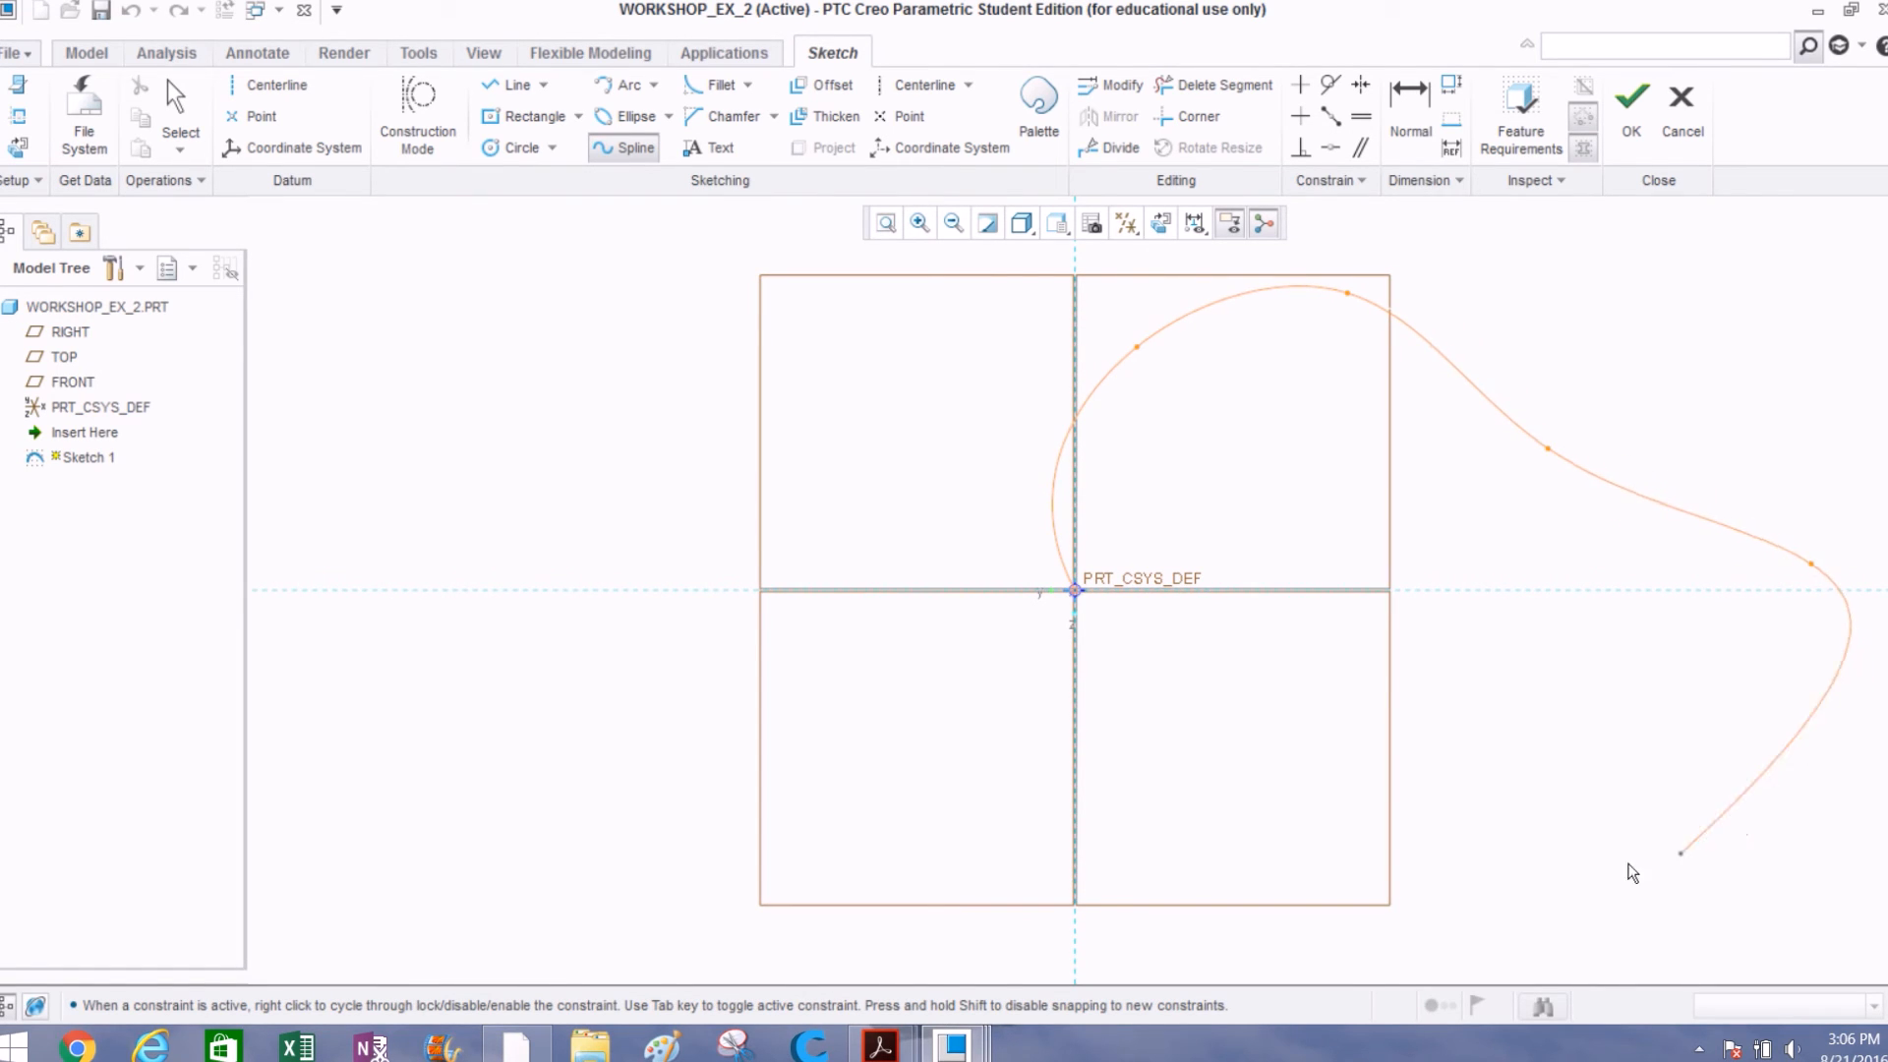
{"action": "scroll", "coordinate": [1417, 586], "scroll_direction": "up", "scroll_amount": 2}
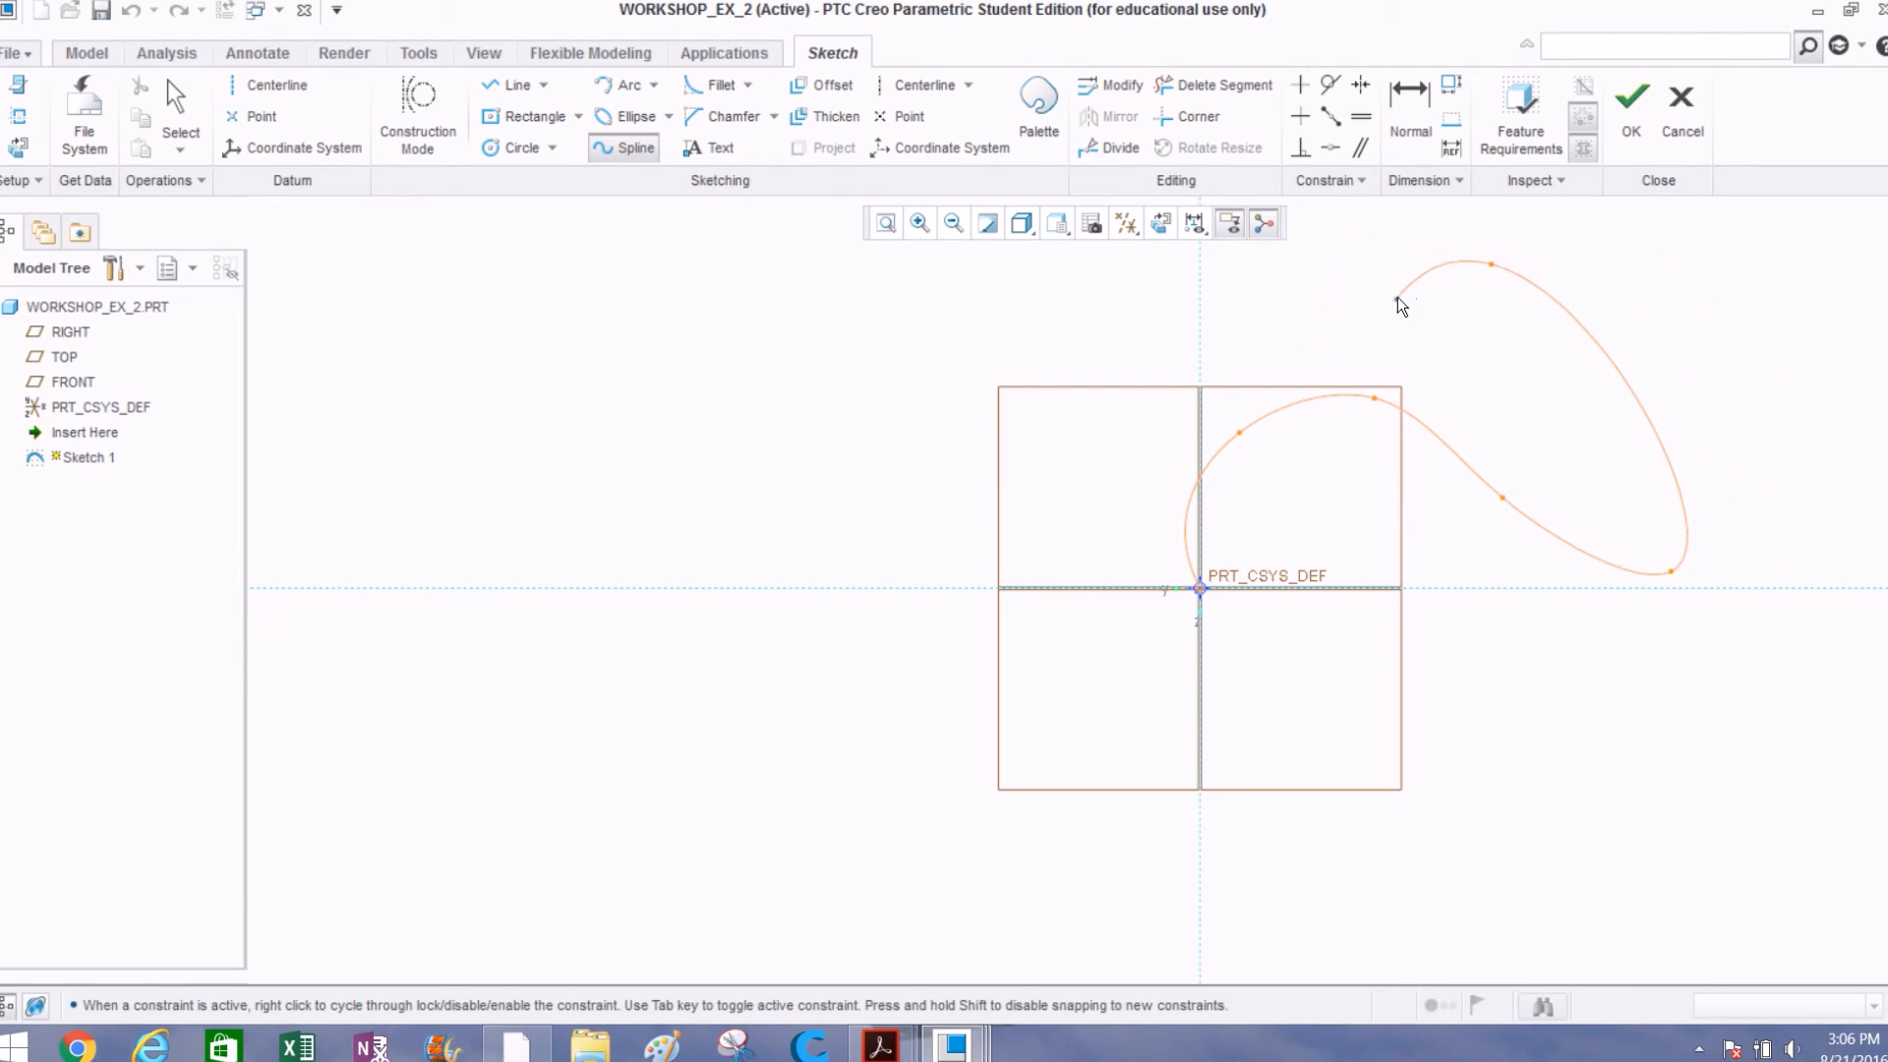
{"action": "left_click", "coordinate": [1397, 297]}
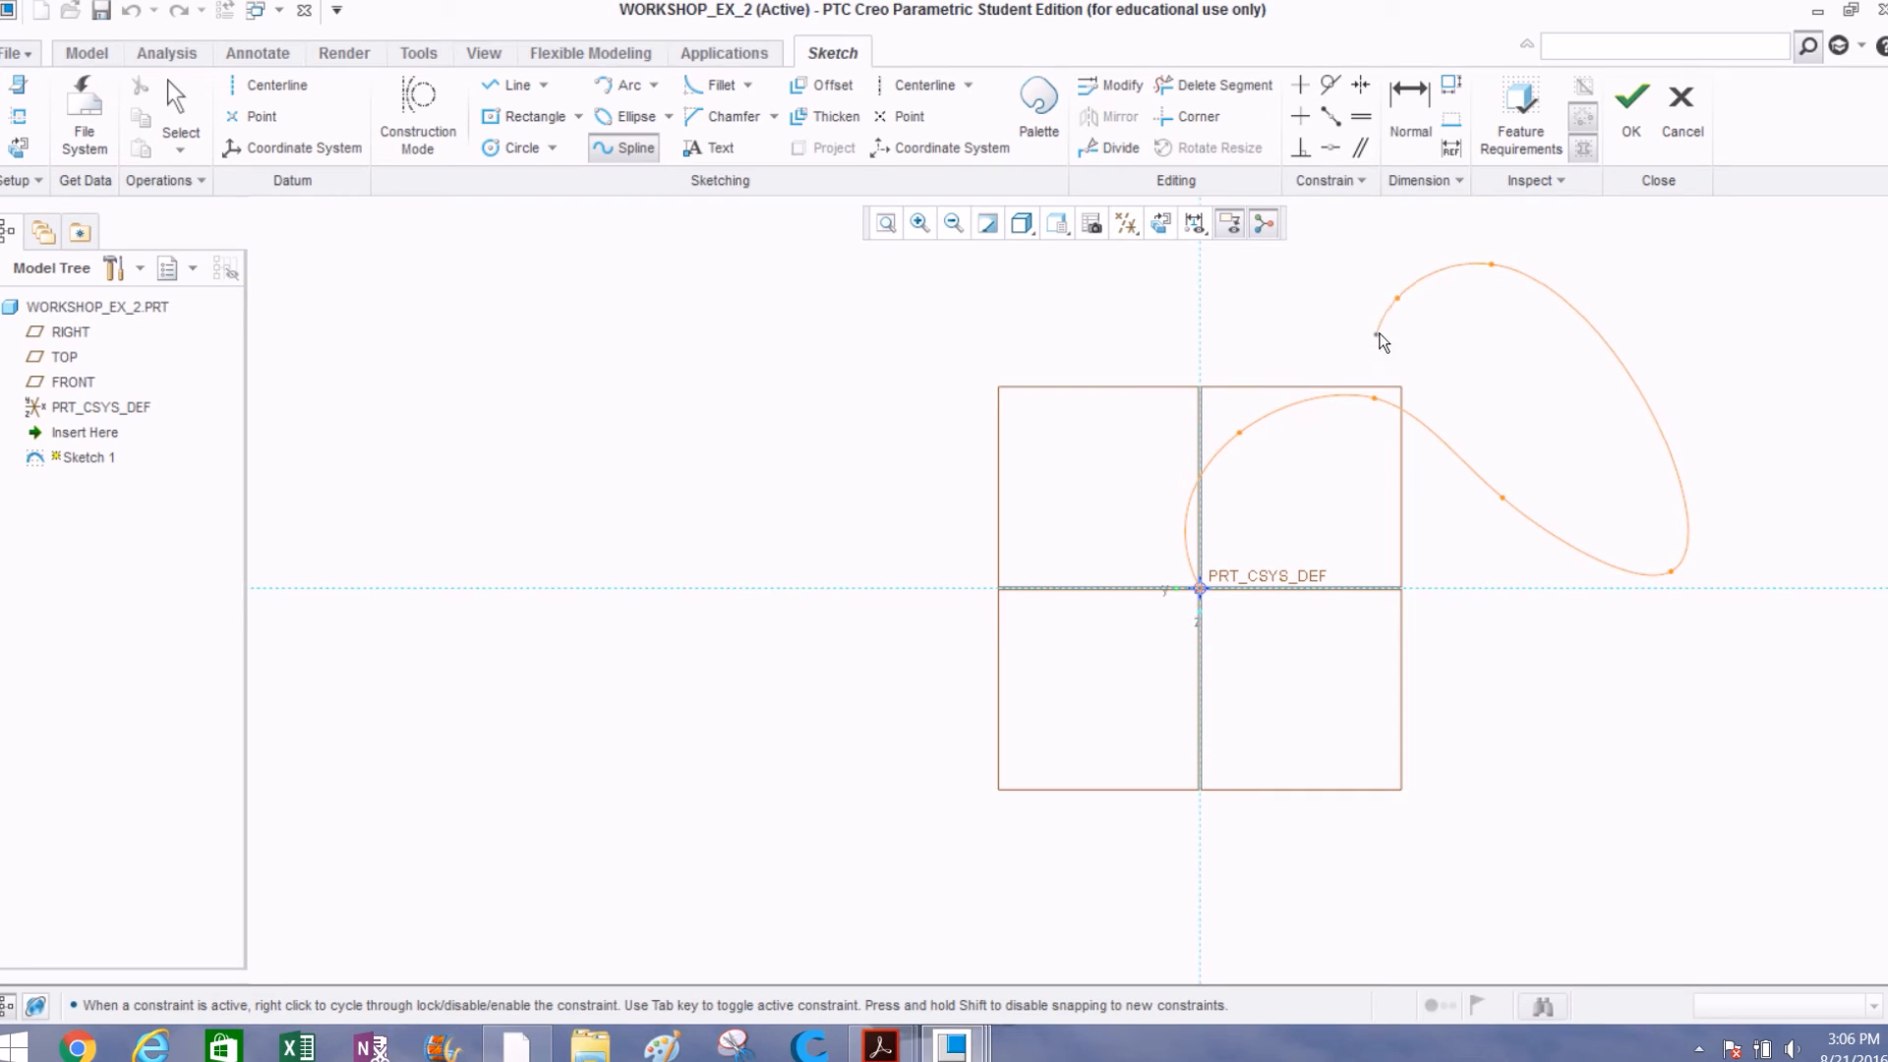
{"action": "middle_click", "coordinate": [1431, 356]}
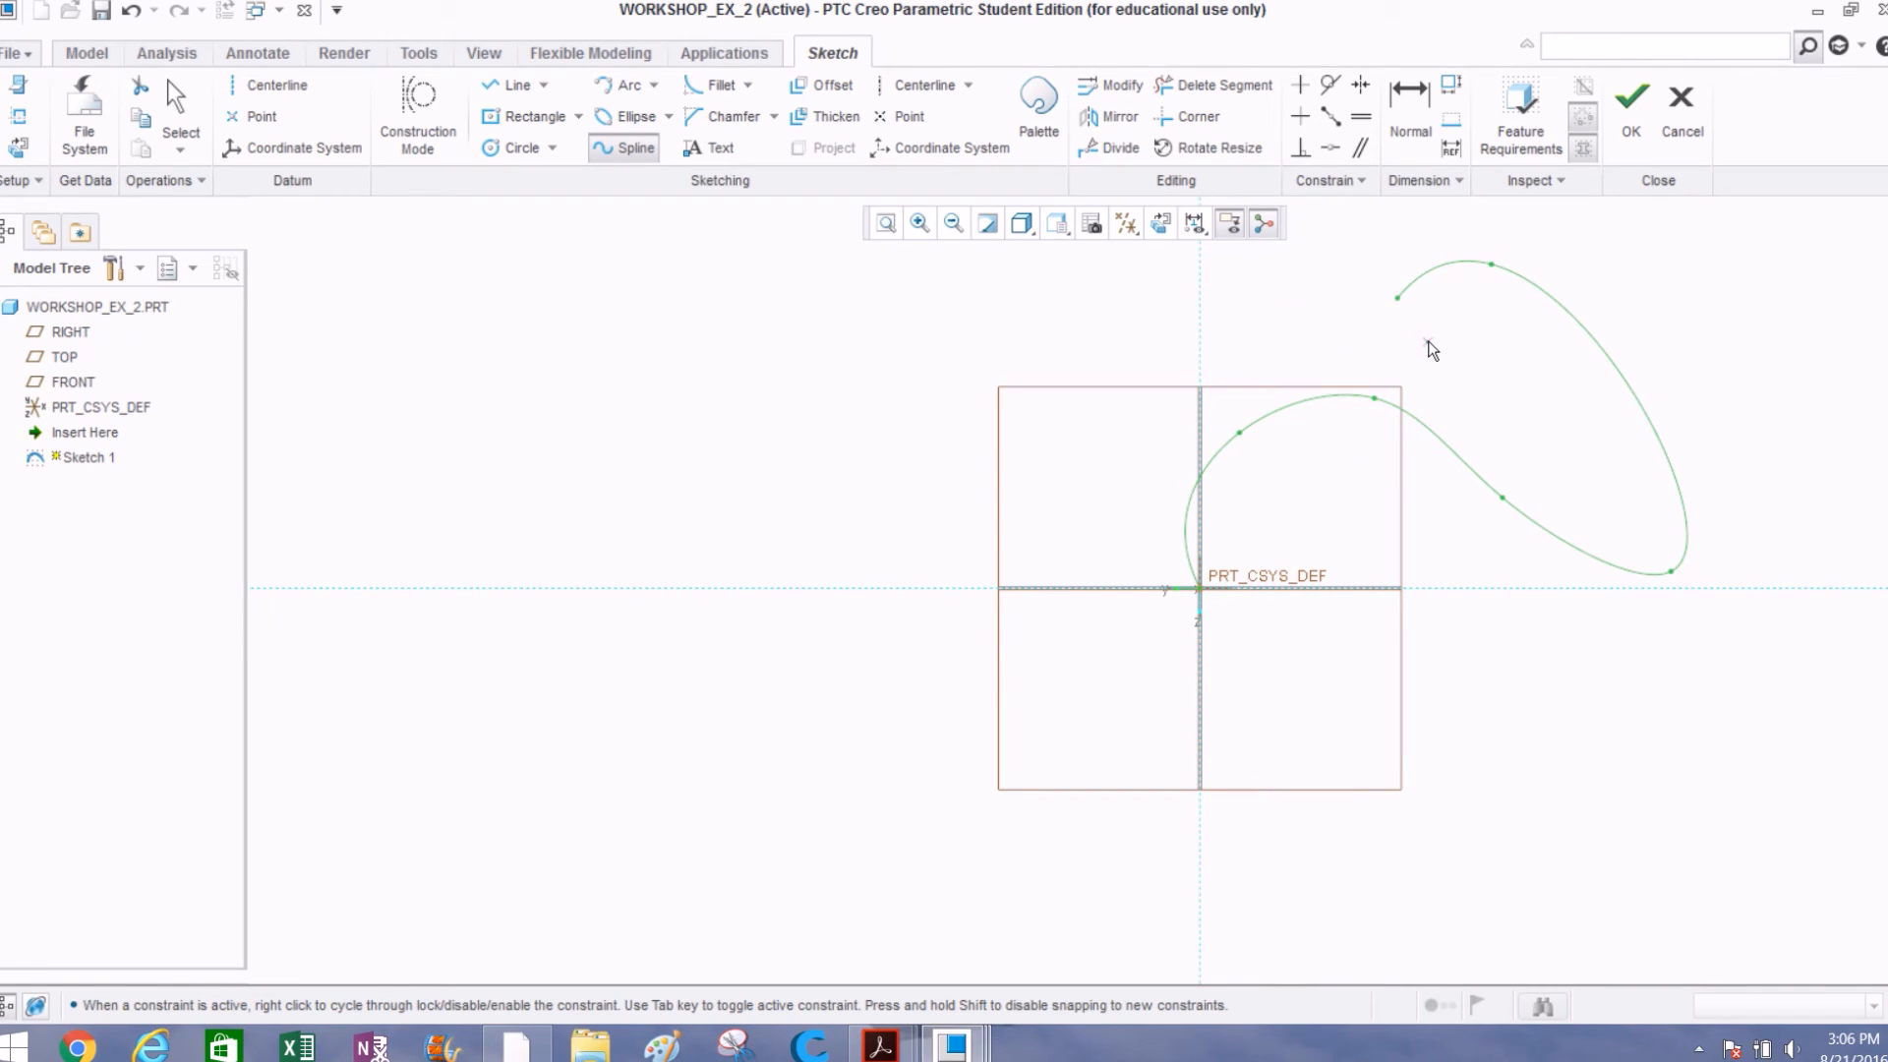
{"action": "middle_click", "coordinate": [1249, 340]}
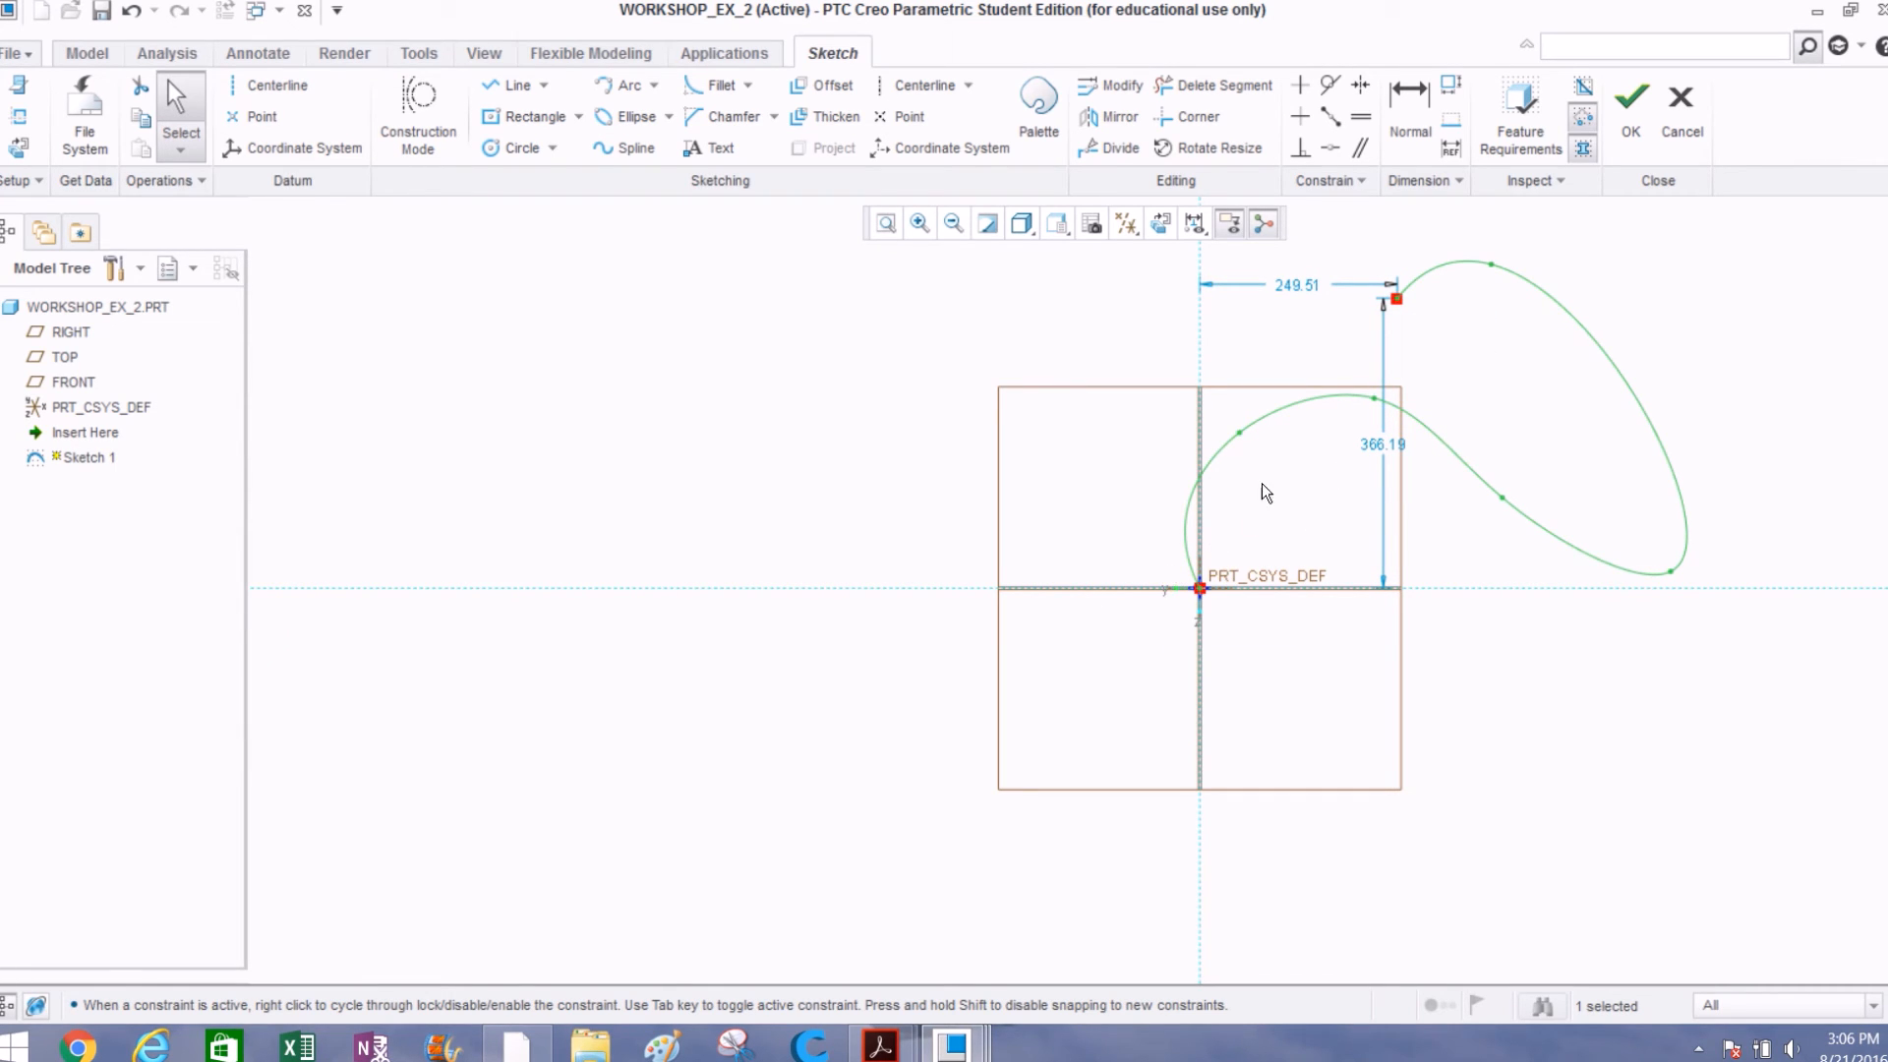
{"action": "left_click", "coordinate": [1624, 116]}
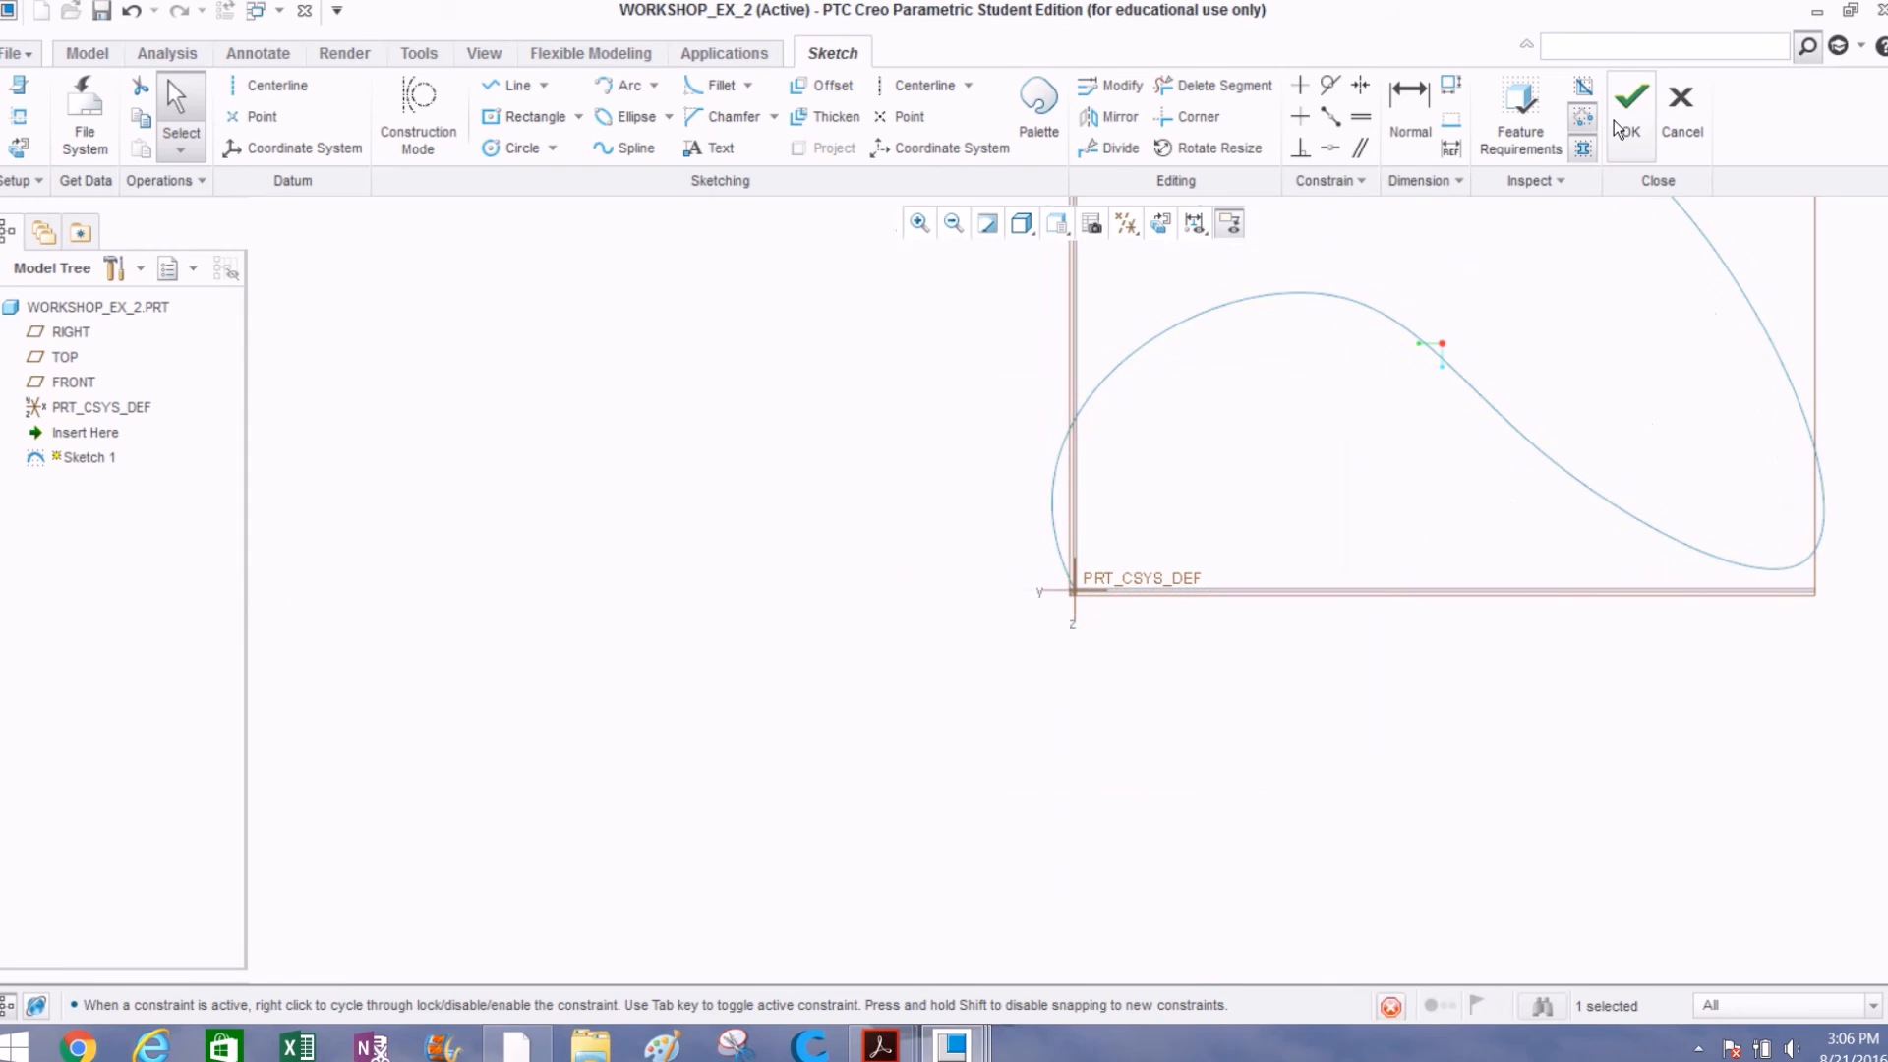
Step: Start a sweep with the spline as origin trajectory and open its section sketch in the 2D sketch view
{"action": "middle_click_drag", "start_coordinate": [885, 573], "coordinate": [874, 491]}
{"action": "scroll", "coordinate": [1107, 487], "scroll_direction": "down", "scroll_amount": 4}
{"action": "mouse_move", "coordinate": [1090, 482]}
{"action": "middle_mouse_down"}
{"action": "mouse_move", "coordinate": [1054, 452]}
{"action": "mouse_move", "coordinate": [1084, 484]}
{"action": "middle_mouse_up"}
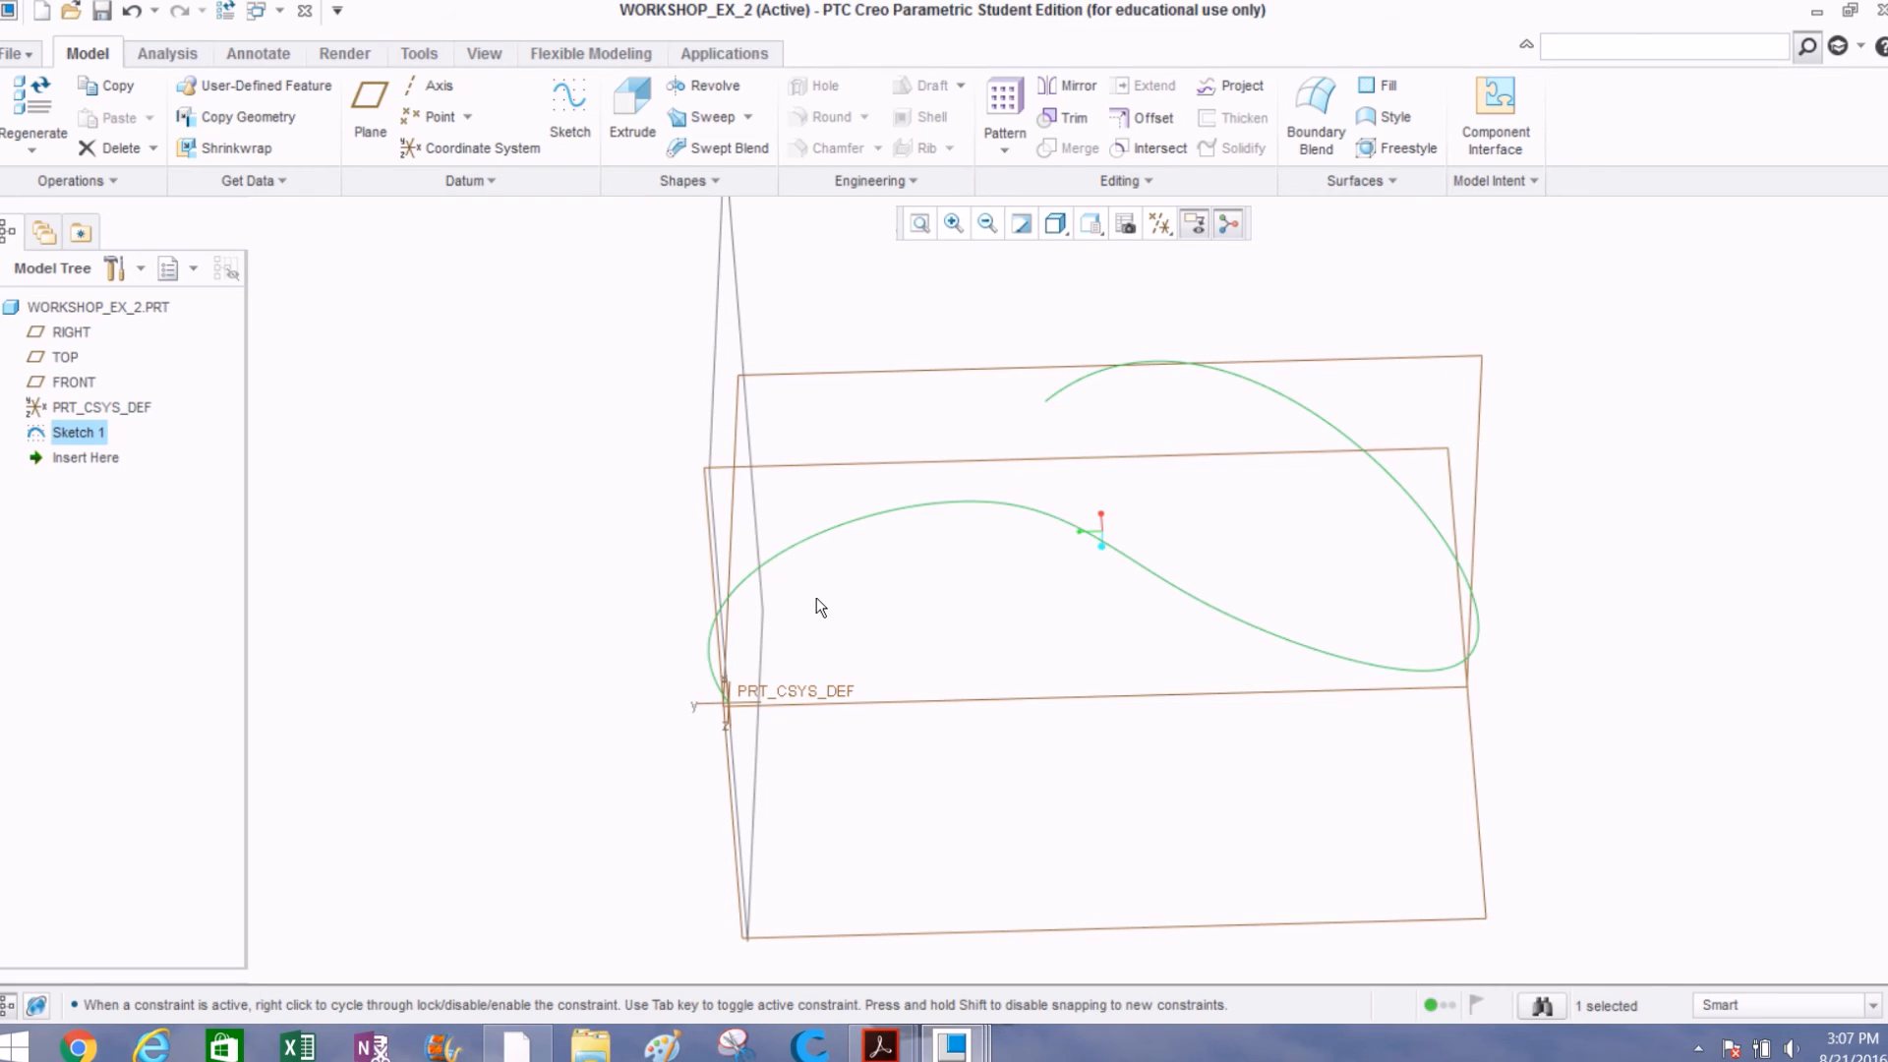
{"action": "left_click", "coordinate": [716, 116]}
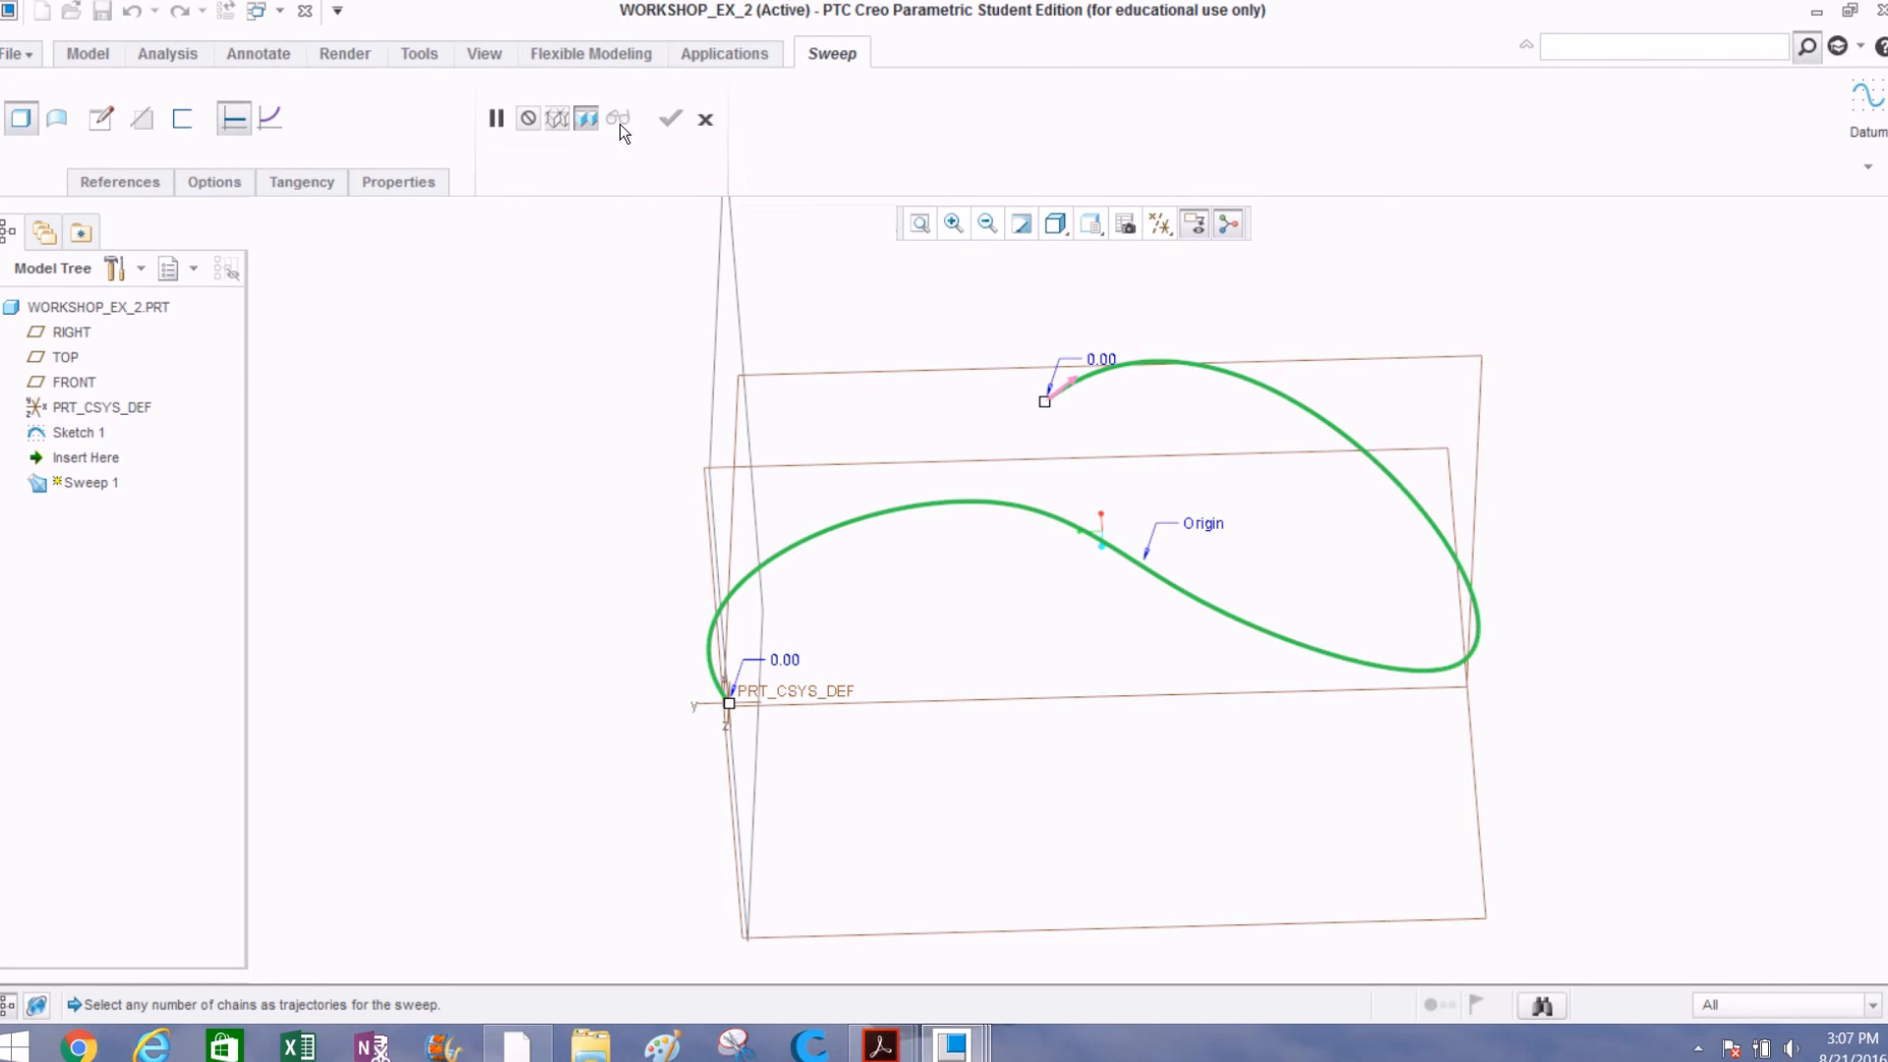
{"action": "left_click", "coordinate": [152, 184]}
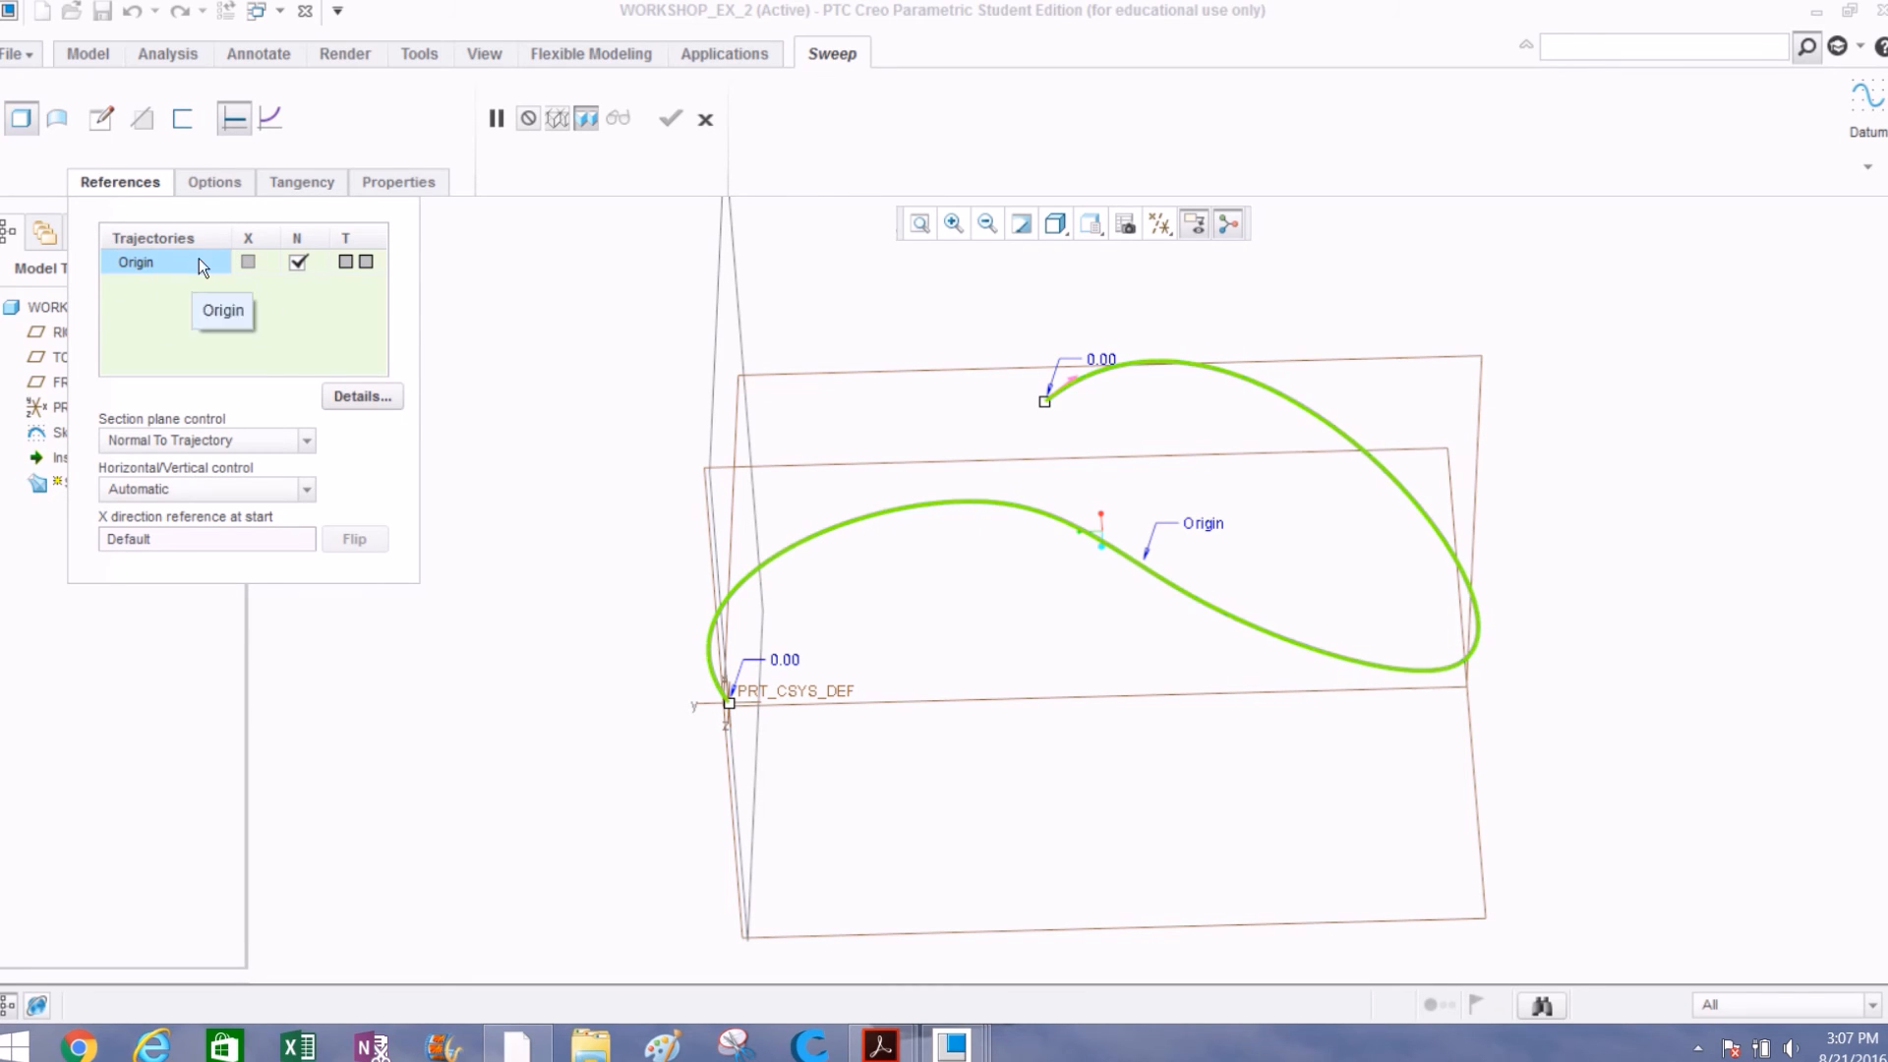
{"action": "left_click", "coordinate": [108, 124]}
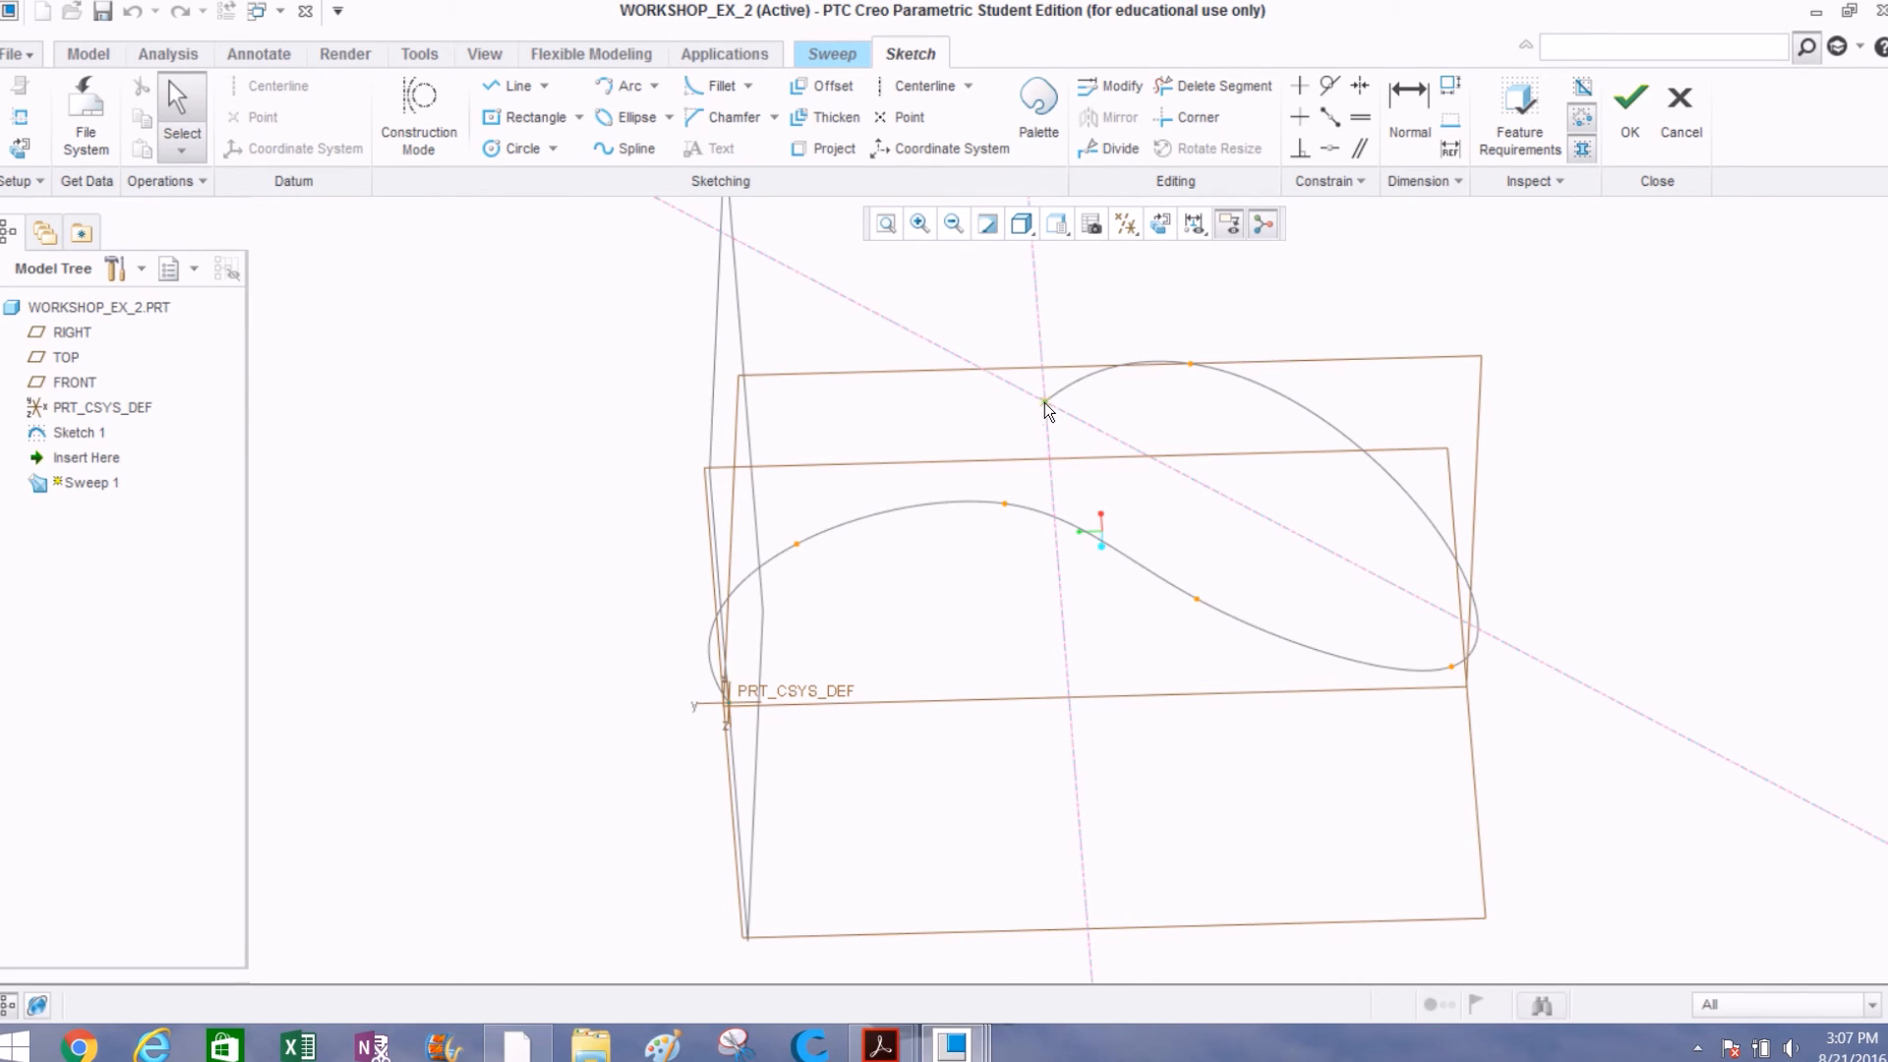
{"action": "left_click", "coordinate": [1158, 227]}
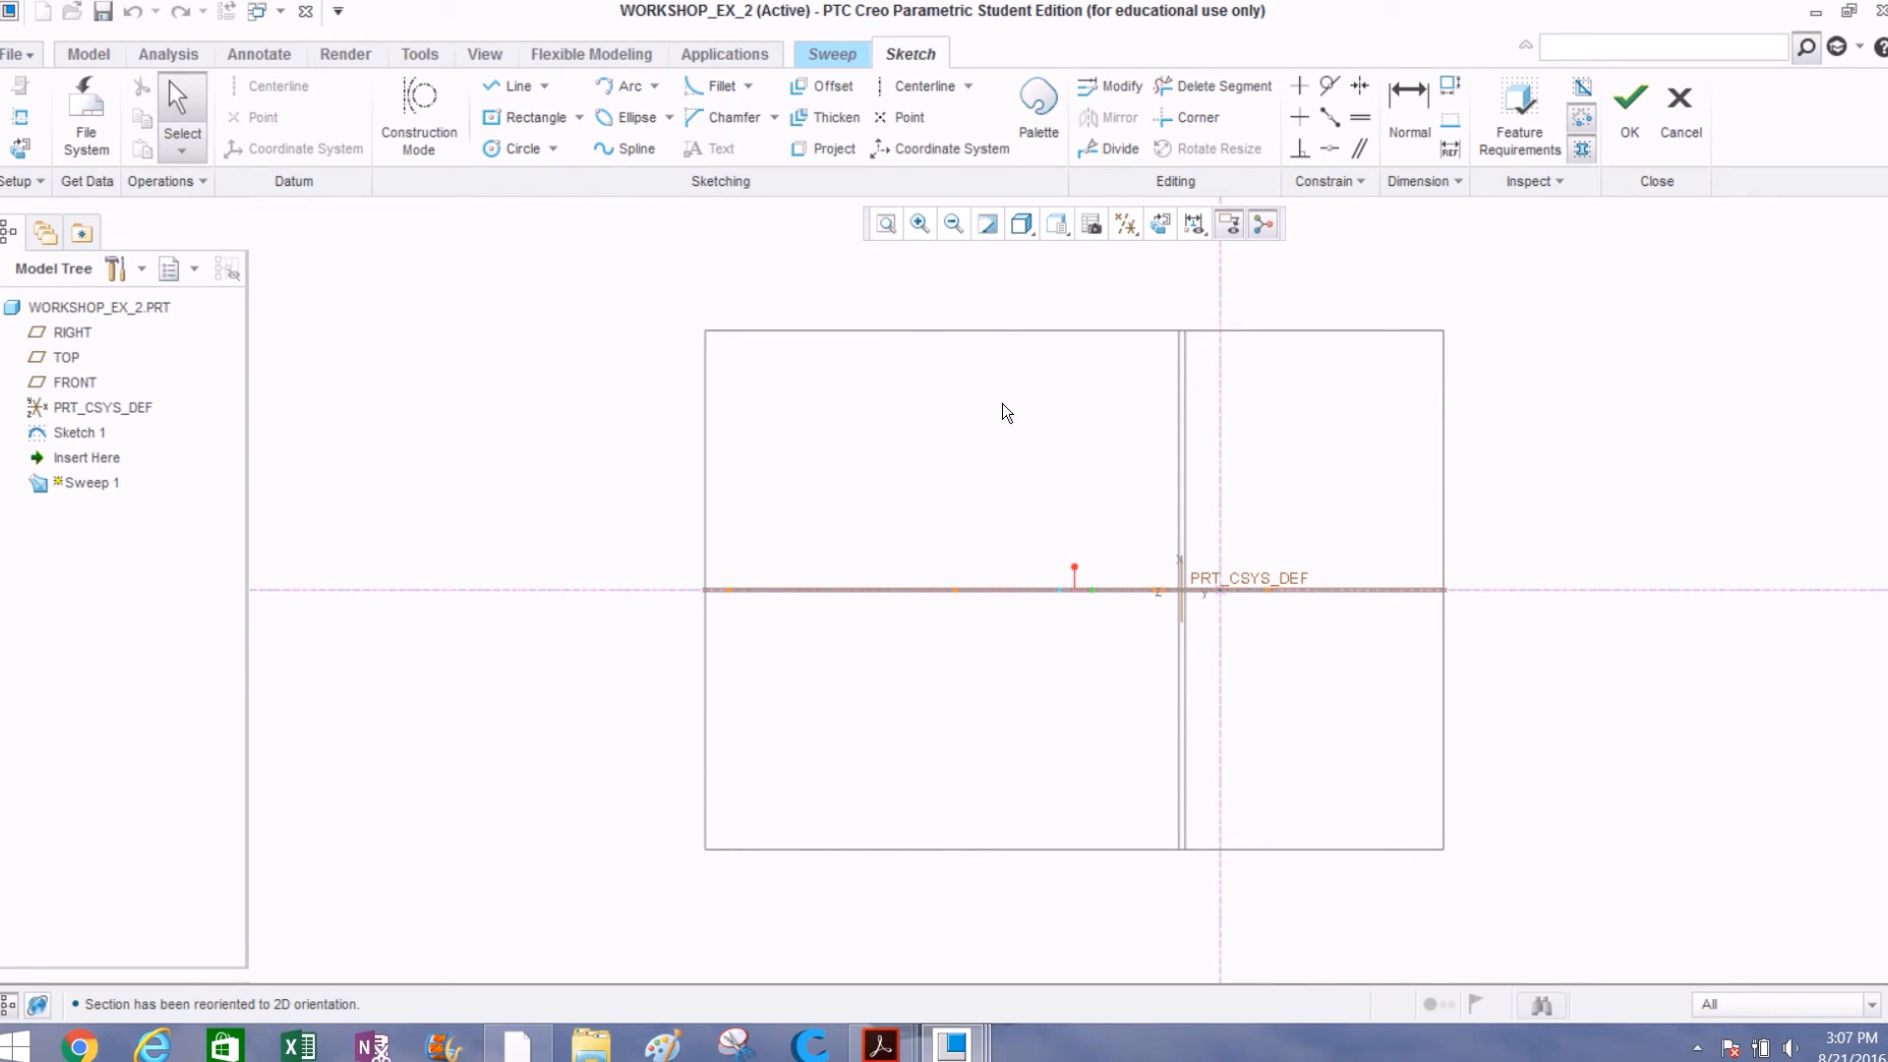
{"action": "left_click", "coordinate": [578, 117]}
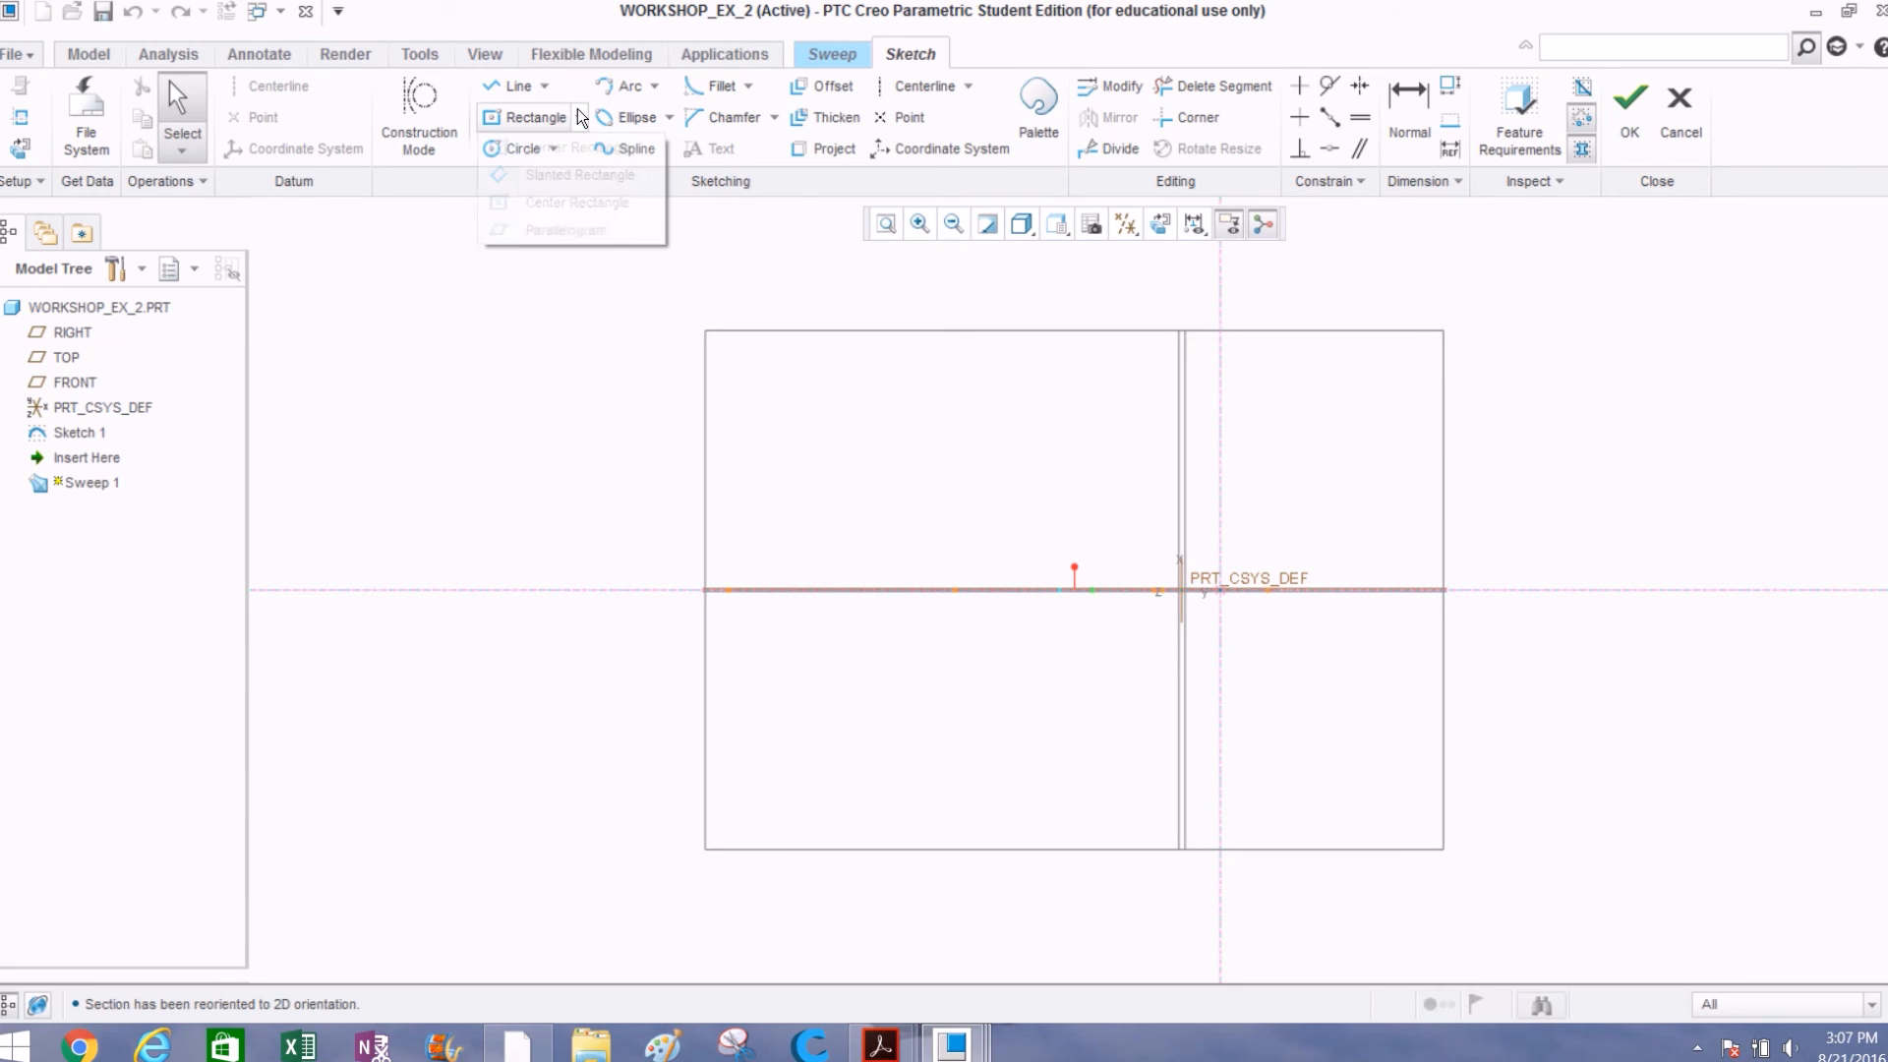
{"action": "left_click", "coordinate": [592, 149]}
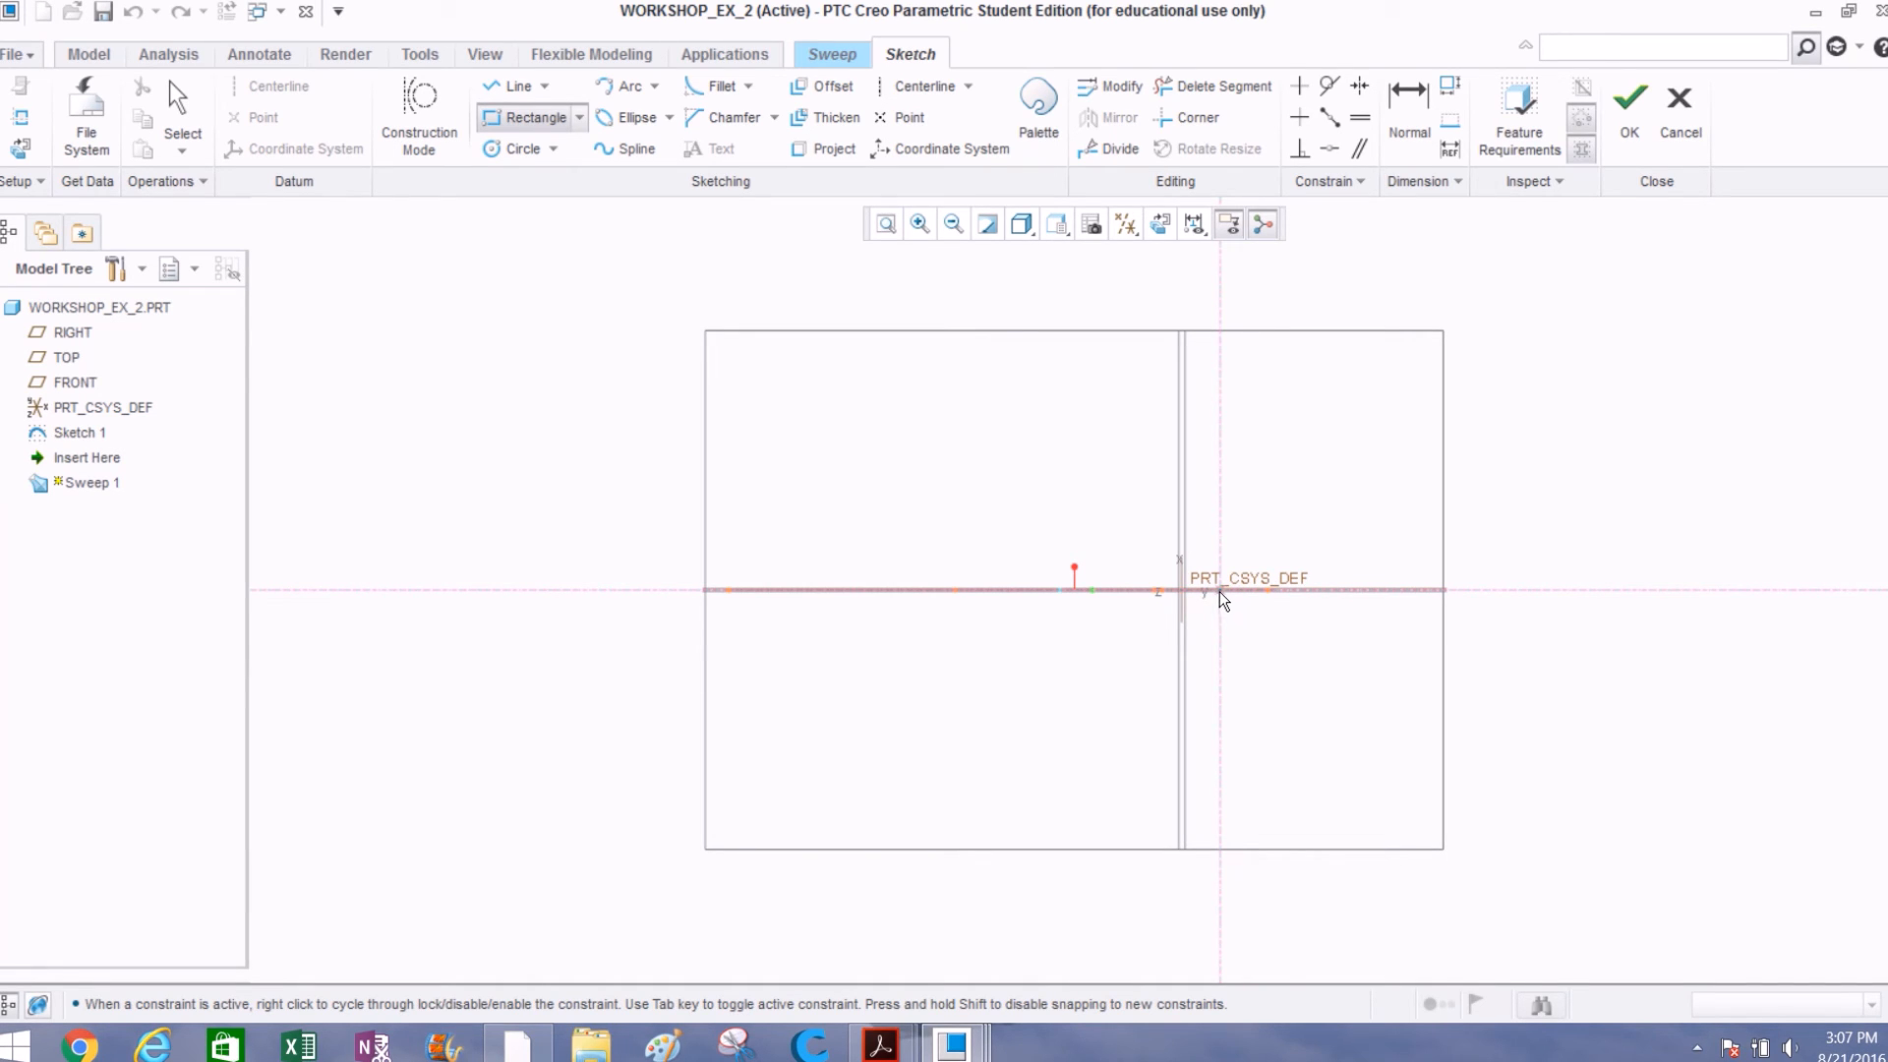
{"action": "left_click", "coordinate": [1221, 588]}
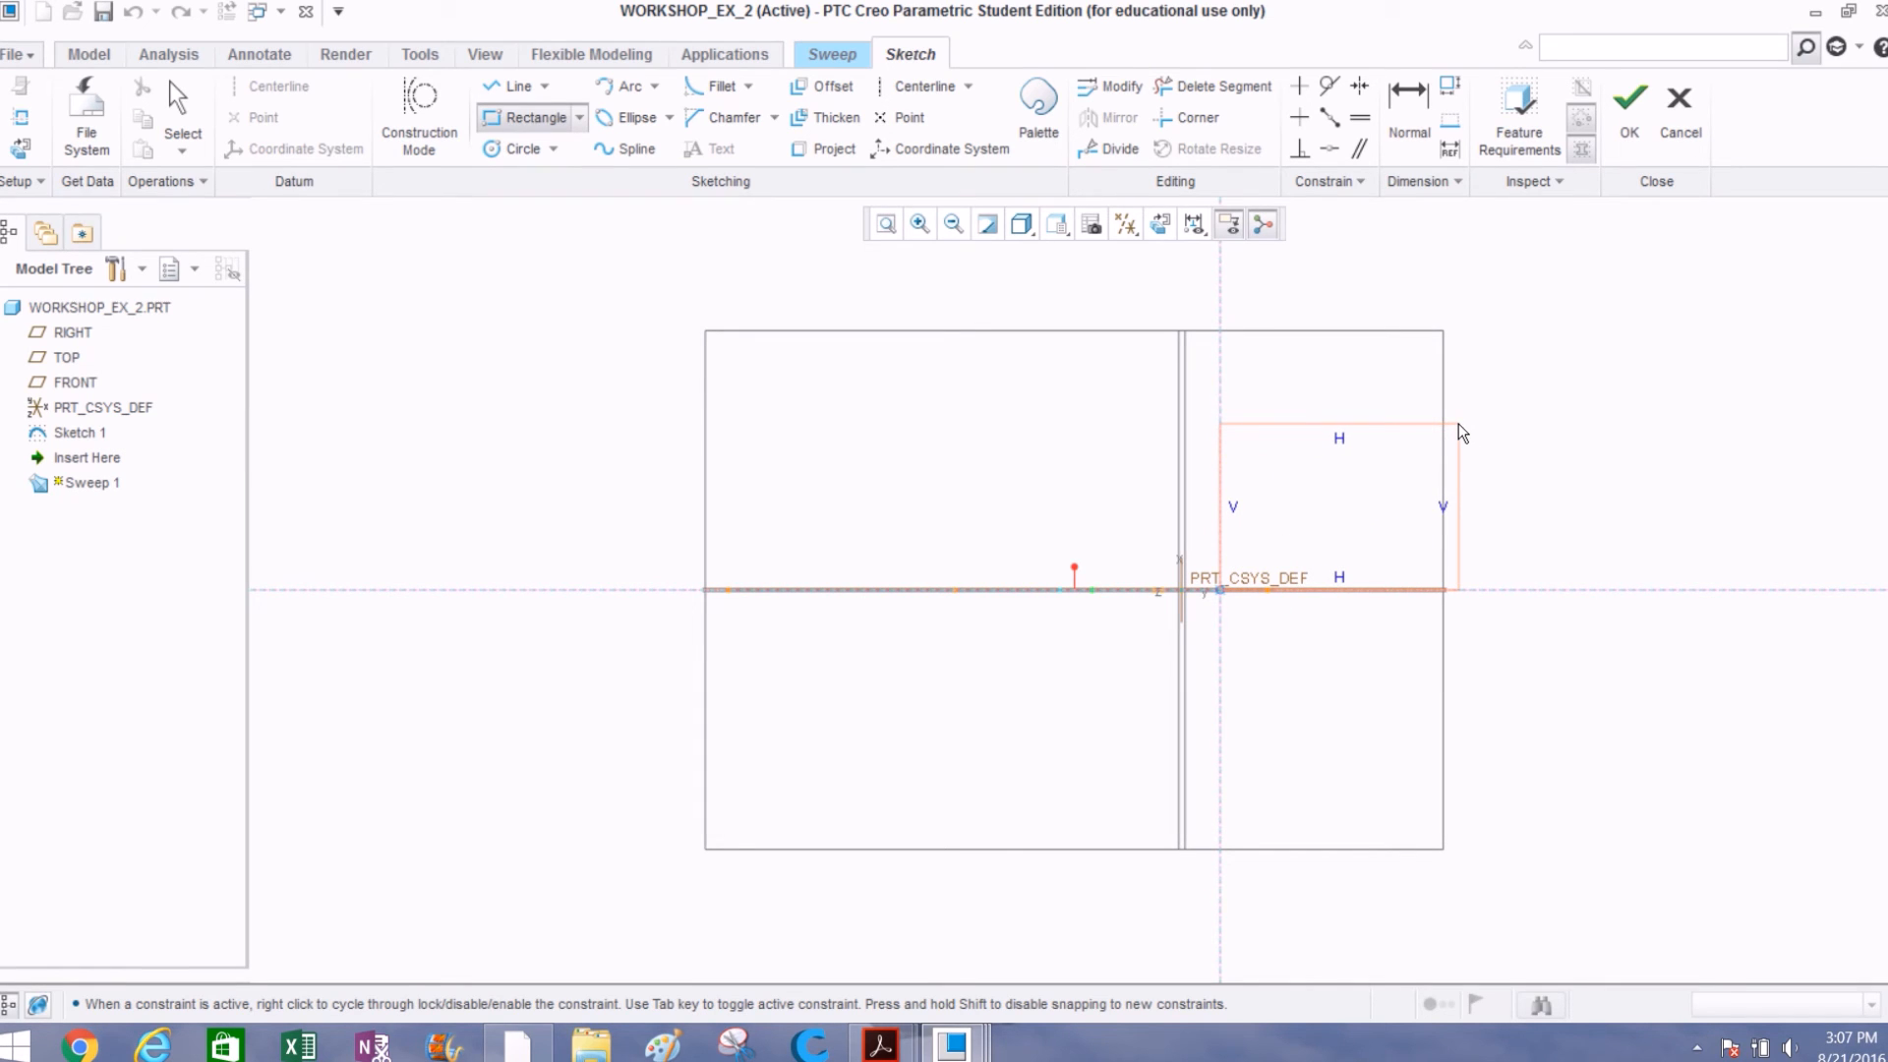
{"action": "middle_click", "coordinate": [1459, 425]}
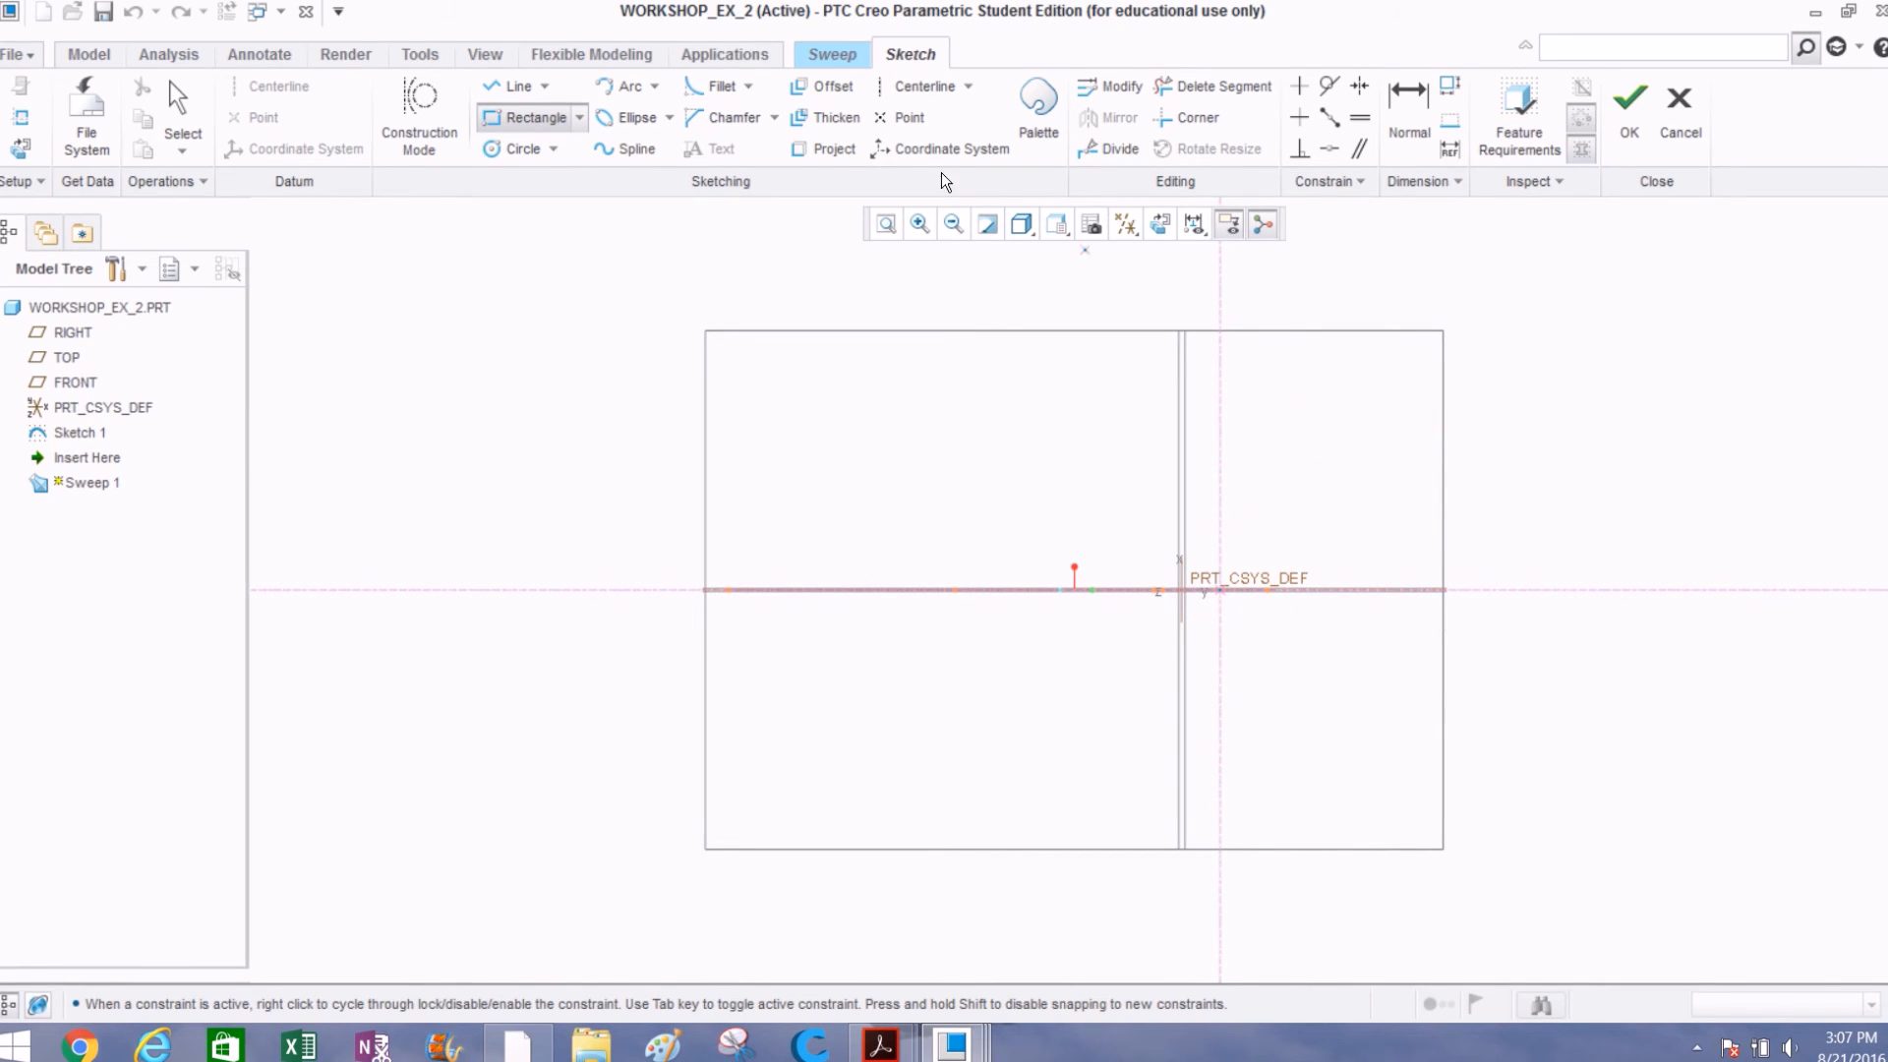
Step: Sketch a center rectangle about 101 wide and 403 high, centred on the start point of the spline trajectory
{"action": "left_click", "coordinate": [581, 117]}
{"action": "left_click", "coordinate": [568, 200]}
{"action": "left_click", "coordinate": [1221, 589]}
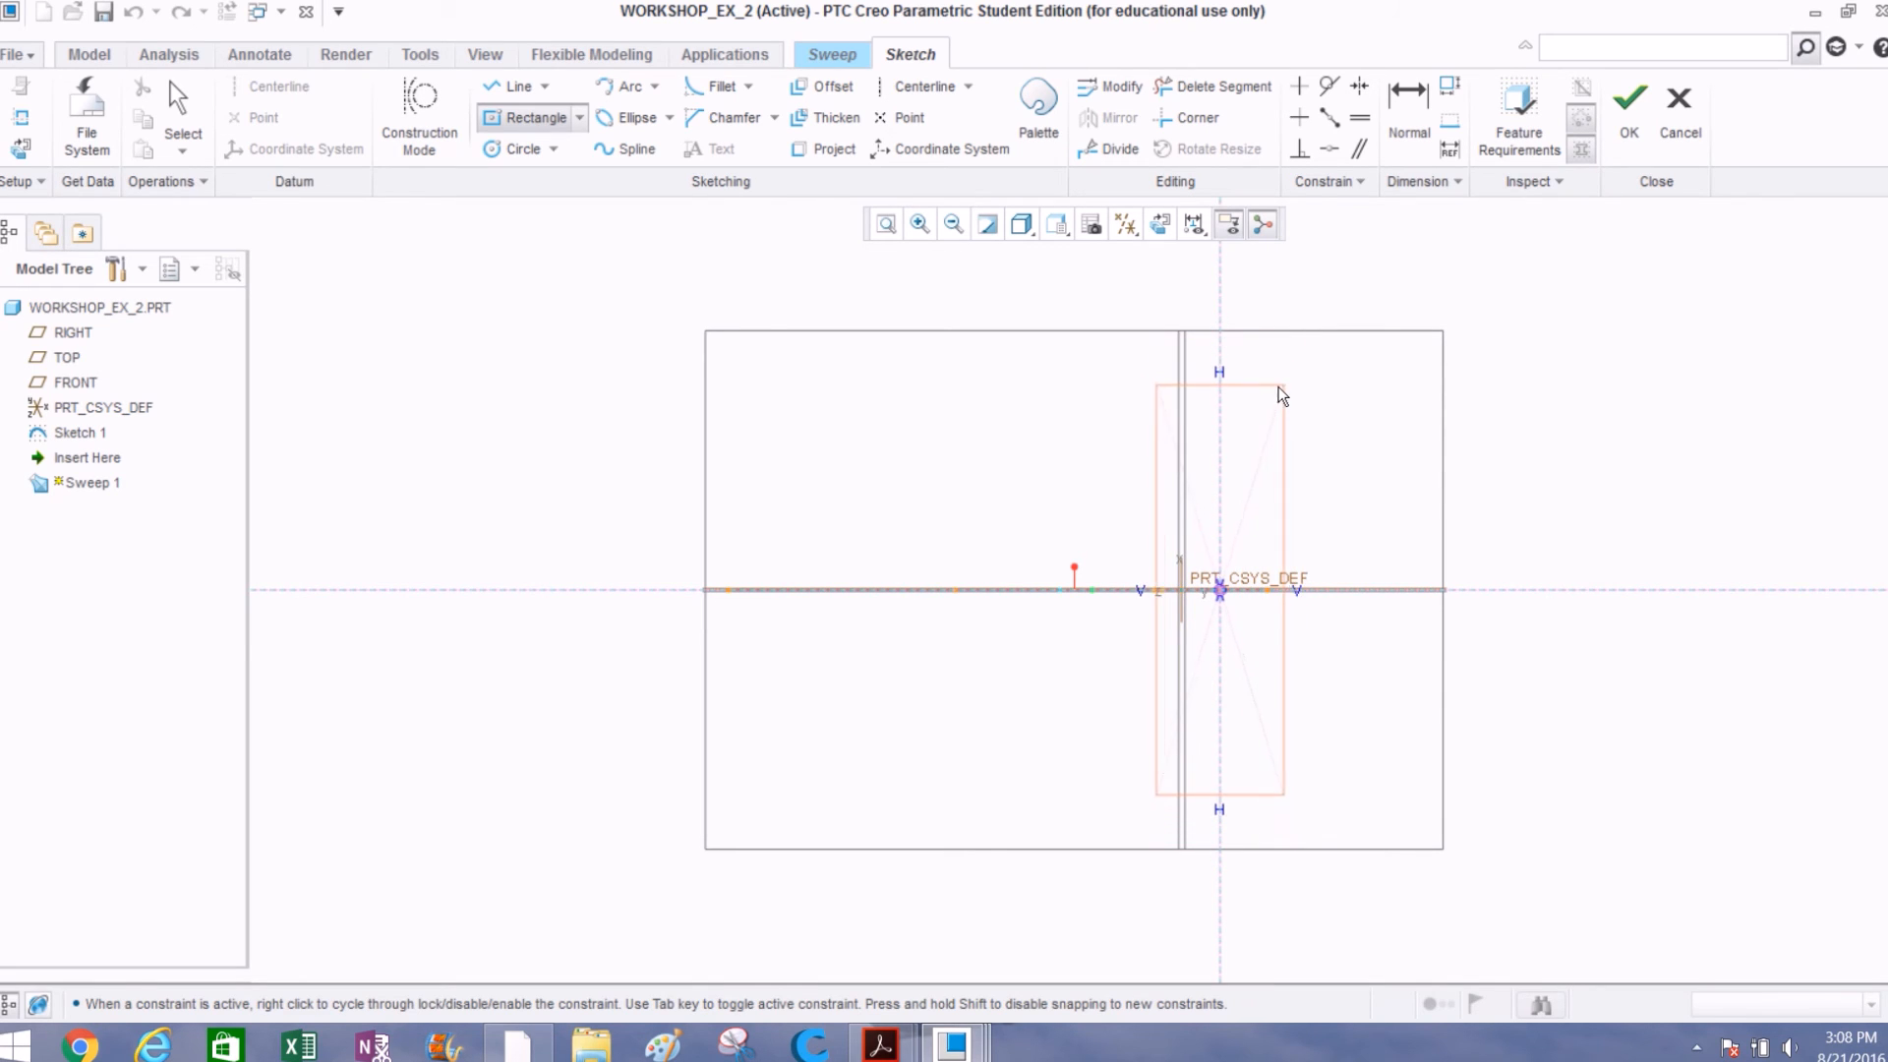
{"action": "left_click", "coordinate": [1272, 386]}
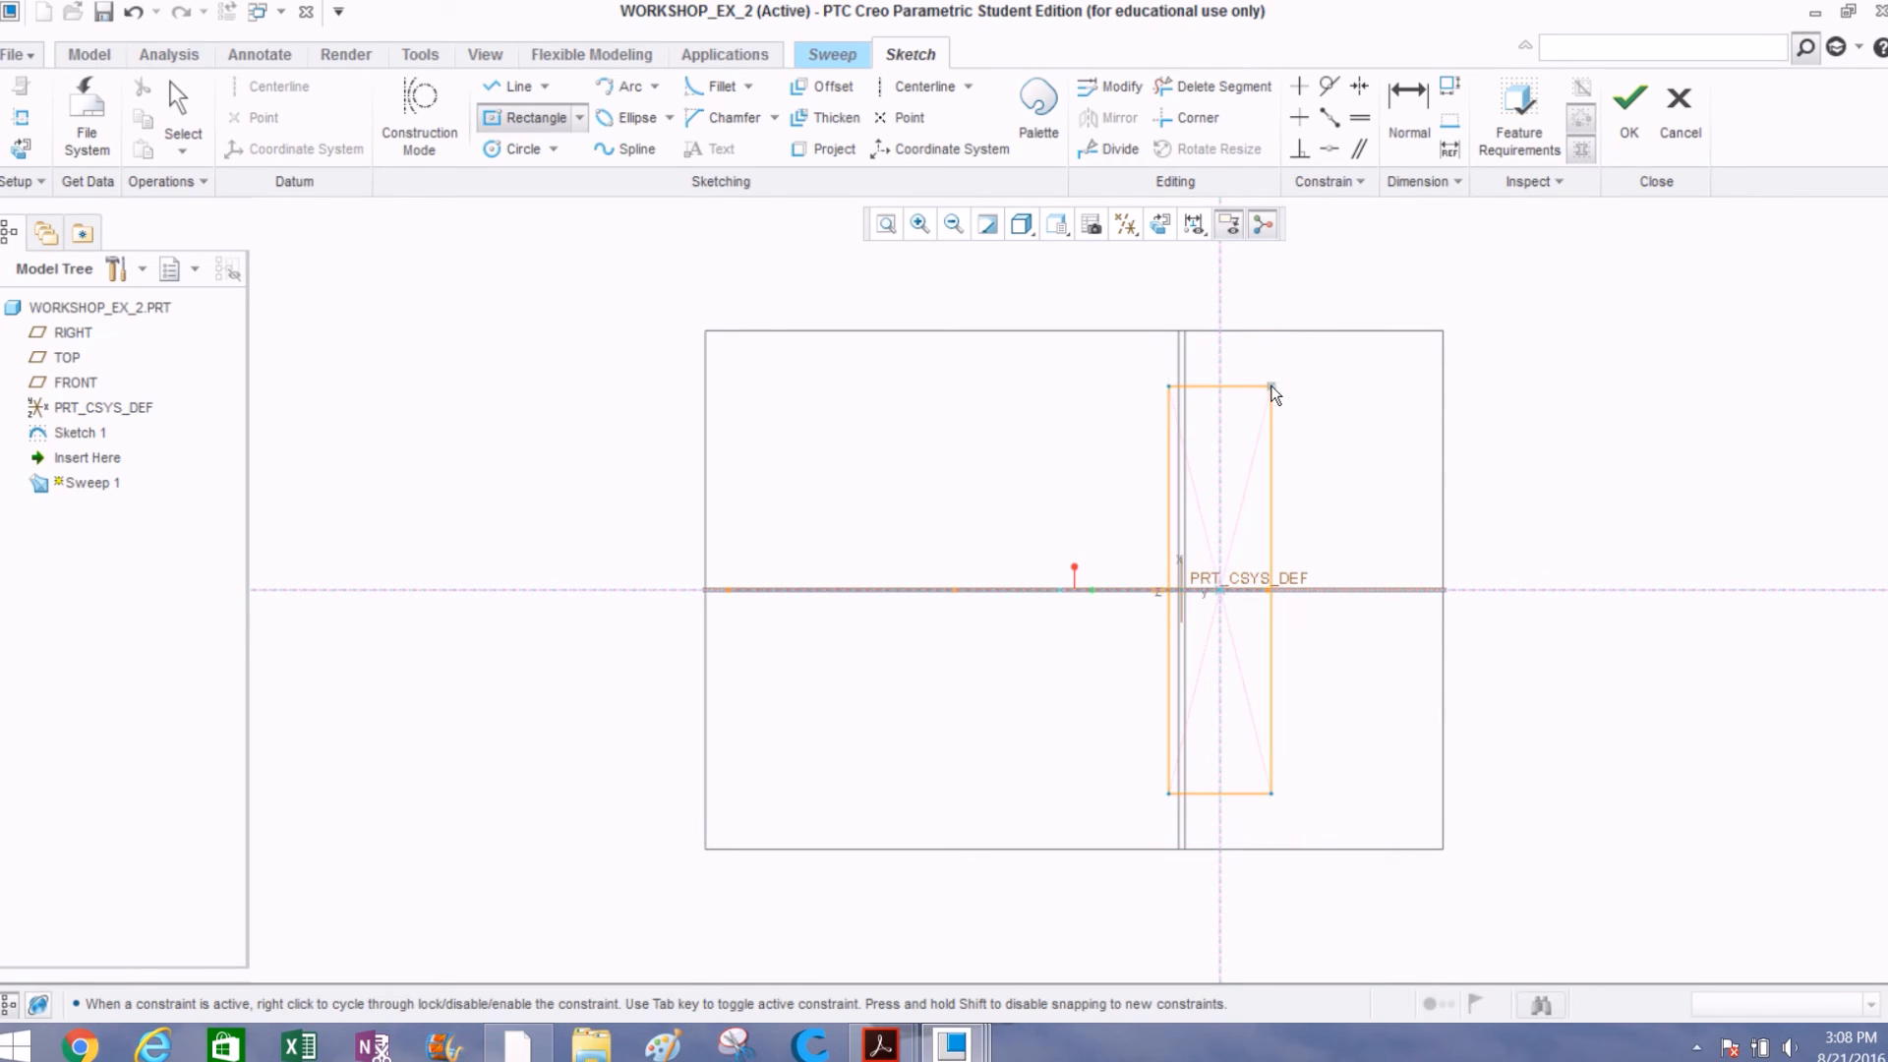
{"action": "middle_click", "coordinate": [1342, 409]}
{"action": "mouse_move", "coordinate": [1447, 328]}
{"action": "middle_mouse_down"}
{"action": "mouse_move", "coordinate": [1386, 422]}
{"action": "mouse_move", "coordinate": [1138, 665]}
{"action": "middle_mouse_up"}
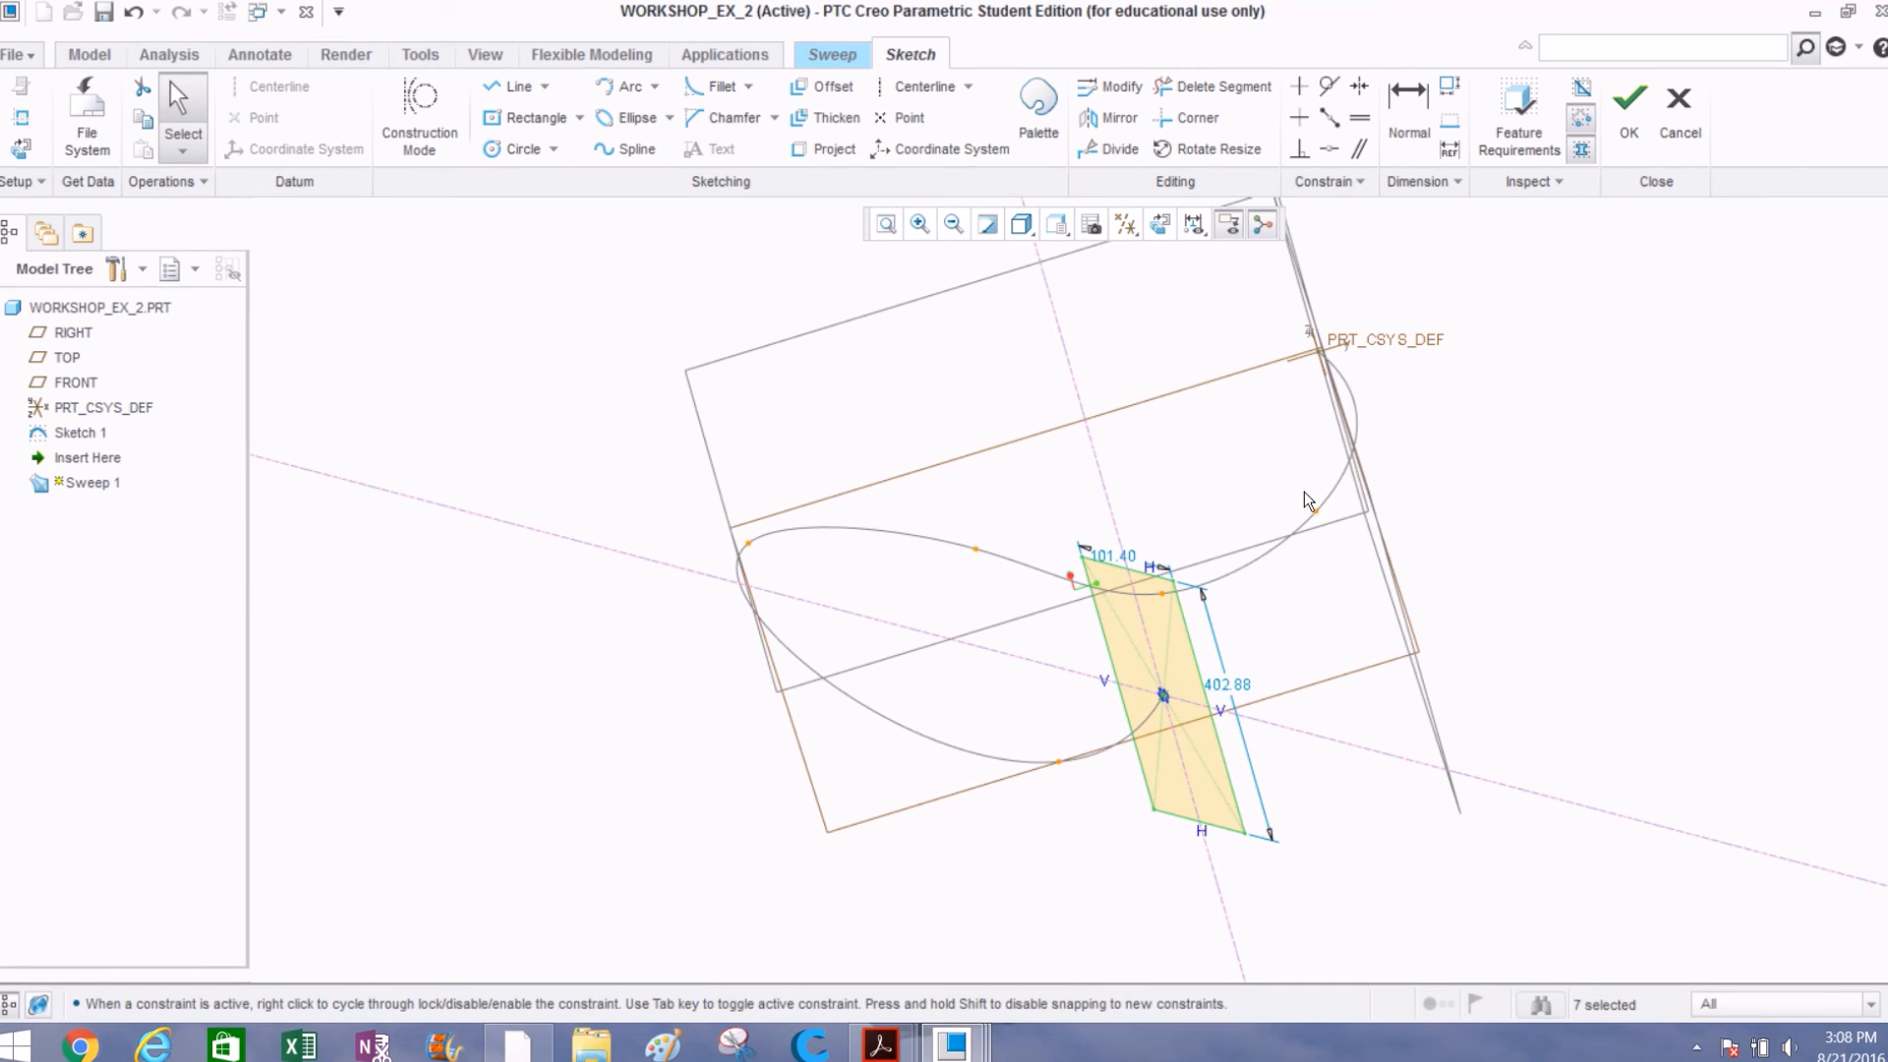
Step: Finish the section sketch and try to create the sweep, accepting it as a failed feature
{"action": "left_click", "coordinate": [1632, 134]}
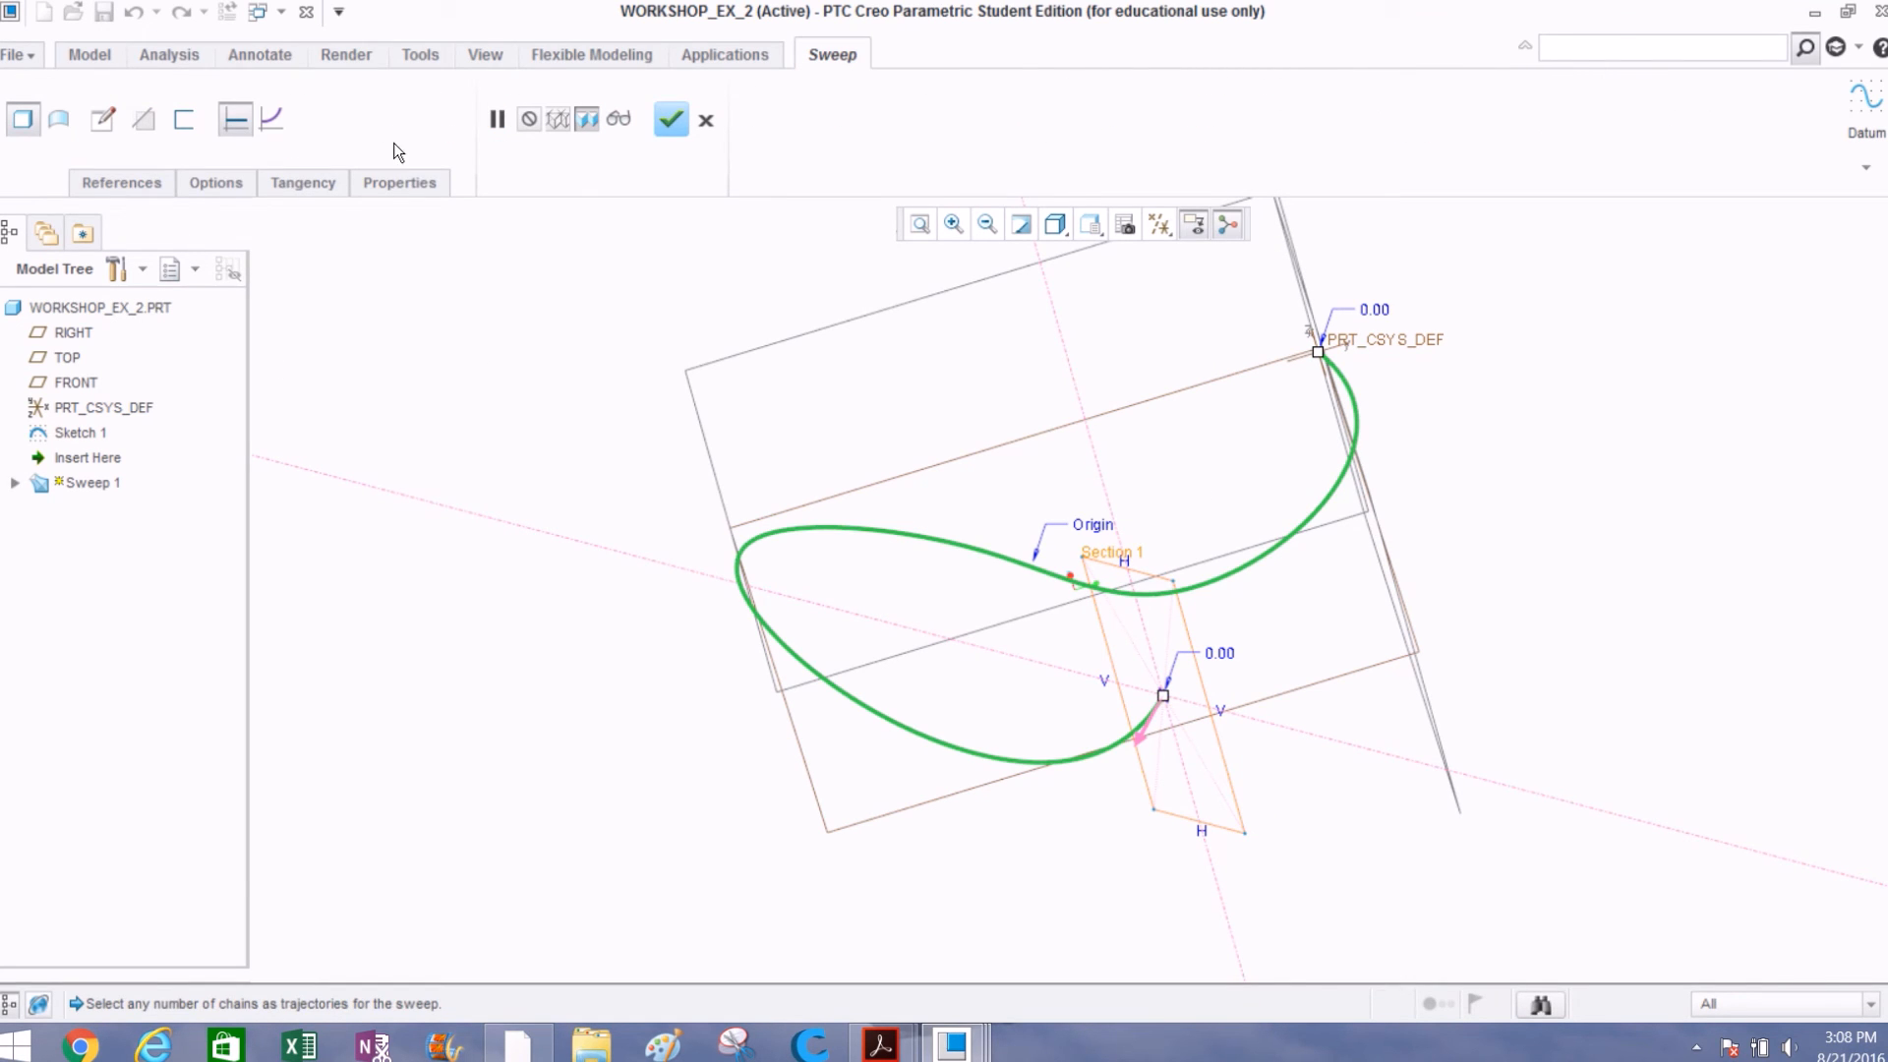
{"action": "left_click", "coordinate": [671, 119]}
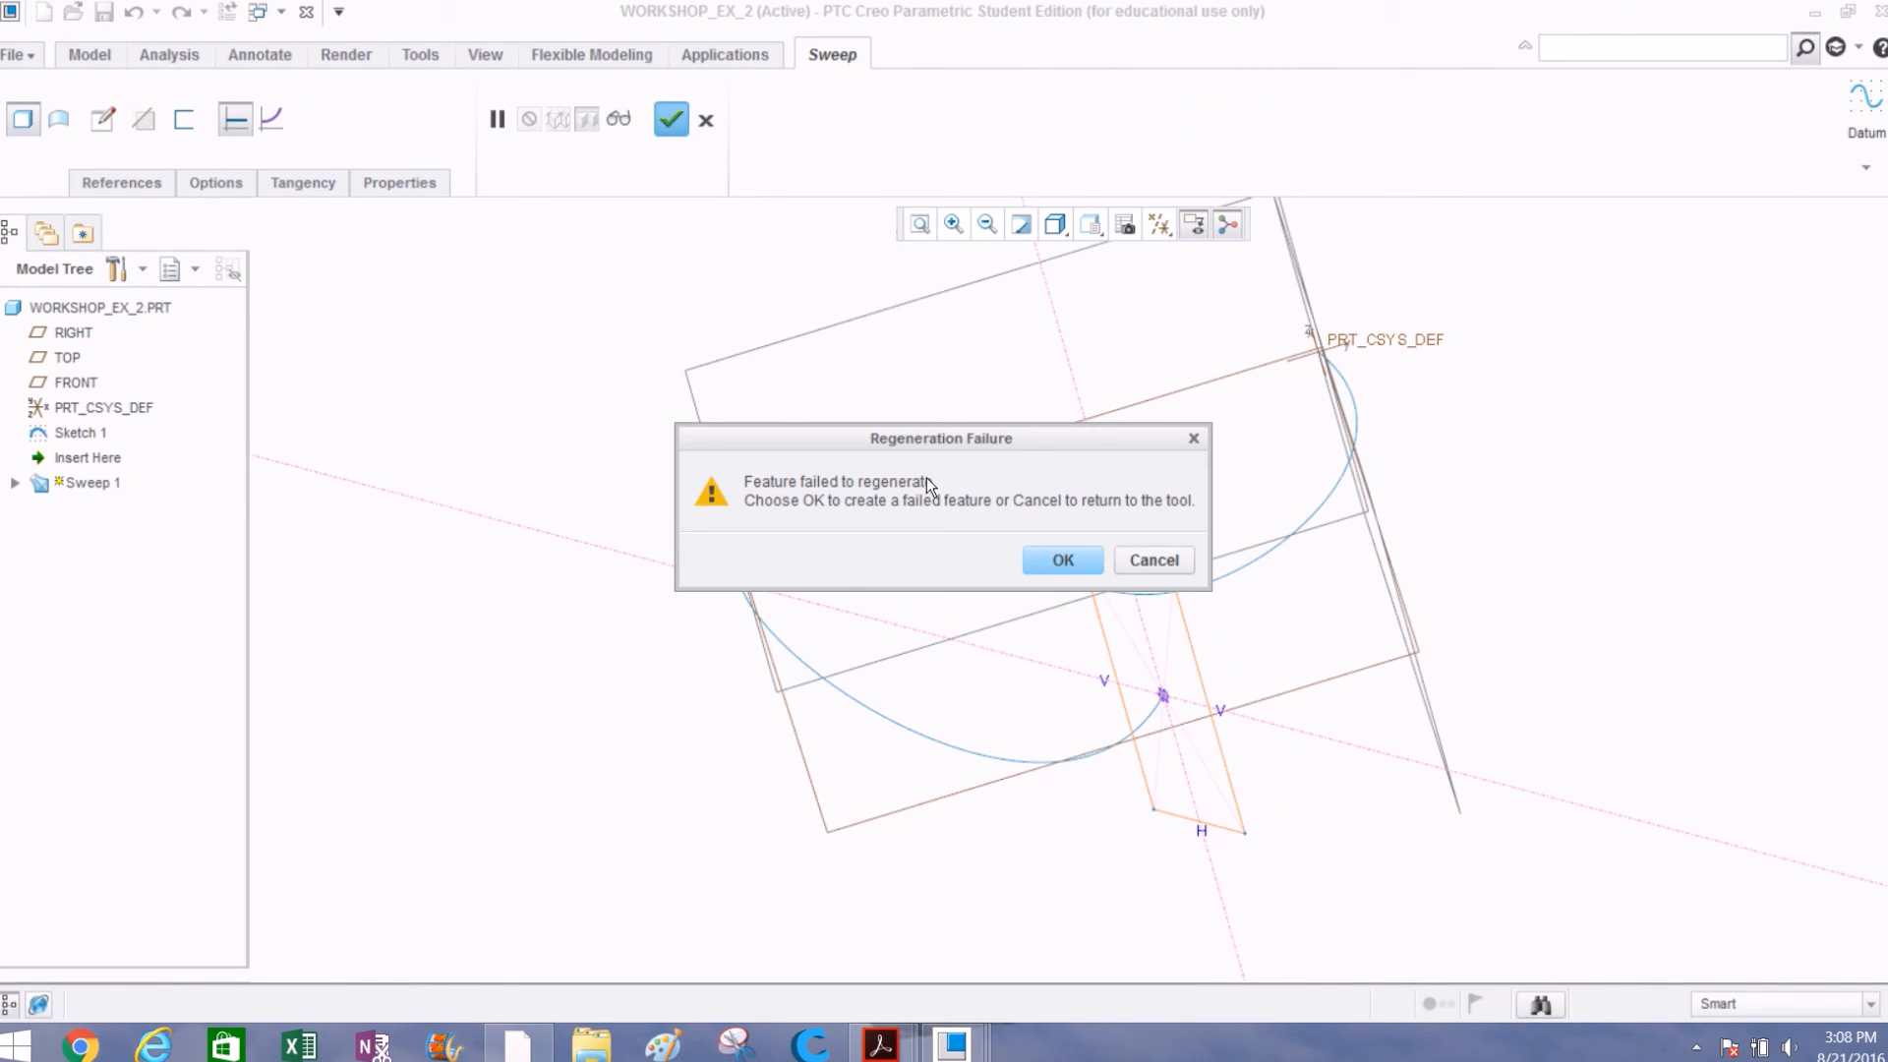
{"action": "left_click", "coordinate": [1061, 560]}
{"action": "middle_click_drag", "start_coordinate": [748, 565], "coordinate": [811, 564]}
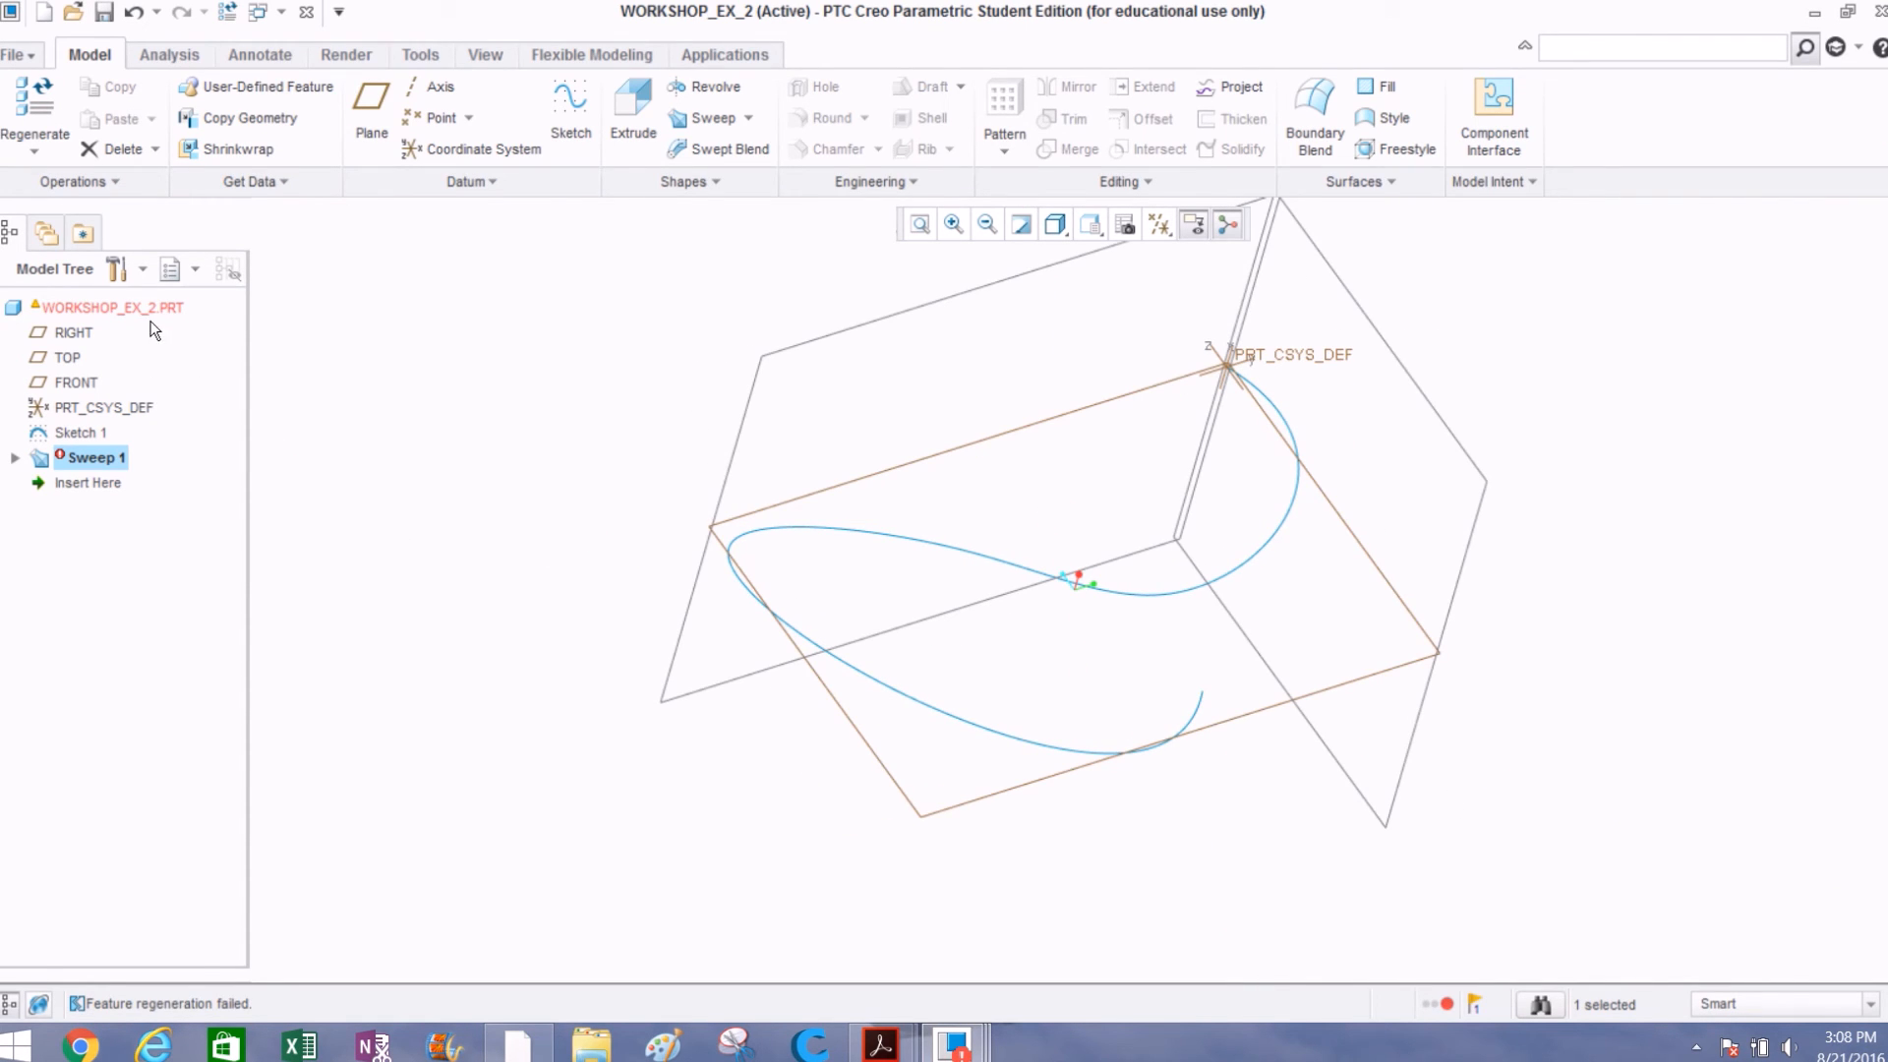
{"action": "middle_click_drag", "start_coordinate": [1123, 587], "coordinate": [978, 615]}
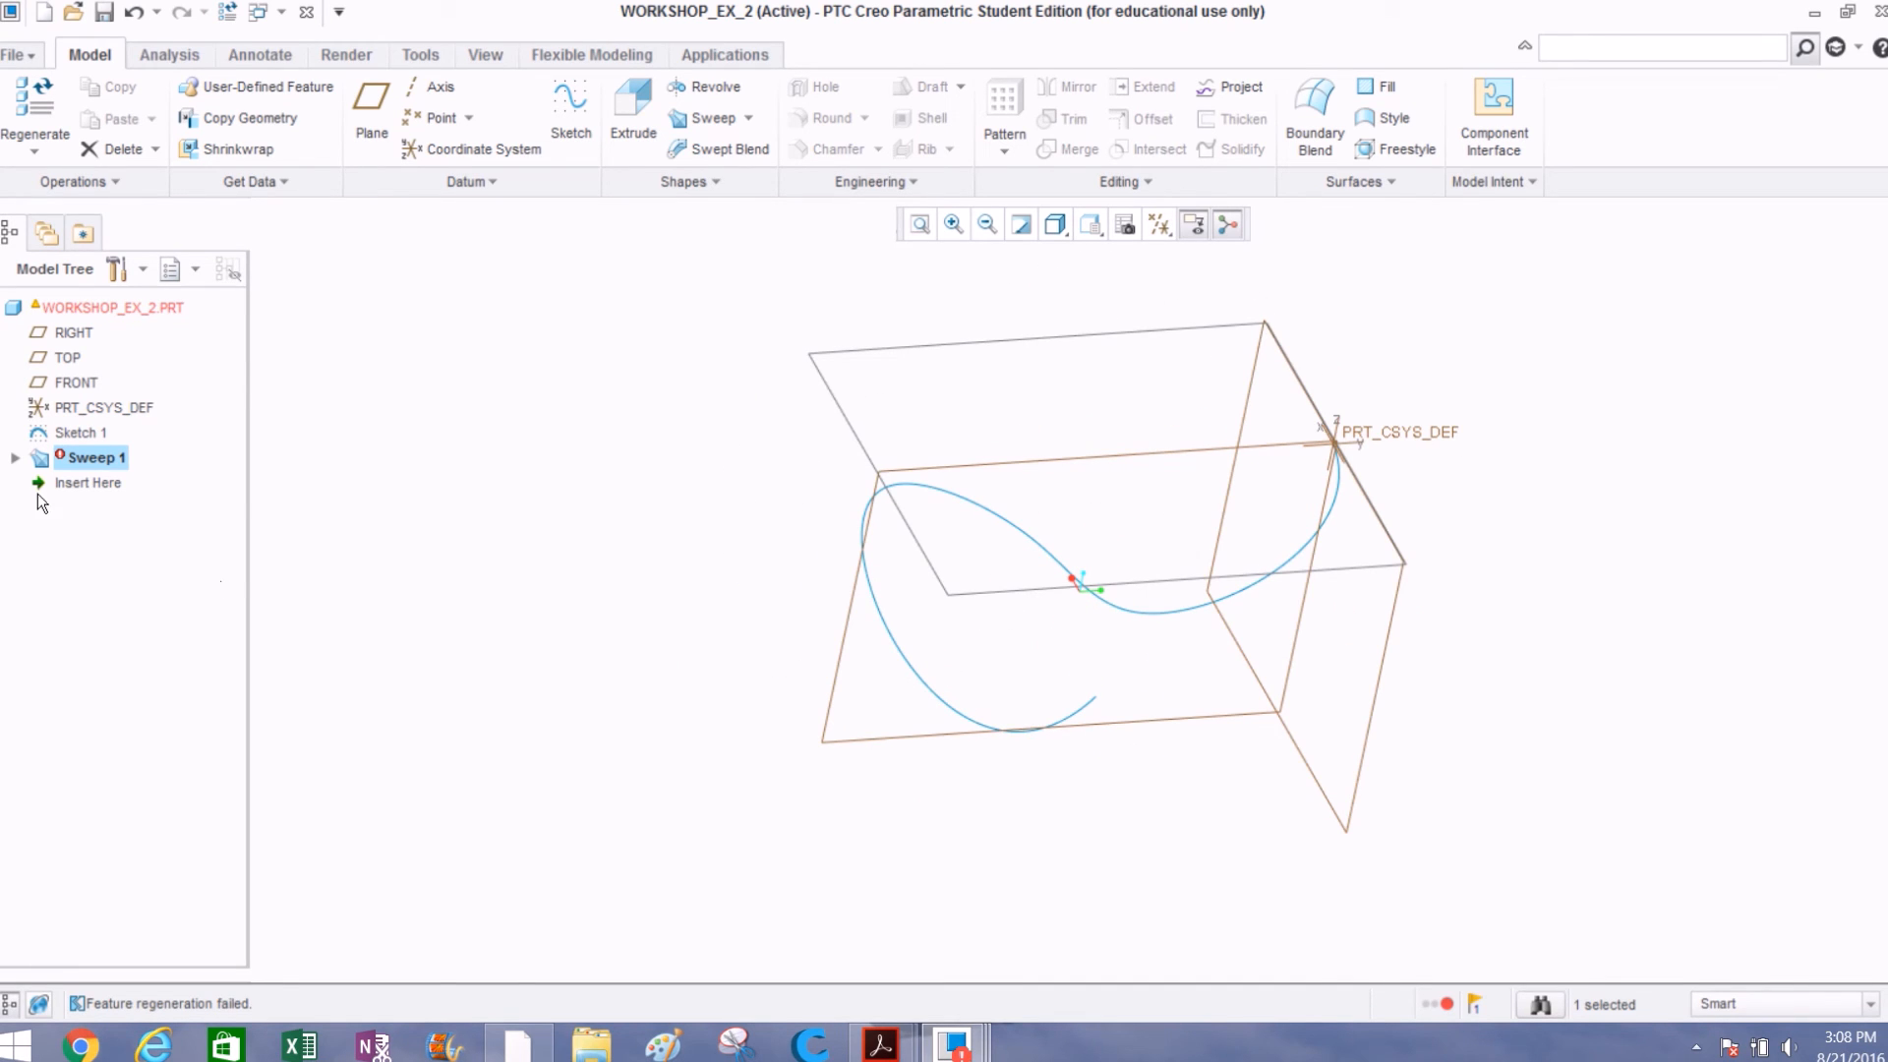
Step: Delete the failed sweep feature from the part
{"action": "left_click", "coordinate": [53, 435]}
{"action": "right_click", "coordinate": [53, 436]}
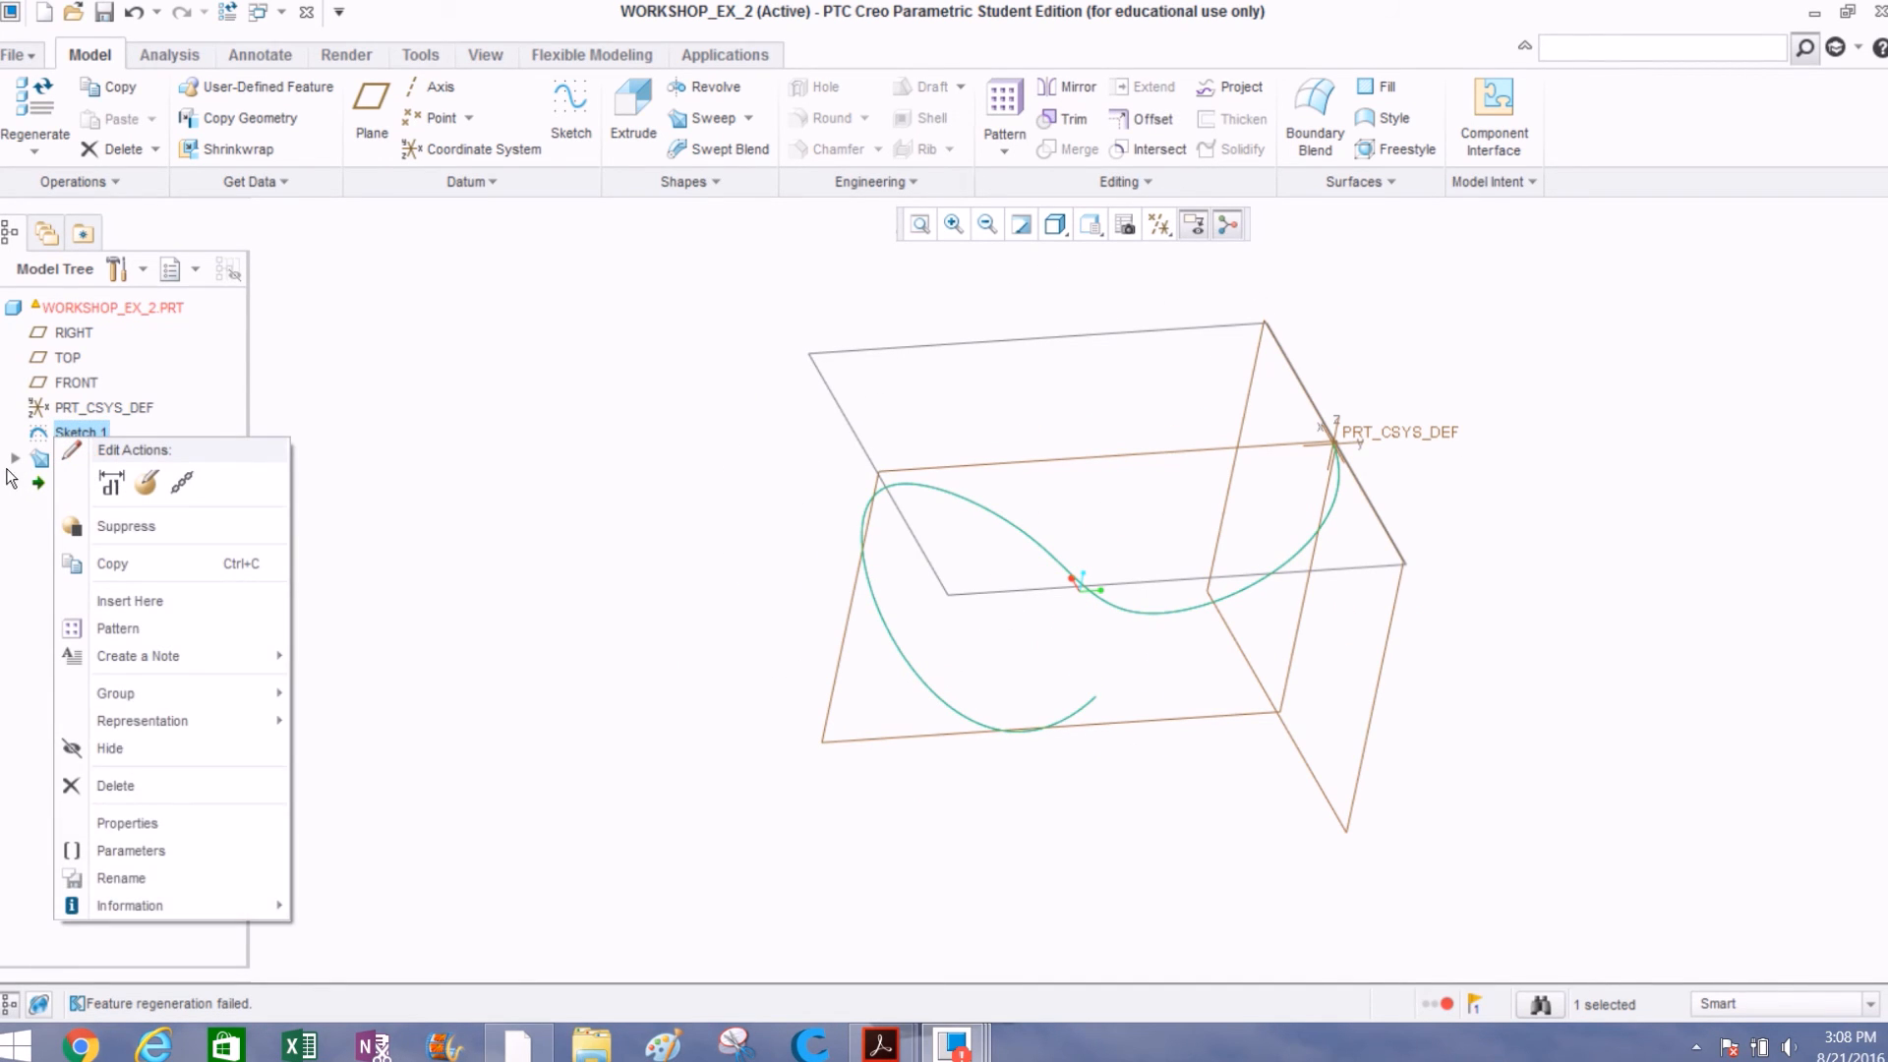
{"action": "right_click", "coordinate": [85, 459]}
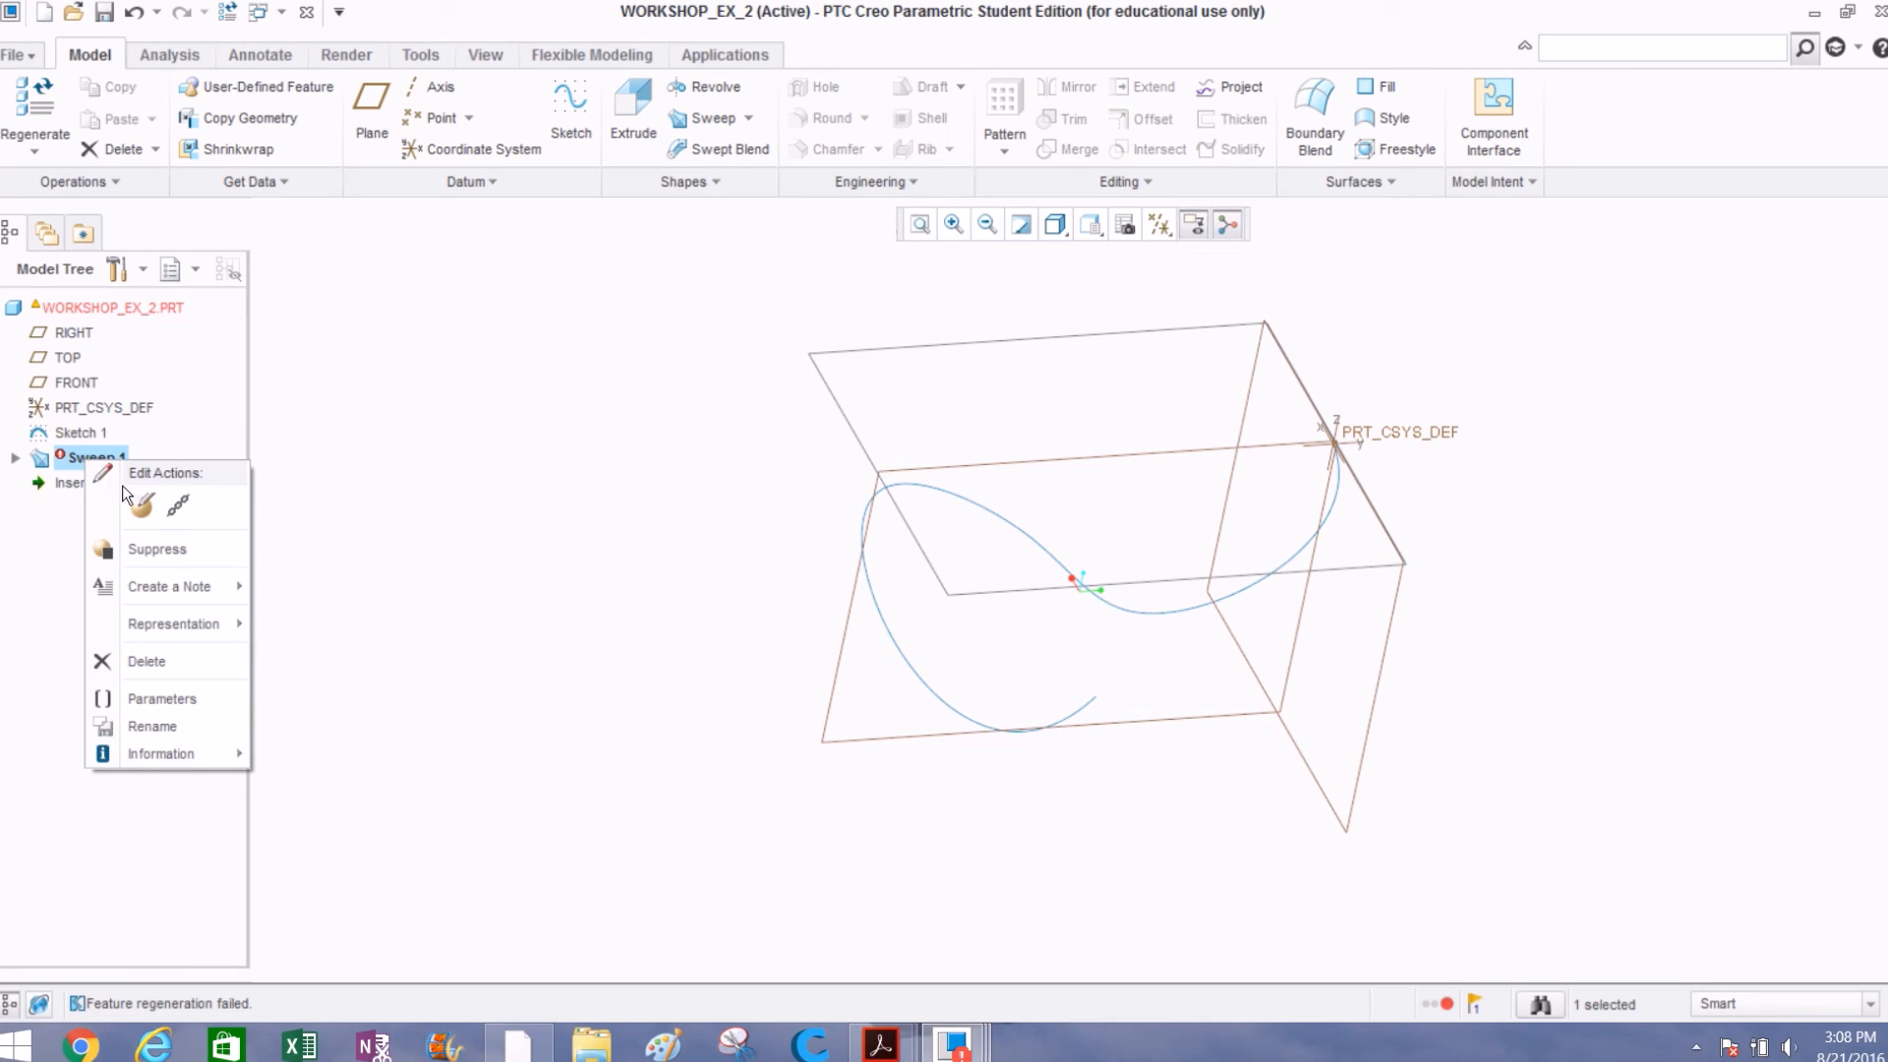
{"action": "left_click", "coordinate": [148, 663]}
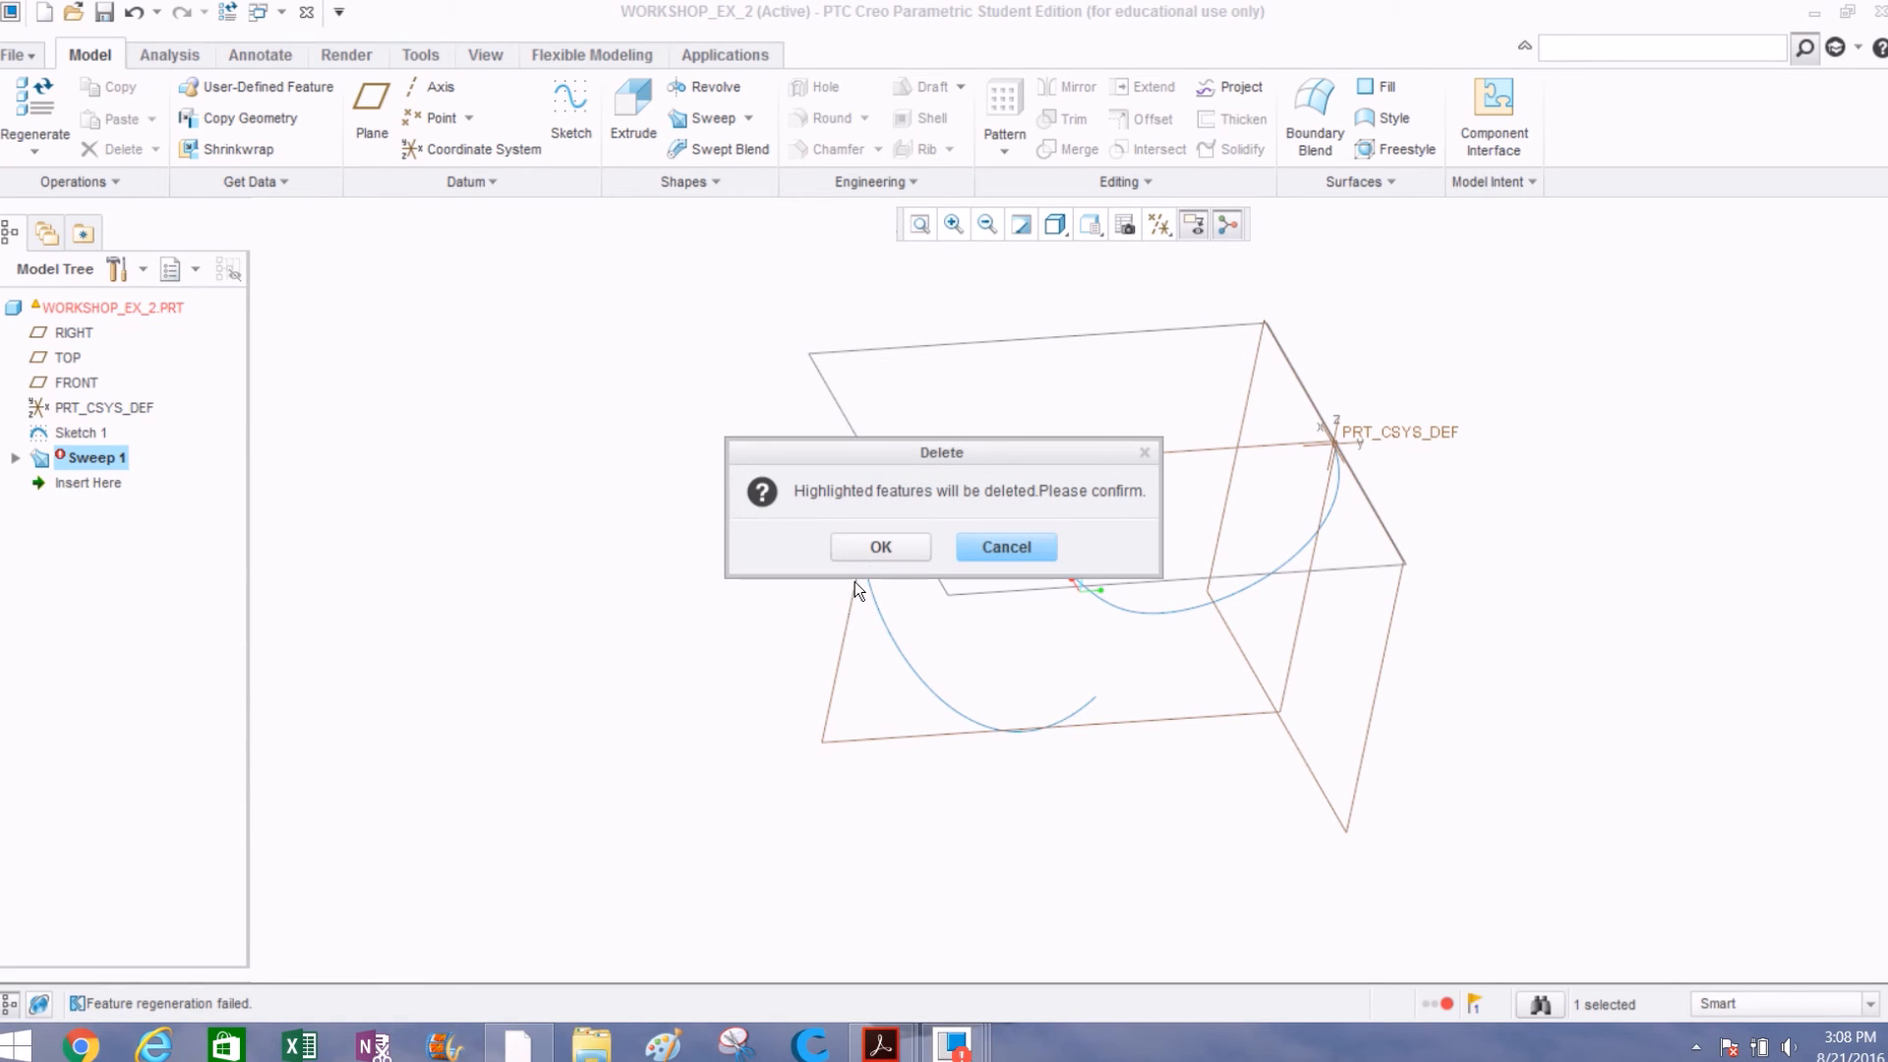
{"action": "left_click", "coordinate": [878, 546]}
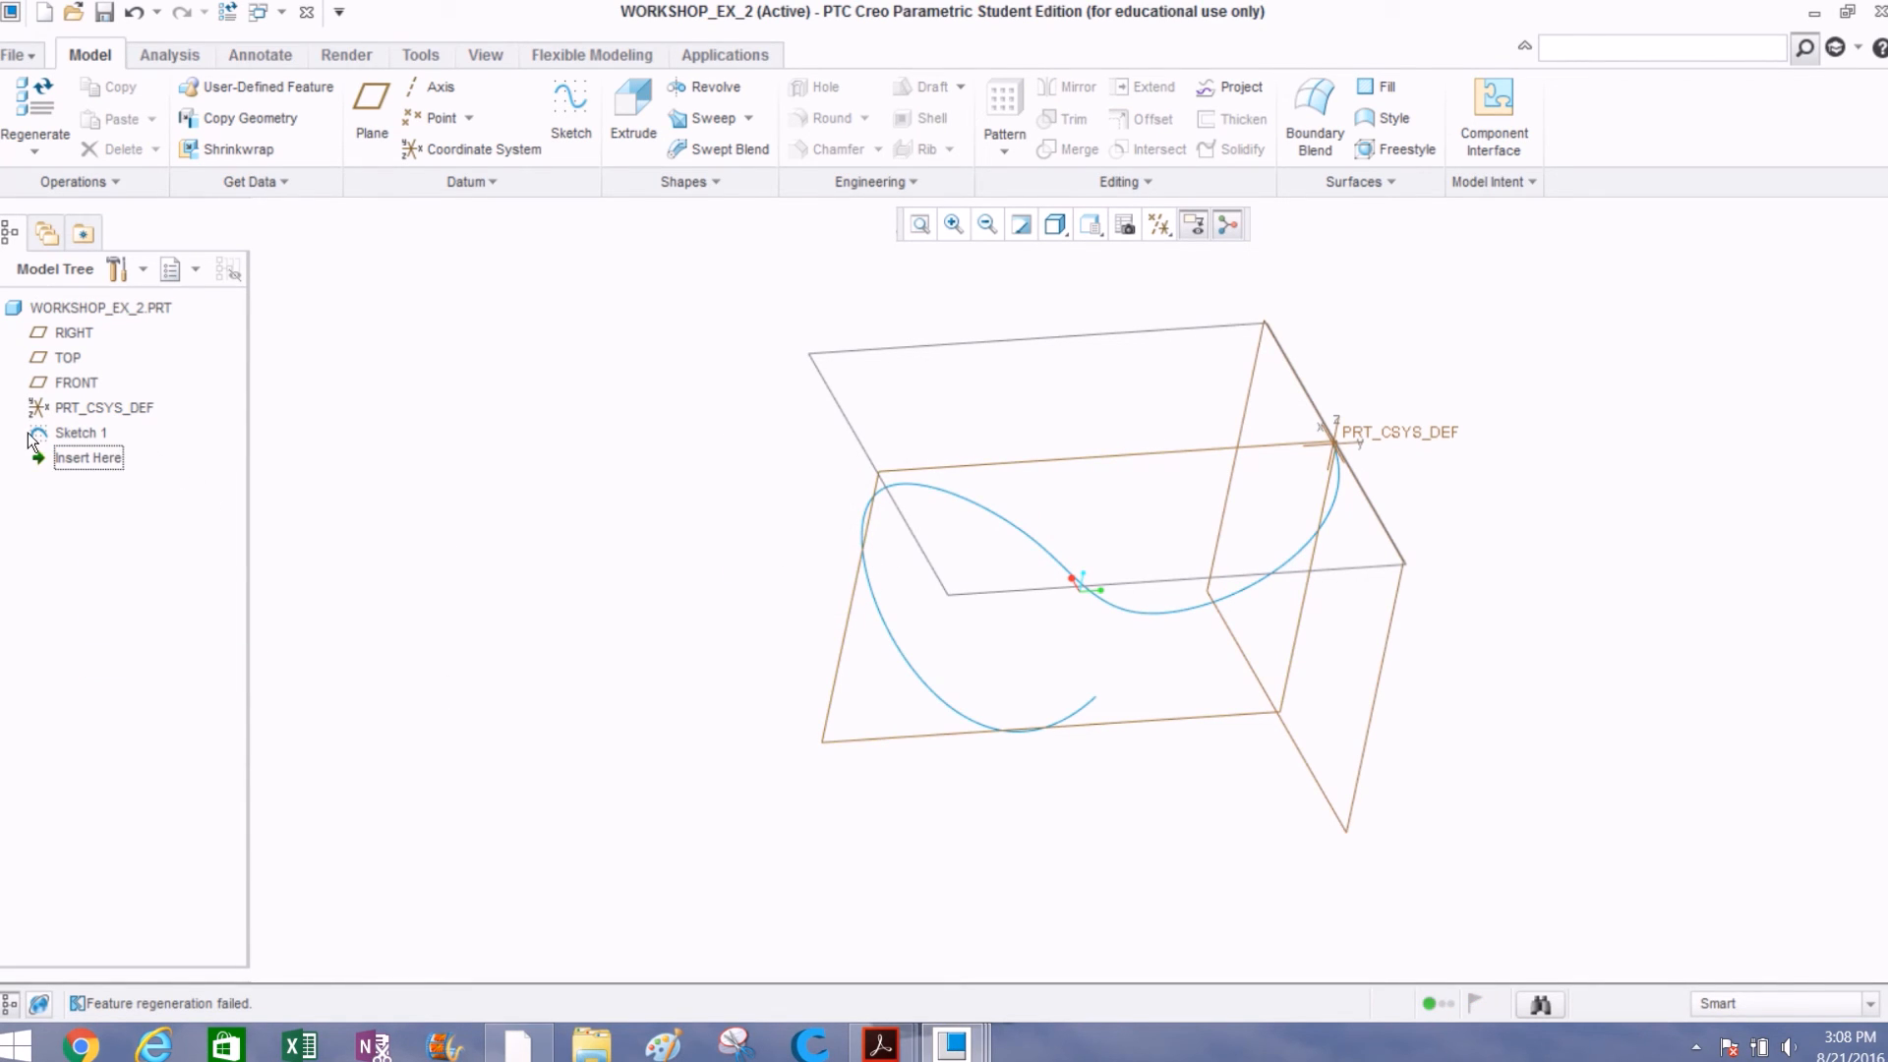
Step: Reopen Sketch 1 for editing, delete its spline and orient the sketch to the 2D view
{"action": "right_click", "coordinate": [74, 433]}
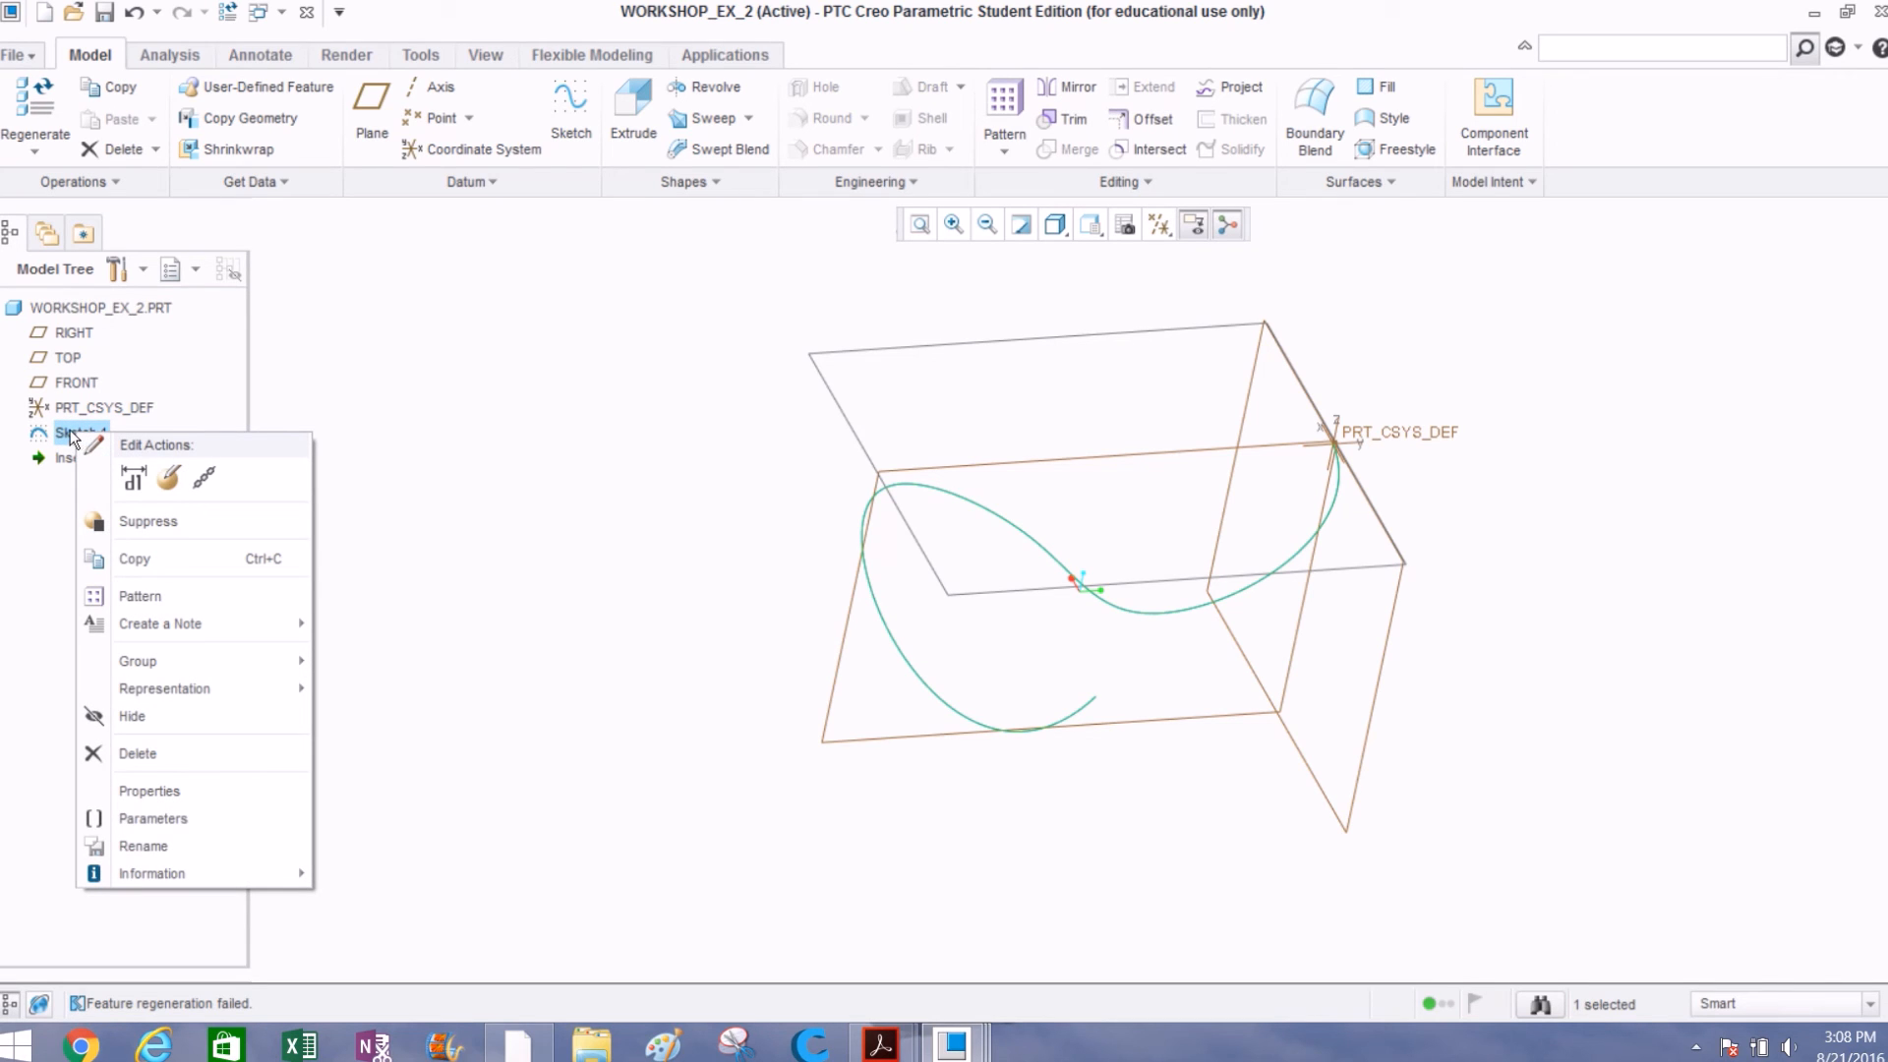
{"action": "left_click", "coordinate": [171, 478]}
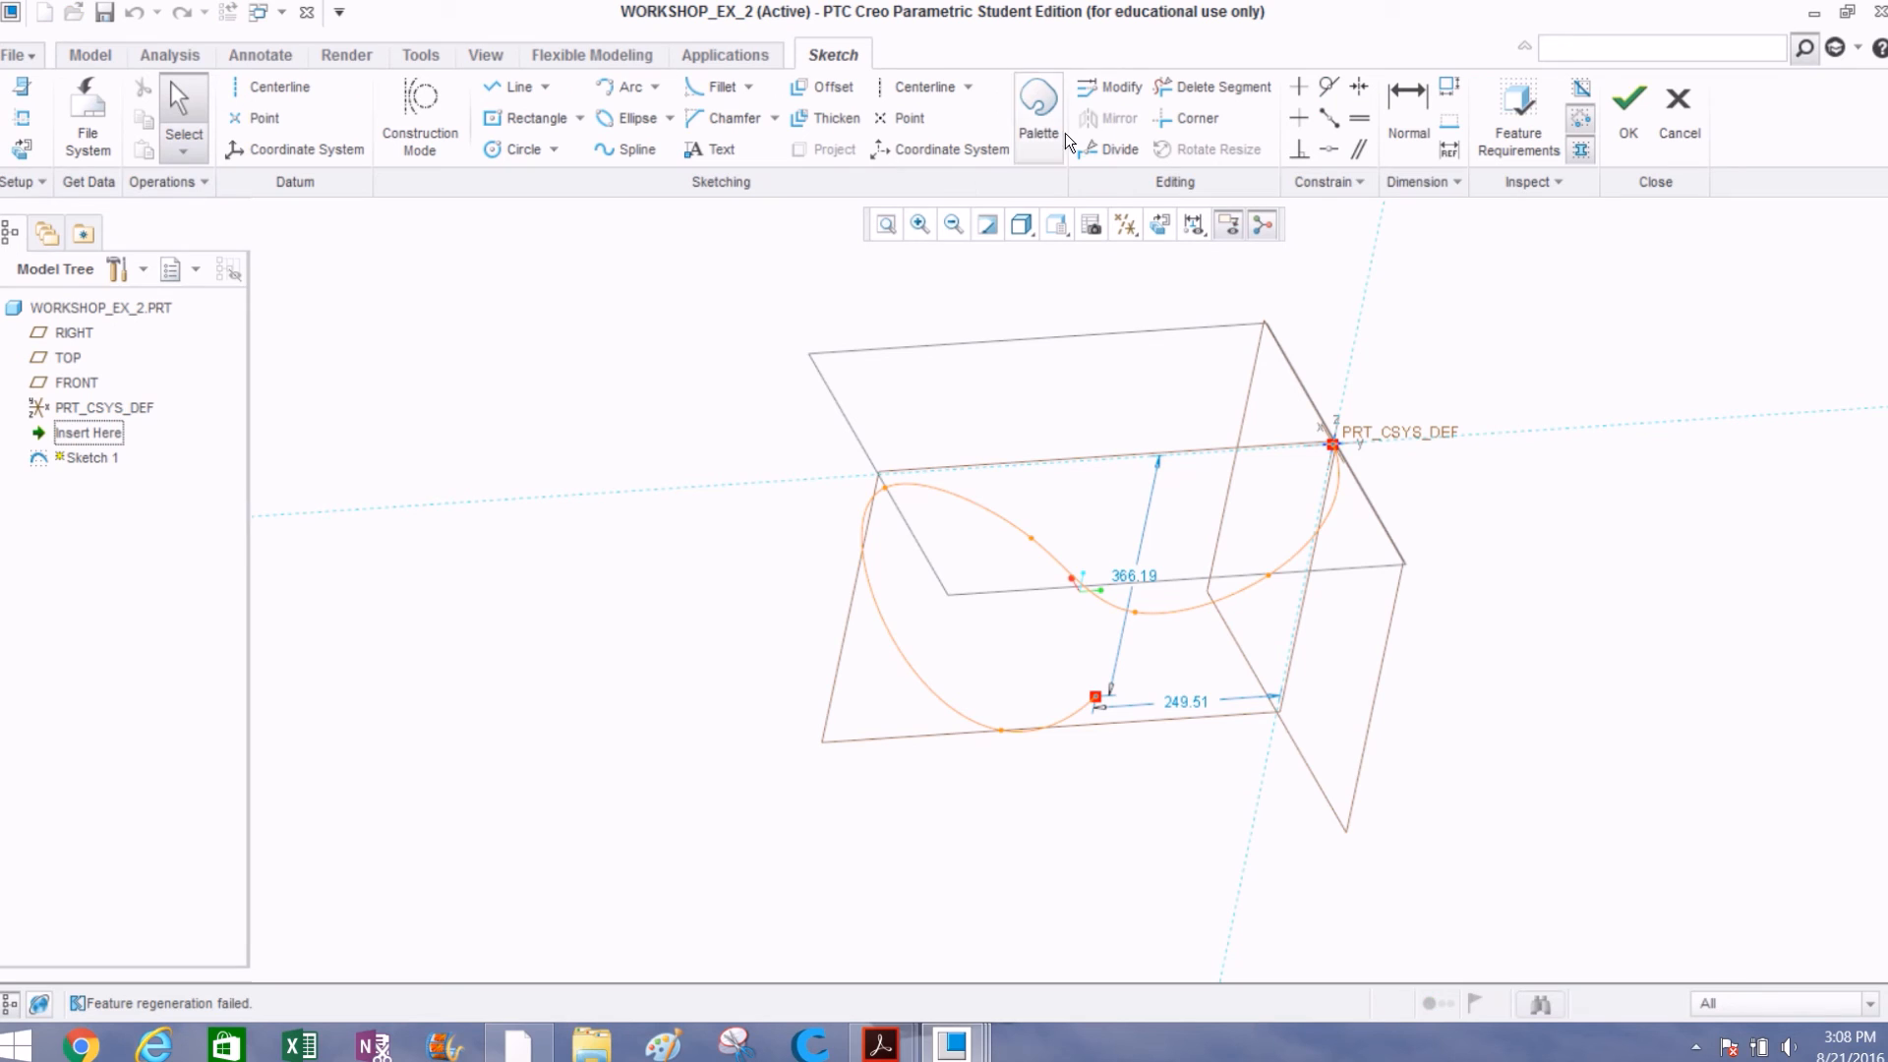
{"action": "left_click", "coordinate": [1213, 86]}
{"action": "mouse_move", "coordinate": [1428, 482]}
{"action": "left_mouse_down"}
{"action": "mouse_move", "coordinate": [1335, 476]}
{"action": "mouse_move", "coordinate": [1059, 545]}
{"action": "mouse_move", "coordinate": [1053, 527]}
{"action": "mouse_move", "coordinate": [1092, 765]}
{"action": "mouse_move", "coordinate": [941, 688]}
{"action": "mouse_move", "coordinate": [1338, 496]}
{"action": "mouse_move", "coordinate": [969, 519]}
{"action": "left_mouse_up"}
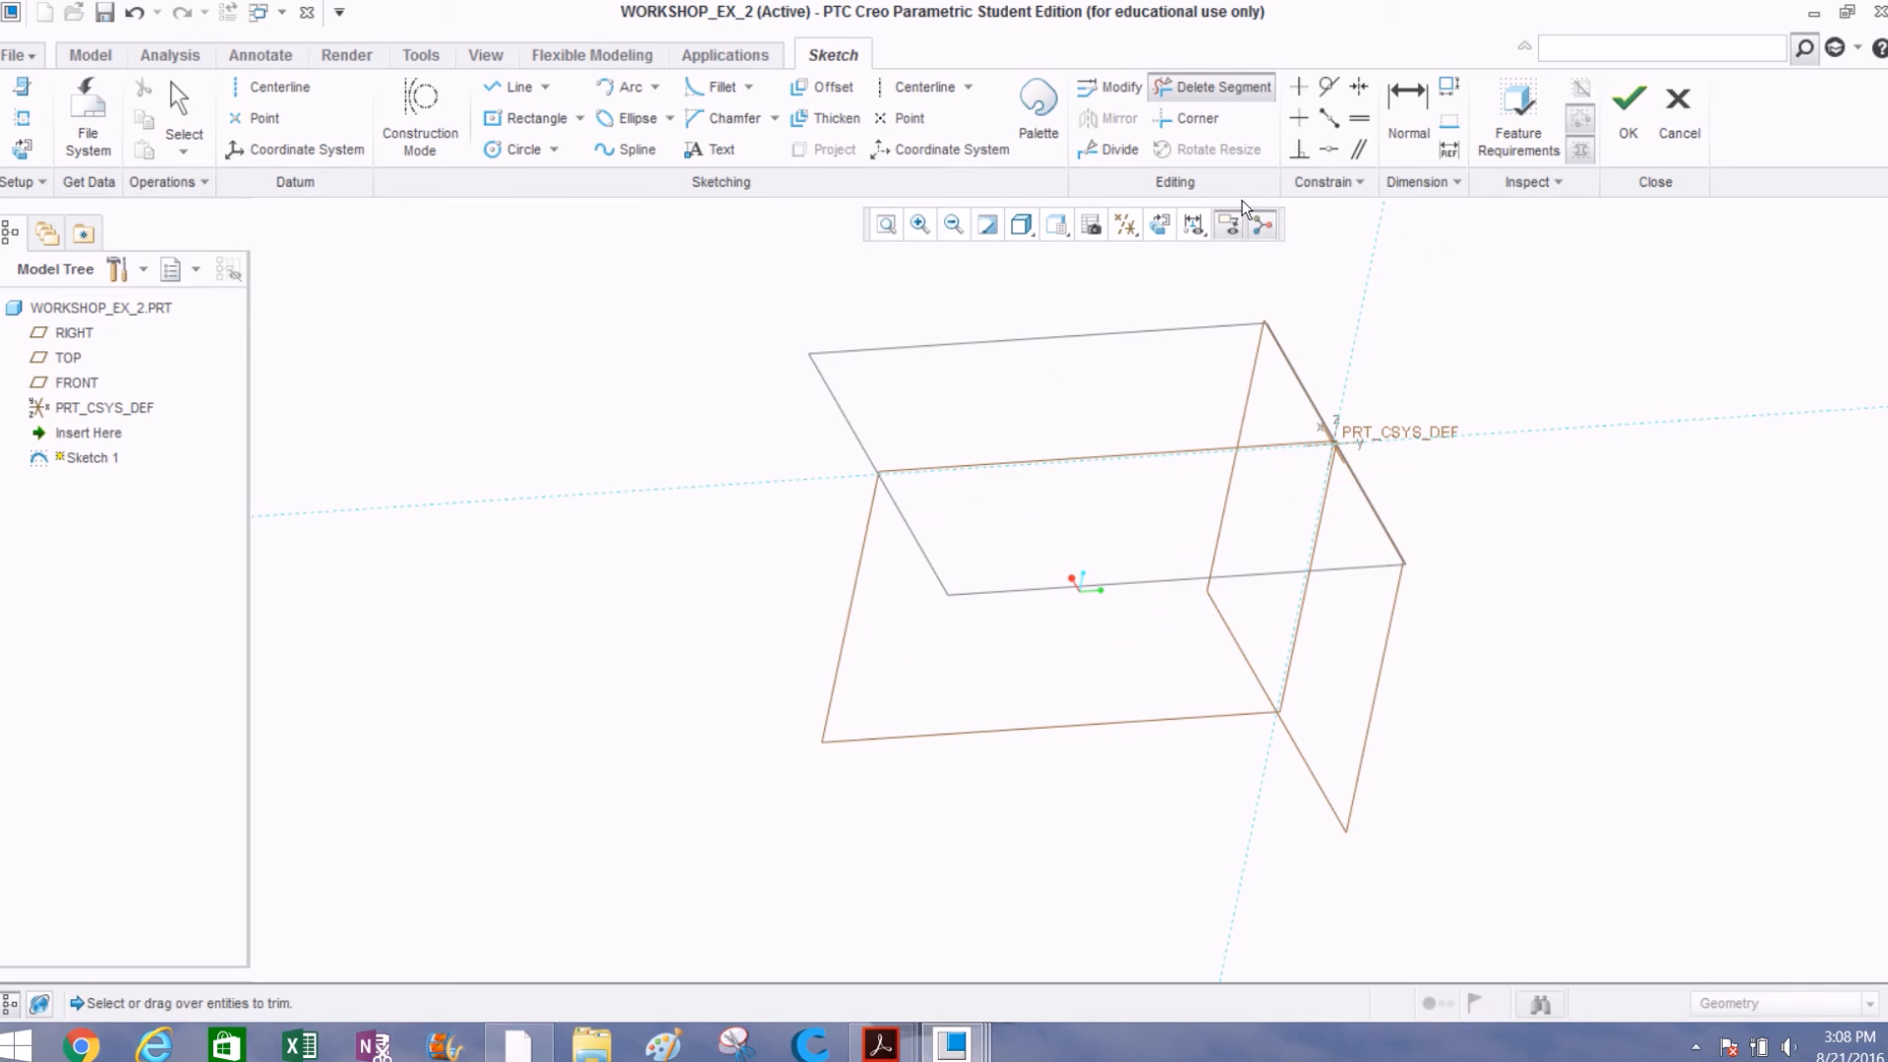
{"action": "left_click", "coordinate": [1162, 225]}
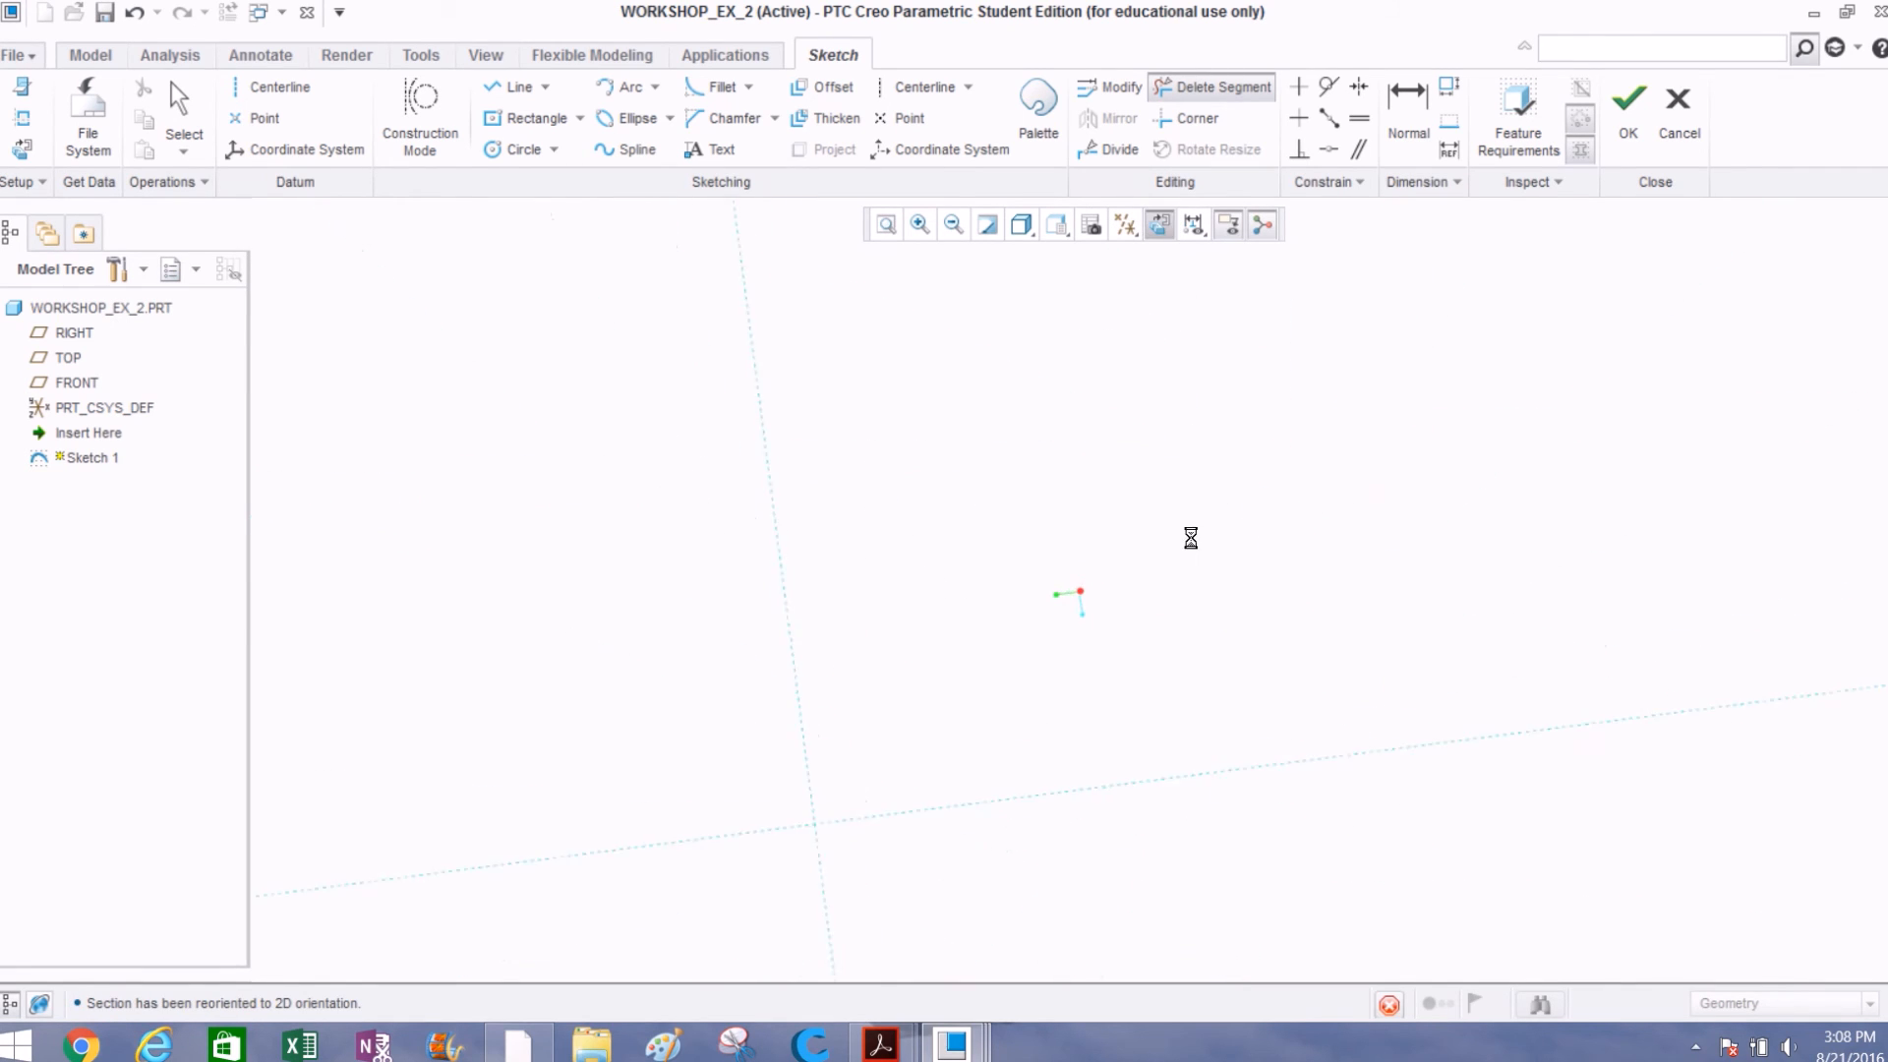
Step: Sketch a gentle S-shaped four-point spline from the origin, ending well beyond the datum plane outline, and finish the sketch
{"action": "left_click", "coordinate": [632, 147]}
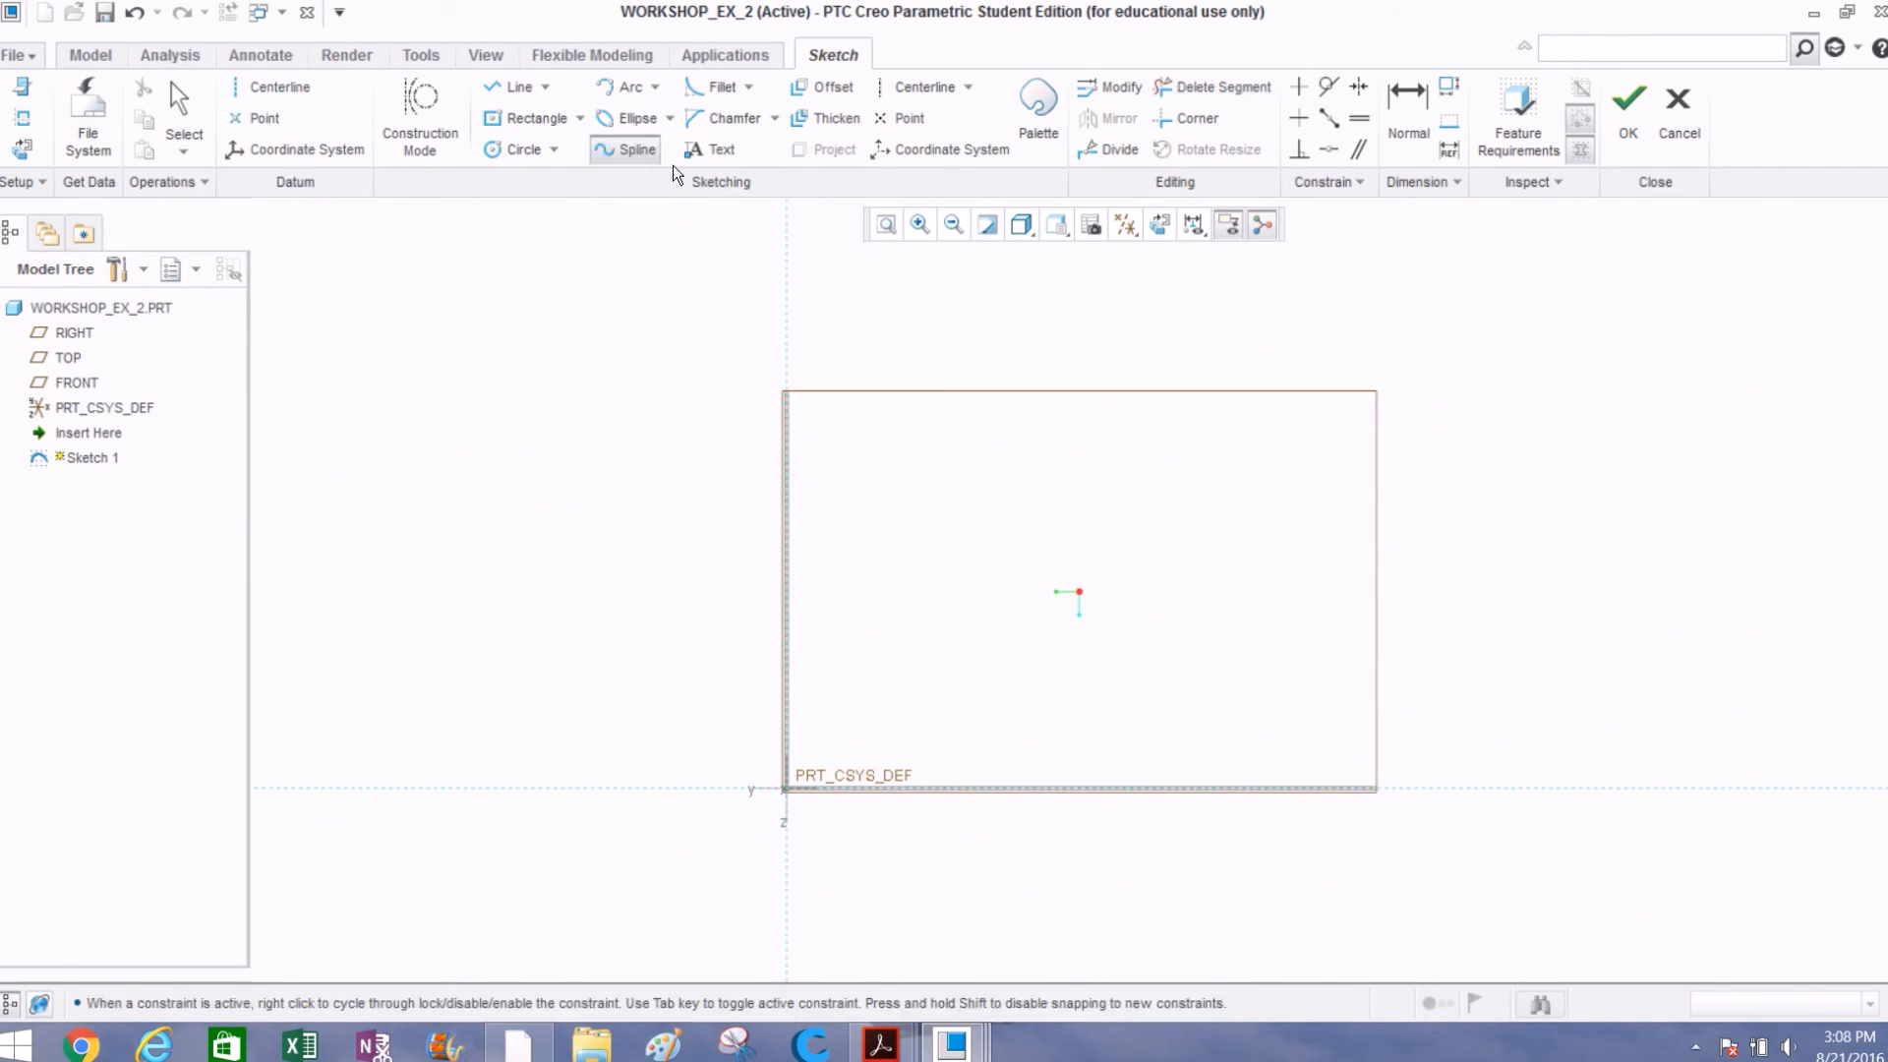
{"action": "left_click", "coordinate": [787, 788]}
{"action": "left_click", "coordinate": [969, 519]}
{"action": "left_click", "coordinate": [1208, 566]}
{"action": "left_click", "coordinate": [1311, 601]}
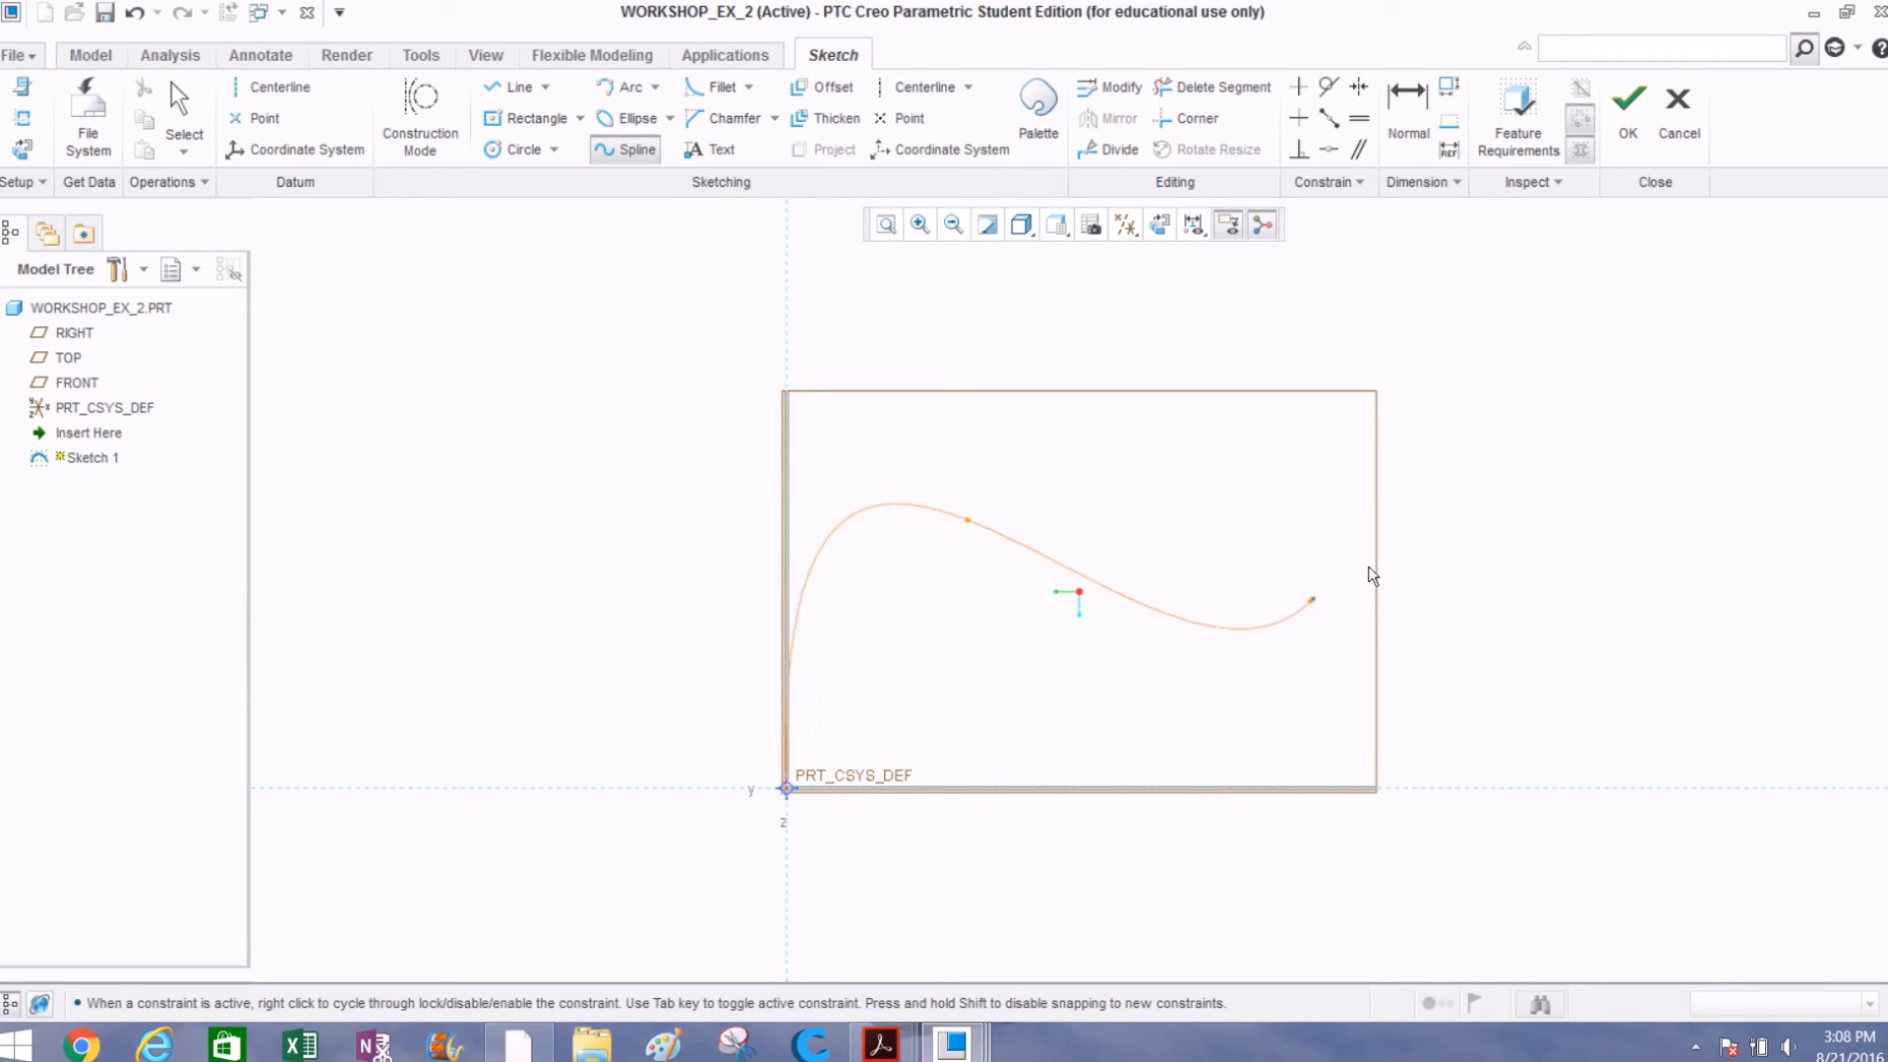
{"action": "left_click", "coordinate": [1694, 500]}
{"action": "middle_click", "coordinate": [1714, 473]}
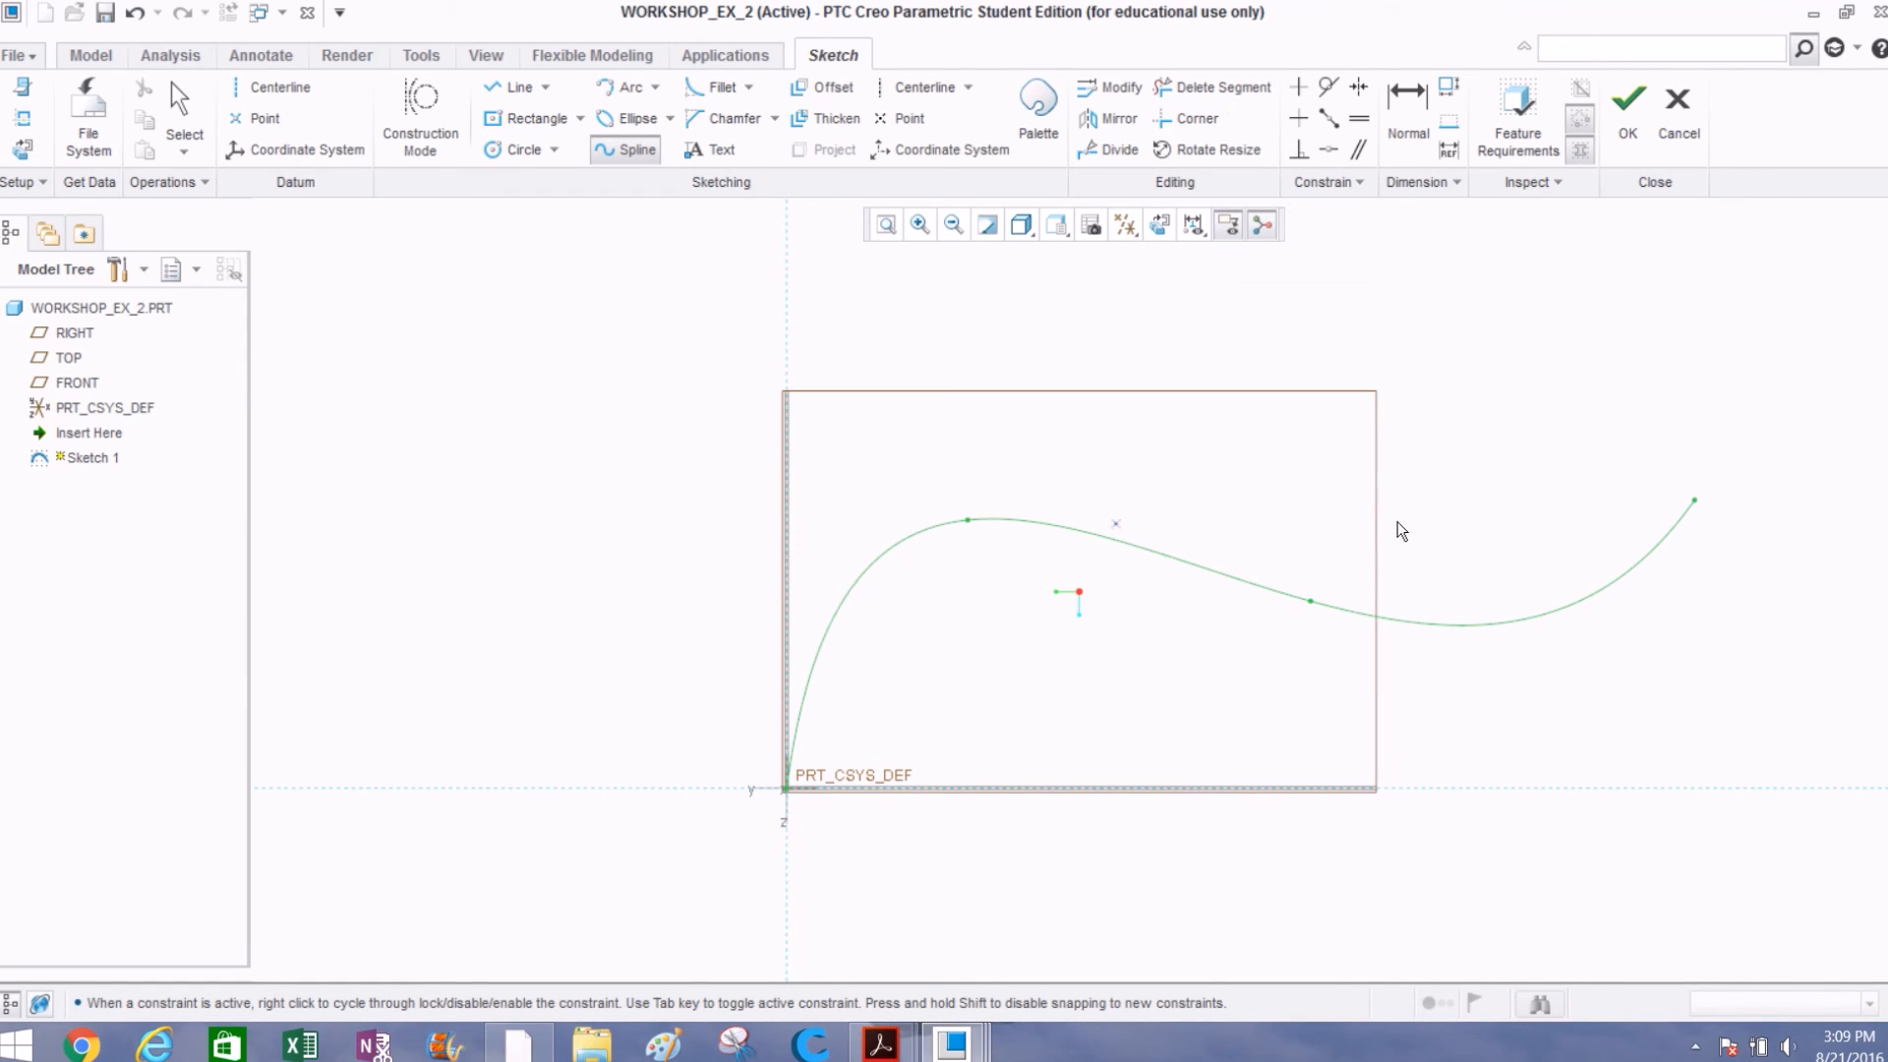
{"action": "left_click", "coordinate": [1640, 149]}
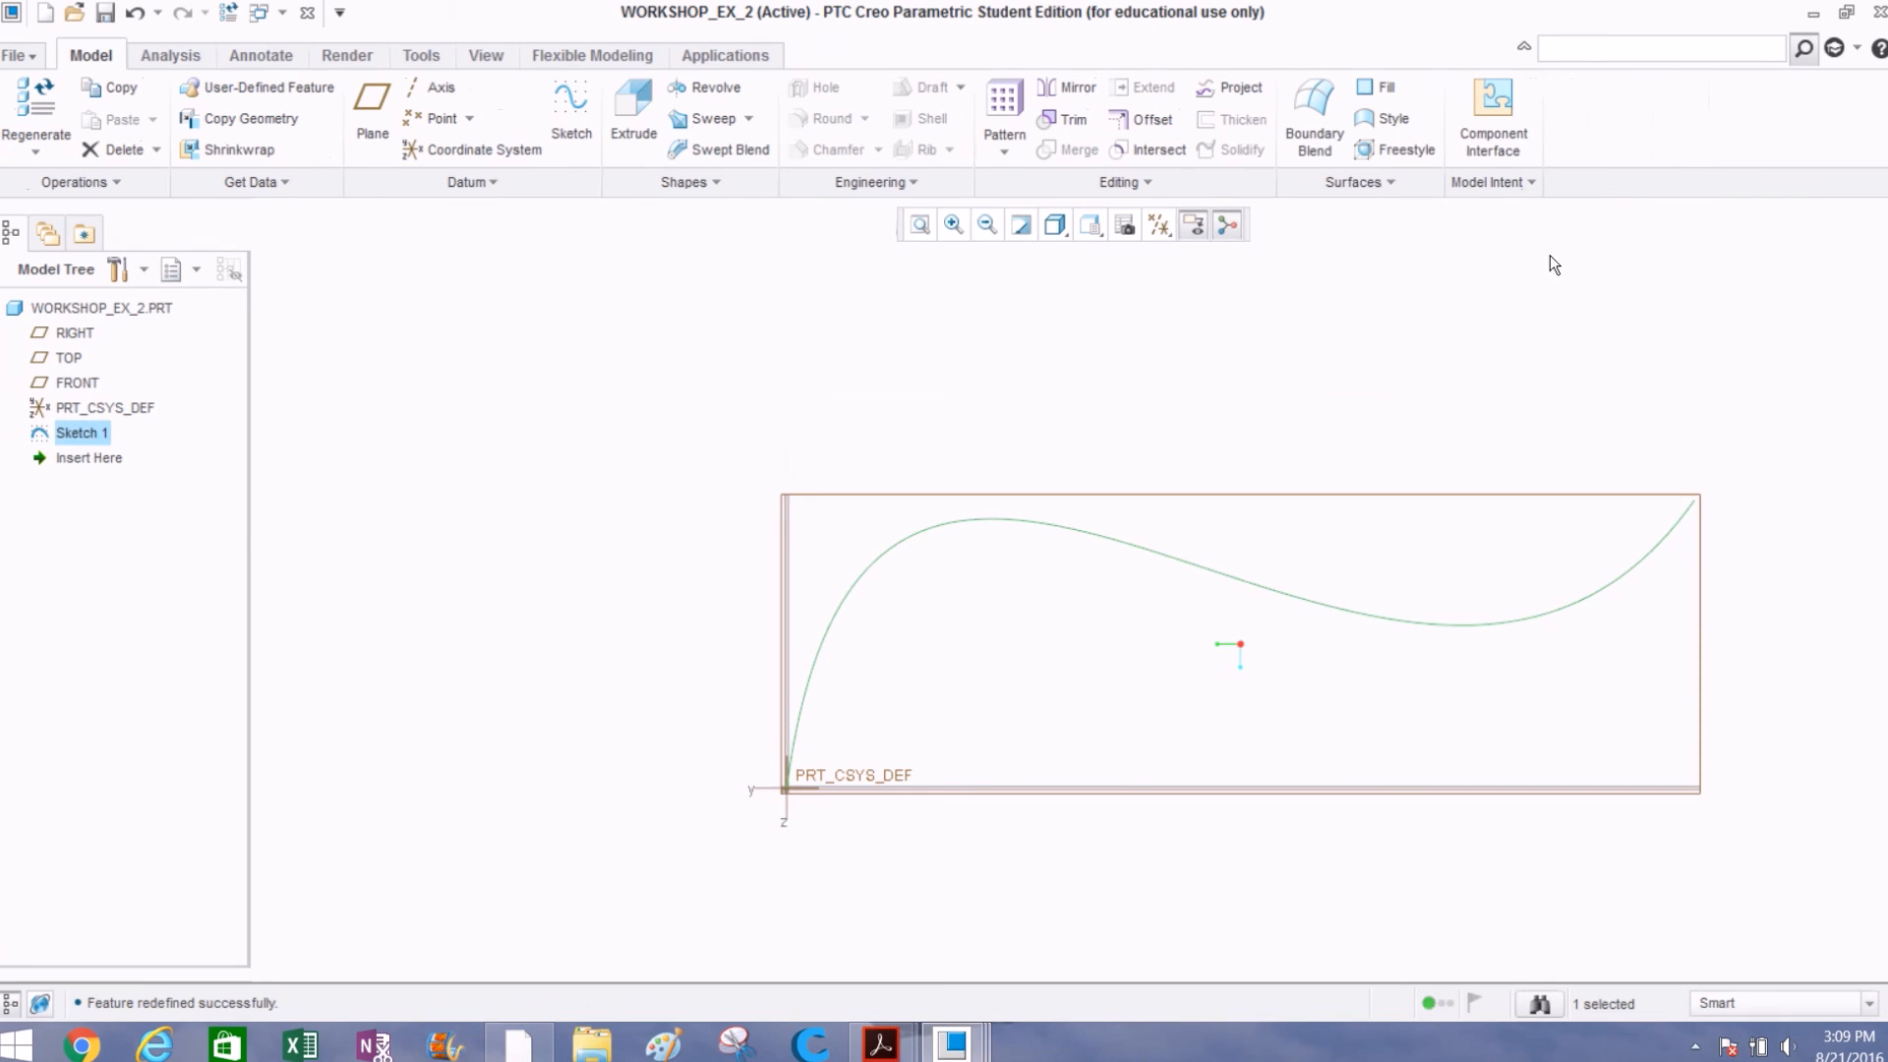
Step: Start a sweep with the new spline as origin trajectory and open its section sketch in the 2D view
{"action": "mouse_move", "coordinate": [1176, 557]}
{"action": "middle_mouse_down"}
{"action": "mouse_move", "coordinate": [1160, 497]}
{"action": "mouse_move", "coordinate": [1215, 420]}
{"action": "mouse_move", "coordinate": [1222, 450]}
{"action": "mouse_move", "coordinate": [1108, 617]}
{"action": "middle_mouse_up"}
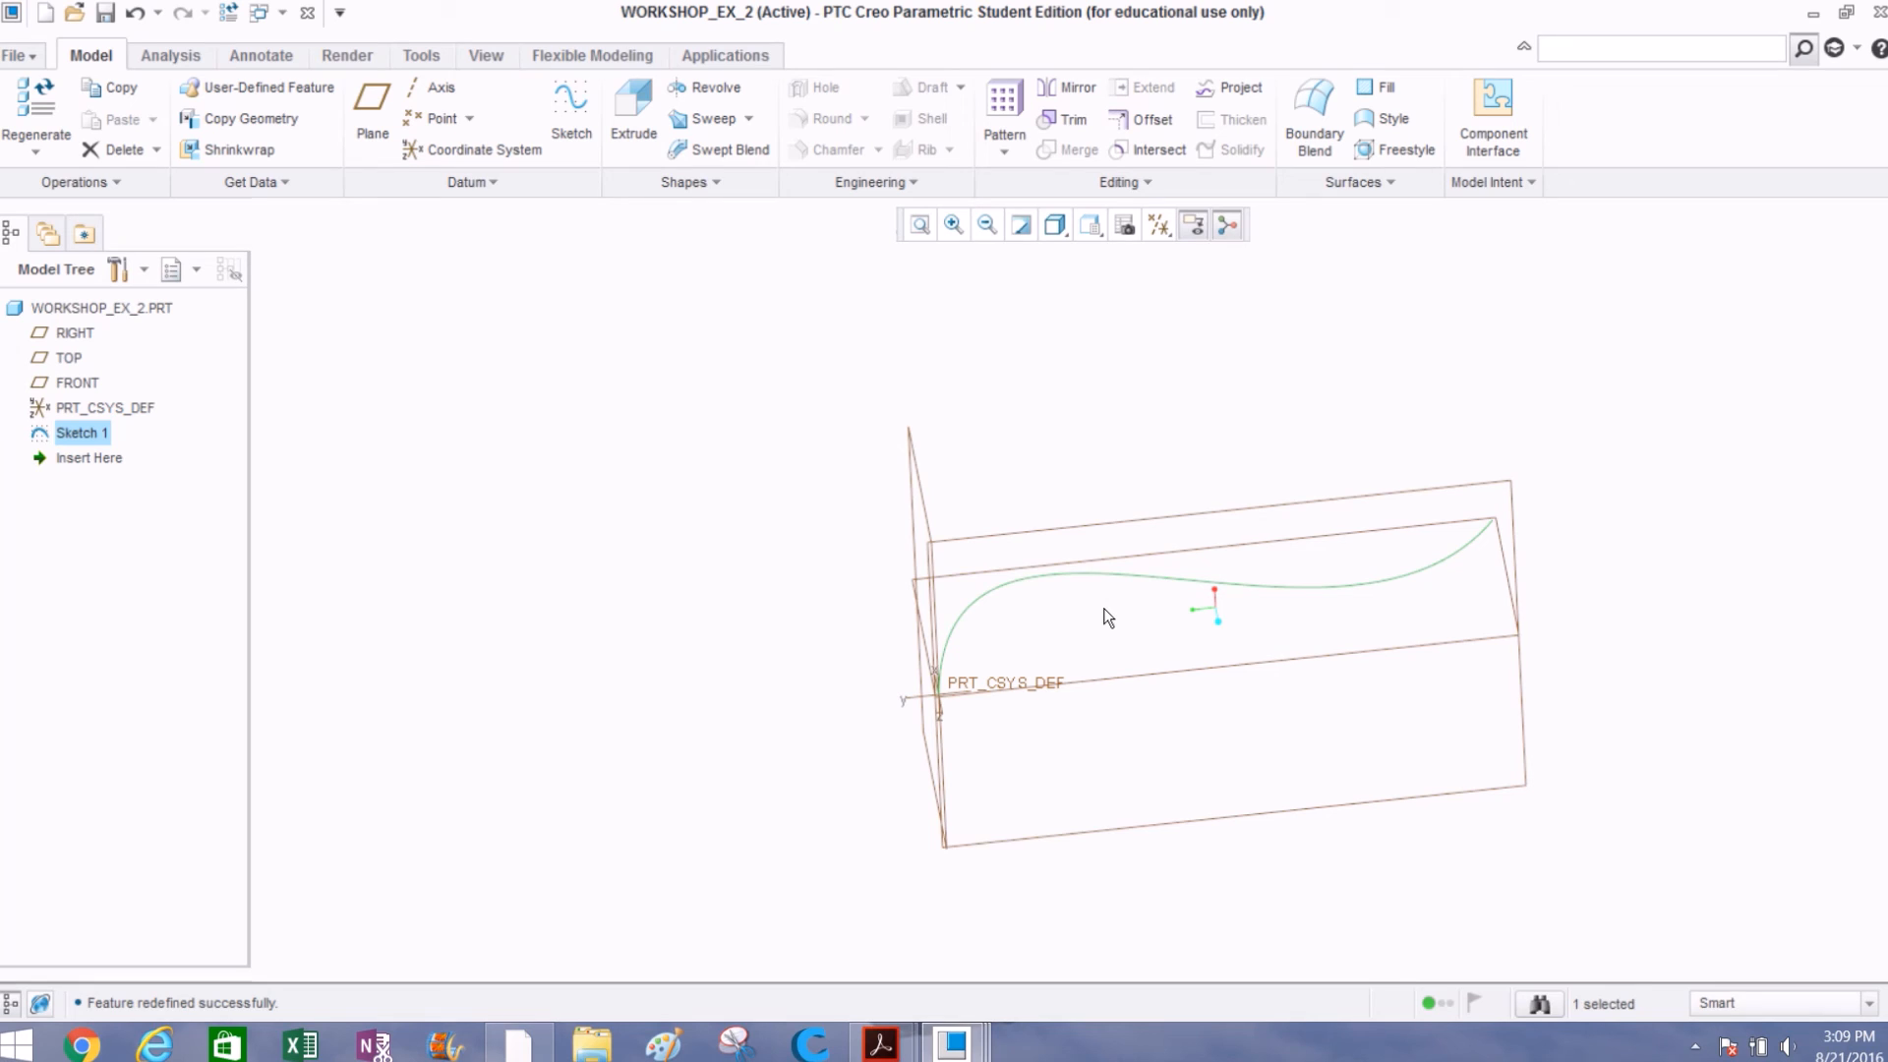
{"action": "middle_click_drag", "start_coordinate": [818, 598], "coordinate": [870, 623]}
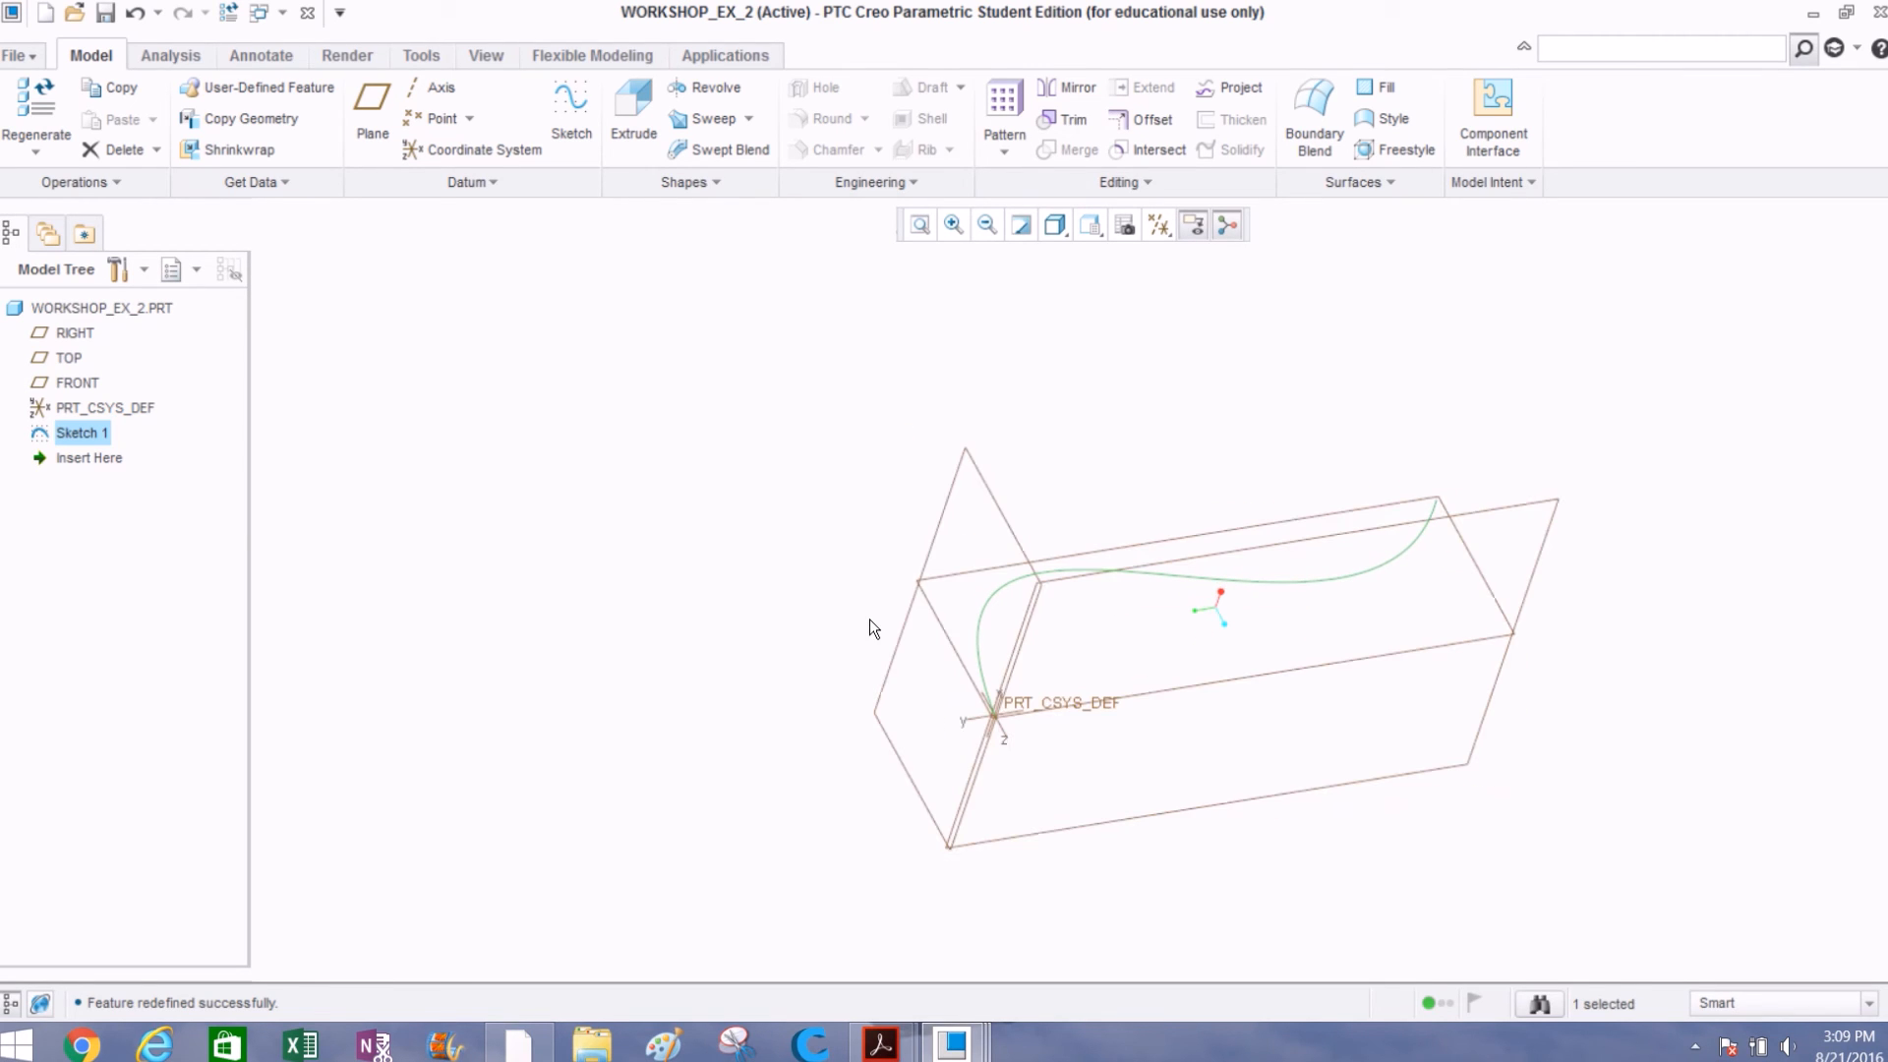
{"action": "left_click", "coordinate": [717, 124]}
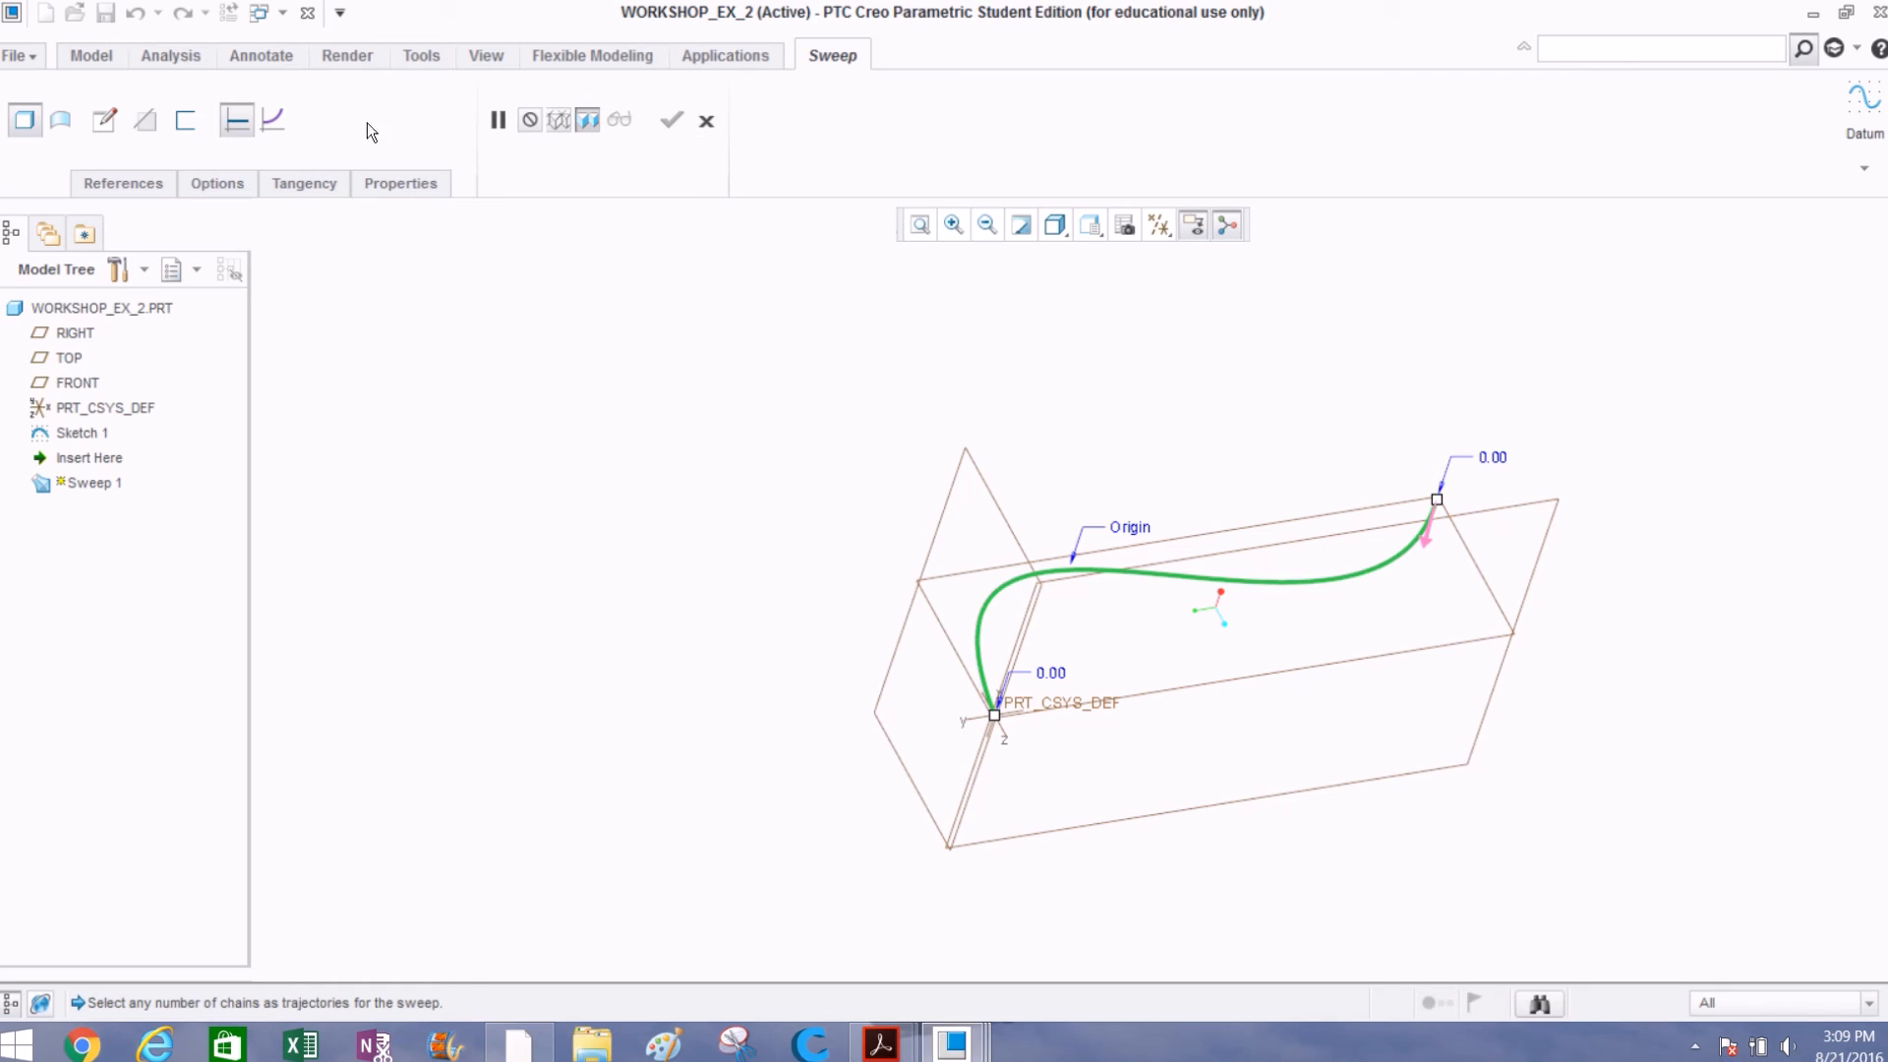
{"action": "left_click", "coordinate": [106, 119]}
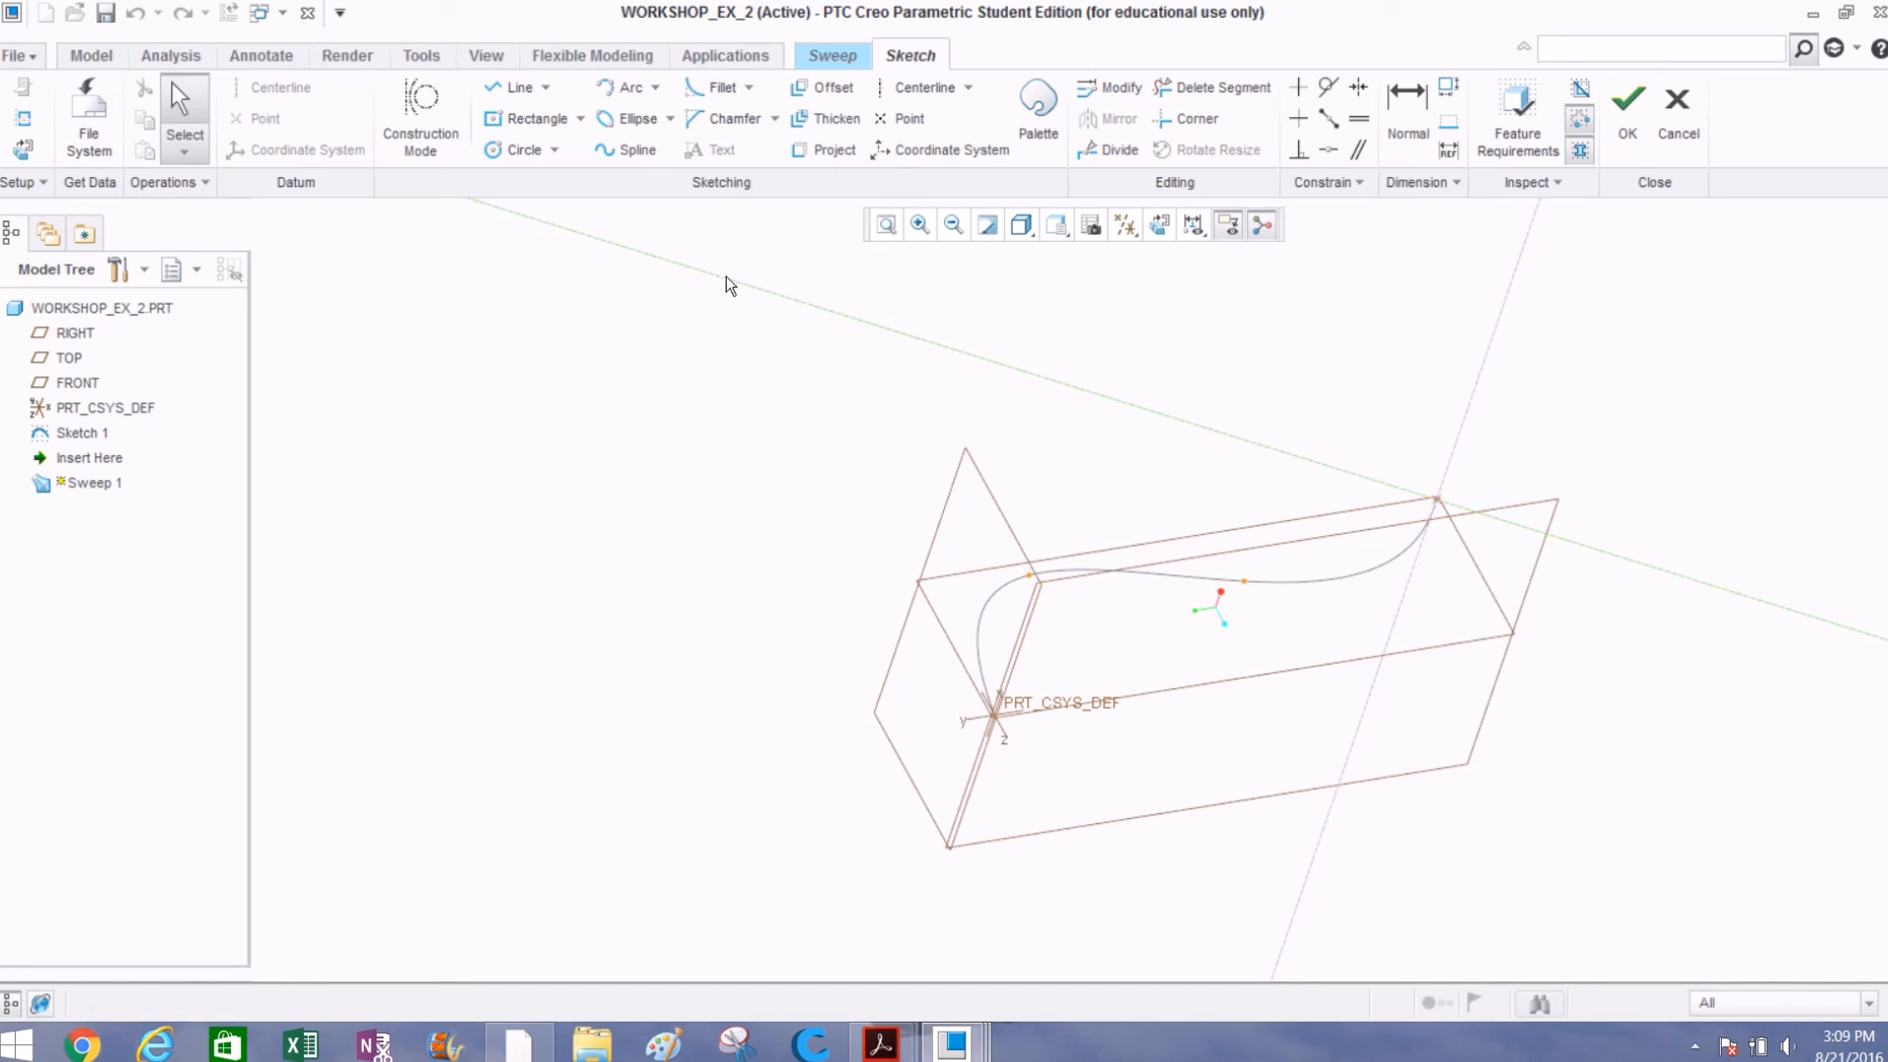
{"action": "left_click", "coordinate": [1164, 225]}
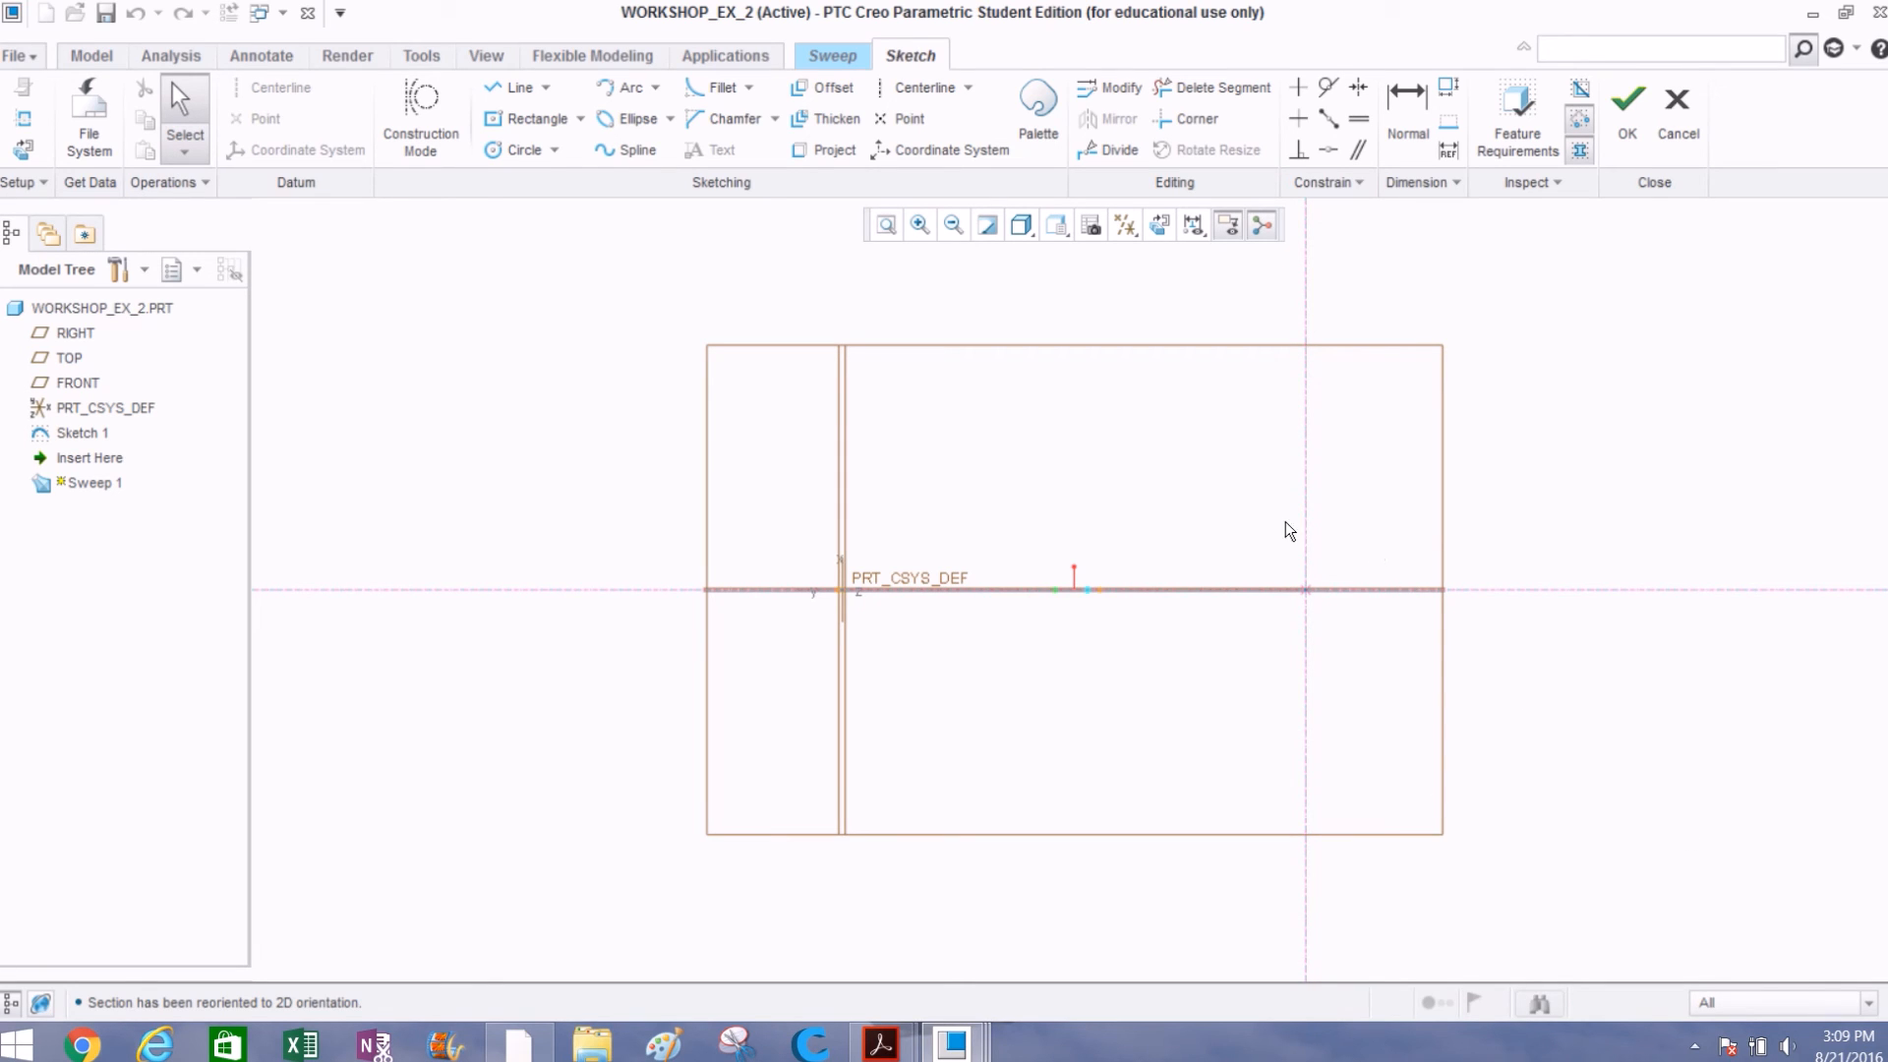
Step: Sketch a center rectangle, taller than wide, centred on the trajectory's start point and finish the section
{"action": "left_click", "coordinate": [542, 126]}
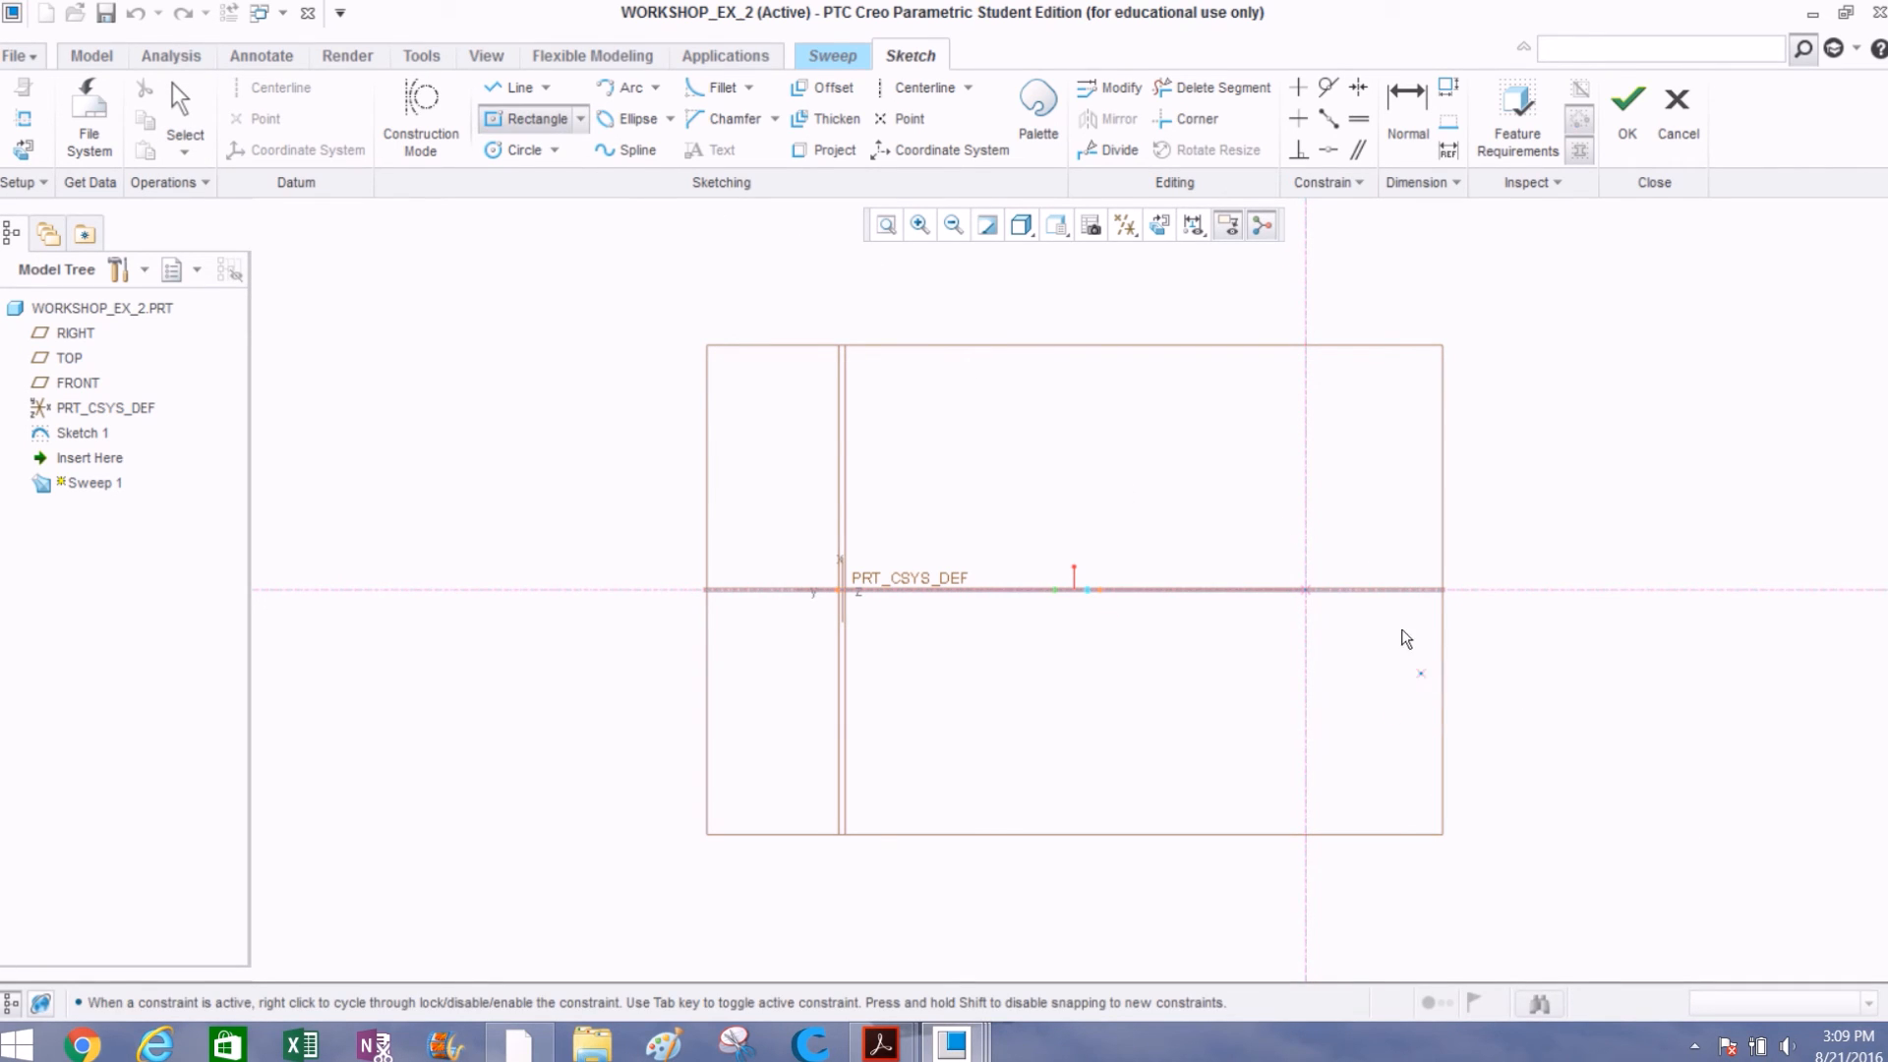
{"action": "left_click", "coordinate": [1308, 590]}
{"action": "left_click", "coordinate": [1237, 490]}
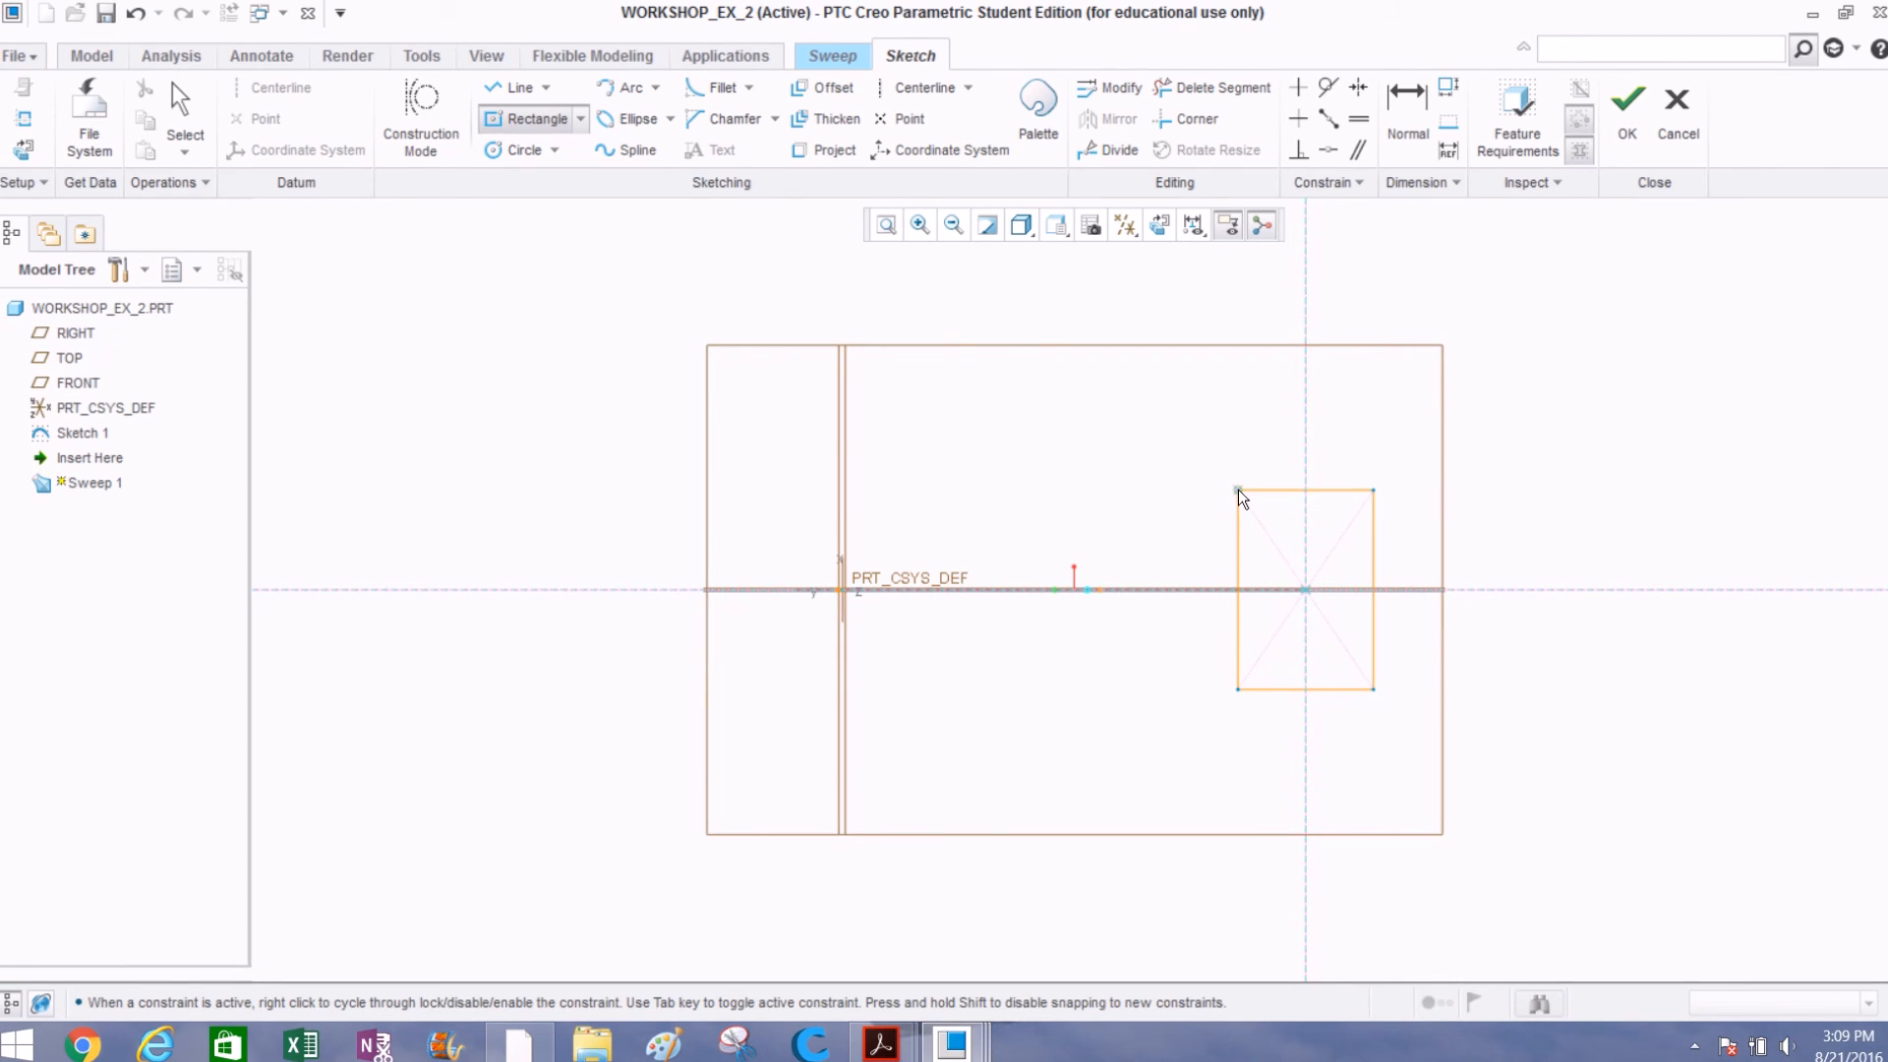
{"action": "middle_click", "coordinate": [1237, 490]}
{"action": "left_click", "coordinate": [1625, 116]}
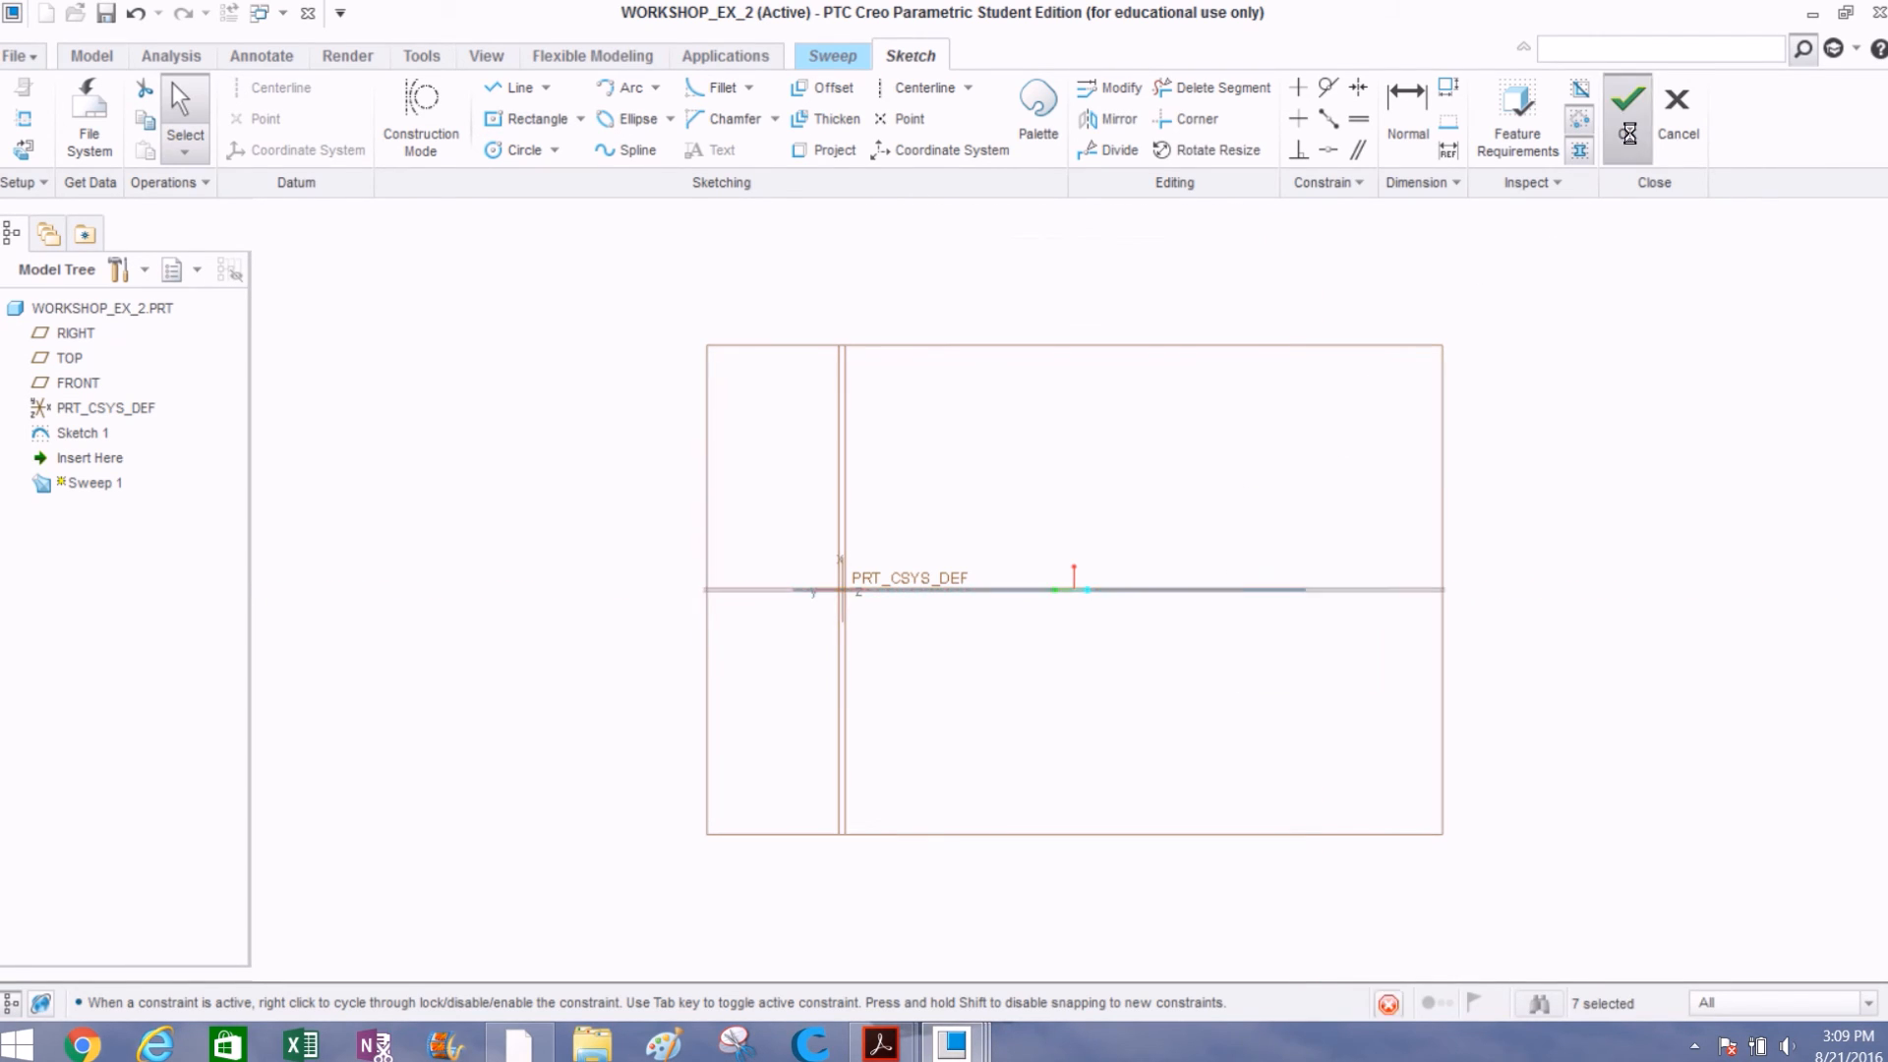
Step: Check the previewed shape and complete the solid sweep of the rectangle along the spline
{"action": "middle_click_drag", "start_coordinate": [1340, 635], "coordinate": [1605, 517]}
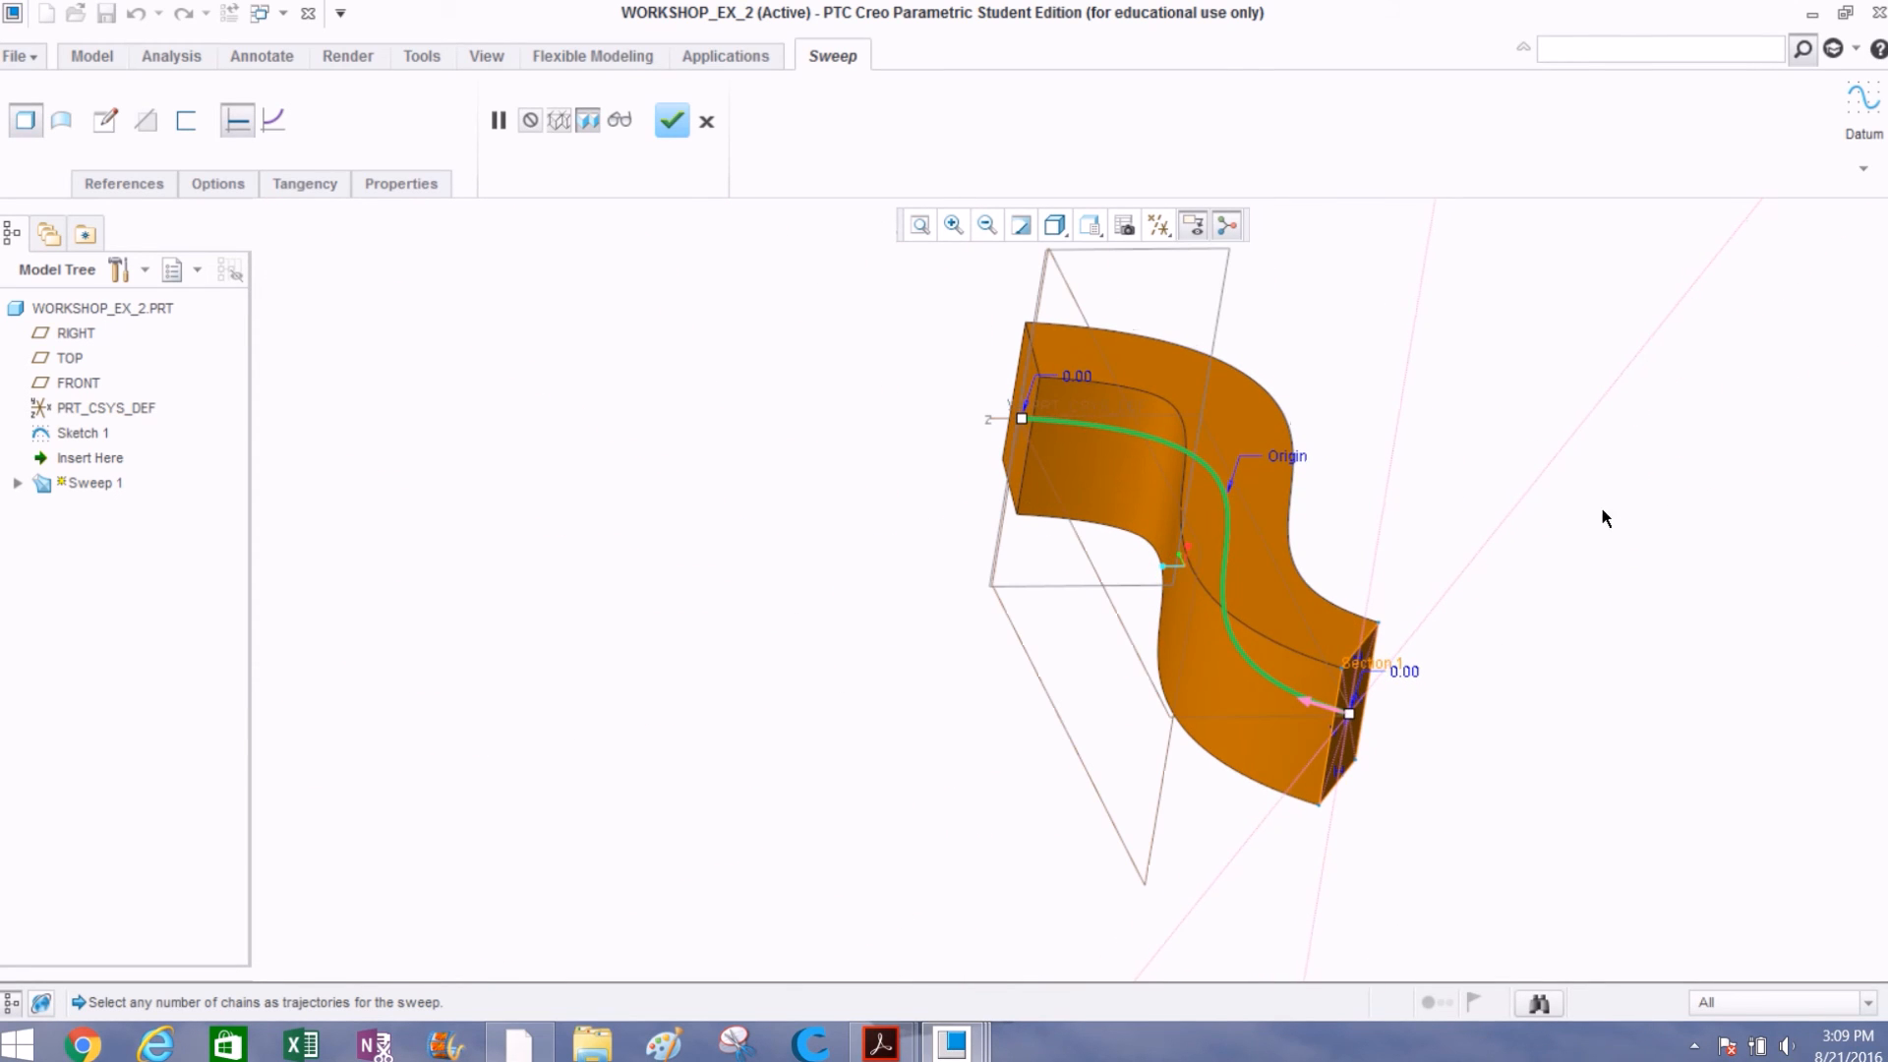
{"action": "middle_click_drag", "start_coordinate": [1130, 563], "coordinate": [1122, 630]}
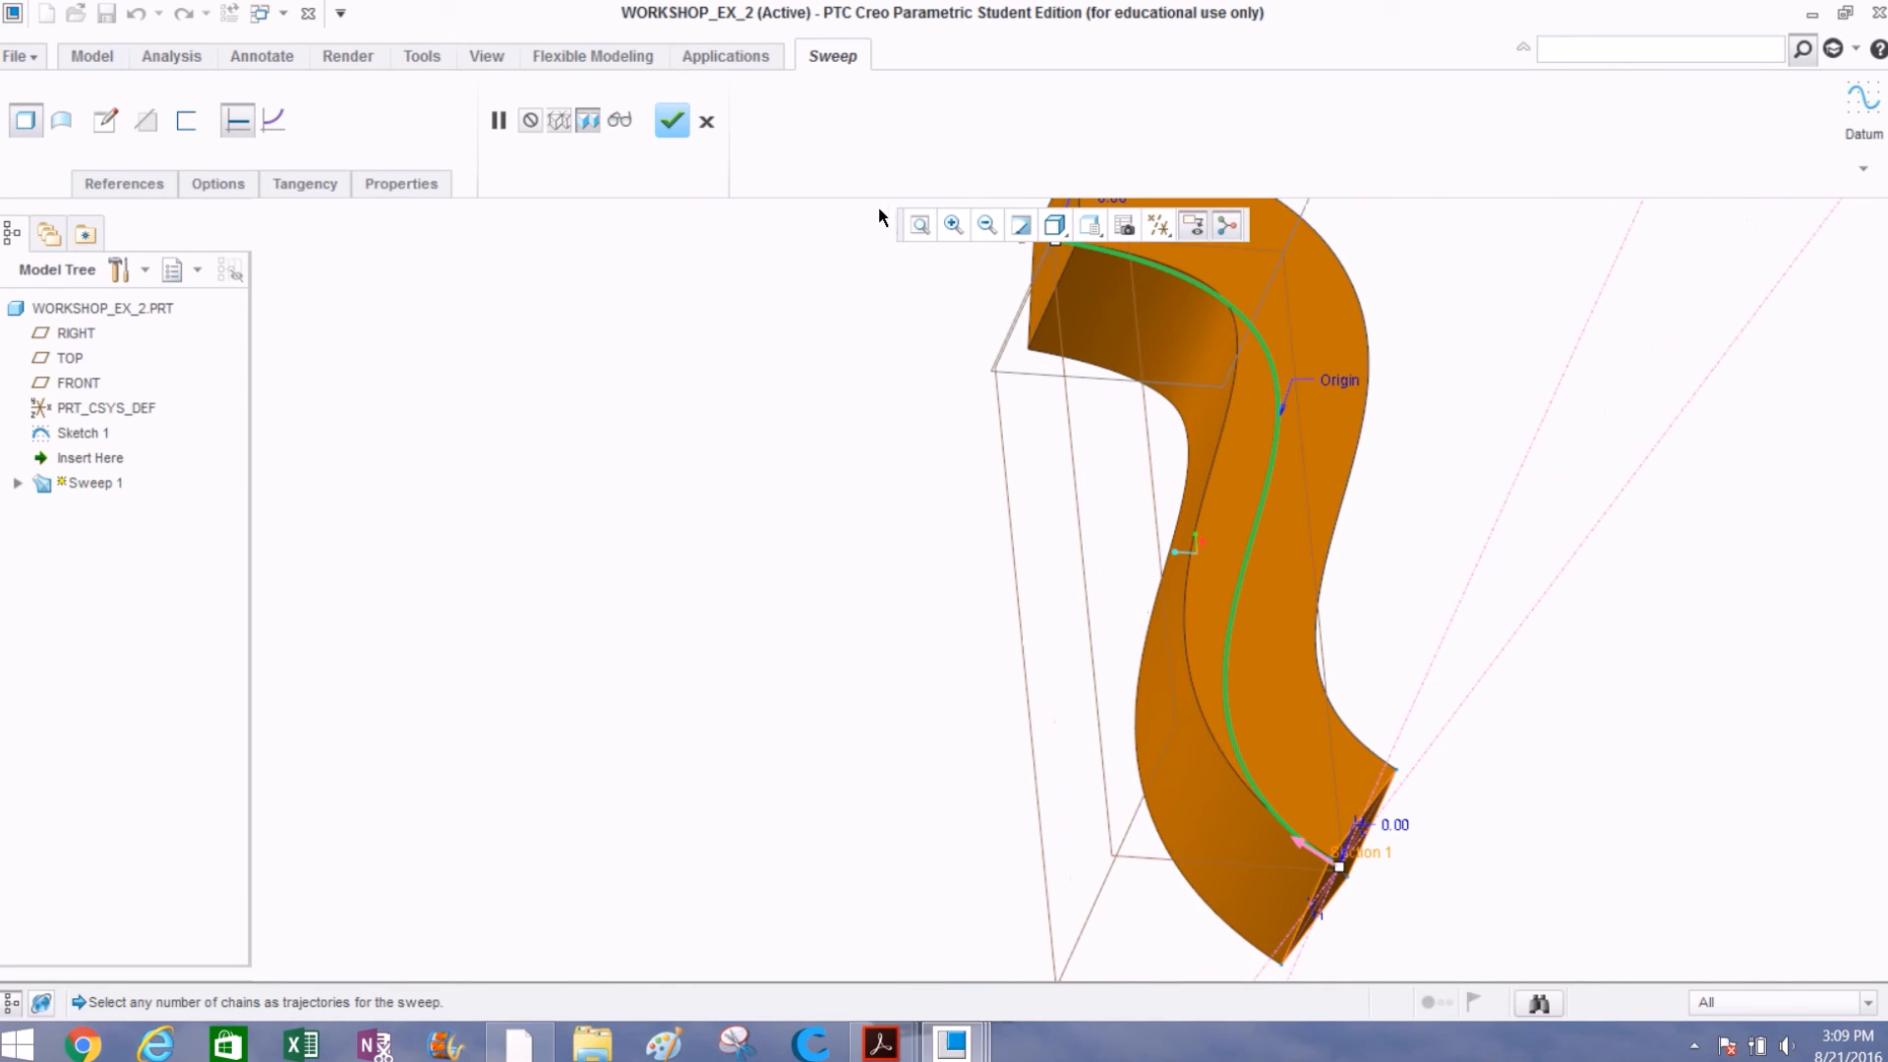
{"action": "left_click", "coordinate": [672, 122]}
{"action": "mouse_move", "coordinate": [898, 561]}
{"action": "middle_mouse_down"}
{"action": "mouse_move", "coordinate": [911, 594]}
{"action": "mouse_move", "coordinate": [875, 544]}
{"action": "mouse_move", "coordinate": [893, 573]}
{"action": "middle_mouse_up"}
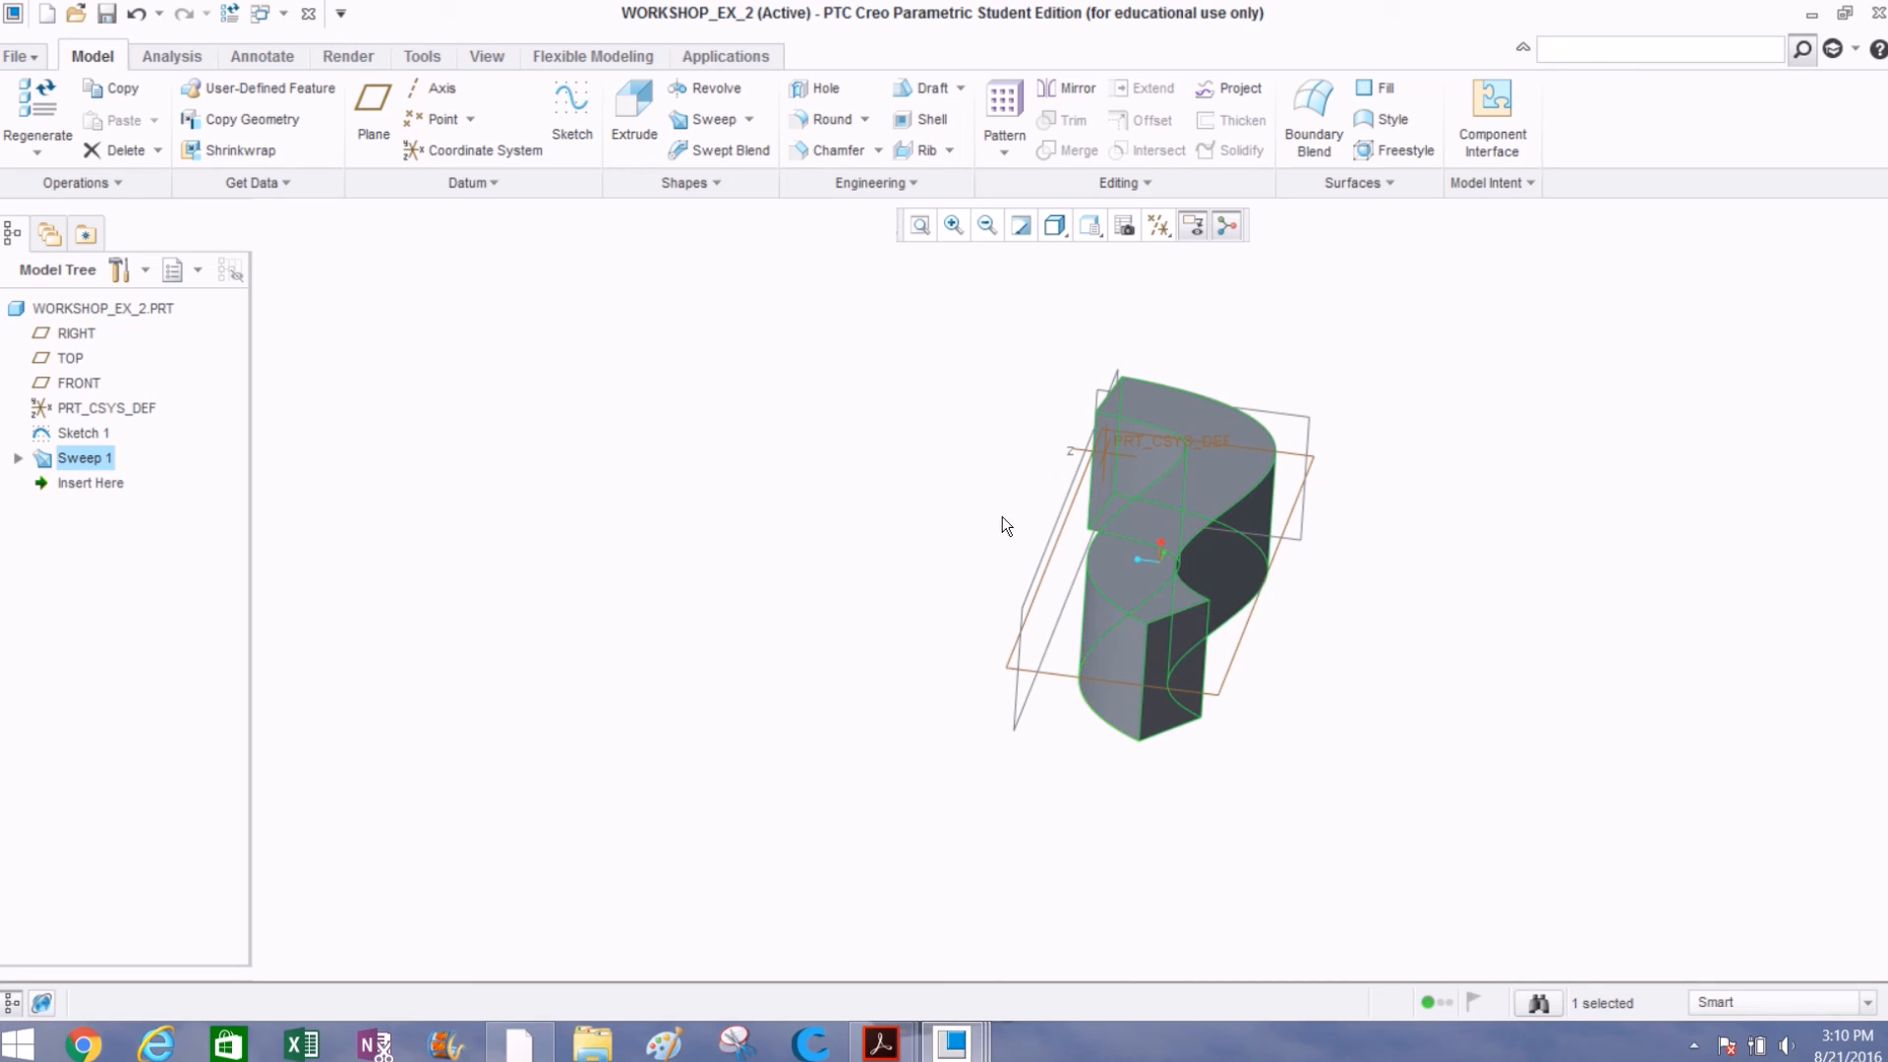
Step: Delete the Sweep 1 feature from the part, keeping the spline sketch
{"action": "right_click", "coordinate": [76, 459]}
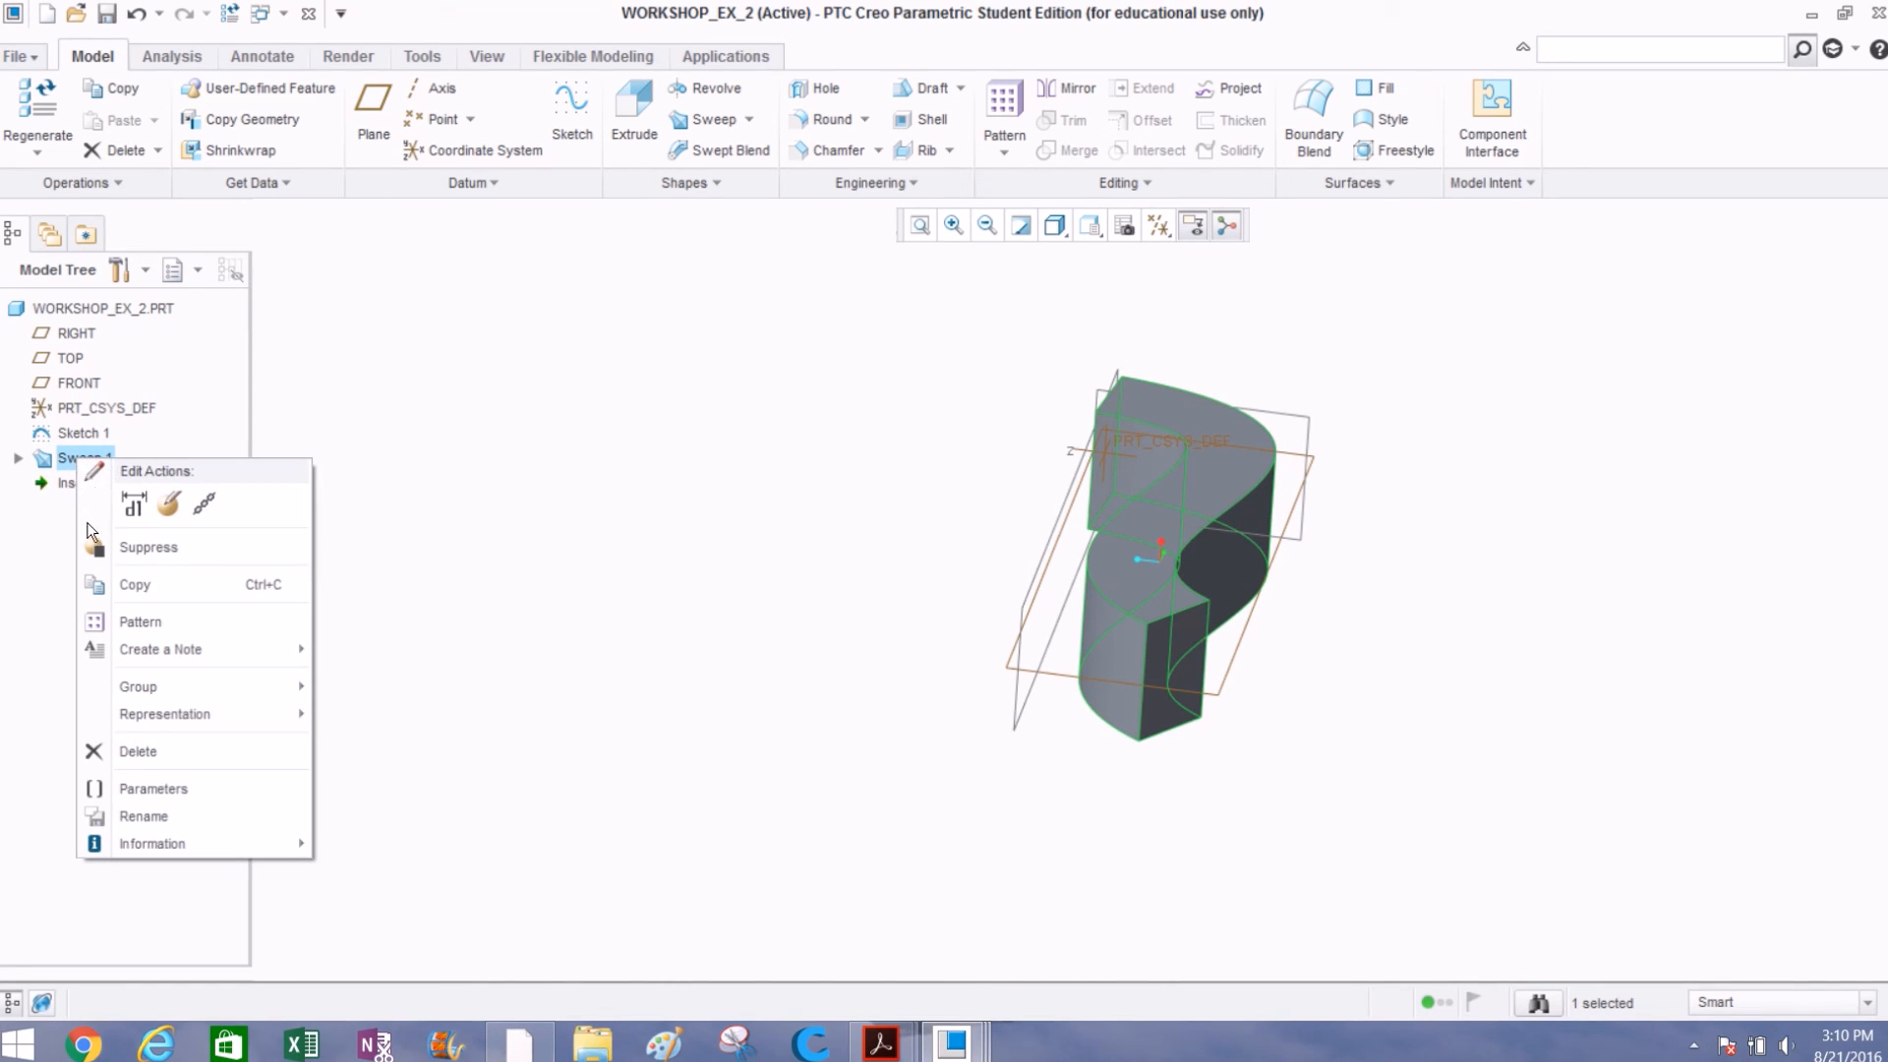
{"action": "left_click", "coordinate": [125, 752]}
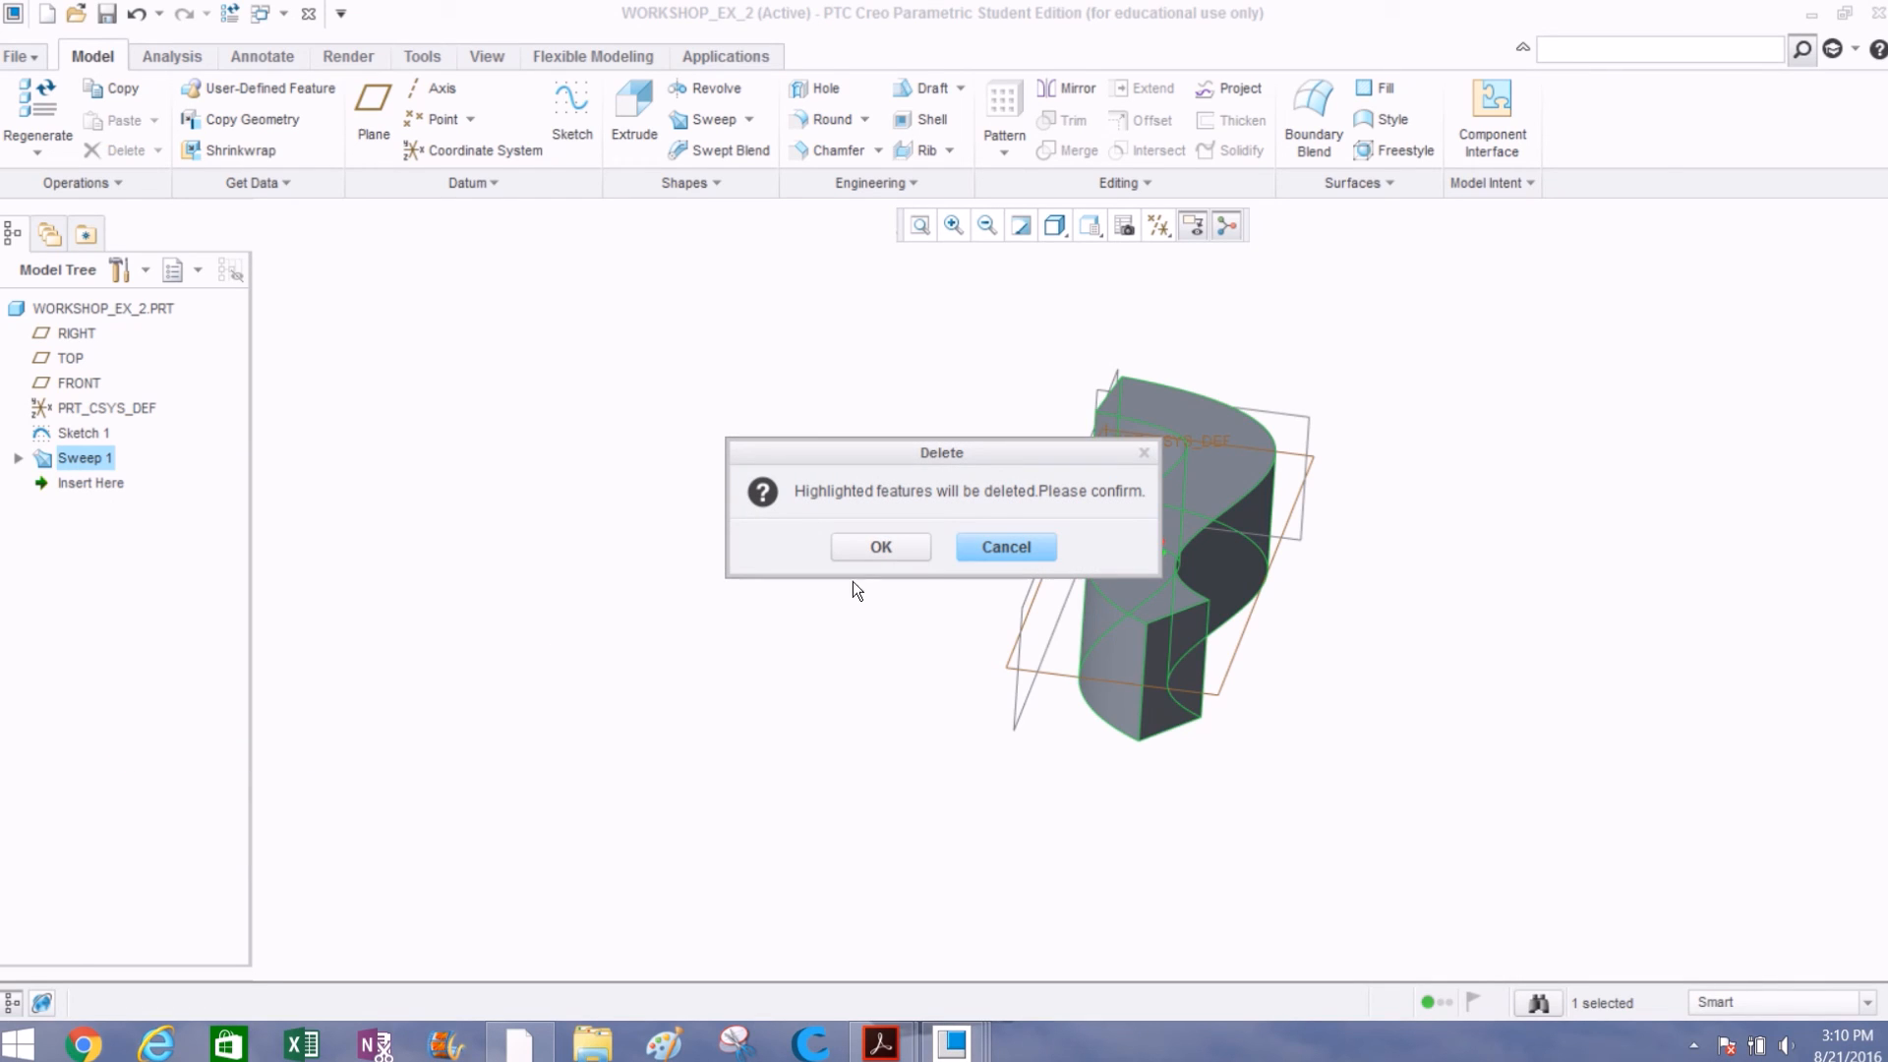
{"action": "left_click", "coordinate": [906, 548]}
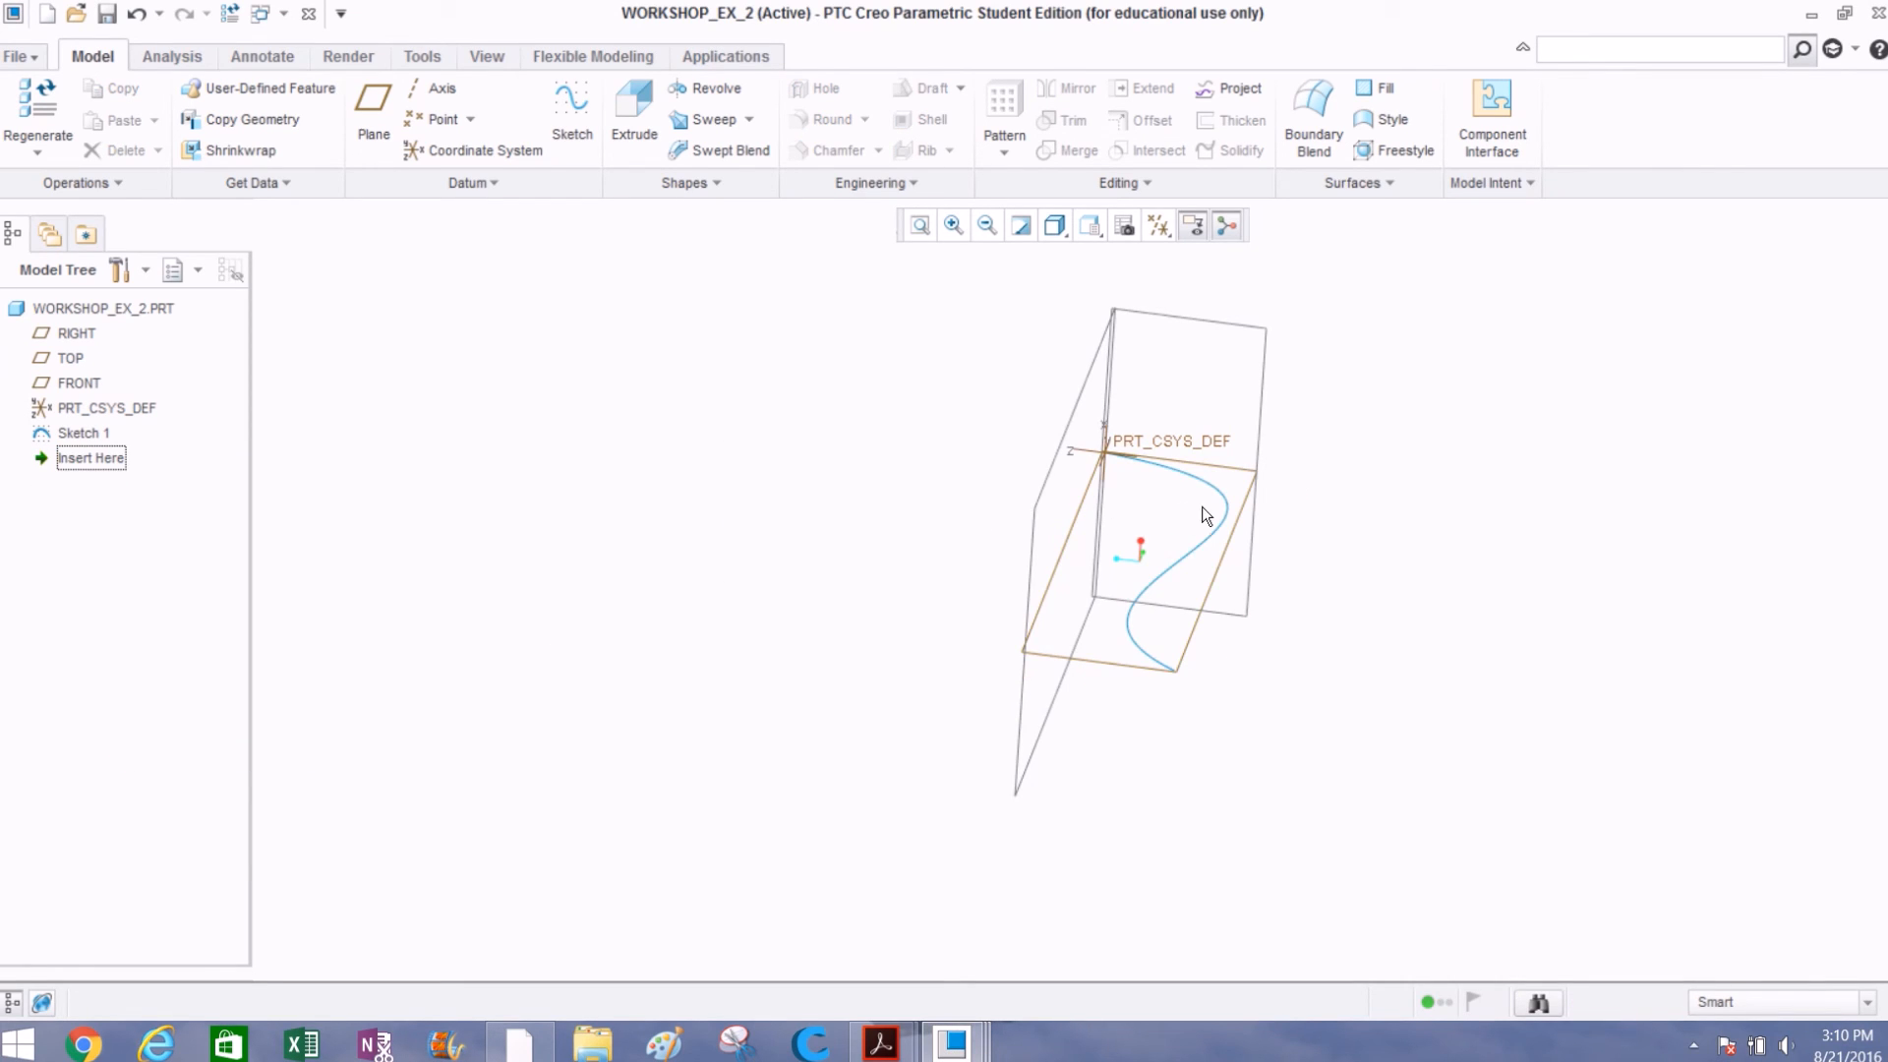
Step: Start a Swept Blend and select the S-shaped spline as its origin trajectory
{"action": "left_click", "coordinate": [836, 570]}
{"action": "left_click", "coordinate": [742, 150]}
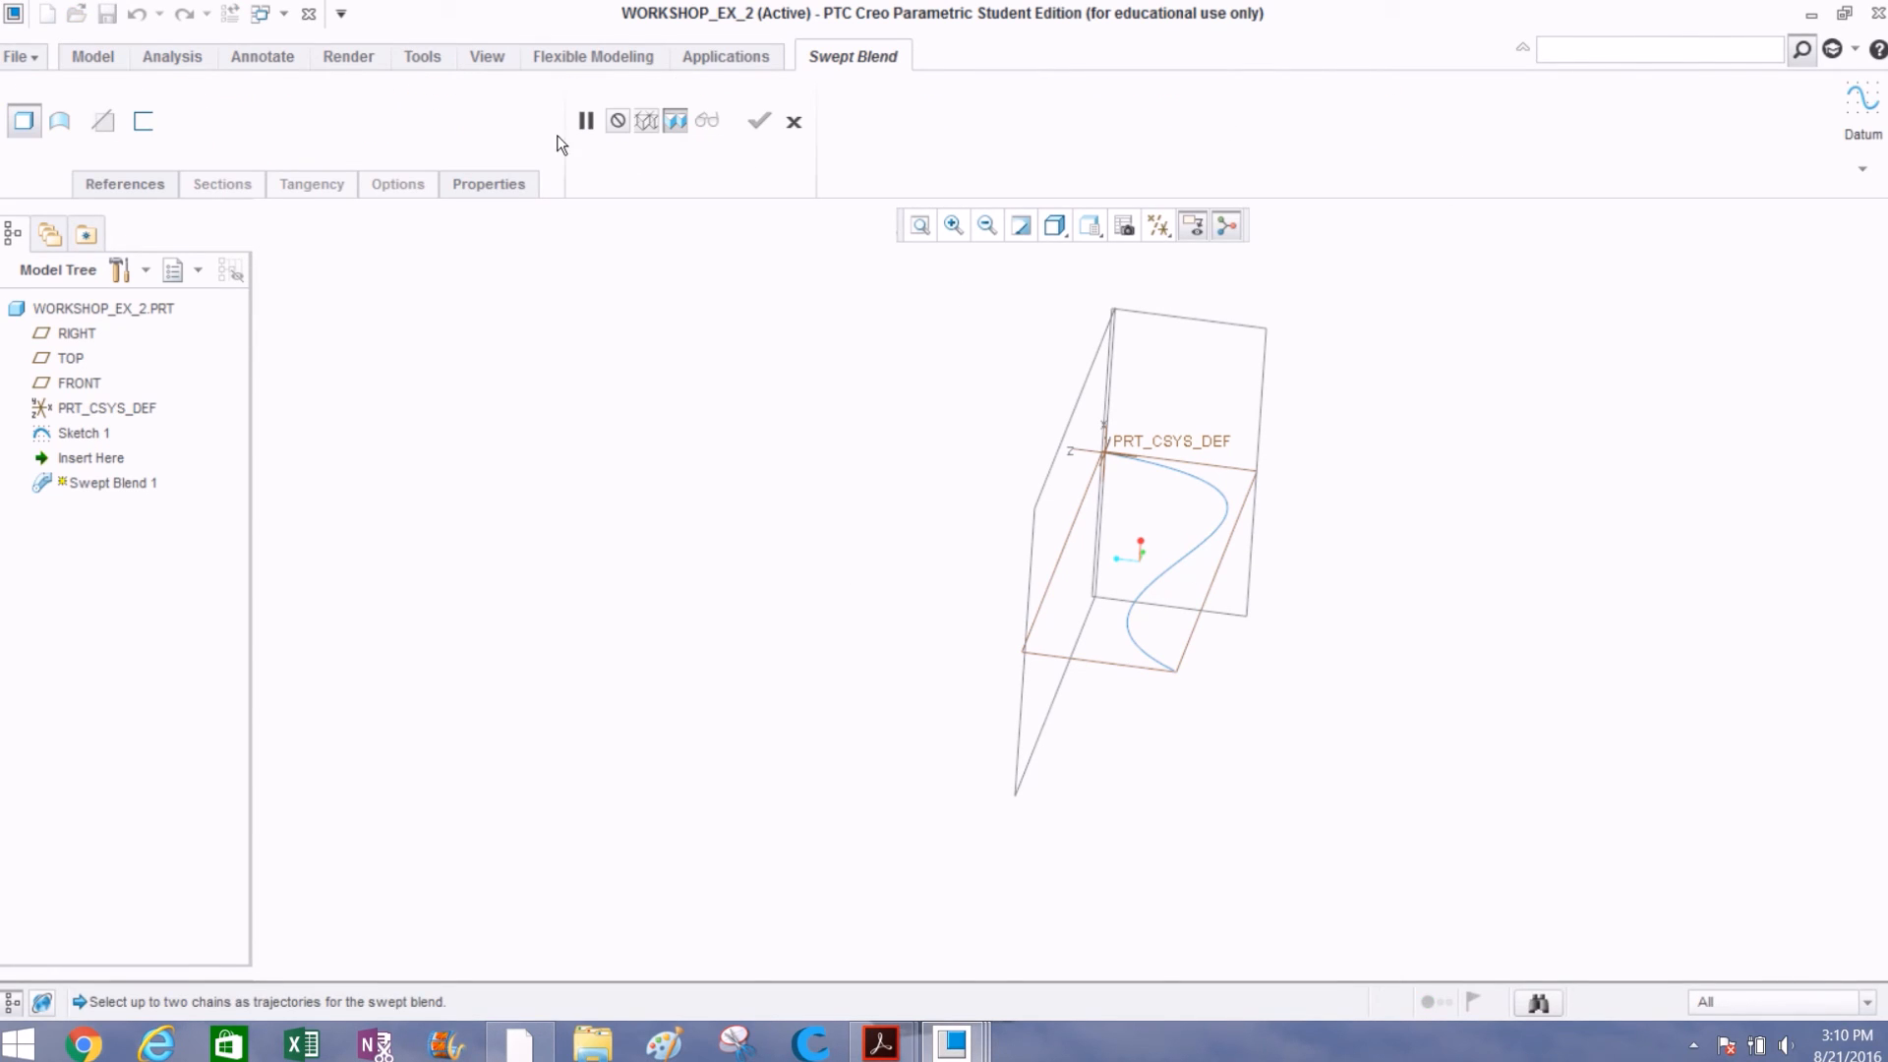
{"action": "left_click", "coordinate": [158, 187]}
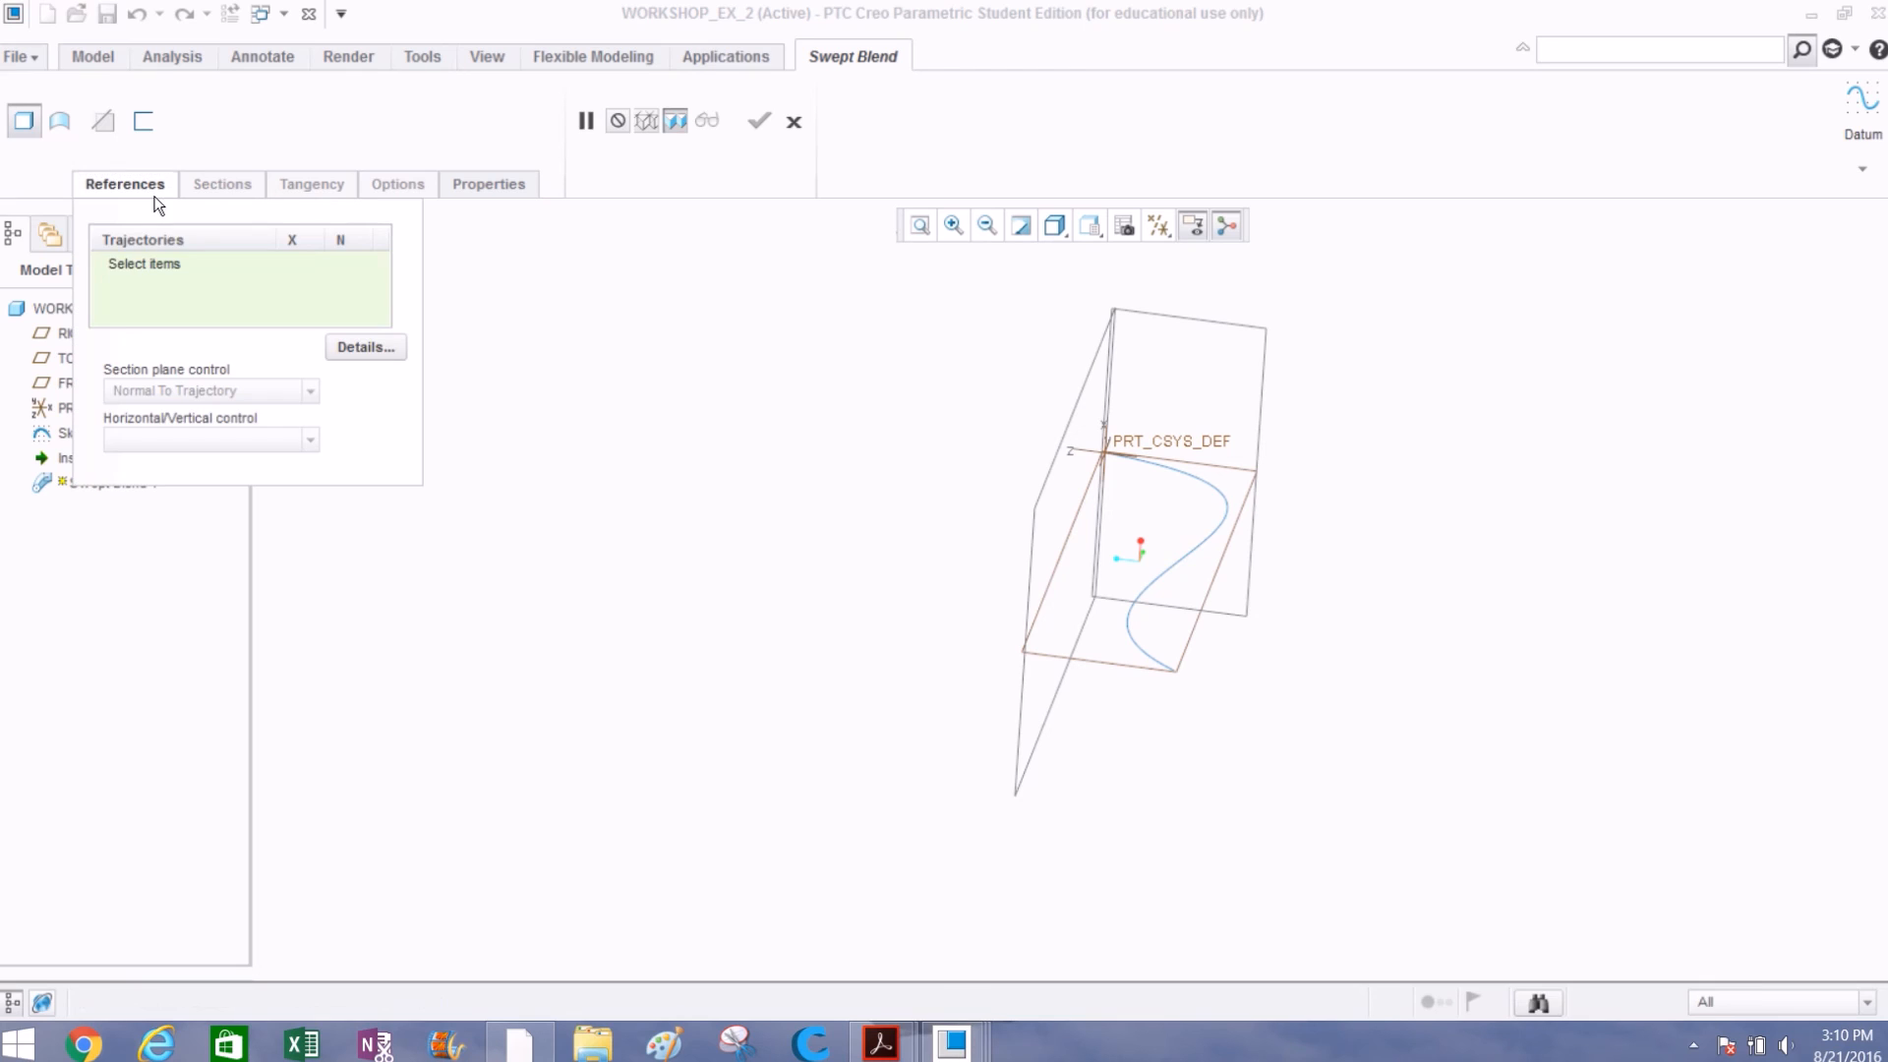
{"action": "left_click", "coordinate": [178, 263]}
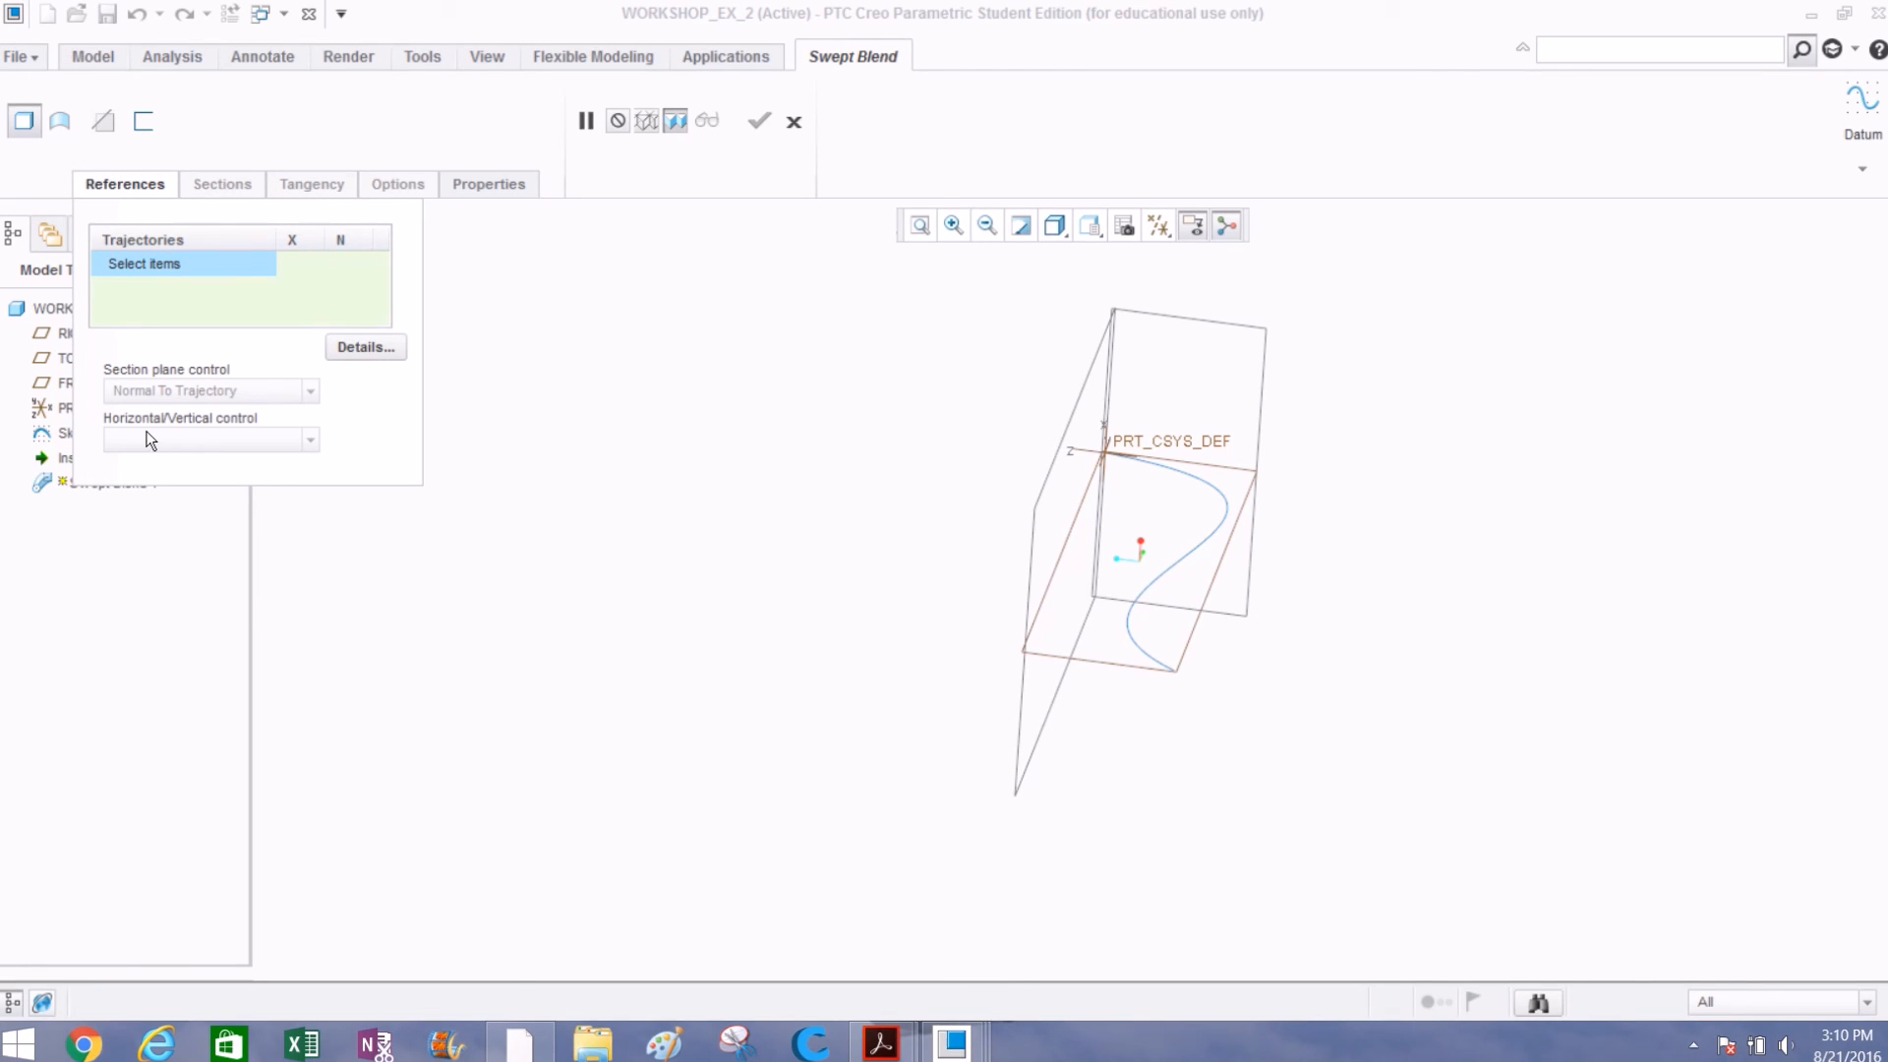
{"action": "left_click", "coordinate": [1122, 623]}
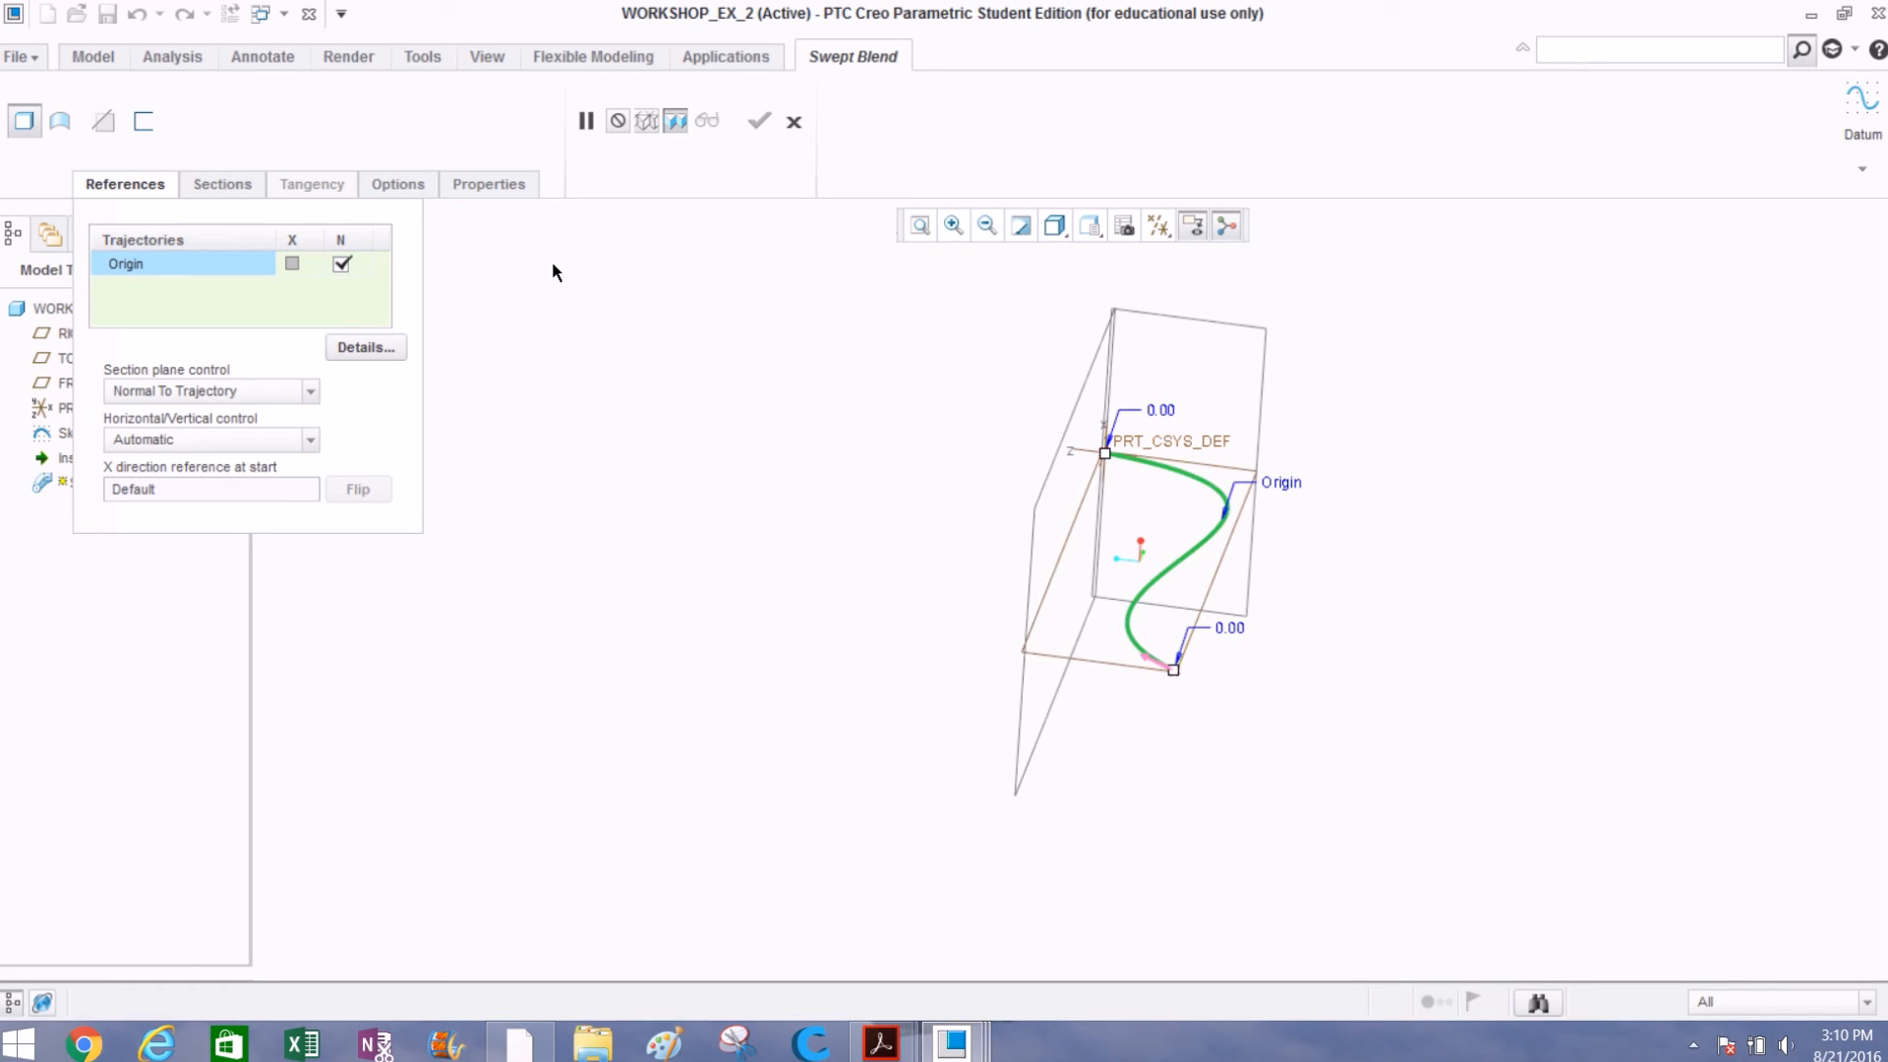
Step: Open the sketch of Section 1 at the trajectory's start in the 2D view
{"action": "left_click", "coordinate": [204, 177]}
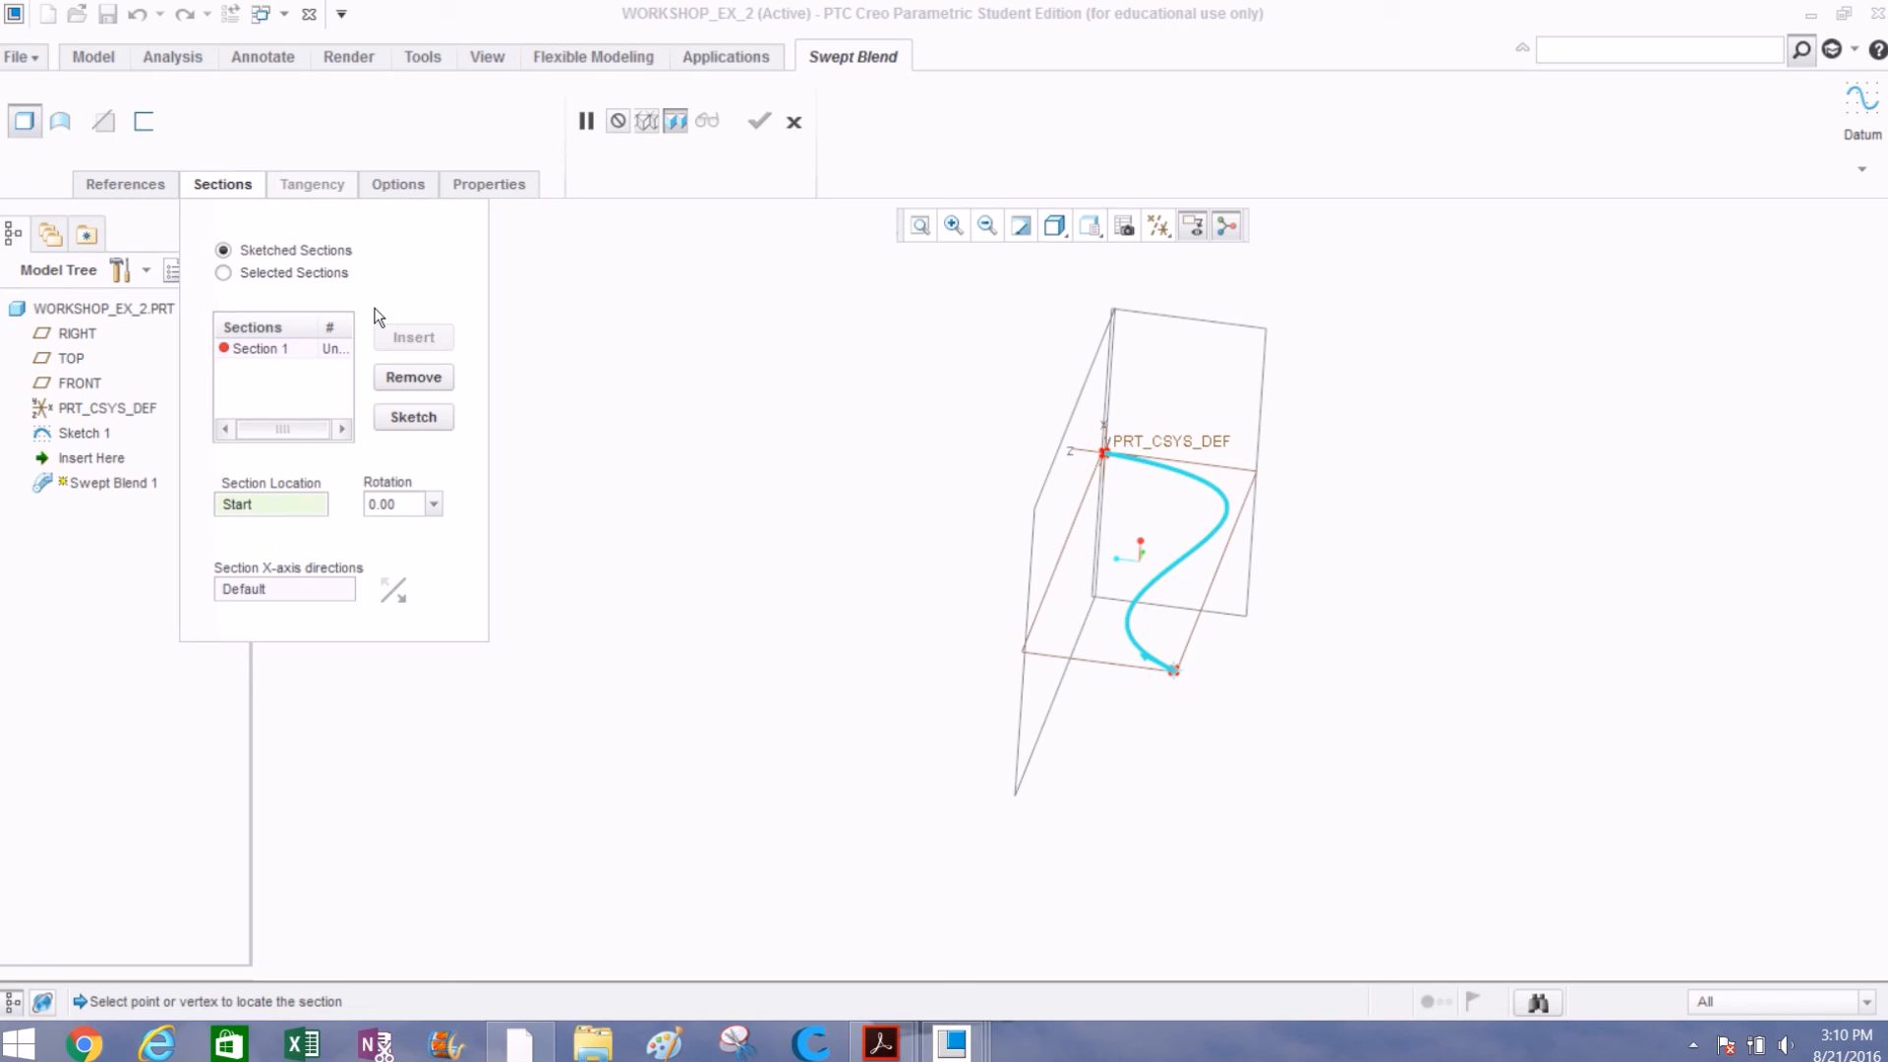
{"action": "left_click", "coordinate": [248, 351]}
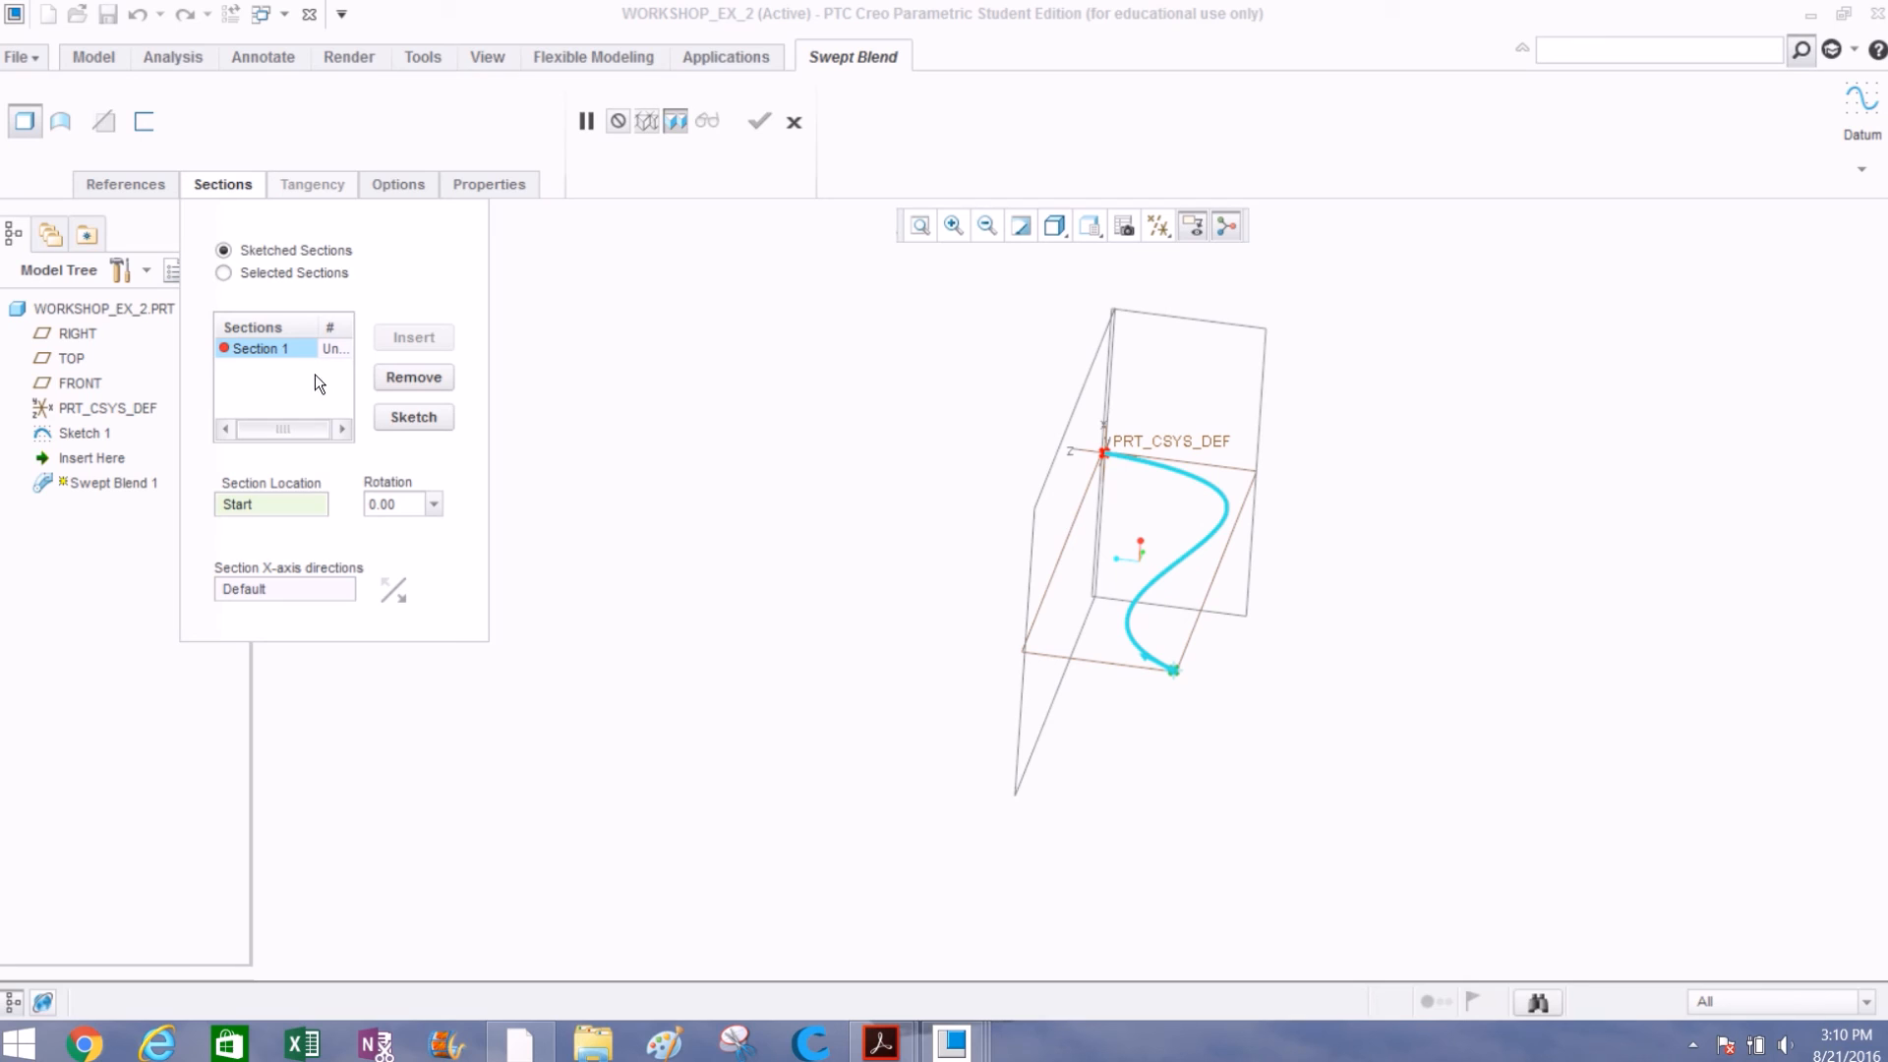
{"action": "left_click", "coordinate": [413, 417]}
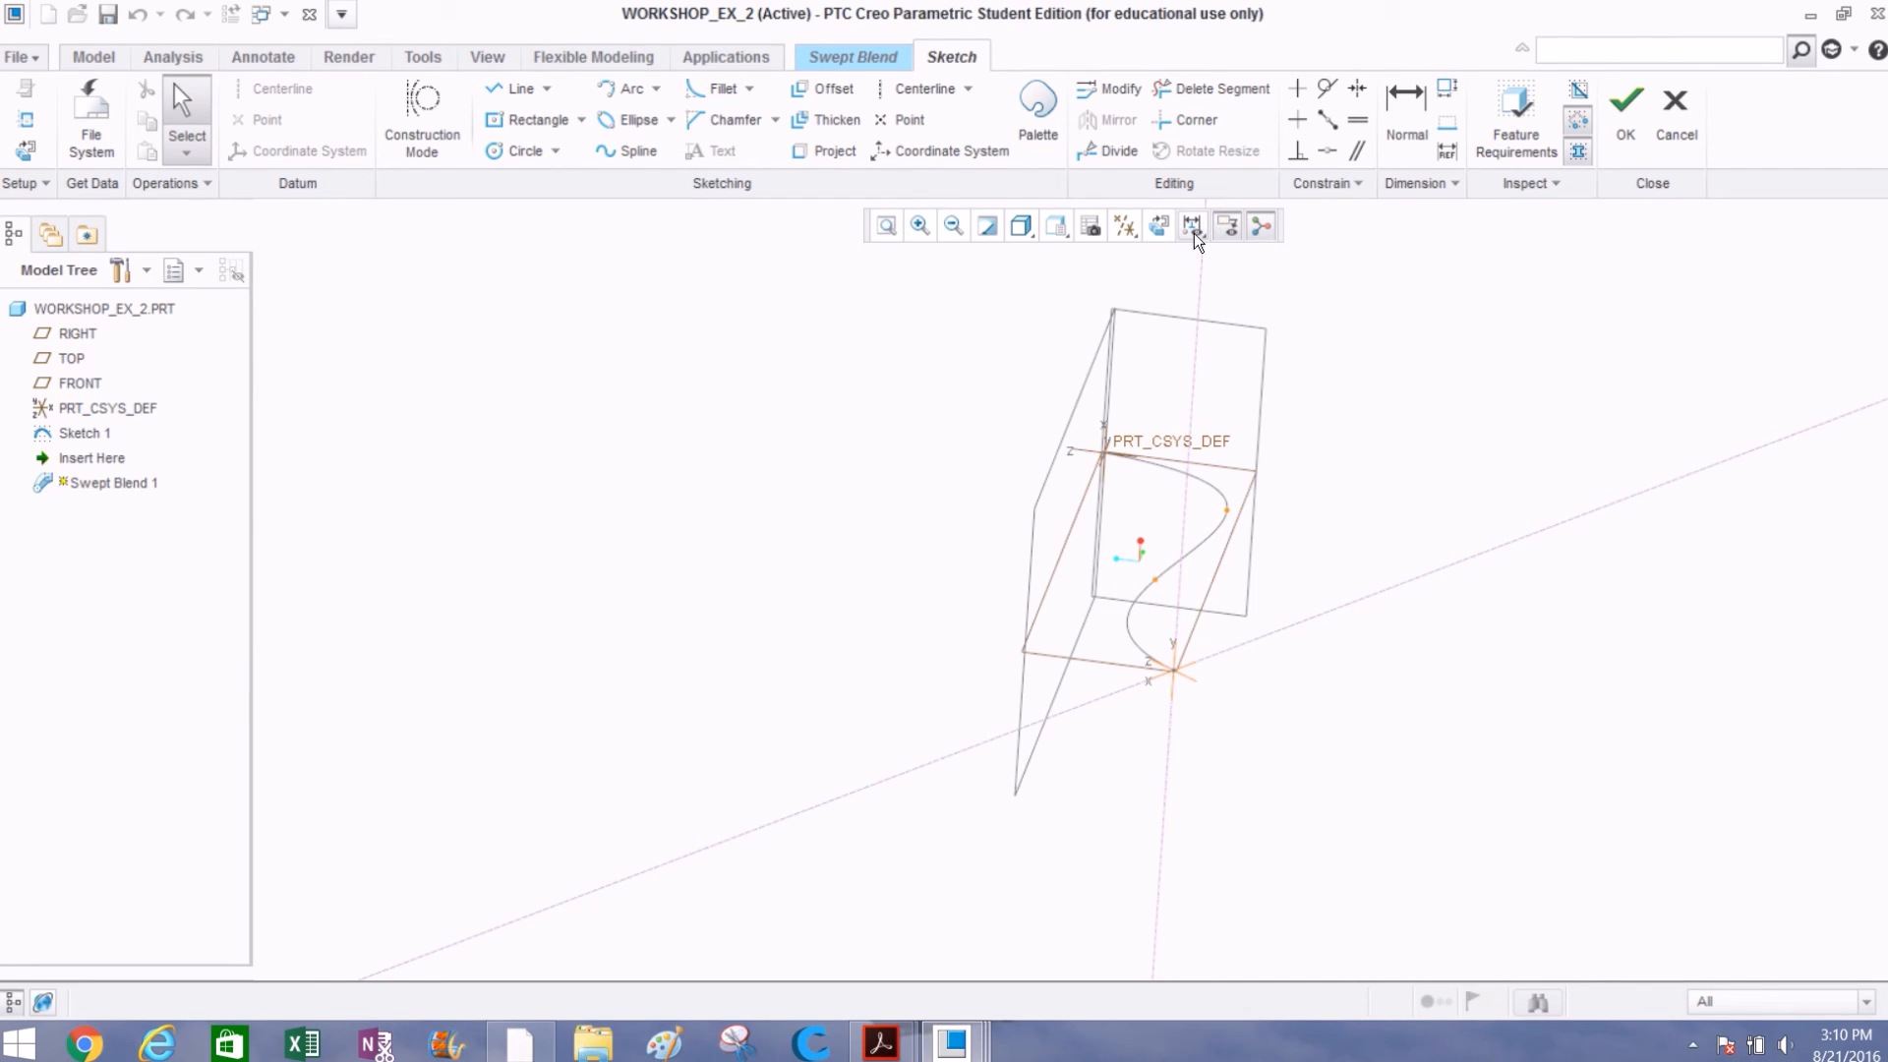
{"action": "left_click", "coordinate": [1160, 228]}
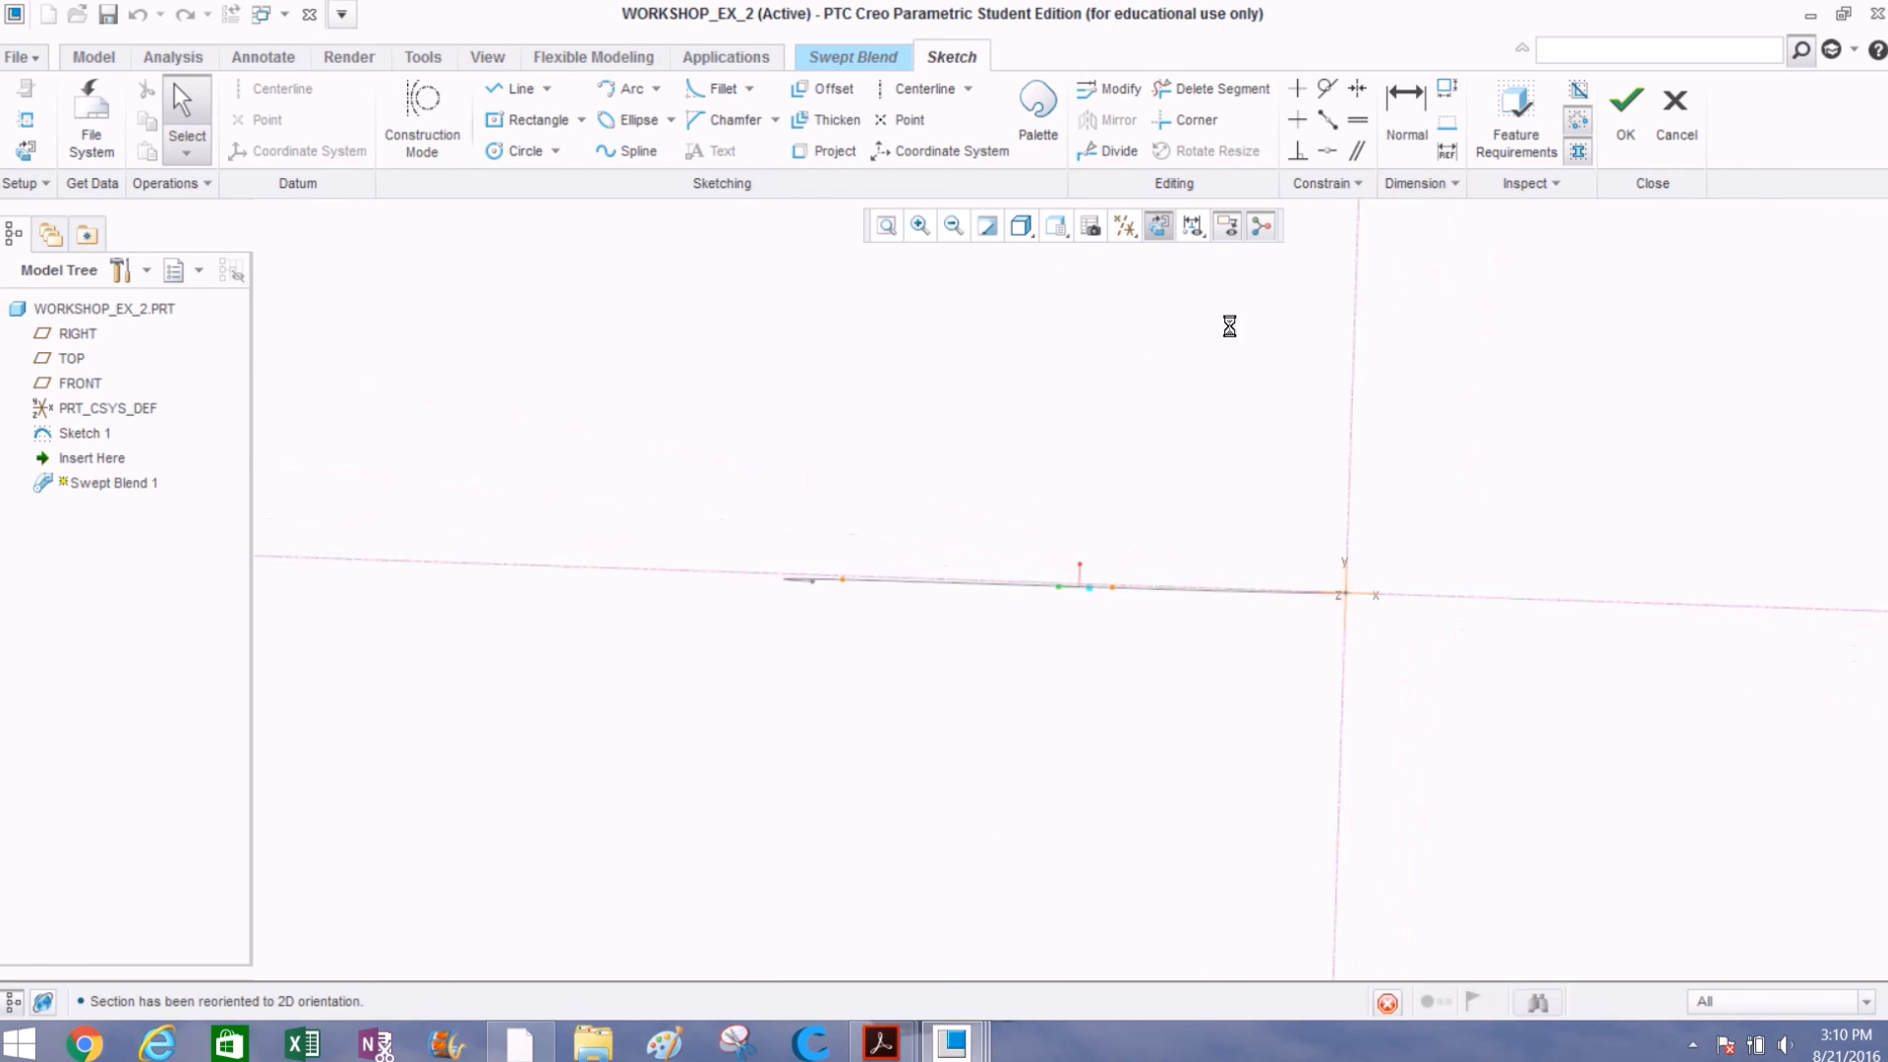
Step: Sketch a center rectangle about 107 wide and 435 tall, centred on the trajectory's start point, and finish the section
{"action": "left_click", "coordinate": [513, 130]}
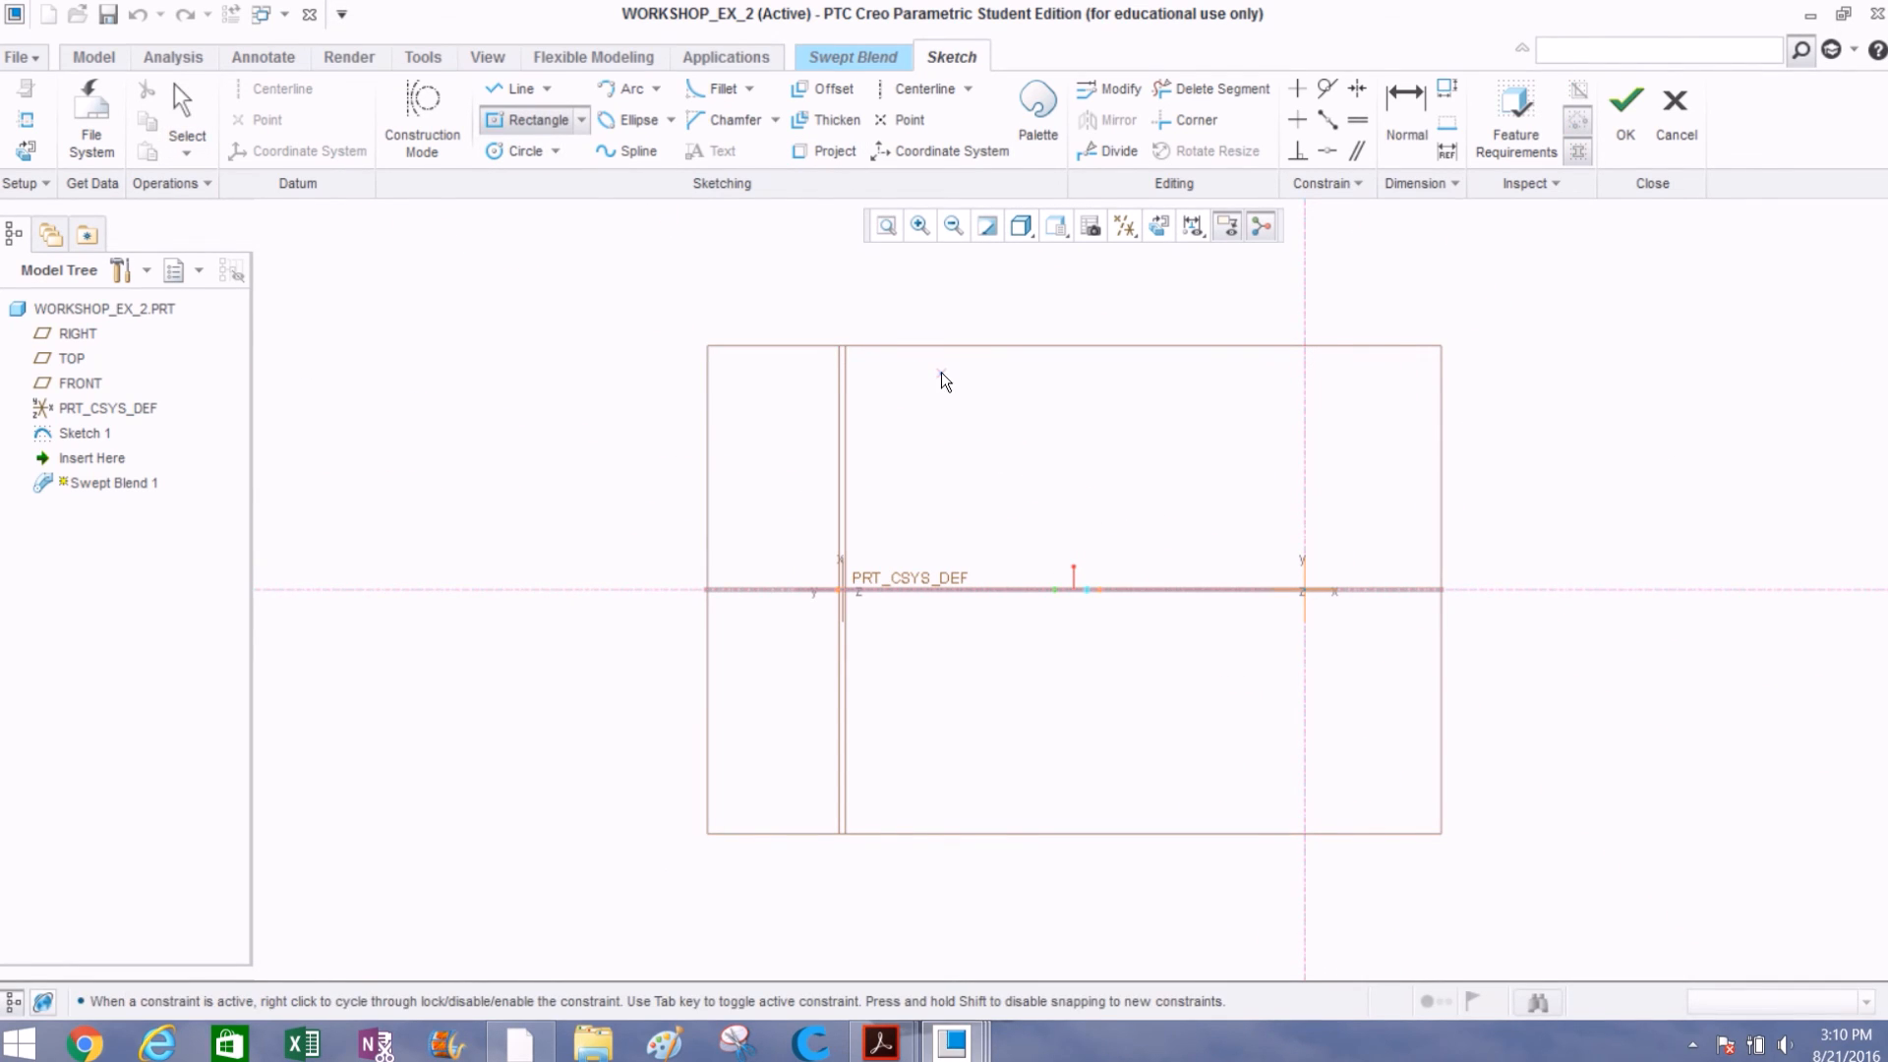
{"action": "left_click", "coordinate": [1305, 590]}
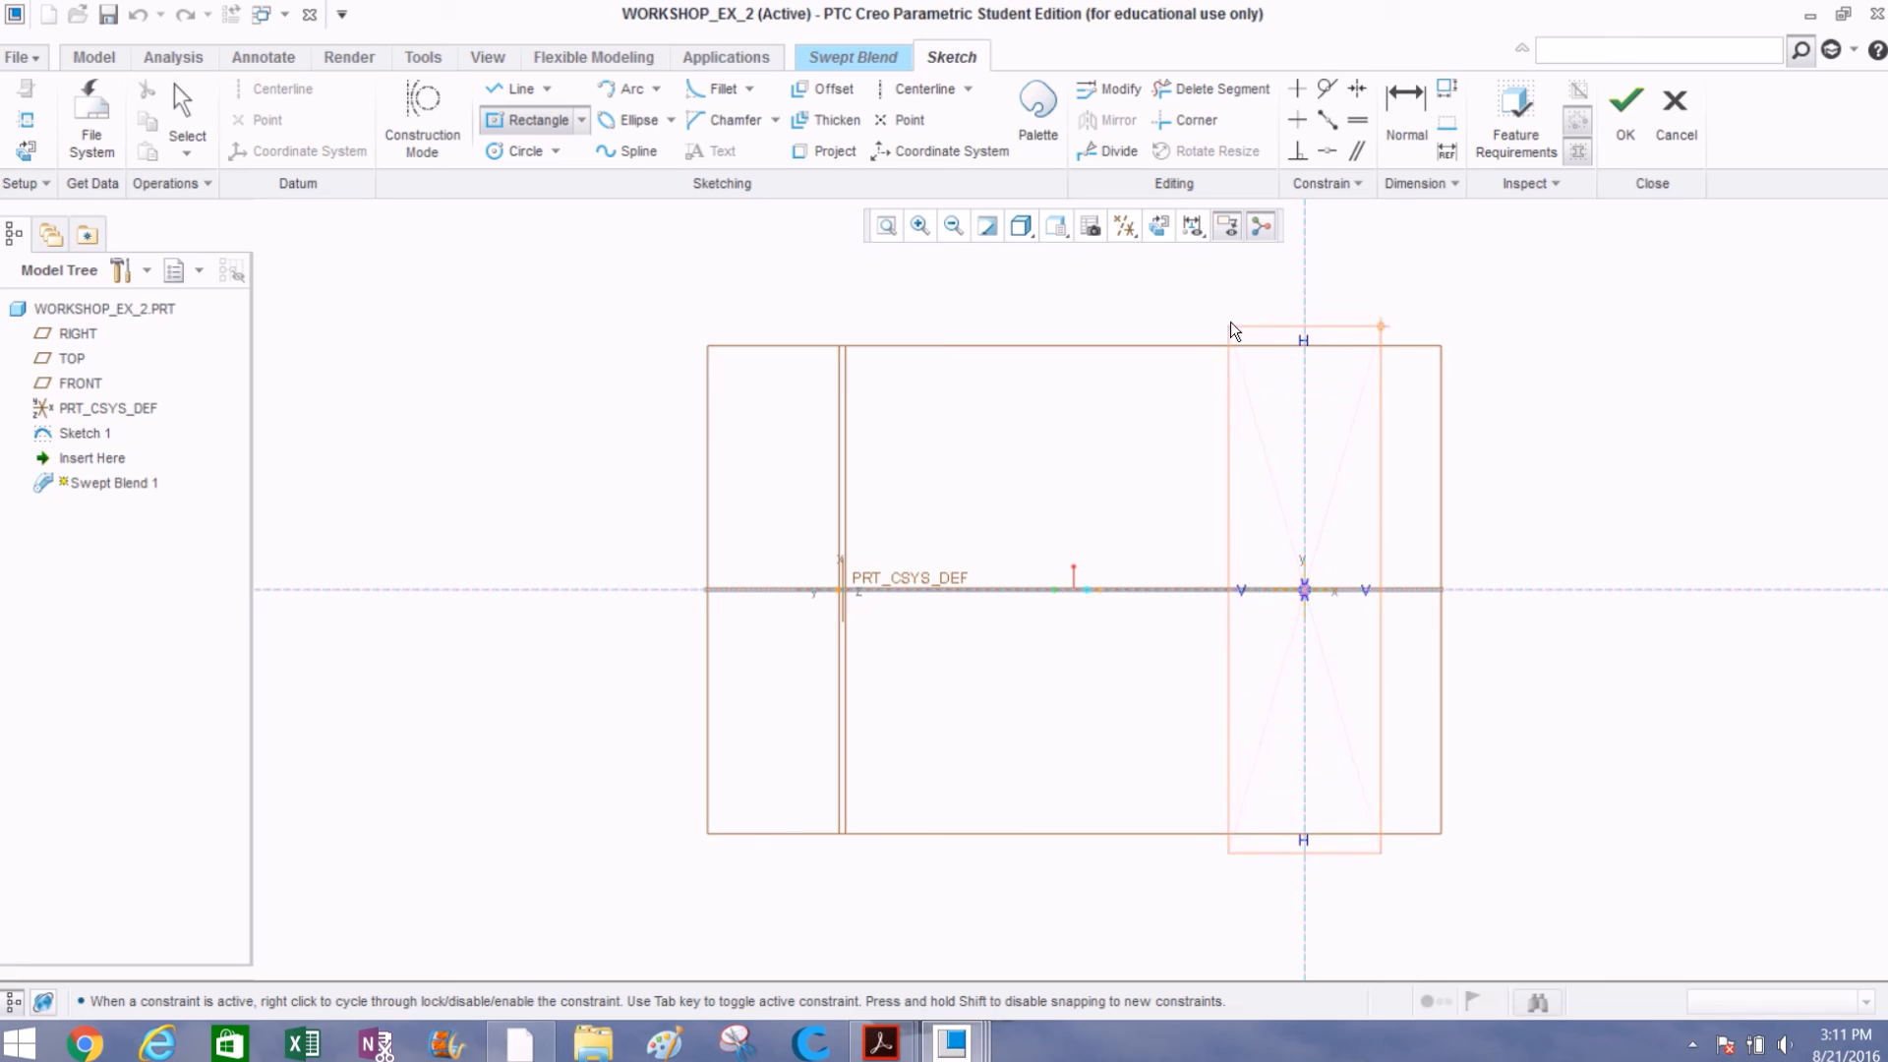
{"action": "left_click", "coordinate": [1264, 421]}
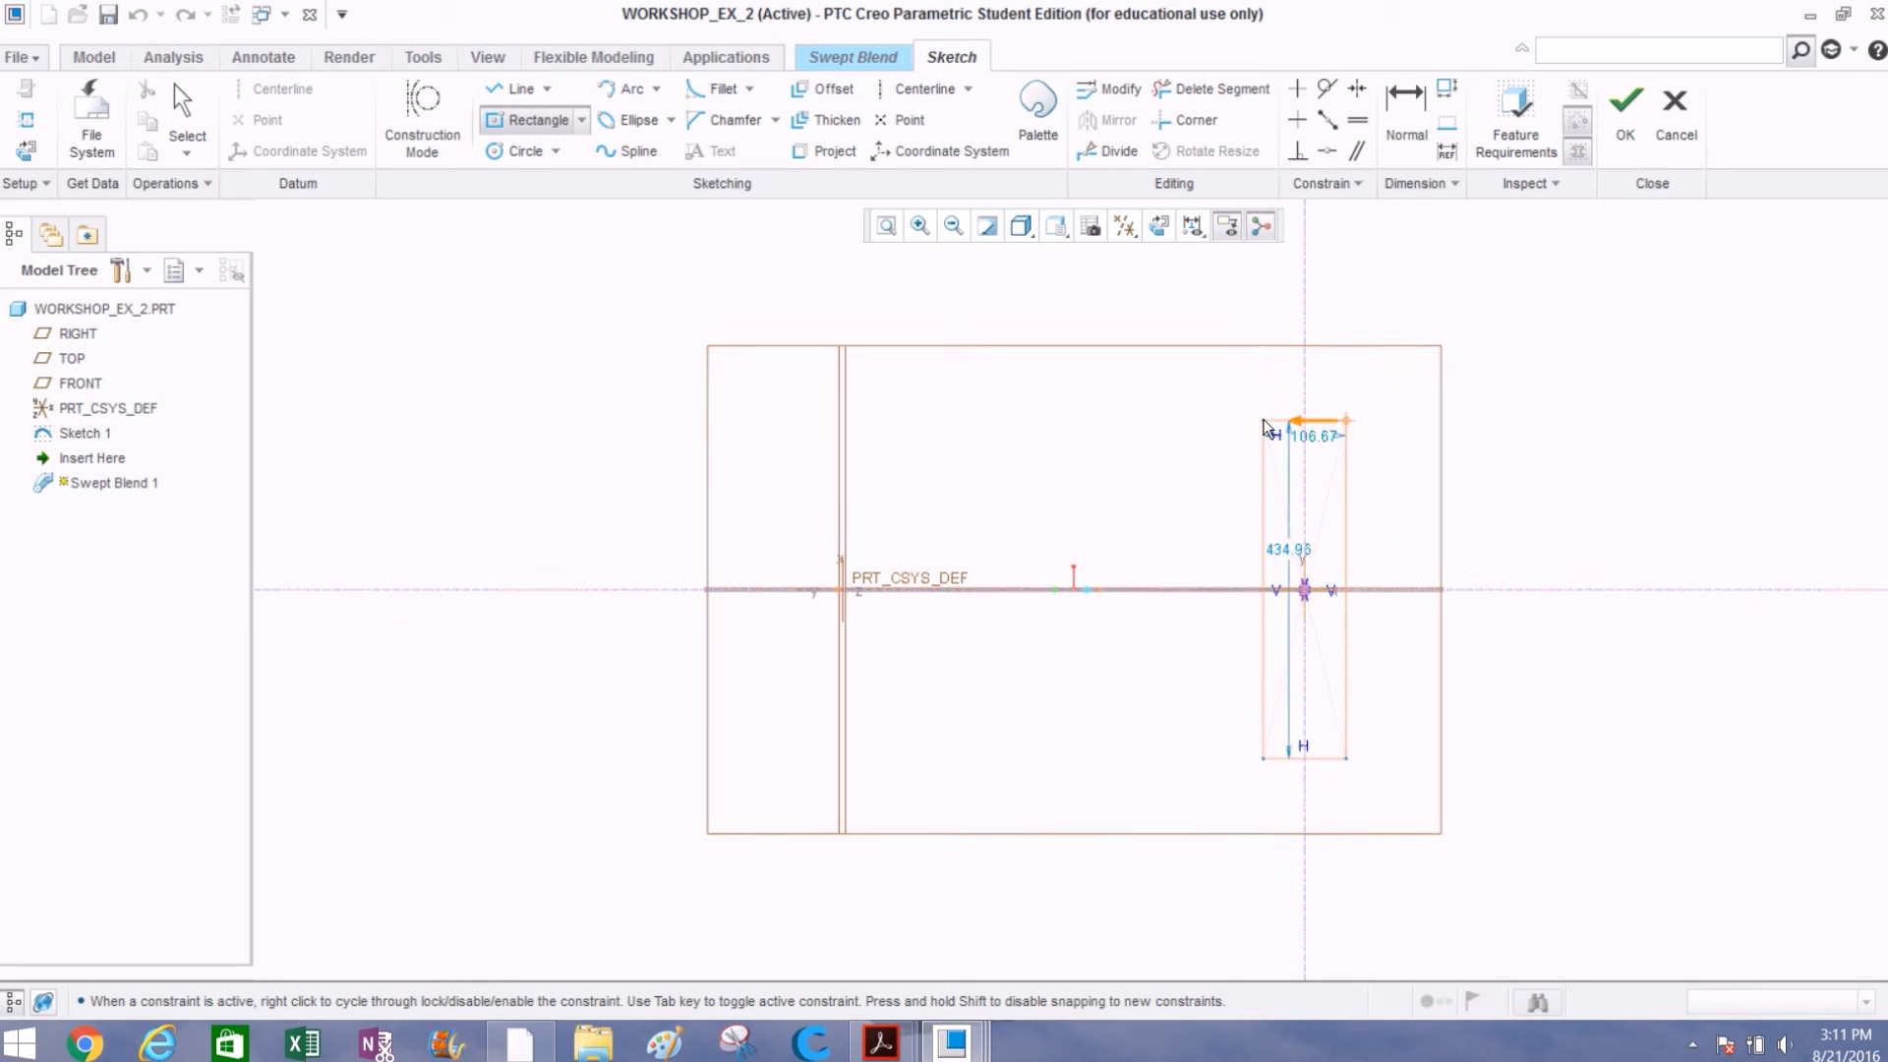
{"action": "middle_click", "coordinate": [1208, 413]}
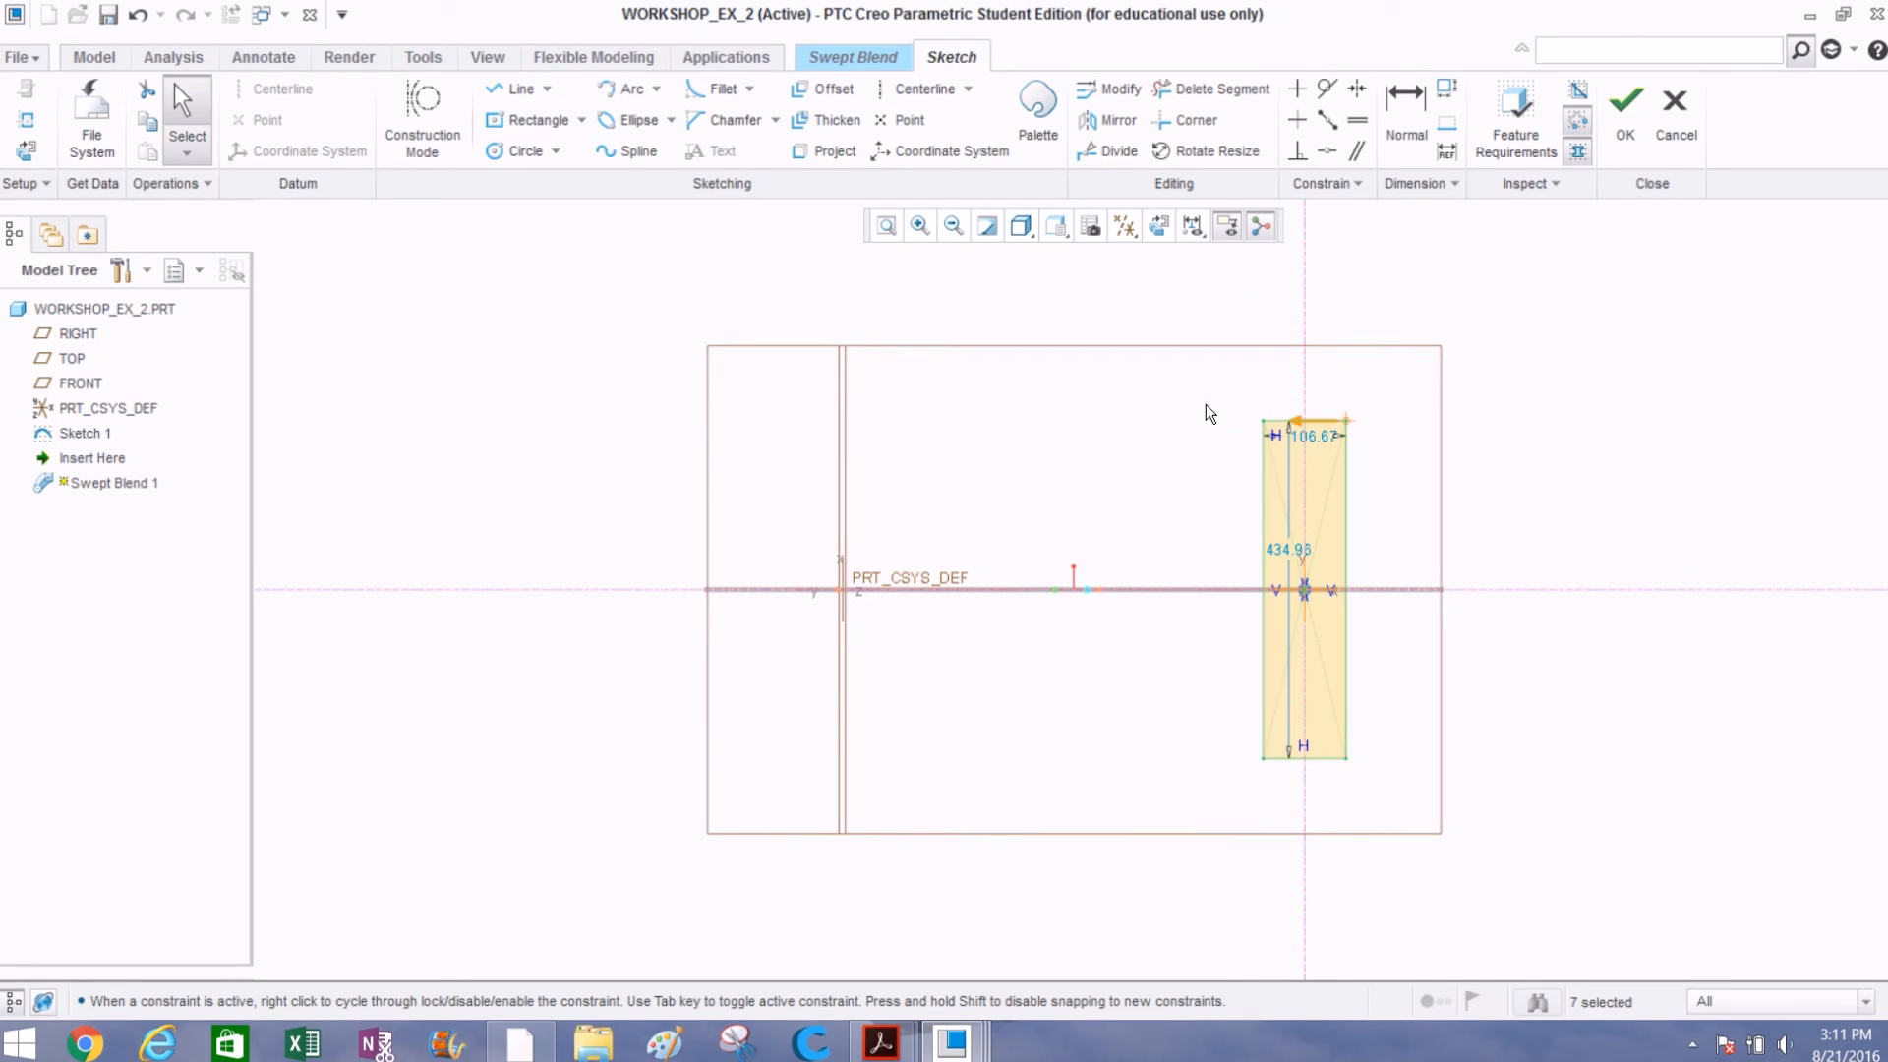
{"action": "middle_click_drag", "start_coordinate": [1319, 527], "coordinate": [1276, 569]}
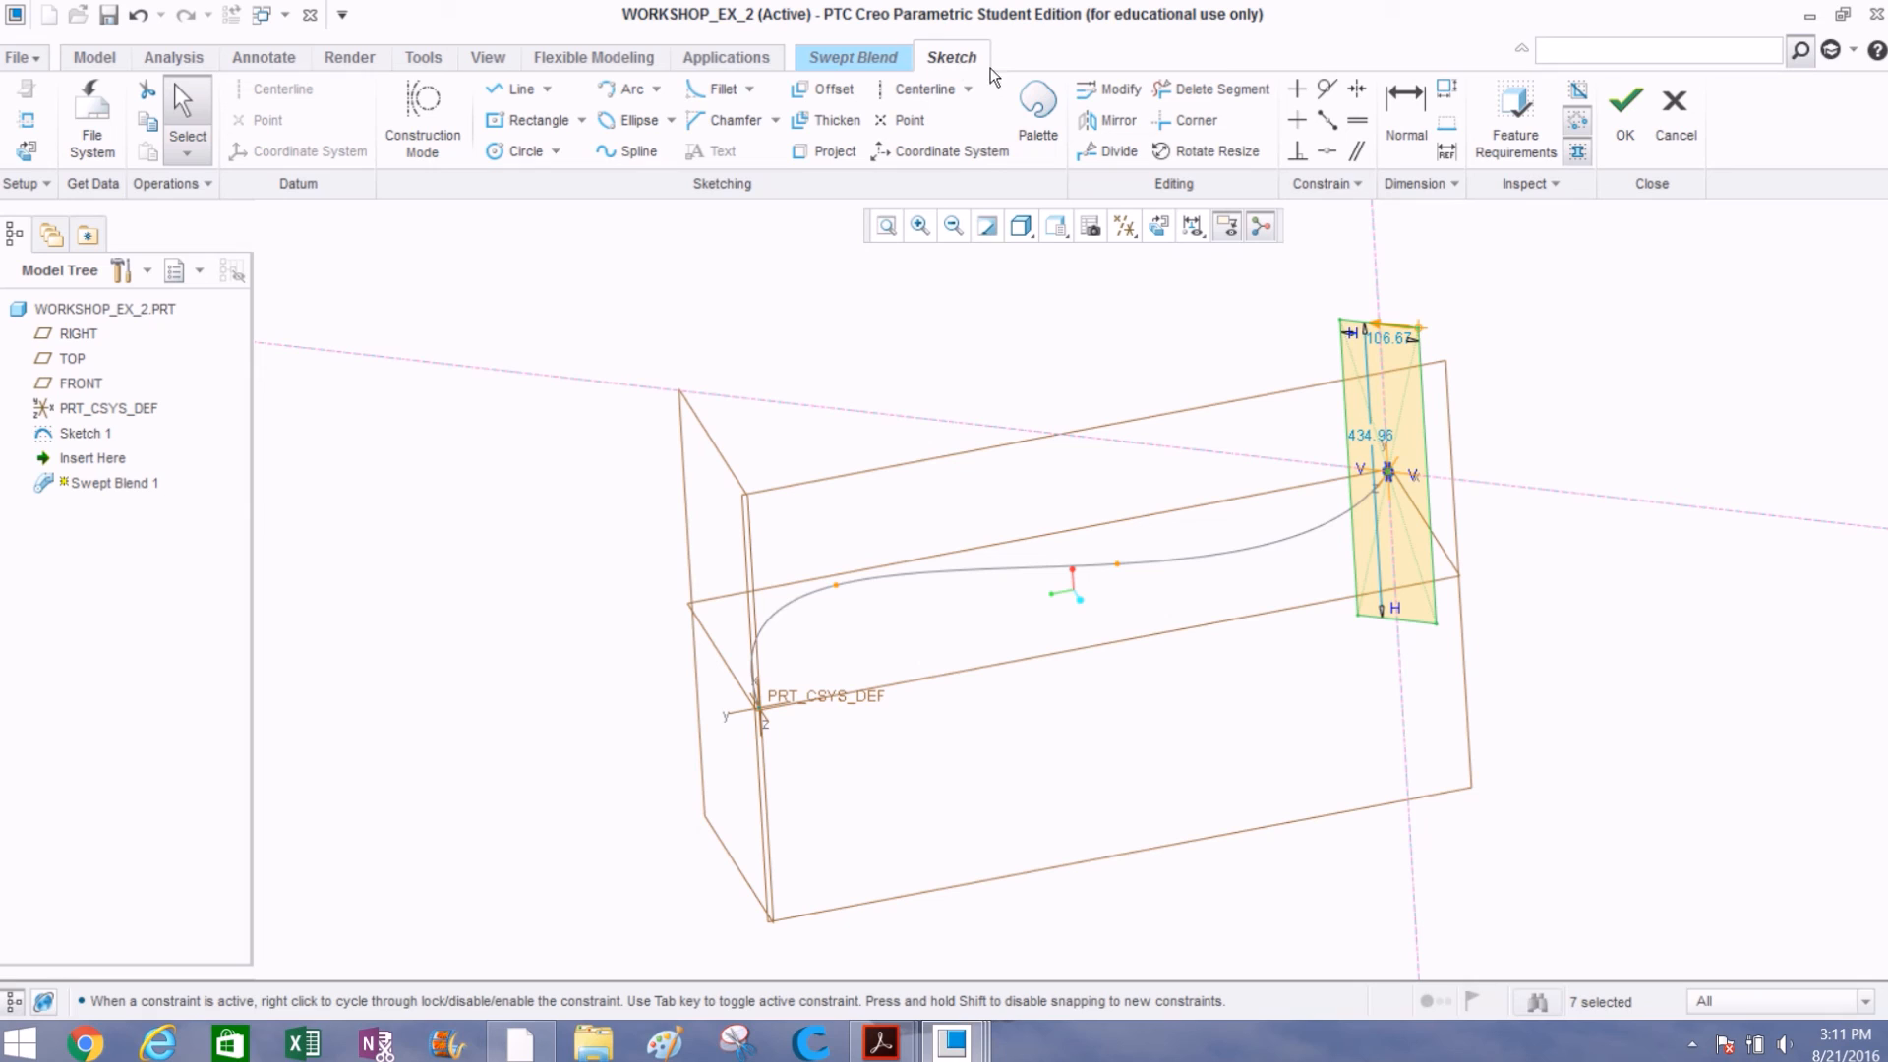
{"action": "left_click", "coordinate": [1625, 110]}
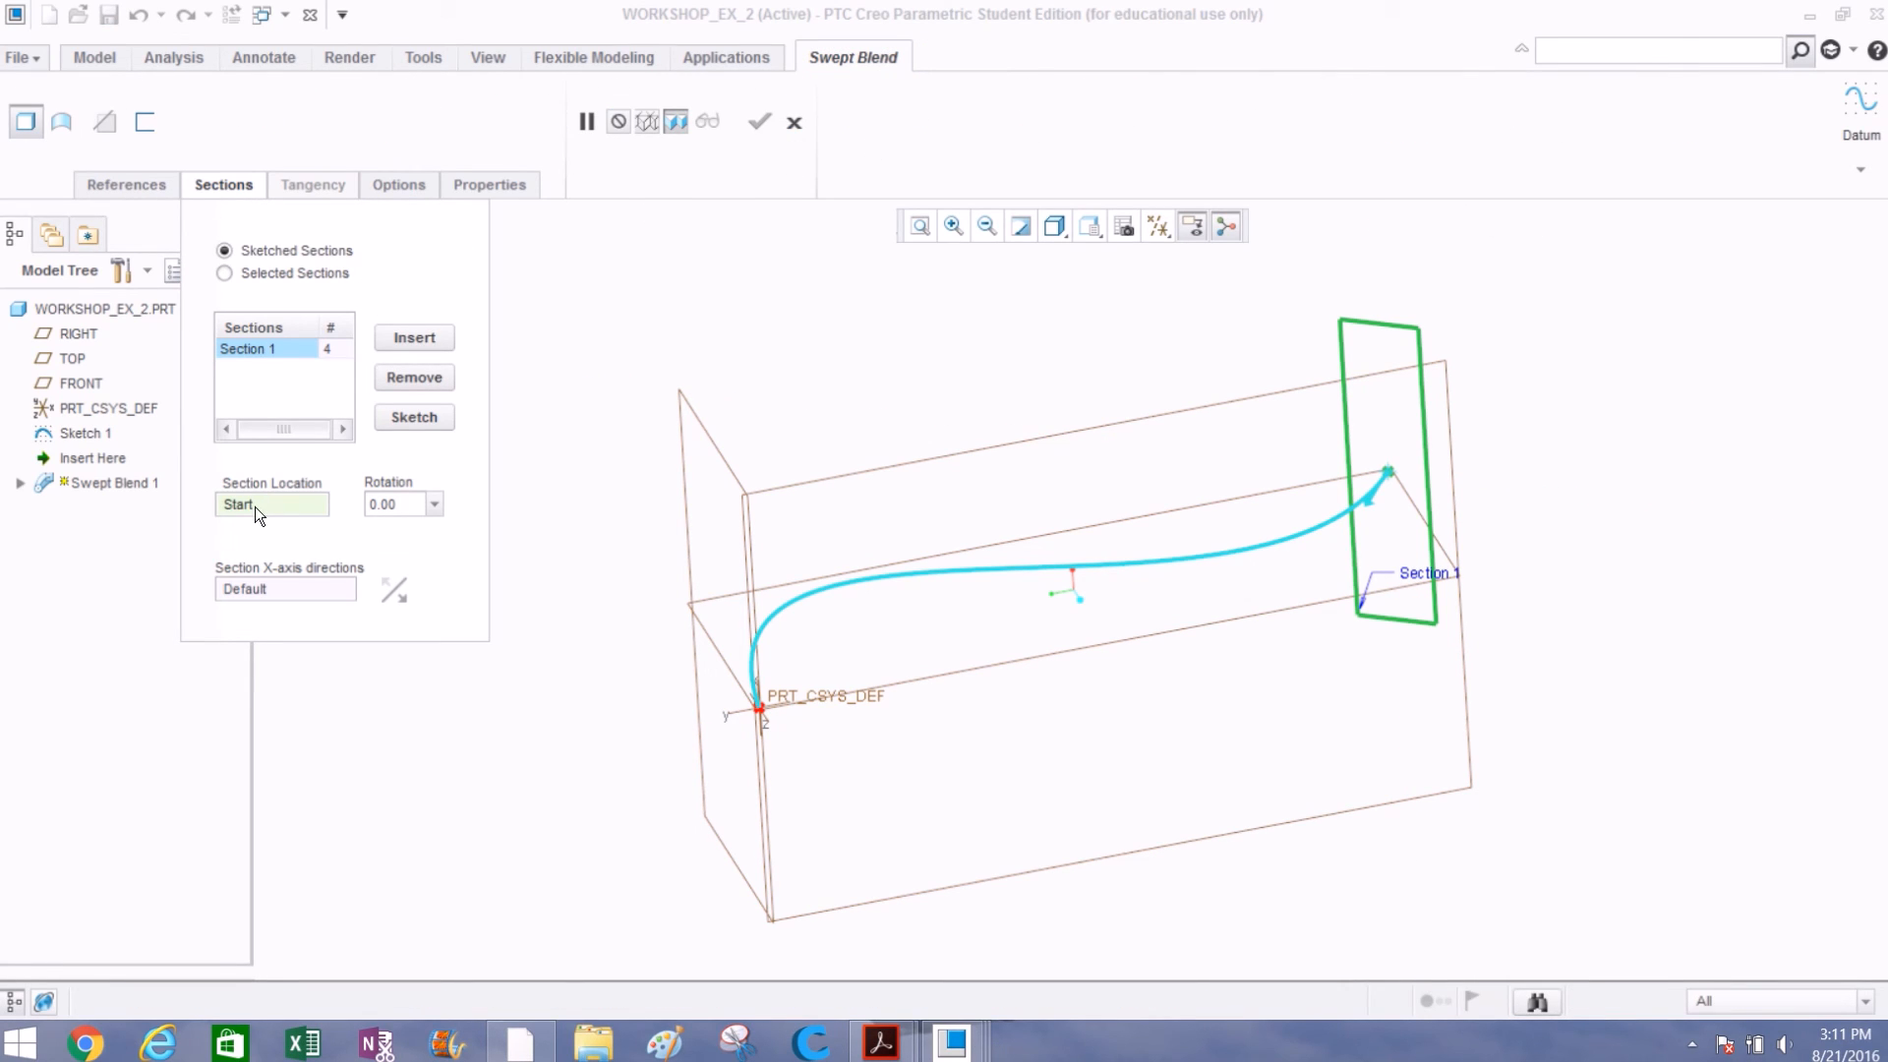
Step: Insert a second section at the trajectory's end and open its sketch in the 2D view
{"action": "left_click", "coordinate": [405, 337]}
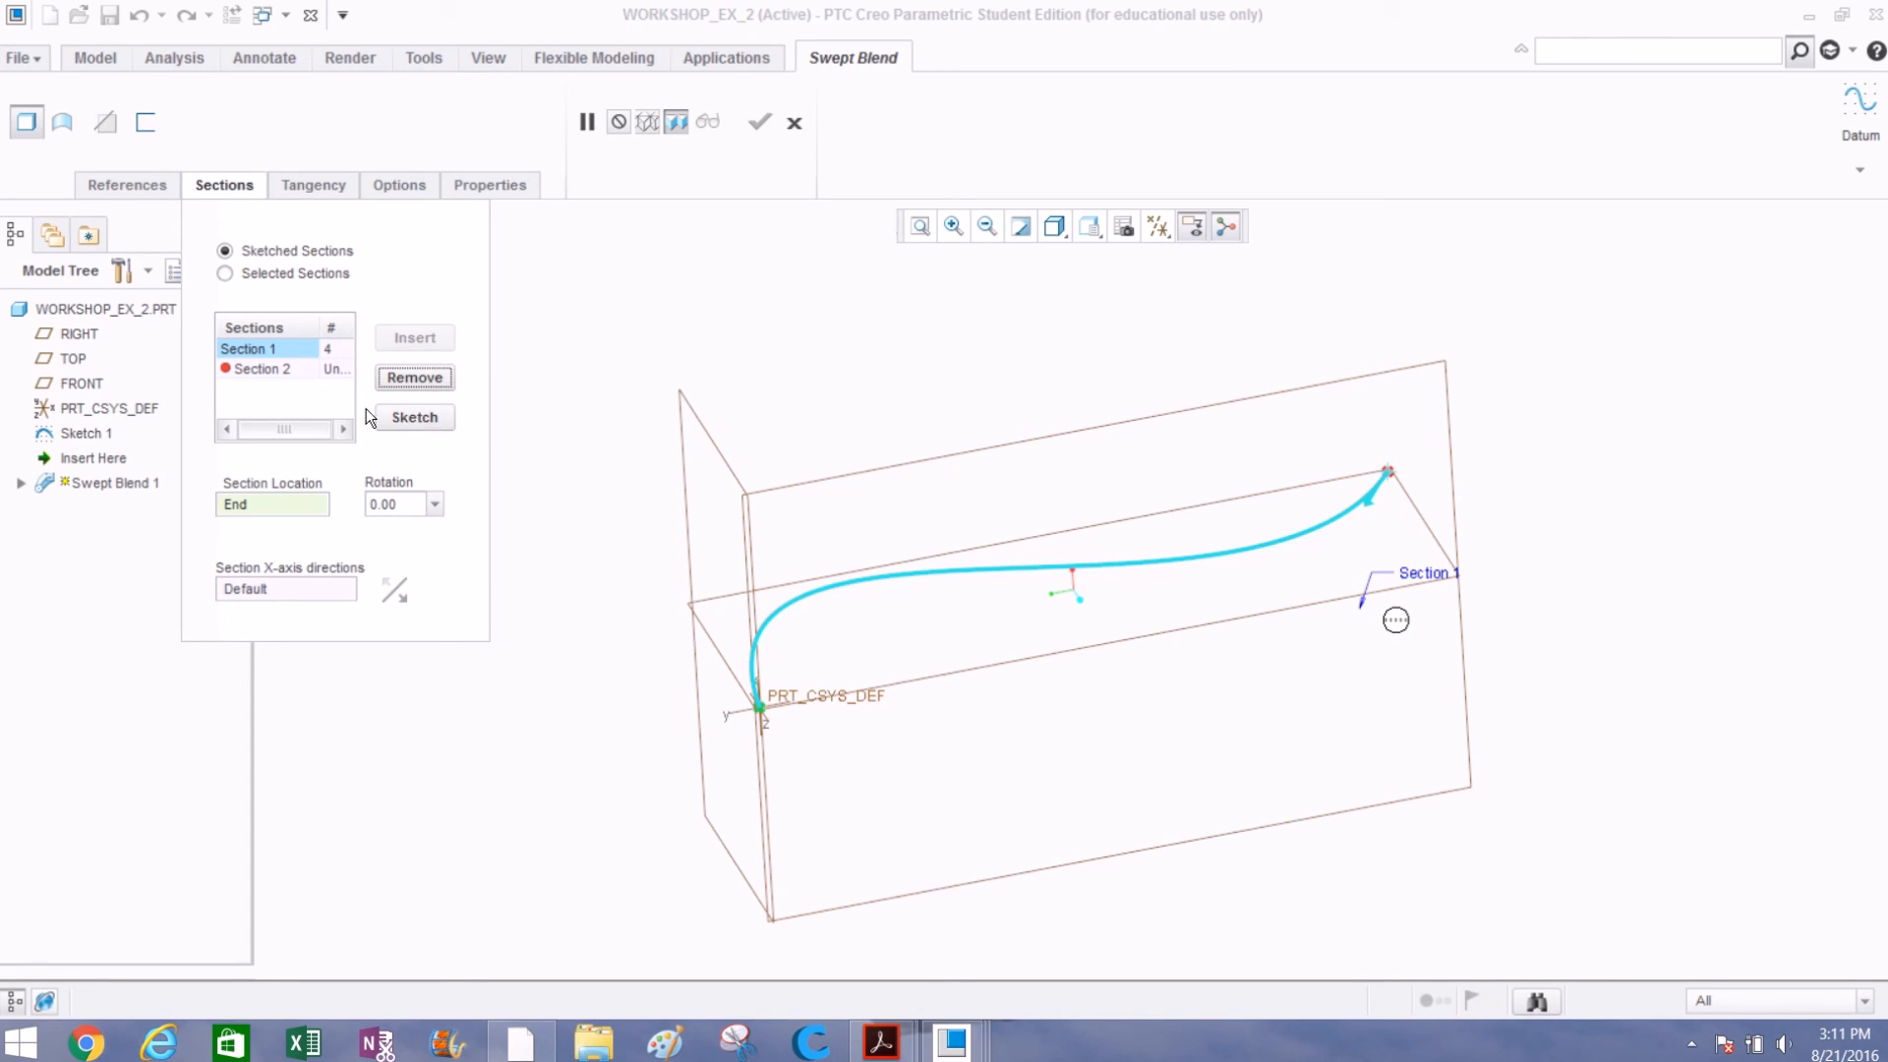
{"action": "left_click", "coordinate": [398, 418]}
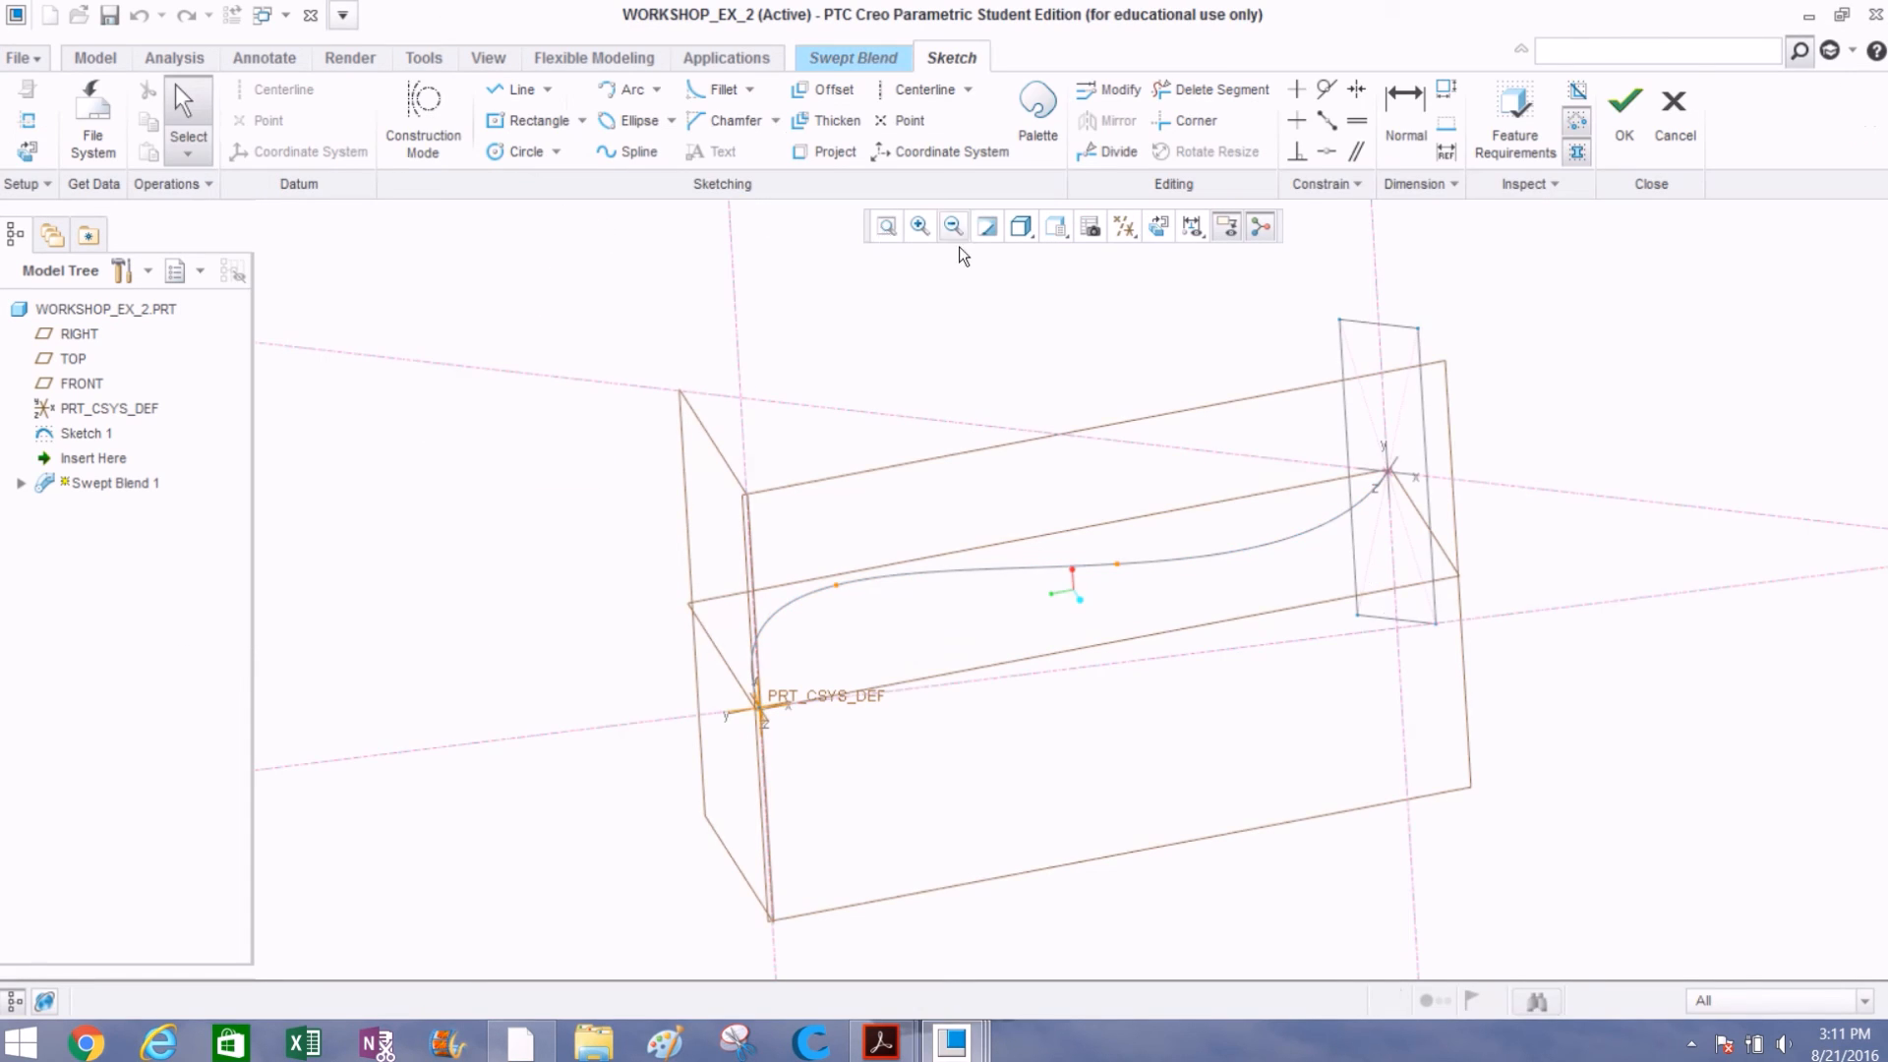
{"action": "left_click", "coordinate": [1159, 227]}
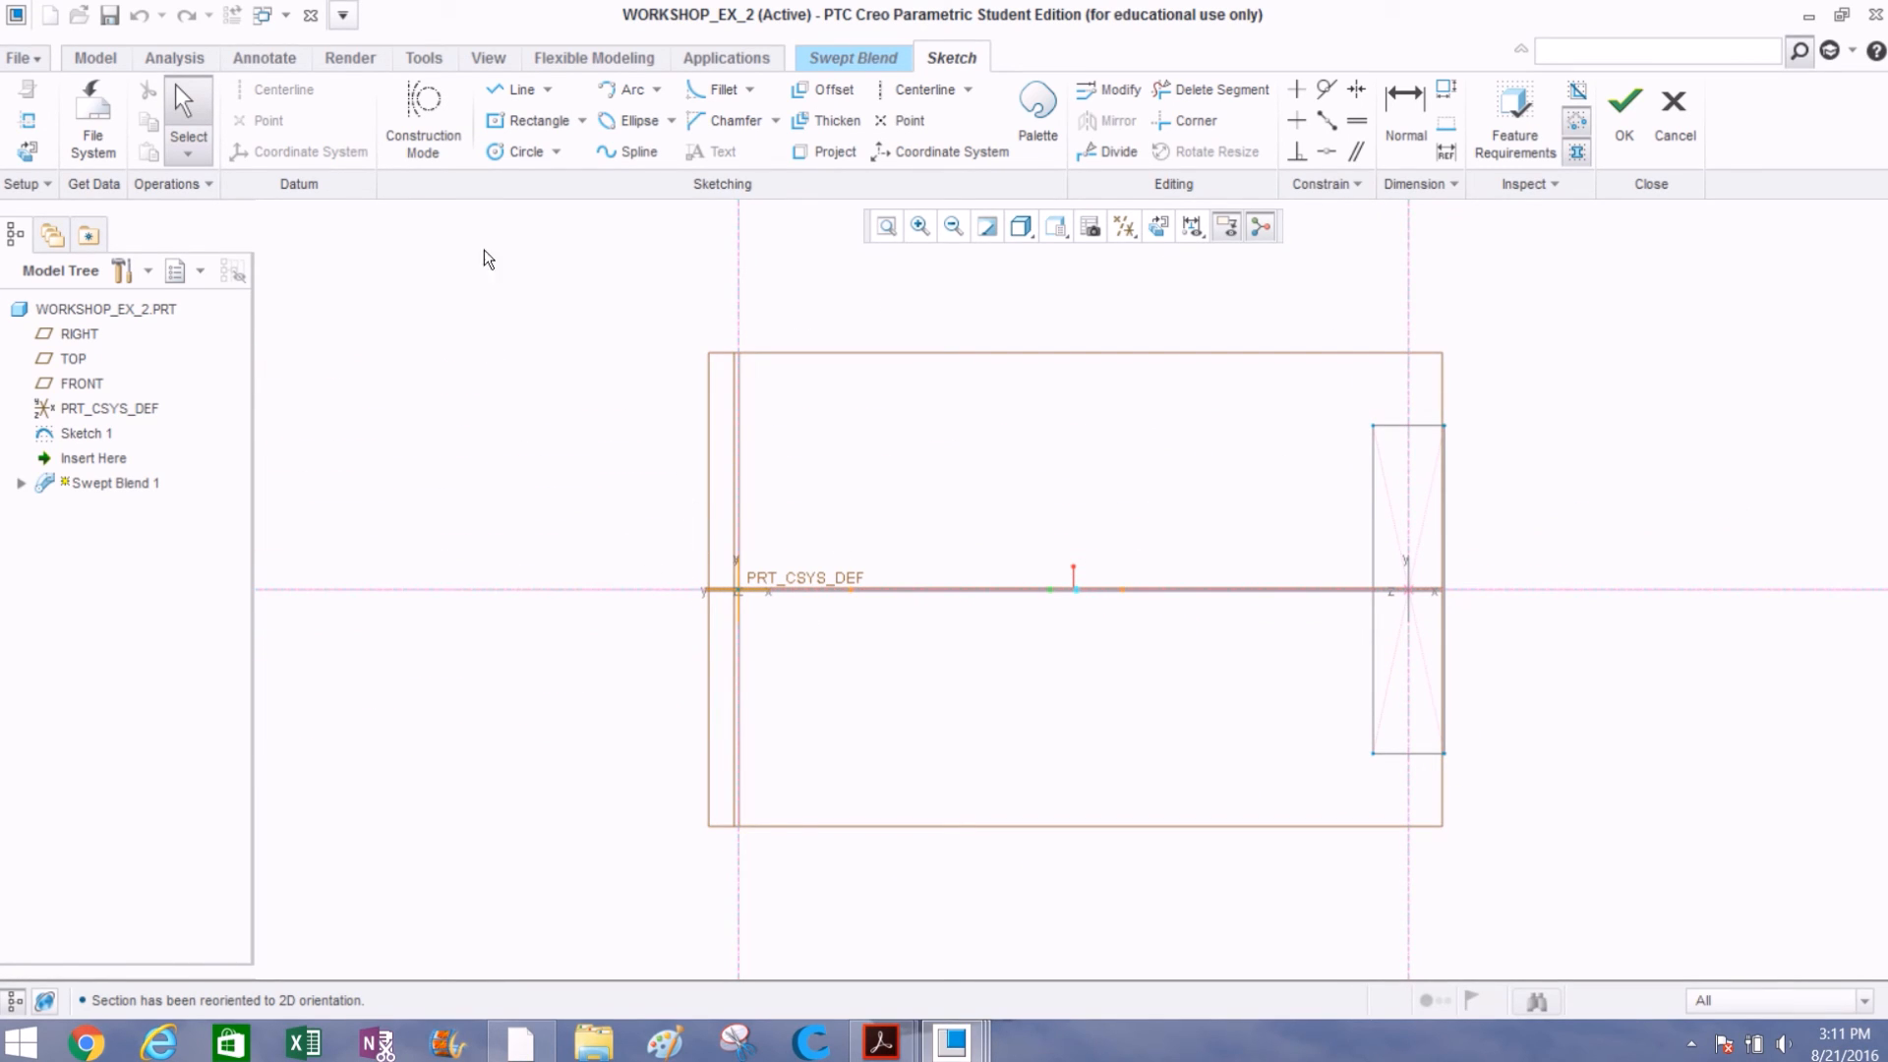
Step: Sketch a center rectangle about 631 wide and 253 tall, centred on the trajectory's end point, and finish the section
{"action": "left_click", "coordinate": [531, 123]}
{"action": "left_click", "coordinate": [737, 591]}
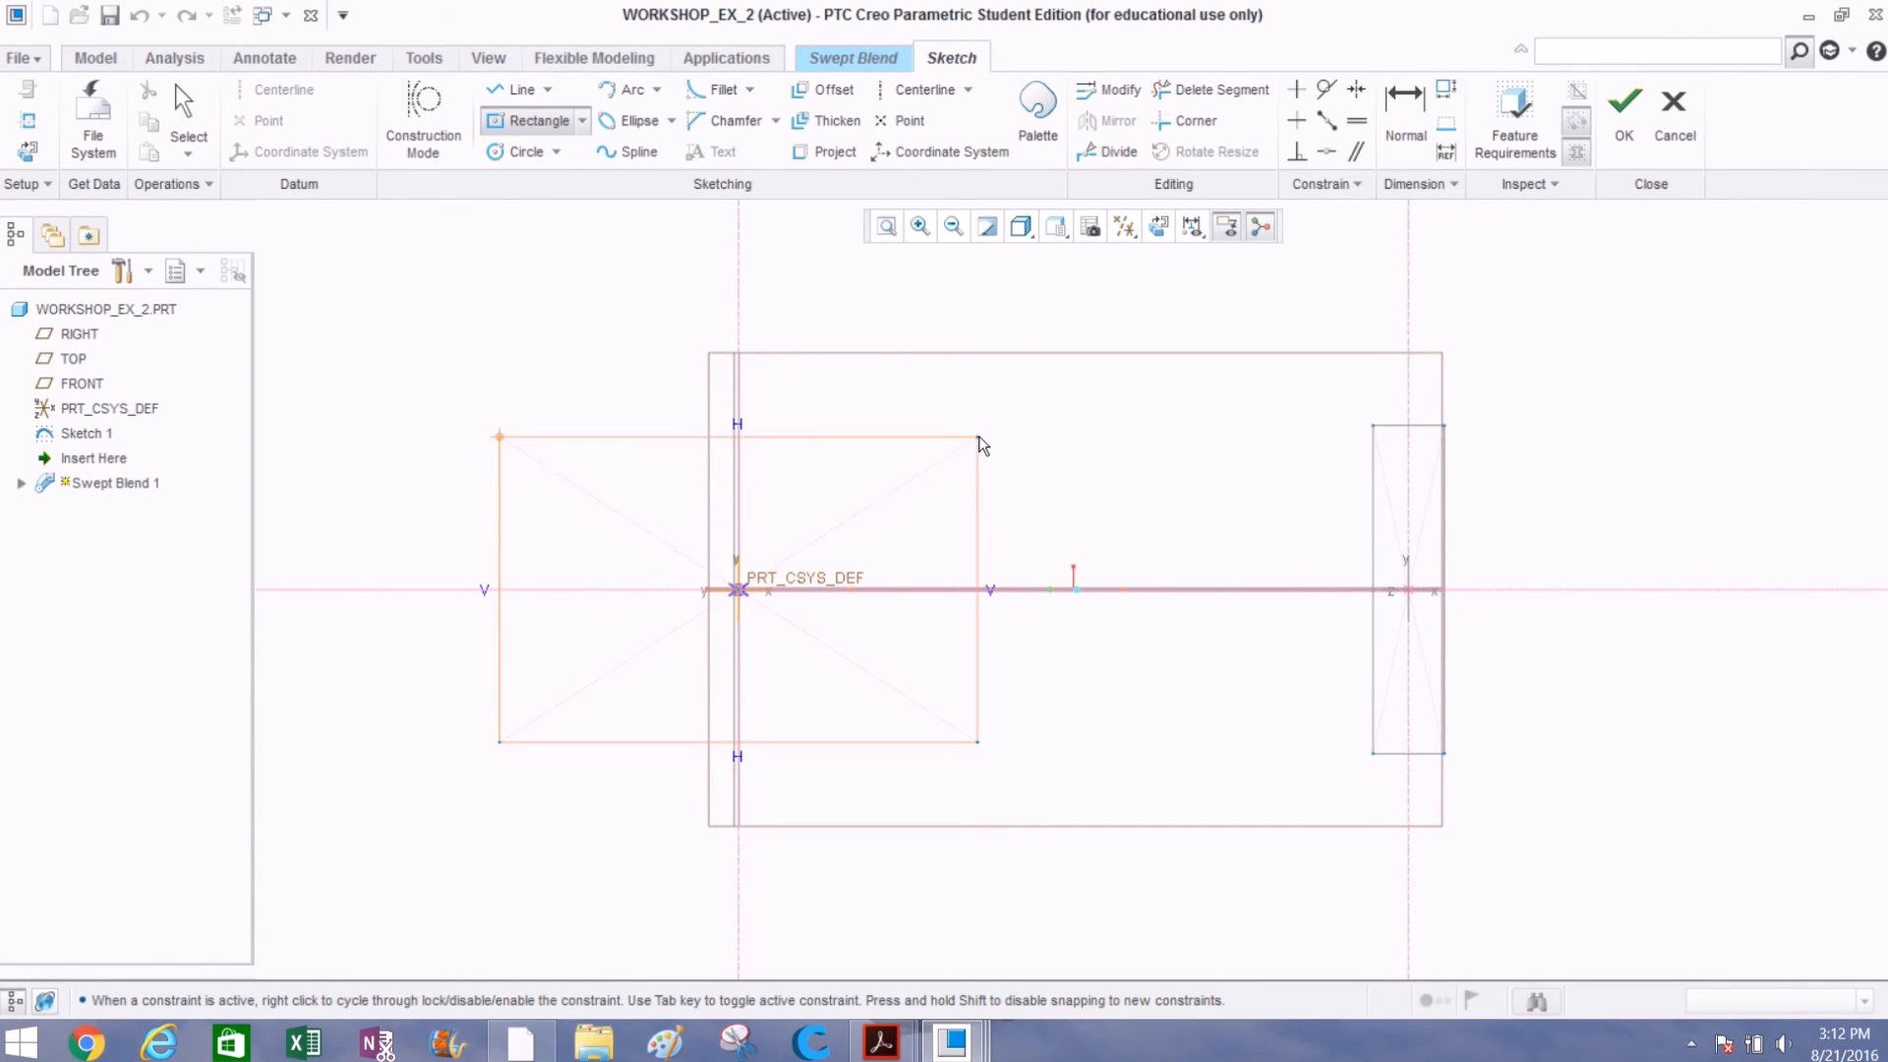
{"action": "left_click", "coordinate": [979, 502]}
{"action": "middle_click", "coordinate": [979, 501]}
{"action": "middle_click_drag", "start_coordinate": [1078, 478], "coordinate": [1061, 566]}
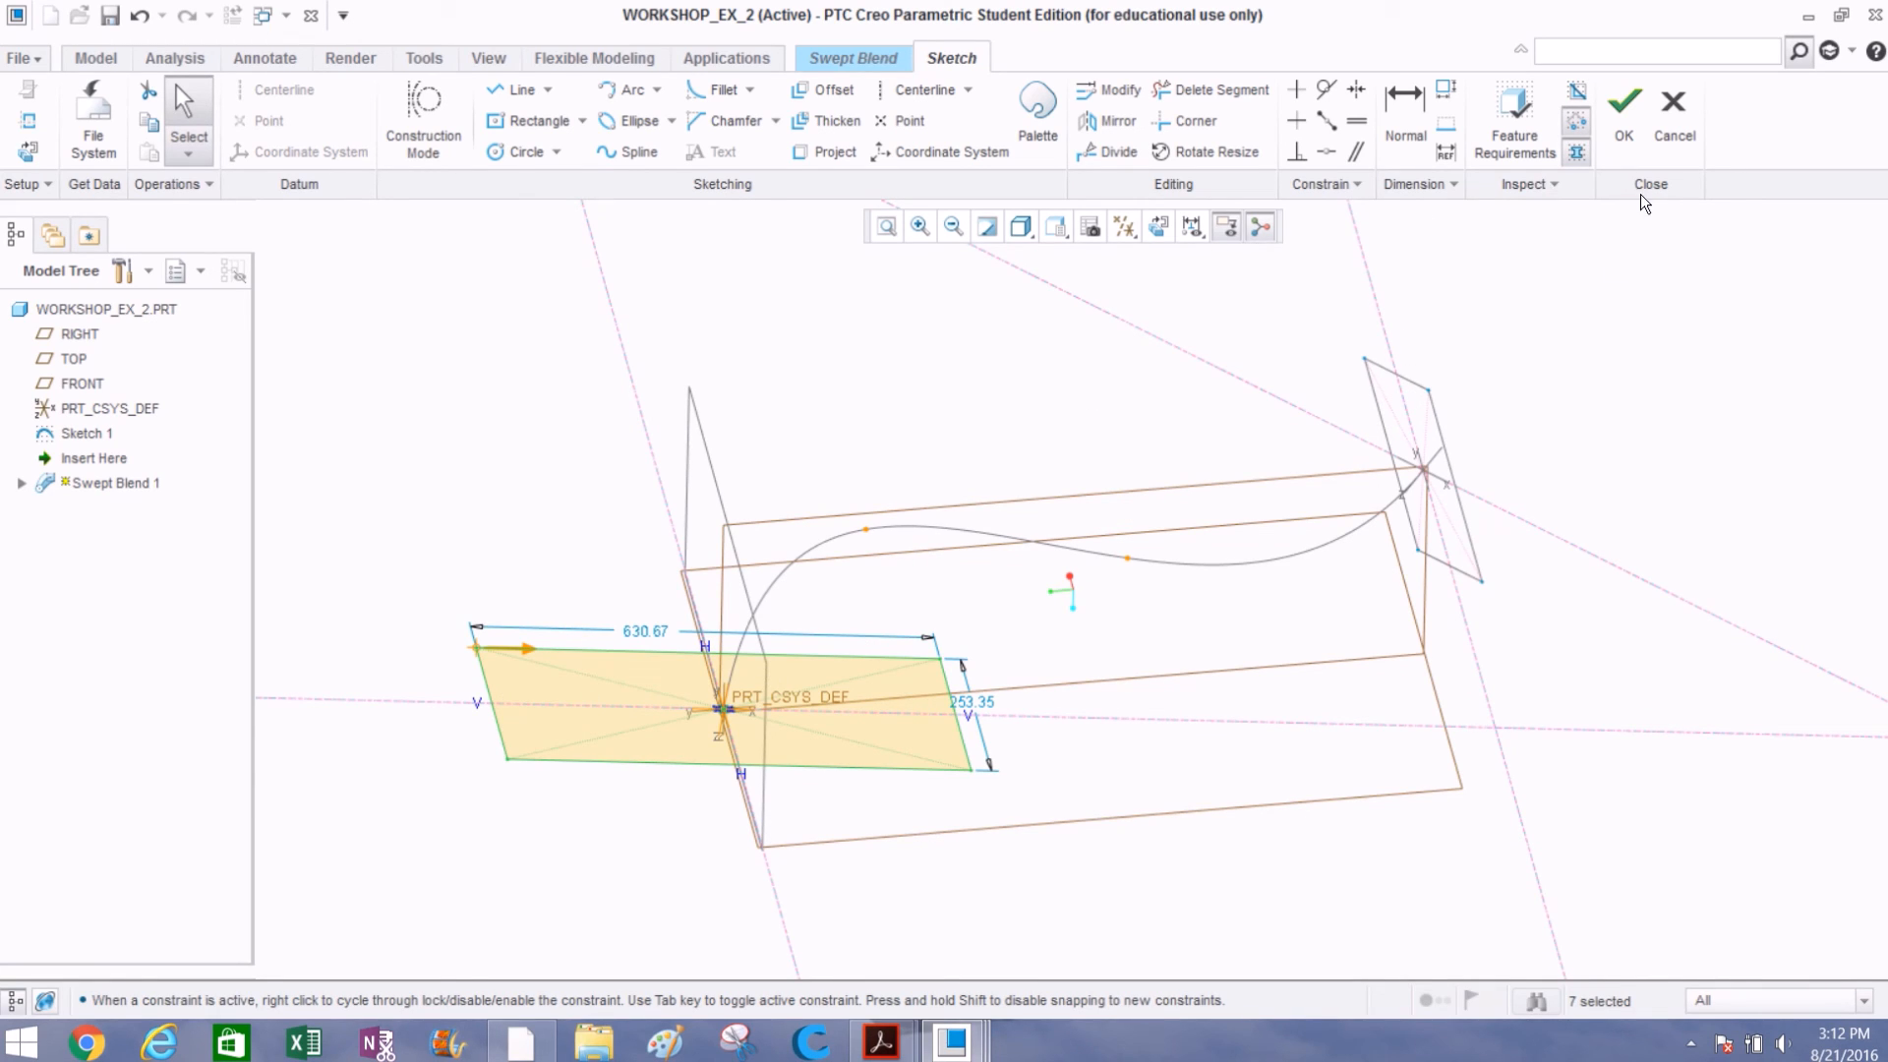
{"action": "left_click", "coordinate": [1634, 108]}
Step: Check the previewed blend between the two sections from several sides and complete the solid swept blend
{"action": "middle_click_drag", "start_coordinate": [894, 505], "coordinate": [1259, 459]}
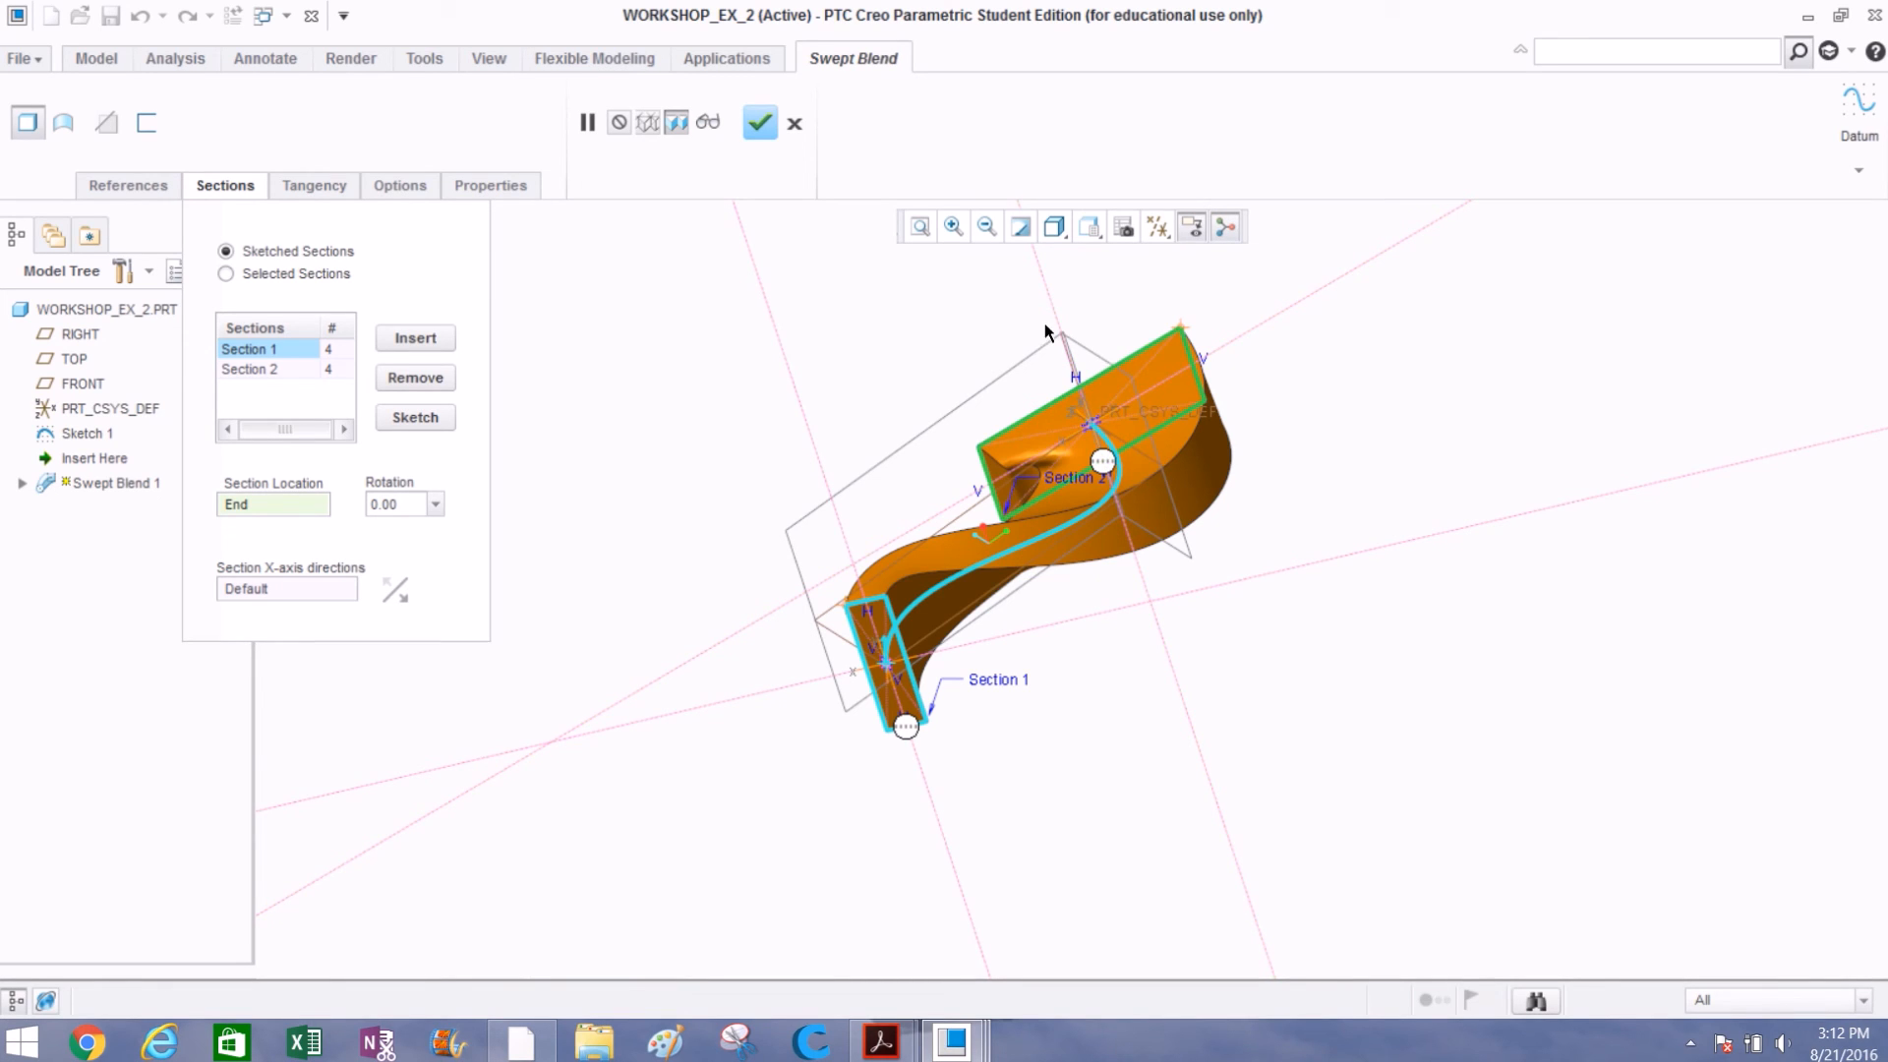
{"action": "middle_click_drag", "start_coordinate": [1049, 341], "coordinate": [1091, 379]}
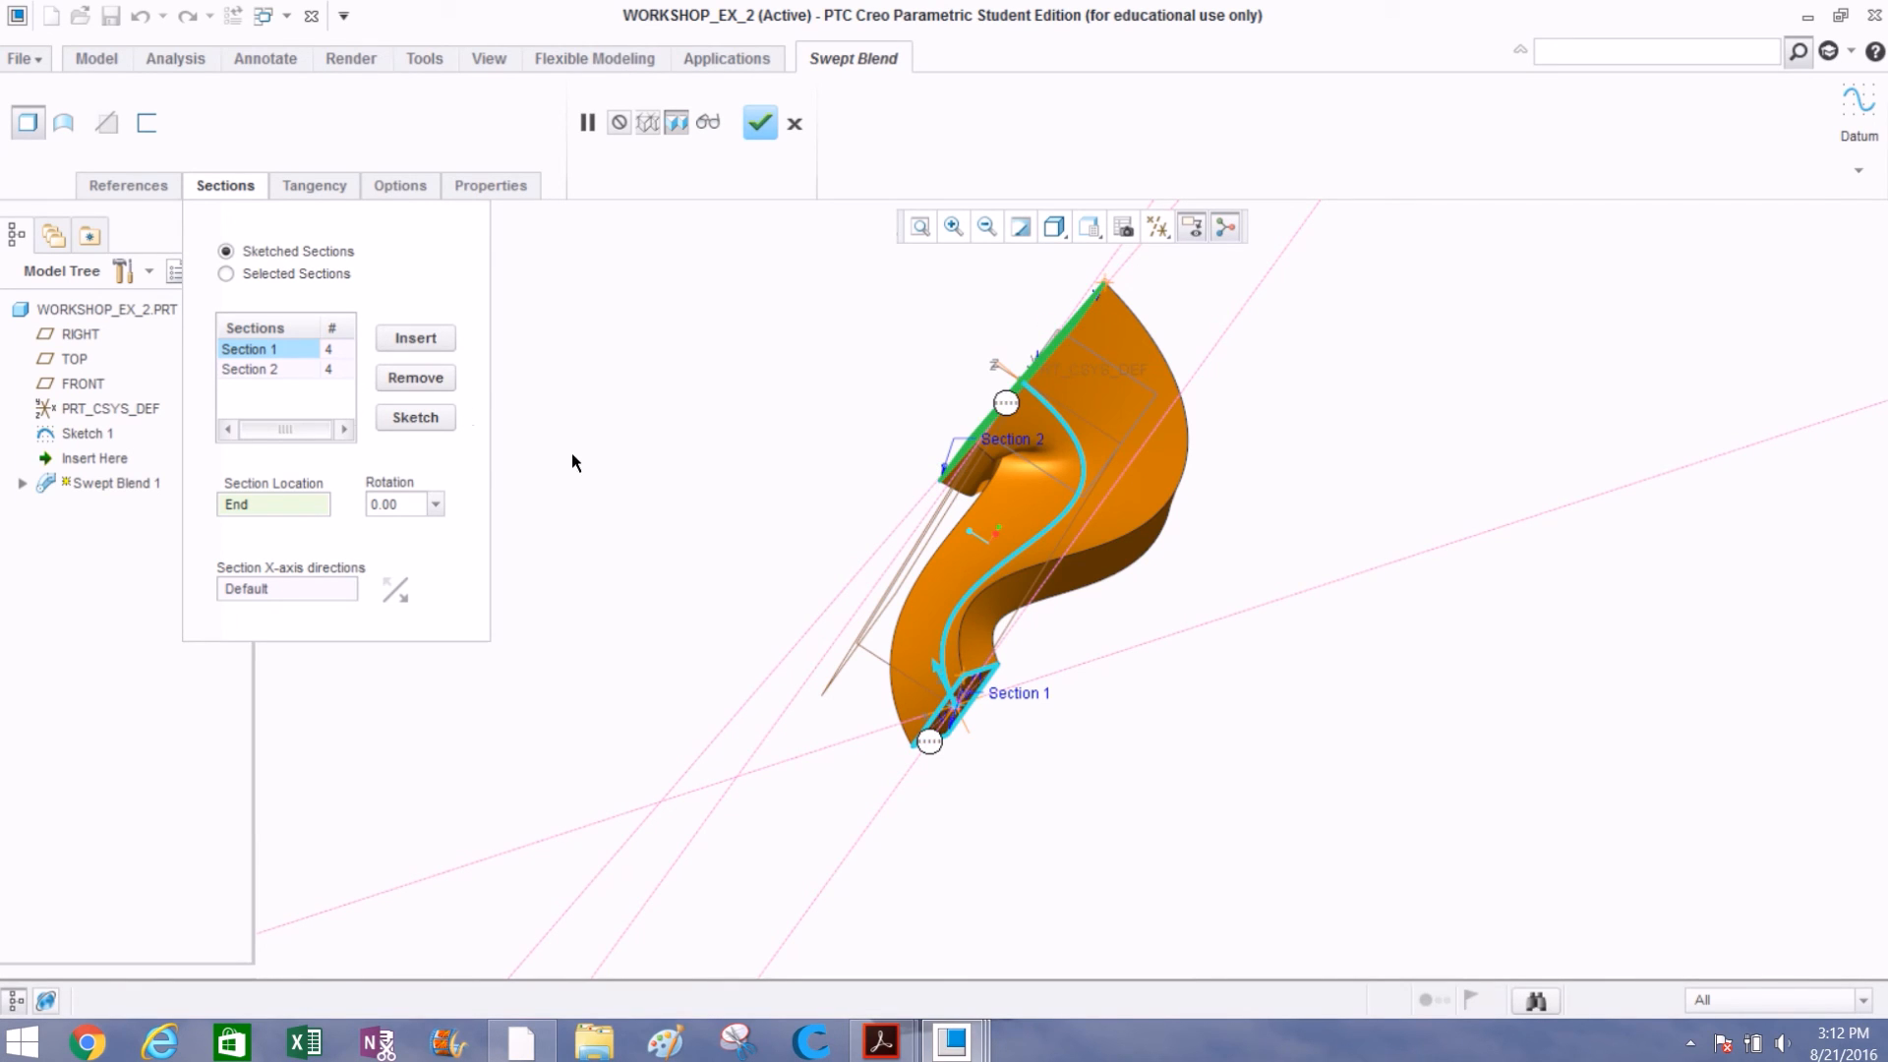
{"action": "middle_click_drag", "start_coordinate": [695, 441], "coordinate": [771, 453]}
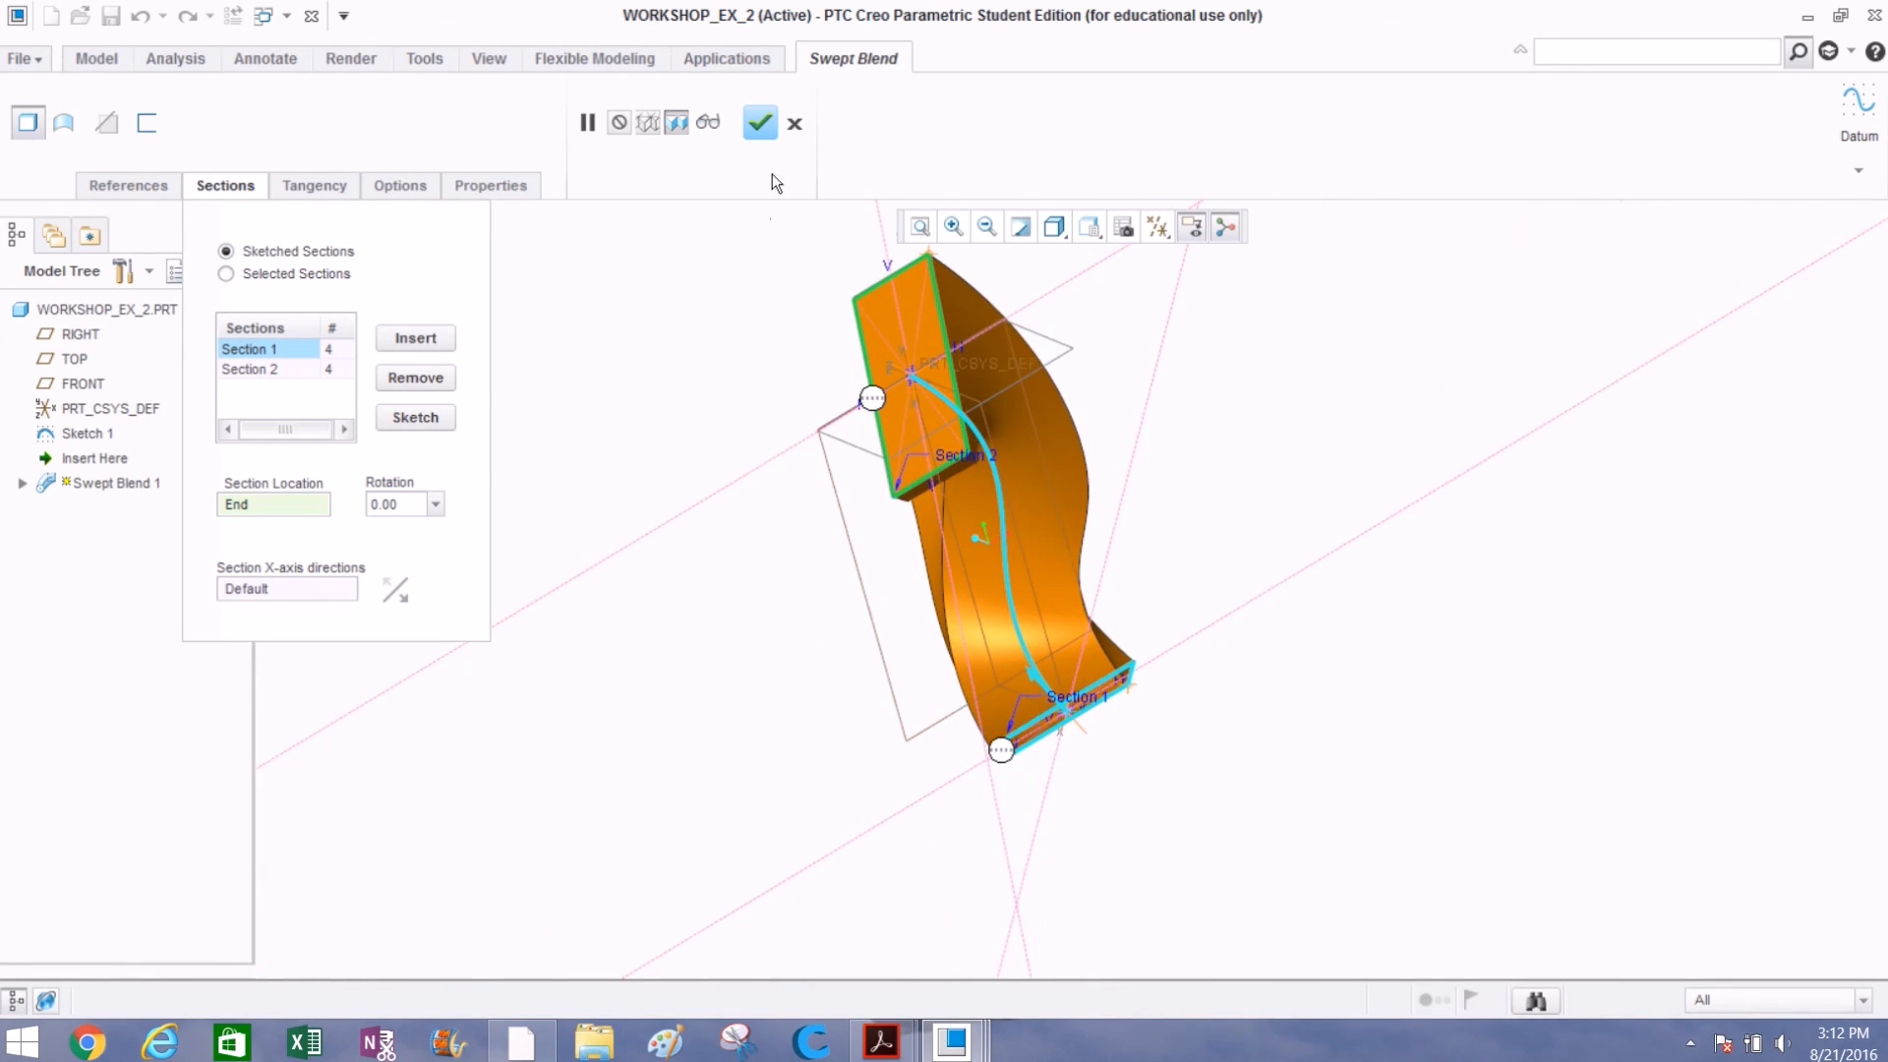
{"action": "left_click", "coordinate": [761, 122]}
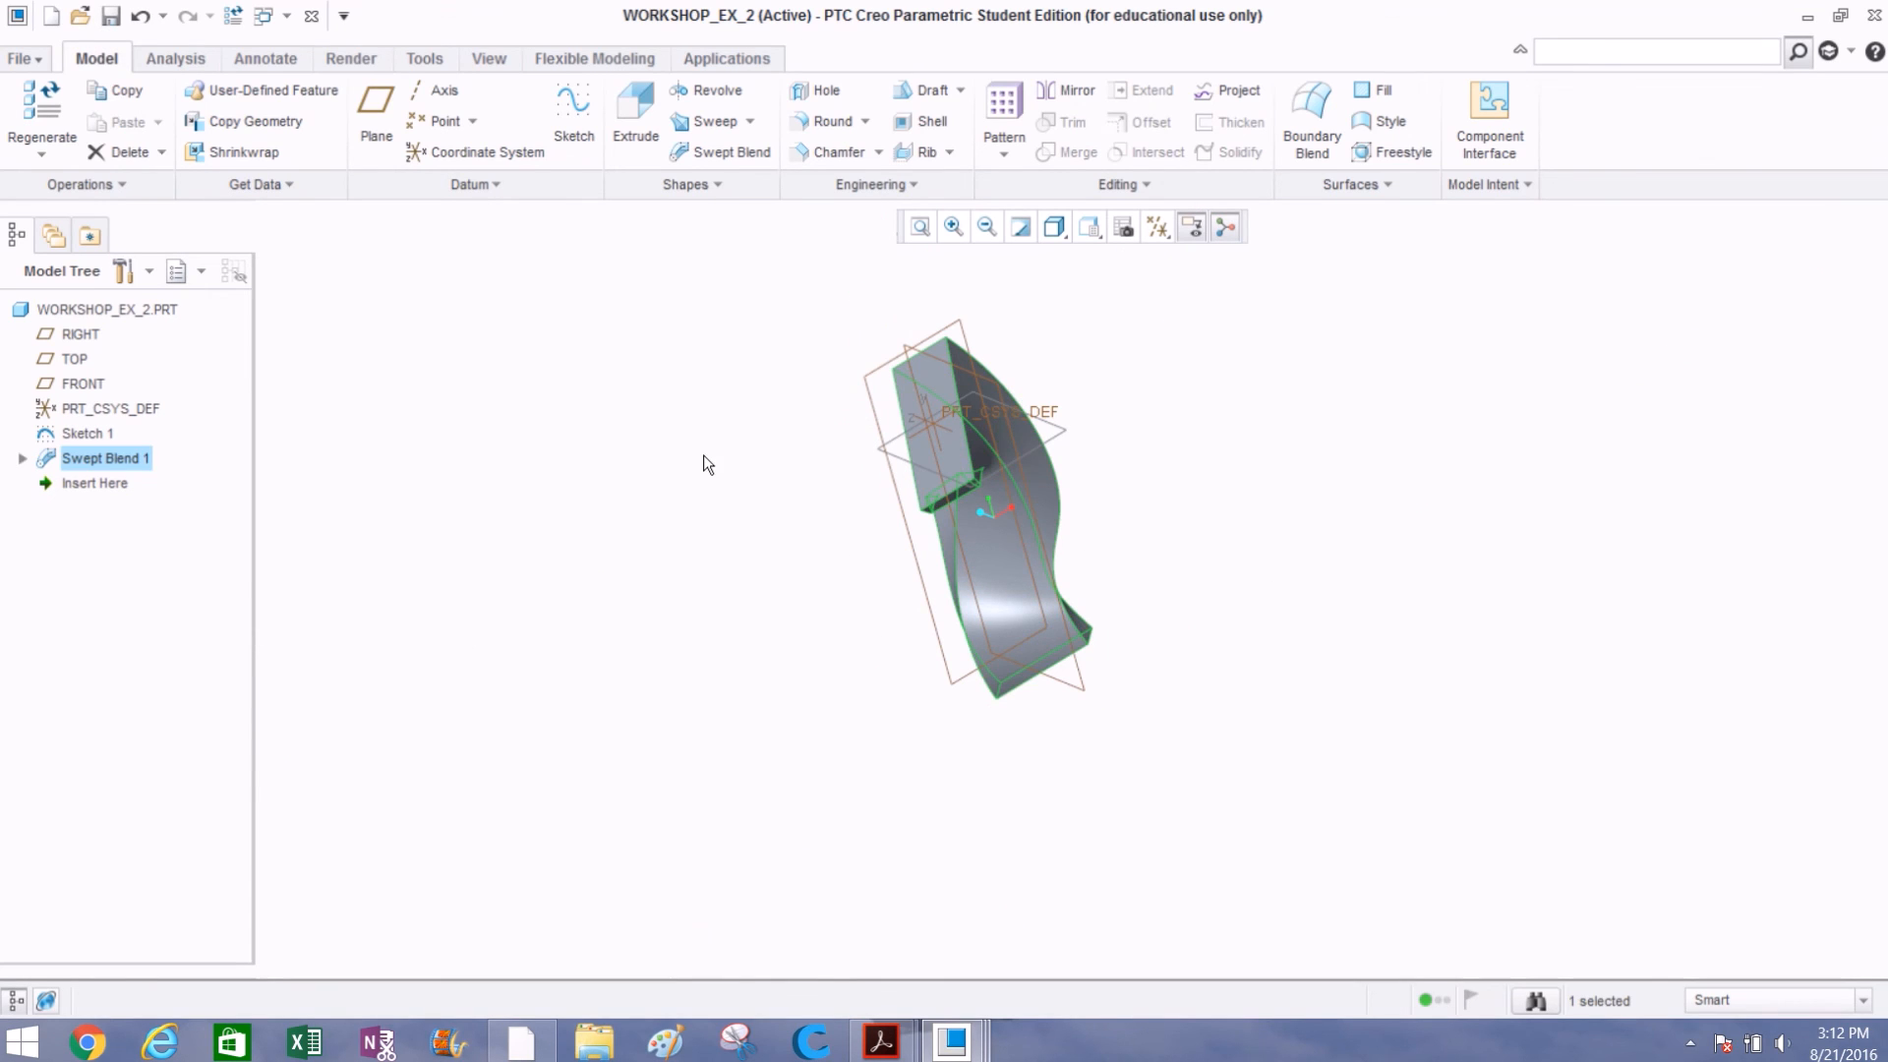
Step: Hide all datum axes, points, coordinate systems and planes, and inspect the swept blend's shape up close
{"action": "mouse_move", "coordinate": [940, 721]}
{"action": "middle_mouse_down"}
{"action": "mouse_move", "coordinate": [818, 578]}
{"action": "mouse_move", "coordinate": [919, 658]}
{"action": "mouse_move", "coordinate": [973, 725]}
{"action": "mouse_move", "coordinate": [983, 776]}
{"action": "middle_mouse_up"}
{"action": "middle_click_drag", "start_coordinate": [1056, 556], "coordinate": [1084, 323]}
{"action": "left_click", "coordinate": [1192, 225]}
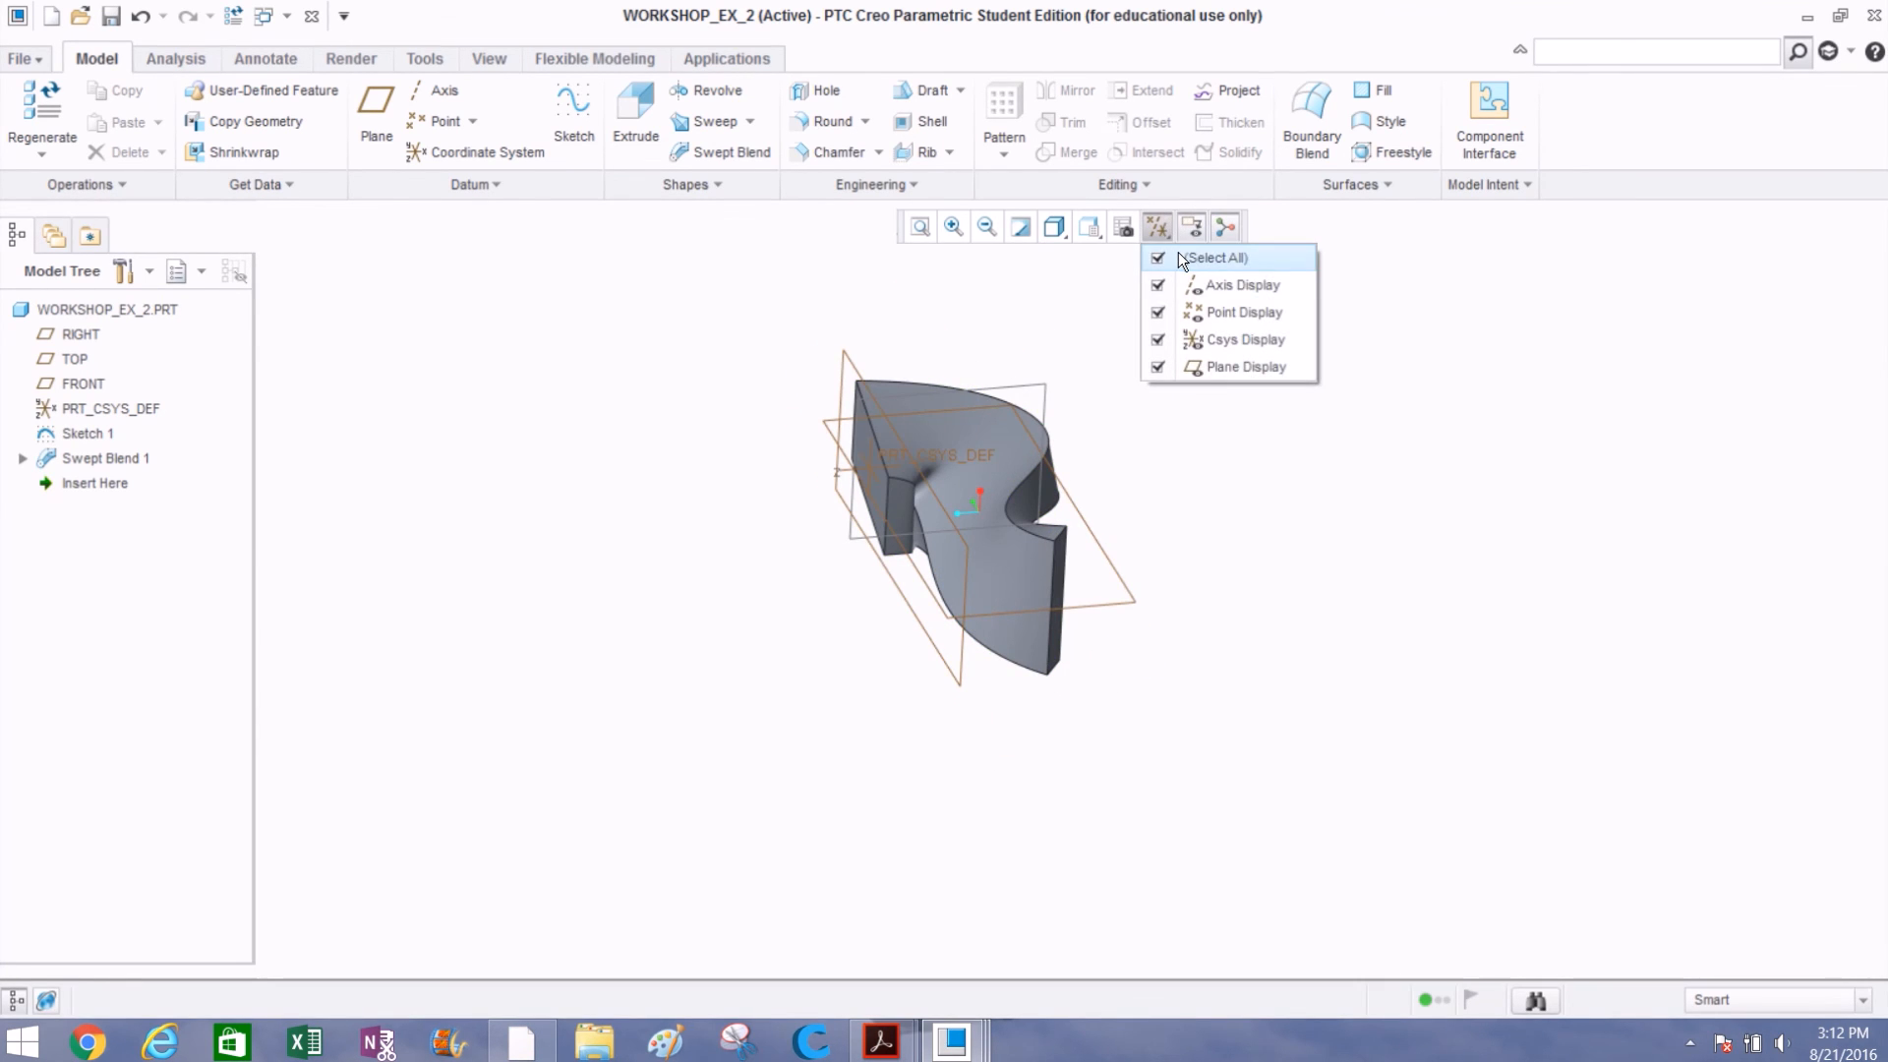
{"action": "left_click", "coordinate": [1181, 254]}
{"action": "mouse_move", "coordinate": [856, 581]}
{"action": "middle_mouse_down"}
{"action": "mouse_move", "coordinate": [817, 569]}
{"action": "mouse_move", "coordinate": [858, 580]}
{"action": "mouse_move", "coordinate": [843, 594]}
{"action": "mouse_move", "coordinate": [911, 515]}
{"action": "mouse_move", "coordinate": [876, 535]}
{"action": "mouse_move", "coordinate": [889, 470]}
{"action": "mouse_move", "coordinate": [923, 510]}
{"action": "middle_mouse_up"}
{"action": "scroll", "coordinate": [915, 514], "scroll_direction": "down", "scroll_amount": 5}
{"action": "scroll", "coordinate": [942, 537], "scroll_direction": "up", "scroll_amount": 2}
{"action": "mouse_move", "coordinate": [943, 537]}
{"action": "middle_mouse_down"}
{"action": "mouse_move", "coordinate": [891, 533]}
{"action": "mouse_move", "coordinate": [916, 490]}
{"action": "mouse_move", "coordinate": [955, 511]}
{"action": "middle_mouse_up"}
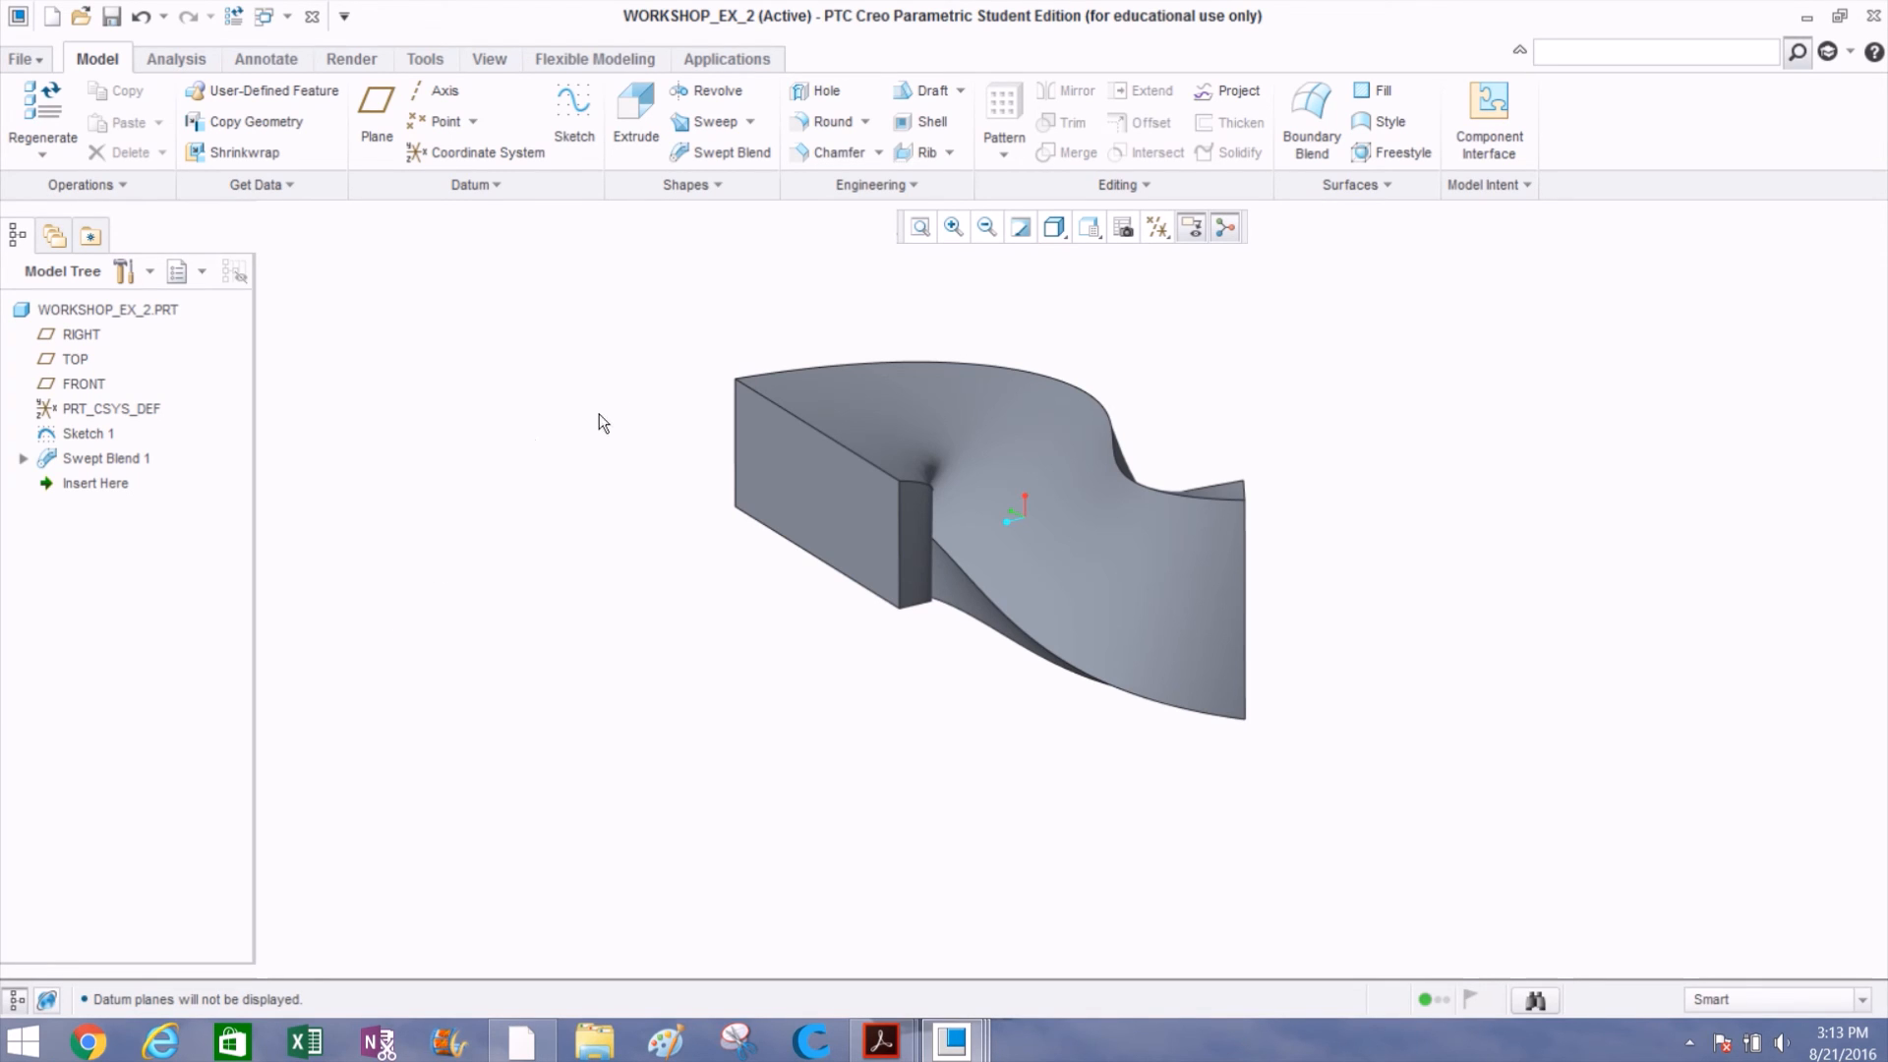
{"action": "left_click", "coordinate": [689, 193]}
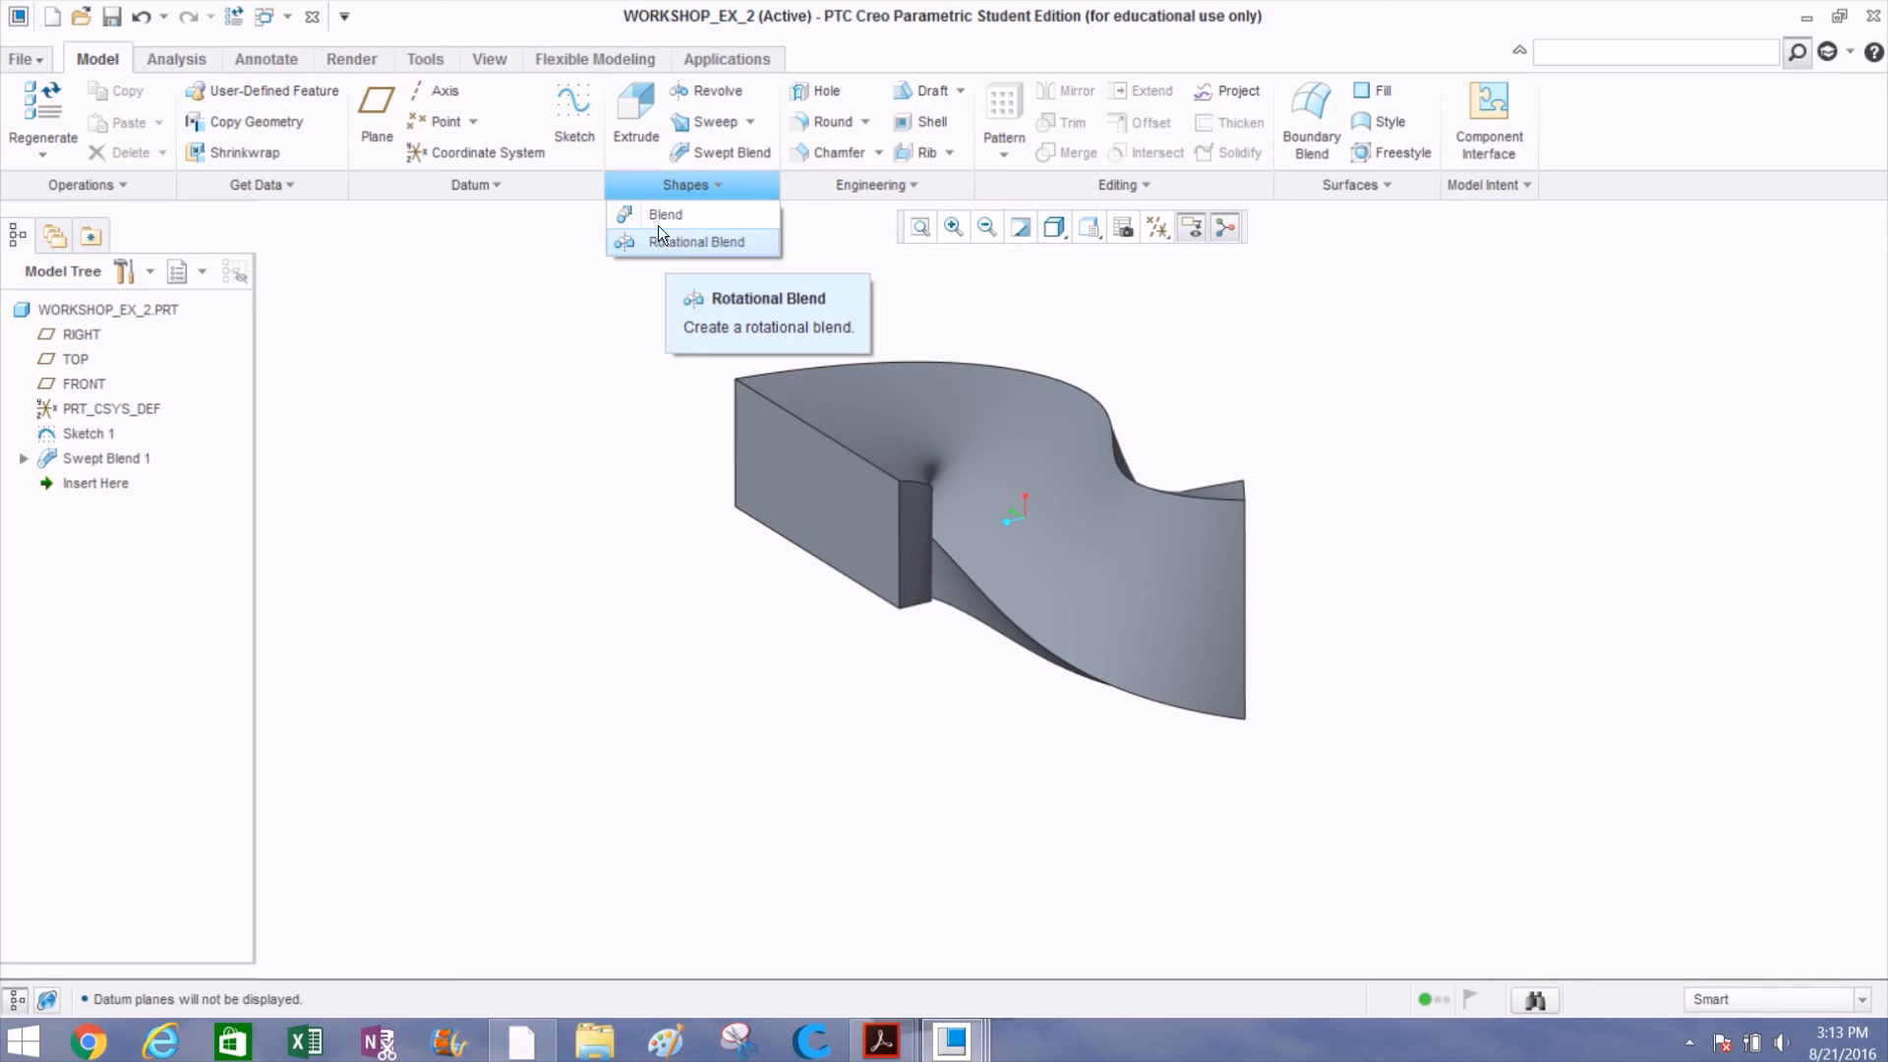
{"action": "left_click", "coordinate": [751, 122]}
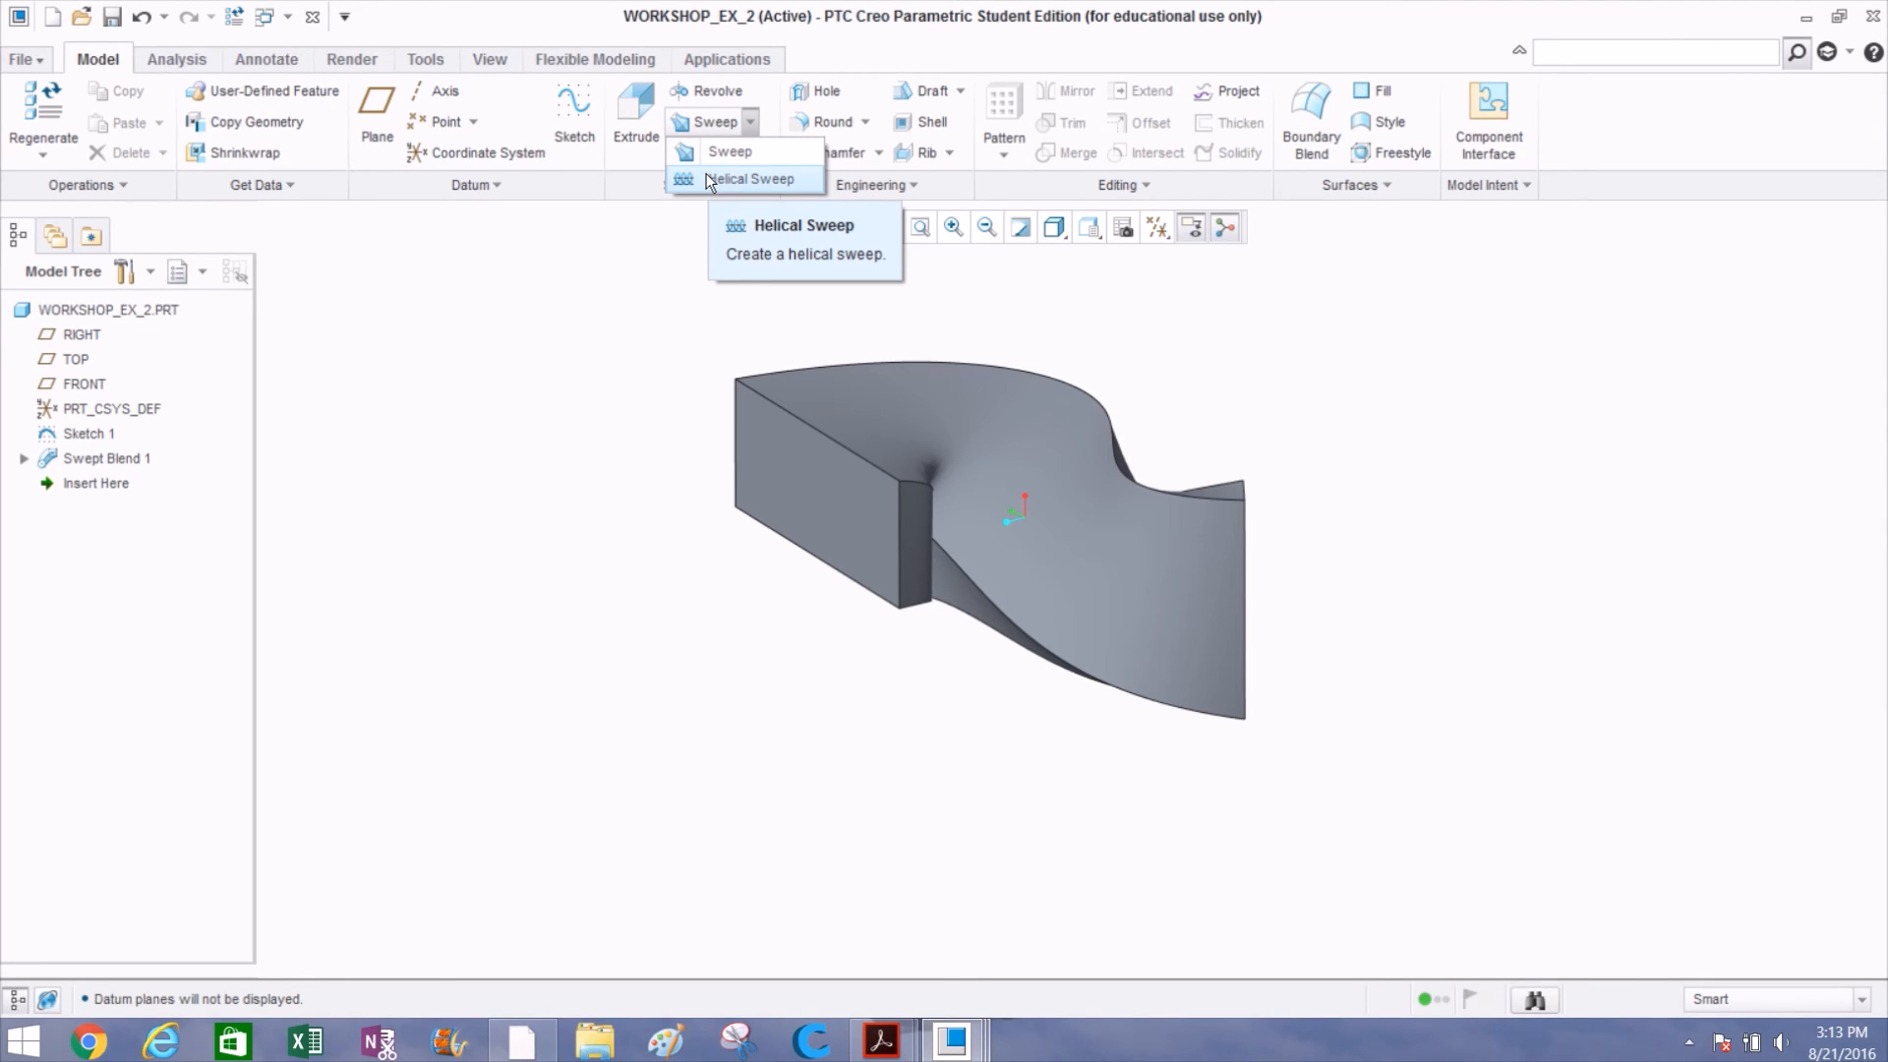
{"action": "left_click", "coordinate": [557, 292]}
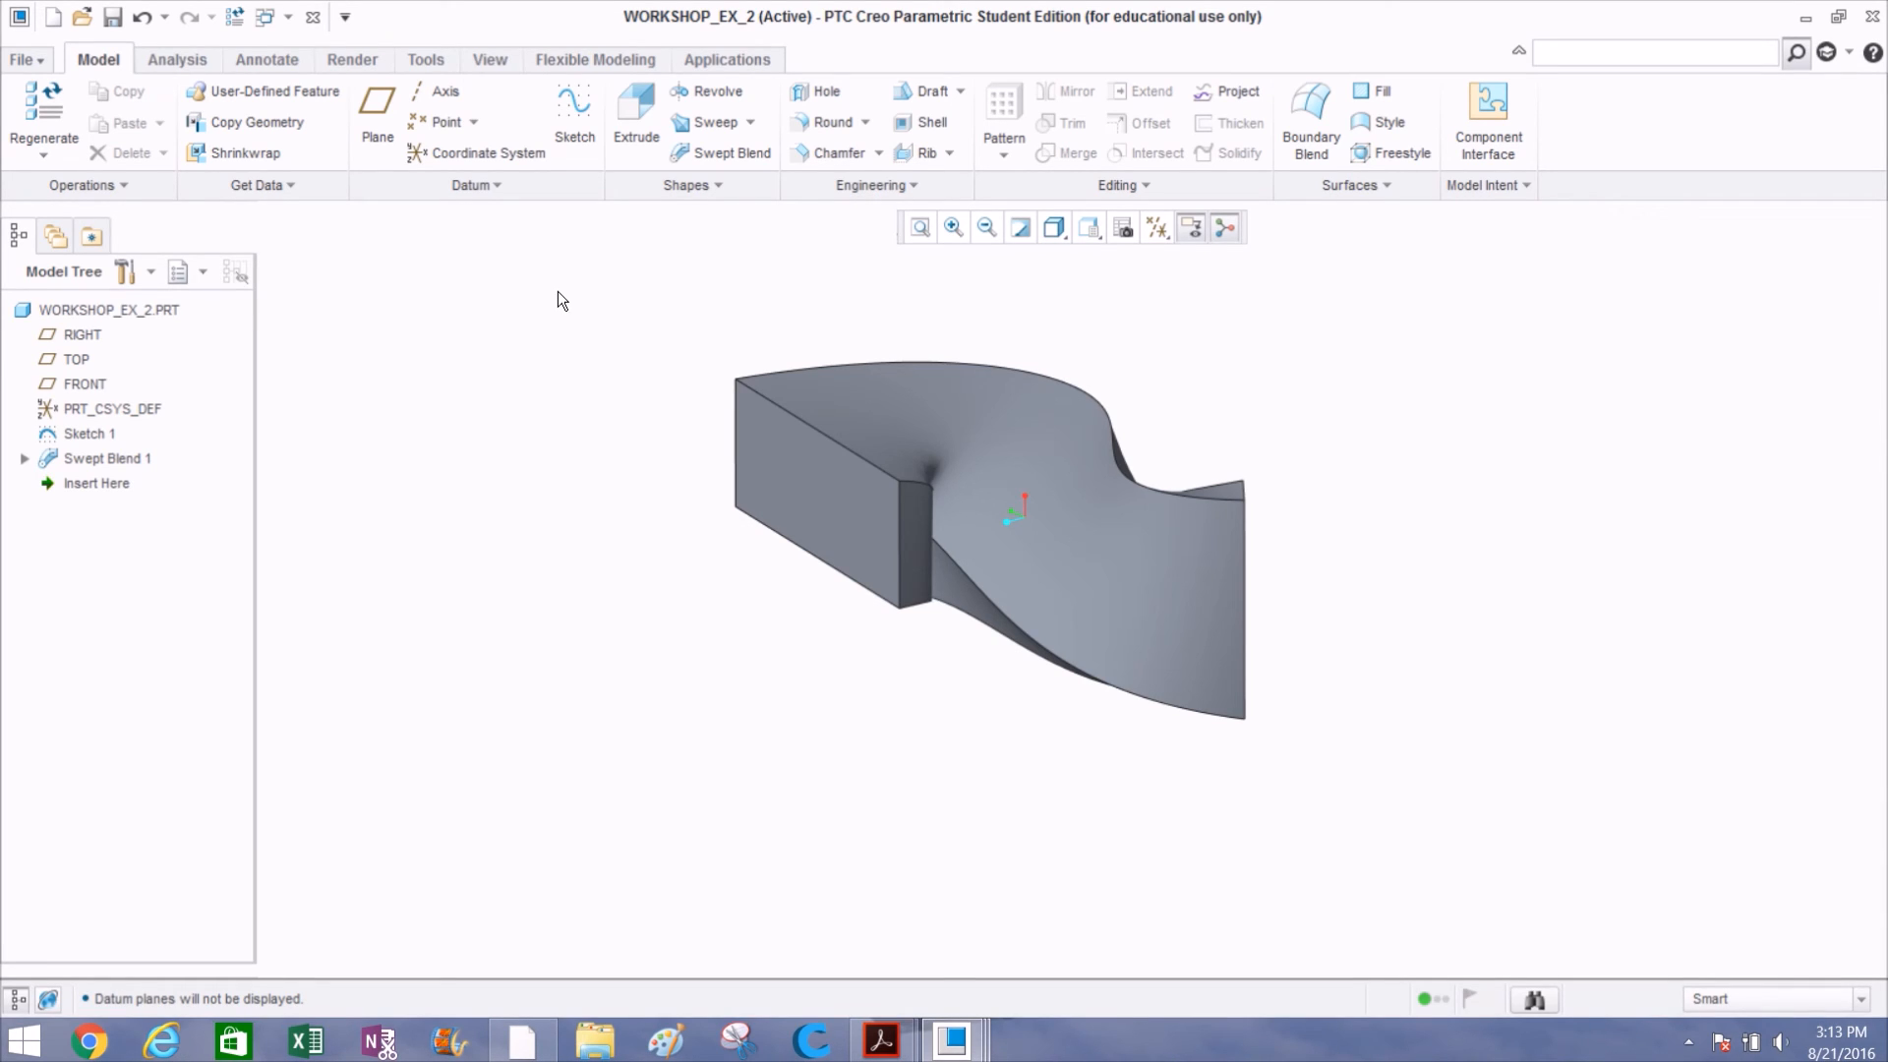
{"action": "middle_click_drag", "start_coordinate": [511, 454], "coordinate": [439, 462]}
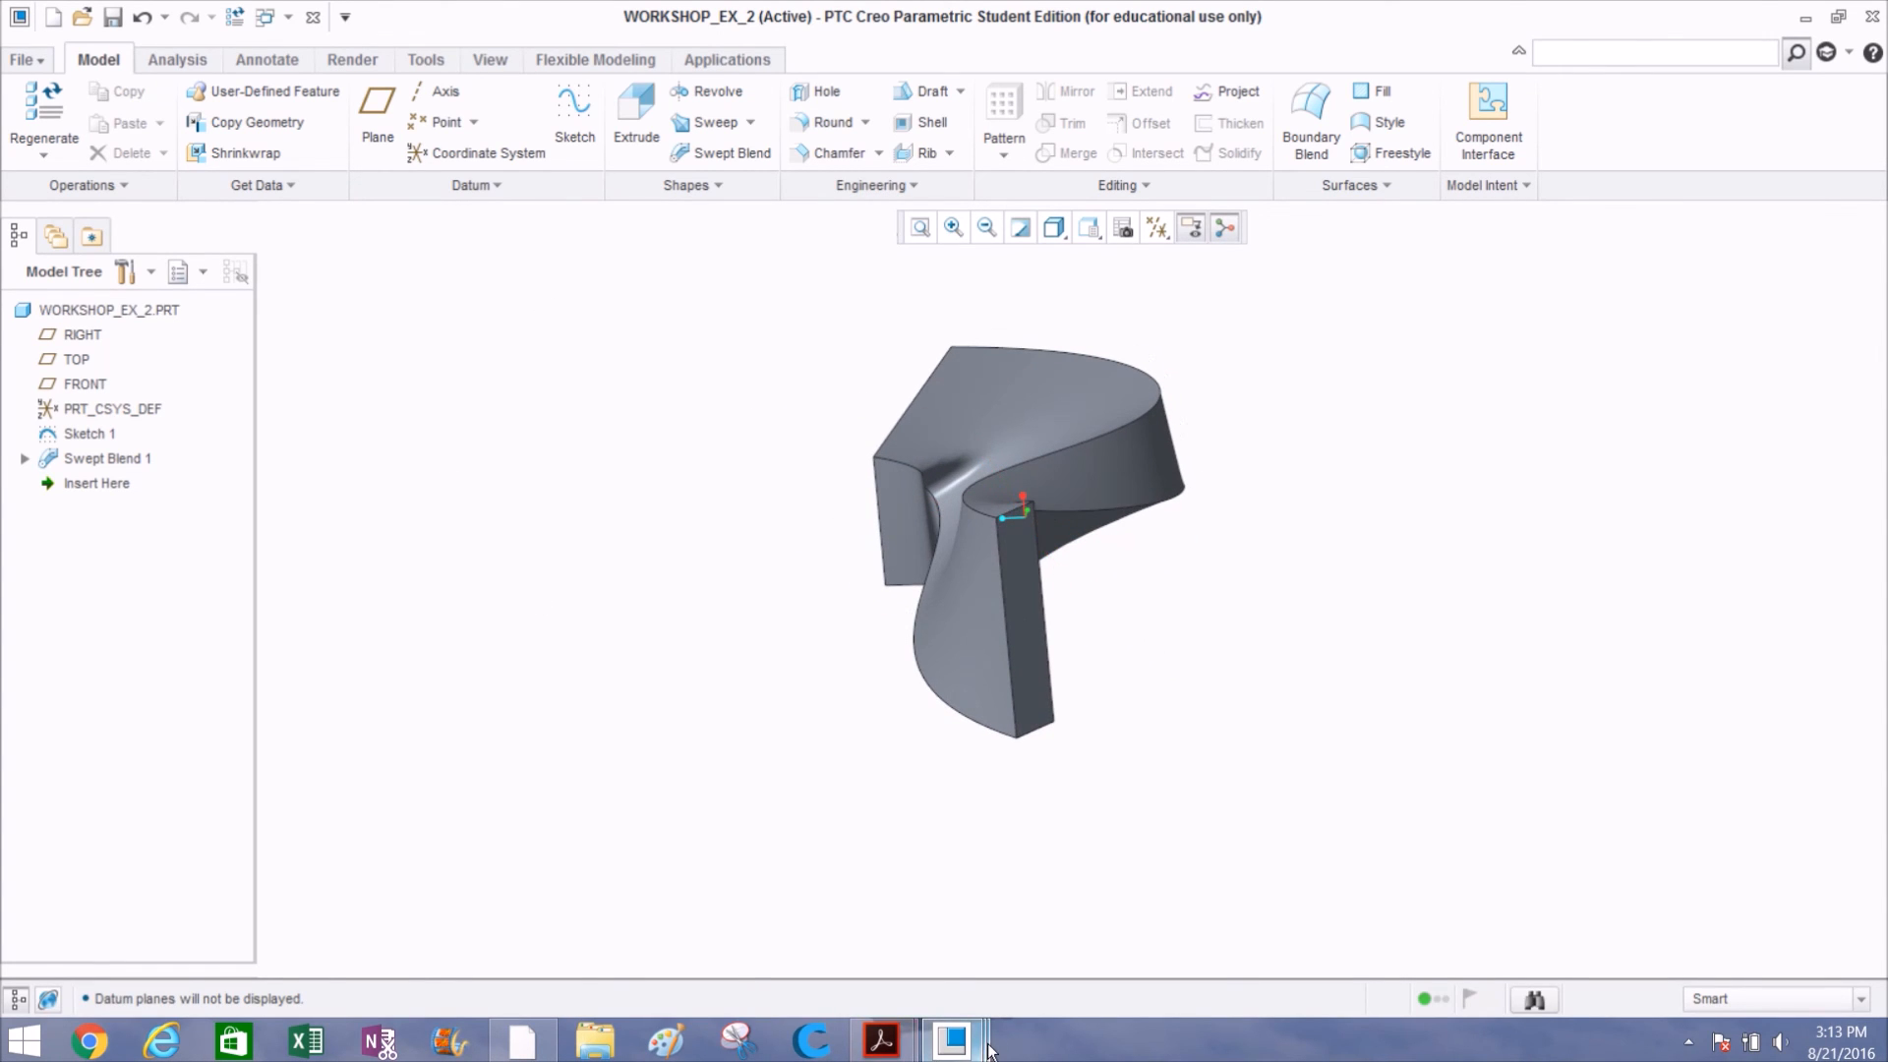
{"action": "left_click", "coordinate": [951, 1040]}
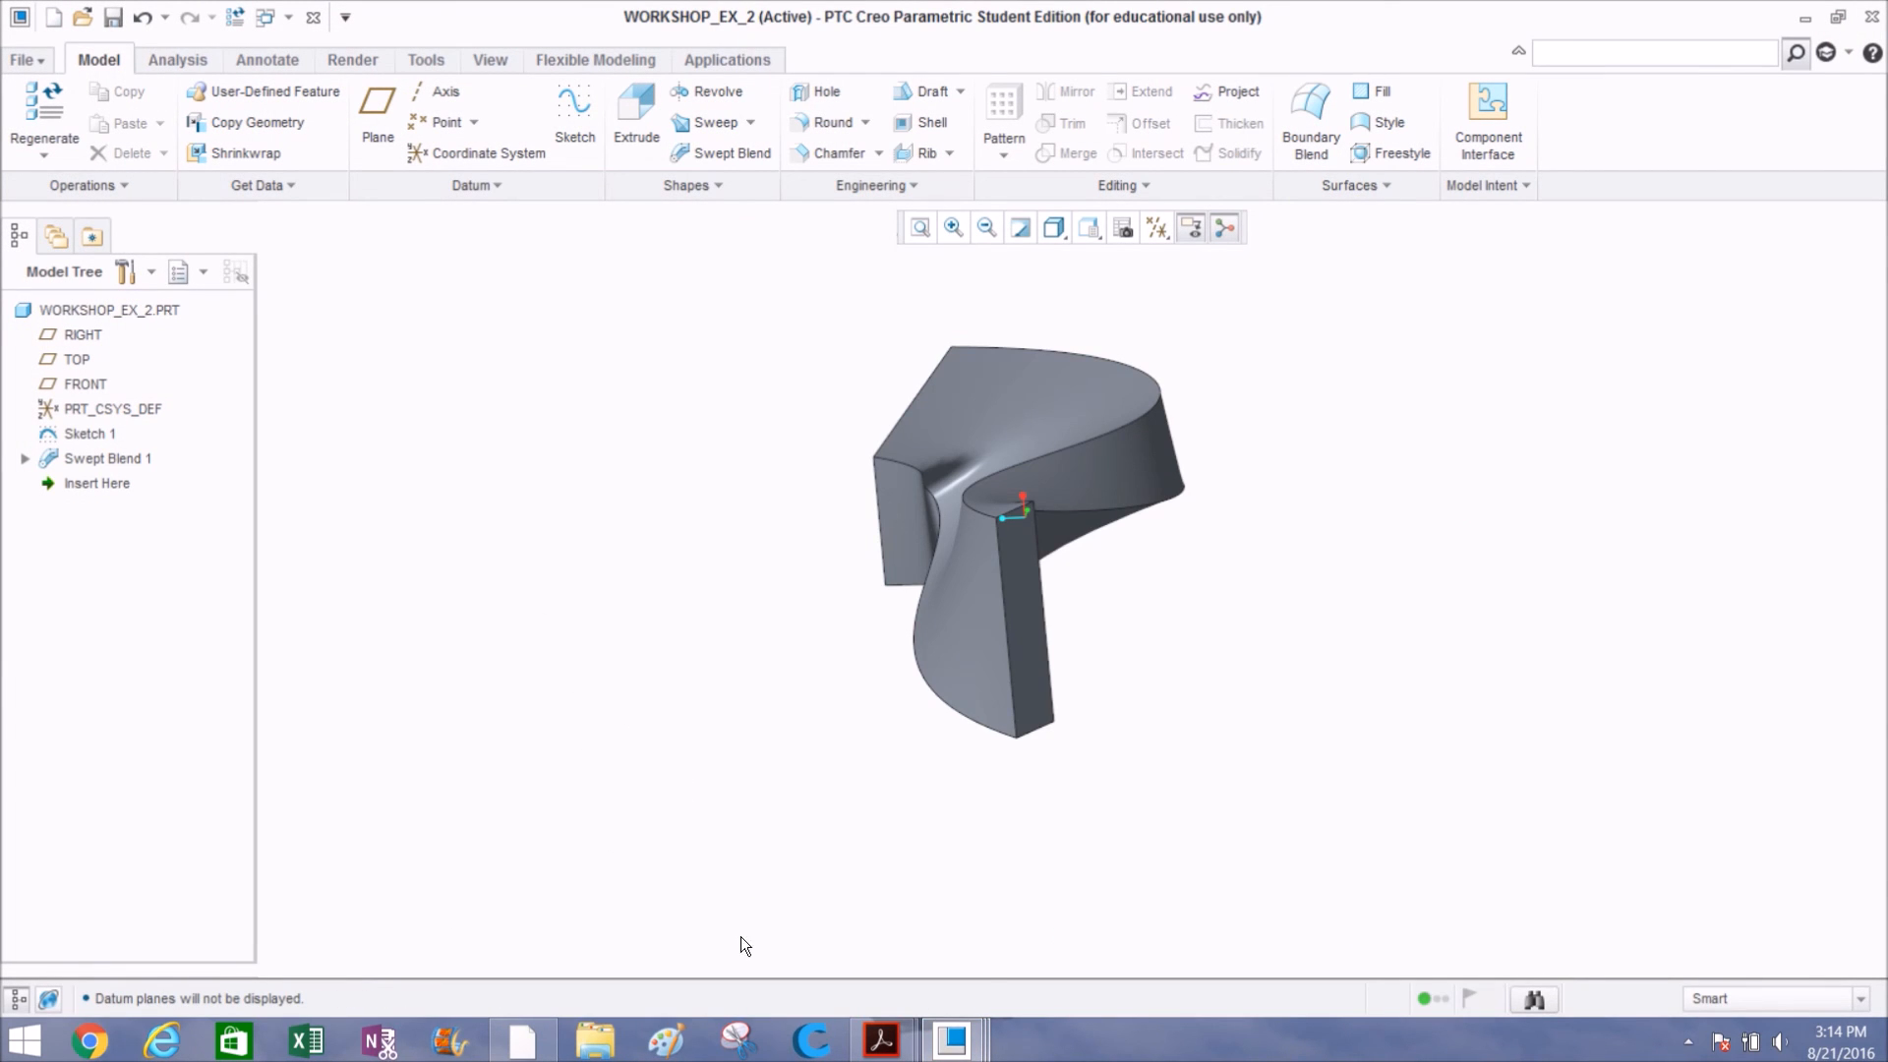
{"action": "left_click", "coordinate": [92, 1043]}
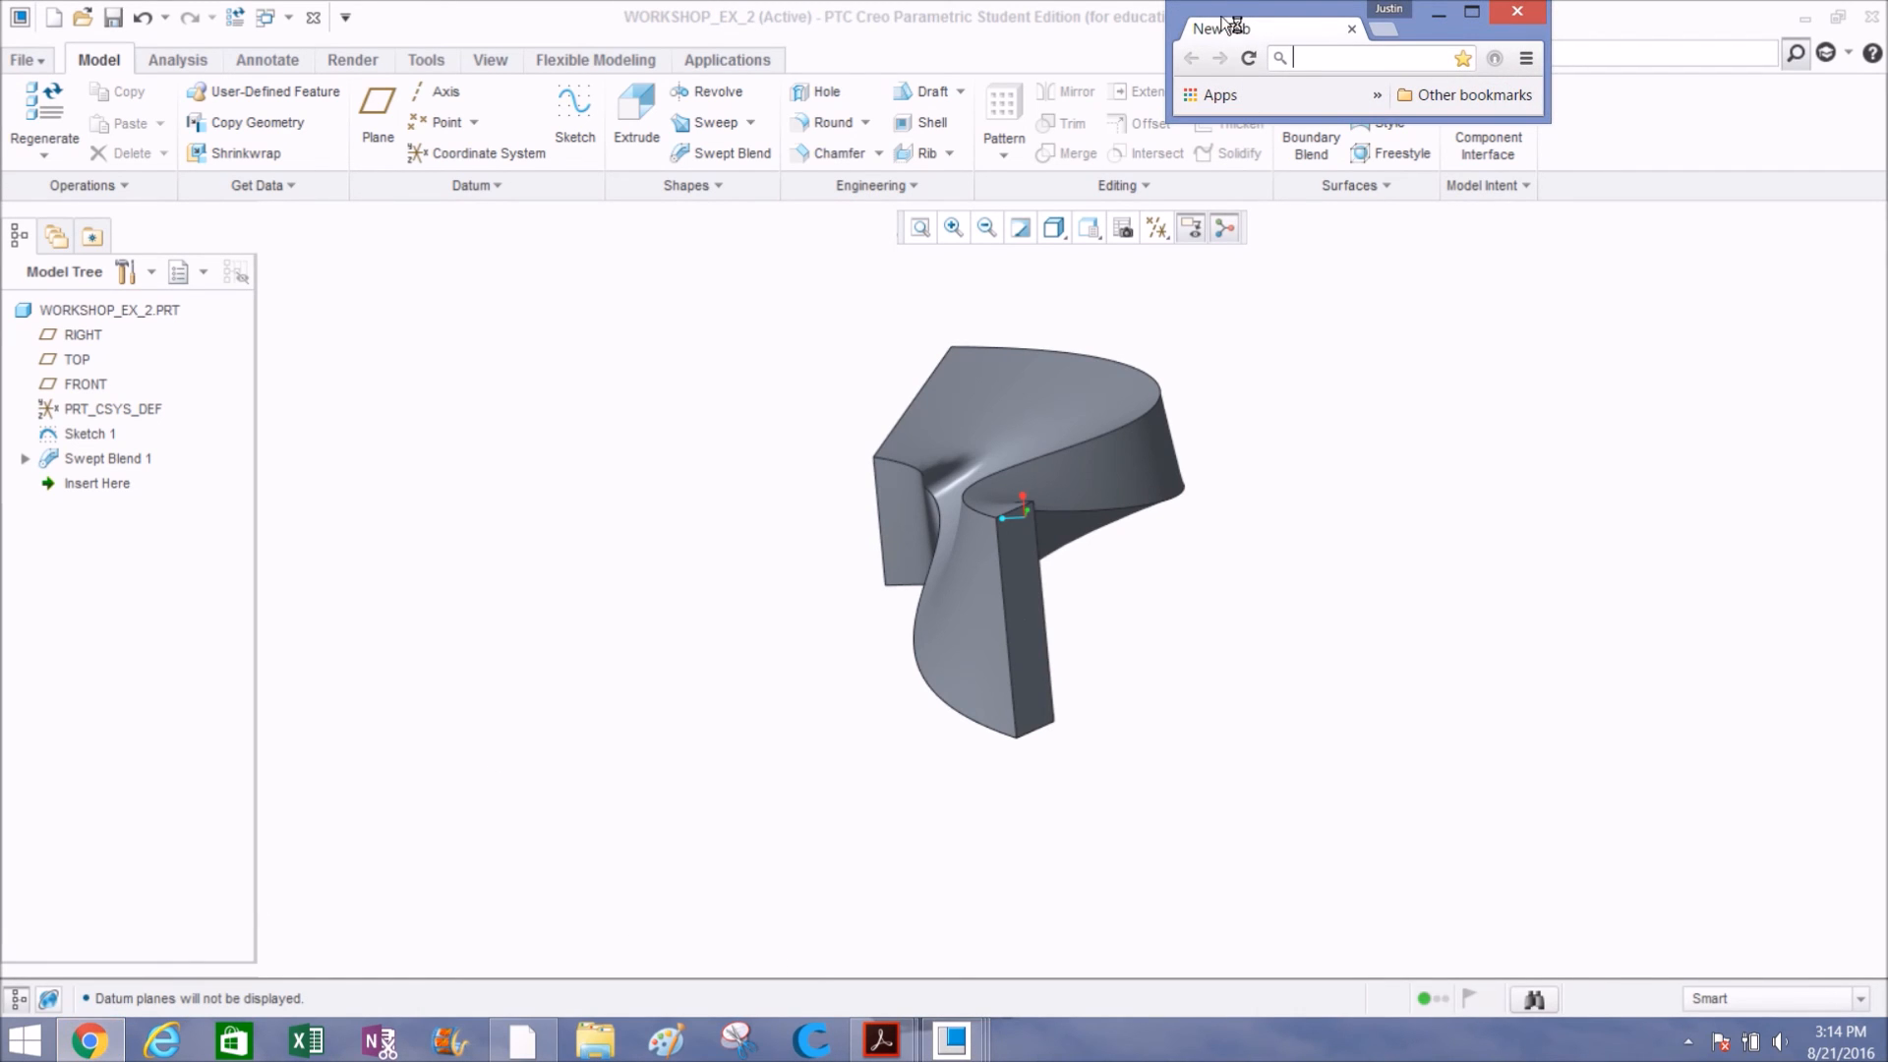
{"action": "left_click", "coordinate": [1701, 1053]}
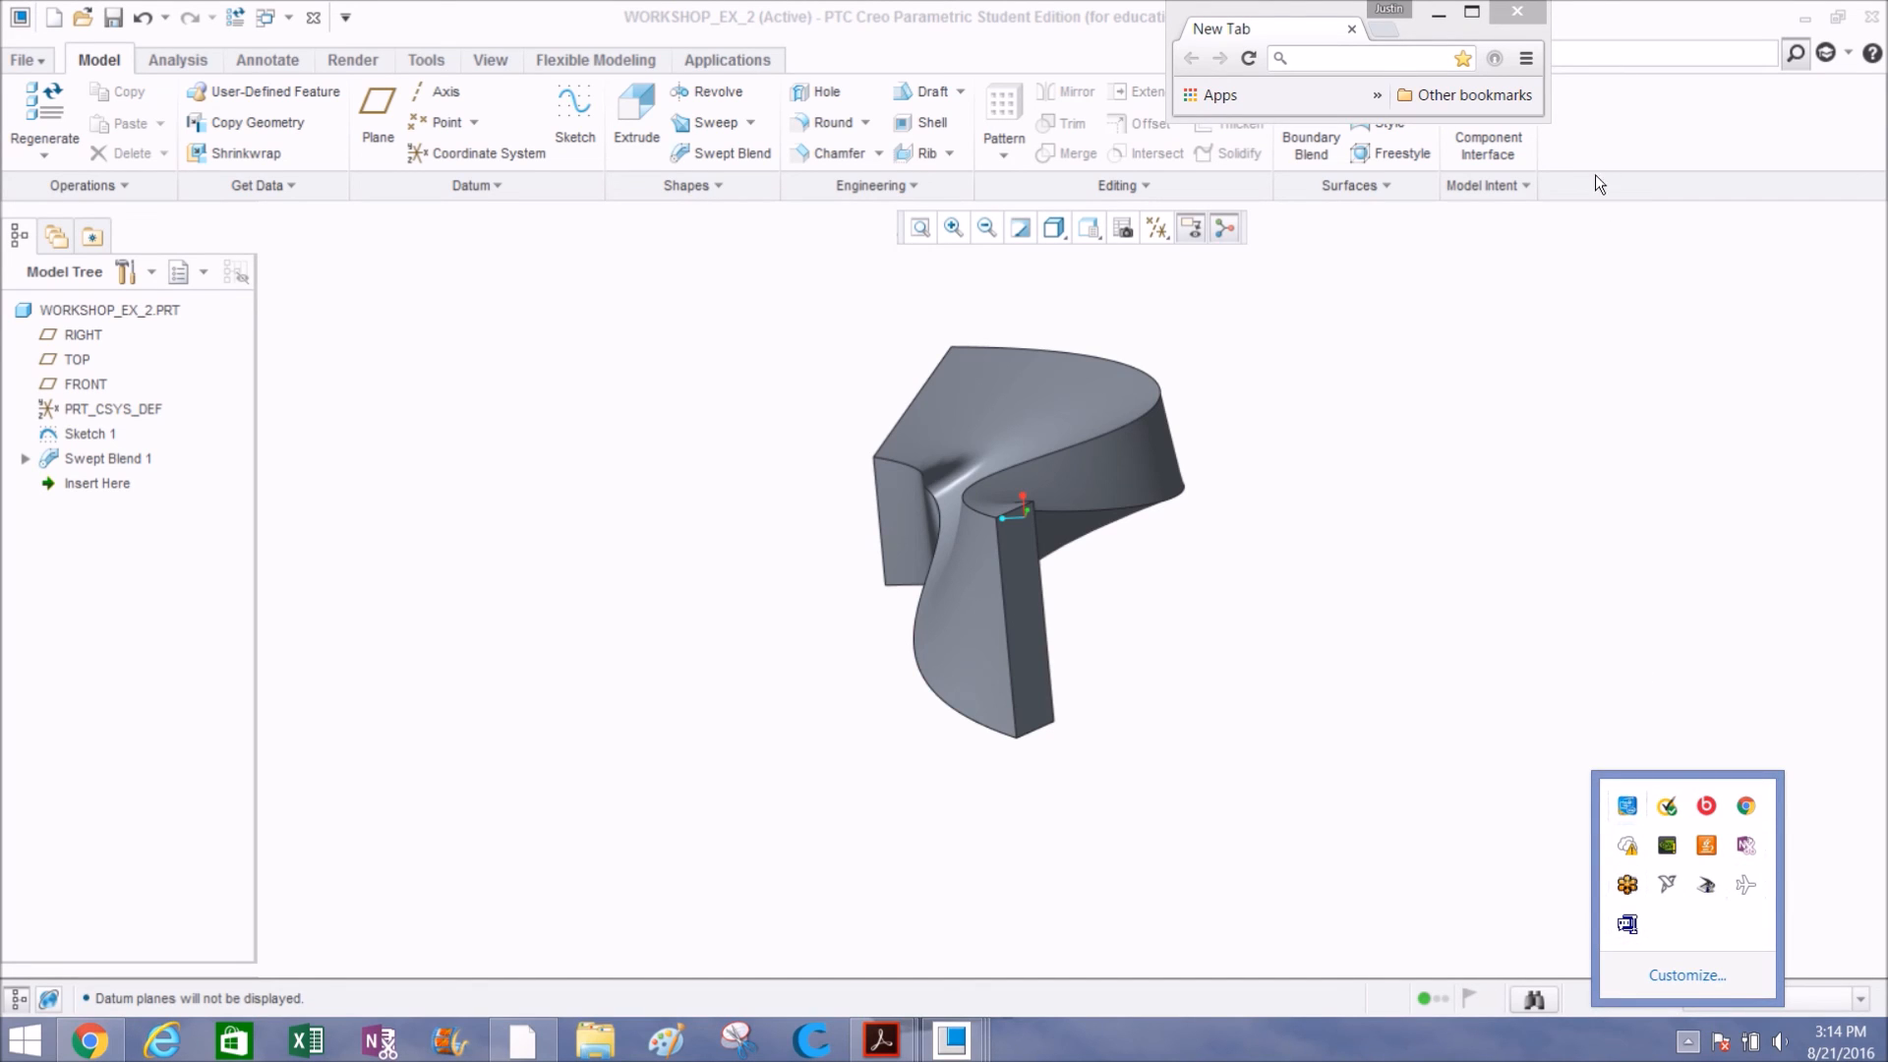
{"action": "left_click", "coordinate": [1556, 481]}
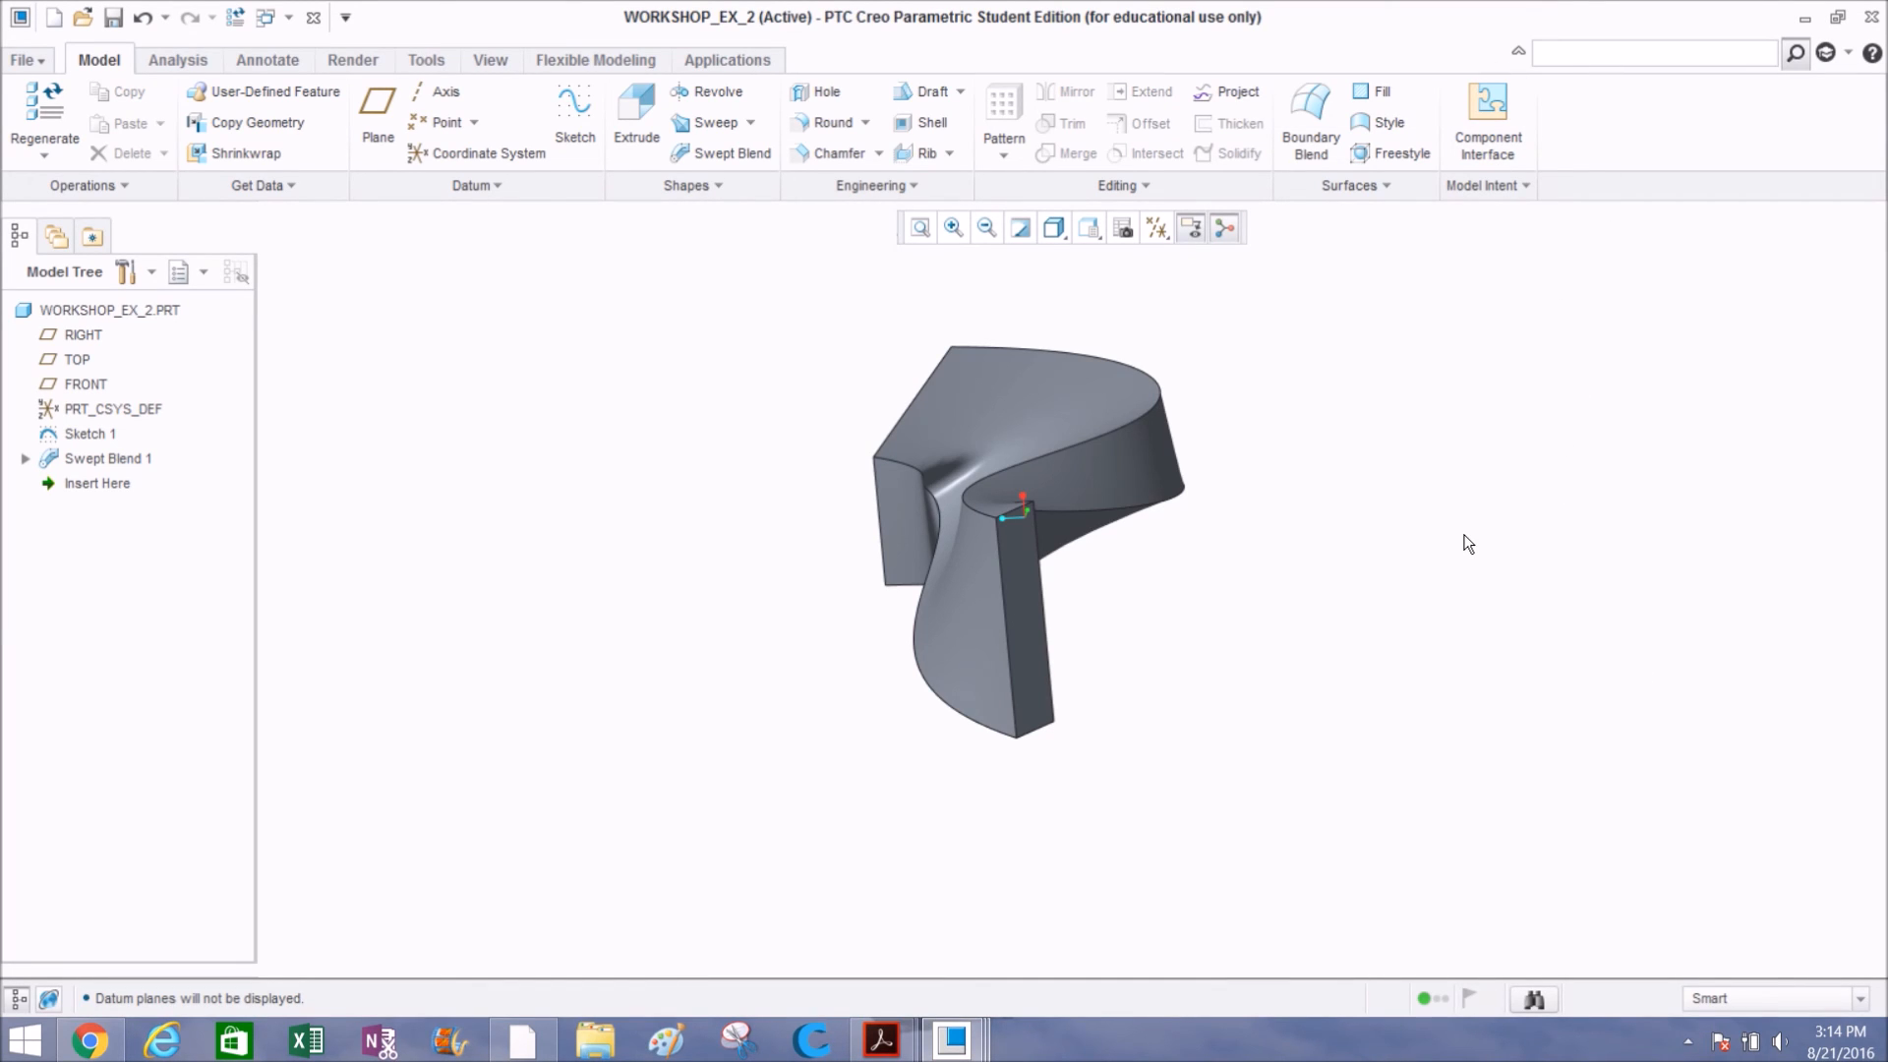